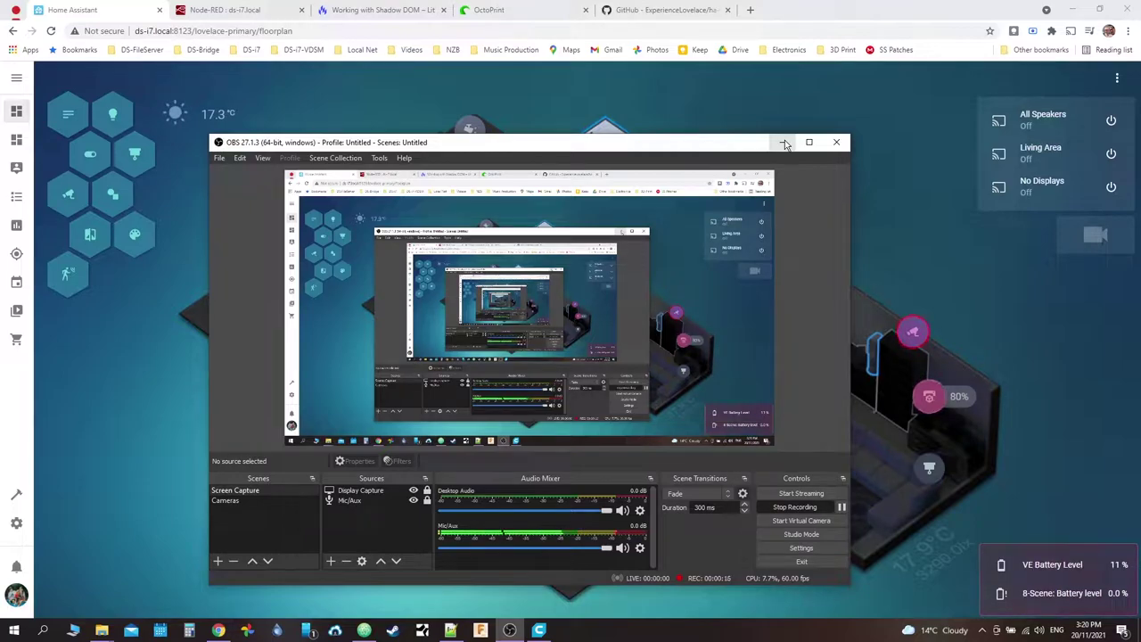
# Step: Minimize the covering OBS window so the isometric house floorplan dashboard is visible
pyautogui.click(785, 144)
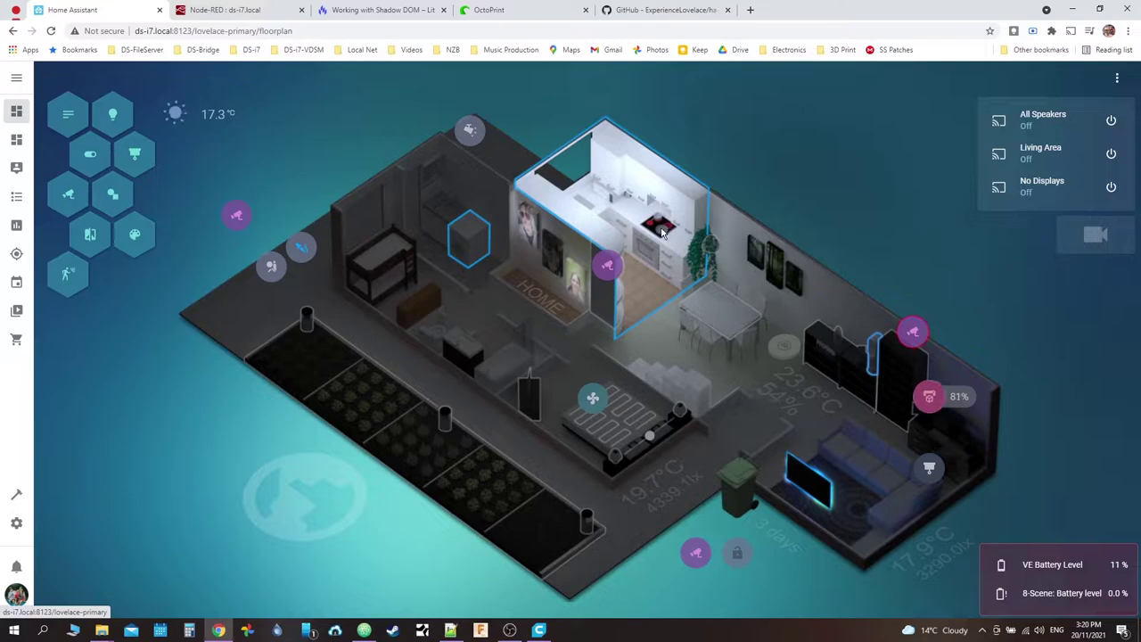
pyautogui.click(902, 365)
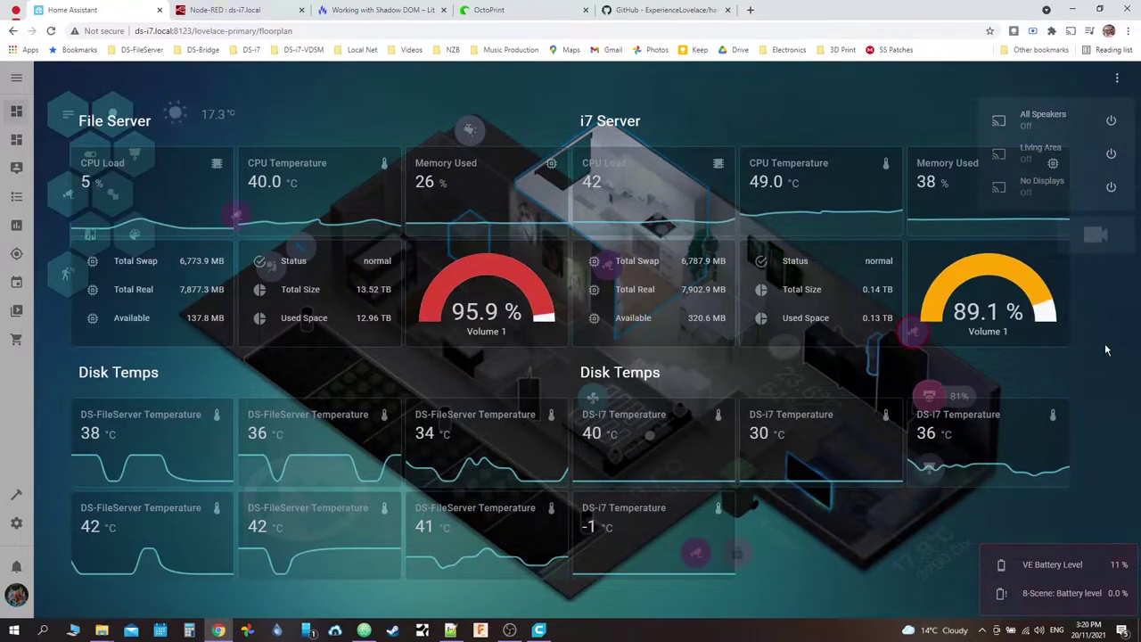
pyautogui.click(1105, 348)
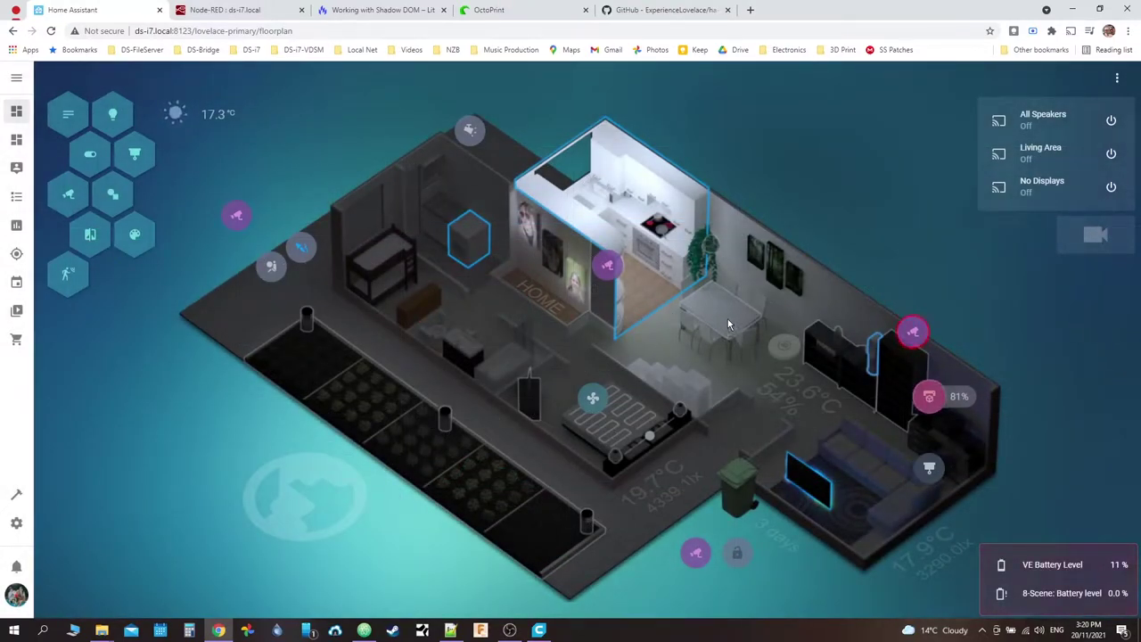
pyautogui.click(693, 367)
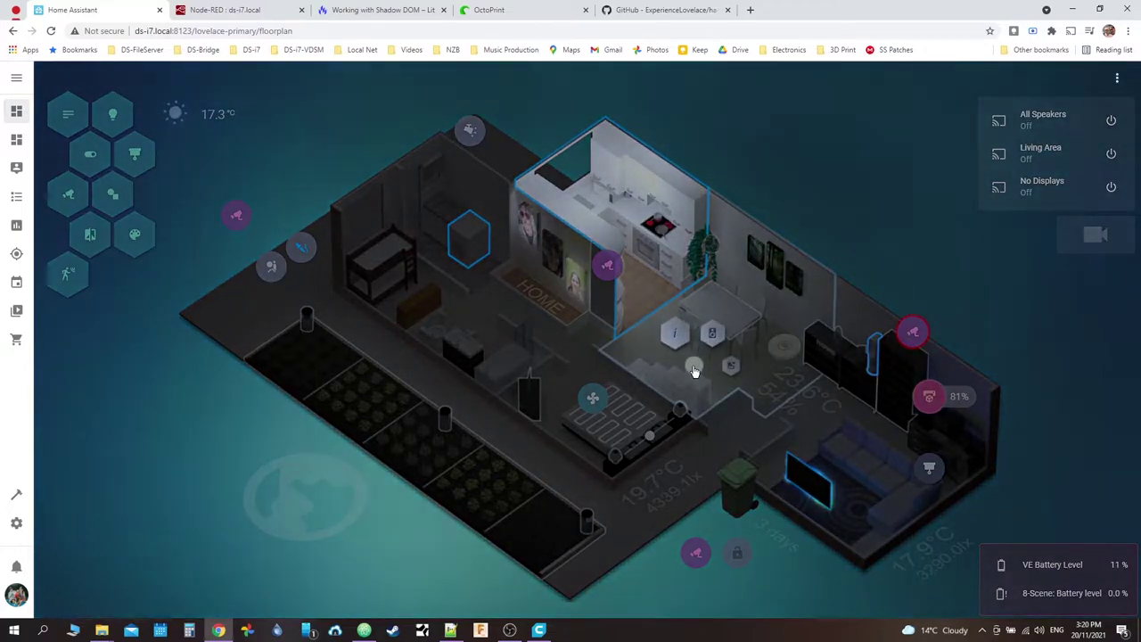
pyautogui.click(675, 333)
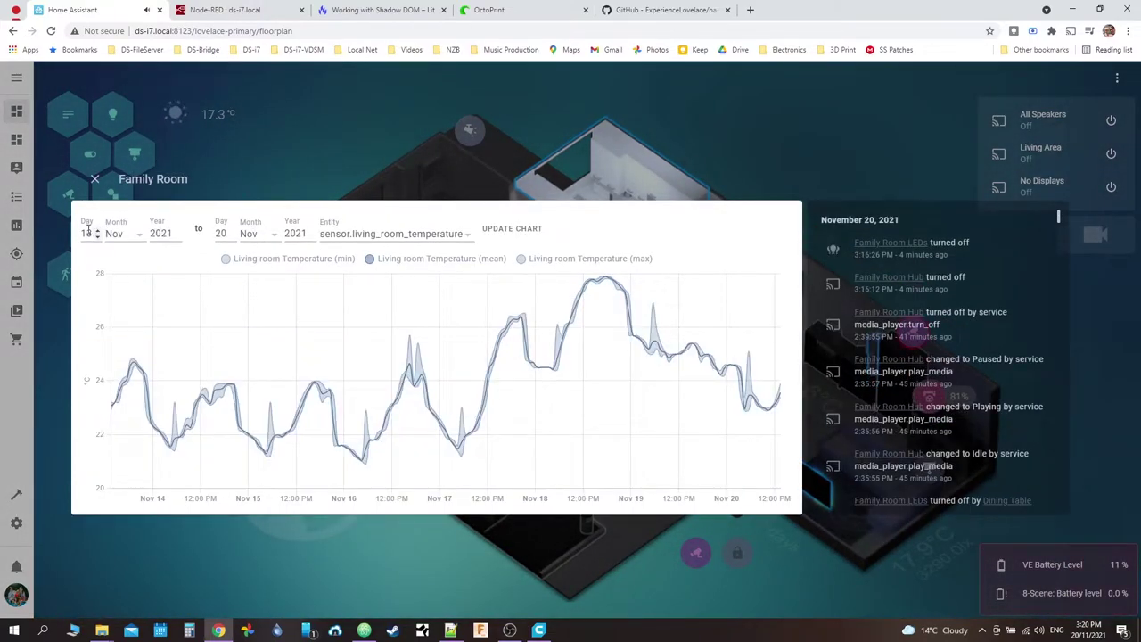
pyautogui.tripleClick(98, 243)
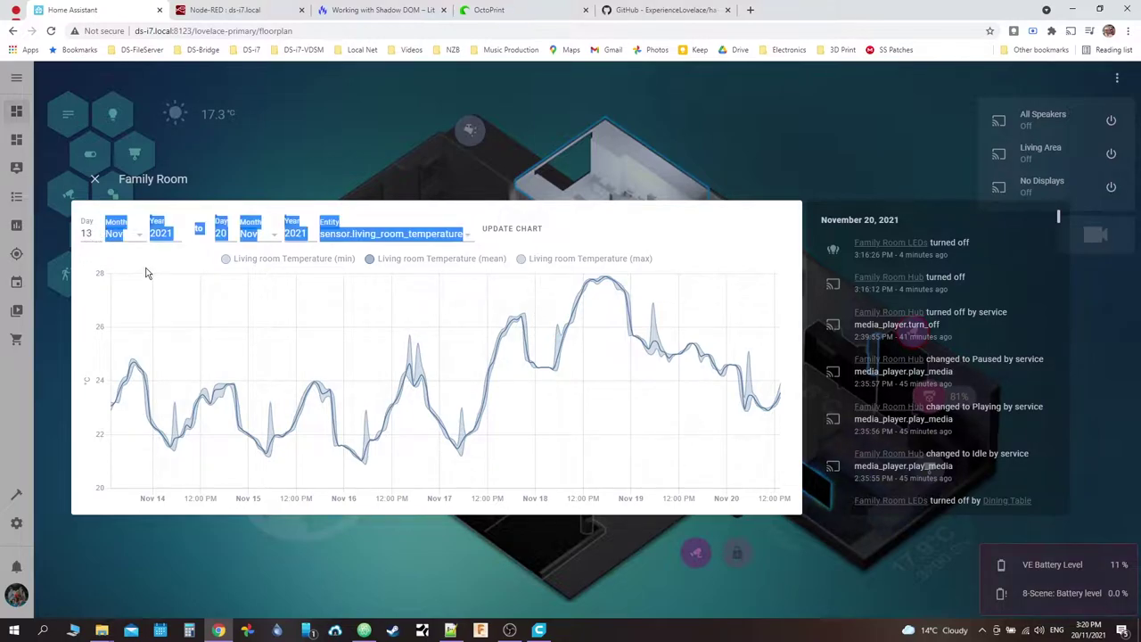
pyautogui.click(412, 247)
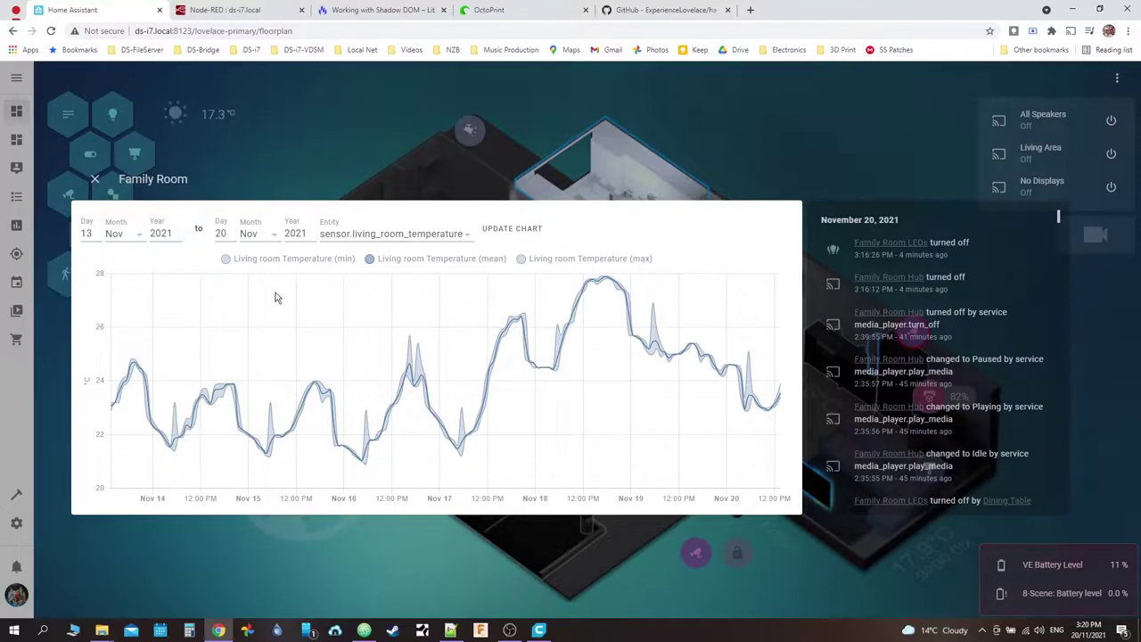
pyautogui.click(740, 130)
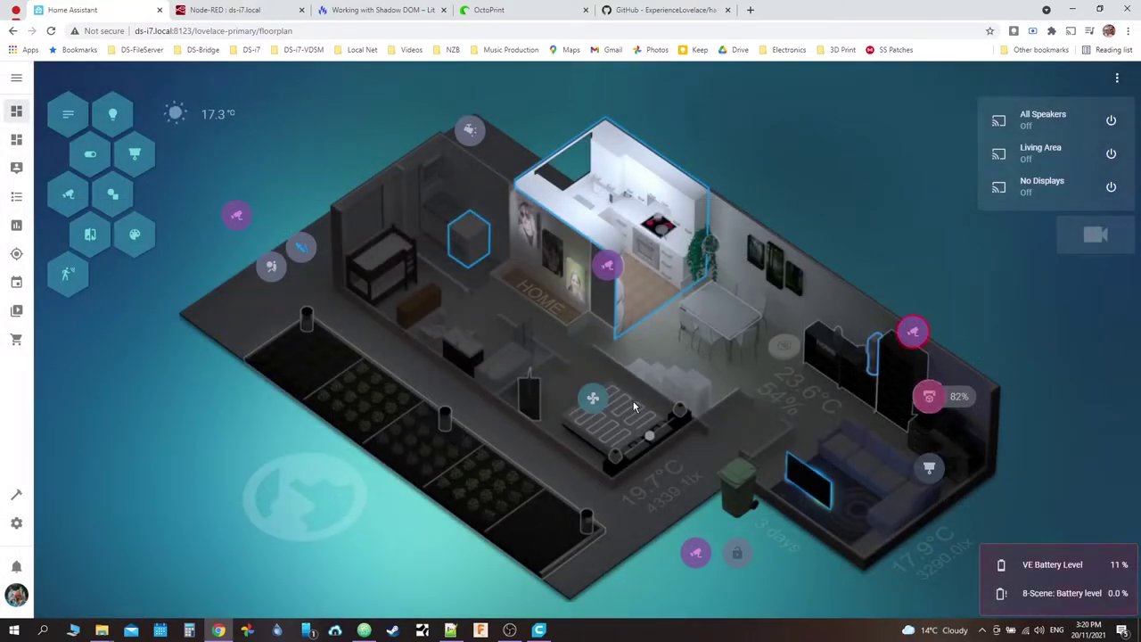
pyautogui.click(548, 470)
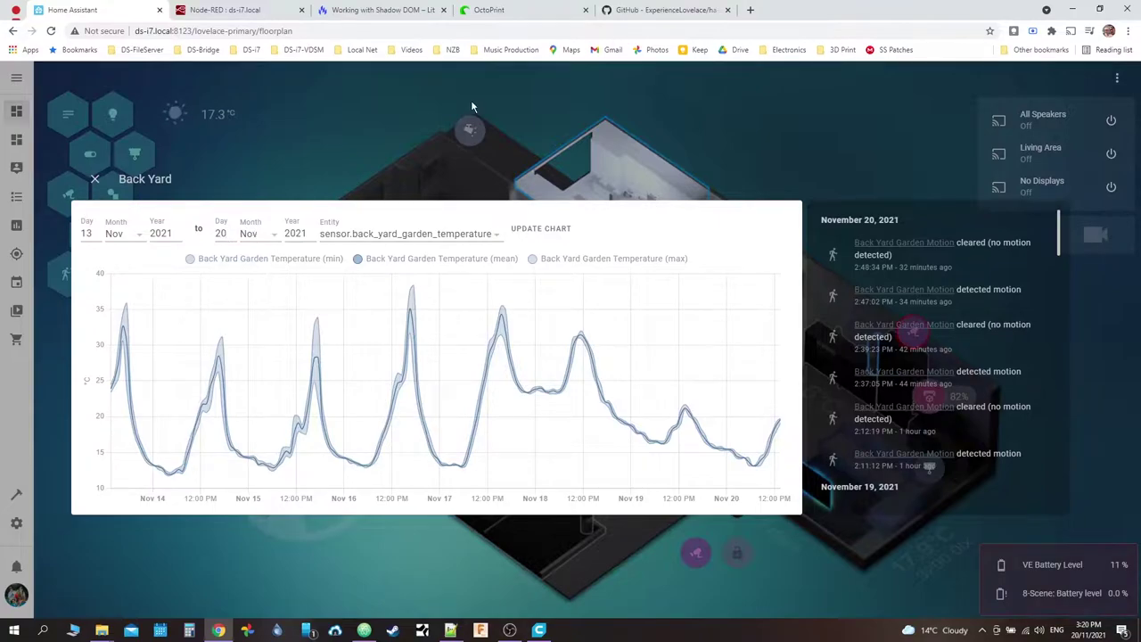
pyautogui.click(508, 123)
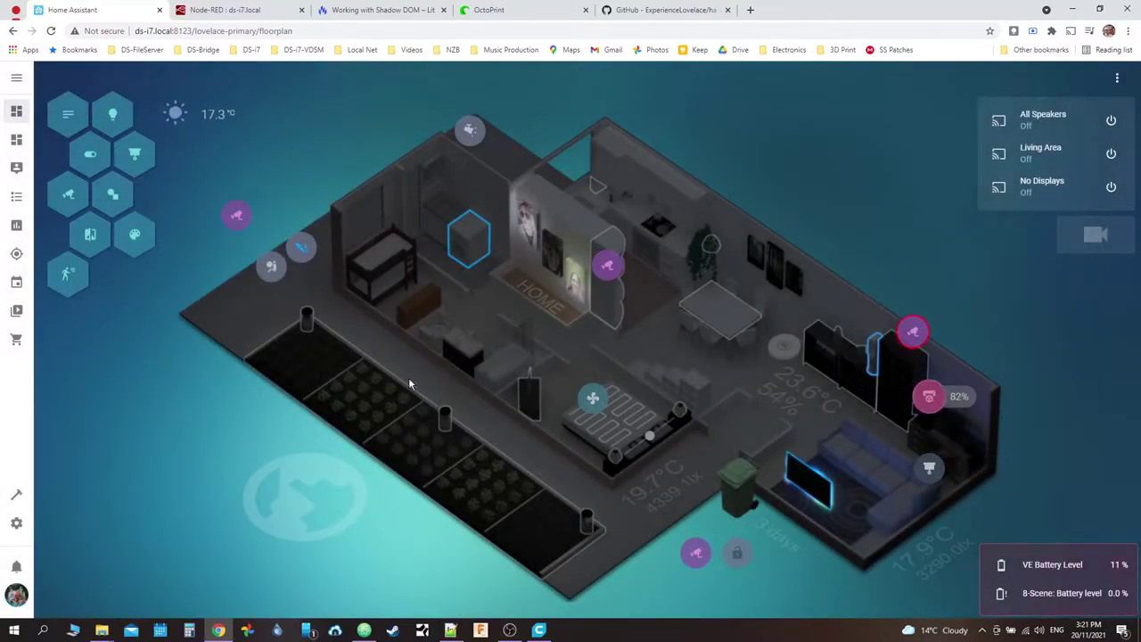
pyautogui.click(712, 307)
pyautogui.click(696, 276)
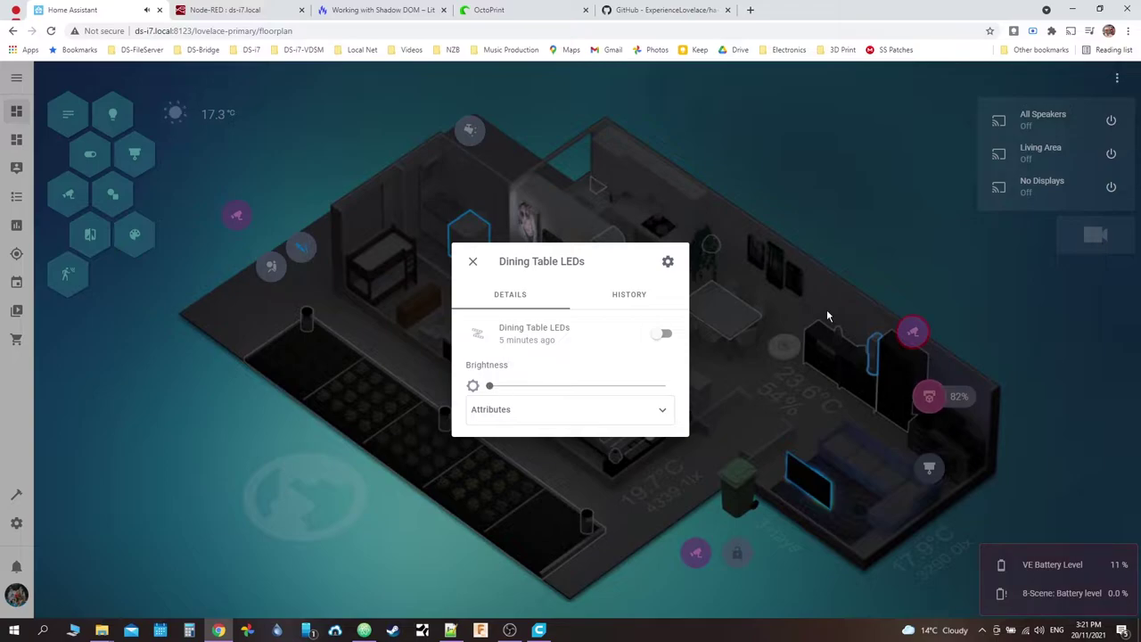
pyautogui.click(827, 314)
pyautogui.click(707, 314)
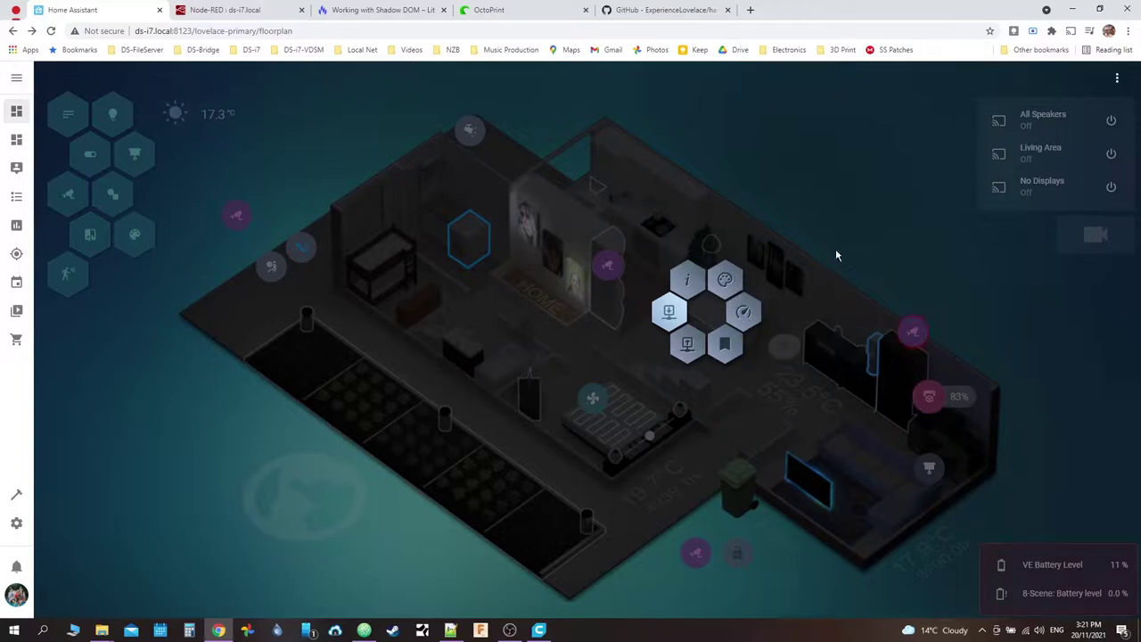
pyautogui.click(809, 288)
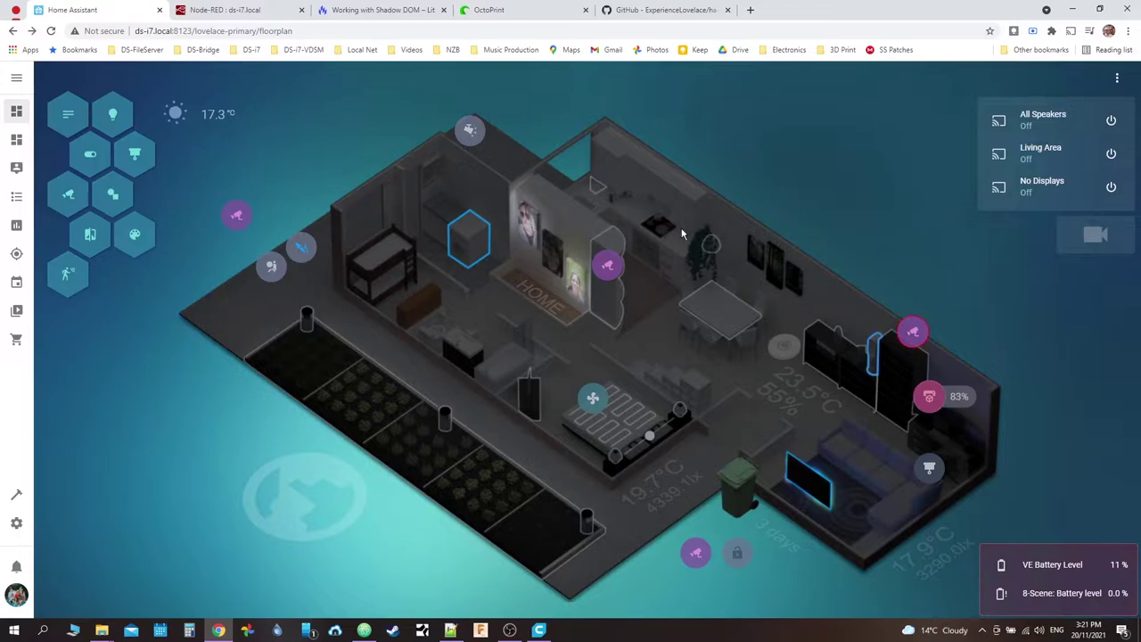
pyautogui.click(531, 232)
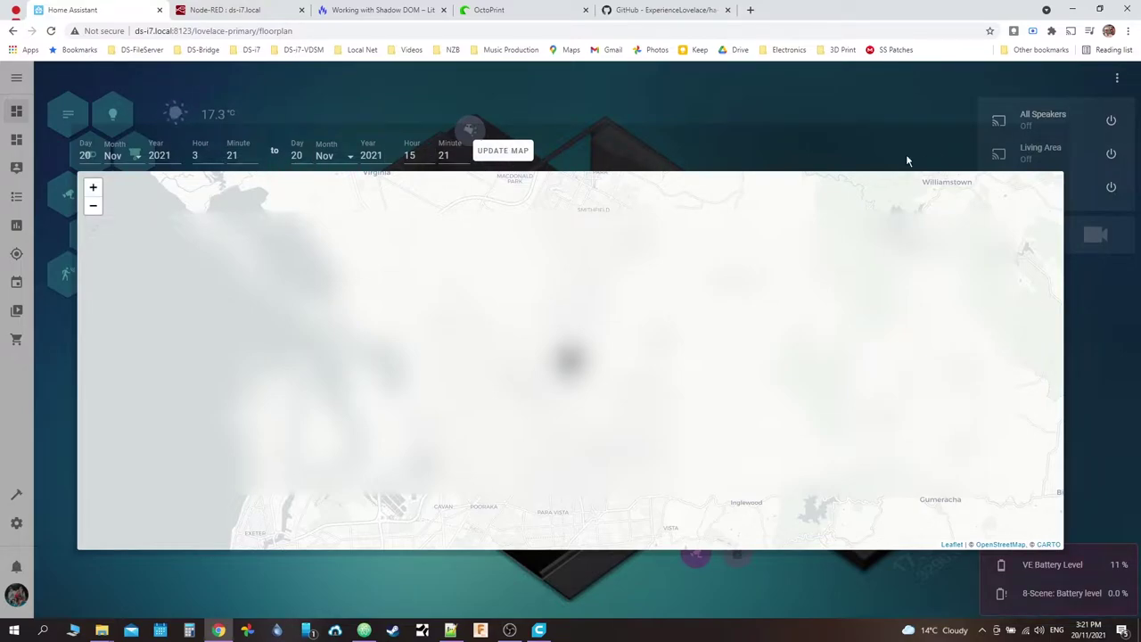
pyautogui.click(704, 92)
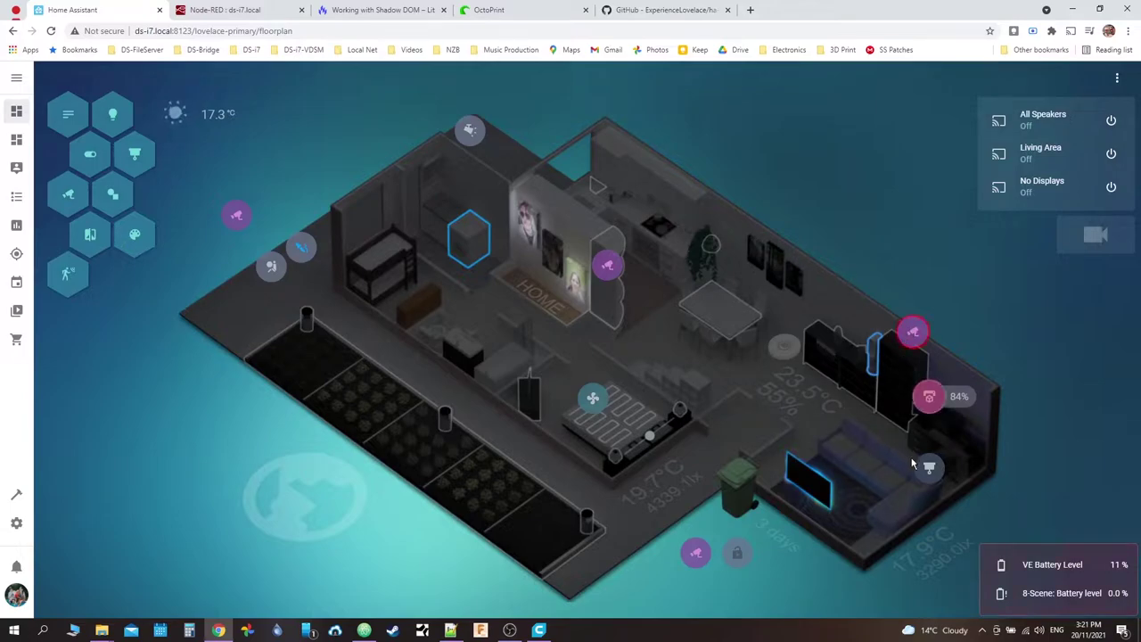
pyautogui.click(838, 363)
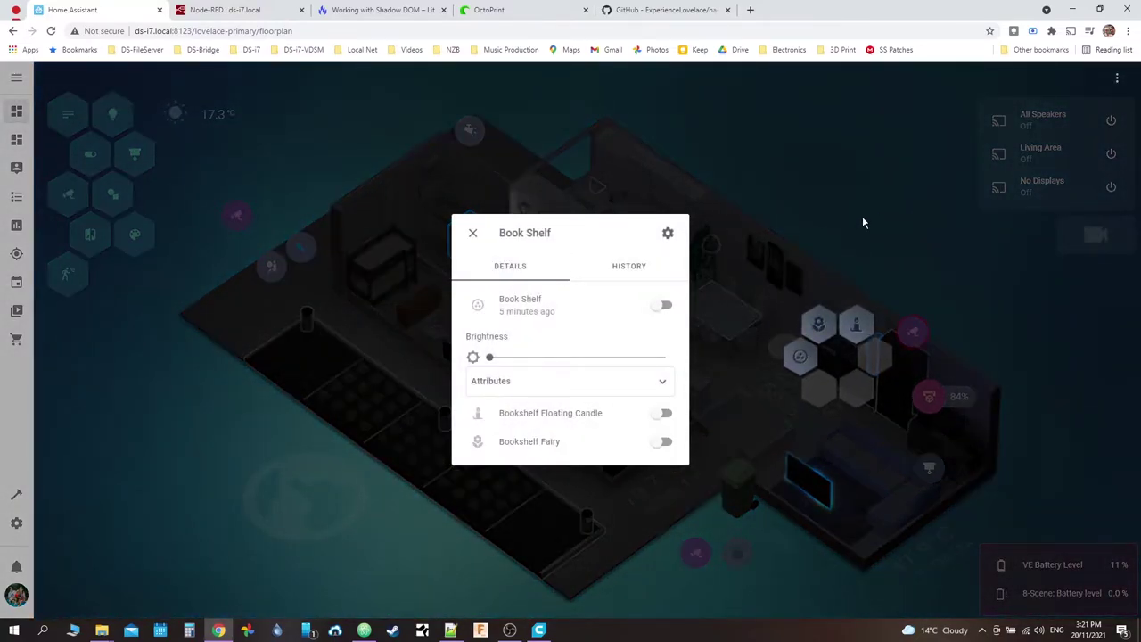
pyautogui.click(769, 232)
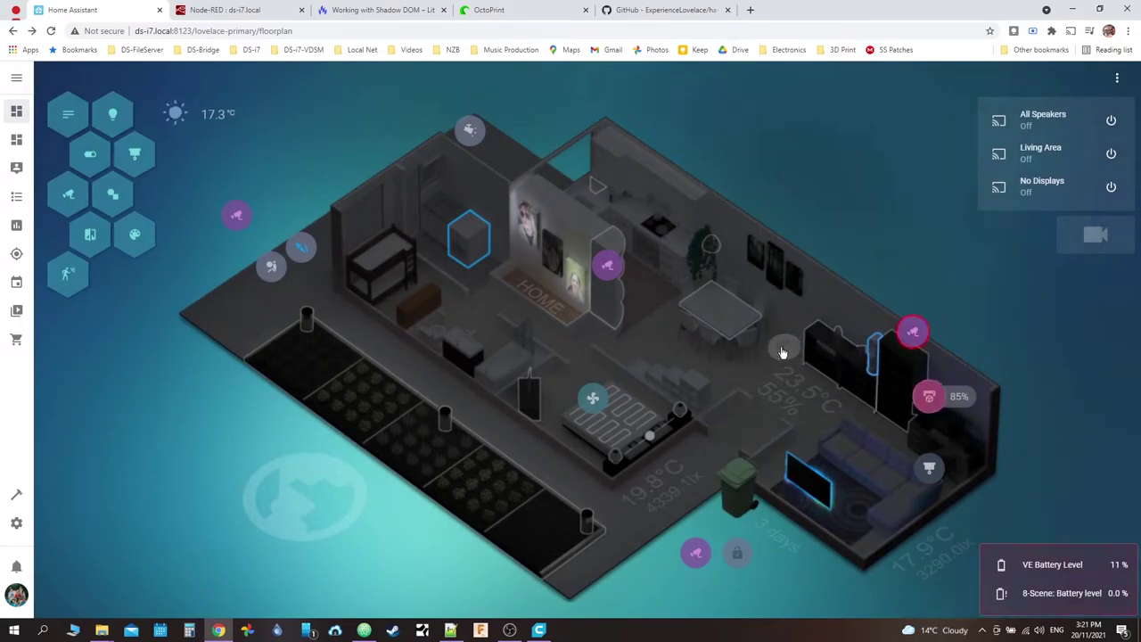
pyautogui.click(783, 349)
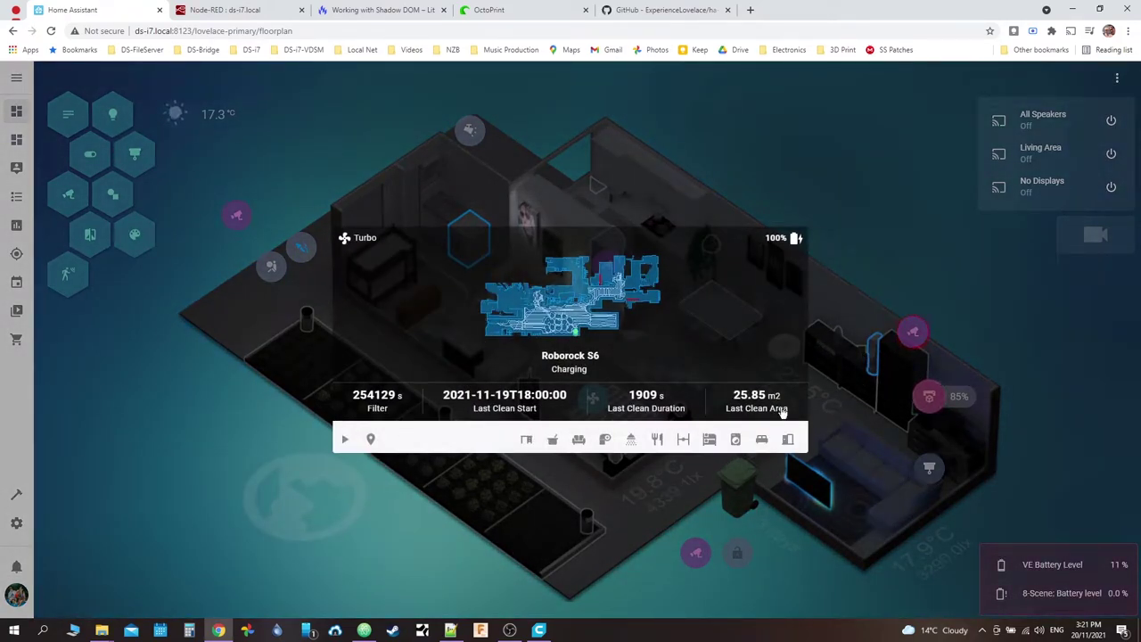
pyautogui.click(861, 183)
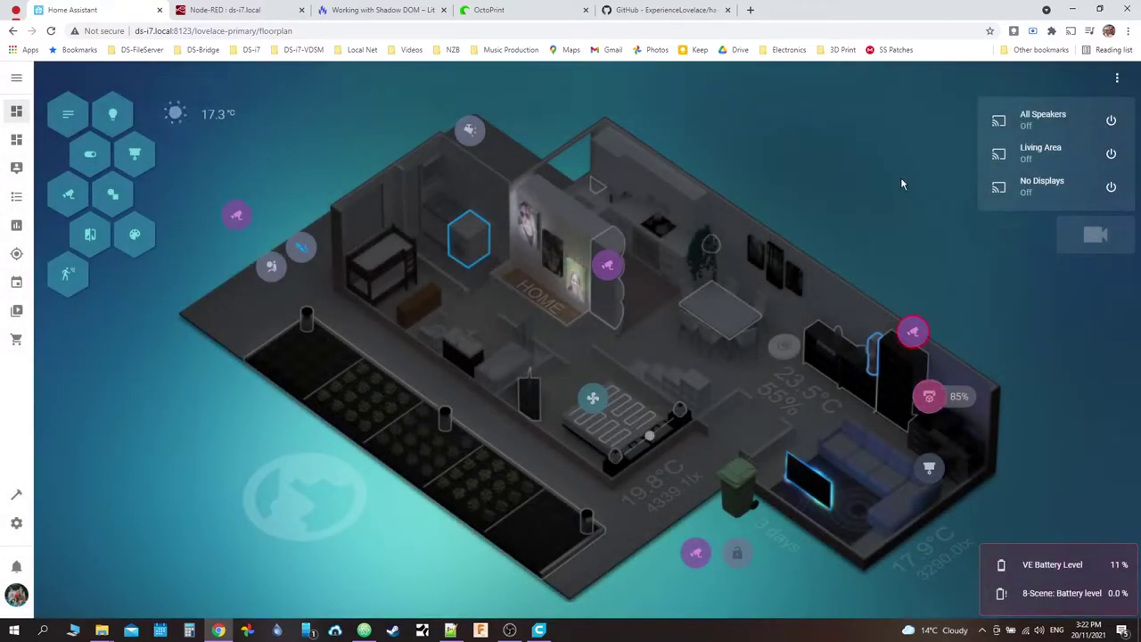
pyautogui.click(694, 555)
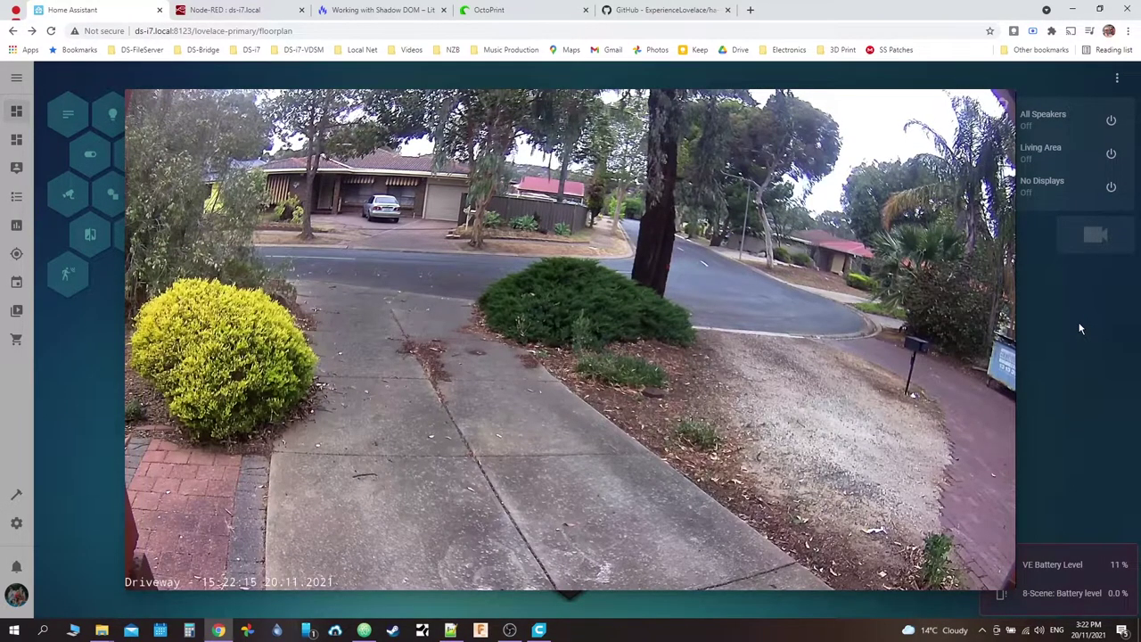
pyautogui.click(1081, 330)
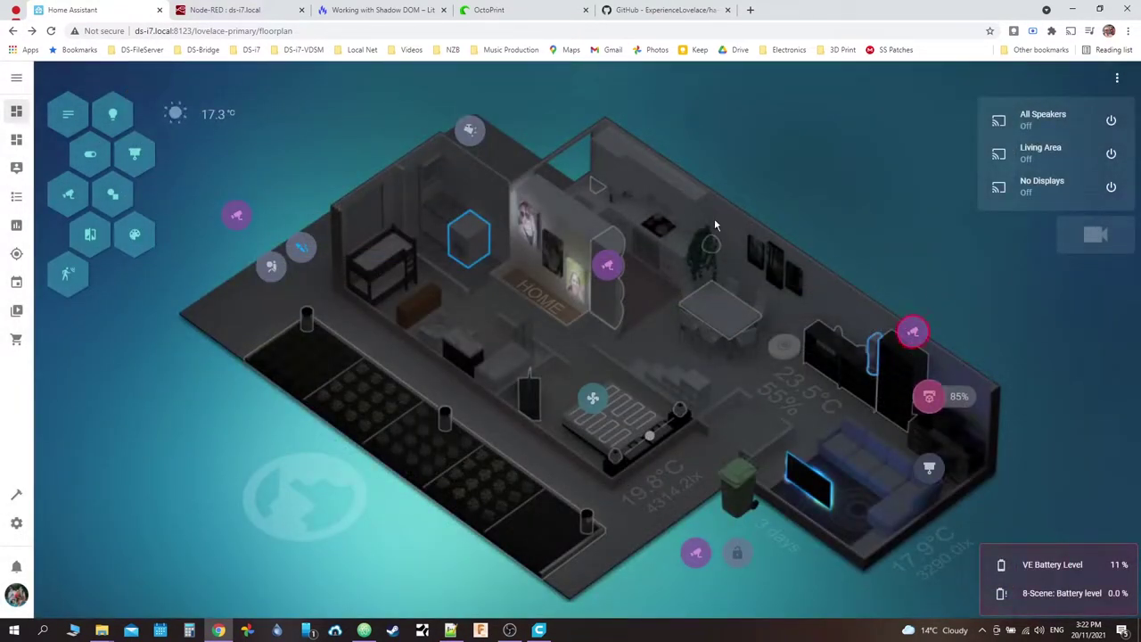
pyautogui.click(1104, 240)
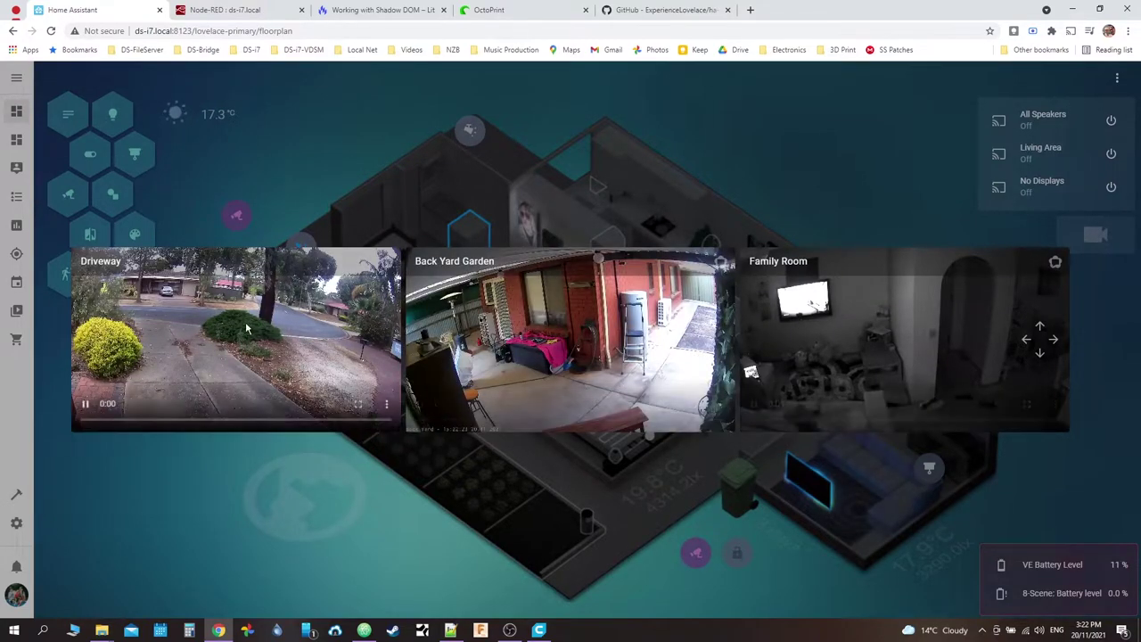
pyautogui.click(1111, 354)
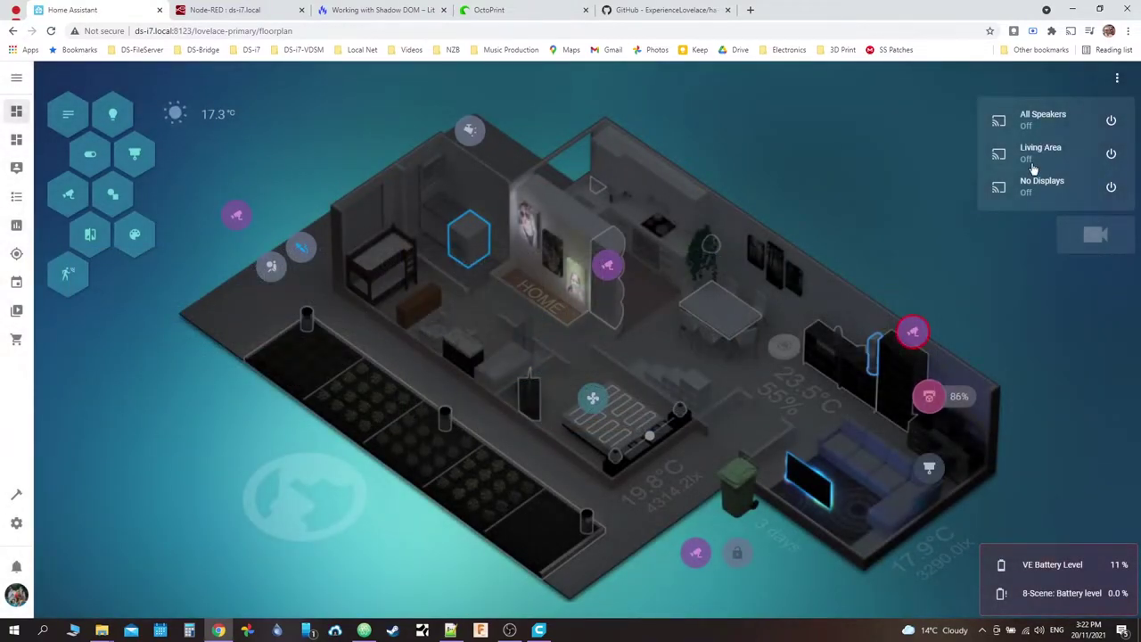
# Step: Browse the Living Area speaker's media library to the Akon - Akonda (2019) album, then close it
pyautogui.click(1035, 158)
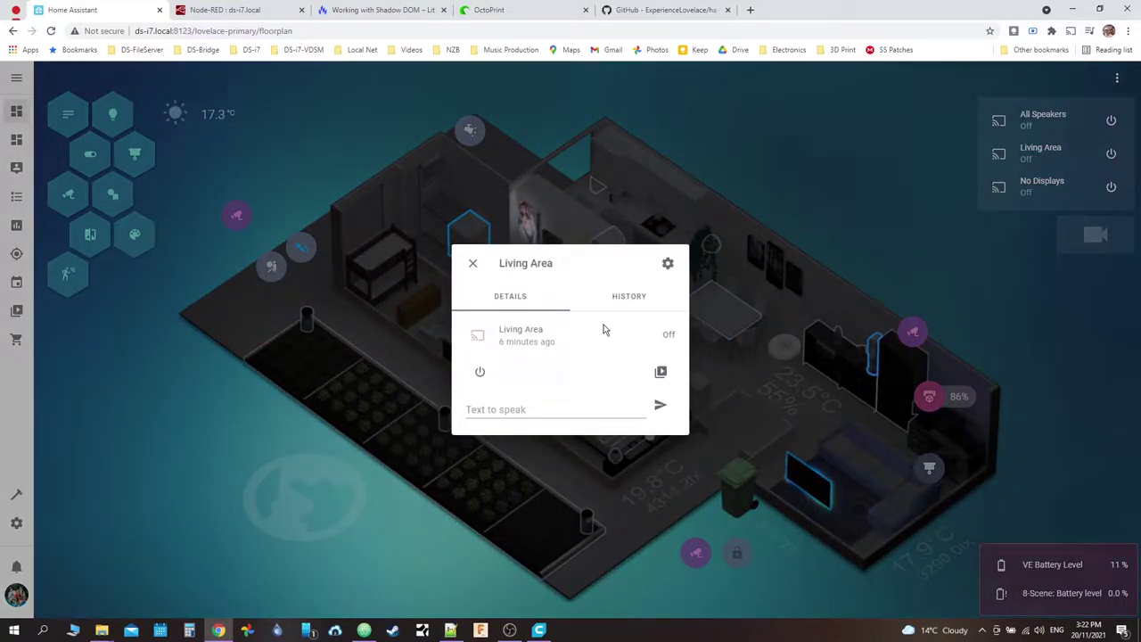
pyautogui.click(661, 372)
pyautogui.click(414, 214)
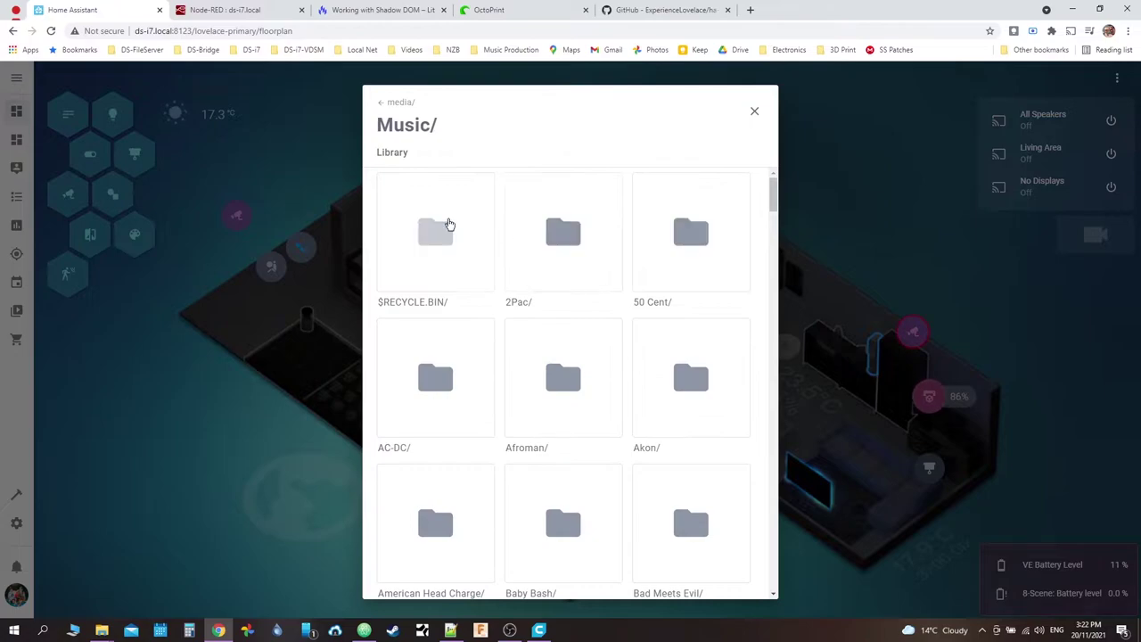
pyautogui.click(676, 394)
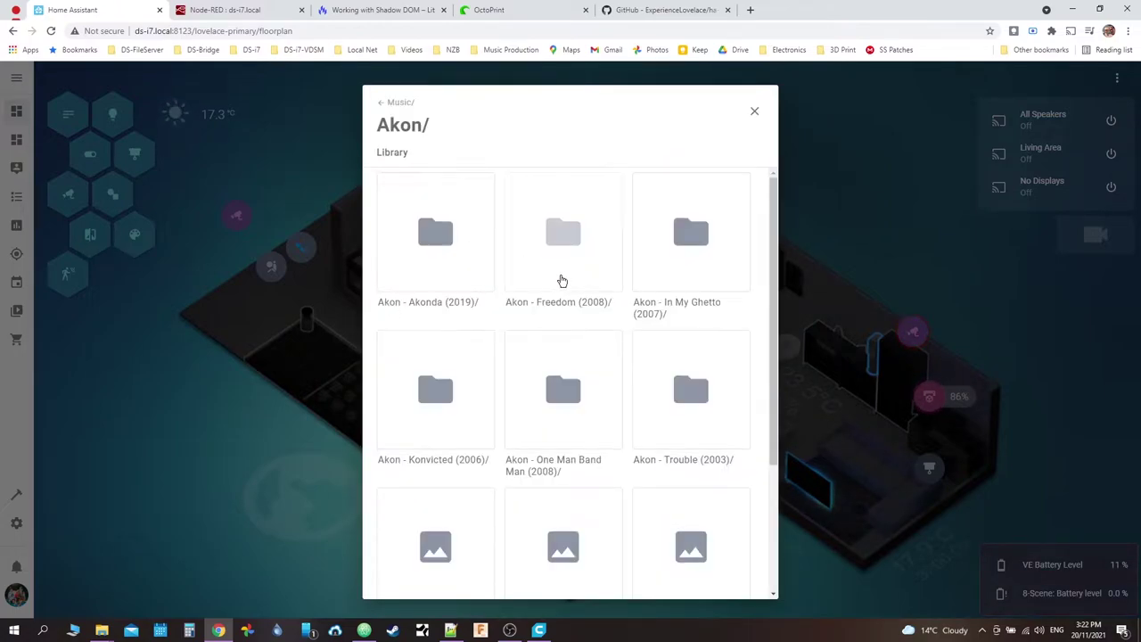
pyautogui.click(436, 247)
pyautogui.scroll(-2, 546, 392)
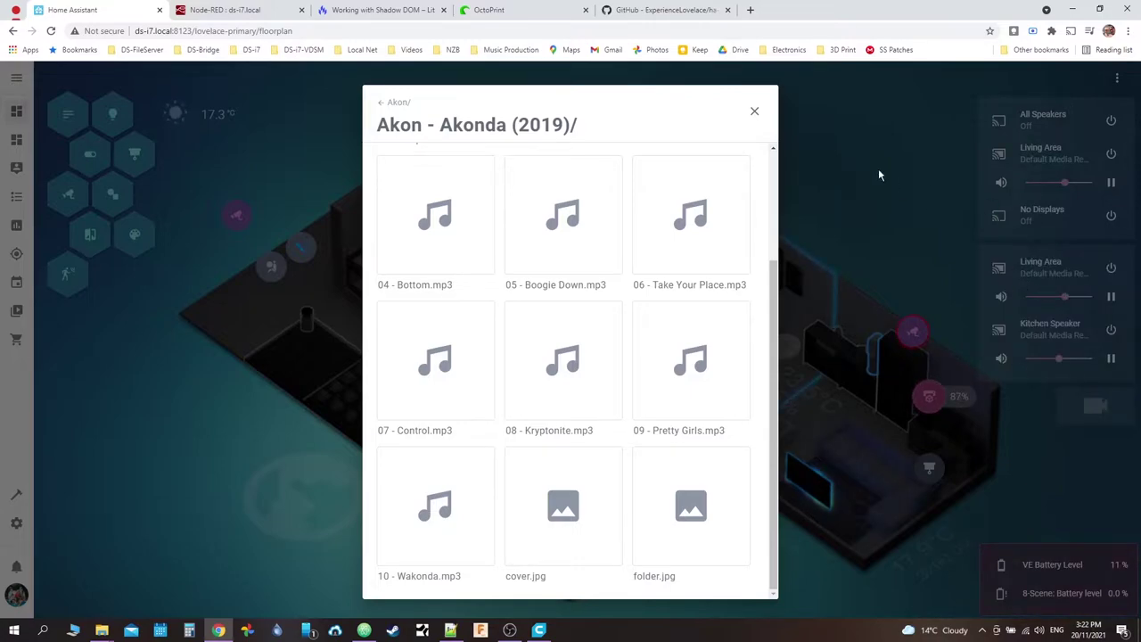
pyautogui.click(754, 111)
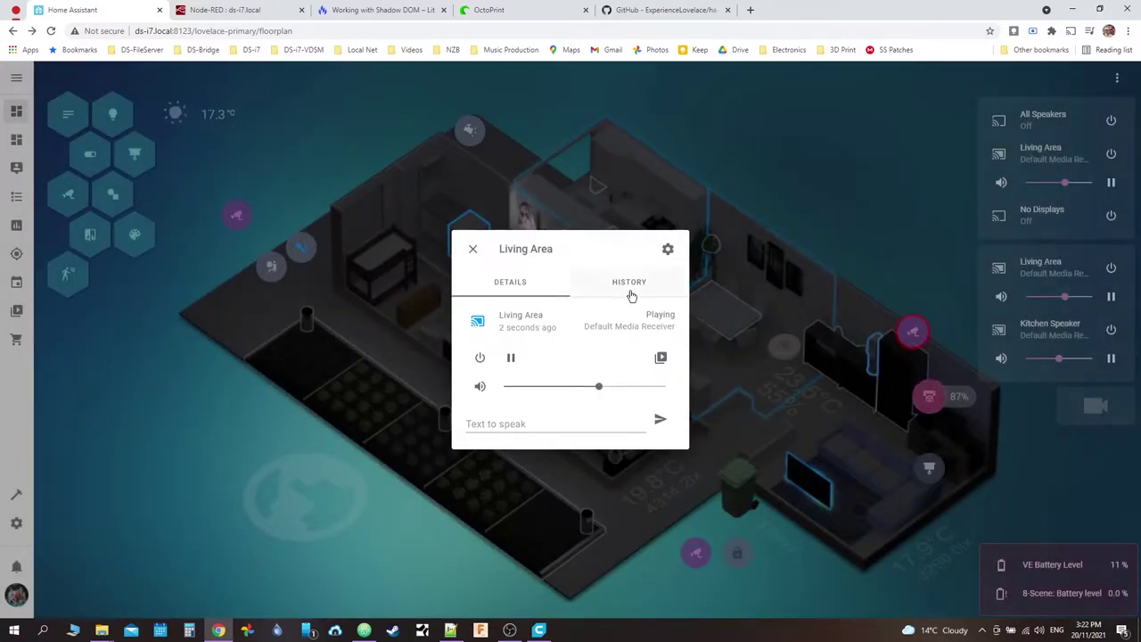
# Step: Dismiss the Living Area details and toggle play/pause until Living Area playback is paused
pyautogui.click(1111, 186)
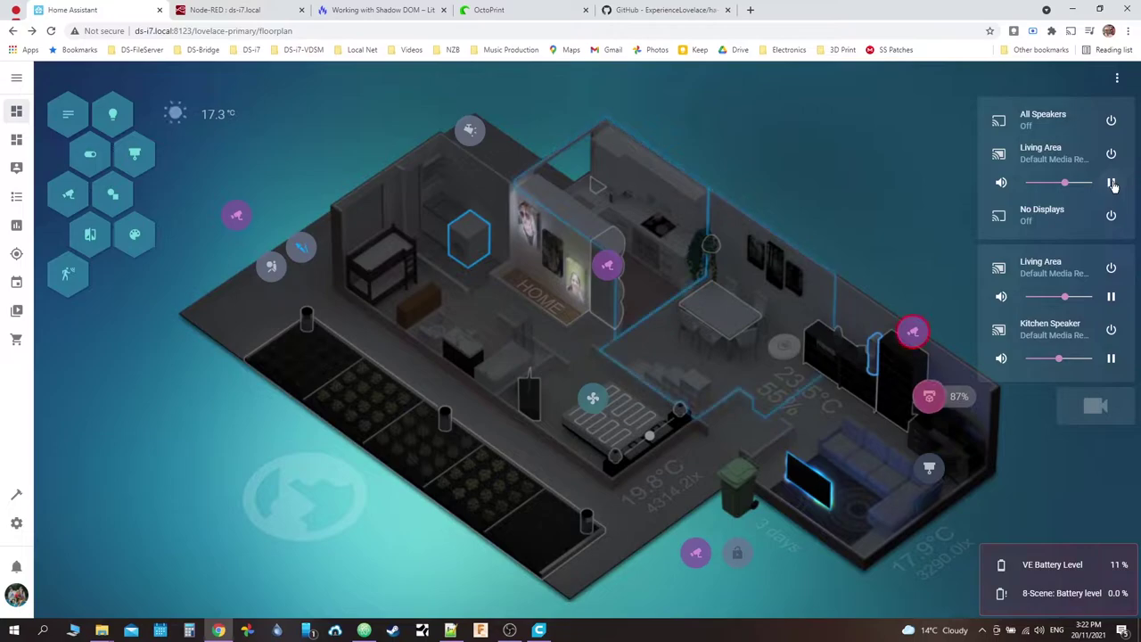
pyautogui.click(1111, 183)
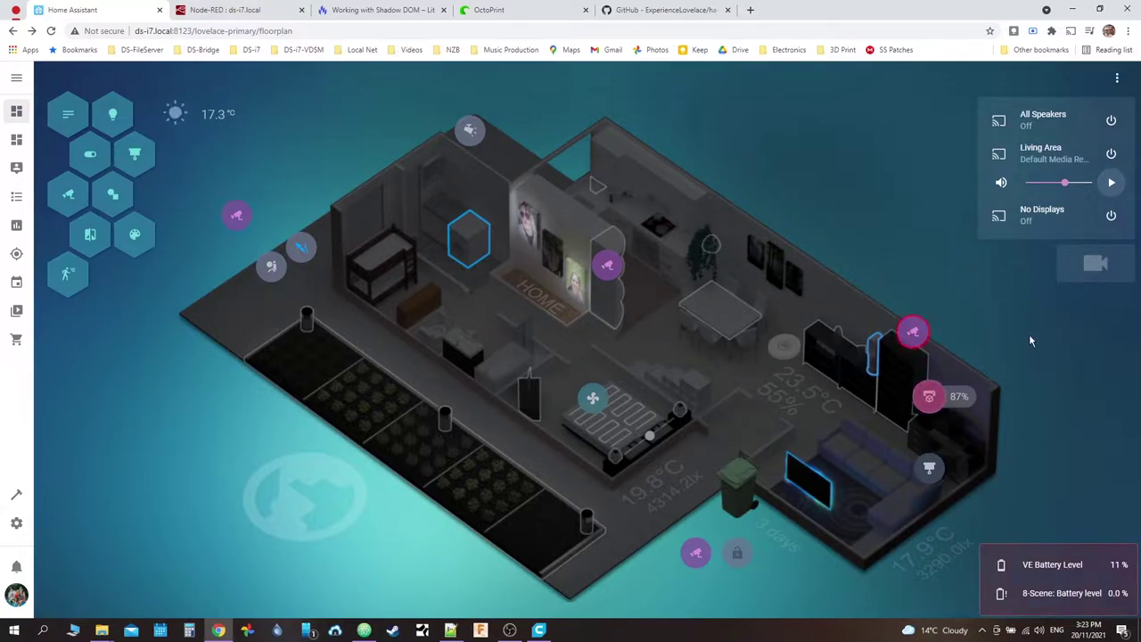
pyautogui.click(1111, 182)
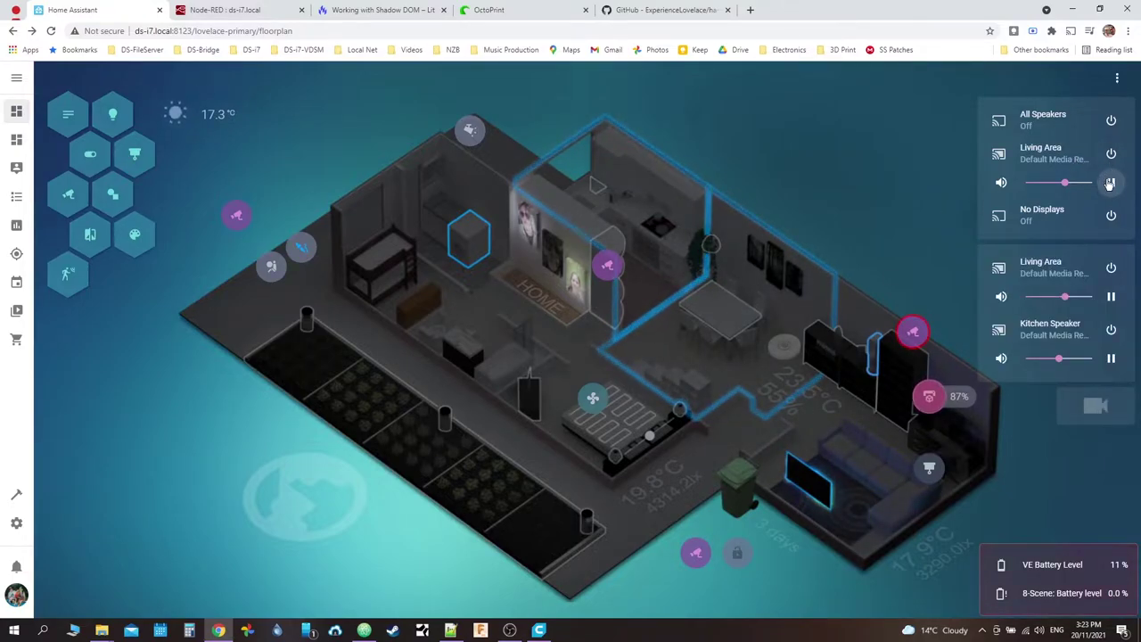
pyautogui.click(1111, 182)
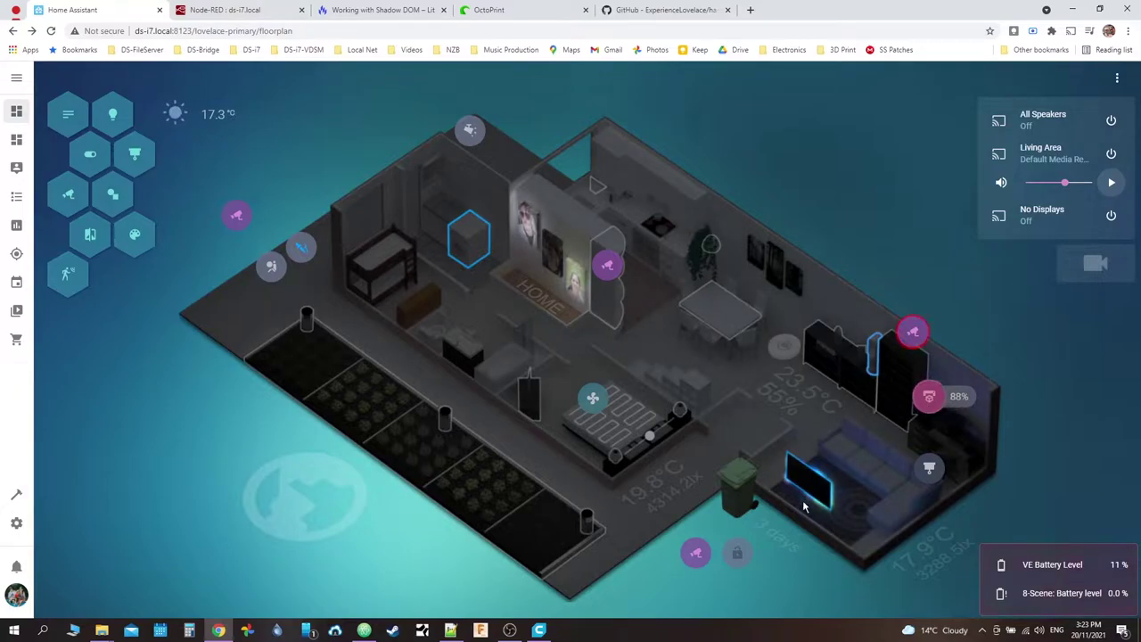
pyautogui.click(539, 631)
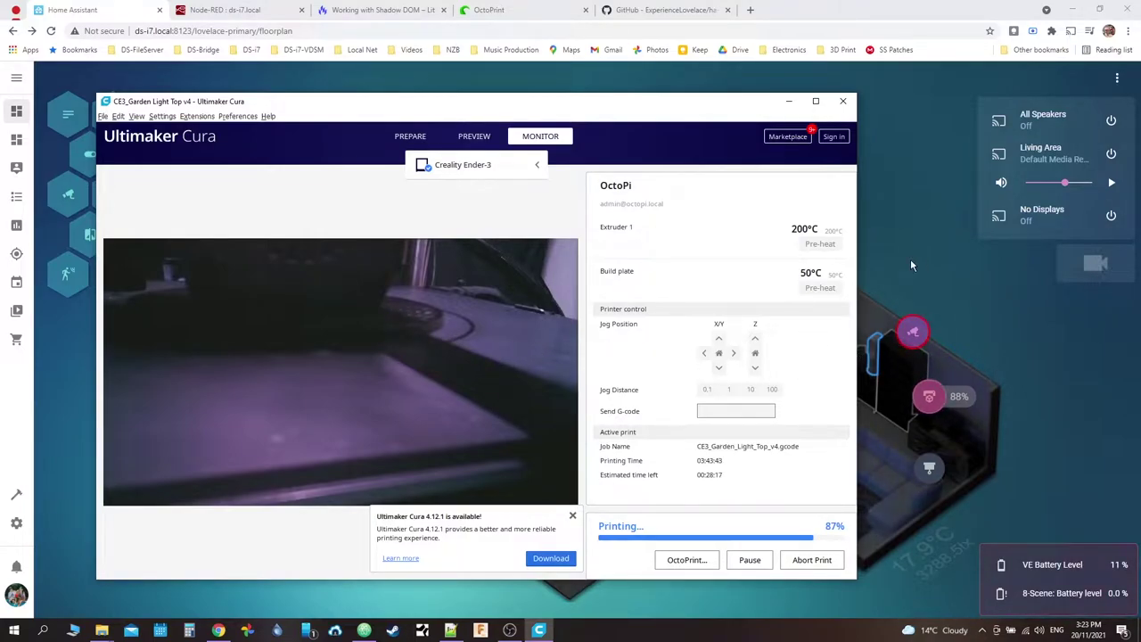
pyautogui.click(911, 189)
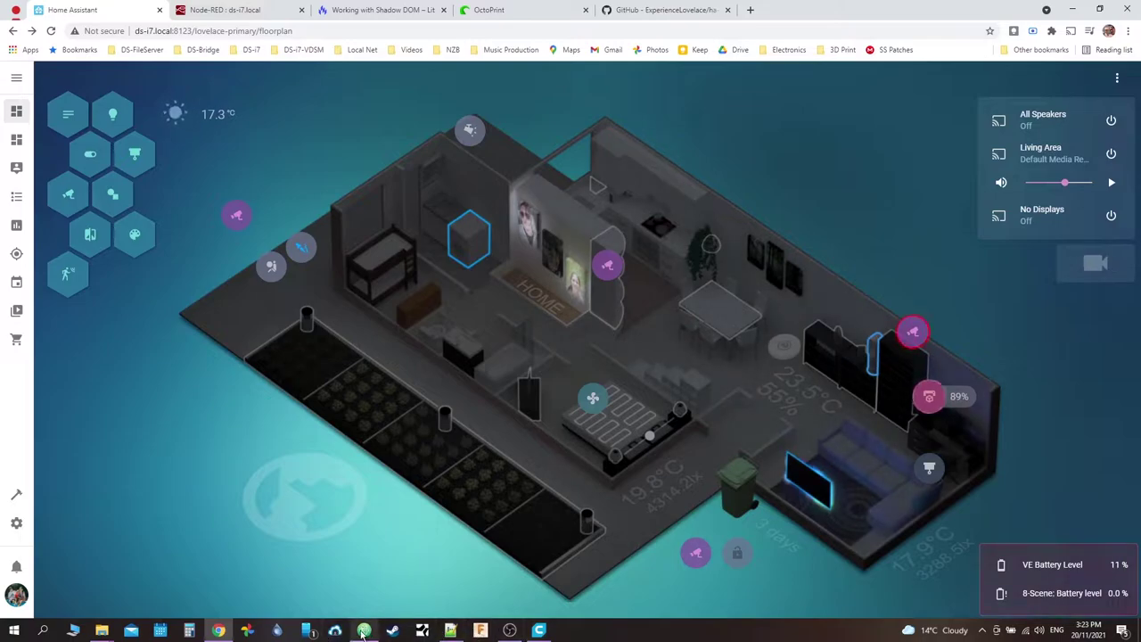
pyautogui.moveTo(366, 633)
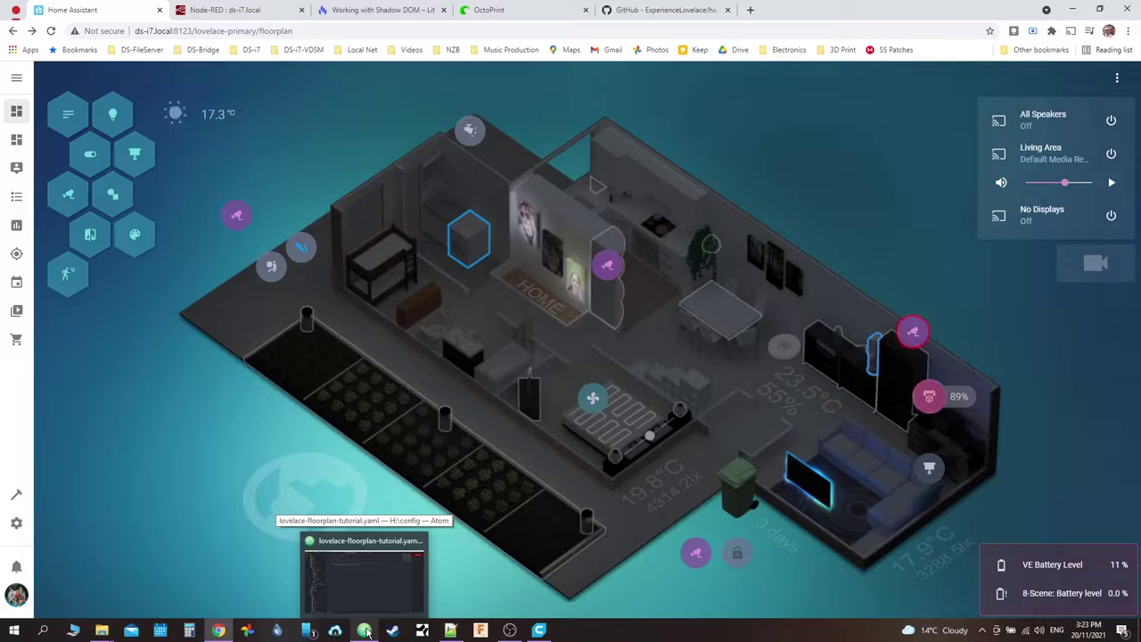
pyautogui.click(366, 631)
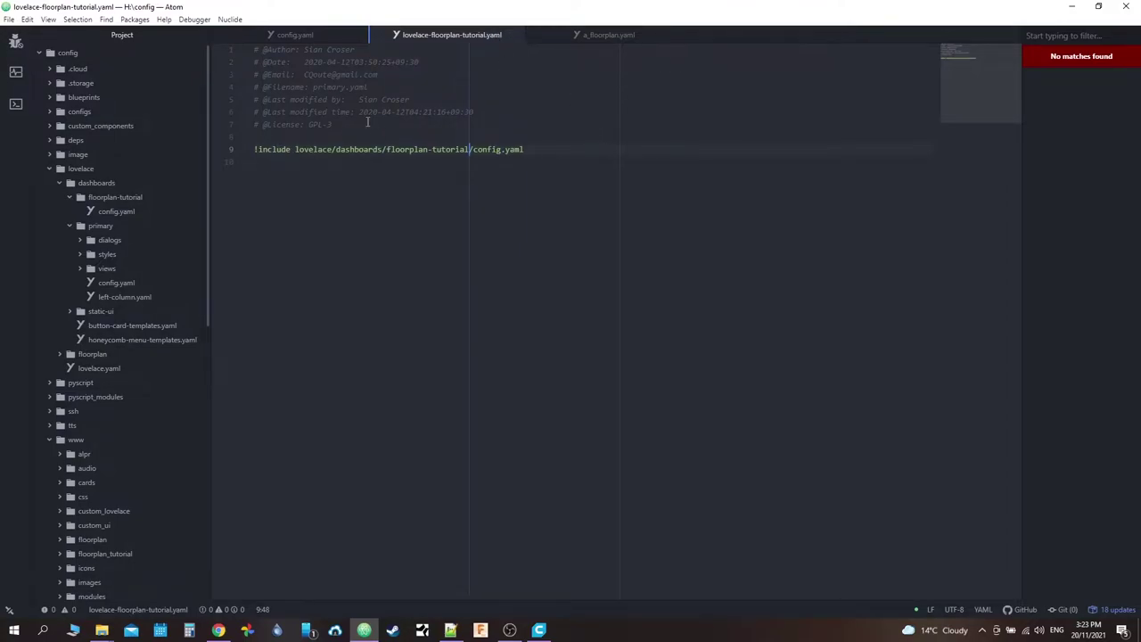
pyautogui.click(218, 631)
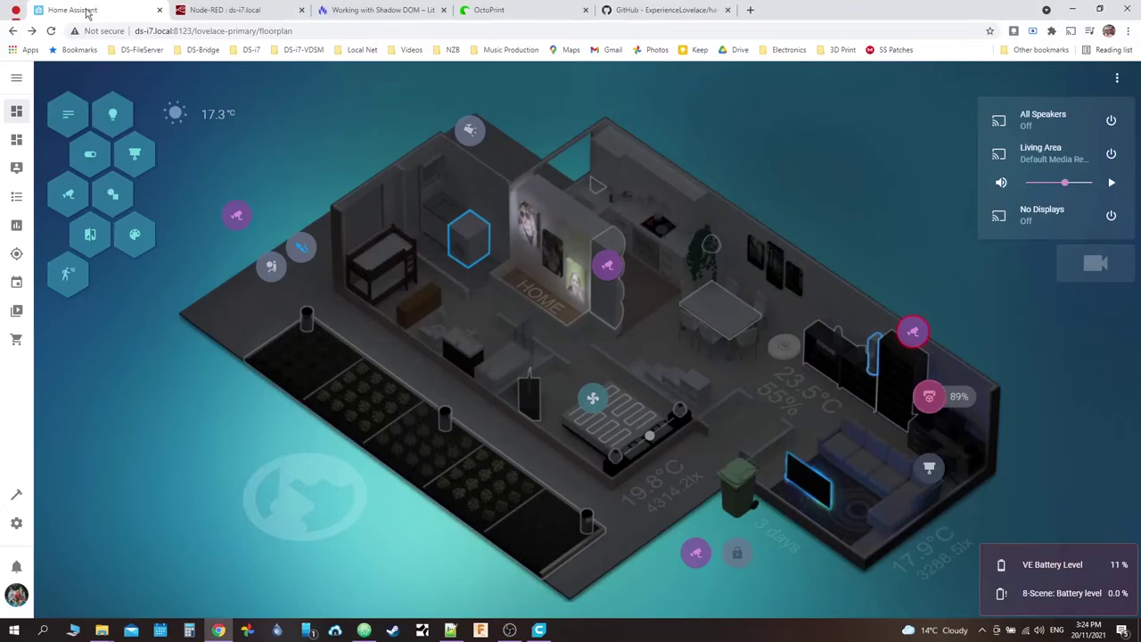
# Step: View the Lovelace dashboards list in Configuration, then open the empty Floorplan Tutorial dashboard
pyautogui.click(16, 524)
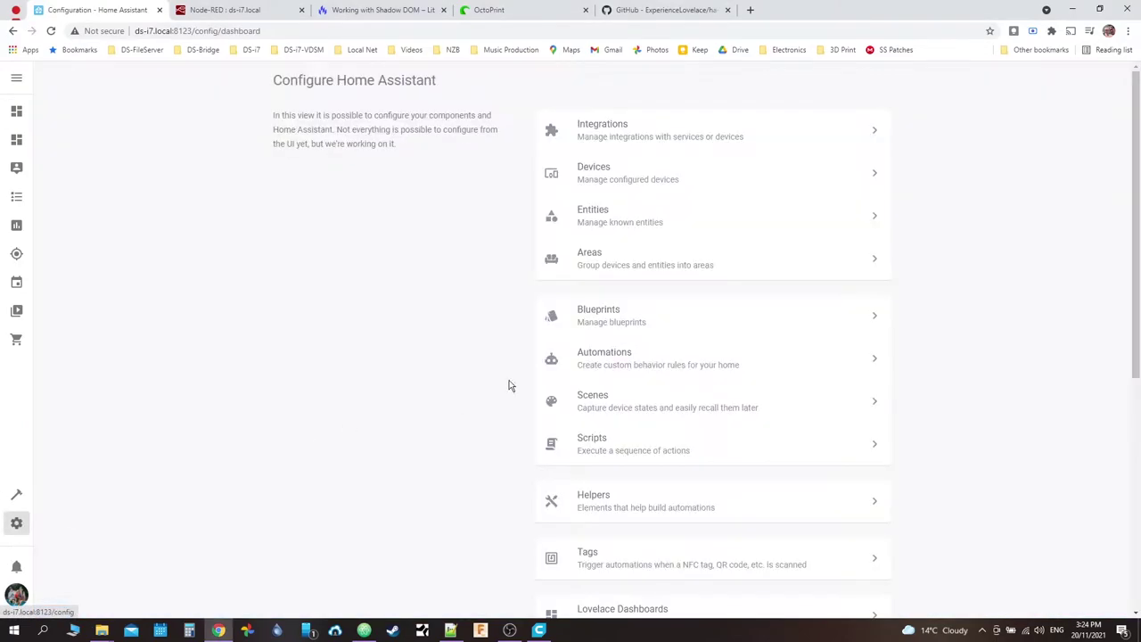
pyautogui.scroll(-2, 553, 379)
pyautogui.click(600, 553)
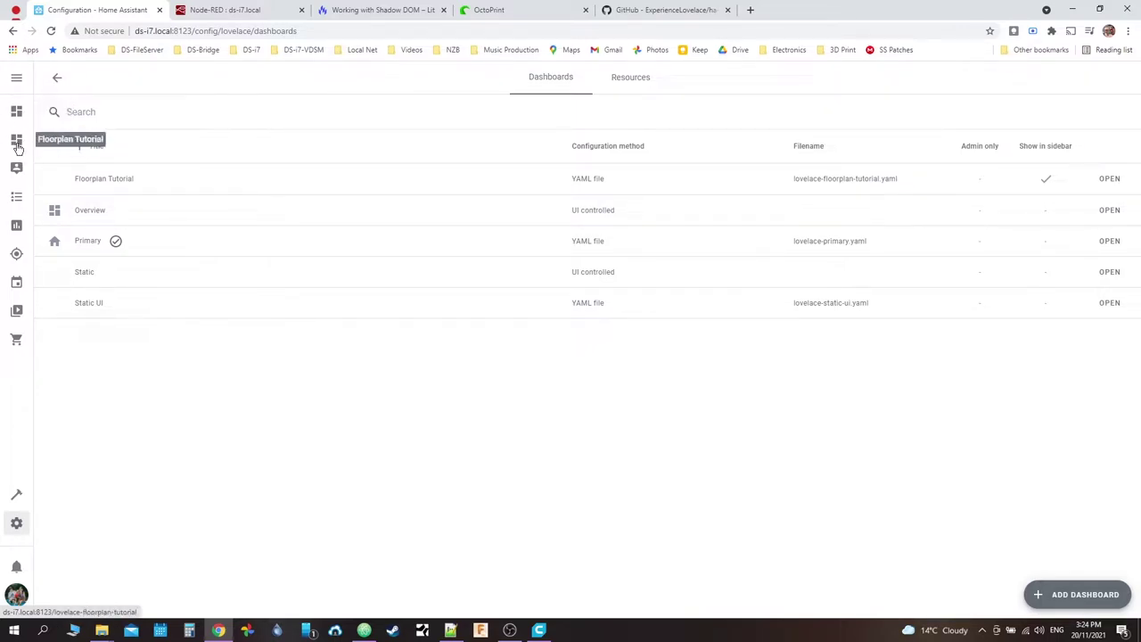
pyautogui.click(17, 113)
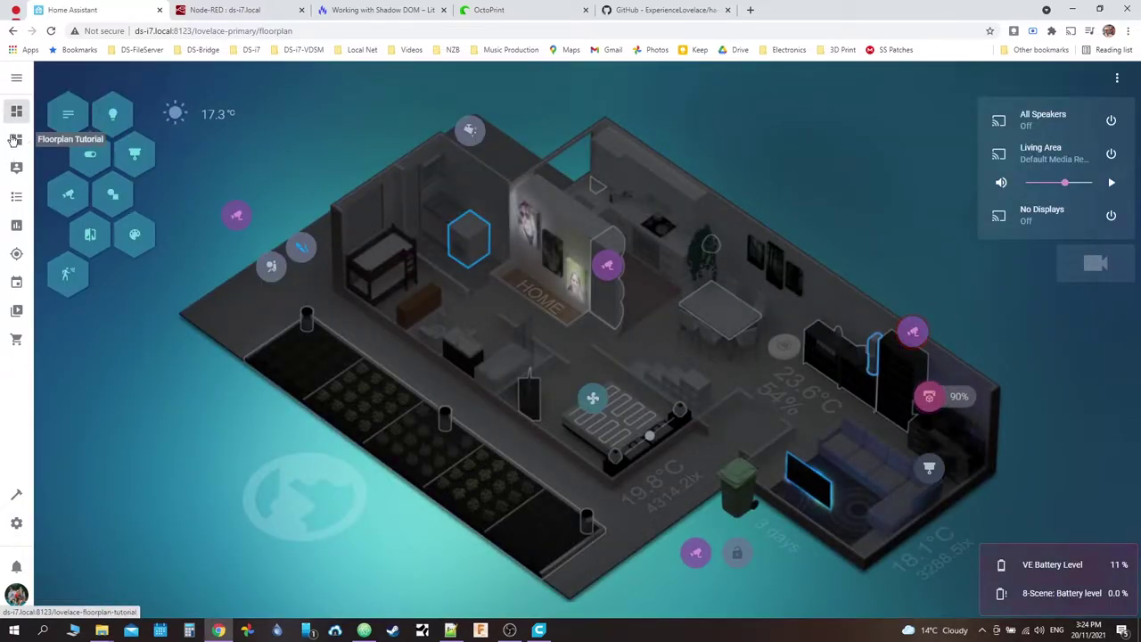
pyautogui.click(15, 140)
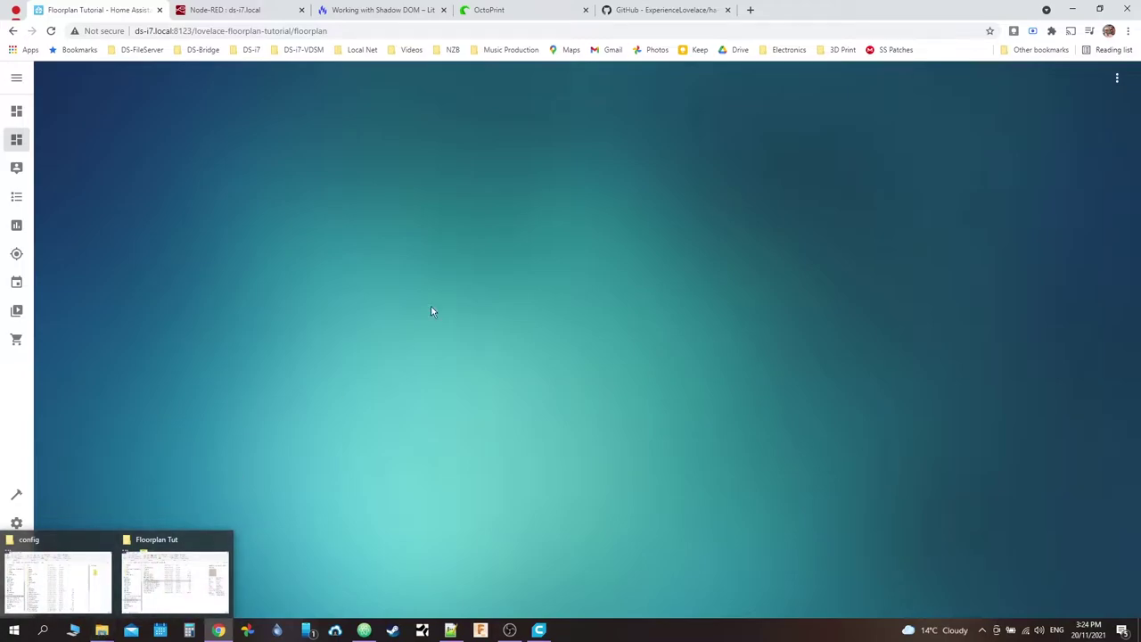
# Step: Open the ha-floorplan documentation site from the GitHub repository page
pyautogui.click(656, 10)
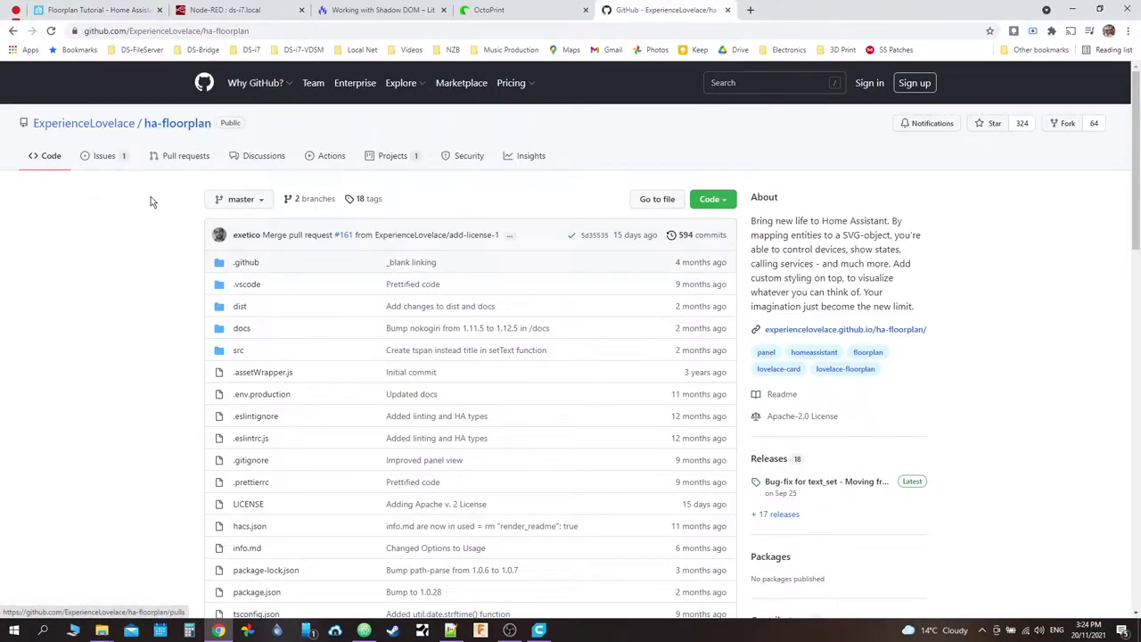
pyautogui.scroll(-3, 610, 181)
pyautogui.scroll(-10, 610, 181)
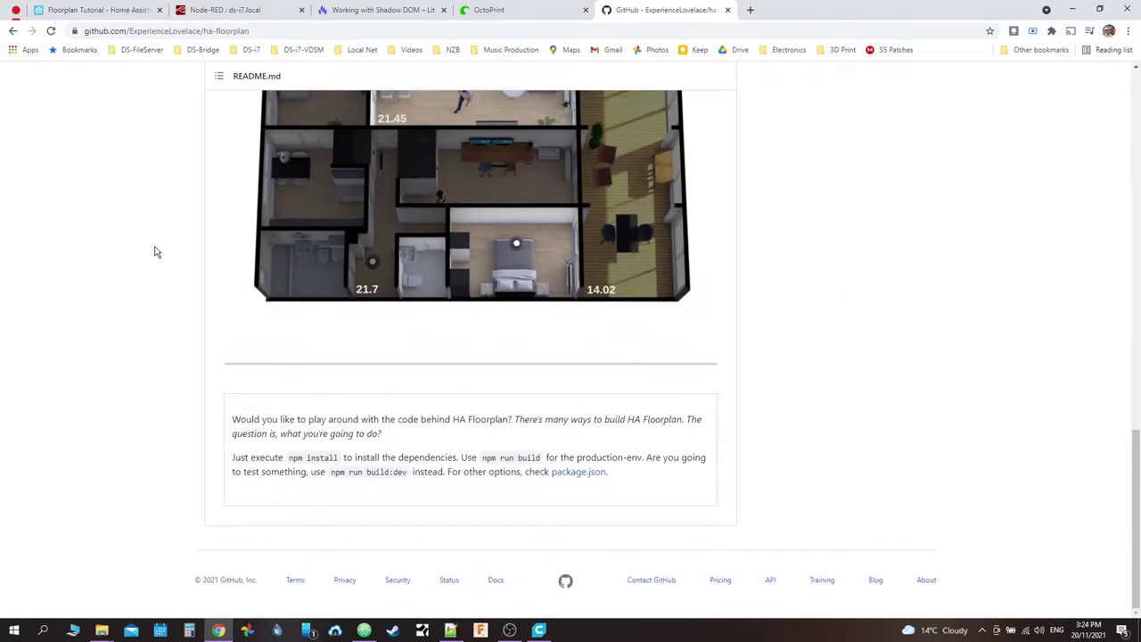
pyautogui.scroll(6, 156, 253)
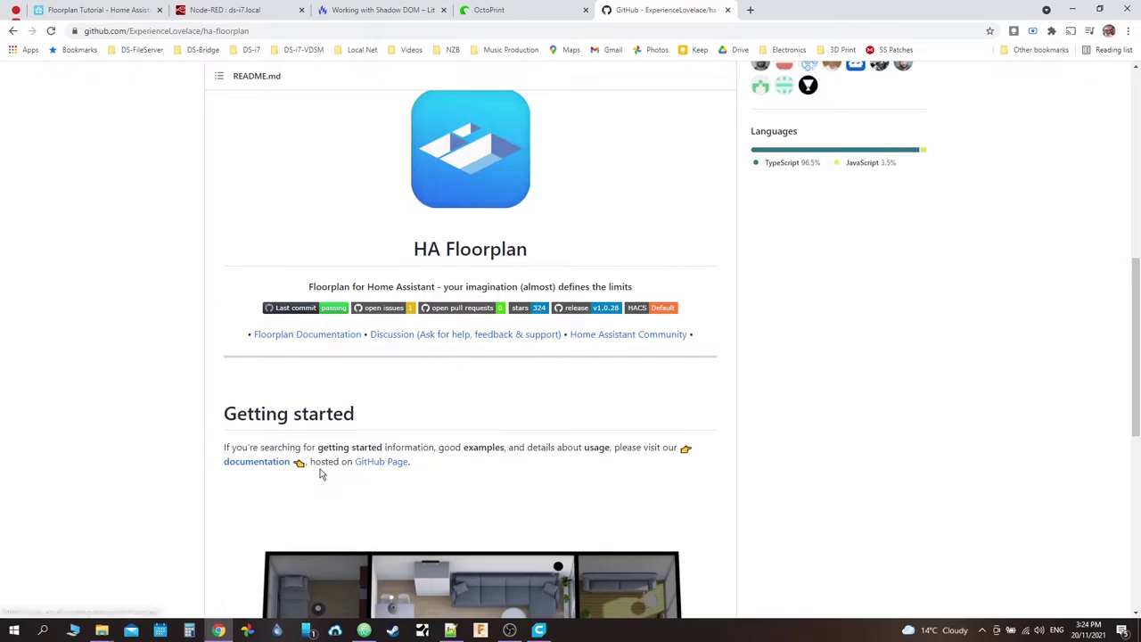
pyautogui.click(255, 466)
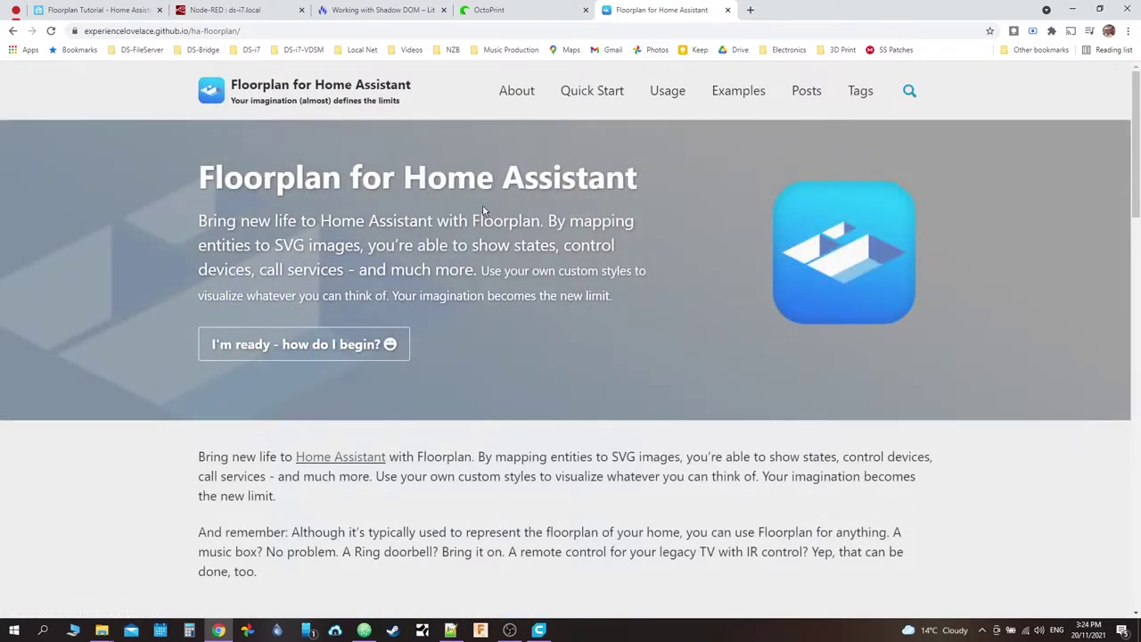
pyautogui.scroll(-1, 484, 210)
pyautogui.scroll(1, 625, 151)
# Step: Show the YAML configuration of the Floorplanner Home example under Examples
pyautogui.click(735, 90)
pyautogui.scroll(-2, 229, 251)
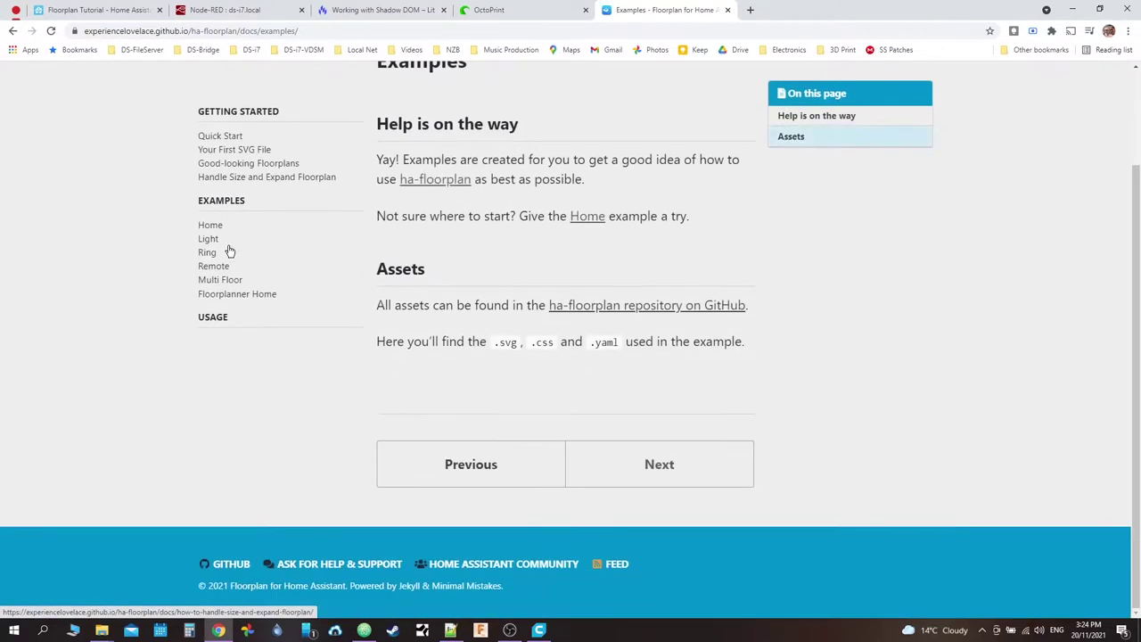
pyautogui.click(658, 468)
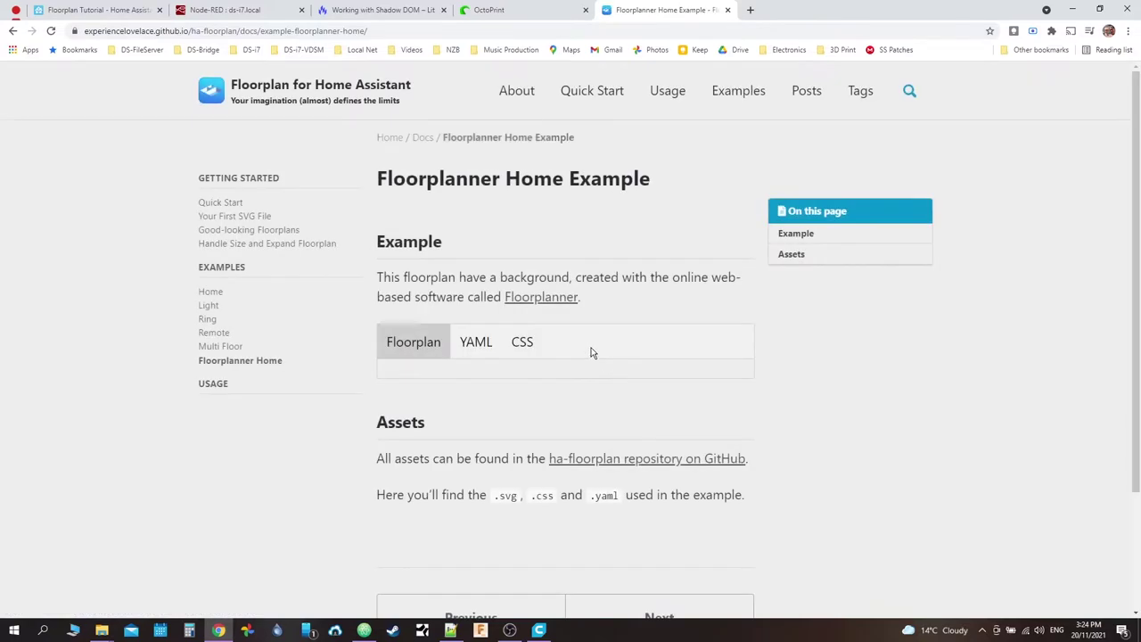
pyautogui.scroll(-5, 651, 366)
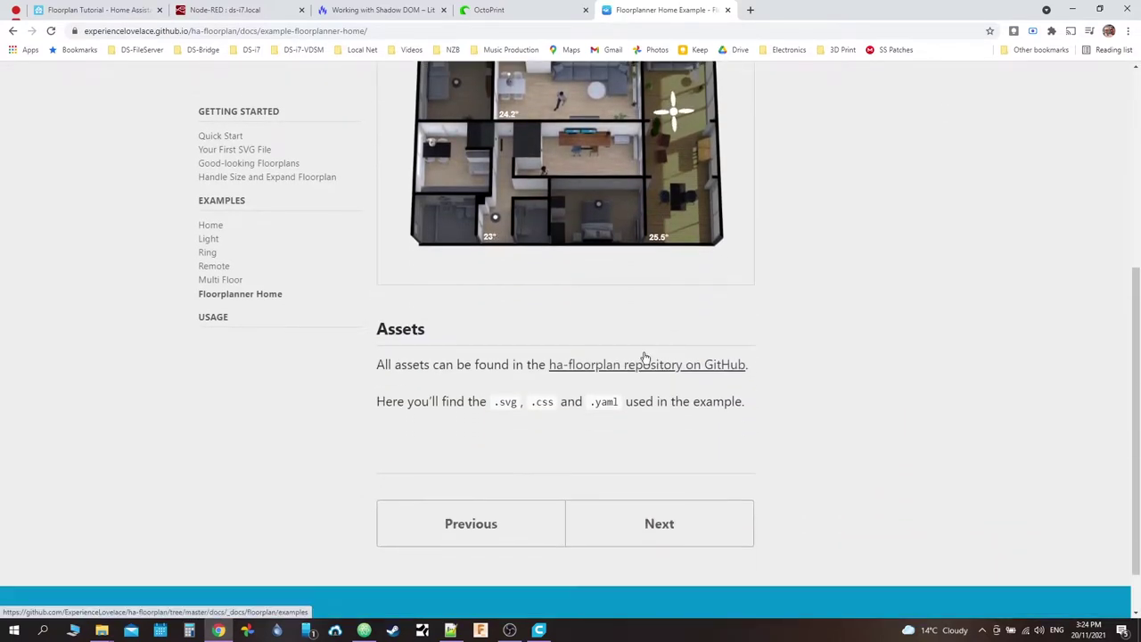
pyautogui.scroll(4, 596, 335)
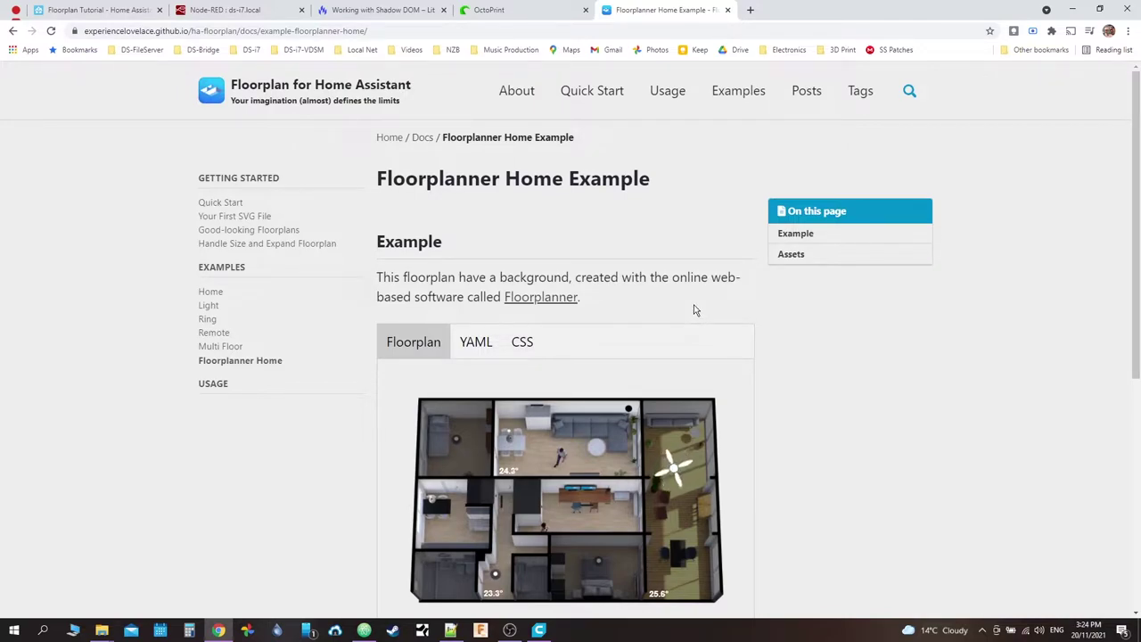
pyautogui.click(469, 350)
pyautogui.scroll(-3, 599, 447)
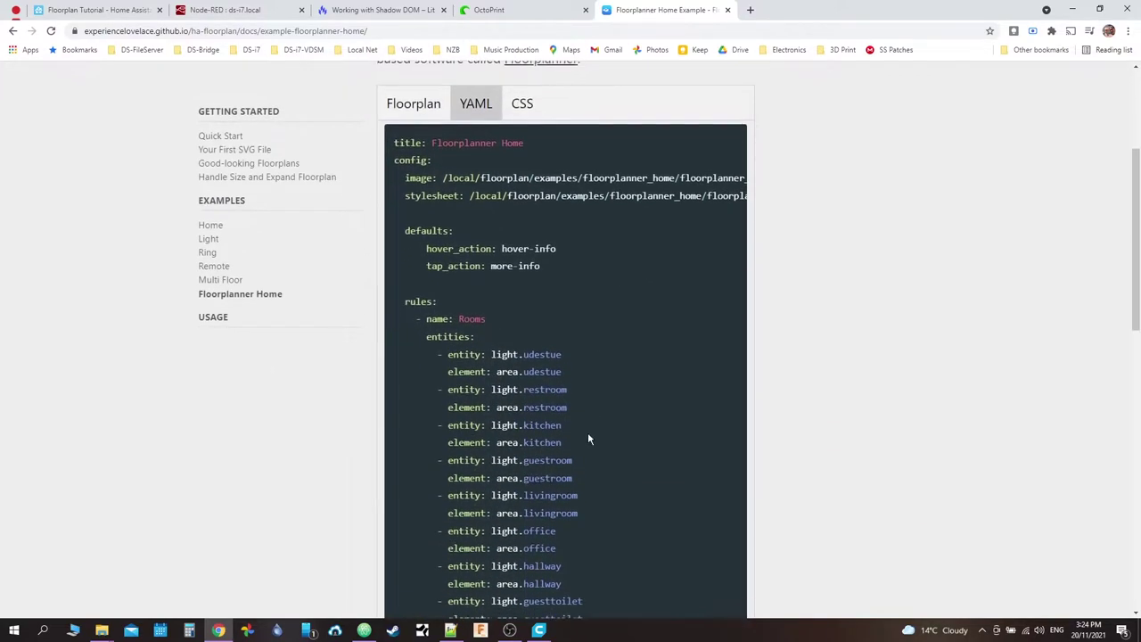
pyautogui.scroll(-4, 588, 433)
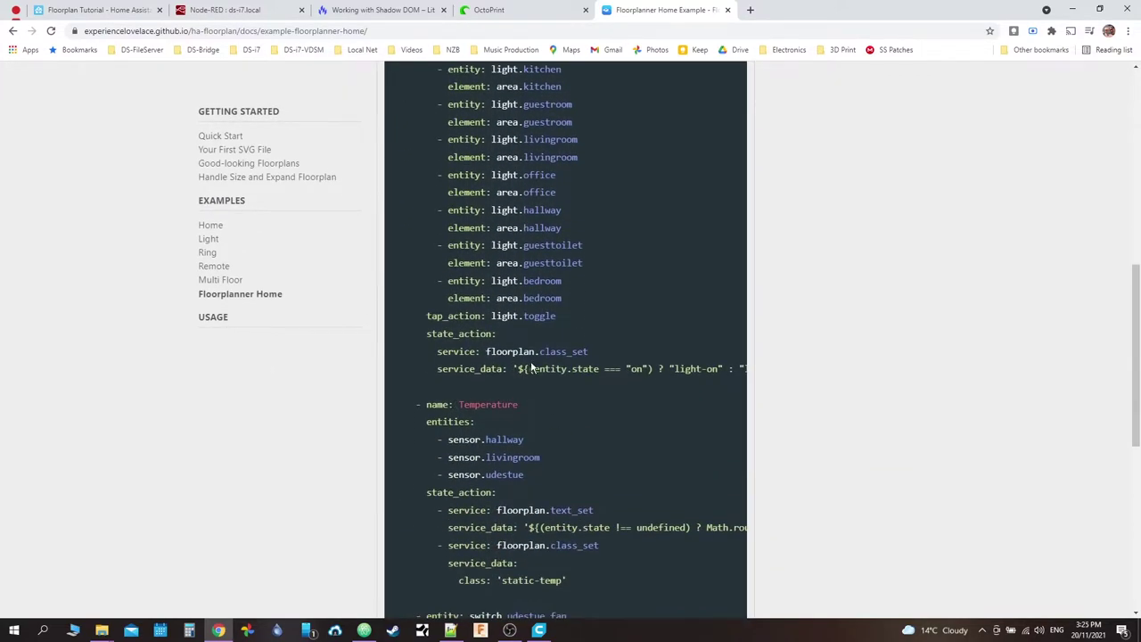
# Step: Highlight the light-on service_data and Math.round temperature expressions, then return to Examples
pyautogui.moveTo(522, 368); pyautogui.dragTo(646, 371)
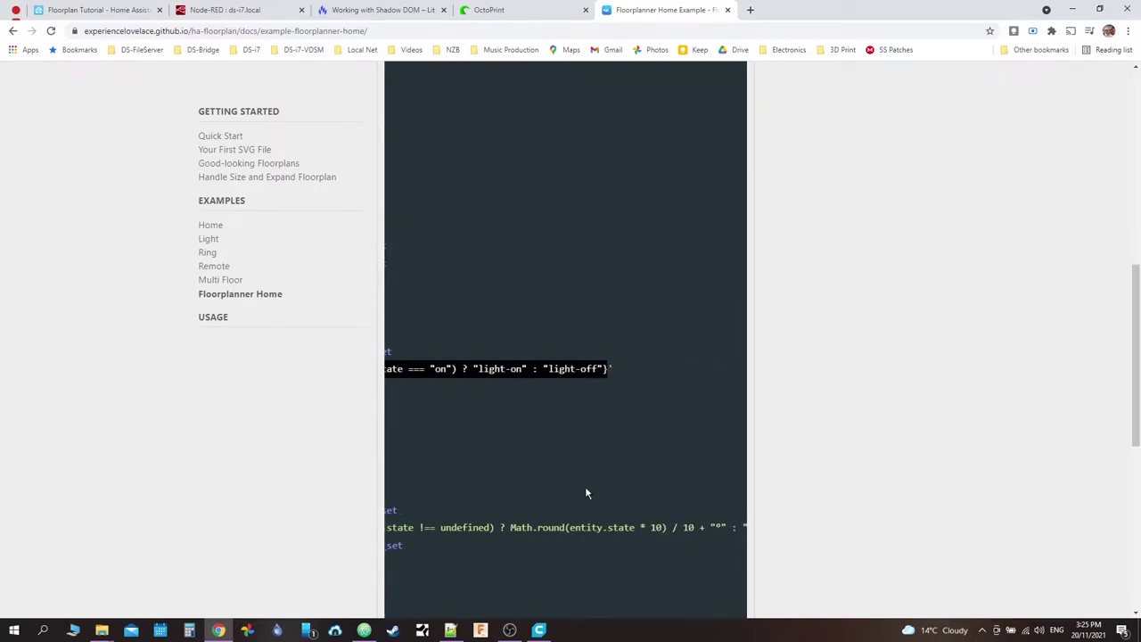
pyautogui.click(569, 528)
pyautogui.moveTo(551, 528)
pyautogui.mouseDown()
pyautogui.moveTo(384, 528)
pyautogui.moveTo(459, 510)
pyautogui.moveTo(529, 527)
pyautogui.mouseUp()
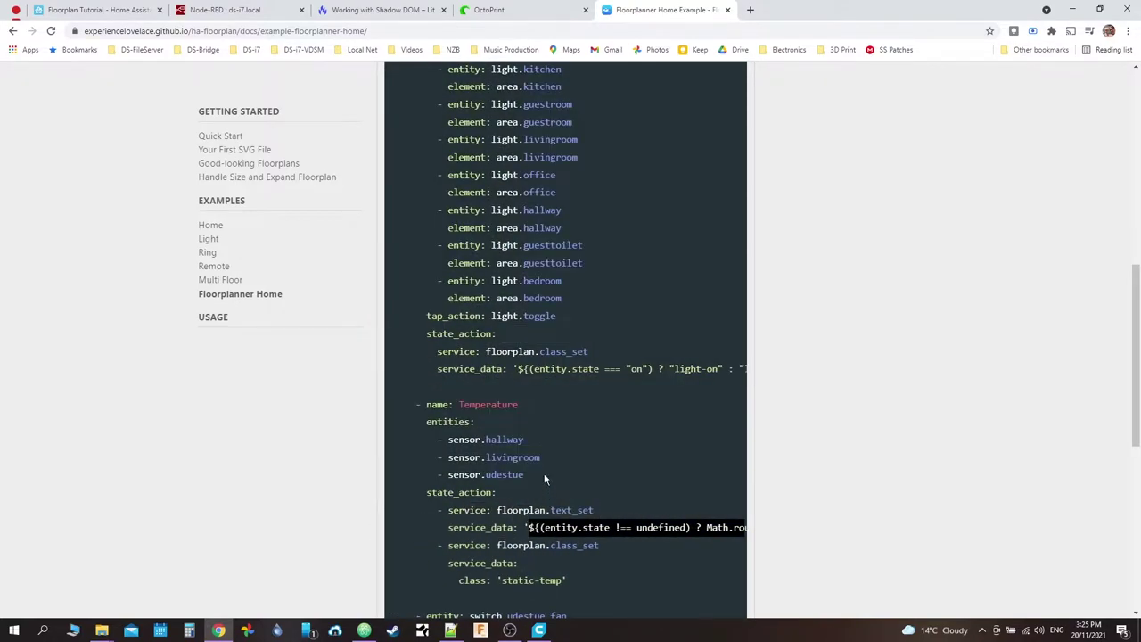
pyautogui.click(564, 390)
pyautogui.scroll(-2, 554, 395)
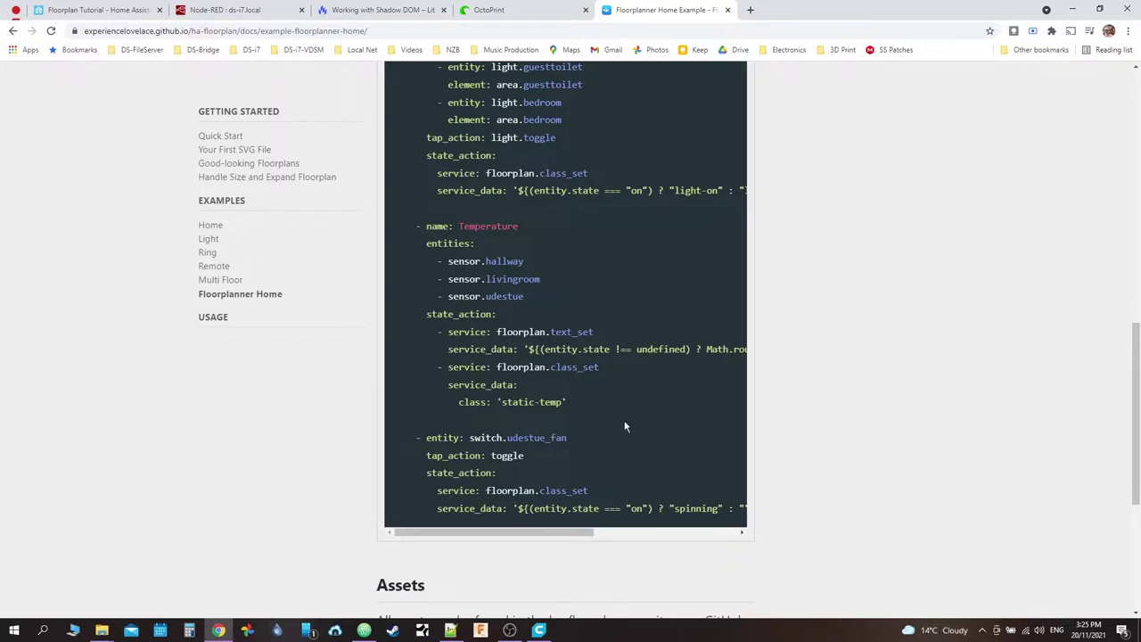
pyautogui.scroll(10, 848, 365)
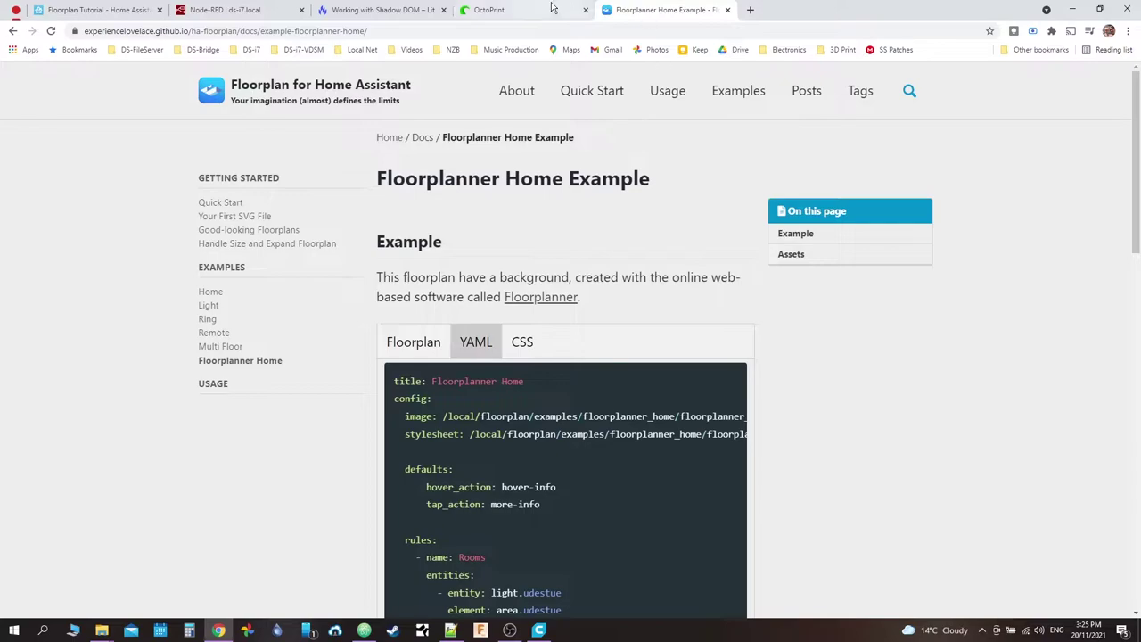
pyautogui.click(729, 101)
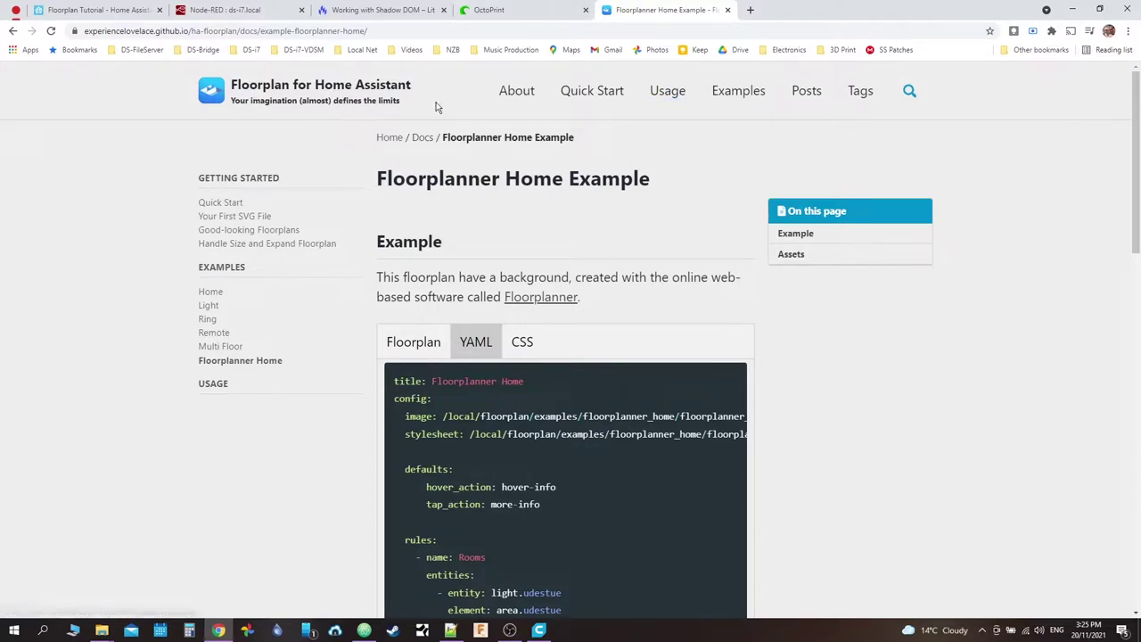
pyautogui.scroll(-2, 576, 141)
# Step: Return to the ha-floorplan repository and open the latest 1.0.28 release page
pyautogui.hotkey('alt', 'Left')
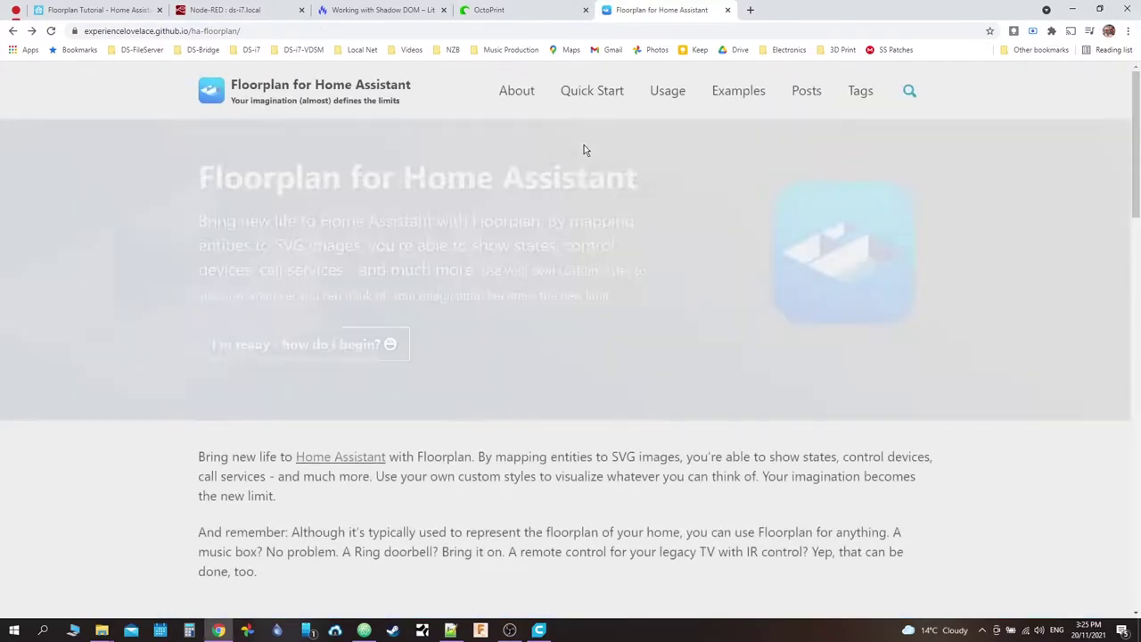
pyautogui.hotkey('alt', 'Left')
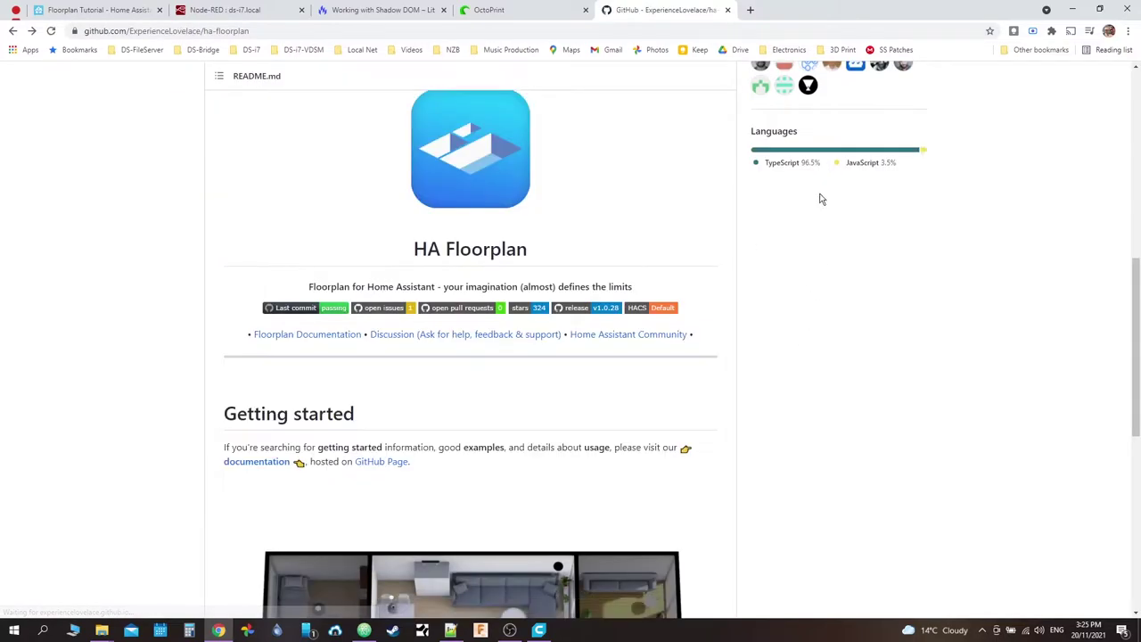
pyautogui.scroll(10, 820, 199)
pyautogui.scroll(-2, 829, 306)
pyautogui.click(797, 364)
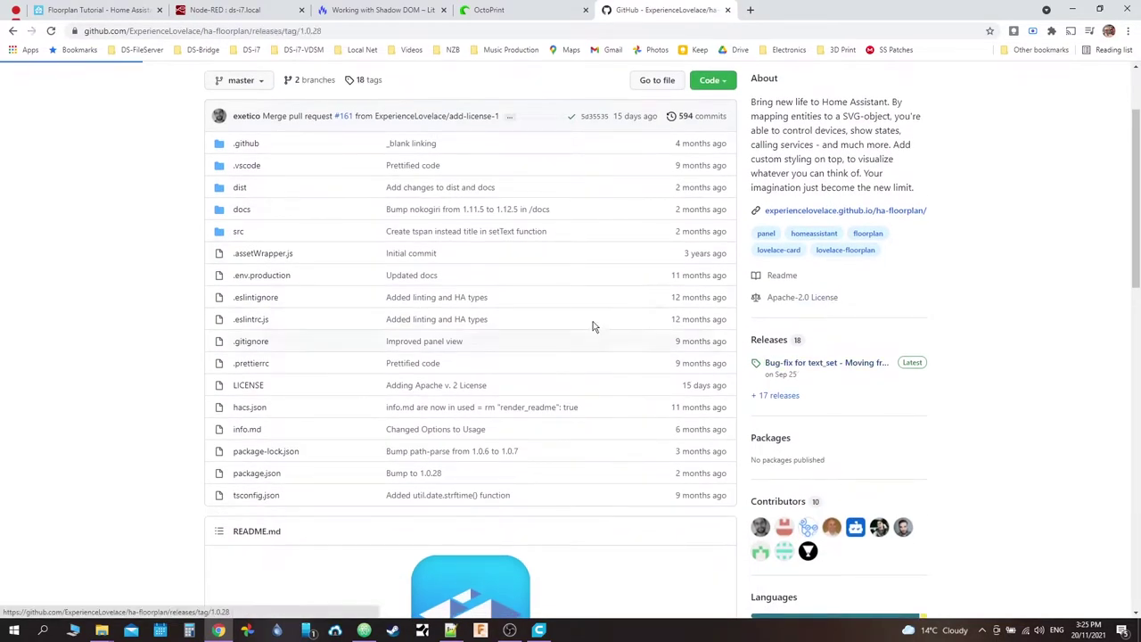
pyautogui.scroll(-1, 221, 379)
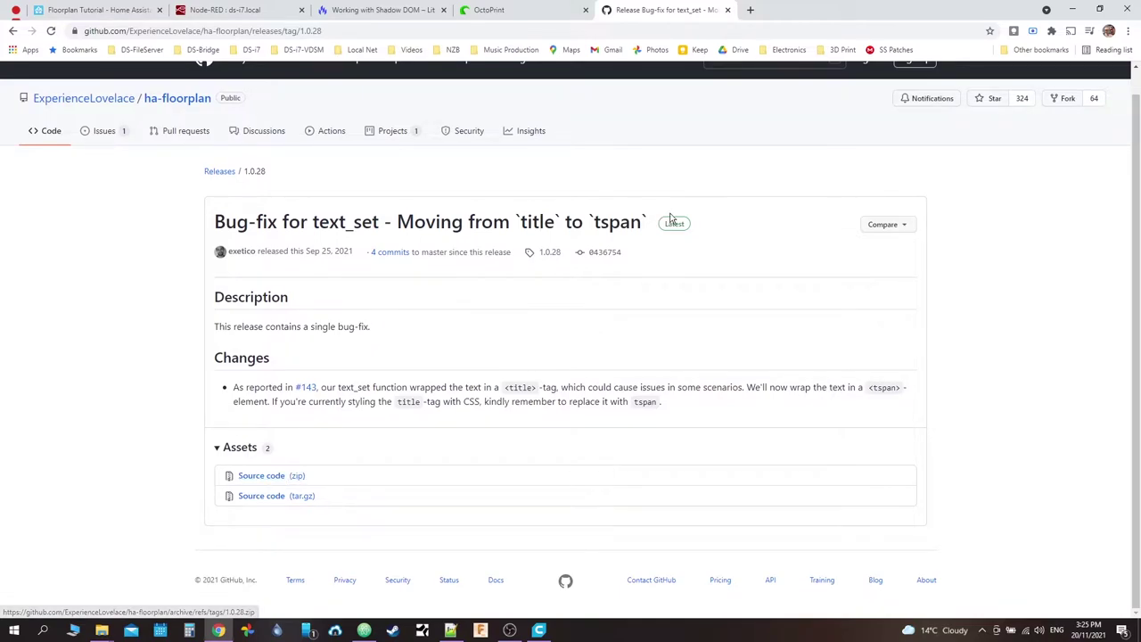
pyautogui.hotkey('alt', 'Left')
pyautogui.scroll(-6, 188, 465)
pyautogui.scroll(-3, 181, 368)
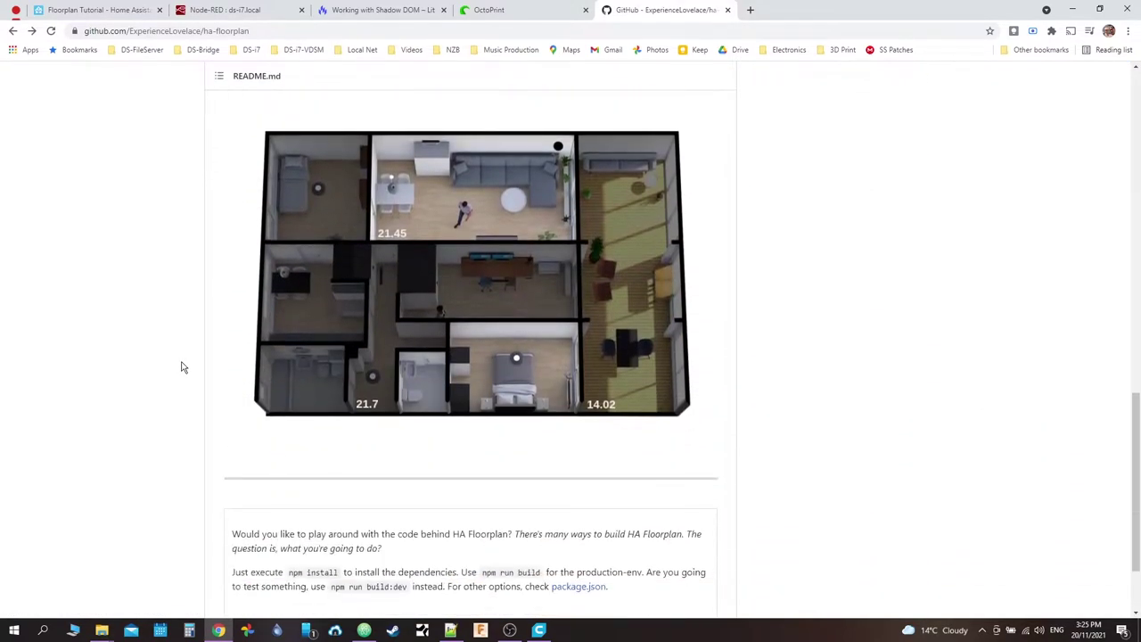
pyautogui.scroll(-1, 181, 367)
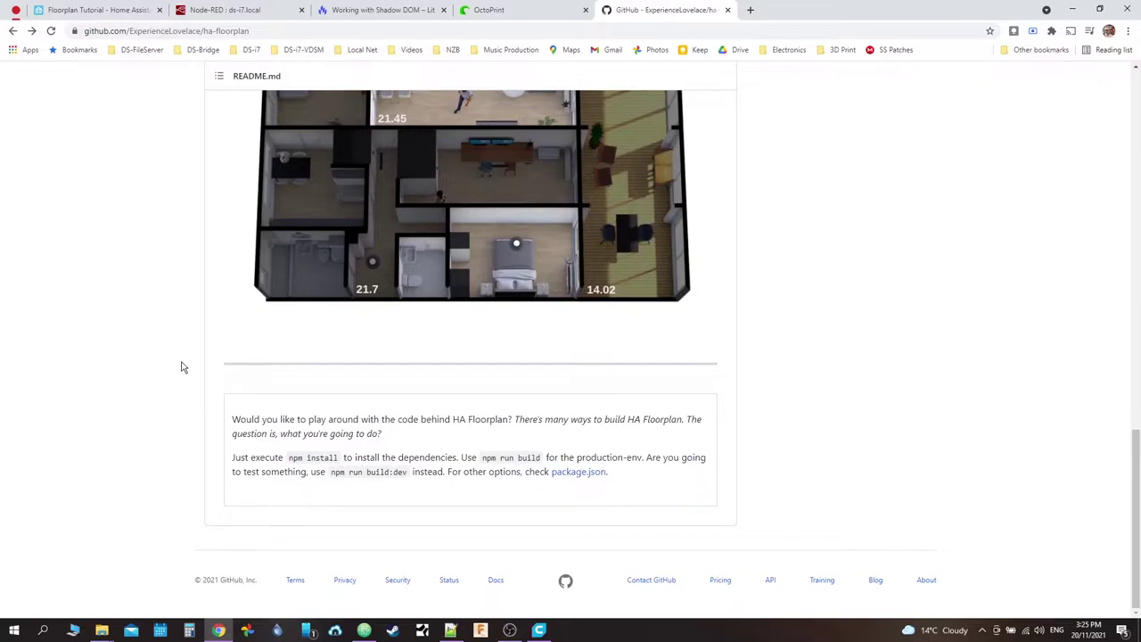
pyautogui.press('Home')
pyautogui.scroll(-2, 877, 374)
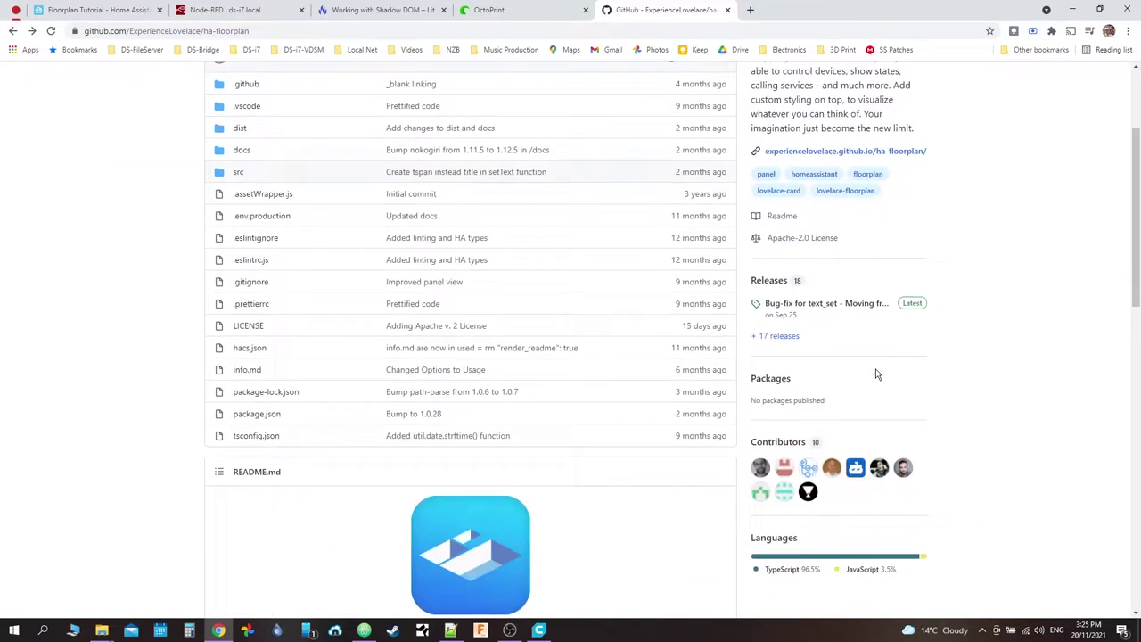
pyautogui.click(818, 308)
pyautogui.scroll(-1, 181, 433)
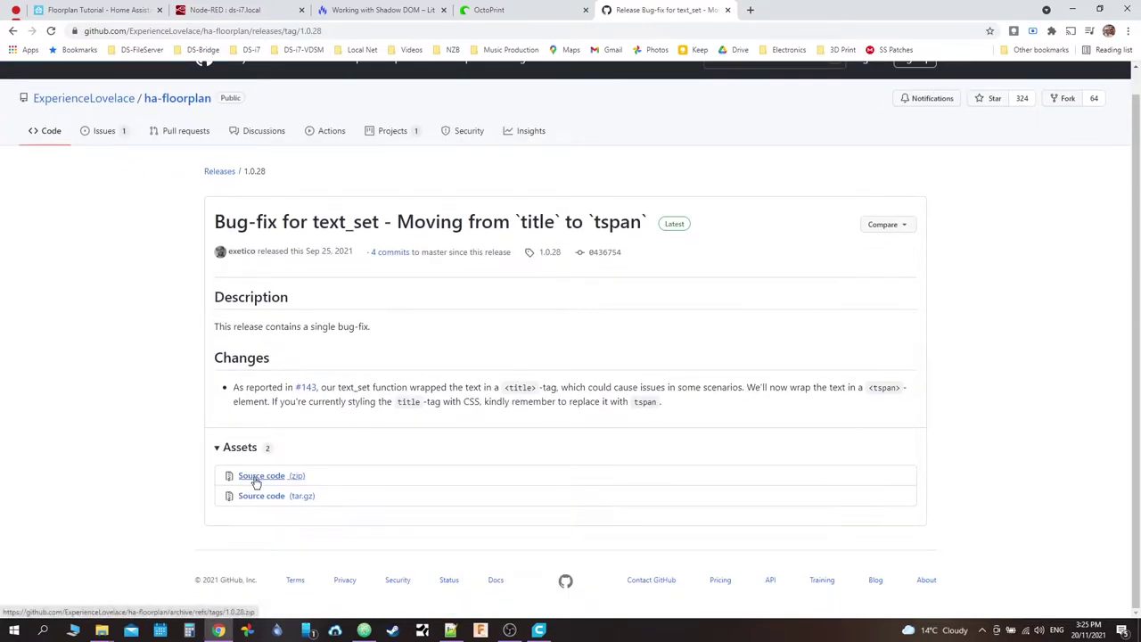
# Step: Save the release Source code (zip) as ha-floorplan-1.0.28.zip on the Desktop and open it
pyautogui.click(257, 480)
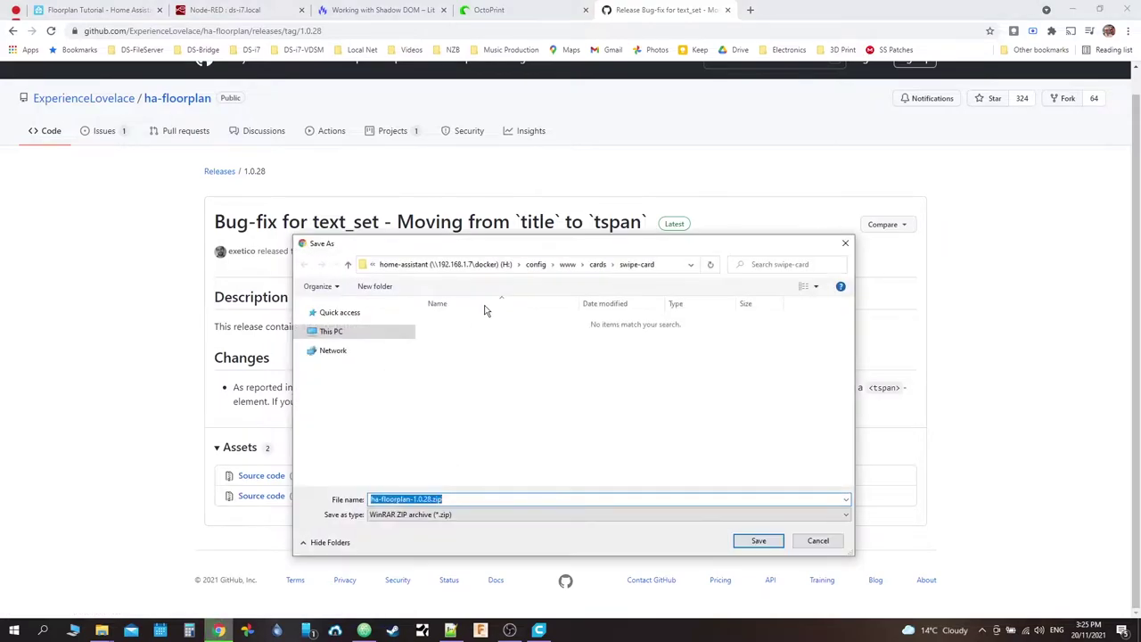
pyautogui.click(372, 265)
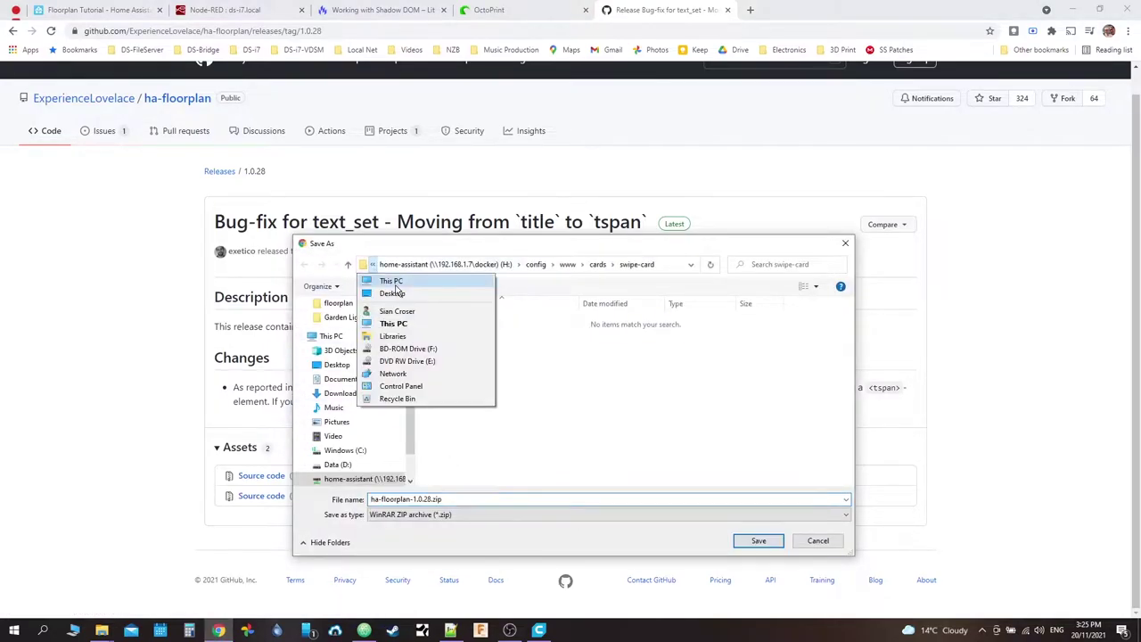
pyautogui.click(395, 294)
pyautogui.click(743, 537)
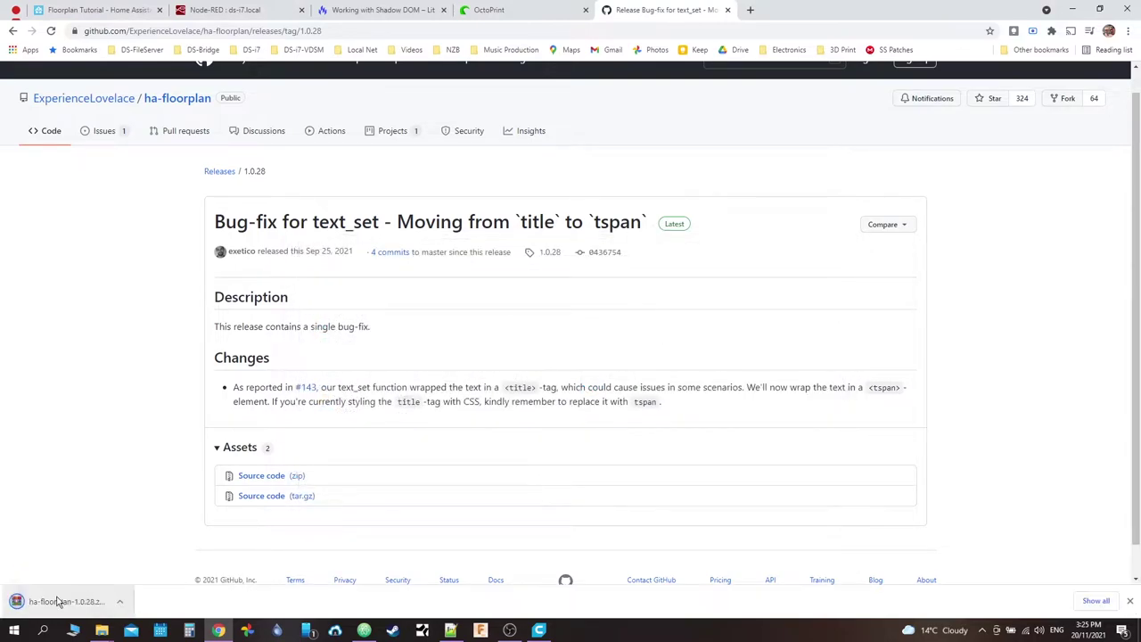
pyautogui.click(52, 605)
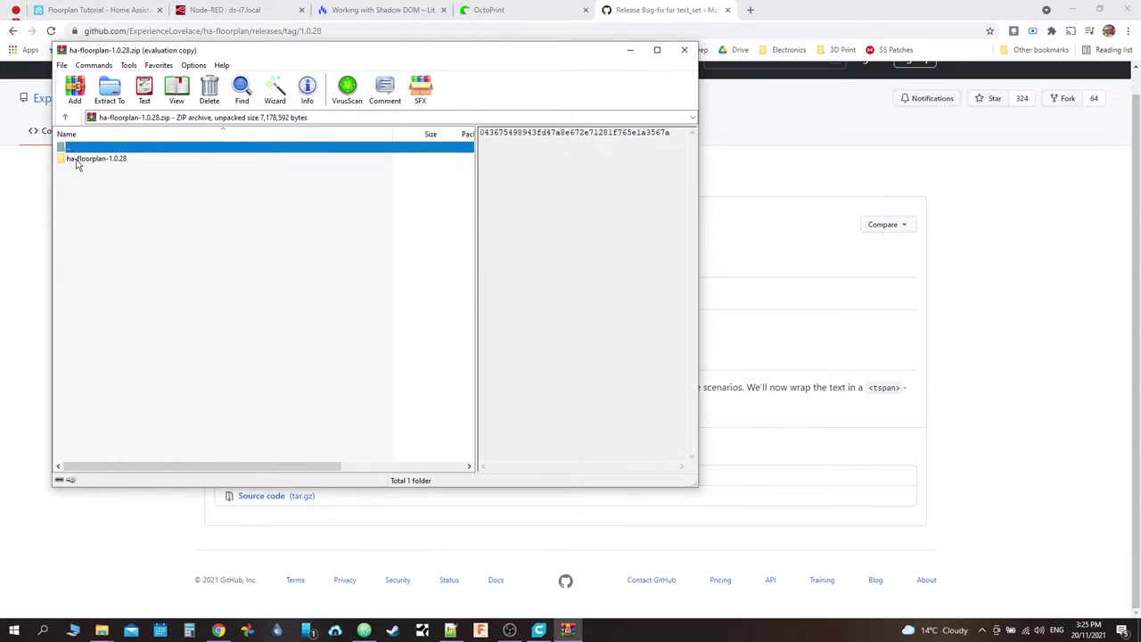
# Step: Select floorplan.js inside the archive's ha-floorplan-1.0.28\dist folder
pyautogui.doubleClick(77, 162)
pyautogui.click(428, 273)
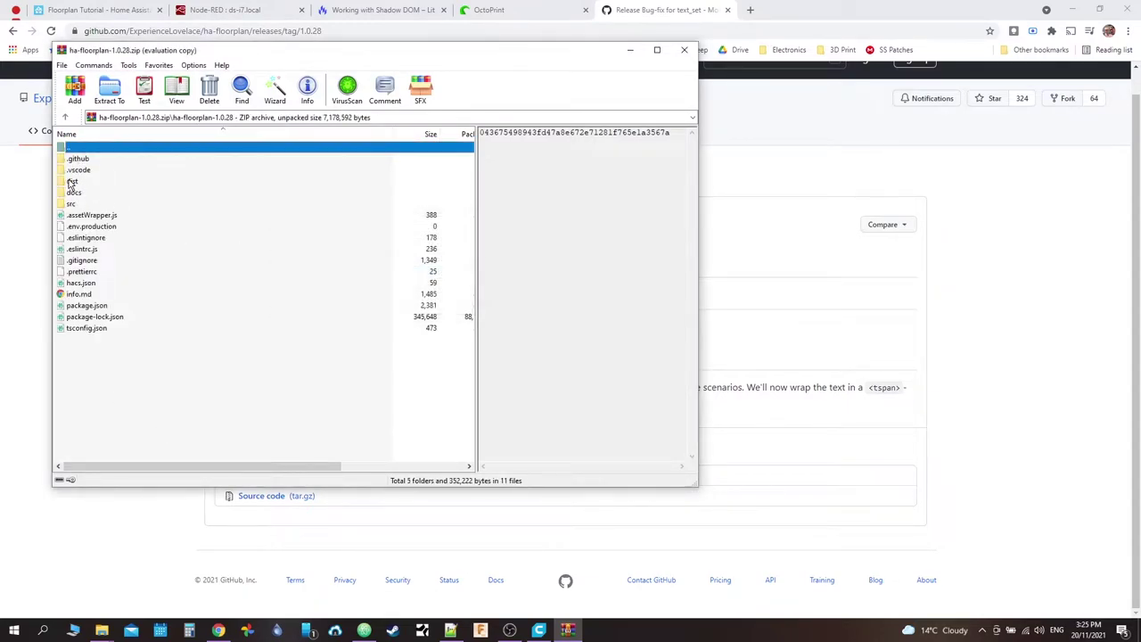
pyautogui.doubleClick(71, 181)
pyautogui.click(82, 159)
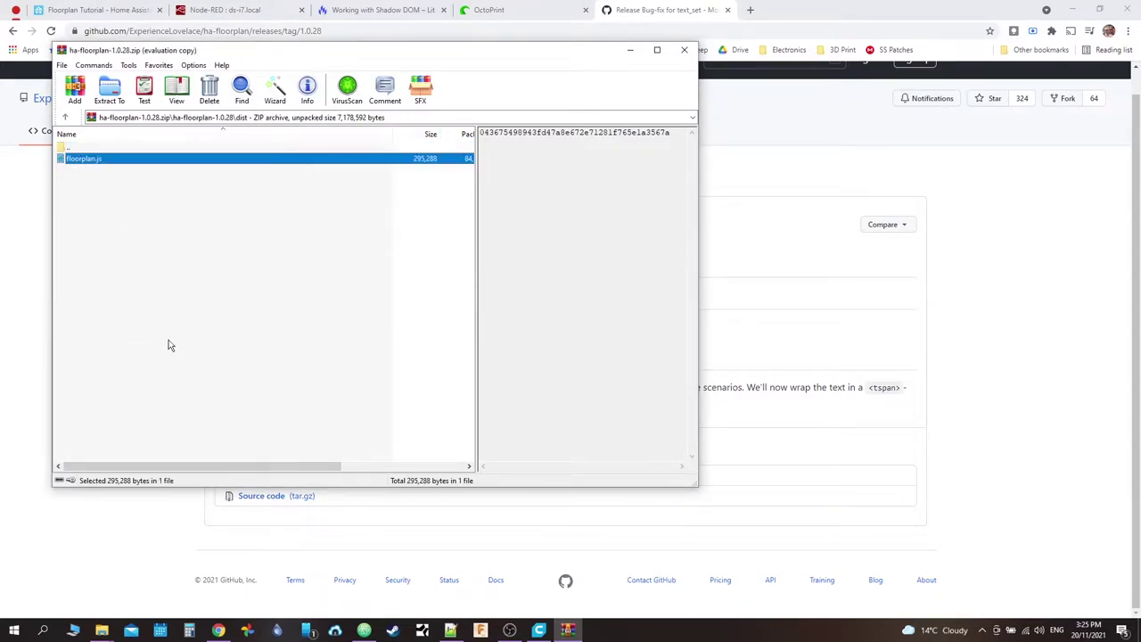
# Step: Drag floorplan.js into config\www\cards\ha-floorplan in Explorer, then close WinRAR
pyautogui.click(103, 631)
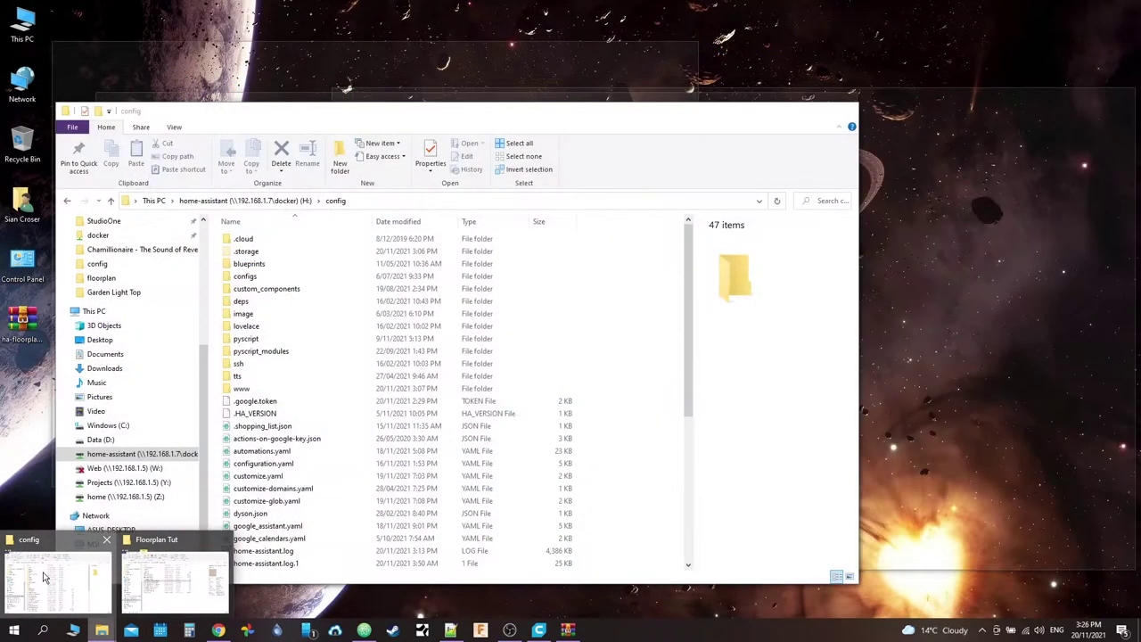
pyautogui.click(45, 578)
pyautogui.doubleClick(242, 389)
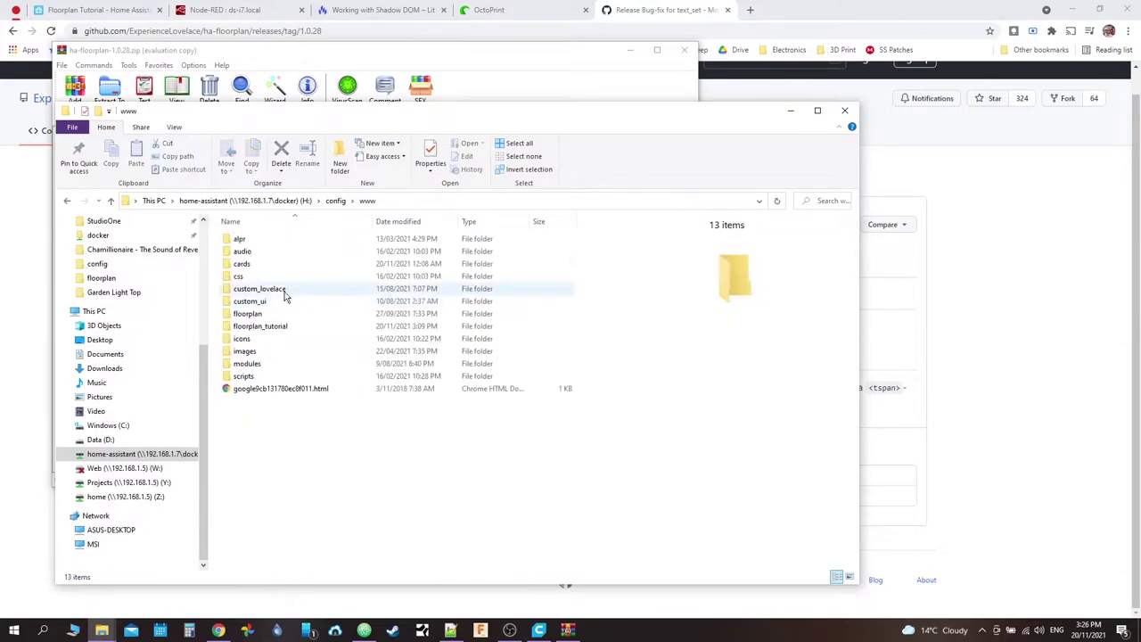
pyautogui.doubleClick(267, 263)
pyautogui.moveTo(306, 111); pyautogui.dragTo(590, 132)
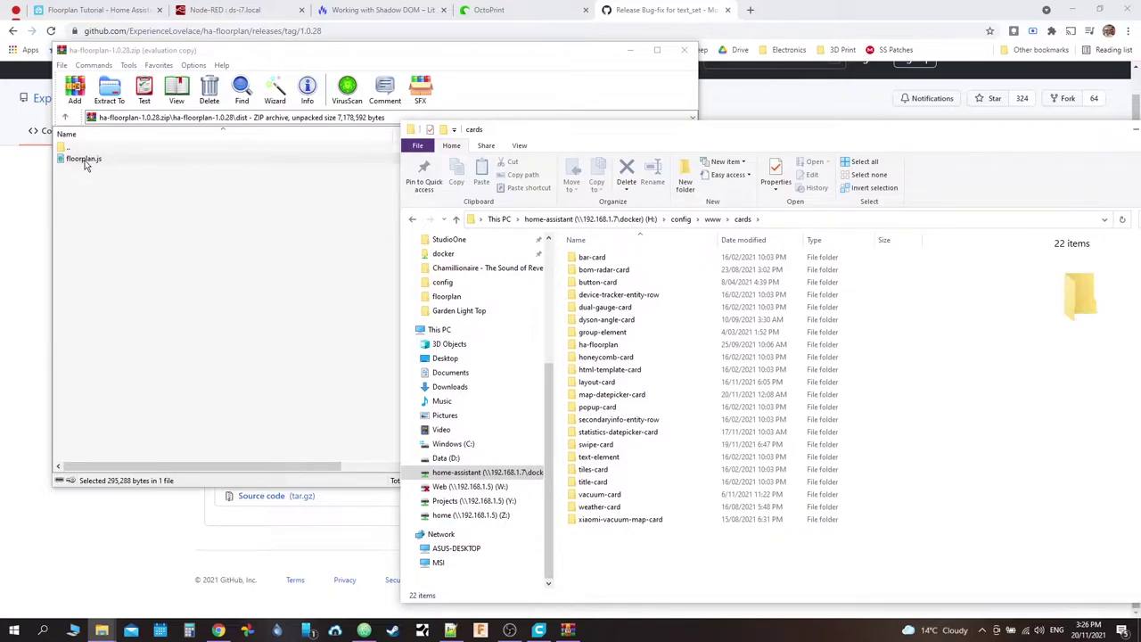
pyautogui.moveTo(85, 165); pyautogui.dragTo(608, 347)
pyautogui.click(604, 350)
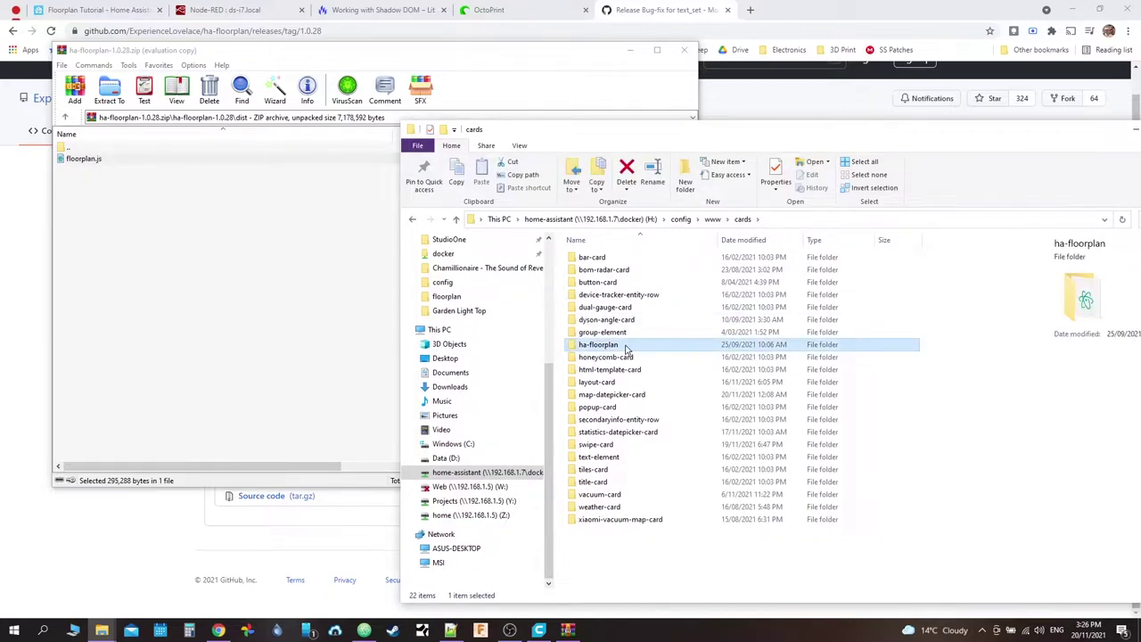
pyautogui.doubleClick(625, 348)
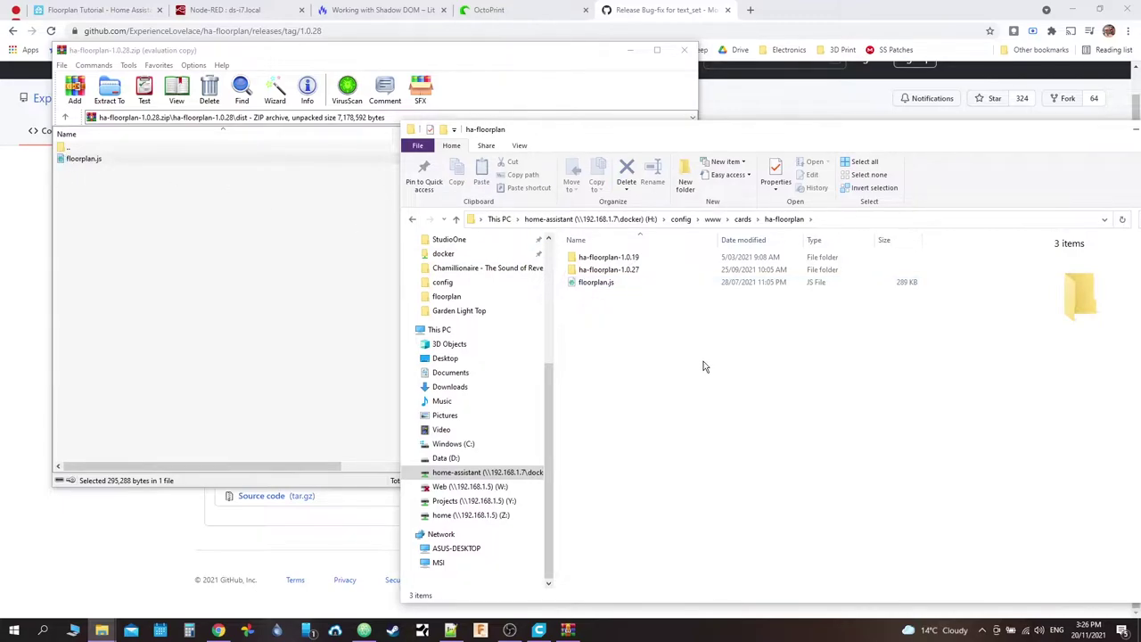
pyautogui.click(684, 49)
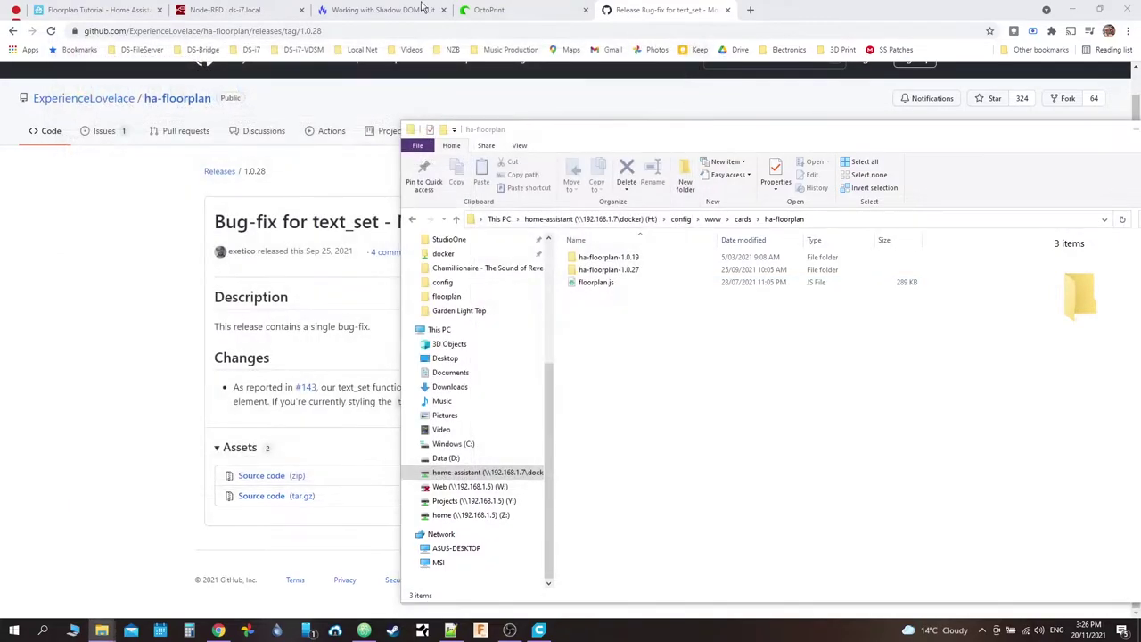
pyautogui.click(86, 10)
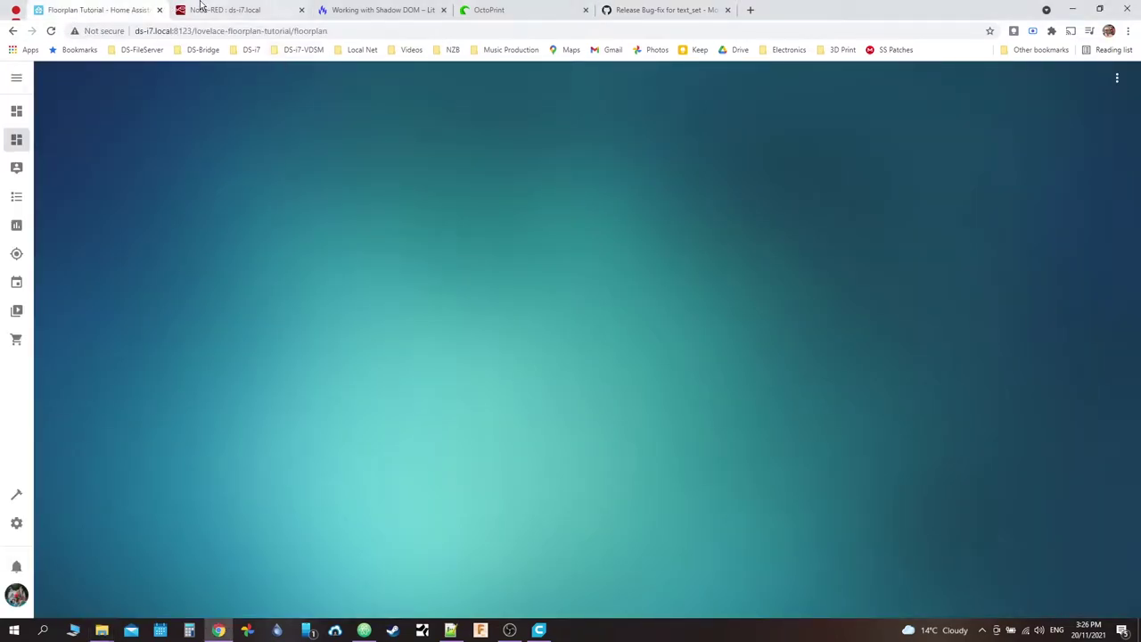
# Step: Show the Lovelace Resources list containing the /local/cards/ha-floorplan/floorplan.js module
pyautogui.click(18, 526)
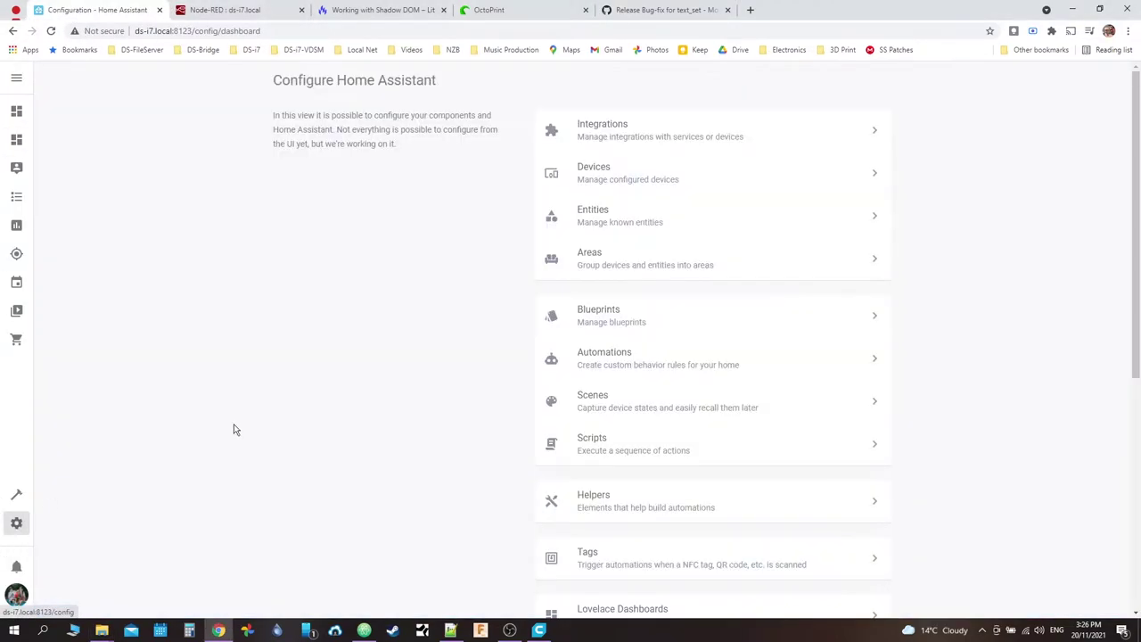
pyautogui.scroll(-2, 652, 390)
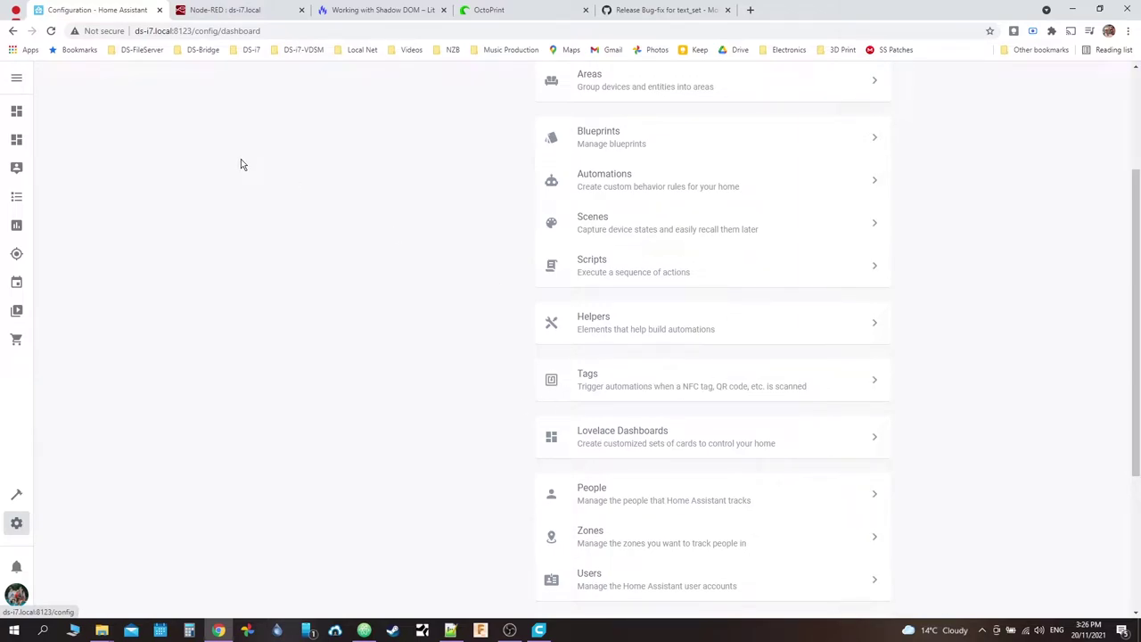
pyautogui.click(632, 452)
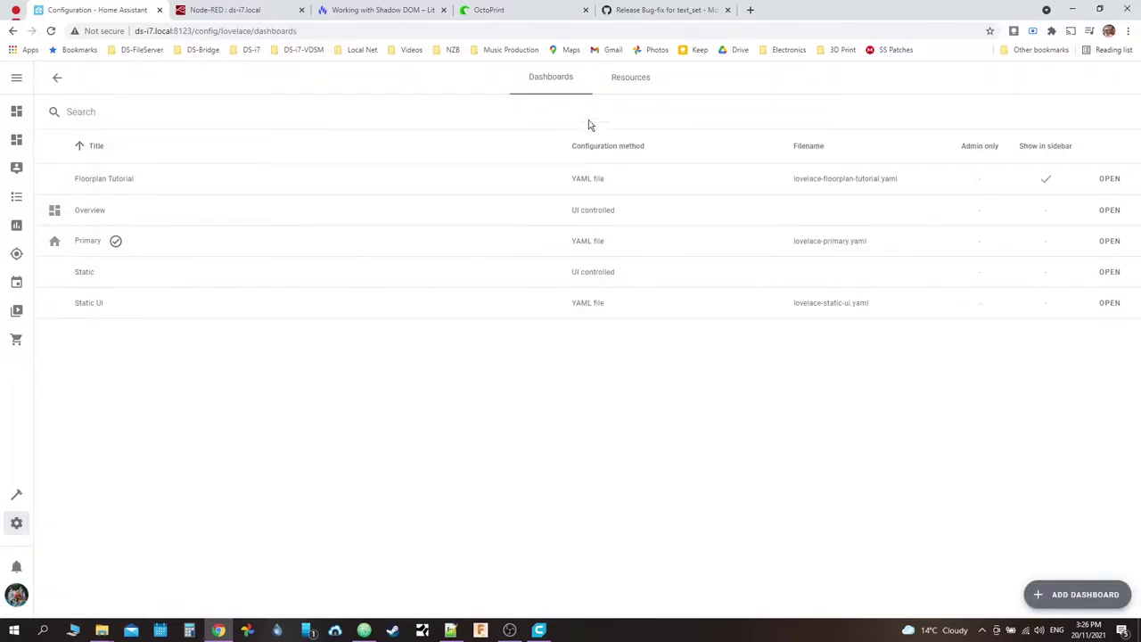
pyautogui.click(627, 88)
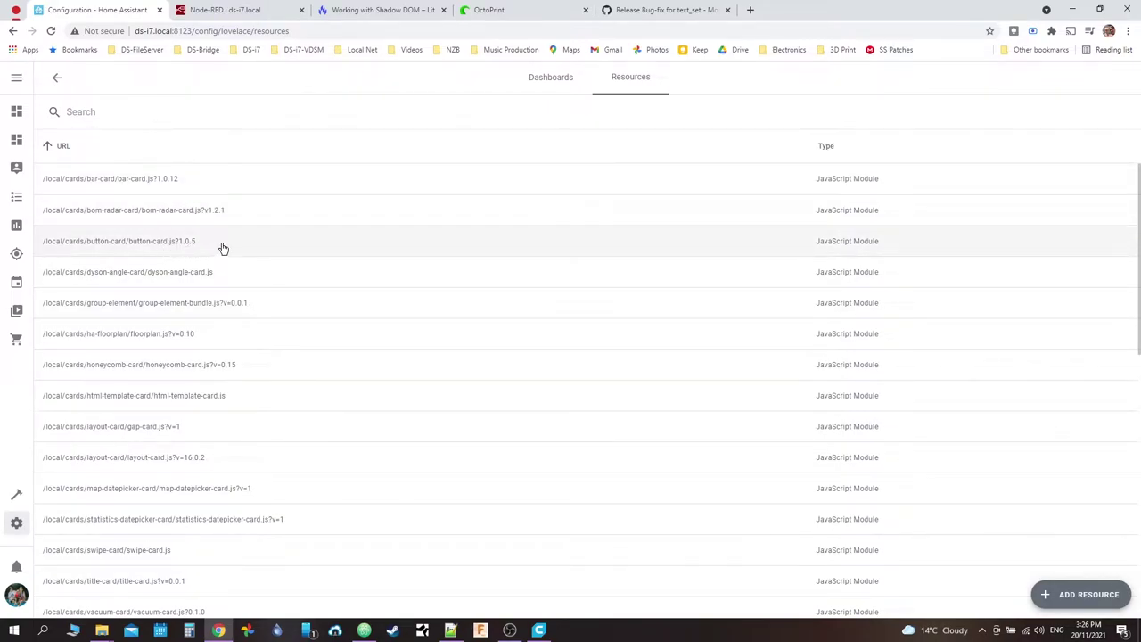
pyautogui.scroll(-5, 309, 286)
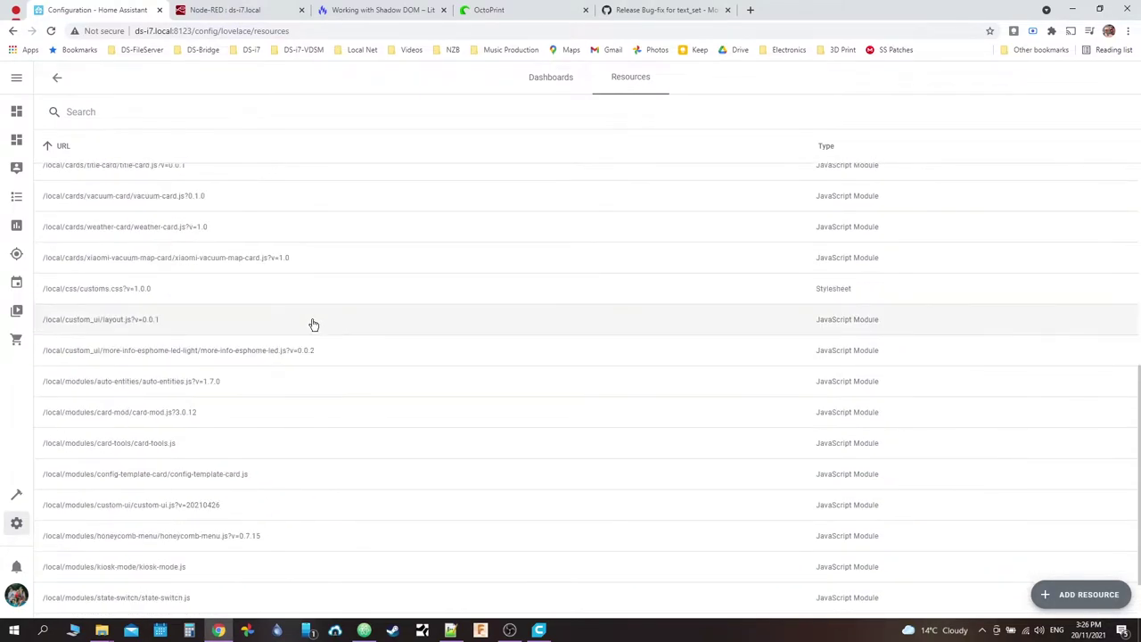
pyautogui.scroll(3, 298, 315)
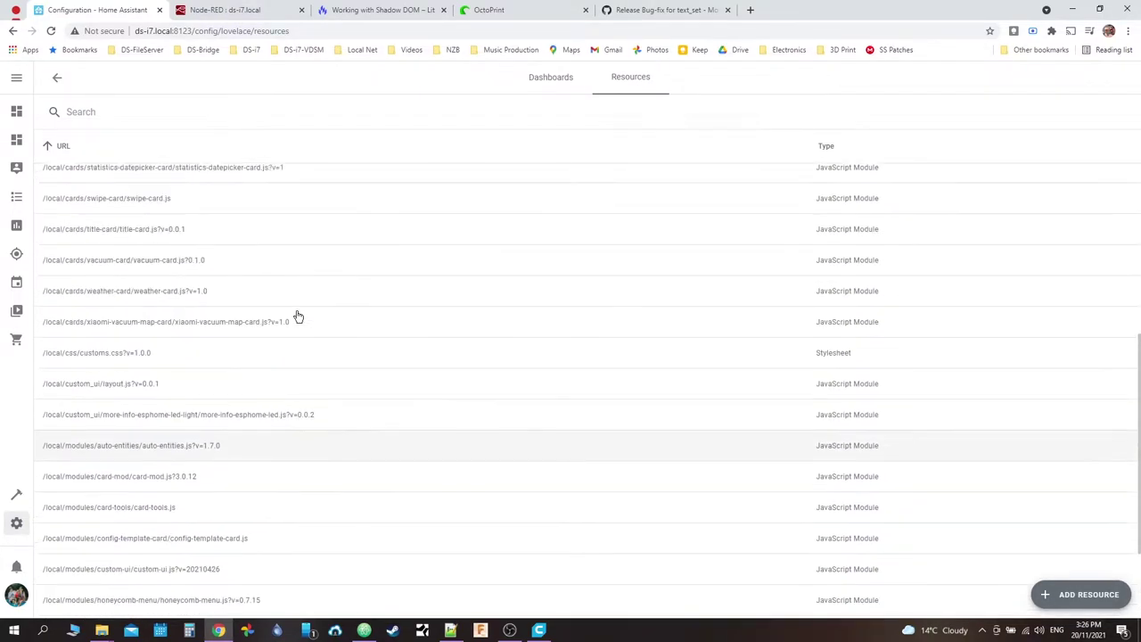
pyautogui.scroll(3, 298, 316)
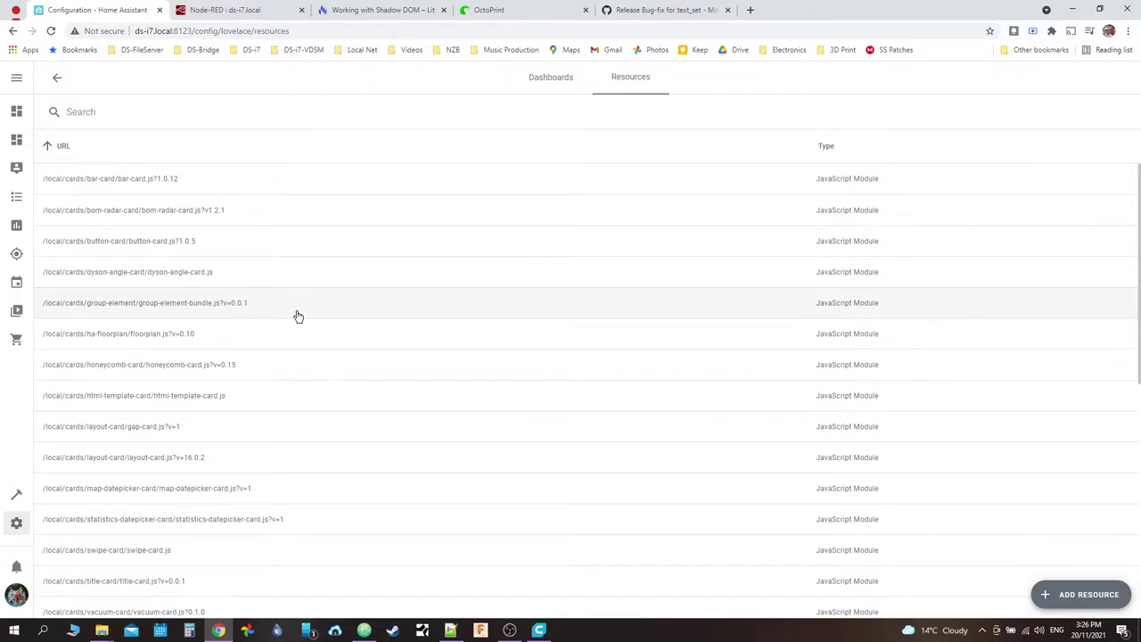
pyautogui.scroll(-5, 298, 317)
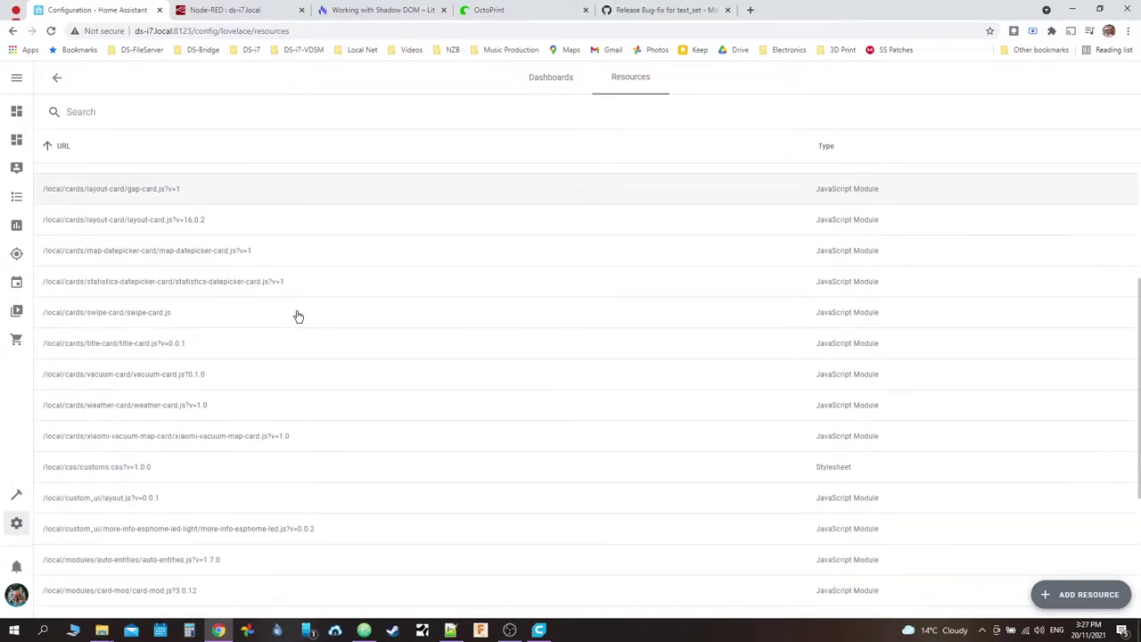
pyautogui.scroll(5, 298, 317)
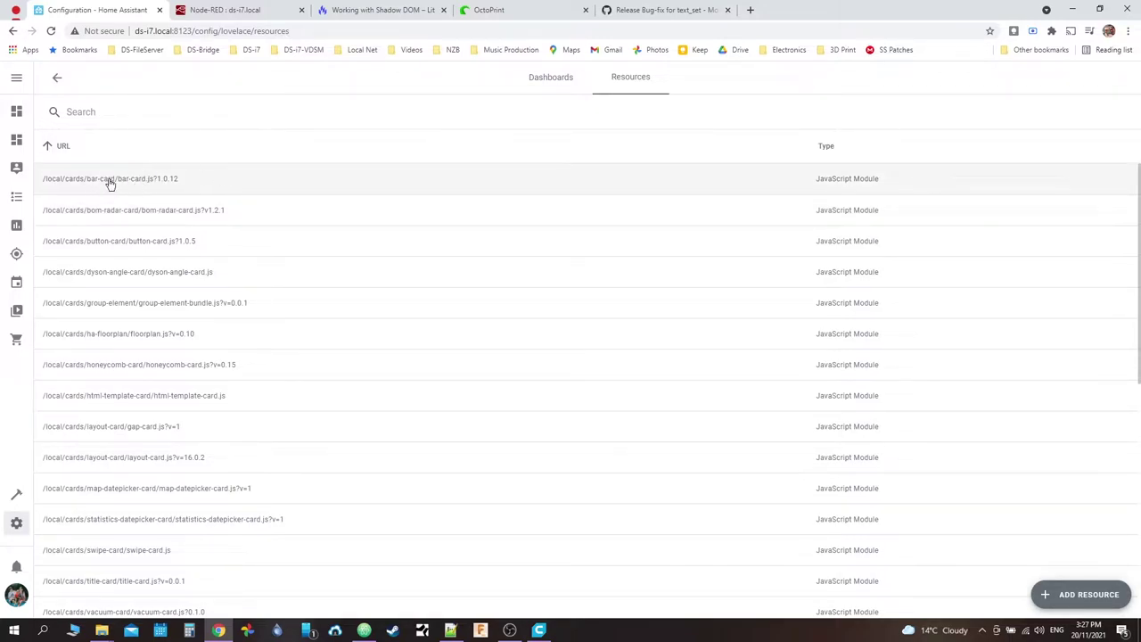
pyautogui.scroll(-10, 277, 227)
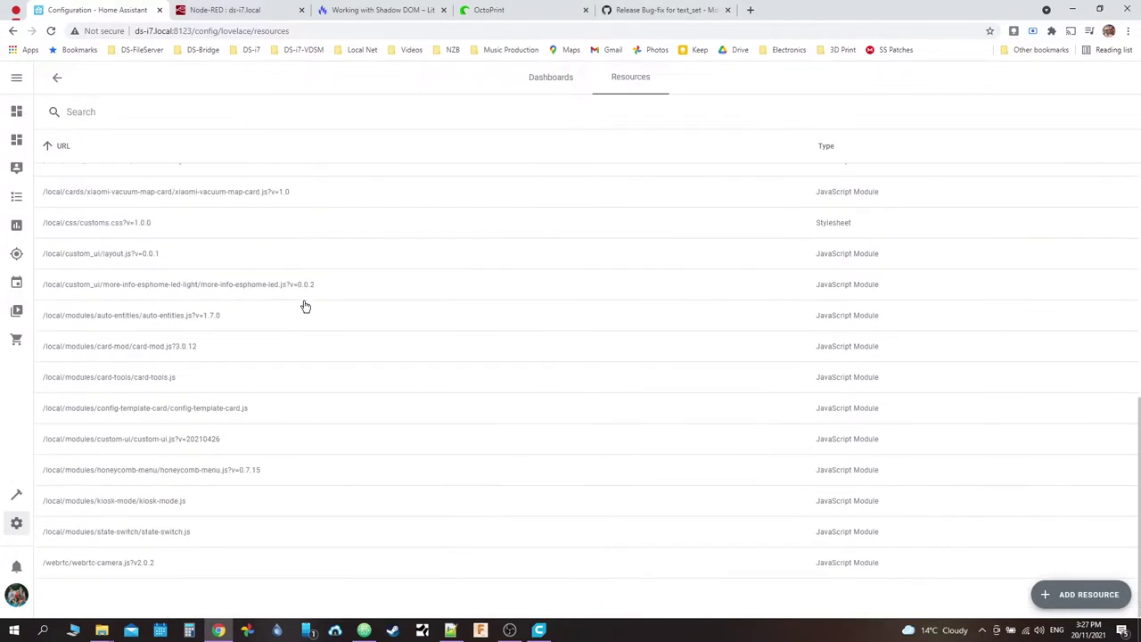
pyautogui.scroll(10, 329, 302)
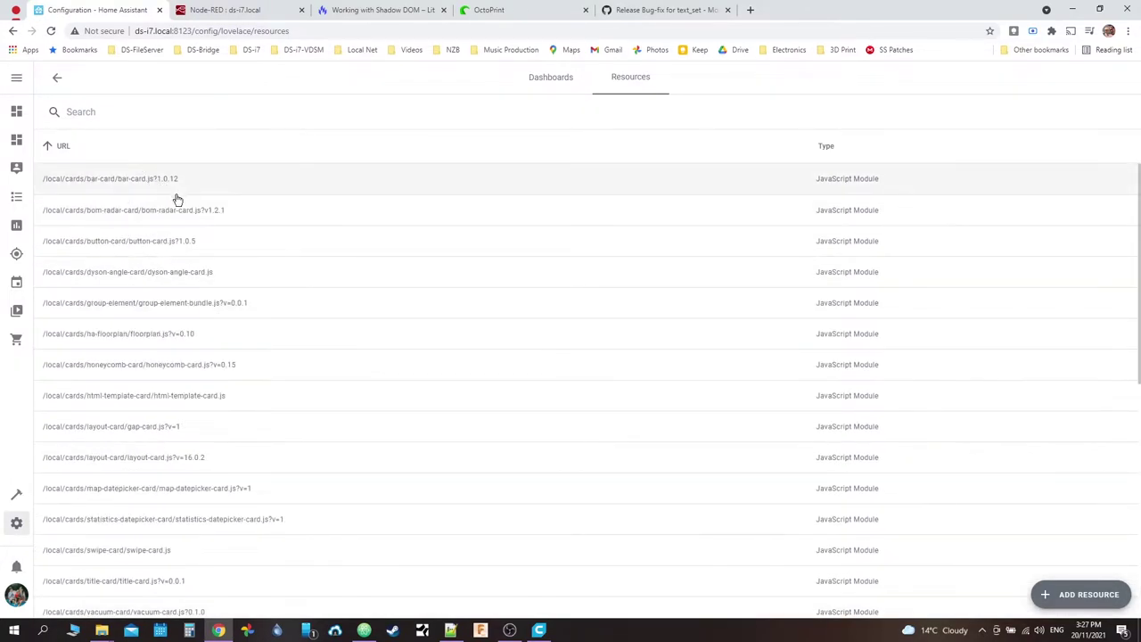
pyautogui.scroll(-10, 229, 438)
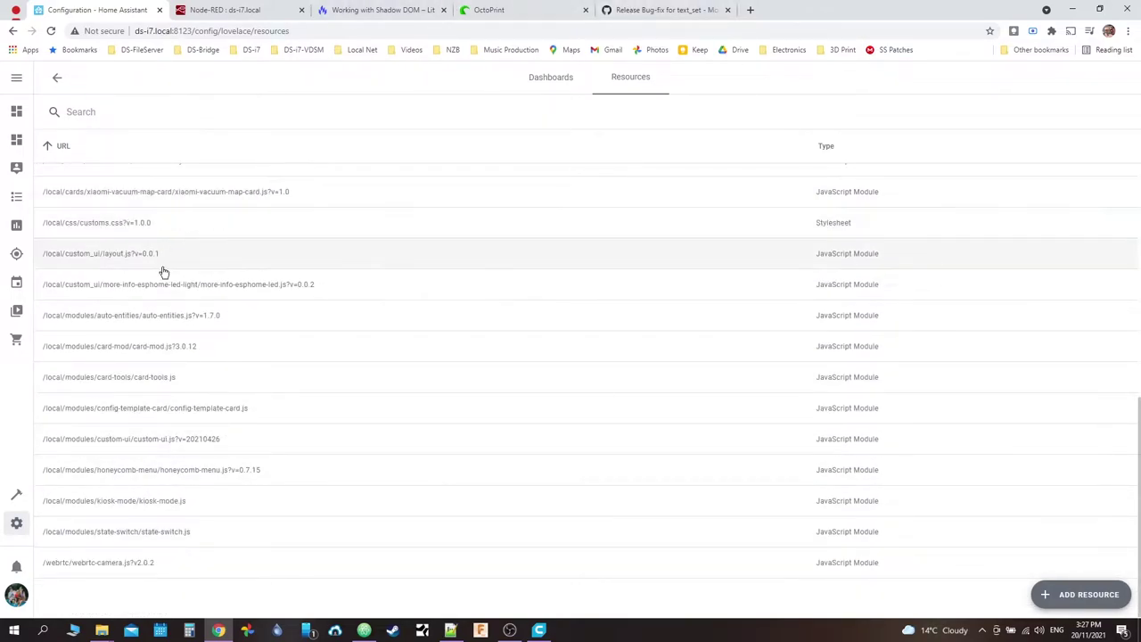
pyautogui.scroll(10, 161, 270)
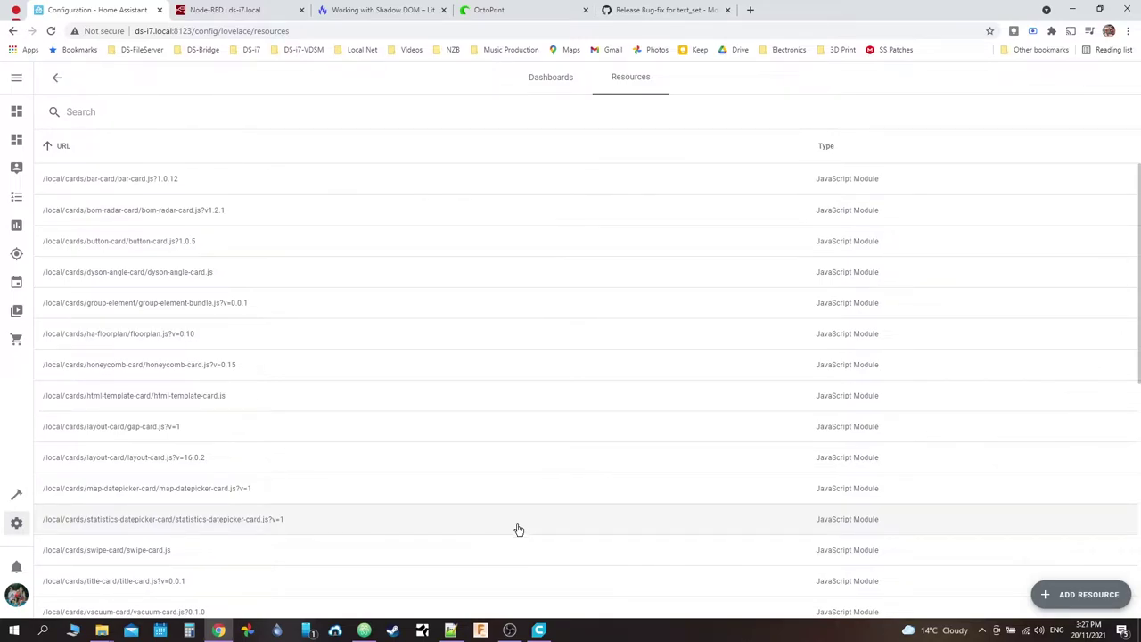
# Step: Open lovelace/dashboards/floorplan-tutorial/config.yaml in Atom
pyautogui.click(364, 631)
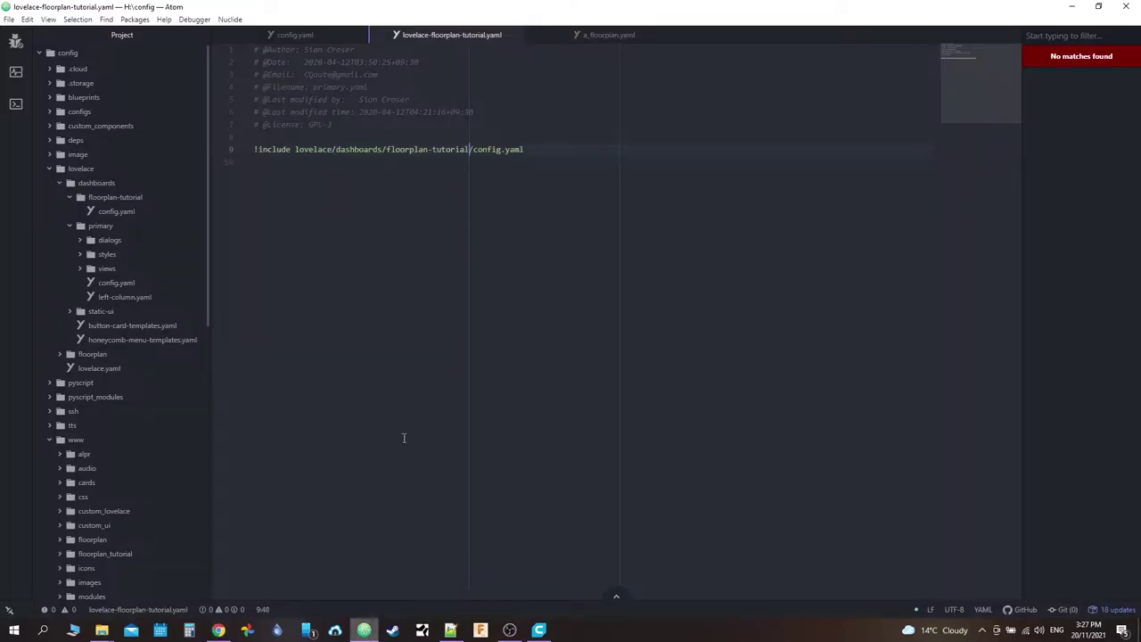
pyautogui.click(86, 199)
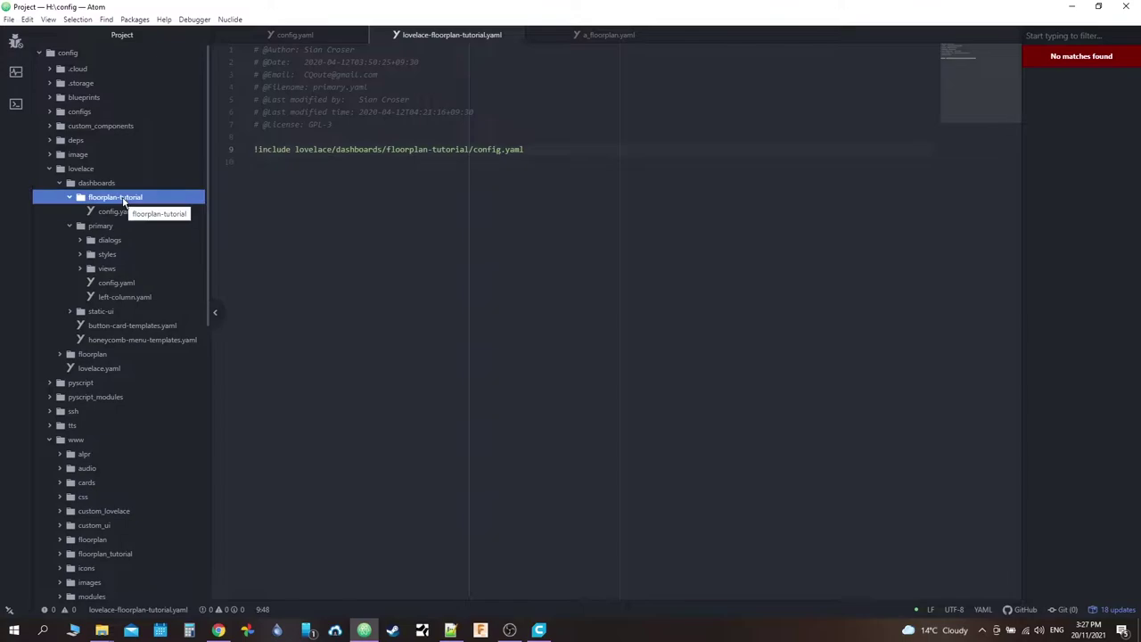
pyautogui.click(102, 216)
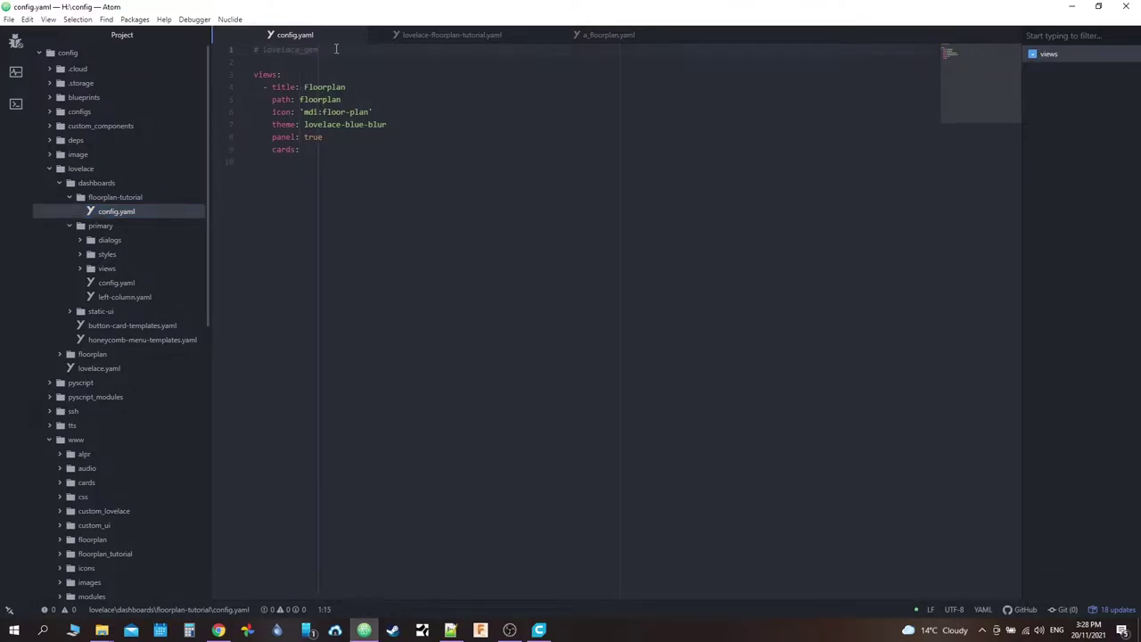
# Step: Delete the '# lovelace_gen' comment line and start a new indented line after cards:
pyautogui.moveTo(318, 49); pyautogui.dragTo(255, 50)
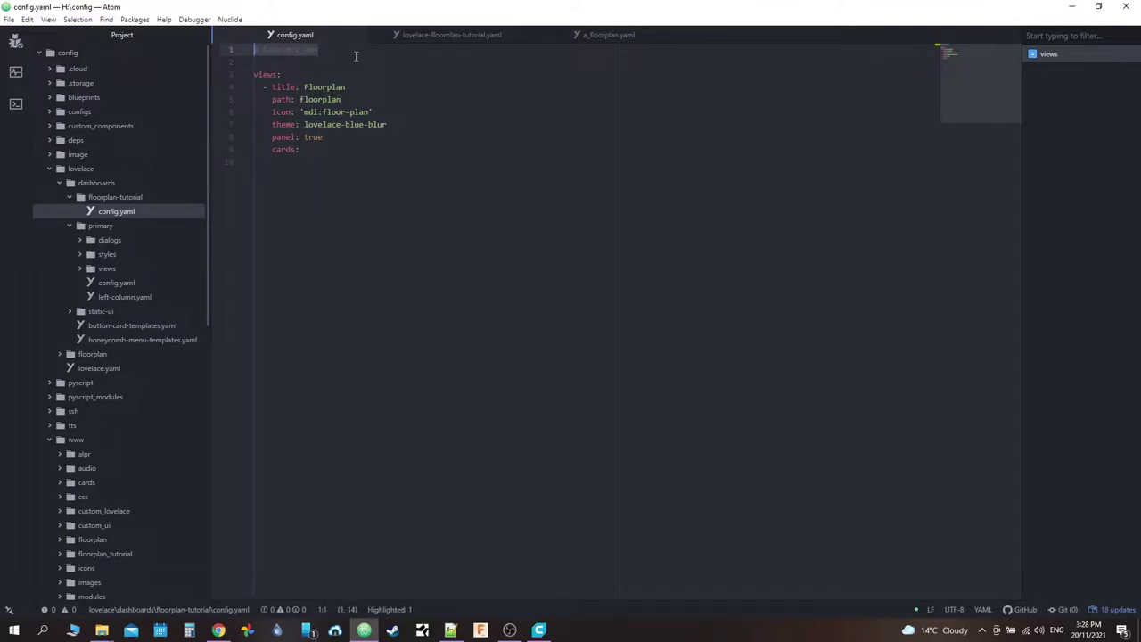
pyautogui.press('Delete')
pyautogui.press('Delete')
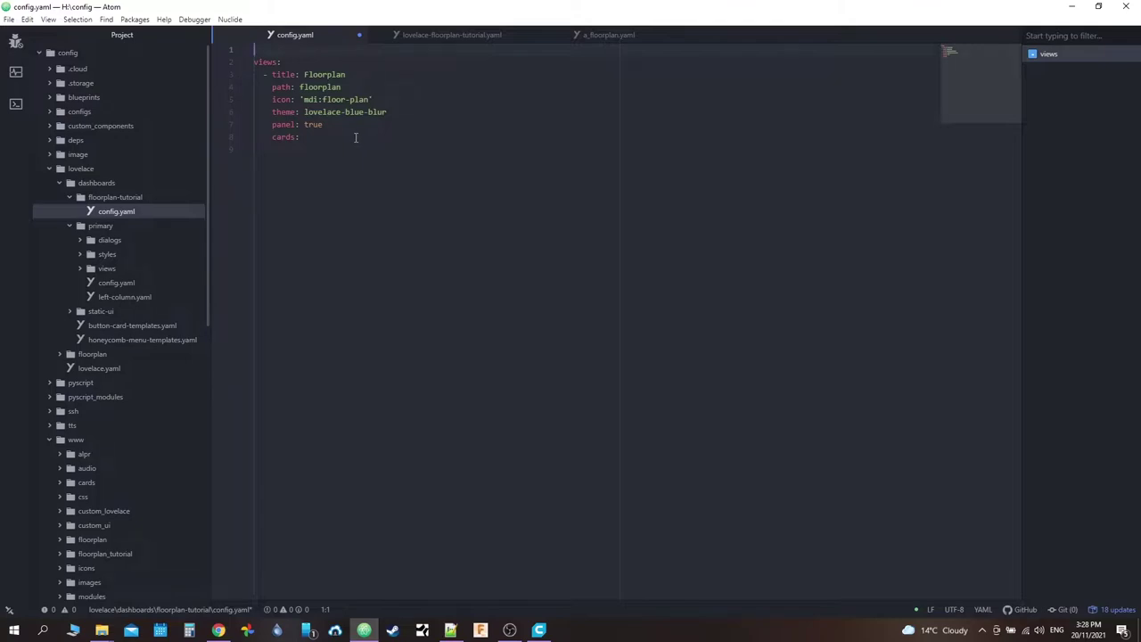
pyautogui.click(355, 137)
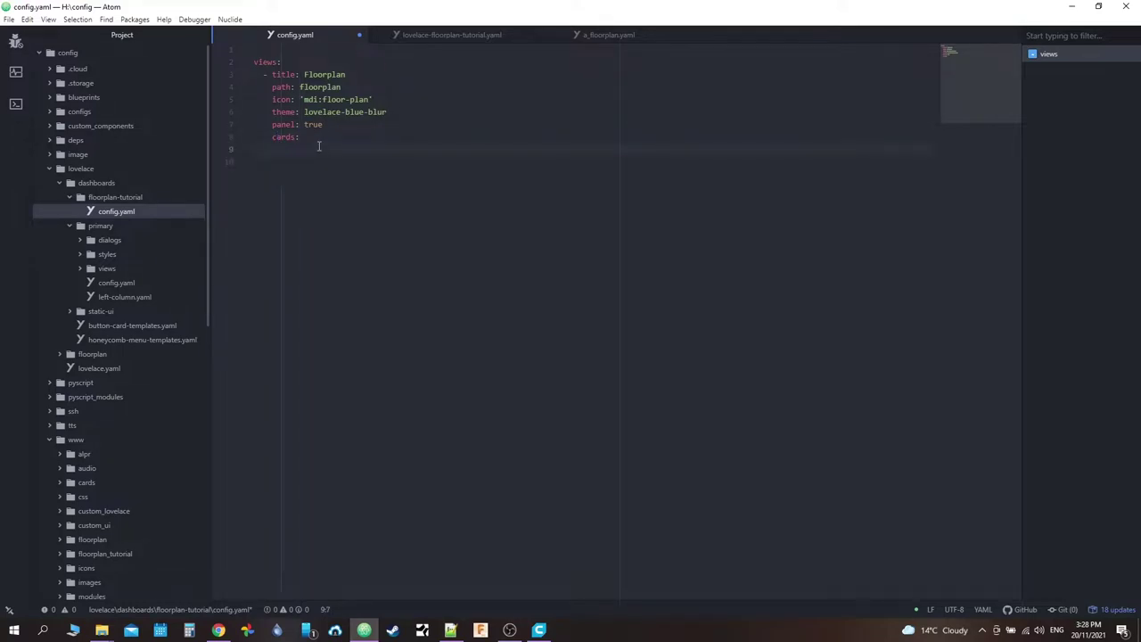
pyautogui.press('Return')
# Step: Navigate back to the current ExperienceLovelace ha-floorplan repository on GitHub
pyautogui.click(219, 630)
pyautogui.click(664, 10)
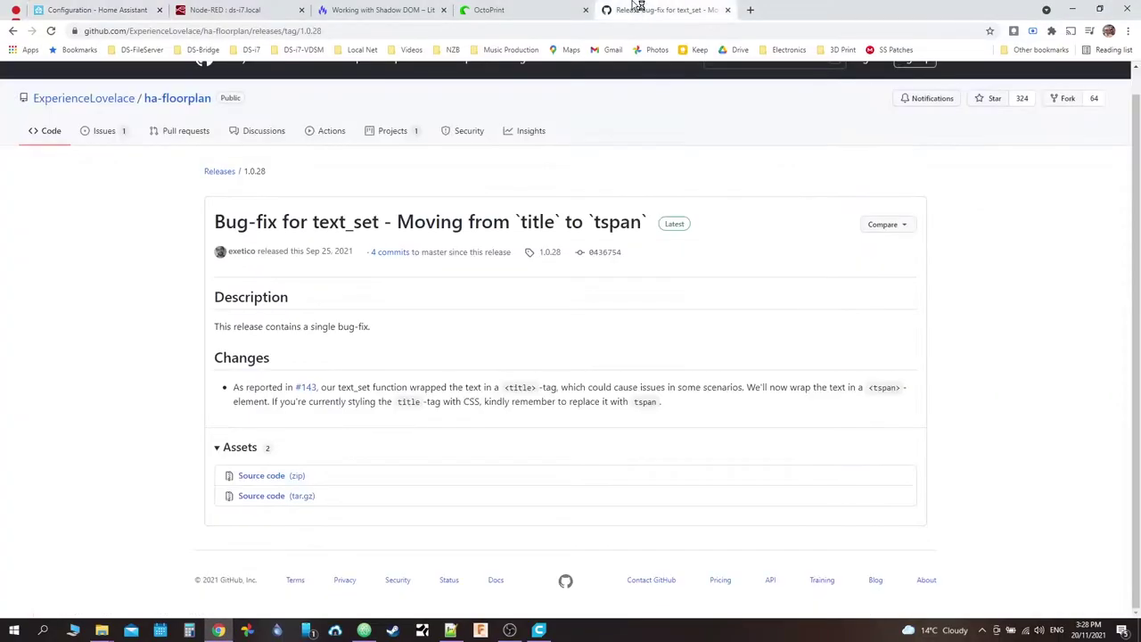
pyautogui.click(384, 10)
pyautogui.click(689, 7)
pyautogui.hotkey('alt', 'Left')
pyautogui.scroll(-10, 115, 315)
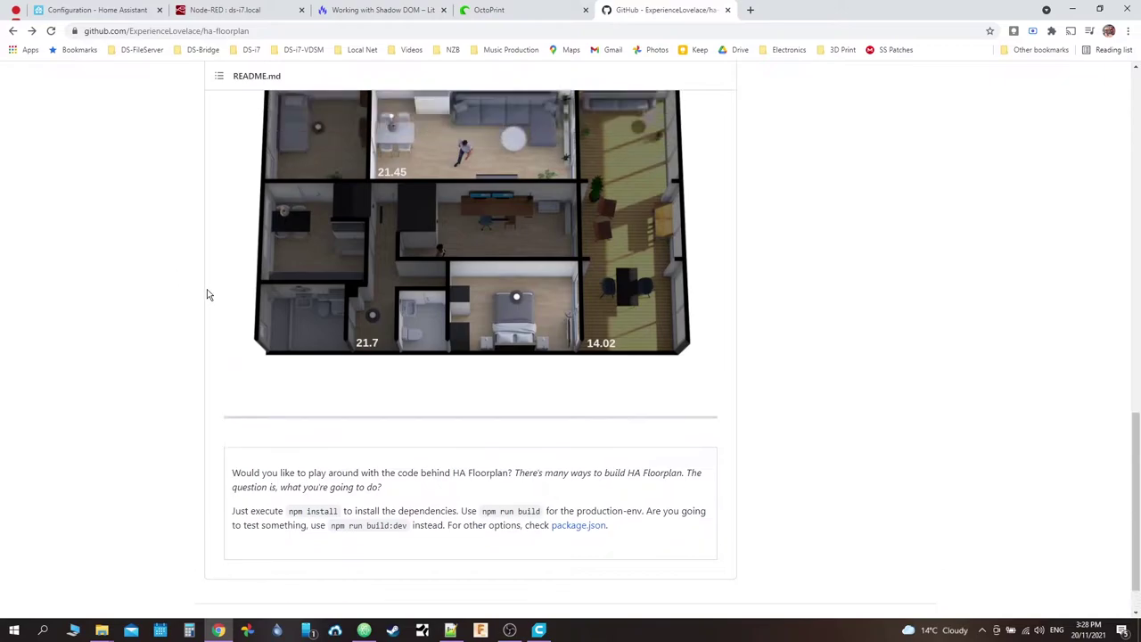
pyautogui.hotkey('alt', 'Left')
pyautogui.hotkey('alt', 'Left')
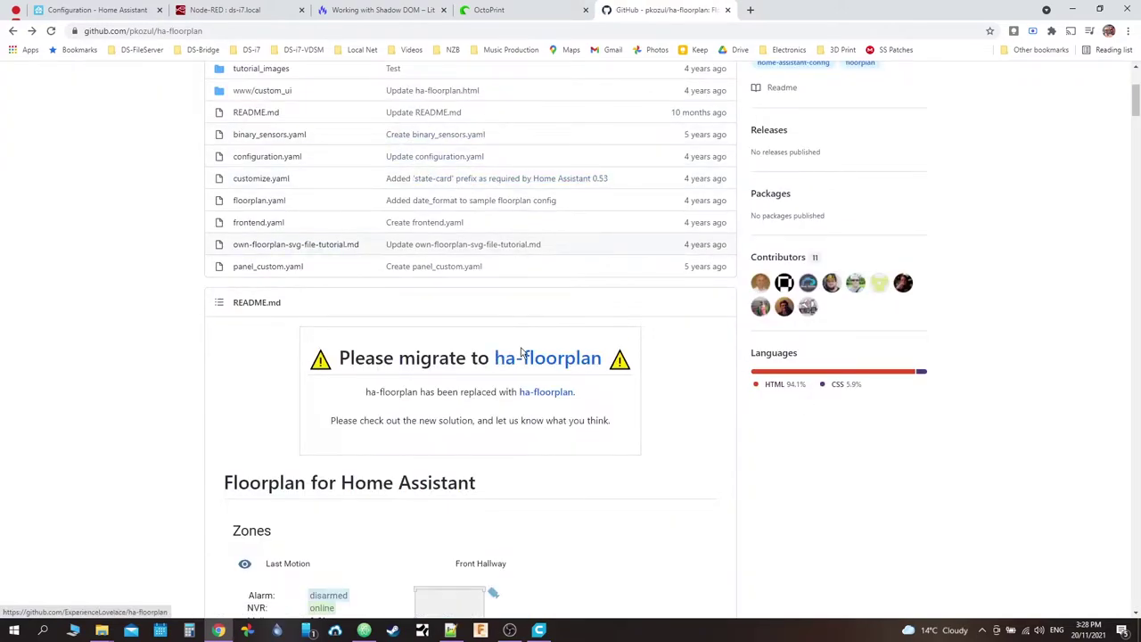
pyautogui.click(548, 358)
pyautogui.scroll(-20, 334, 446)
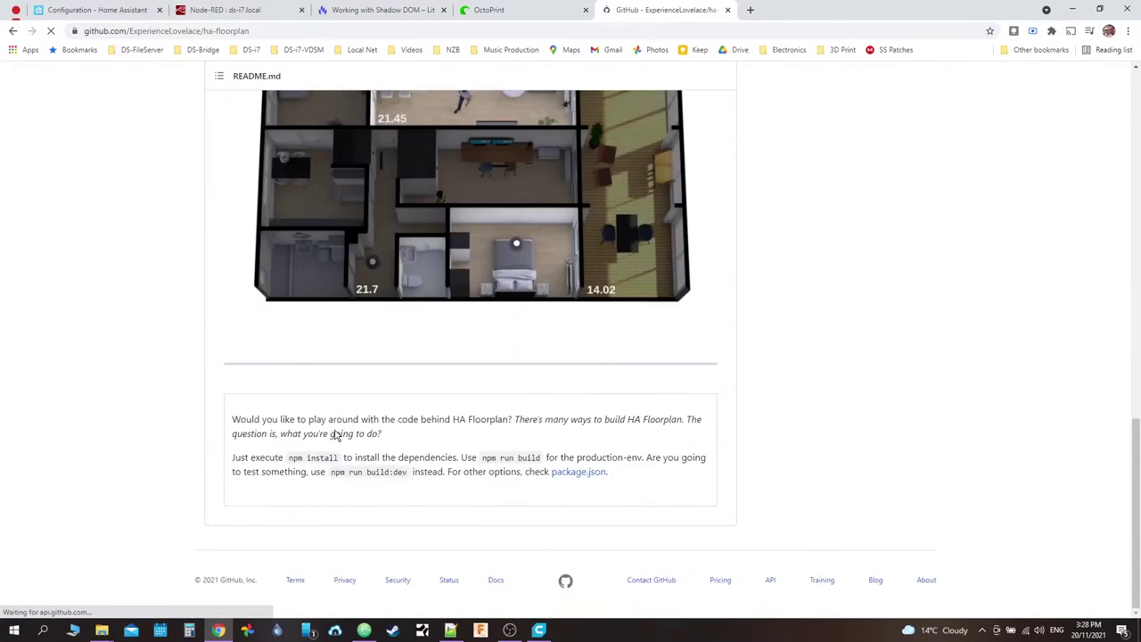
pyautogui.scroll(5, 294, 357)
# Step: Open the Usage page of the Floorplan for Home Assistant documentation
pyautogui.click(264, 285)
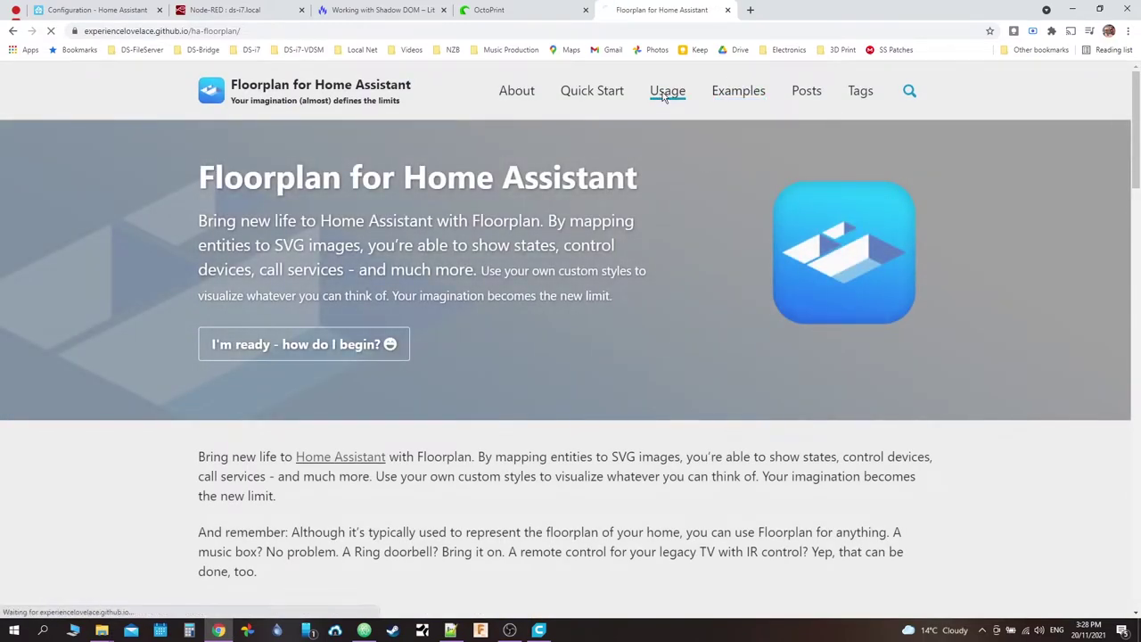
pyautogui.click(661, 95)
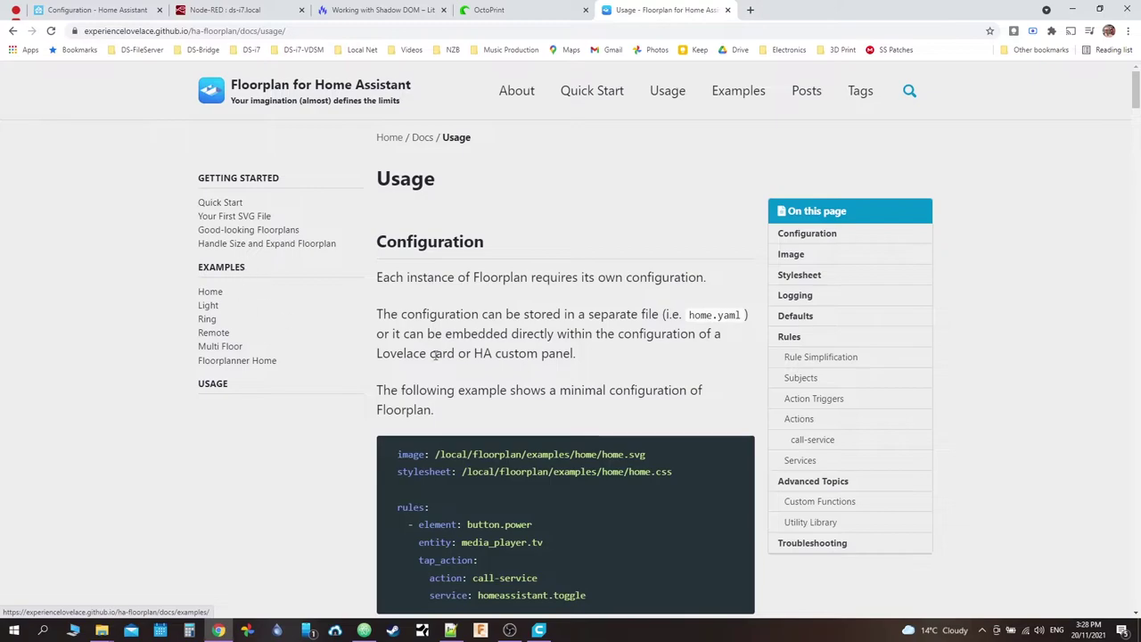
pyautogui.scroll(-2, 437, 268)
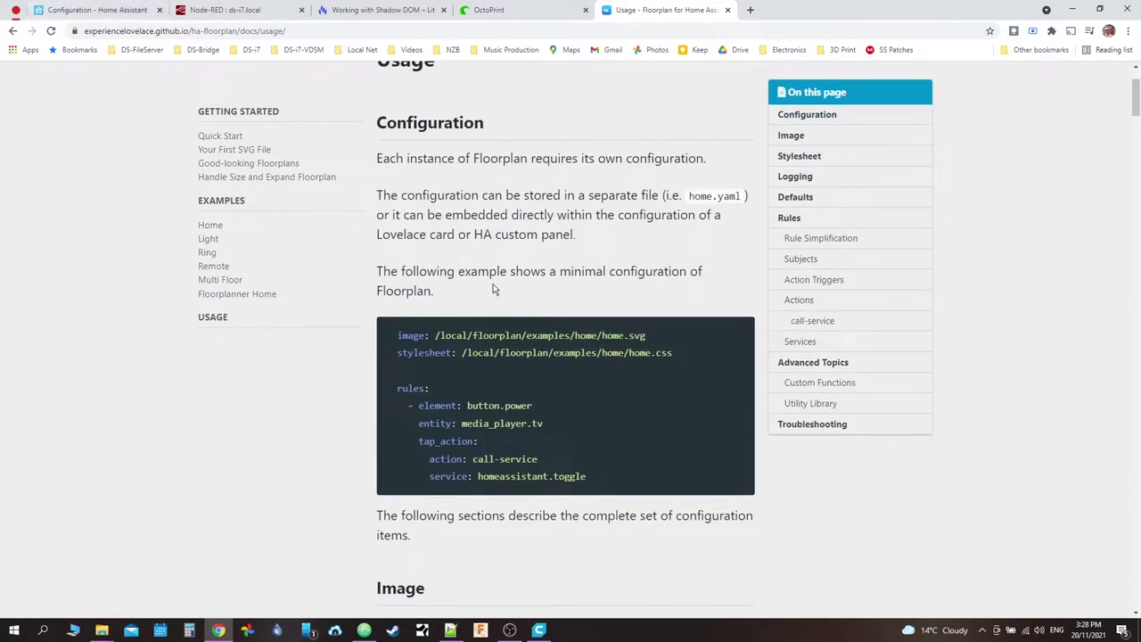
pyautogui.scroll(-5, 470, 303)
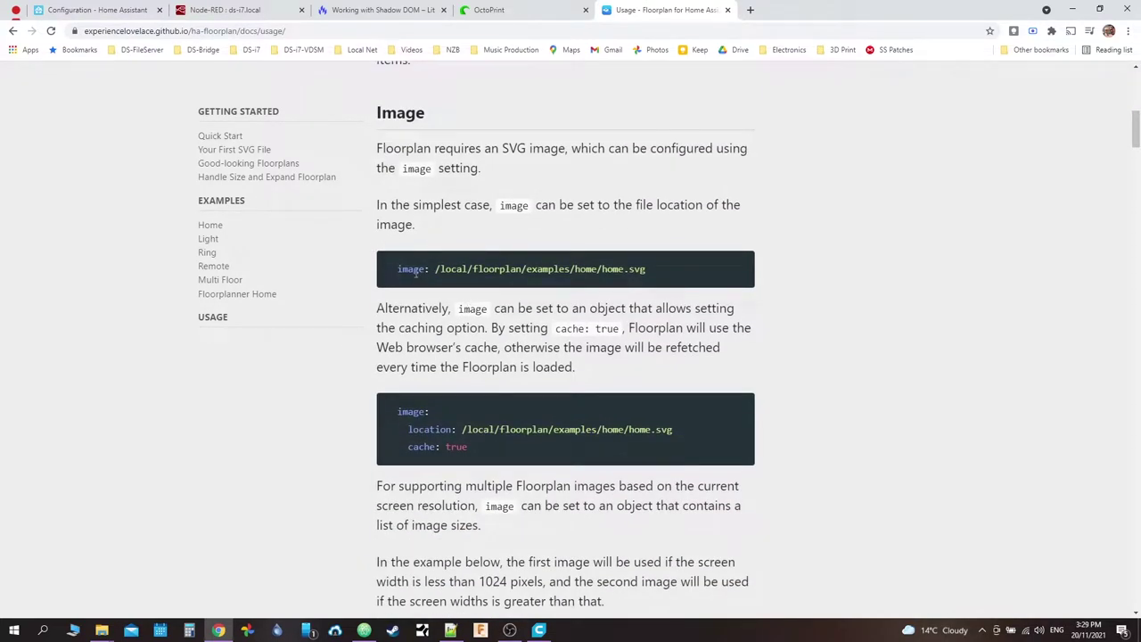
pyautogui.scroll(6, 648, 276)
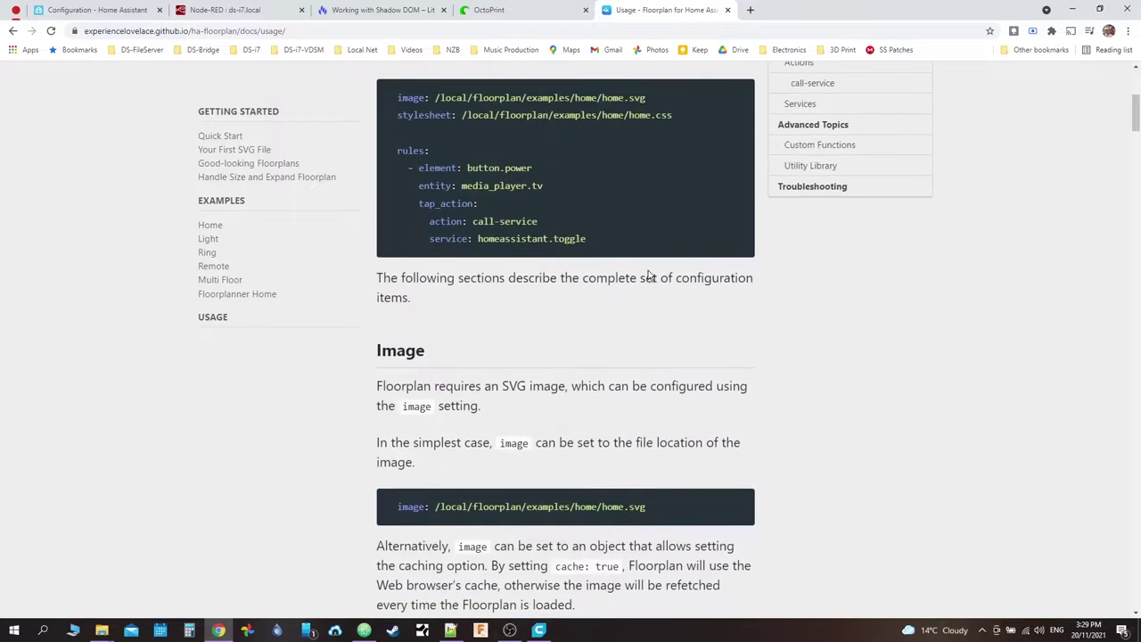
pyautogui.scroll(-3, 646, 227)
pyautogui.scroll(3, 646, 227)
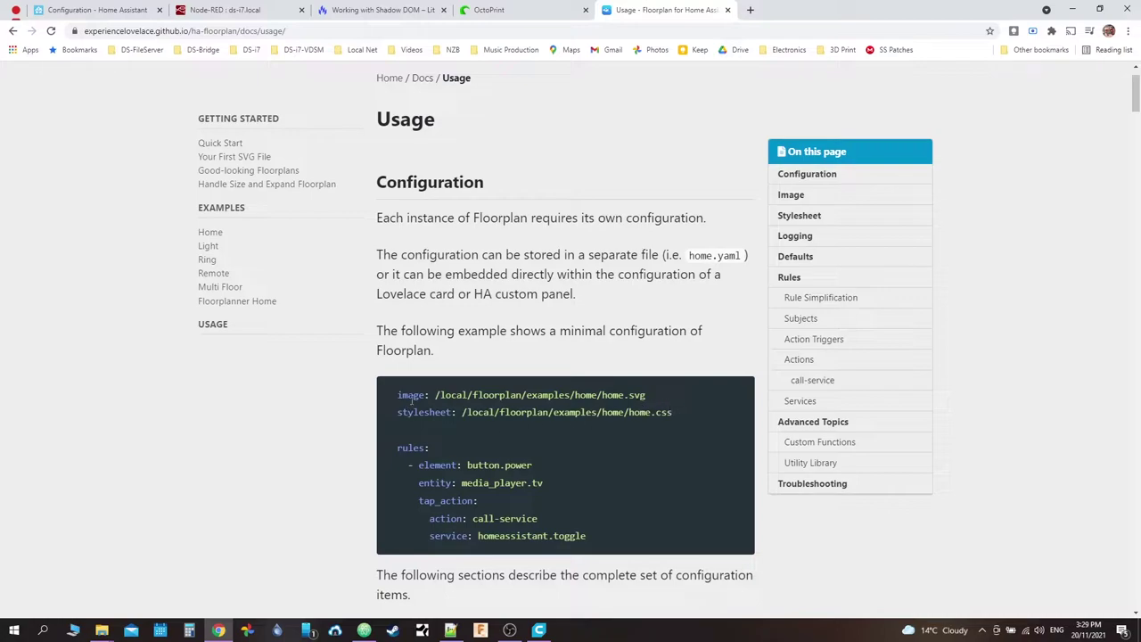
# Step: Select and review the minimal configuration example, then return to Atom's config.yaml
pyautogui.moveTo(397, 395); pyautogui.dragTo(622, 541)
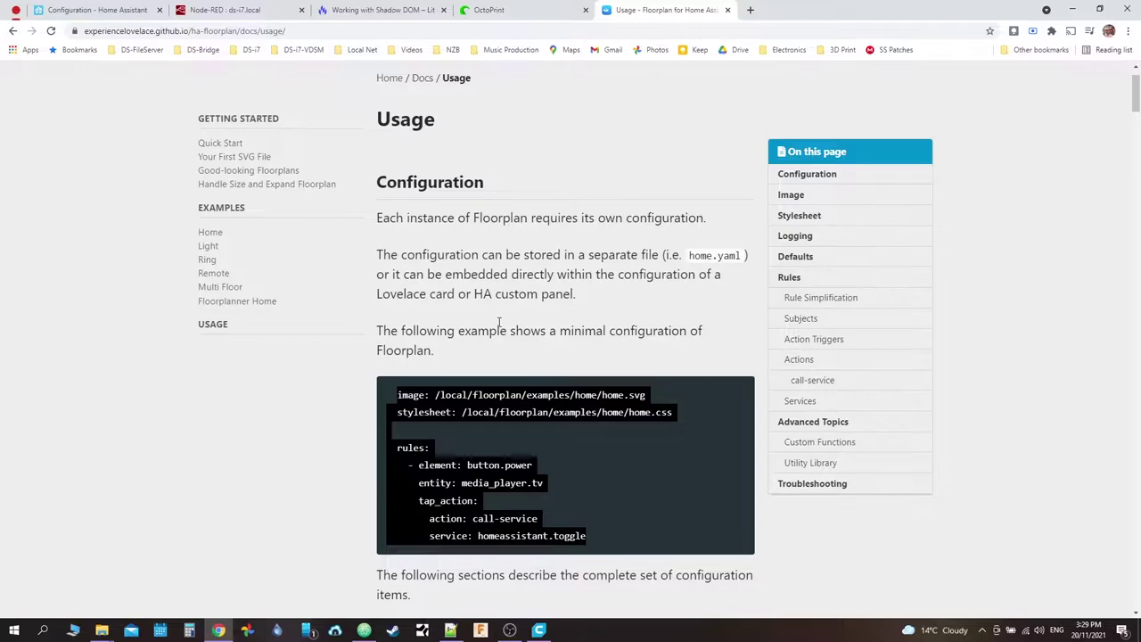
pyautogui.scroll(-2, 535, 375)
pyautogui.scroll(-8, 498, 322)
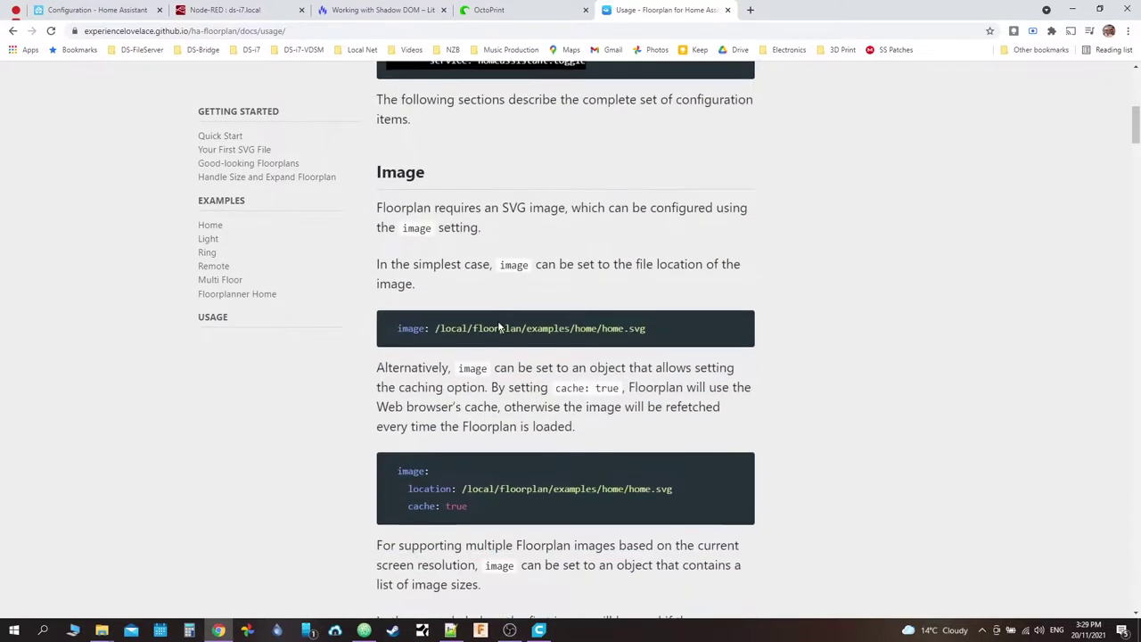
pyautogui.scroll(-12, 499, 326)
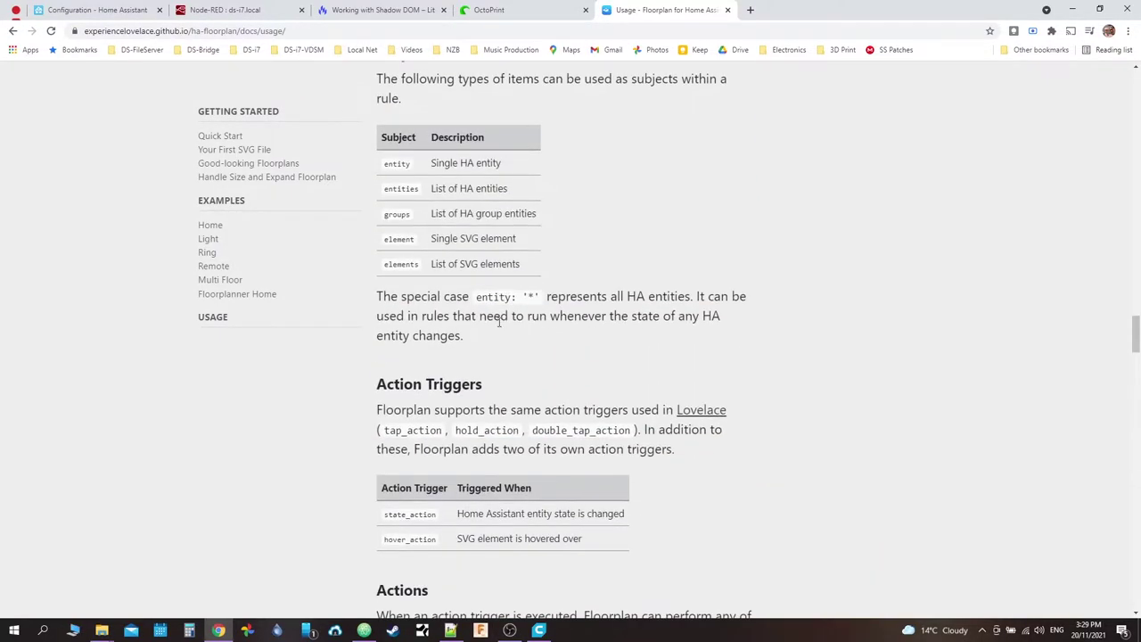
pyautogui.scroll(5, 499, 322)
pyautogui.scroll(15, 500, 322)
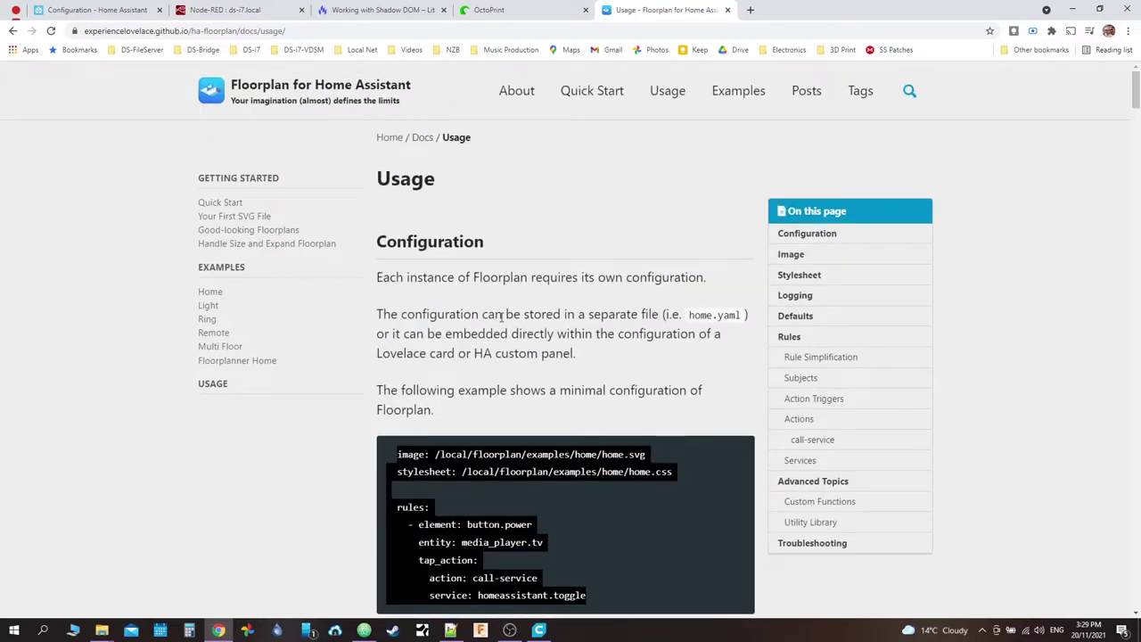
pyautogui.click(436, 455)
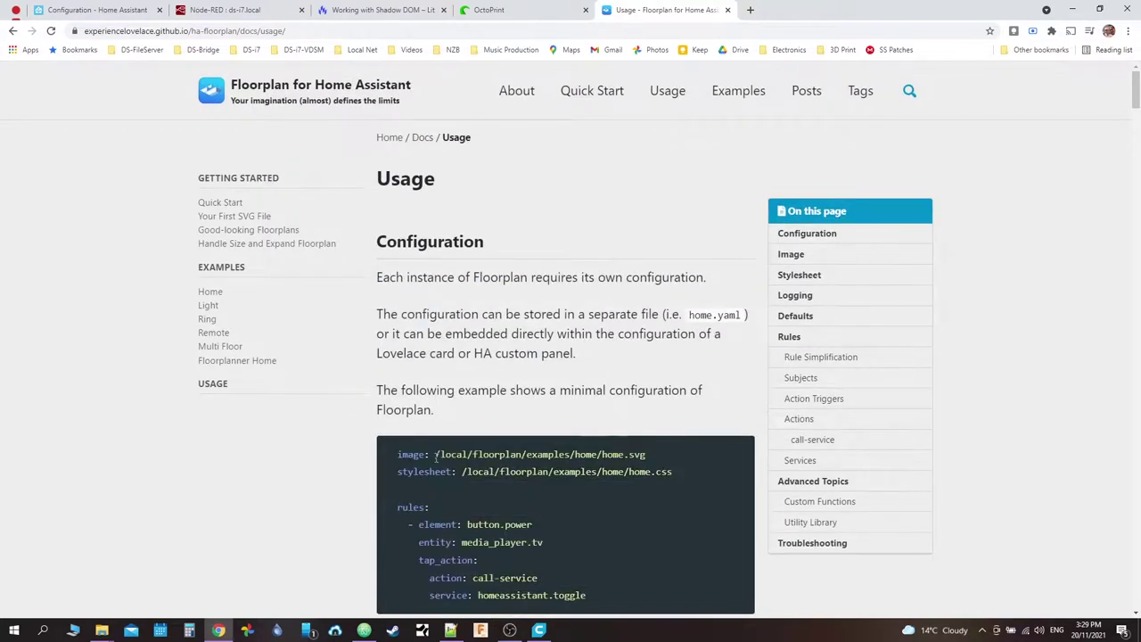
pyautogui.click(364, 630)
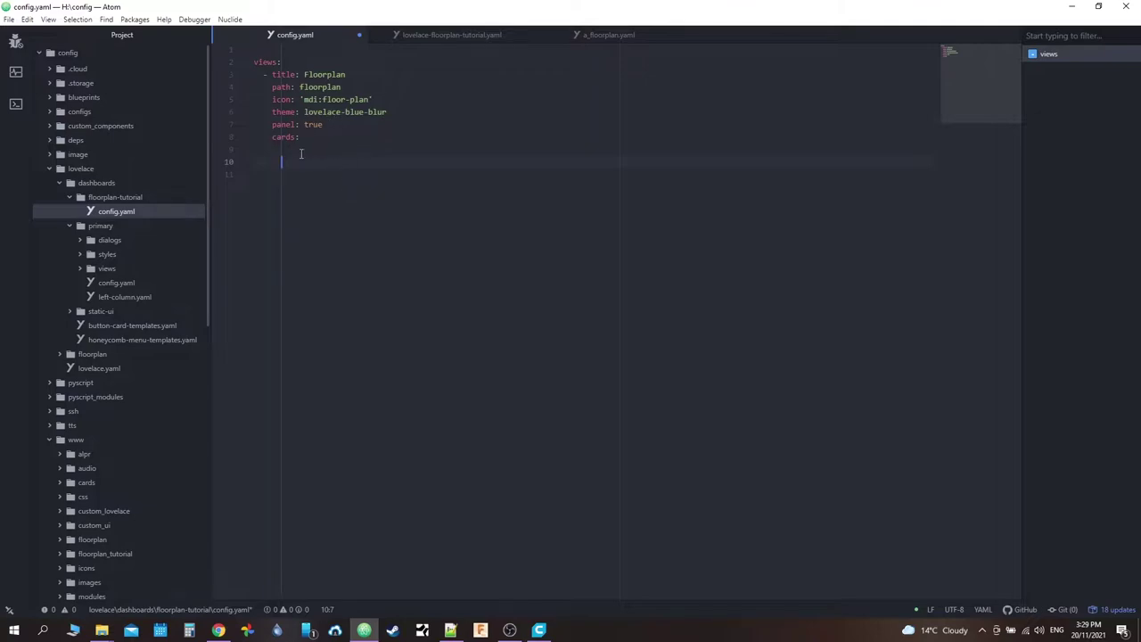
# Step: Add the card entry "- type: 'custom:ha-floorplan'" under cards: in config.yaml
pyautogui.write('-')
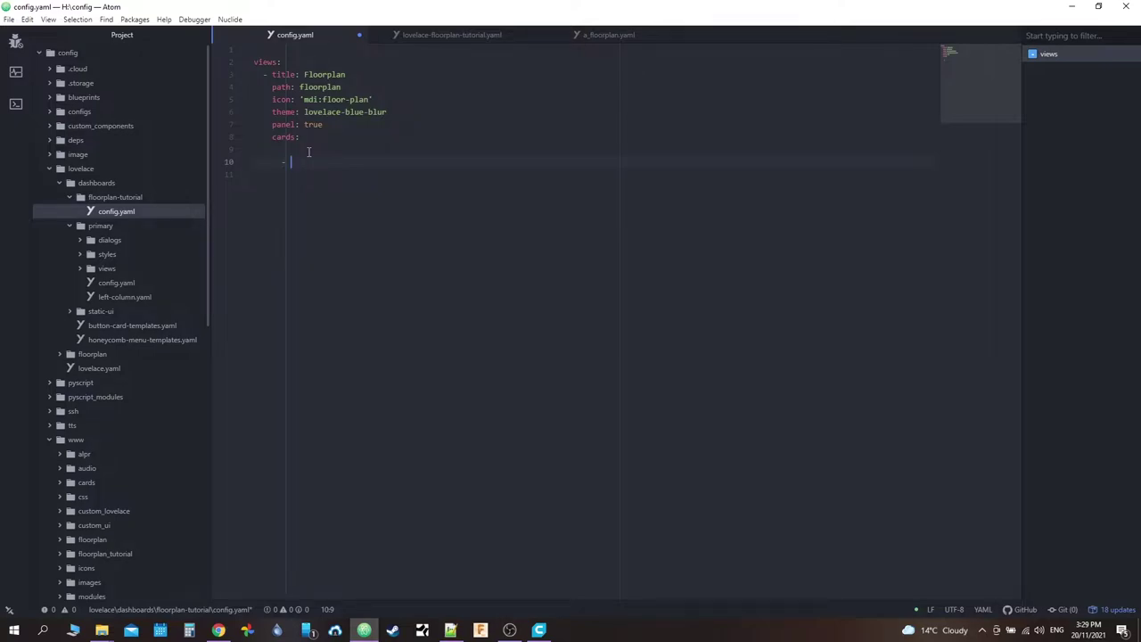
pyautogui.write(' ty')
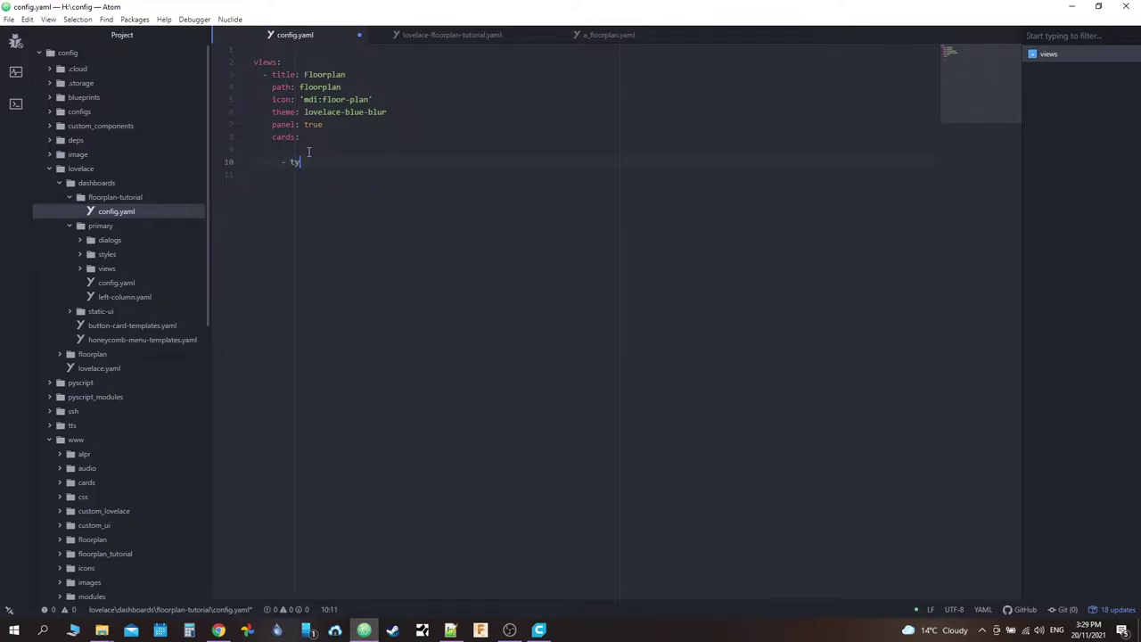
pyautogui.write('pe:')
pyautogui.write("'custo")
pyautogui.write('ha-flo')
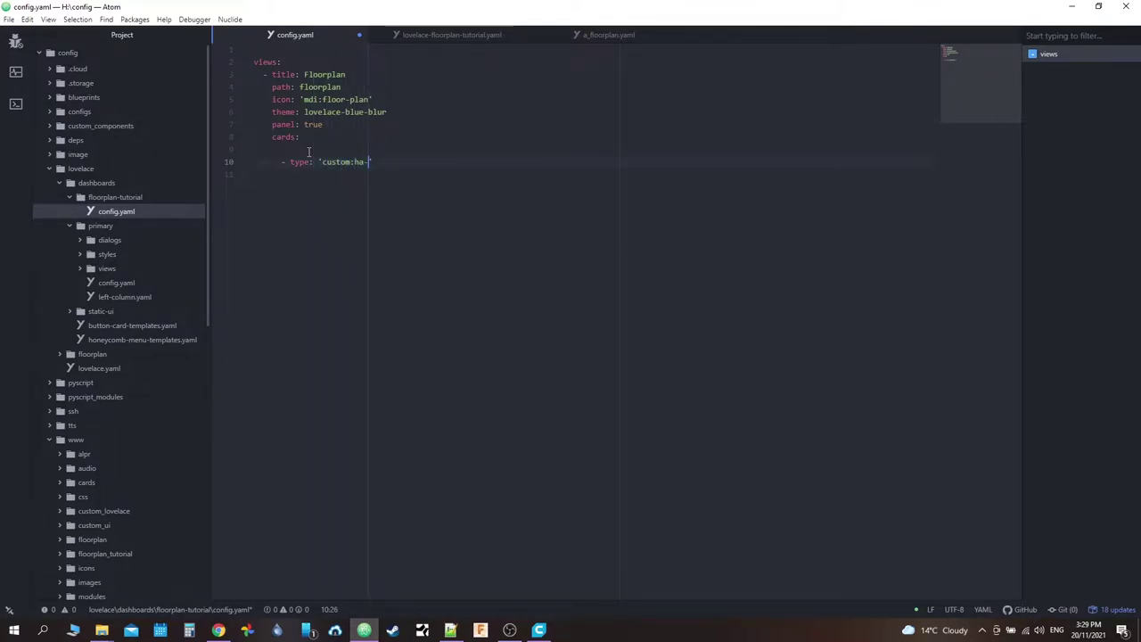
pyautogui.write('orplan')
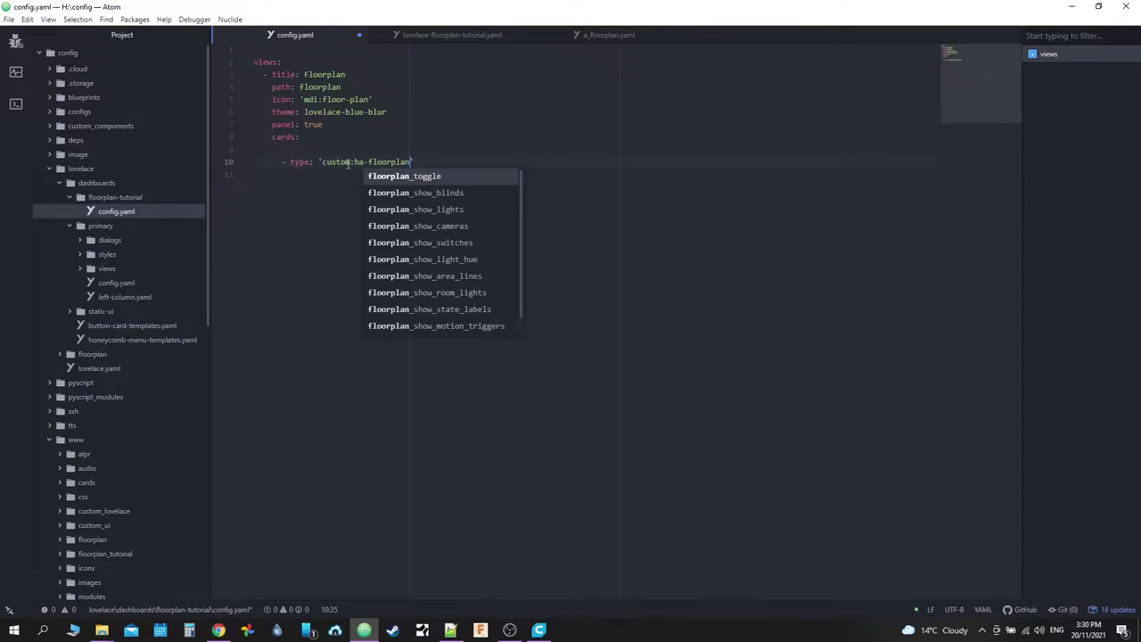
# Step: Open the primary dashboard's config.yaml and its views/a_floorplan.yaml file in Atom
pyautogui.click(114, 283)
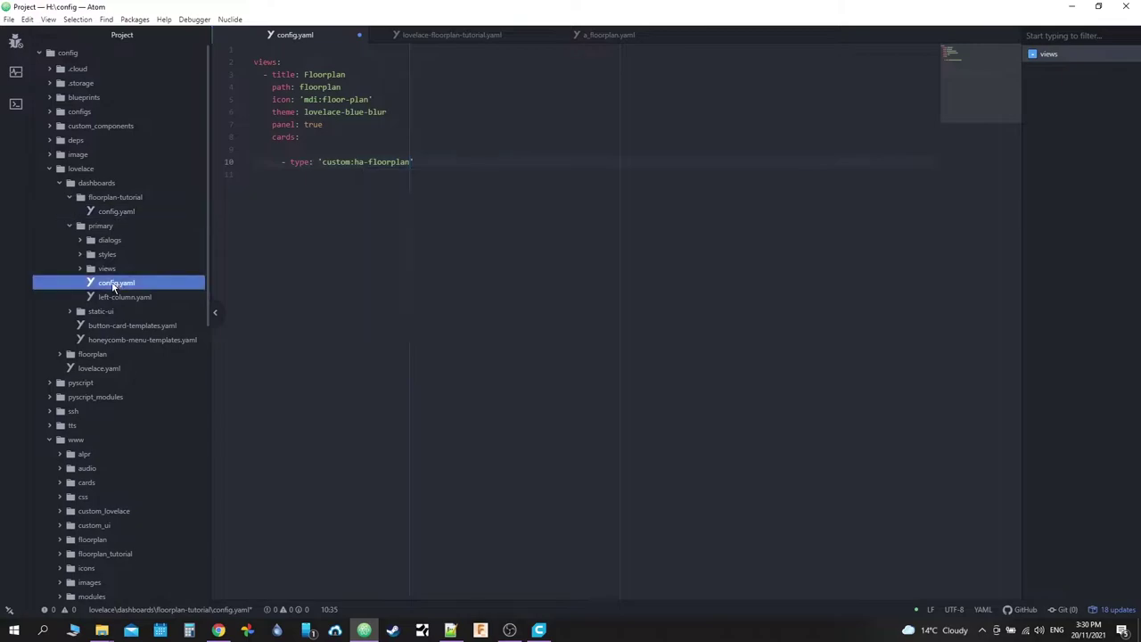
pyautogui.scroll(-1, 323, 217)
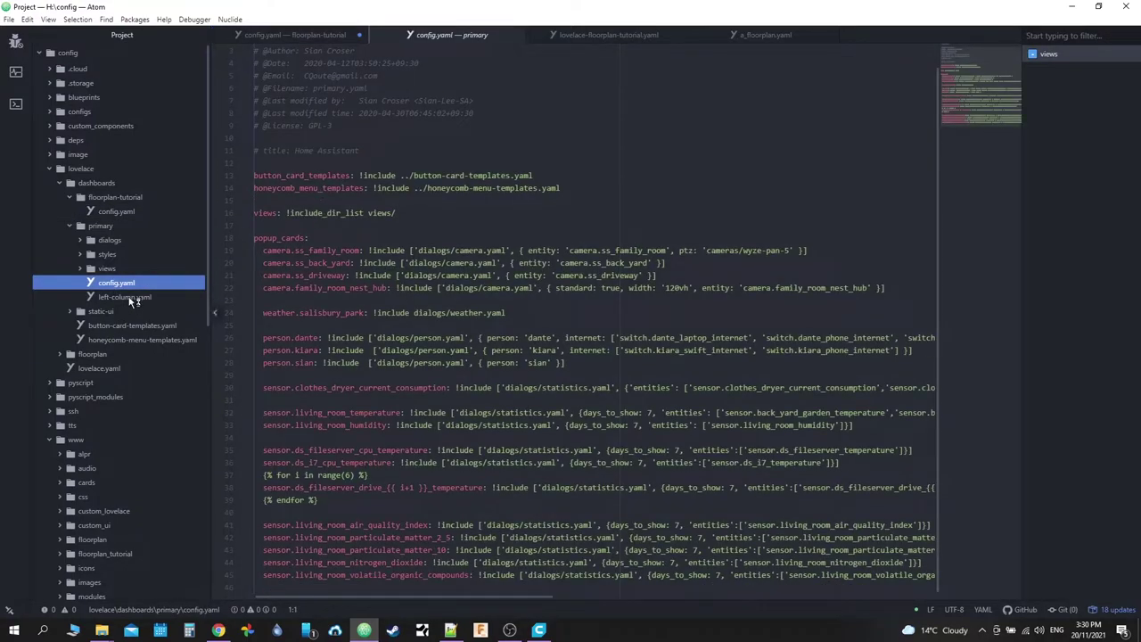
pyautogui.click(105, 268)
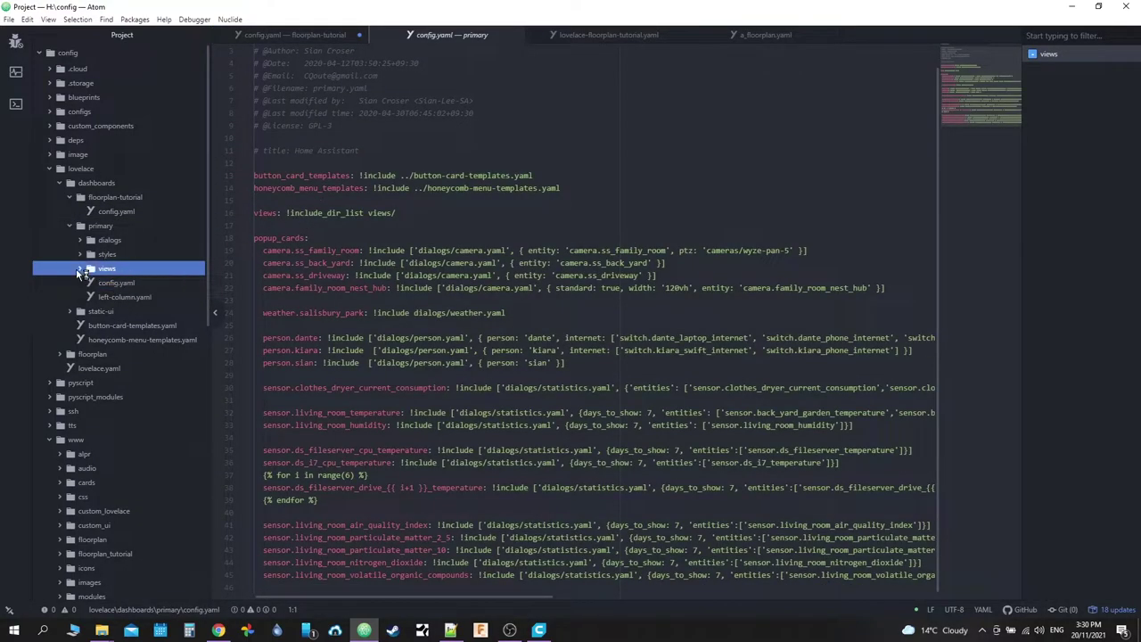
pyautogui.click(141, 282)
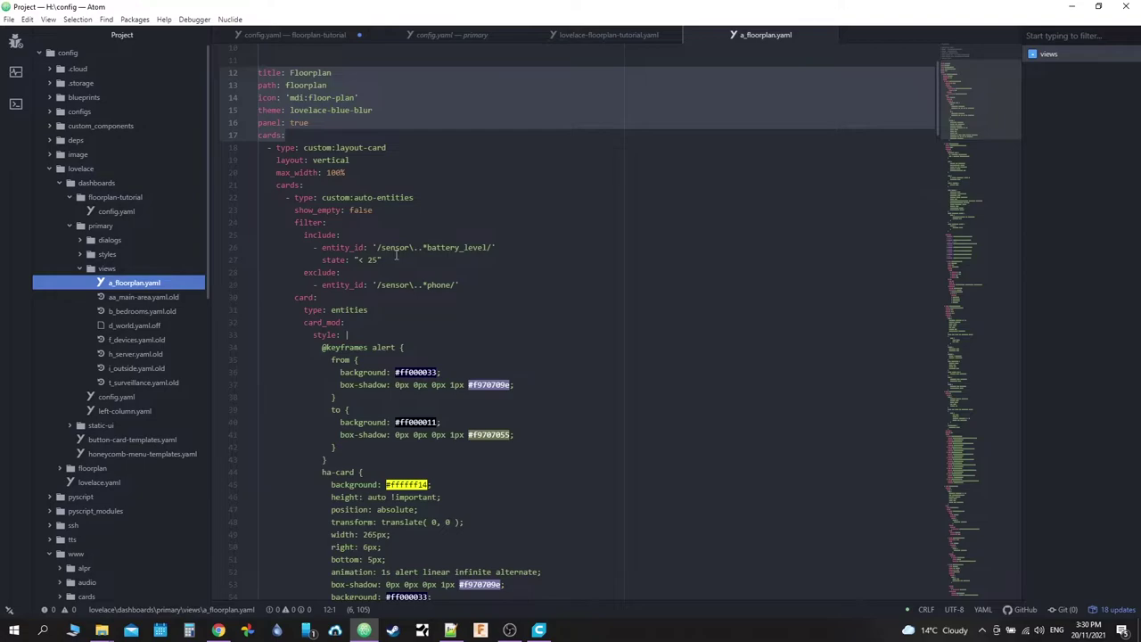
# Step: Scroll up and down through a_floorplan.yaml to review its contents
pyautogui.scroll(-1, 404, 237)
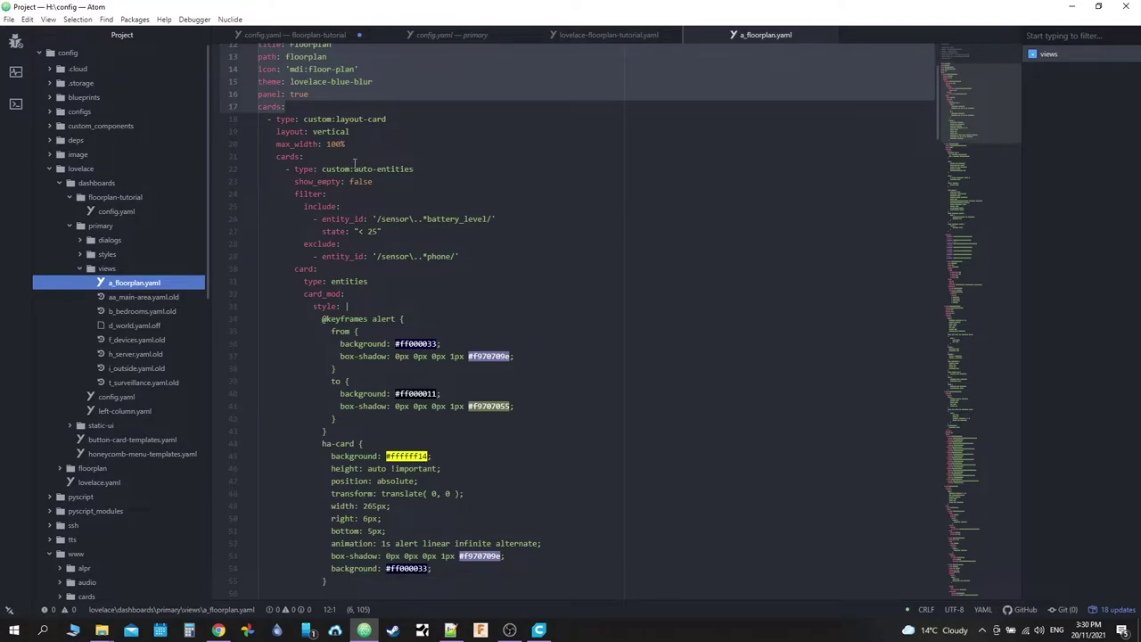
pyautogui.scroll(-15, 314, 120)
pyautogui.scroll(18, 323, 148)
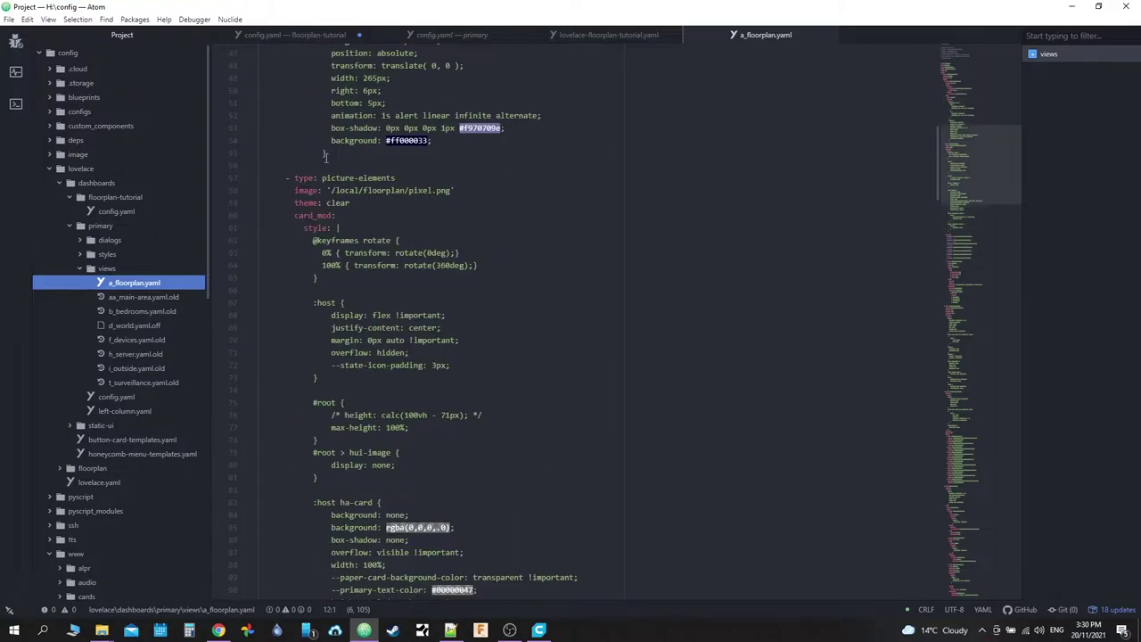
pyautogui.scroll(-20, 325, 158)
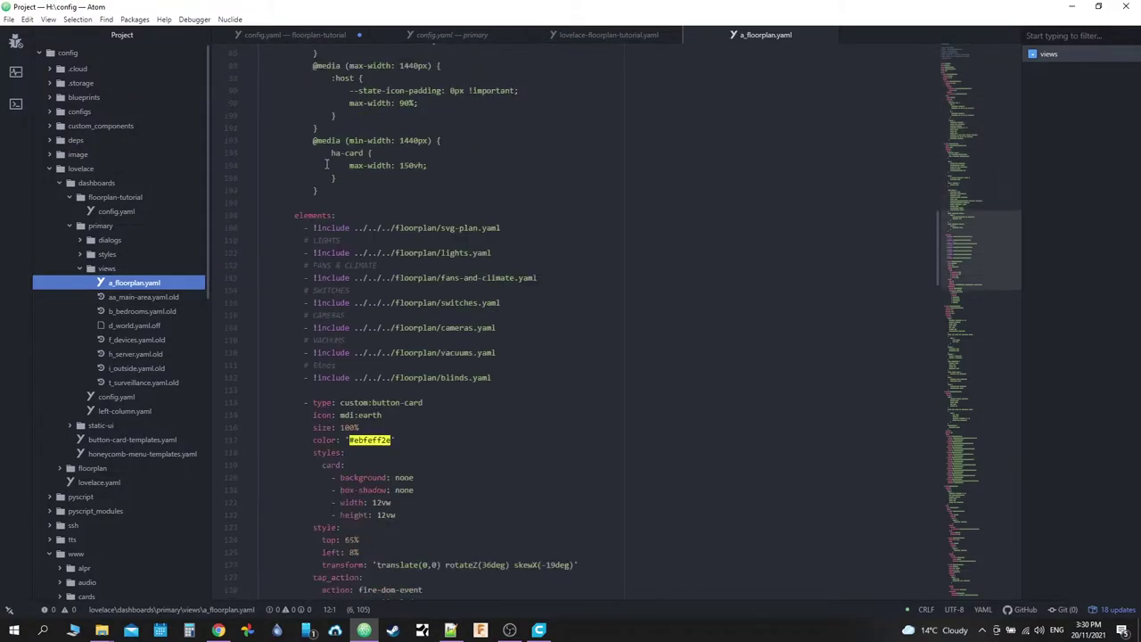
pyautogui.scroll(-15, 326, 164)
pyautogui.scroll(20, 327, 164)
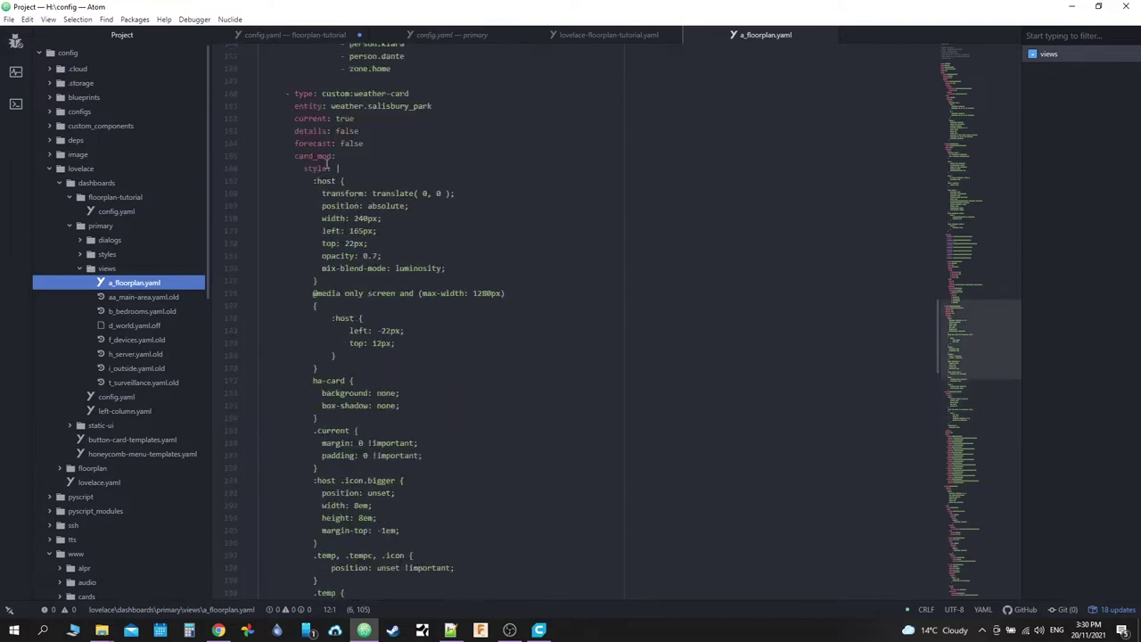
pyautogui.scroll(20, 326, 164)
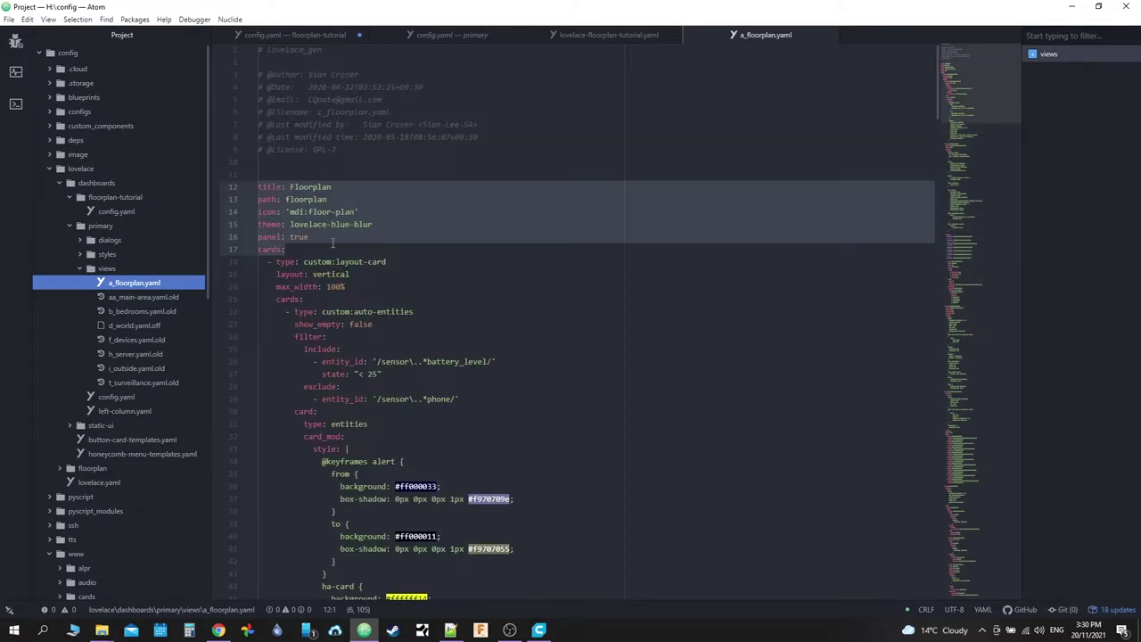
pyautogui.scroll(-1, 302, 273)
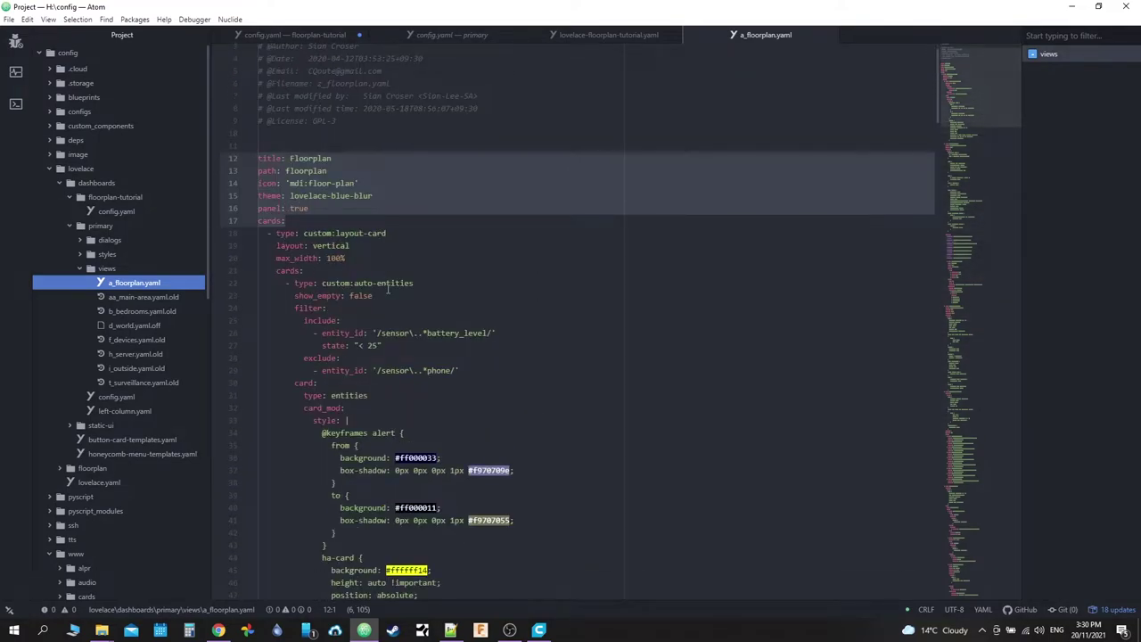
pyautogui.scroll(-3, 388, 288)
# Step: View the blank Floorplan Tutorial dashboard, then the rendered Overview 3D floorplan, and return to Atom
pyautogui.click(218, 630)
pyautogui.click(98, 10)
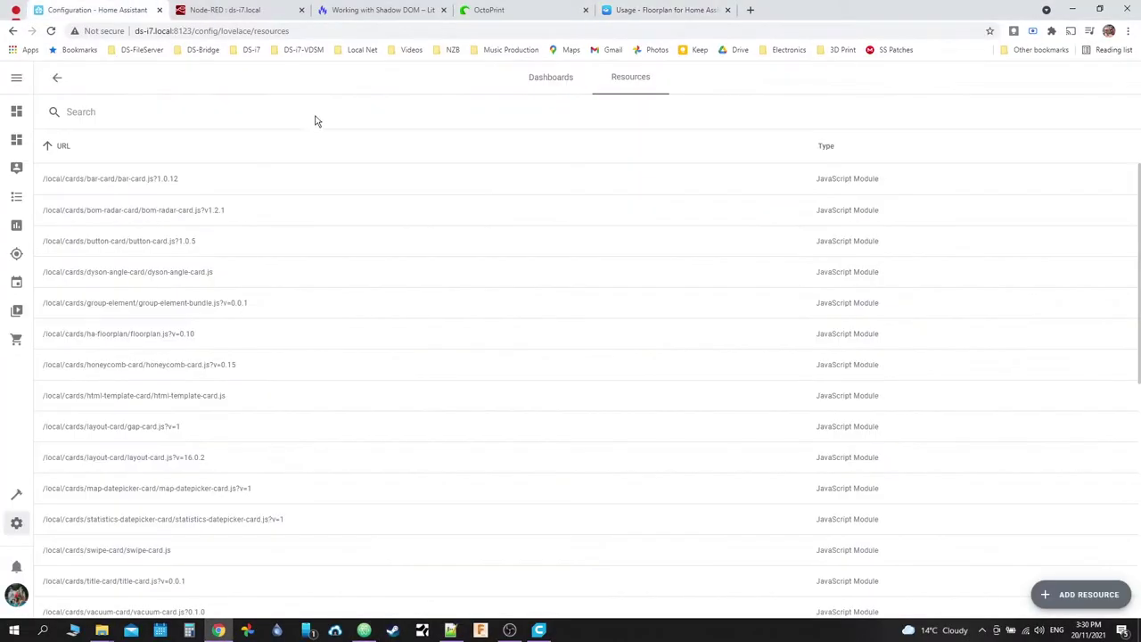
pyautogui.click(16, 139)
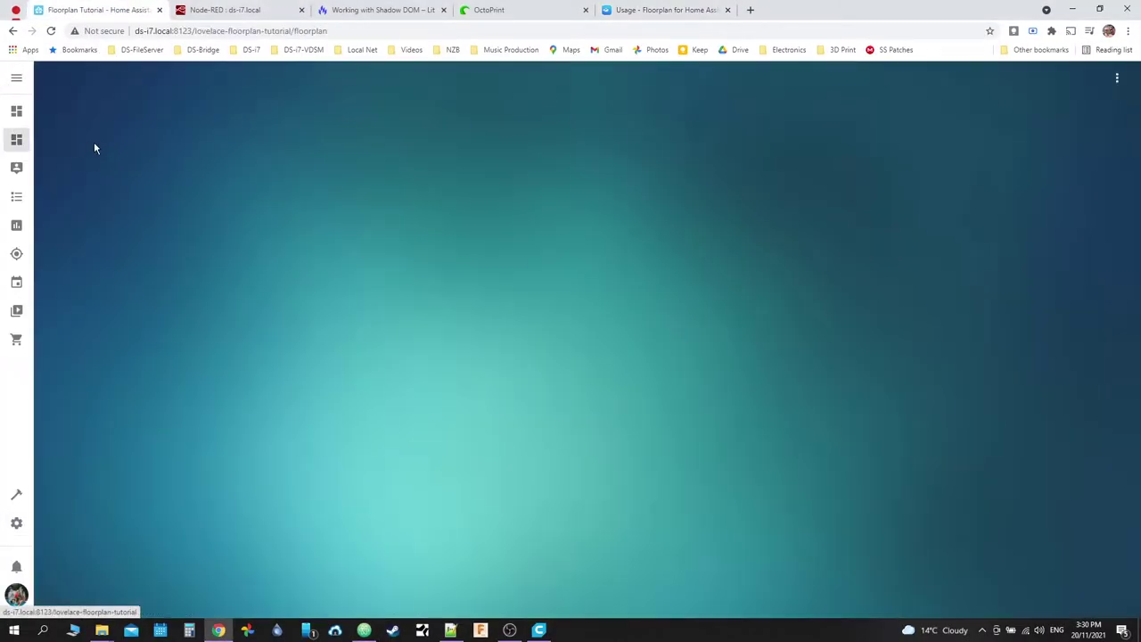
pyautogui.click(16, 111)
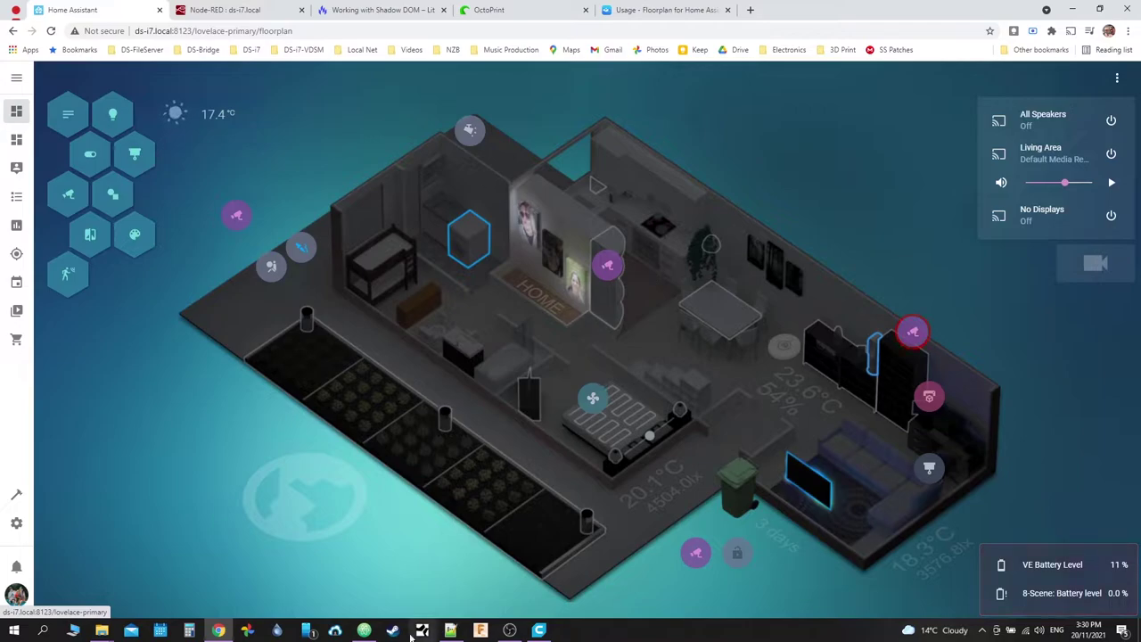
pyautogui.click(363, 630)
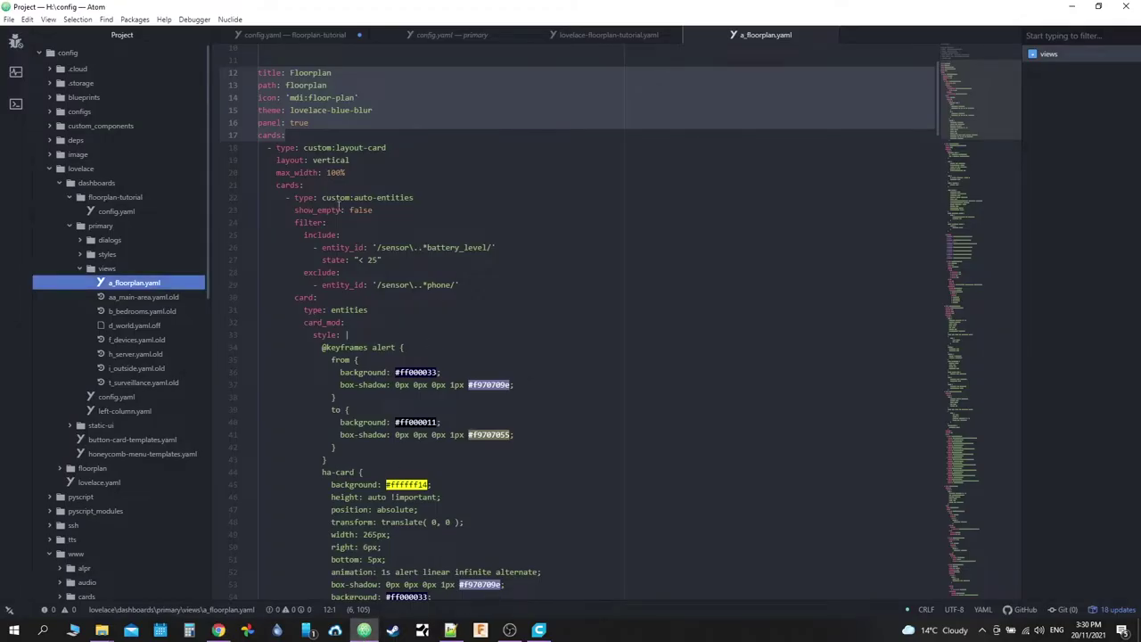
# Step: Scroll a_floorplan.yaml to the picture-elements card and mark its type line
pyautogui.scroll(-1, 425, 195)
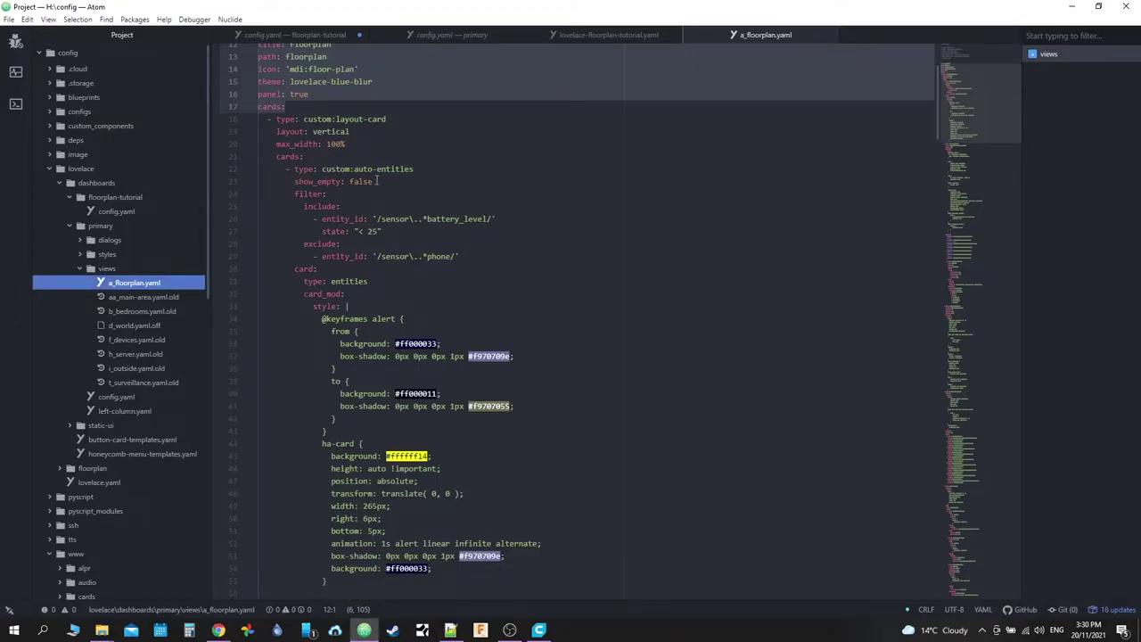
pyautogui.scroll(-20, 270, 164)
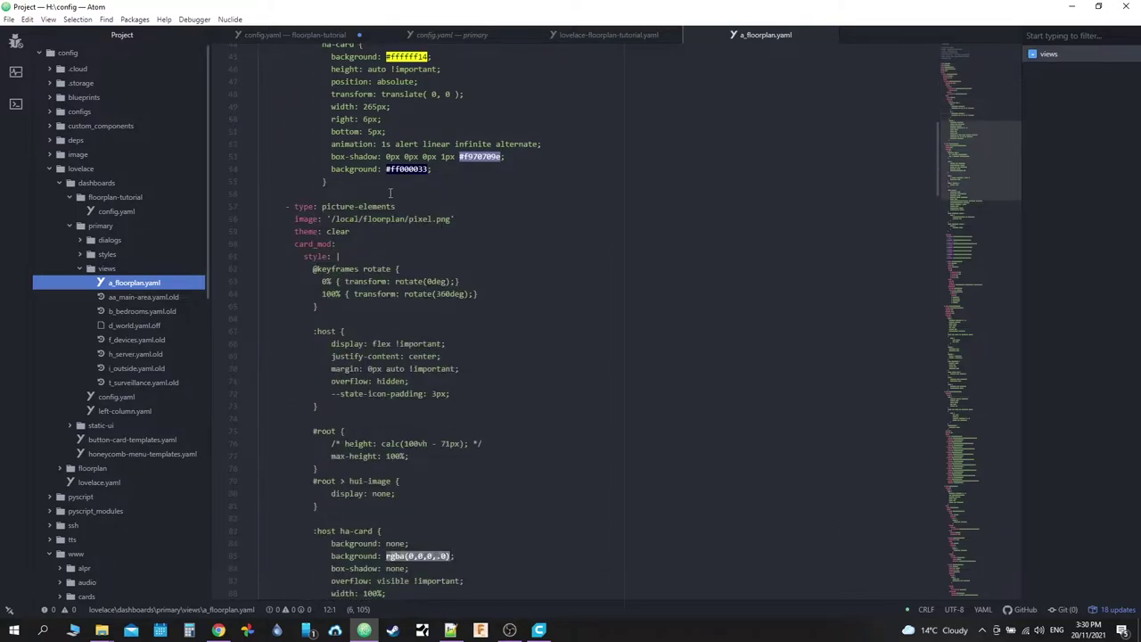
pyautogui.scroll(-6, 260, 236)
pyautogui.scroll(20, 357, 230)
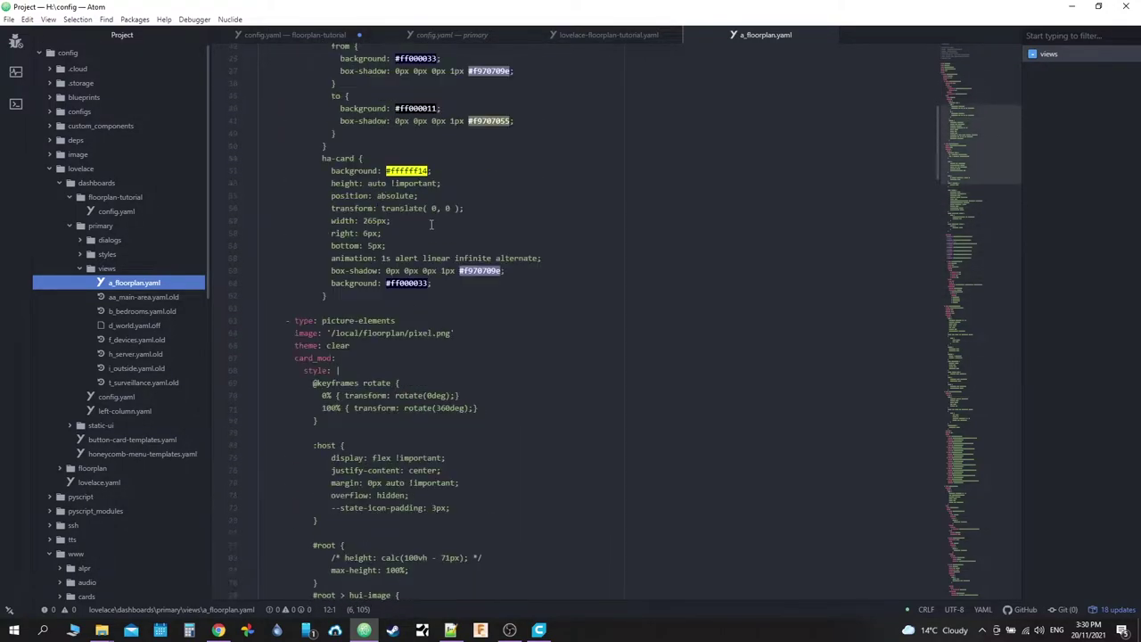
pyautogui.scroll(-4, 432, 226)
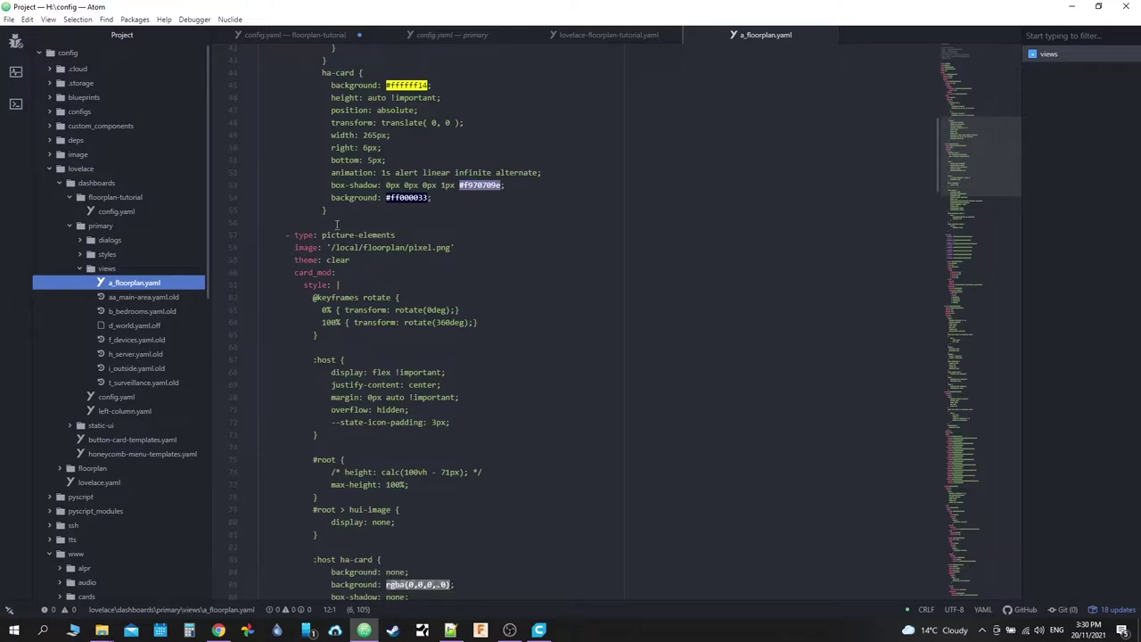
pyautogui.doubleClick(300, 234)
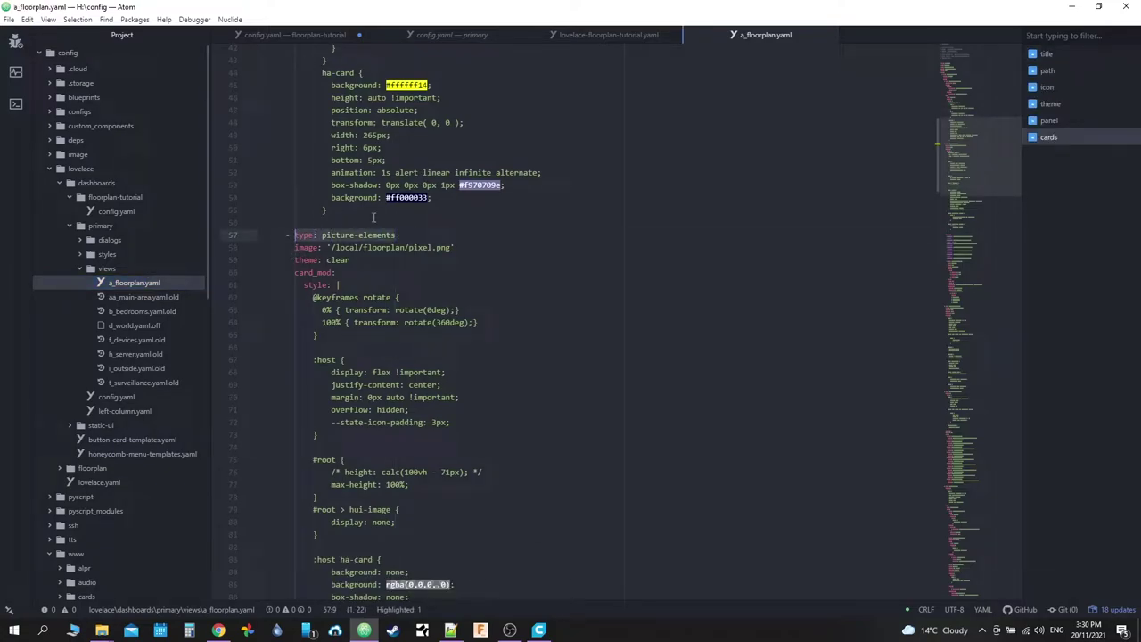
# Step: Select the svg-plan.yaml include line in the elements list, then switch back to the dashboard
pyautogui.scroll(-2, 374, 217)
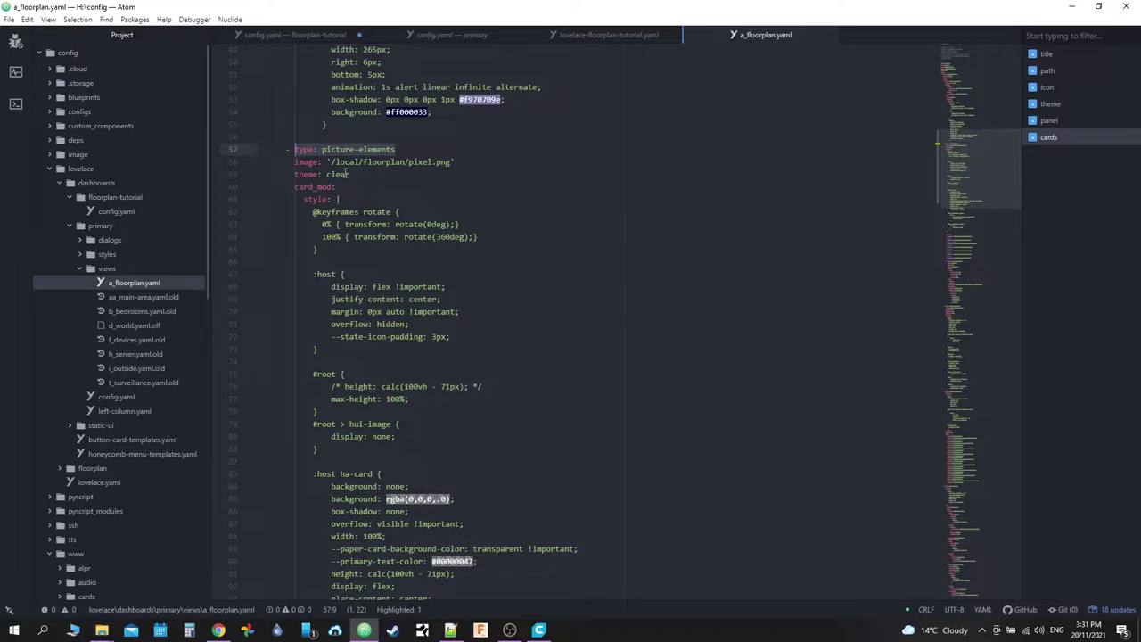
pyautogui.scroll(-13, 346, 173)
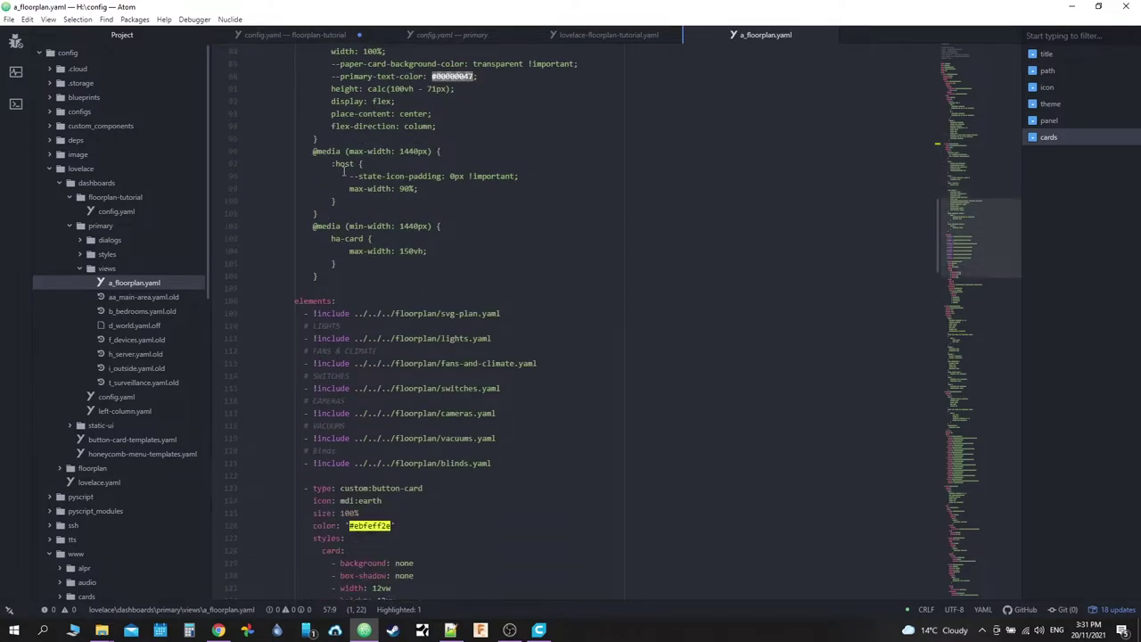
pyautogui.scroll(-1, 345, 172)
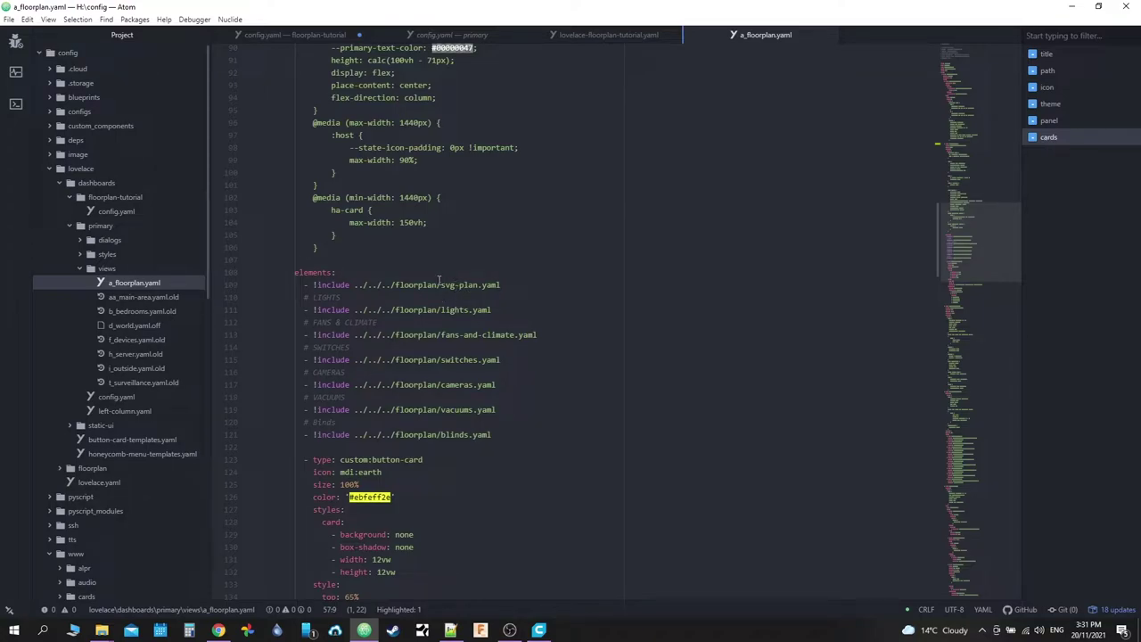
pyautogui.click(482, 285)
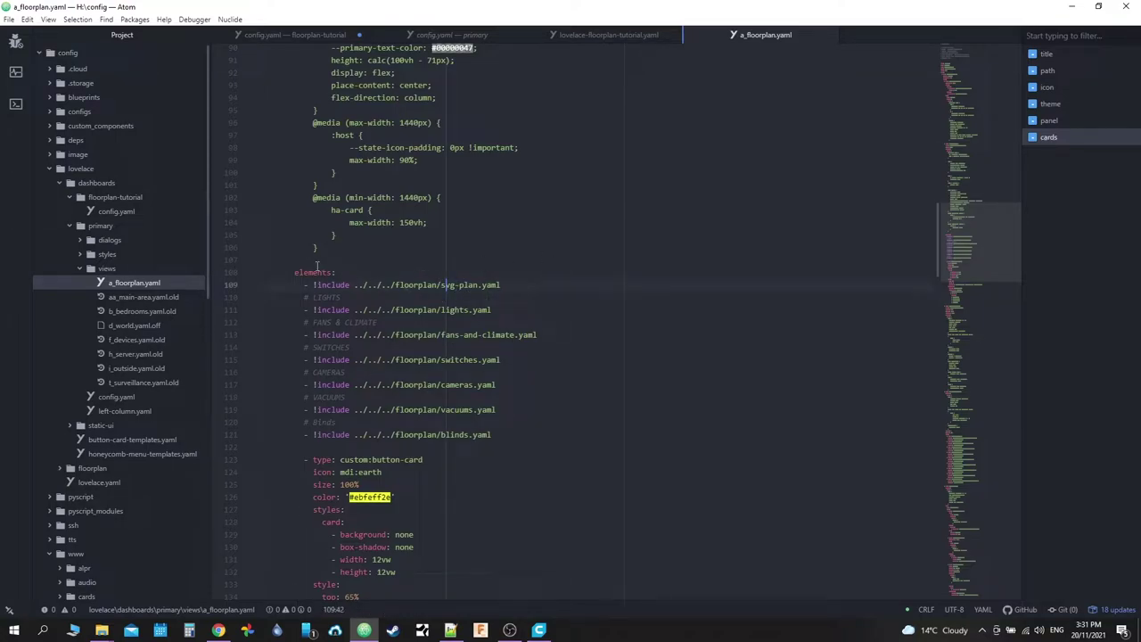
pyautogui.moveTo(515, 286); pyautogui.dragTo(304, 285)
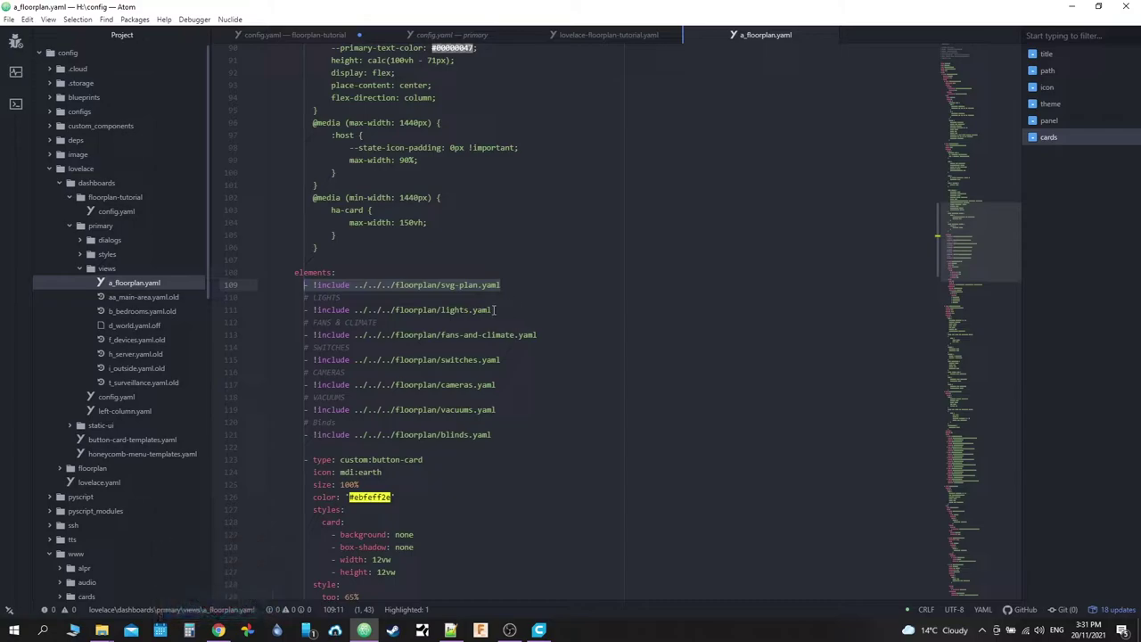
pyautogui.hotkey('alt', 'Tab')
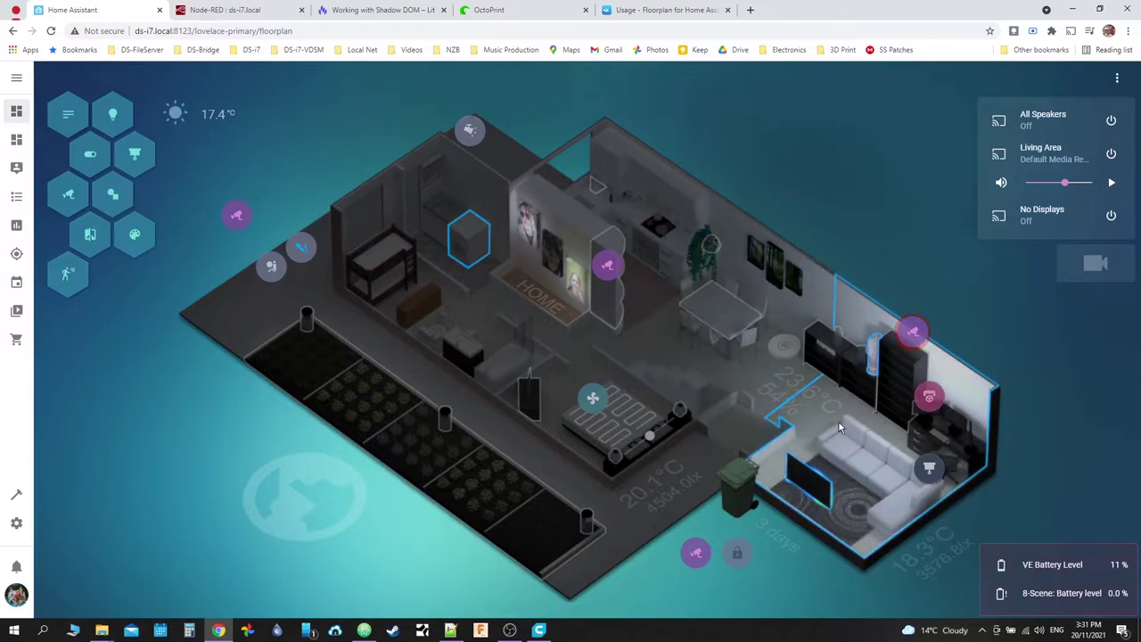
# Step: Open and close the Family Room Nest Hub camera popup, then return to Atom
pyautogui.click(609, 270)
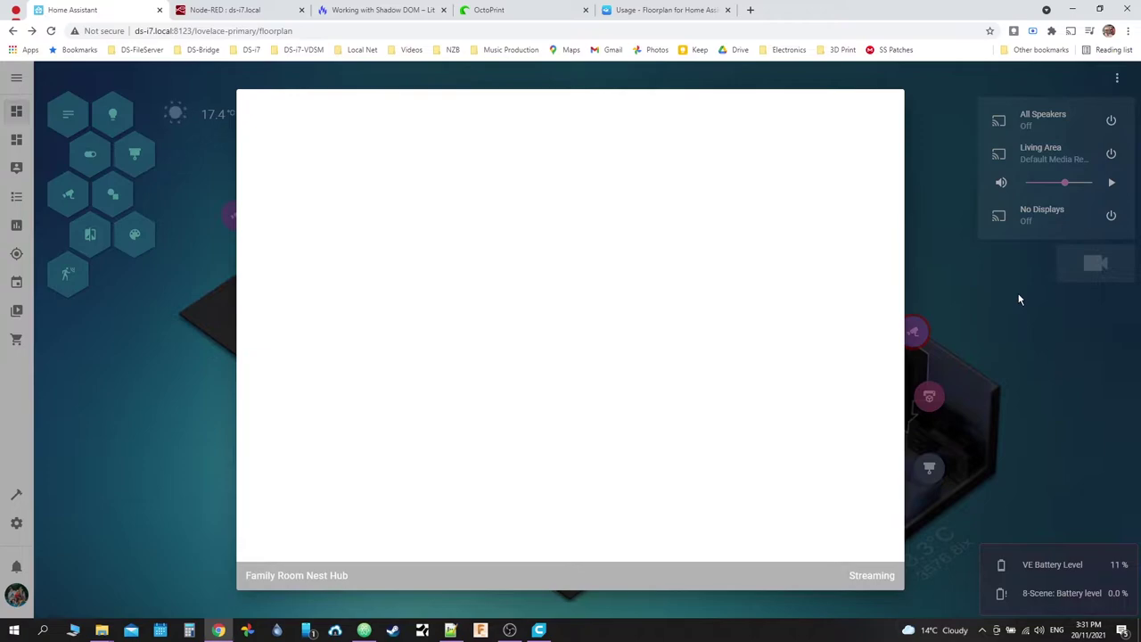
pyautogui.click(1021, 299)
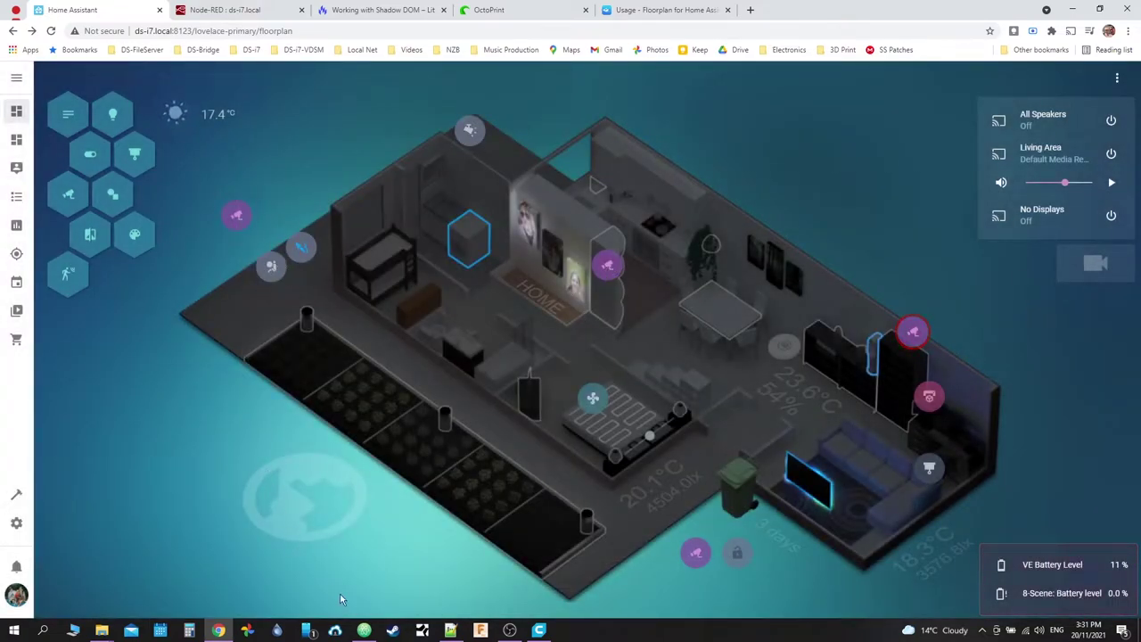
pyautogui.click(364, 630)
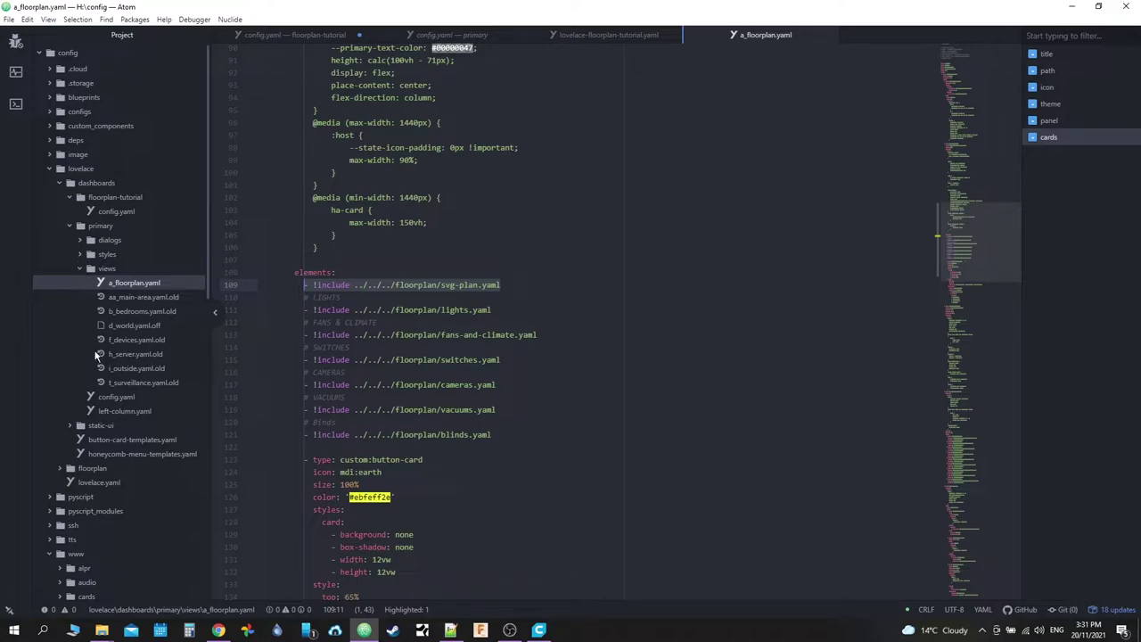
# Step: Open svg-plan.yaml from the floorplan folder and copy 'floorplan-card' from line 3
pyautogui.click(69, 470)
pyautogui.scroll(-2, 113, 485)
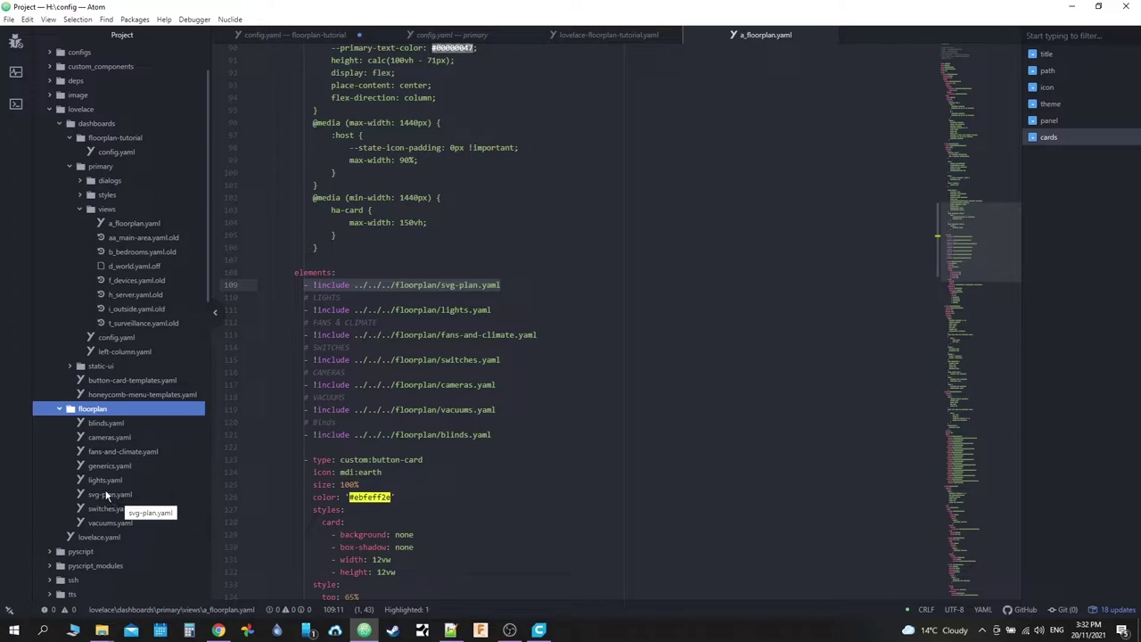
pyautogui.click(100, 496)
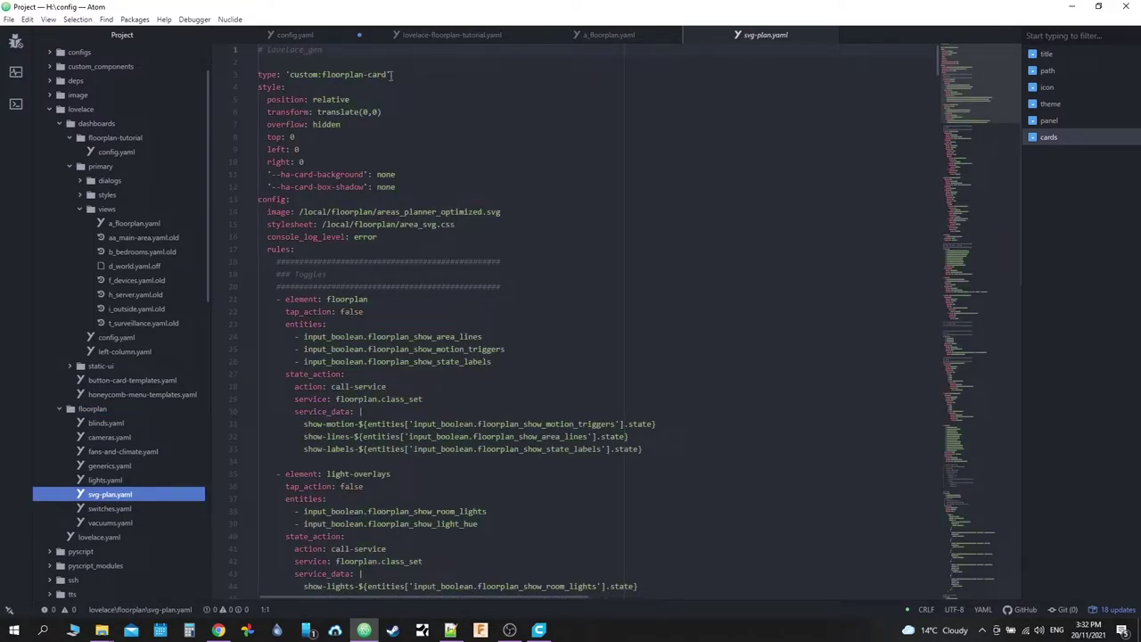
pyautogui.moveTo(386, 75); pyautogui.dragTo(323, 75)
pyautogui.rightClick(325, 75)
pyautogui.click(357, 133)
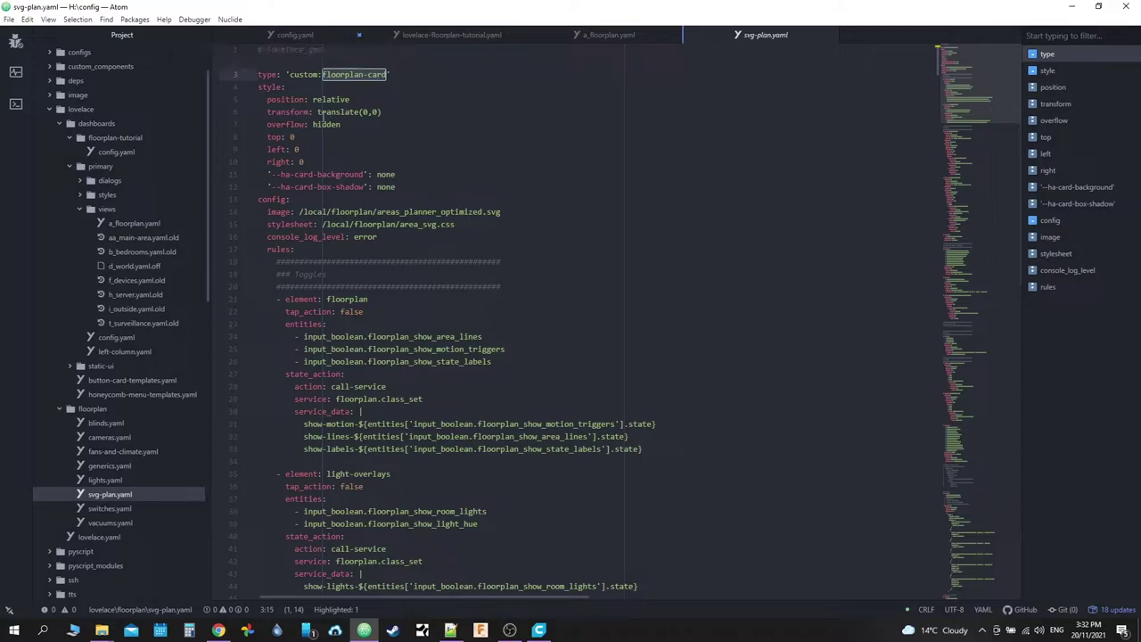
# Step: Scroll through svg-plan.yaml's image, stylesheet and rules config, then back to the top
pyautogui.scroll(-8, 307, 120)
pyautogui.moveTo(970, 62); pyautogui.dragTo(970, 314)
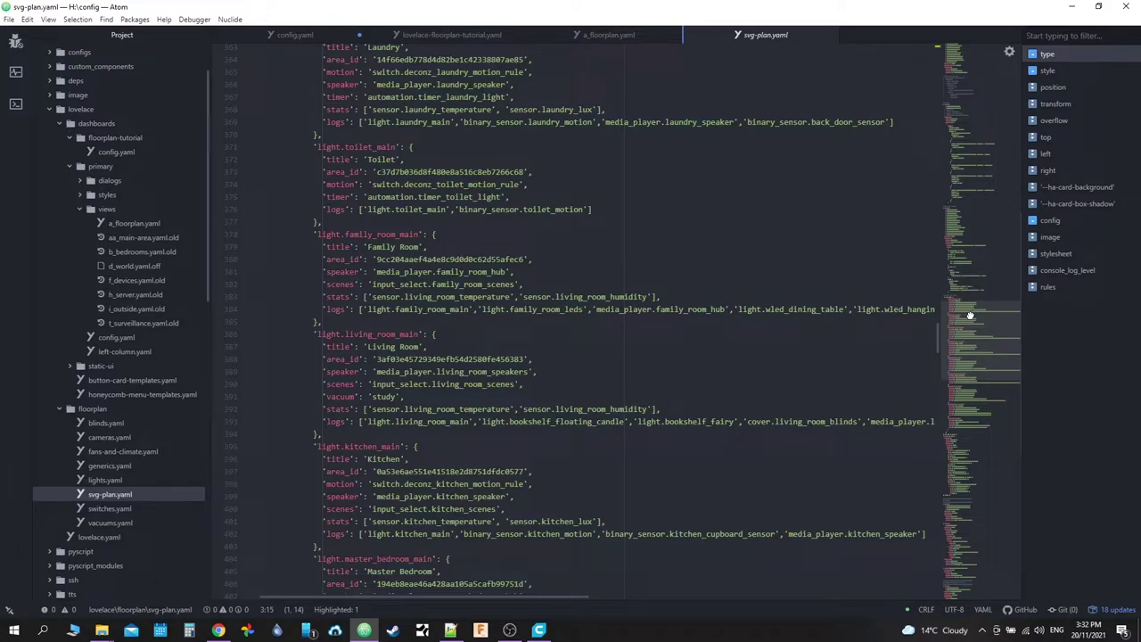
pyautogui.moveTo(971, 315); pyautogui.dragTo(964, 184)
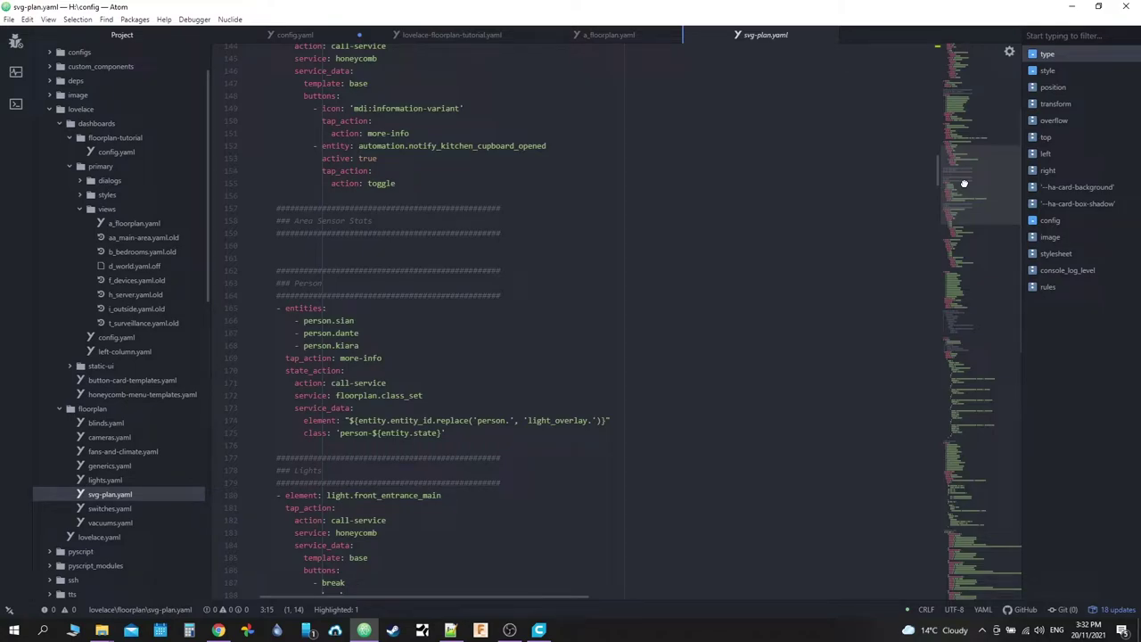
pyautogui.hotkey('alt', 'Tab')
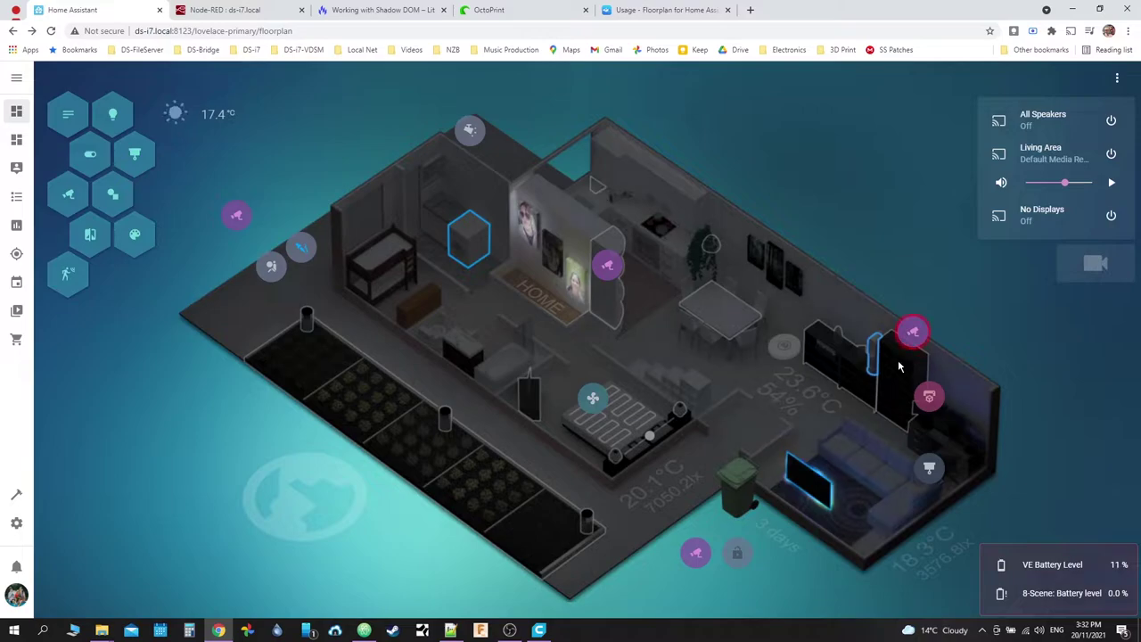
pyautogui.click(372, 632)
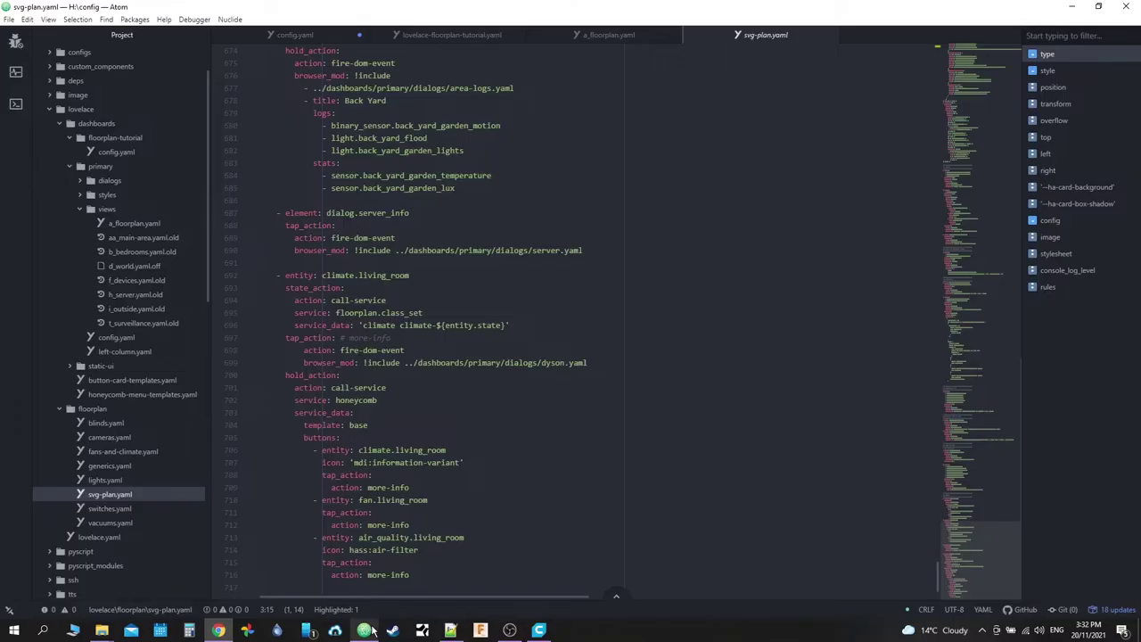
pyautogui.moveTo(975, 553); pyautogui.dragTo(969, 72)
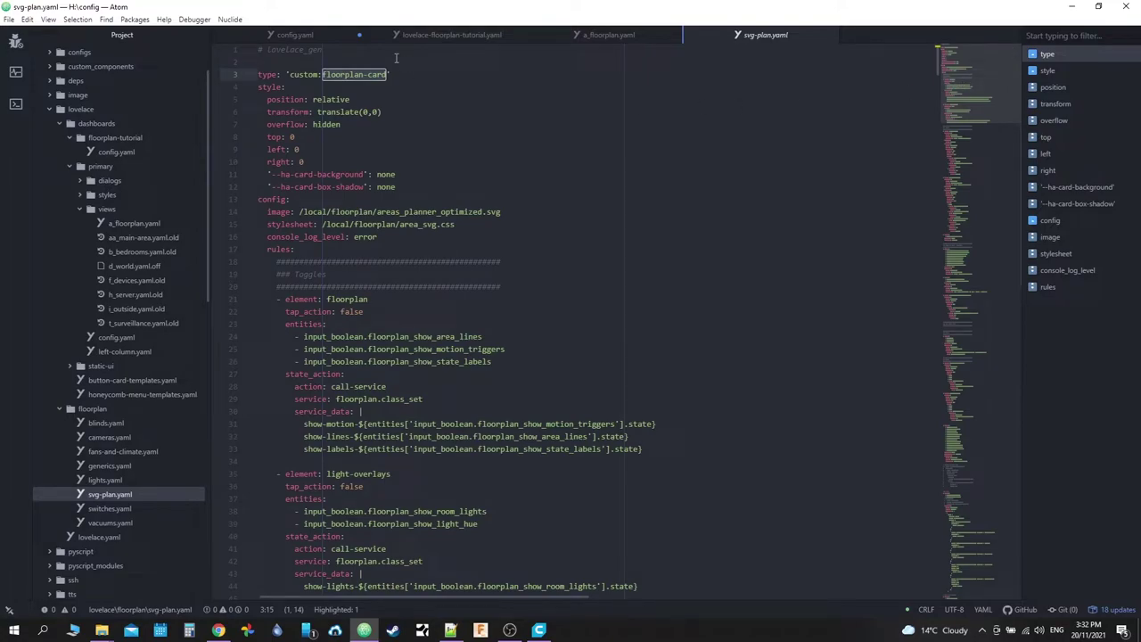
# Step: Replace ha-floorplan with the pasted floorplan-card in the tutorial config.yaml card type
pyautogui.click(300, 36)
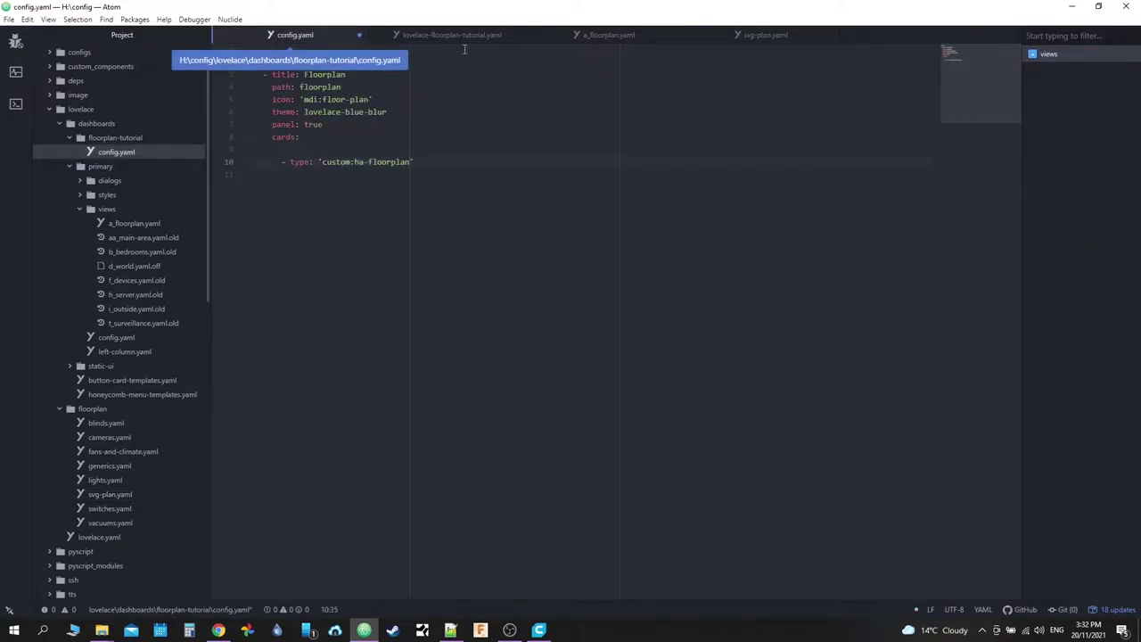
pyautogui.click(796, 36)
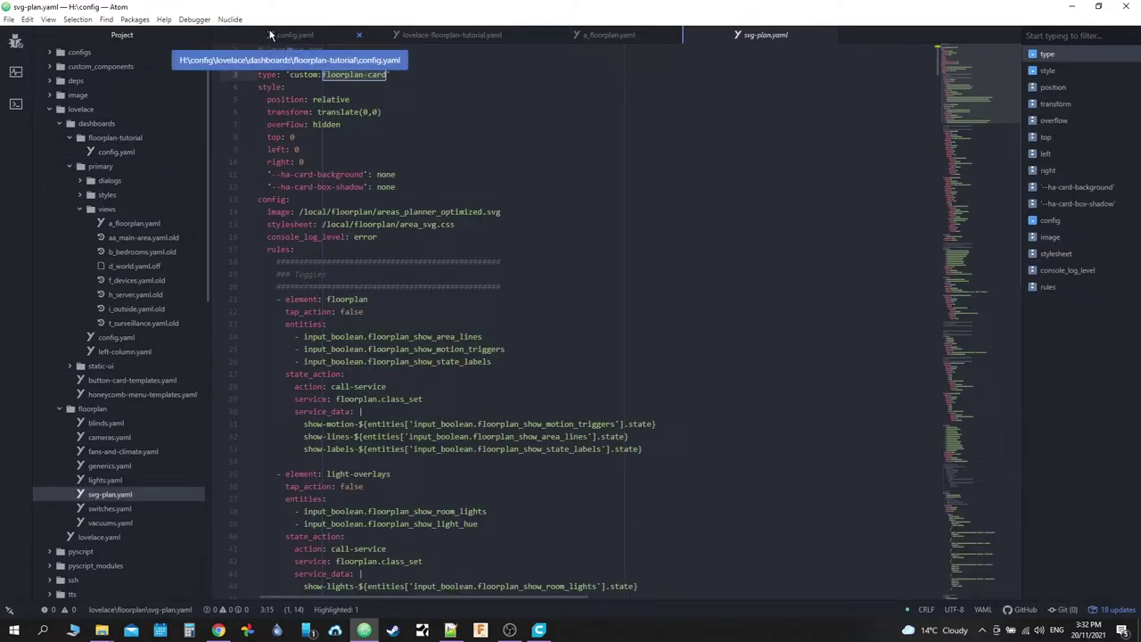
pyautogui.click(271, 34)
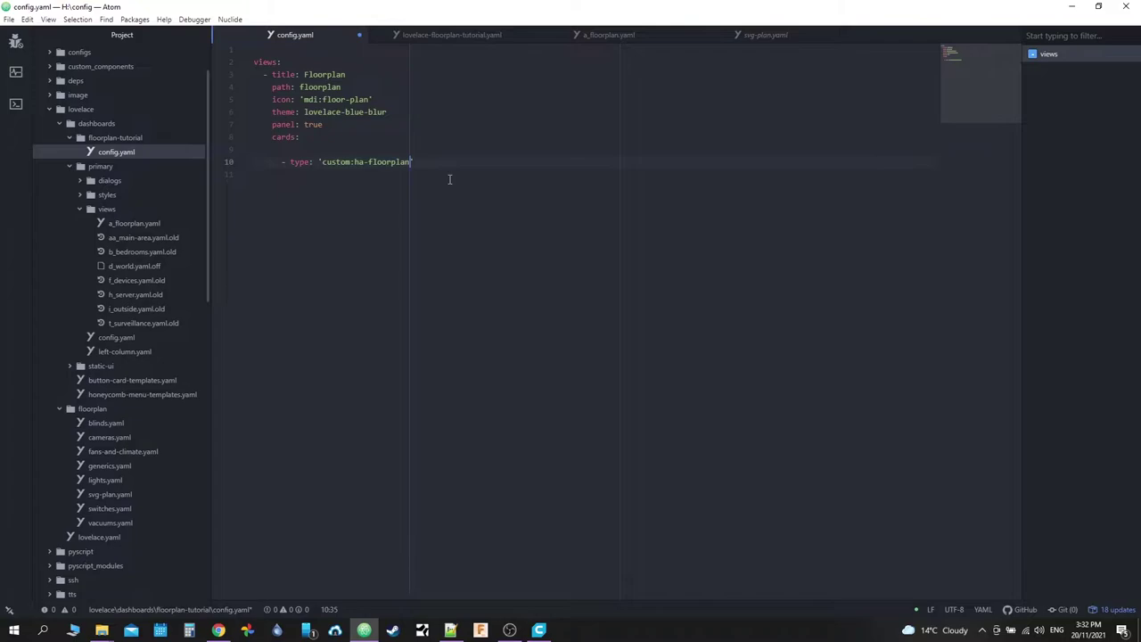
pyautogui.press('BackSpace')
pyautogui.press('BackSpace')
pyautogui.press('BackSpace')
pyautogui.press('BackSpace')
pyautogui.press('BackSpace')
pyautogui.press('BackSpace')
pyautogui.press('BackSpace')
pyautogui.press('BackSpace')
pyautogui.press('BackSpace')
pyautogui.press('BackSpace')
pyautogui.press('BackSpace')
pyautogui.press('BackSpace')
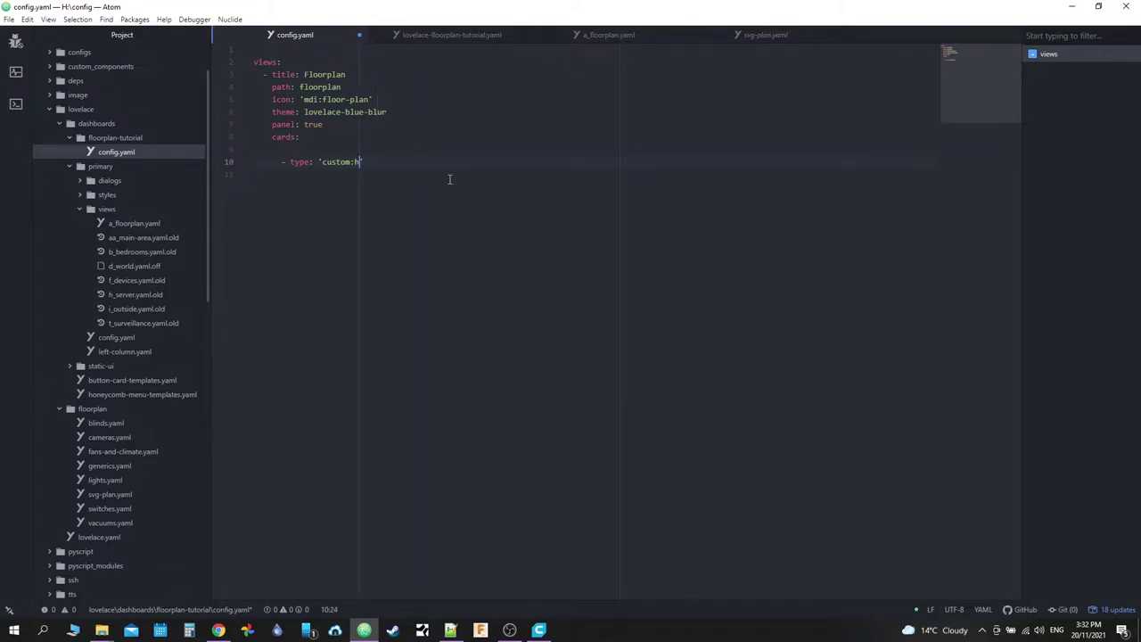
pyautogui.hotkey('ctrl', 'v')
# Step: Check the Floorplan usage docs and start an image line under the card type
pyautogui.click(217, 630)
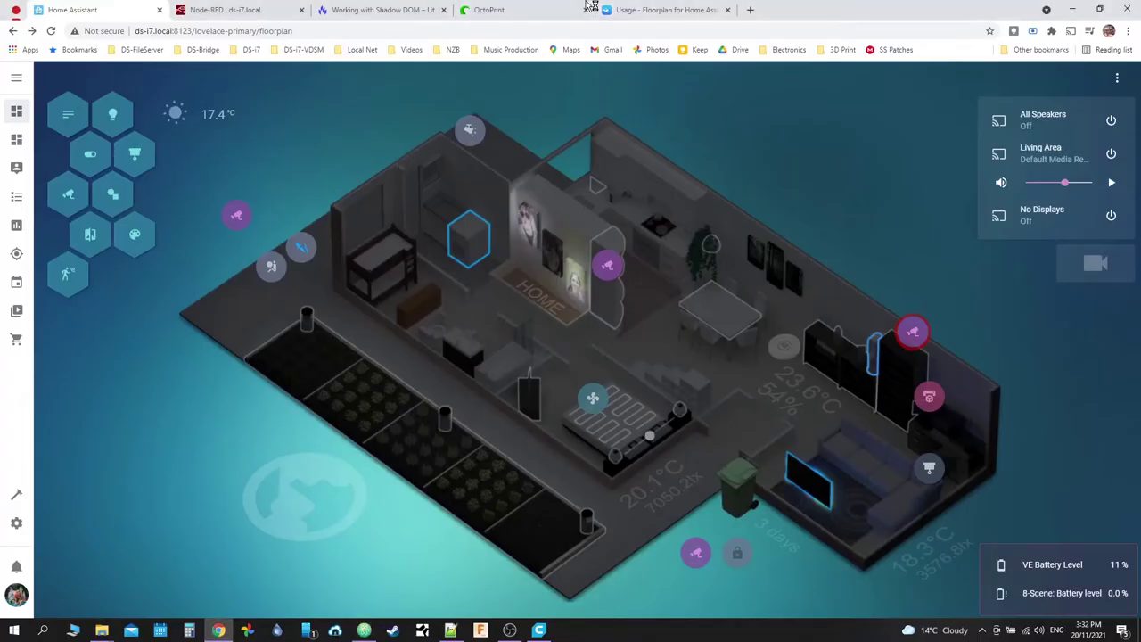
pyautogui.click(667, 10)
pyautogui.scroll(-3, 378, 332)
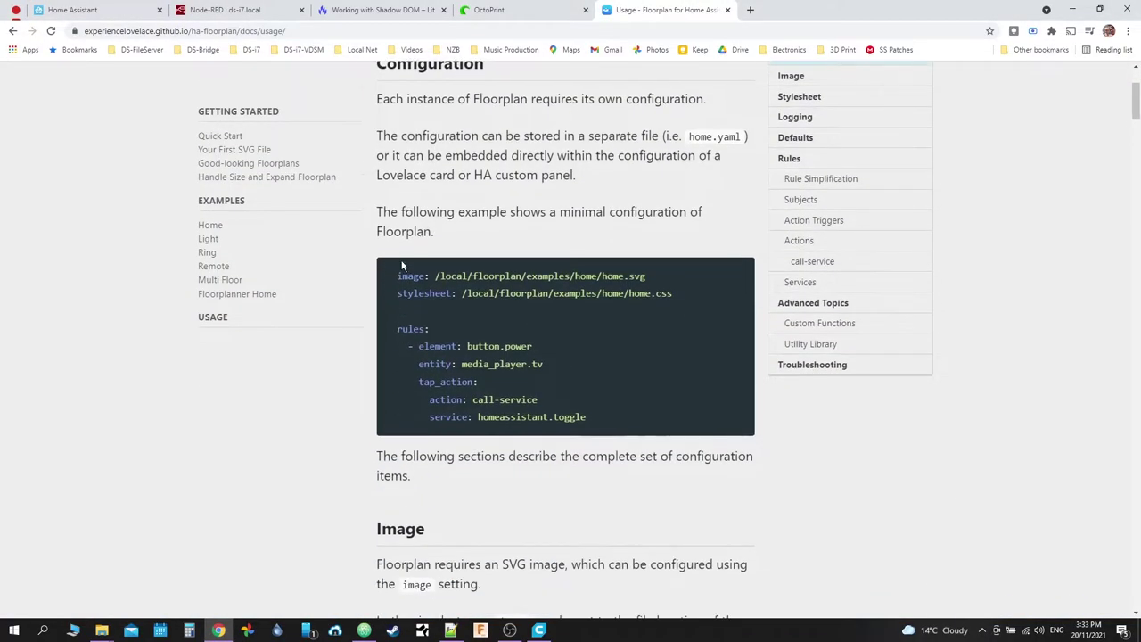
pyautogui.click(339, 632)
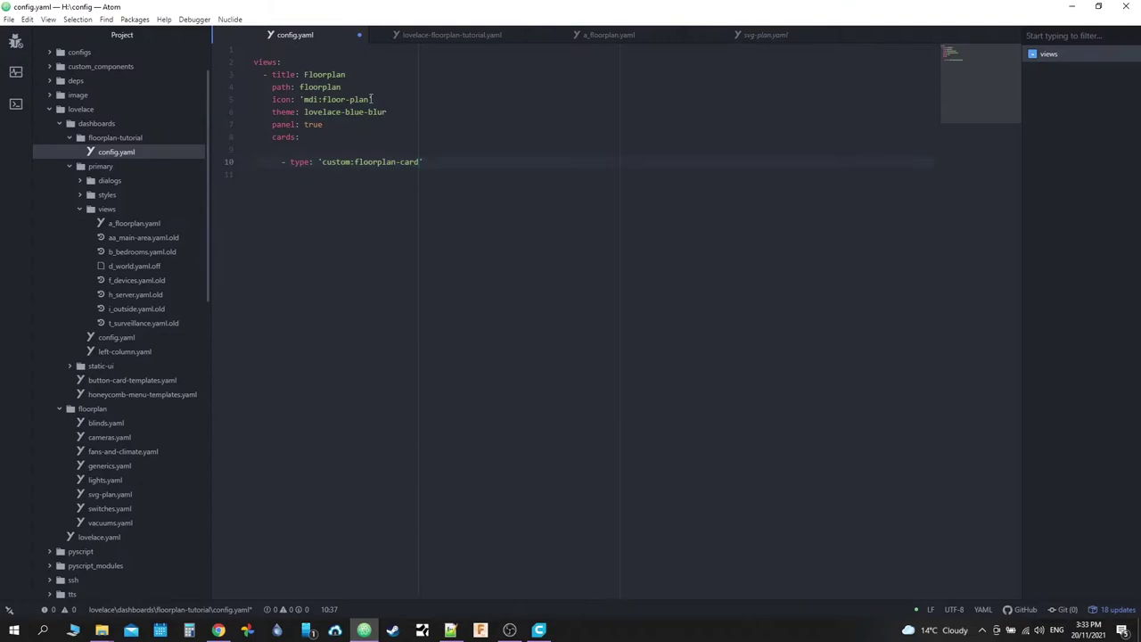
pyautogui.press('Return')
pyautogui.press('BackSpace')
pyautogui.press('BackSpace')
pyautogui.press('BackSpace')
pyautogui.press('BackSpace')
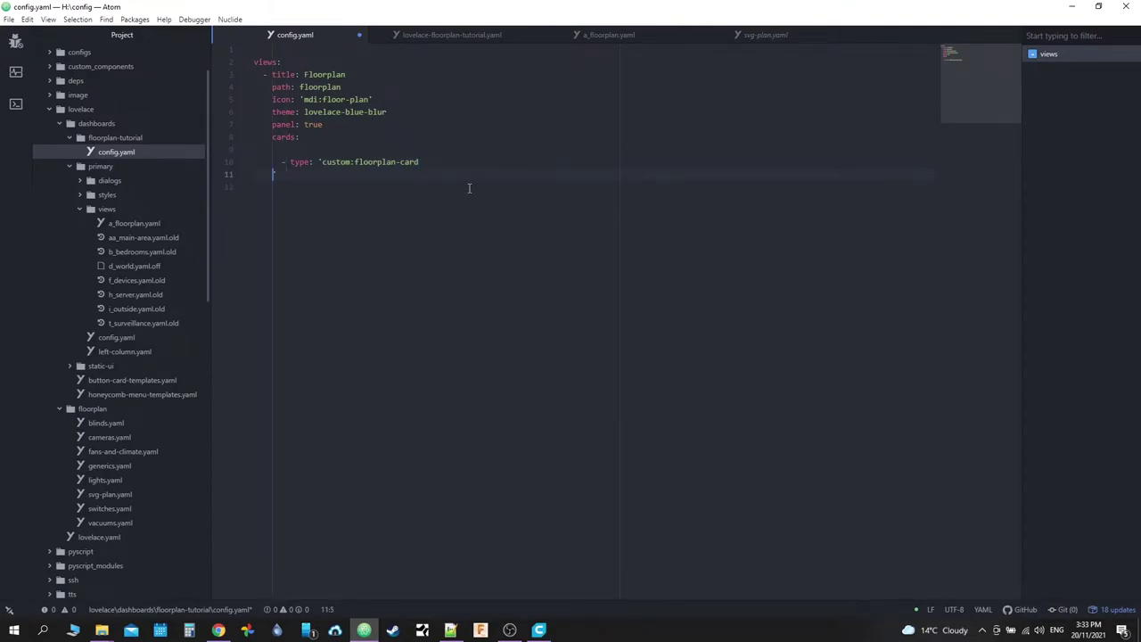
pyautogui.press('Return')
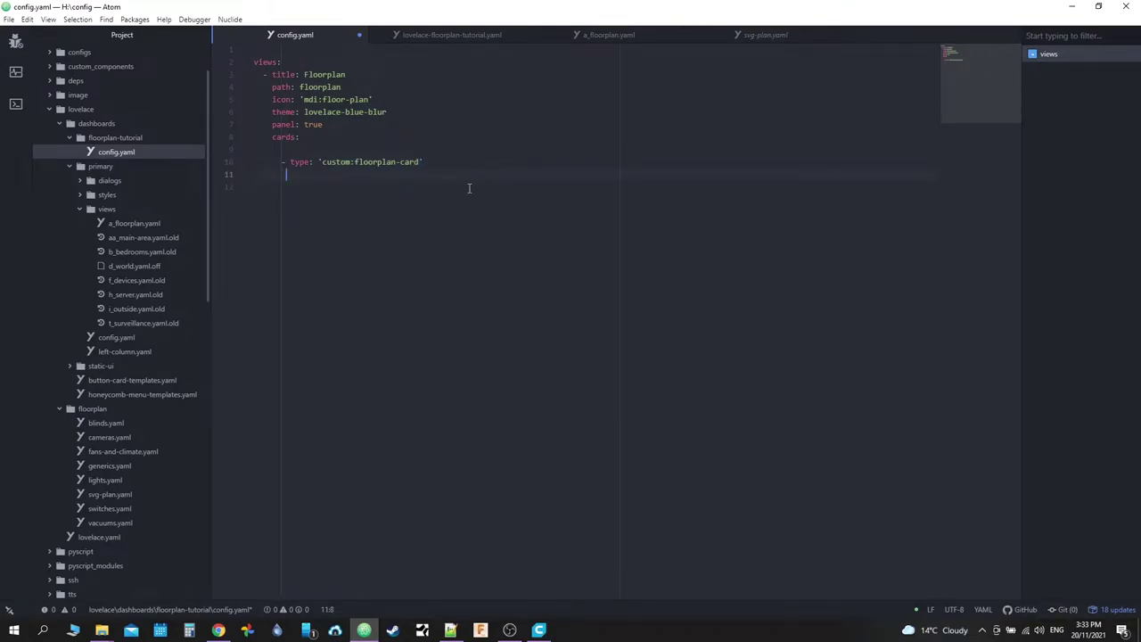
pyautogui.write('ima')
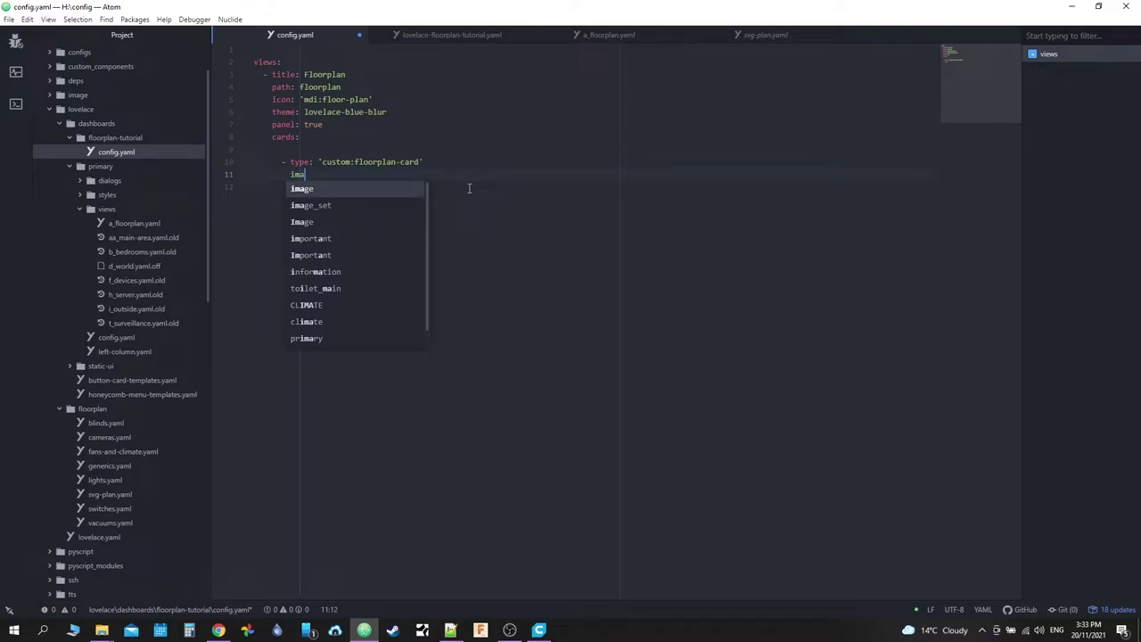
# Step: Finish image: '/local/' and copy the floorplan_tutorial folder name from Explorer's www folder
pyautogui.write("ge: '/local/'")
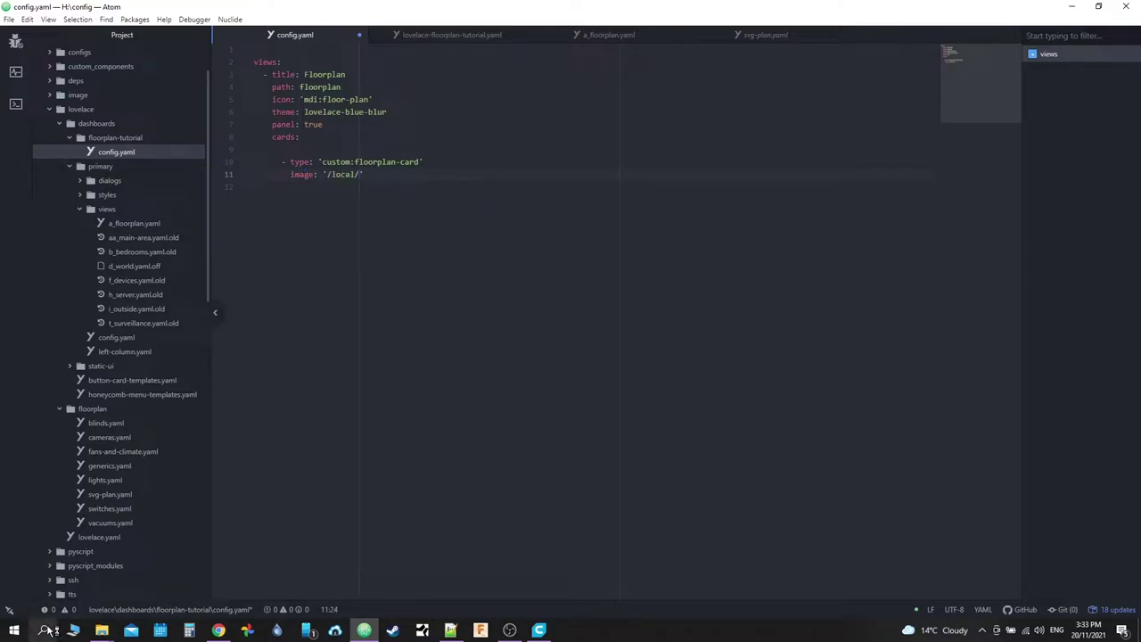
pyautogui.moveTo(102, 630)
pyautogui.click(72, 581)
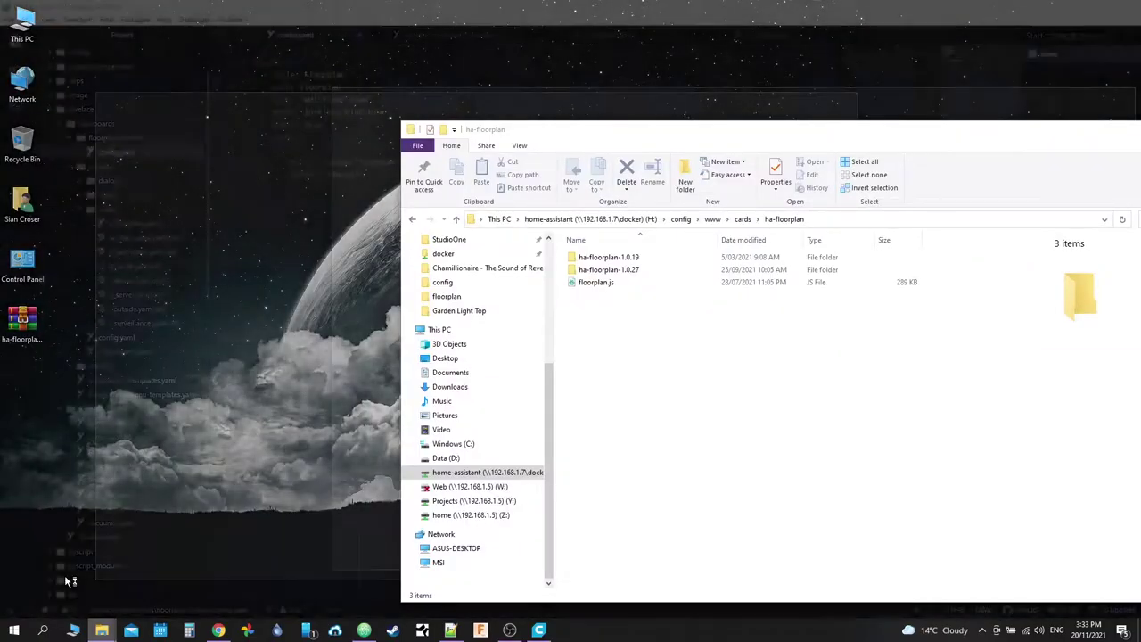
pyautogui.click(713, 218)
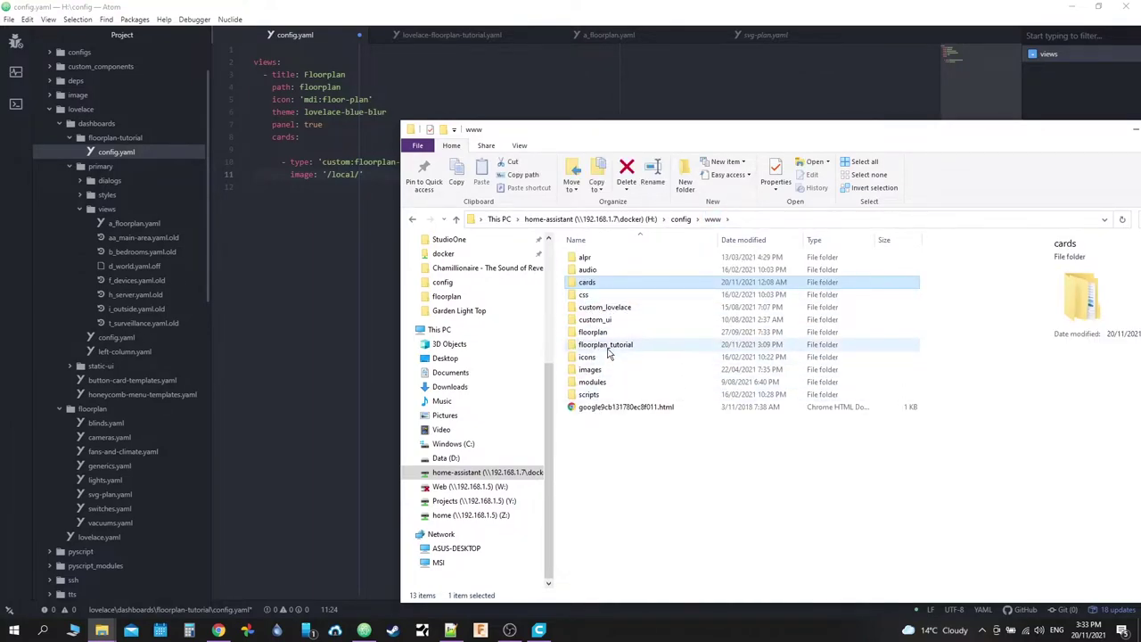
pyautogui.click(607, 345)
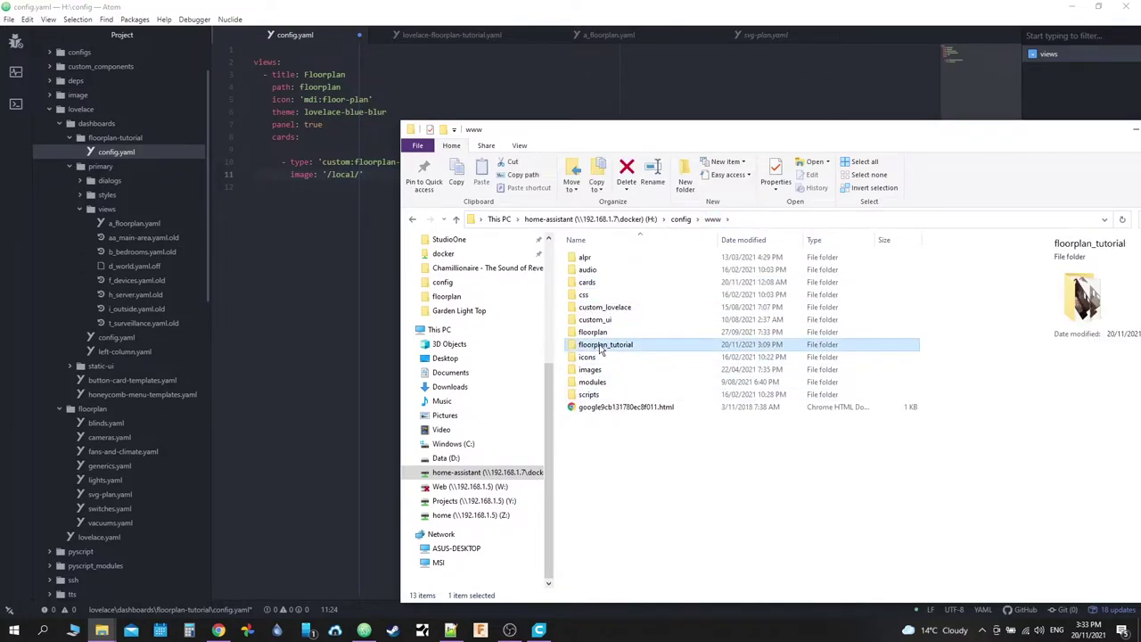
pyautogui.click(607, 345)
pyautogui.rightClick(606, 346)
pyautogui.click(628, 382)
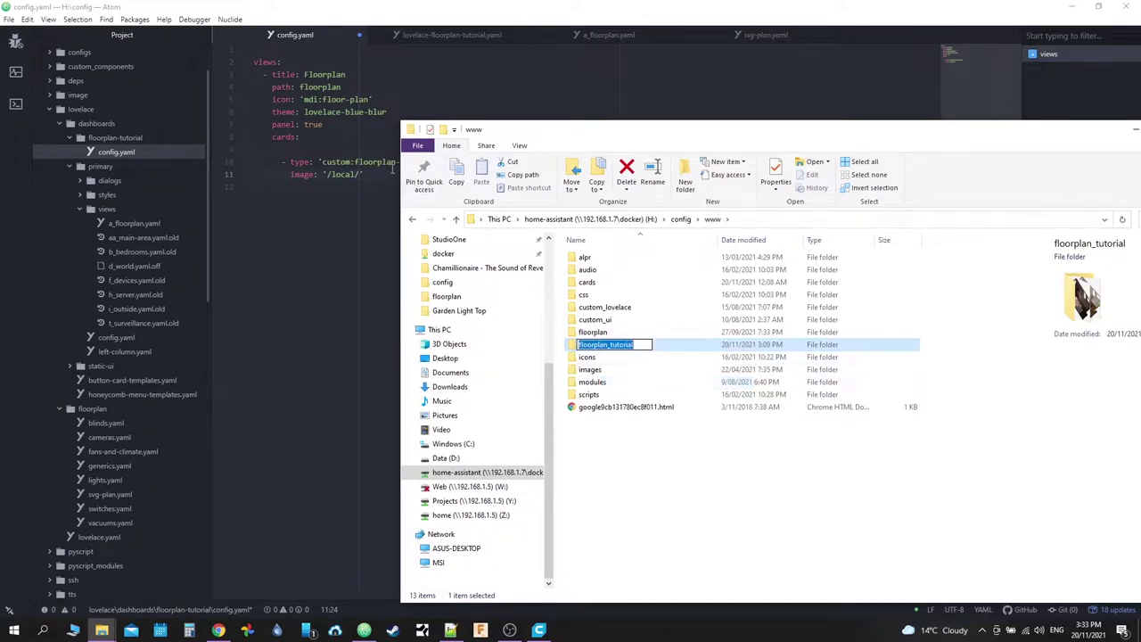
pyautogui.click(365, 174)
# Step: Complete the image path as '/local/floorplan_tutorial/floorplan_optimised.svg' and start a new line
pyautogui.hotkey('ctrl', 'v')
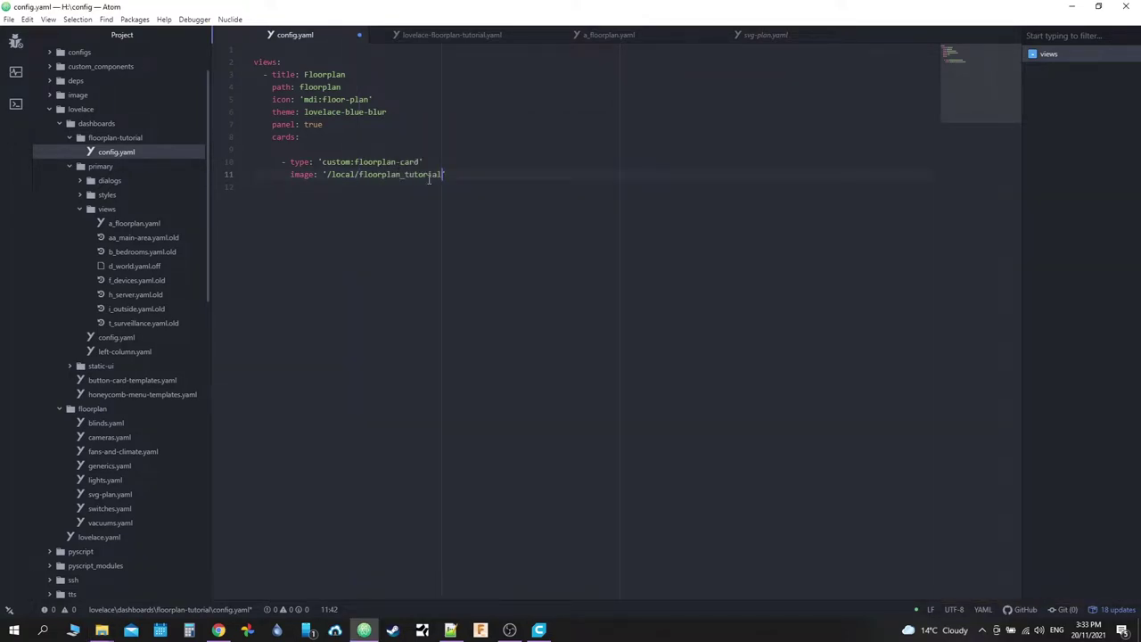
pyautogui.write('/floor')
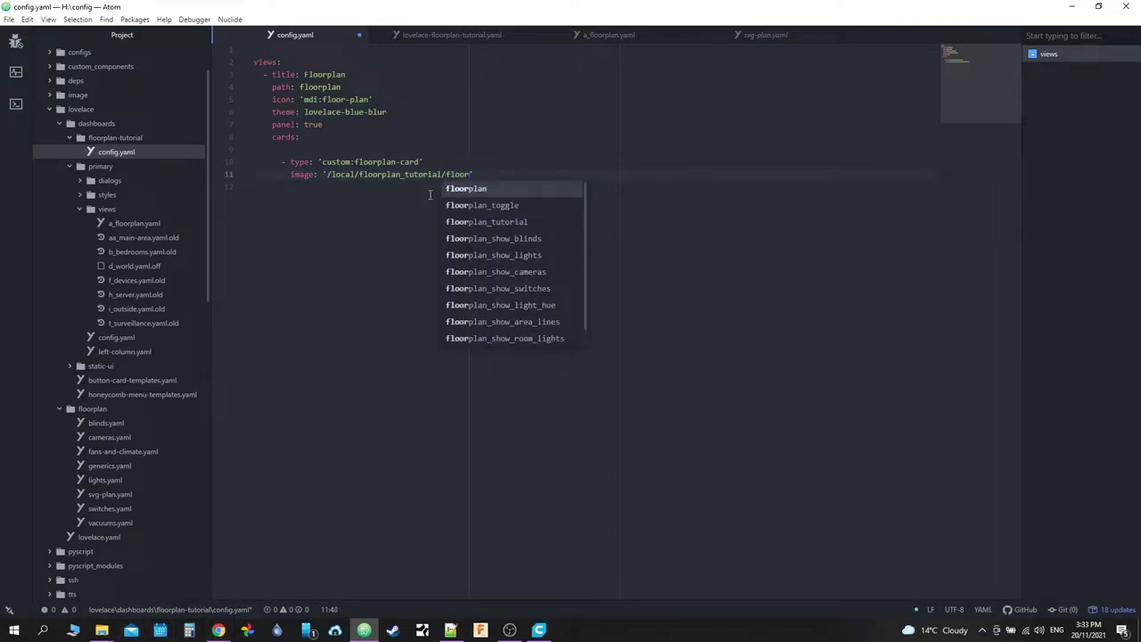
pyautogui.write('plan')
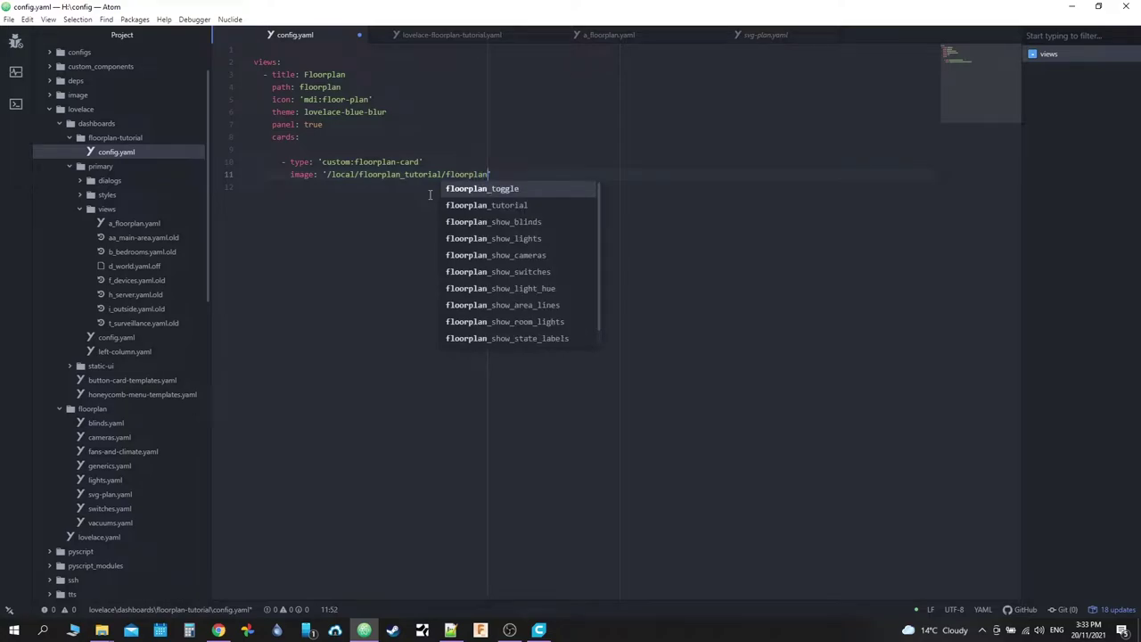
pyautogui.write('_opml')
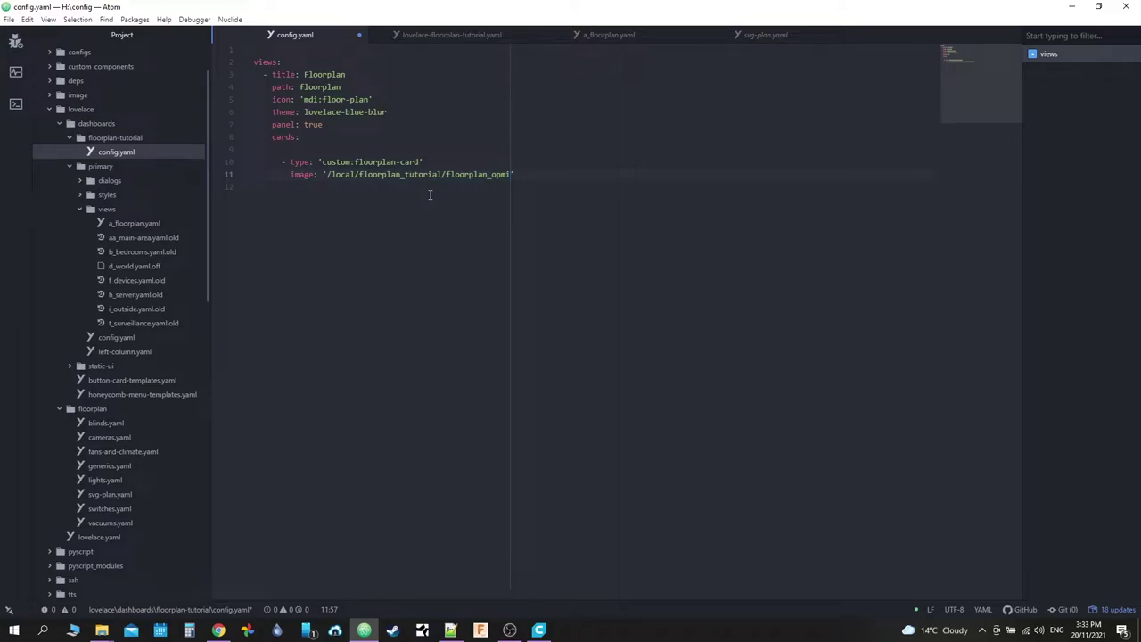
pyautogui.press('BackSpace')
pyautogui.write('tim')
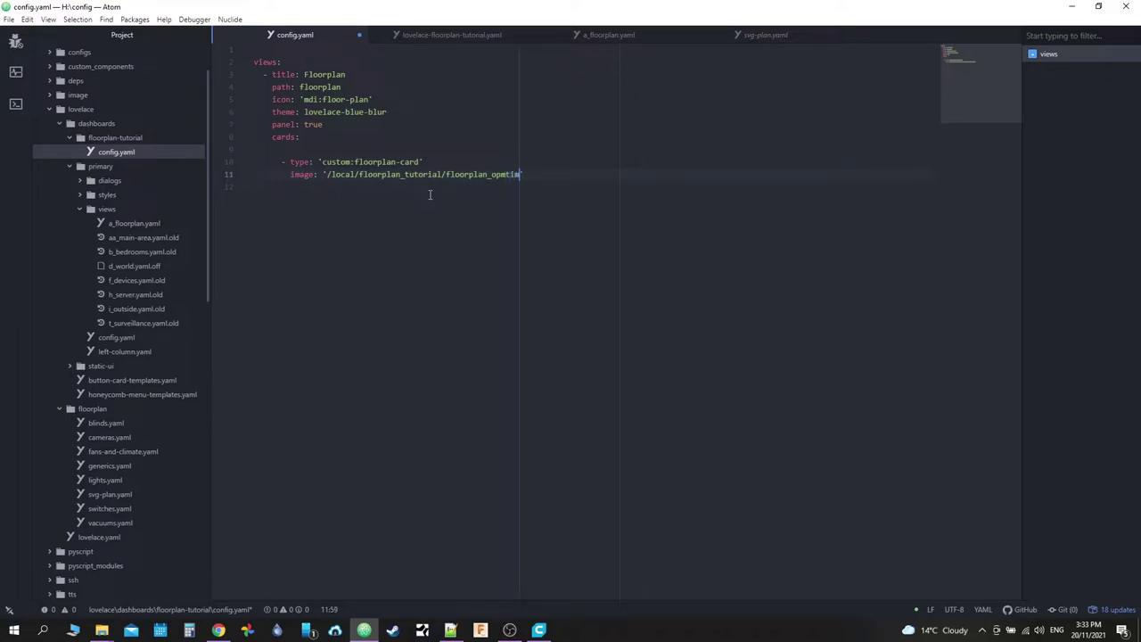
pyautogui.write('ised')
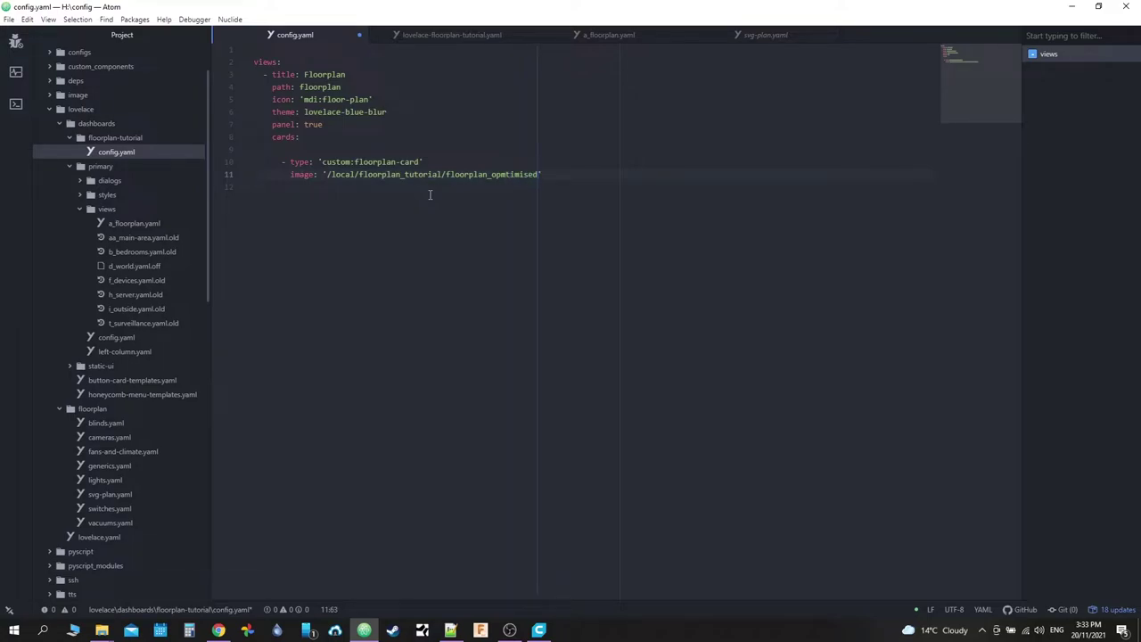
pyautogui.press('BackSpace')
pyautogui.press('BackSpace')
pyautogui.press('BackSpace')
pyautogui.press('BackSpace')
pyautogui.press('BackSpace')
pyautogui.press('BackSpace')
pyautogui.press('BackSpace')
pyautogui.press('BackSpace')
pyautogui.write('ti')
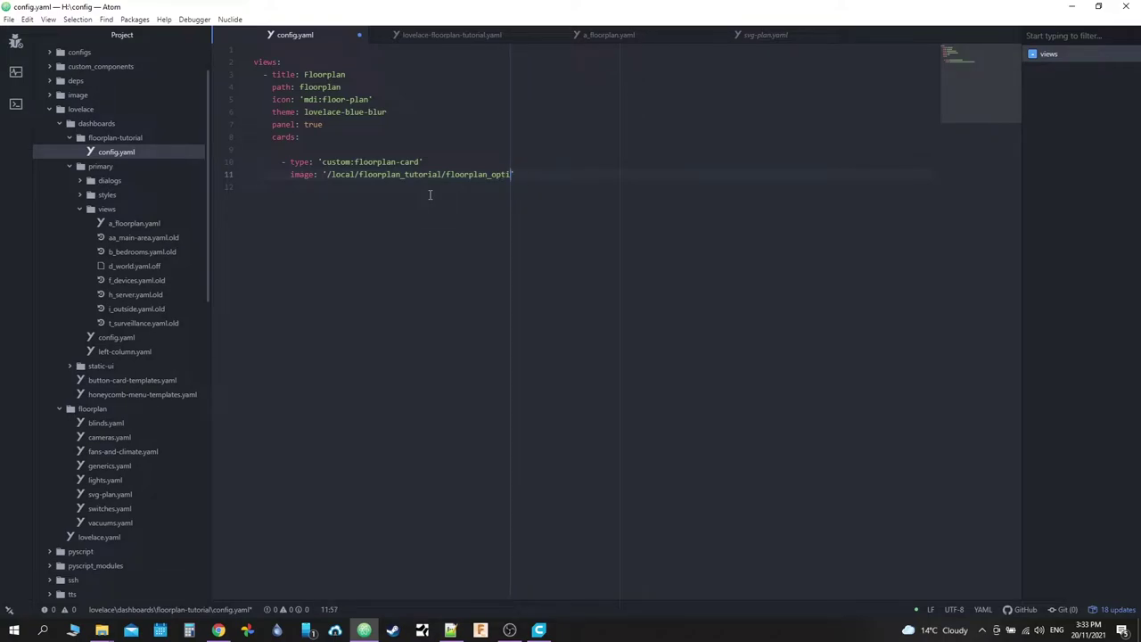
pyautogui.write('mised')
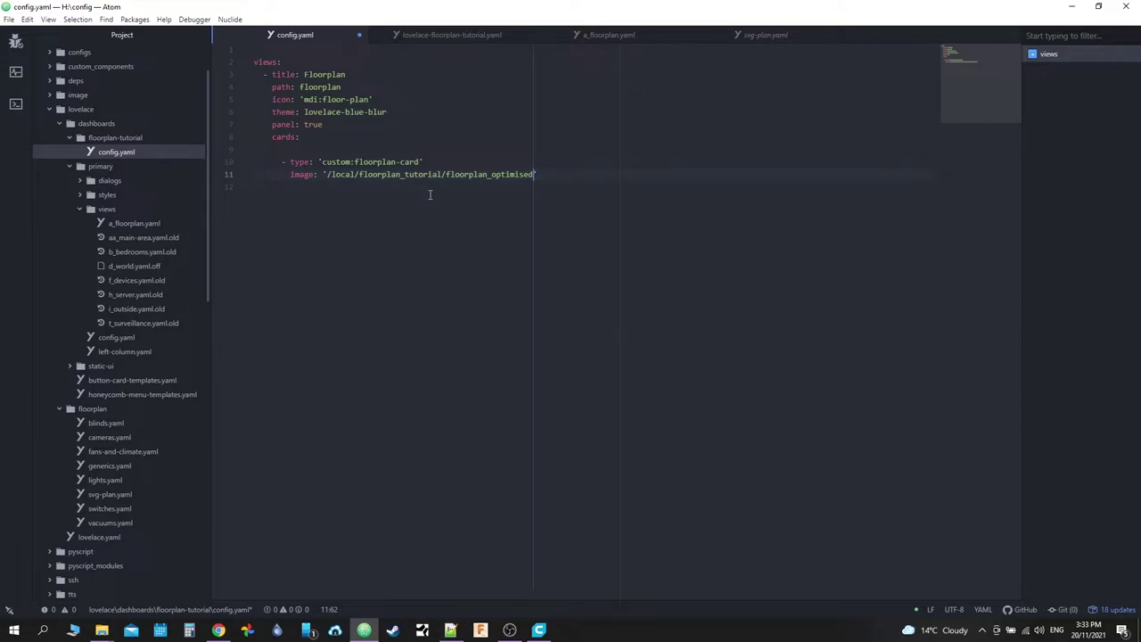
pyautogui.write('.')
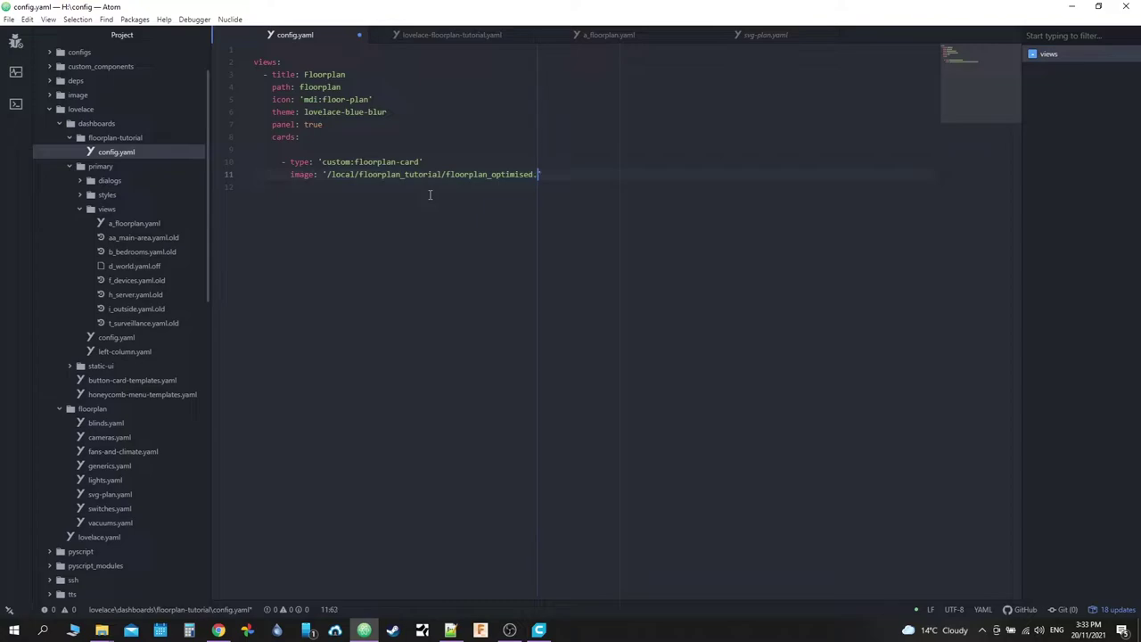
pyautogui.write("svg'")
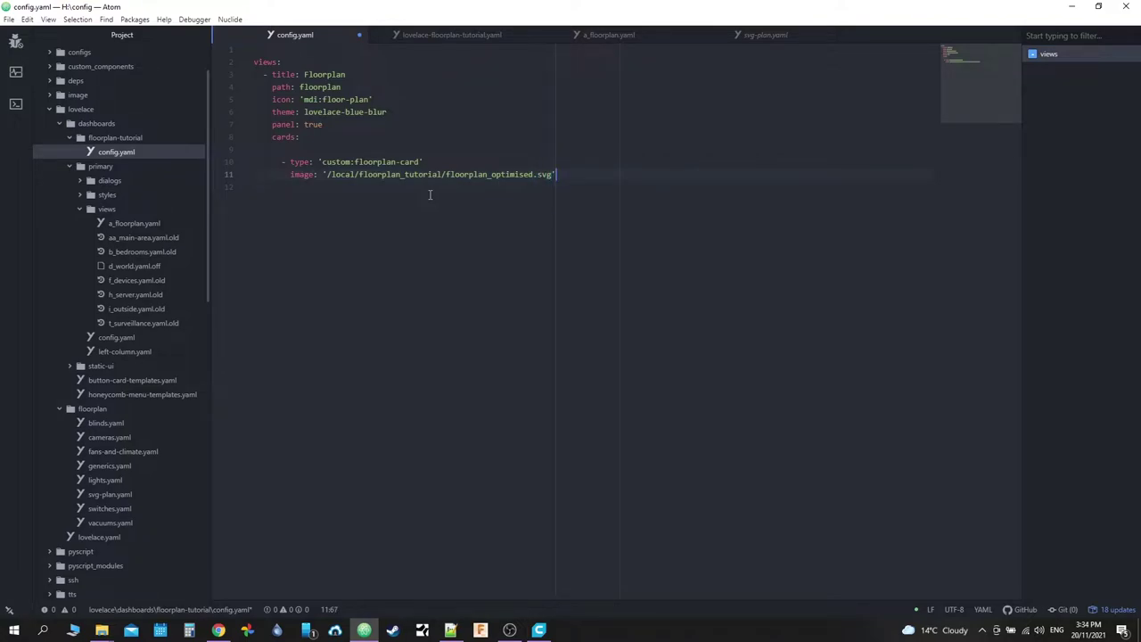
pyautogui.press('Return')
# Step: Start a stylesheet: ' line below the image path
pyautogui.write('sty')
pyautogui.click(220, 631)
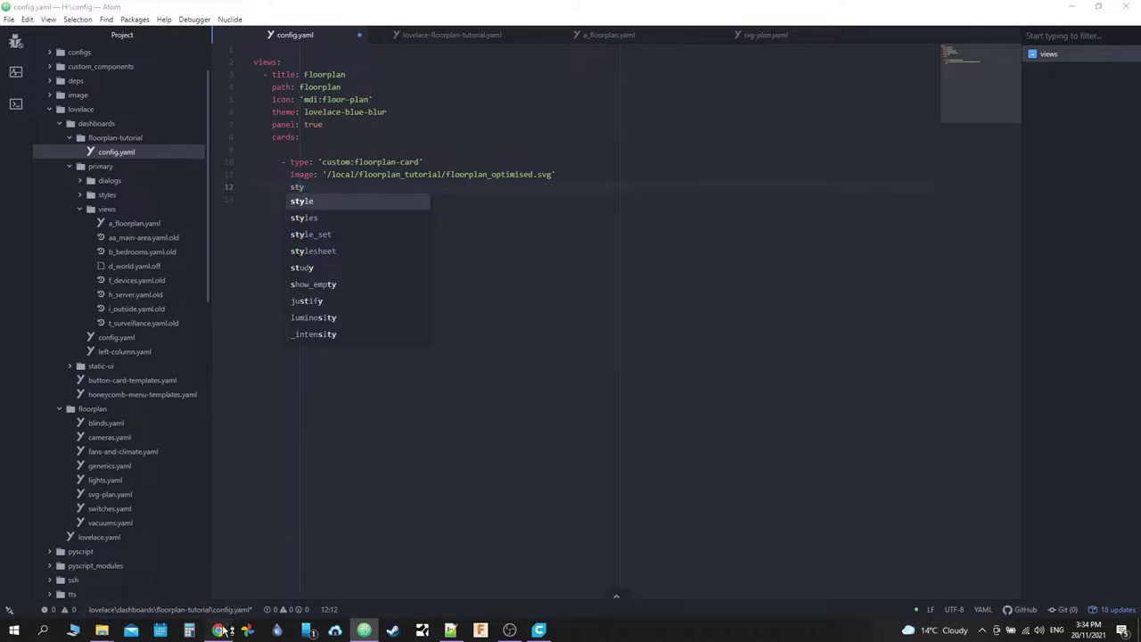
pyautogui.click(220, 630)
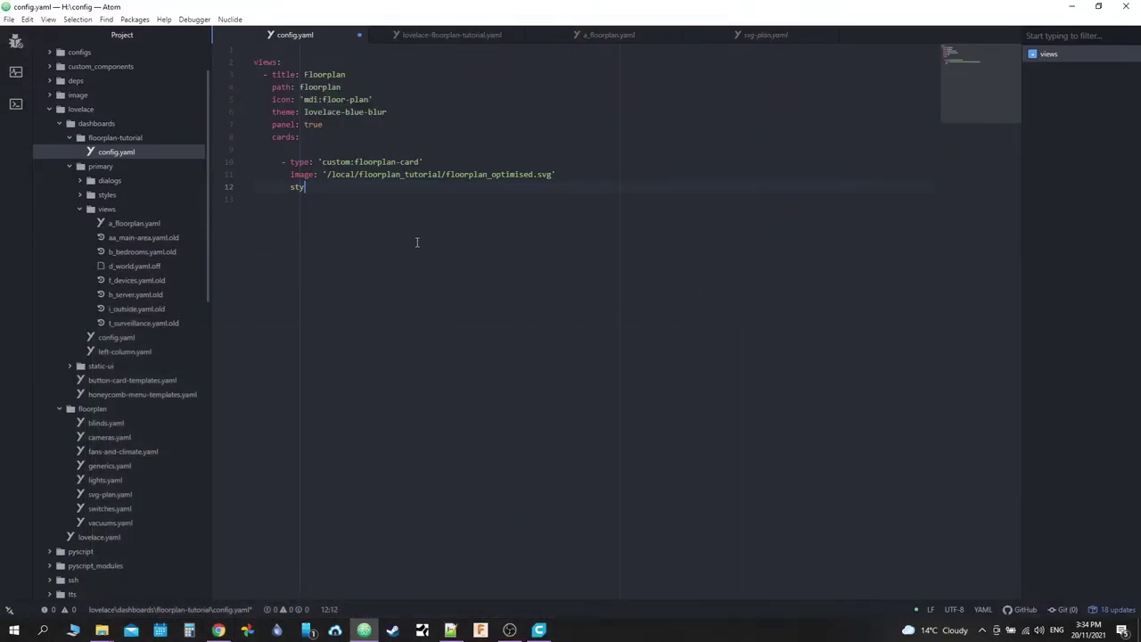
pyautogui.write('lesh')
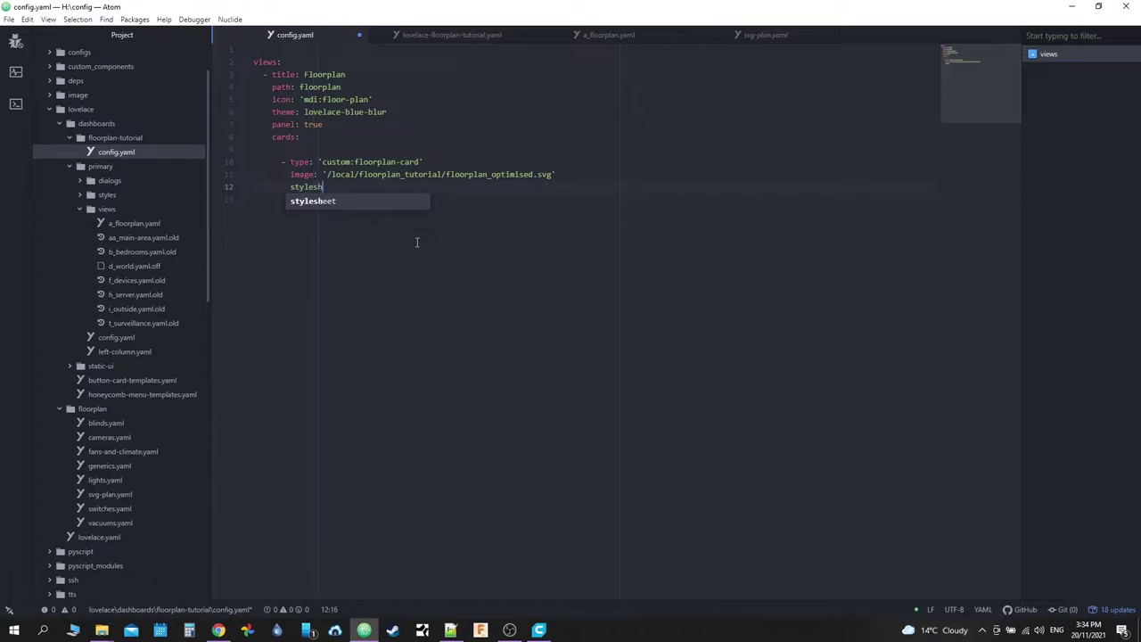
pyautogui.write("eet: '")
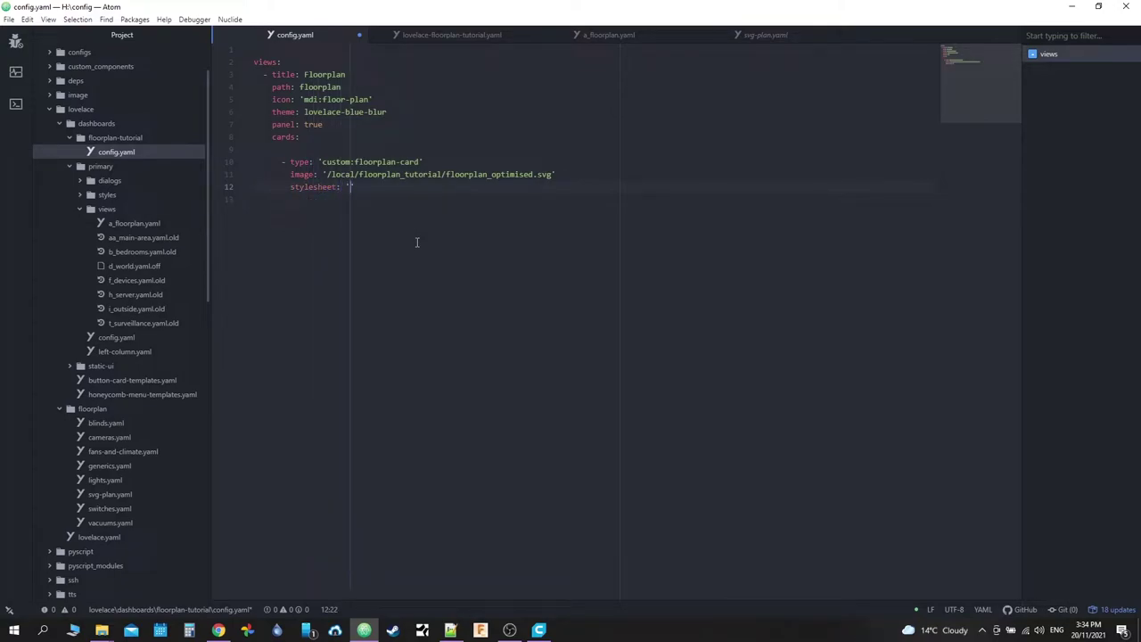
# Step: Fill the stylesheet value as '/local/floorplan_tutorial/floorplan.css' using the copied image folder path
pyautogui.moveTo(327, 174); pyautogui.dragTo(489, 174)
pyautogui.rightClick(489, 174)
pyautogui.click(501, 154)
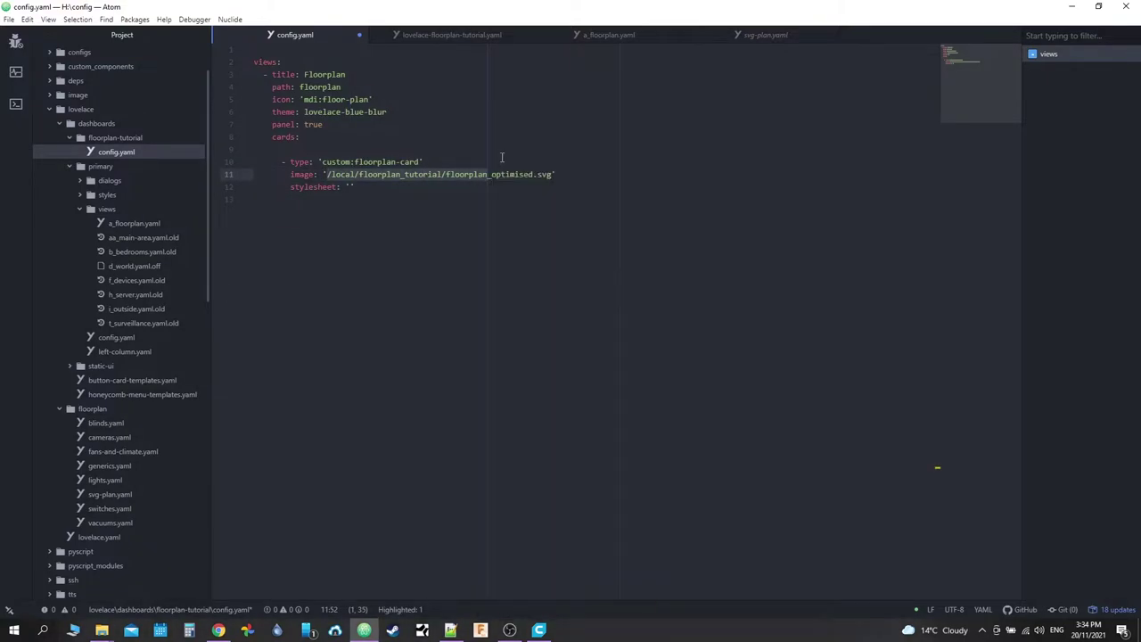
pyautogui.click(350, 188)
pyautogui.hotkey('ctrl', 'v')
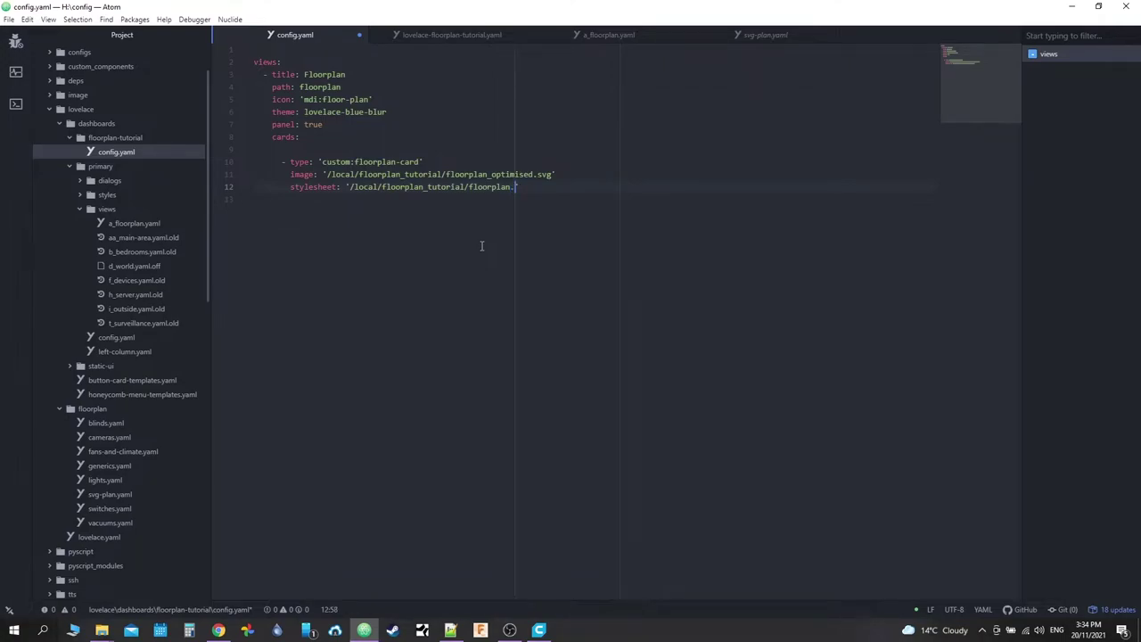
pyautogui.write('.css')
pyautogui.press('Right')
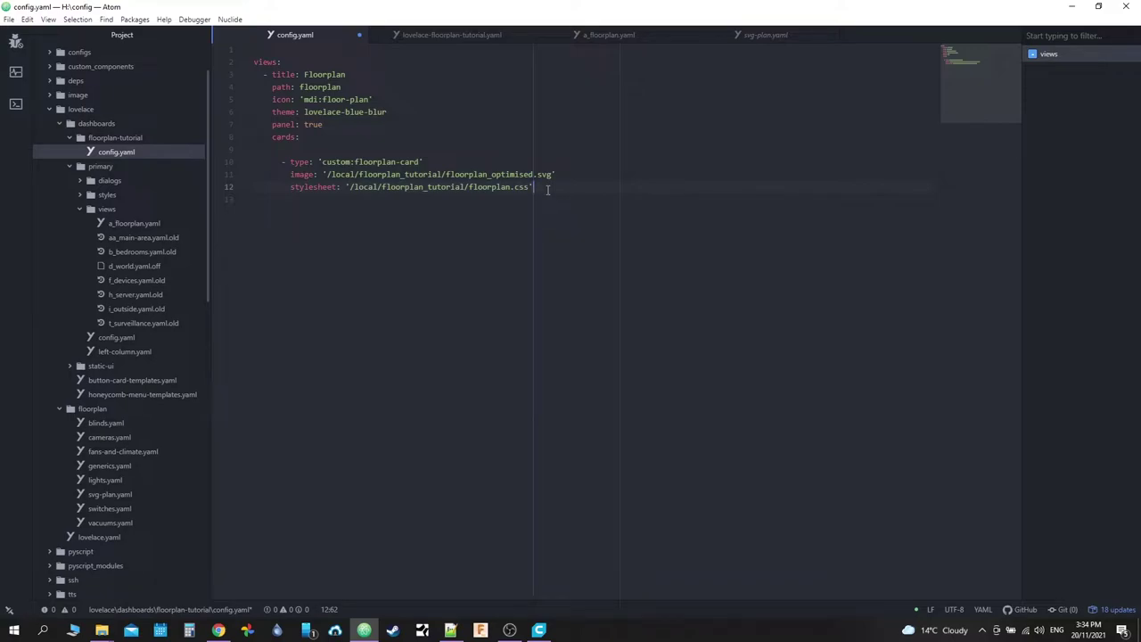
pyautogui.click(424, 35)
pyautogui.click(756, 36)
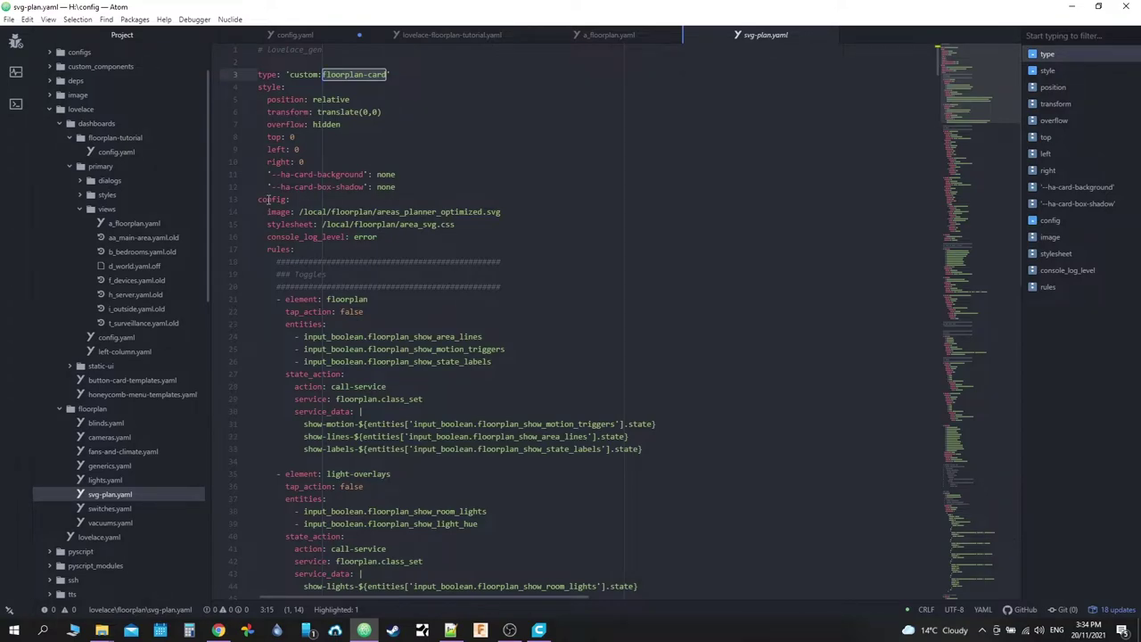
pyautogui.tripleClick(275, 200)
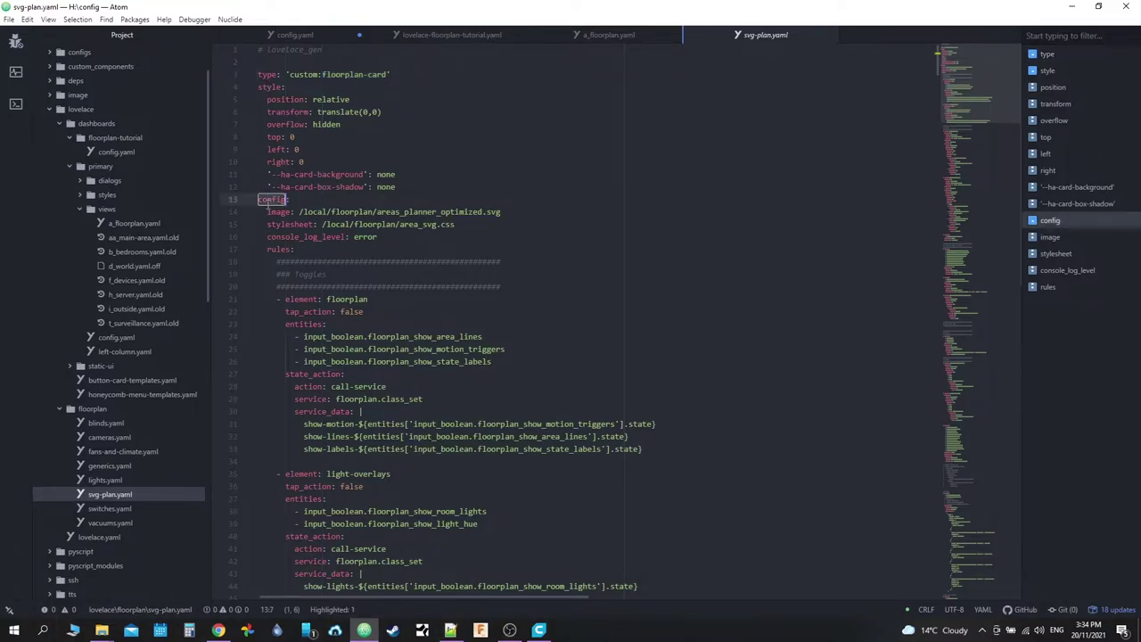
pyautogui.doubleClick(275, 200)
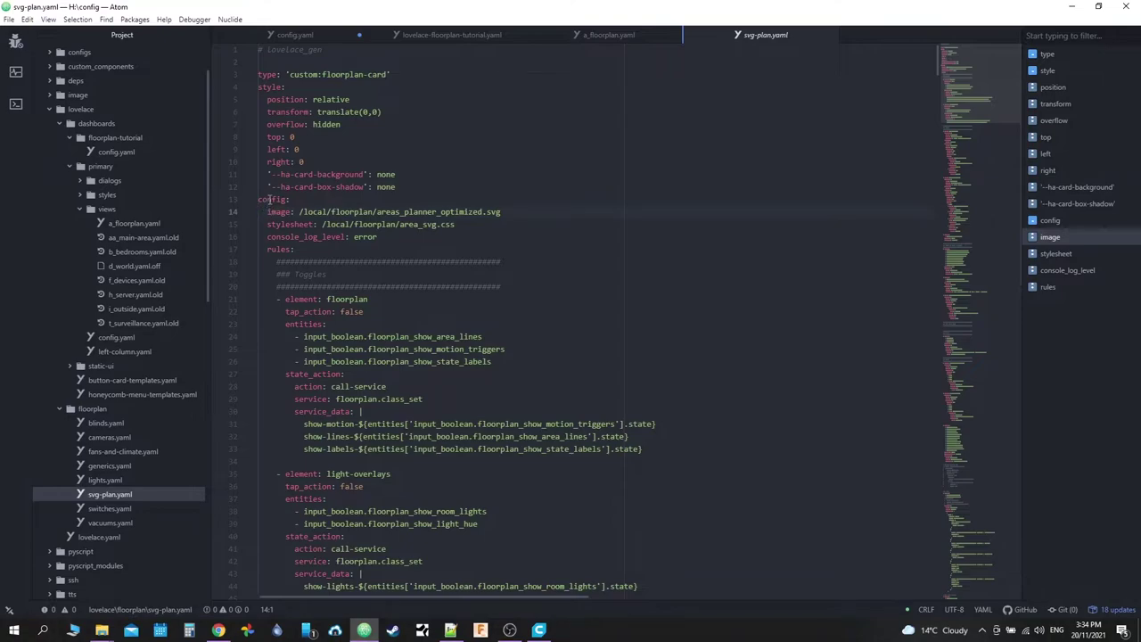
pyautogui.click(295, 37)
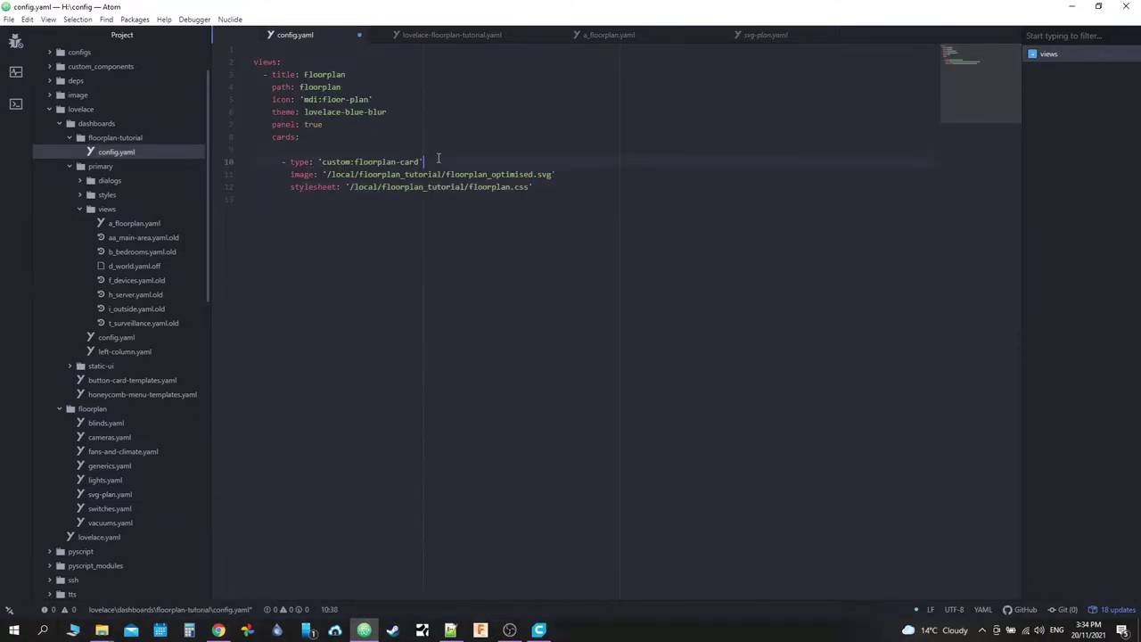
# Step: Insert 'config:' after the custom:floorplan-card type line and indent lines 12–13 beneath it
pyautogui.click(442, 158)
pyautogui.press('Return')
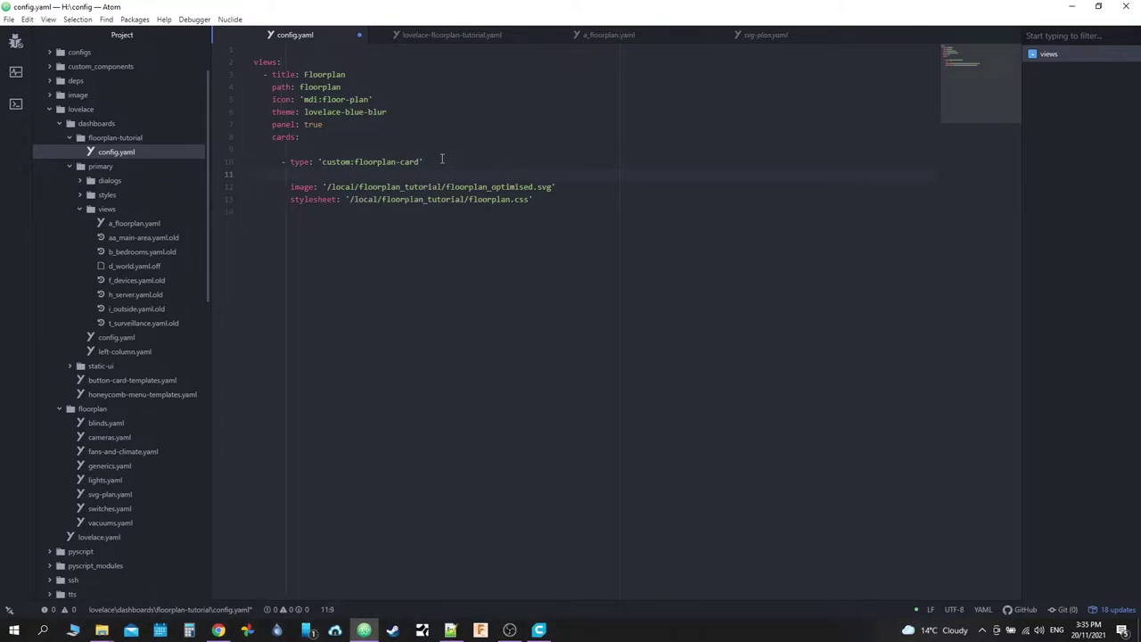
pyautogui.write('config')
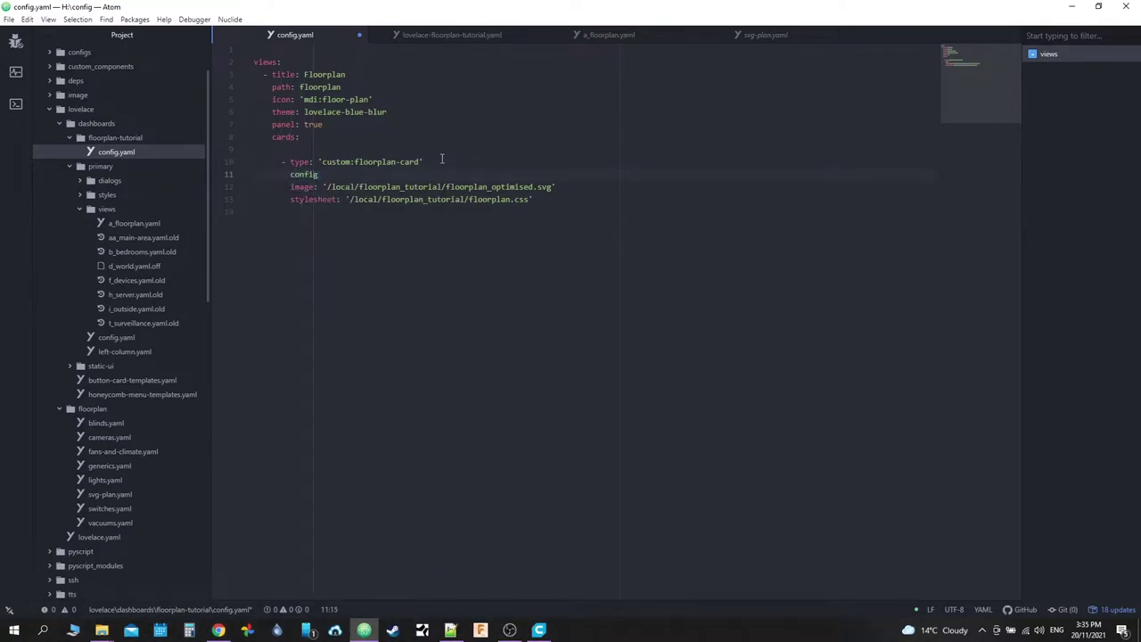
pyautogui.write(':')
pyautogui.moveTo(546, 201); pyautogui.dragTo(254, 186)
pyautogui.press('Tab')
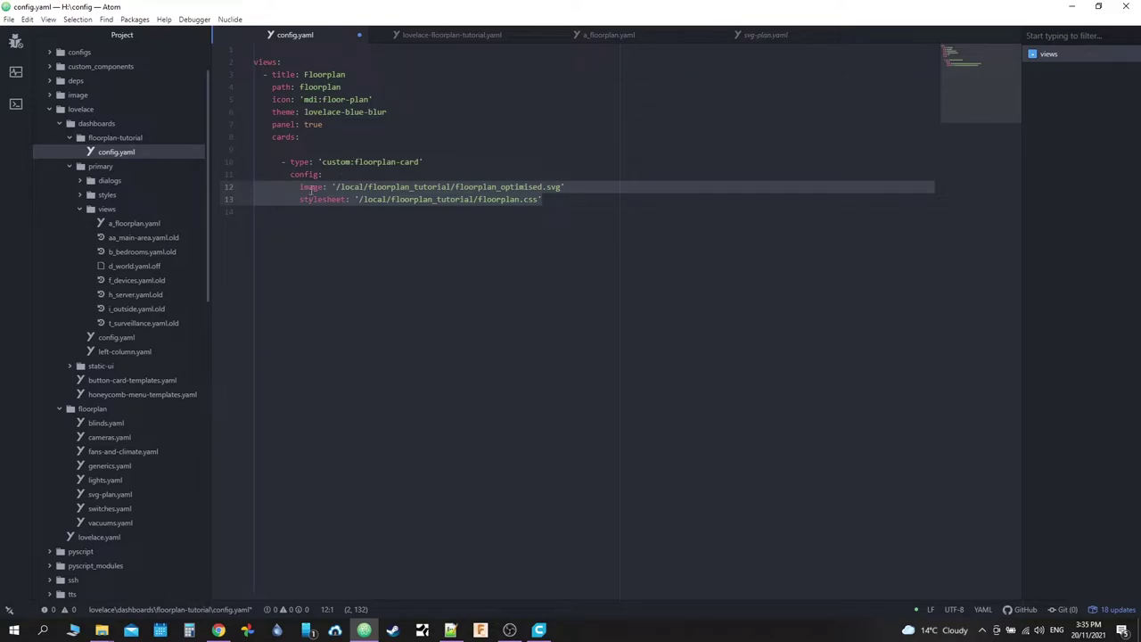
# Step: Review the rules list in svg-plan.yaml, then switch to the Floorplan Usage docs in Chrome
pyautogui.click(747, 34)
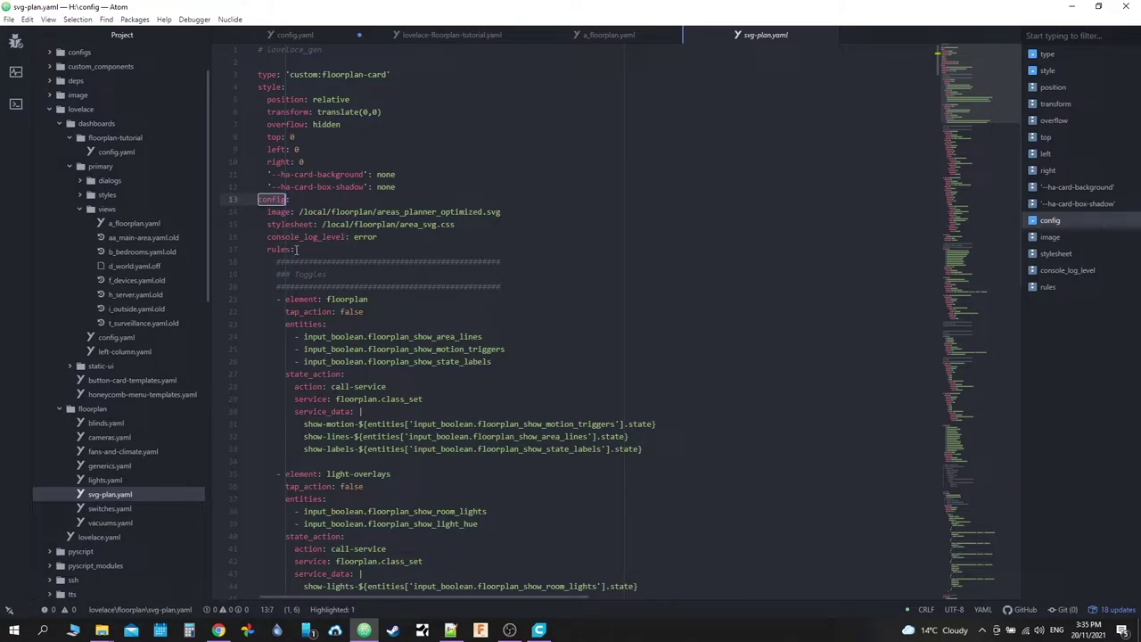
pyautogui.click(268, 250)
pyautogui.rightClick(270, 251)
pyautogui.click(310, 136)
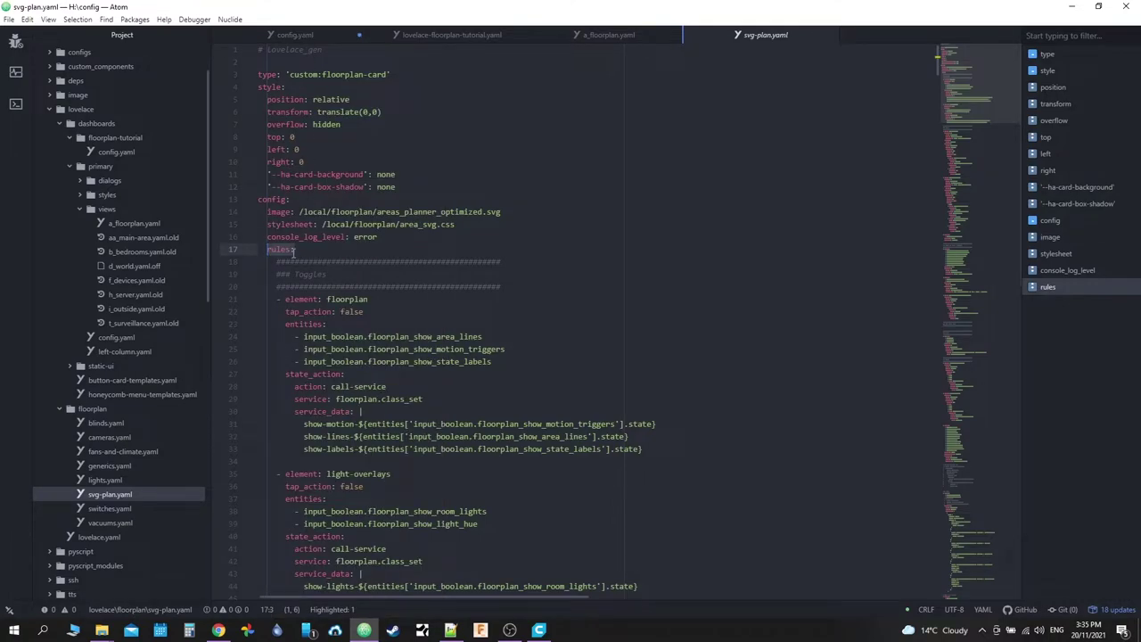
pyautogui.scroll(-3, 294, 250)
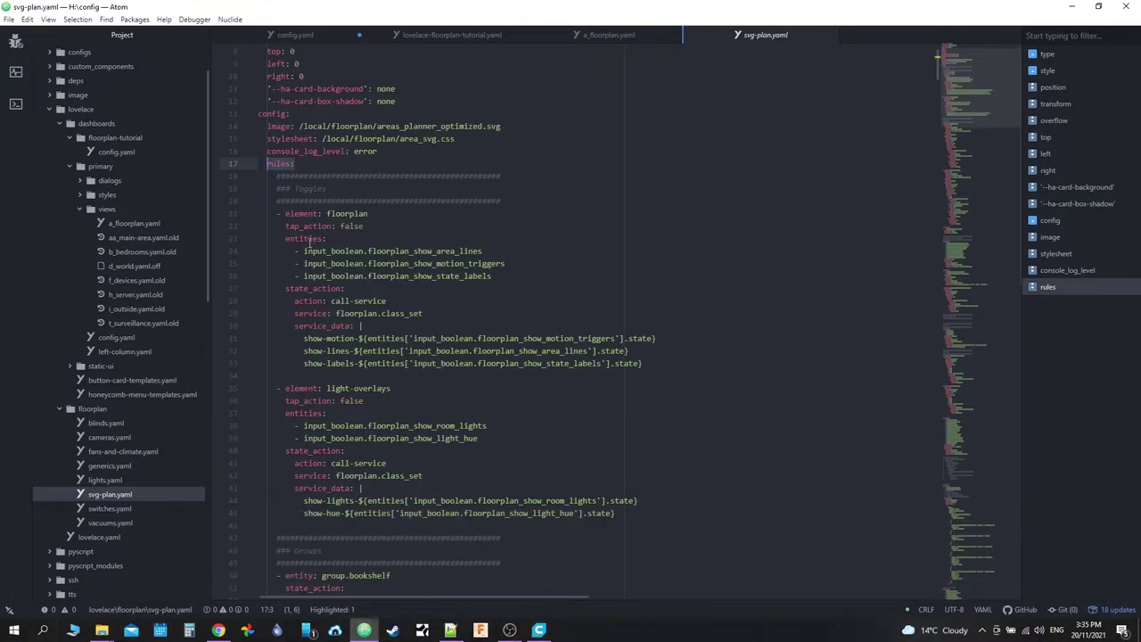
pyautogui.scroll(-2, 310, 245)
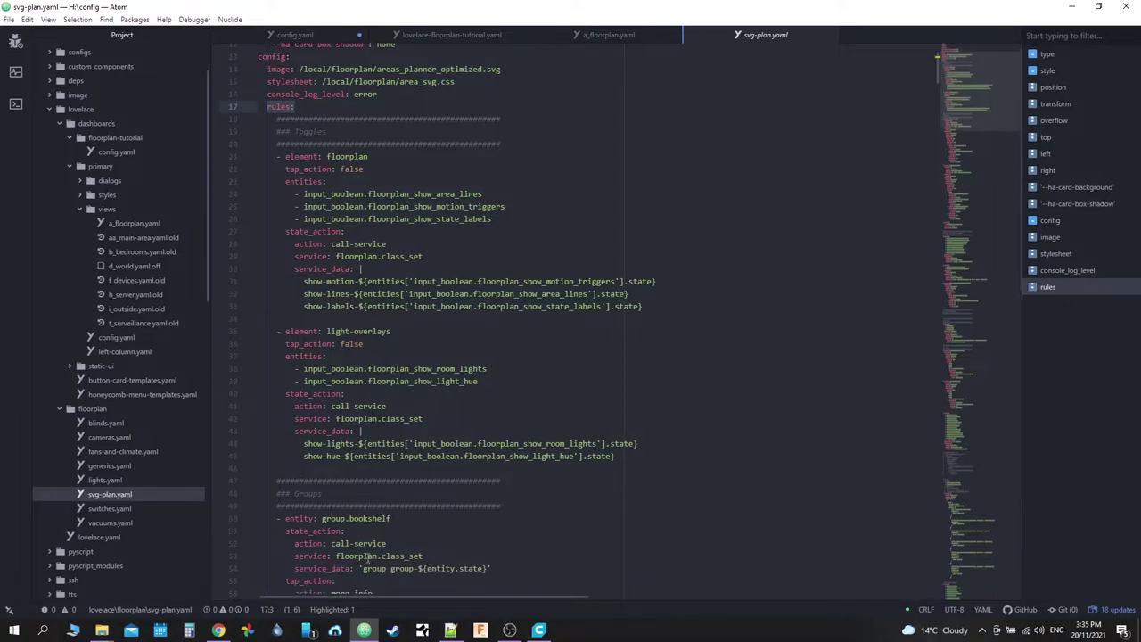
pyautogui.hotkey('alt', 'Tab')
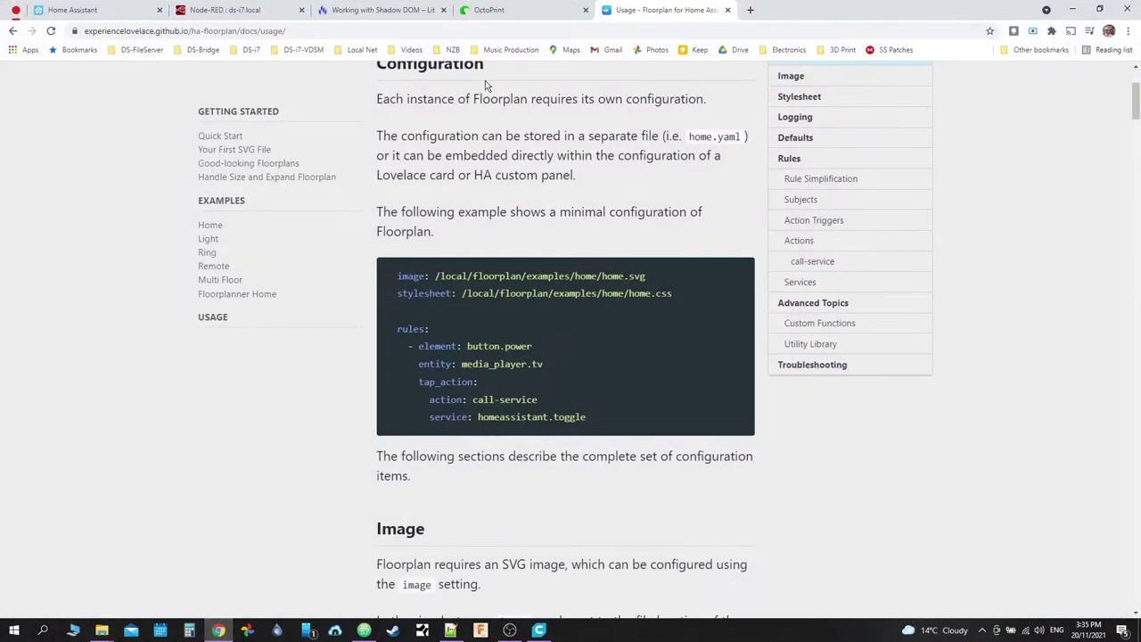
# Step: Read the docs' minimal configuration example with image, stylesheet and rules, then return to Atom
pyautogui.scroll(3, 485, 80)
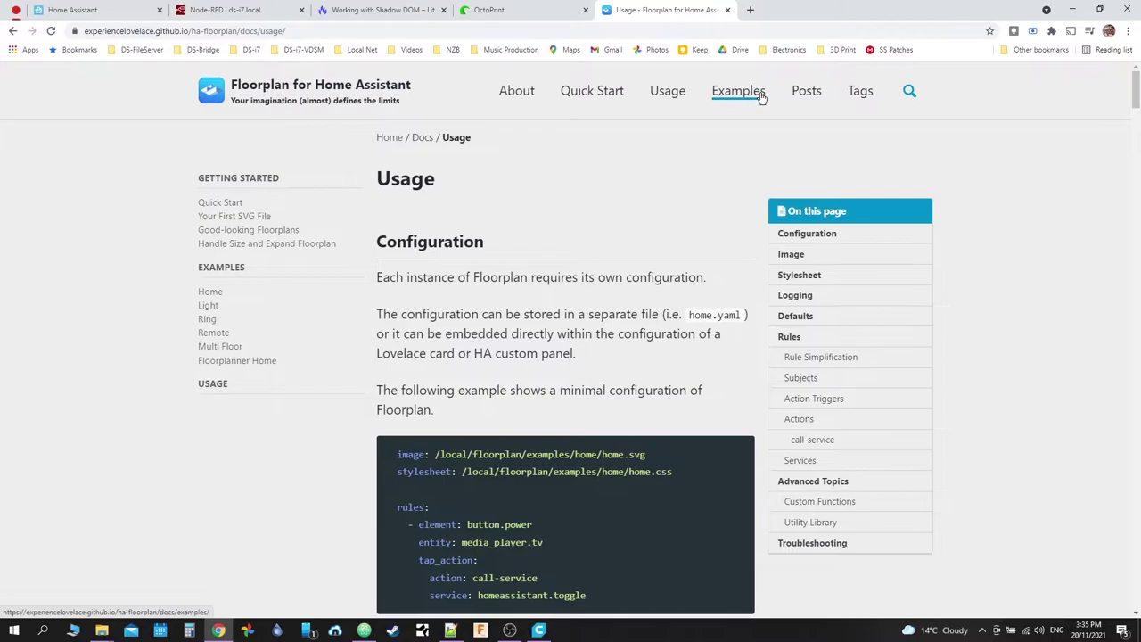
pyautogui.scroll(-15, 606, 278)
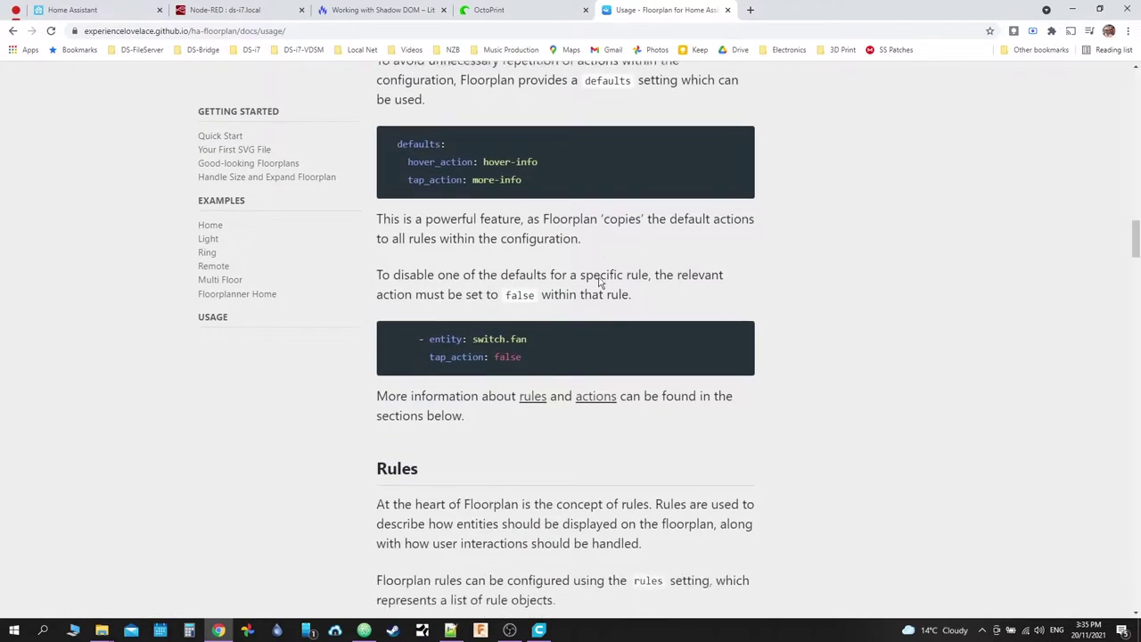
pyautogui.scroll(-20, 600, 281)
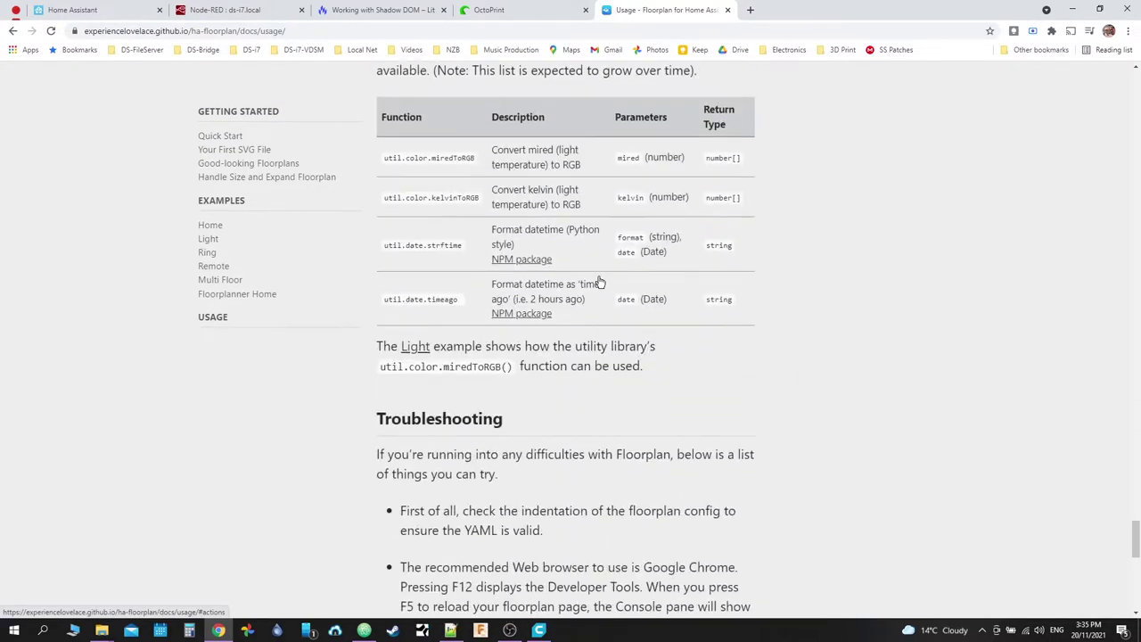
pyautogui.scroll(-9, 600, 282)
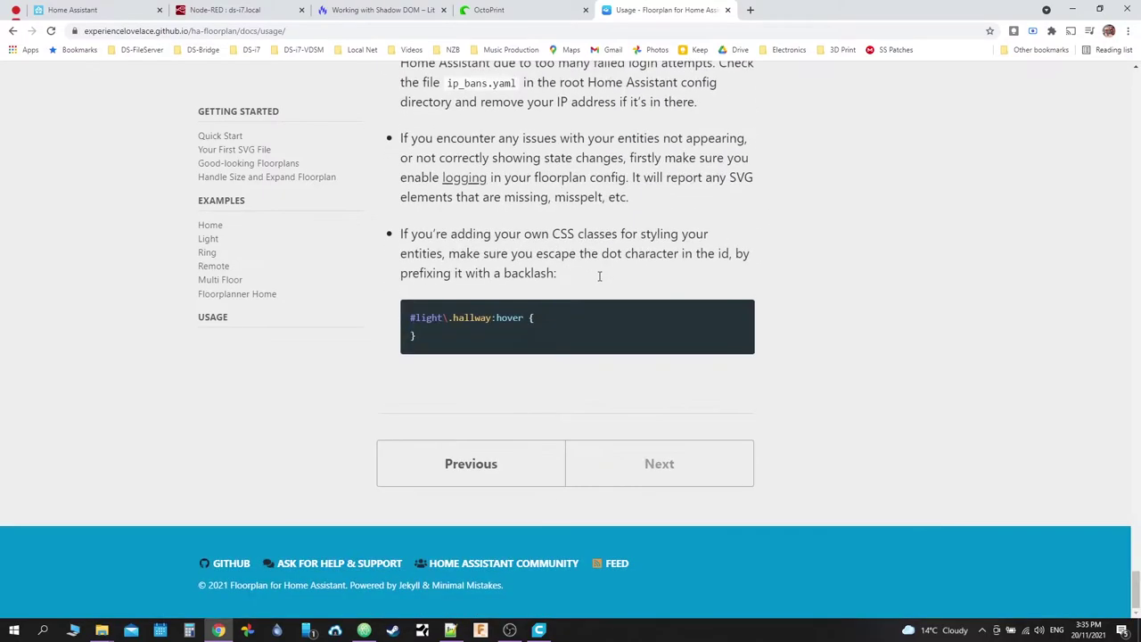
pyautogui.scroll(20, 599, 276)
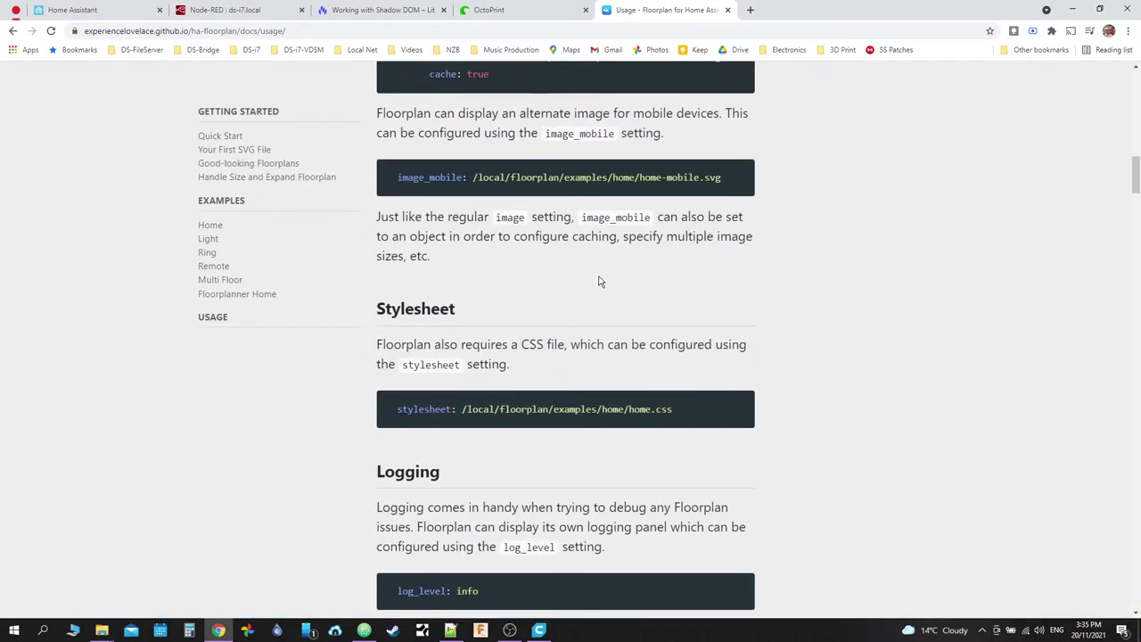
pyautogui.scroll(5, 600, 282)
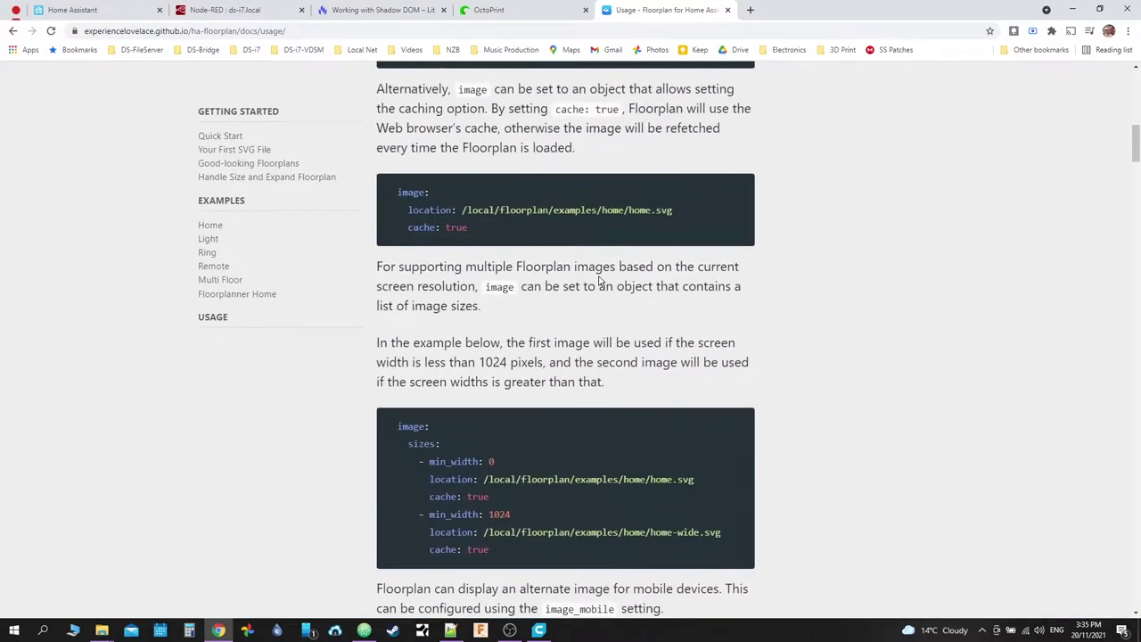
pyautogui.scroll(6, 600, 282)
pyautogui.scroll(2, 599, 276)
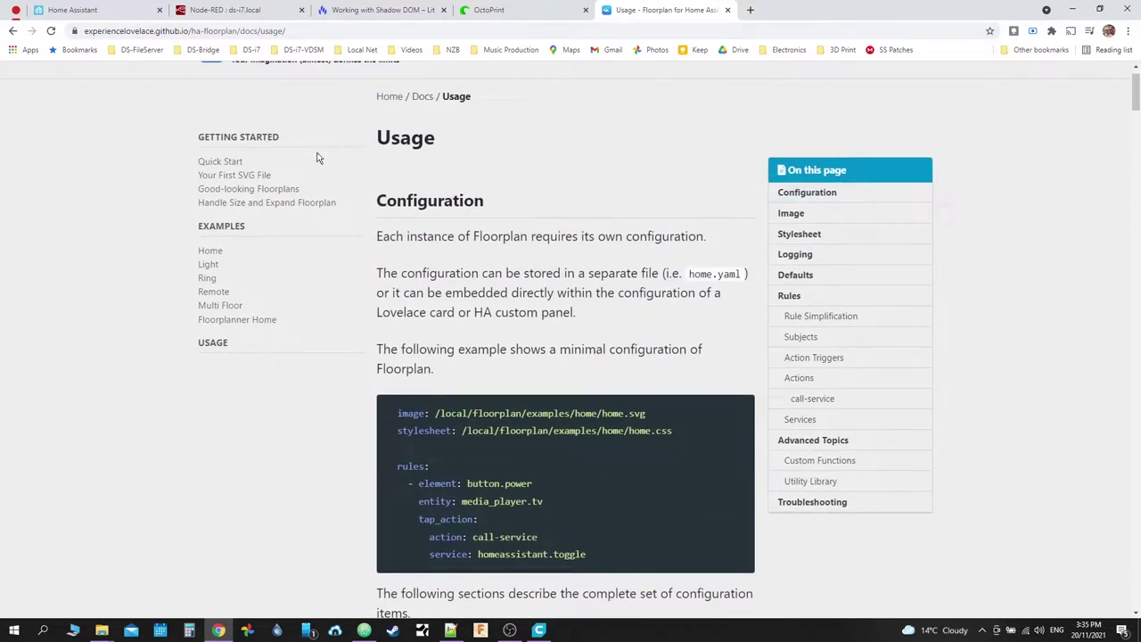
pyautogui.scroll(1, 566, 173)
pyautogui.scroll(-2, 624, 231)
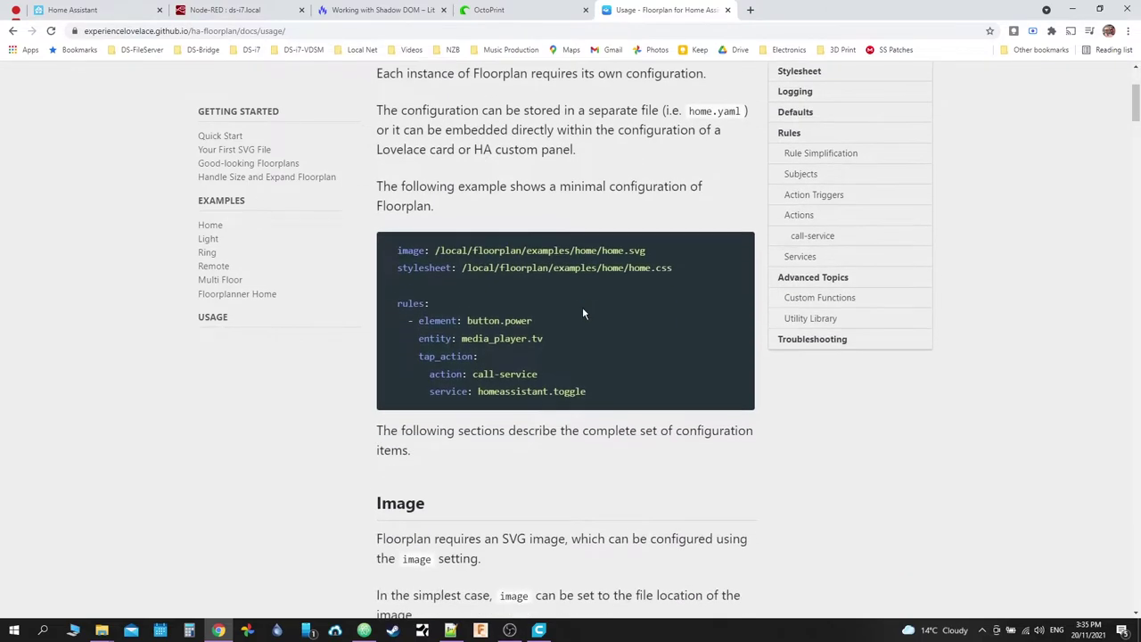
pyautogui.click(363, 631)
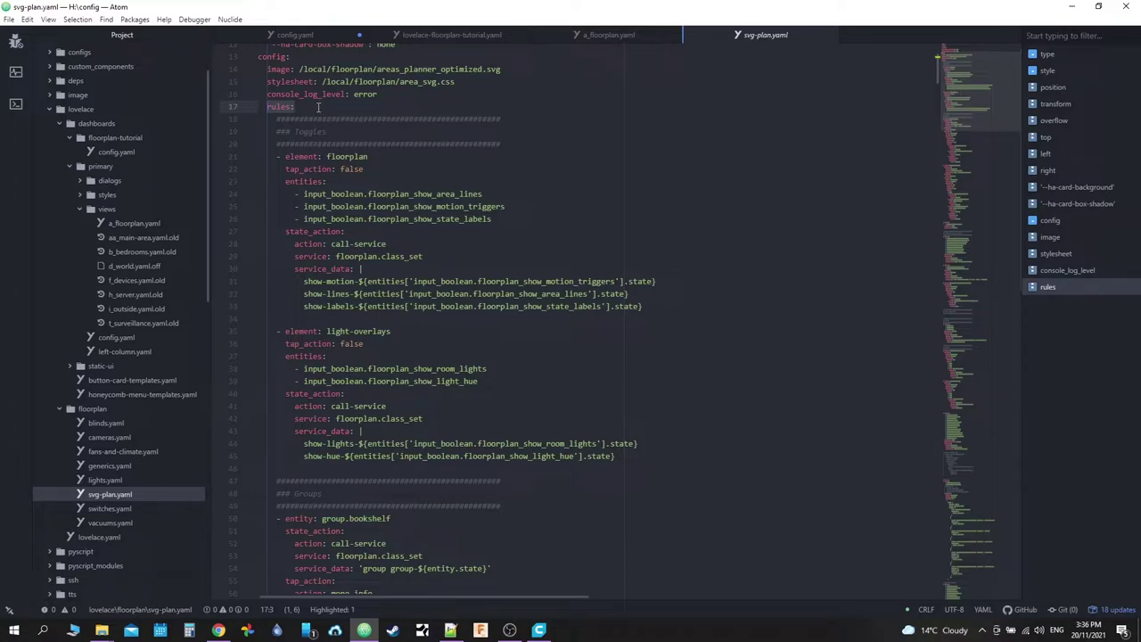
# Step: Add a 'rules:' line below the stylesheet setting in the tutorial config.yaml and save it
pyautogui.click(315, 37)
pyautogui.click(560, 204)
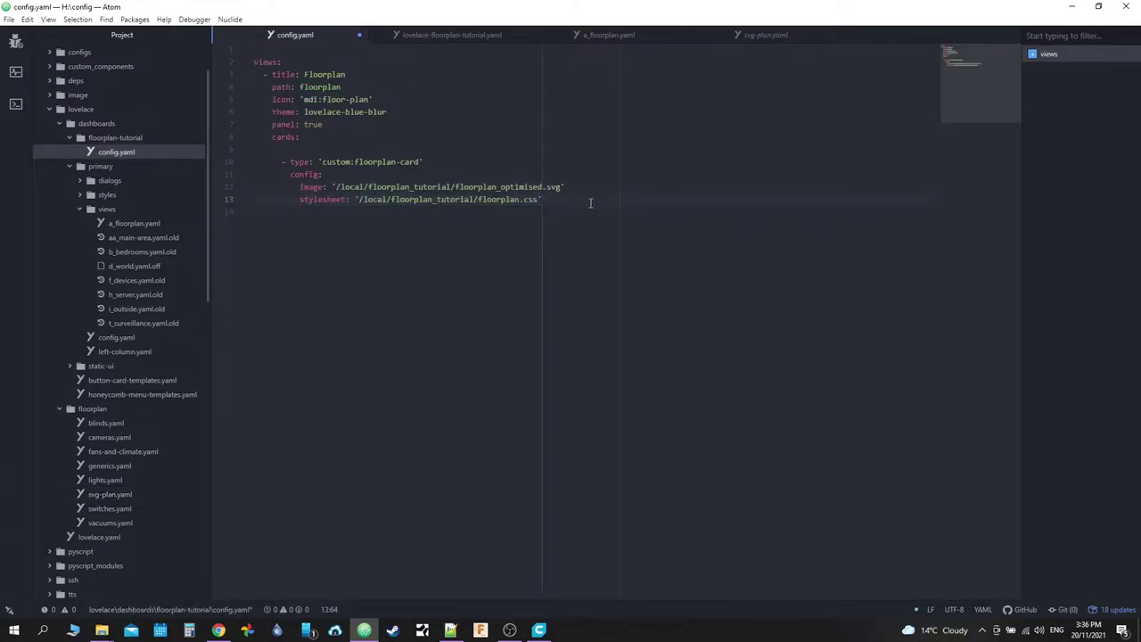
pyautogui.click(769, 34)
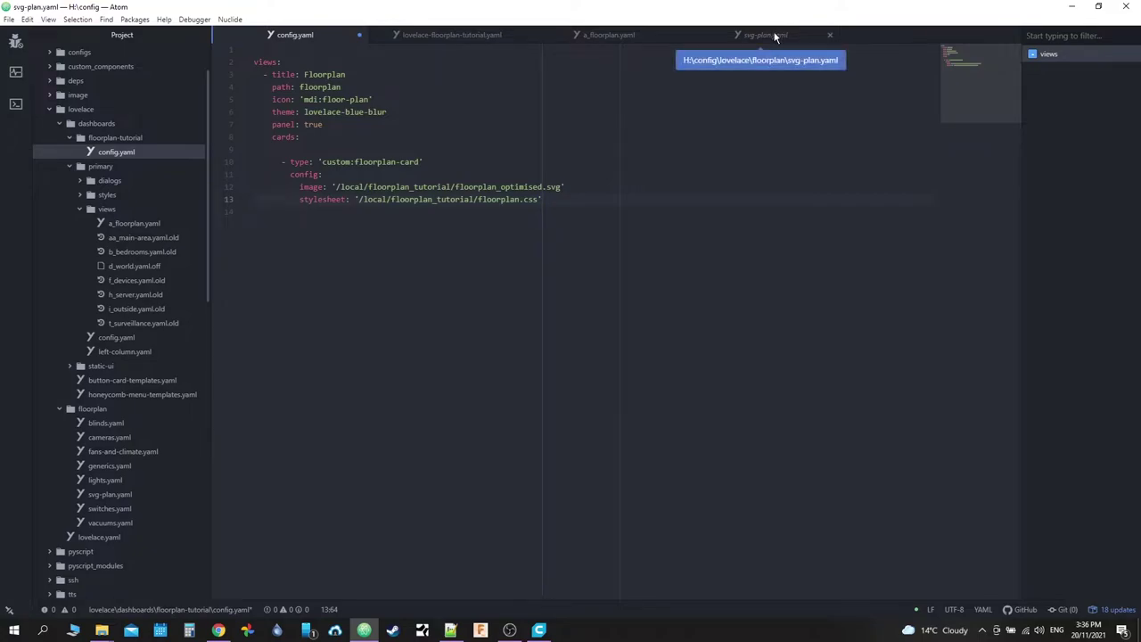
pyautogui.click(305, 37)
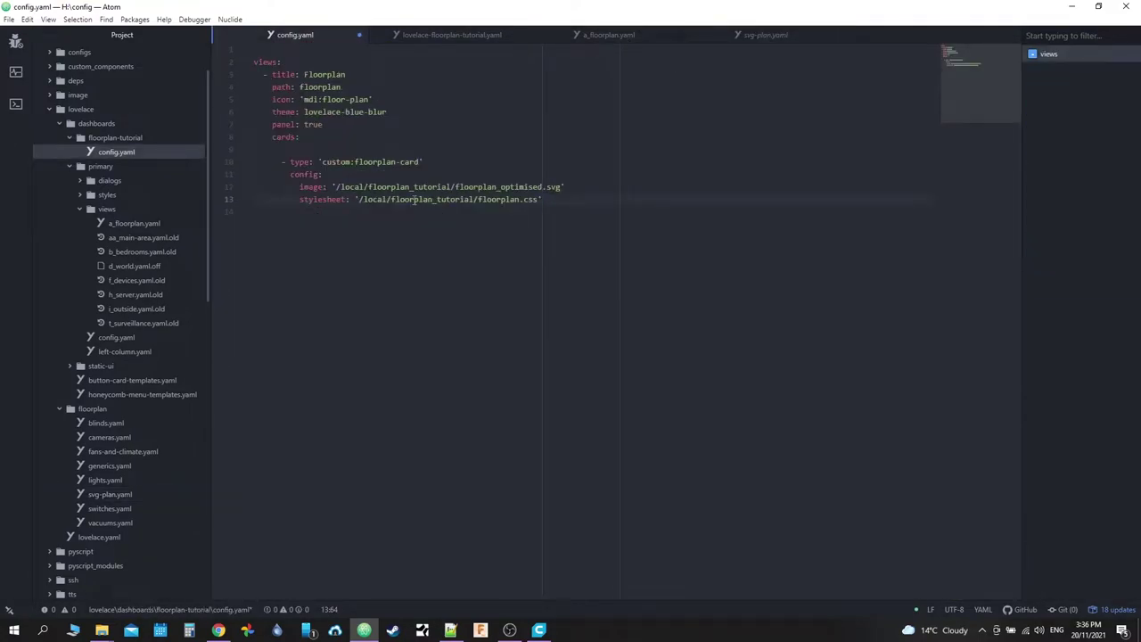
pyautogui.press('Return')
pyautogui.write('riul')
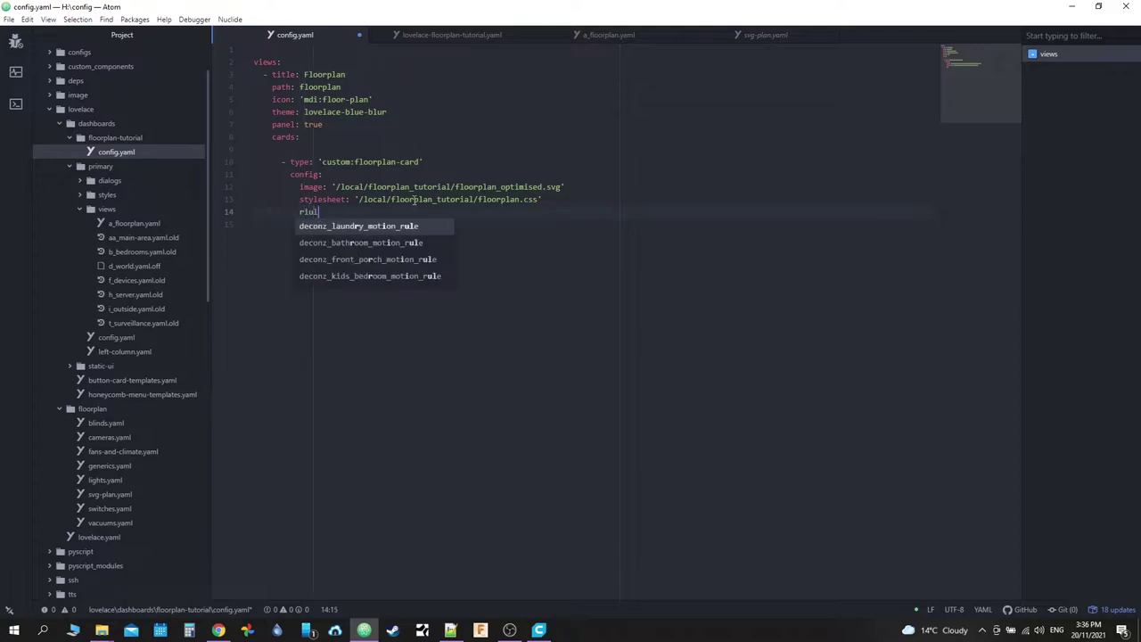
pyautogui.press('BackSpace')
pyautogui.press('BackSpace')
pyautogui.press('BackSpace')
pyautogui.write('ules')
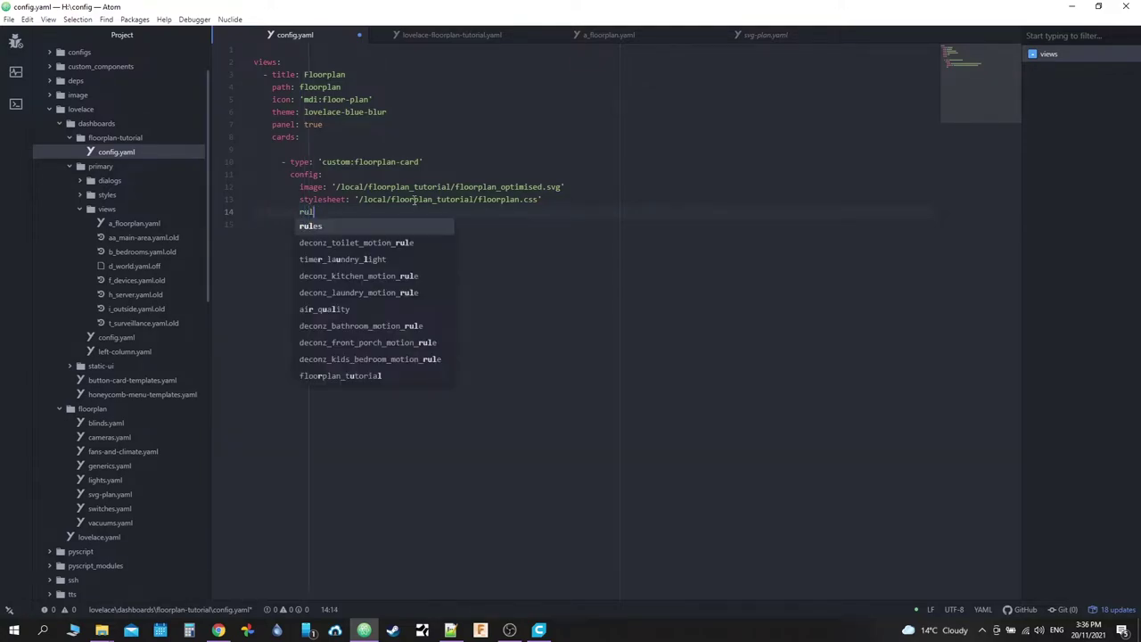
pyautogui.write(':')
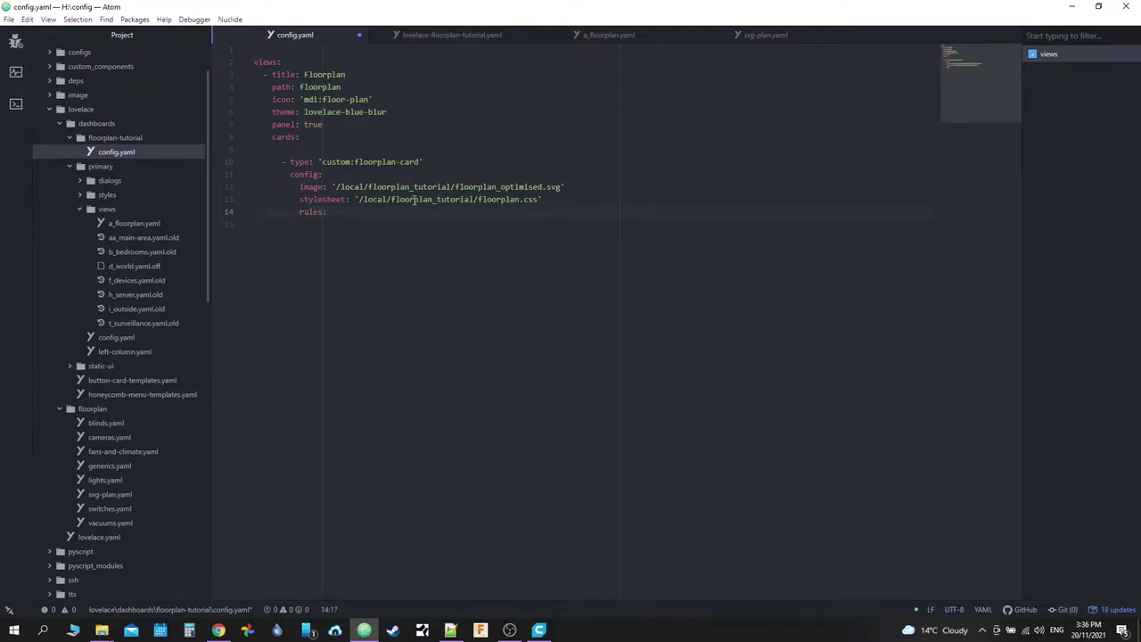
pyautogui.hotkey('ctrl', 's')
# Step: Open the Floorplan Tutorial dashboard in Home Assistant and refresh it from the three-dot menu
pyautogui.click(217, 630)
pyautogui.click(76, 10)
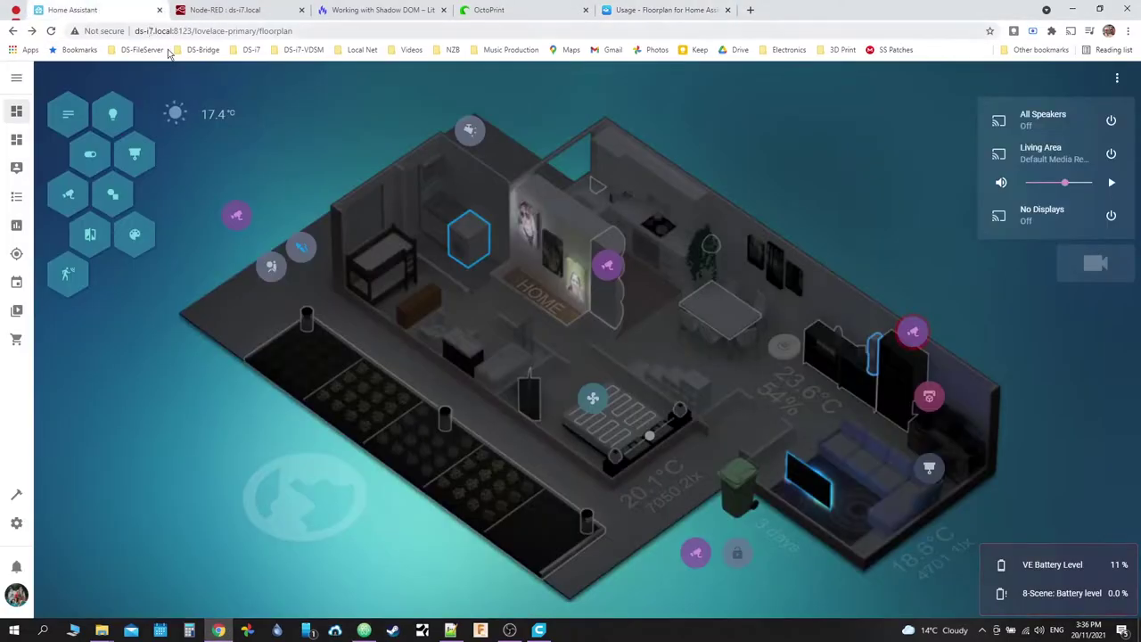
pyautogui.click(16, 140)
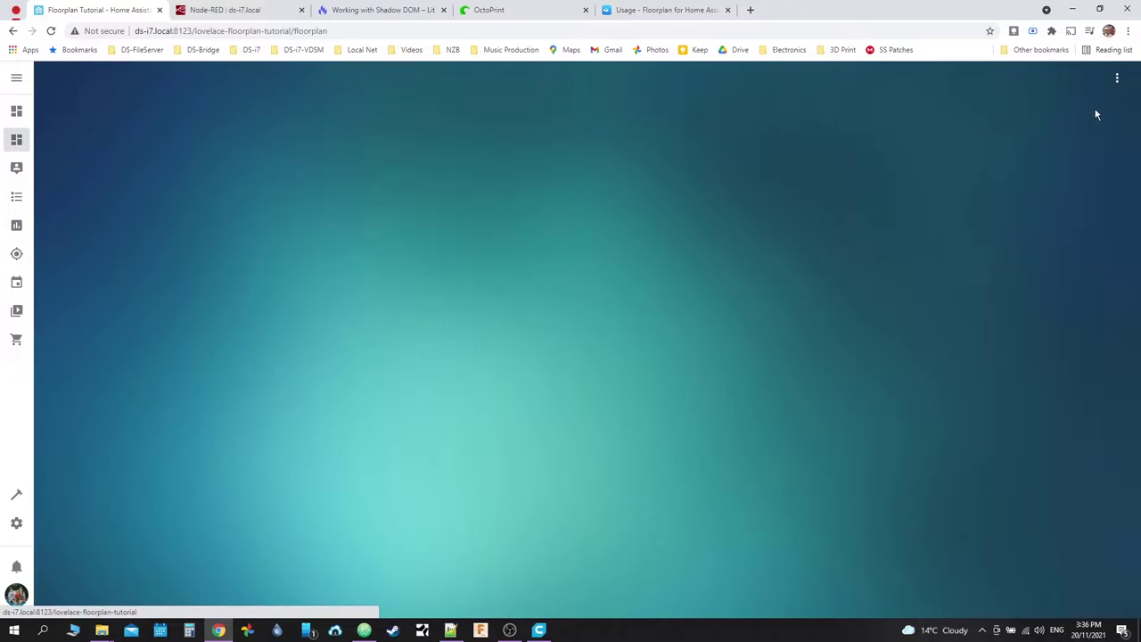
pyautogui.click(1117, 77)
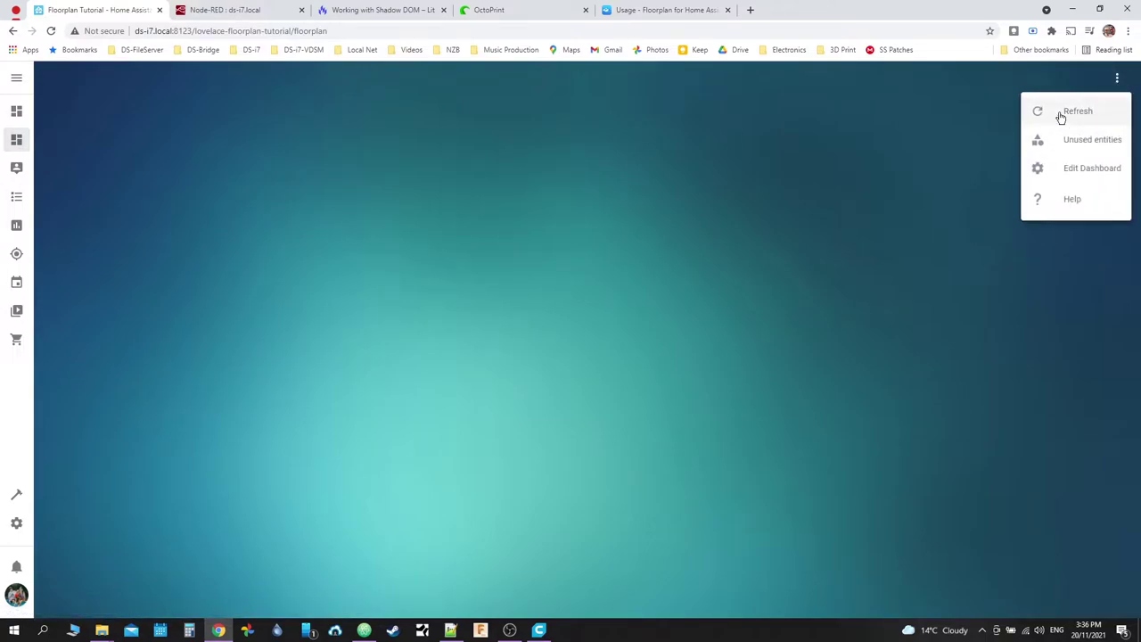
pyautogui.click(1061, 115)
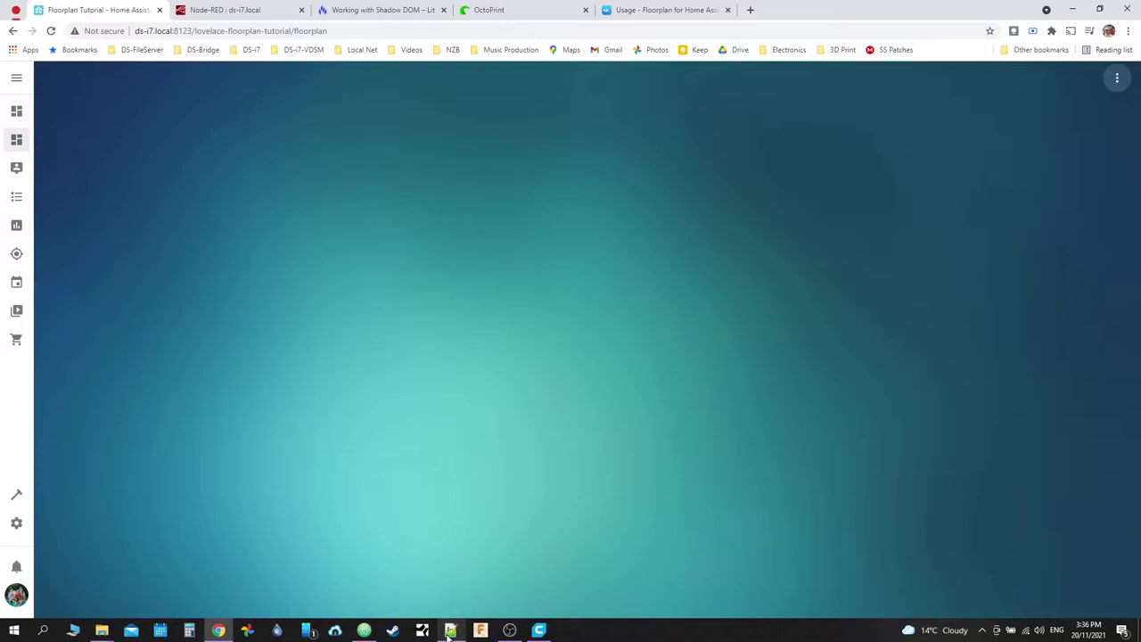
# Step: Inspect the blank dashboard in DevTools, expanding hui-panel-view, floorplan-card and its shadow root to ha-card
pyautogui.moveTo(449, 633)
pyautogui.rightClick(387, 507)
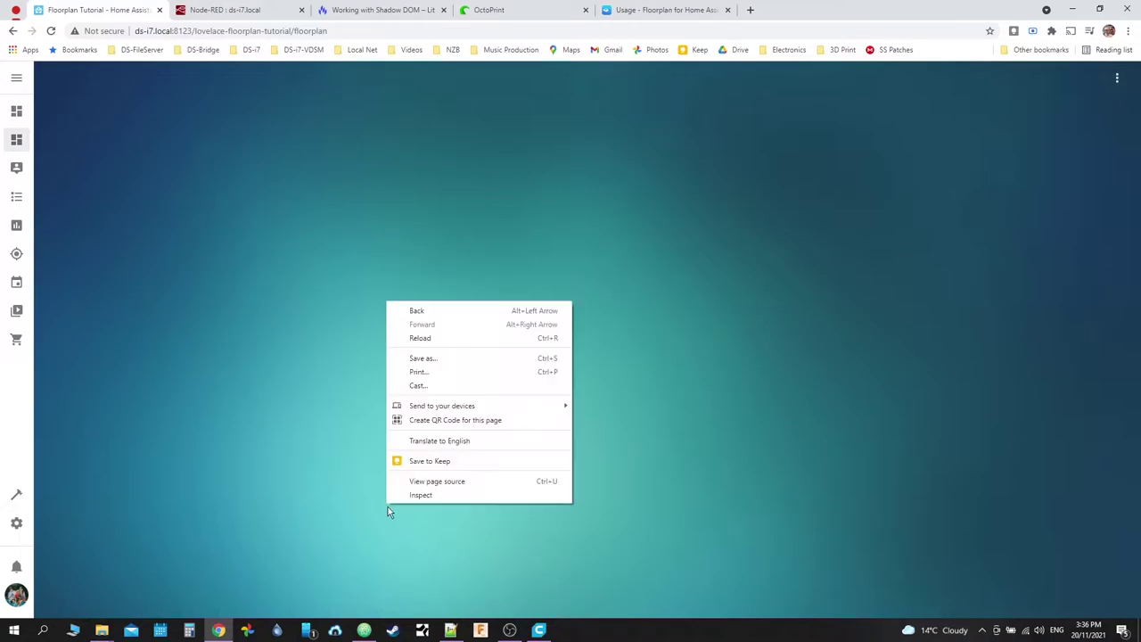
pyautogui.rightClick(433, 505)
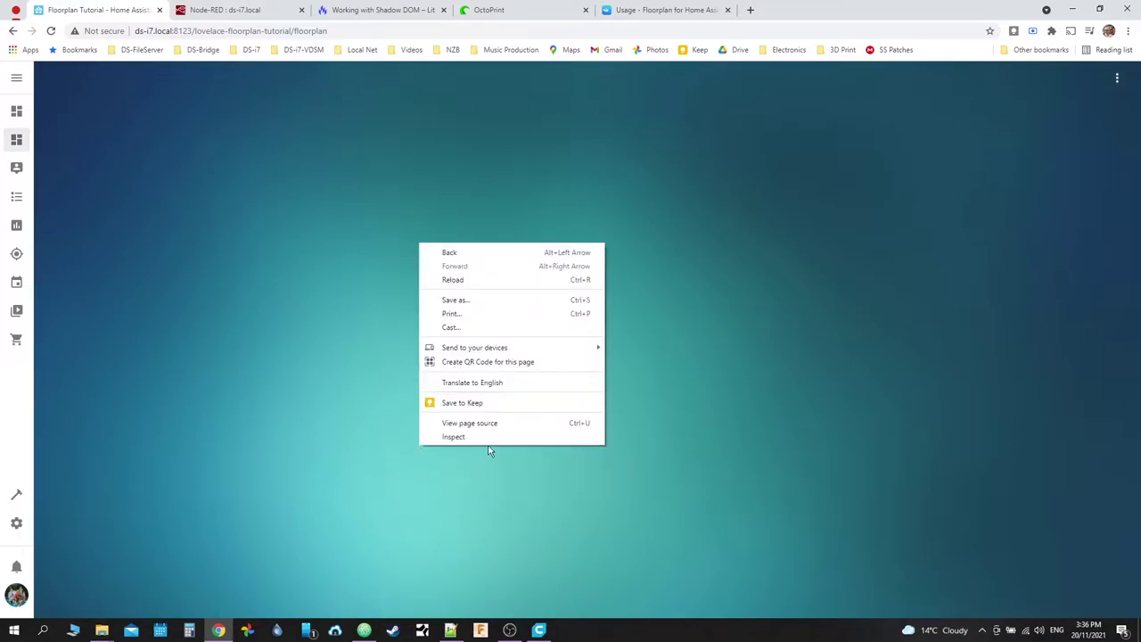
pyautogui.click(481, 441)
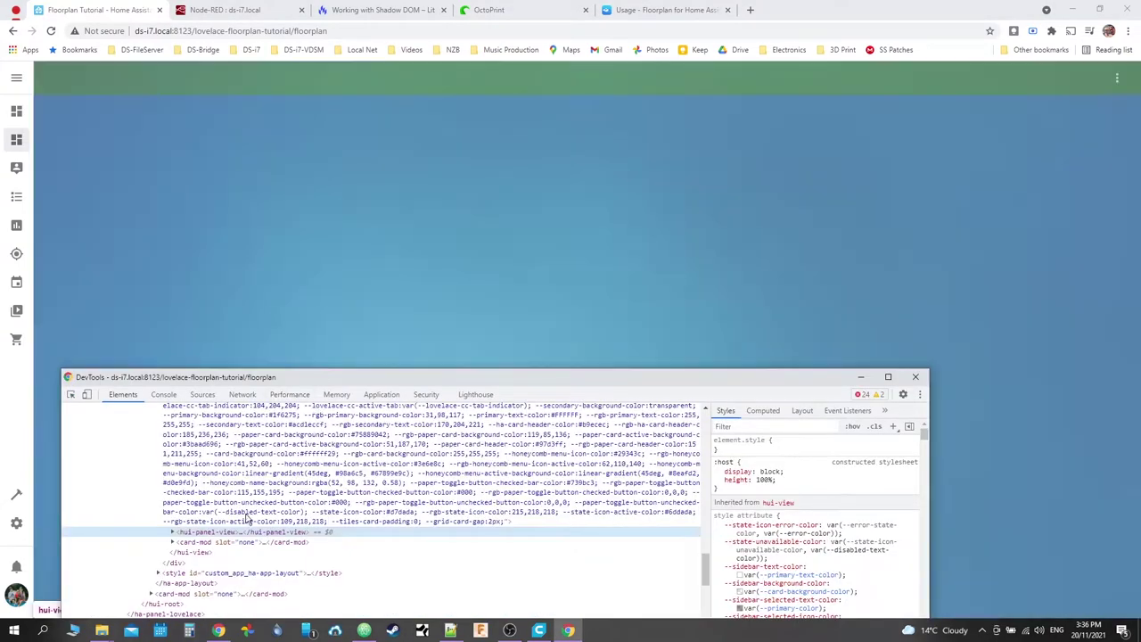
pyautogui.click(173, 532)
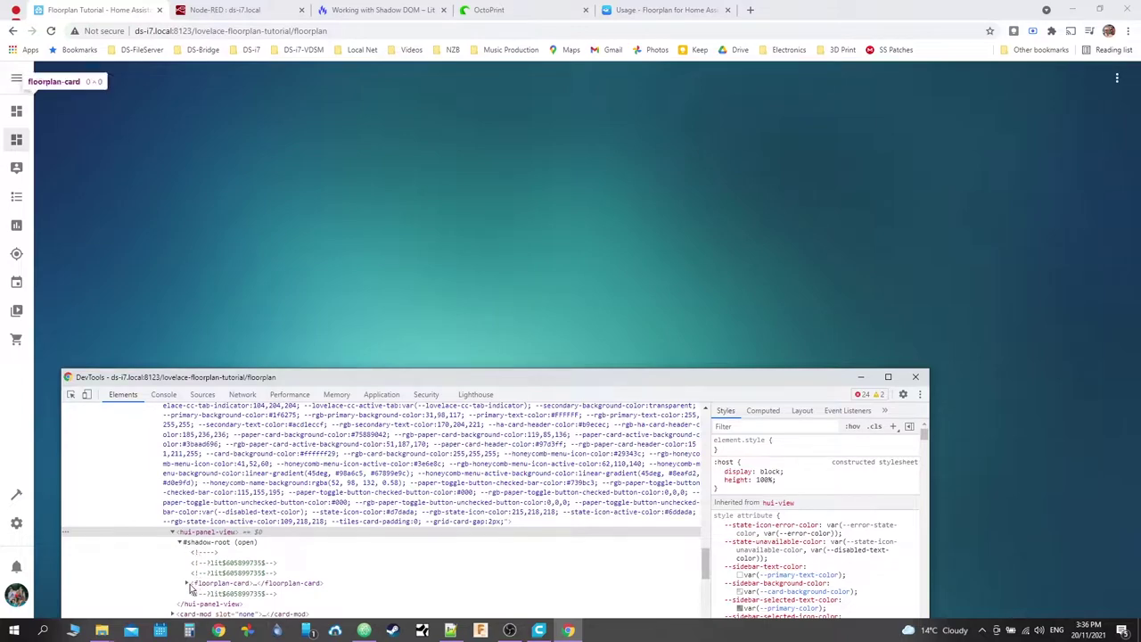
pyautogui.click(186, 583)
pyautogui.scroll(-1, 221, 544)
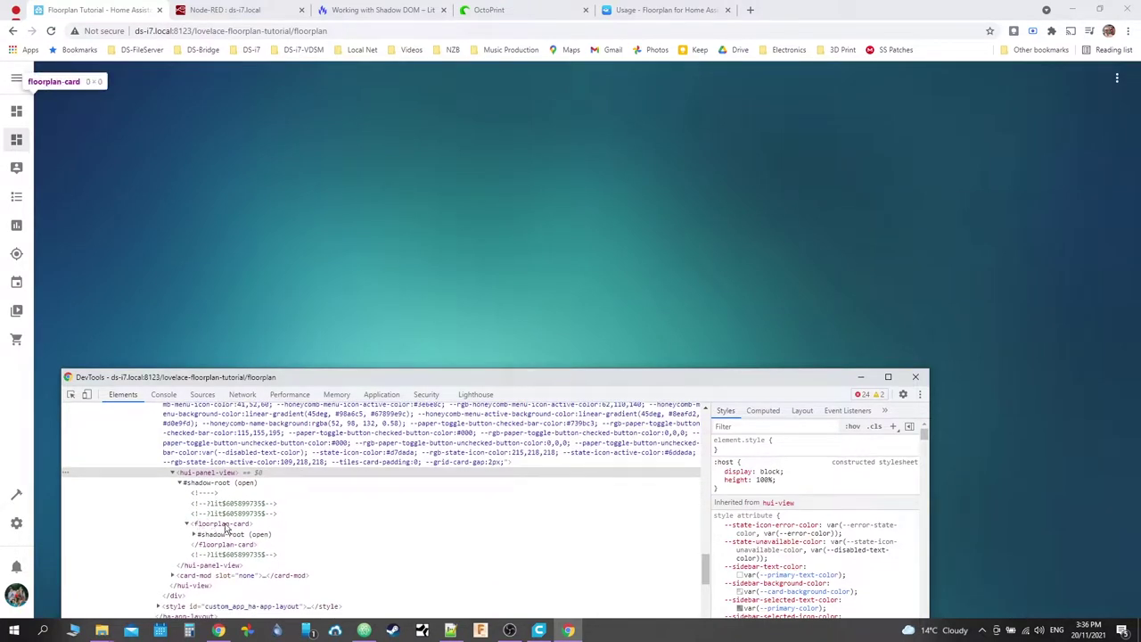
pyautogui.click(194, 535)
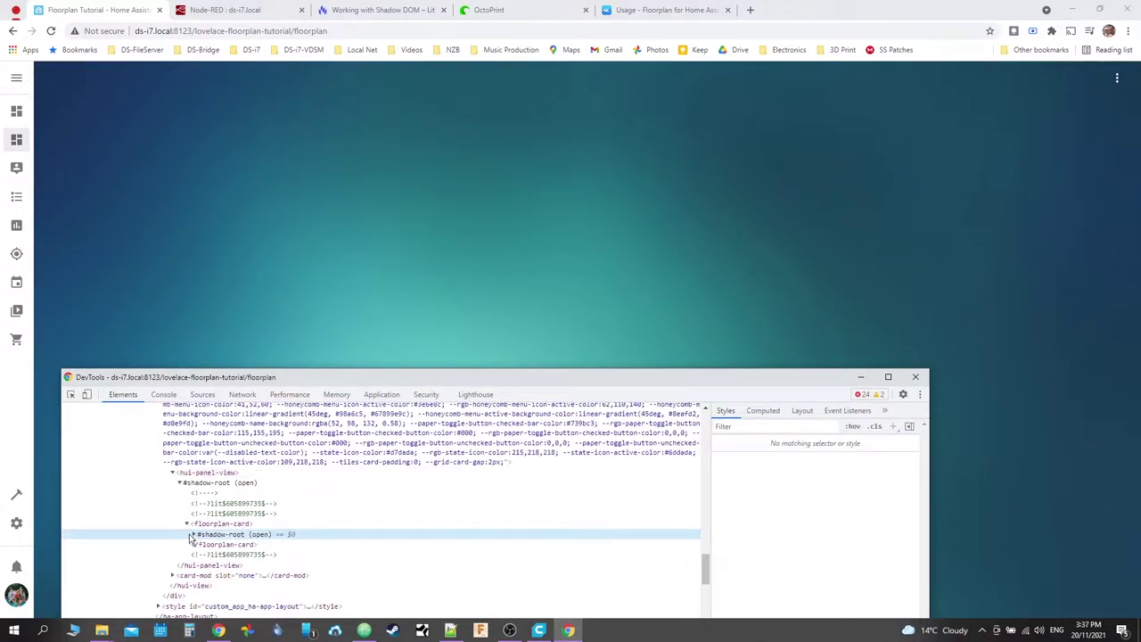
pyautogui.click(194, 535)
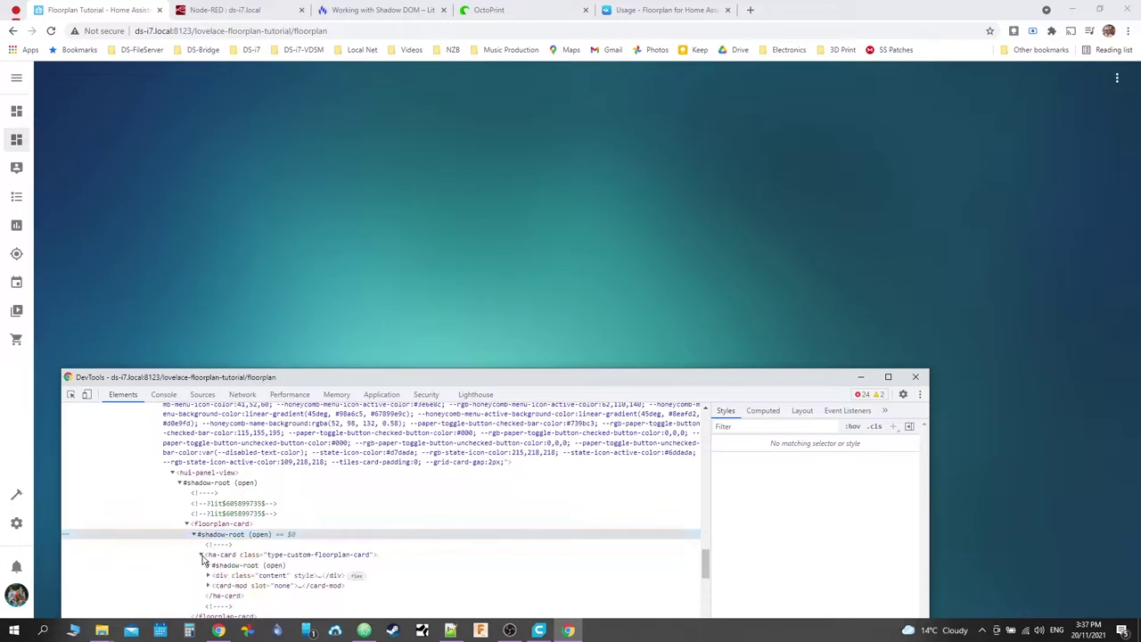
pyautogui.click(448, 175)
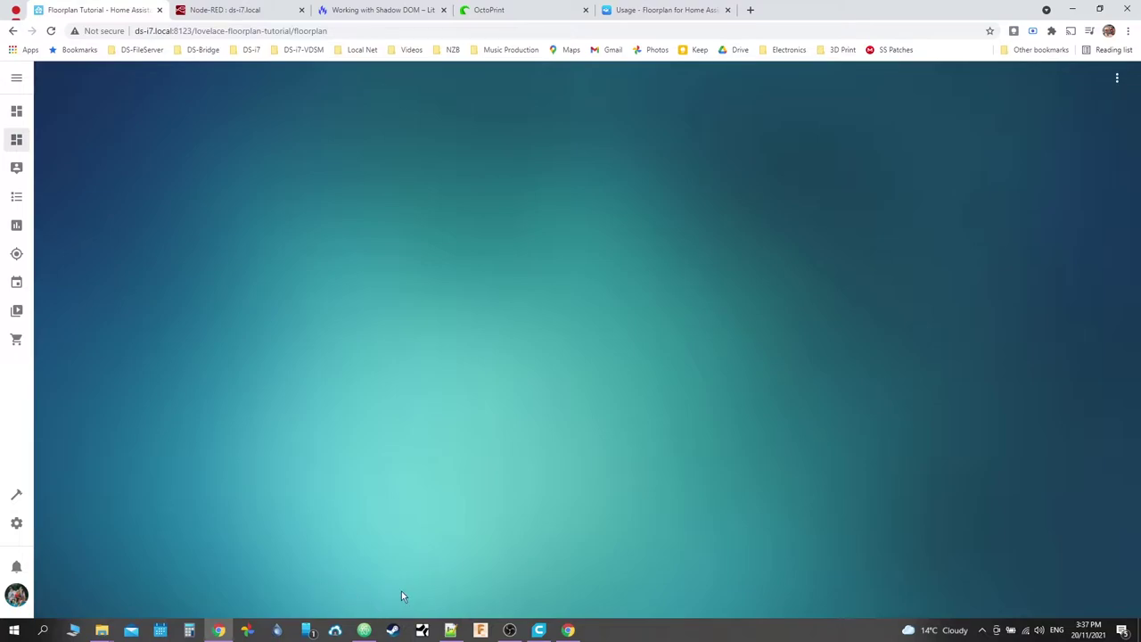
# Step: Launch Inkscape from Windows Search by typing 'inksc'
pyautogui.press('super')
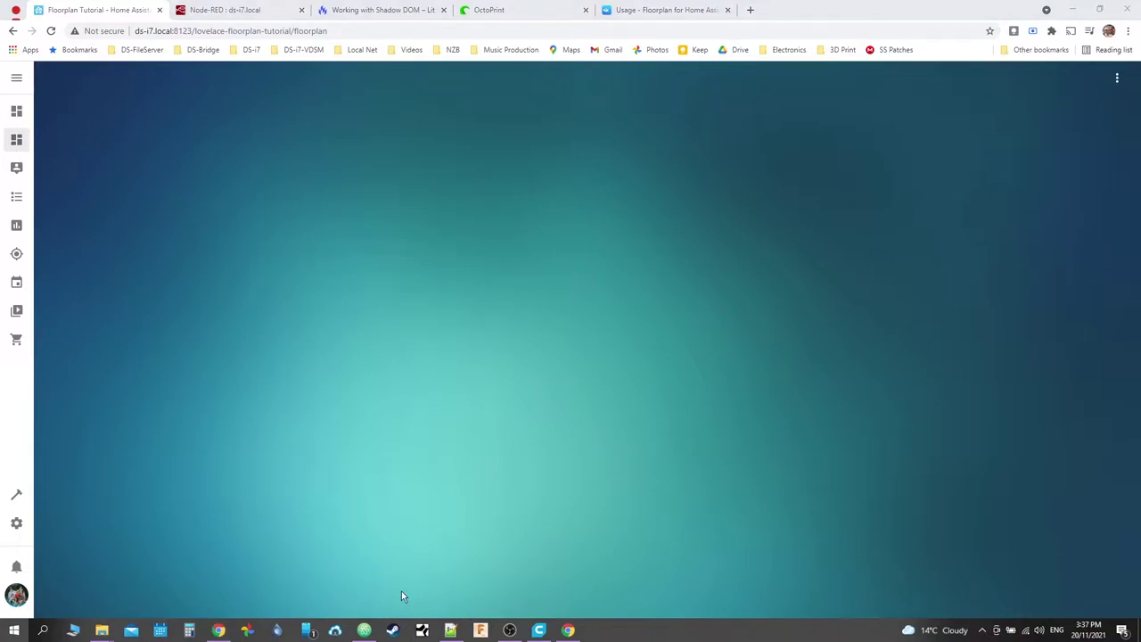
pyautogui.write('inksc')
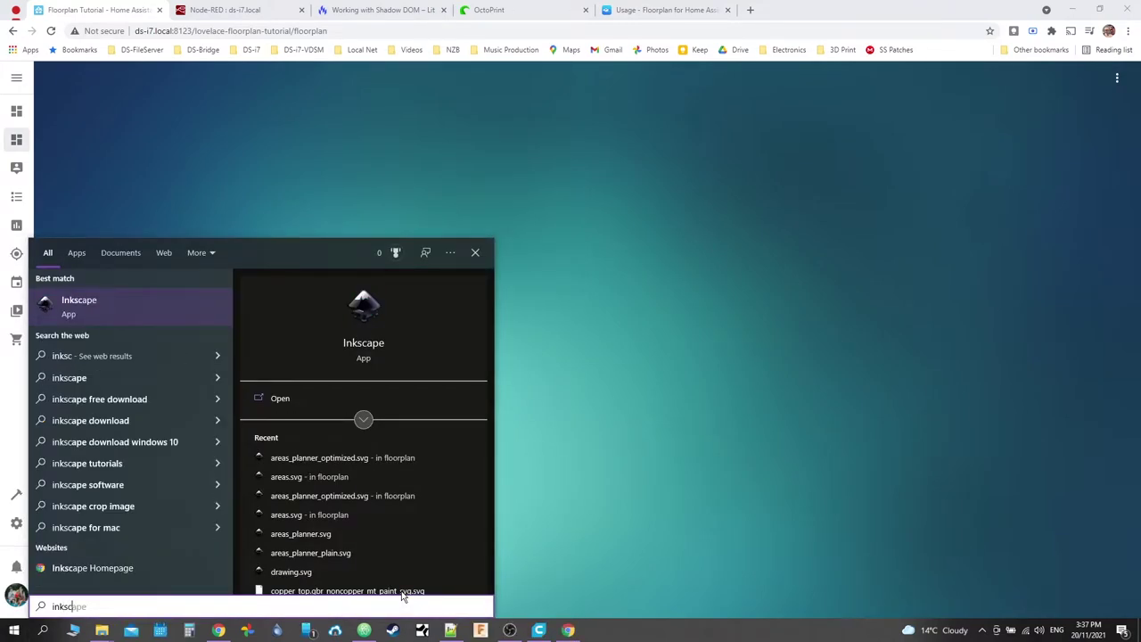
pyautogui.press('Return')
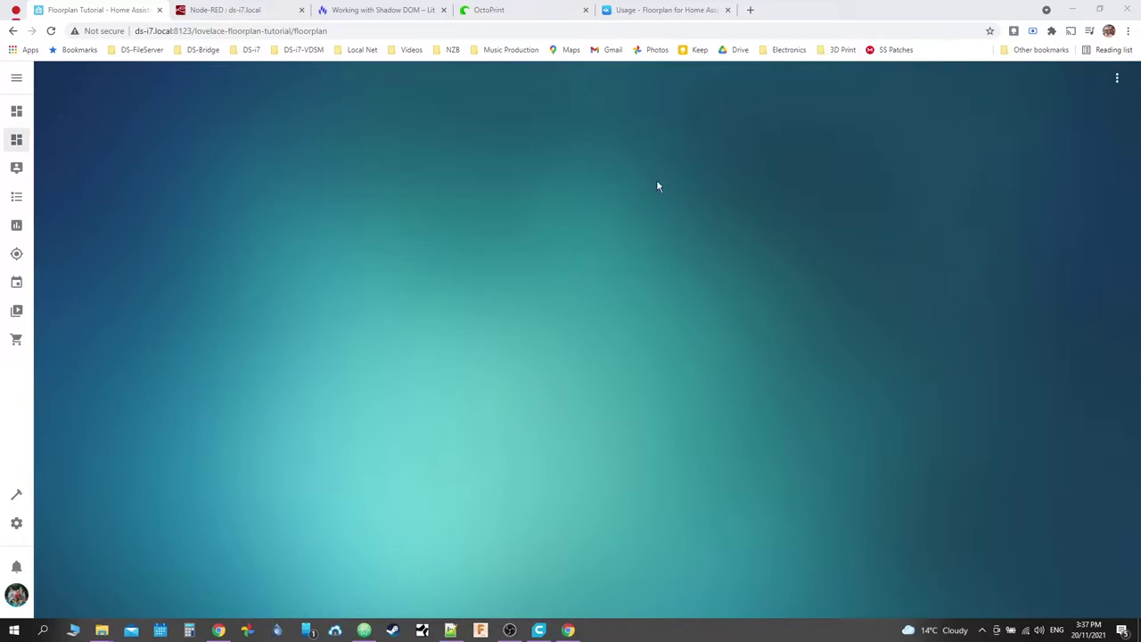
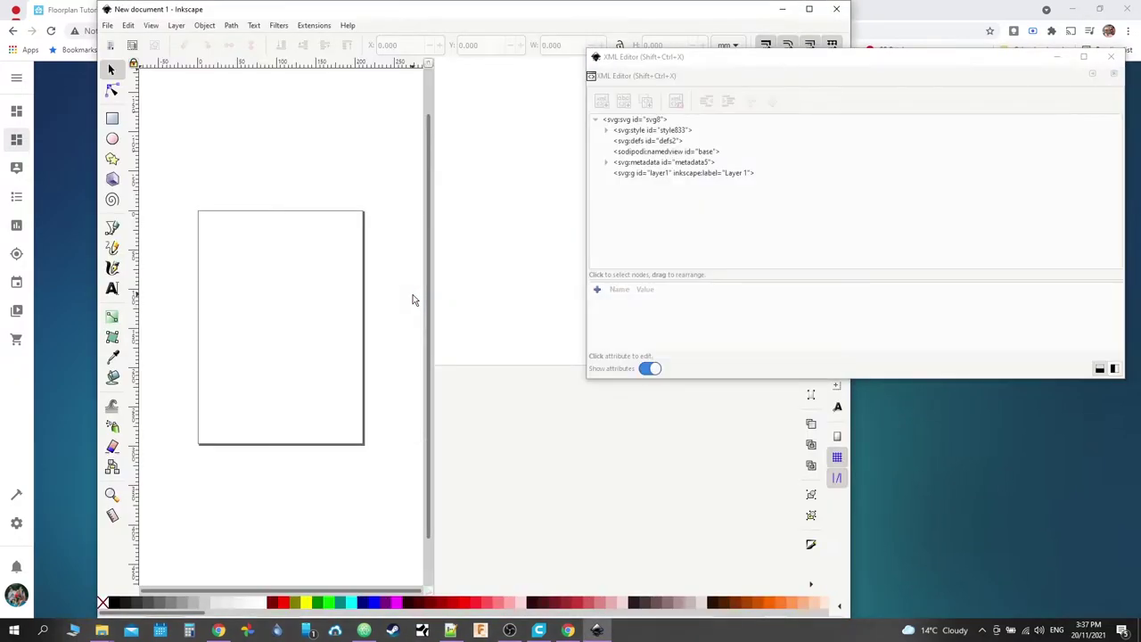
# Step: Maximize Inkscape and select the root svg node in the XML Editor
pyautogui.click(808, 10)
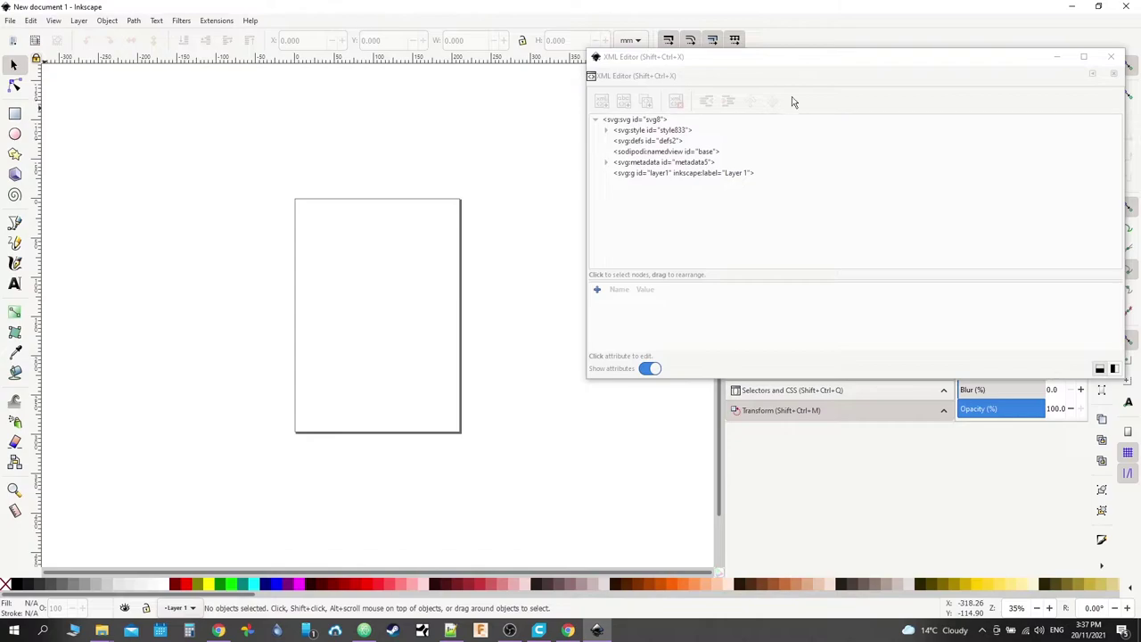
pyautogui.click(624, 120)
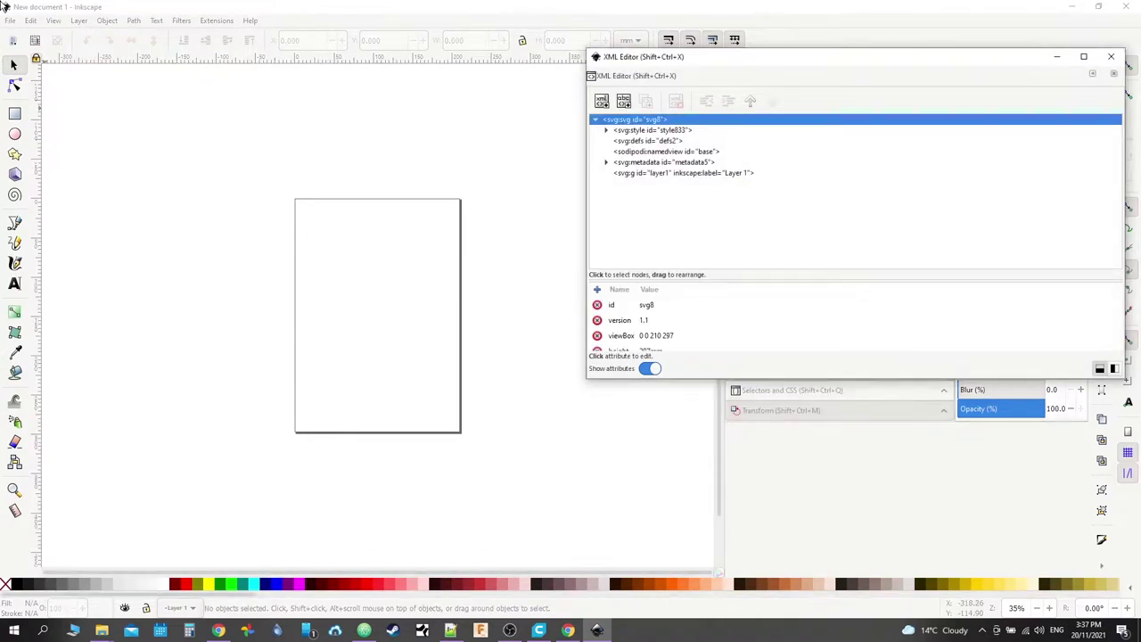
pyautogui.click(9, 25)
pyautogui.click(9, 20)
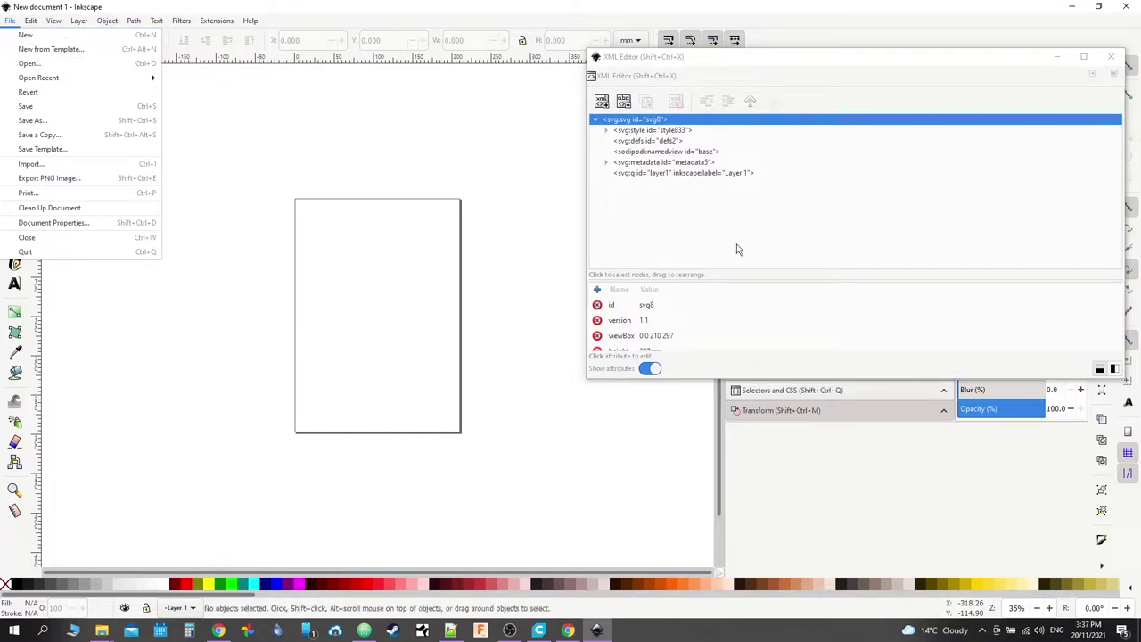
pyautogui.click(706, 311)
# Step: Inspect the root node's height (297mm) and width (210mm) attributes
pyautogui.click(683, 337)
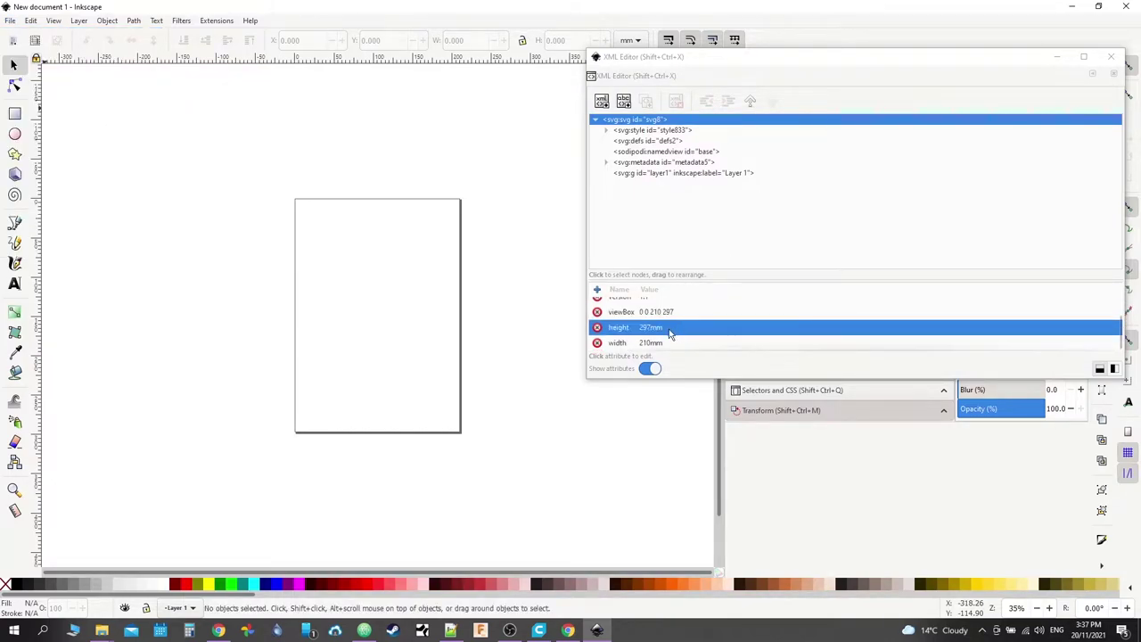
pyautogui.click(656, 344)
pyautogui.click(651, 329)
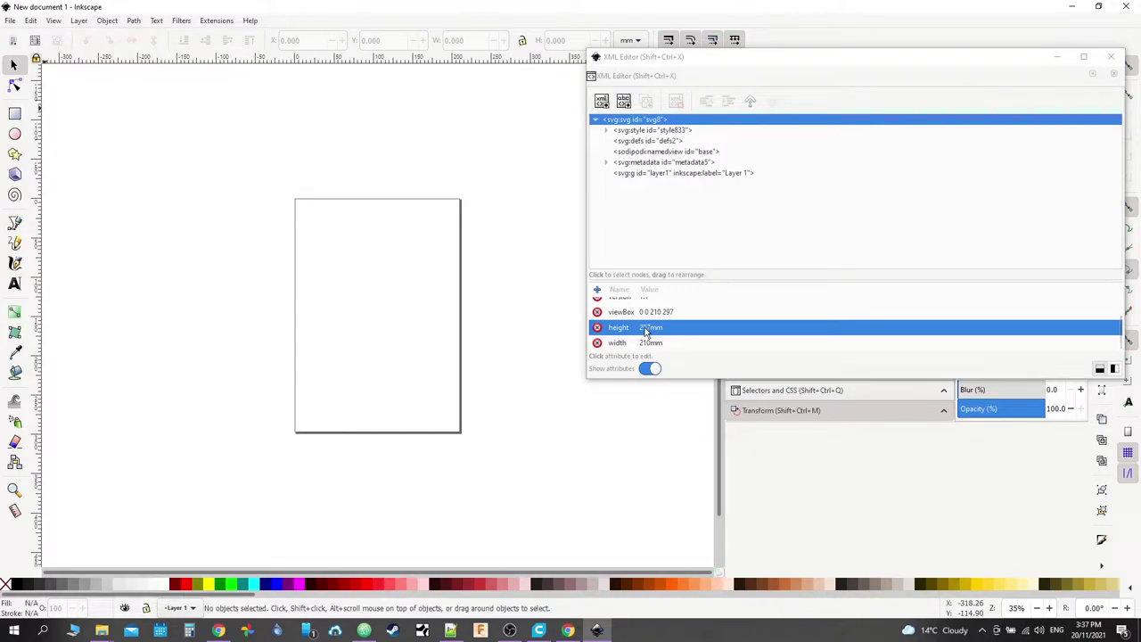
pyautogui.click(649, 340)
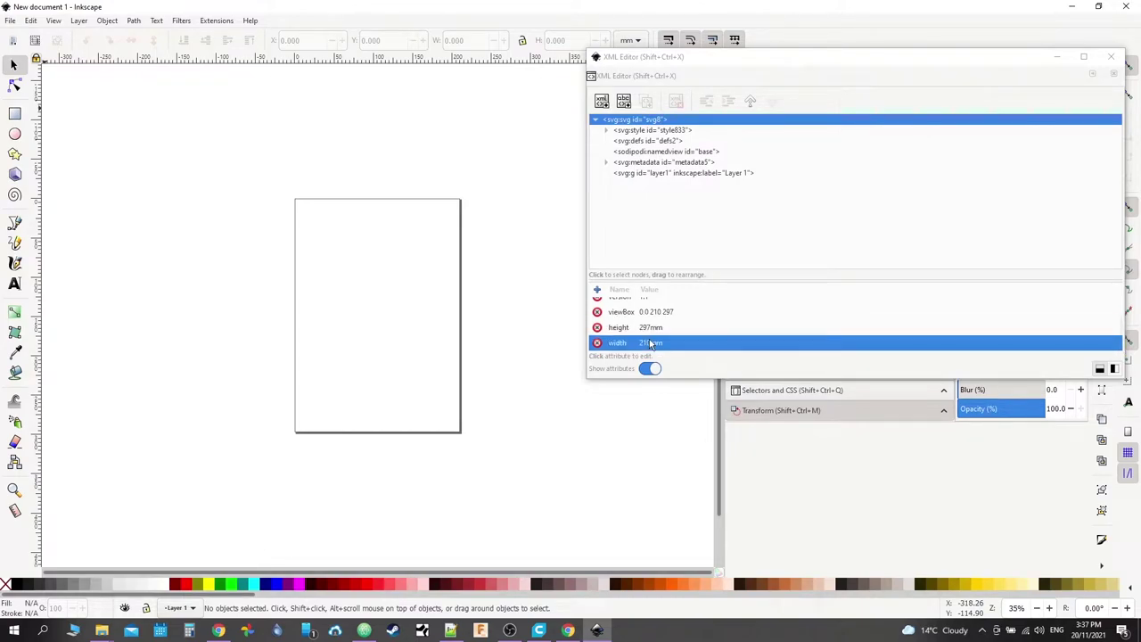
pyautogui.click(649, 328)
pyautogui.click(408, 420)
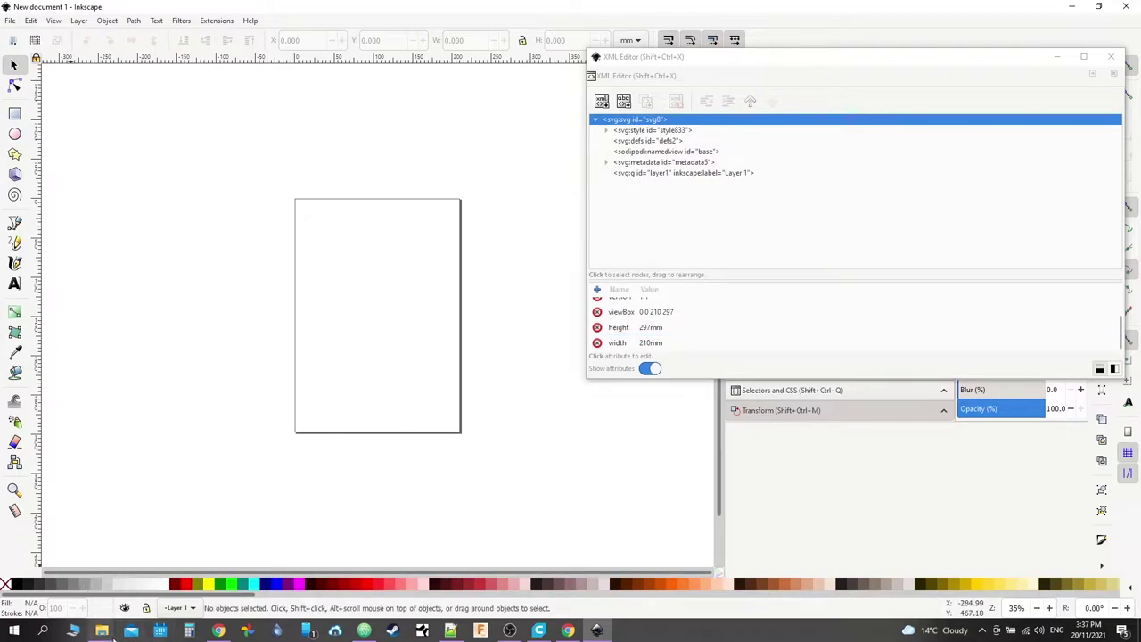
# Step: Open the floorplan_tutorial folder in the www File Explorer window
pyautogui.moveTo(102, 631)
pyautogui.moveTo(130, 586)
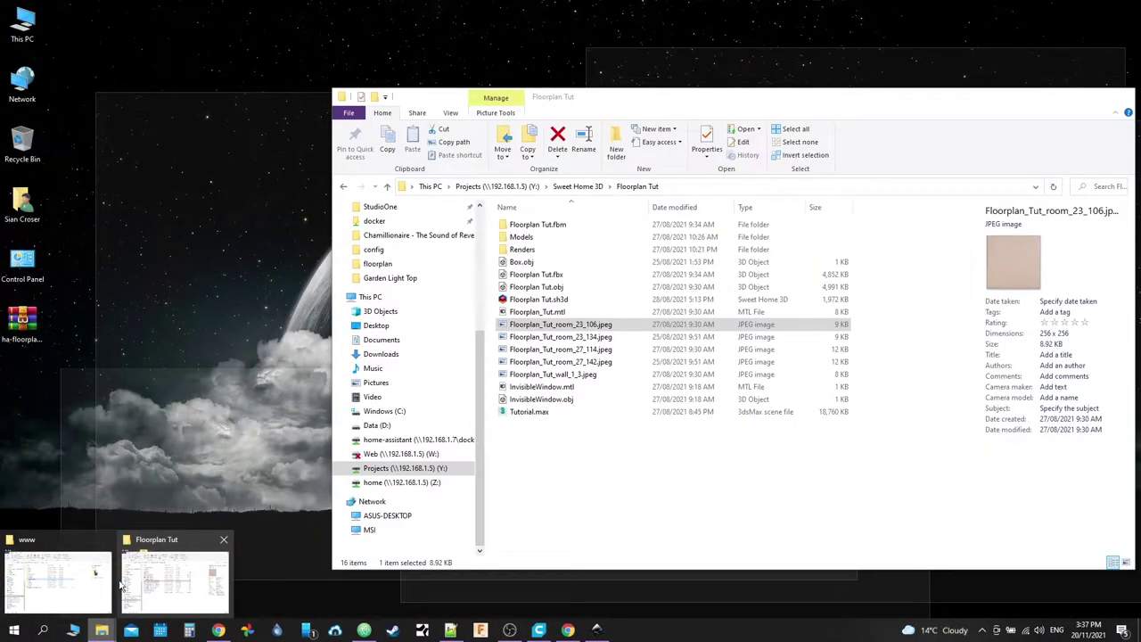
pyautogui.click(76, 579)
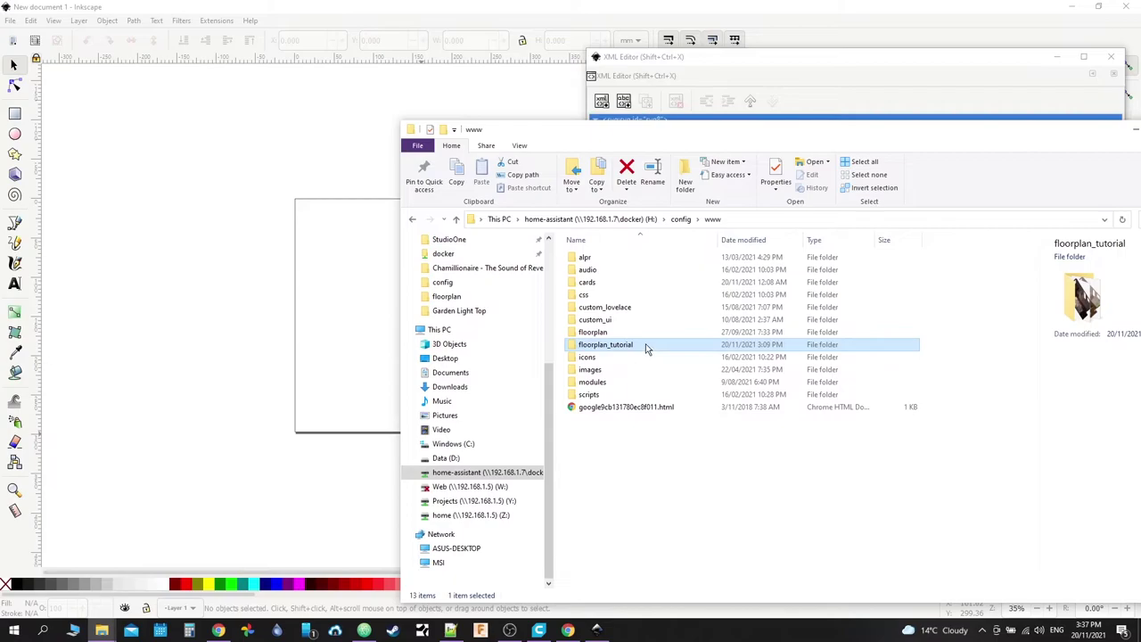
pyautogui.doubleClick(646, 344)
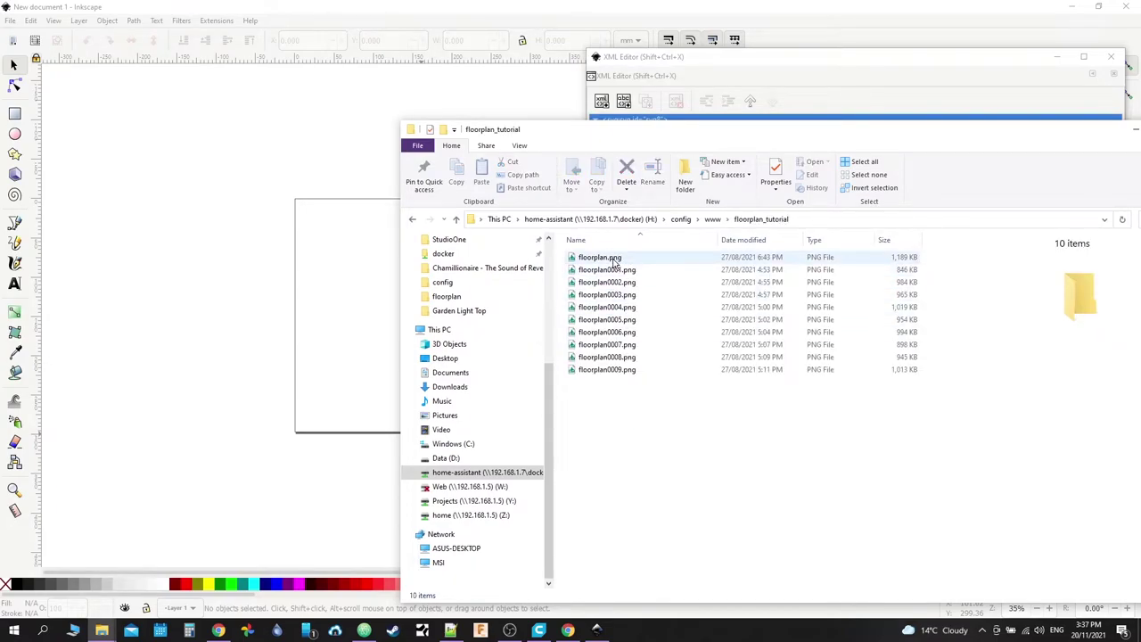
# Step: Preview floorplan.png and step through the renders in the photo viewer, then close it
pyautogui.doubleClick(614, 258)
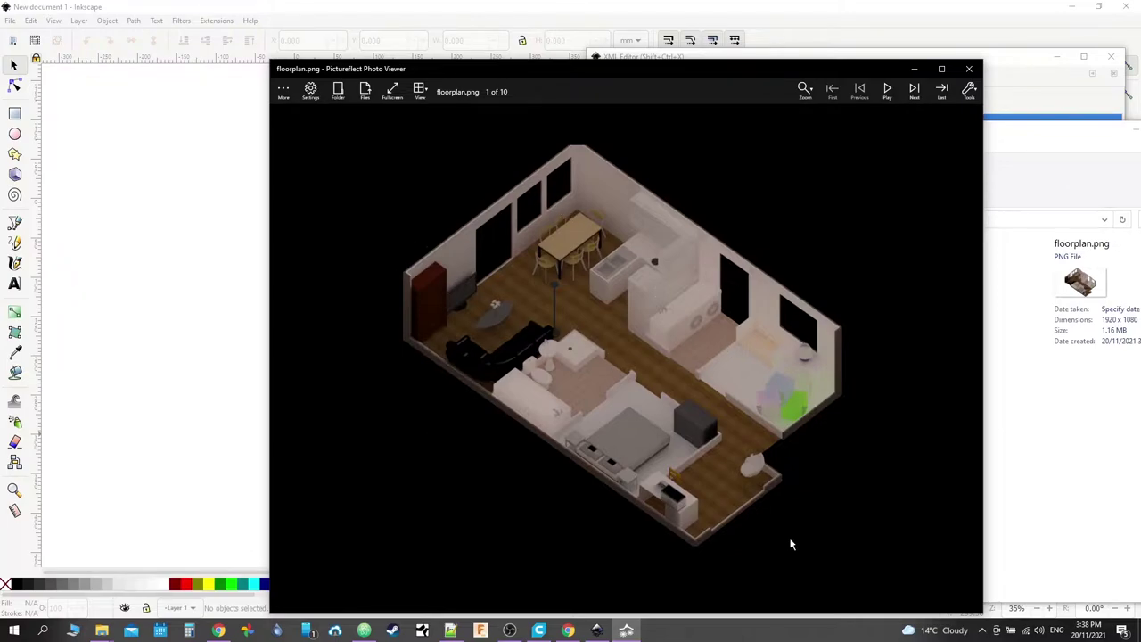
pyautogui.click(915, 90)
pyautogui.click(915, 91)
pyautogui.click(914, 90)
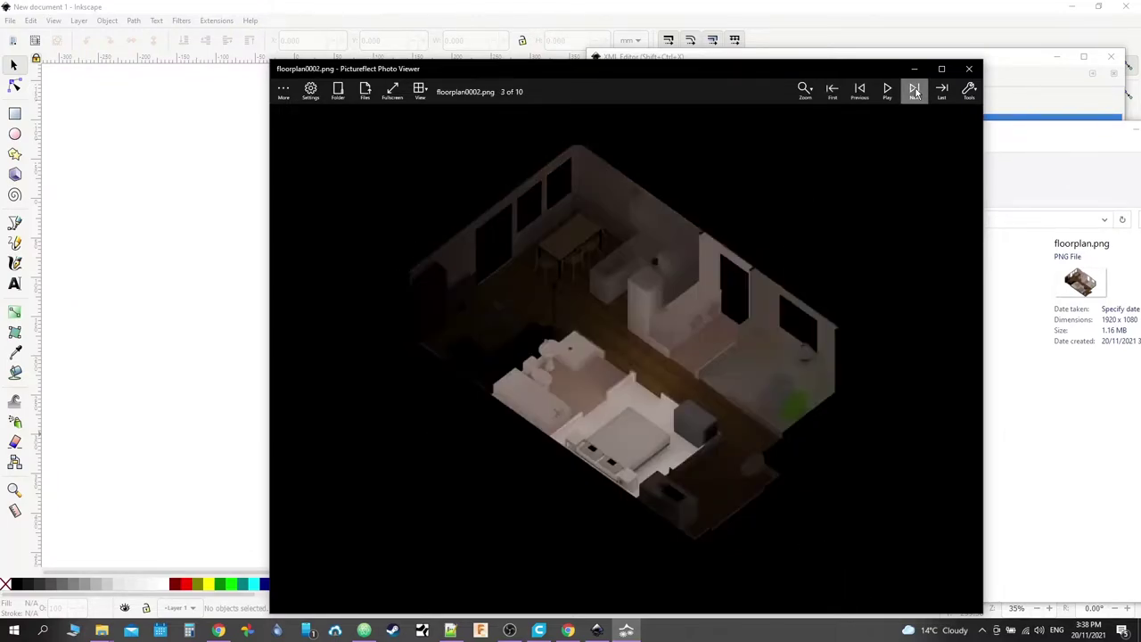
pyautogui.click(915, 90)
pyautogui.click(915, 90)
pyautogui.click(915, 90)
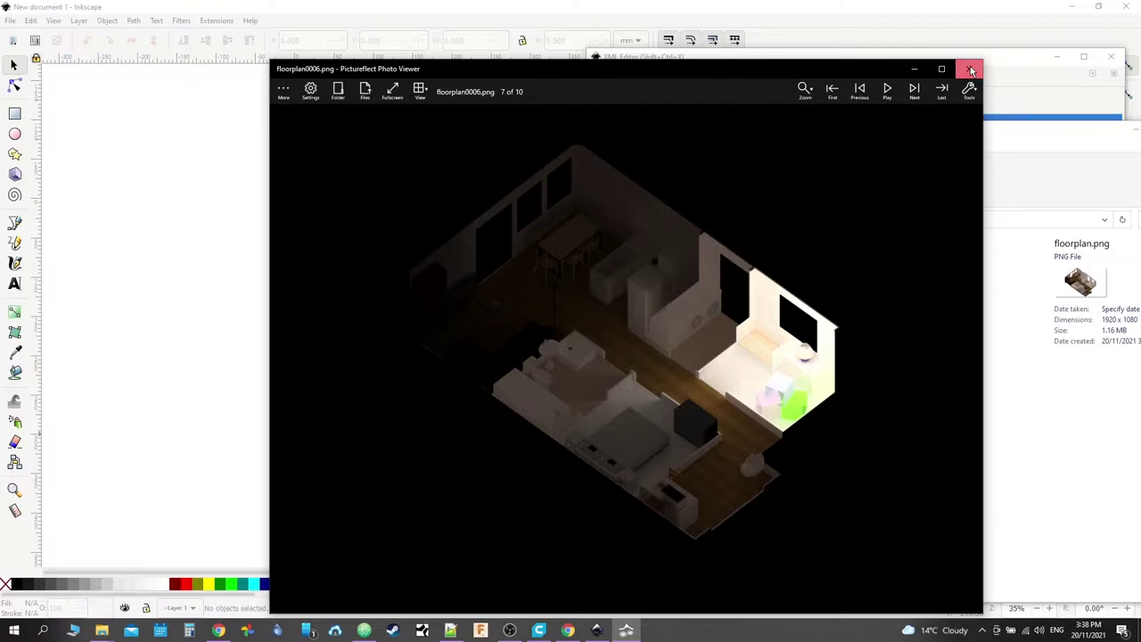
pyautogui.click(972, 70)
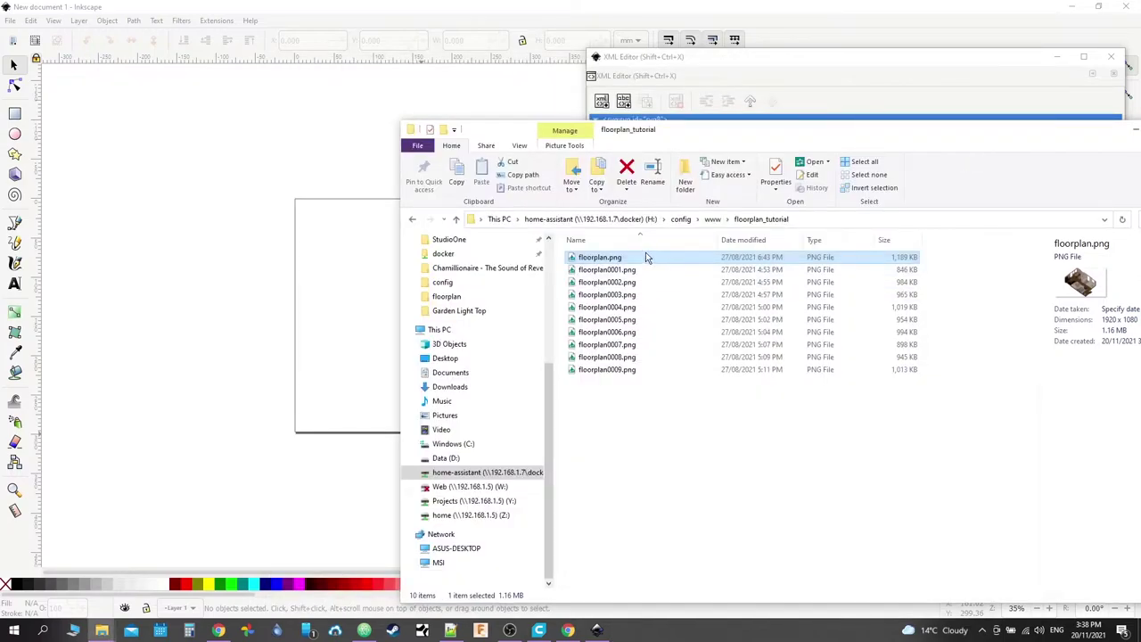
# Step: Check floorplan.png's Properties details for its 1920 x 1080 size, then return to Inkscape
pyautogui.rightClick(589, 260)
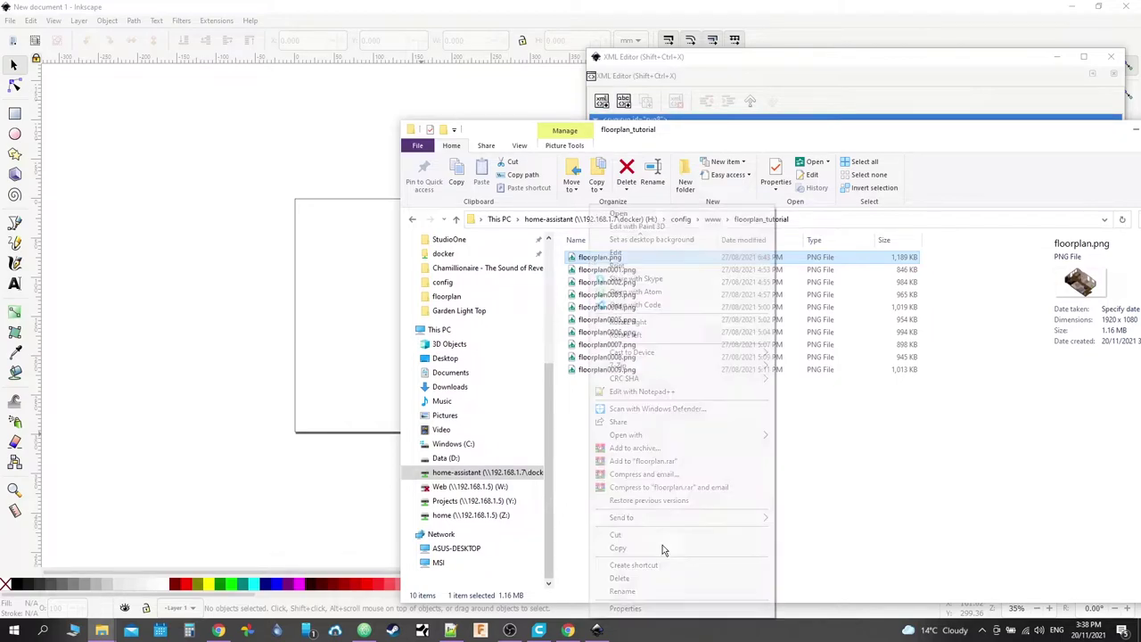
pyautogui.click(624, 608)
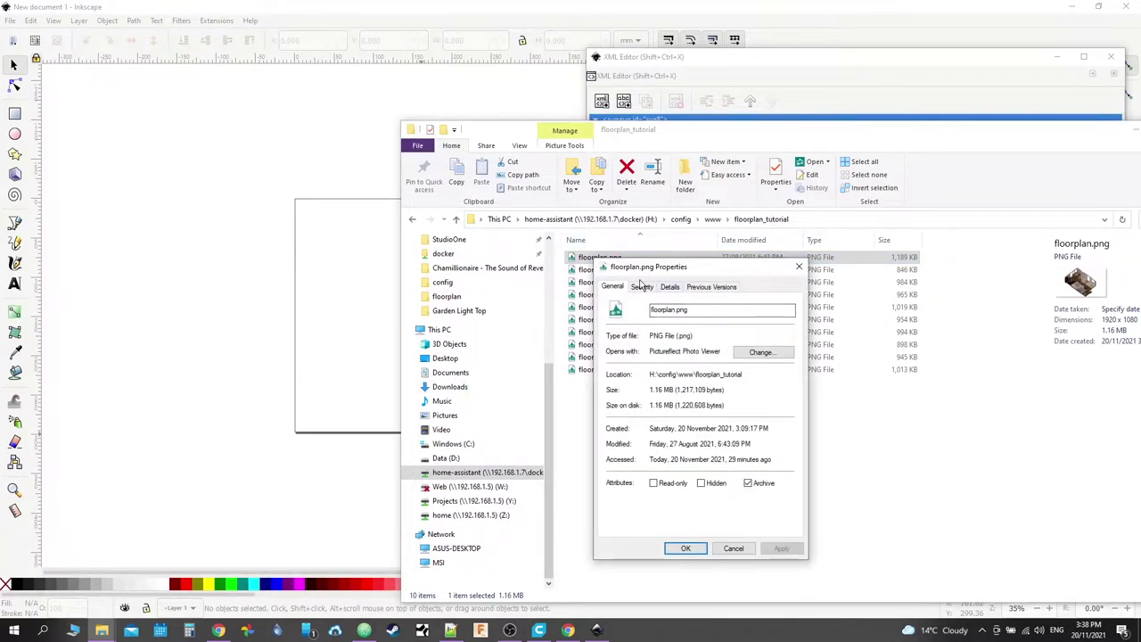
pyautogui.click(670, 288)
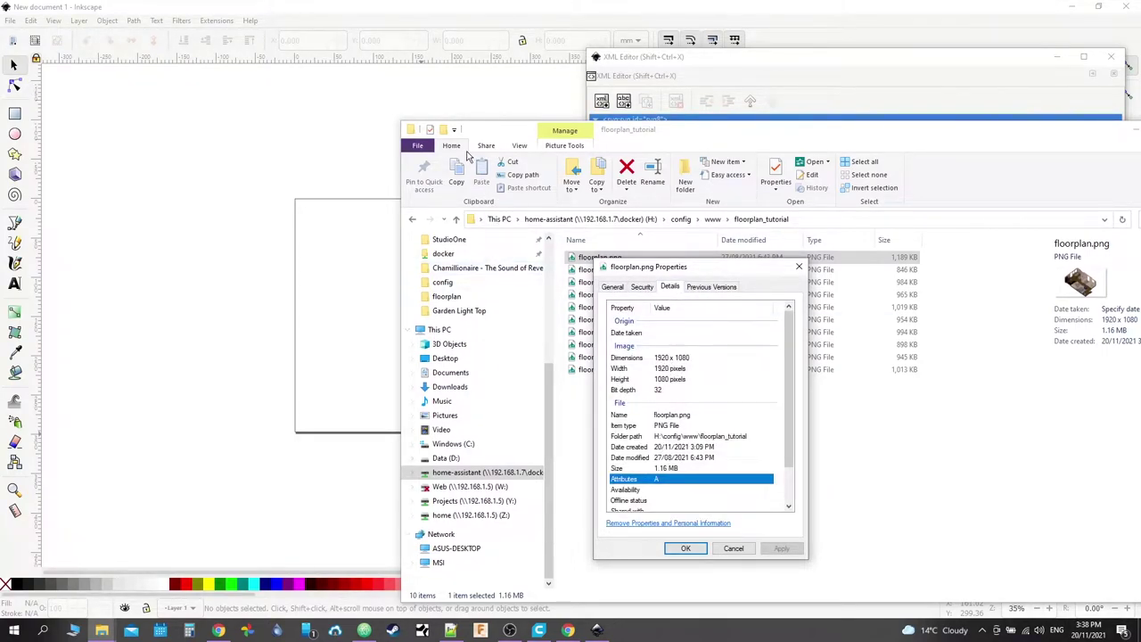
pyautogui.click(326, 264)
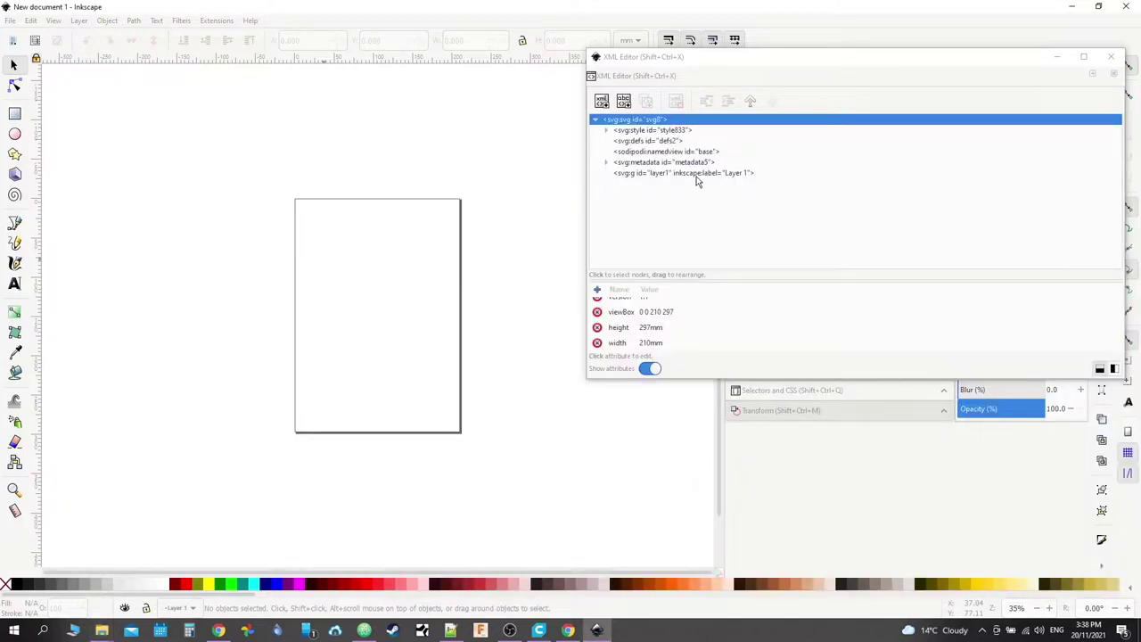
# Step: Set the root svg height to 1080px and width to 1920px in the XML Editor
pyautogui.click(653, 328)
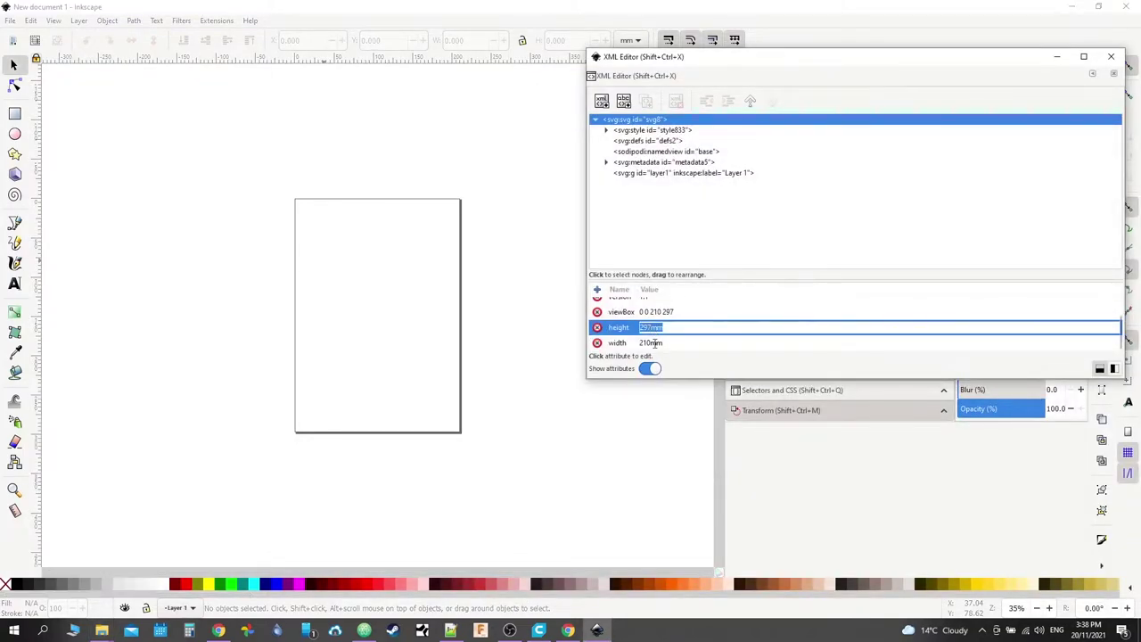
pyautogui.write('1')
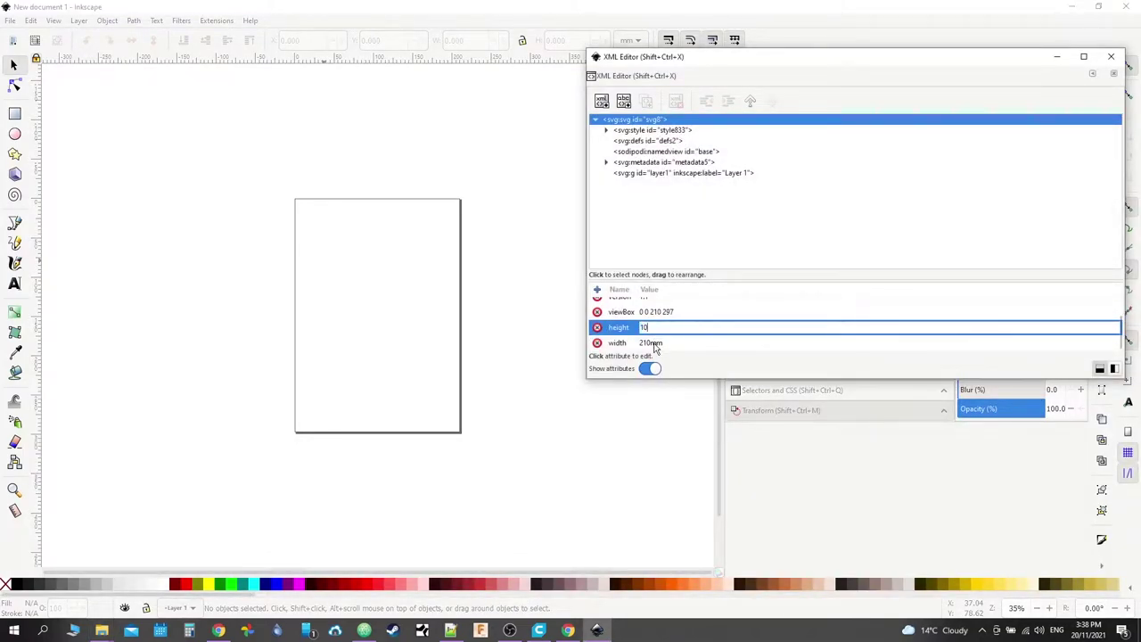
pyautogui.write('080px')
pyautogui.press('Return')
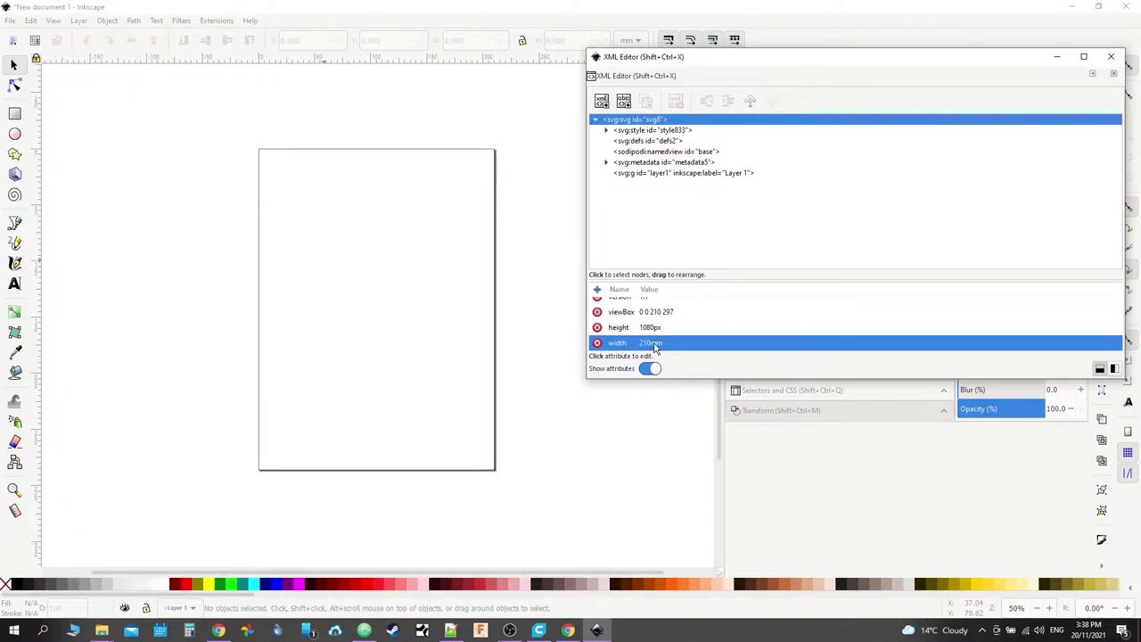
pyautogui.click(656, 346)
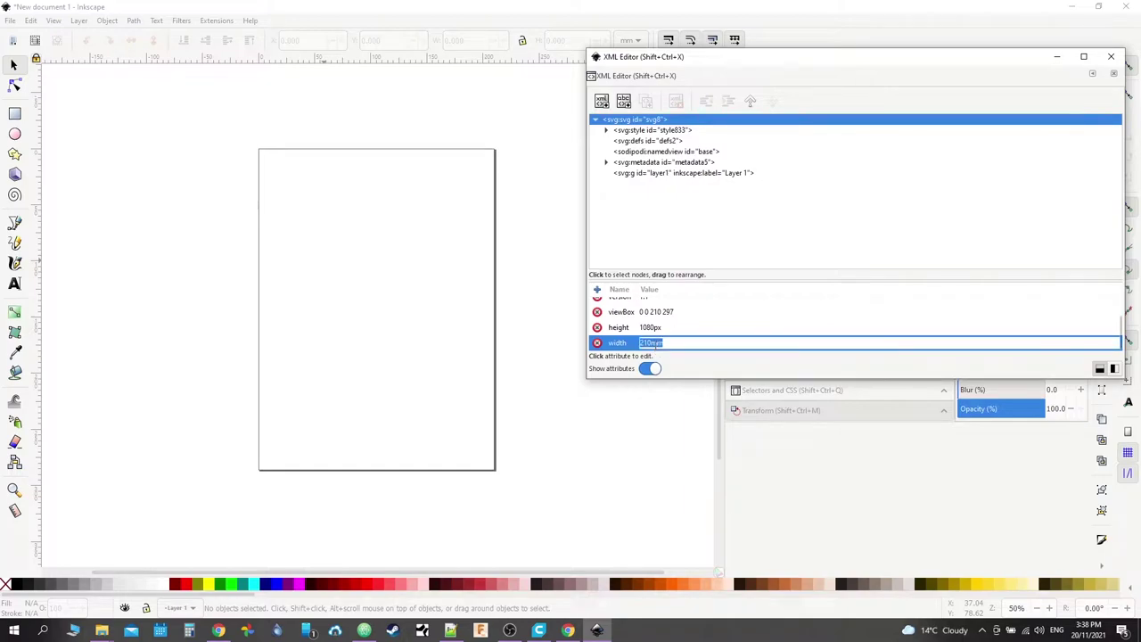
pyautogui.write('1920px')
pyautogui.press('Return')
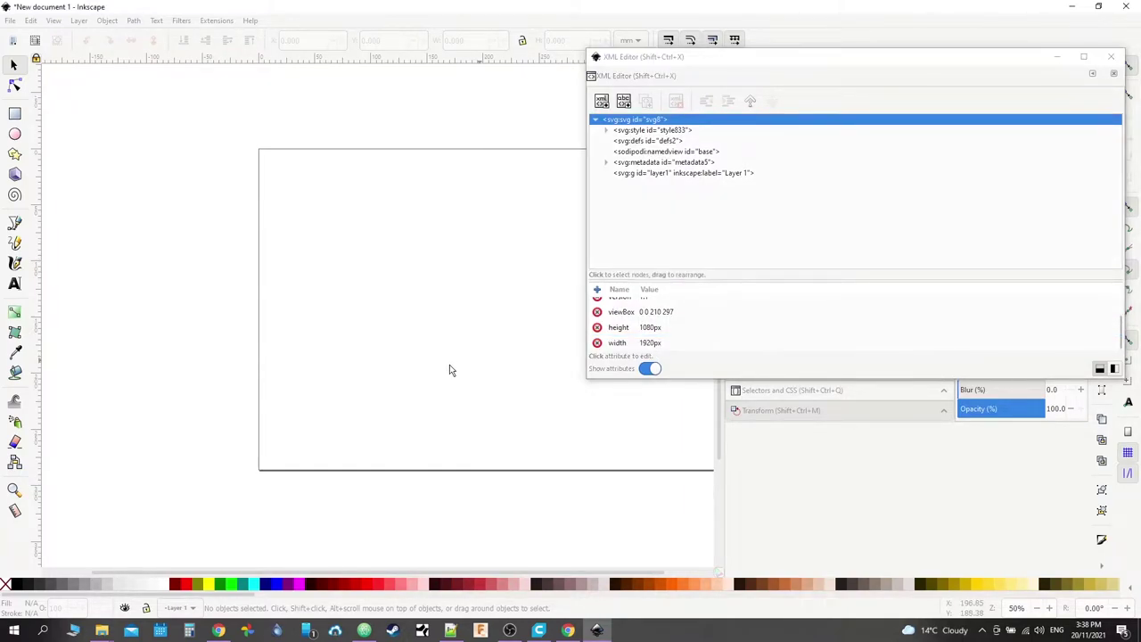
# Step: Rename Layer 1 to 'Background', fixing the initial 'Backgrond' typo
pyautogui.moveTo(219, 571); pyautogui.dragTo(261, 581)
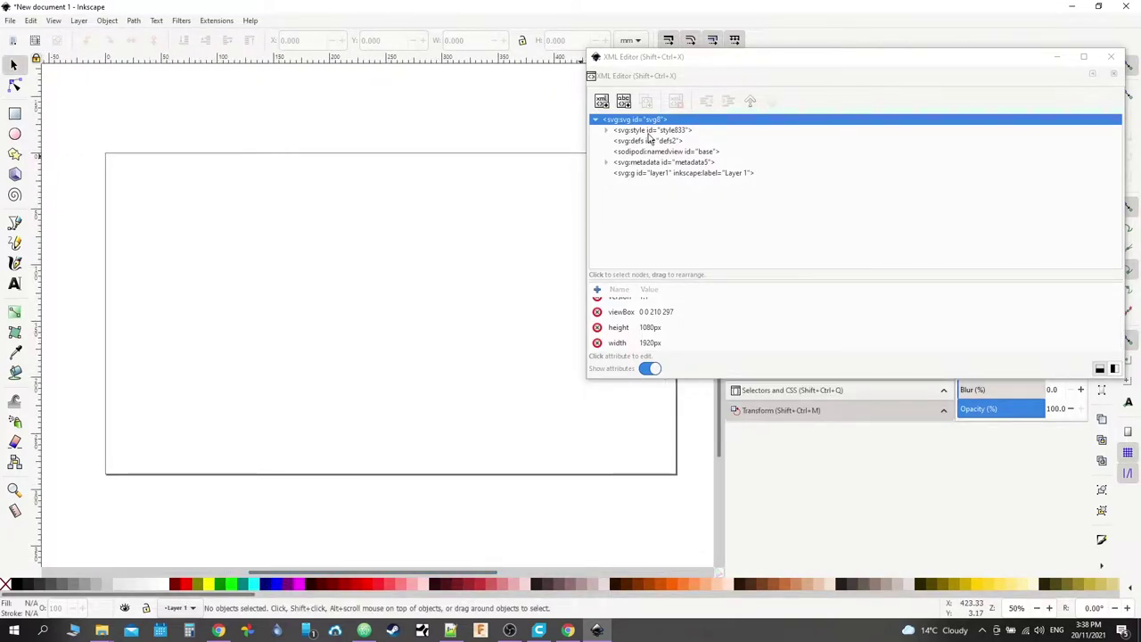
pyautogui.moveTo(714, 73); pyautogui.dragTo(336, 101)
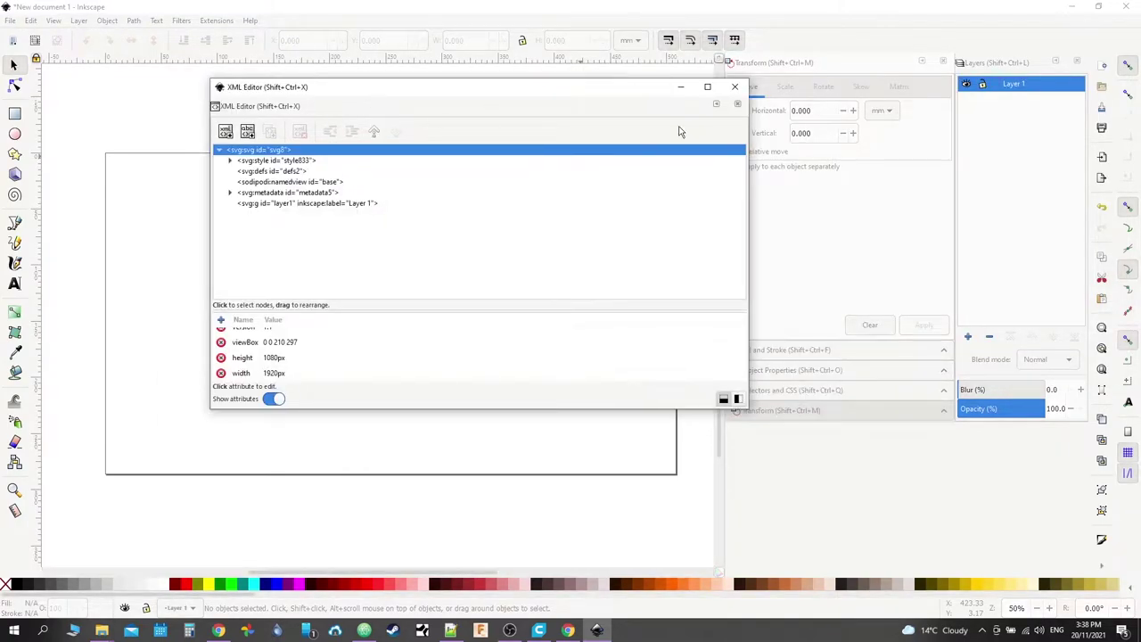
pyautogui.click(992, 106)
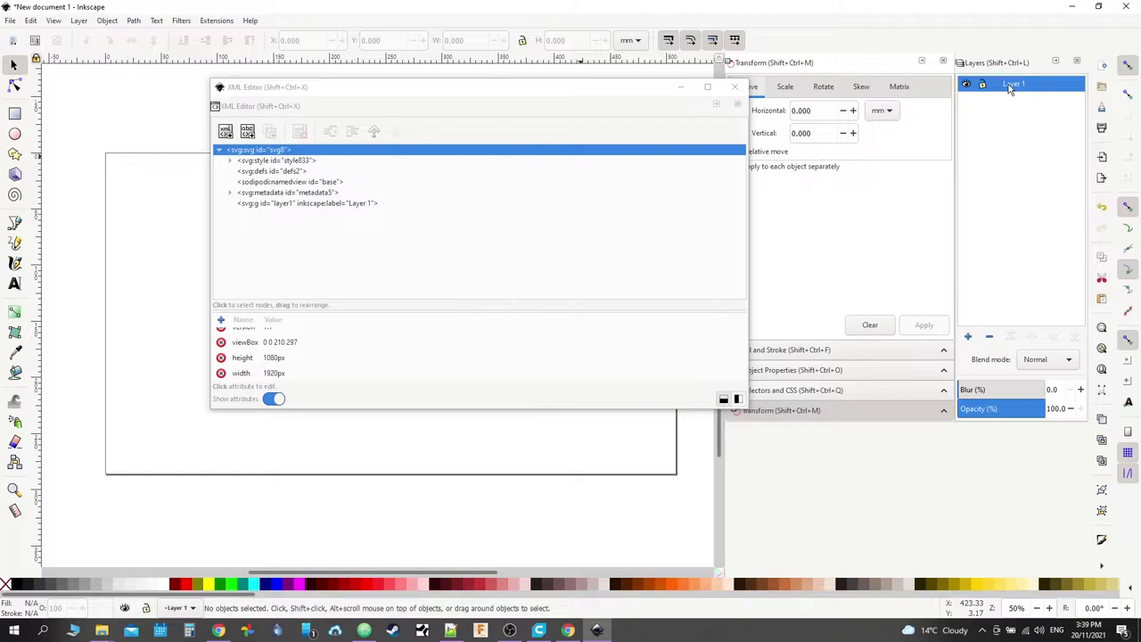
pyautogui.doubleClick(1008, 85)
pyautogui.doubleClick(1011, 83)
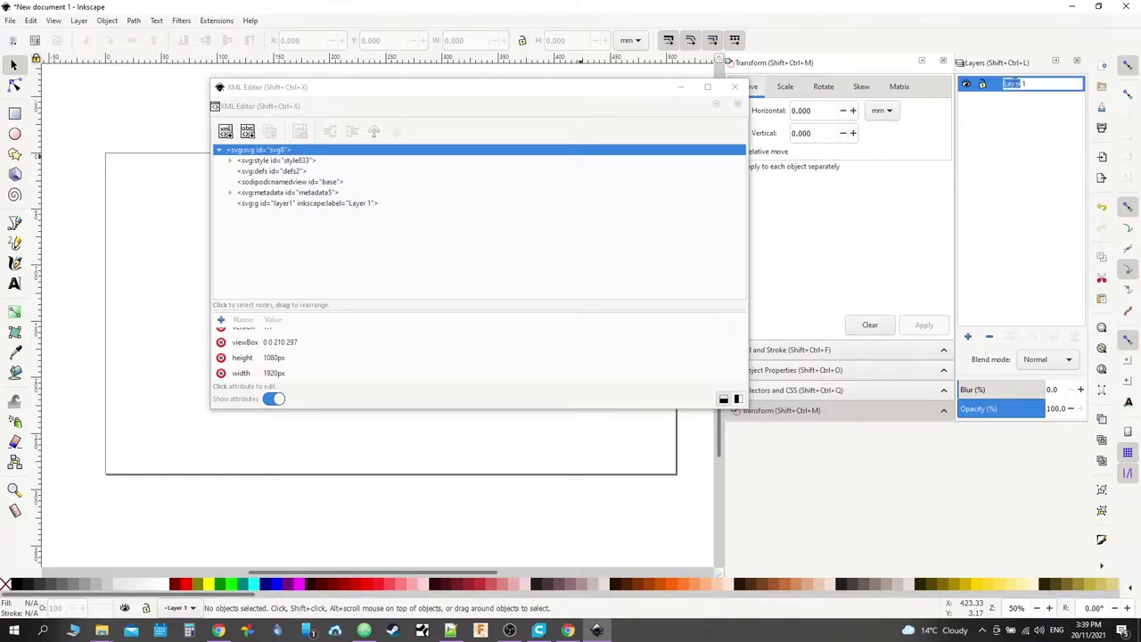
pyautogui.write('Backgrond')
pyautogui.press('Return')
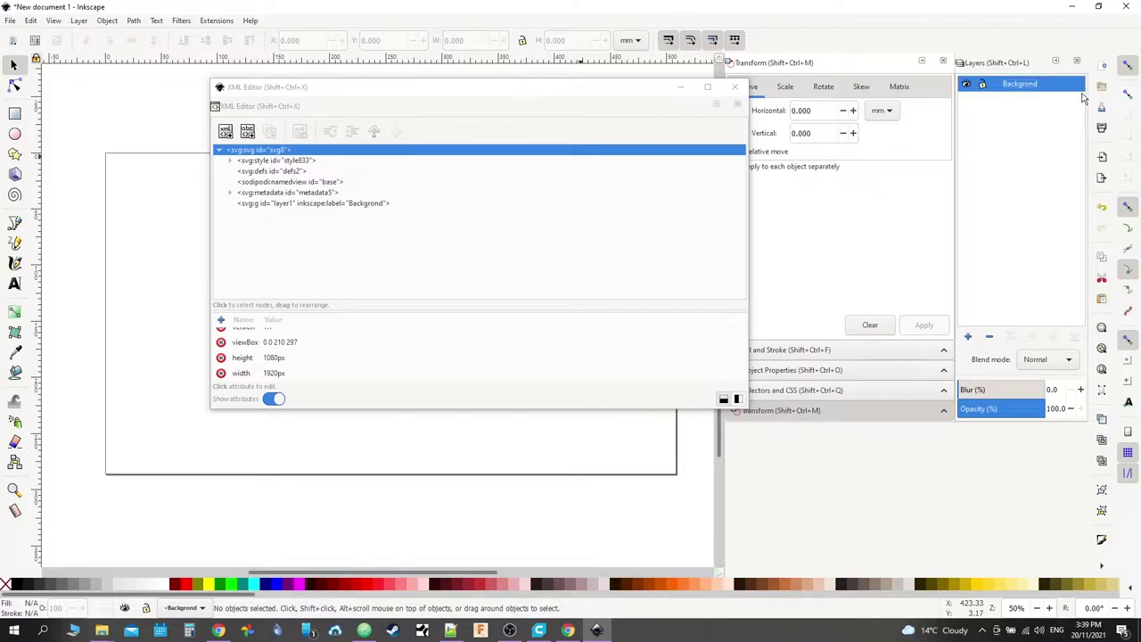
pyautogui.click(1024, 91)
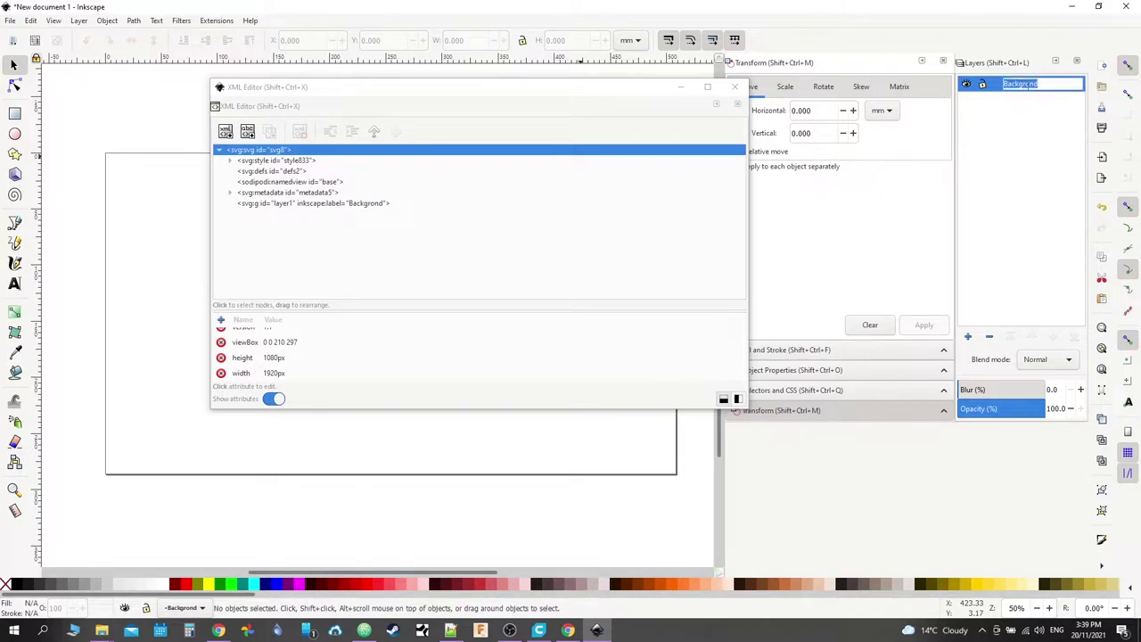
pyautogui.click(1028, 84)
pyautogui.write('u')
pyautogui.press('Return')
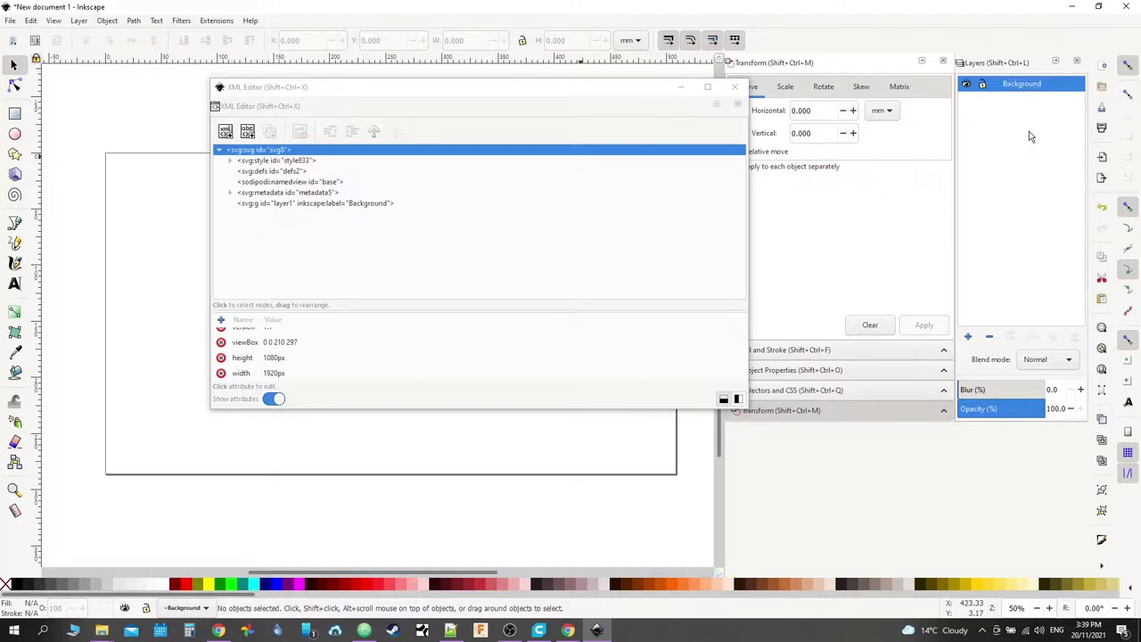
pyautogui.moveTo(464, 90); pyautogui.dragTo(841, 127)
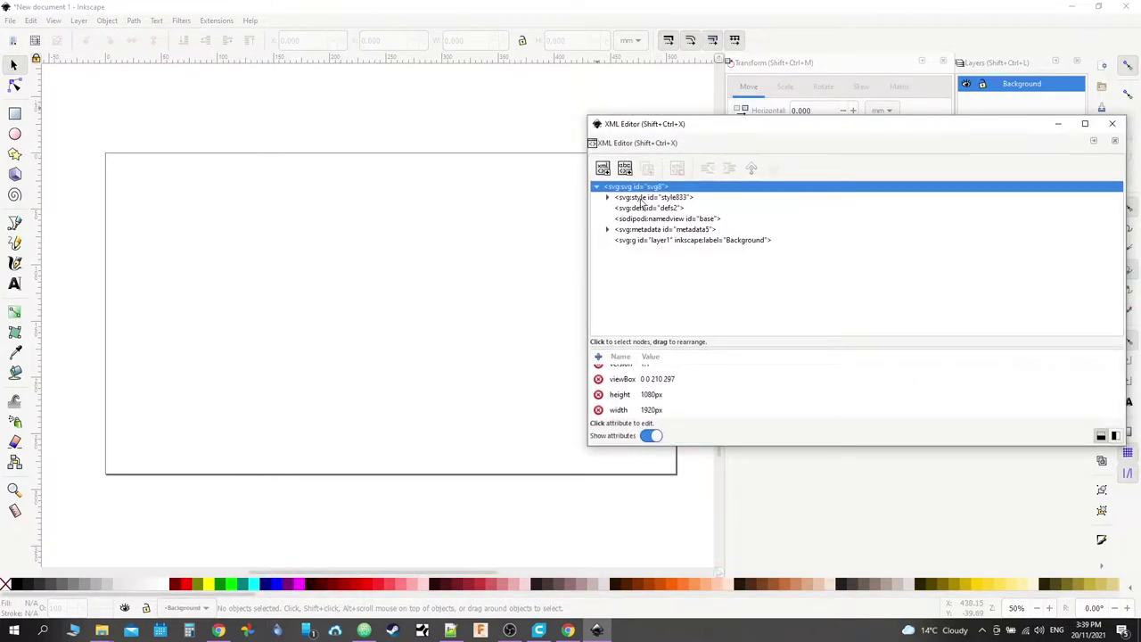
pyautogui.click(1014, 91)
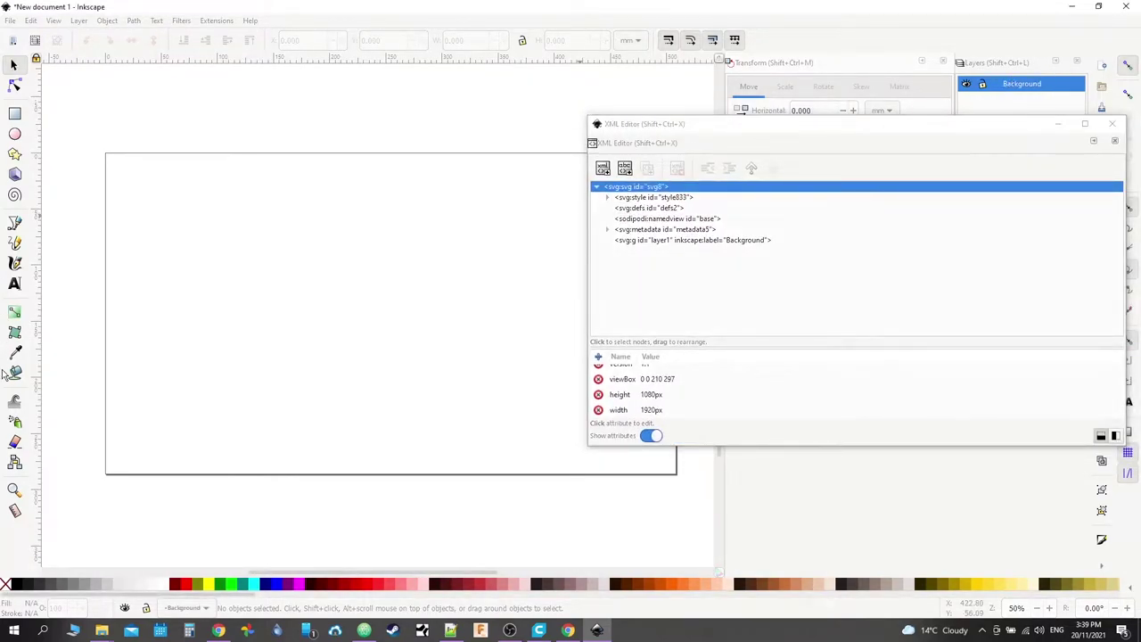
pyautogui.doubleClick(1014, 87)
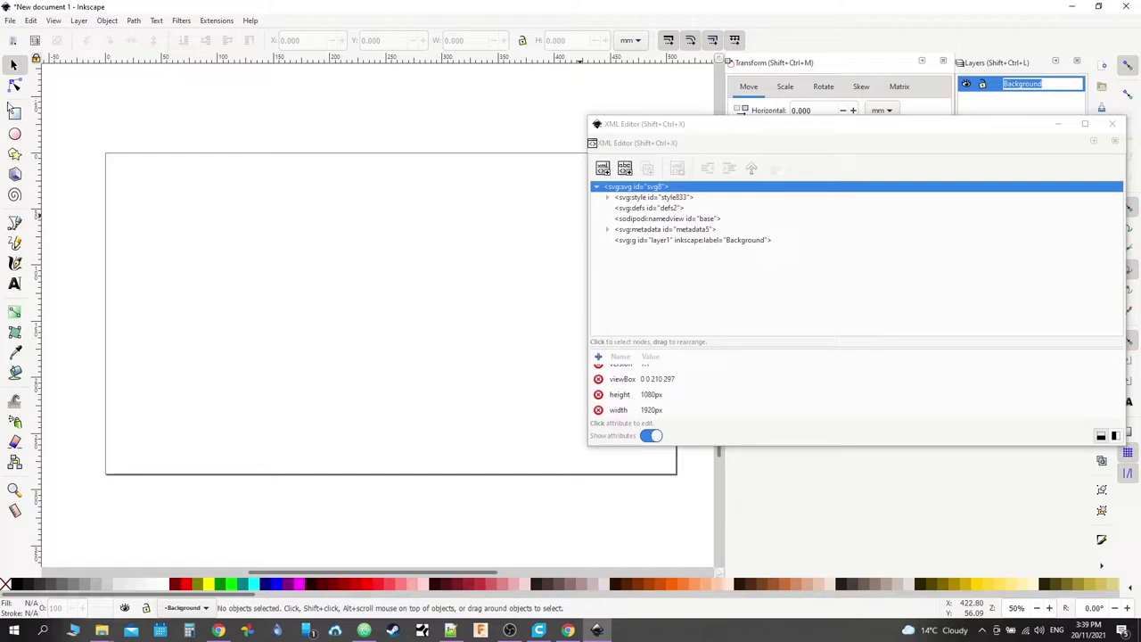
pyautogui.click(9, 20)
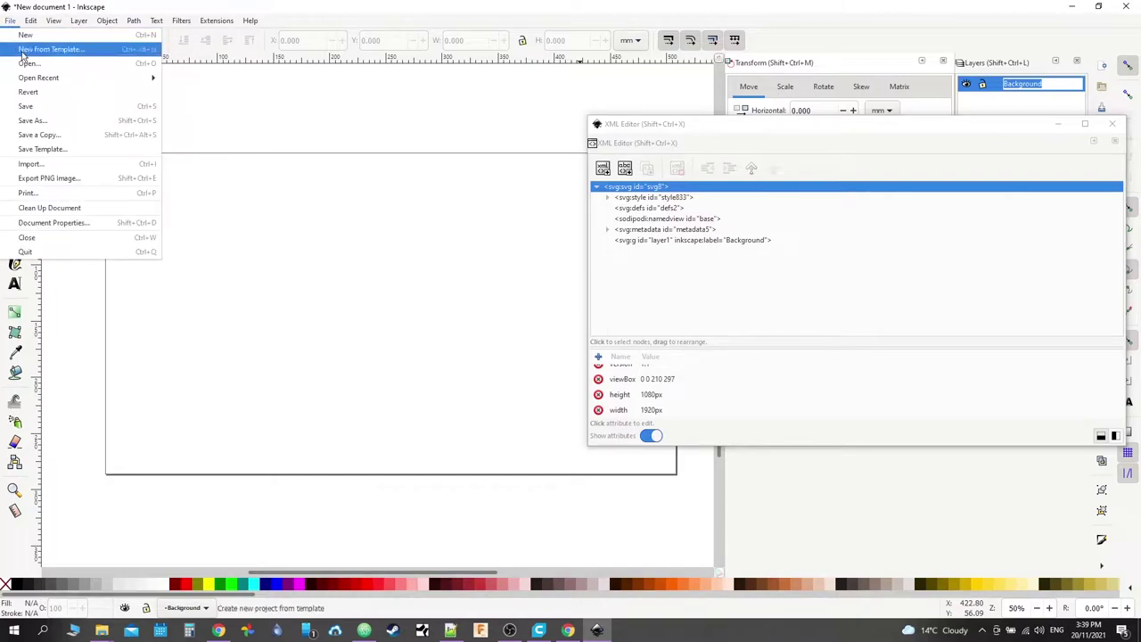
pyautogui.click(29, 164)
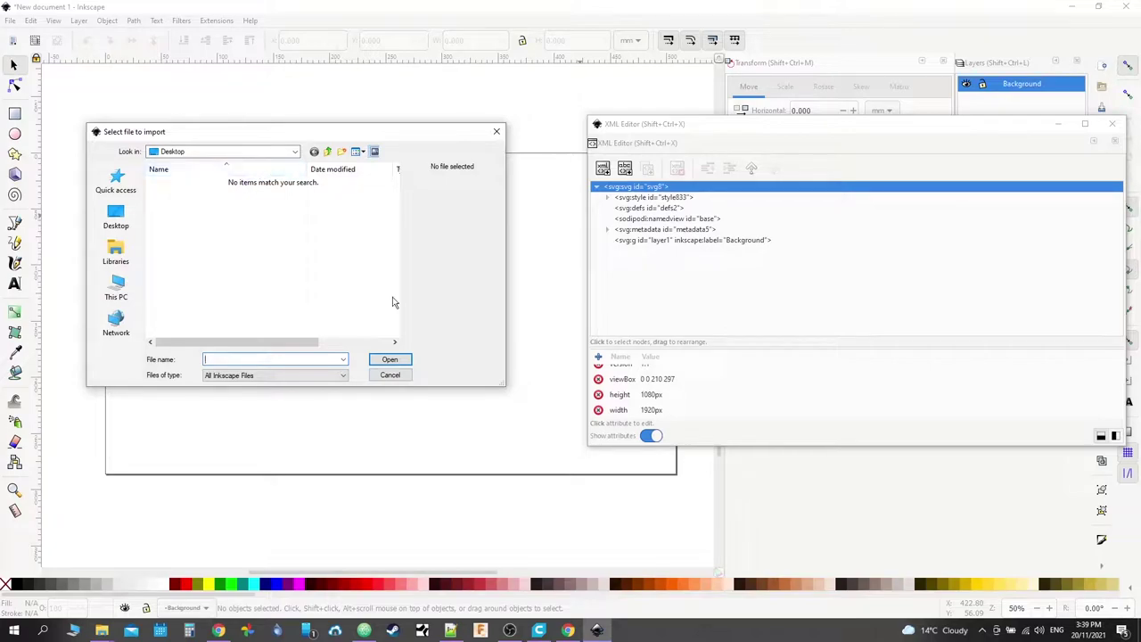
pyautogui.click(388, 375)
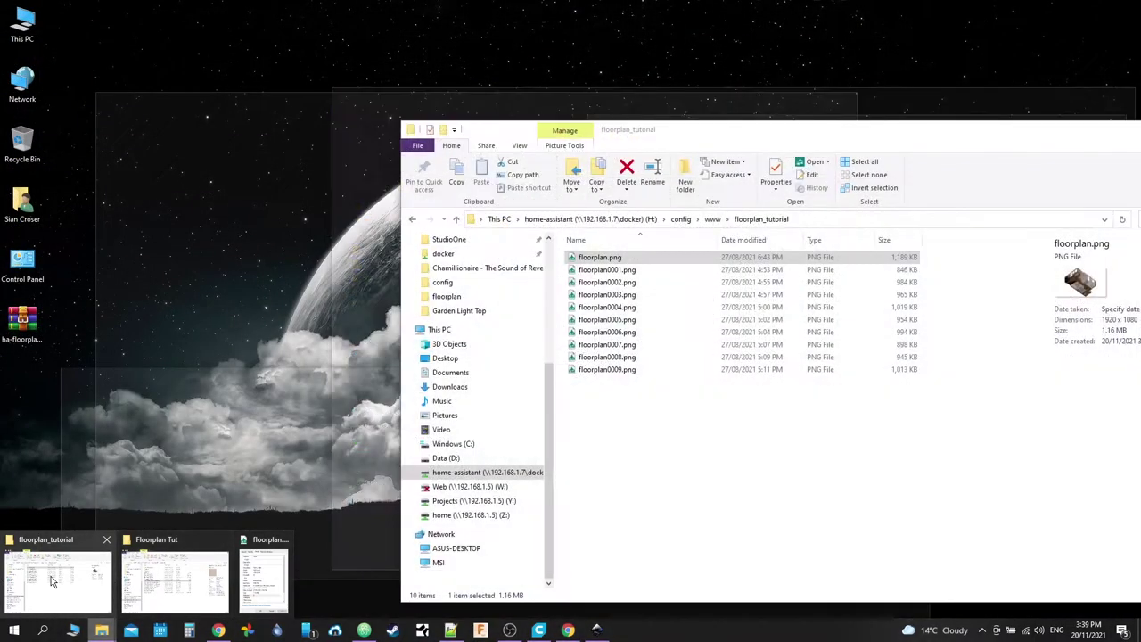
# Step: Drag floorplan.png from File Explorer onto the canvas and import it as a linked image
pyautogui.click(56, 575)
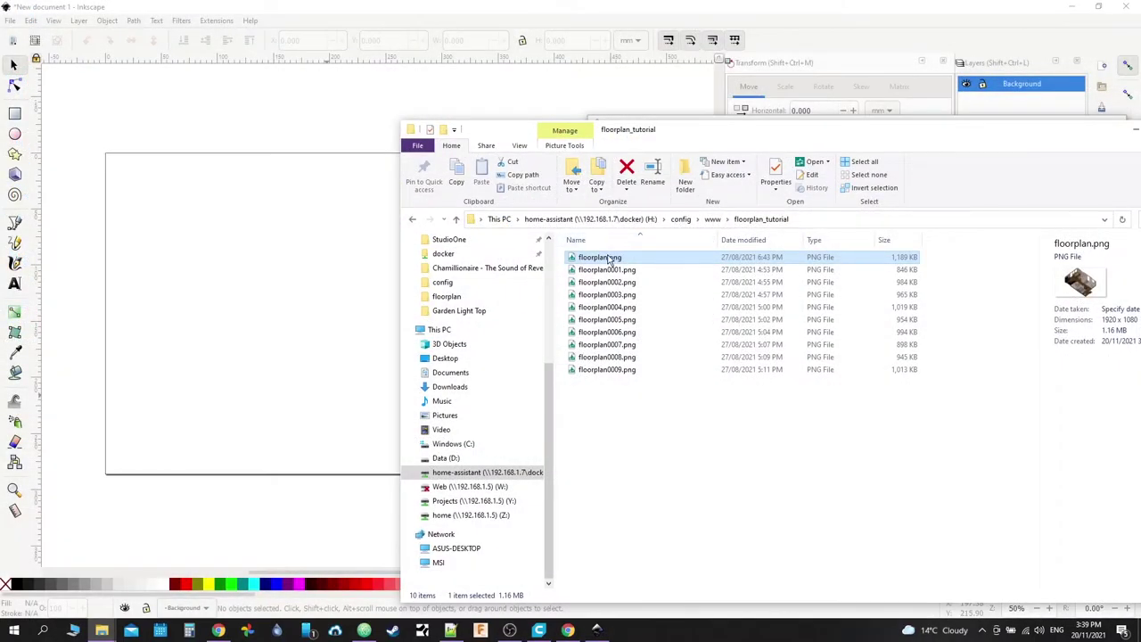
pyautogui.moveTo(607, 259); pyautogui.dragTo(147, 281)
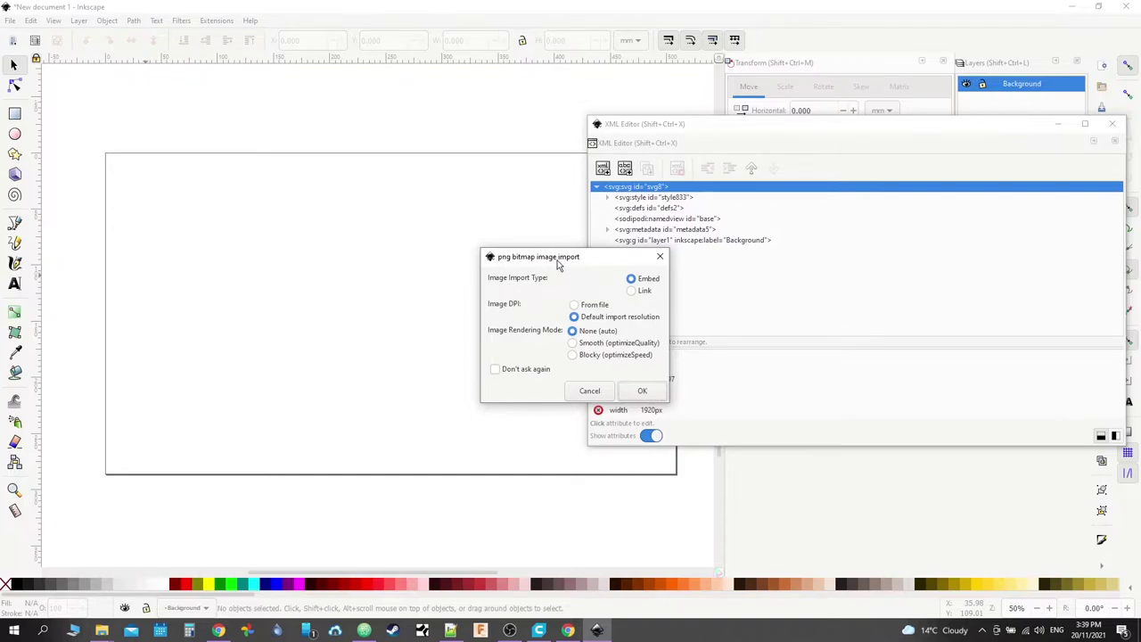
pyautogui.click(631, 290)
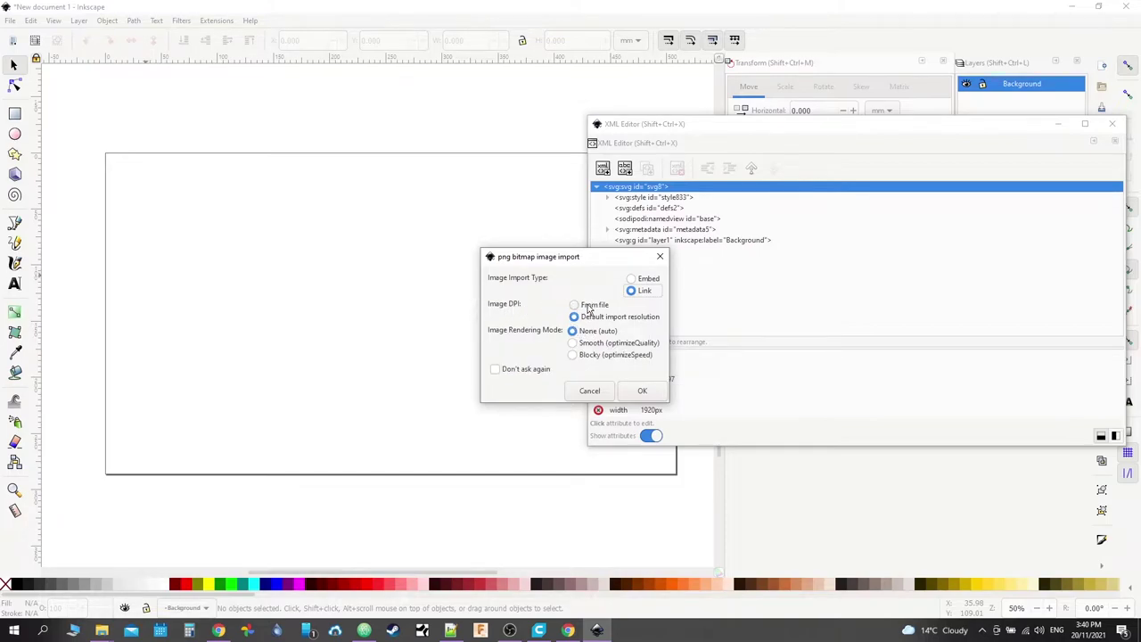
pyautogui.click(642, 392)
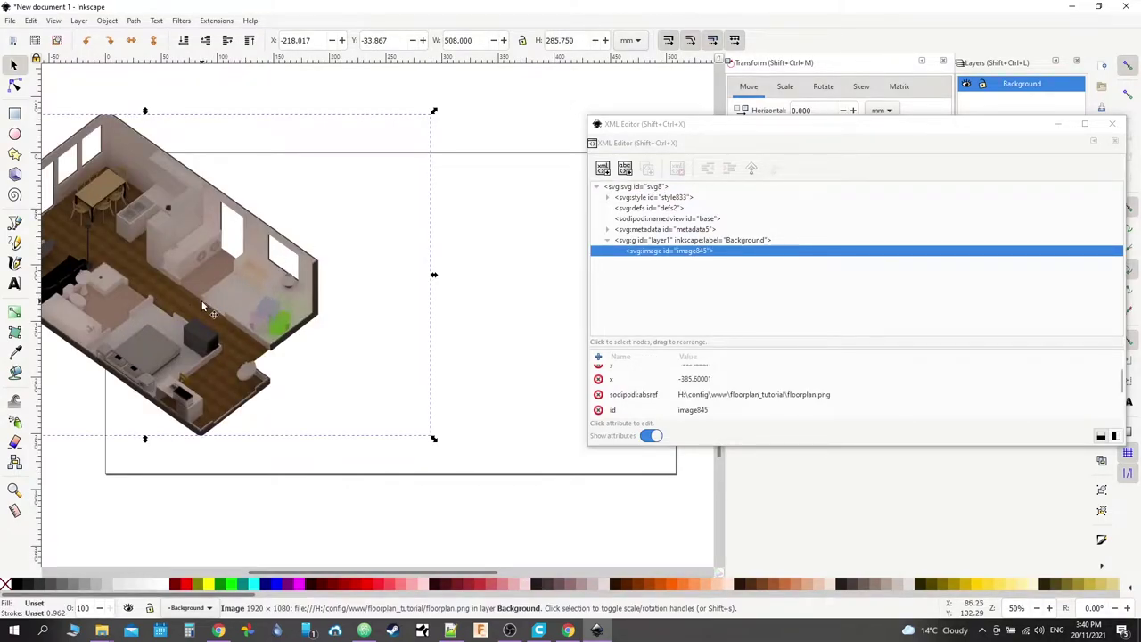
# Step: Set the floorplan image's y and x attributes to 0
pyautogui.click(645, 381)
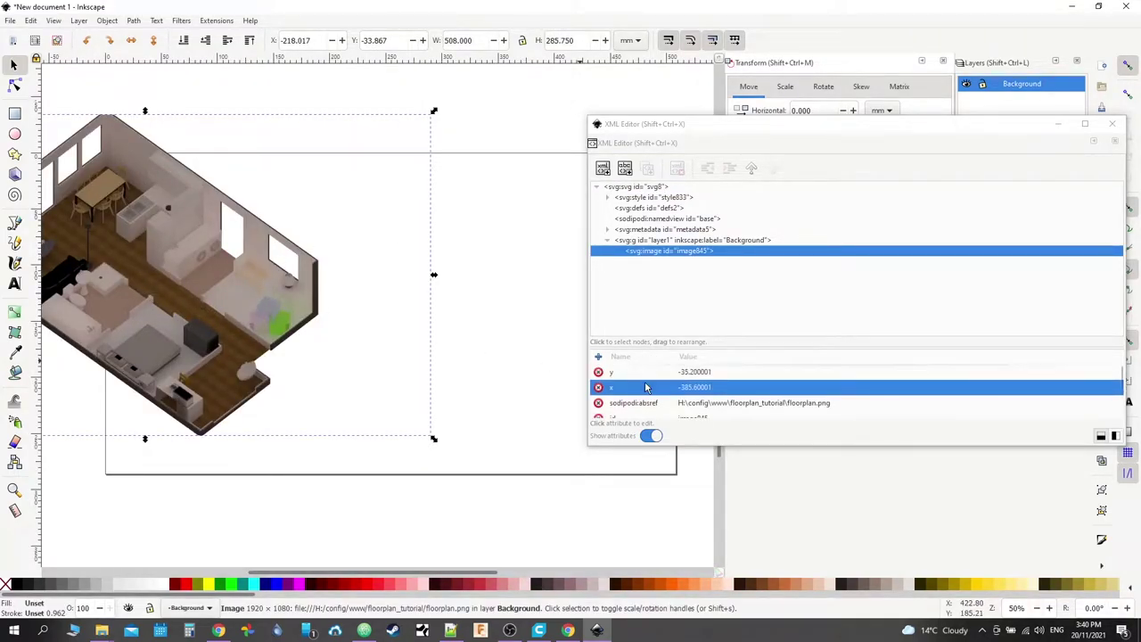
pyautogui.click(645, 372)
pyautogui.write('0')
pyautogui.press('Return')
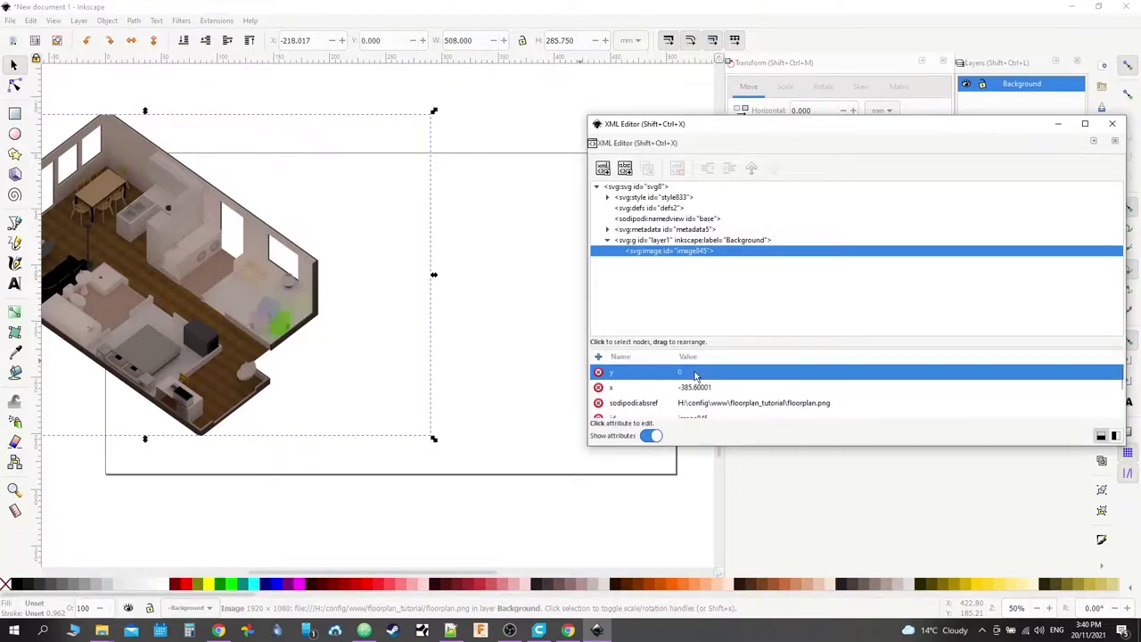
pyautogui.click(721, 403)
pyautogui.click(717, 388)
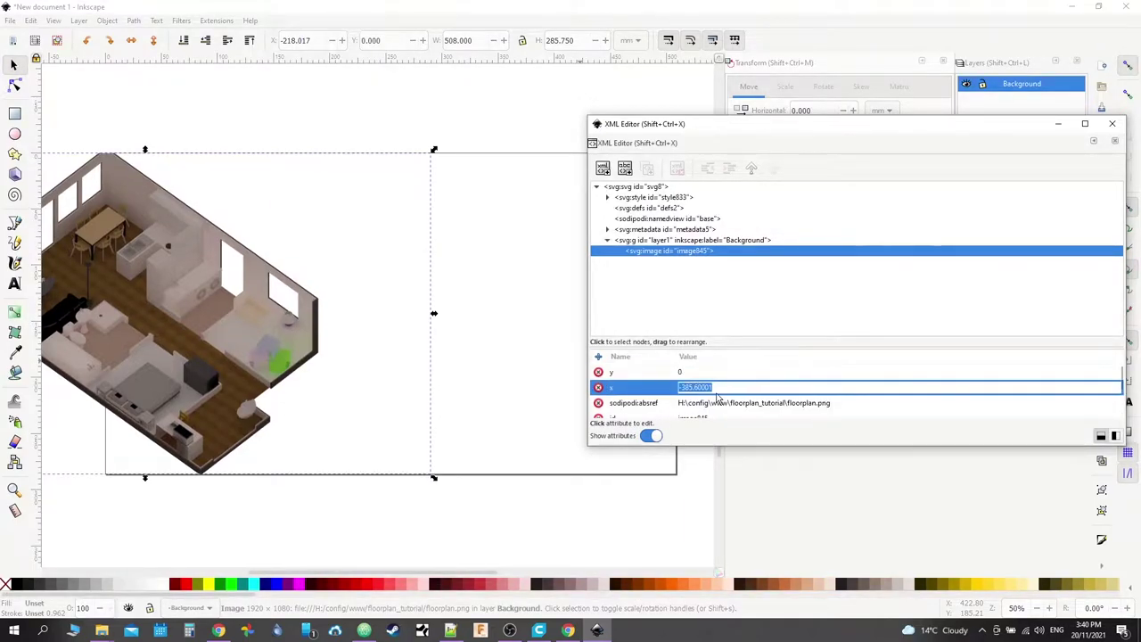
pyautogui.write('0')
pyautogui.press('Return')
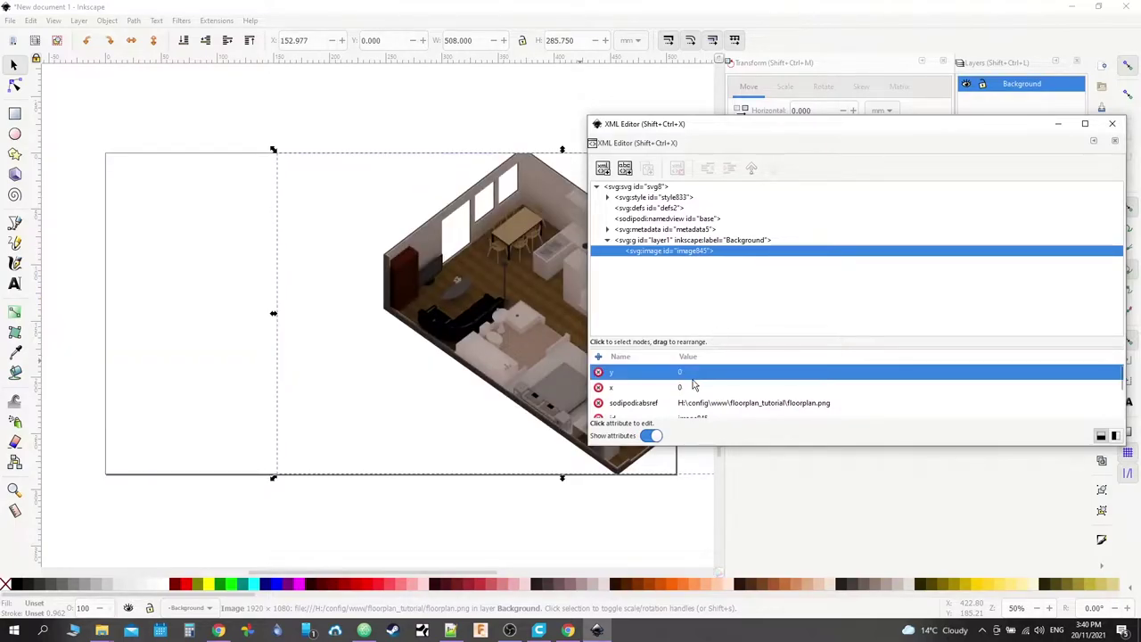
# Step: Set the image's height attribute to 1080px
pyautogui.moveTo(683, 129); pyautogui.dragTo(620, 167)
pyautogui.scroll(-5, 629, 442)
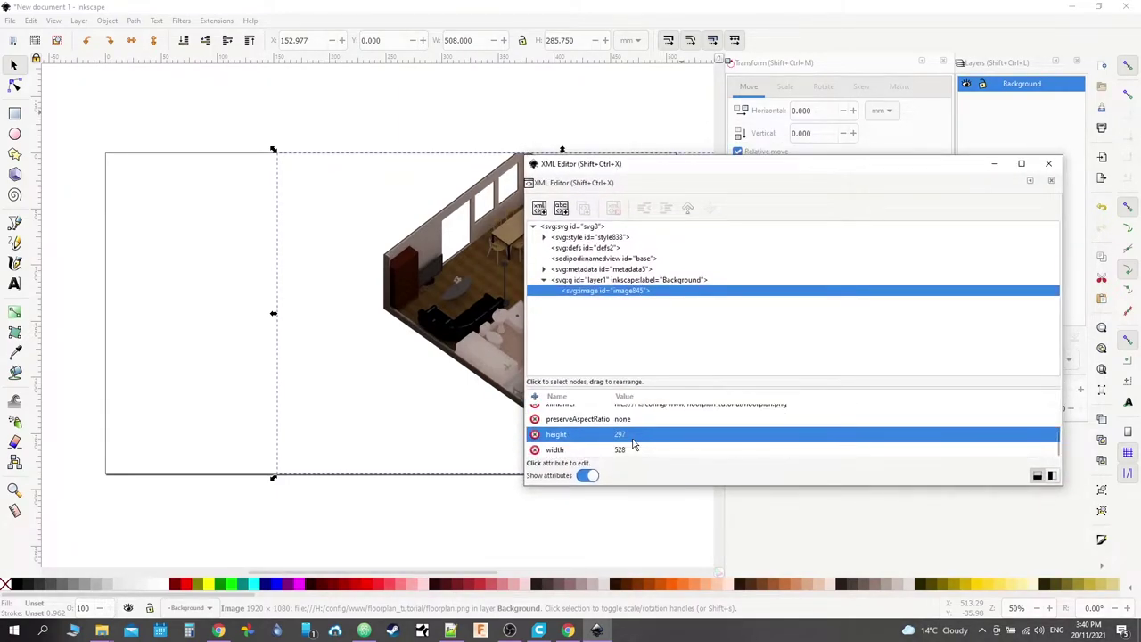
pyautogui.click(622, 437)
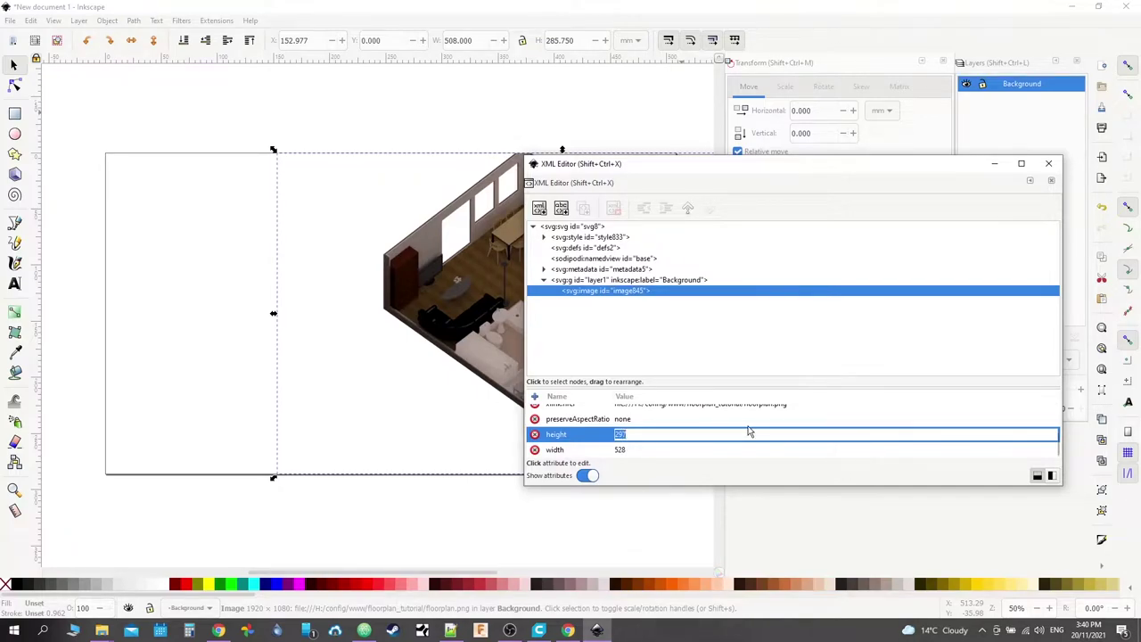
pyautogui.write('1080')
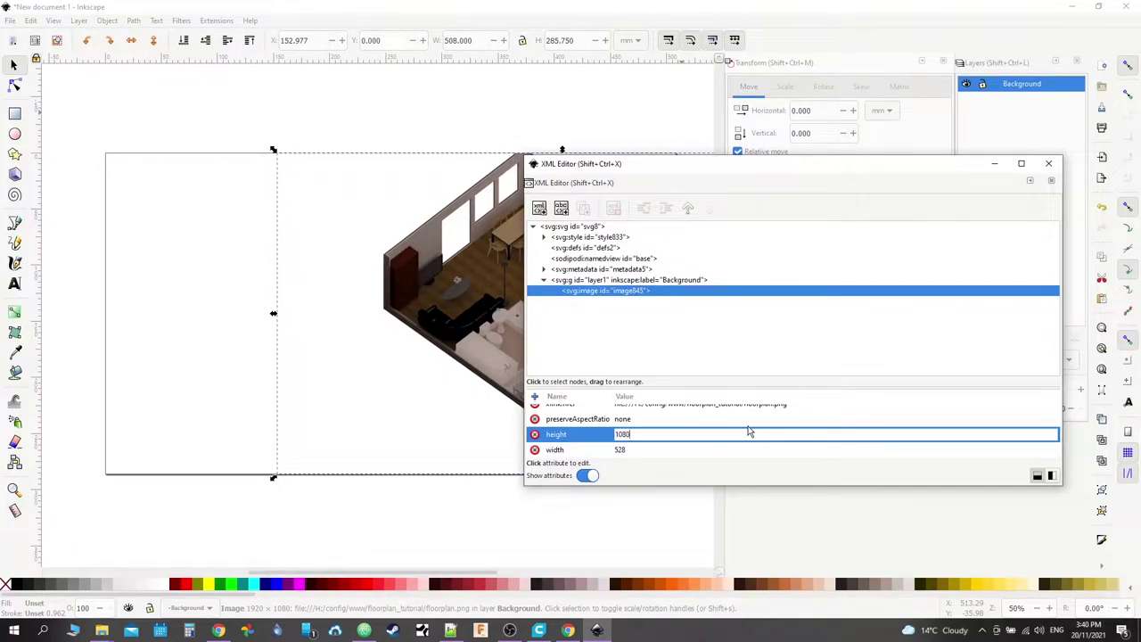
pyautogui.press('Return')
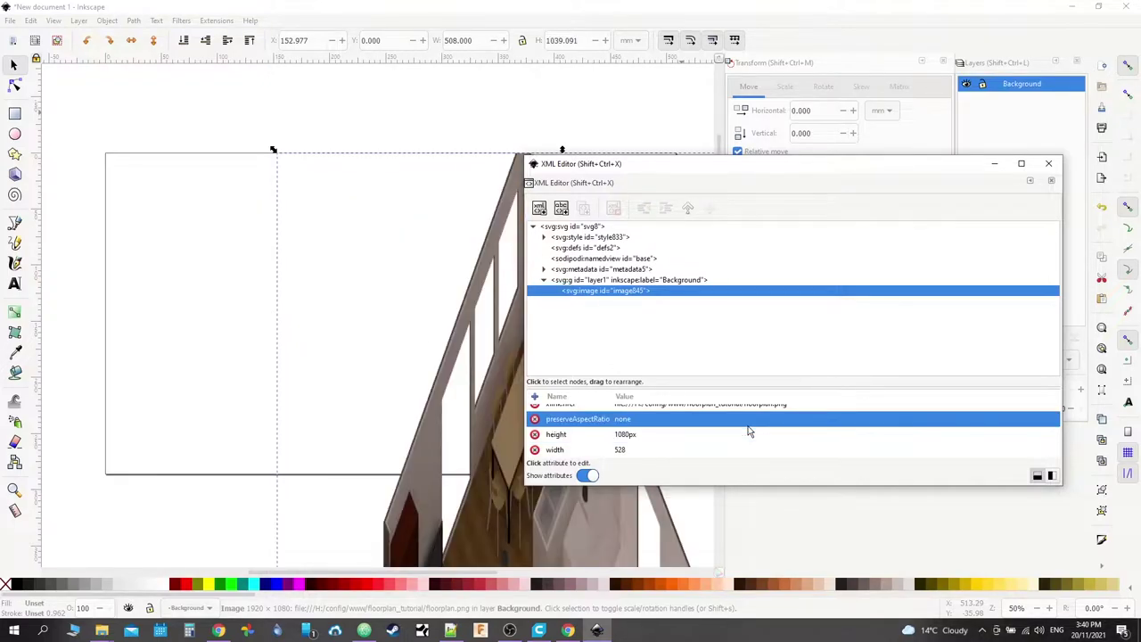
pyautogui.click(667, 435)
pyautogui.click(624, 450)
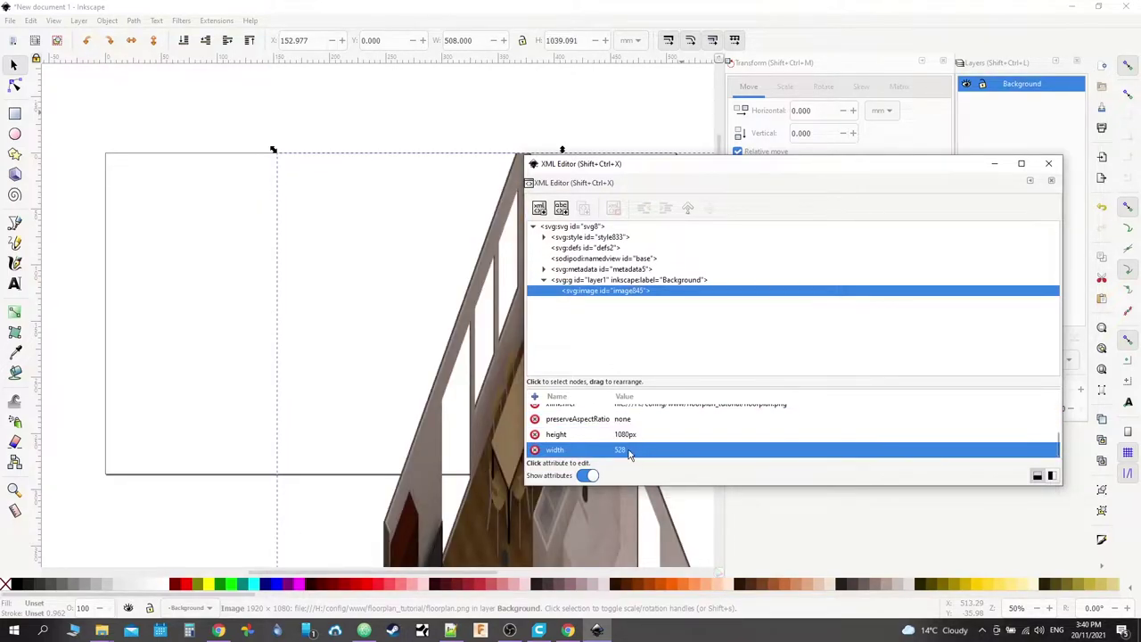
pyautogui.click(588, 230)
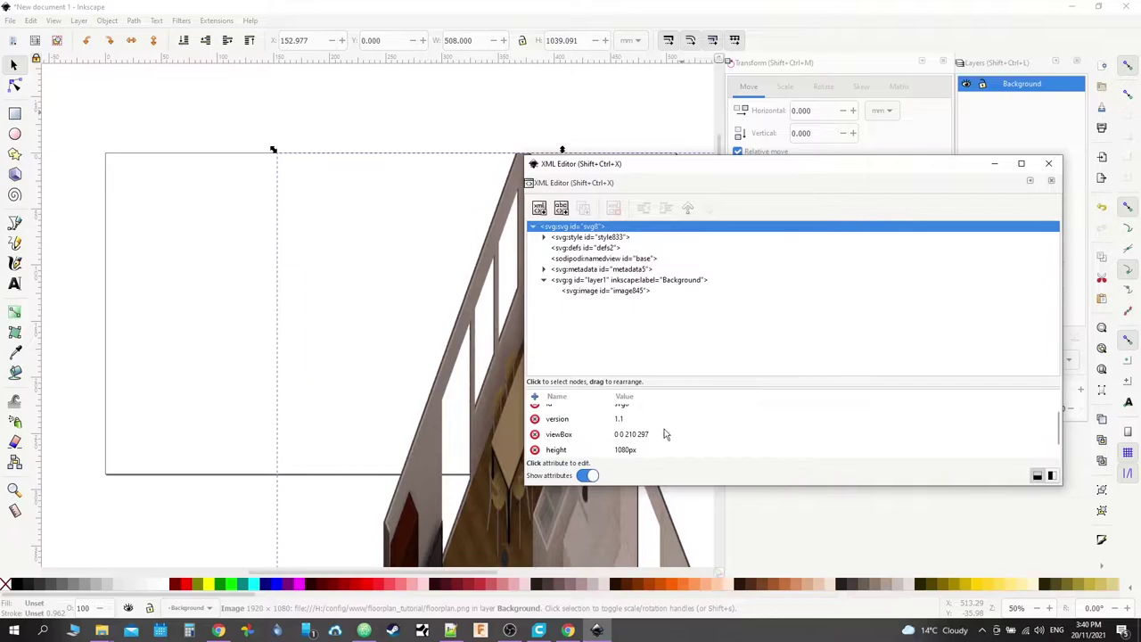
pyautogui.click(651, 432)
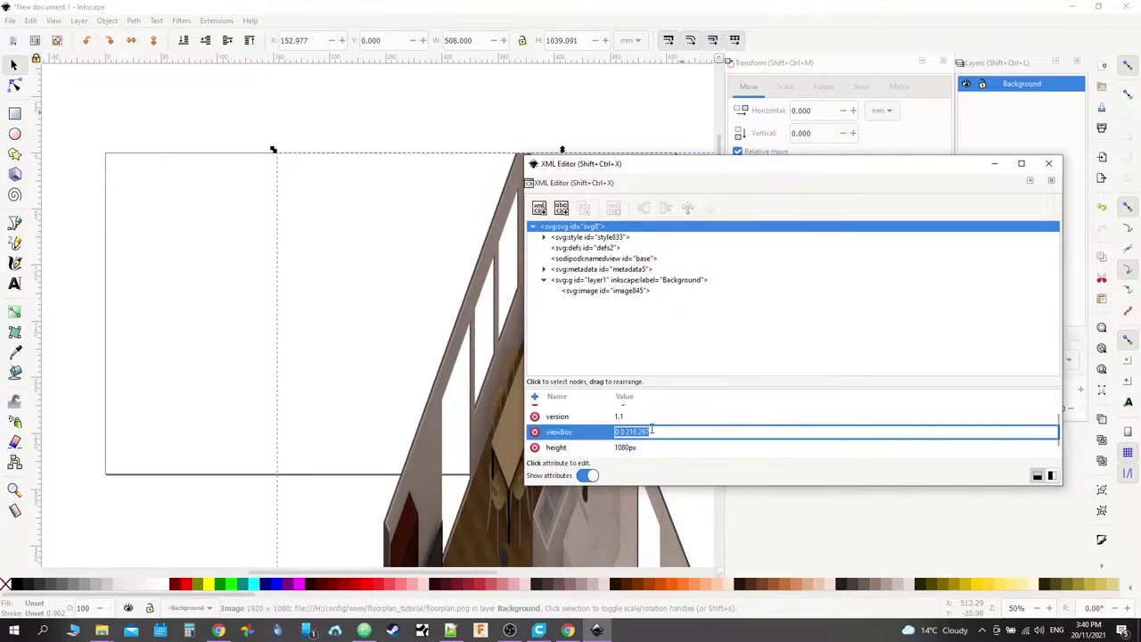
pyautogui.write('1')
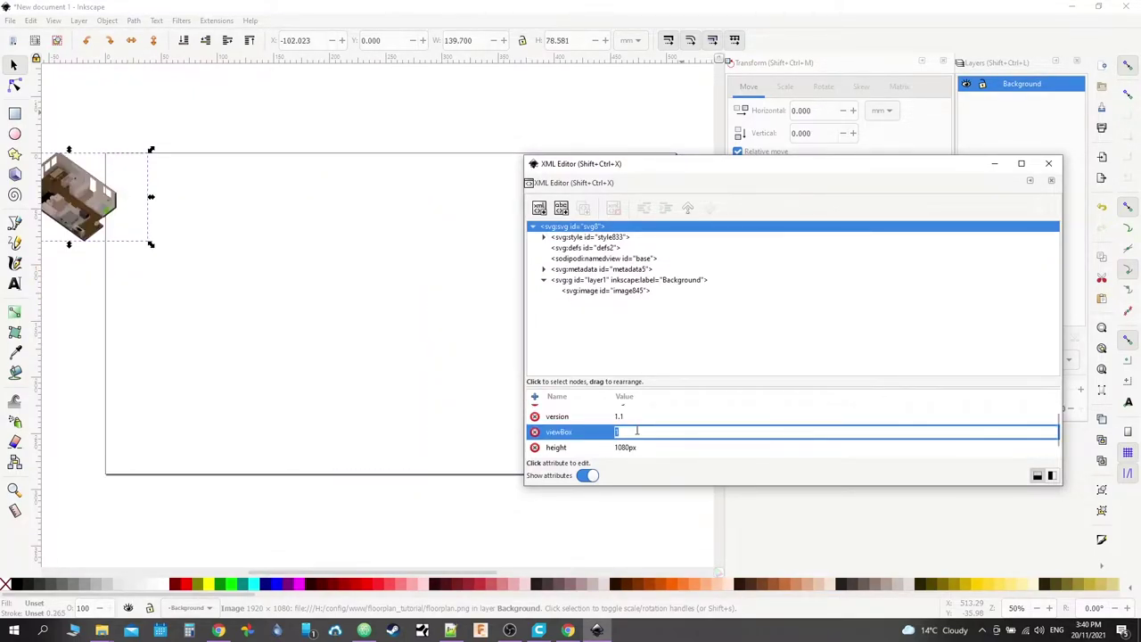
pyautogui.press('Escape')
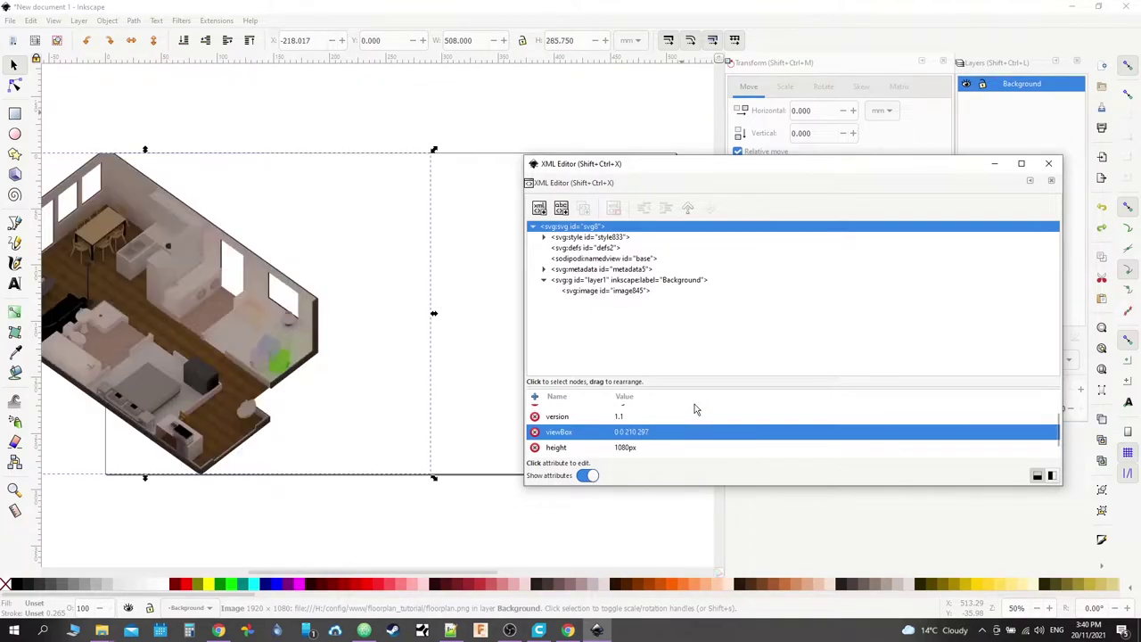
pyautogui.click(639, 434)
pyautogui.click(629, 433)
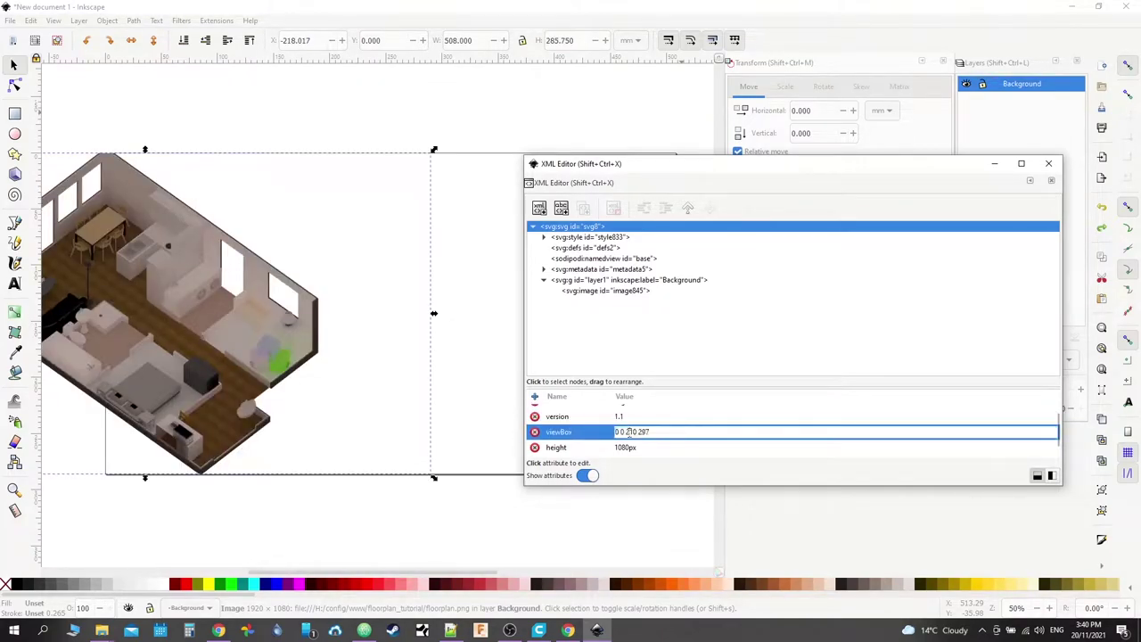
pyautogui.moveTo(628, 433); pyautogui.dragTo(650, 432)
pyautogui.write('1080')
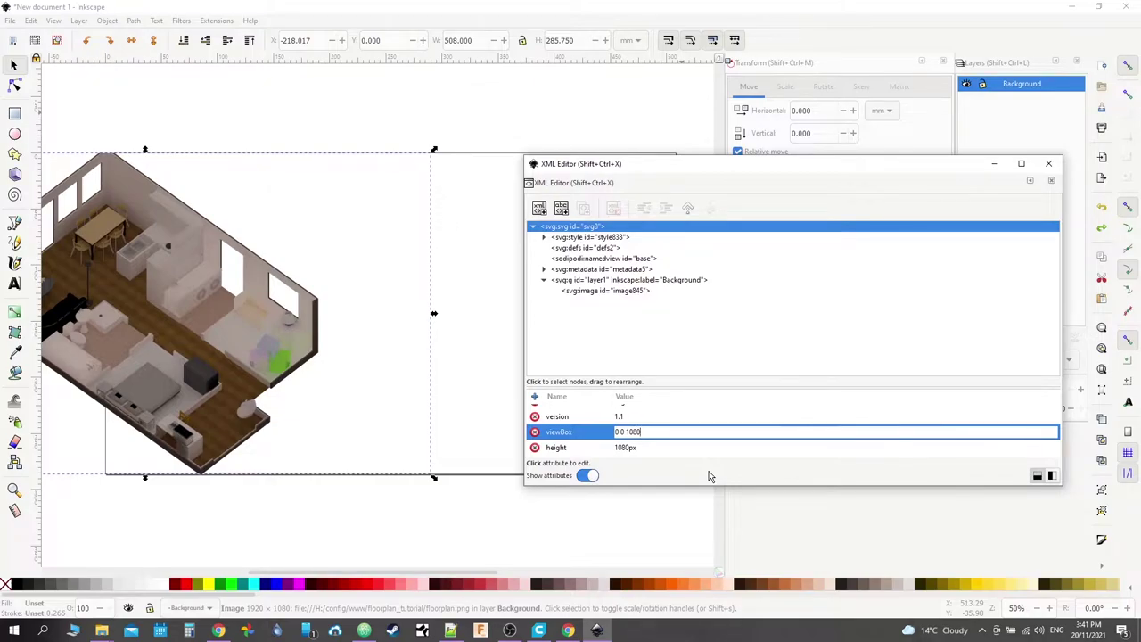
pyautogui.write(' 1920')
pyautogui.press('Return')
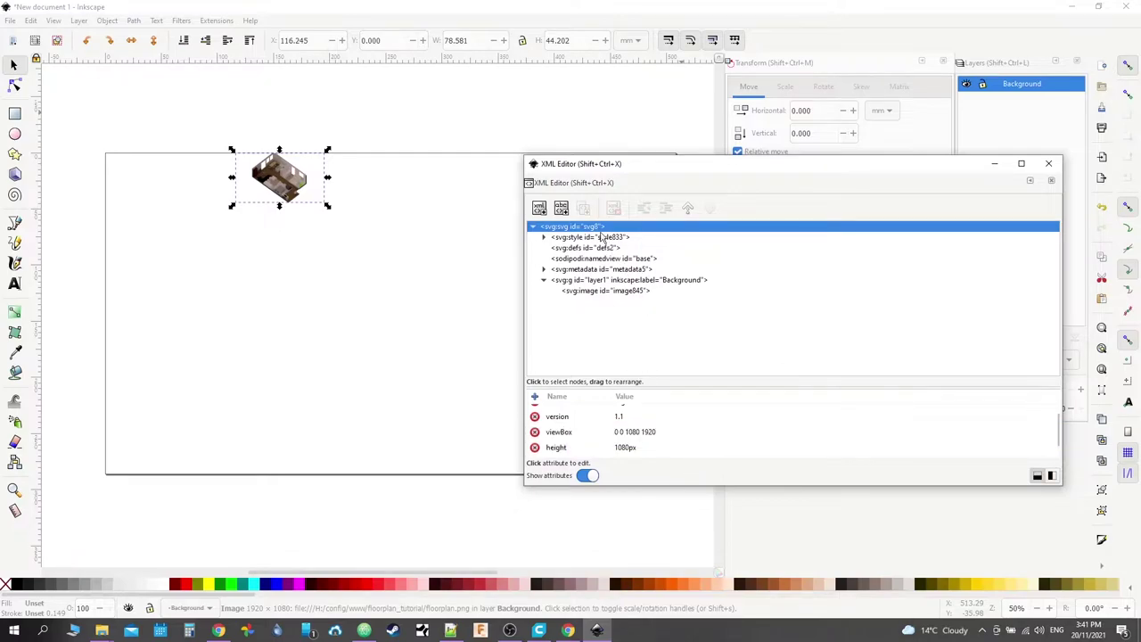
pyautogui.click(593, 291)
pyautogui.scroll(2, 638, 412)
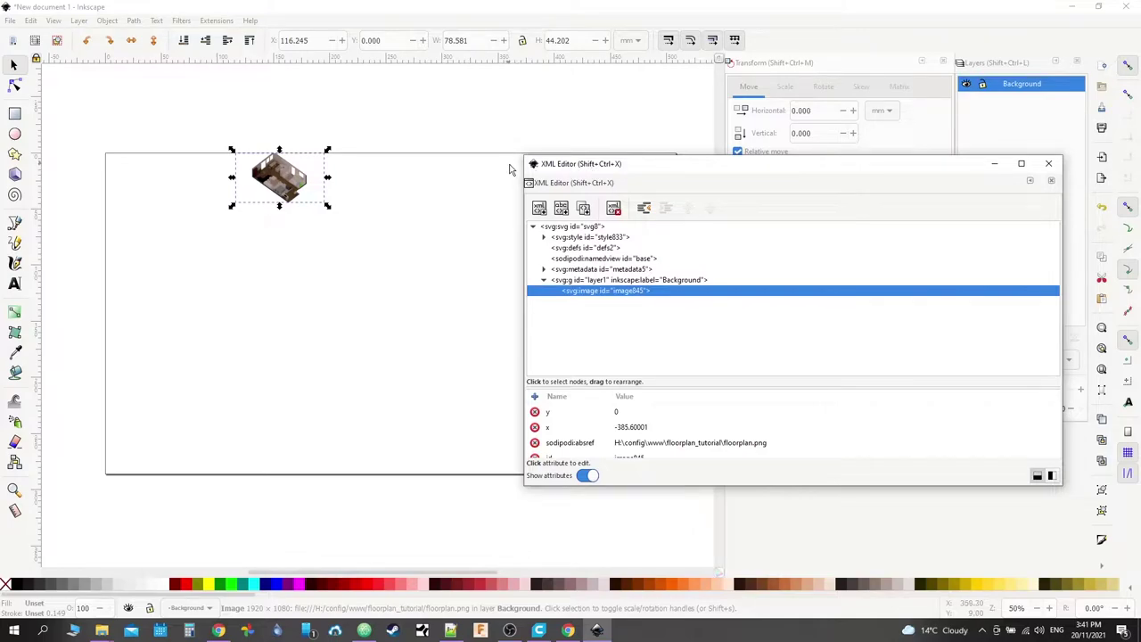
# Step: Reopen the XML Editor and set the floorplan image's x to 0
pyautogui.moveTo(610, 166); pyautogui.dragTo(504, 164)
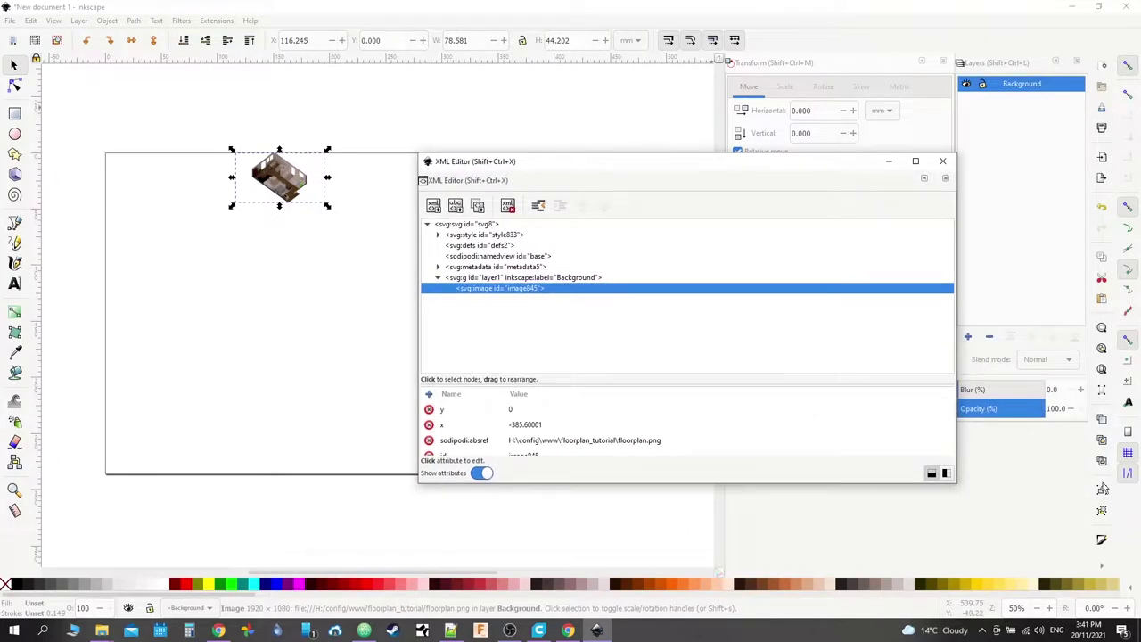
pyautogui.click(1102, 567)
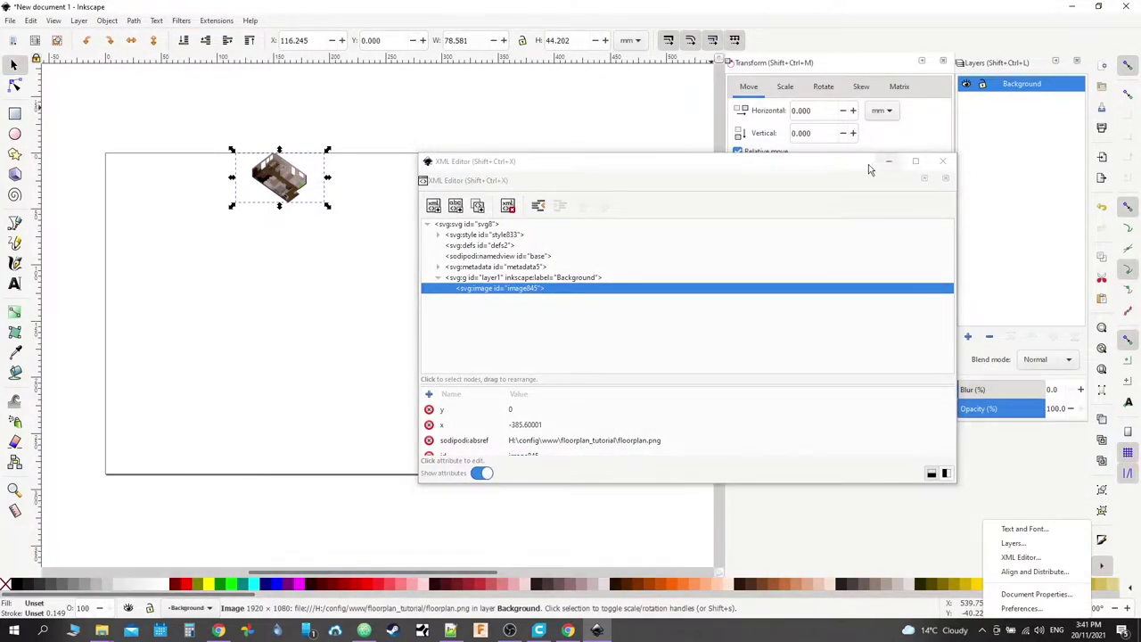
pyautogui.click(1037, 255)
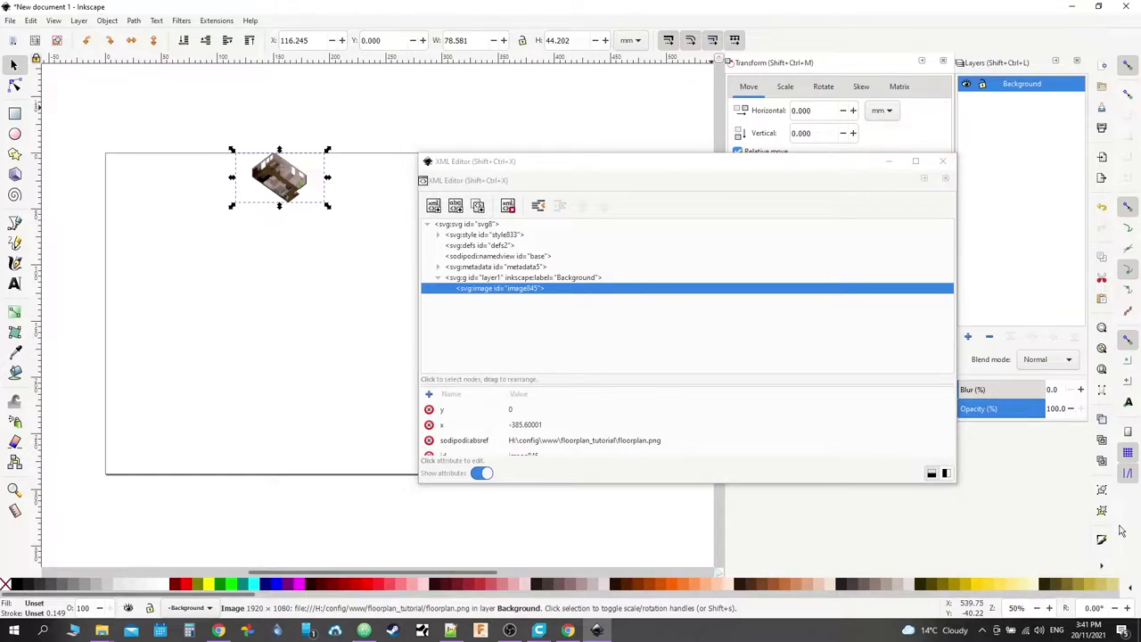
pyautogui.click(1099, 569)
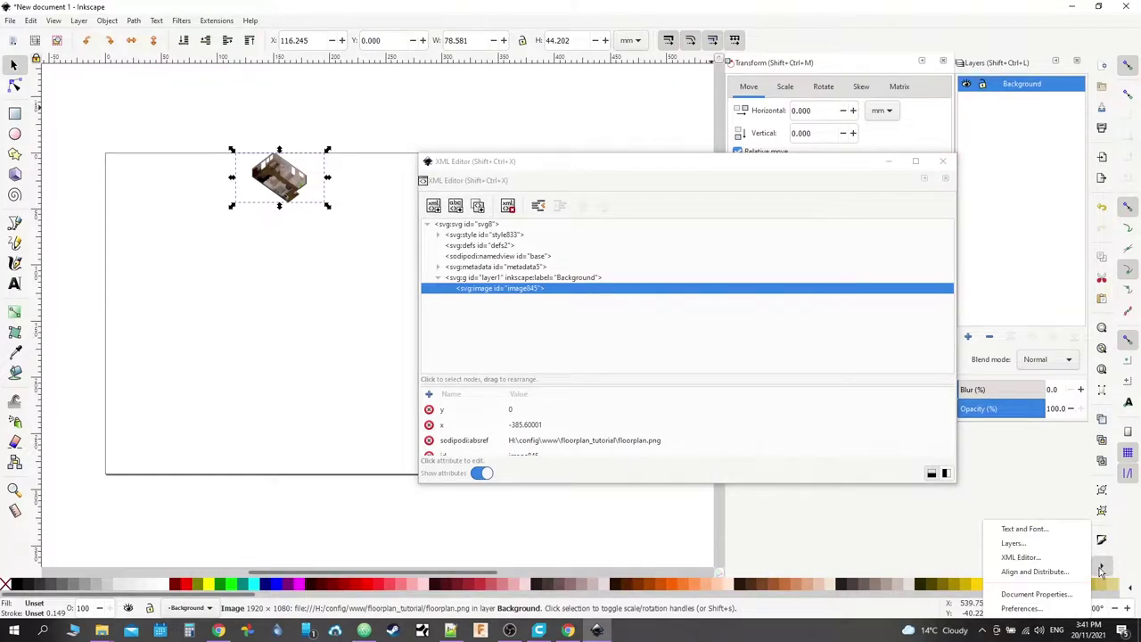
pyautogui.click(1021, 558)
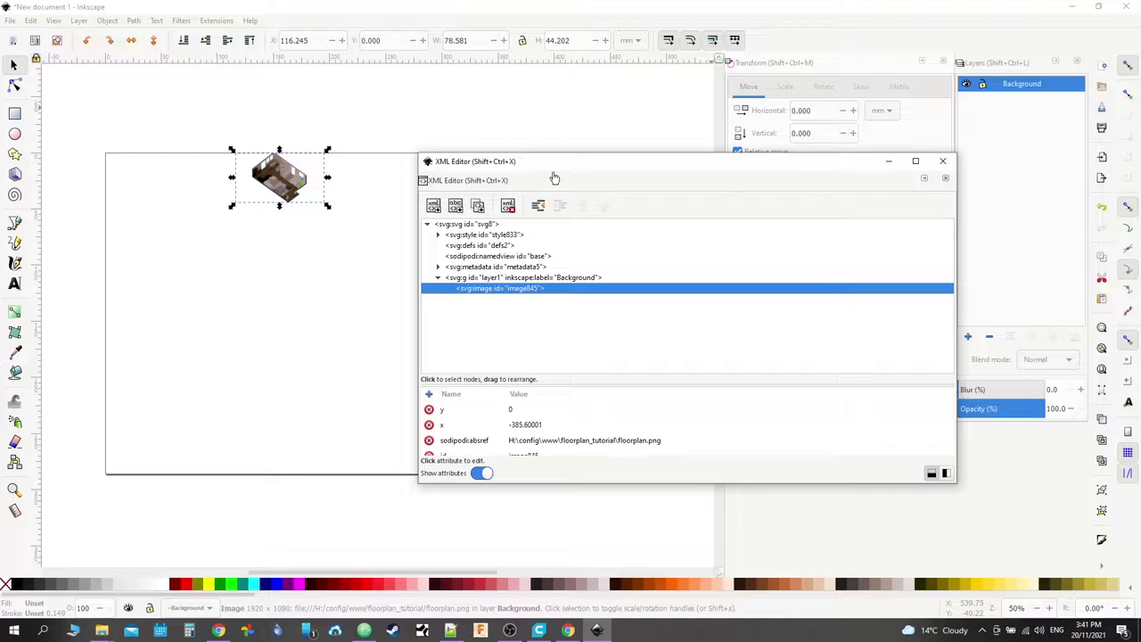
pyautogui.moveTo(565, 171); pyautogui.dragTo(719, 172)
pyautogui.click(682, 428)
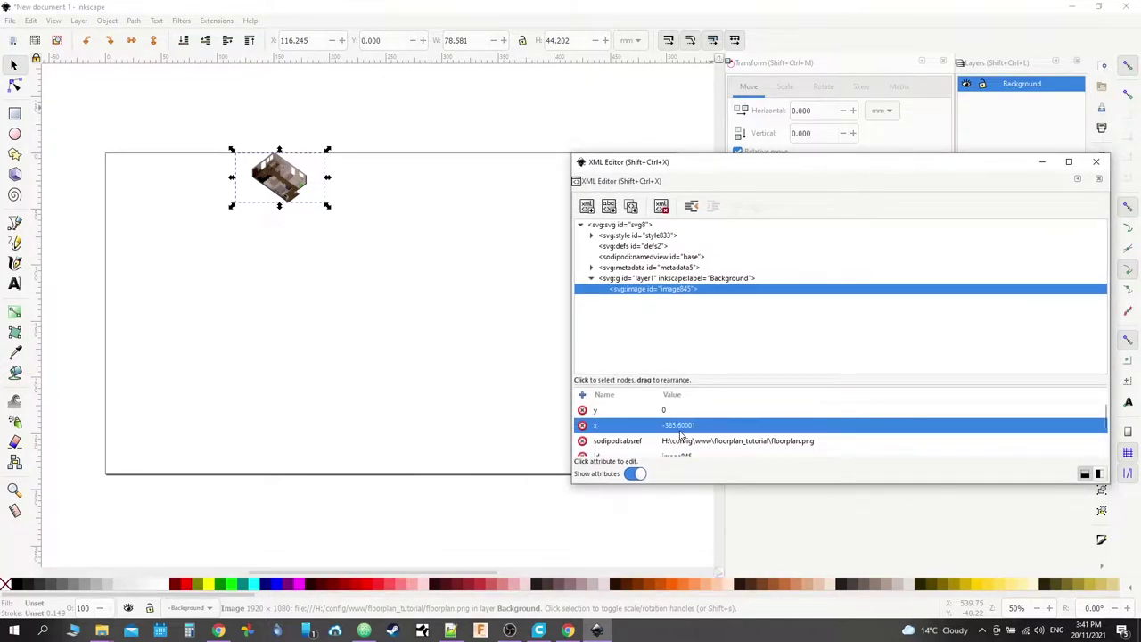
pyautogui.click(681, 428)
pyautogui.write('0')
pyautogui.press('Return')
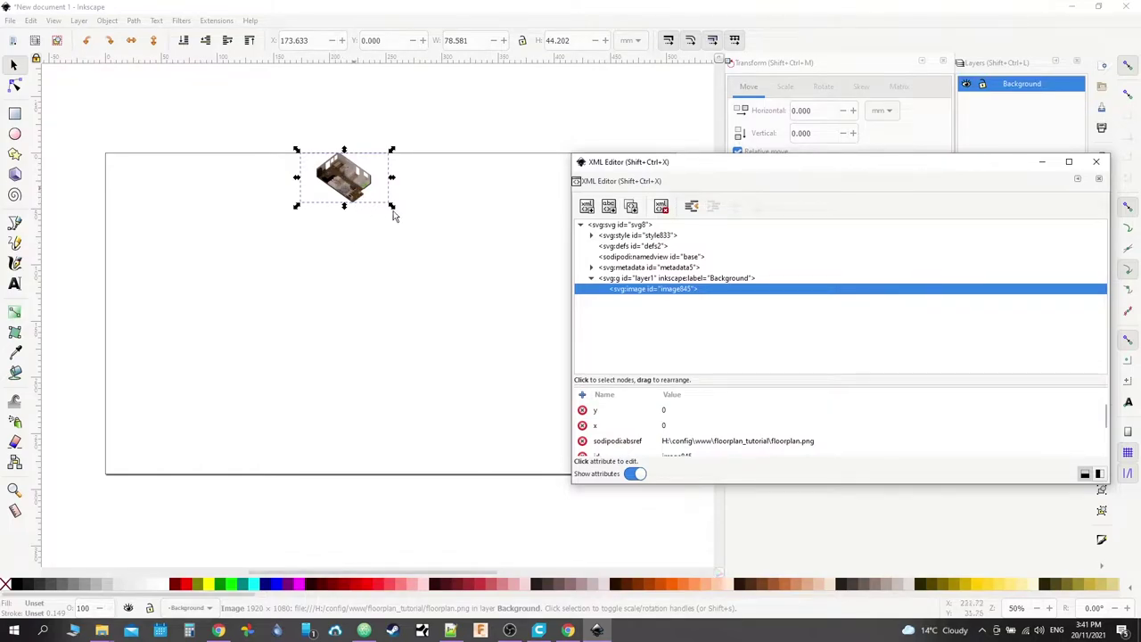
# Step: Set the image's height to 1080px and width to 1920px
pyautogui.scroll(-2, 737, 445)
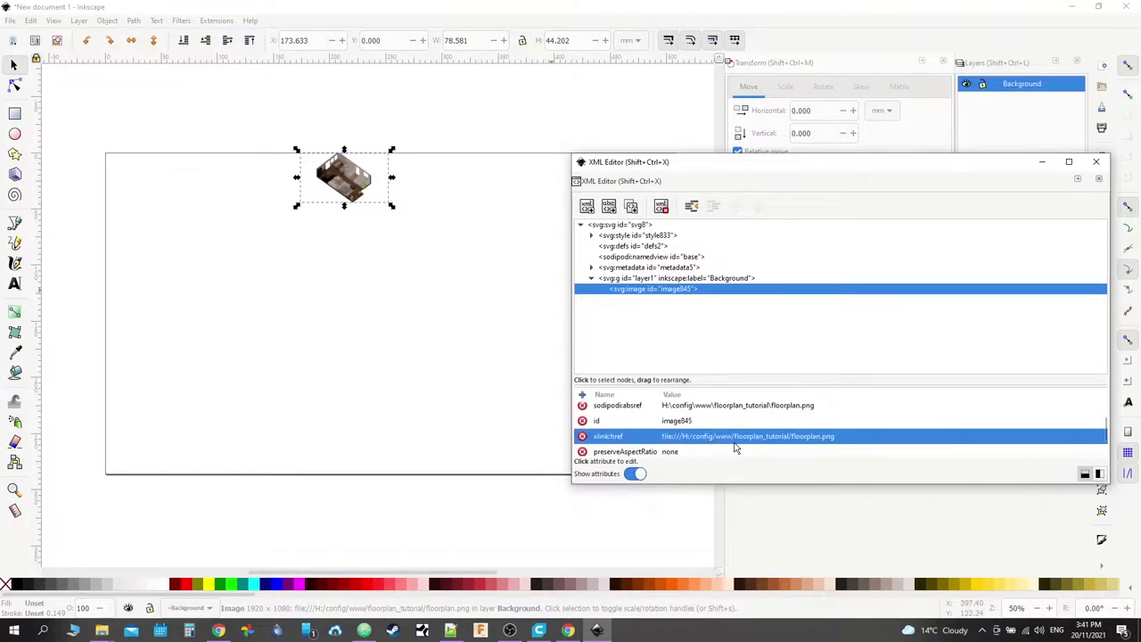
pyautogui.scroll(-2, 714, 440)
pyautogui.click(687, 431)
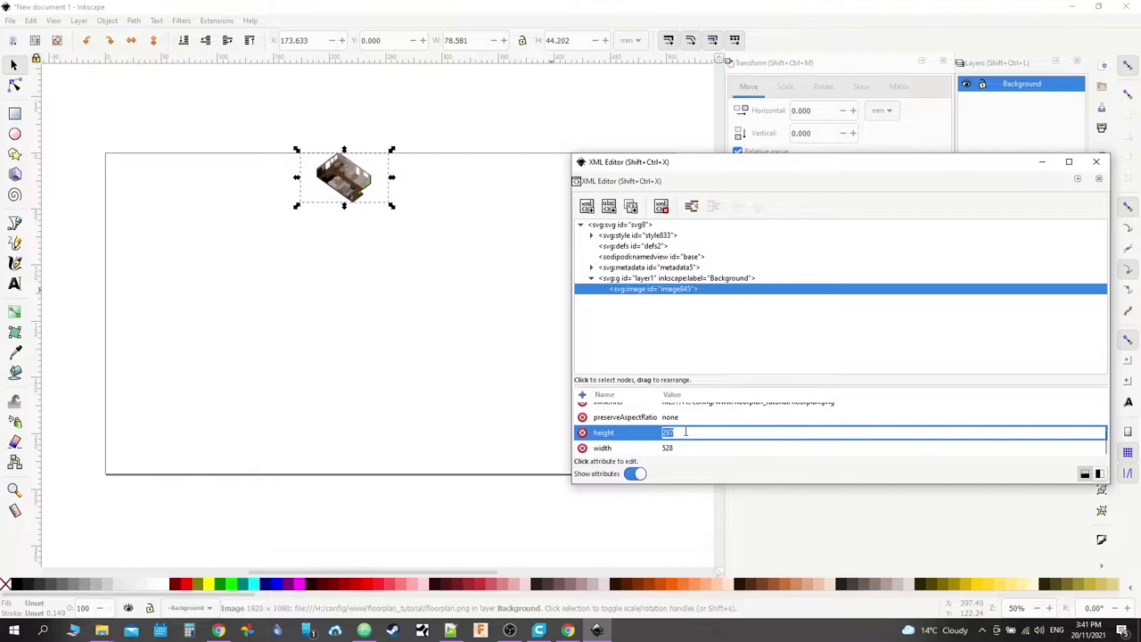
pyautogui.write('1080px')
pyautogui.press('Return')
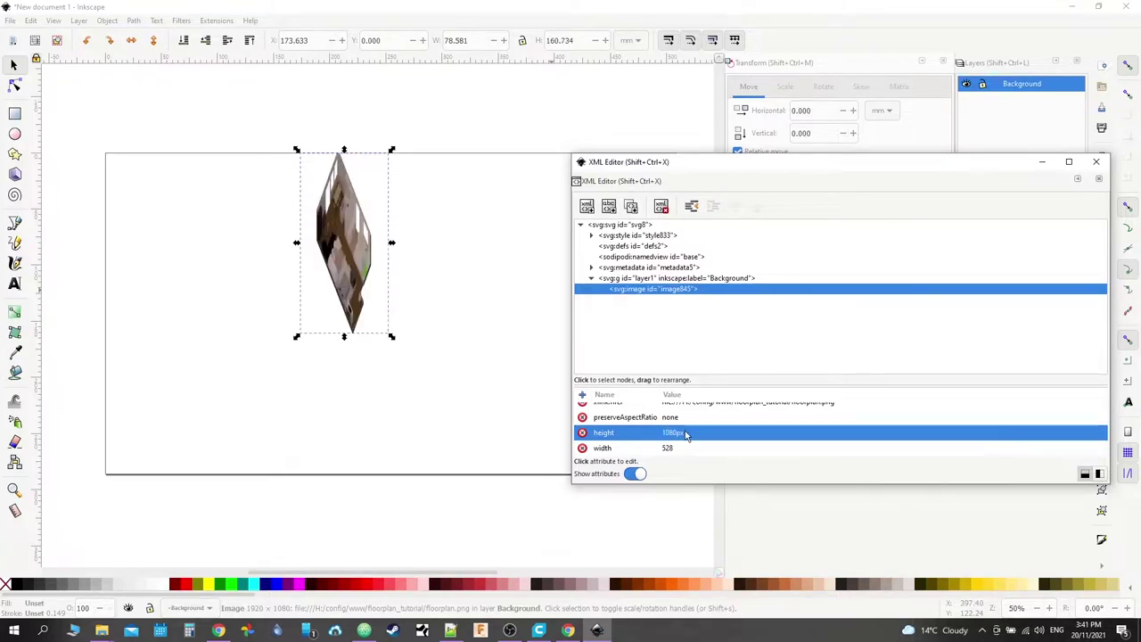
pyautogui.click(669, 448)
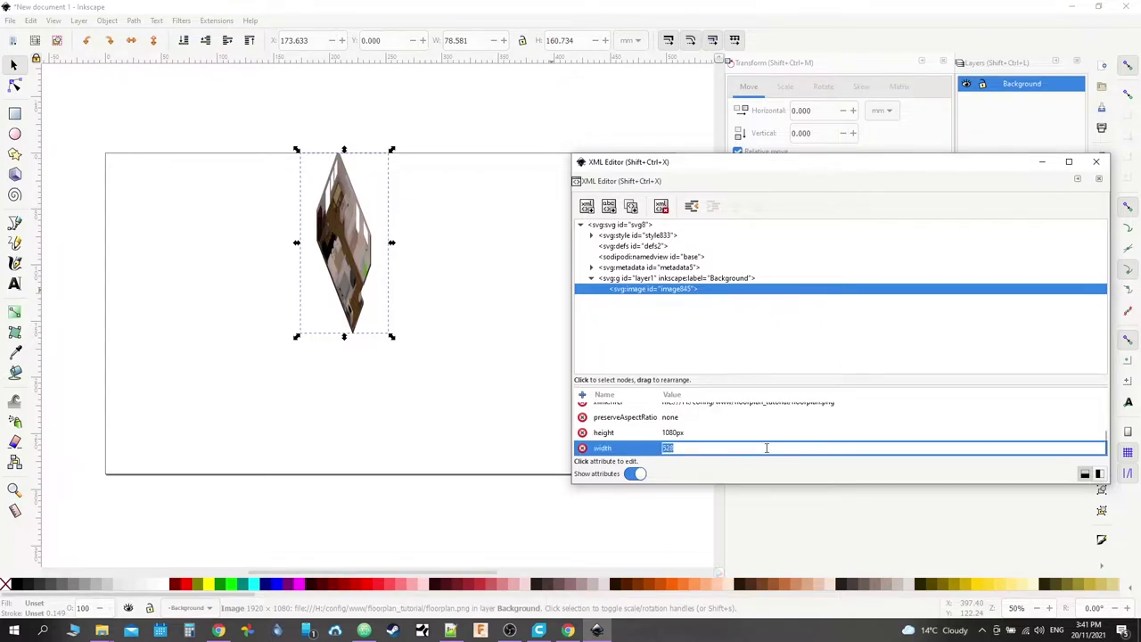
pyautogui.write('1920px')
pyautogui.press('Return')
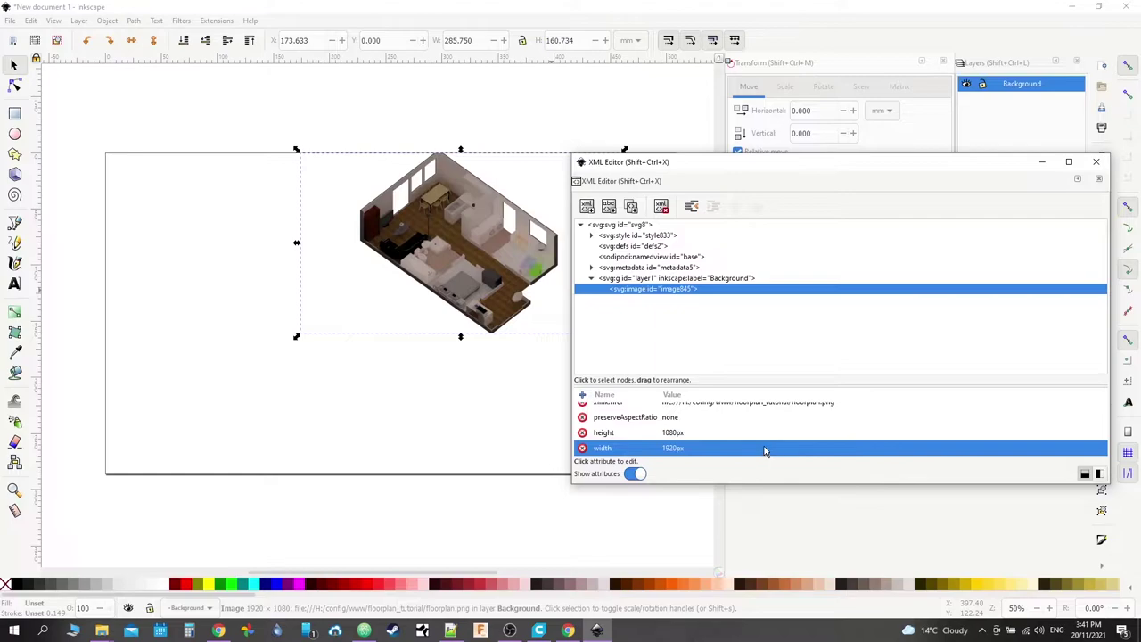
# Step: Select the root svg node and review its height and viewBox values
pyautogui.click(632, 279)
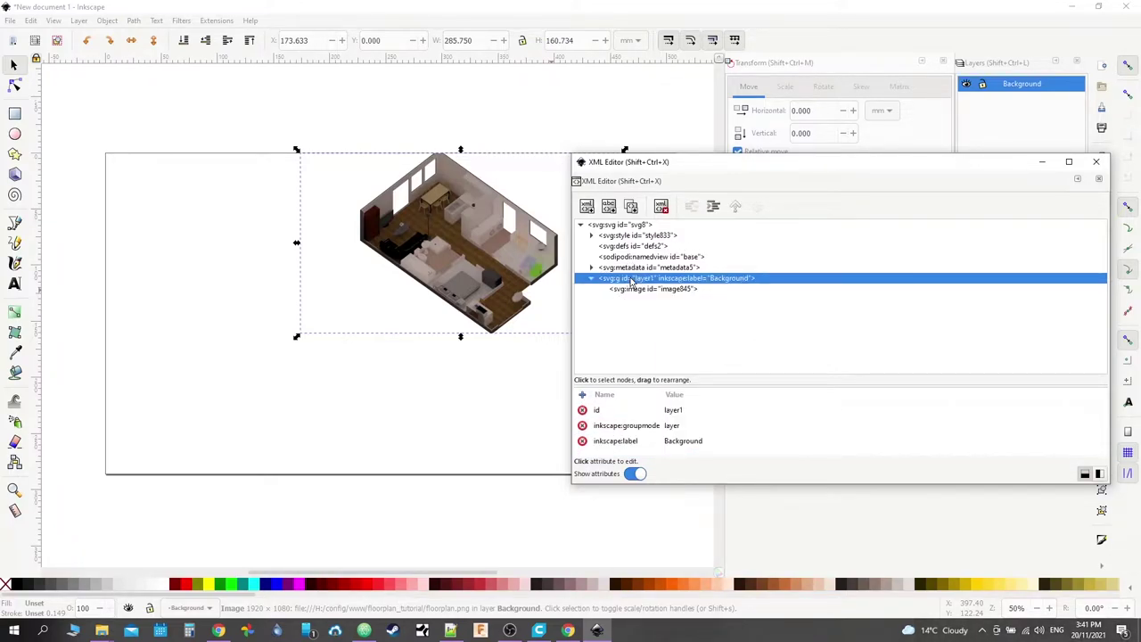
pyautogui.click(633, 226)
pyautogui.scroll(-3, 687, 437)
pyautogui.click(687, 446)
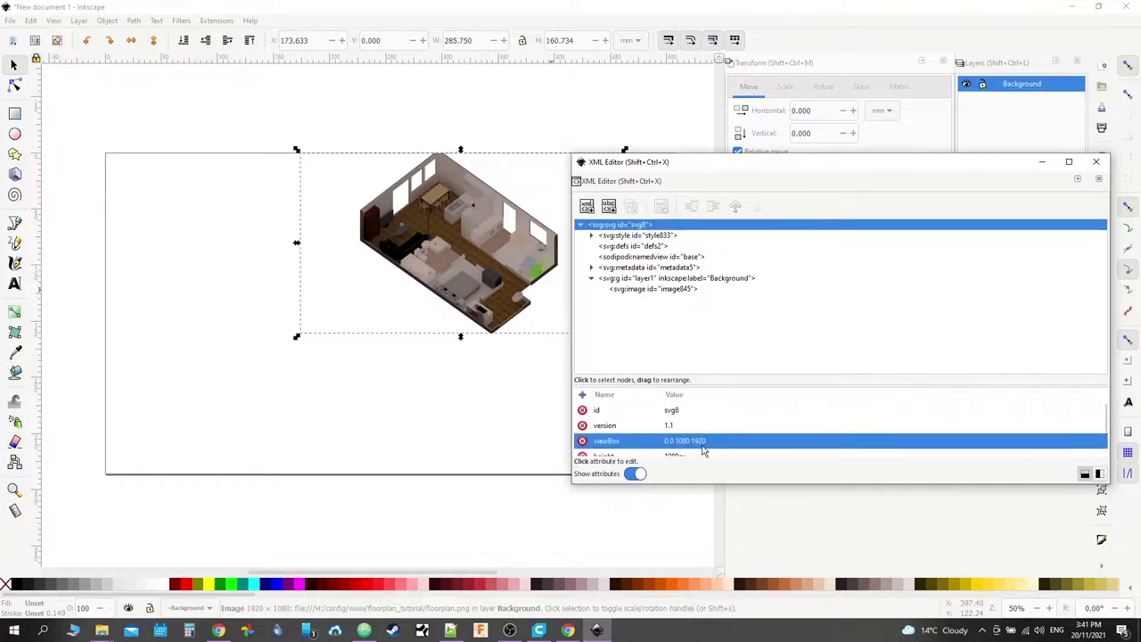
pyautogui.click(678, 434)
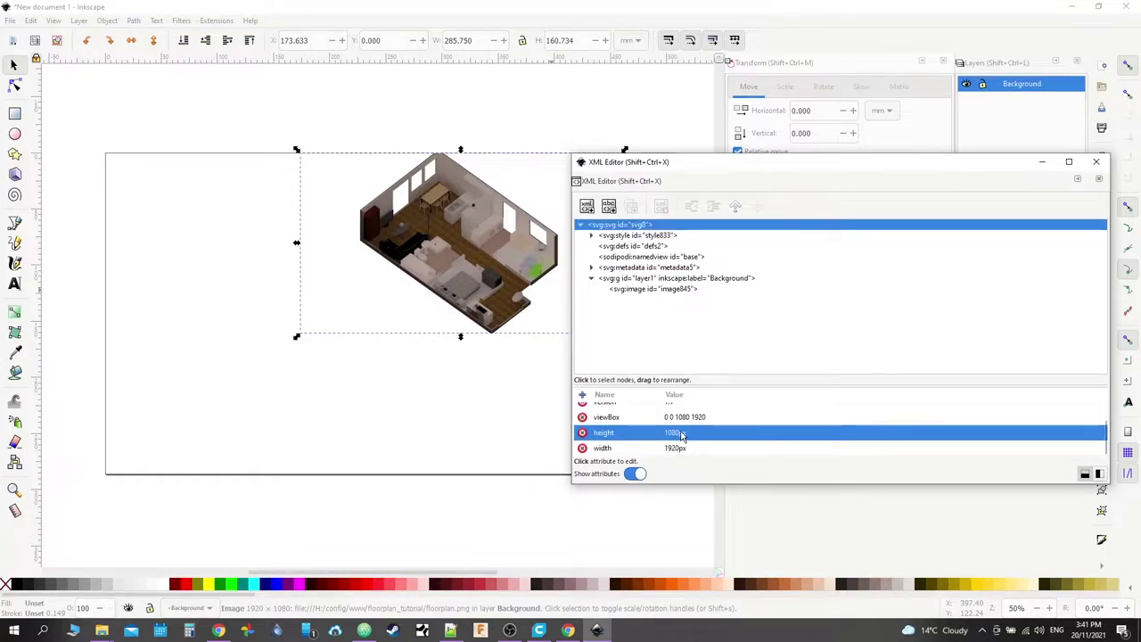
pyautogui.click(683, 417)
pyautogui.click(722, 434)
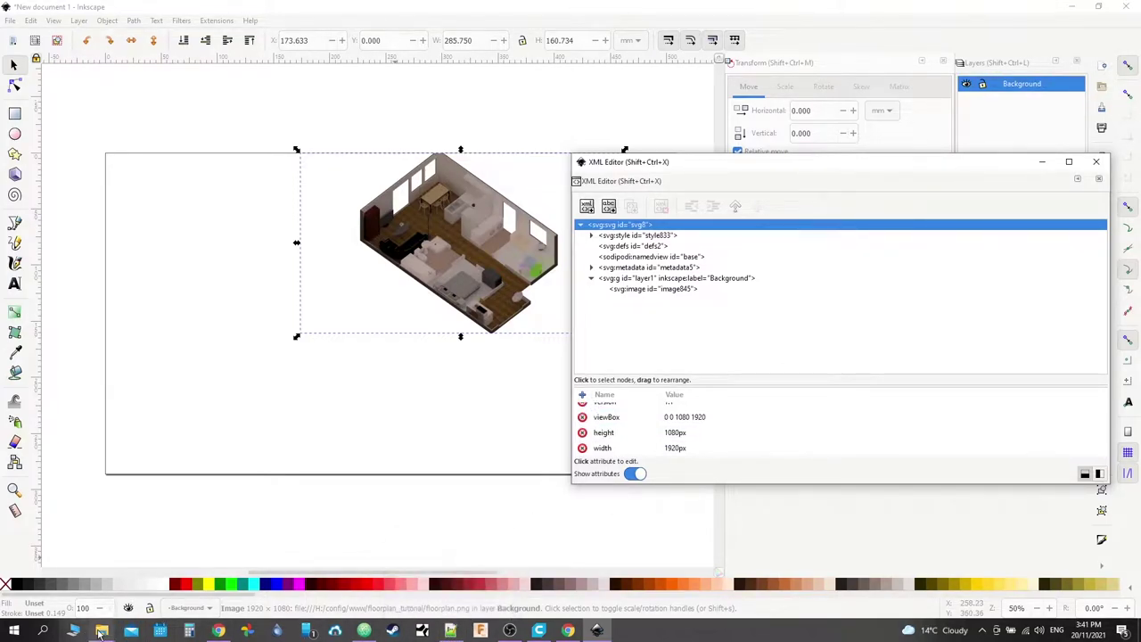
# Step: Go from floorplan_tutorial up to www, open the floorplan folder, and right-click areas.svg
pyautogui.moveTo(102, 631)
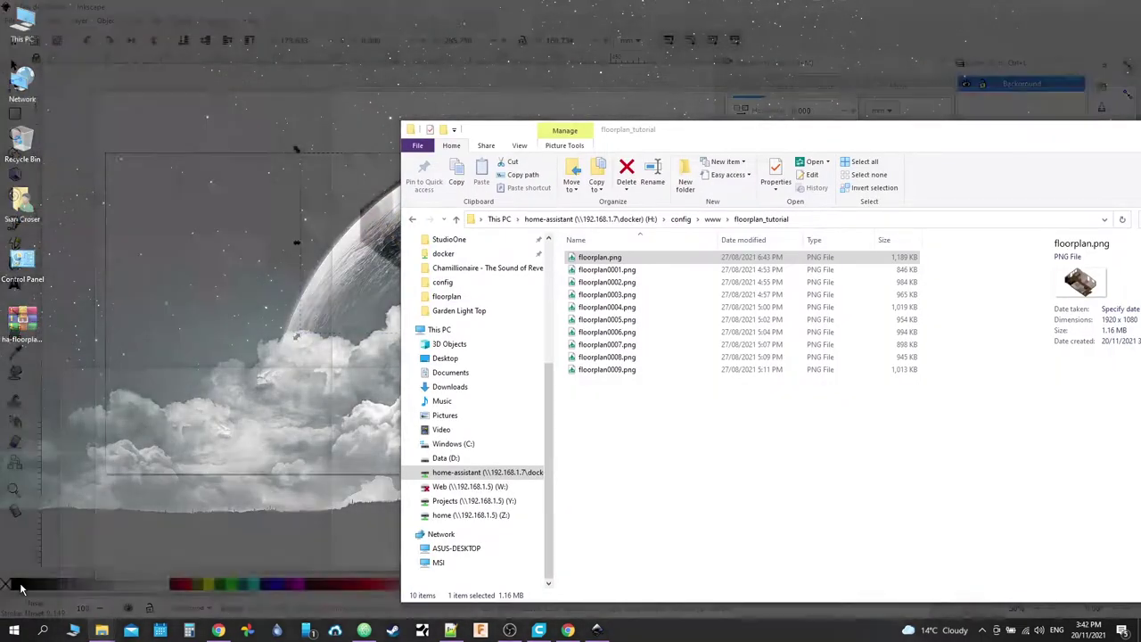
pyautogui.click(12, 586)
pyautogui.click(711, 220)
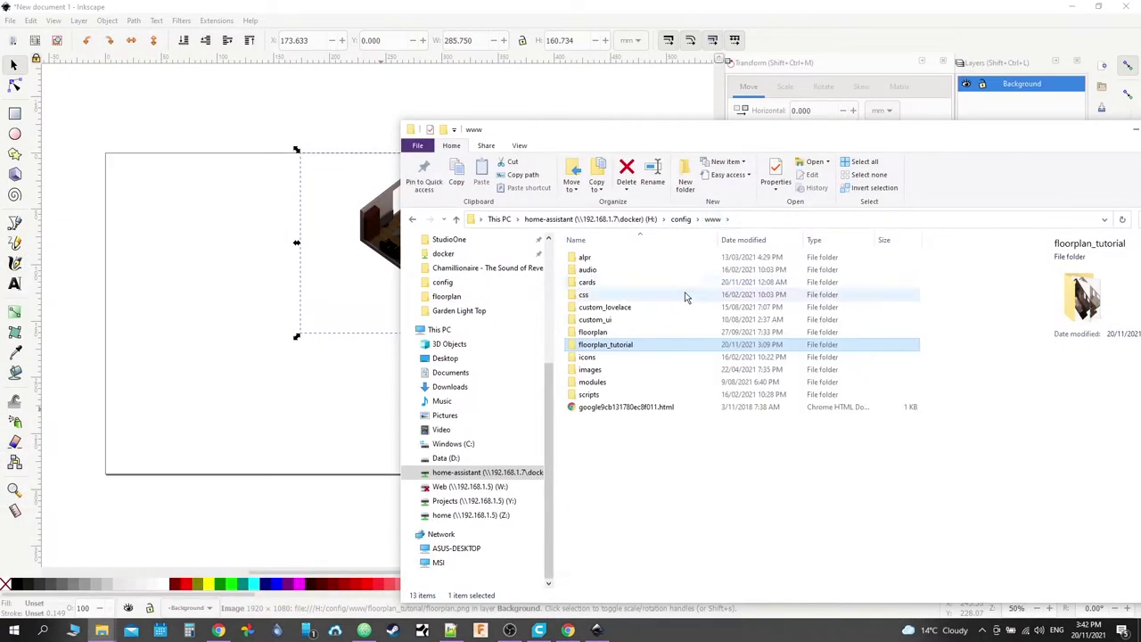
pyautogui.doubleClick(613, 332)
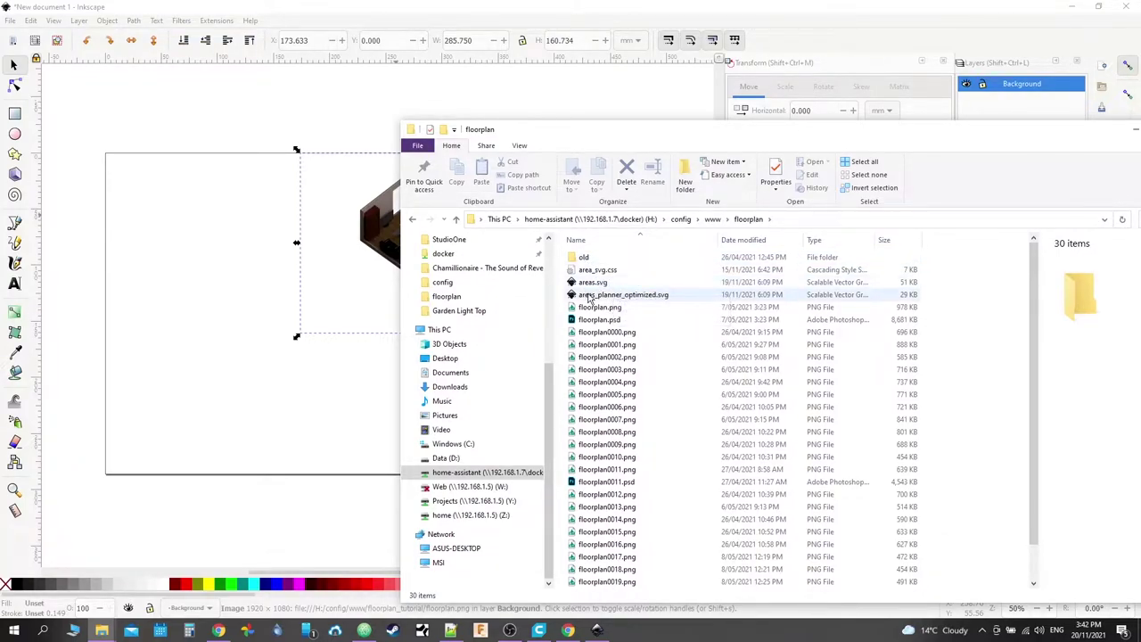
pyautogui.rightClick(592, 284)
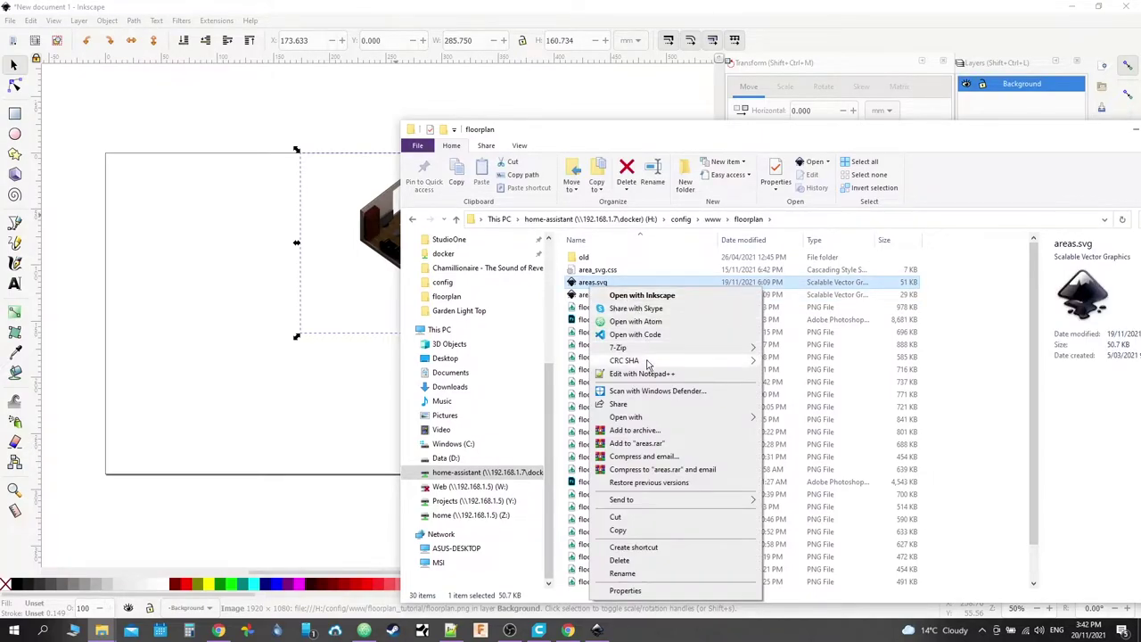
# Step: Check areas.svg in Notepad++ for width 1600, height 950 and viewBox 0 0 1600 950, then return to Inkscape
pyautogui.click(642, 374)
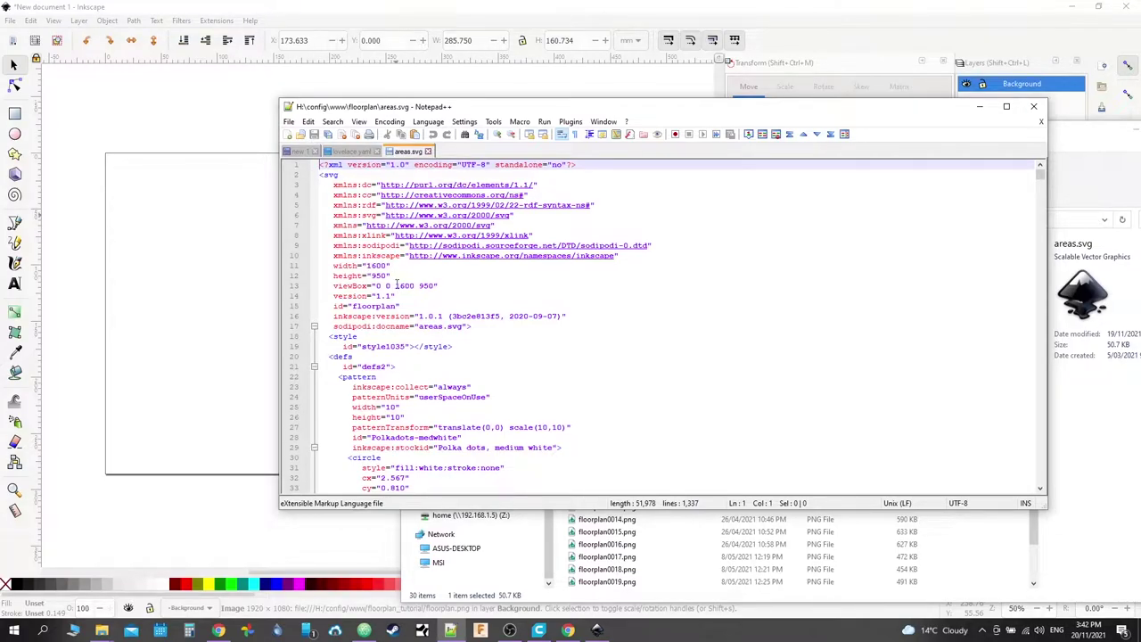
pyautogui.click(468, 23)
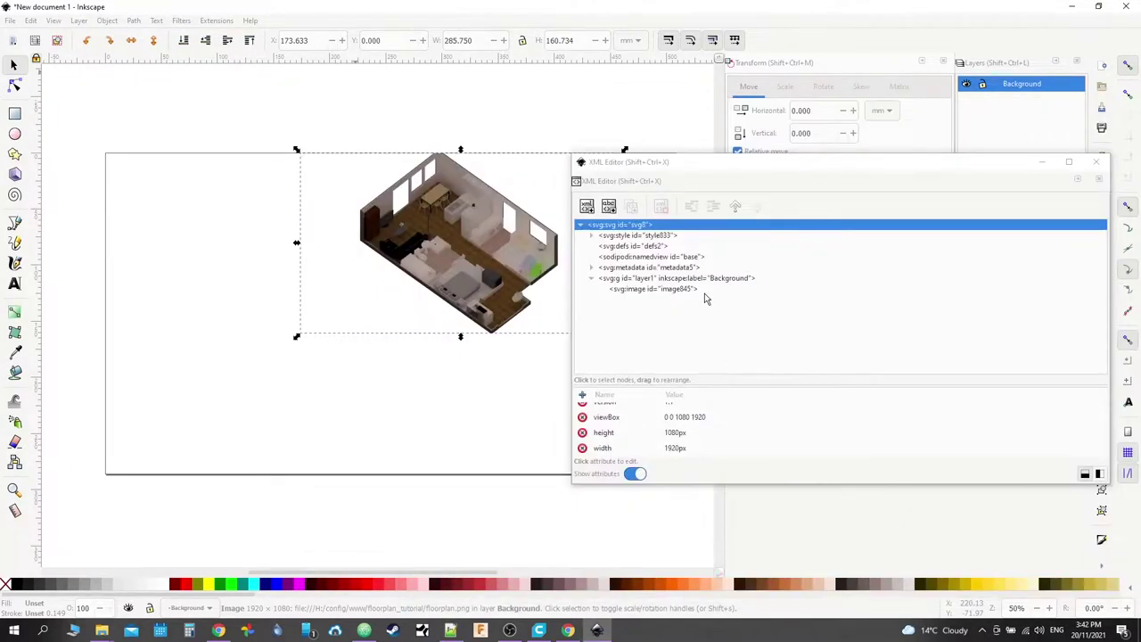
# Step: Set the root svg height to 1080 and width to 1920, comparing against areas.svg
pyautogui.click(678, 433)
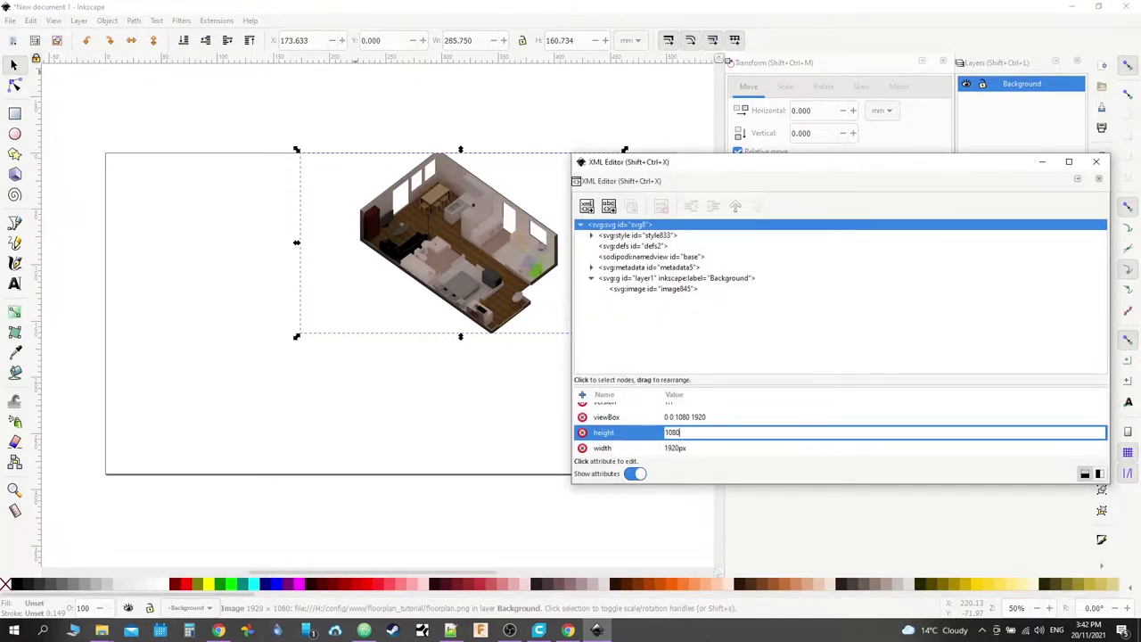
pyautogui.click(718, 448)
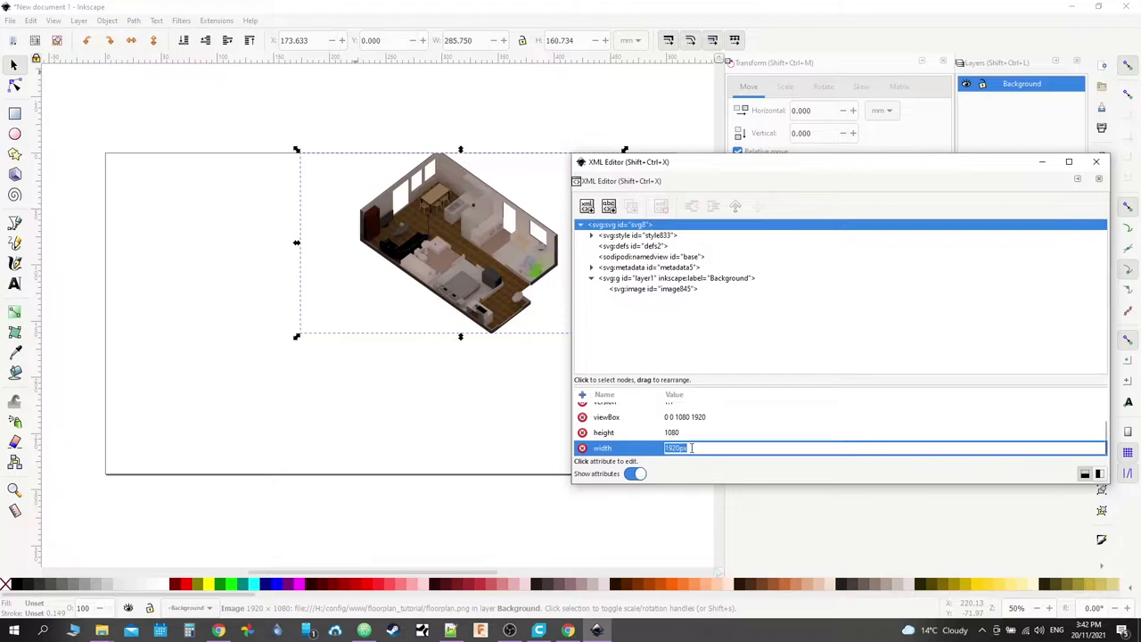
pyautogui.press('Return')
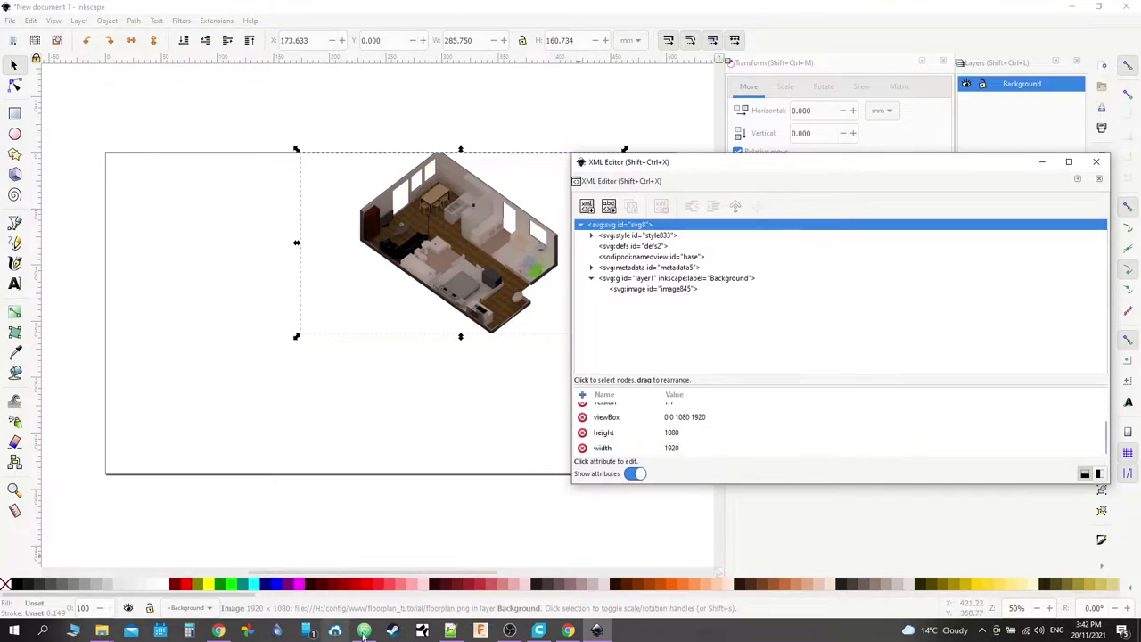
pyautogui.click(459, 633)
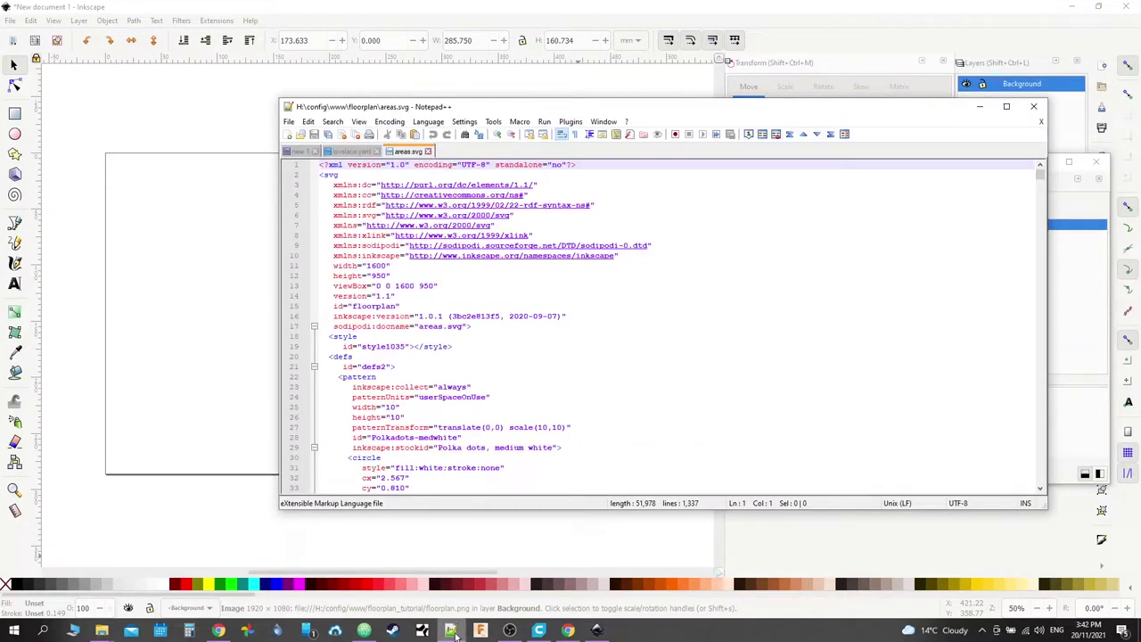
pyautogui.click(451, 633)
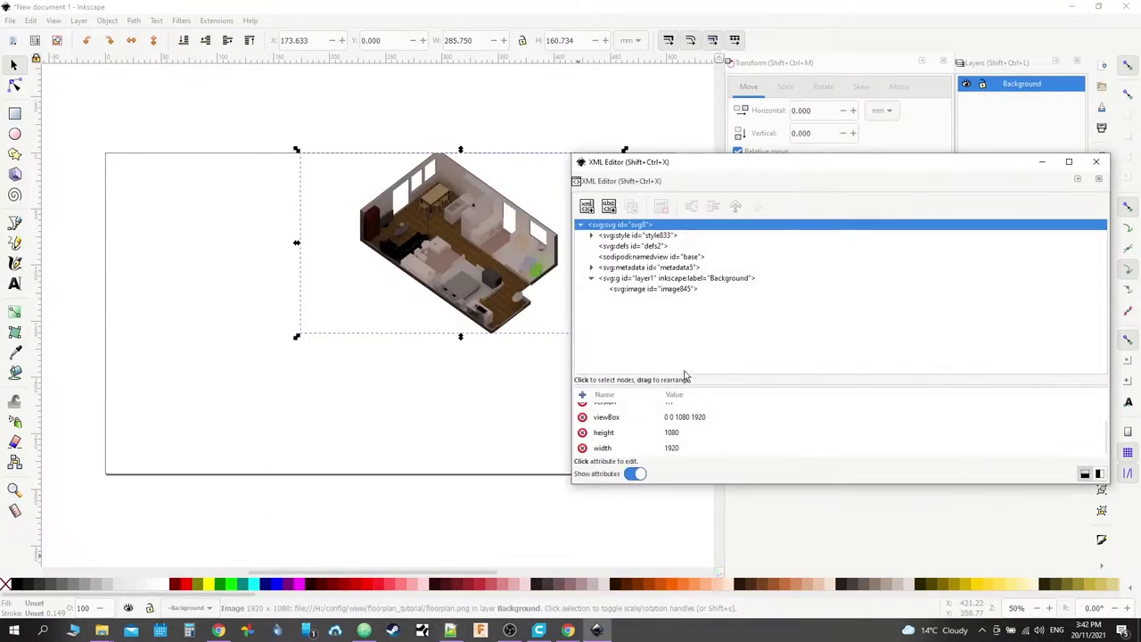
pyautogui.click(680, 417)
pyautogui.moveTo(679, 417); pyautogui.dragTo(689, 418)
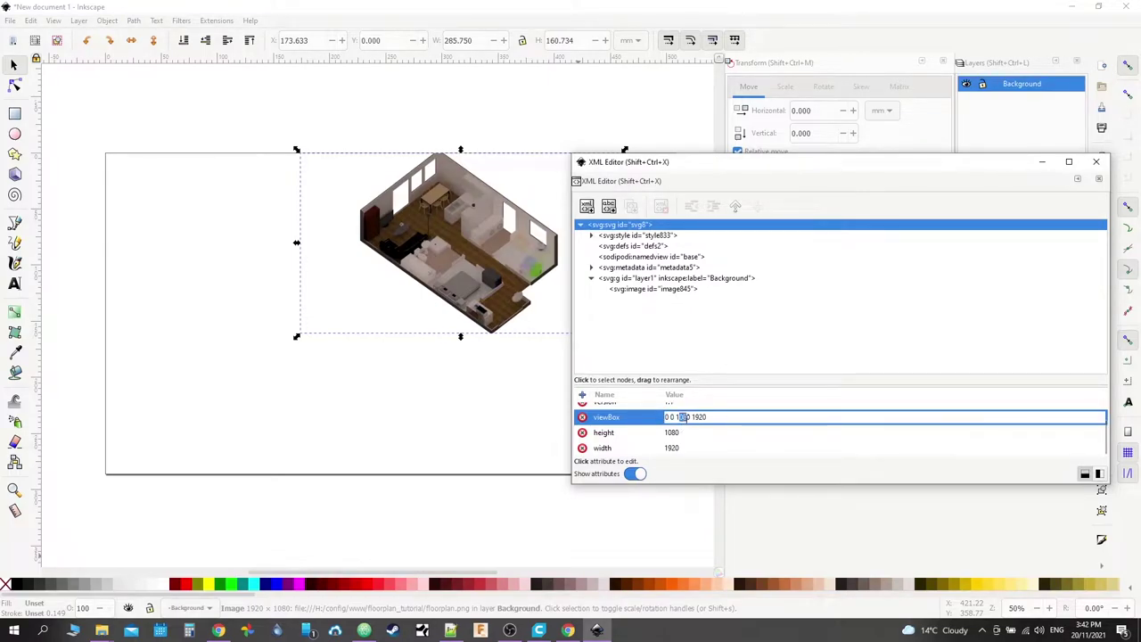
pyautogui.write('9')
pyautogui.press('BackSpace')
pyautogui.press('BackSpace')
pyautogui.write('08')
pyautogui.press('Return')
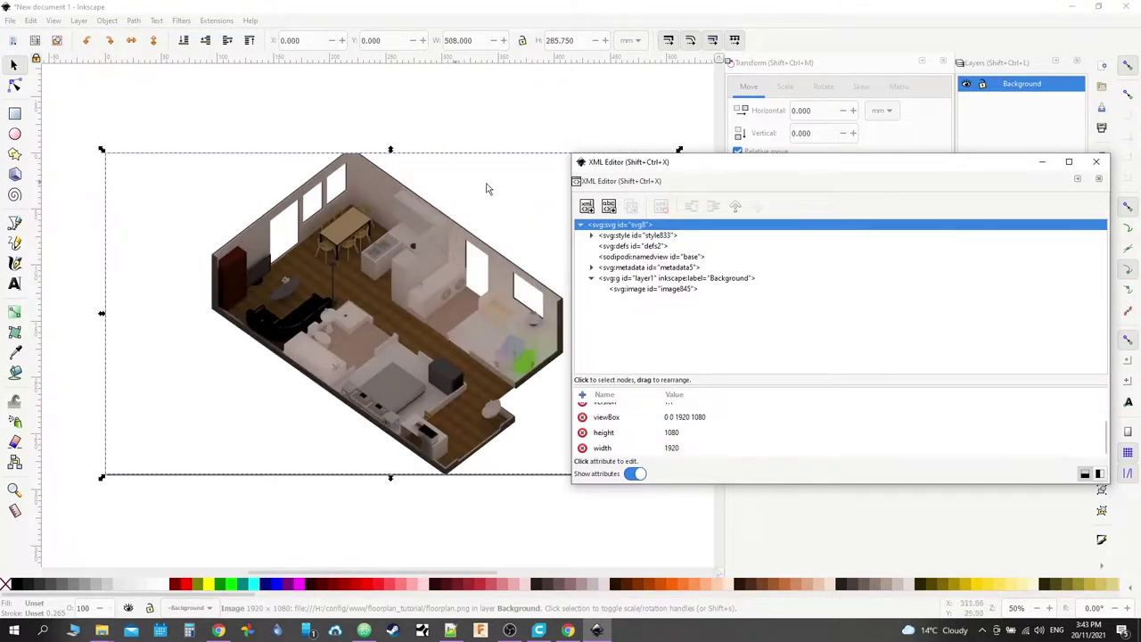
pyautogui.moveTo(660, 156); pyautogui.dragTo(698, 96)
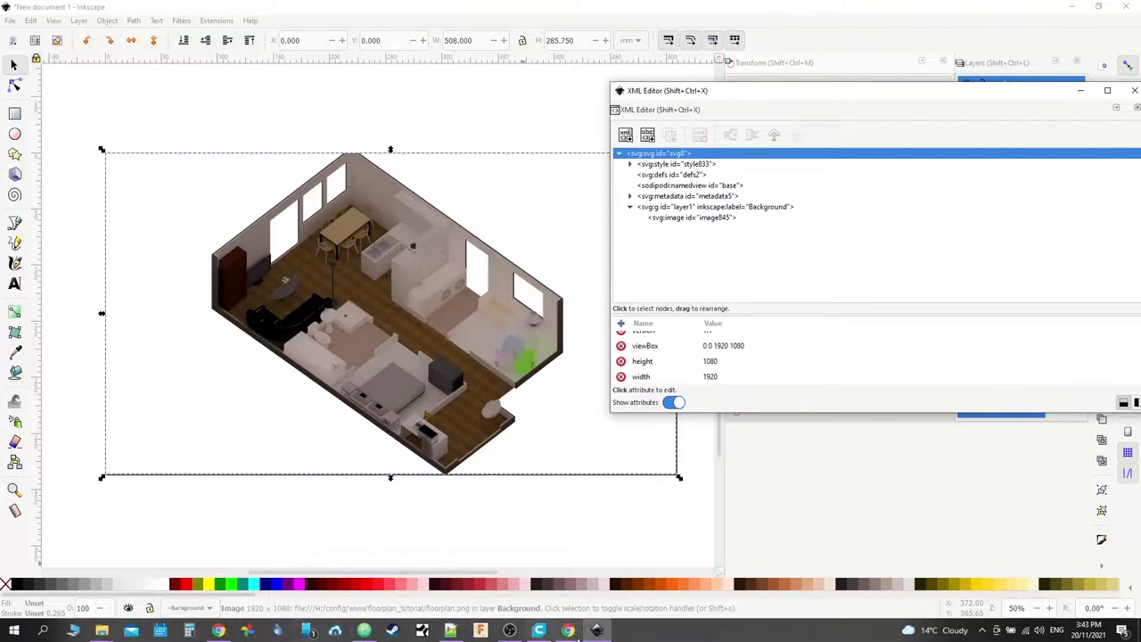
# Step: Bring the floorplan File Explorer window forward and go up to the www folder
pyautogui.click(102, 631)
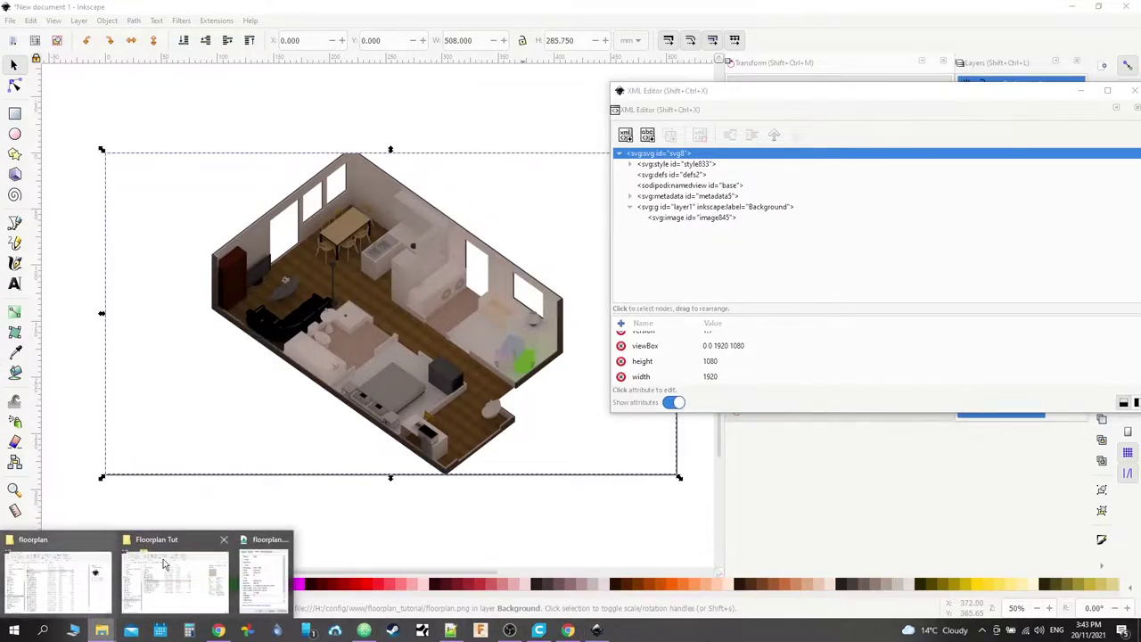
pyautogui.moveTo(169, 575)
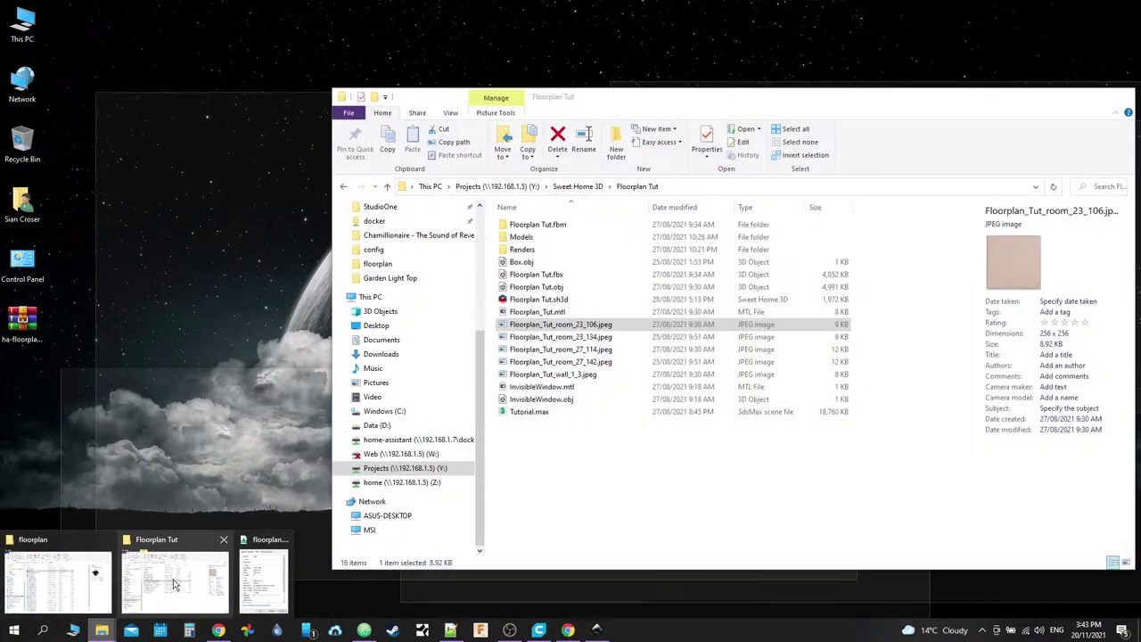
pyautogui.moveTo(65, 581)
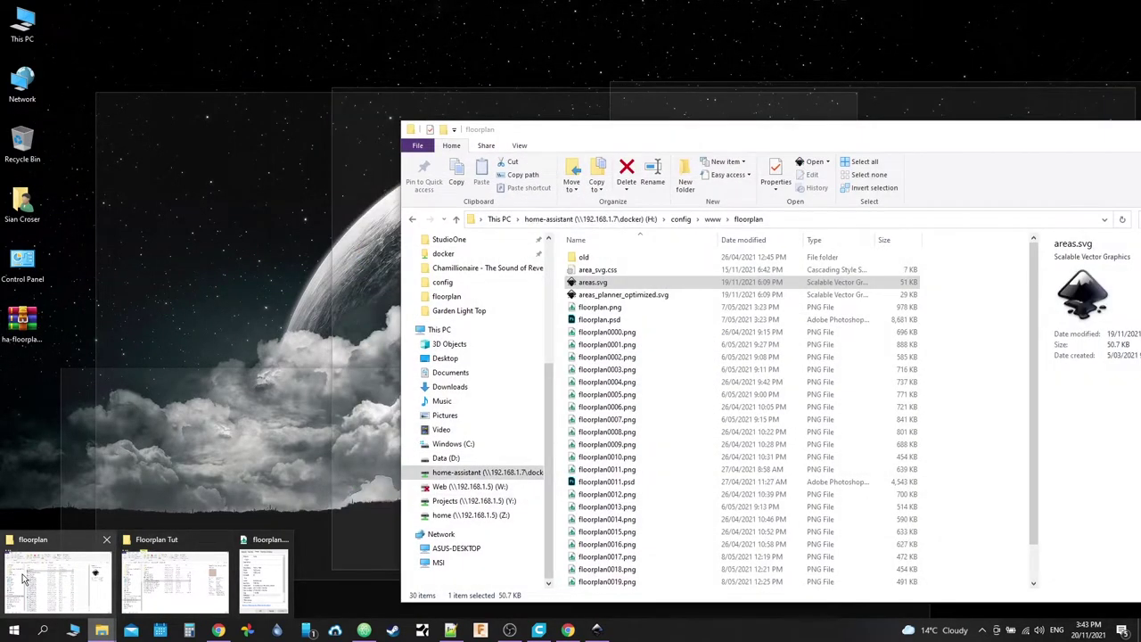
pyautogui.click(33, 581)
pyautogui.click(738, 218)
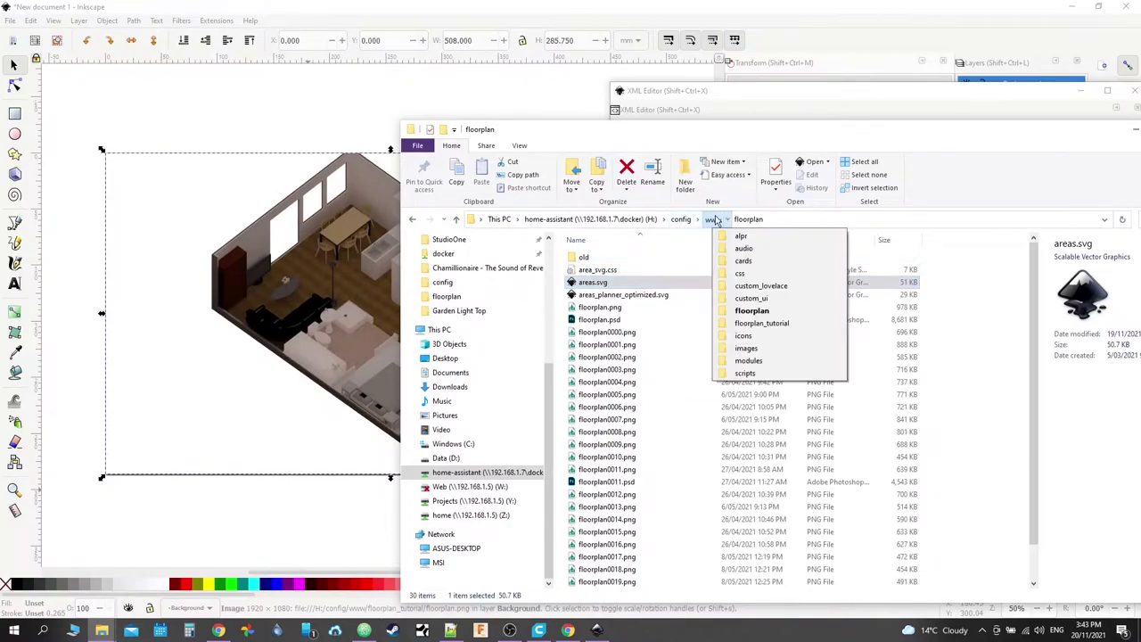
pyautogui.click(712, 219)
# Step: Preview floorplan.png from floorplan_tutorial in the photo viewer, then close it
pyautogui.doubleClick(602, 344)
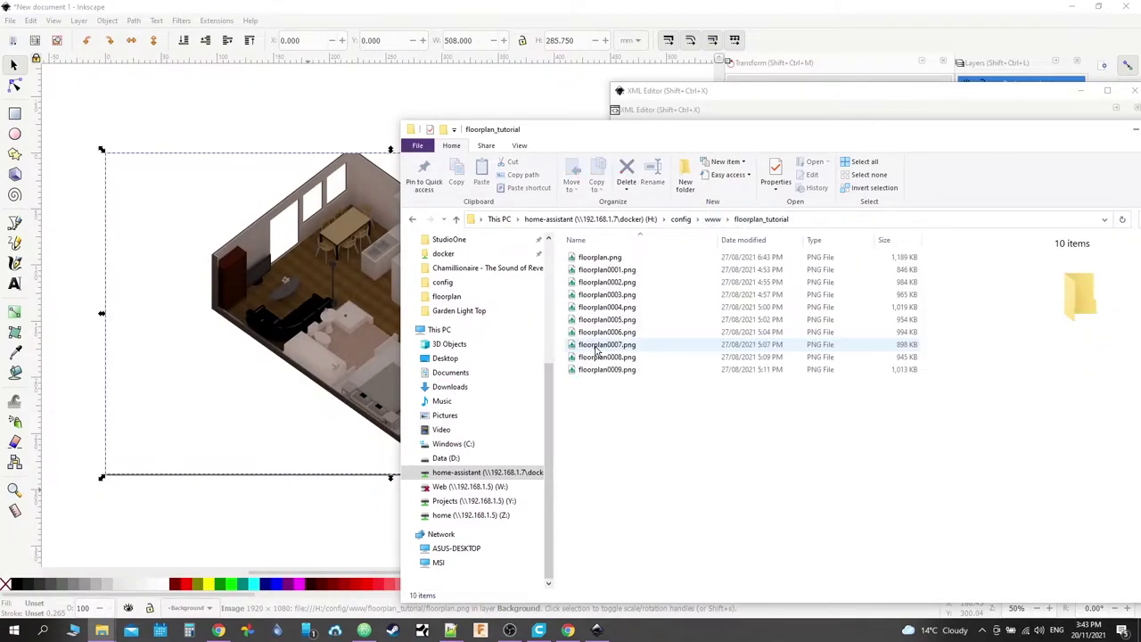
pyautogui.click(610, 257)
pyautogui.doubleClick(610, 257)
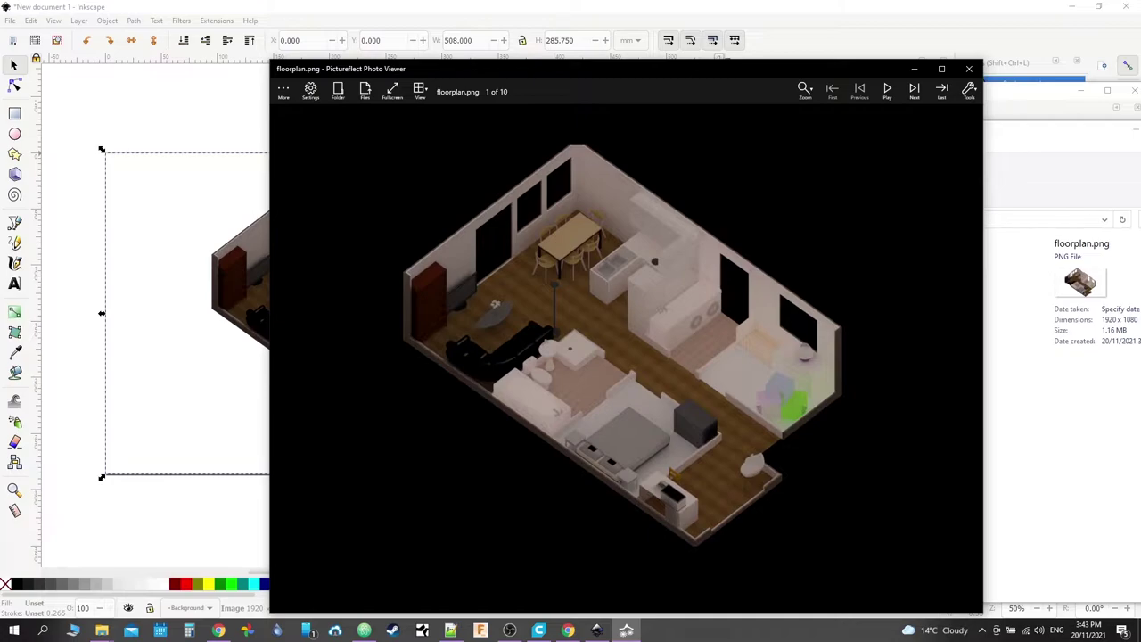
pyautogui.click(971, 70)
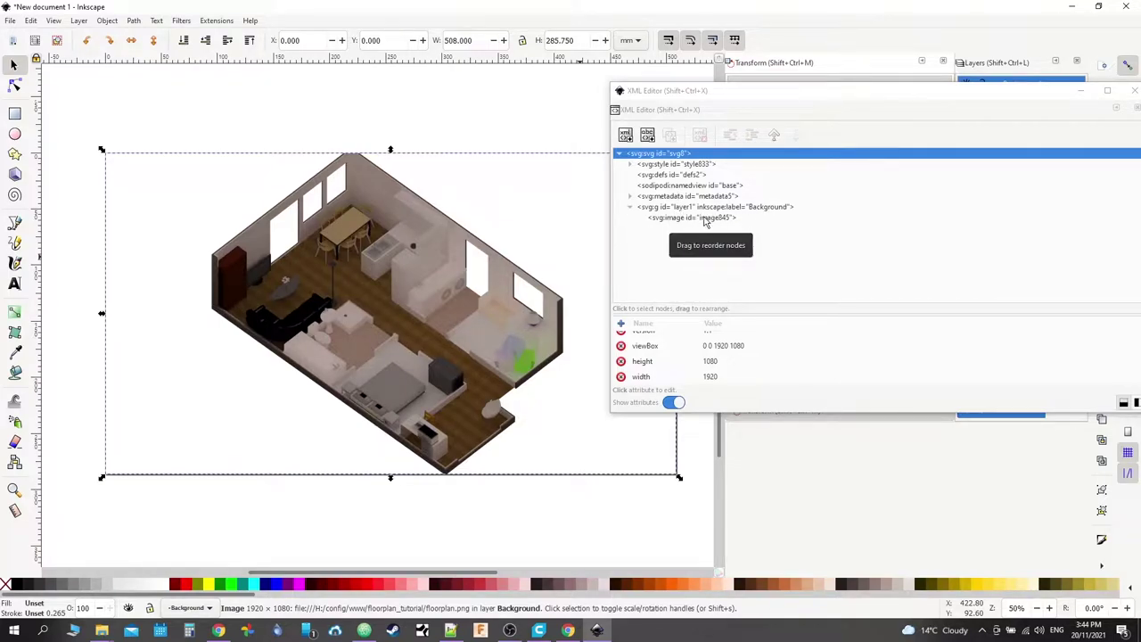
pyautogui.scroll(1, 735, 365)
pyautogui.click(731, 371)
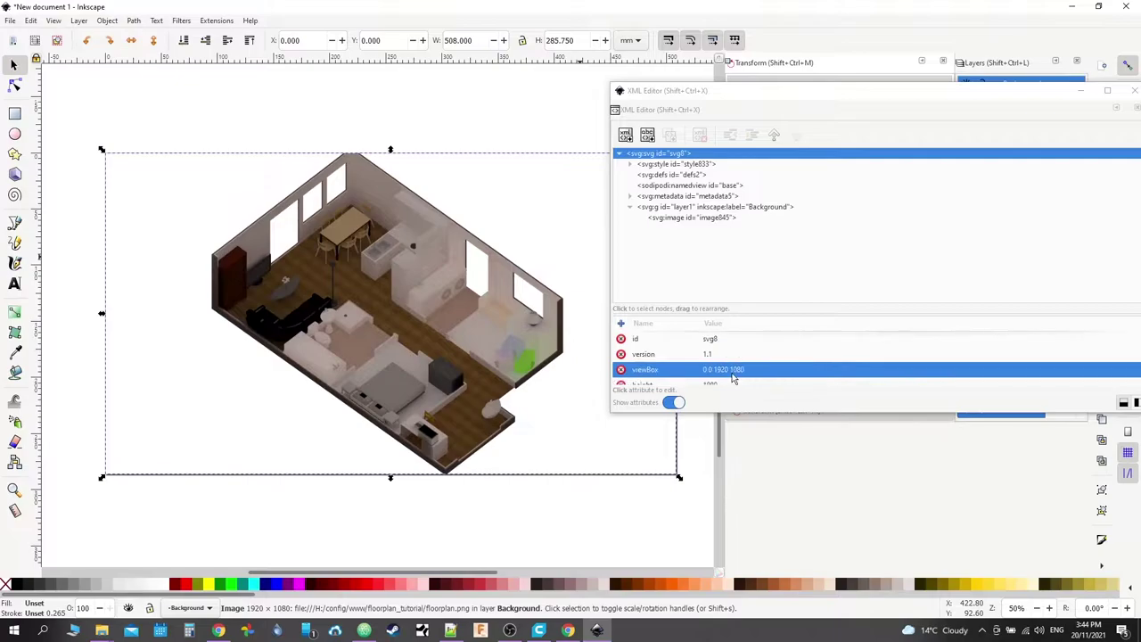
pyautogui.scroll(-2, 728, 354)
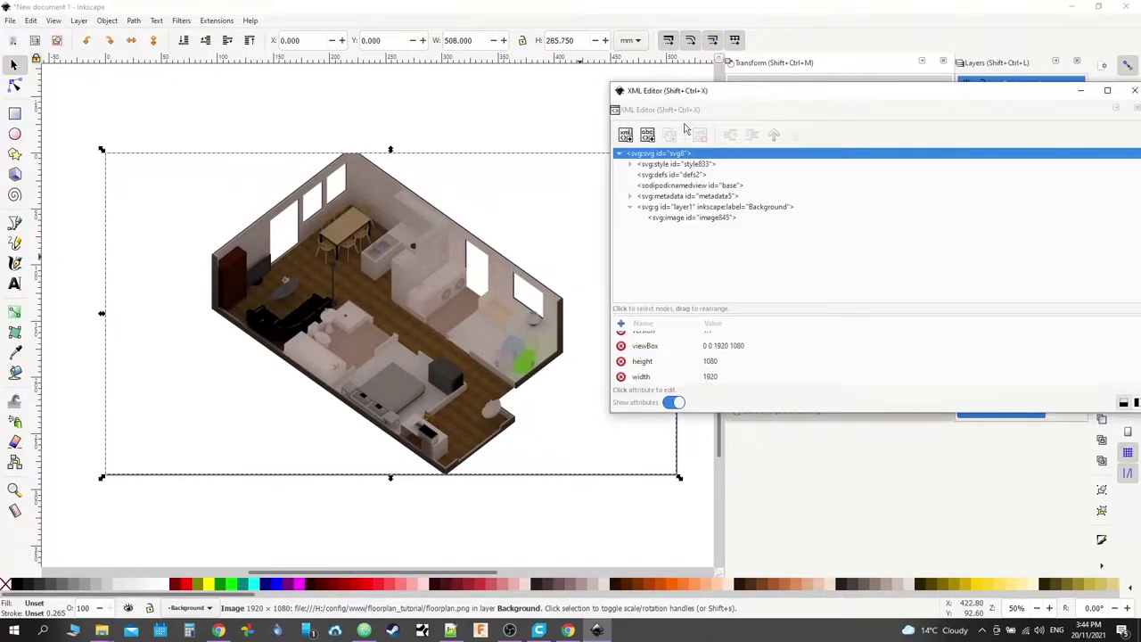
pyautogui.moveTo(799, 93); pyautogui.dragTo(603, 135)
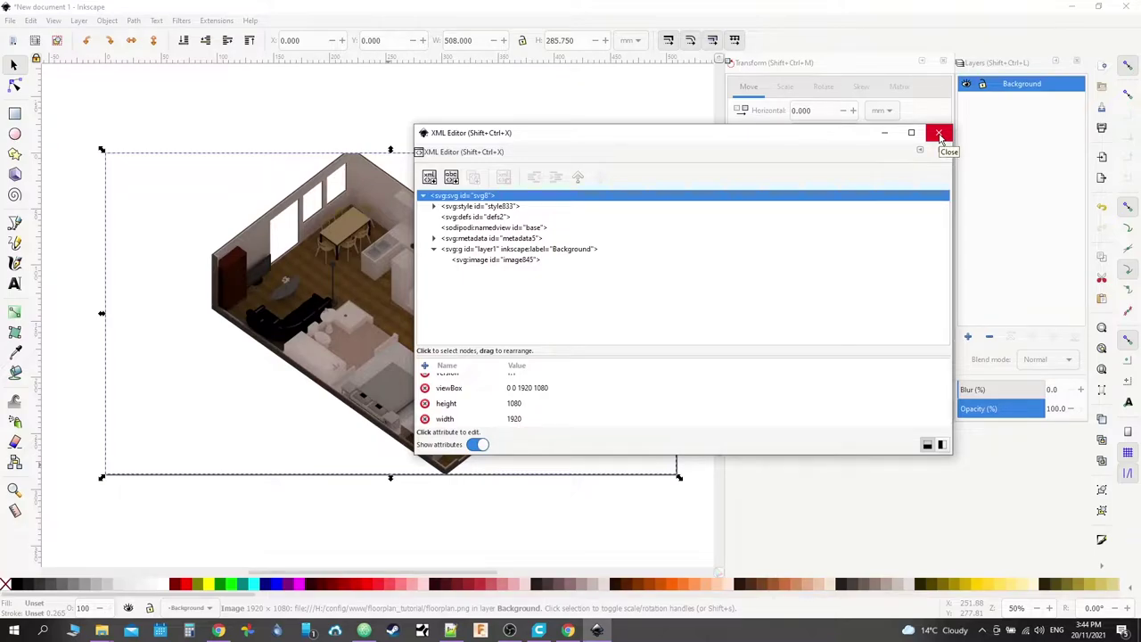
pyautogui.click(939, 134)
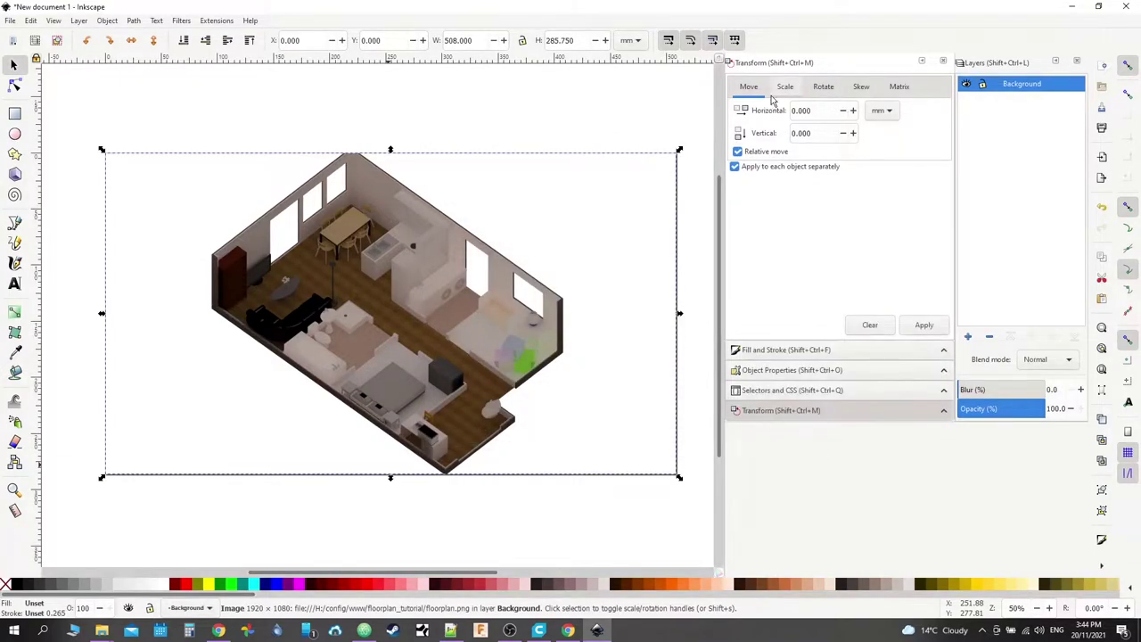
# Step: Save the drawing in www/floorplan_tutorial, renaming drawing.svg to floorplan.svg
pyautogui.click(12, 21)
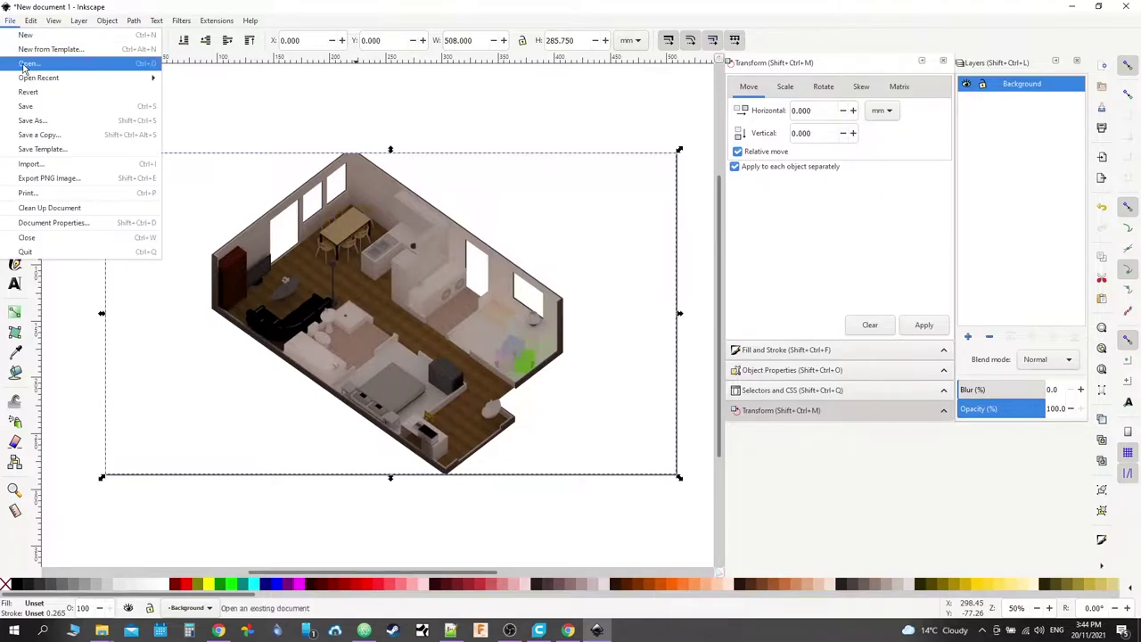
pyautogui.click(32, 114)
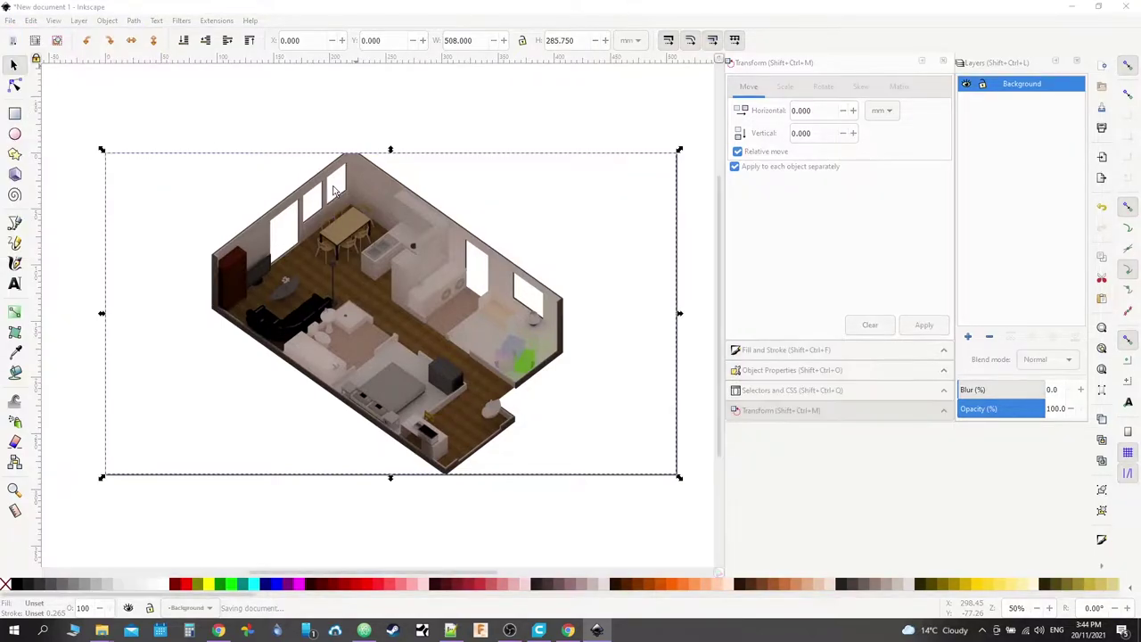
pyautogui.click(329, 154)
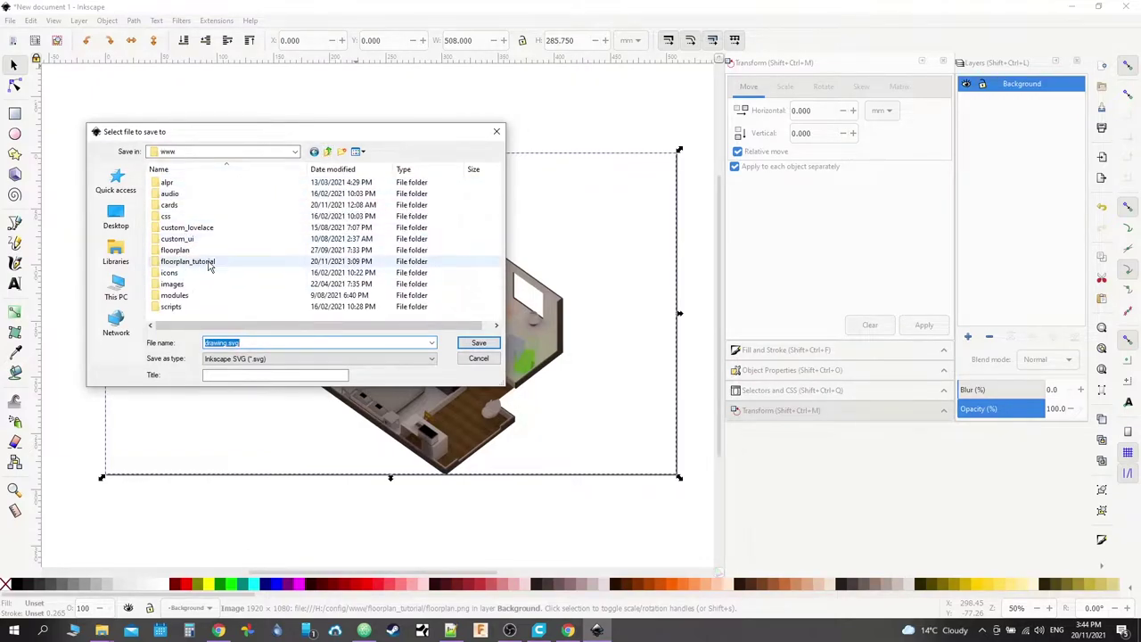
pyautogui.doubleClick(187, 261)
pyautogui.click(228, 344)
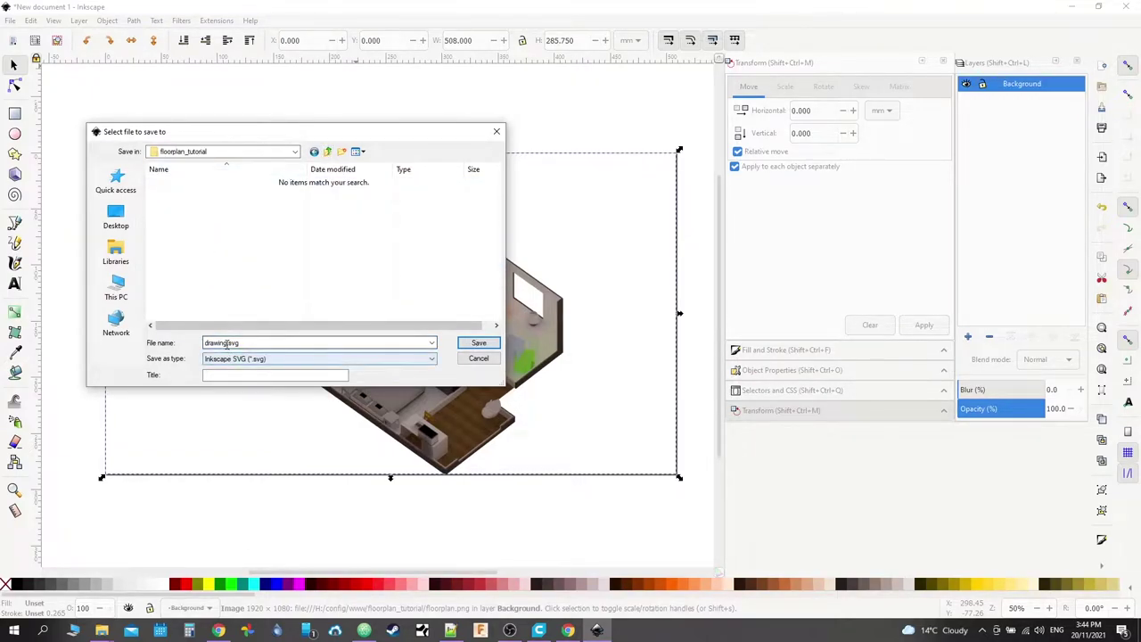
pyautogui.doubleClick(228, 343)
pyautogui.click(228, 343)
pyautogui.moveTo(230, 343); pyautogui.dragTo(192, 346)
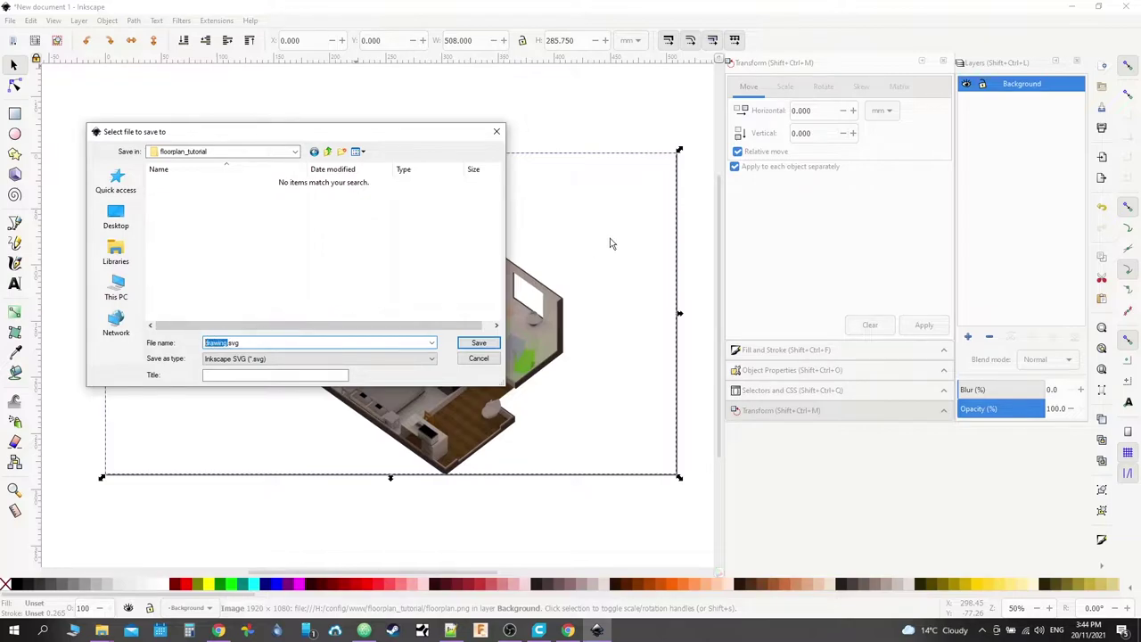
pyautogui.write('floorplan.svg')
pyautogui.click(482, 345)
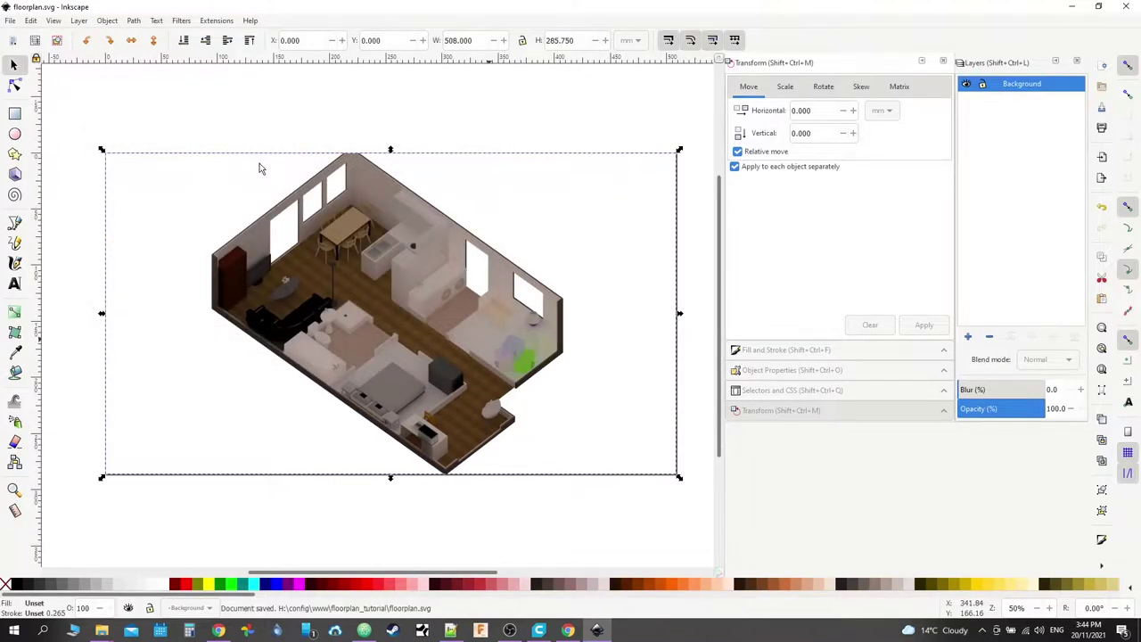
# Step: Start a Save a Copy with type Optimized SVG (*.svg) and the name floorplan_optimised.svg
pyautogui.click(9, 21)
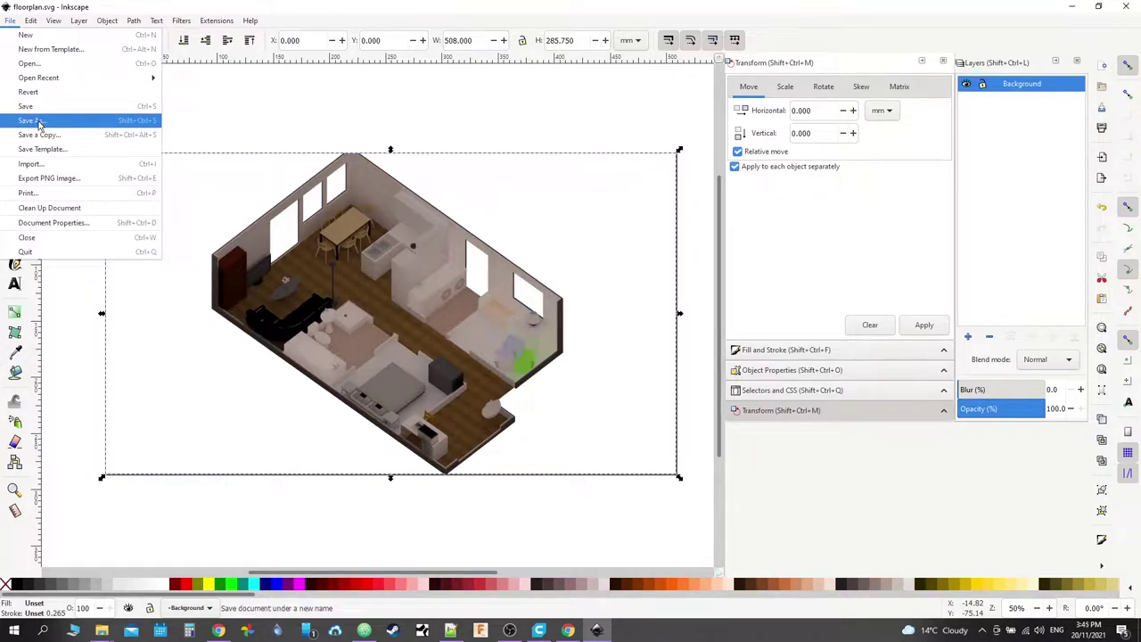
pyautogui.moveTo(34, 20)
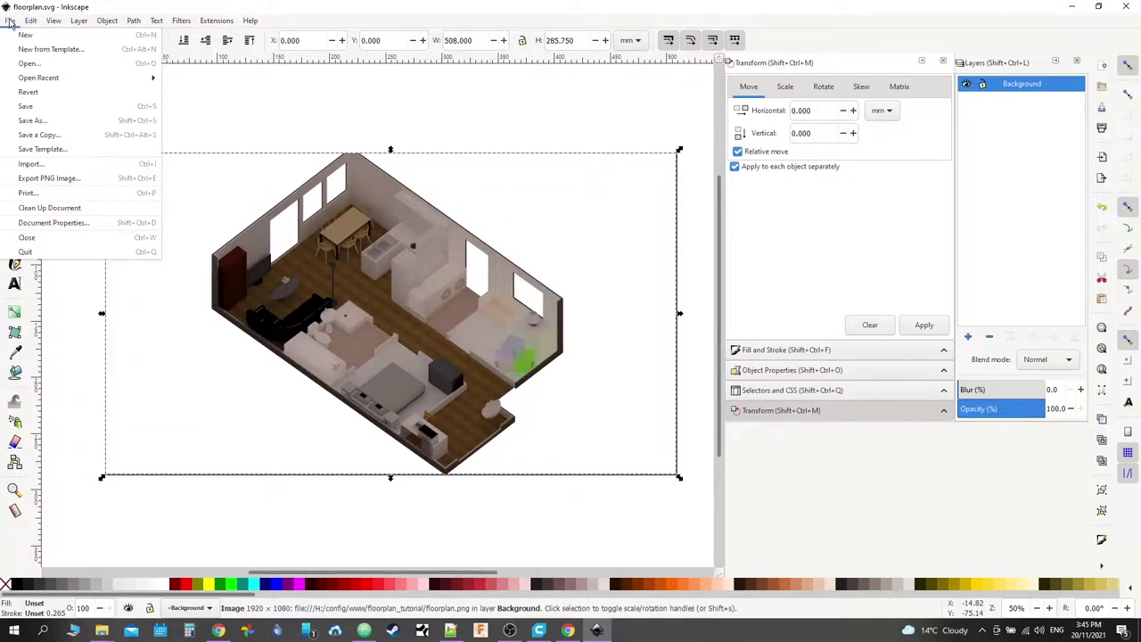
pyautogui.click(38, 138)
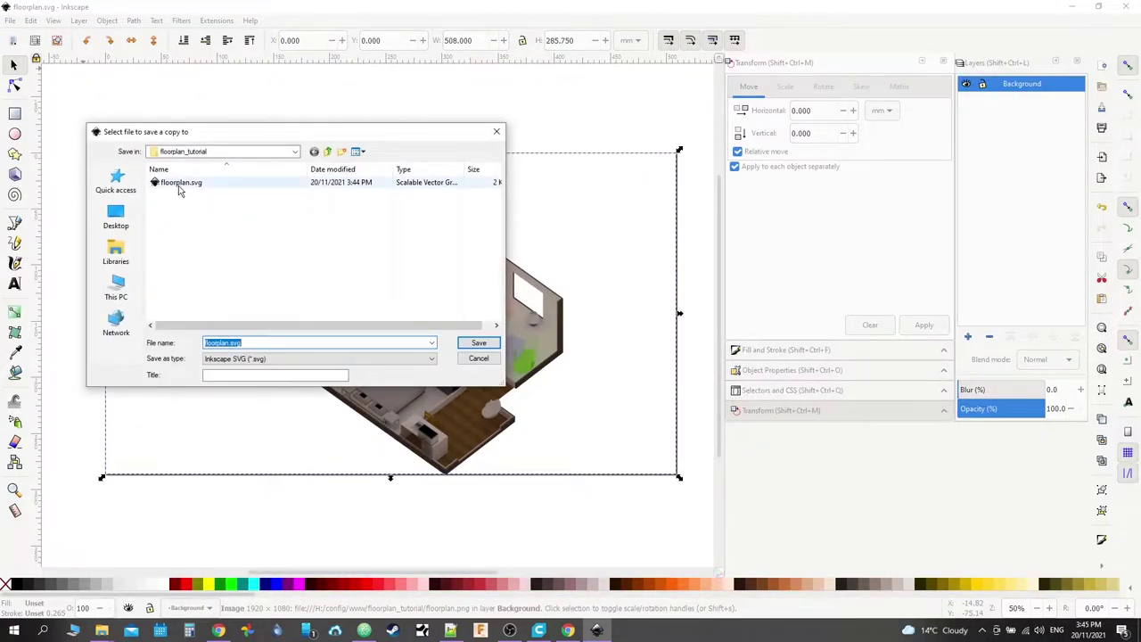
pyautogui.click(235, 359)
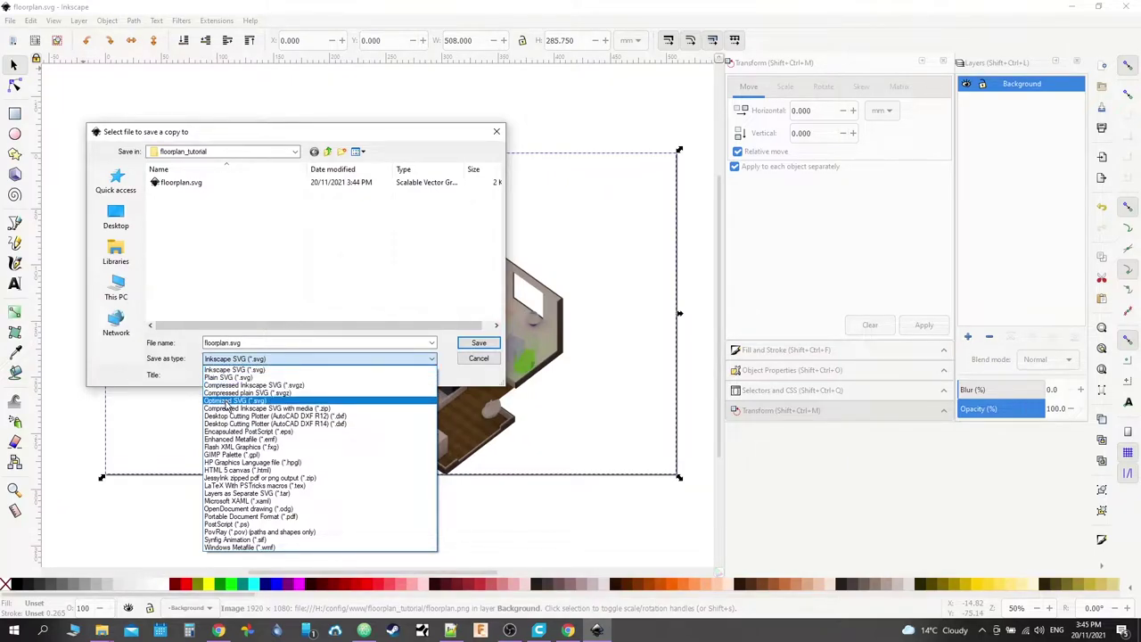
pyautogui.click(229, 402)
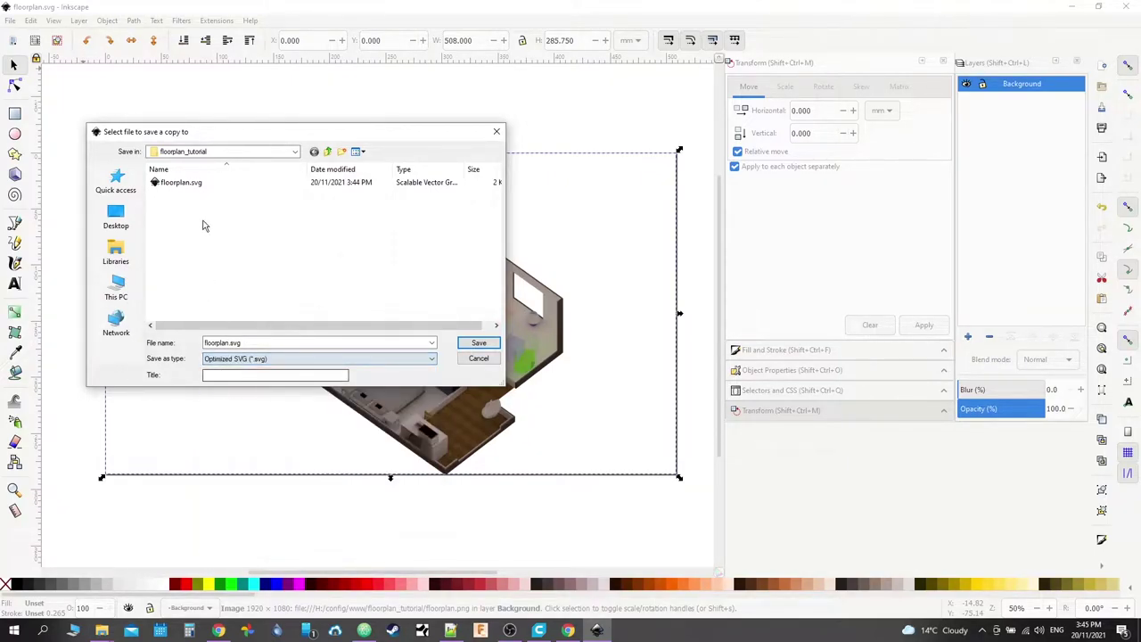
pyautogui.doubleClick(228, 342)
pyautogui.click(228, 343)
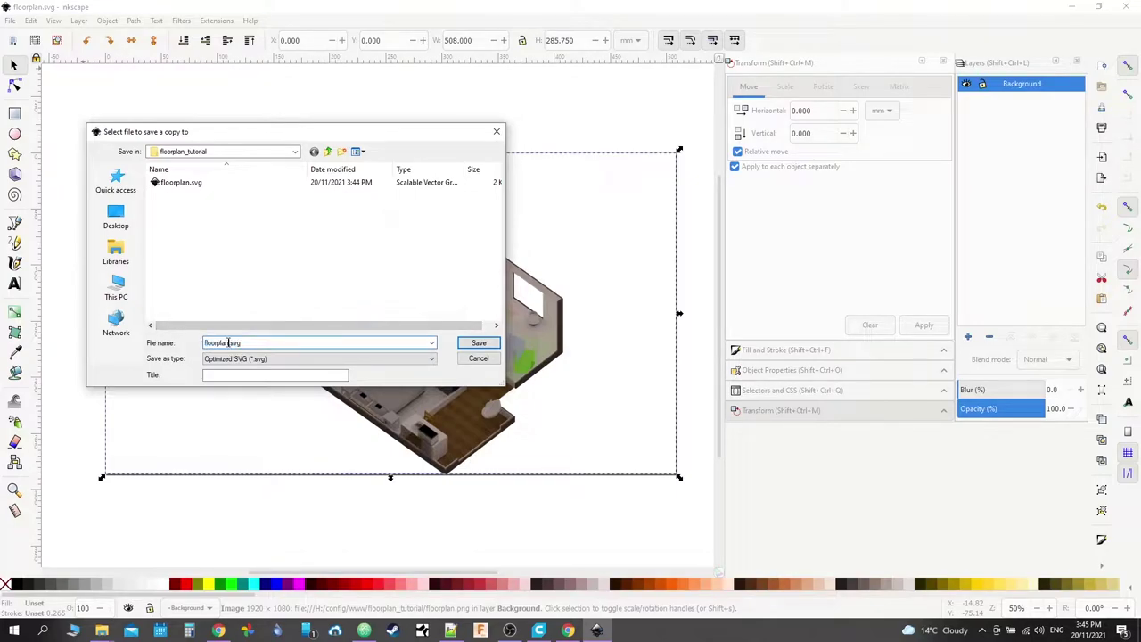
pyautogui.write('_optimised')
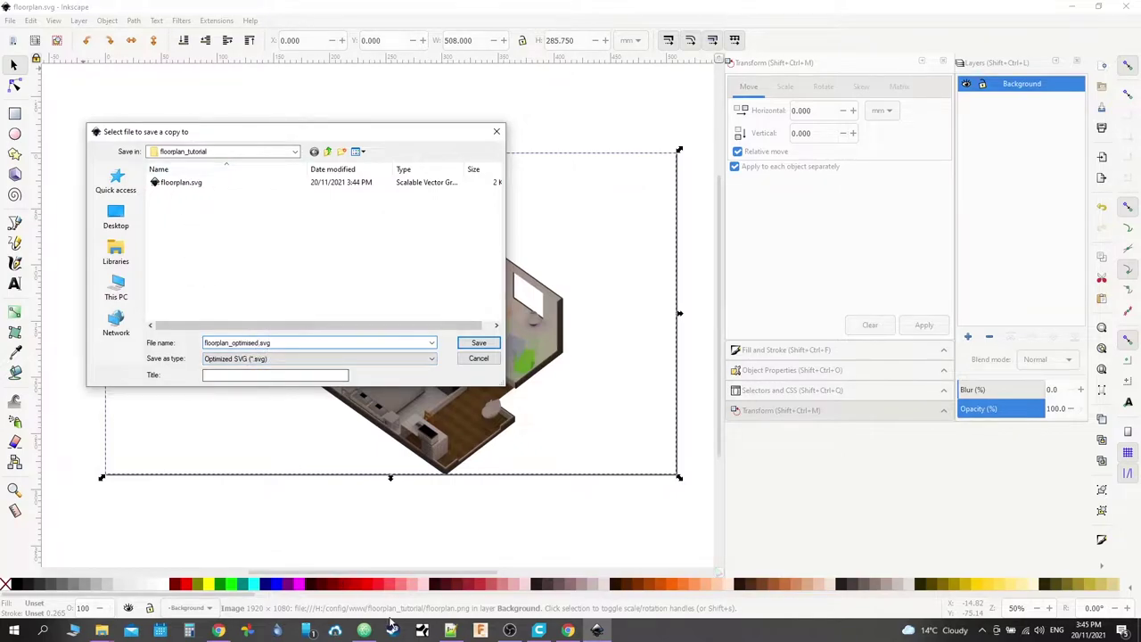
pyautogui.click(364, 631)
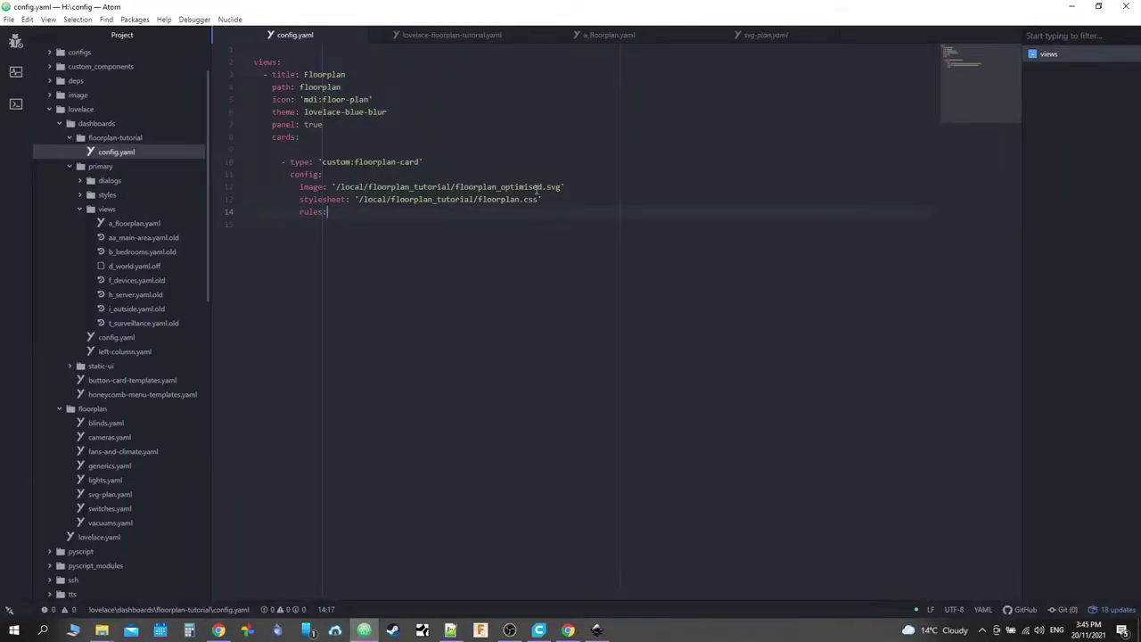
pyautogui.hotkey('alt', 'Tab')
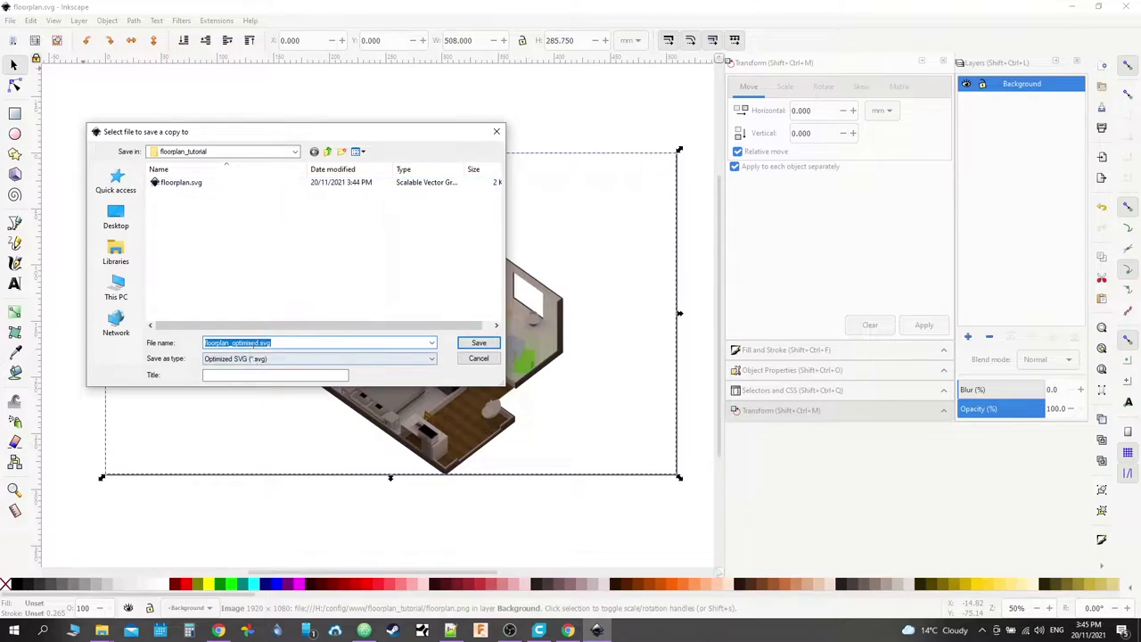
# Step: Save the optimized copy, reviewing the Options, SVG Output, IDs and About tabs before confirming
pyautogui.click(479, 344)
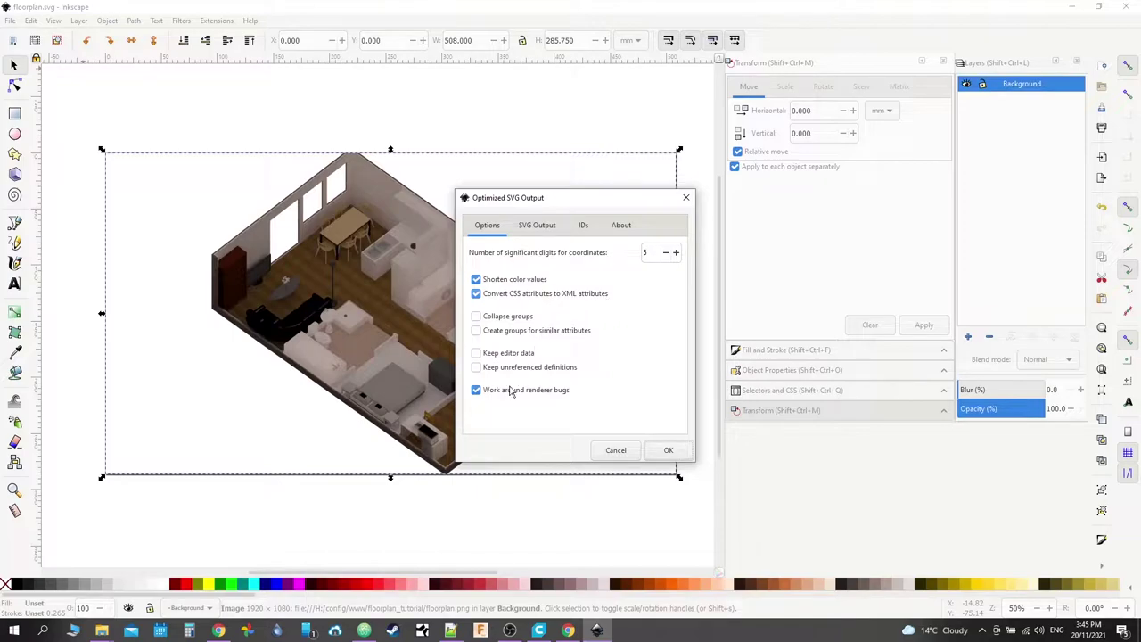
pyautogui.click(536, 226)
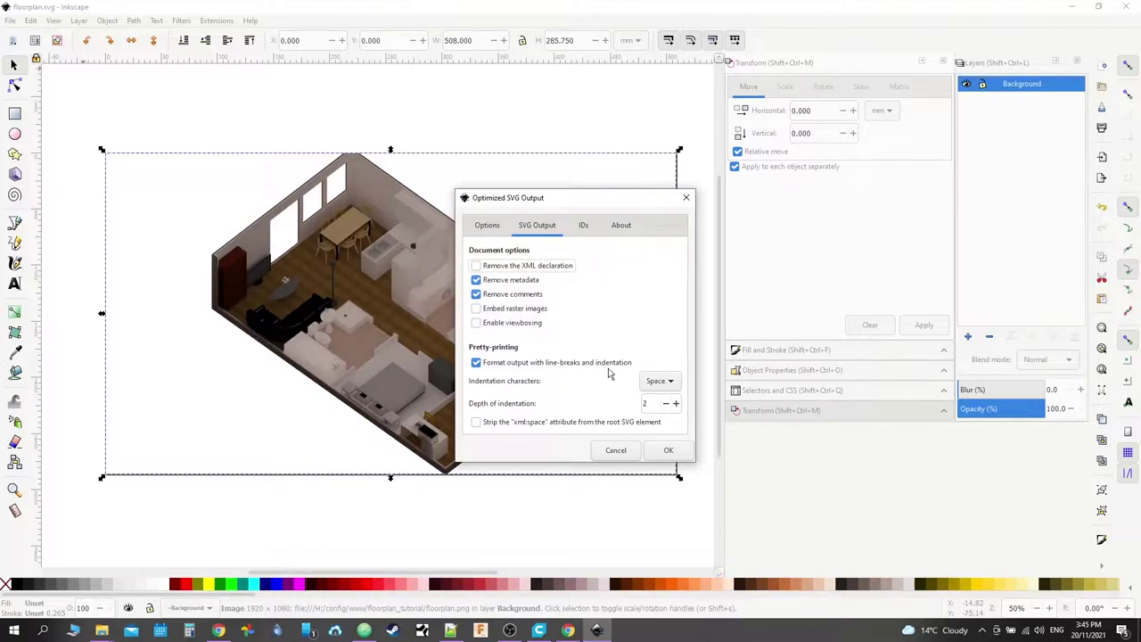
pyautogui.click(585, 227)
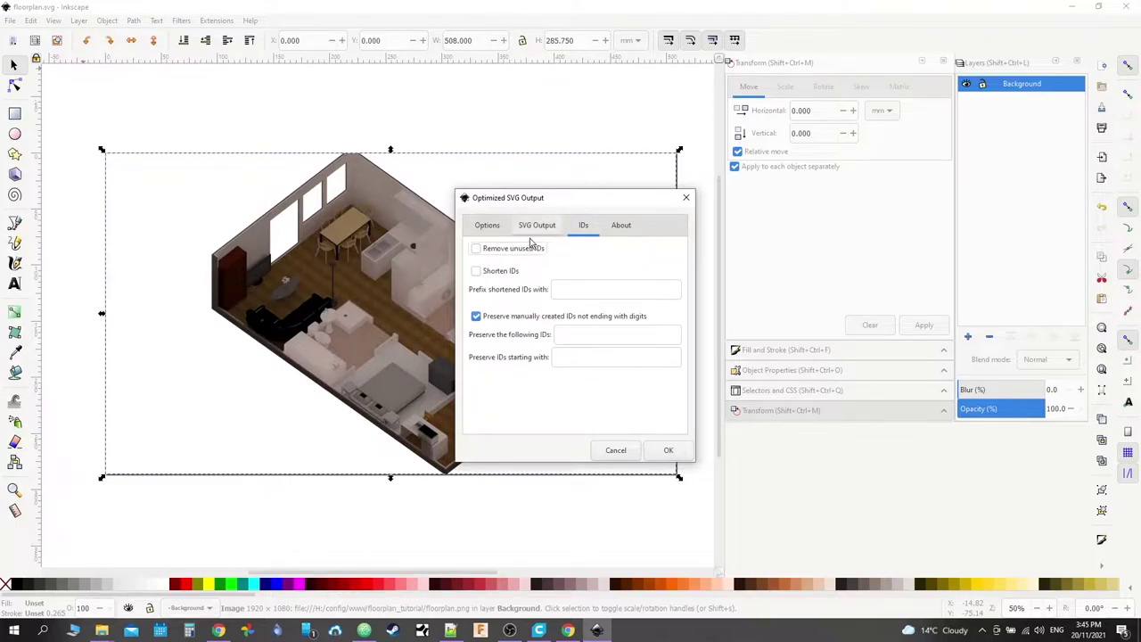
pyautogui.click(487, 225)
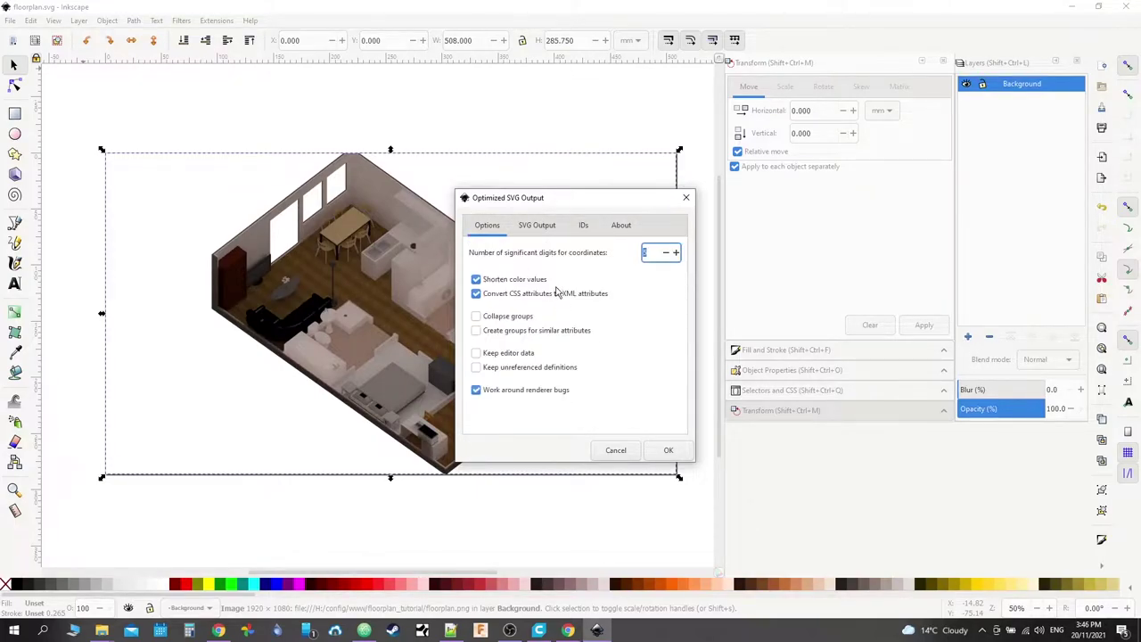
pyautogui.click(537, 225)
pyautogui.click(583, 225)
pyautogui.click(625, 227)
pyautogui.click(487, 225)
pyautogui.click(668, 452)
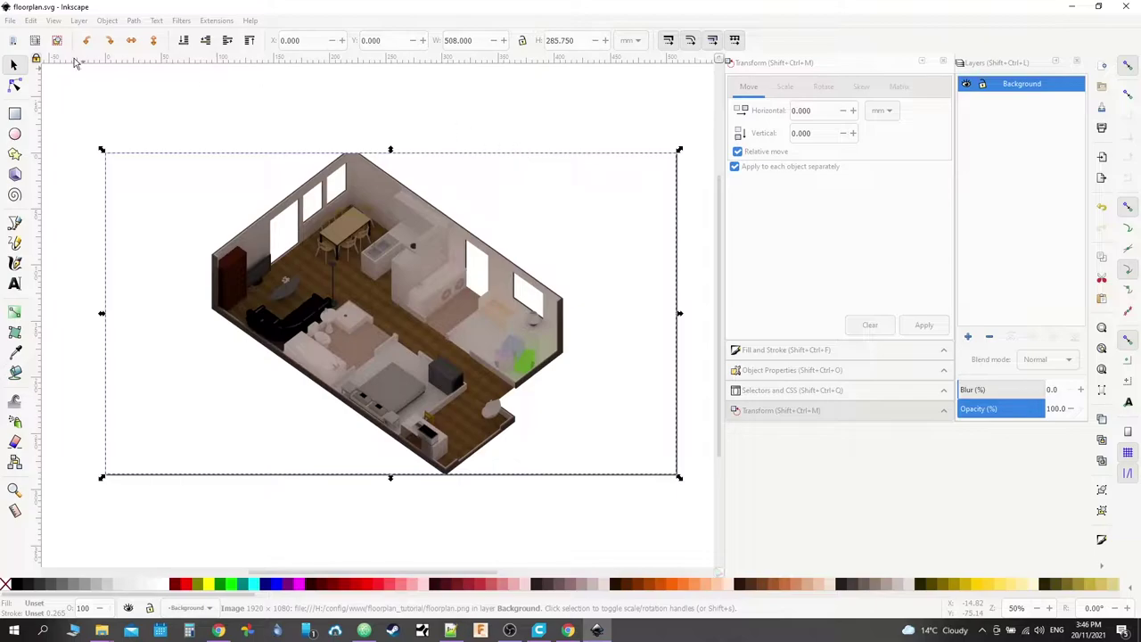
pyautogui.click(10, 21)
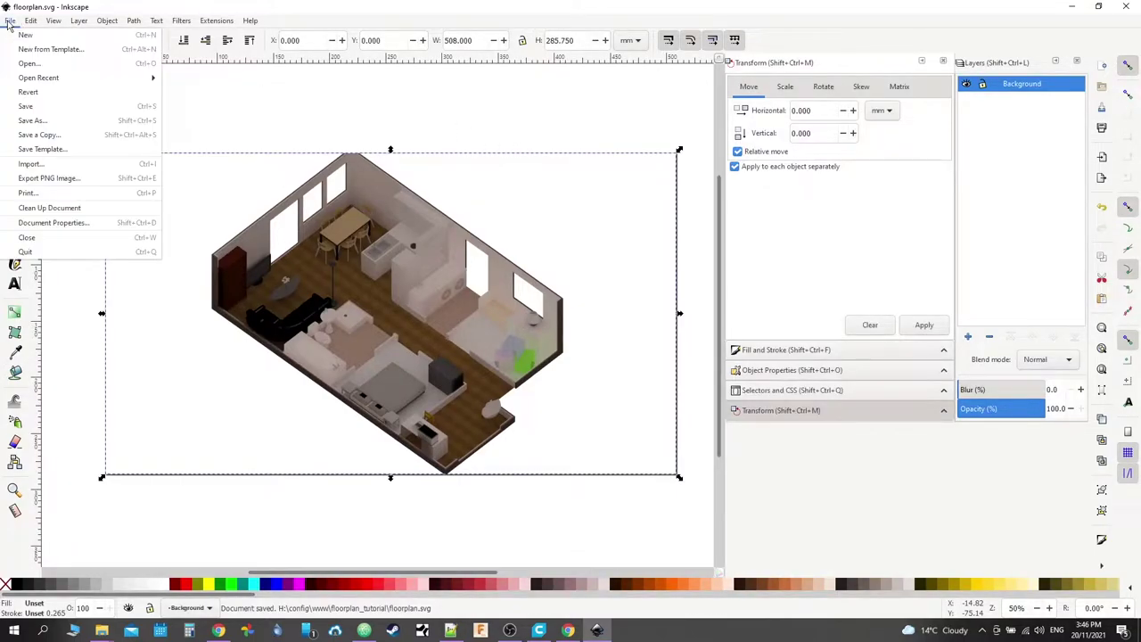
# Step: Save an Optimized SVG copy over floorplan_optimised.svg after checking the SVG Output settings
pyautogui.click(43, 135)
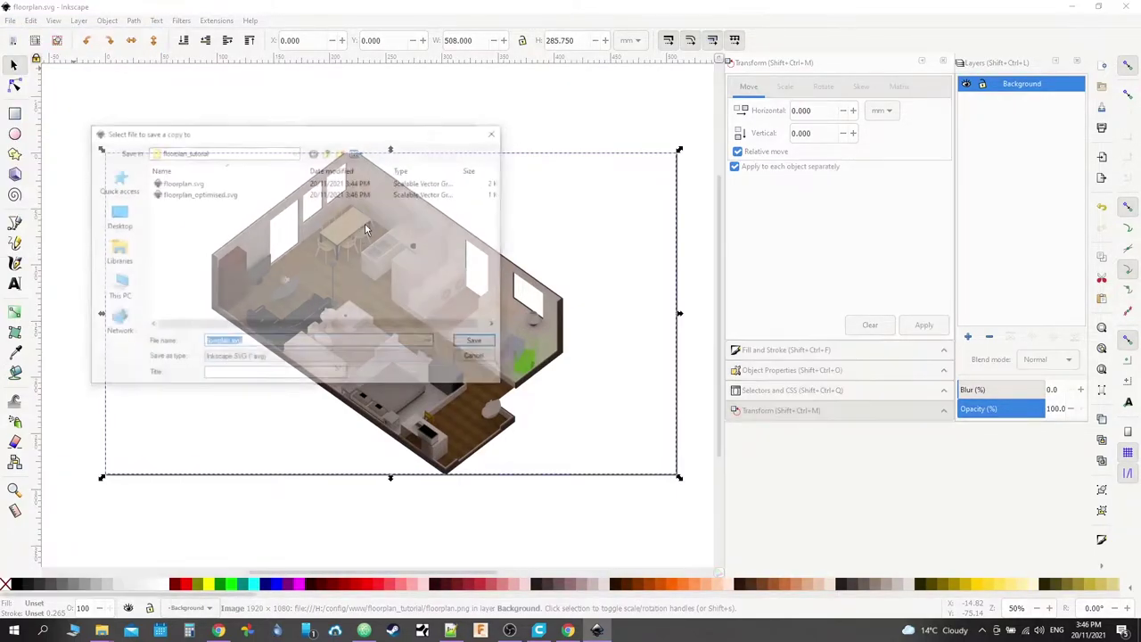
pyautogui.click(230, 359)
pyautogui.click(230, 401)
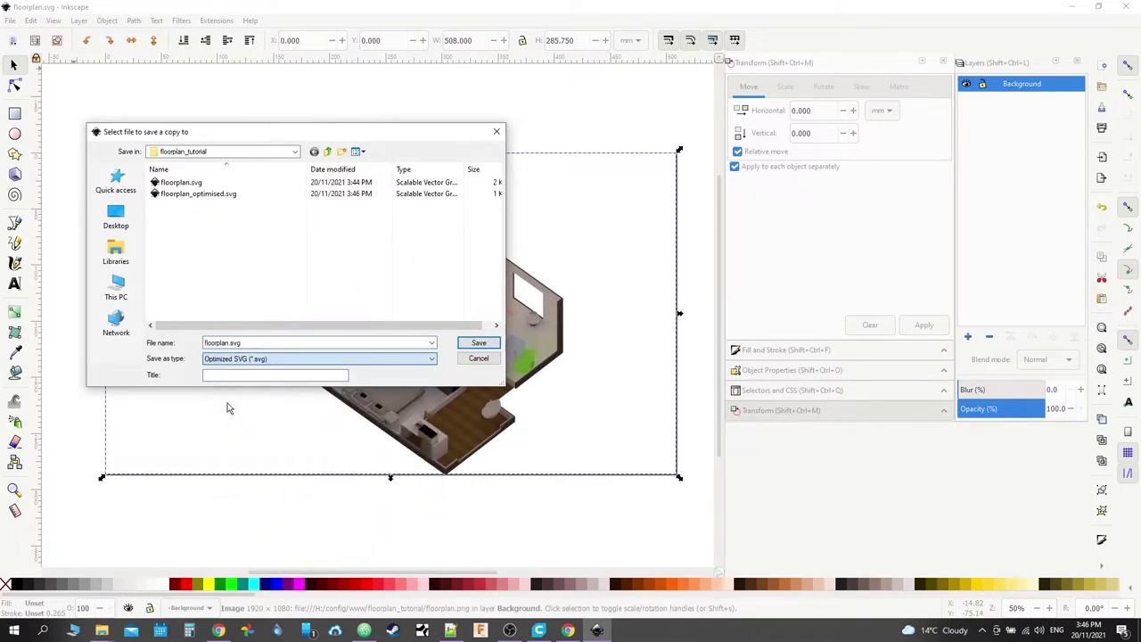
pyautogui.doubleClick(191, 194)
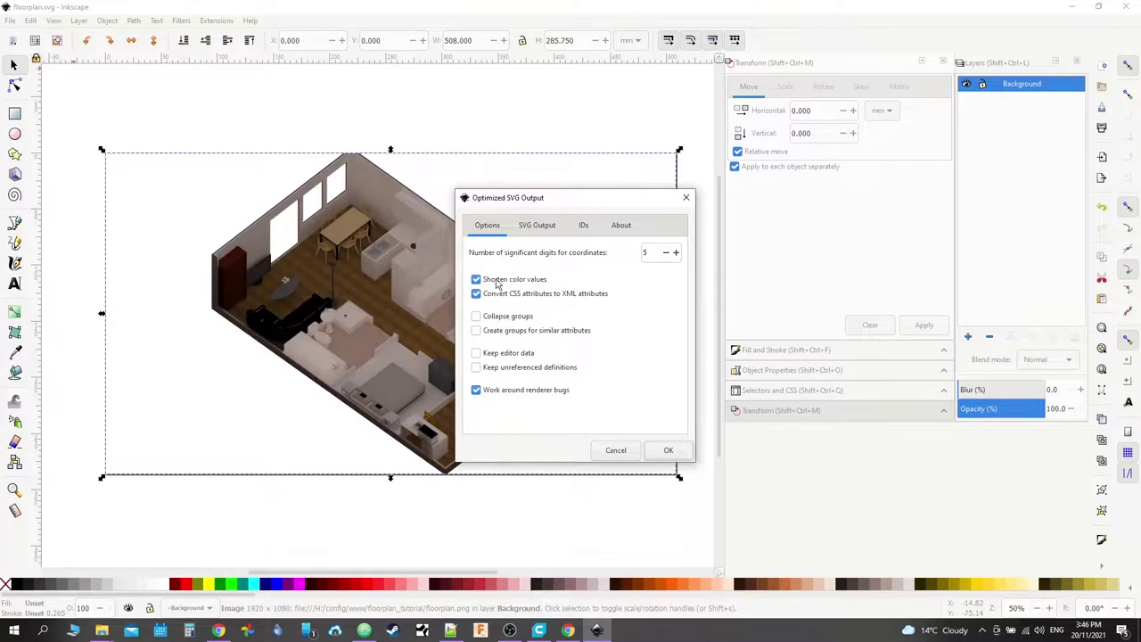
pyautogui.click(537, 224)
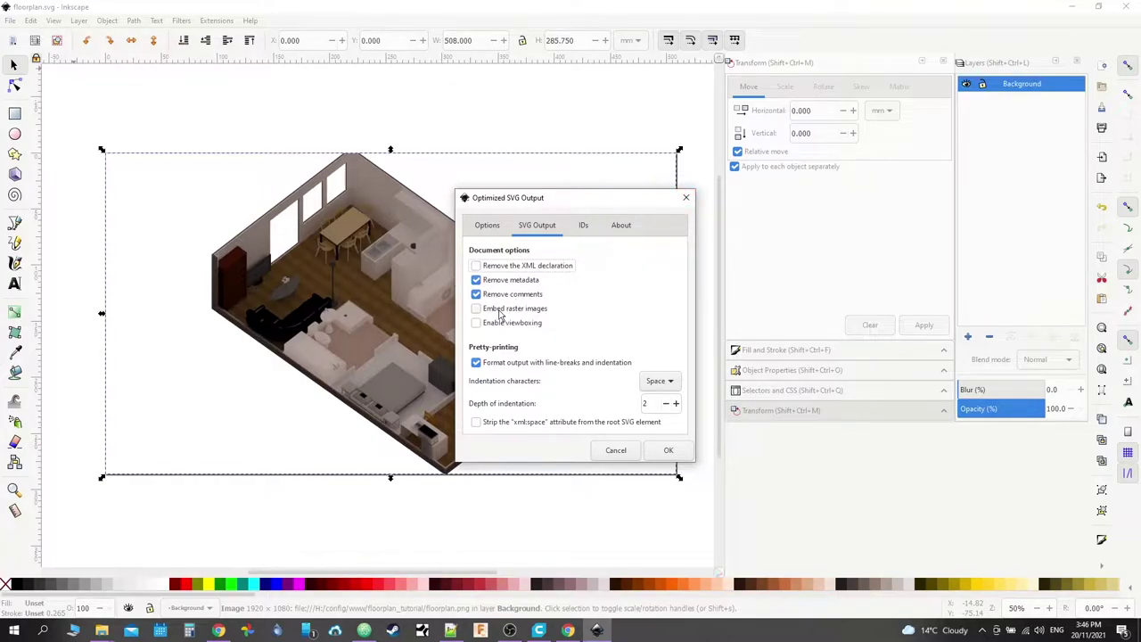
pyautogui.click(686, 198)
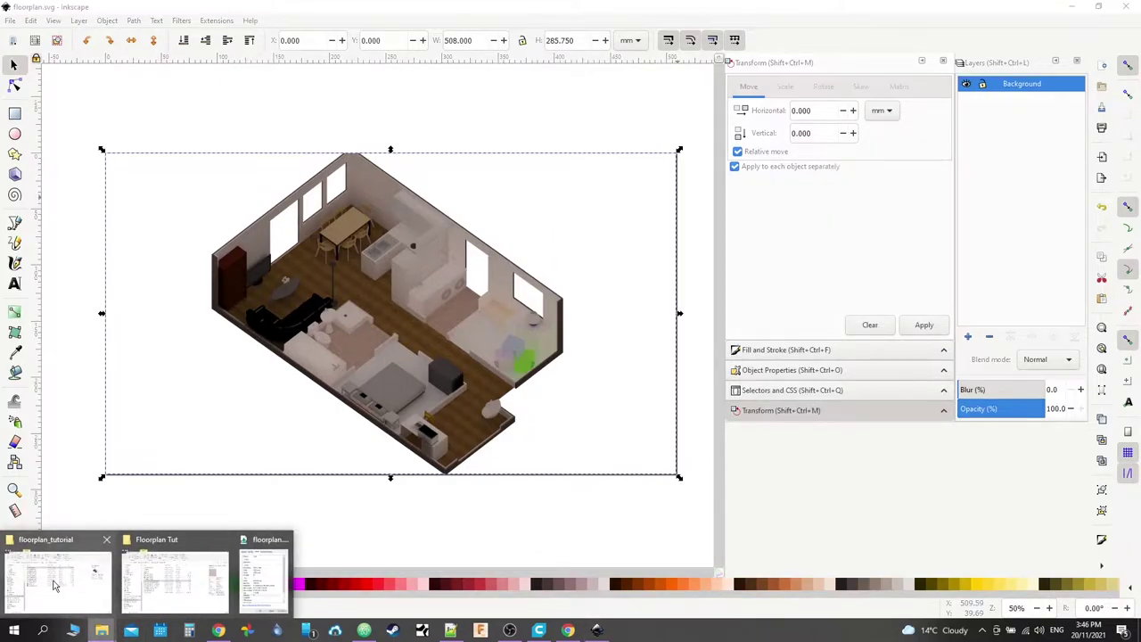
# Step: Switch from the floorplan drawing to the Home Assistant page in the browser
pyautogui.click(57, 578)
pyautogui.click(382, 453)
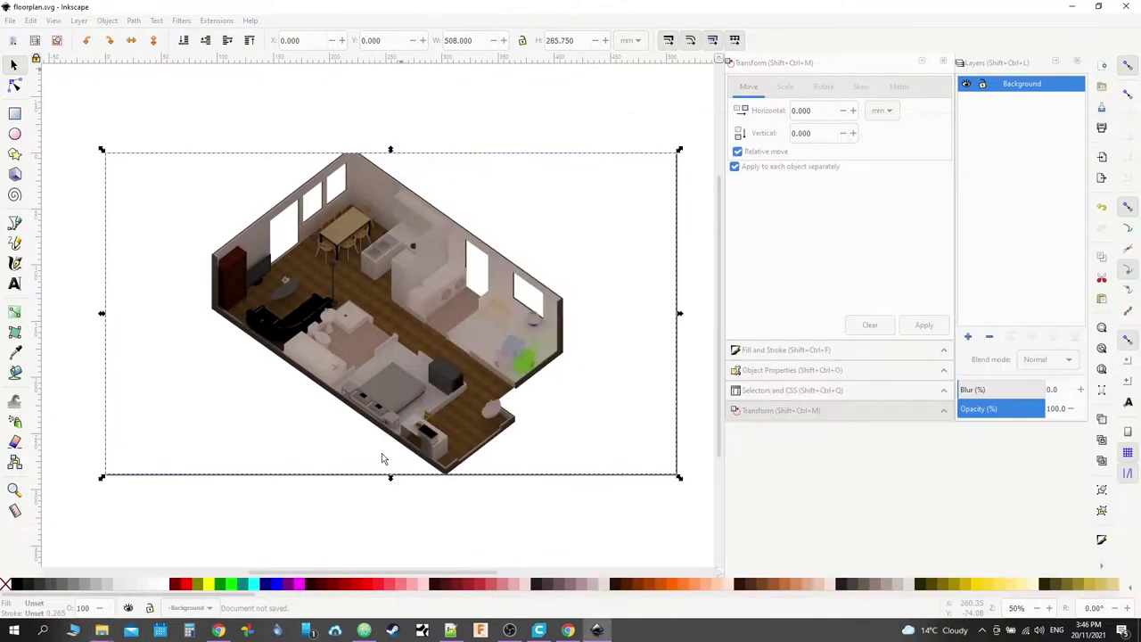
pyautogui.click(221, 631)
# Step: Test the main floorplan dashboard: Family Room Main to full brightness, reload, switch off kitchen and living lights
pyautogui.click(16, 108)
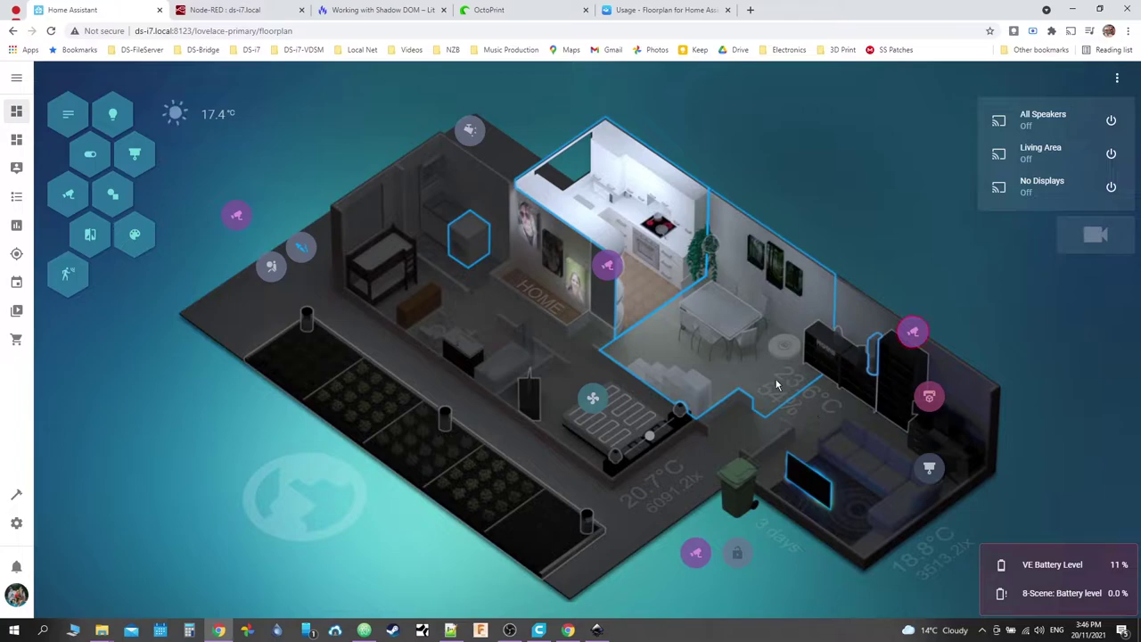
pyautogui.click(616, 305)
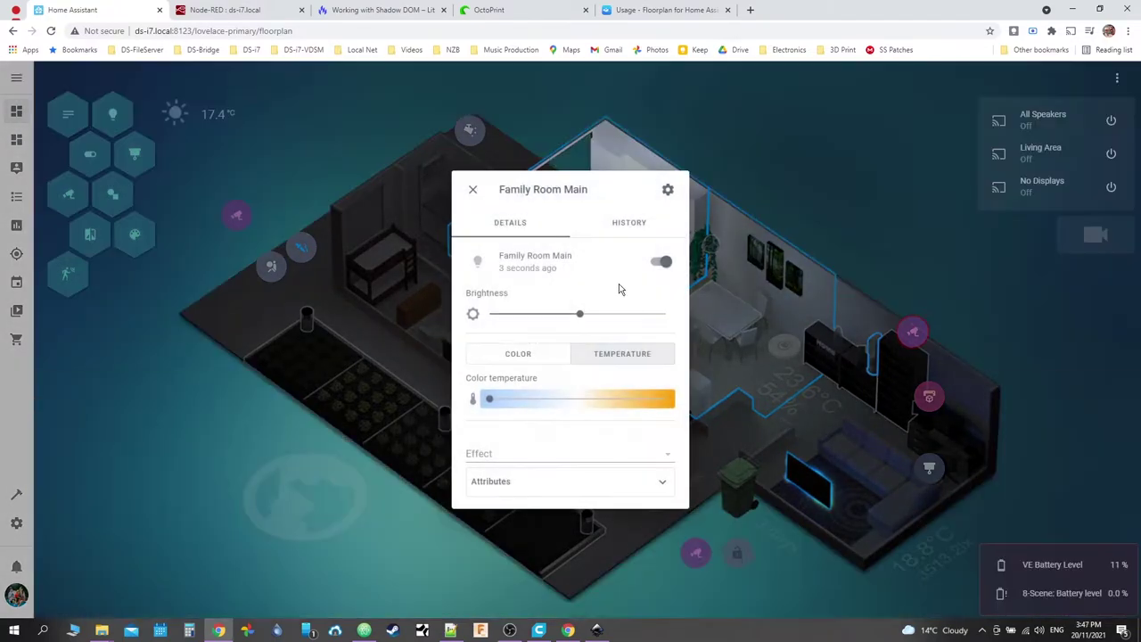
pyautogui.moveTo(580, 314); pyautogui.dragTo(688, 315)
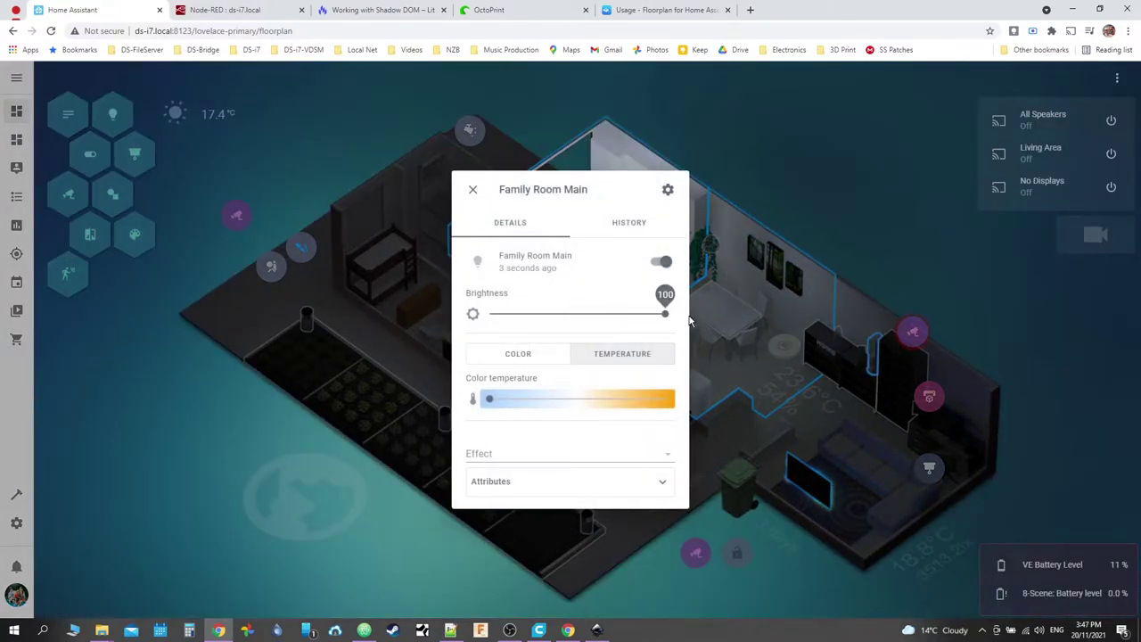
pyautogui.click(924, 333)
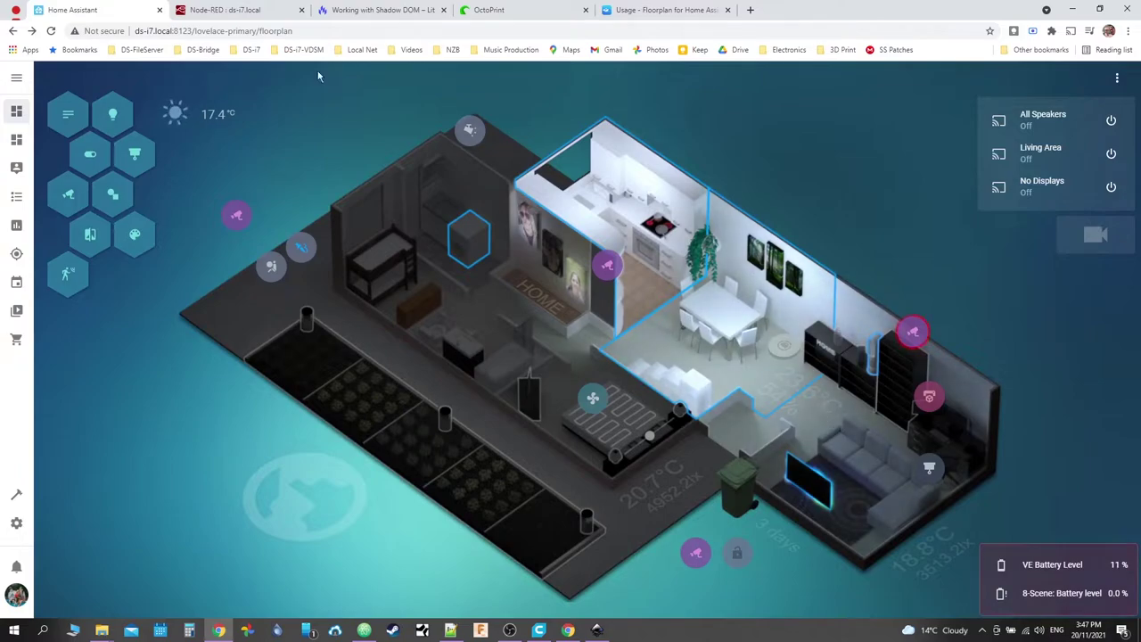
pyautogui.click(52, 31)
pyautogui.click(692, 258)
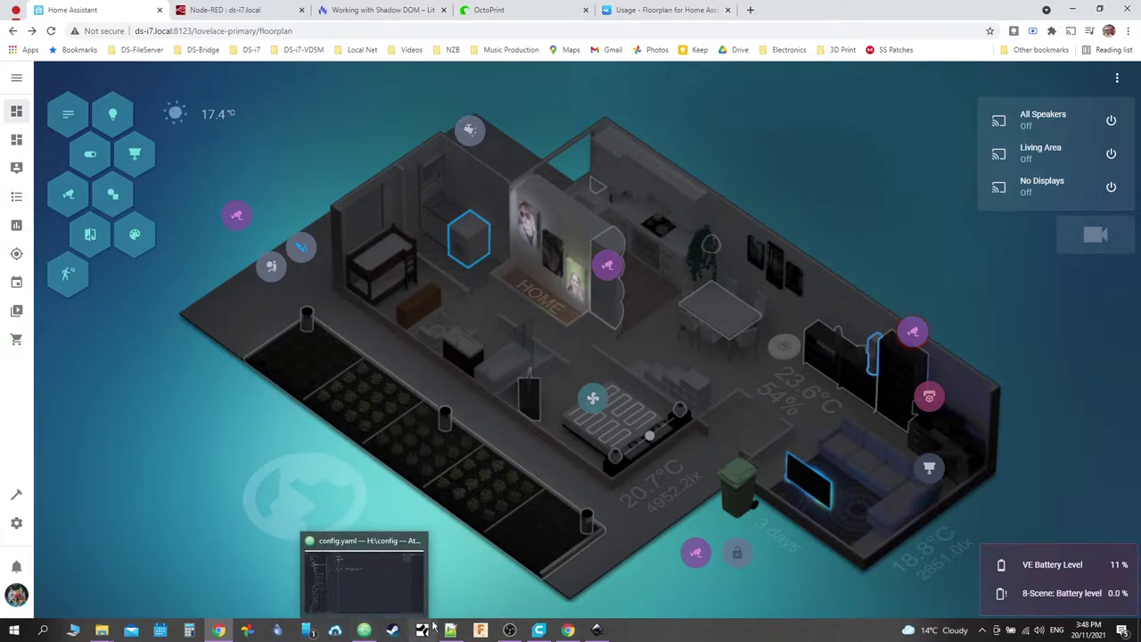
# Step: Glance at areas.svg in the text editor, then go to the Floorplan Tutorial dashboard
pyautogui.moveTo(453, 633)
pyautogui.click(460, 575)
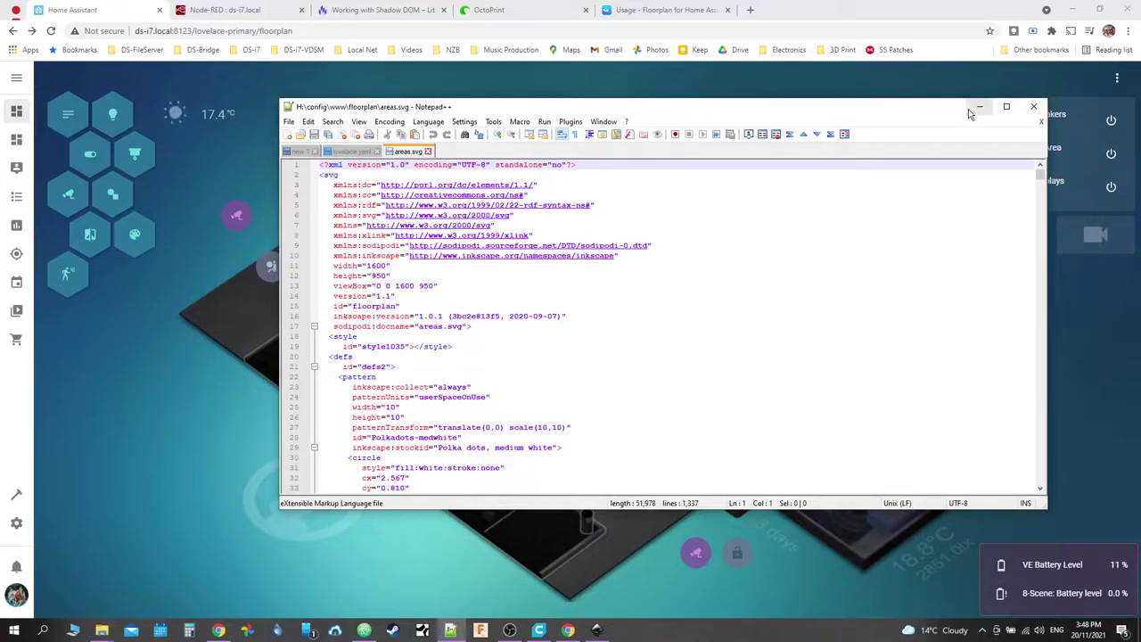
pyautogui.hotkey('alt', 'Tab')
pyautogui.click(16, 139)
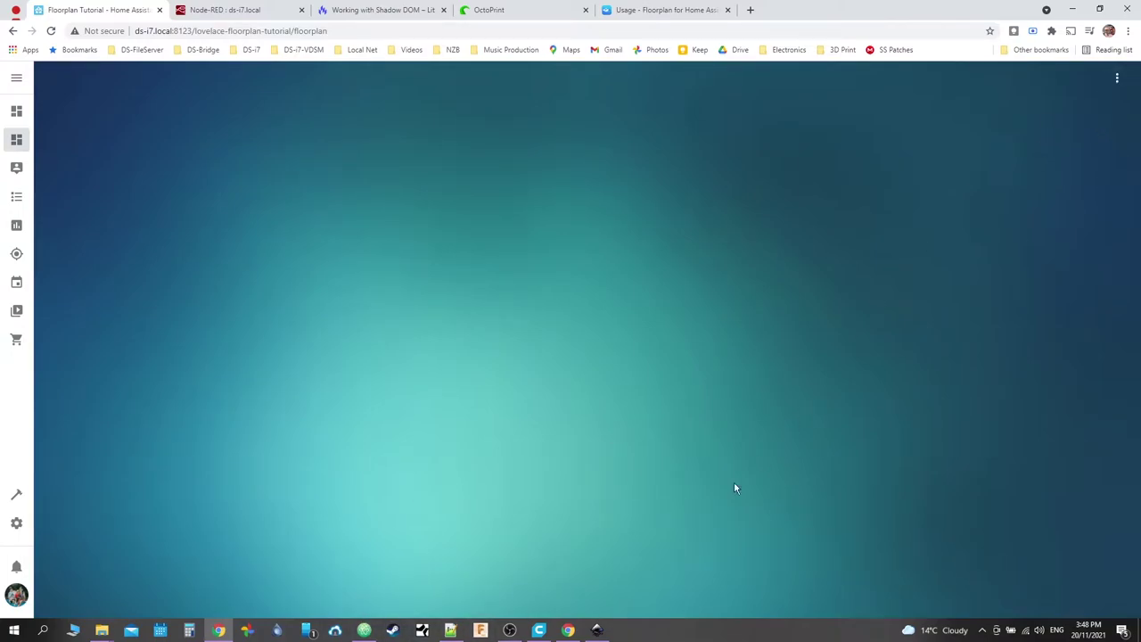
# Step: Open Chrome DevTools on the Floorplan Tutorial dashboard via Inspect
pyautogui.click(1118, 78)
pyautogui.click(1078, 119)
pyautogui.click(607, 631)
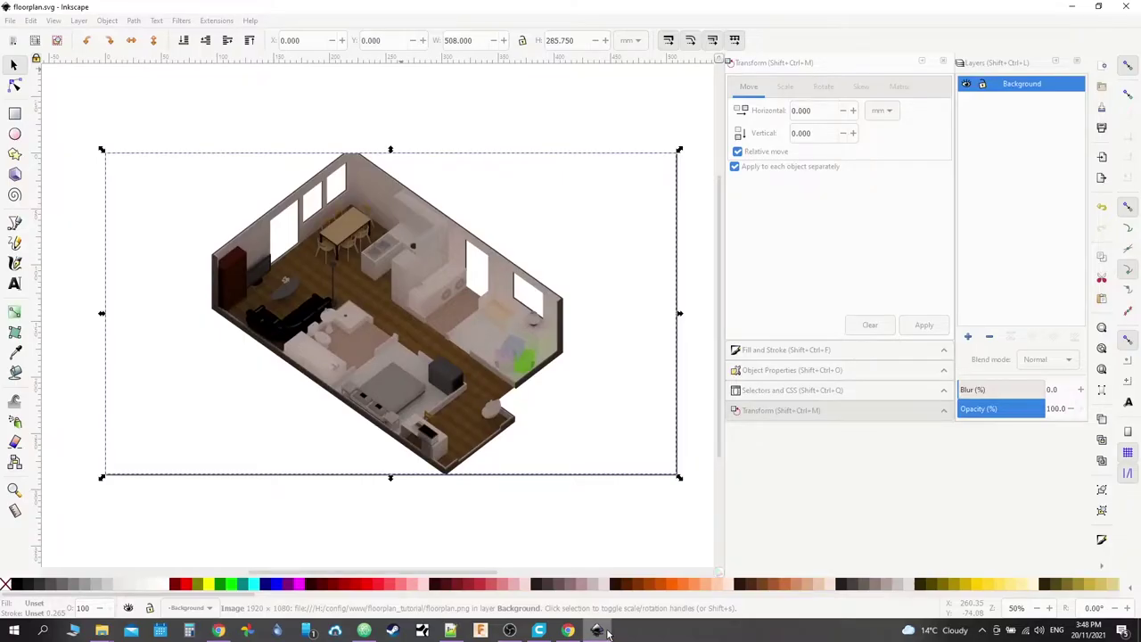
pyautogui.click(606, 631)
pyautogui.rightClick(202, 239)
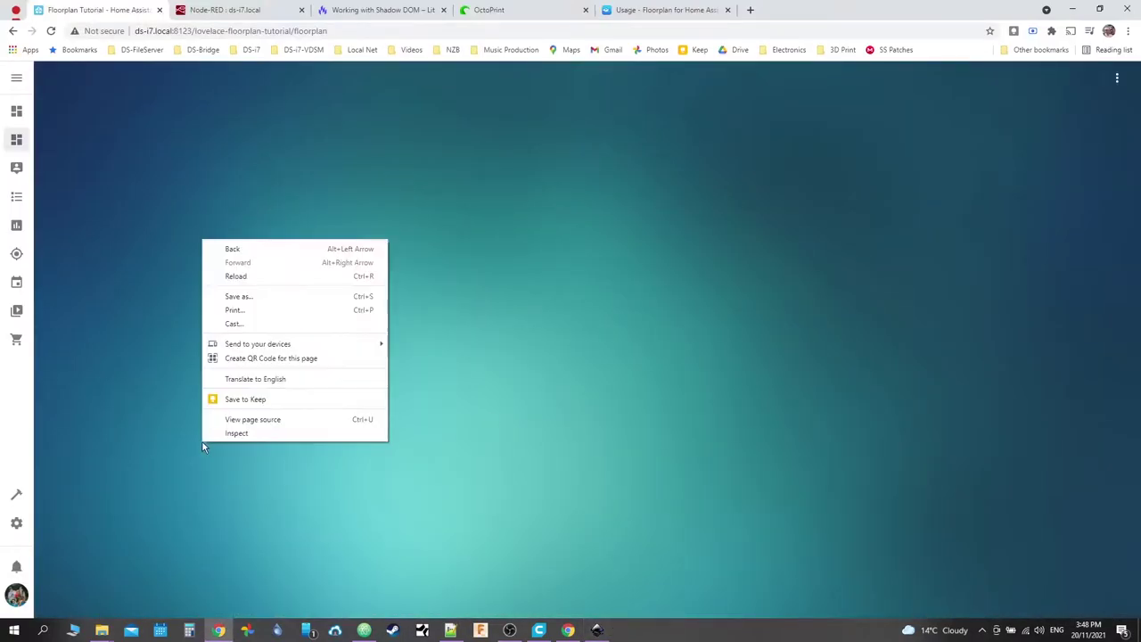
pyautogui.click(242, 435)
# Step: Pick the dashboard view and expand hui-panel-view and floorplan-card with their shadow roots
pyautogui.click(71, 394)
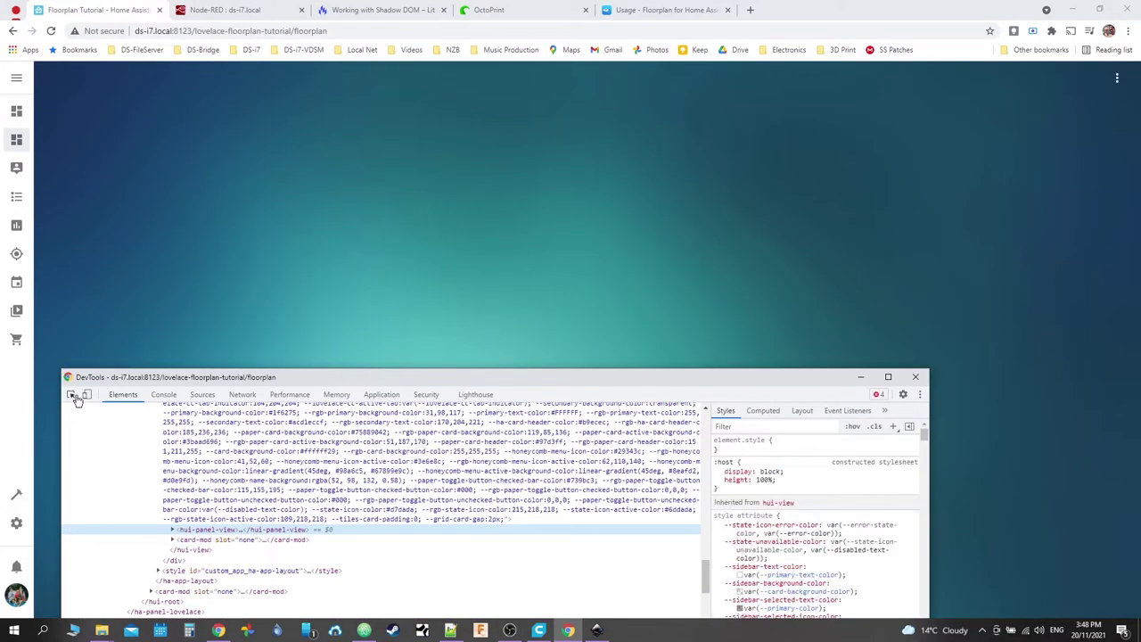
pyautogui.click(454, 238)
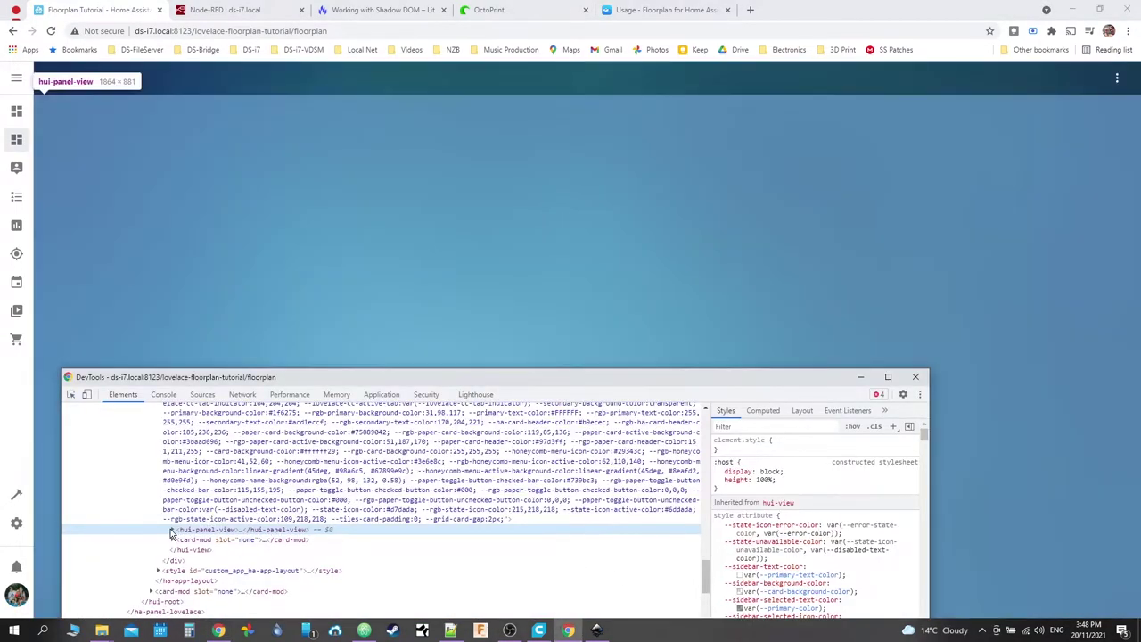
pyautogui.click(172, 533)
pyautogui.click(179, 540)
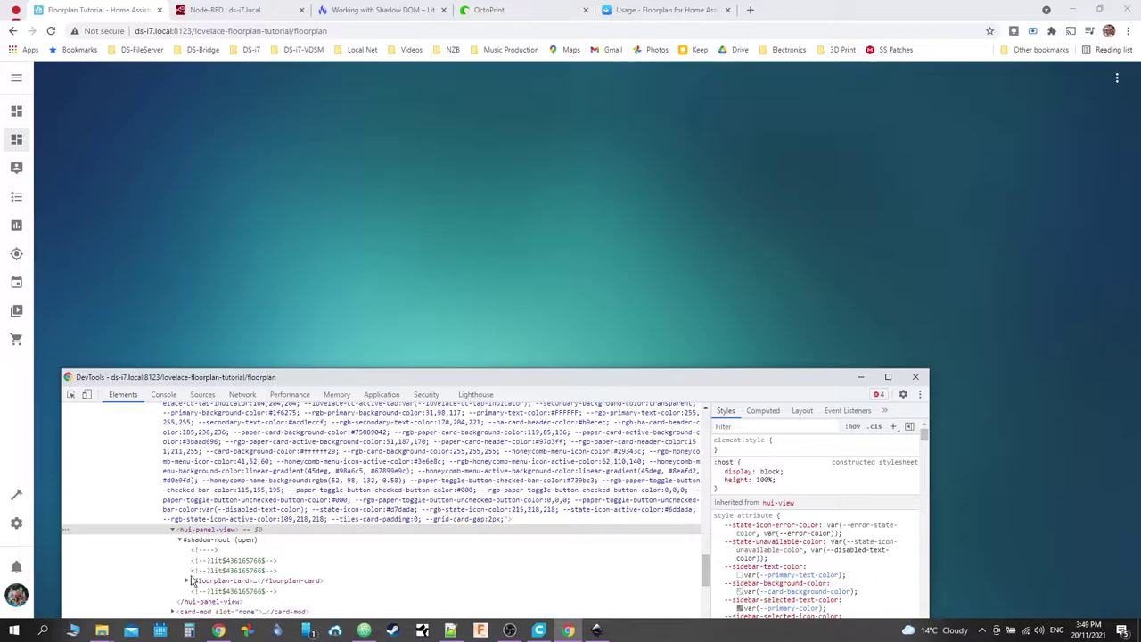
pyautogui.click(188, 581)
pyautogui.scroll(-1, 189, 571)
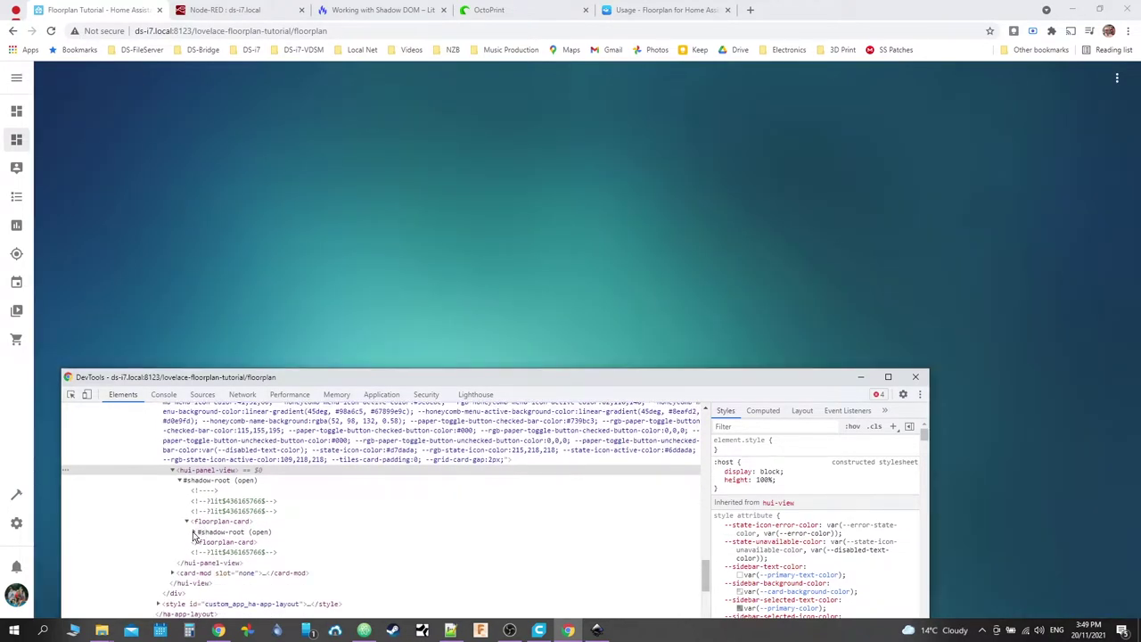
pyautogui.click(194, 532)
pyautogui.scroll(-1, 196, 526)
# Step: Expand ha-card, the content div and floorplan-element's shadow root down to the empty div#floorplan
pyautogui.click(201, 494)
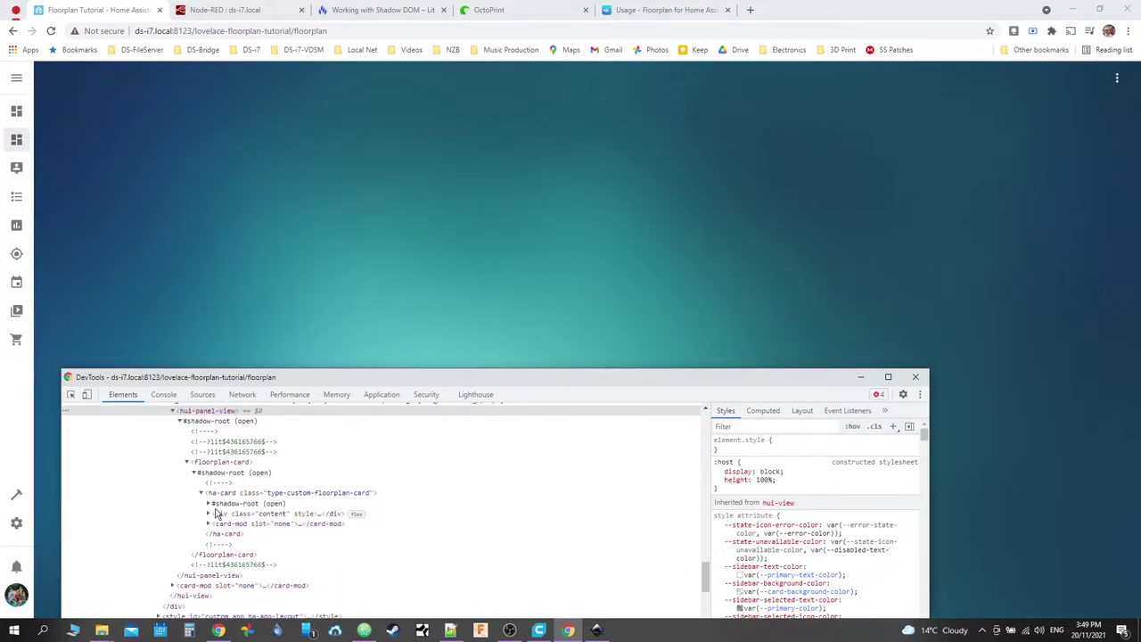
pyautogui.click(209, 513)
pyautogui.click(215, 524)
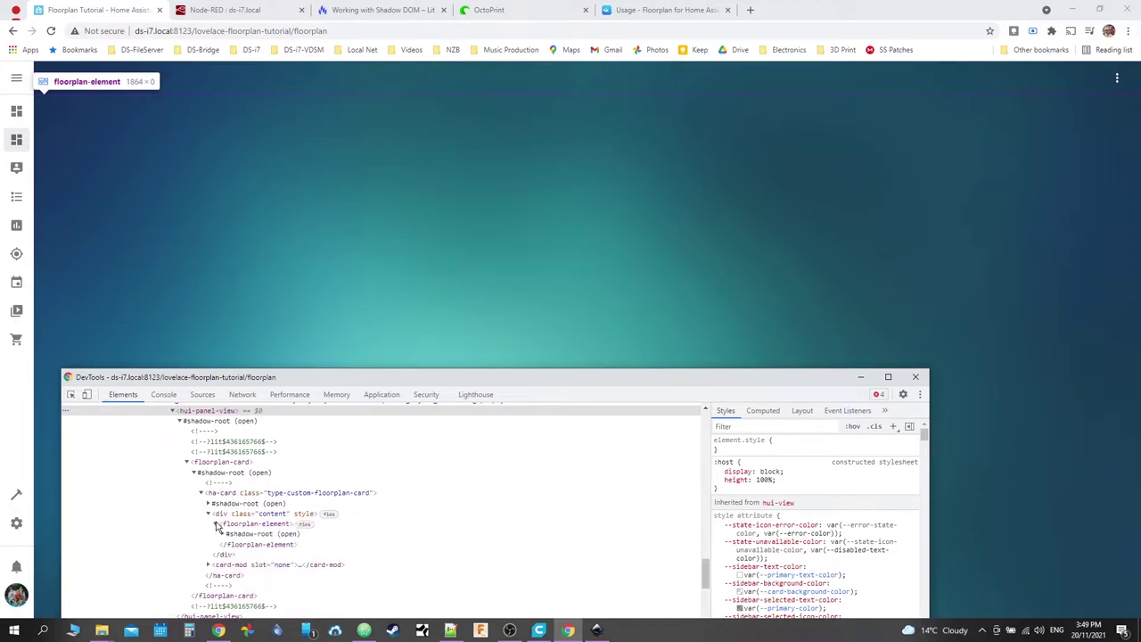
pyautogui.click(224, 535)
pyautogui.click(223, 533)
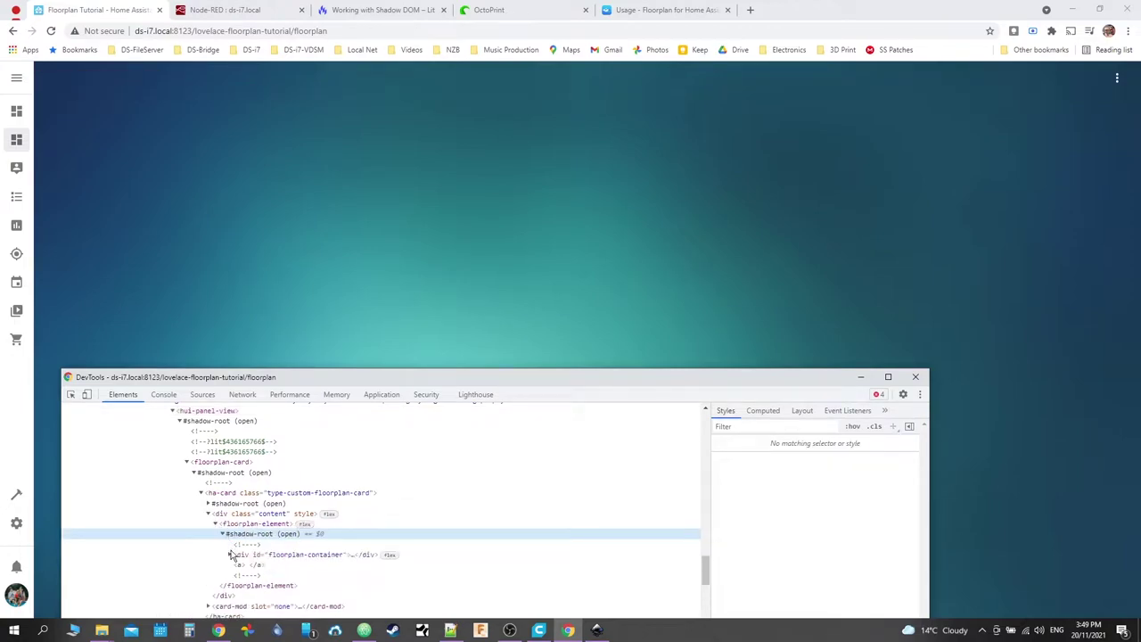
pyautogui.click(230, 555)
pyautogui.click(241, 567)
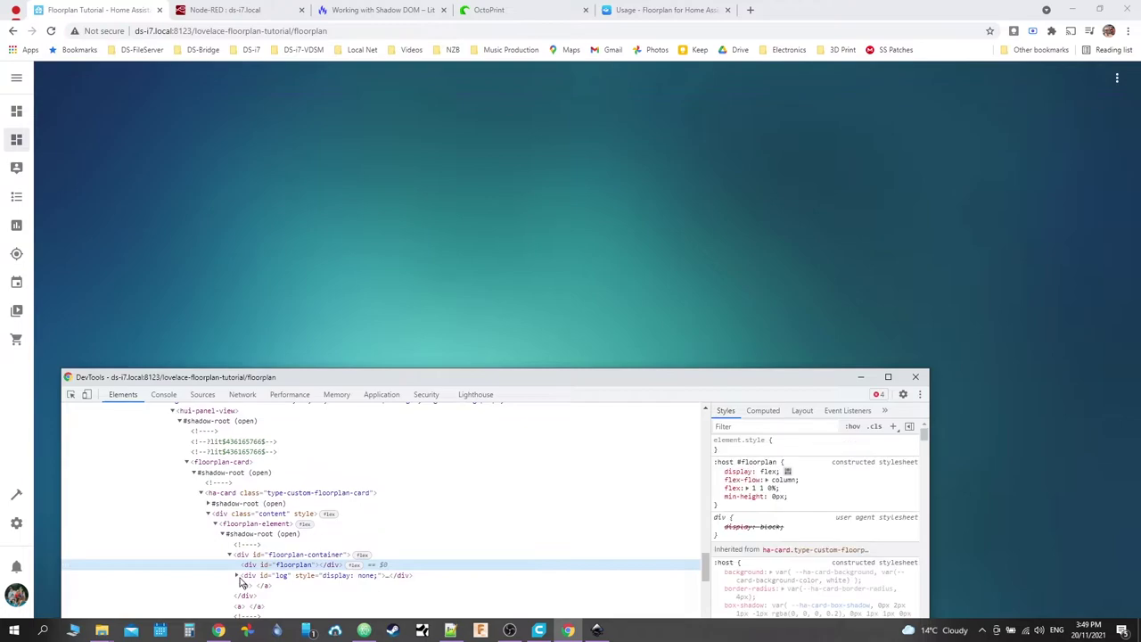
pyautogui.click(237, 575)
pyautogui.scroll(-1, 294, 535)
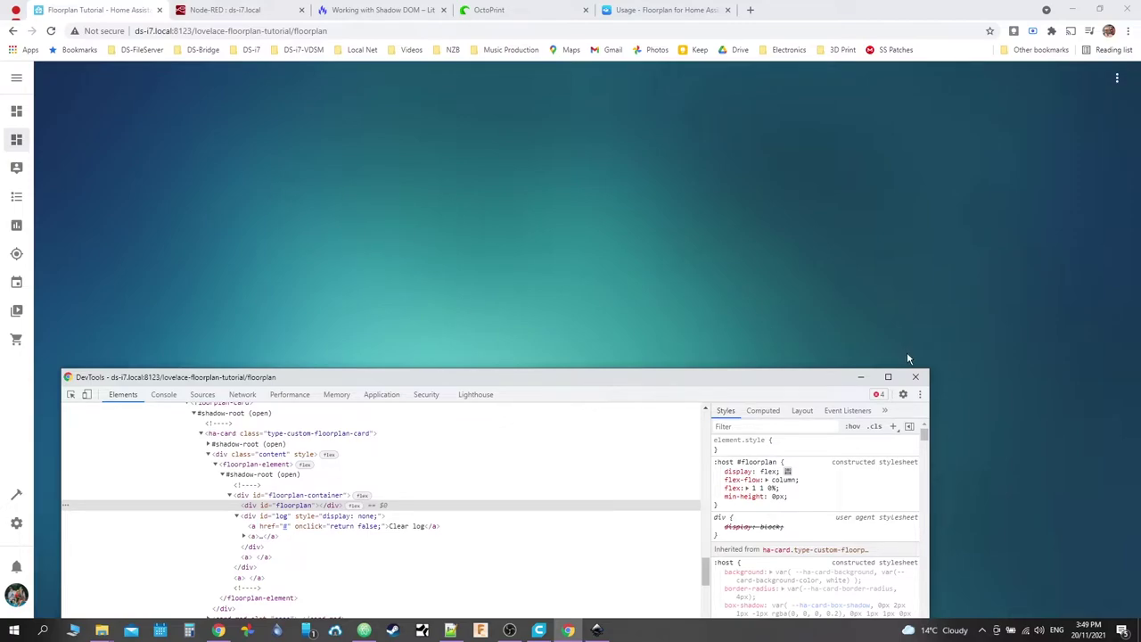
# Step: Expand div#log in the Elements panel to reveal its Clear log link
pyautogui.click(509, 631)
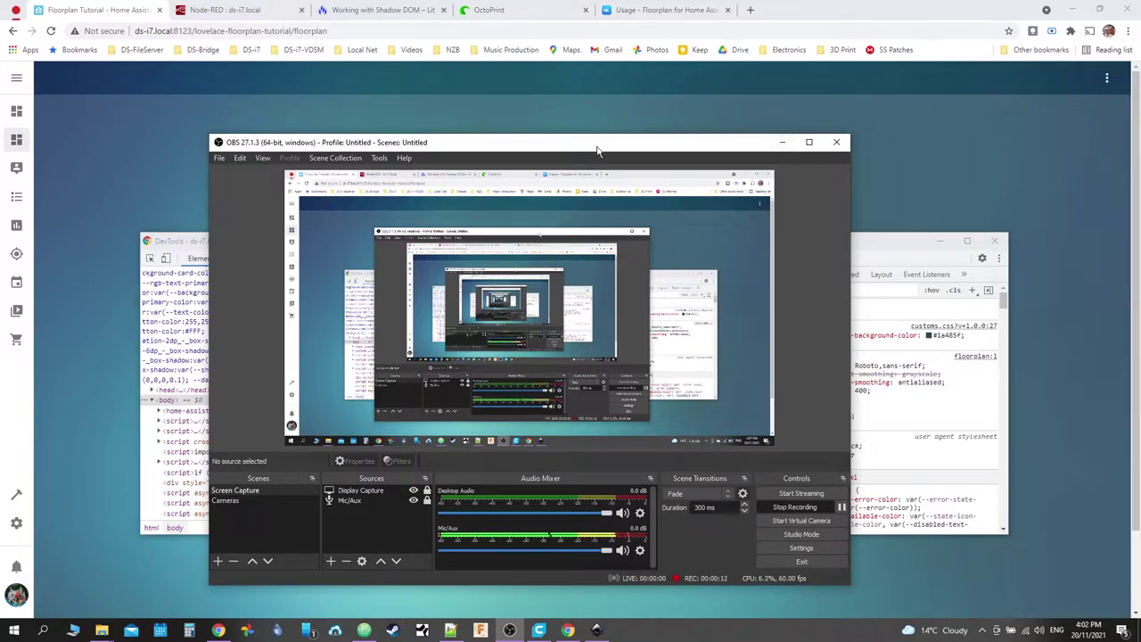
# Step: Minimize the floorplan_tutorial folder and DevTools windows to leave the empty Floorplan Tutorial dashboard
pyautogui.click(785, 144)
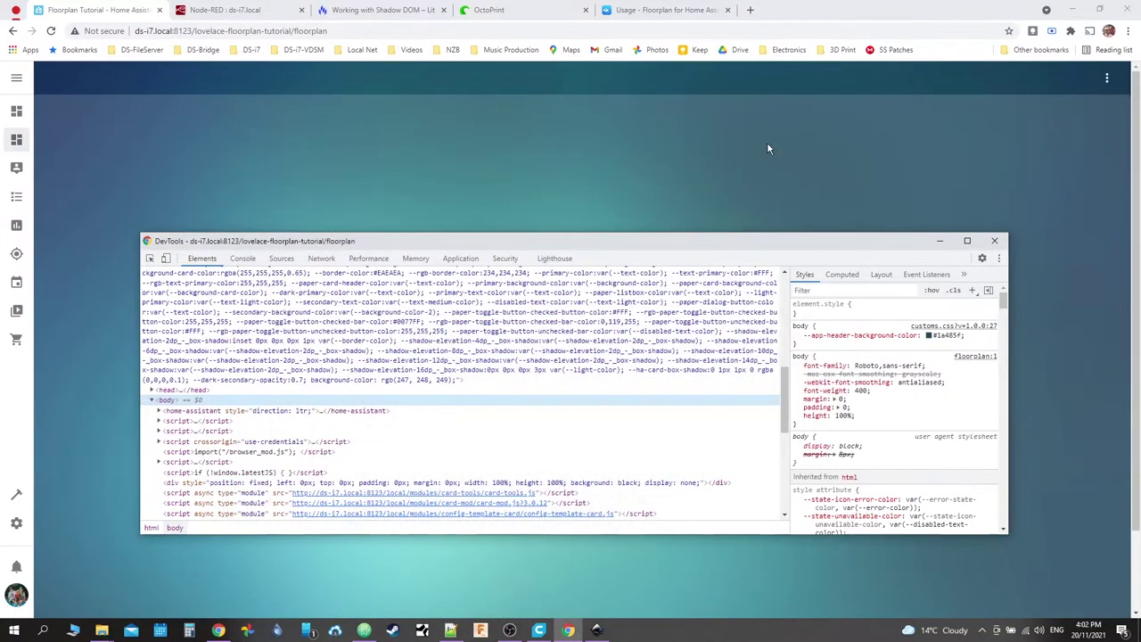
pyautogui.click(237, 259)
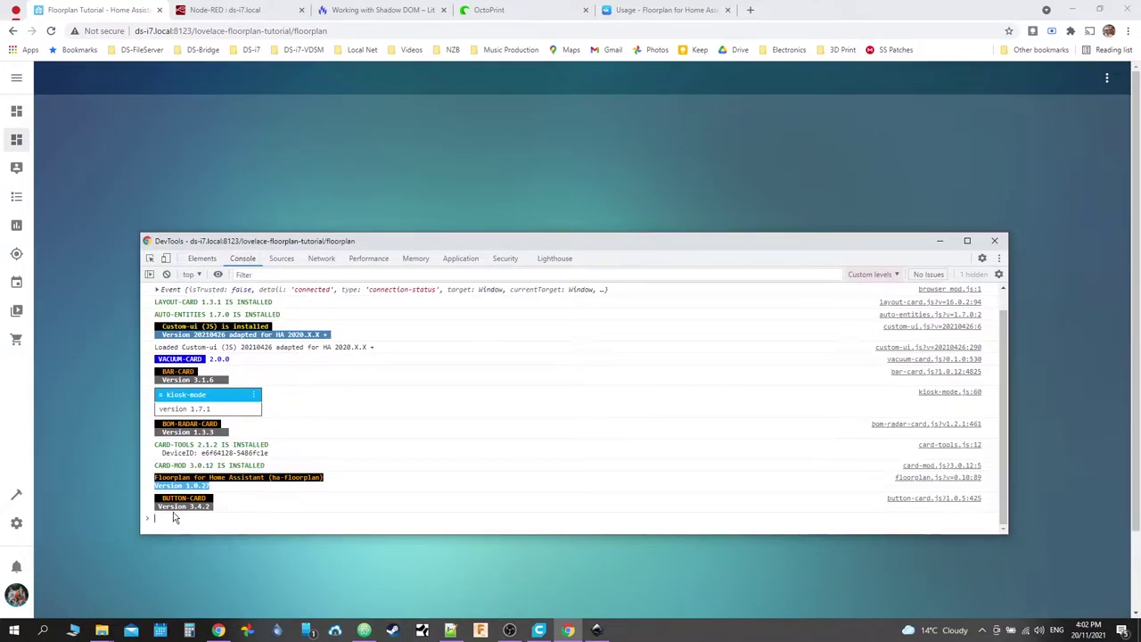
pyautogui.moveTo(102, 633)
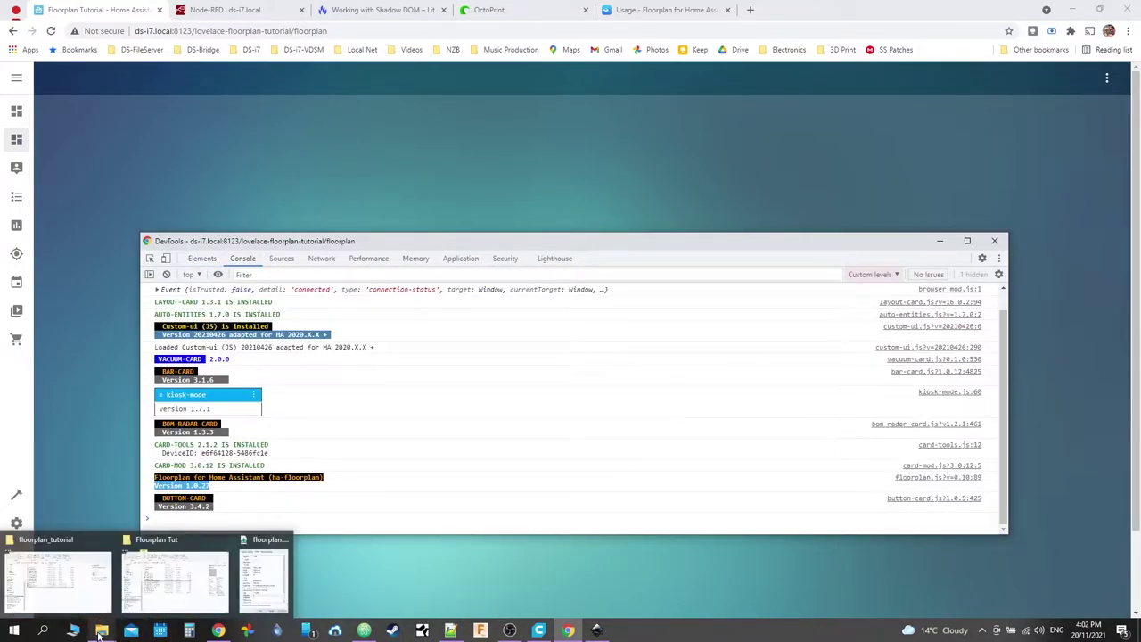
pyautogui.moveTo(31, 568)
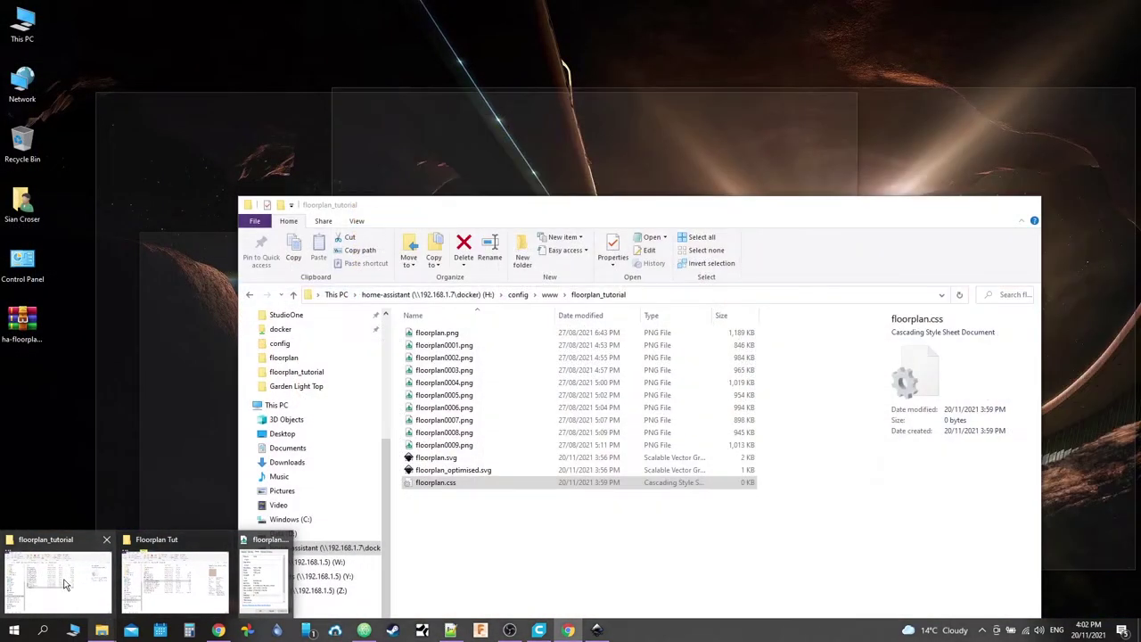
pyautogui.click(70, 581)
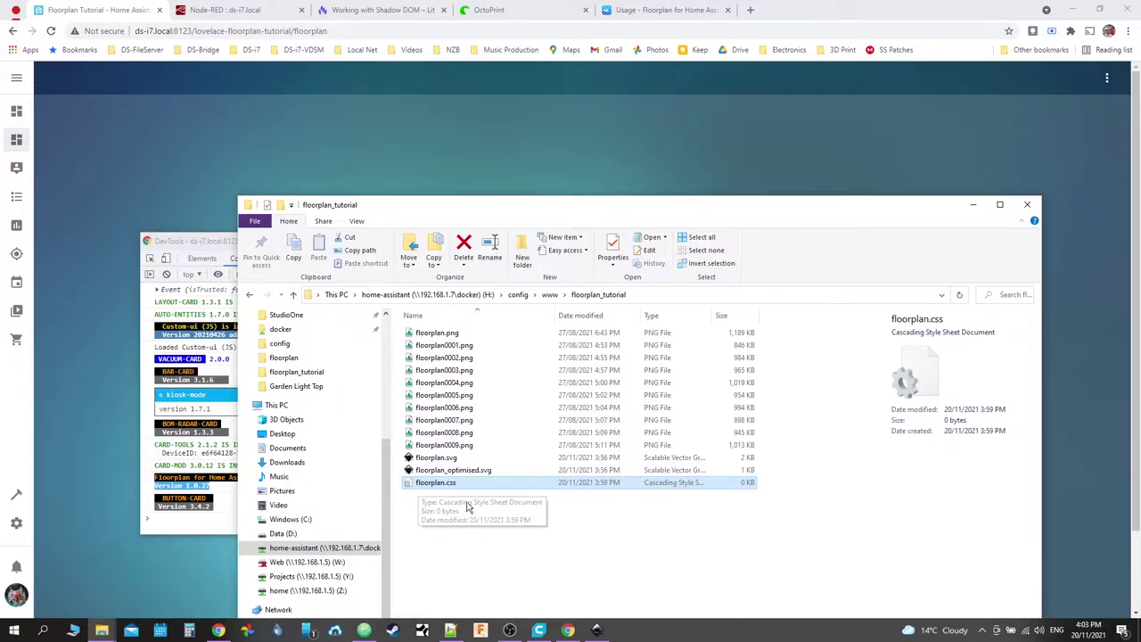
pyautogui.click(166, 520)
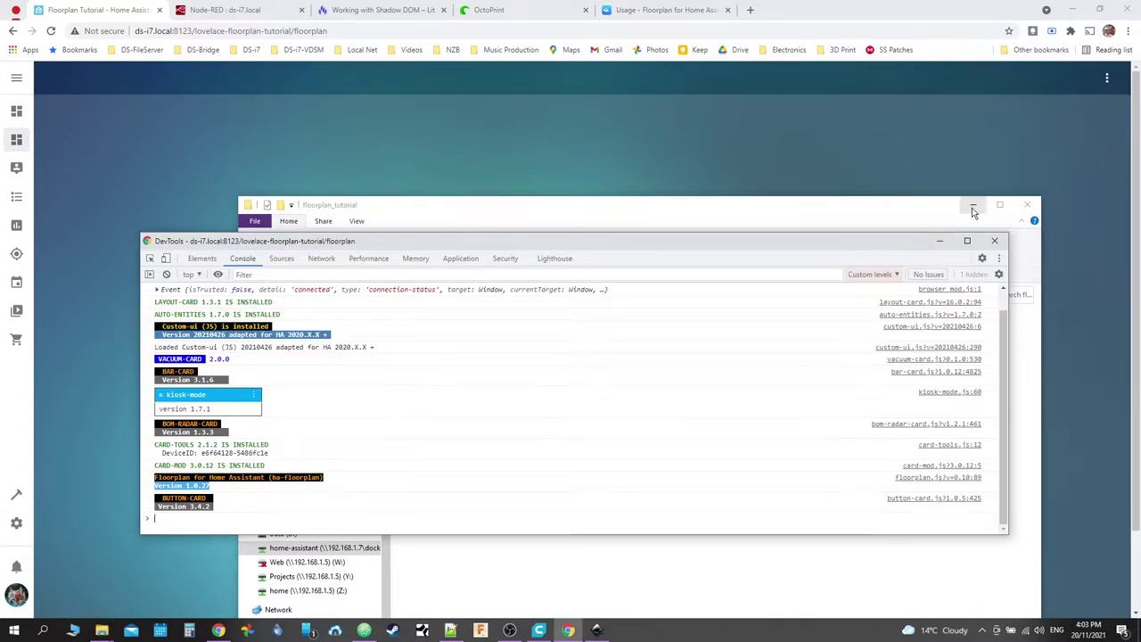
pyautogui.click(938, 244)
pyautogui.click(972, 204)
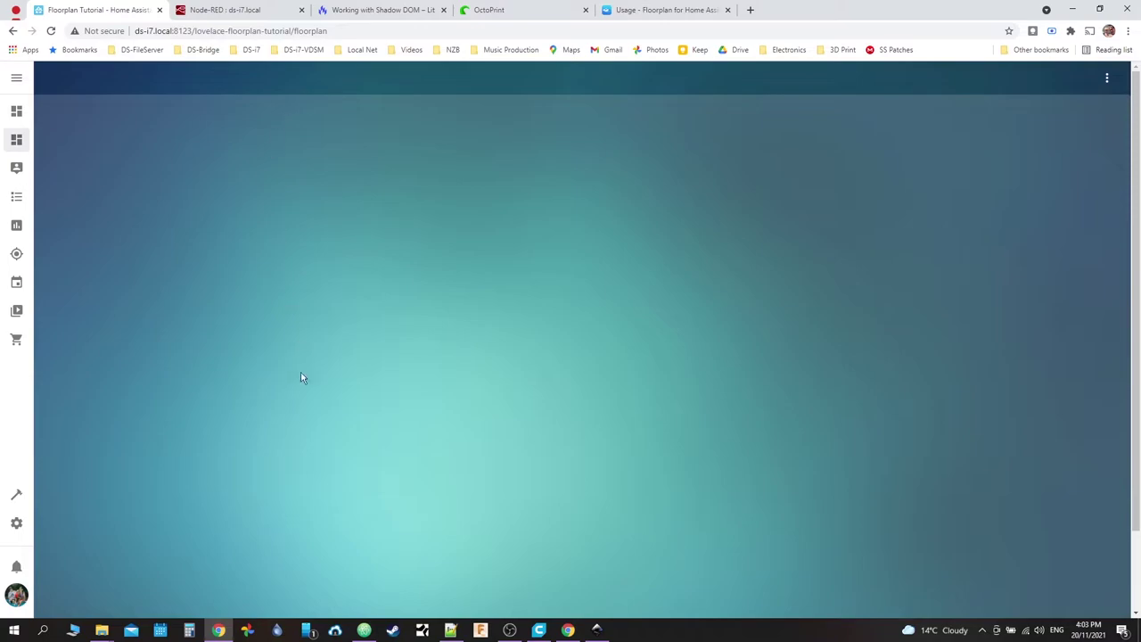
# Step: Open DevTools on the dashboard with Inspect and reload the page
pyautogui.rightClick(532, 280)
pyautogui.click(585, 478)
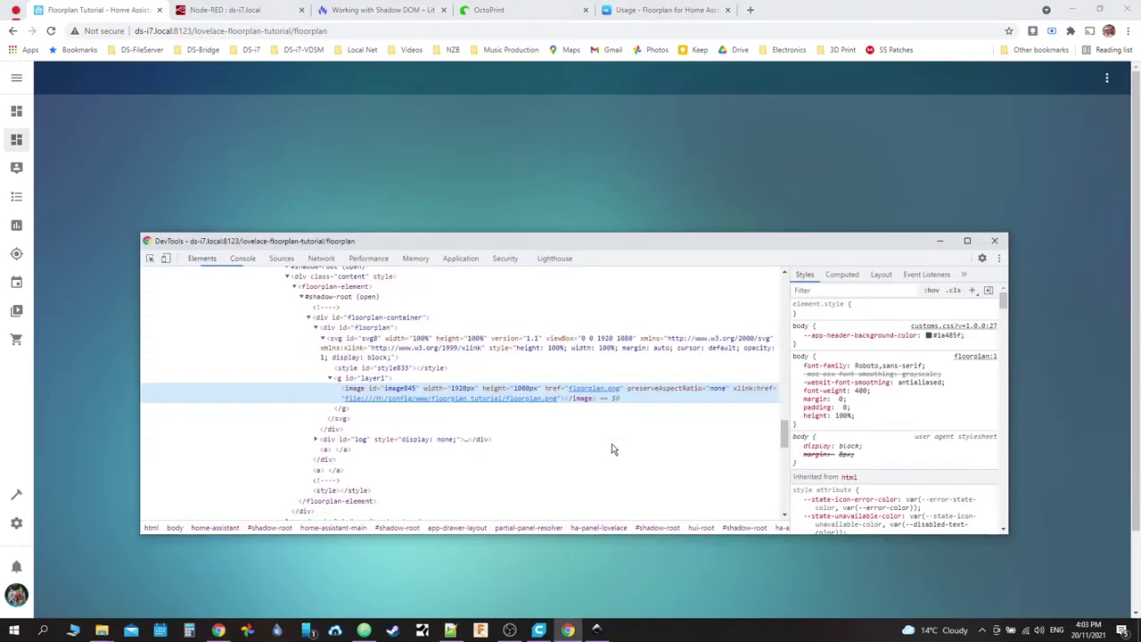
pyautogui.click(51, 31)
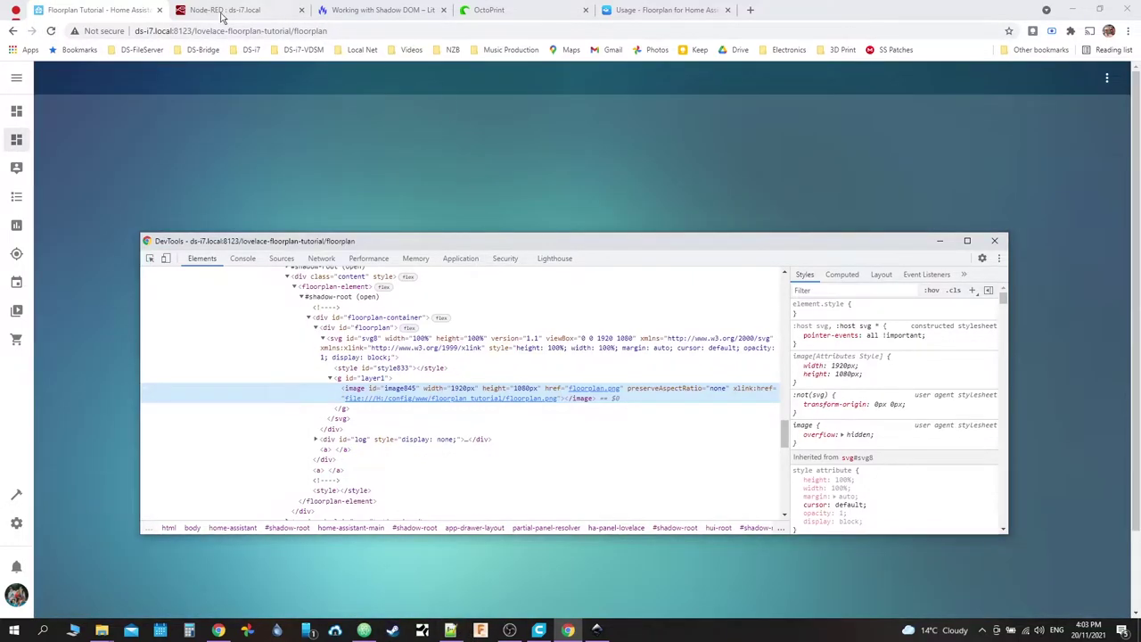
# Step: Empty the cache and hard reload the dashboard, then bring up config.yaml in Atom
pyautogui.rightClick(51, 31)
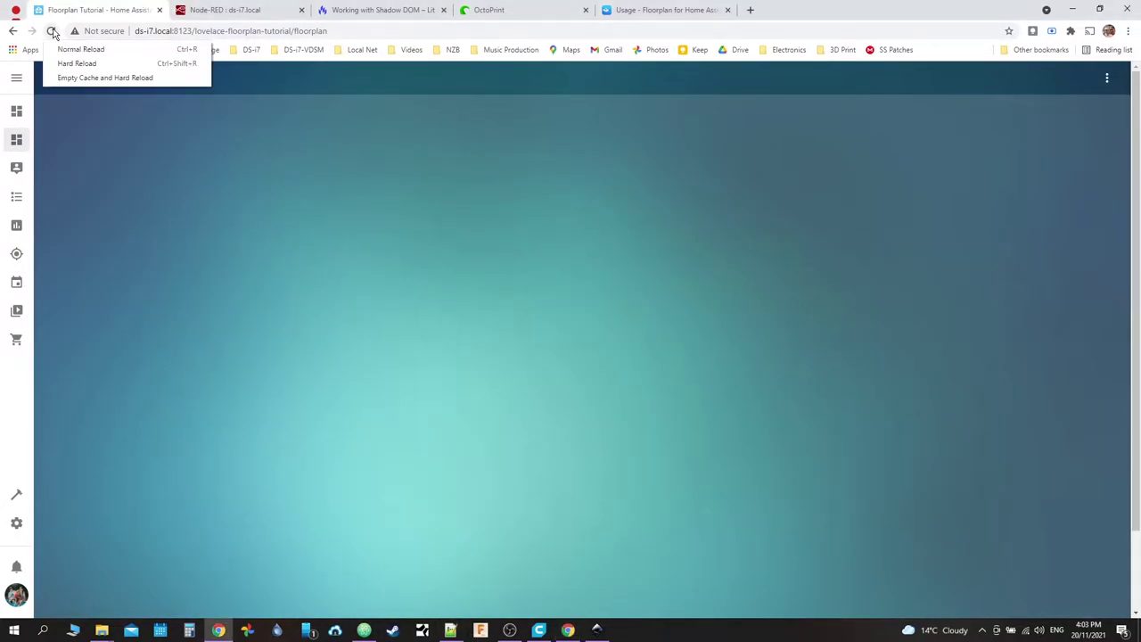
pyautogui.click(73, 78)
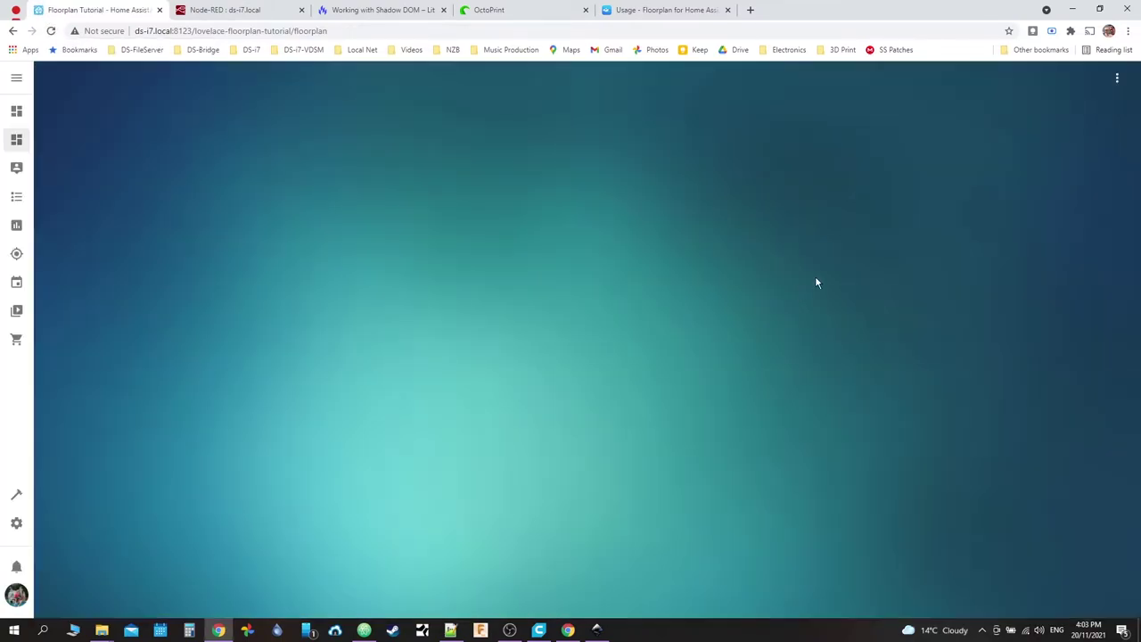
pyautogui.click(1116, 78)
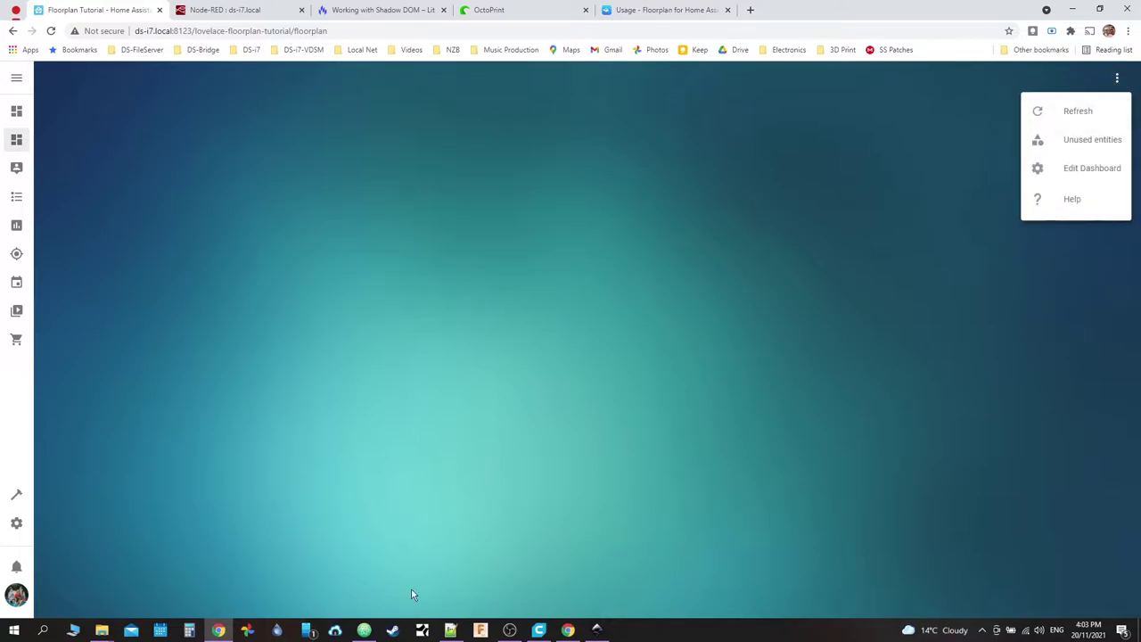
pyautogui.click(363, 631)
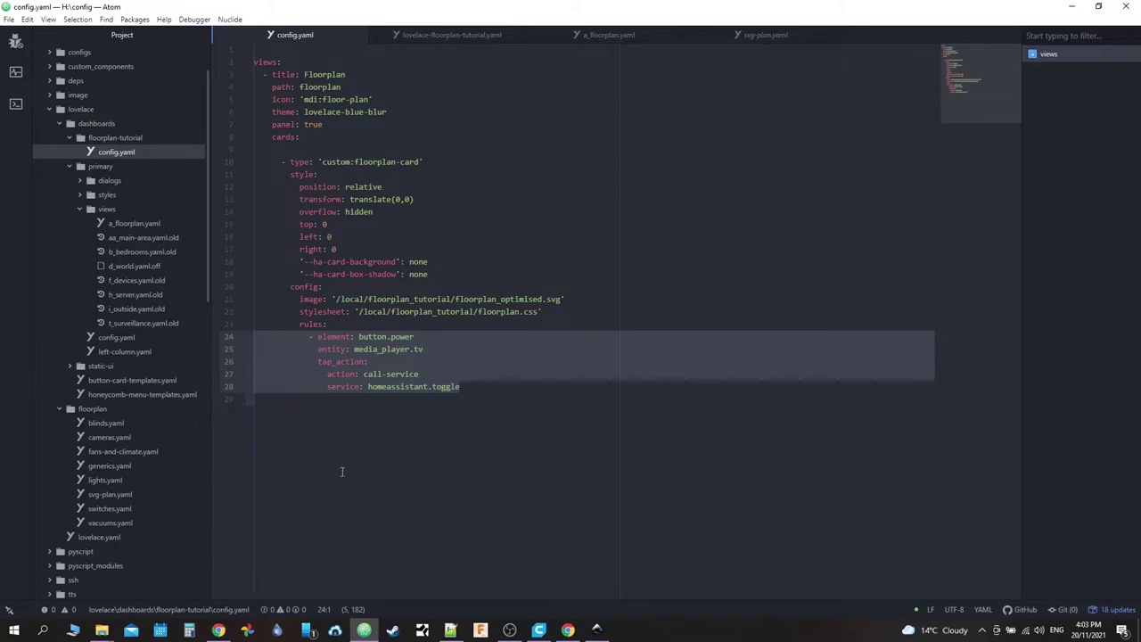
# Step: Return to the blank Home Assistant Floorplan Tutorial dashboard in Chrome, leaving config.yaml unedited
pyautogui.click(219, 630)
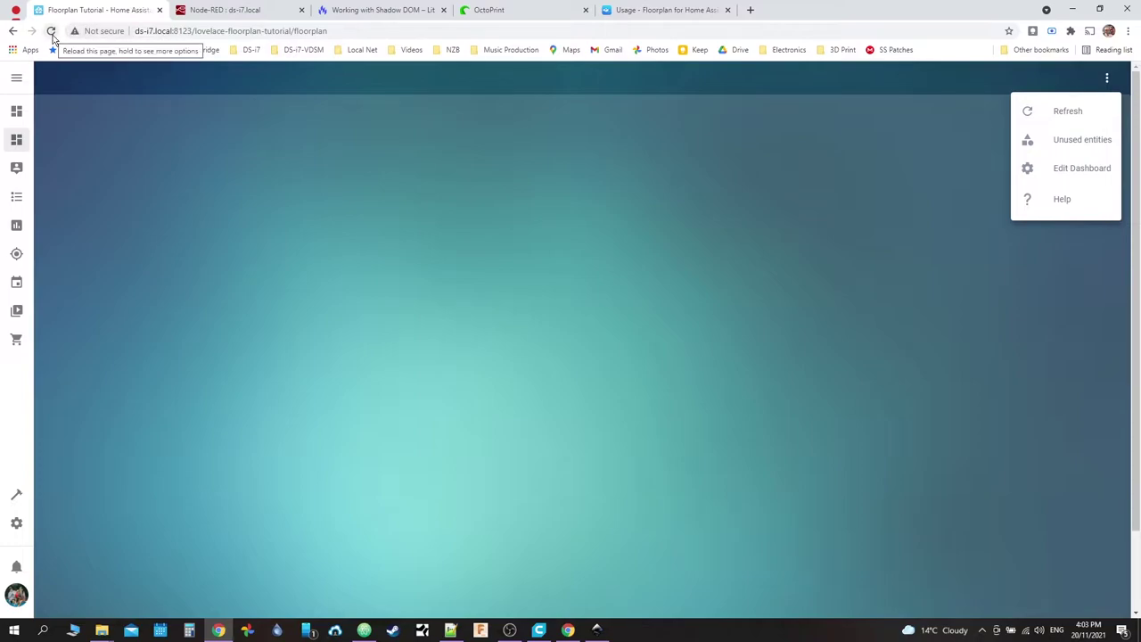
# Step: Empty the cache, hard reload the dashboard, and inspect the page in DevTools
pyautogui.rightClick(53, 38)
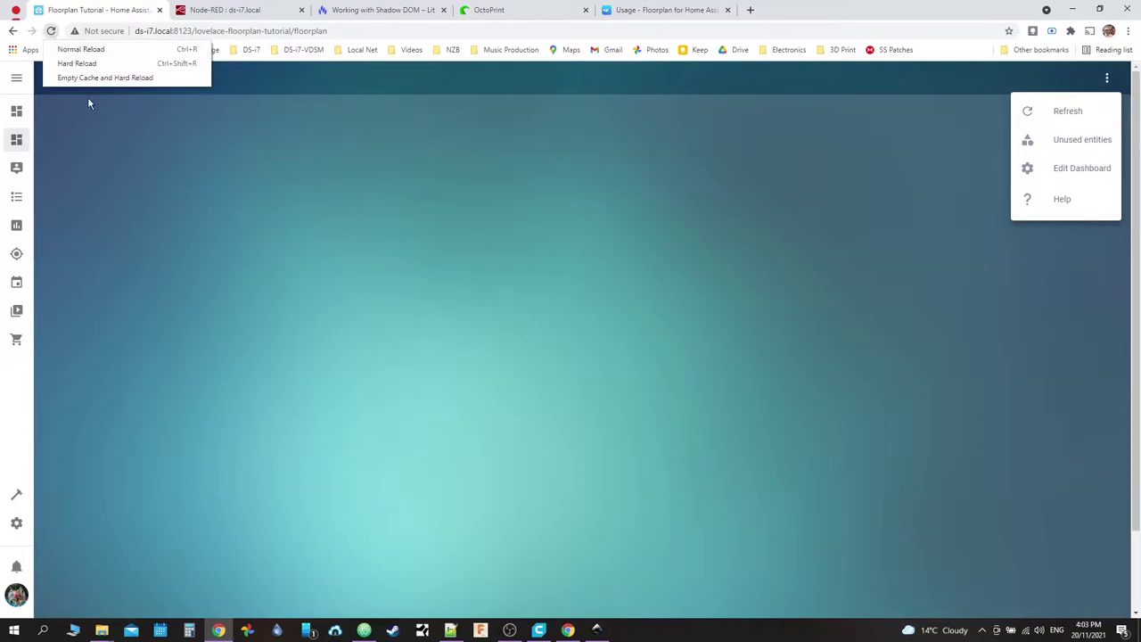
pyautogui.rightClick(268, 262)
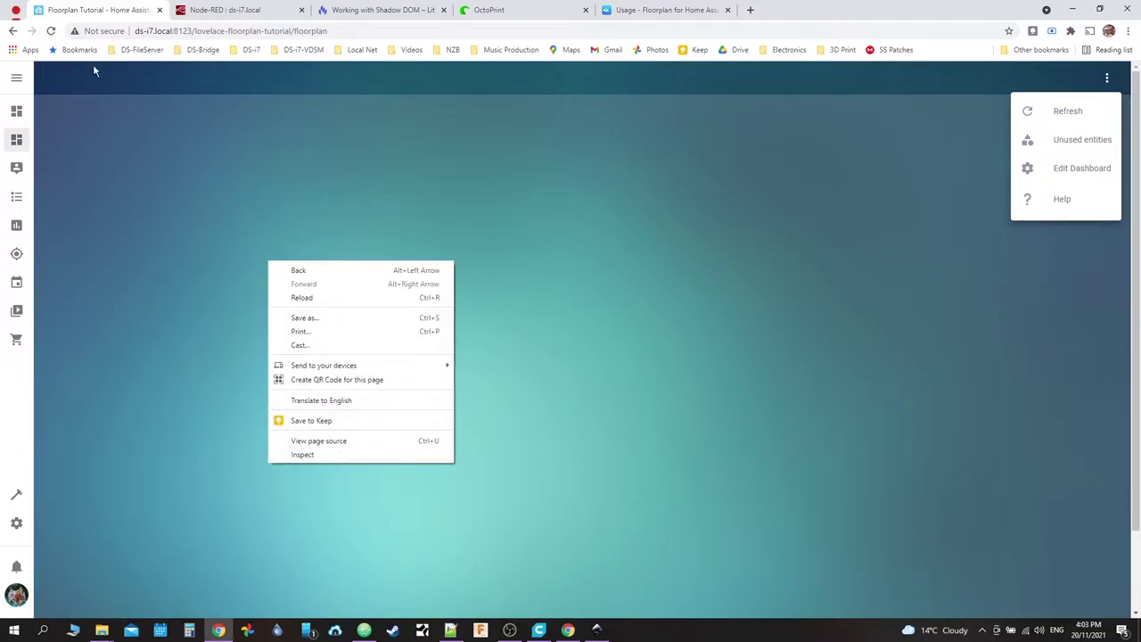
pyautogui.rightClick(50, 37)
pyautogui.click(71, 78)
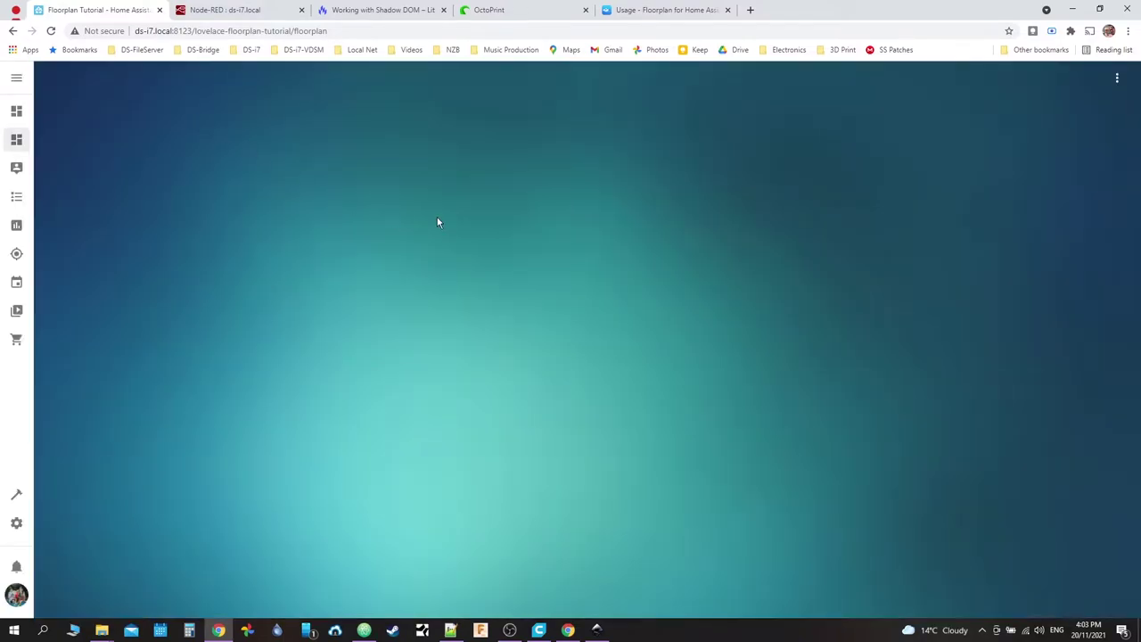
pyautogui.rightClick(521, 275)
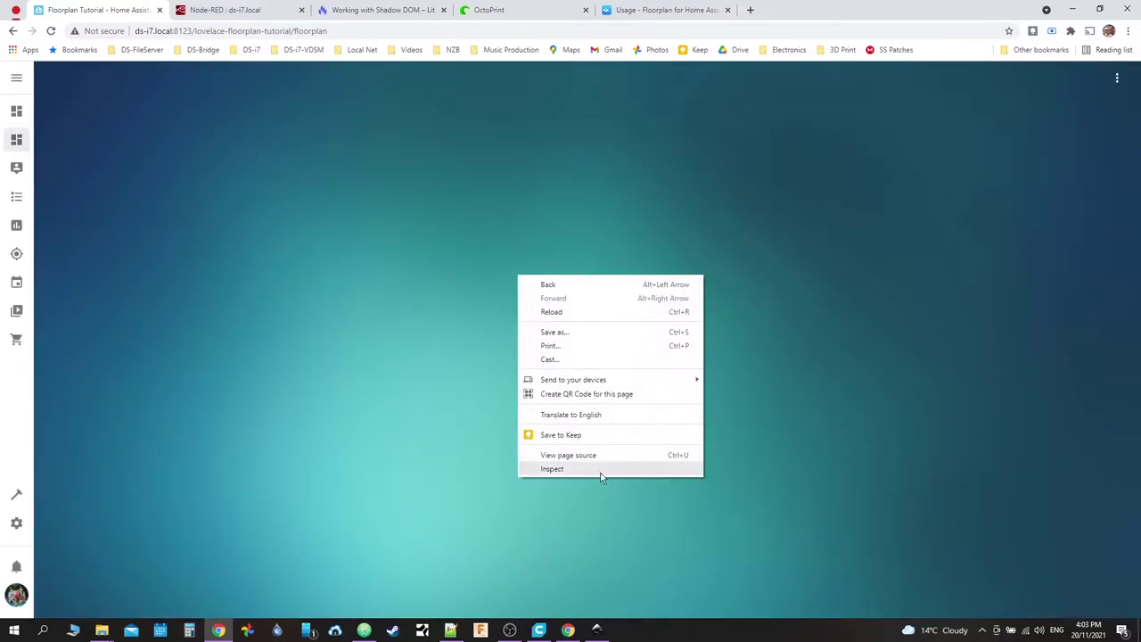
pyautogui.click(600, 474)
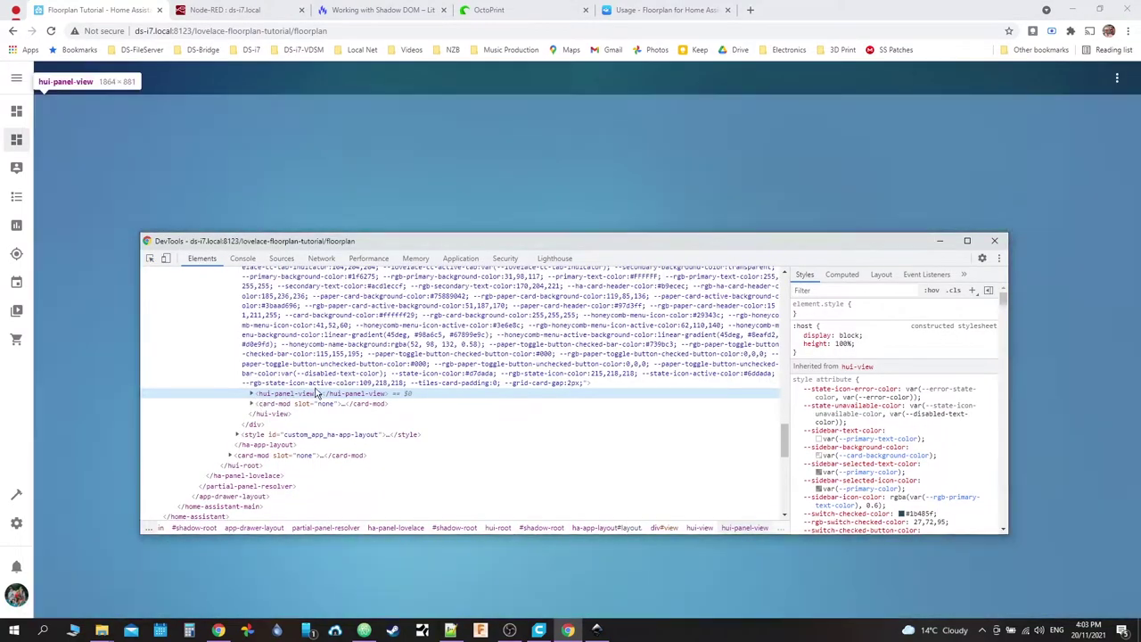
# Step: Expand the DOM from hui-panel-view through floorplan-card and svg#svg8 to g#layer1's image element
pyautogui.click(252, 397)
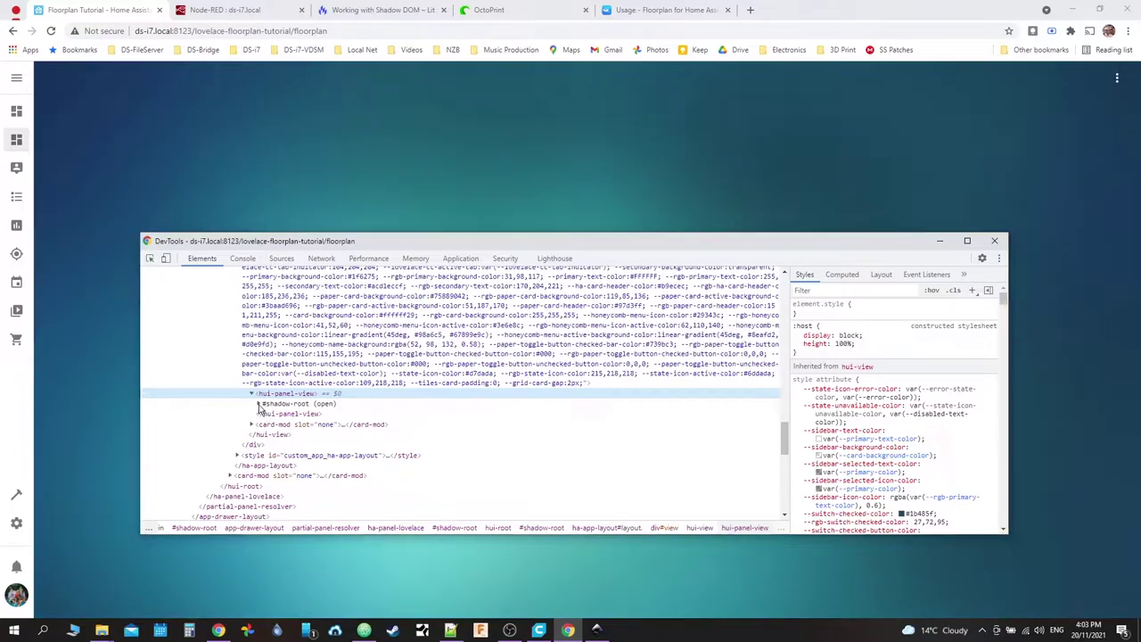
pyautogui.click(260, 405)
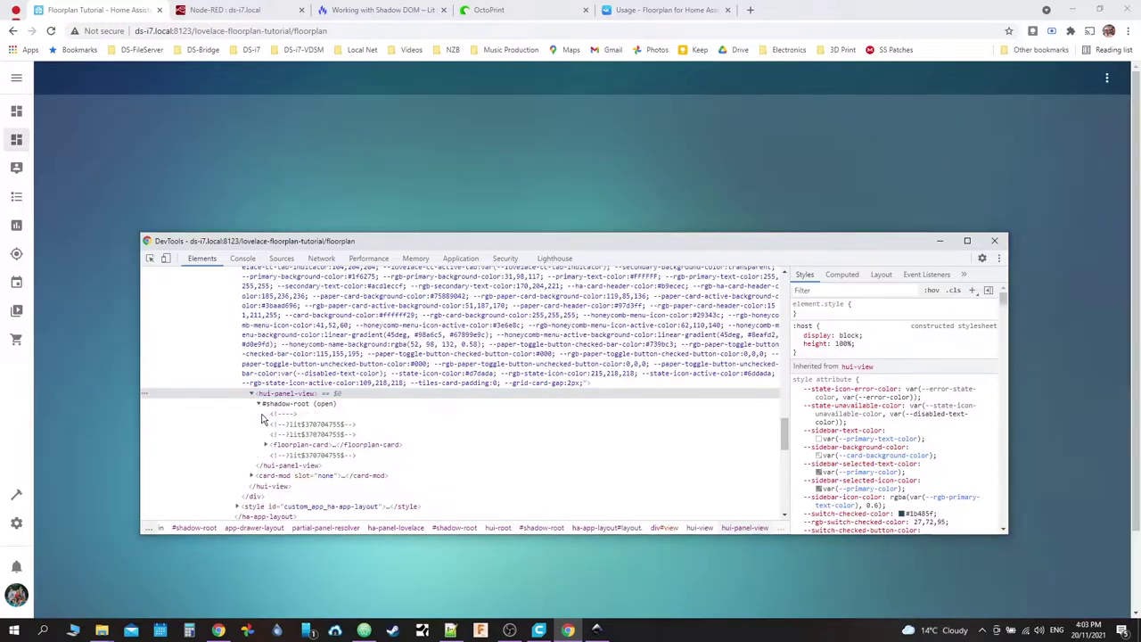
pyautogui.click(265, 445)
pyautogui.click(272, 455)
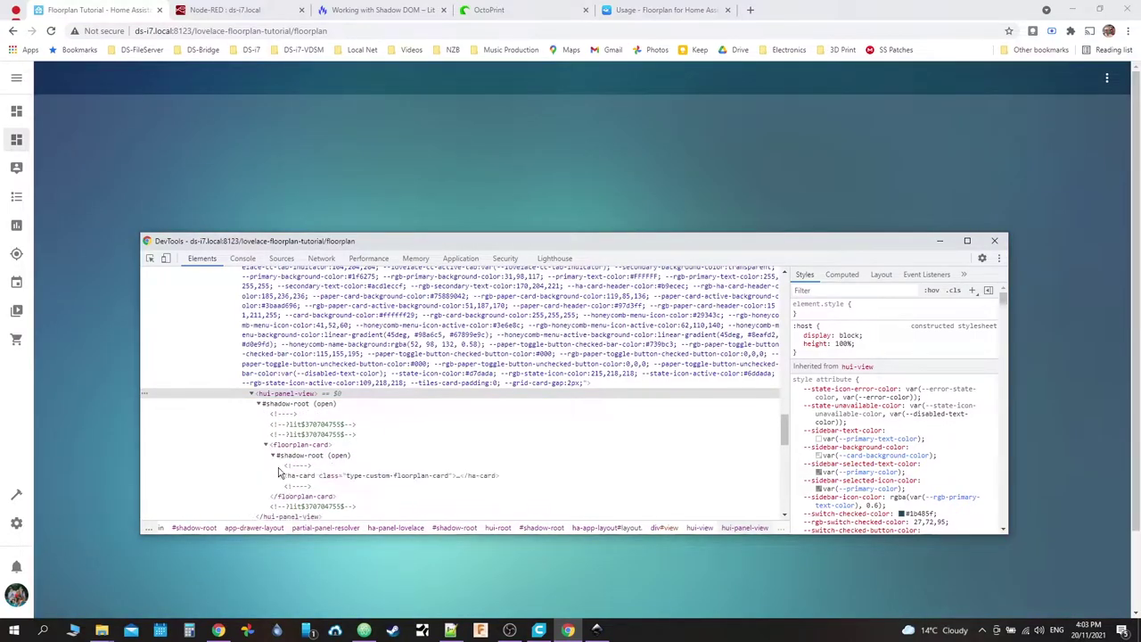
pyautogui.click(279, 476)
pyautogui.click(287, 497)
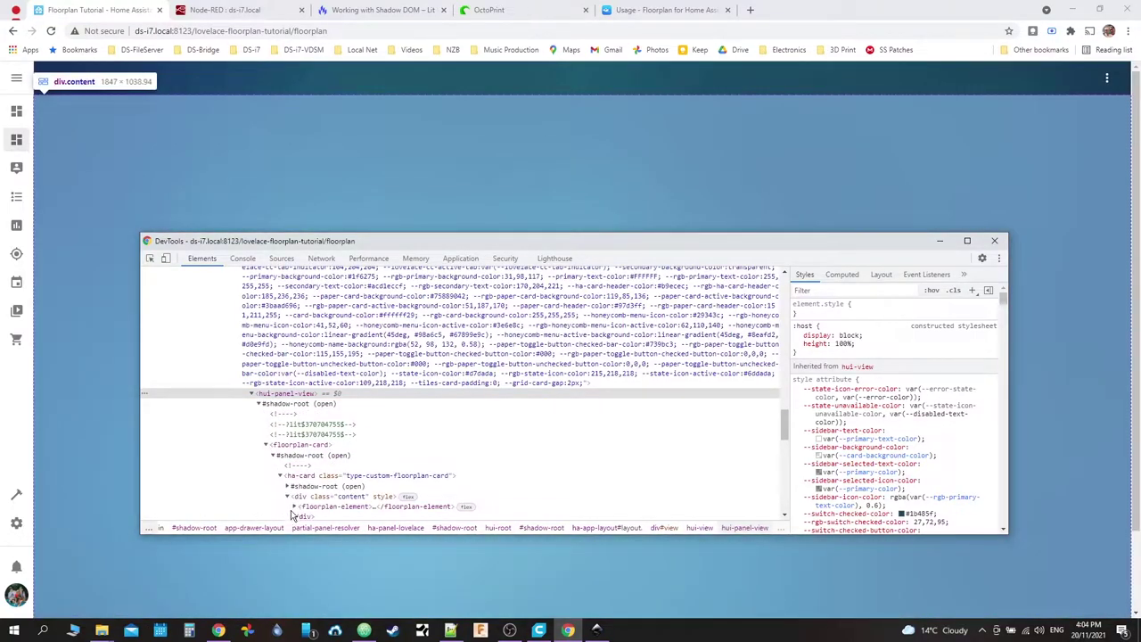
pyautogui.scroll(-1, 290, 501)
pyautogui.click(296, 446)
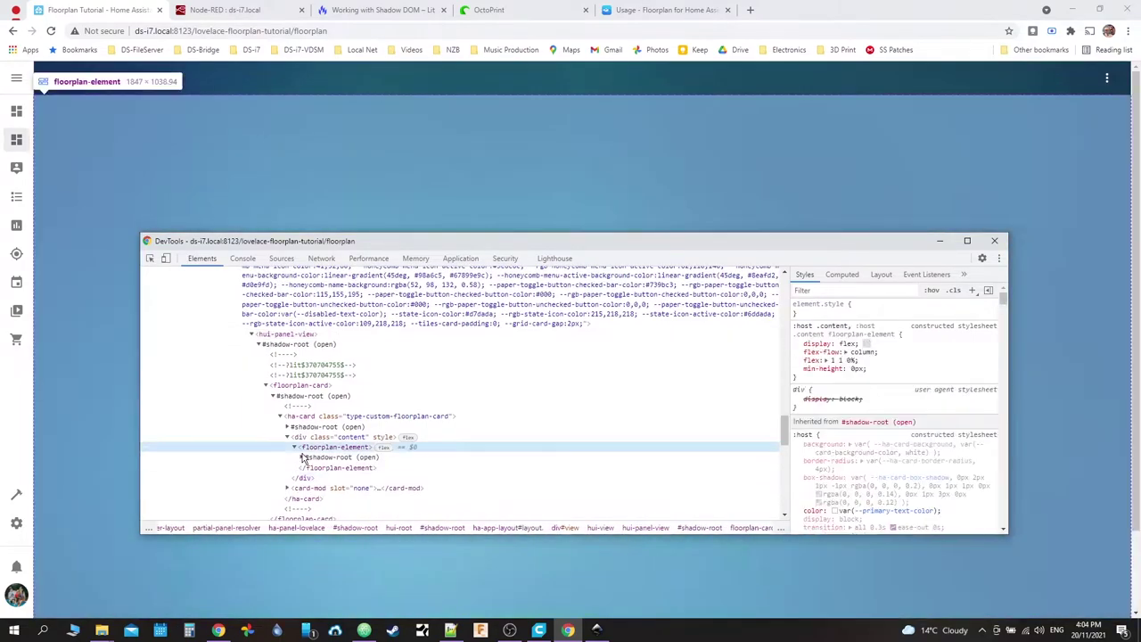
pyautogui.click(337, 446)
pyautogui.click(302, 456)
pyautogui.click(309, 478)
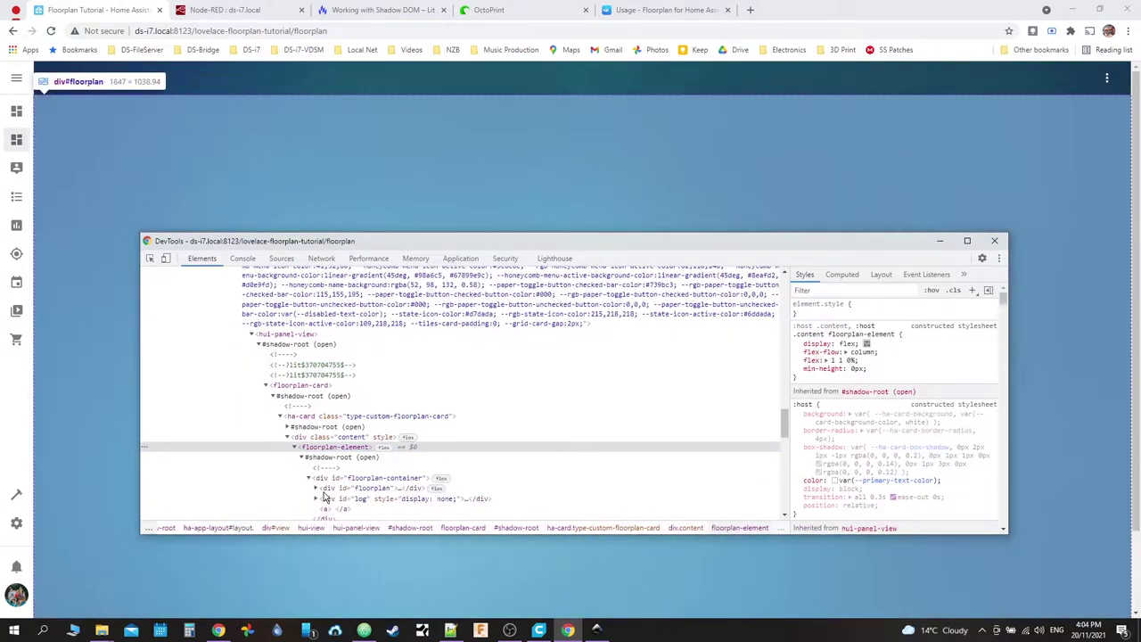
pyautogui.click(316, 498)
pyautogui.click(316, 489)
pyautogui.scroll(-1, 329, 482)
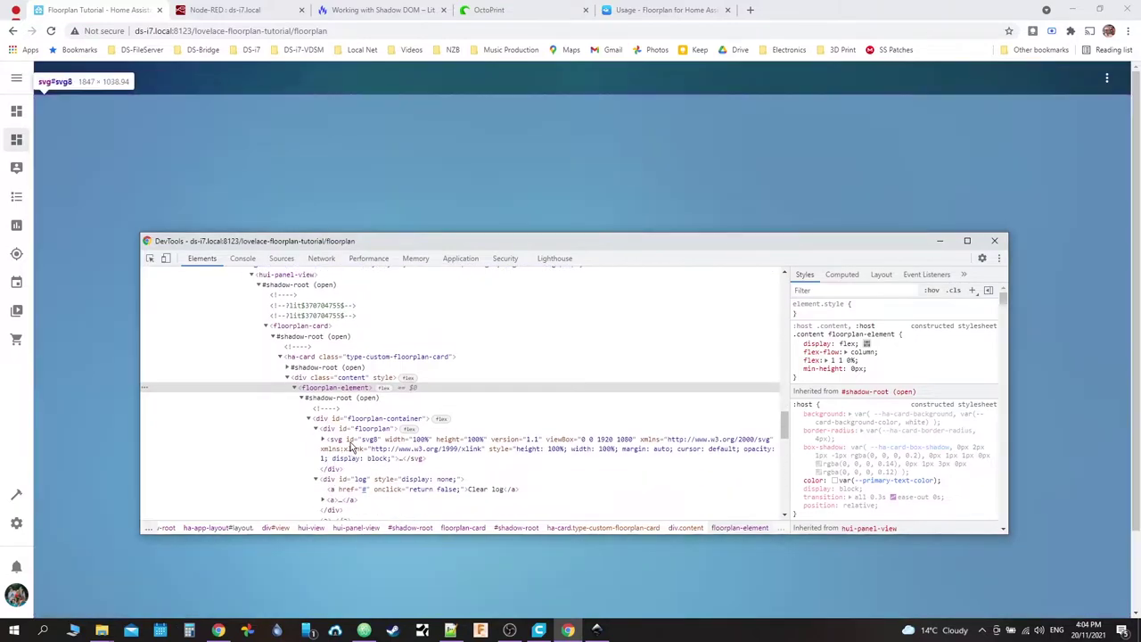
pyautogui.click(376, 443)
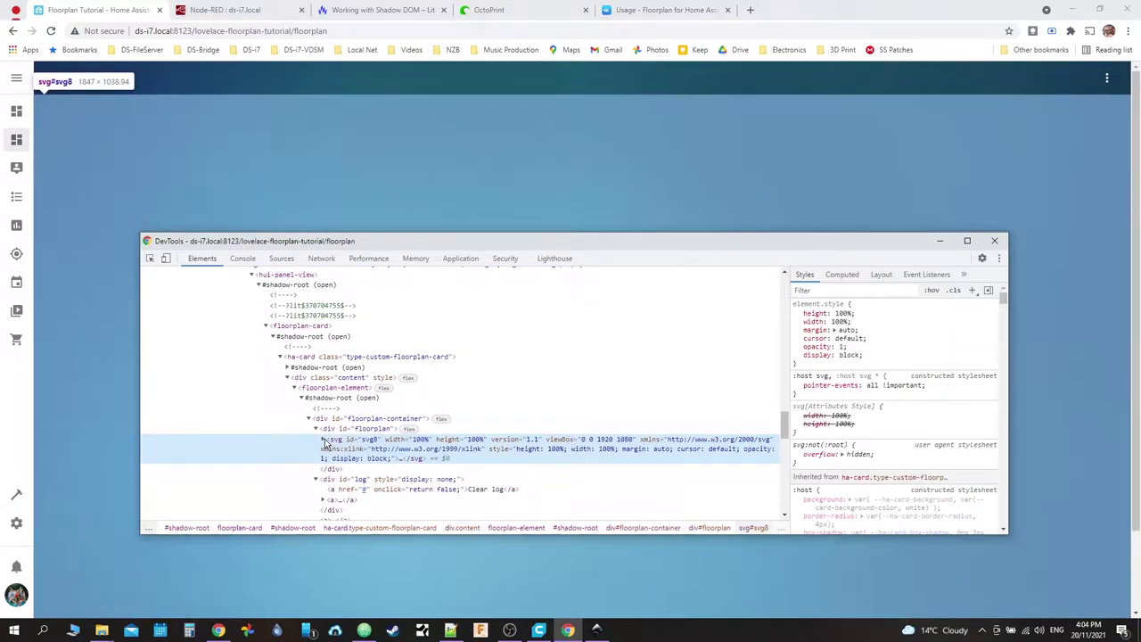
pyautogui.click(325, 441)
pyautogui.click(333, 479)
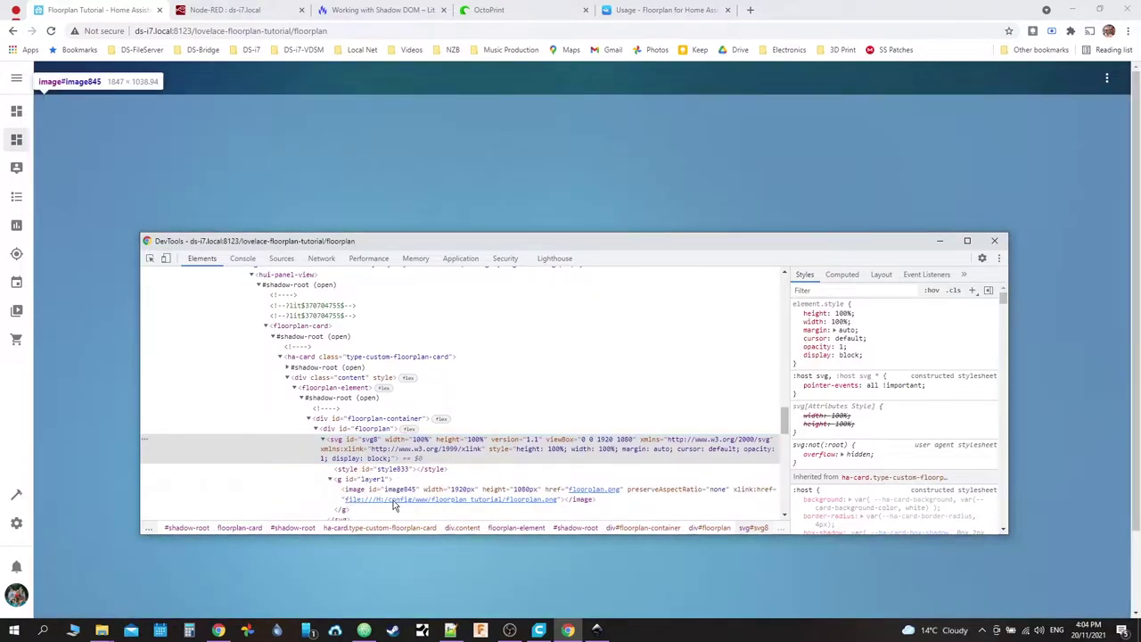
# Step: Prefix the image href with /local/floorplan_tutorial/ so the floorplan render appears
pyautogui.doubleClick(578, 496)
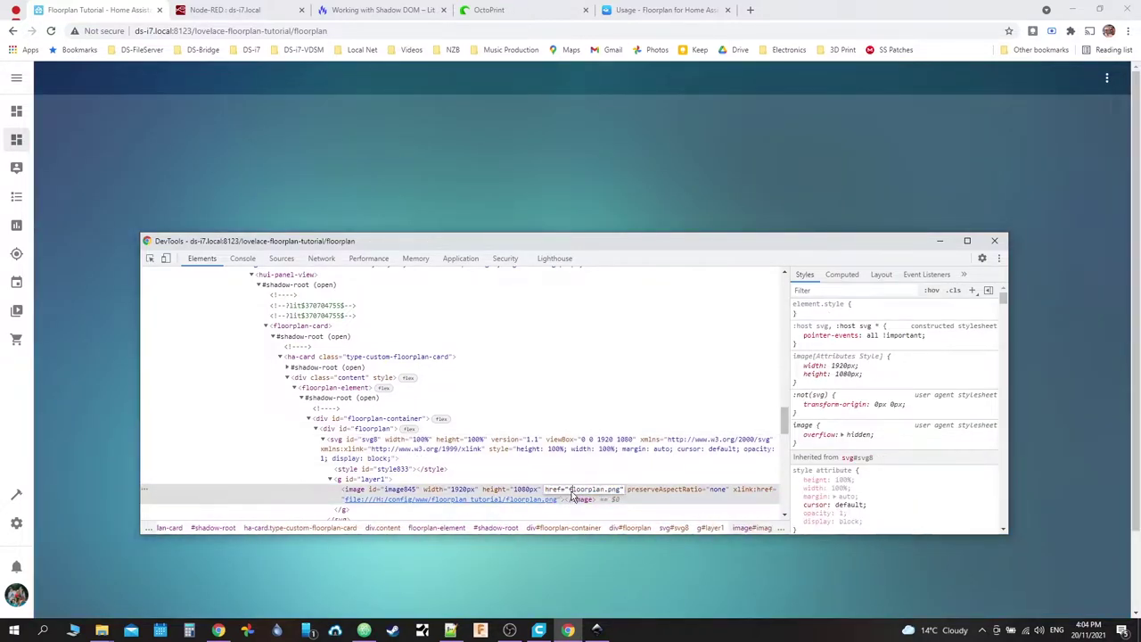
pyautogui.write('/loc')
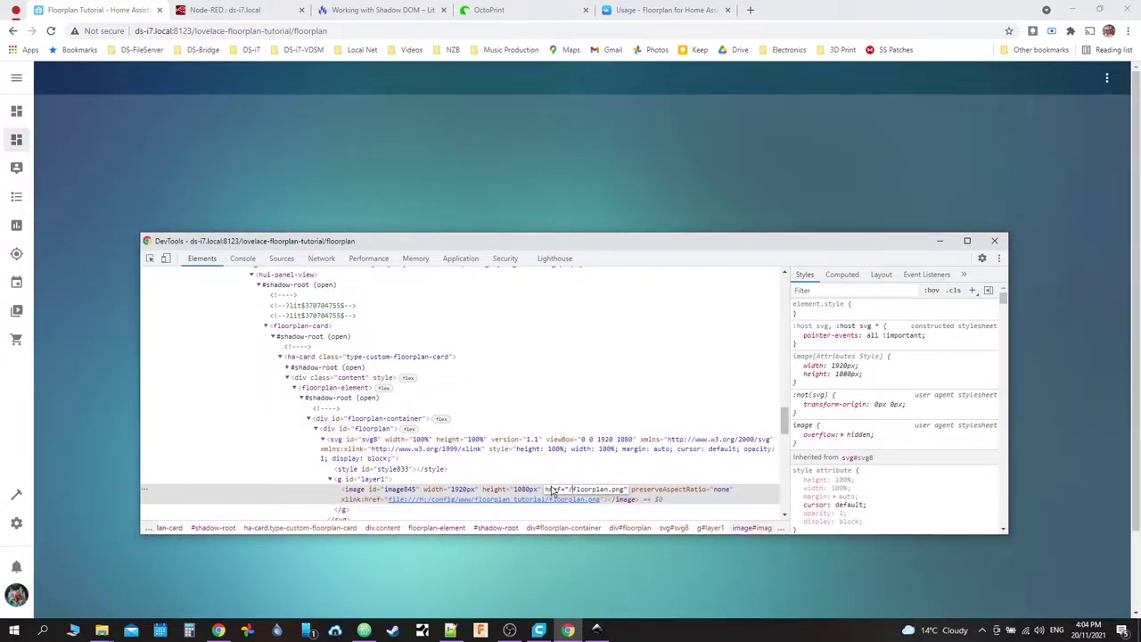
pyautogui.write('al/')
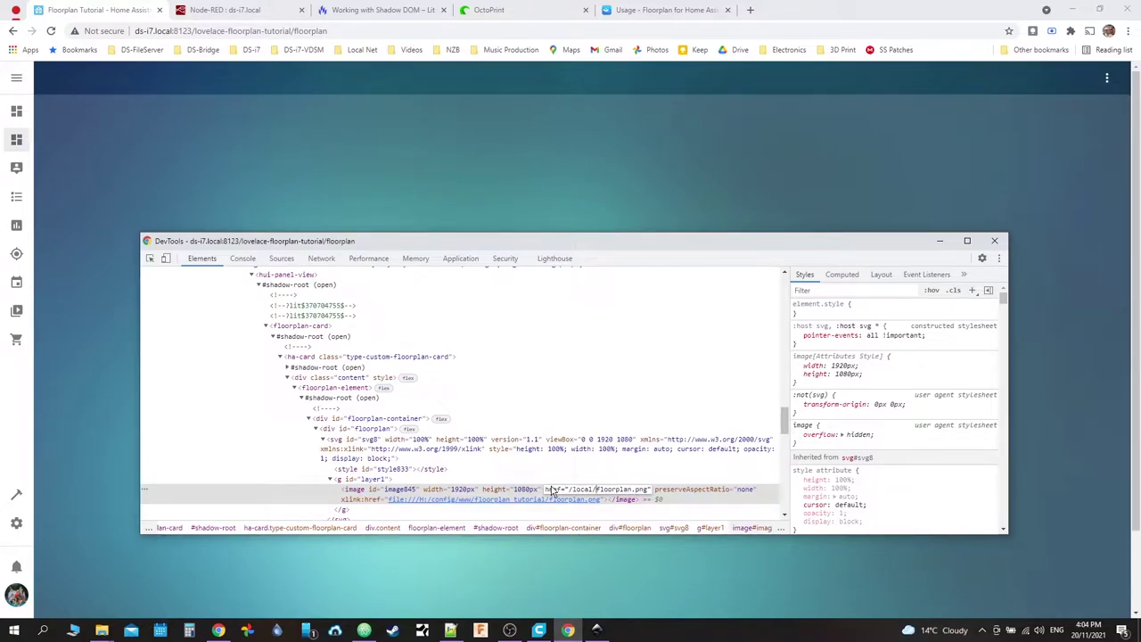
pyautogui.write('floorpla')
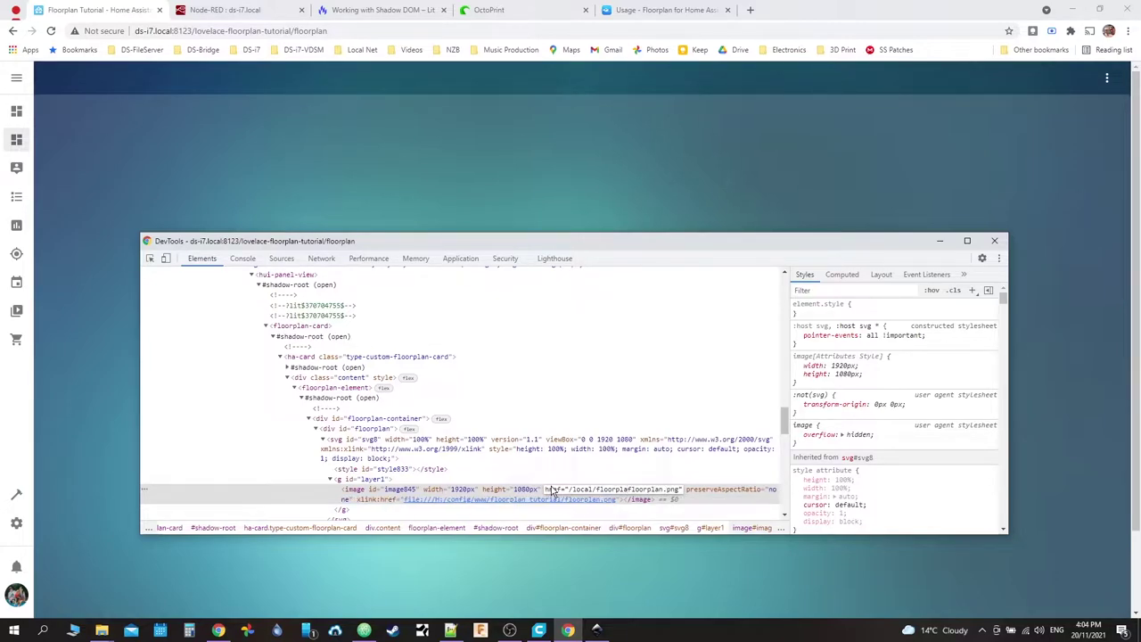
pyautogui.write('n')
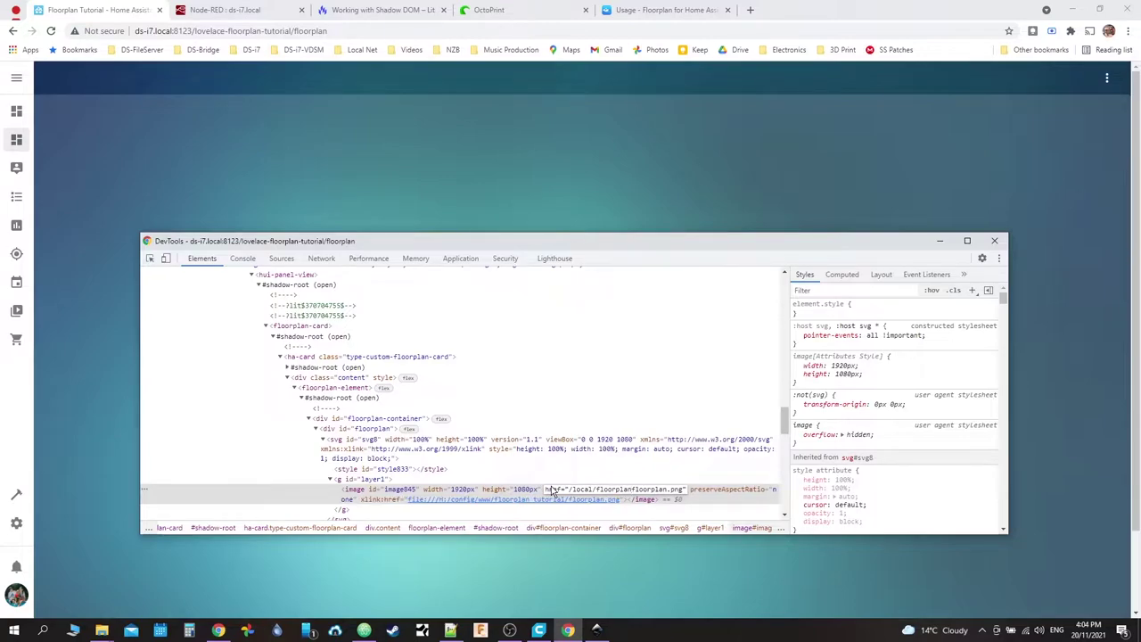
pyautogui.write('_tutor')
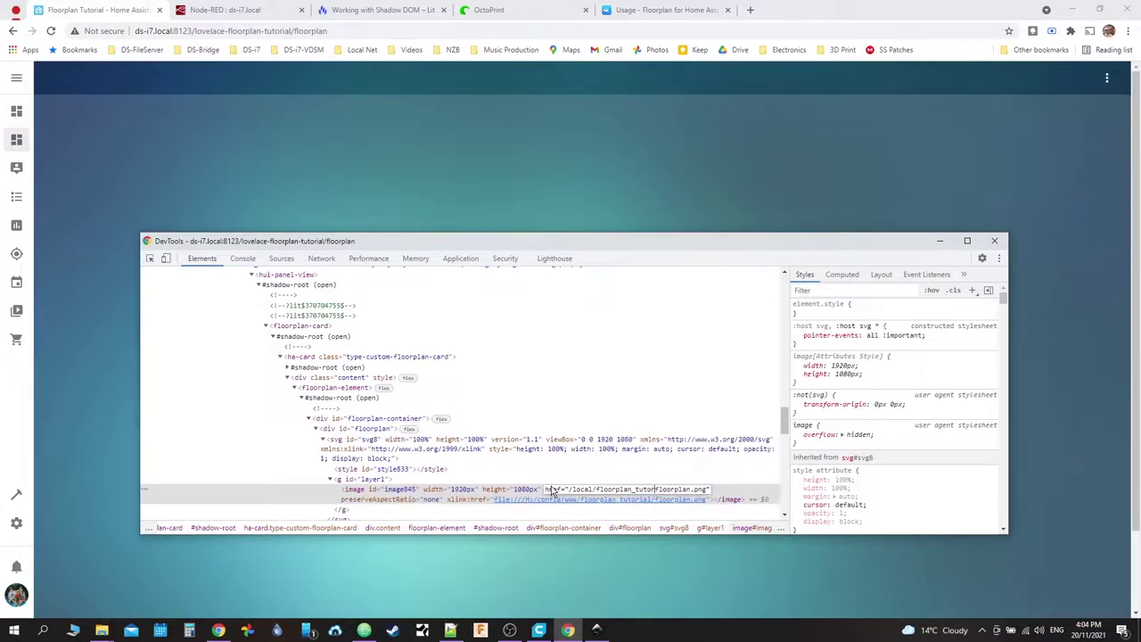
pyautogui.write('ial/')
pyautogui.press('Return')
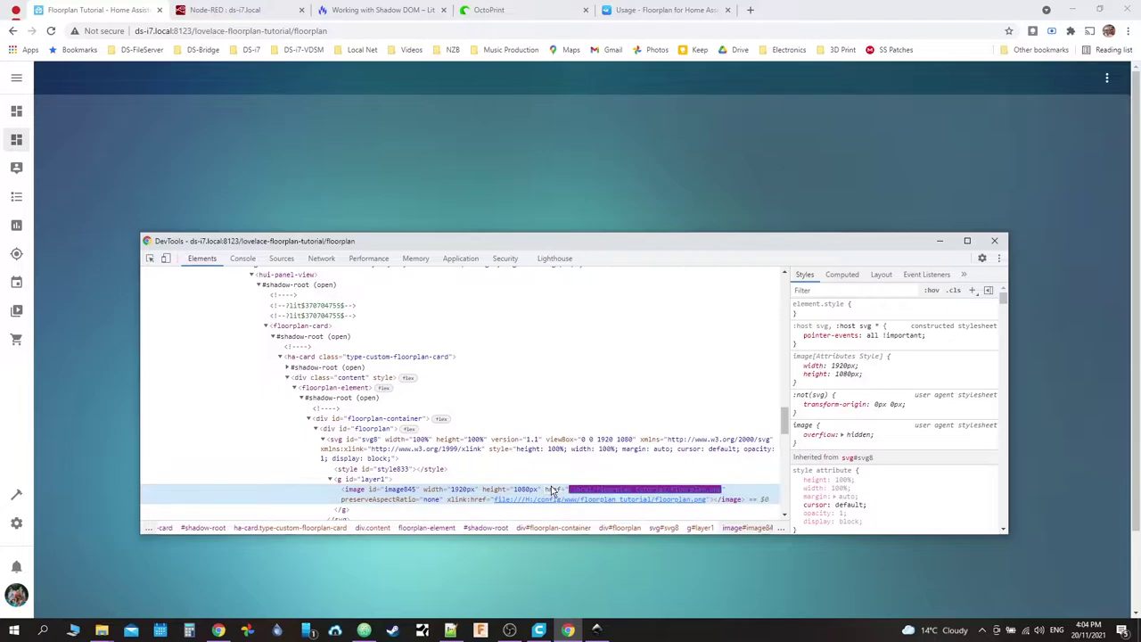
pyautogui.moveTo(612, 246); pyautogui.dragTo(633, 166)
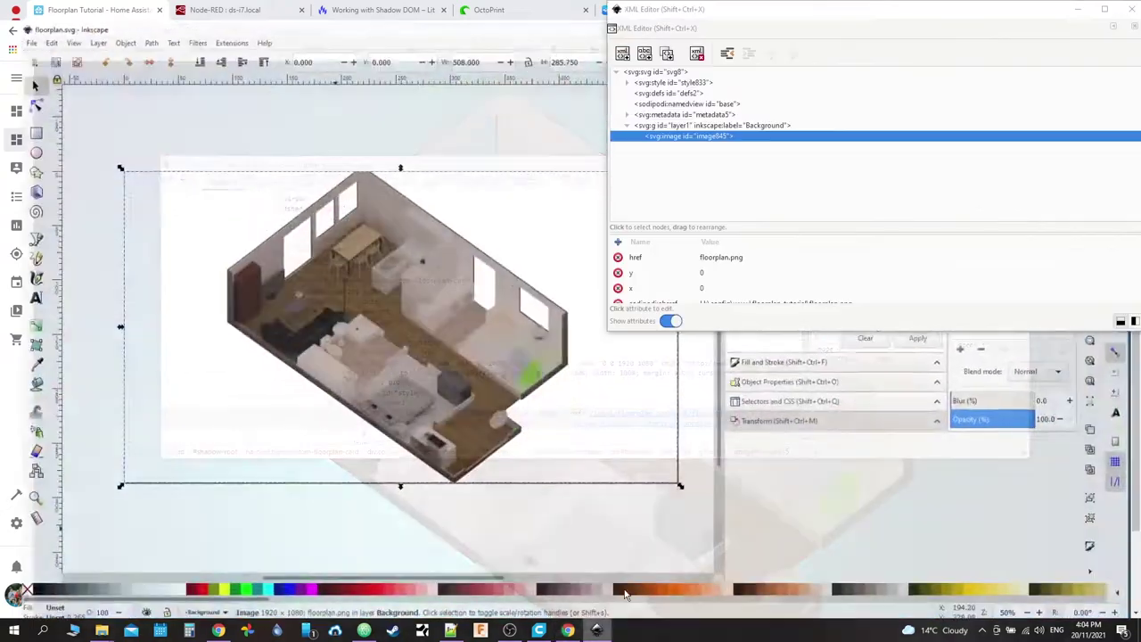
# Step: Prefix the svg:image href with /local/floorplan_tutirial/ in the XML Editor and save floorplan.svg
pyautogui.click(596, 630)
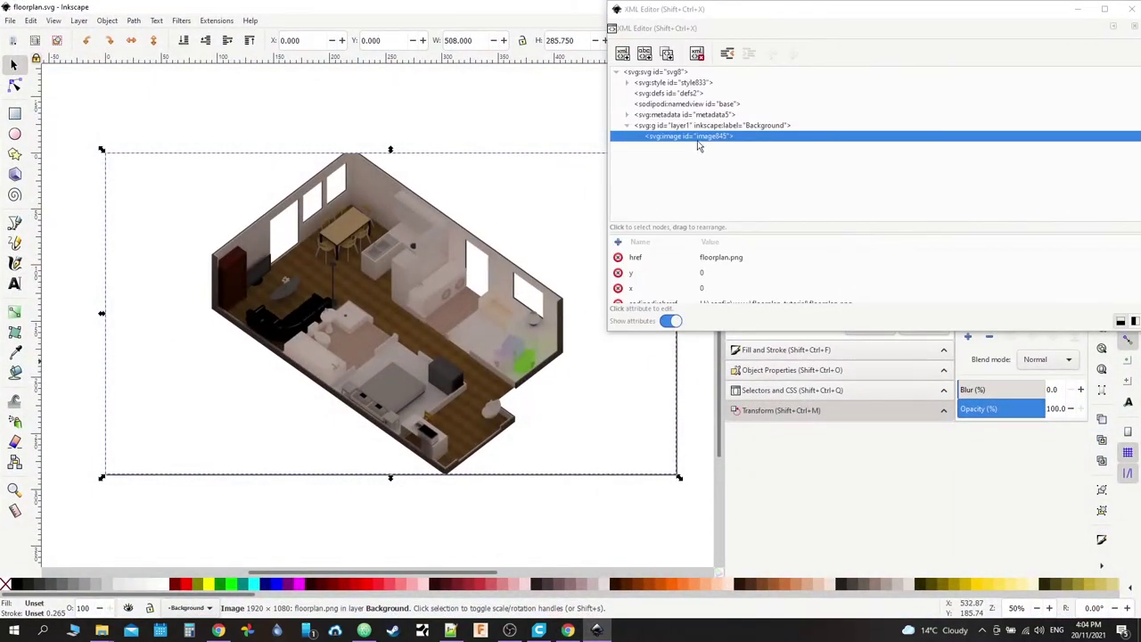
pyautogui.scroll(-3, 740, 282)
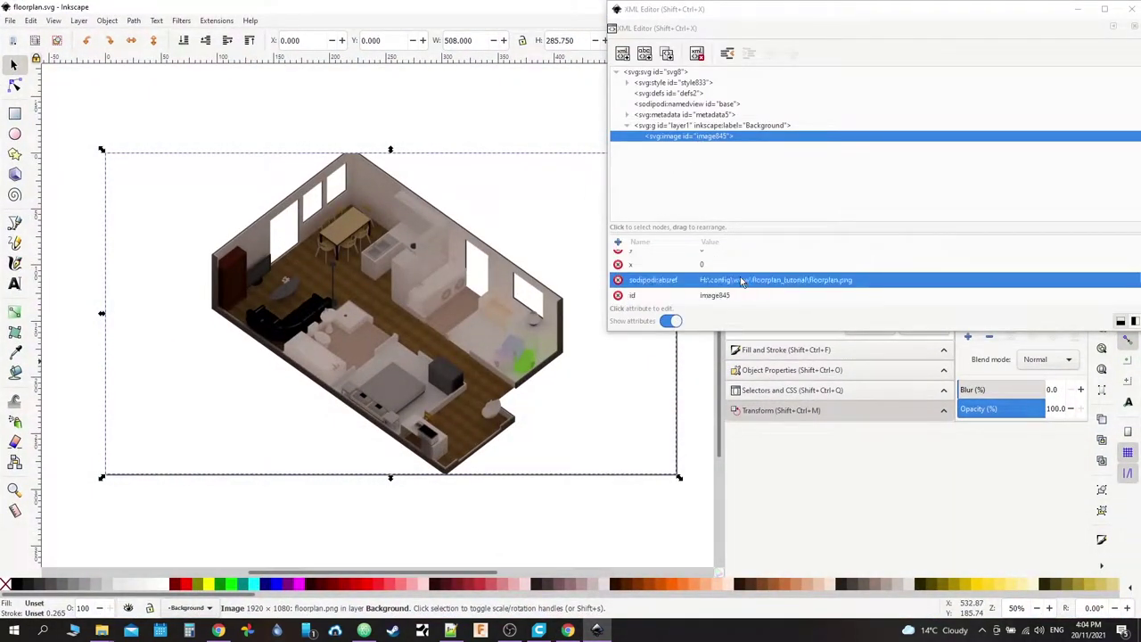
pyautogui.scroll(-5, 740, 278)
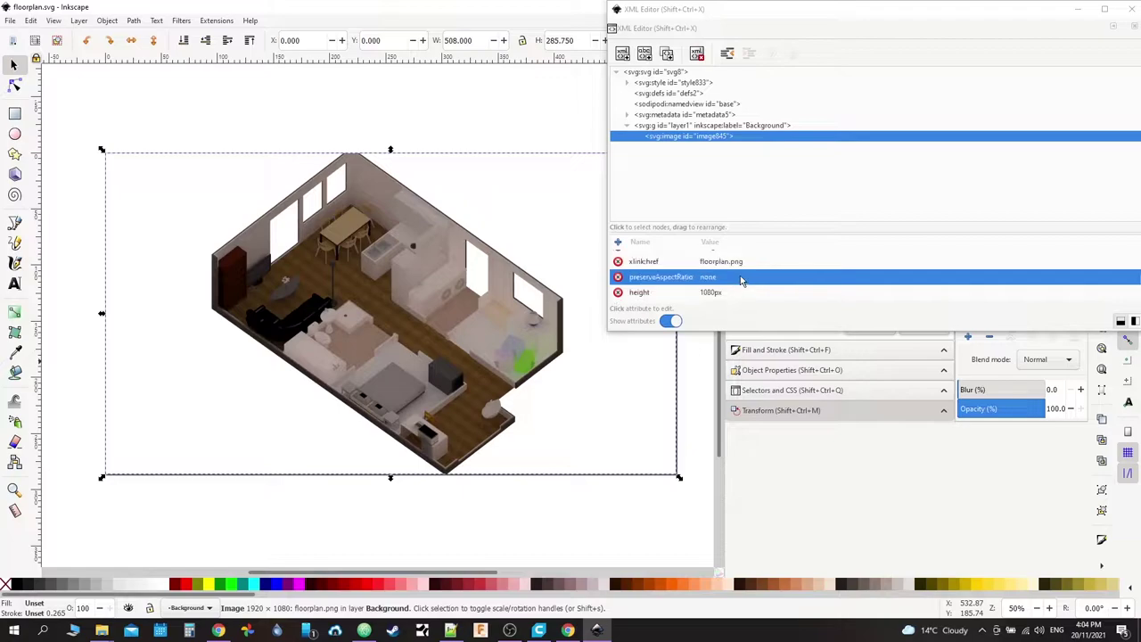
pyautogui.scroll(-2, 718, 276)
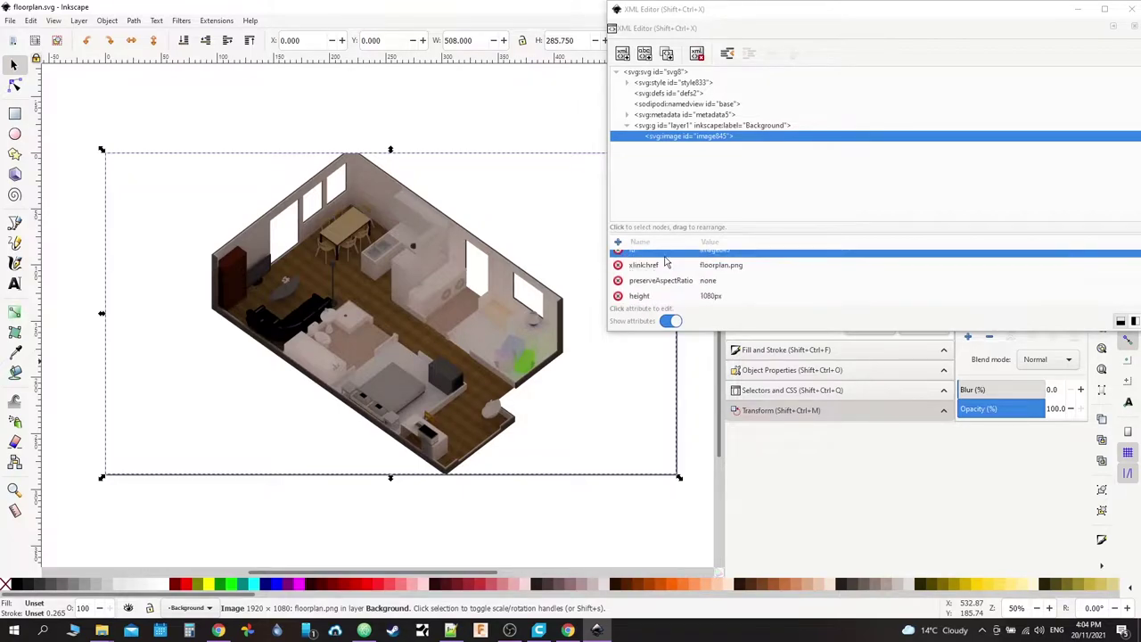
pyautogui.scroll(2, 665, 261)
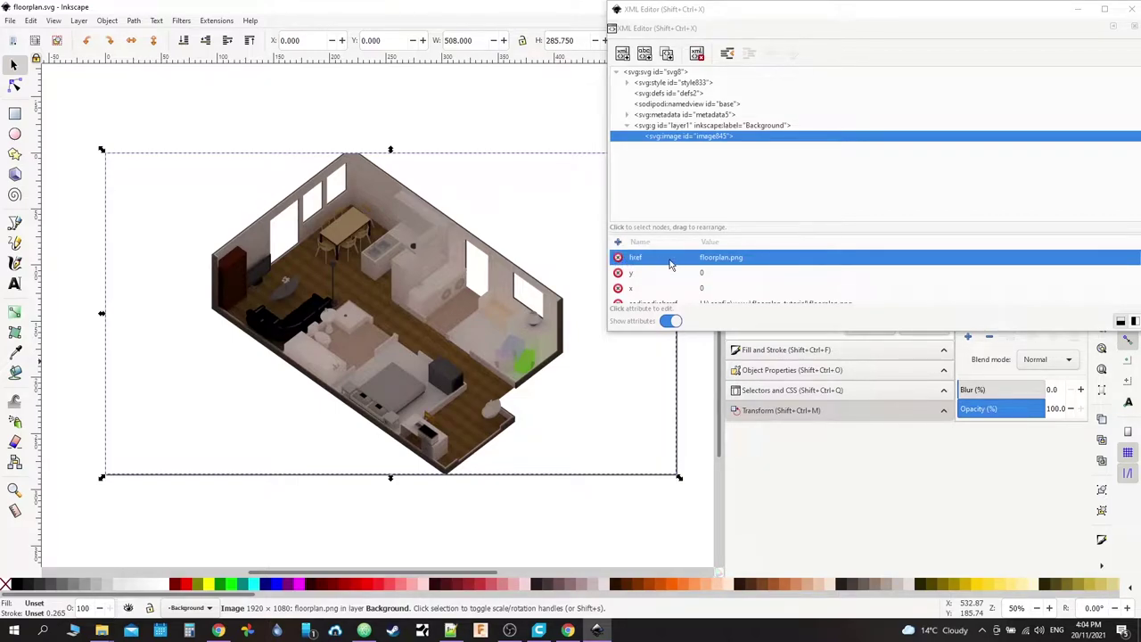
pyautogui.click(700, 261)
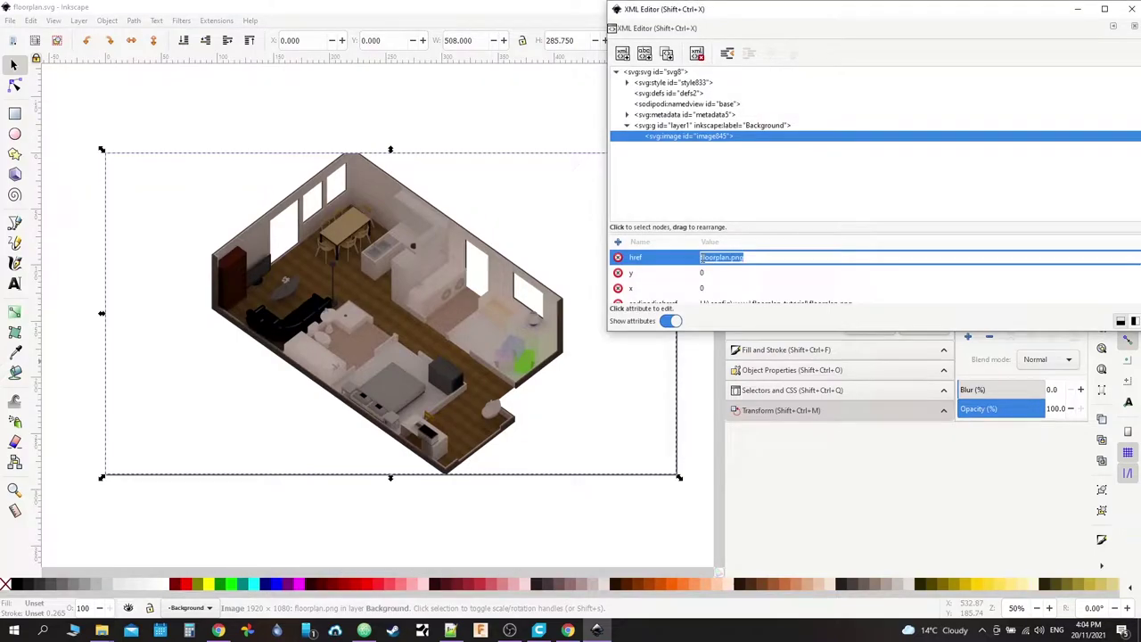
pyautogui.click(701, 260)
pyautogui.click(701, 258)
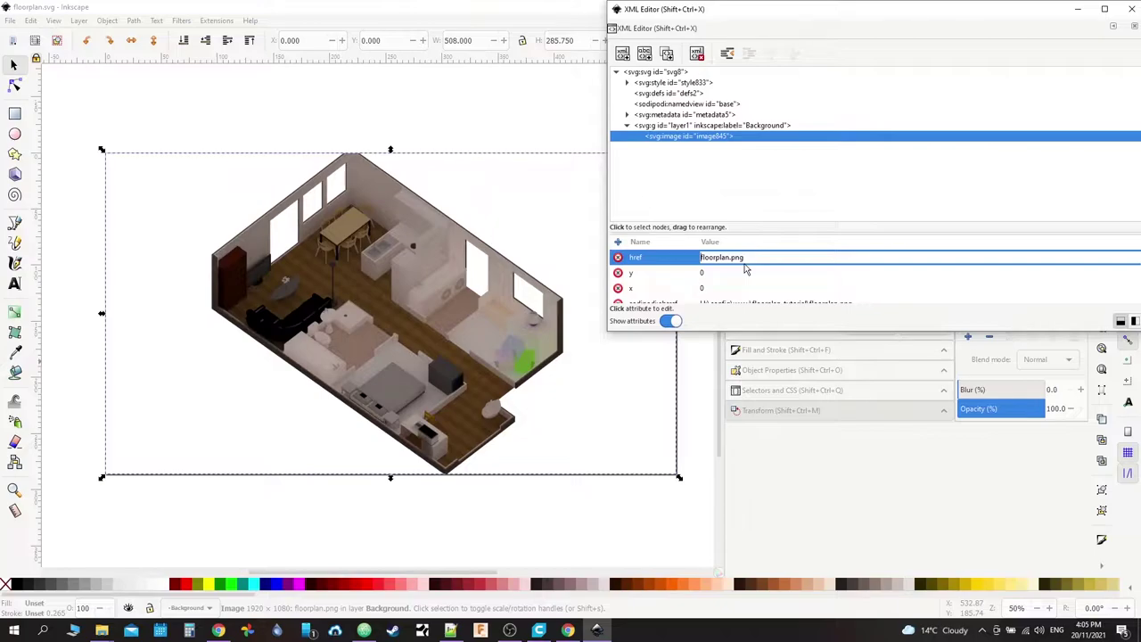
pyautogui.write('/local/floorplan_tutirial/')
pyautogui.press('Return')
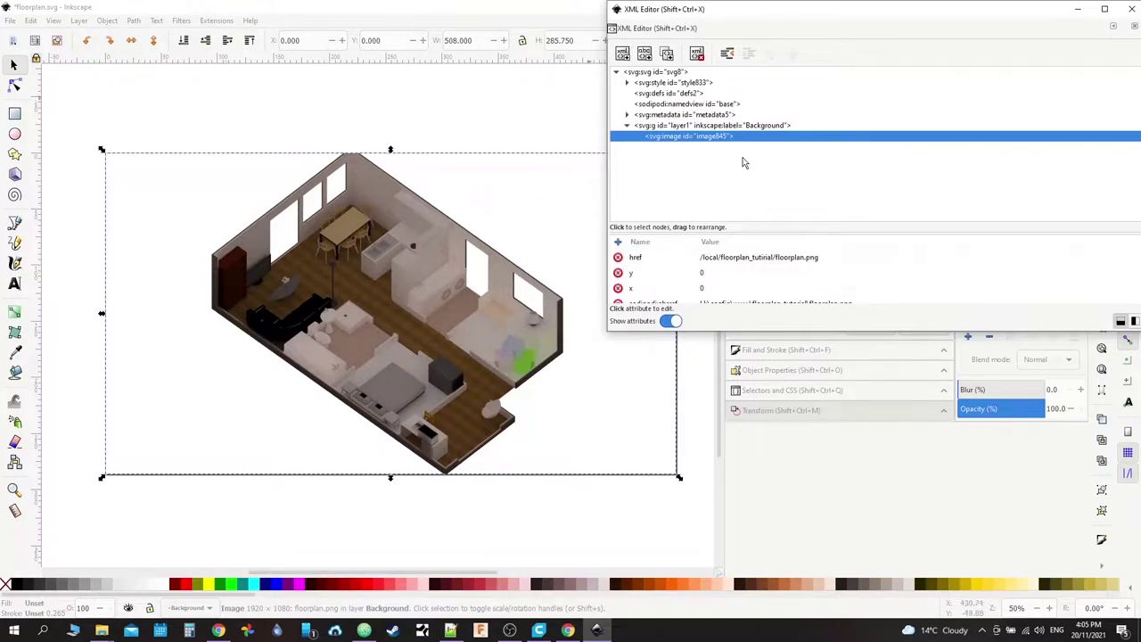
pyautogui.click(376, 9)
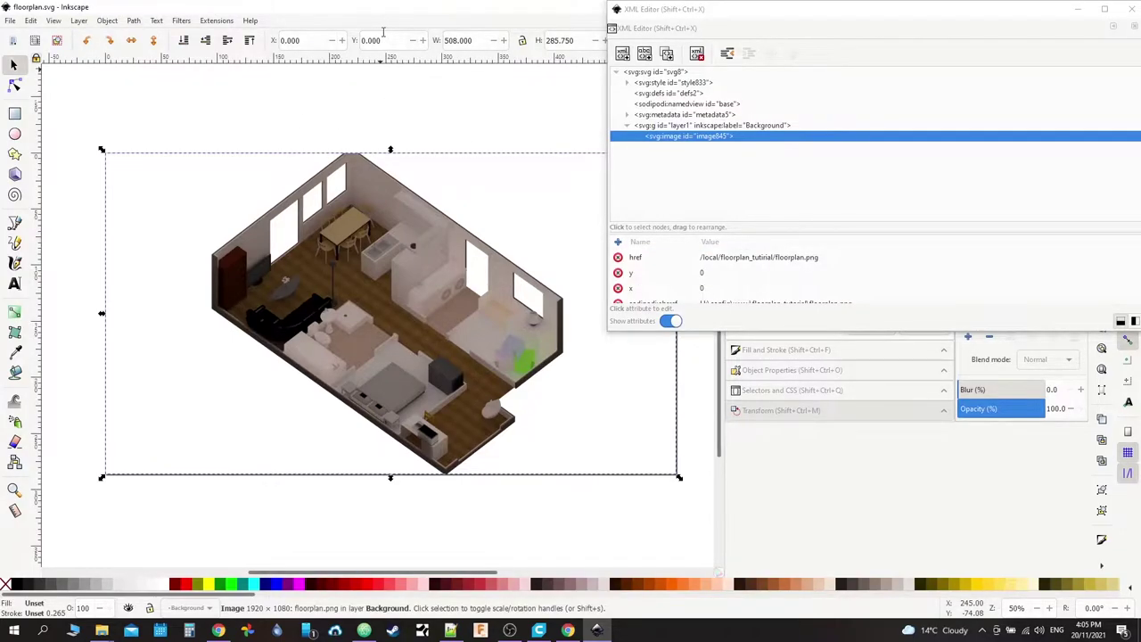
pyautogui.hotkey('ctrl', 's')
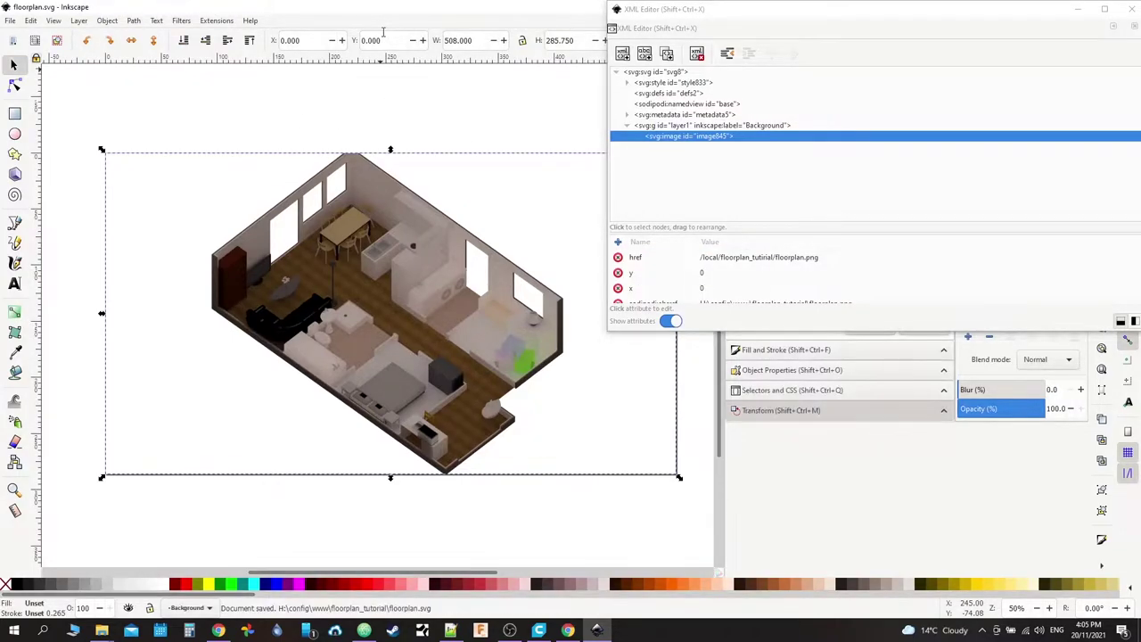
# Step: Select the Background layer node, move the XML Editor aside, and open Object Properties
pyautogui.click(680, 126)
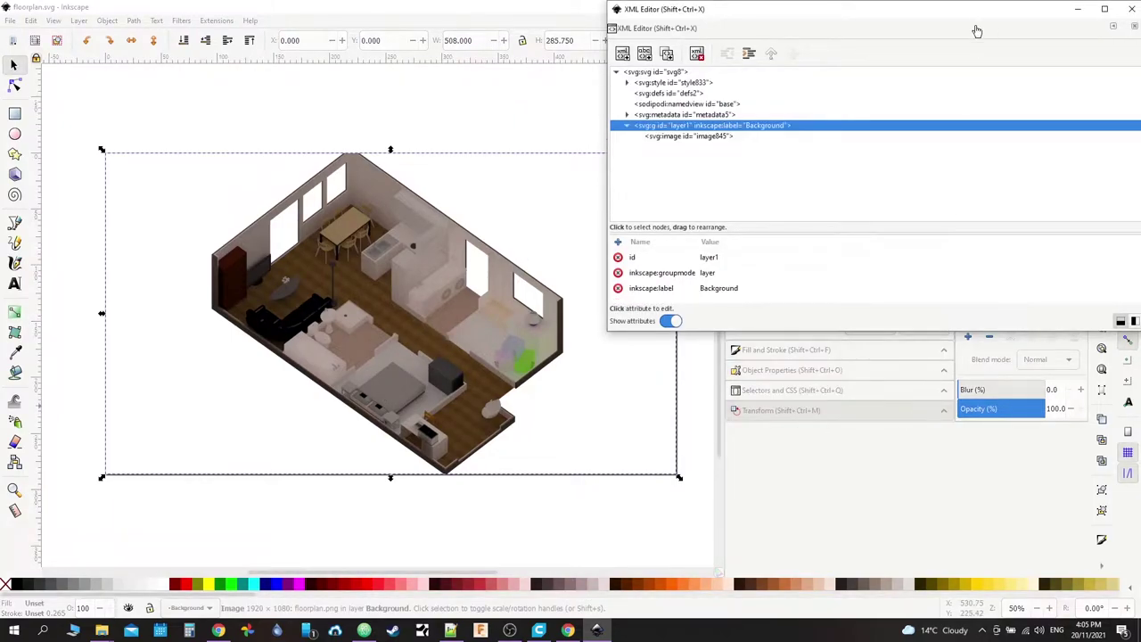
pyautogui.moveTo(896, 11); pyautogui.dragTo(487, 130)
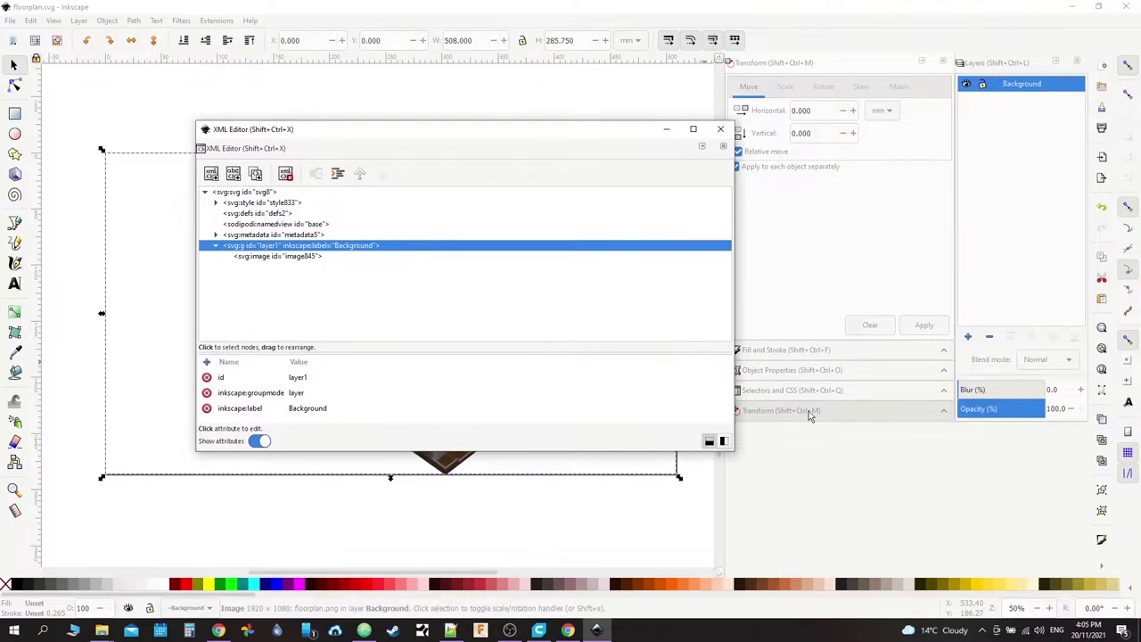
pyautogui.click(808, 370)
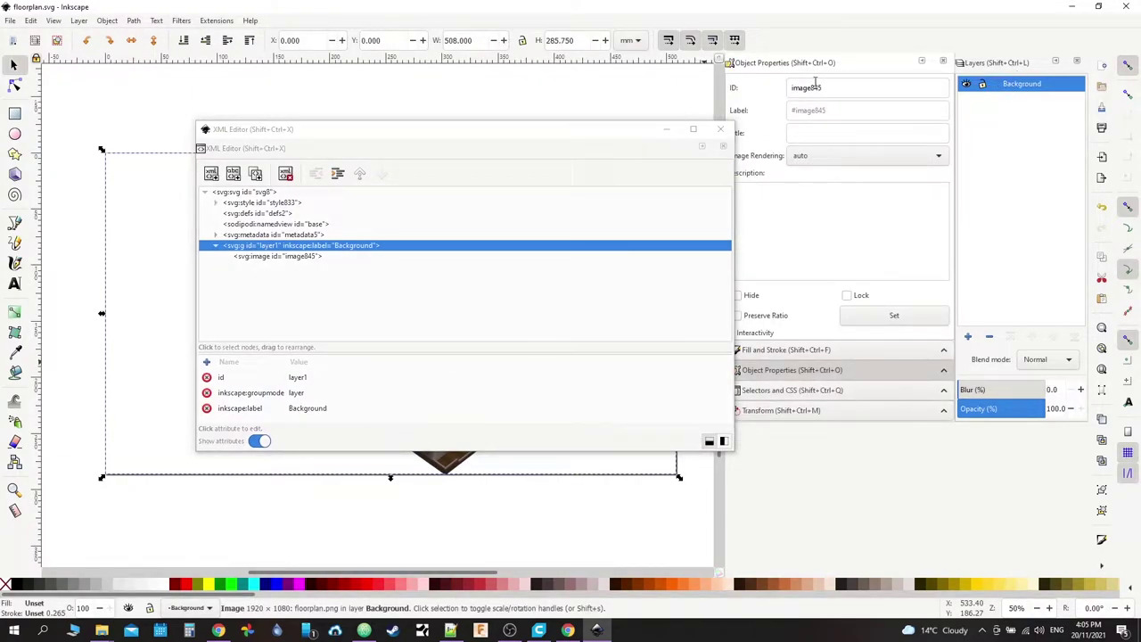
# Step: Look over the Background layer's options, then switch to Chrome DevTools to compare the image markup
pyautogui.doubleClick(1033, 90)
pyautogui.rightClick(1029, 85)
pyautogui.click(990, 134)
pyautogui.rightClick(1016, 84)
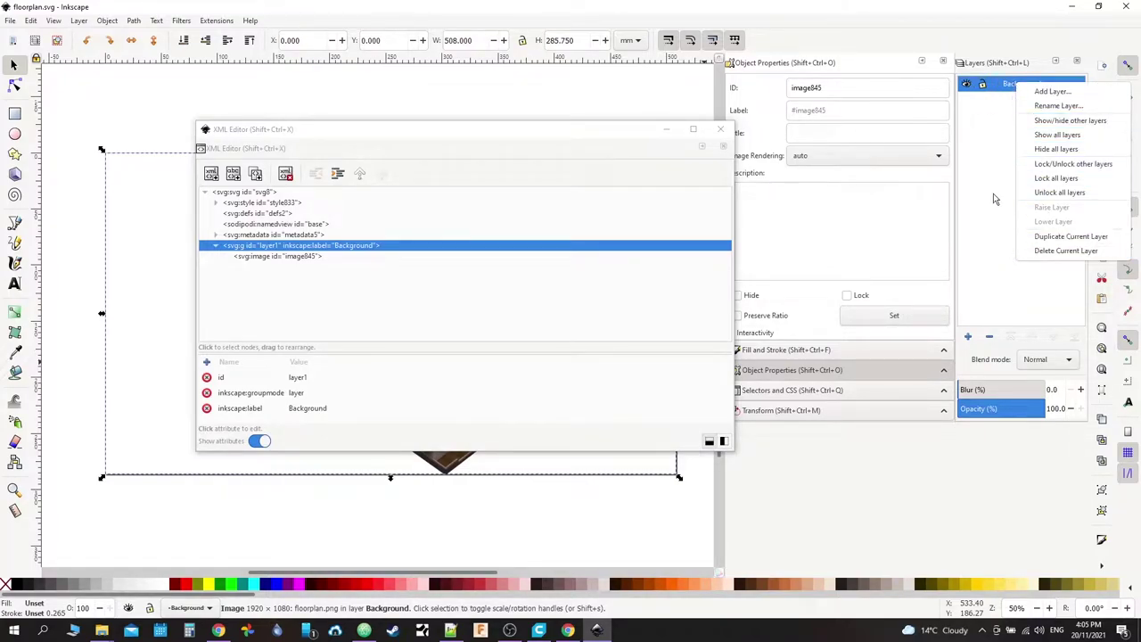
pyautogui.press('Escape')
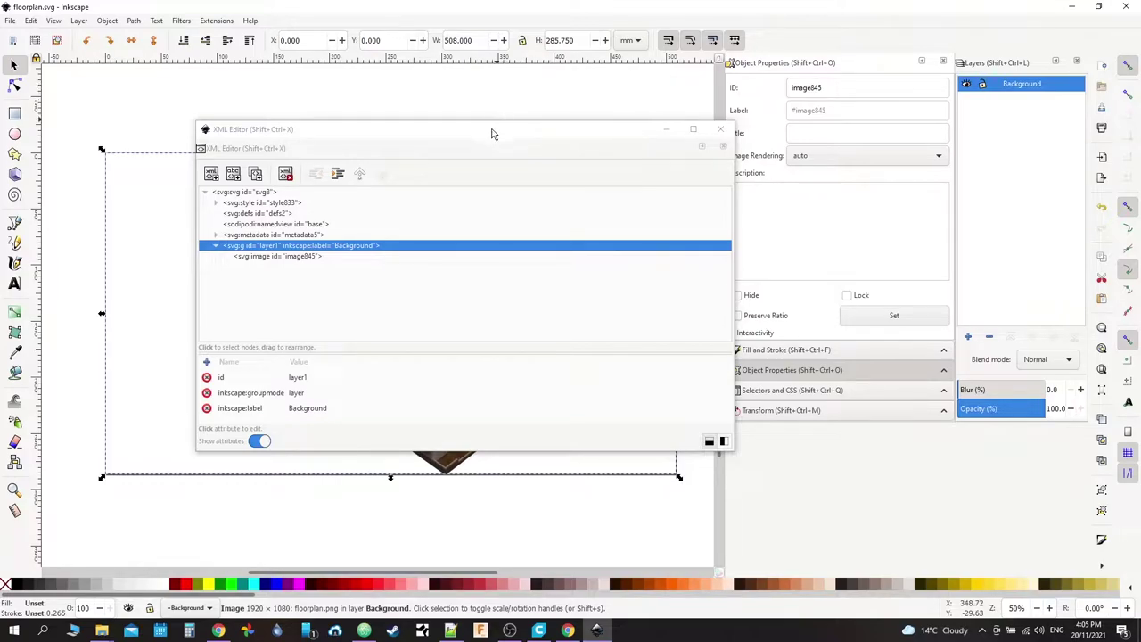
pyautogui.moveTo(491, 133); pyautogui.dragTo(890, 189)
pyautogui.click(568, 631)
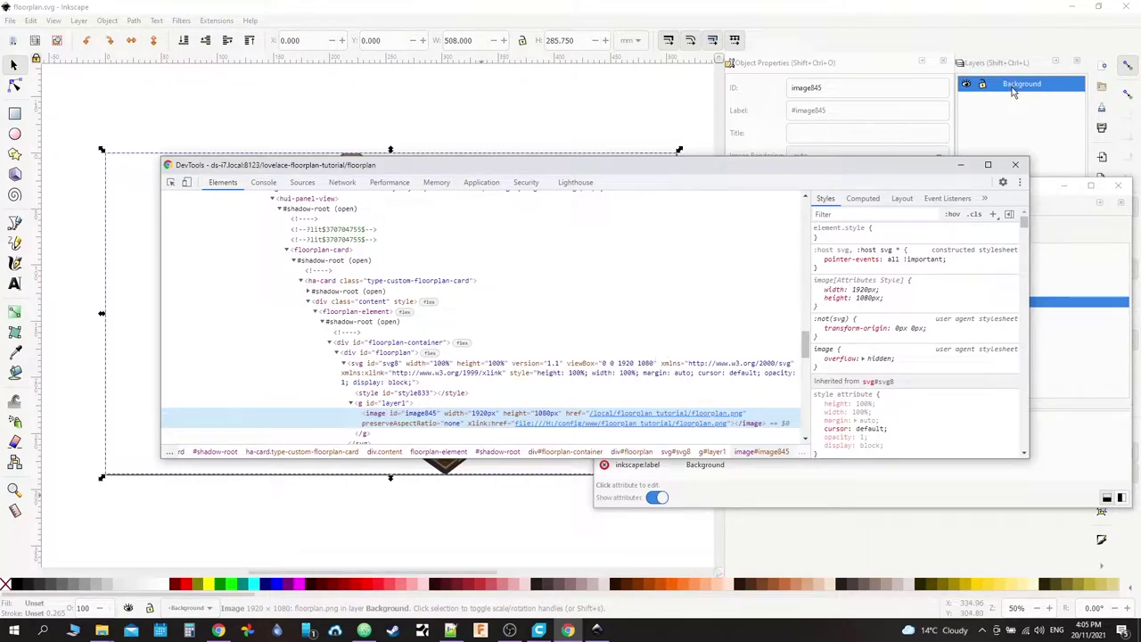
# Step: Return to Inkscape and inspect the Background layer's id, groupmode and label attributes
pyautogui.click(962, 164)
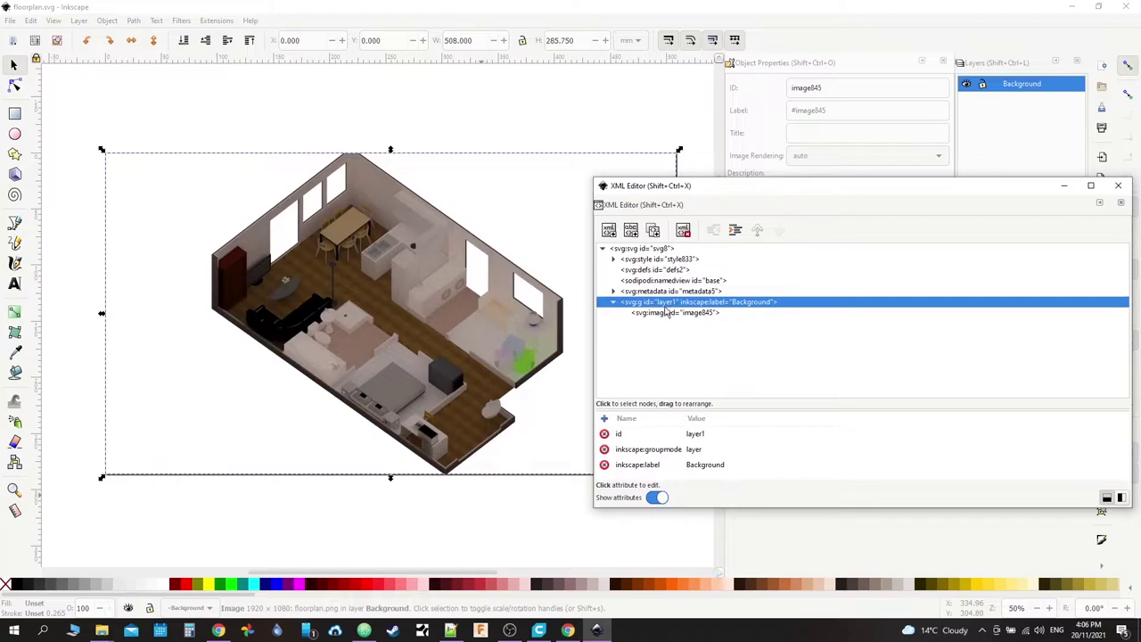
pyautogui.click(624, 449)
pyautogui.click(624, 434)
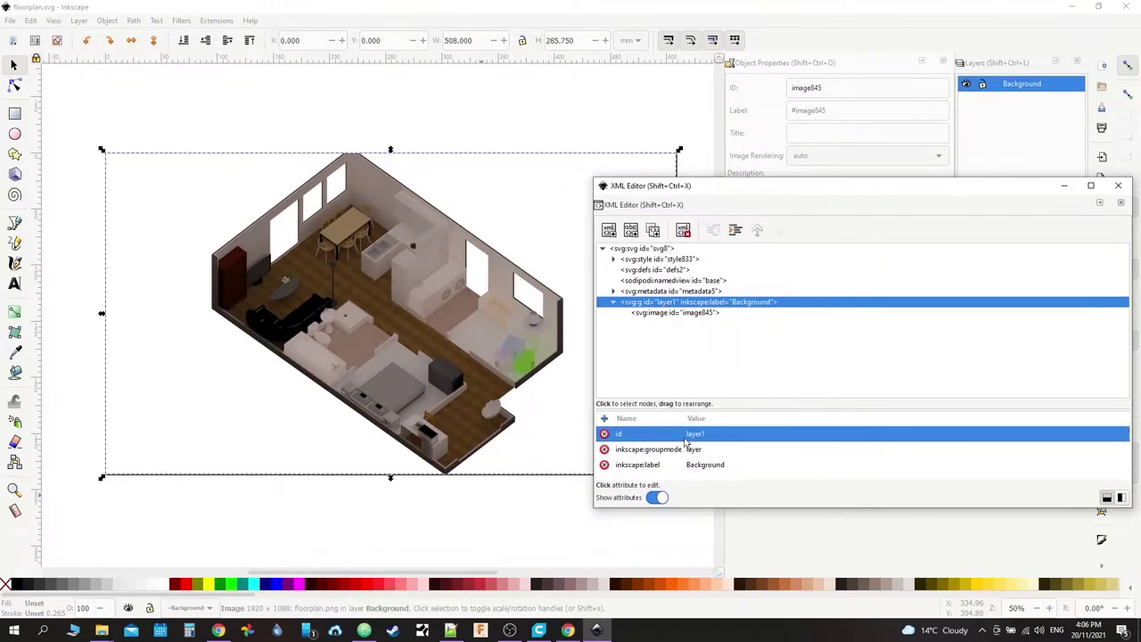
pyautogui.click(636, 453)
pyautogui.click(624, 464)
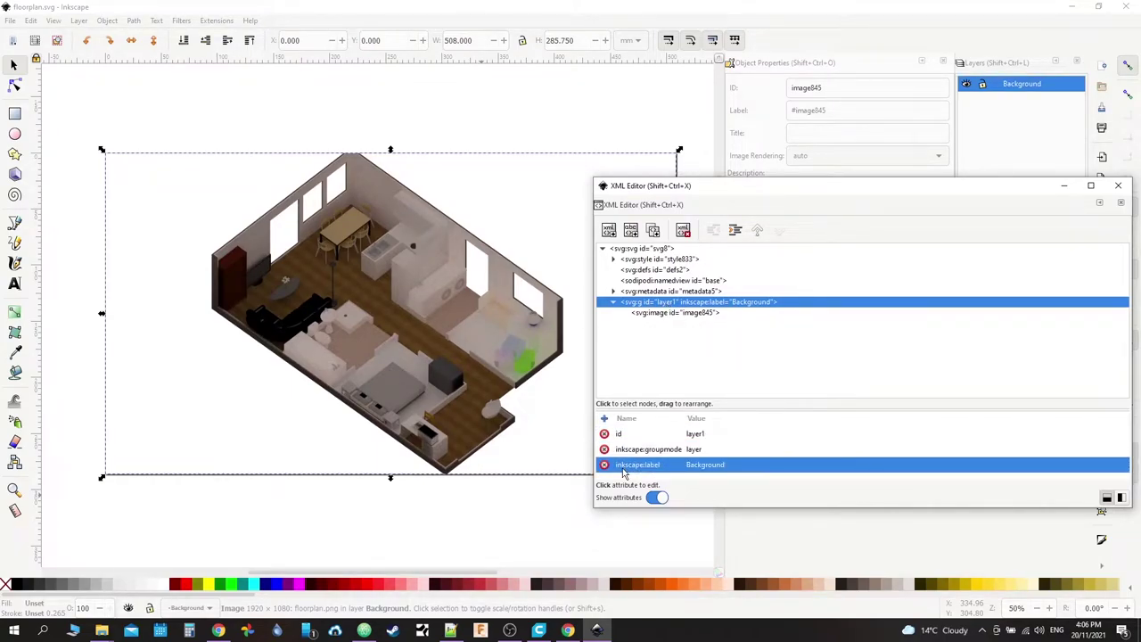
pyautogui.click(940, 258)
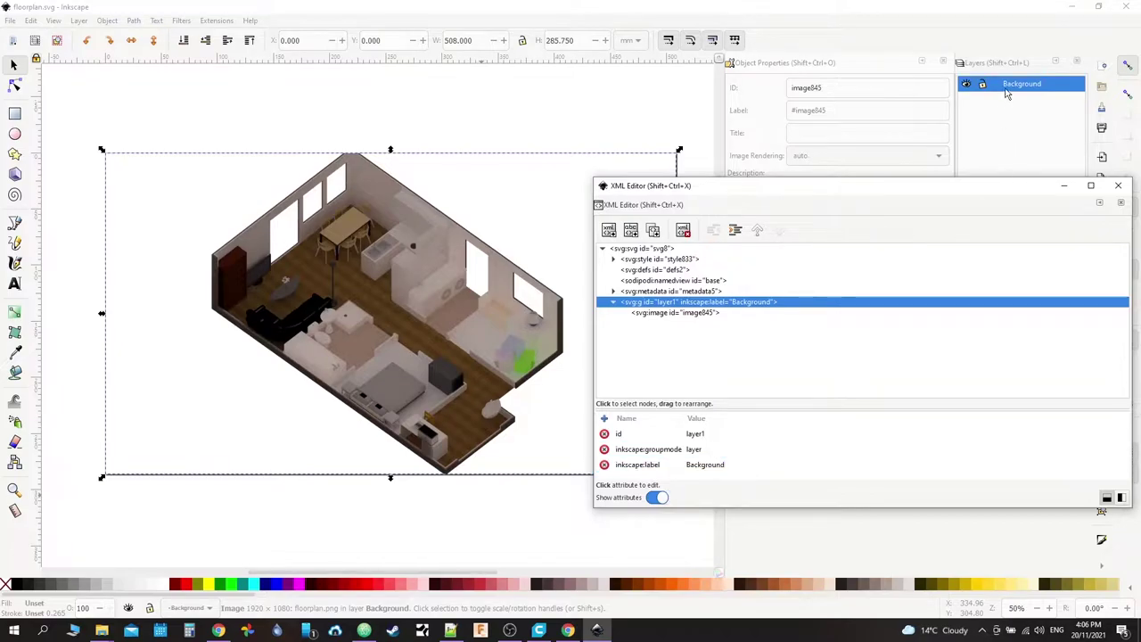
pyautogui.click(688, 436)
pyautogui.click(642, 450)
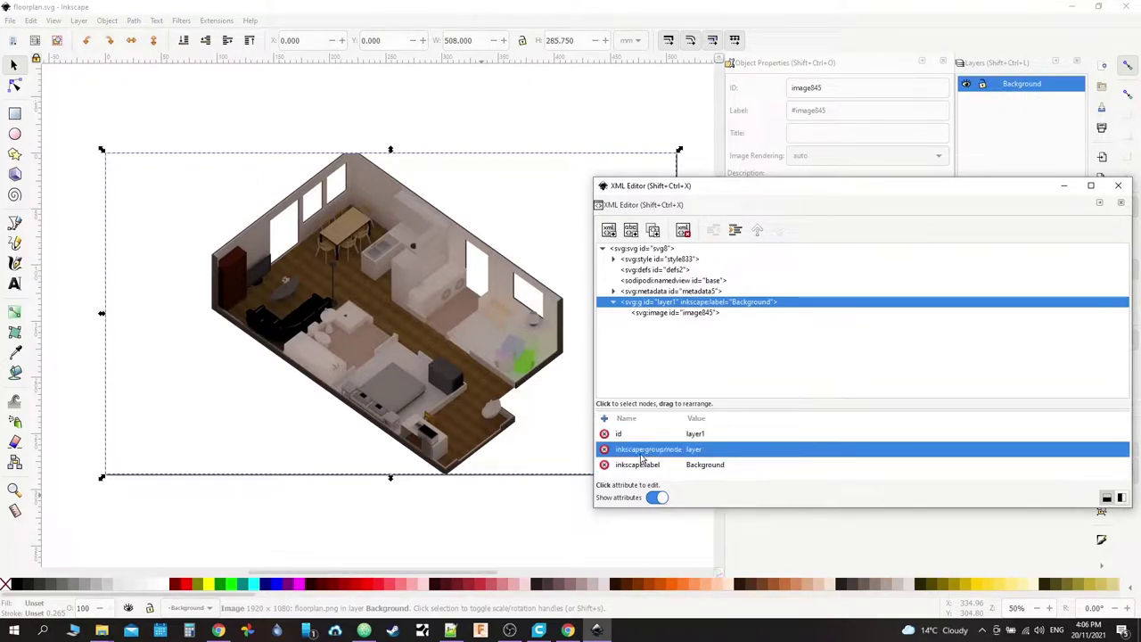
pyautogui.click(633, 464)
pyautogui.press('Up')
pyautogui.press('Down')
pyautogui.press('Up')
pyautogui.press('Down')
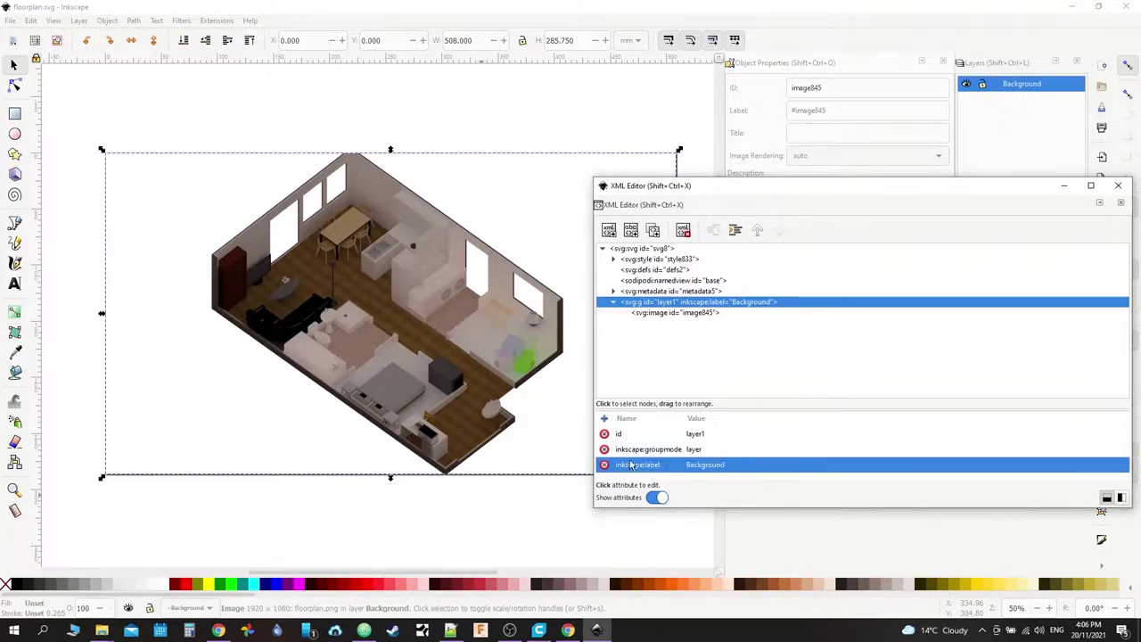
pyautogui.press('Up')
pyautogui.press('Down')
pyautogui.click(669, 451)
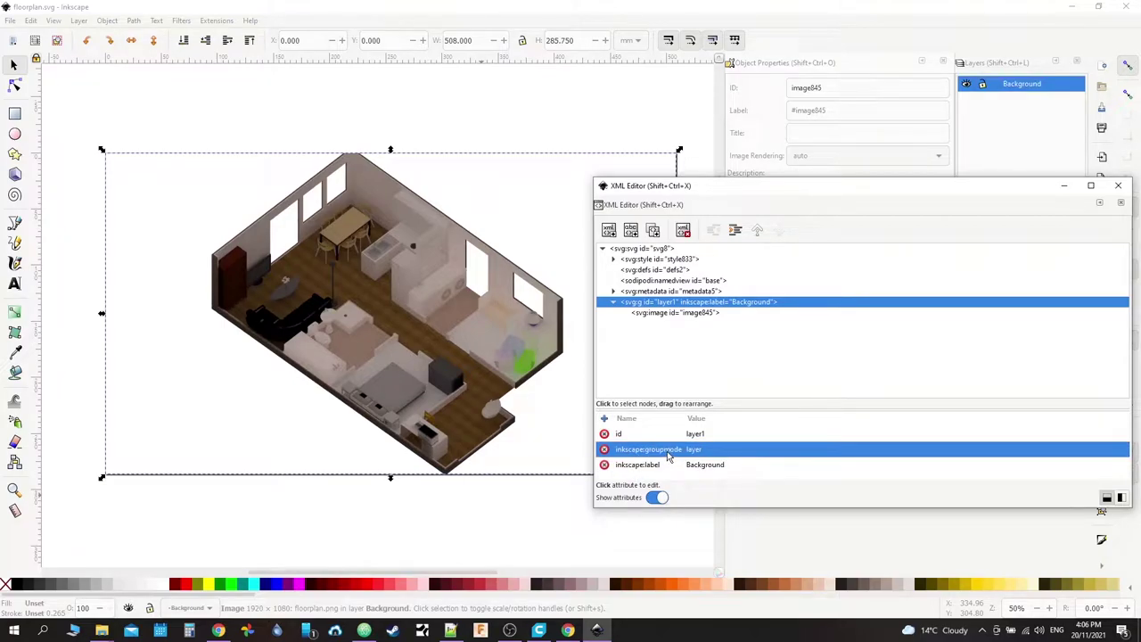
pyautogui.click(695, 436)
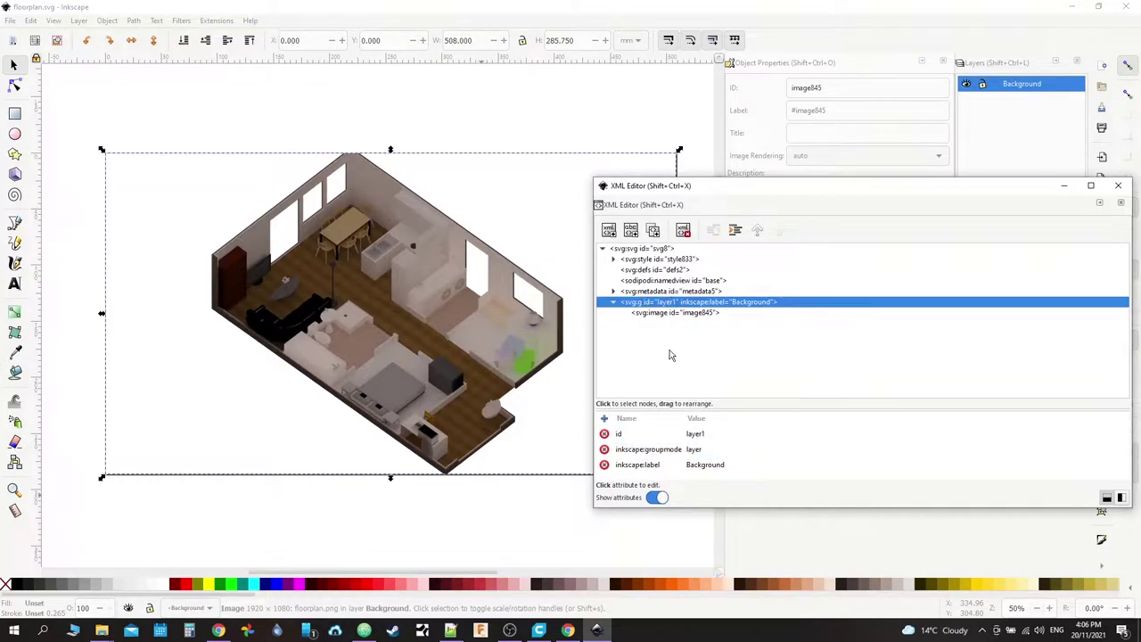
# Step: Change the layer group's id value from layer1 to background
pyautogui.click(695, 434)
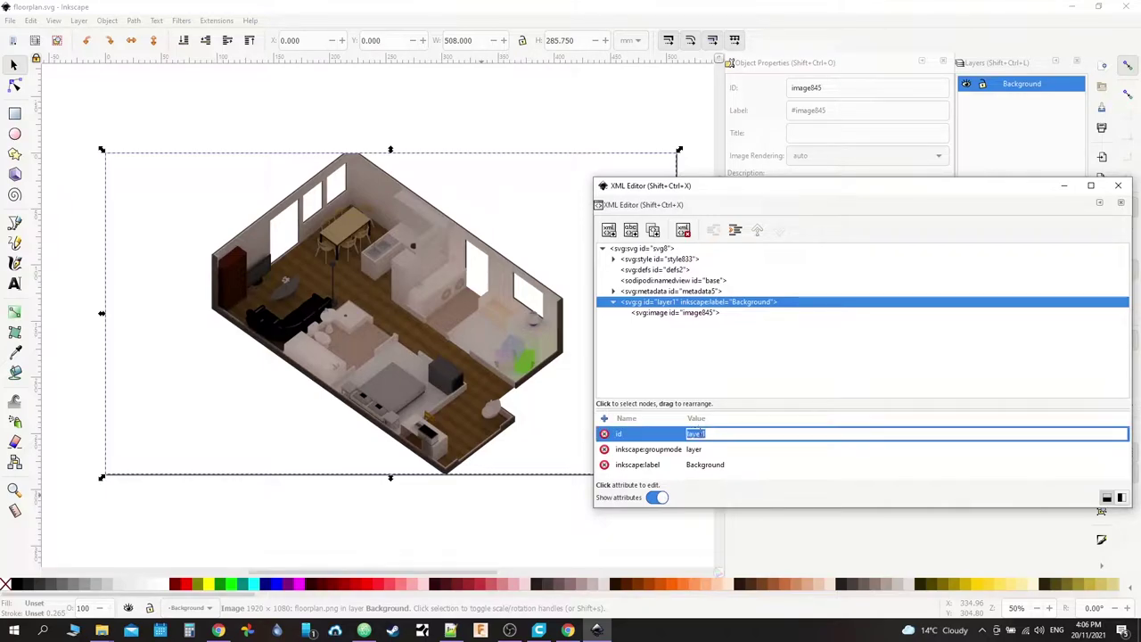
pyautogui.write('background')
pyautogui.press('Return')
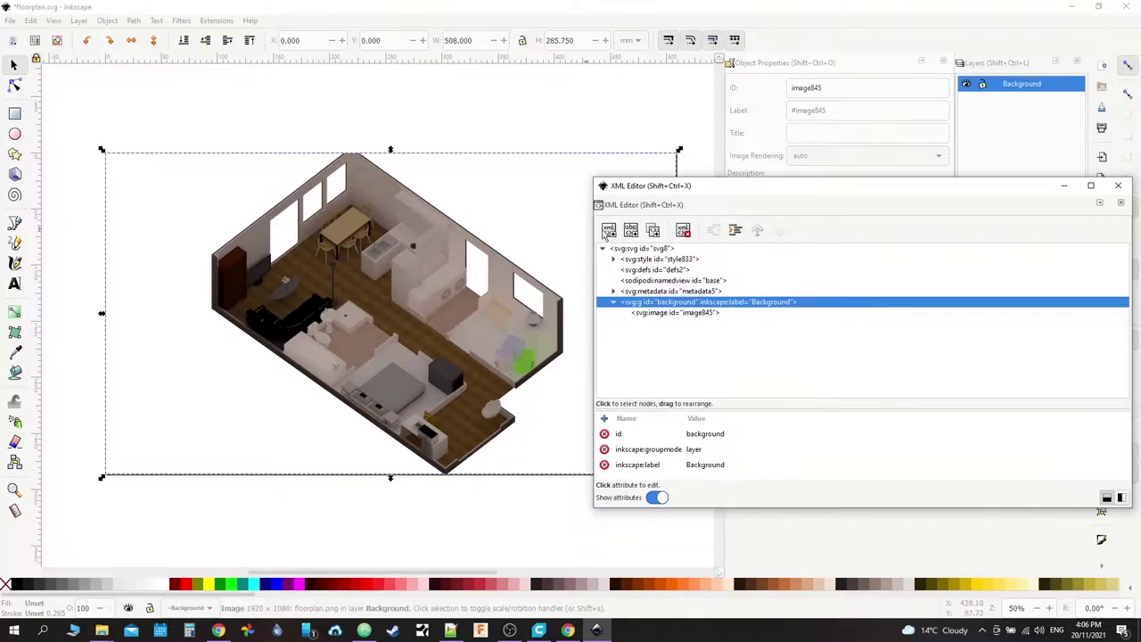
# Step: Select the floorplan svg:image node and change its id from image845 to main-background
pyautogui.click(669, 314)
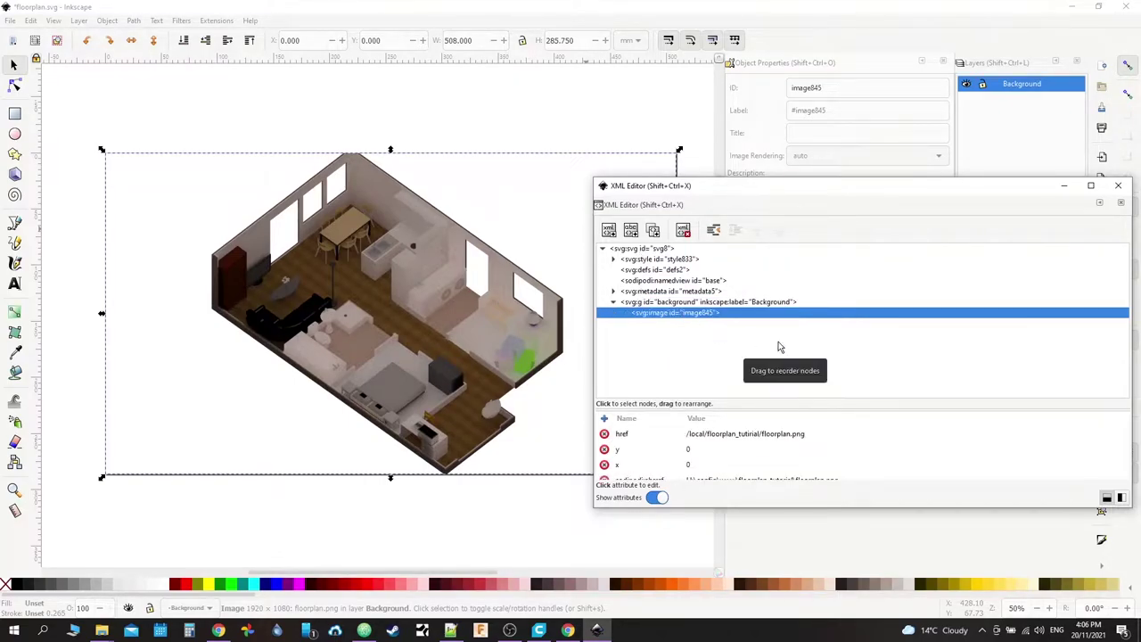
pyautogui.click(710, 450)
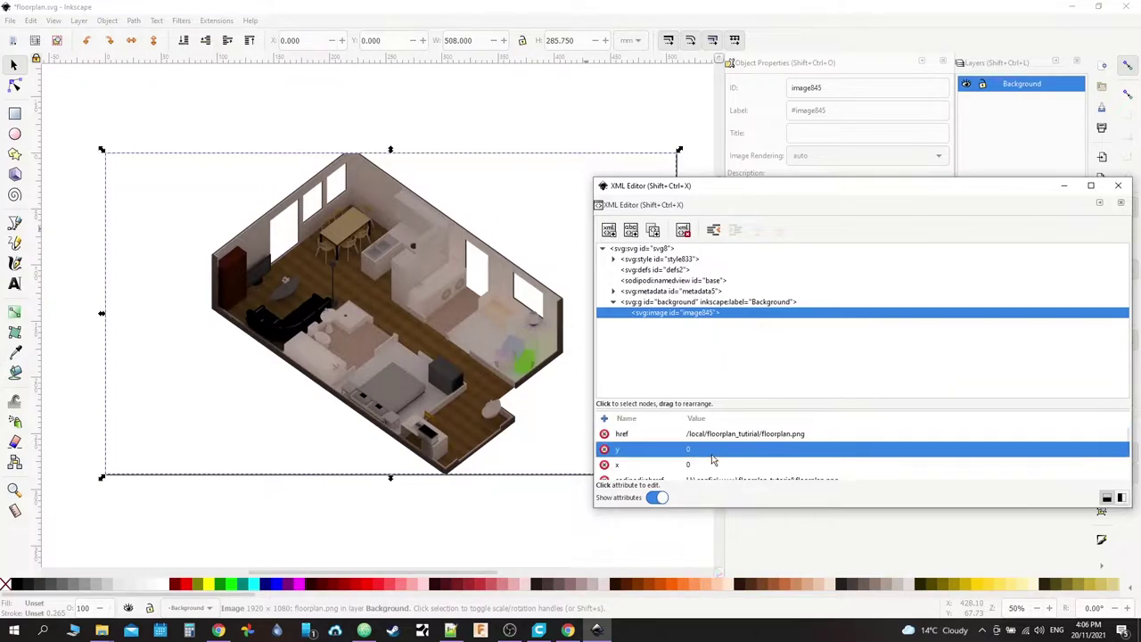
pyautogui.press('Up')
pyautogui.press('Up')
pyautogui.press('Up')
pyautogui.press('Up')
pyautogui.press('Up')
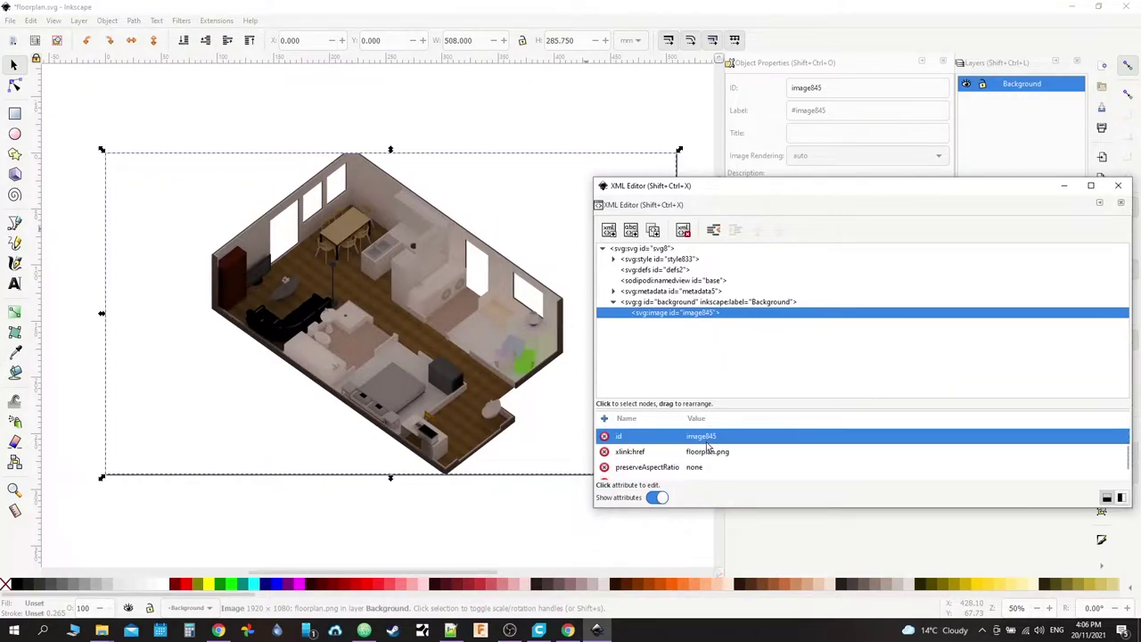
pyautogui.click(694, 452)
pyautogui.press('Down')
pyautogui.press('Up')
pyautogui.press('Up')
pyautogui.click(707, 437)
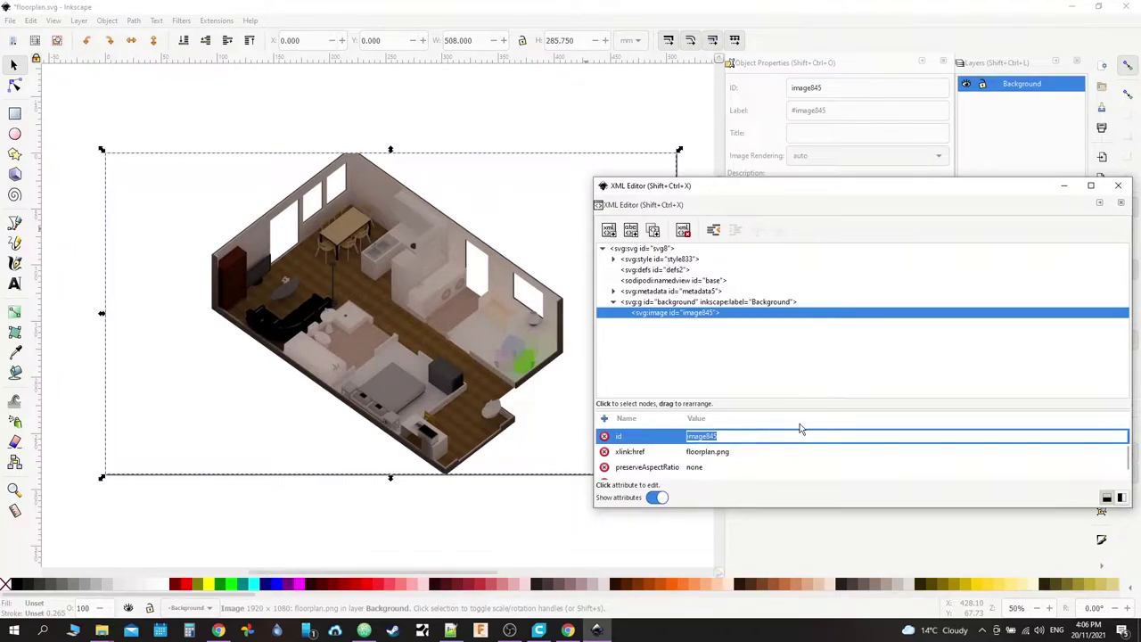
pyautogui.write('main-background')
pyautogui.press('Return')
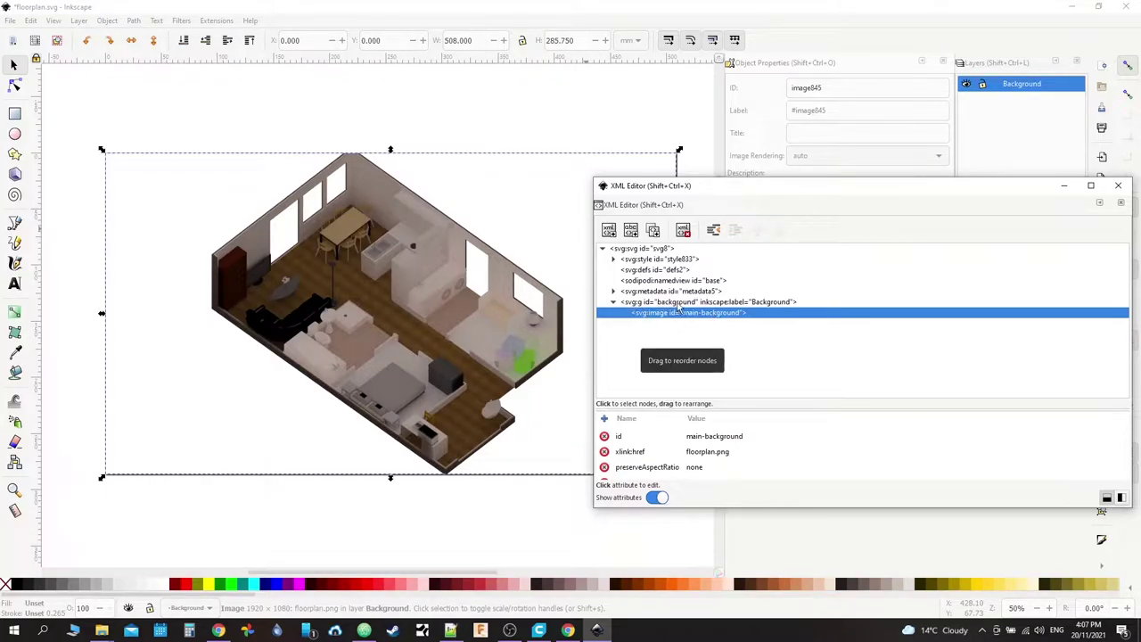
# Step: Select the Background layer in the Layers panel, cancelling an accidental rename
pyautogui.click(747, 304)
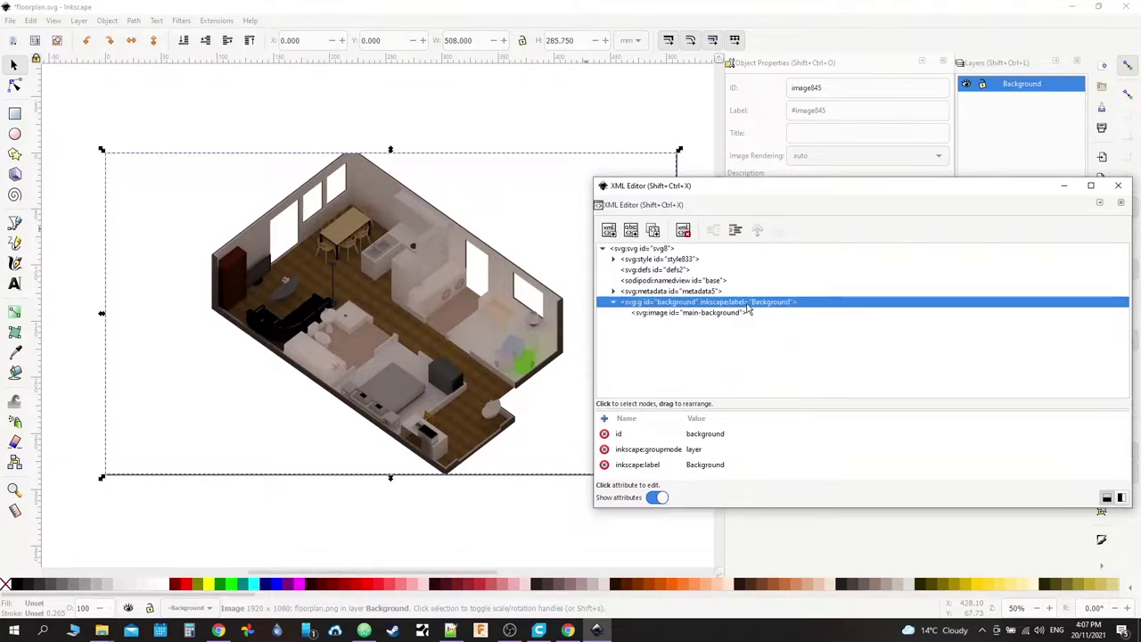
pyautogui.click(1021, 86)
pyautogui.click(1021, 87)
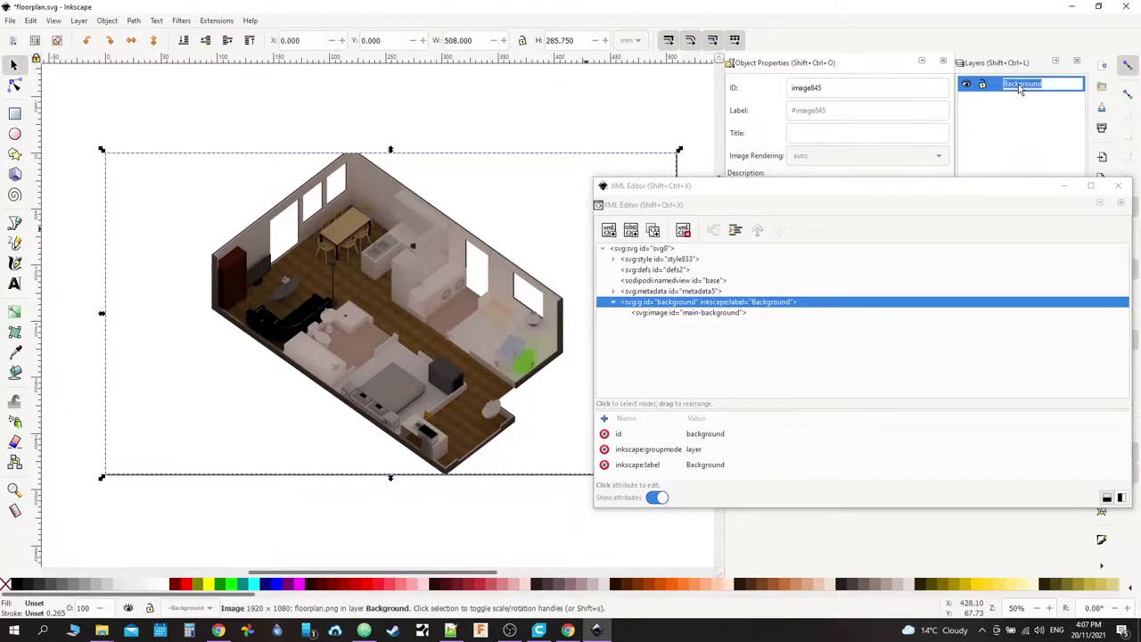
pyautogui.rightClick(1023, 86)
pyautogui.press('Escape')
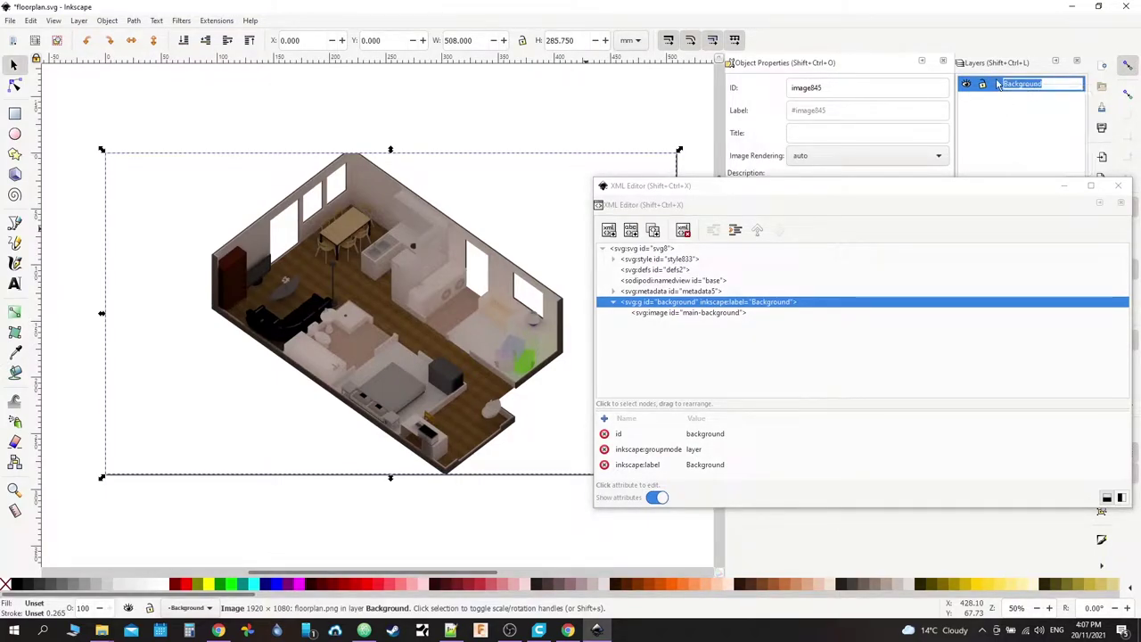
pyautogui.press('Return')
# Step: Add a layer named Light Overlays positioned as a sublayer of Background
pyautogui.rightClick(1014, 88)
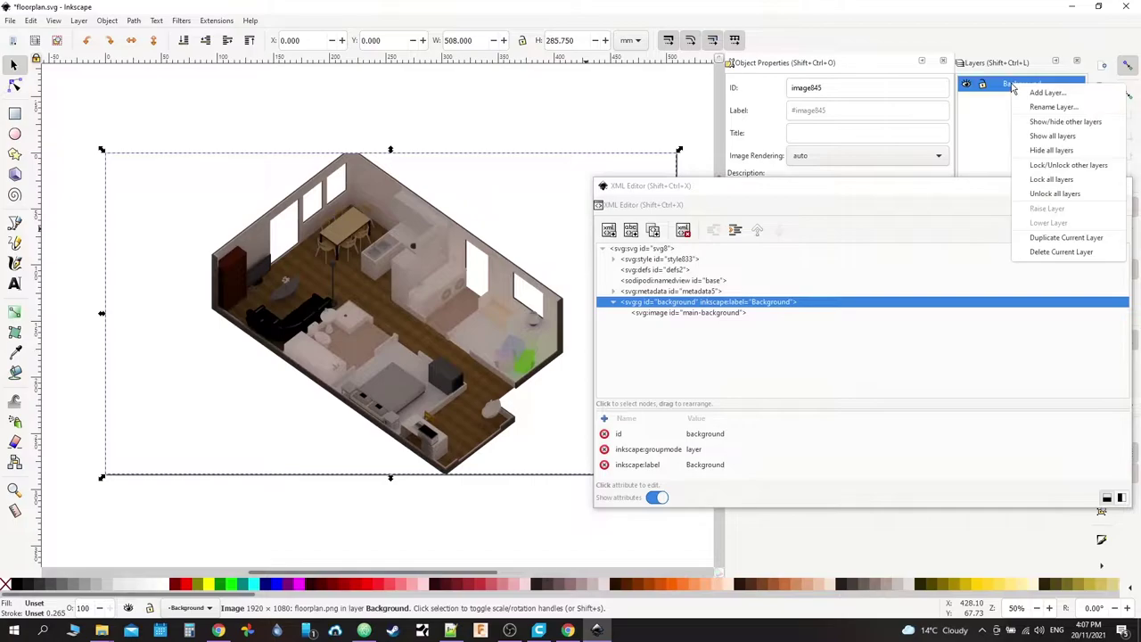
pyautogui.click(1043, 92)
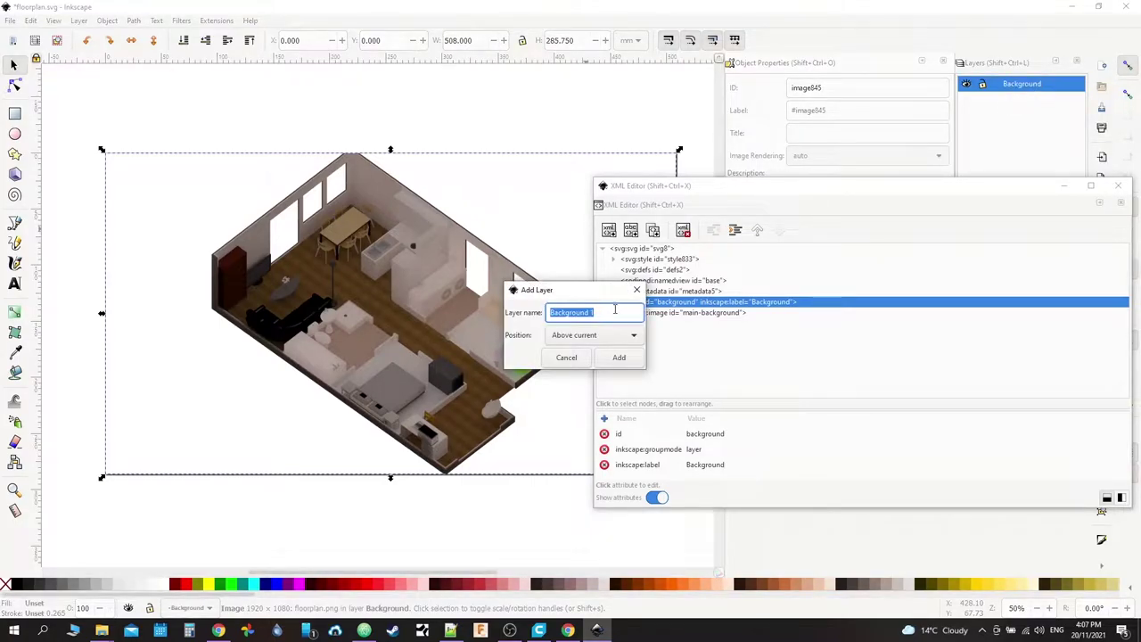
pyautogui.write('Light Overlays')
pyautogui.click(585, 336)
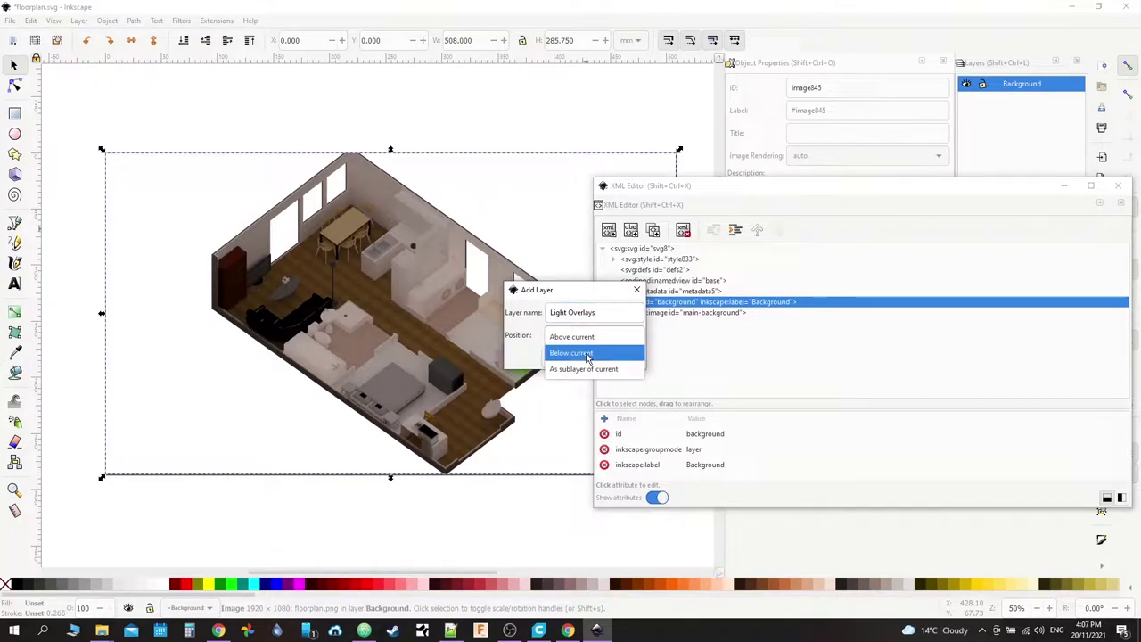
pyautogui.click(592, 368)
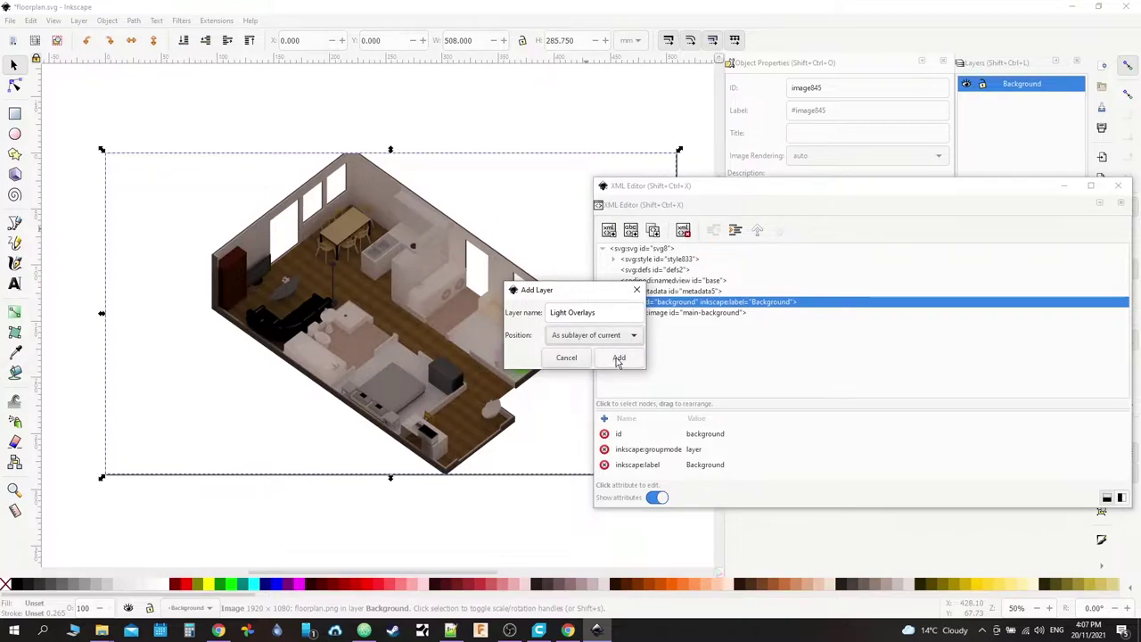
pyautogui.click(616, 357)
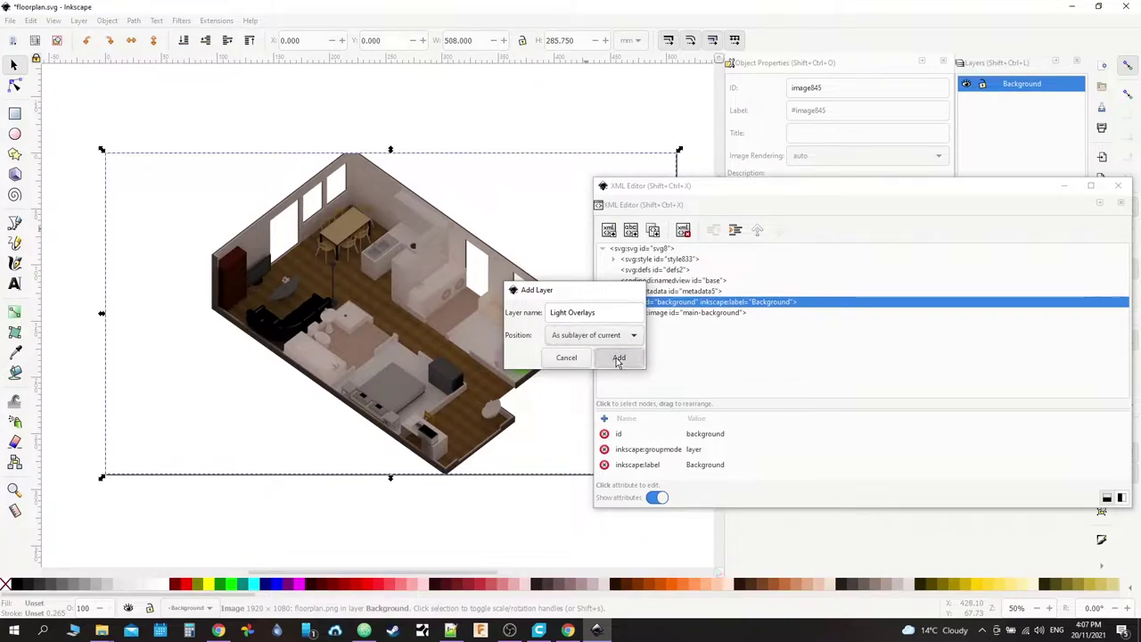
# Step: Change the Light Overlays layer's id from layer1 to light-overlays and make it the current layer
pyautogui.click(997, 84)
pyautogui.click(997, 85)
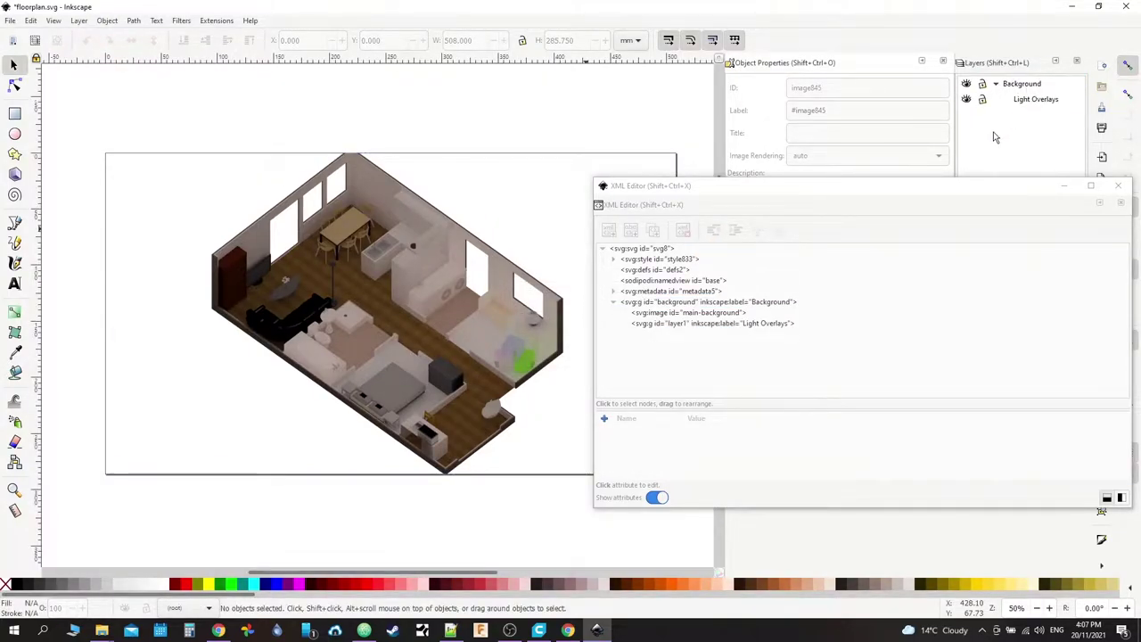
pyautogui.click(660, 328)
pyautogui.click(660, 326)
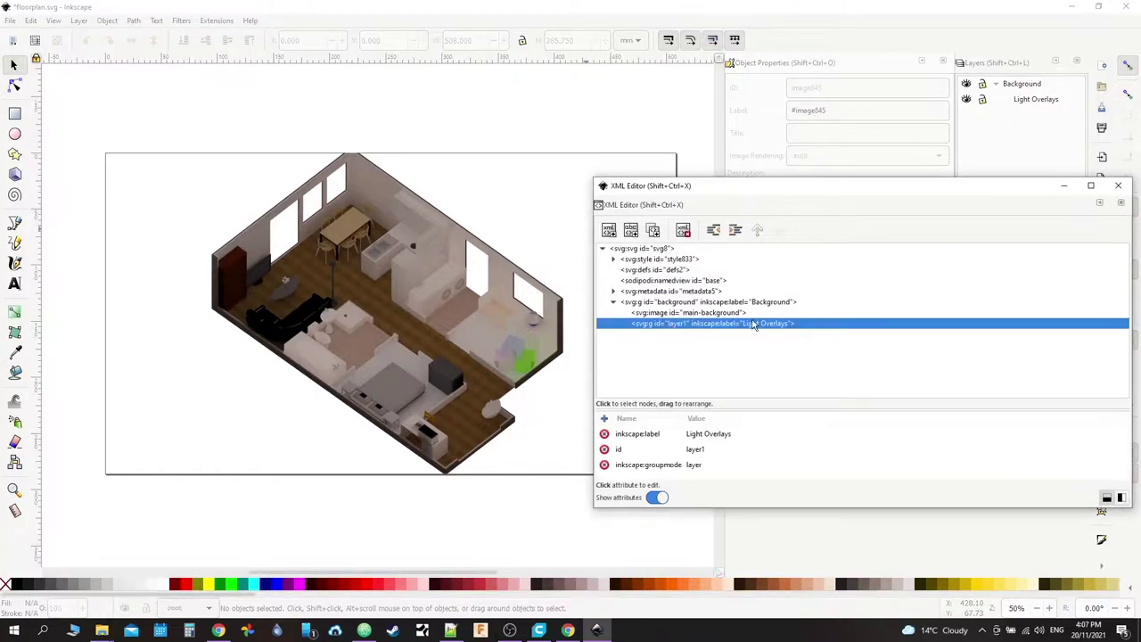
pyautogui.click(689, 434)
pyautogui.click(699, 465)
pyautogui.click(696, 449)
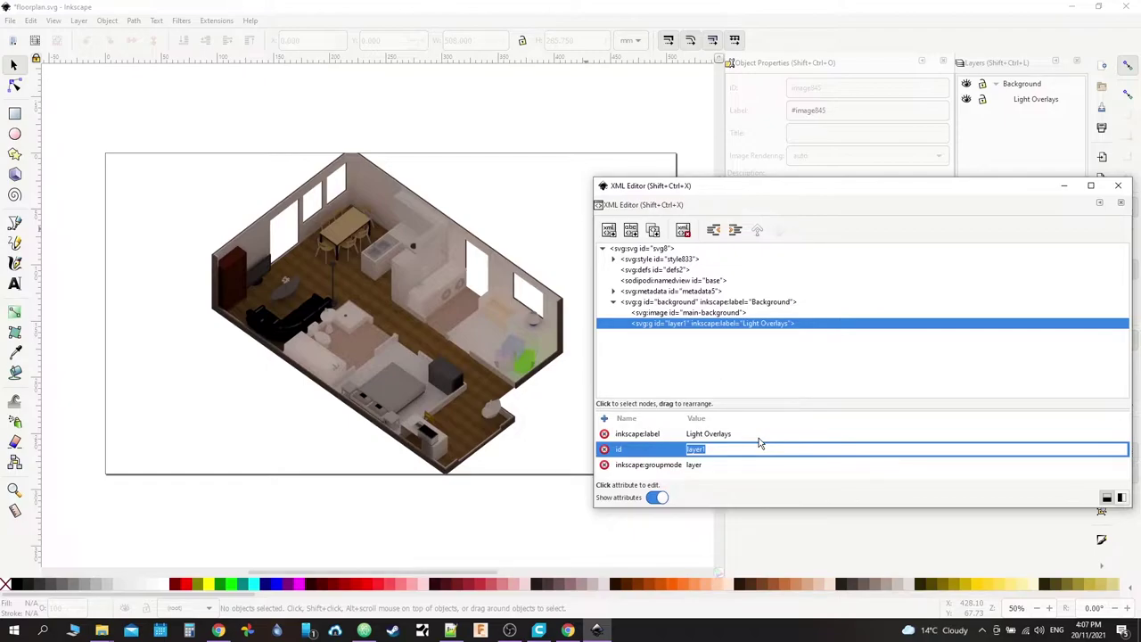
pyautogui.write('light-over')
pyautogui.moveTo(714, 450); pyautogui.dragTo(741, 450)
pyautogui.click(741, 449)
pyautogui.press('Return')
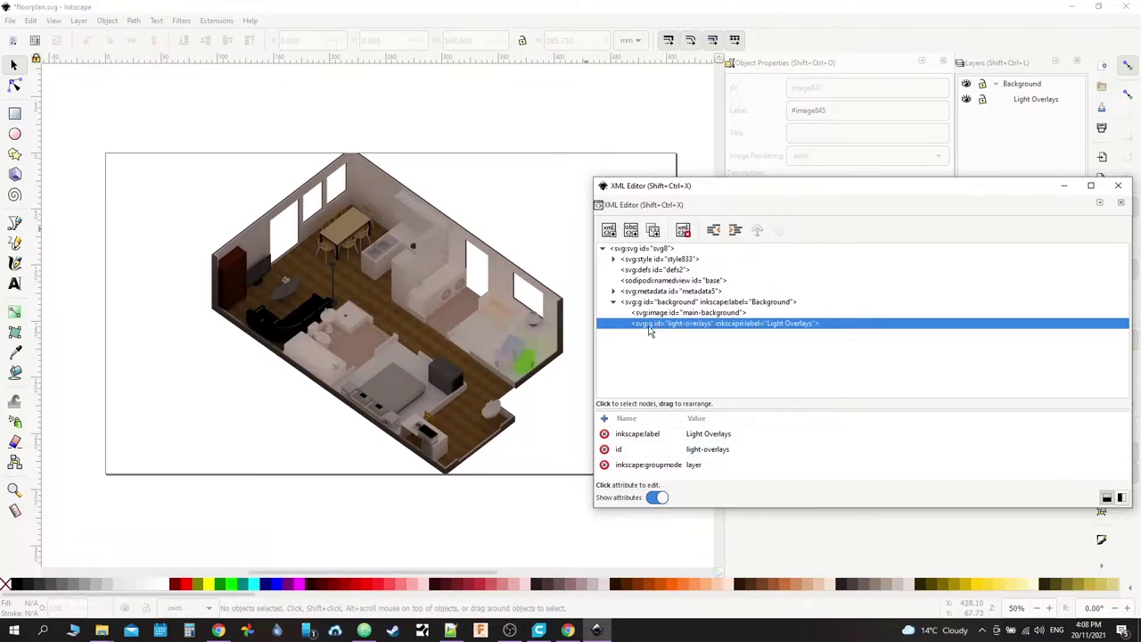
pyautogui.click(1048, 102)
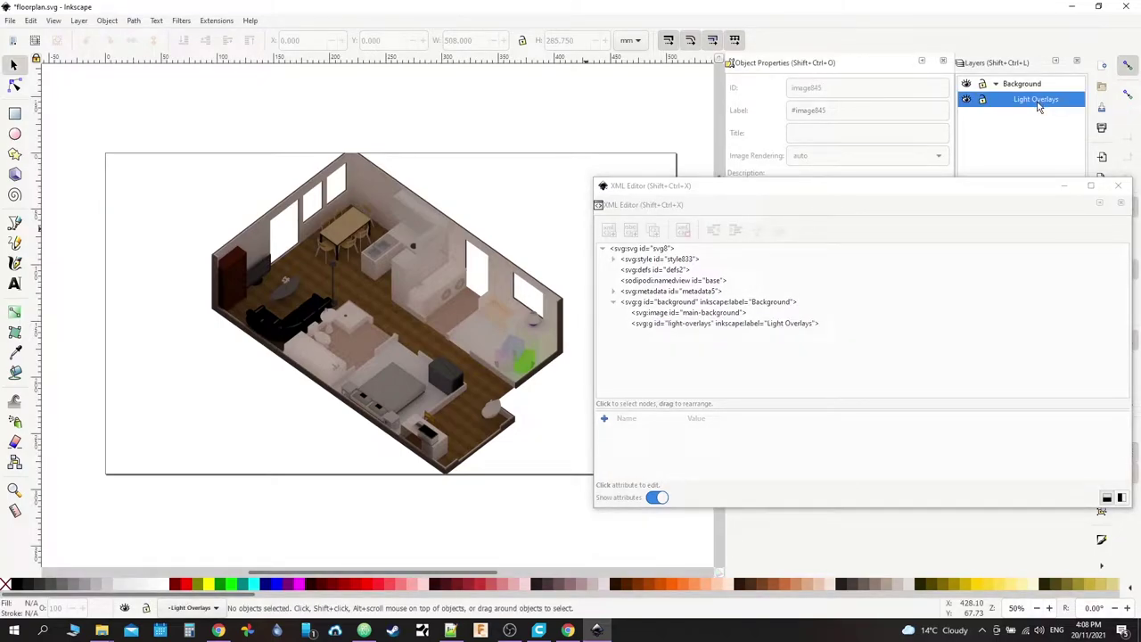
# Step: Duplicate the main-background image and move the copy, image850, into the light-overlays layer
pyautogui.click(683, 314)
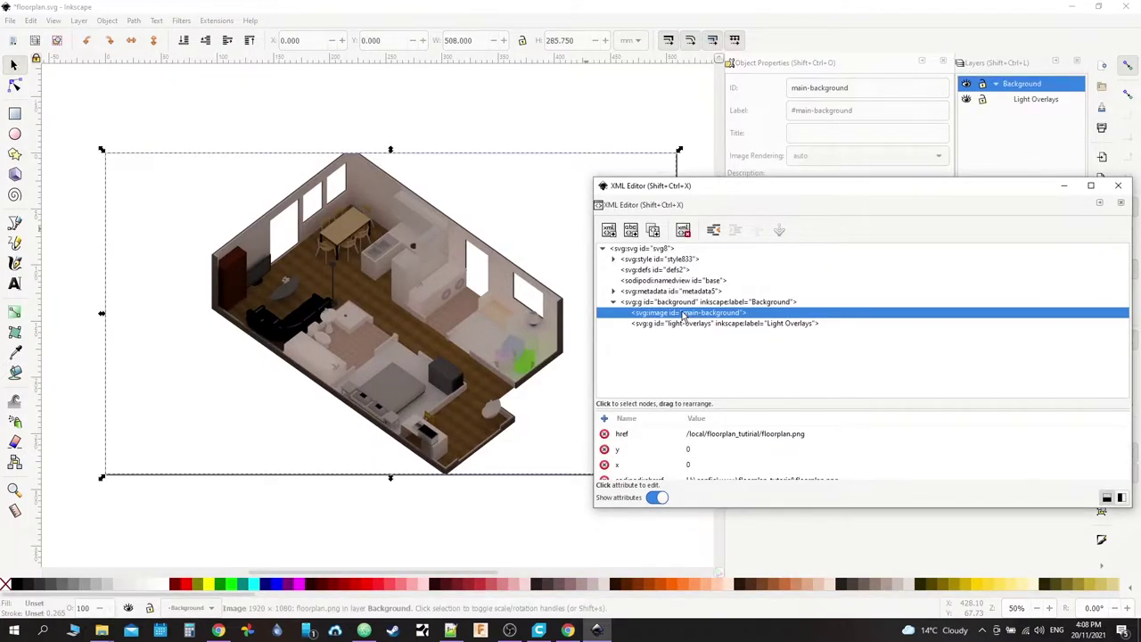
pyautogui.click(653, 231)
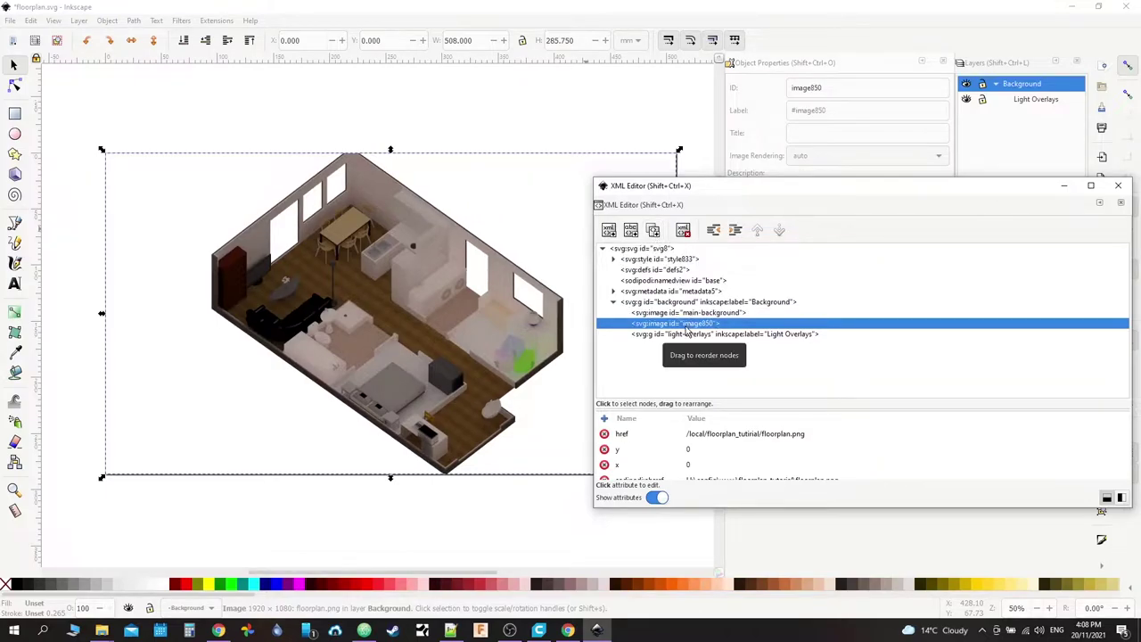
pyautogui.moveTo(684, 327); pyautogui.dragTo(708, 337)
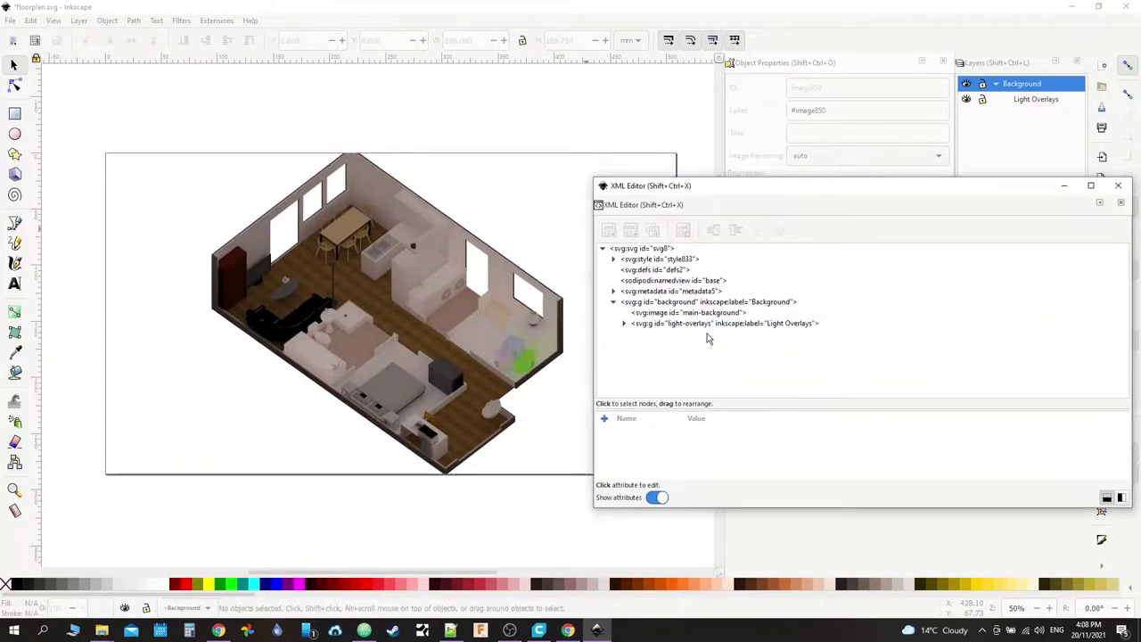
pyautogui.click(635, 326)
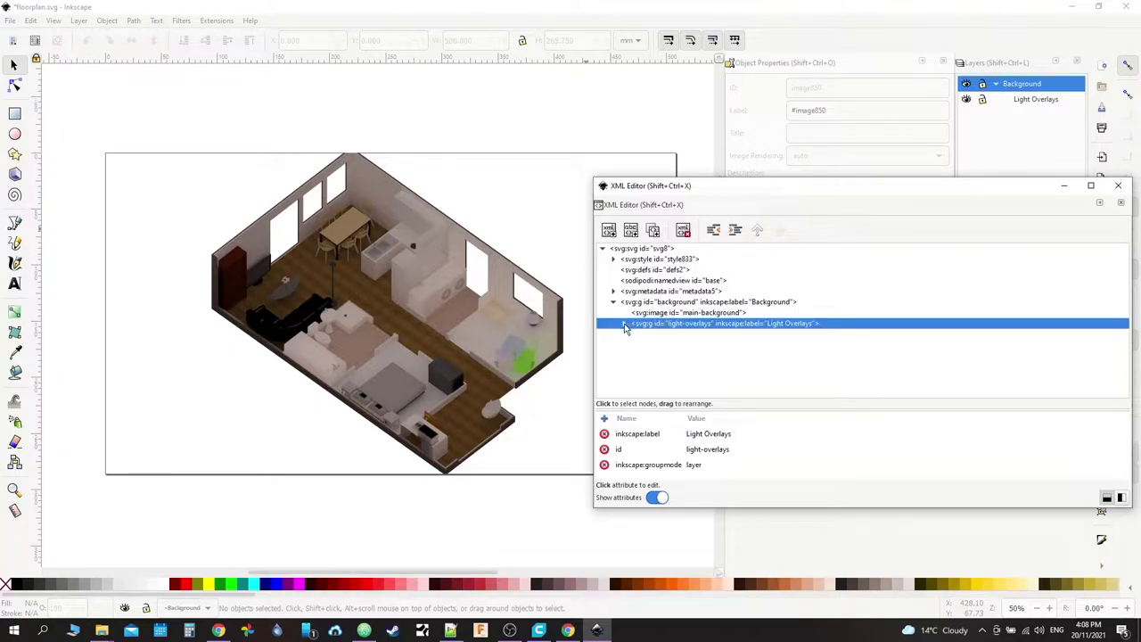
pyautogui.click(624, 324)
pyautogui.click(696, 335)
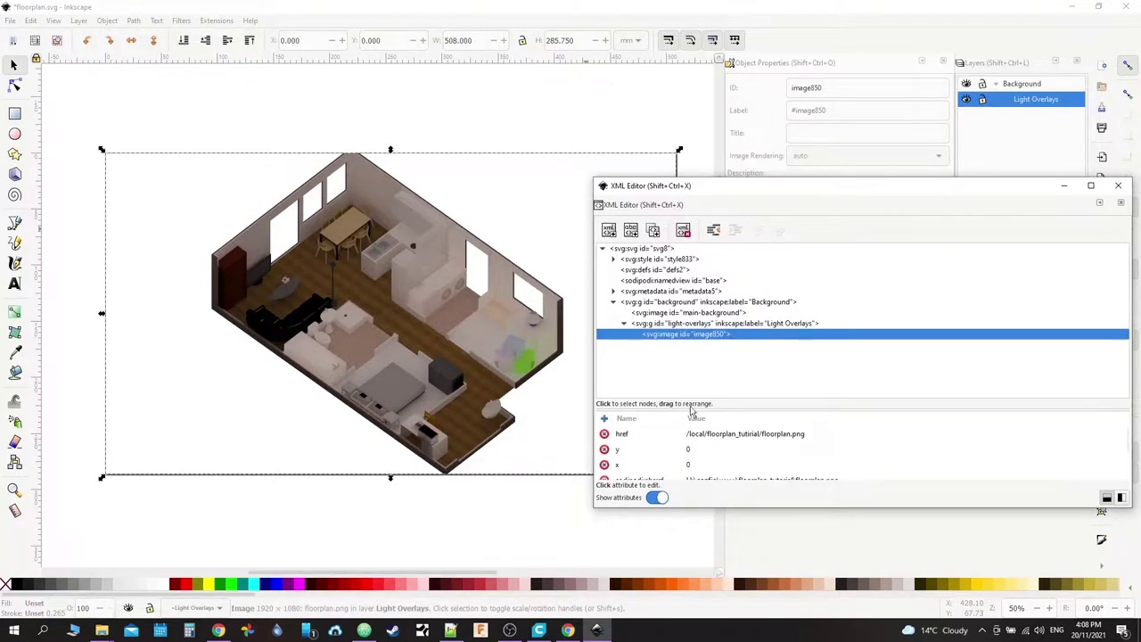
# Step: Review image850's attributes (id, href, xlink:href, height, y) in the XML Editor
pyautogui.click(733, 435)
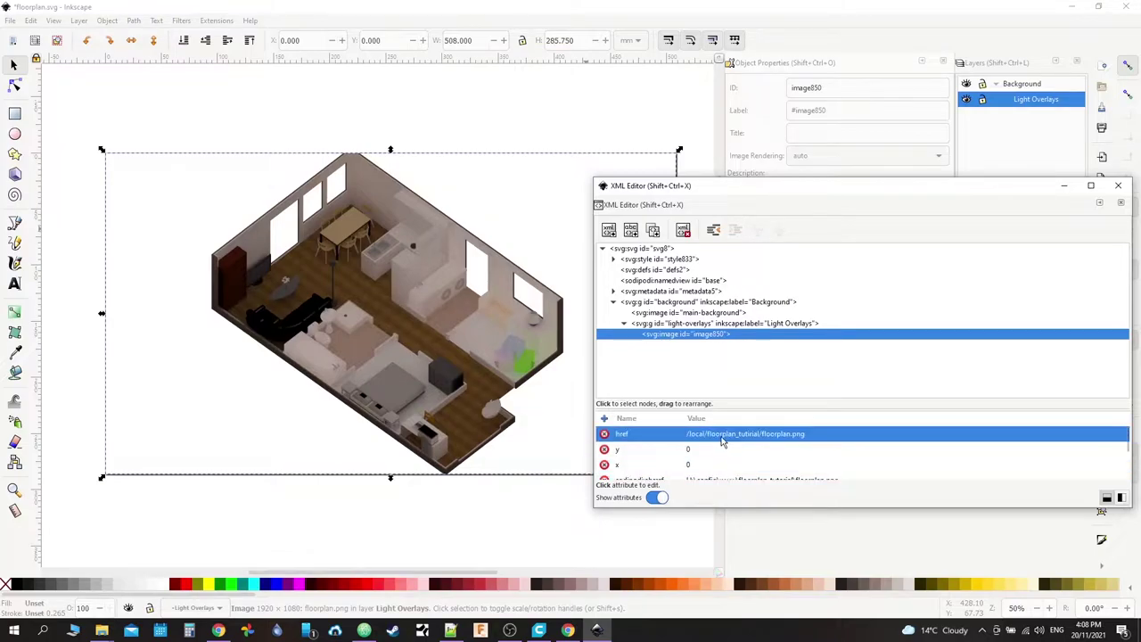
pyautogui.scroll(3, 733, 434)
pyautogui.click(734, 458)
pyautogui.scroll(1, 727, 453)
pyautogui.click(723, 448)
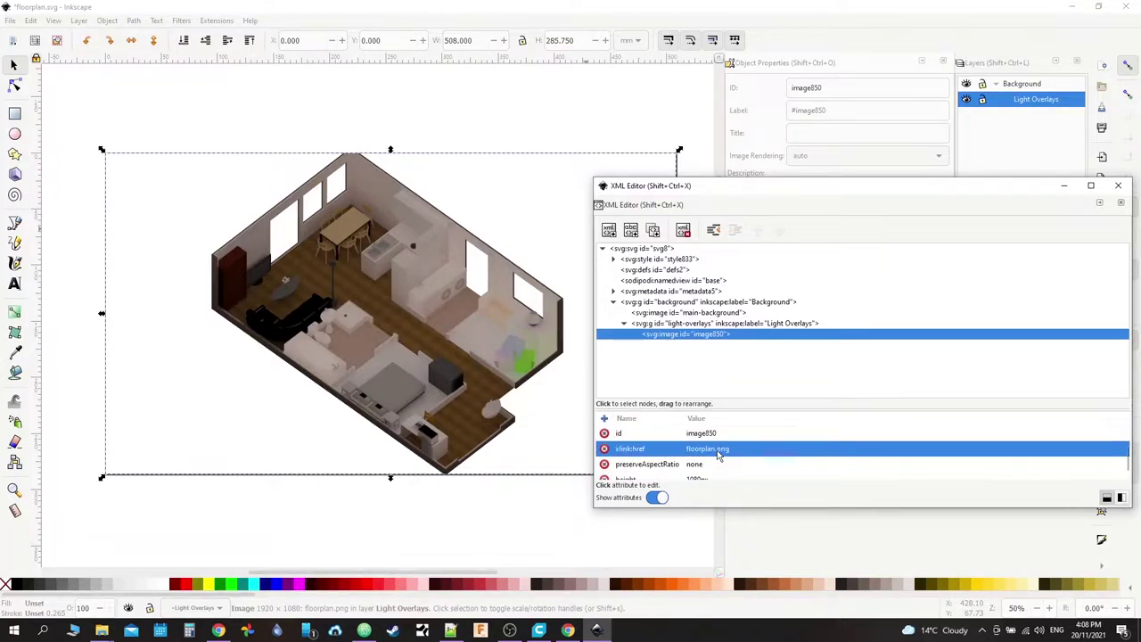
pyautogui.click(716, 434)
pyautogui.click(624, 450)
pyautogui.scroll(-1, 720, 453)
pyautogui.click(721, 453)
pyautogui.scroll(1, 719, 455)
pyautogui.click(718, 448)
pyautogui.scroll(1, 719, 453)
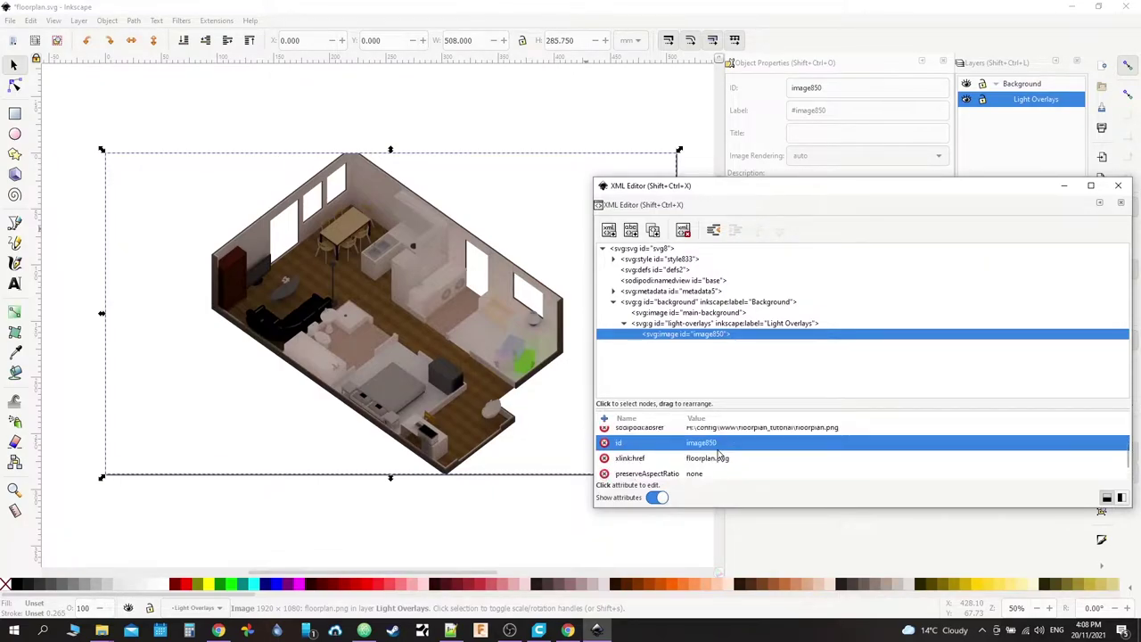
pyautogui.click(719, 455)
pyautogui.scroll(2, 719, 455)
pyautogui.click(719, 448)
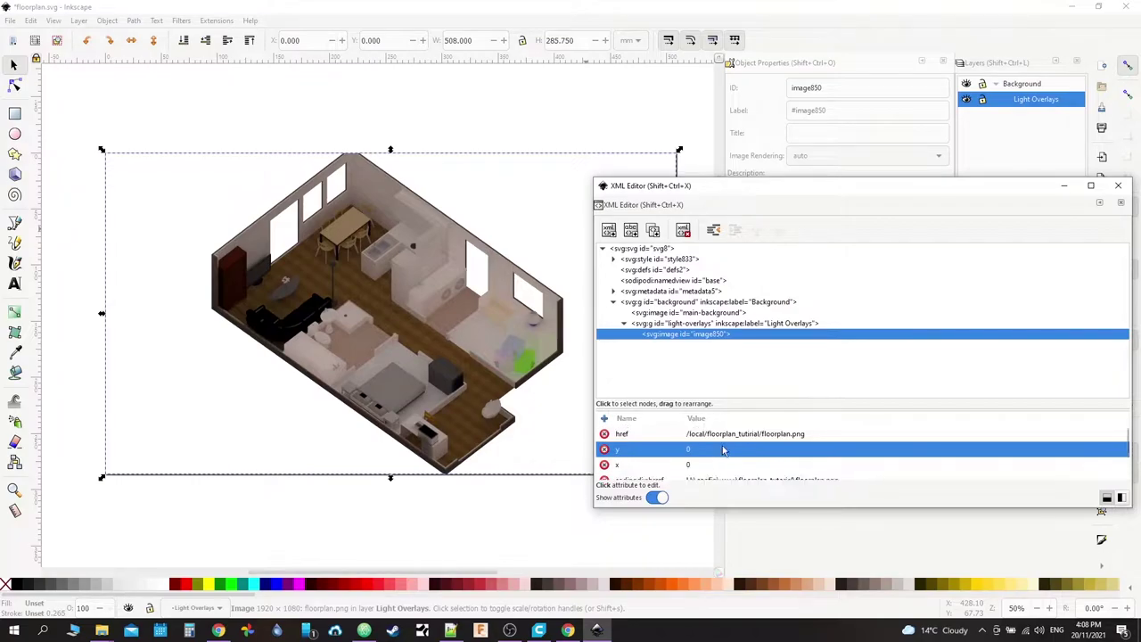
pyautogui.click(733, 434)
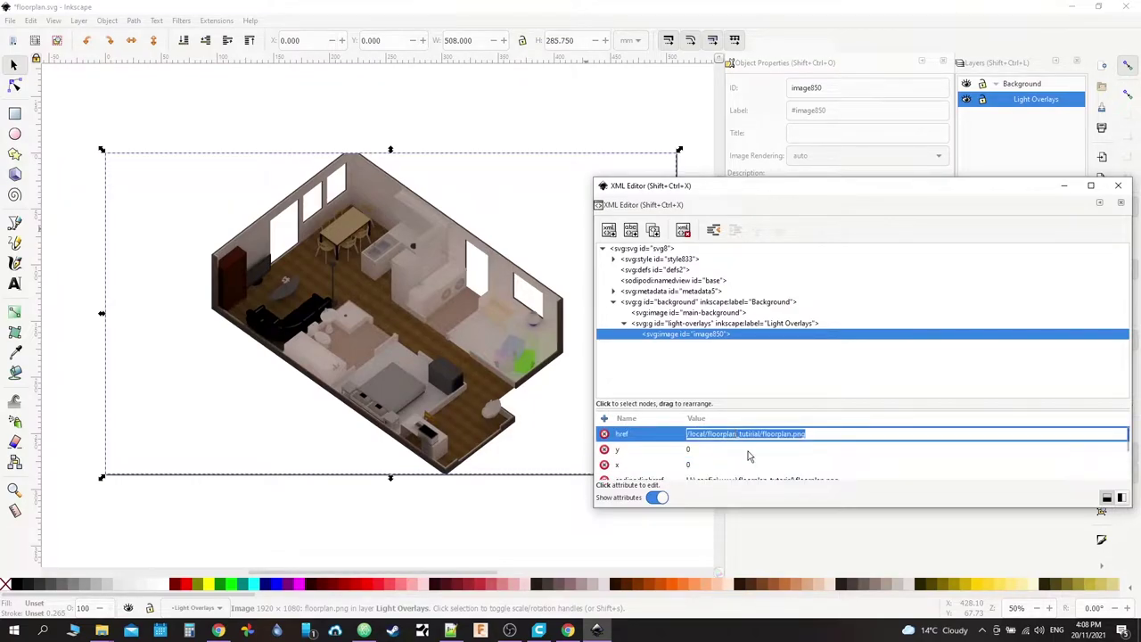
# Step: Paste the full local path into image850's xlink:href and correct 'tutirial' to 'tutorial'
pyautogui.scroll(-1, 749, 456)
pyautogui.click(691, 464)
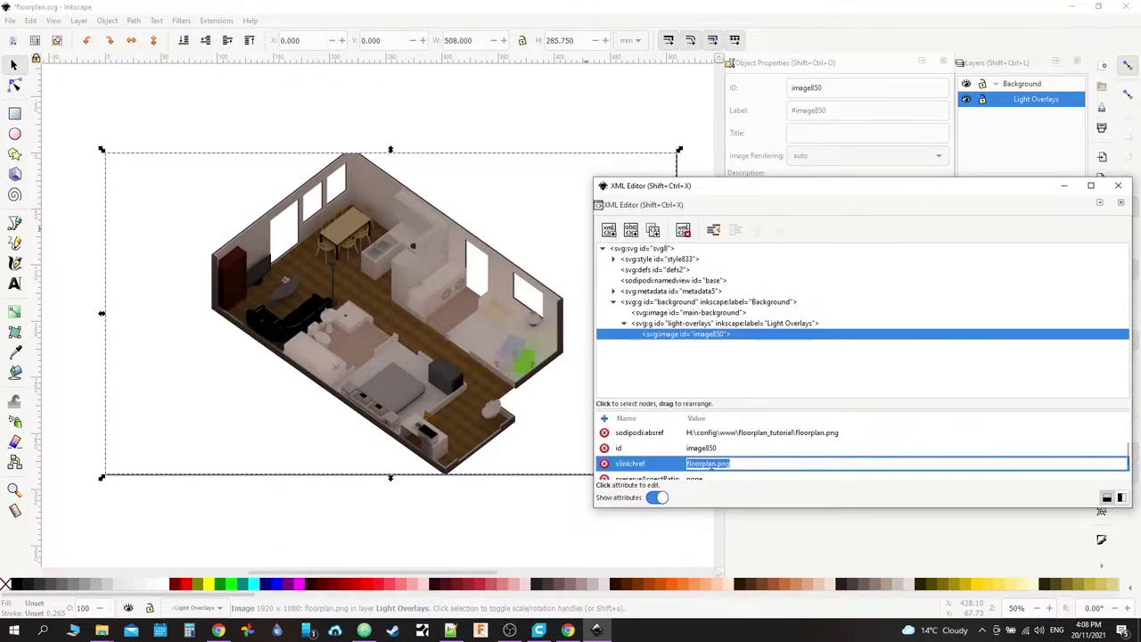
pyautogui.write('/local/floorplan_tutirial/floorplan.png')
pyautogui.press('Return')
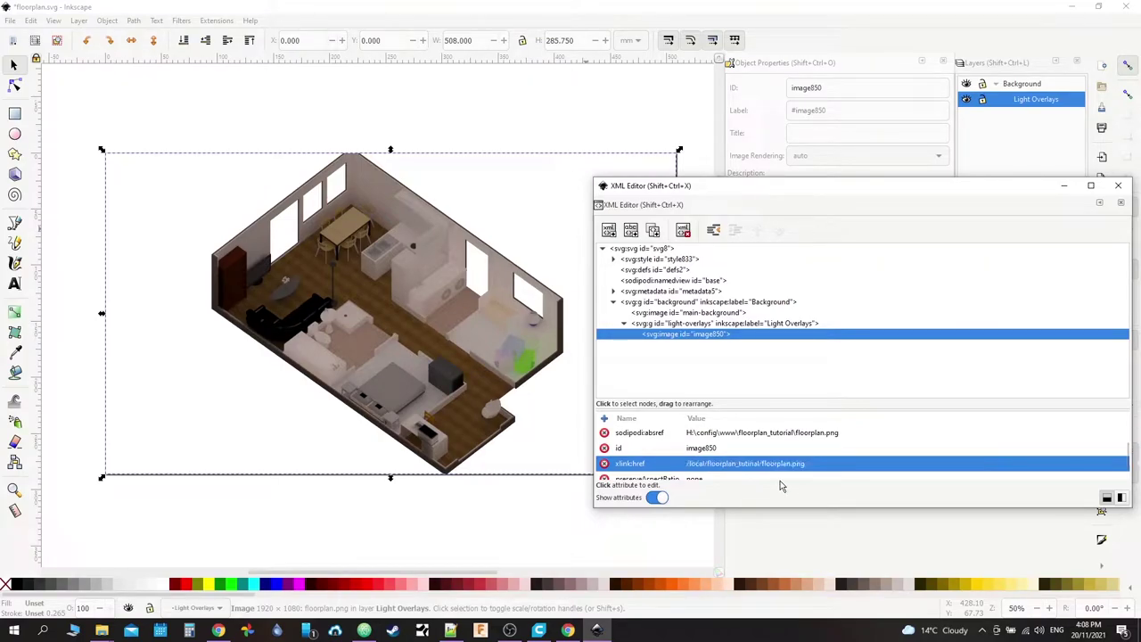
pyautogui.press('Up')
pyautogui.press('Down')
pyautogui.click(750, 465)
pyautogui.click(756, 464)
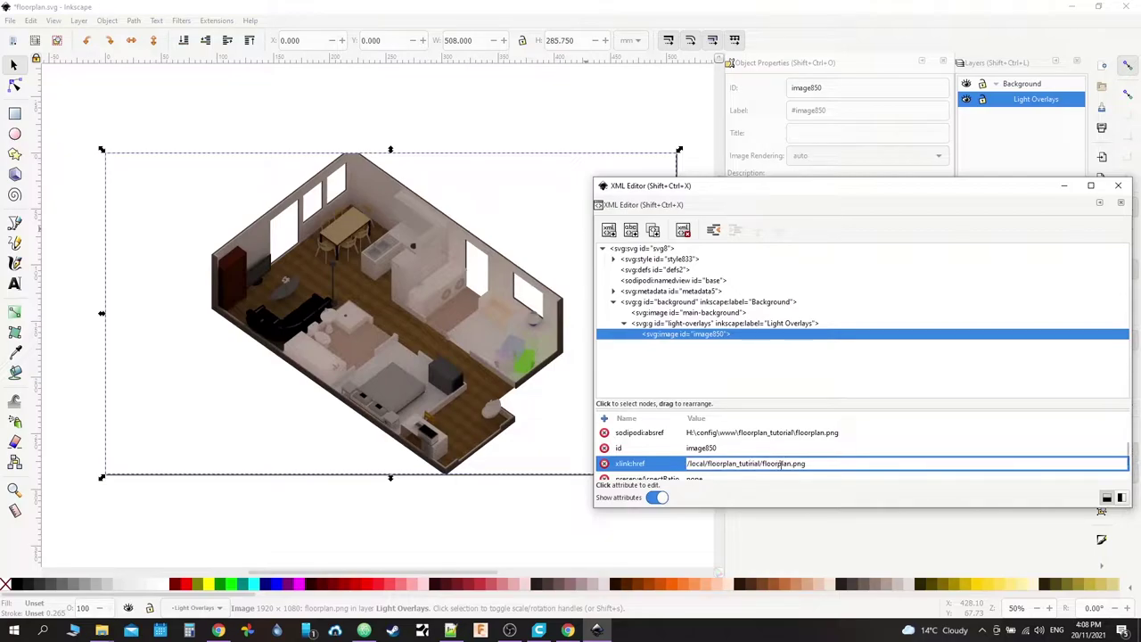
pyautogui.press('BackSpace')
pyautogui.write('o')
pyautogui.press('Return')
# Step: Inspect the image's id, sodipodi:absref and xlink:href attributes
pyautogui.click(778, 449)
pyautogui.click(729, 435)
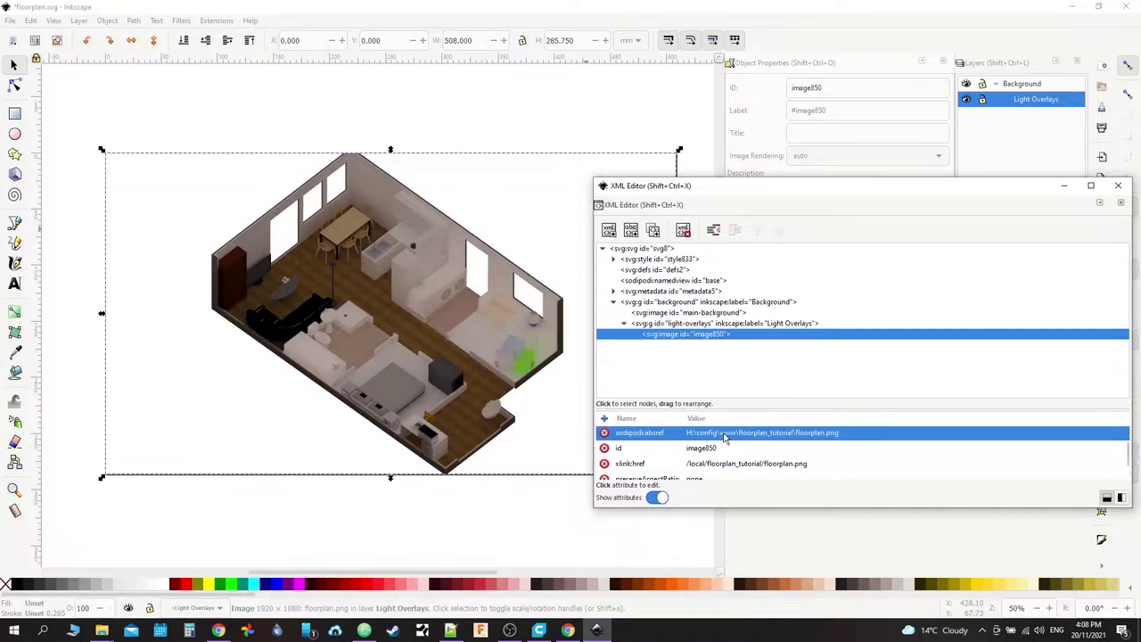
pyautogui.click(693, 448)
pyautogui.scroll(-2, 695, 446)
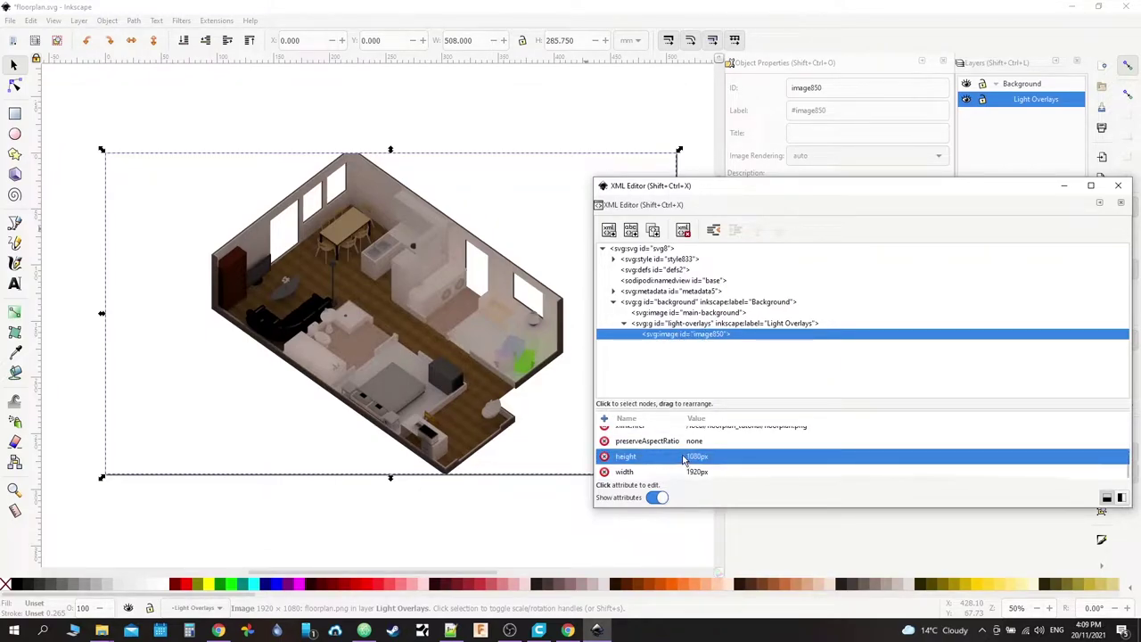
pyautogui.scroll(2, 684, 458)
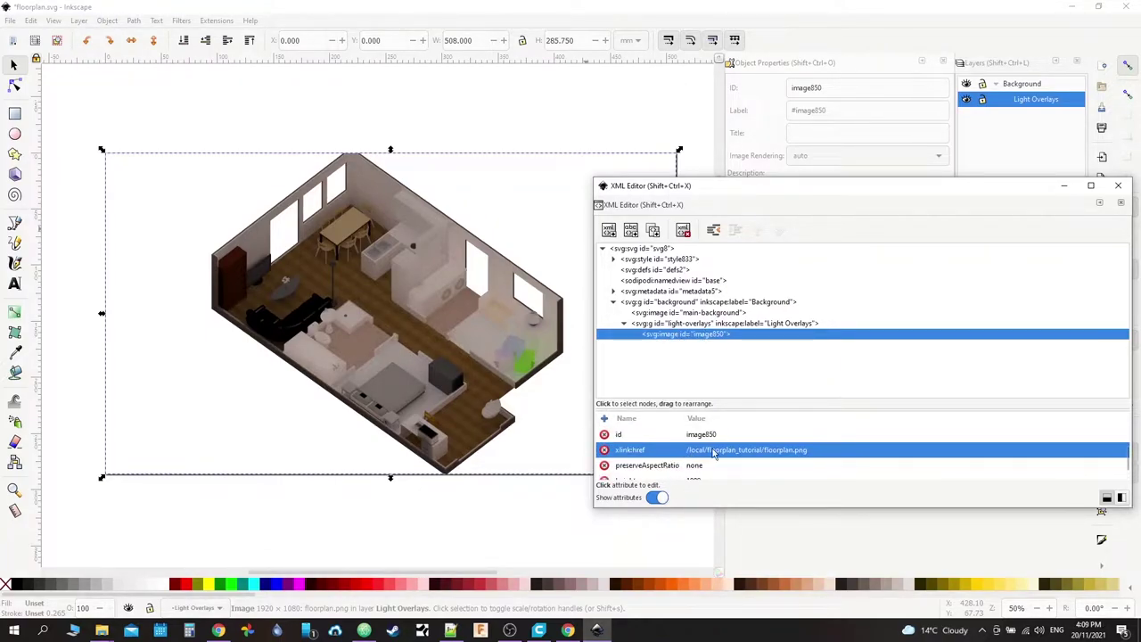
pyautogui.scroll(1, 714, 451)
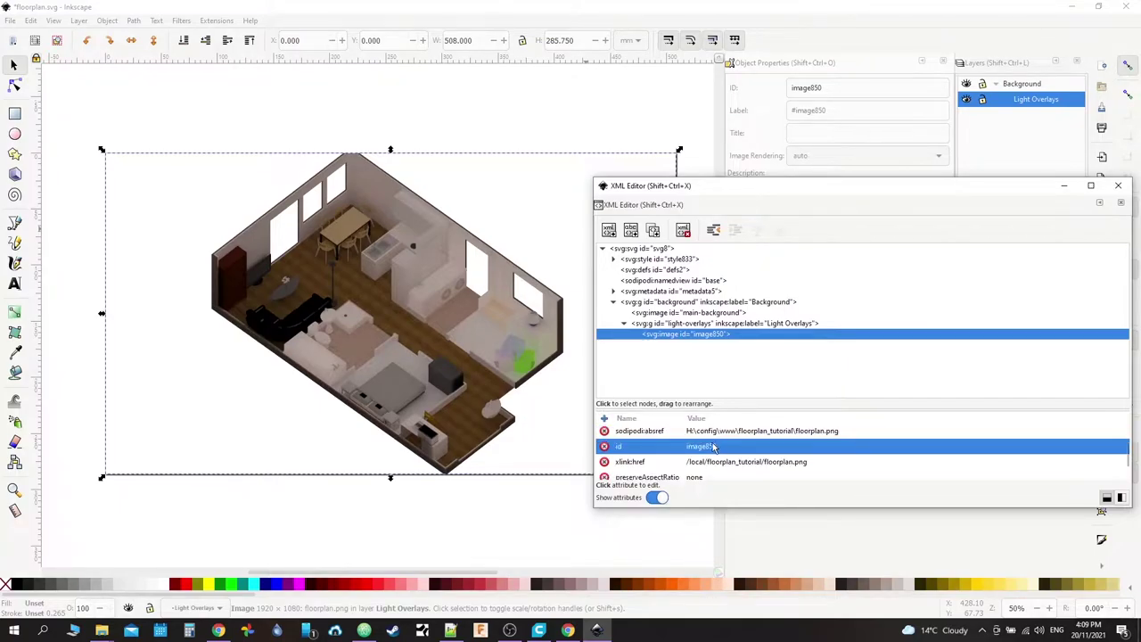
pyautogui.scroll(1, 709, 455)
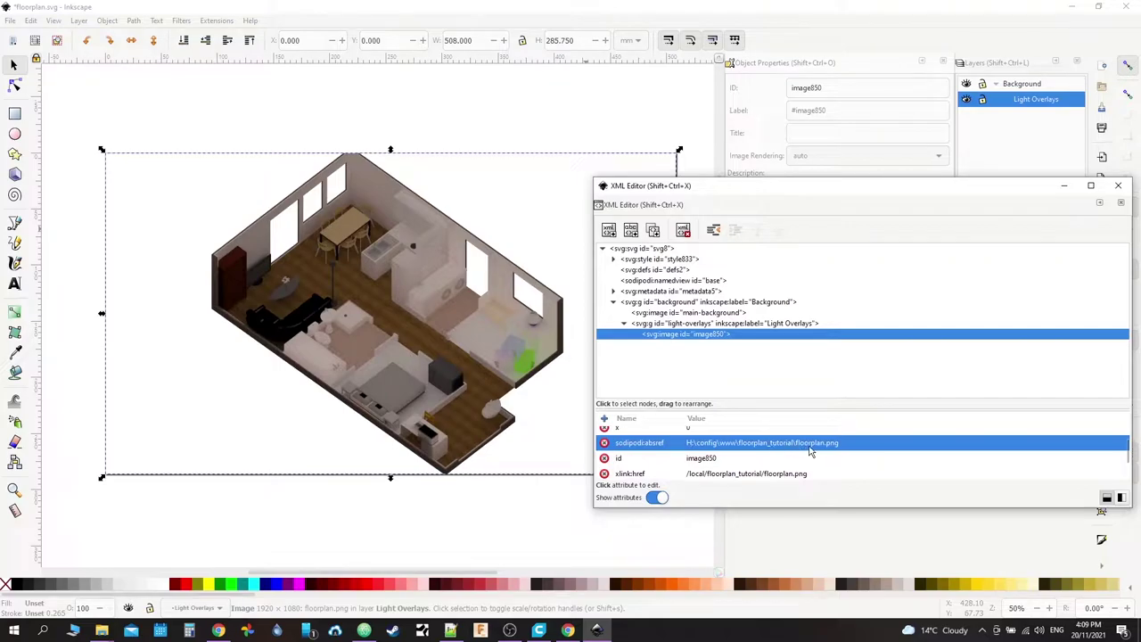
pyautogui.scroll(1, 723, 444)
pyautogui.scroll(2, 713, 441)
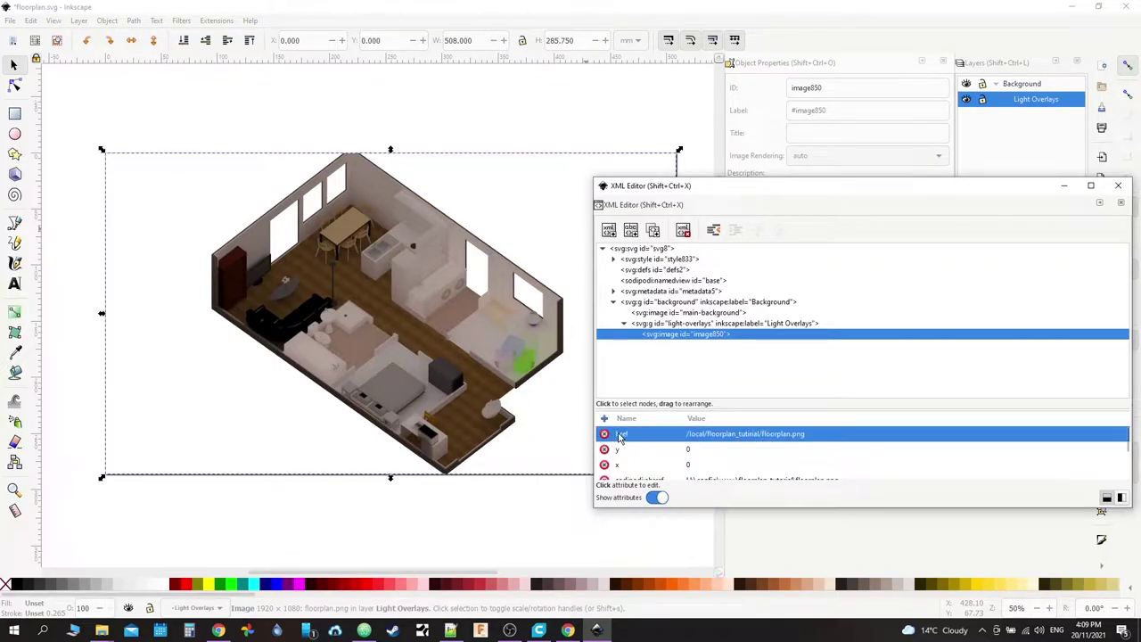
pyautogui.scroll(-1, 654, 437)
pyautogui.scroll(-2, 653, 437)
pyautogui.click(628, 475)
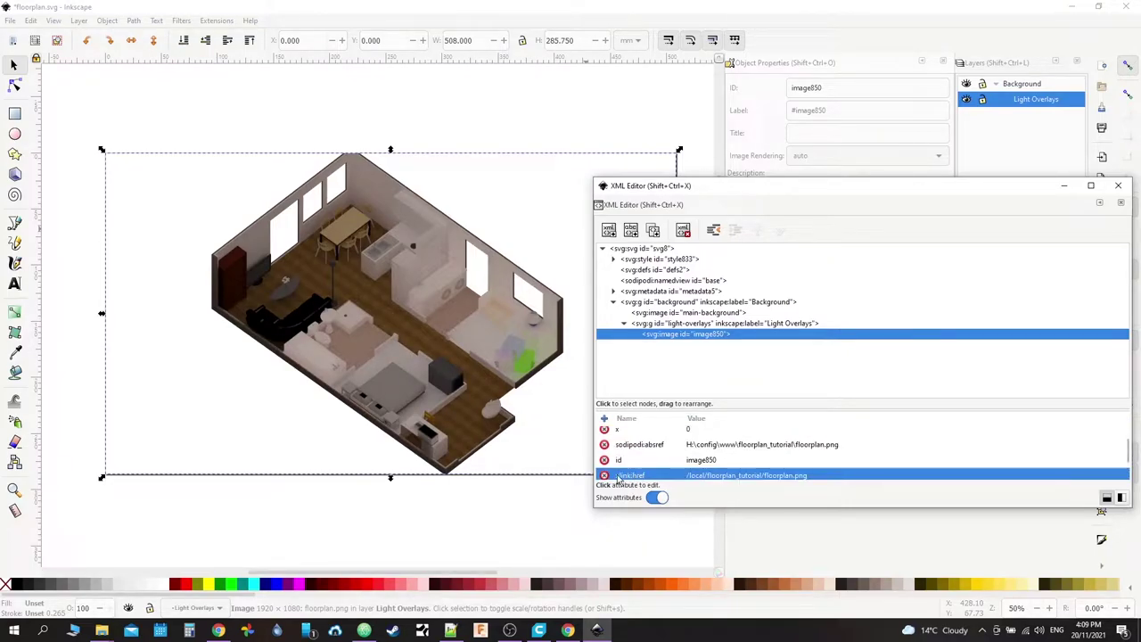
pyautogui.click(642, 459)
pyautogui.click(770, 475)
pyautogui.click(727, 461)
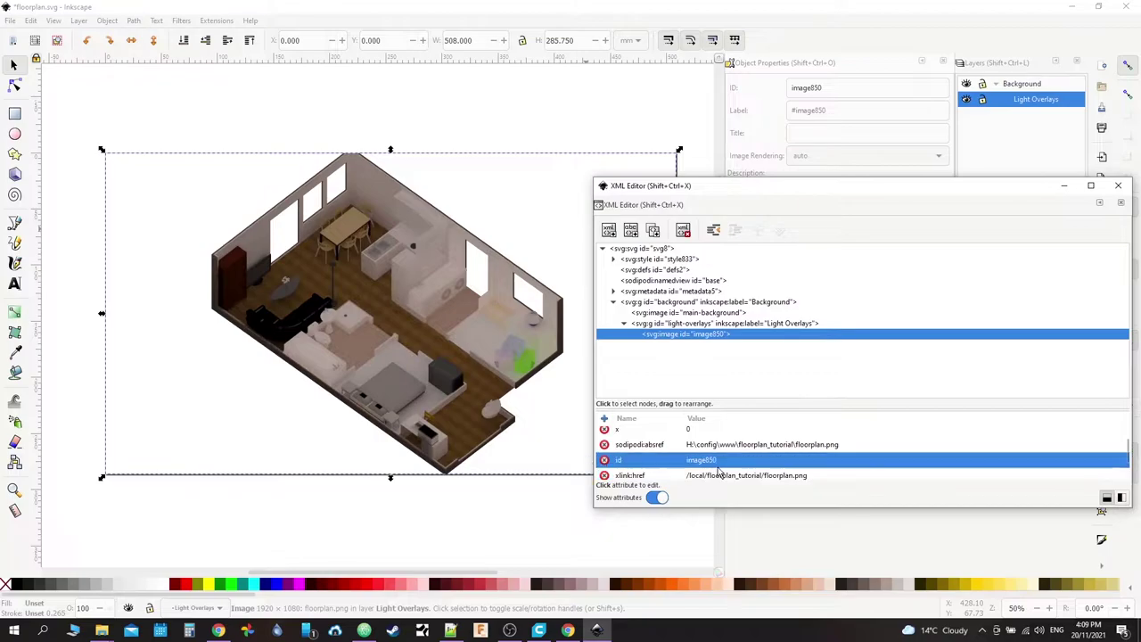
pyautogui.scroll(3, 718, 468)
# Step: Delete the redundant href attribute from image850
pyautogui.click(615, 434)
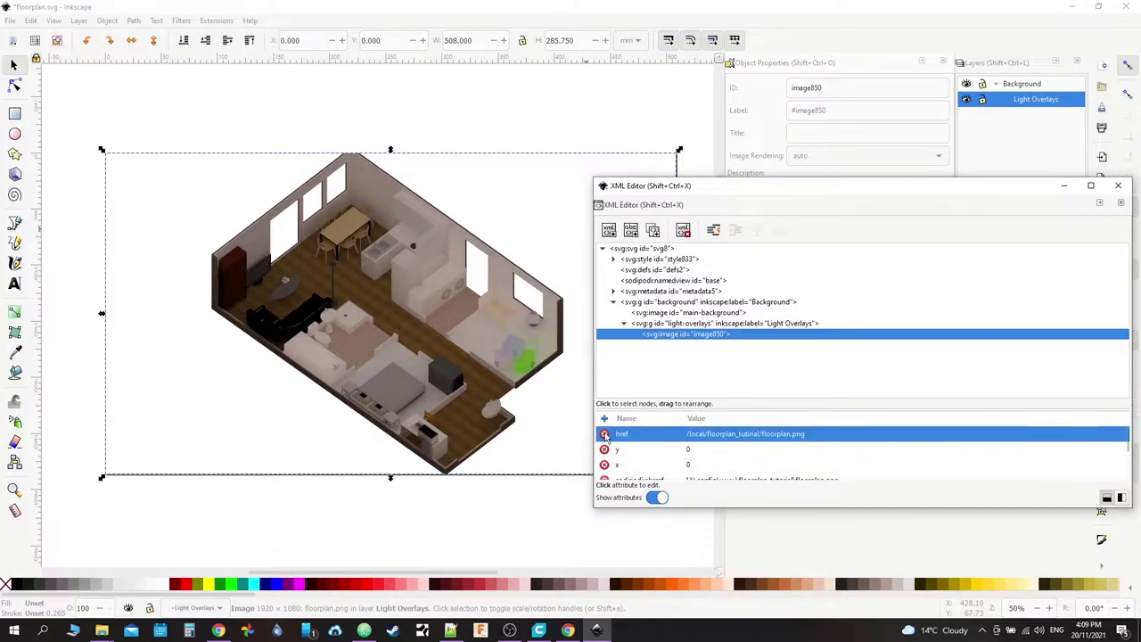
pyautogui.click(605, 434)
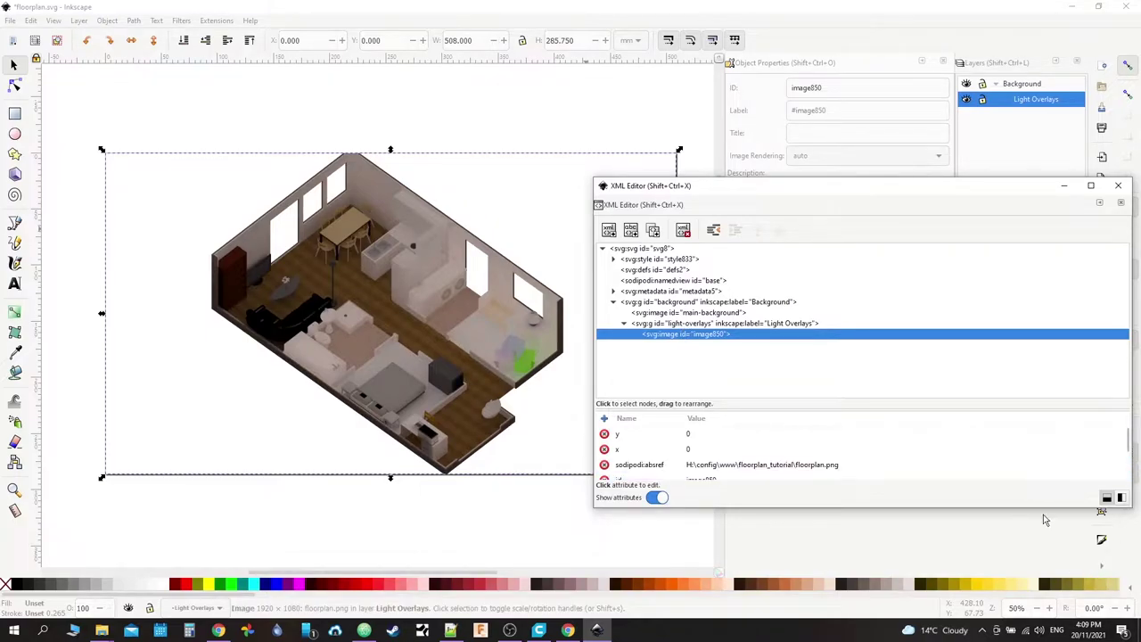
pyautogui.click(775, 464)
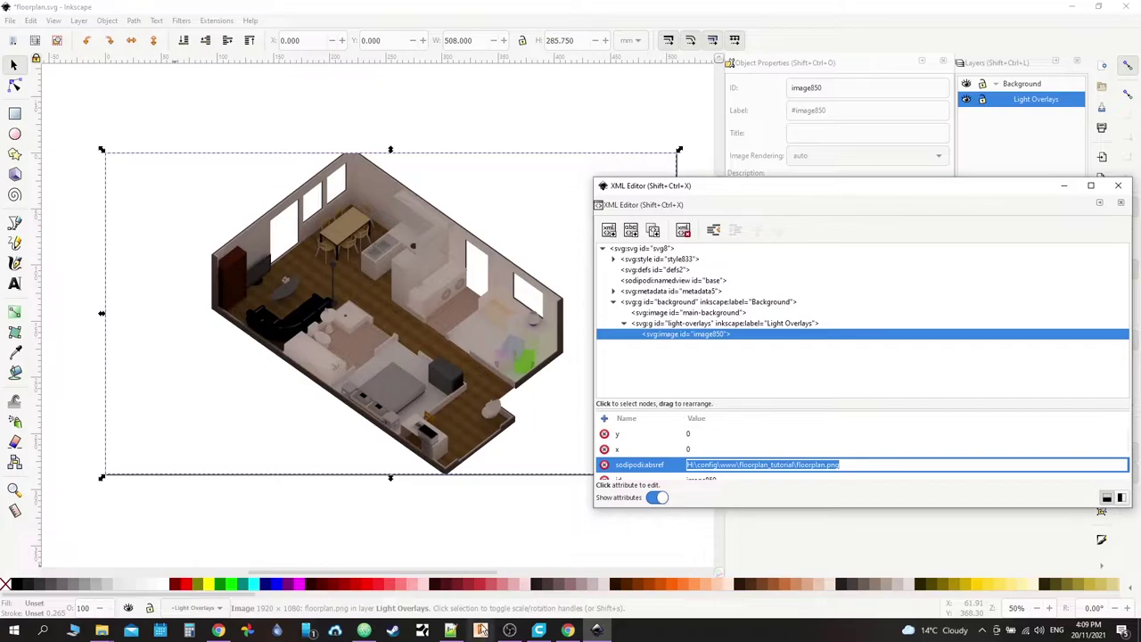
# Step: Check the render's file name in File Explorer and change sodipodi:absref to floorplan0001.png
pyautogui.click(102, 631)
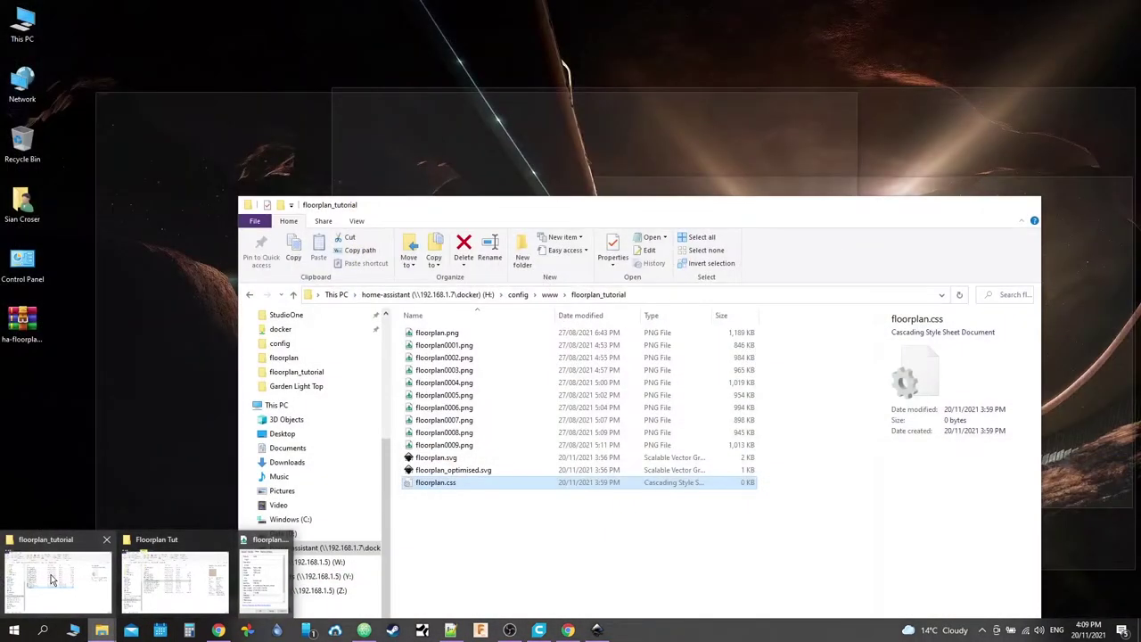
pyautogui.click(57, 578)
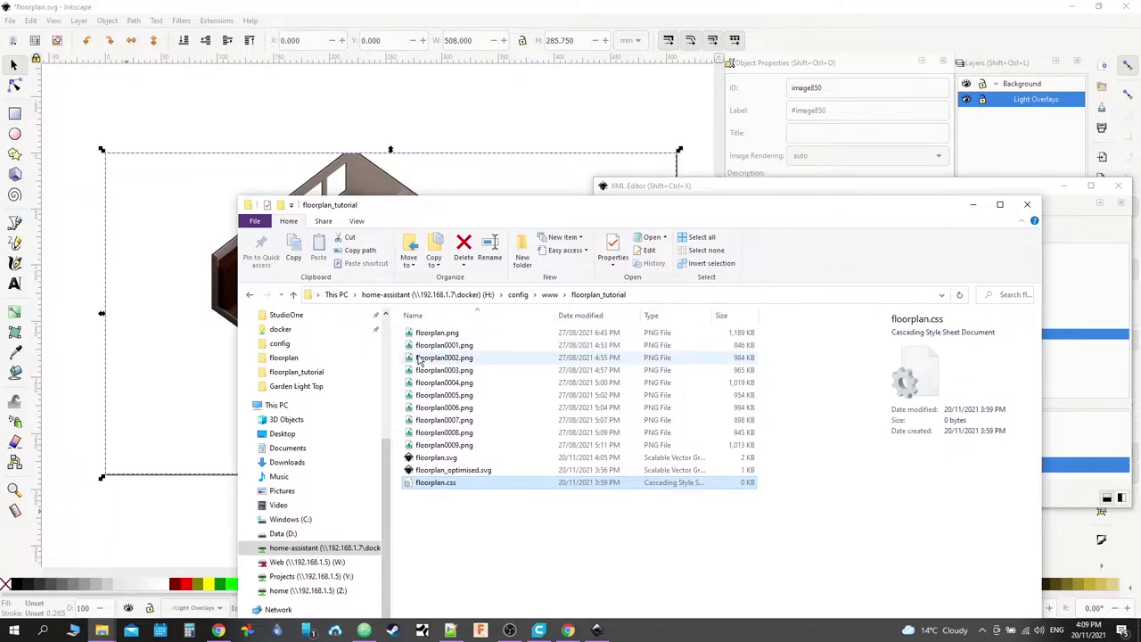
pyautogui.click(974, 205)
pyautogui.click(779, 465)
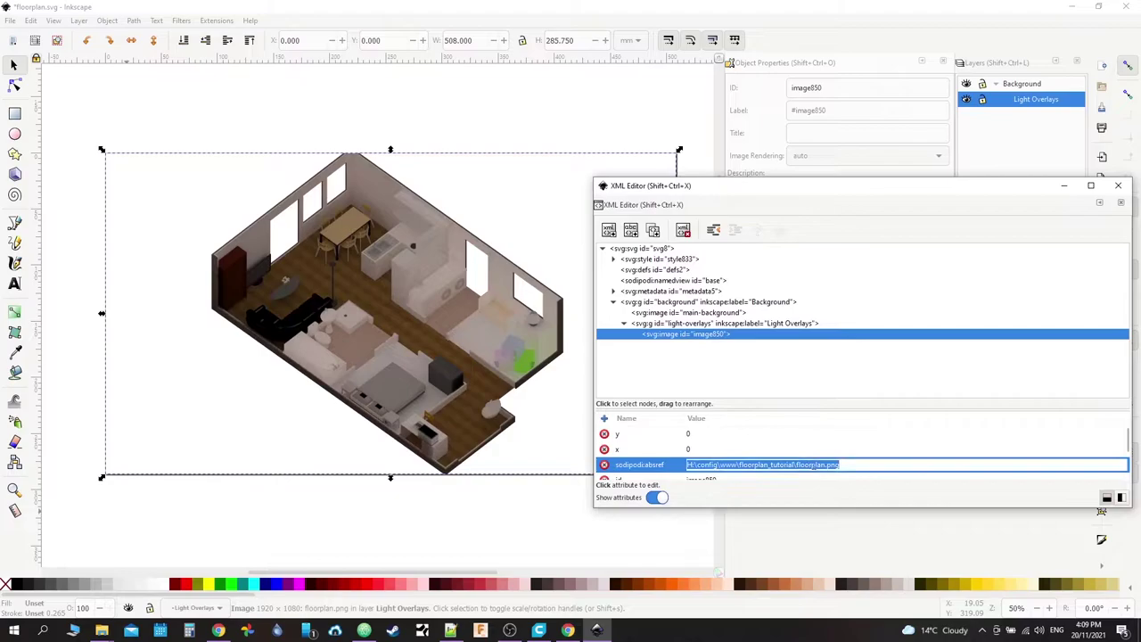
pyautogui.click(821, 465)
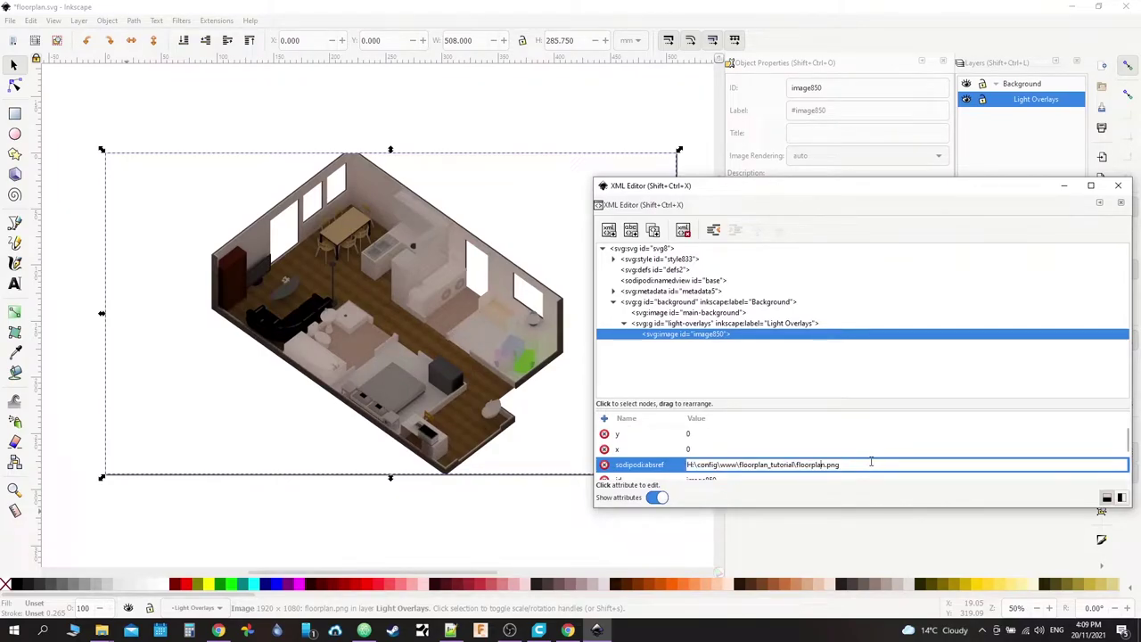
pyautogui.write('0001')
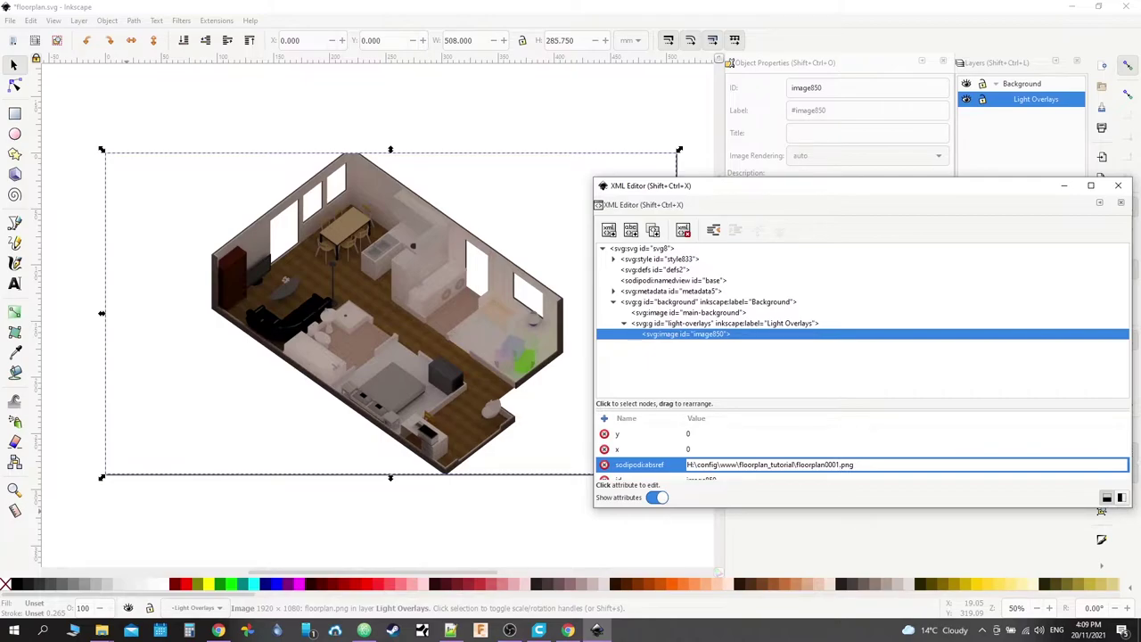
pyautogui.press('Return')
pyautogui.click(776, 437)
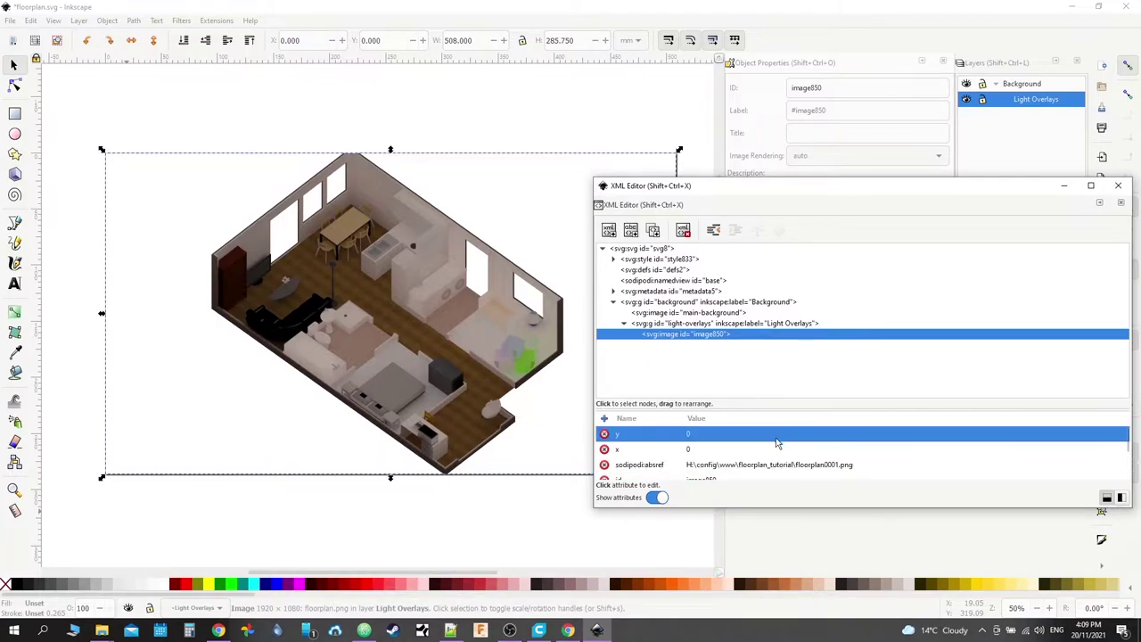
# Step: Change the xlink:href to floorplan0001.png so the dark render appears
pyautogui.scroll(-3, 774, 441)
pyautogui.click(785, 448)
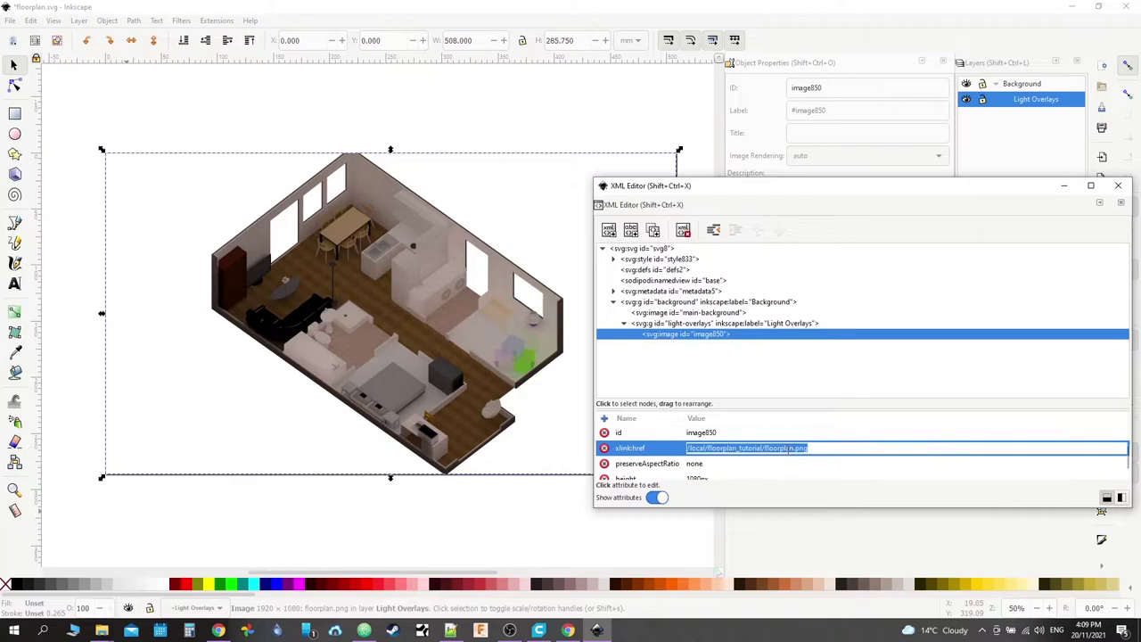
pyautogui.click(793, 449)
pyautogui.write('0')
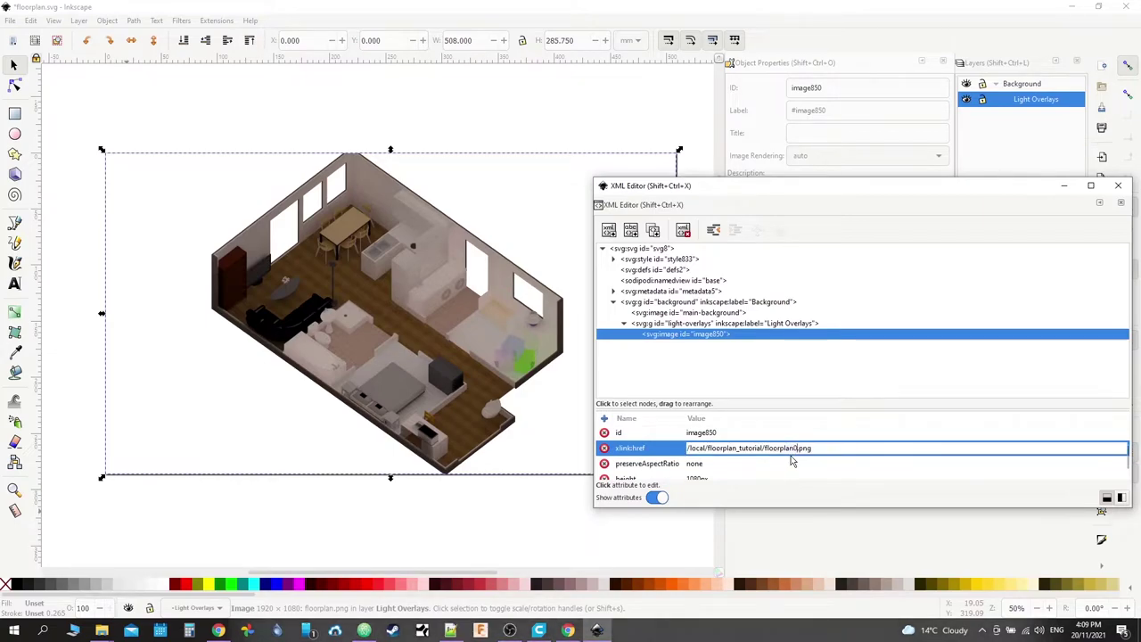
pyautogui.write('001')
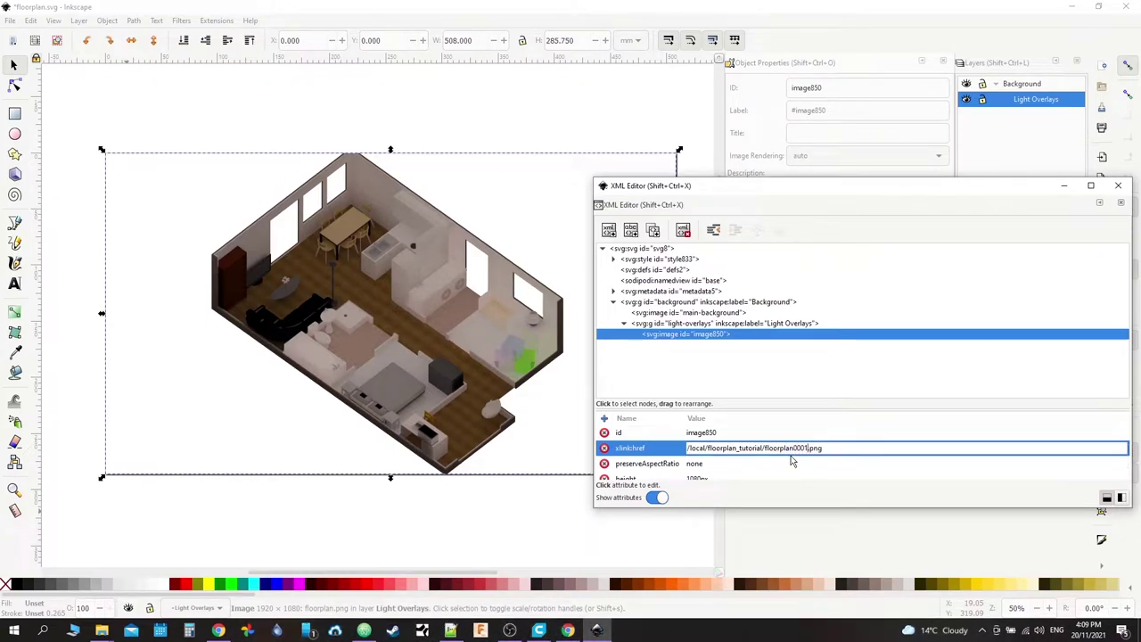
pyautogui.scroll(-5, 807, 455)
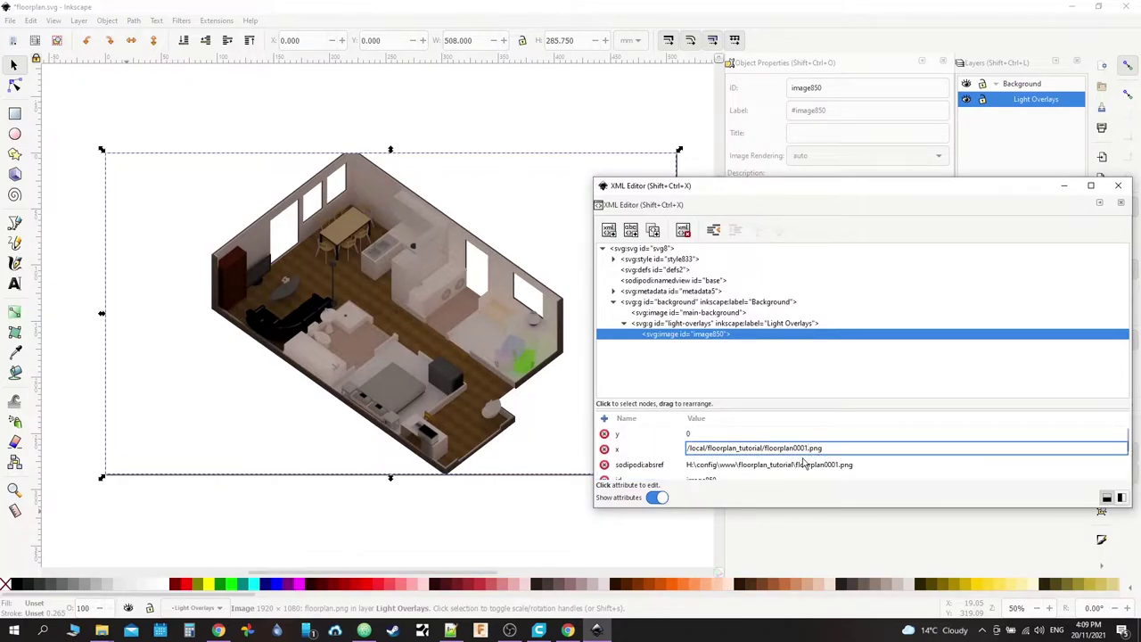
pyautogui.scroll(1, 758, 462)
pyautogui.press('Return')
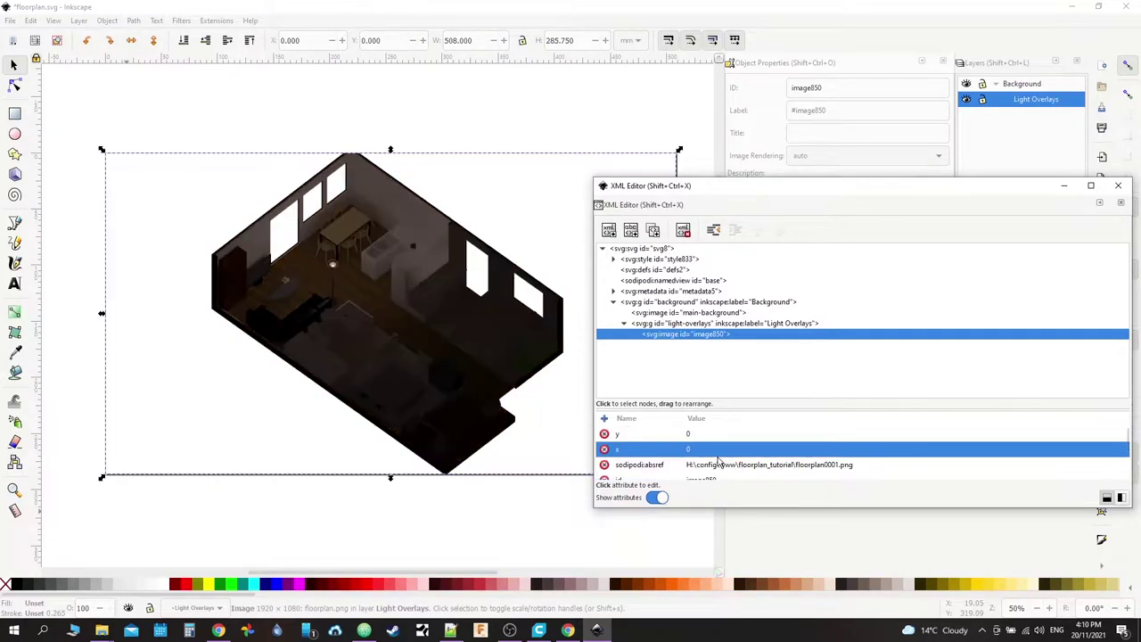
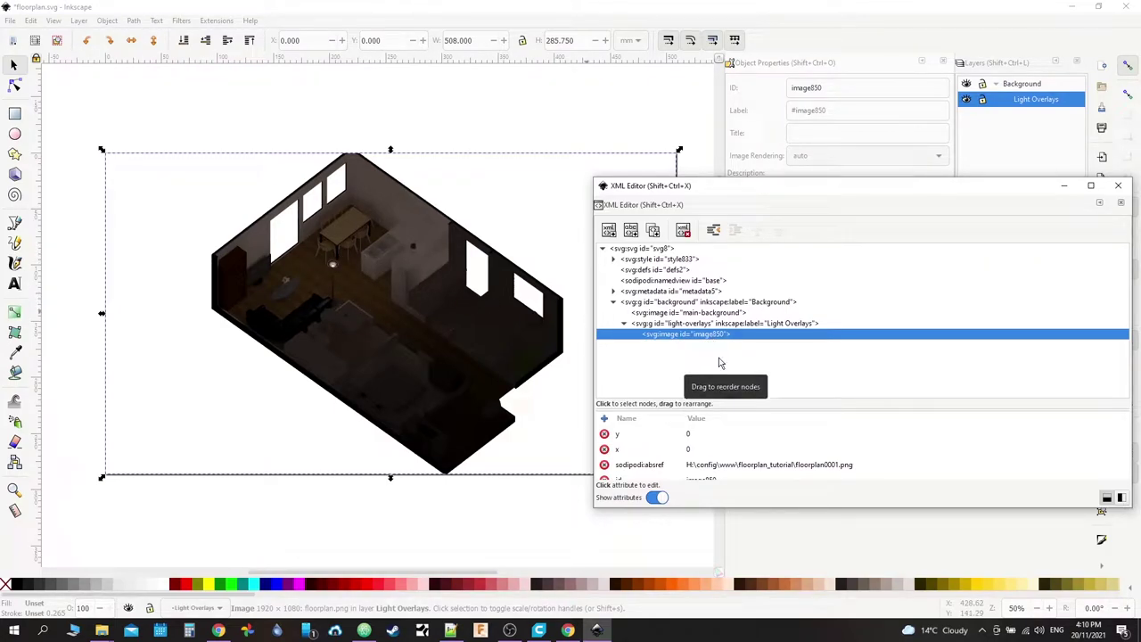
# Step: Save floorplan.svg, then set up a copy as floorplan_optimised.svg in Optimized SVG format
pyautogui.hotkey('ctrl', 's')
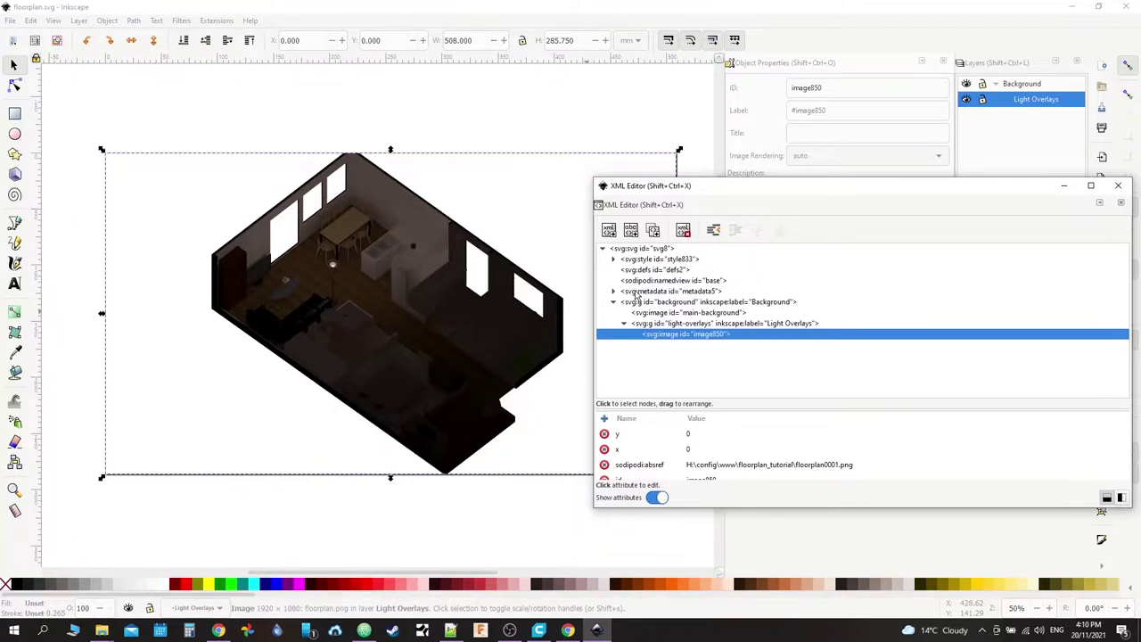
pyautogui.click(10, 20)
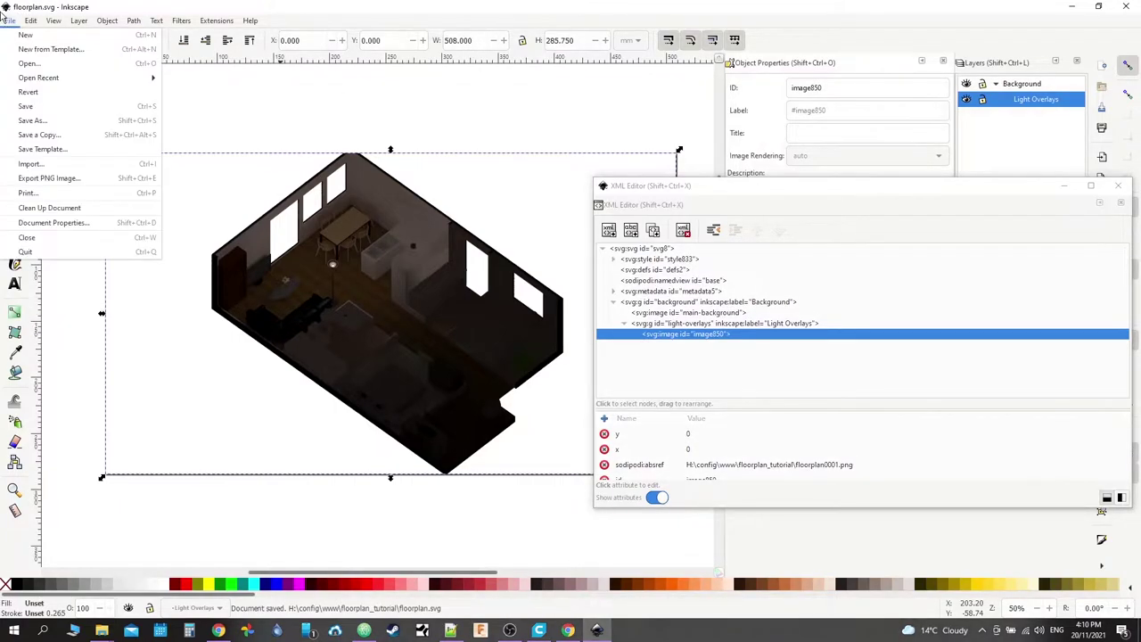
pyautogui.click(56, 136)
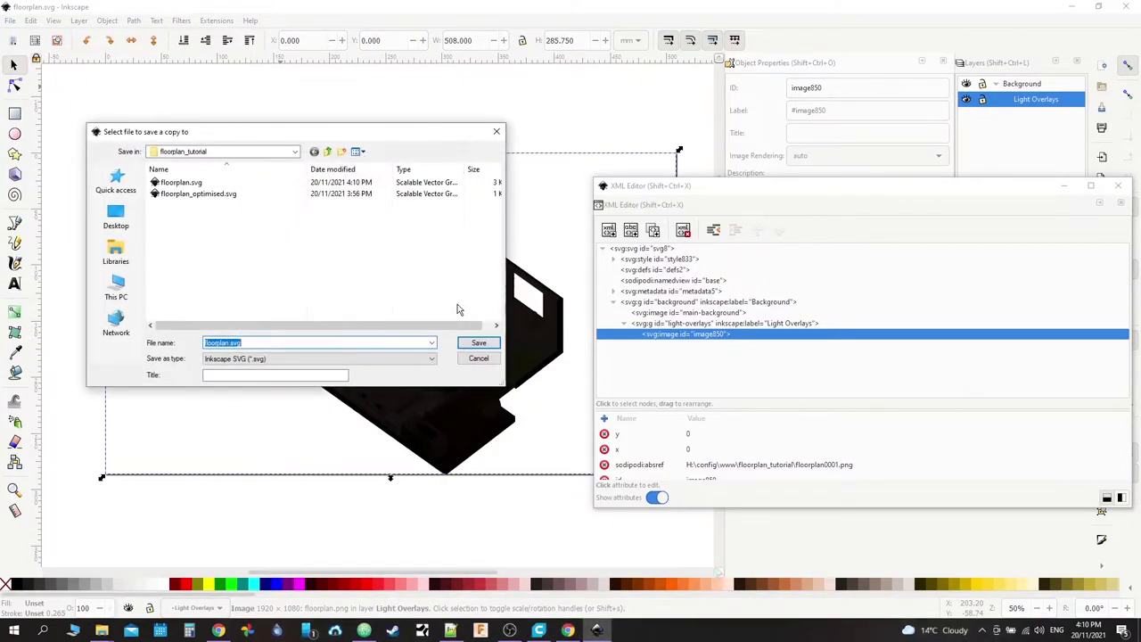
pyautogui.click(183, 193)
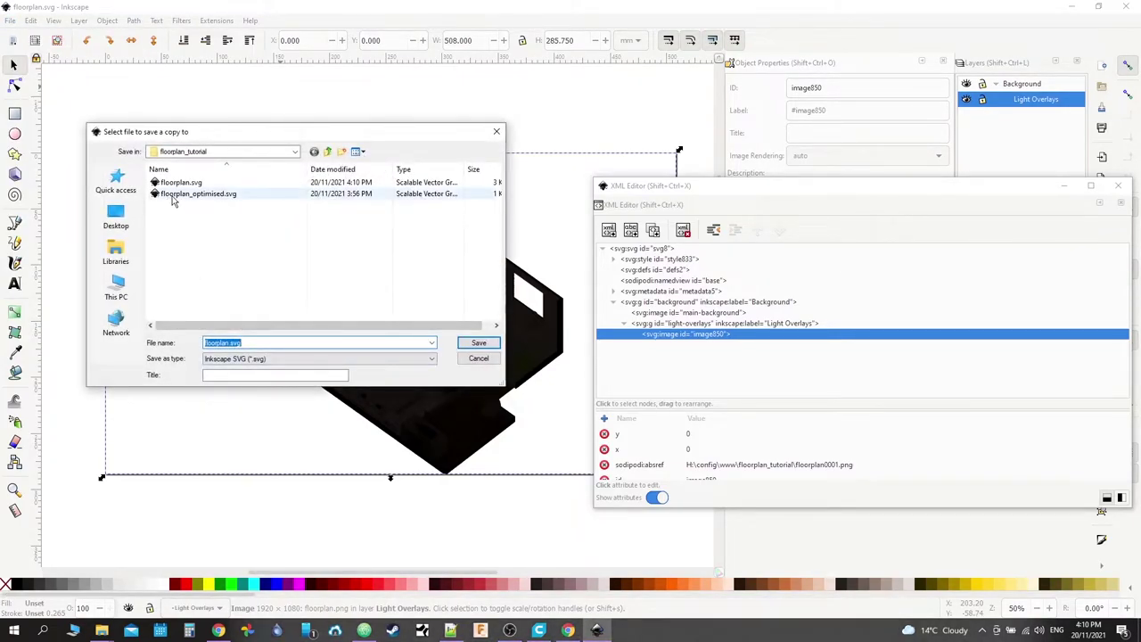
pyautogui.click(286, 359)
pyautogui.click(234, 401)
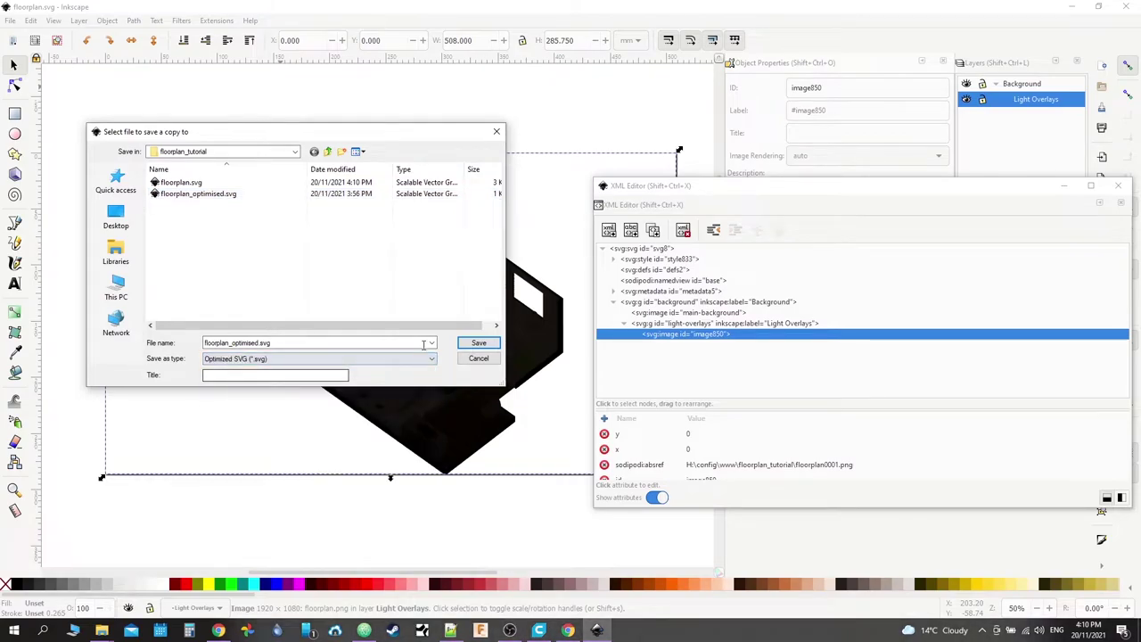
# Step: Accept the optimised output settings, overwrite floorplan_optimised.svg, and bring up the Home Assistant page
pyautogui.click(479, 342)
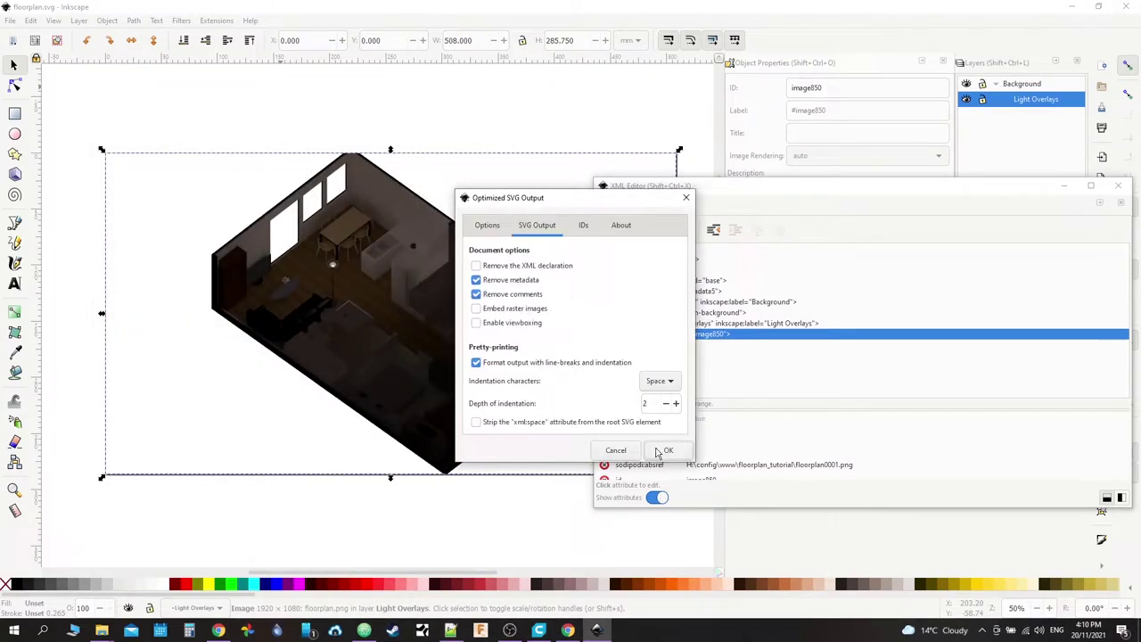
pyautogui.click(664, 450)
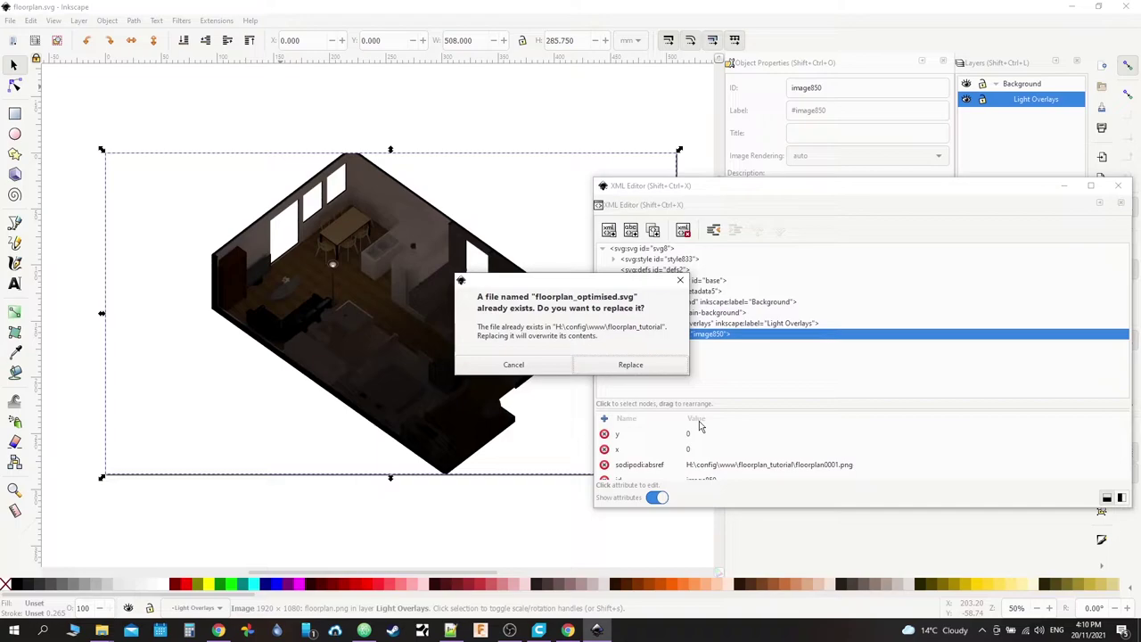
pyautogui.click(610, 364)
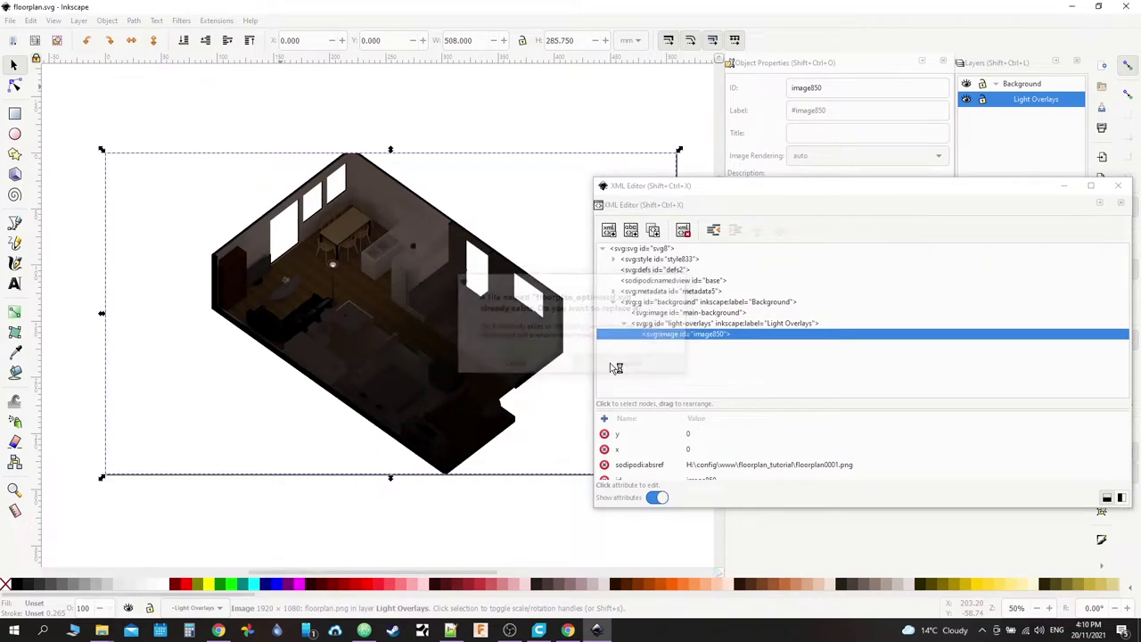
pyautogui.click(217, 631)
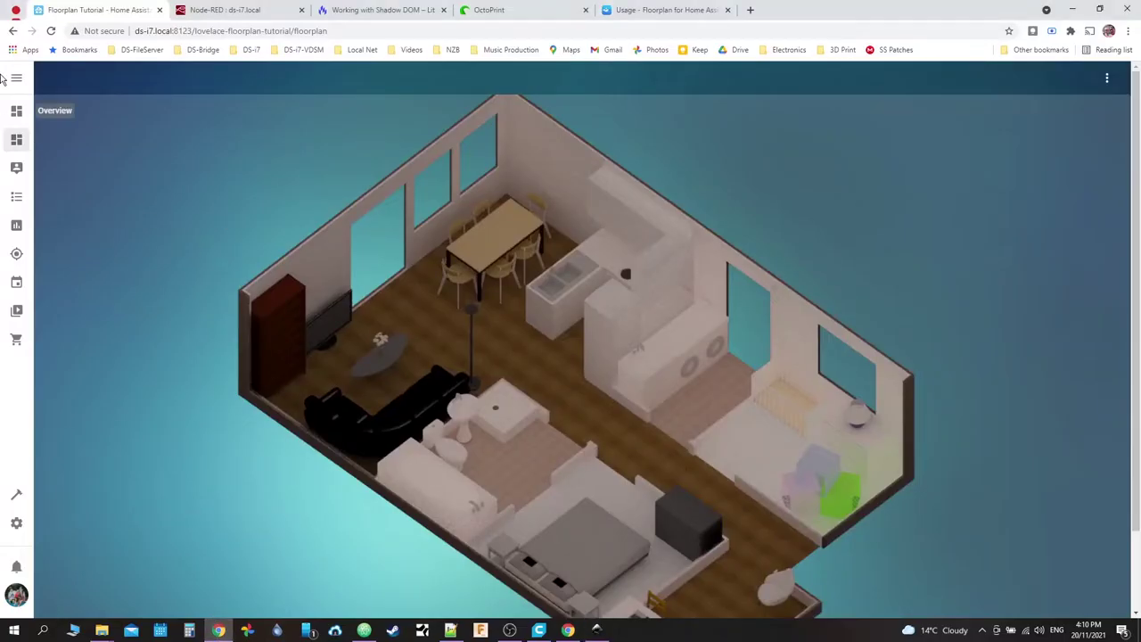
# Step: Empty Chrome's cache, hard-reload and refresh the floorplan dashboard, then return to Inkscape
pyautogui.rightClick(51, 30)
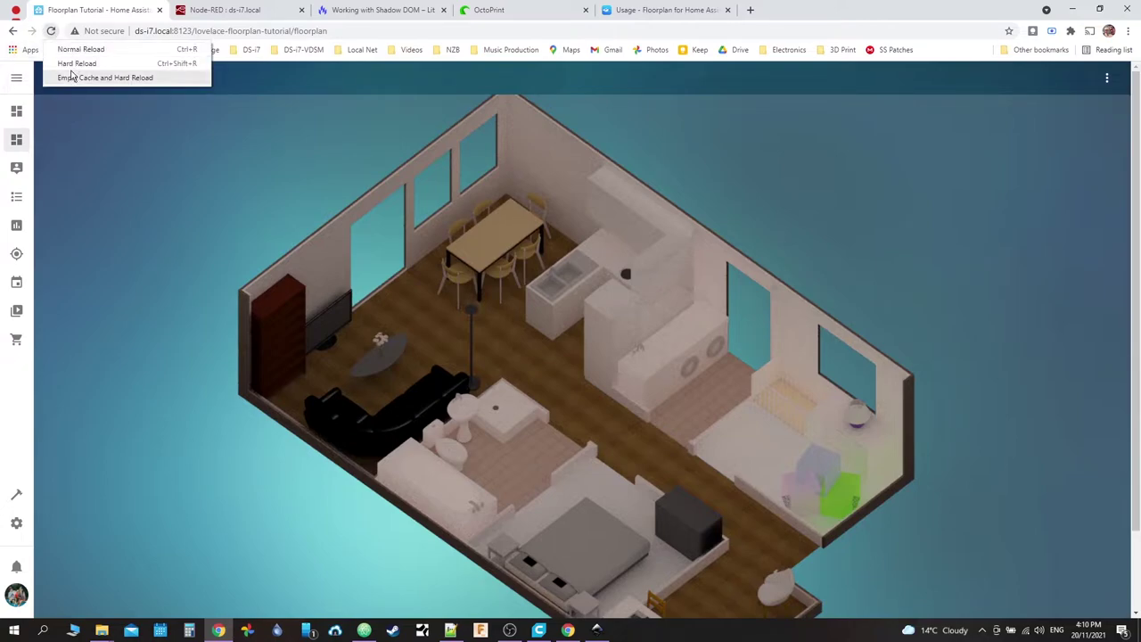
pyautogui.click(72, 78)
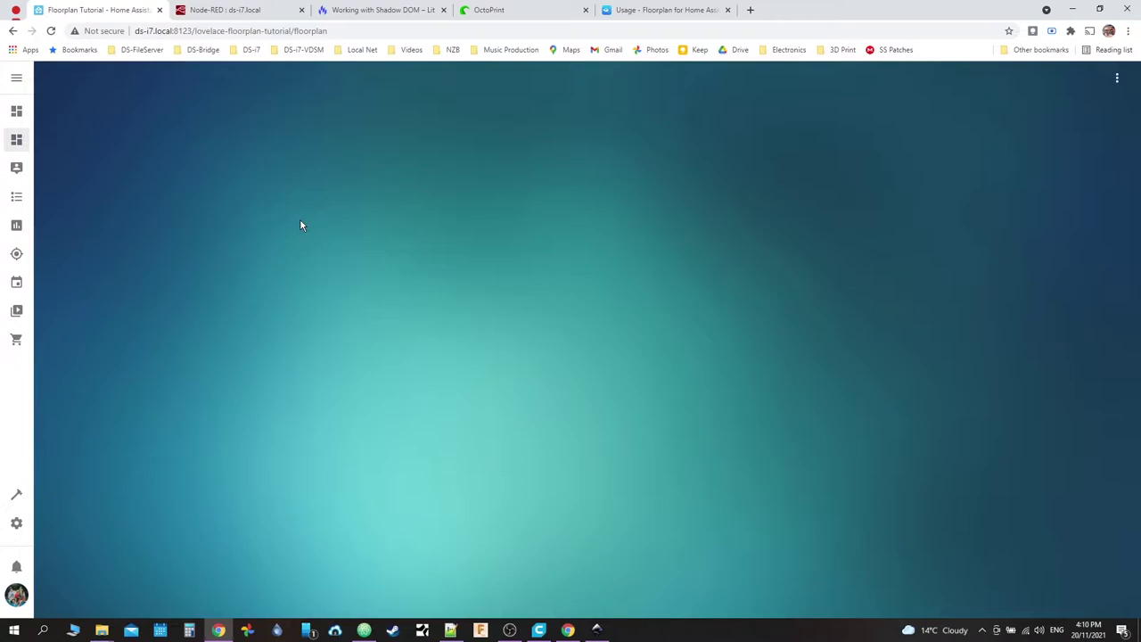
pyautogui.click(1120, 79)
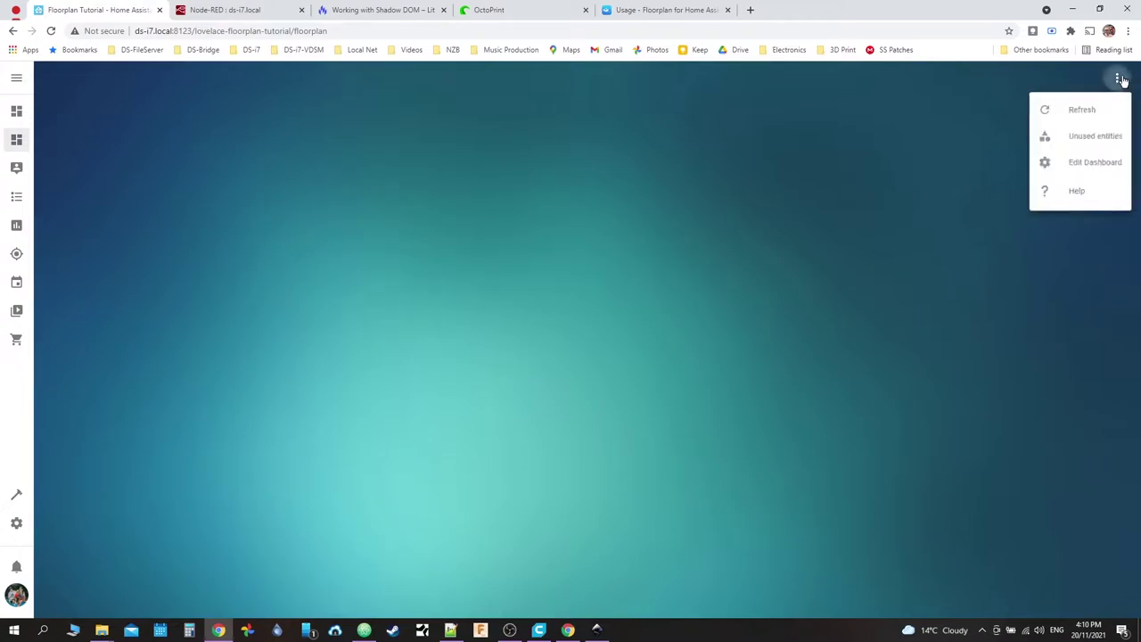
pyautogui.click(1078, 112)
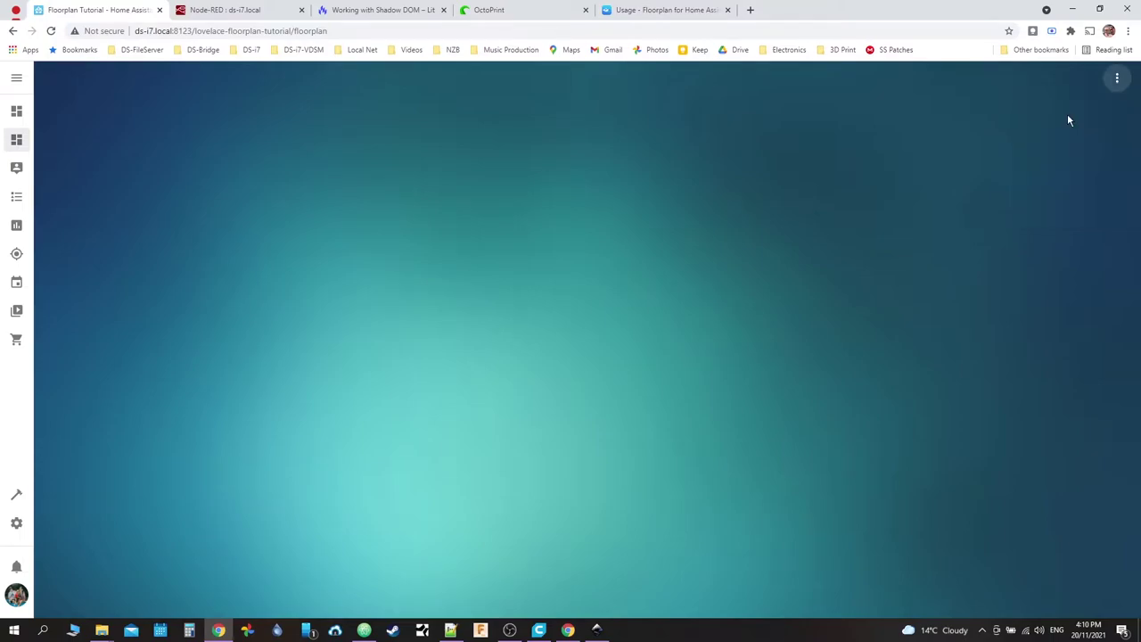
pyautogui.click(597, 631)
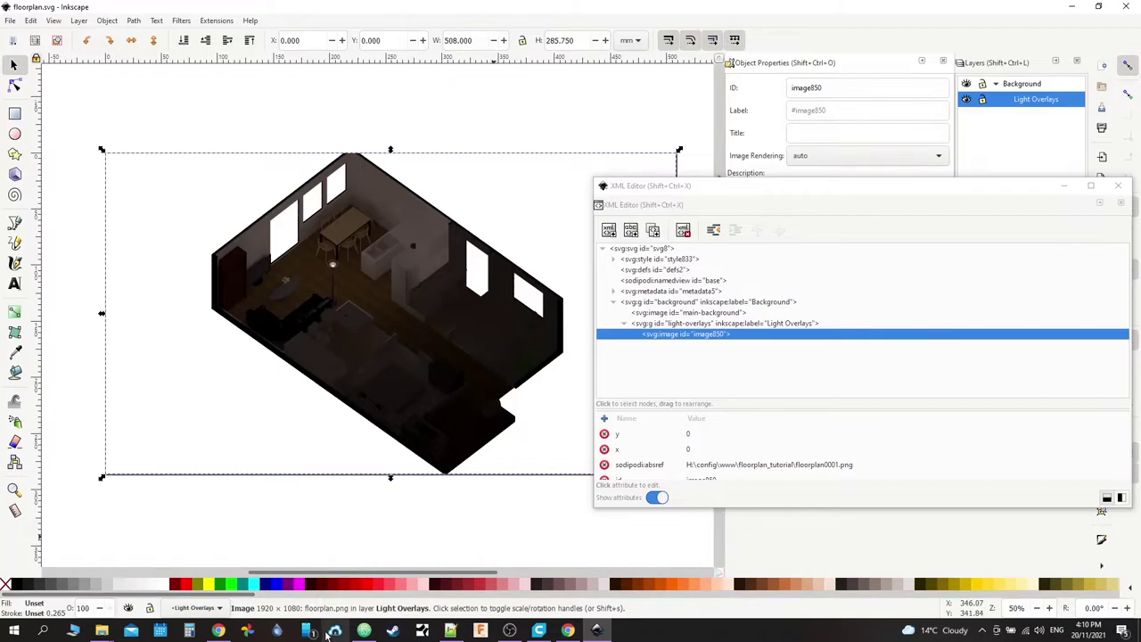
# Step: Inspect the Home Assistant page in DevTools and pick the dashboard panel element
pyautogui.click(568, 630)
pyautogui.click(218, 631)
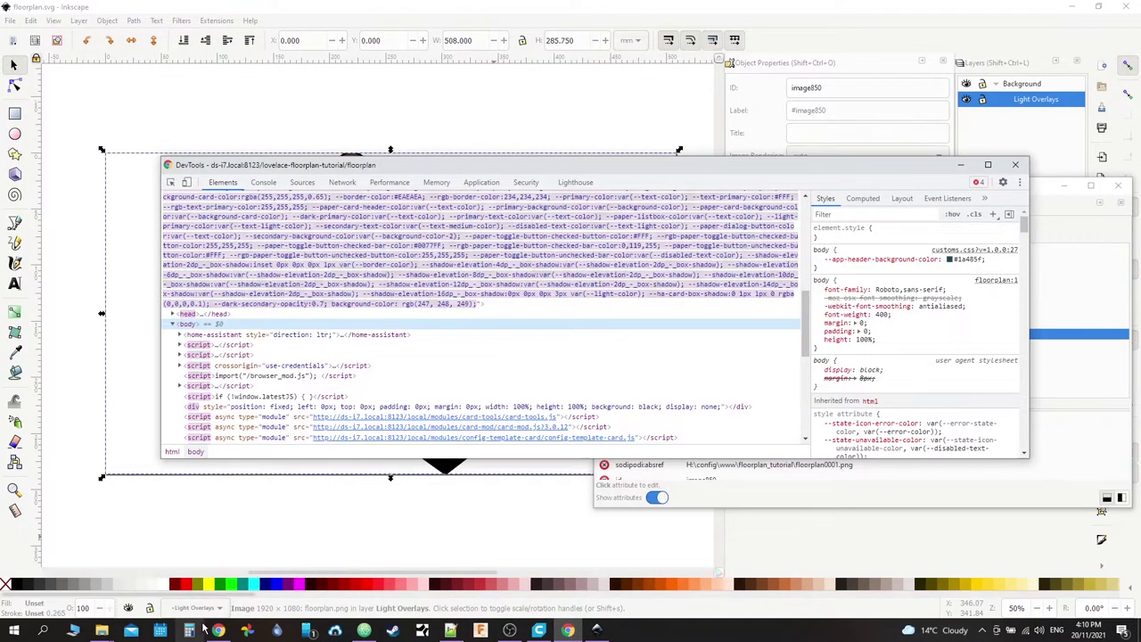
pyautogui.rightClick(143, 413)
pyautogui.click(178, 610)
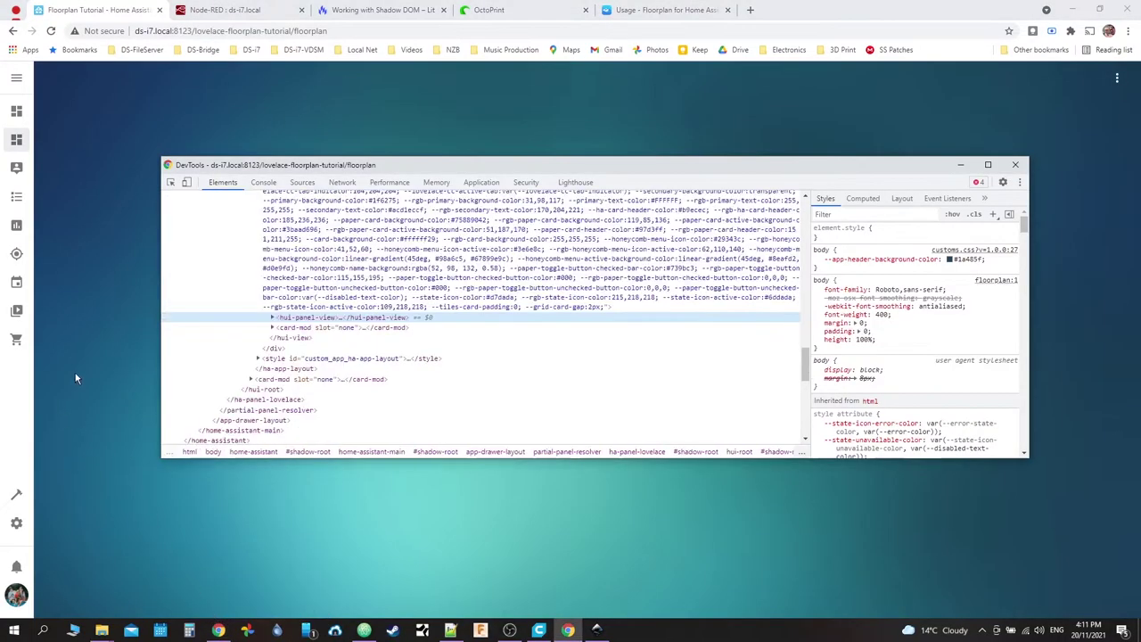
pyautogui.click(170, 183)
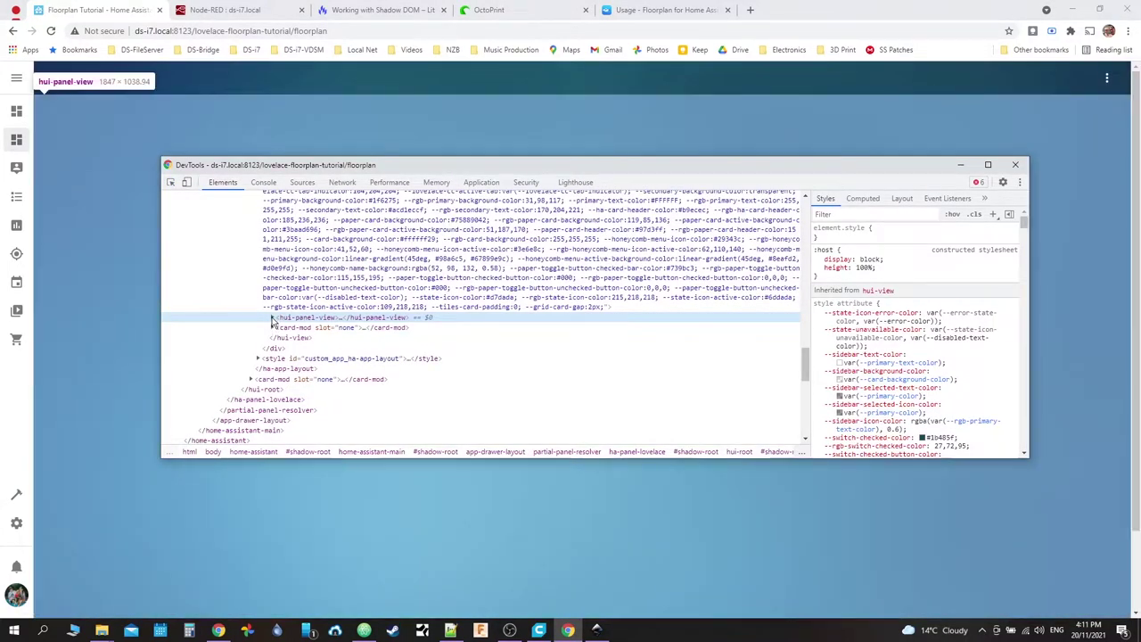
# Step: Expand the hui-panel-view, floorplan-card and ha-card shadow roots down to the content div
pyautogui.click(272, 317)
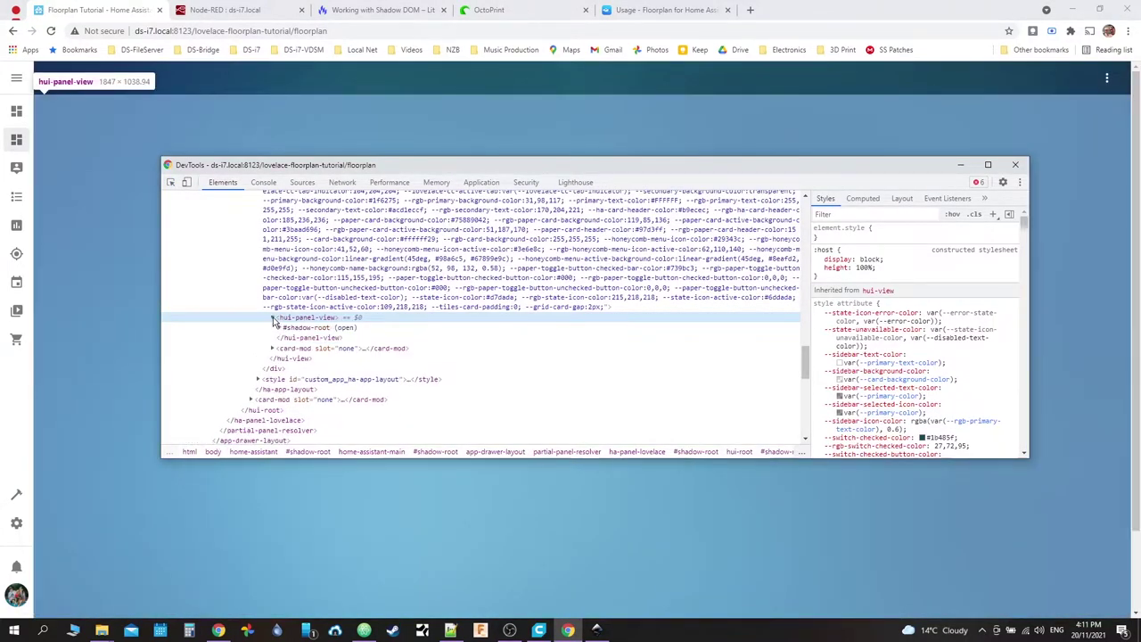
pyautogui.click(282, 328)
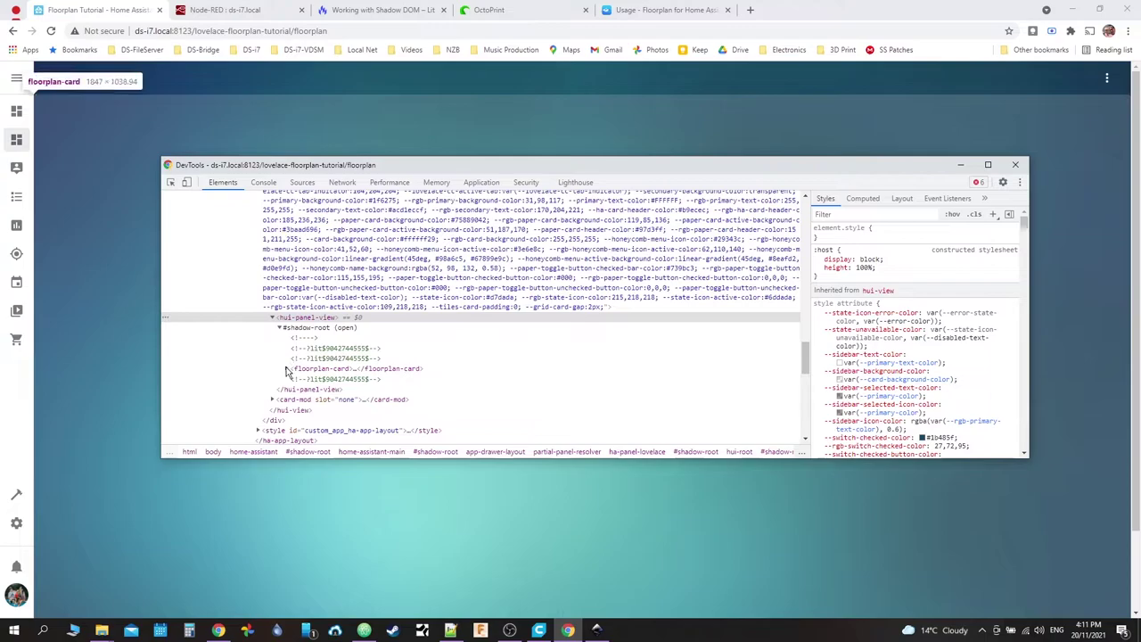
pyautogui.click(286, 368)
pyautogui.click(293, 379)
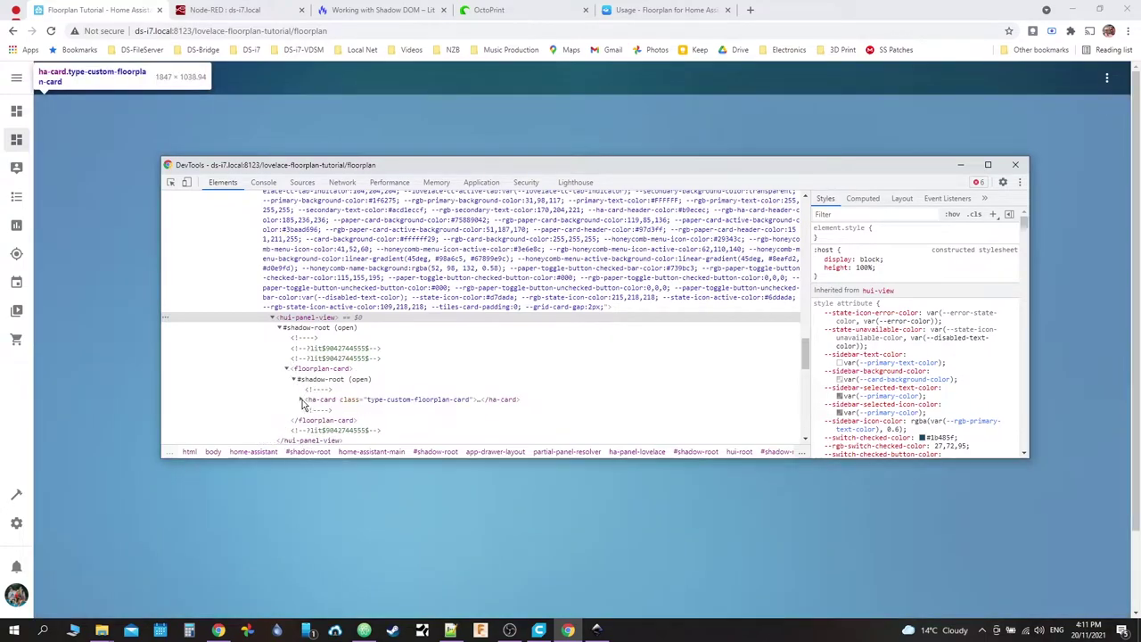
pyautogui.click(301, 400)
pyautogui.click(308, 420)
pyautogui.scroll(-1, 337, 416)
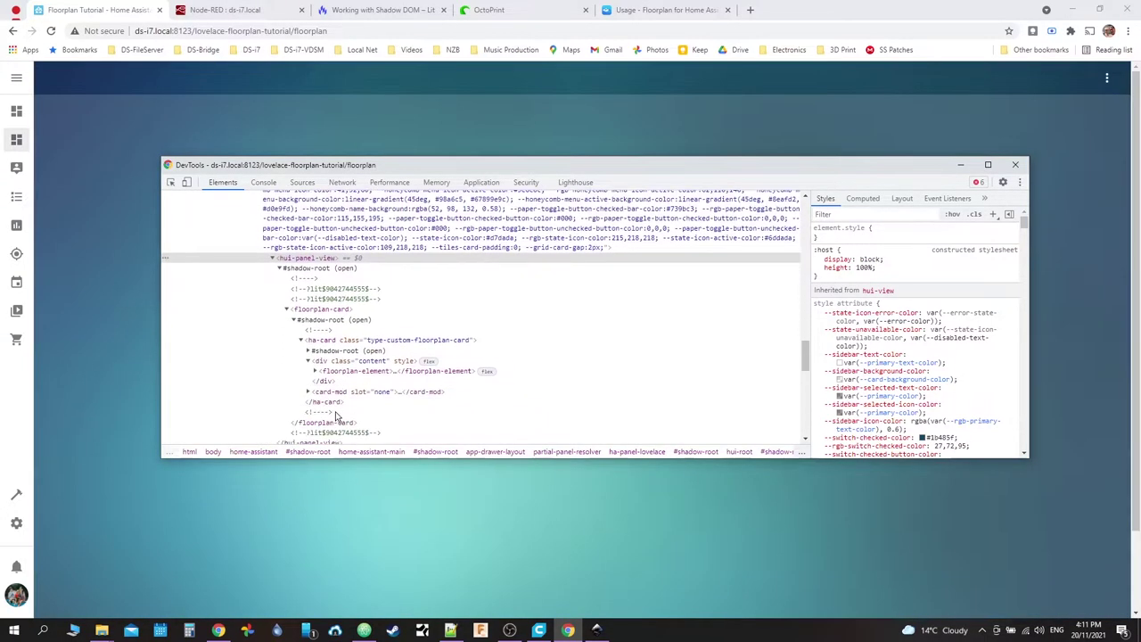
# Step: Expand floorplan-element's shadow root through div#floorplan and svg8 to light-overlays showing image850
pyautogui.click(316, 372)
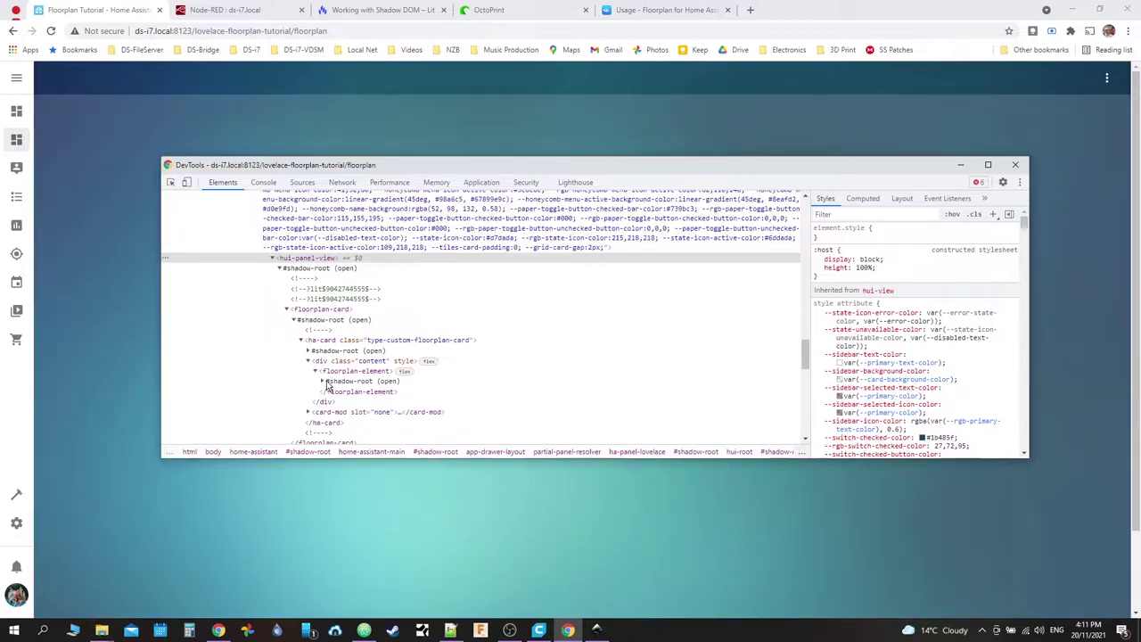
pyautogui.click(327, 384)
pyautogui.click(323, 381)
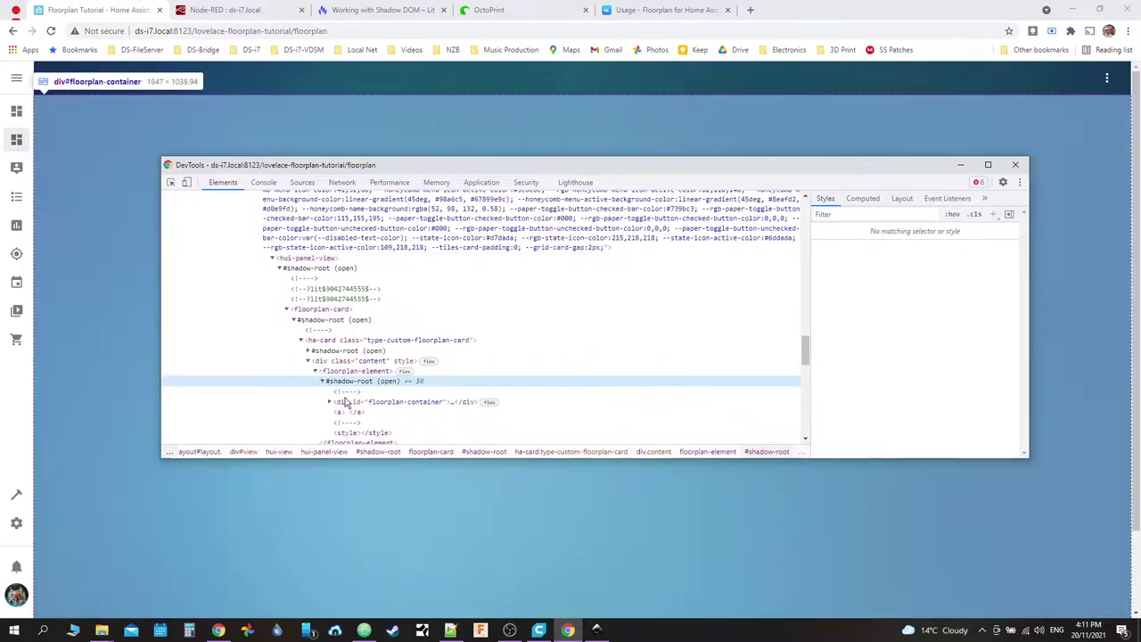
pyautogui.click(330, 403)
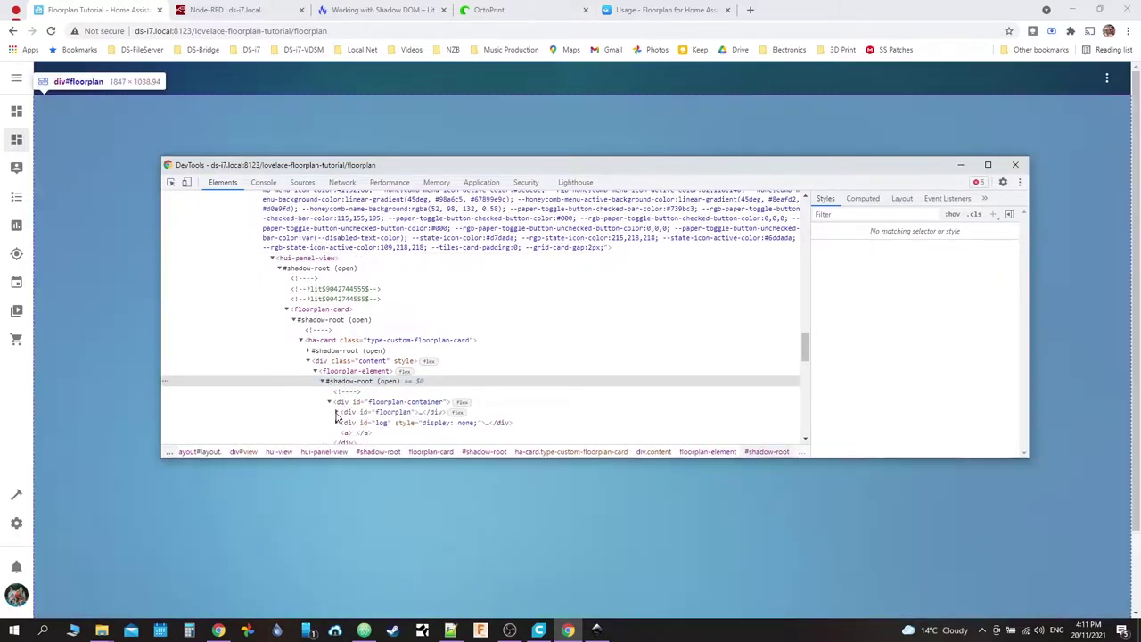
pyautogui.click(337, 413)
pyautogui.click(349, 421)
pyautogui.scroll(-3, 351, 420)
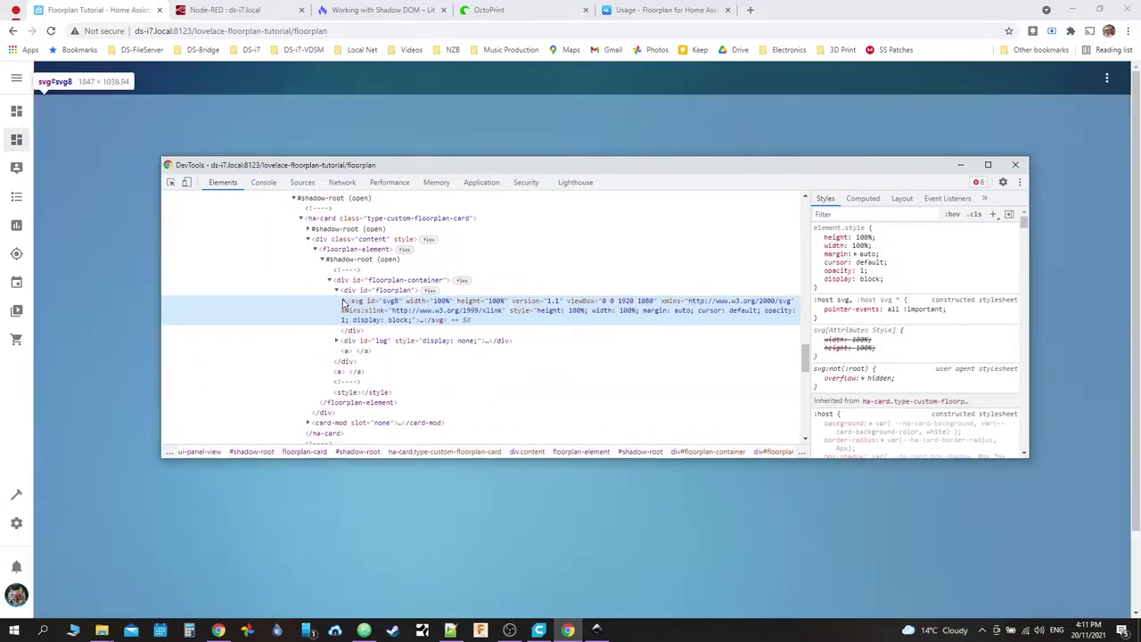
pyautogui.click(343, 303)
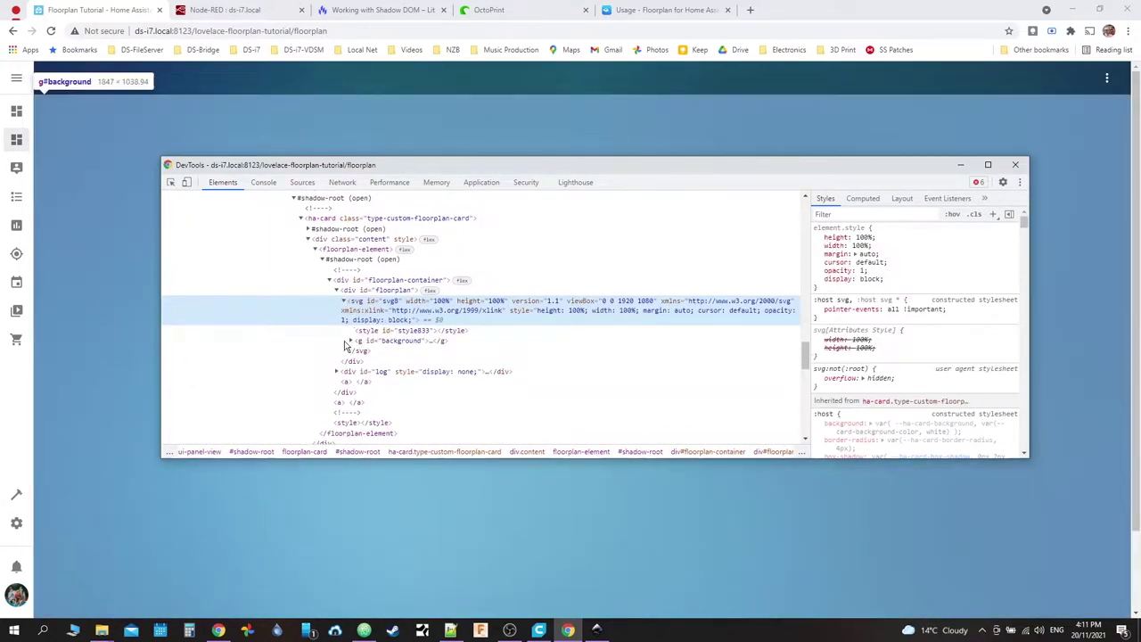
pyautogui.click(350, 341)
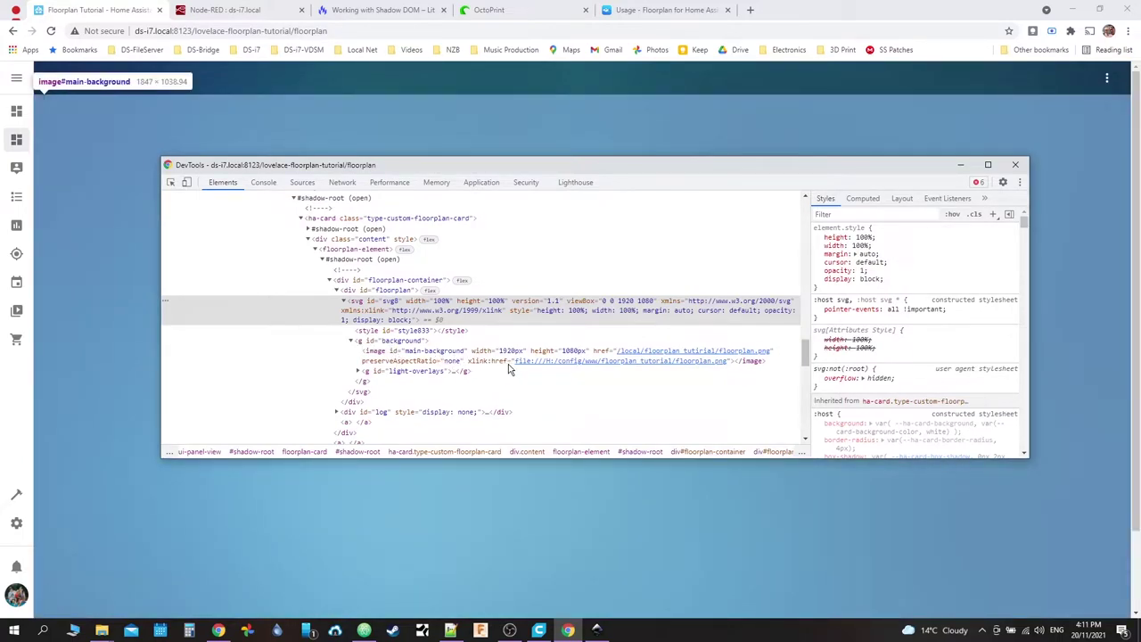
pyautogui.click(357, 371)
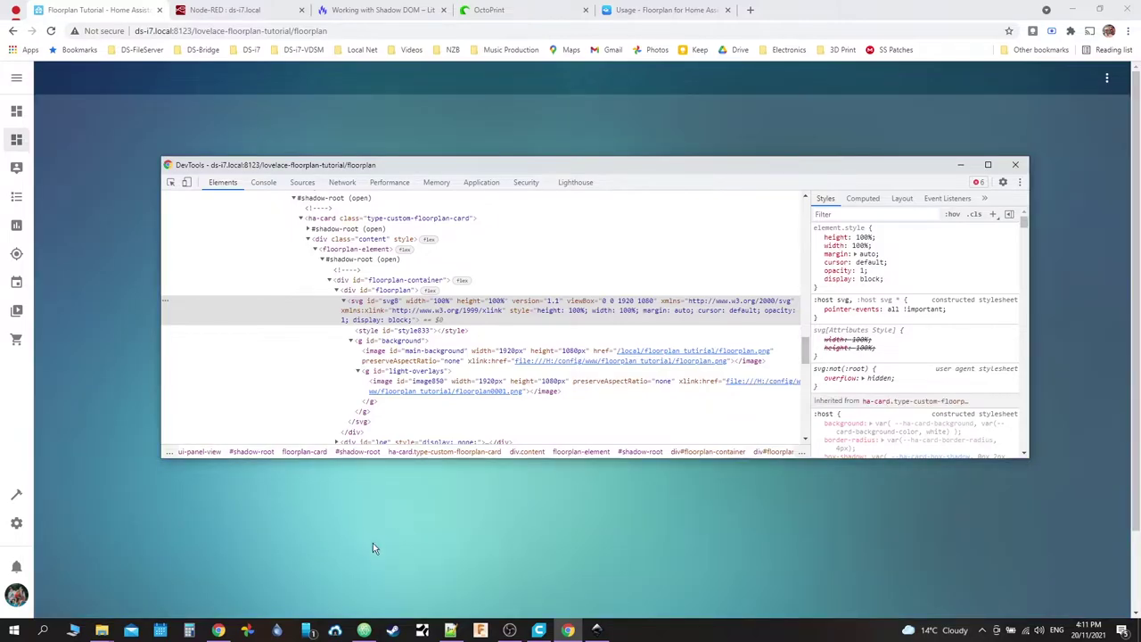
# Step: In File Explorer, go from www into the floorplan folder and right-click areas_planner_optimized.svg
pyautogui.moveTo(104, 632)
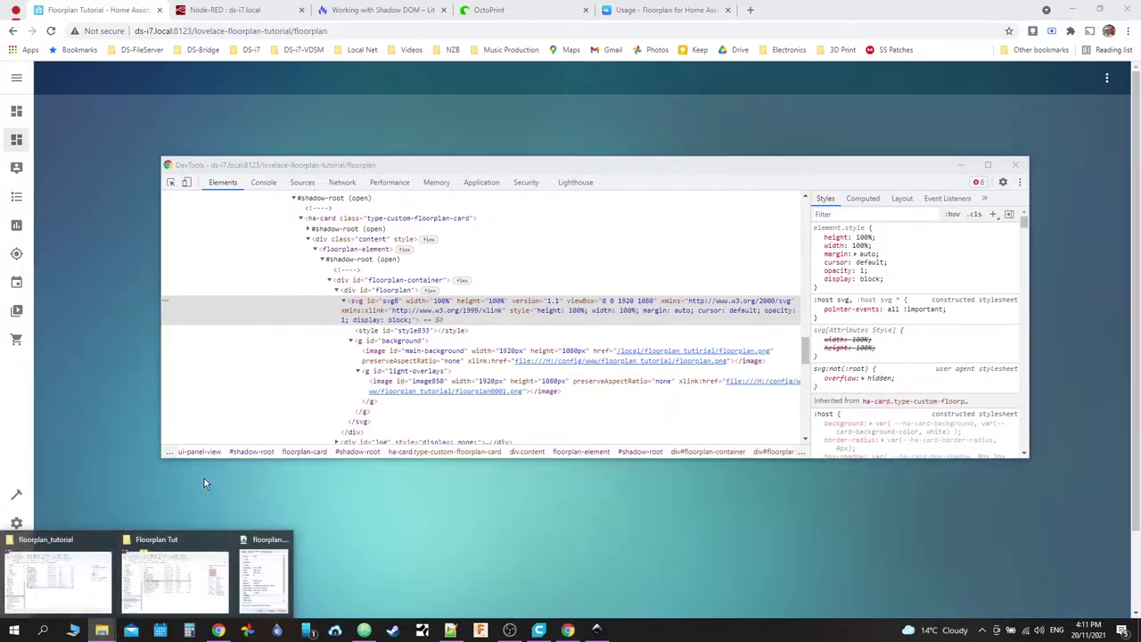
pyautogui.click(60, 546)
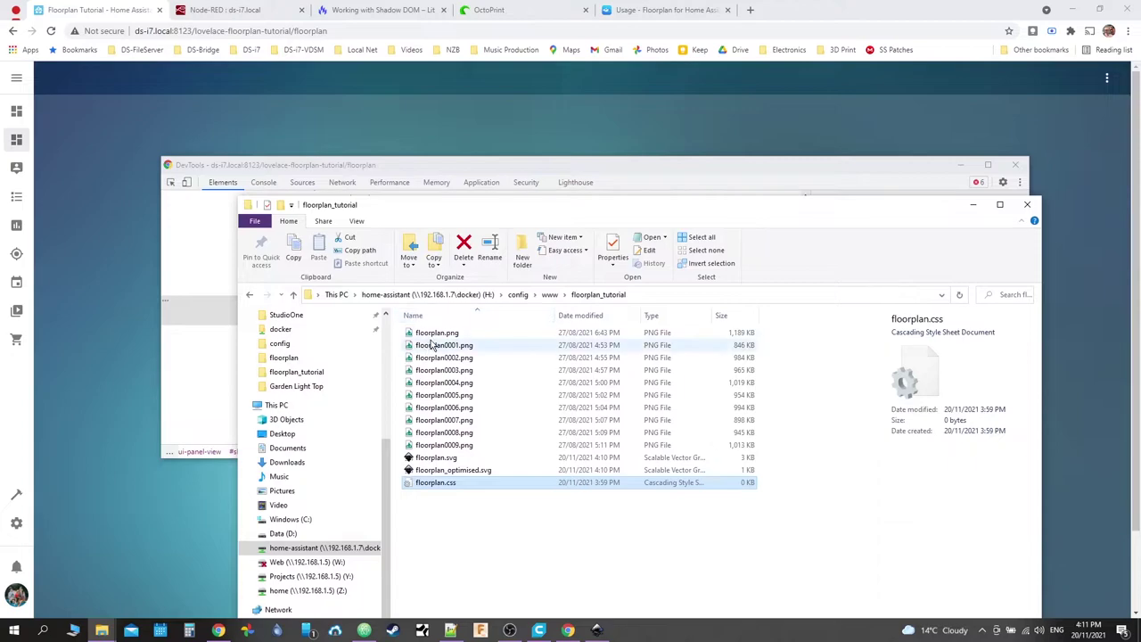
pyautogui.click(550, 294)
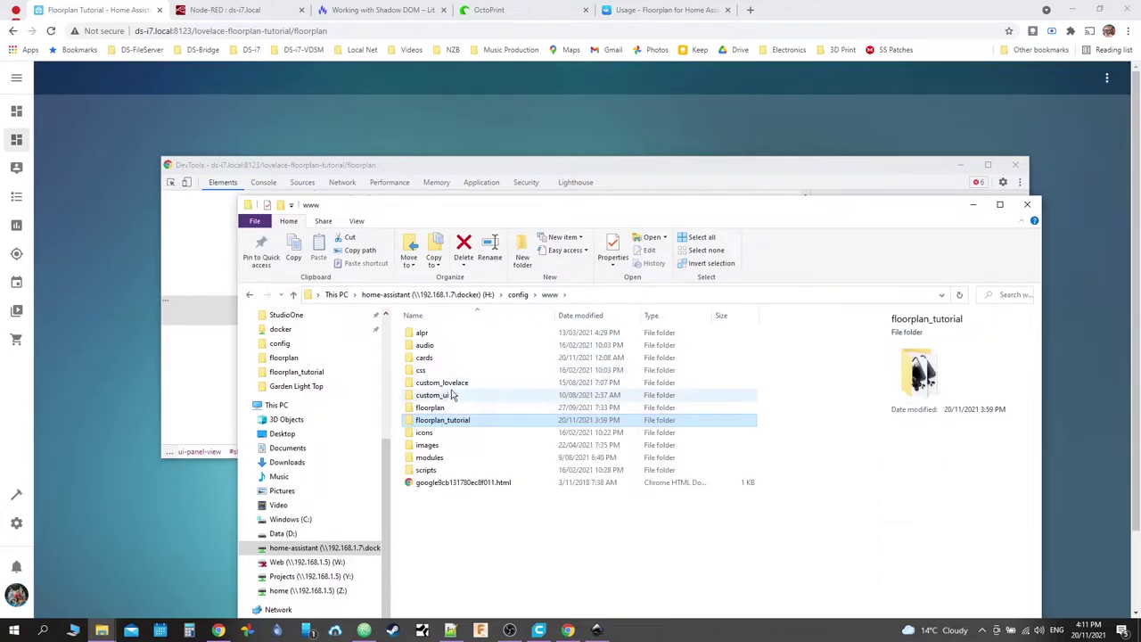
pyautogui.doubleClick(439, 377)
pyautogui.click(549, 294)
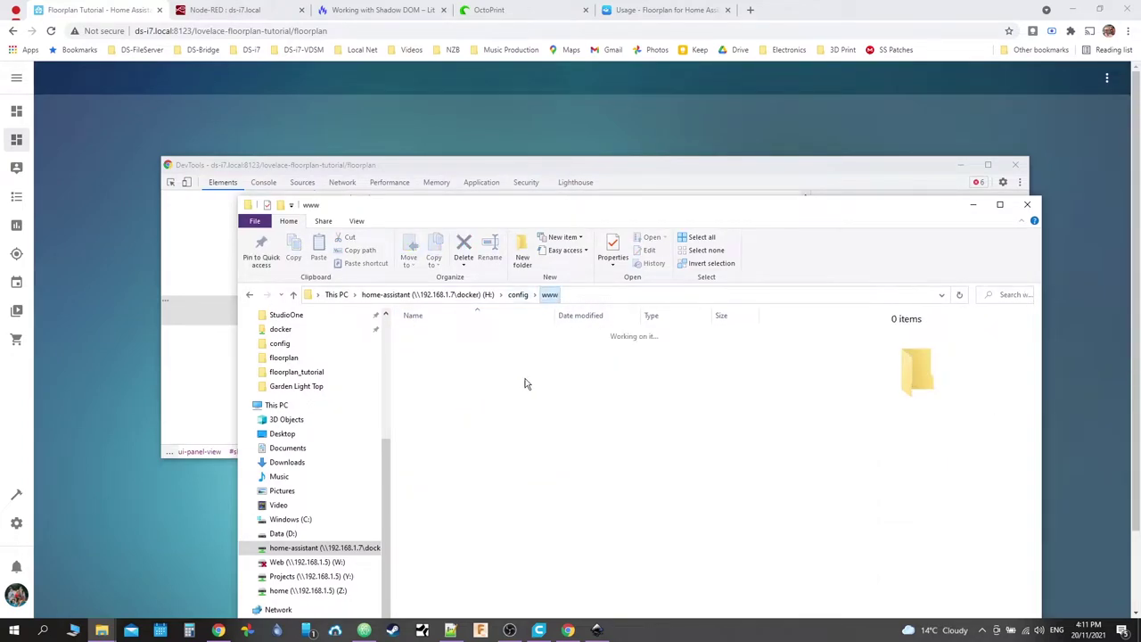
pyautogui.doubleClick(432, 408)
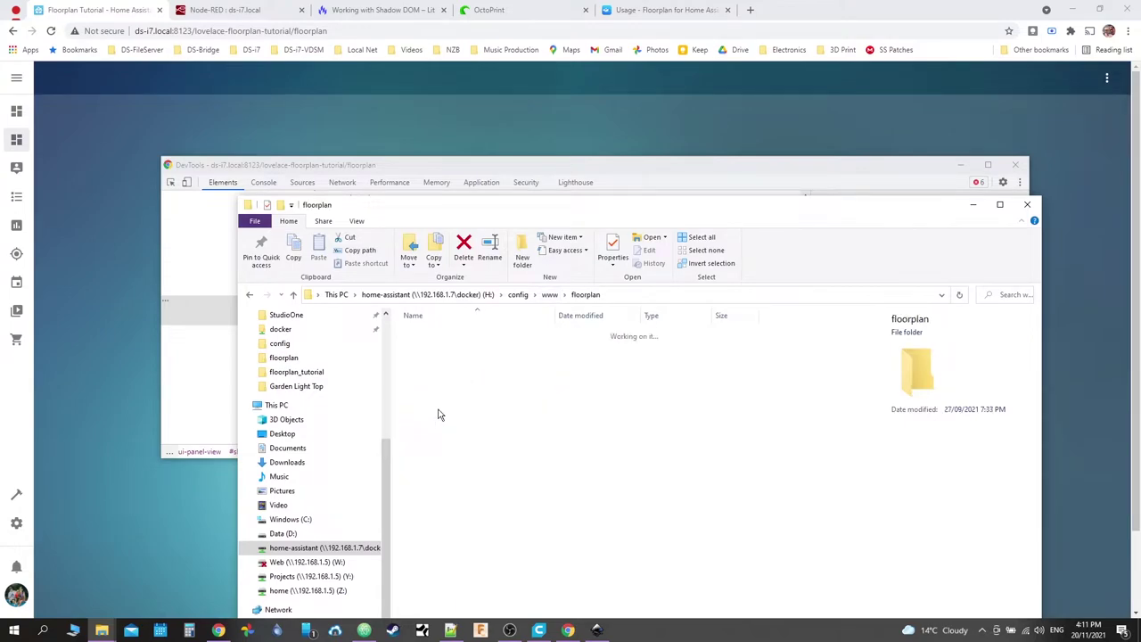
pyautogui.click(434, 374)
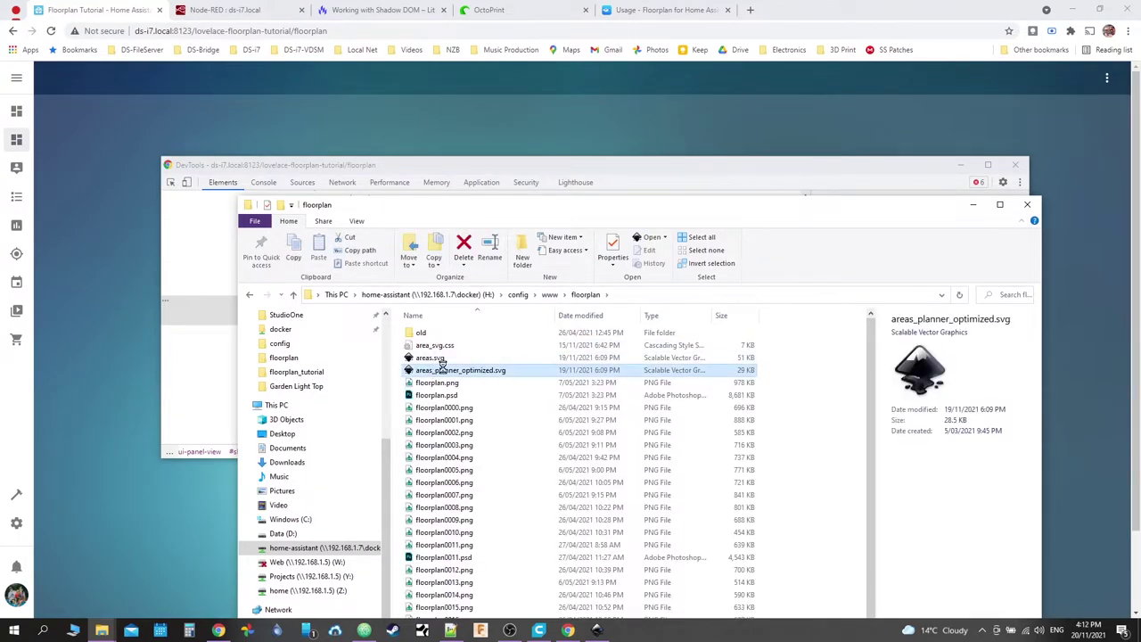
pyautogui.rightClick(437, 371)
# Step: Open areas_planner_optimized.svg in Notepad++, review its light overlay href entries, then minimize it
pyautogui.click(491, 144)
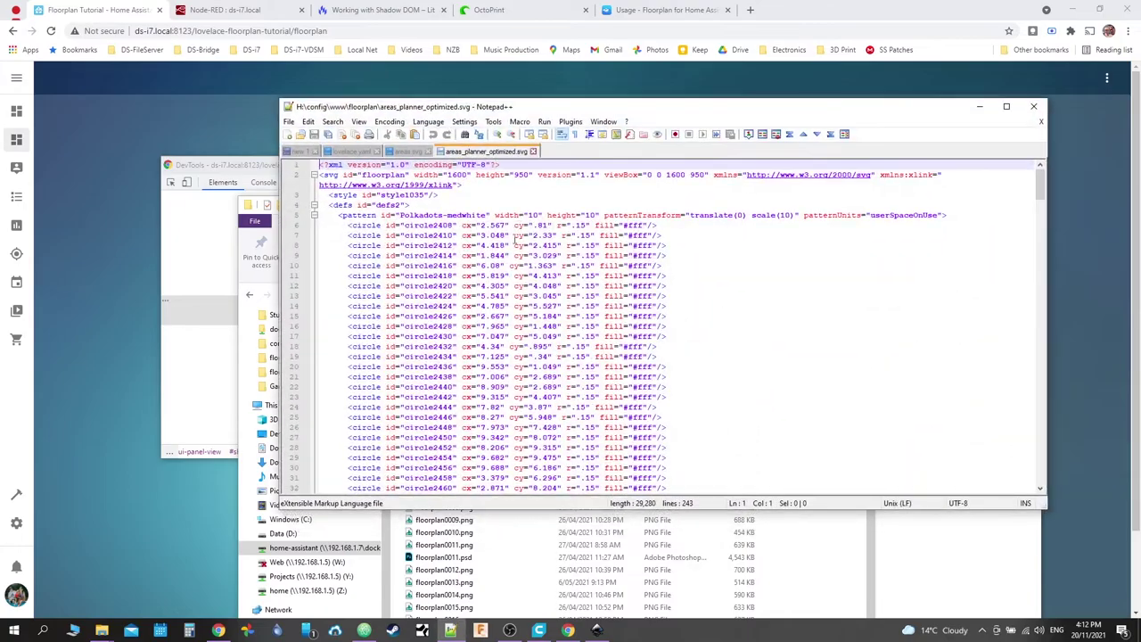
pyautogui.scroll(-20, 489, 265)
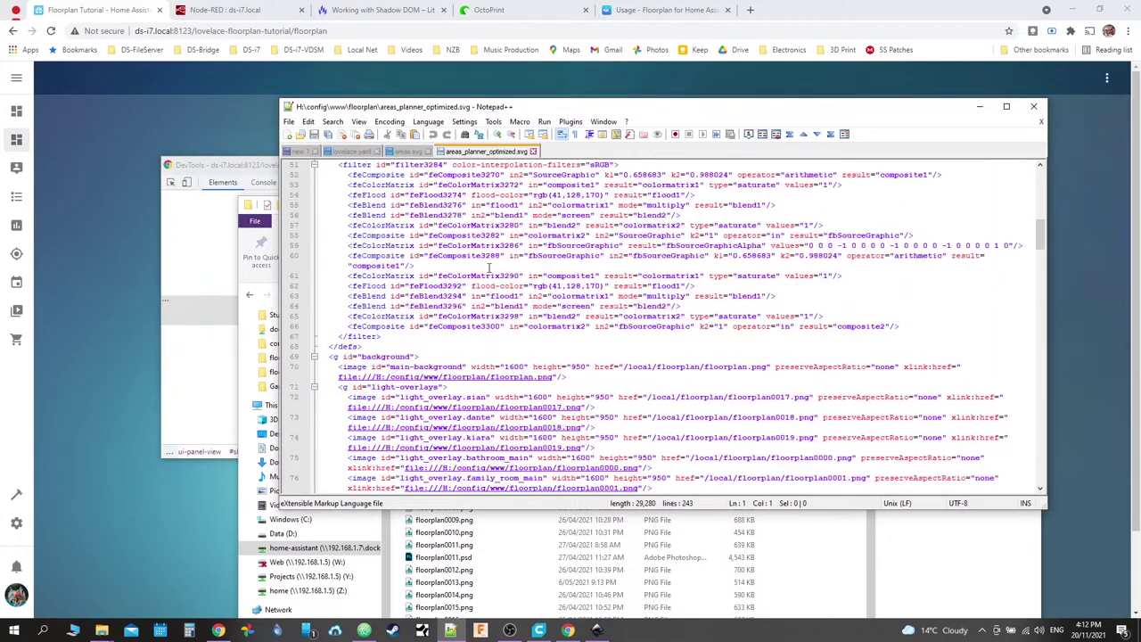
pyautogui.scroll(-1, 464, 269)
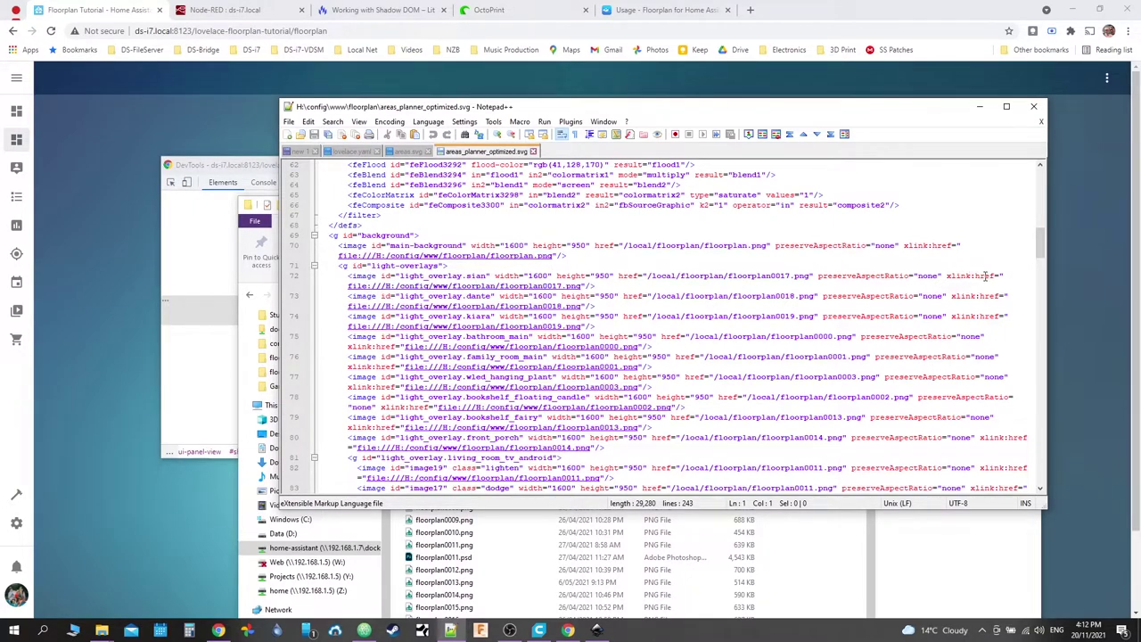
pyautogui.doubleClick(630, 277)
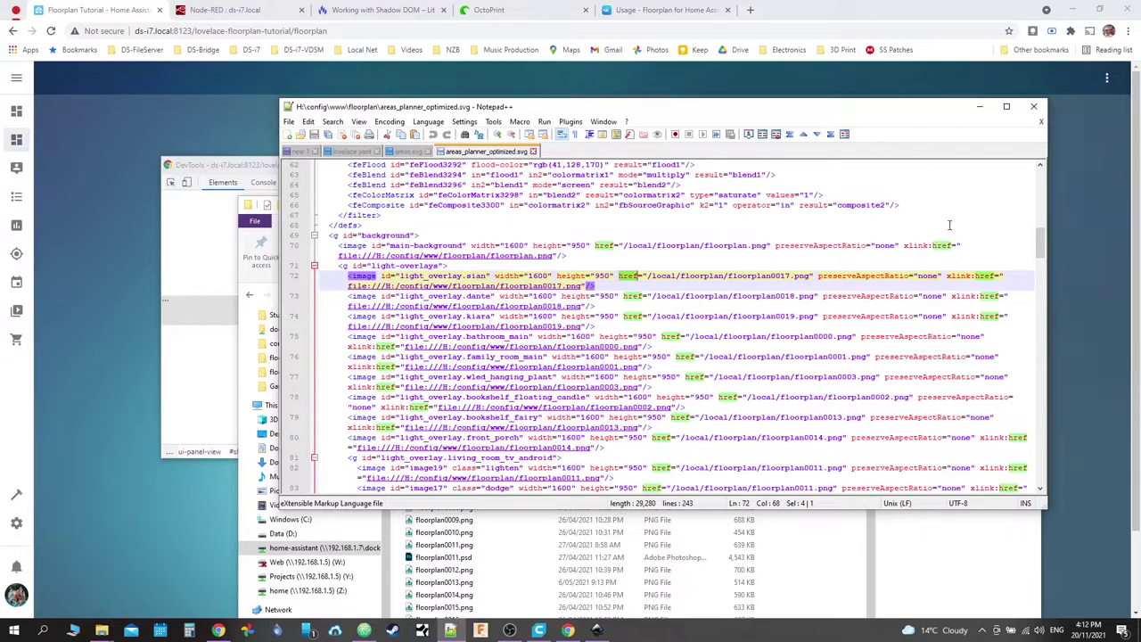
pyautogui.click(979, 106)
# Step: Inspect the image#main-background node in DevTools, then switch back to Inkscape's floorplan.svg
pyautogui.click(455, 164)
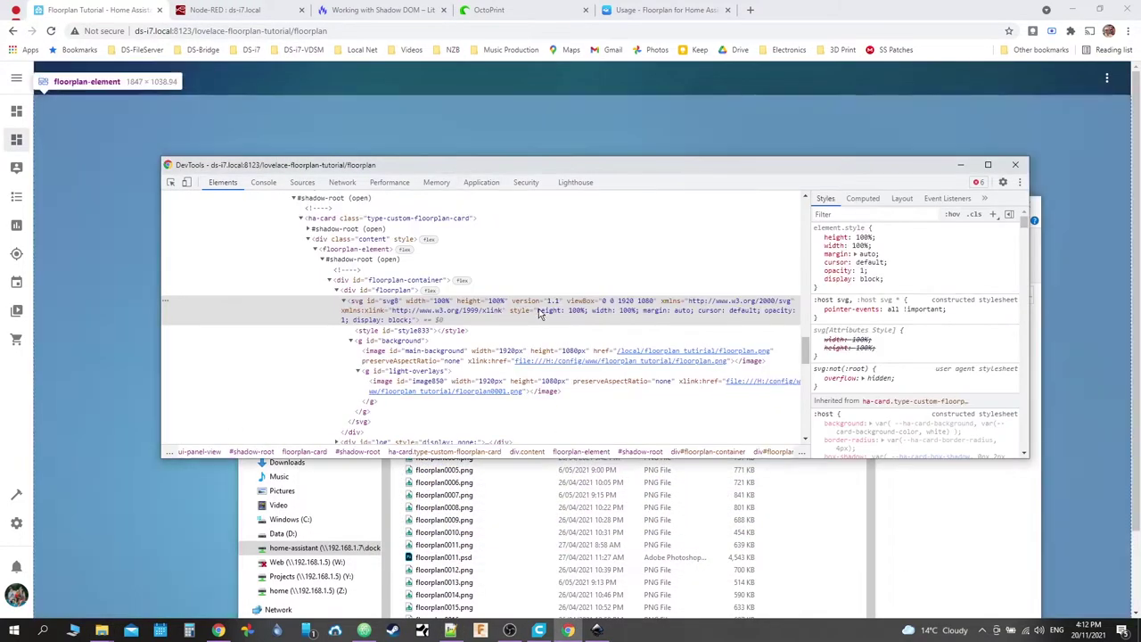
pyautogui.click(694, 357)
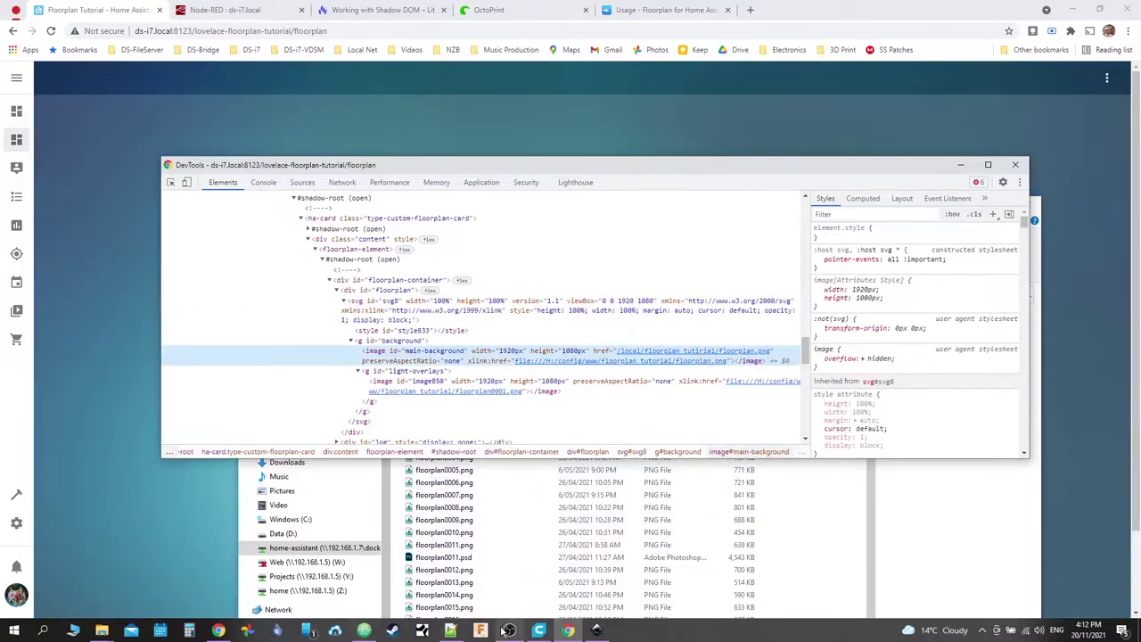
pyautogui.click(597, 631)
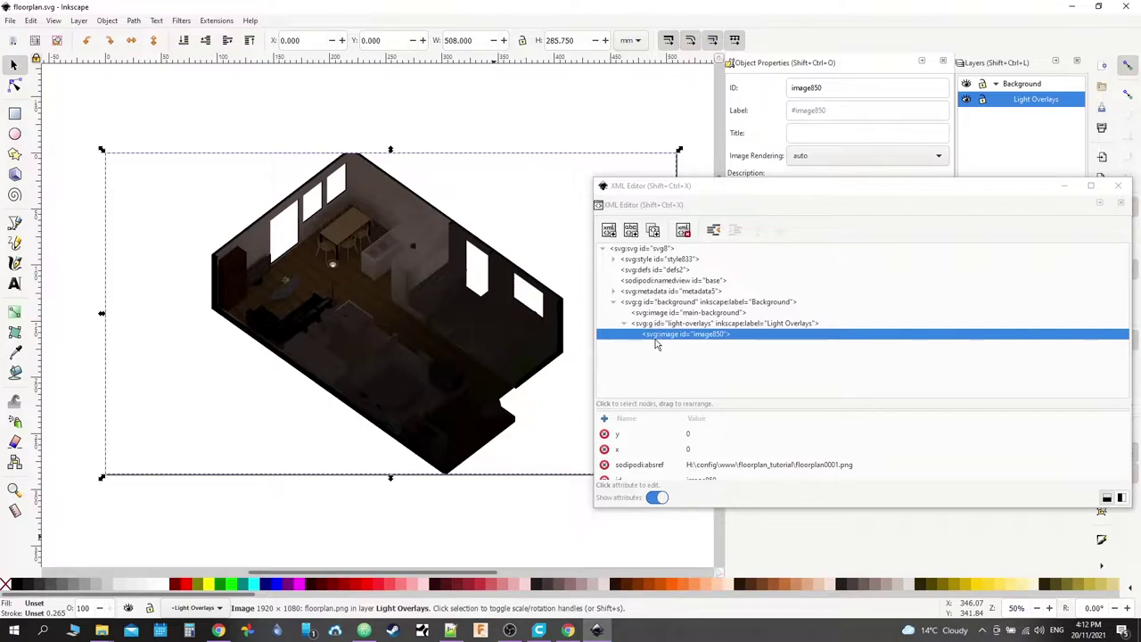
pyautogui.scroll(-1, 671, 444)
pyautogui.click(671, 444)
pyautogui.scroll(-1, 670, 443)
pyautogui.click(635, 460)
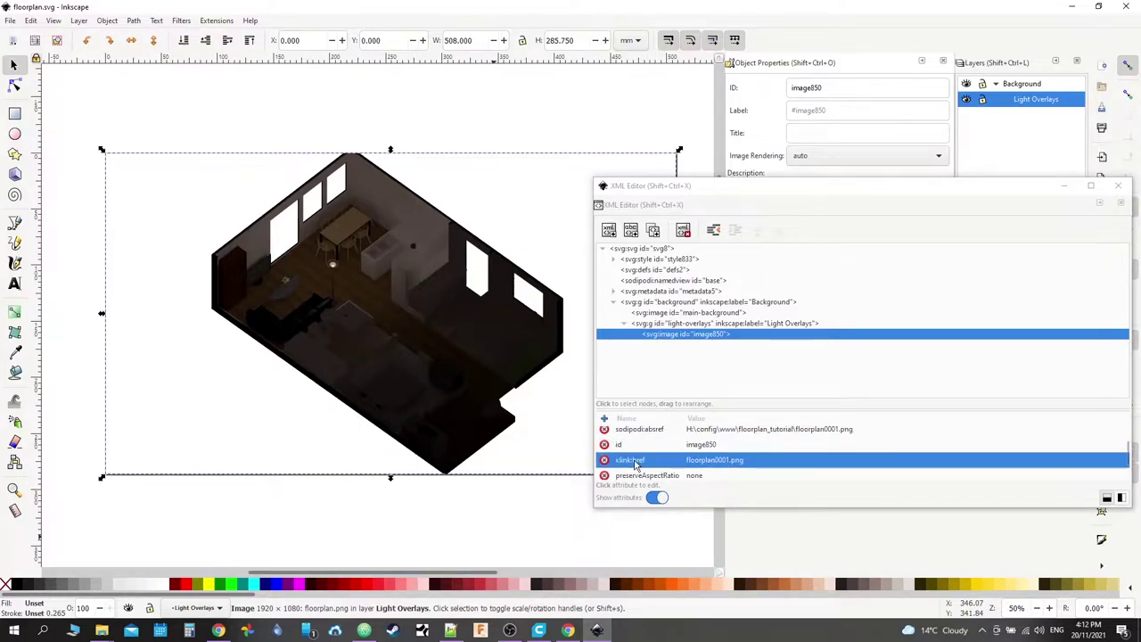
pyautogui.scroll(-1, 635, 460)
pyautogui.click(635, 467)
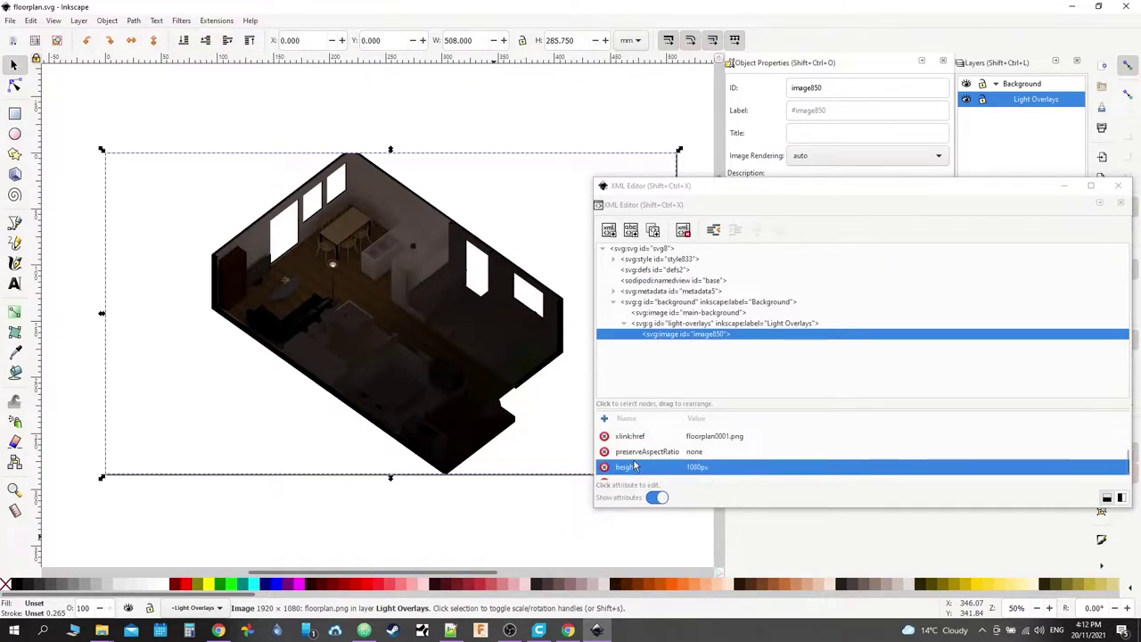
pyautogui.scroll(2, 634, 465)
pyautogui.click(635, 465)
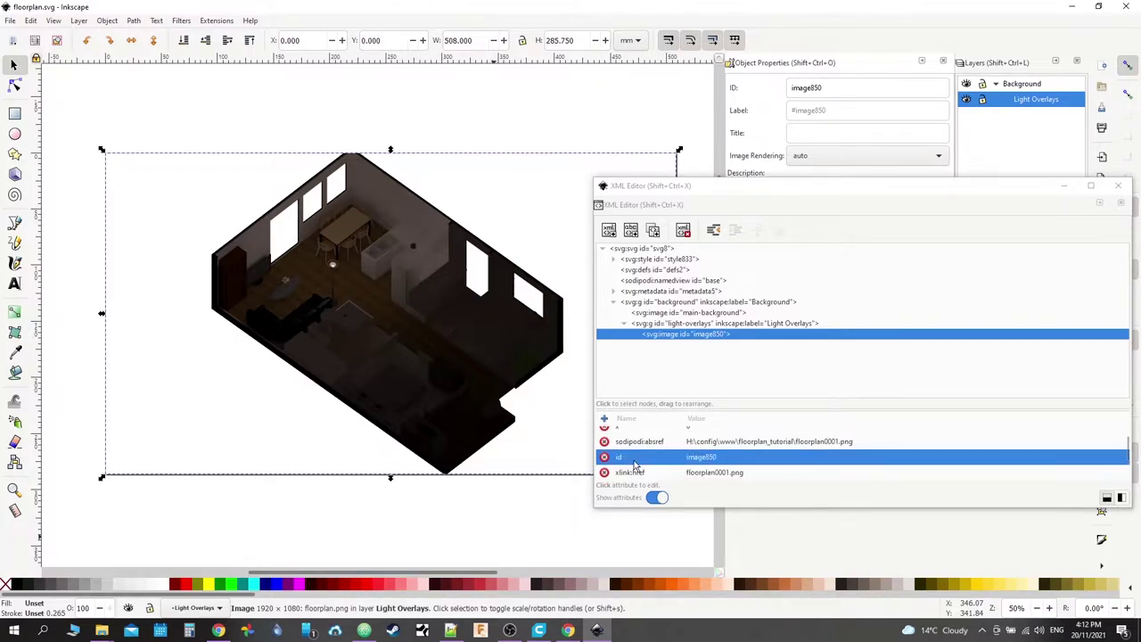
pyautogui.scroll(1, 635, 465)
pyautogui.click(635, 465)
pyautogui.scroll(1, 635, 465)
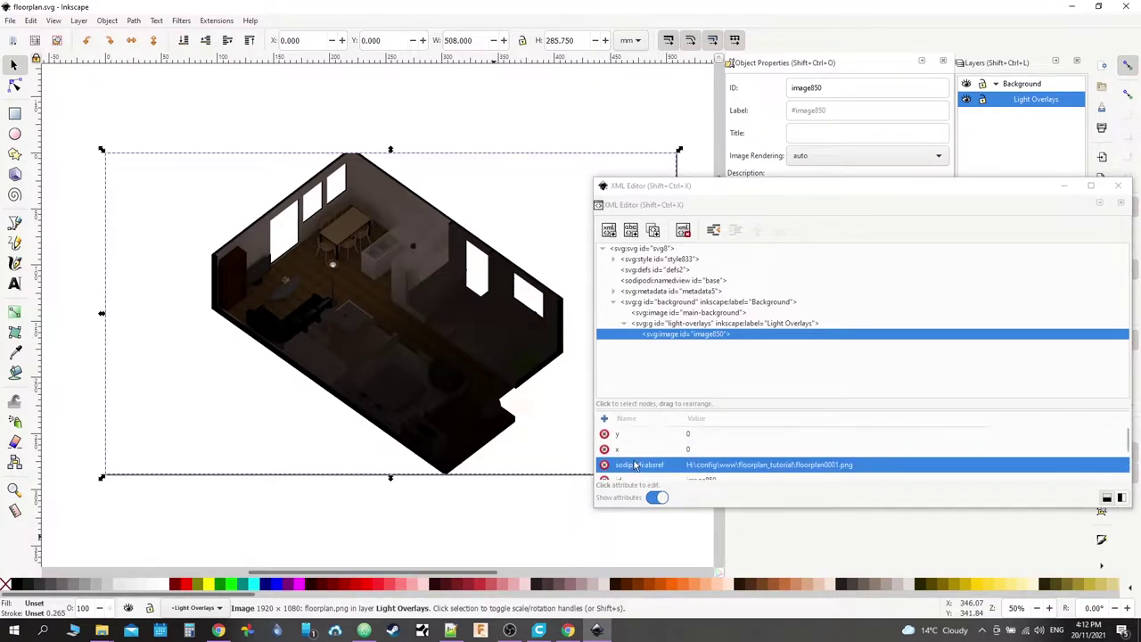
# Step: Select the main-background image node and review its href, xlink:href and id attributes
pyautogui.click(678, 313)
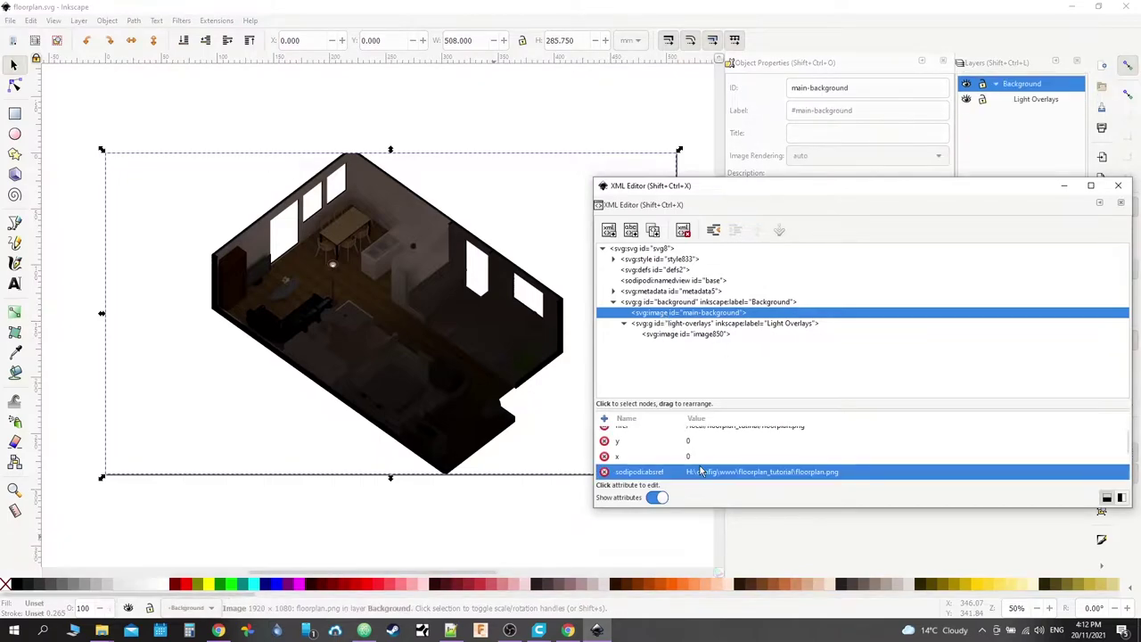
pyautogui.click(750, 433)
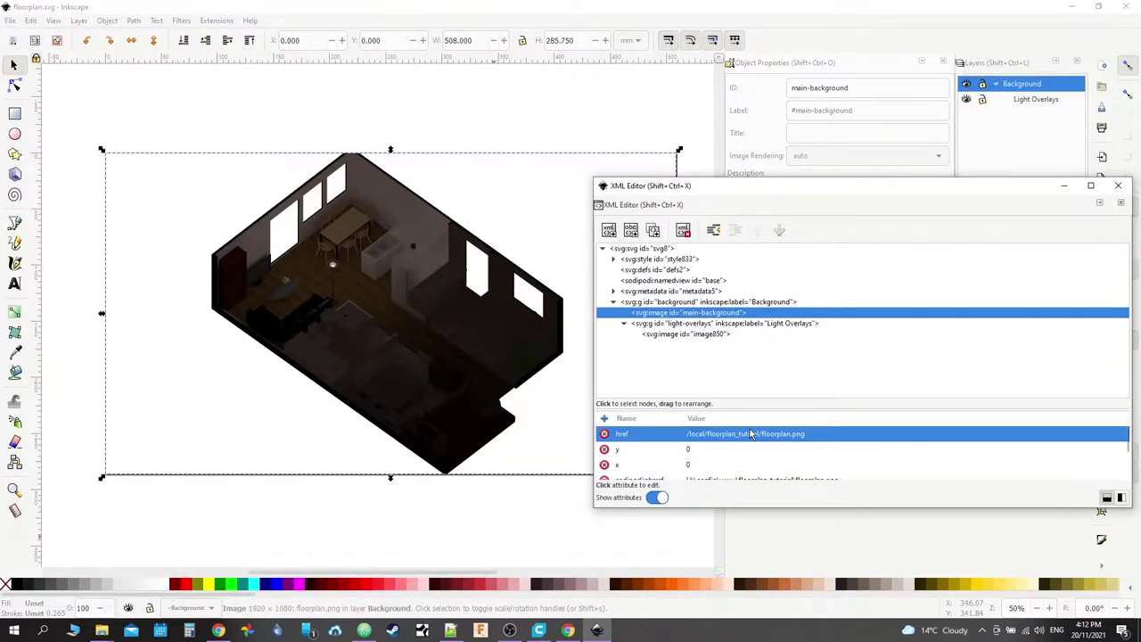
pyautogui.scroll(-3, 675, 437)
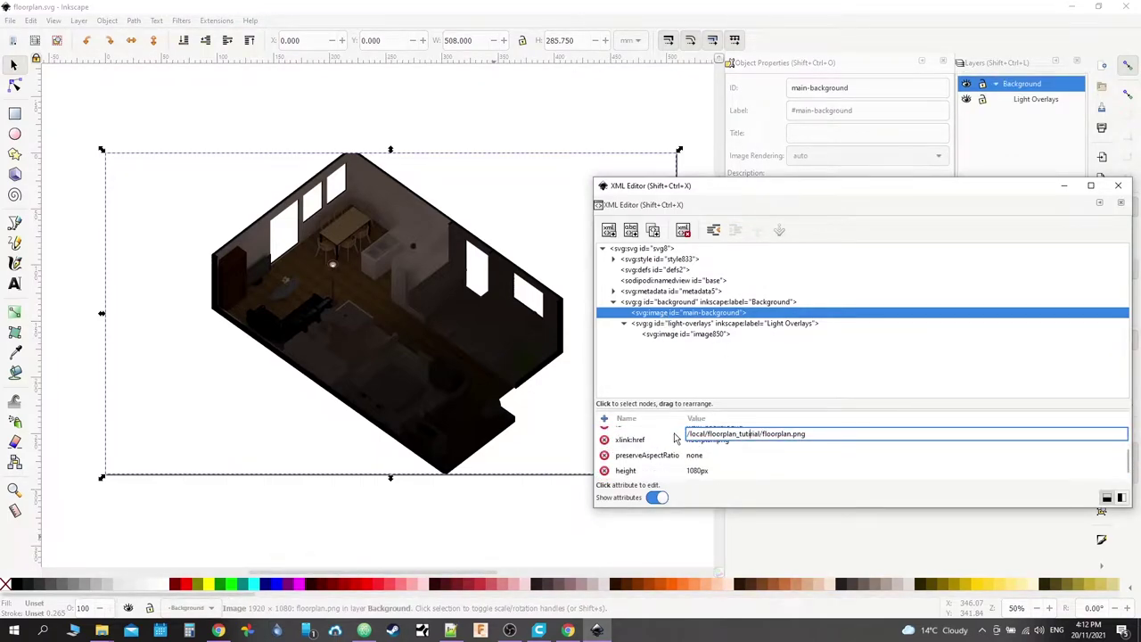
pyautogui.scroll(1, 675, 437)
pyautogui.scroll(1, 675, 436)
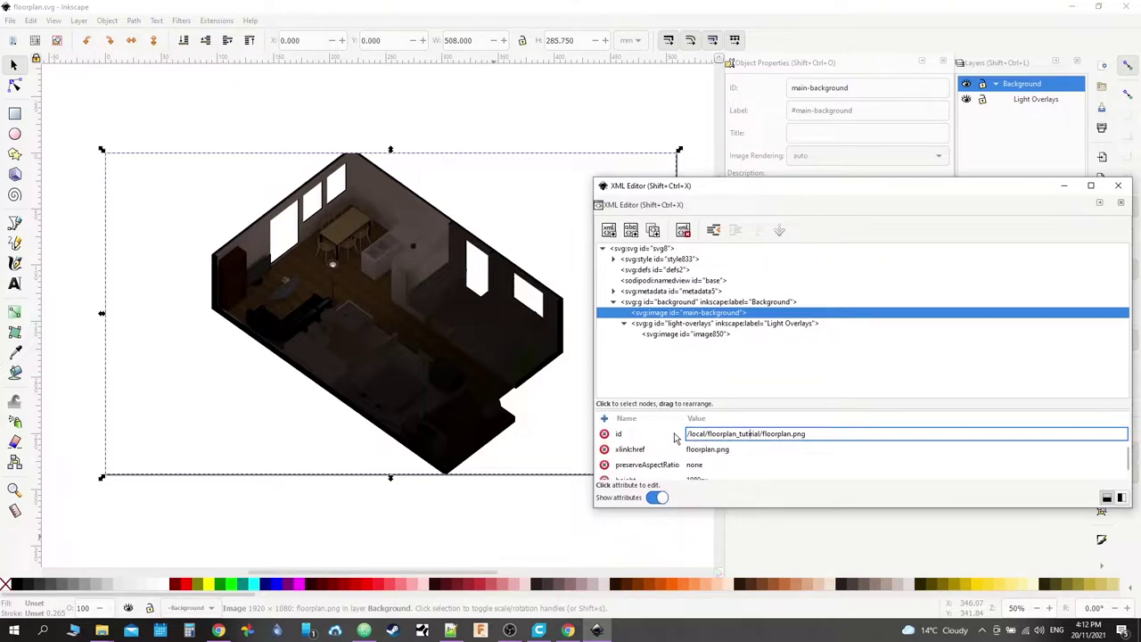
pyautogui.click(726, 453)
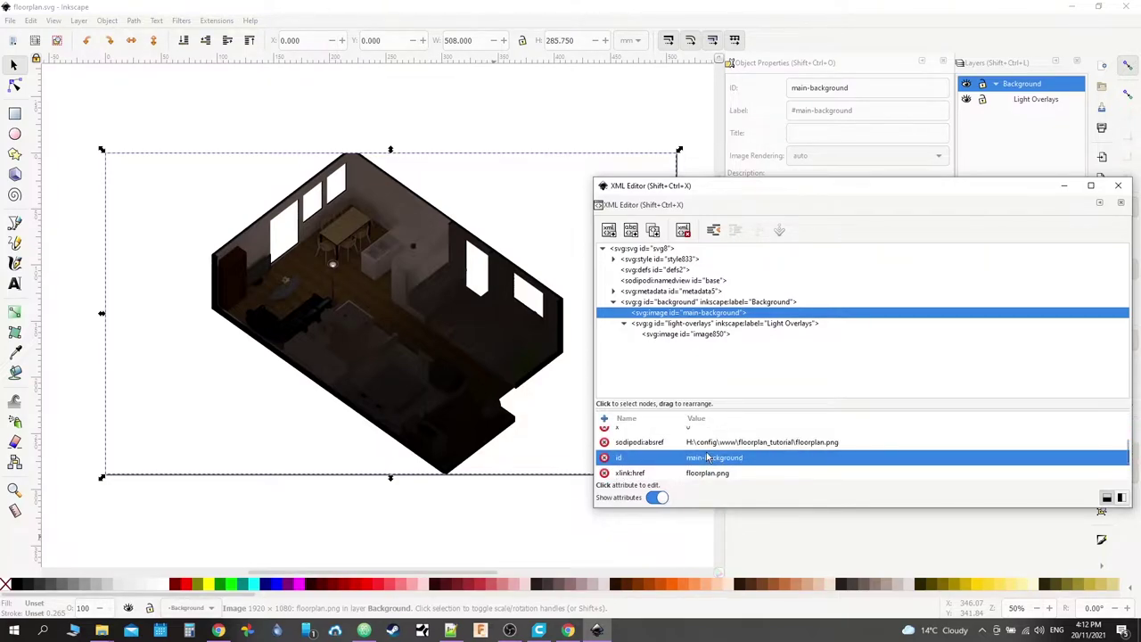
pyautogui.scroll(-1, 705, 447)
pyautogui.click(708, 448)
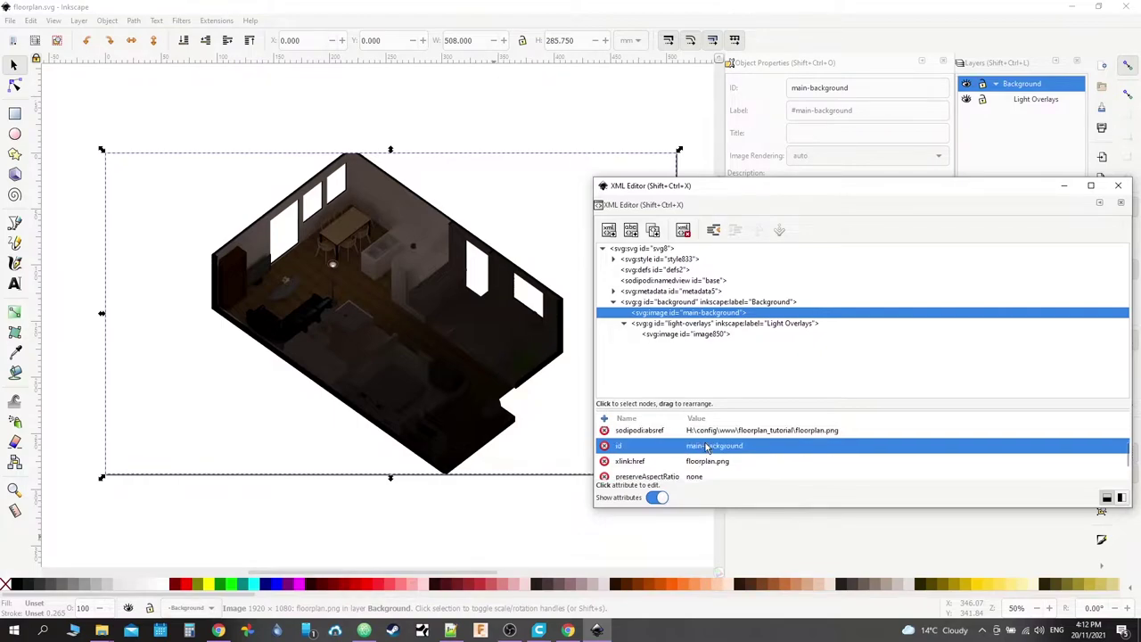
pyautogui.scroll(3, 707, 449)
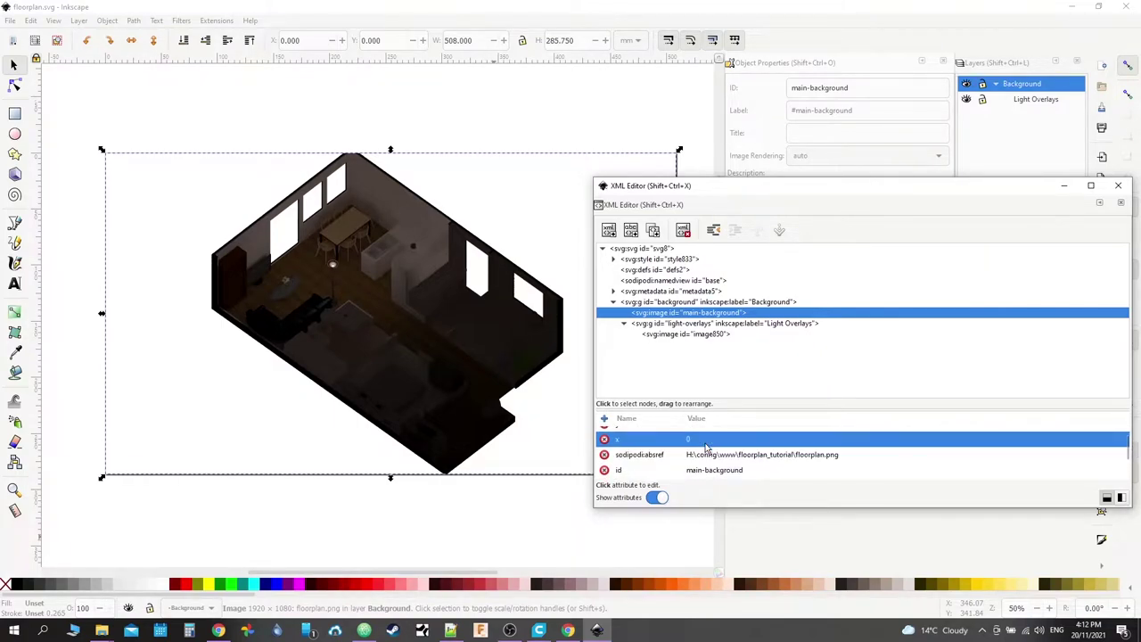
pyautogui.scroll(-3, 707, 448)
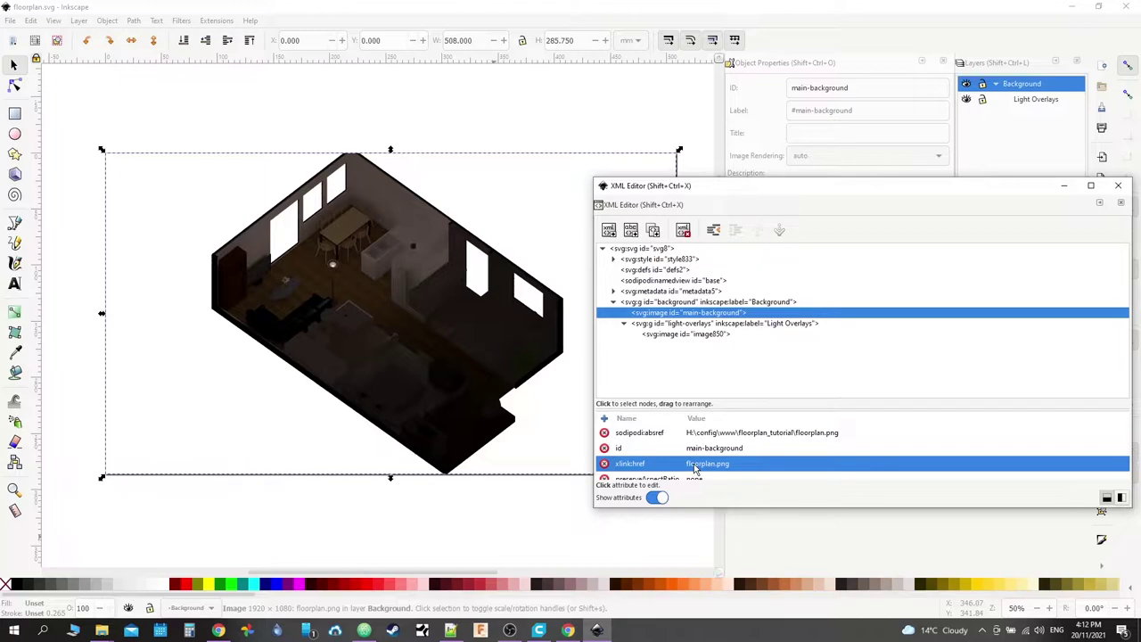
pyautogui.scroll(2, 693, 464)
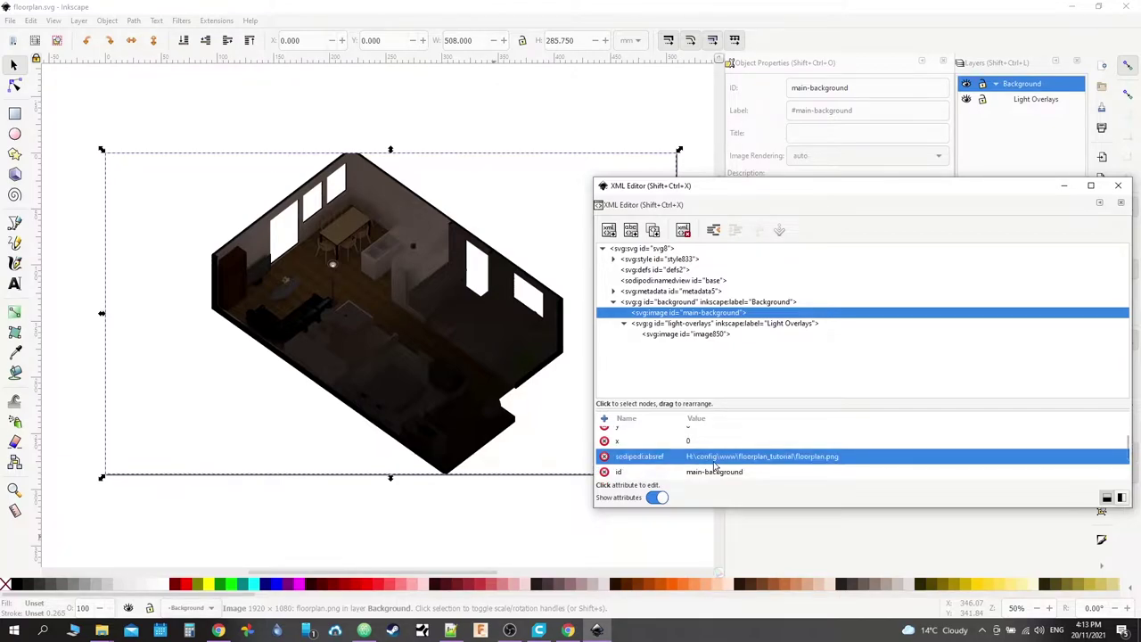
pyautogui.scroll(1, 713, 466)
# Step: Correct 'tutirial' to 'tutorial' in main-background's href and check its other attributes
pyautogui.click(718, 434)
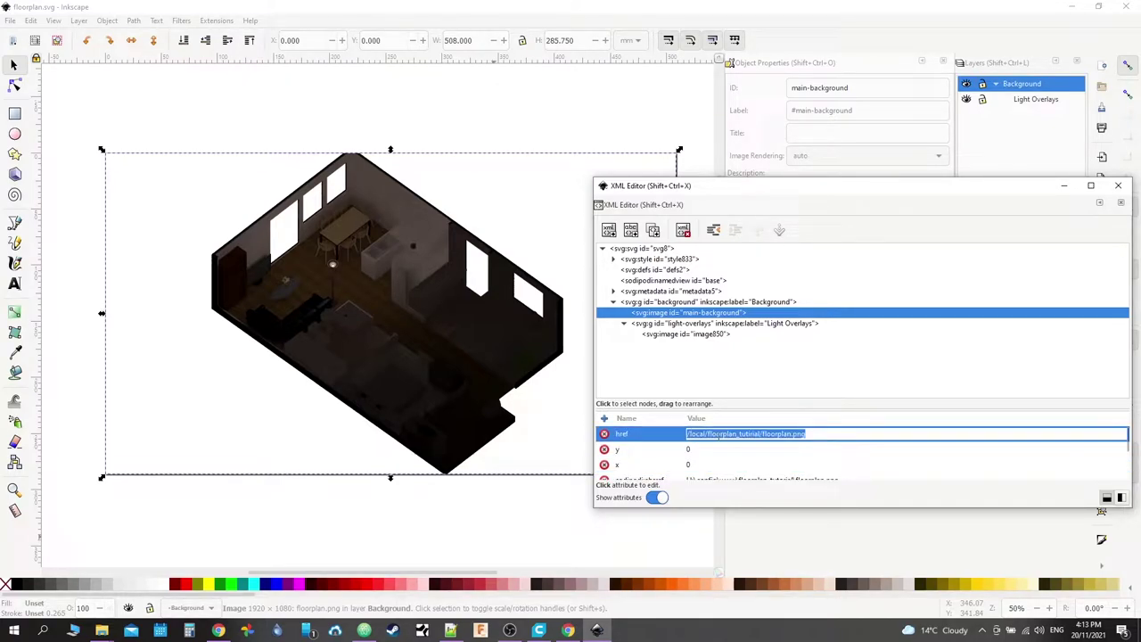
pyautogui.click(772, 435)
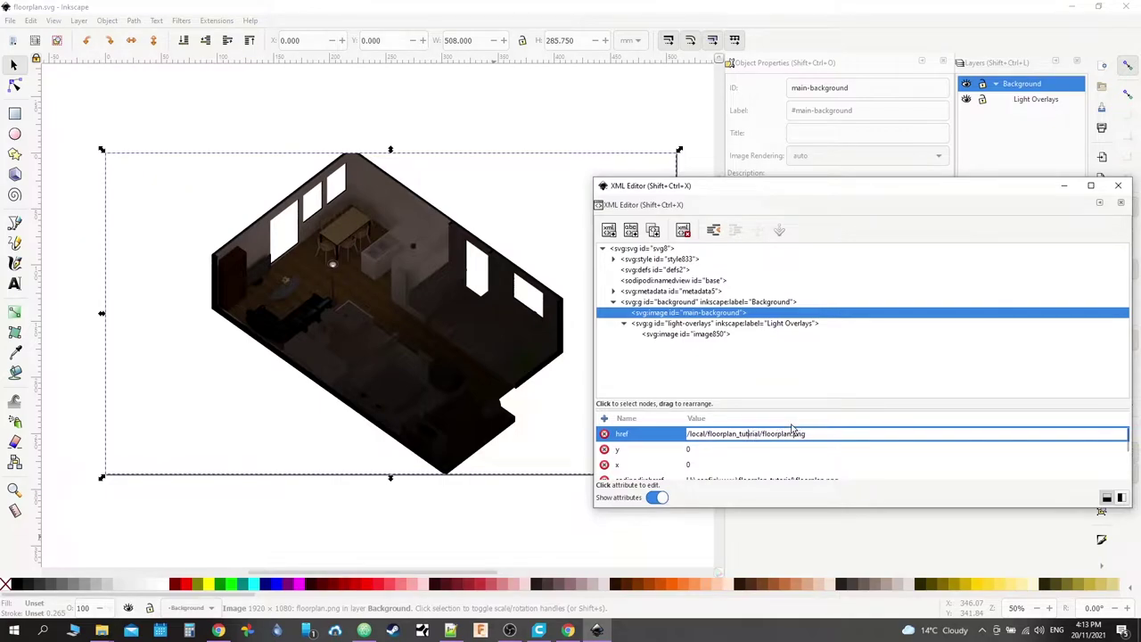
pyautogui.press('BackSpace')
pyautogui.write('o')
pyautogui.press('Return')
pyautogui.click(783, 461)
pyautogui.click(774, 437)
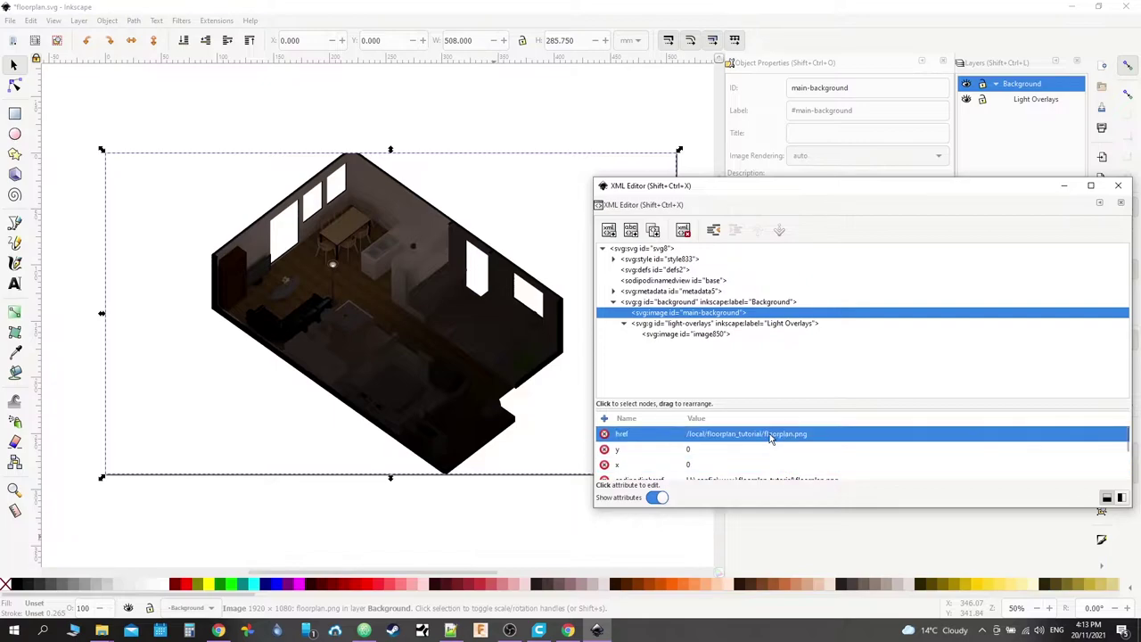
pyautogui.scroll(-1, 763, 439)
pyautogui.click(721, 451)
pyautogui.scroll(-1, 721, 450)
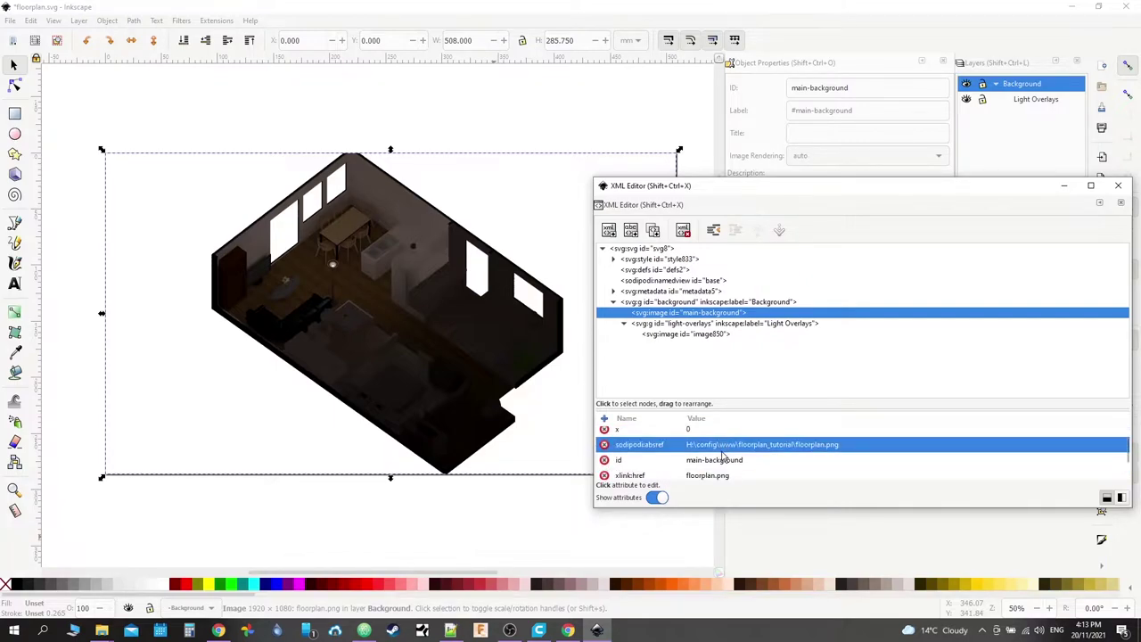
pyautogui.click(723, 451)
pyautogui.click(678, 463)
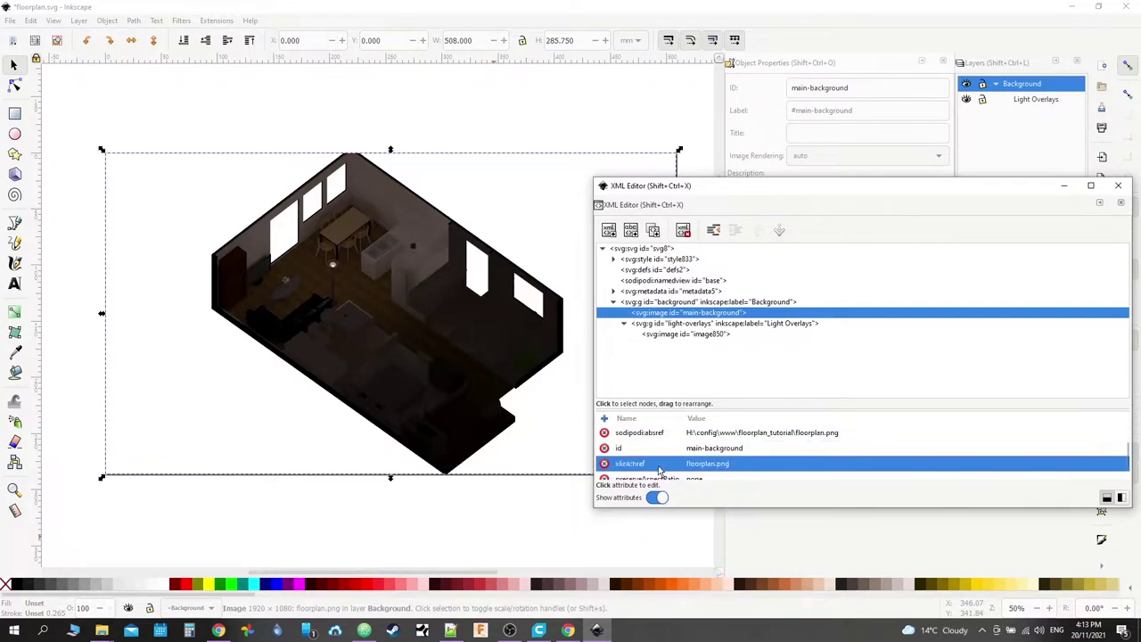
# Step: Copy the /local/floorplan_tutorial/ prefix from href and paste it before floorplan.png in xlink:href
pyautogui.click(616, 449)
pyautogui.click(612, 433)
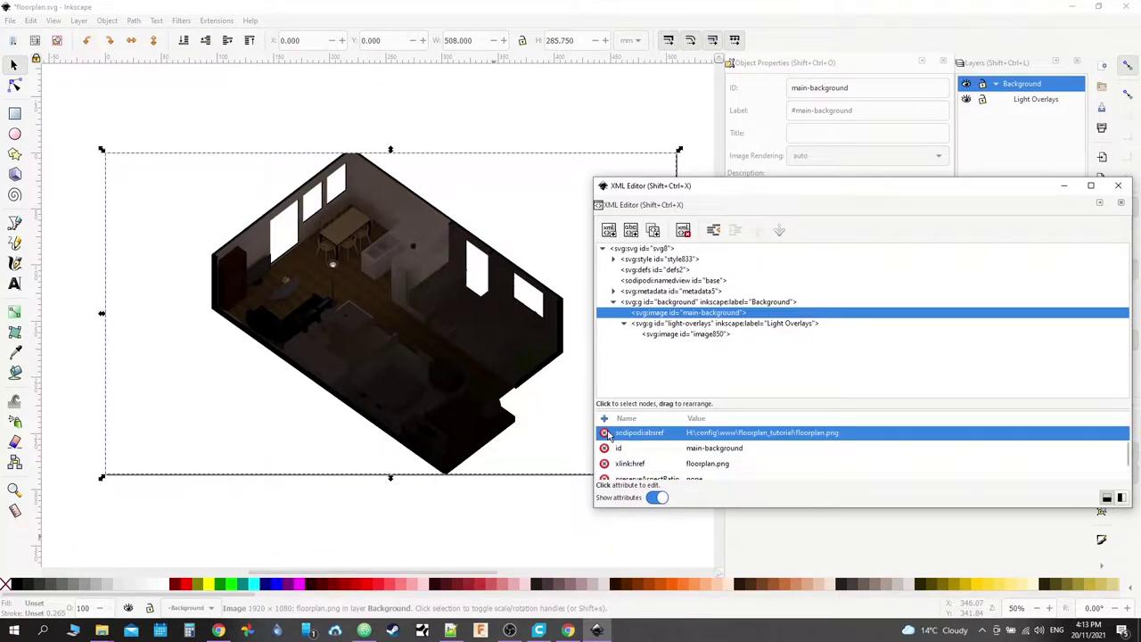
pyautogui.click(610, 448)
pyautogui.click(607, 463)
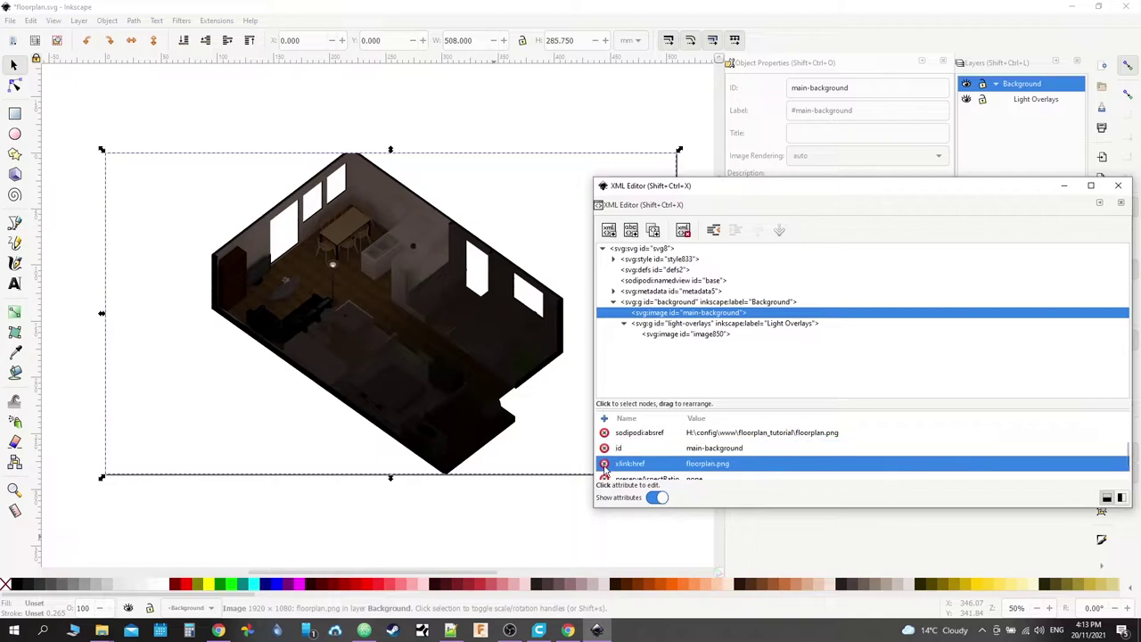
pyautogui.click(685, 464)
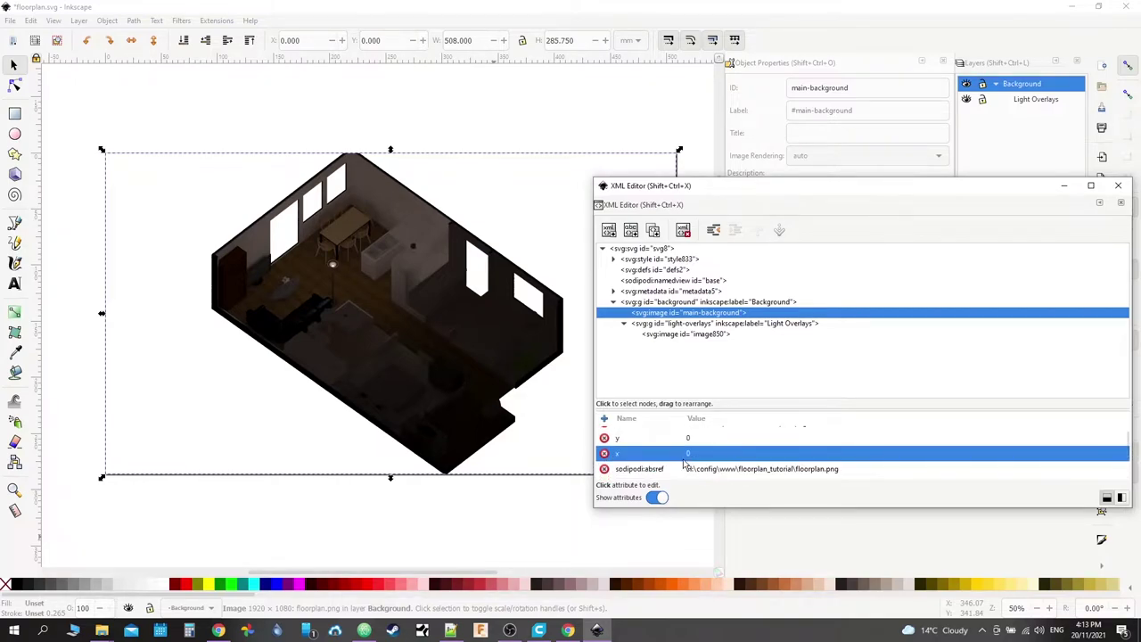
pyautogui.click(759, 433)
pyautogui.moveTo(763, 433); pyautogui.dragTo(687, 436)
pyautogui.hotkey('ctrl', 'c')
pyautogui.press('BackSpace')
pyautogui.press('Return')
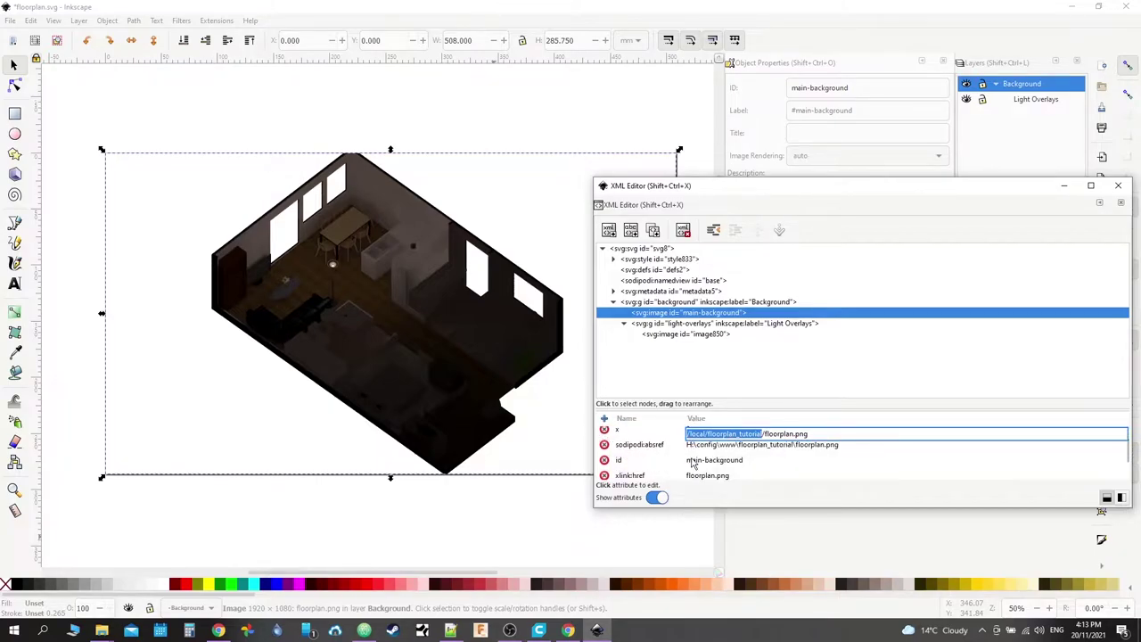
pyautogui.click(704, 472)
pyautogui.click(705, 472)
pyautogui.press('Home')
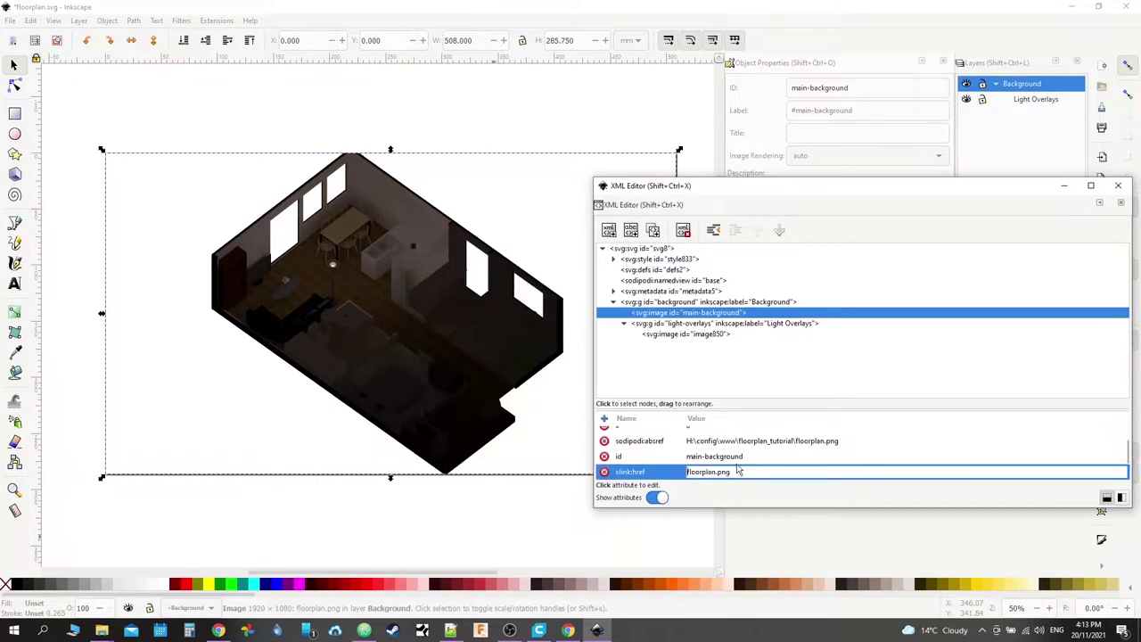
pyautogui.hotkey('ctrl', 'v')
pyautogui.click(829, 443)
# Step: Save floorplan.svg and recheck xlink:href, which reads floorplan.png again
pyautogui.click(728, 429)
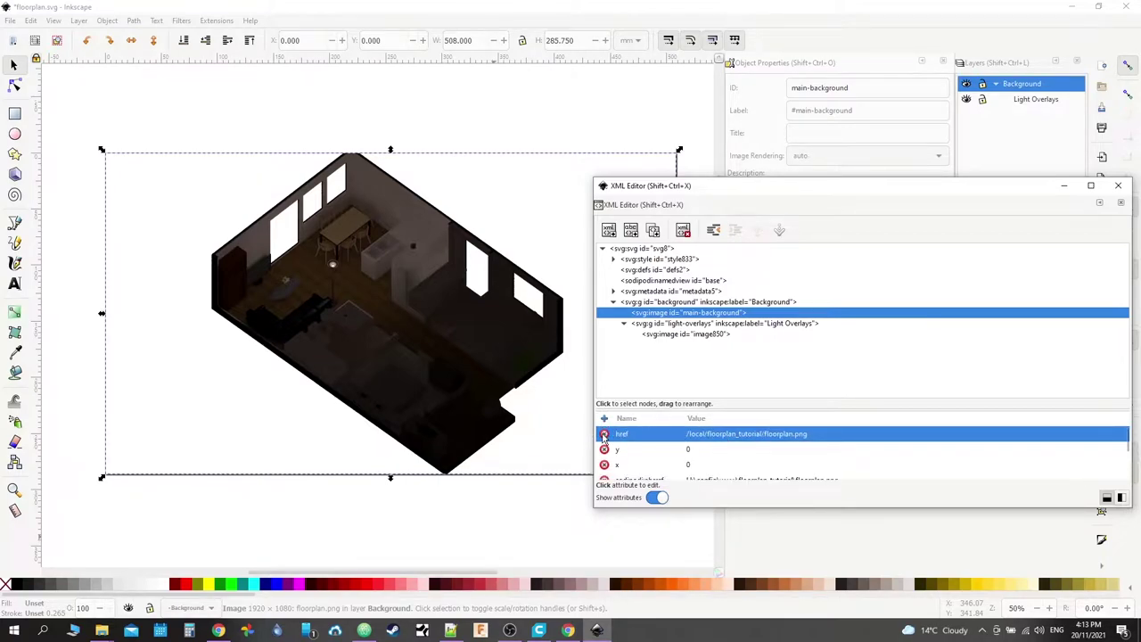
pyautogui.scroll(-3, 765, 432)
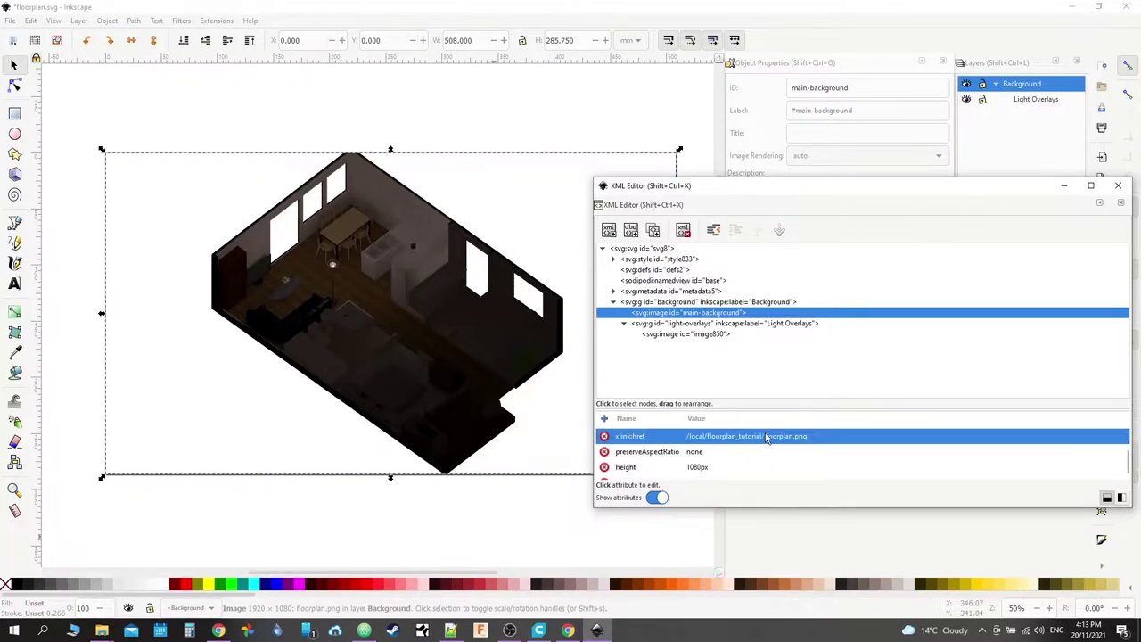
pyautogui.click(930, 466)
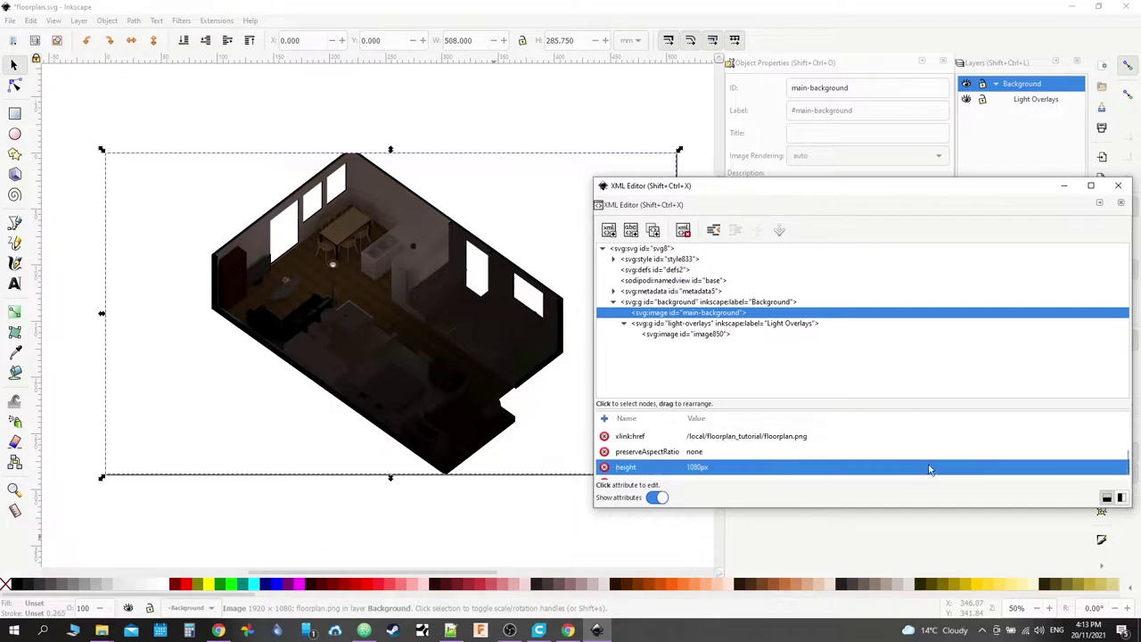
pyautogui.click(826, 451)
pyautogui.hotkey('ctrl', 's')
pyautogui.click(678, 442)
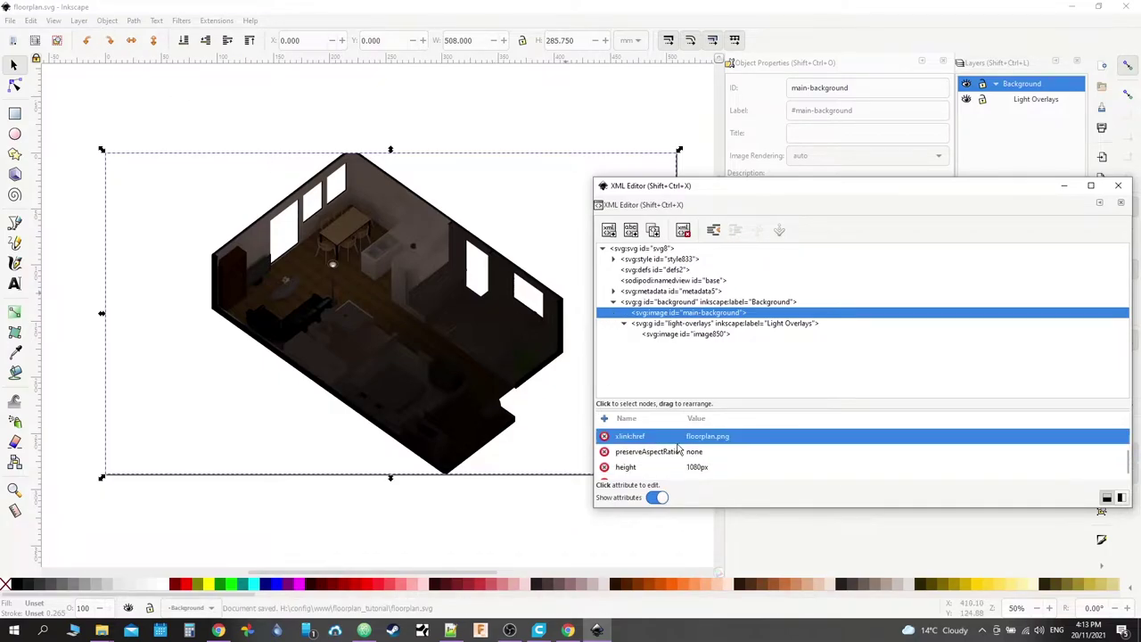
pyautogui.click(706, 437)
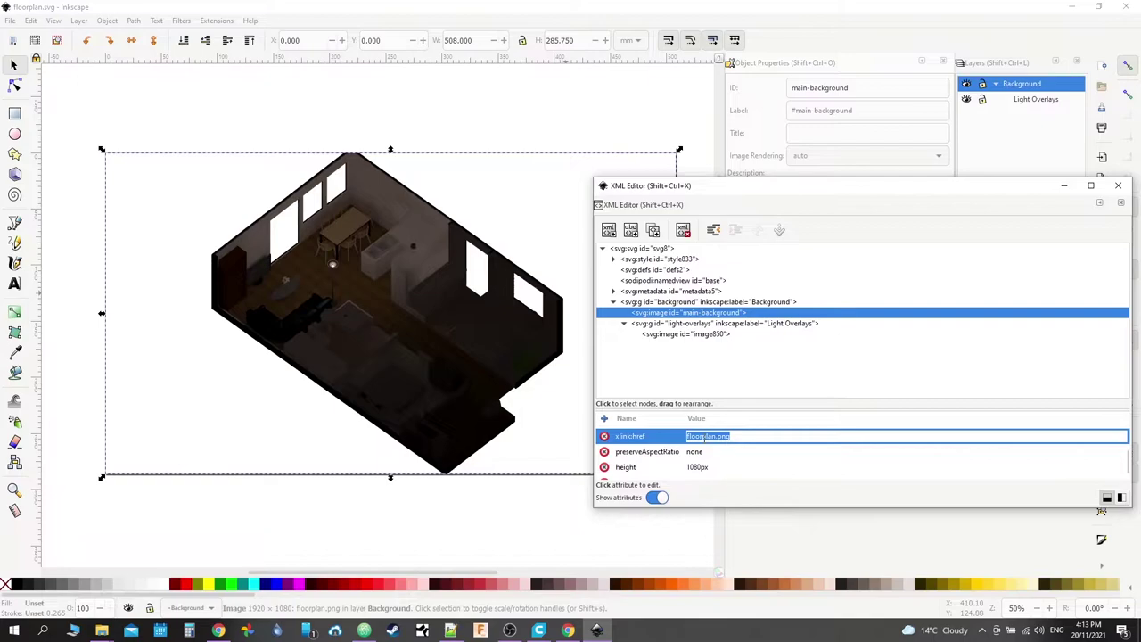
pyautogui.press('Return')
pyautogui.scroll(-3, 727, 459)
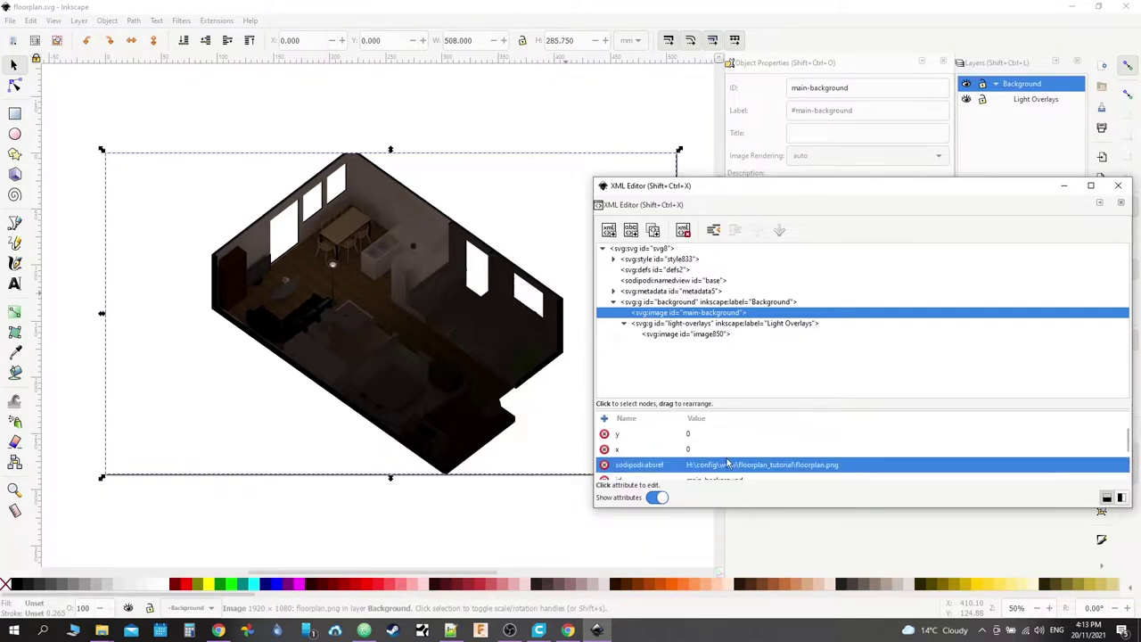
# Step: Add a new href attribute to the main-background image
pyautogui.click(605, 418)
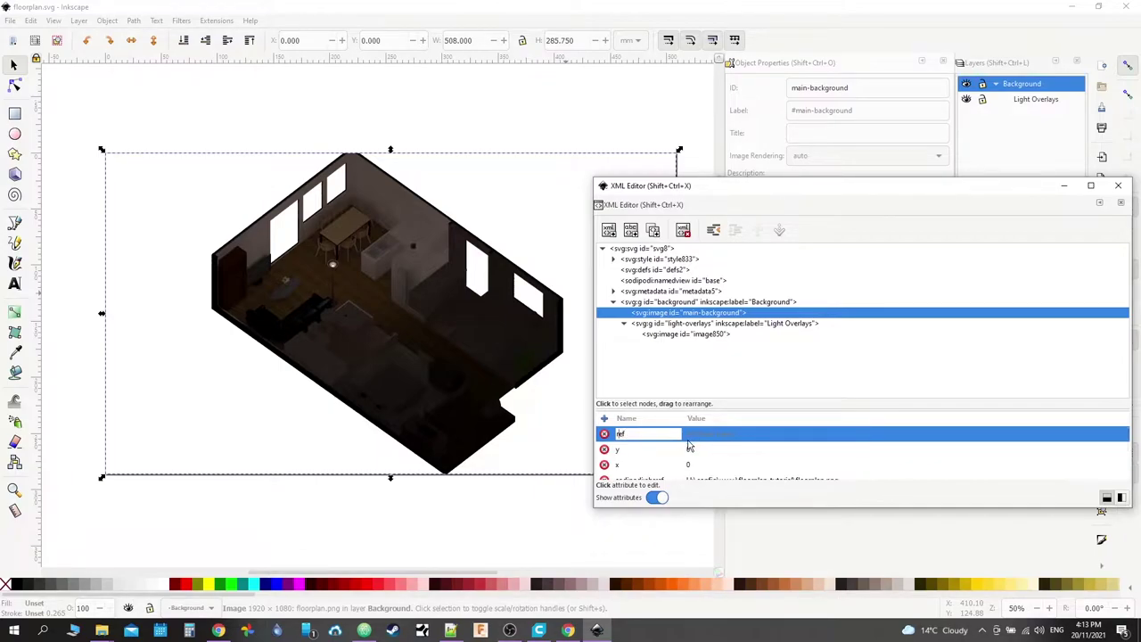
pyautogui.write('h')
pyautogui.click(699, 433)
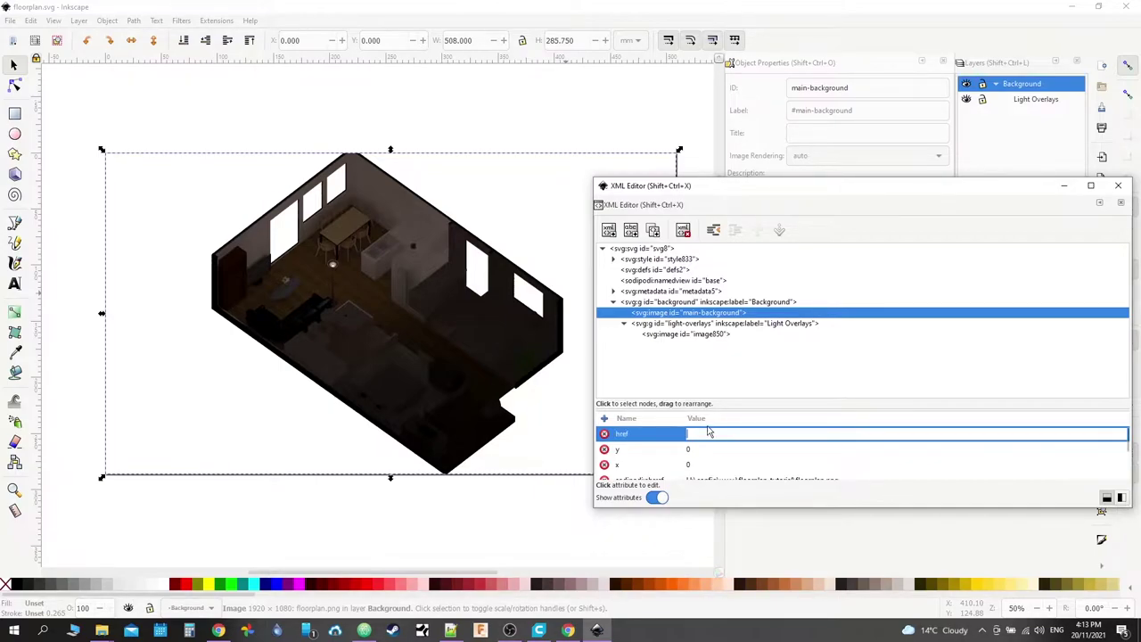
pyautogui.press('Escape')
pyautogui.click(717, 463)
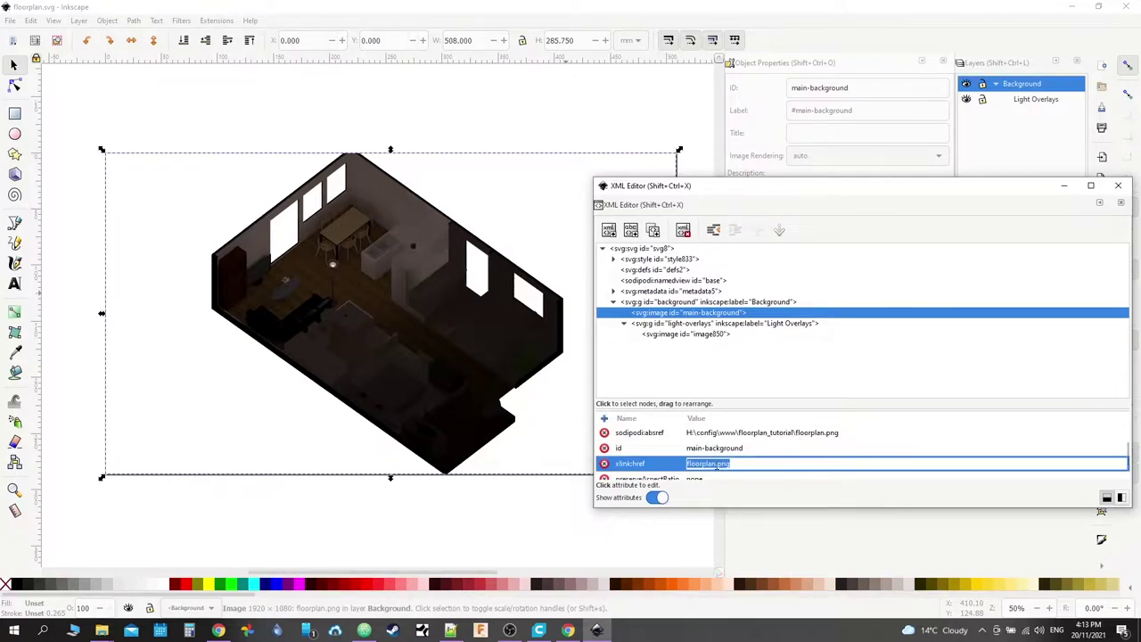
pyautogui.click(702, 437)
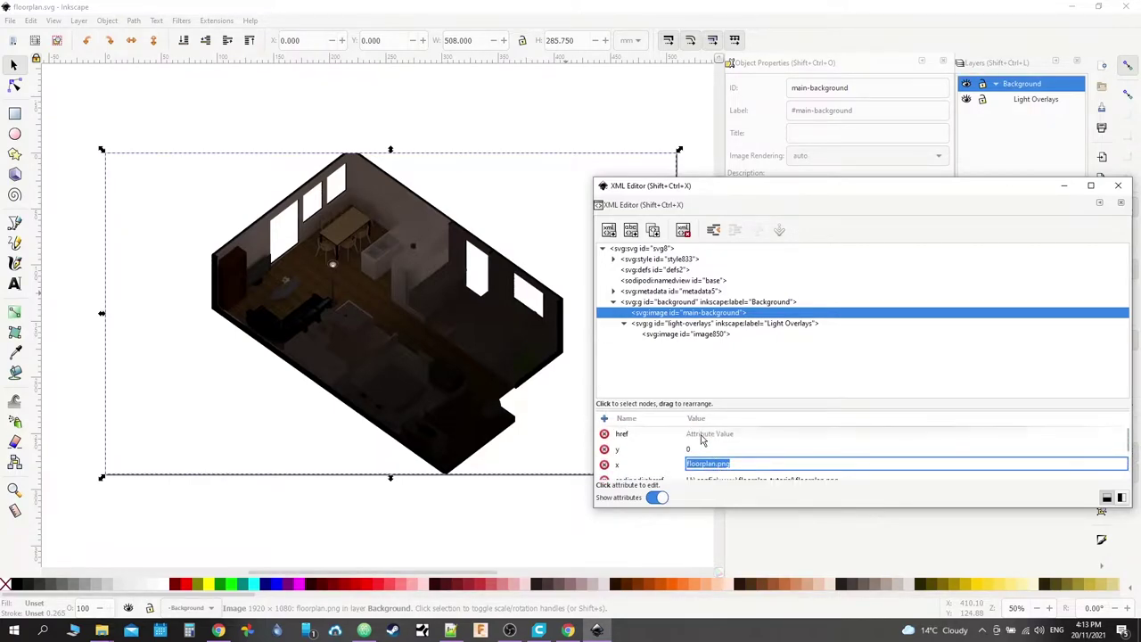
# Step: Set the href value to /local/floorplan_tutorial/floorplan.png and check it
pyautogui.click(725, 434)
pyautogui.write('/local/floorplan_tutorial')
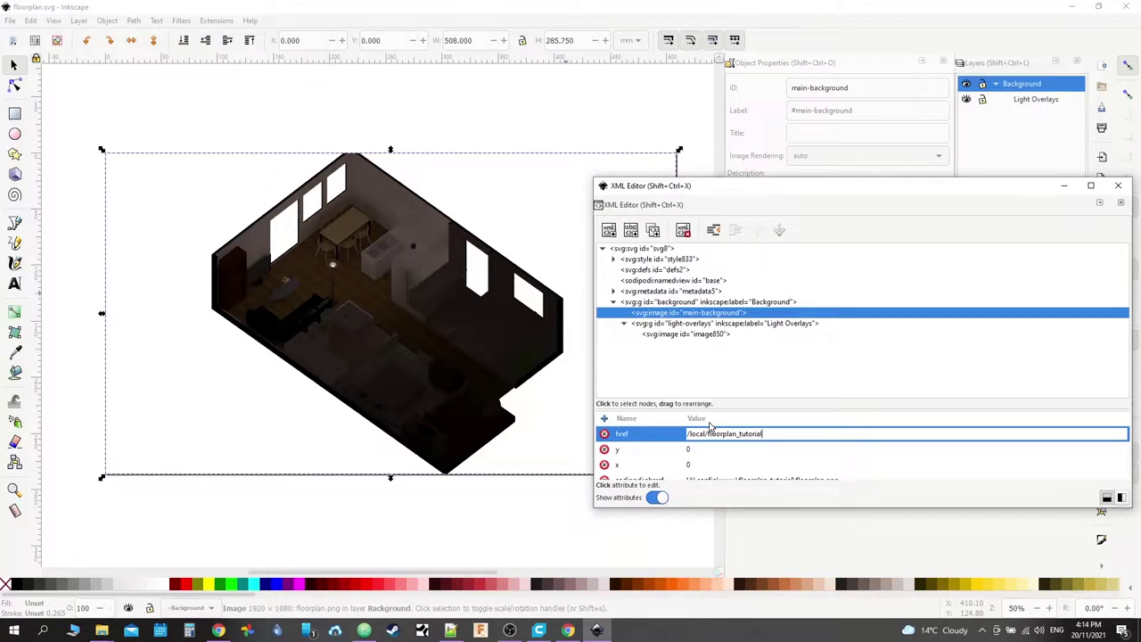
pyautogui.write('/floorplan.png')
pyautogui.press('Return')
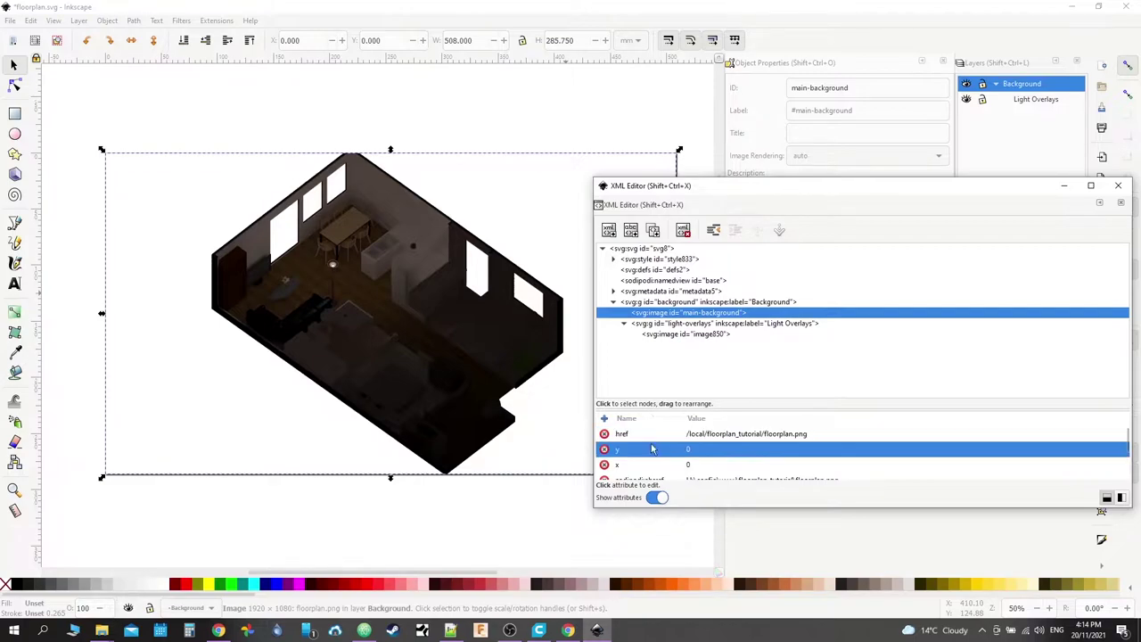
pyautogui.scroll(-2, 724, 443)
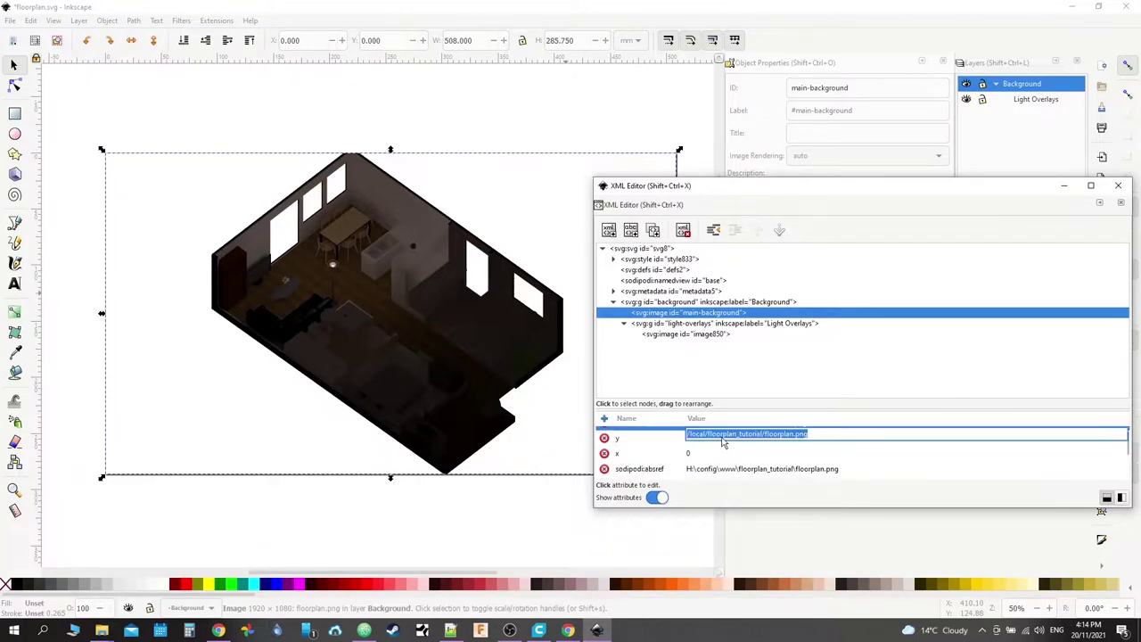
pyautogui.scroll(-2, 721, 461)
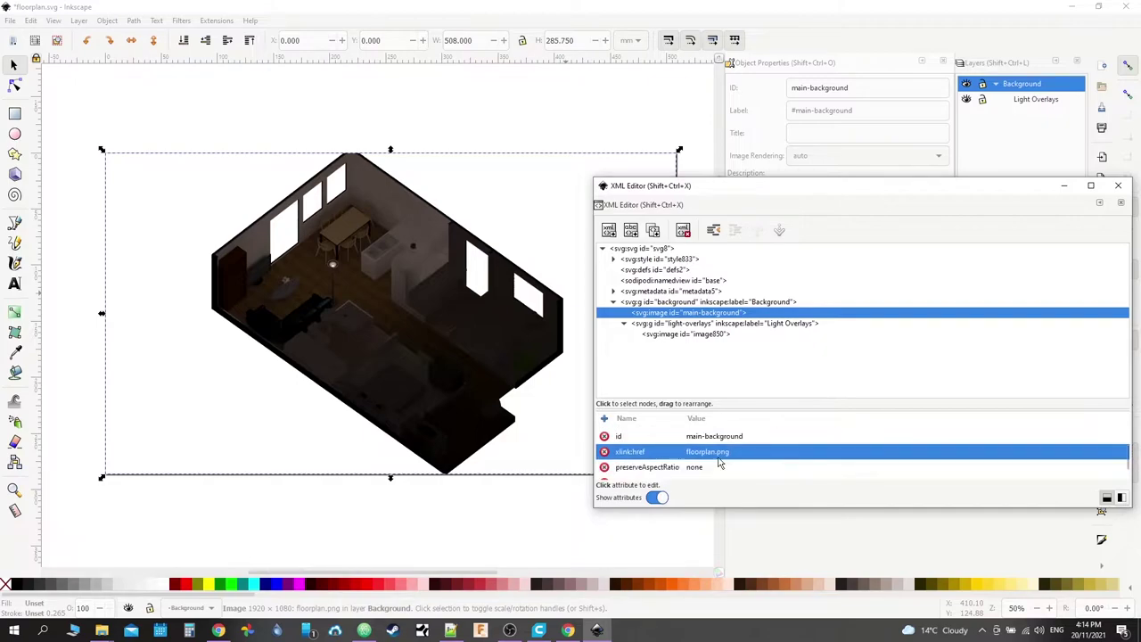
pyautogui.scroll(-3, 695, 453)
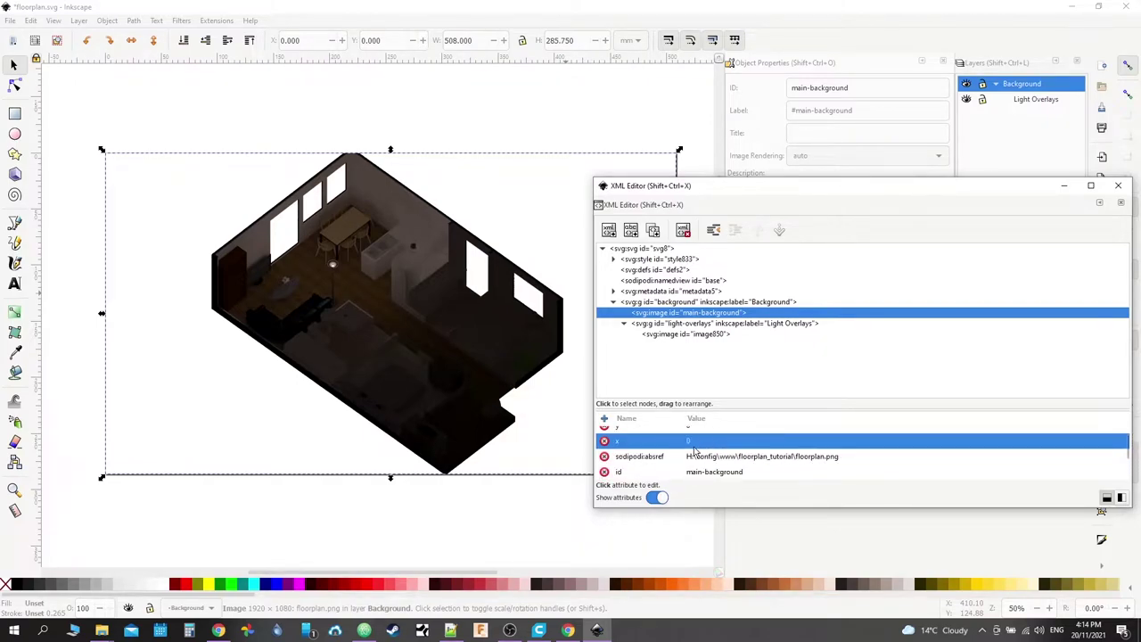
pyautogui.scroll(1, 695, 452)
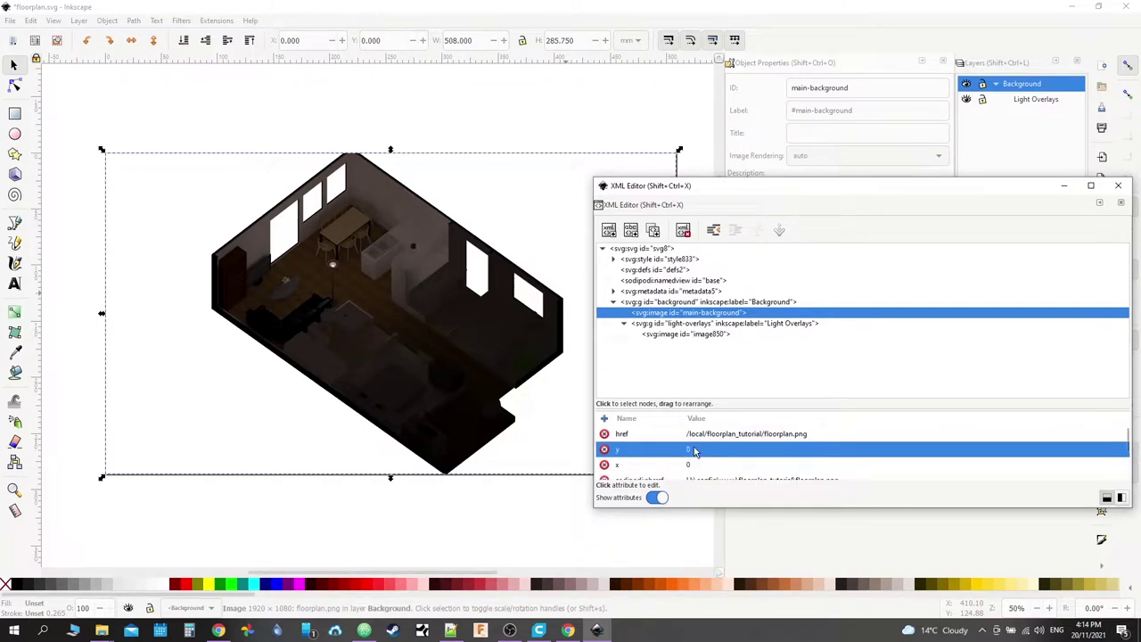
pyautogui.click(767, 434)
pyautogui.hotkey('ctrl', 'c')
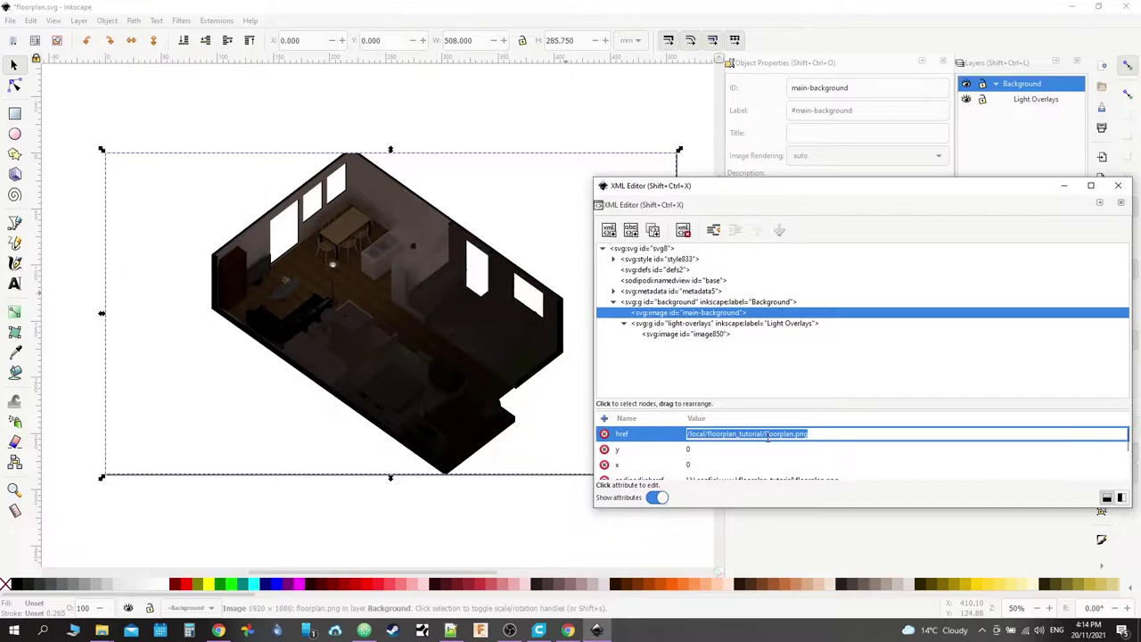
# Step: Give image850 an href attribute of /local/floorplan_tutorial/floorplan0001.png
pyautogui.click(705, 333)
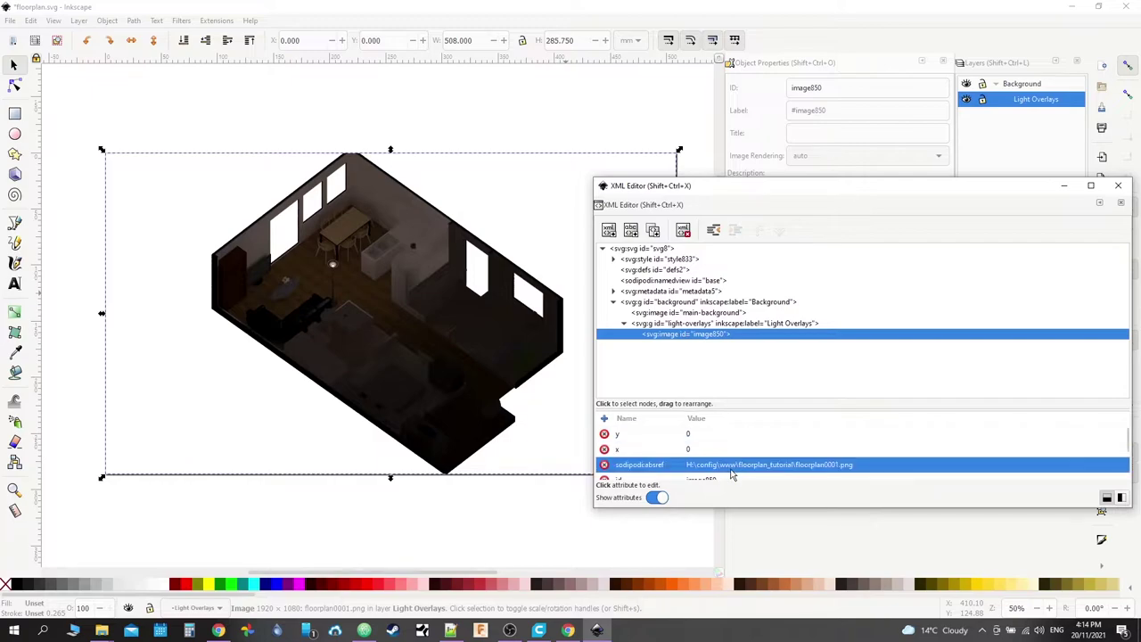
pyautogui.press('Down')
pyautogui.press('Down')
pyautogui.press('Down')
pyautogui.press('Down')
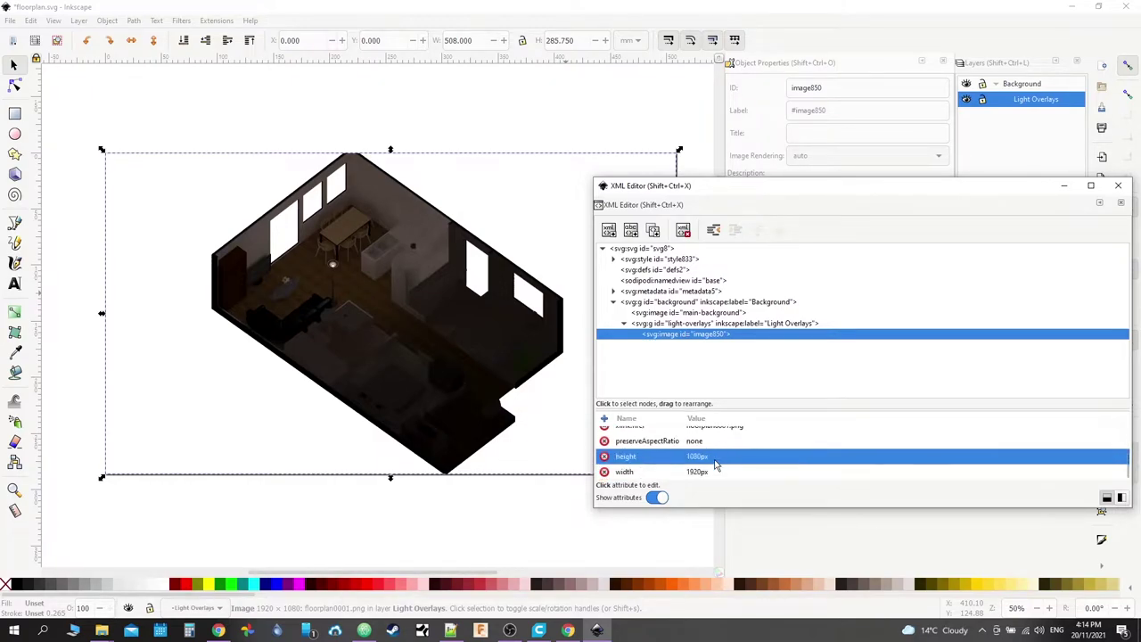
pyautogui.press('Up')
pyautogui.press('Up')
pyautogui.press('Up')
pyautogui.press('Up')
pyautogui.click(615, 434)
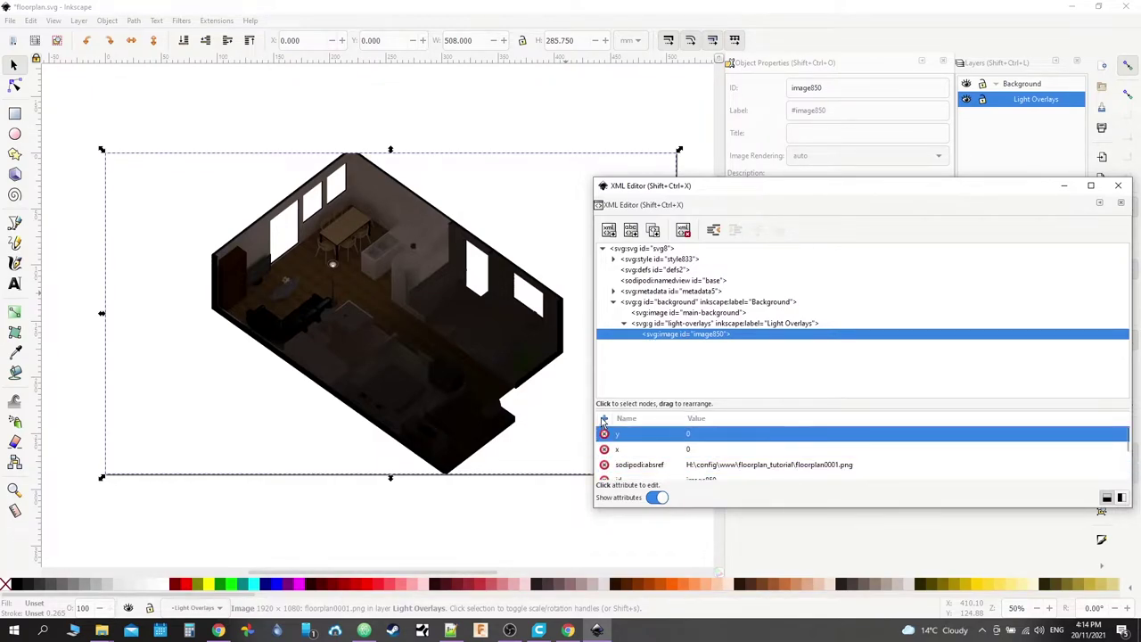
pyautogui.click(605, 419)
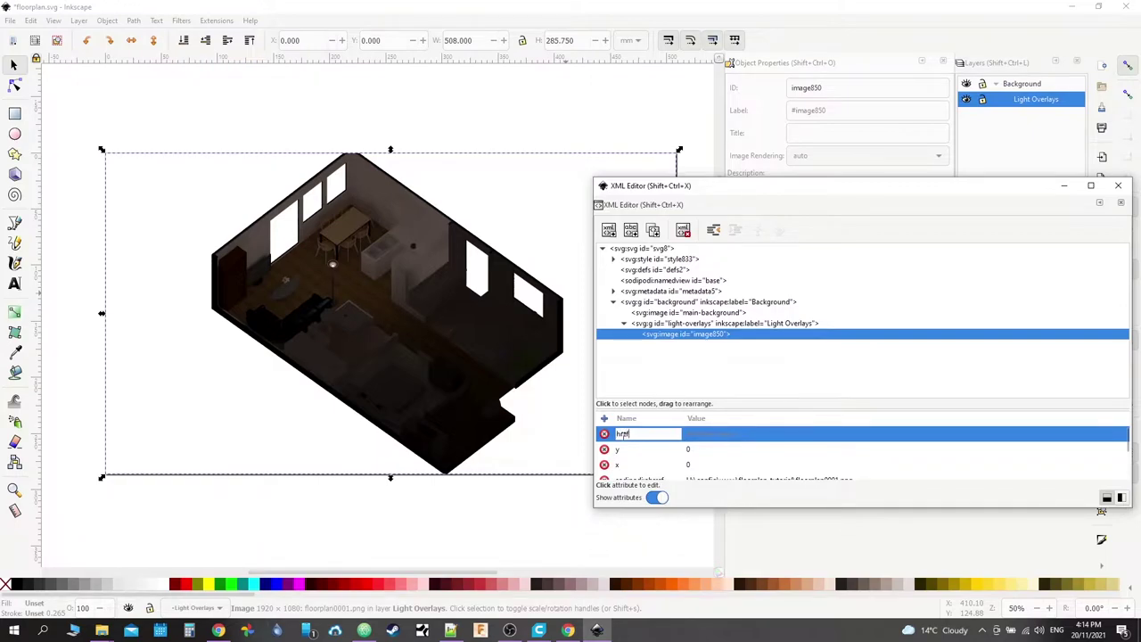
pyautogui.press('Return')
pyautogui.hotkey('ctrl', 'v')
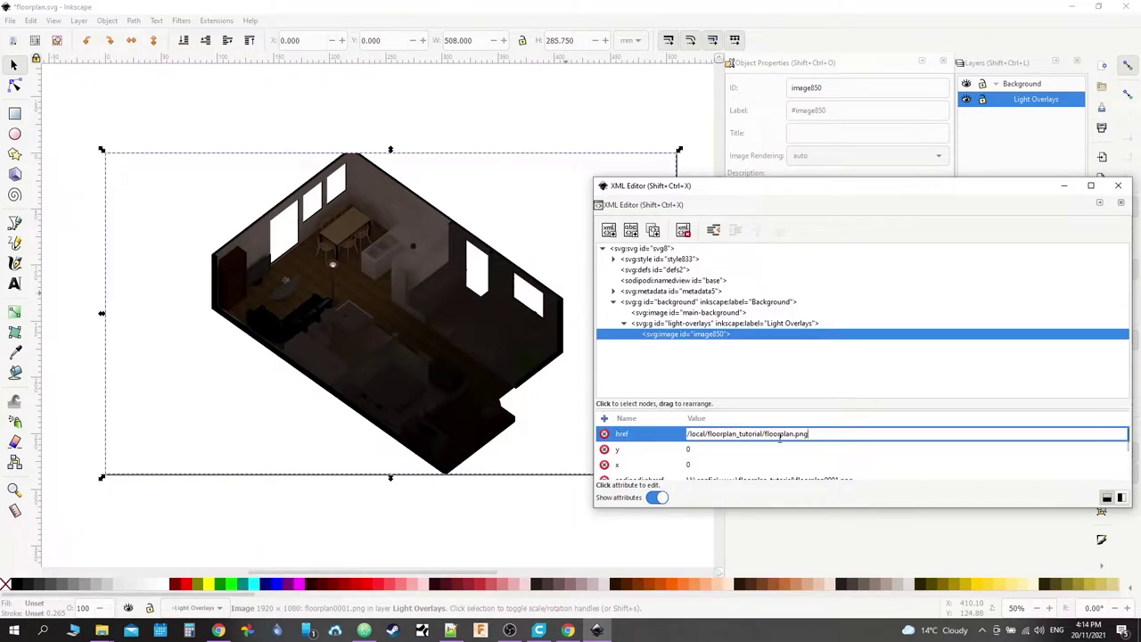
pyautogui.press('Left')
pyautogui.press('Left')
pyautogui.press('Left')
pyautogui.click(747, 449)
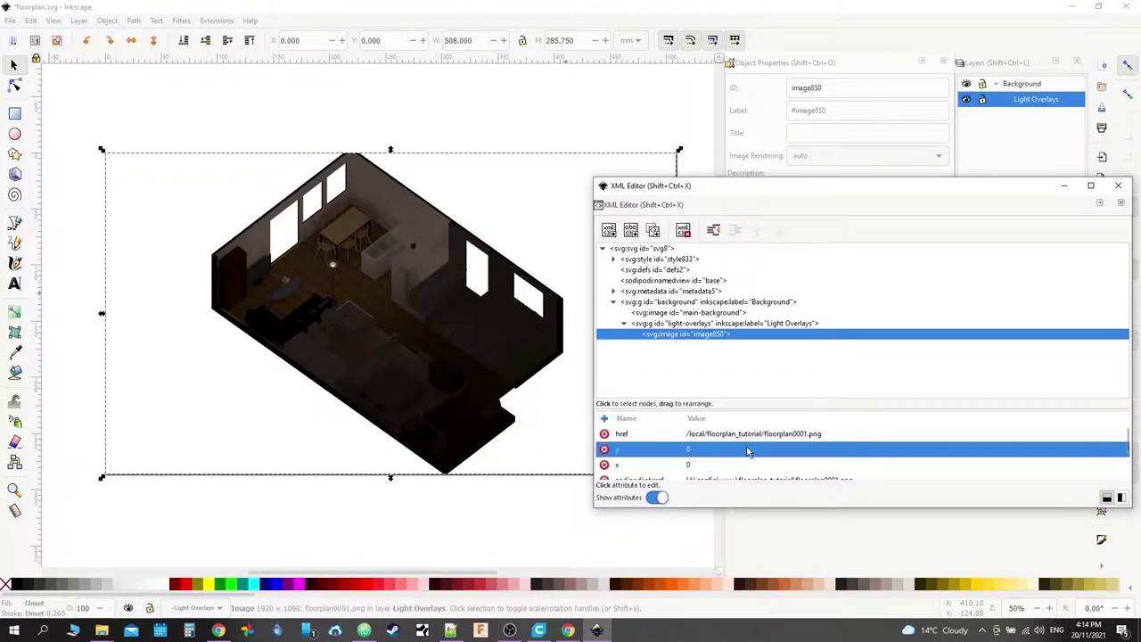
# Step: Save floorplan.svg and review image850's sodipodi:absref and id attributes
pyautogui.hotkey('ctrl', 's')
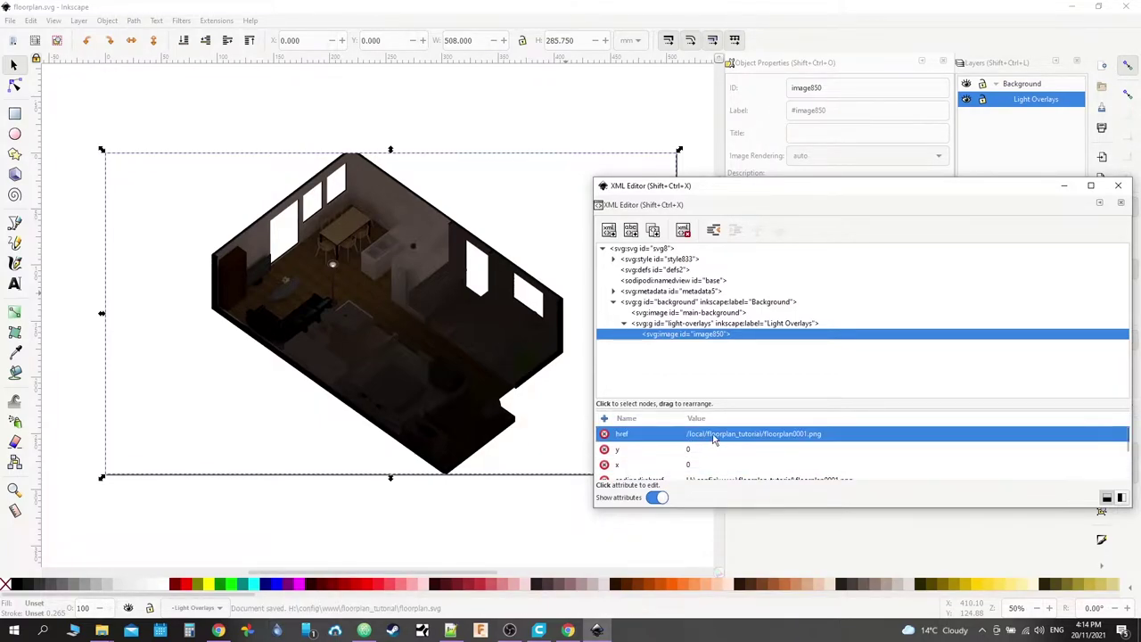
pyautogui.click(754, 467)
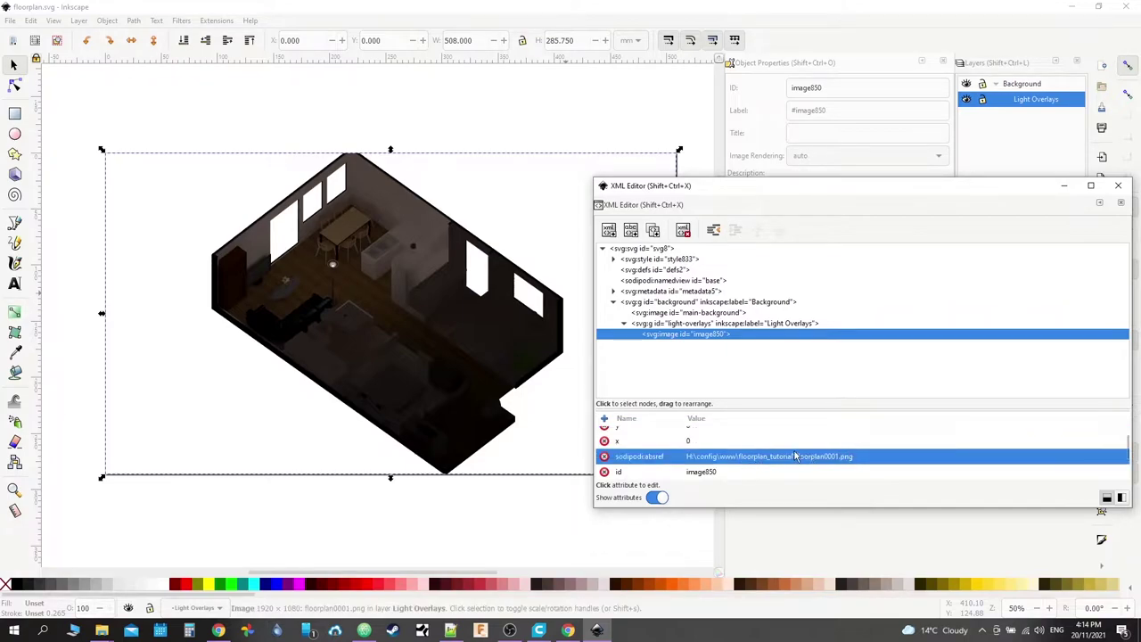
pyautogui.click(736, 473)
pyautogui.click(714, 456)
pyautogui.click(791, 467)
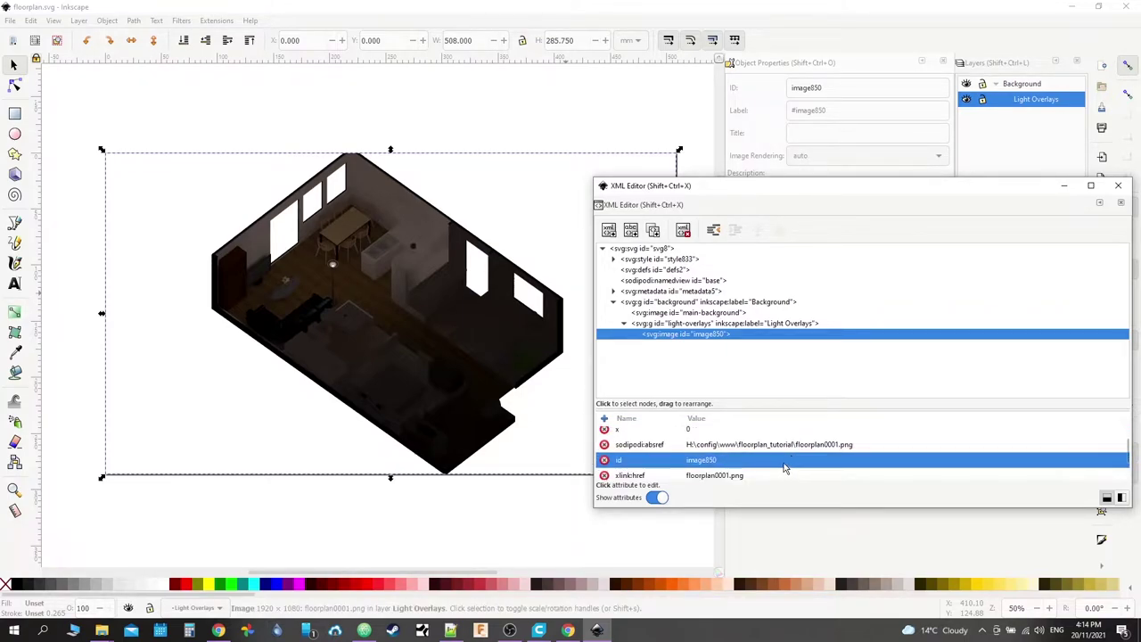
# Step: Recheck the href attribute of the image850 node in the XML Editor
pyautogui.click(676, 333)
pyautogui.click(748, 453)
pyautogui.scroll(1, 748, 453)
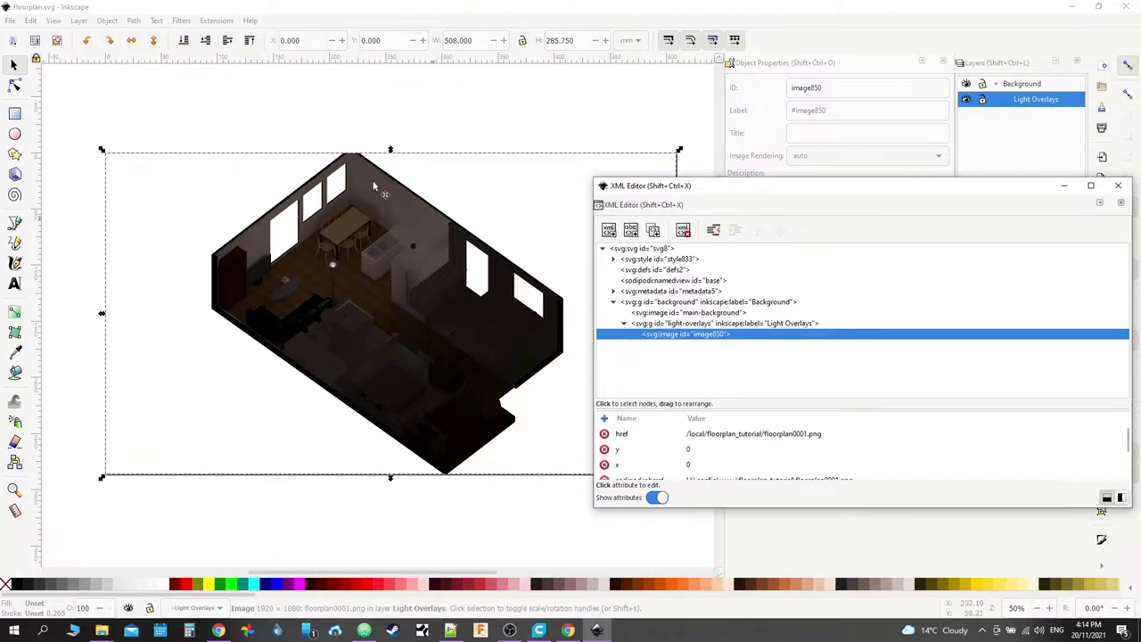
pyautogui.click(12, 25)
# Step: Save a copy as Optimized SVG, replacing floorplan_optimised.svg with default optimization settings
pyautogui.click(10, 20)
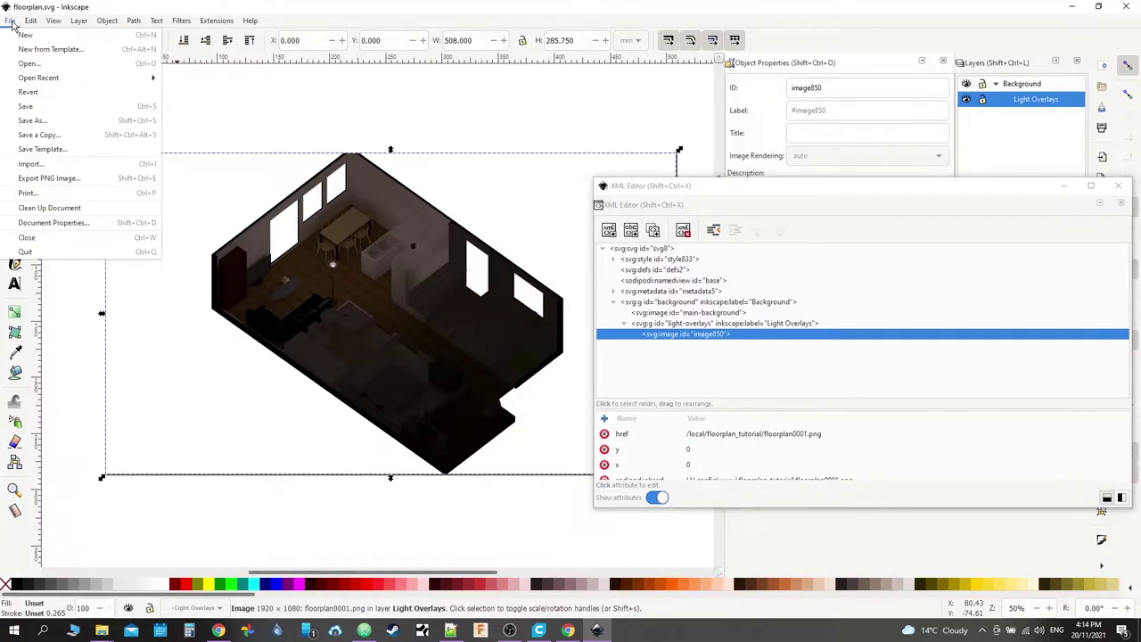
pyautogui.click(39, 143)
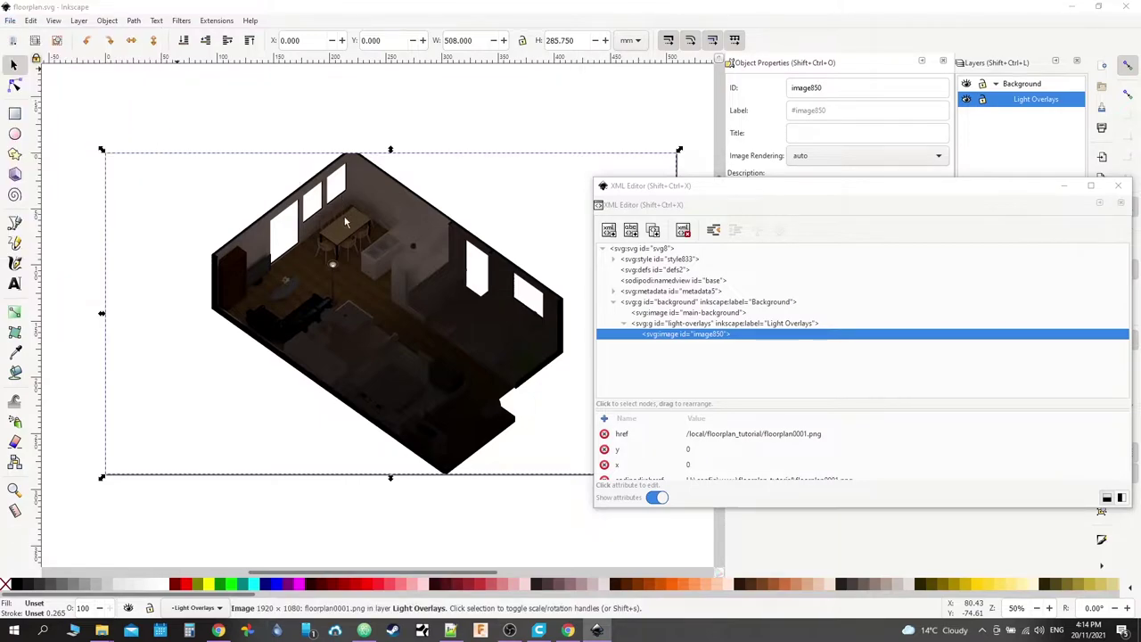
pyautogui.click(367, 358)
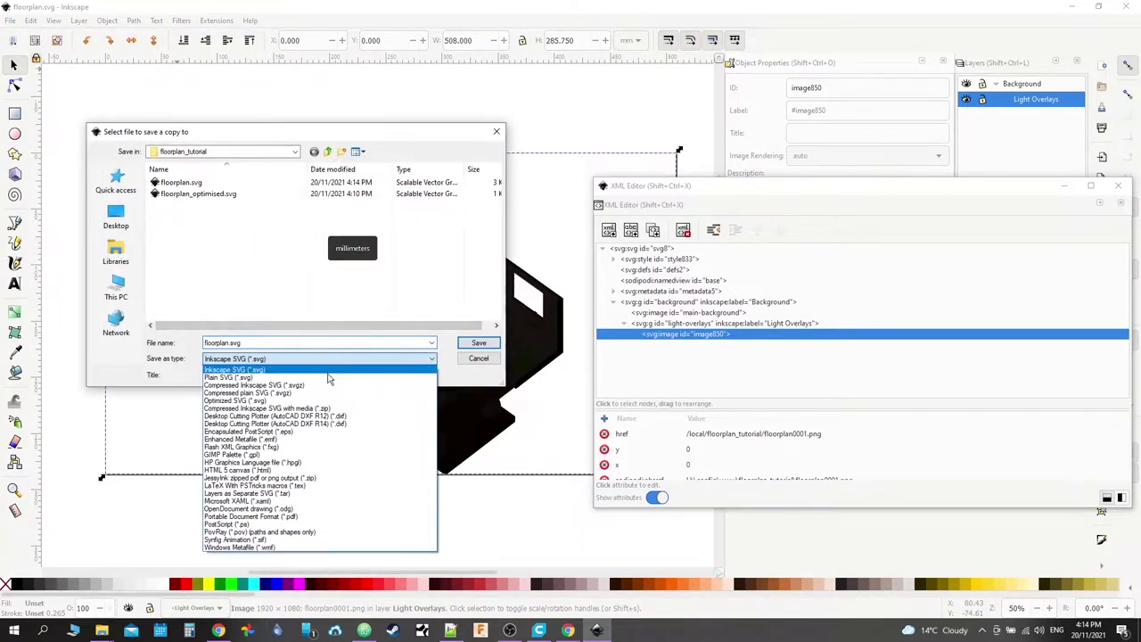
pyautogui.click(251, 407)
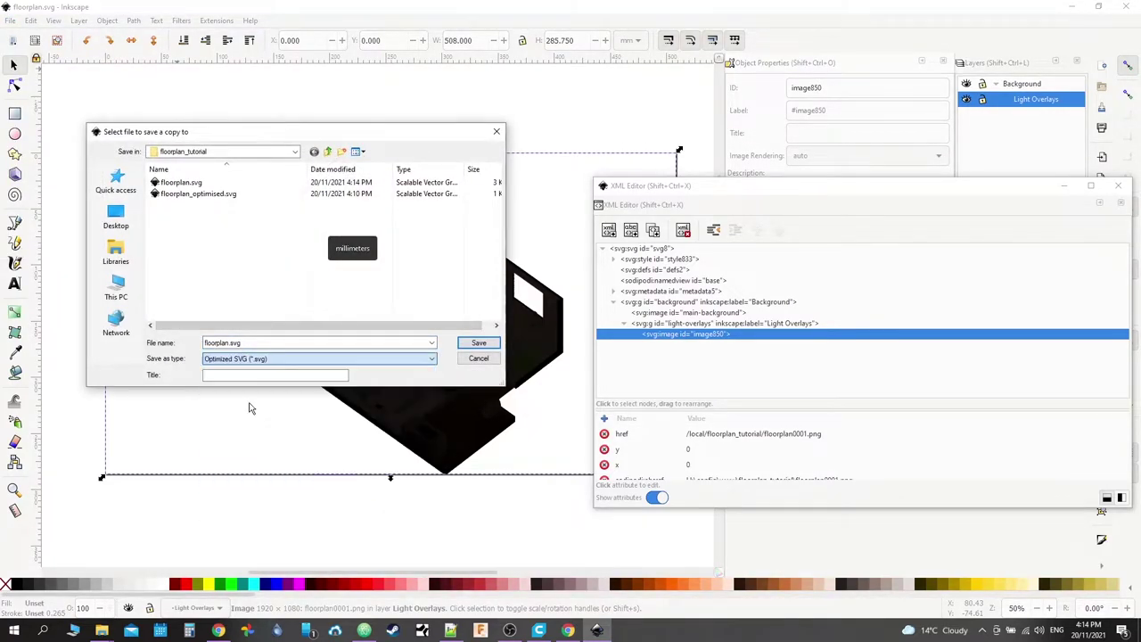
pyautogui.click(192, 194)
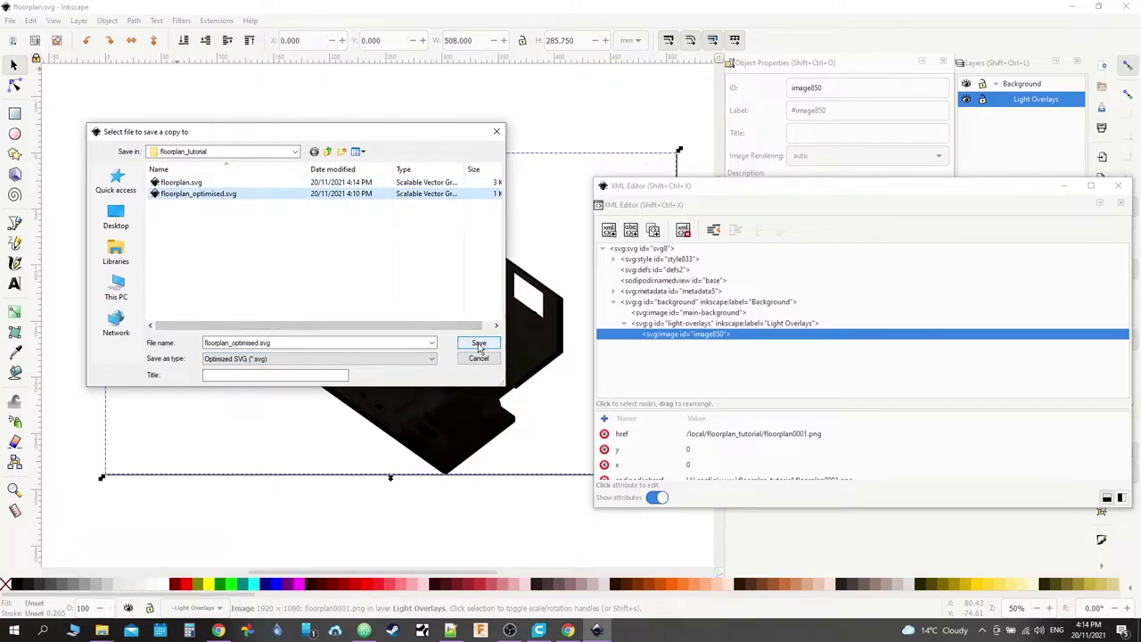
pyautogui.click(479, 345)
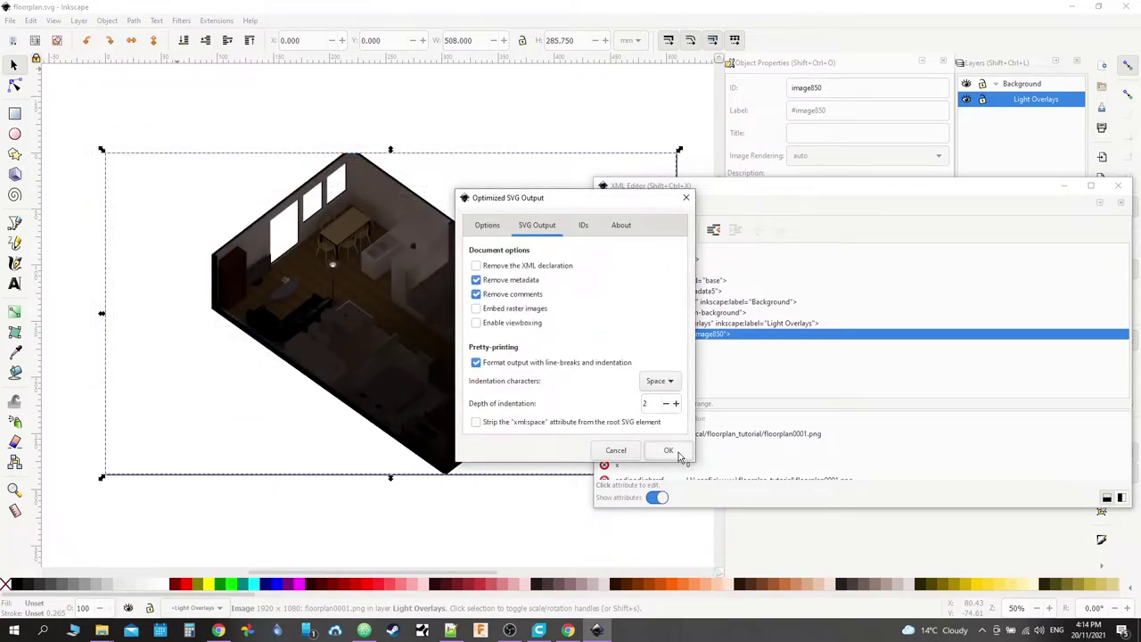
pyautogui.click(668, 450)
pyautogui.click(624, 365)
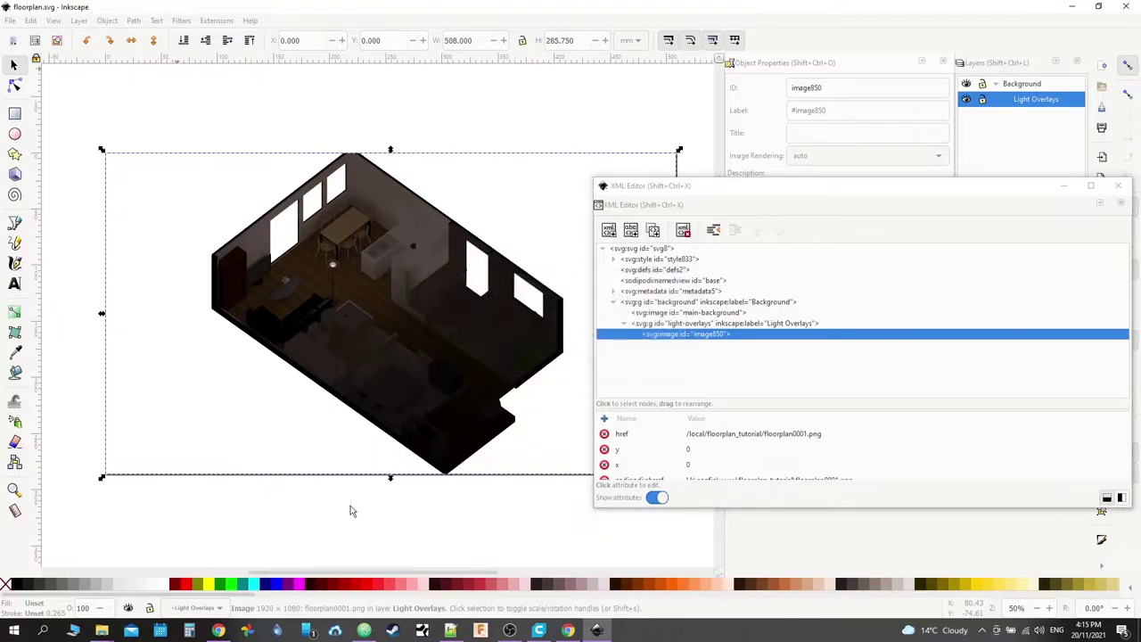
# Step: Empty the cache and hard-reload the floorplan dashboard in Chrome, then Inspect the page
pyautogui.click(219, 630)
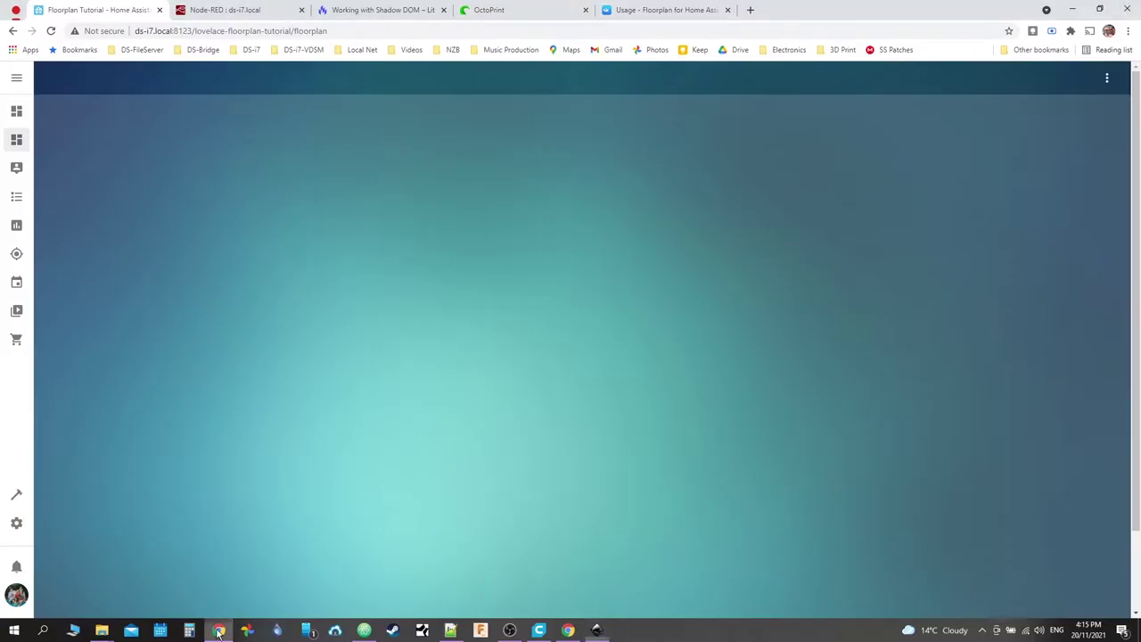
pyautogui.rightClick(50, 30)
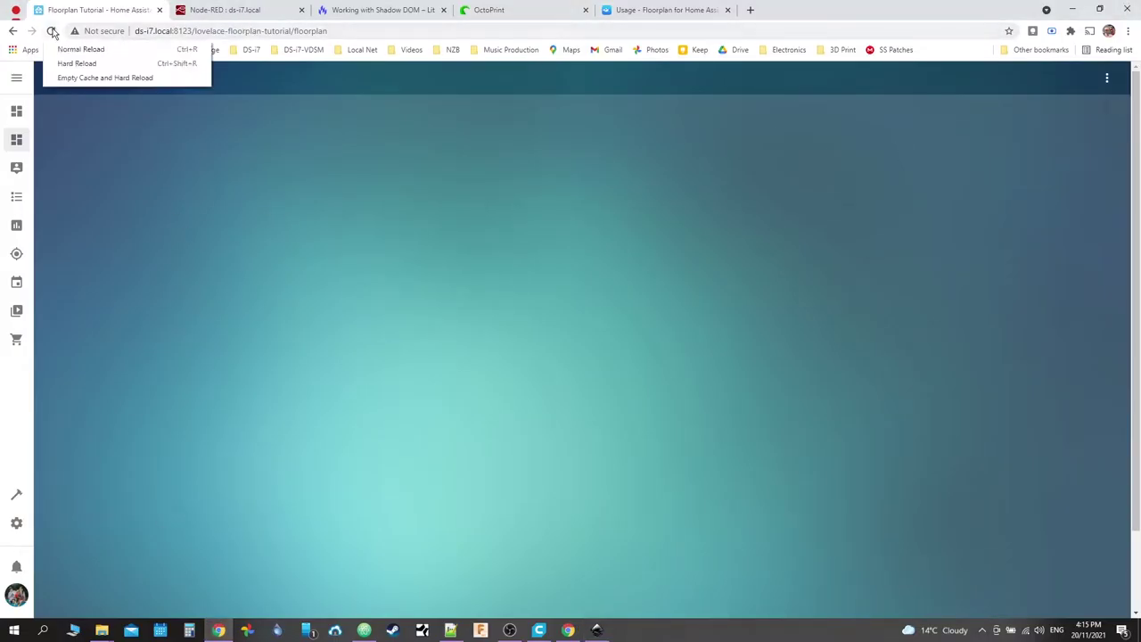
pyautogui.click(98, 77)
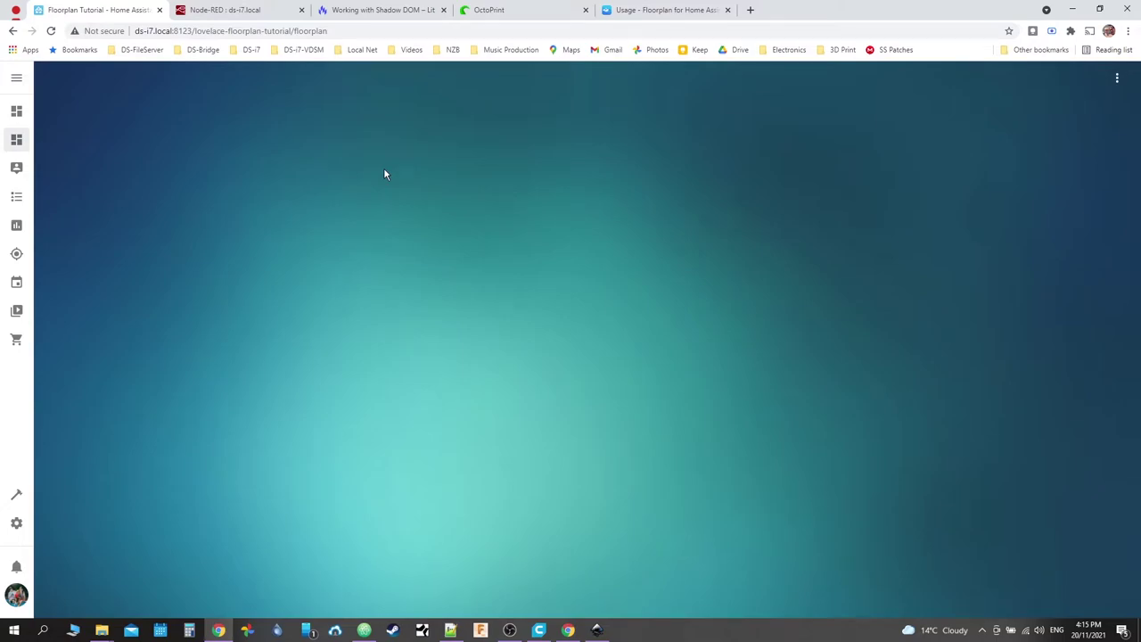
pyautogui.click(1117, 80)
pyautogui.click(1079, 107)
pyautogui.rightClick(566, 522)
pyautogui.click(555, 454)
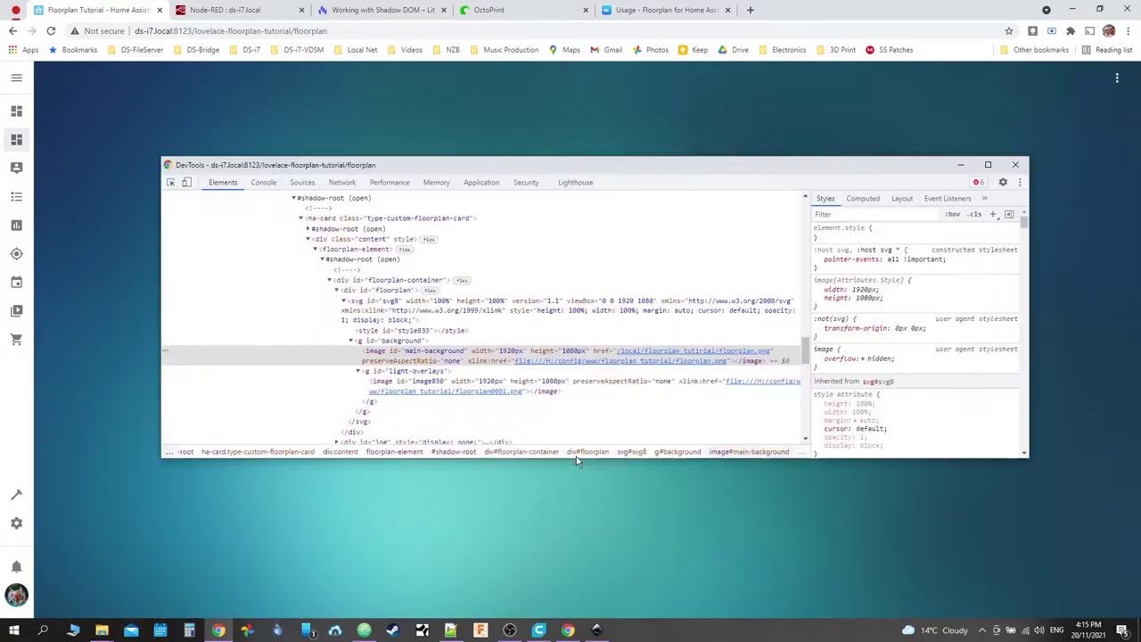
# Step: Expand hui-panel-view and the floorplan-card shadow roots down to ha-card in Elements
pyautogui.click(170, 182)
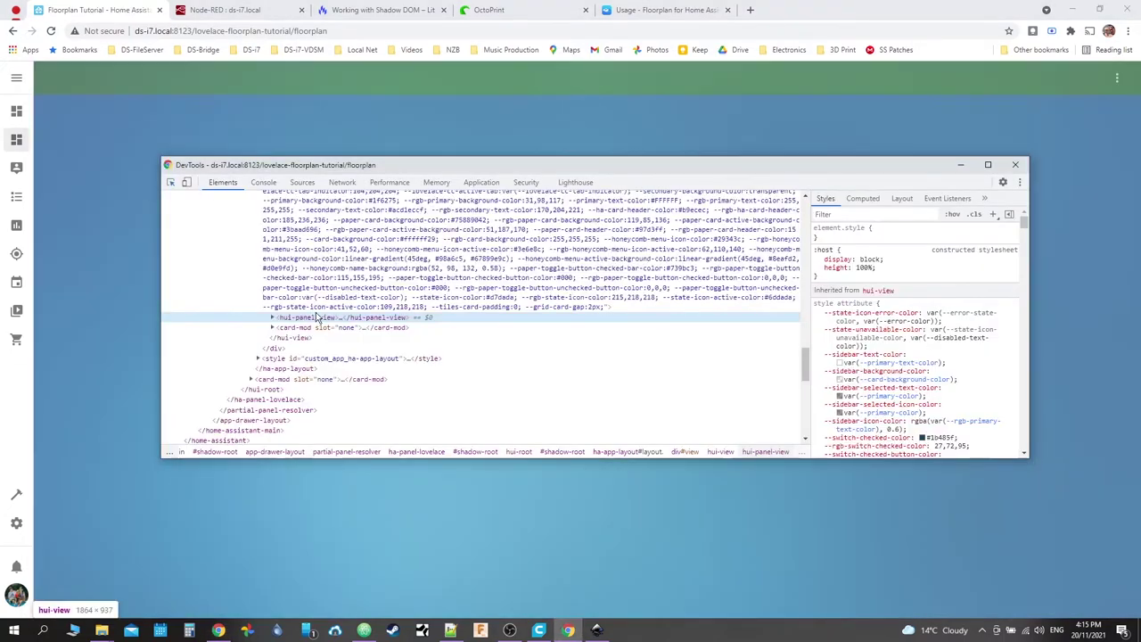
pyautogui.click(273, 318)
pyautogui.click(278, 327)
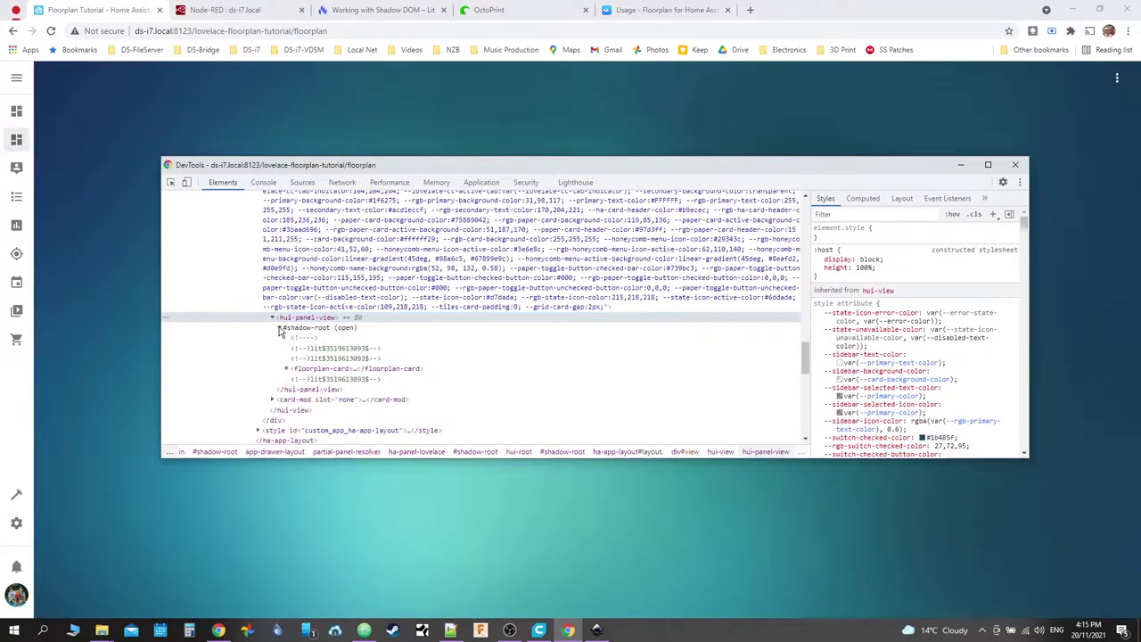
pyautogui.click(287, 368)
pyautogui.click(295, 380)
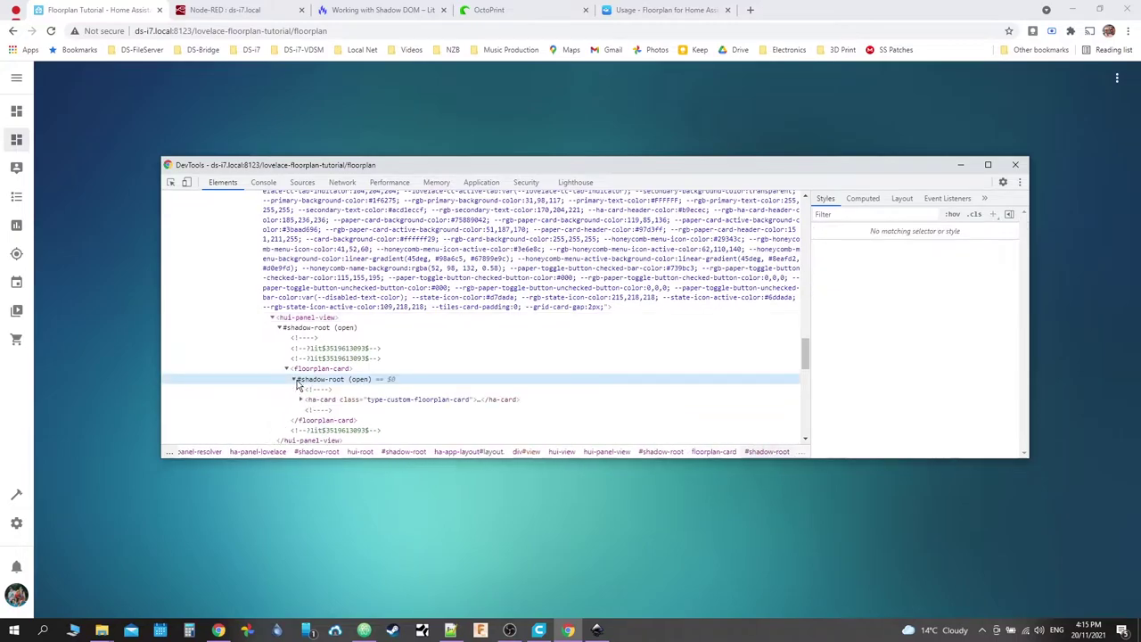
pyautogui.click(300, 399)
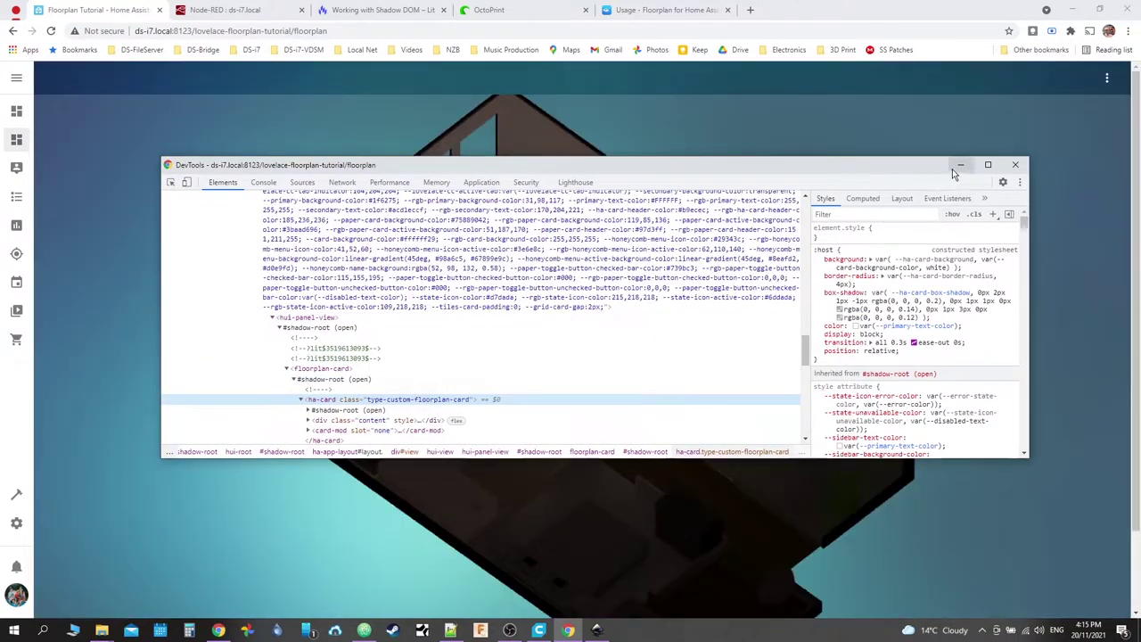
pyautogui.click(956, 168)
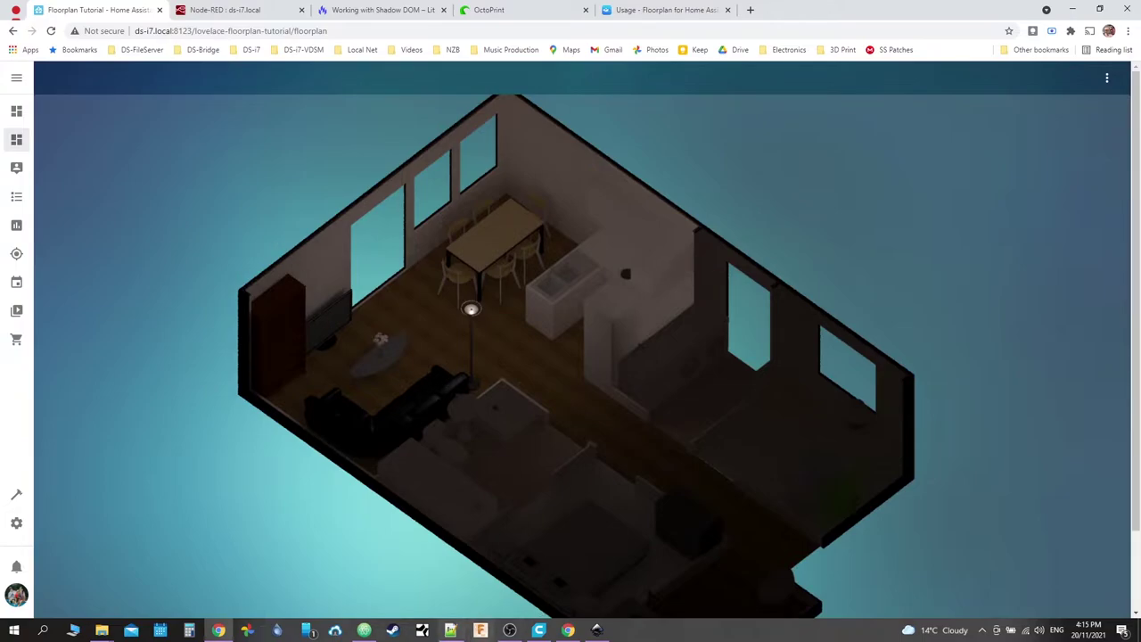
# Step: Expand the content div, floorplan-element shadow root, floorplan divs, svg8 and background group
pyautogui.click(568, 631)
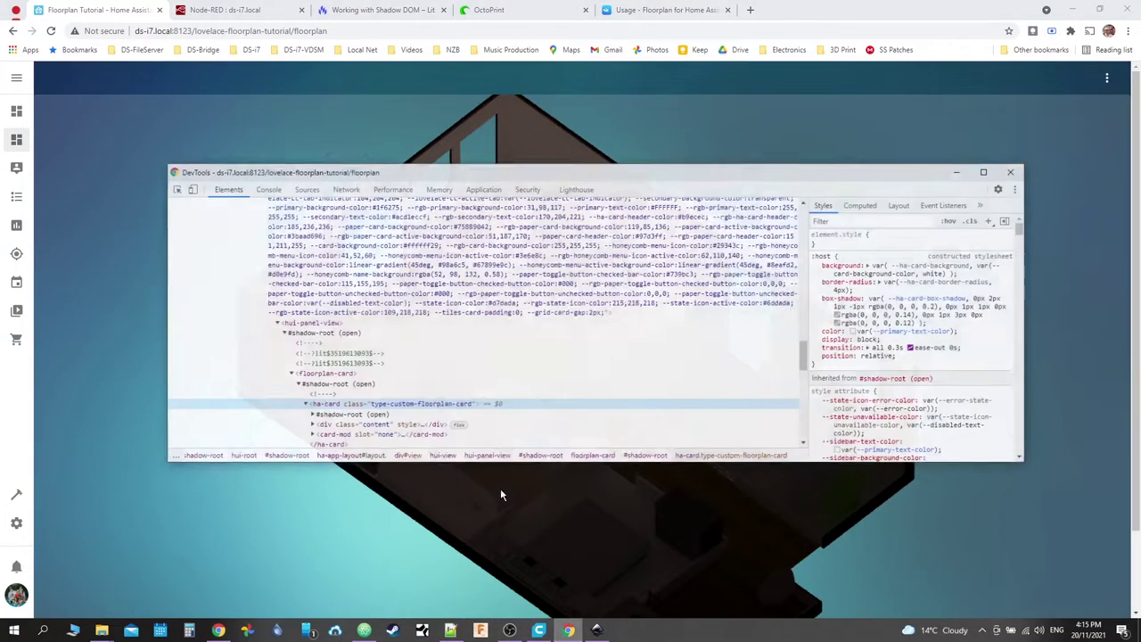
pyautogui.scroll(-3, 309, 314)
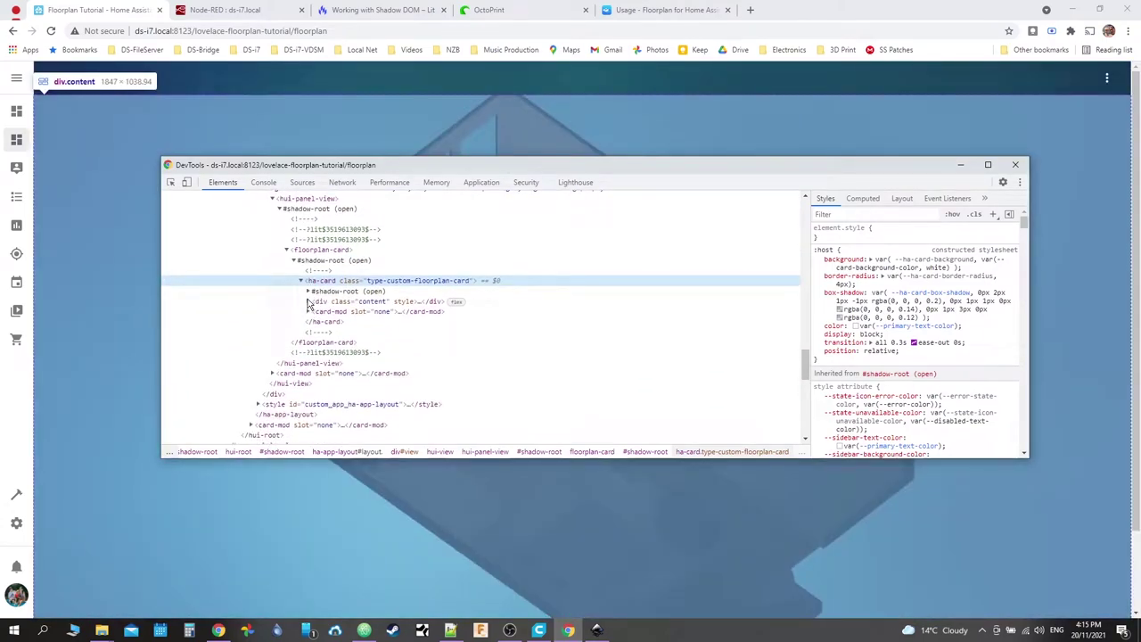
pyautogui.click(307, 303)
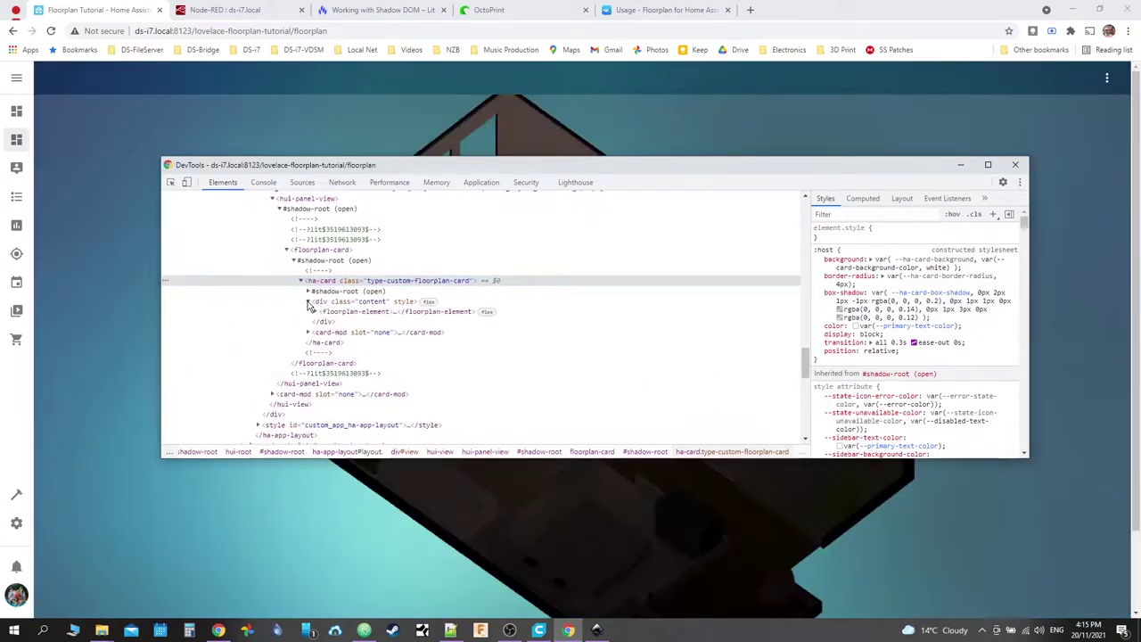
pyautogui.click(316, 312)
pyautogui.click(322, 321)
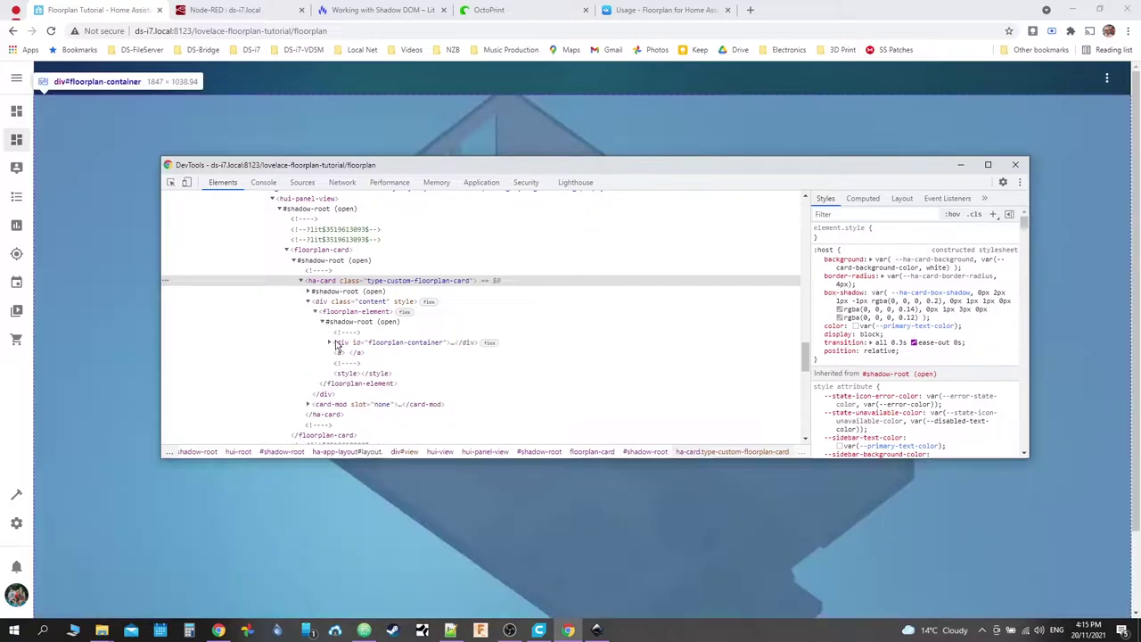
pyautogui.click(330, 344)
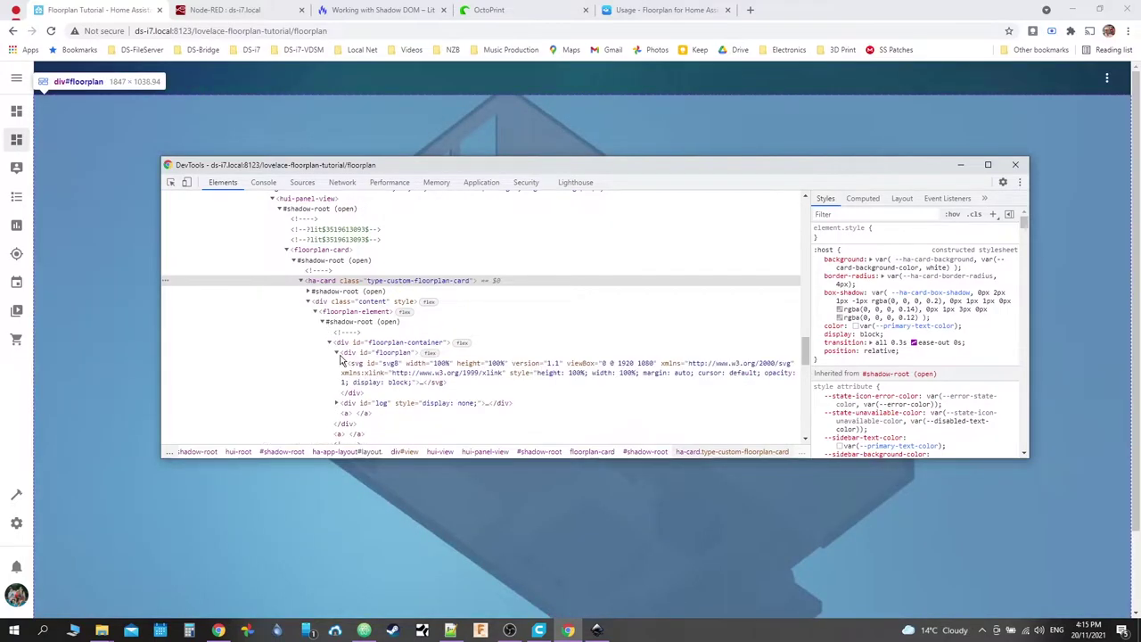
pyautogui.click(363, 383)
pyautogui.press('Right')
pyautogui.click(352, 404)
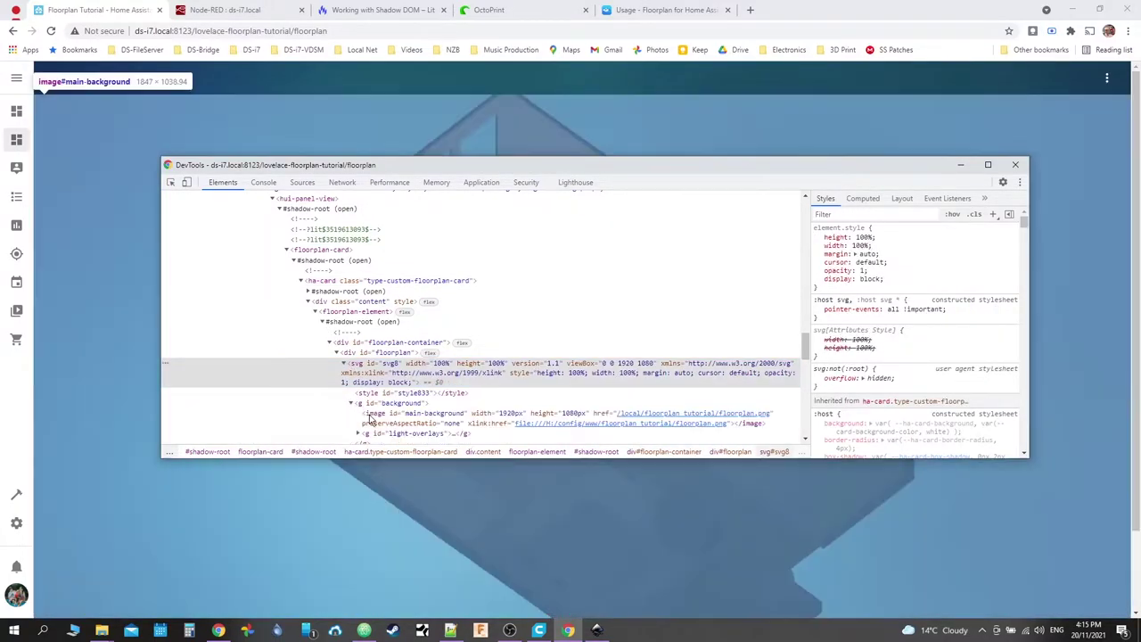
pyautogui.click(383, 419)
pyautogui.scroll(-2, 406, 310)
# Step: Delete the image850 element from the light-overlays group in the live DOM
pyautogui.click(406, 314)
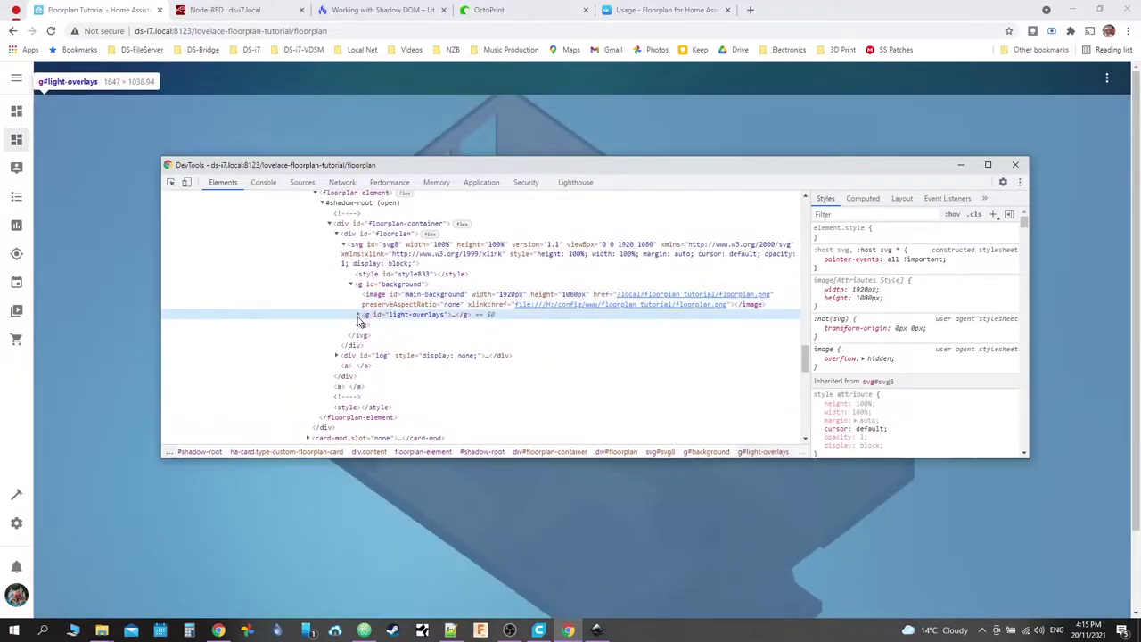
pyautogui.press('Right')
pyautogui.click(399, 326)
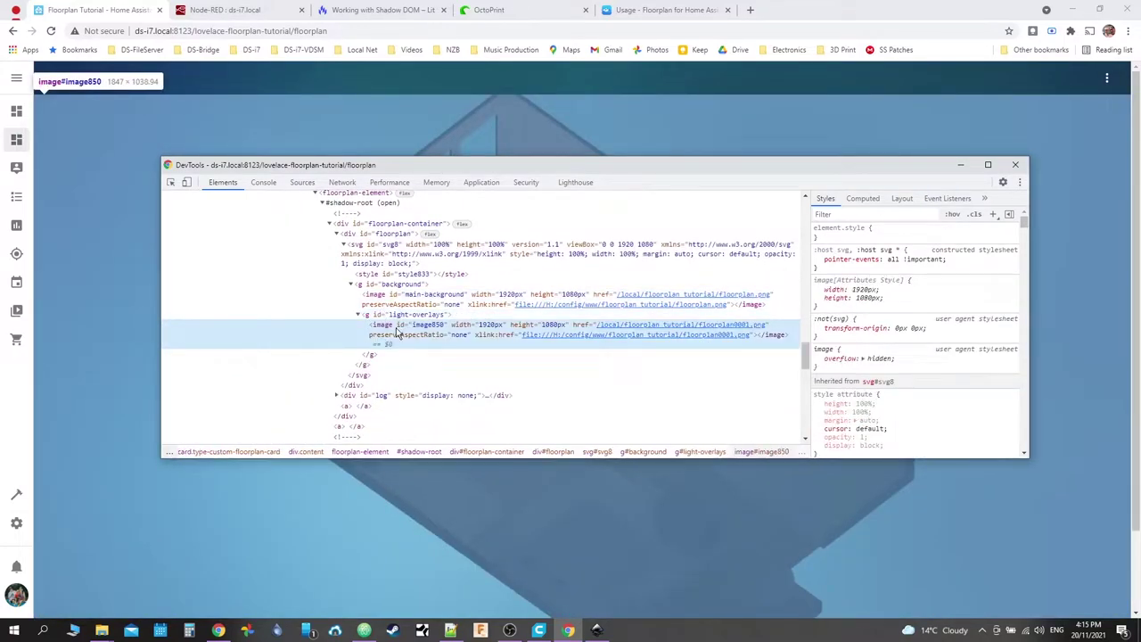
pyautogui.rightClick(431, 330)
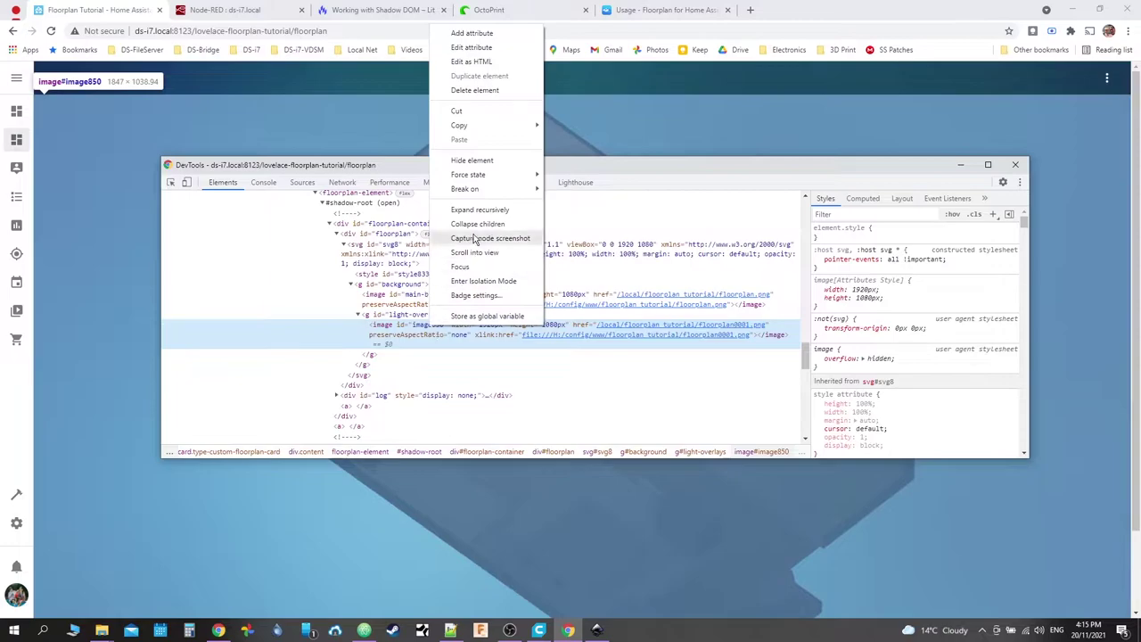
pyautogui.click(493, 91)
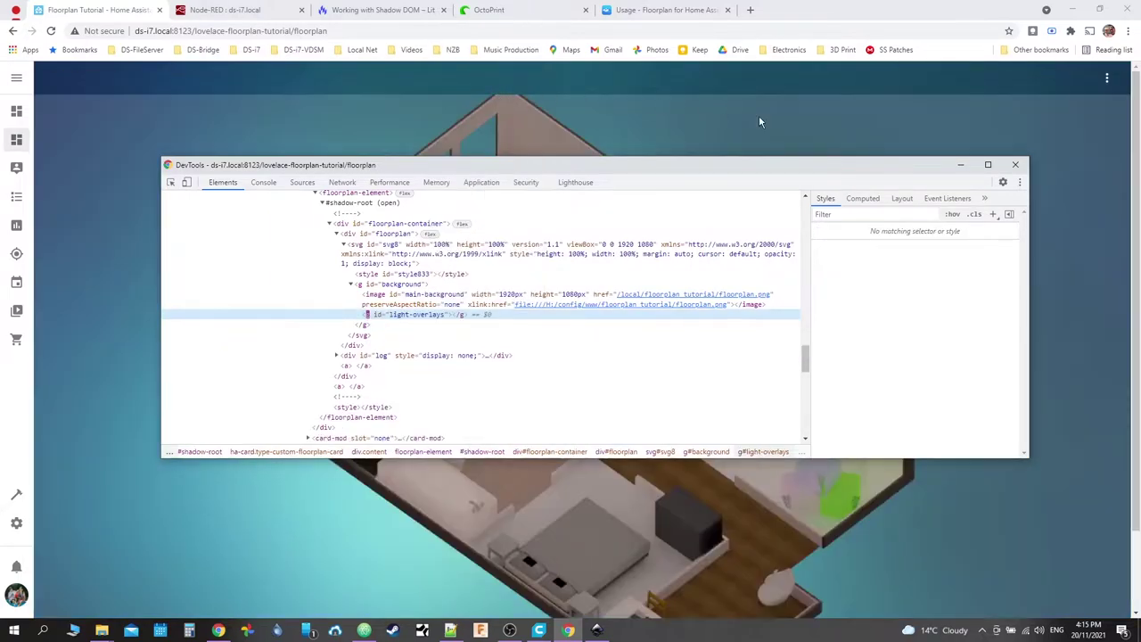
pyautogui.moveTo(790, 164); pyautogui.dragTo(774, 197)
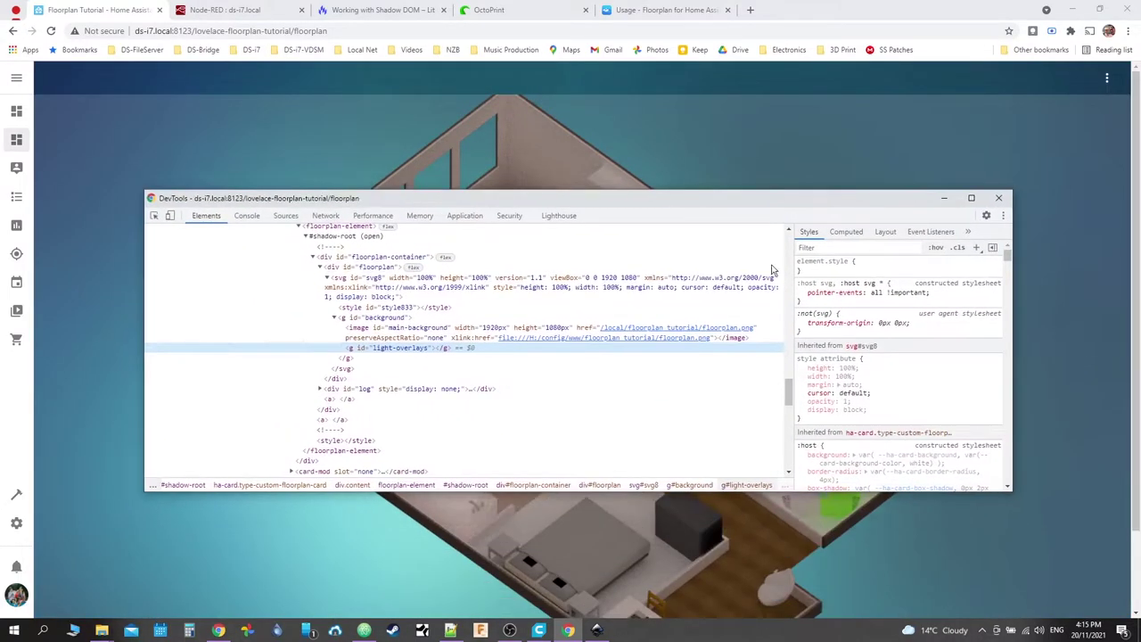
# Step: Return to Inkscape's XML Editor with the image850 node selected
pyautogui.click(597, 631)
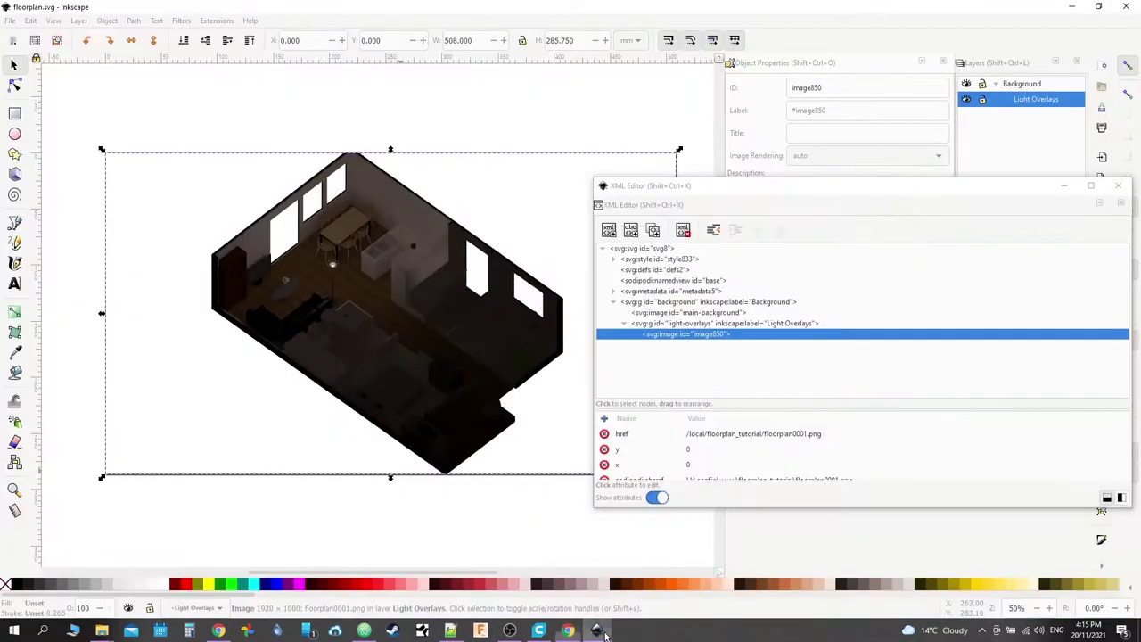
pyautogui.click(679, 335)
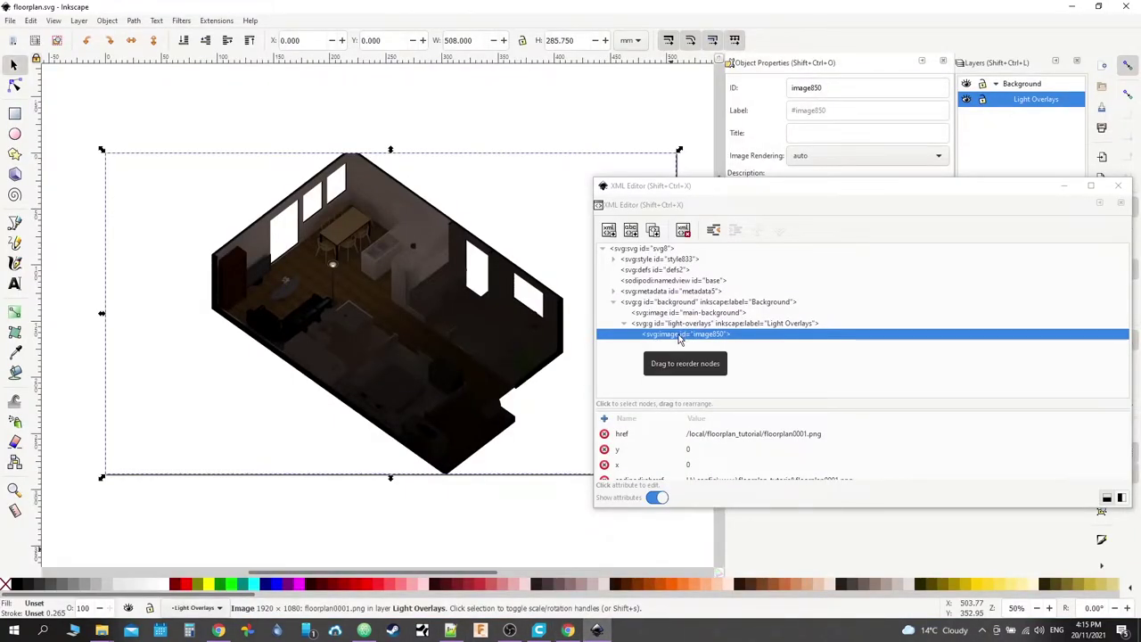
pyautogui.click(679, 337)
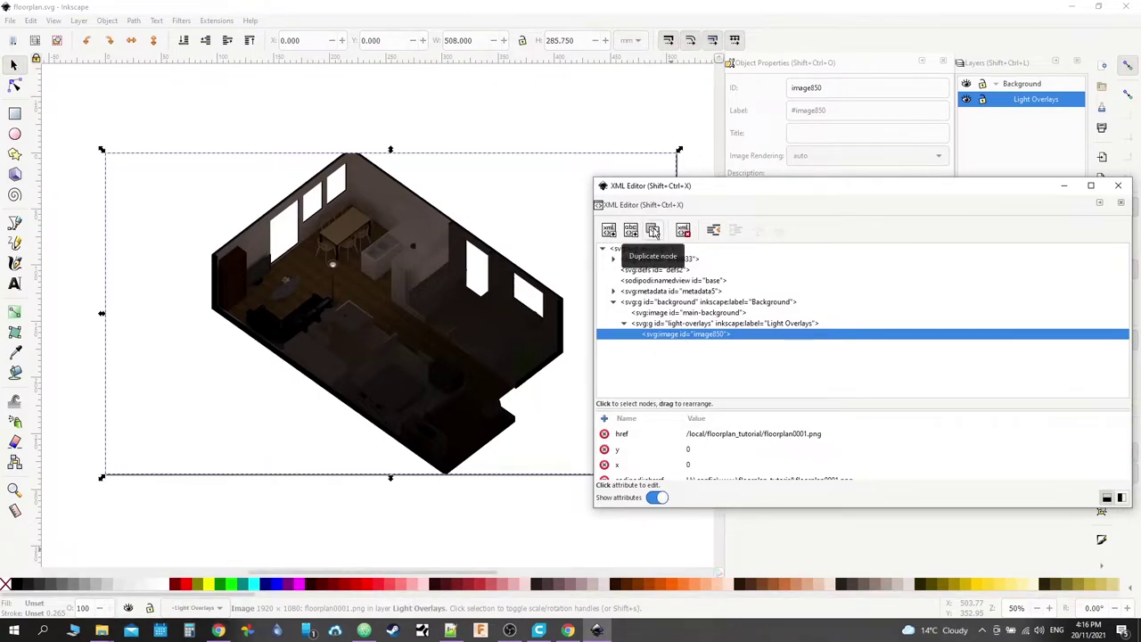
# Step: Open the floorplan_tutorial folder from www in File Explorer to check the PNG renders
pyautogui.click(102, 631)
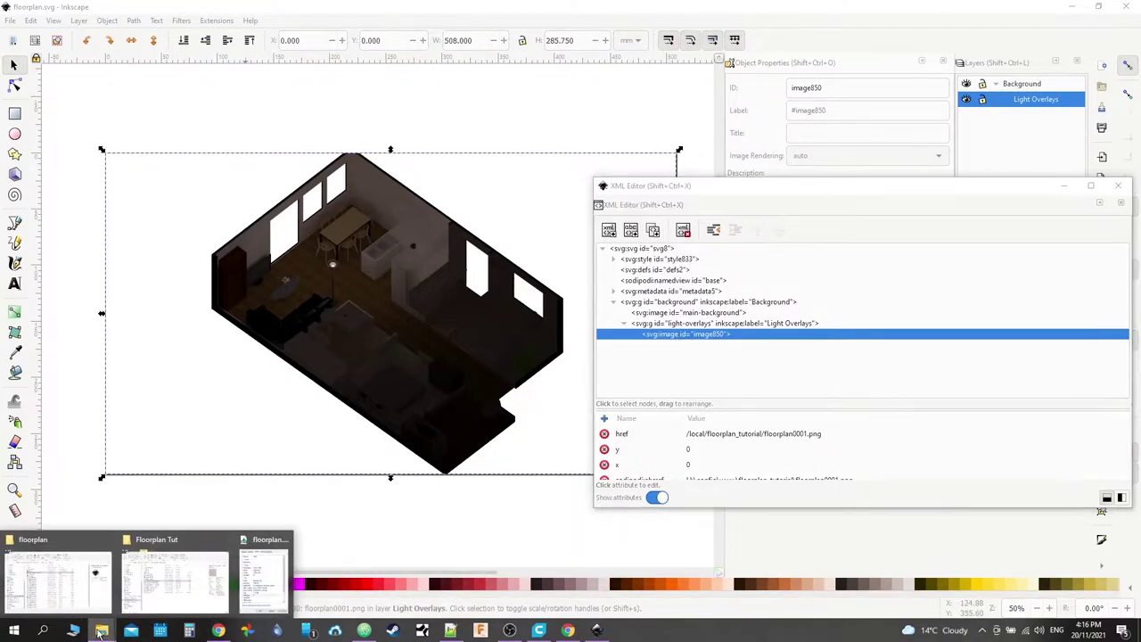
pyautogui.moveTo(68, 584)
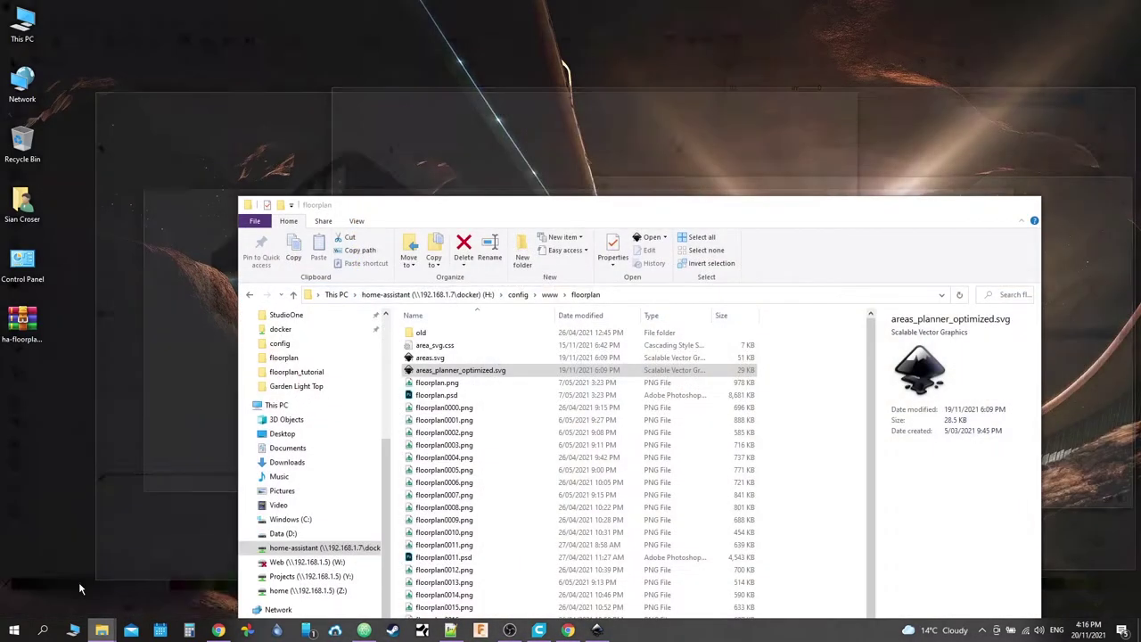
pyautogui.click(71, 587)
pyautogui.hotkey('alt', 'Up')
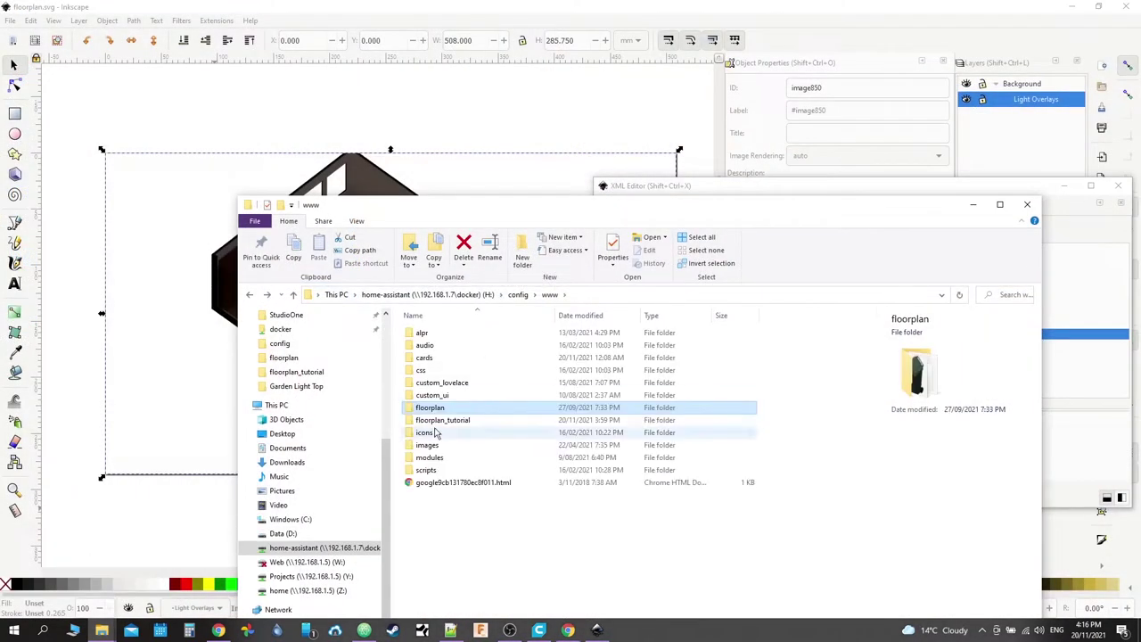
pyautogui.doubleClick(437, 419)
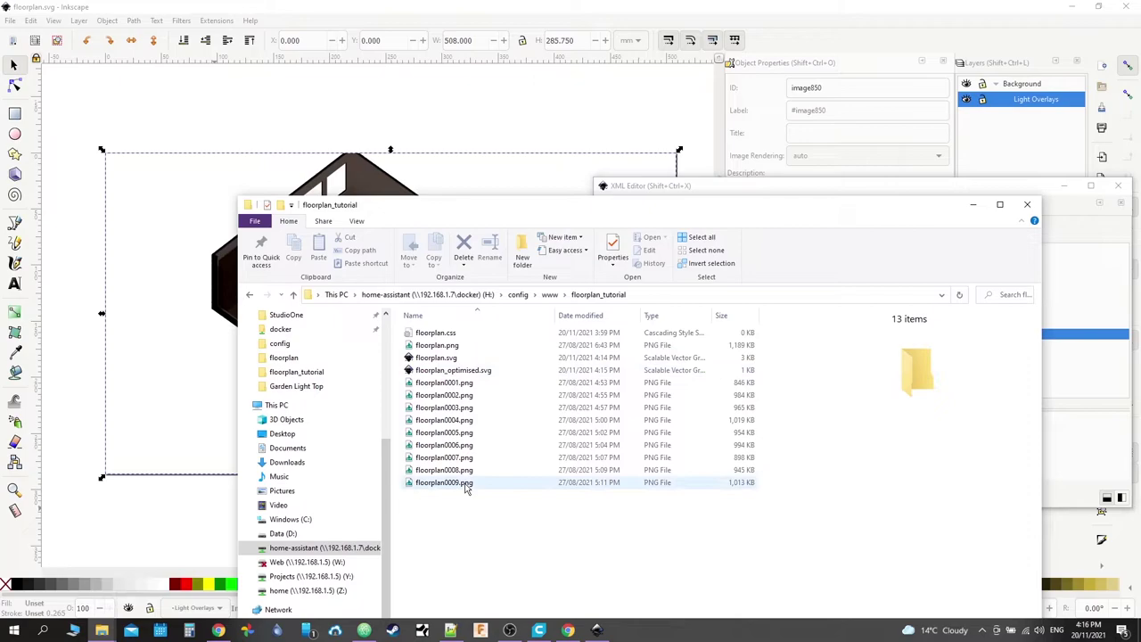
pyautogui.click(973, 206)
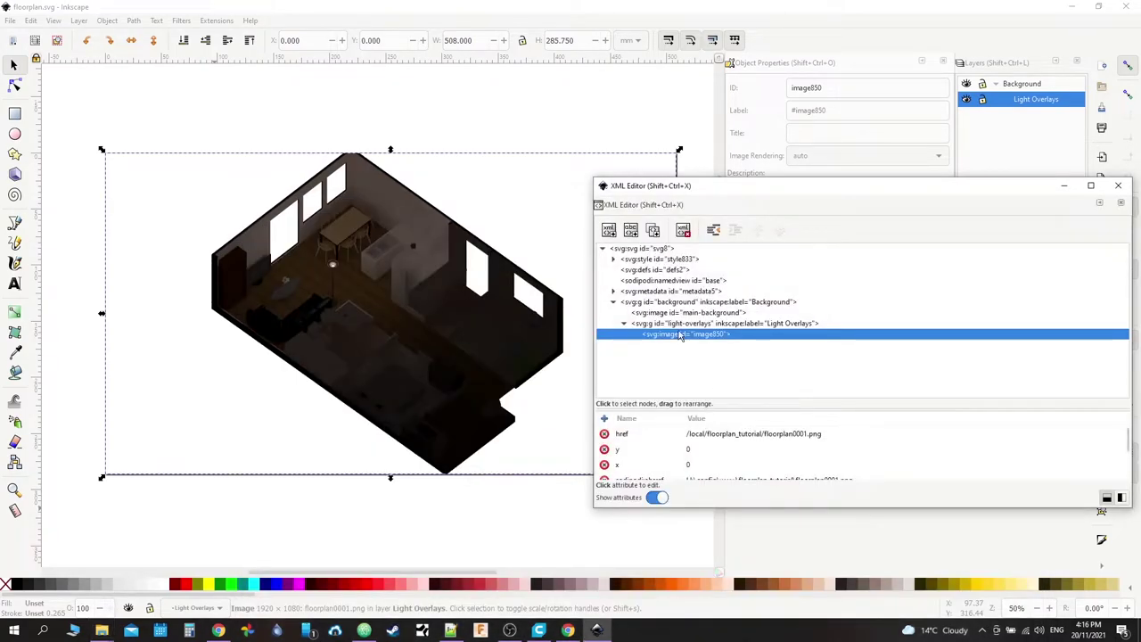
# Step: Duplicate image850 into nine overlay nodes, through image867, and reorder them in Light Overlays
pyautogui.click(654, 231)
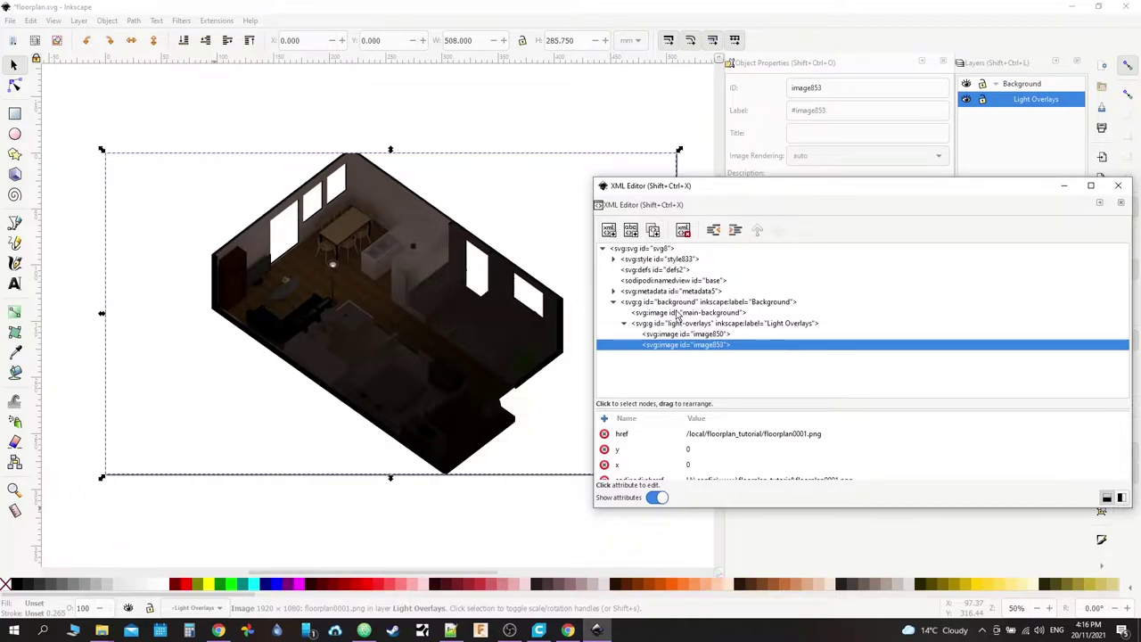
pyautogui.click(655, 231)
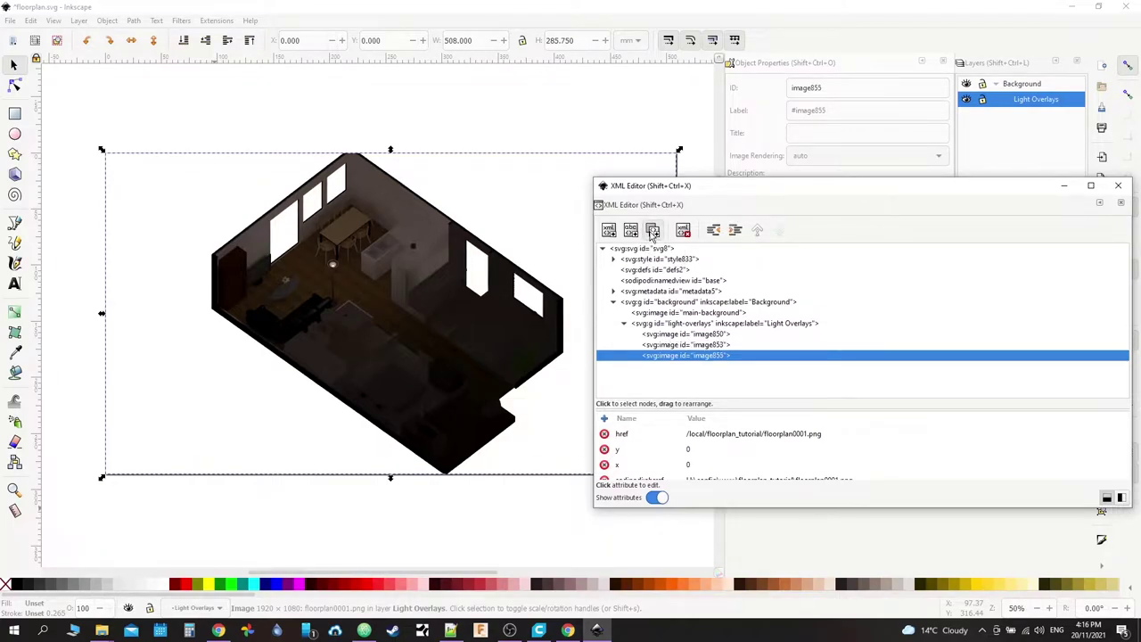
pyautogui.click(654, 231)
pyautogui.click(654, 231)
pyautogui.click(653, 231)
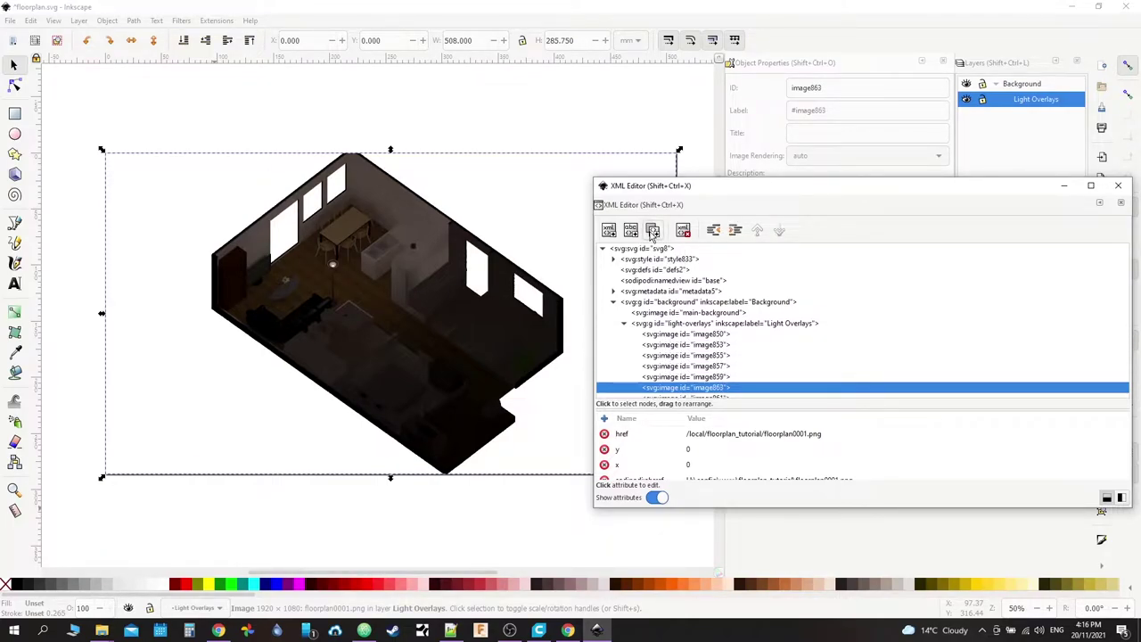
pyautogui.click(653, 231)
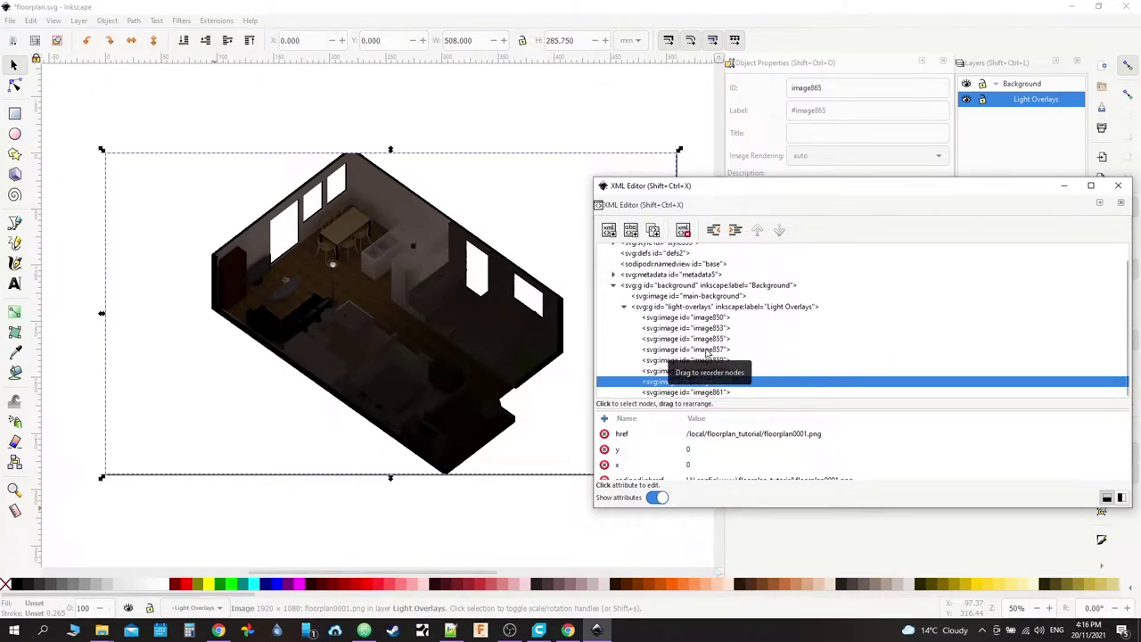
pyautogui.moveTo(704, 361); pyautogui.dragTo(704, 392)
pyautogui.moveTo(796, 190); pyautogui.dragTo(745, 141)
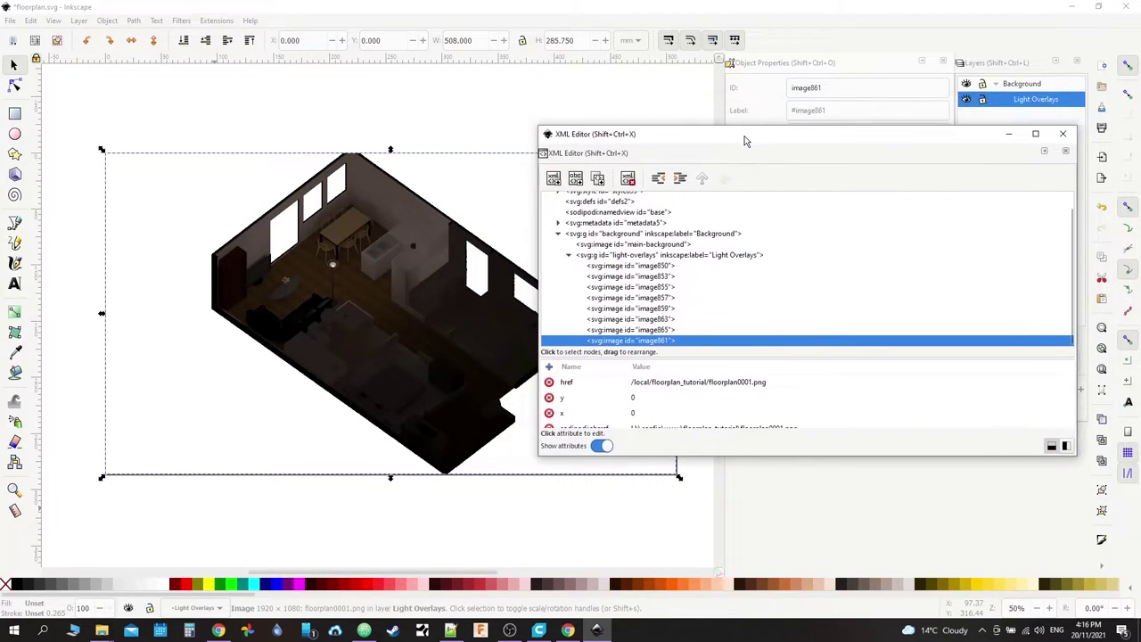
pyautogui.click(599, 181)
# Step: Change image853's href to /local/floorplan_tutorial/floorplan0002.png
pyautogui.click(660, 256)
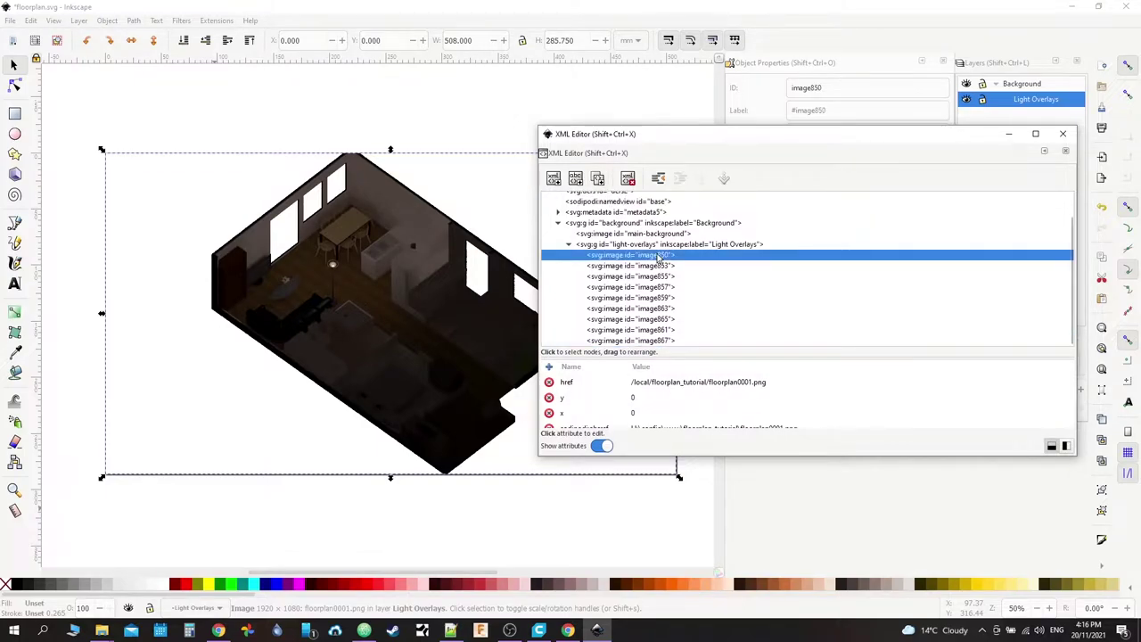
pyautogui.click(746, 393)
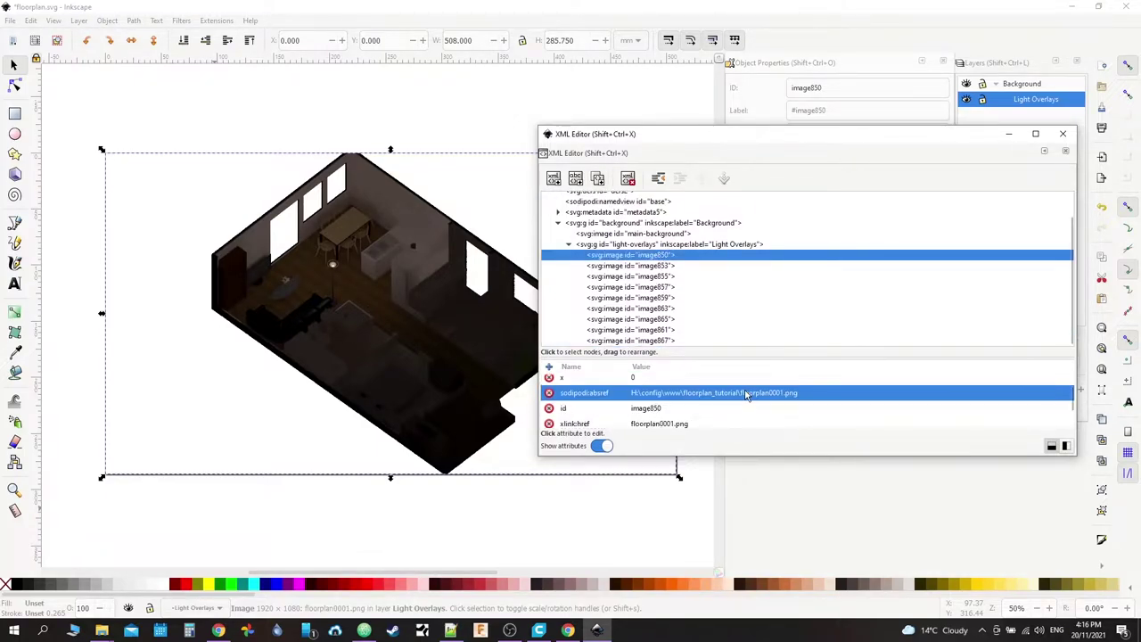
pyautogui.scroll(-2, 740, 396)
pyautogui.scroll(4, 722, 397)
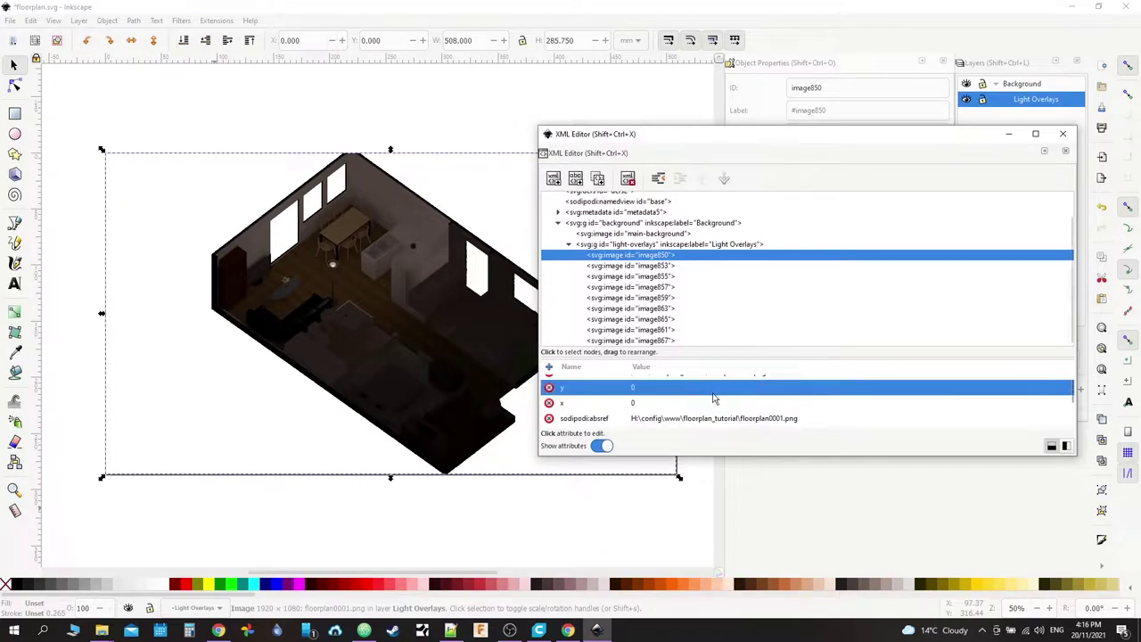
pyautogui.scroll(2, 649, 262)
pyautogui.click(656, 290)
pyautogui.click(749, 399)
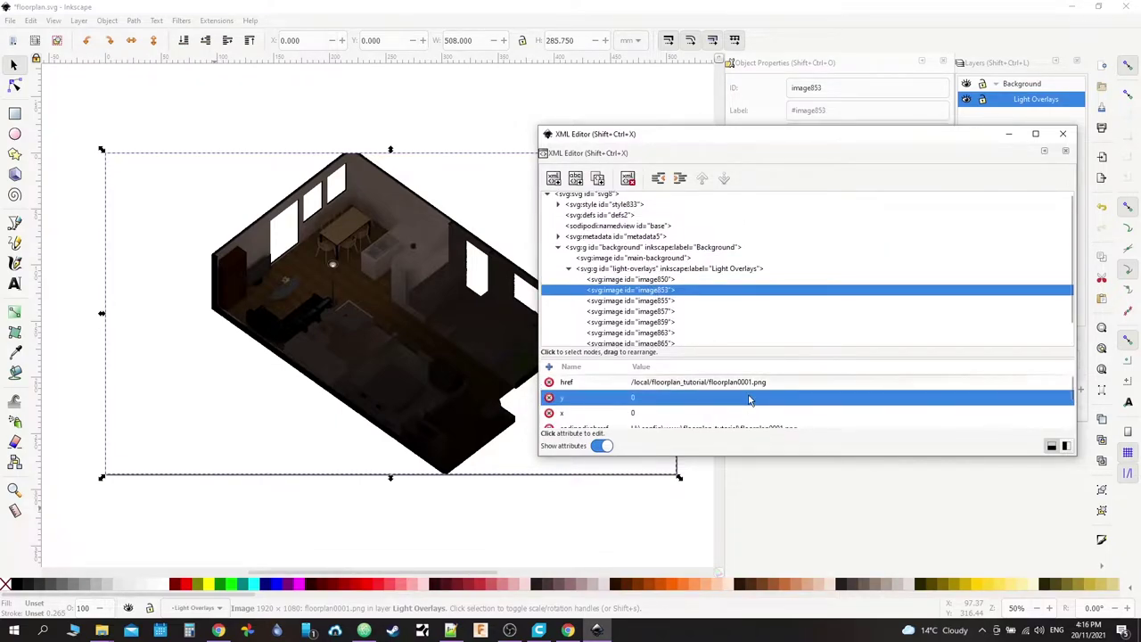
pyautogui.click(745, 383)
pyautogui.click(750, 382)
pyautogui.press('BackSpace')
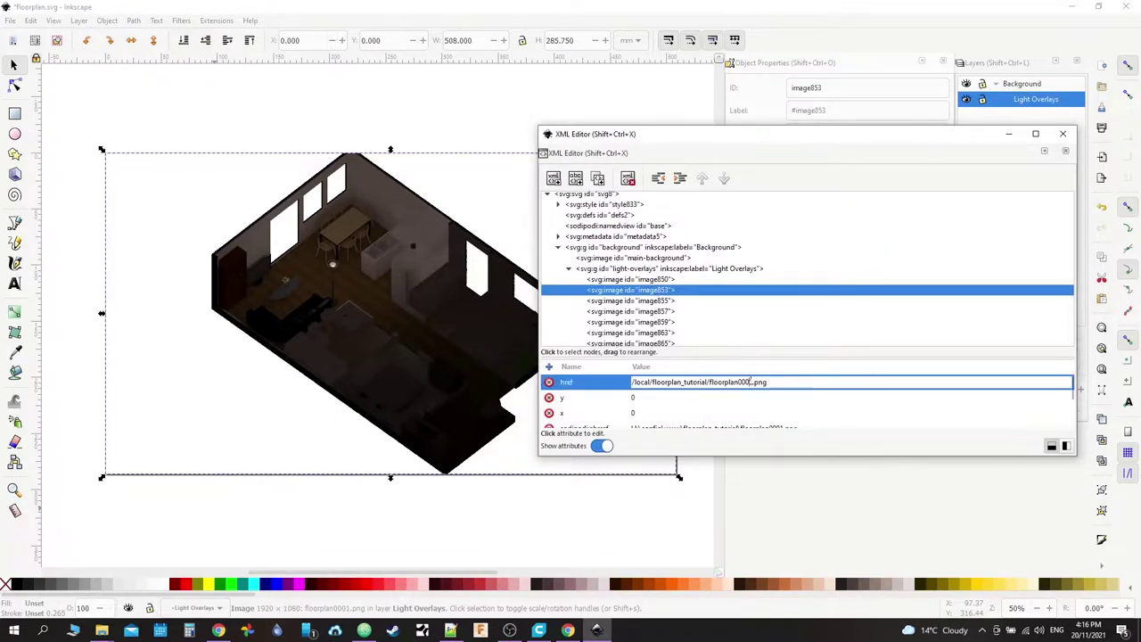
pyautogui.write('2')
pyautogui.press('Return')
# Step: Change image853's sodipodi:absref file name to floorplan0002.png
pyautogui.click(774, 420)
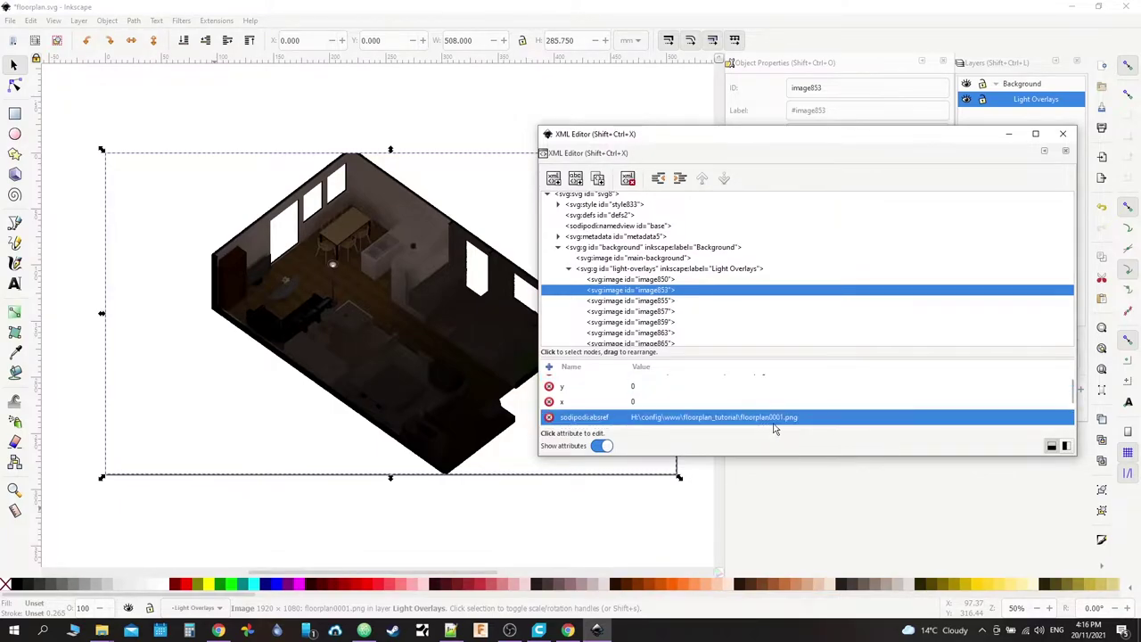
pyautogui.click(776, 427)
pyautogui.click(783, 417)
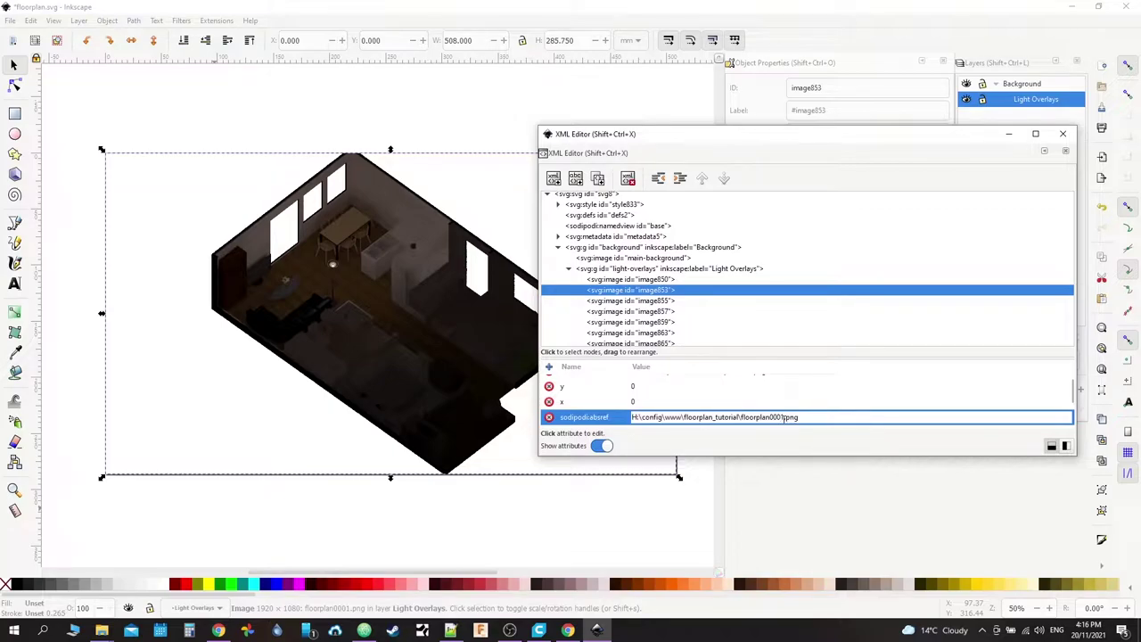
pyautogui.press('BackSpace')
pyautogui.write('2')
pyautogui.click(509, 631)
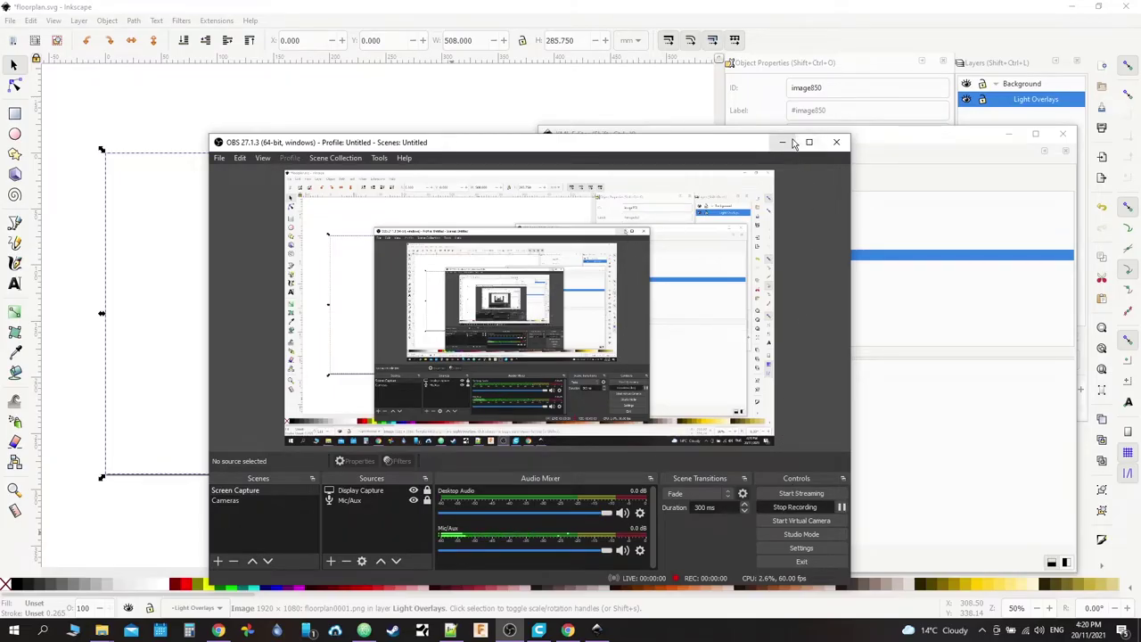
# Step: Step through the overlay image nodes confirming hrefs from floorplan0001.png to floorplan0009.png
pyautogui.click(792, 143)
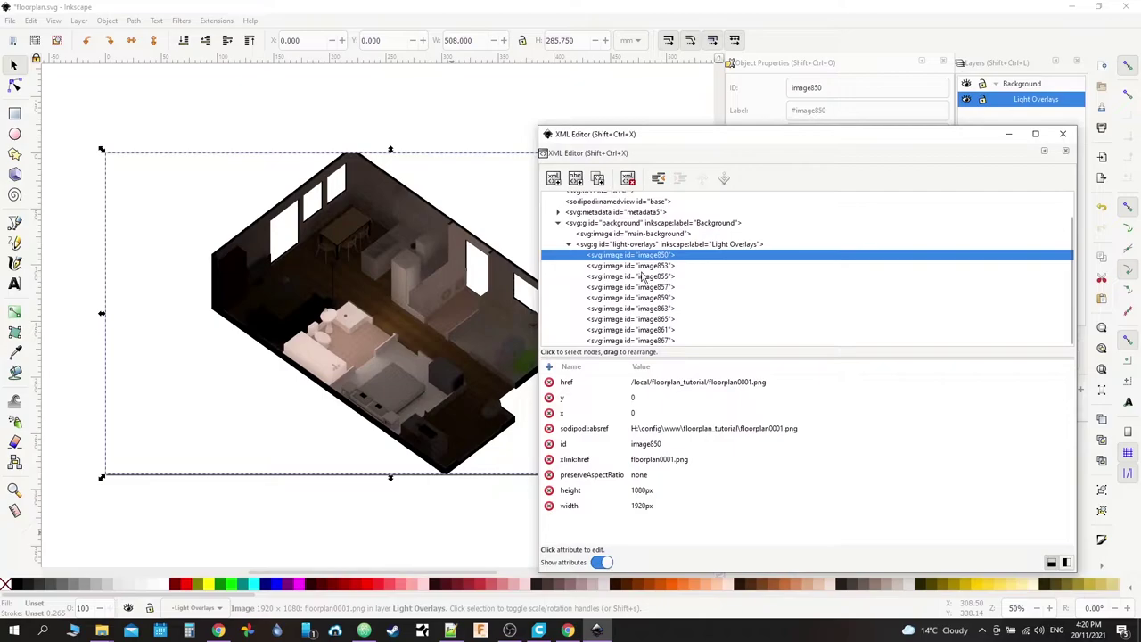
pyautogui.click(641, 277)
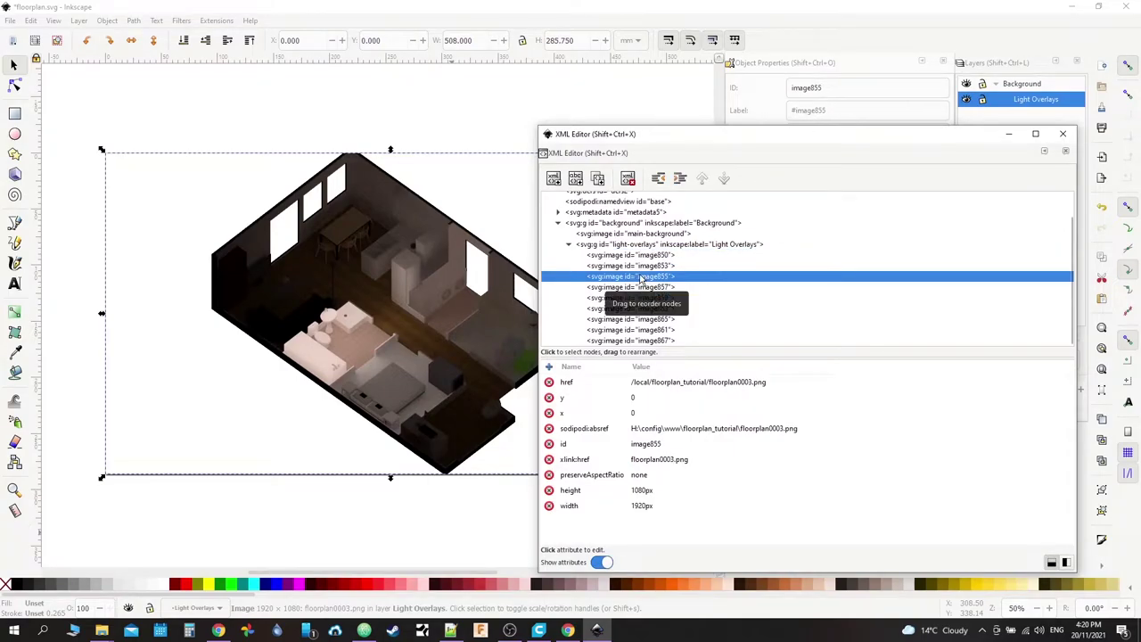
pyautogui.press('Down')
pyautogui.press('Down')
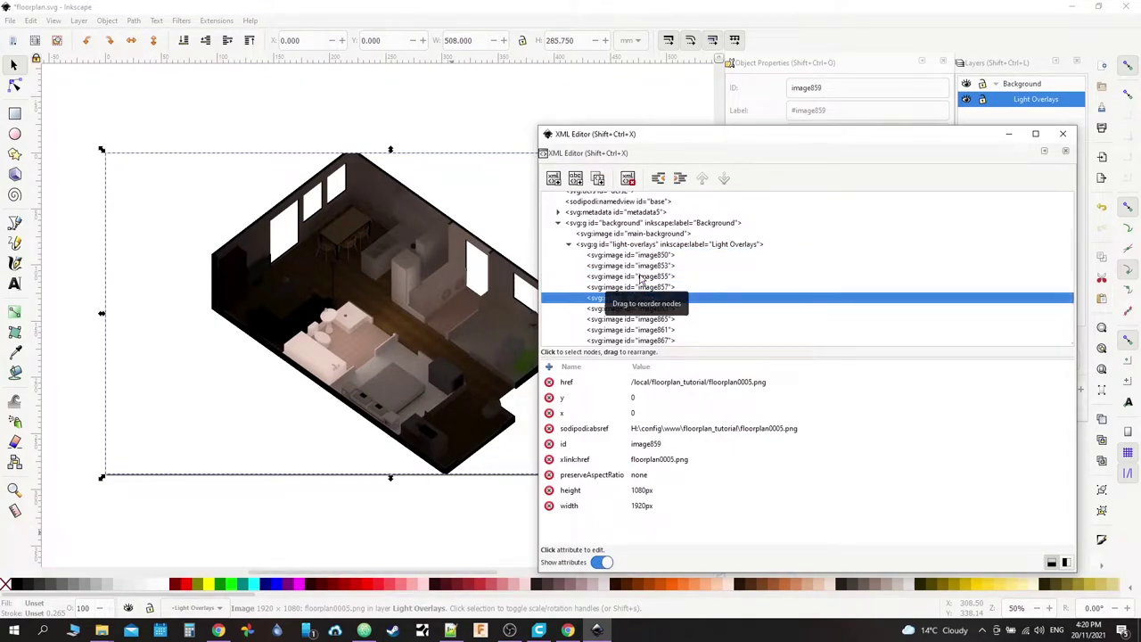
pyautogui.press('Down')
pyautogui.press('Down')
pyautogui.press('Down')
pyautogui.press('Down')
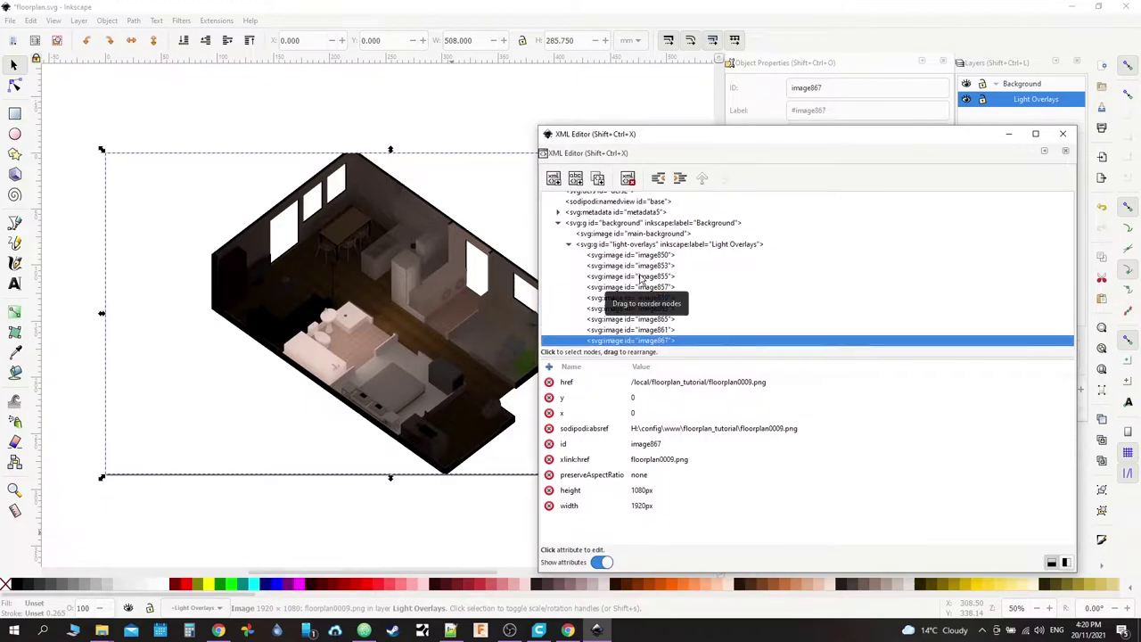
pyautogui.press('Up')
pyautogui.press('Up')
pyautogui.press('Up')
pyautogui.press('Up')
pyautogui.press('Up')
pyautogui.press('Up')
pyautogui.press('Up')
pyautogui.press('Up')
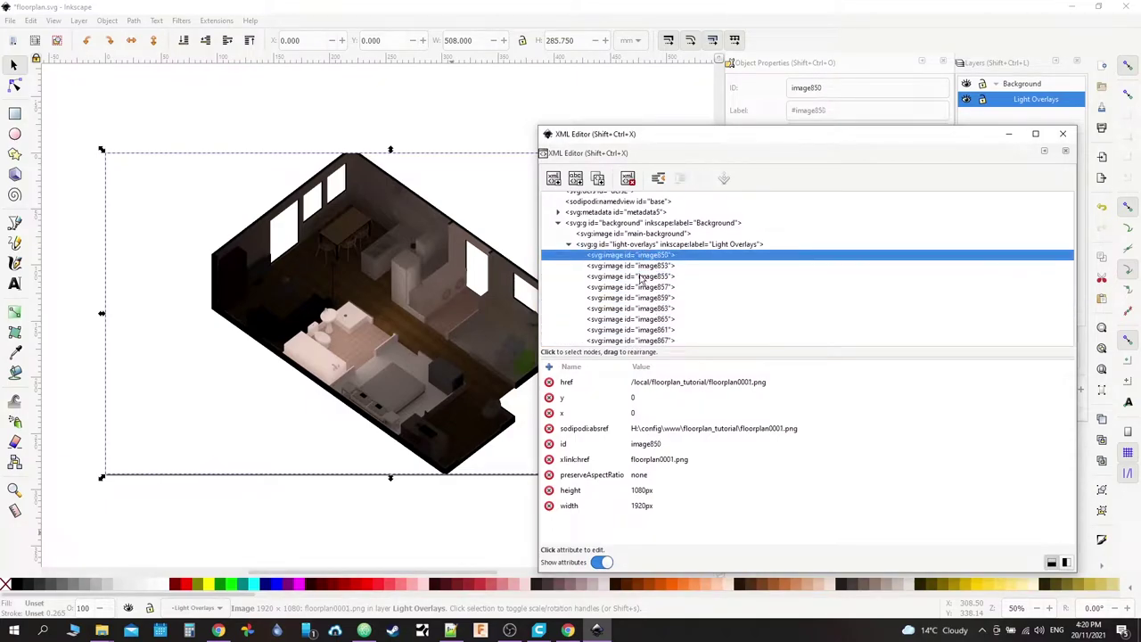
pyautogui.press('Down')
pyautogui.press('Up')
pyautogui.press('Down')
pyautogui.press('Up')
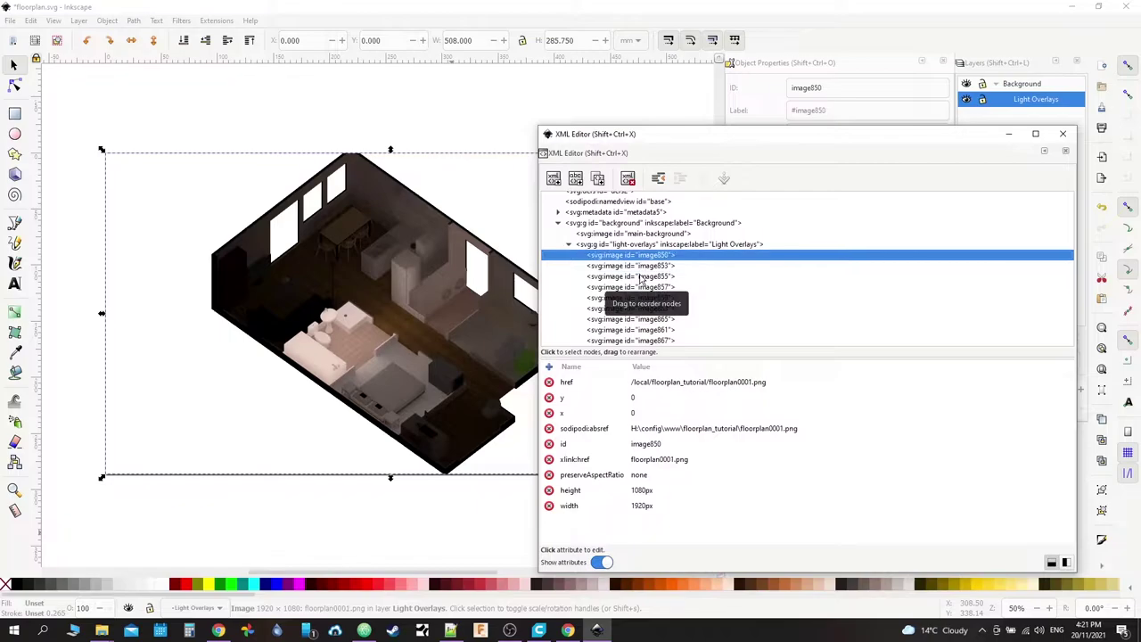
# Step: Select image850's id attribute and begin editing its value
pyautogui.click(664, 444)
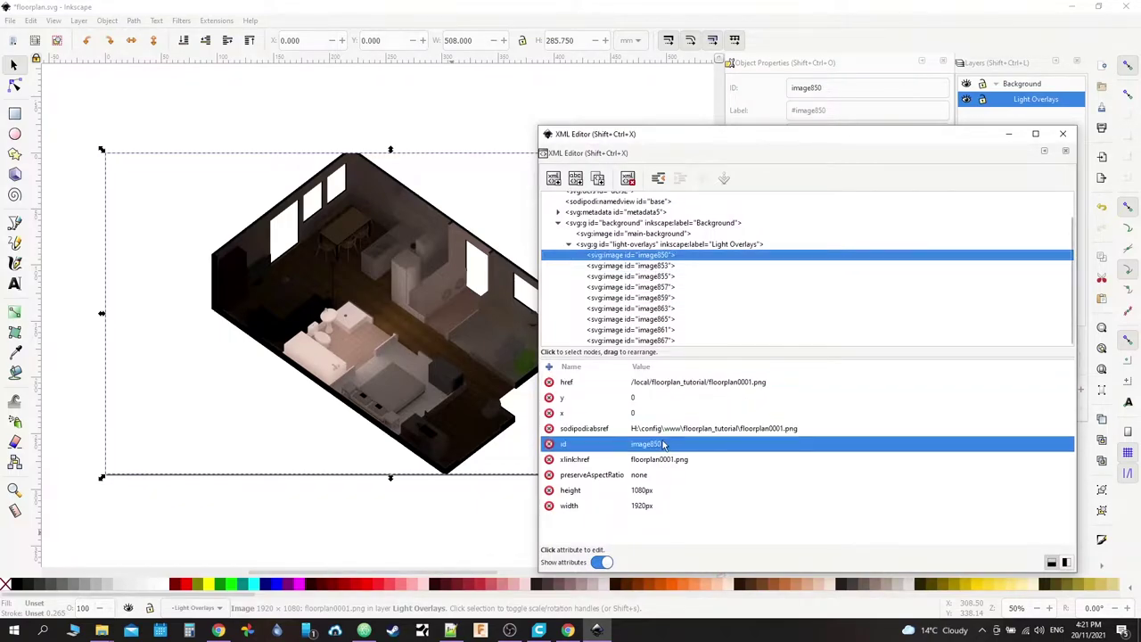
pyautogui.press('Up')
pyautogui.press('Down')
pyautogui.click(645, 444)
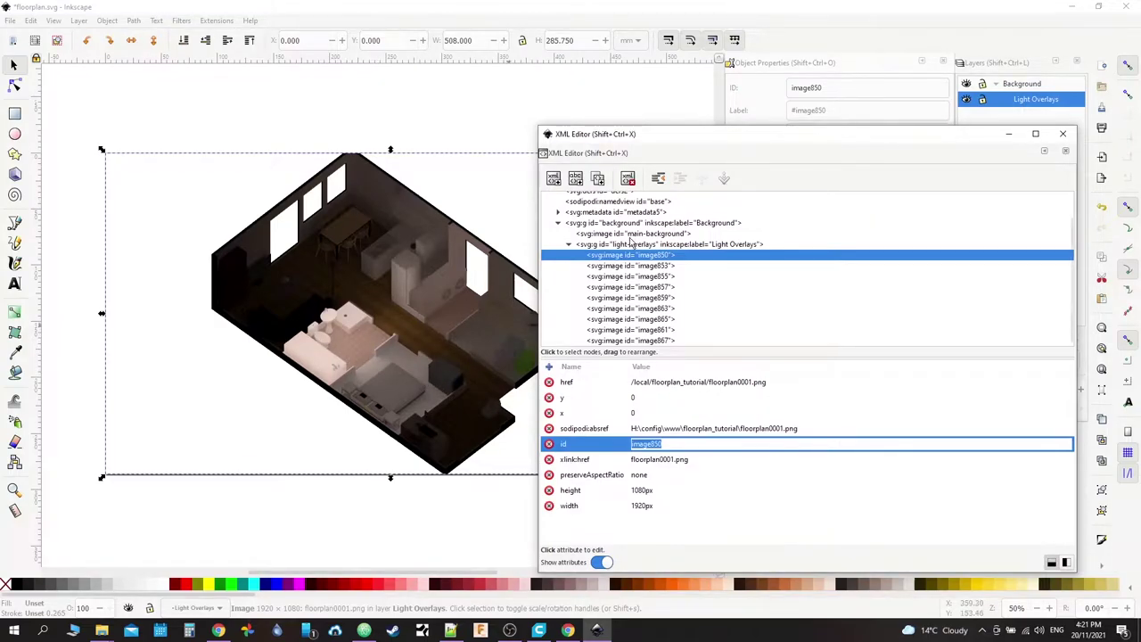
# Step: Preview floorplan0001.png from floorplan_tutorial in Pictureflect, then return to Inkscape
pyautogui.click(102, 631)
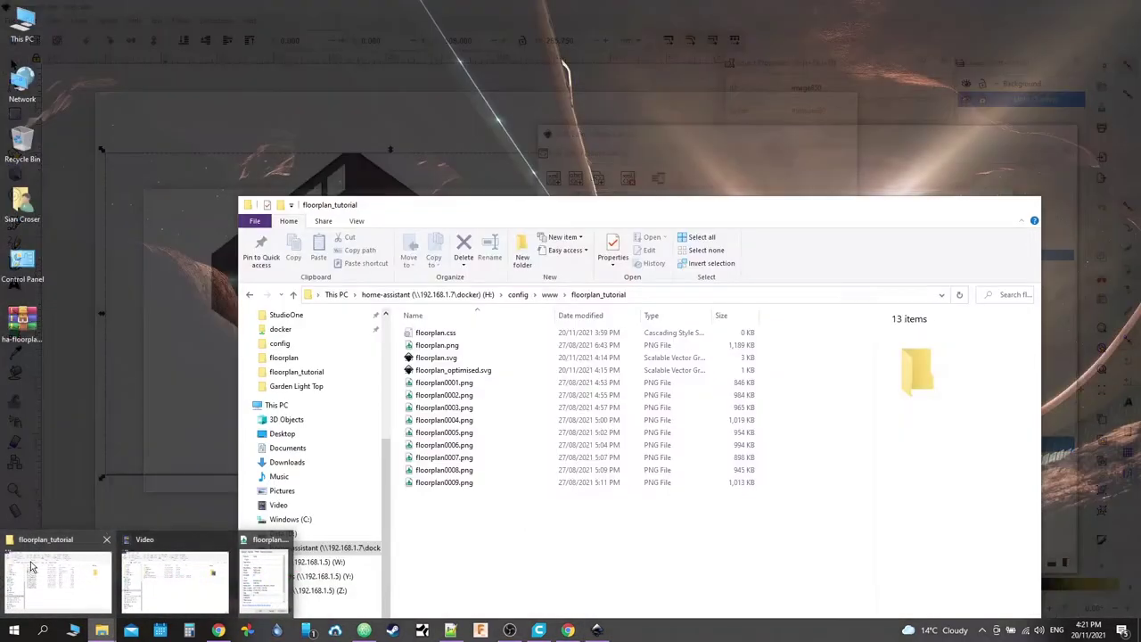
pyautogui.click(77, 573)
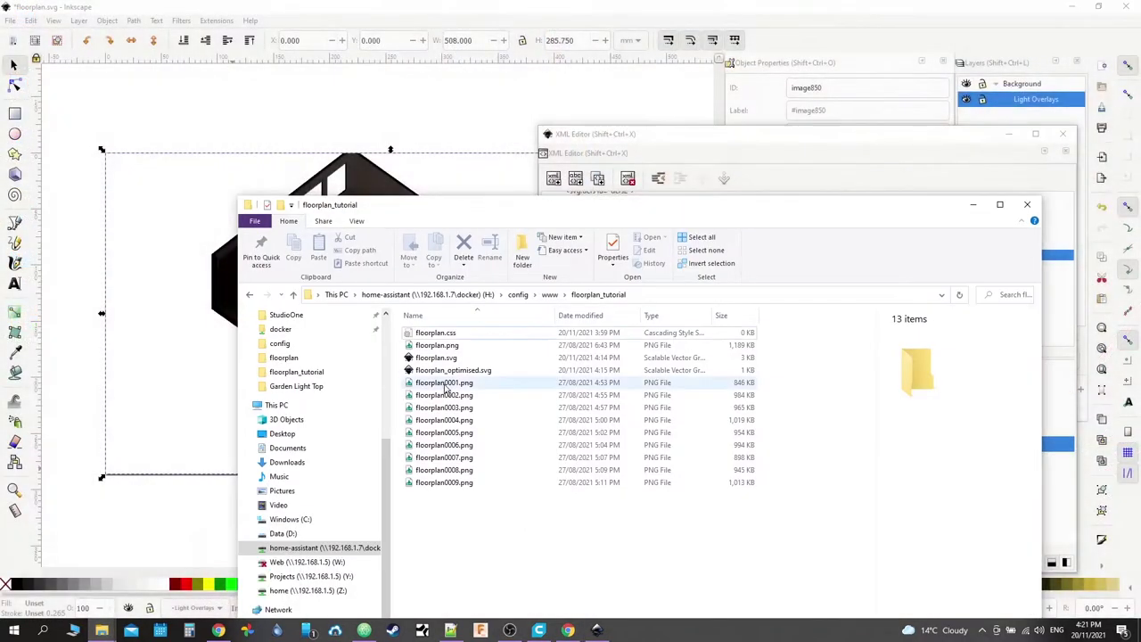
pyautogui.click(456, 385)
pyautogui.doubleClick(457, 385)
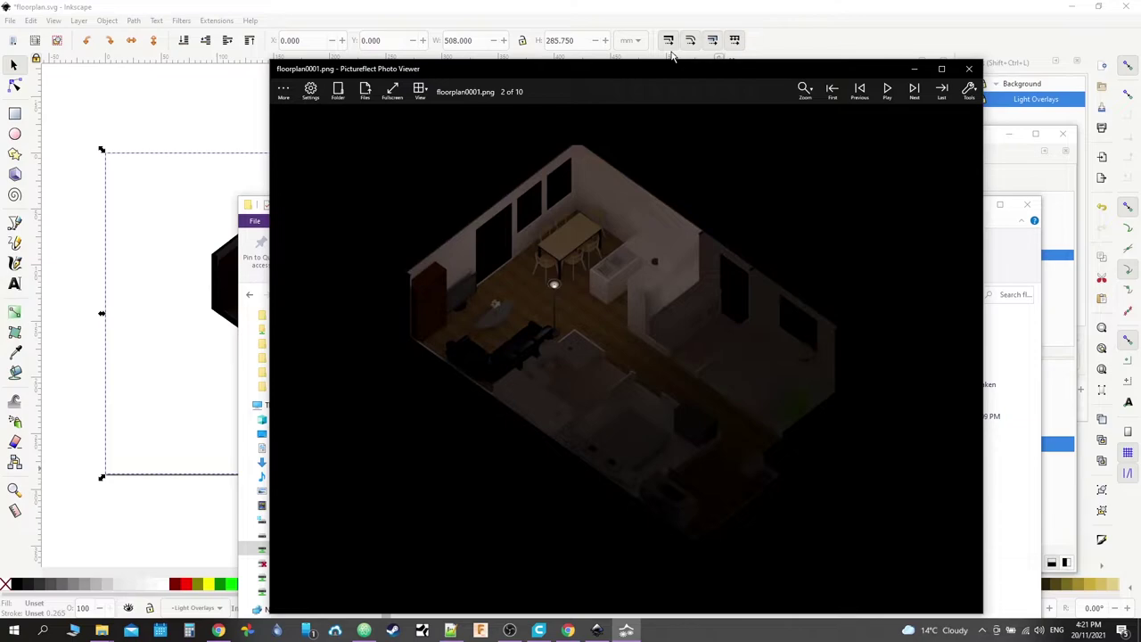
pyautogui.moveTo(657, 70); pyautogui.dragTo(452, 76)
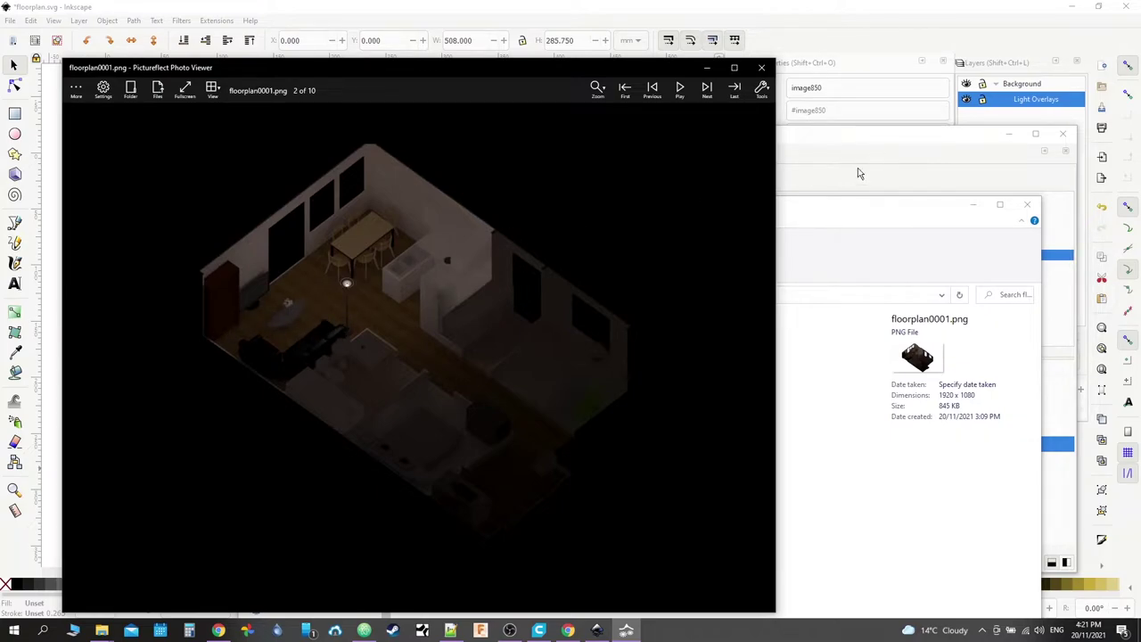
pyautogui.click(865, 138)
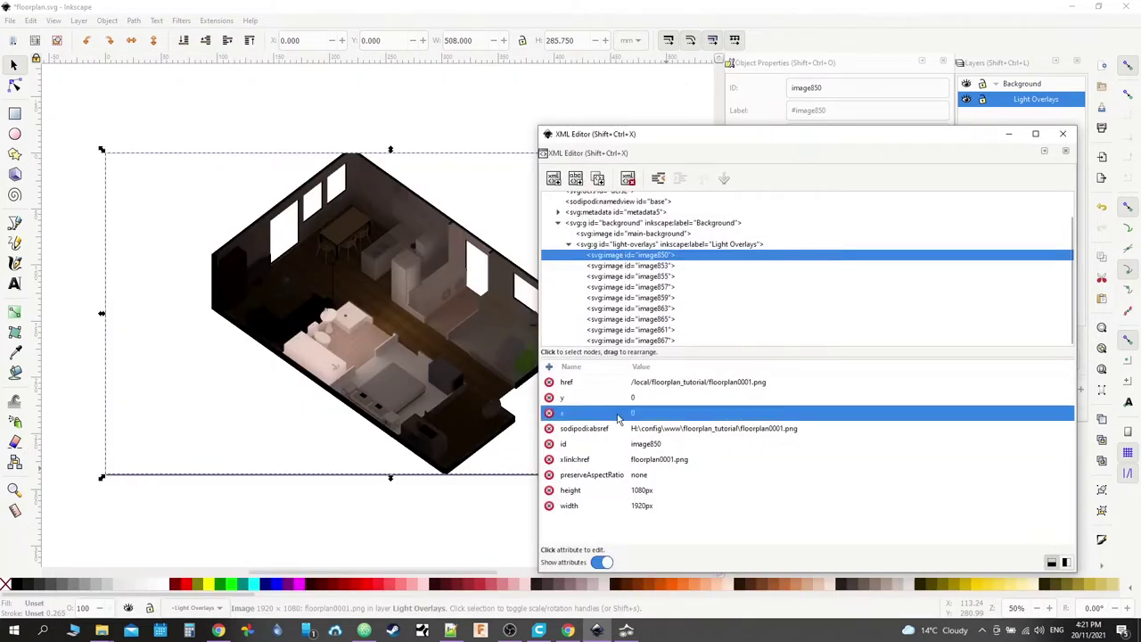
# Step: Replace image850's id with light_overlay.lounge_lamp
pyautogui.click(651, 443)
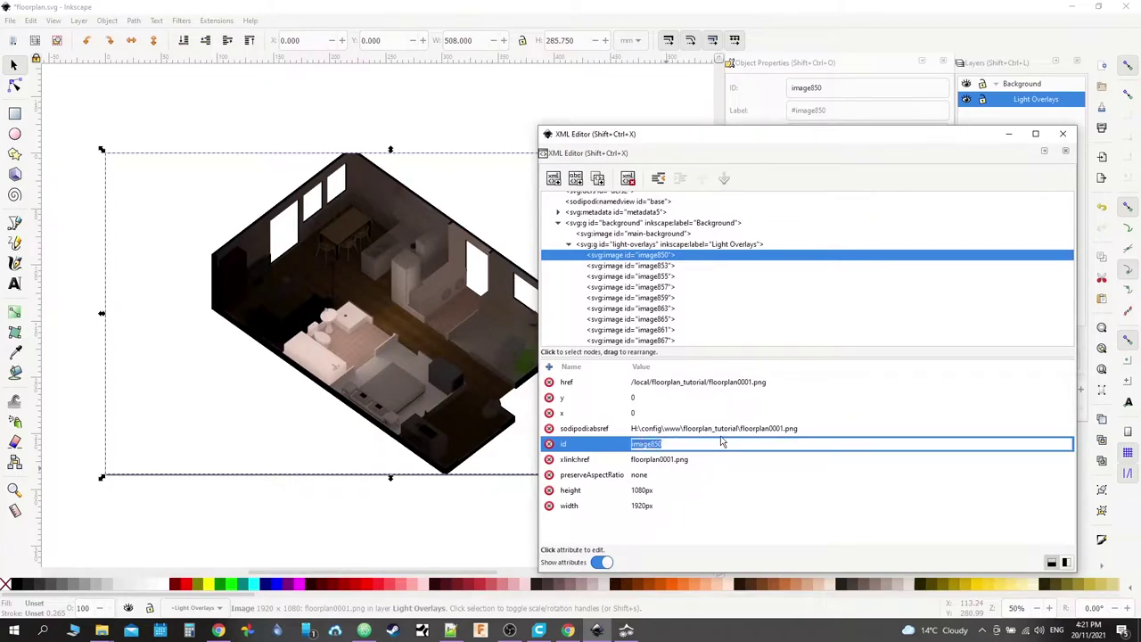
pyautogui.press('BackSpace')
pyautogui.write('light_overlay.lounge_lamp')
pyautogui.press('Return')
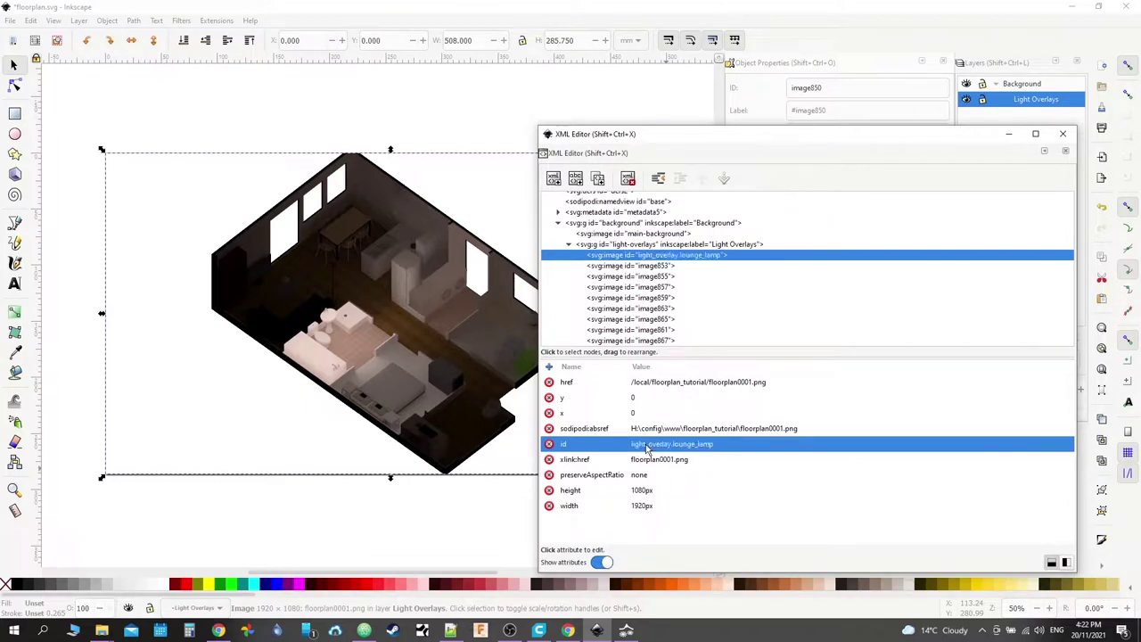
# Step: Step through renders floorplan0002 to floorplan0009 in Pictureflect and back toward floorplan0002
pyautogui.click(627, 630)
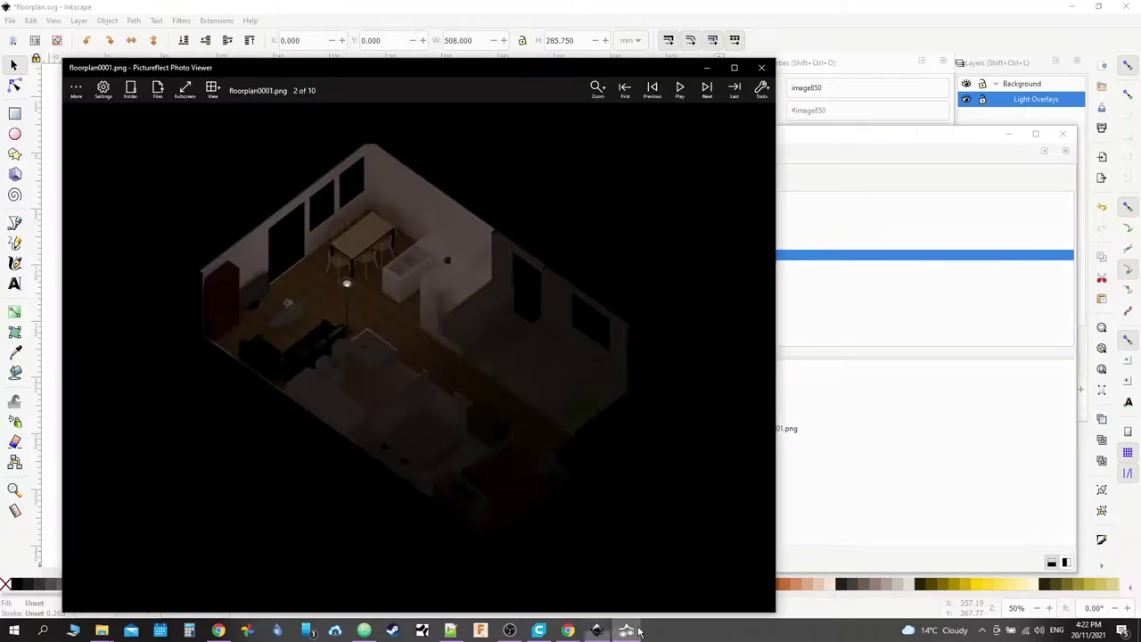
pyautogui.click(707, 88)
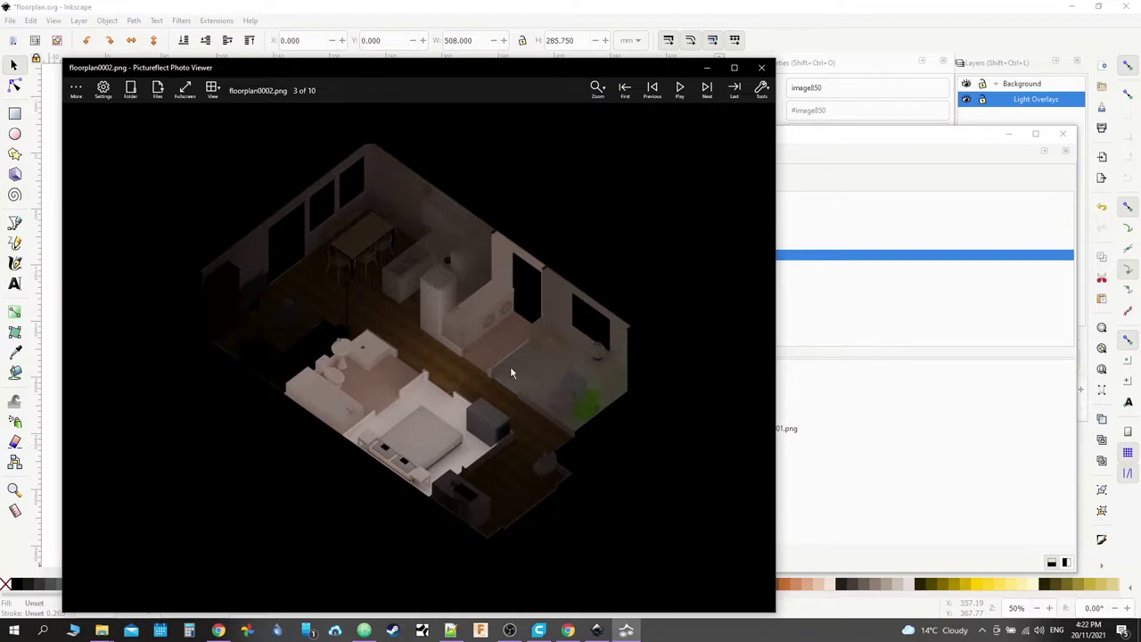
pyautogui.click(707, 88)
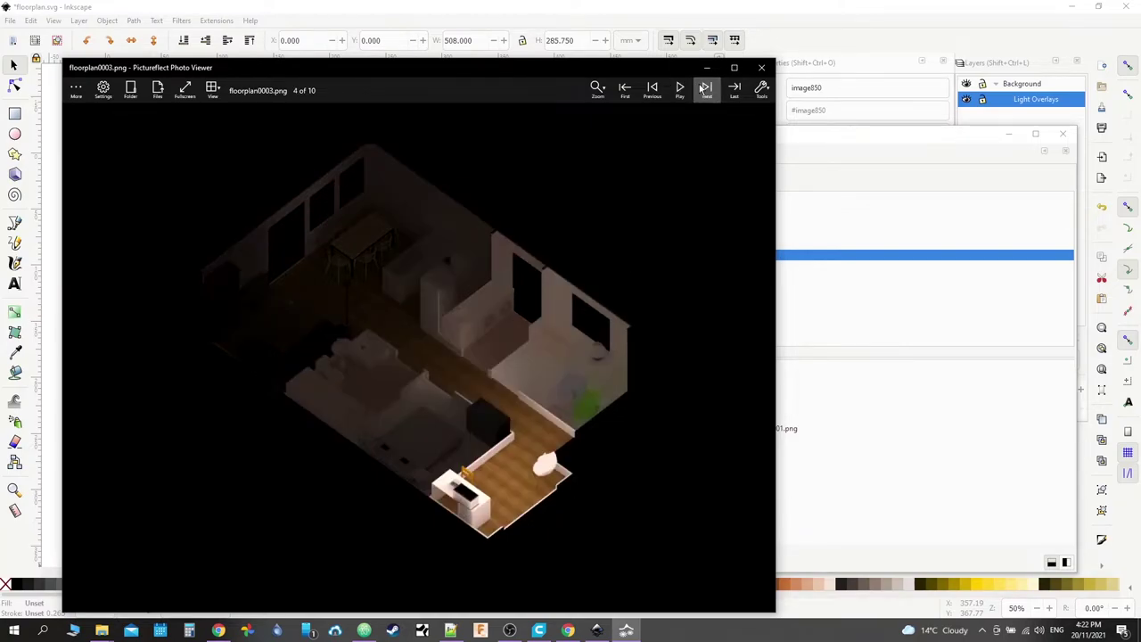
pyautogui.click(707, 89)
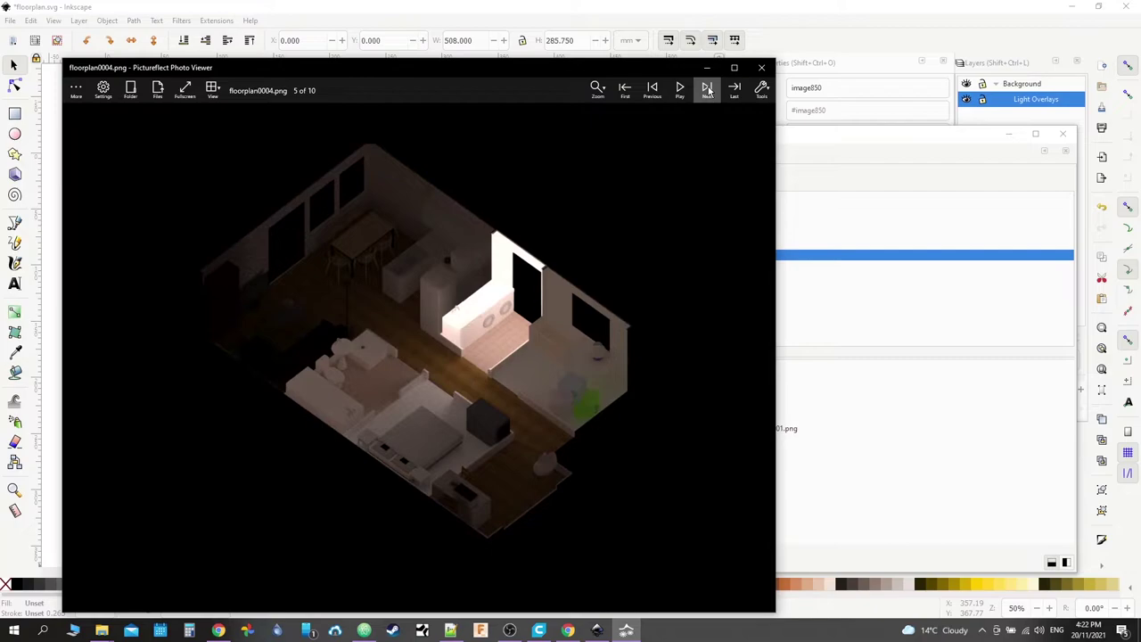
pyautogui.click(707, 88)
pyautogui.click(707, 88)
pyautogui.click(707, 88)
pyautogui.click(708, 88)
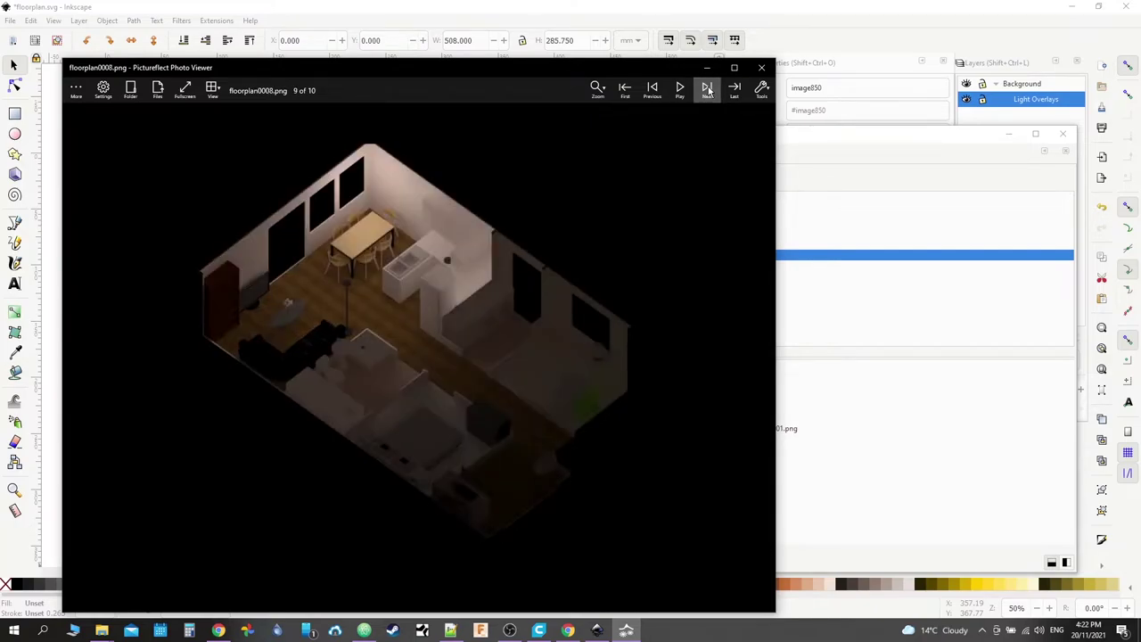
pyautogui.click(708, 89)
pyautogui.click(654, 89)
pyautogui.click(653, 89)
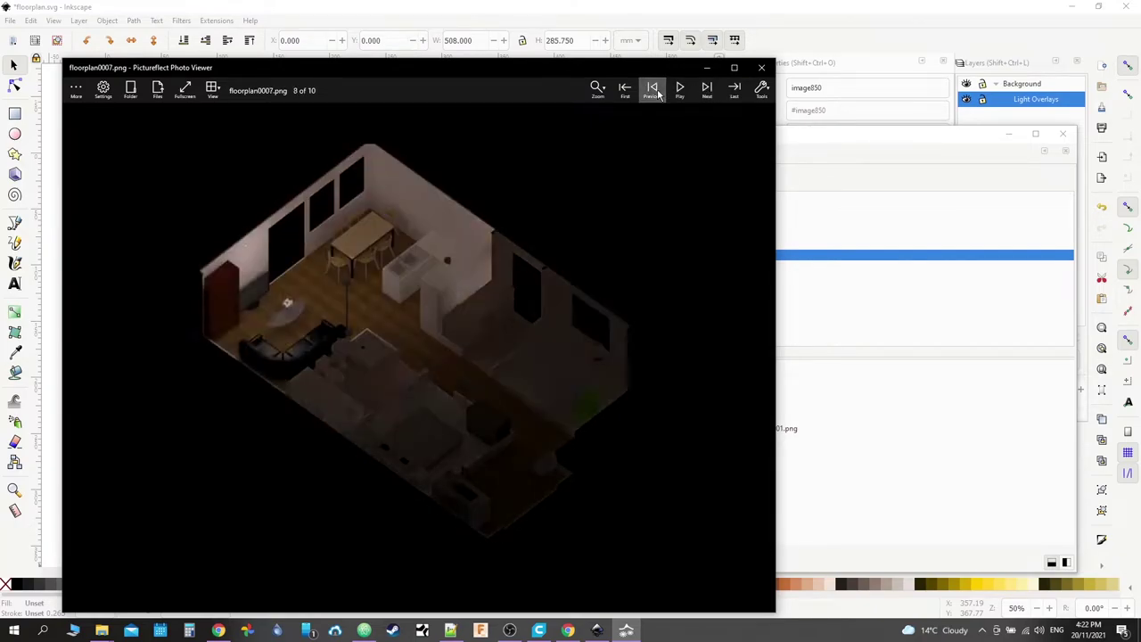
pyautogui.click(653, 90)
pyautogui.click(653, 89)
pyautogui.click(654, 89)
pyautogui.click(655, 93)
pyautogui.click(656, 93)
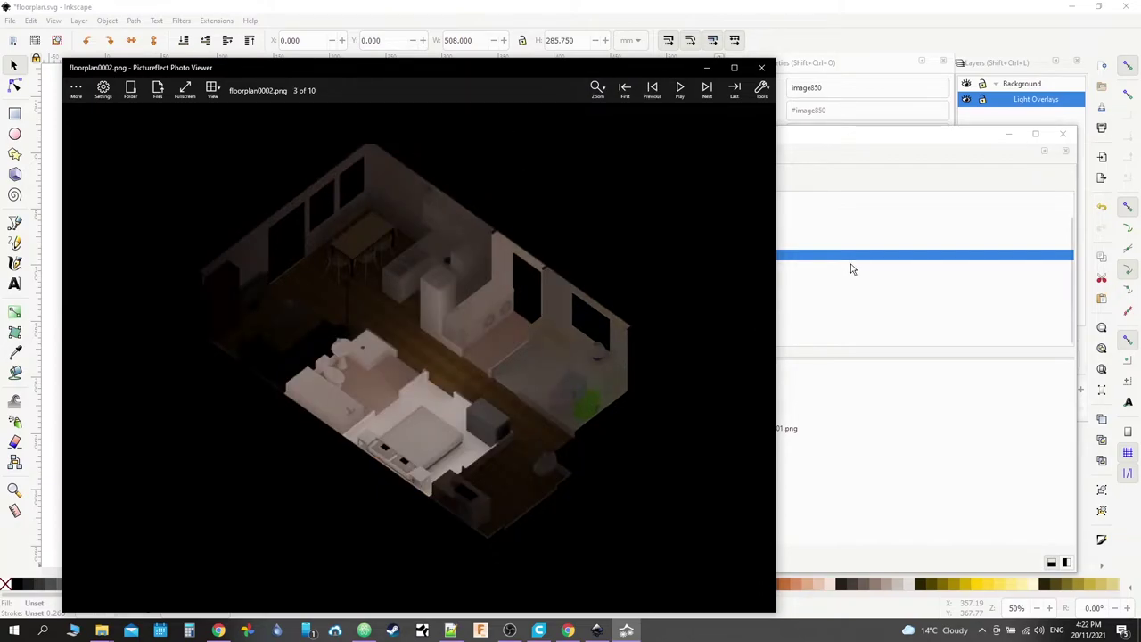
pyautogui.click(818, 253)
# Step: Select image853's id attribute and start replacing it with light_
pyautogui.click(669, 267)
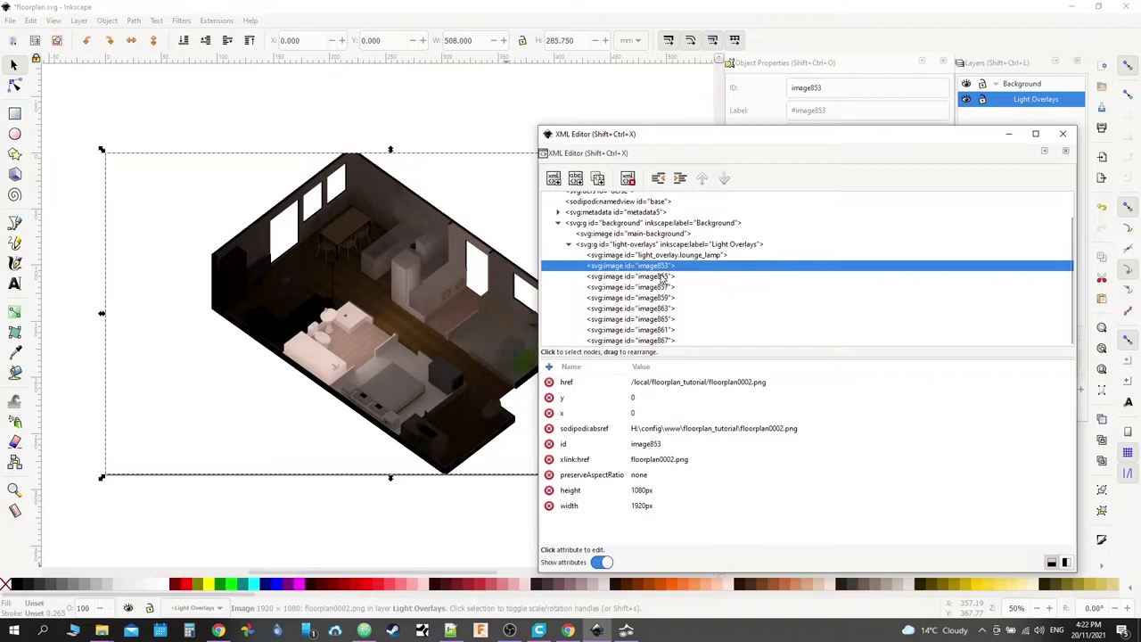
pyautogui.click(662, 276)
pyautogui.click(665, 266)
pyautogui.click(641, 413)
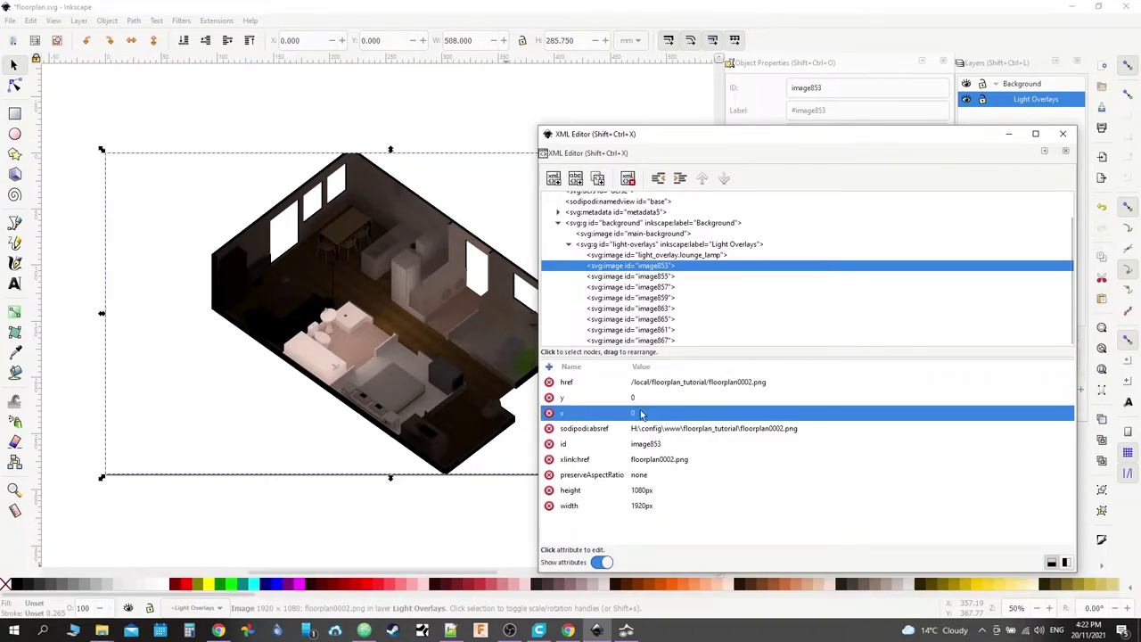
pyautogui.click(642, 428)
pyautogui.click(643, 445)
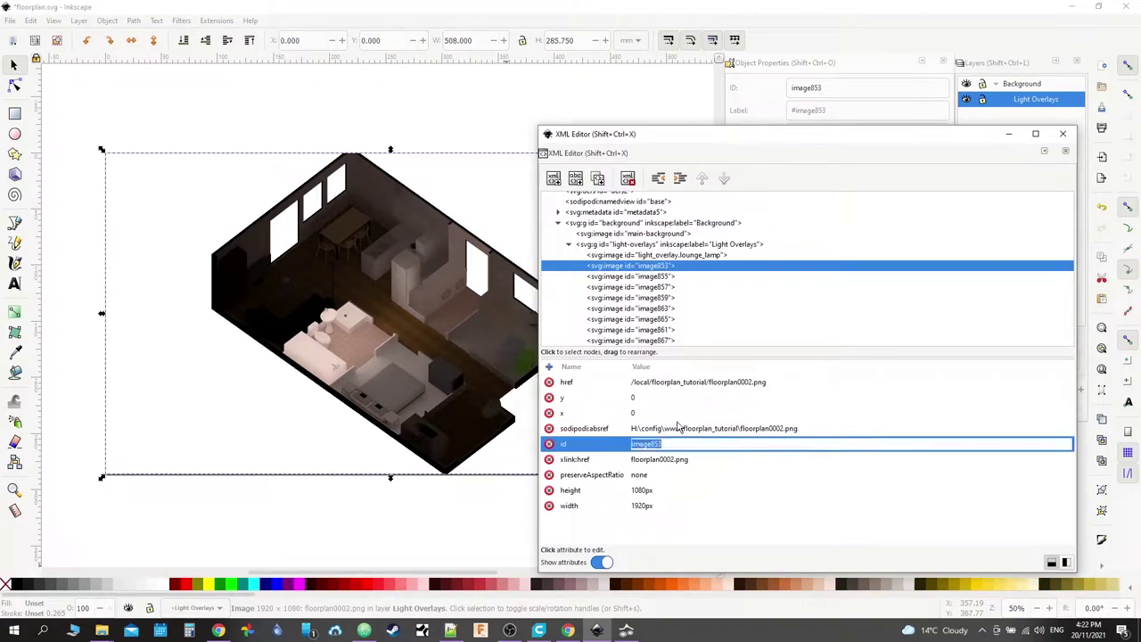
pyautogui.press('BackSpace')
pyautogui.write('light')
pyautogui.press('BackSpace')
pyautogui.write('_overlay')
pyautogui.click(678, 428)
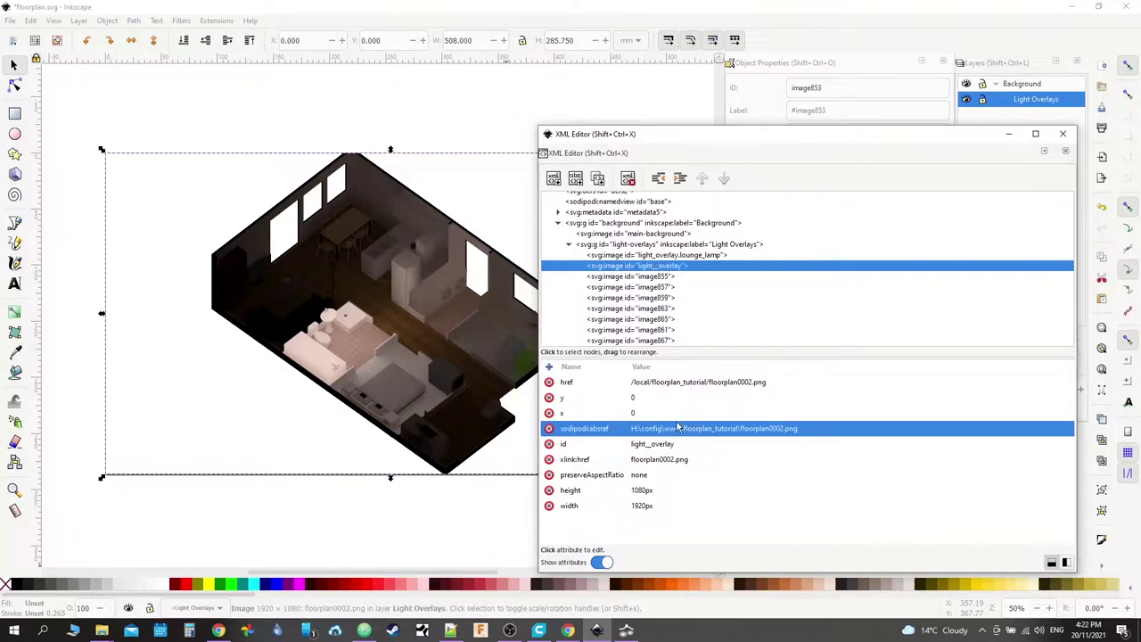
# Step: Complete image853's id as light_overlay.bedroom_main and commit it
pyautogui.click(660, 443)
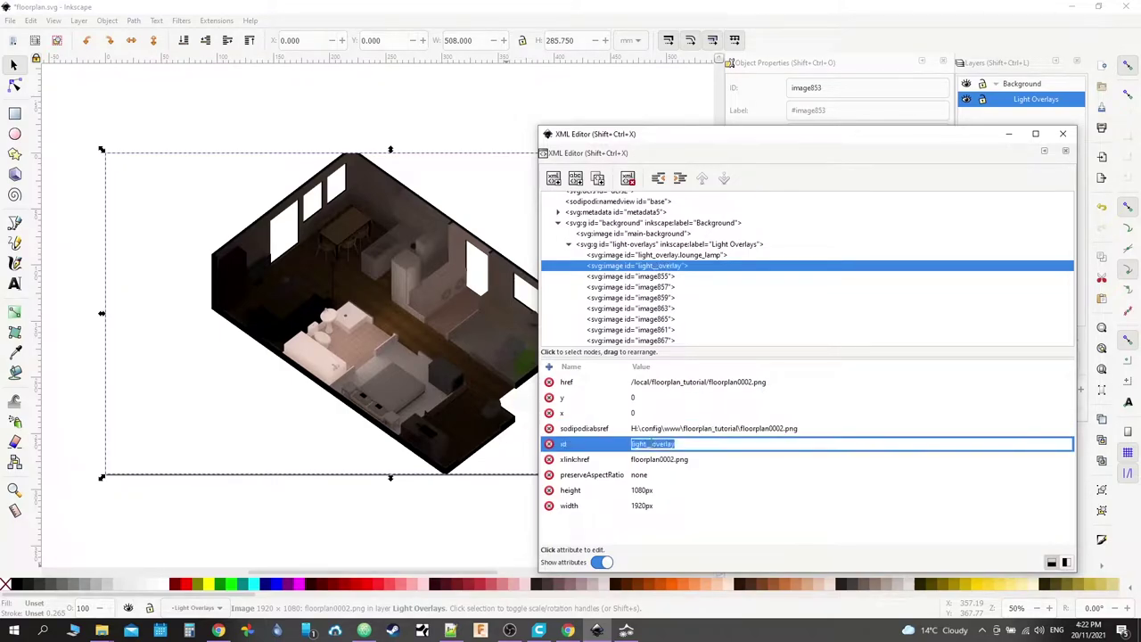
pyautogui.press('BackSpace')
pyautogui.write('.bedroom_main')
pyautogui.press('Return')
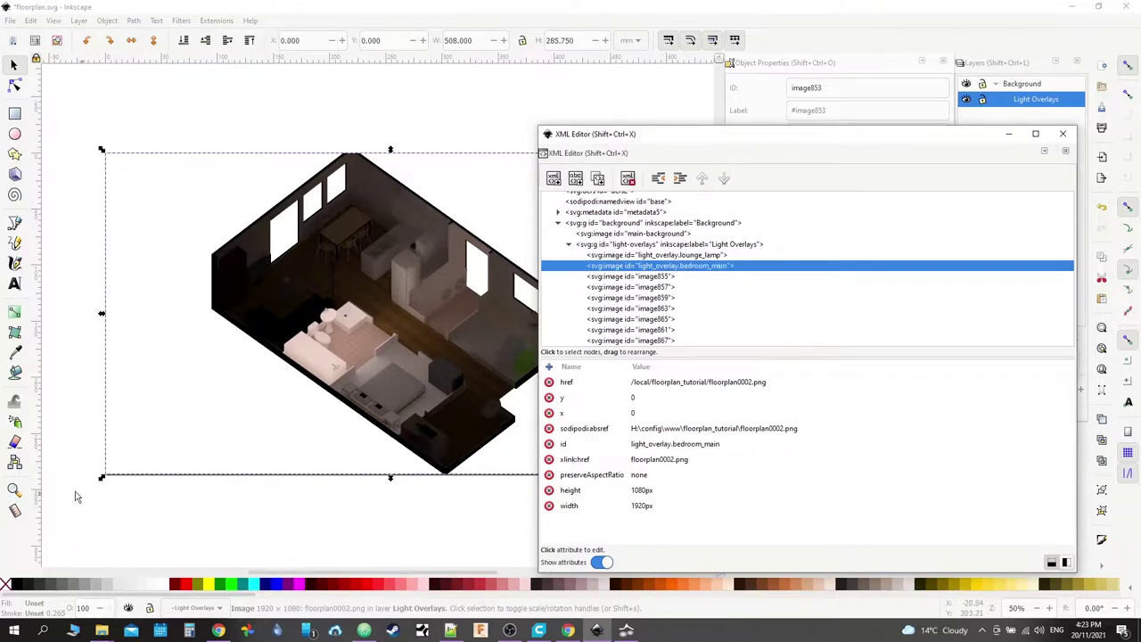
pyautogui.click(218, 630)
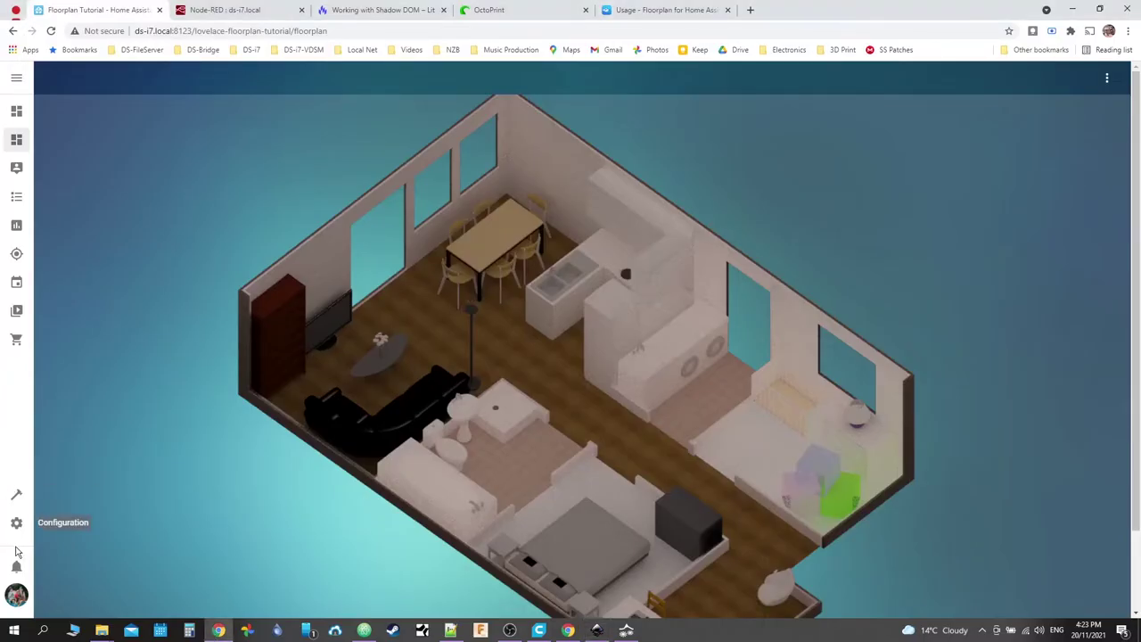
# Step: Filter Developer Tools States entities to confirm light.master_bedroom_main exists, then return to Inkscape
pyautogui.click(16, 494)
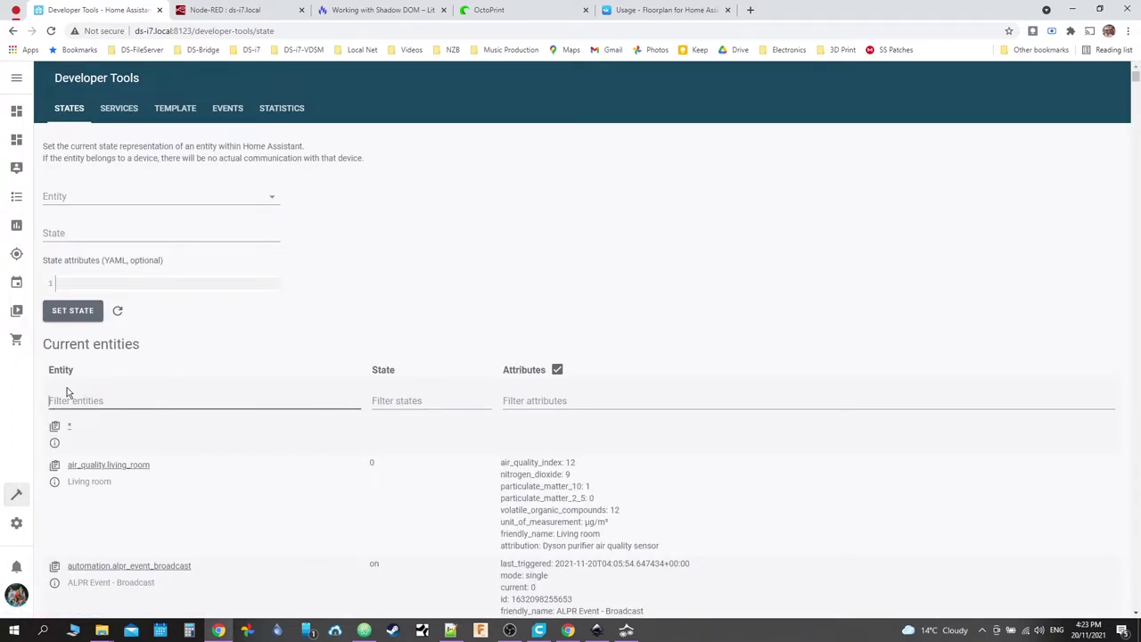
pyautogui.click(67, 400)
pyautogui.write('light')
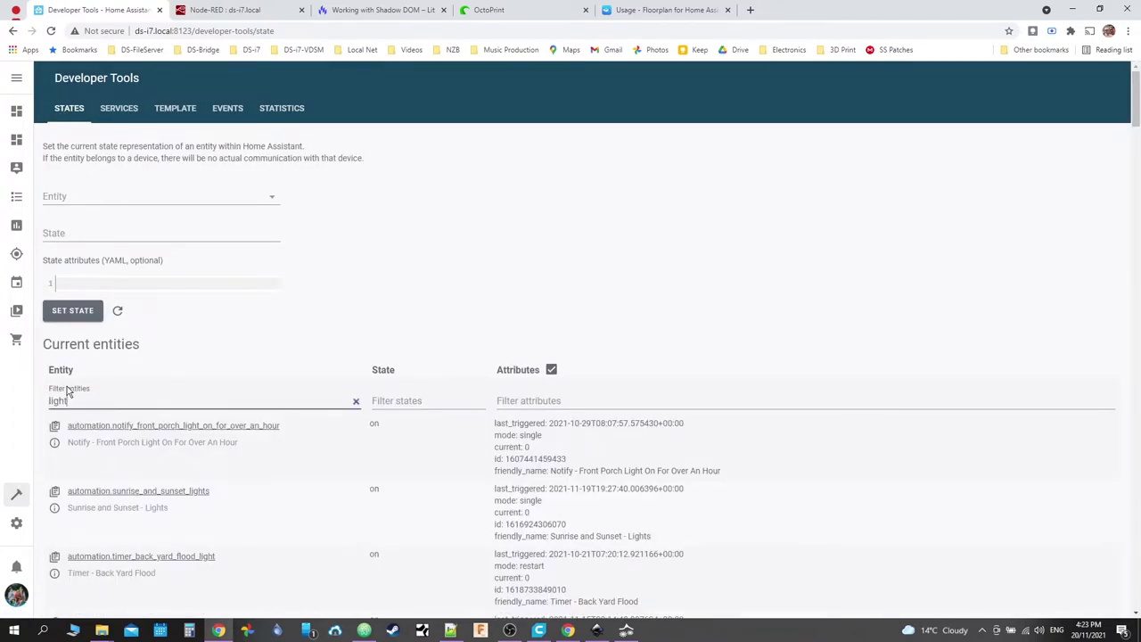
pyautogui.write('.bed')
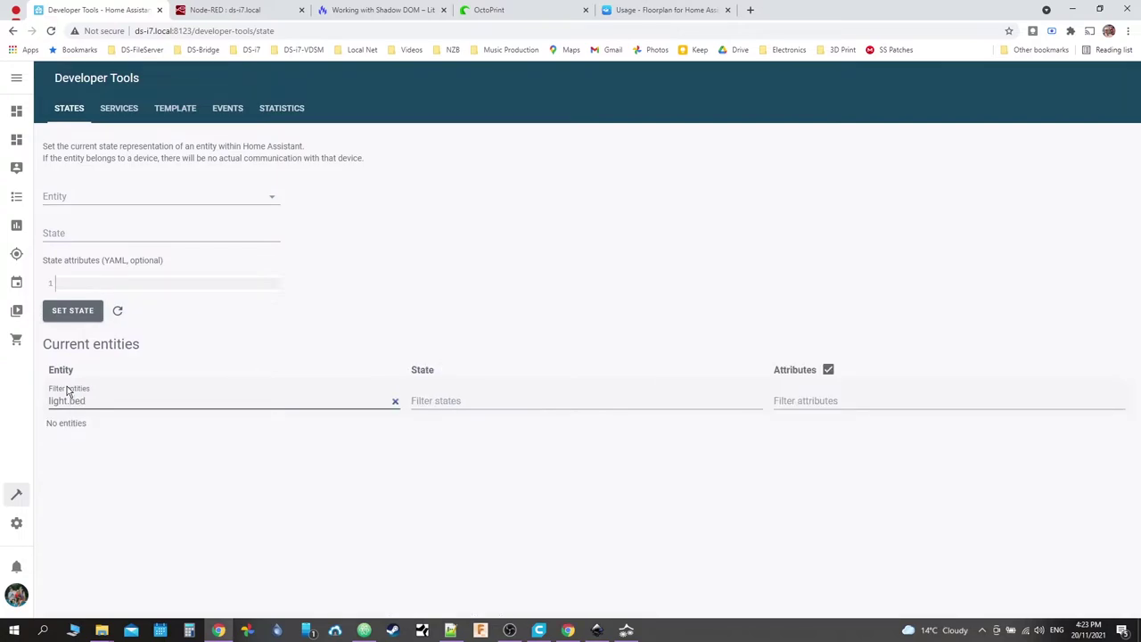
pyautogui.press('BackSpace')
pyautogui.press('BackSpace')
pyautogui.press('BackSpace')
pyautogui.write('mas')
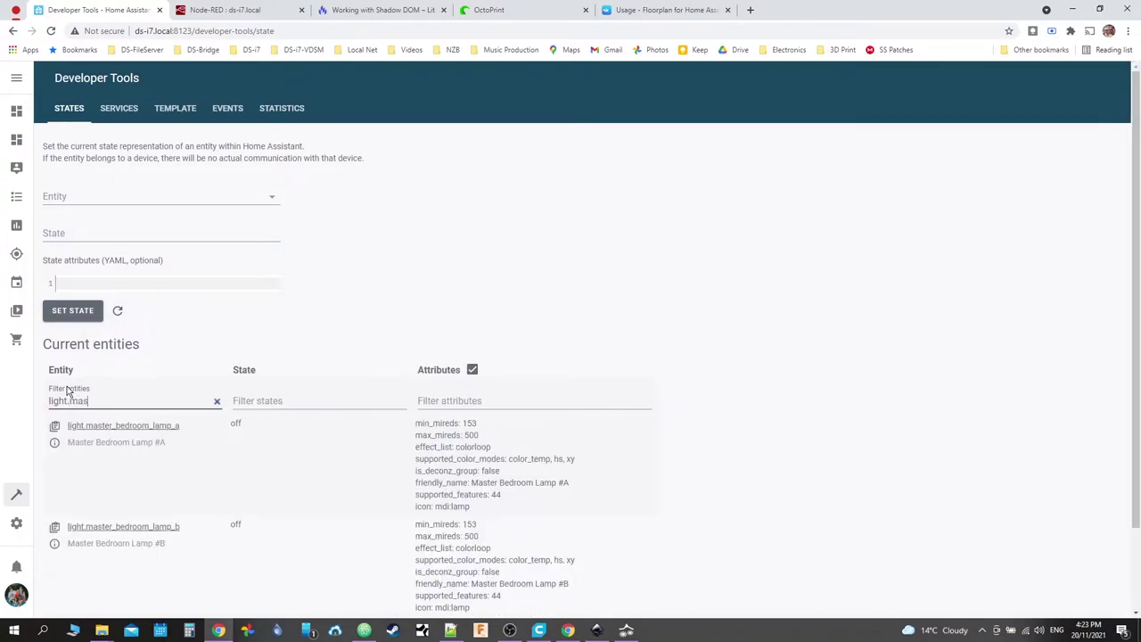
pyautogui.scroll(-1, 163, 440)
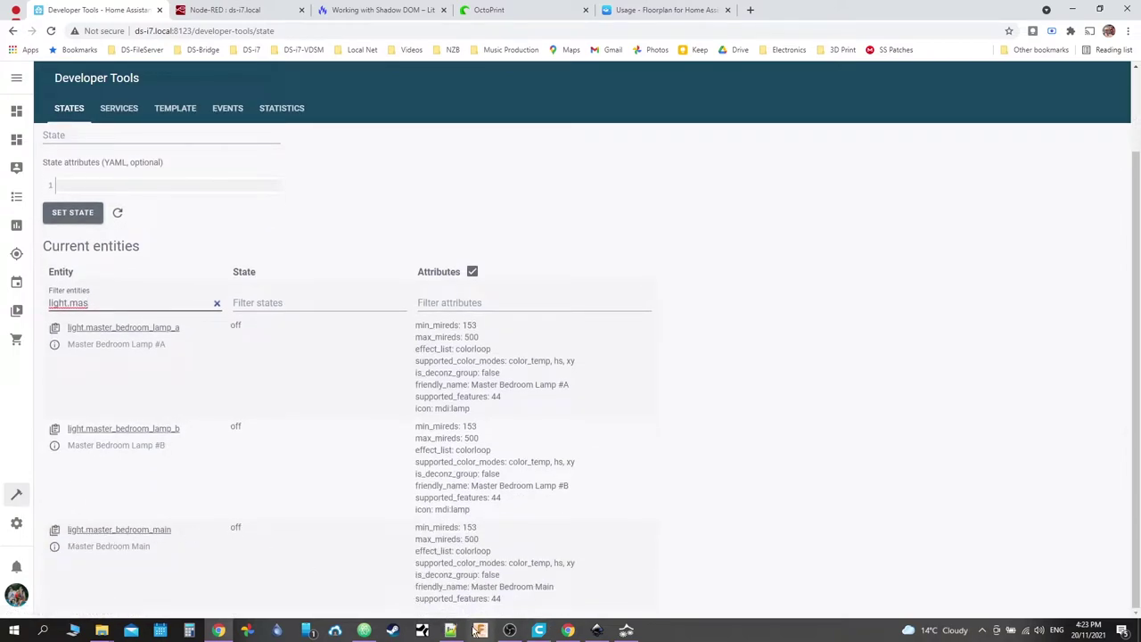
pyautogui.moveTo(586, 635)
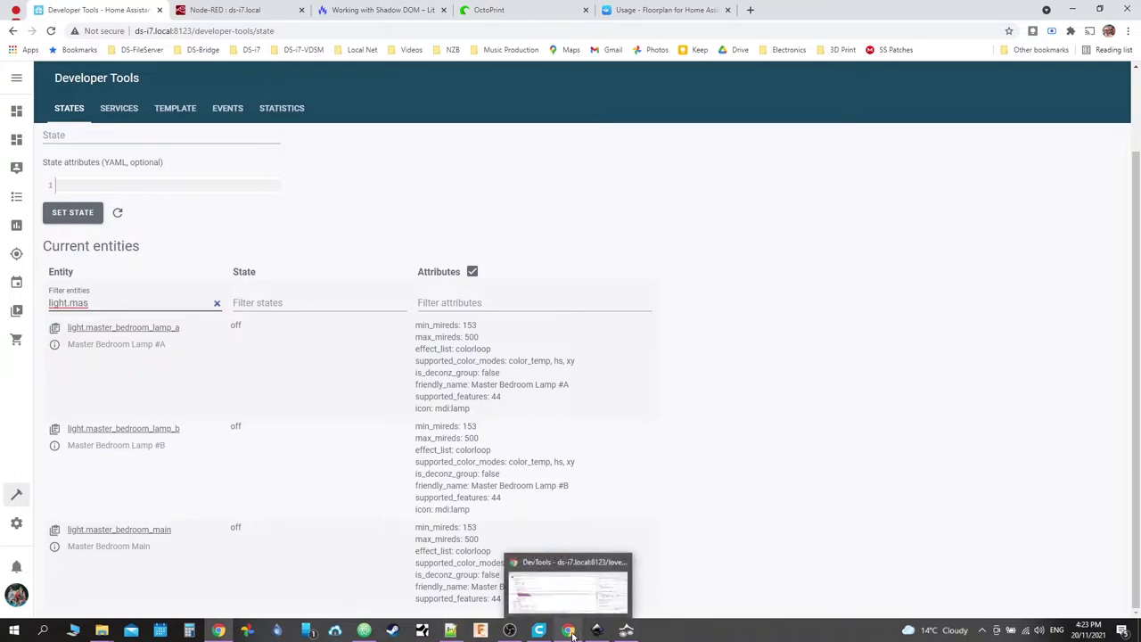
pyautogui.click(569, 584)
pyautogui.click(596, 630)
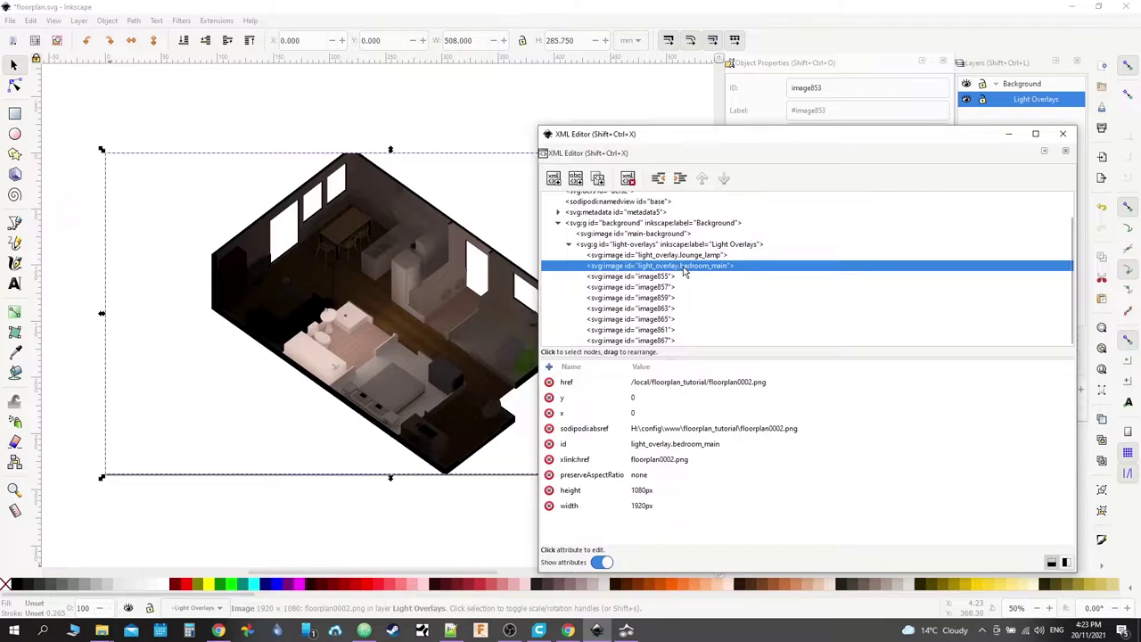
# Step: Change the overlay image's id to light_overlay.master_bedroom_main
pyautogui.click(665, 444)
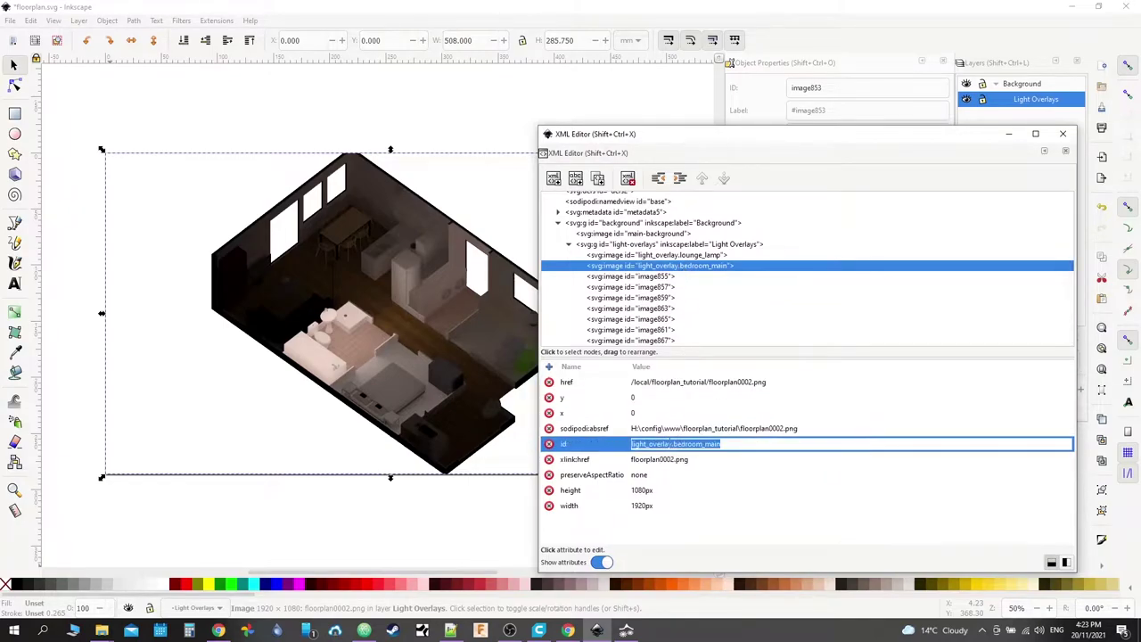
pyautogui.click(673, 444)
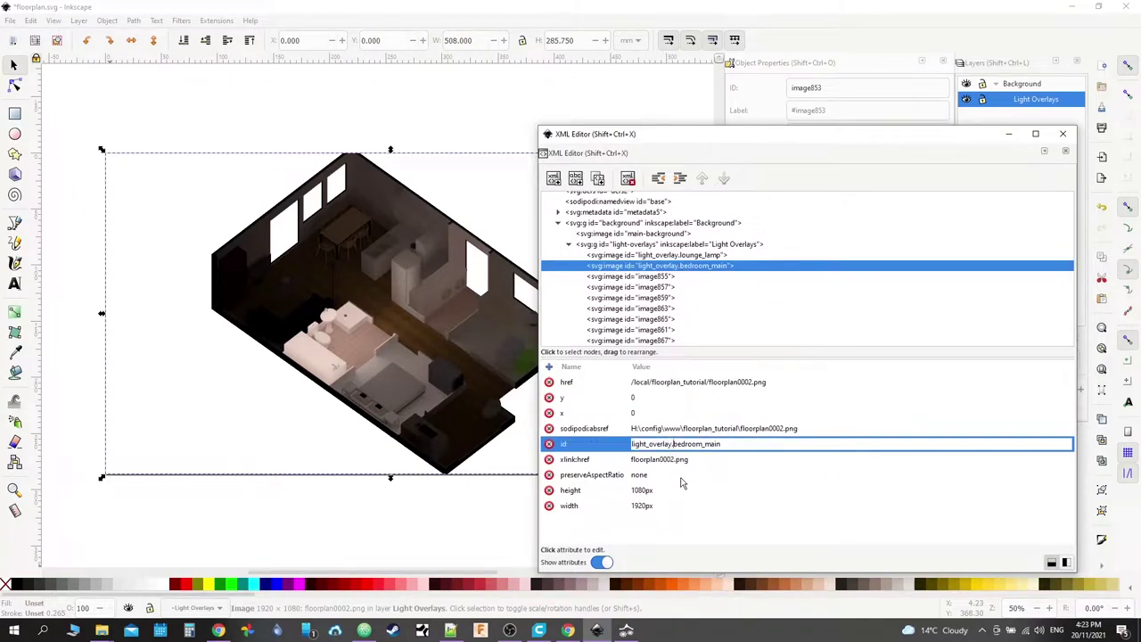
pyautogui.write('master_')
pyautogui.press('Return')
pyautogui.click(632, 287)
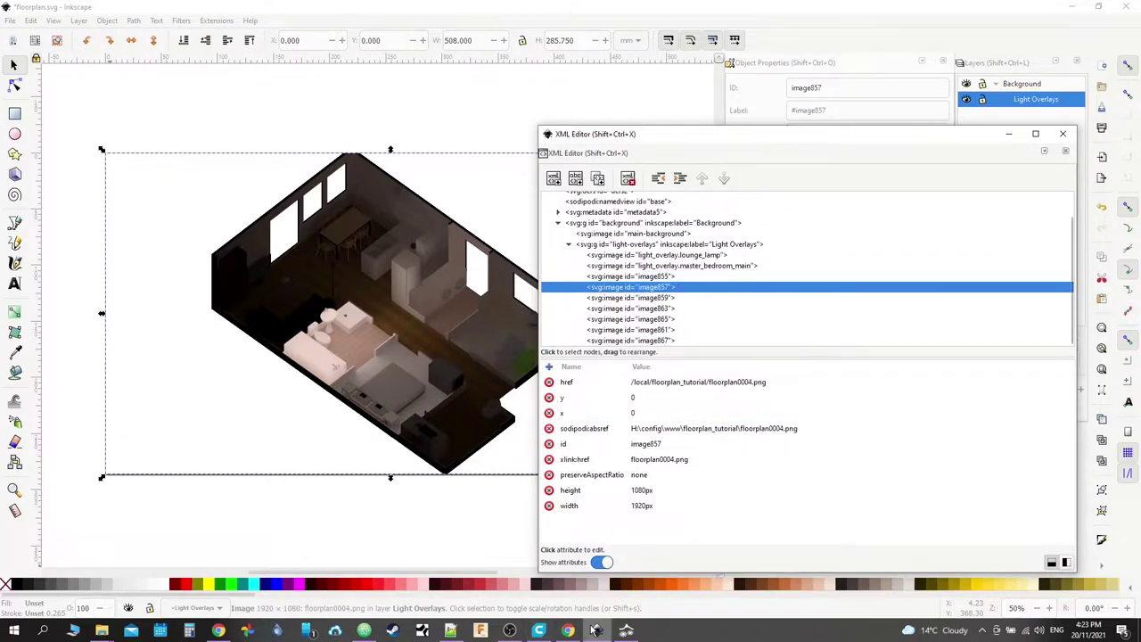
# Step: Stop the screen recording and minimize the recorder window
pyautogui.click(509, 630)
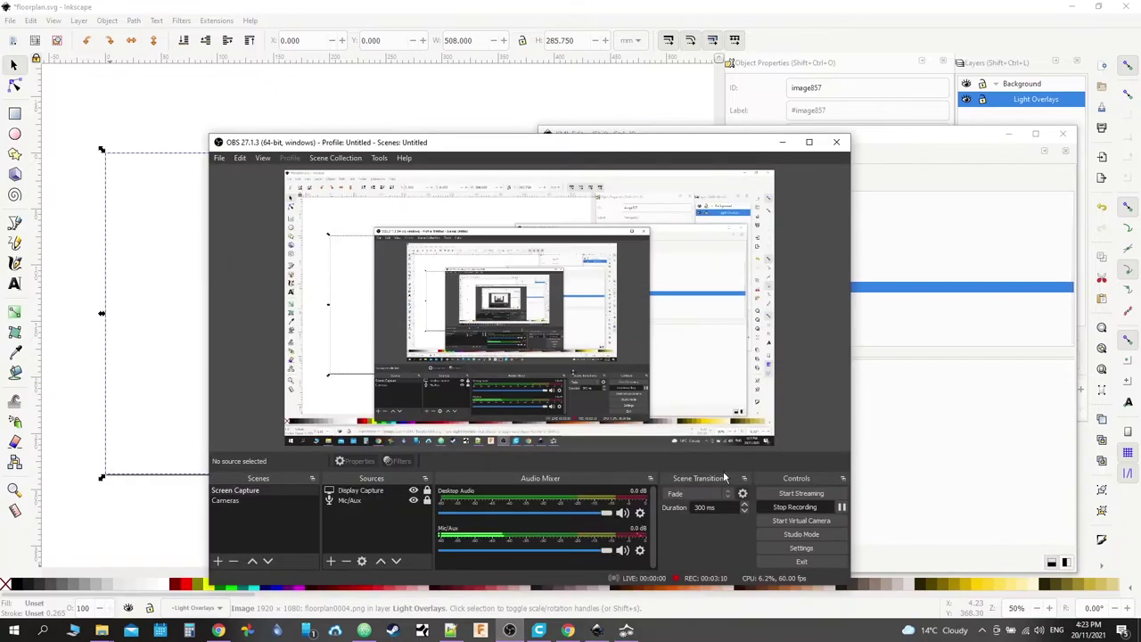
pyautogui.click(794, 513)
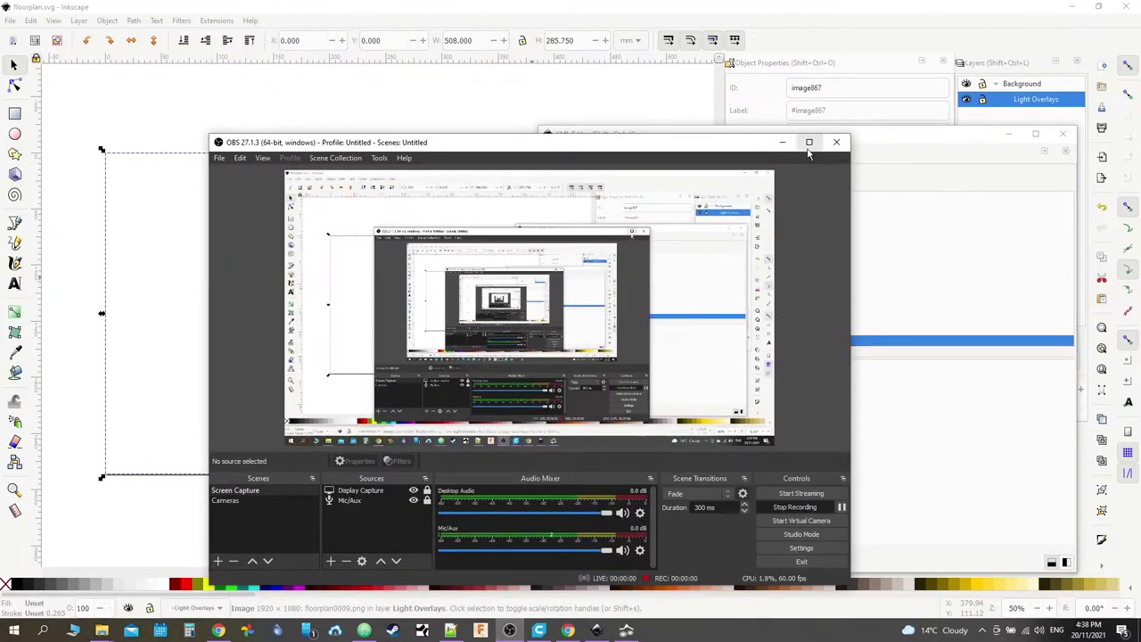
pyautogui.click(782, 143)
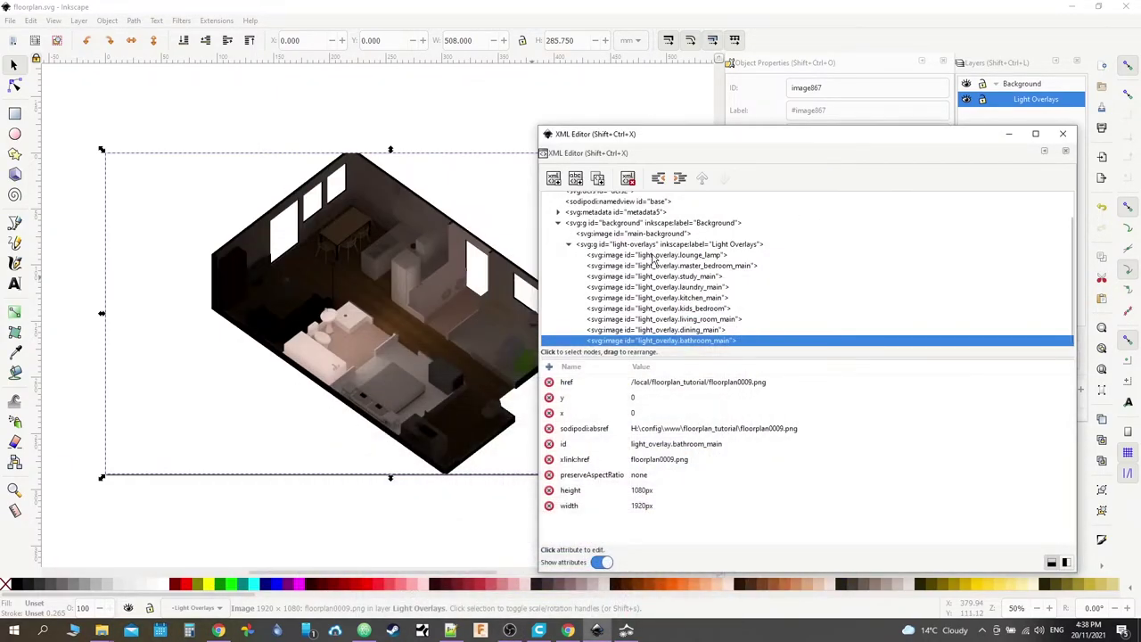
# Step: Select the light_overlay.lounge_lamp node and shift the XML Editor left to uncover the Layers panel
pyautogui.click(653, 256)
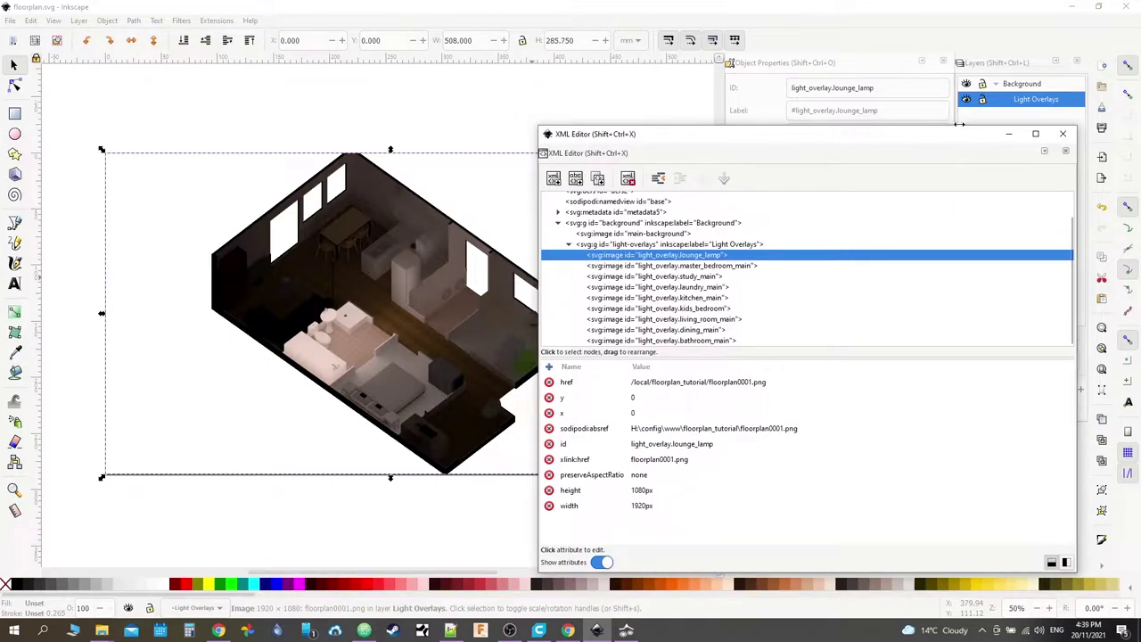
pyautogui.moveTo(936, 135); pyautogui.dragTo(842, 139)
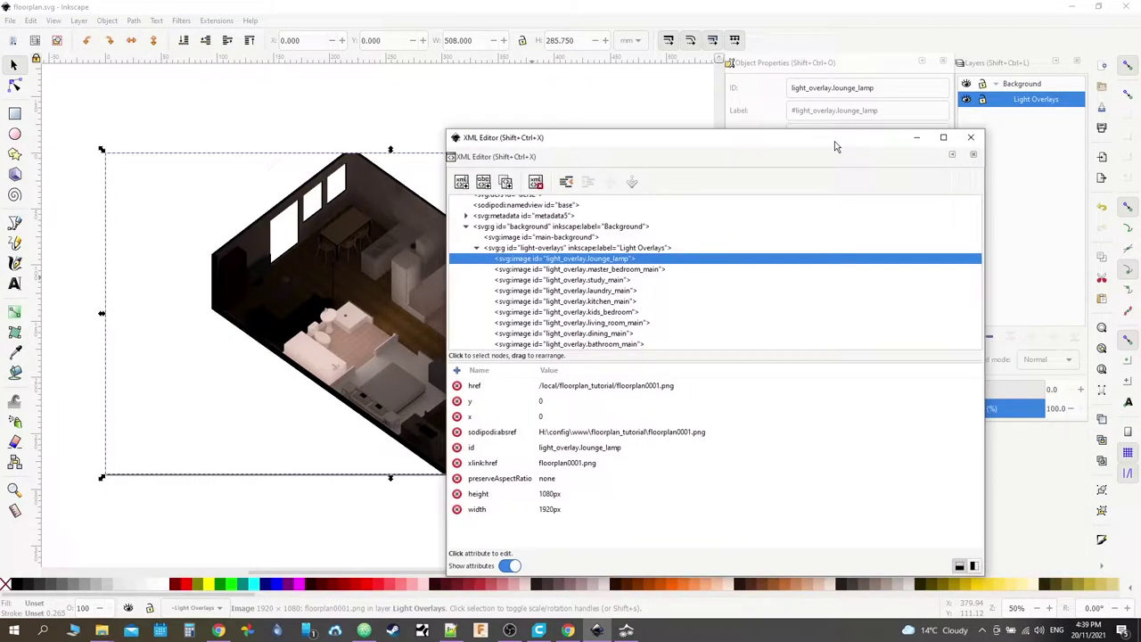
pyautogui.click(1014, 88)
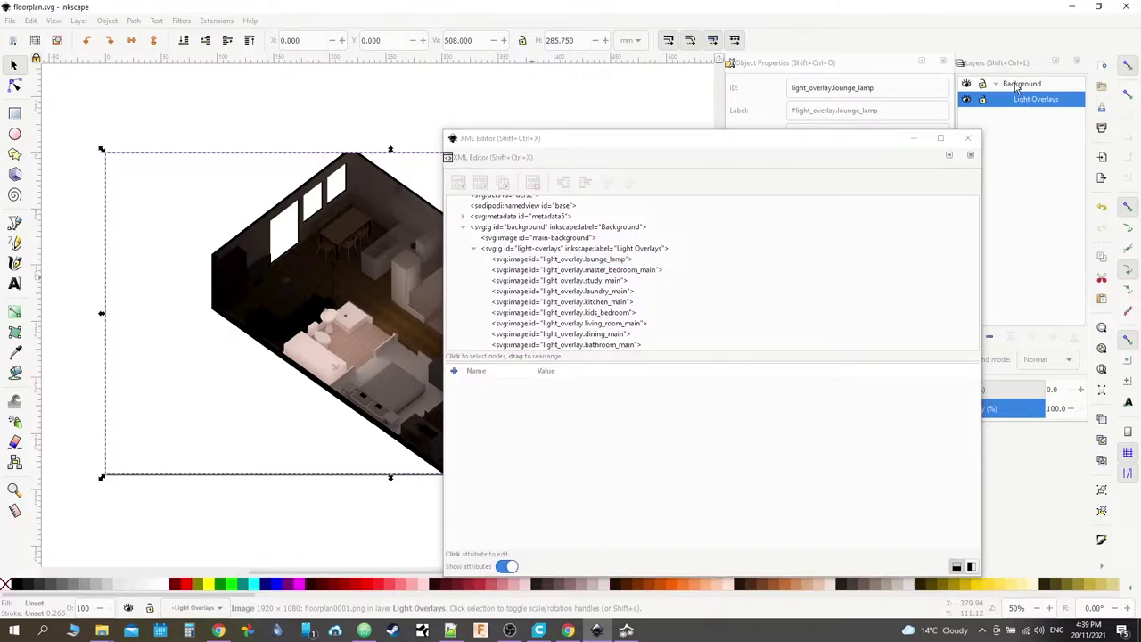
# Step: Add a layer named Areas positioned below the Background layer
pyautogui.rightClick(1017, 87)
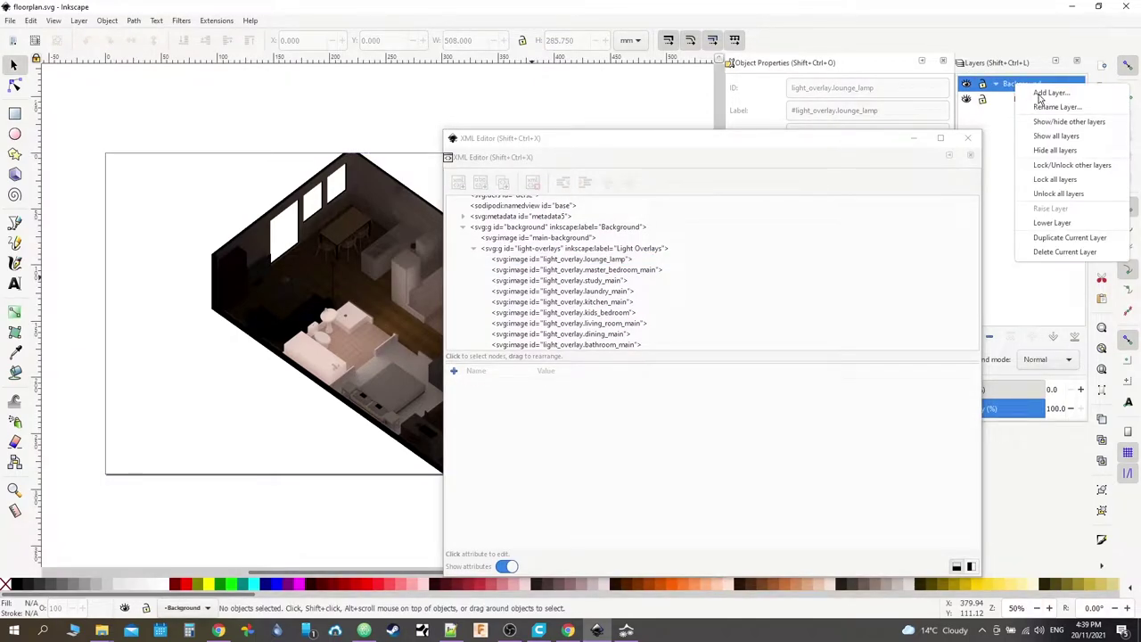
pyautogui.click(1045, 94)
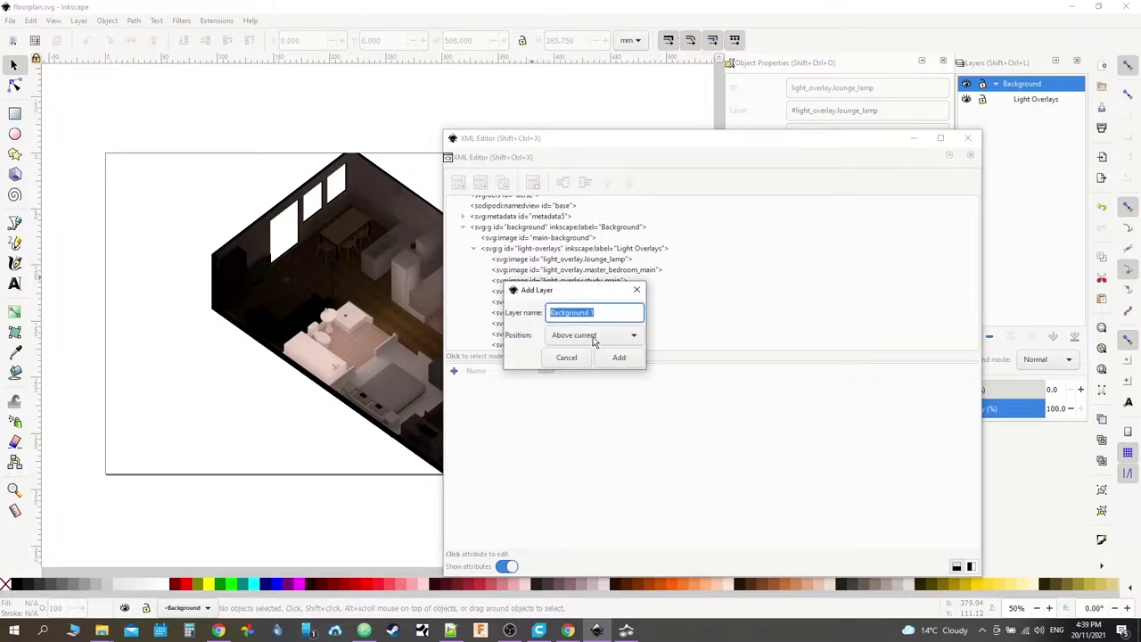
pyautogui.write('Areas')
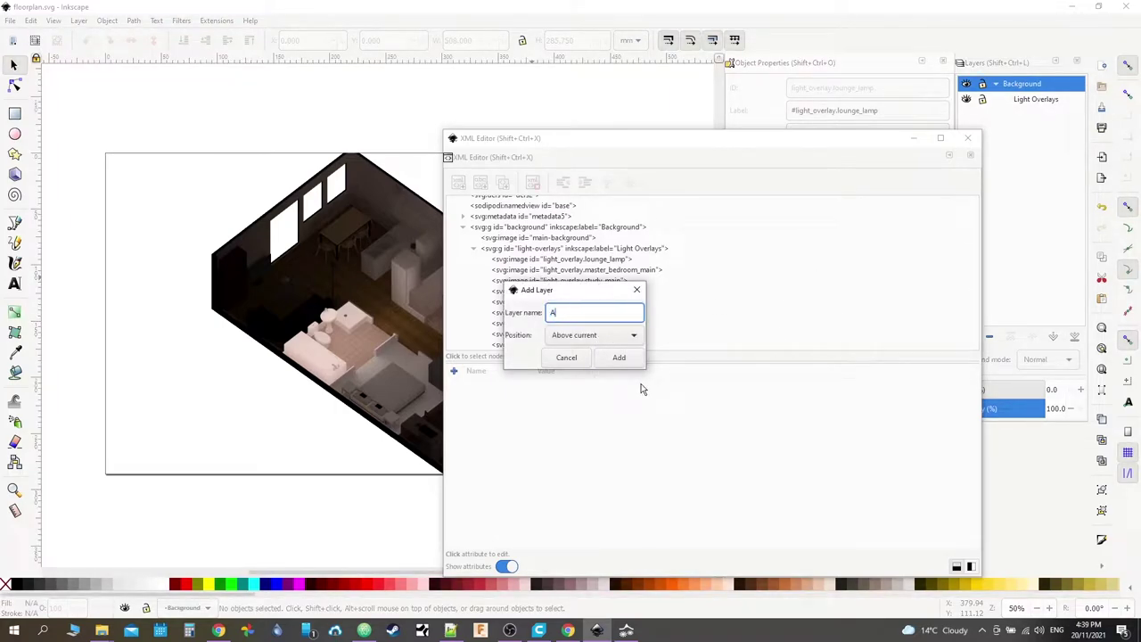
pyautogui.click(619, 335)
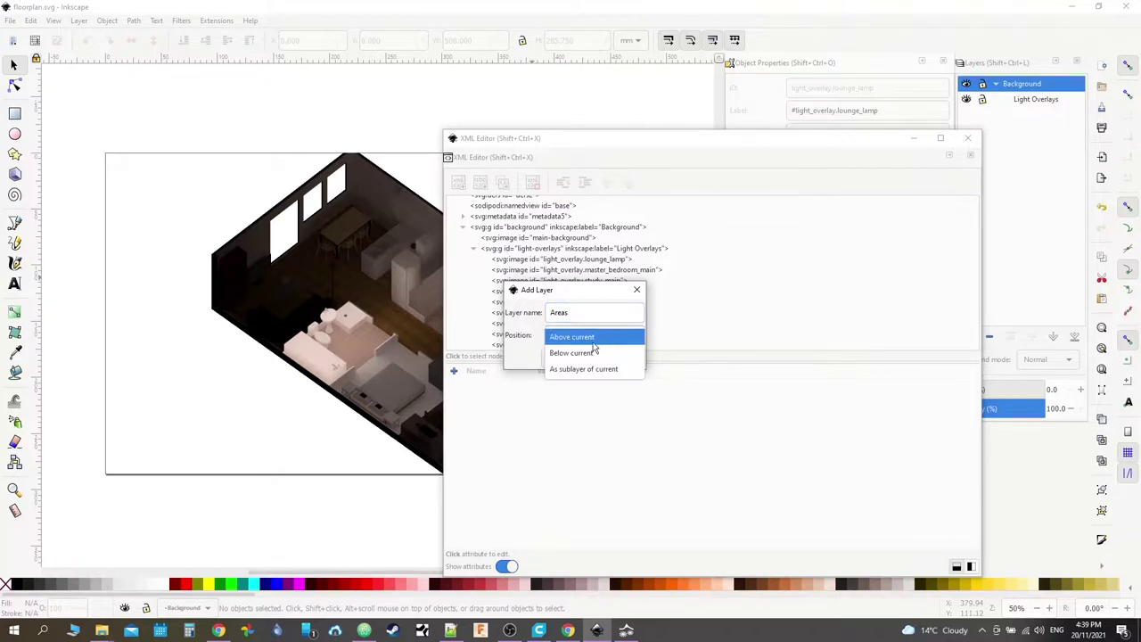
pyautogui.click(614, 351)
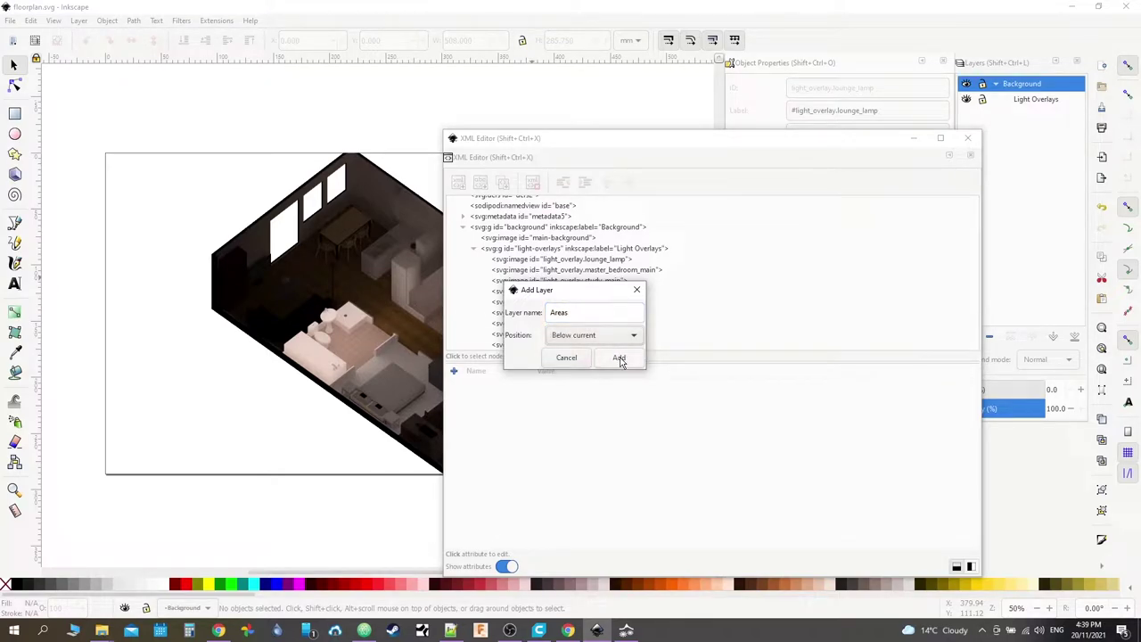
pyautogui.click(620, 360)
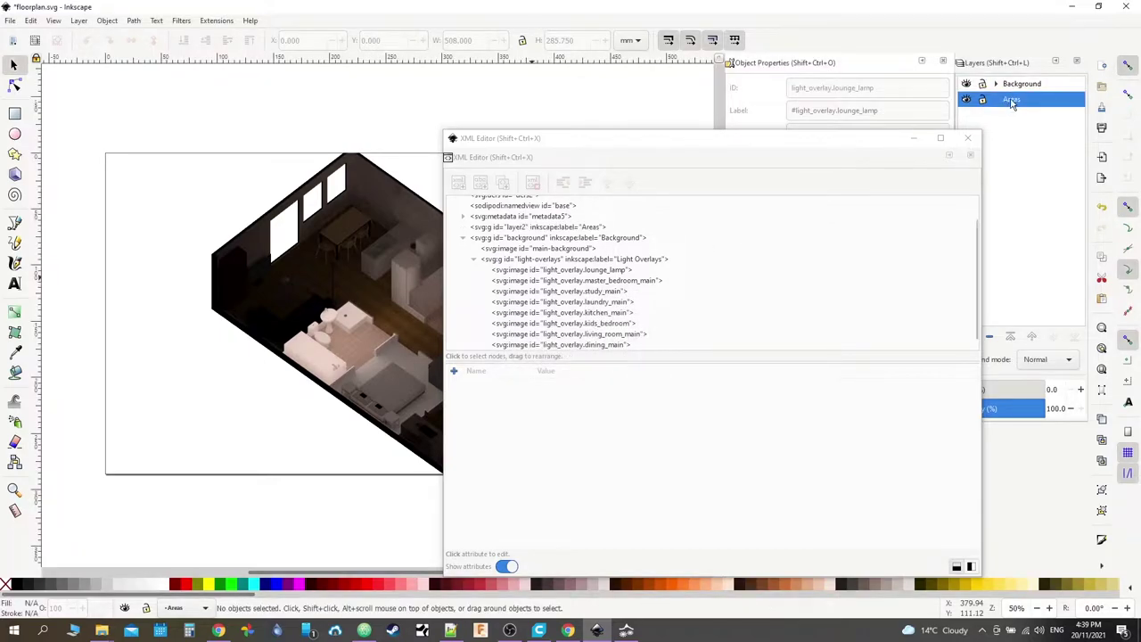
# Step: Move the Areas layer above Background and confirm the new order in the XML tree
pyautogui.moveTo(786, 139); pyautogui.dragTo(887, 158)
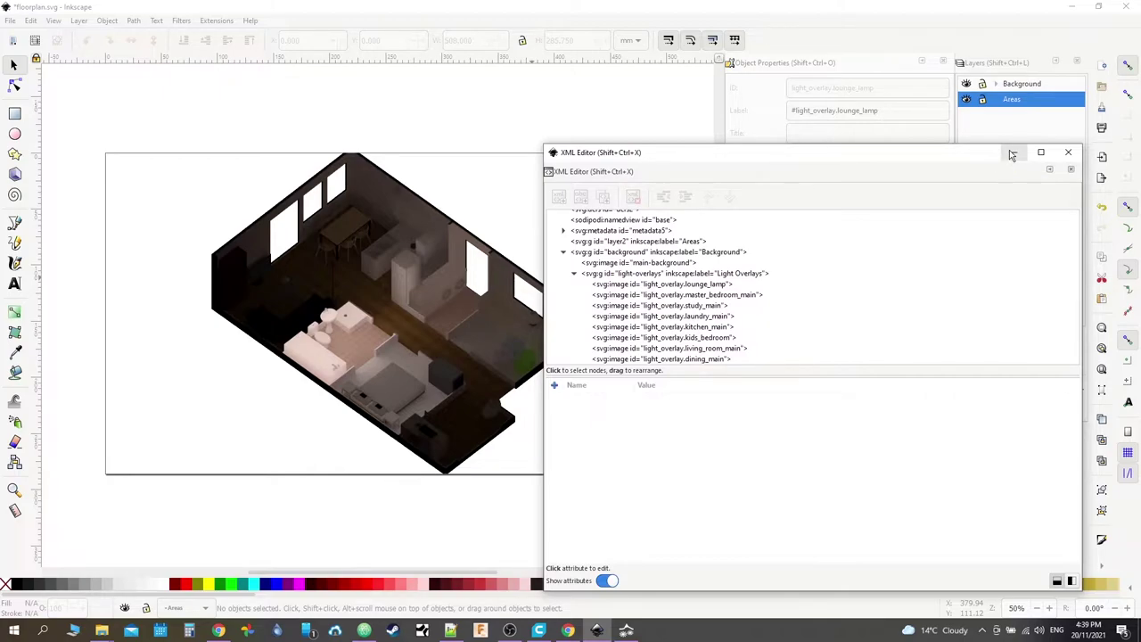
pyautogui.click(576, 274)
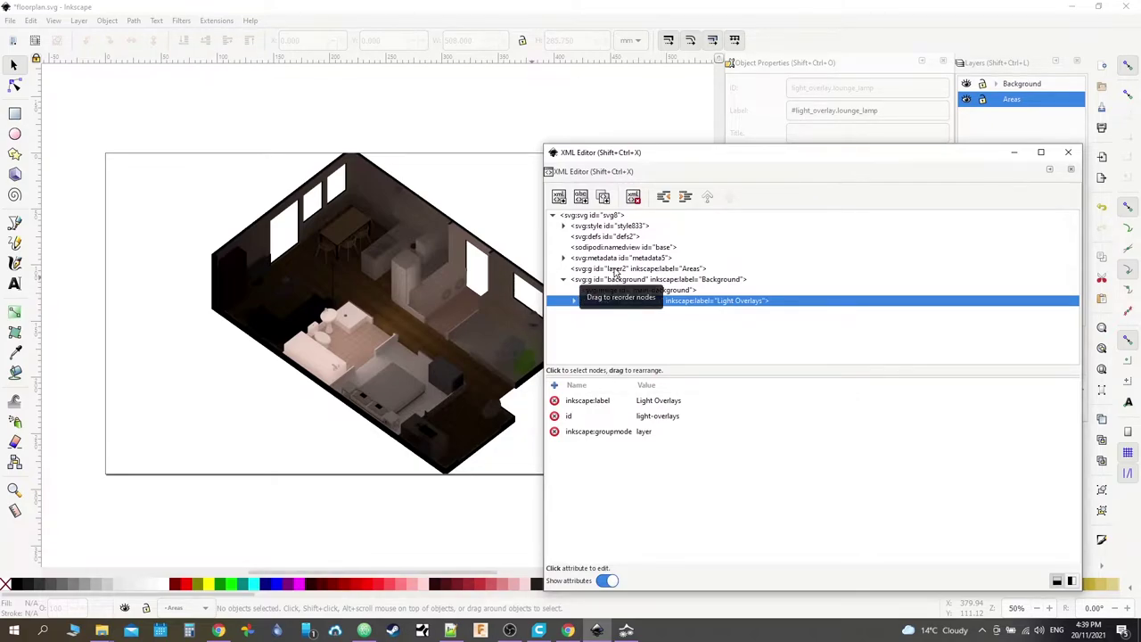
pyautogui.click(616, 269)
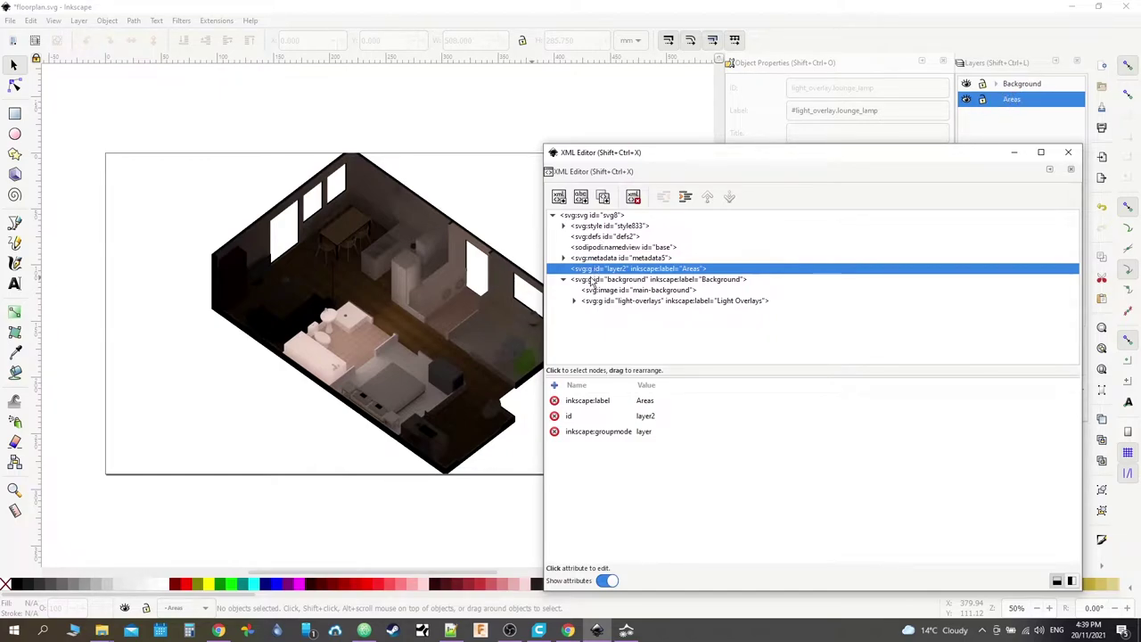
pyautogui.doubleClick(1013, 100)
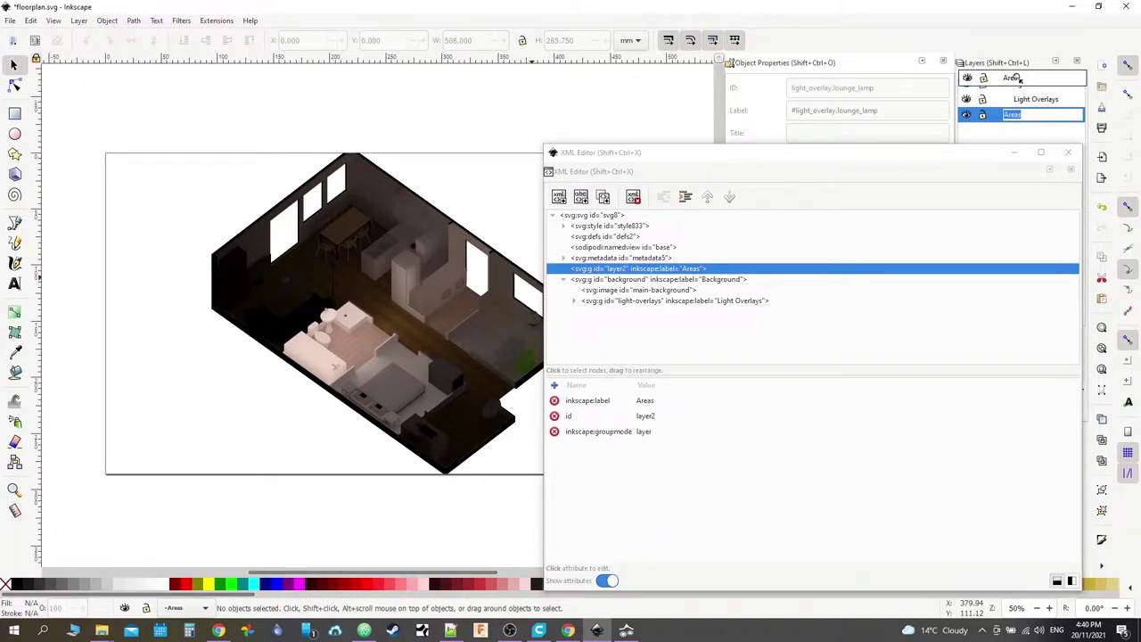
pyautogui.moveTo(1017, 78); pyautogui.dragTo(1020, 82)
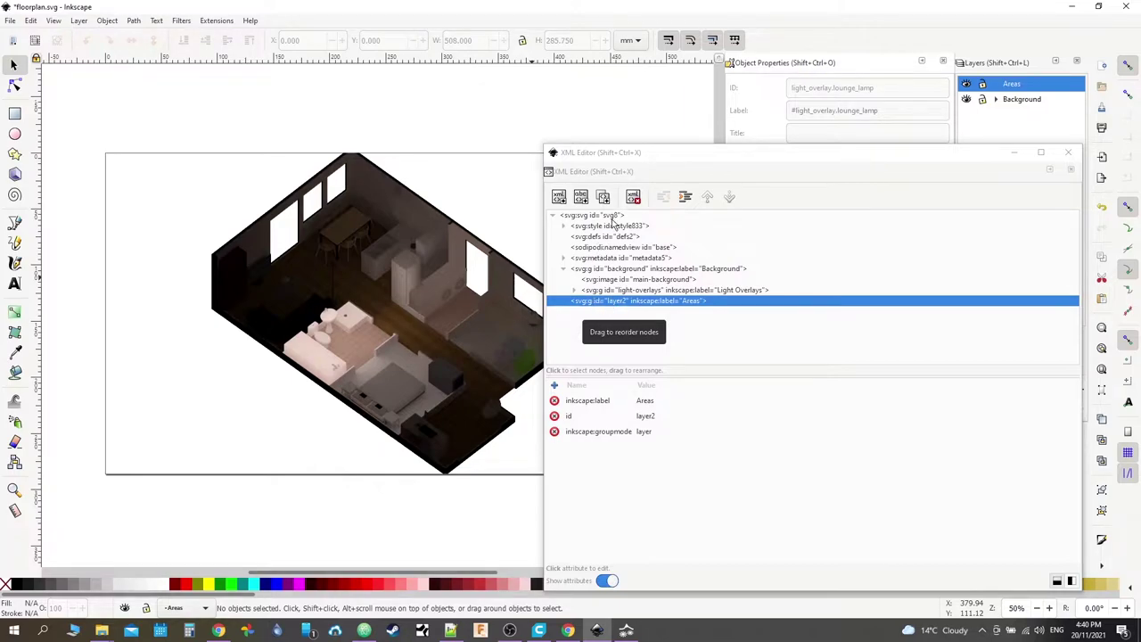
pyautogui.click(618, 300)
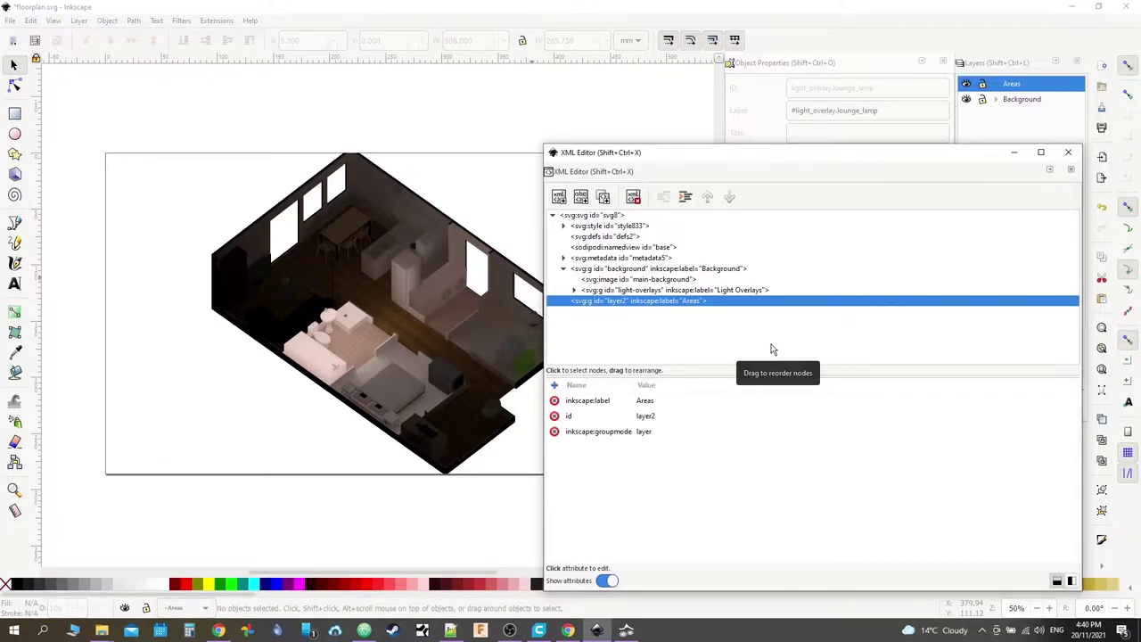
# Step: Change the Areas layer's id from layer2 to areas
pyautogui.click(613, 403)
pyautogui.click(613, 413)
pyautogui.click(644, 415)
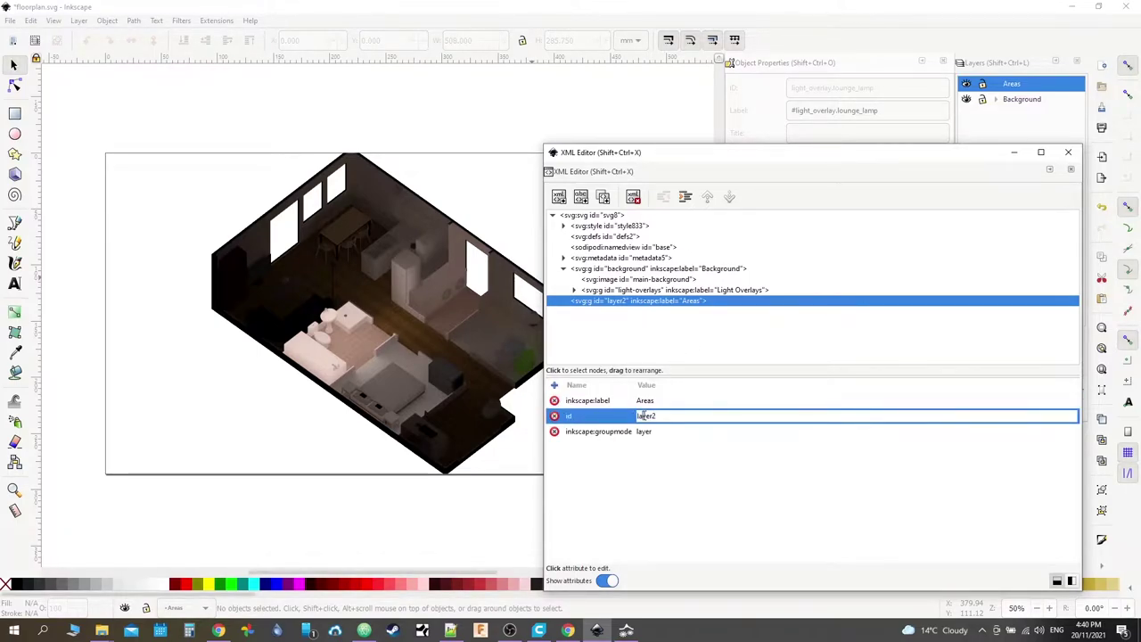
pyautogui.write('areas')
pyautogui.press('Return')
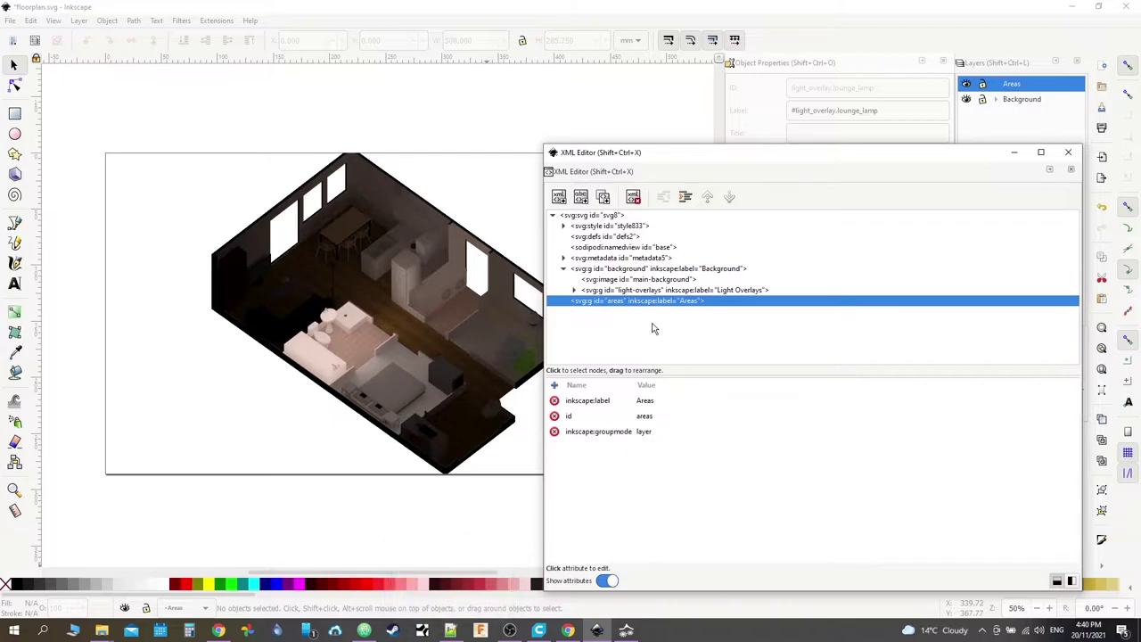
pyautogui.click(451, 631)
pyautogui.scroll(-20, 332, 281)
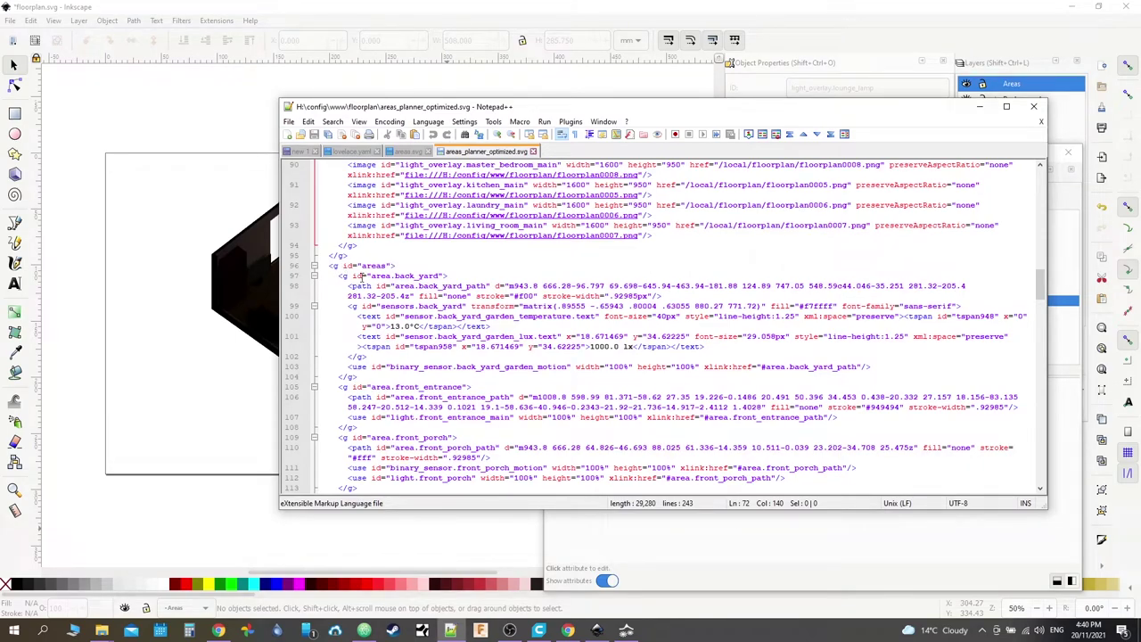
pyautogui.click(980, 107)
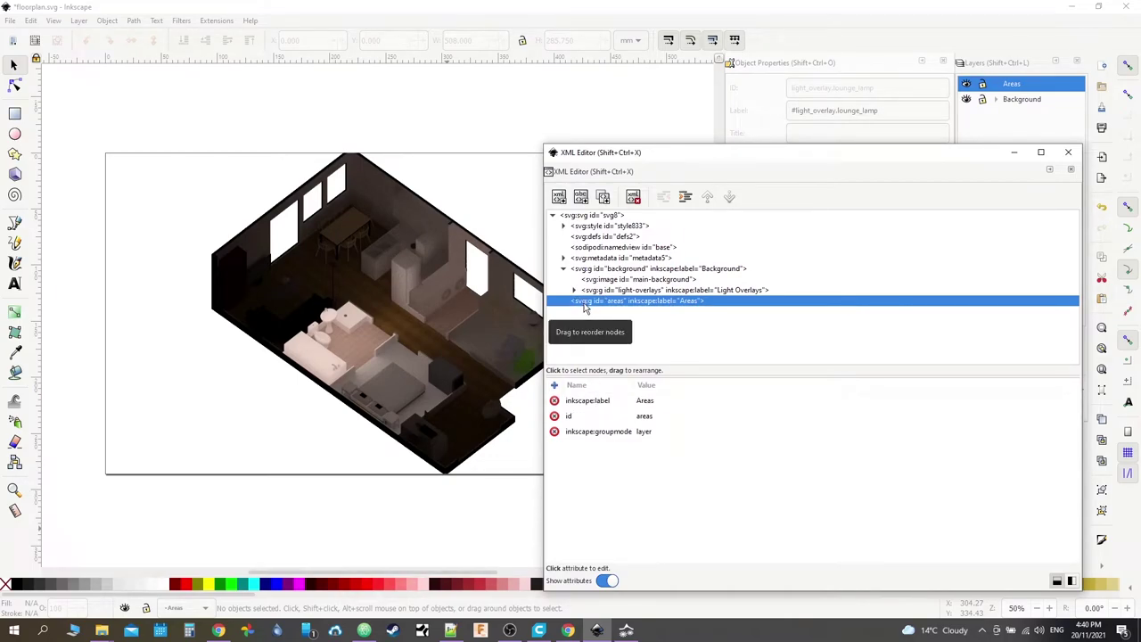
# Step: Use the XML Editor's new element node button and select the areas node
pyautogui.click(559, 200)
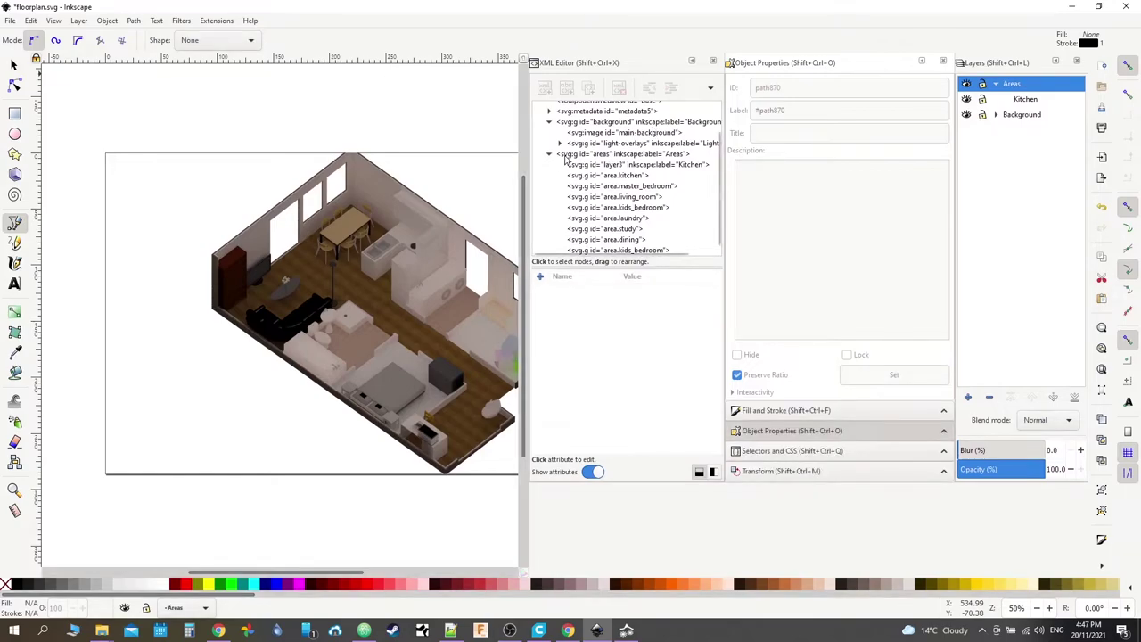
pyautogui.click(589, 158)
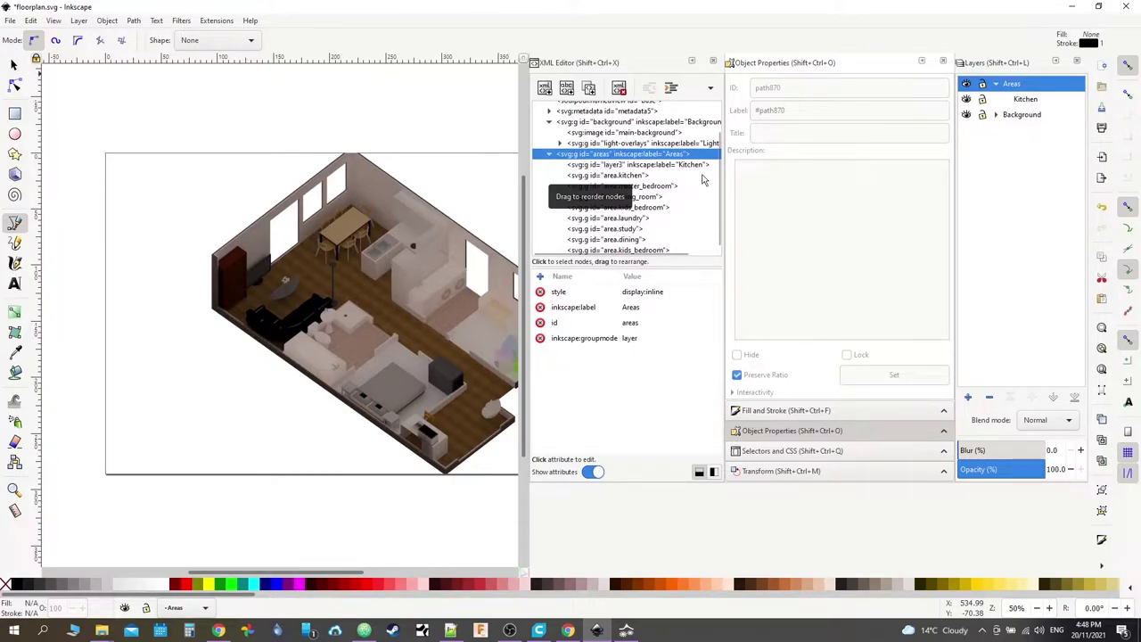
# Step: Add a Master Bedroom layer and drag it inside Areas as a sublayer
pyautogui.rightClick(1014, 88)
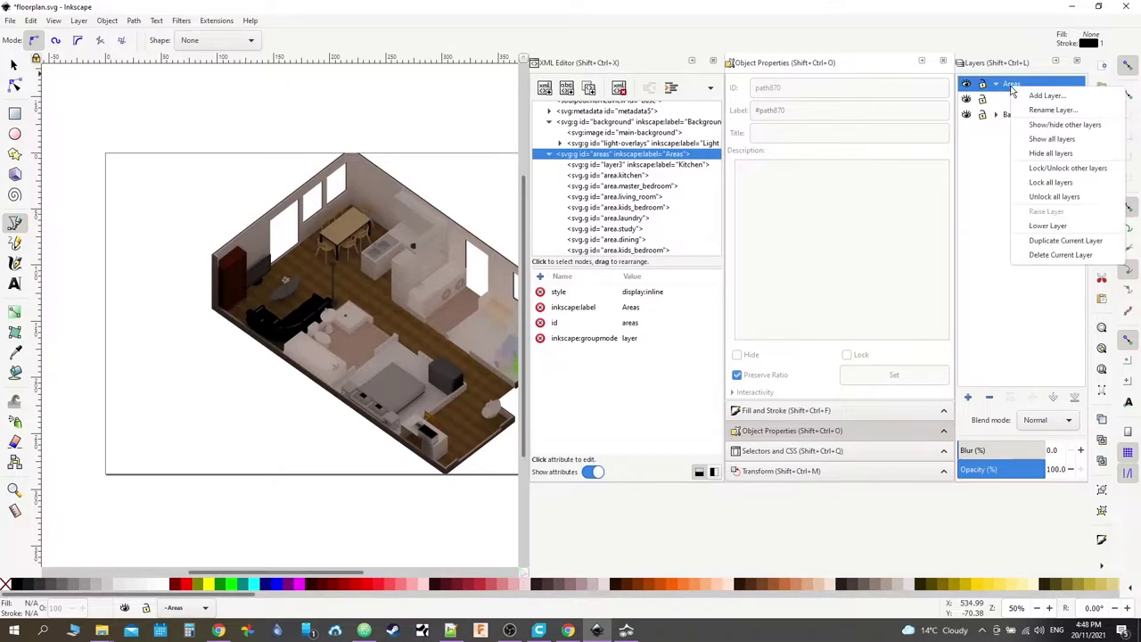
pyautogui.click(1047, 97)
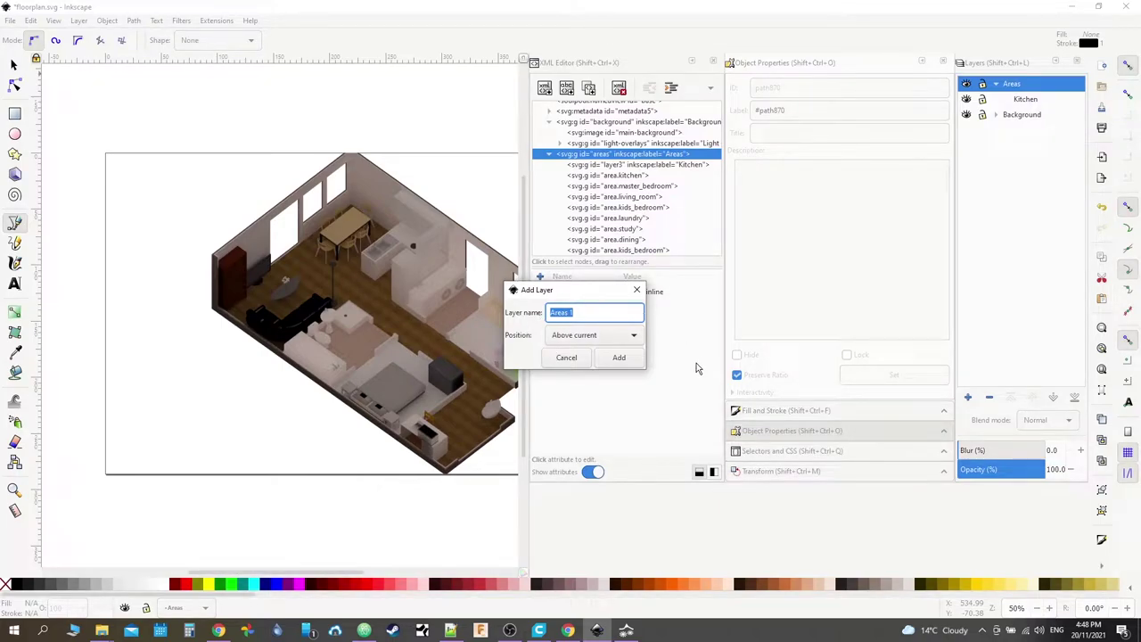
pyautogui.write('Master Bedroom')
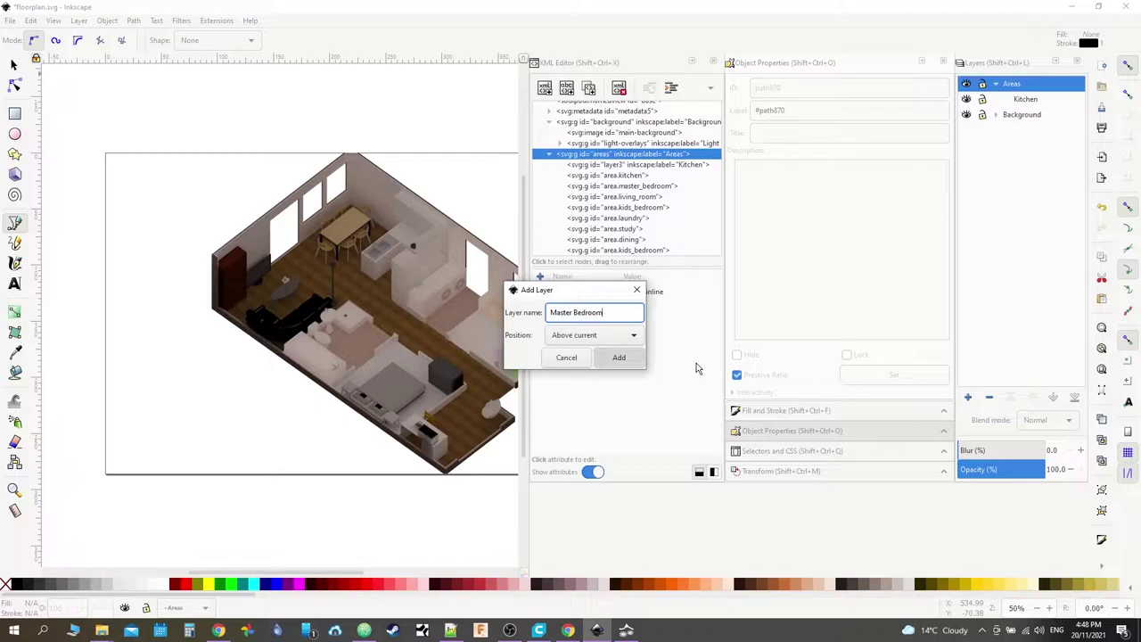
pyautogui.press('Return')
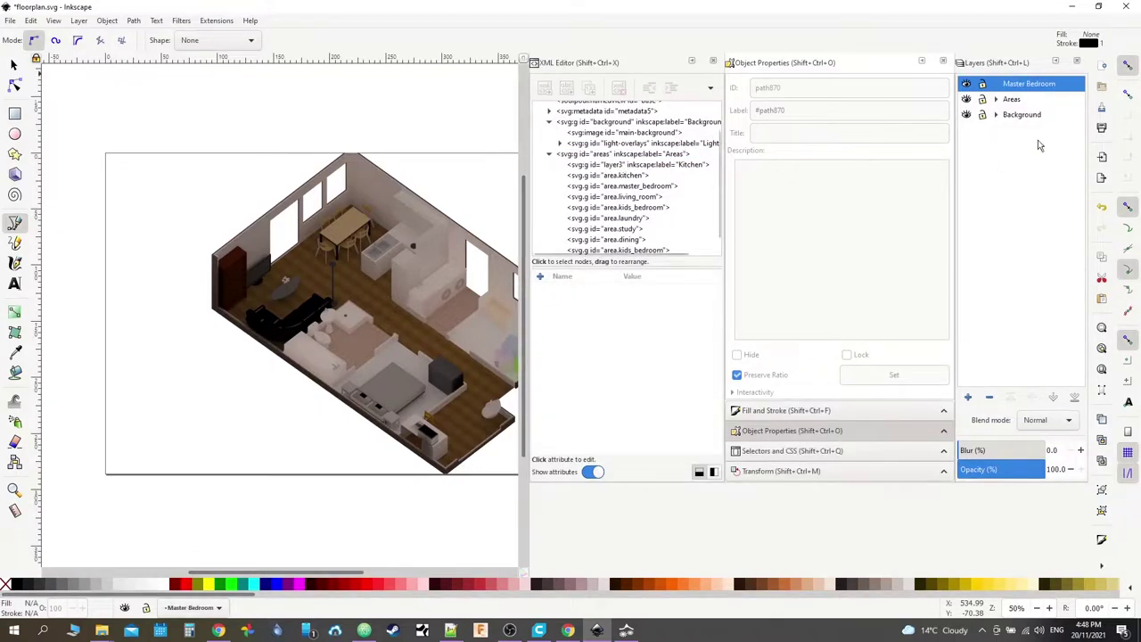
pyautogui.moveTo(1022, 87); pyautogui.dragTo(1000, 101)
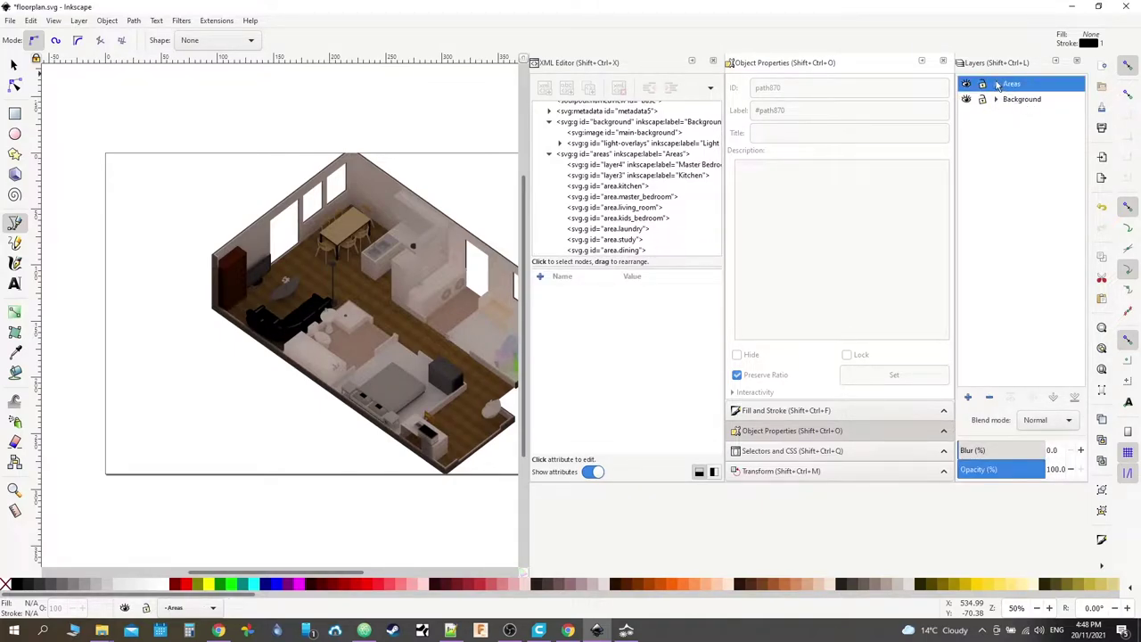
# Step: Expand Areas and delete the area.master_bedroom, area.living_room, area.kids_bedroom and area.laundry nodes
pyautogui.click(997, 84)
pyautogui.click(604, 187)
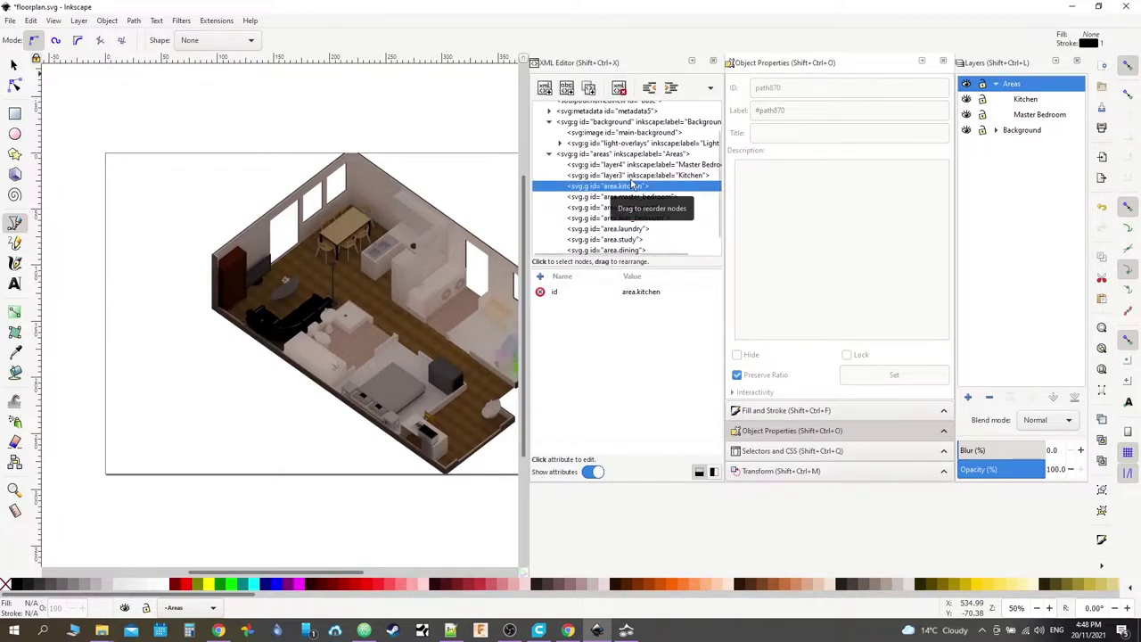
pyautogui.scroll(-1, 632, 183)
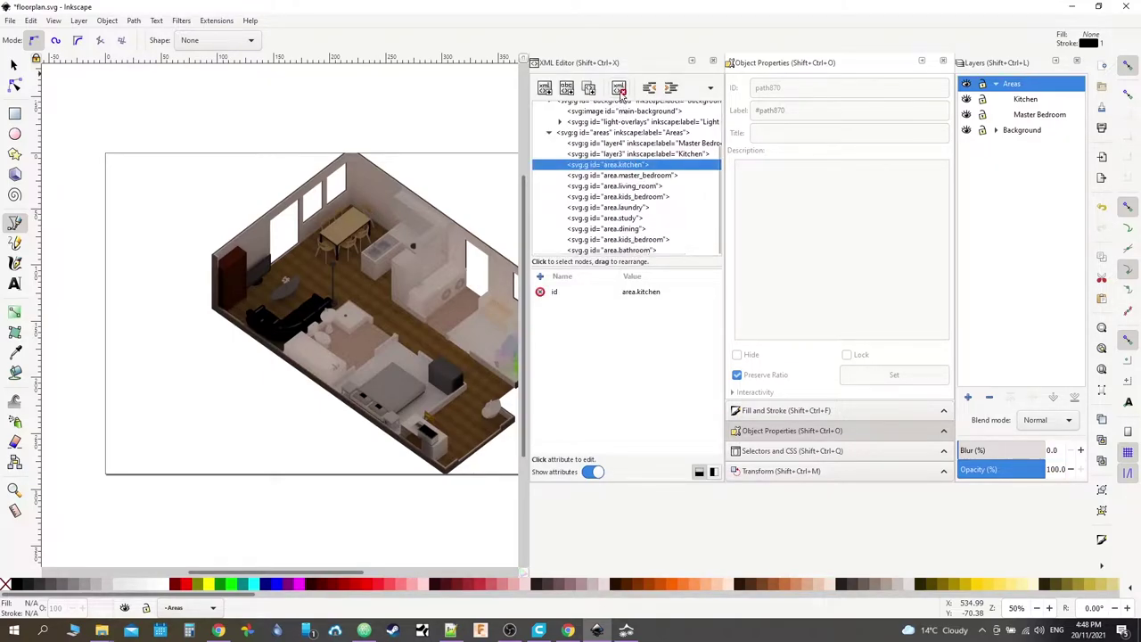
pyautogui.scroll(1, 629, 179)
pyautogui.click(623, 176)
pyautogui.click(619, 89)
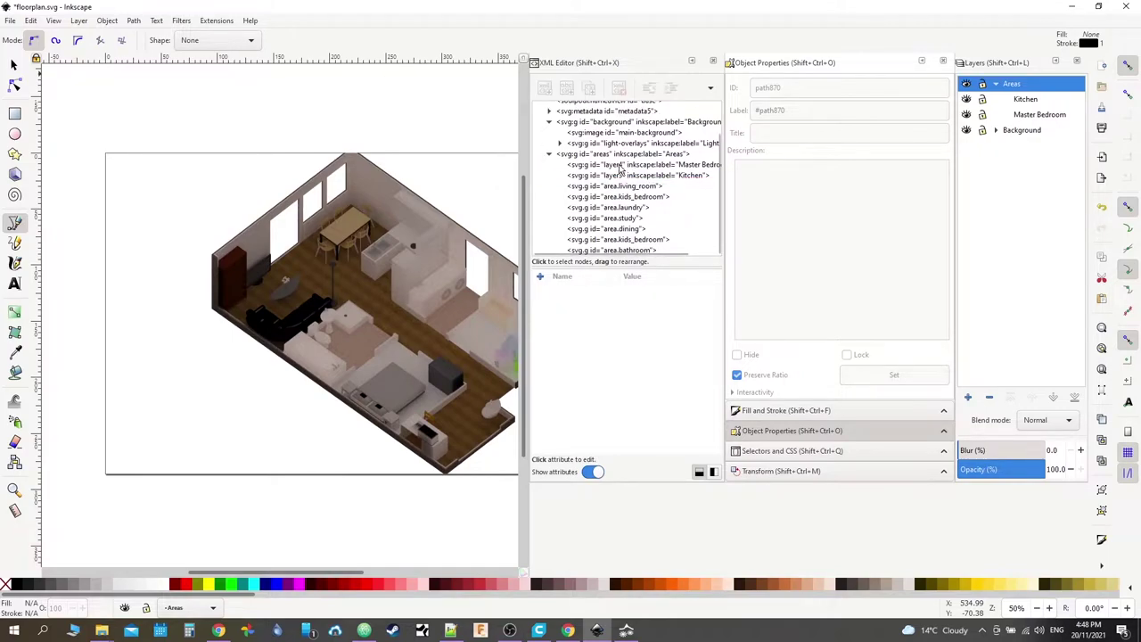
pyautogui.click(621, 186)
pyautogui.click(620, 88)
pyautogui.click(630, 196)
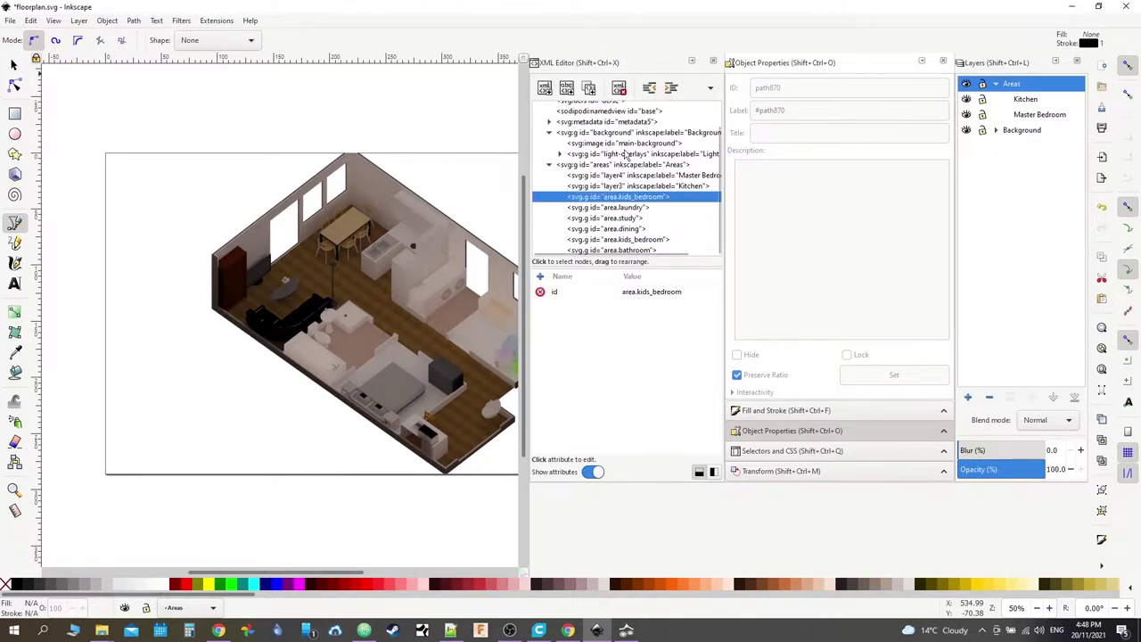
pyautogui.click(620, 88)
pyautogui.click(622, 209)
pyautogui.click(620, 89)
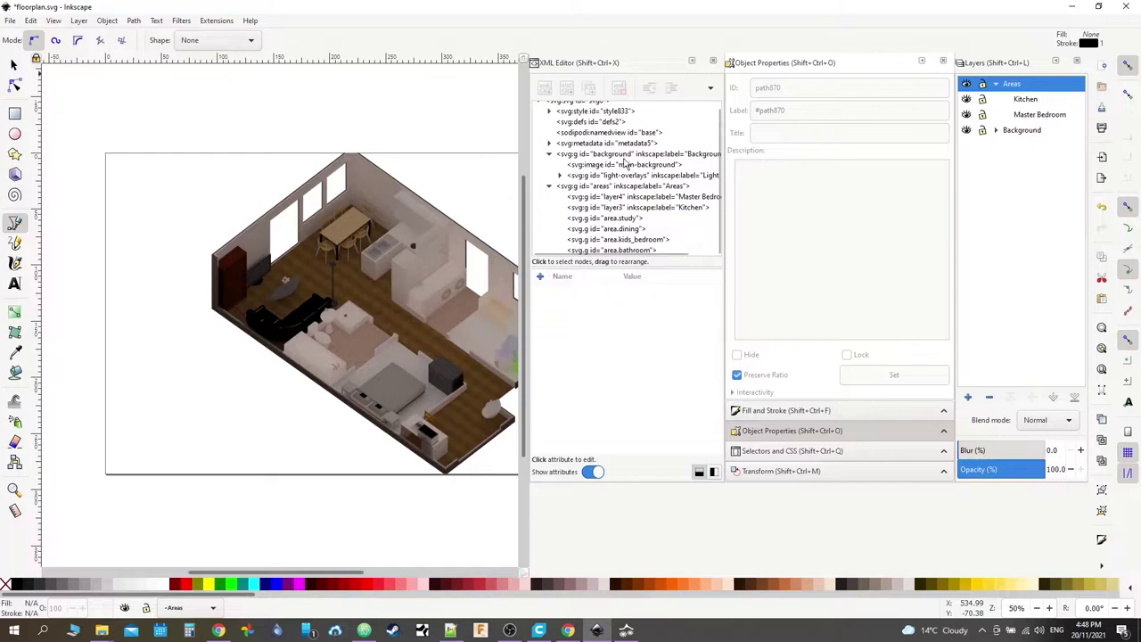
# Step: Delete the area.study, area.dining, remaining area.kids_bedroom and area.bathroom nodes
pyautogui.click(622, 219)
pyautogui.click(620, 89)
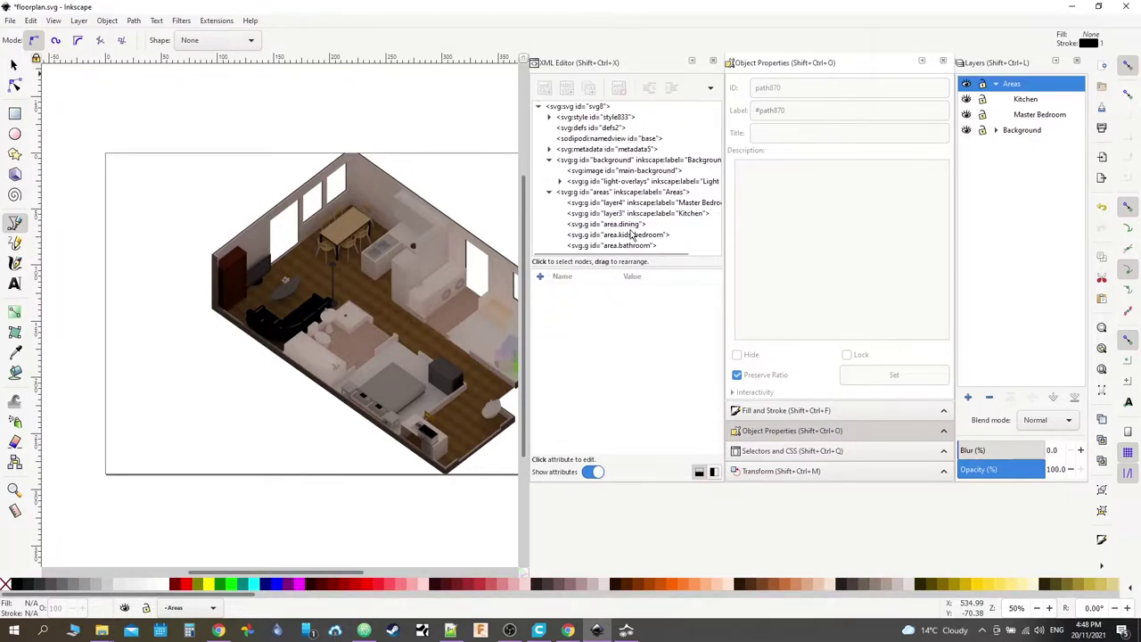
pyautogui.click(631, 224)
pyautogui.click(620, 89)
pyautogui.click(619, 225)
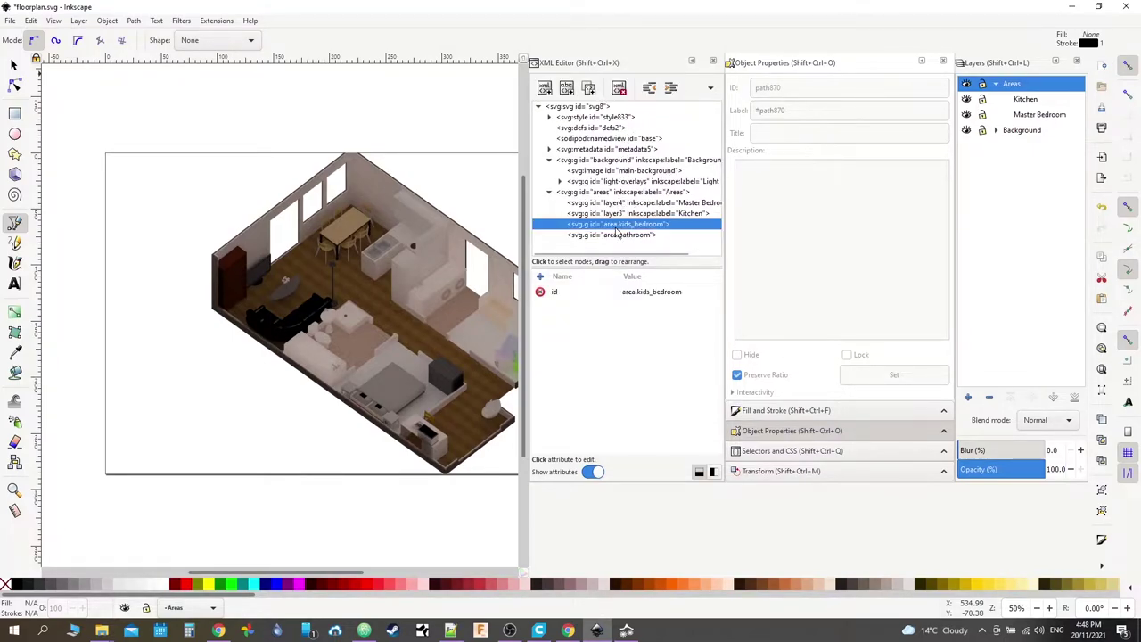
pyautogui.click(620, 88)
pyautogui.click(628, 224)
pyautogui.click(619, 88)
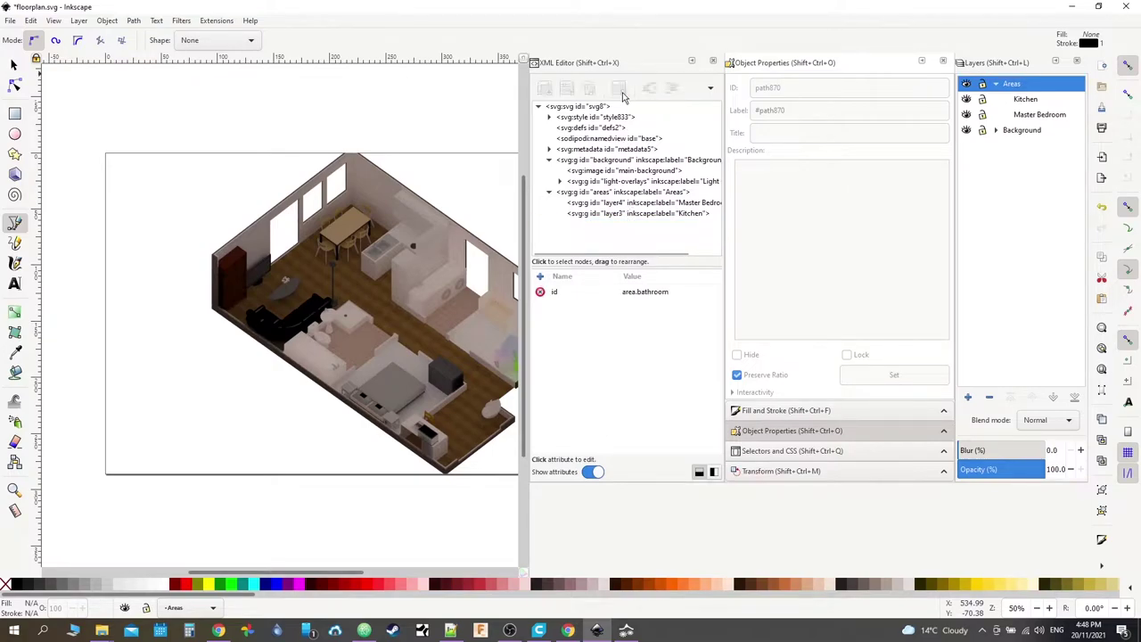
# Step: Inspect the Master Bedroom layer's groupmode and id attributes
pyautogui.click(635, 204)
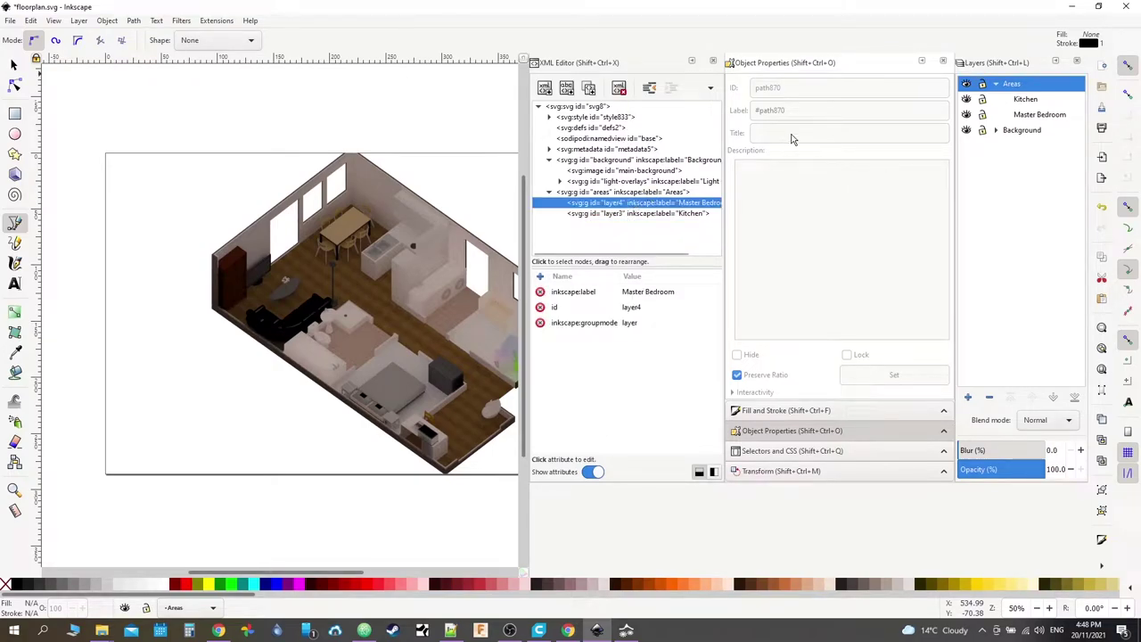
pyautogui.click(629, 323)
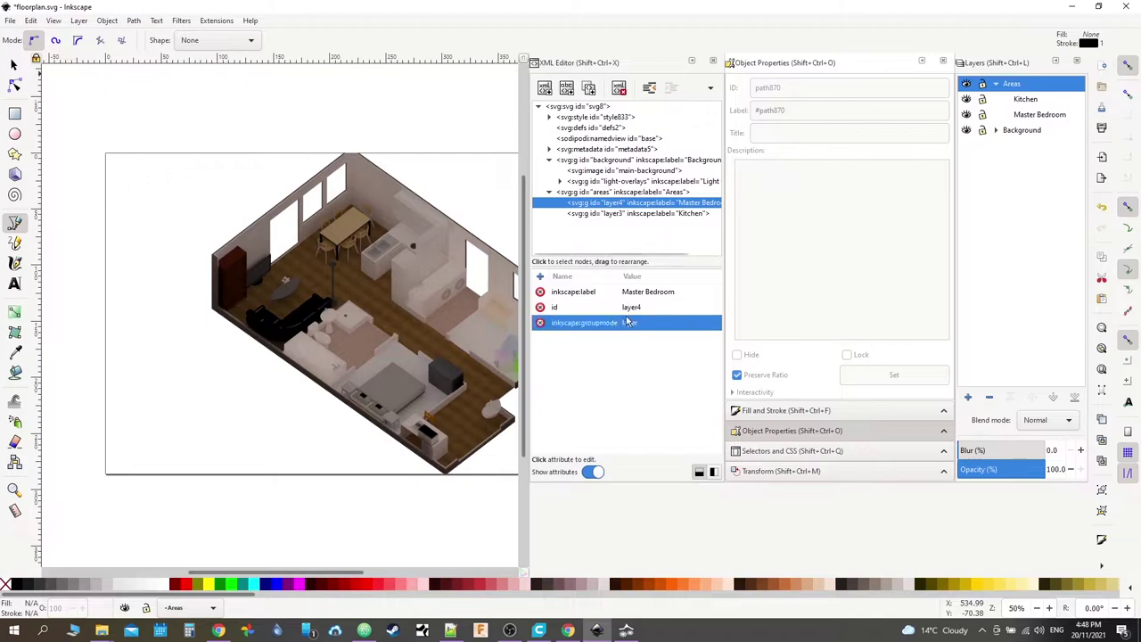
pyautogui.click(635, 309)
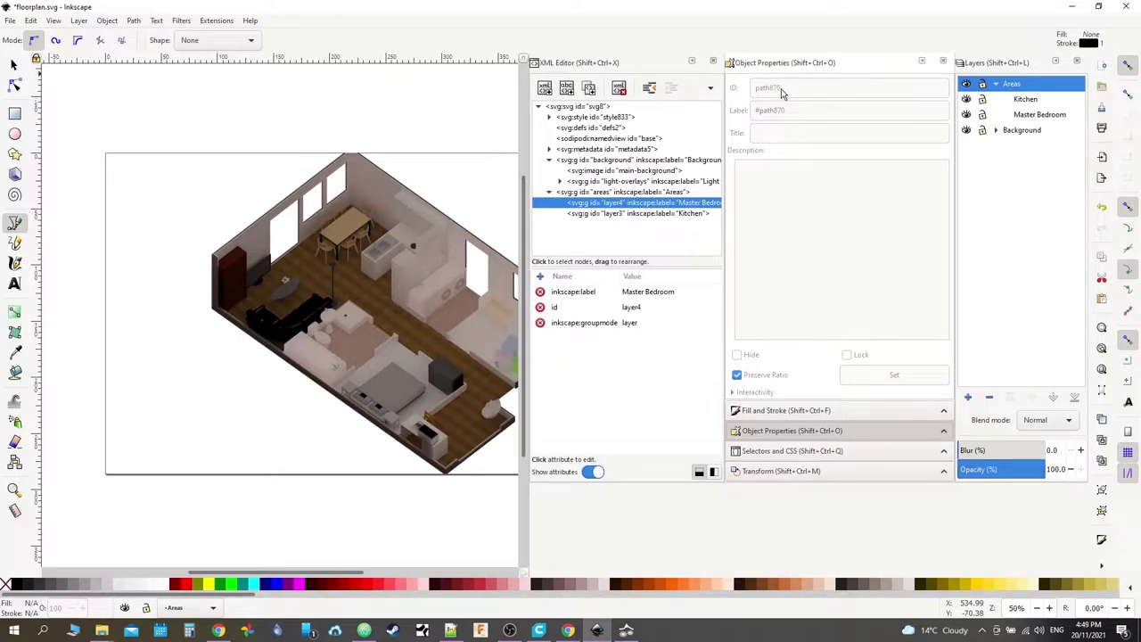
# Step: Switch the current layer between Kitchen and Master Bedroom, leaving the Kitchen name unchanged
pyautogui.click(1028, 102)
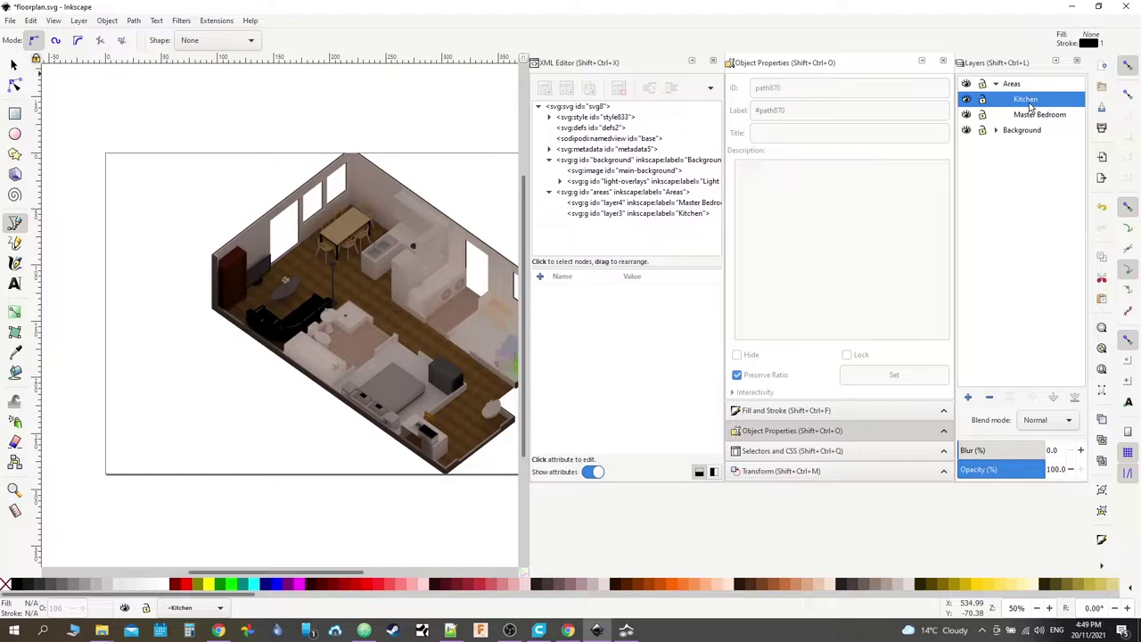
pyautogui.click(1029, 118)
pyautogui.click(1033, 101)
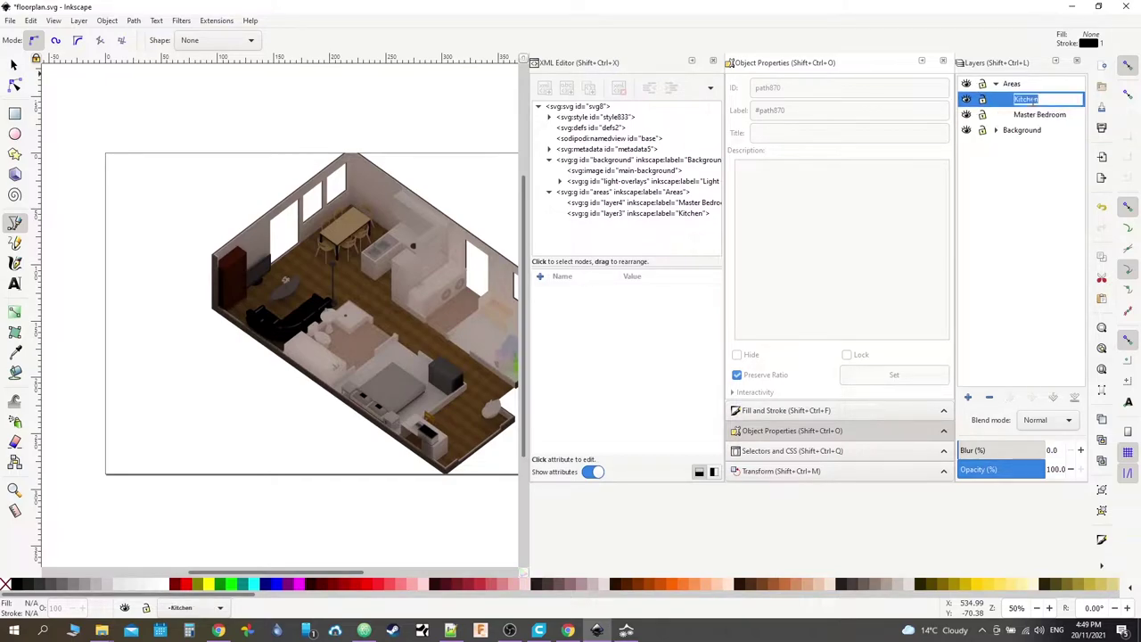
pyautogui.click(1027, 100)
pyautogui.click(1001, 100)
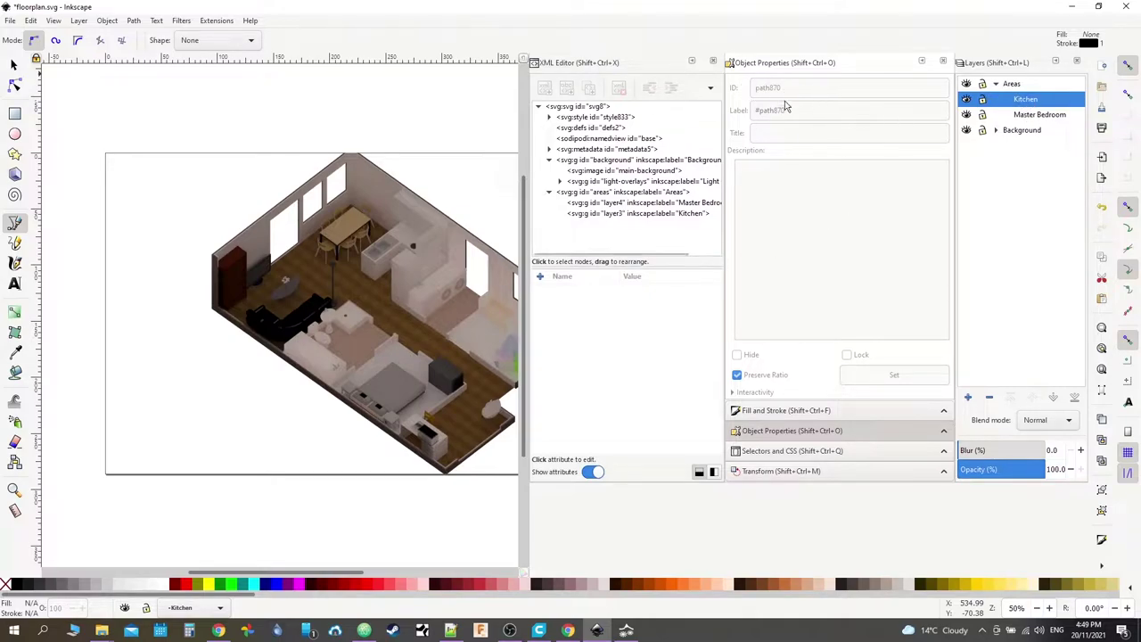
# Step: Set the Master Bedroom layer's id to area.master_bedroom, correcting a mistyped area.kitchen
pyautogui.click(623, 204)
pyautogui.click(568, 311)
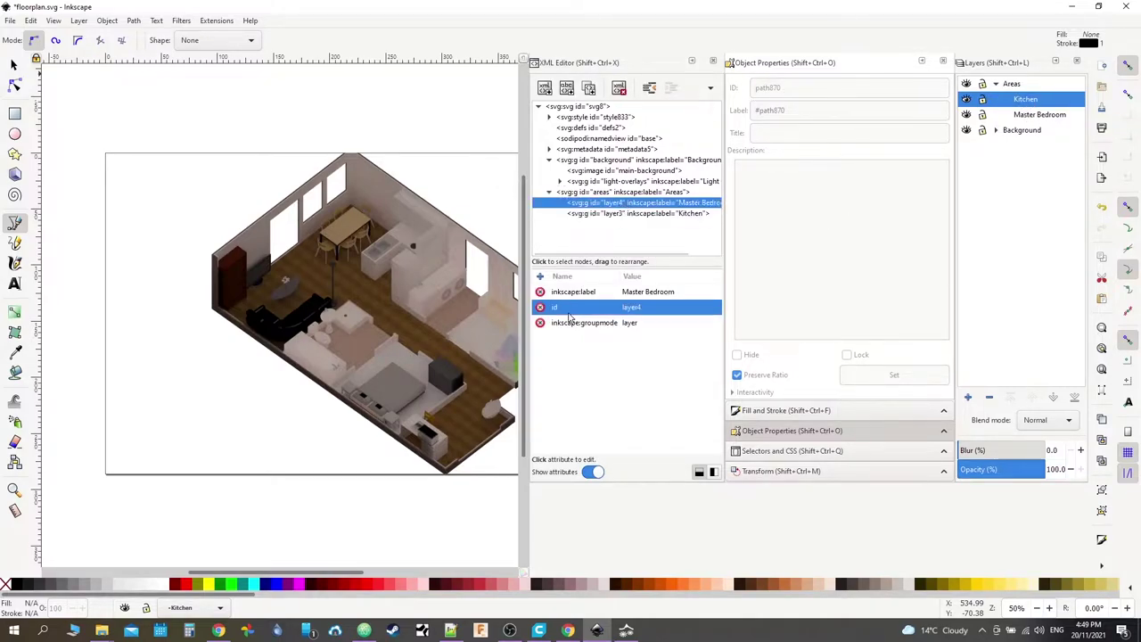
pyautogui.click(629, 309)
pyautogui.write('area')
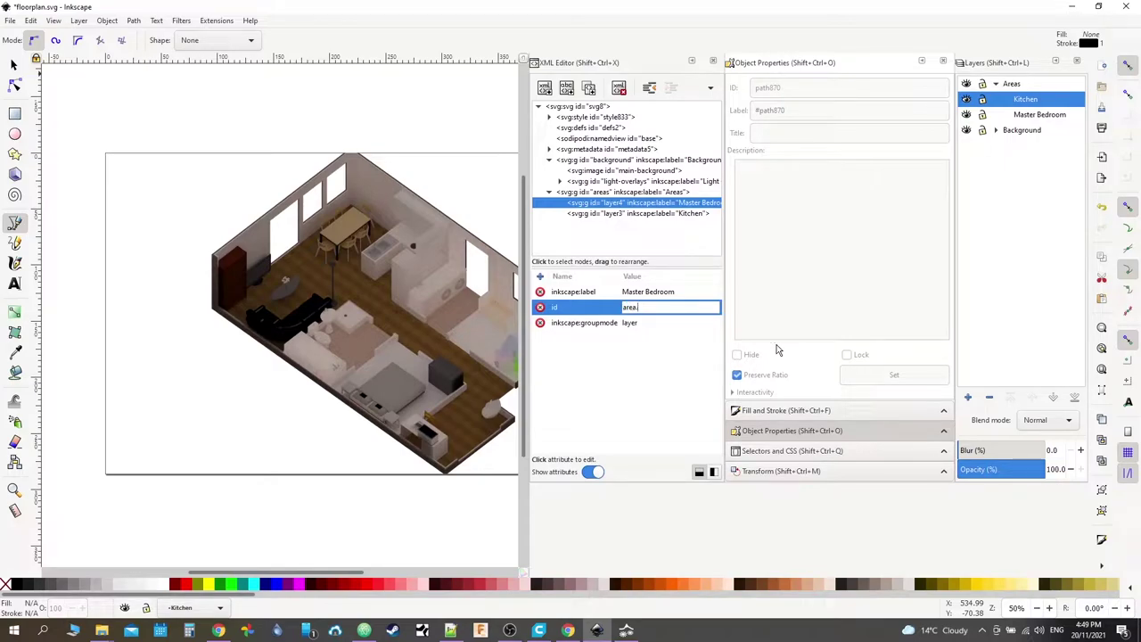
pyautogui.write('.kitchen')
pyautogui.press('Return')
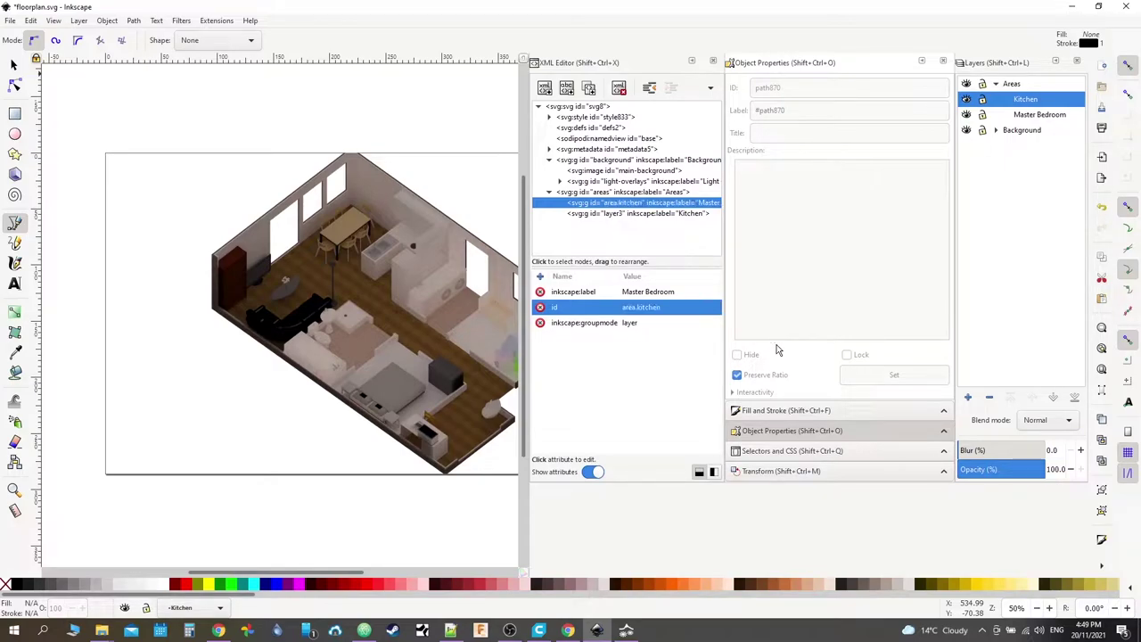
pyautogui.click(597, 215)
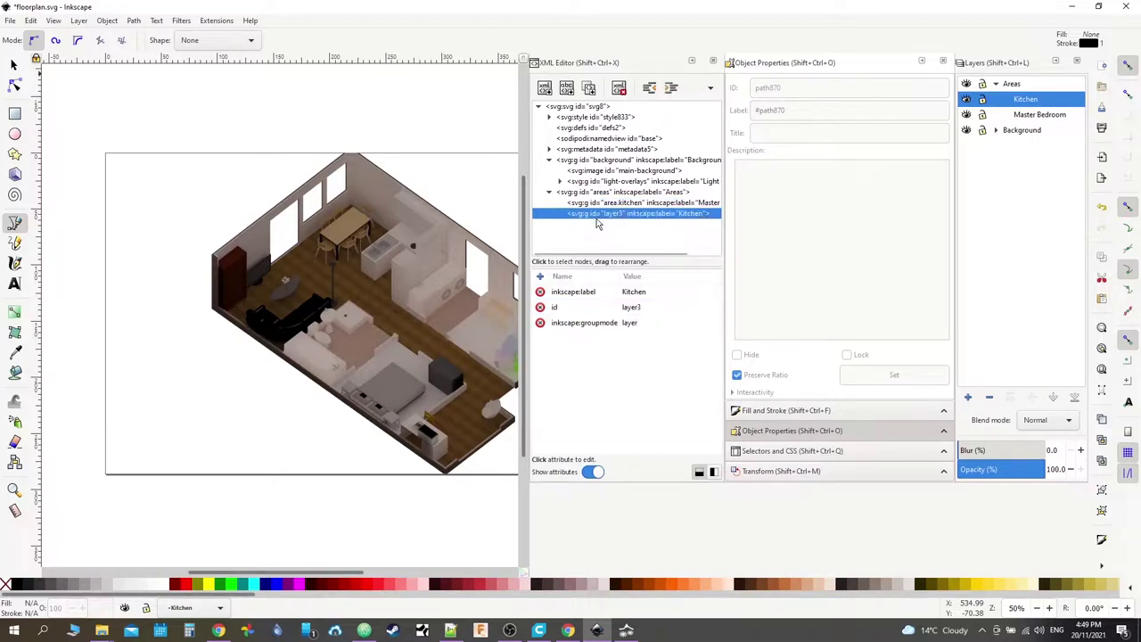
pyautogui.click(668, 202)
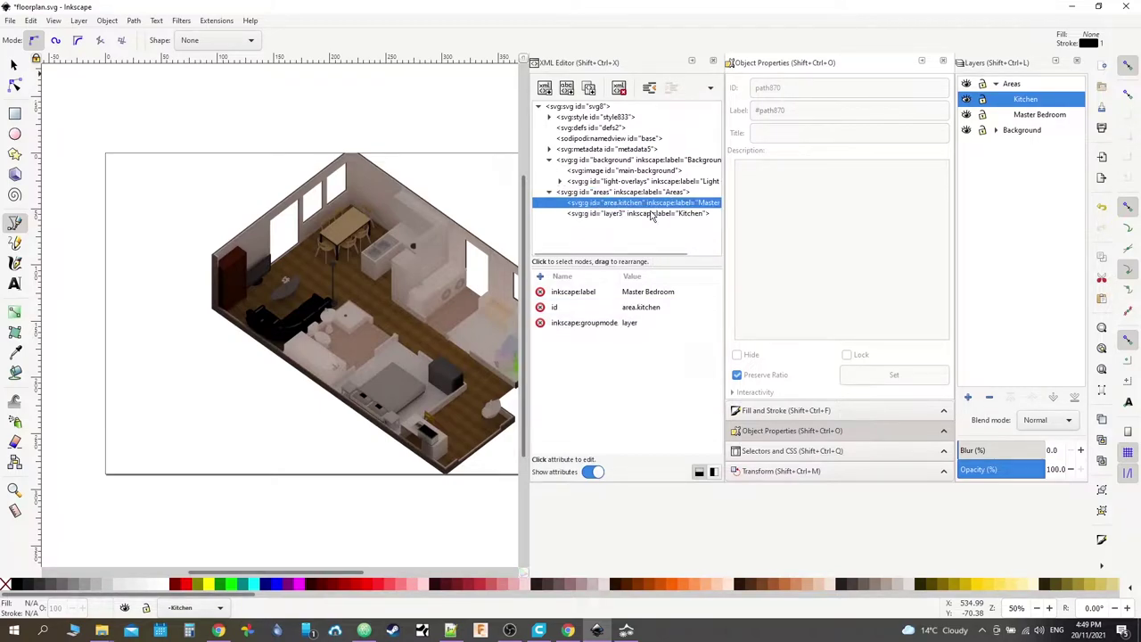
pyautogui.click(641, 308)
pyautogui.press('End')
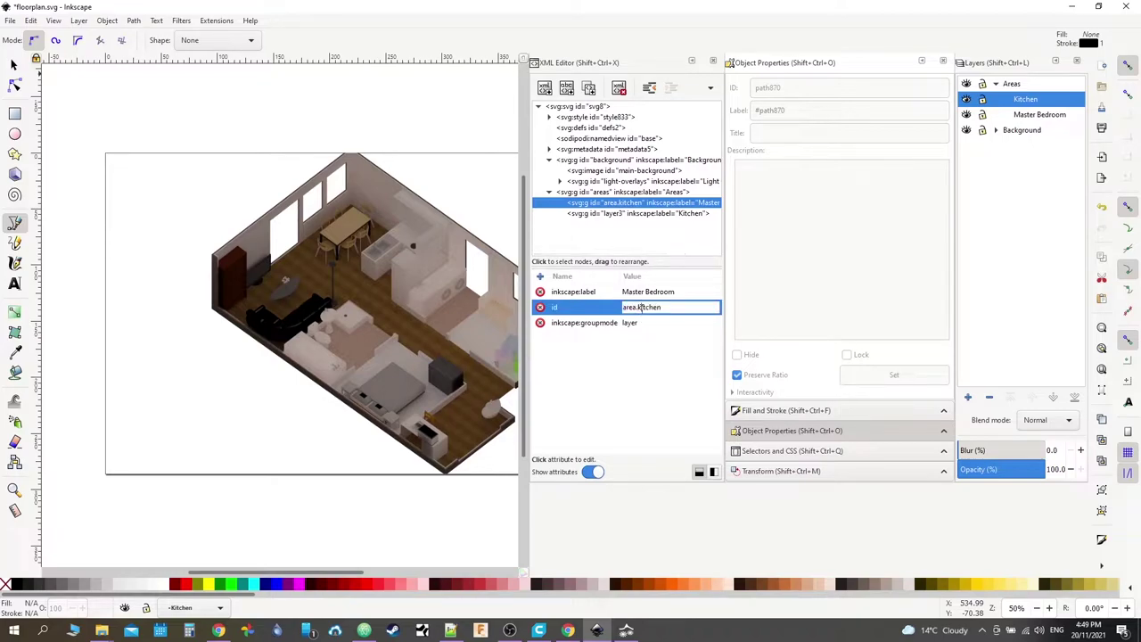
pyautogui.hotkey('ctrl', 'shift', 'Left')
pyautogui.write('master_bedroom')
pyautogui.press('Return')
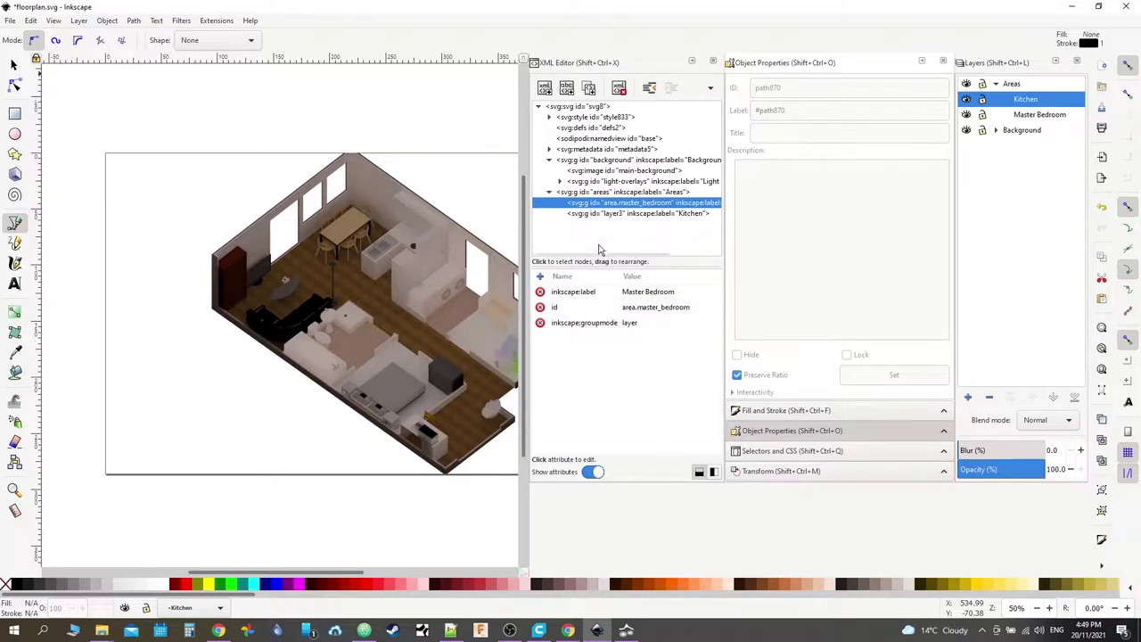
# Step: Set the Kitchen layer's id to area.kitchen
pyautogui.click(614, 214)
pyautogui.click(632, 308)
pyautogui.click(633, 308)
pyautogui.write('a')
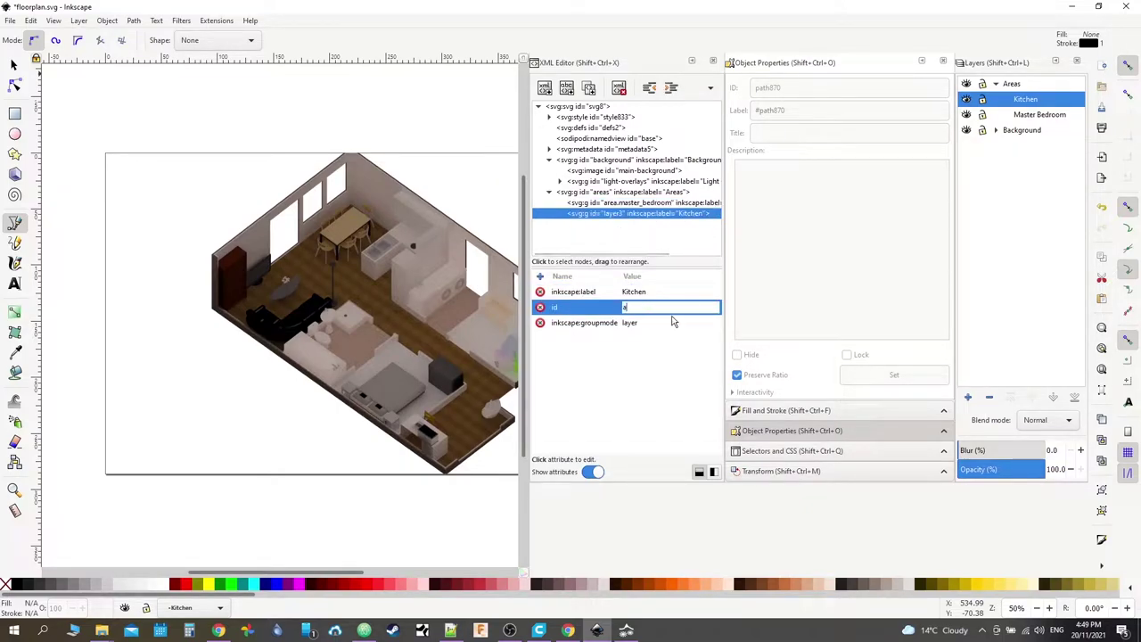
pyautogui.write('rea.kitchen')
pyautogui.press('Return')
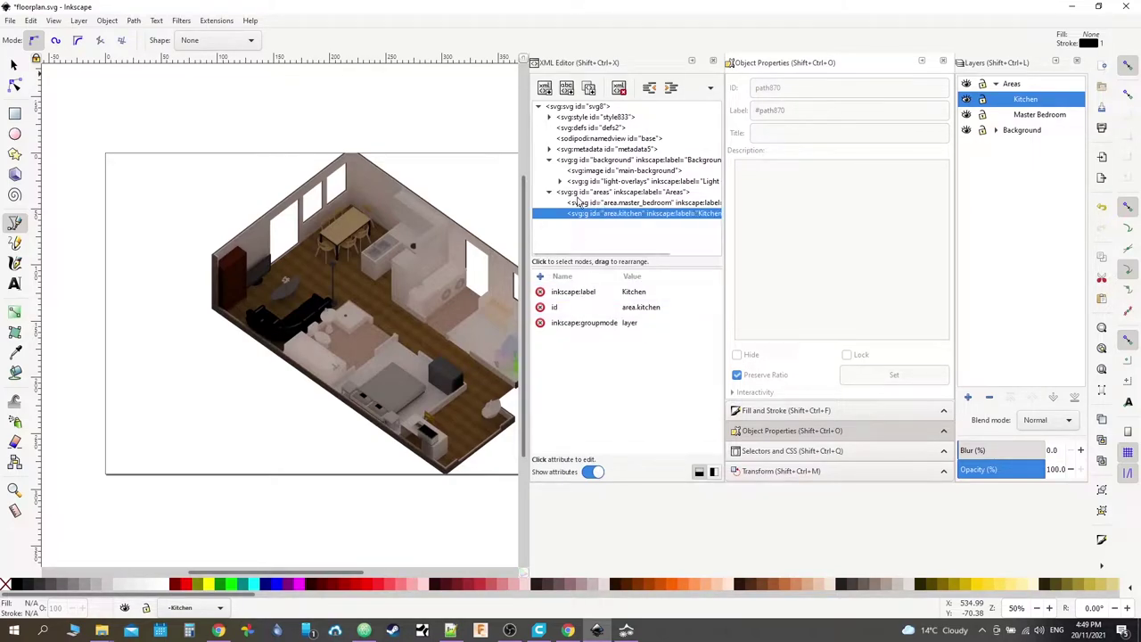
# Step: Duplicate the Kitchen layer inside Areas
pyautogui.click(1016, 84)
pyautogui.rightClick(1021, 86)
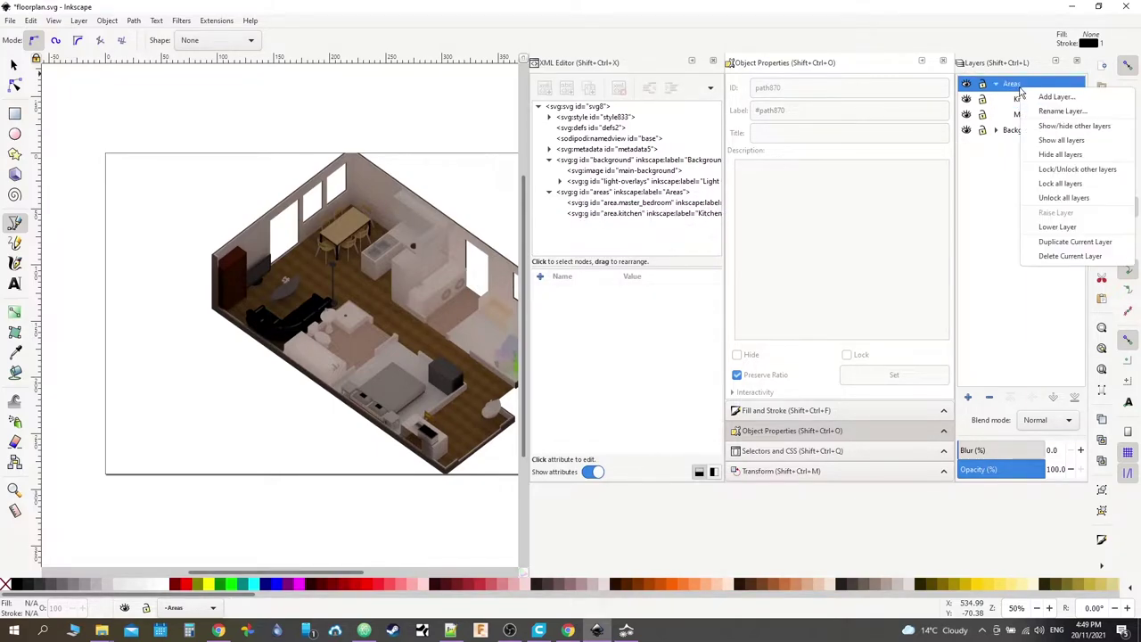
pyautogui.press('Escape')
pyautogui.click(1017, 101)
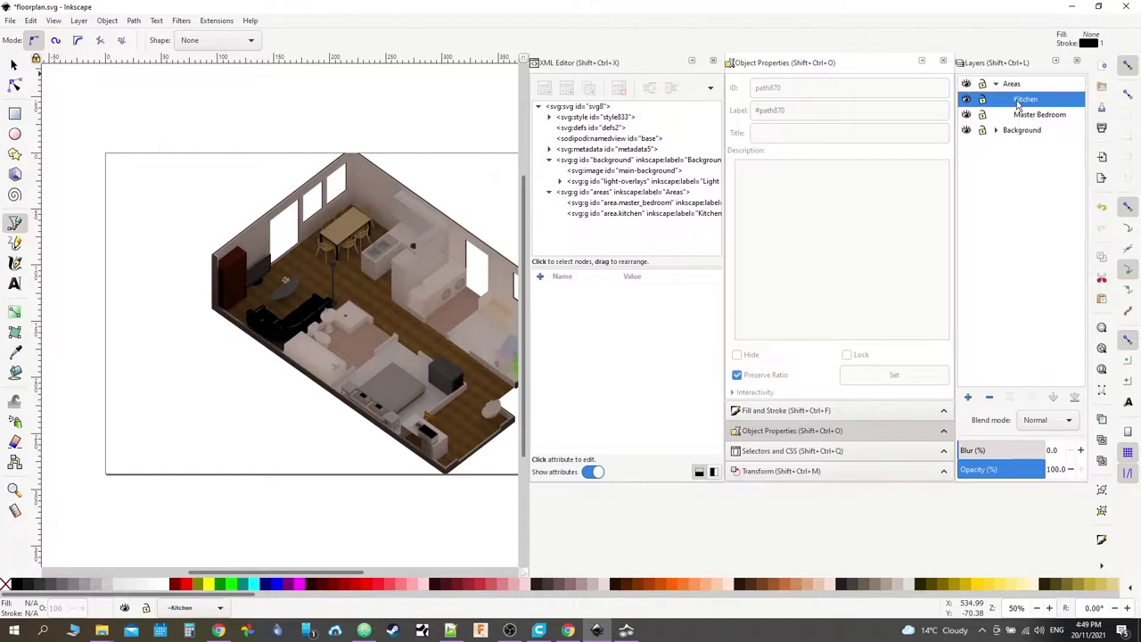
pyautogui.rightClick(1018, 101)
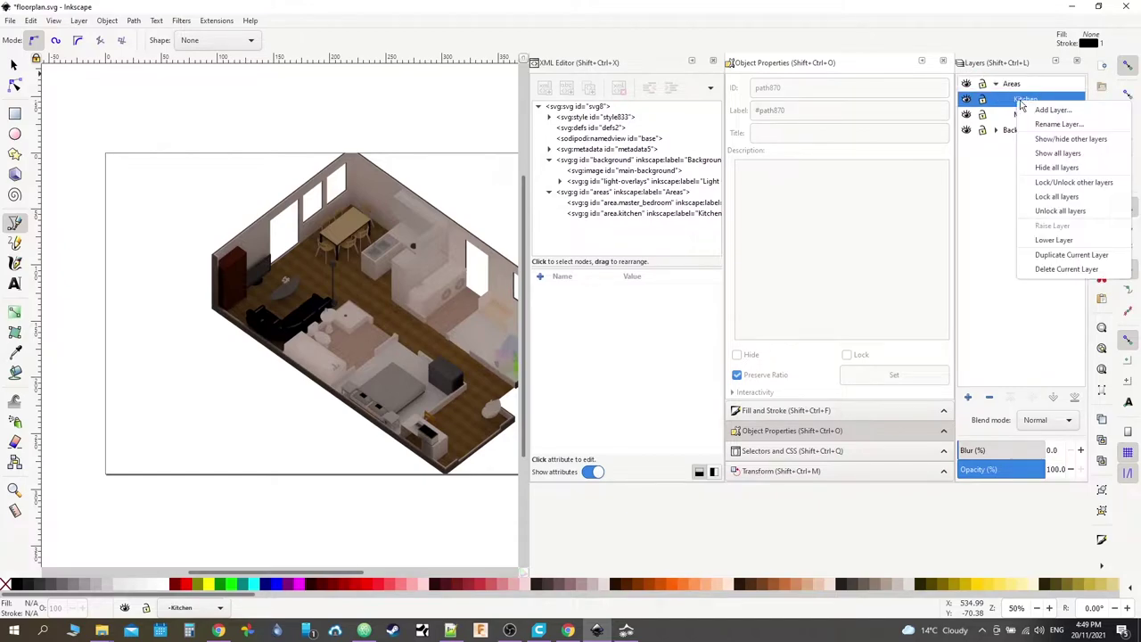
pyautogui.click(1058, 259)
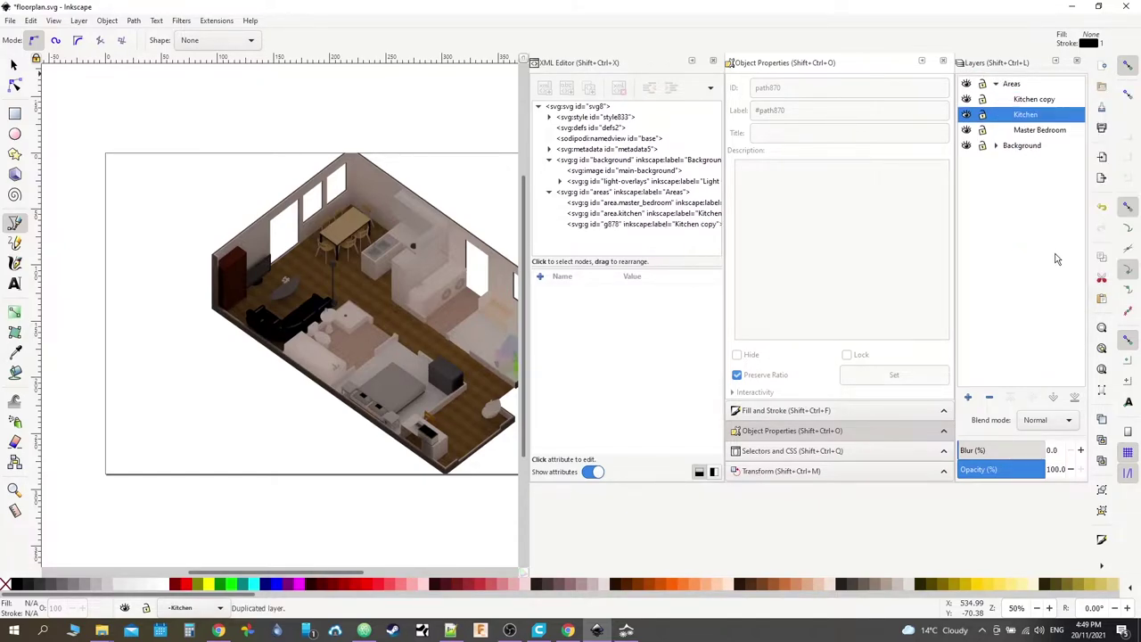
pyautogui.click(1030, 103)
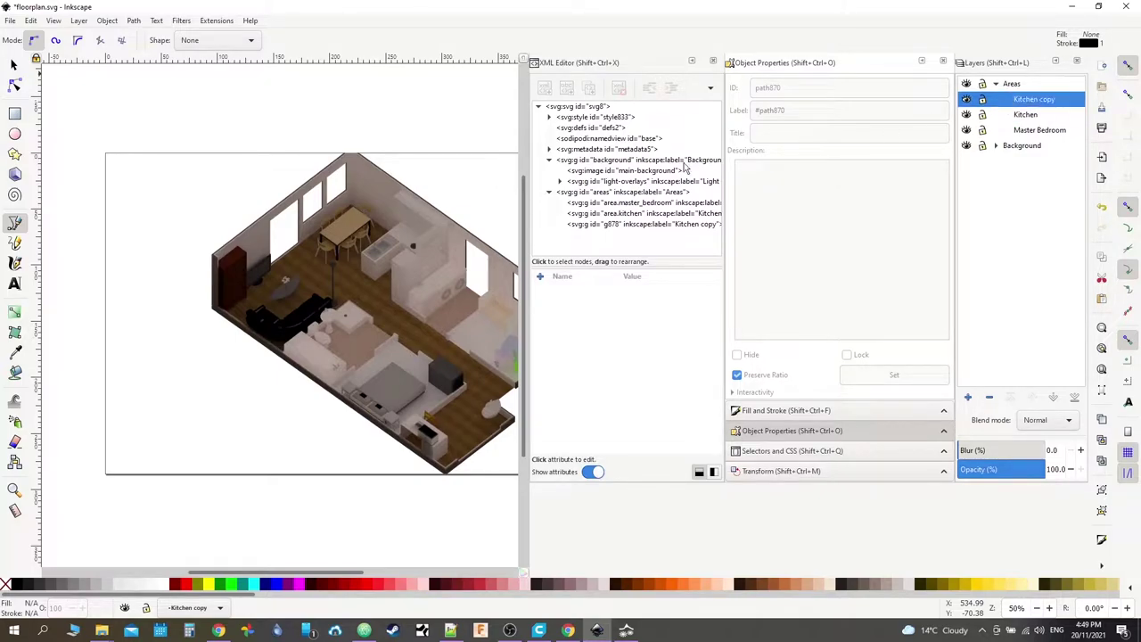
# Step: Relabel the Kitchen copy as Bathroom and begin entering its area id
pyautogui.click(629, 223)
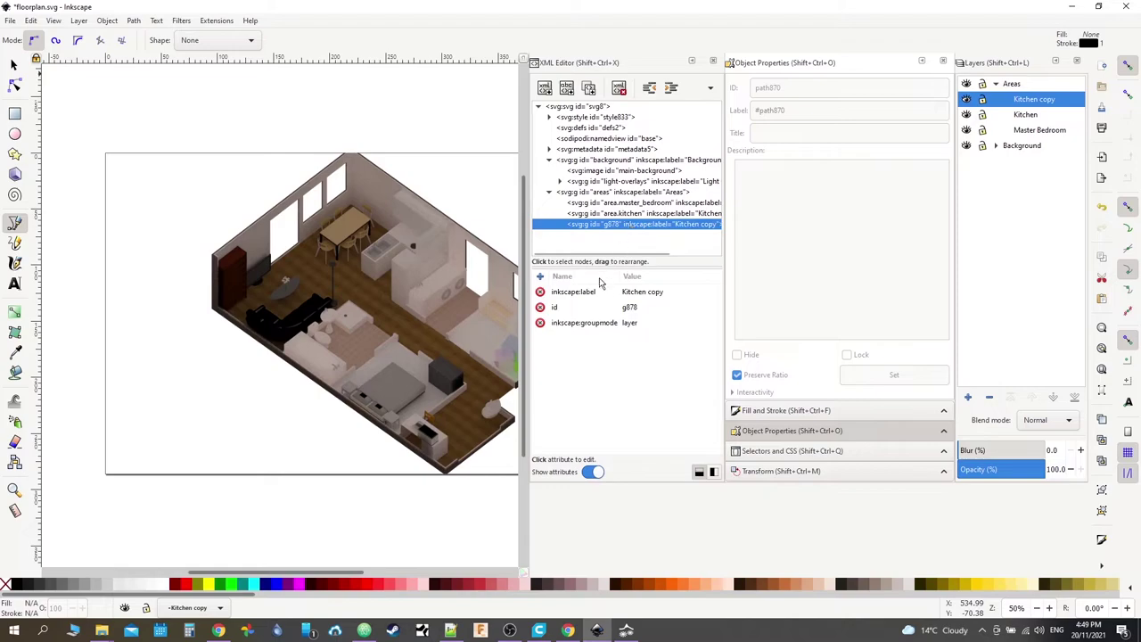
pyautogui.click(636, 293)
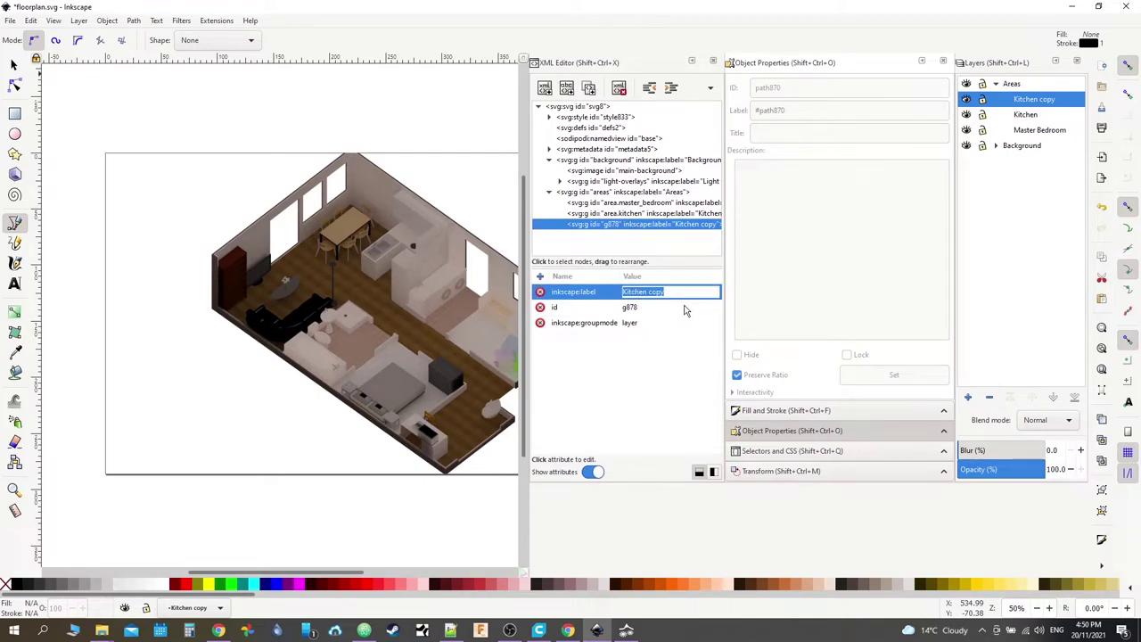
pyautogui.write('Bathroom')
pyautogui.press('Return')
pyautogui.click(684, 307)
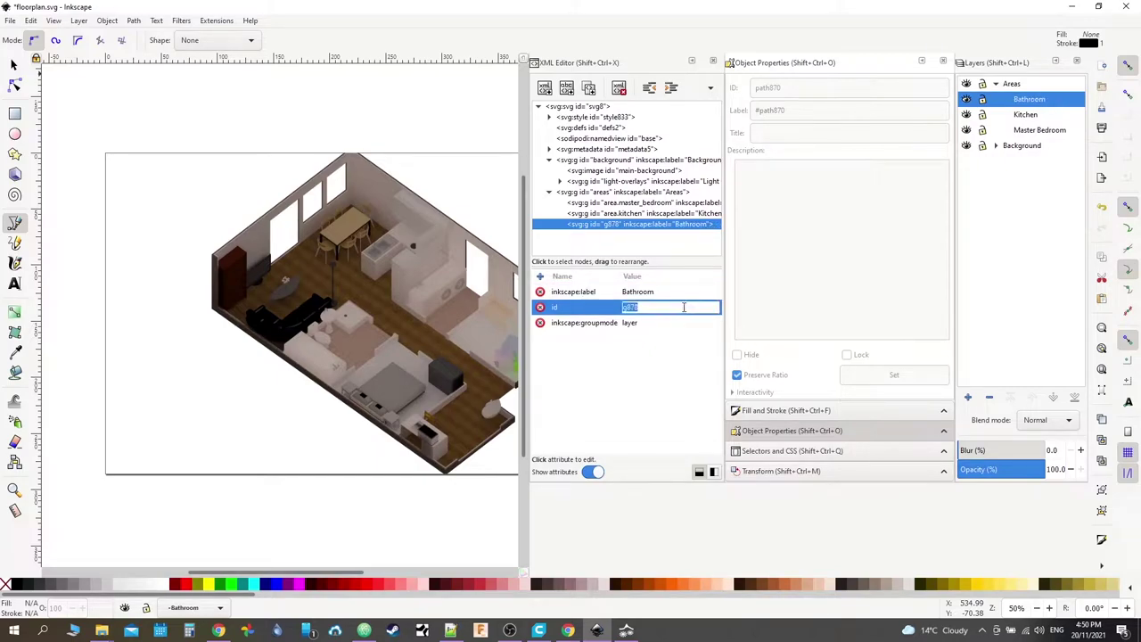
pyautogui.write('area.')
pyautogui.click(509, 630)
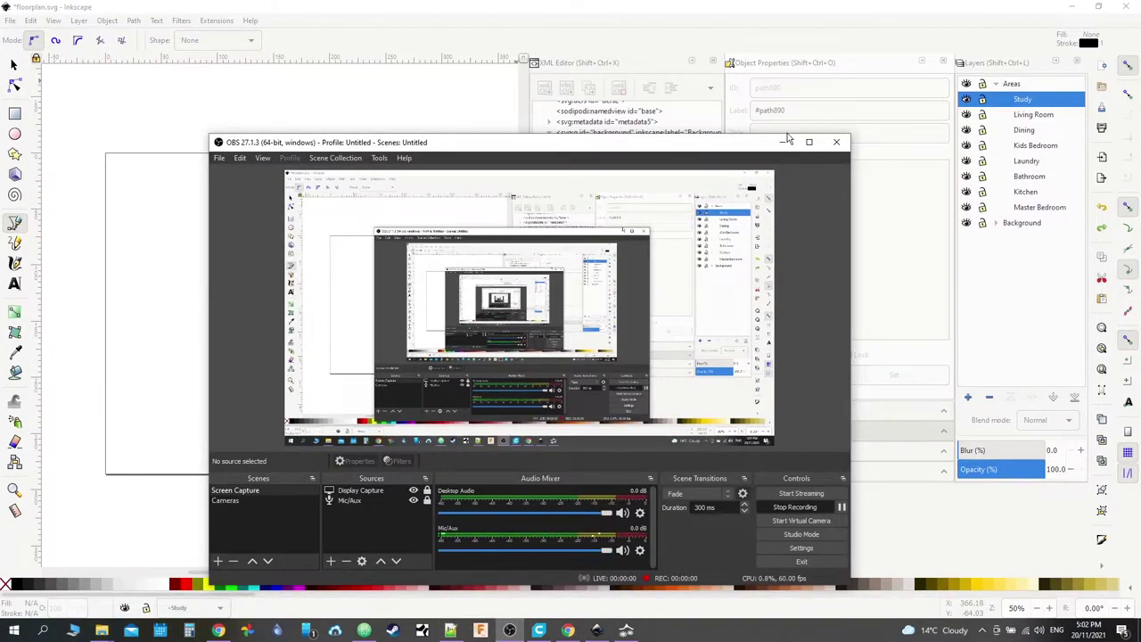
# Step: Expand Background, preview the Light Overlays layer on and off, leave it hidden, and select Background
pyautogui.click(782, 143)
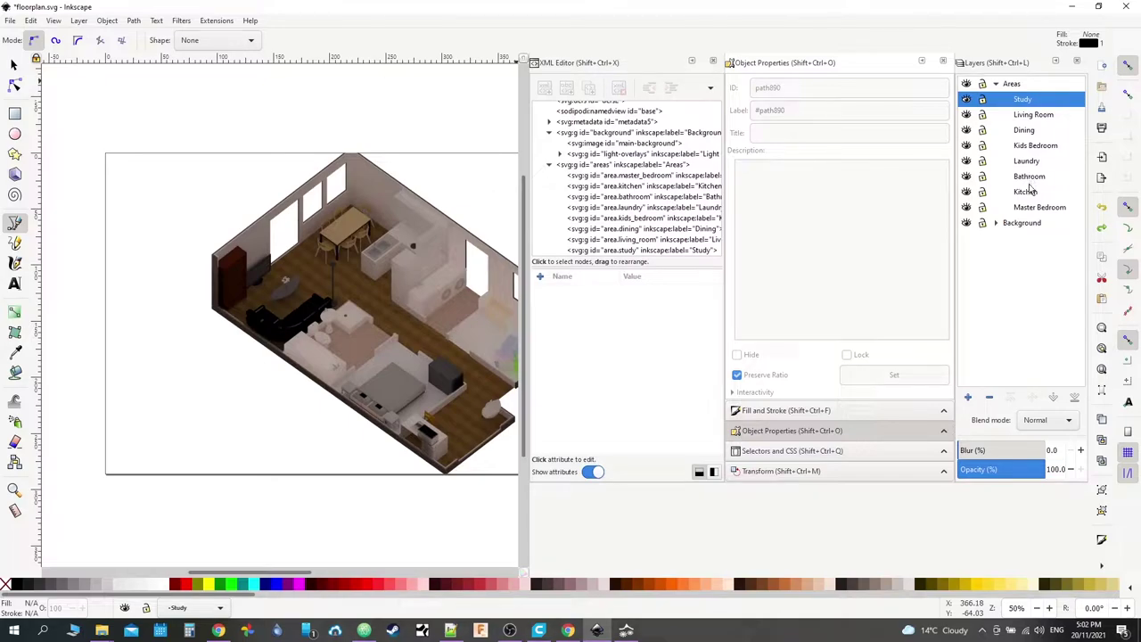
pyautogui.click(997, 223)
pyautogui.click(968, 239)
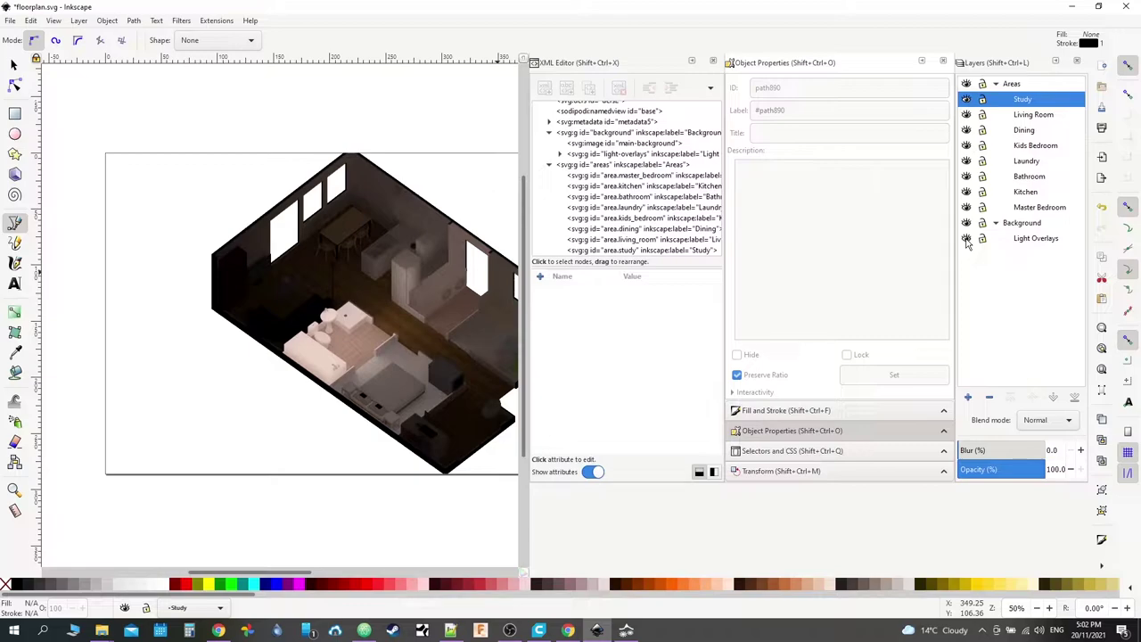
pyautogui.click(966, 239)
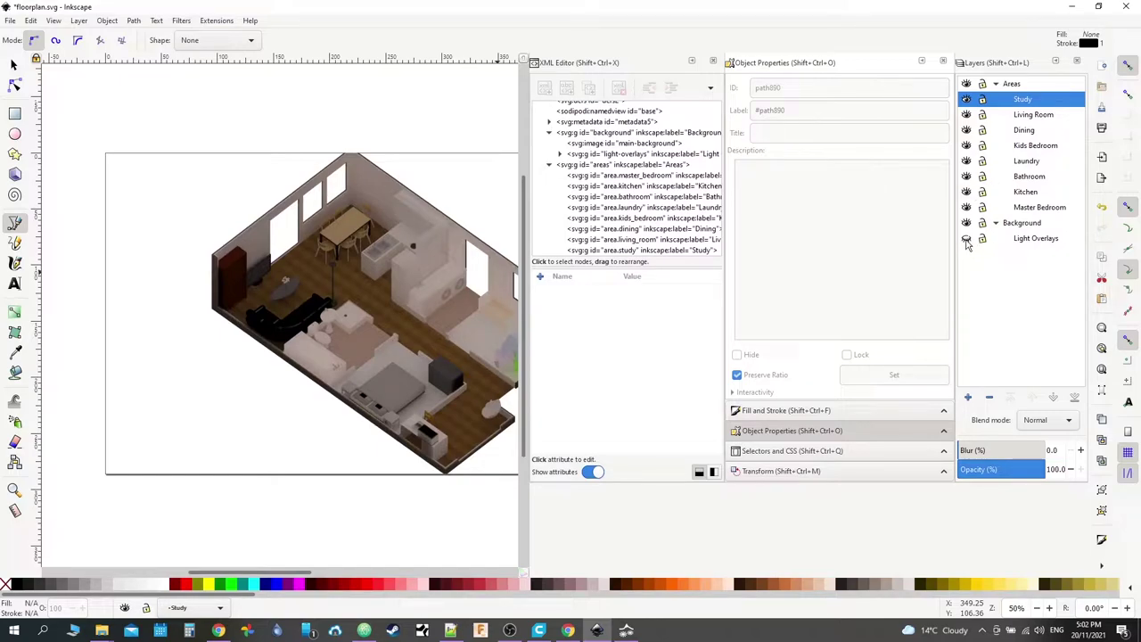
pyautogui.click(966, 239)
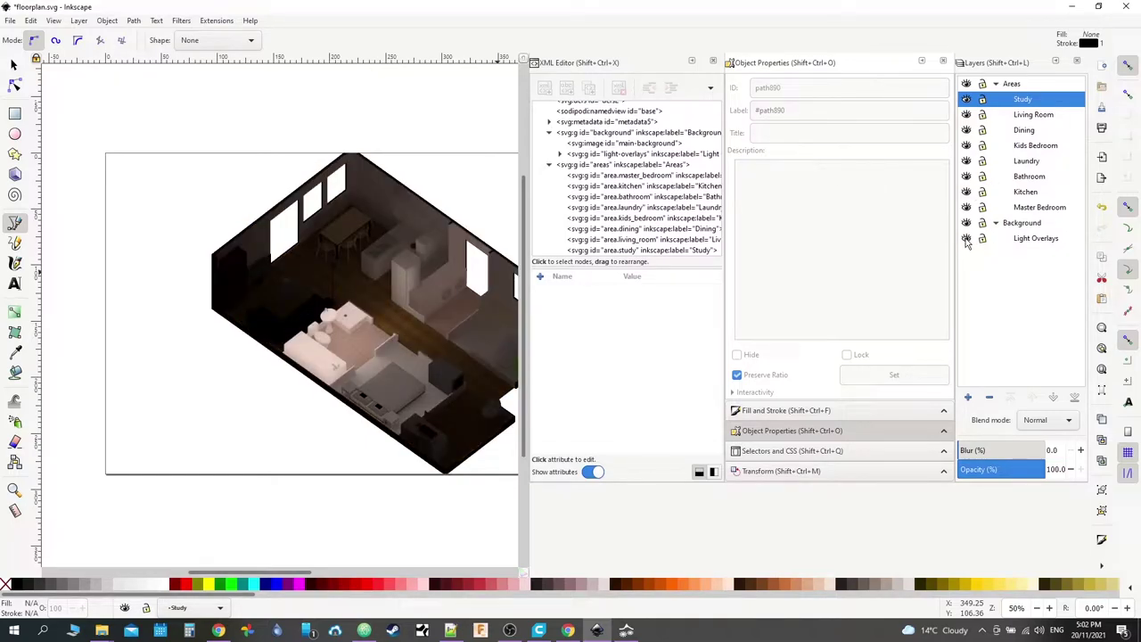
pyautogui.click(967, 239)
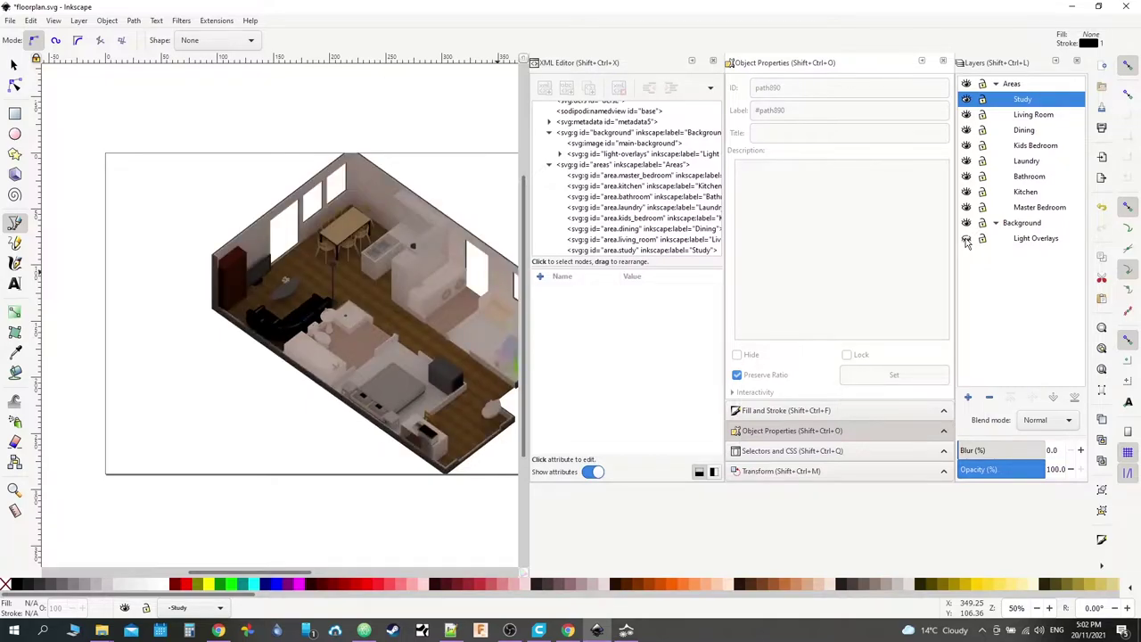
pyautogui.doubleClick(966, 239)
pyautogui.click(966, 239)
pyautogui.click(967, 239)
pyautogui.click(966, 239)
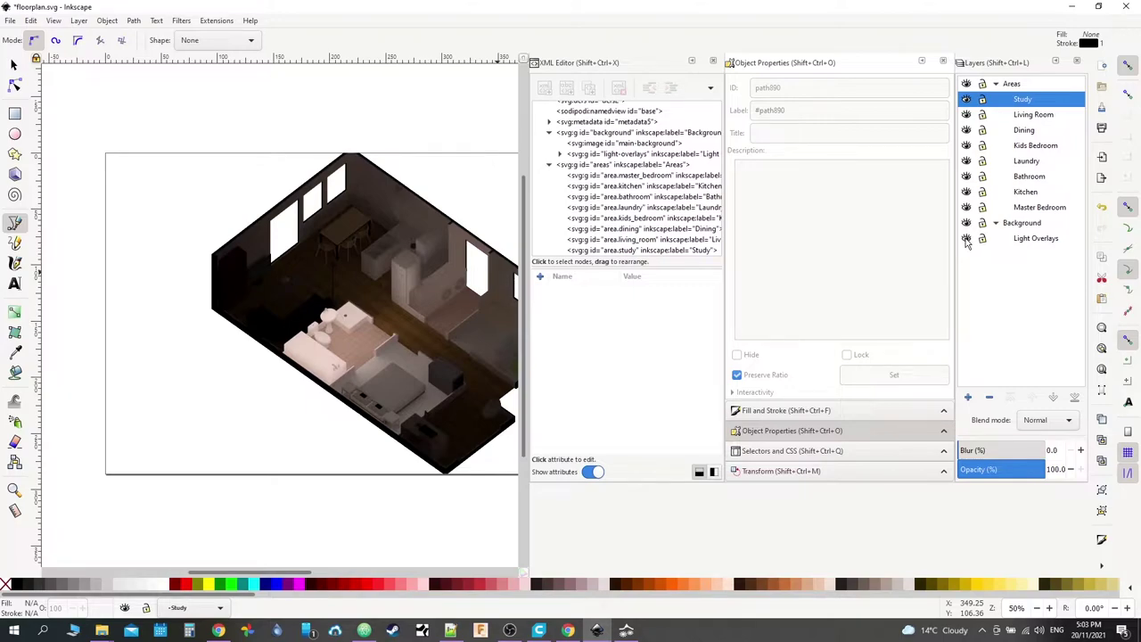
pyautogui.click(966, 239)
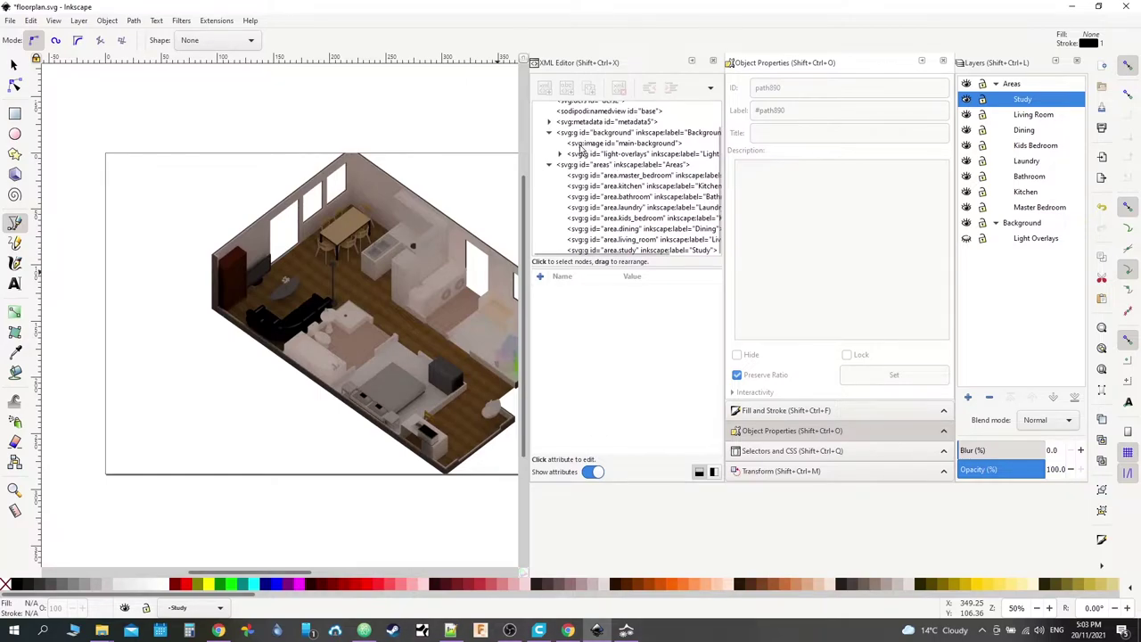
pyautogui.click(1034, 225)
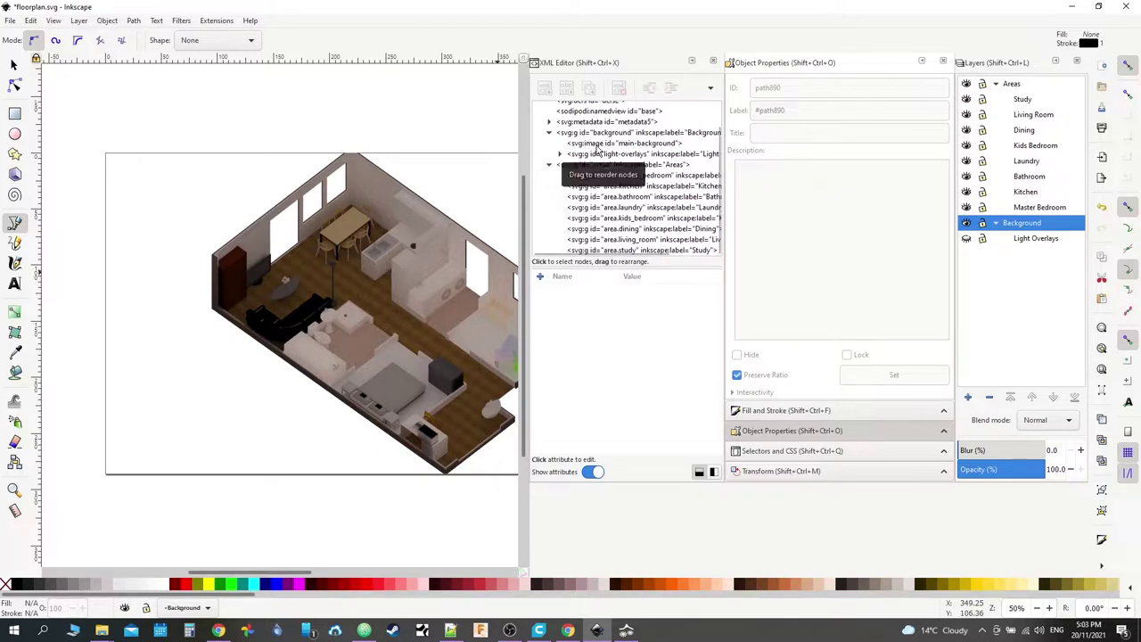
# Step: Make Light Overlays current, expand its XML node to list the light_overlay images, and inspect the areas group
pyautogui.click(1033, 239)
pyautogui.click(560, 155)
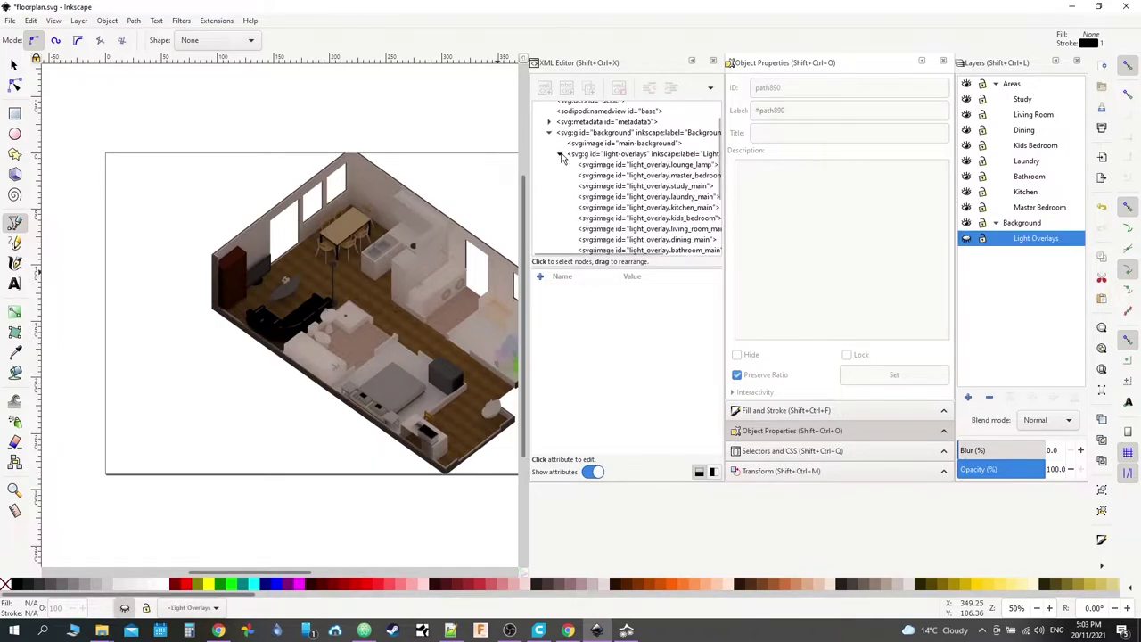
pyautogui.scroll(-1, 650, 155)
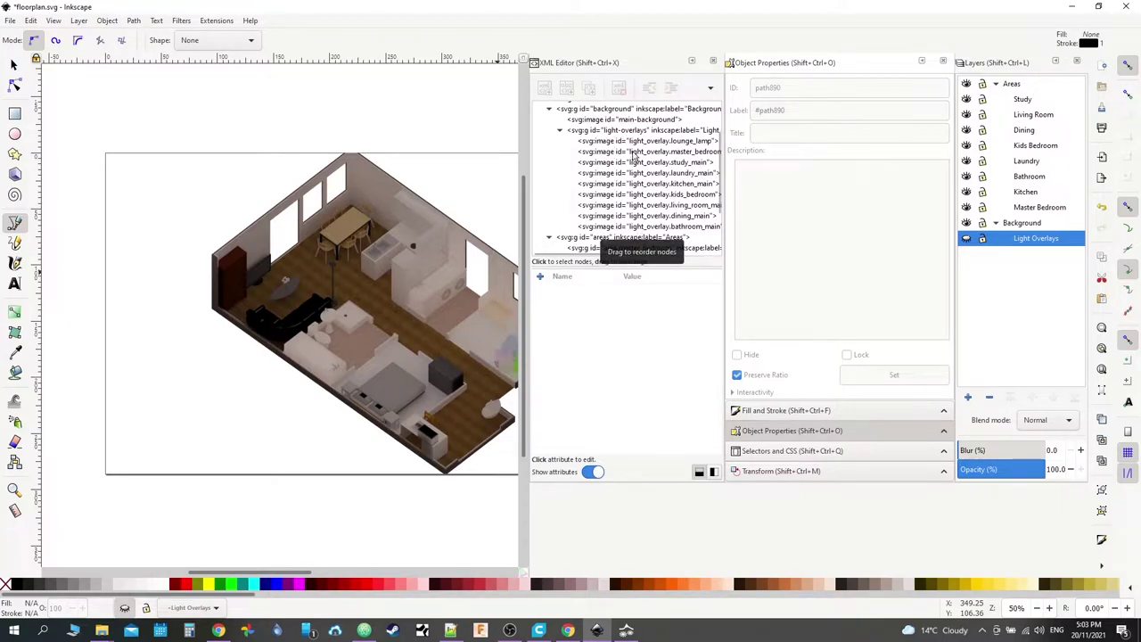
pyautogui.scroll(-3, 636, 157)
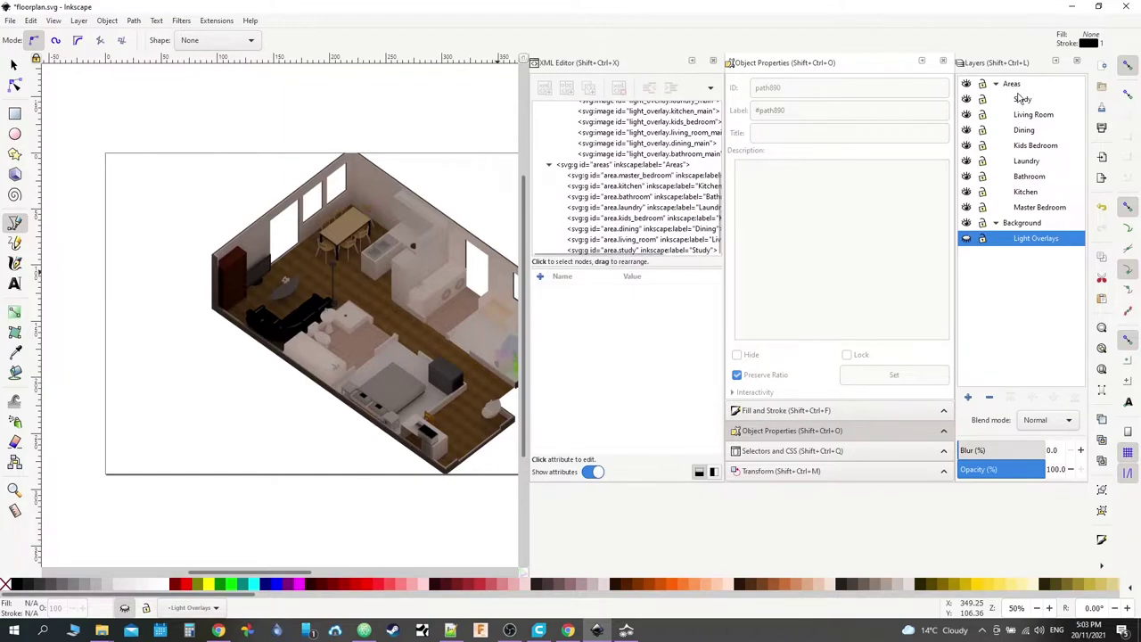
pyautogui.click(581, 166)
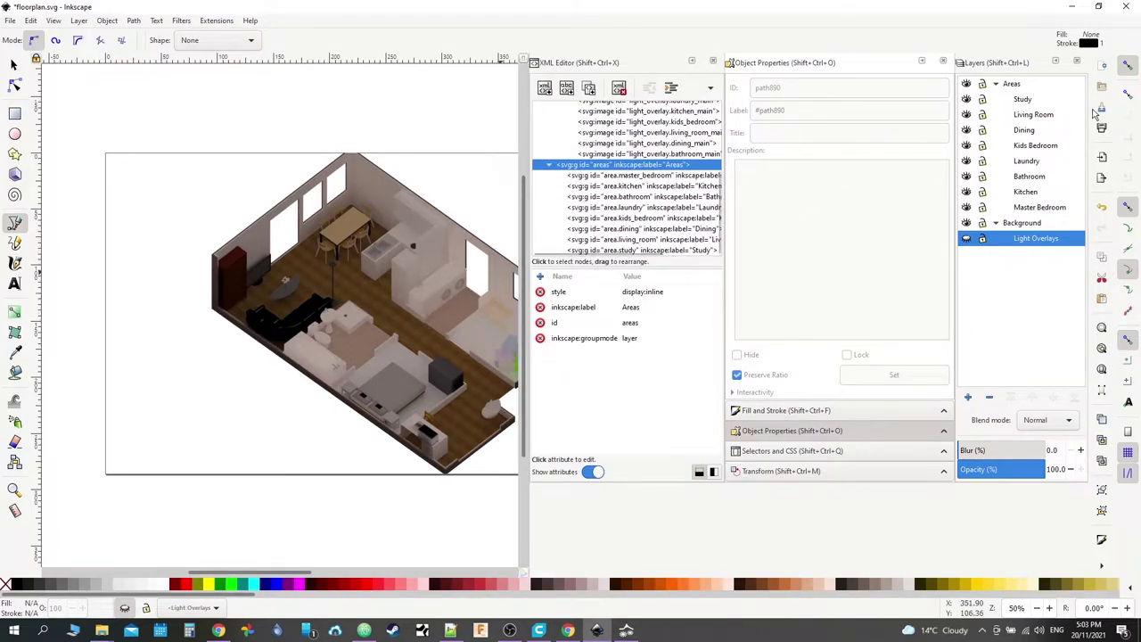
# Step: Switch the current layer through Study, Living Room and Master Bedroom, ending back on Study
pyautogui.click(1048, 101)
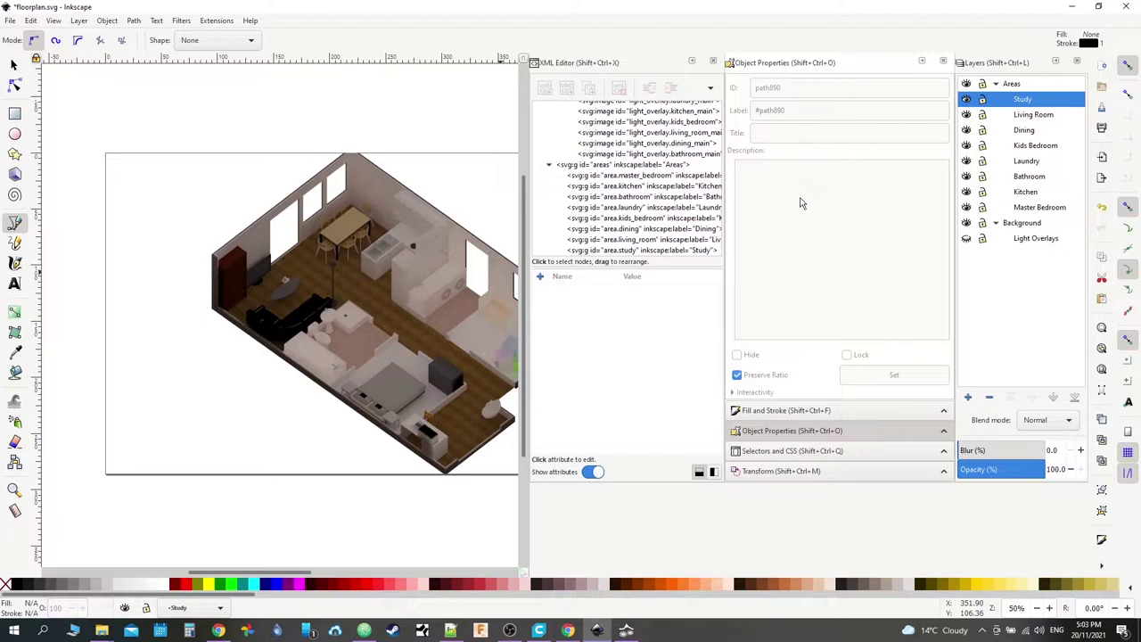
pyautogui.click(1024, 119)
pyautogui.click(1020, 206)
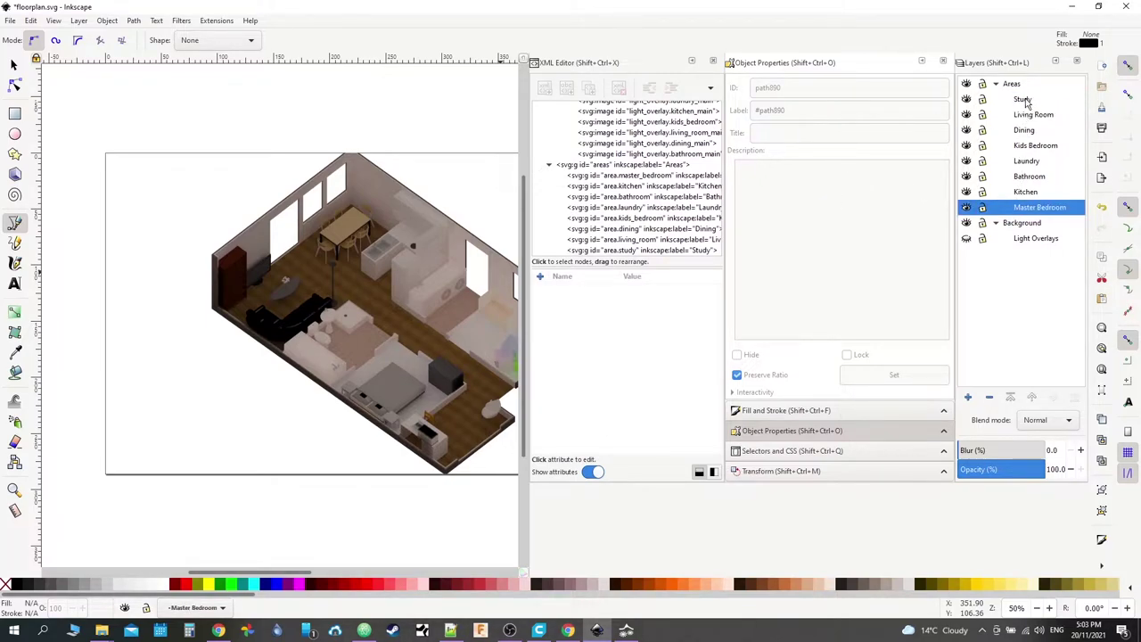
pyautogui.click(1026, 103)
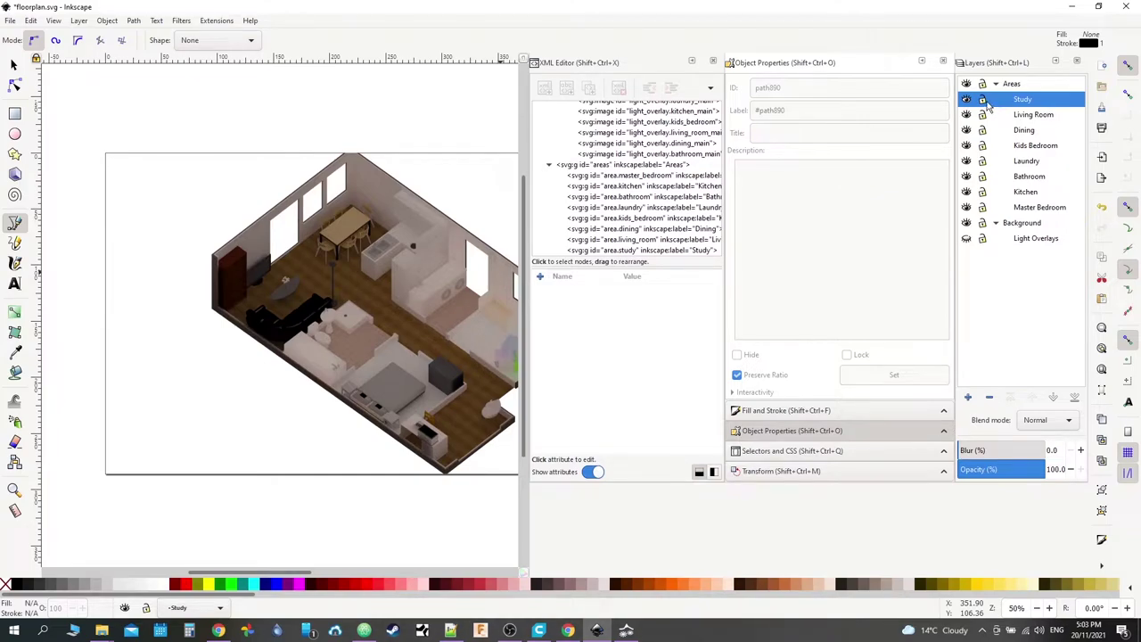
# Step: Collapse the XML Editor dock, widen the canvas and zoom into the floorplan
pyautogui.click(695, 62)
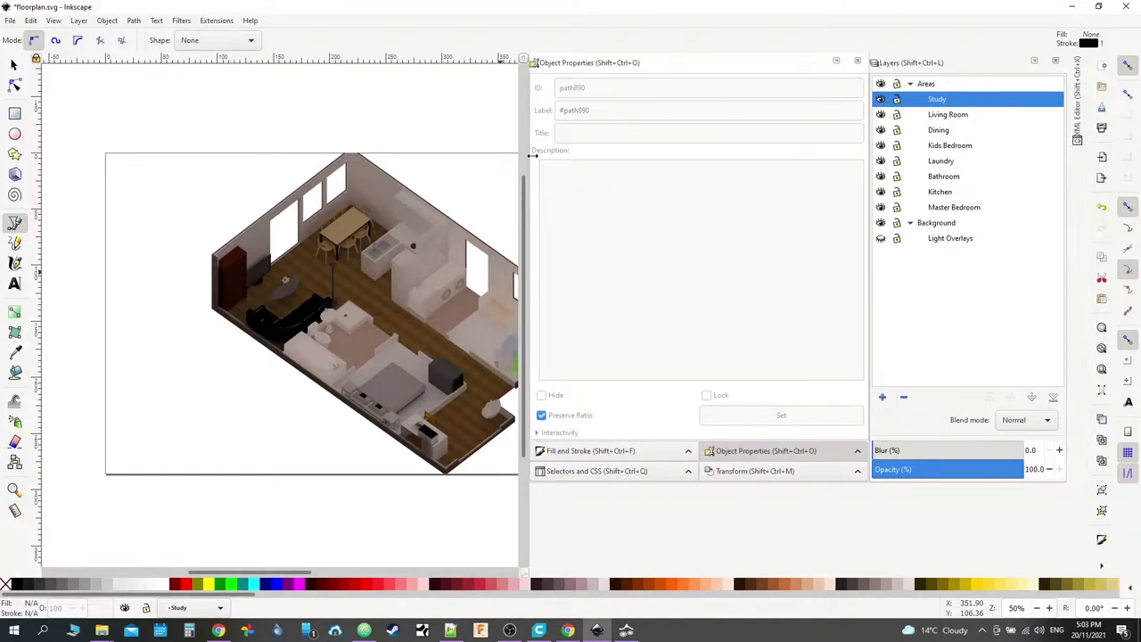
pyautogui.moveTo(529, 156); pyautogui.dragTo(809, 164)
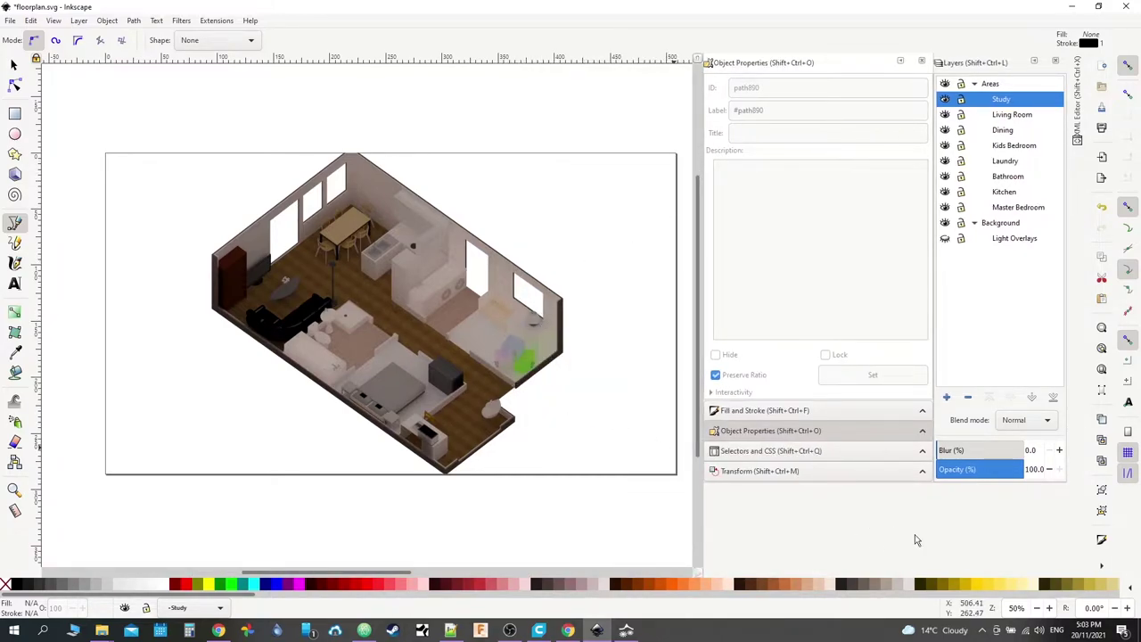
pyautogui.click(1049, 608)
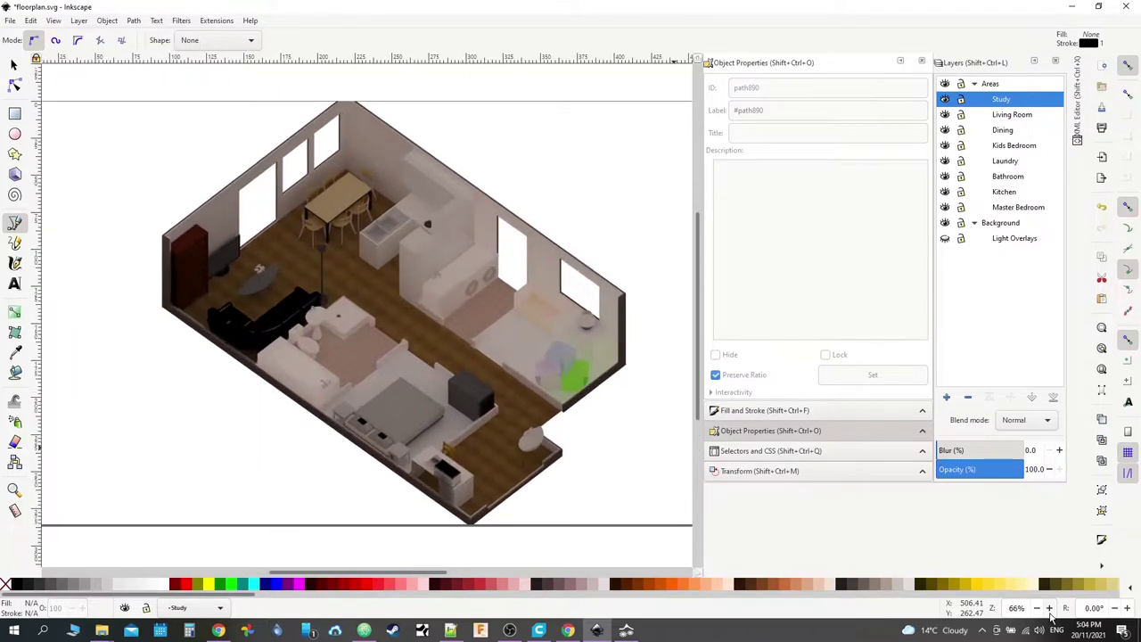
# Step: Select the Bezier tool and scan the plan, then open the Home Assistant floorplan dashboard in Chrome
pyautogui.click(13, 221)
pyautogui.scroll(-3, 548, 368)
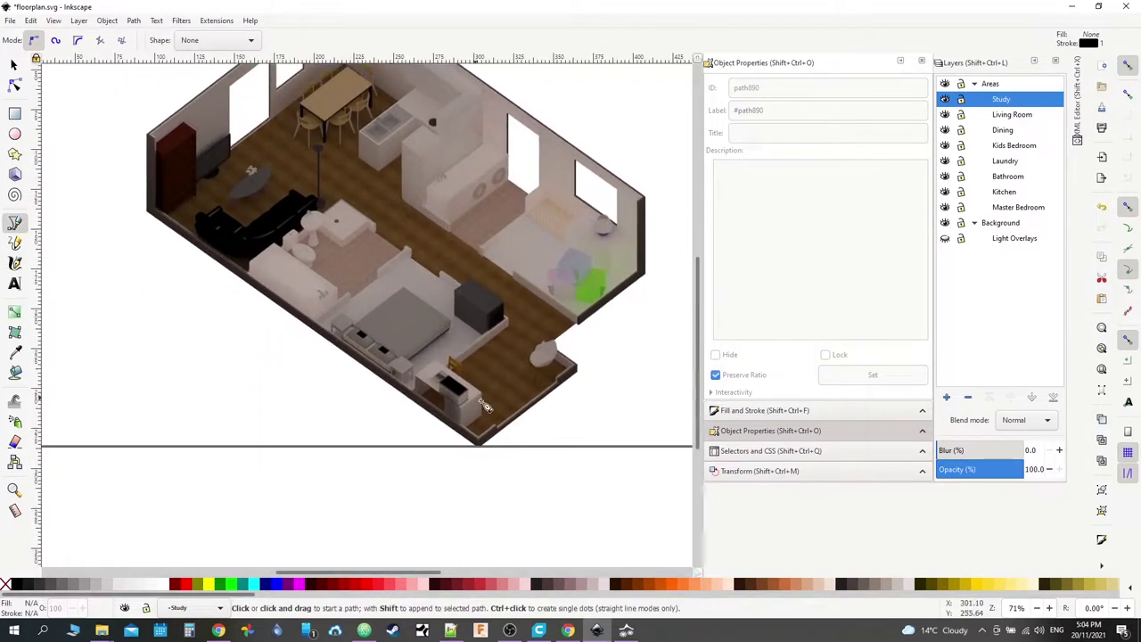
pyautogui.scroll(2, 548, 367)
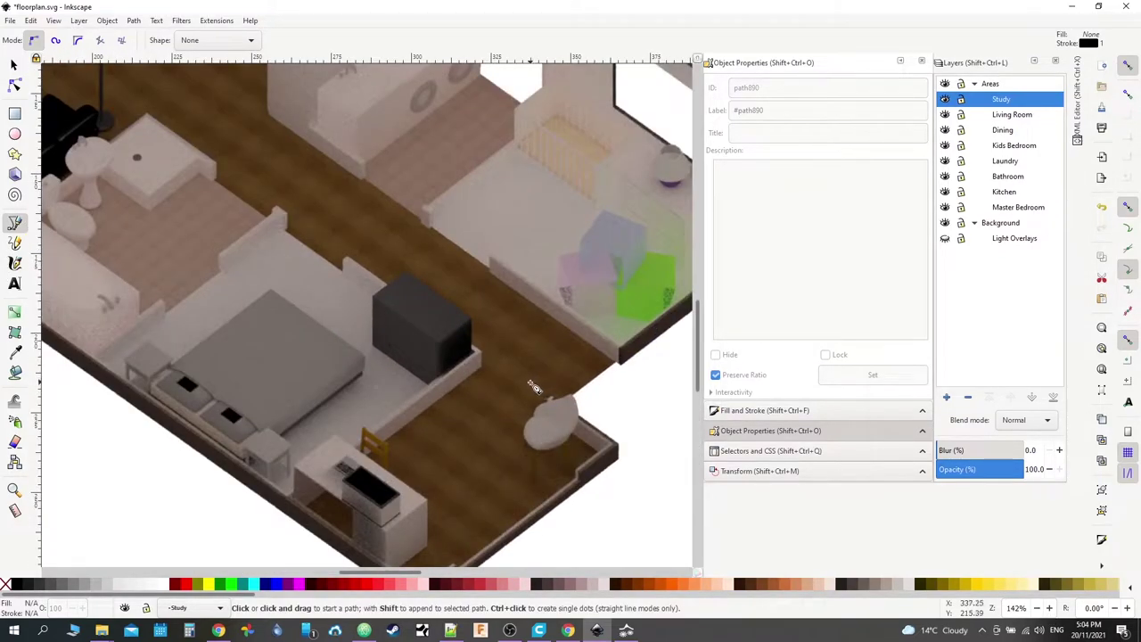
pyautogui.scroll(-1, 533, 385)
pyautogui.scroll(1, 533, 385)
pyautogui.scroll(-1, 533, 386)
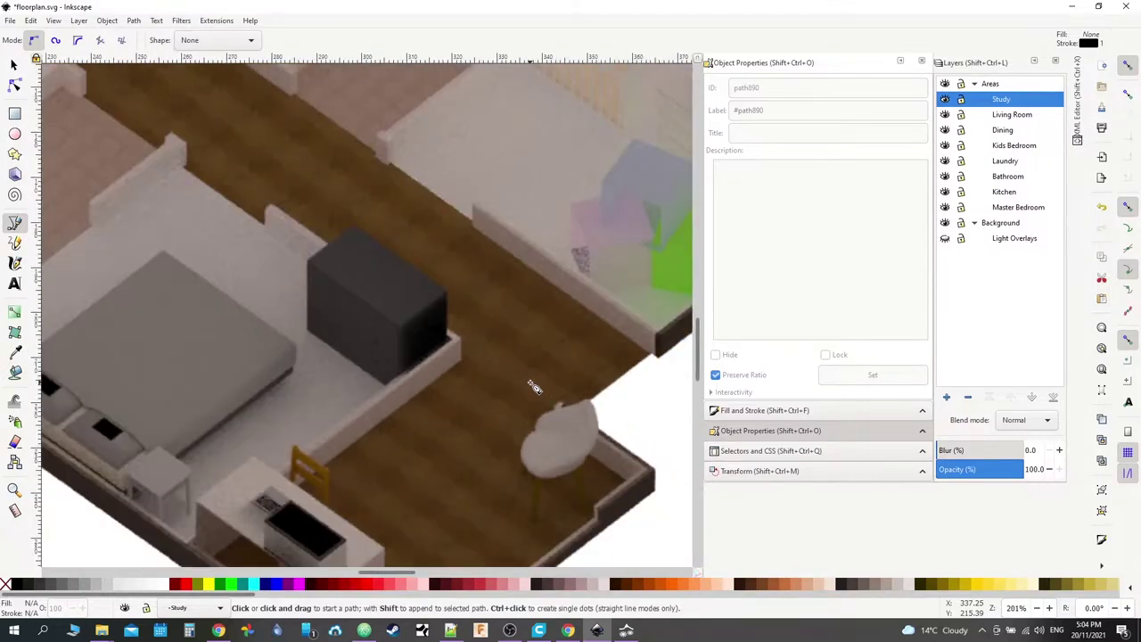
pyautogui.scroll(-1, 533, 386)
pyautogui.scroll(3, 533, 385)
pyautogui.hscroll(4, 534, 386)
pyautogui.hscroll(-2, 533, 385)
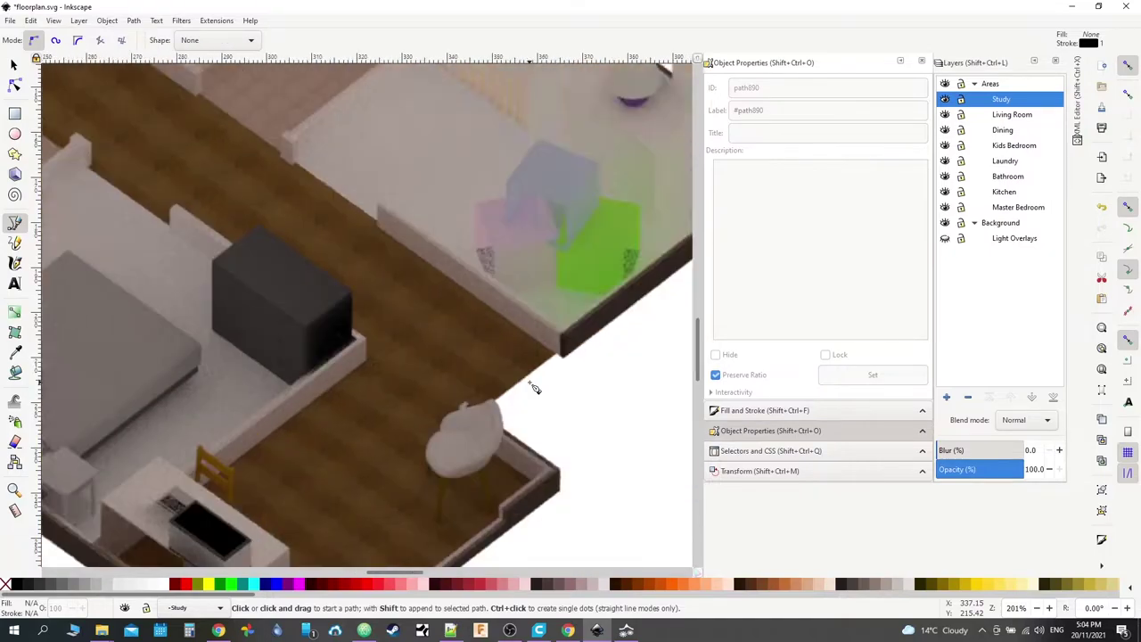
pyautogui.scroll(-3, 534, 385)
pyautogui.scroll(3, 533, 386)
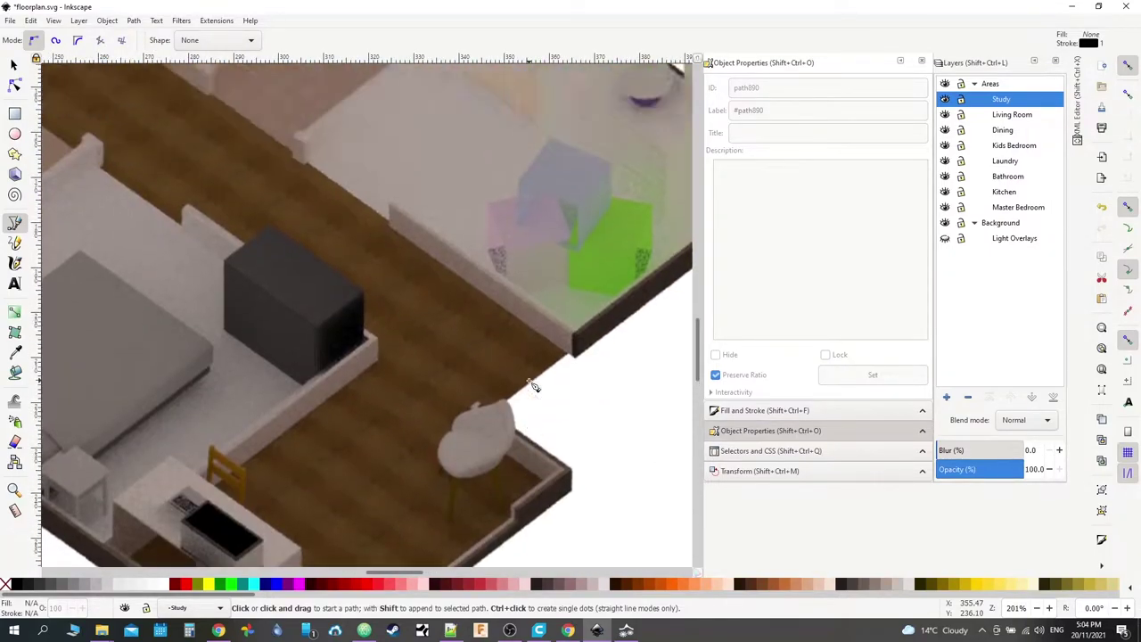
pyautogui.scroll(-2, 534, 385)
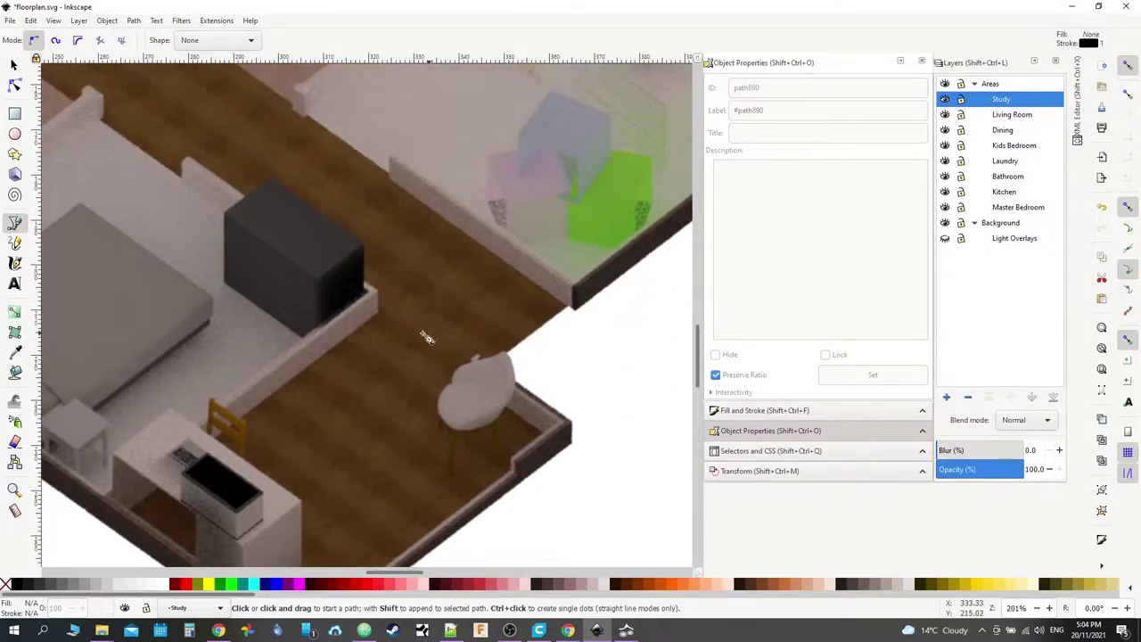
pyautogui.scroll(2, 421, 337)
pyautogui.scroll(-2, 421, 337)
pyautogui.scroll(1, 421, 337)
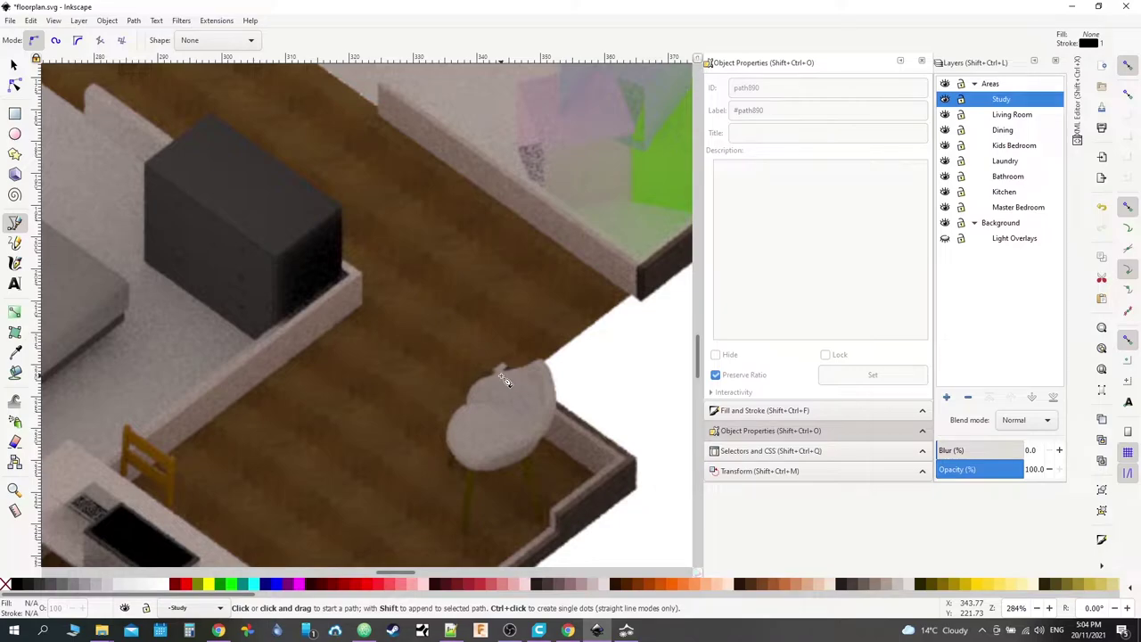
pyautogui.click(219, 631)
pyautogui.click(16, 111)
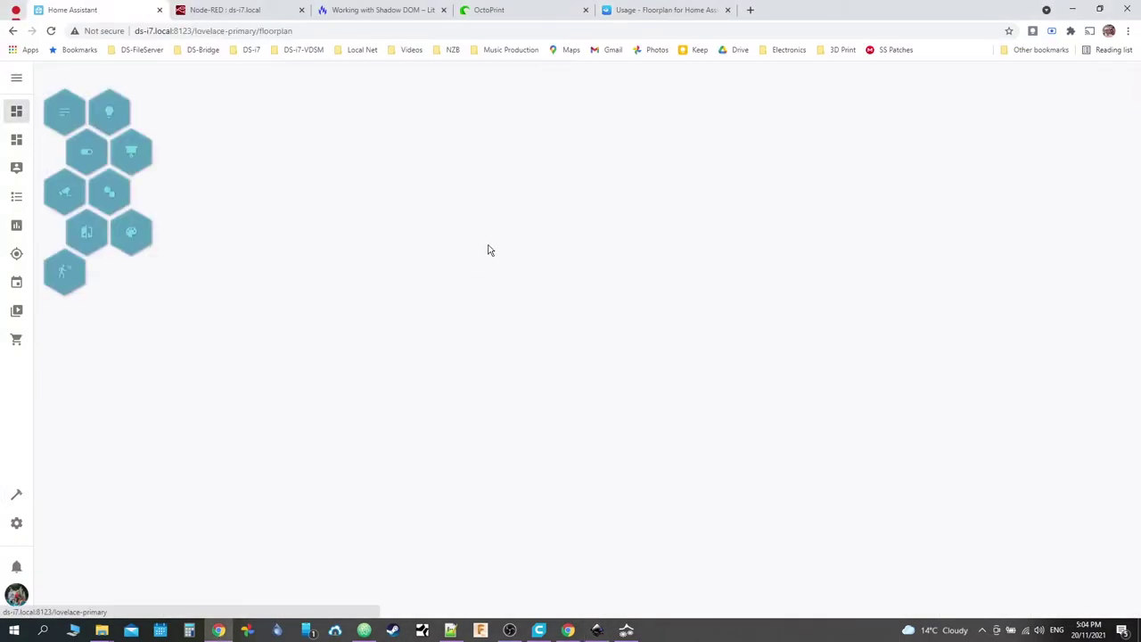
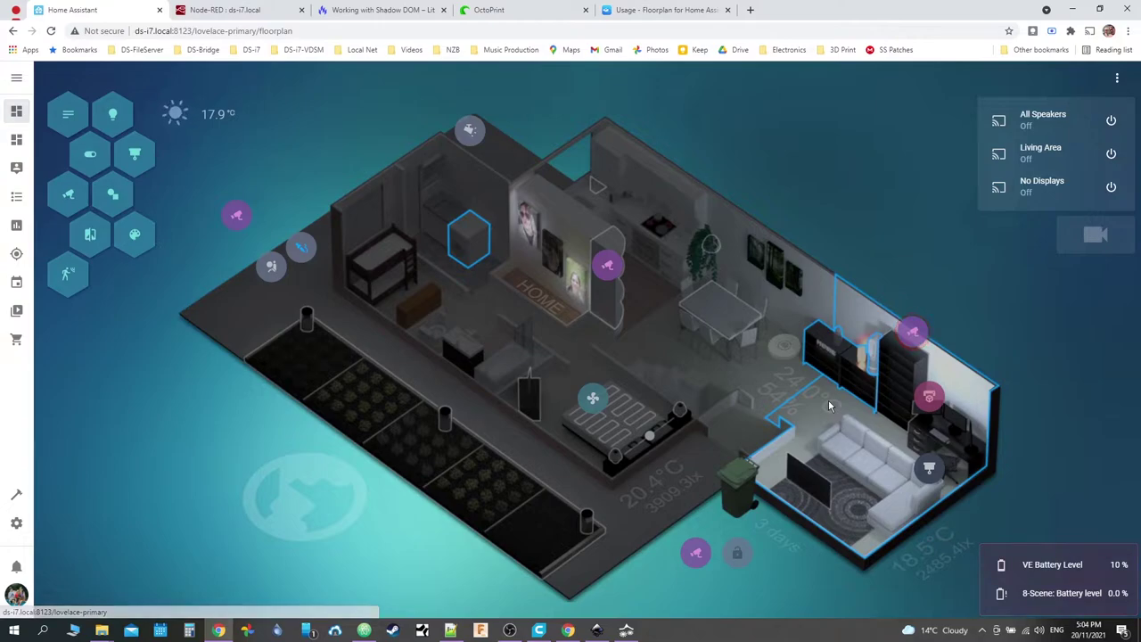
# Step: Turn on the living room lights from the floorplan dashboard, then return to the floor plan drawing
pyautogui.click(901, 364)
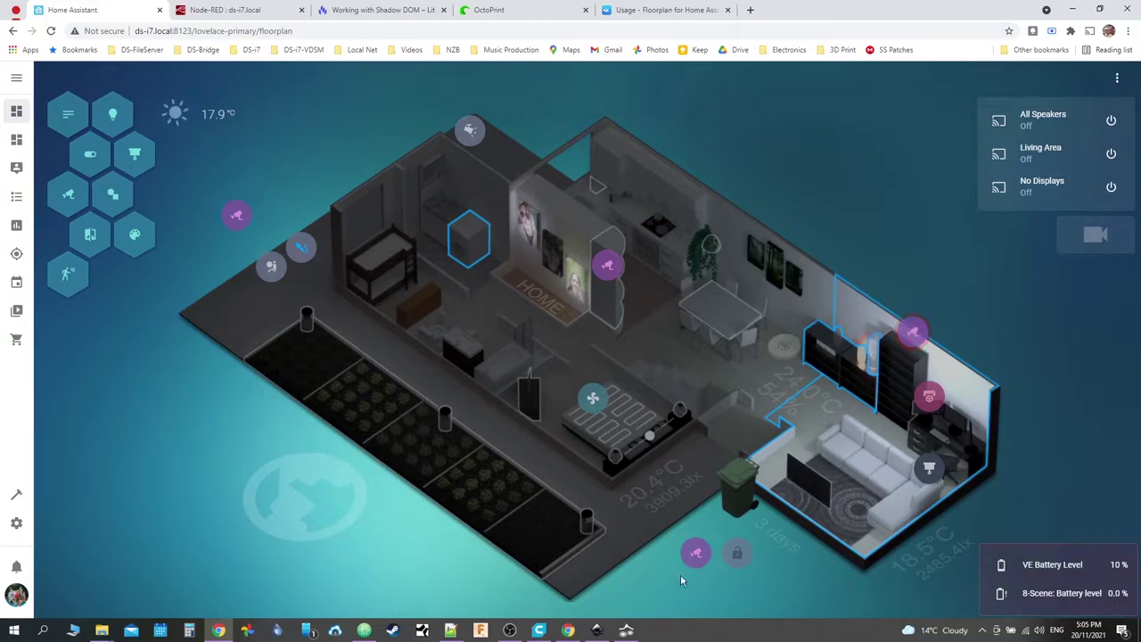
pyautogui.click(596, 630)
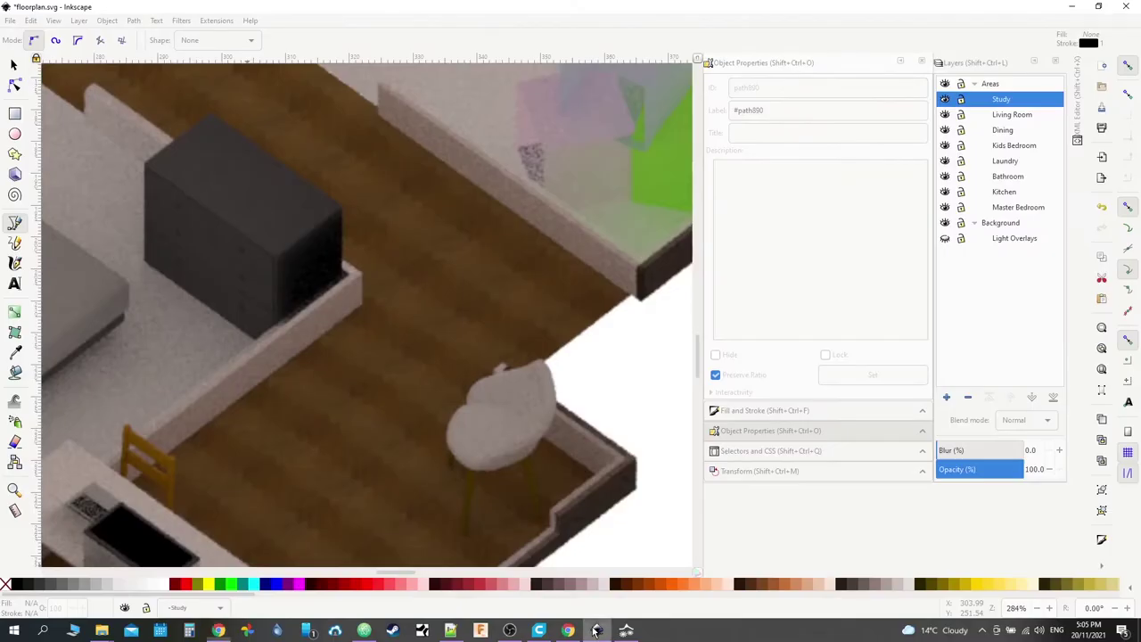
# Step: Trace a trial study outline with the Bezier tool from the wall corner around the chair back
pyautogui.click(361, 273)
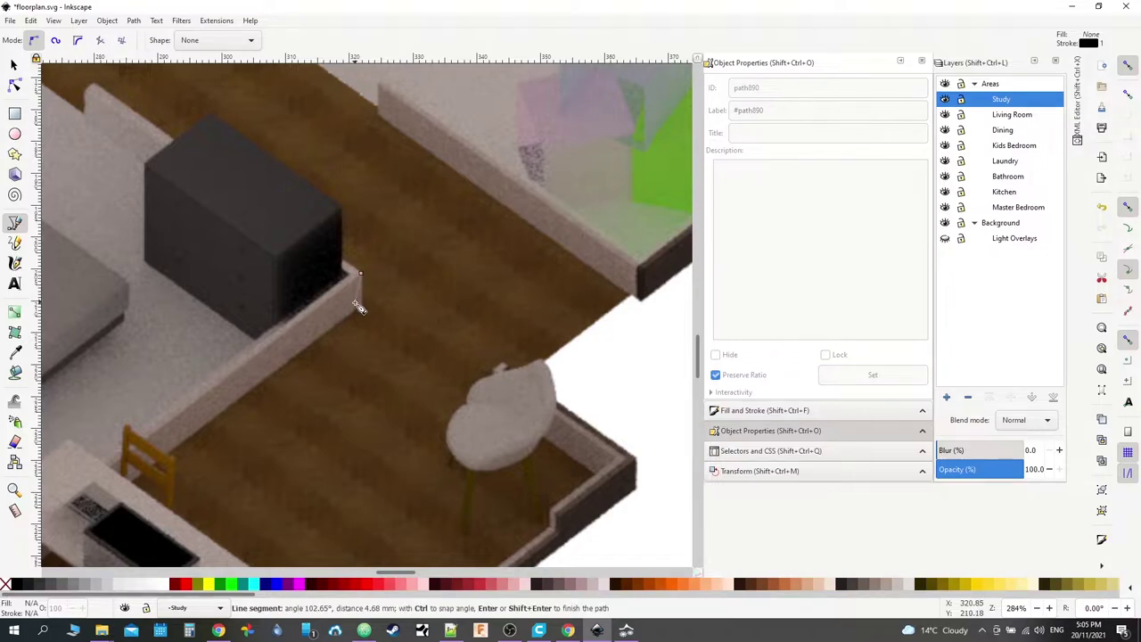
pyautogui.click(477, 383)
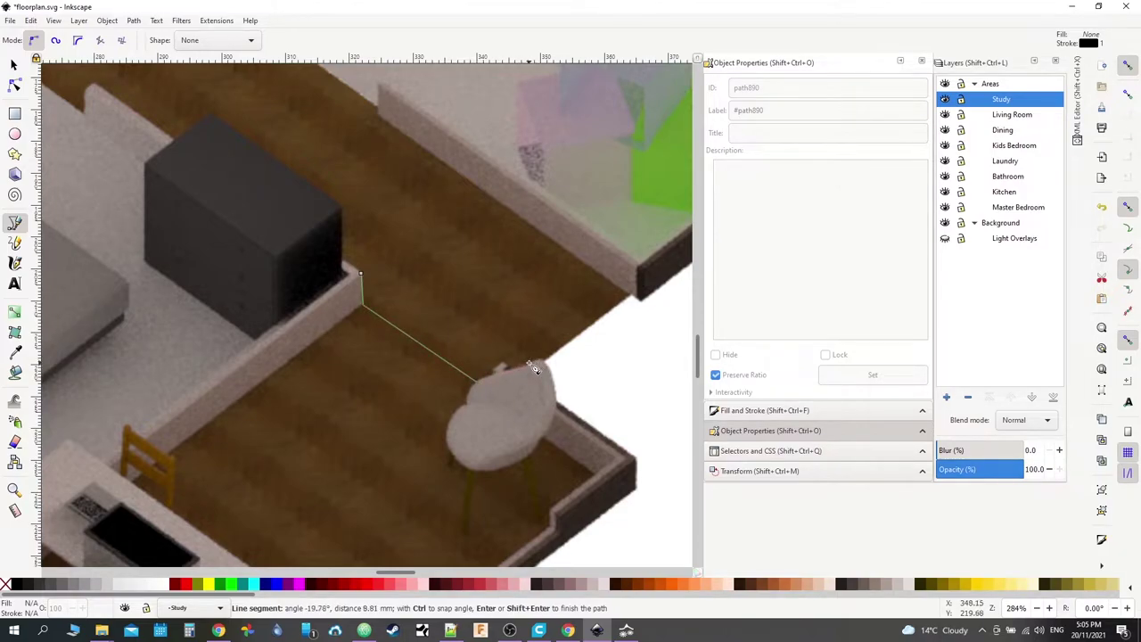
pyautogui.moveTo(531, 373); pyautogui.dragTo(542, 370)
pyautogui.scroll(3, 546, 379)
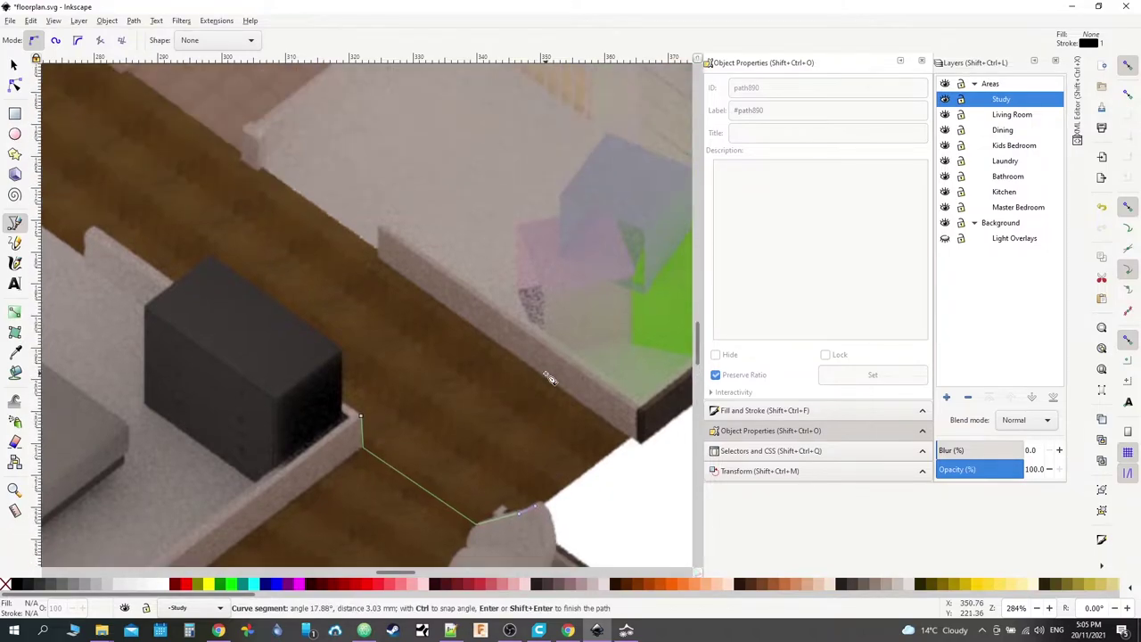
pyautogui.scroll(-3, 548, 383)
pyautogui.scroll(1, 553, 393)
pyautogui.scroll(5, 549, 406)
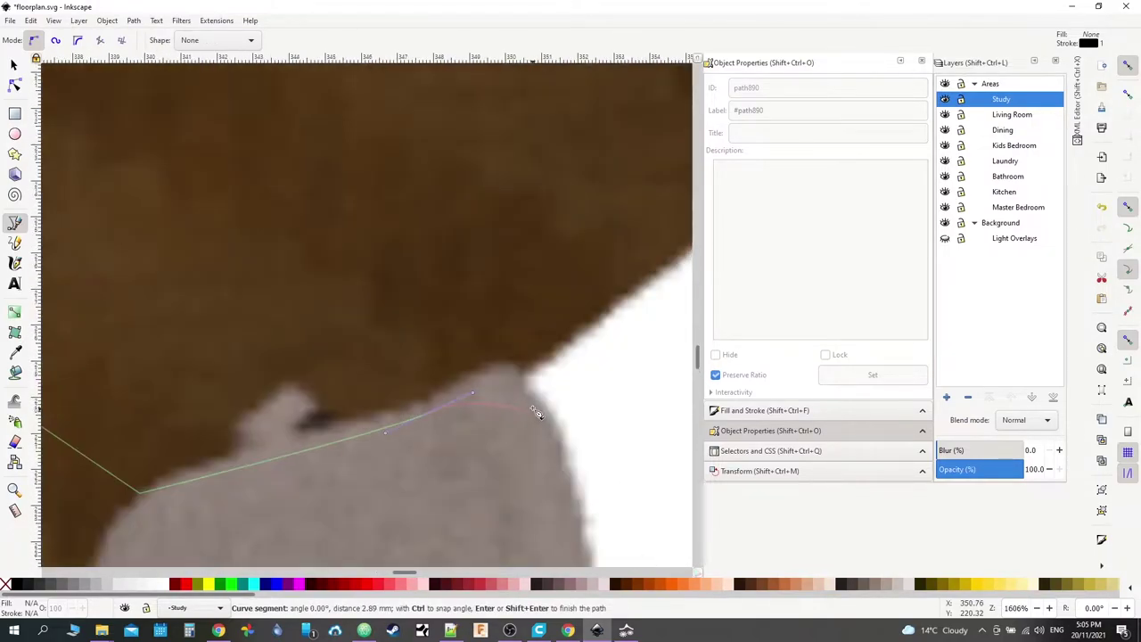
pyautogui.click(497, 364)
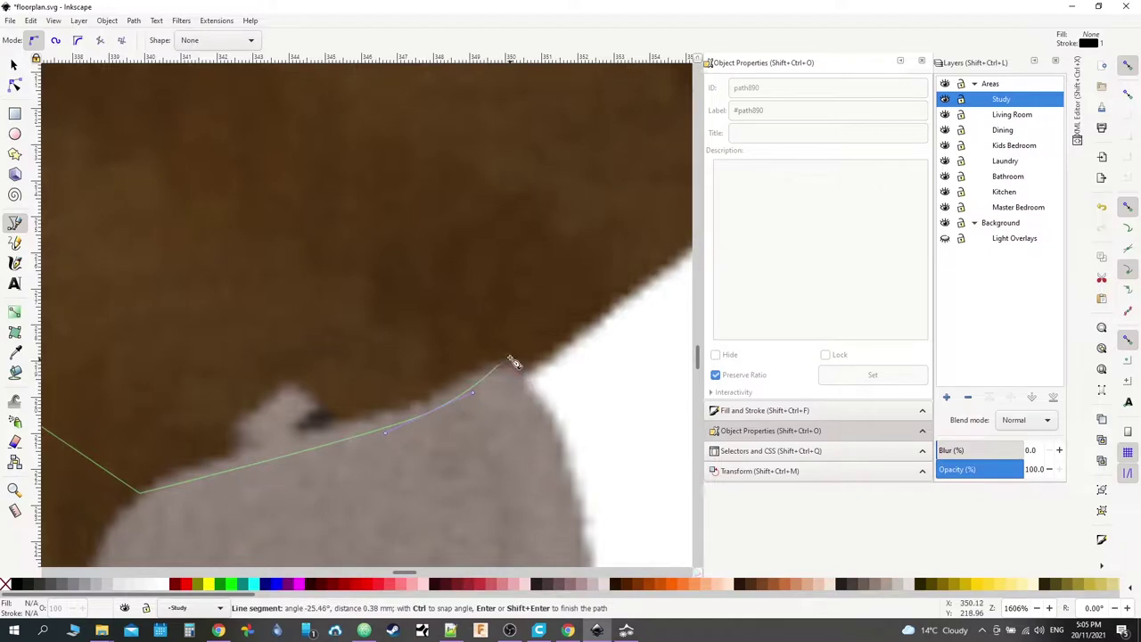
pyautogui.click(550, 425)
pyautogui.press('Return')
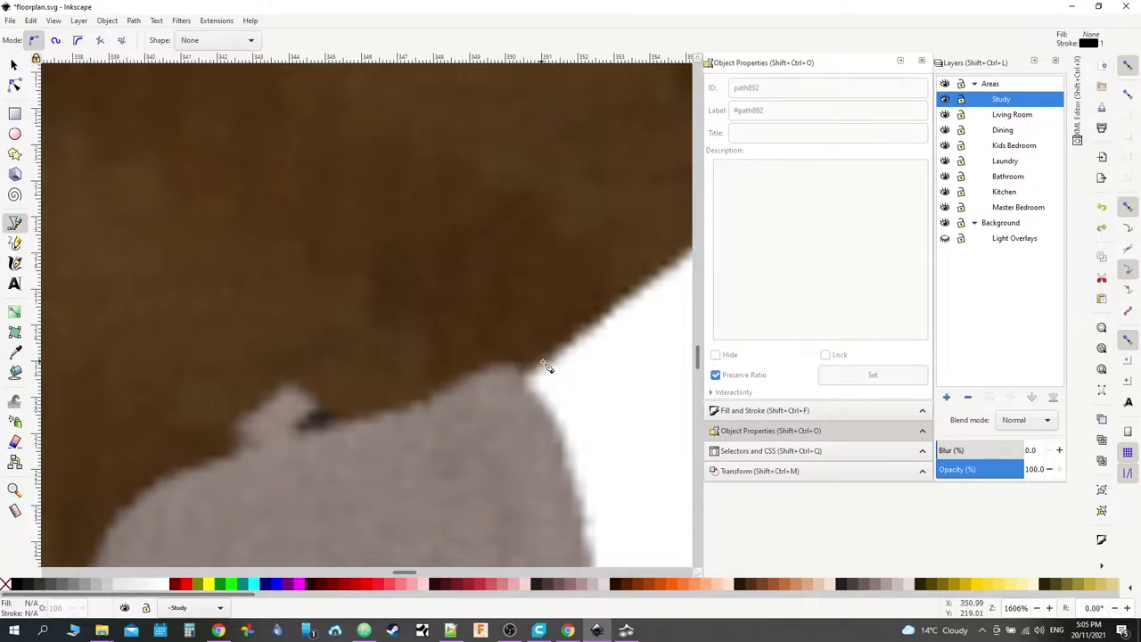
# Step: Undo the trial outline and zoom back out over the study
pyautogui.hotkey('ctrl', 'z')
pyautogui.scroll(2, 474, 376)
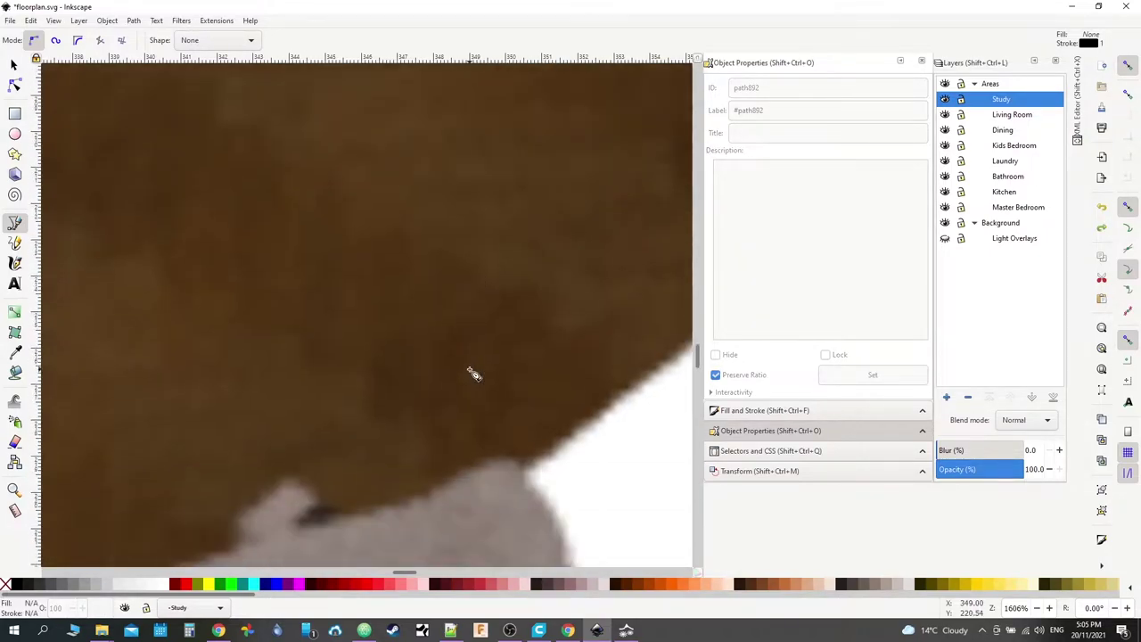
pyautogui.scroll(-2, 474, 374)
pyautogui.scroll(-3, 473, 375)
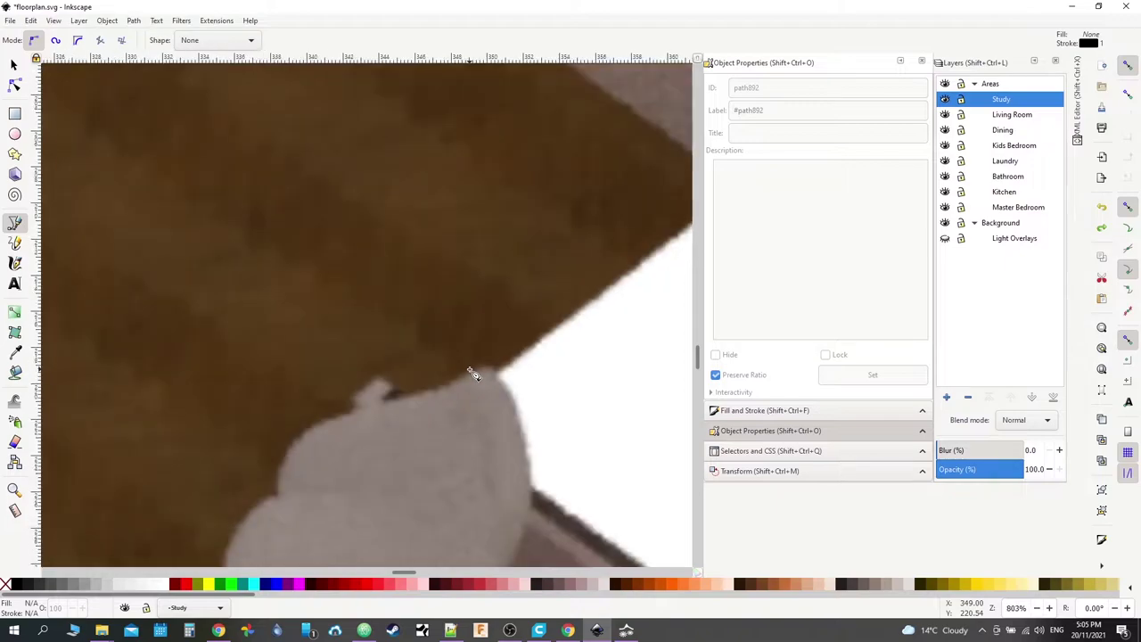
# Step: Start the outline at the study wall corner and trace across the floor around the chair
pyautogui.click(122, 193)
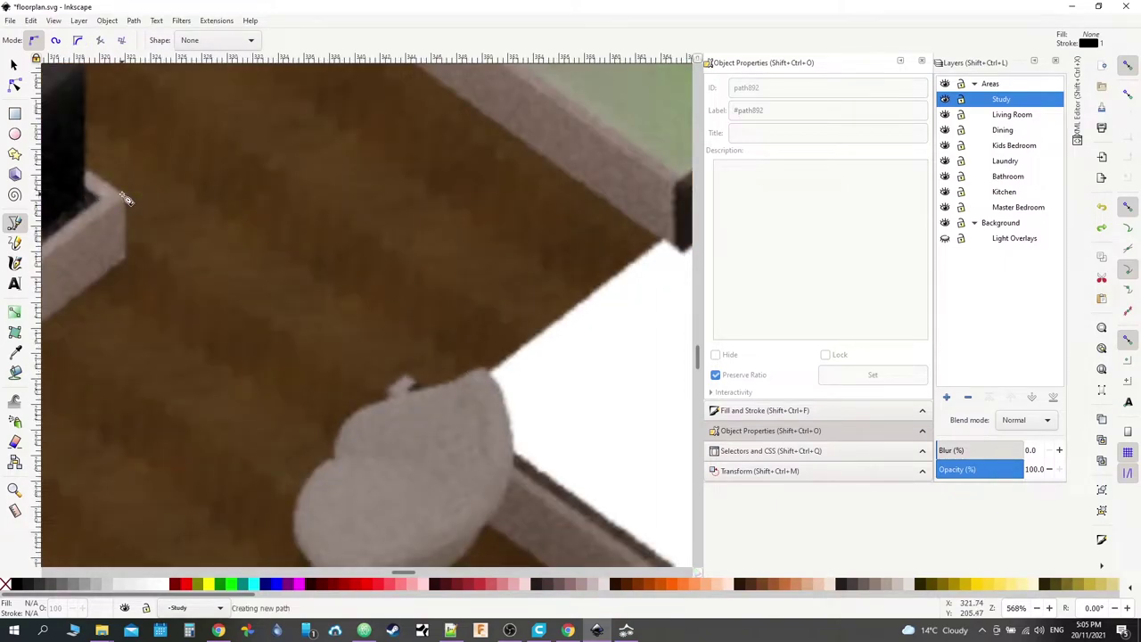
pyautogui.click(123, 259)
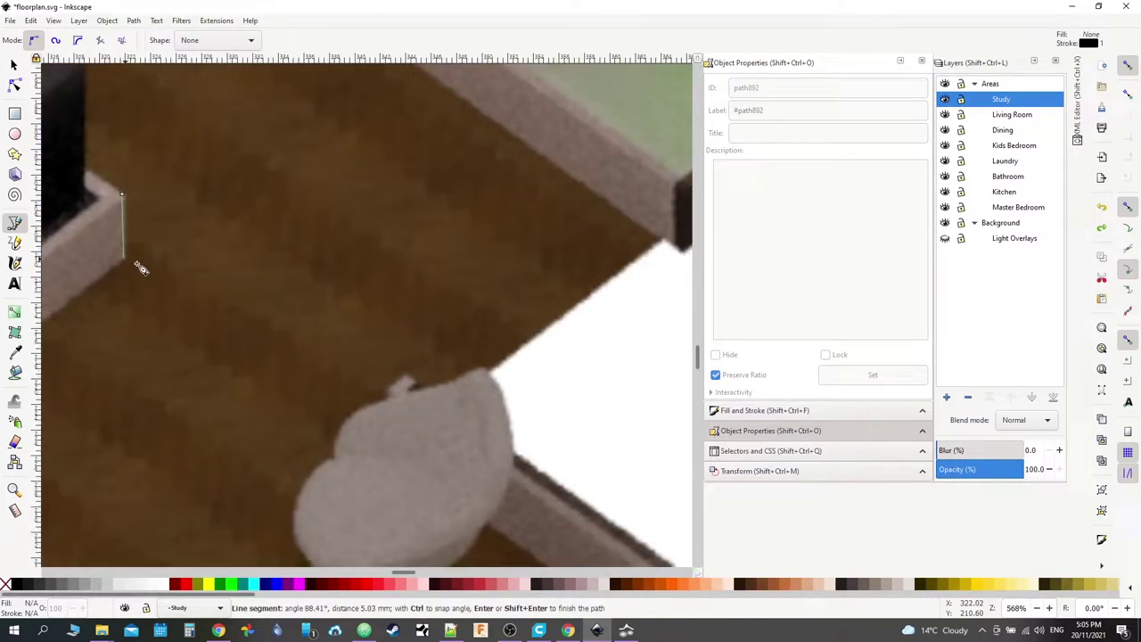
pyautogui.click(359, 409)
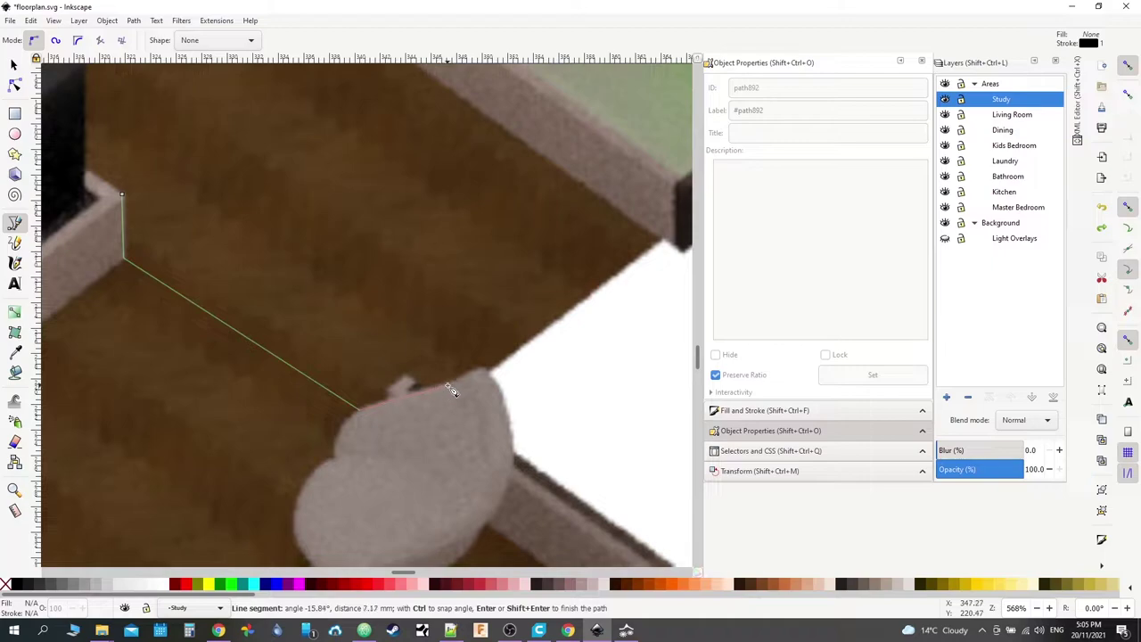
pyautogui.moveTo(449, 390); pyautogui.dragTo(501, 382)
pyautogui.click(476, 369)
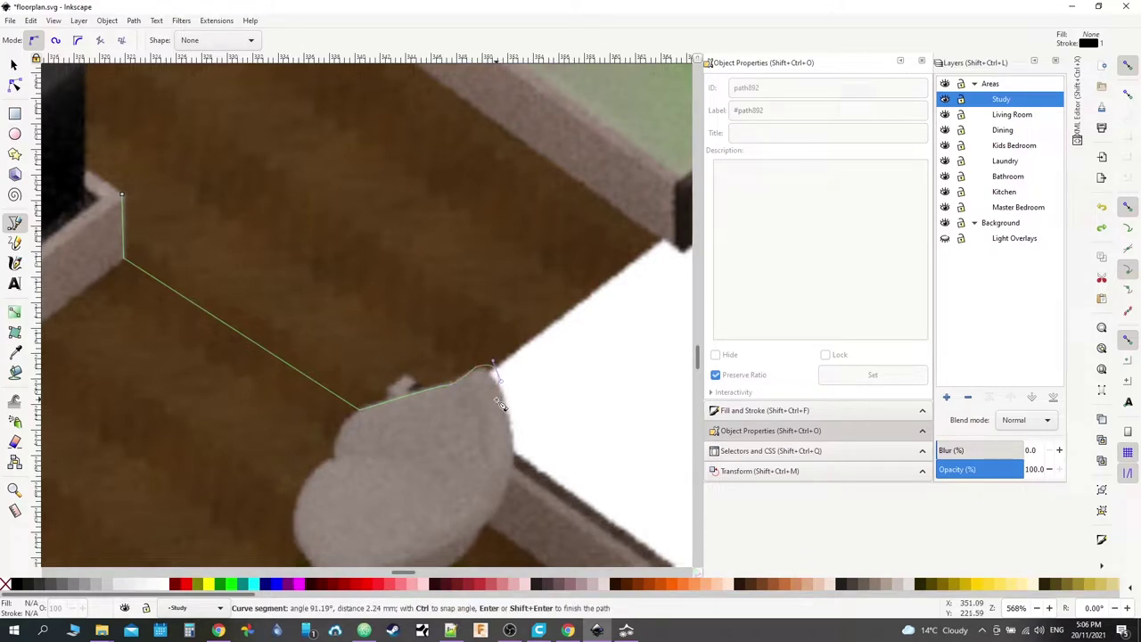
pyautogui.click(512, 461)
pyautogui.scroll(-6, 559, 476)
pyautogui.hscroll(5, 558, 476)
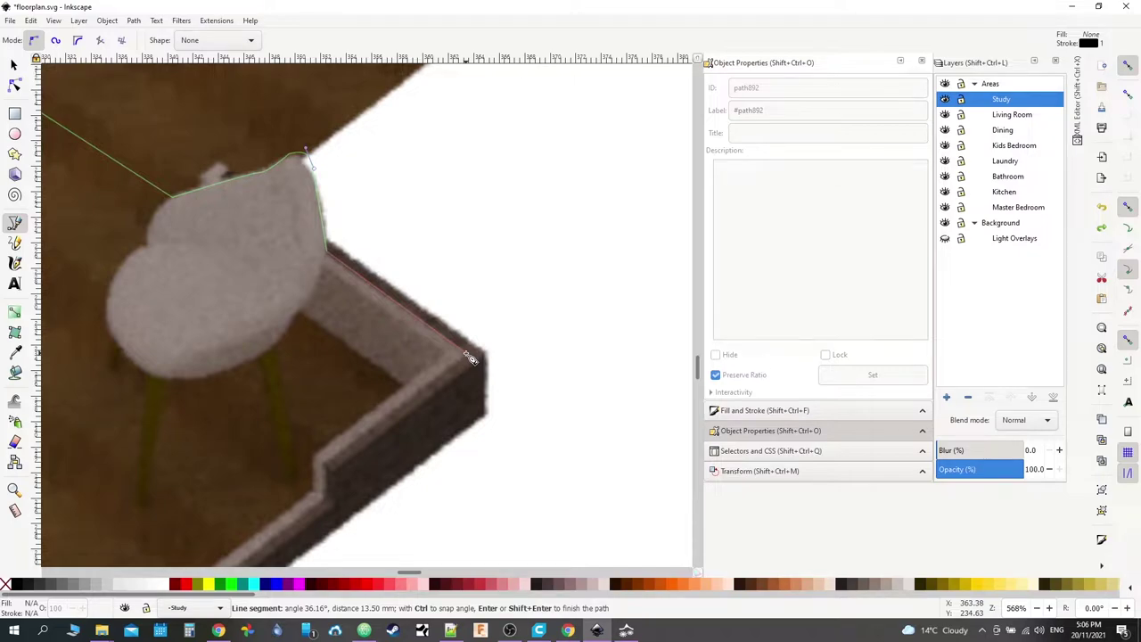
# Step: Continue the outline along the lower wall, stepping around the wall notch to the corner
pyautogui.click(465, 354)
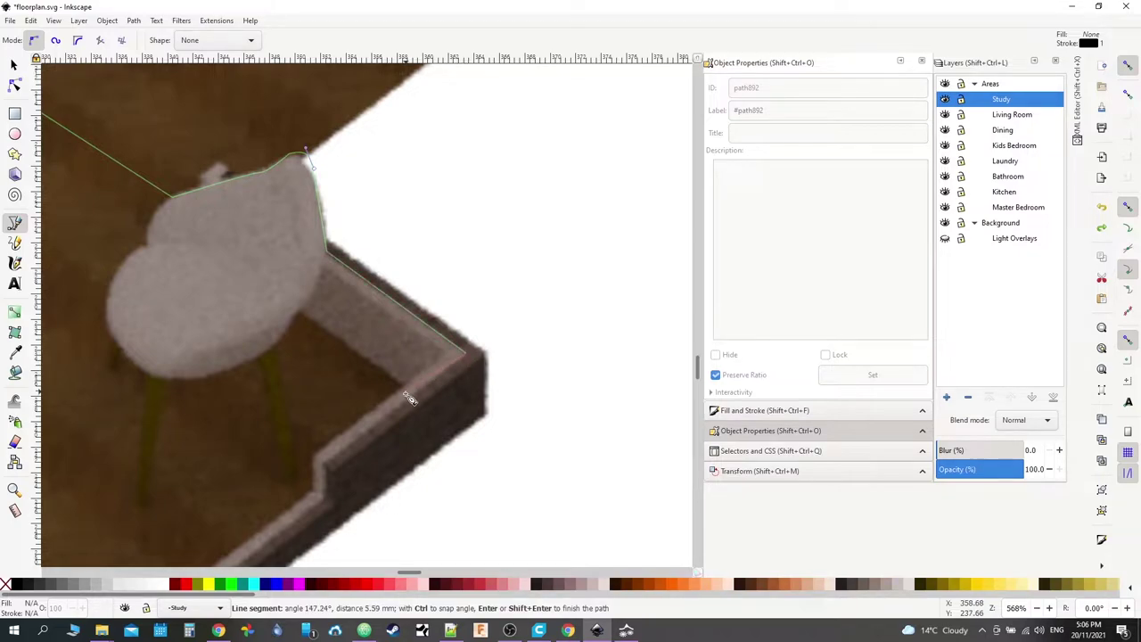
pyautogui.click(324, 463)
pyautogui.scroll(-5, 330, 492)
pyautogui.hscroll(-6, 338, 464)
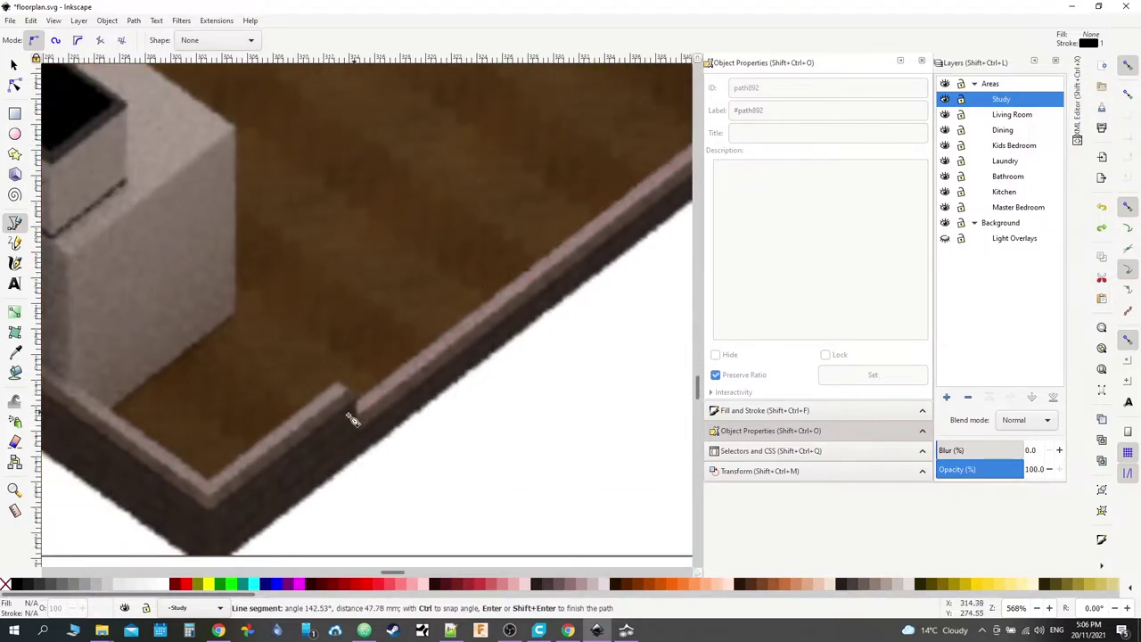
pyautogui.click(357, 393)
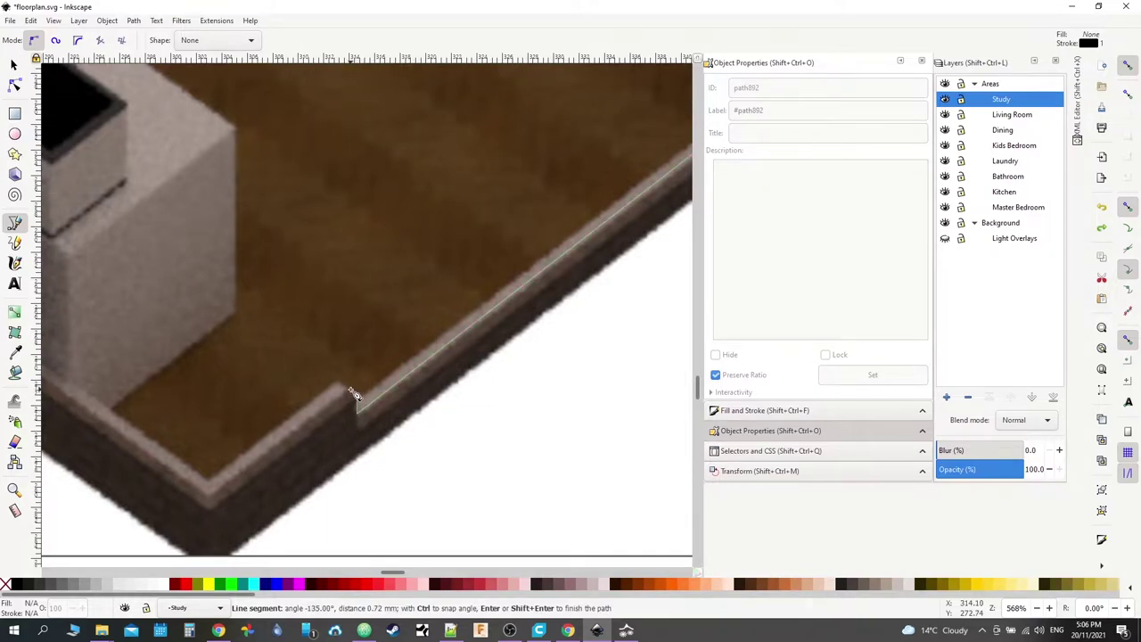
pyautogui.click(352, 393)
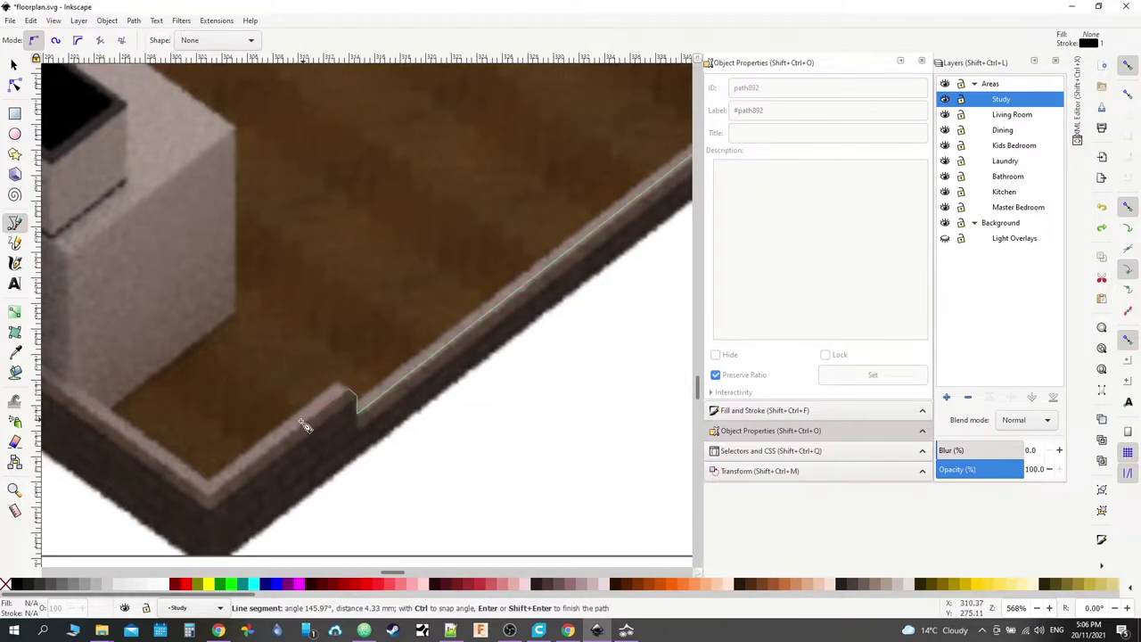
pyautogui.click(216, 500)
pyautogui.hscroll(-10, 518, 364)
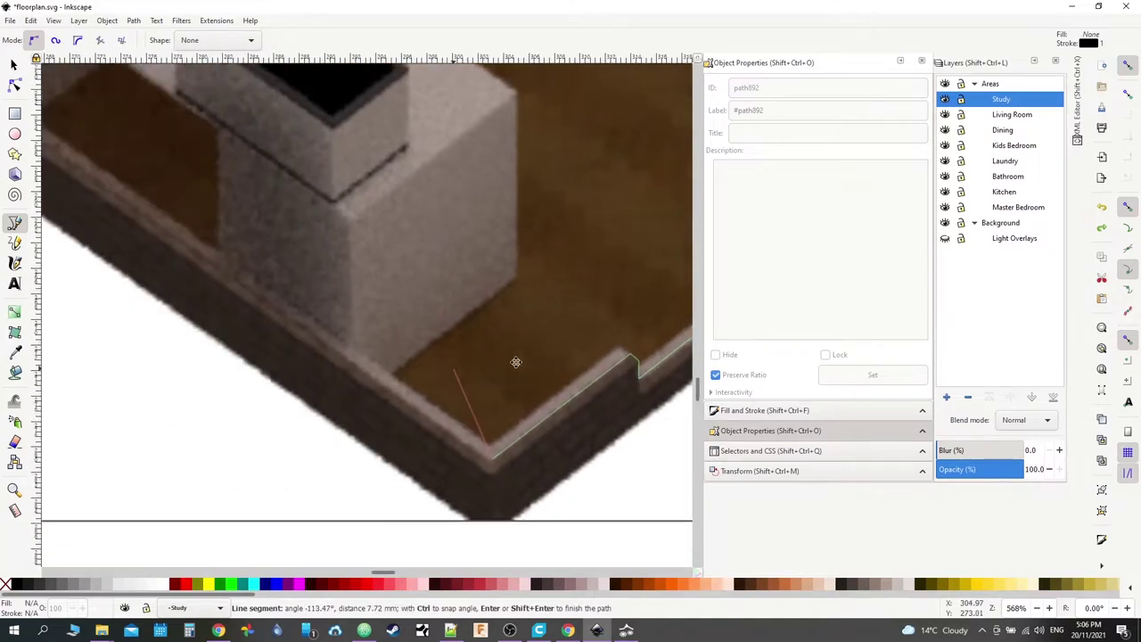
pyautogui.scroll(5, 524, 342)
pyautogui.hscroll(-3, 476, 324)
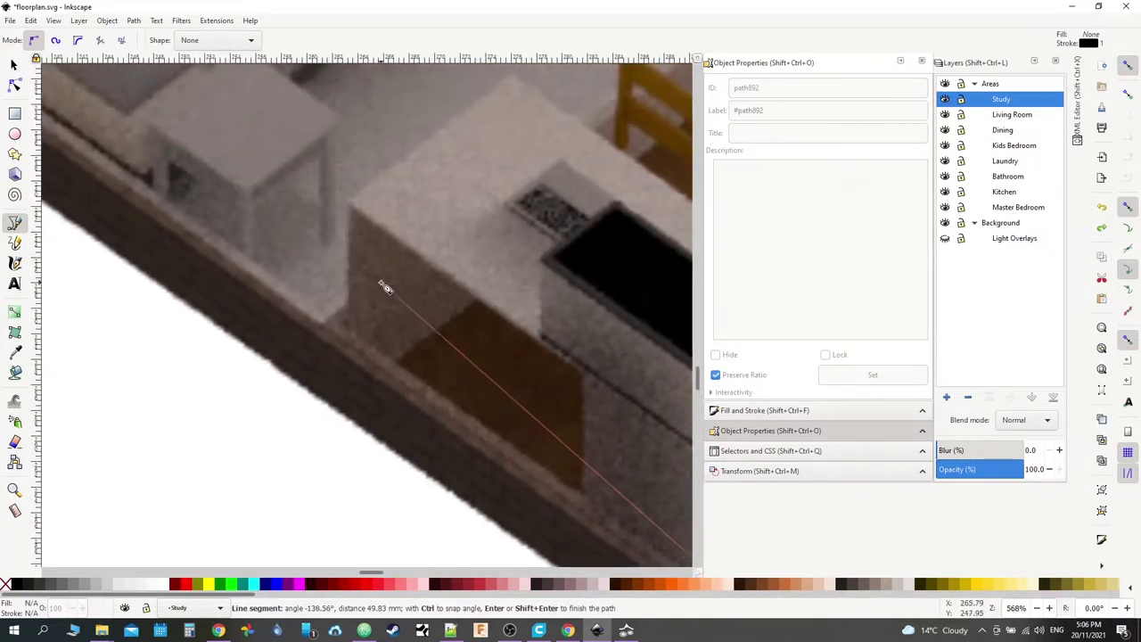
# Step: Trace up the cabinet front and along the counter edge, closing the outline at its start node
pyautogui.click(324, 327)
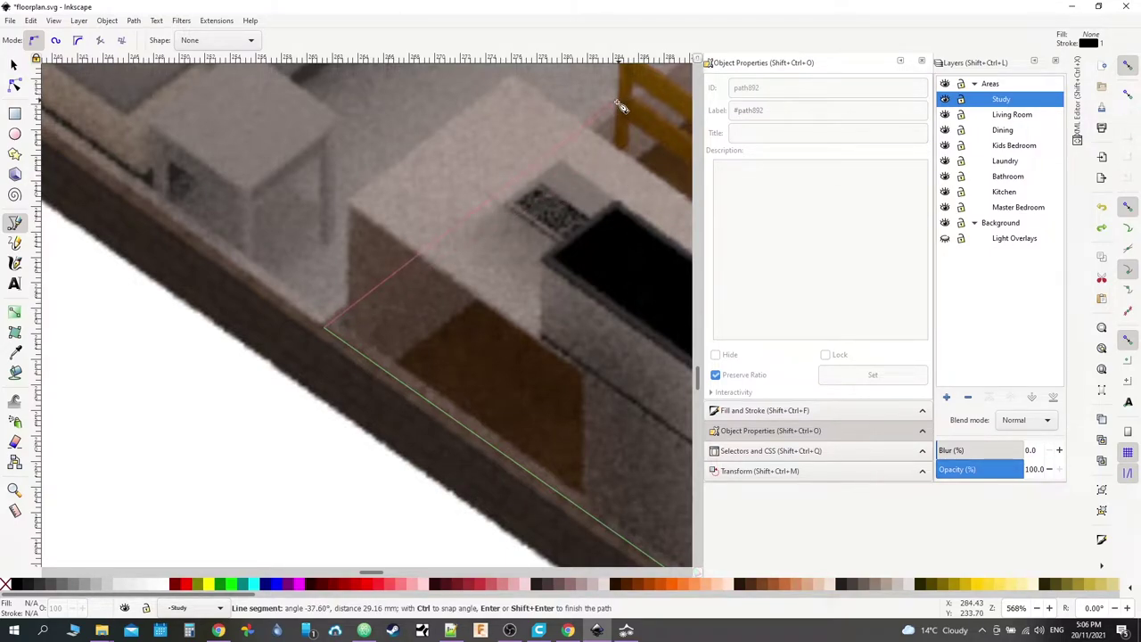
pyautogui.click(348, 310)
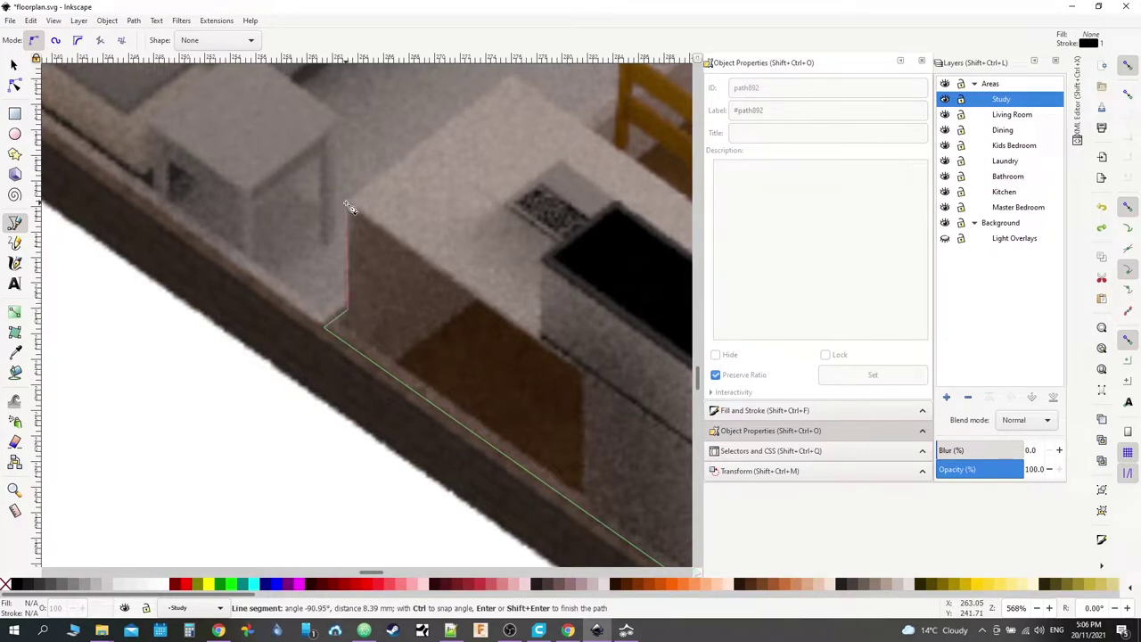
pyautogui.click(347, 206)
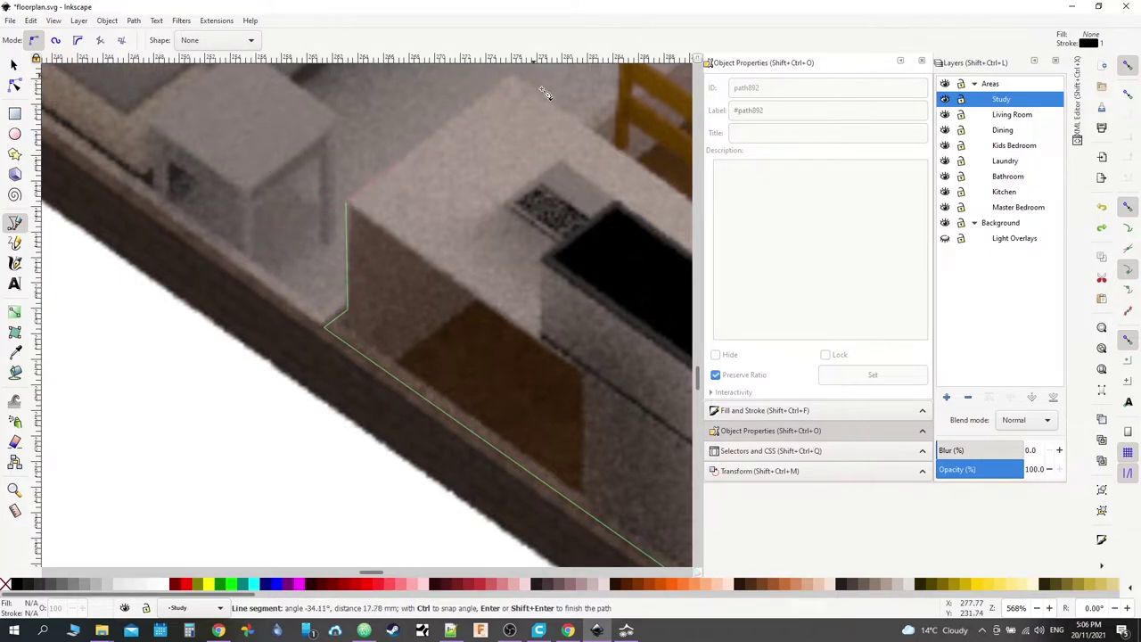
pyautogui.scroll(5, 437, 214)
pyautogui.hscroll(5, 437, 214)
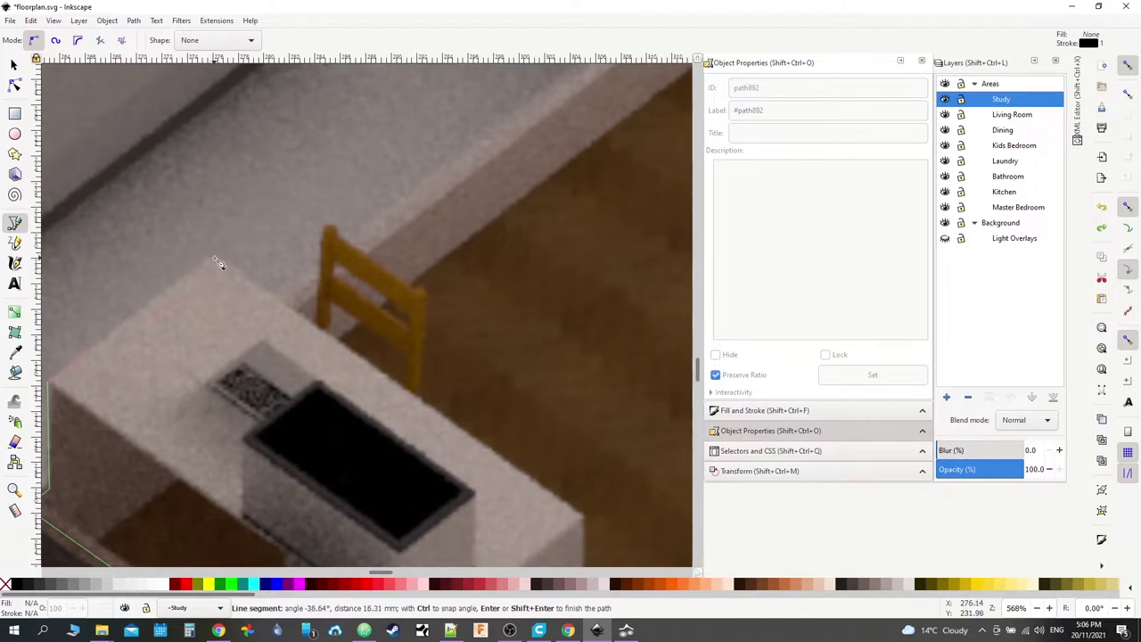
pyautogui.click(213, 259)
pyautogui.click(277, 303)
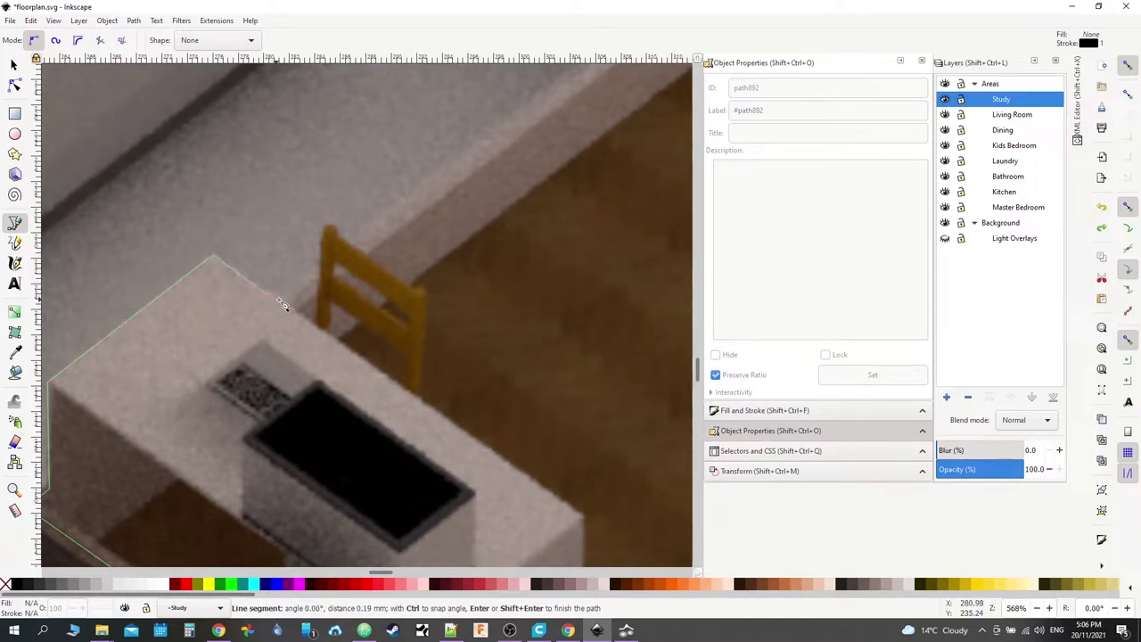
pyautogui.scroll(1, 495, 182)
pyautogui.hscroll(1, 495, 182)
pyautogui.scroll(3, 495, 182)
pyautogui.hscroll(3, 495, 182)
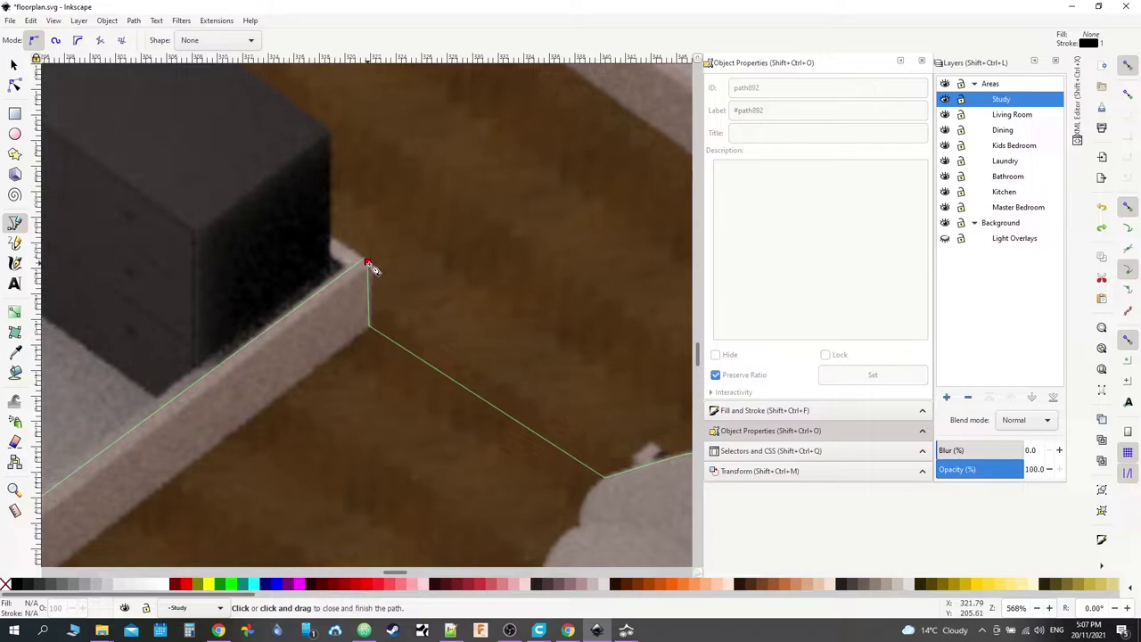
pyautogui.click(367, 265)
# Step: Reshape the node and handle at the stool so the outline hugs its top edge
pyautogui.scroll(-5, 449, 322)
pyautogui.hscroll(5, 448, 322)
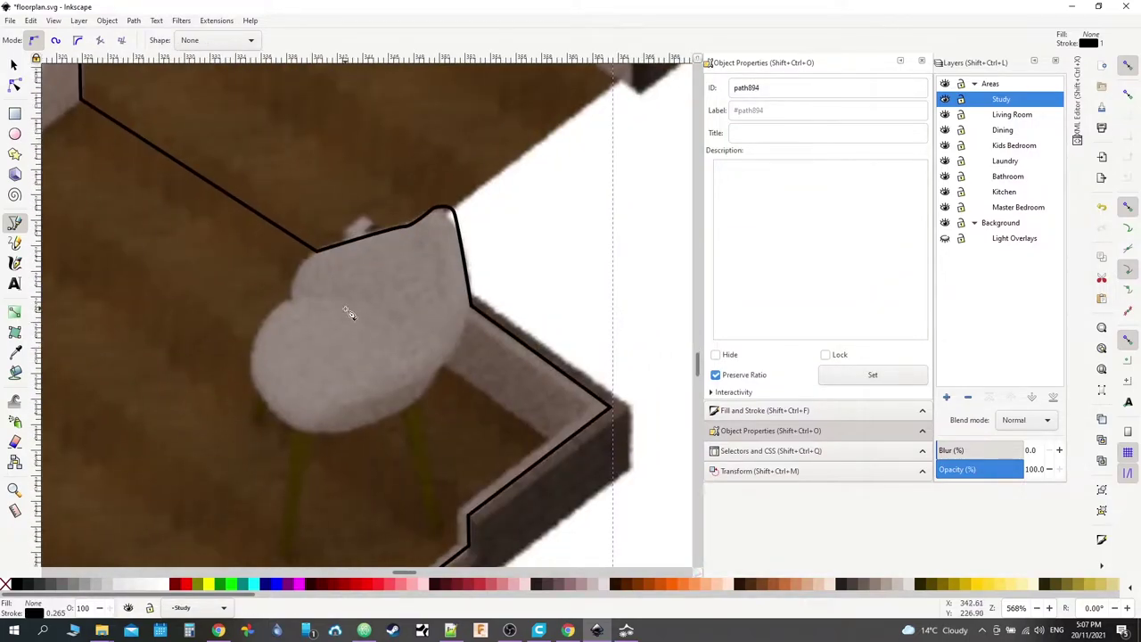
pyautogui.scroll(-5, 349, 306)
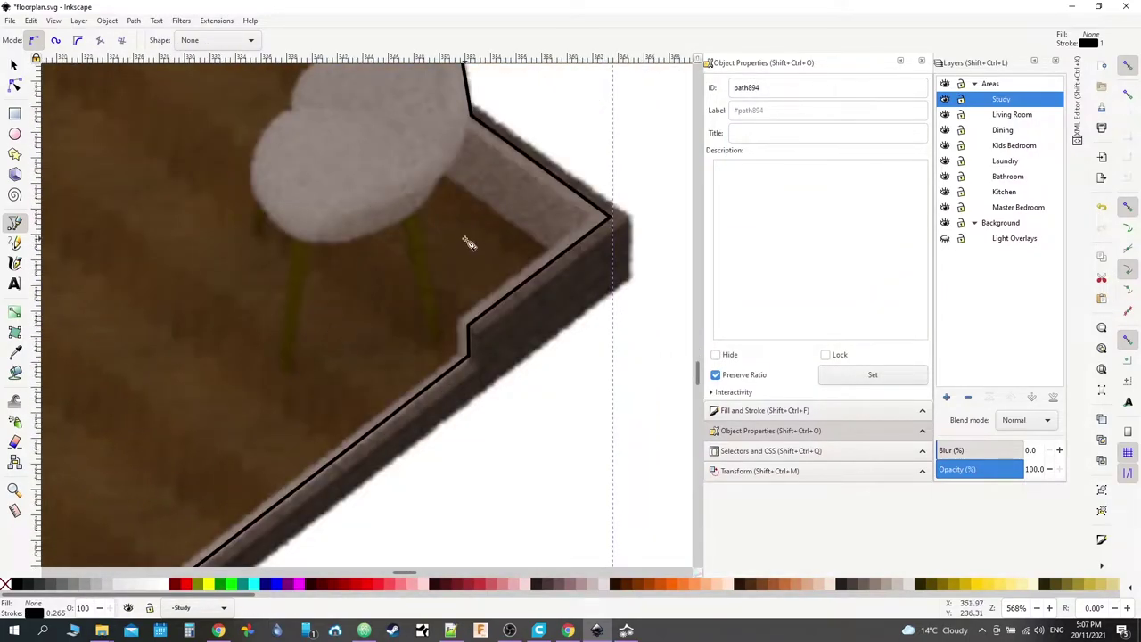
pyautogui.scroll(5, 395, 369)
pyautogui.hscroll(2, 395, 369)
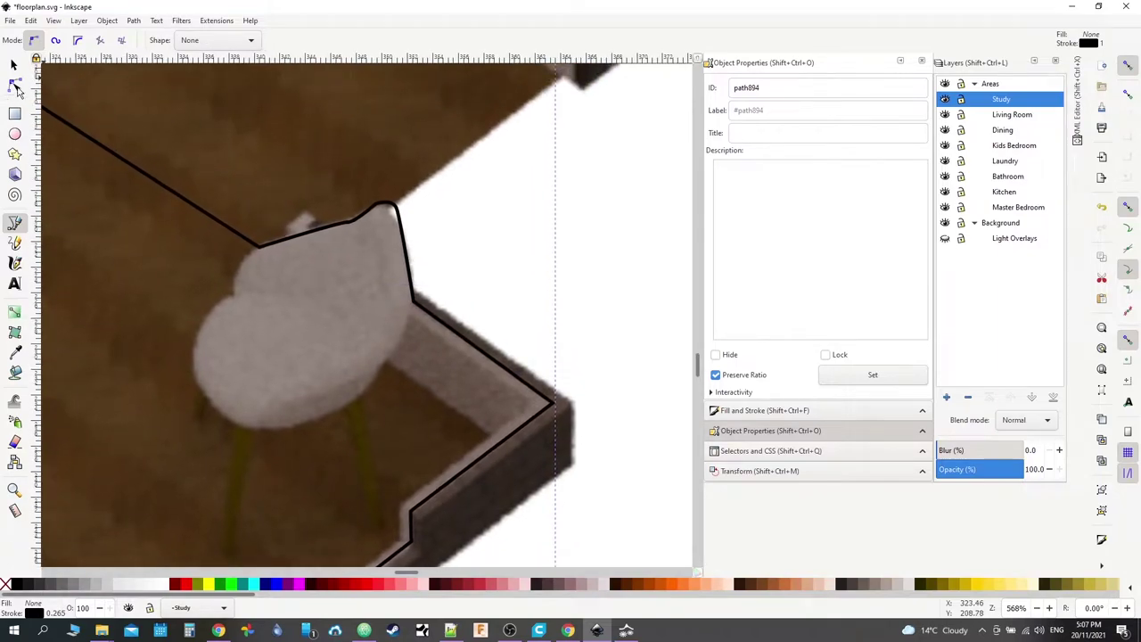
pyautogui.click(14, 84)
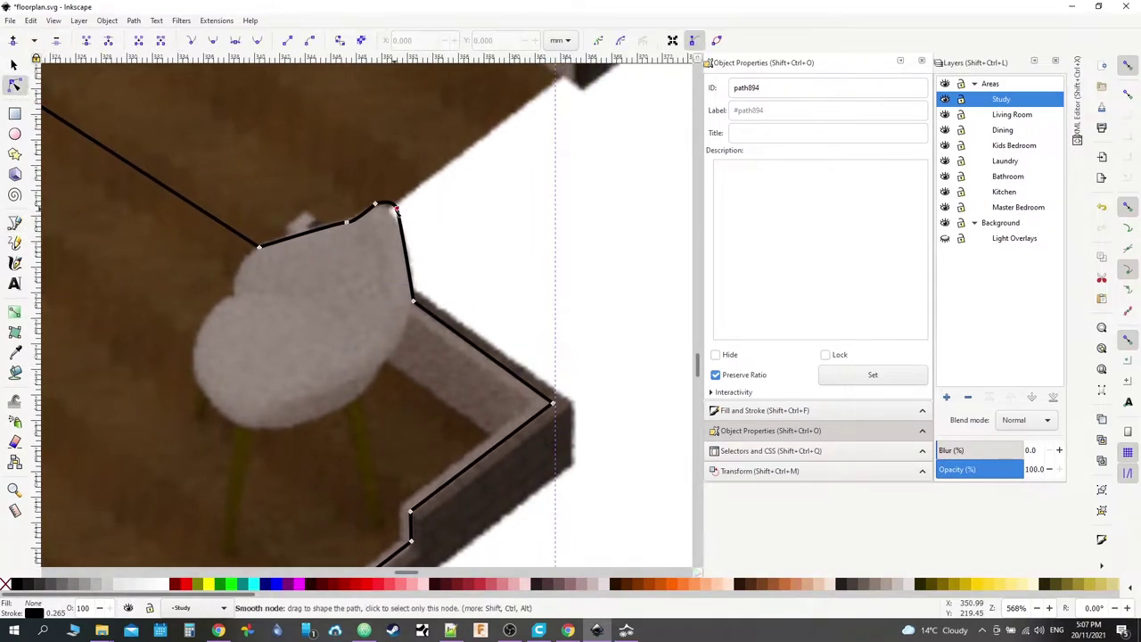
pyautogui.click(397, 210)
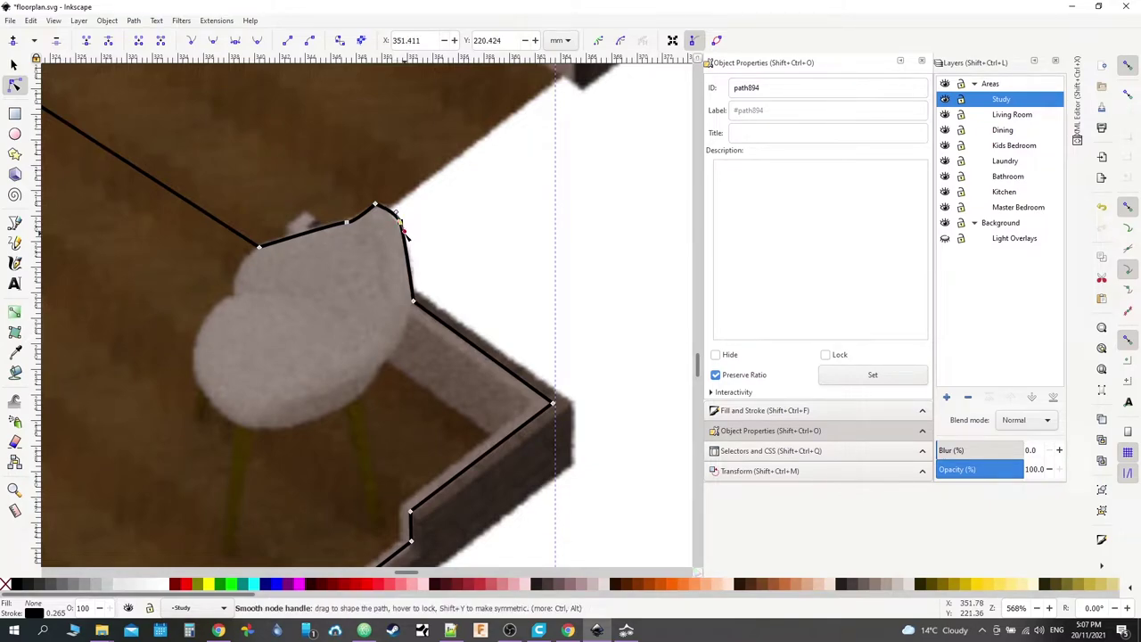
pyautogui.moveTo(403, 230); pyautogui.dragTo(413, 242)
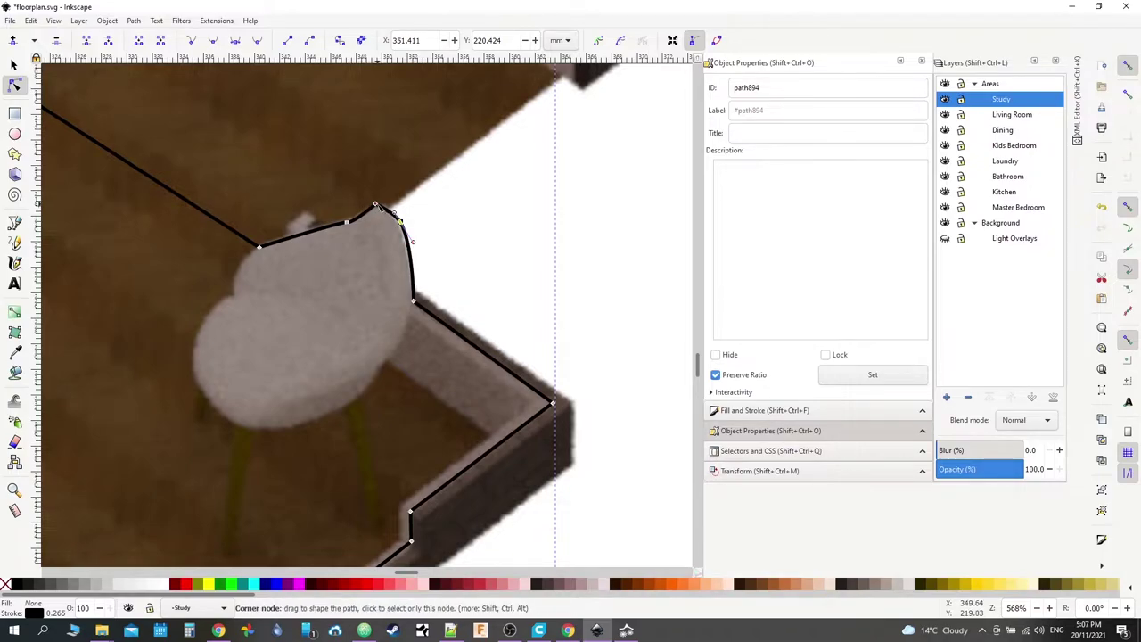
pyautogui.moveTo(376, 207)
pyautogui.mouseDown()
pyautogui.moveTo(366, 207)
pyautogui.moveTo(389, 205)
pyautogui.moveTo(361, 210)
pyautogui.mouseUp()
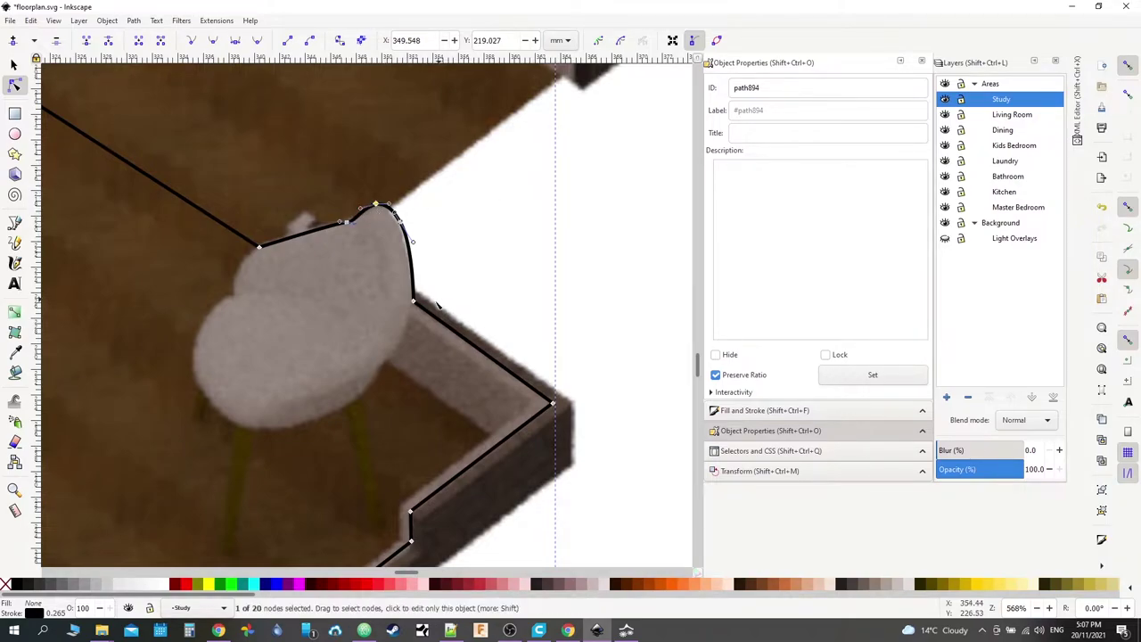
# Step: Undo an accidental wall-corner node move and review the outline
pyautogui.hscroll(-4, 287, 272)
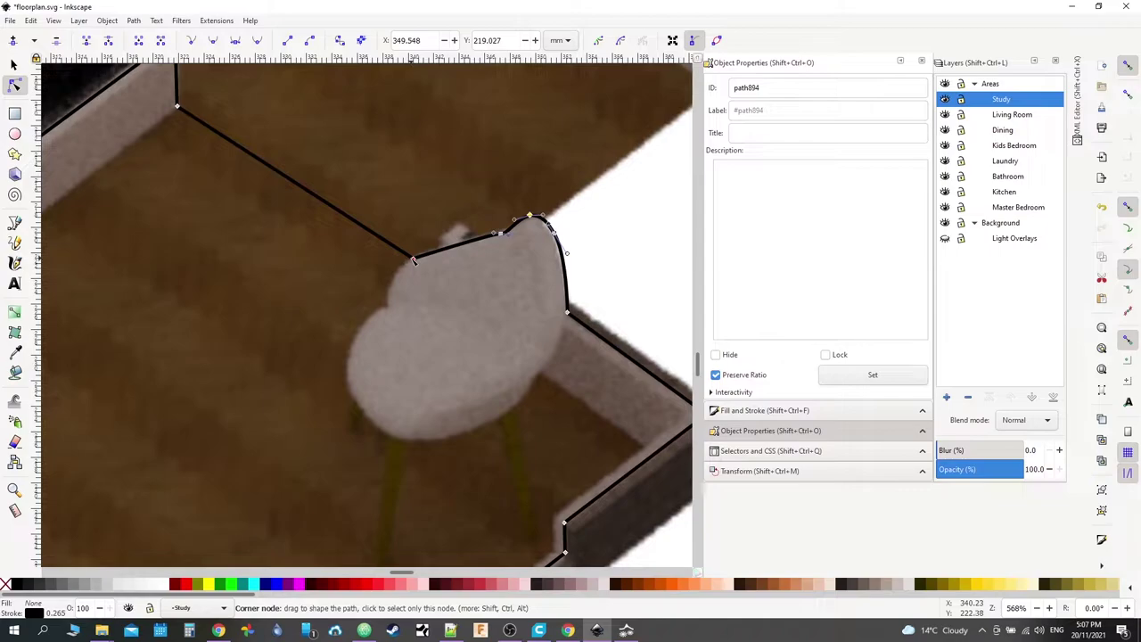
pyautogui.scroll(3, 419, 285)
pyautogui.hscroll(-5, 425, 307)
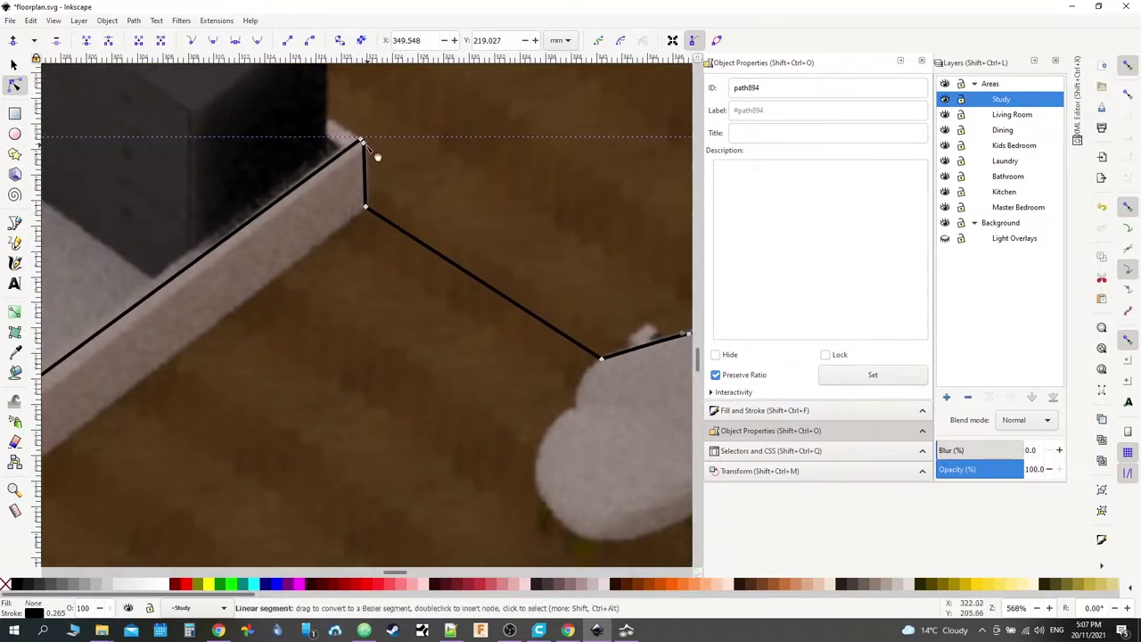
pyautogui.moveTo(360, 141); pyautogui.dragTo(352, 132)
pyautogui.hotkey('ctrl', 'z')
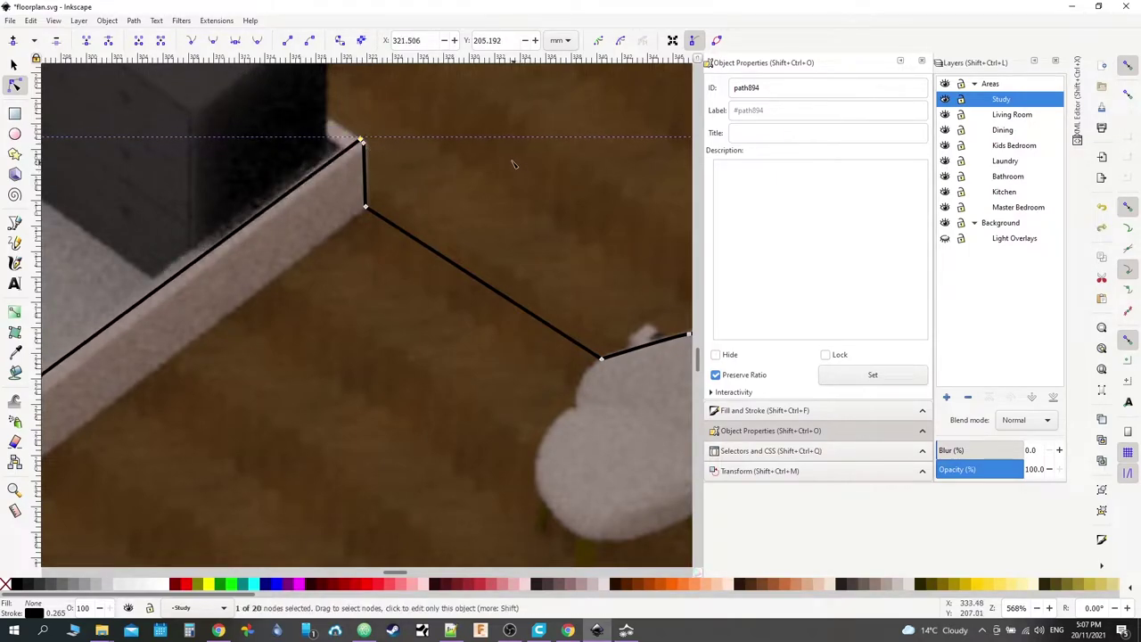
pyautogui.scroll(2, 419, 179)
pyautogui.scroll(1, 436, 201)
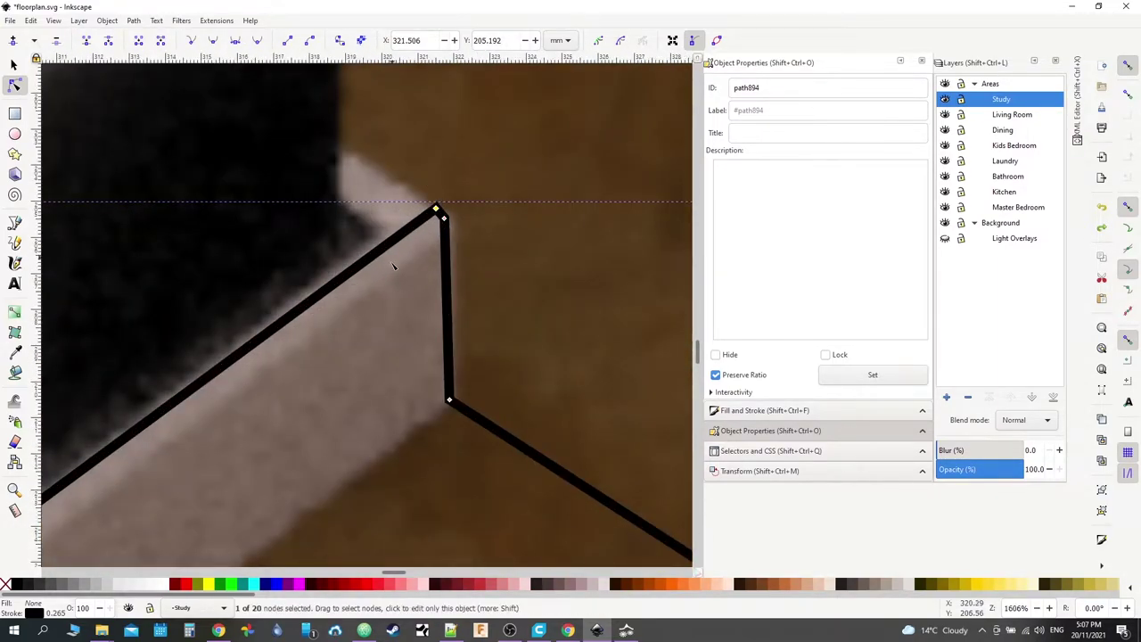
pyautogui.scroll(-4, 391, 269)
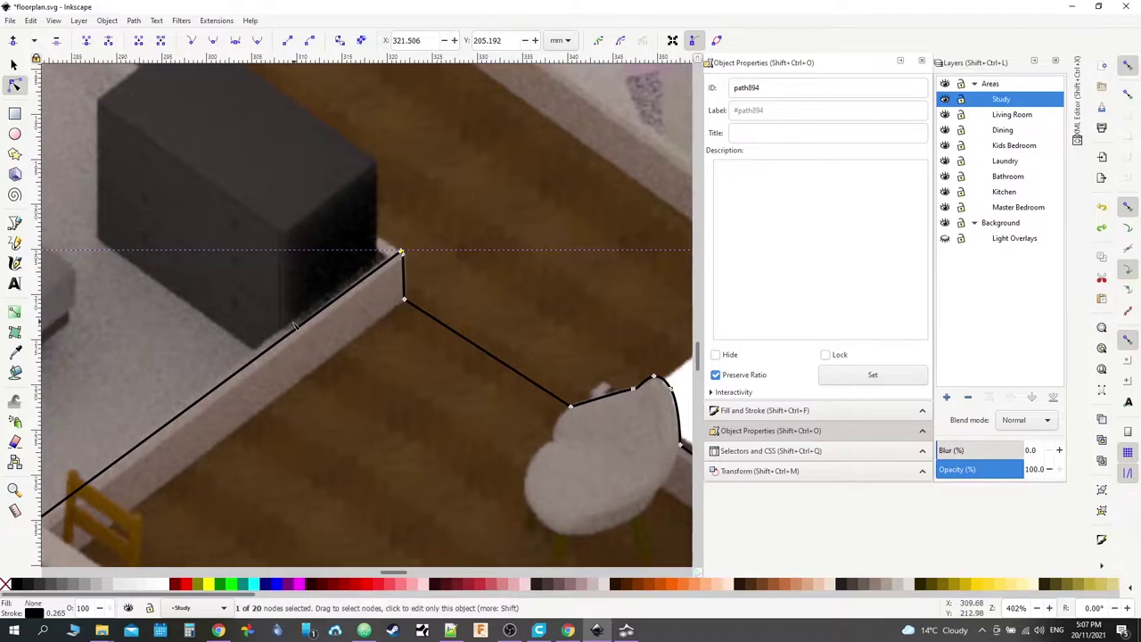
pyautogui.scroll(-6, 294, 326)
pyautogui.hscroll(-10, 294, 326)
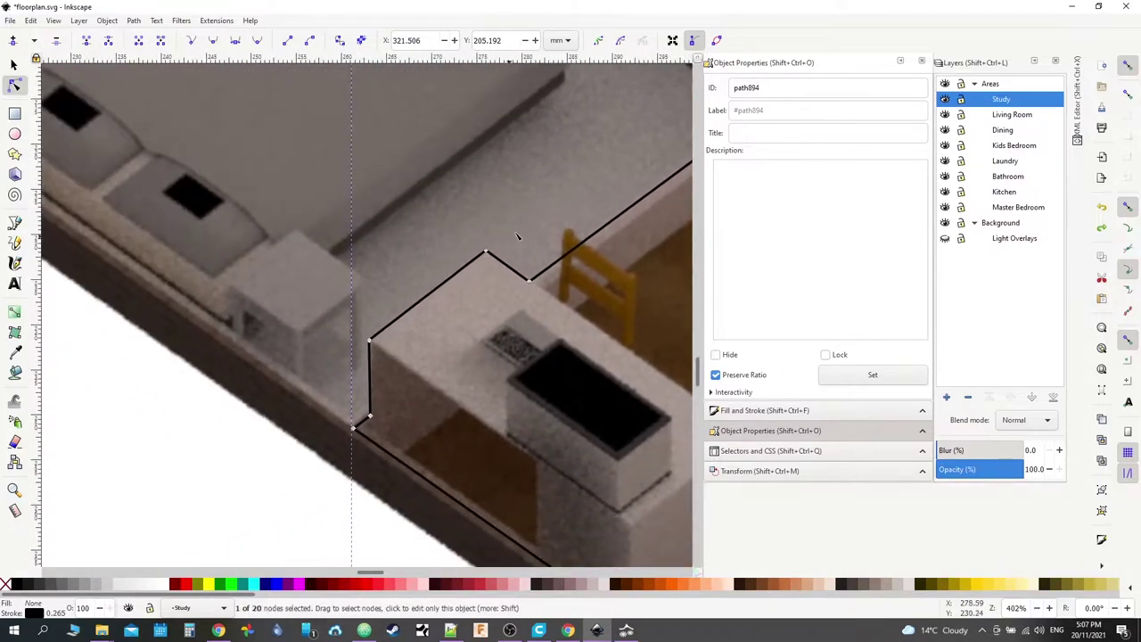
pyautogui.hscroll(4, 517, 236)
pyautogui.scroll(6, 426, 350)
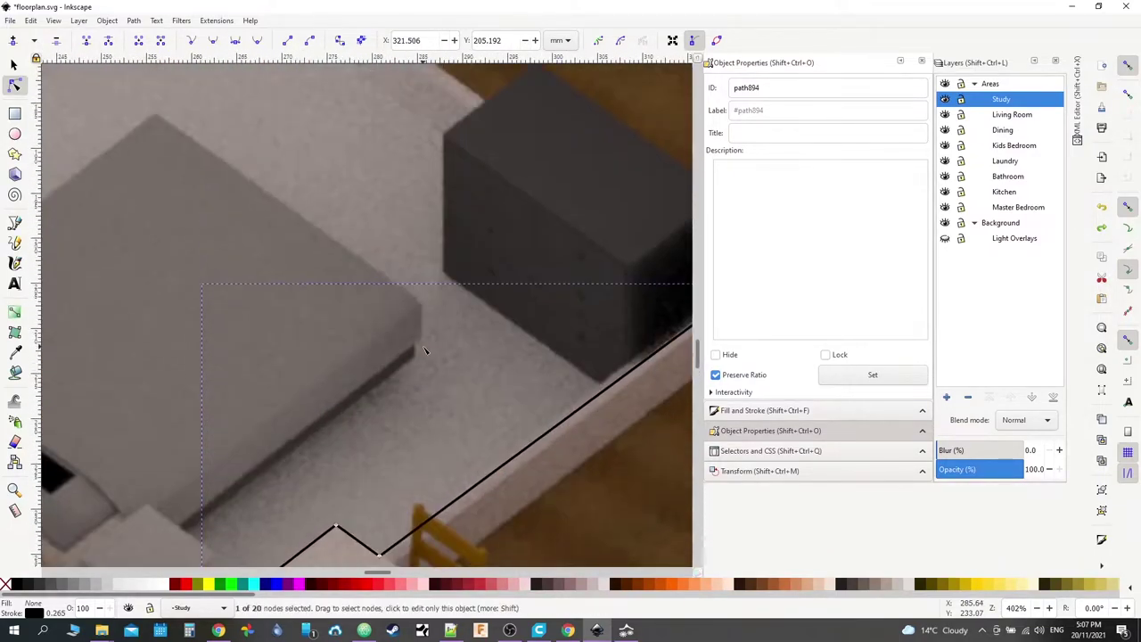
pyautogui.scroll(-5, 425, 350)
pyautogui.scroll(2, 420, 333)
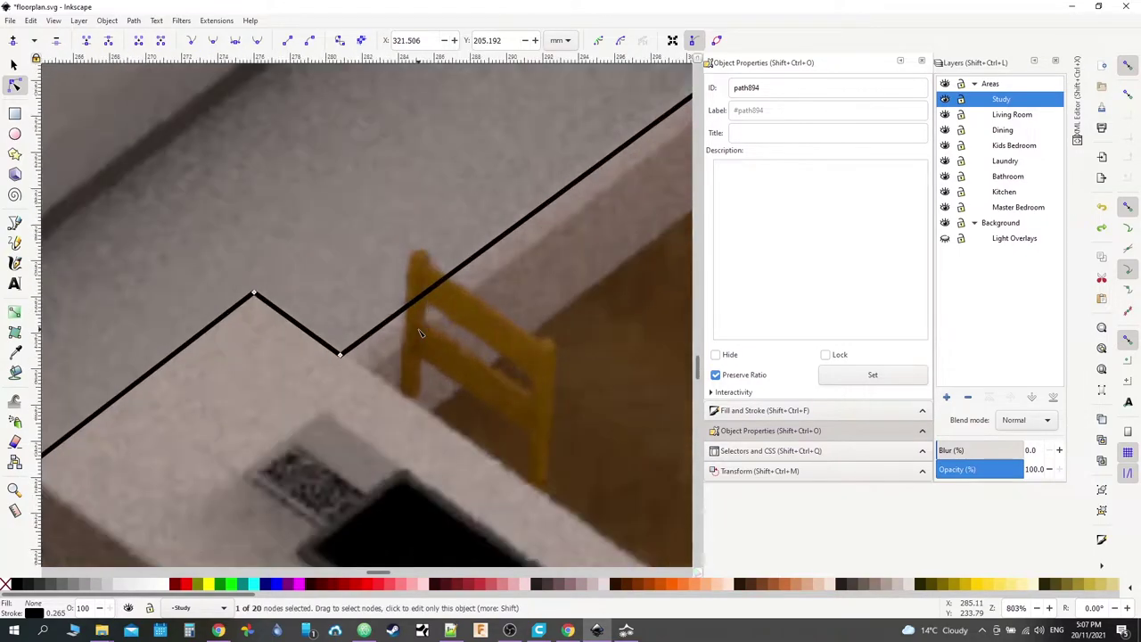
pyautogui.scroll(2, 421, 334)
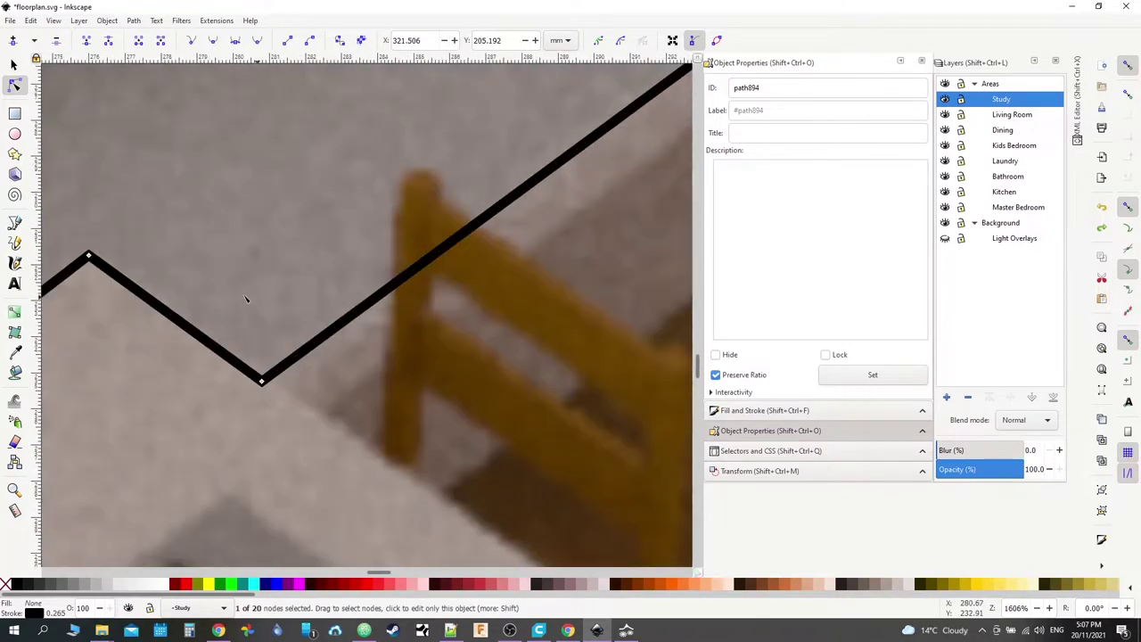
# Step: Add three nodes on the diagonal edge and raise the middle one over the chair back
pyautogui.click(390, 290)
pyautogui.doubleClick(389, 290)
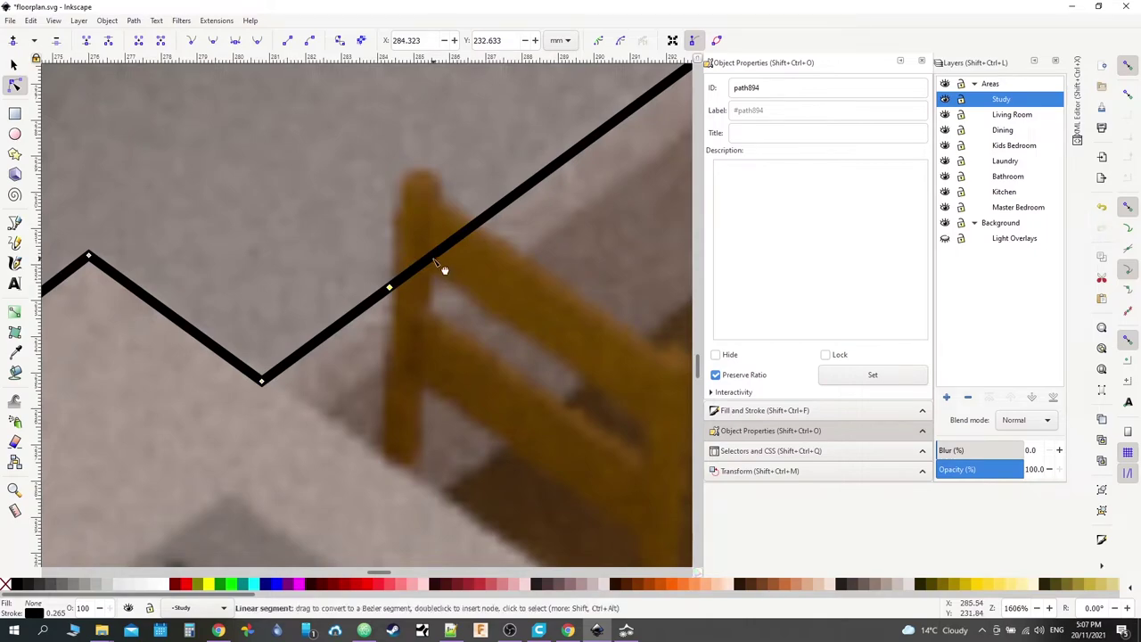
pyautogui.doubleClick(433, 260)
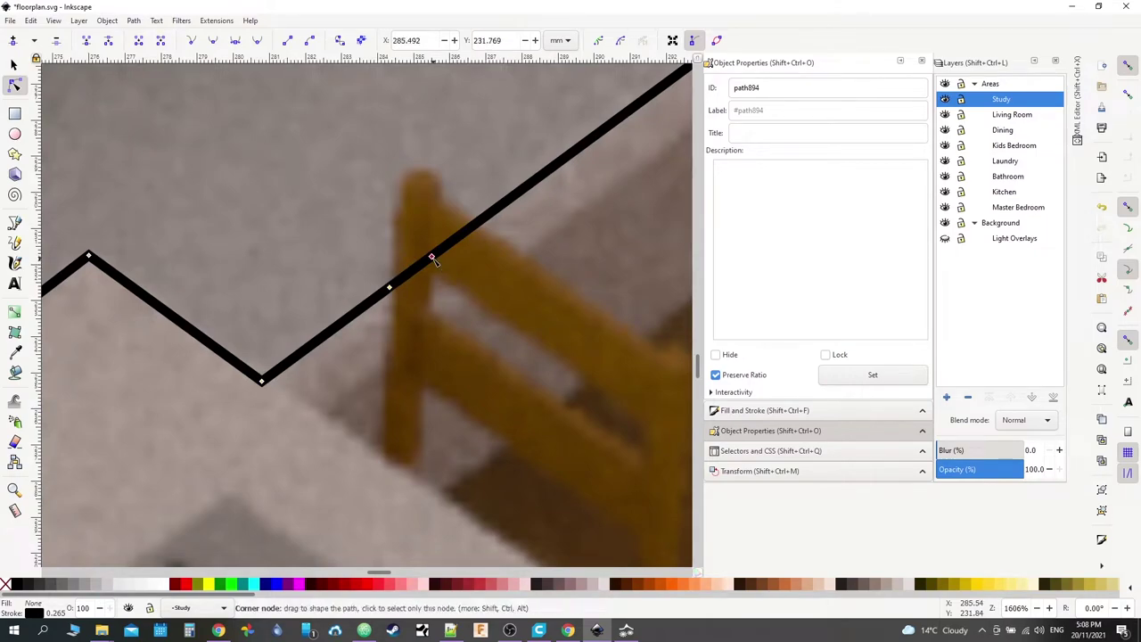
pyautogui.doubleClick(479, 225)
pyautogui.moveTo(432, 258); pyautogui.dragTo(448, 198)
# Step: Round the bump over the chair back with an extra node and adjusted handles
pyautogui.doubleClick(447, 190)
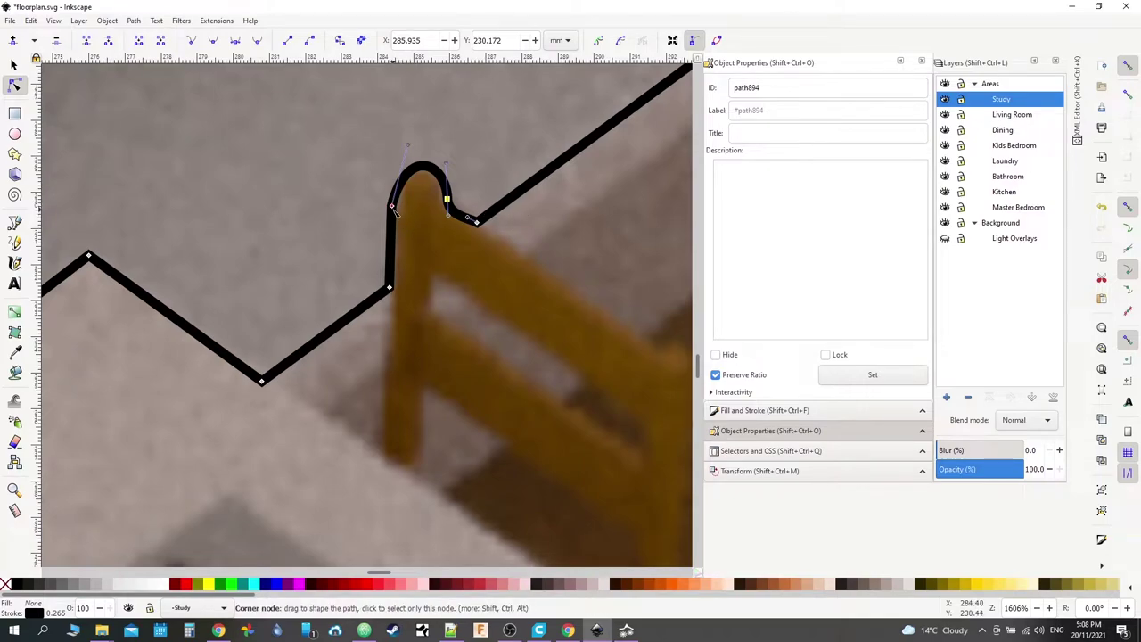
pyautogui.moveTo(396, 212); pyautogui.dragTo(398, 216)
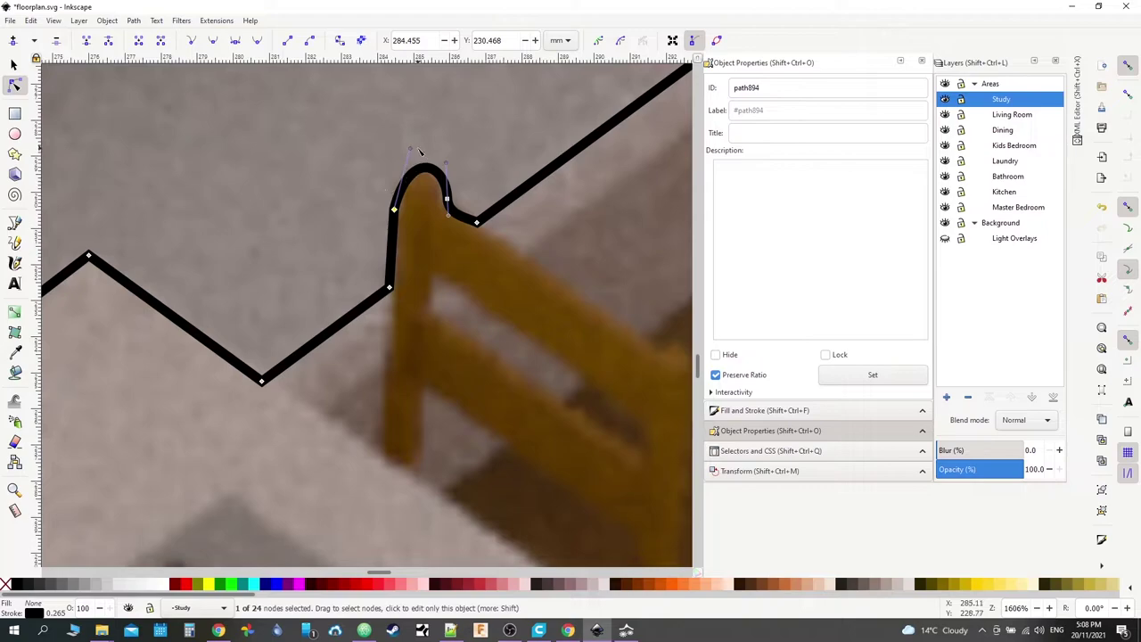
pyautogui.moveTo(410, 152); pyautogui.dragTo(398, 154)
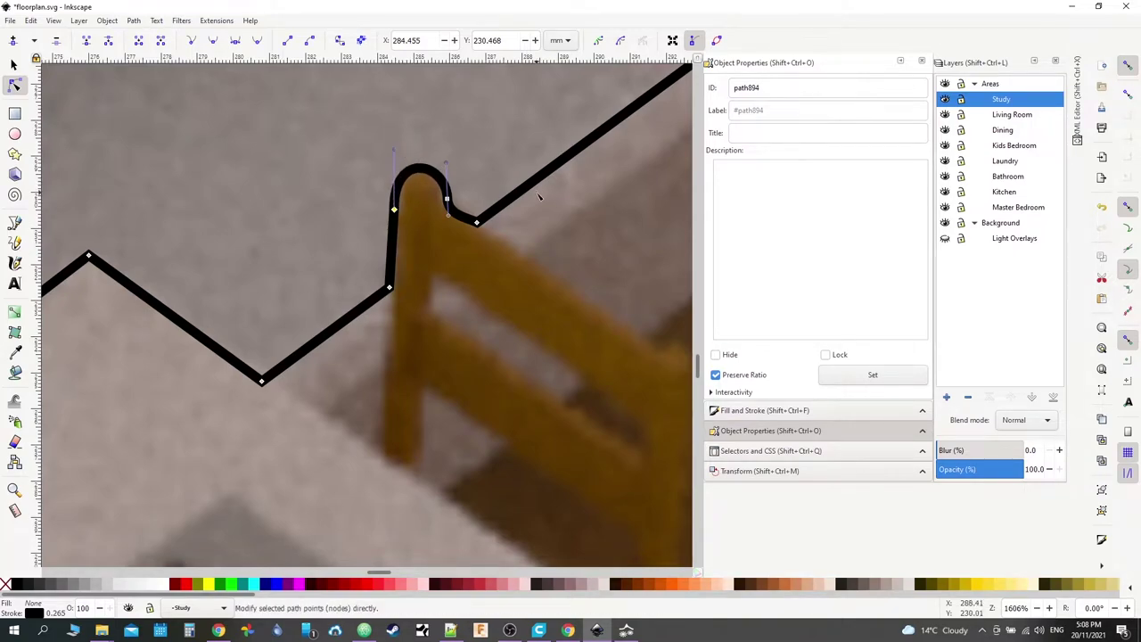
pyautogui.click(609, 299)
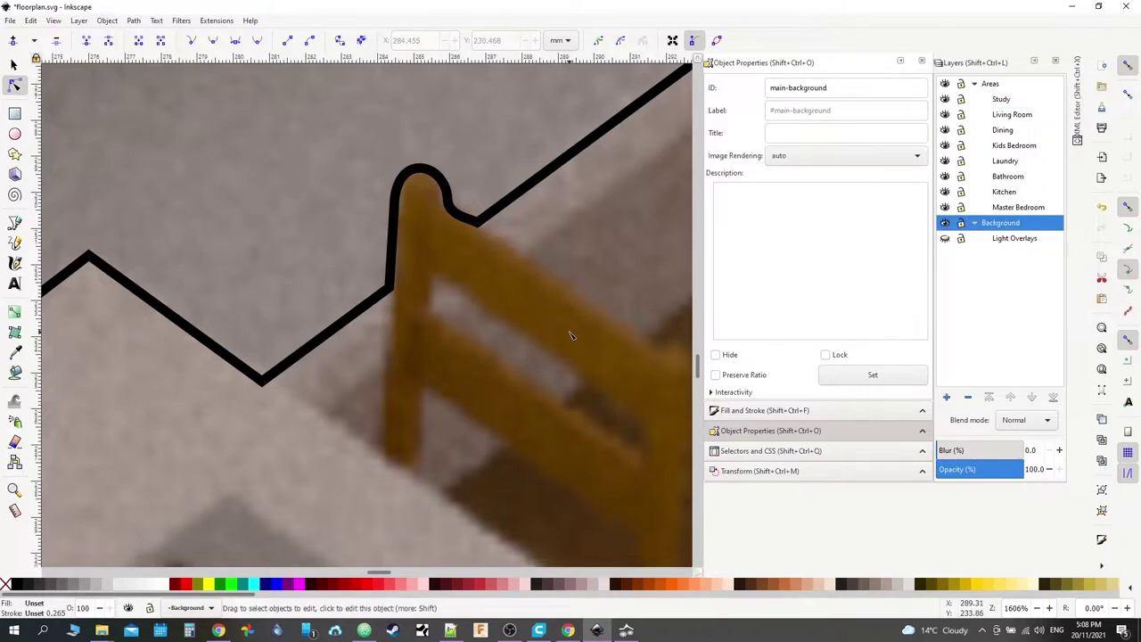
pyautogui.hscroll(5, 570, 232)
pyautogui.scroll(-5, 535, 205)
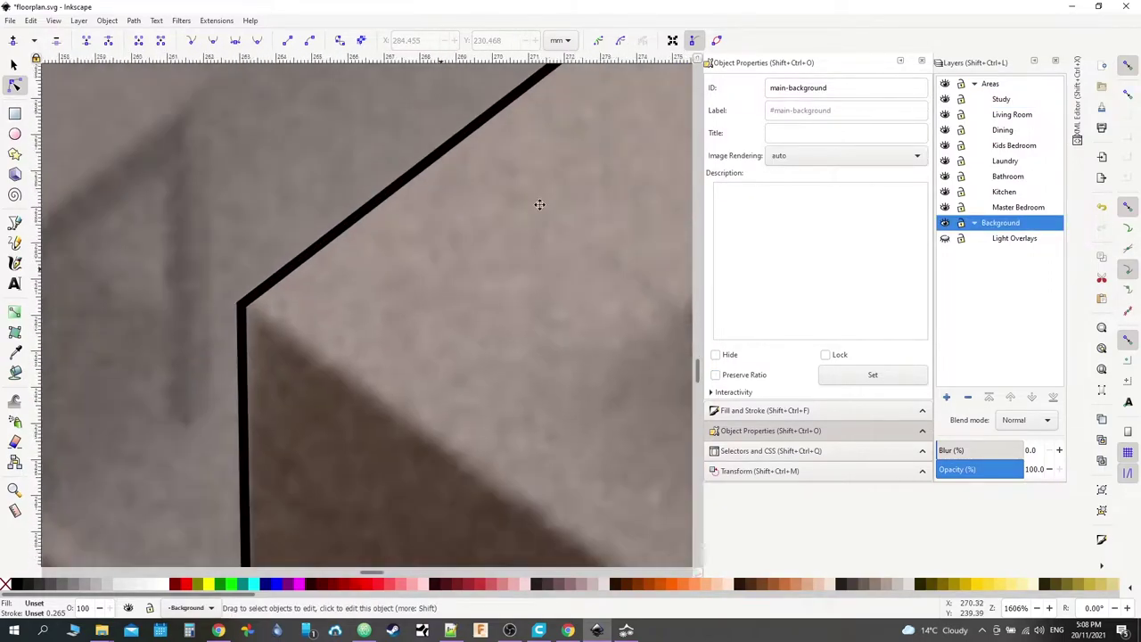
pyautogui.scroll(-3, 500, 203)
pyautogui.hscroll(-2, 502, 202)
pyautogui.keyDown('ctrl'); pyautogui.keyDown('shift'); pyautogui.scroll(-3, 526, 187); pyautogui.keyUp('shift'); pyautogui.keyUp('ctrl')
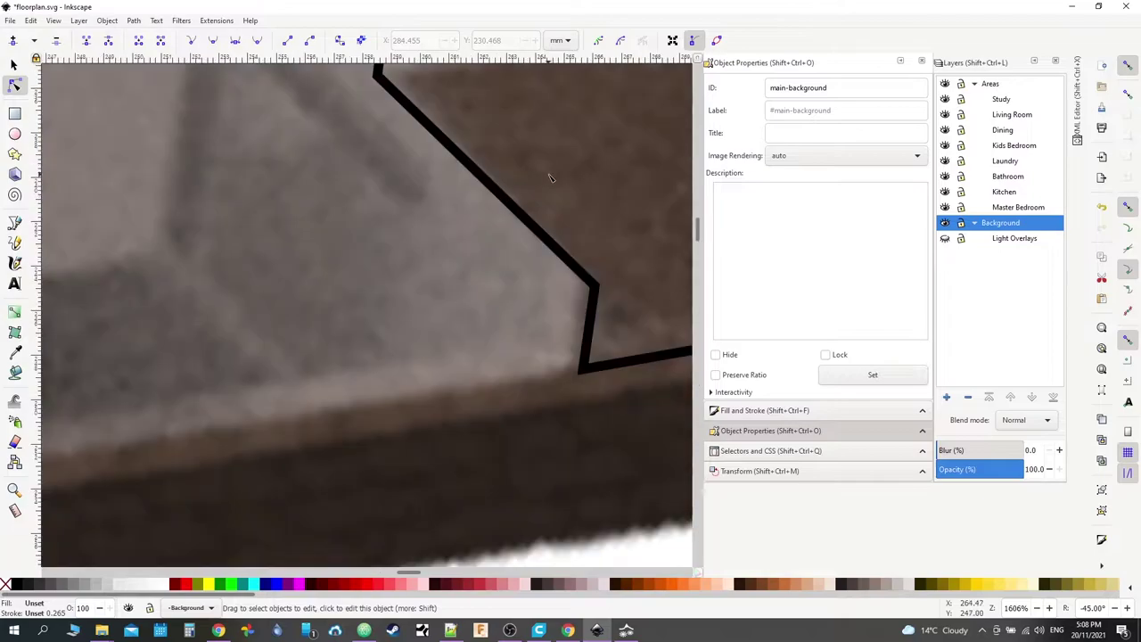
pyautogui.keyDown('ctrl'); pyautogui.keyDown('shift'); pyautogui.scroll(3, 572, 187); pyautogui.keyUp('shift'); pyautogui.keyUp('ctrl')
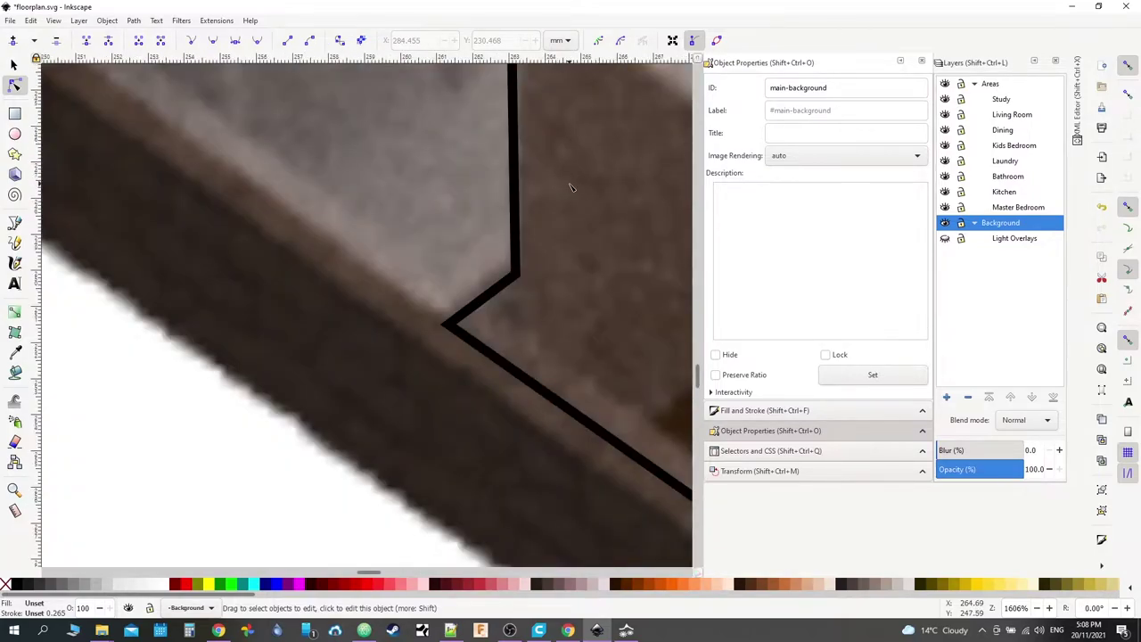
pyautogui.keyDown('ctrl'); pyautogui.scroll(2, 572, 188); pyautogui.keyUp('ctrl')
pyautogui.keyDown('ctrl'); pyautogui.scroll(-6, 572, 188); pyautogui.keyUp('ctrl')
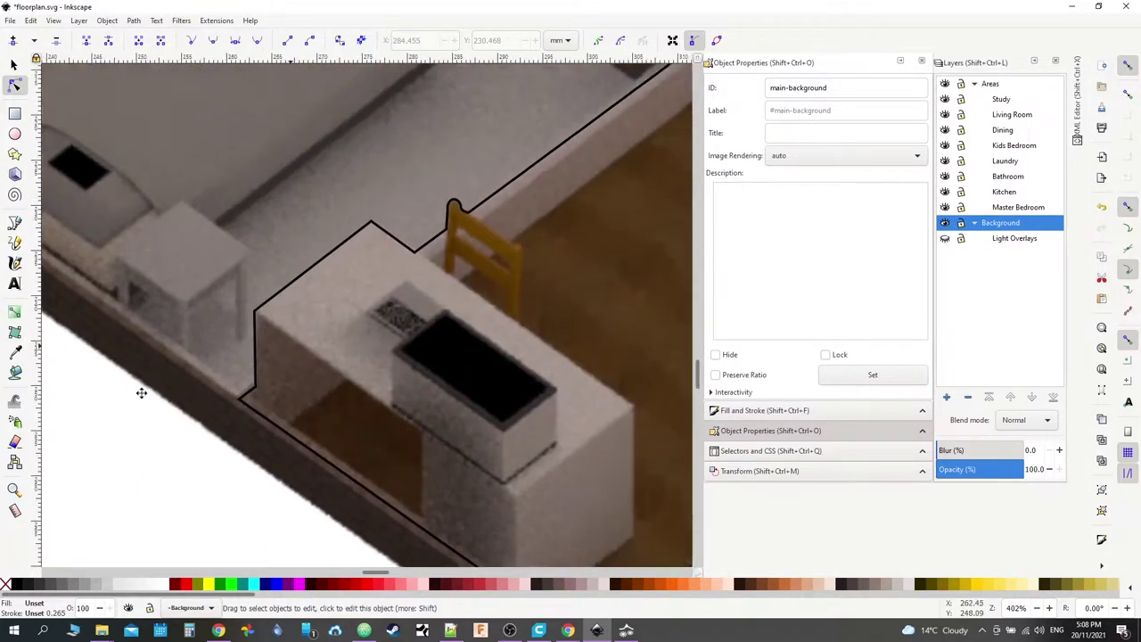
pyautogui.keyDown('ctrl'); pyautogui.scroll(-2, 330, 266); pyautogui.keyUp('ctrl')
pyautogui.keyDown('ctrl'); pyautogui.scroll(-1, 372, 247); pyautogui.keyUp('ctrl')
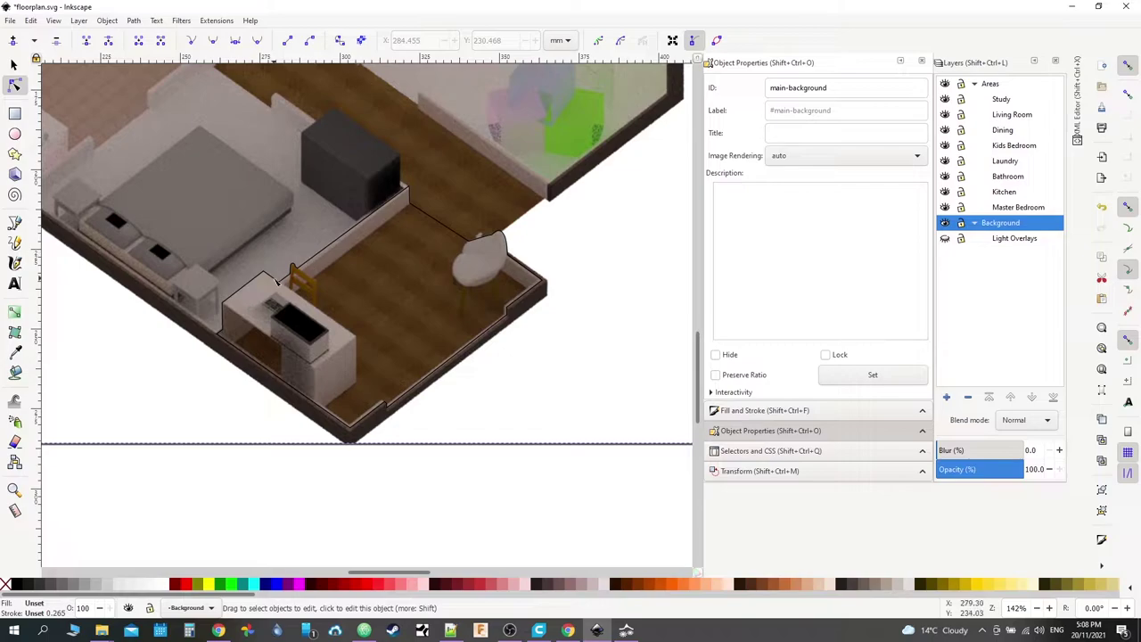
pyautogui.keyDown('ctrl'); pyautogui.scroll(8, 406, 184); pyautogui.keyUp('ctrl')
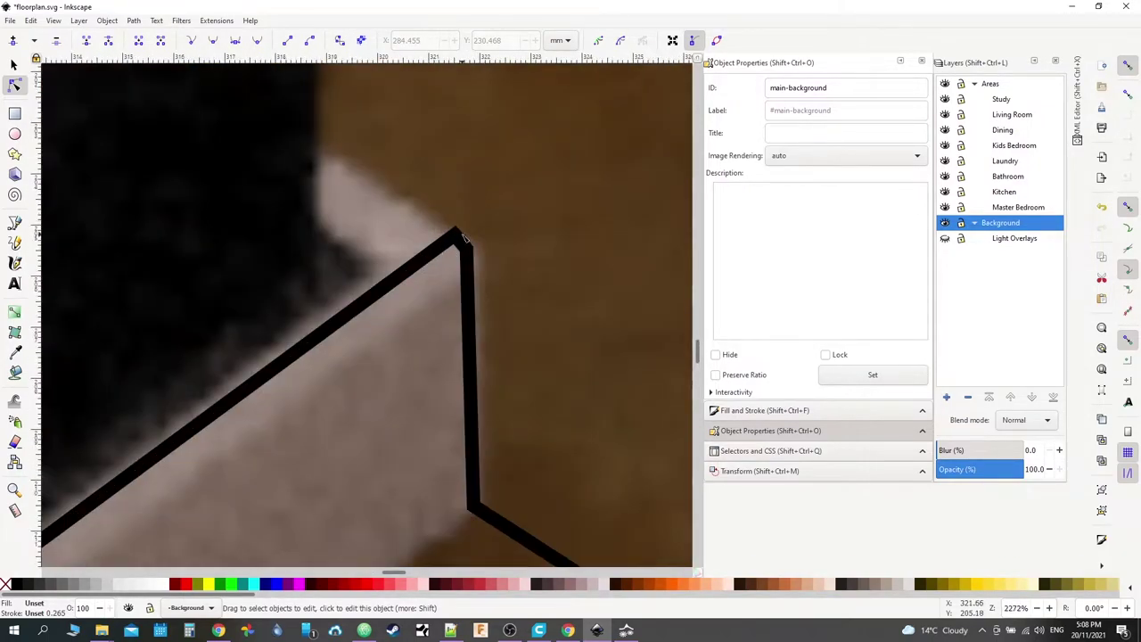
# Step: Move the outline's corner node at the dark cabinet onto the wall tip
pyautogui.click(455, 239)
pyautogui.moveTo(455, 239); pyautogui.dragTo(422, 219)
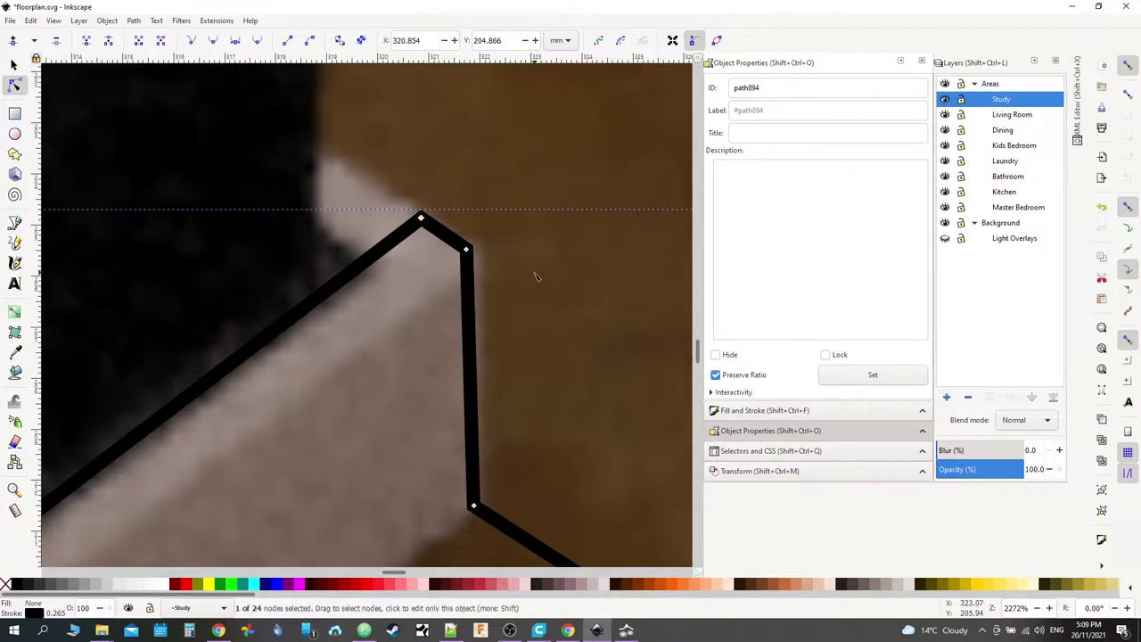
pyautogui.keyDown('ctrl'); pyautogui.scroll(-3, 535, 276); pyautogui.keyUp('ctrl')
pyautogui.keyDown('ctrl'); pyautogui.scroll(-4, 467, 351); pyautogui.keyUp('ctrl')
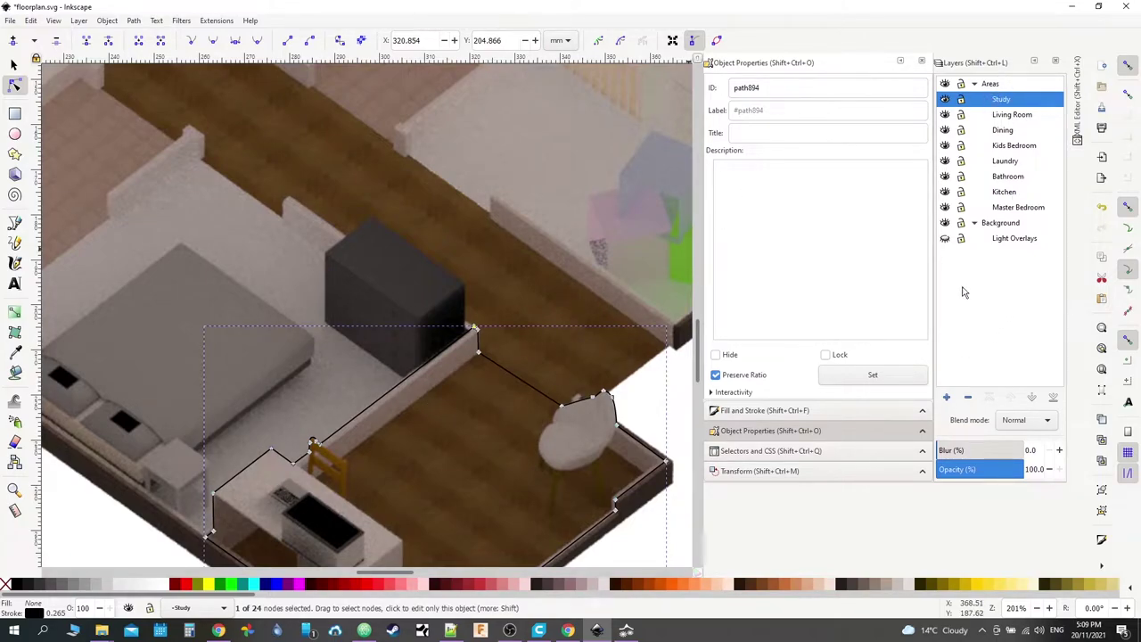
# Step: Focus the Study path's ID field and save floorplan.svg
pyautogui.click(818, 241)
pyautogui.click(776, 88)
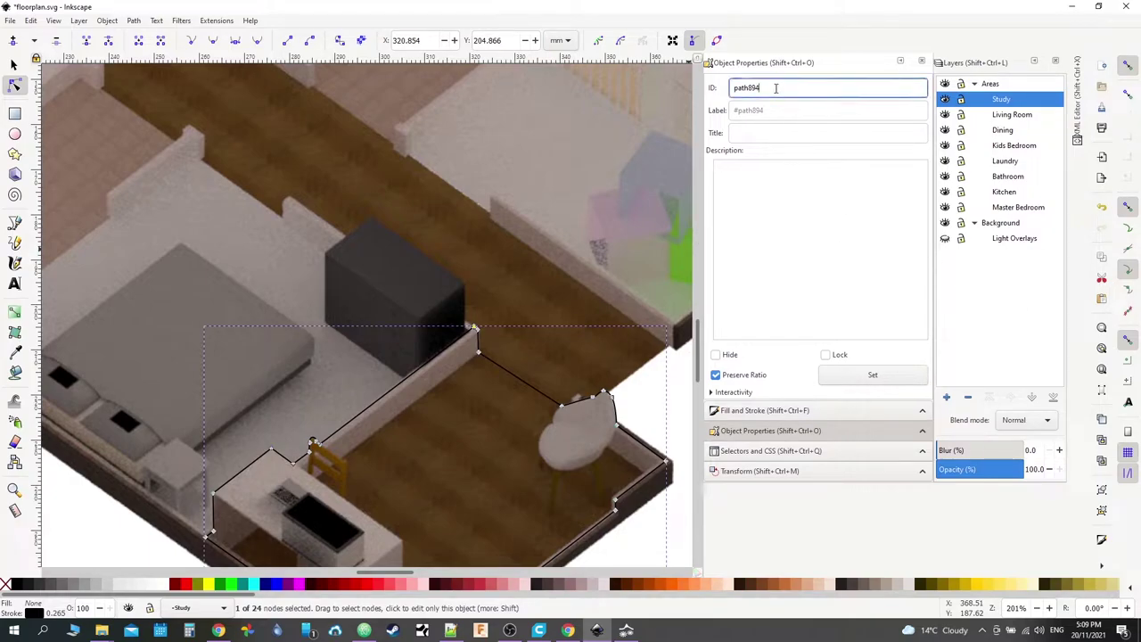
pyautogui.hotkey('ctrl', 's')
pyautogui.click(1102, 566)
pyautogui.click(1035, 560)
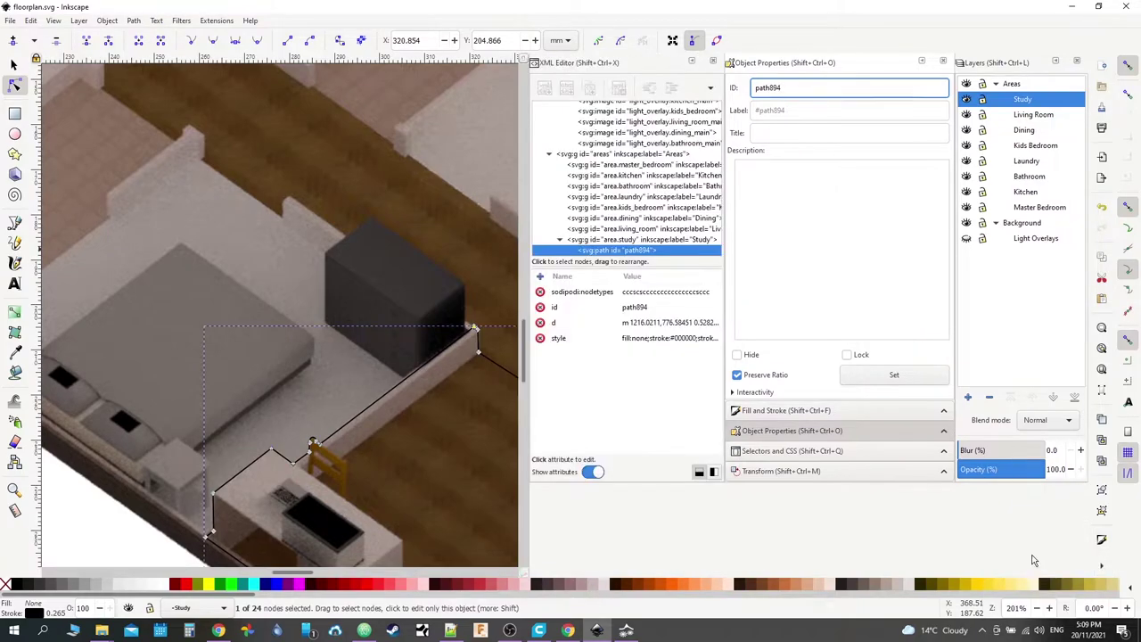
pyautogui.click(615, 248)
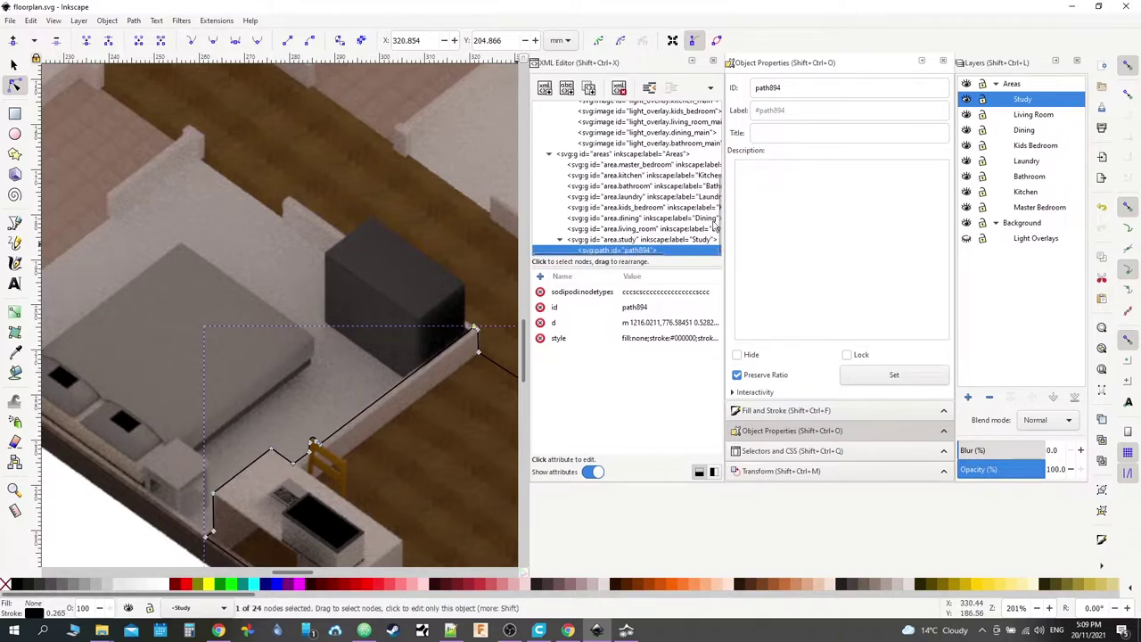
pyautogui.scroll(10, 161, 140)
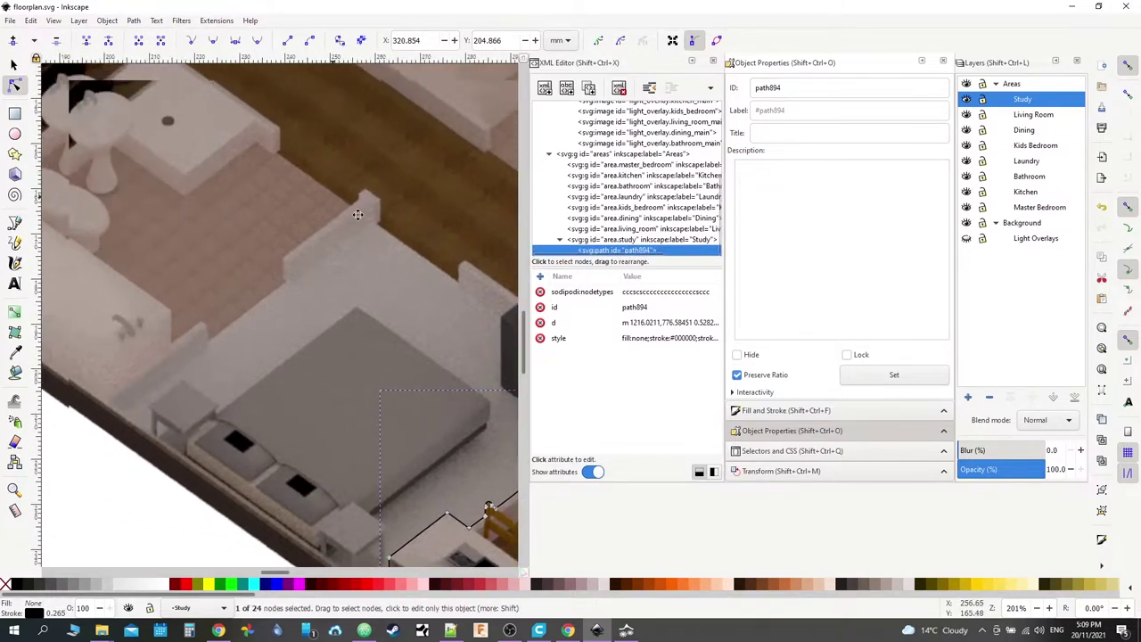
pyautogui.scroll(-5, 232, 373)
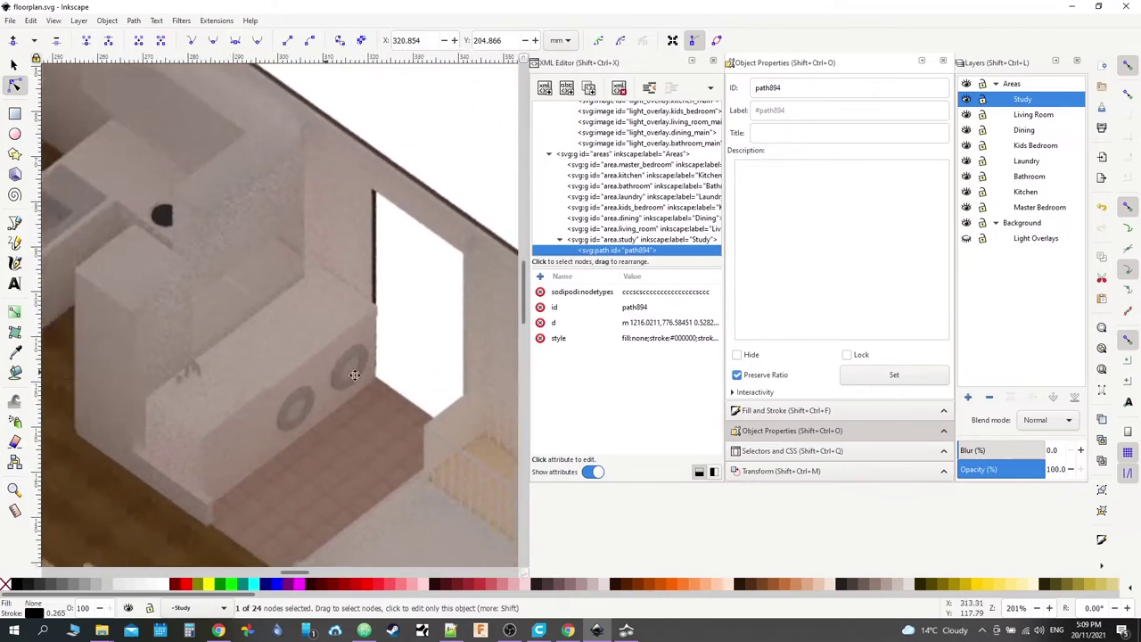
pyautogui.scroll(-2, 288, 273)
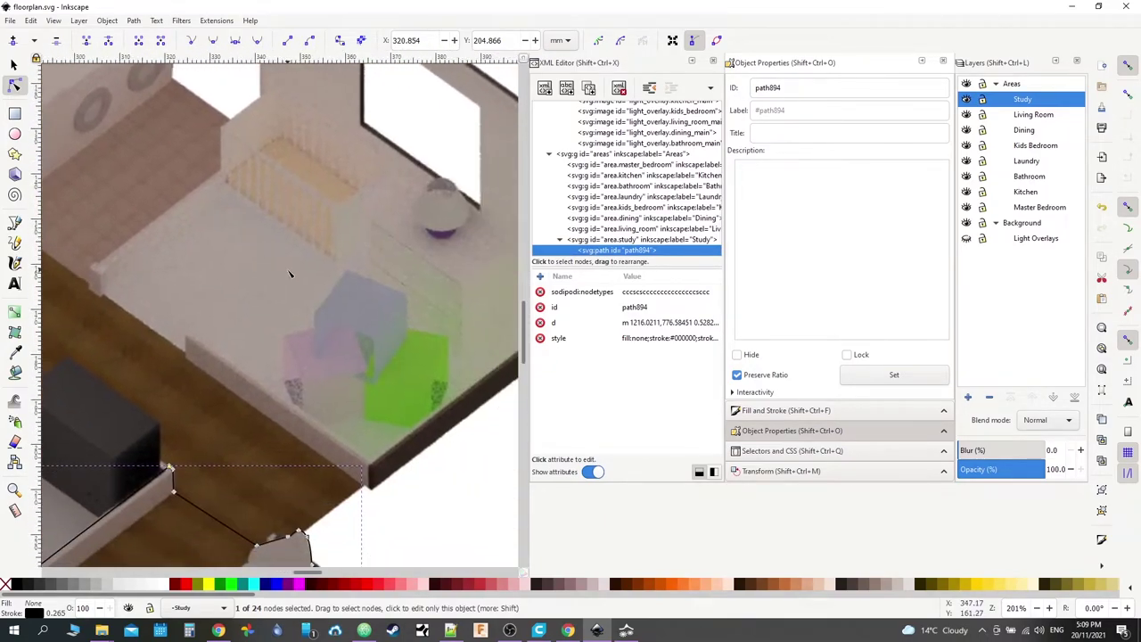
pyautogui.moveTo(304, 258); pyautogui.dragTo(463, 341)
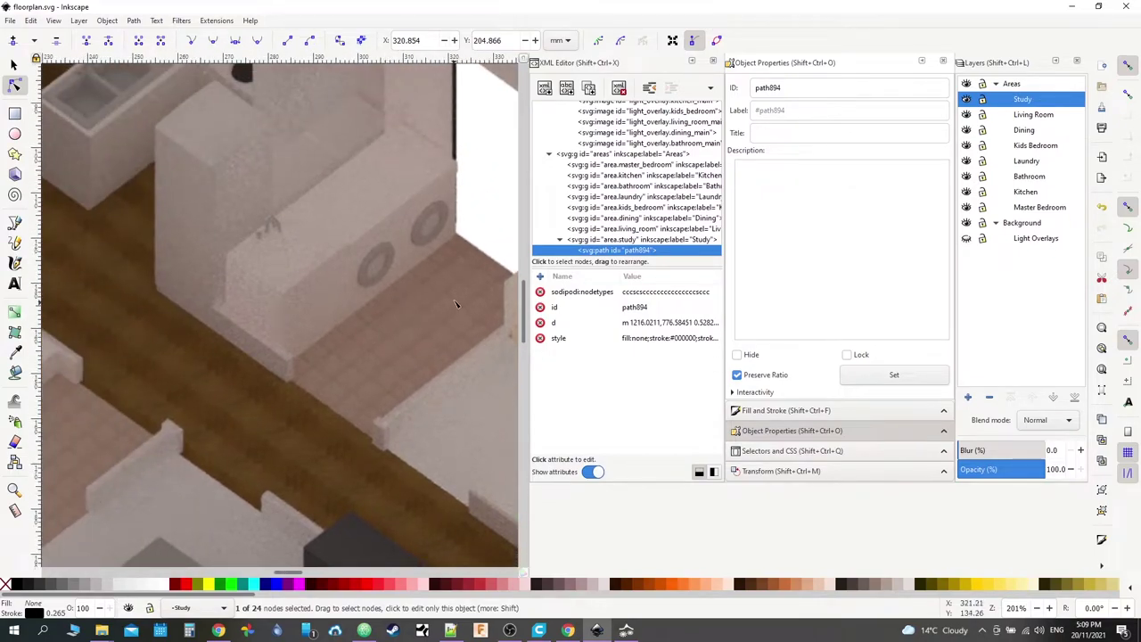
pyautogui.scroll(3, 423, 248)
pyautogui.hscroll(2, 424, 248)
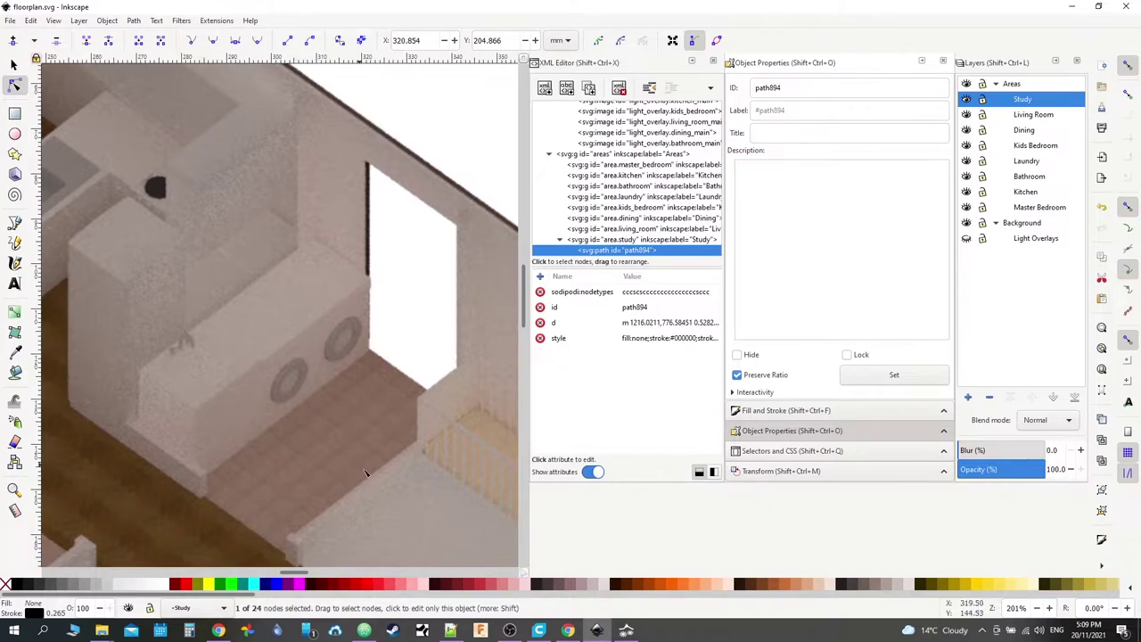
pyautogui.scroll(-5, 365, 473)
pyautogui.hscroll(-10, 332, 268)
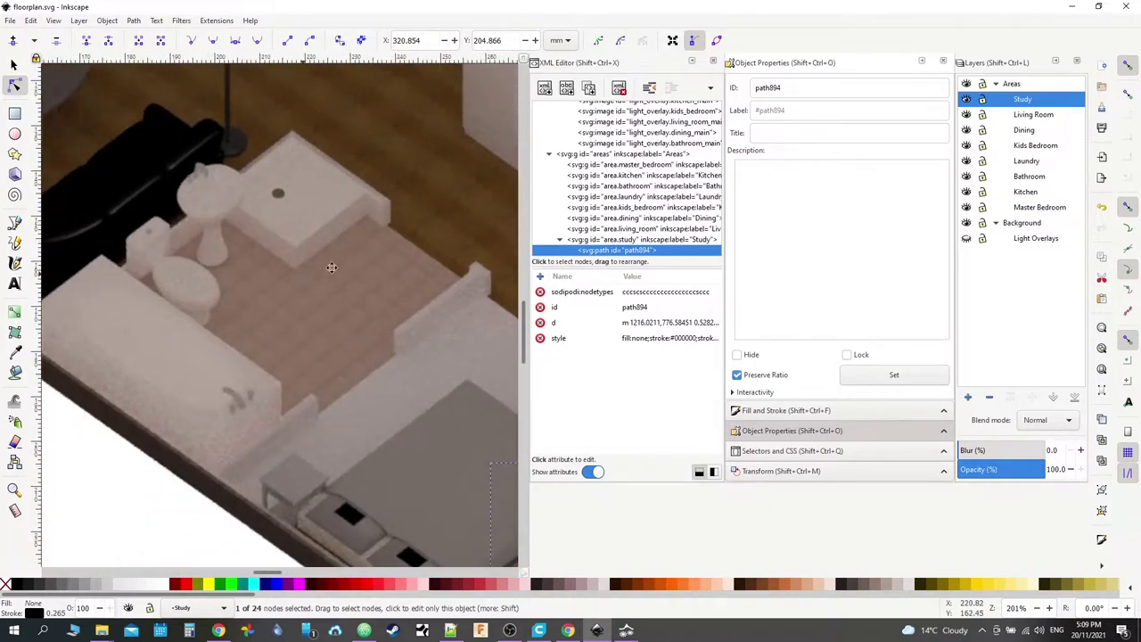
pyautogui.scroll(-4, 332, 267)
pyautogui.hscroll(3, 291, 419)
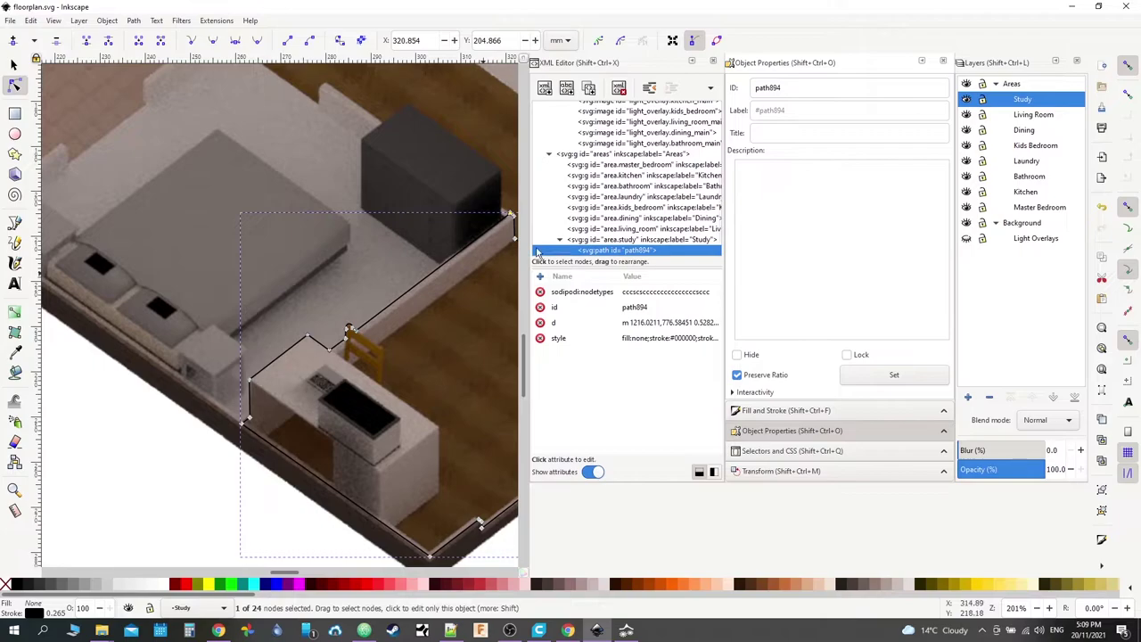
pyautogui.scroll(1, 217, 177)
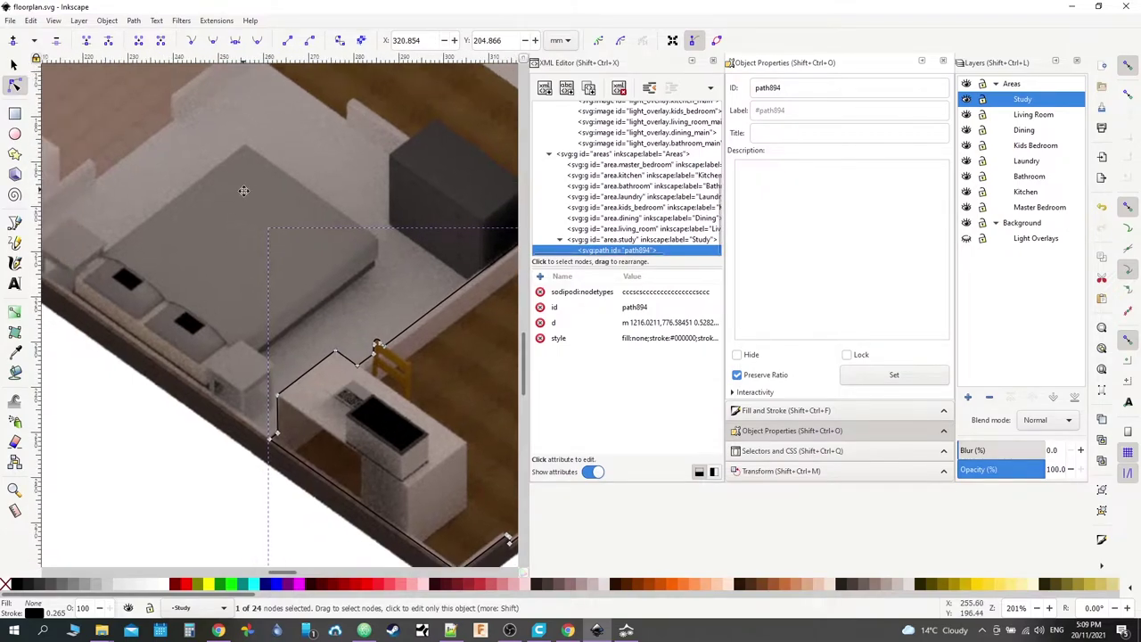
pyautogui.hscroll(1, 182, 207)
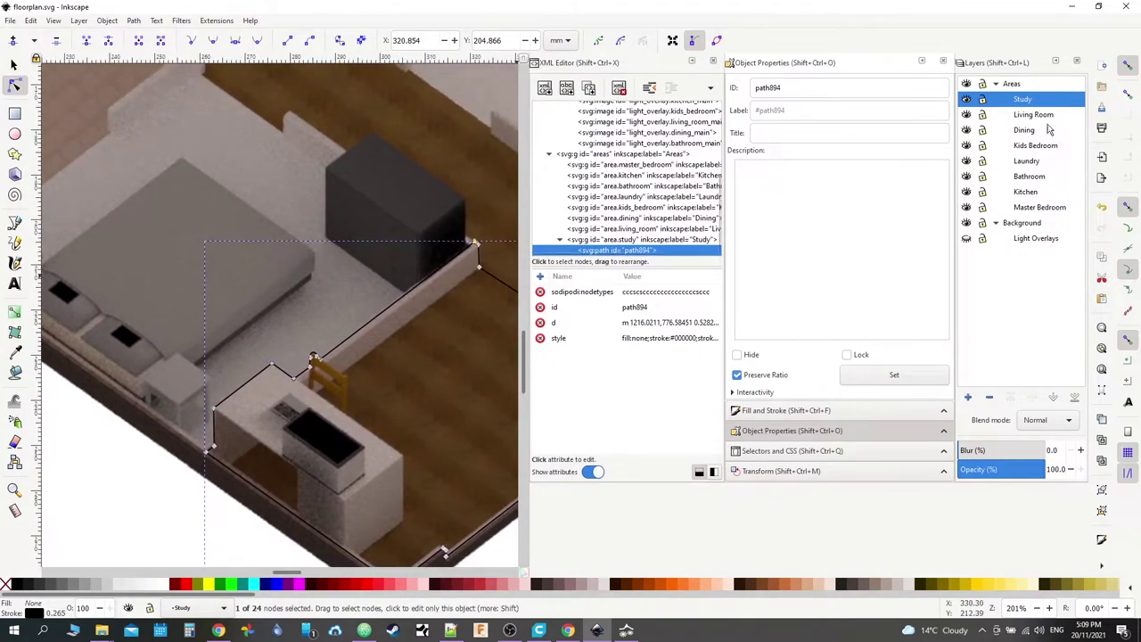
# Step: Make Master Bedroom the current layer and choose the Bezier pen in straight-segment mode
pyautogui.click(1037, 208)
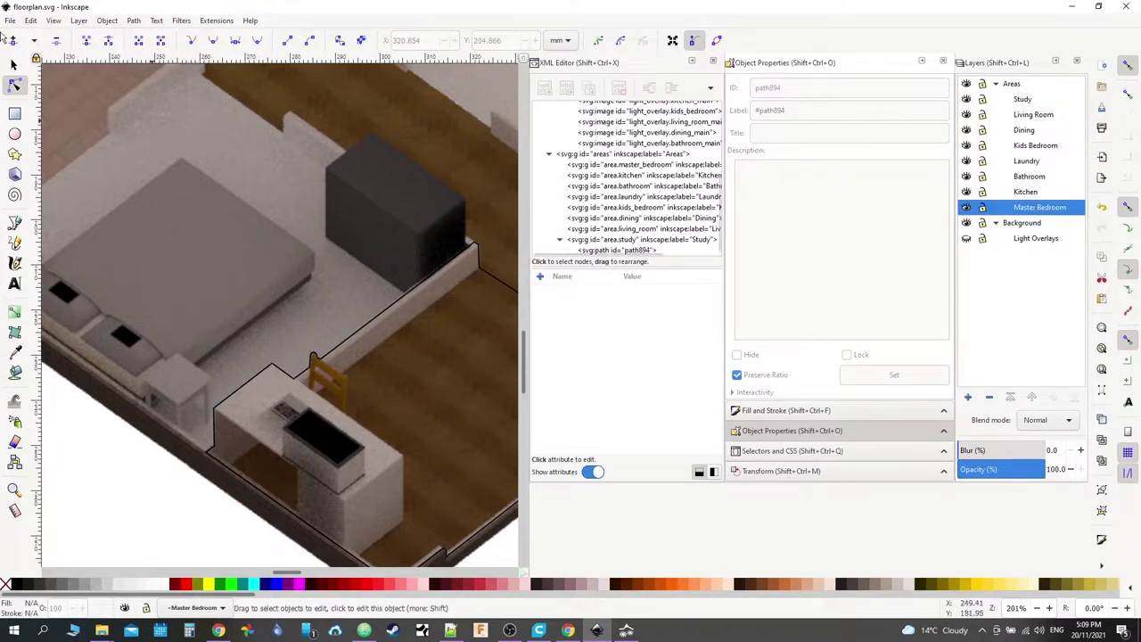
pyautogui.click(14, 222)
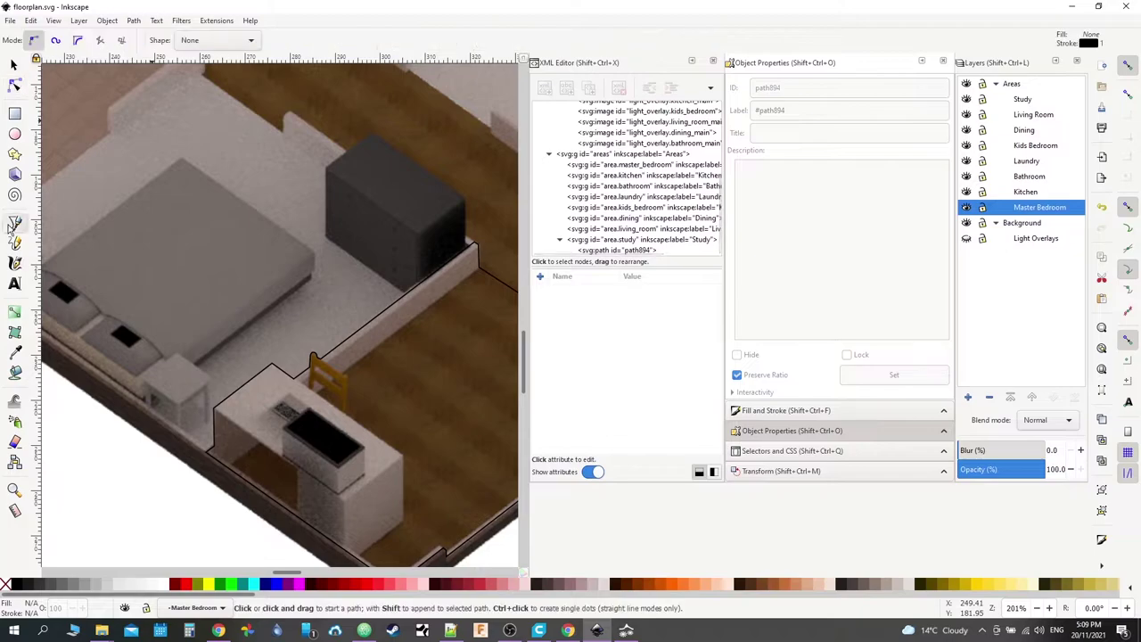
pyautogui.scroll(3, 471, 250)
pyautogui.scroll(4, 481, 417)
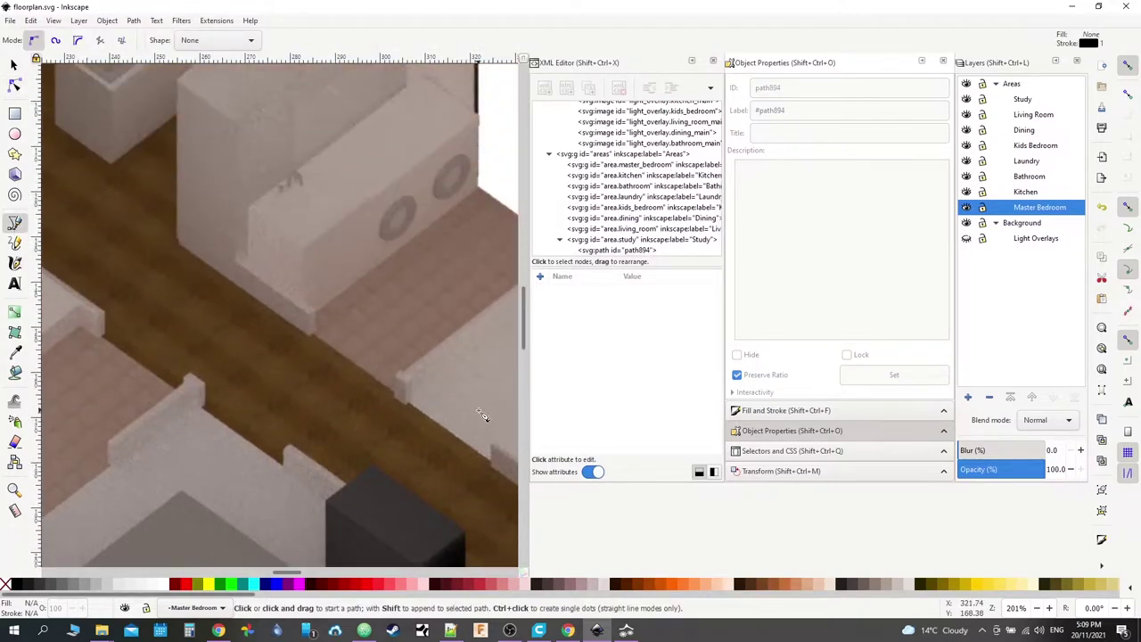
pyautogui.scroll(-7, 484, 416)
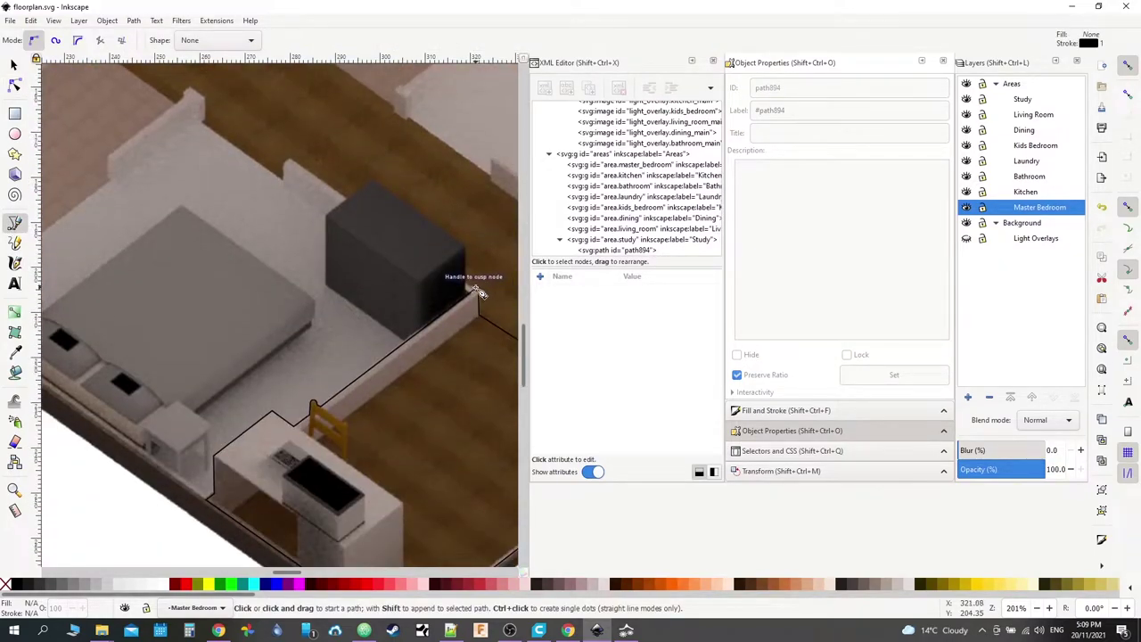
pyautogui.scroll(3, 479, 293)
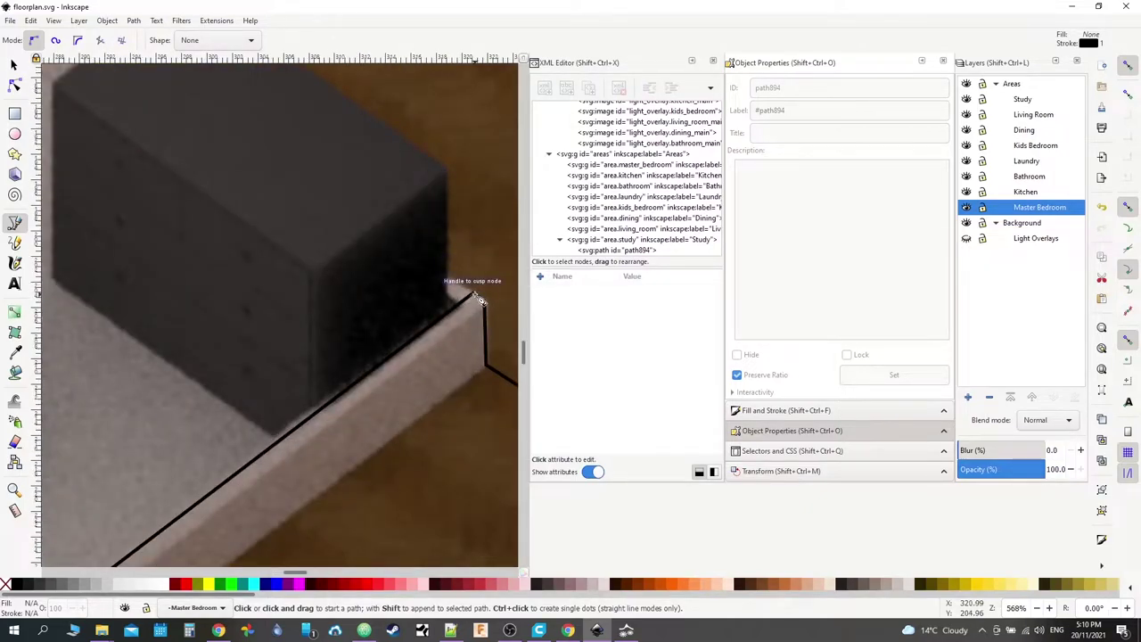
# Step: Start the bedroom outline at the study corner and place points along the upper walls and cabinet
pyautogui.click(475, 295)
pyautogui.click(448, 287)
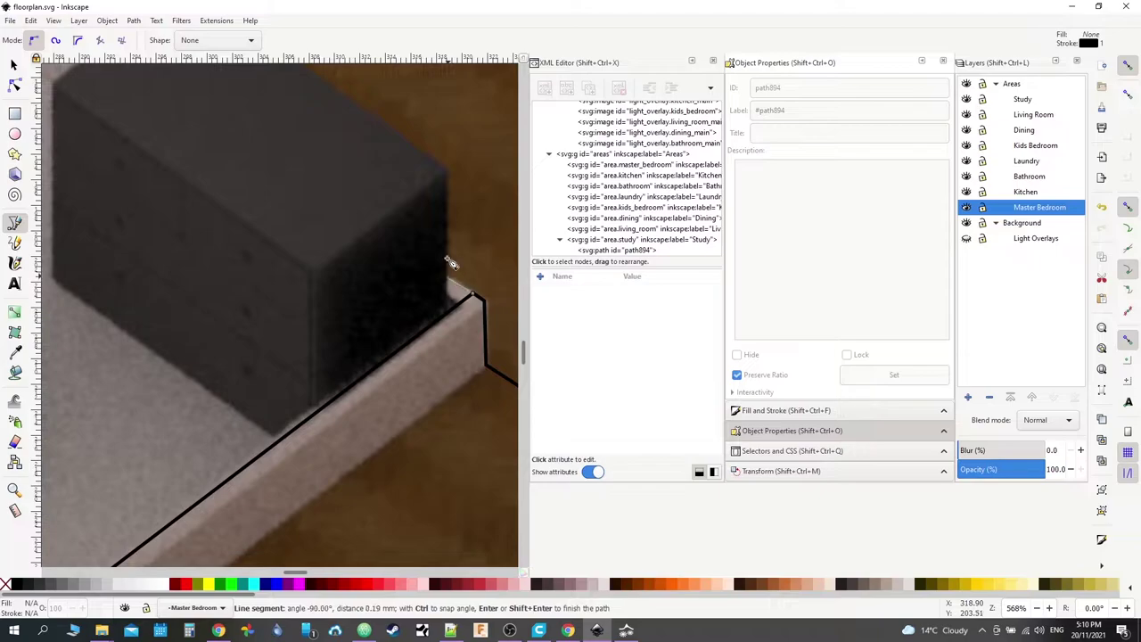
pyautogui.click(448, 167)
pyautogui.scroll(5, 267, 125)
pyautogui.hscroll(-3, 267, 125)
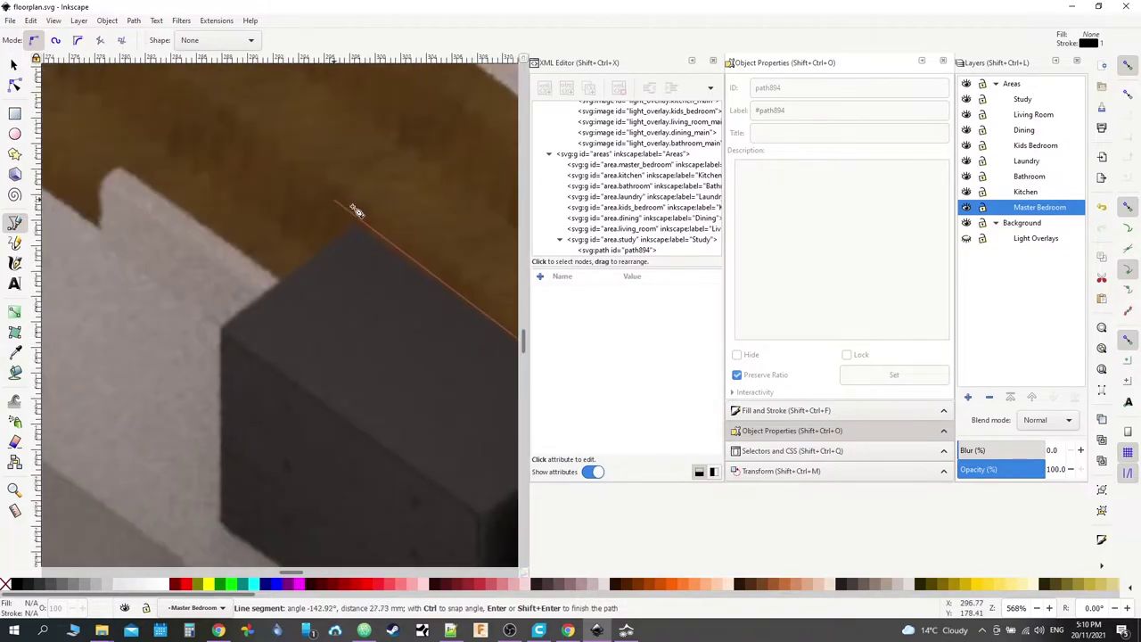
pyautogui.click(353, 229)
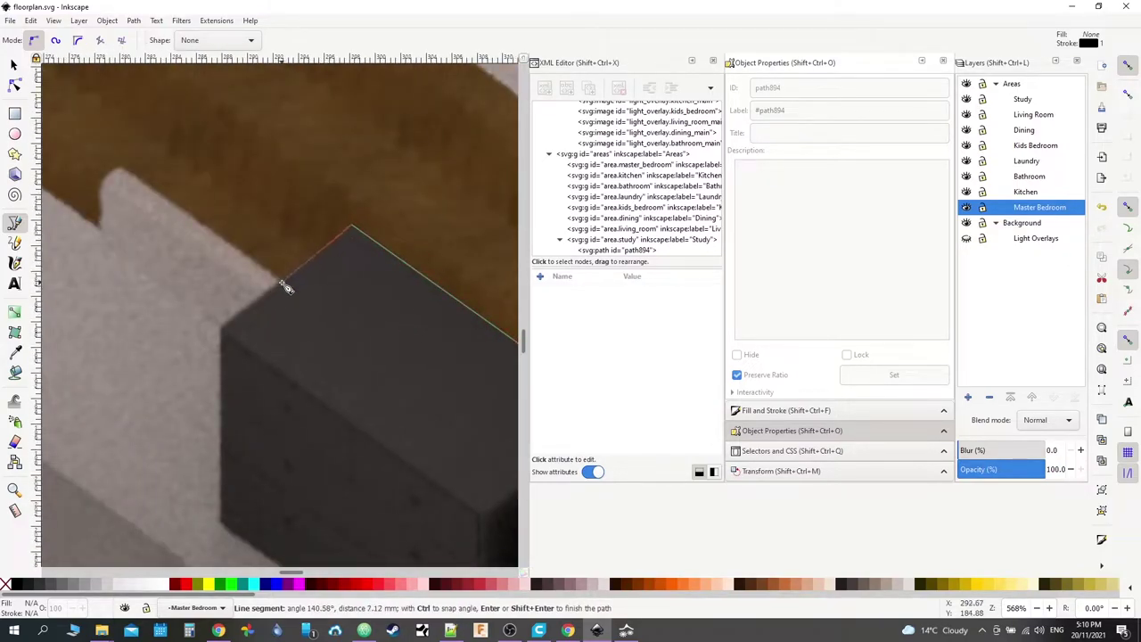
pyautogui.click(284, 281)
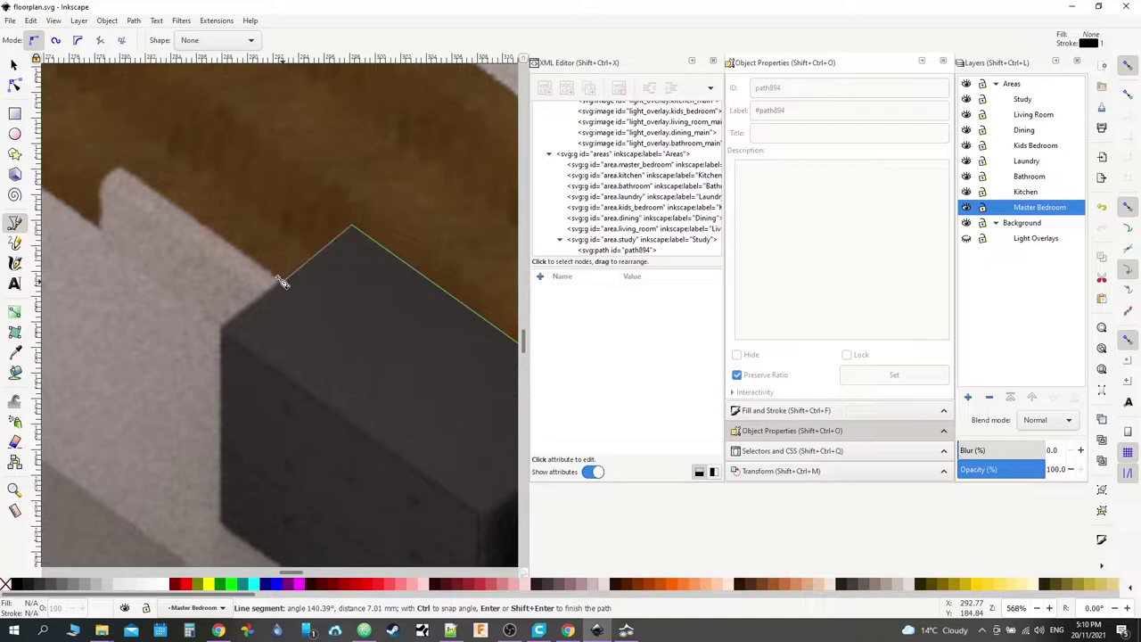
pyautogui.click(125, 172)
pyautogui.scroll(3, 102, 173)
pyautogui.hscroll(-8, 102, 173)
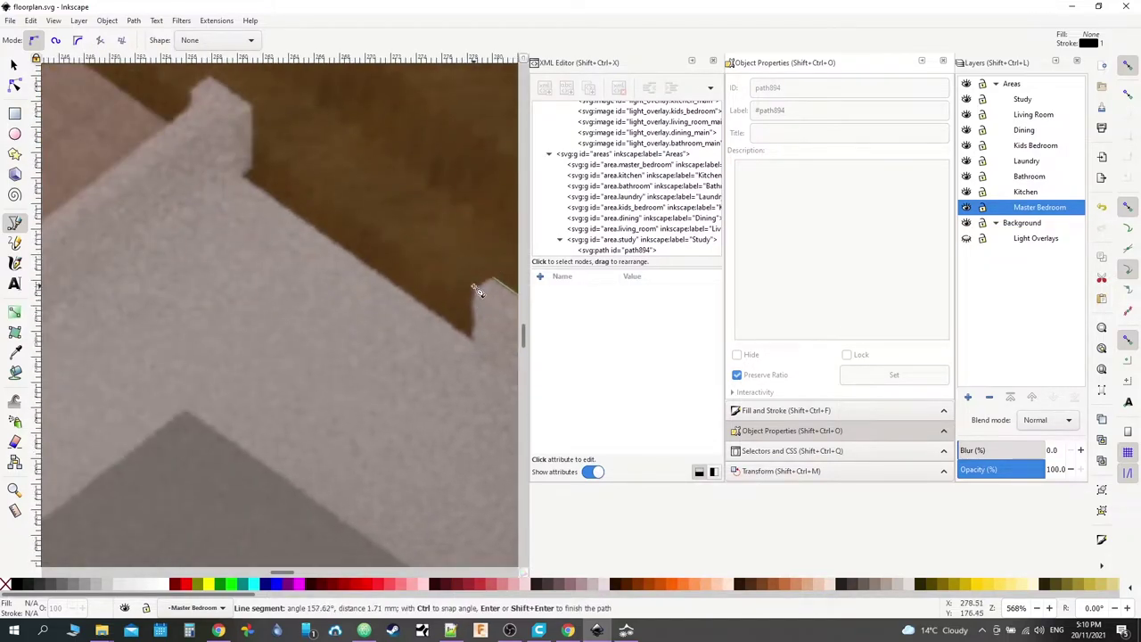
pyautogui.click(479, 295)
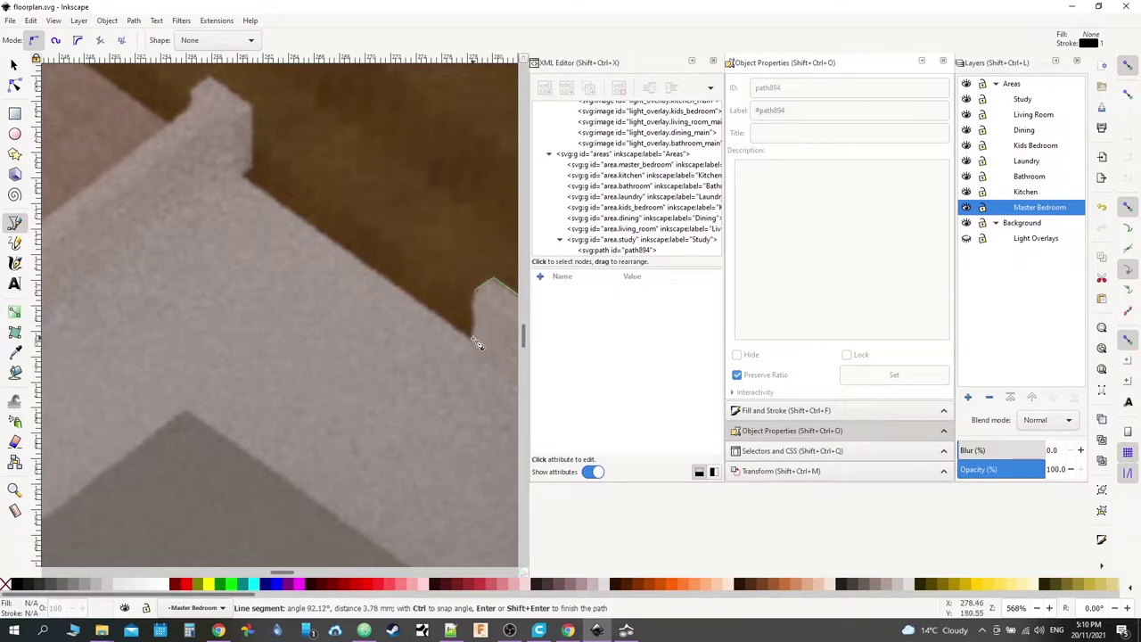
pyautogui.click(475, 334)
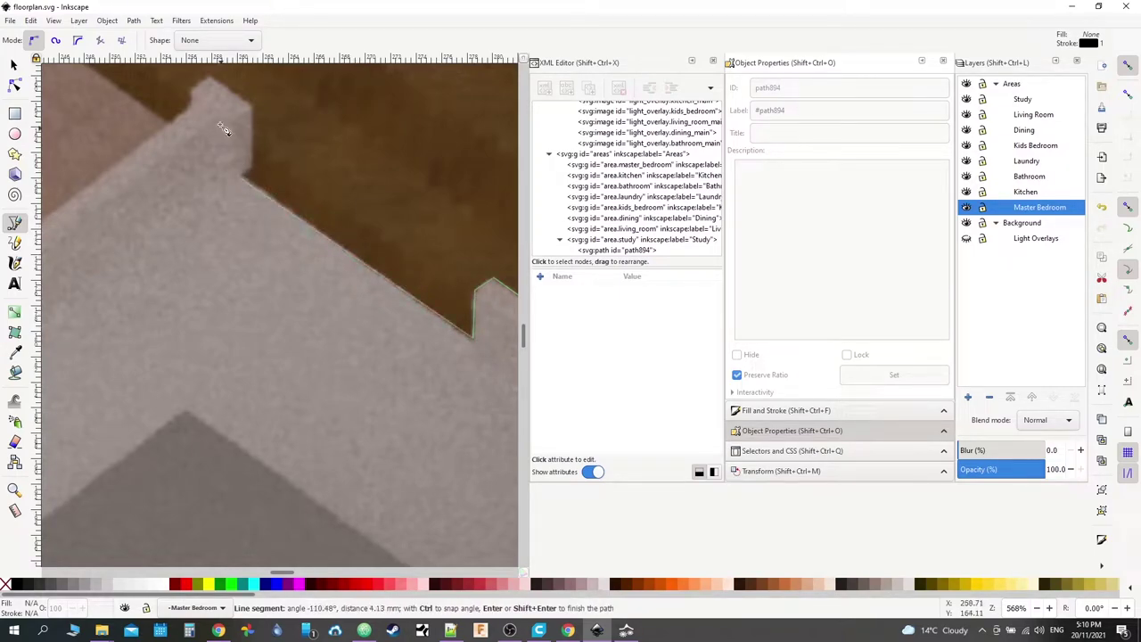
pyautogui.scroll(4, 243, 146)
pyautogui.hscroll(-4, 242, 145)
pyautogui.click(395, 332)
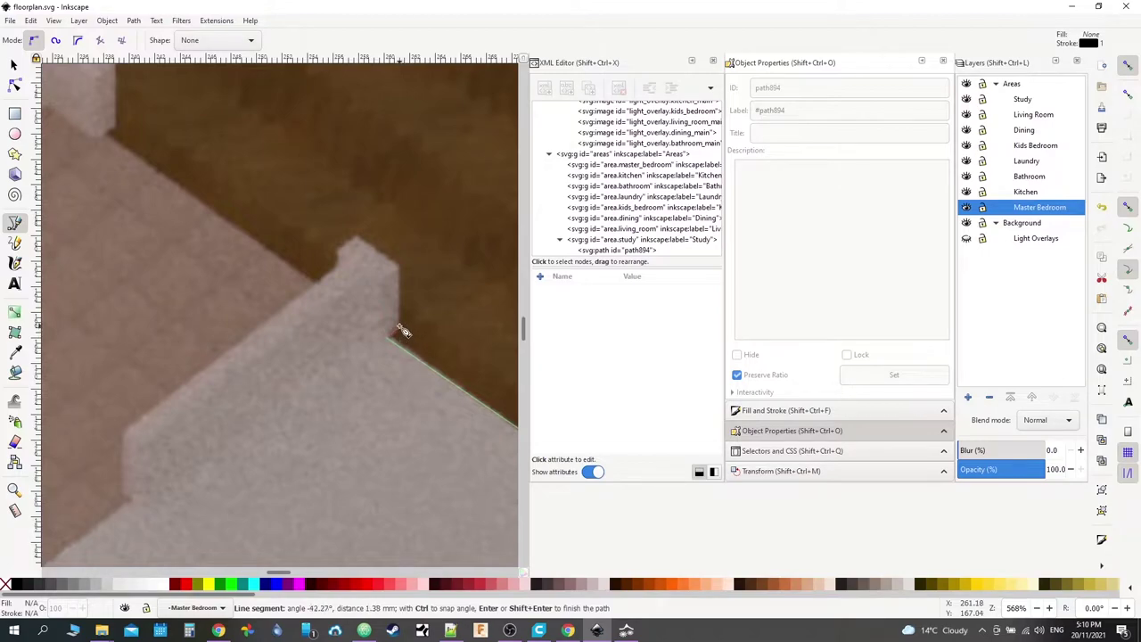
pyautogui.click(388, 278)
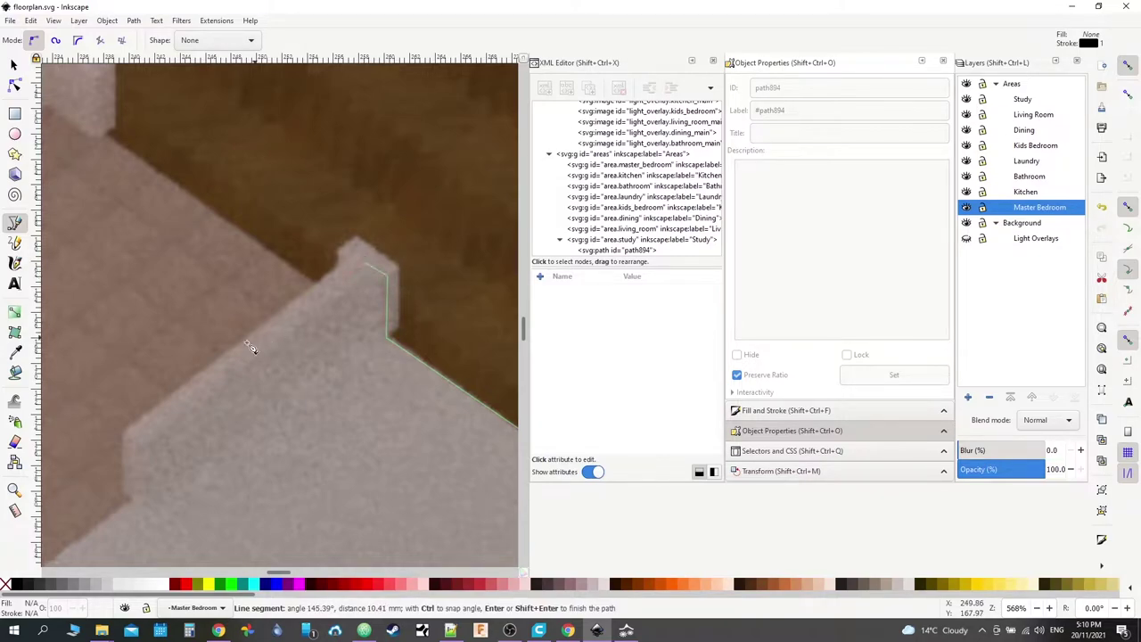
# Step: Continue the outline down the wall step and lower wall corners
pyautogui.scroll(-3, 352, 285)
pyautogui.hscroll(-4, 352, 285)
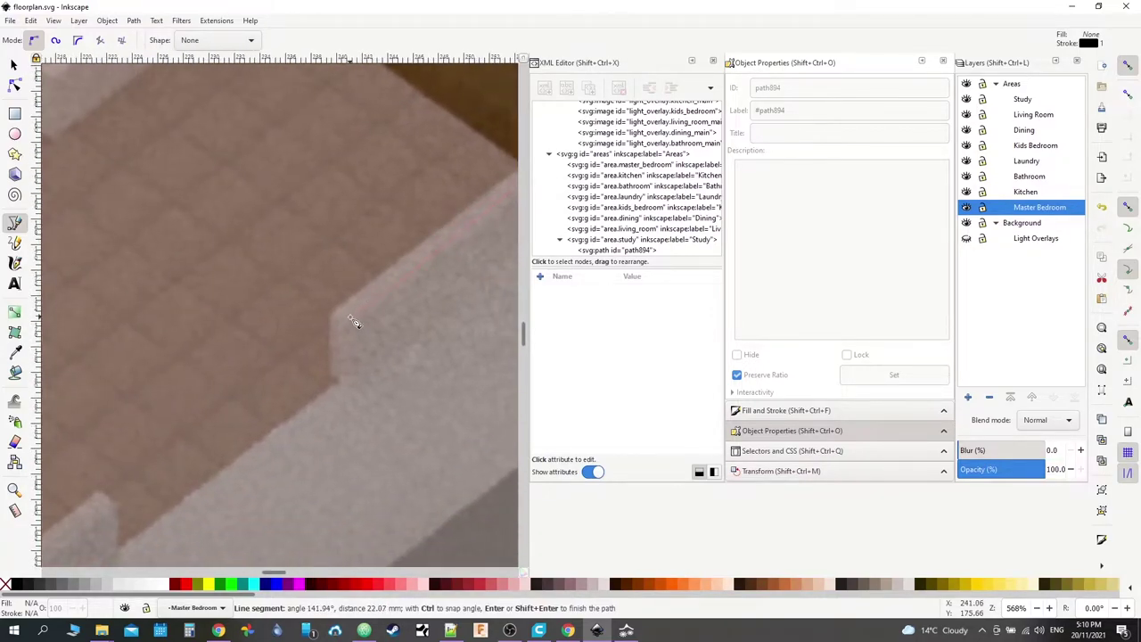
pyautogui.click(342, 382)
pyautogui.scroll(-3, 482, 247)
pyautogui.hscroll(-3, 483, 248)
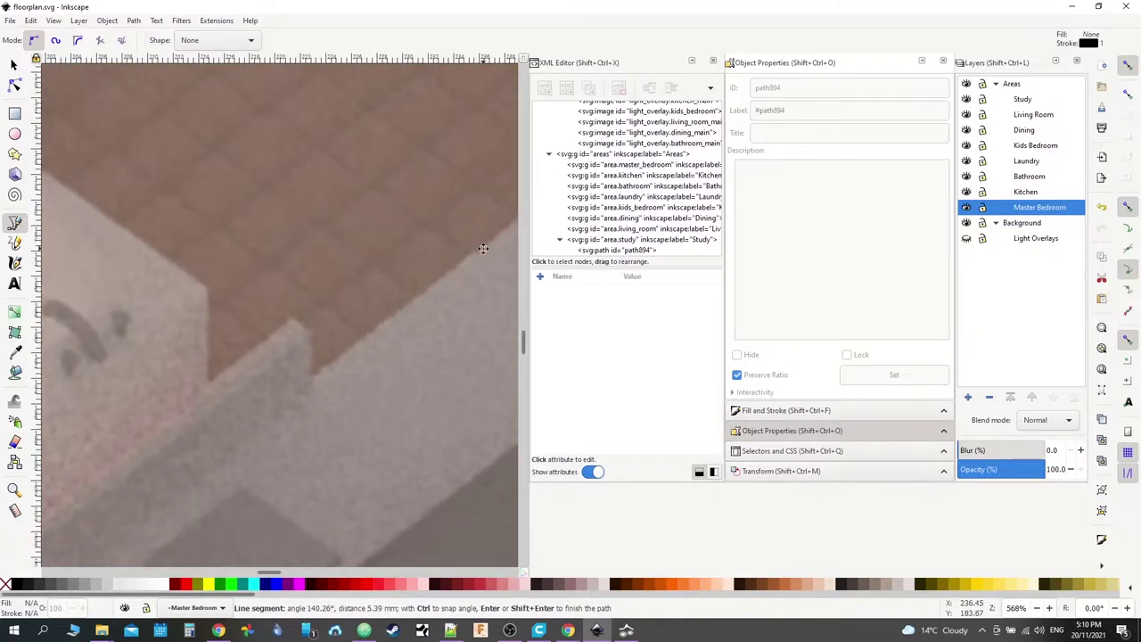
pyautogui.click(313, 375)
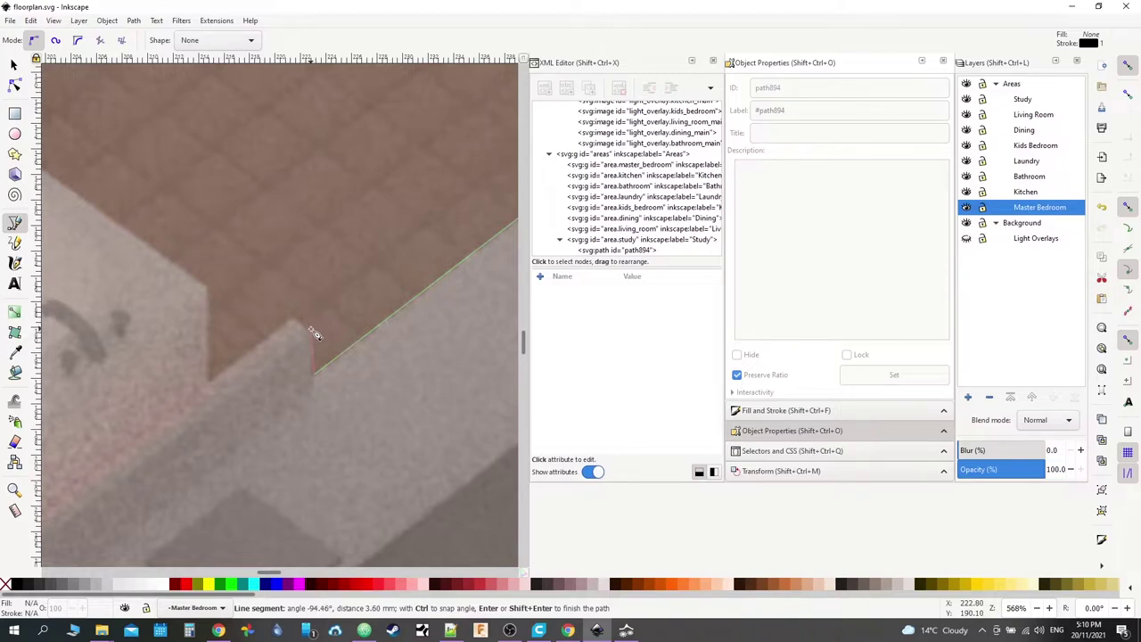
pyautogui.click(304, 327)
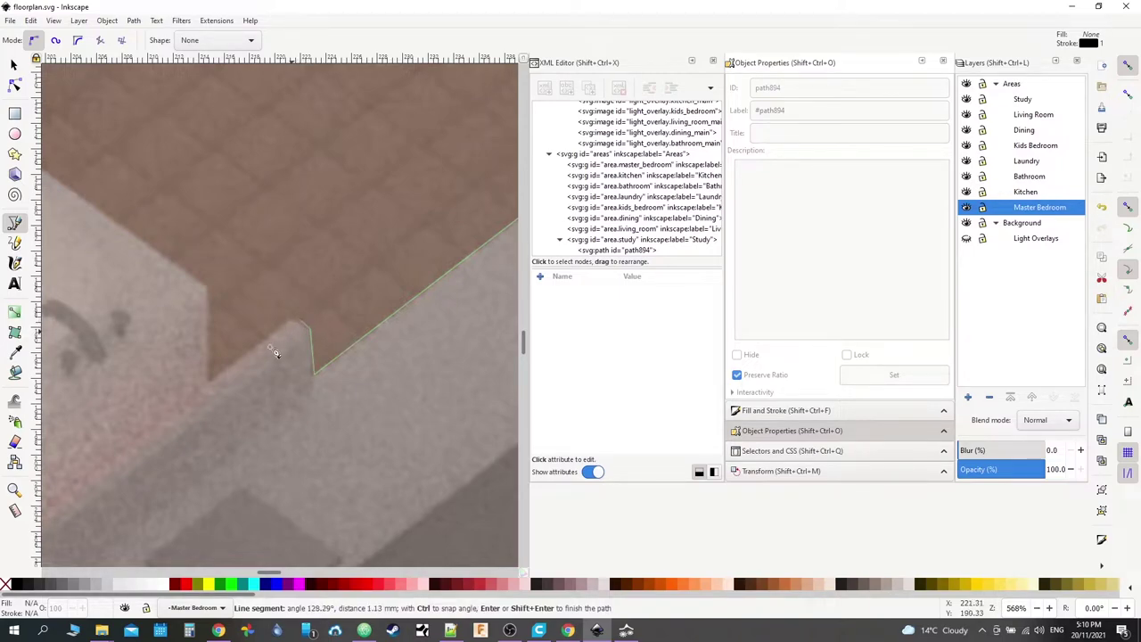
pyautogui.scroll(-3, 445, 193)
pyautogui.hscroll(-4, 445, 193)
pyautogui.scroll(-3, 445, 194)
pyautogui.hscroll(-3, 445, 194)
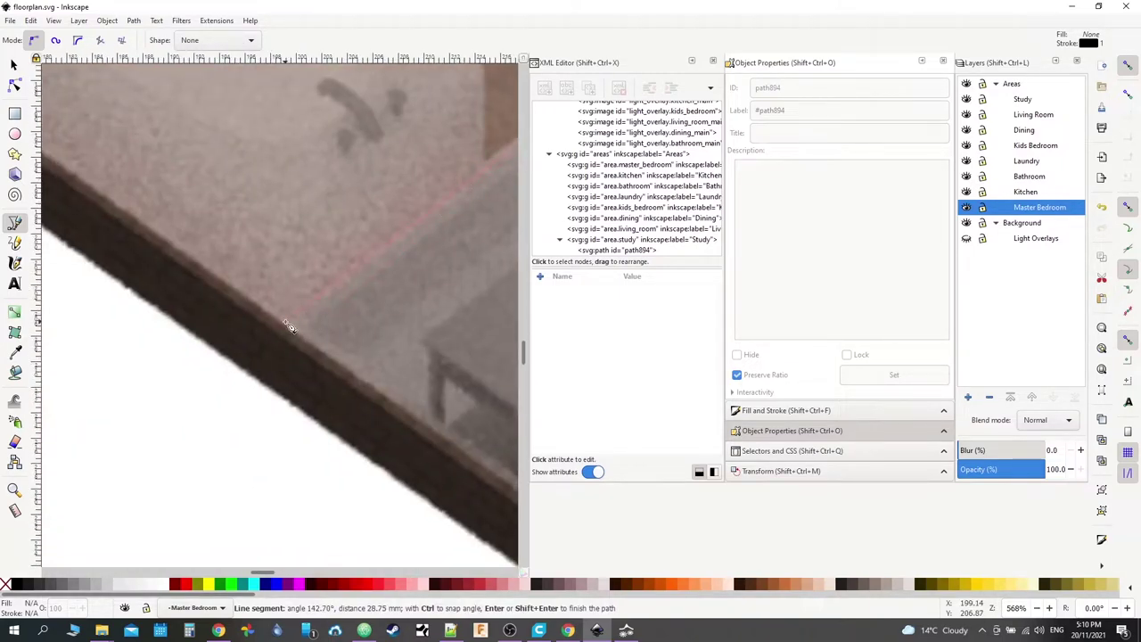
pyautogui.scroll(-6, 294, 323)
pyautogui.hscroll(8, 294, 323)
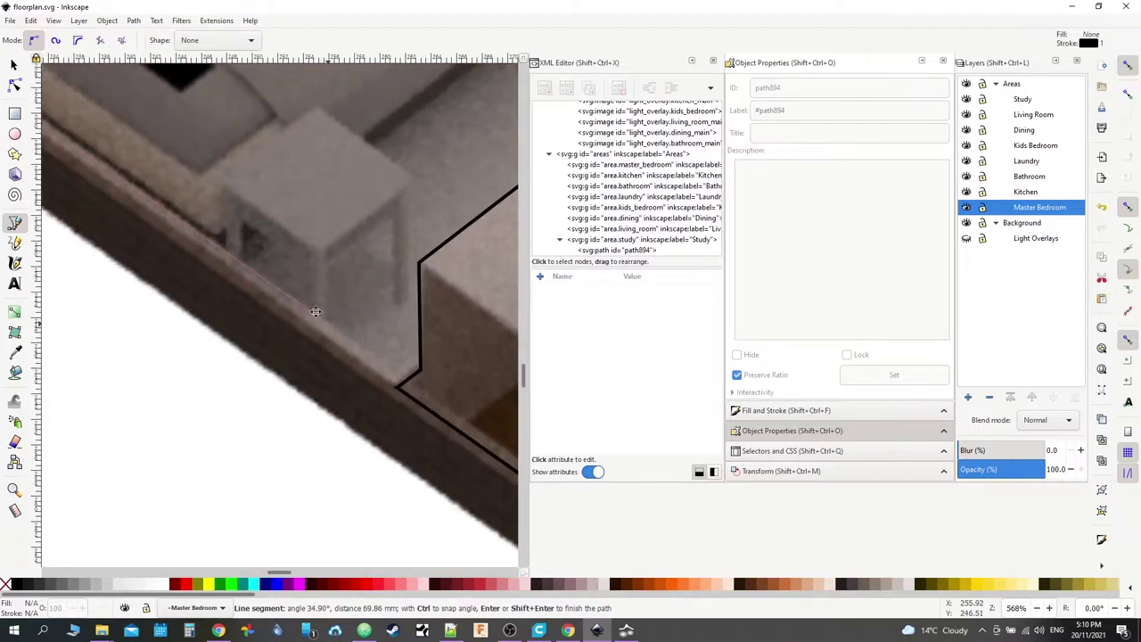
pyautogui.scroll(-3, 314, 311)
pyautogui.hscroll(4, 315, 311)
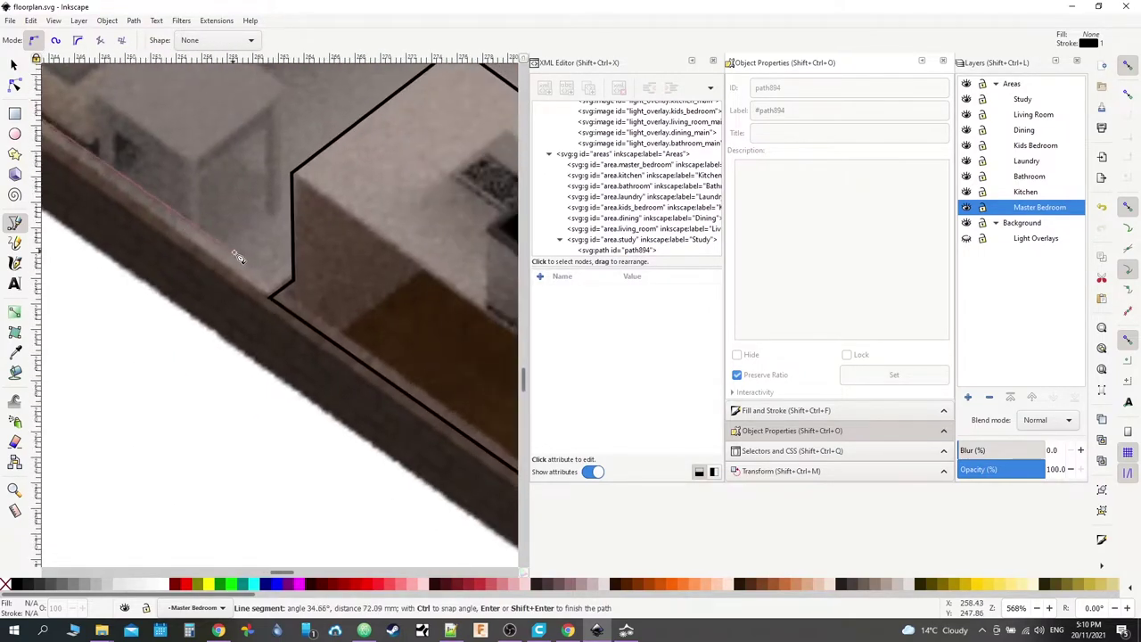
# Step: Trace the remaining edges around the chair and close the outline on its start point
pyautogui.click(271, 297)
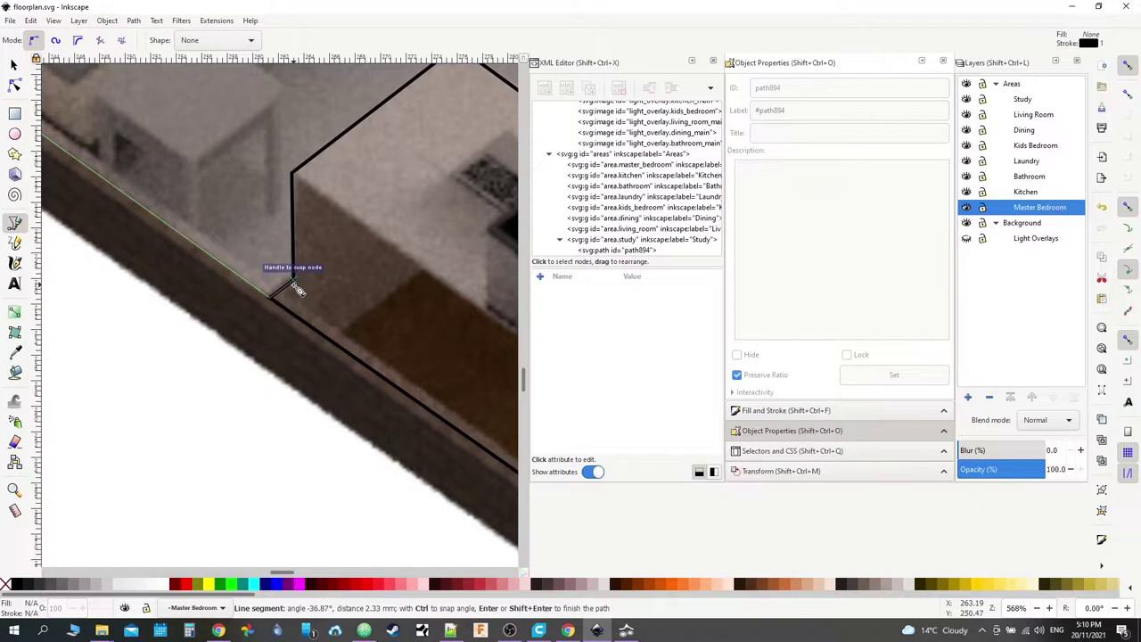
pyautogui.click(294, 284)
pyautogui.click(293, 179)
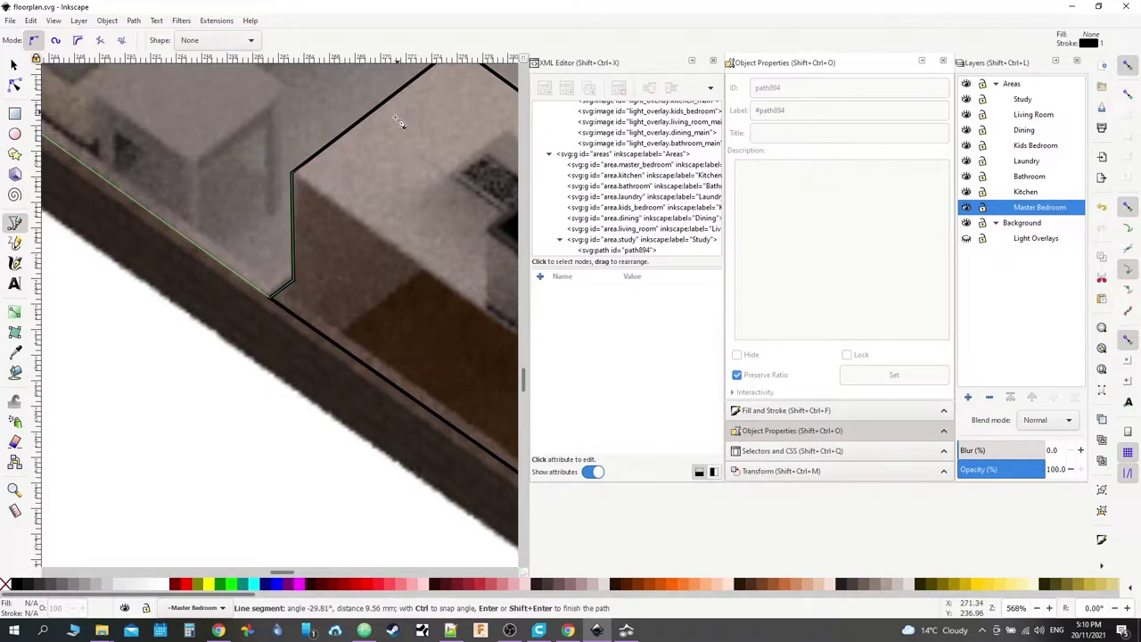
pyautogui.scroll(7, 293, 179)
pyautogui.hscroll(6, 293, 179)
pyautogui.click(268, 294)
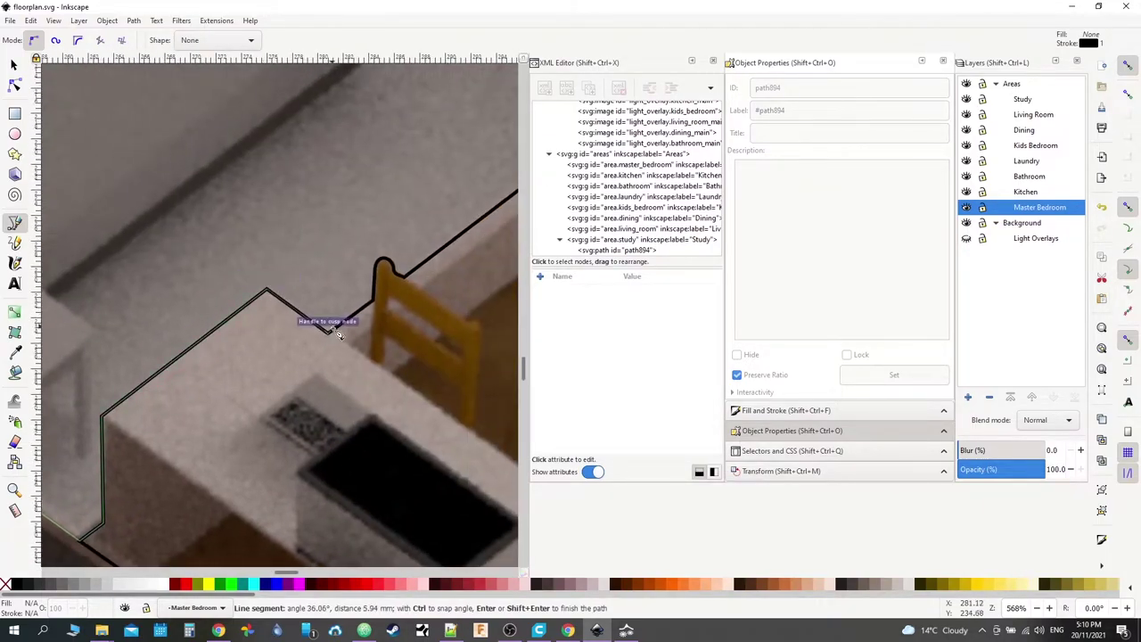
pyautogui.click(332, 339)
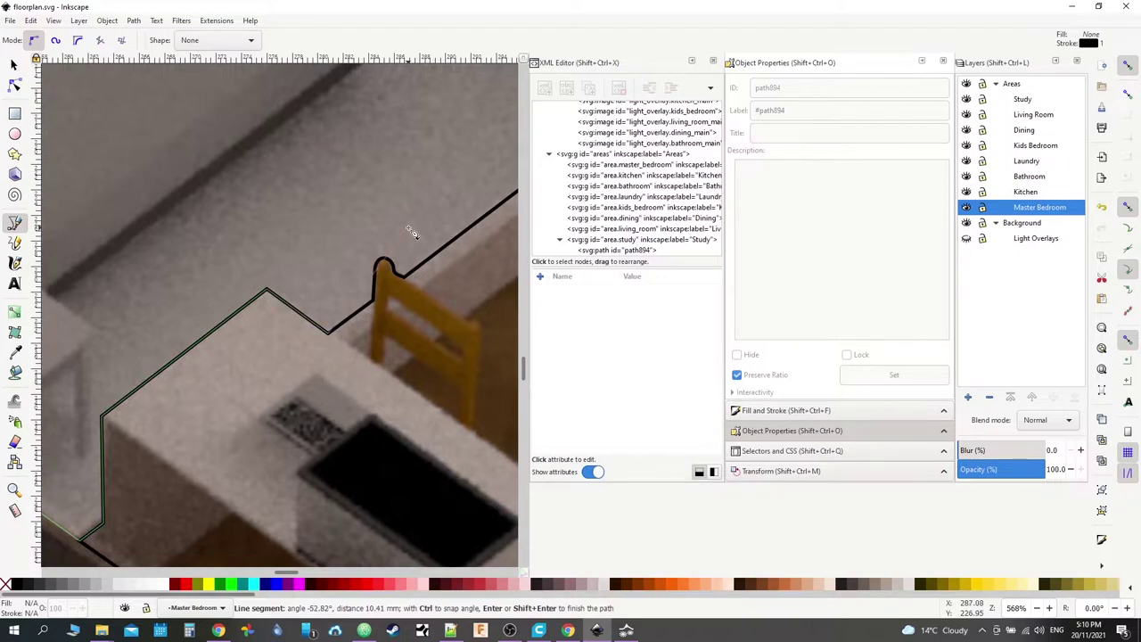
pyautogui.scroll(5, 90, 373)
pyautogui.hscroll(6, 90, 373)
pyautogui.scroll(3, 90, 373)
pyautogui.hscroll(2, 89, 373)
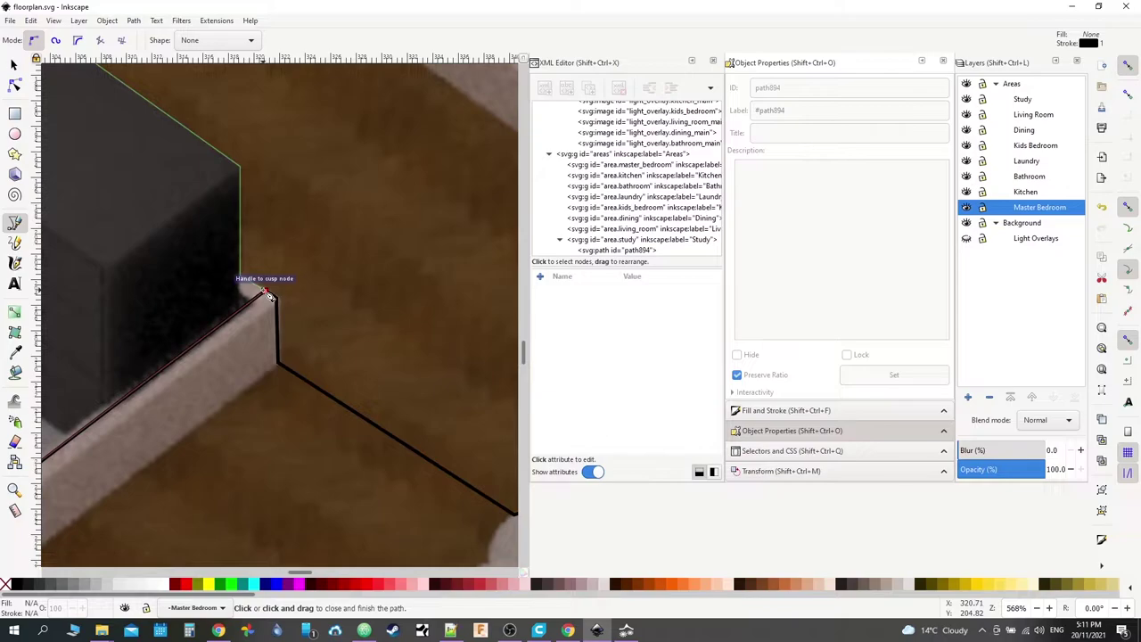
pyautogui.click(267, 294)
pyautogui.scroll(3, 357, 280)
pyautogui.hscroll(-4, 357, 280)
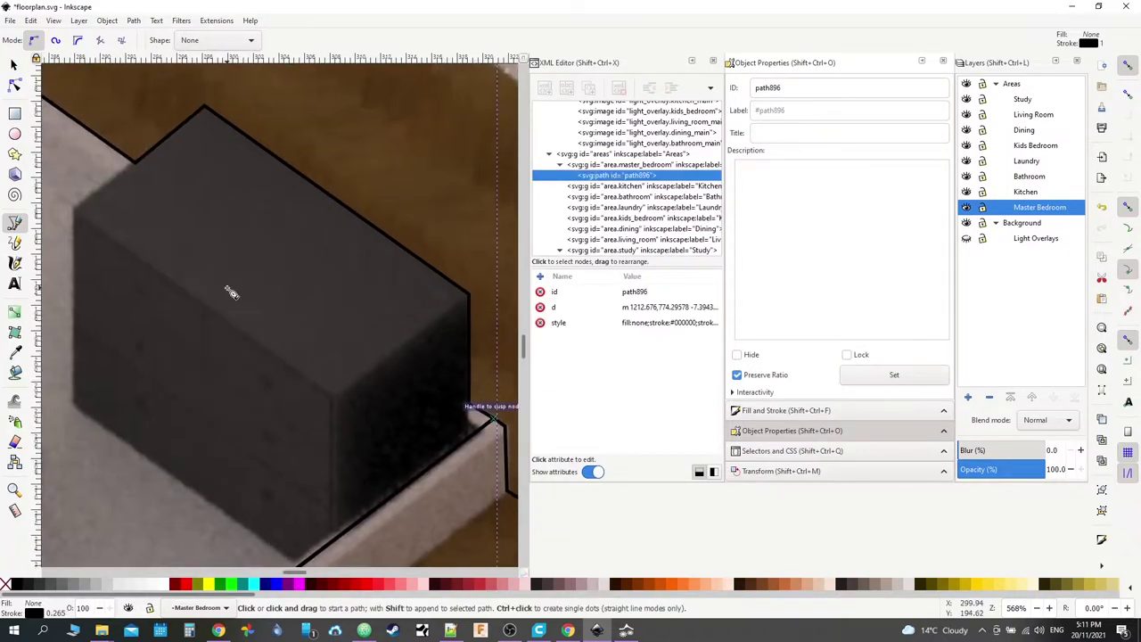
pyautogui.hscroll(-6, 231, 293)
pyautogui.scroll(-3, 231, 293)
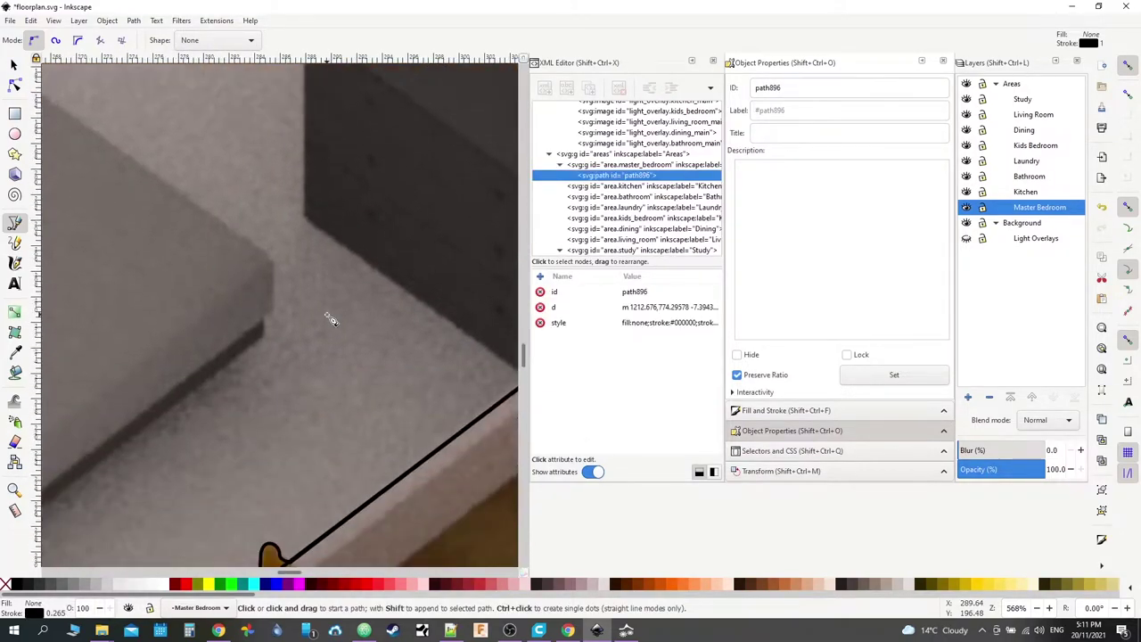
pyautogui.scroll(-4, 333, 320)
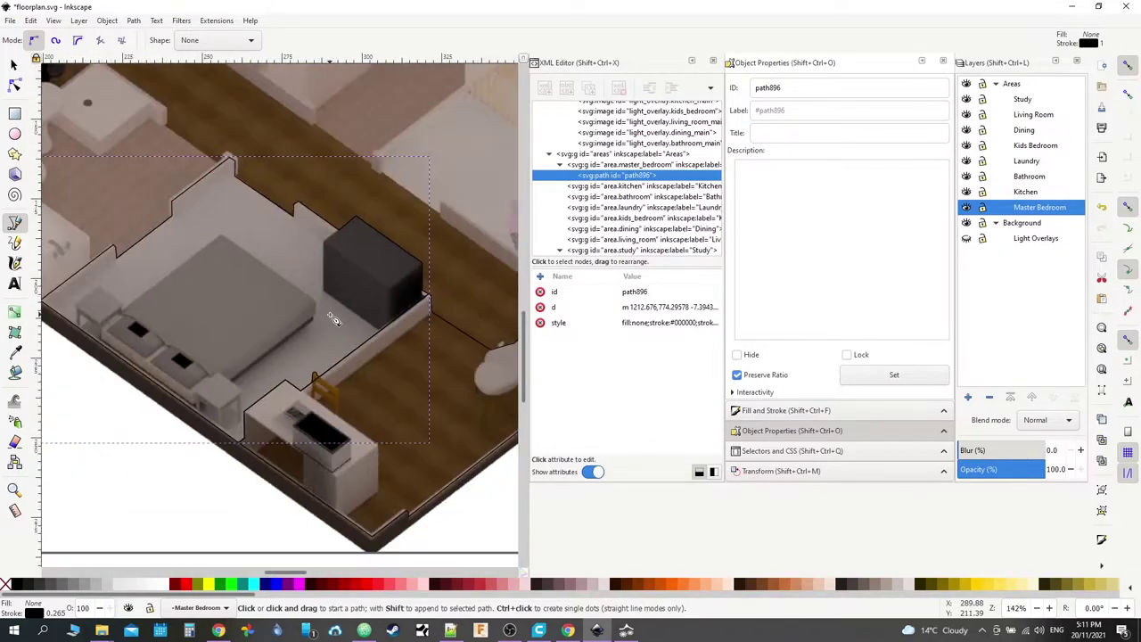
pyautogui.scroll(4, 334, 320)
pyautogui.scroll(-4, 300, 324)
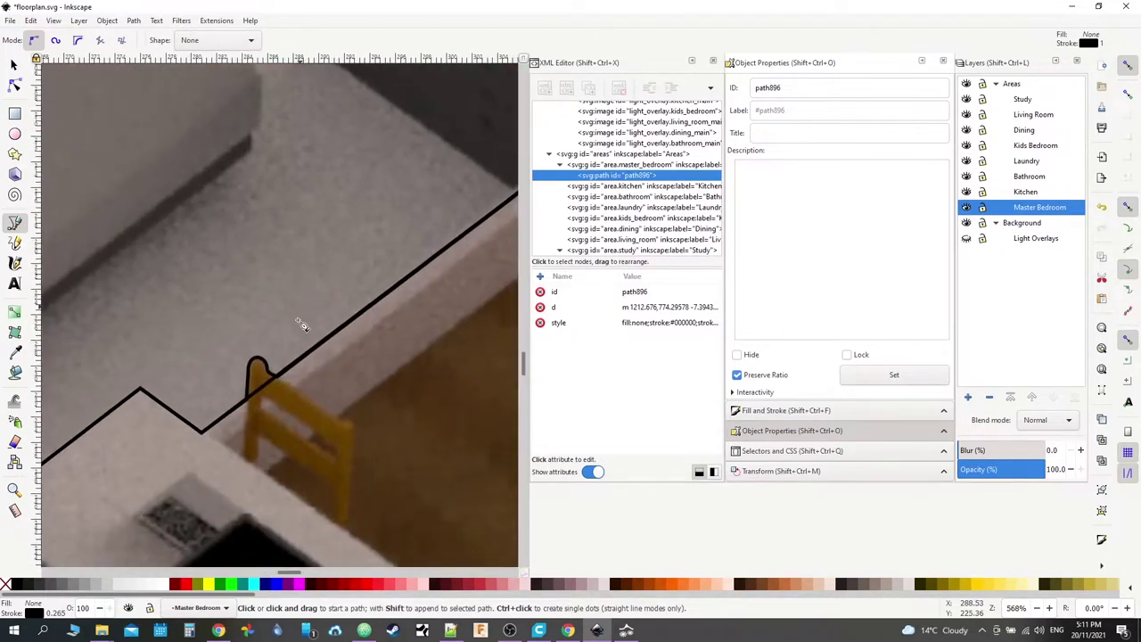
pyautogui.scroll(4, 265, 440)
pyautogui.scroll(-5, 275, 379)
pyautogui.scroll(1, 275, 379)
pyautogui.scroll(2, 259, 434)
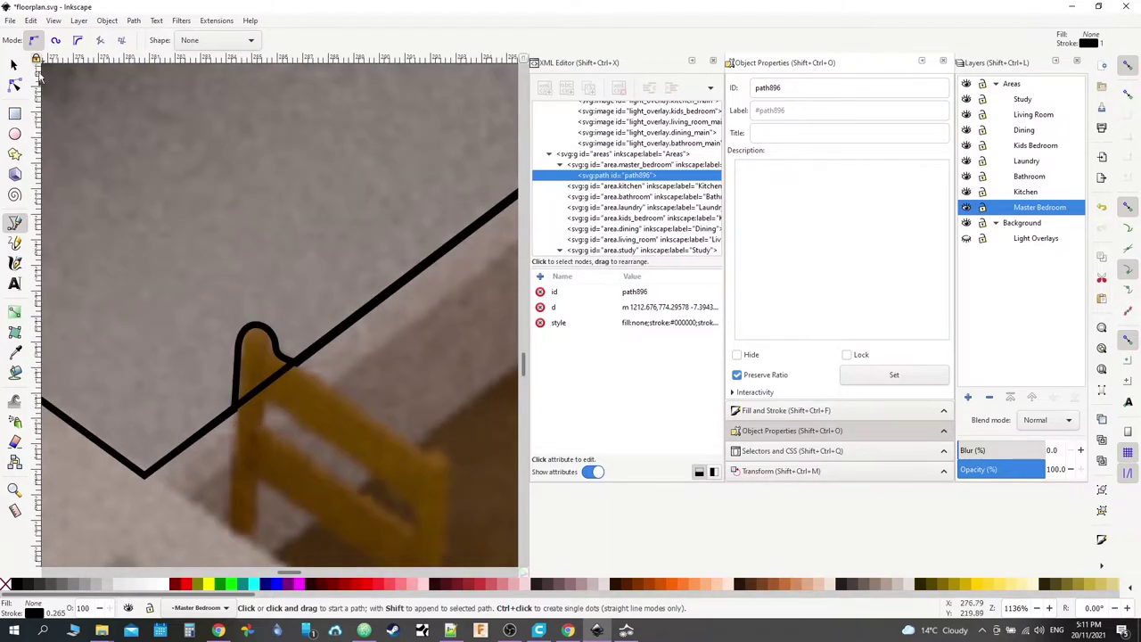
# Step: Use the Node tool to reshape path896's bump so it curves over the chair back, adding a node
pyautogui.click(13, 85)
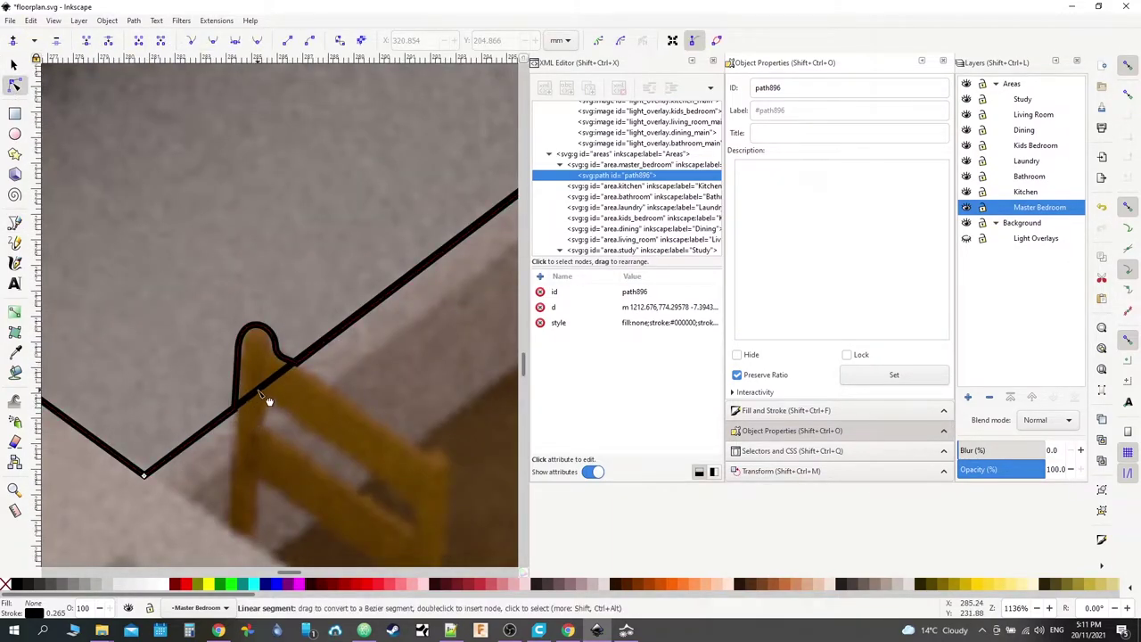
pyautogui.moveTo(264, 391)
pyautogui.mouseDown()
pyautogui.moveTo(239, 337)
pyautogui.moveTo(250, 325)
pyautogui.moveTo(255, 394)
pyautogui.moveTo(245, 403)
pyautogui.mouseUp()
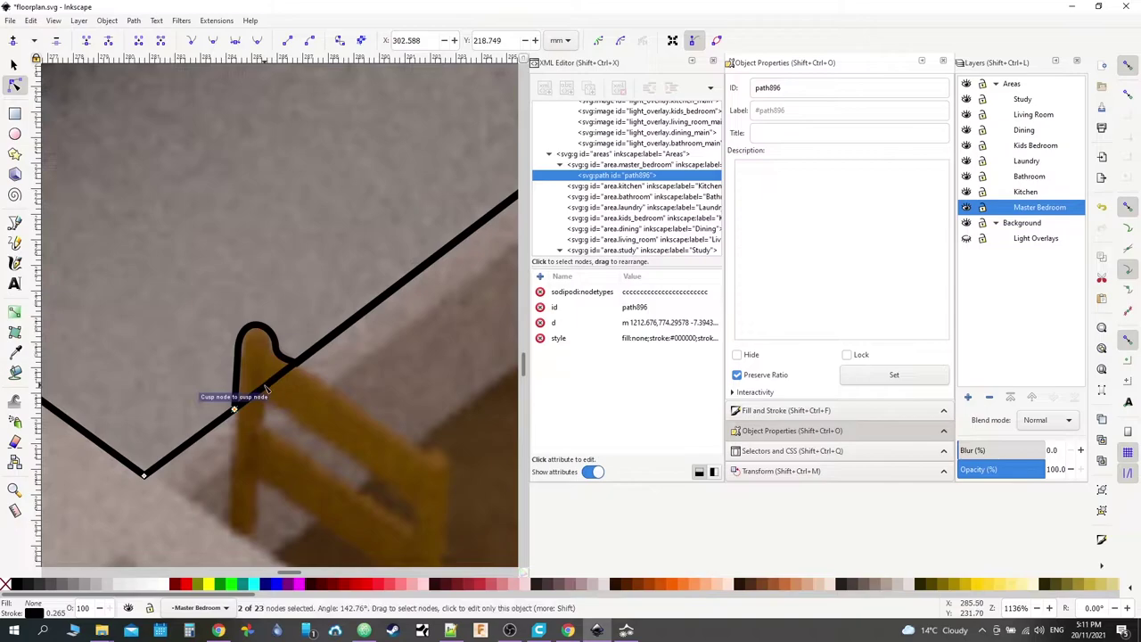
pyautogui.click(265, 389)
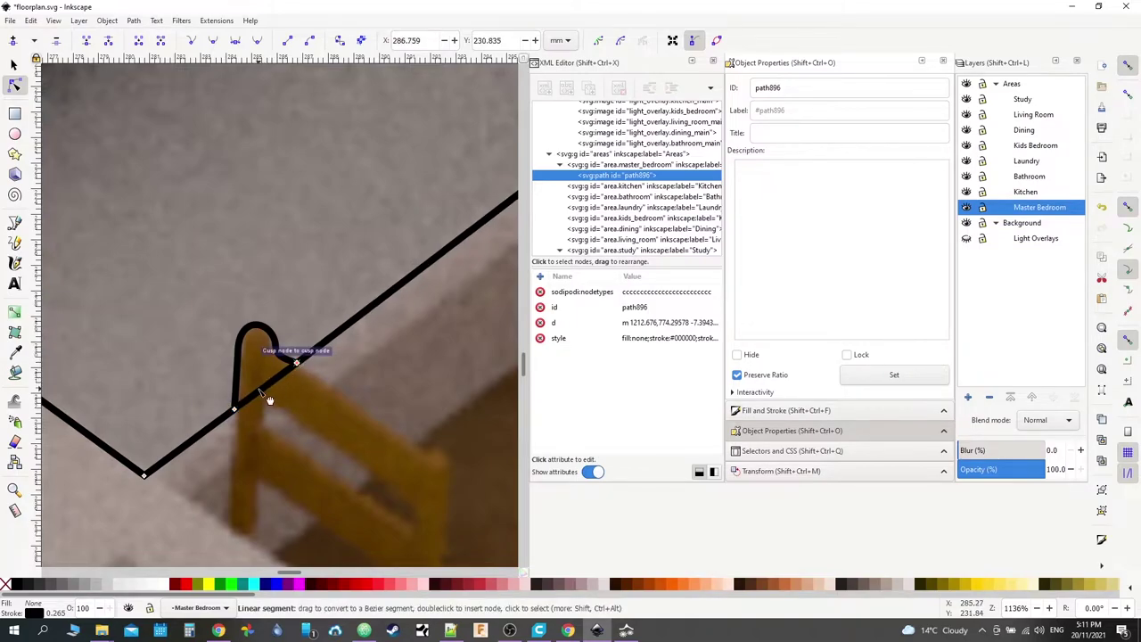
pyautogui.moveTo(265, 394)
pyautogui.mouseDown()
pyautogui.moveTo(239, 338)
pyautogui.moveTo(235, 401)
pyautogui.moveTo(239, 343)
pyautogui.moveTo(239, 367)
pyautogui.moveTo(257, 337)
pyautogui.moveTo(273, 341)
pyautogui.moveTo(266, 350)
pyautogui.moveTo(253, 319)
pyautogui.moveTo(275, 325)
pyautogui.moveTo(267, 317)
pyautogui.moveTo(231, 332)
pyautogui.mouseUp()
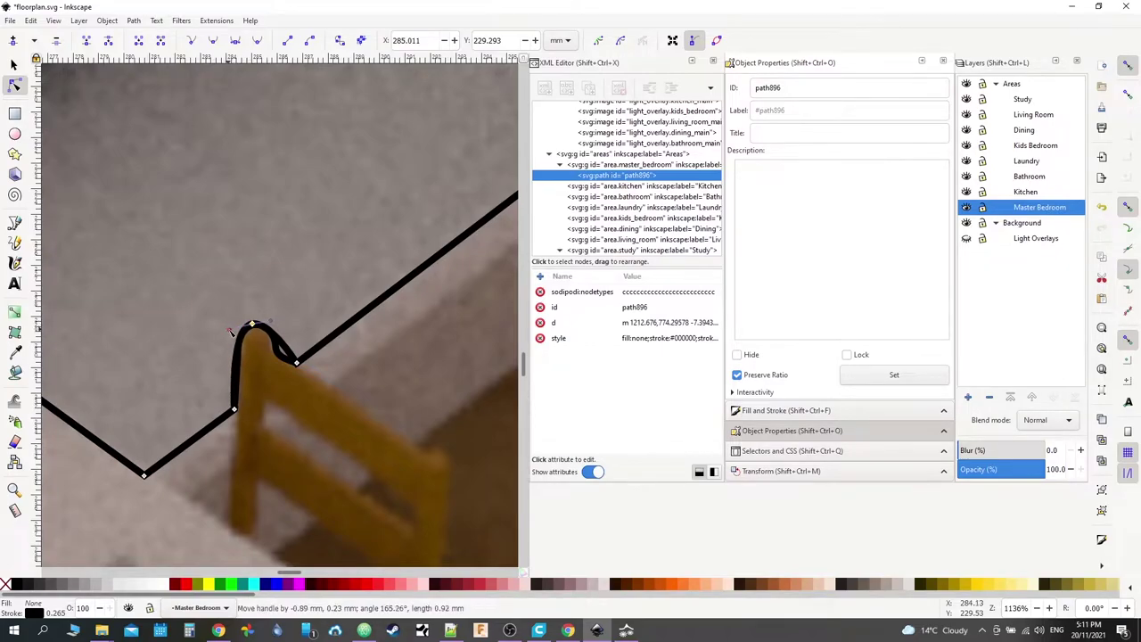
pyautogui.doubleClick(282, 343)
pyautogui.moveTo(282, 343); pyautogui.dragTo(279, 366)
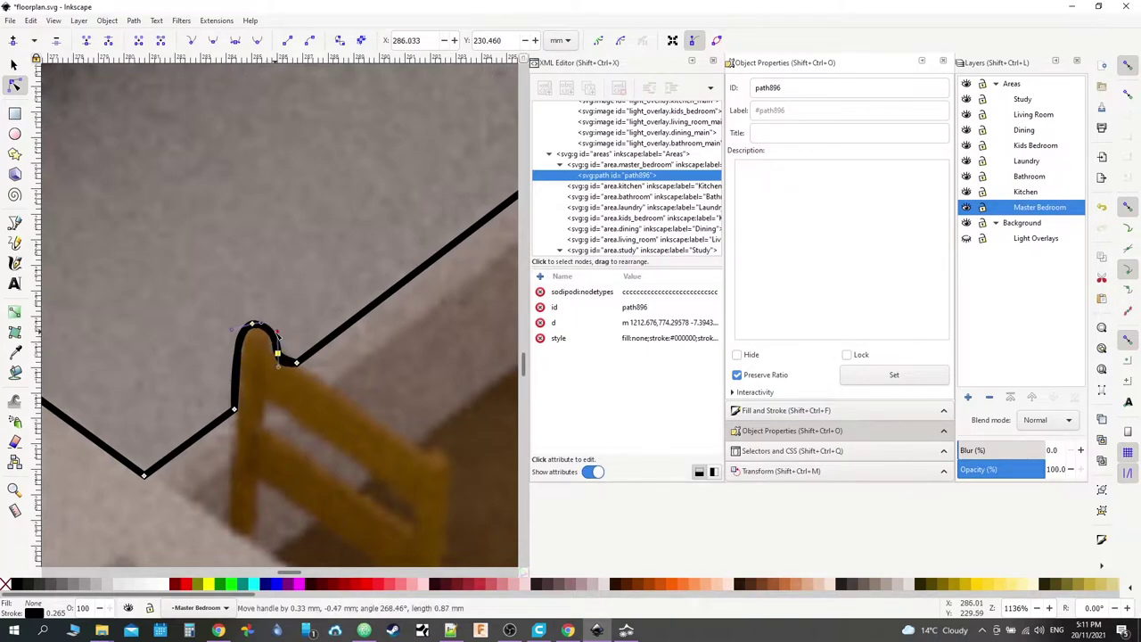
pyautogui.click(463, 399)
# Step: Zoom out over the whole floor plan and select path896 in the XML Editor
pyautogui.moveTo(335, 230); pyautogui.dragTo(230, 335)
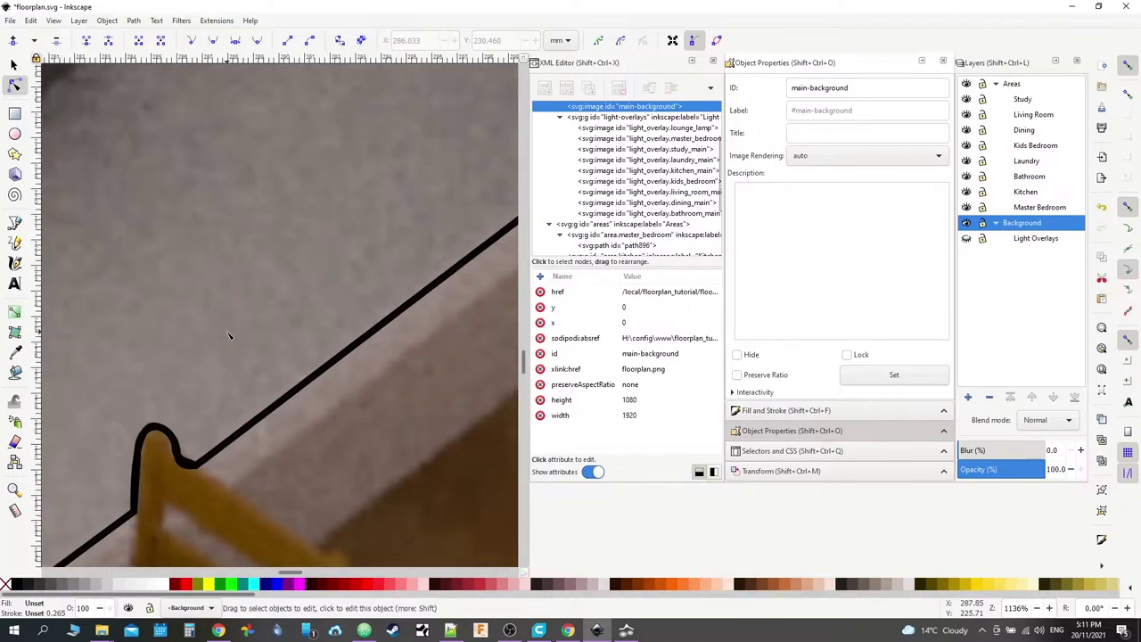
pyautogui.moveTo(227, 293); pyautogui.dragTo(334, 332)
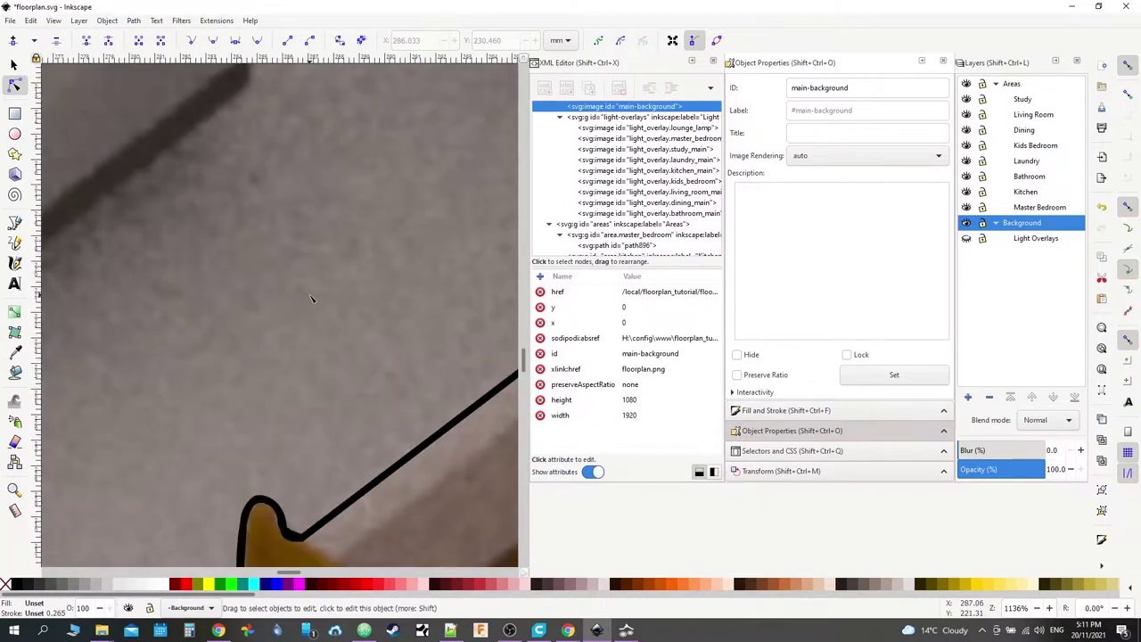
pyautogui.scroll(-8, 311, 299)
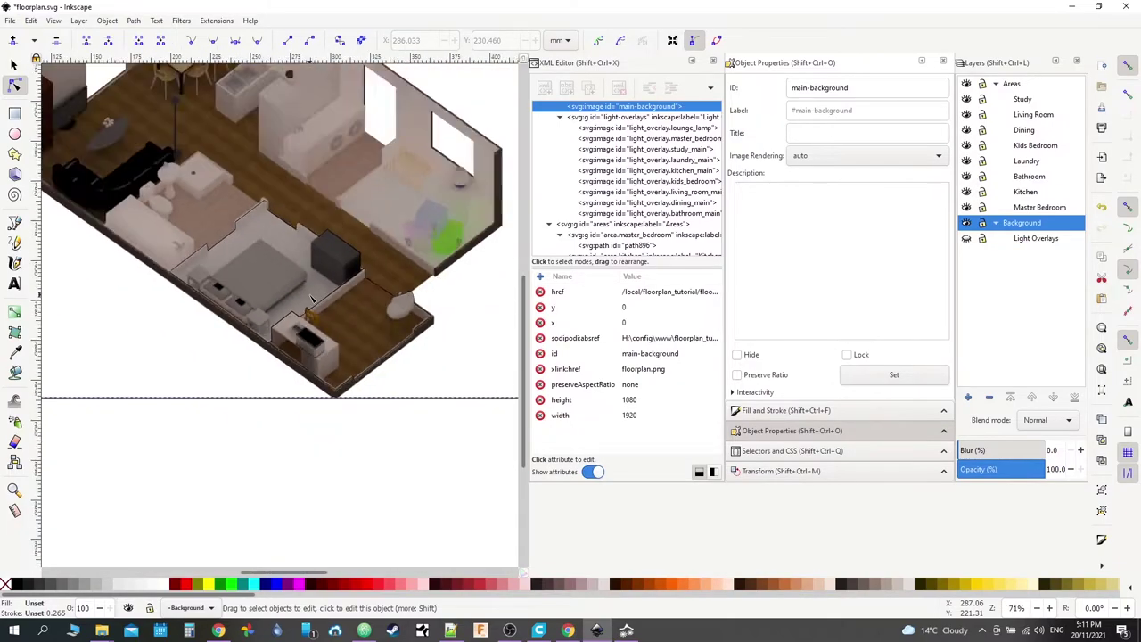
pyautogui.scroll(-1, 311, 298)
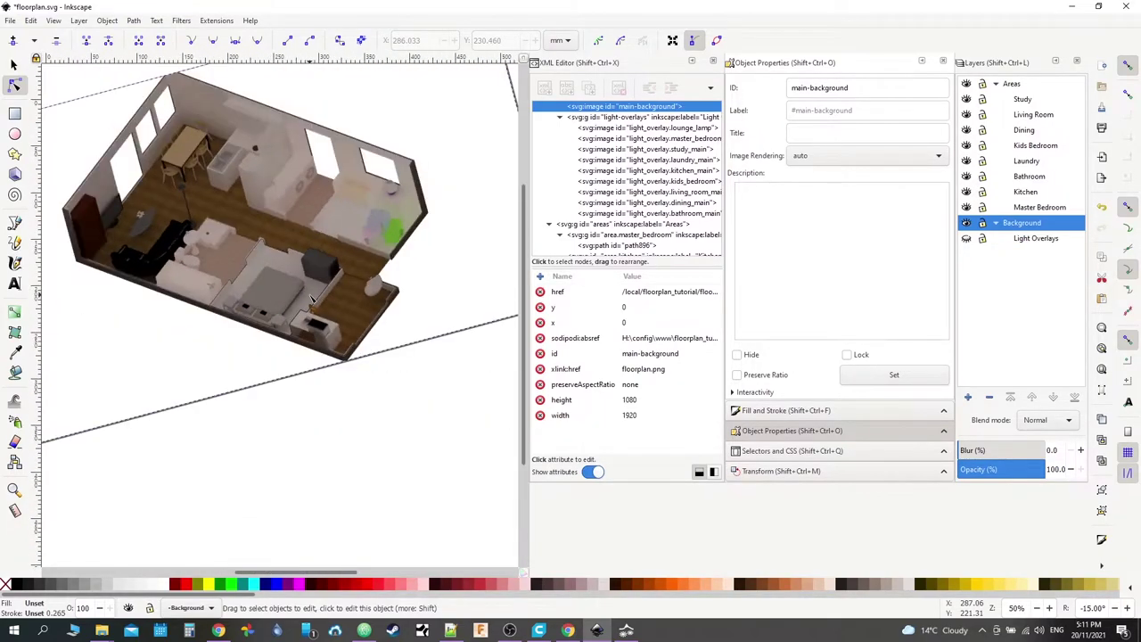
pyautogui.scroll(5, 308, 284)
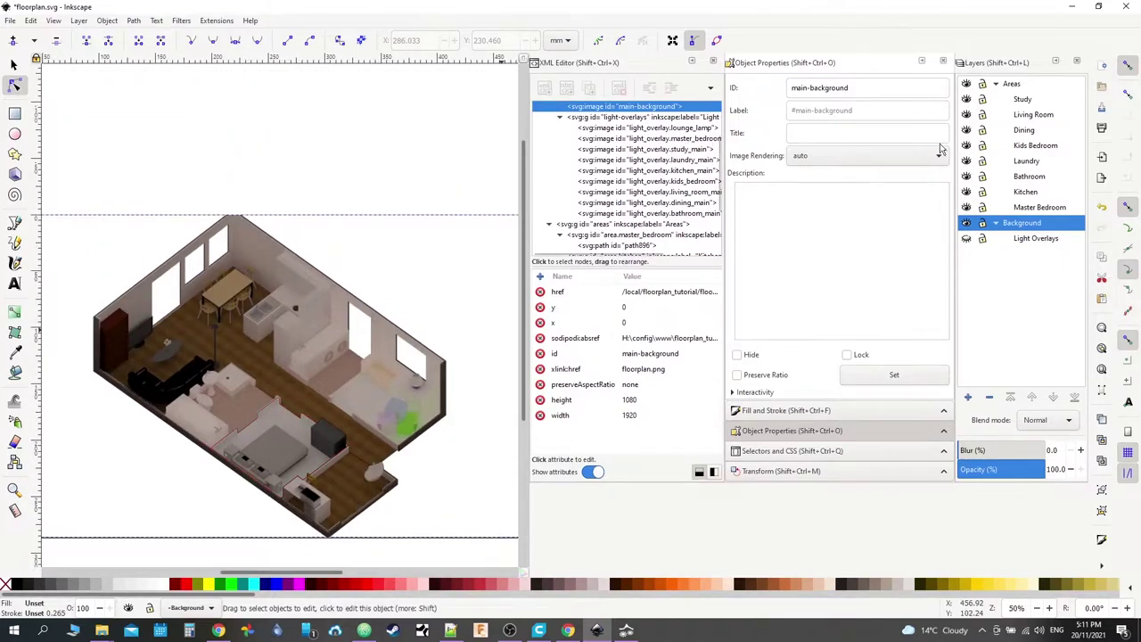
pyautogui.scroll(-1, 606, 205)
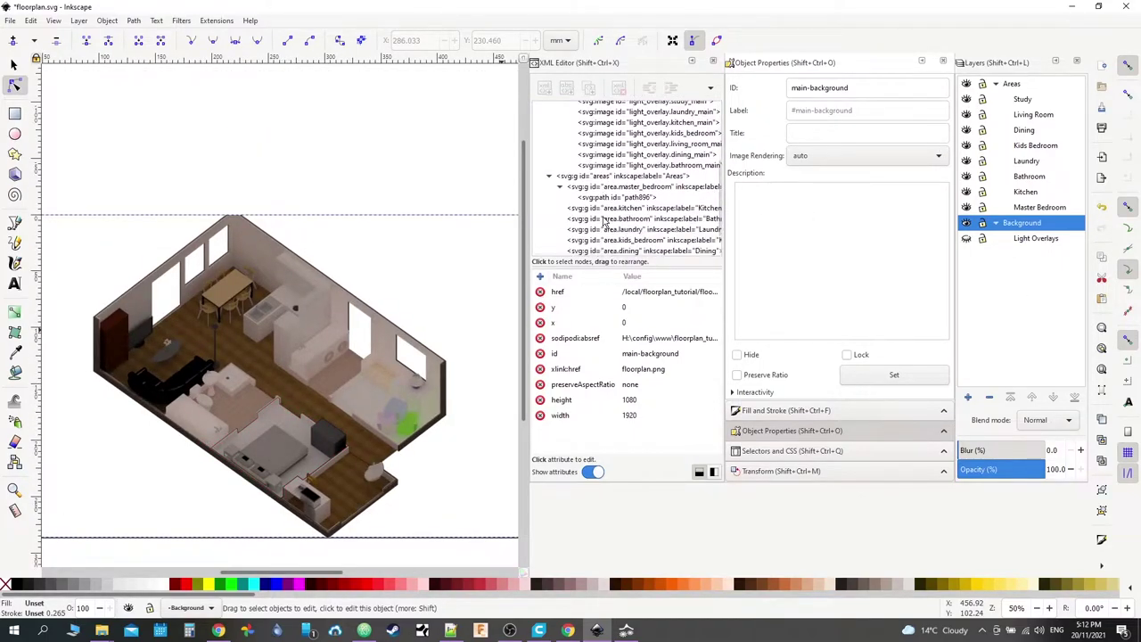
pyautogui.click(611, 197)
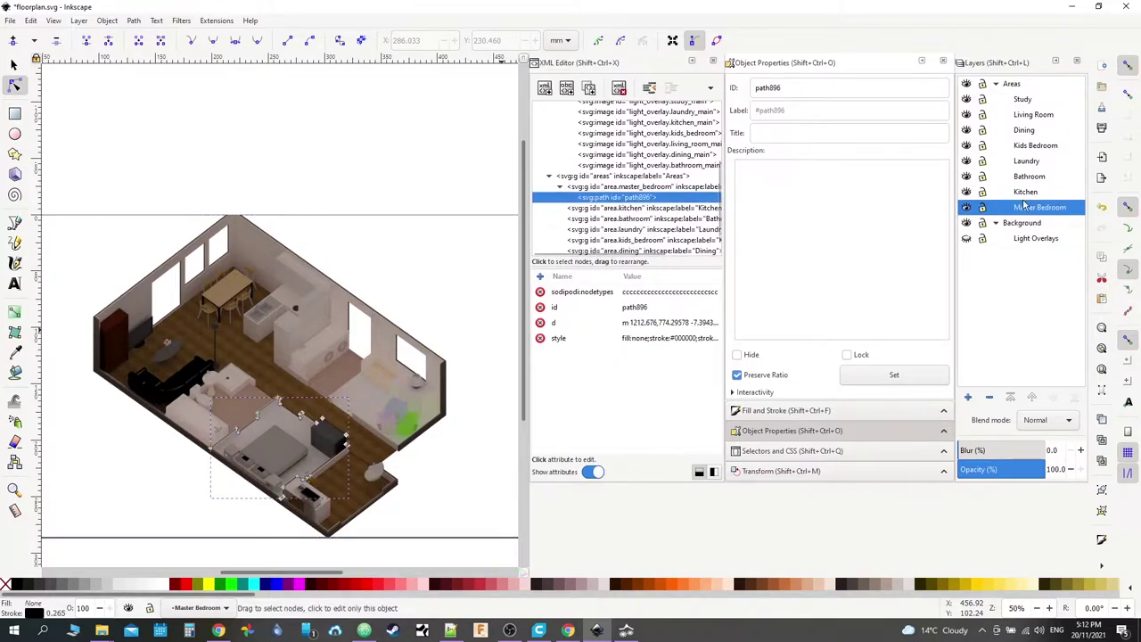
# Step: Bring the OBS Studio window to the front
pyautogui.scroll(-1, 669, 218)
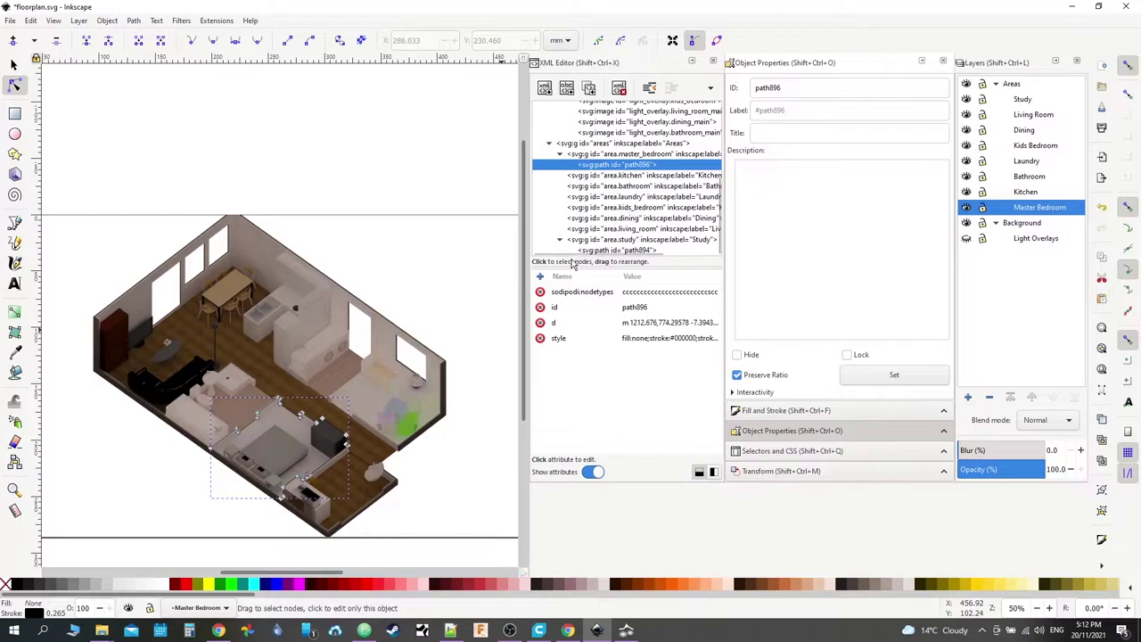
pyautogui.scroll(1, 560, 243)
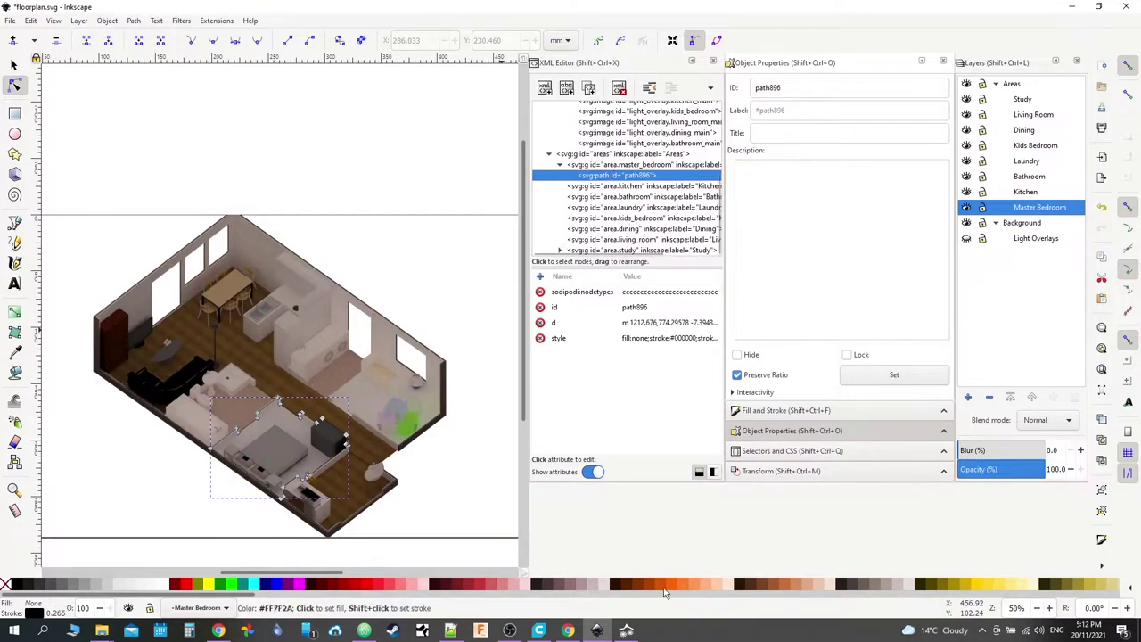
pyautogui.click(509, 631)
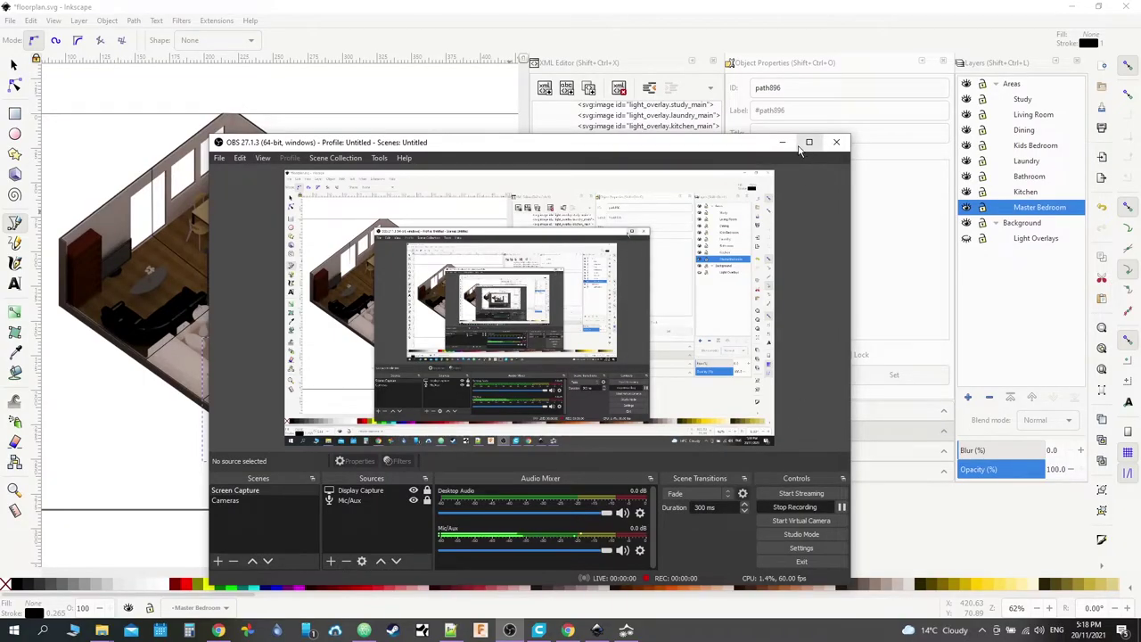
# Step: Minimise OBS Studio to bring Inkscape back in front
pyautogui.click(783, 144)
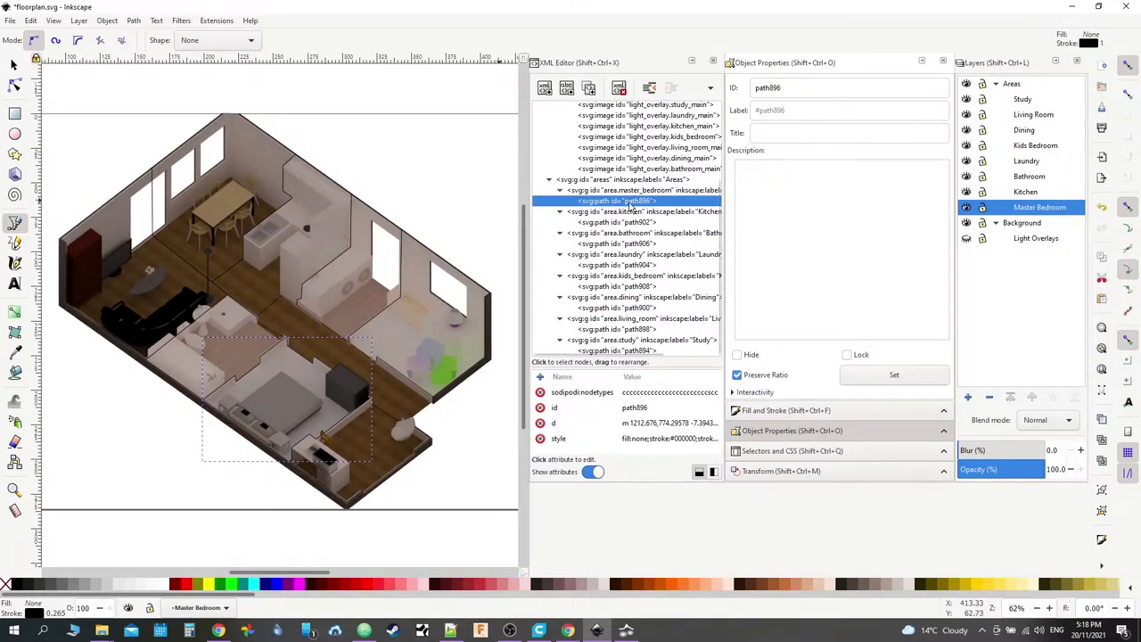
# Step: Check the kitchen, bathroom, laundry and kids bedroom paths, then make Areas the current layer
pyautogui.click(623, 224)
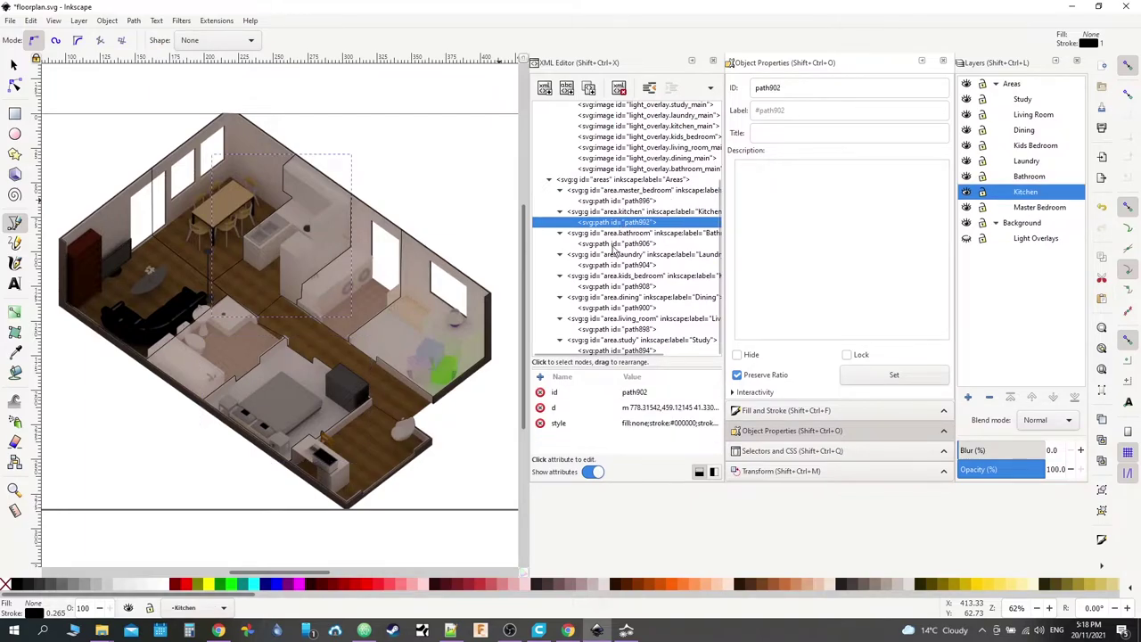
pyautogui.click(616, 245)
pyautogui.click(622, 266)
pyautogui.click(620, 287)
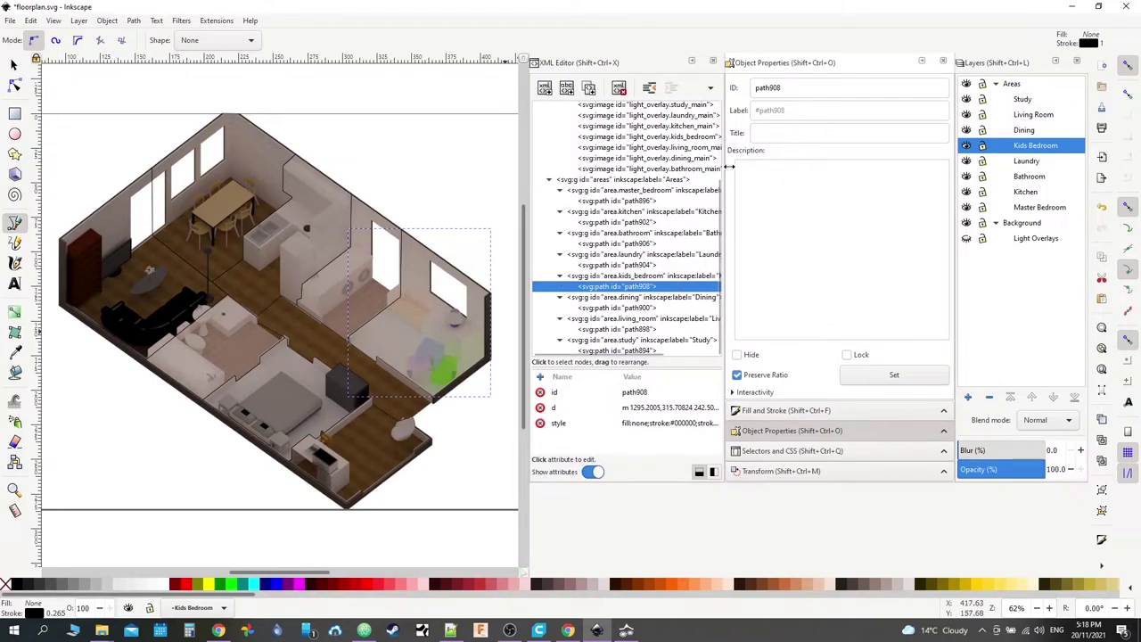
pyautogui.click(1013, 85)
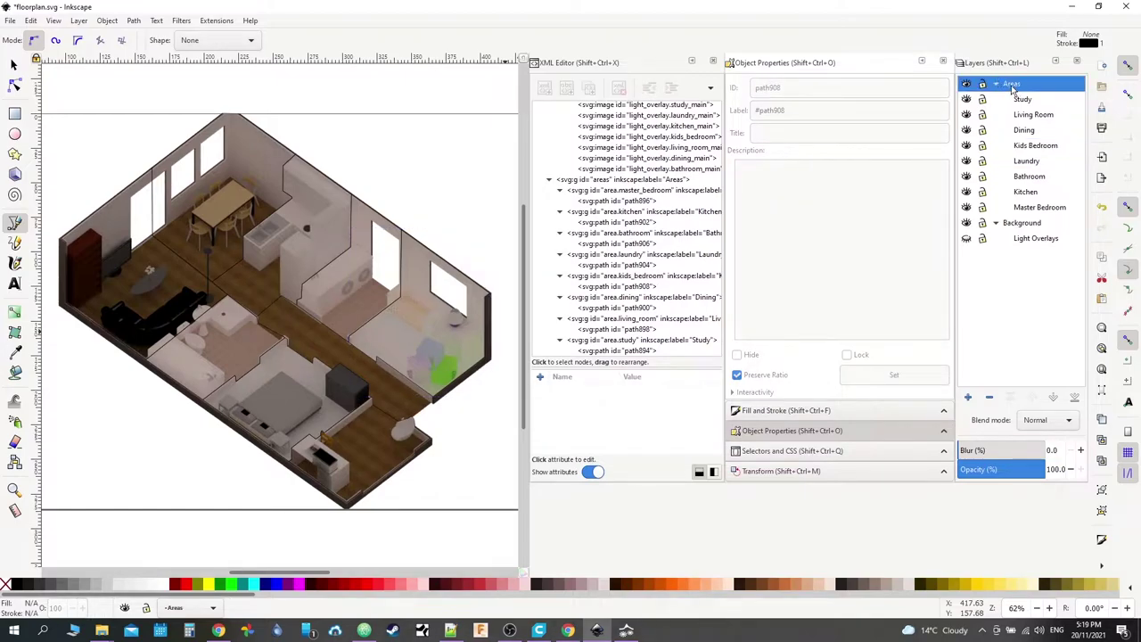
# Step: Add a new layer named Entities above the Areas layer
pyautogui.rightClick(1013, 88)
pyautogui.click(1049, 94)
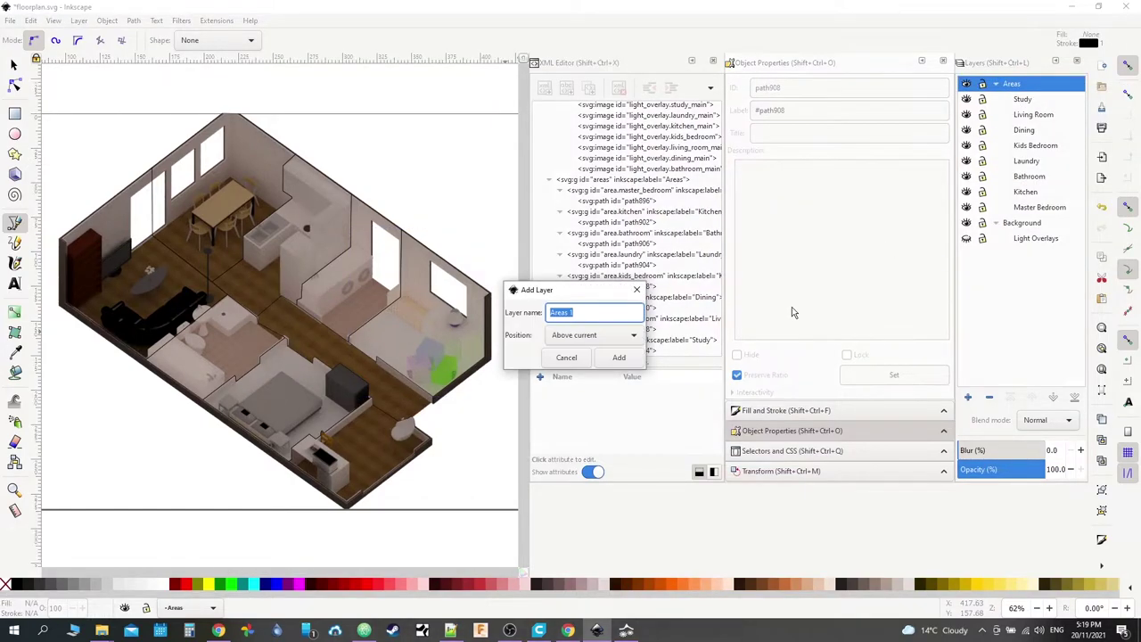
pyautogui.write('Entities')
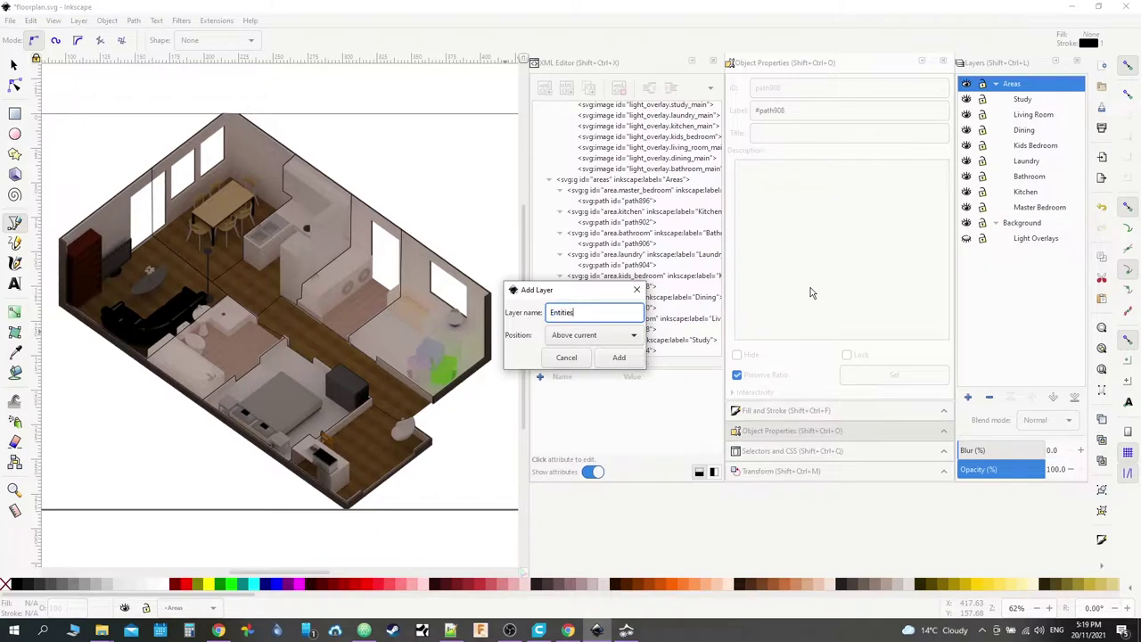
pyautogui.click(619, 357)
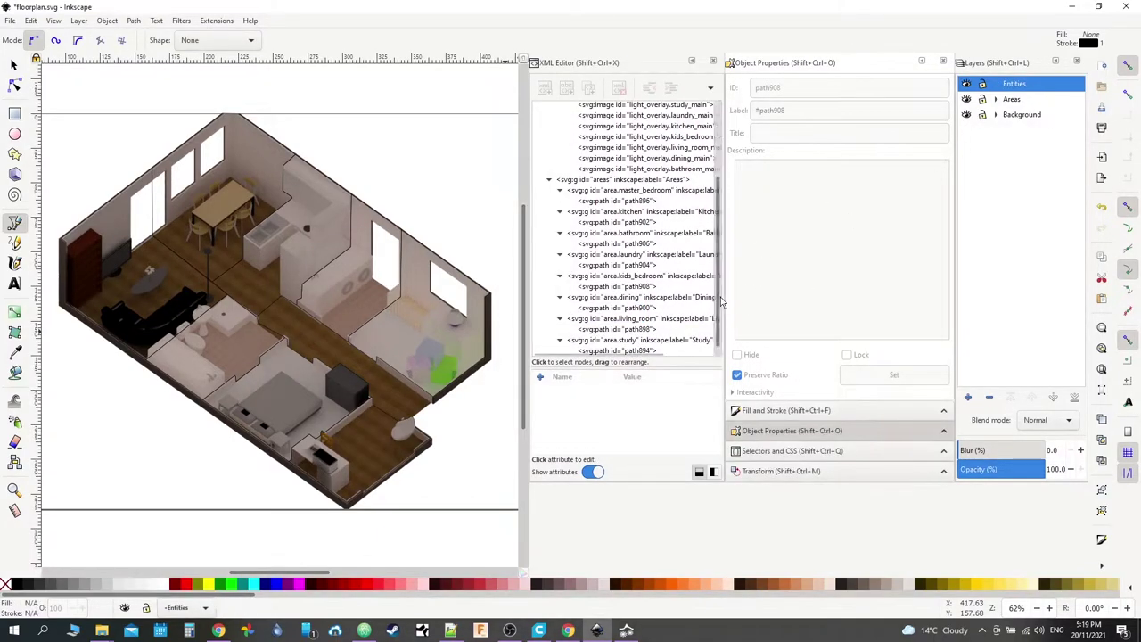
# Step: Change the Entities layer's XML id from layer5 to entites
pyautogui.click(550, 171)
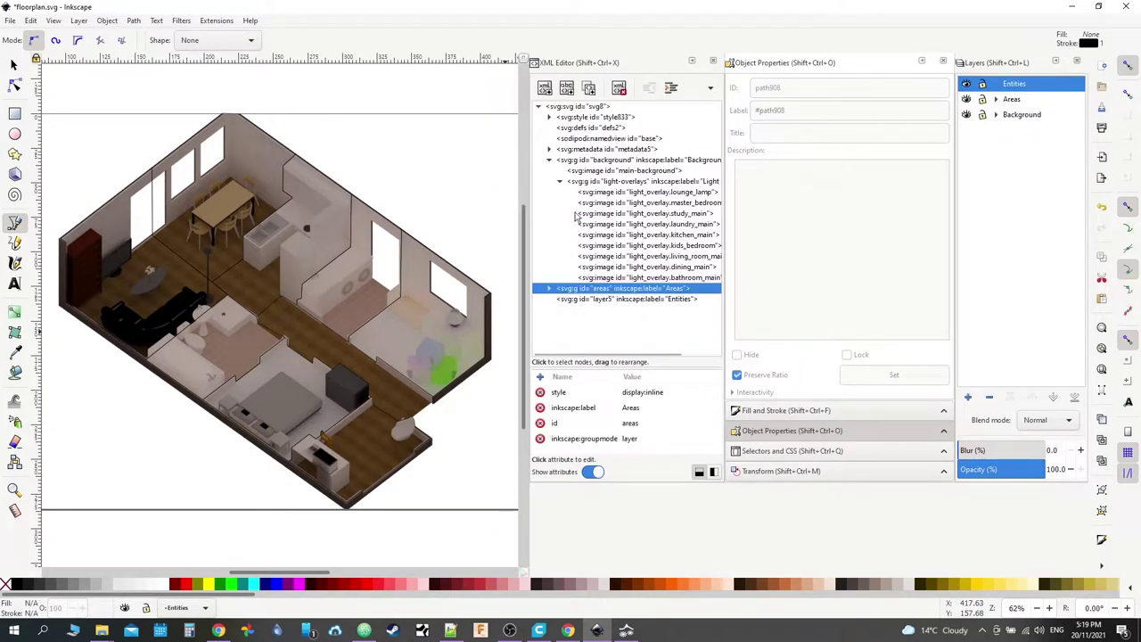
pyautogui.click(618, 300)
pyautogui.click(637, 406)
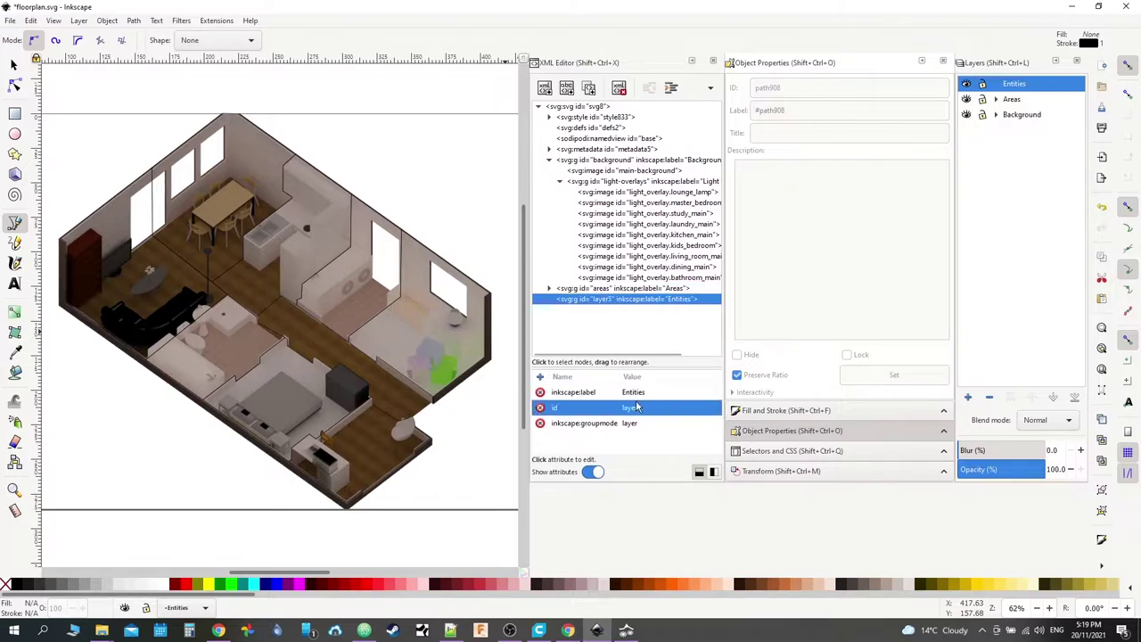
pyautogui.click(635, 408)
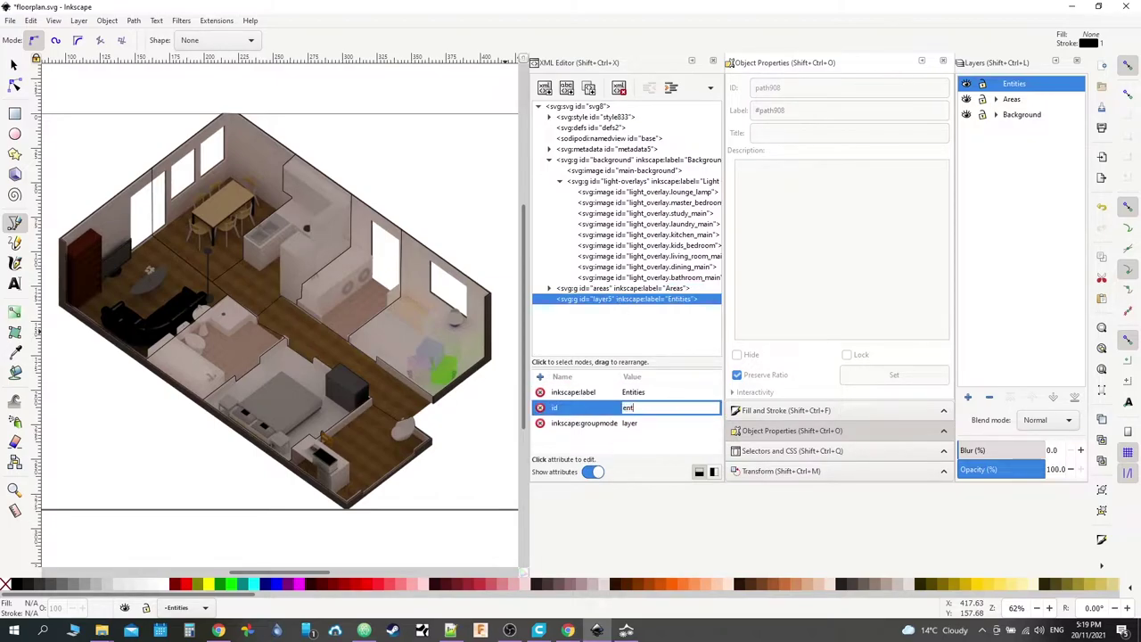
pyautogui.press('Return')
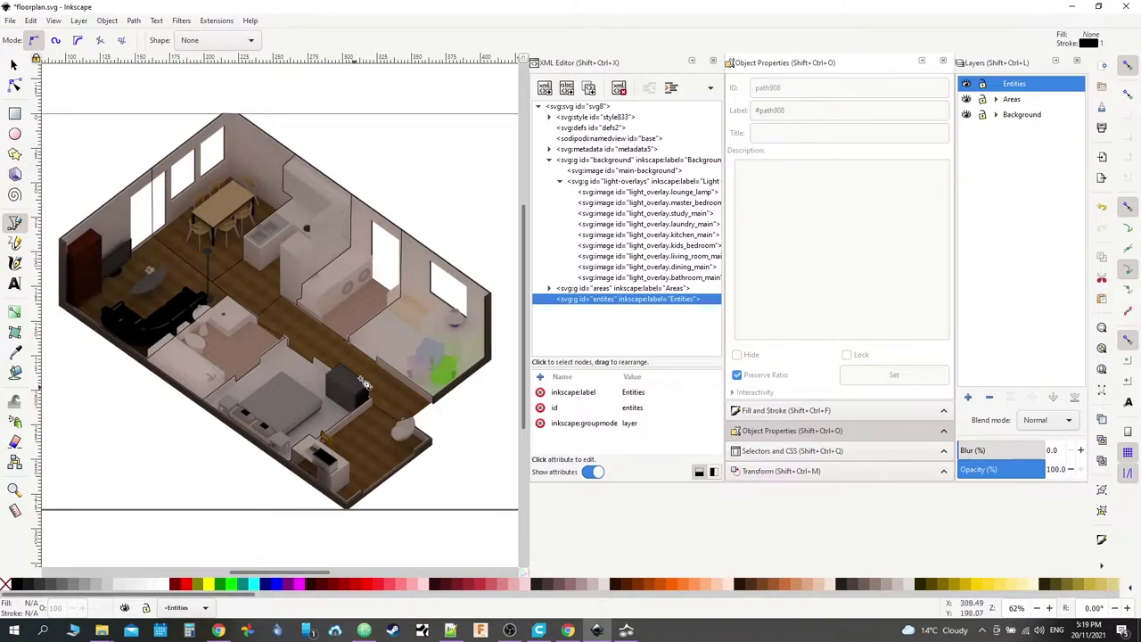
# Step: Trace the living-room TV screen's four corners as a closed path in the Entities layer
pyautogui.scroll(5, 96, 301)
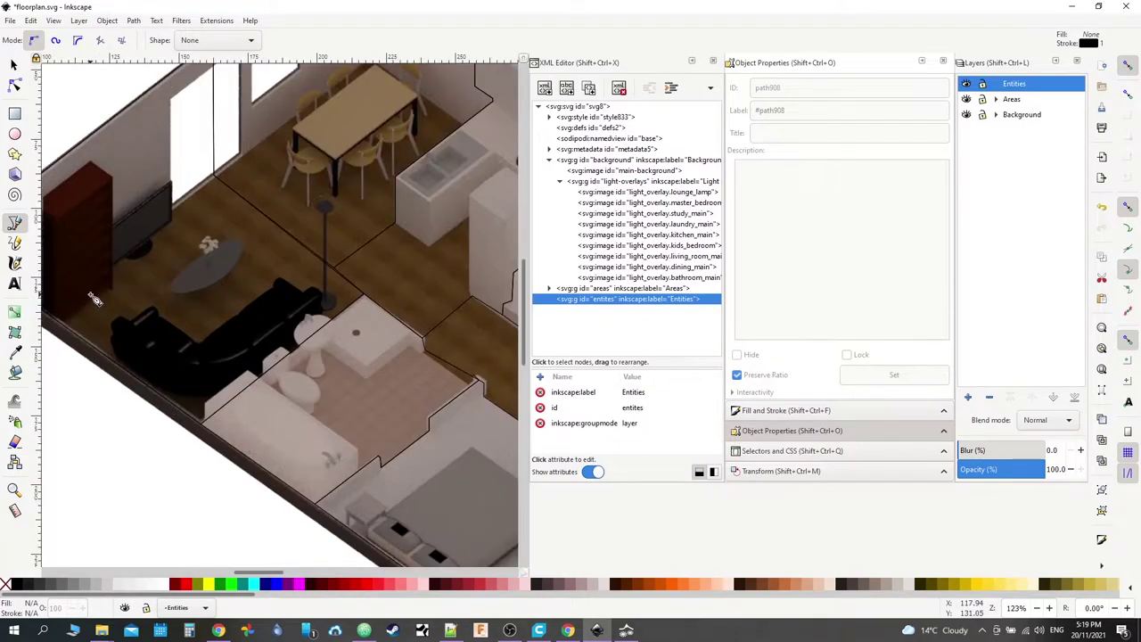
pyautogui.moveTo(208, 150); pyautogui.dragTo(242, 306)
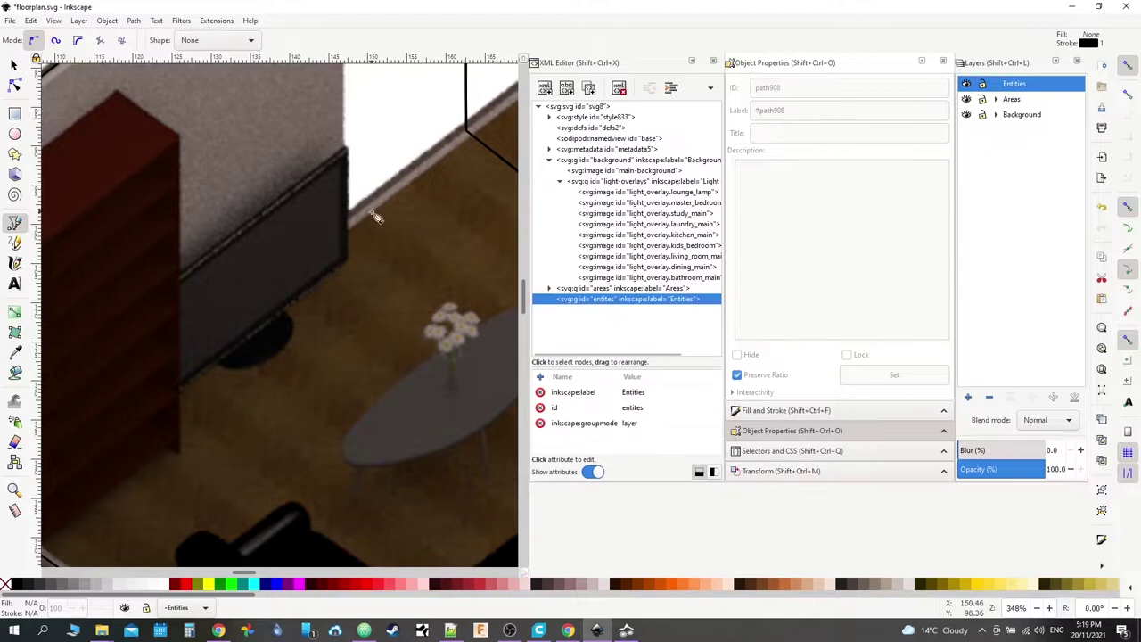
pyautogui.click(345, 148)
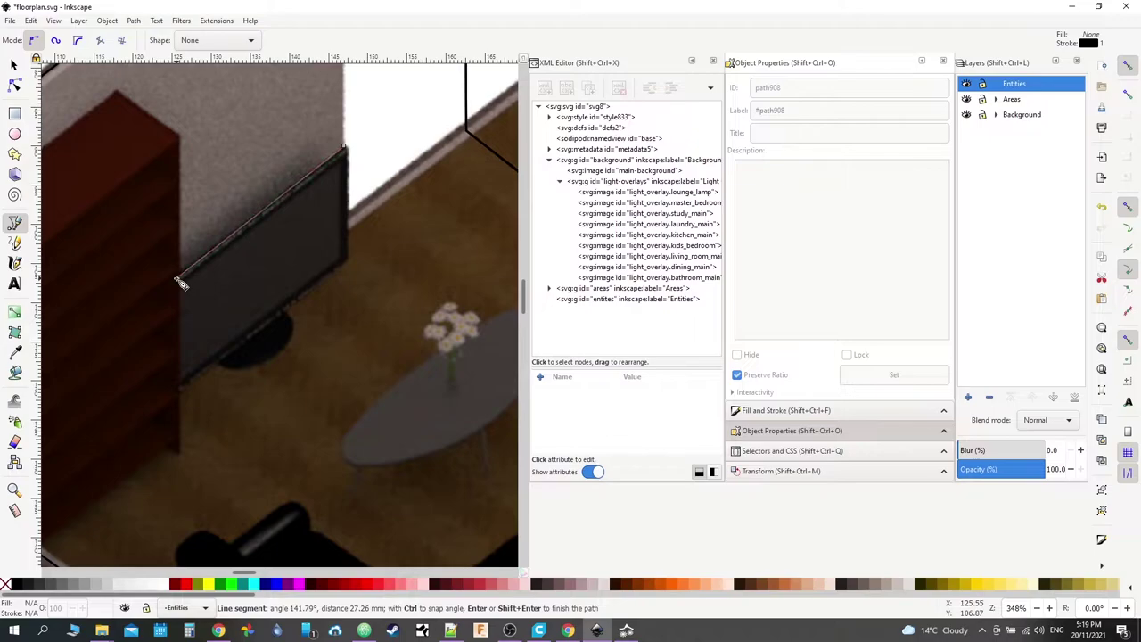
pyautogui.click(178, 279)
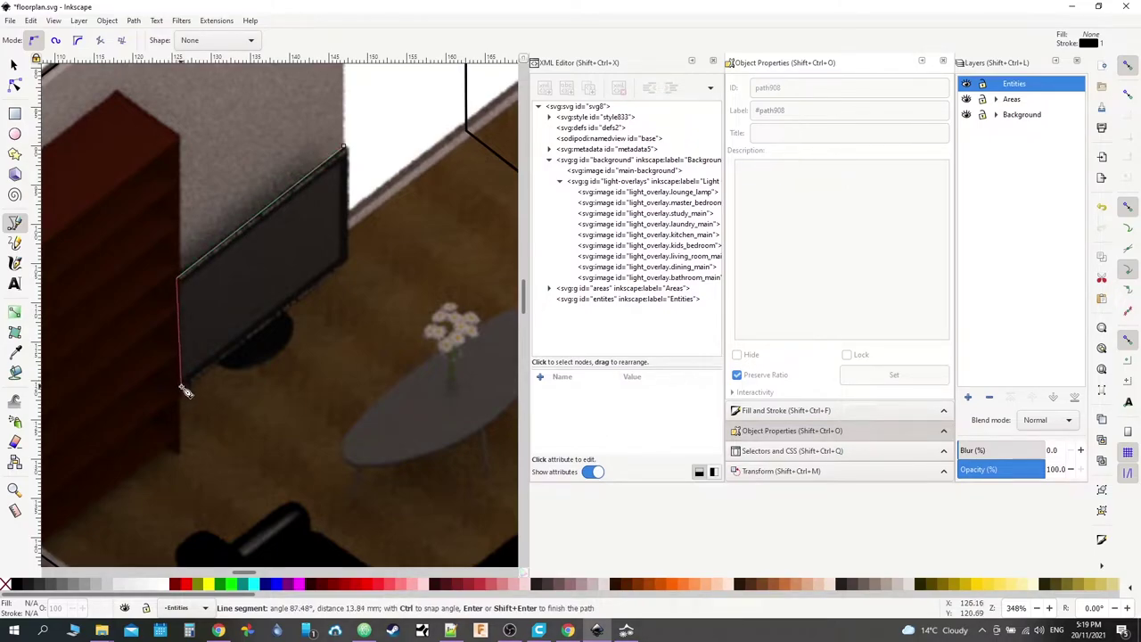
pyautogui.click(181, 387)
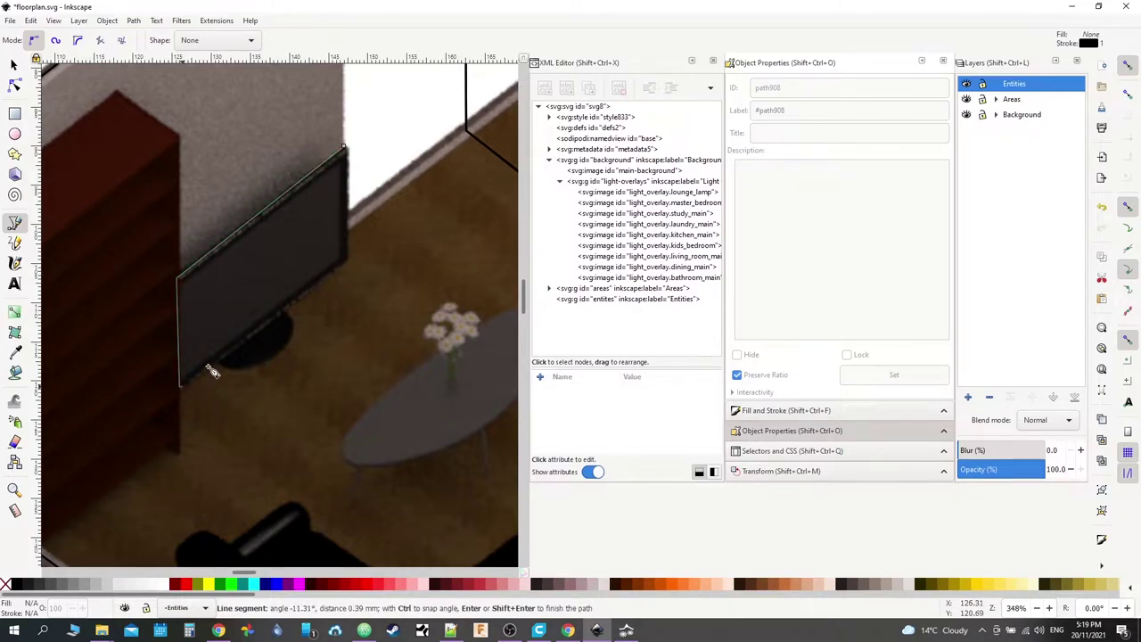
pyautogui.click(349, 262)
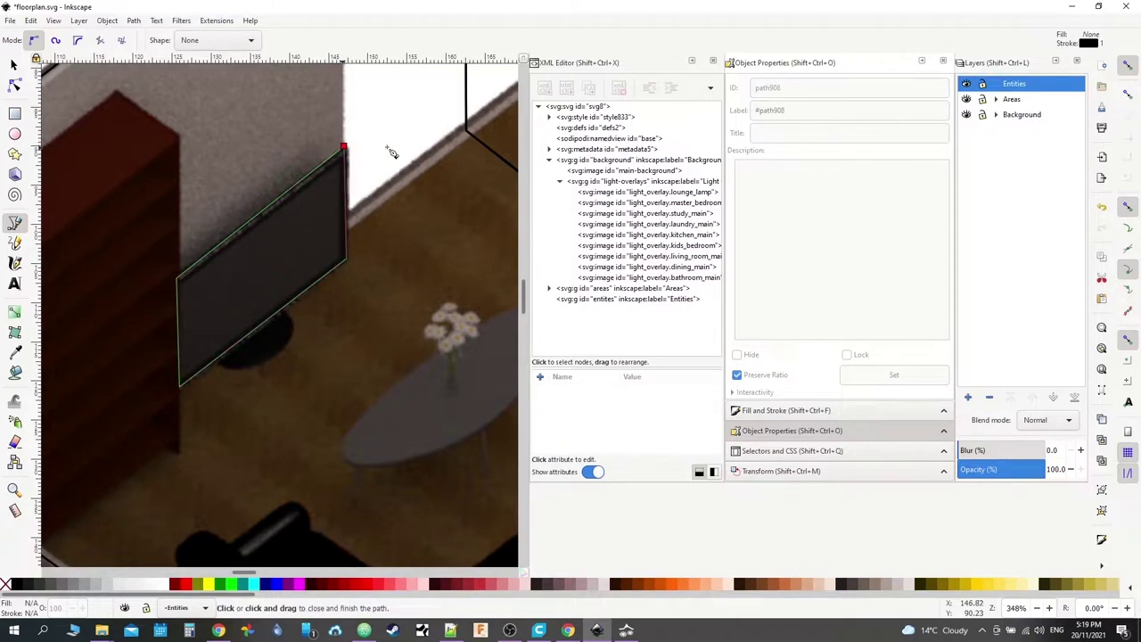
pyautogui.click(388, 150)
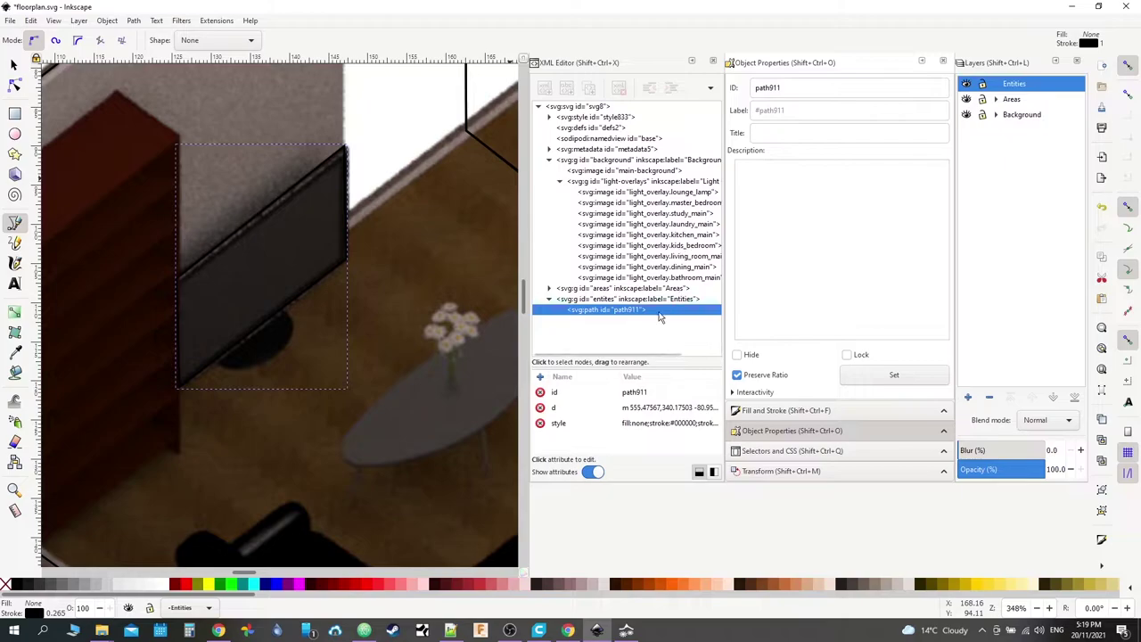
# Step: Give the TV outline a light blue 00adffff stroke with no fill
pyautogui.click(803, 411)
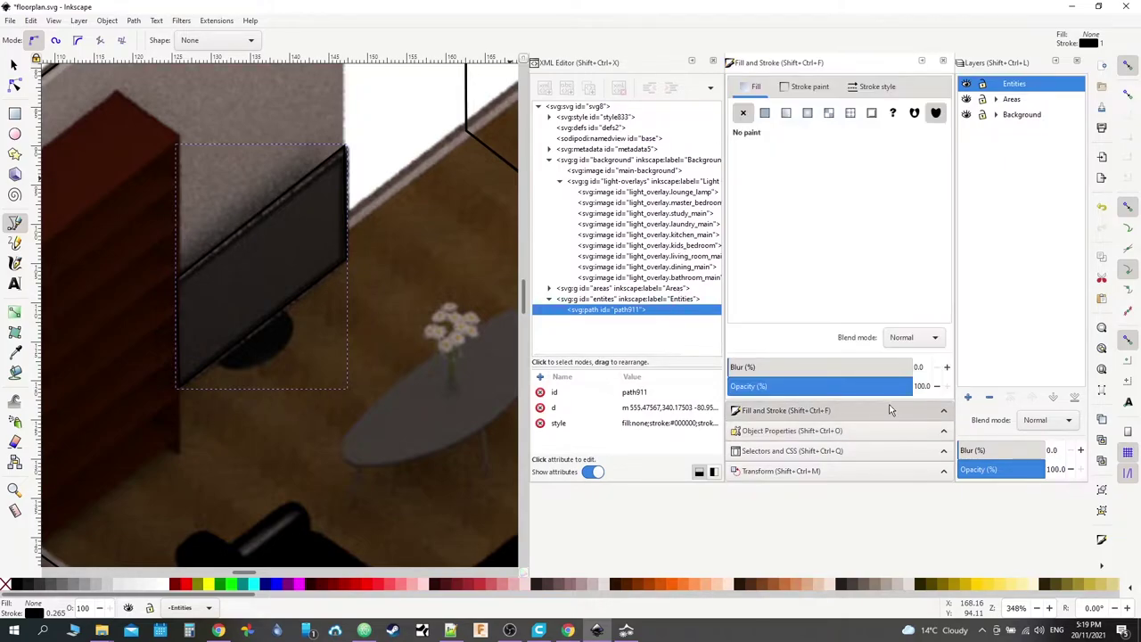
pyautogui.click(807, 86)
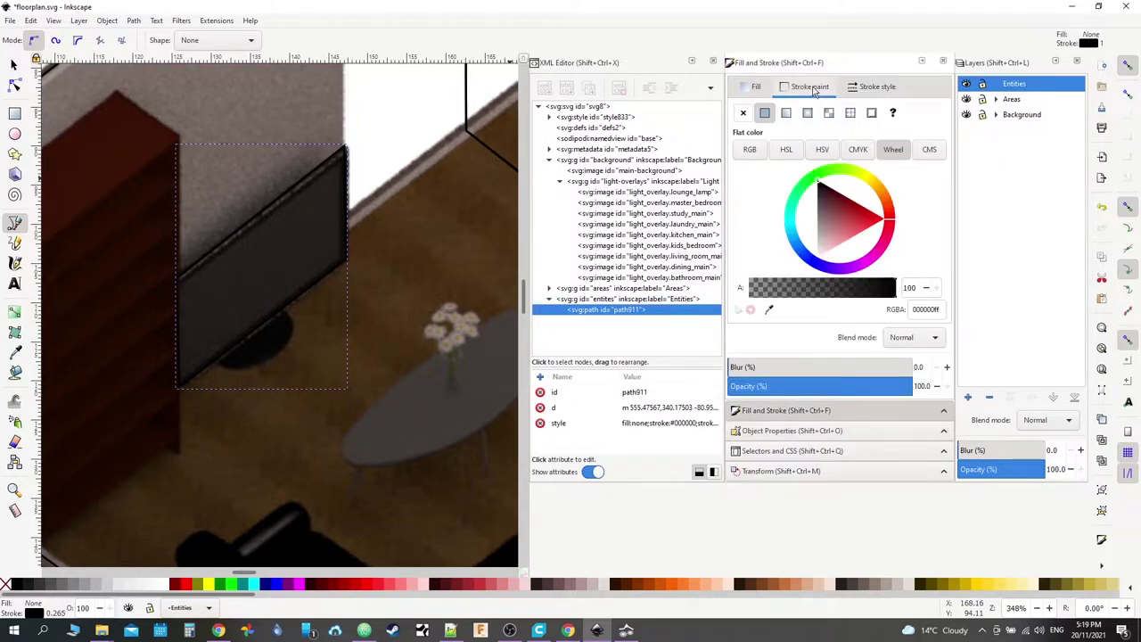
pyautogui.moveTo(839, 229); pyautogui.dragTo(890, 221)
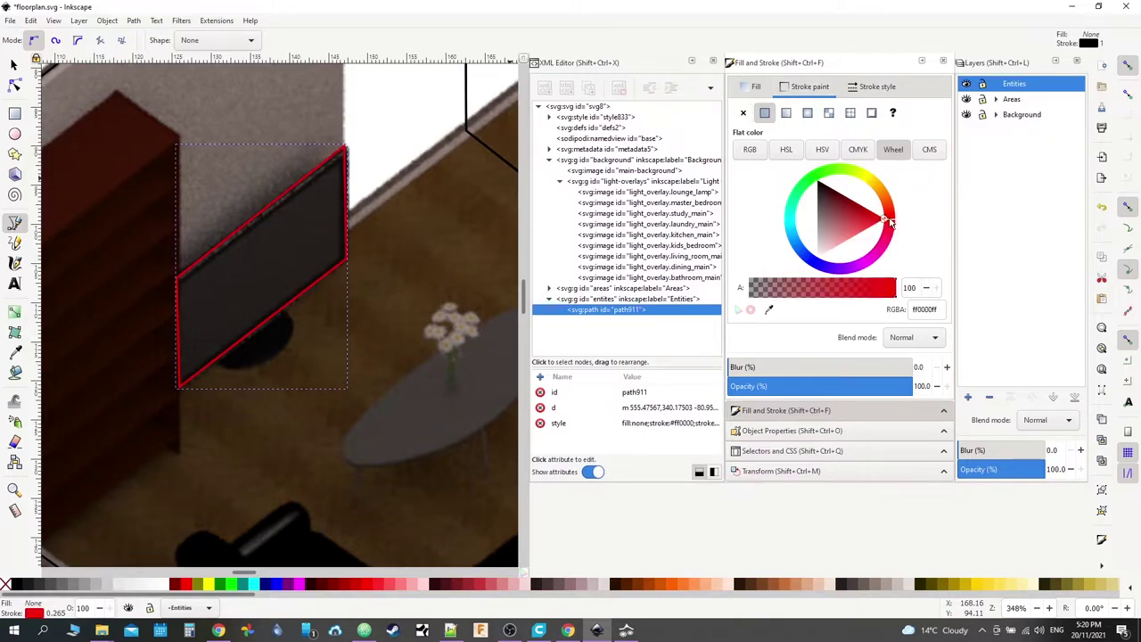
pyautogui.click(795, 227)
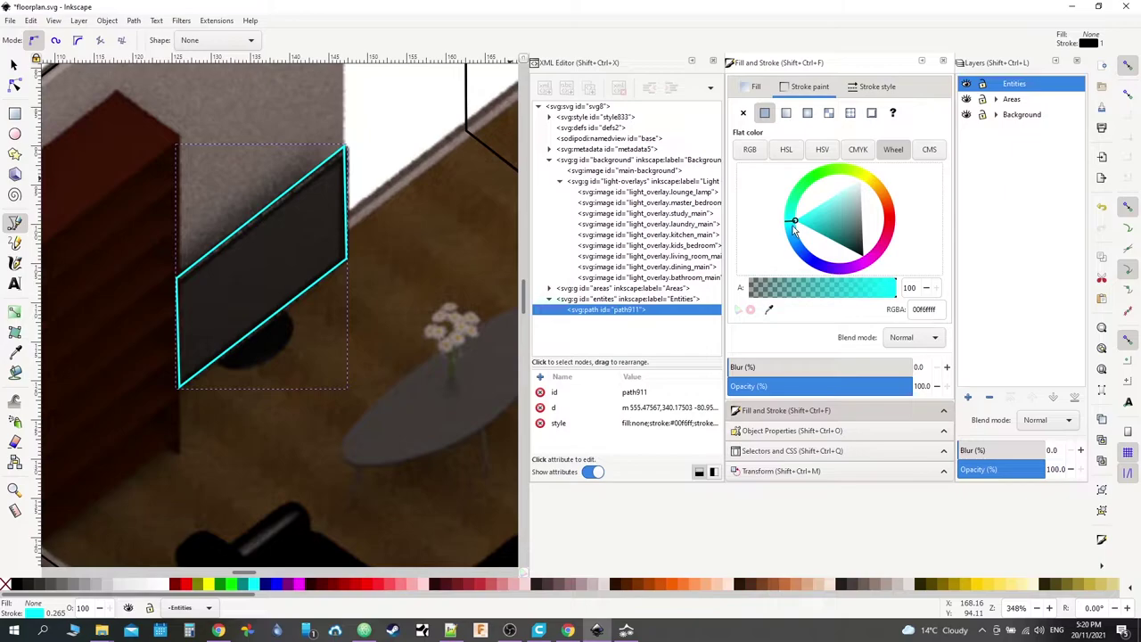
pyautogui.moveTo(795, 230); pyautogui.dragTo(797, 236)
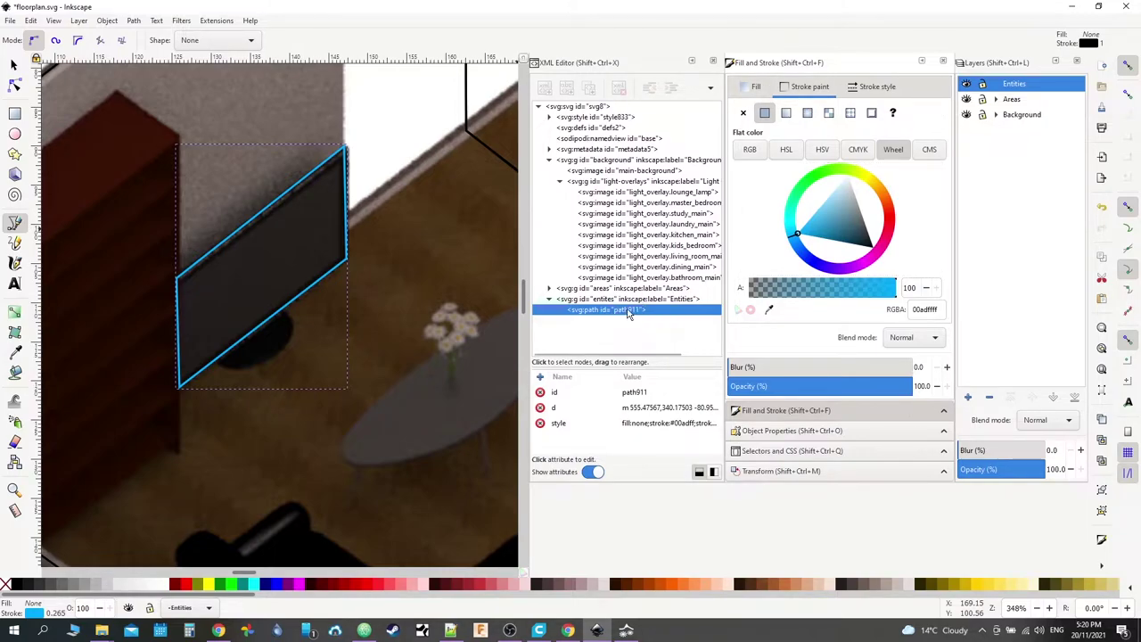
pyautogui.click(783, 432)
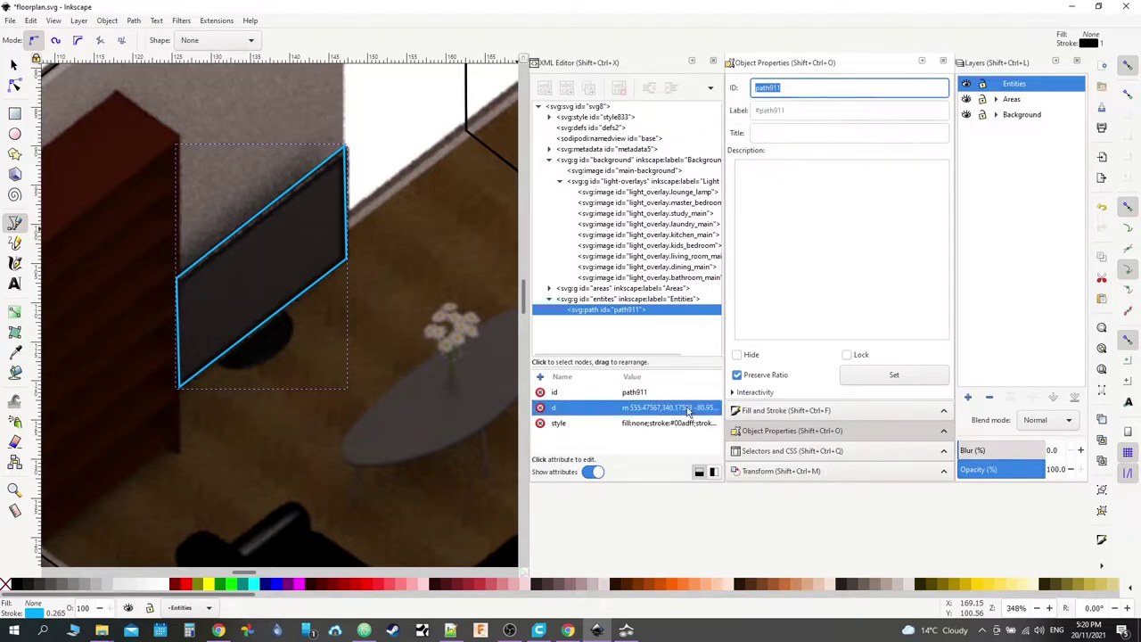
# Step: Change the TV path's id from path911 to media_player.living_room_tv_android
pyautogui.click(637, 395)
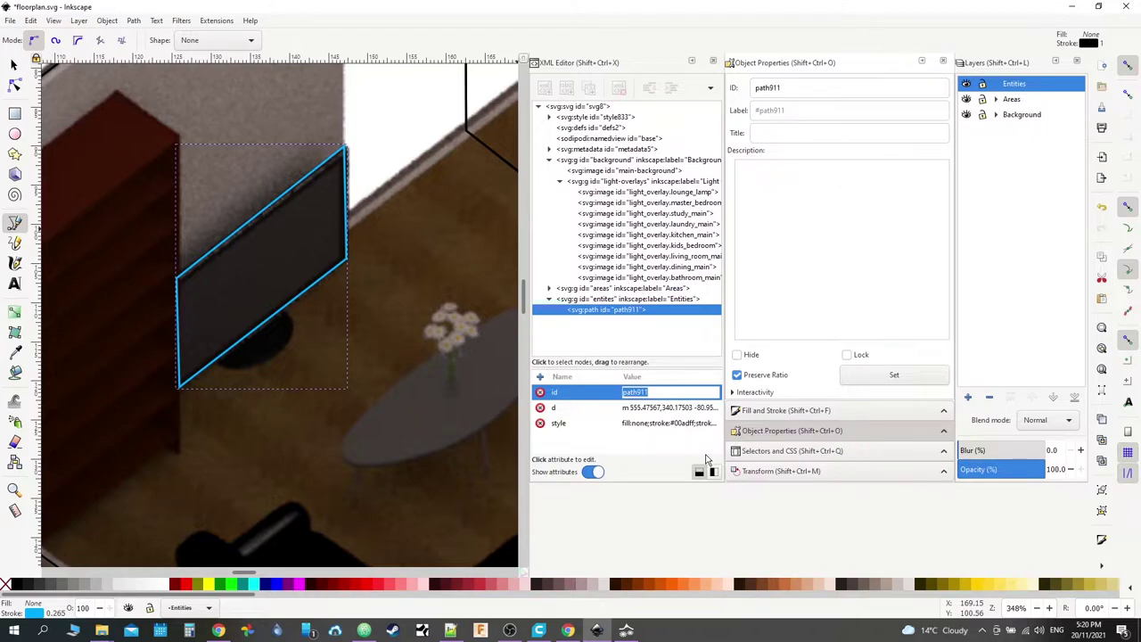
pyautogui.write('medu')
pyautogui.write('android')
pyautogui.press('Return')
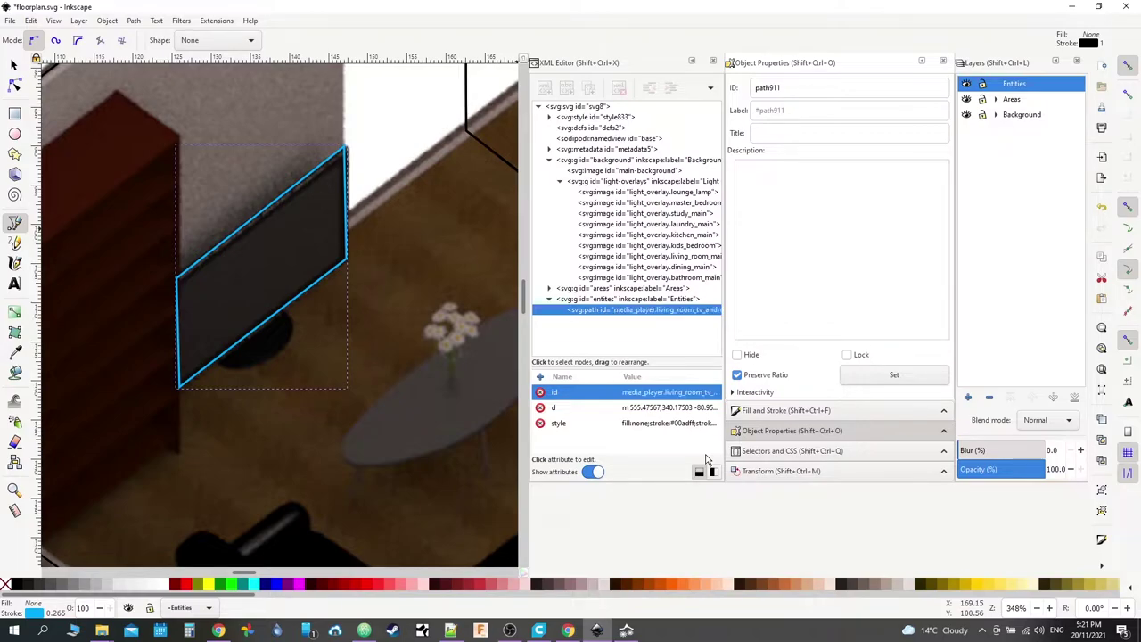
pyautogui.click(704, 459)
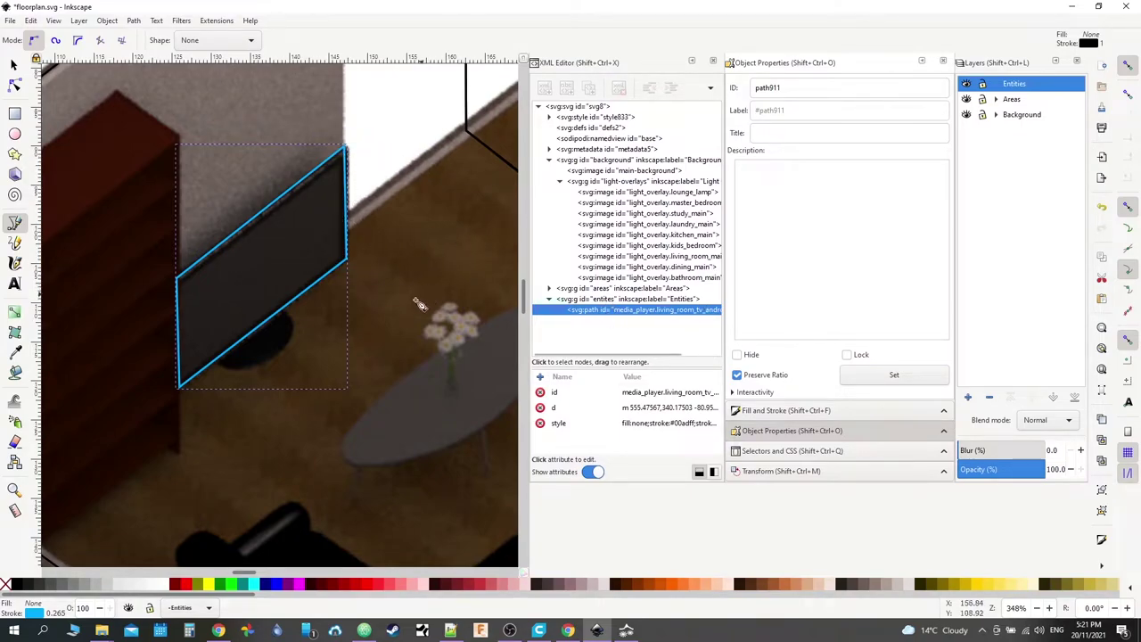
# Step: Draw a circle around the floor lamp base and centre it on the lamp
pyautogui.scroll(-5, 255, 293)
pyautogui.hscroll(6, 255, 293)
pyautogui.hscroll(5, 305, 301)
pyautogui.scroll(5, 350, 264)
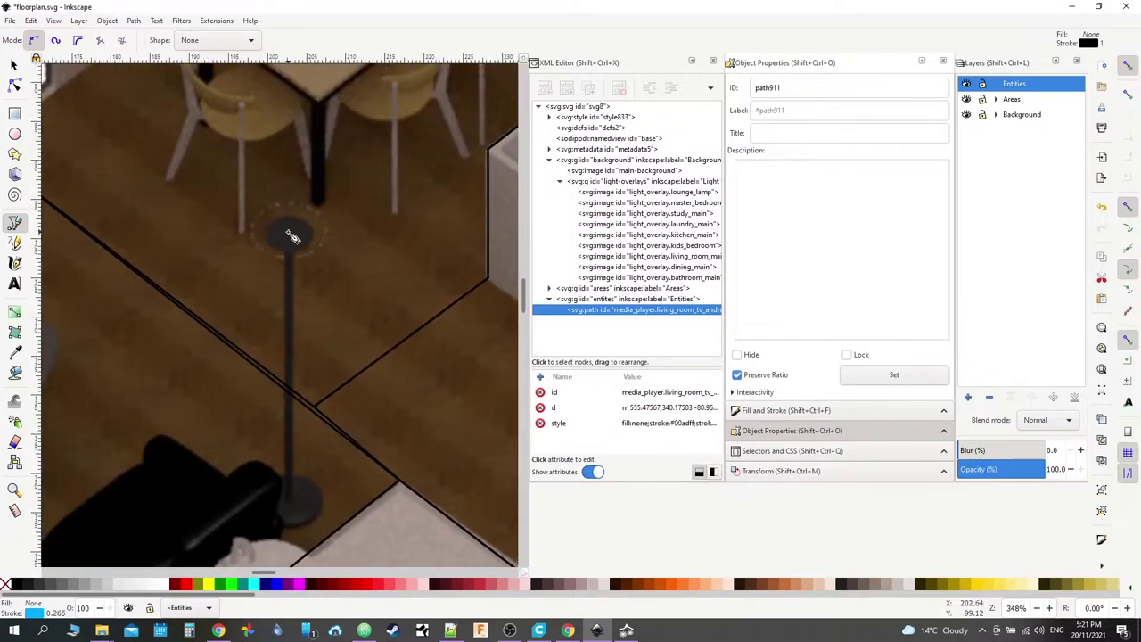
pyautogui.click(15, 133)
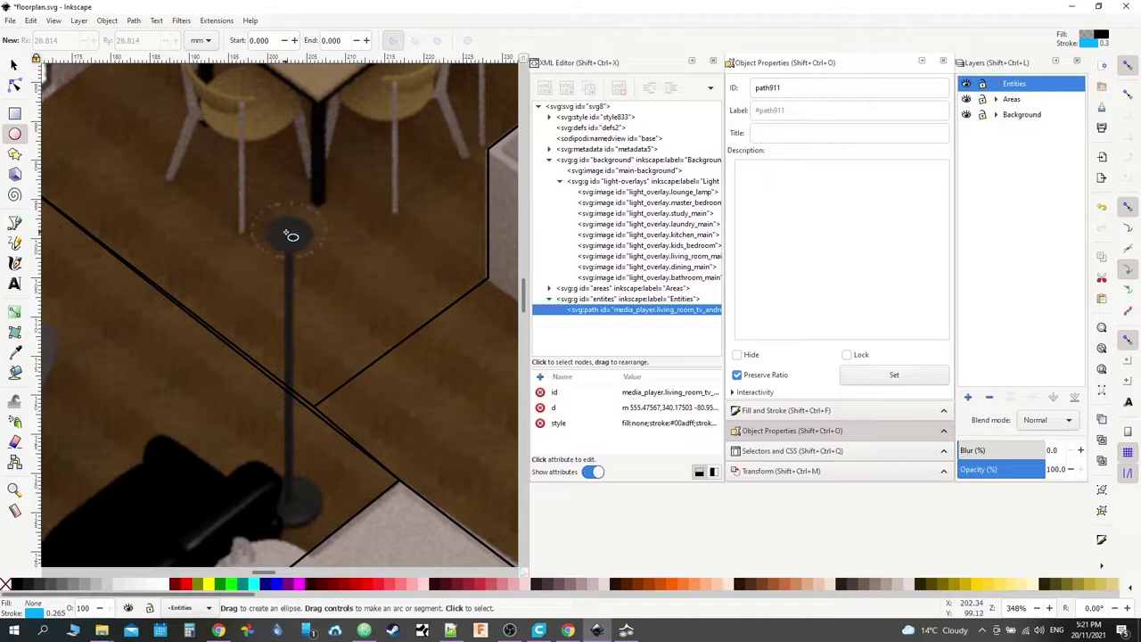
pyautogui.moveTo(244, 189); pyautogui.dragTo(337, 280)
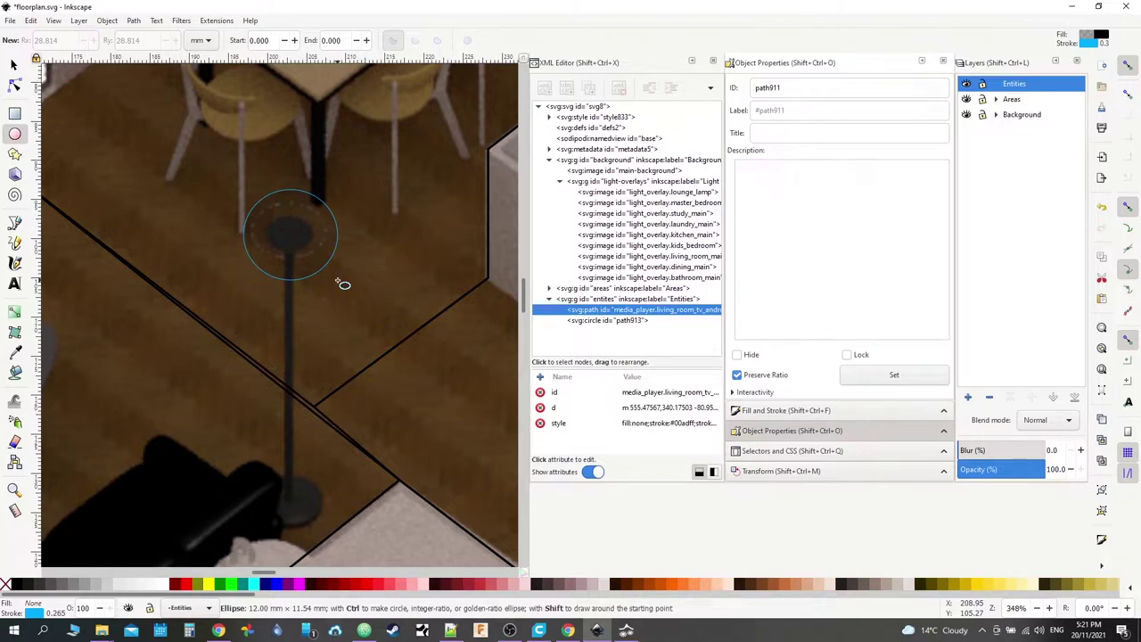
pyautogui.moveTo(337, 281); pyautogui.dragTo(337, 280)
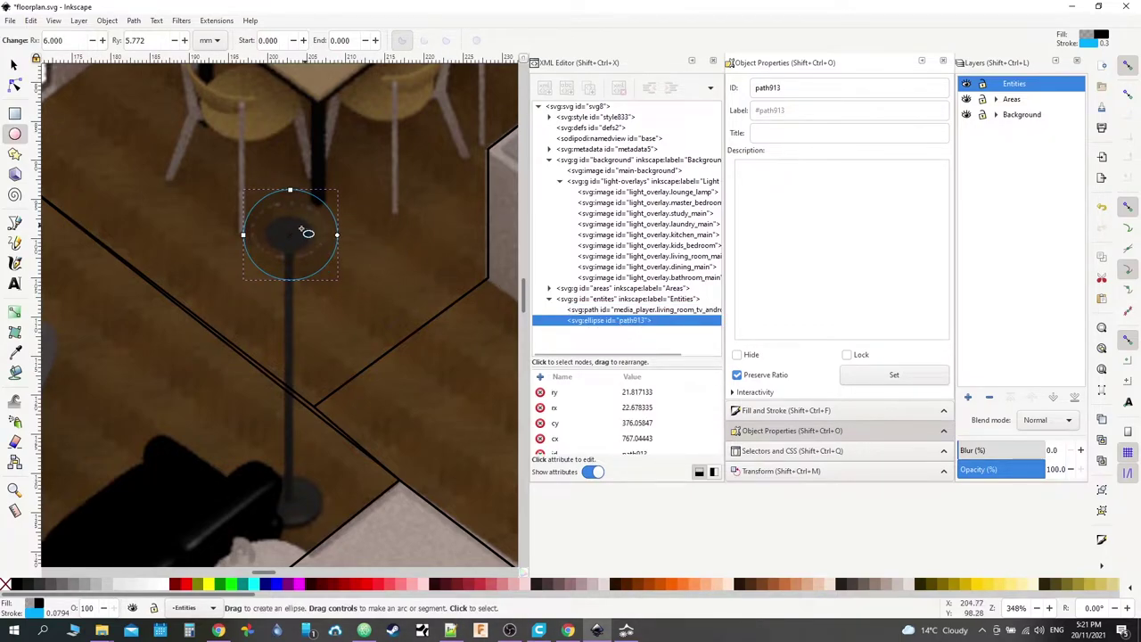
pyautogui.click(14, 65)
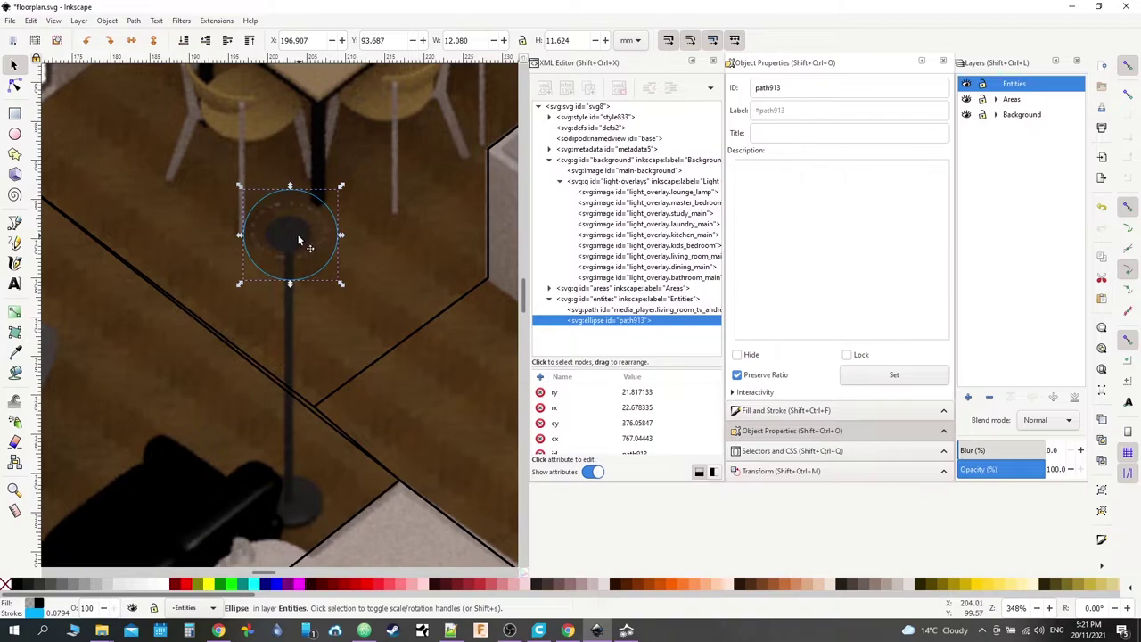
pyautogui.moveTo(299, 240); pyautogui.dragTo(297, 237)
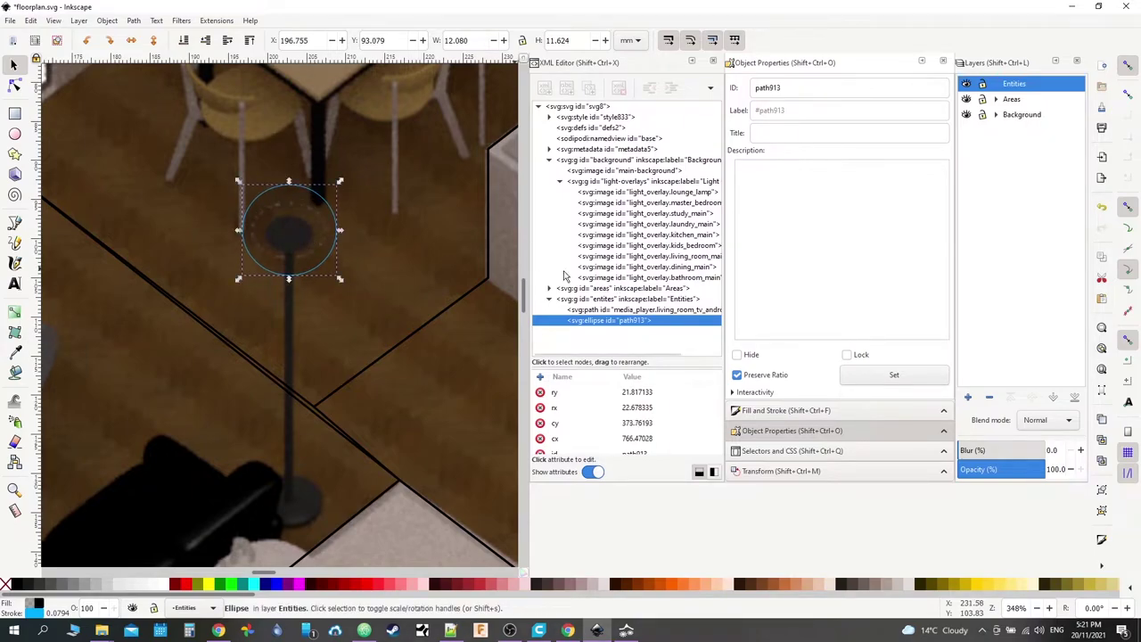
# Step: Set the circle's XML id to light.master_bedroom_lamp_a
pyautogui.click(629, 319)
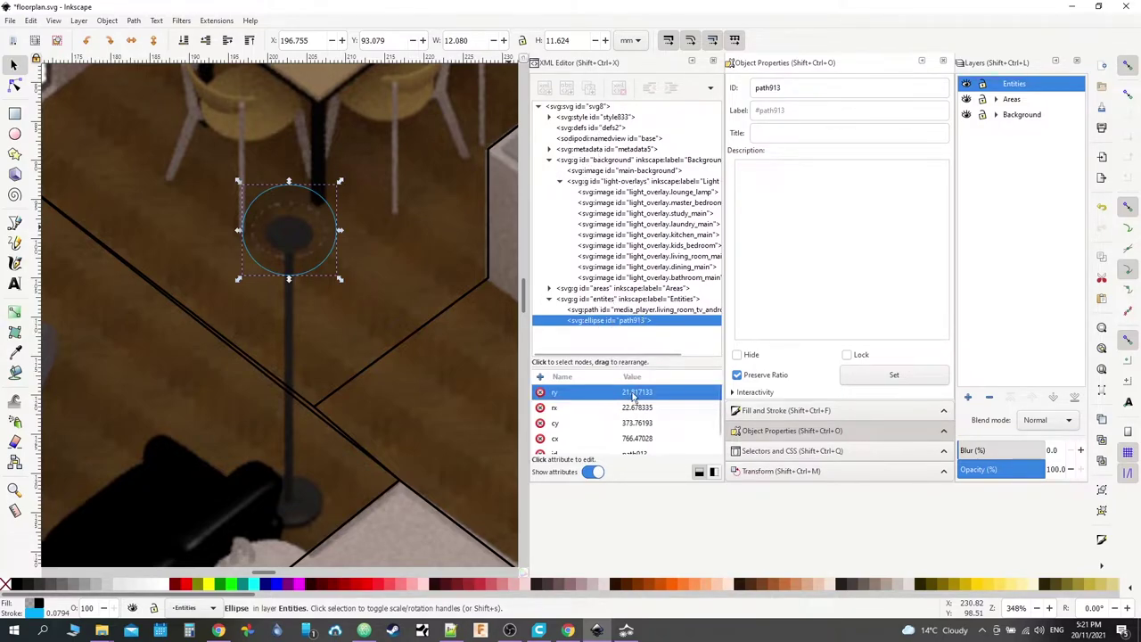
pyautogui.scroll(-2, 629, 419)
pyautogui.click(658, 431)
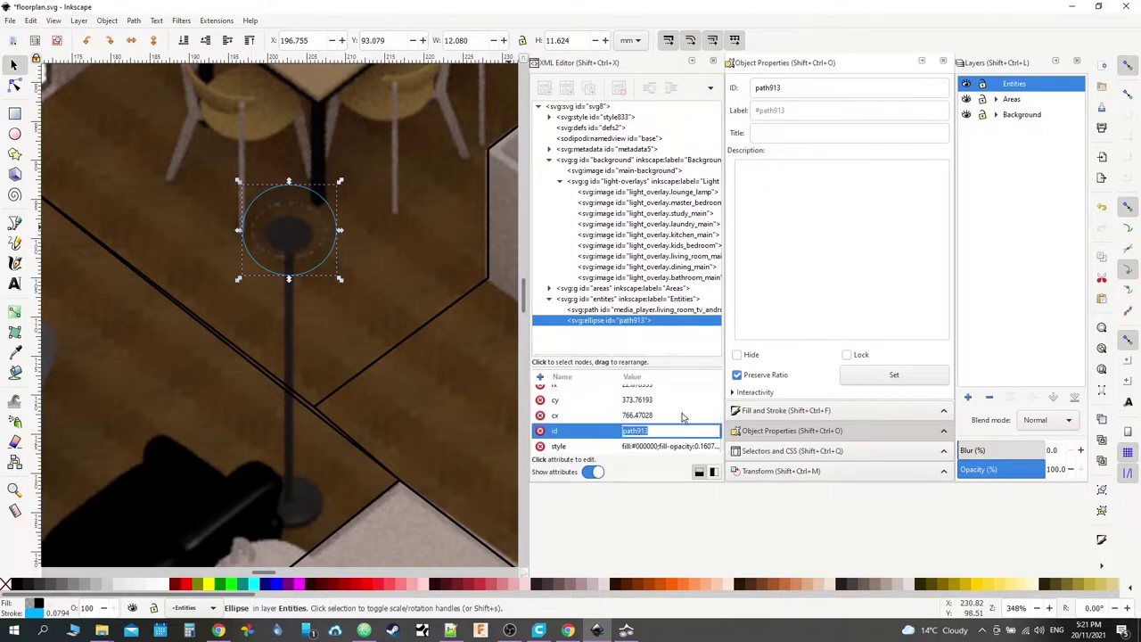
pyautogui.write('light.master_bedroom_lamp_a')
pyautogui.hotkey('ctrl', 'a')
pyautogui.press('Return')
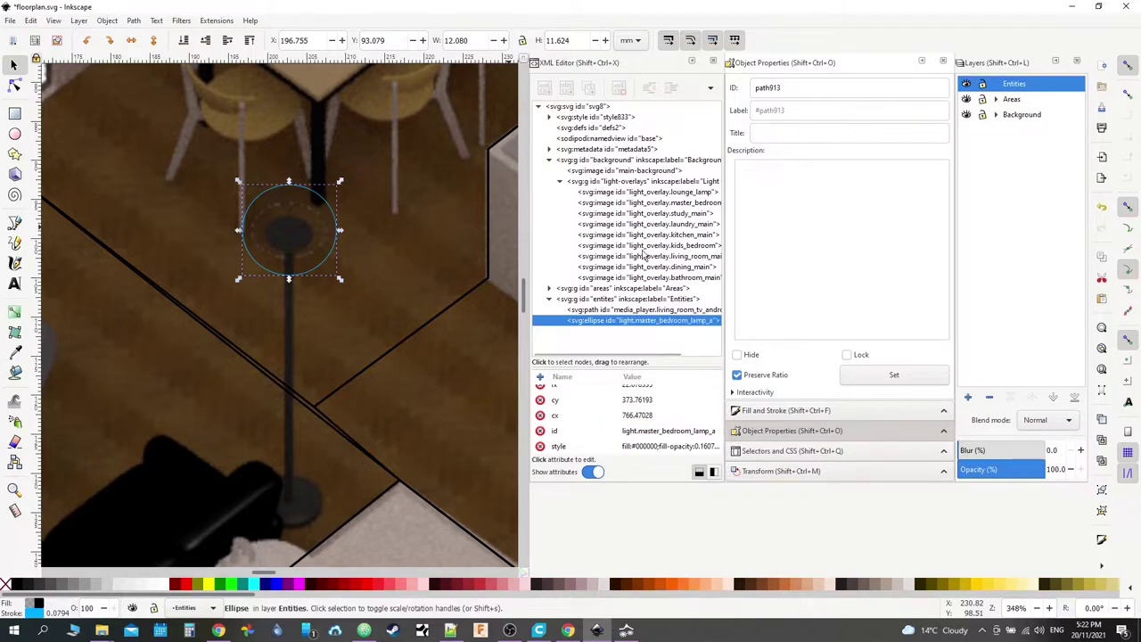
# Step: Rename the overlay image id light_overlay.lounge_lamp to light_overlay.master_bedroom_lamp_a
pyautogui.click(642, 192)
pyautogui.click(665, 416)
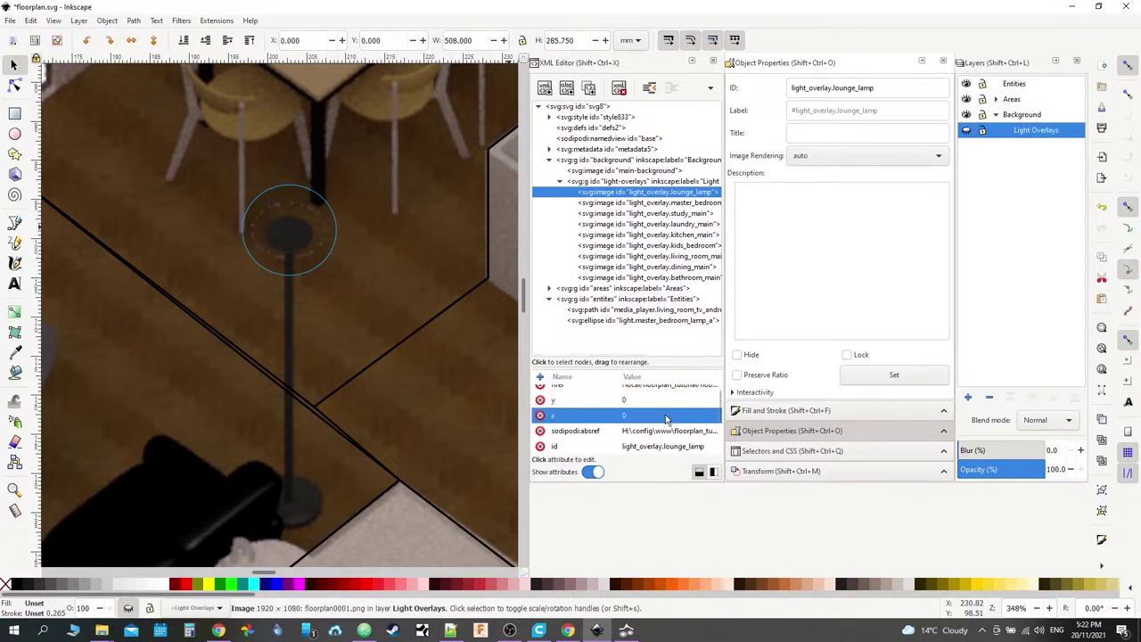
pyautogui.scroll(-2, 665, 419)
pyautogui.click(665, 432)
pyautogui.scroll(1, 663, 433)
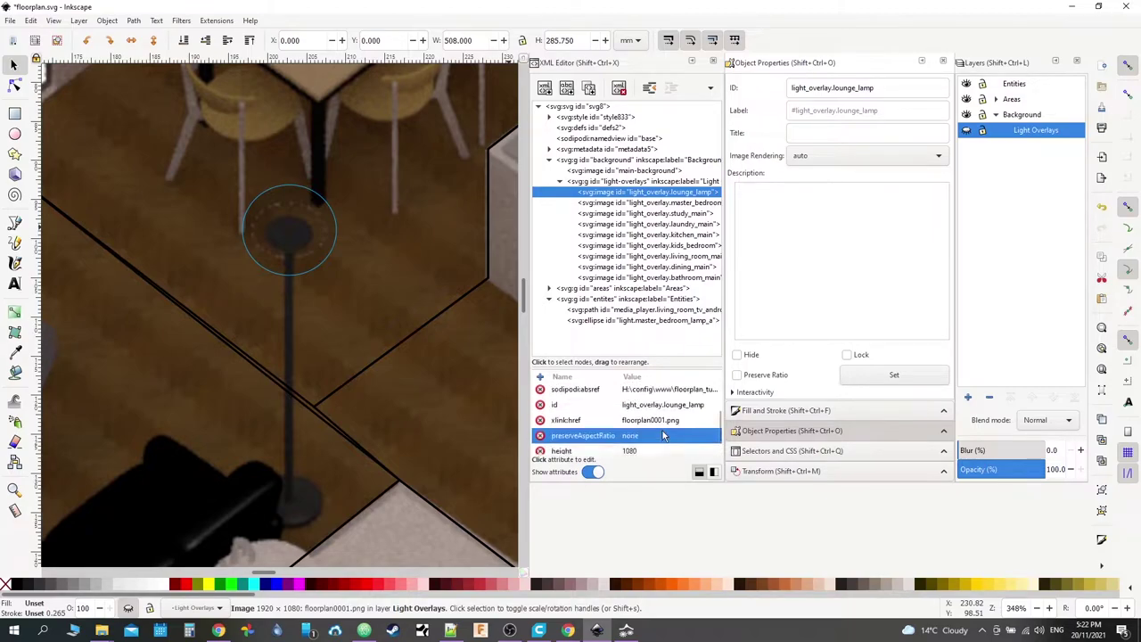
pyautogui.click(668, 405)
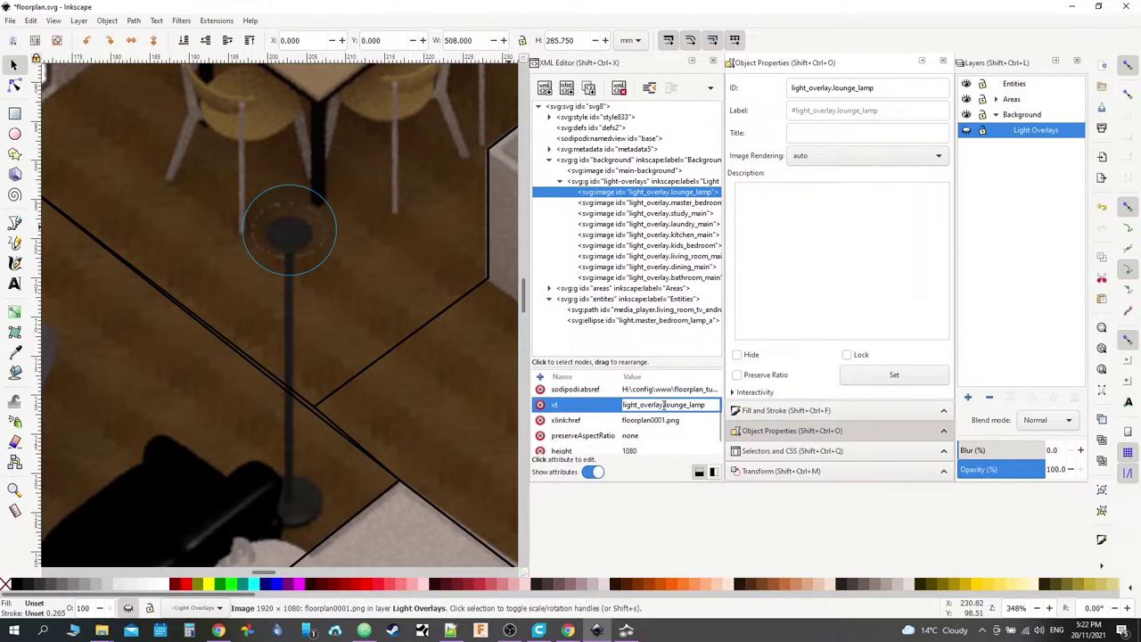
pyautogui.doubleClick(664, 405)
pyautogui.click(685, 405)
pyautogui.moveTo(665, 405); pyautogui.dragTo(704, 405)
pyautogui.write('light.master_bedroom_lamp_a')
pyautogui.press('BackSpace')
pyautogui.press('BackSpace')
pyautogui.press('BackSpace')
pyautogui.press('BackSpace')
pyautogui.press('BackSpace')
pyautogui.press('BackSpace')
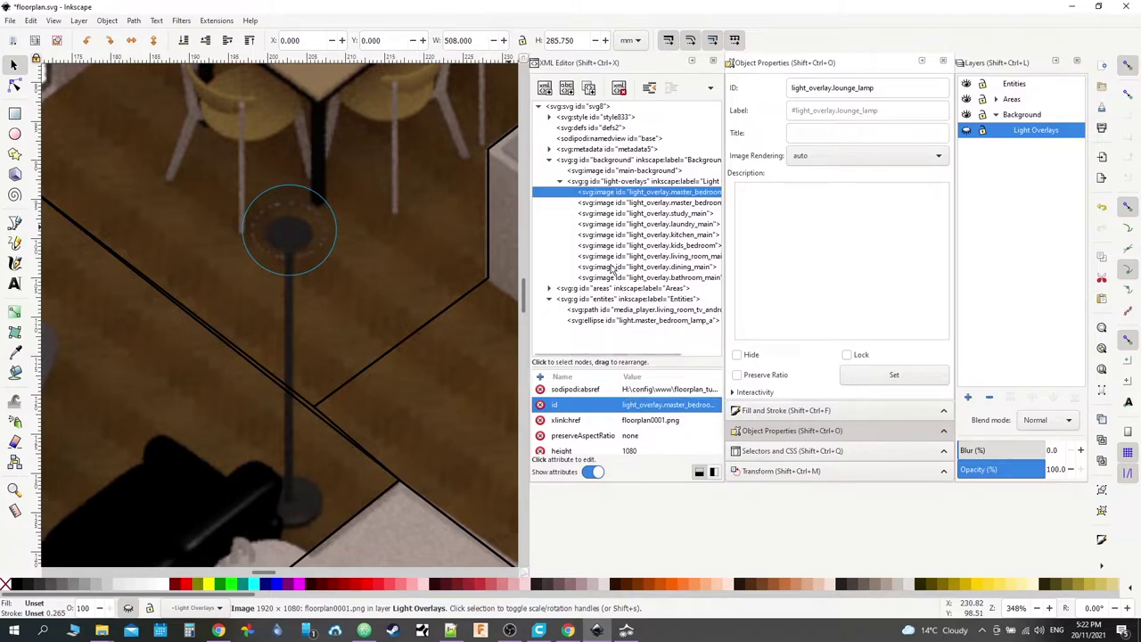
pyautogui.press('Return')
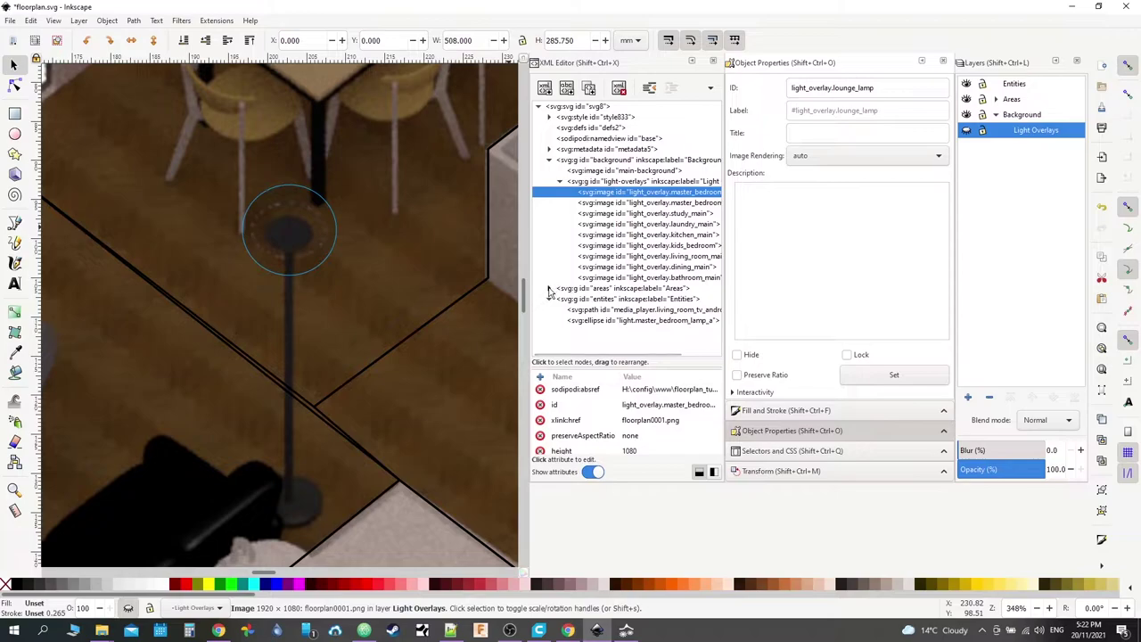
# Step: Expand the Areas and master bedroom groups, select outline path896, and expand the kitchen group
pyautogui.click(550, 288)
pyautogui.scroll(-2, 619, 264)
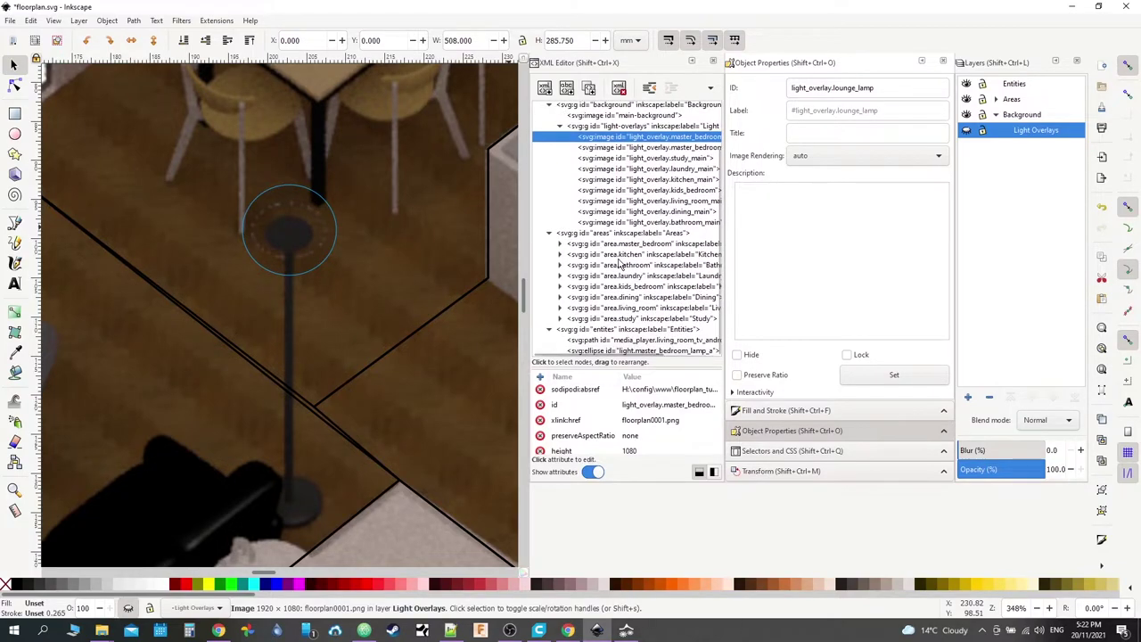
pyautogui.click(567, 244)
pyautogui.click(560, 243)
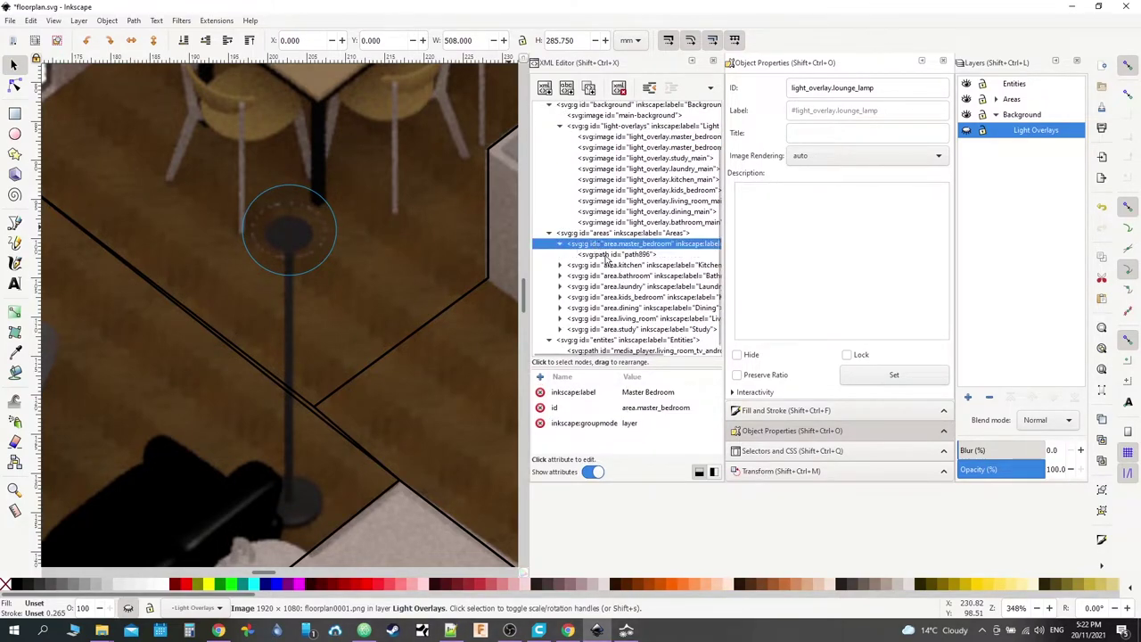
pyautogui.click(604, 257)
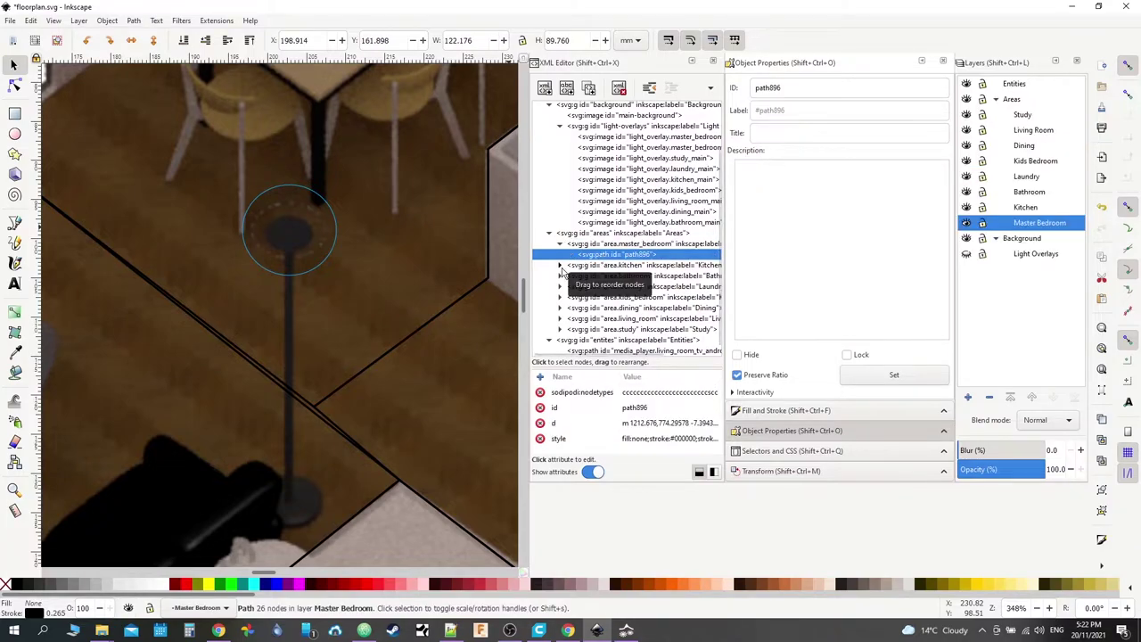
pyautogui.click(560, 265)
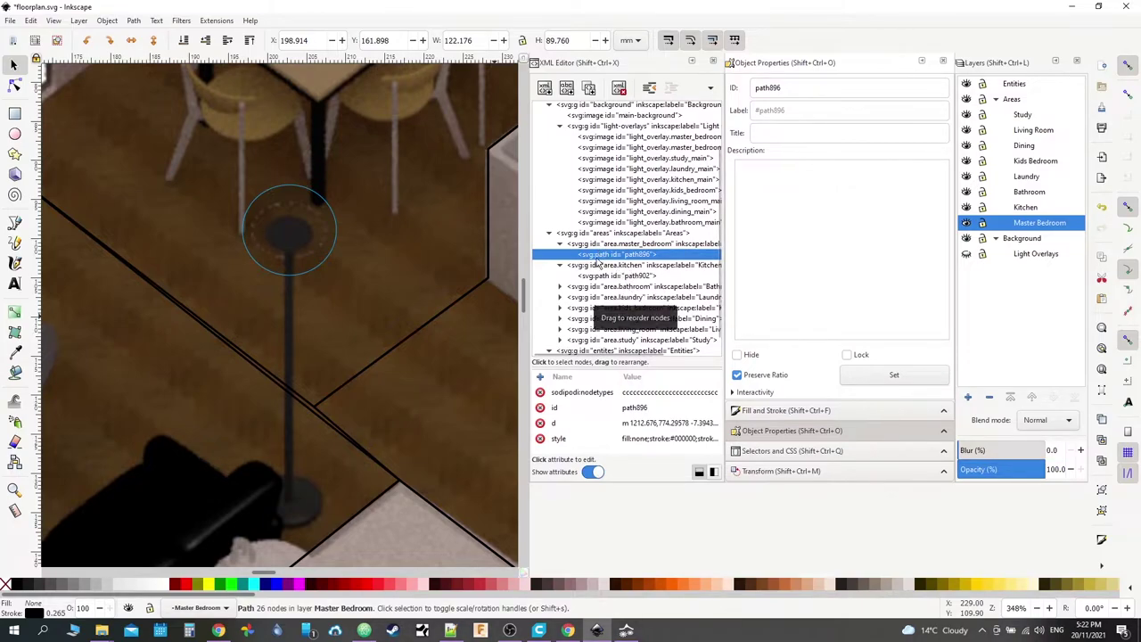
# Step: Create a new svg:use element node in the XML Editor
pyautogui.click(551, 87)
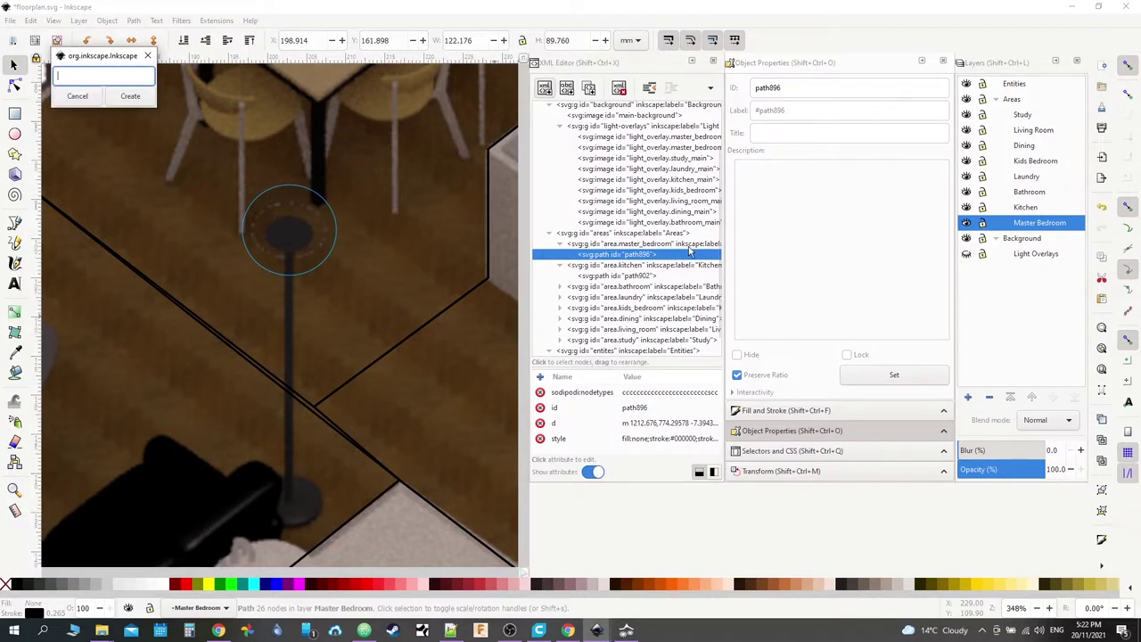
pyautogui.write('svg:use')
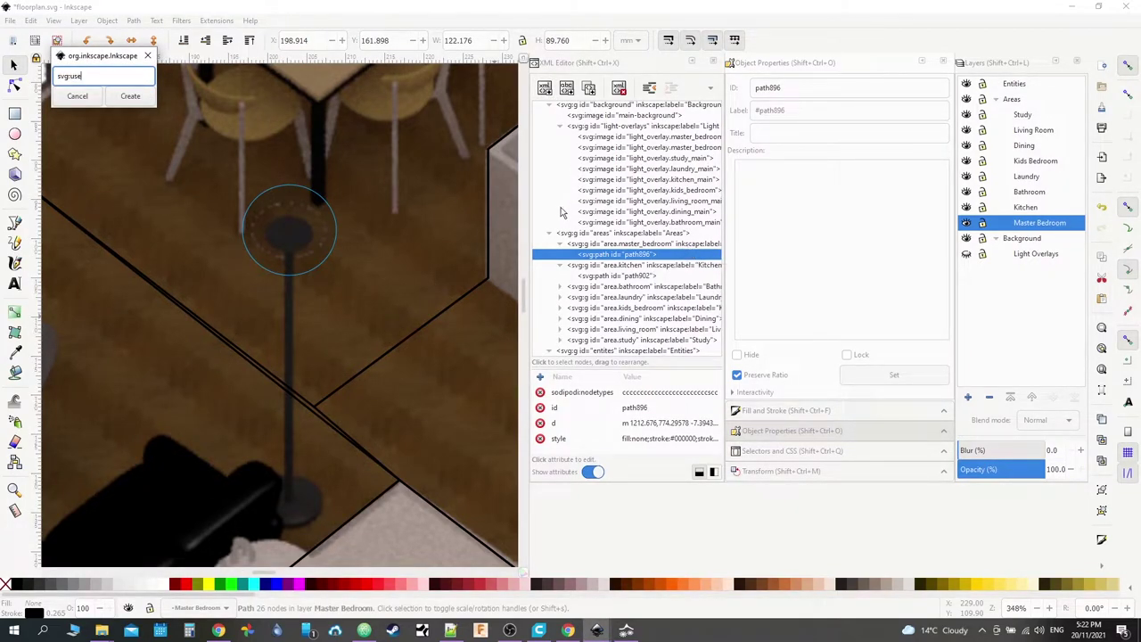
pyautogui.click(130, 96)
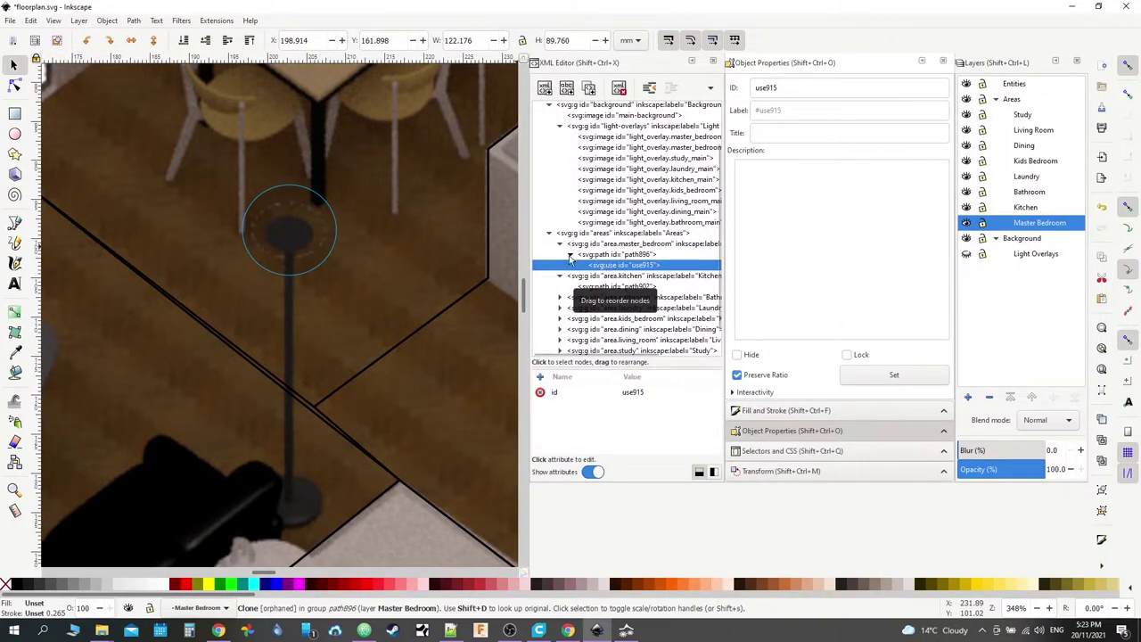
# Step: Move the new use915 node into area.master_bedroom, directly below path896
pyautogui.moveTo(601, 266); pyautogui.dragTo(669, 234)
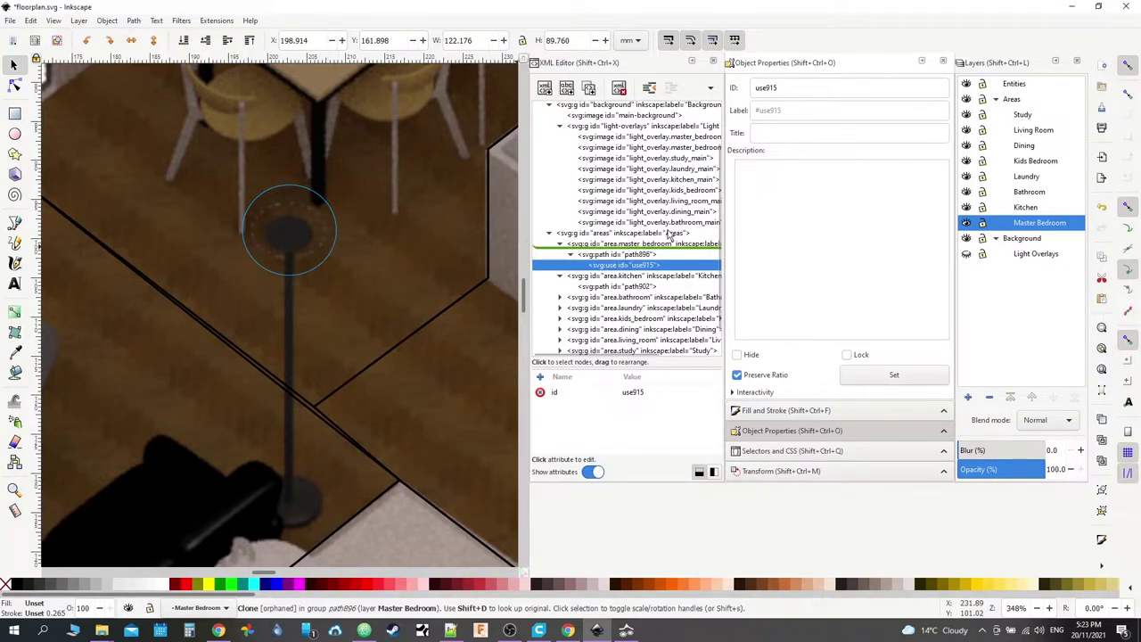
pyautogui.click(560, 244)
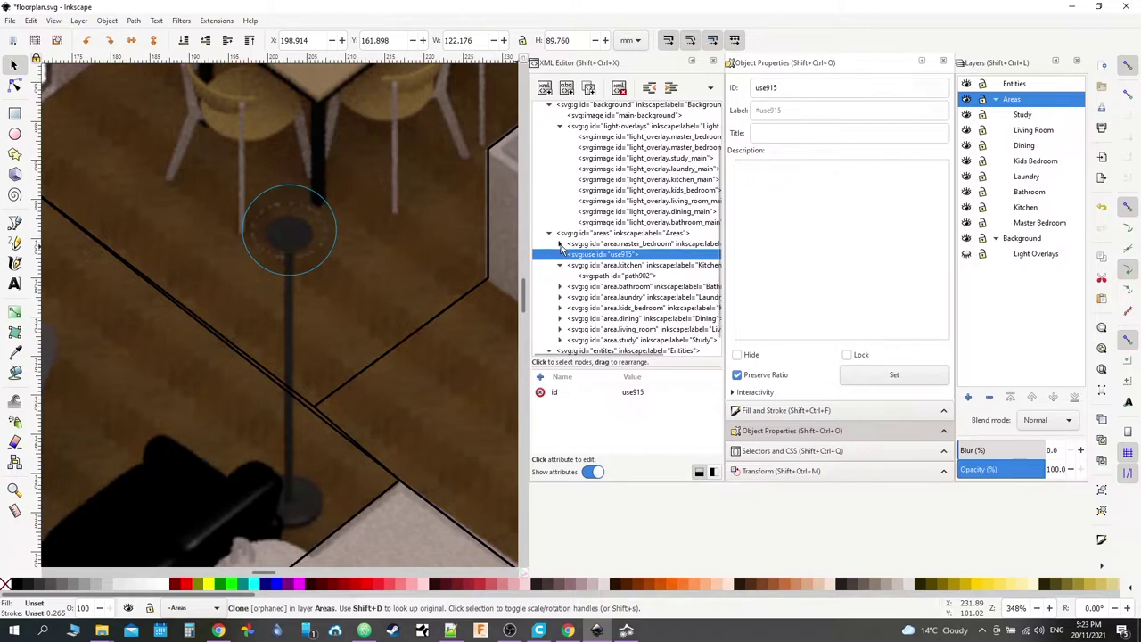
pyautogui.moveTo(562, 249)
pyautogui.mouseDown()
pyautogui.moveTo(603, 250)
pyautogui.moveTo(609, 264)
pyautogui.moveTo(658, 233)
pyautogui.moveTo(596, 257)
pyautogui.mouseUp()
pyautogui.click(603, 260)
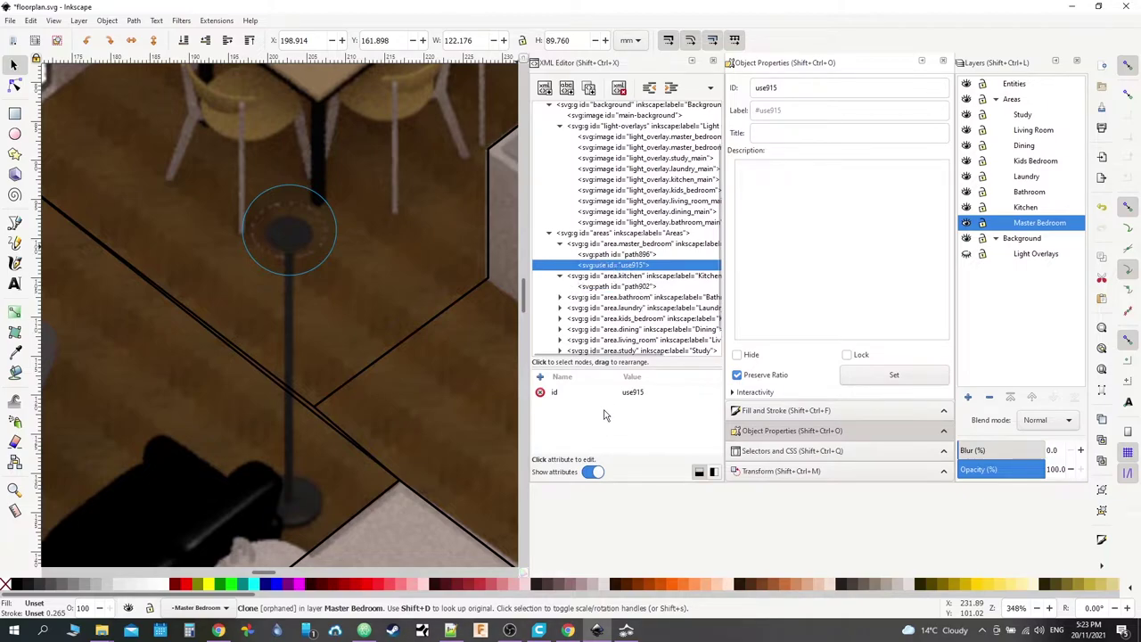
pyautogui.click(632, 393)
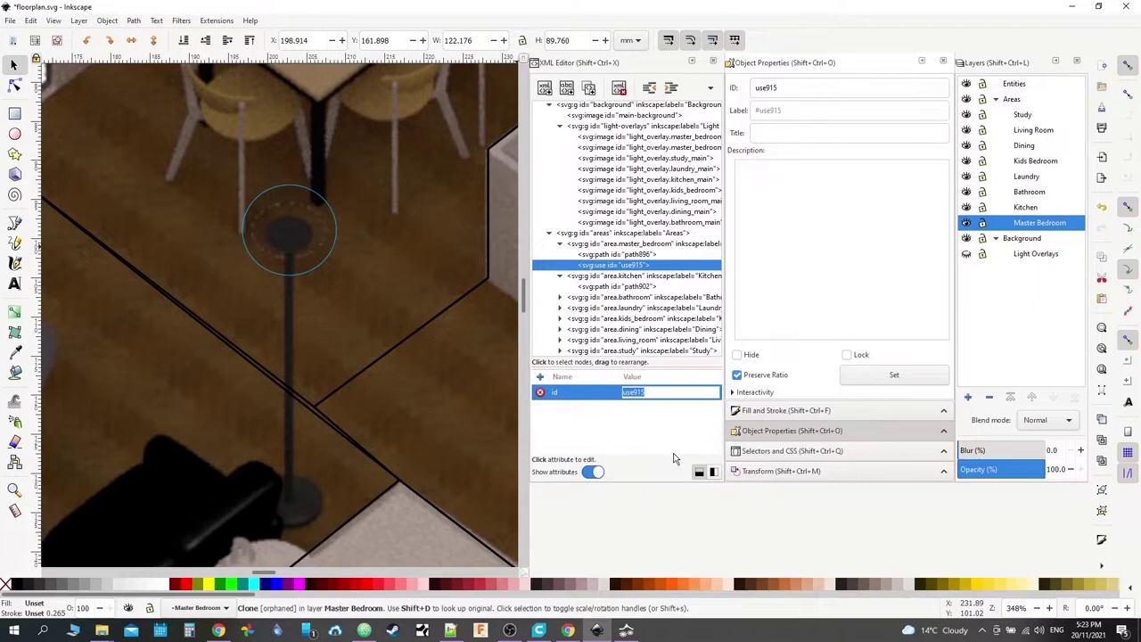
# Step: Set the use node's id to light.master_bedroom_main
pyautogui.write('light.masterM')
pyautogui.press('BackSpace')
pyautogui.press('BackSpace')
pyautogui.write('_br')
pyautogui.write('edroom')
pyautogui.write('_main')
pyautogui.press('Return')
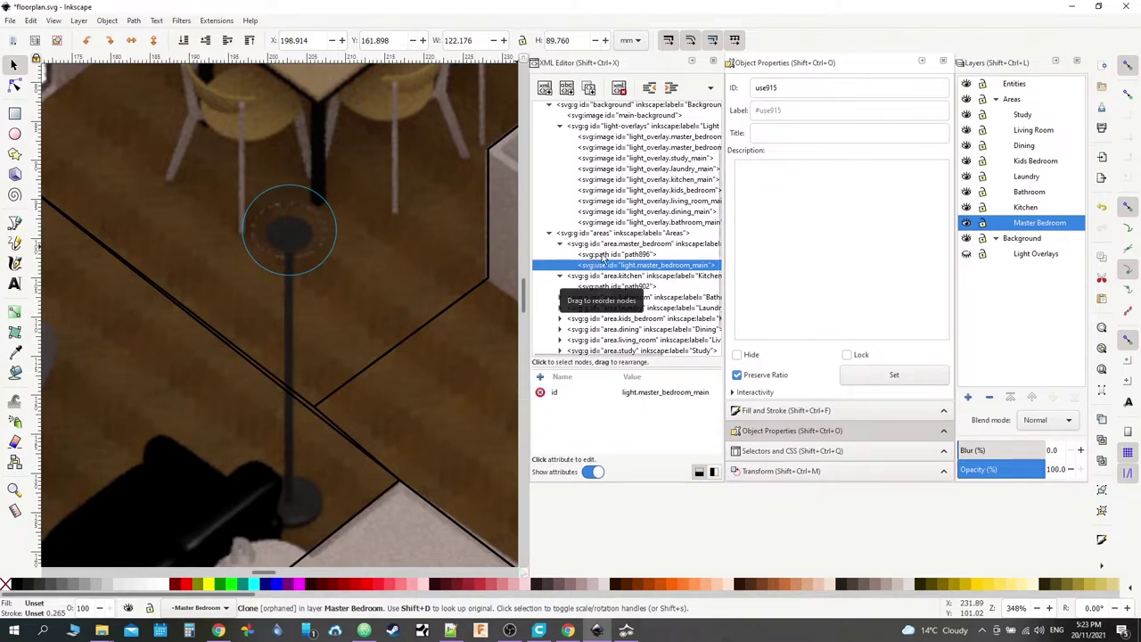
# Step: Add an href attribute to the clone with the value #path896
pyautogui.click(540, 378)
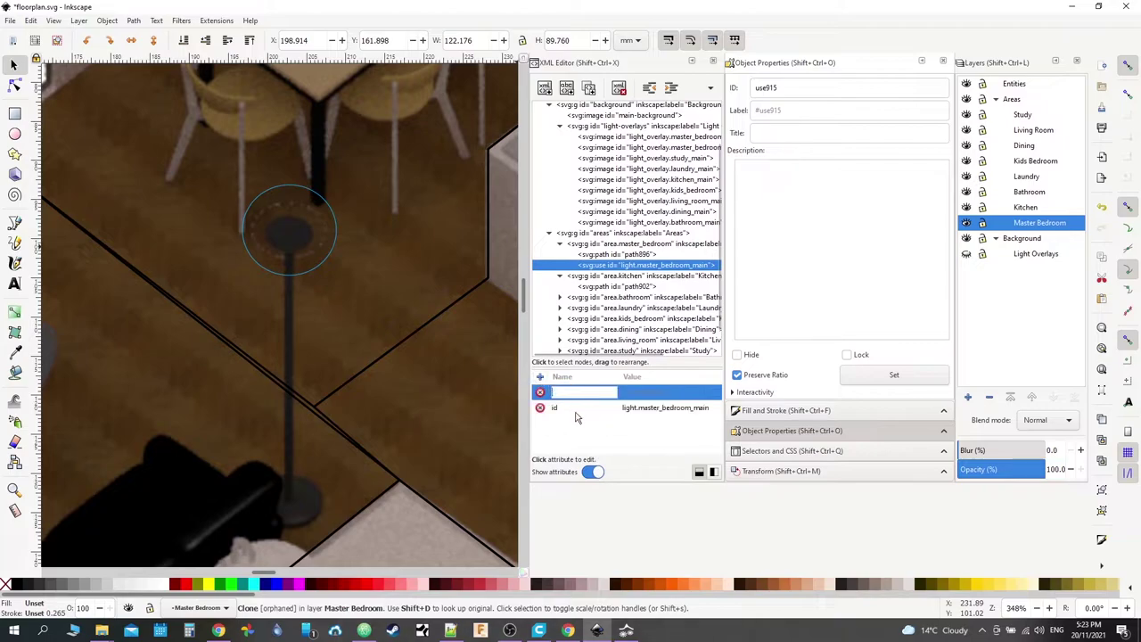
pyautogui.write('href')
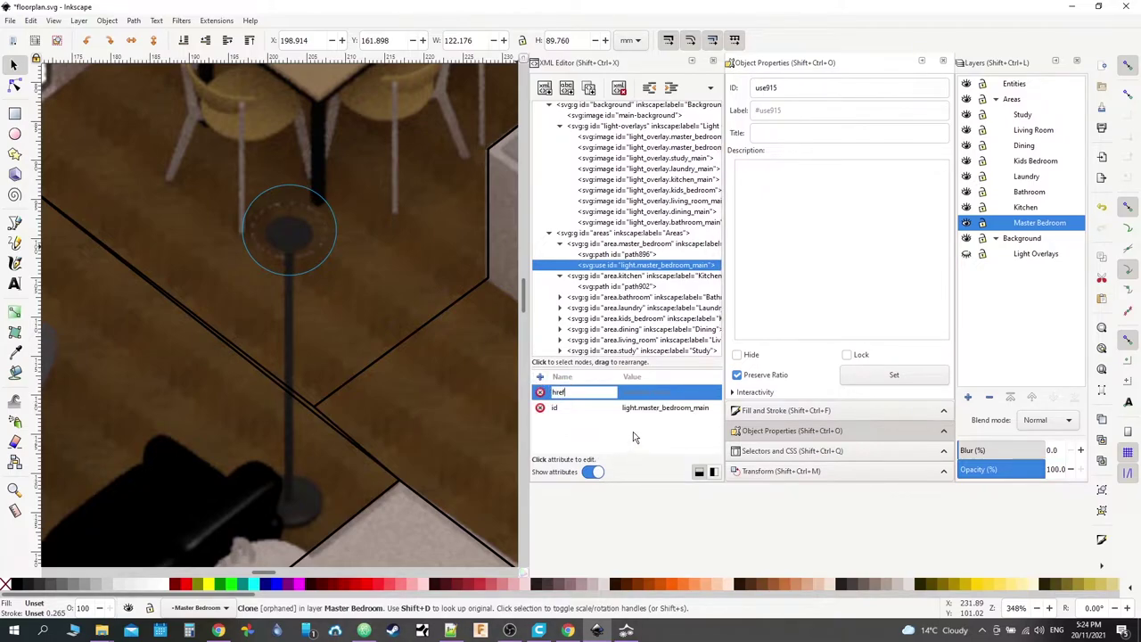
pyautogui.press('Return')
pyautogui.write('#')
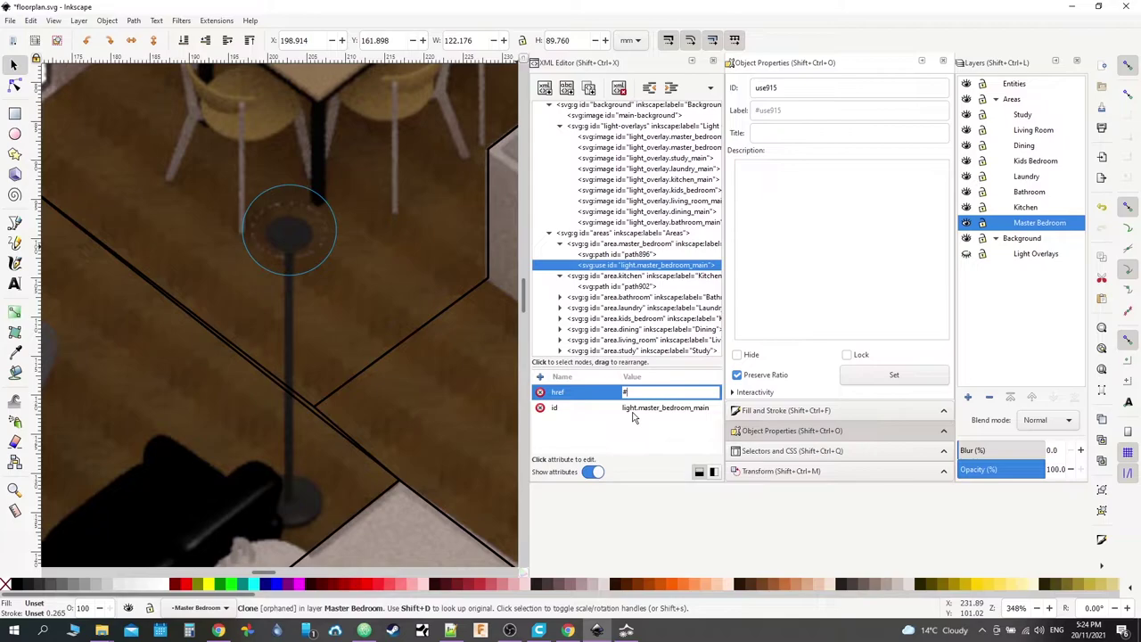
pyautogui.write('path896')
pyautogui.press('Return')
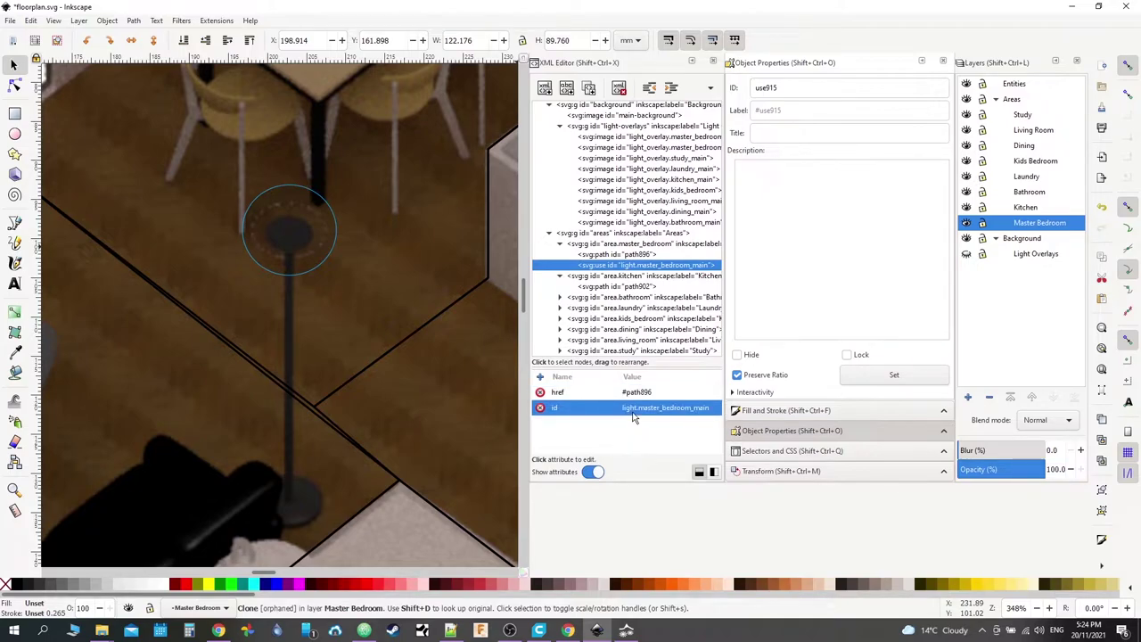
pyautogui.click(633, 417)
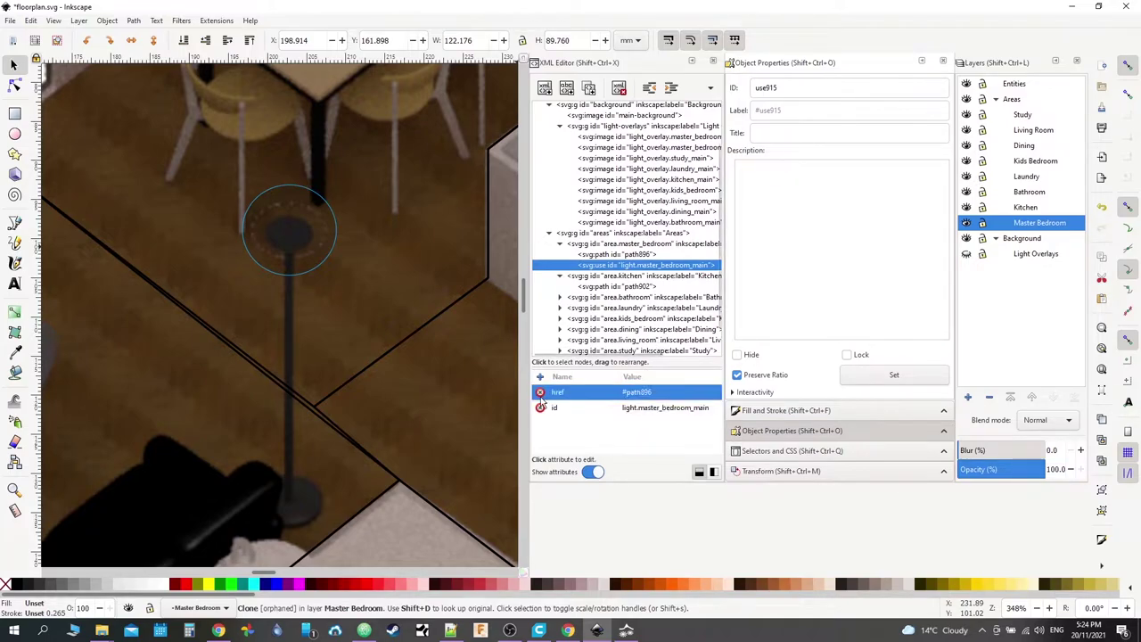
# Step: Copy the 'xlink:' prefix from a use line in areas_planner_optimized.svg in Notepad++
pyautogui.click(446, 630)
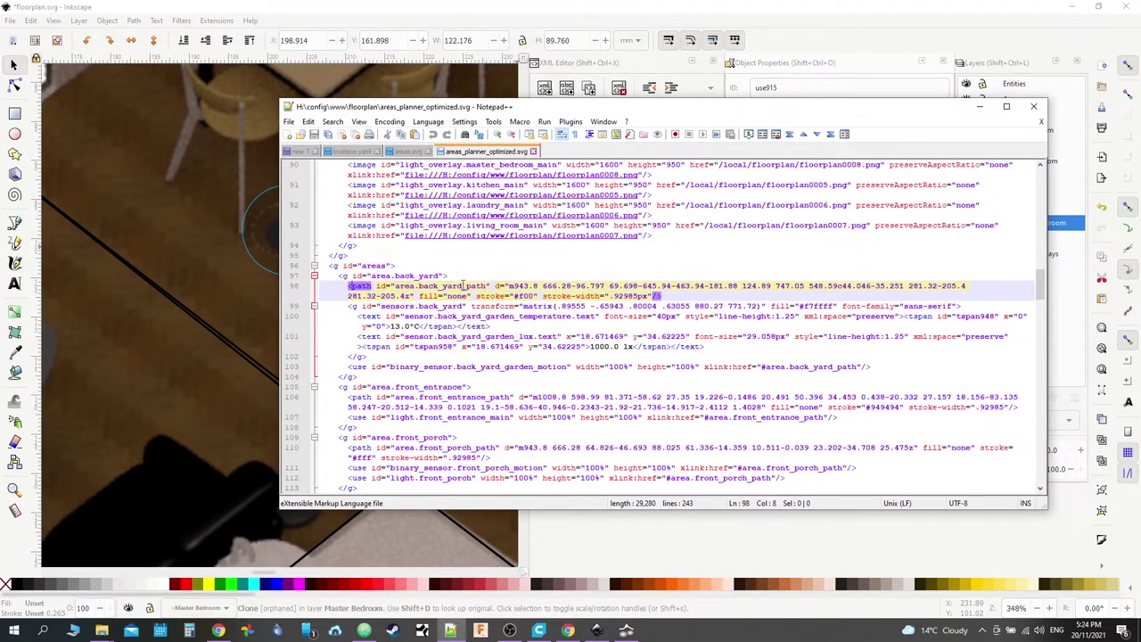
pyautogui.click(524, 286)
pyautogui.scroll(-7, 413, 347)
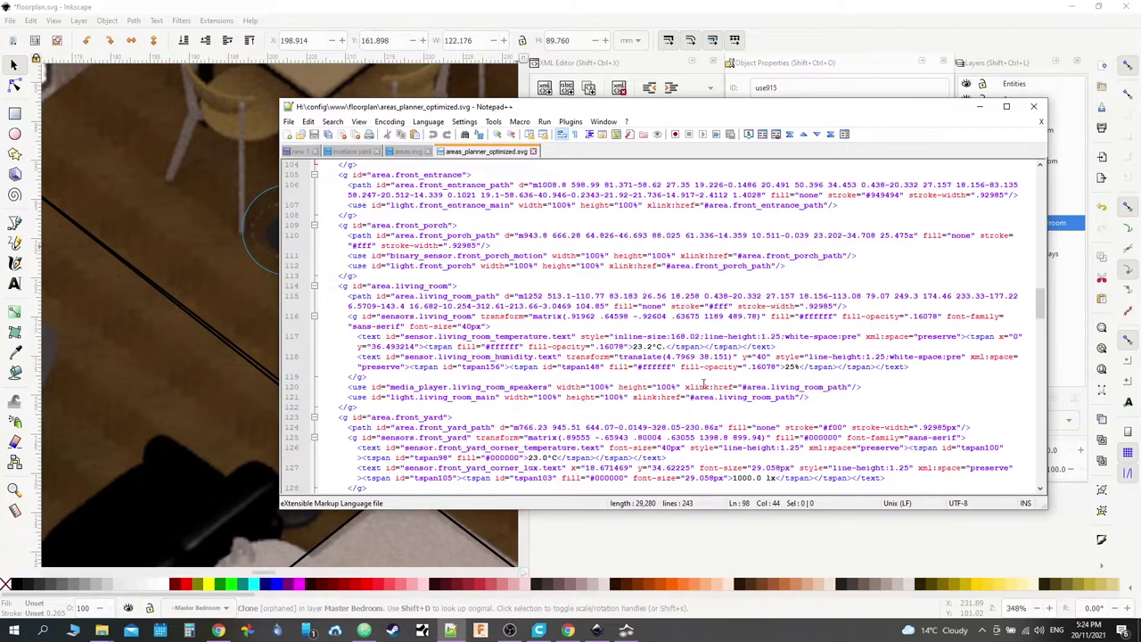
pyautogui.moveTo(685, 387); pyautogui.dragTo(714, 386)
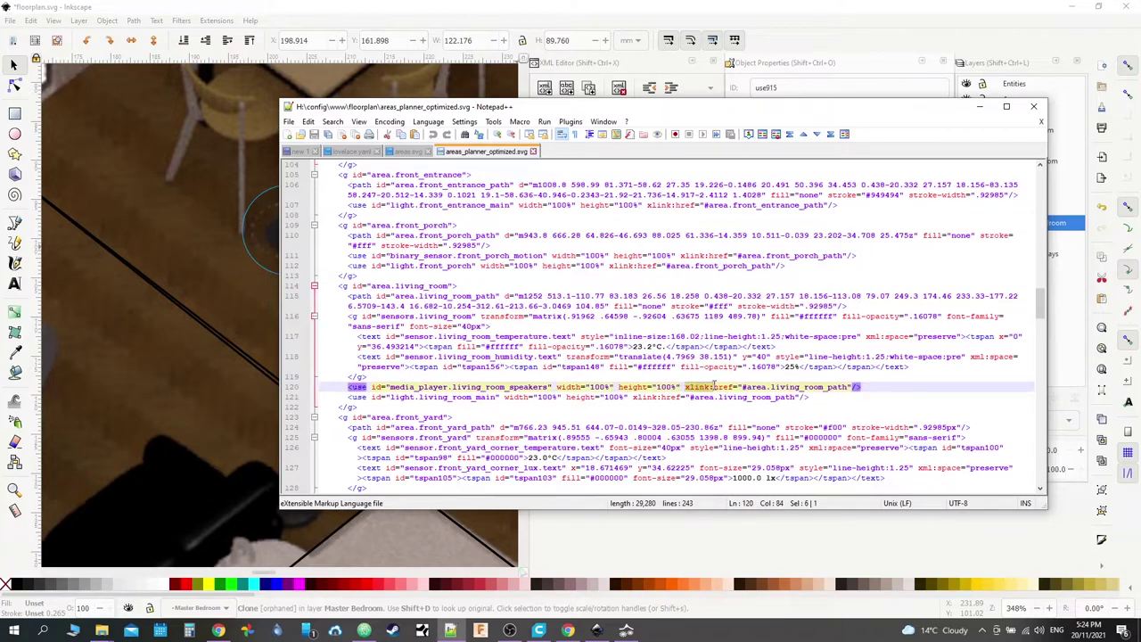
pyautogui.rightClick(715, 386)
pyautogui.click(748, 162)
# Step: Rename the master bedroom clone's href attribute to xlink:href, keeping #path896
pyautogui.click(757, 567)
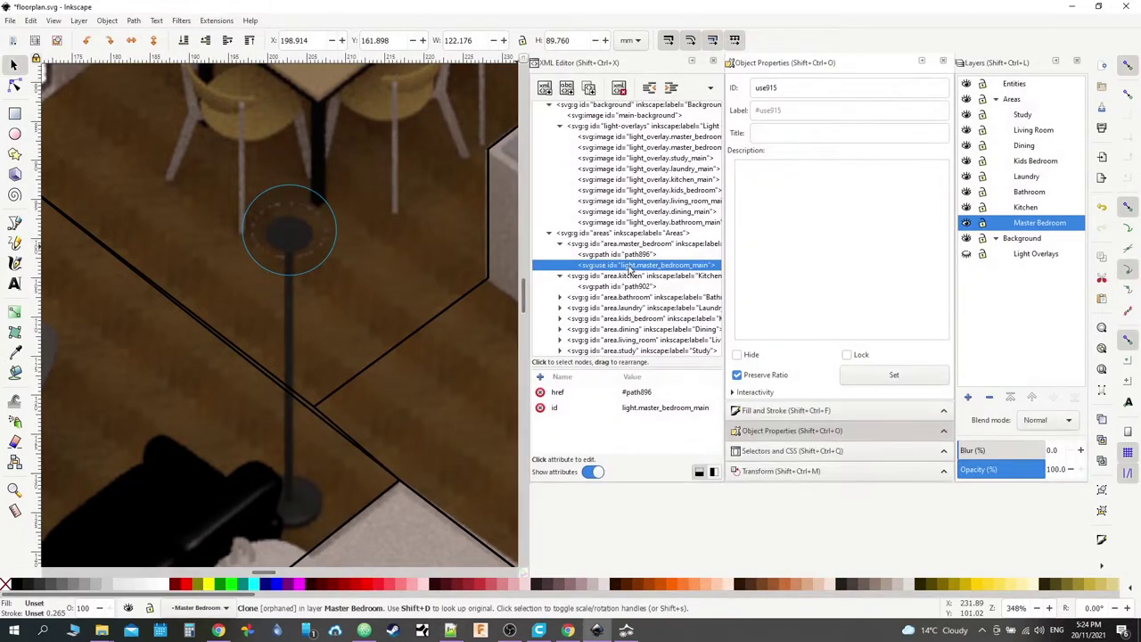
pyautogui.click(633, 409)
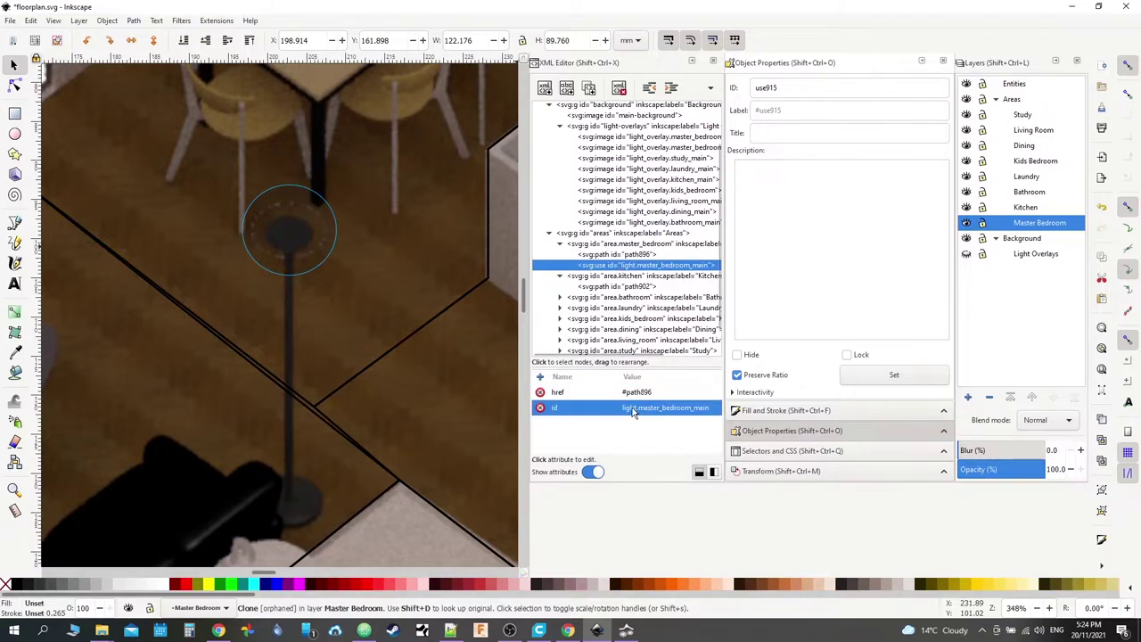
pyautogui.click(557, 392)
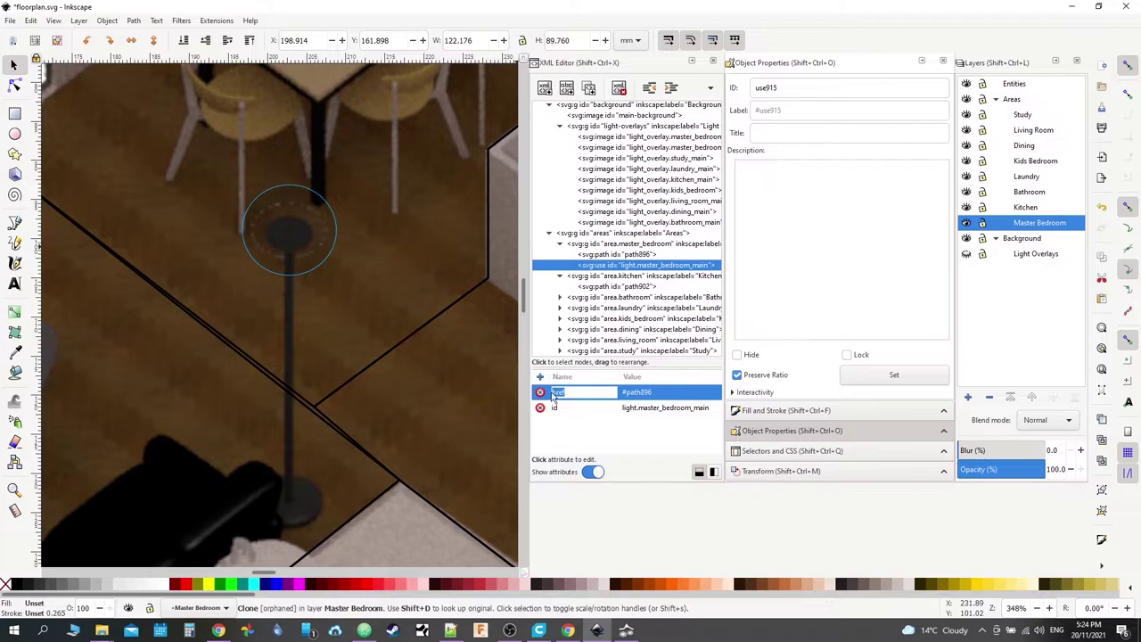
pyautogui.click(558, 394)
pyautogui.write('xlink:')
pyautogui.press('Return')
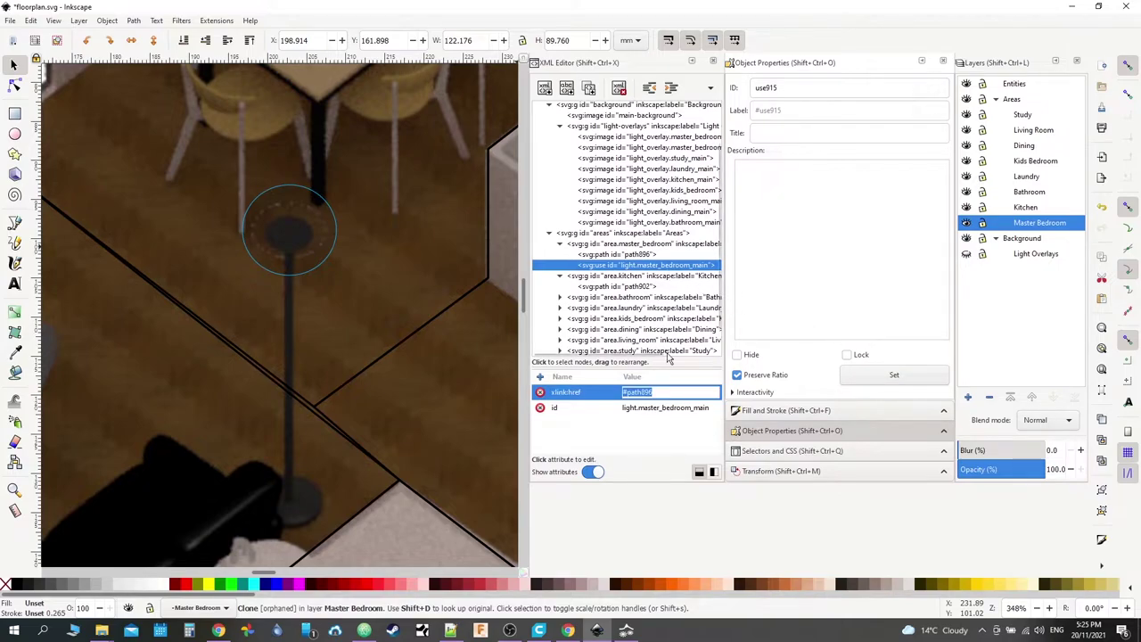
pyautogui.click(656, 423)
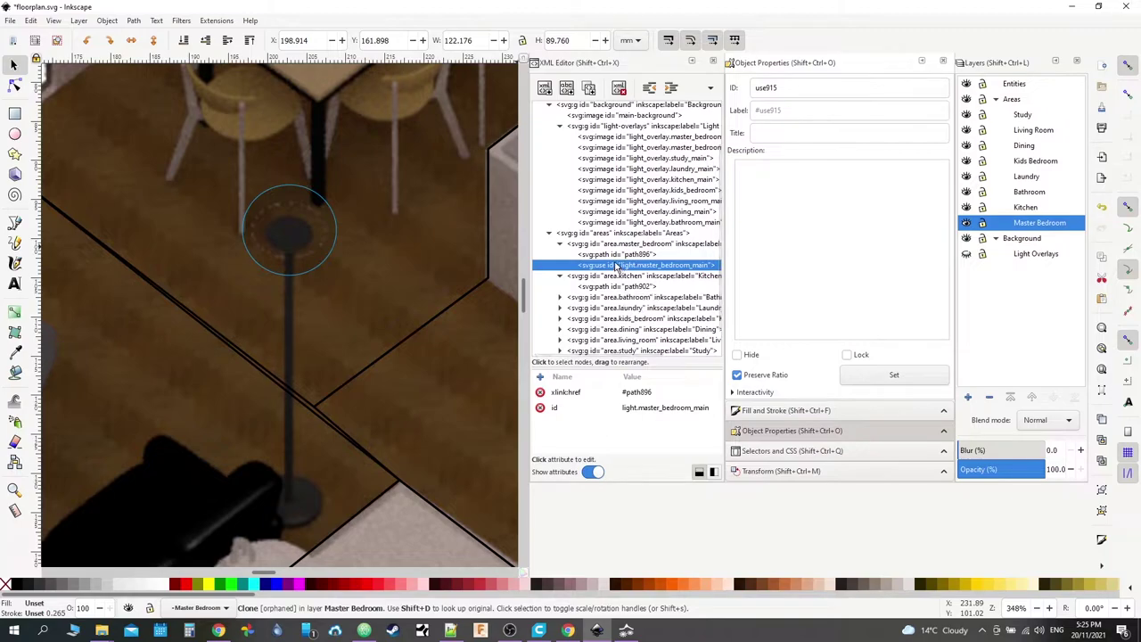
# Step: Duplicate the clone into area.kitchen, linking it to #path902 with id light.kitchen_main
pyautogui.click(591, 90)
pyautogui.moveTo(627, 277); pyautogui.dragTo(630, 301)
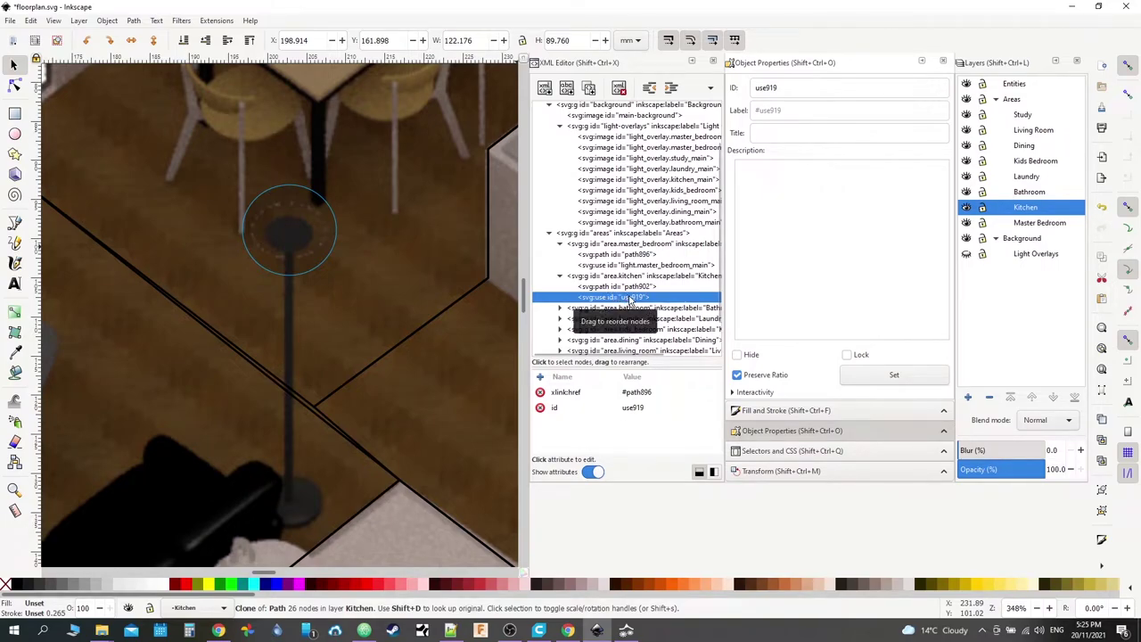
pyautogui.click(579, 393)
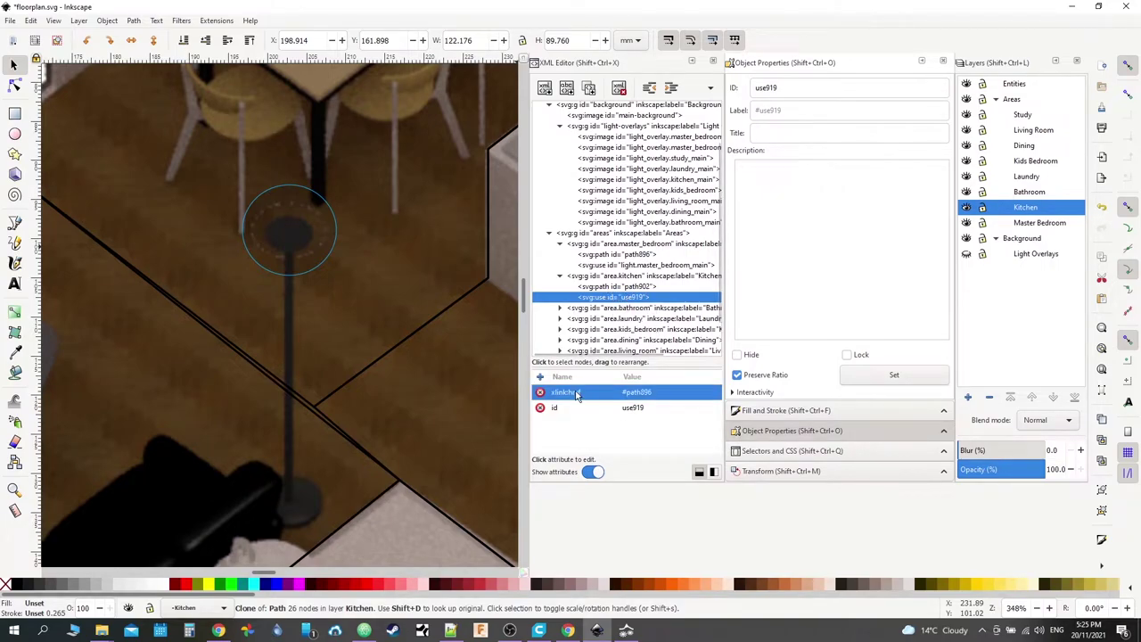
pyautogui.click(644, 394)
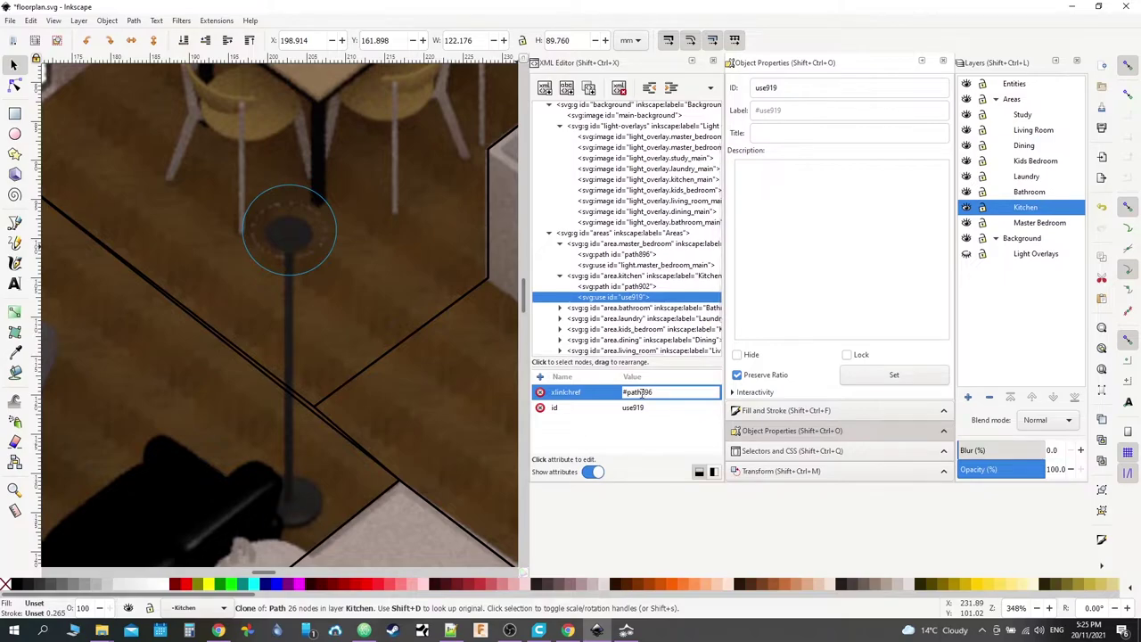
pyautogui.moveTo(639, 392); pyautogui.dragTo(680, 393)
pyautogui.write('902')
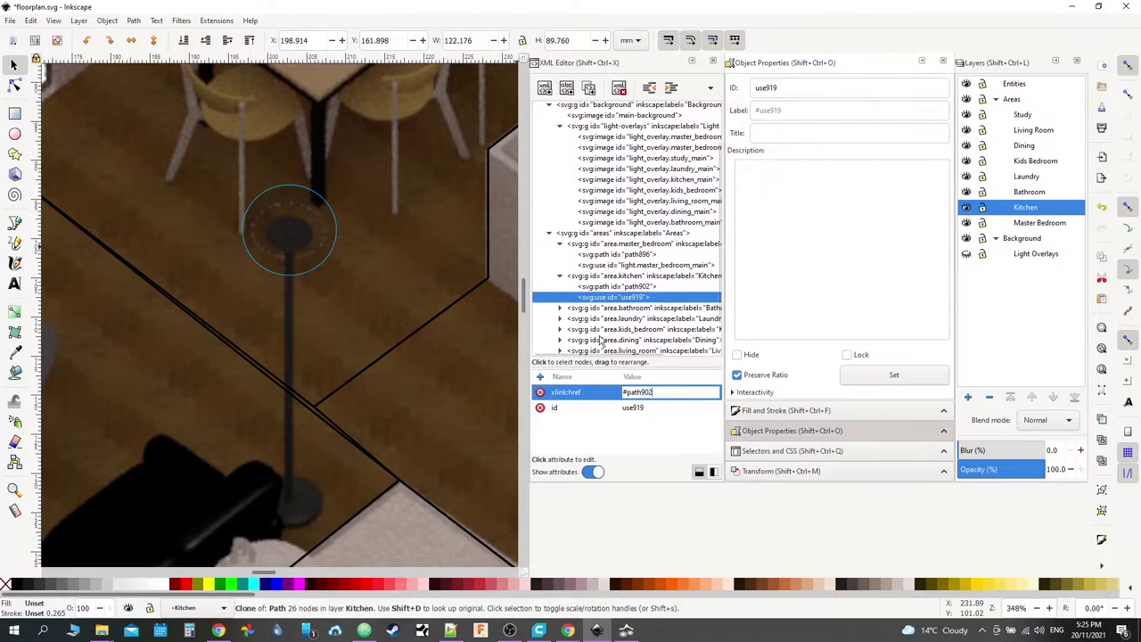
pyautogui.press('Return')
pyautogui.click(633, 408)
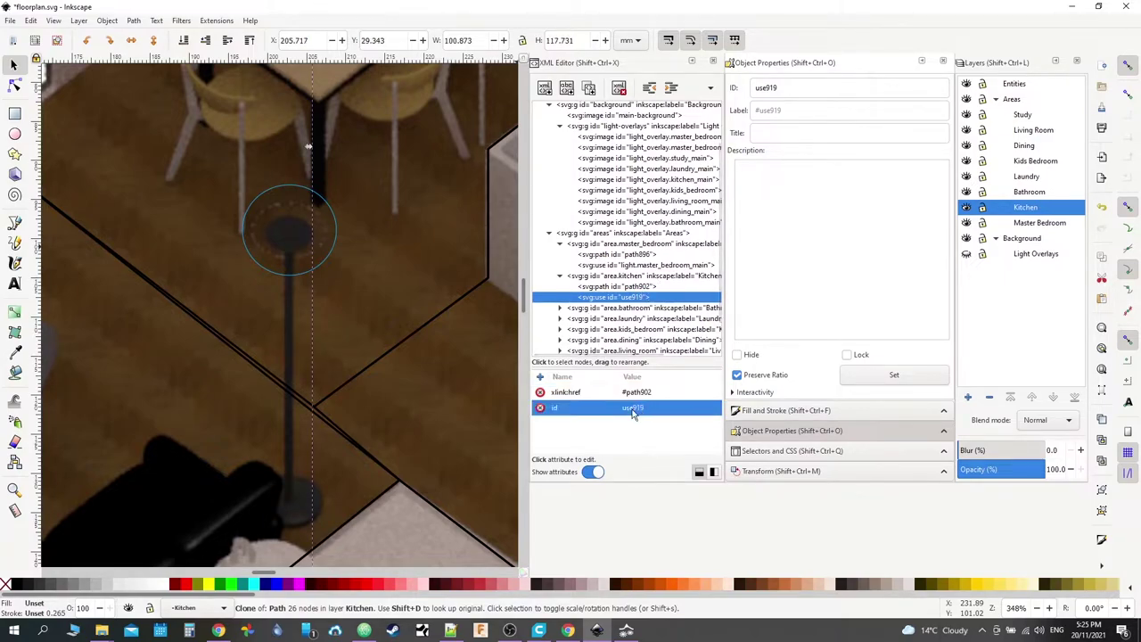
pyautogui.write('light')
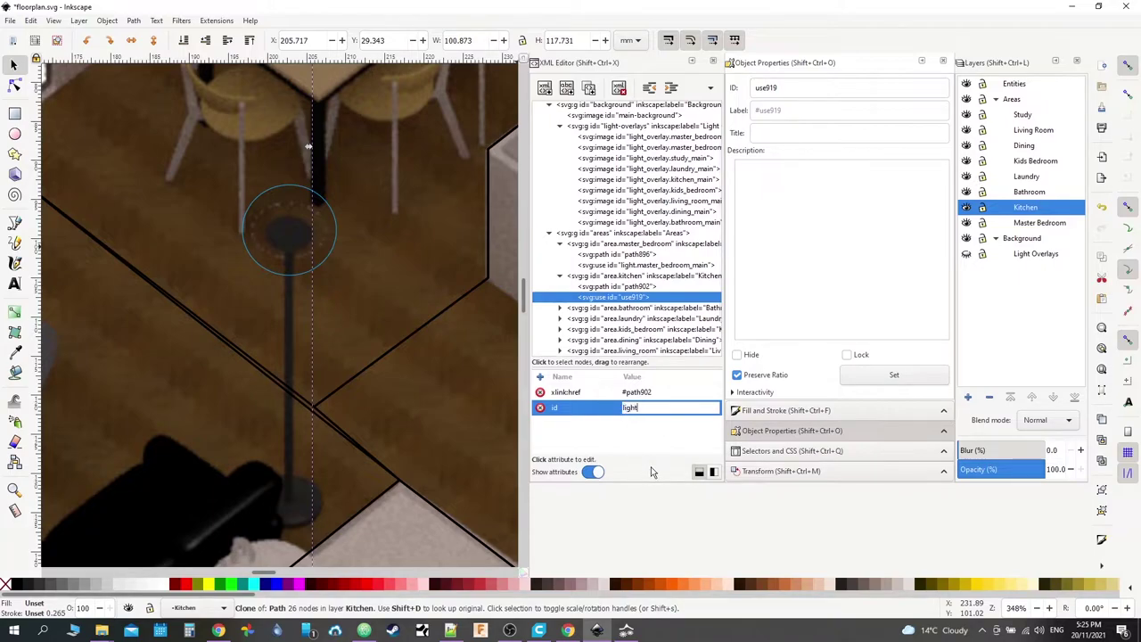
pyautogui.write('.kitchen_main')
pyautogui.press('Return')
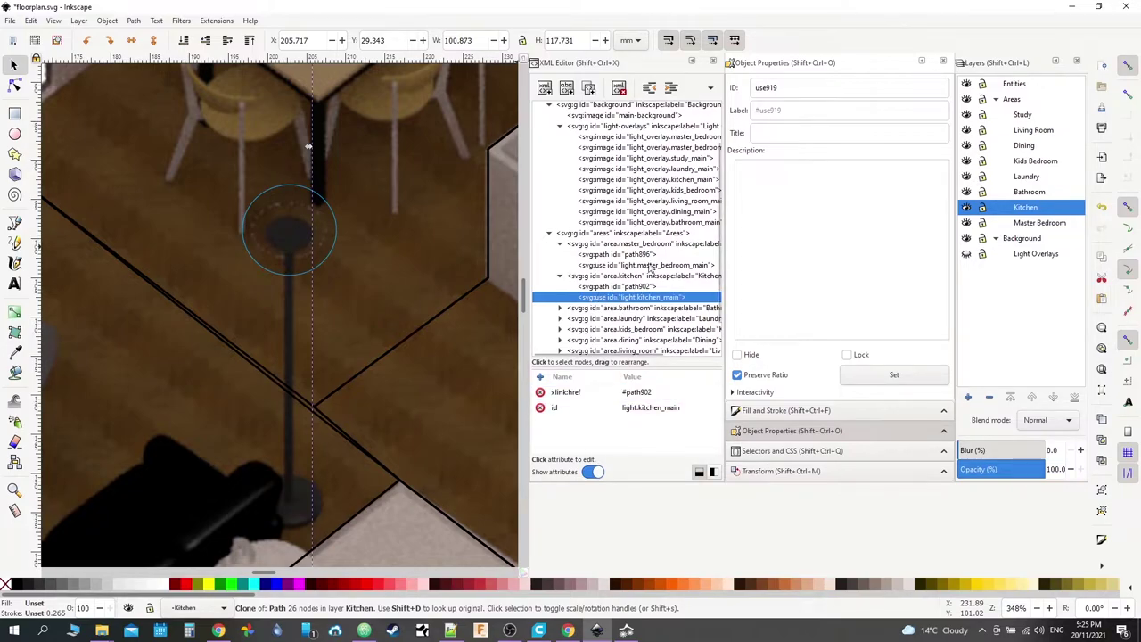
pyautogui.scroll(-2, 639, 283)
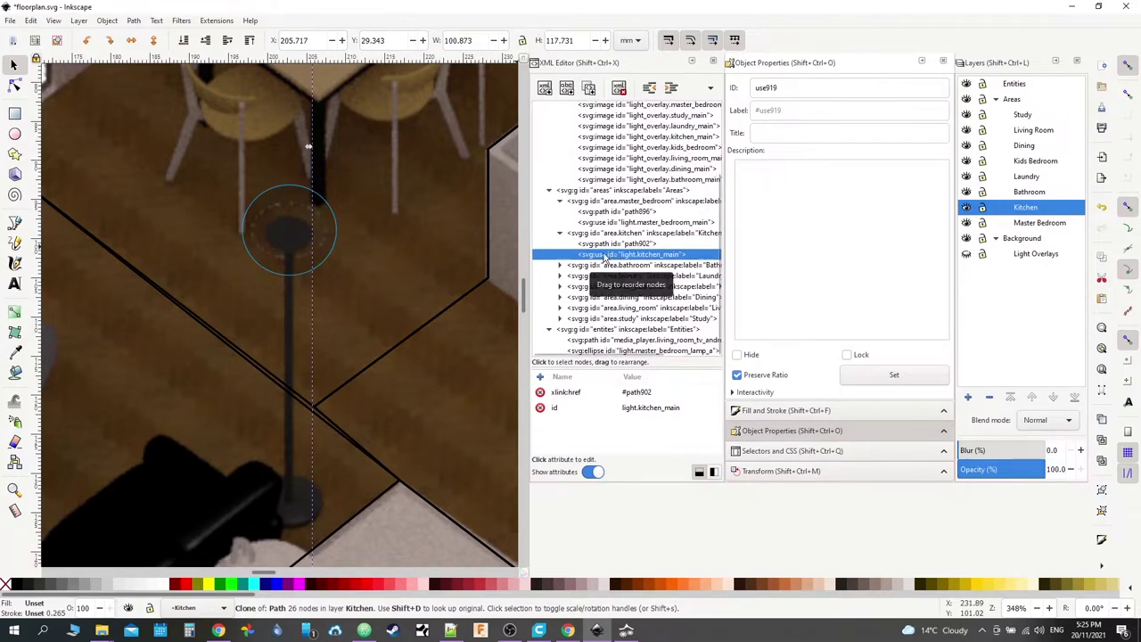
# Step: Duplicate light.kitchen_main and give the copy the id binary_sensor.kitchen_motion
pyautogui.click(589, 89)
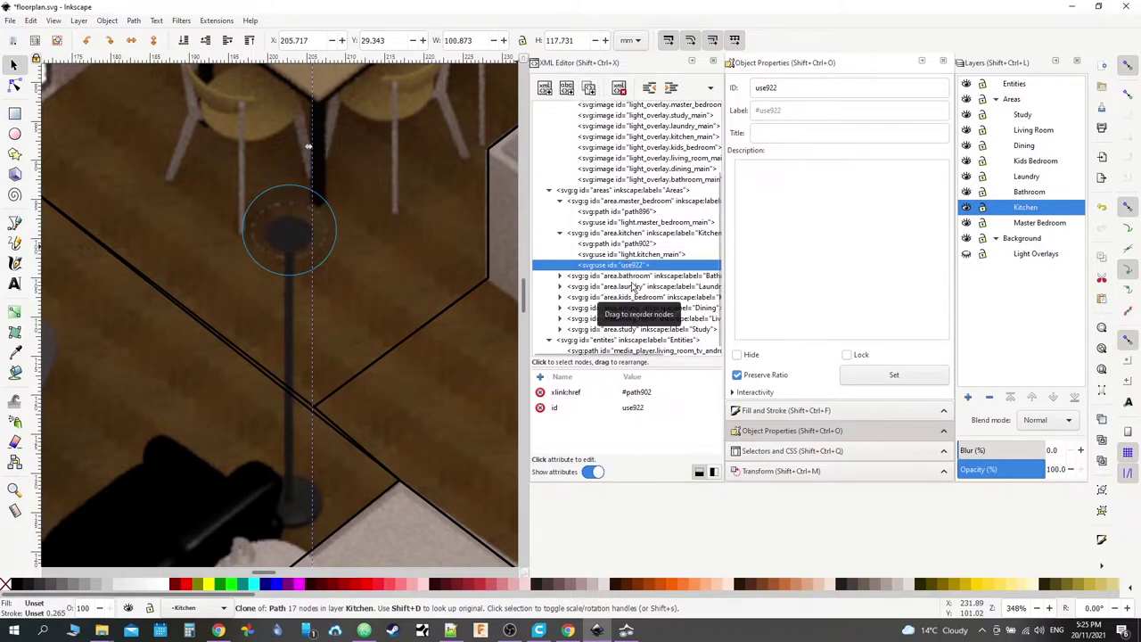
pyautogui.click(634, 407)
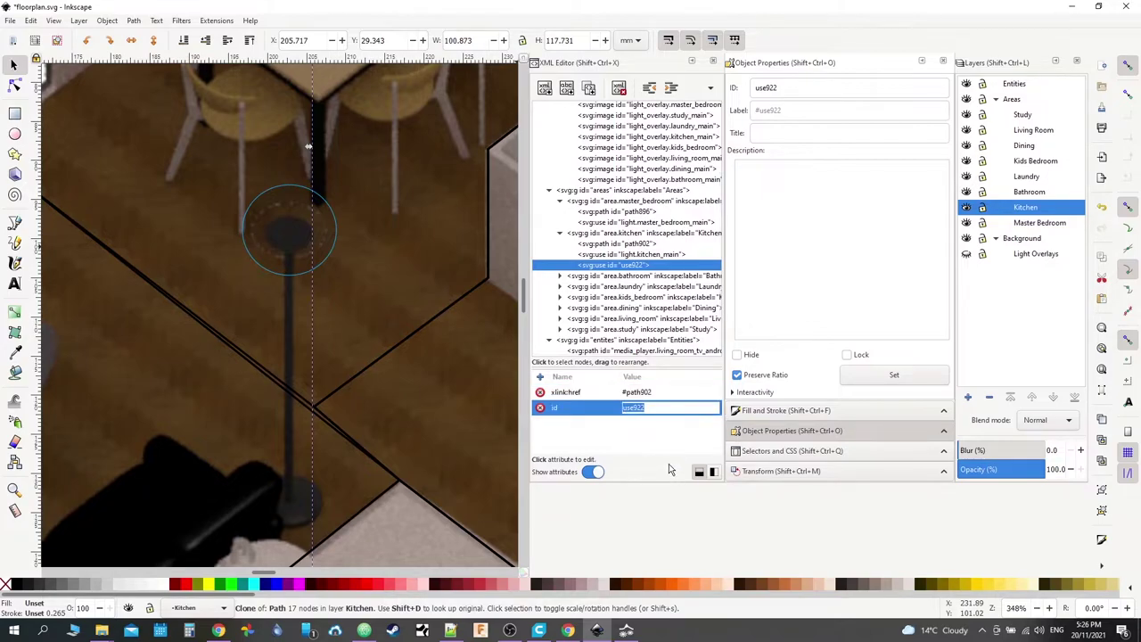
pyautogui.write('biary')
pyautogui.press('BackSpace')
pyautogui.press('BackSpace')
pyautogui.press('BackSpace')
pyautogui.write('nary_sensor')
pyautogui.write('.kitchen_motion')
pyautogui.press('Return')
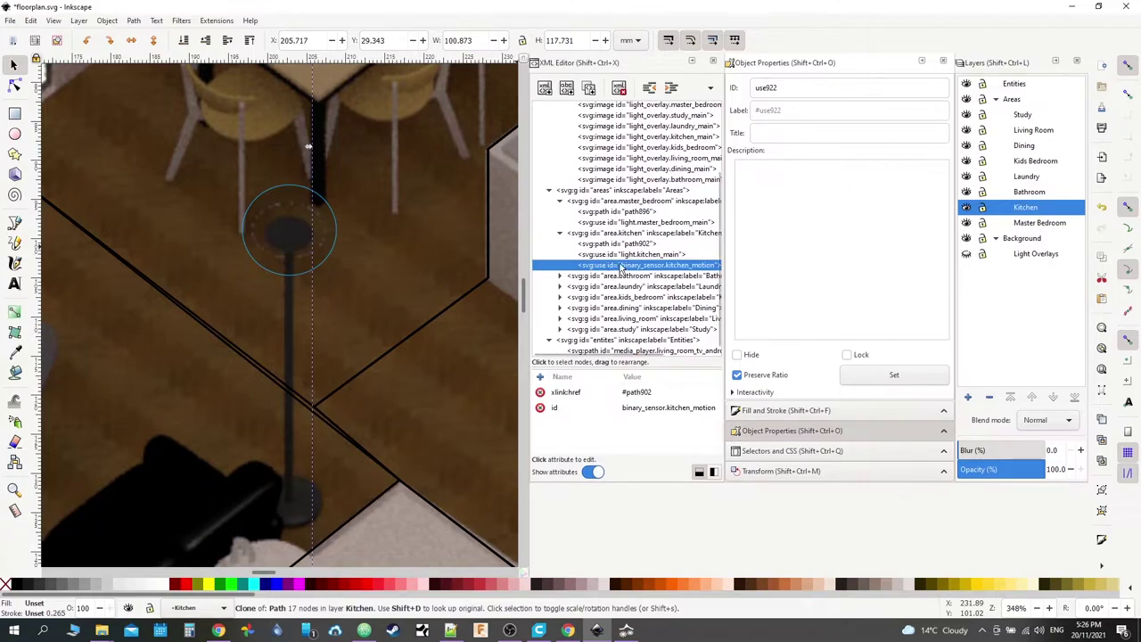
# Step: Reorder binary_sensor.kitchen_motion to sit above light.kitchen_main in the kitchen group
pyautogui.moveTo(621, 269); pyautogui.dragTo(630, 254)
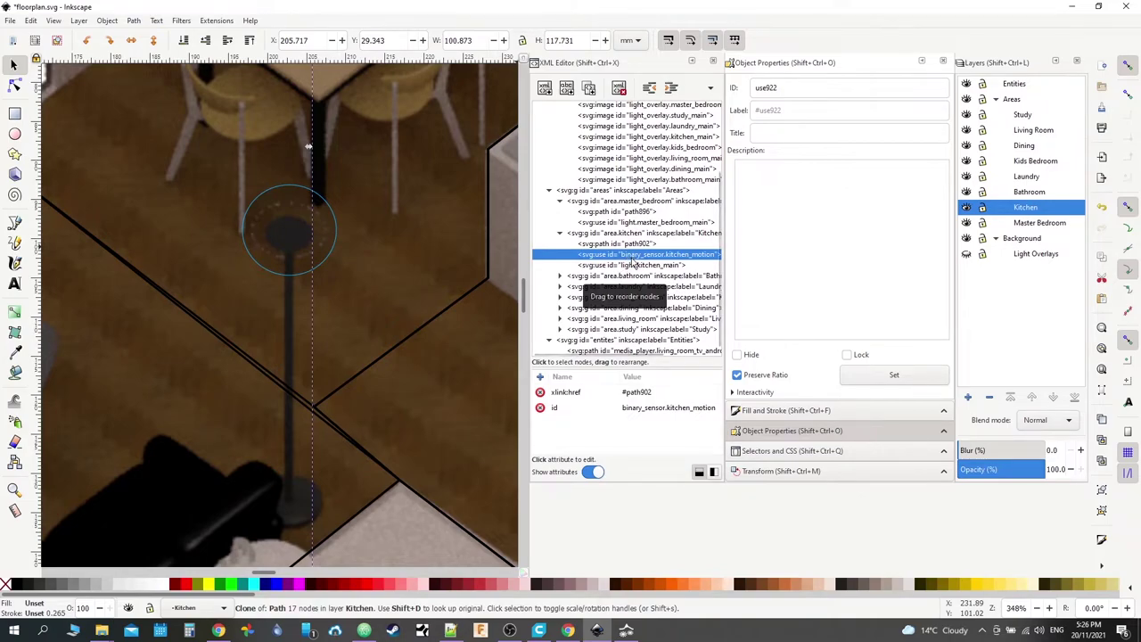
pyautogui.click(631, 266)
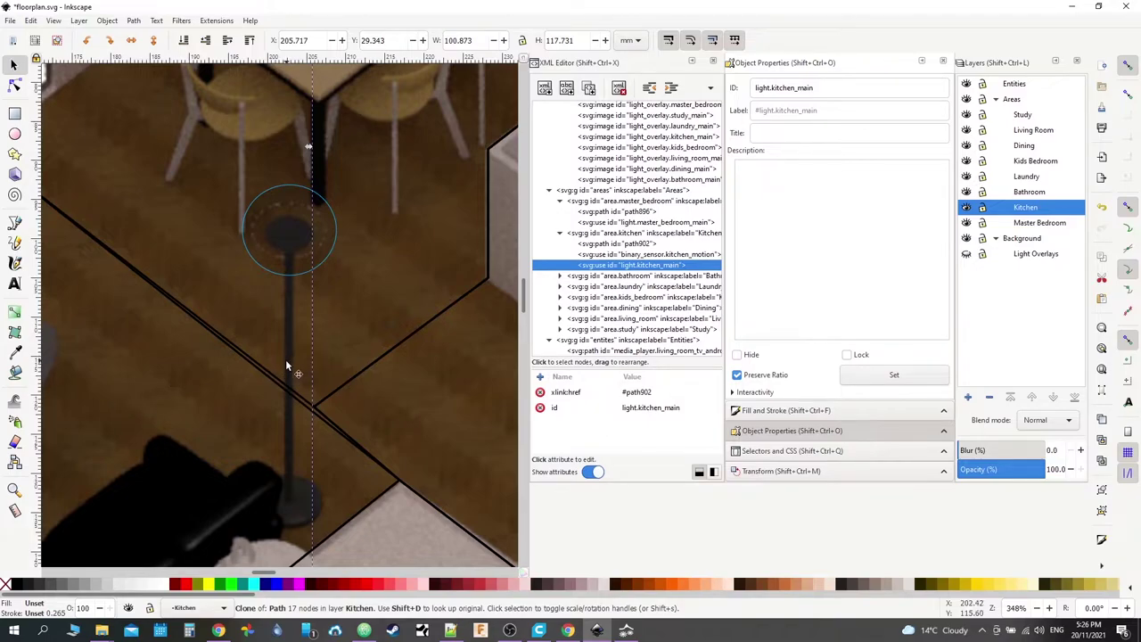
pyautogui.click(649, 255)
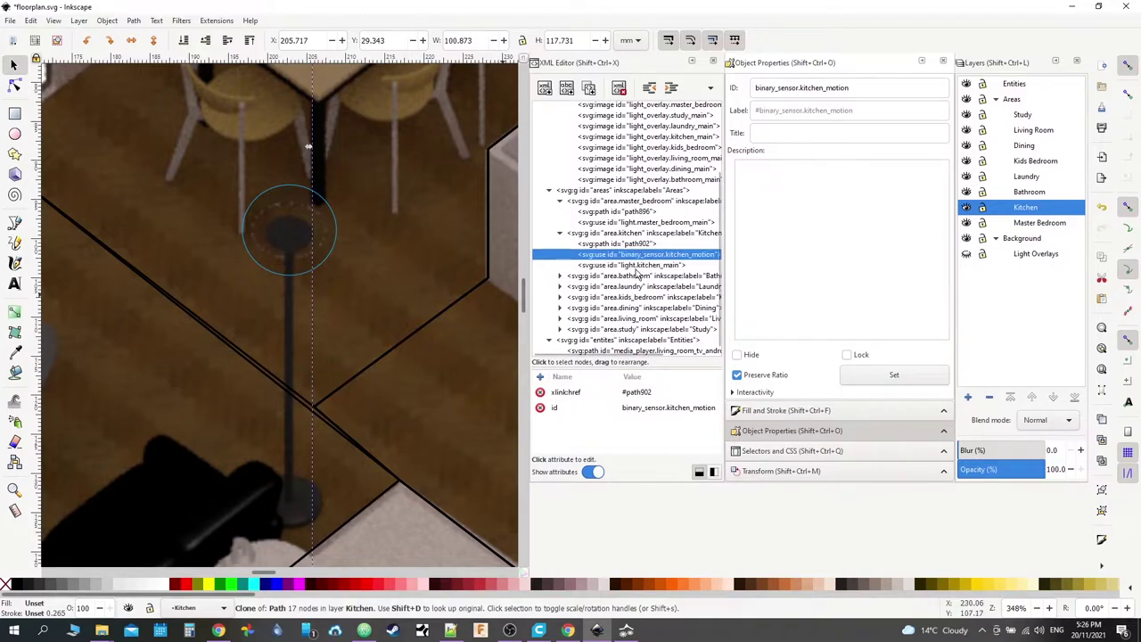
pyautogui.click(634, 266)
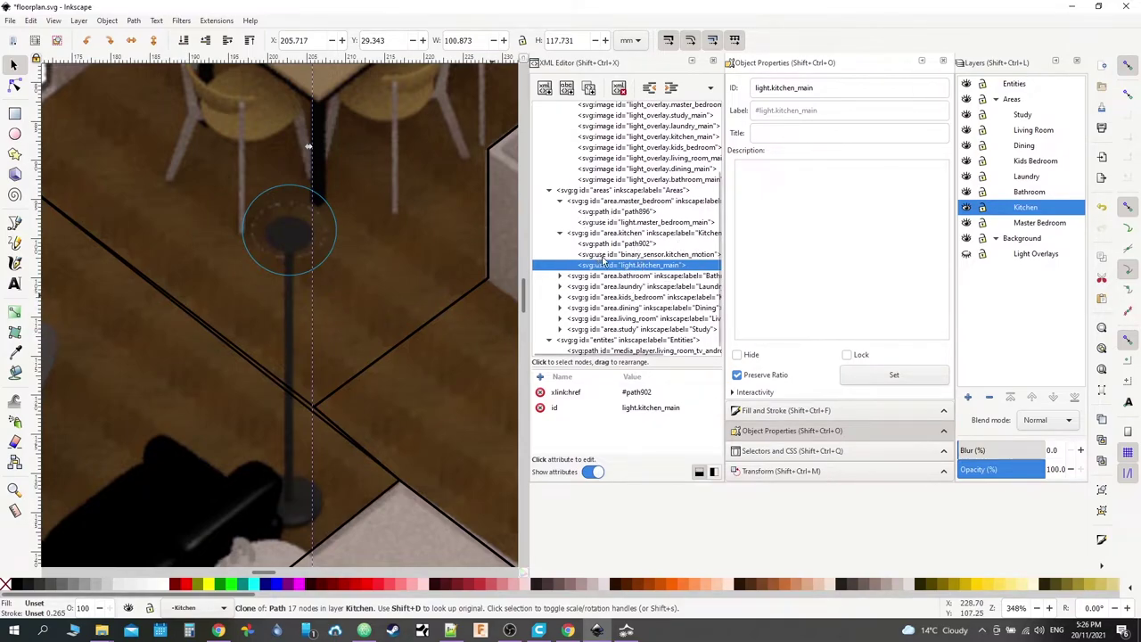
# Step: Expand the area.bathroom, area.laundry and area.dining groups in the XML tree
pyautogui.scroll(-1, 603, 259)
pyautogui.click(561, 266)
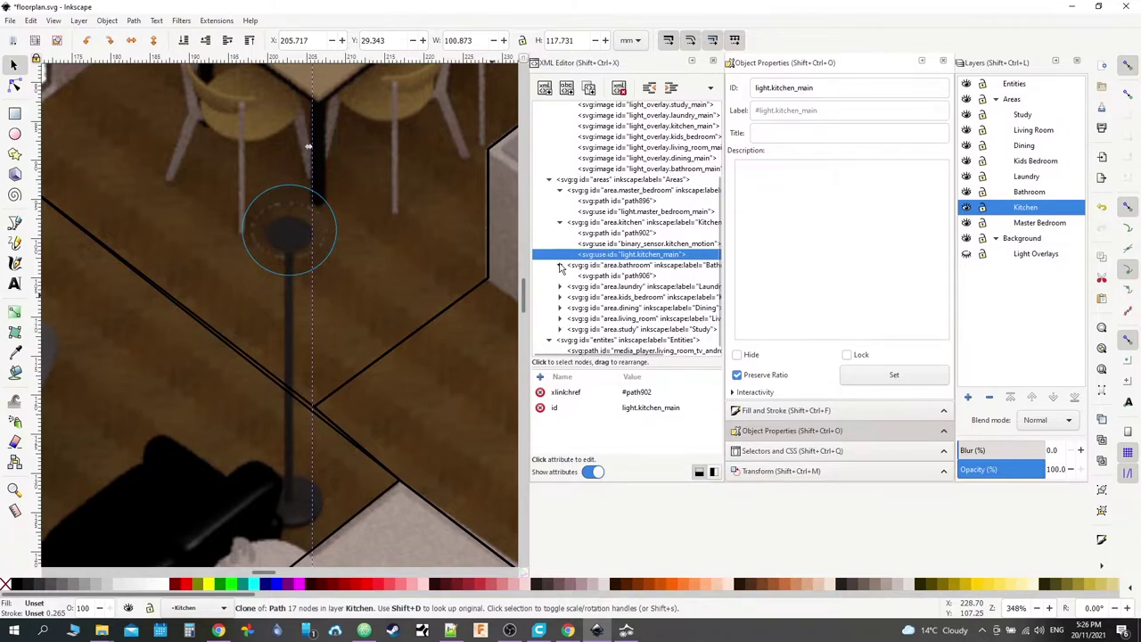
pyautogui.click(560, 287)
pyautogui.click(560, 318)
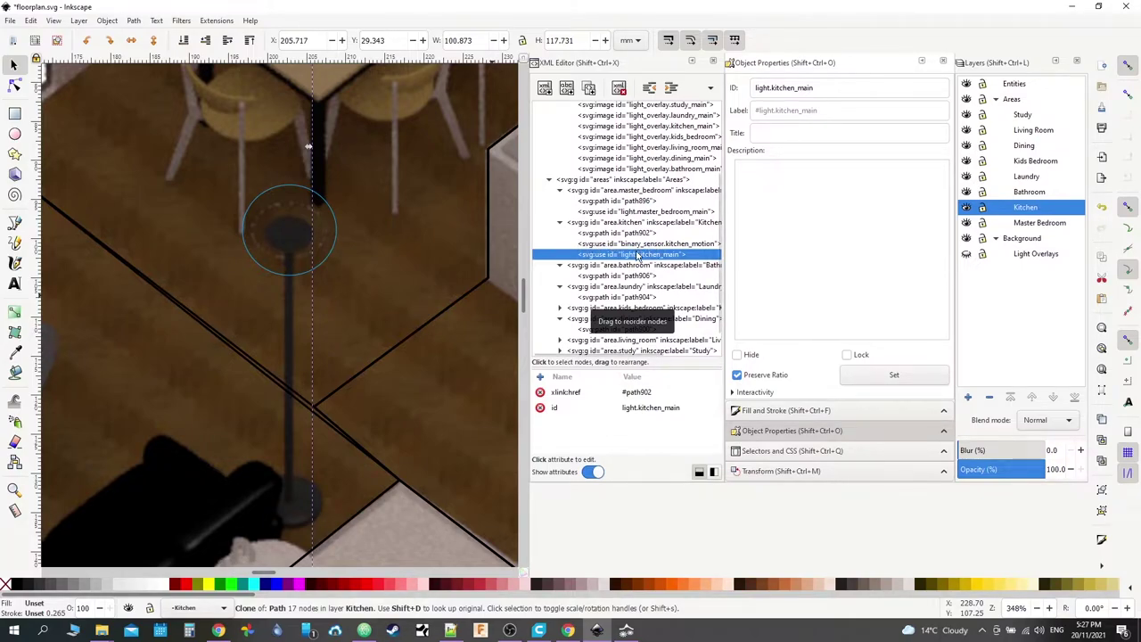
pyautogui.click(596, 630)
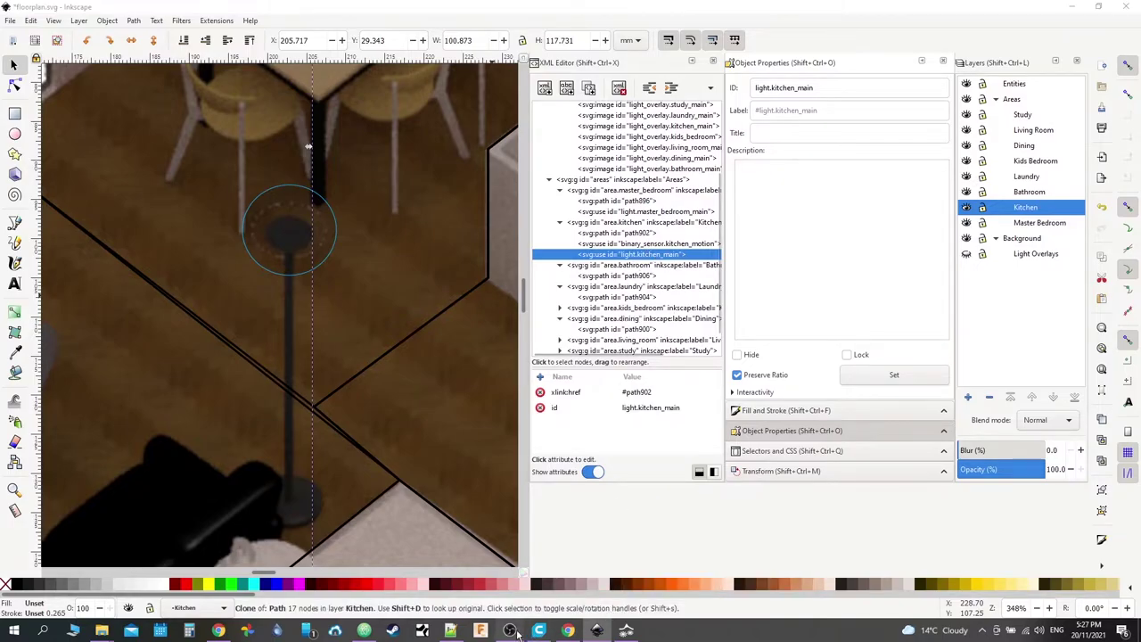
# Step: Scroll the Areas groups to check each room has its light clone, through light.study_main
pyautogui.click(781, 508)
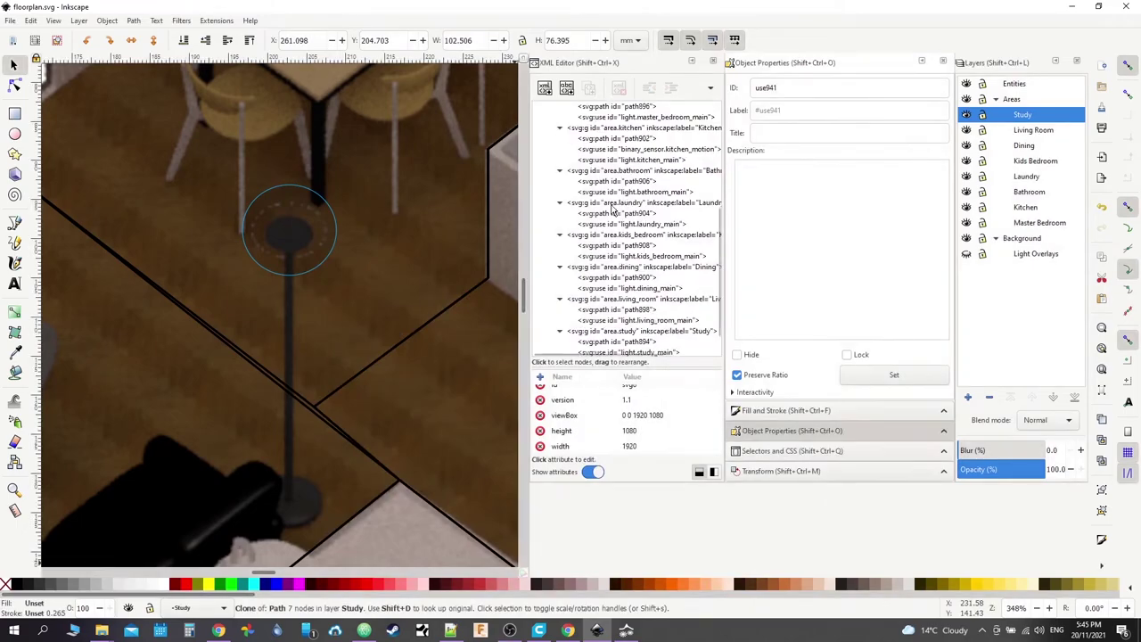
pyautogui.scroll(3, 613, 205)
pyautogui.scroll(1, 613, 164)
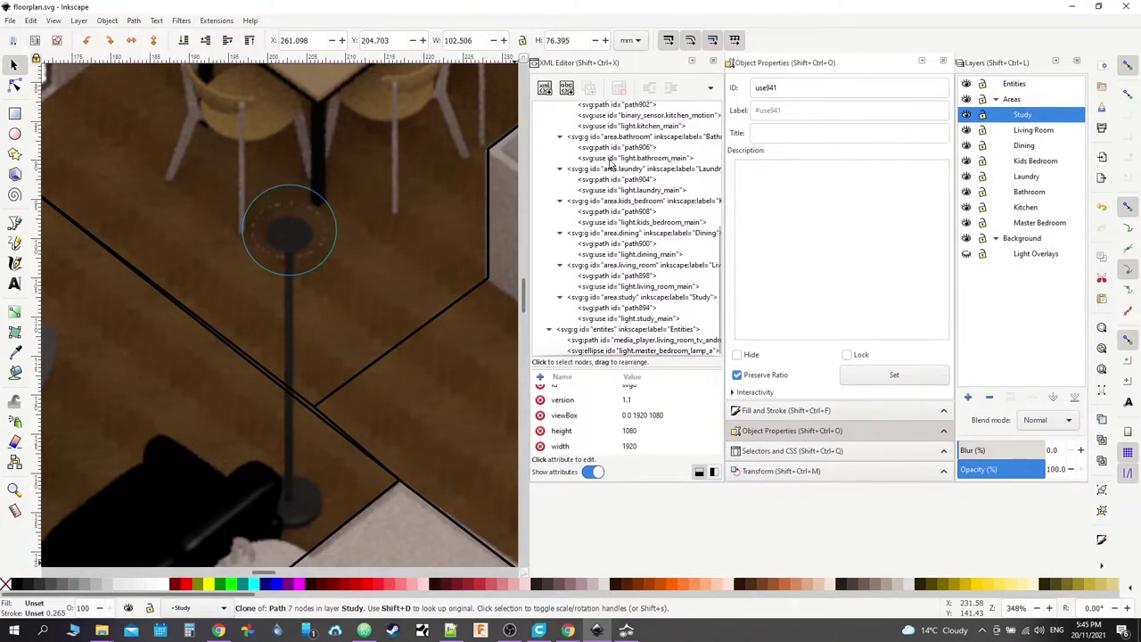
pyautogui.scroll(1, 656, 239)
pyautogui.scroll(1, 655, 239)
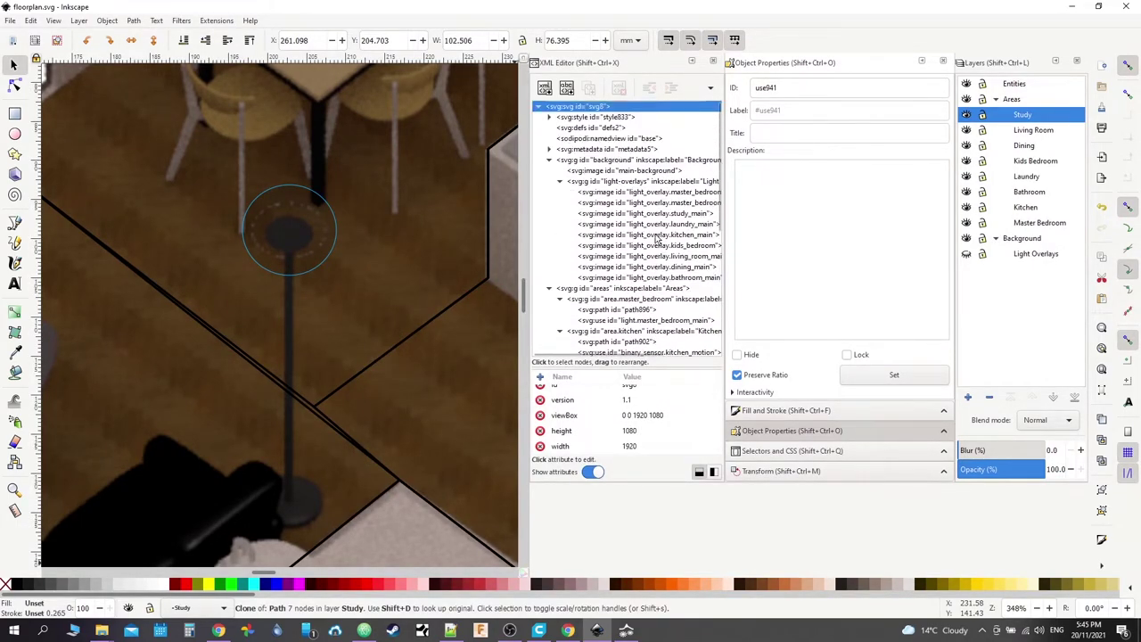
pyautogui.scroll(-3, 654, 237)
pyautogui.scroll(-2, 654, 237)
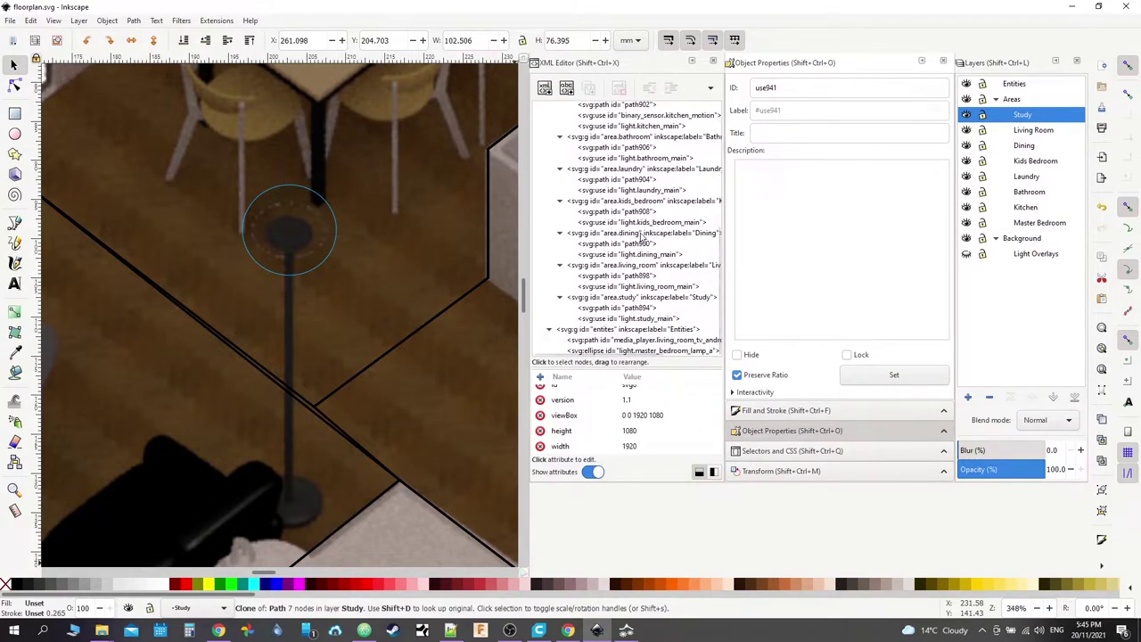
pyautogui.scroll(7, 610, 194)
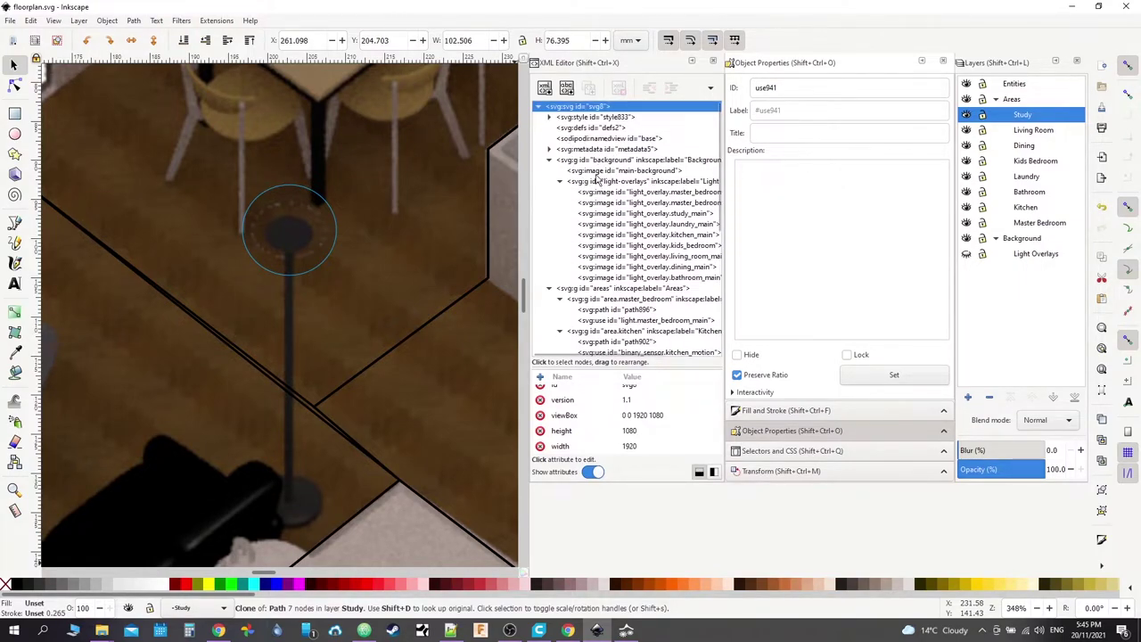
pyautogui.scroll(-8, 614, 215)
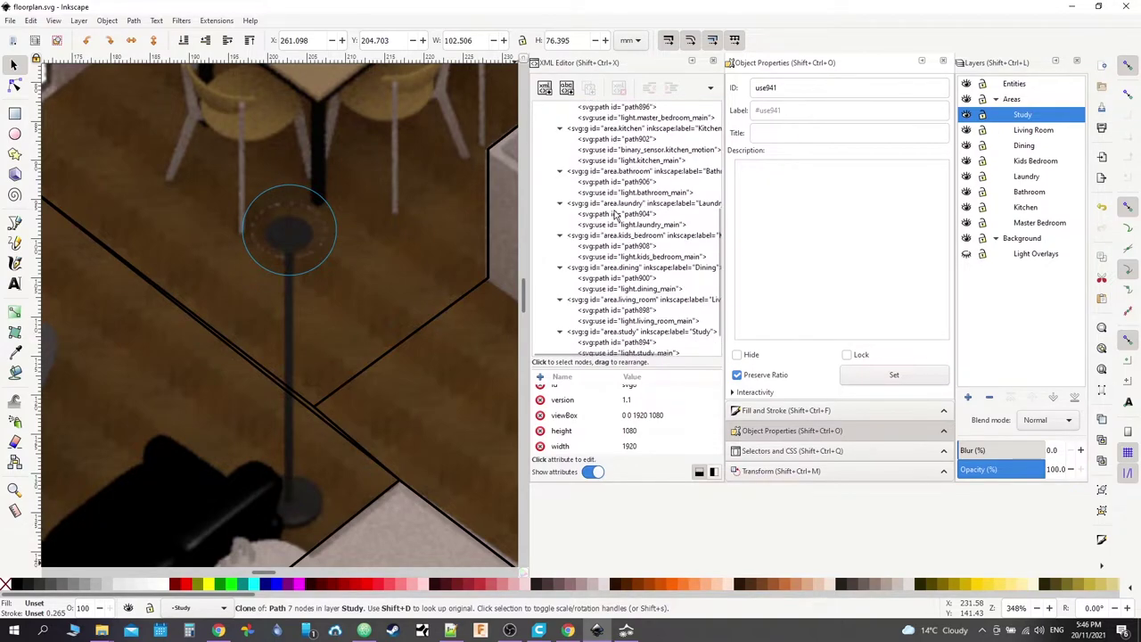
pyautogui.scroll(8, 614, 214)
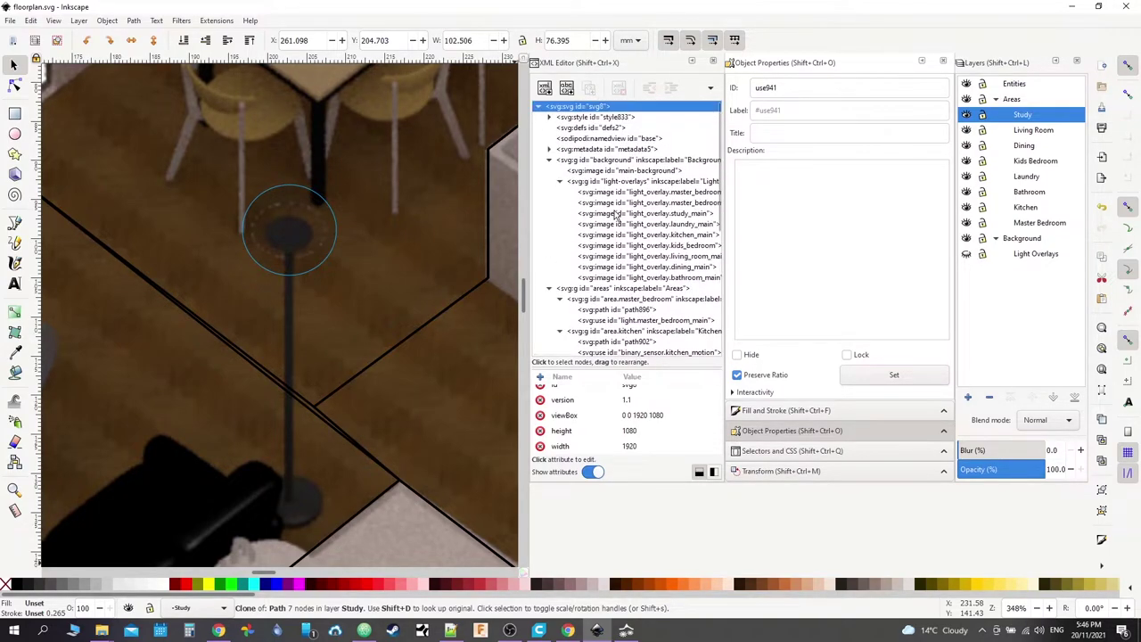
pyautogui.scroll(-7, 614, 215)
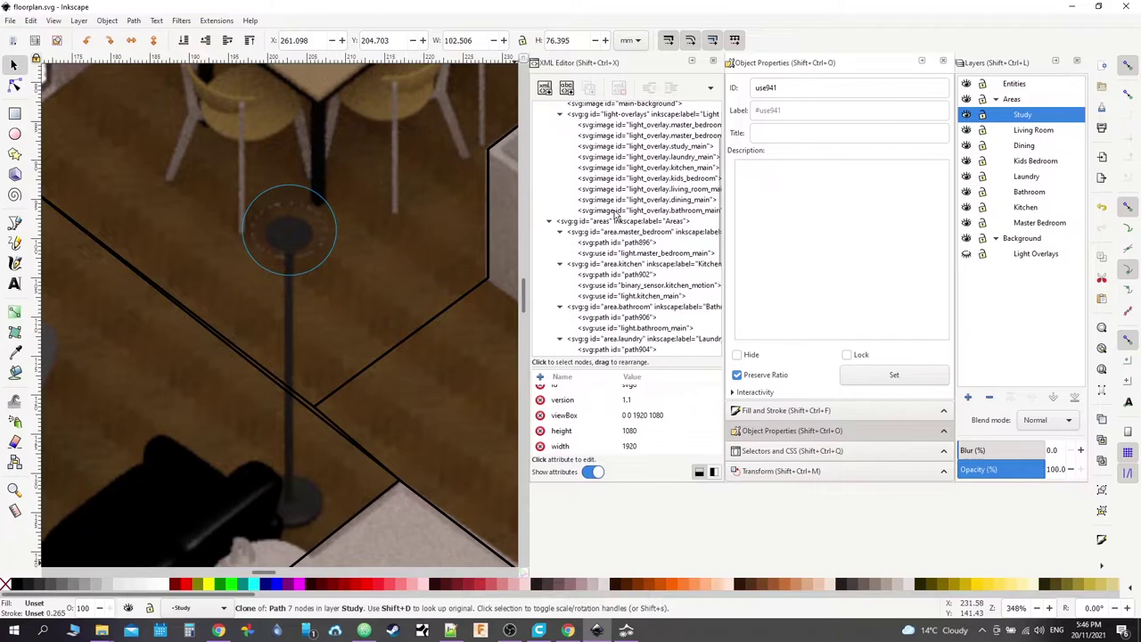
pyautogui.scroll(8, 614, 215)
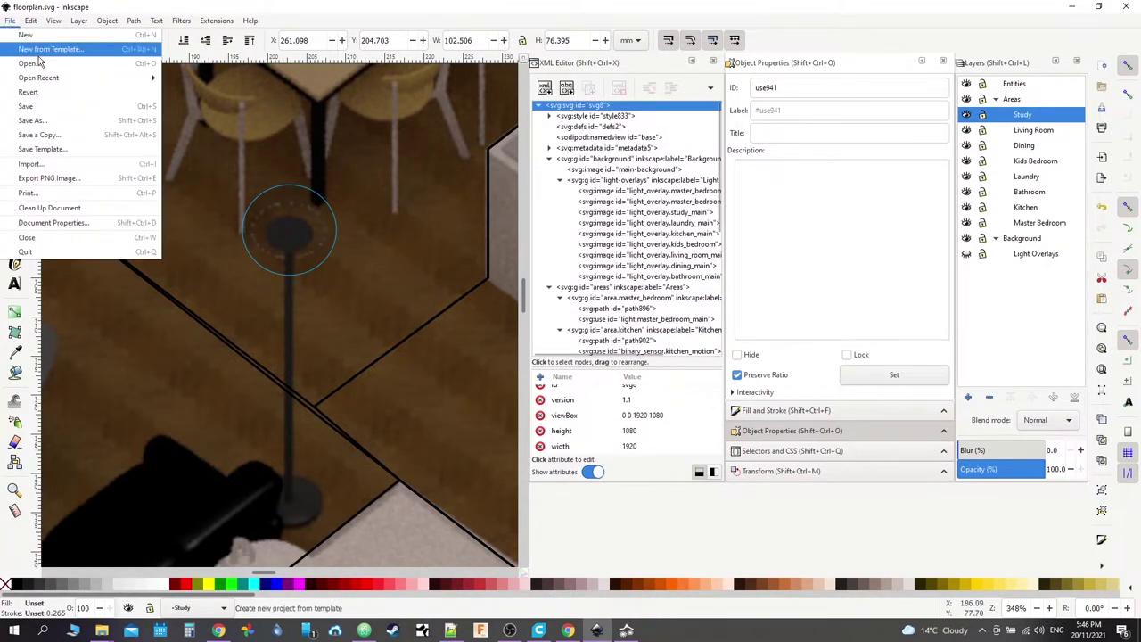
# Step: Save a copy as Optimized SVG, replacing floorplan_optimised.svg with the default optimization options
pyautogui.click(8, 21)
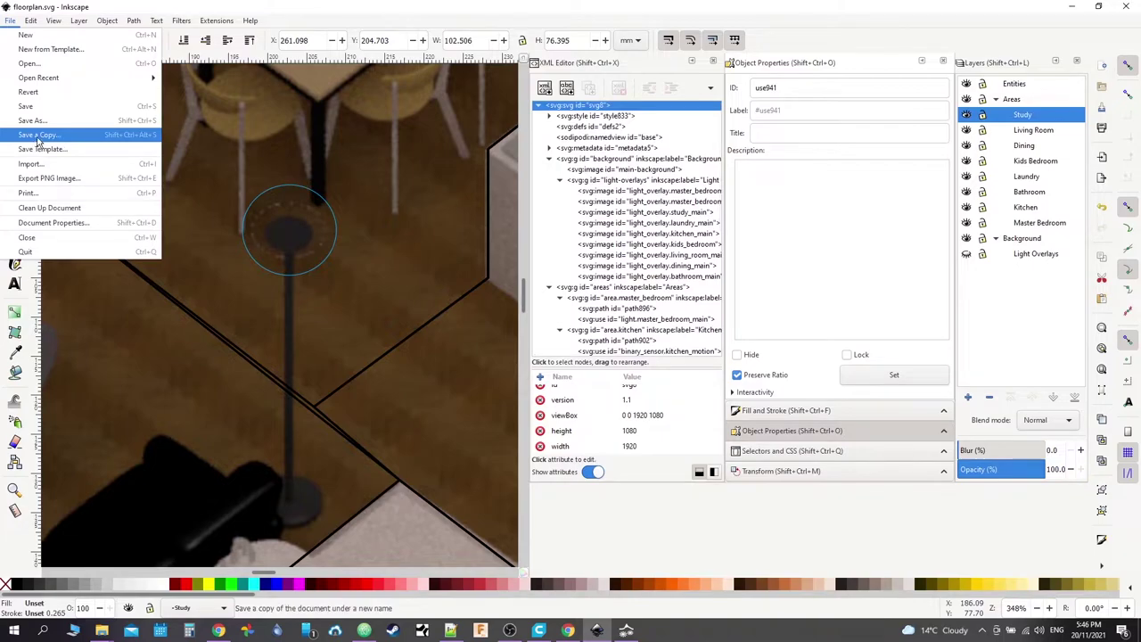
pyautogui.click(38, 142)
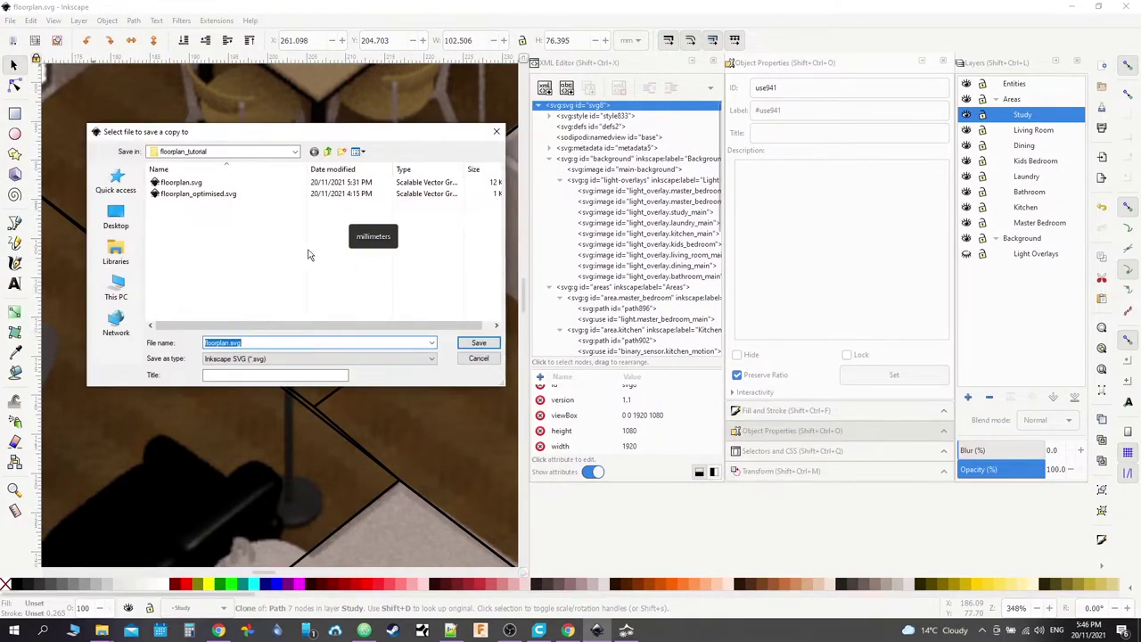
pyautogui.click(299, 359)
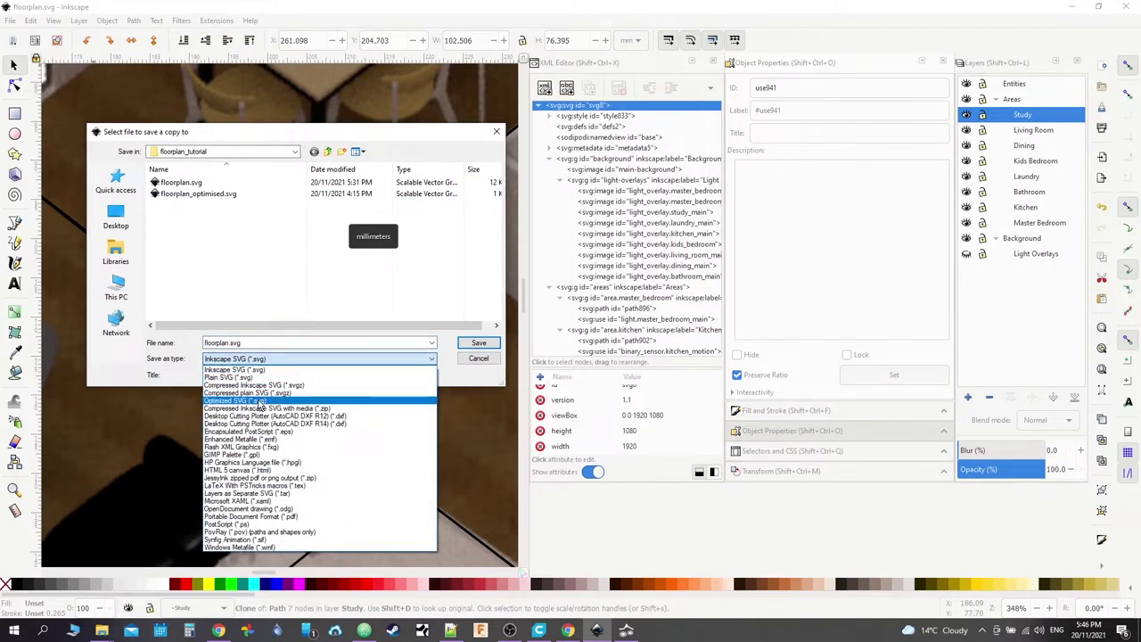
pyautogui.click(259, 403)
pyautogui.doubleClick(188, 195)
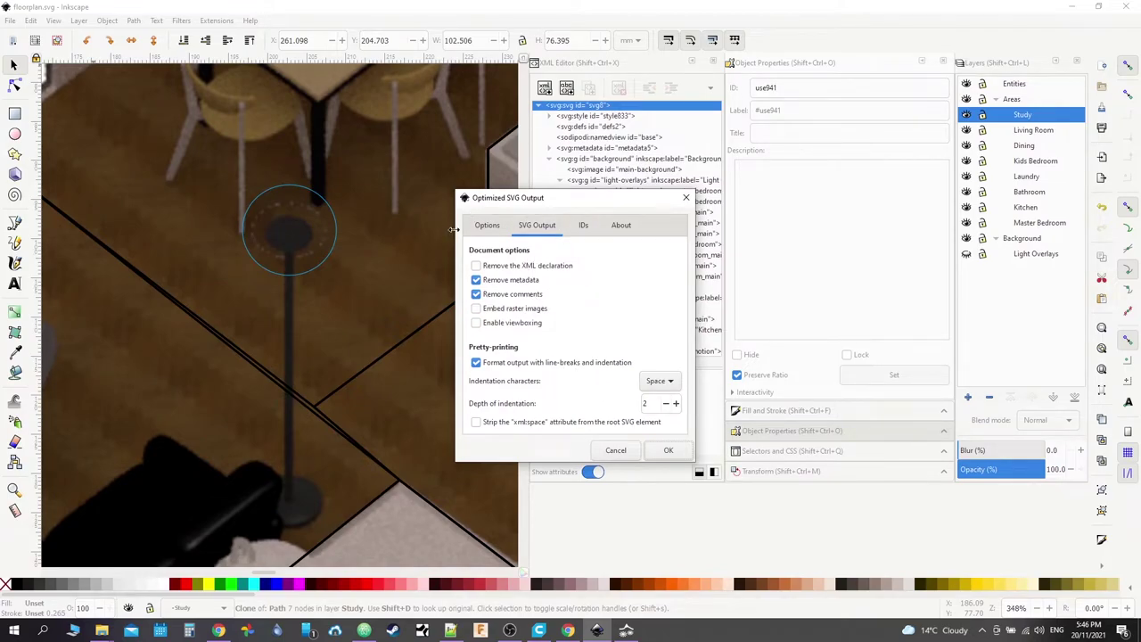
pyautogui.click(487, 225)
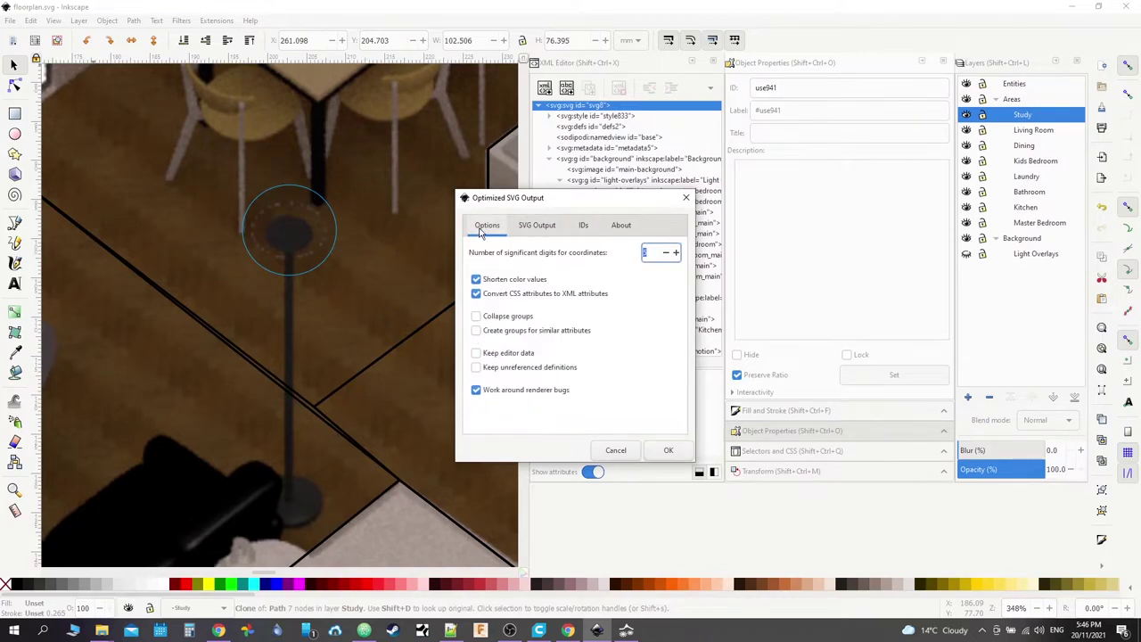
pyautogui.click(665, 449)
pyautogui.click(629, 366)
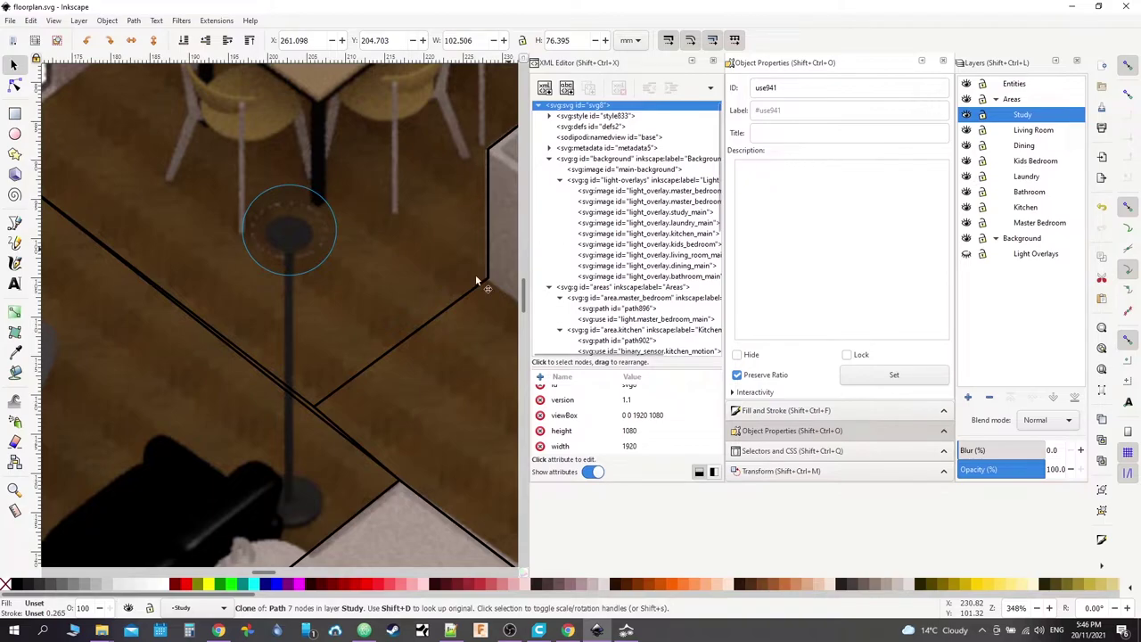
# Step: Highlight config.yaml's ha-card style rules: max-width 150vh, margin 0 auto, background none
pyautogui.click(373, 633)
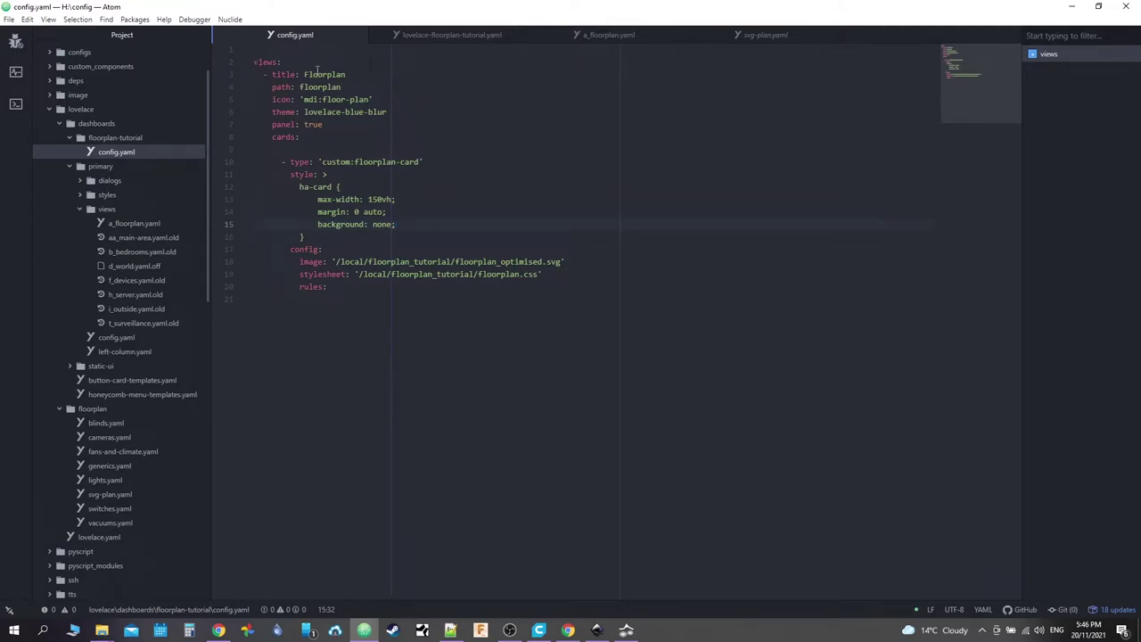
pyautogui.moveTo(293, 174); pyautogui.dragTo(365, 240)
pyautogui.click(367, 241)
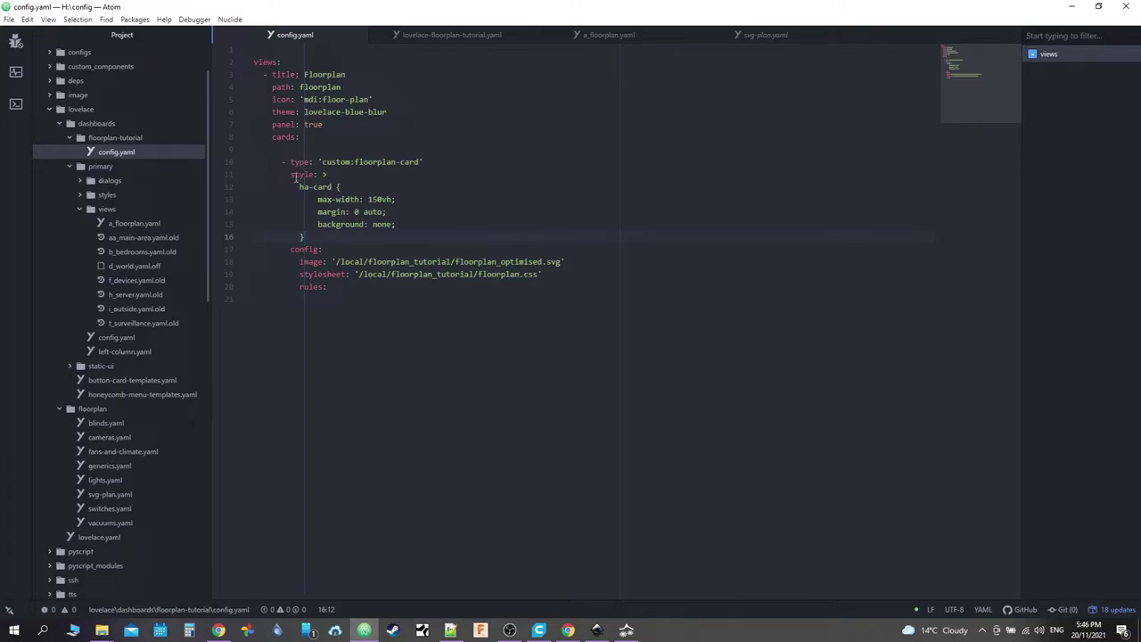
pyautogui.moveTo(297, 186); pyautogui.dragTo(337, 188)
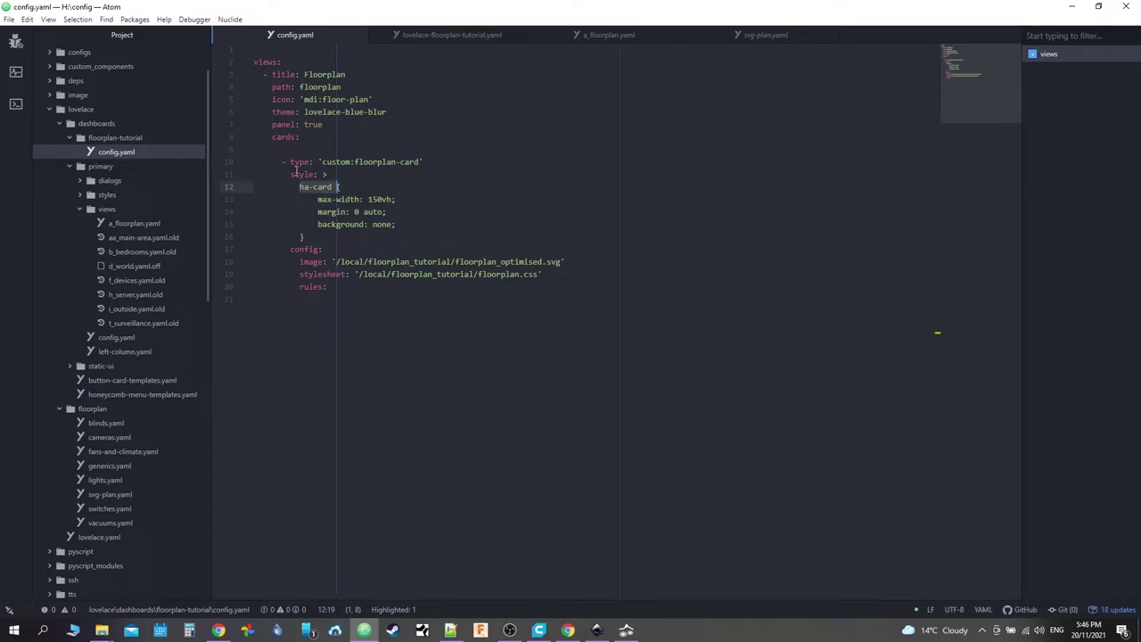
pyautogui.moveTo(318, 212); pyautogui.dragTo(391, 211)
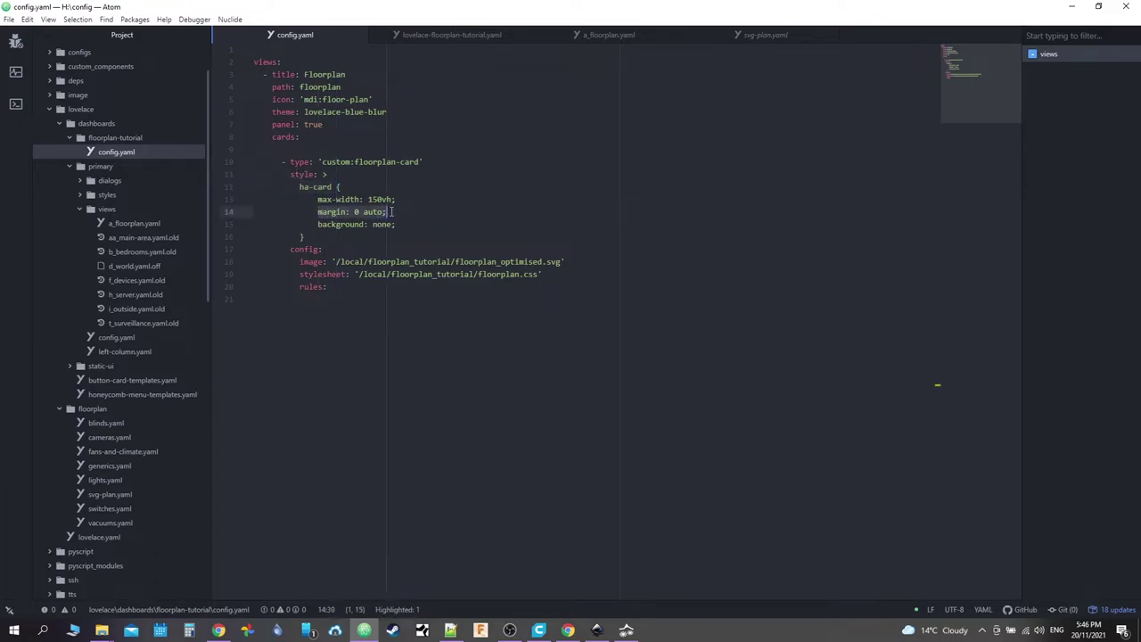
pyautogui.click(388, 211)
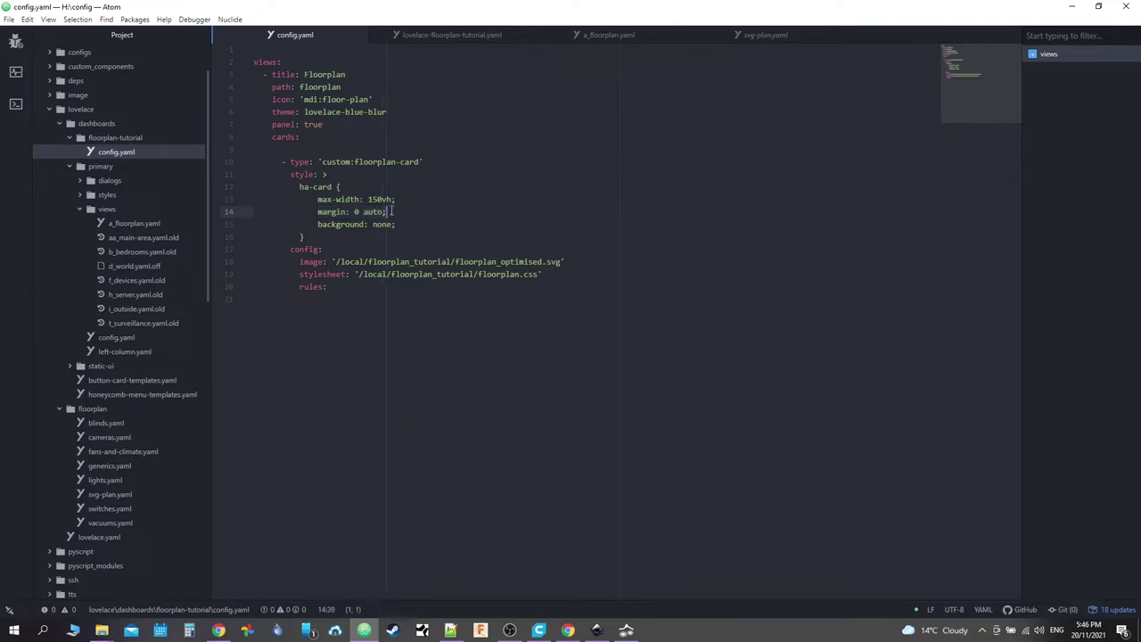
pyautogui.moveTo(319, 224); pyautogui.dragTo(396, 223)
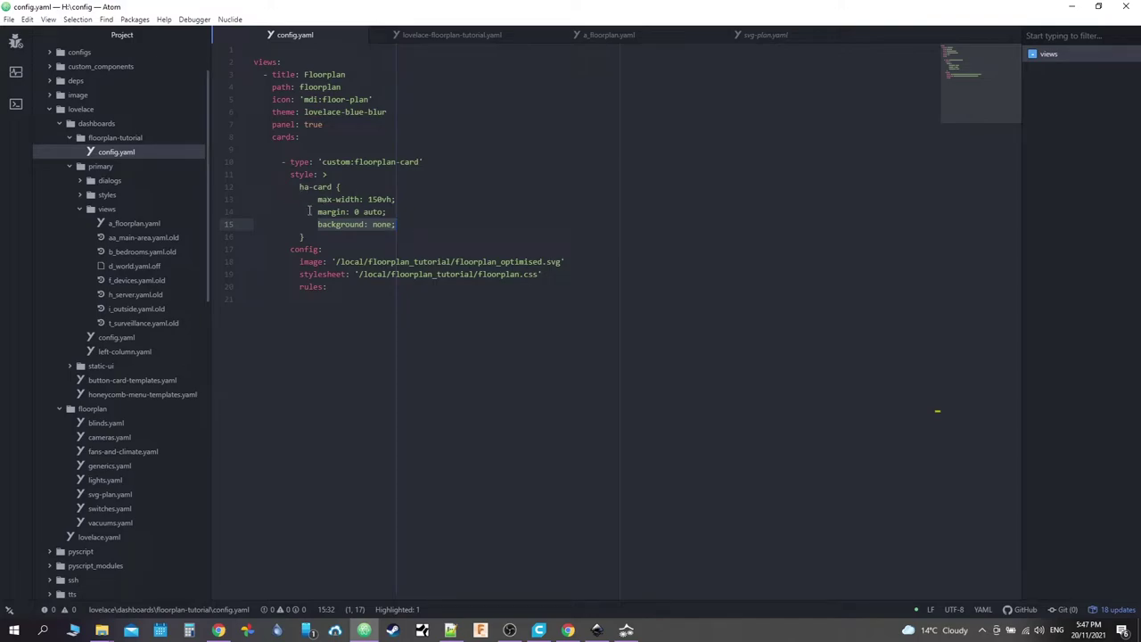
pyautogui.moveTo(319, 199); pyautogui.dragTo(415, 202)
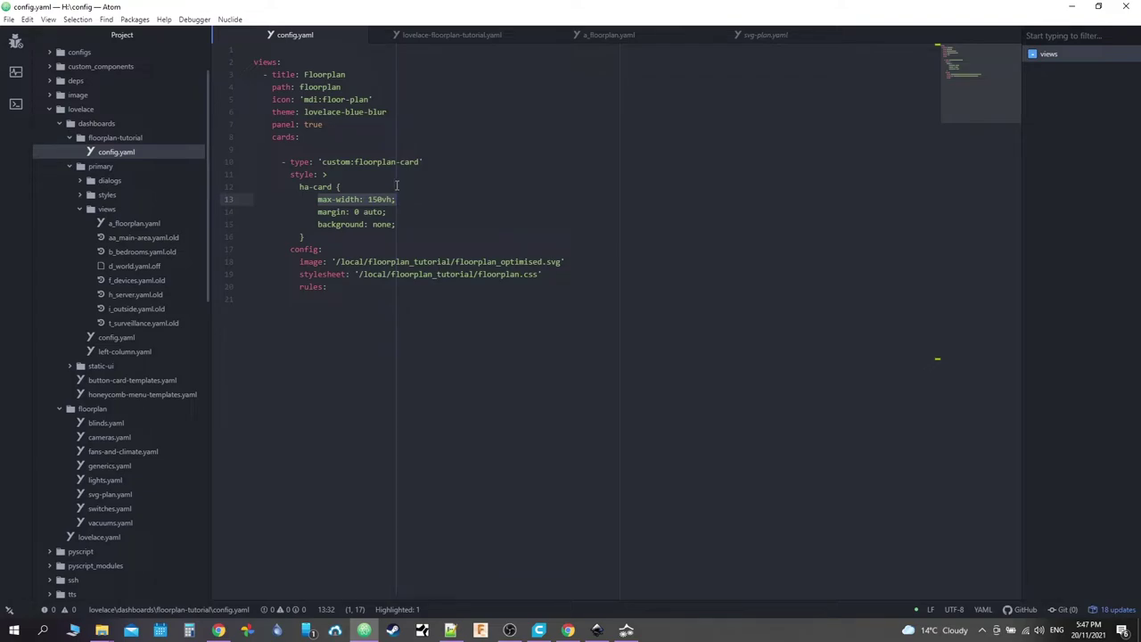
pyautogui.click(406, 199)
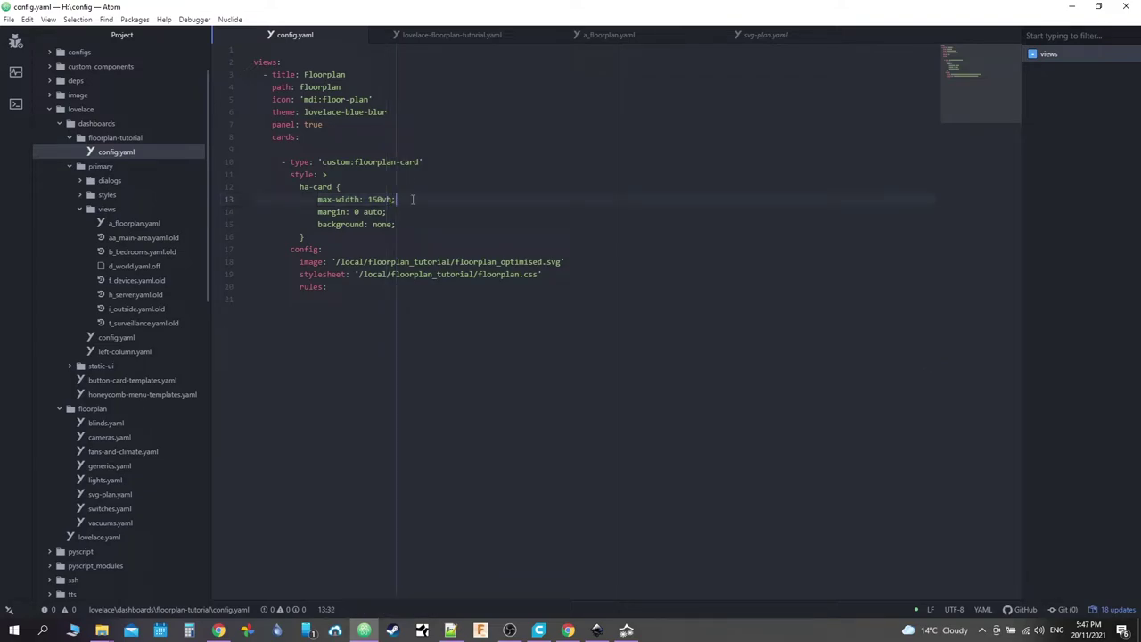
pyautogui.click(219, 630)
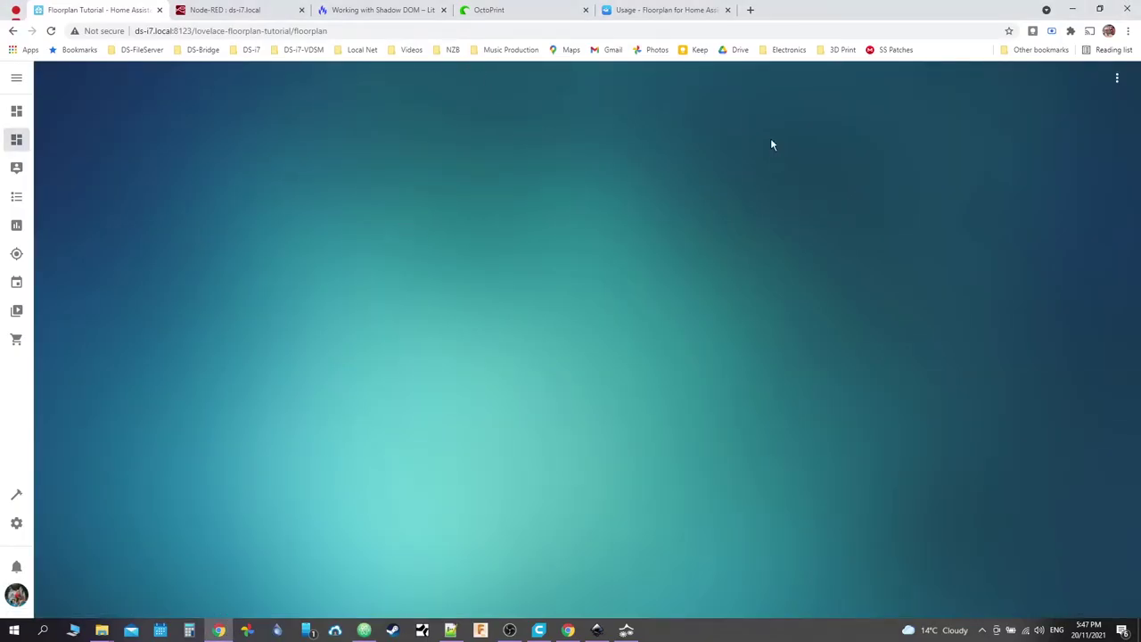
# Step: Empty the cache and hard-reload the Home Assistant dashboard, then refresh it to show the floorplan
pyautogui.click(51, 31)
pyautogui.rightClick(155, 234)
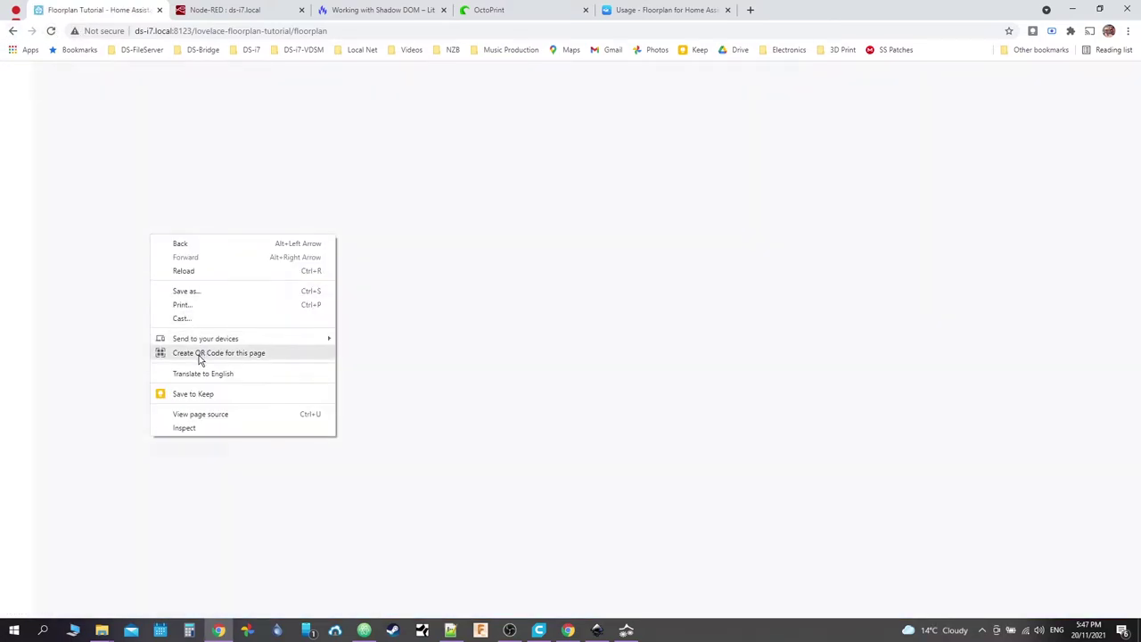
pyautogui.click(190, 428)
pyautogui.rightClick(51, 31)
pyautogui.click(92, 77)
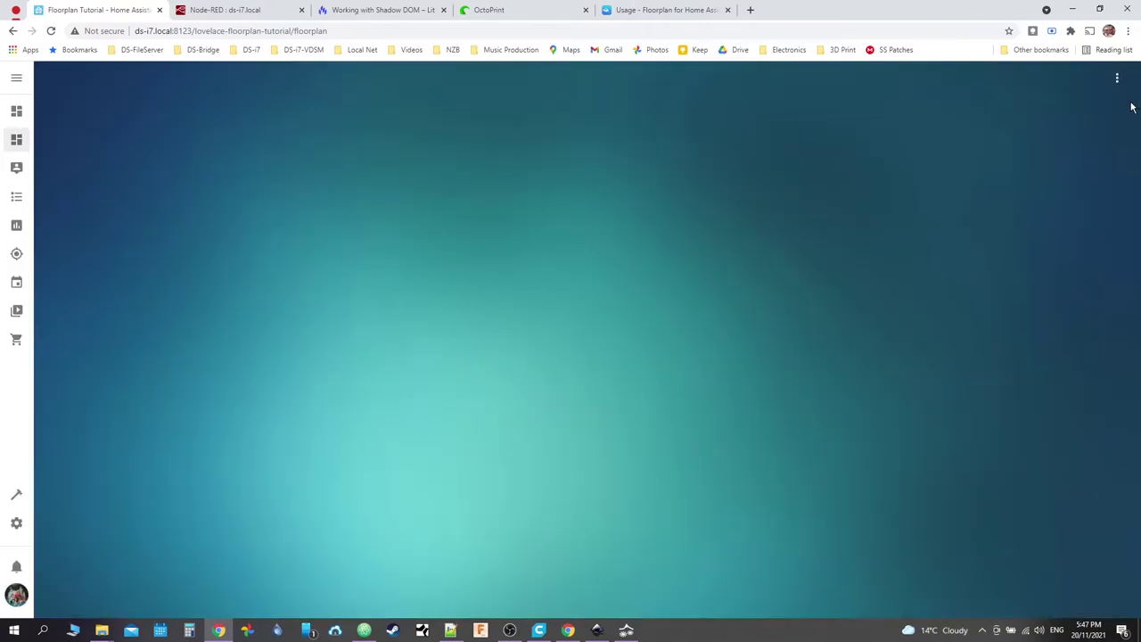
pyautogui.click(1117, 77)
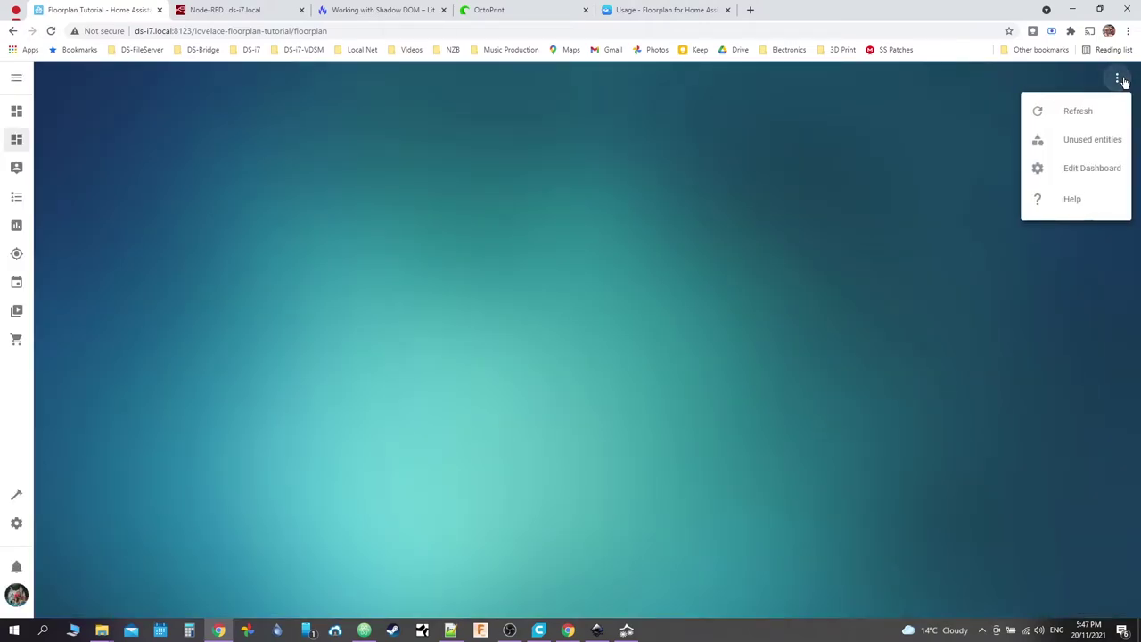
pyautogui.click(1081, 114)
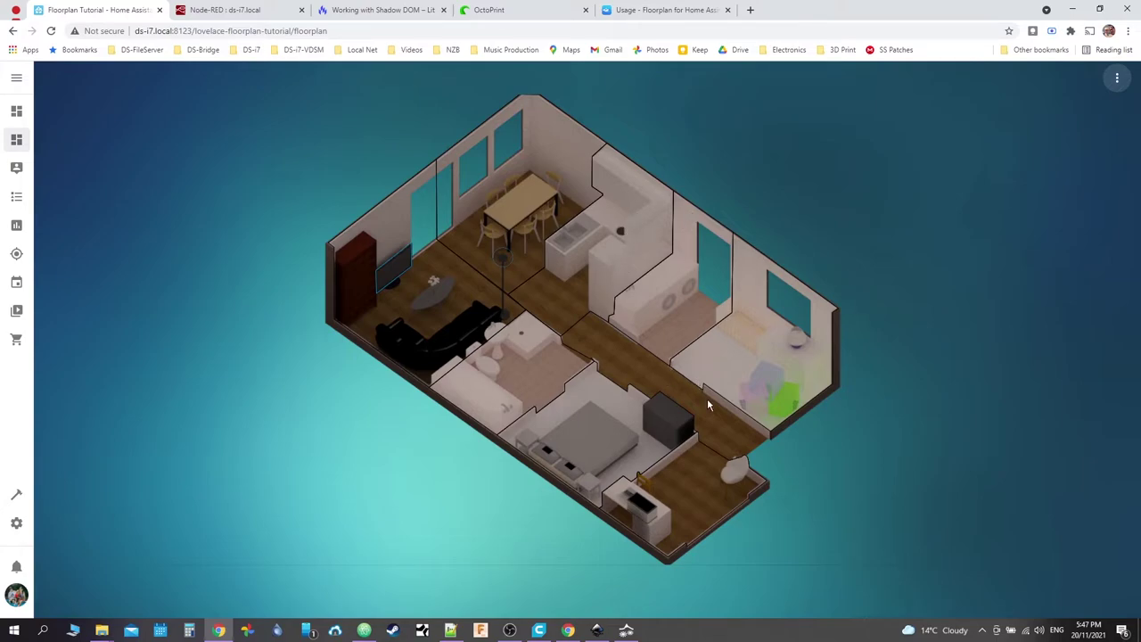
pyautogui.click(624, 633)
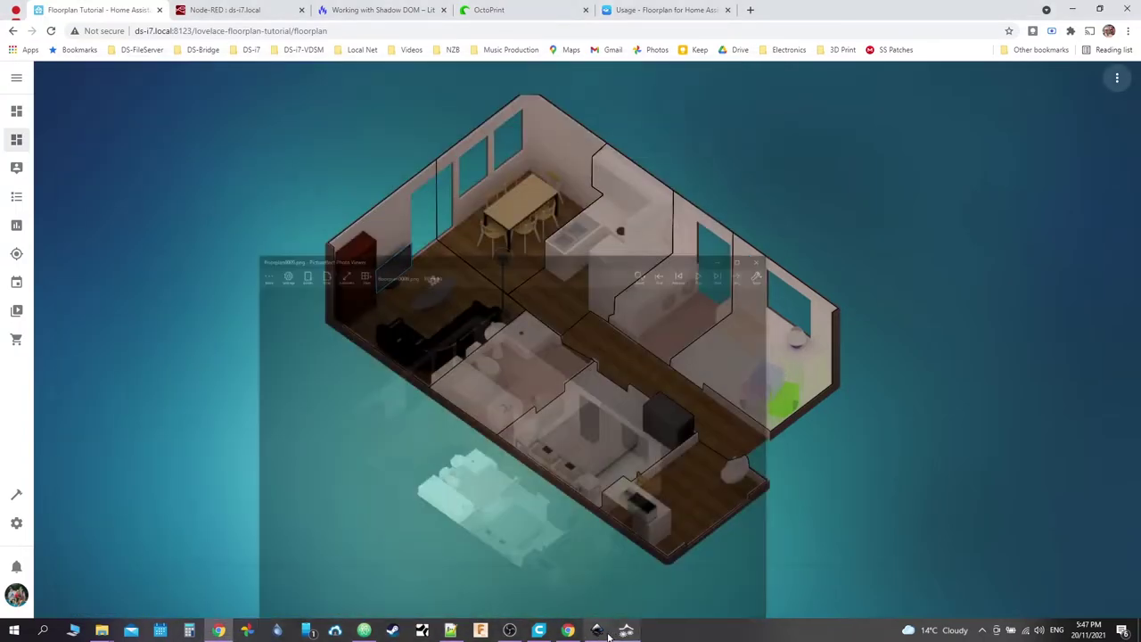
# Step: Hide the Light Overlays layer and save floorplan.svg
pyautogui.click(625, 632)
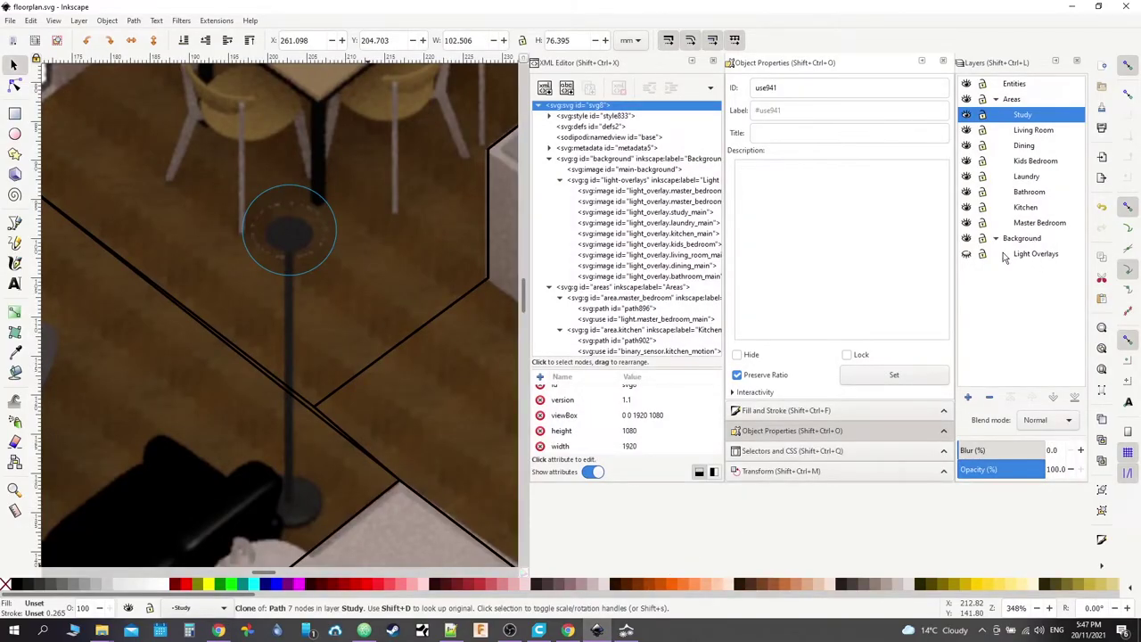
pyautogui.click(968, 255)
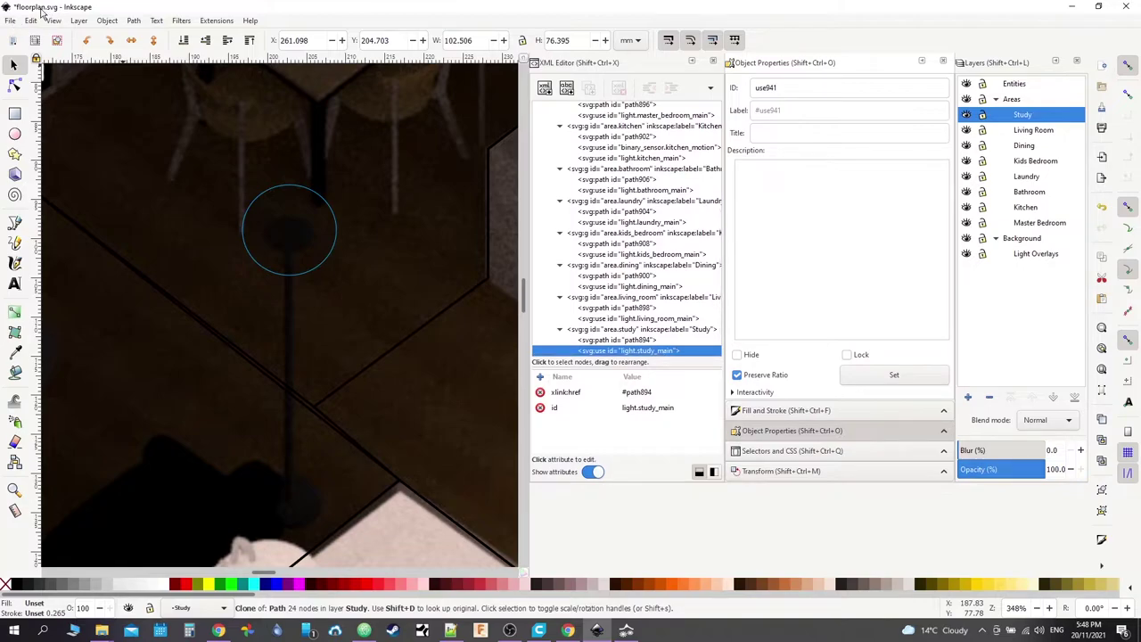
pyautogui.hotkey('ctrl', 's')
# Step: Save a copy as Optimized SVG, replacing floorplan_optimised.svg
pyautogui.click(11, 21)
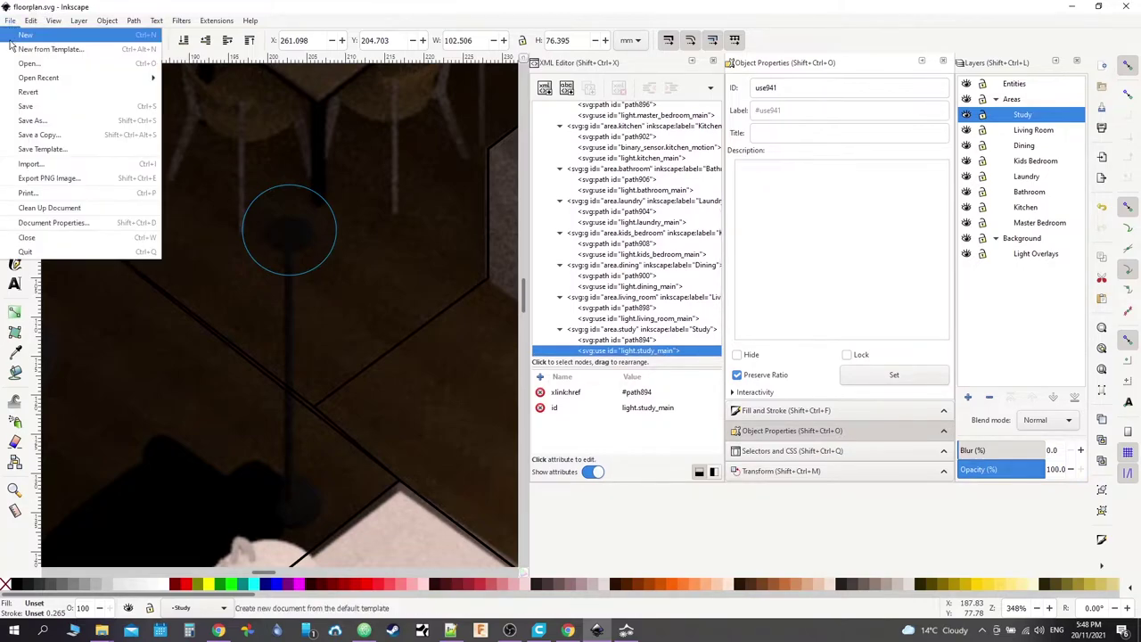
pyautogui.click(36, 135)
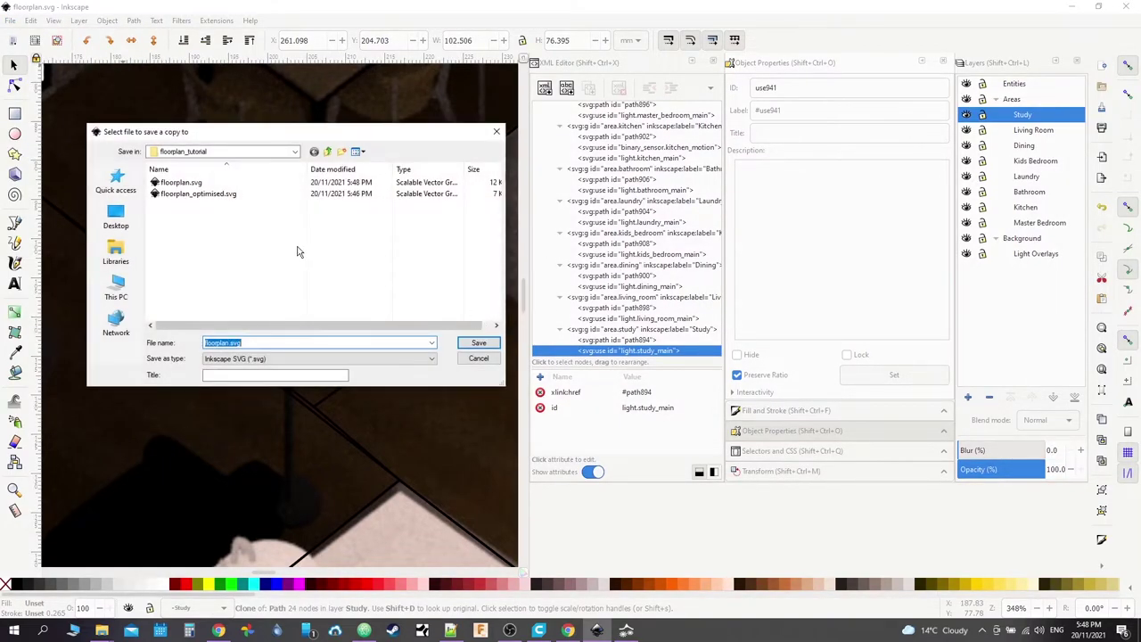
pyautogui.click(259, 359)
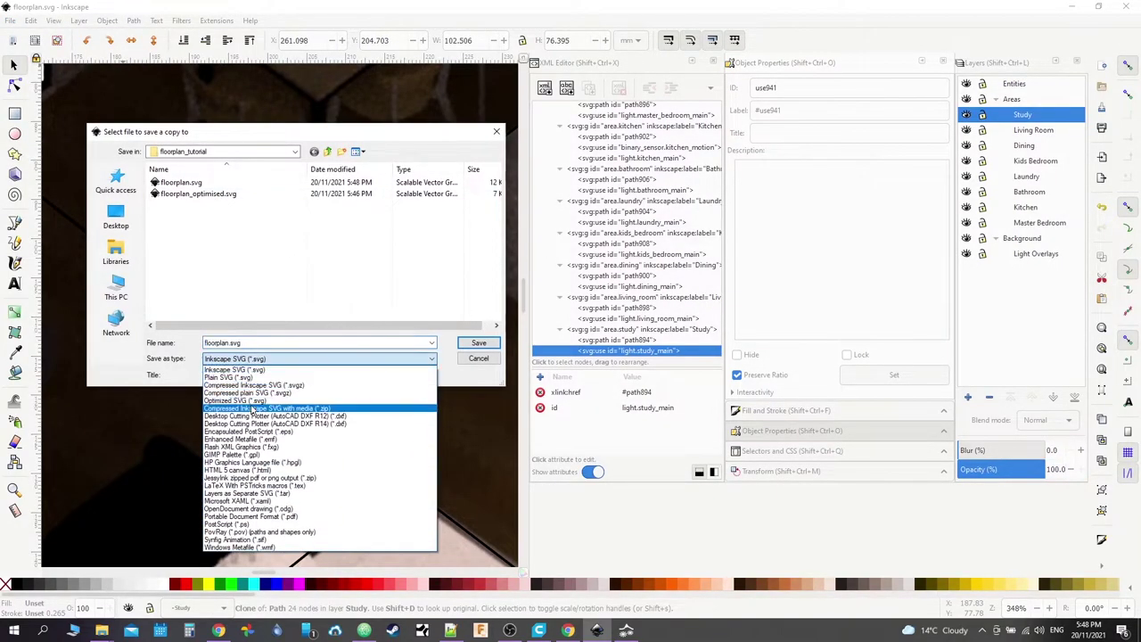
pyautogui.click(251, 402)
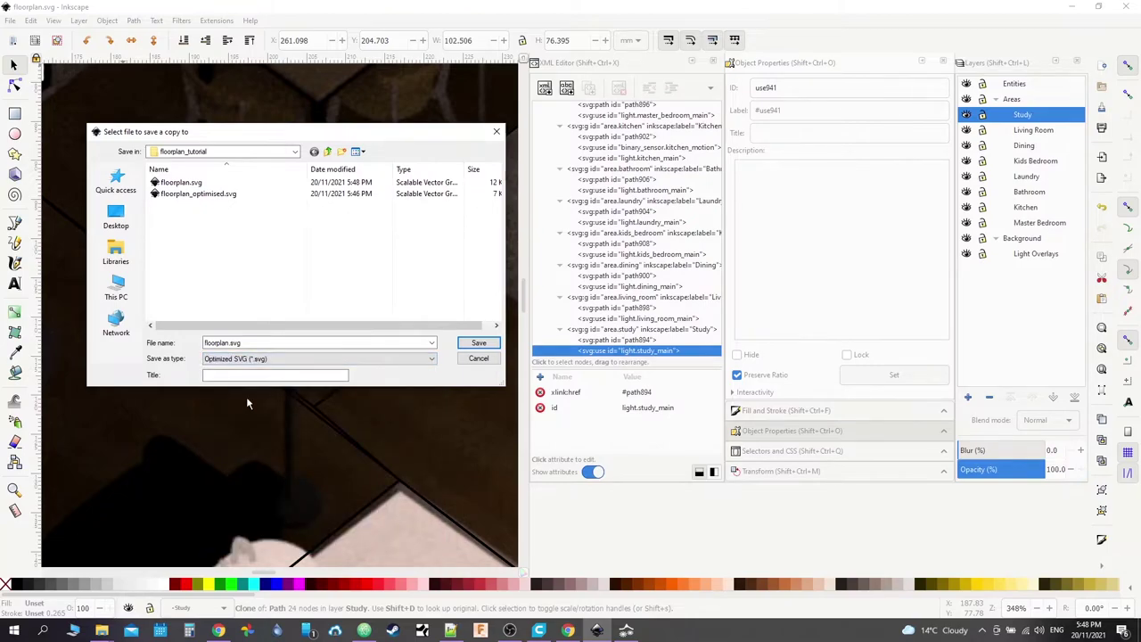
pyautogui.doubleClick(195, 195)
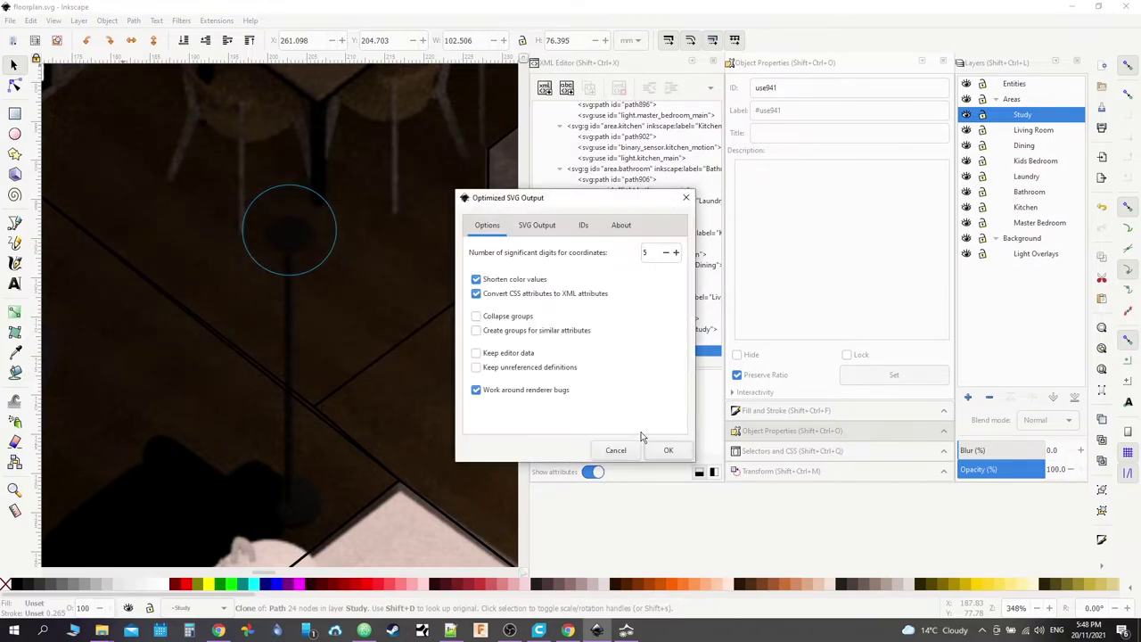
pyautogui.click(668, 451)
pyautogui.click(635, 366)
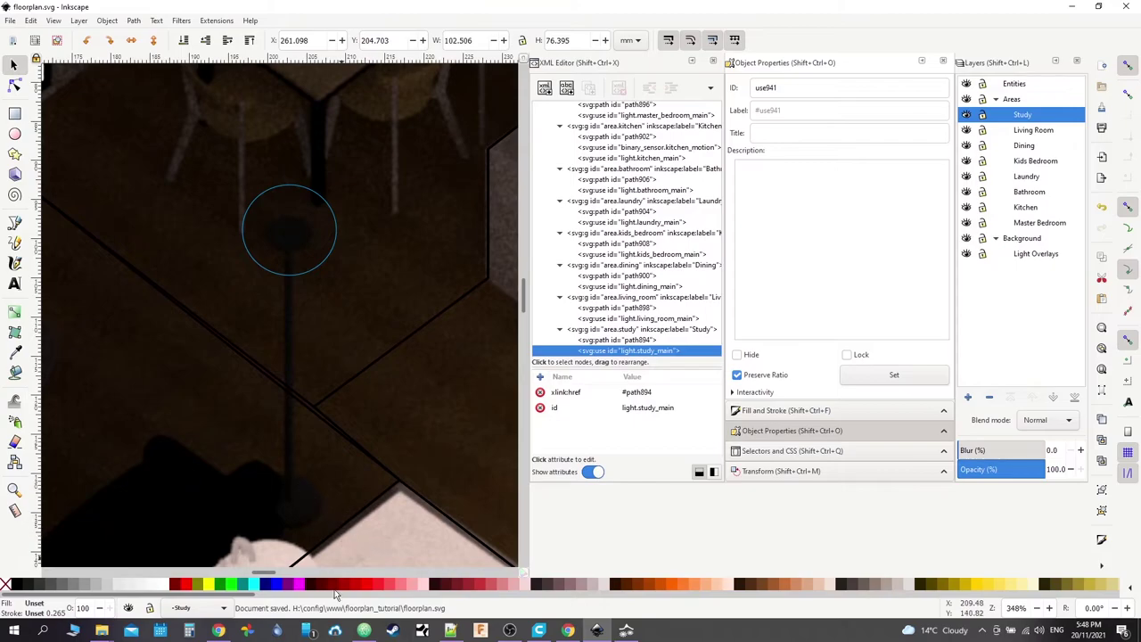
# Step: In Chrome, empty the cache and hard reload the Home Assistant floorplan dashboard
pyautogui.click(219, 630)
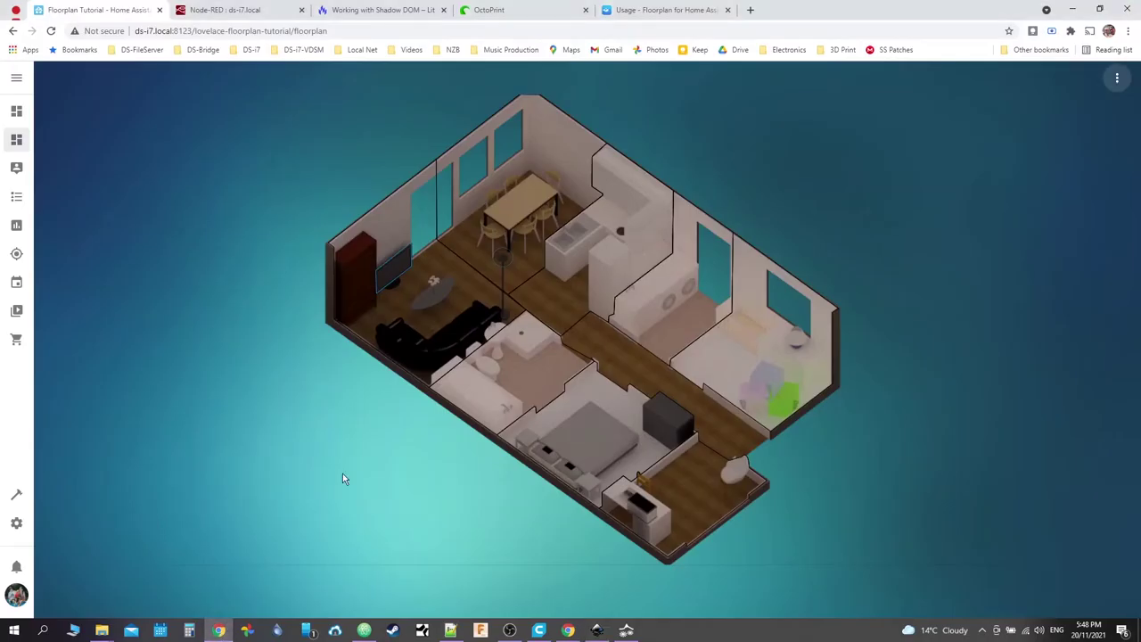
pyautogui.rightClick(51, 30)
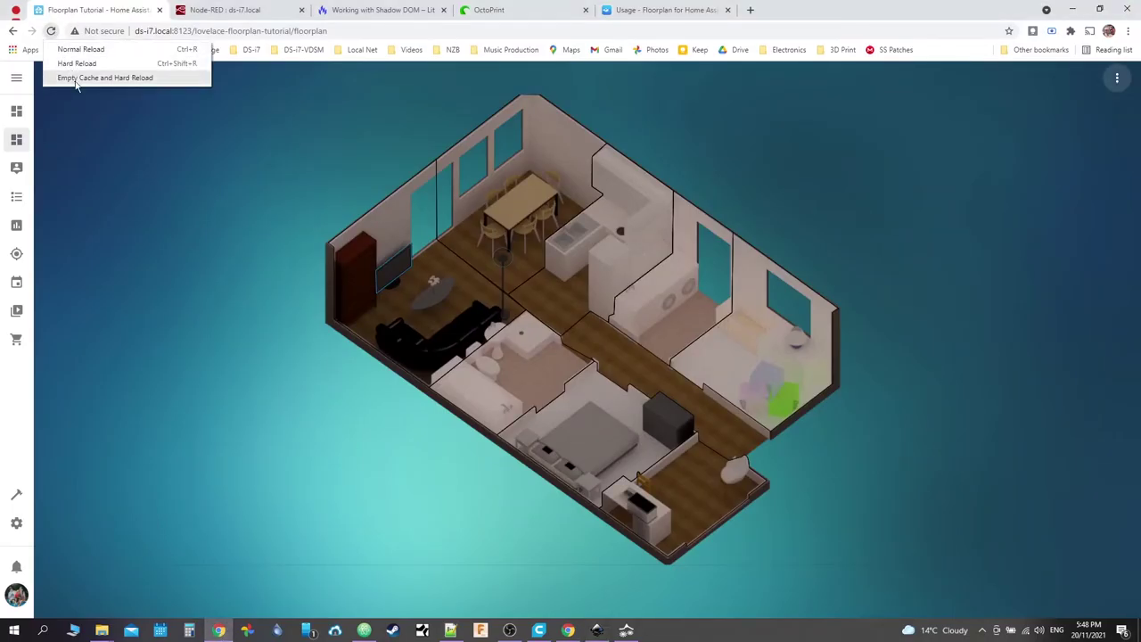
pyautogui.click(104, 77)
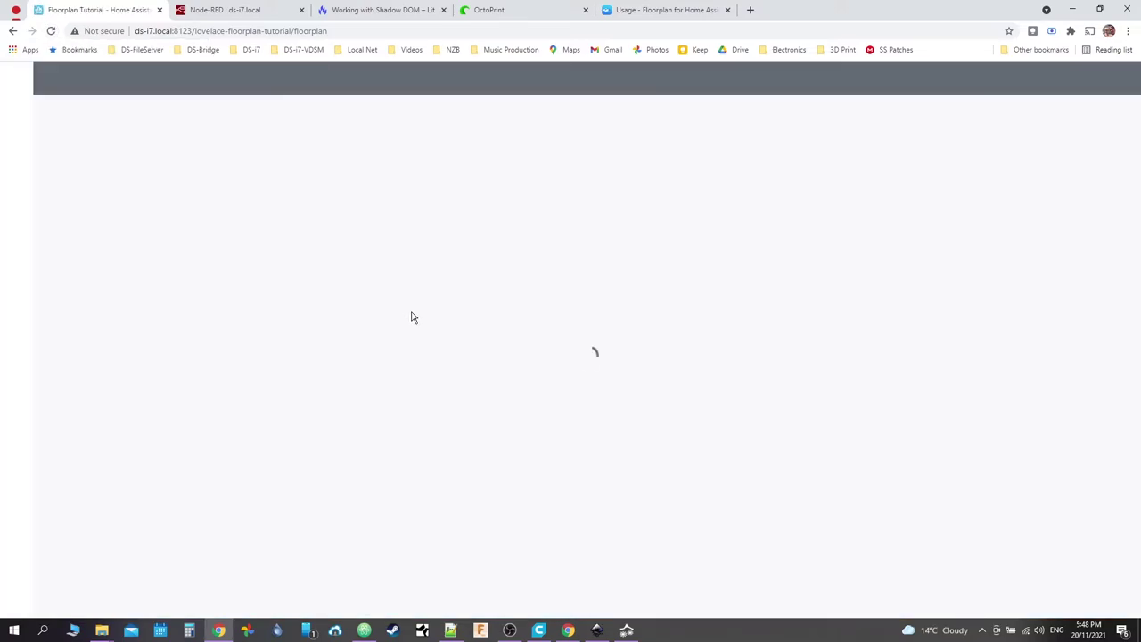
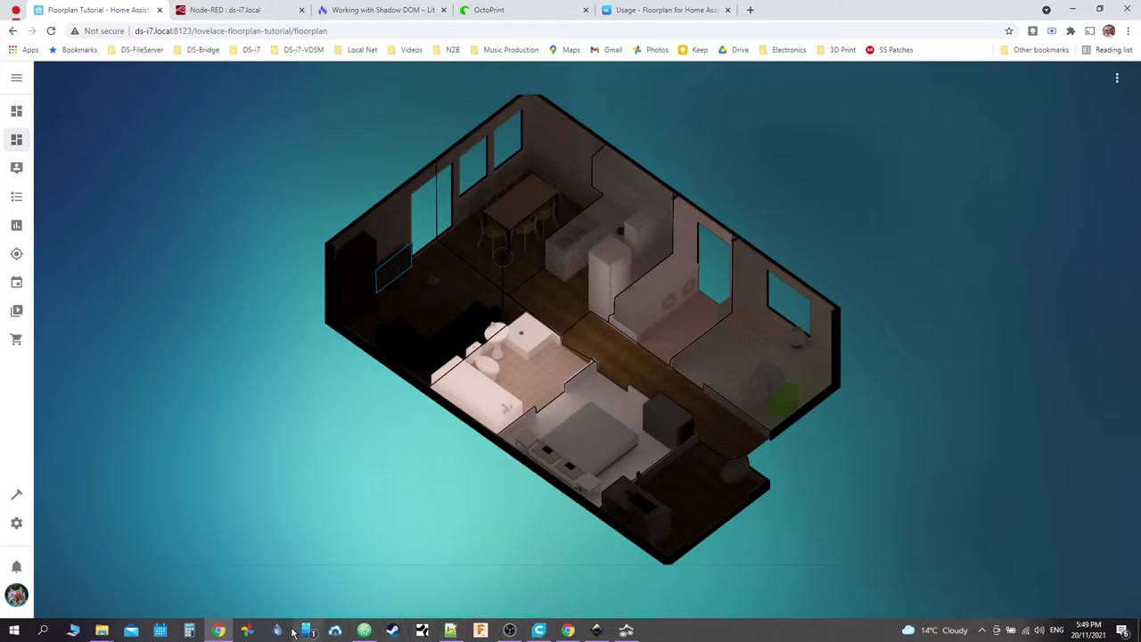
# Step: Open the empty floorplan.css from www/floorplan_tutorial in Atom and expand the floorplan folder
pyautogui.click(363, 631)
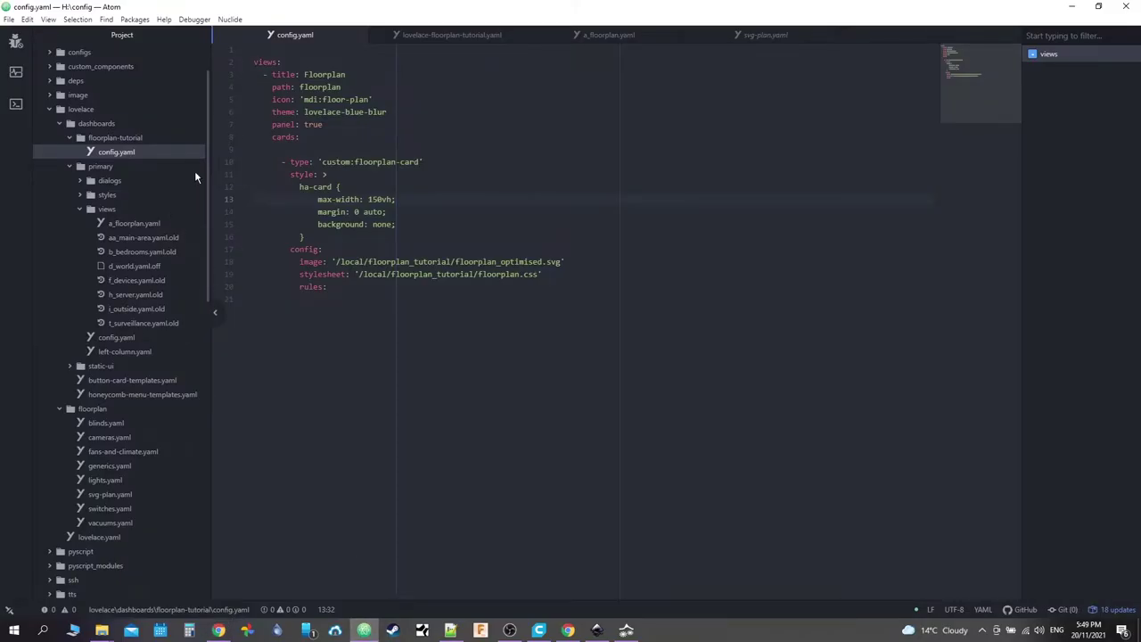
pyautogui.scroll(-5, 64, 192)
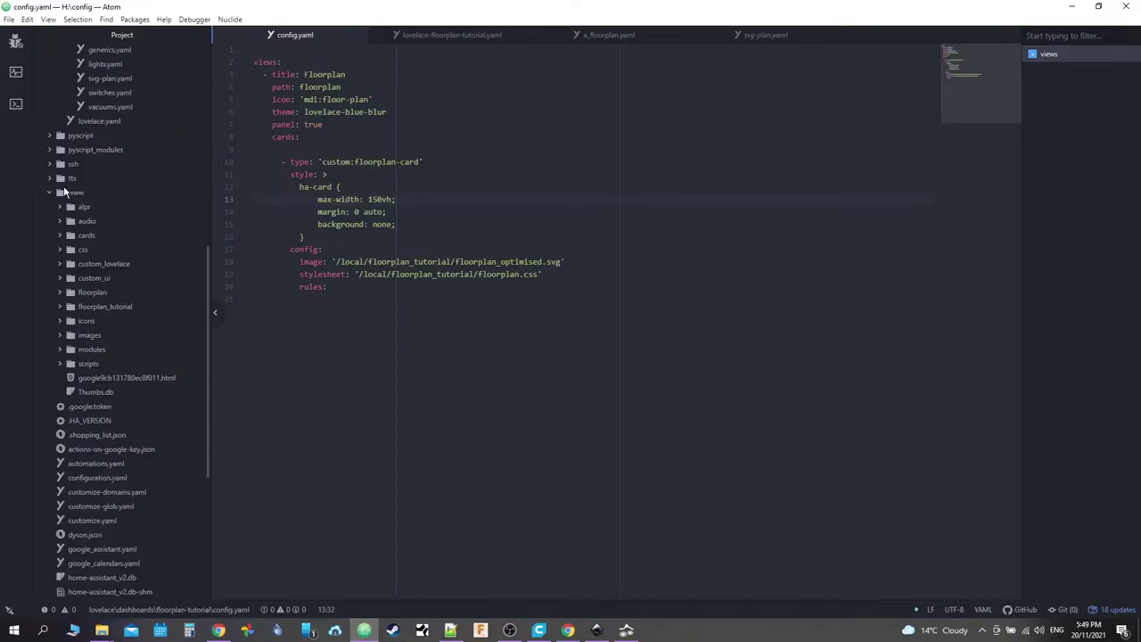
pyautogui.click(64, 308)
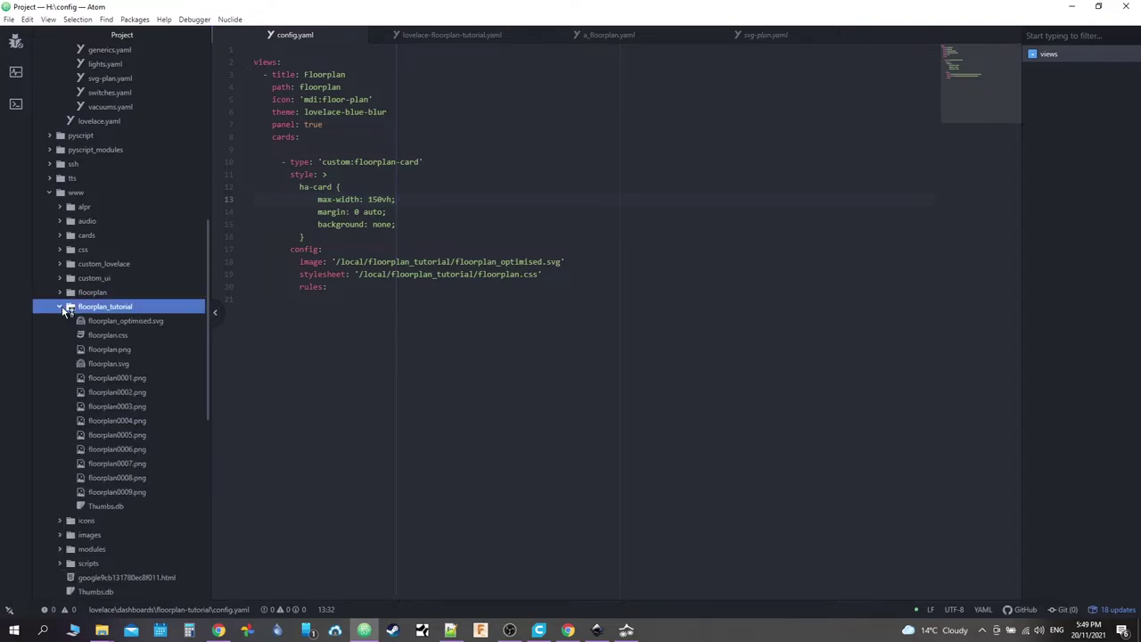
pyautogui.click(126, 336)
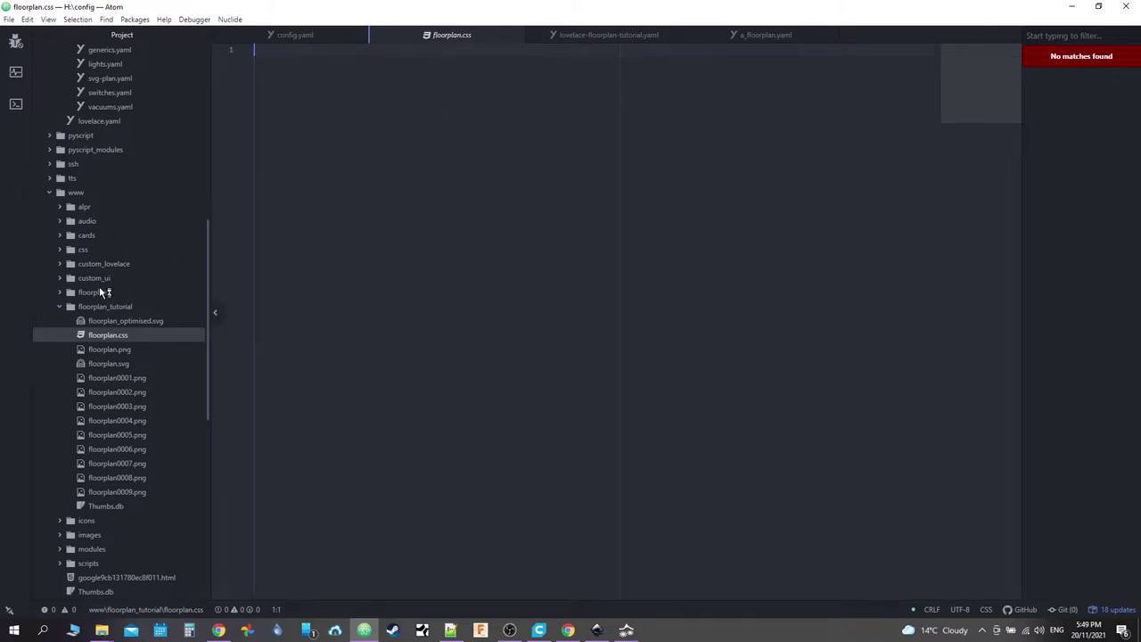
pyautogui.click(68, 293)
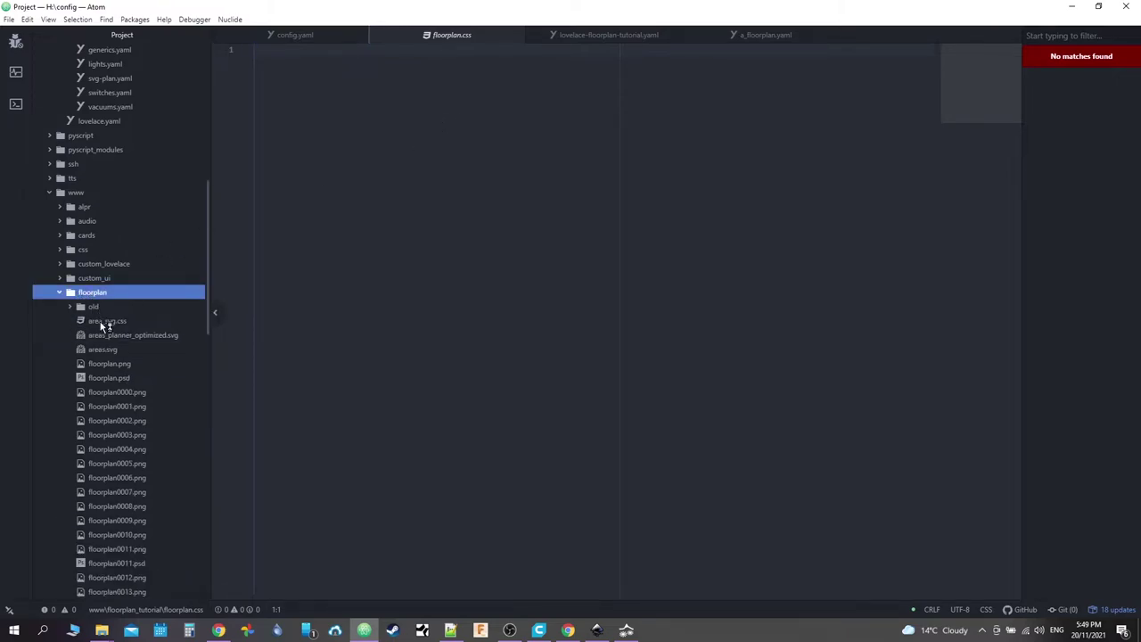
# Step: Copy the svg, svg * and svg path rules (lines 57–67) from area_svg.css
pyautogui.click(103, 327)
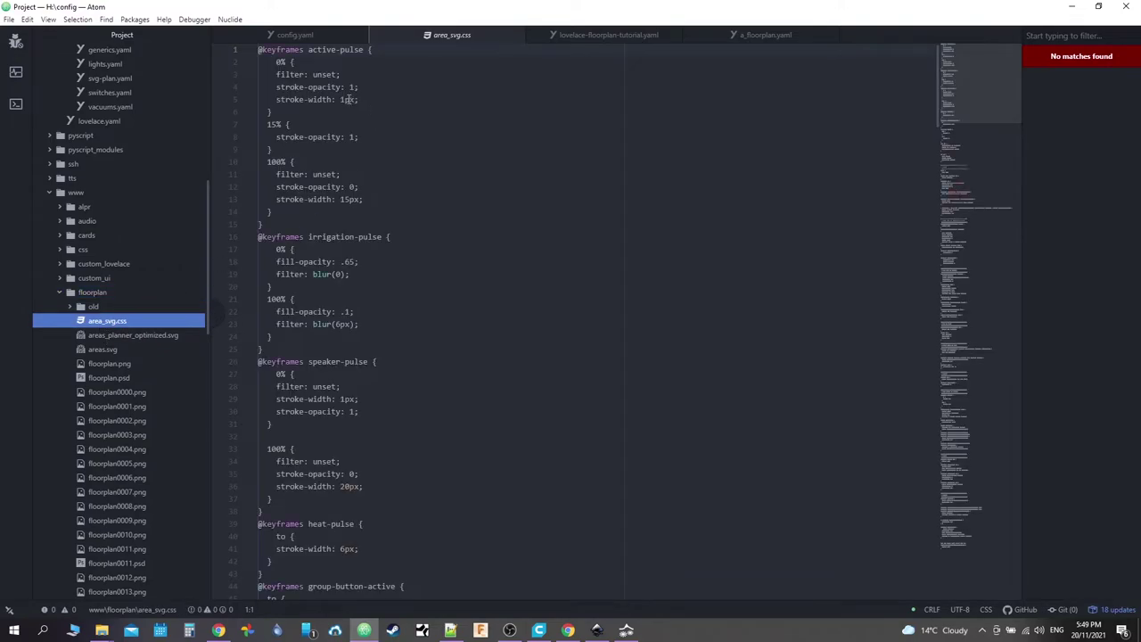
pyautogui.scroll(-1, 339, 102)
pyautogui.scroll(-10, 341, 116)
pyautogui.scroll(4, 344, 160)
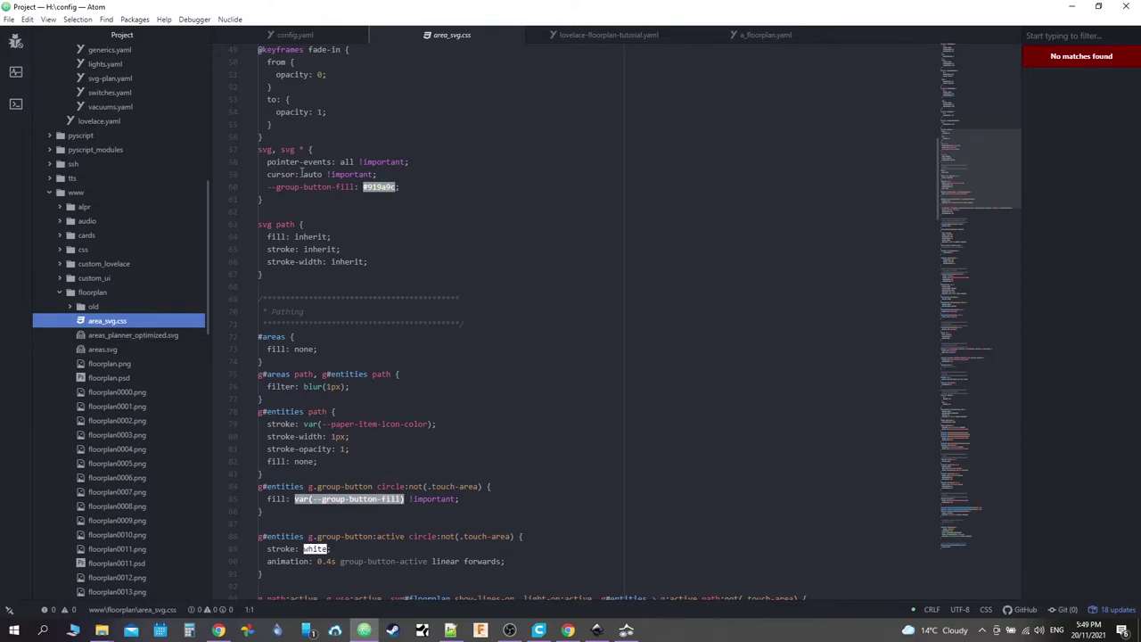
pyautogui.moveTo(268, 162); pyautogui.dragTo(435, 177)
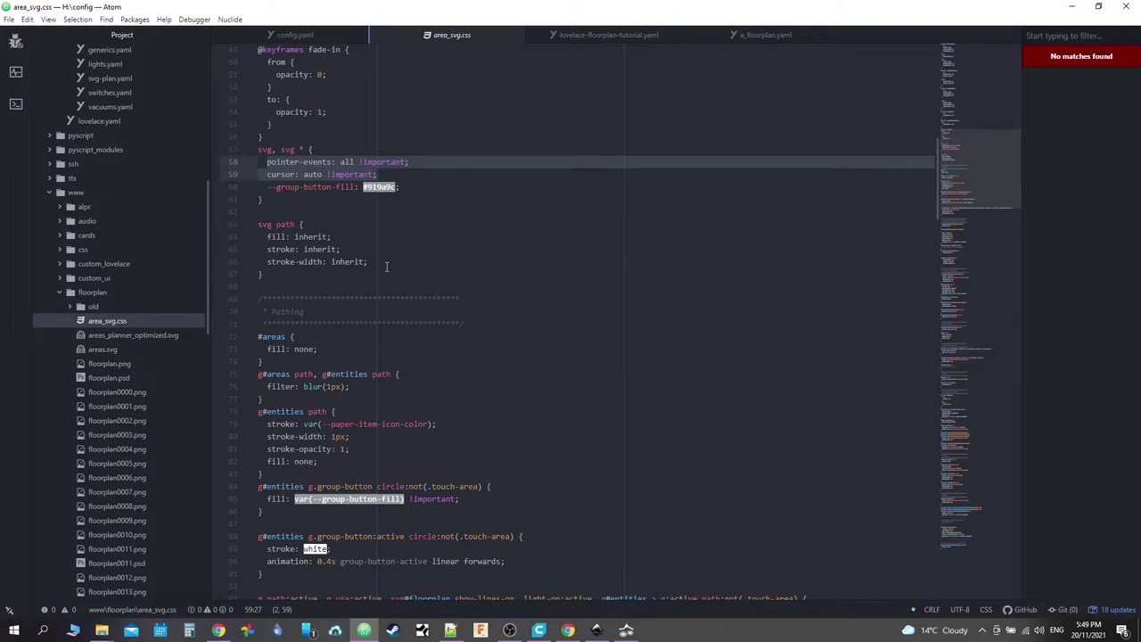
pyautogui.doubleClick(283, 161)
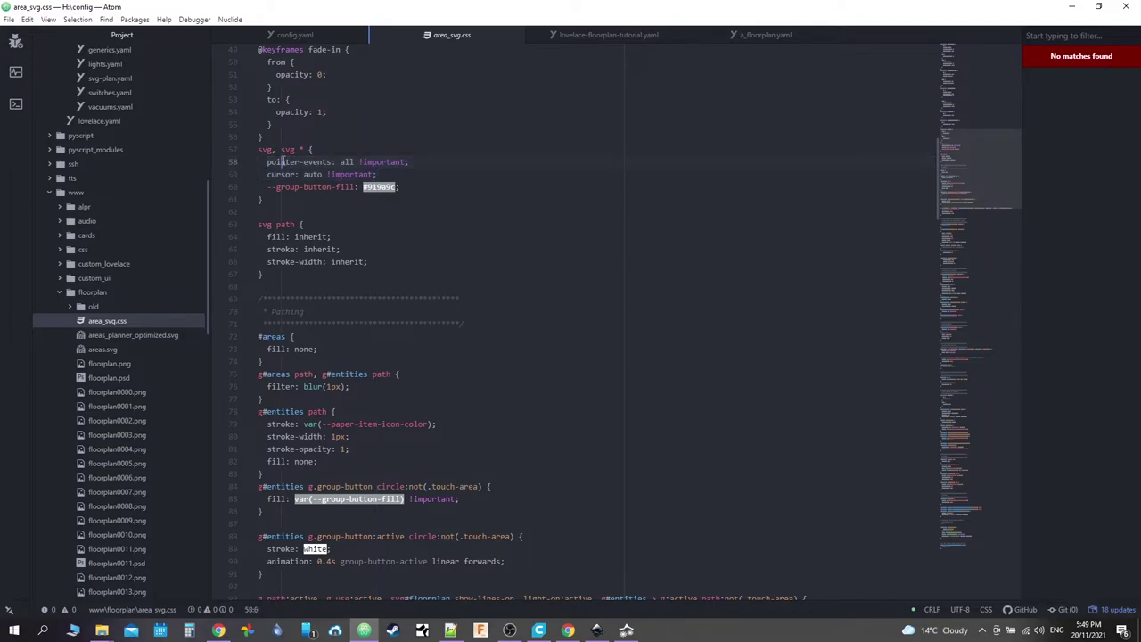
pyautogui.click(433, 186)
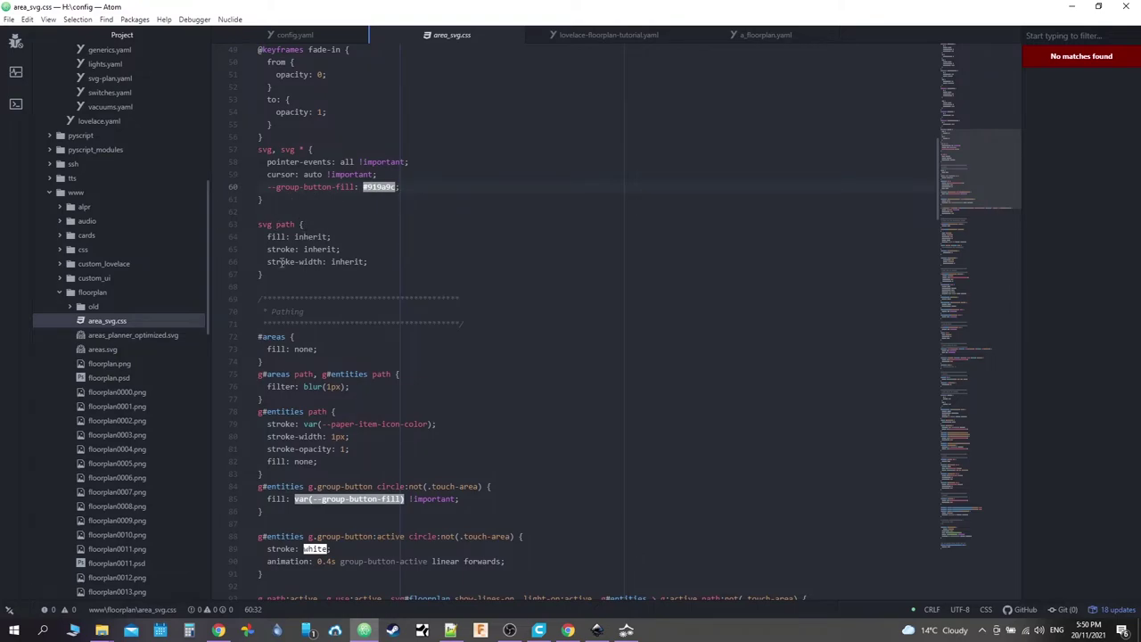
pyautogui.moveTo(284, 280); pyautogui.dragTo(223, 152)
pyautogui.hotkey('ctrl', 'c')
pyautogui.rightClick(325, 168)
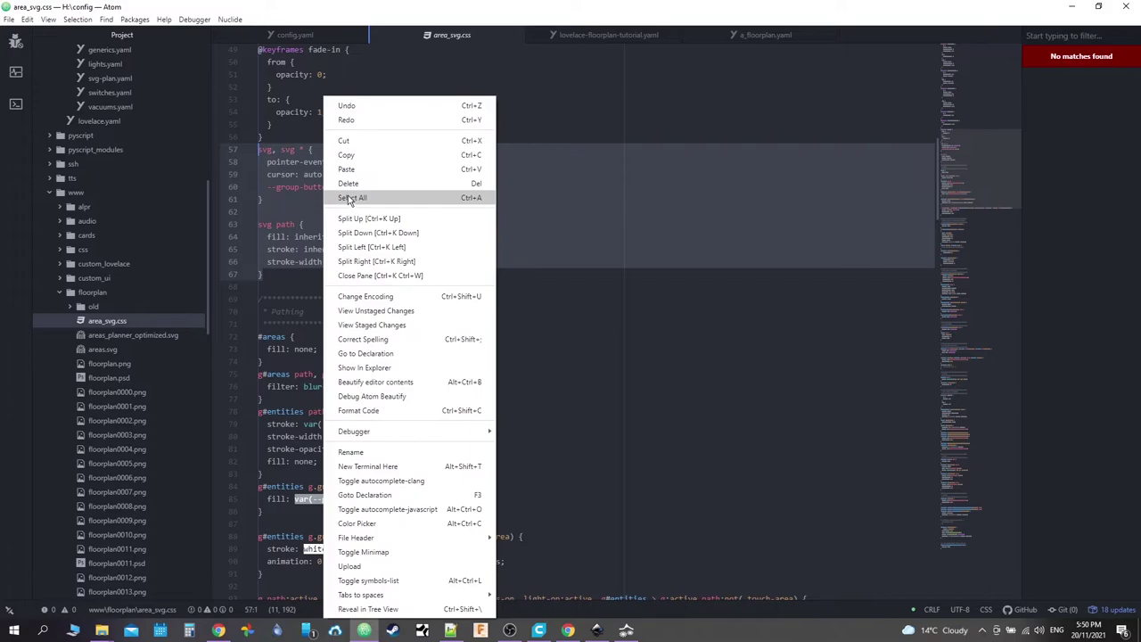
pyautogui.click(348, 154)
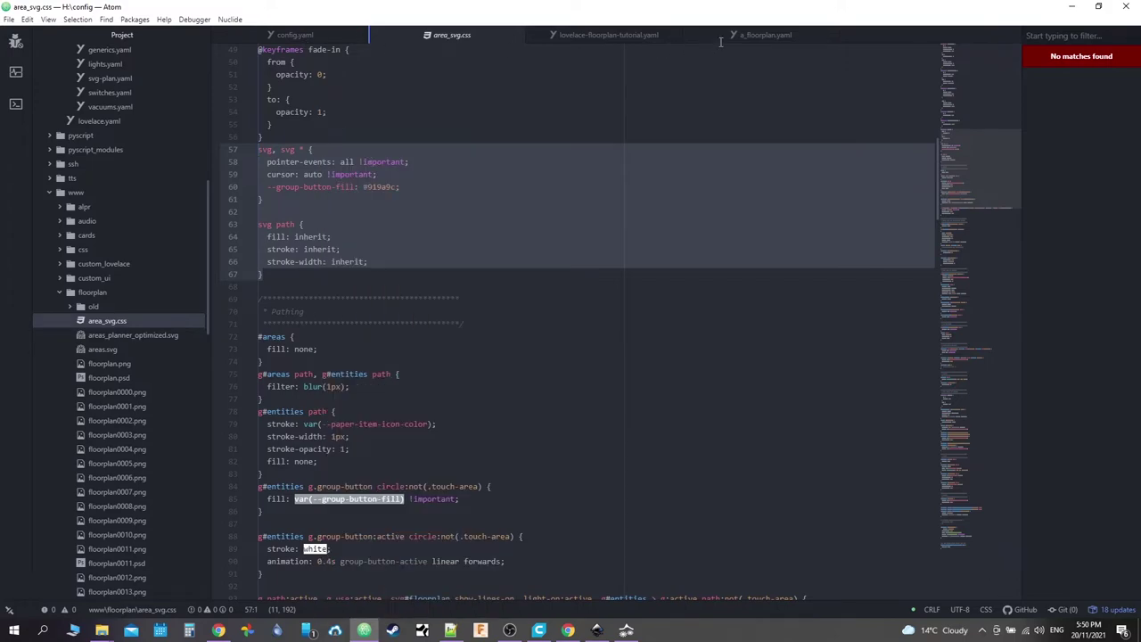
# Step: Paste the copied svg rules into the empty floorplan.css, followed by blank lines
pyautogui.click(749, 34)
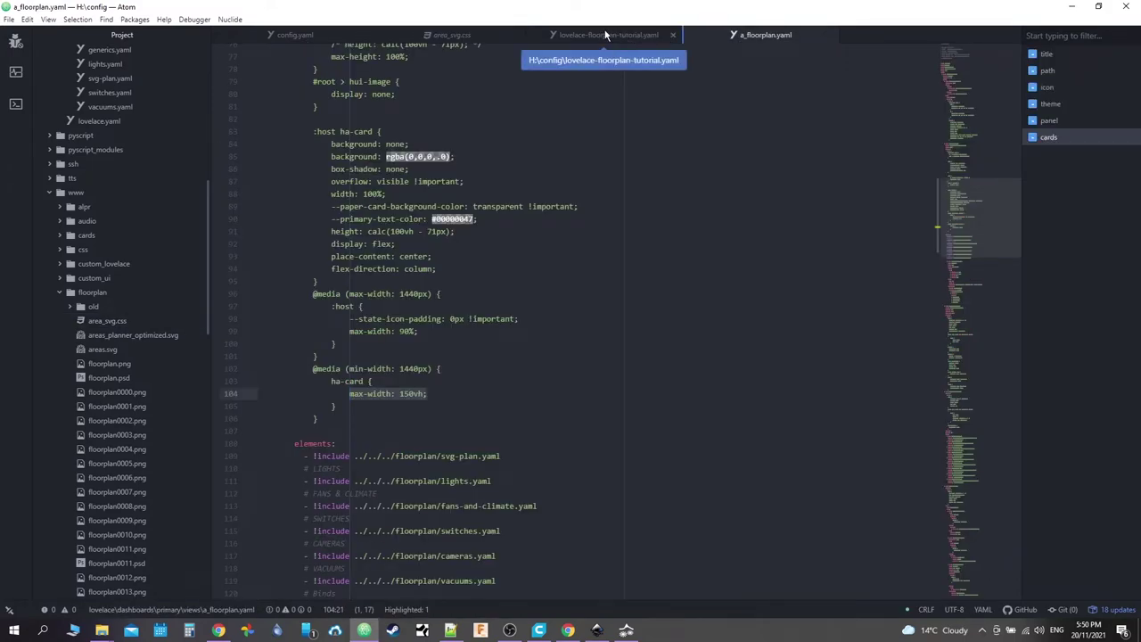
pyautogui.click(61, 294)
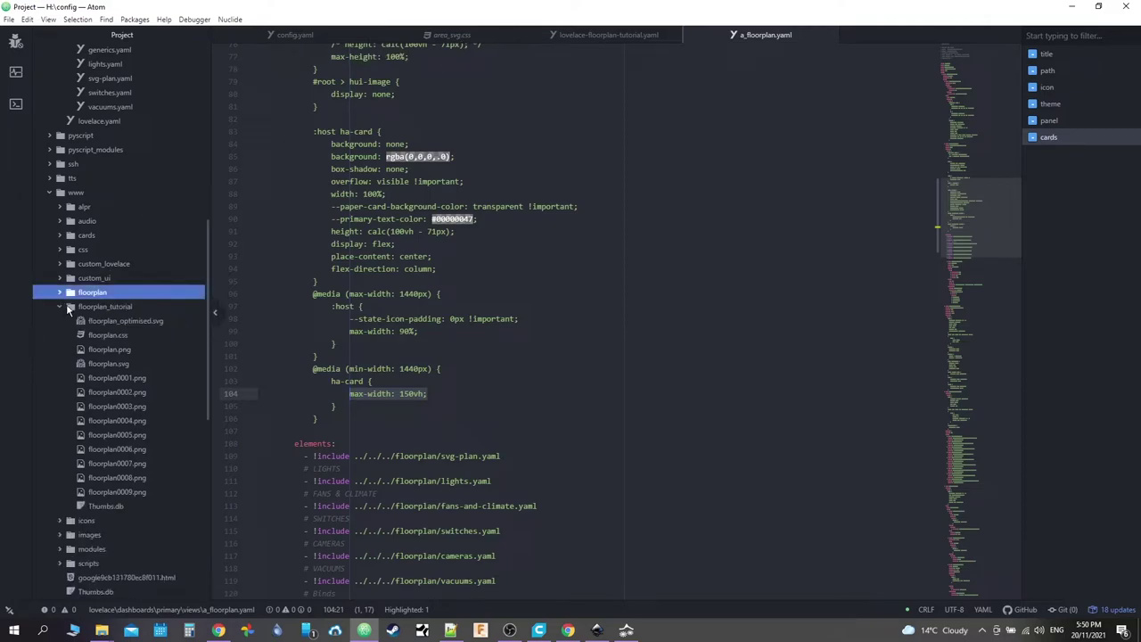
pyautogui.click(100, 337)
pyautogui.rightClick(380, 64)
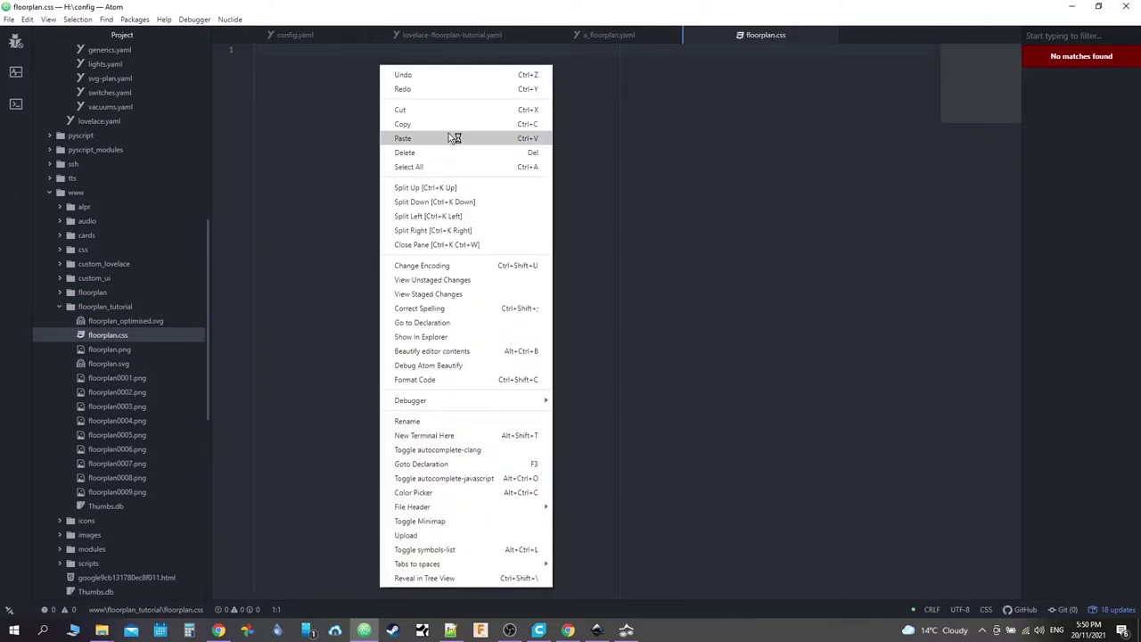
pyautogui.click(453, 138)
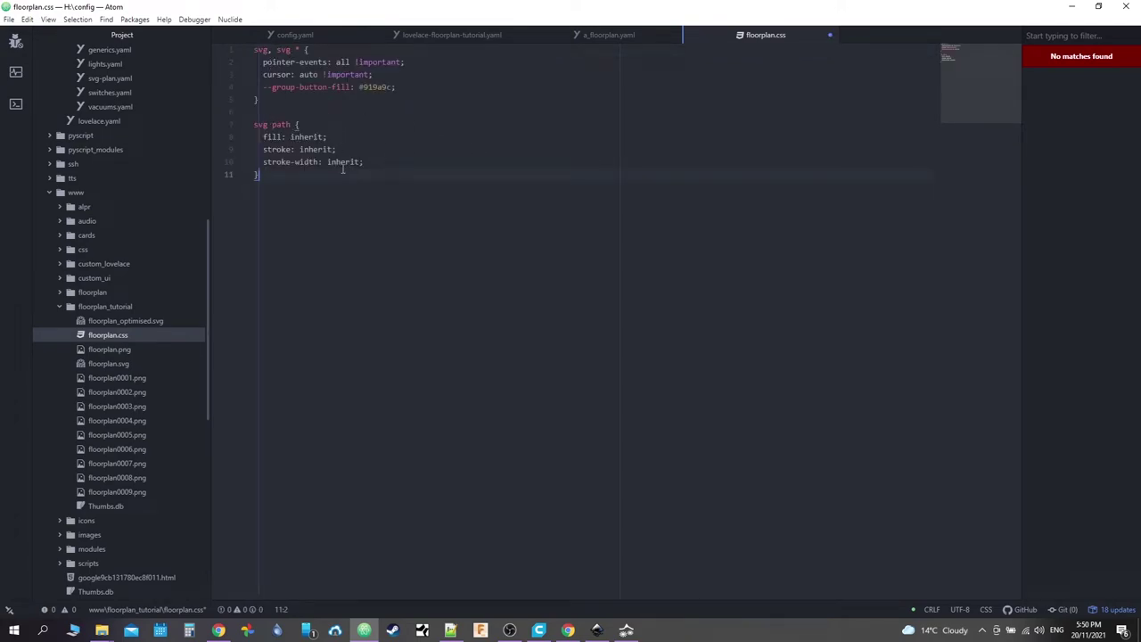
pyautogui.press('Return')
pyautogui.press('Return')
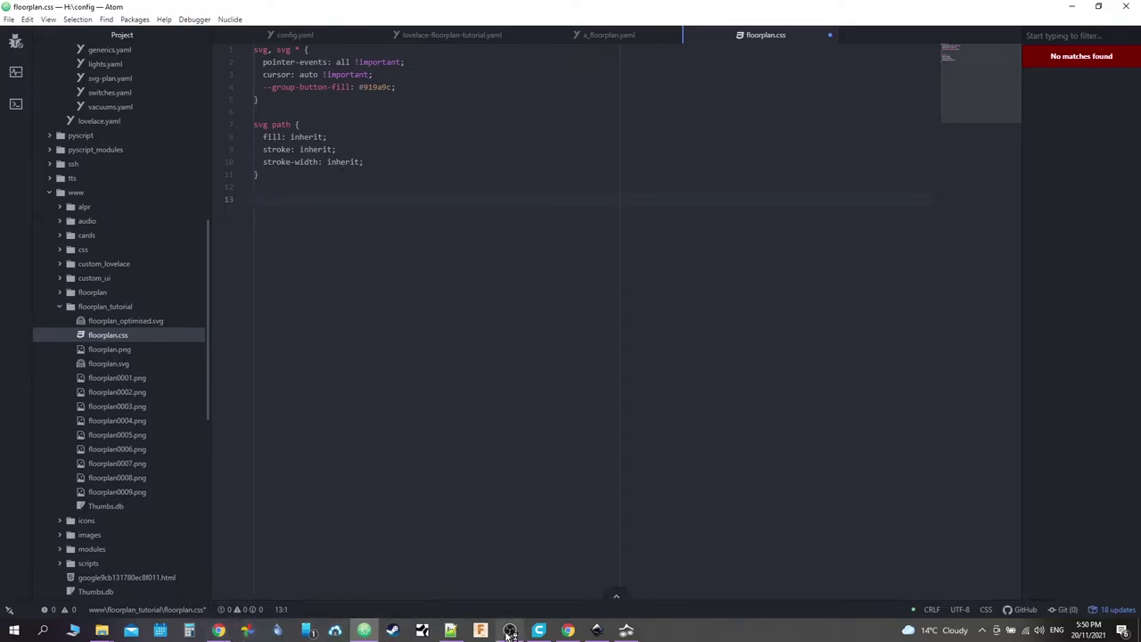
pyautogui.click(568, 631)
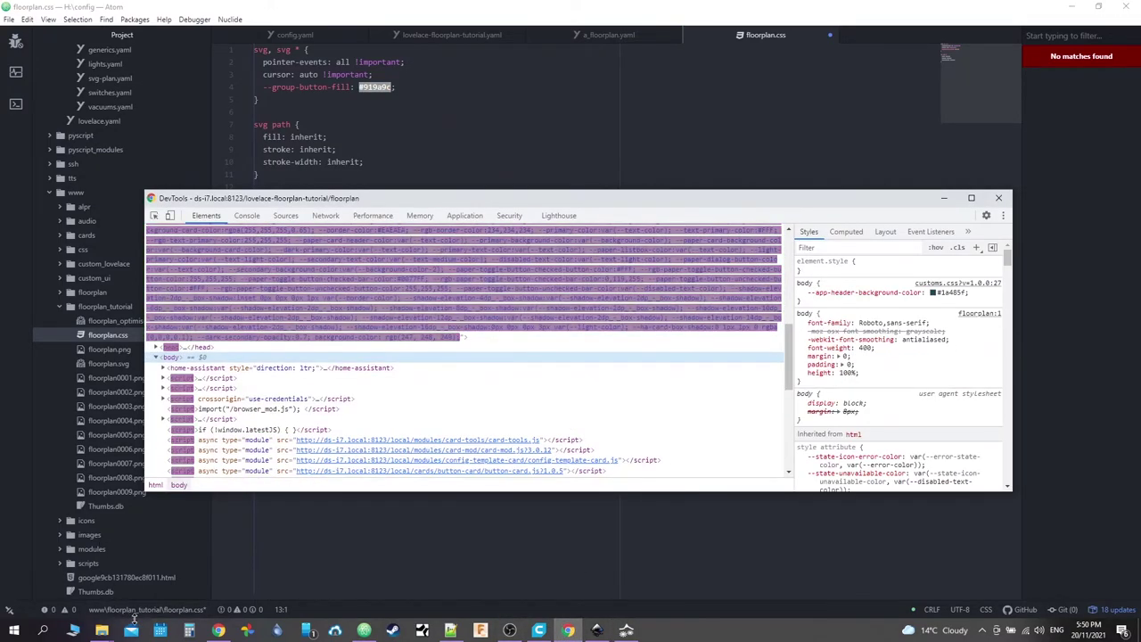
pyautogui.click(571, 630)
pyautogui.click(575, 630)
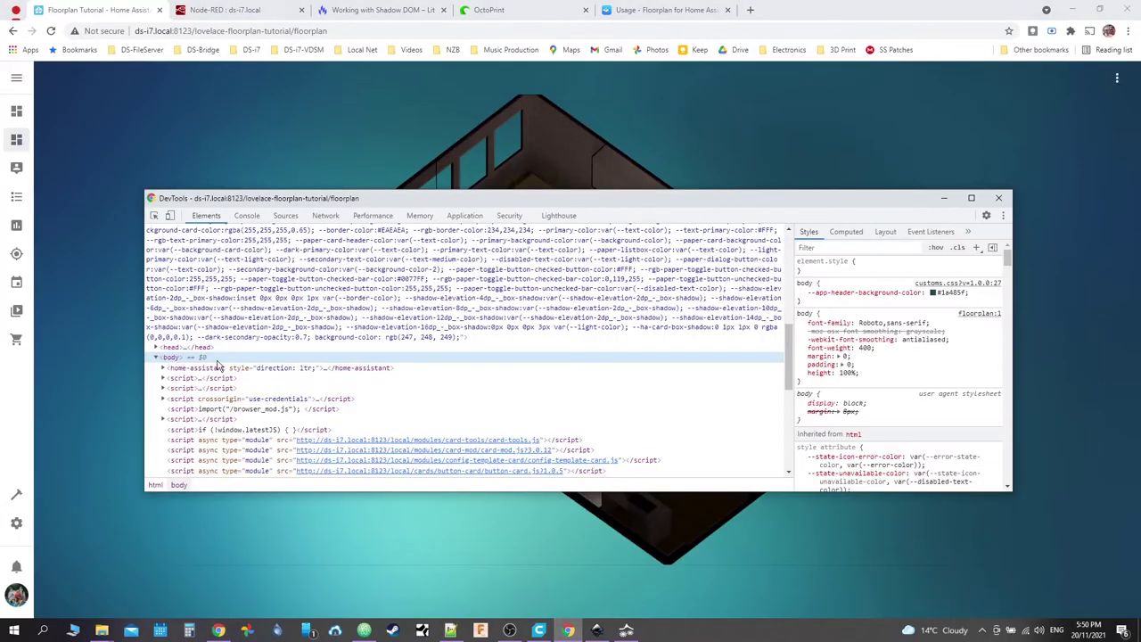
pyautogui.moveTo(313, 198); pyautogui.dragTo(777, 302)
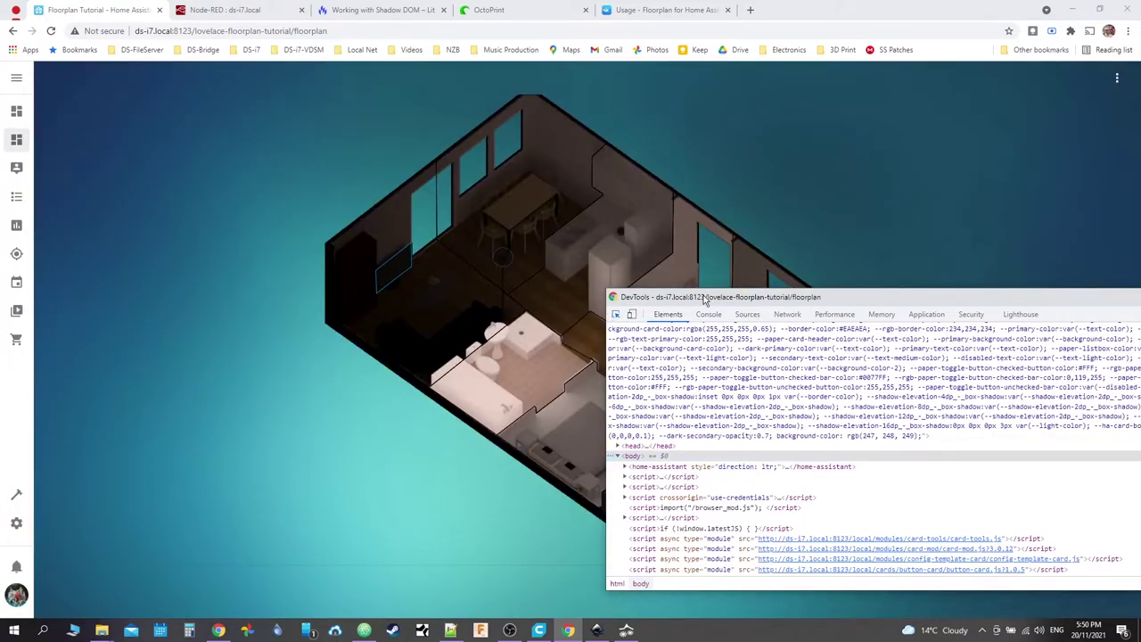
pyautogui.moveTo(702, 301); pyautogui.dragTo(724, 360)
pyautogui.click(637, 373)
pyautogui.click(492, 367)
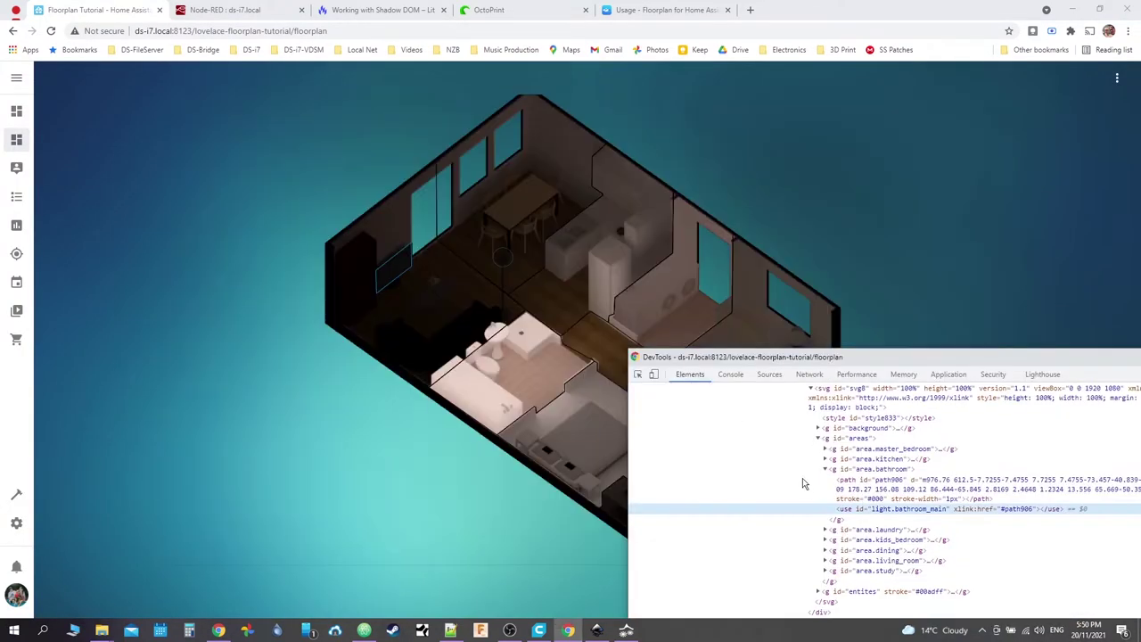
pyautogui.click(838, 441)
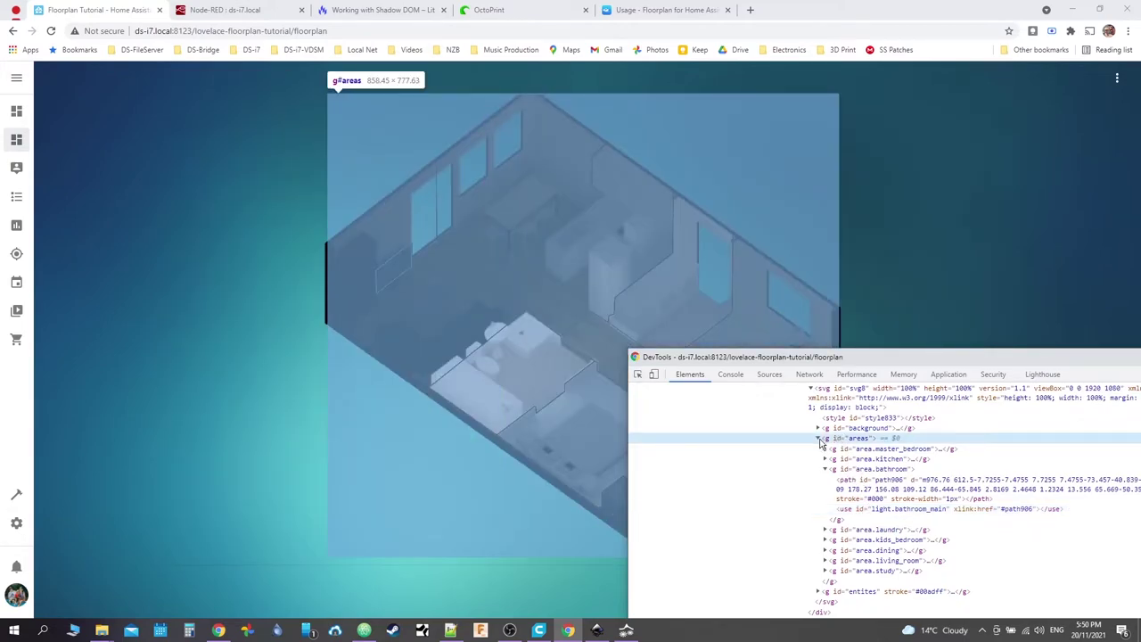
pyautogui.click(820, 439)
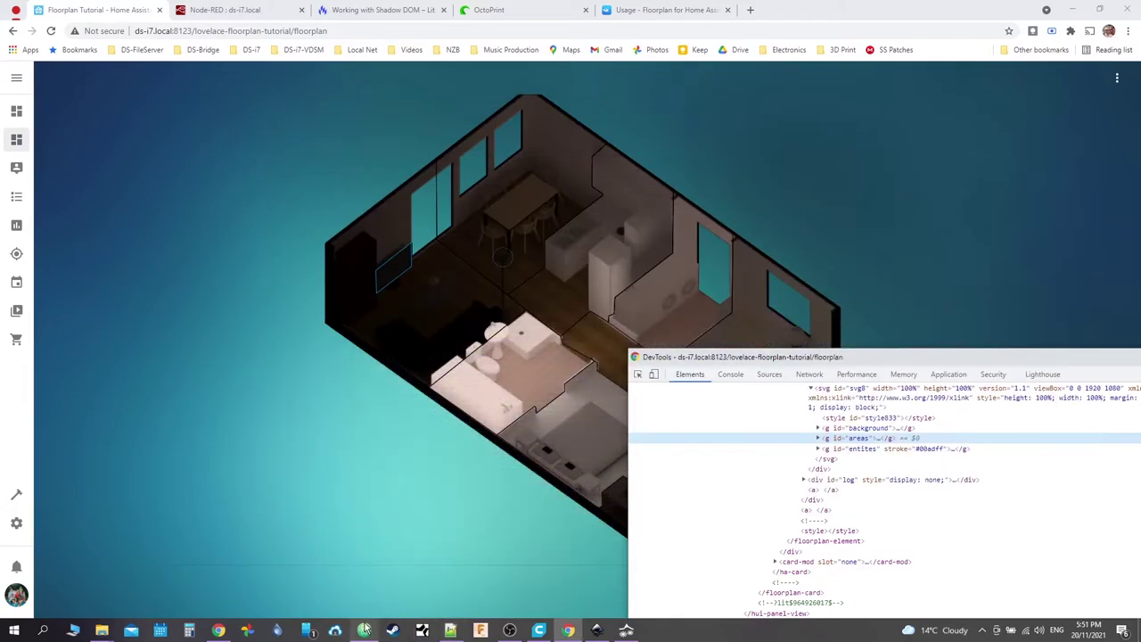
pyautogui.click(365, 630)
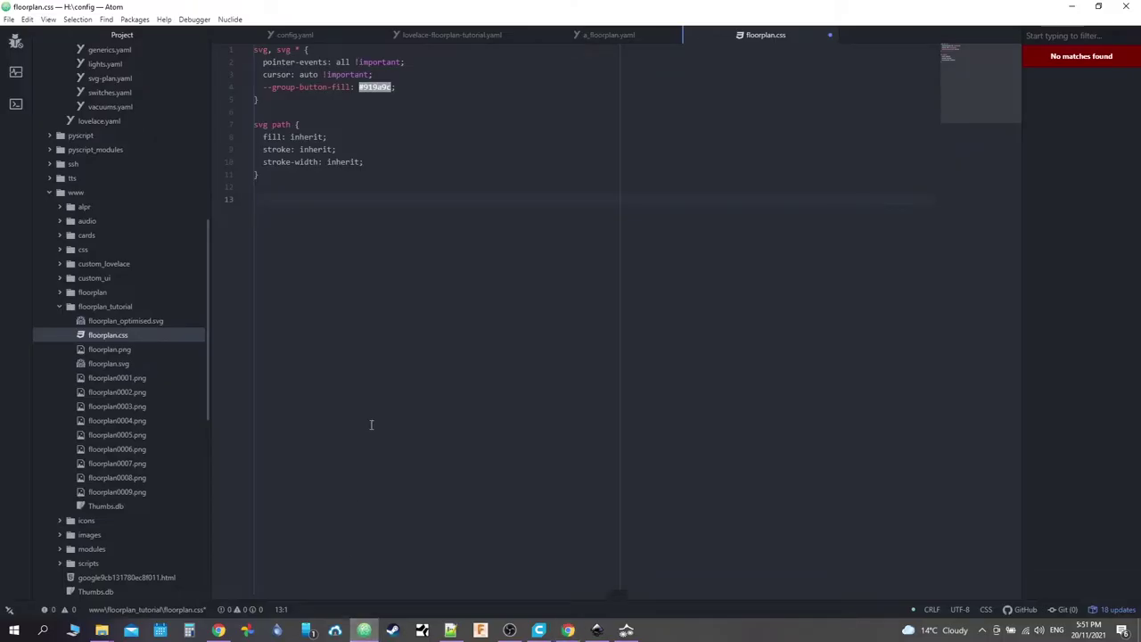
# Step: Write an #areas path rule with stroke: transparent and stroke-width: 0 using autocomplete
pyautogui.write('#')
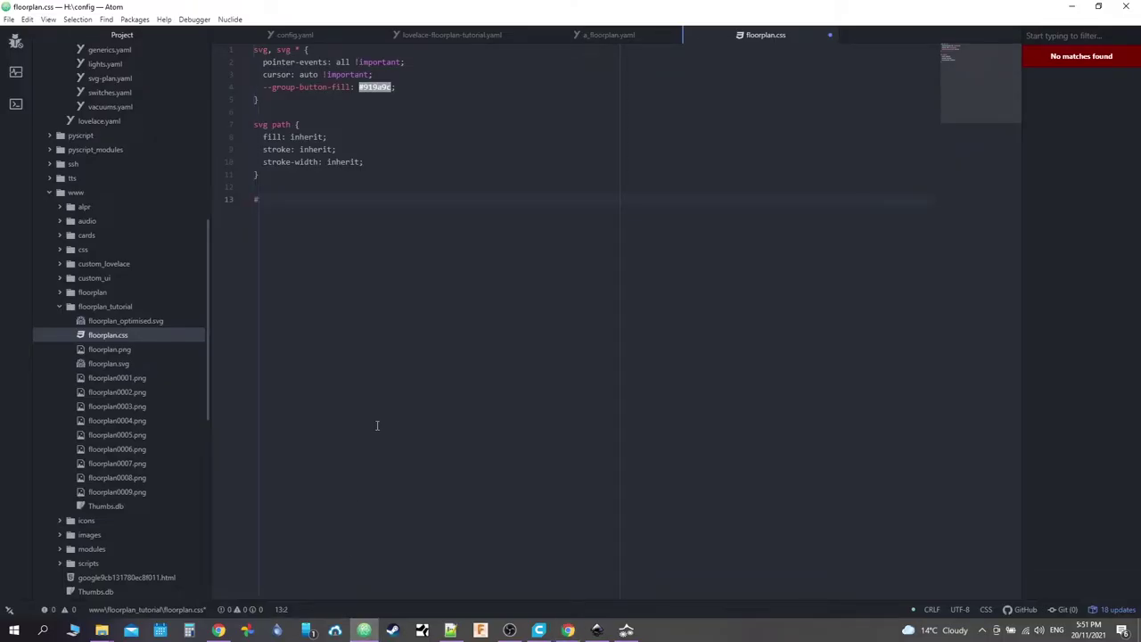
pyautogui.write('areas')
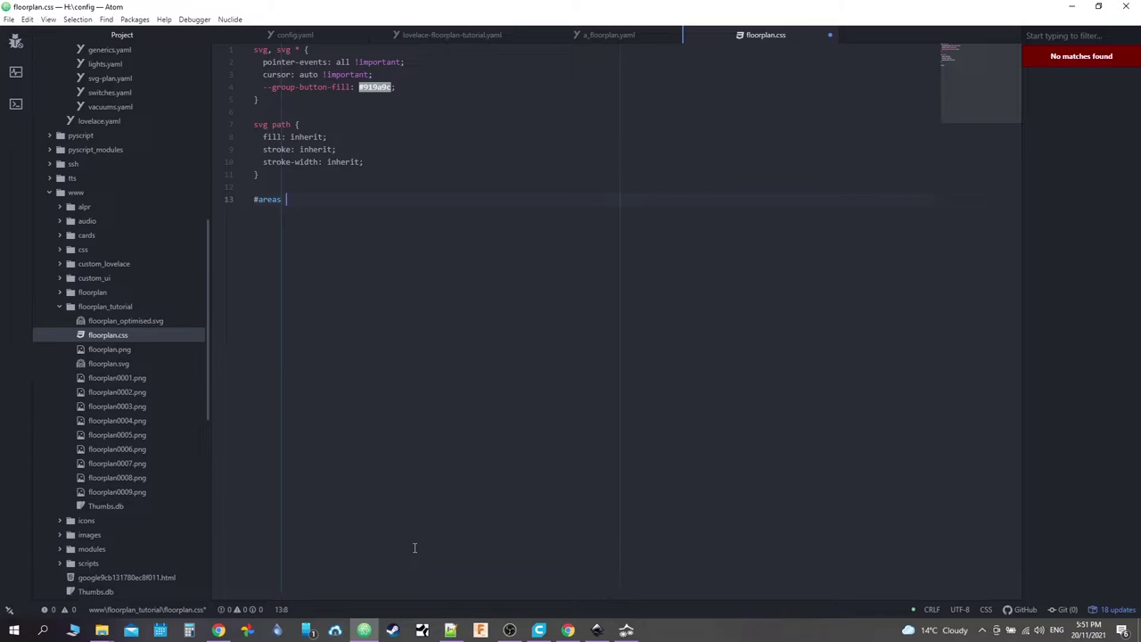
pyautogui.write(' pa')
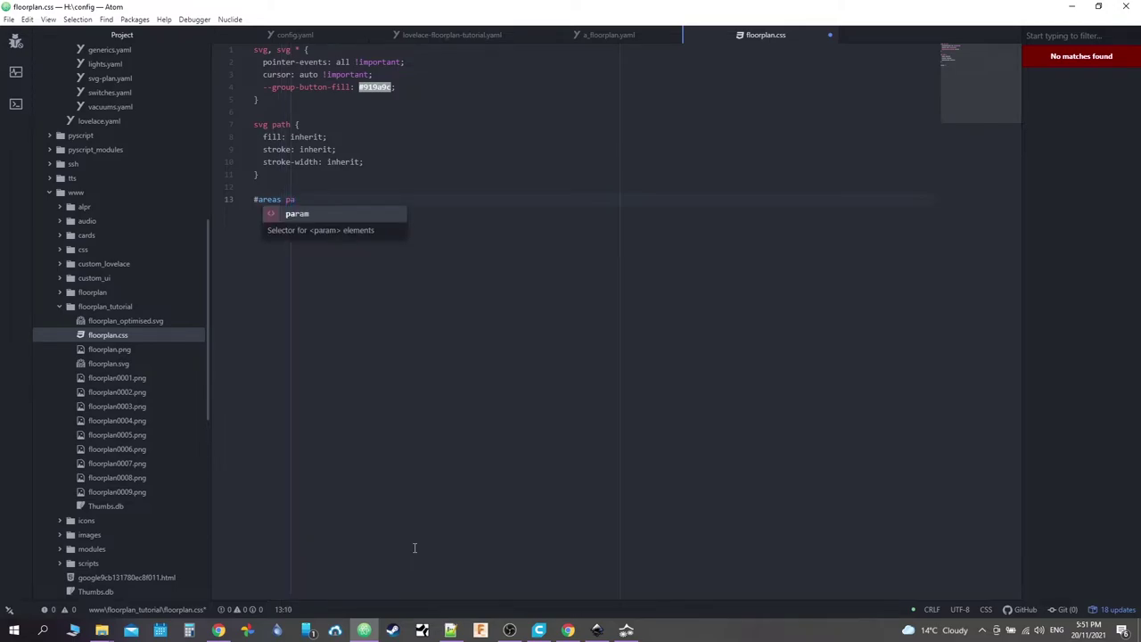
pyautogui.write('th')
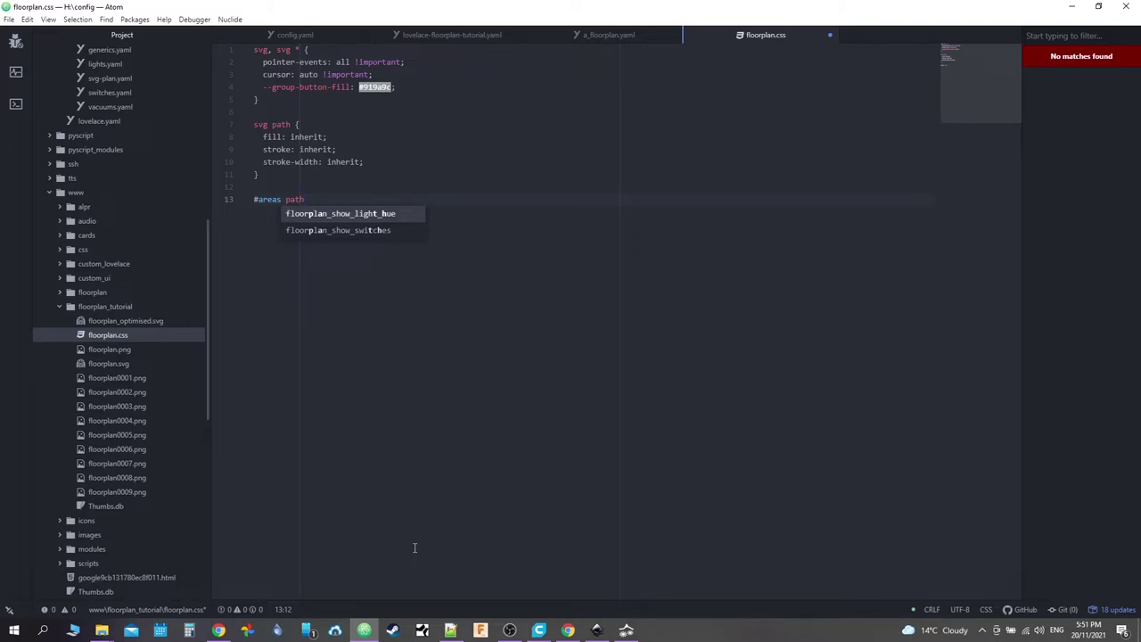
pyautogui.write(' {')
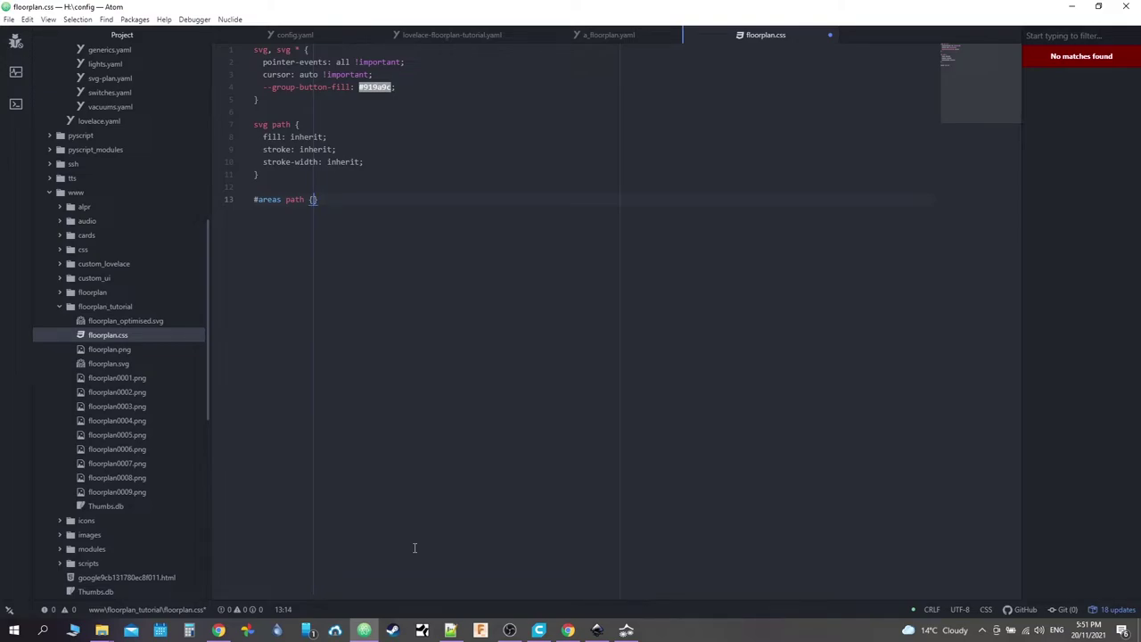
pyautogui.press('Return')
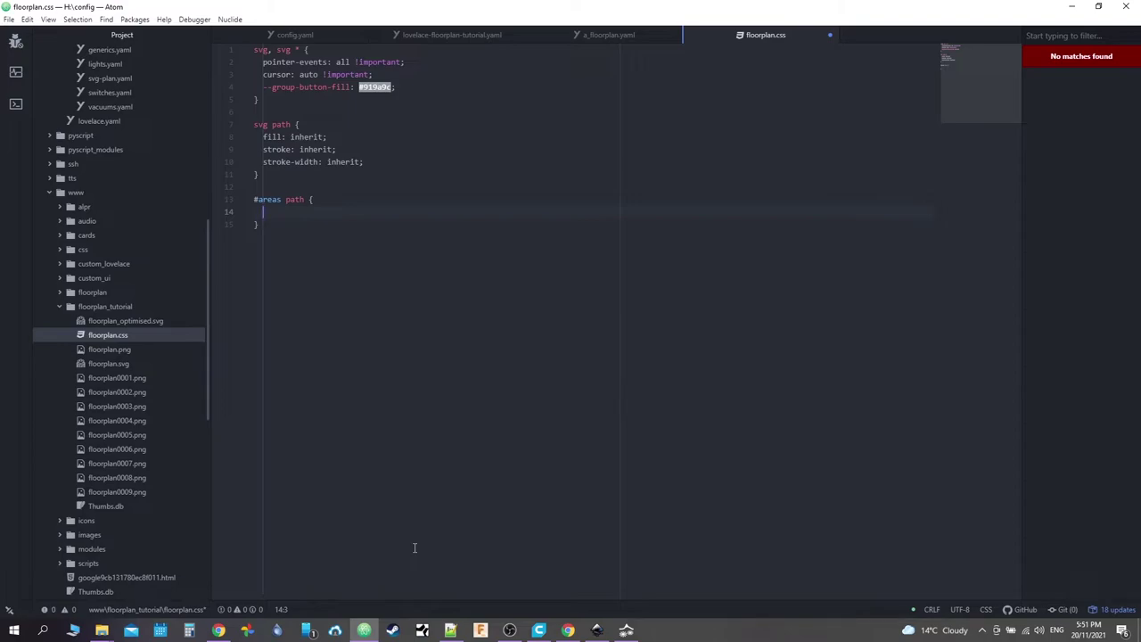
pyautogui.write('str')
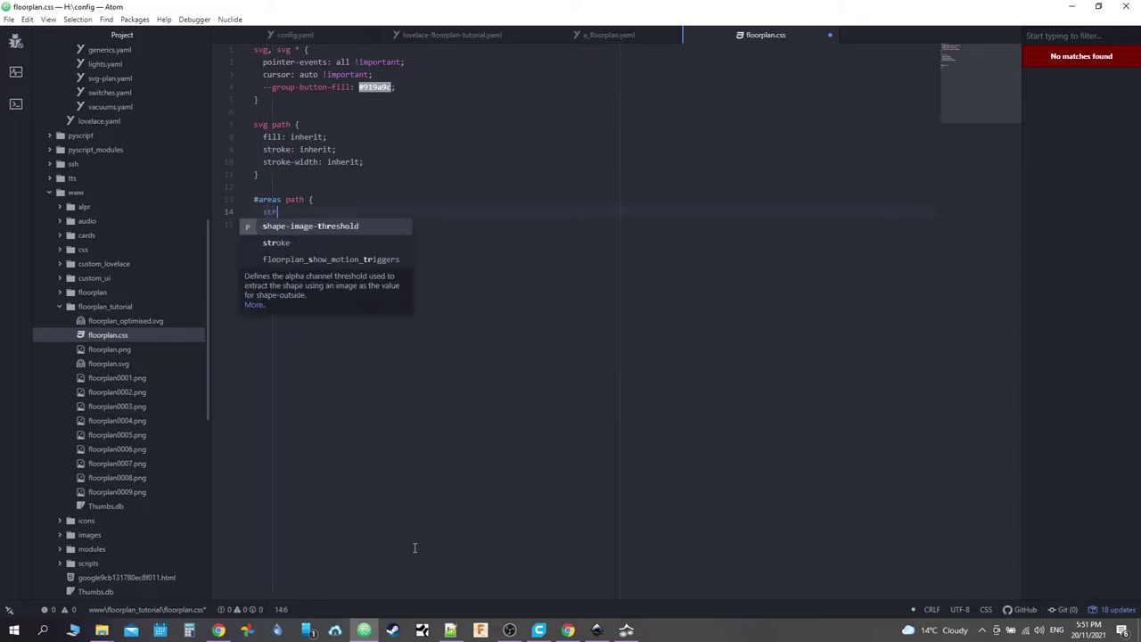
pyautogui.write('oke')
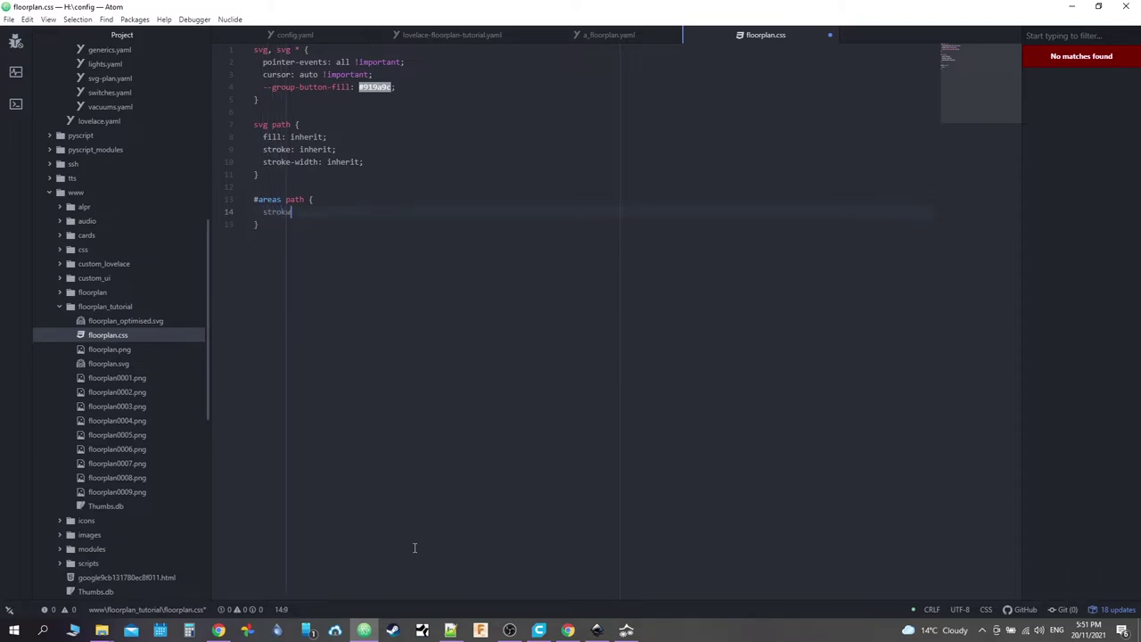
pyautogui.write(': tra')
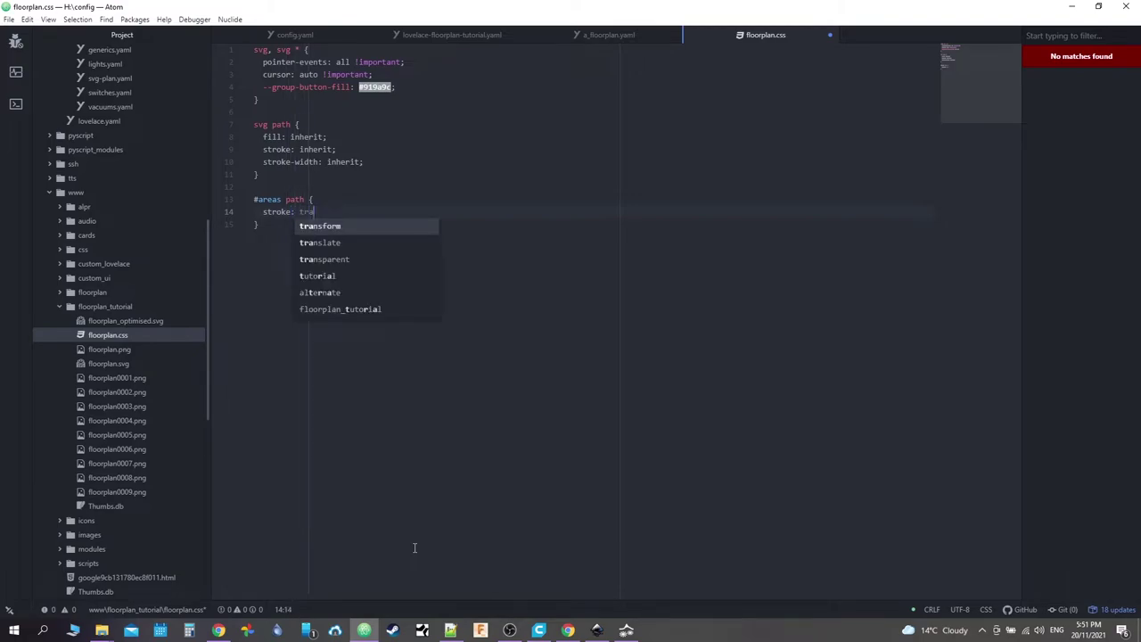
pyautogui.press('Down')
pyautogui.press('Down')
pyautogui.press('Return')
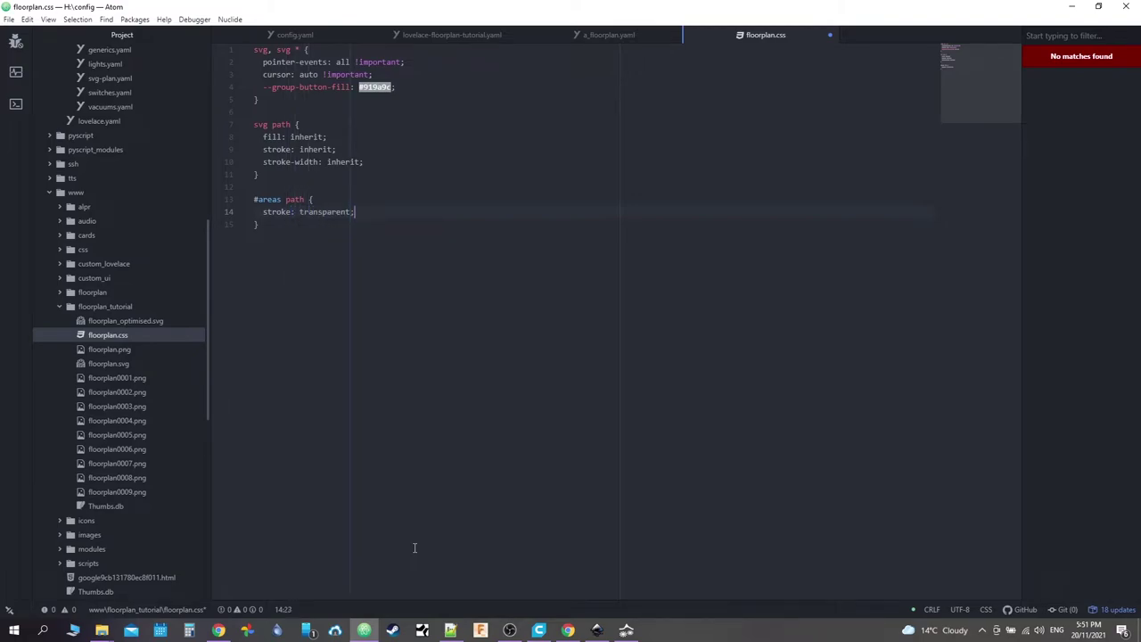
pyautogui.press('Return')
pyautogui.write('str')
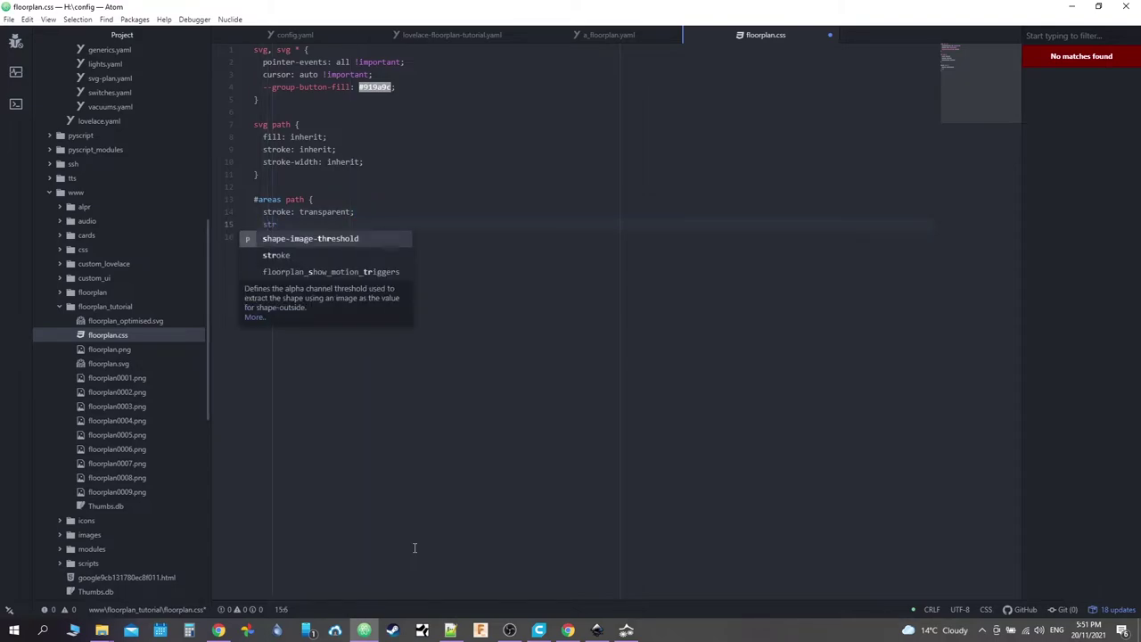
pyautogui.press('Down')
pyautogui.press('Return')
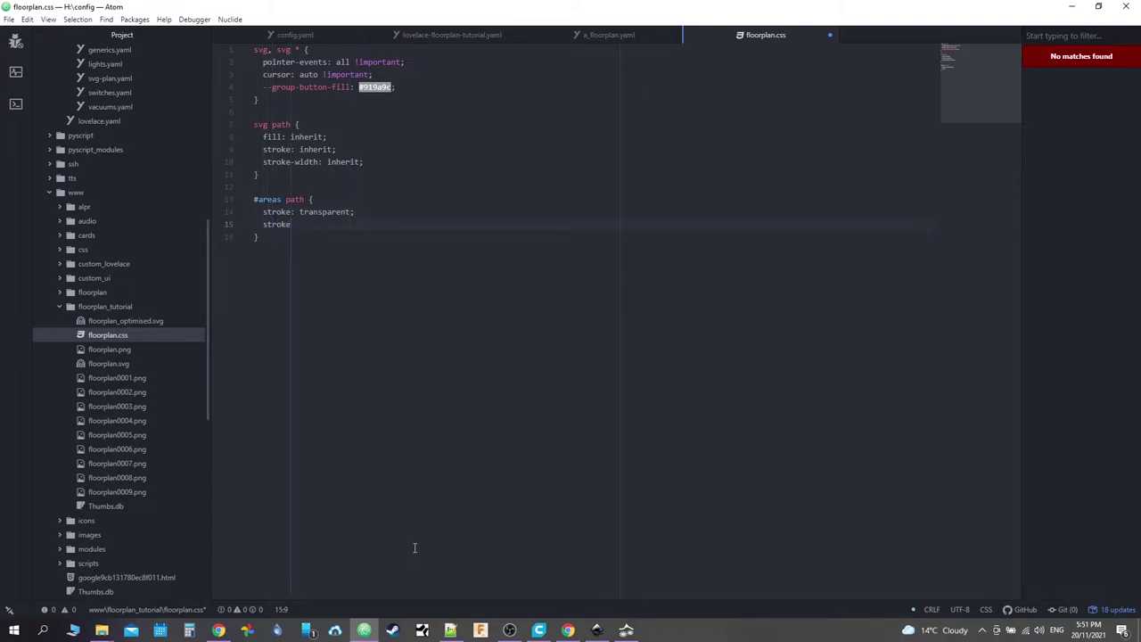
pyautogui.write('-width: 0;')
# Step: Hard-reload the Home Assistant floorplan page twice to check the blacked-out rooms, then return to Atom
pyautogui.click(218, 630)
pyautogui.rightClick(51, 30)
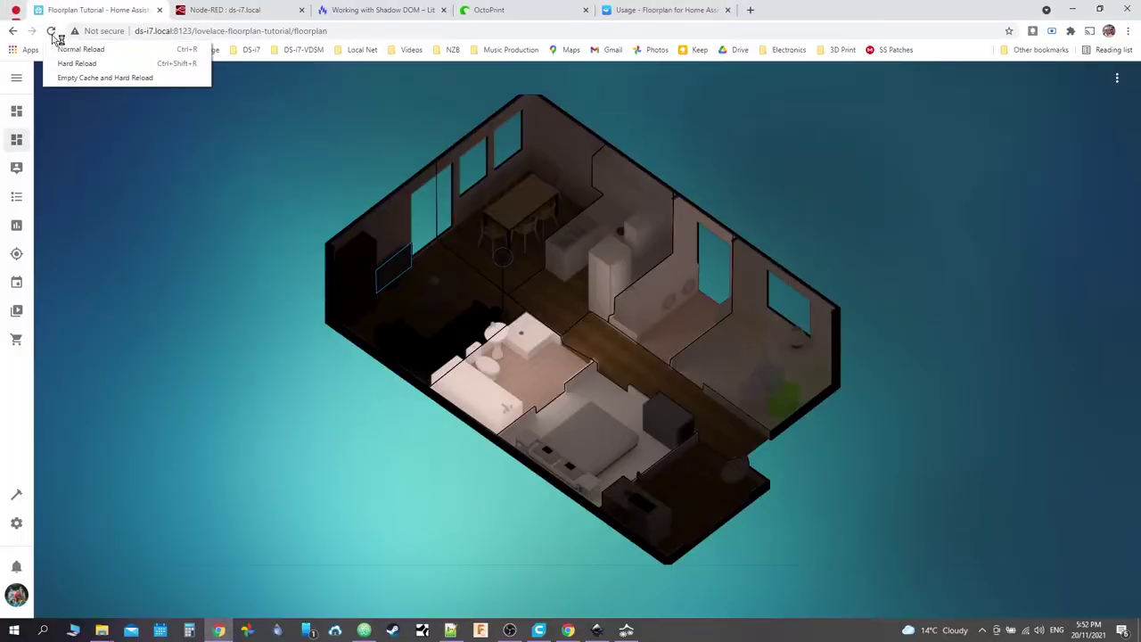
pyautogui.click(72, 66)
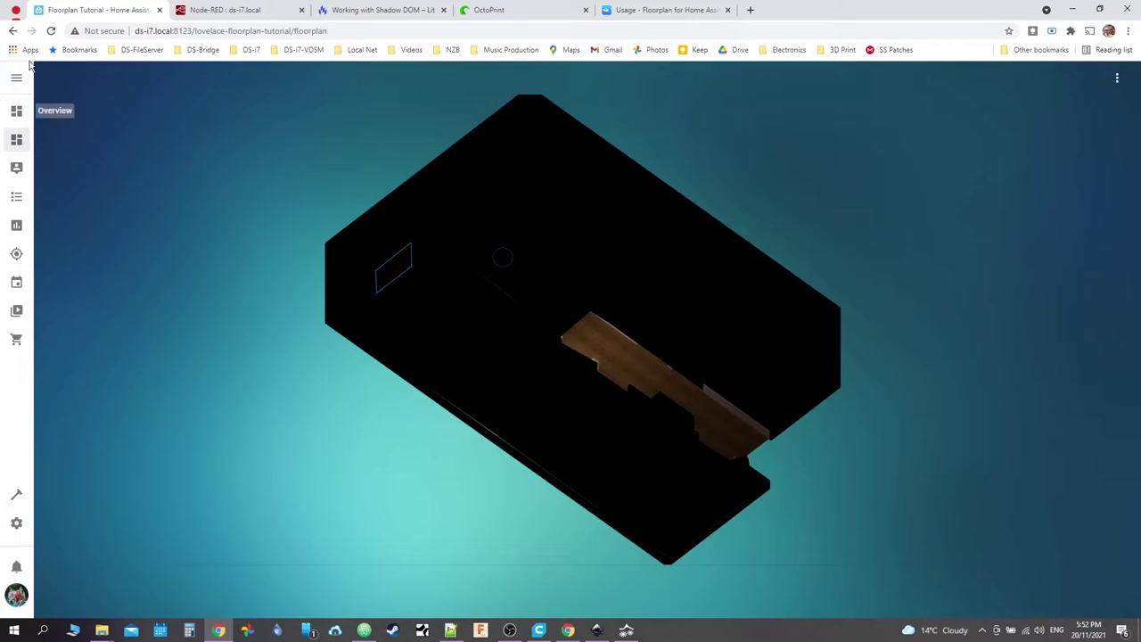
pyautogui.rightClick(51, 31)
pyautogui.click(77, 80)
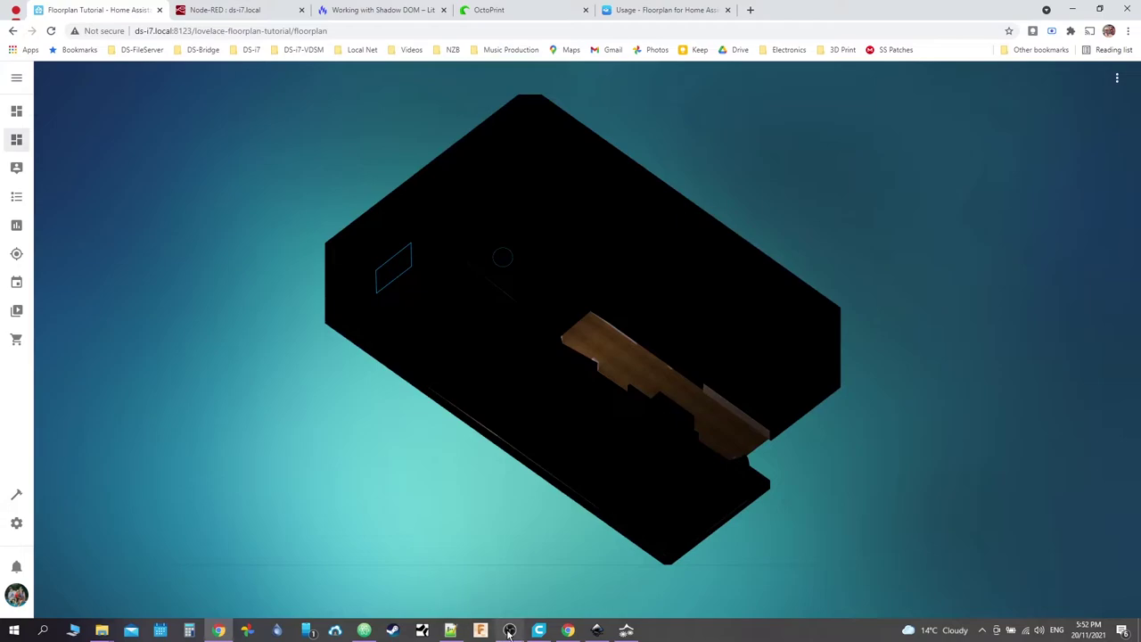
pyautogui.click(364, 630)
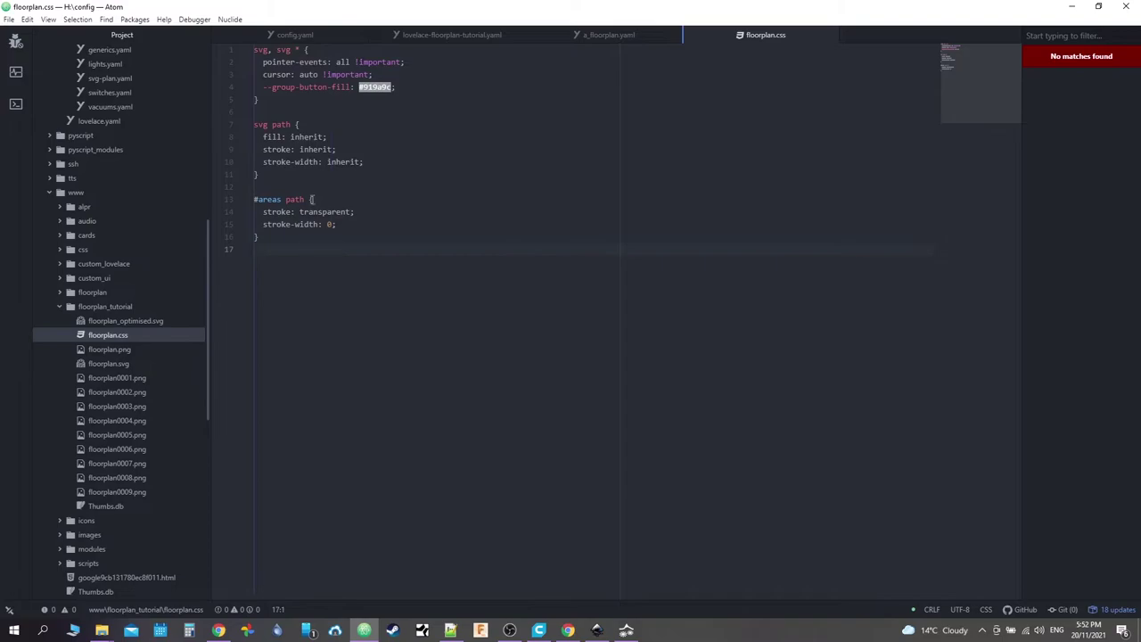
# Step: Insert a '#light-overlays { display: none; }' rule above the #areas path rule
pyautogui.click(307, 176)
pyautogui.press('Return')
pyautogui.press('Return')
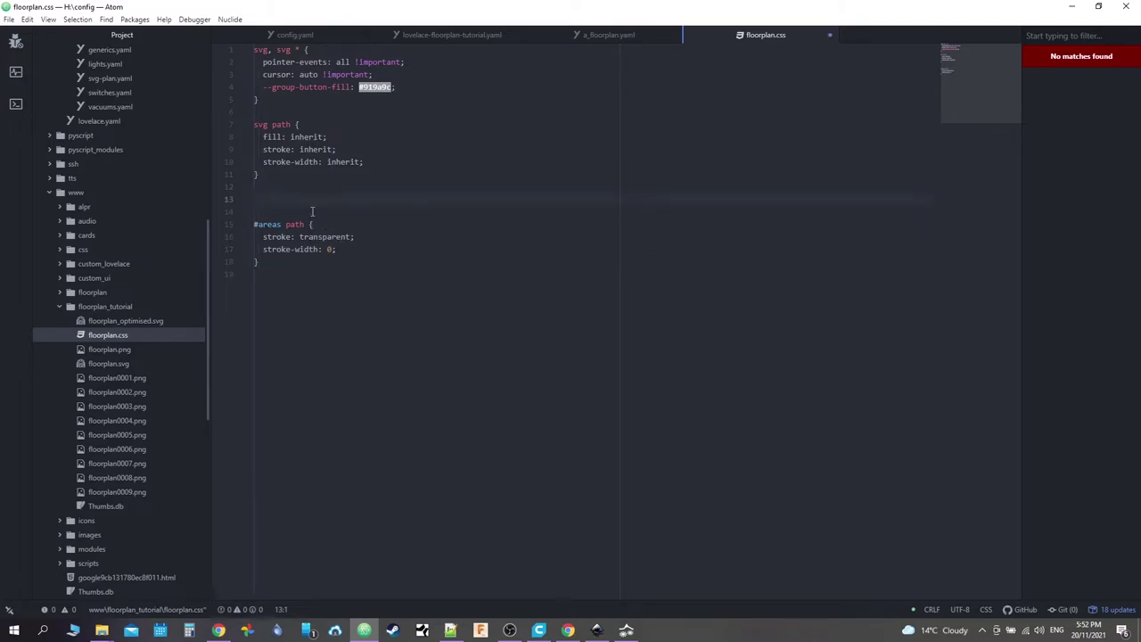
pyautogui.write('#light')
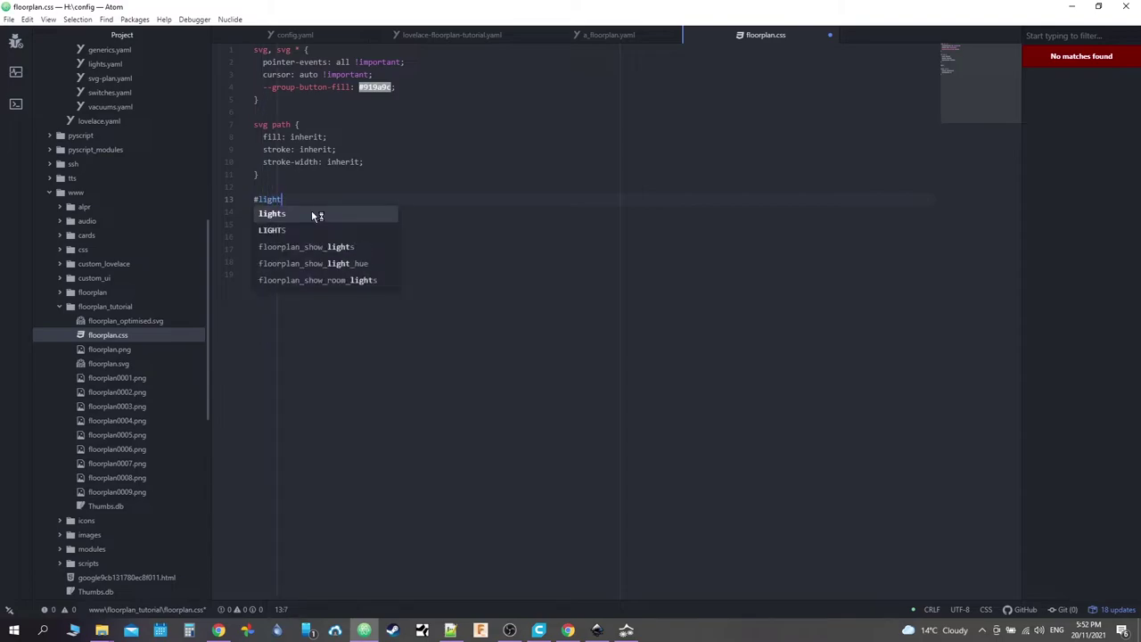
pyautogui.write('-overlays')
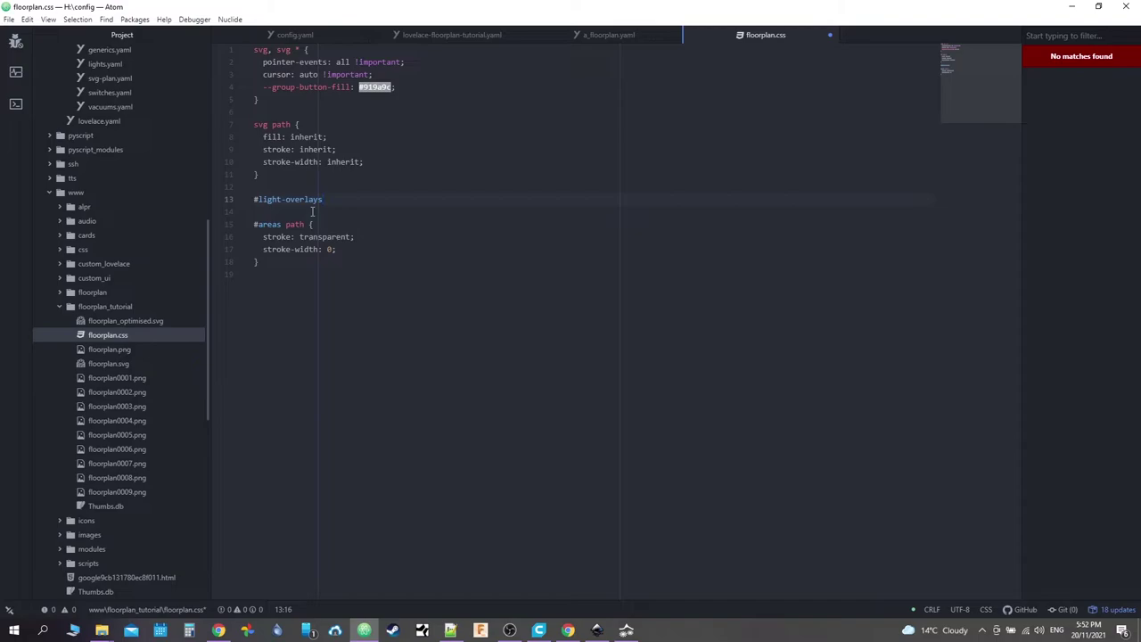
pyautogui.write(' {')
pyautogui.press('Return')
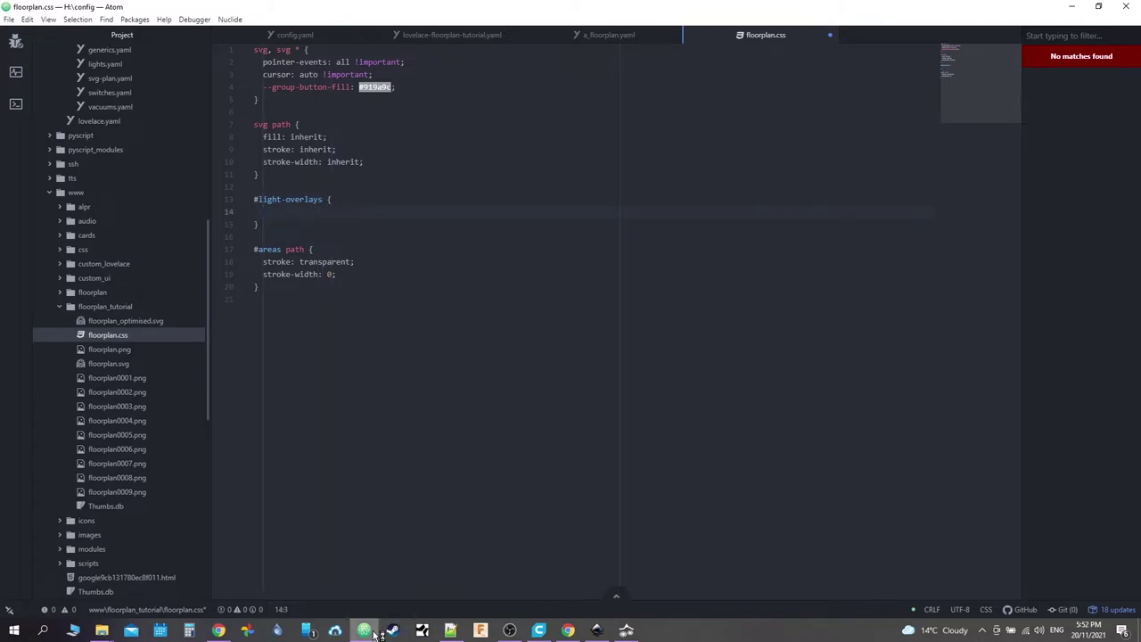
pyautogui.moveTo(577, 631)
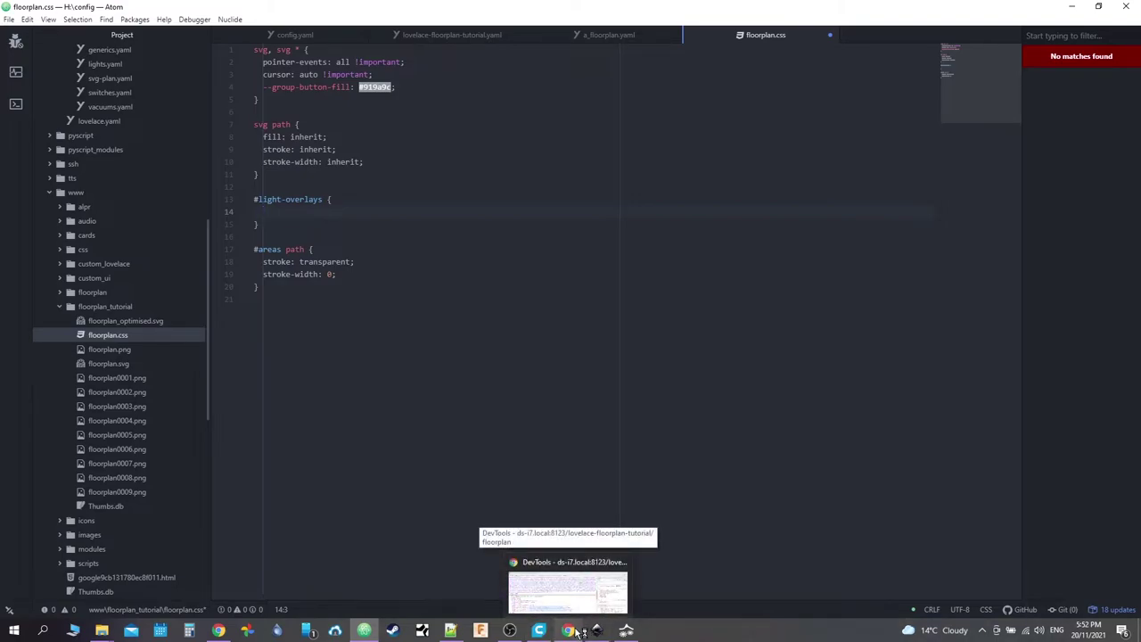
pyautogui.moveTo(223, 633)
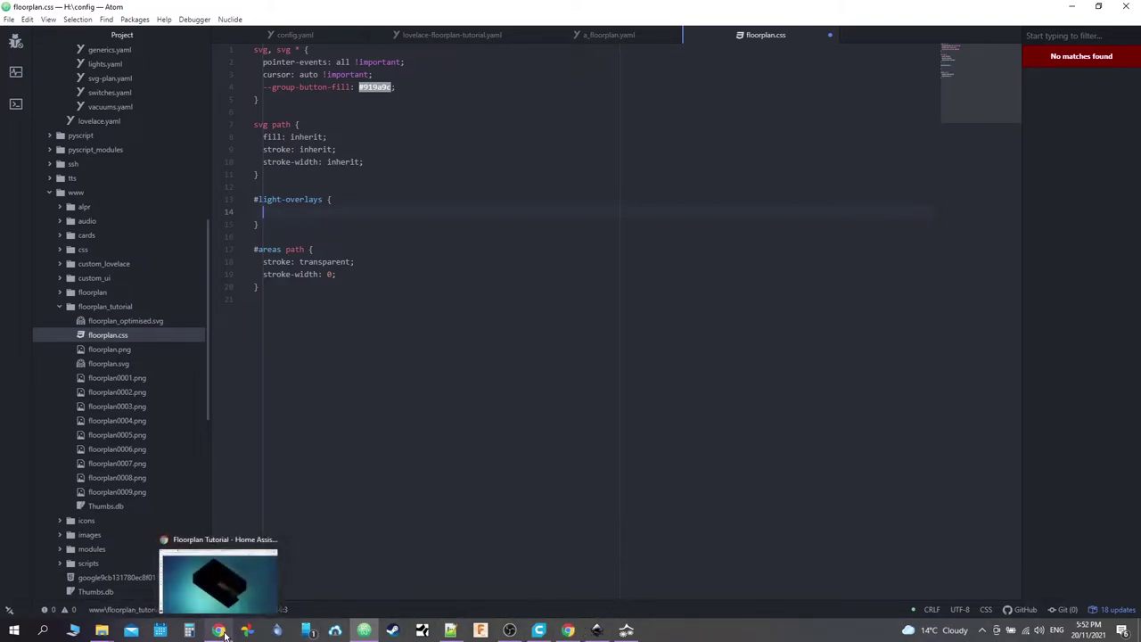
pyautogui.write('di')
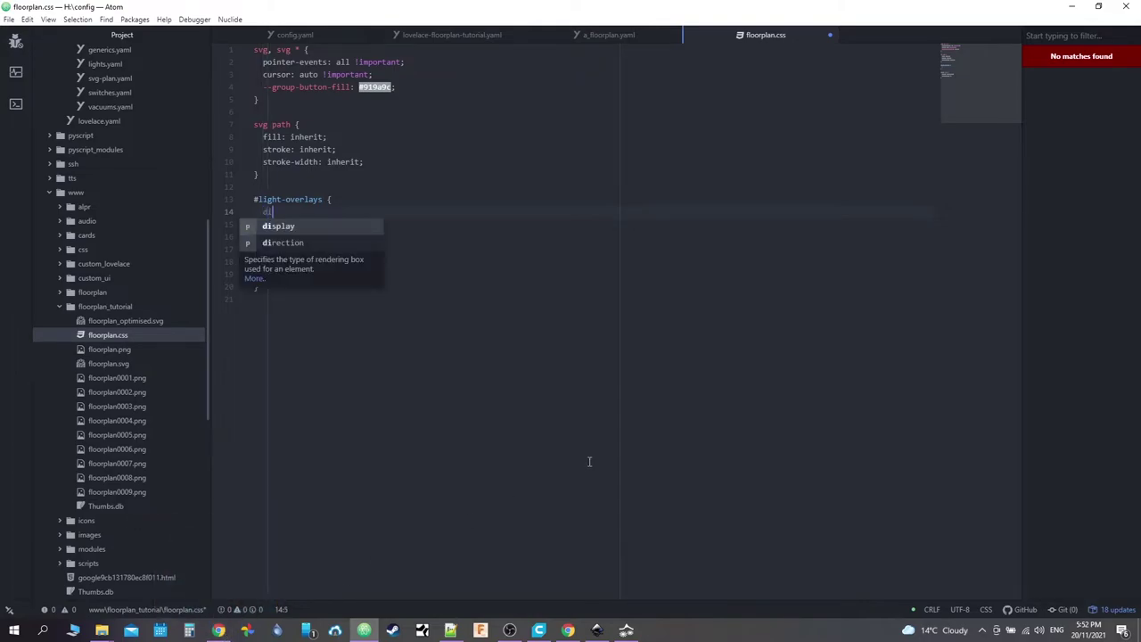
pyautogui.write('sp')
pyautogui.press('Tab')
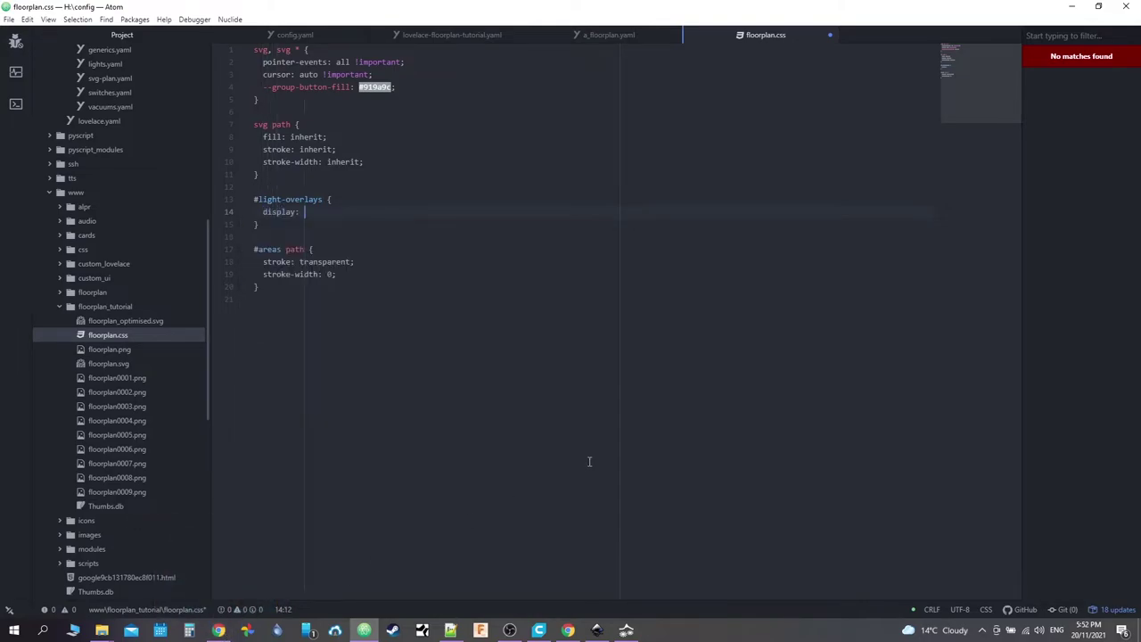
pyautogui.write('non')
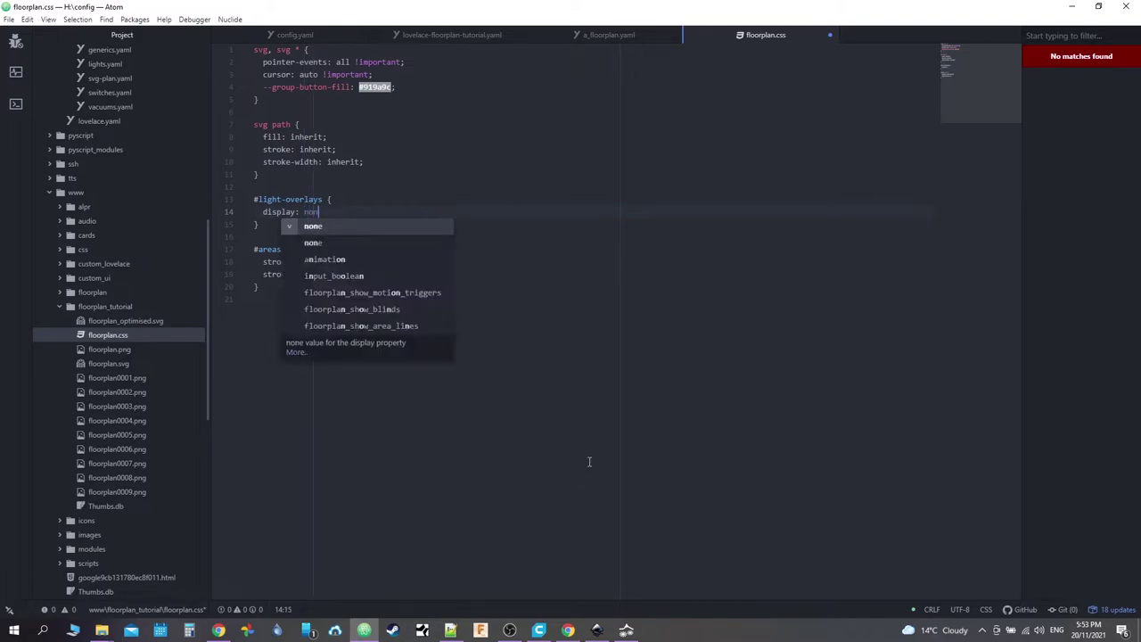
pyautogui.press('Tab')
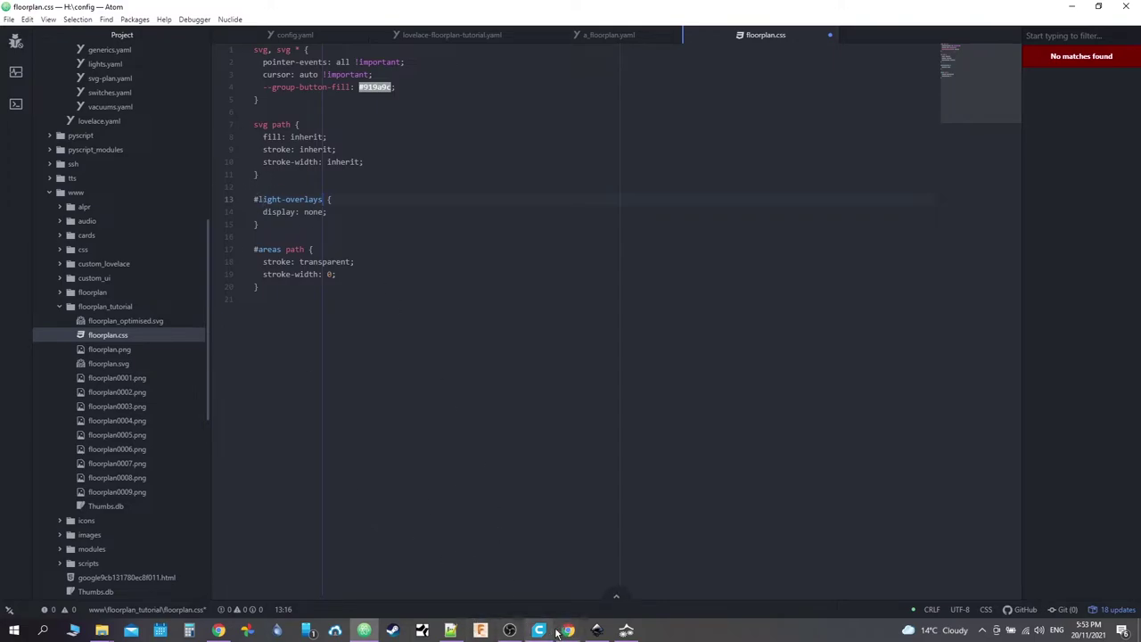
pyautogui.click(597, 631)
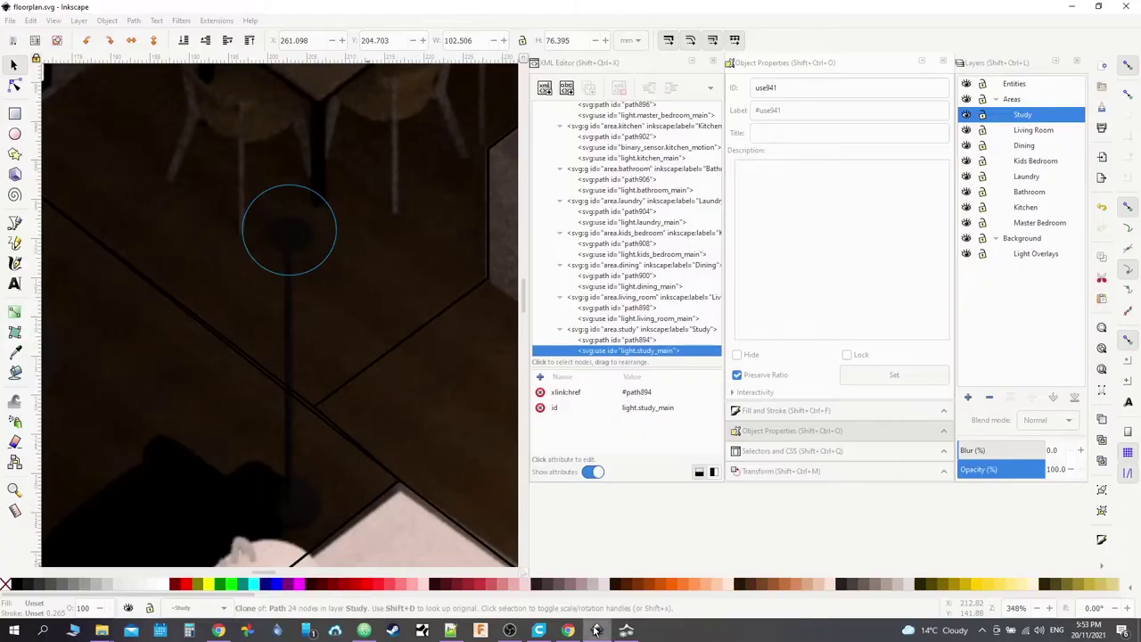
pyautogui.scroll(10, 606, 181)
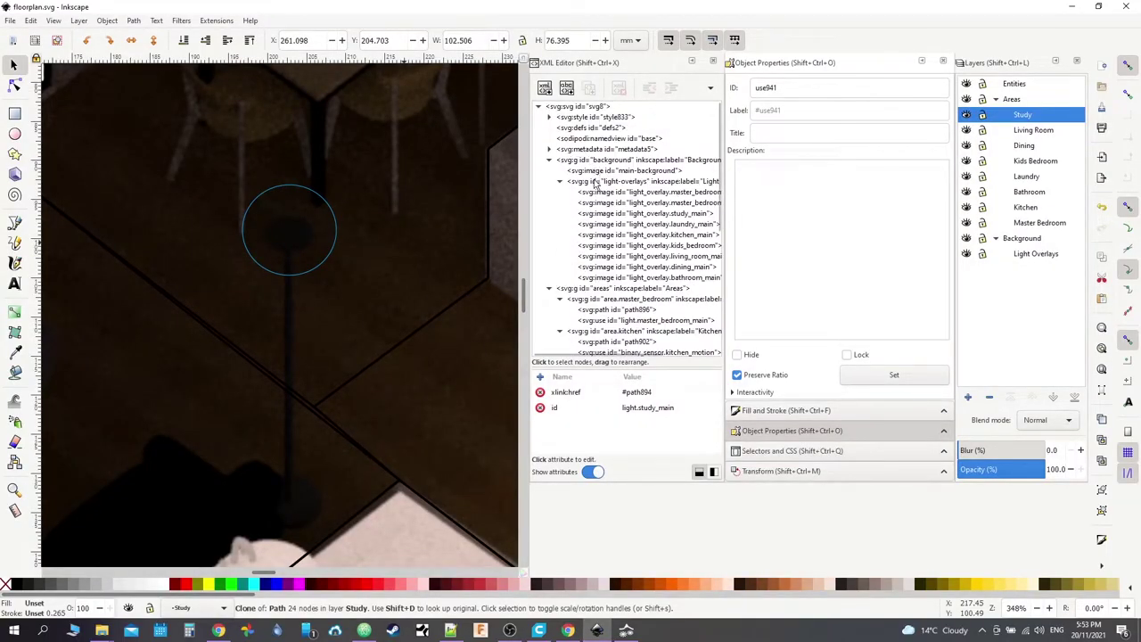
pyautogui.click(631, 185)
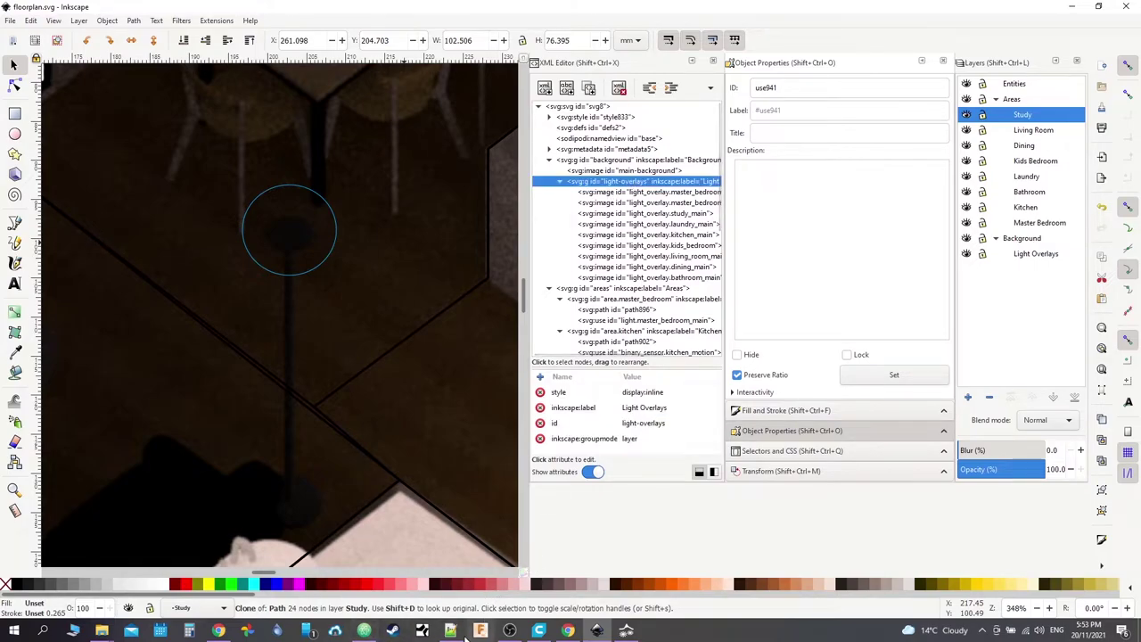
pyautogui.click(366, 633)
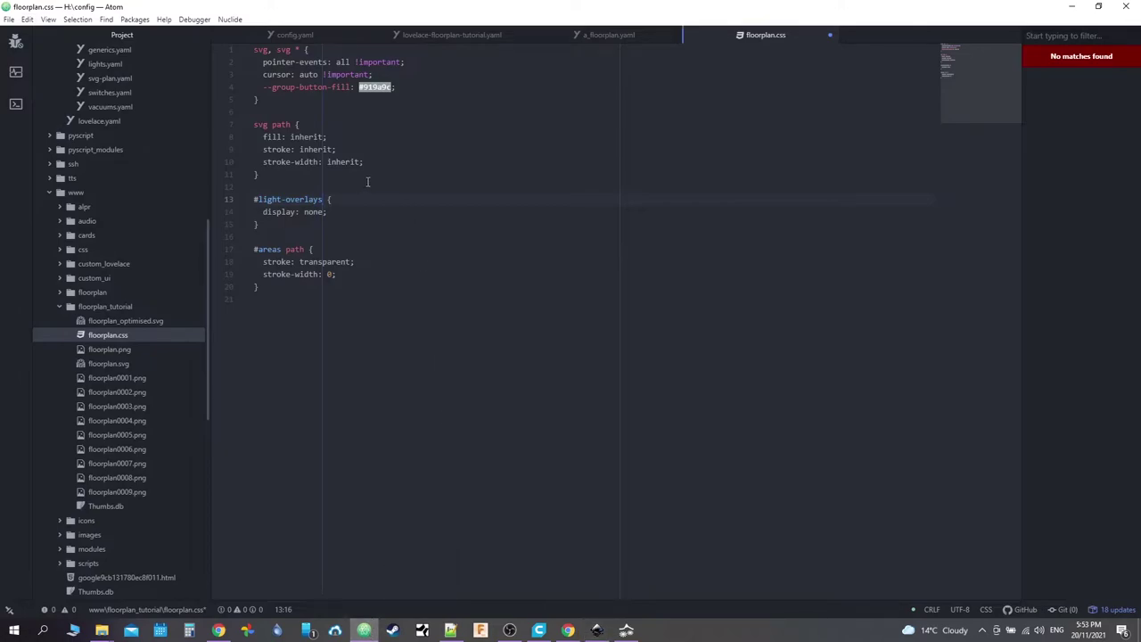
# Step: Change the selector to '#light-overlays image' and save floorplan.css
pyautogui.write('image')
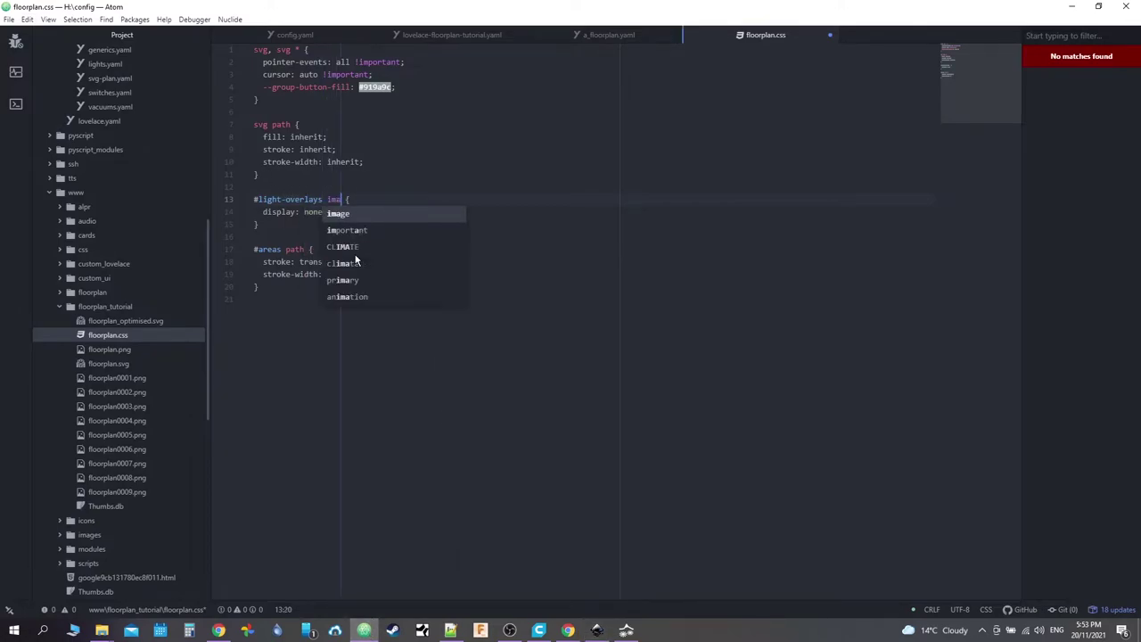
pyautogui.hotkey('ctrl', 's')
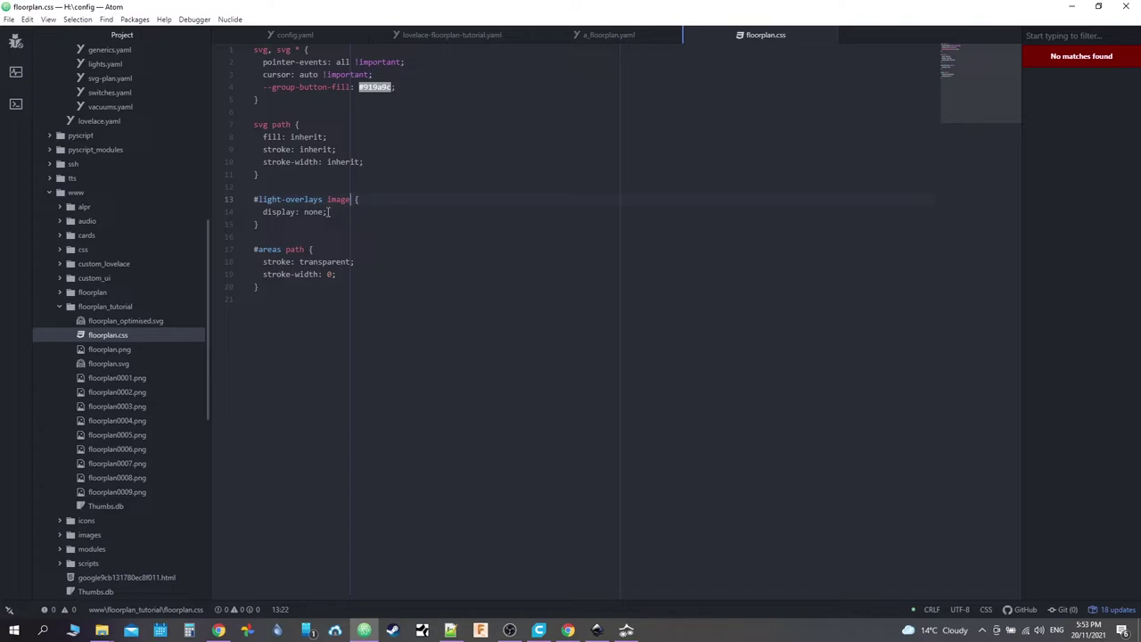
pyautogui.click(218, 631)
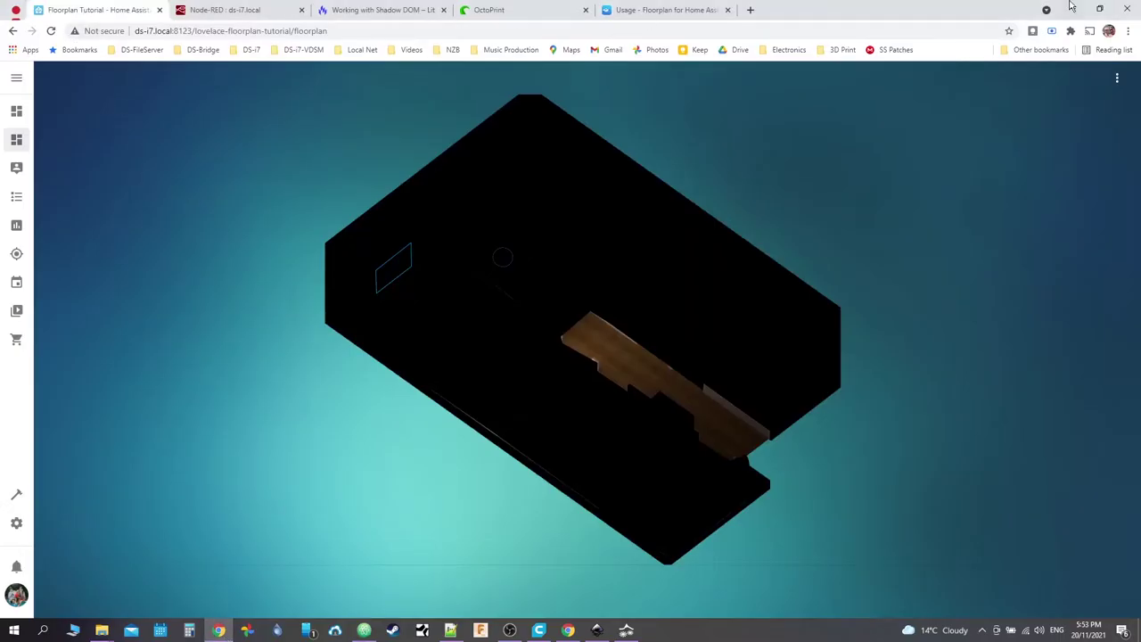
pyautogui.rightClick(51, 31)
pyautogui.click(99, 78)
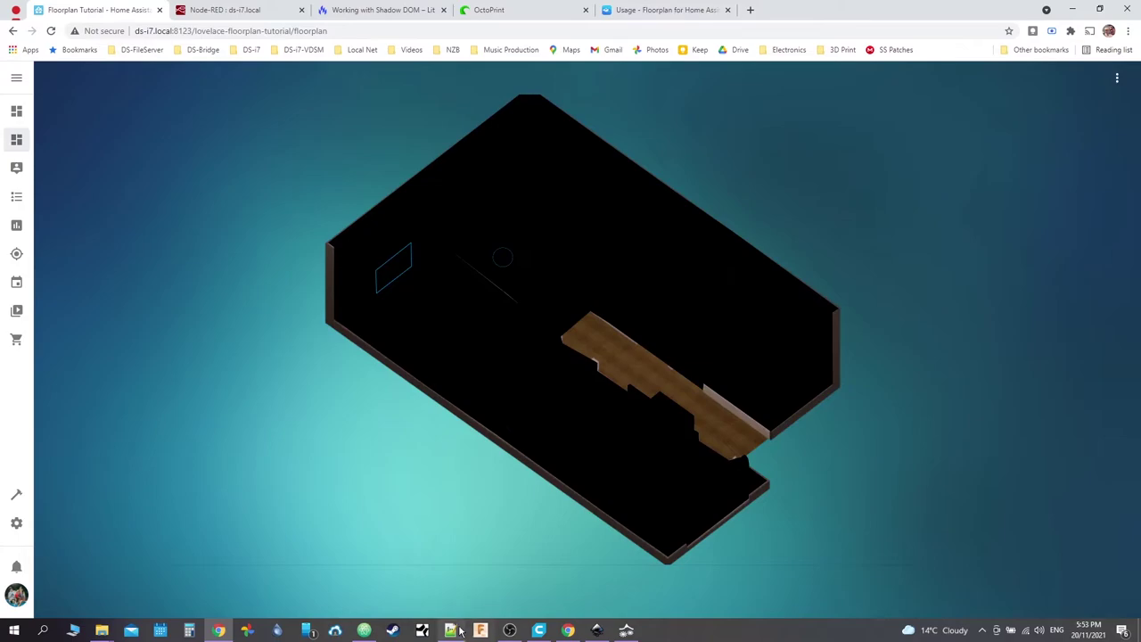
pyautogui.rightClick(1084, 406)
pyautogui.click(990, 596)
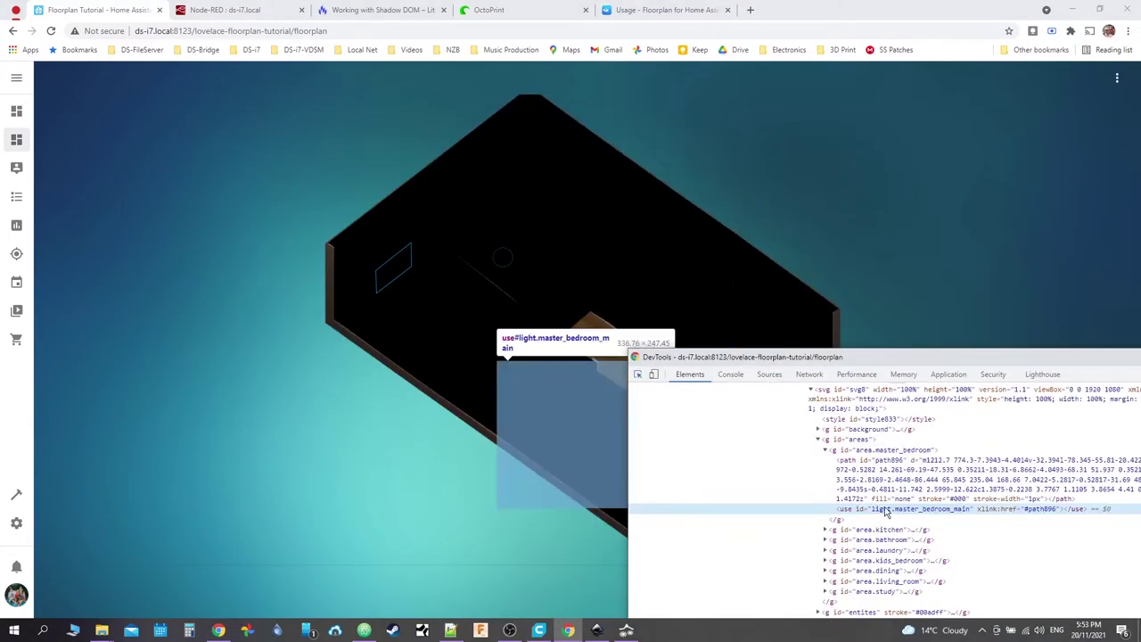
pyautogui.scroll(3, 856, 517)
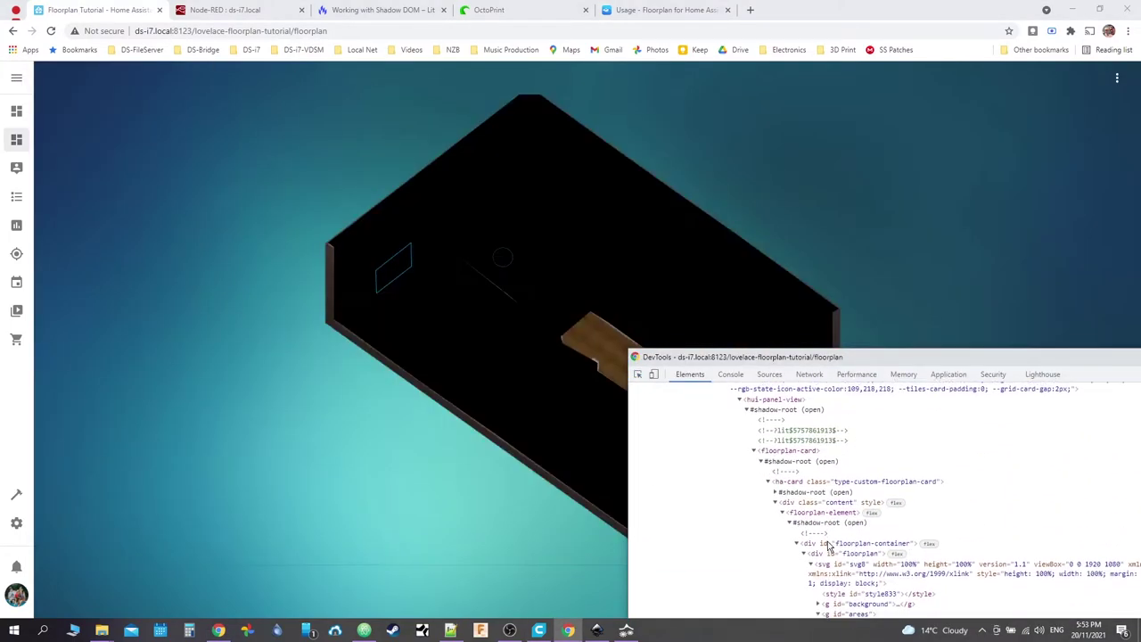
pyautogui.scroll(-1, 827, 546)
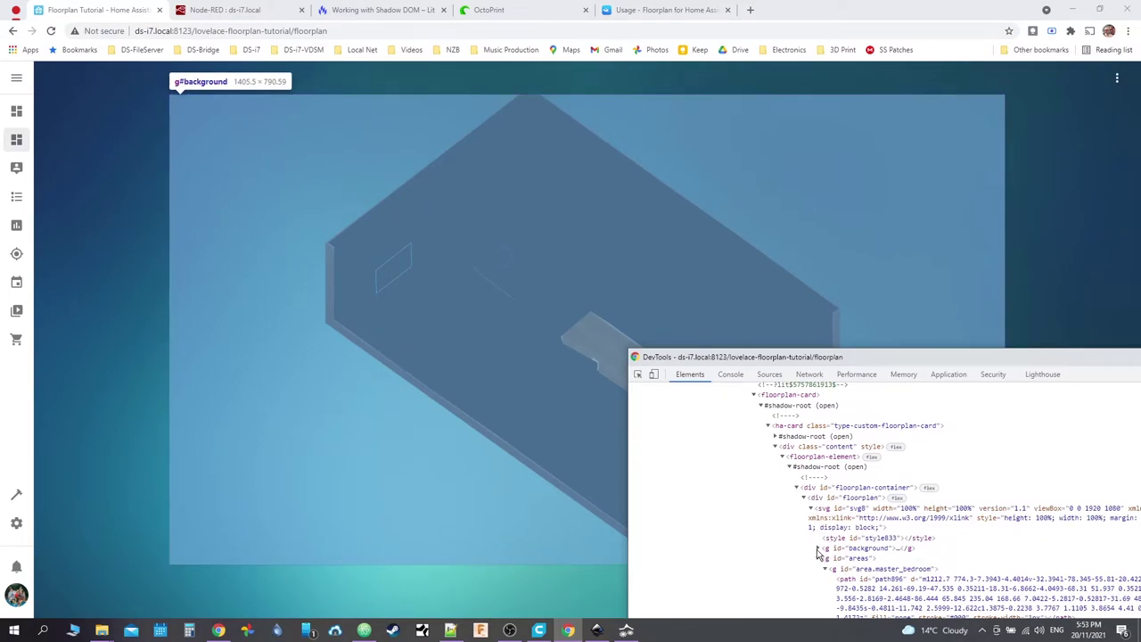
pyautogui.click(818, 549)
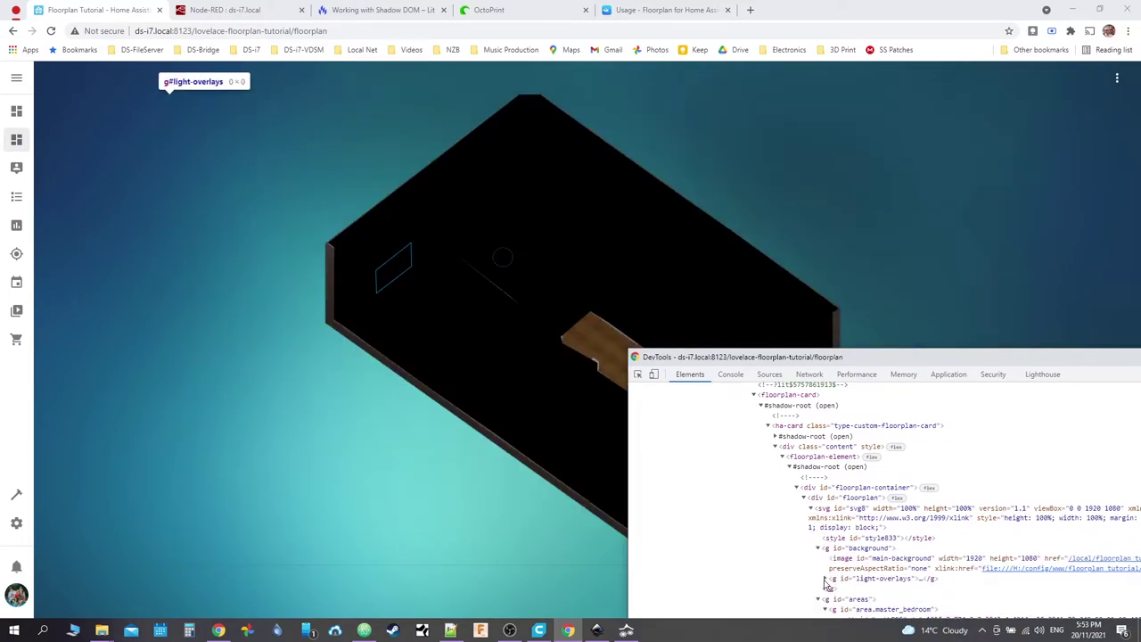
pyautogui.click(825, 579)
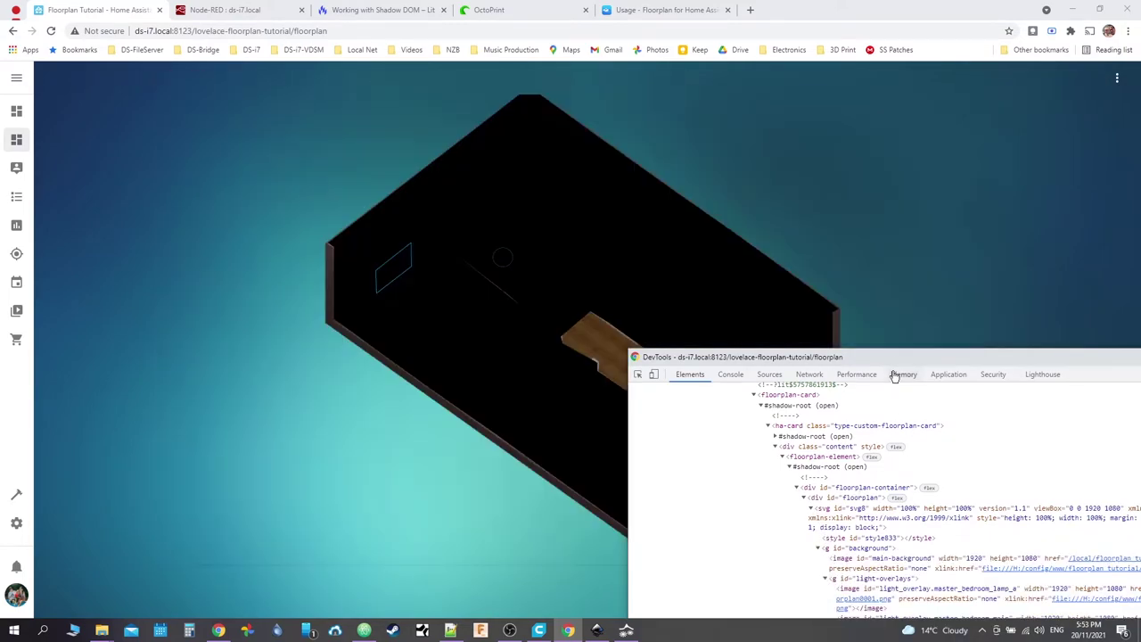
pyautogui.moveTo(895, 376); pyautogui.dragTo(666, 223)
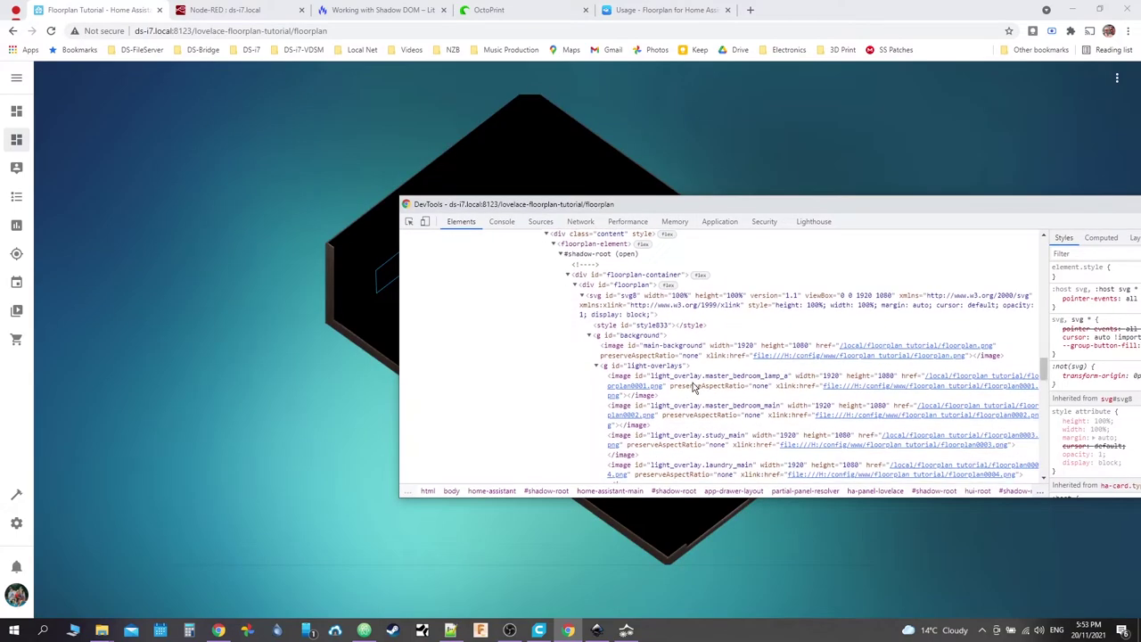
pyautogui.scroll(-1, 694, 387)
pyautogui.click(662, 321)
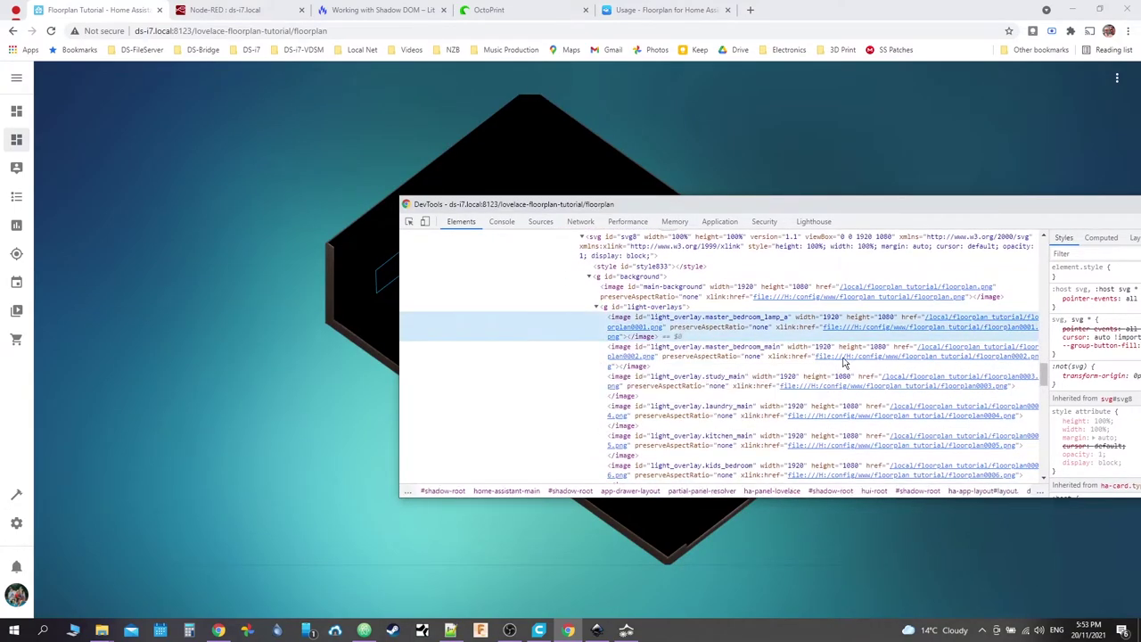
pyautogui.moveTo(872, 211); pyautogui.dragTo(617, 245)
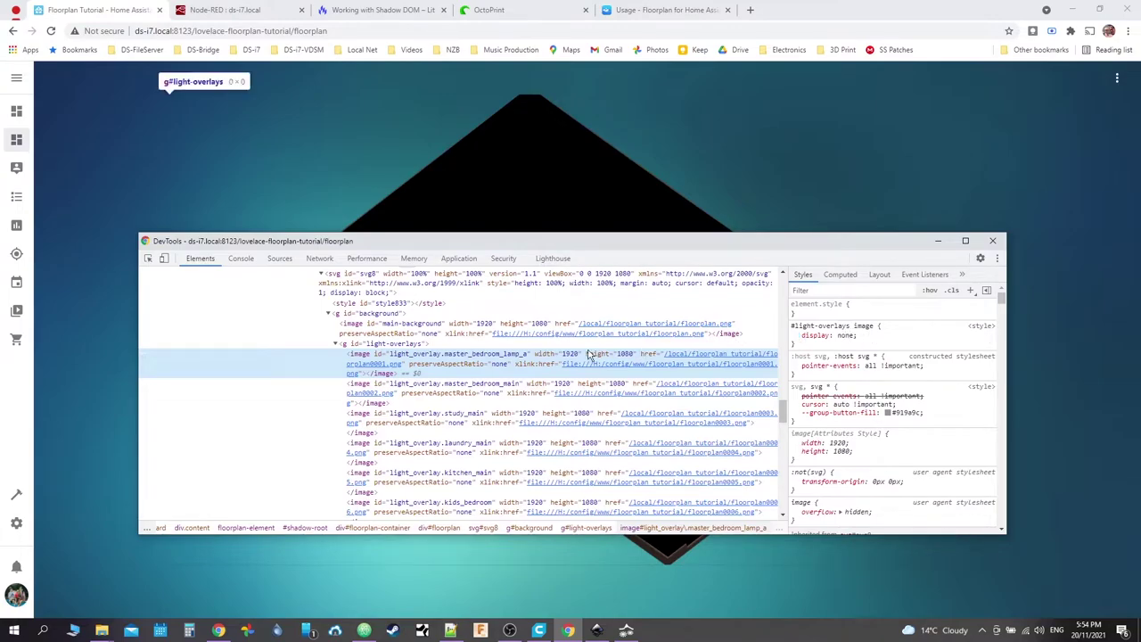
pyautogui.click(423, 397)
pyautogui.click(423, 419)
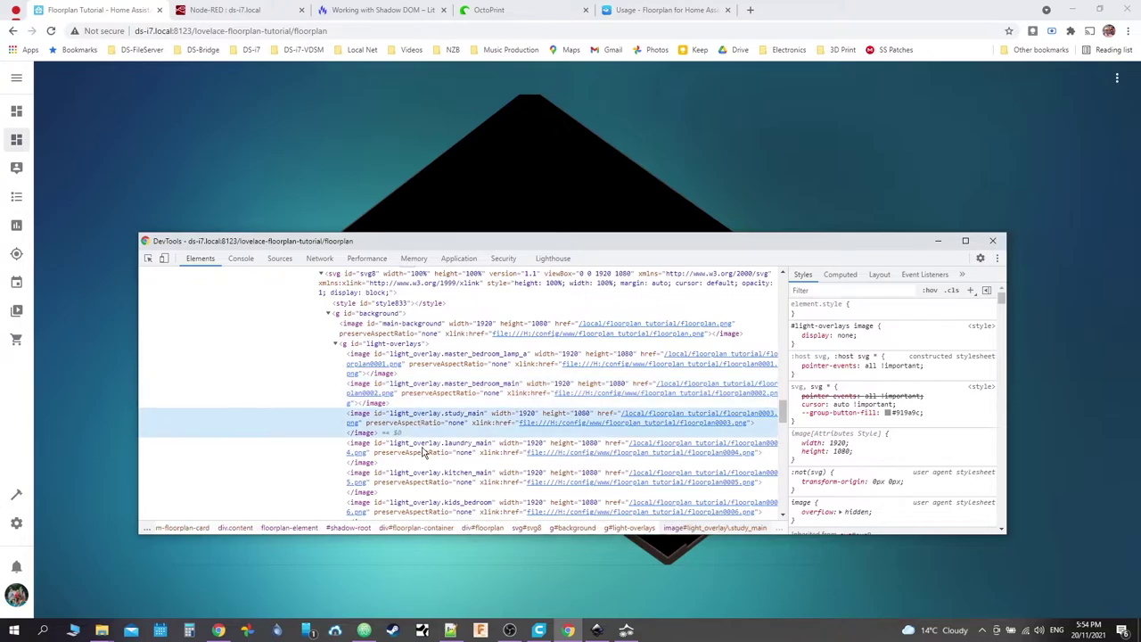
pyautogui.click(425, 452)
pyautogui.click(433, 486)
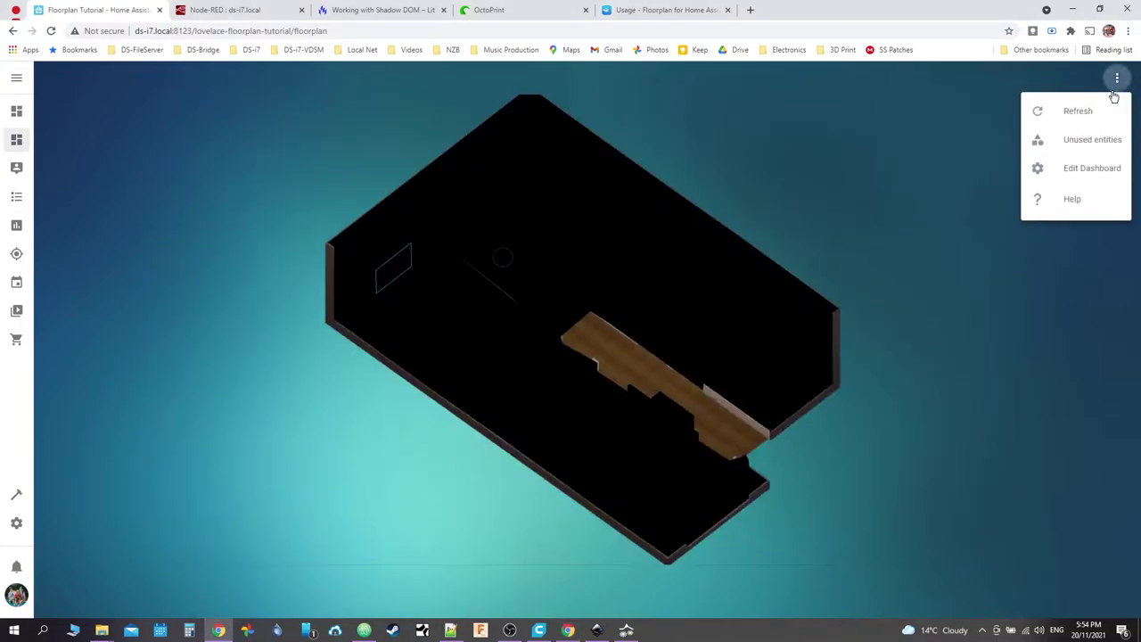
pyautogui.click(1079, 110)
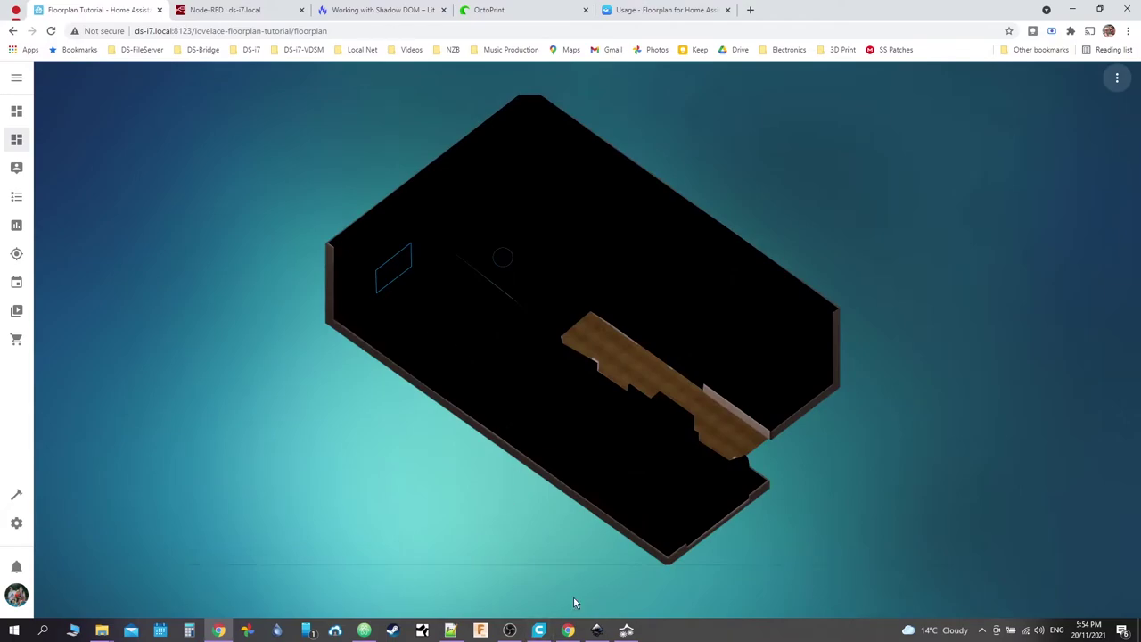
# Step: Delete the svg, svg * and svg path rules on lines 1–11 of floorplan.css
pyautogui.click(364, 629)
pyautogui.moveTo(354, 108); pyautogui.dragTo(89, 10)
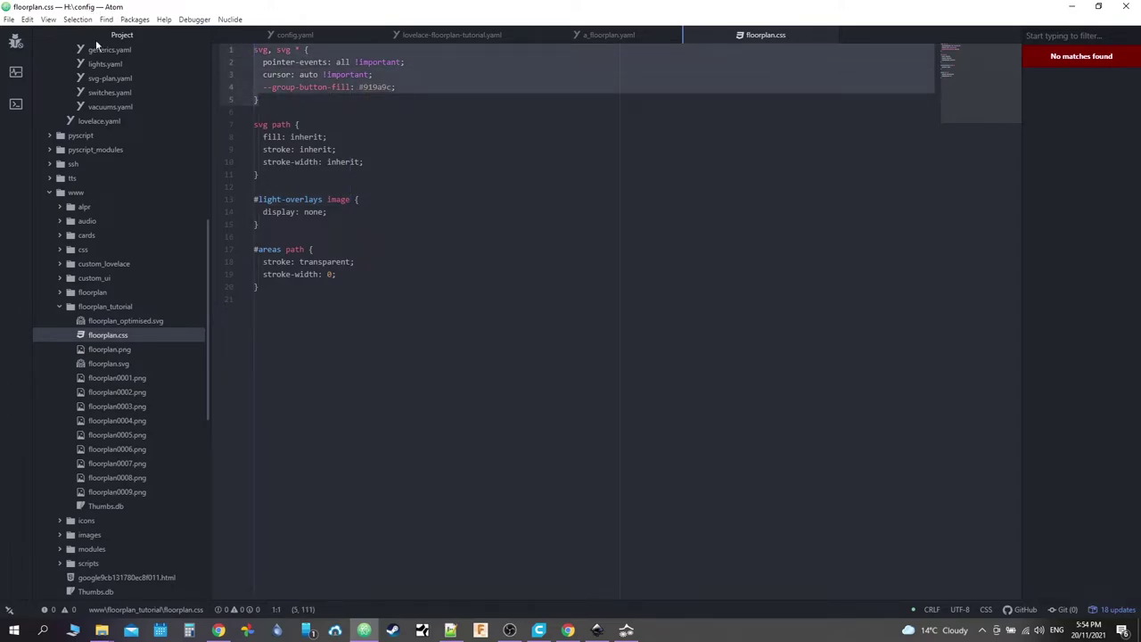
pyautogui.moveTo(267, 174); pyautogui.dragTo(248, 5)
pyautogui.press('Delete')
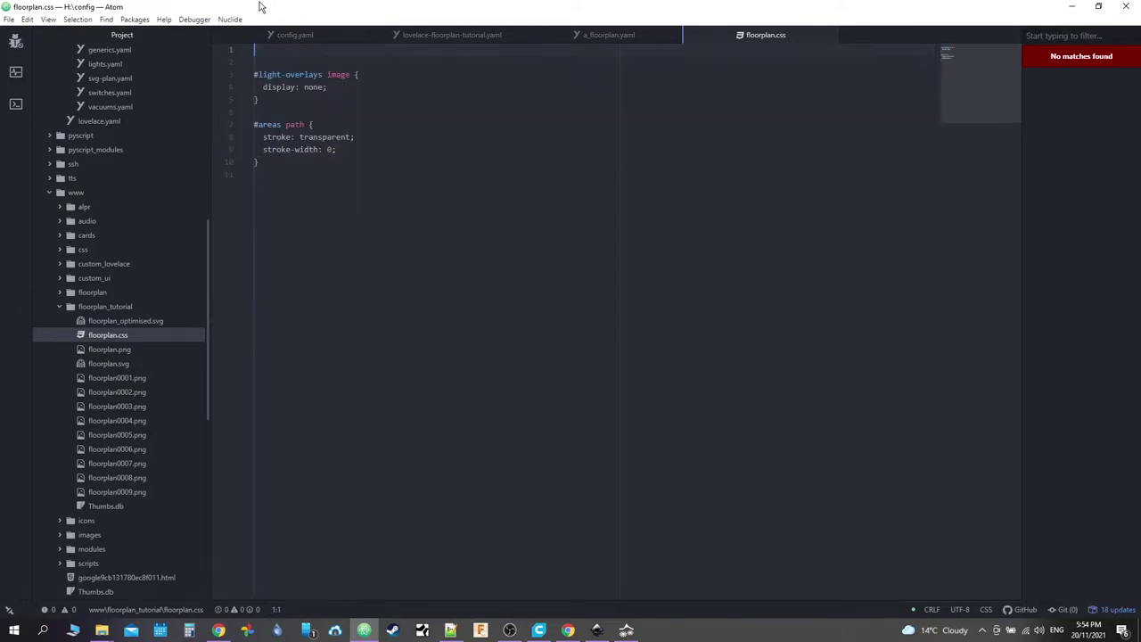
pyautogui.click(219, 631)
# Step: Empty the cache and hard-reload the floorplan to confirm the furnished apartment renders fully
pyautogui.rightClick(59, 32)
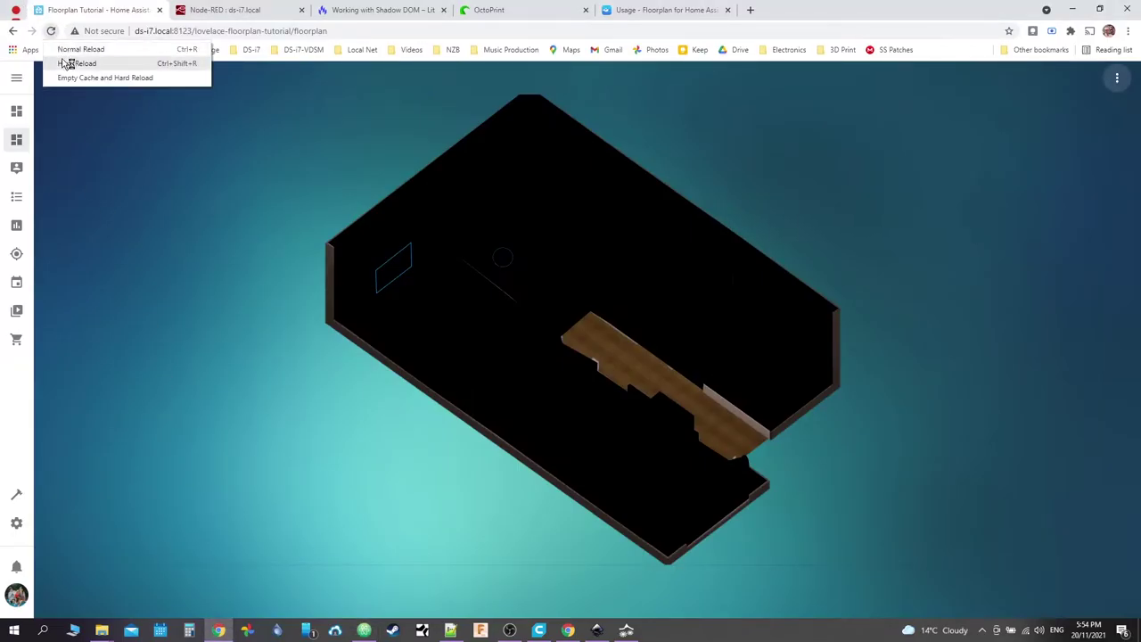
pyautogui.click(71, 80)
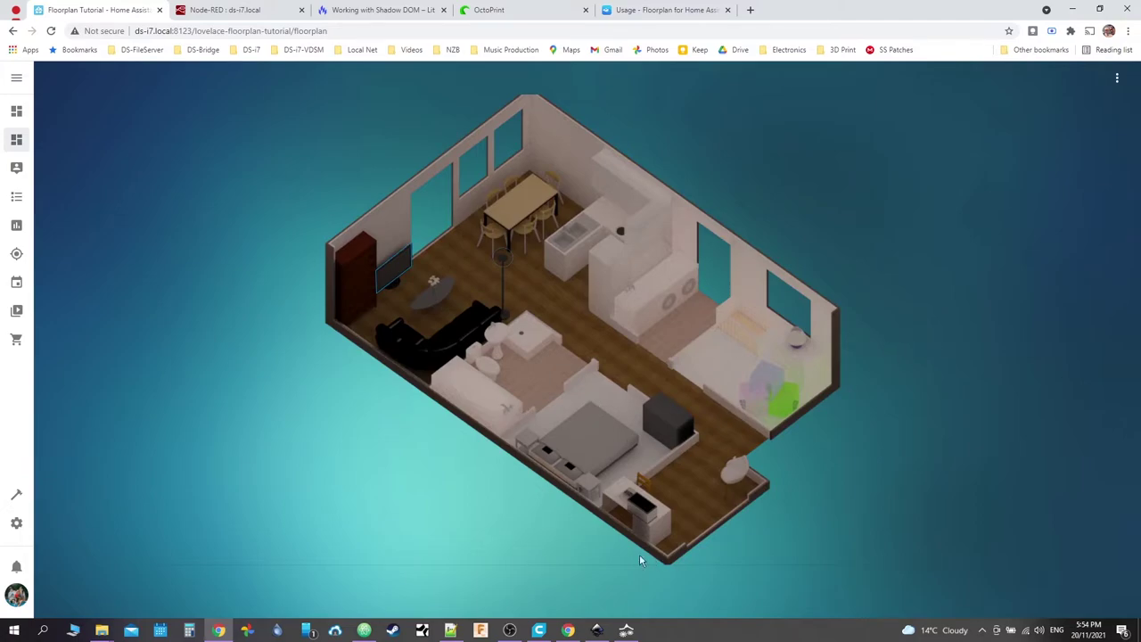
pyautogui.moveTo(458, 631)
pyautogui.click(363, 631)
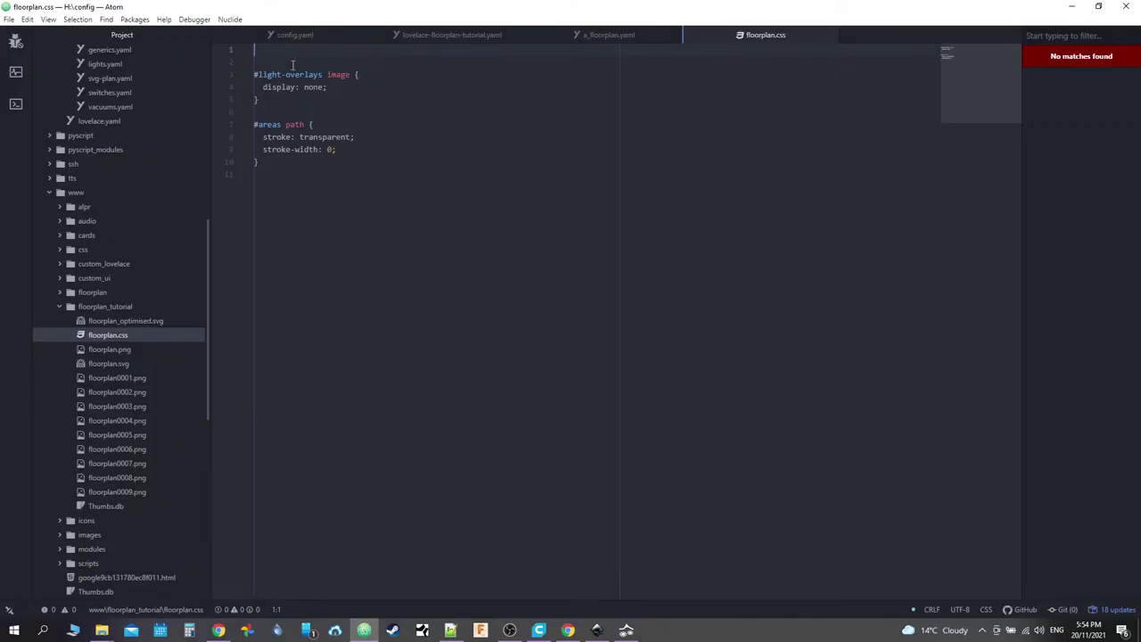
# Step: Start a new #light-overlays line via autocomplete, then delete it again
pyautogui.press('Return')
pyautogui.write('#')
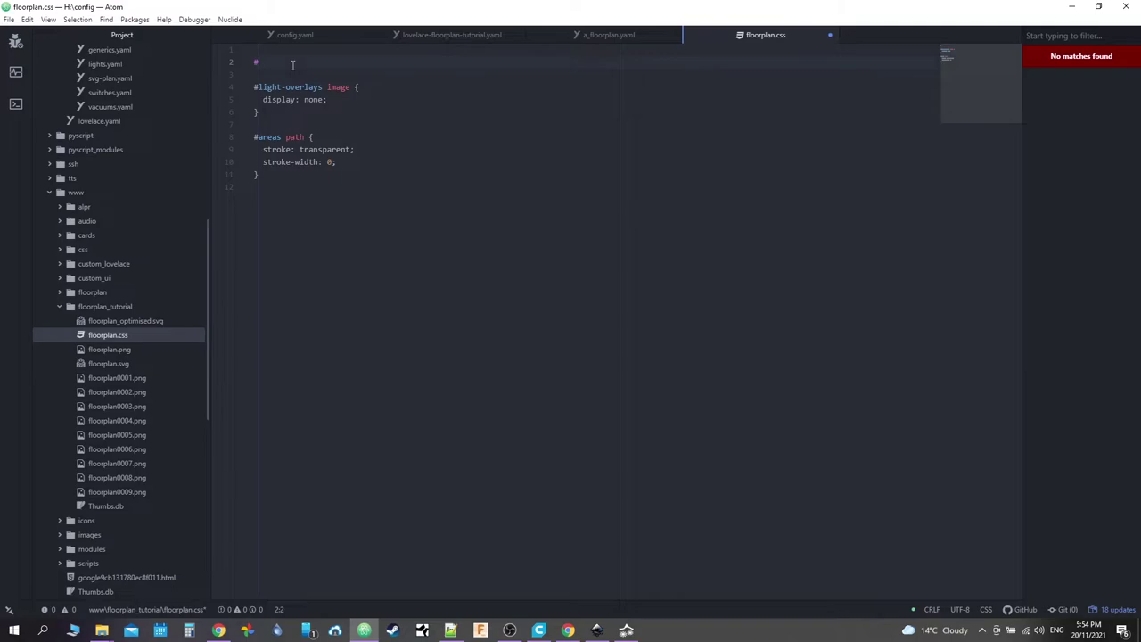
pyautogui.write('lig')
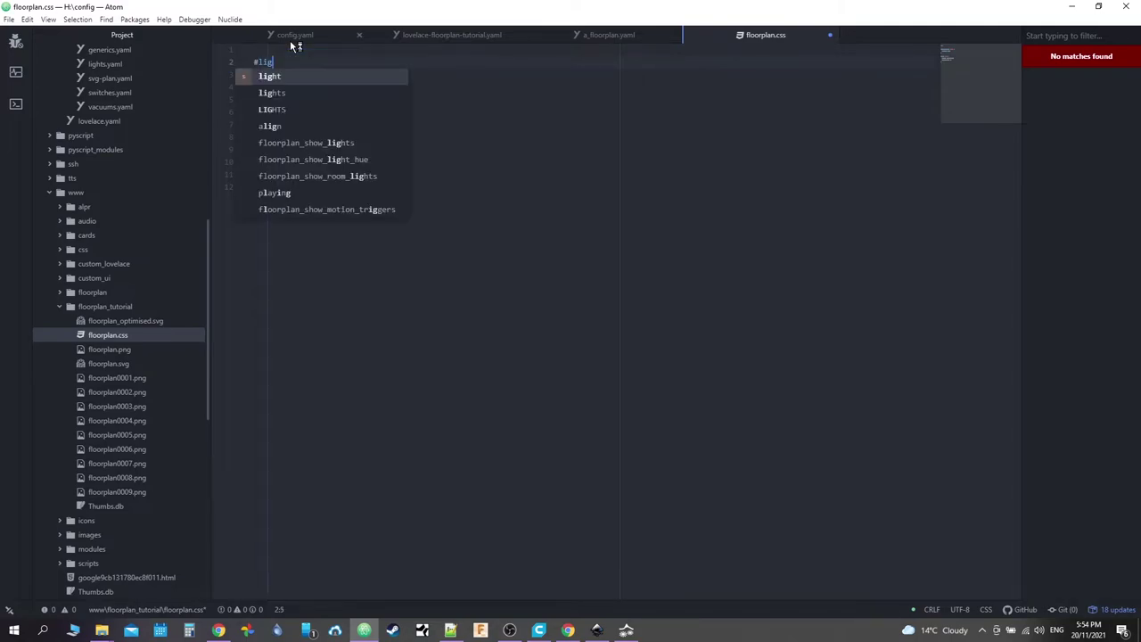
pyautogui.write('ht-over')
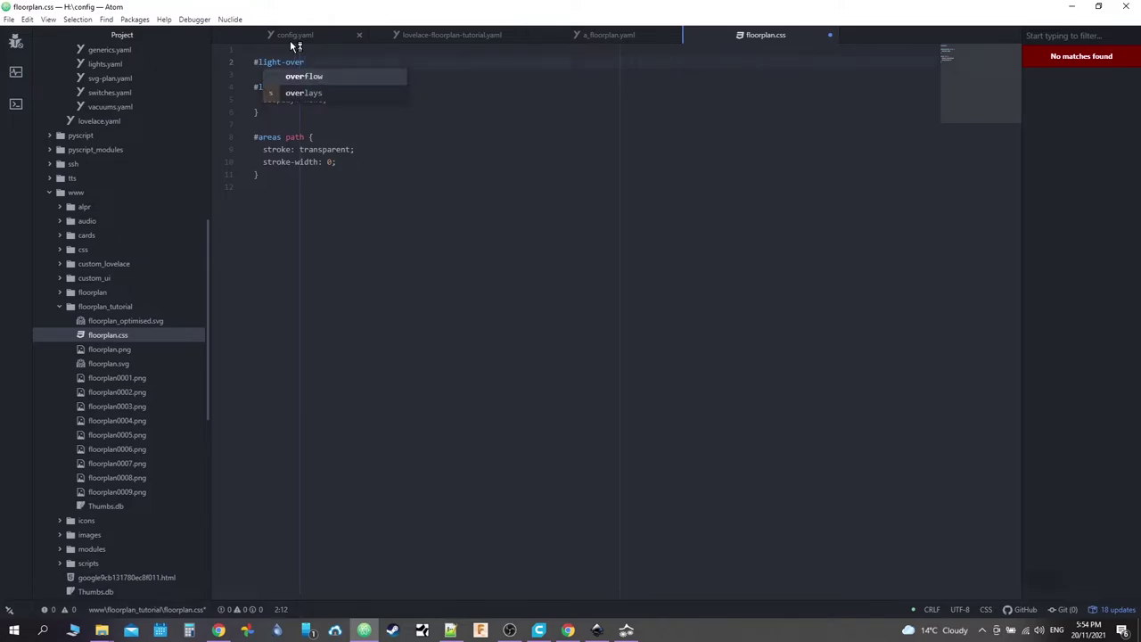
pyautogui.press('Down')
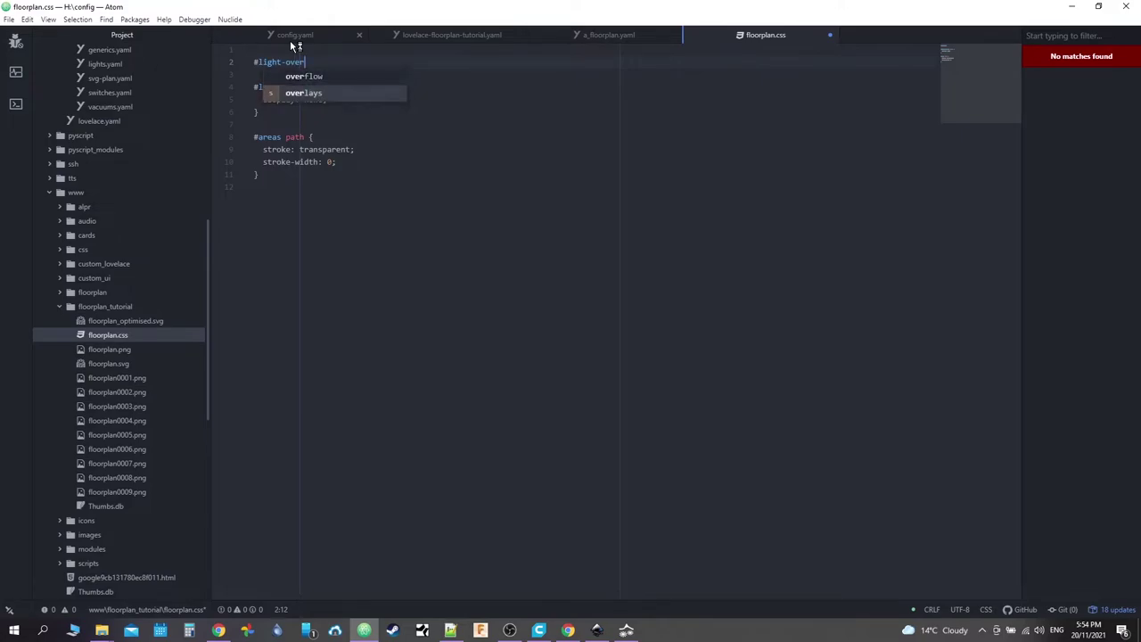
pyautogui.press('Return')
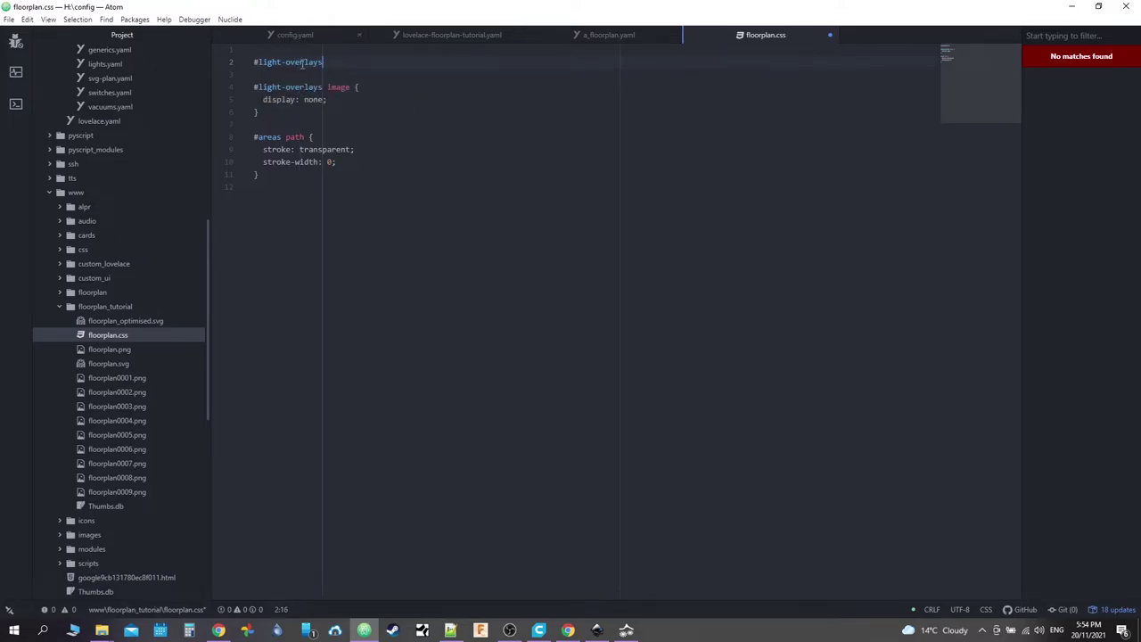
pyautogui.moveTo(370, 65); pyautogui.dragTo(390, 38)
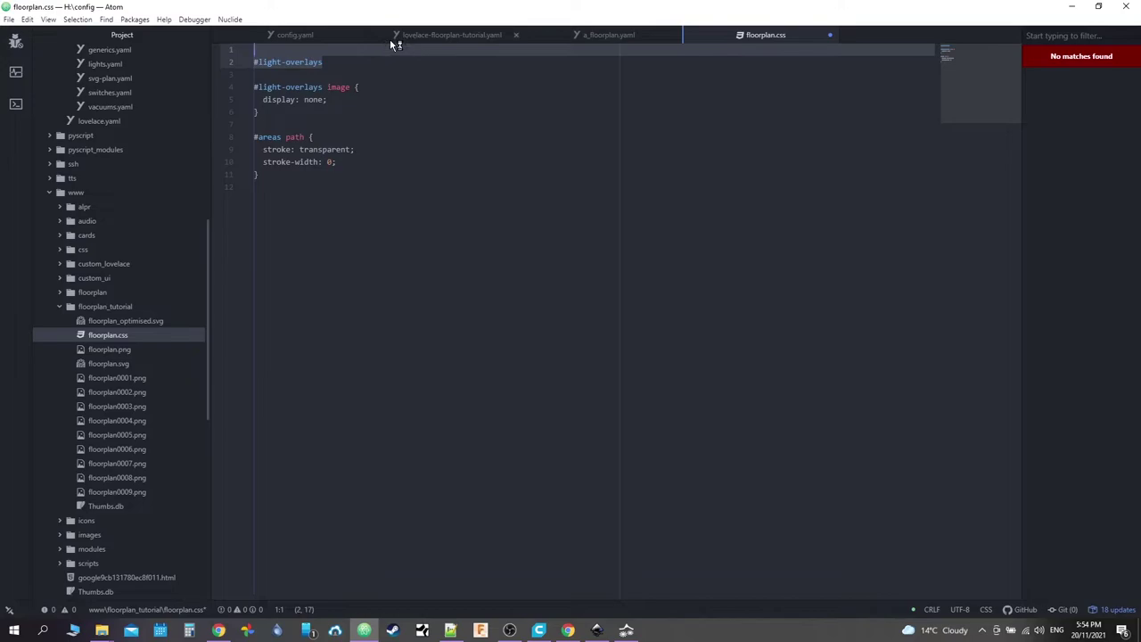
pyautogui.press('BackSpace')
# Step: Add a mix-blend-mode property to the #light-overlays image rule, trying overlay before removing it
pyautogui.click(348, 89)
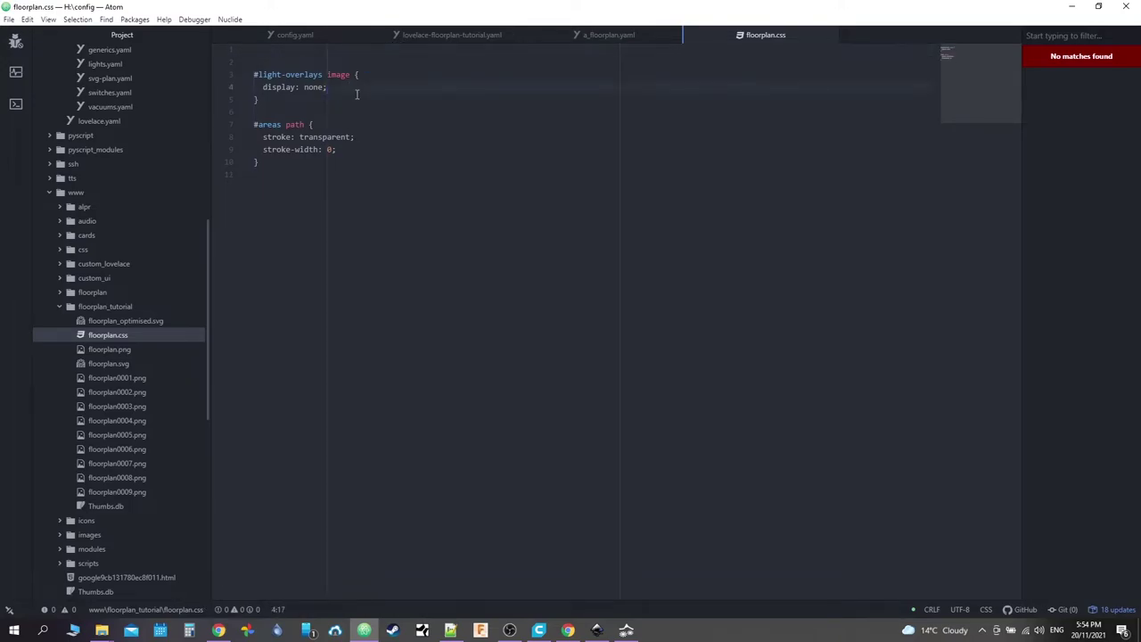
pyautogui.press('Return')
pyautogui.write('mix')
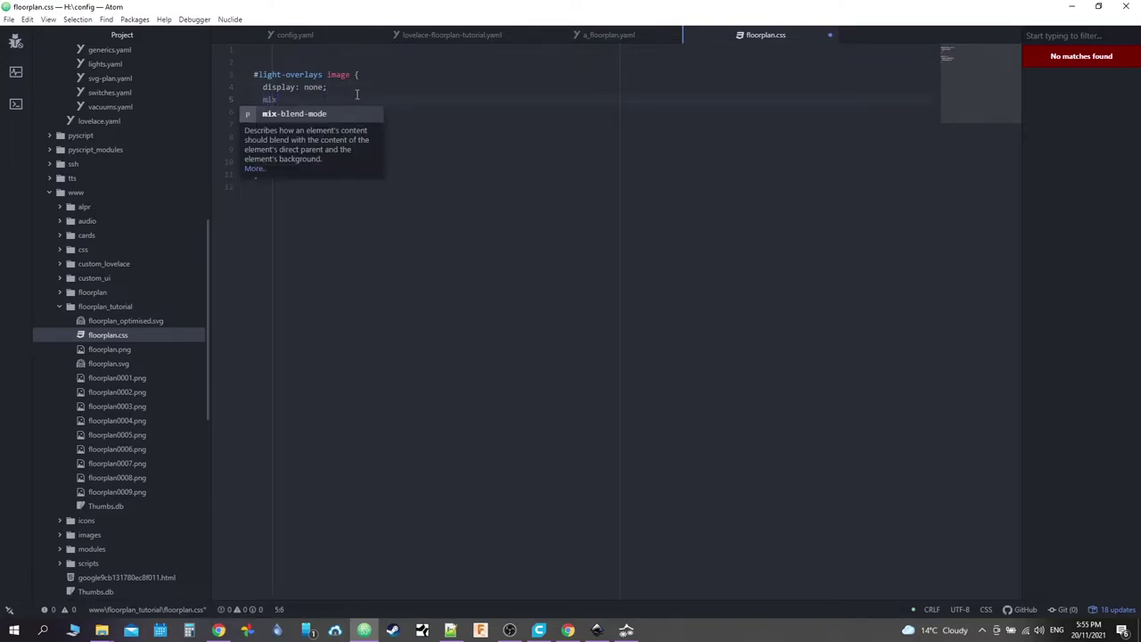
pyautogui.press('Tab')
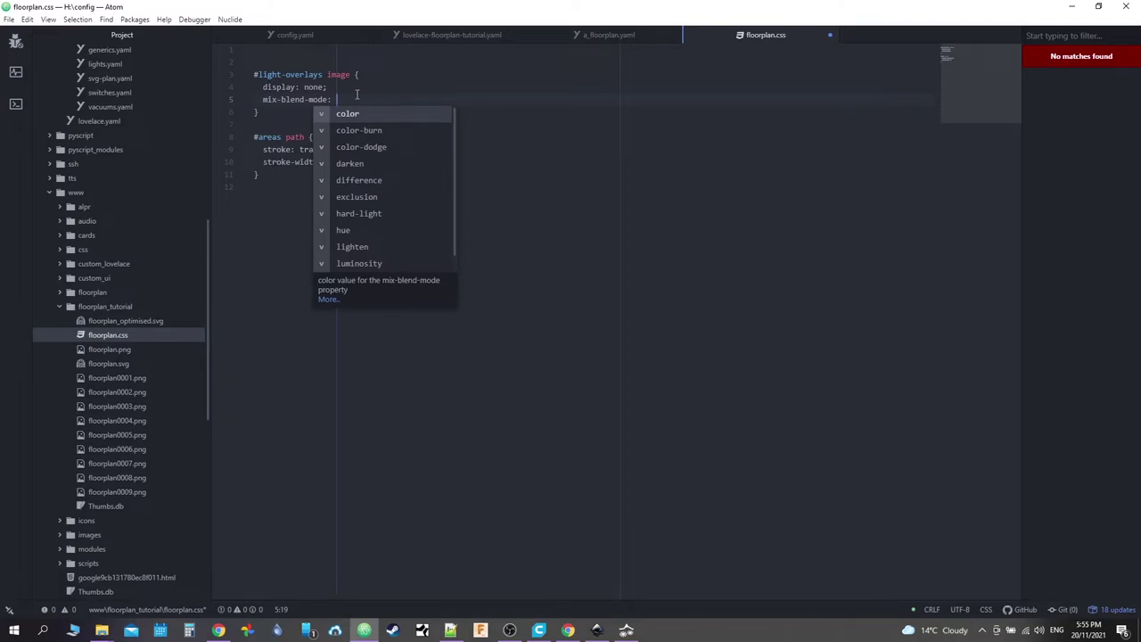
pyautogui.press('Up')
pyautogui.press('Up')
pyautogui.press('Up')
pyautogui.press('Up')
pyautogui.press('Up')
pyautogui.press('Up')
pyautogui.press('Up')
pyautogui.press('Up')
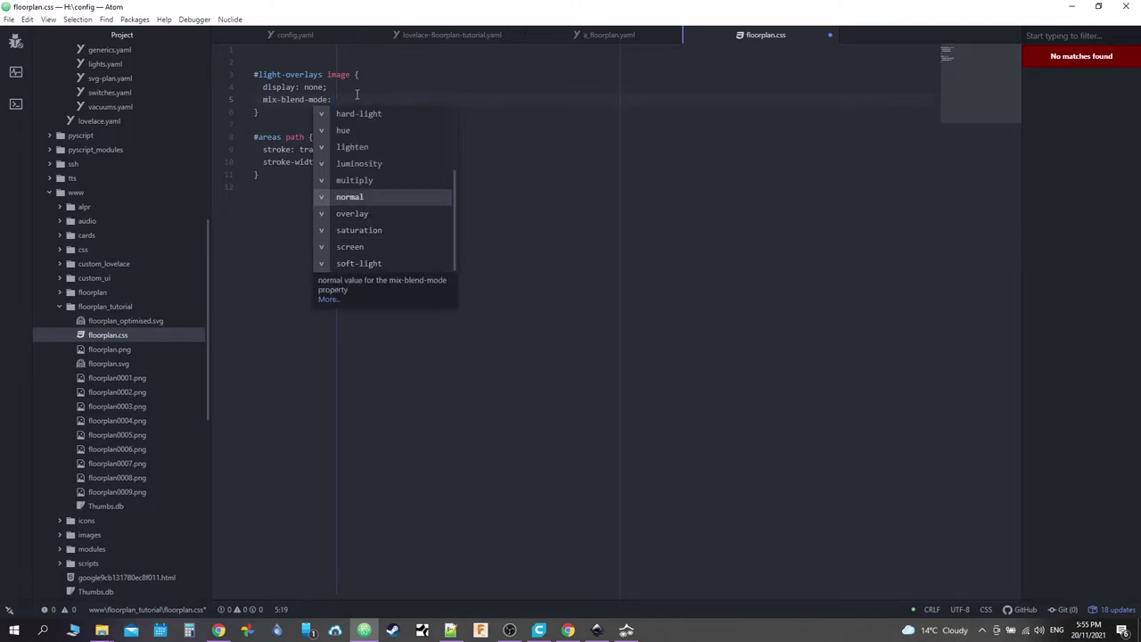
pyautogui.press('Up')
pyautogui.press('Up')
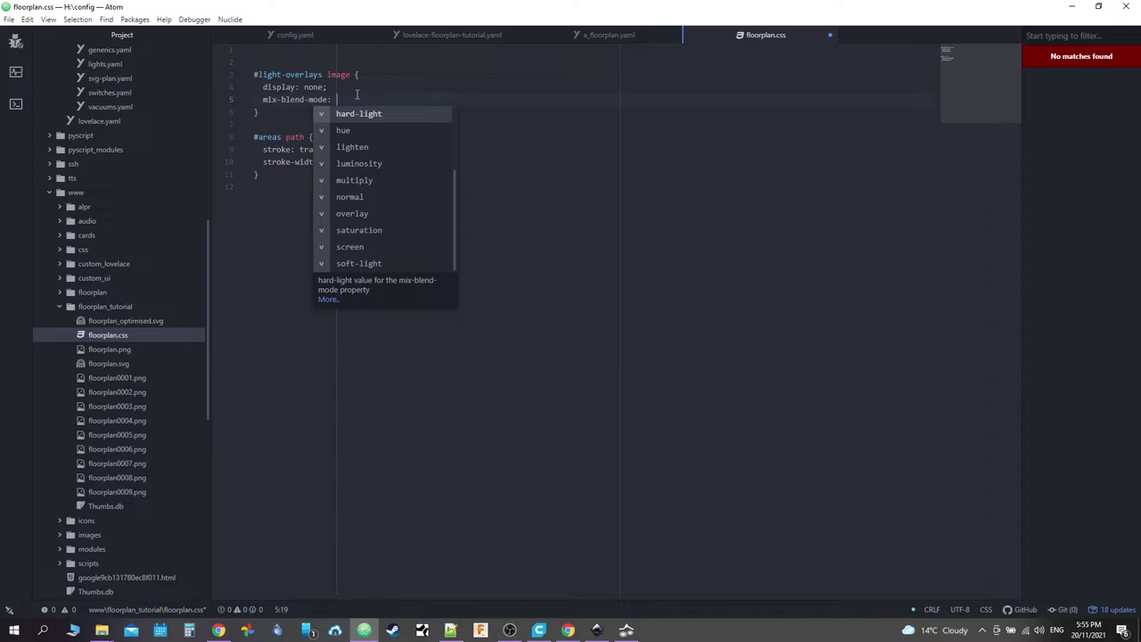
pyautogui.press('Down')
pyautogui.press('Down')
pyautogui.press('Down')
pyautogui.press('Down')
pyautogui.press('Down')
pyautogui.press('Down')
pyautogui.press('Down')
pyautogui.press('Down')
pyautogui.press('Down')
pyautogui.press('Up')
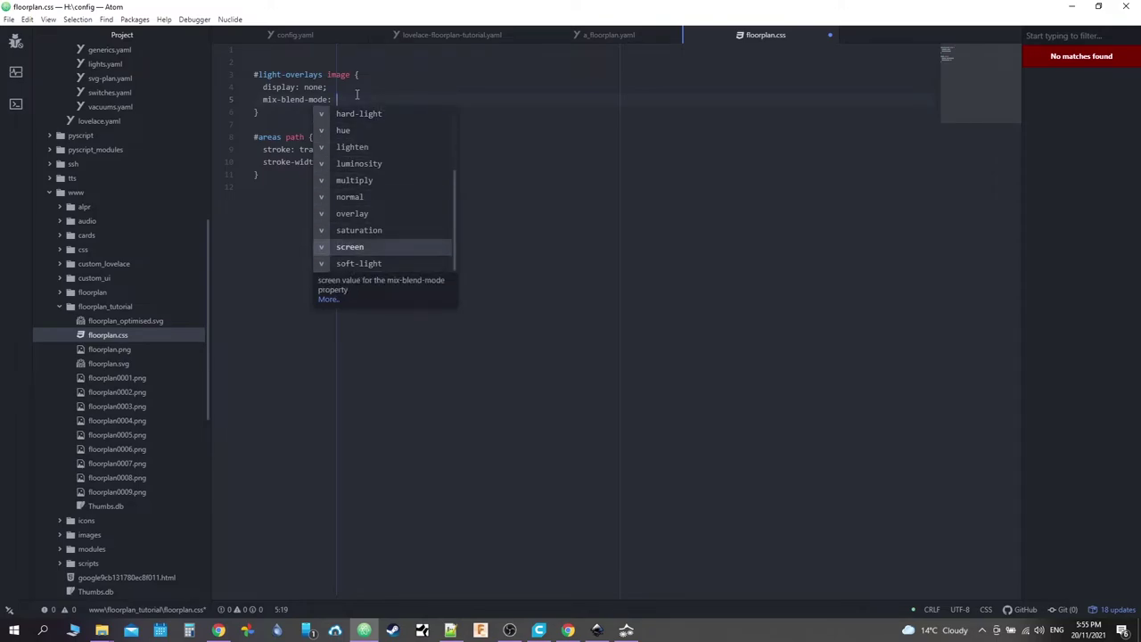
pyautogui.press('Up')
pyautogui.press('Up')
pyautogui.press('Up')
pyautogui.press('Up')
pyautogui.press('Up')
pyautogui.press('Up')
pyautogui.press('Up')
pyautogui.press('Up')
pyautogui.press('Up')
pyautogui.press('Up')
pyautogui.press('Up')
pyautogui.press('Up')
pyautogui.press('Up')
pyautogui.press('Up')
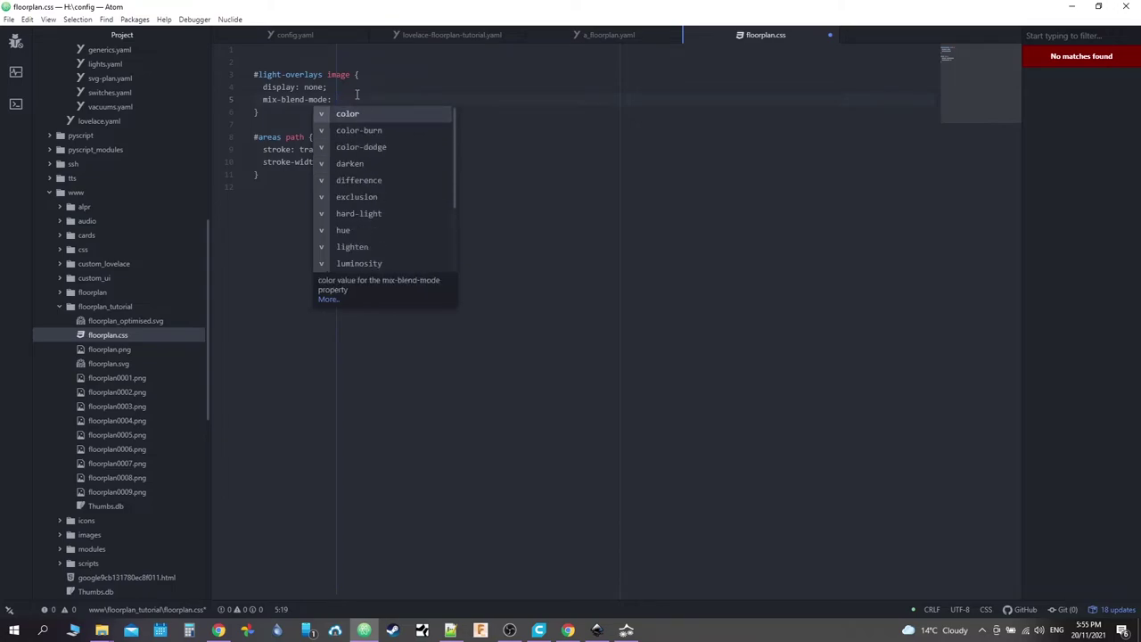
pyautogui.press('Up')
pyautogui.press('Up')
pyautogui.press('Up')
pyautogui.press('Up')
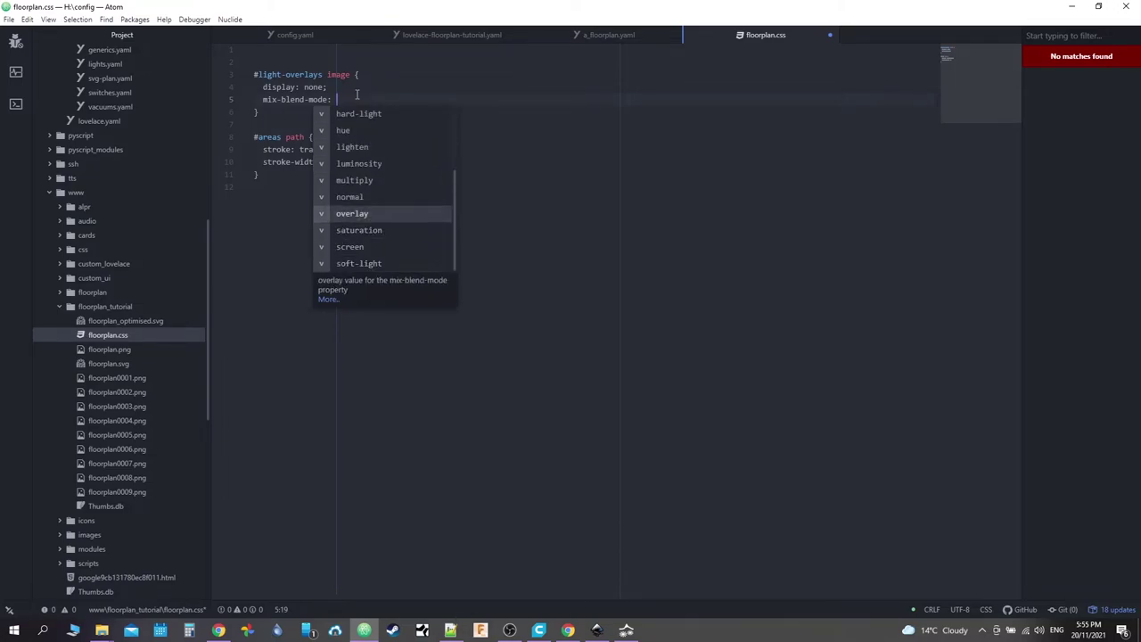
pyautogui.press('Return')
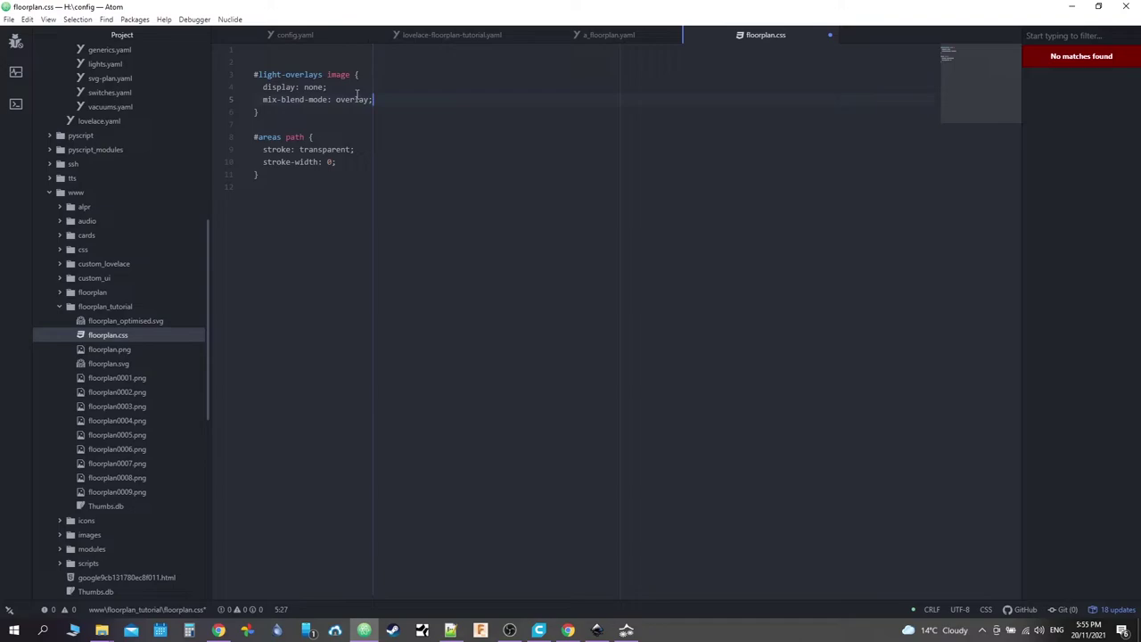
pyautogui.press('BackSpace')
pyautogui.press('BackSpace')
pyautogui.press('BackSpace')
pyautogui.press('BackSpace')
pyautogui.press('BackSpace')
pyautogui.press('BackSpace')
pyautogui.press('BackSpace')
# Step: Set mix-blend-mode to lighten and expand the floorplan folder in the tree
pyautogui.hotkey('ctrl', 'space')
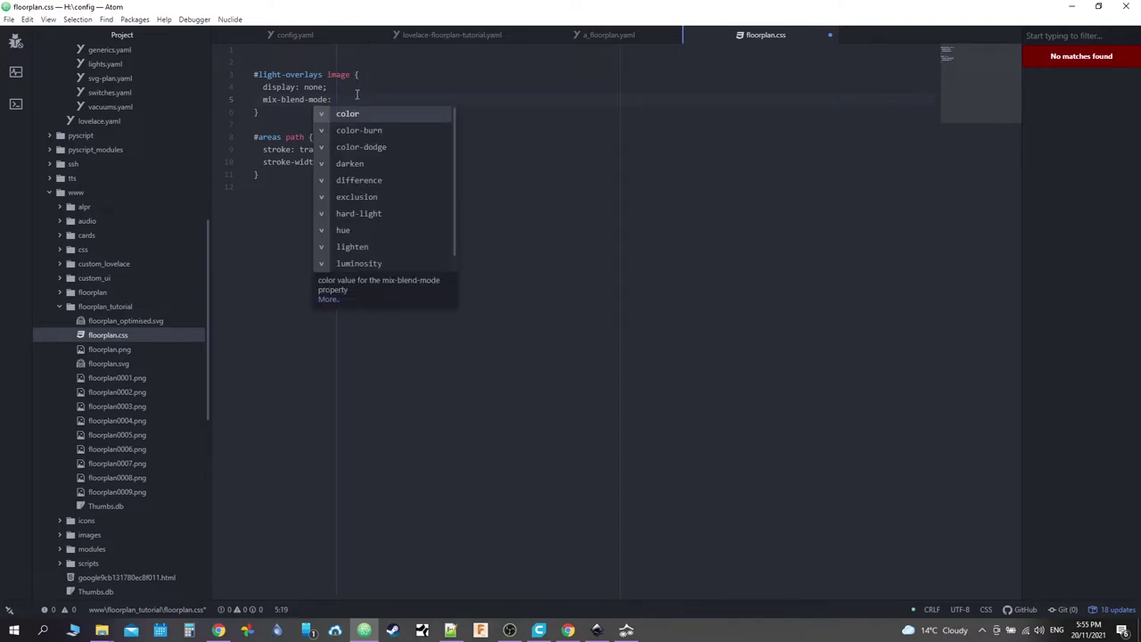
pyautogui.press('Up')
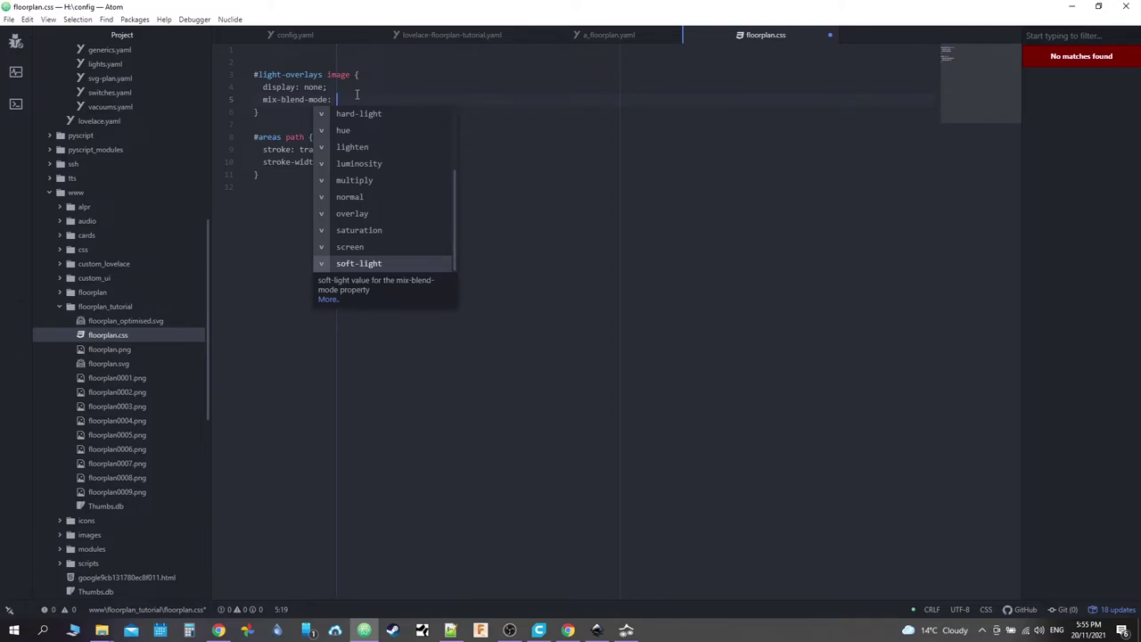
pyautogui.press('Up')
pyautogui.press('Up')
pyautogui.press('Up')
pyautogui.press('Up')
pyautogui.press('Up')
pyautogui.press('Up')
pyautogui.press('Up')
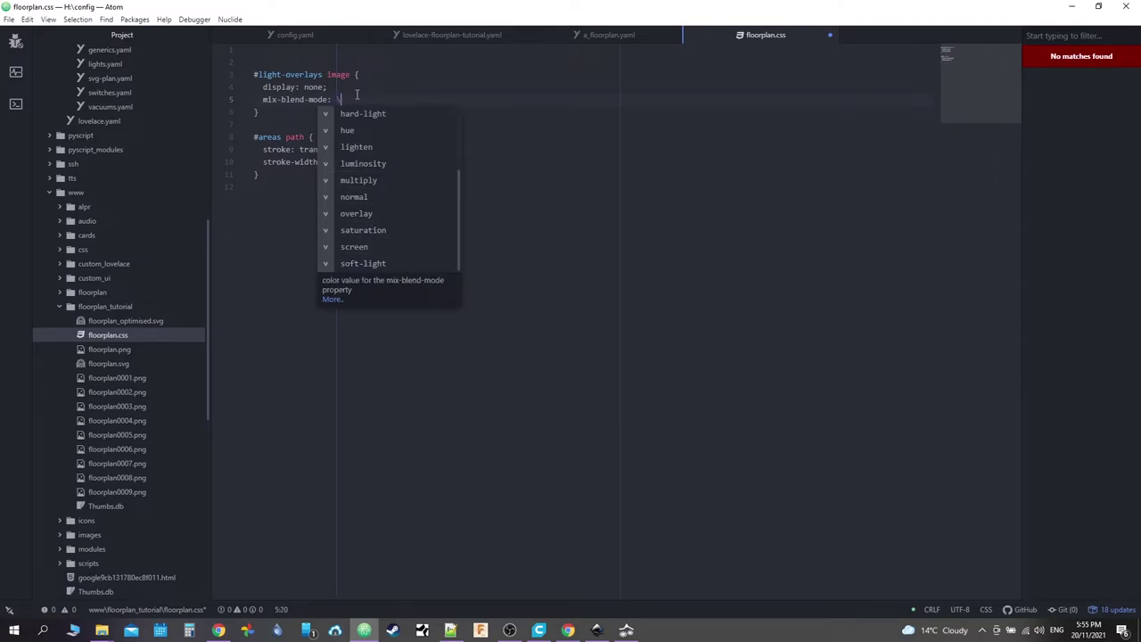
pyautogui.press('BackSpace')
pyautogui.write('lig')
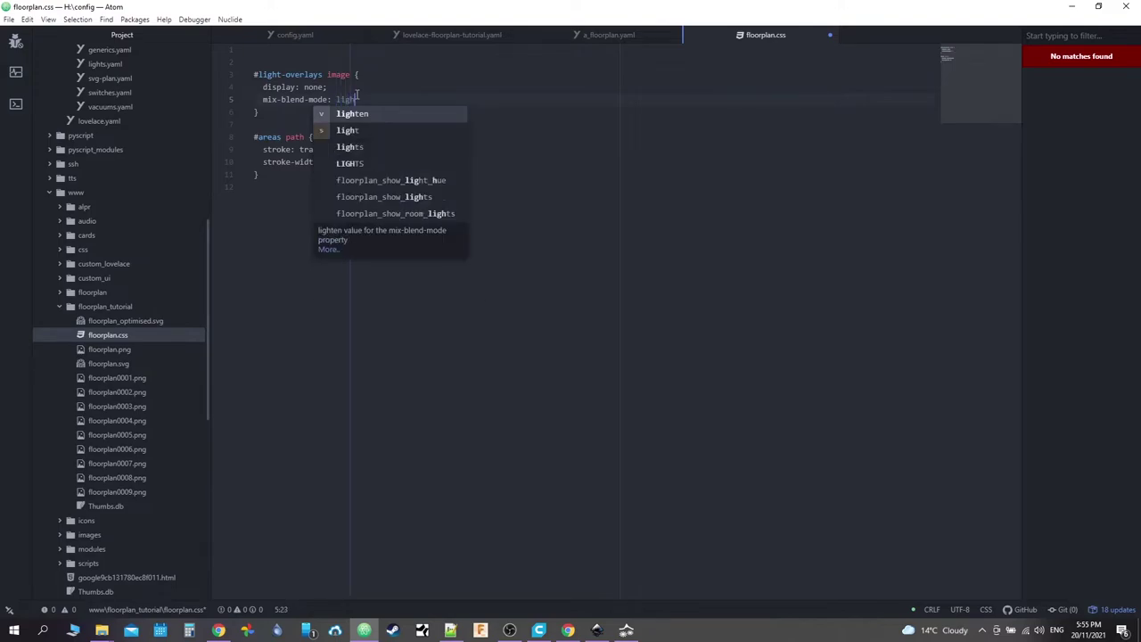
pyautogui.press('Return')
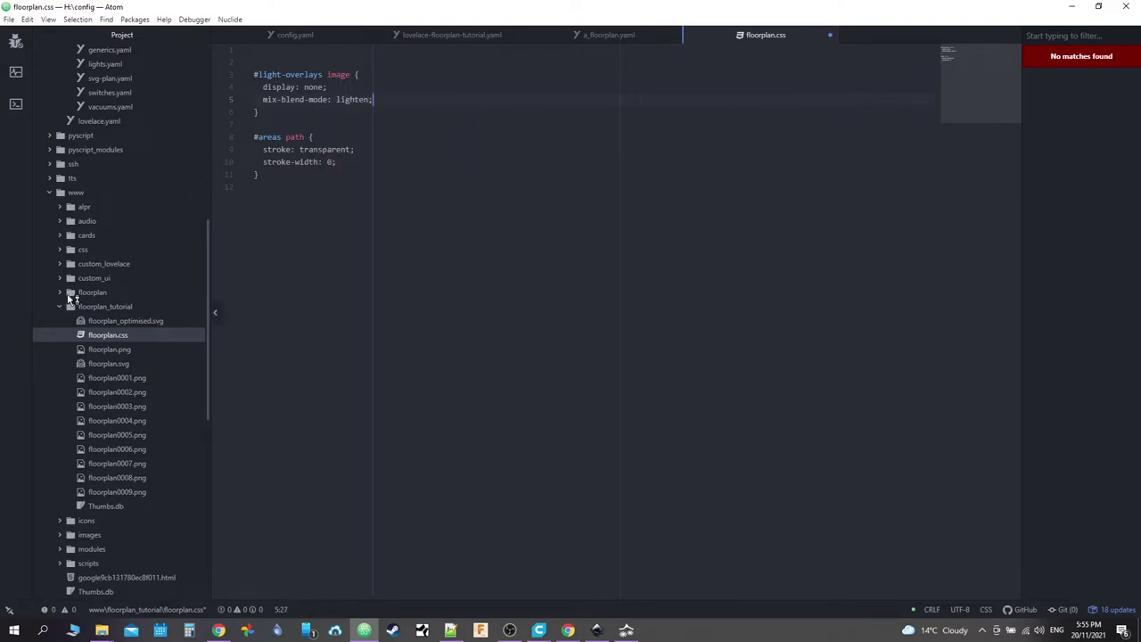
pyautogui.click(63, 294)
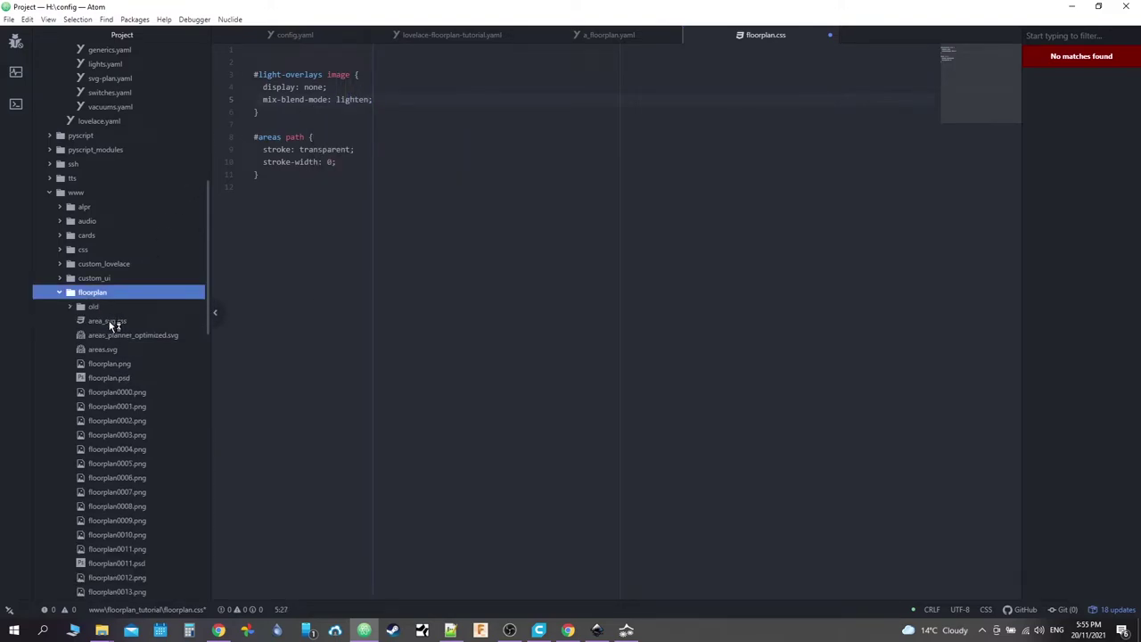
# Step: Open area_svg.css and scroll through its overlay rules
pyautogui.click(112, 323)
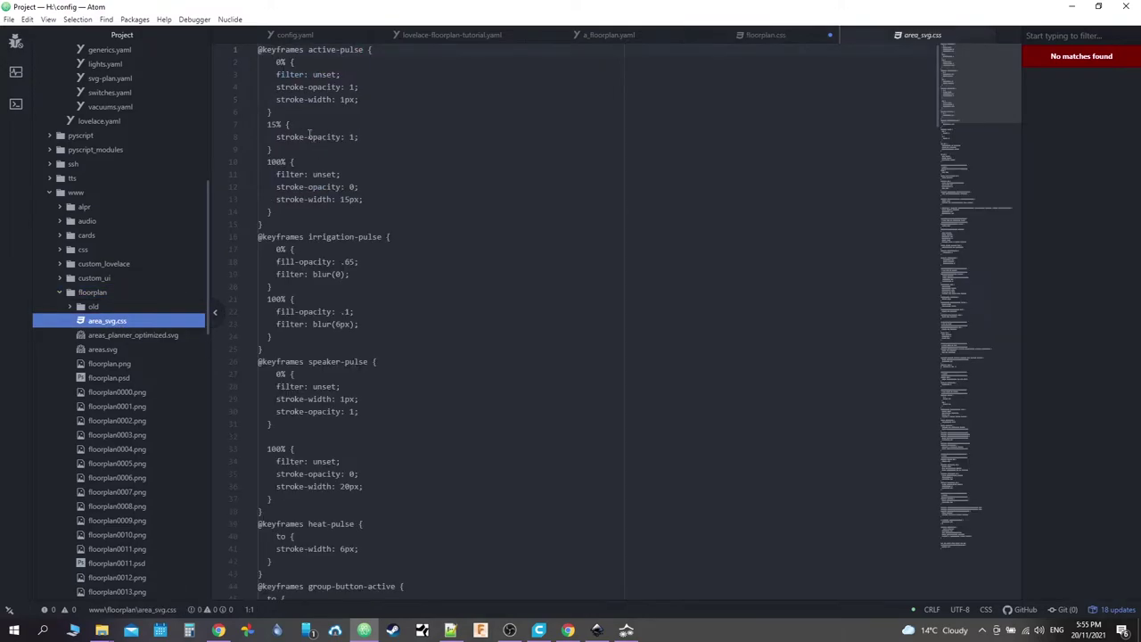
pyautogui.scroll(-10, 330, 187)
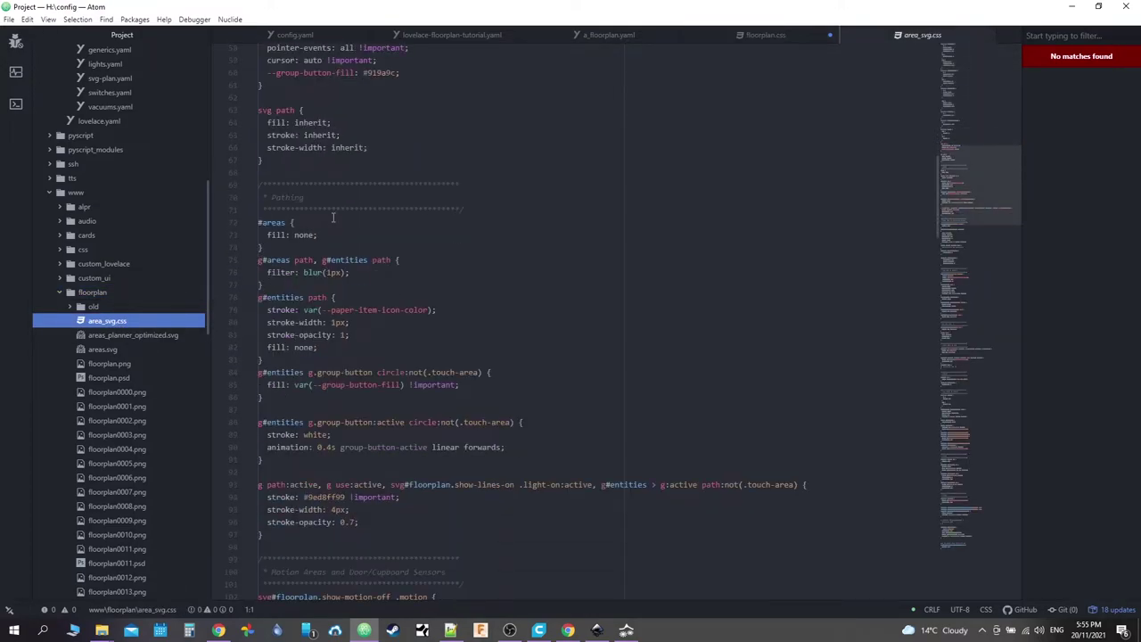
pyautogui.scroll(-5, 304, 252)
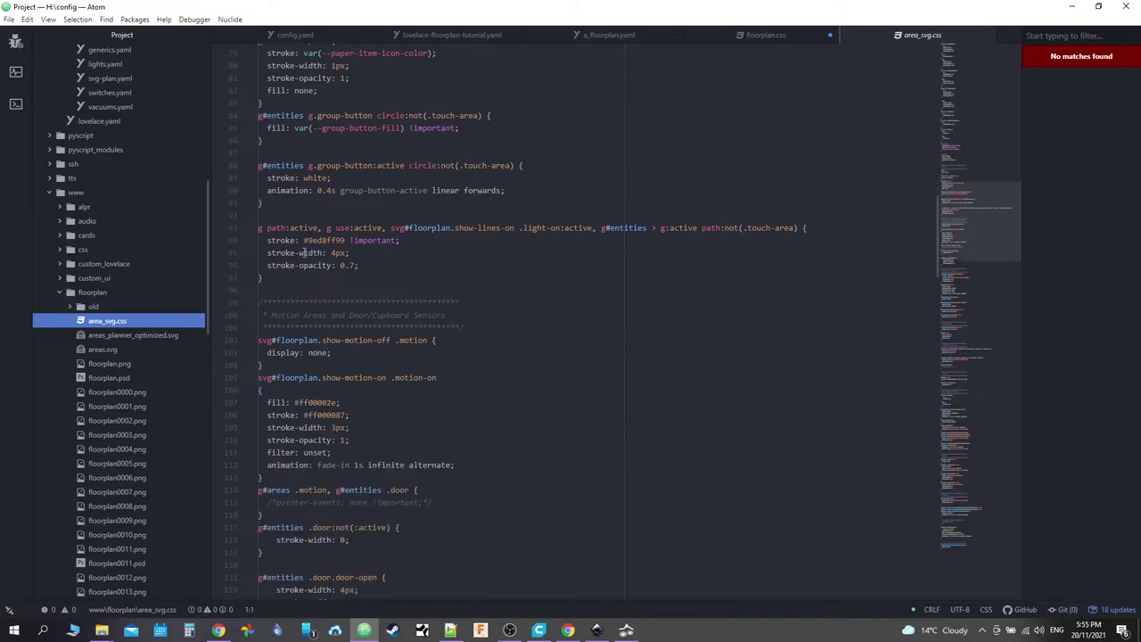
pyautogui.scroll(-6, 352, 326)
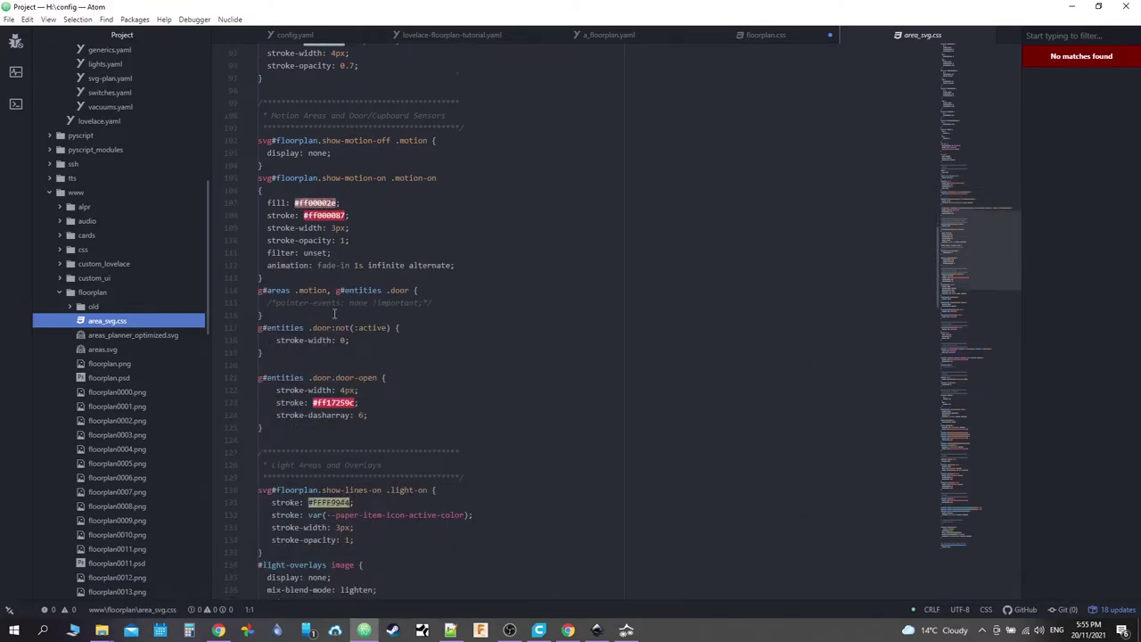
pyautogui.scroll(-2, 446, 318)
pyautogui.scroll(-1, 446, 318)
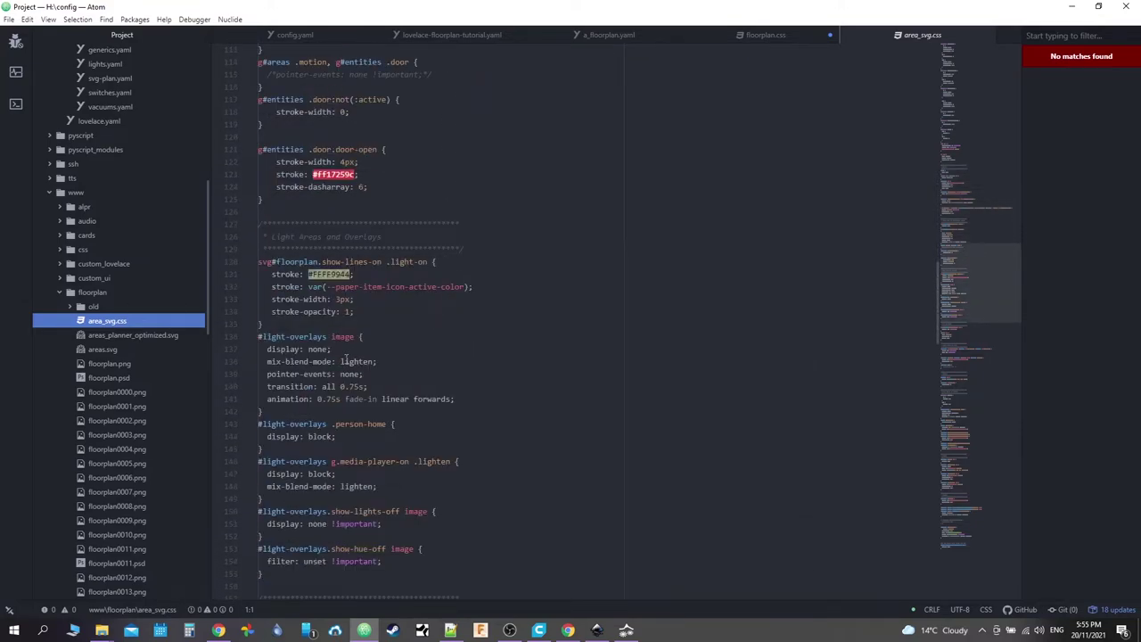
# Step: Duplicate the '#light-overlays image {' selector onto a new line 8 above #areas path
pyautogui.click(769, 33)
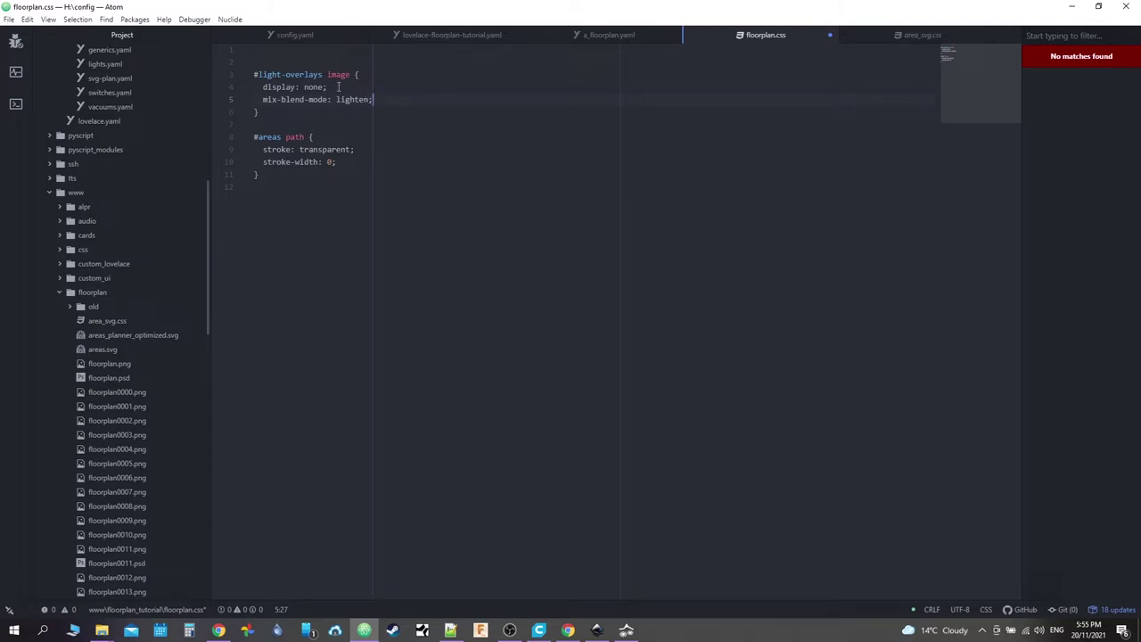
pyautogui.moveTo(362, 74); pyautogui.dragTo(254, 75)
pyautogui.rightClick(268, 71)
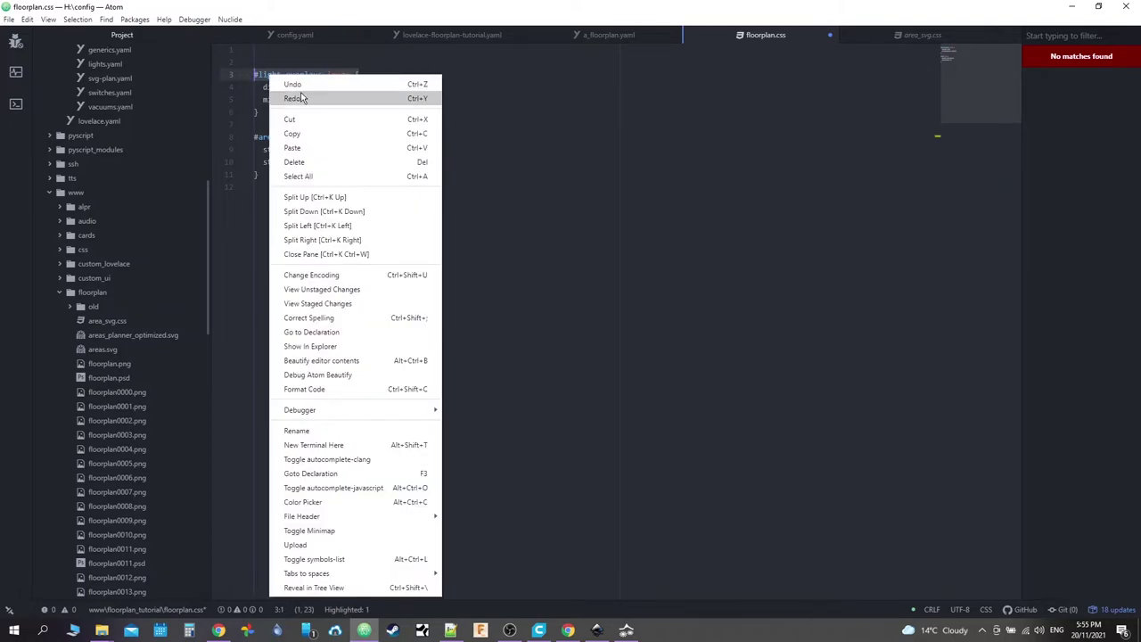
pyautogui.click(300, 132)
pyautogui.click(299, 123)
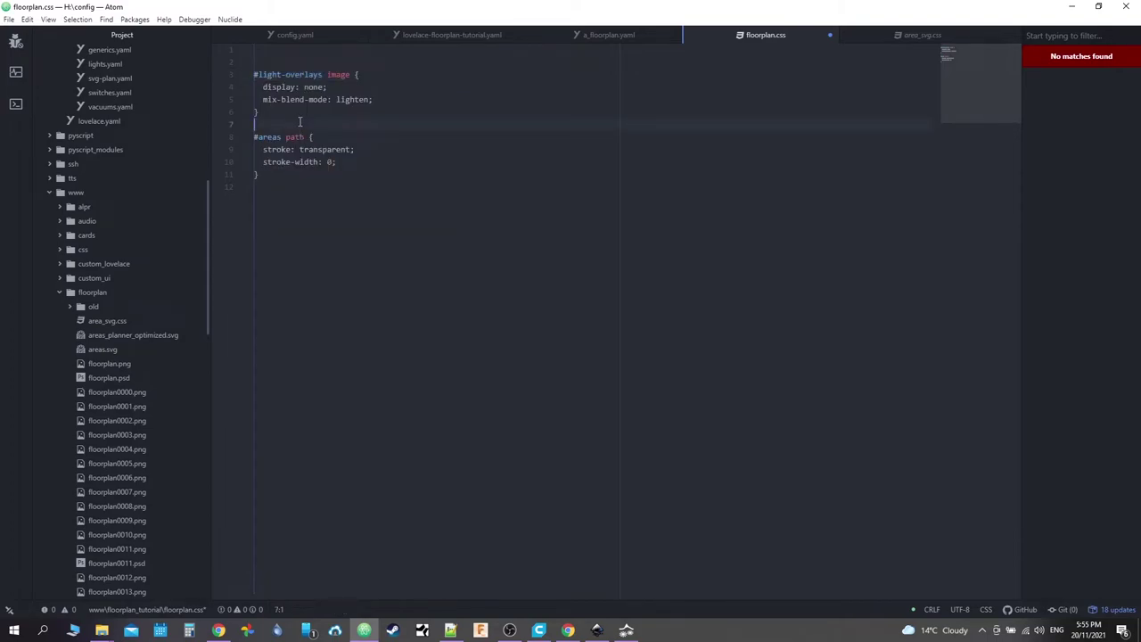
pyautogui.press('Return')
pyautogui.hotkey('ctrl', 'v')
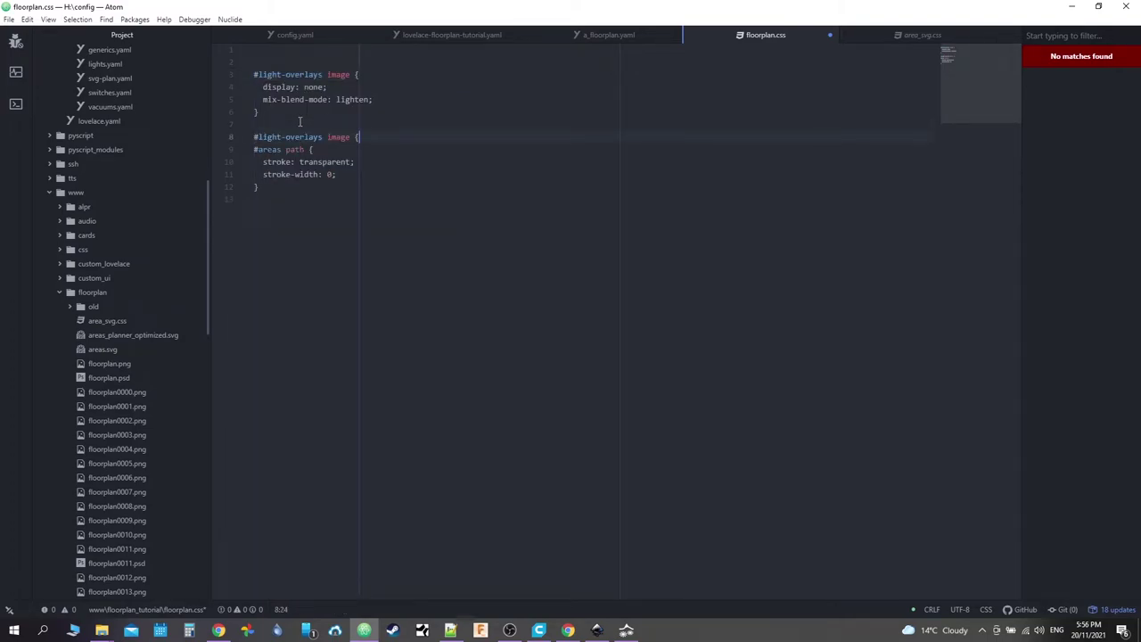
# Step: Review the Cosmetic and Media Players and Speakers sections of area_svg.css for reference
pyautogui.click(923, 34)
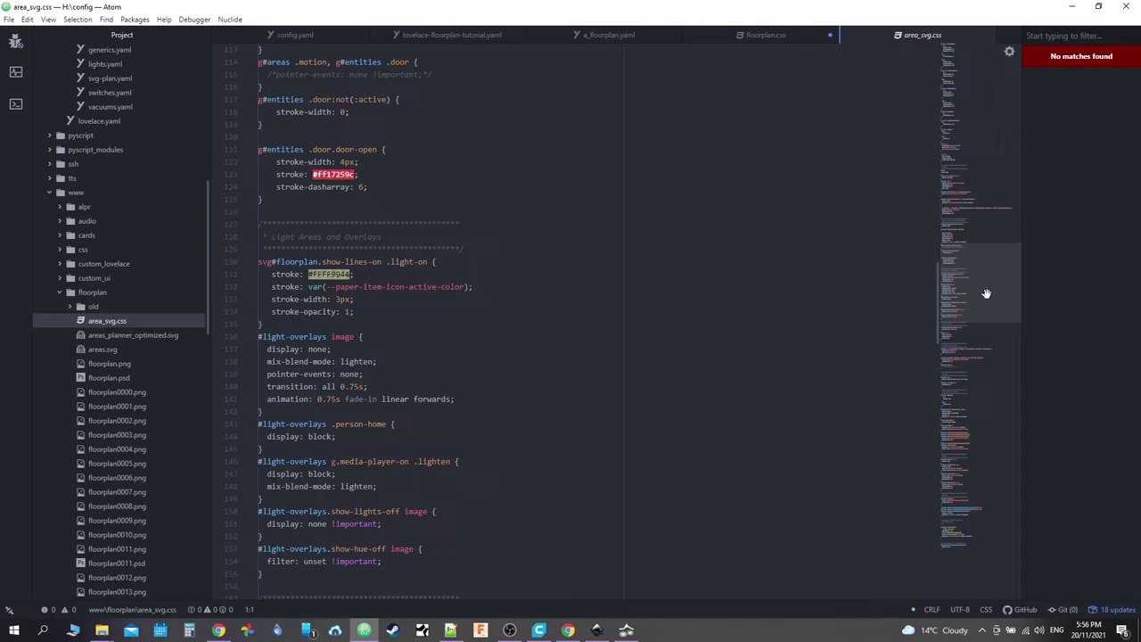
pyautogui.moveTo(986, 293); pyautogui.dragTo(955, 406)
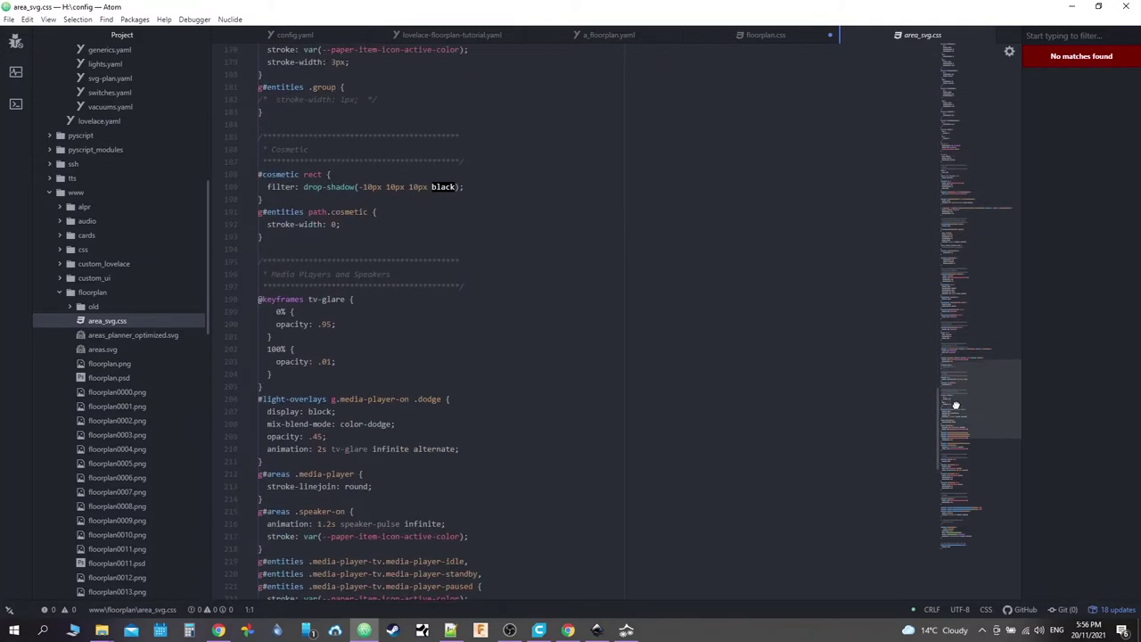
pyautogui.doubleClick(298, 150)
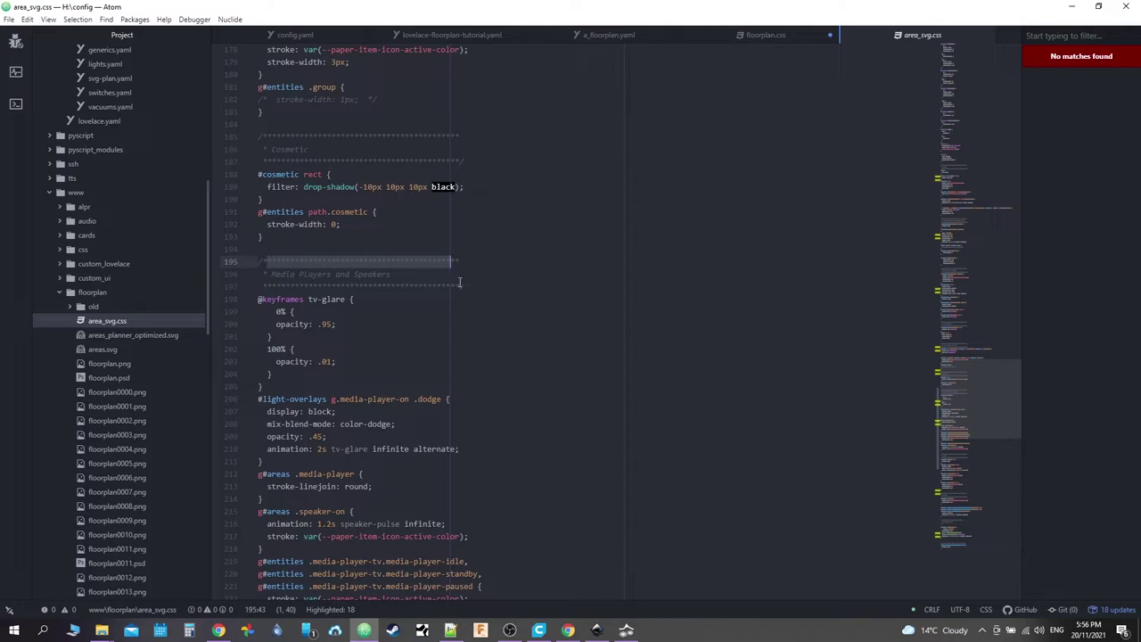
pyautogui.moveTo(461, 286); pyautogui.dragTo(258, 261)
pyautogui.moveTo(988, 410); pyautogui.dragTo(960, 258)
# Step: Add a '#light-overlays image.light-on' rule with display: block to floorplan.css and save it
pyautogui.click(753, 35)
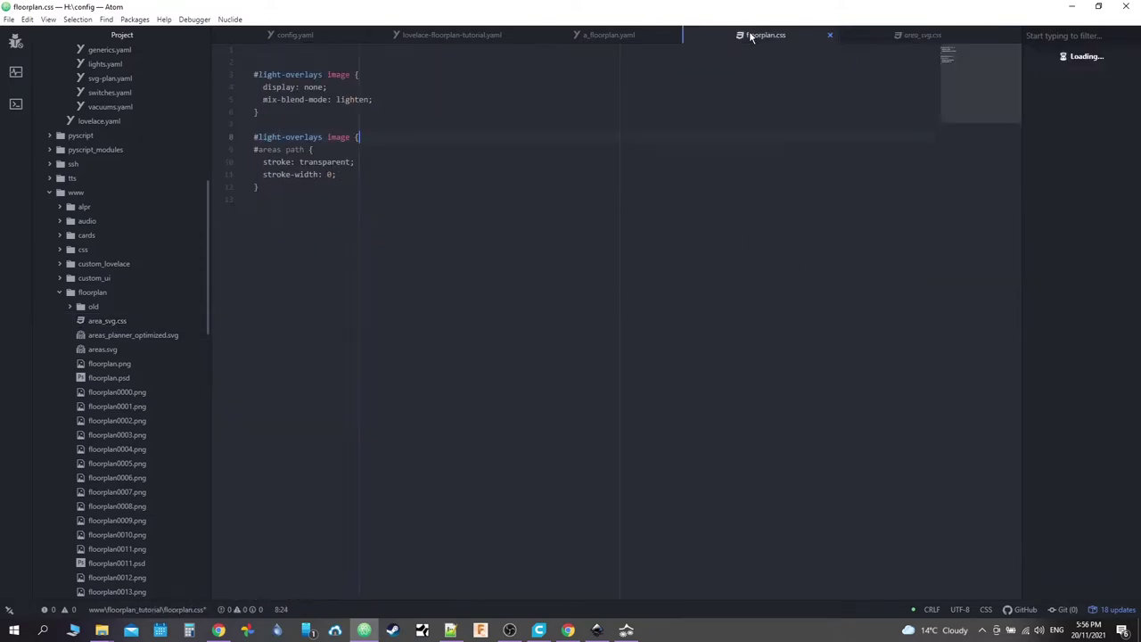
pyautogui.click(913, 35)
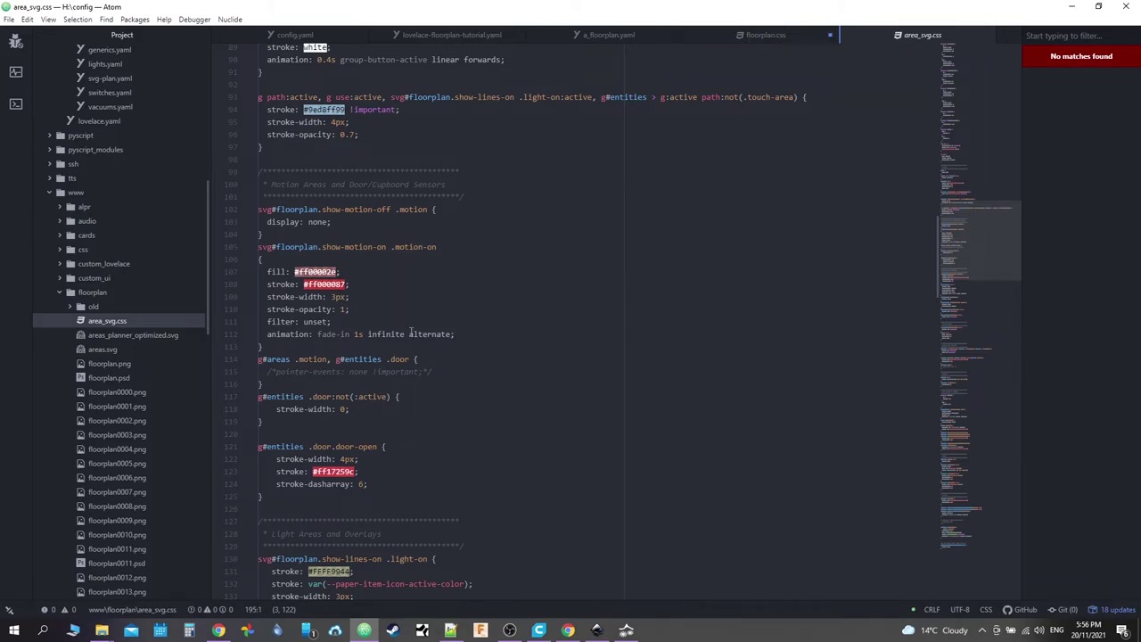
pyautogui.click(758, 35)
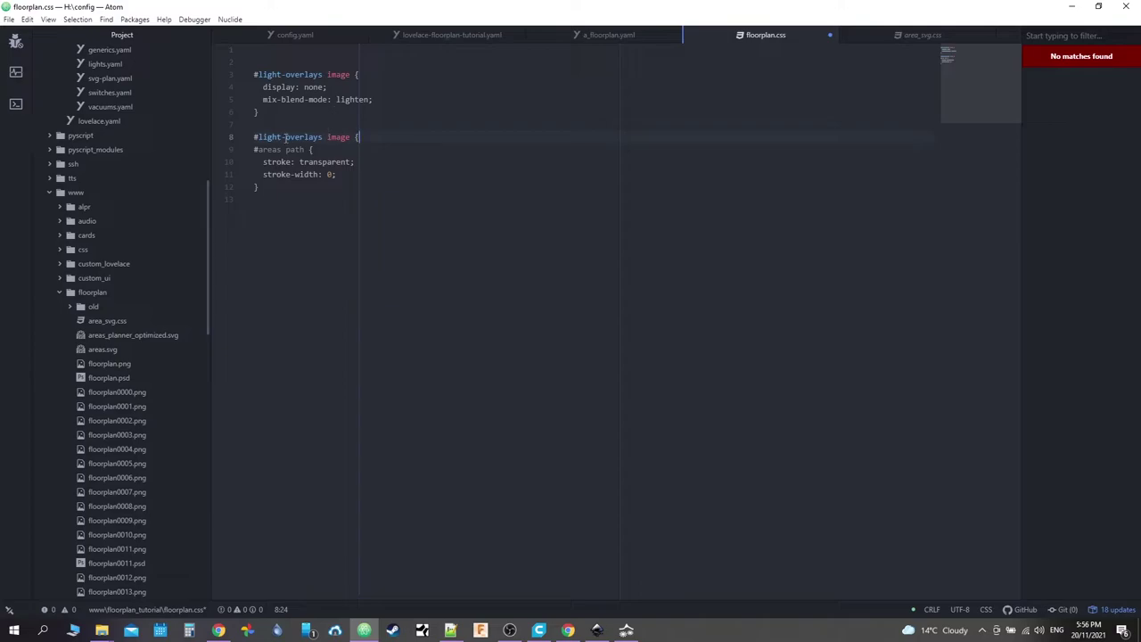
pyautogui.click(352, 136)
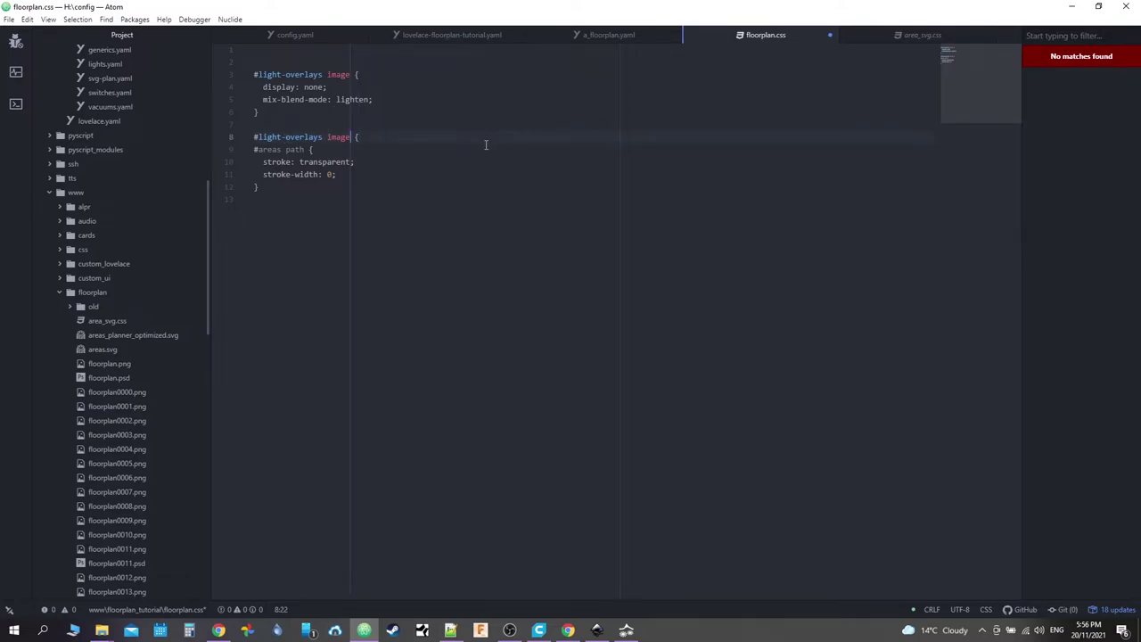
pyautogui.write('.')
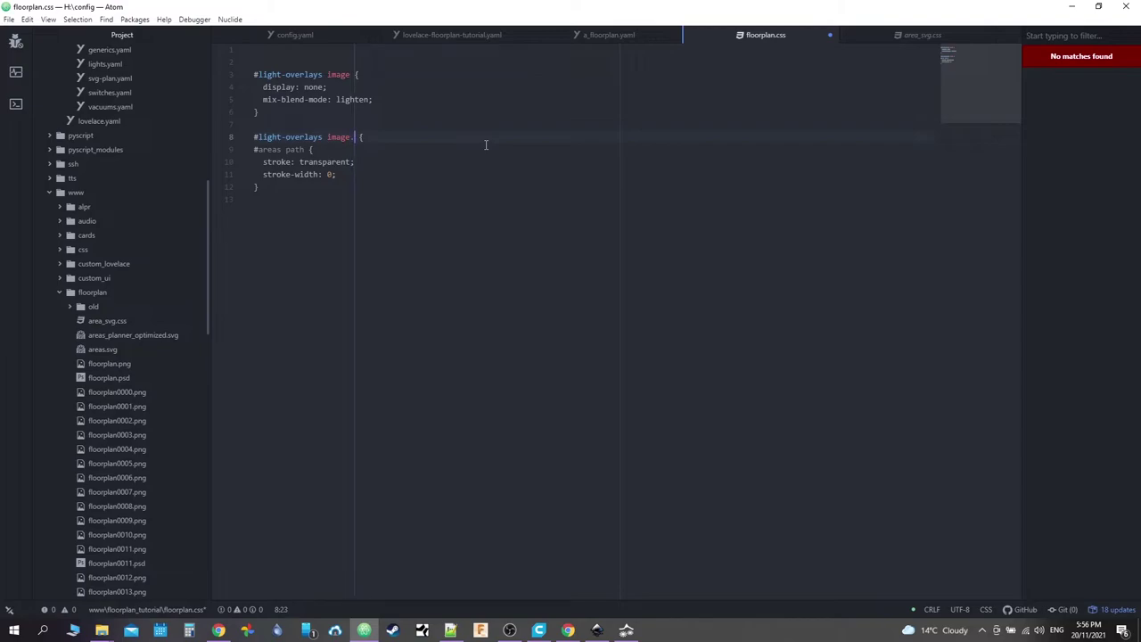
pyautogui.write('light')
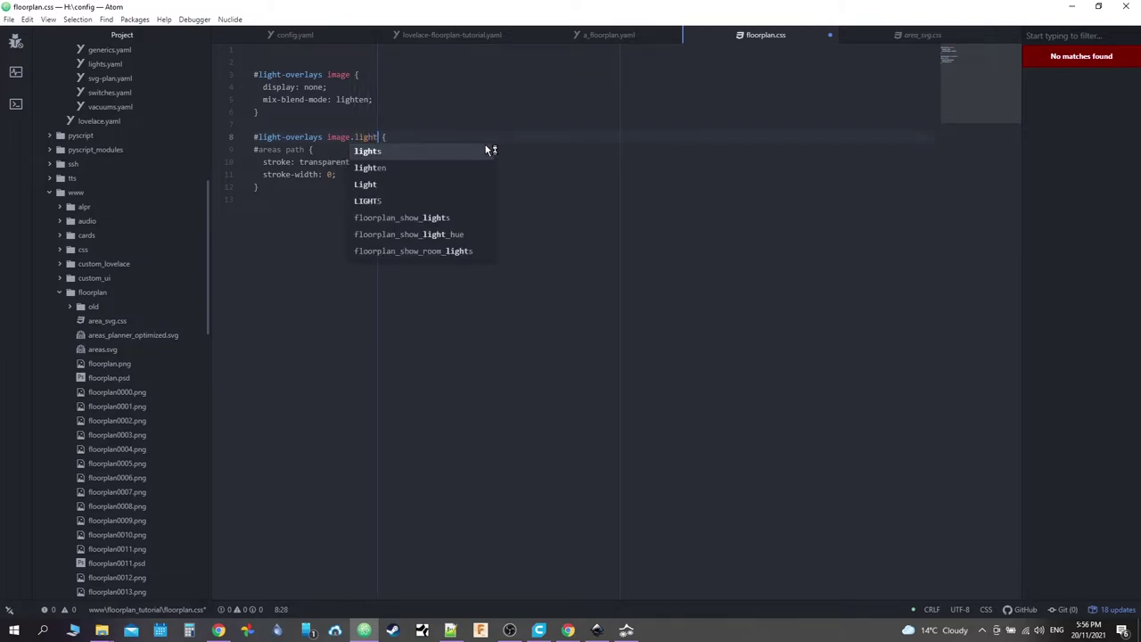
pyautogui.write('-on')
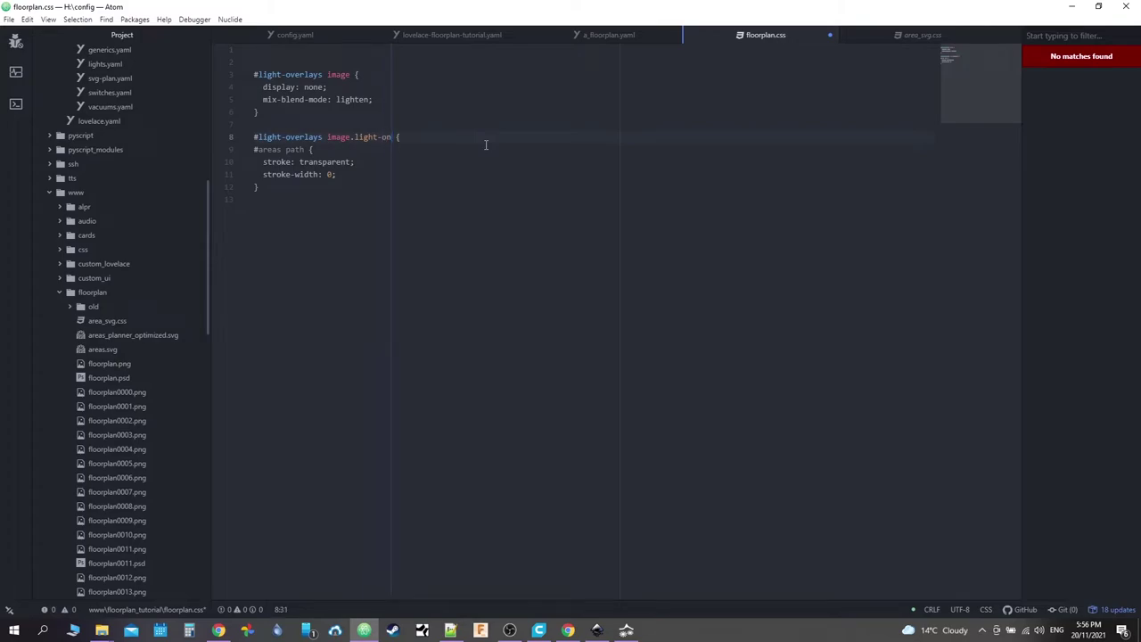
pyautogui.click(425, 135)
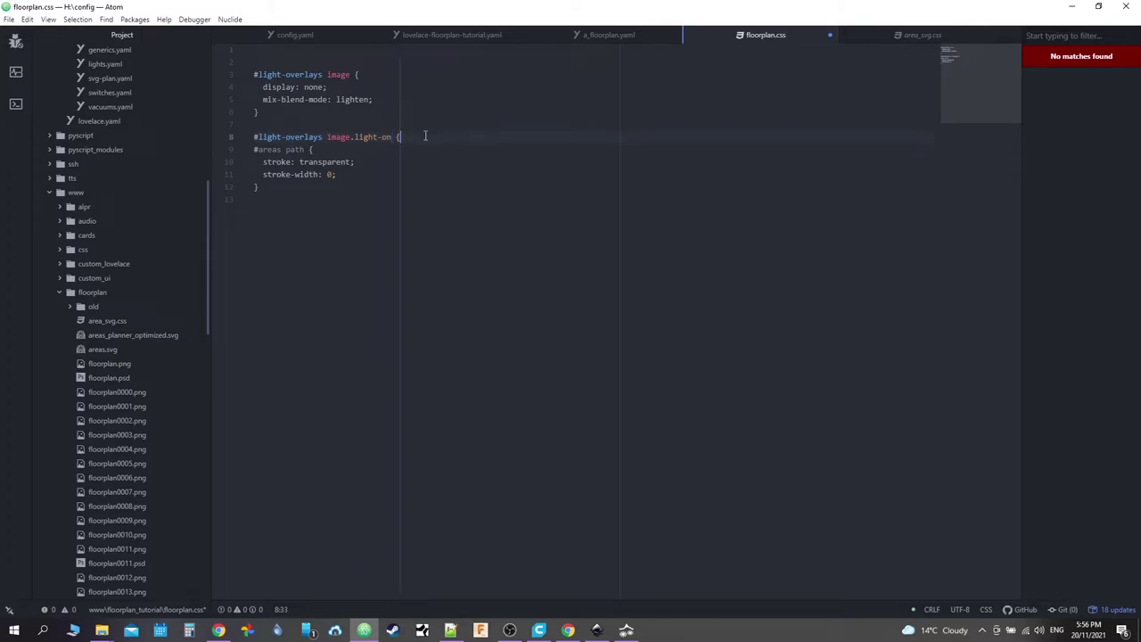
pyautogui.press('Return')
pyautogui.press('Return')
pyautogui.write('}')
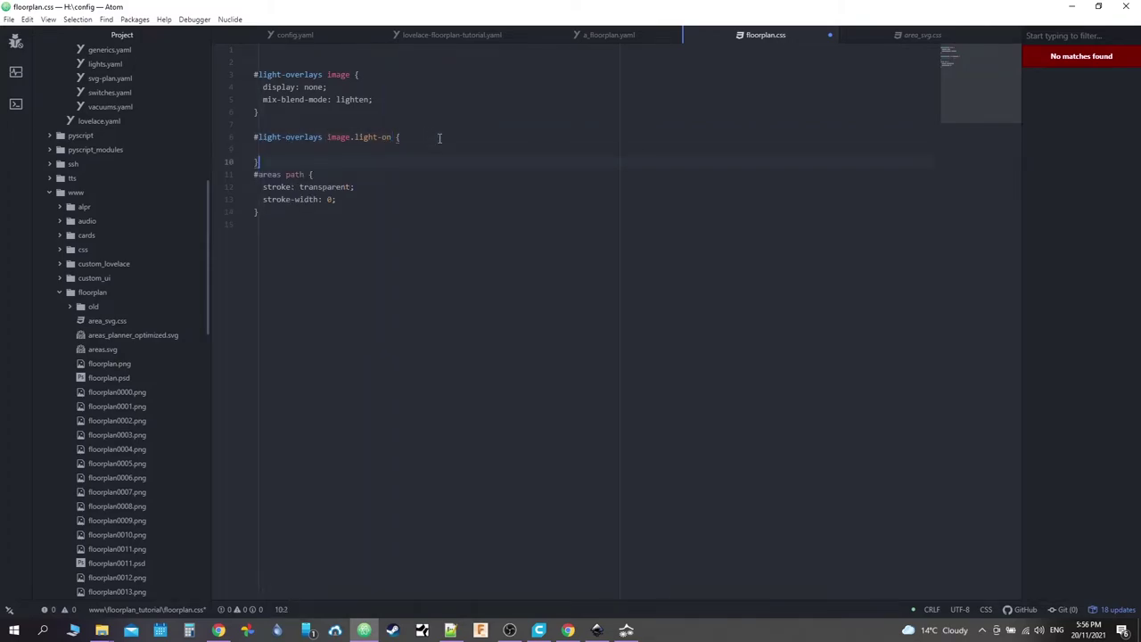
pyautogui.press('Up')
pyautogui.write('displa')
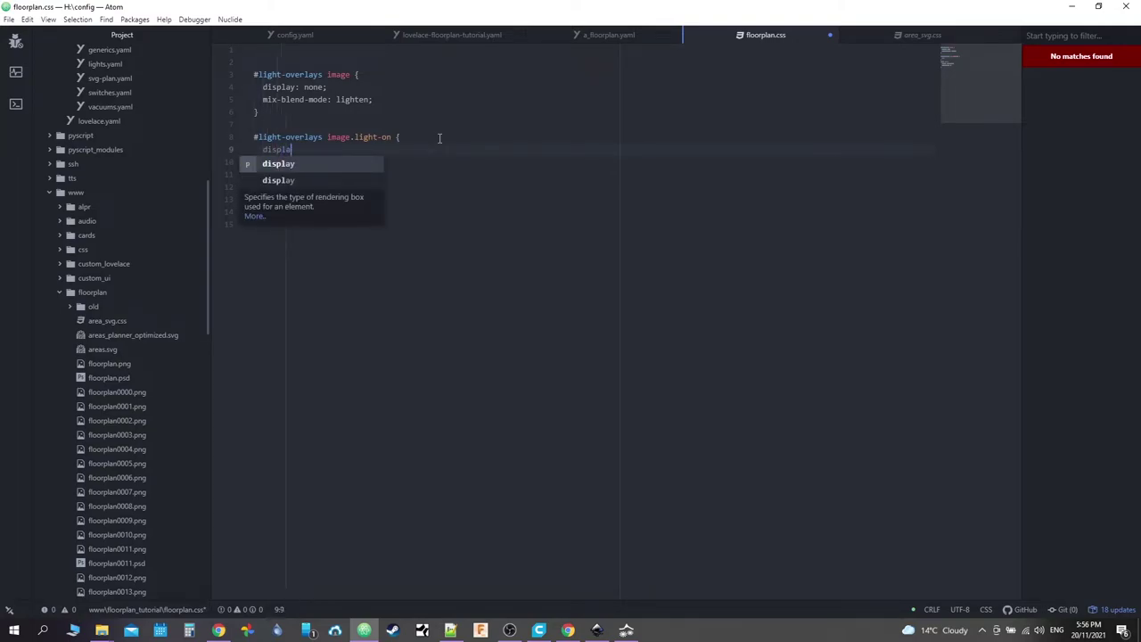
pyautogui.write('y: ')
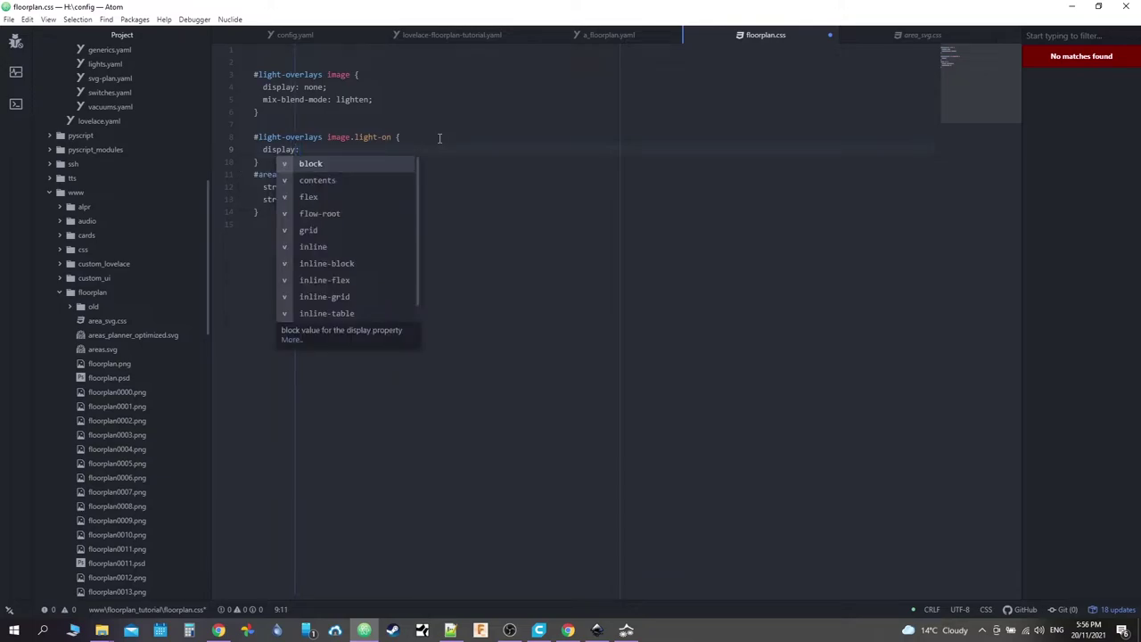
pyautogui.write('bloc')
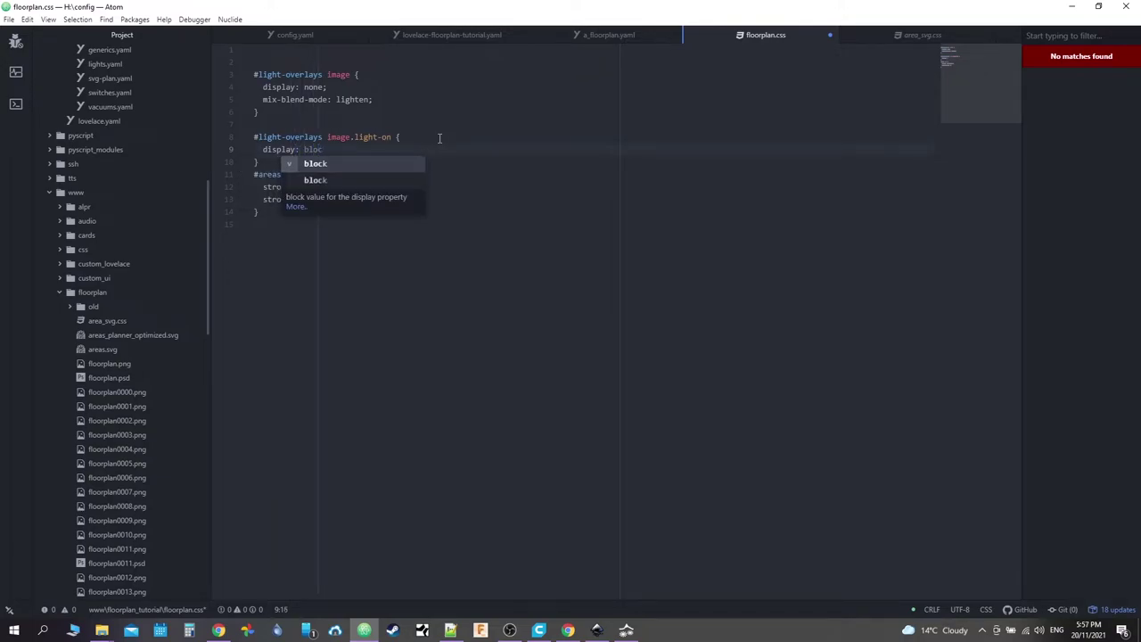
pyautogui.write('k;')
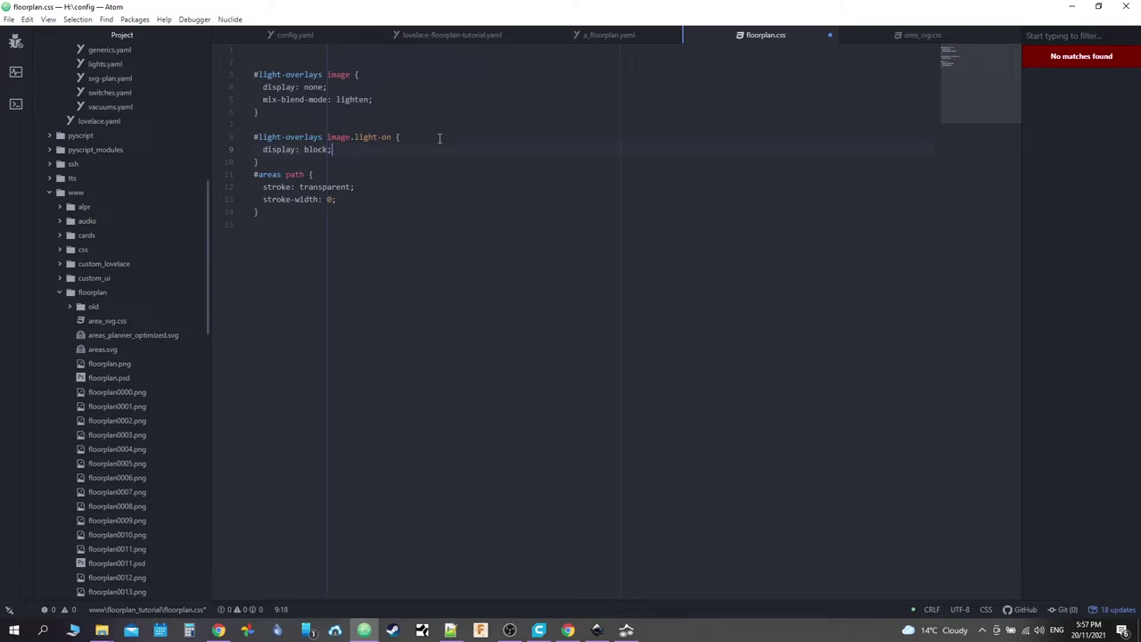
pyautogui.hotkey('ctrl', 's')
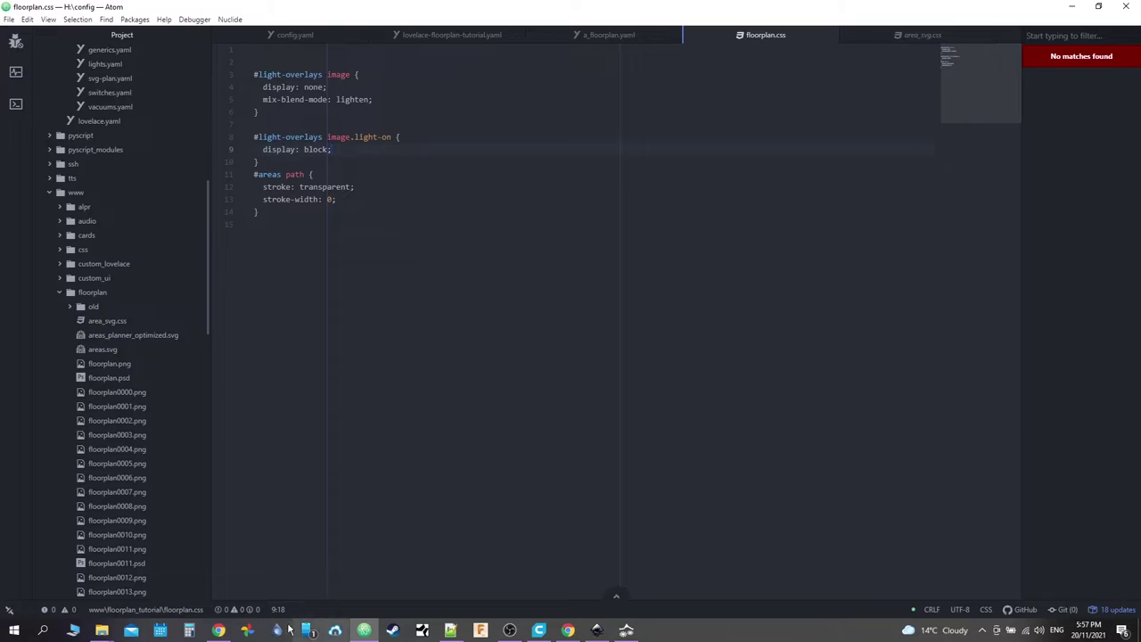
# Step: Bring the Home Assistant floorplan page forward in Chrome, then show the File Explorer windows
pyautogui.click(220, 630)
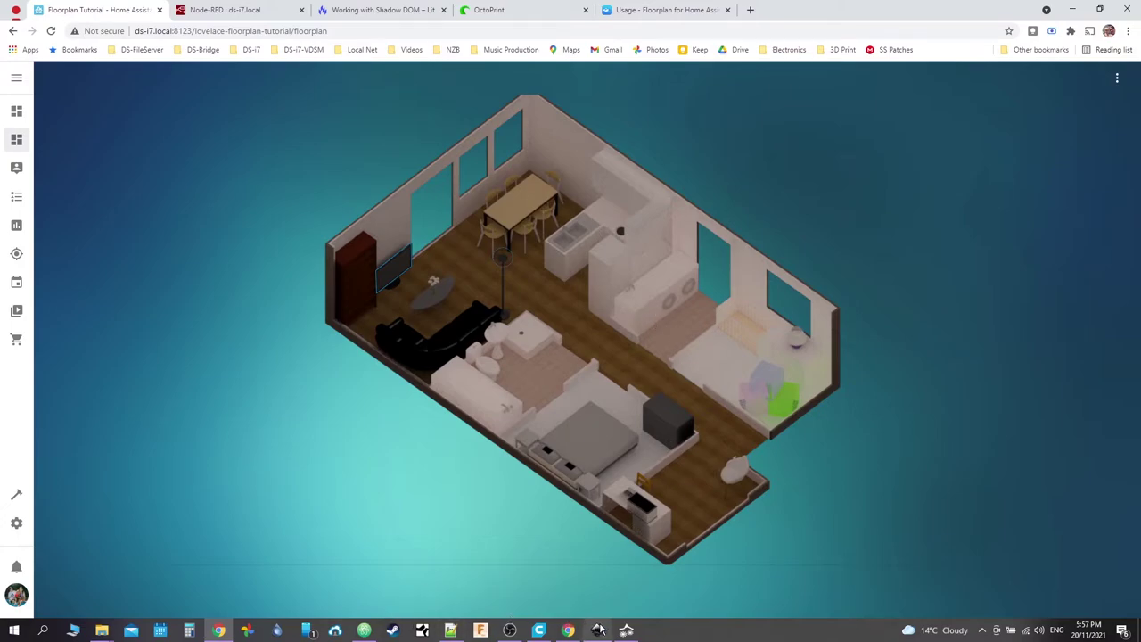
pyautogui.moveTo(452, 632)
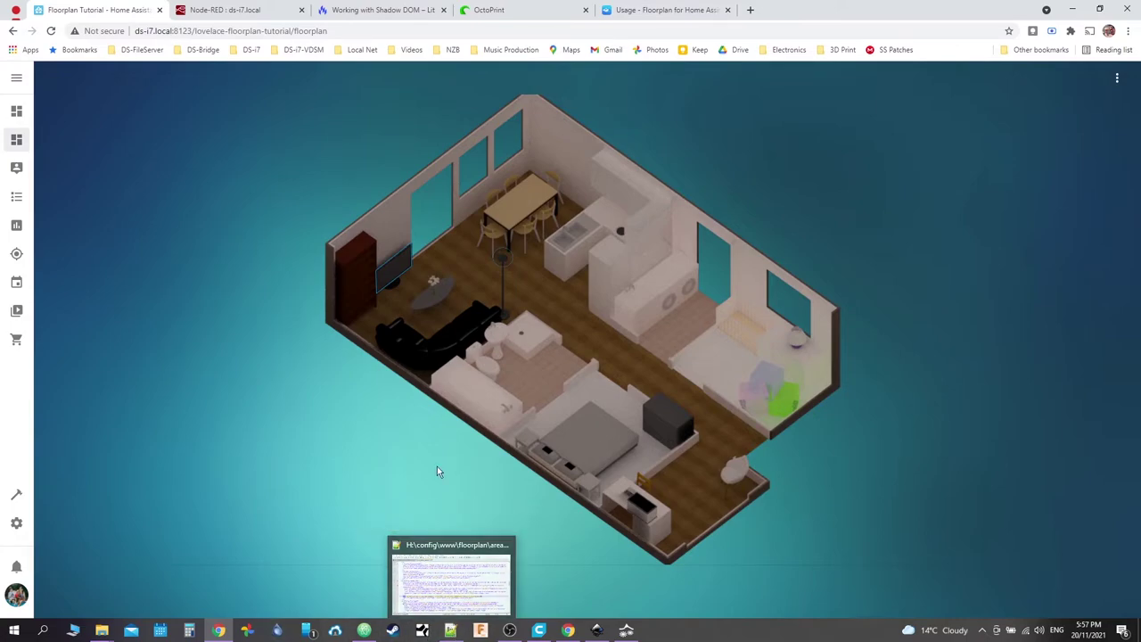
pyautogui.click(102, 631)
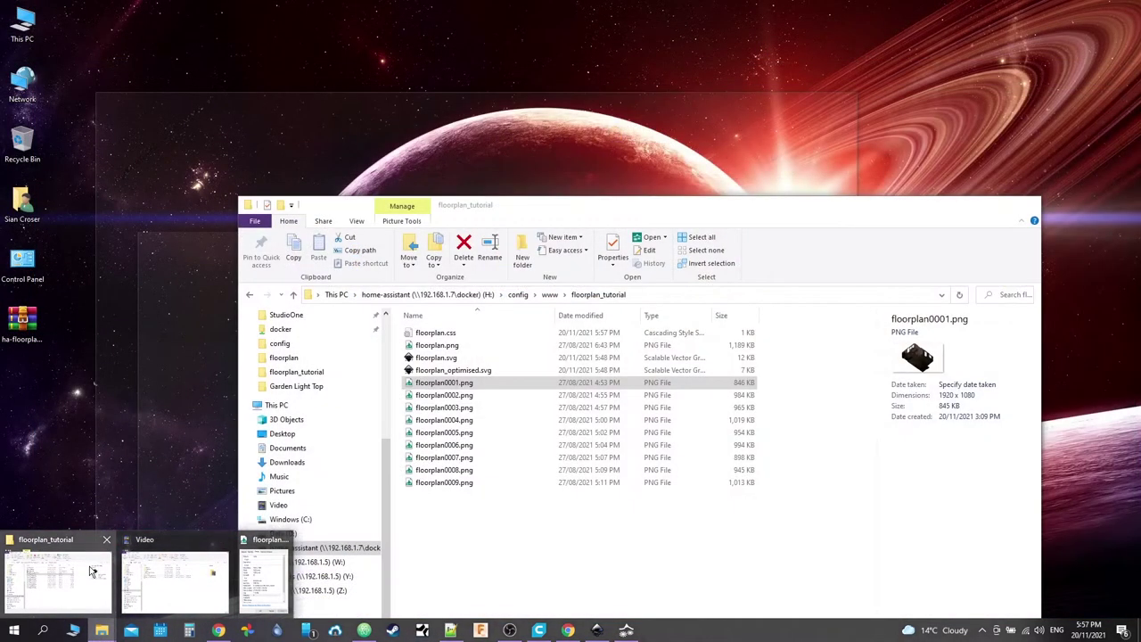
# Step: Open floorplan.png from the floorplan_tutorial folder with Adobe Photoshop CC 2018
pyautogui.click(93, 571)
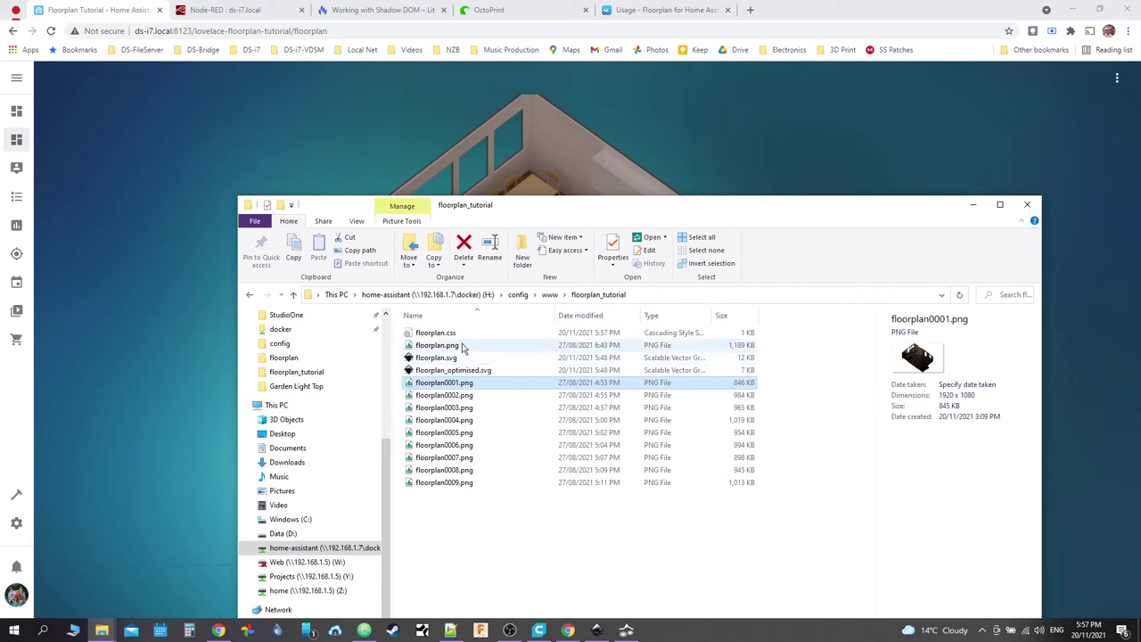
pyautogui.click(432, 348)
pyautogui.rightClick(432, 350)
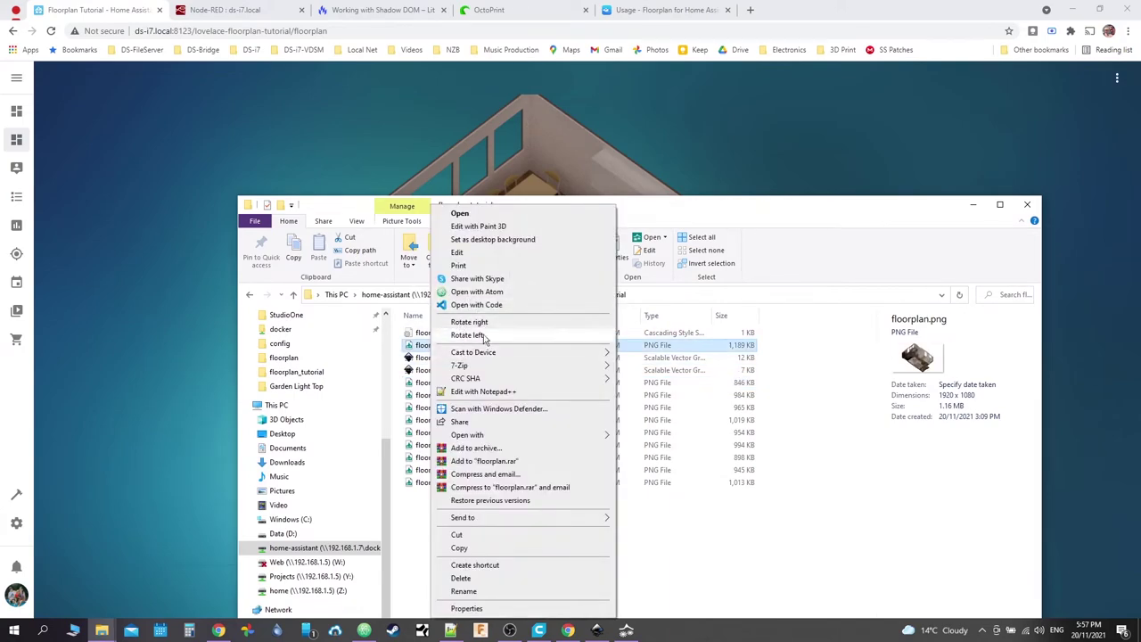
pyautogui.moveTo(484, 437)
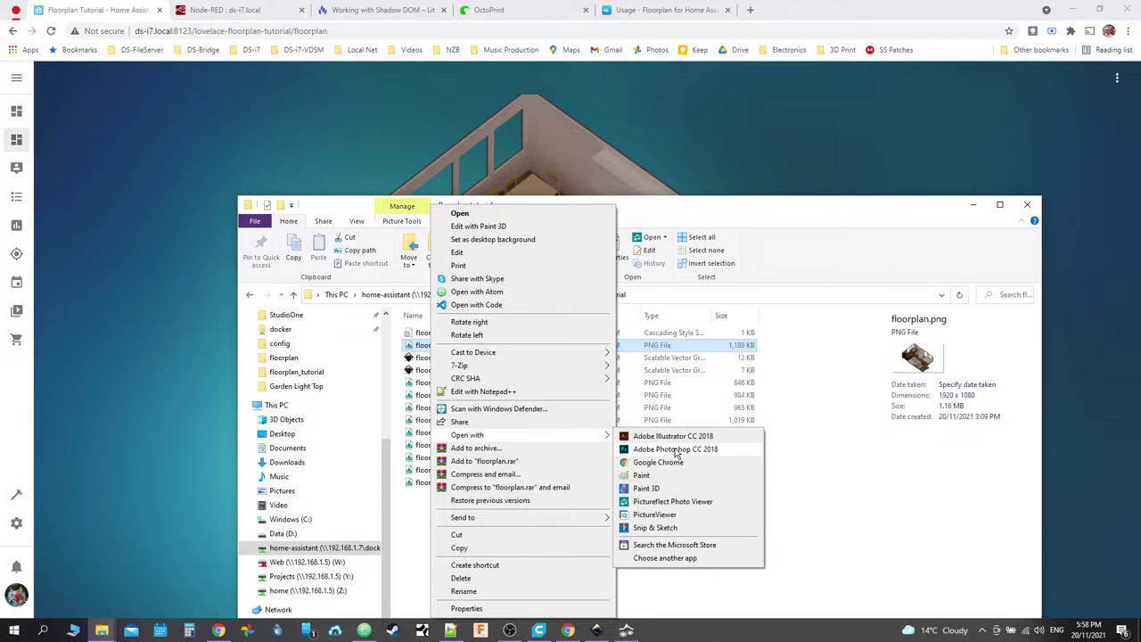
pyautogui.click(676, 451)
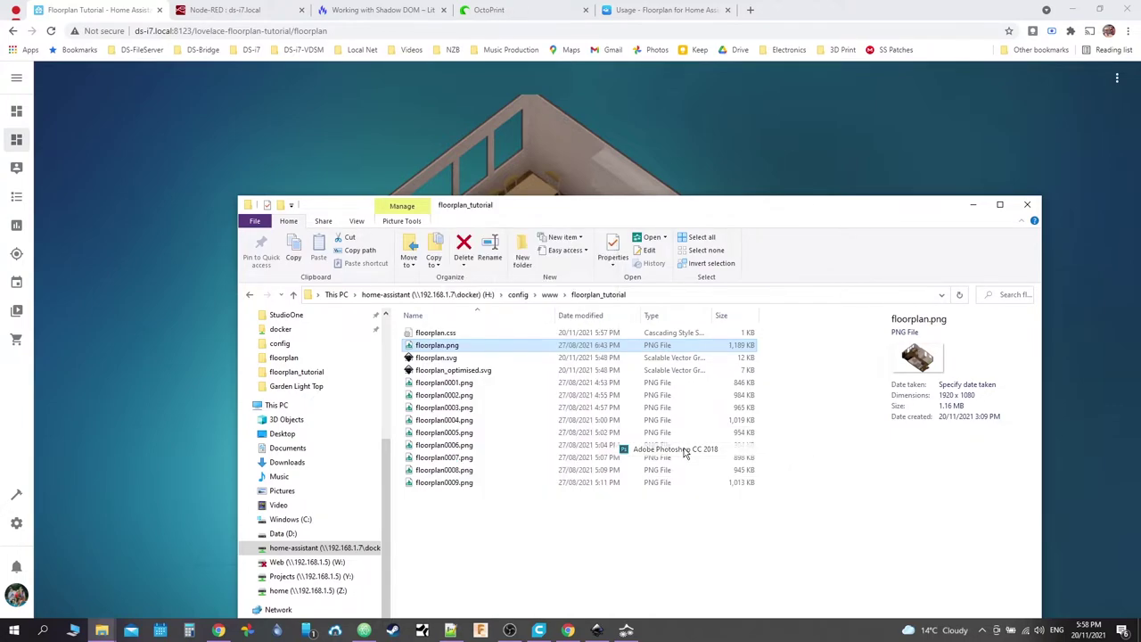
pyautogui.click(509, 630)
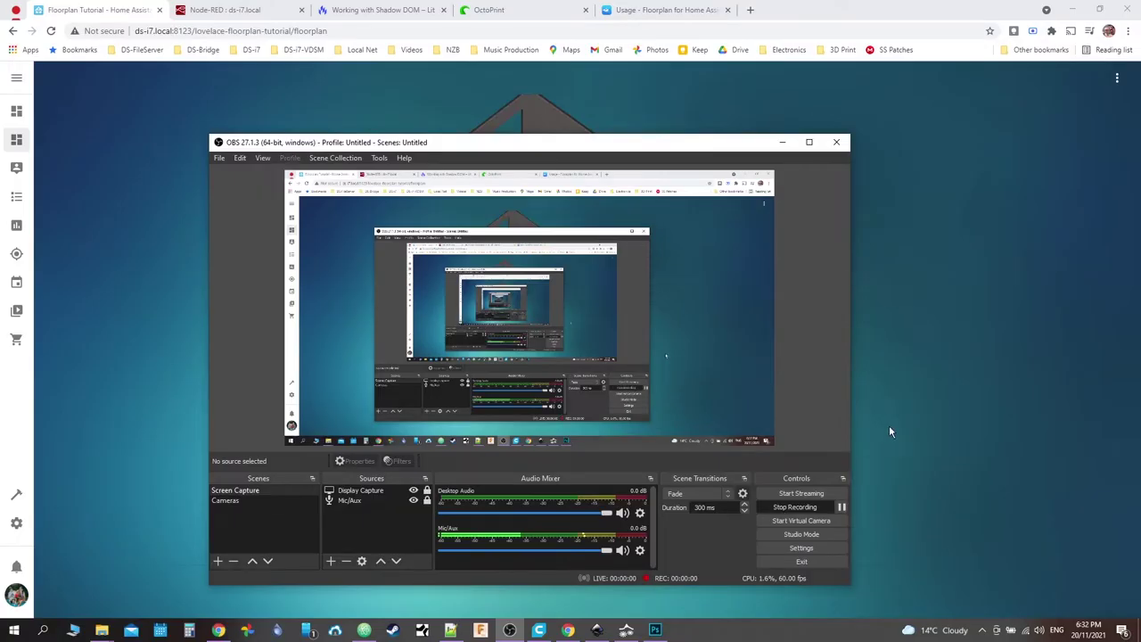
# Step: Look over the floorplan dashboard, then return to config.yaml in Atom
pyautogui.click(782, 142)
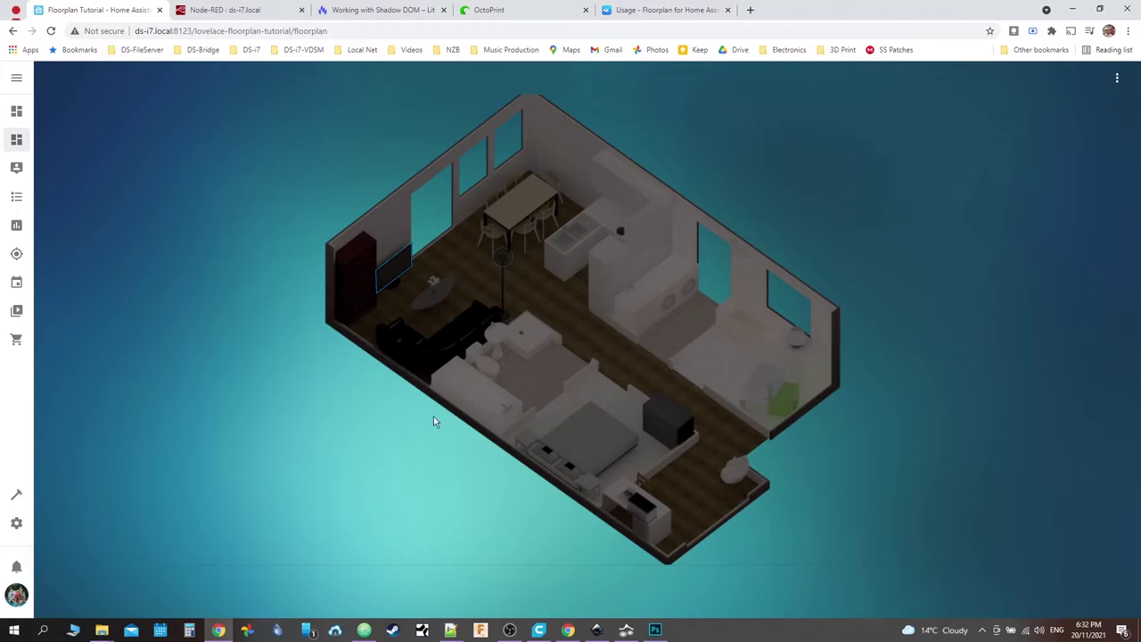
pyautogui.click(364, 631)
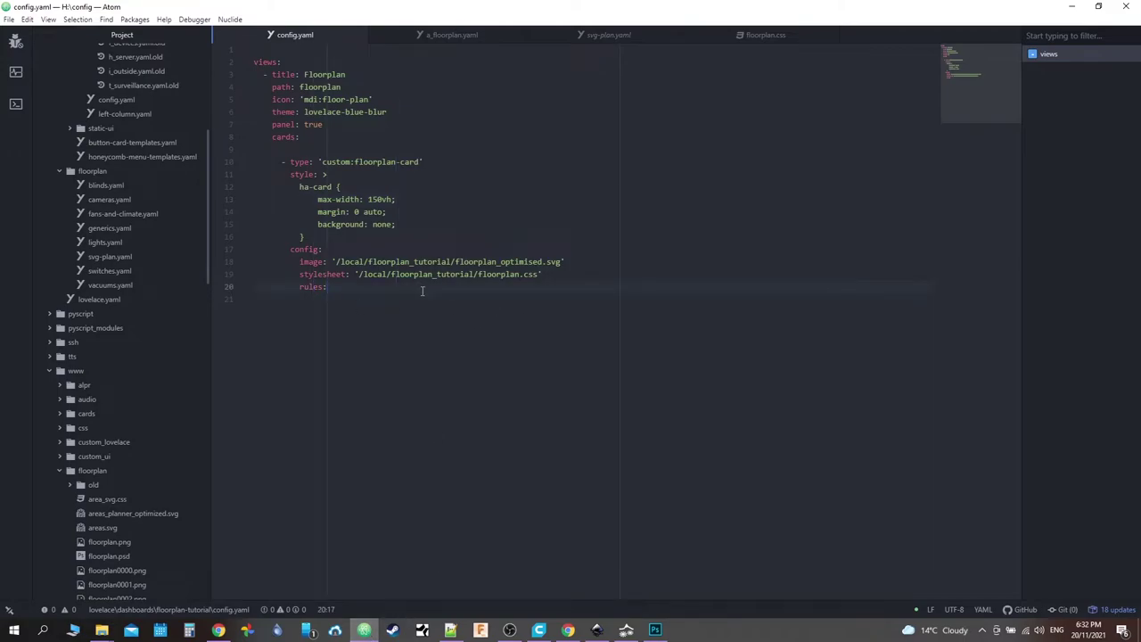
# Step: Glance at the floorplan dashboard again, then return focus to the config.yaml editor
pyautogui.click(218, 631)
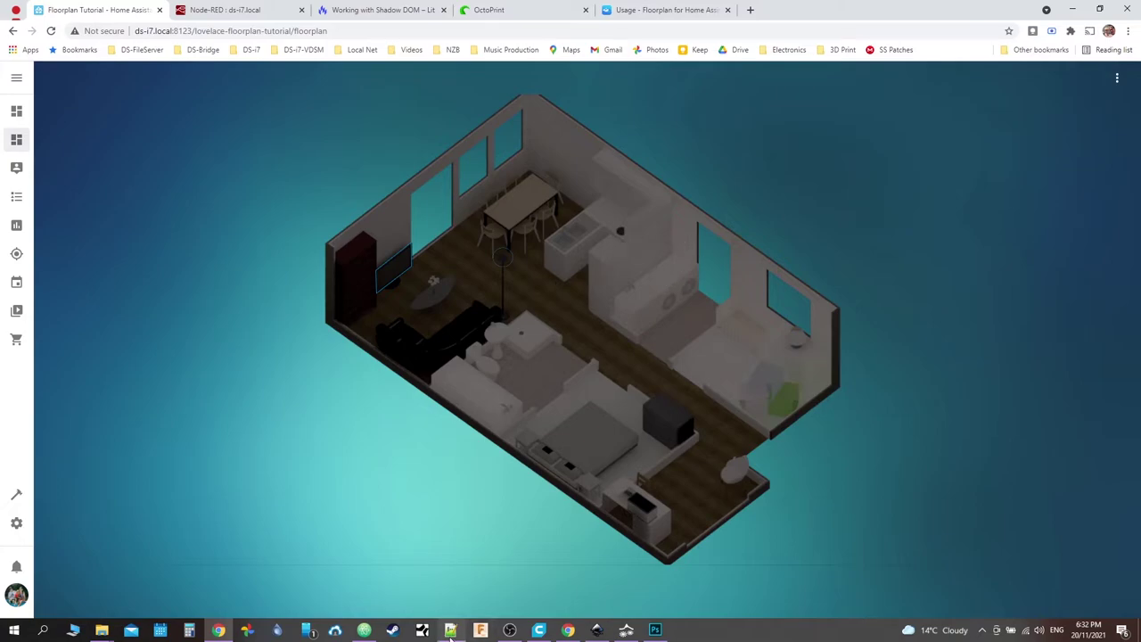
pyautogui.click(365, 631)
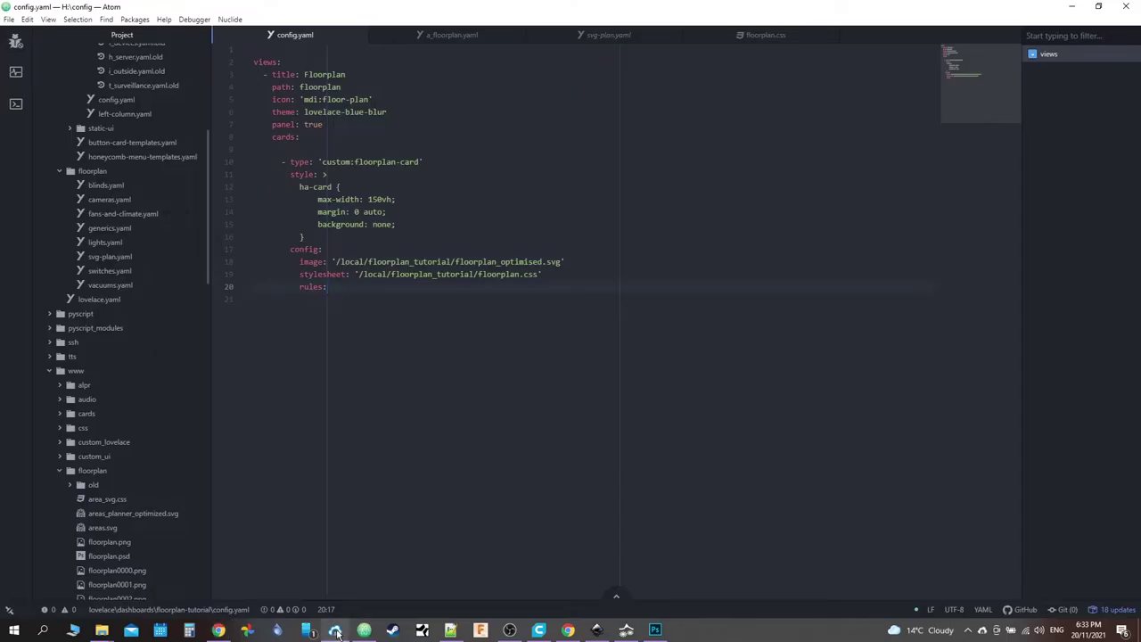
pyautogui.moveTo(335, 631)
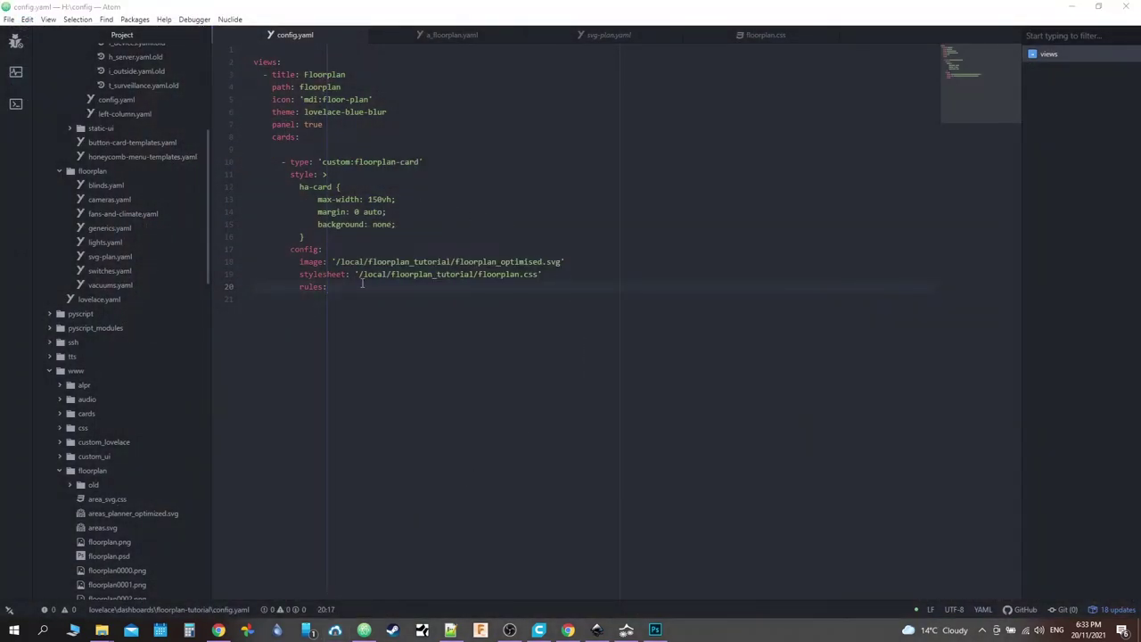
pyautogui.click(362, 287)
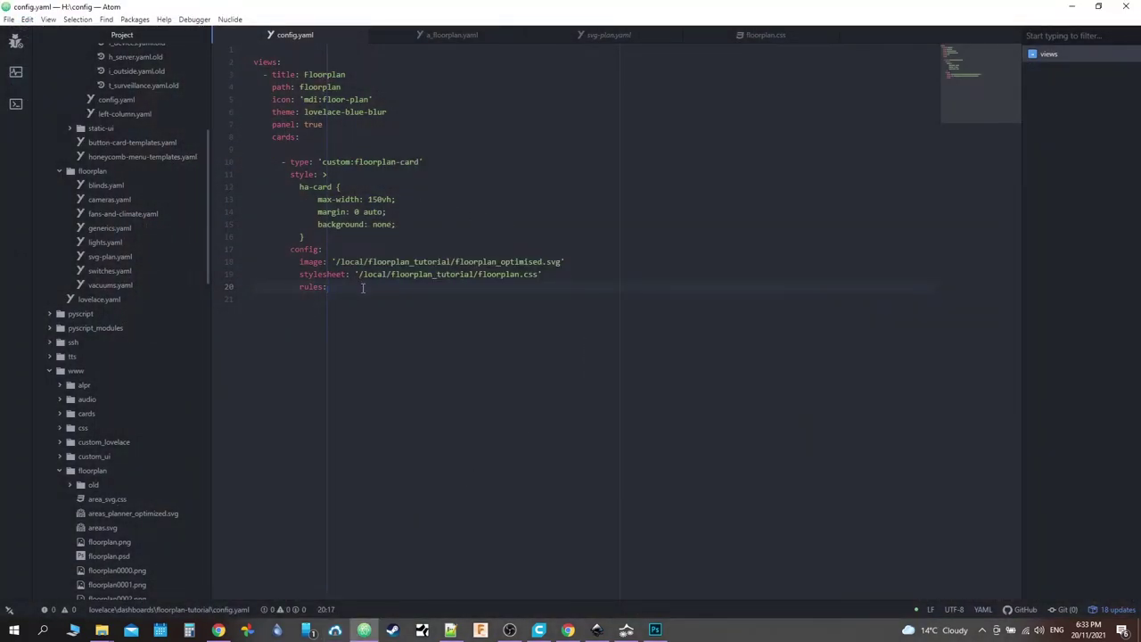
# Step: Under rules:, start an '- entities:' list whose first indented item begins '- light.'
pyautogui.press('Return')
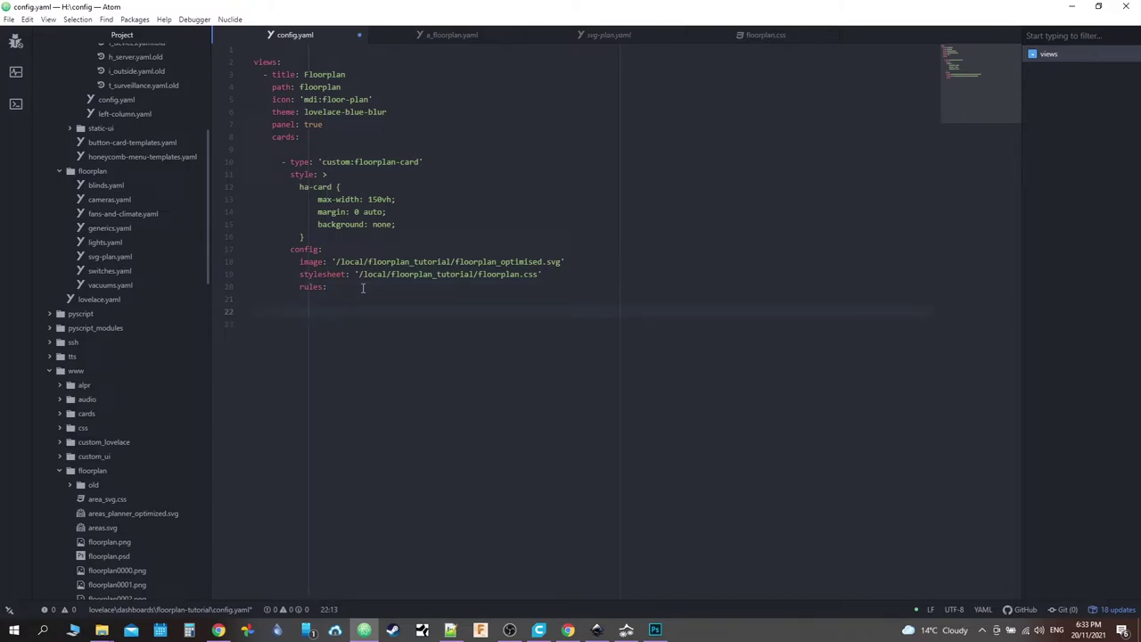
pyautogui.write('- ent')
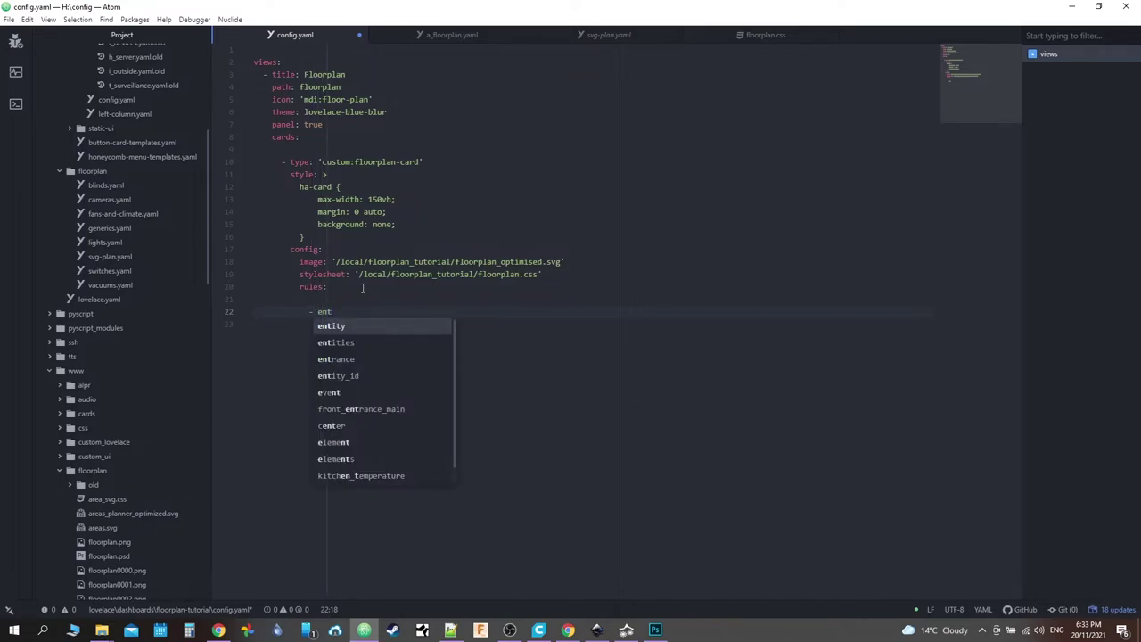
pyautogui.write('ities')
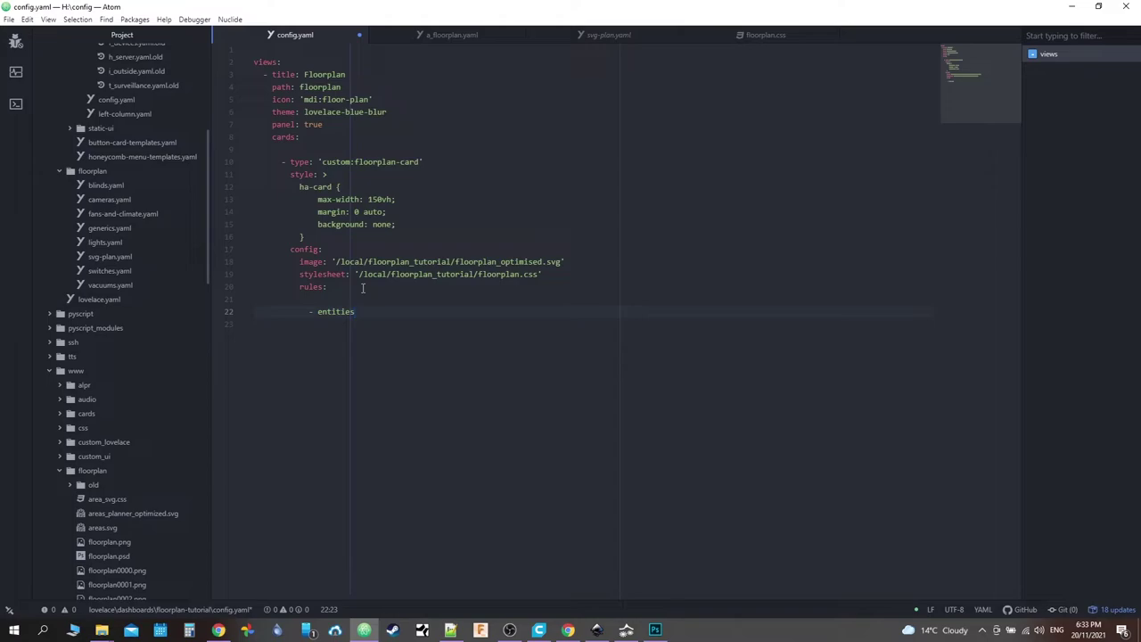
pyautogui.write(':')
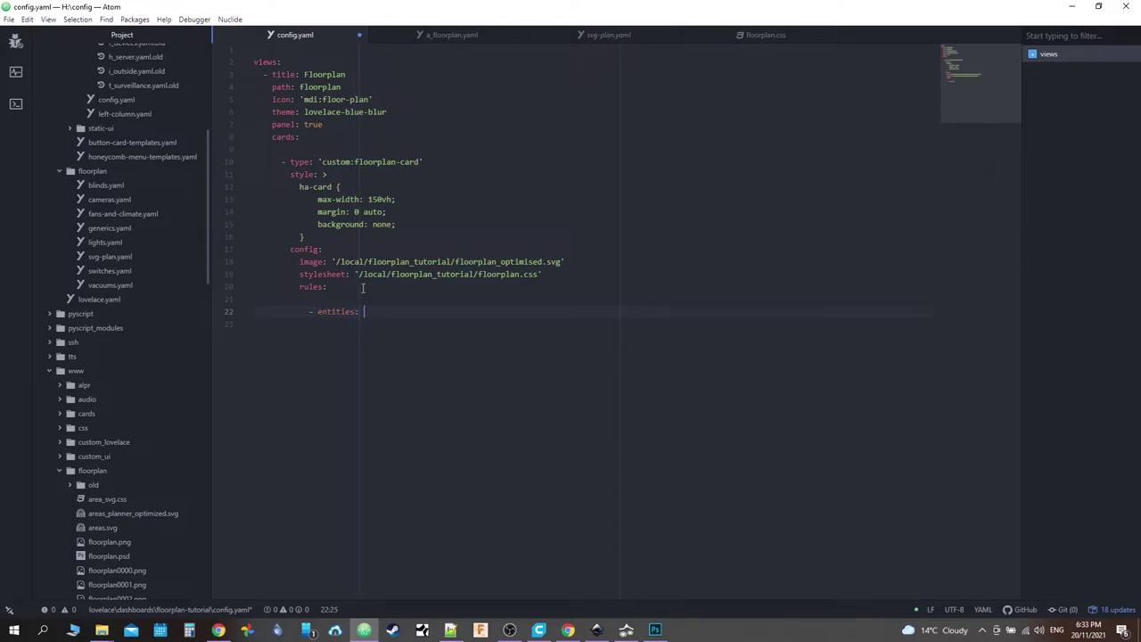
pyautogui.press('Return')
pyautogui.press('Tab')
pyautogui.write('- light.')
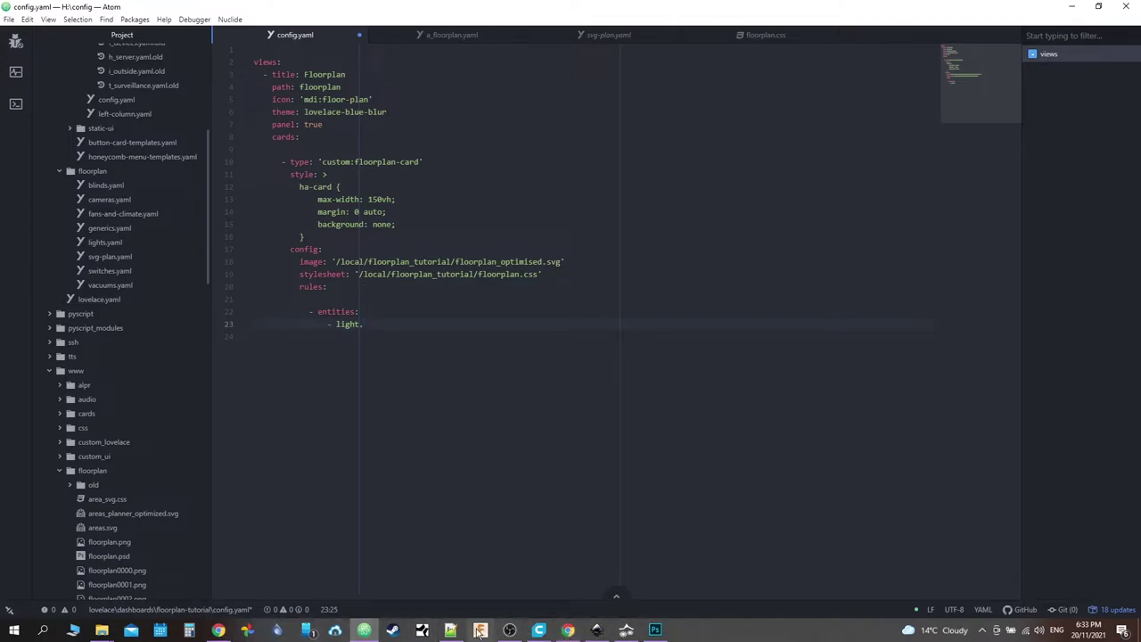
# Step: Copy the ID light.master_bedroom_main from the master bedroom light element in Inkscape
pyautogui.click(596, 631)
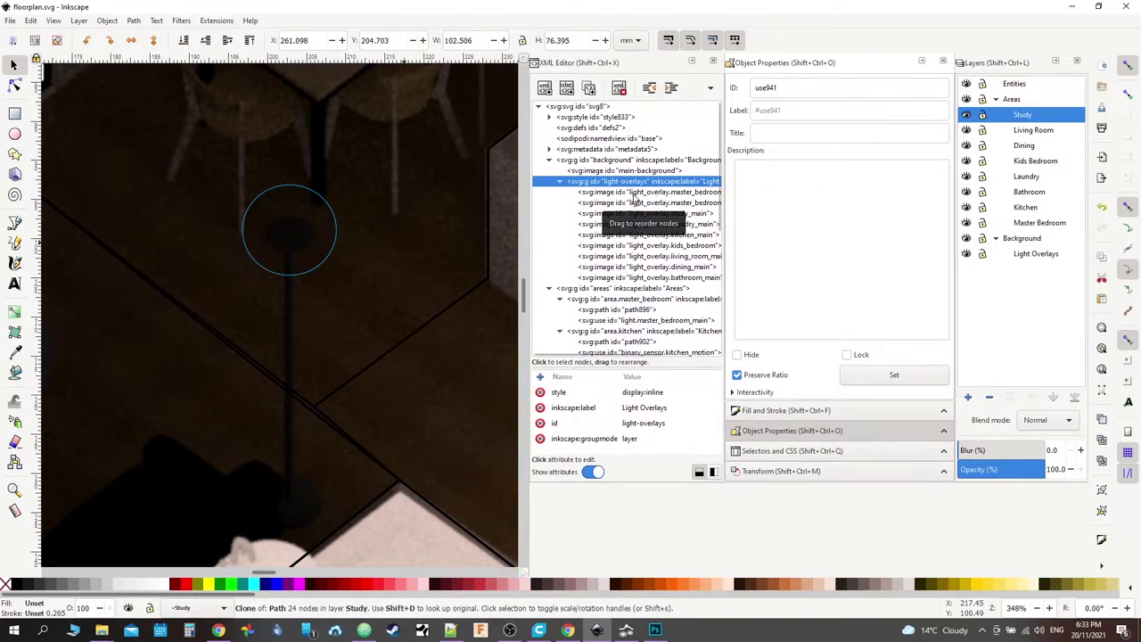
pyautogui.click(635, 195)
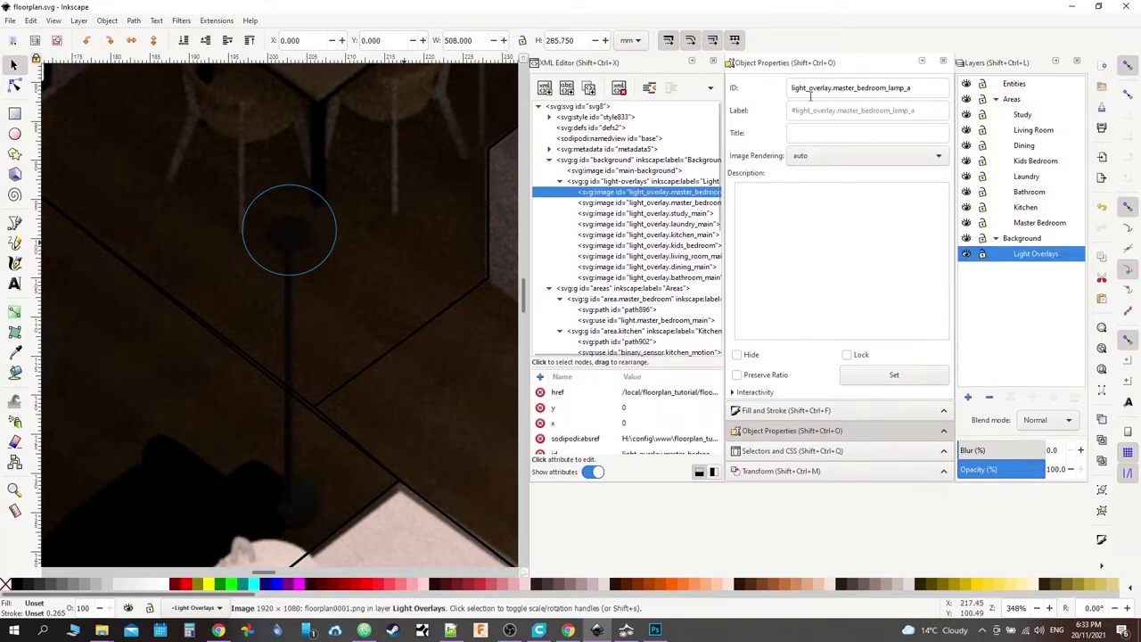
pyautogui.scroll(-3, 605, 243)
pyautogui.scroll(-1, 605, 243)
pyautogui.click(642, 220)
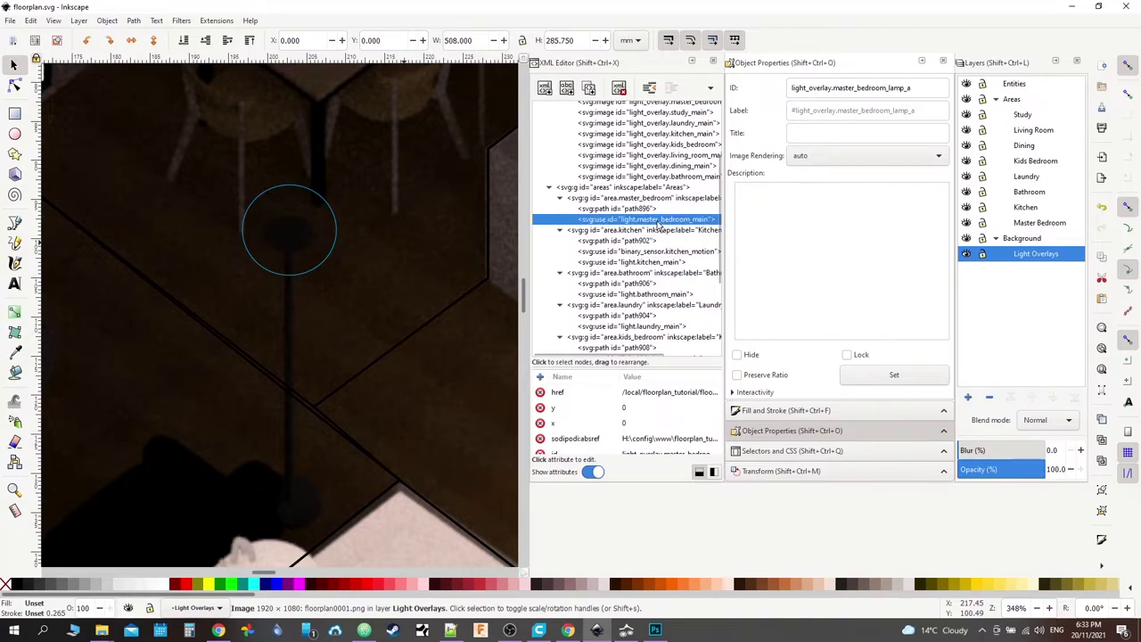
pyautogui.doubleClick(830, 90)
pyautogui.tripleClick(794, 90)
pyautogui.rightClick(793, 90)
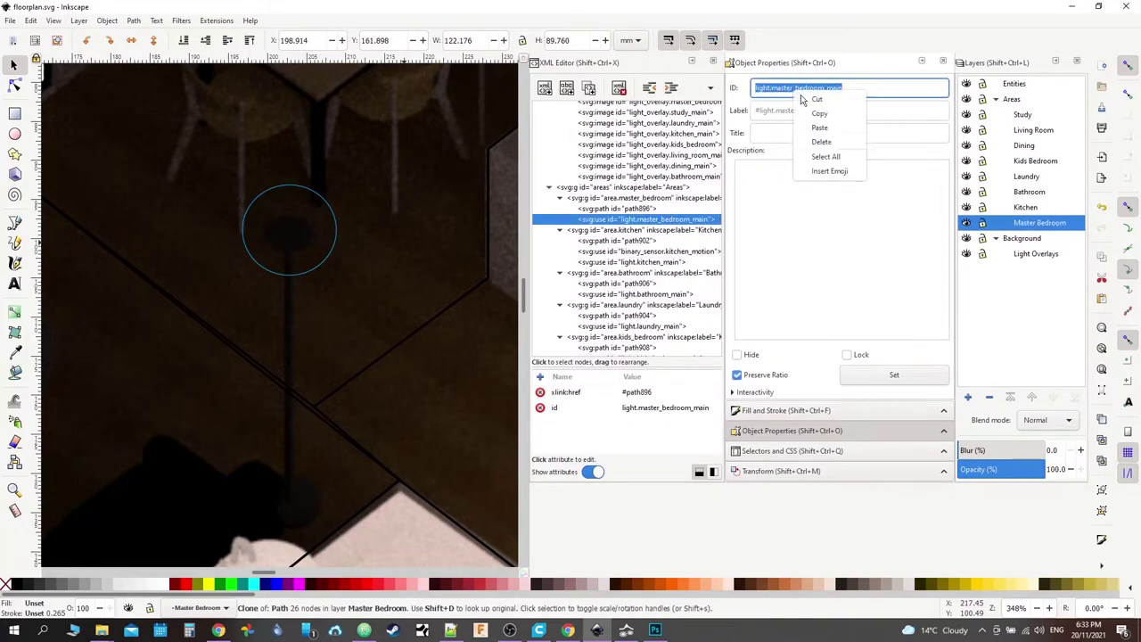
pyautogui.click(831, 116)
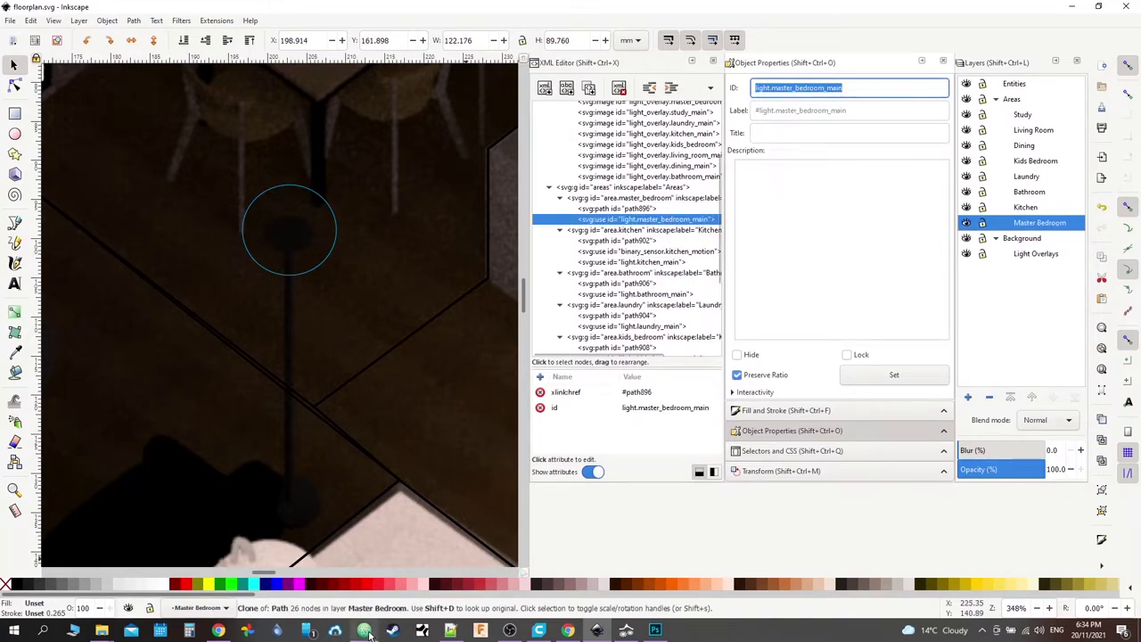
# Step: Paste light.master_bedroom_main as the first entity in config.yaml
pyautogui.click(455, 571)
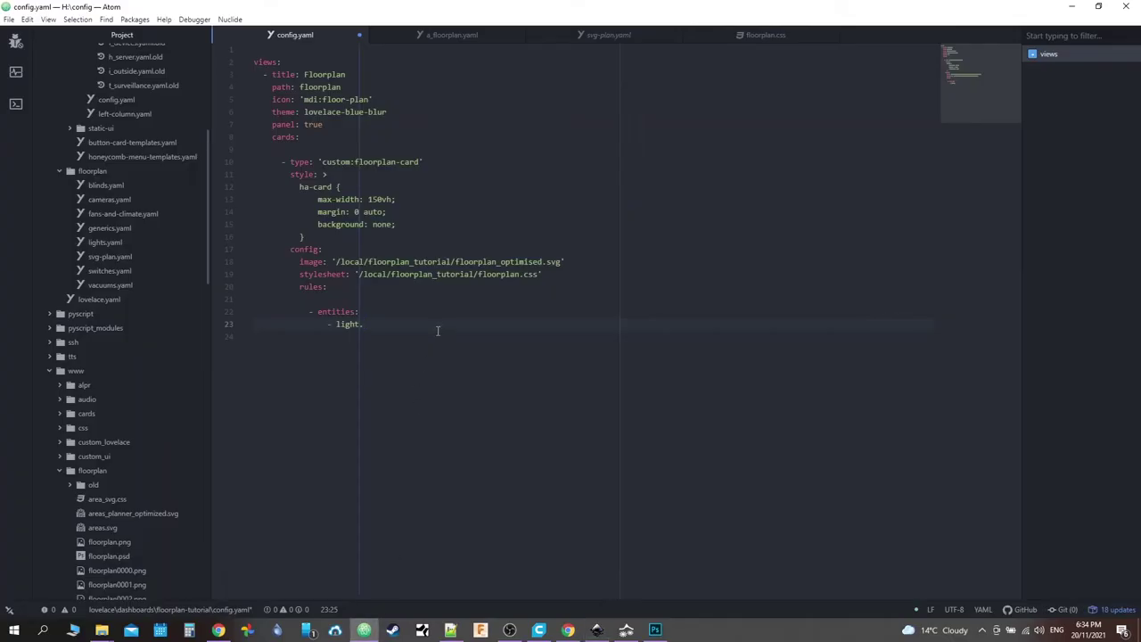
pyautogui.press('BackSpace')
pyautogui.press('BackSpace')
pyautogui.press('BackSpace')
pyautogui.press('BackSpace')
pyautogui.press('BackSpace')
pyautogui.press('BackSpace')
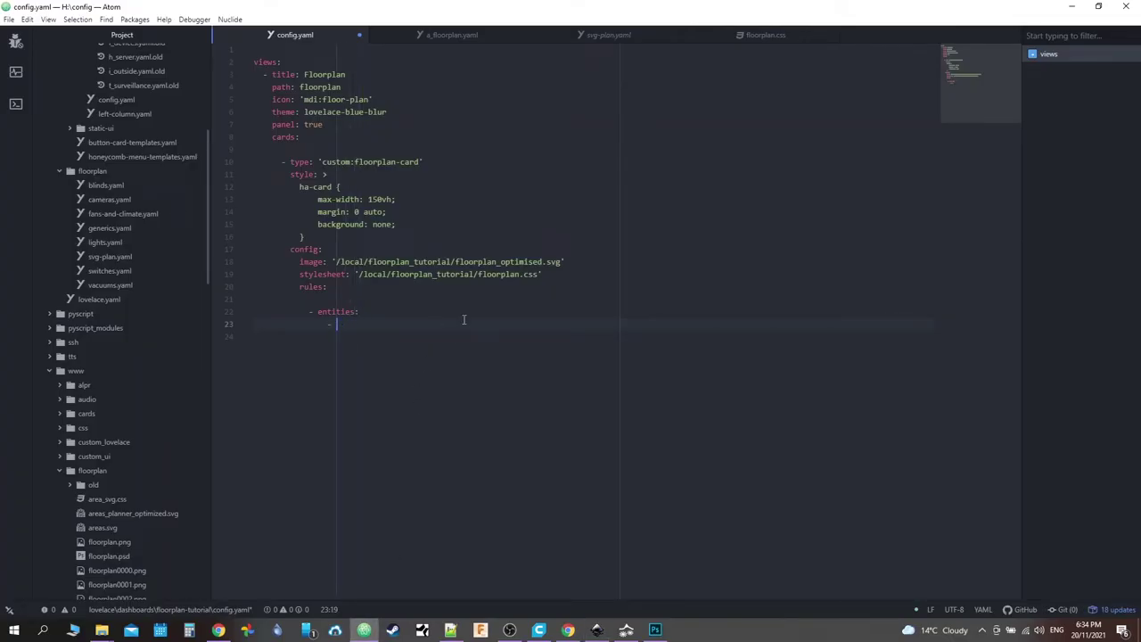
pyautogui.hotkey('ctrl', 'v')
pyautogui.press('Return')
# Step: Copy light.kitchen_main from Inkscape and paste it as the second entity
pyautogui.click(597, 631)
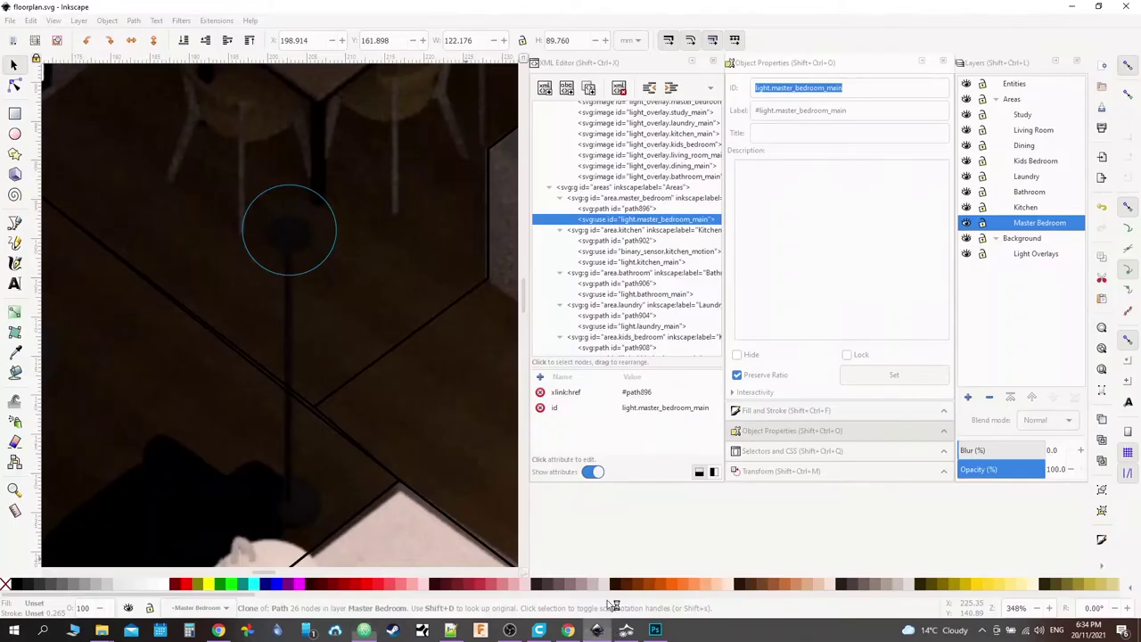
pyautogui.click(639, 261)
pyautogui.doubleClick(805, 89)
pyautogui.rightClick(805, 96)
pyautogui.click(790, 87)
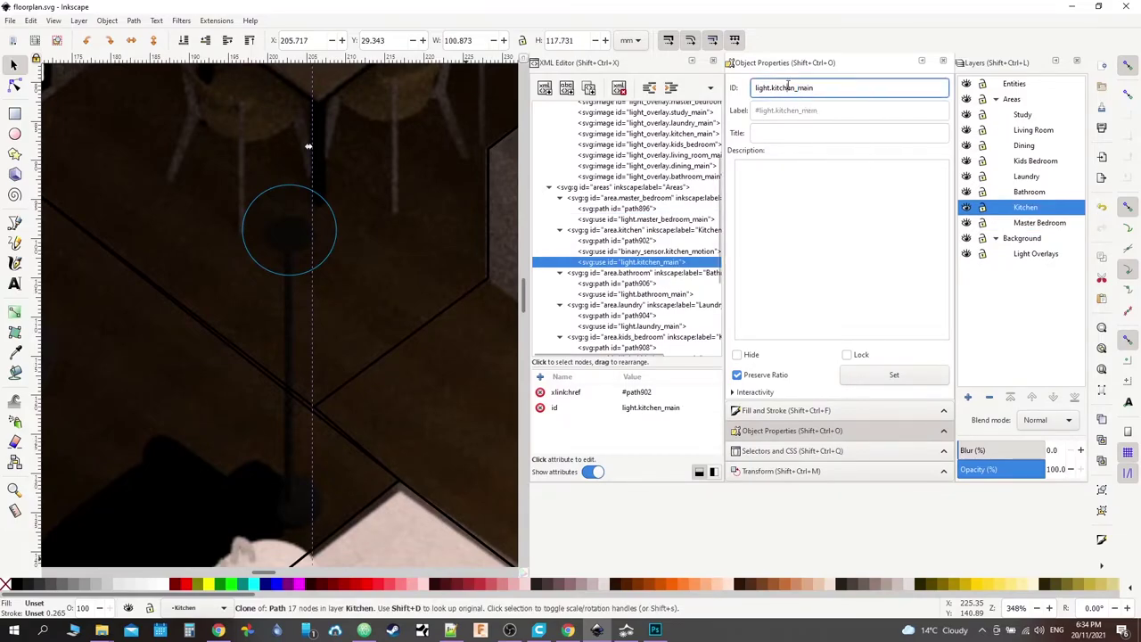
pyautogui.tripleClick(785, 88)
pyautogui.rightClick(780, 88)
pyautogui.click(812, 111)
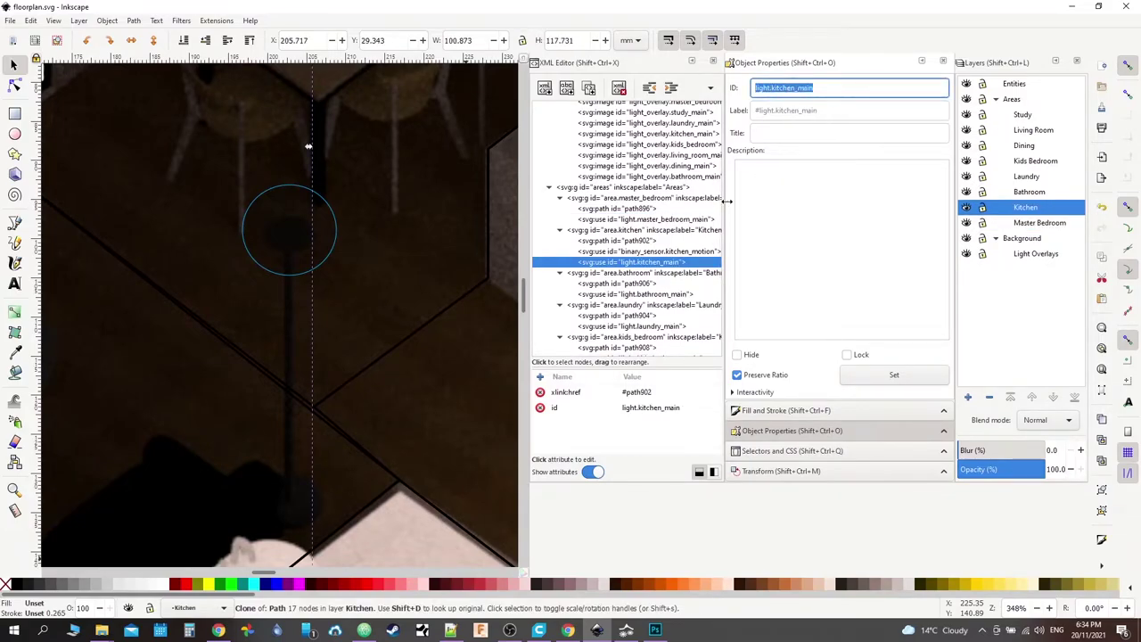
pyautogui.click(364, 631)
pyautogui.hotkey('ctrl', 'v')
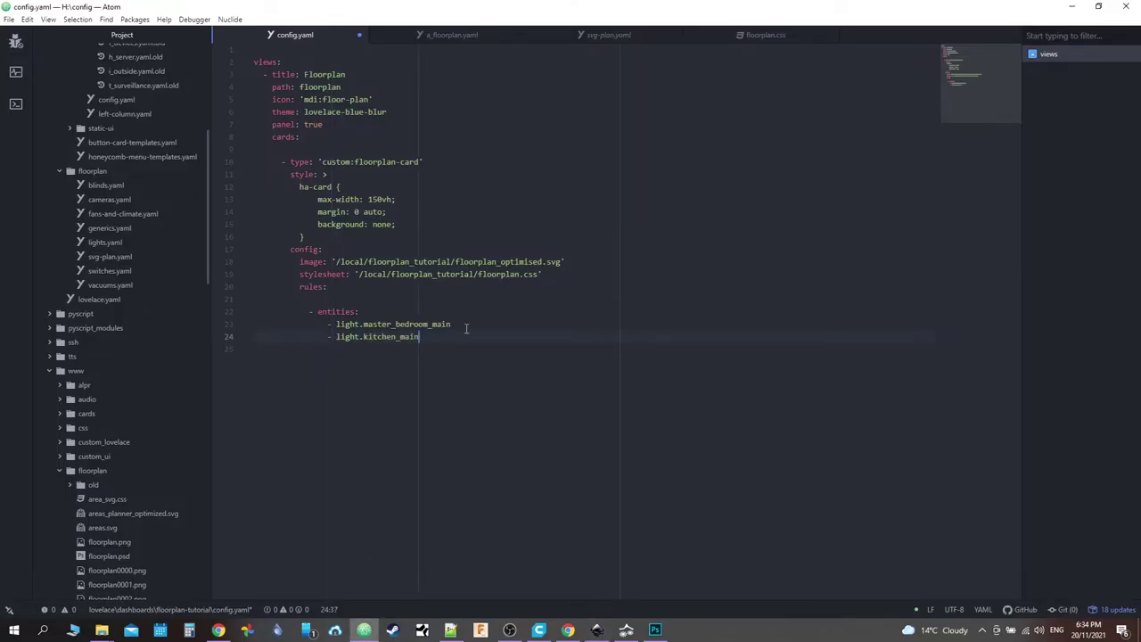
pyautogui.press('Return')
# Step: Add light.laundry_main and light.dining entries to the entities list
pyautogui.write('light.lauindr')
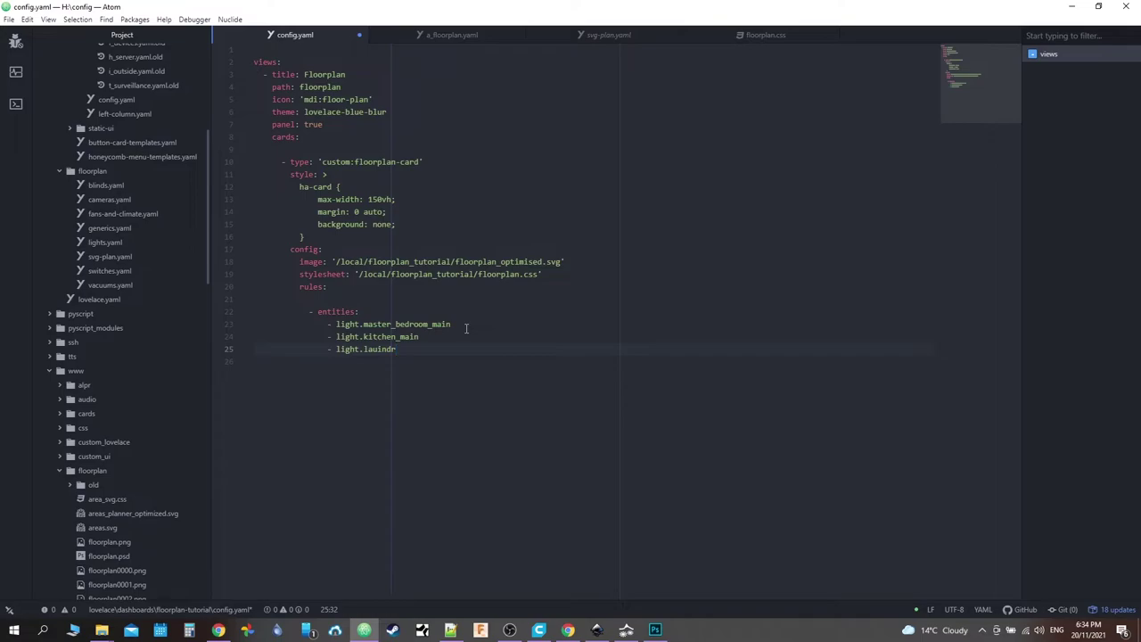
pyautogui.press('BackSpace')
pyautogui.press('BackSpace')
pyautogui.press('BackSpace')
pyautogui.press('BackSpace')
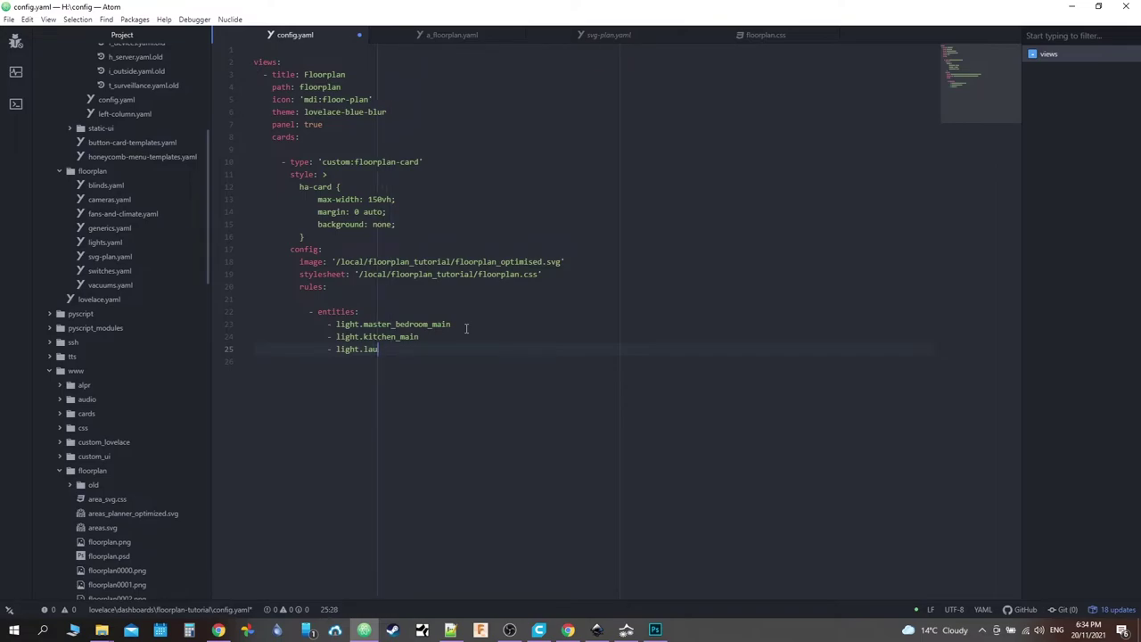
pyautogui.write('ndry')
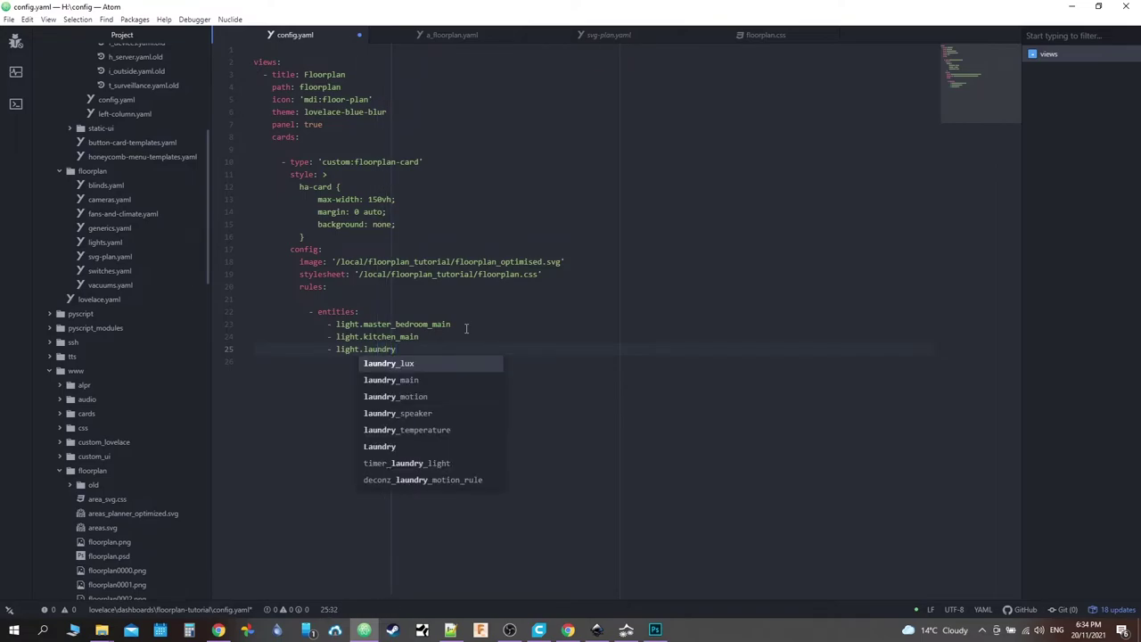
pyautogui.write(')')
pyautogui.write('_')
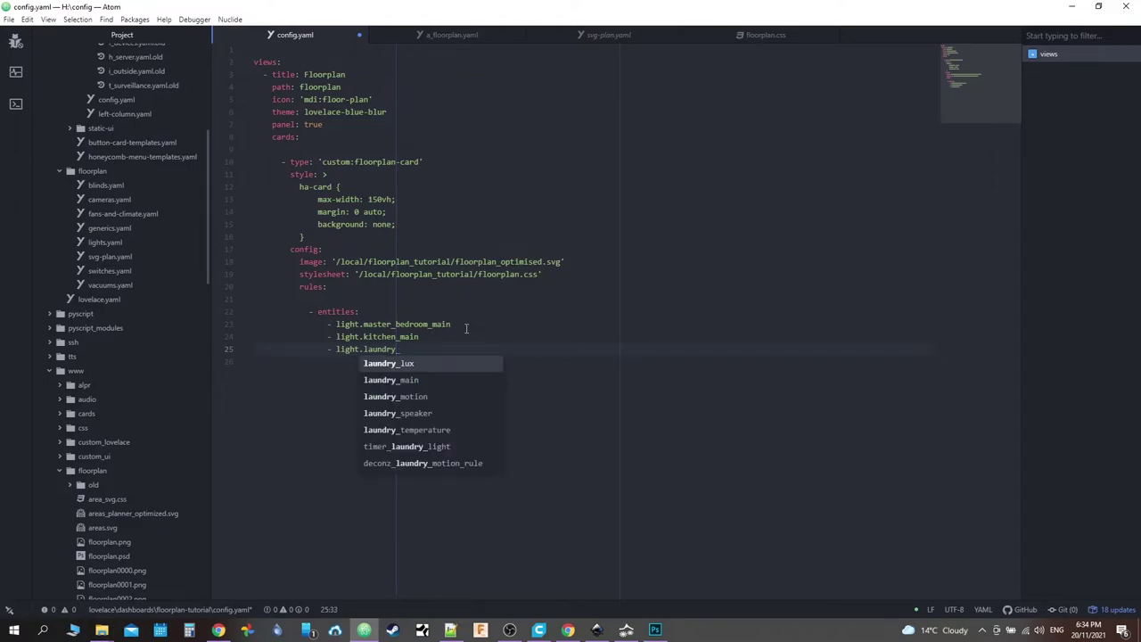
pyautogui.write('main')
pyautogui.press('Return')
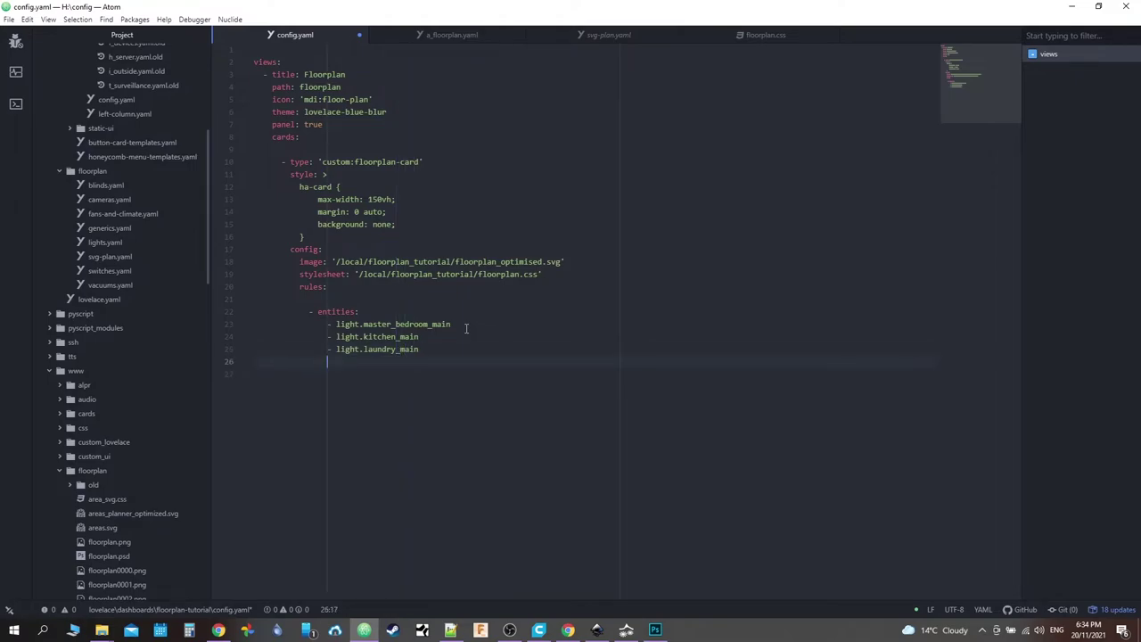
pyautogui.write('- light.')
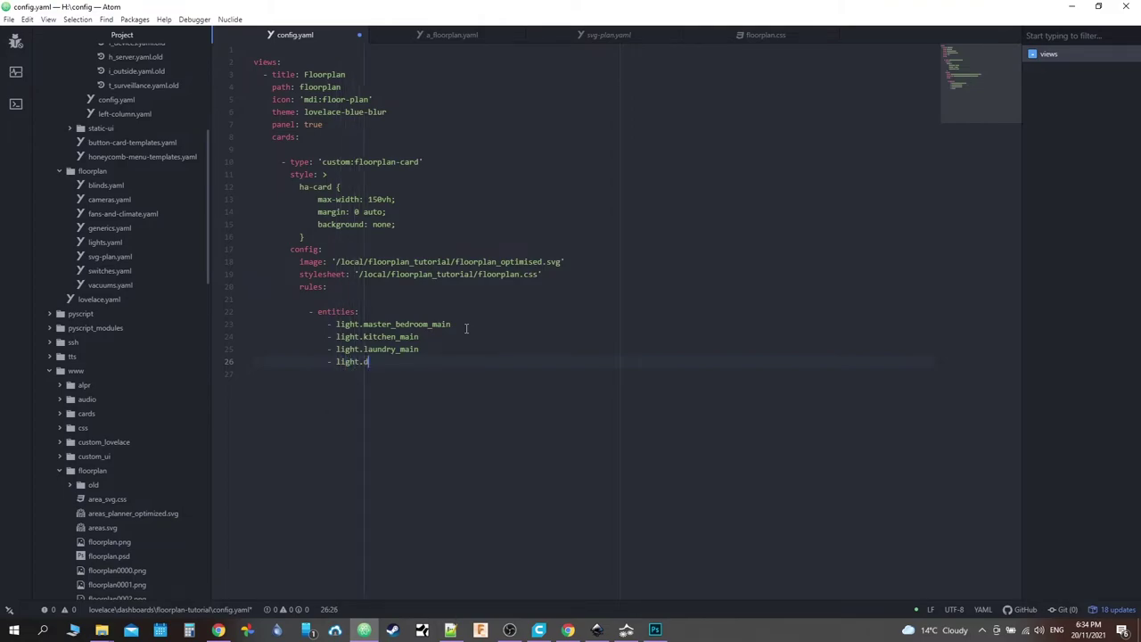
pyautogui.write('dining')
pyautogui.press('Escape')
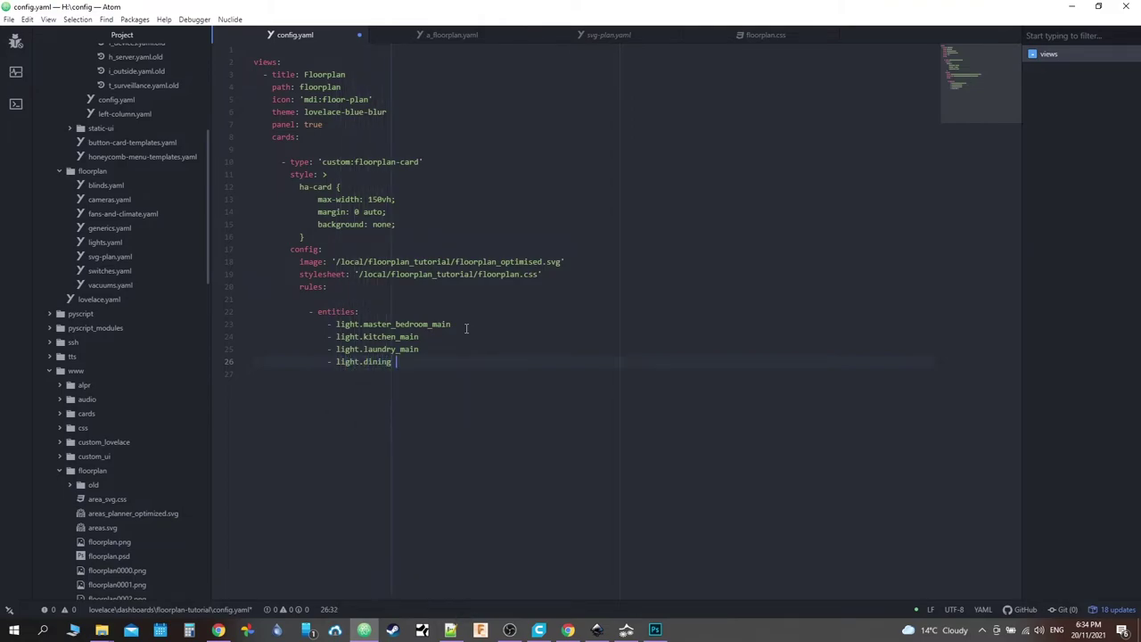
pyautogui.press('Return')
# Step: Add light.living_room_main, light.kids_bedroom_main and light.bathroom_main using autocomplete suggestions
pyautogui.write('- light.l')
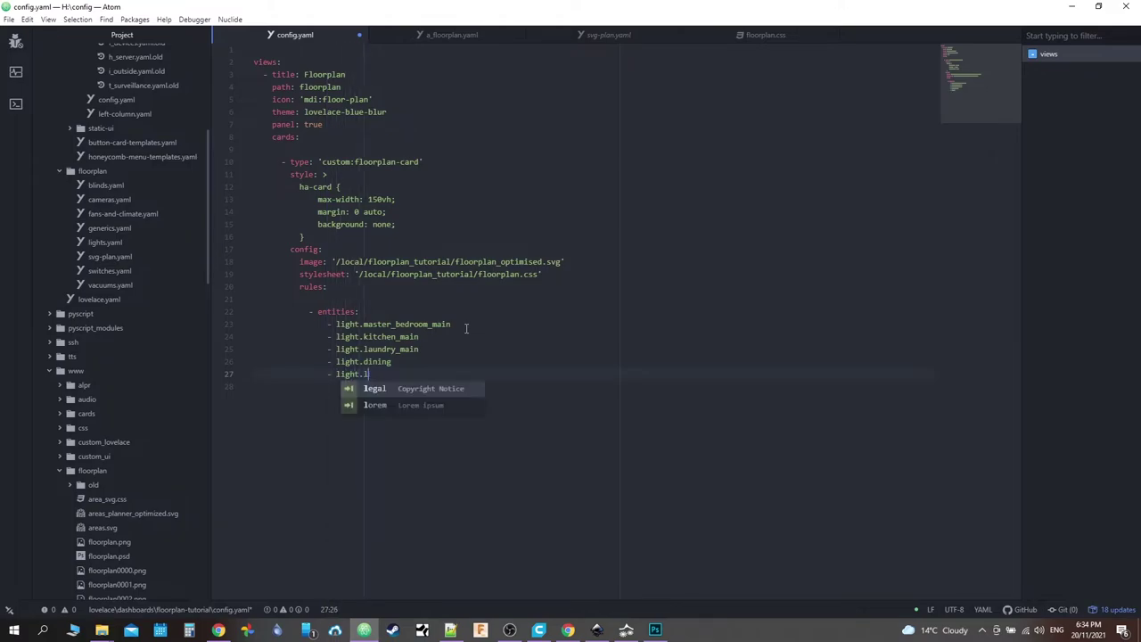
pyautogui.press('Escape')
pyautogui.write('living')
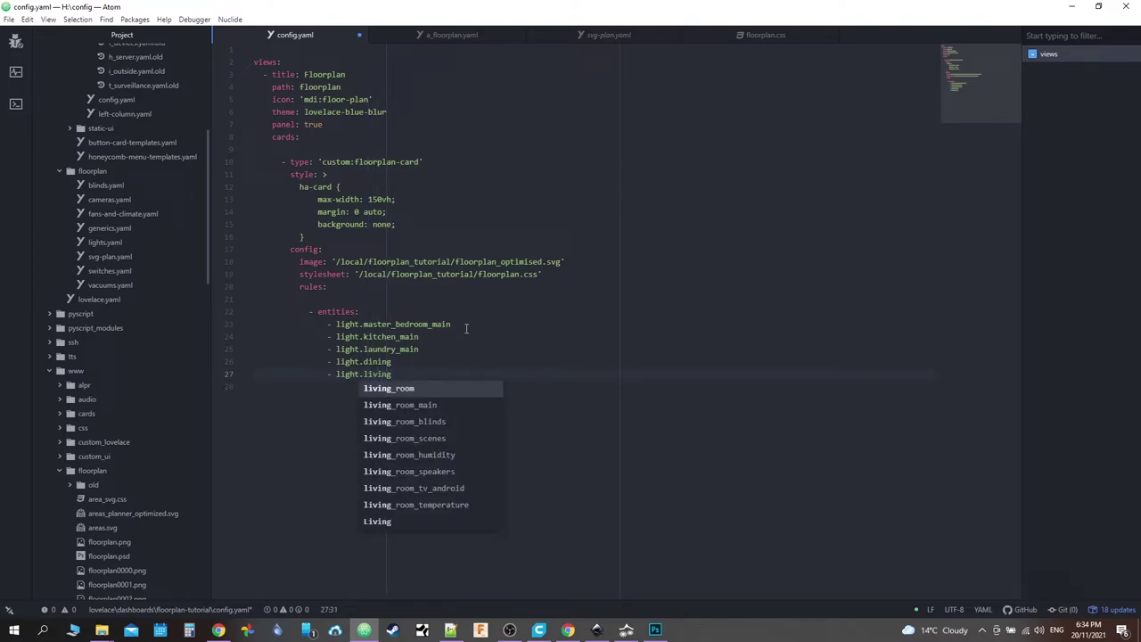
pyautogui.press('Down')
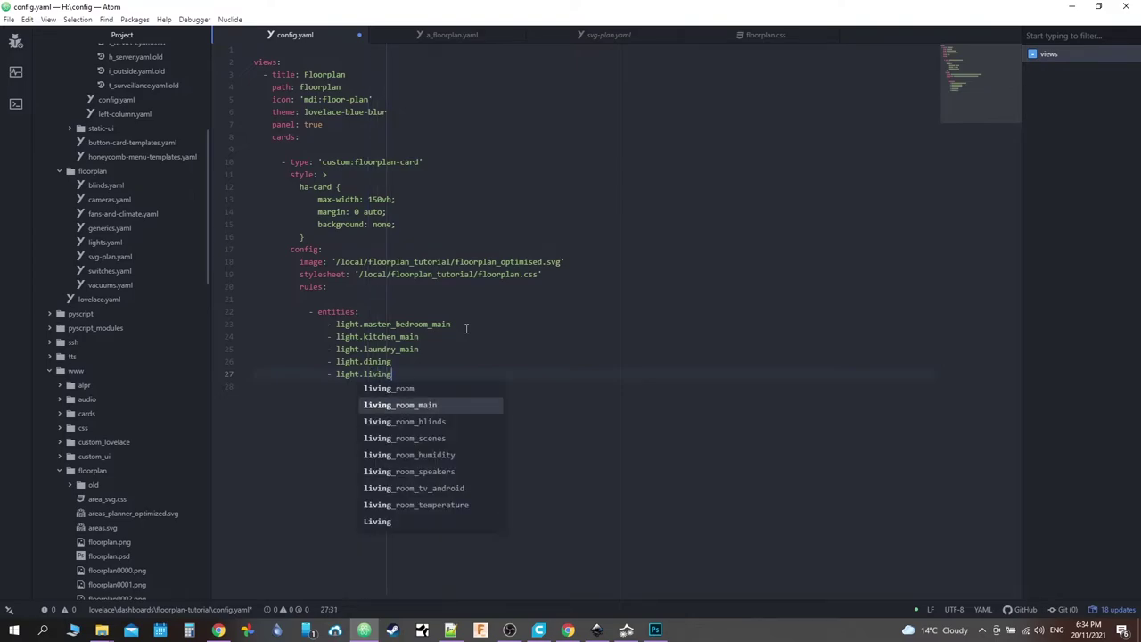
pyautogui.press('Down')
pyautogui.press('Up')
pyautogui.press('Return')
pyautogui.press('Return')
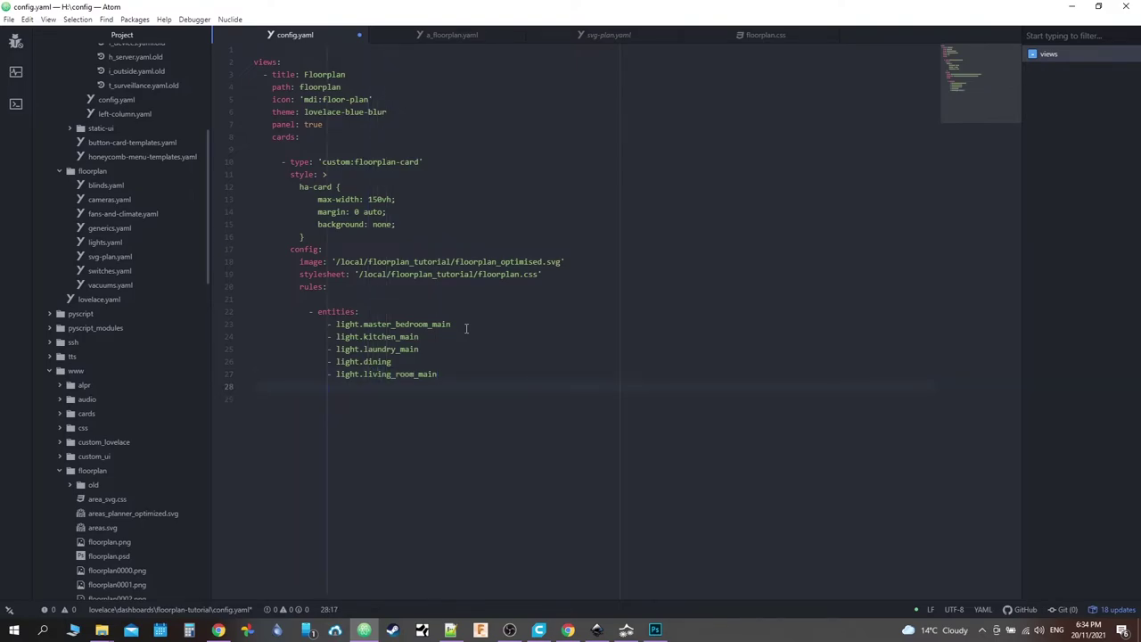
pyautogui.write('- ligh')
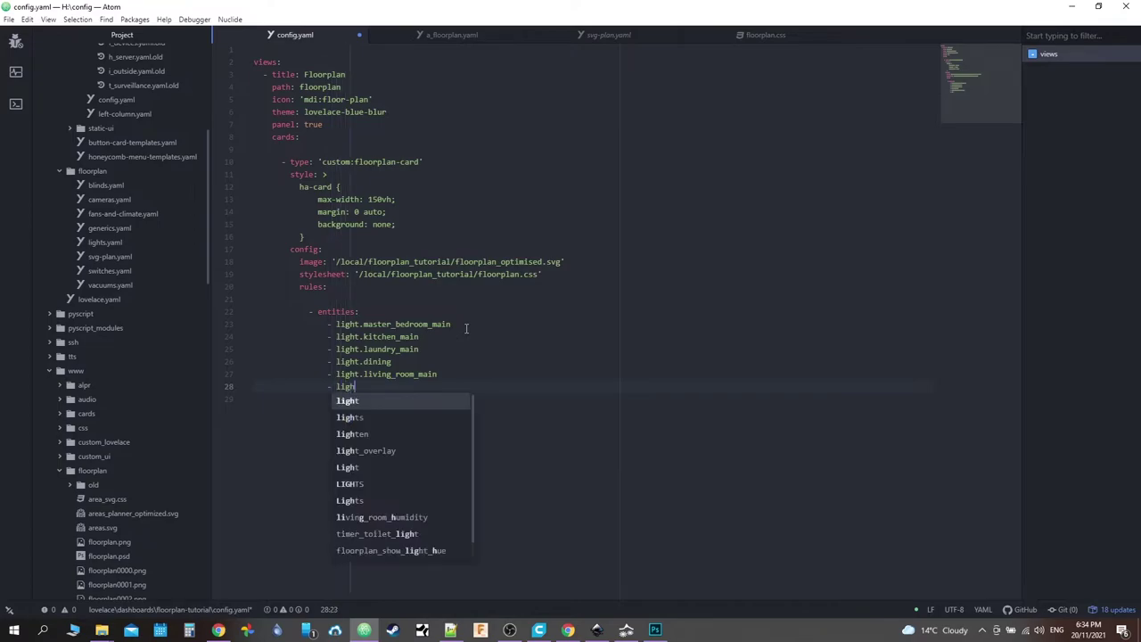
pyautogui.write('t.kids')
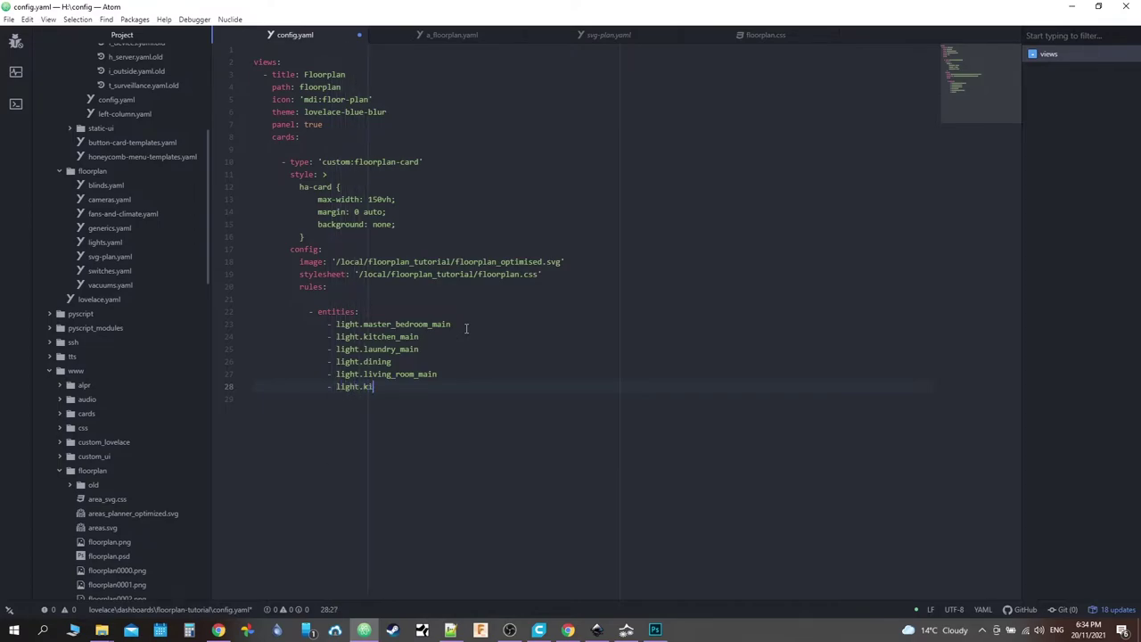
pyautogui.press('Down')
pyautogui.press('Down')
pyautogui.press('Up')
pyautogui.press('Return')
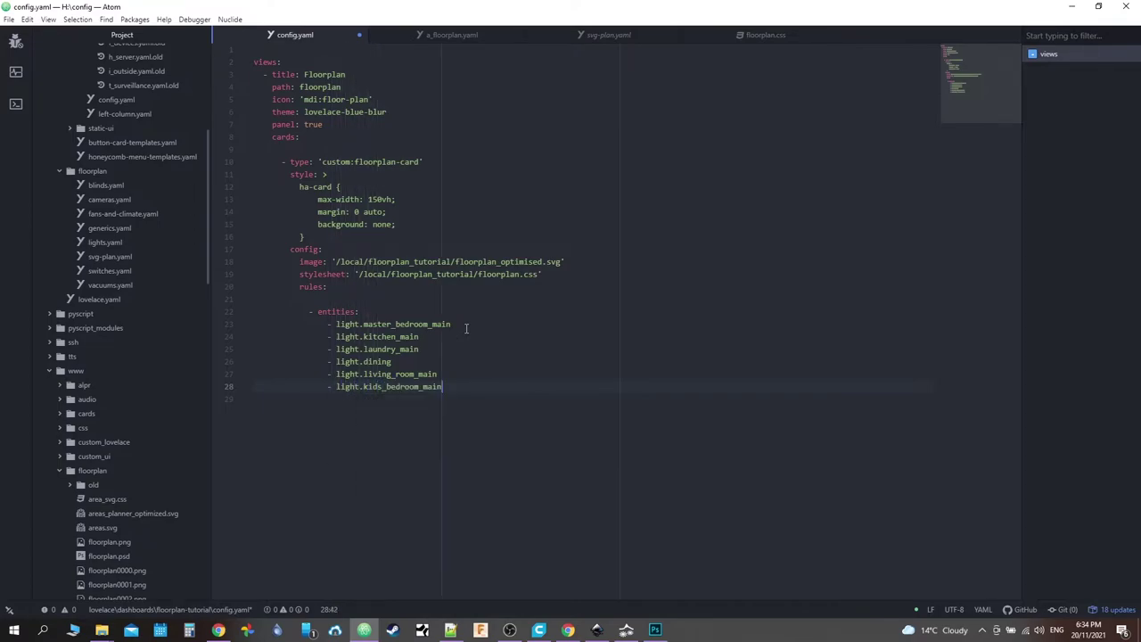
pyautogui.press('Return')
pyautogui.write('- light')
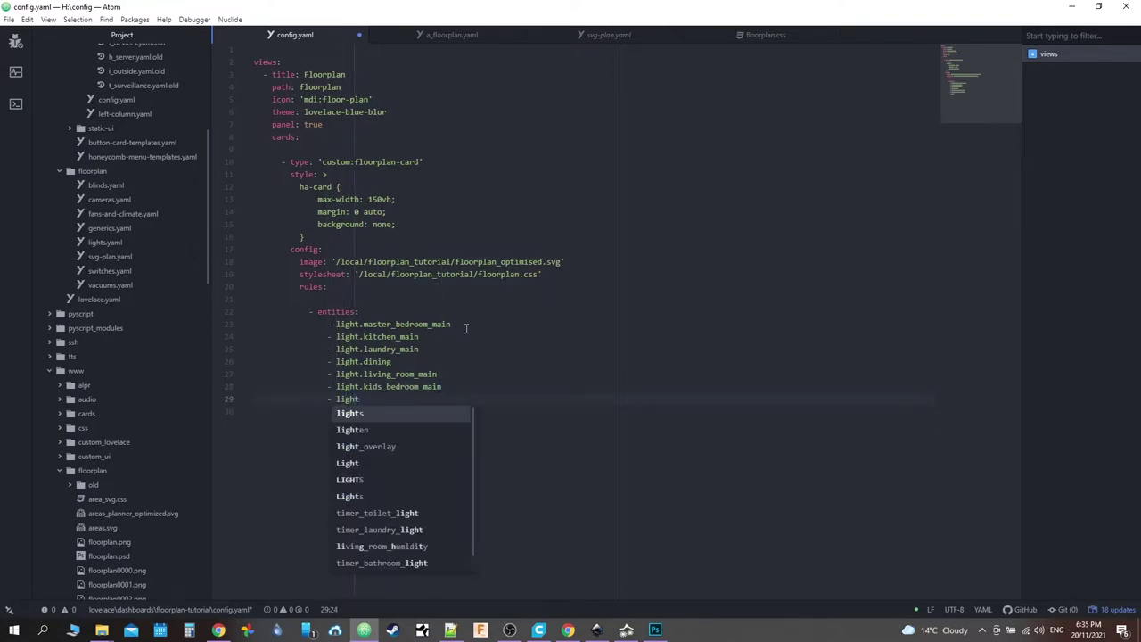
pyautogui.write('.')
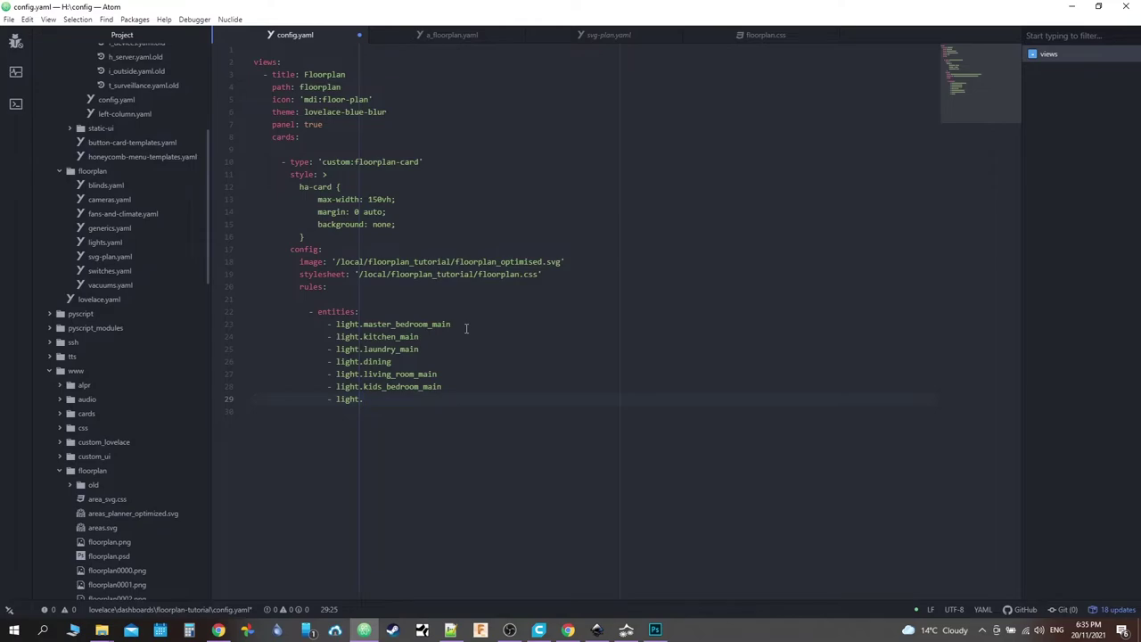
pyautogui.write('bathr')
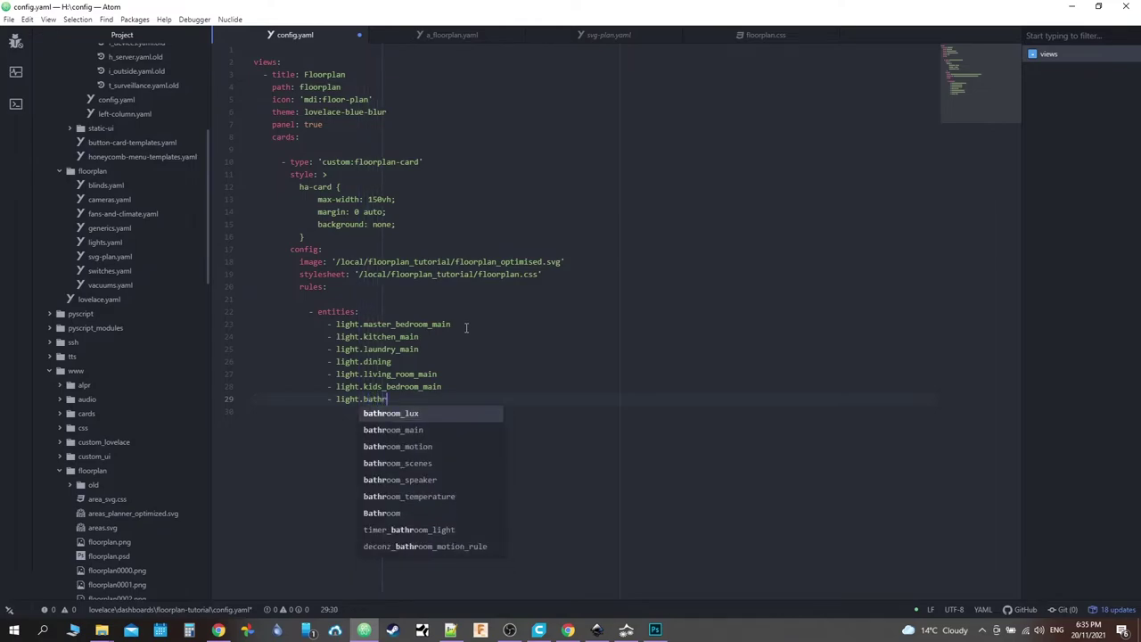
pyautogui.press('Down')
pyautogui.press('Down')
pyautogui.press('Down')
pyautogui.press('Down')
pyautogui.press('Up')
pyautogui.press('Up')
pyautogui.press('Up')
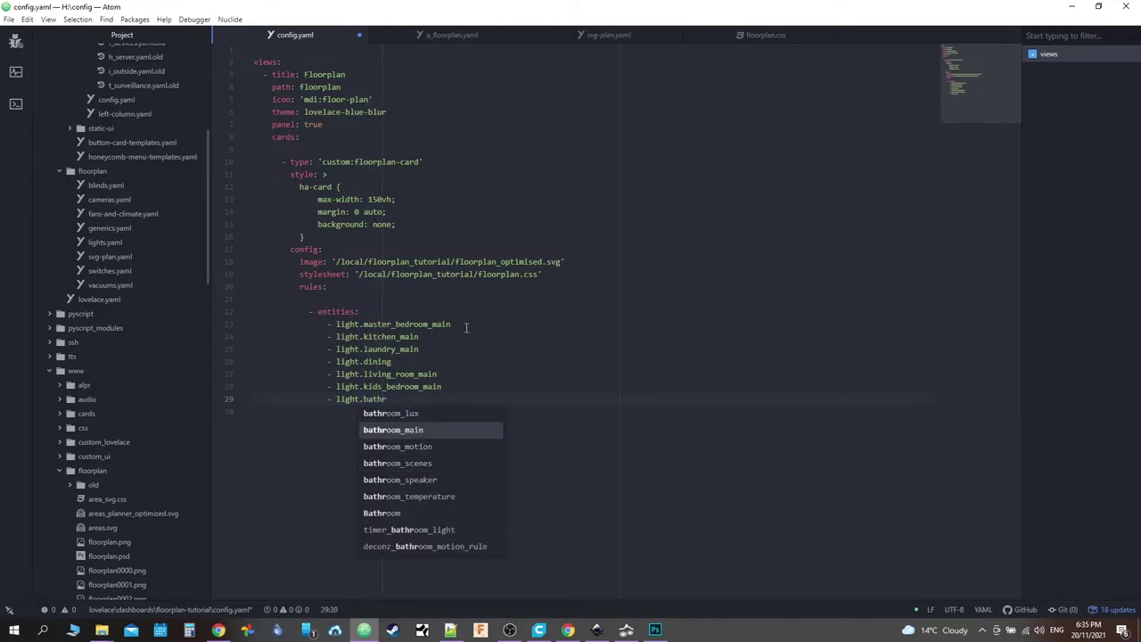
pyautogui.press('Return')
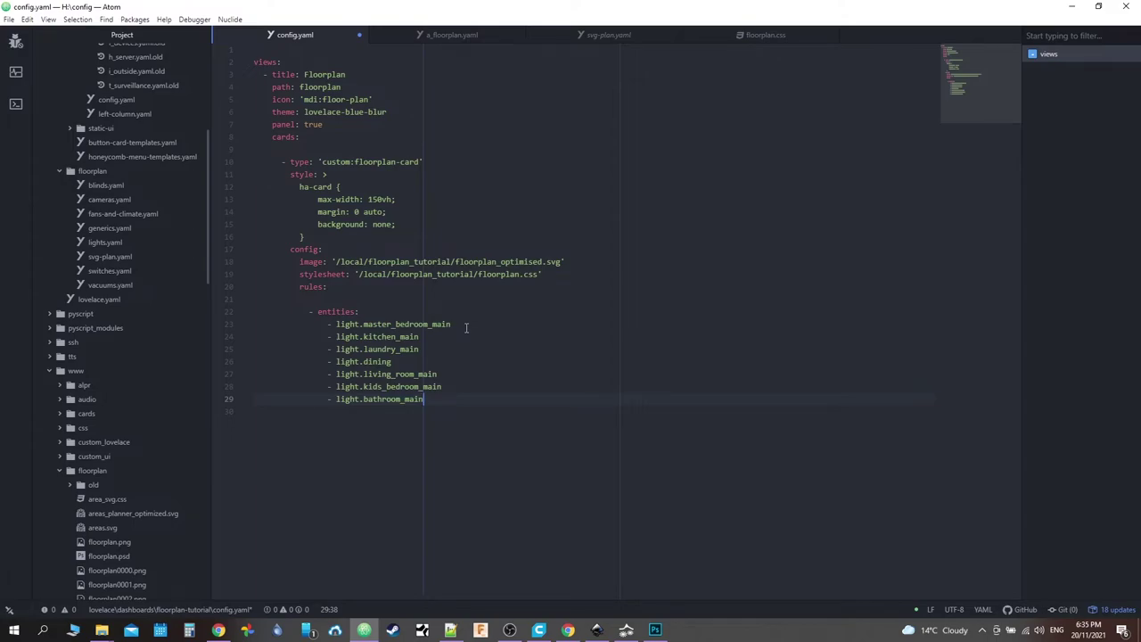
# Step: Add '- light.study_main' after light.bathroom_main in the entities list
pyautogui.click(600, 631)
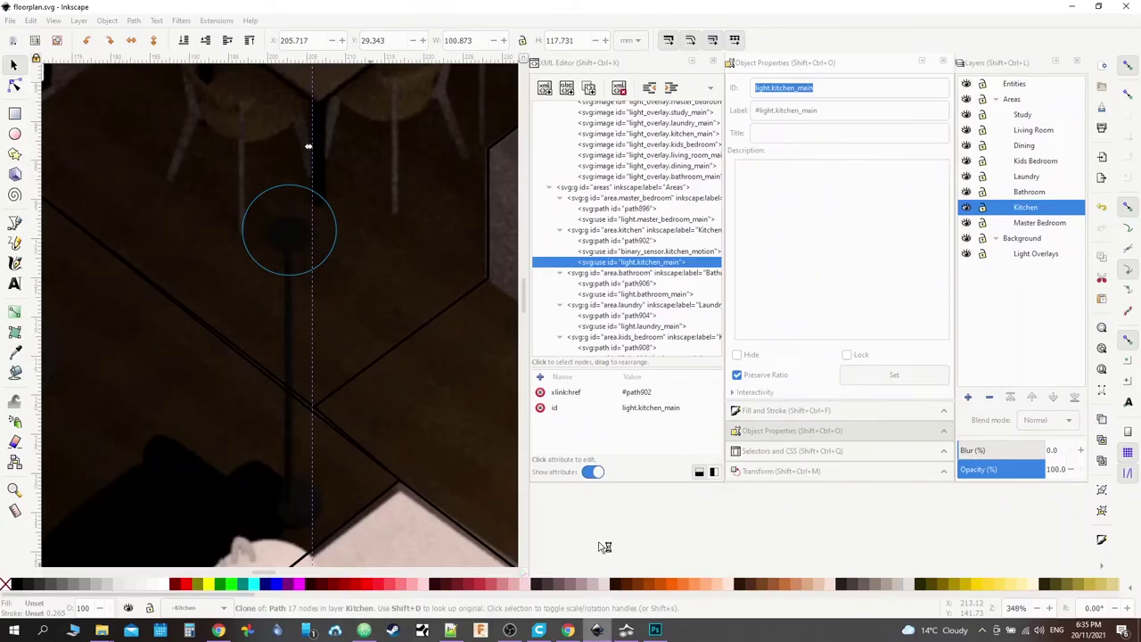
pyautogui.scroll(-1, 606, 272)
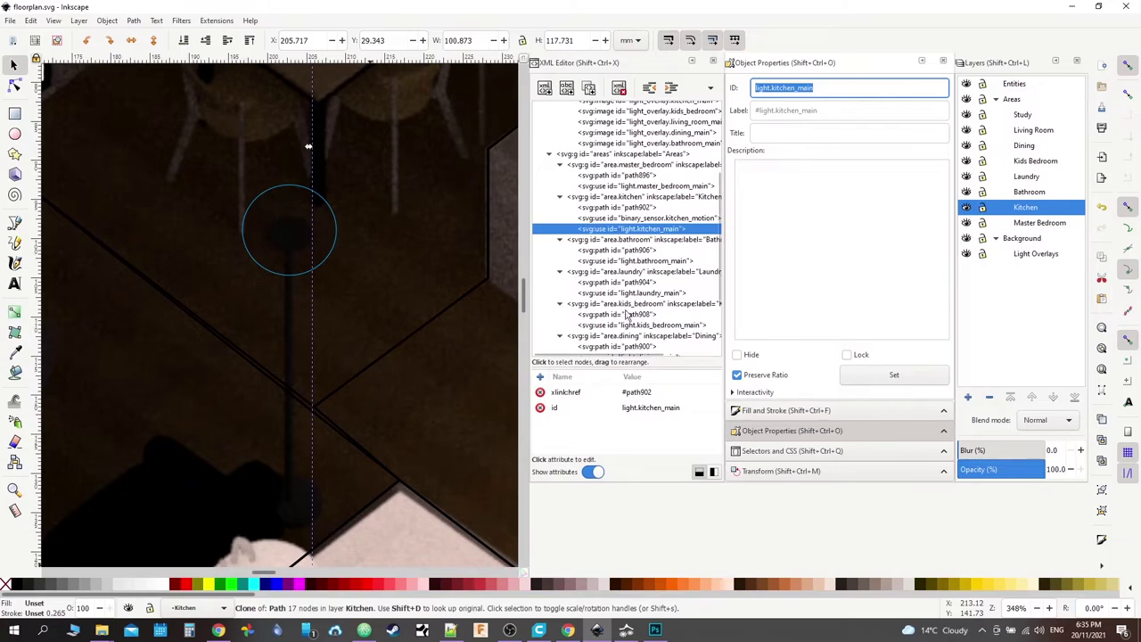
pyautogui.scroll(-2, 625, 303)
pyautogui.scroll(-1, 630, 304)
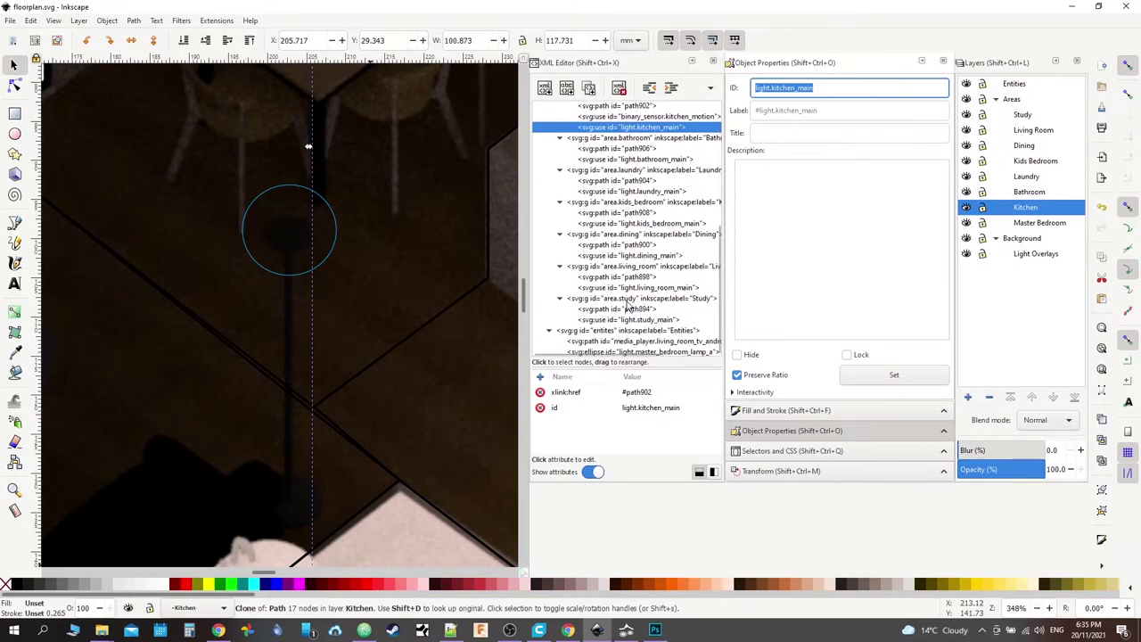
pyautogui.hotkey('alt', 'Tab')
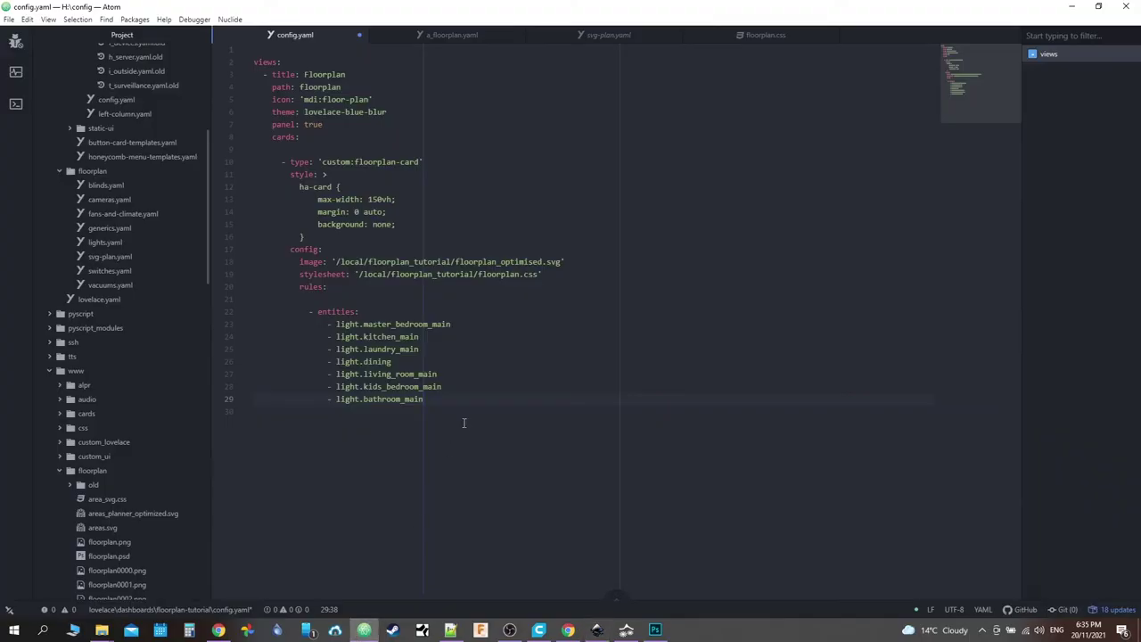
pyautogui.press('Return')
pyautogui.write('- li')
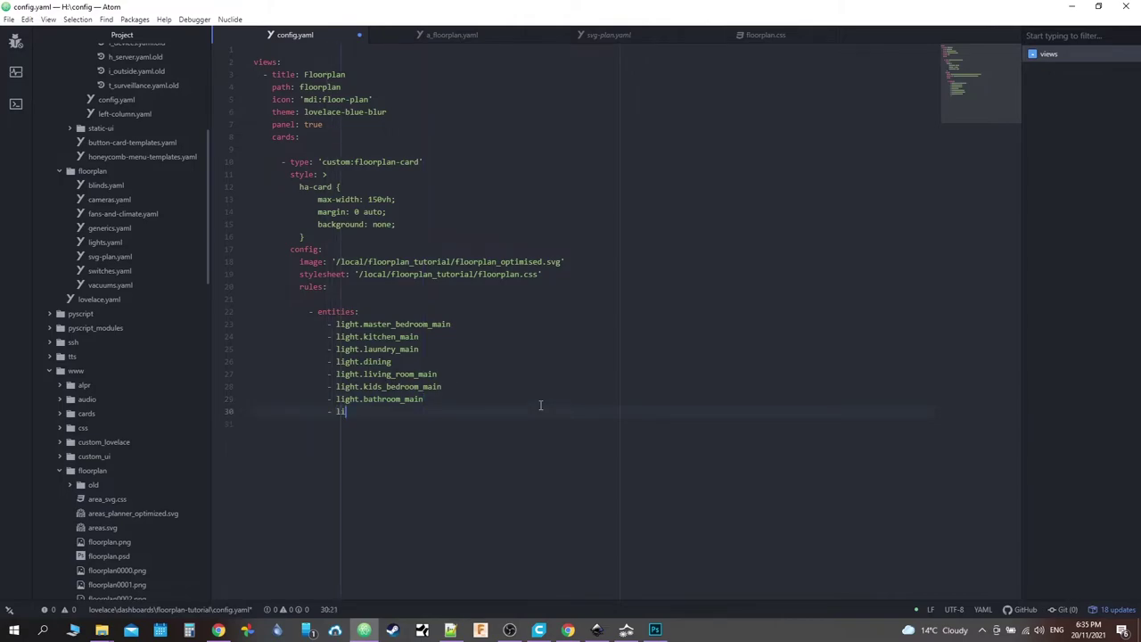
pyautogui.write('ght.stu')
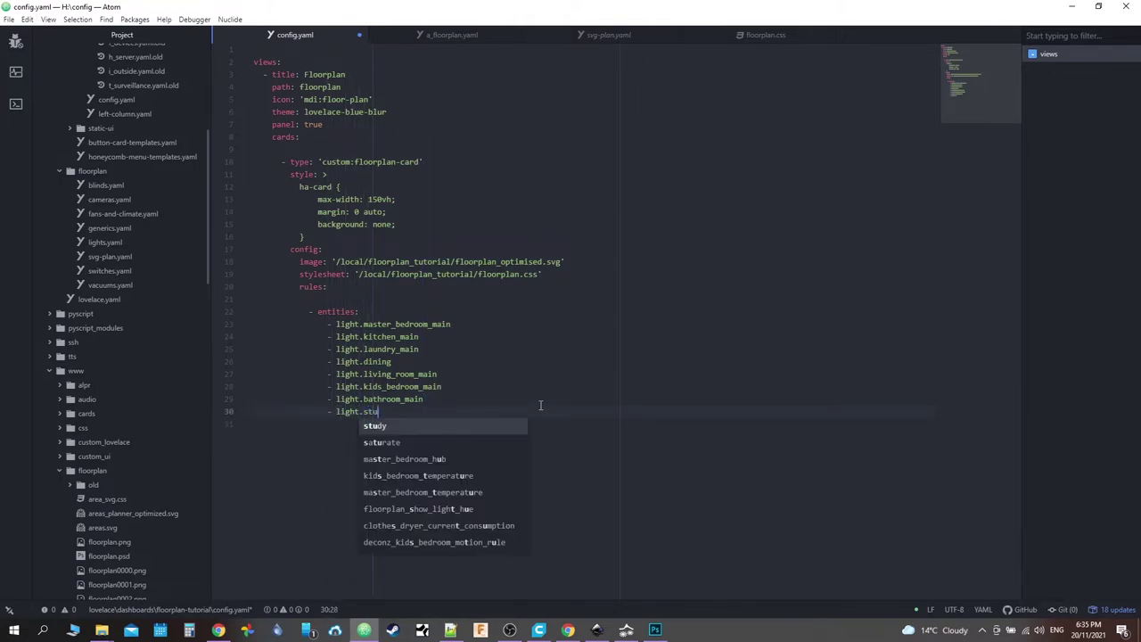
pyautogui.write('dy_ma')
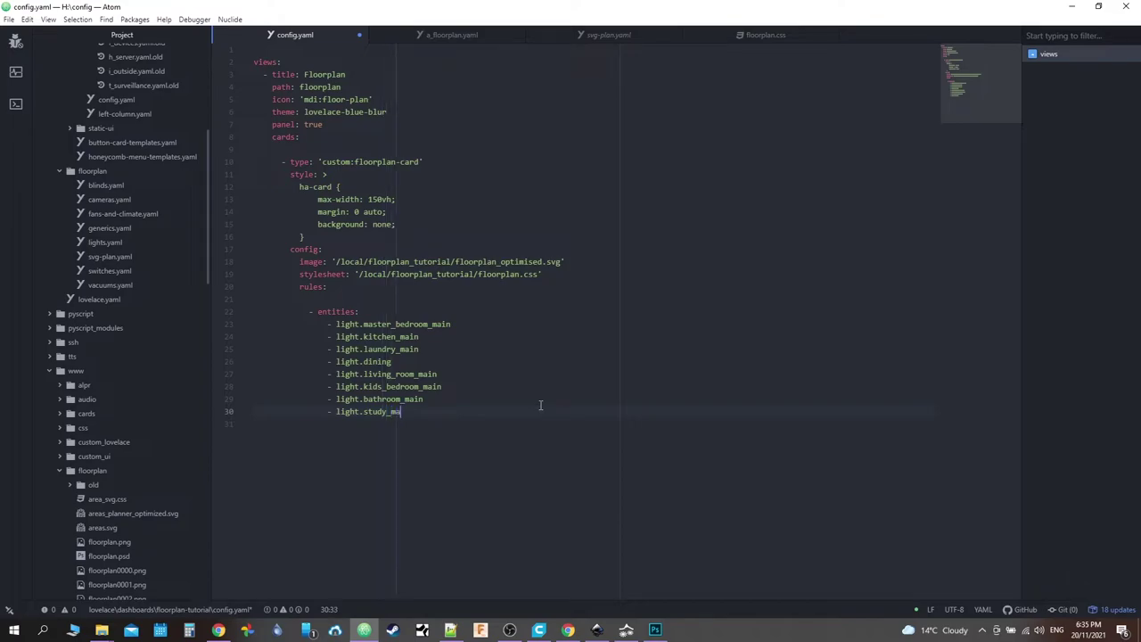
pyautogui.write('in')
# Step: Rename the light.dining entry to light.dining_main
pyautogui.click(423, 374)
pyautogui.click(421, 362)
pyautogui.write('_main')
pyautogui.click(412, 411)
# Step: Add a tap_action with action: 'toggle' below the entities list
pyautogui.press('Return')
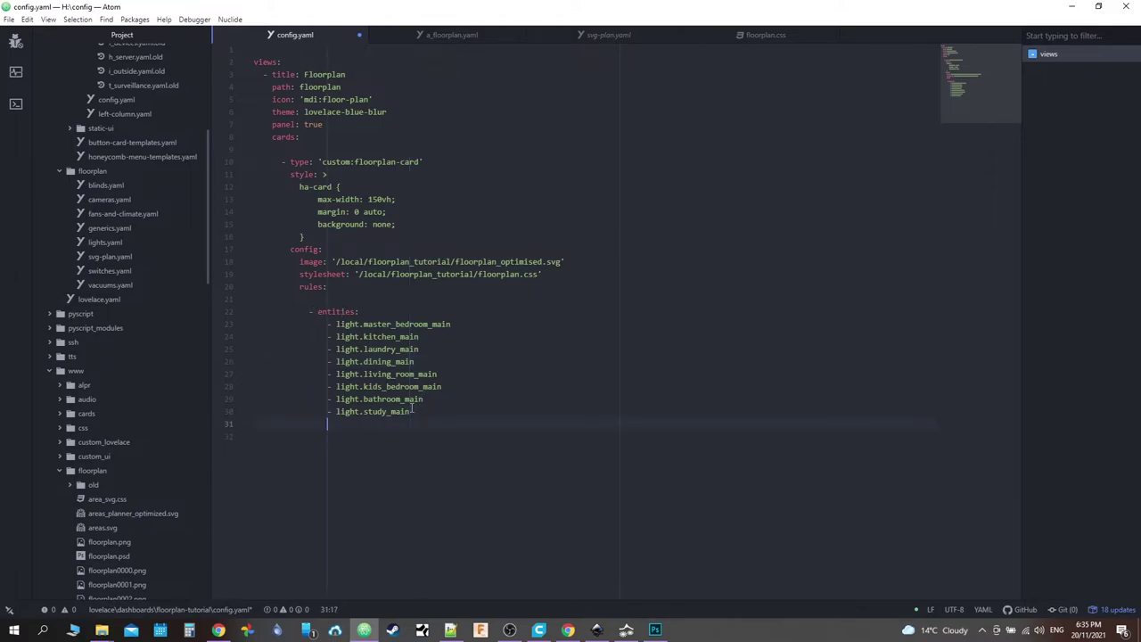
pyautogui.press('BackSpace')
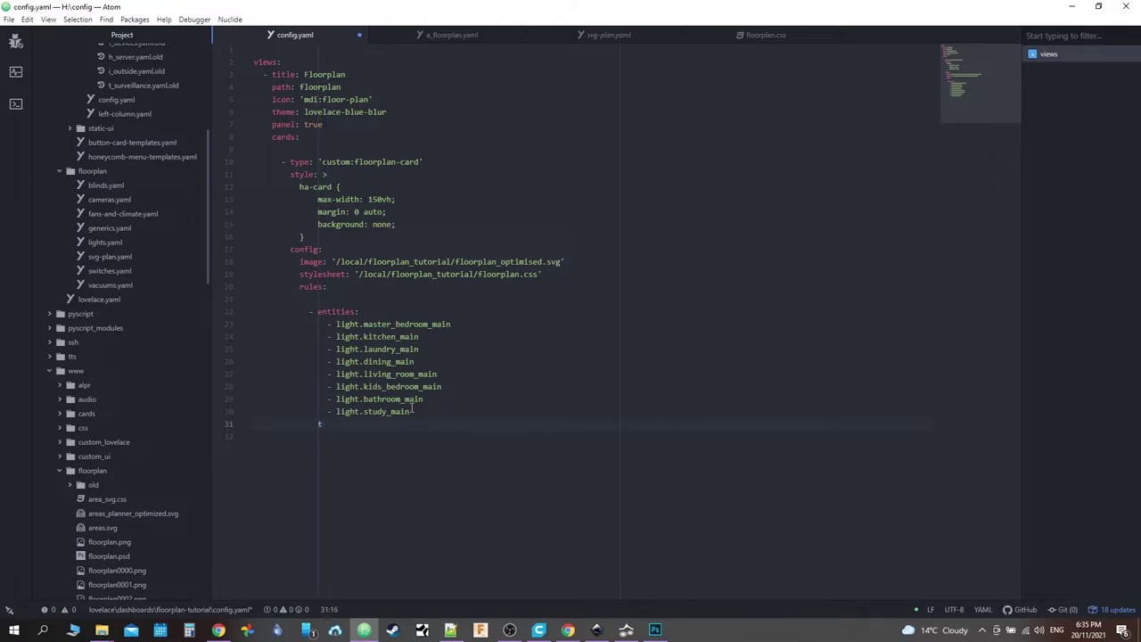
pyautogui.write('tap_action')
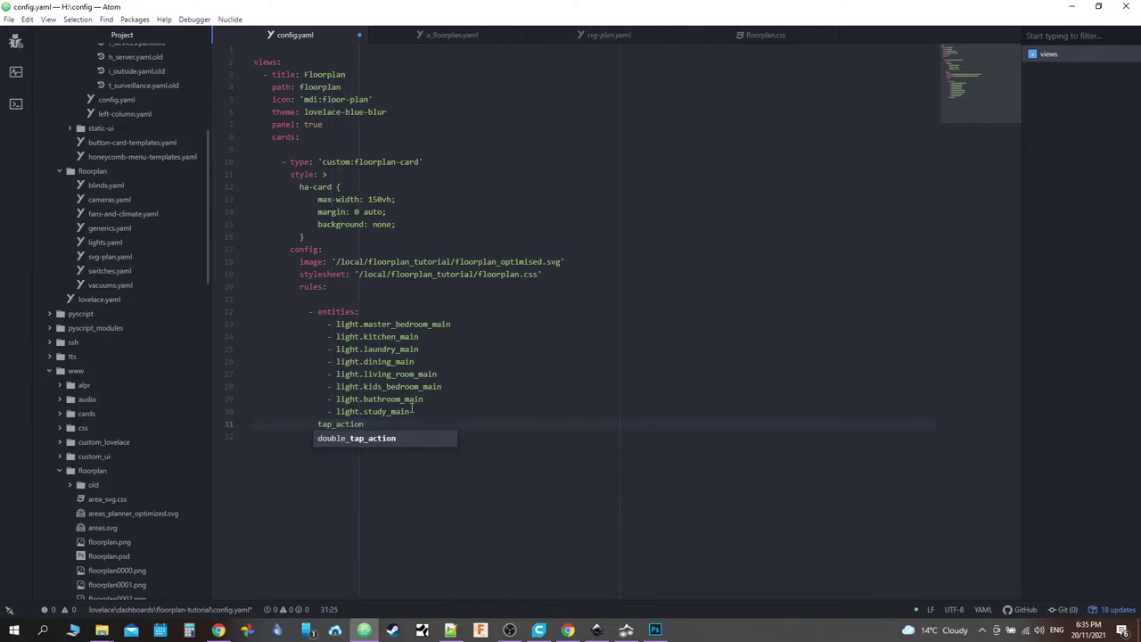
pyautogui.write(': ')
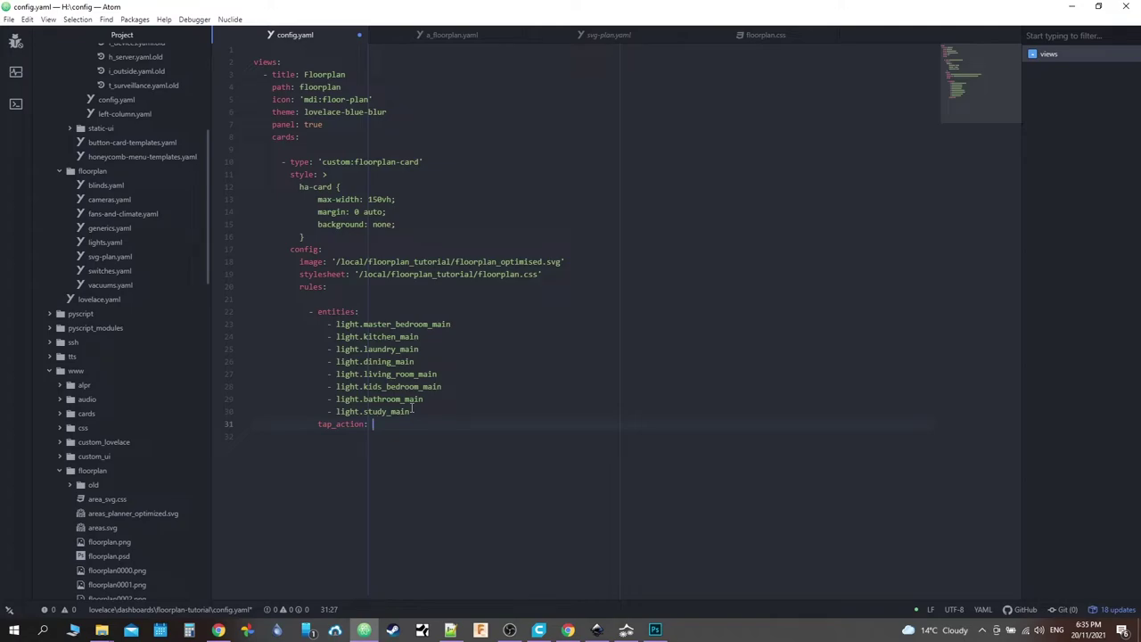
pyautogui.write("'toggl")
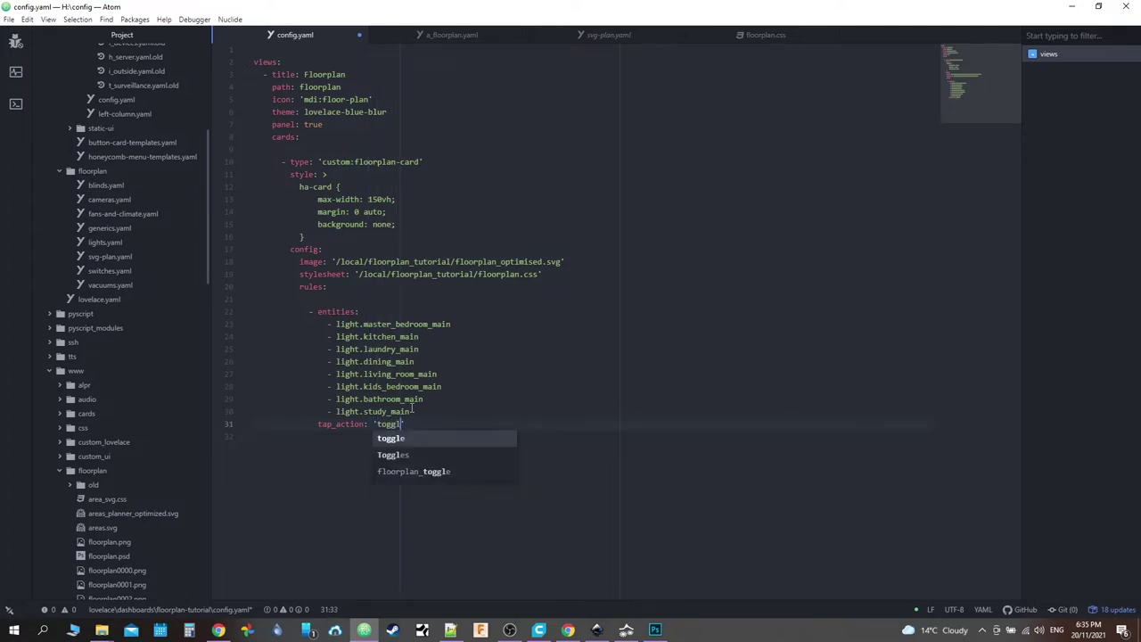
pyautogui.write('e')
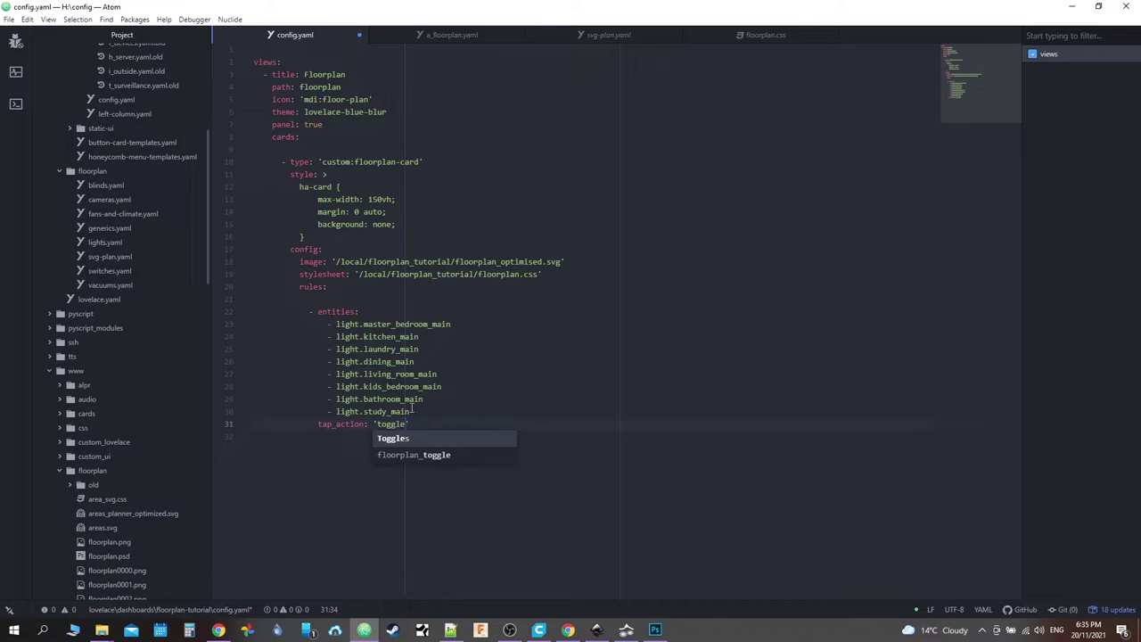
pyautogui.press('Left')
pyautogui.press('Left')
pyautogui.press('Left')
pyautogui.press('Left')
pyautogui.press('Left')
pyautogui.press('Left')
pyautogui.press('Left')
pyautogui.press('Return')
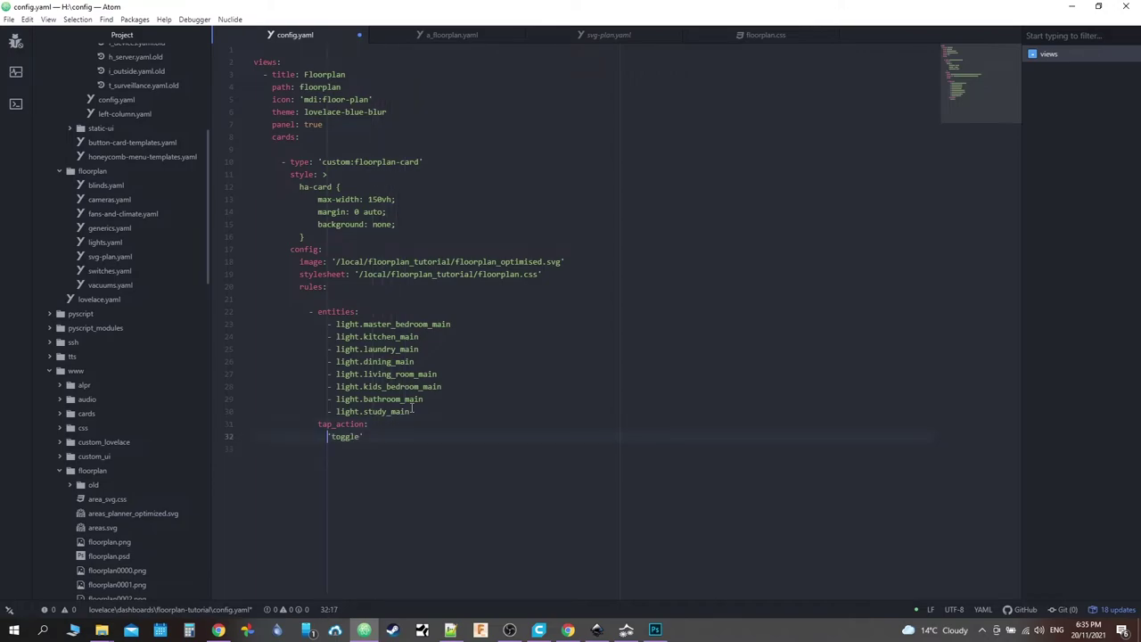
pyautogui.write('action:')
pyautogui.press('End')
pyautogui.press('Return')
pyautogui.press('BackSpace')
# Step: Add a state_action with element: '${entity.entity_id.replace()}', caret inside the replace parentheses
pyautogui.write('ate')
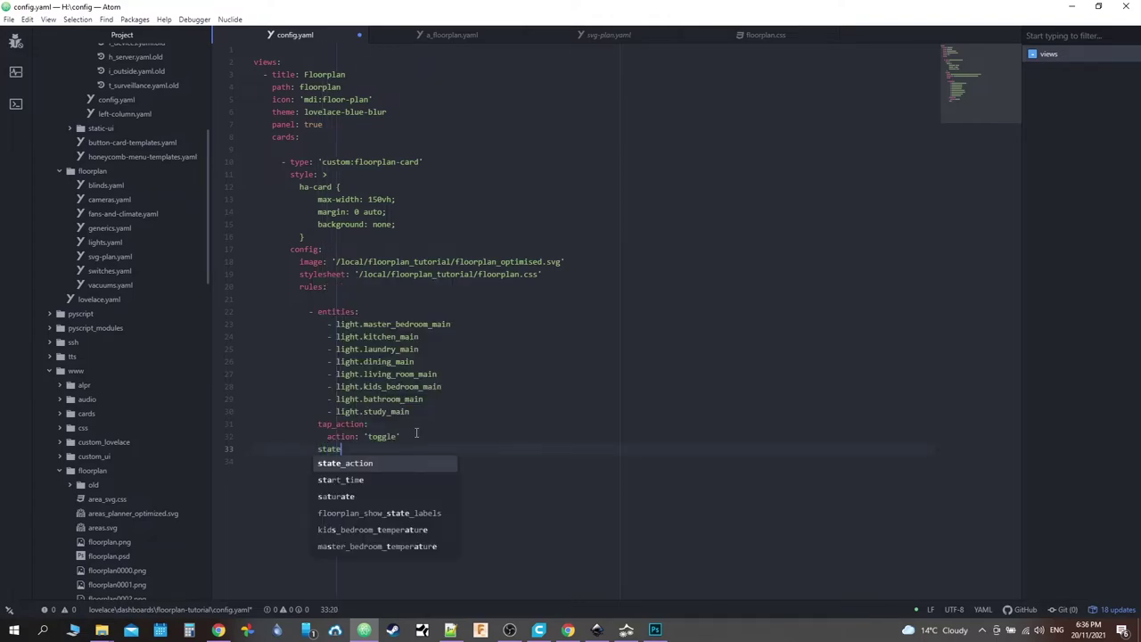
pyautogui.write('_')
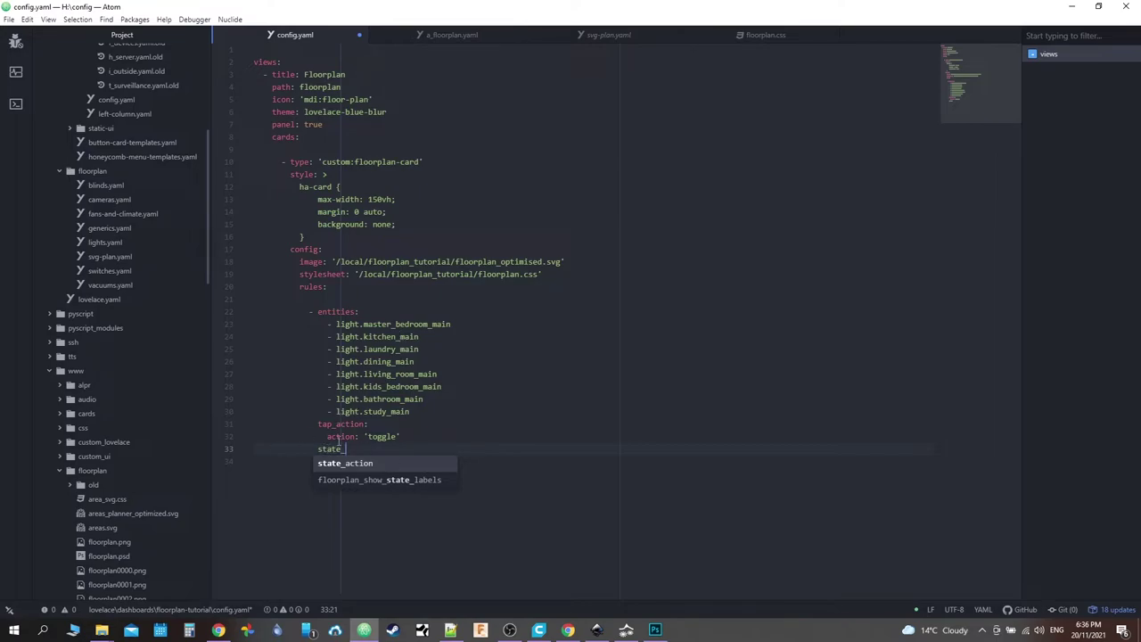
pyautogui.press('Tab')
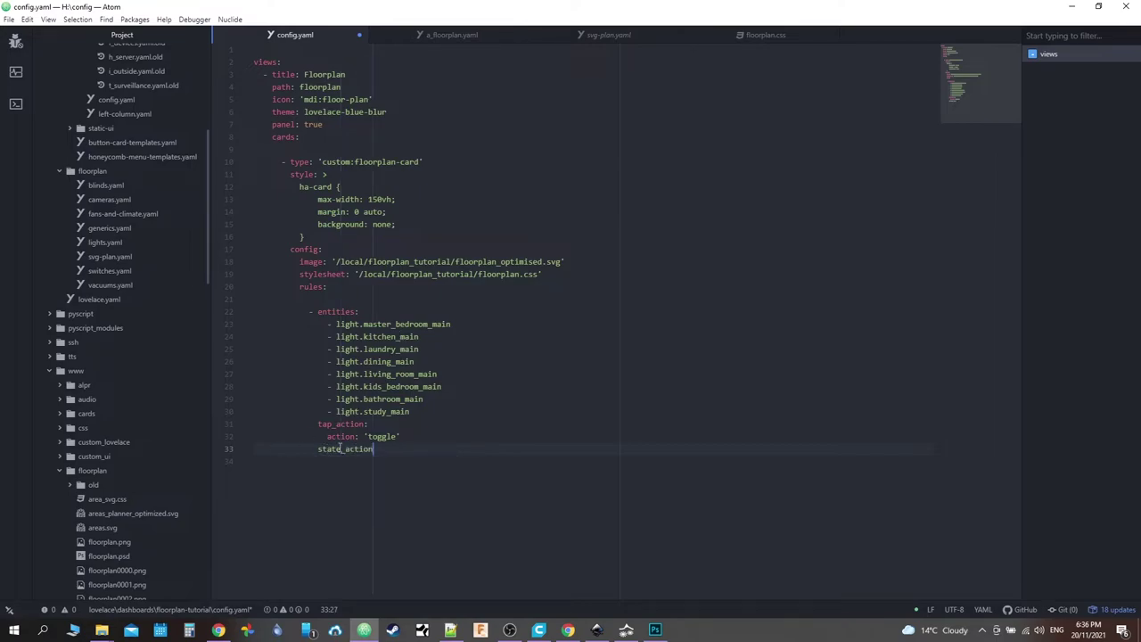
pyautogui.write(':')
pyautogui.press('Return')
pyautogui.write('ele')
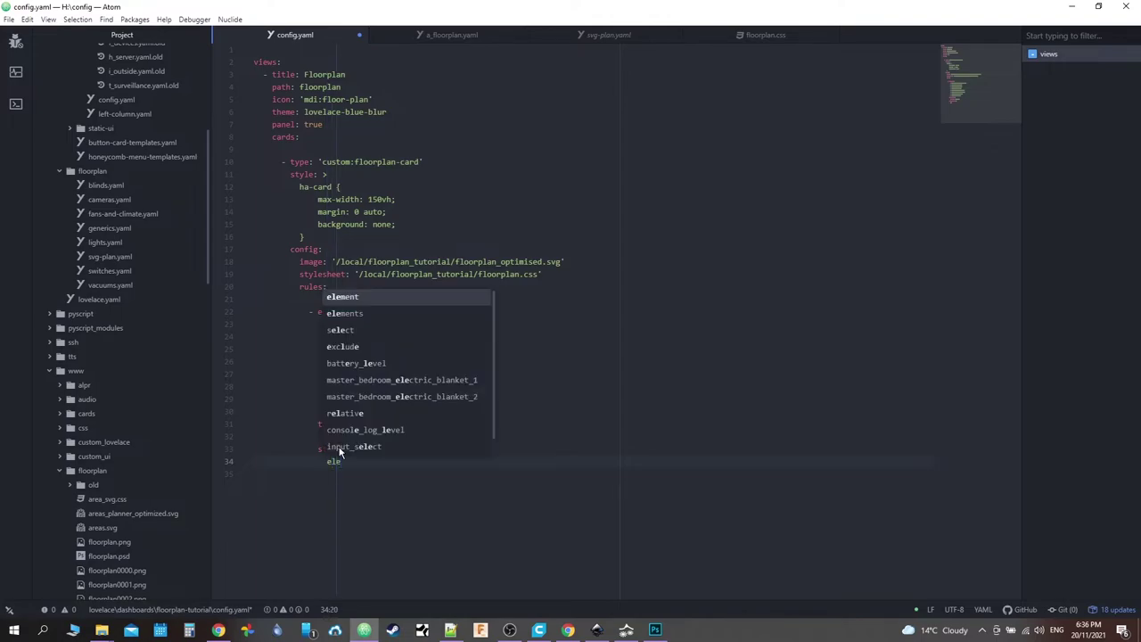
pyautogui.press('Tab')
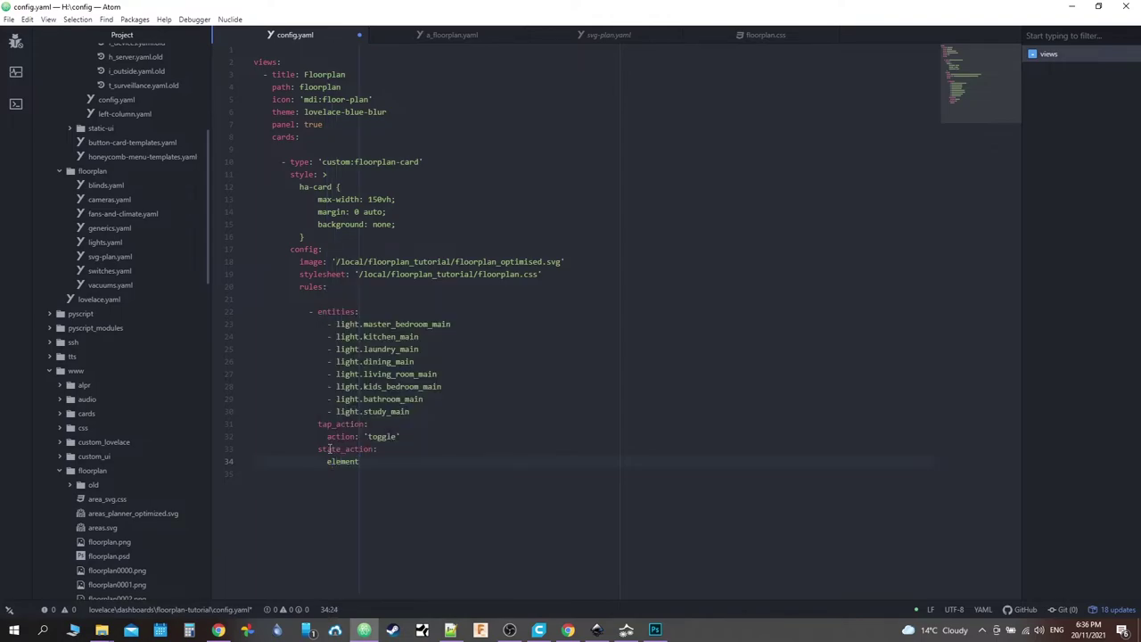
pyautogui.write(": '$")
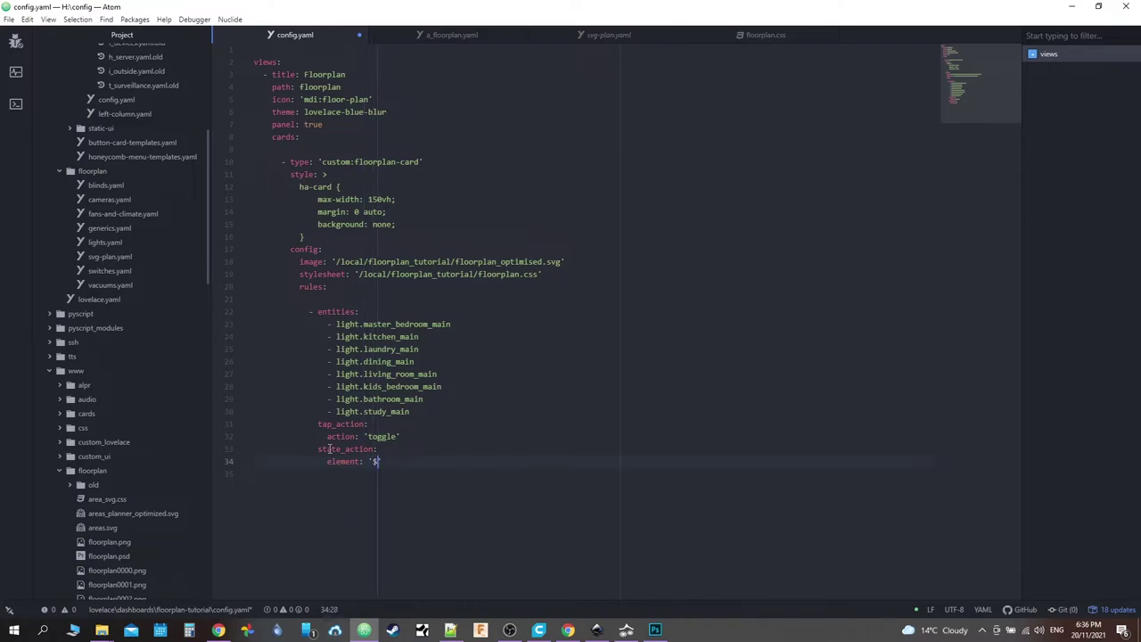
pyautogui.write('{entity')
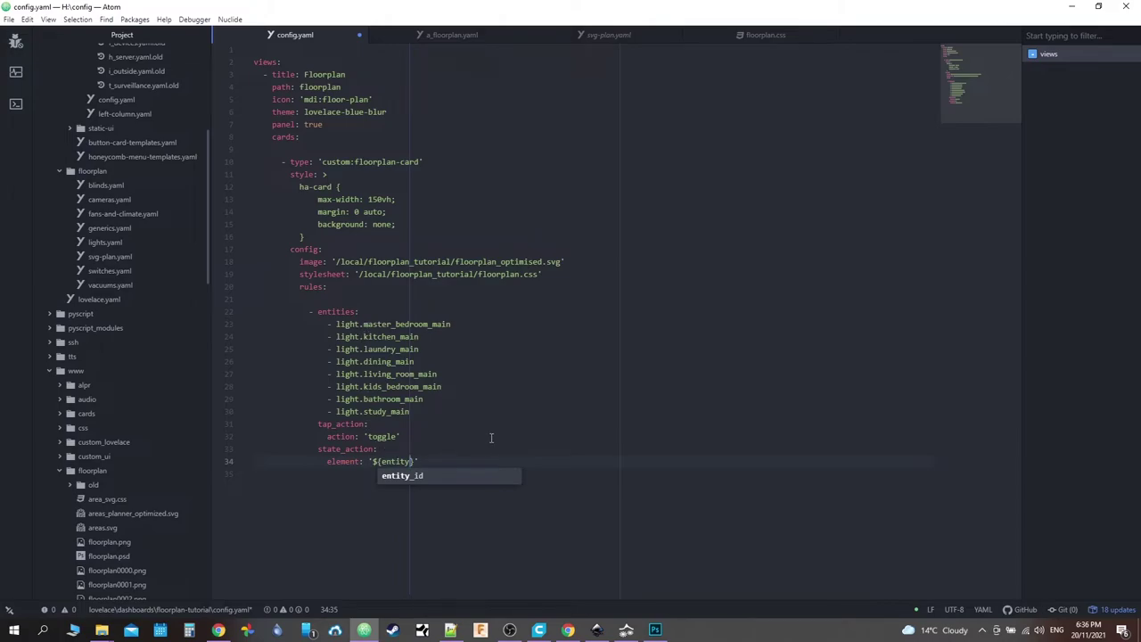
pyautogui.press('Escape')
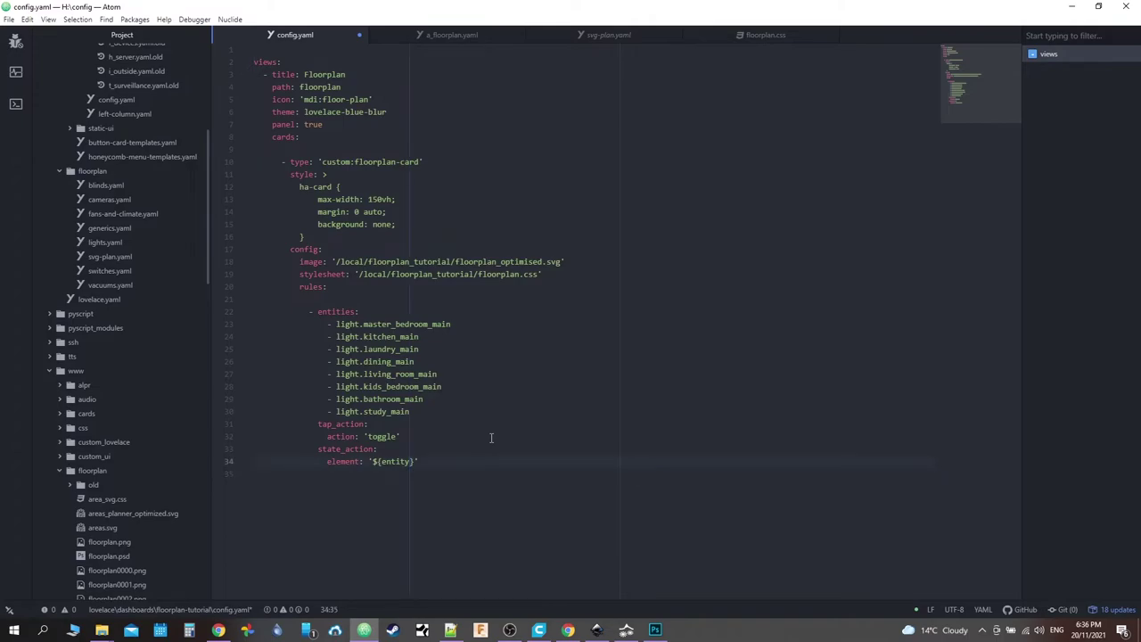
pyautogui.write('.en')
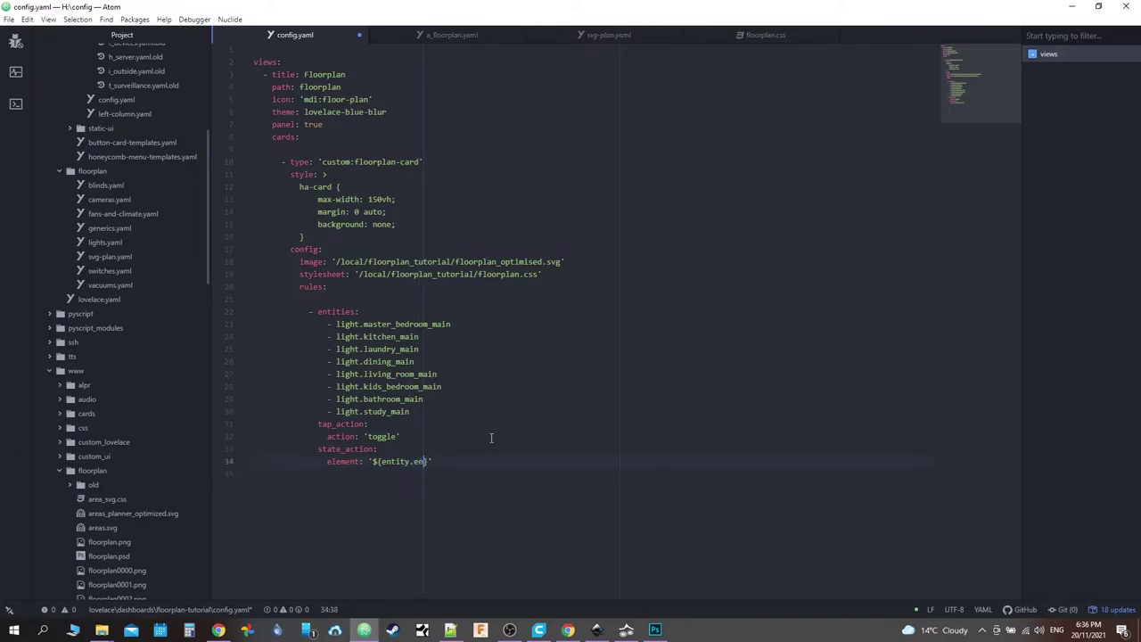
pyautogui.write('t')
pyautogui.press('Escape')
pyautogui.press('Down')
pyautogui.press('Up')
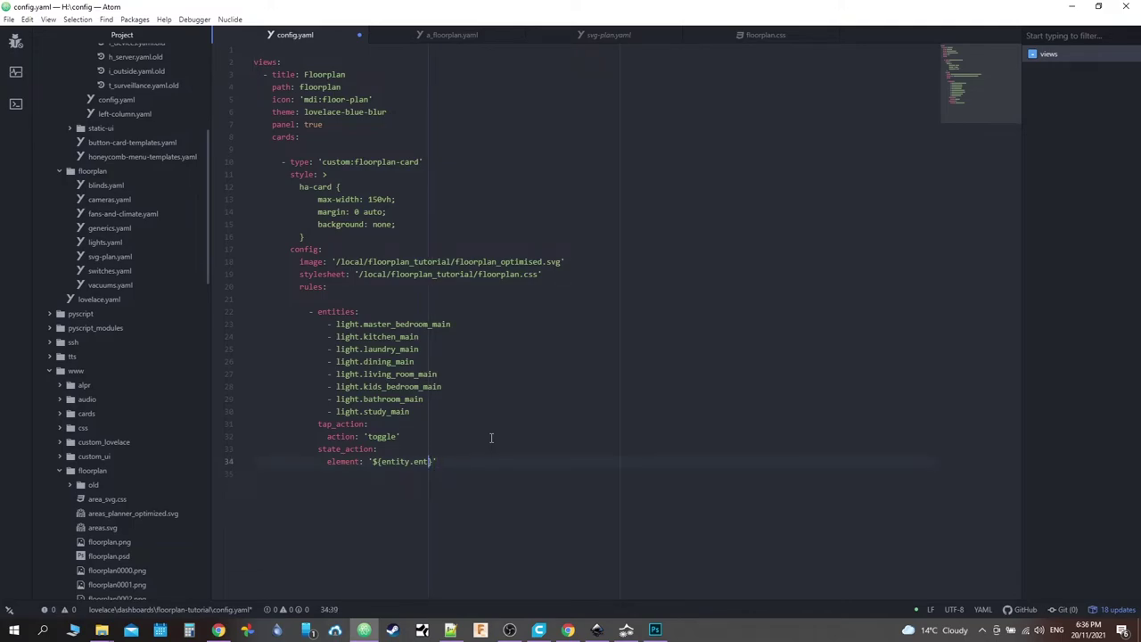
pyautogui.hotkey('ctrl', 'space')
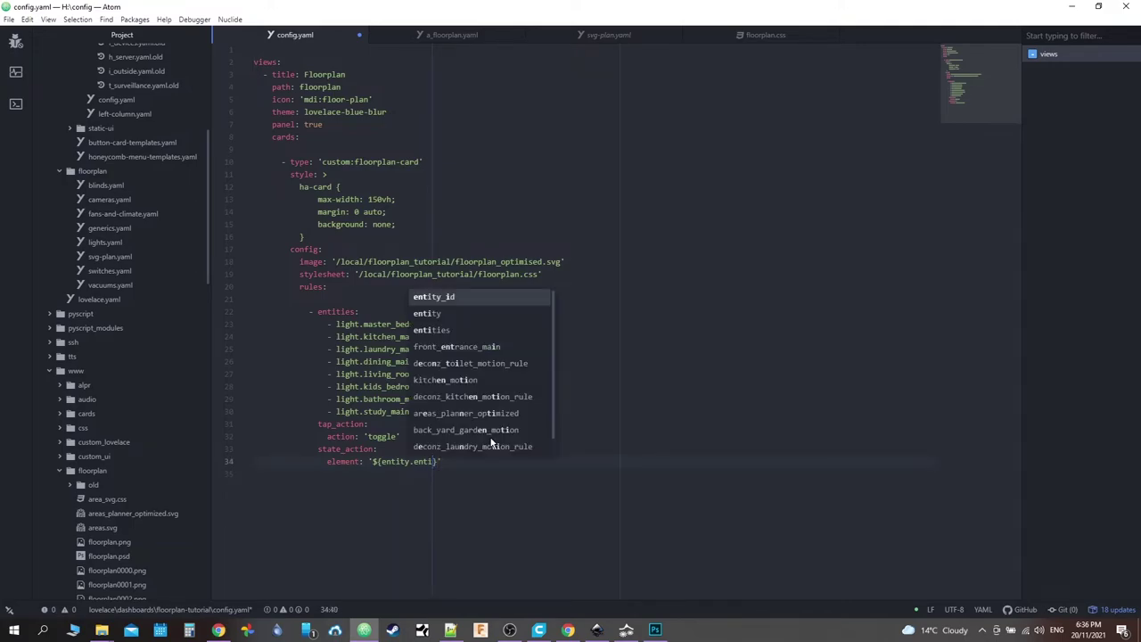
pyautogui.press('Tab')
pyautogui.write('.')
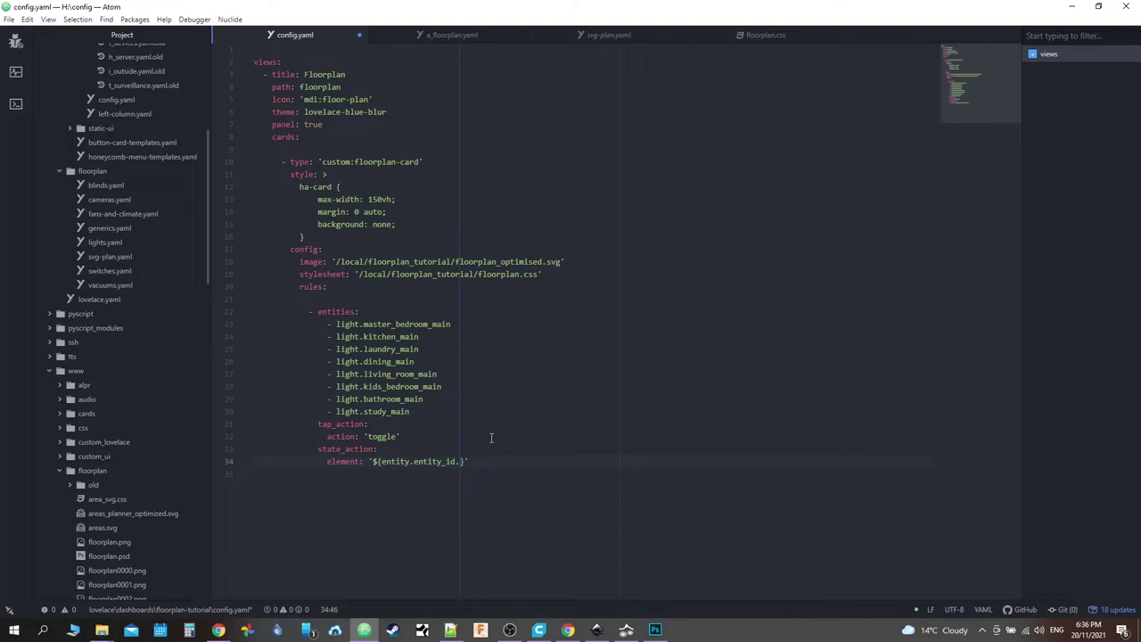
pyautogui.write('repla')
pyautogui.press('Tab')
pyautogui.write('()')
pyautogui.press('Left')
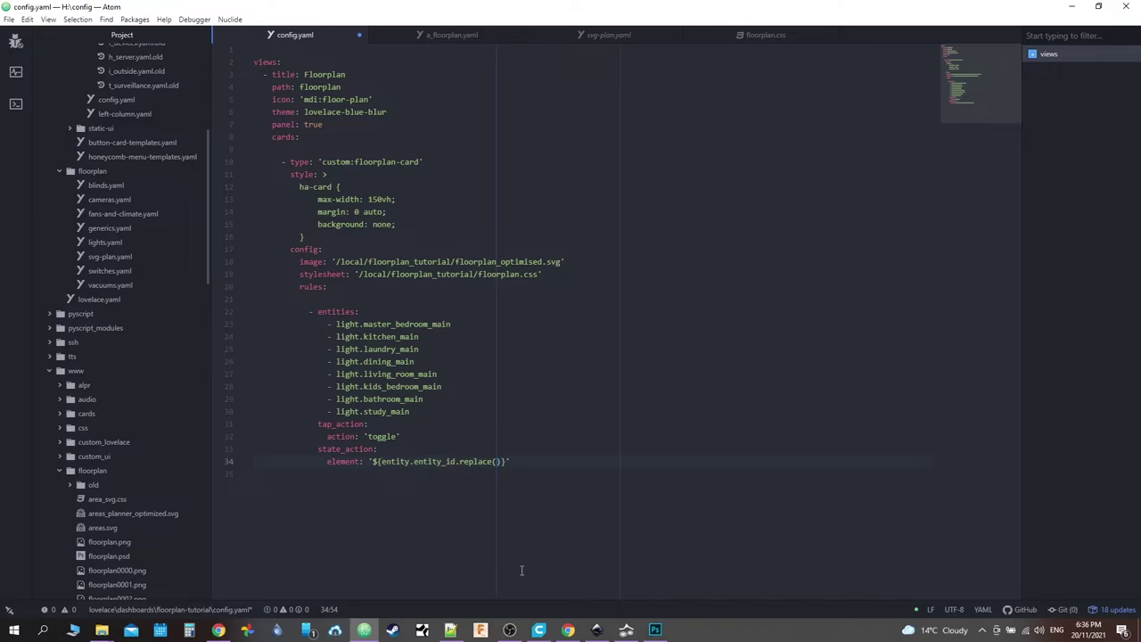
# Step: Inspect the master bedroom lamp overlay image in Inkscape, then return to config.yaml in Atom
pyautogui.click(607, 633)
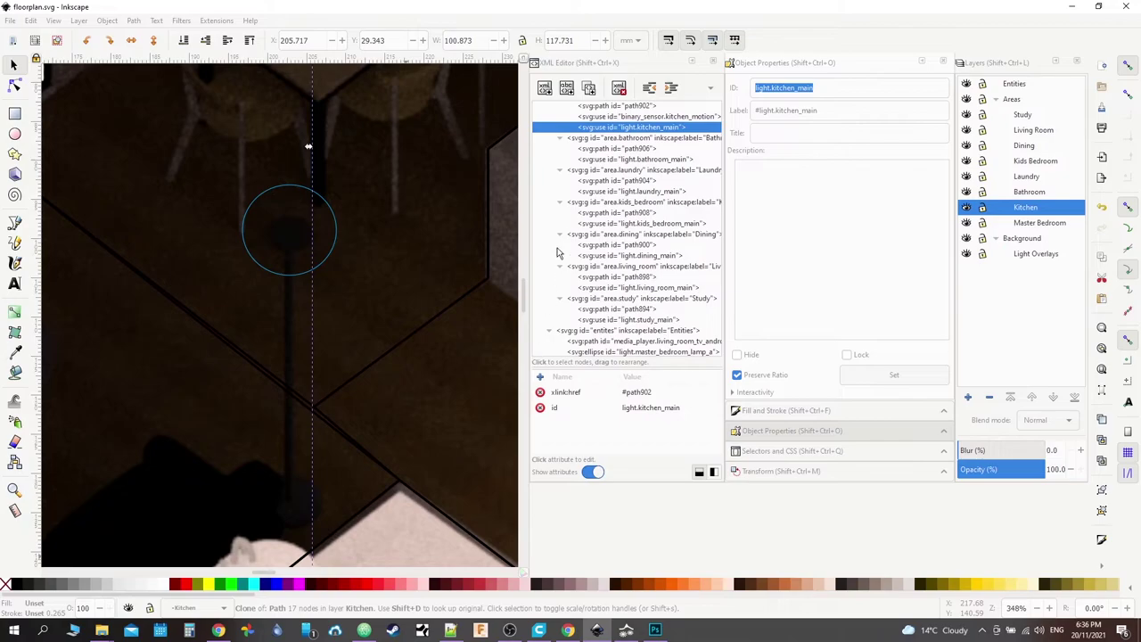
pyautogui.scroll(5, 571, 223)
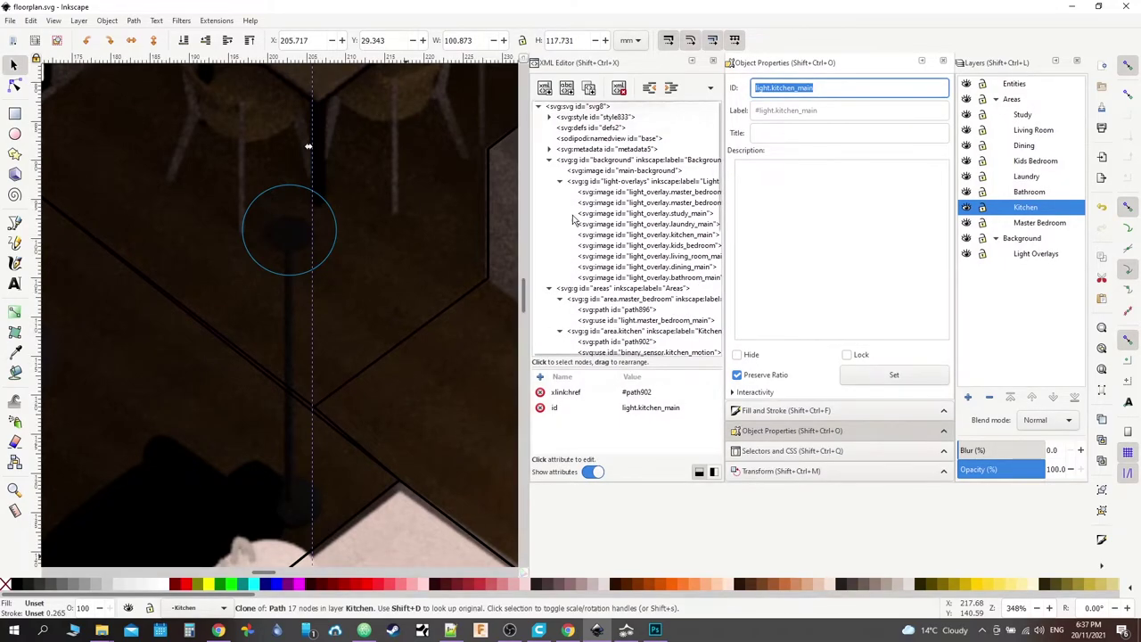
pyautogui.click(657, 195)
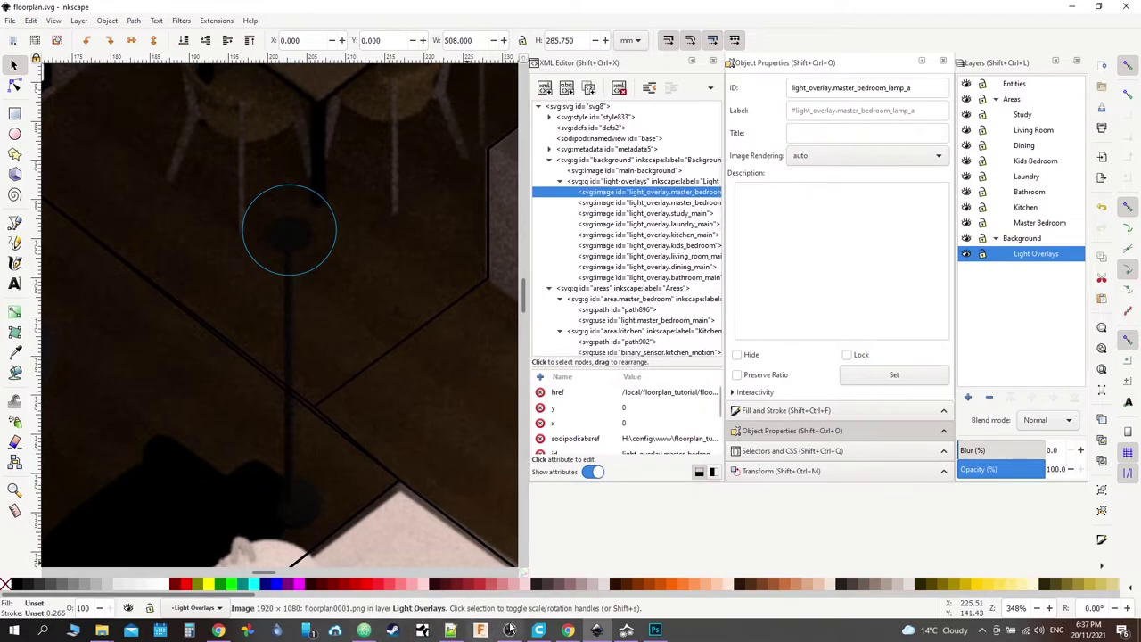
pyautogui.click(364, 629)
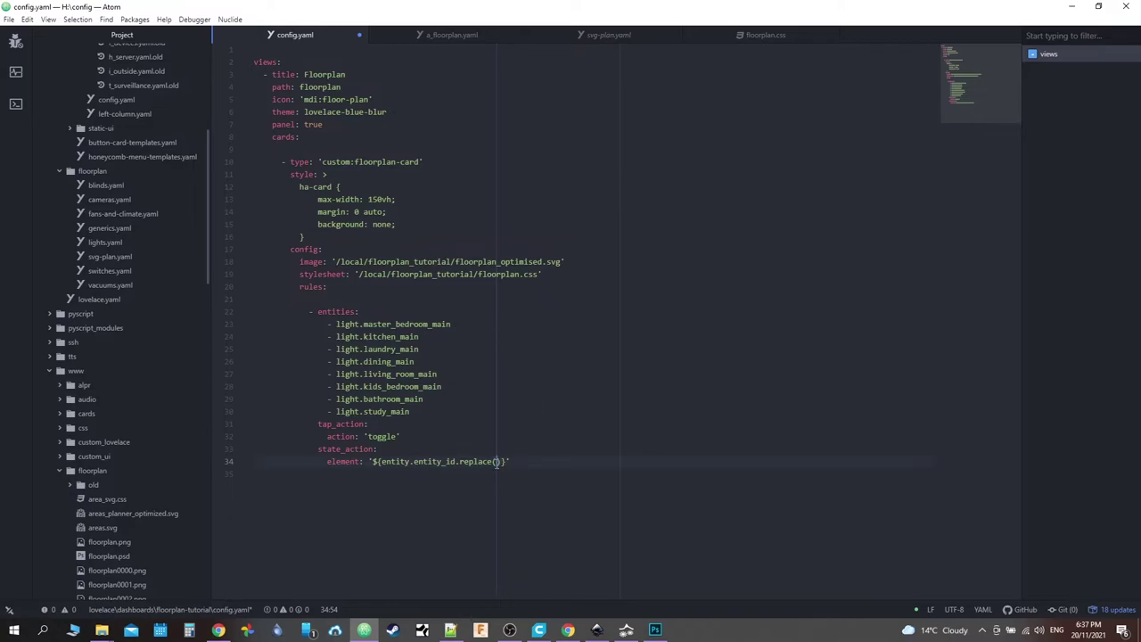
# Step: Make the element line read replace('light.', 'light_overlay.') and start a new line below it
pyautogui.write("'")
pyautogui.write('light.')
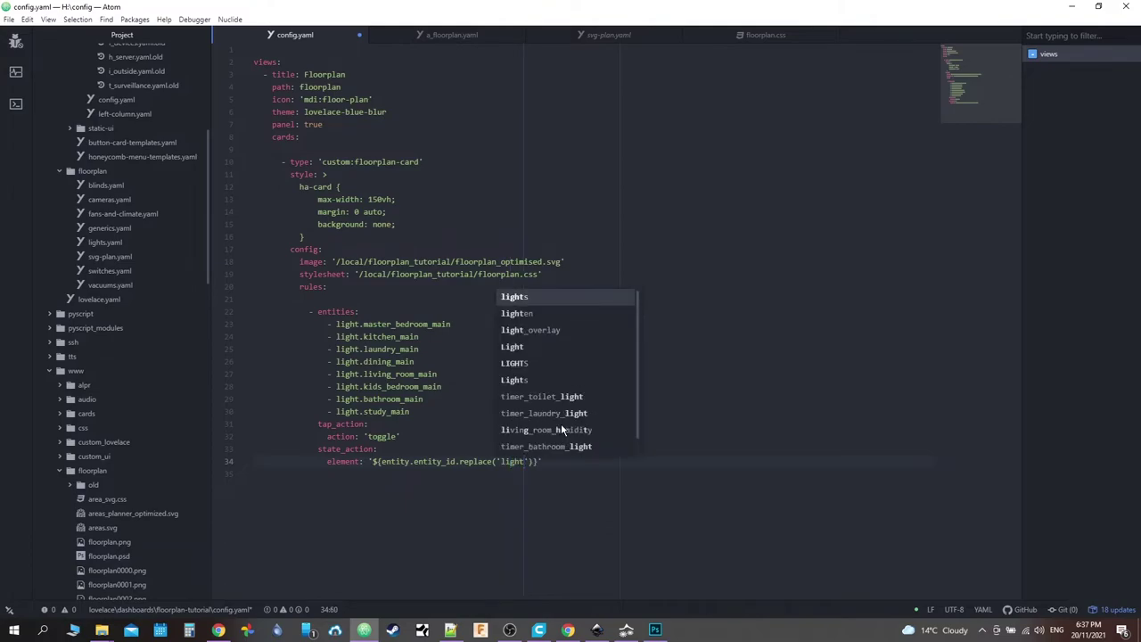
pyautogui.write("'")
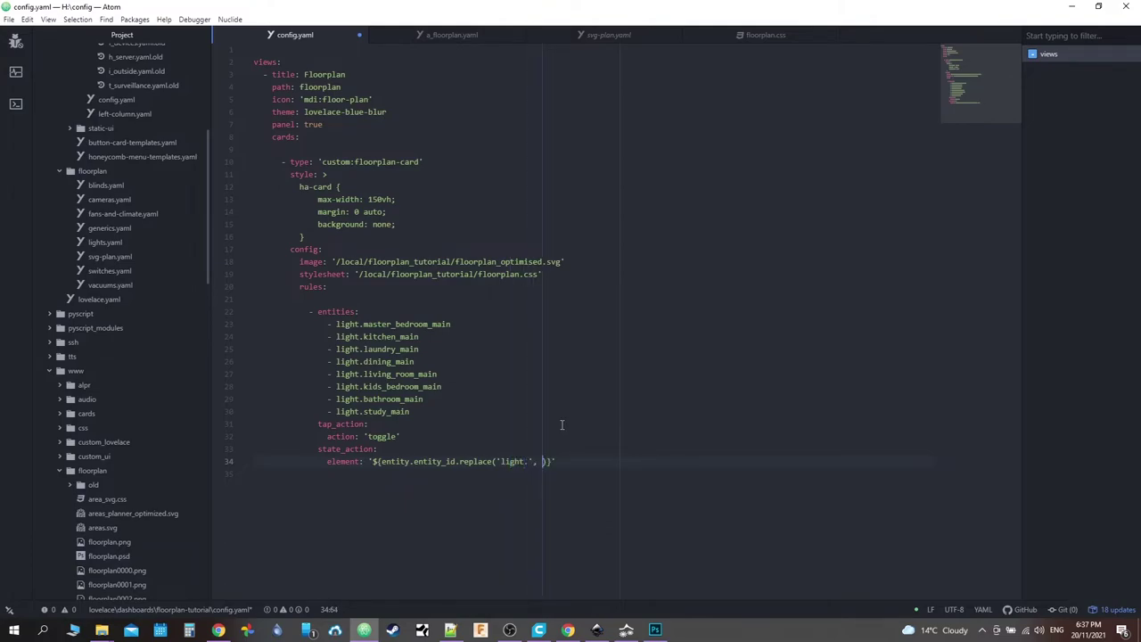
pyautogui.write(", 'ligh")
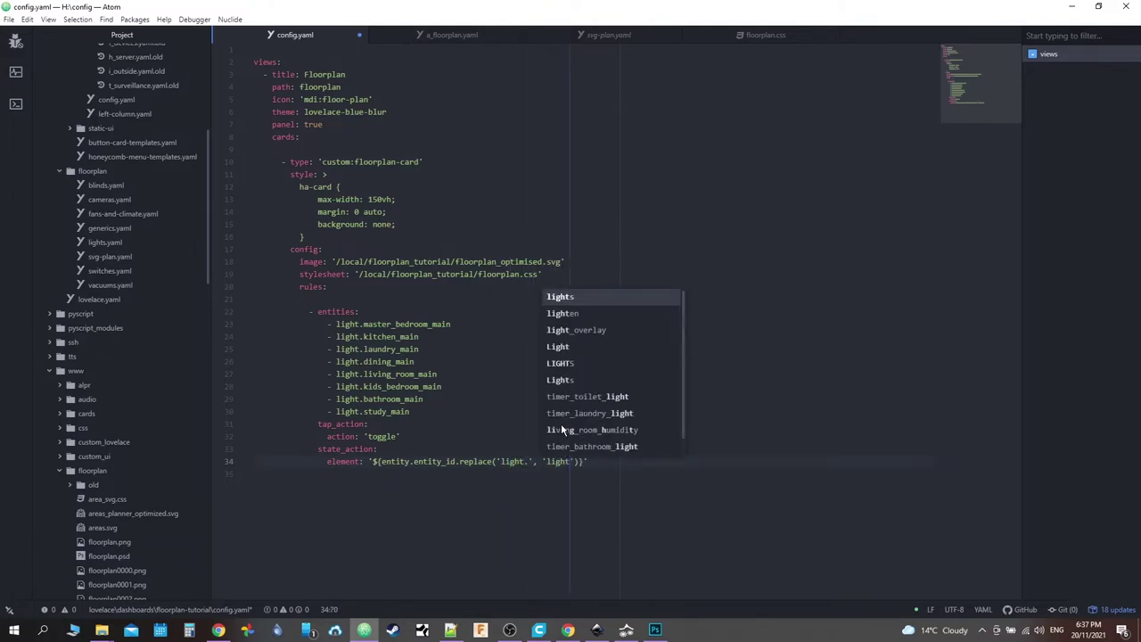
pyautogui.write('t_overlay')
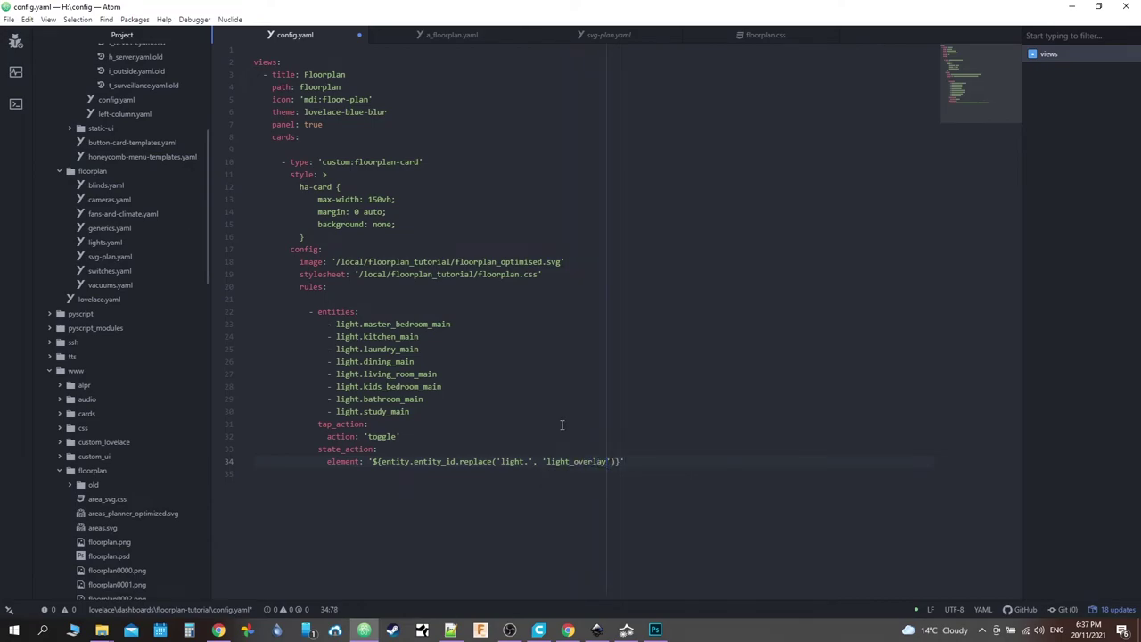
pyautogui.write('.')
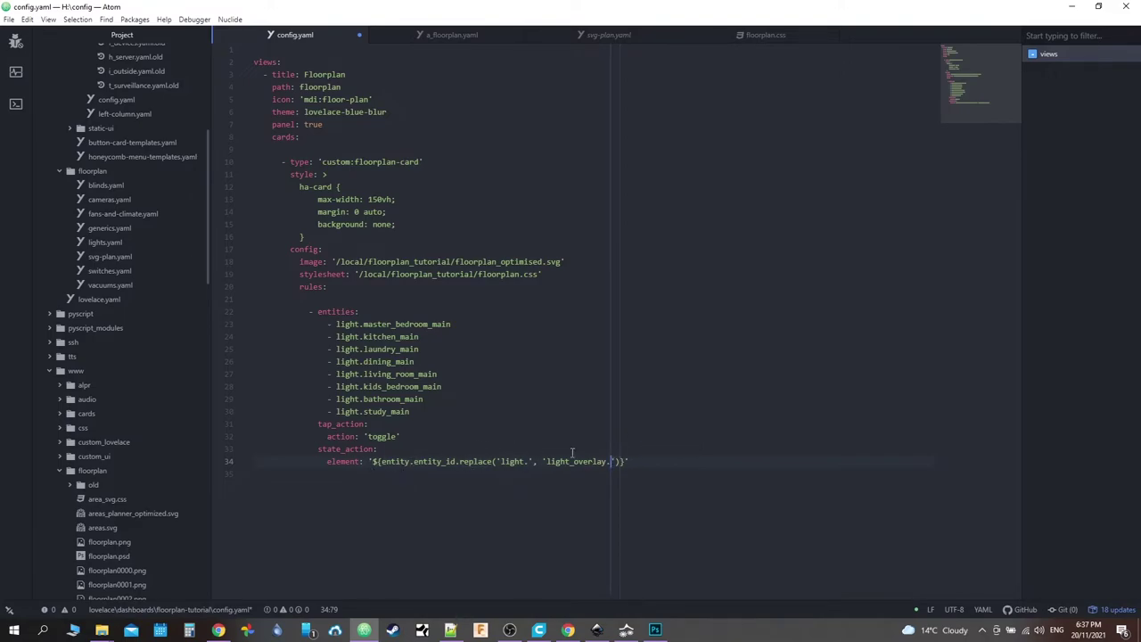
pyautogui.click(638, 458)
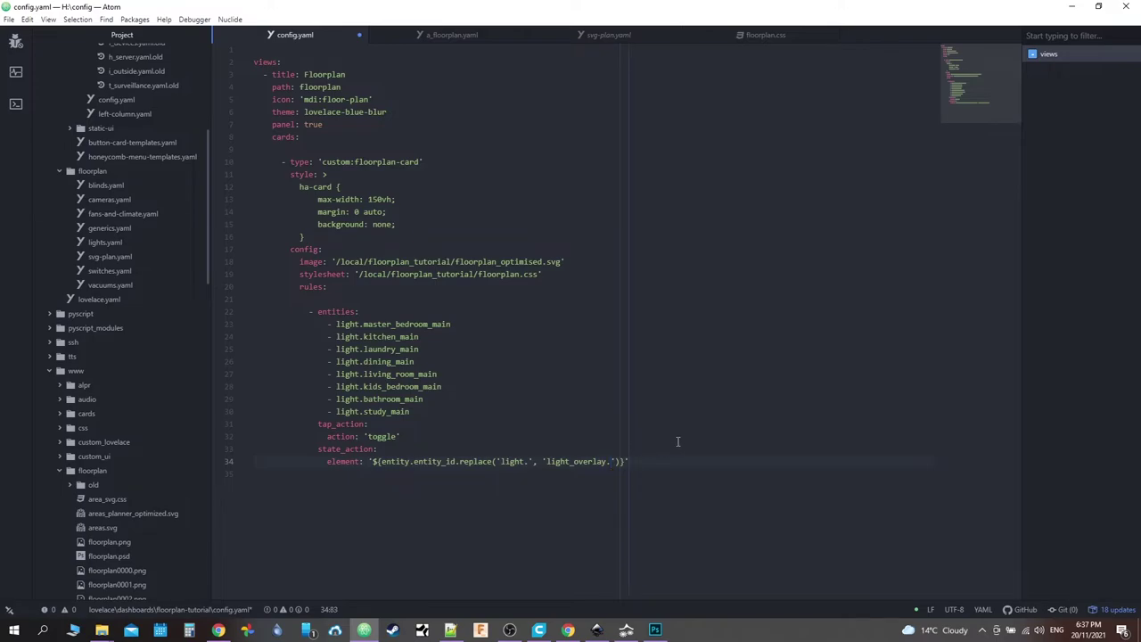
pyautogui.press('Return')
# Step: Copy the style script block from svg-plan.yaml's existing rule
pyautogui.click(609, 34)
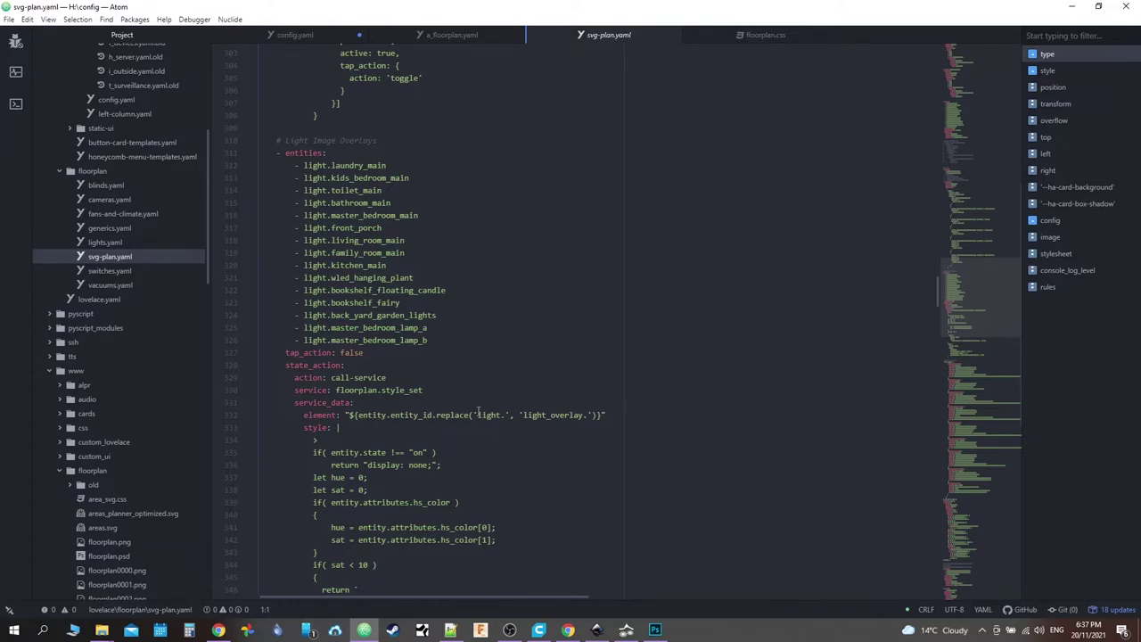
pyautogui.doubleClick(316, 428)
pyautogui.scroll(-4, 379, 195)
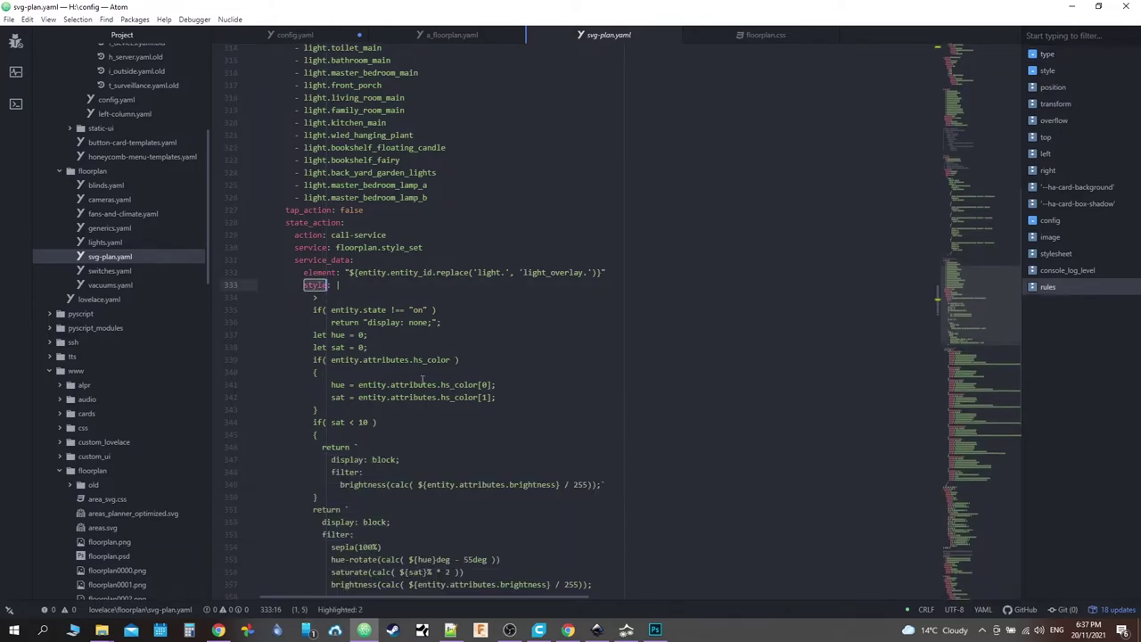
pyautogui.scroll(-3, 392, 277)
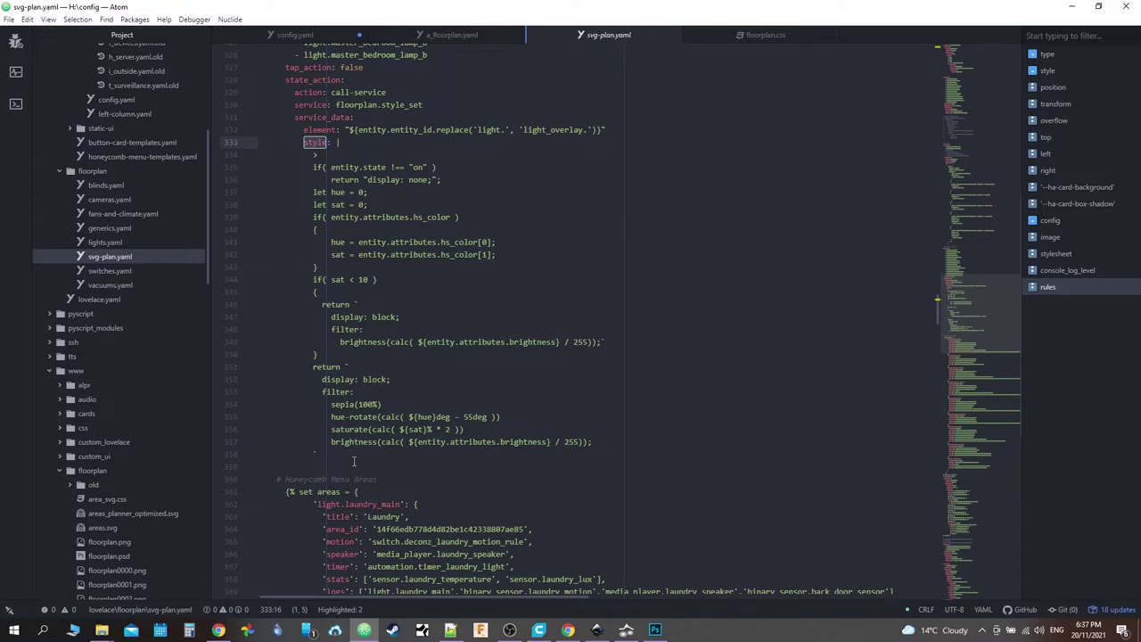
pyautogui.moveTo(461, 452); pyautogui.dragTo(186, 143)
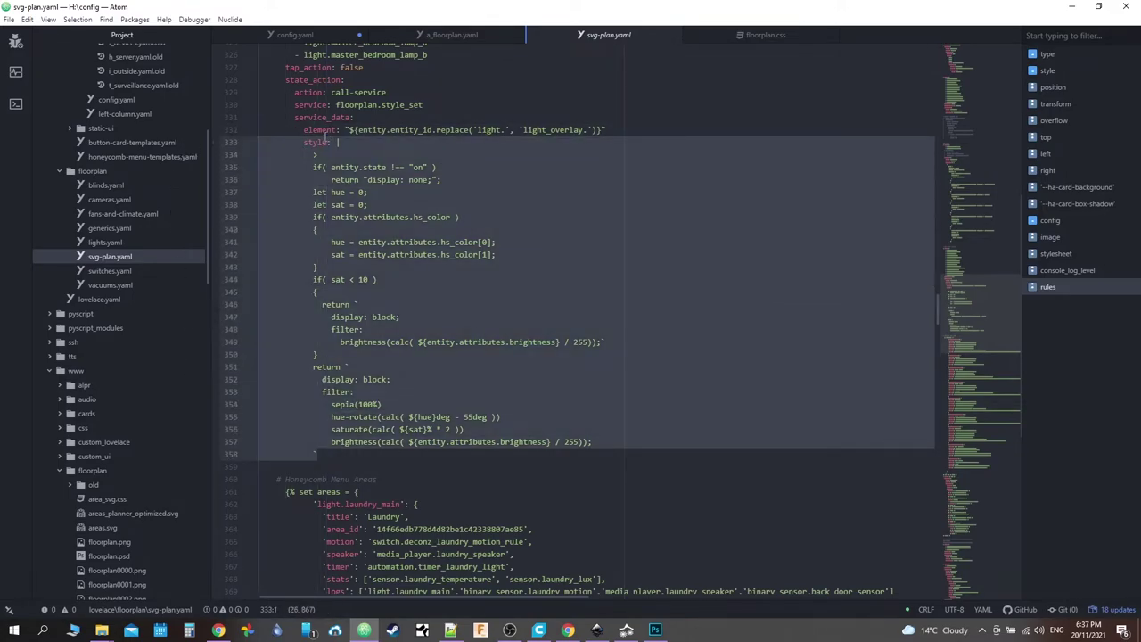
pyautogui.rightClick(325, 131)
pyautogui.click(340, 156)
# Step: Paste the style script into config.yaml's state_action and outdent it one level
pyautogui.click(312, 38)
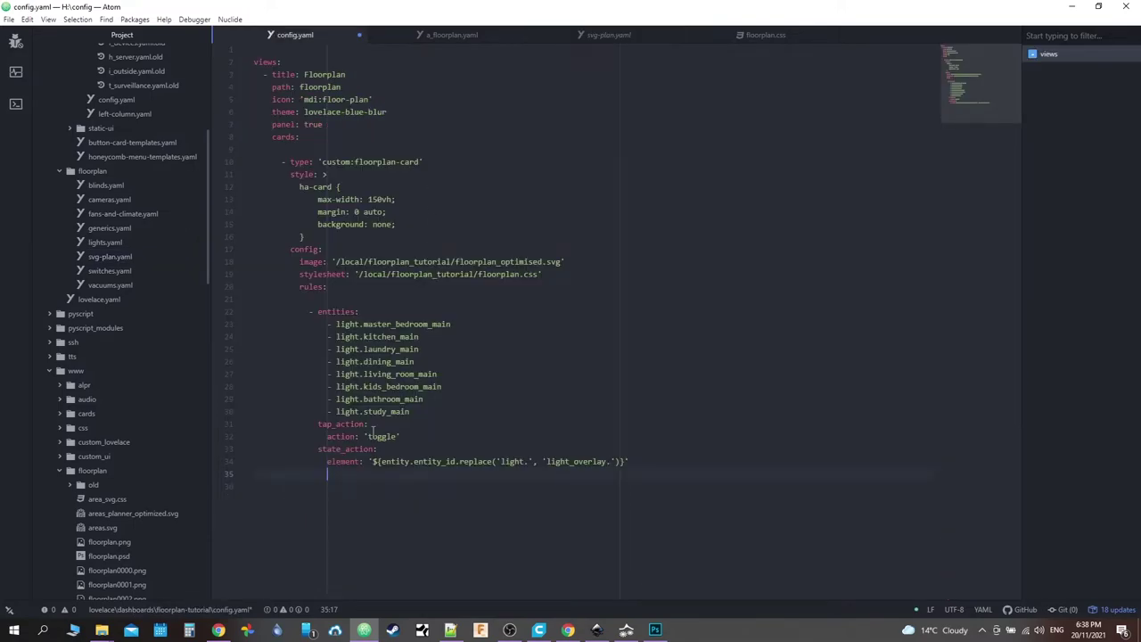
pyautogui.press('BackSpace')
pyautogui.press('BackSpace')
pyautogui.hotkey('ctrl', 'v')
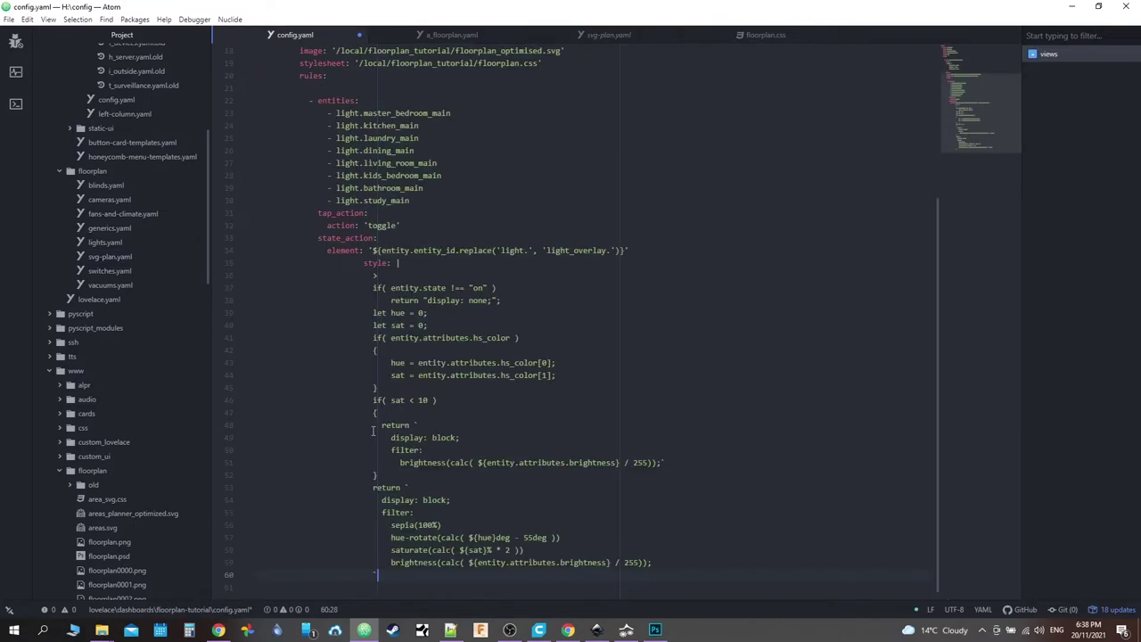
pyautogui.moveTo(351, 574); pyautogui.dragTo(150, 265)
pyautogui.hotkey('shift', 'Tab')
pyautogui.hotkey('shift', 'Tab')
pyautogui.hotkey('shift', 'Tab')
pyautogui.hotkey('shift', 'Tab')
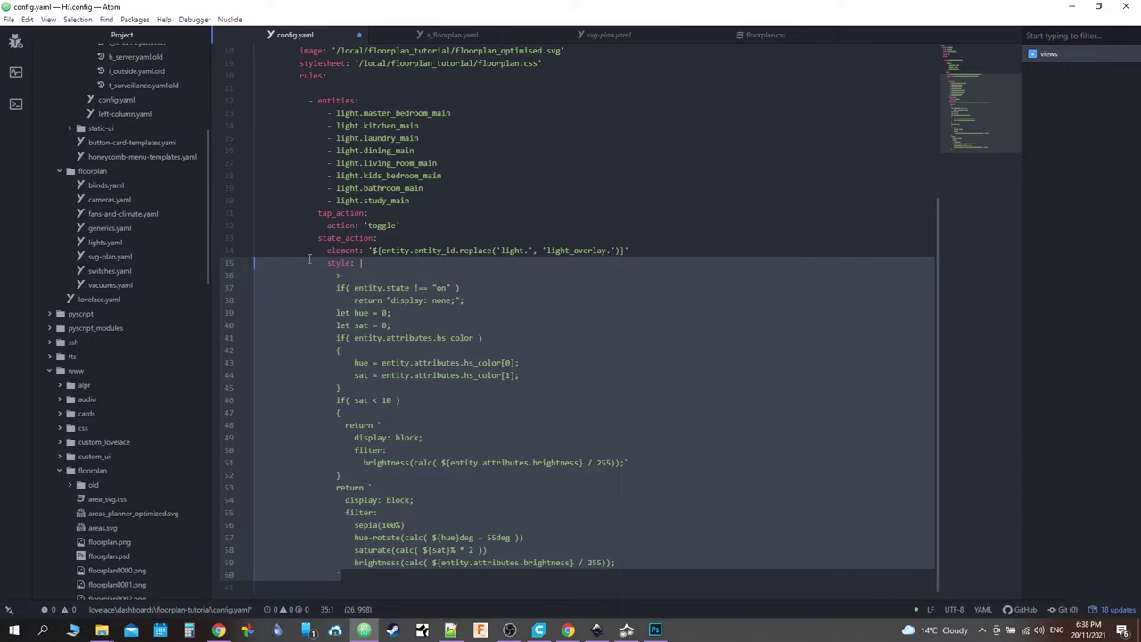
pyautogui.doubleClick(355, 239)
pyautogui.click(582, 36)
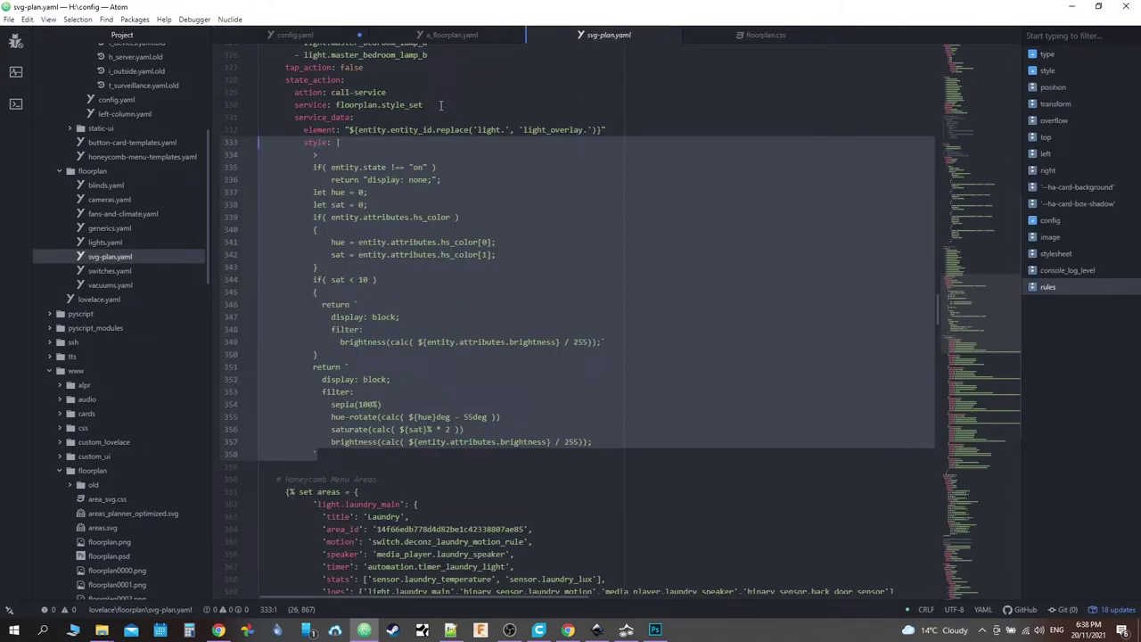
pyautogui.moveTo(385, 116); pyautogui.dragTo(290, 95)
# Step: Copy the action, service and service_data lines from svg-plan.yaml and paste them under state_action in config.yaml
pyautogui.rightClick(300, 93)
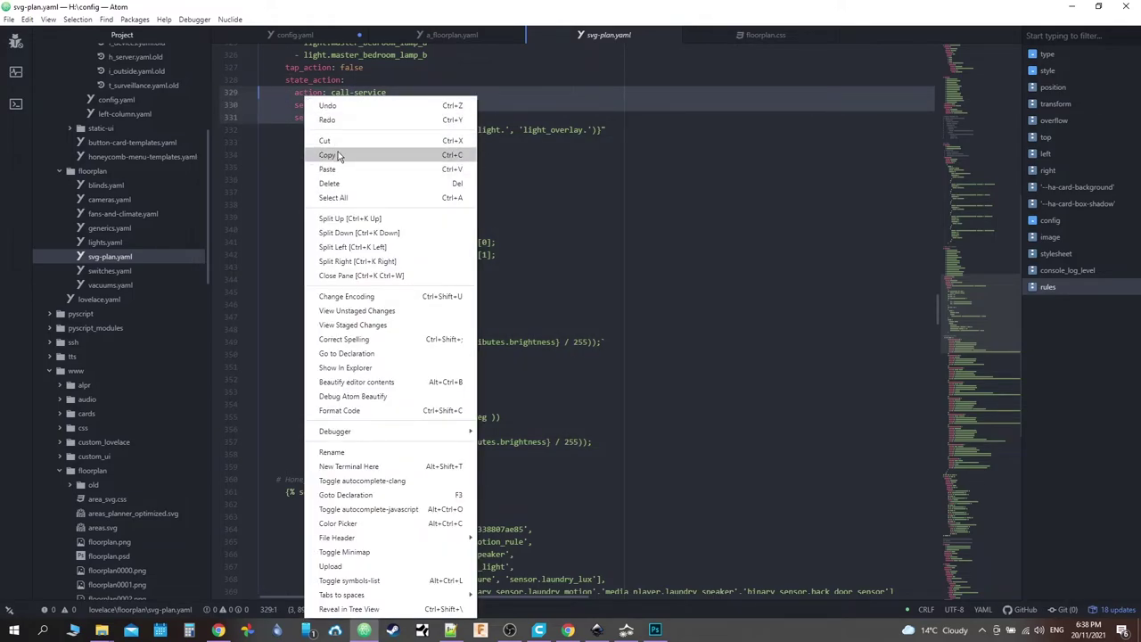
pyautogui.click(326, 152)
pyautogui.click(326, 40)
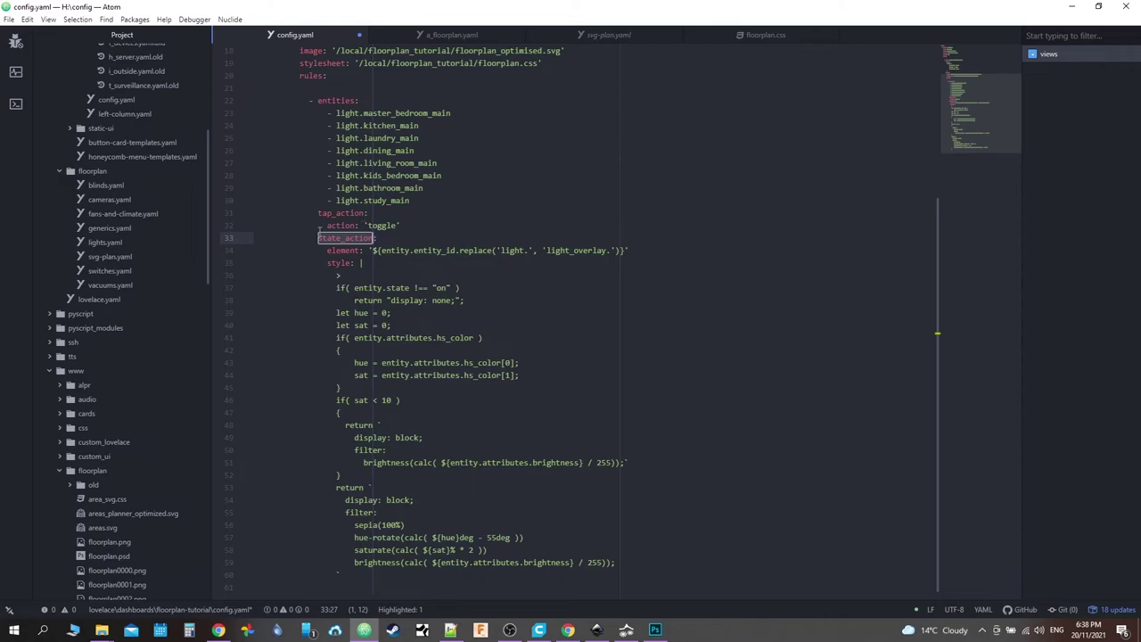
pyautogui.click(403, 235)
pyautogui.press('Return')
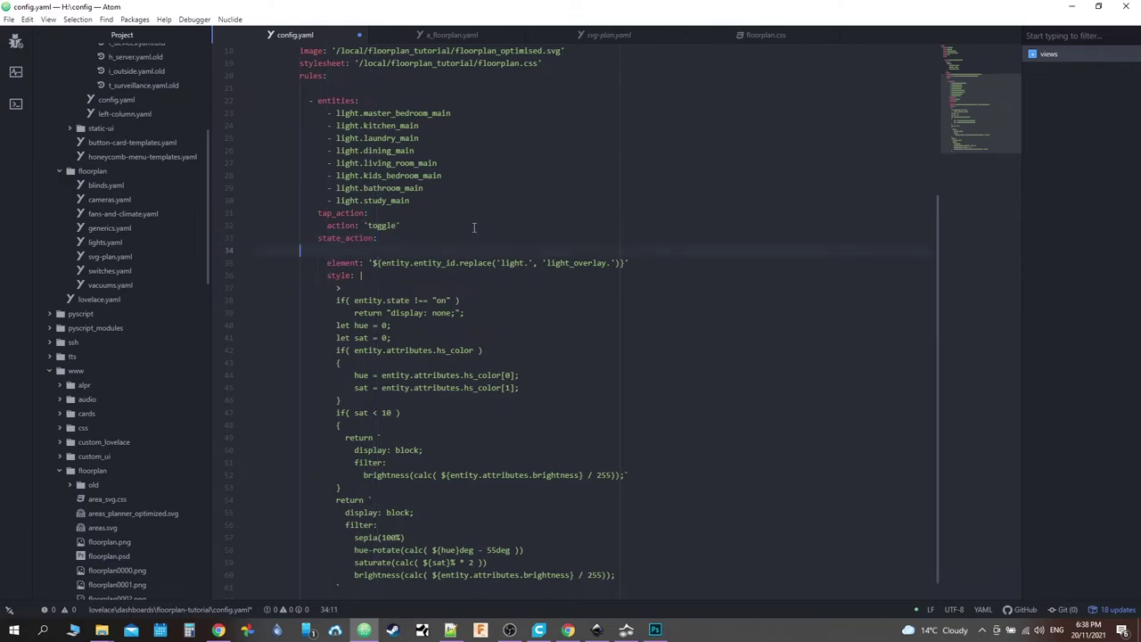
pyautogui.press('BackSpace')
pyautogui.press('BackSpace')
pyautogui.hotkey('ctrl', 'v')
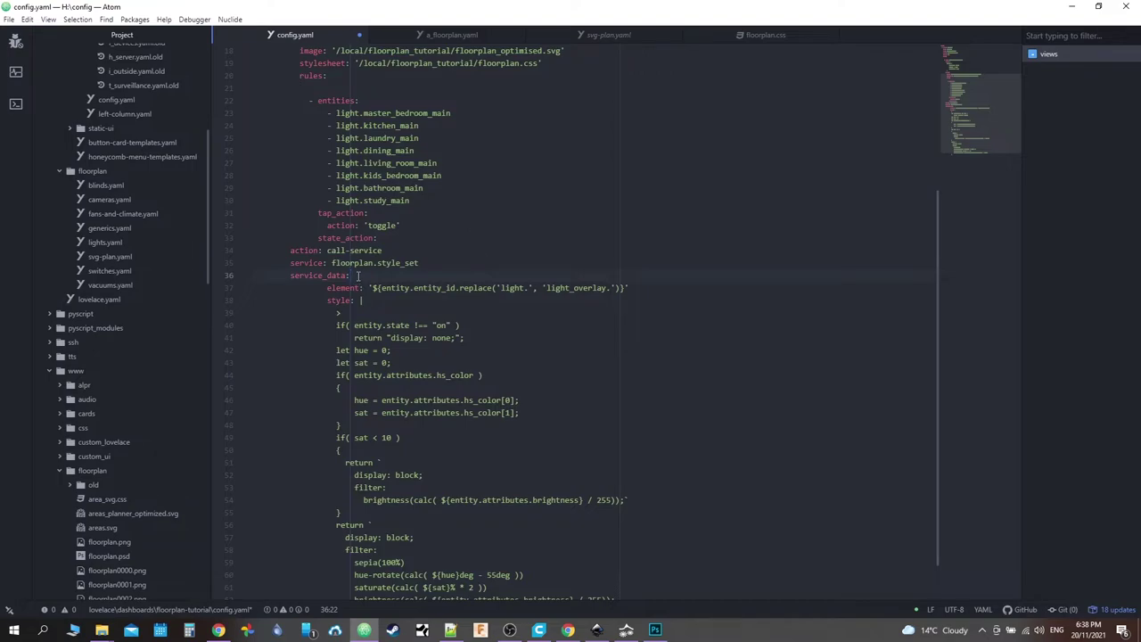
# Step: Indent the call-service lines two levels and nest element and style under service_data
pyautogui.moveTo(356, 275); pyautogui.dragTo(256, 255)
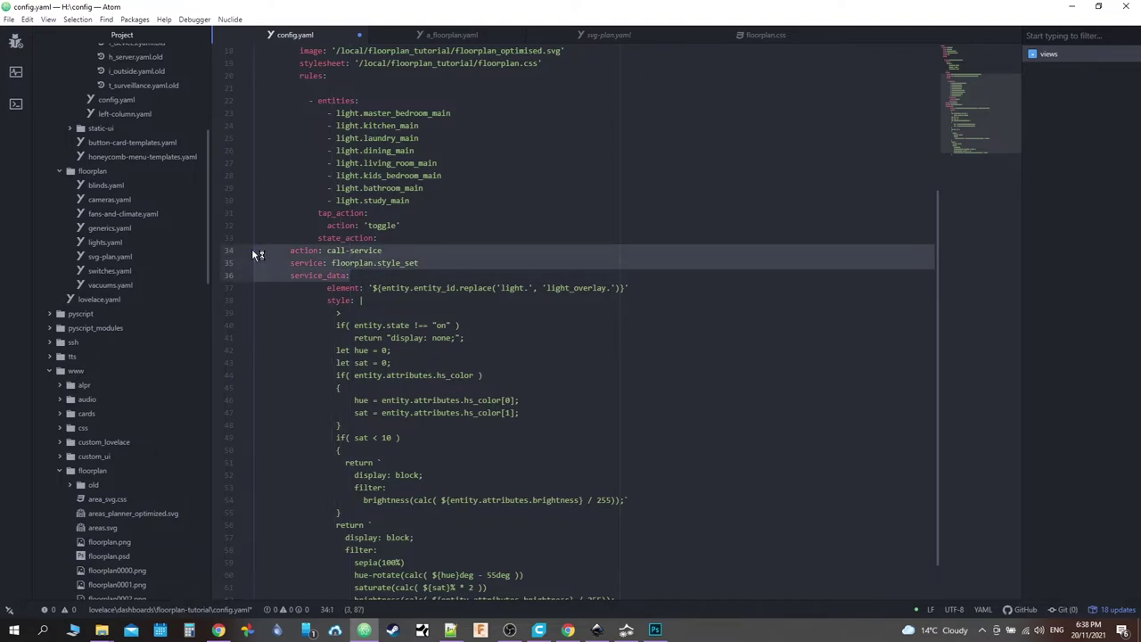
pyautogui.press('Tab')
pyautogui.press('Tab')
pyautogui.press('Tab')
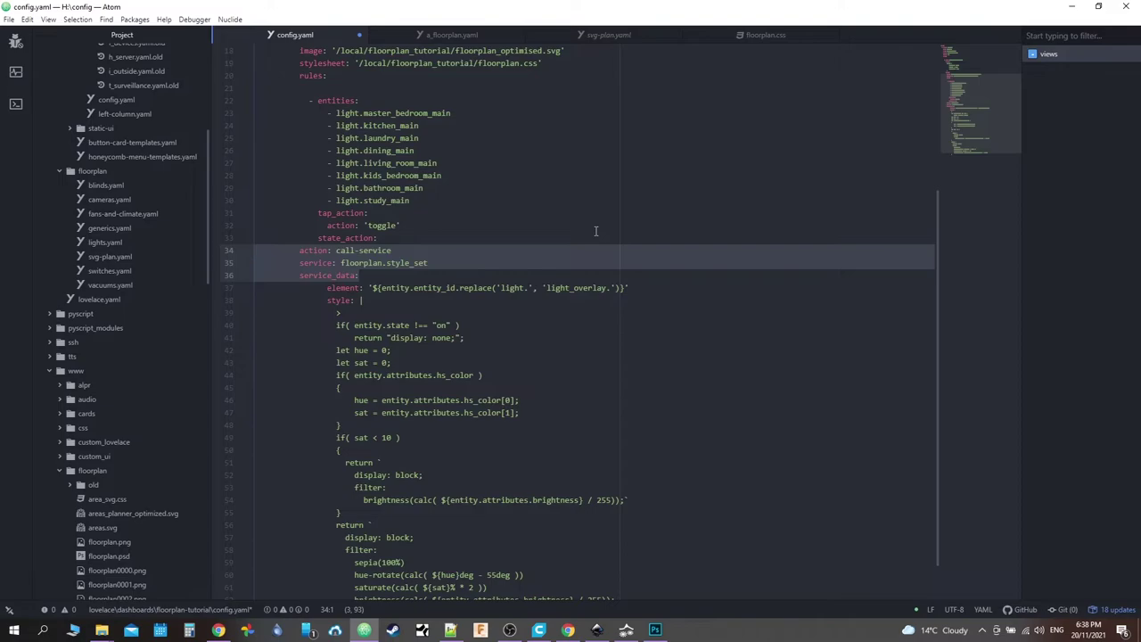
pyautogui.press('Tab')
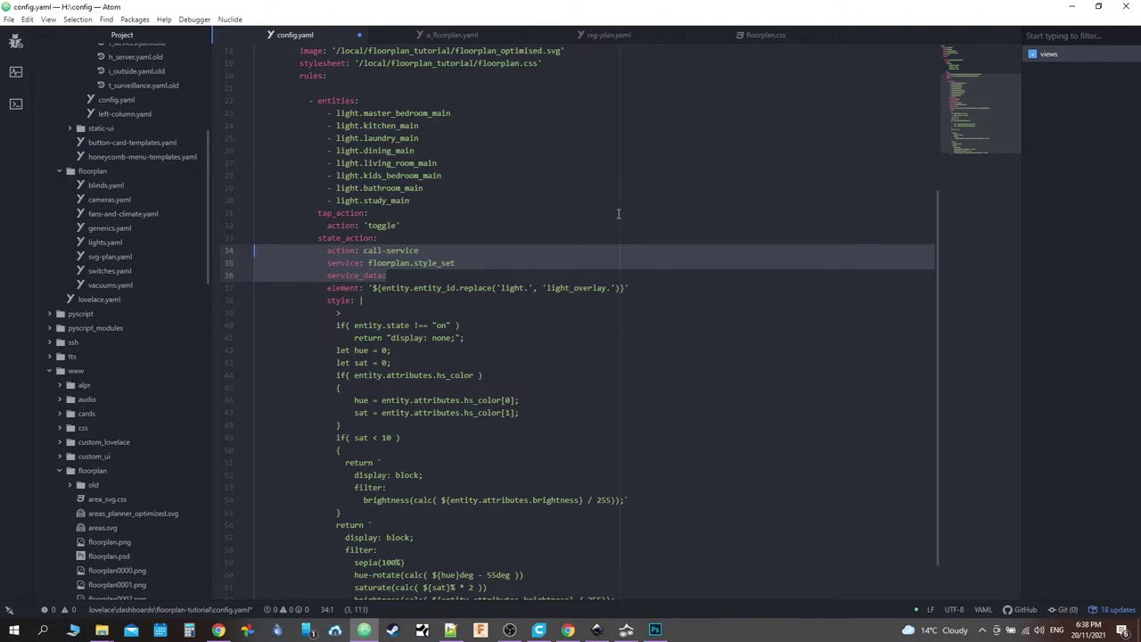
pyautogui.scroll(-1, 489, 323)
pyautogui.moveTo(369, 579); pyautogui.dragTo(169, 250)
pyautogui.press('Tab')
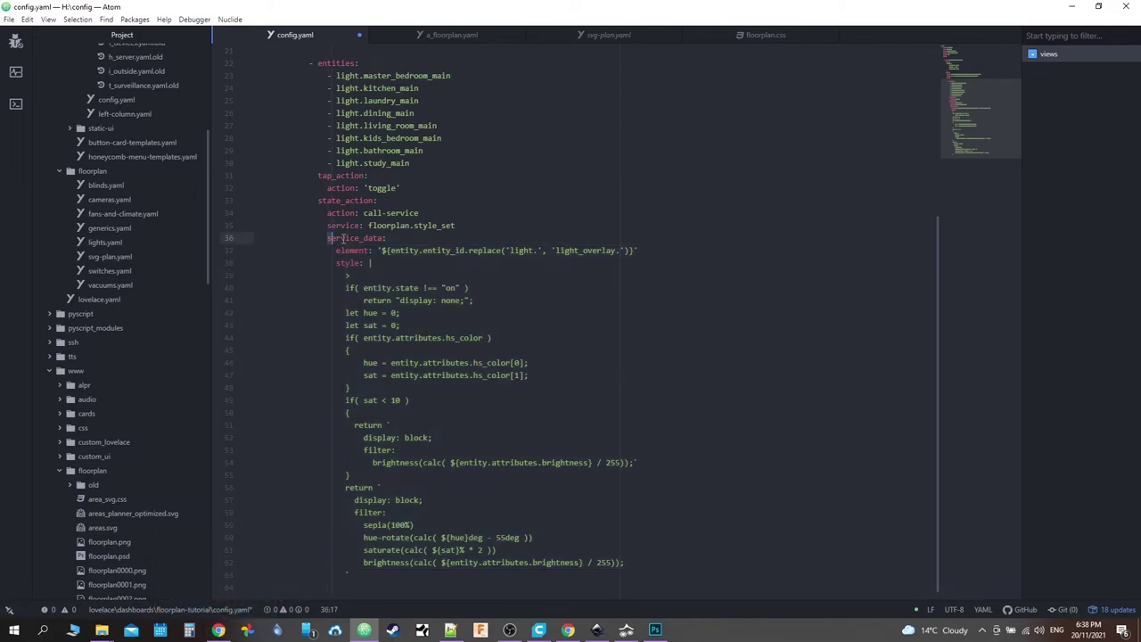
pyautogui.doubleClick(353, 238)
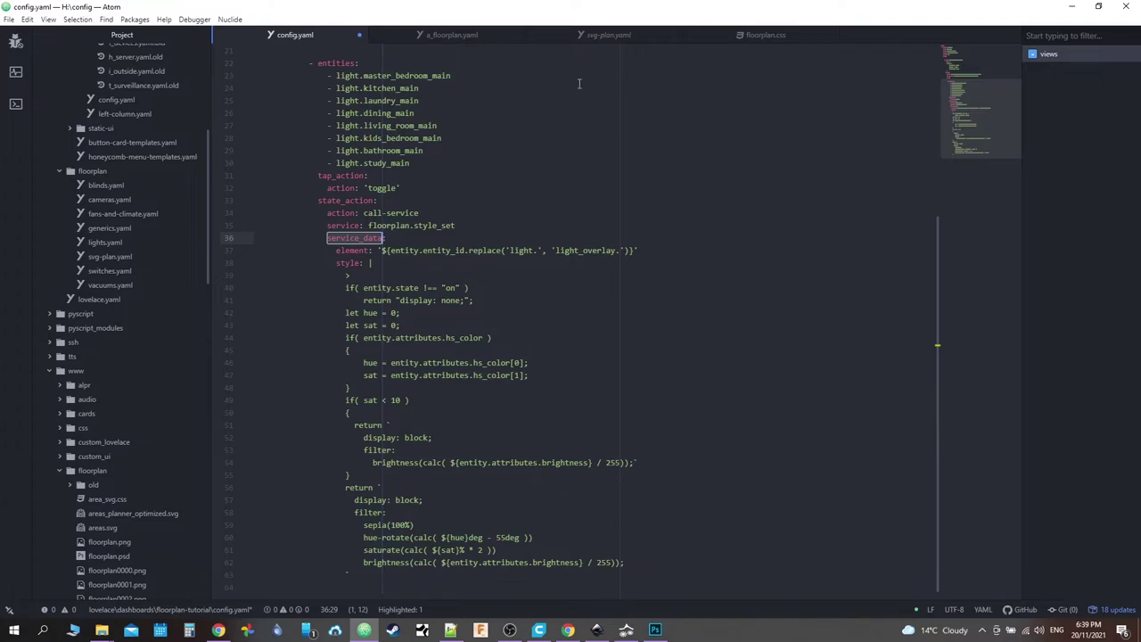
pyautogui.click(756, 34)
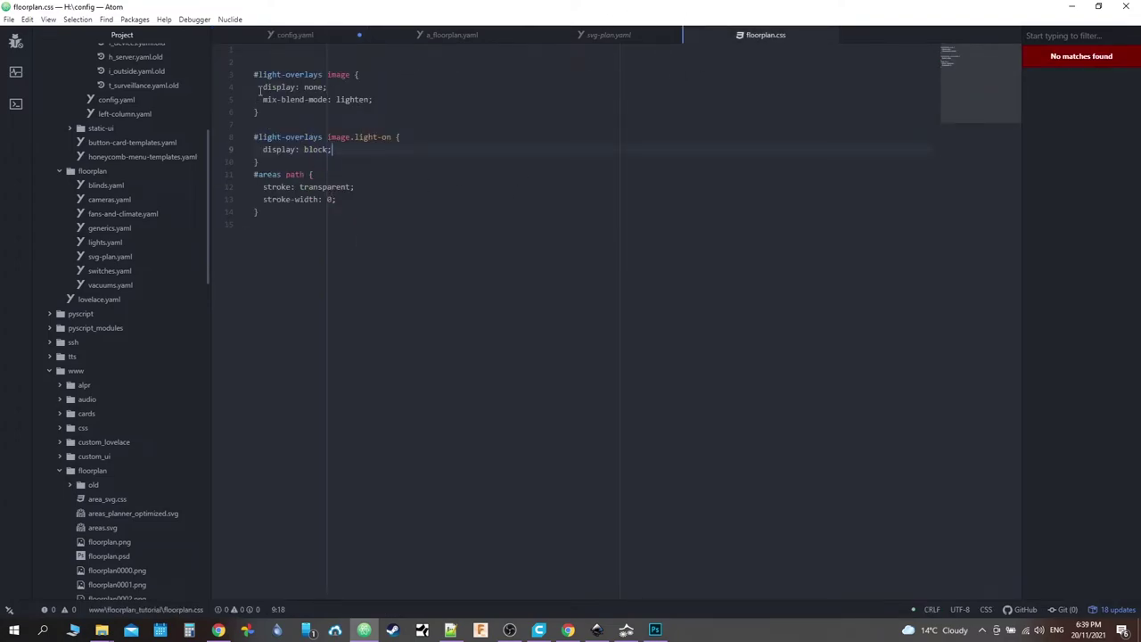
pyautogui.click(295, 35)
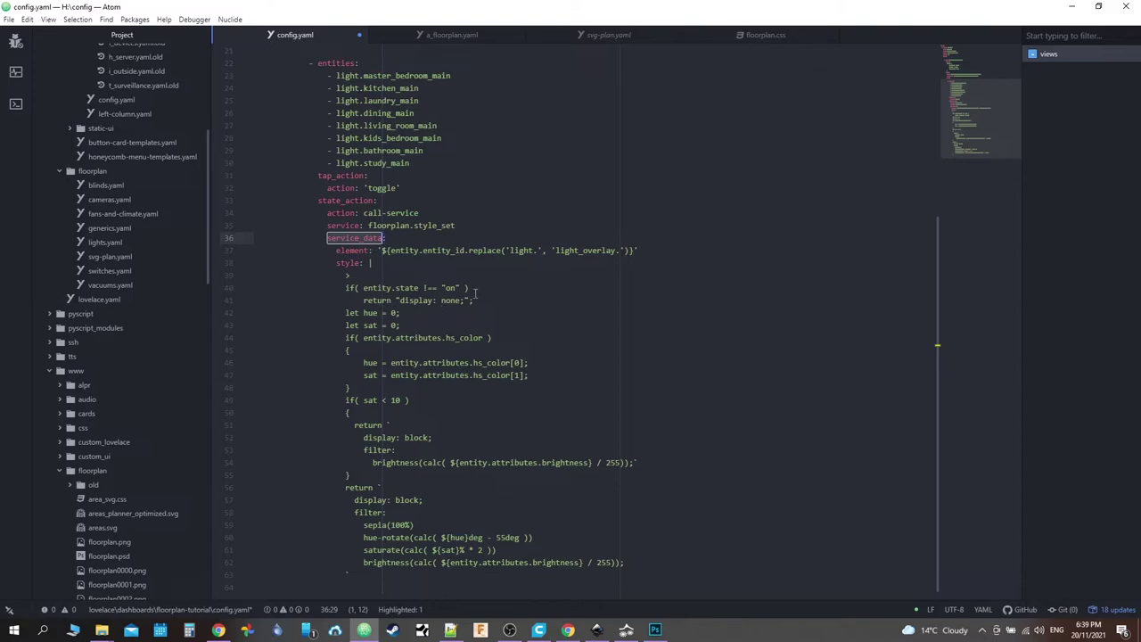
pyautogui.click(348, 313)
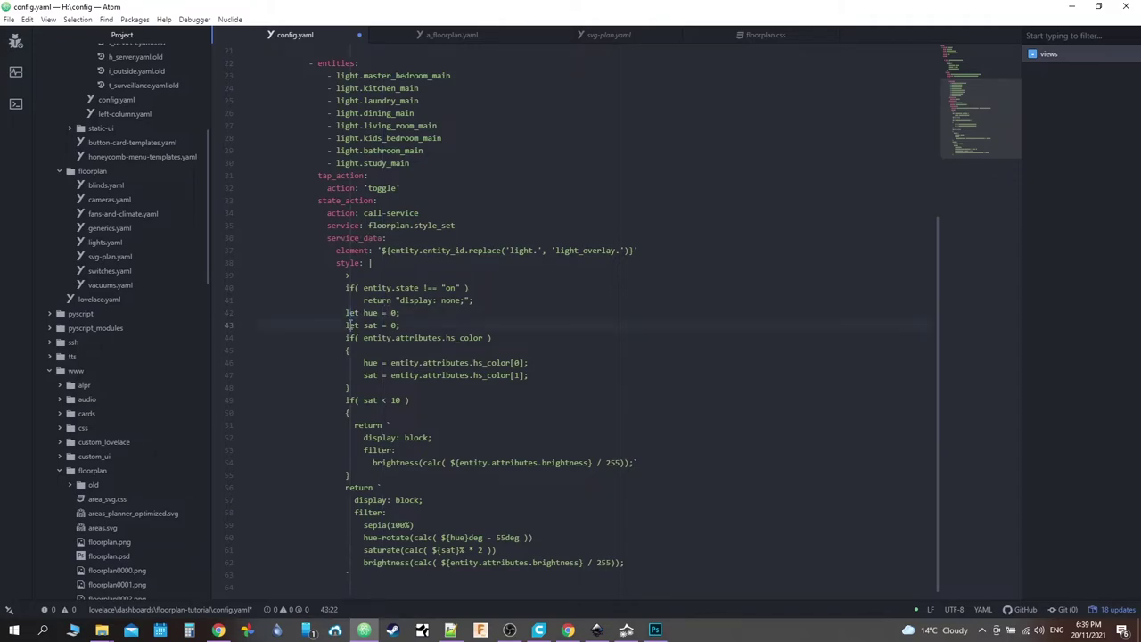
pyautogui.doubleClick(353, 313)
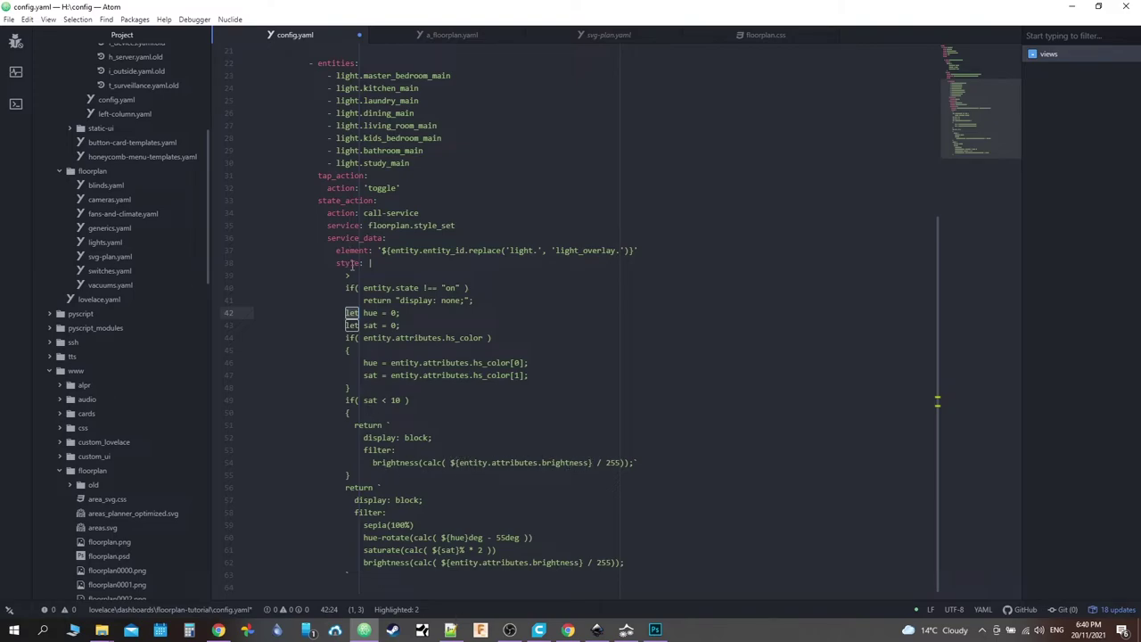
# Step: Walk through the brightness calc, sepia(100%), hue-rotate and saturate filter lines, then reload the floorplan in Chrome
pyautogui.moveTo(451, 464); pyautogui.dragTo(591, 463)
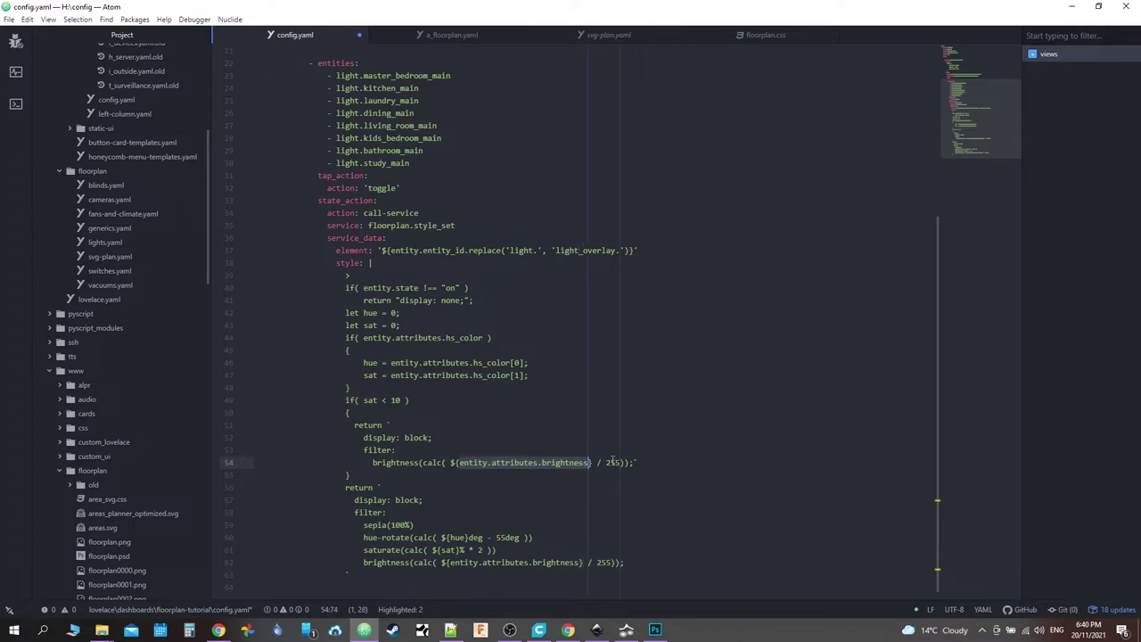
pyautogui.doubleClick(432, 462)
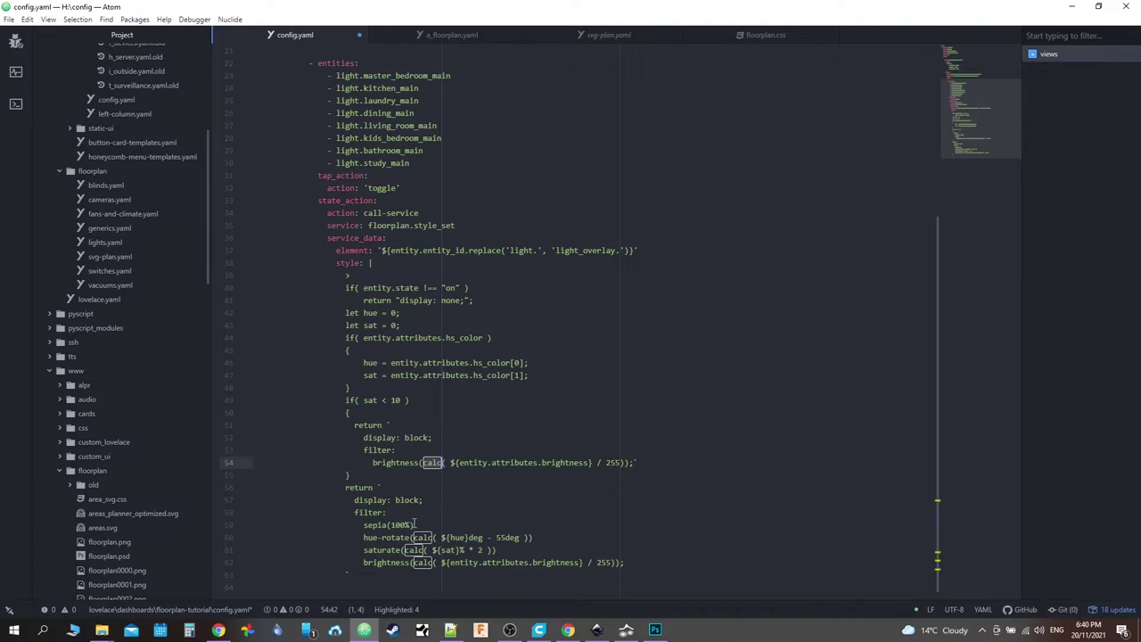
pyautogui.moveTo(365, 526); pyautogui.dragTo(418, 525)
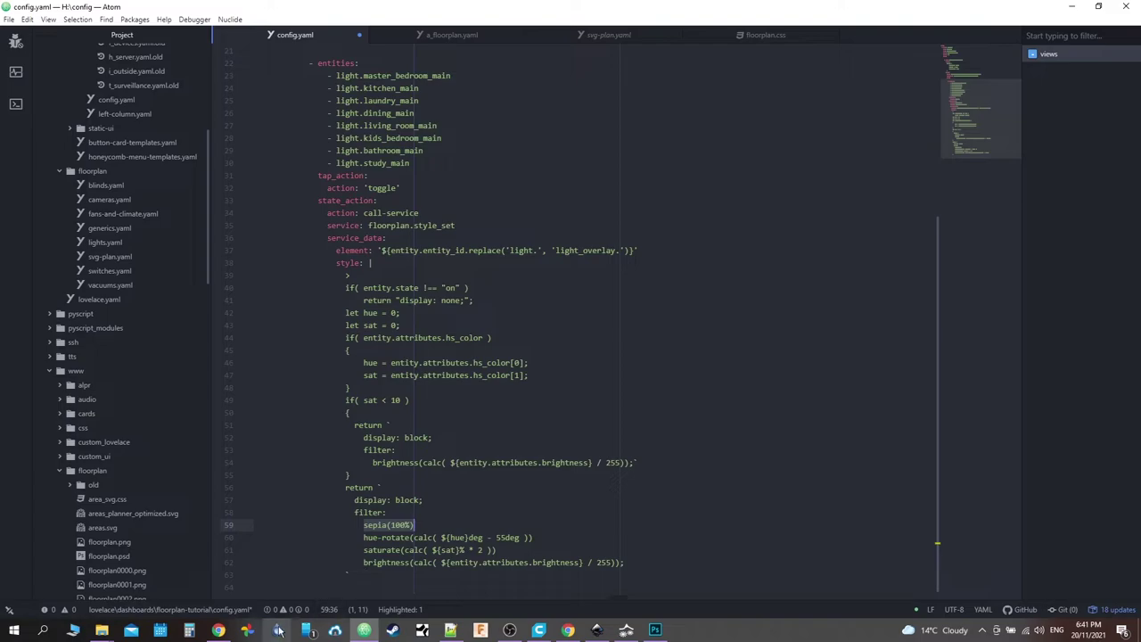
pyautogui.moveTo(364, 538); pyautogui.dragTo(534, 538)
pyautogui.click(359, 551)
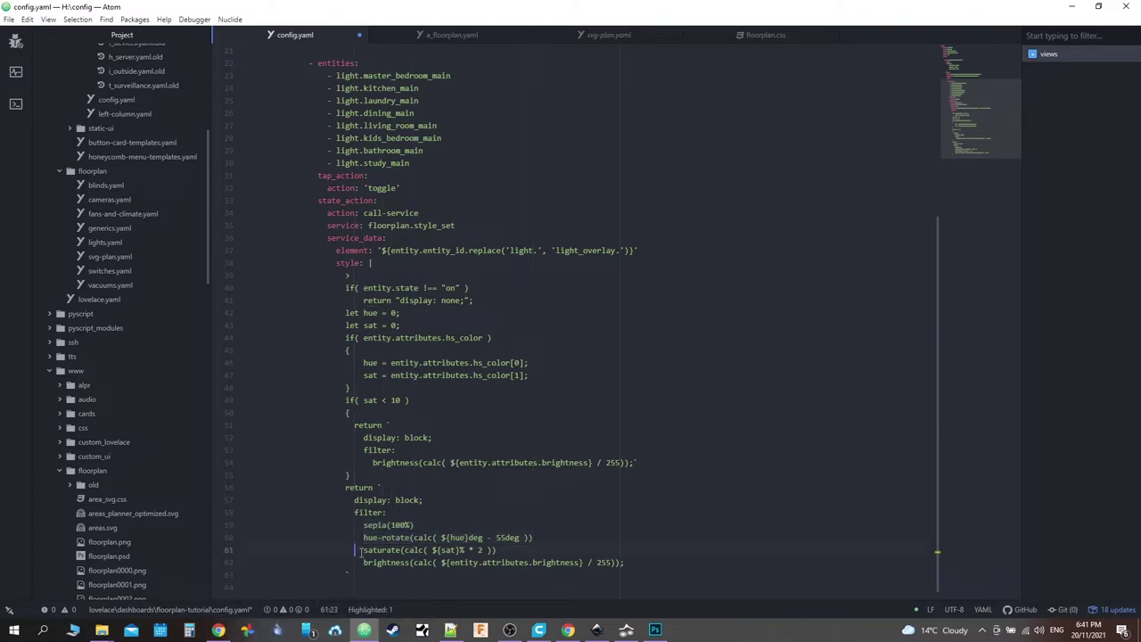
pyautogui.moveTo(359, 550); pyautogui.dragTo(473, 550)
pyautogui.click(218, 631)
pyautogui.click(16, 110)
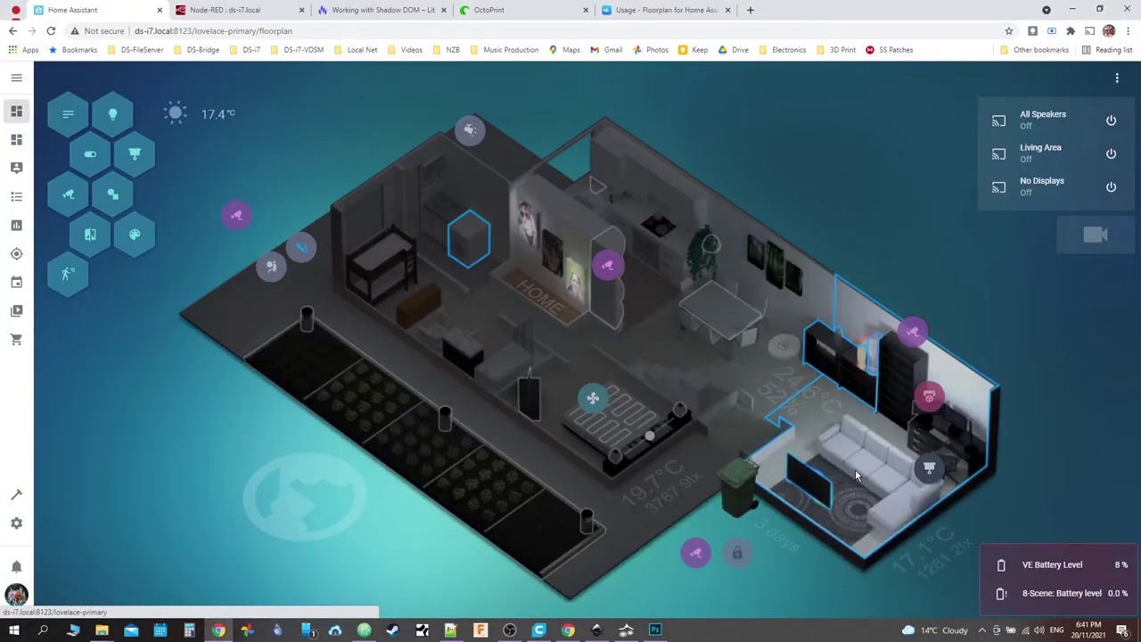
# Step: Try pale cyan, blue, warm orange and red-pink on Living Room Main, then return it to near-white
pyautogui.click(855, 469)
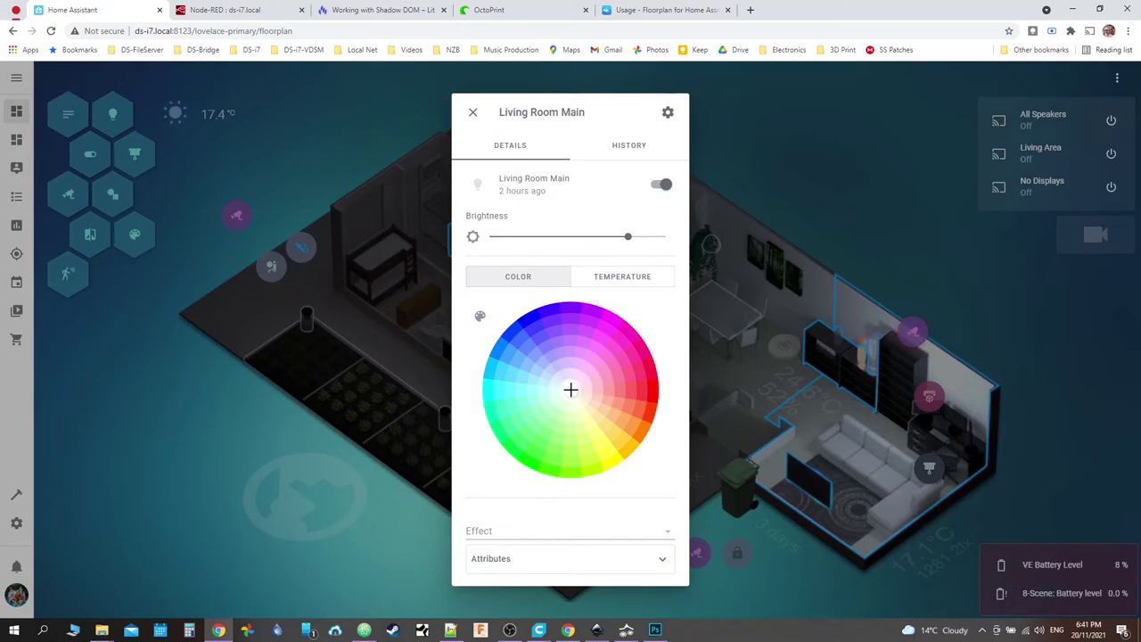
pyautogui.click(545, 388)
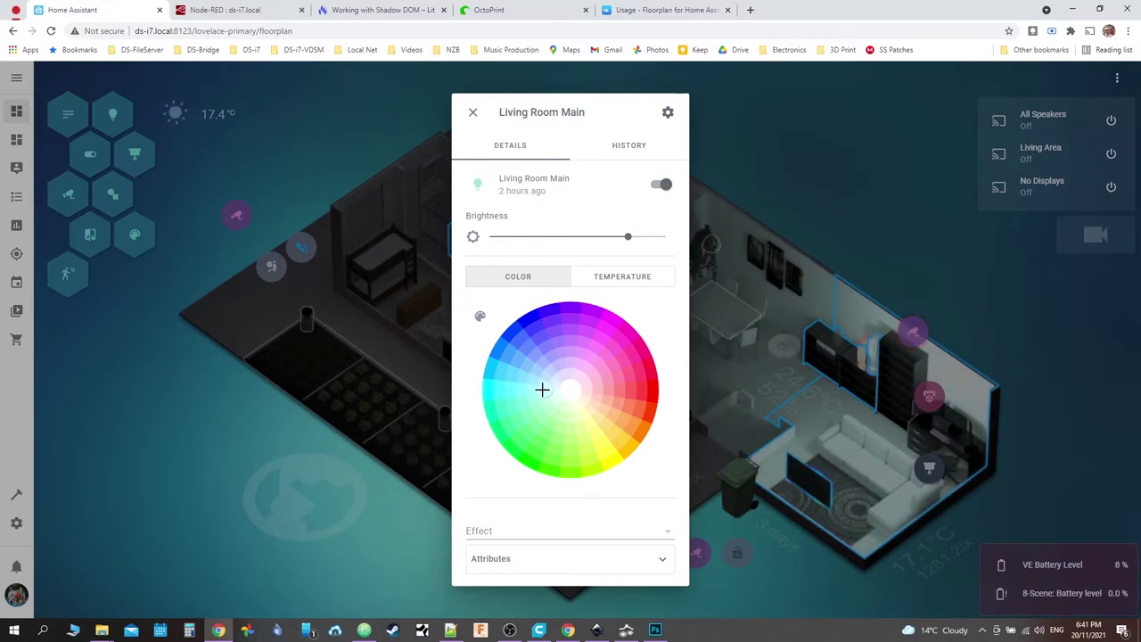
pyautogui.moveTo(544, 390)
pyautogui.mouseDown()
pyautogui.moveTo(575, 365)
pyautogui.moveTo(596, 385)
pyautogui.moveTo(597, 408)
pyautogui.moveTo(563, 415)
pyautogui.moveTo(546, 388)
pyautogui.moveTo(568, 369)
pyautogui.moveTo(569, 388)
pyautogui.mouseUp()
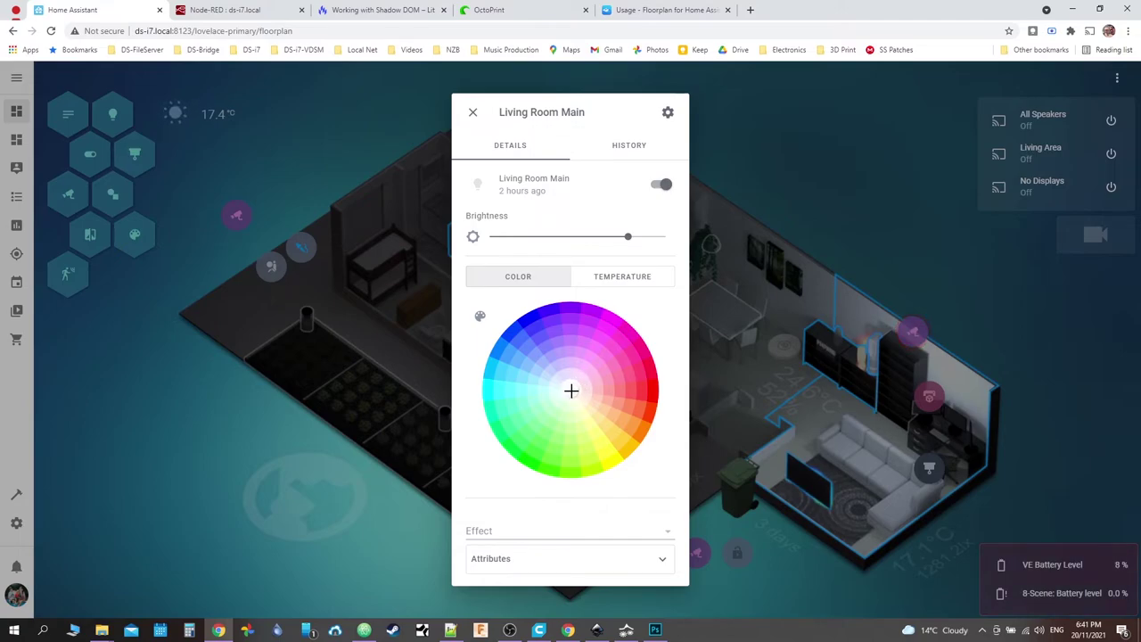
pyautogui.moveTo(575, 389)
pyautogui.mouseDown()
pyautogui.moveTo(619, 435)
pyautogui.moveTo(598, 407)
pyautogui.moveTo(611, 433)
pyautogui.moveTo(553, 439)
pyautogui.moveTo(527, 349)
pyautogui.moveTo(638, 360)
pyautogui.moveTo(611, 439)
pyautogui.moveTo(594, 429)
pyautogui.mouseUp()
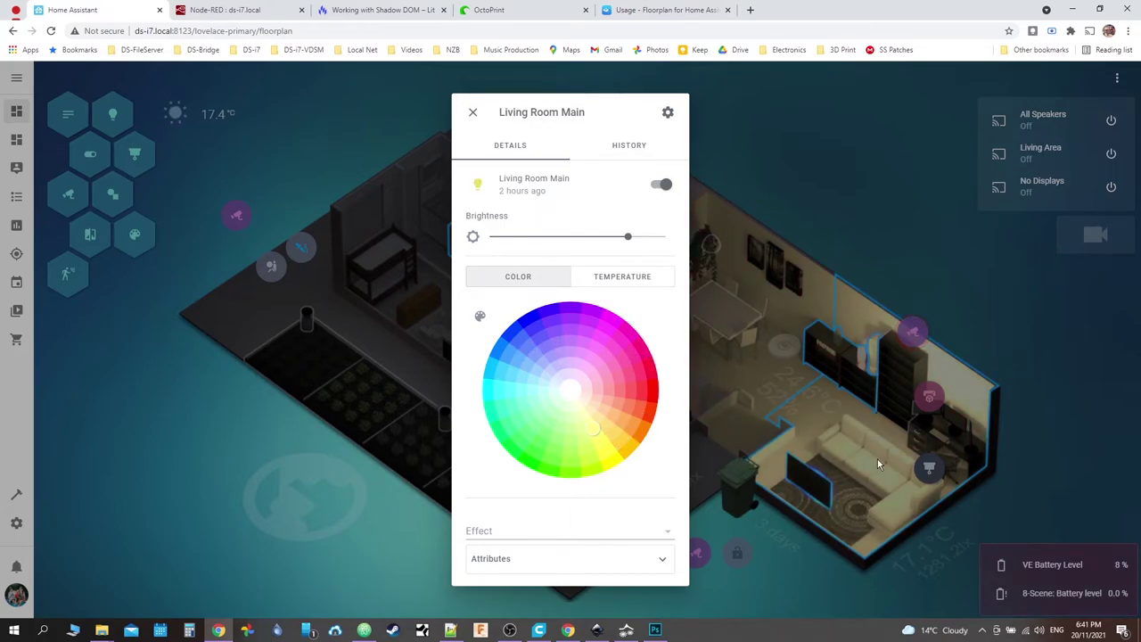
pyautogui.click(630, 393)
pyautogui.click(591, 390)
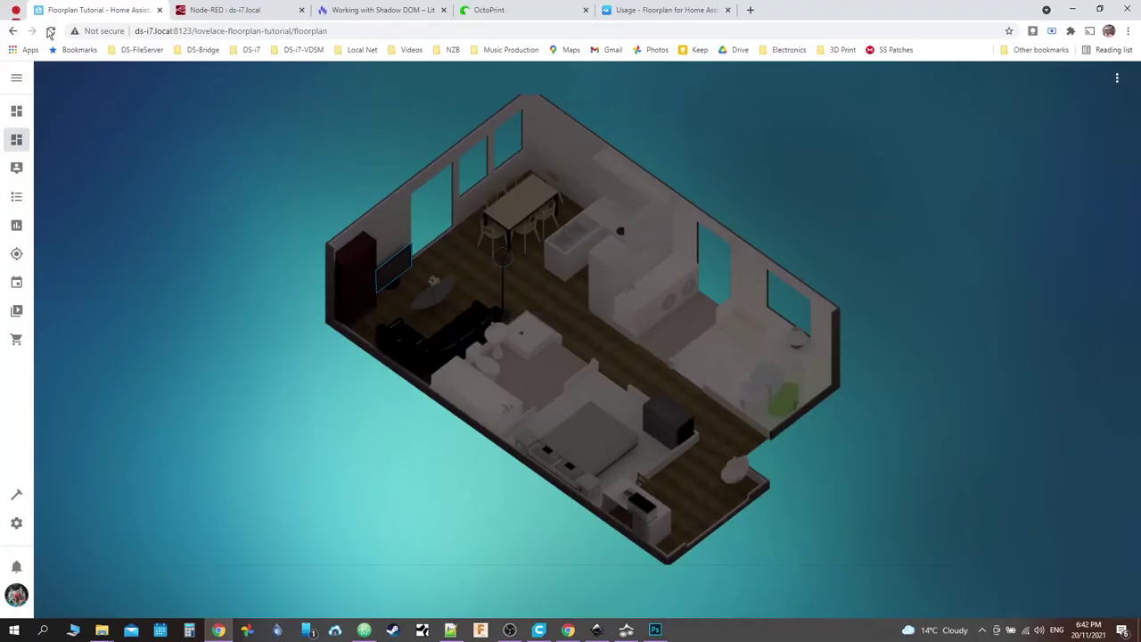
# Step: Reload and refresh the tutorial dashboard to reveal the YAML parse error at line 37
pyautogui.click(51, 32)
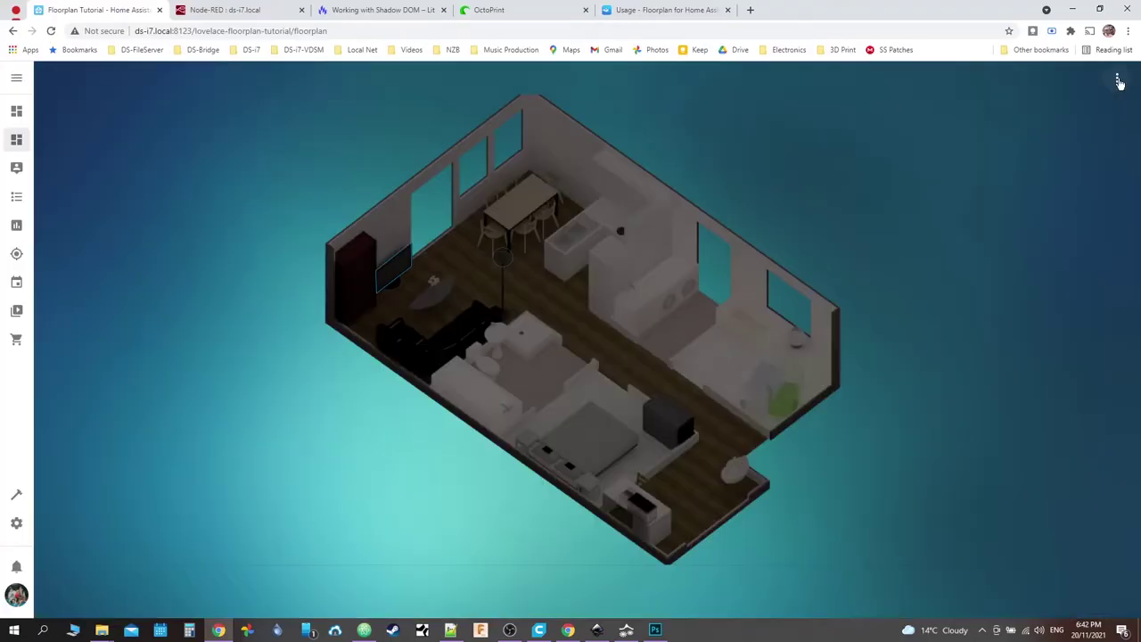
pyautogui.click(1116, 78)
pyautogui.click(1087, 113)
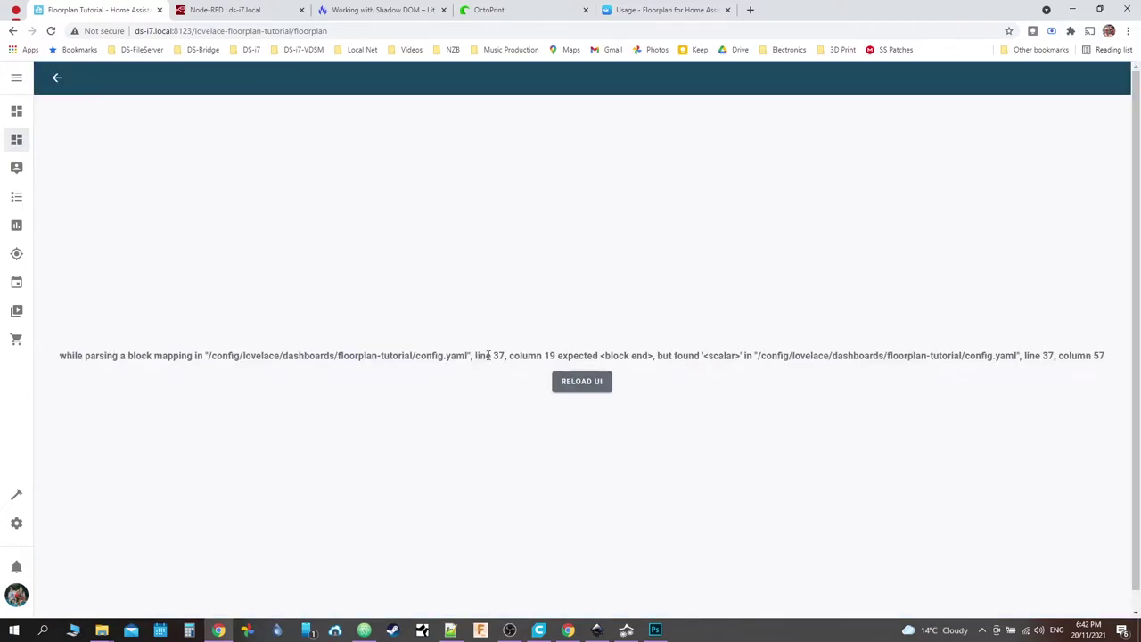
pyautogui.moveTo(487, 354); pyautogui.dragTo(511, 355)
pyautogui.click(365, 630)
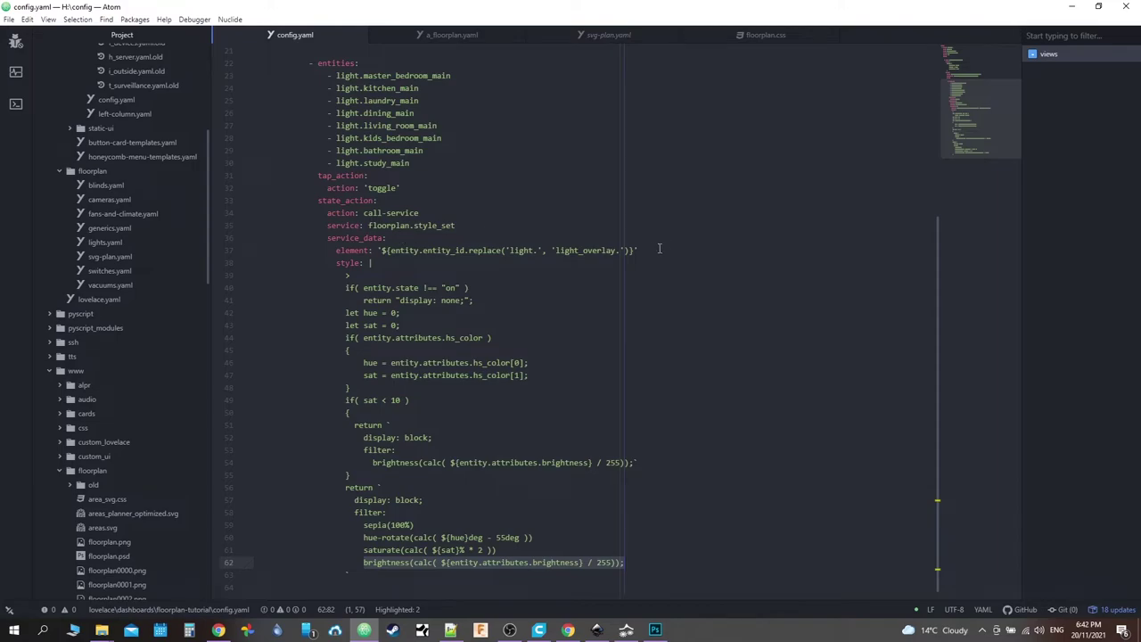
# Step: Swap the single quotes around line 37's element template string for double quotes
pyautogui.tripleClick(382, 249)
pyautogui.click(502, 251)
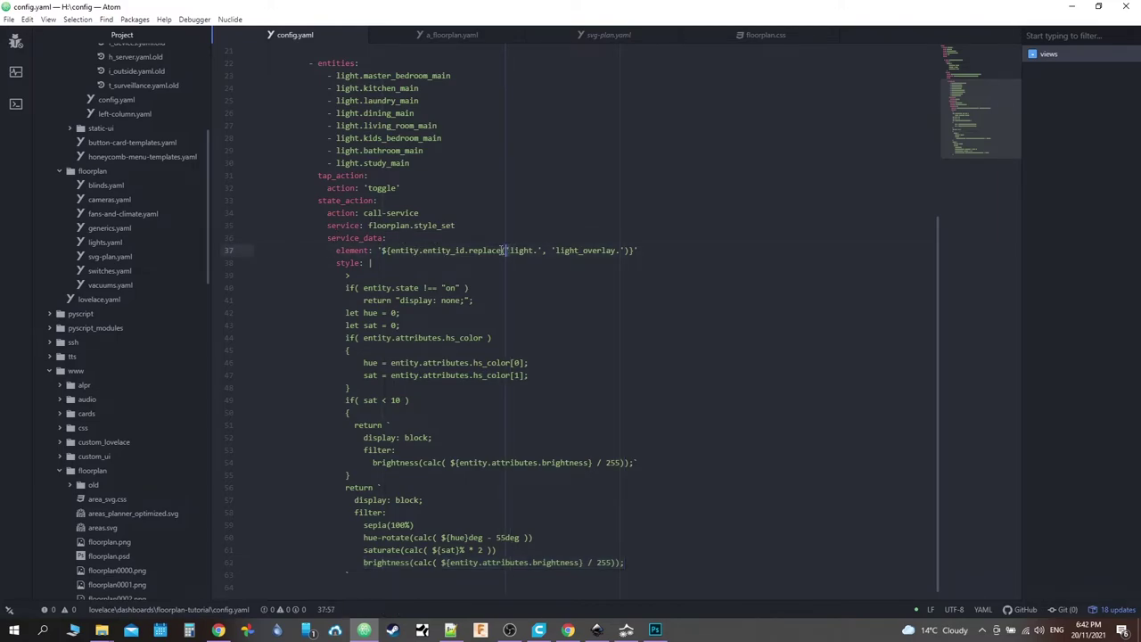
pyautogui.click(383, 250)
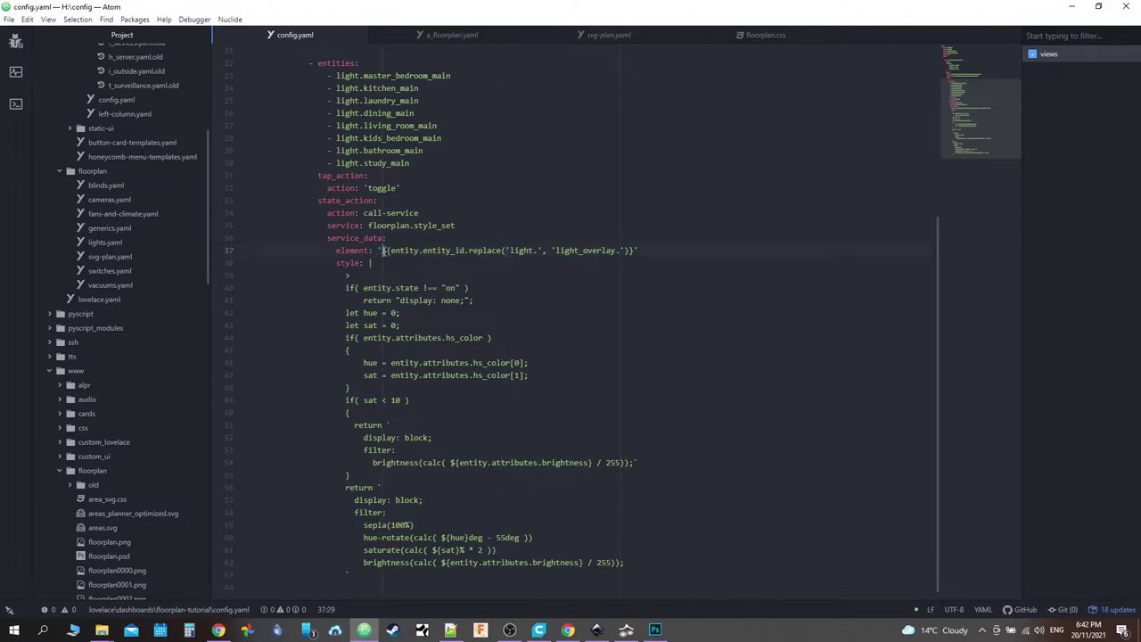
pyautogui.write('"')
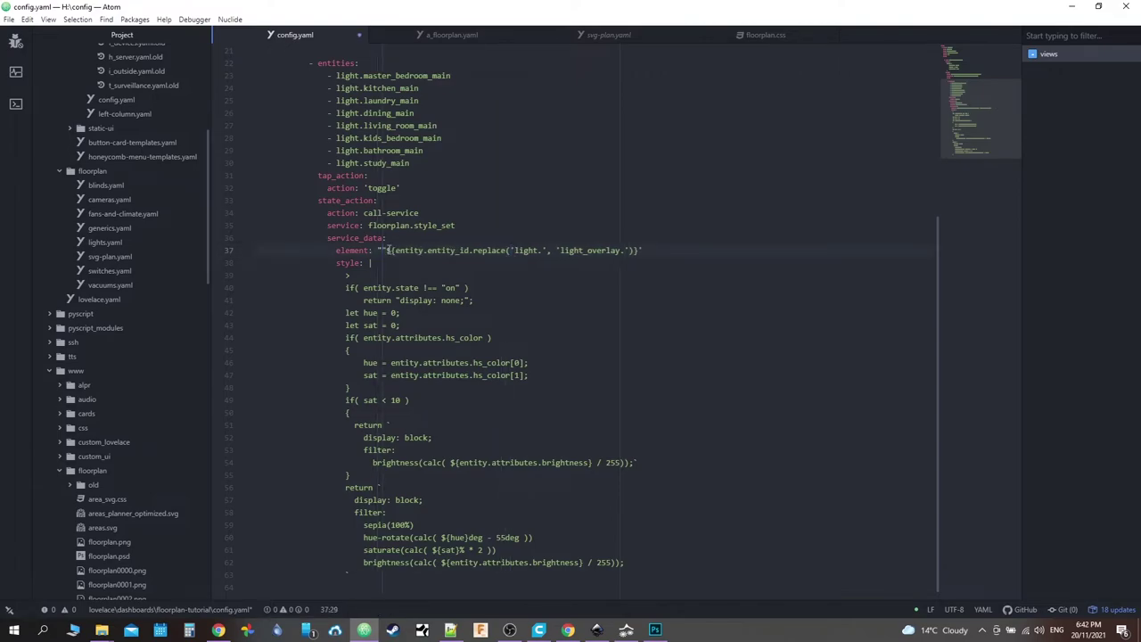
pyautogui.press('Delete')
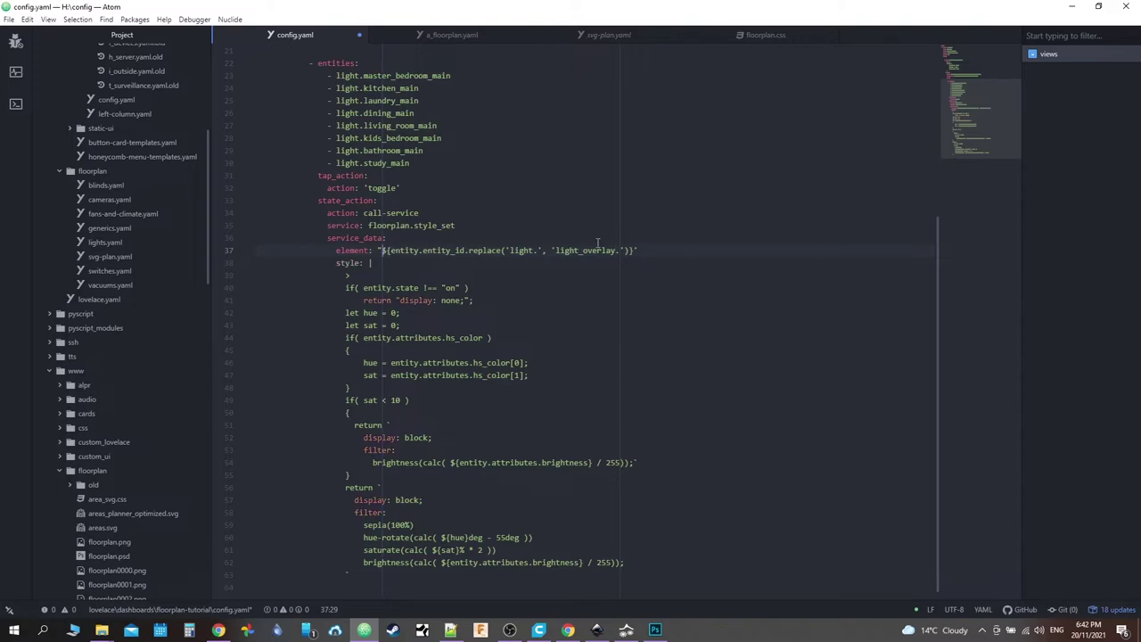
pyautogui.press('BackSpace')
pyautogui.write('"')
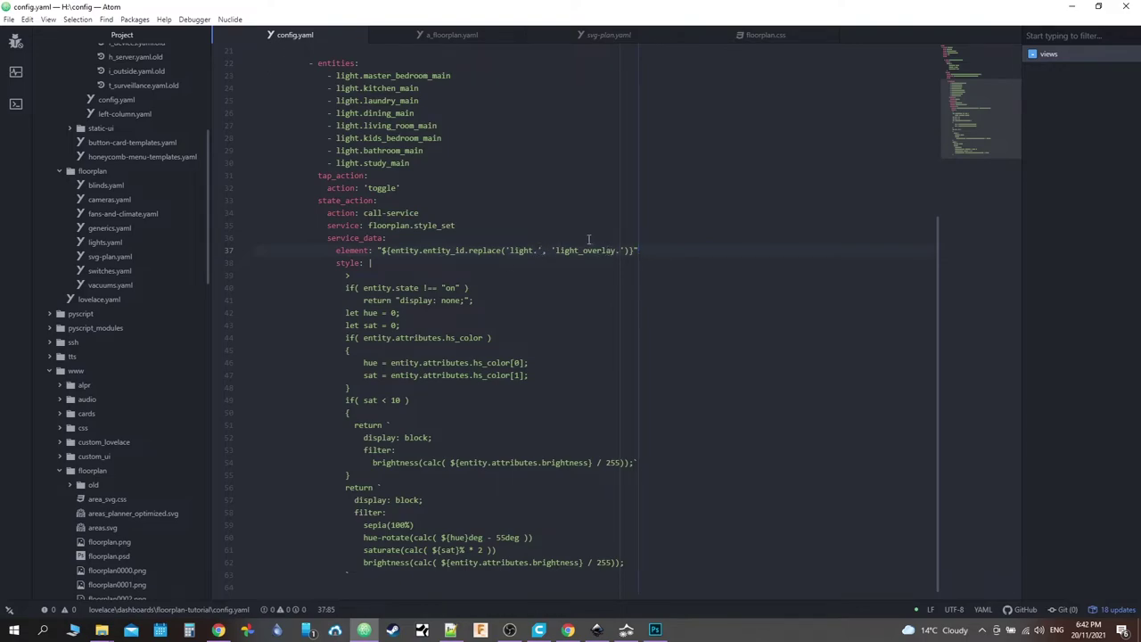
# Step: Reload the tutorial dashboard with the fixed YAML, then bring up areas_planner_optimized.svg in Notepad++
pyautogui.click(218, 630)
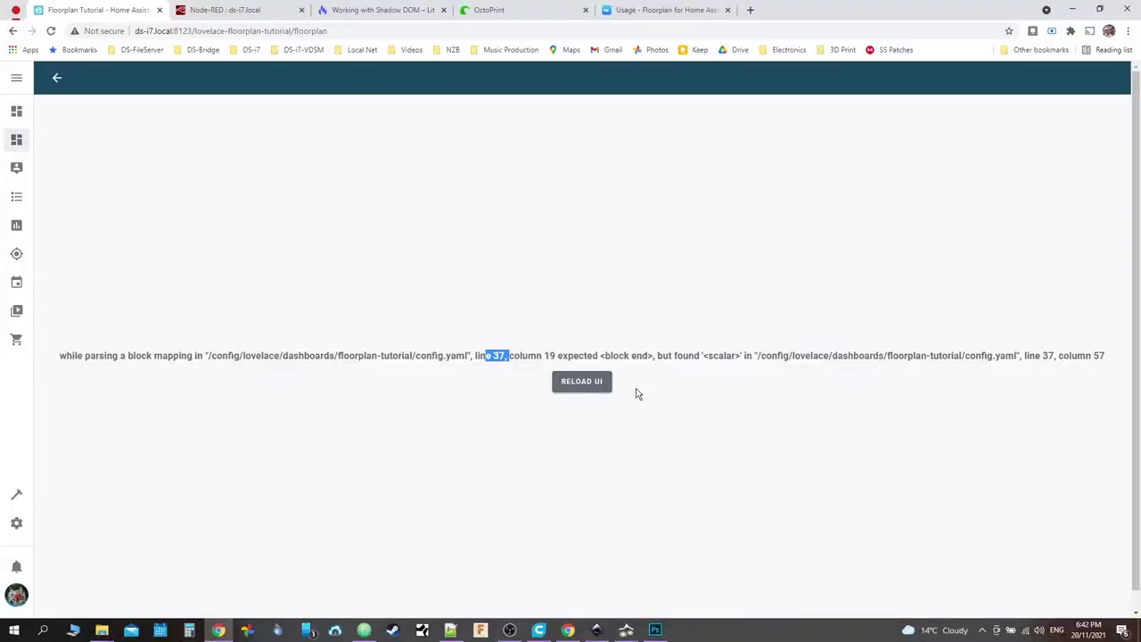
pyautogui.click(582, 382)
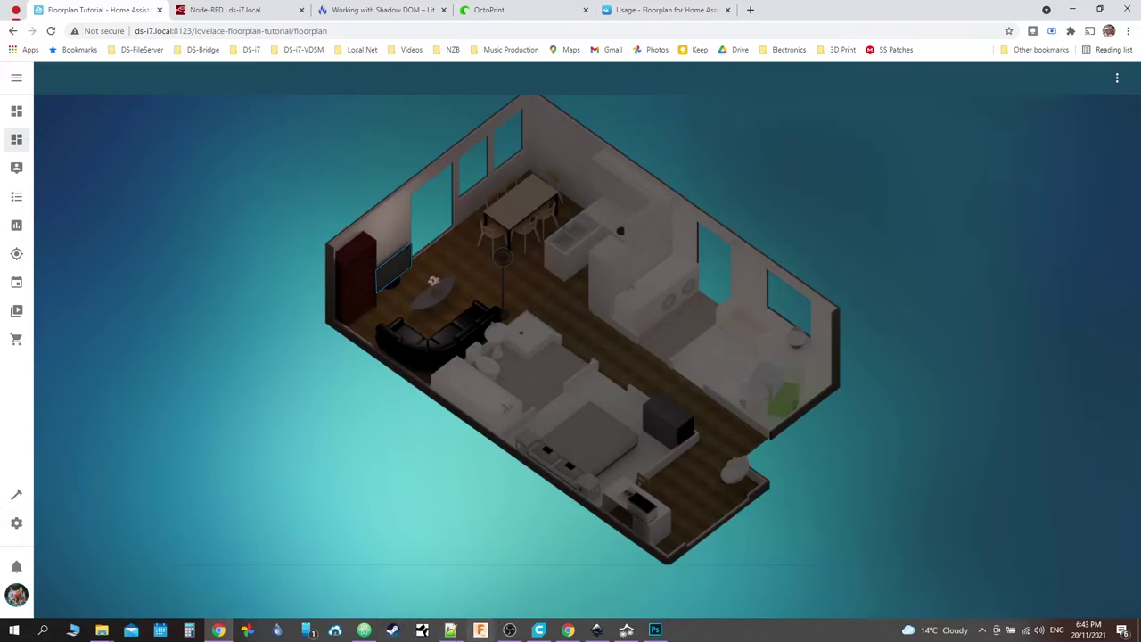
pyautogui.click(459, 634)
pyautogui.moveTo(459, 635)
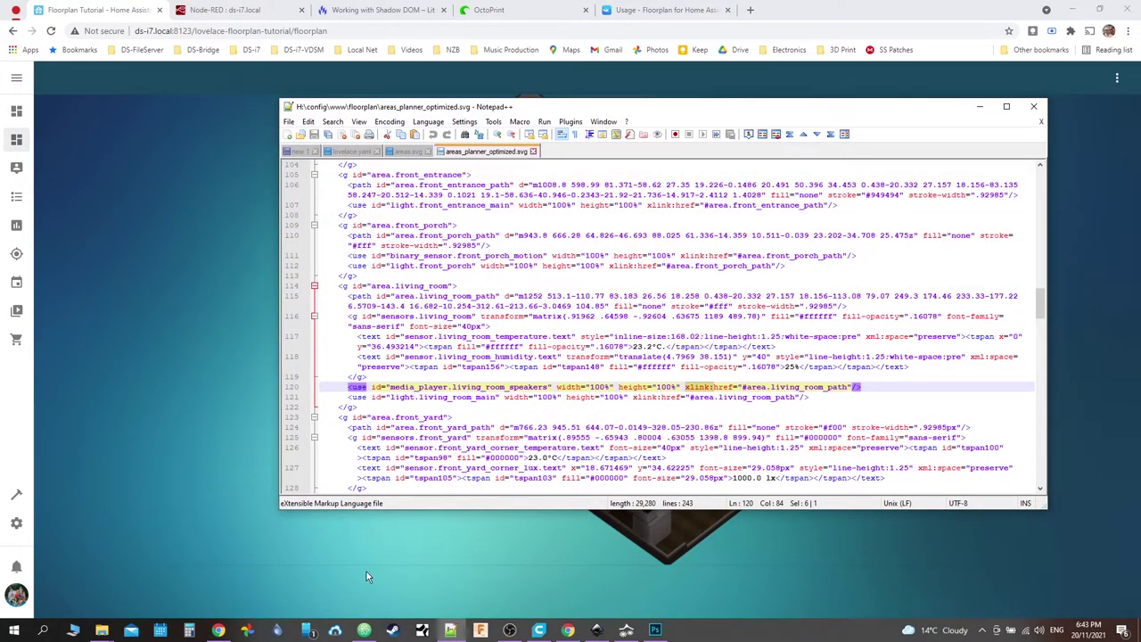
# Step: Bring Atom forward with floorplan.css open and check its top lines
pyautogui.click(368, 631)
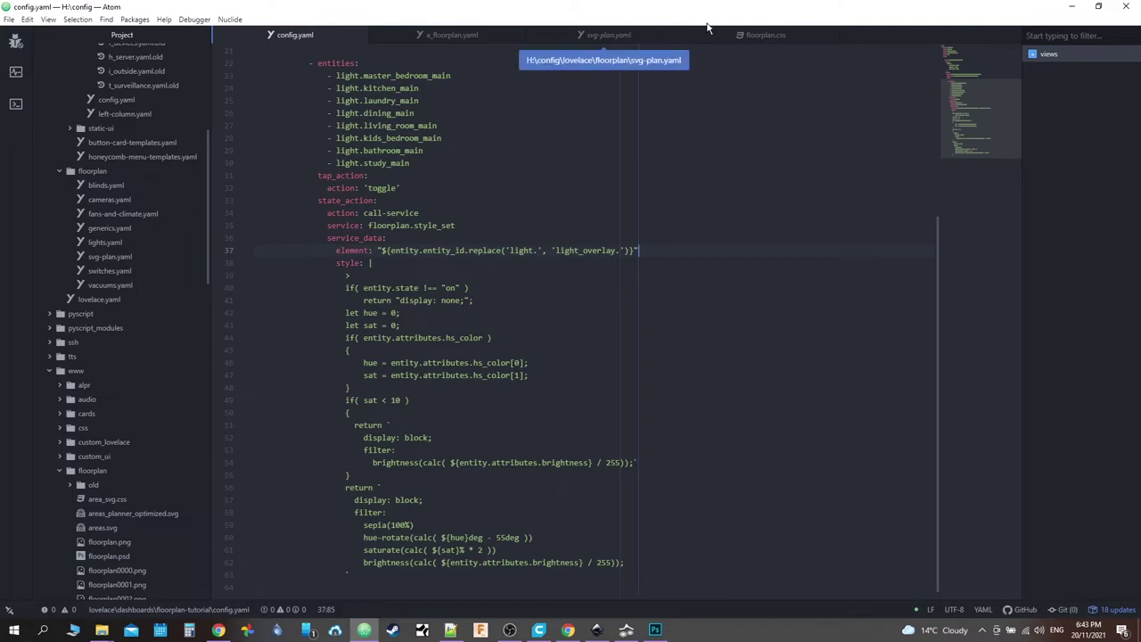
pyautogui.click(748, 35)
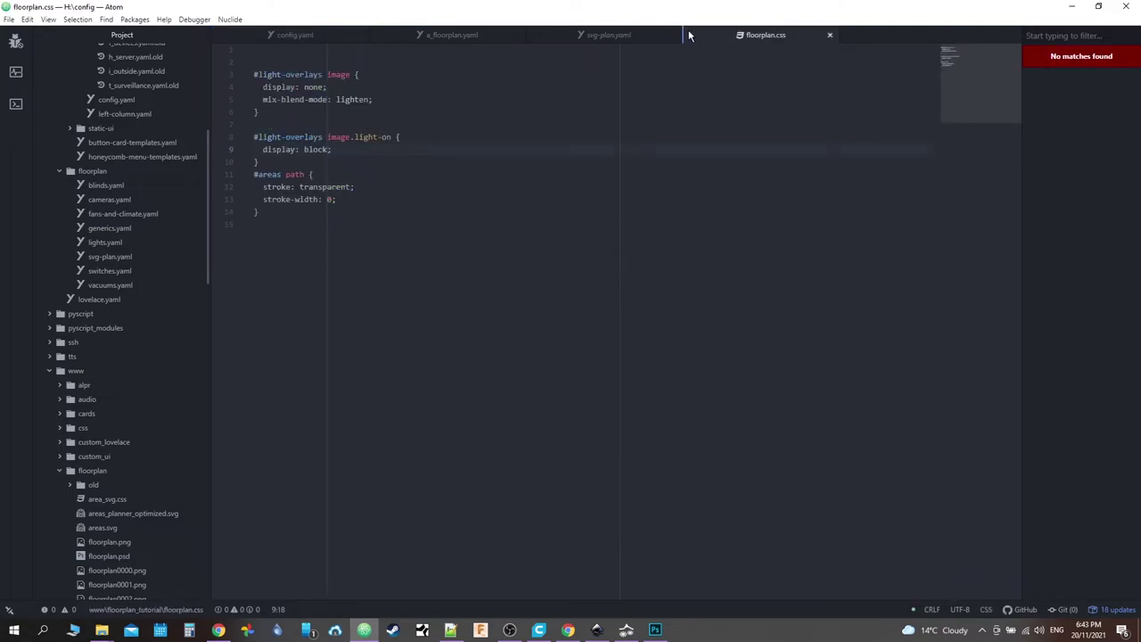
pyautogui.click(323, 61)
pyautogui.click(330, 50)
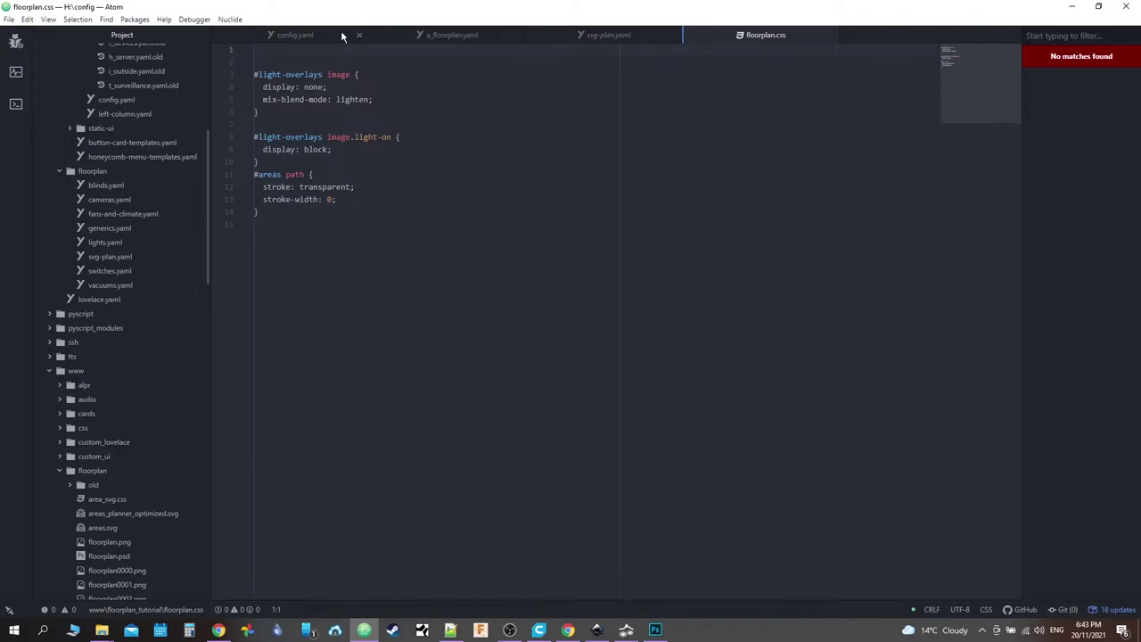
pyautogui.scroll(5, 82, 288)
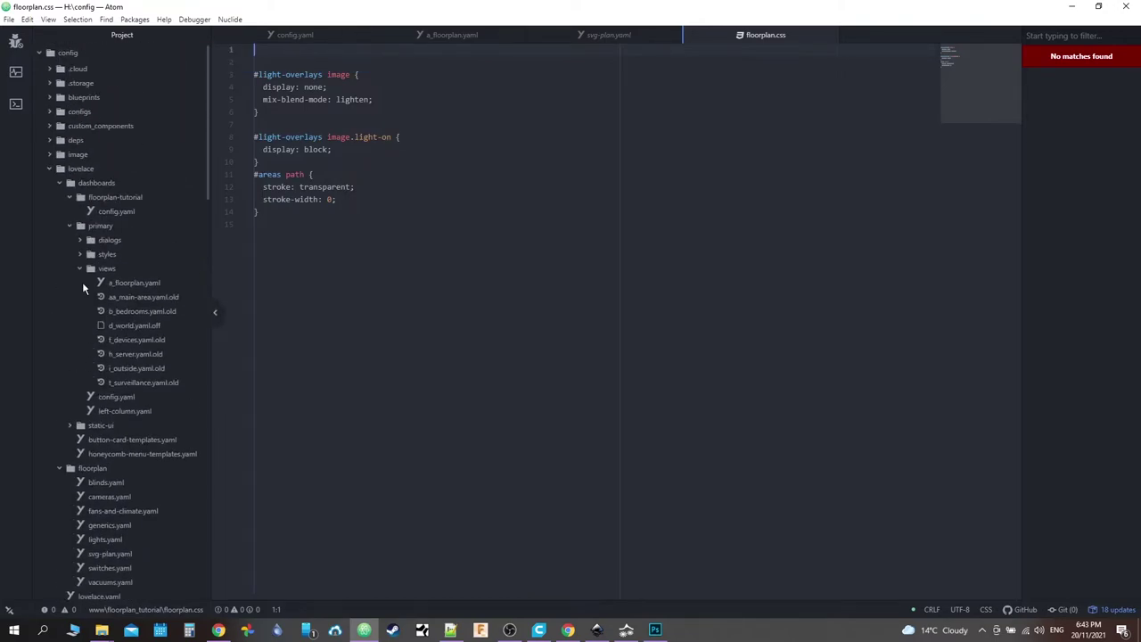
pyautogui.scroll(-4, 82, 287)
pyautogui.scroll(-8, 83, 287)
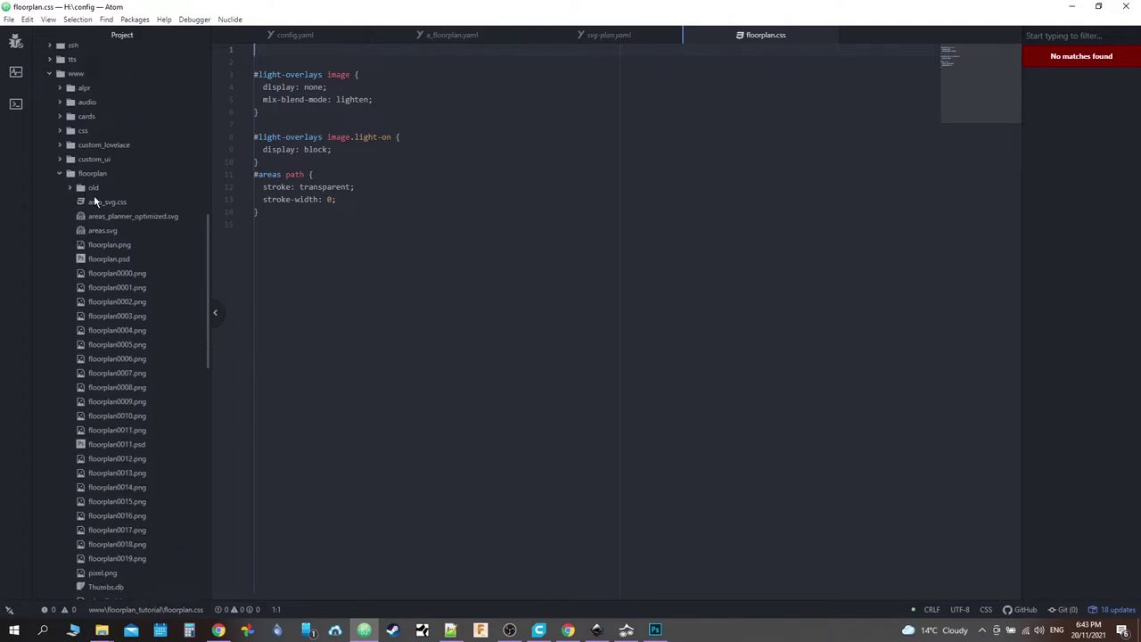
# Step: Copy the svg, svg * rule from area_svg.css
pyautogui.click(95, 202)
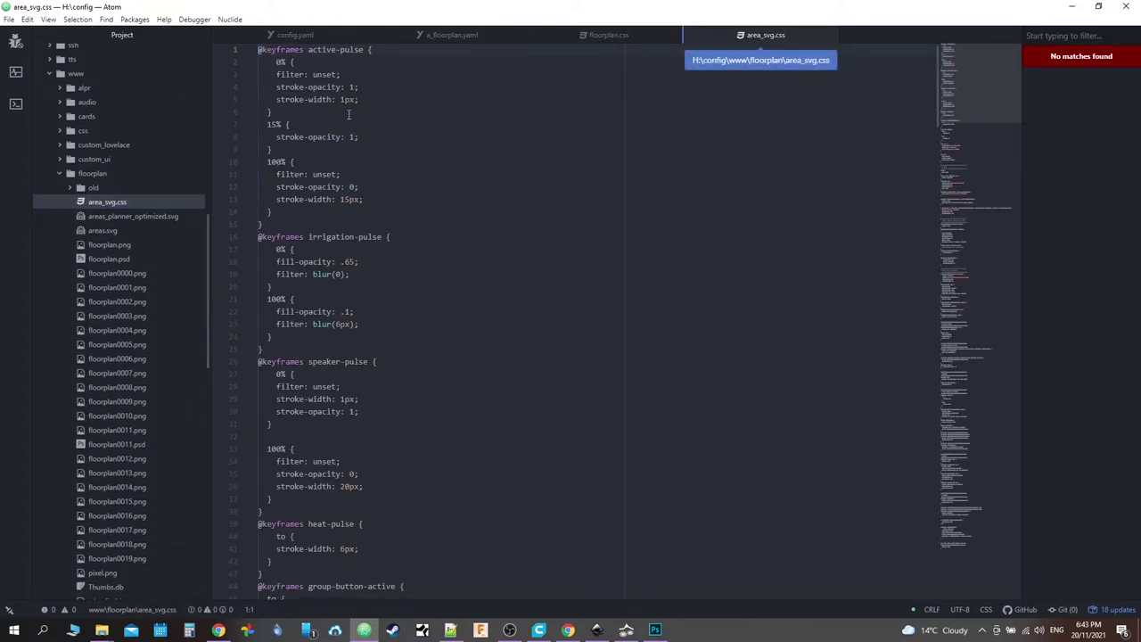
pyautogui.scroll(-6, 349, 114)
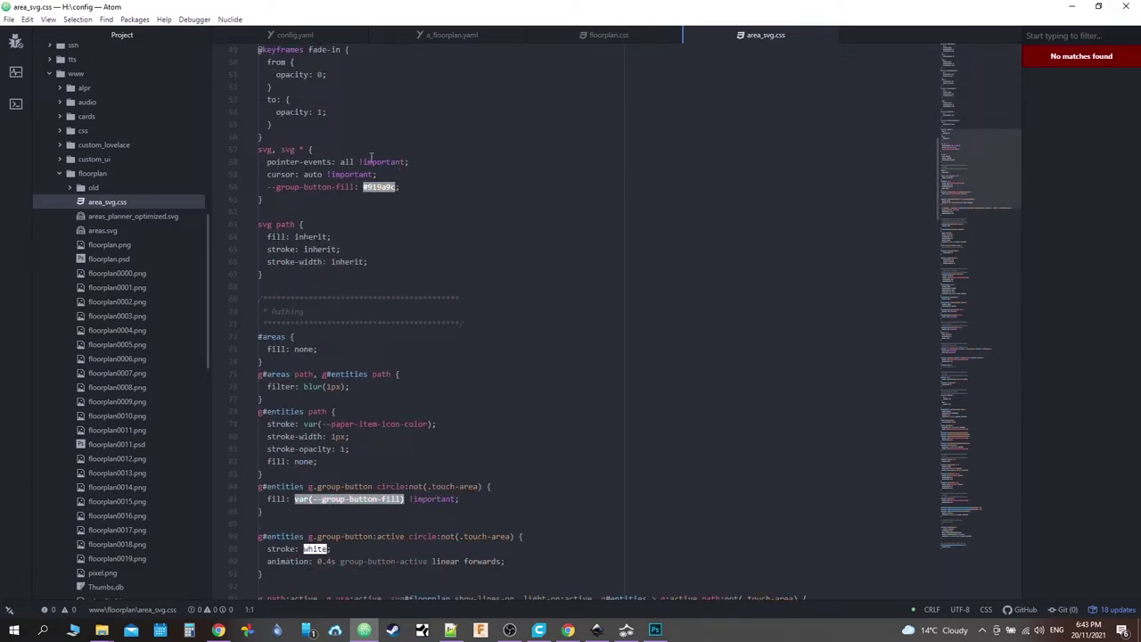
pyautogui.click(260, 149)
pyautogui.rightClick(283, 149)
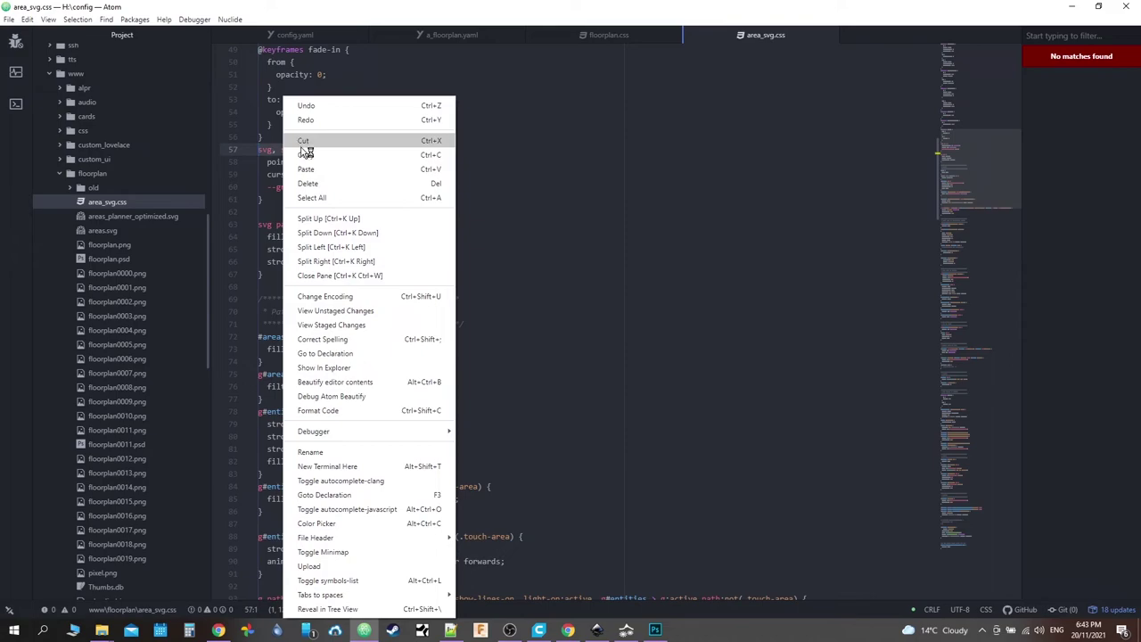
pyautogui.click(306, 154)
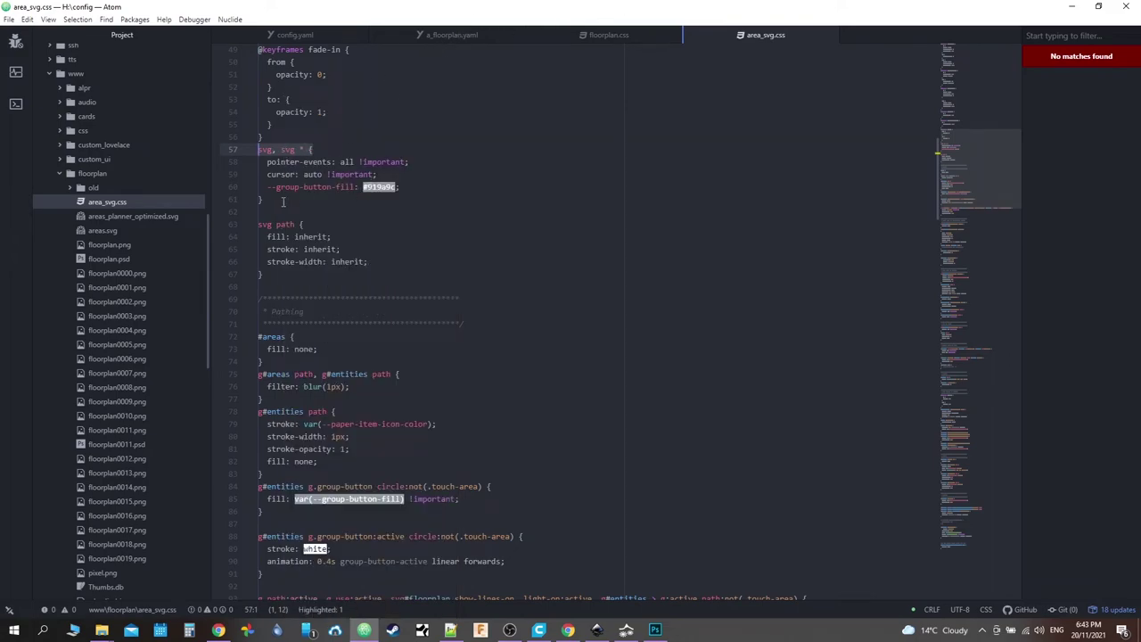
pyautogui.moveTo(283, 202); pyautogui.dragTo(173, 152)
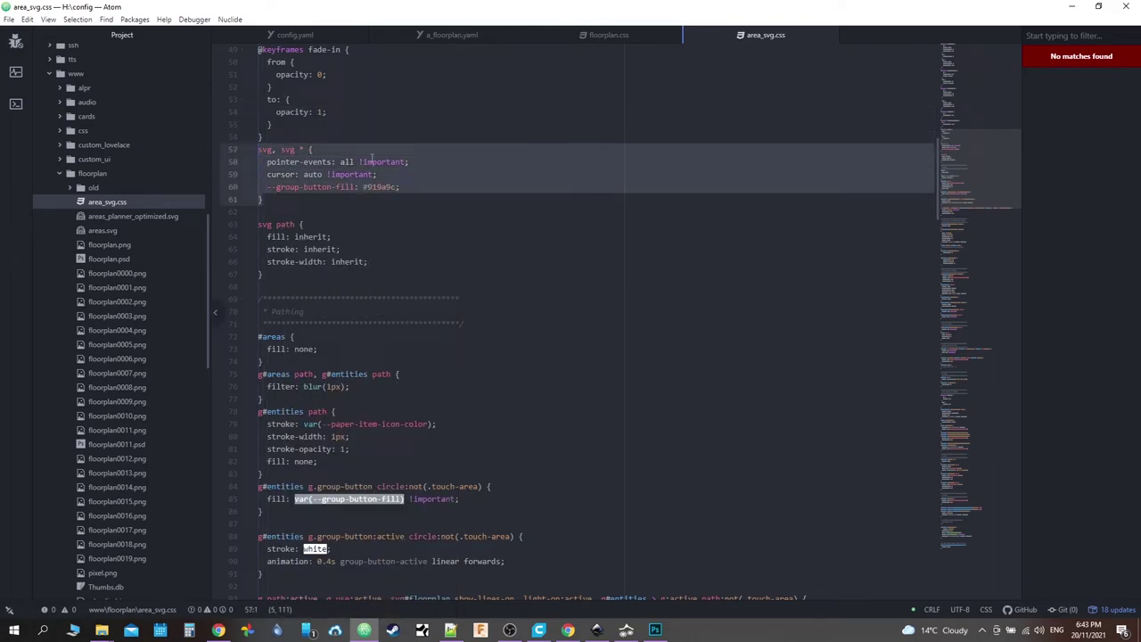
pyautogui.rightClick(373, 157)
pyautogui.click(395, 153)
# Step: Paste the rule at the top of floorplan.css, remove the --group-button-fill line and save
pyautogui.click(468, 33)
pyautogui.click(319, 35)
pyautogui.click(615, 35)
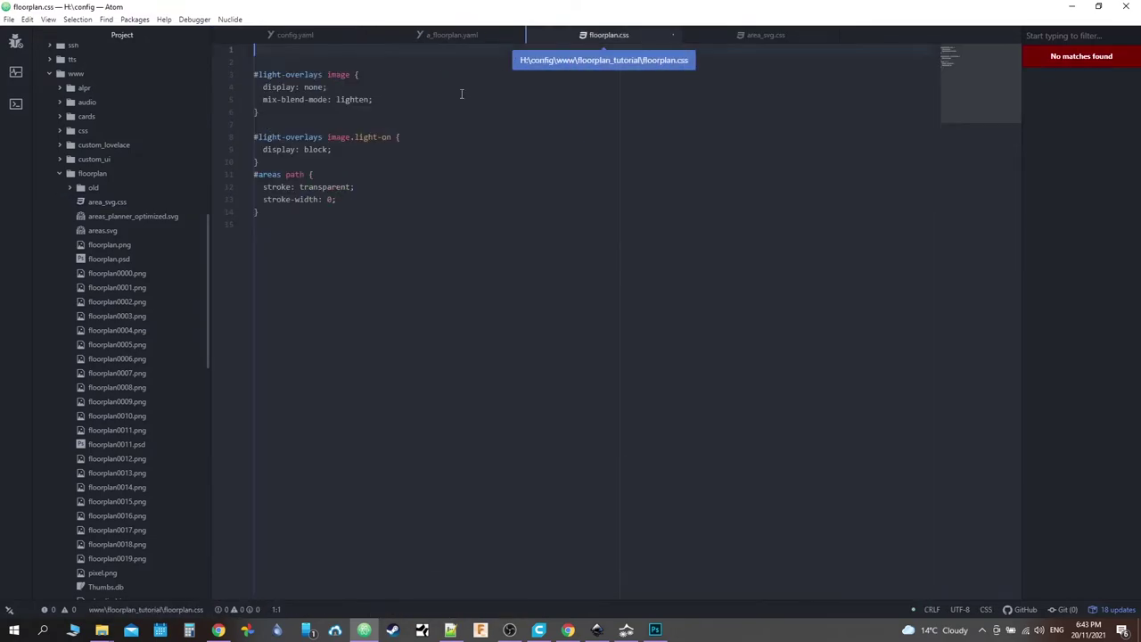
pyautogui.rightClick(287, 53)
pyautogui.click(365, 144)
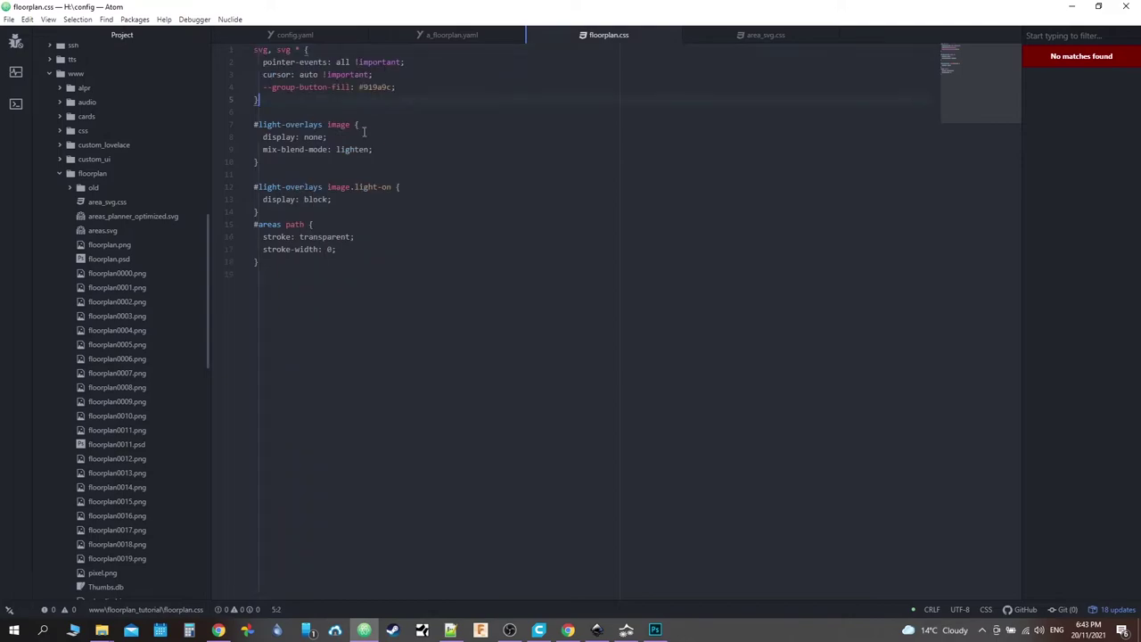
pyautogui.moveTo(433, 86); pyautogui.dragTo(434, 74)
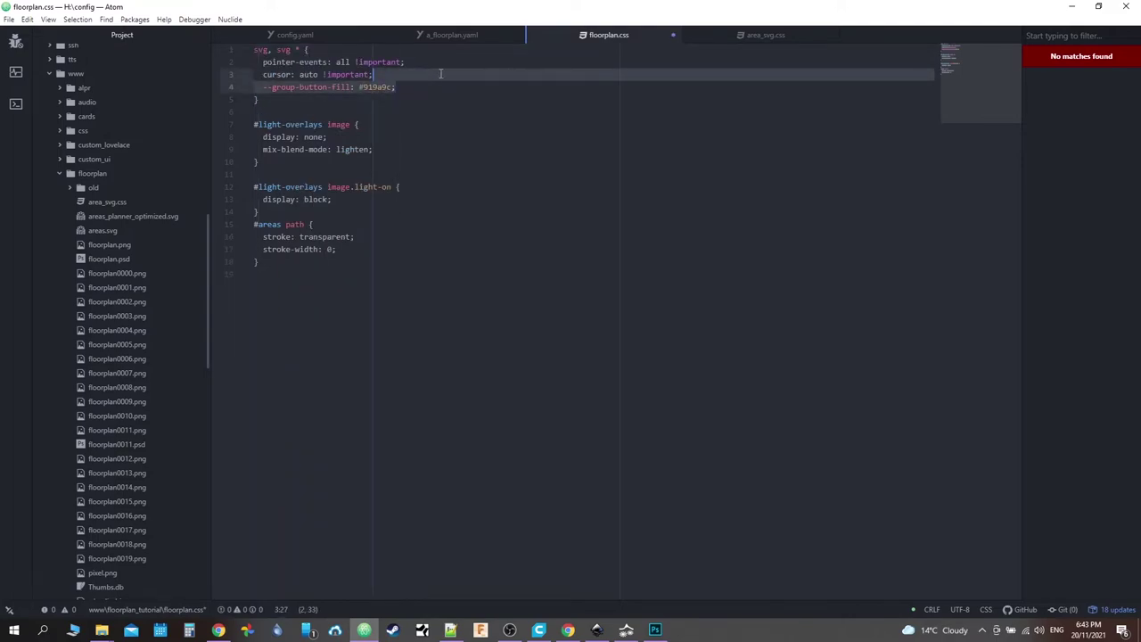
pyautogui.press('BackSpace')
pyautogui.hotkey('ctrl', 's')
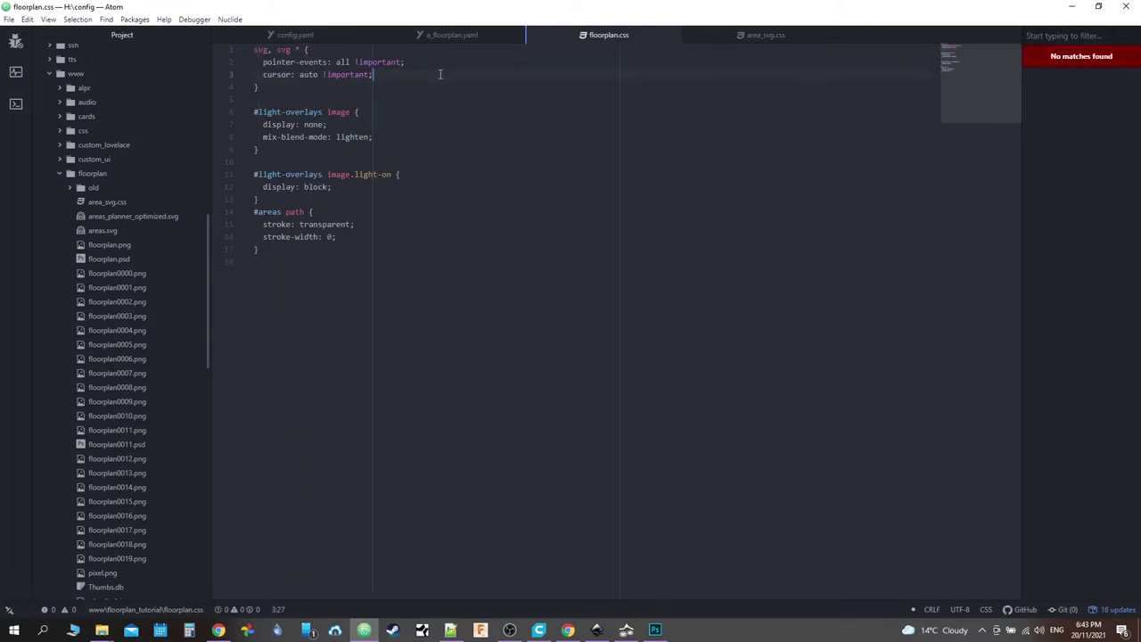
pyautogui.click(377, 631)
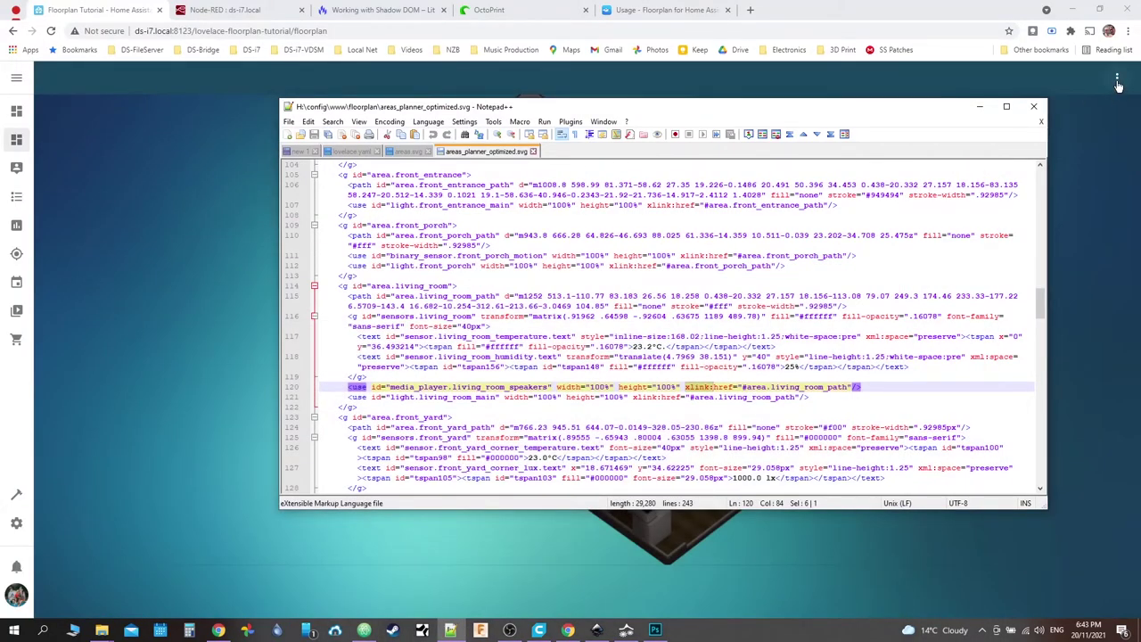
# Step: Empty the cache and hard-reload the floorplan, then test toggling the living-room and bedroom lights
pyautogui.rightClick(52, 32)
pyautogui.click(99, 78)
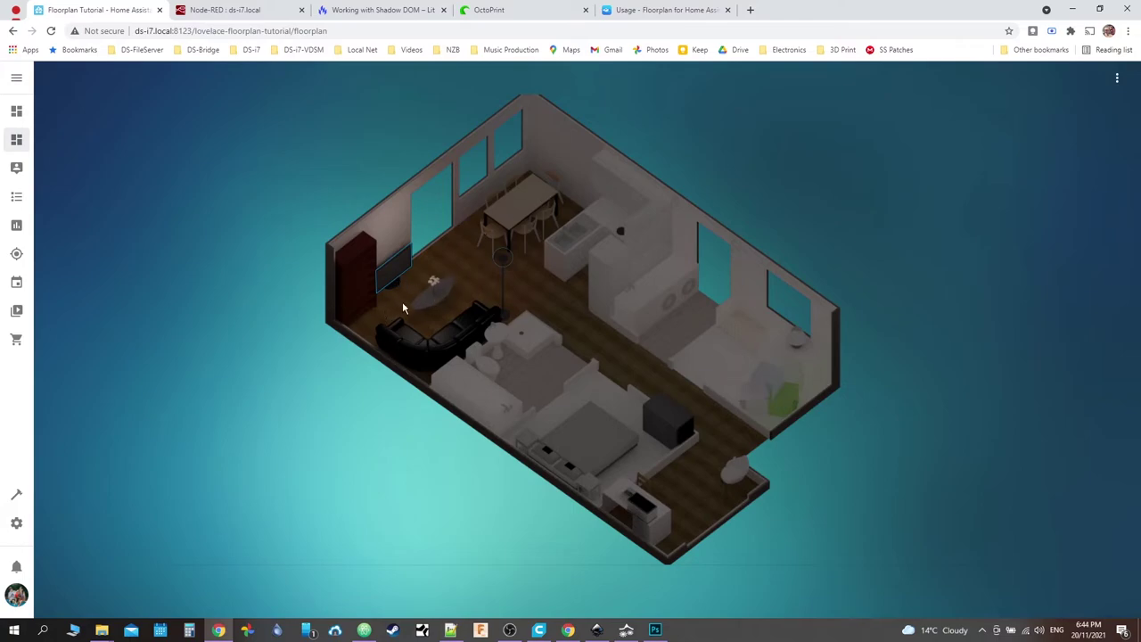
pyautogui.click(403, 309)
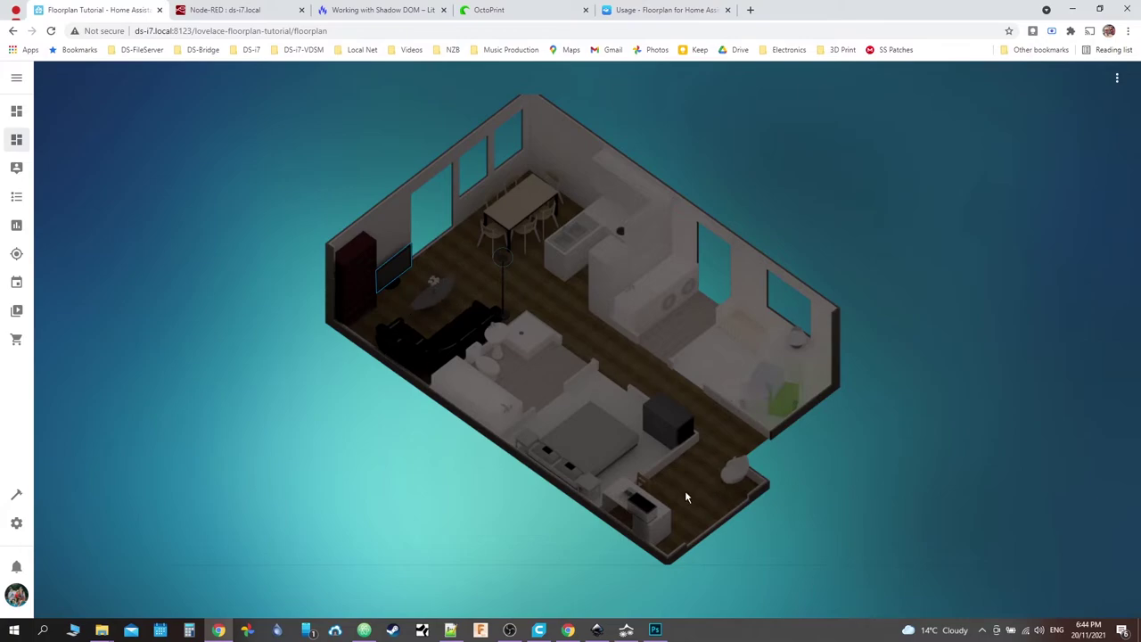
pyautogui.click(600, 413)
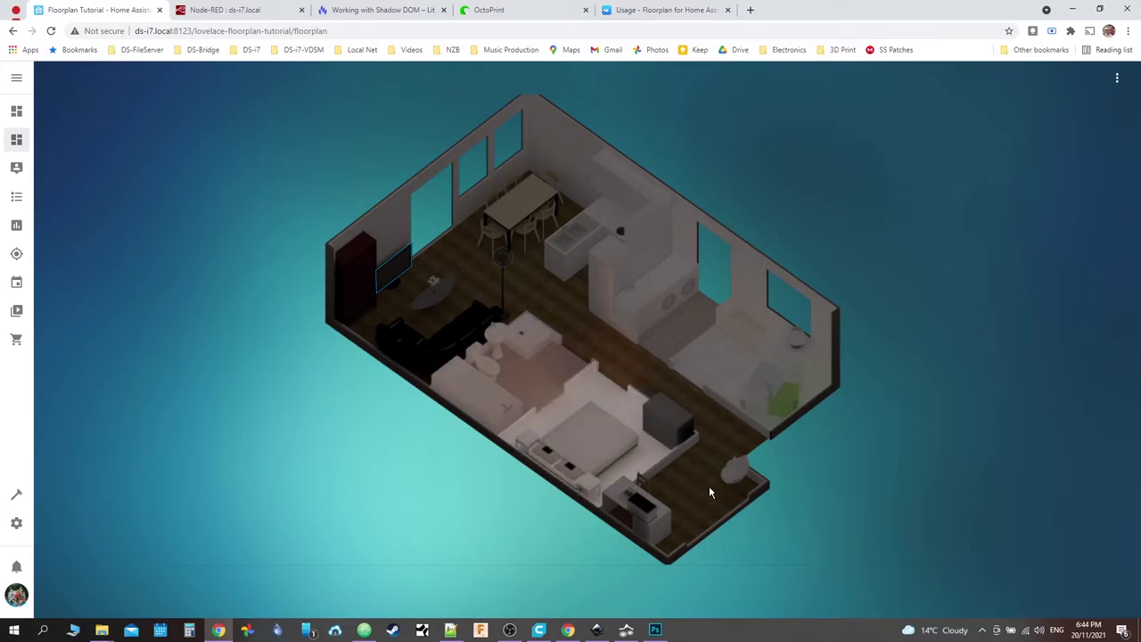
pyautogui.click(521, 377)
# Step: Toggle rooms until the upper-right room, bedroom and living room are lit, then minimise the SVG window
pyautogui.click(610, 435)
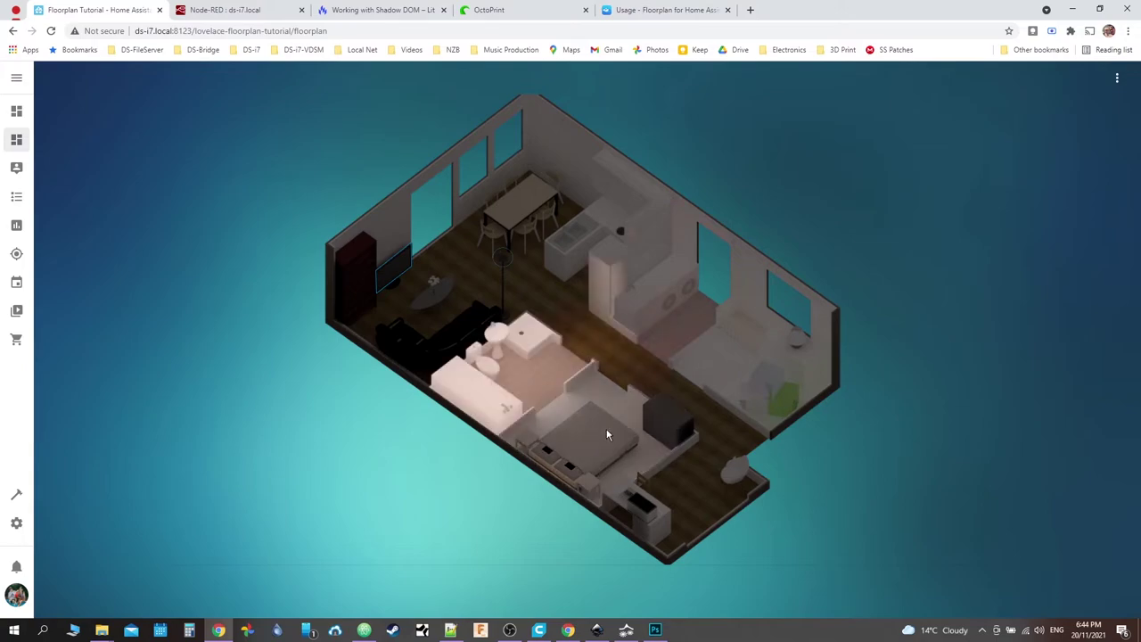
pyautogui.click(507, 359)
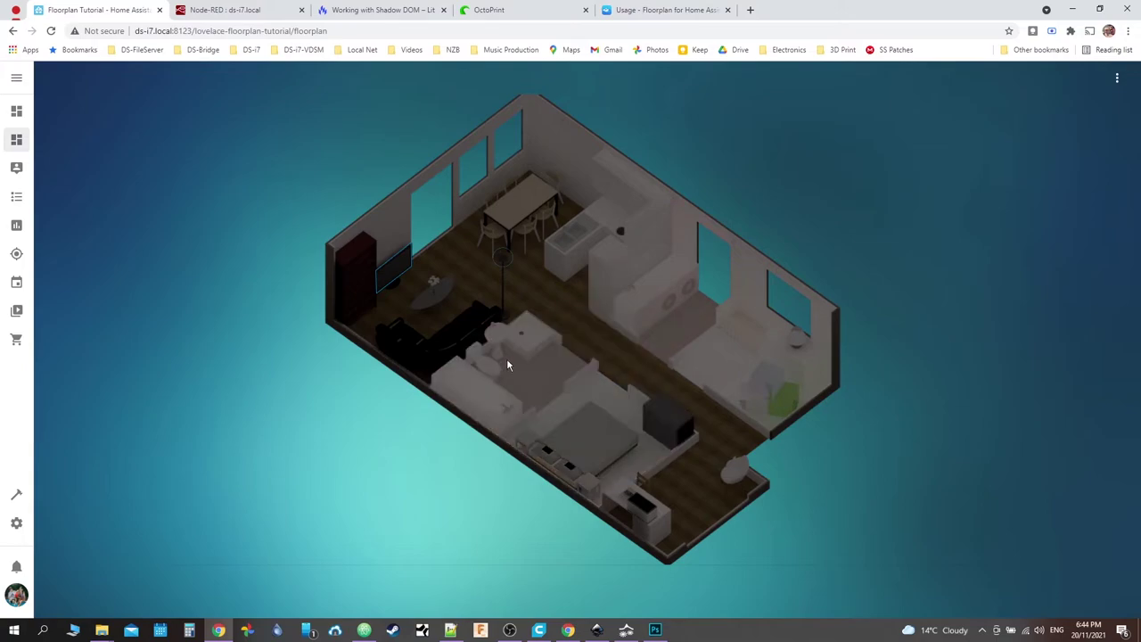
pyautogui.click(689, 301)
pyautogui.click(617, 437)
pyautogui.click(538, 393)
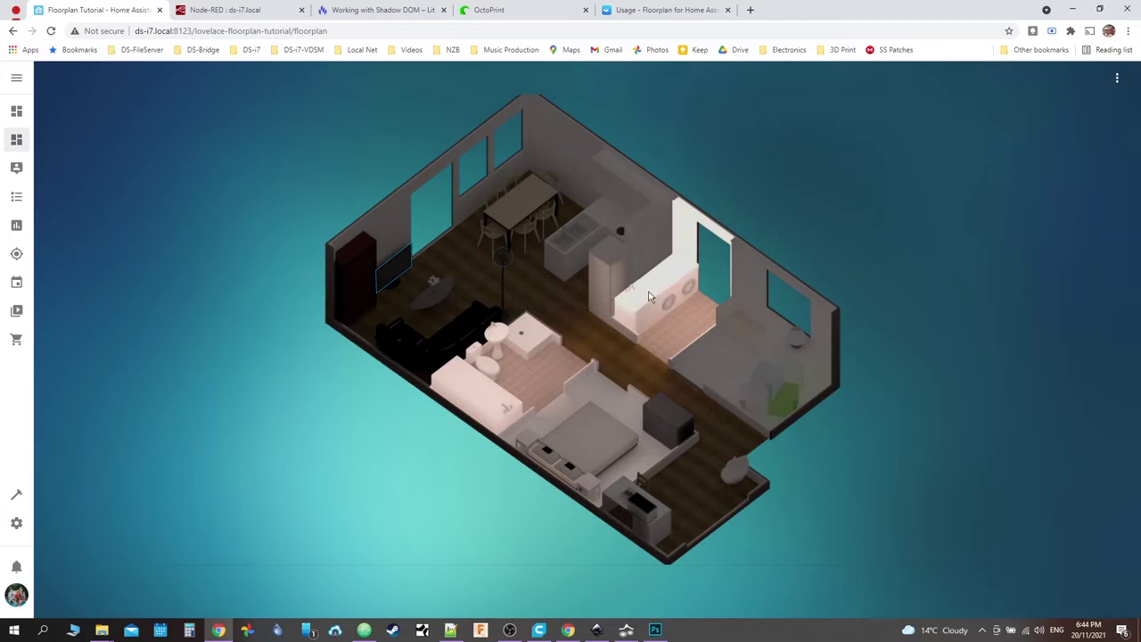
pyautogui.click(453, 631)
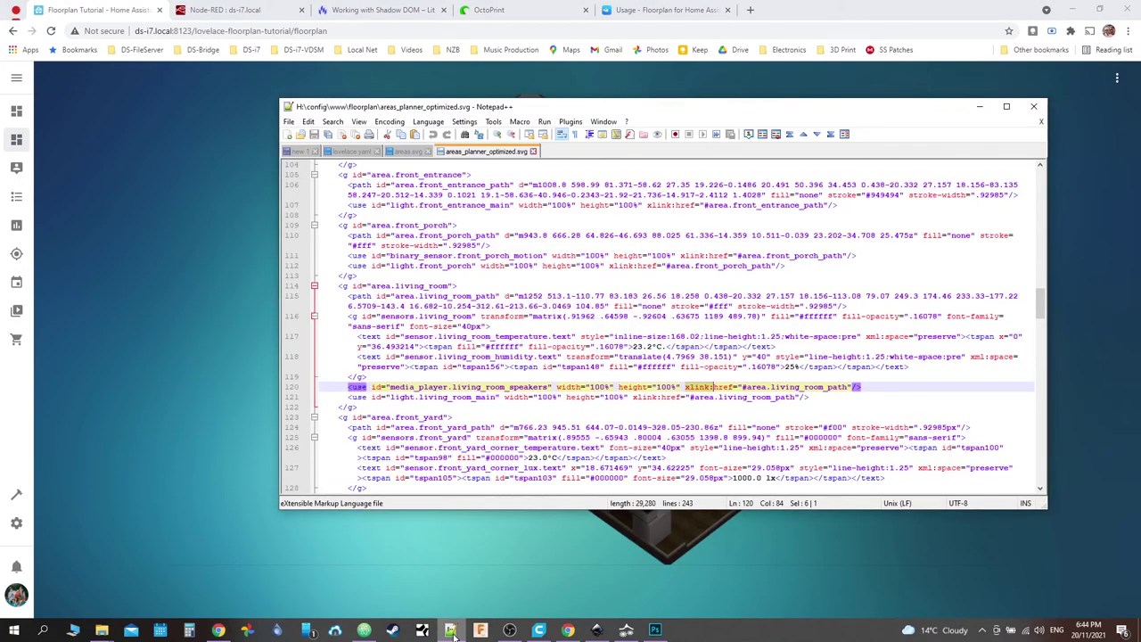
pyautogui.click(451, 631)
# Step: Copy the eight-light - entities: block (lines 22–30) in config.yaml and scroll up to rules:
pyautogui.click(365, 630)
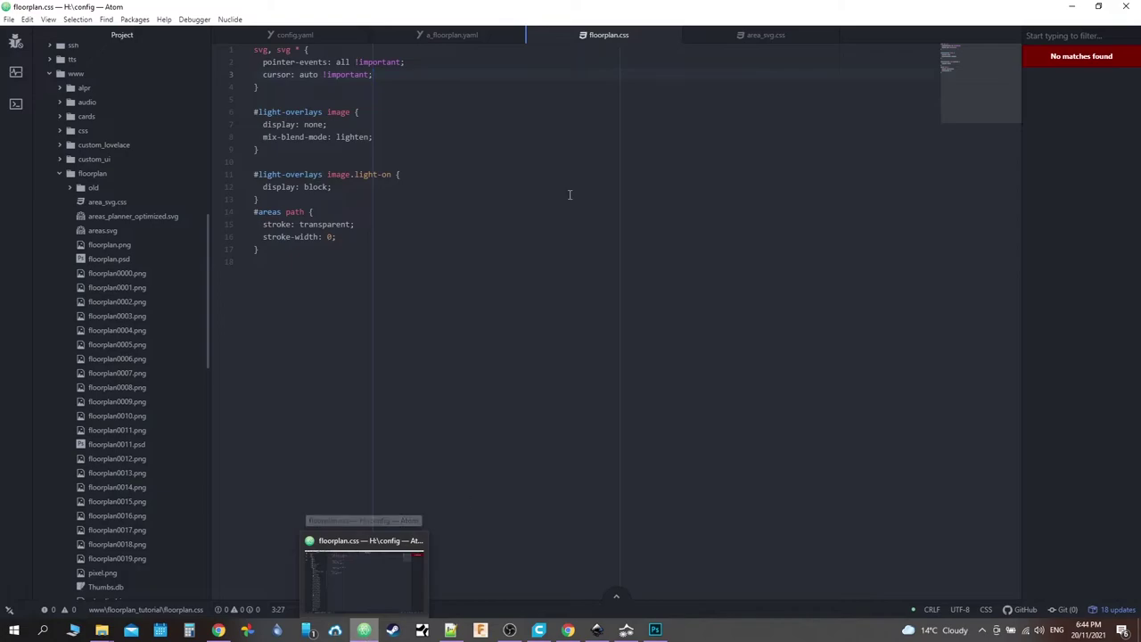
pyautogui.click(441, 37)
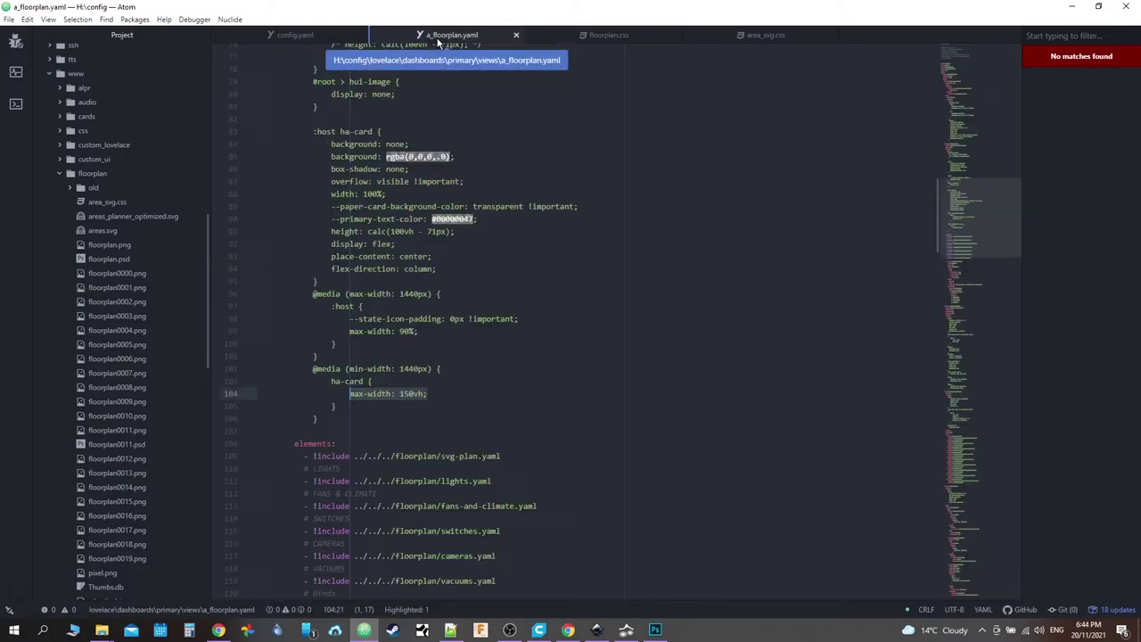
pyautogui.click(308, 35)
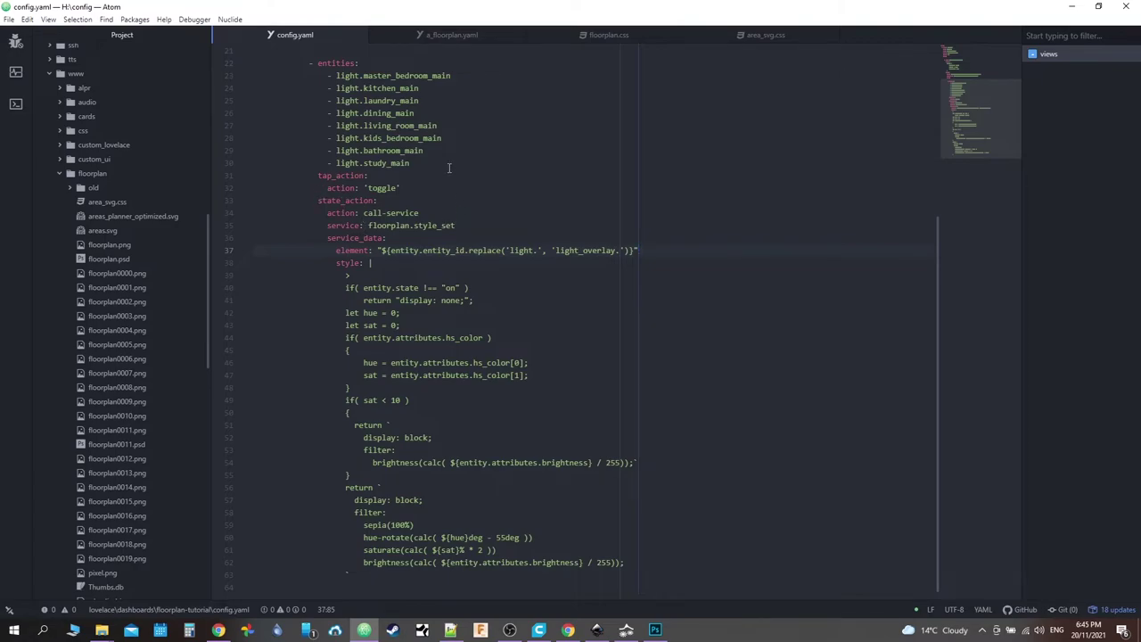
pyautogui.moveTo(452, 169); pyautogui.dragTo(134, 70)
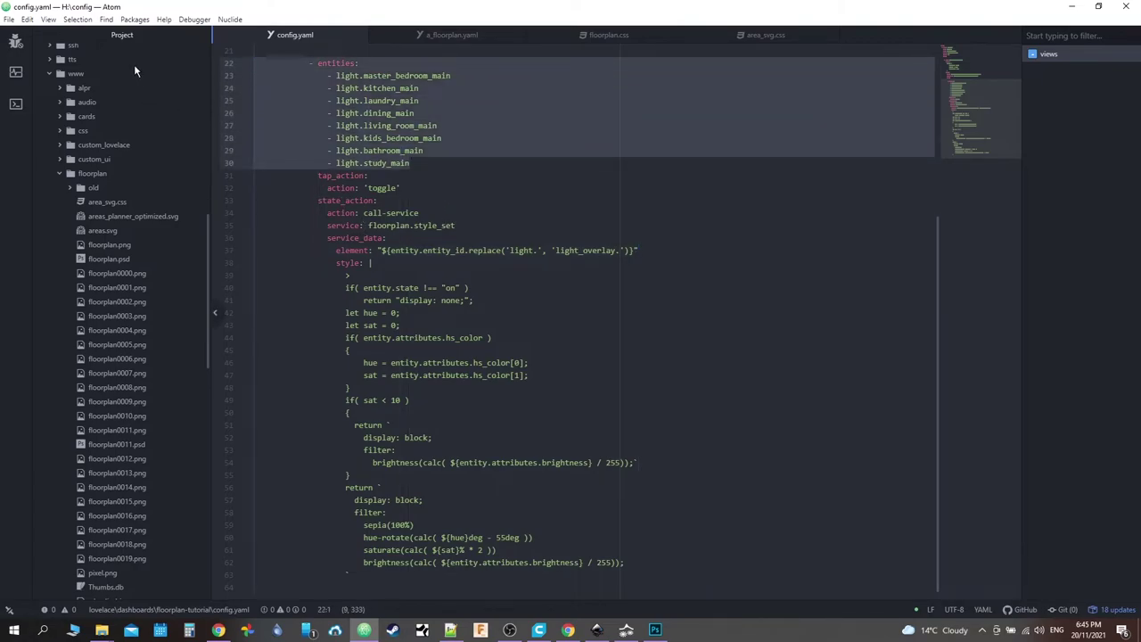
pyautogui.rightClick(373, 82)
pyautogui.click(399, 147)
pyautogui.click(312, 201)
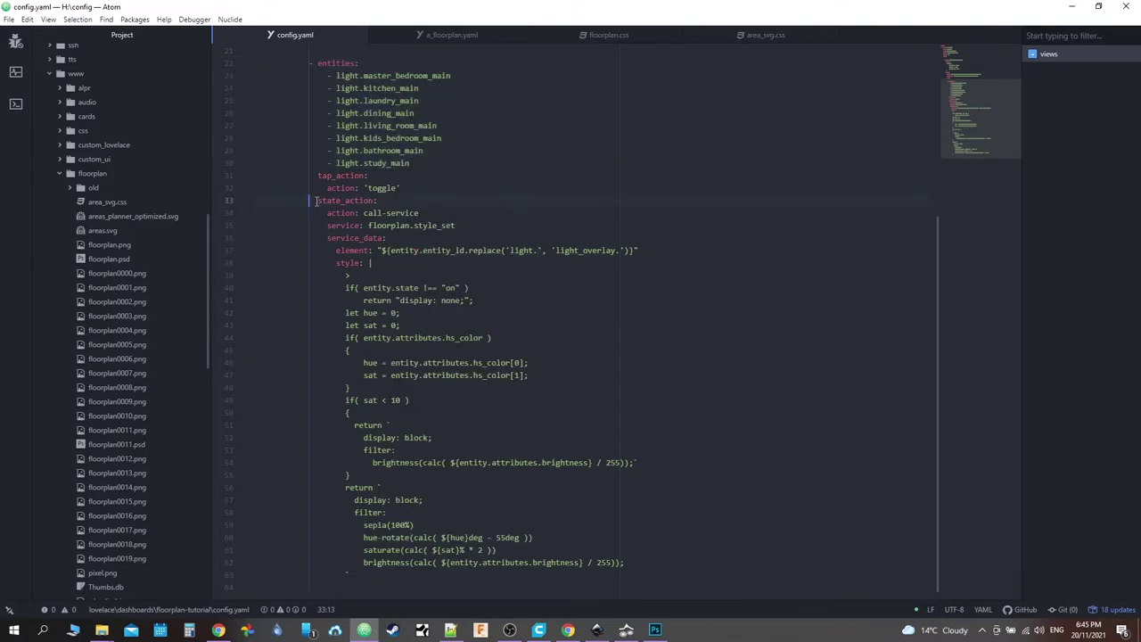
pyautogui.scroll(3, 307, 186)
pyautogui.scroll(-3, 308, 187)
pyautogui.scroll(3, 344, 149)
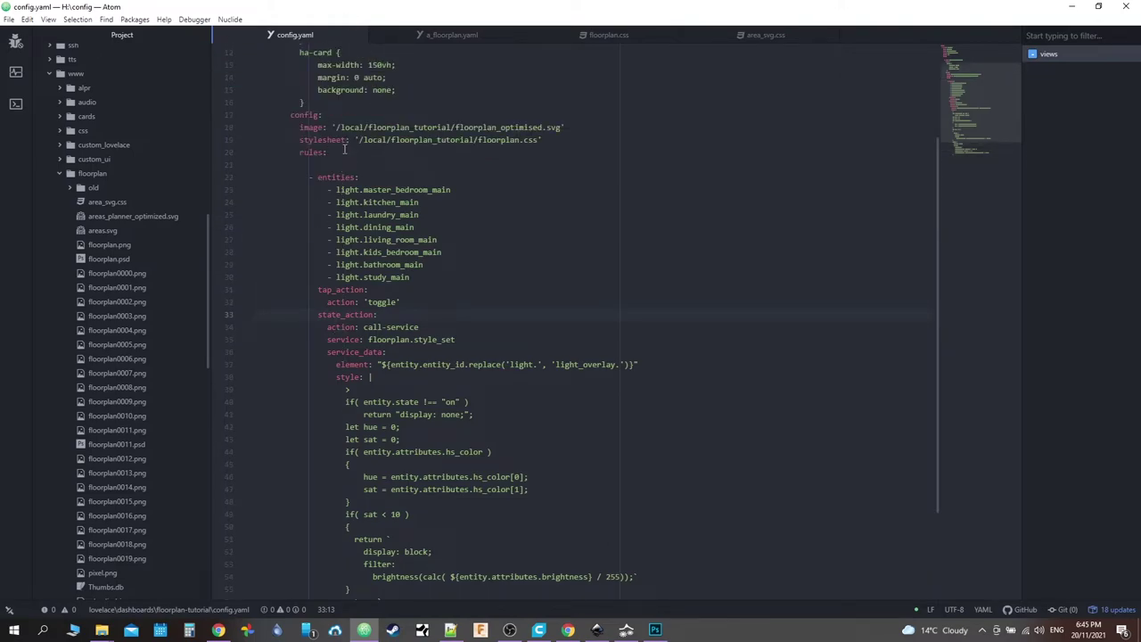
# Step: Paste the copied entities block under rules: and outdent it into place
pyautogui.click(344, 148)
pyautogui.press('Return')
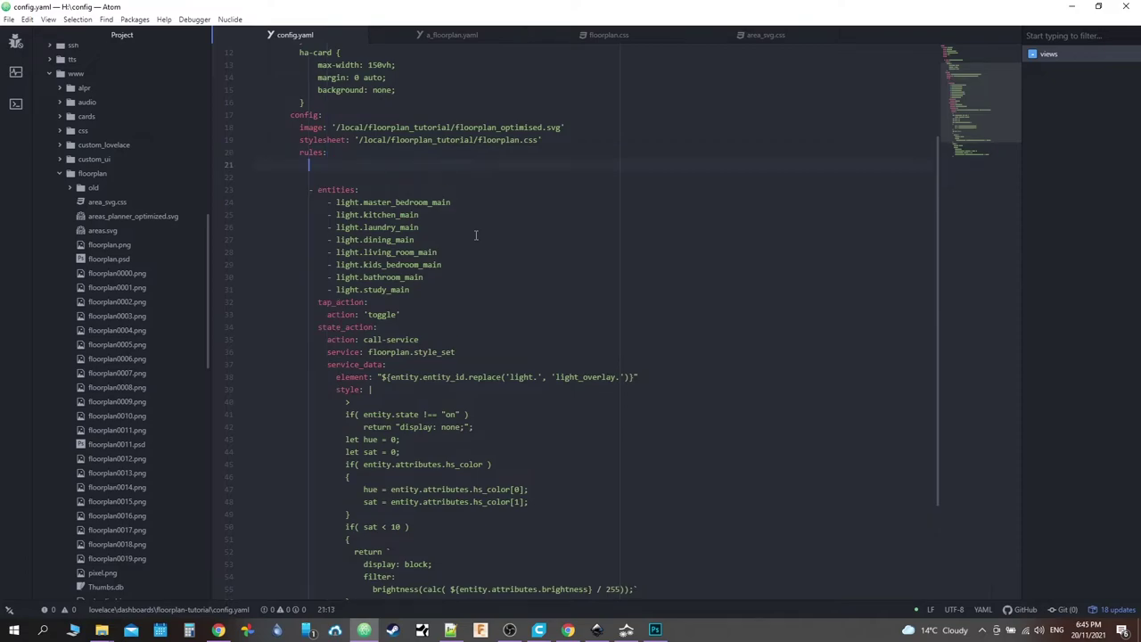
pyautogui.press('Return')
pyautogui.hotkey('ctrl', 'v')
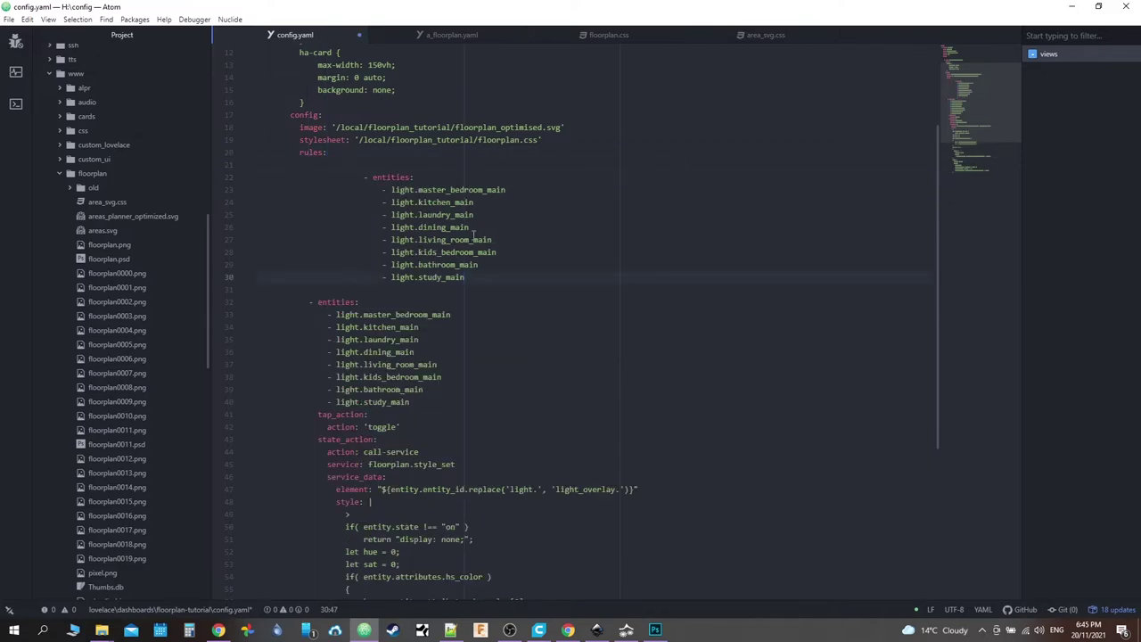
pyautogui.moveTo(481, 278); pyautogui.dragTo(155, 186)
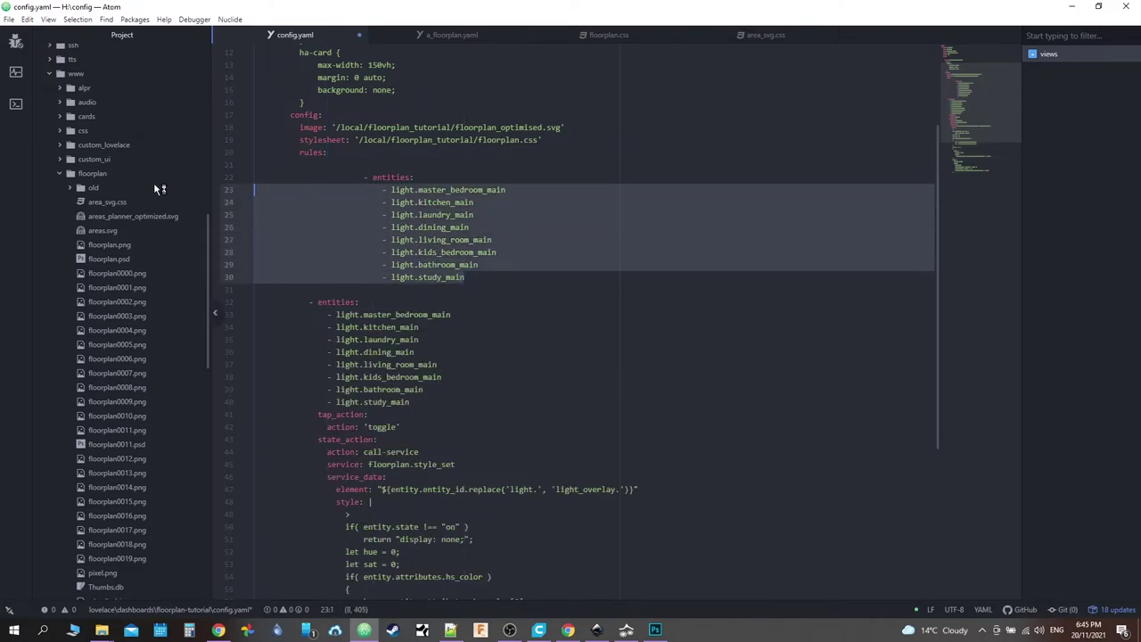
pyautogui.hotkey('shift', 'Tab')
pyautogui.hotkey('shift', 'Tab')
pyautogui.hotkey('shift', 'Tab')
pyautogui.hotkey('shift', 'Tab')
pyautogui.hotkey('shift', 'Tab')
pyautogui.hotkey('shift', 'Tab')
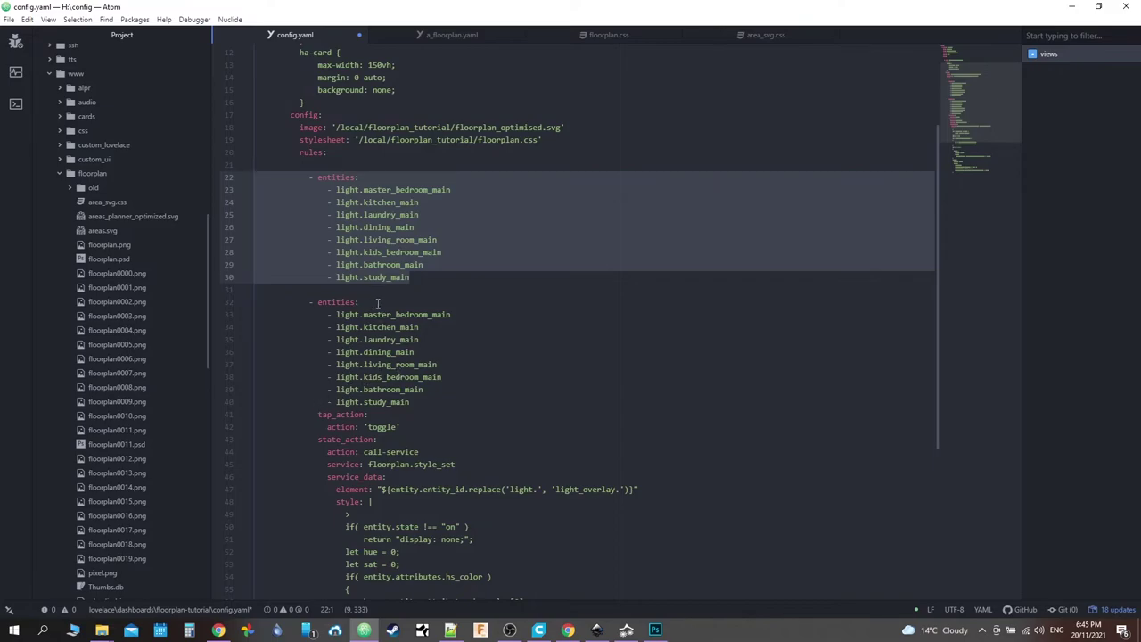
# Step: Add tap_action: false beneath the pasted entities block and indent a fresh line
pyautogui.click(319, 415)
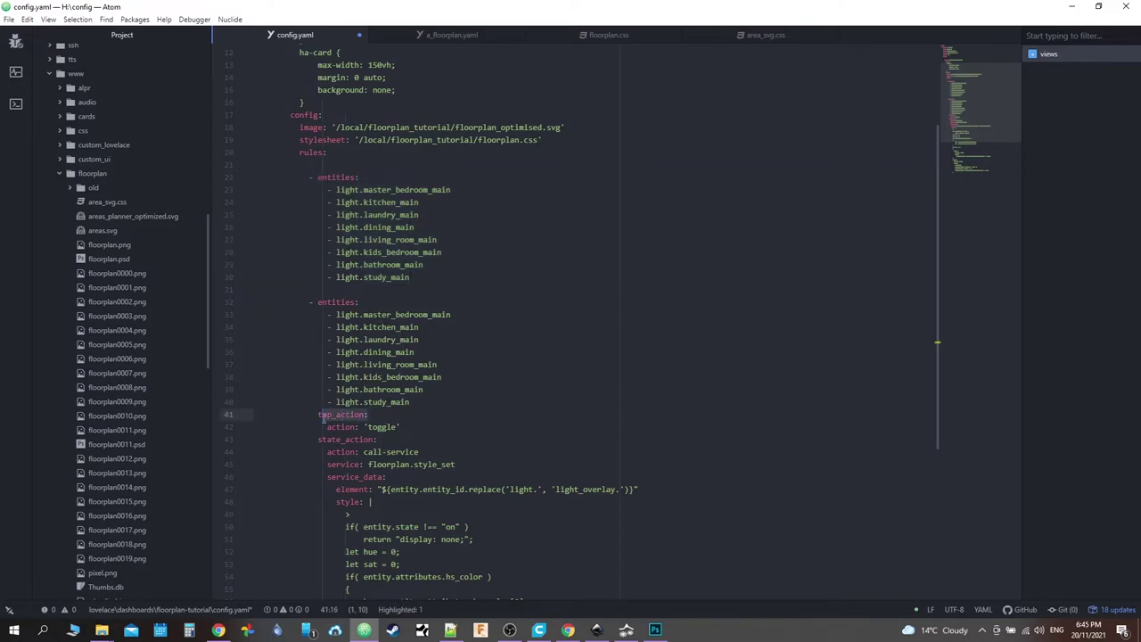
pyautogui.rightClick(322, 415)
pyautogui.click(346, 155)
pyautogui.click(344, 290)
pyautogui.press('End')
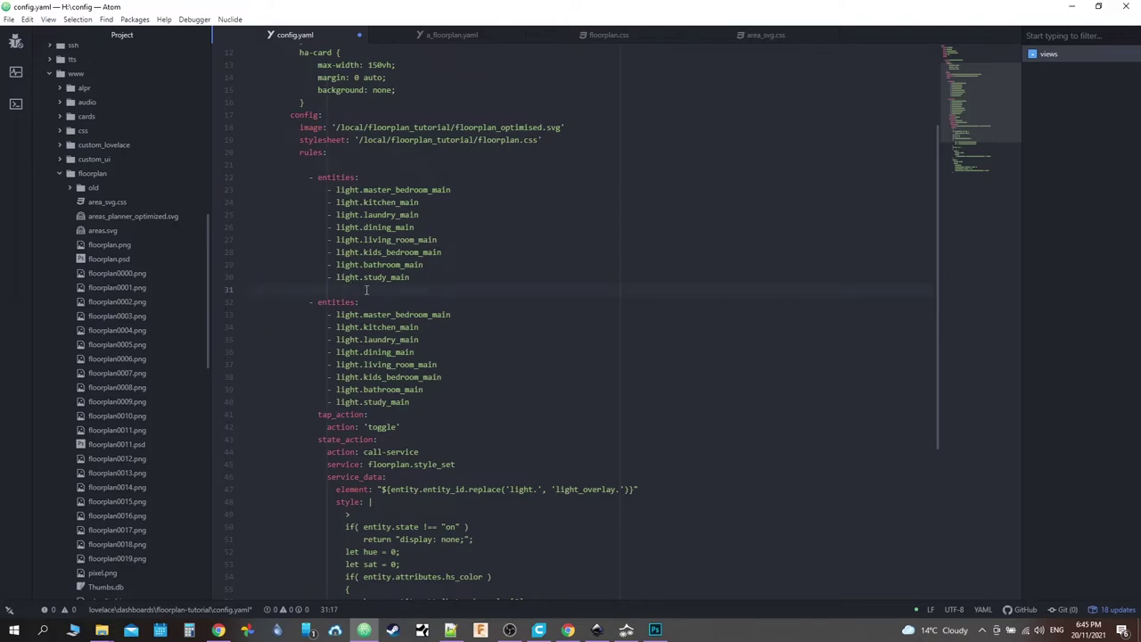
pyautogui.press('BackSpace')
pyautogui.hotkey('ctrl', 'v')
pyautogui.write('false')
pyautogui.press('Return')
pyautogui.press('Return')
pyautogui.press('Up')
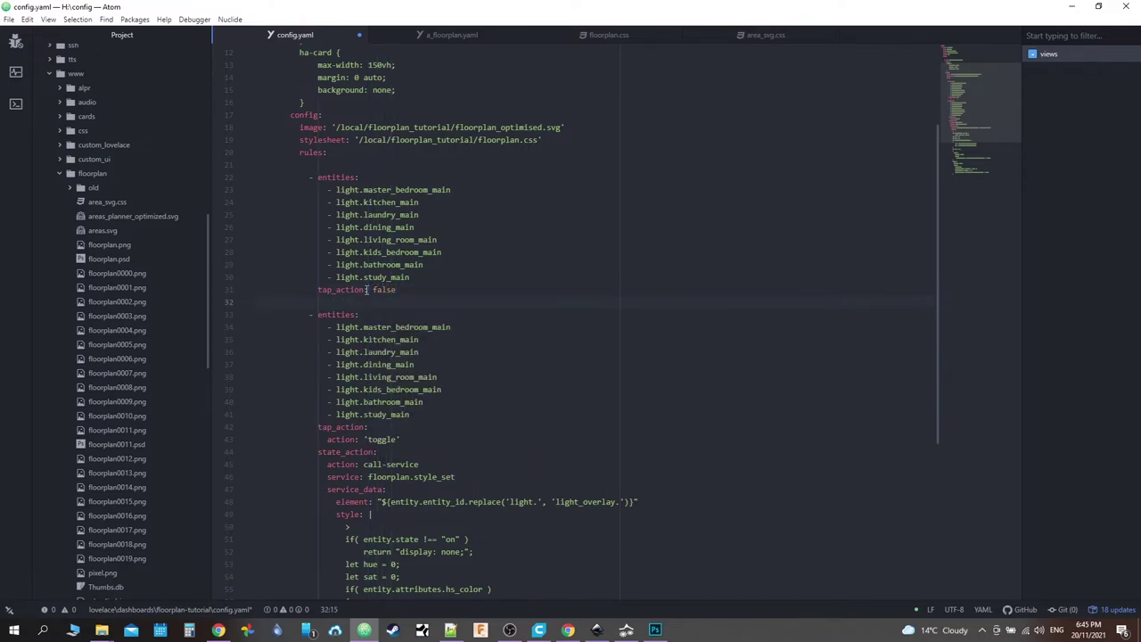
pyautogui.press('Tab')
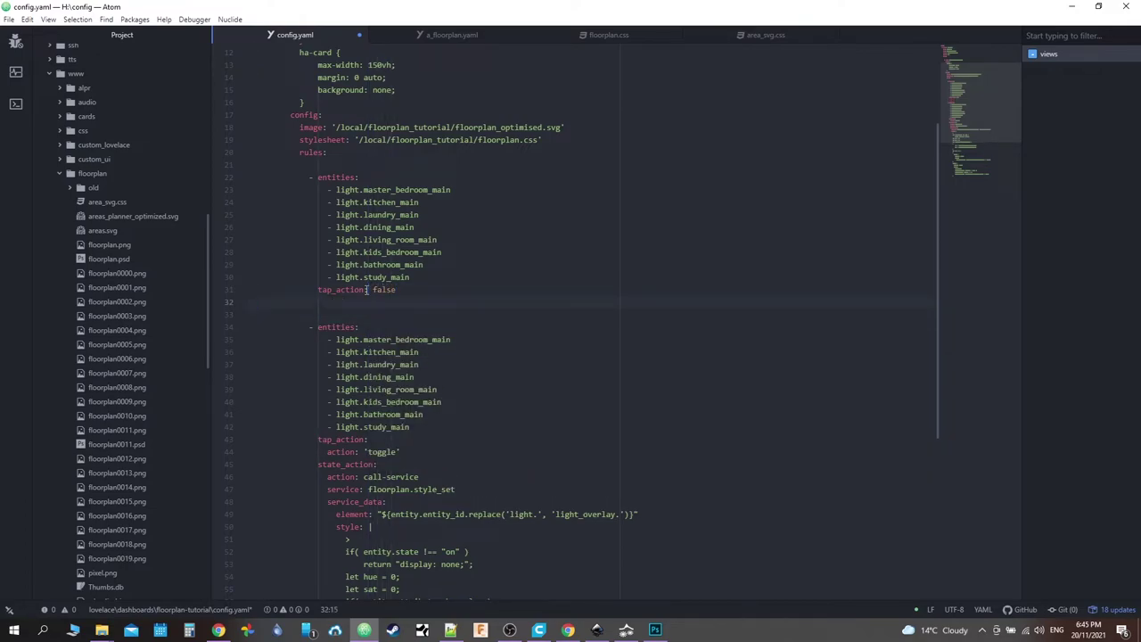
pyautogui.scroll(2, 319, 140)
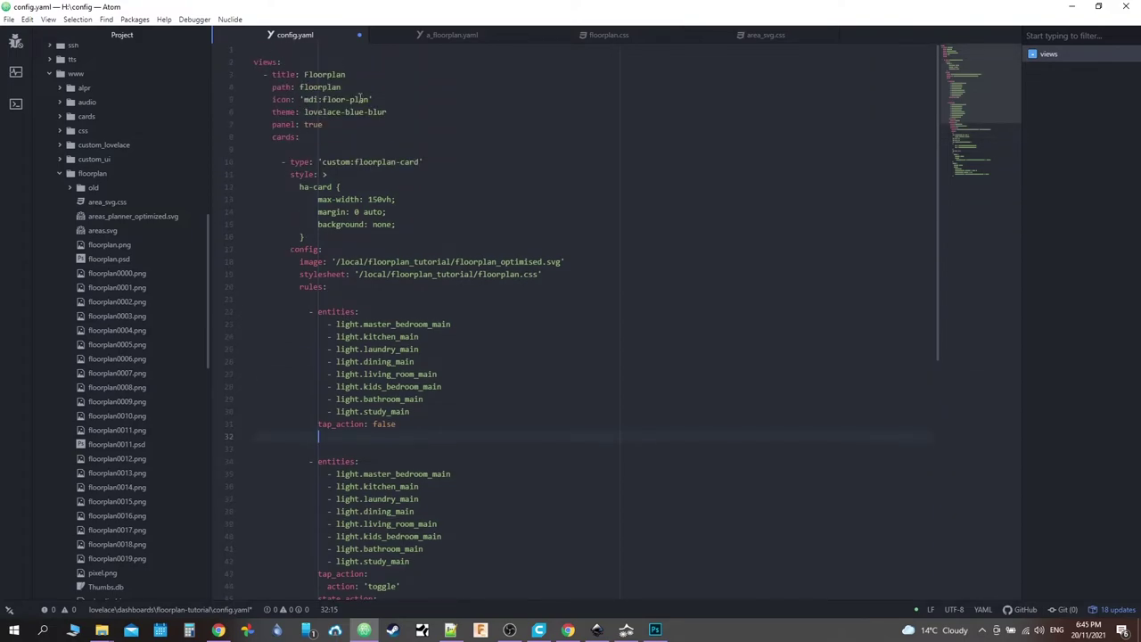
pyautogui.scroll(-4, 307, 279)
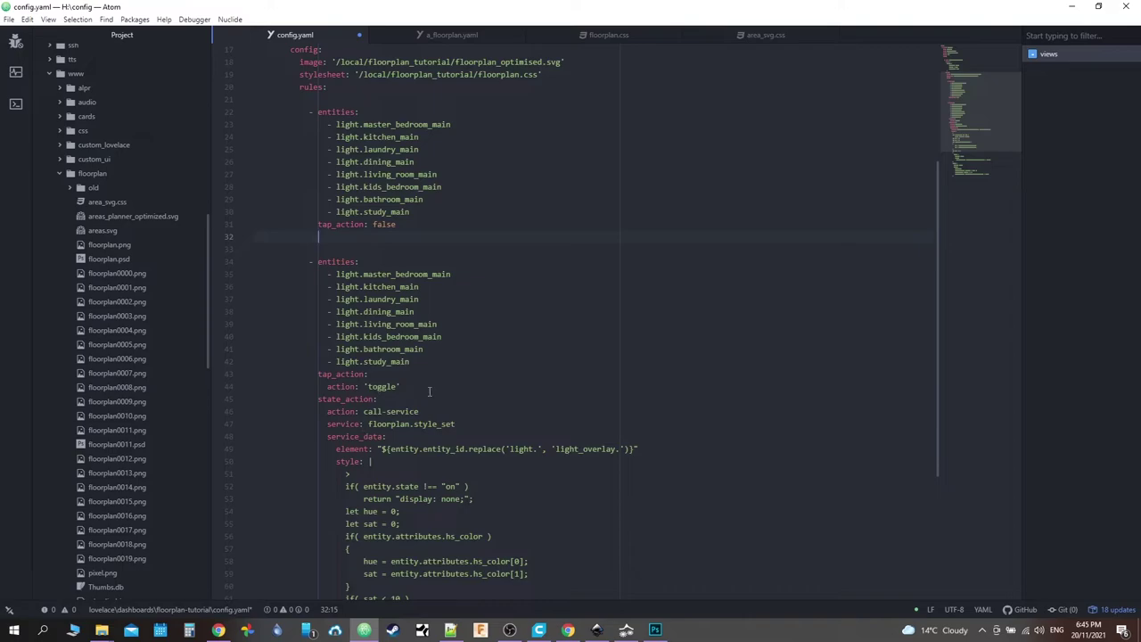
# Step: Write state_action with action: call-service and a partial service: floorplan. name
pyautogui.write('state_')
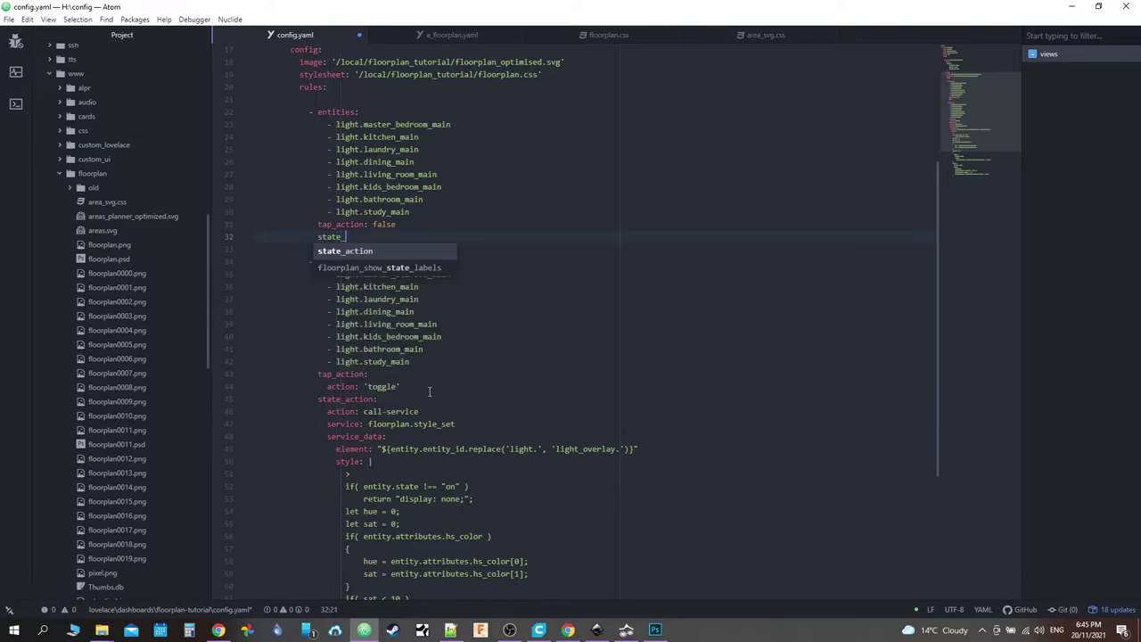
pyautogui.press('Return')
pyautogui.write(':')
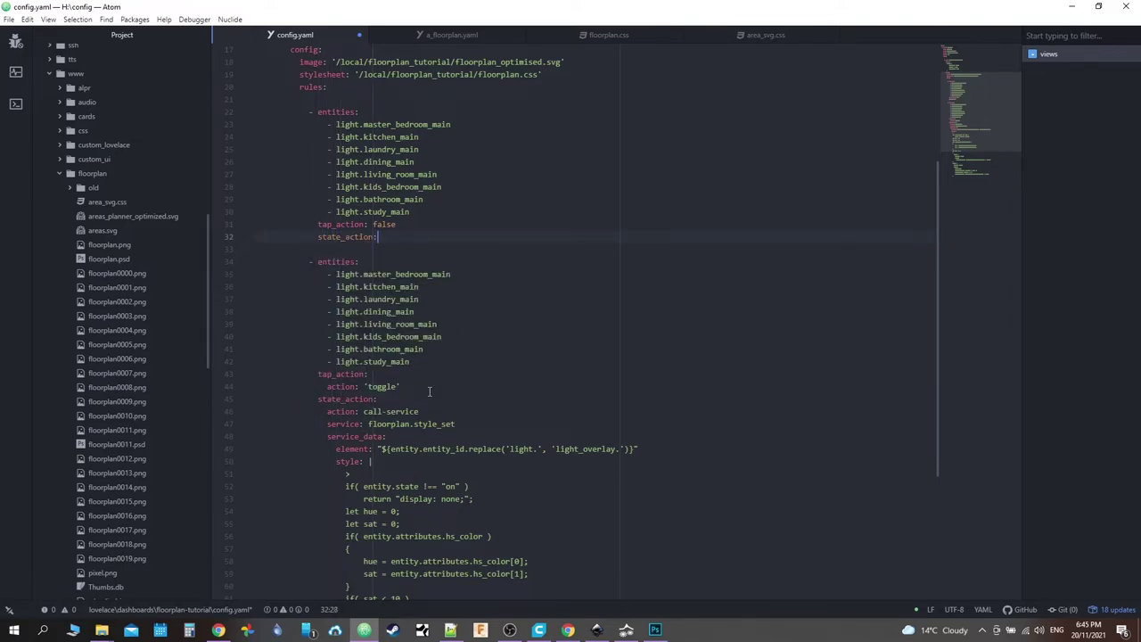
pyautogui.press('Return')
pyautogui.write('a')
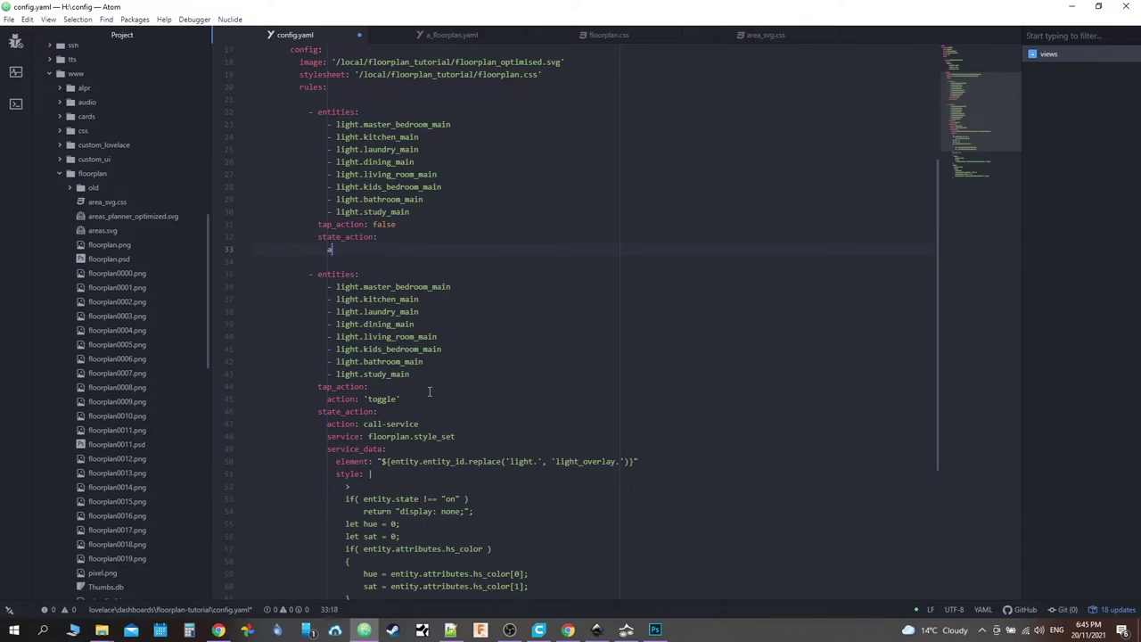
pyautogui.write('ction: call-service')
pyautogui.press('Return')
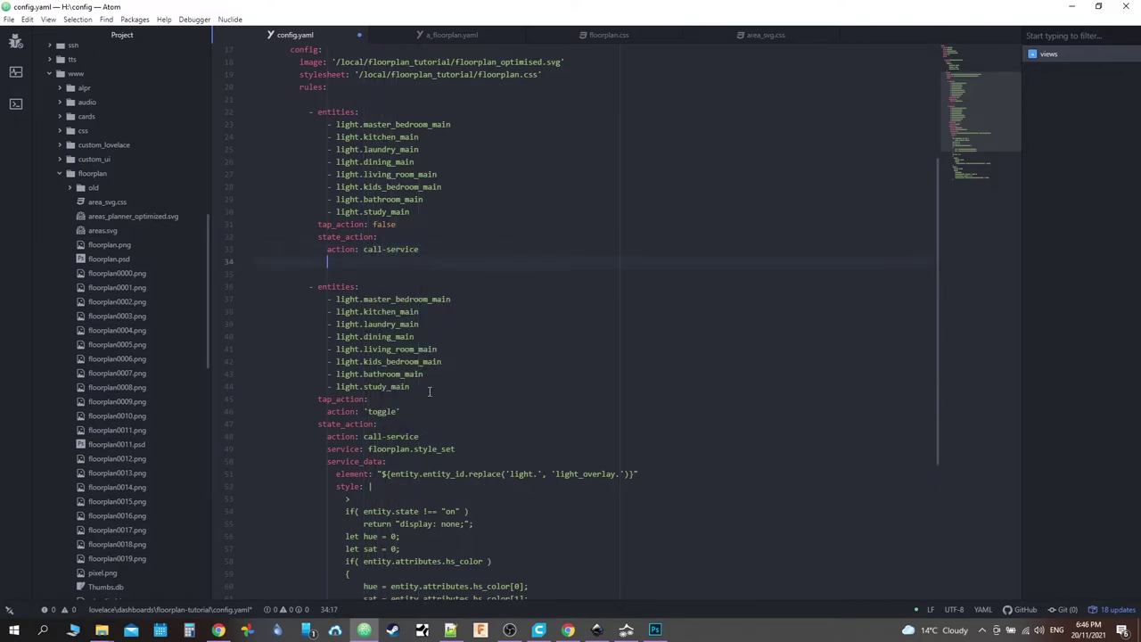
pyautogui.write('service')
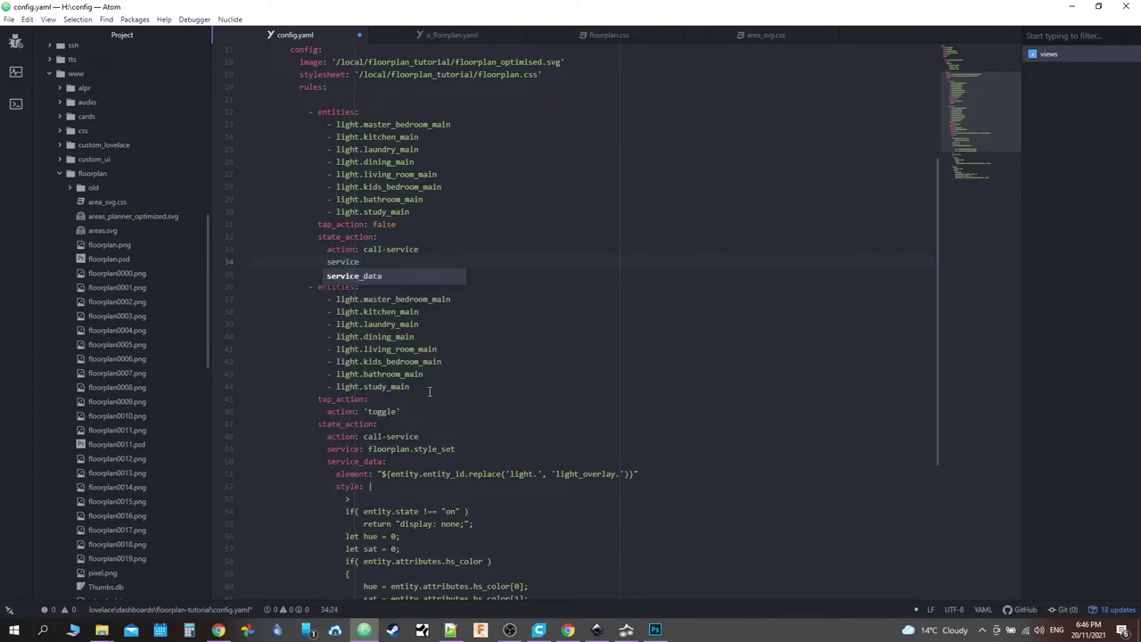
pyautogui.press('Tab')
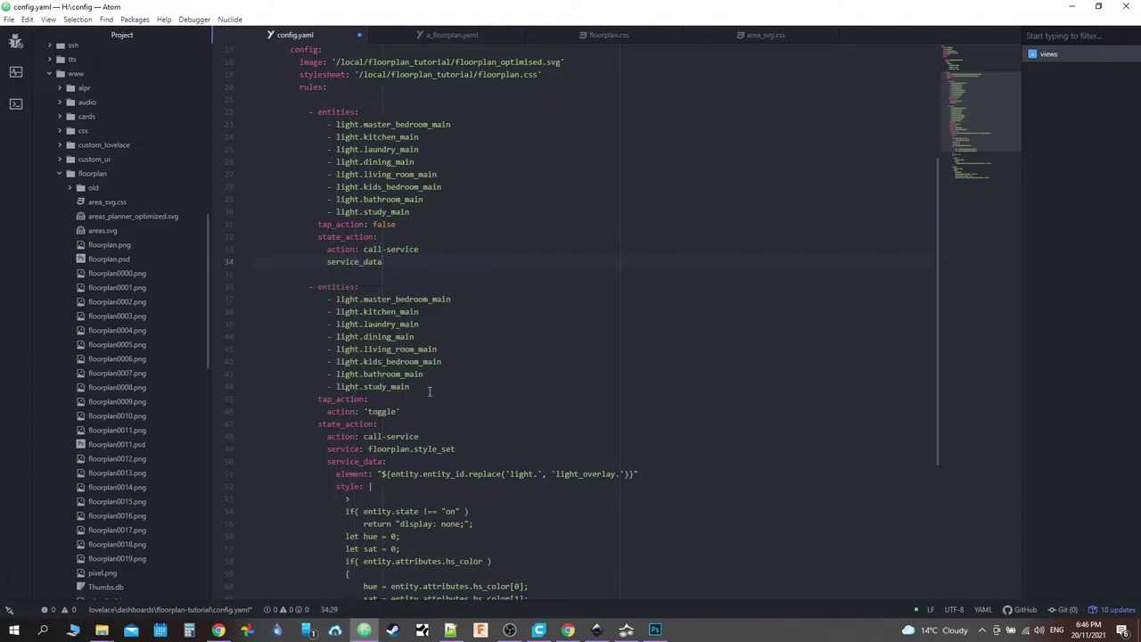
pyautogui.press('BackSpace')
pyautogui.press('BackSpace')
pyautogui.press('BackSpace')
pyautogui.press('BackSpace')
pyautogui.press('BackSpace')
pyautogui.write(': floorplan.set')
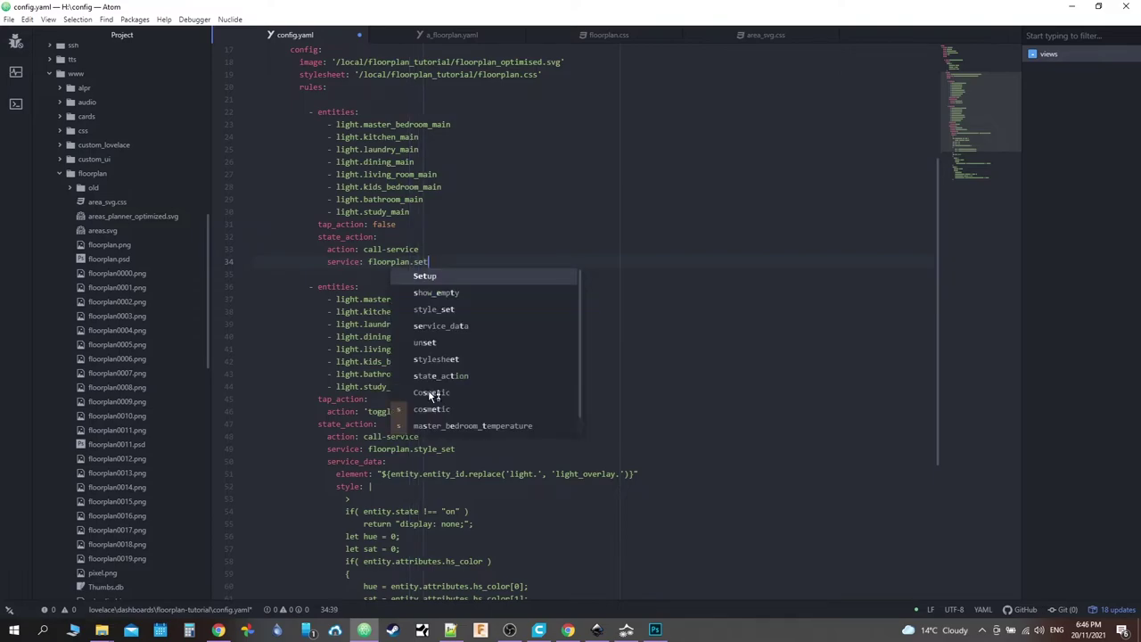
pyautogui.write('_ca')
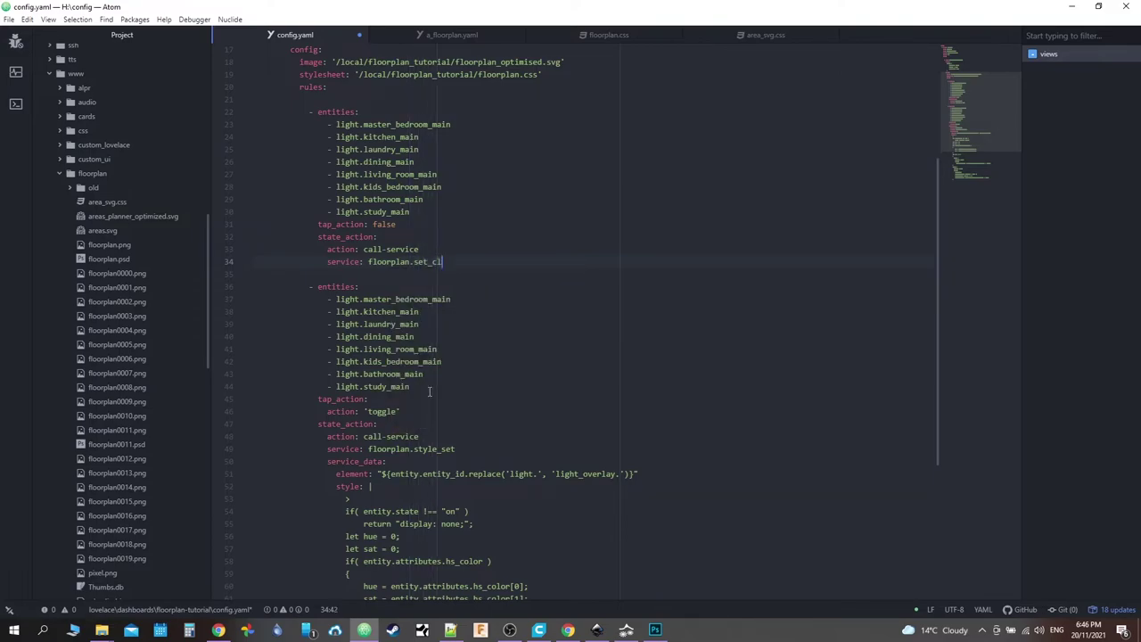
pyautogui.write('as')
pyautogui.press('BackSpace')
pyautogui.press('BackSpace')
pyautogui.press('BackSpace')
pyautogui.press('BackSpace')
pyautogui.press('BackSpace')
pyautogui.press('BackSpace')
pyautogui.press('BackSpace')
pyautogui.press('BackSpace')
# Step: Glance at a_floorplan.yaml, then open svg-plan.yaml and find its service settings
pyautogui.click(452, 35)
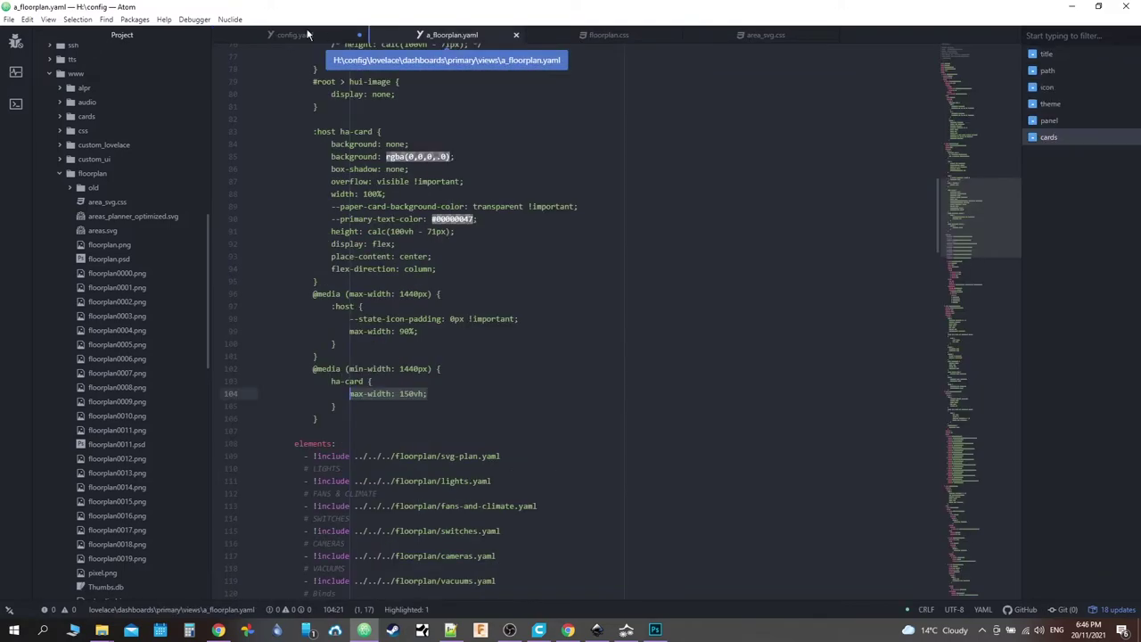
pyautogui.click(288, 35)
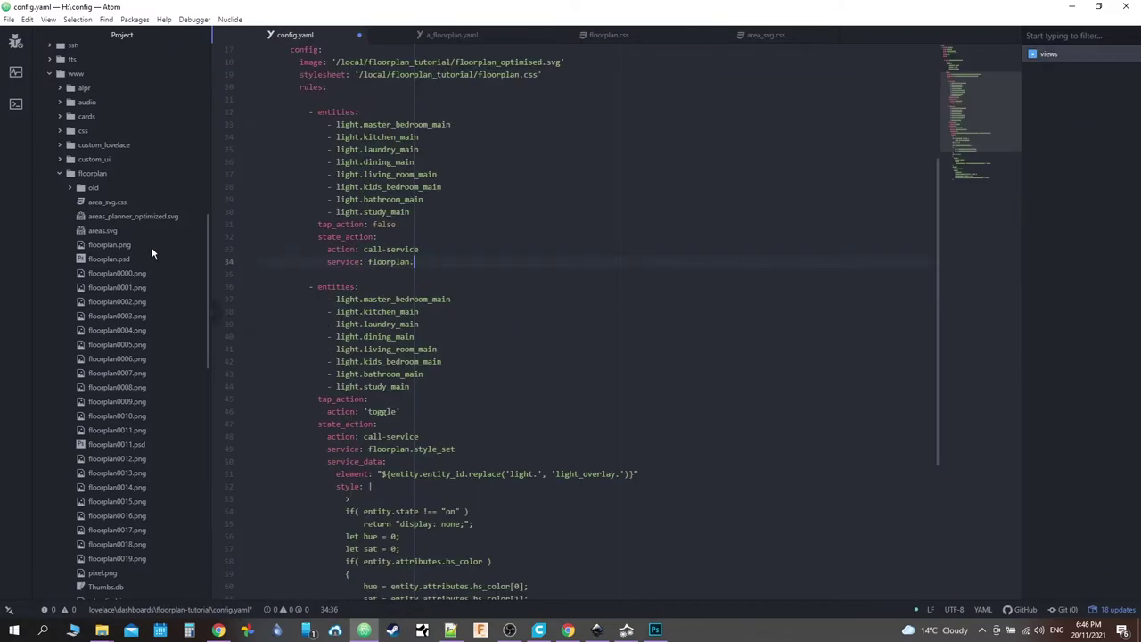
pyautogui.scroll(-15, 98, 198)
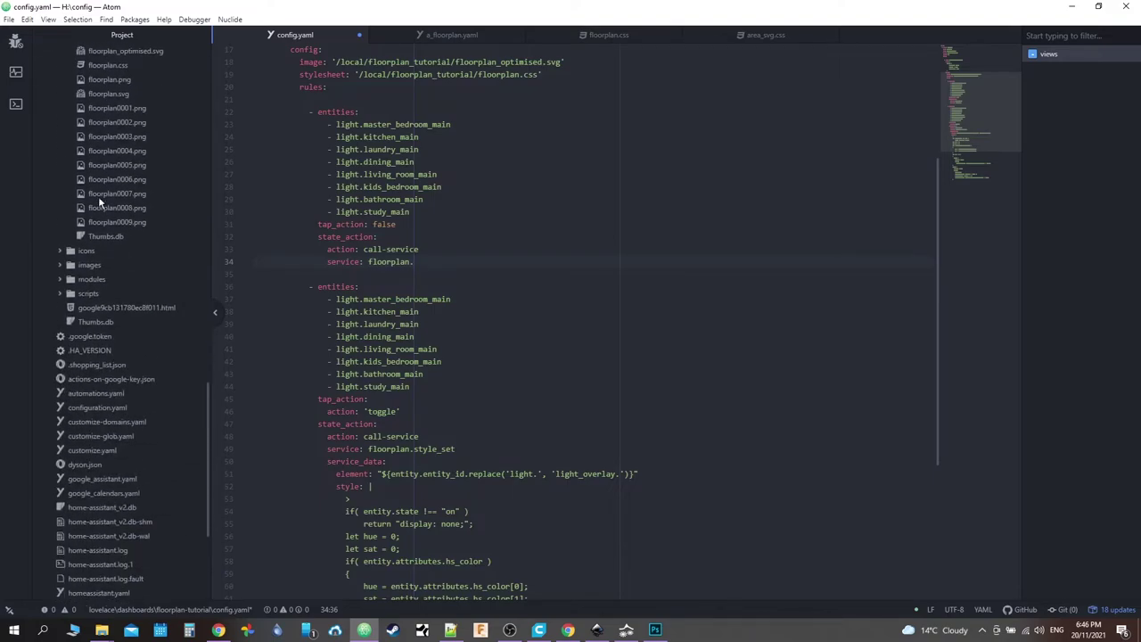
pyautogui.scroll(10, 118, 305)
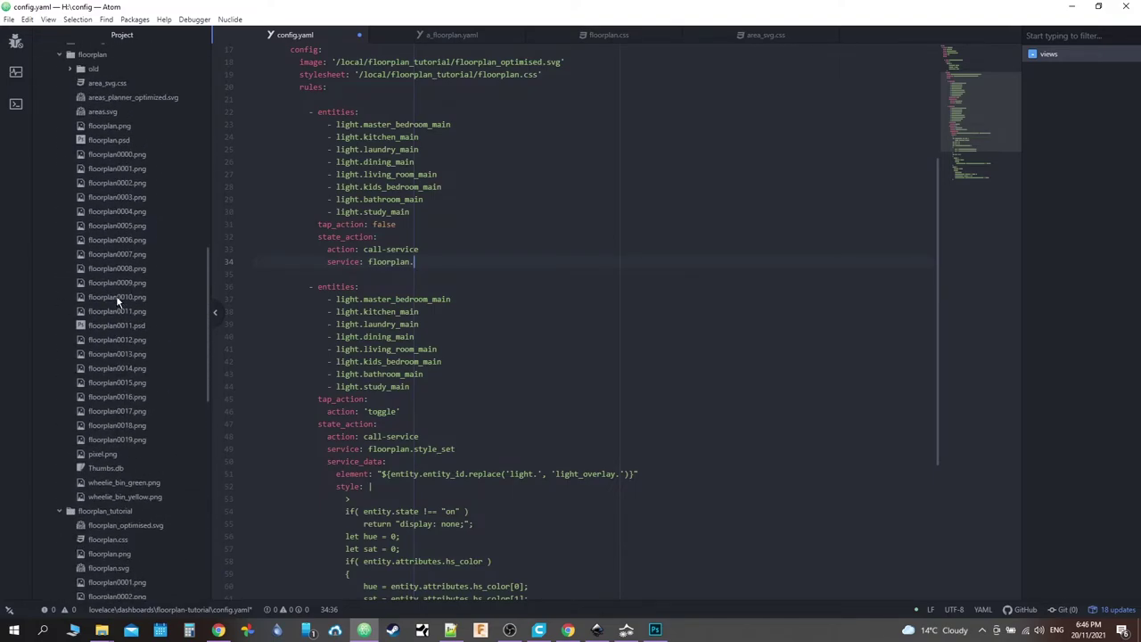
pyautogui.scroll(4, 117, 300)
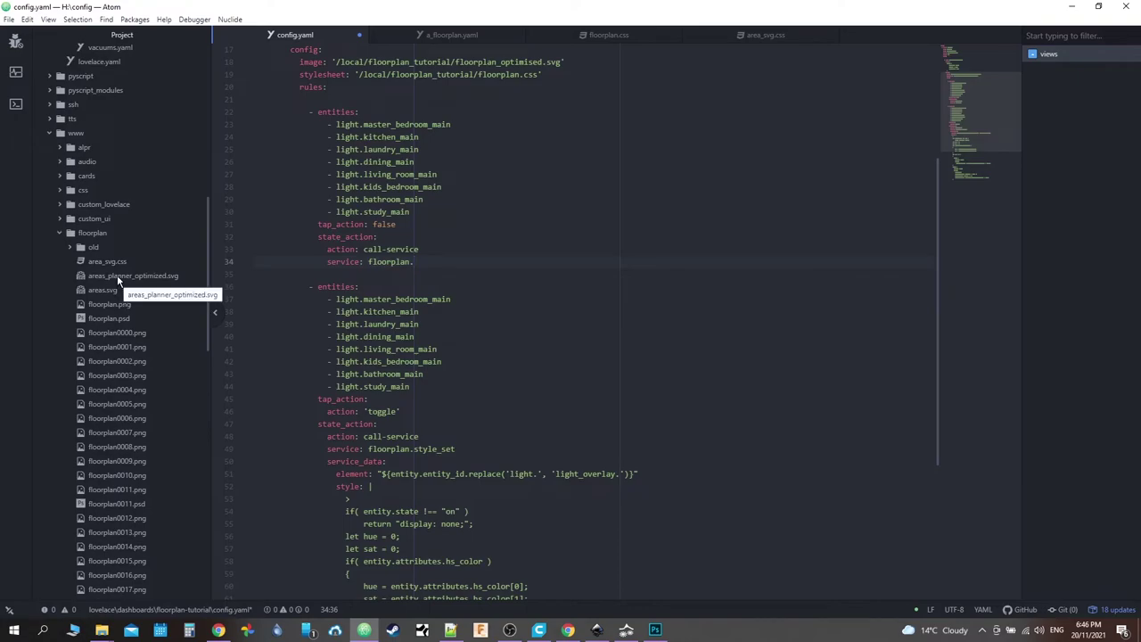
pyautogui.scroll(6, 102, 263)
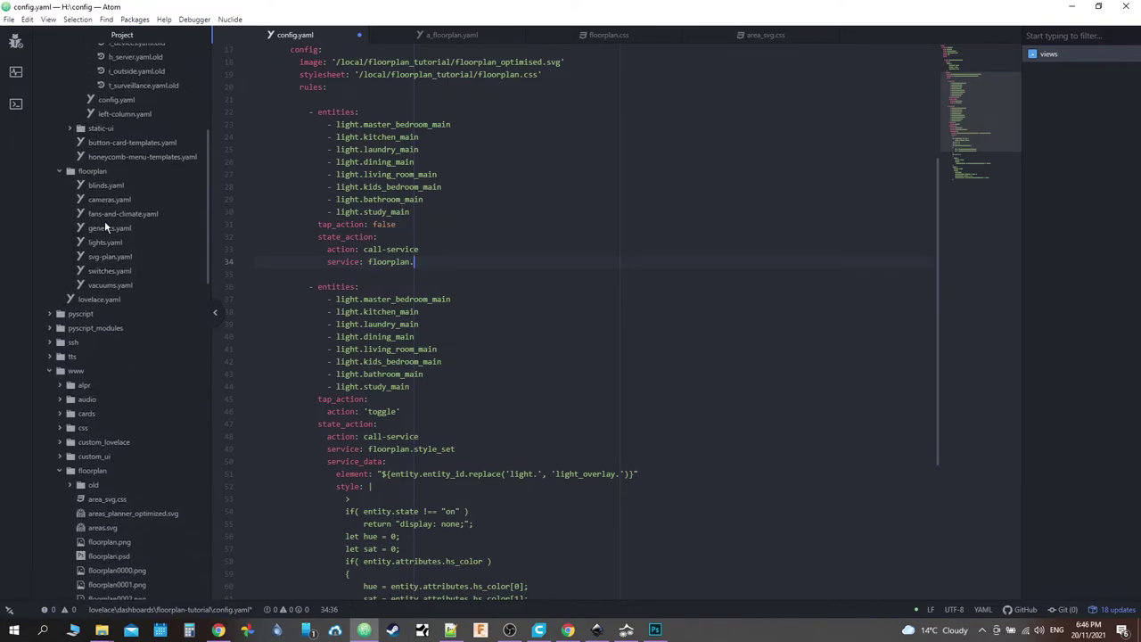
pyautogui.scroll(5, 104, 221)
pyautogui.click(110, 554)
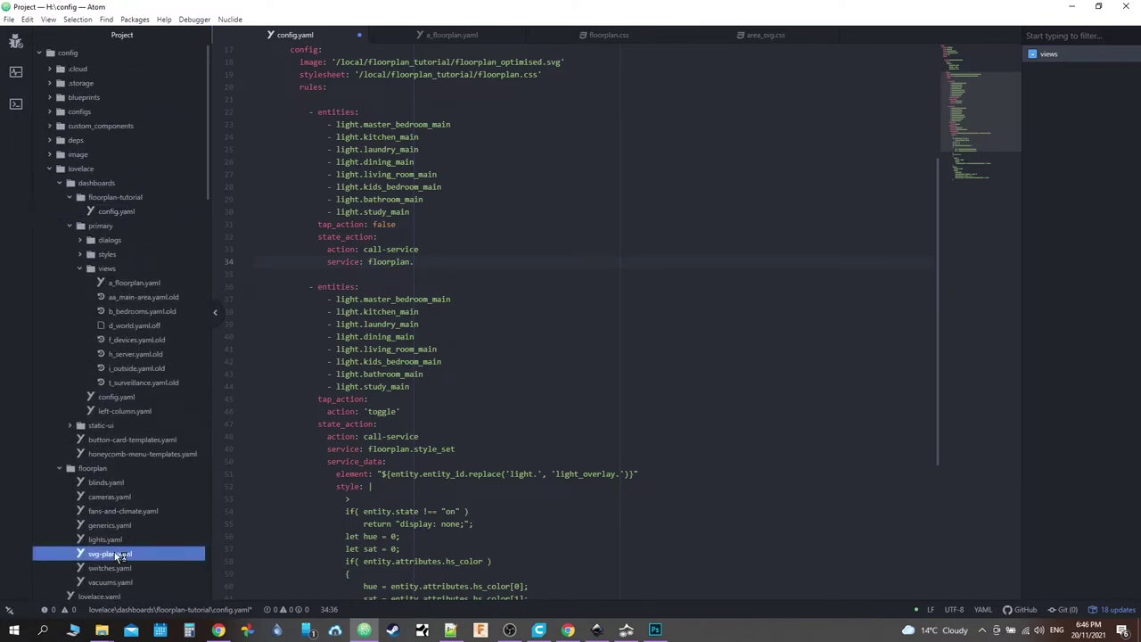
pyautogui.scroll(-2, 404, 180)
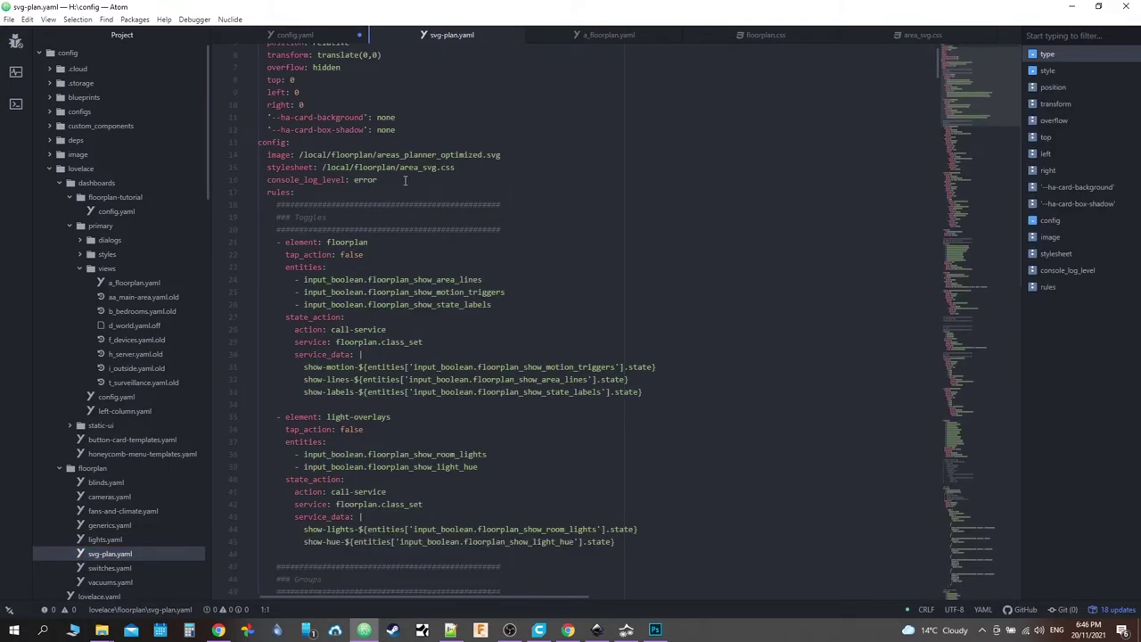
pyautogui.scroll(-20, 405, 180)
pyautogui.scroll(3, 405, 180)
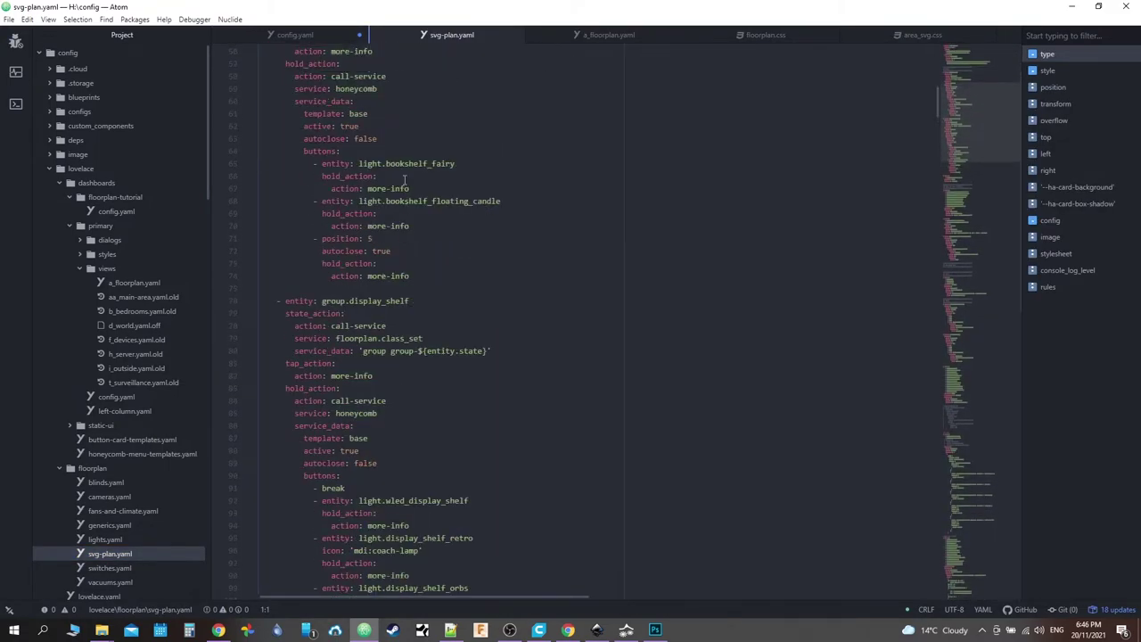
pyautogui.scroll(-20, 405, 180)
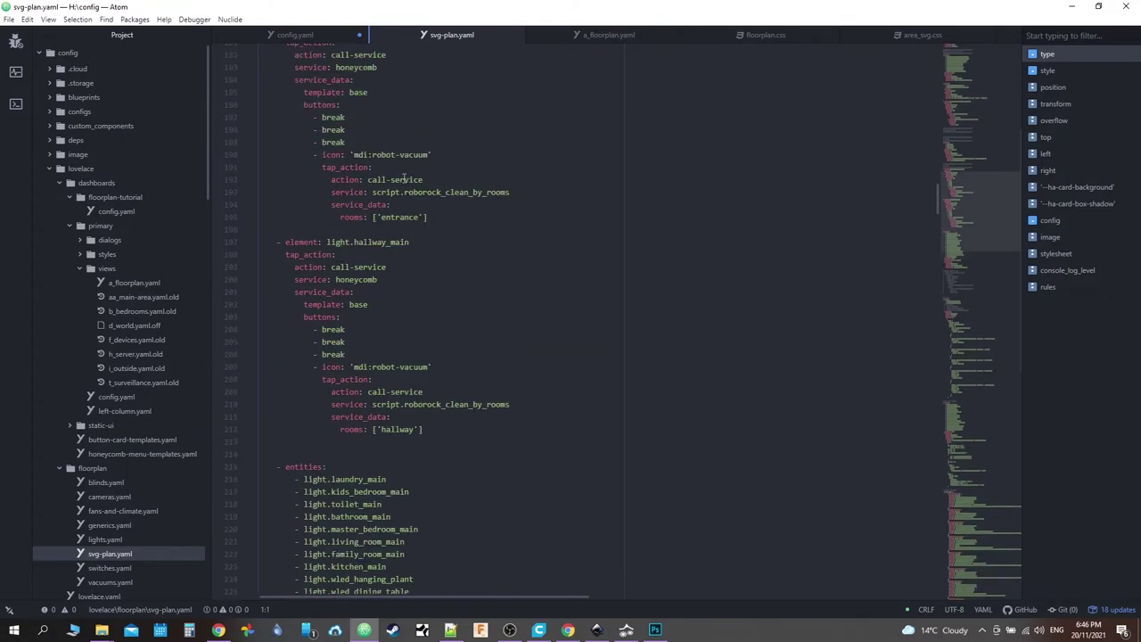
pyautogui.scroll(-10, 404, 175)
pyautogui.scroll(10, 401, 181)
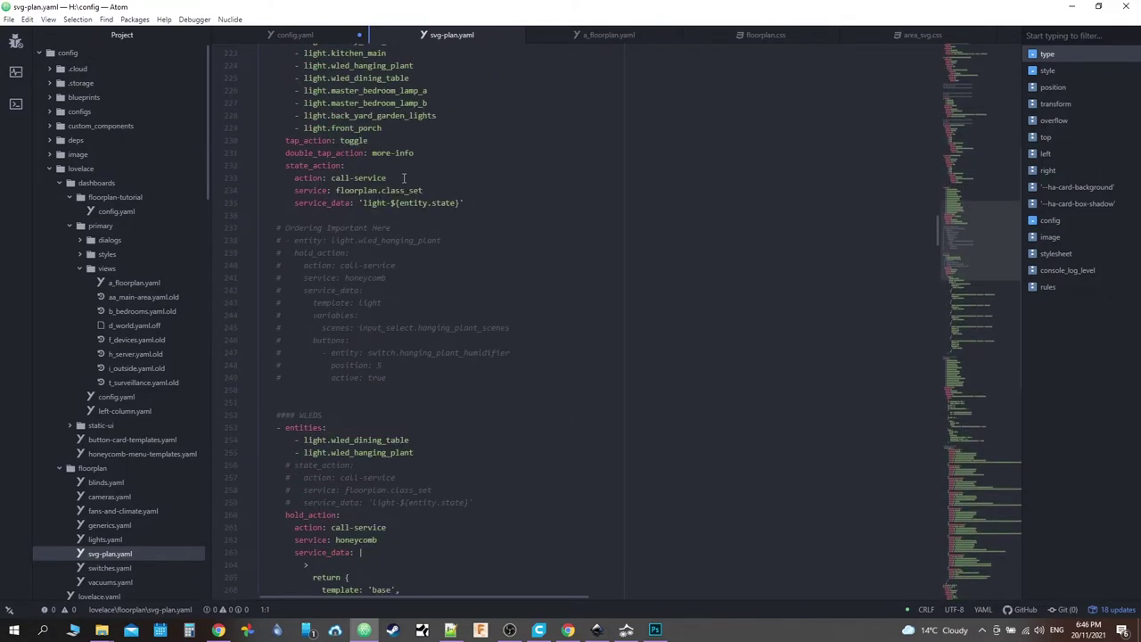
pyautogui.scroll(1, 325, 205)
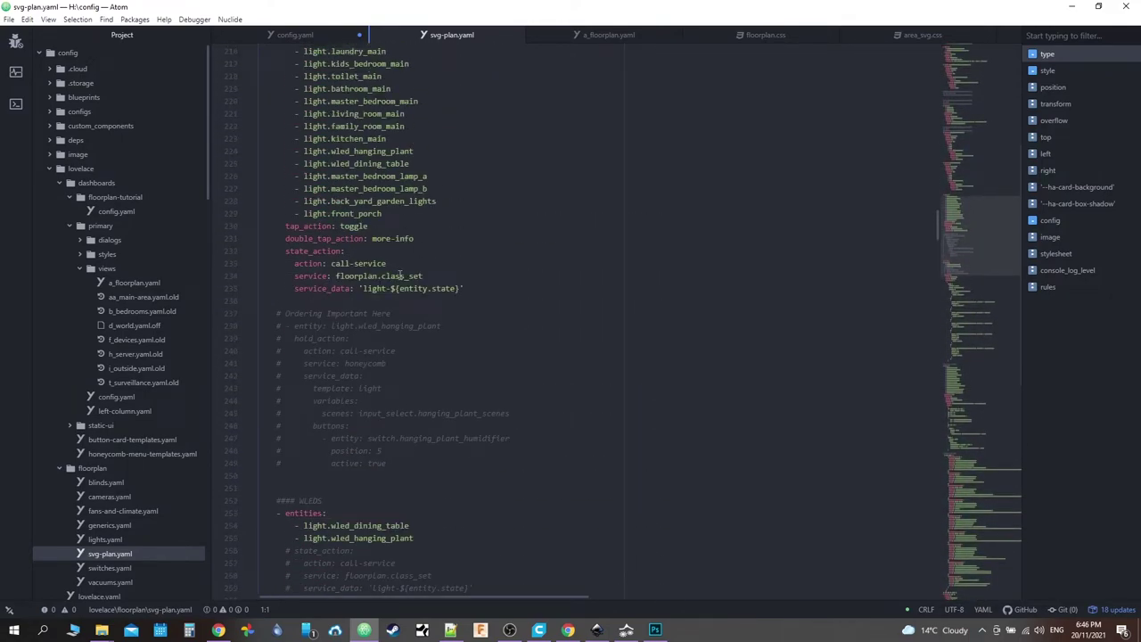
# Step: Copy the floorplan.class_set and service_data 'light-${entity.state}' lines into the first rule's state_action
pyautogui.doubleClick(400, 276)
pyautogui.moveTo(465, 291); pyautogui.dragTo(383, 277)
pyautogui.rightClick(389, 277)
pyautogui.click(419, 155)
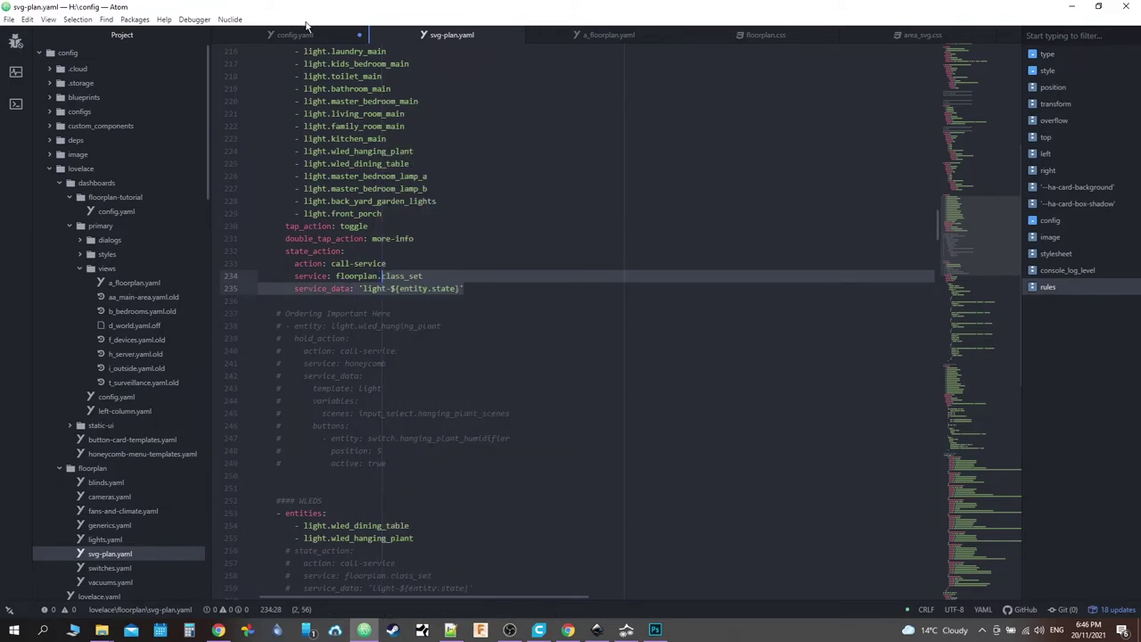
pyautogui.click(303, 34)
pyautogui.rightClick(434, 260)
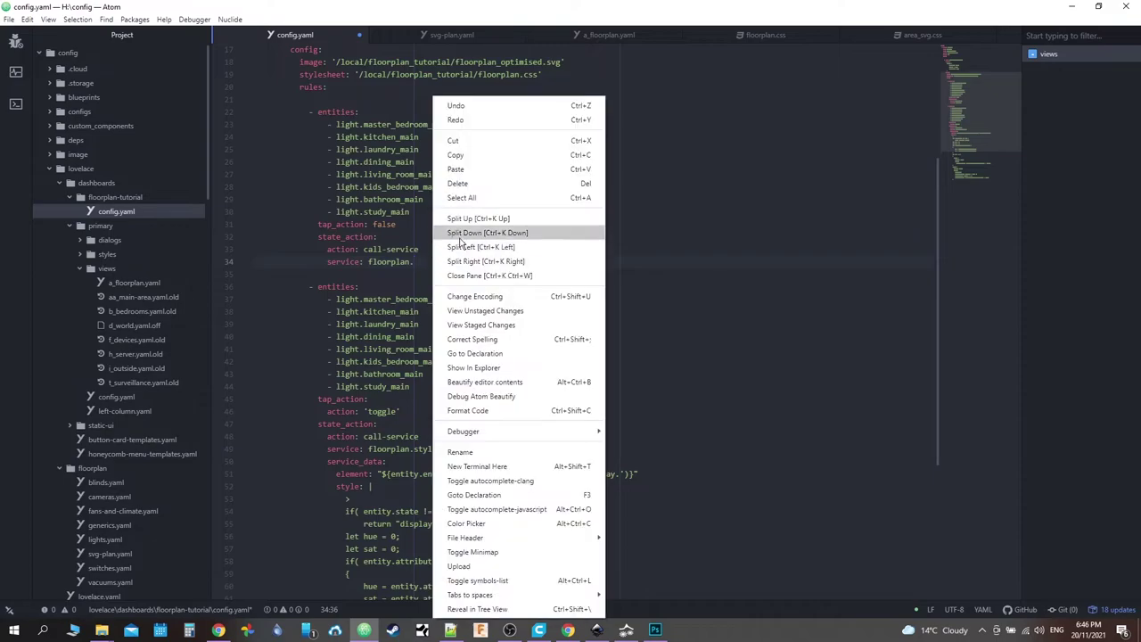
pyautogui.click(473, 171)
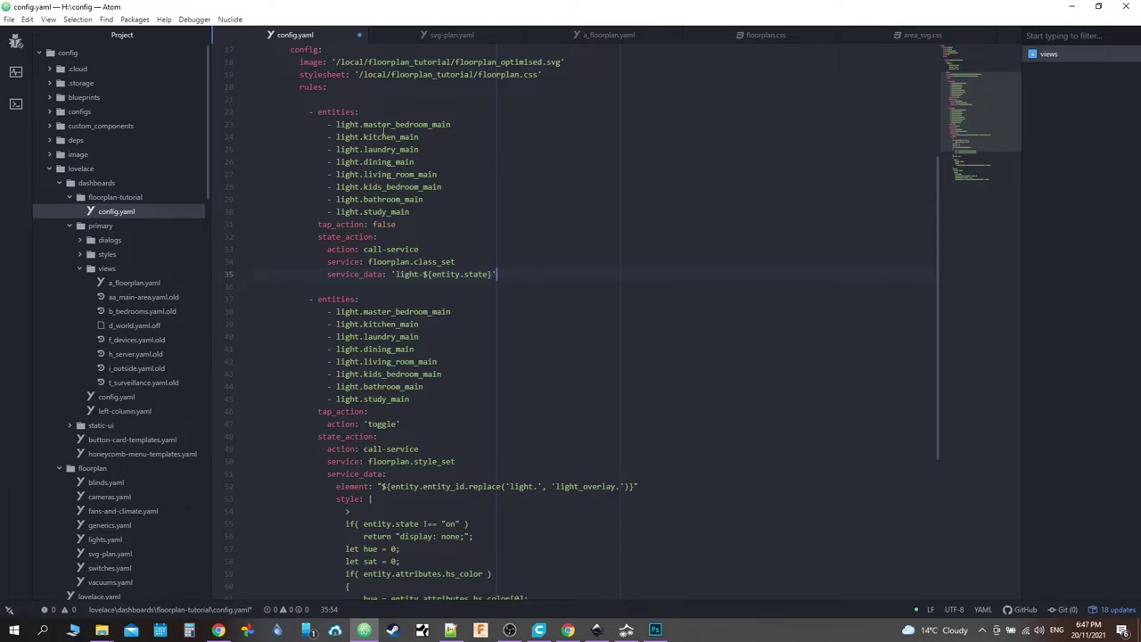
# Step: Highlight light.master_bedroom_main, then bring up floorplan.svg in Inkscape
pyautogui.moveTo(452, 125); pyautogui.dragTo(336, 125)
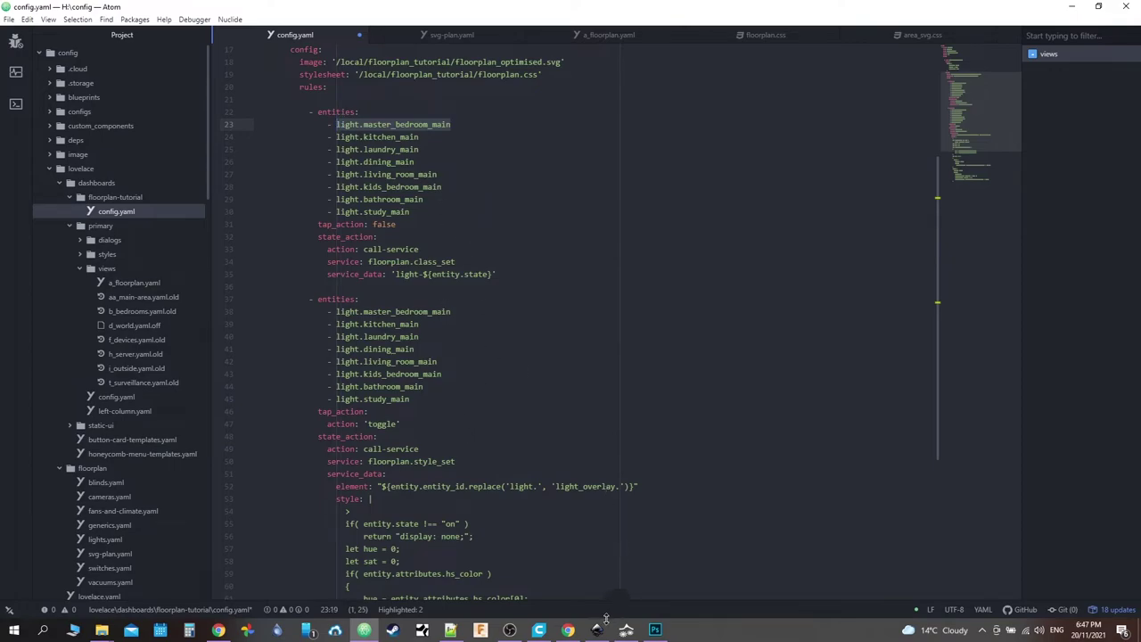
pyautogui.click(597, 630)
pyautogui.scroll(-5, 638, 277)
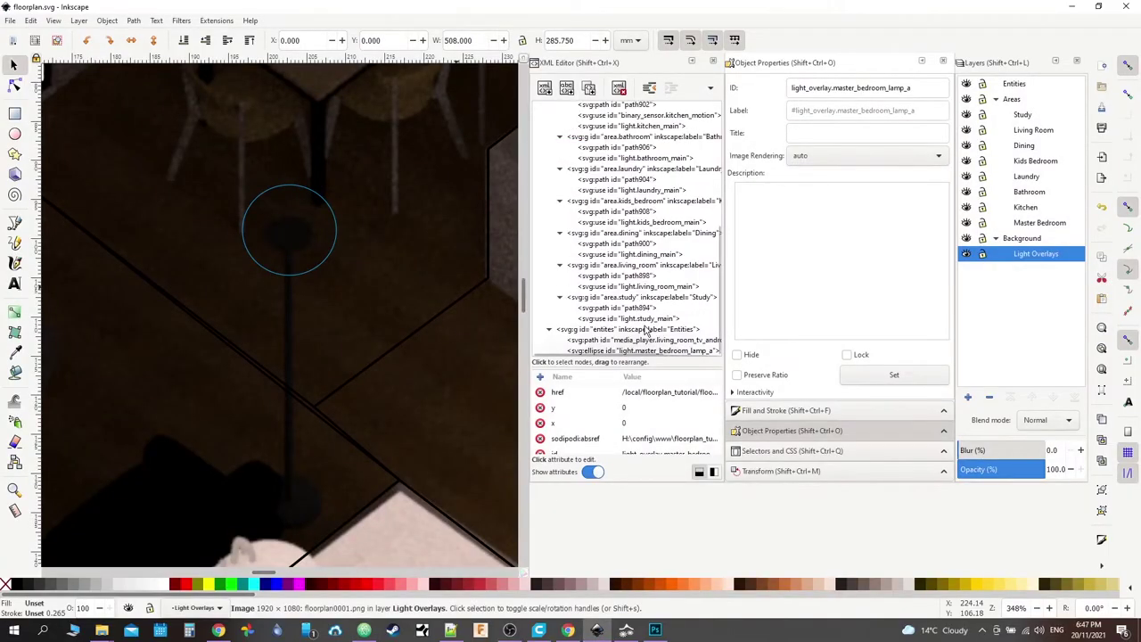
# Step: Confirm the living room light's id is light.living_room_main in Inkscape's XML Editor, then return to Atom
pyautogui.click(650, 287)
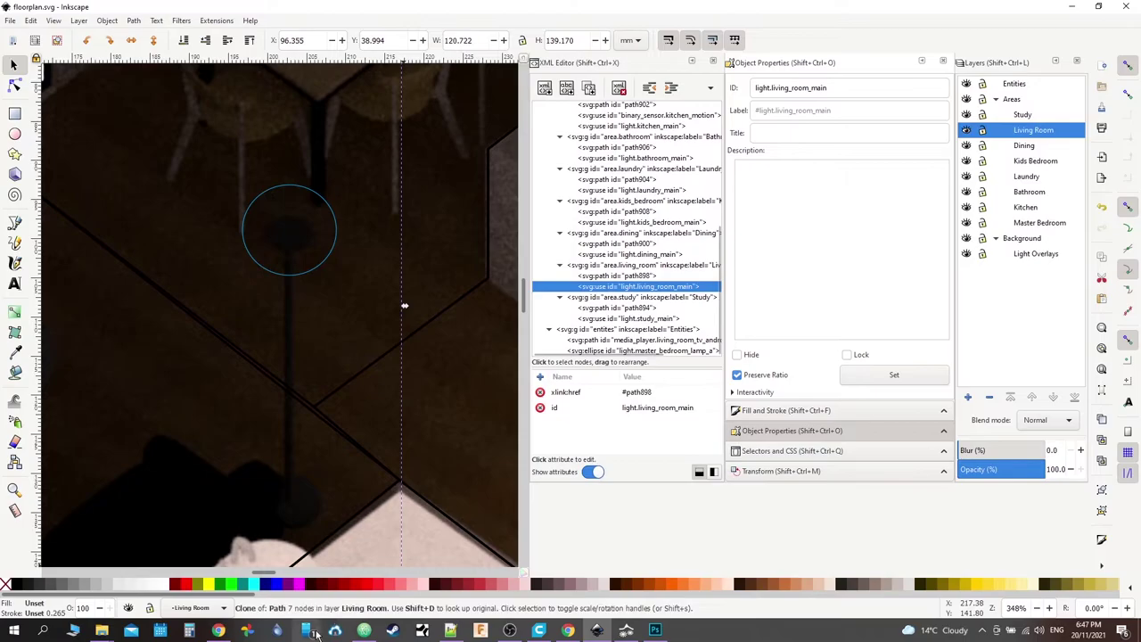
pyautogui.click(568, 632)
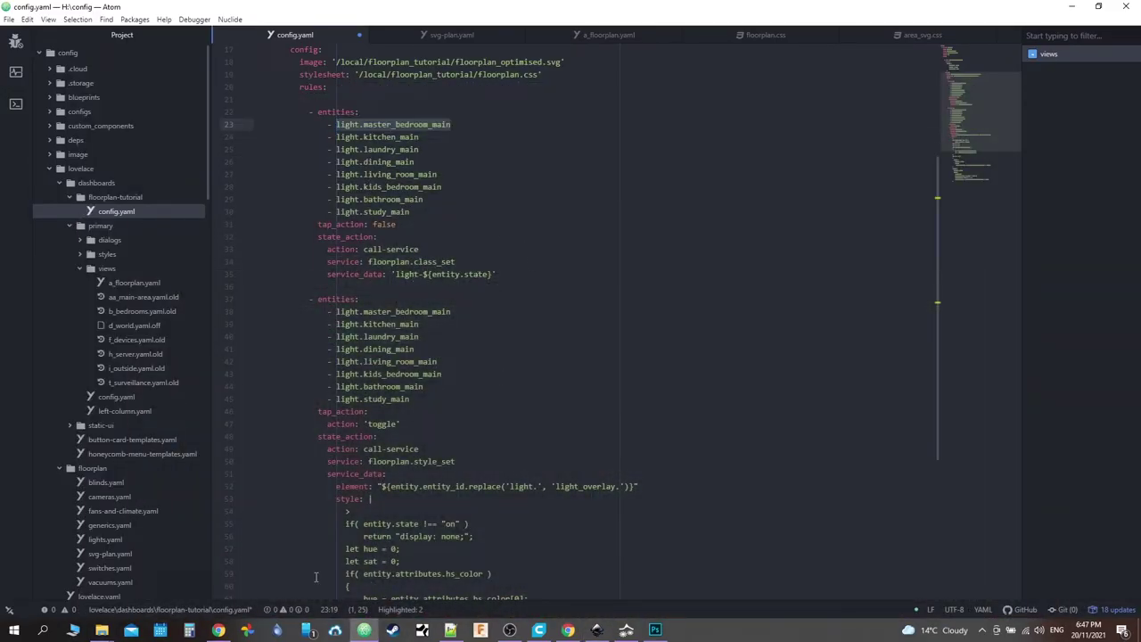
# Step: Hard-reload the floorplan page with an emptied cache and refresh the dashboard from its menu
pyautogui.click(219, 630)
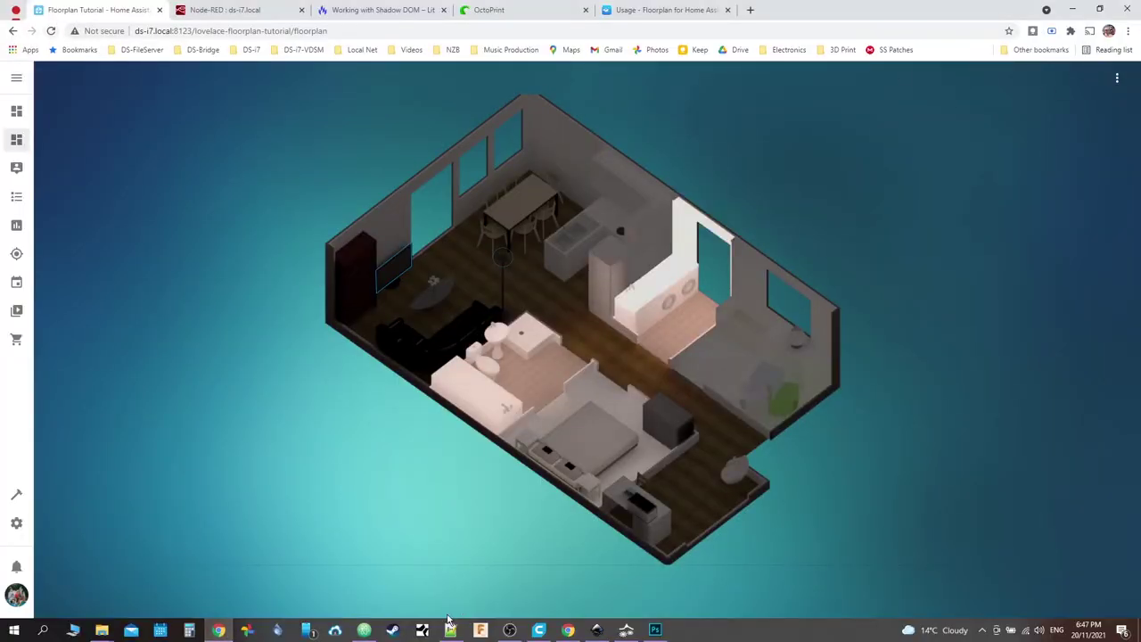
pyautogui.click(364, 631)
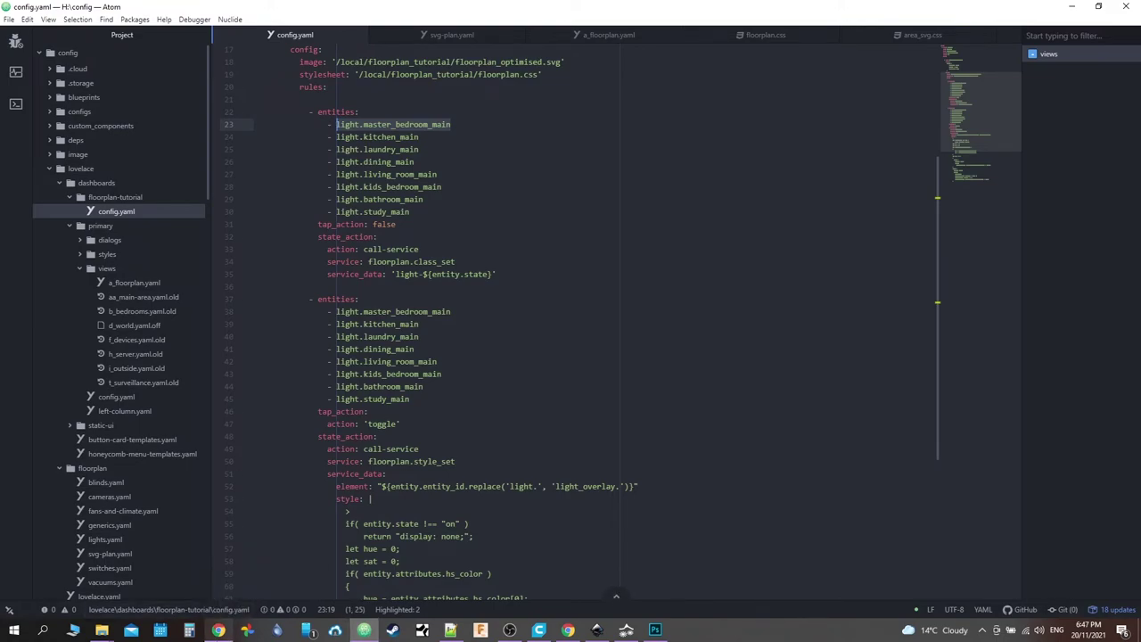
pyautogui.click(219, 631)
pyautogui.rightClick(51, 30)
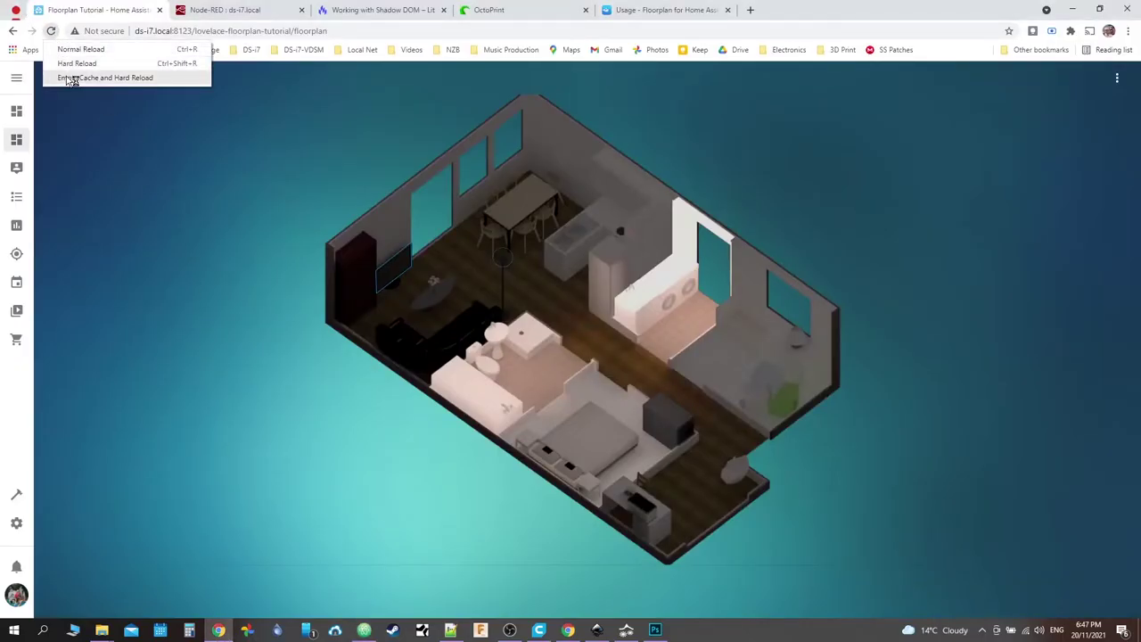
pyautogui.click(74, 78)
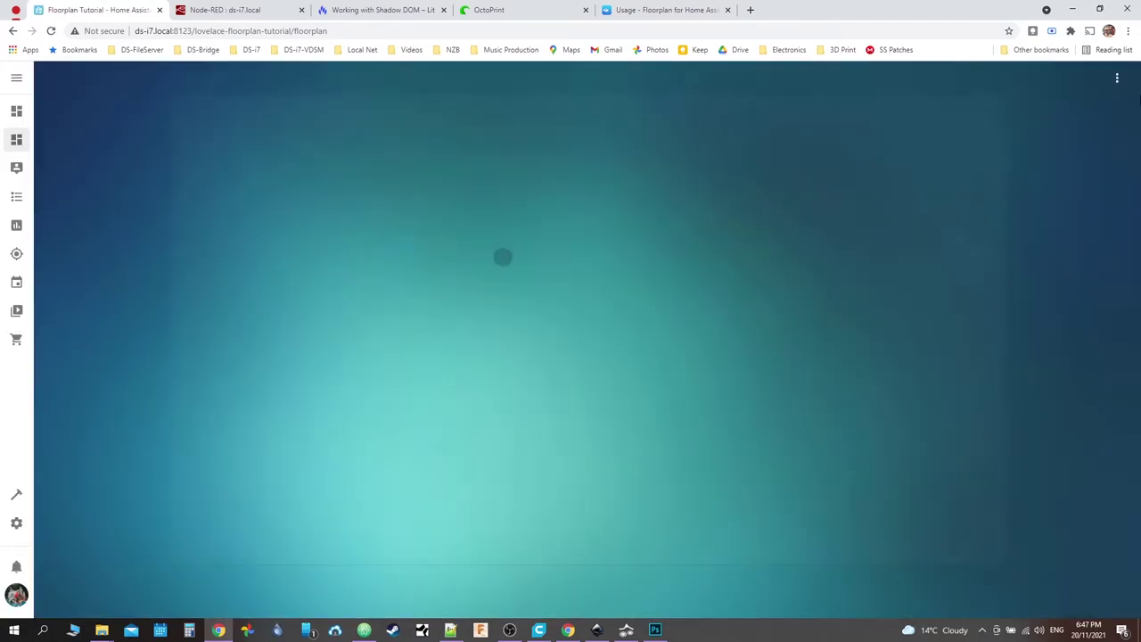
pyautogui.click(1118, 78)
pyautogui.click(1093, 108)
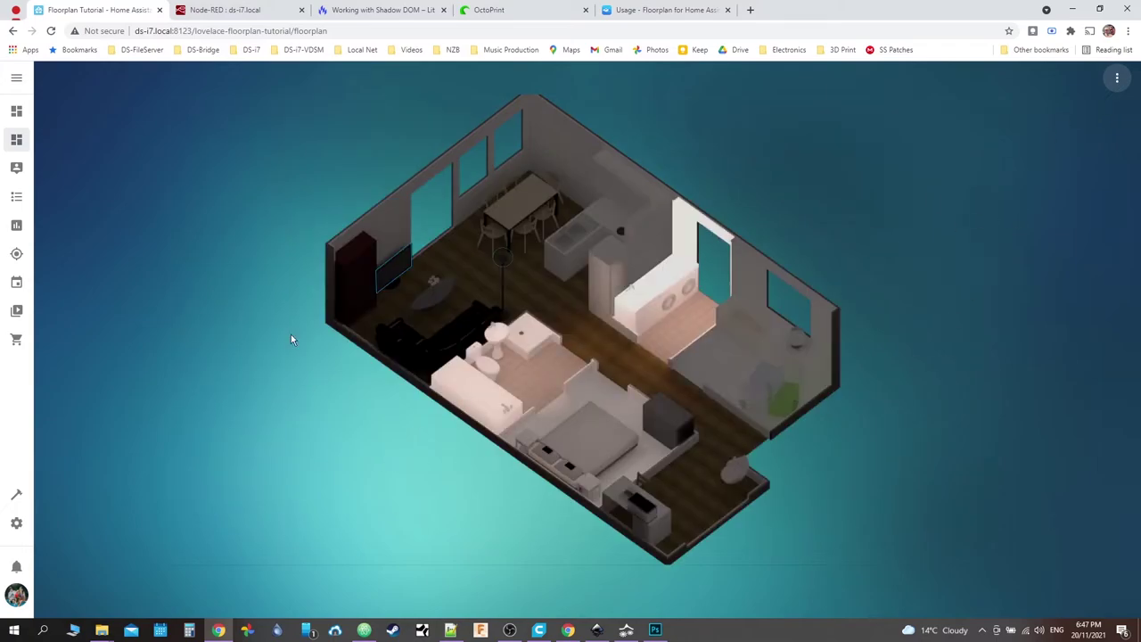
# Step: Open Chrome DevTools on the floorplan page and position its window
pyautogui.rightClick(957, 469)
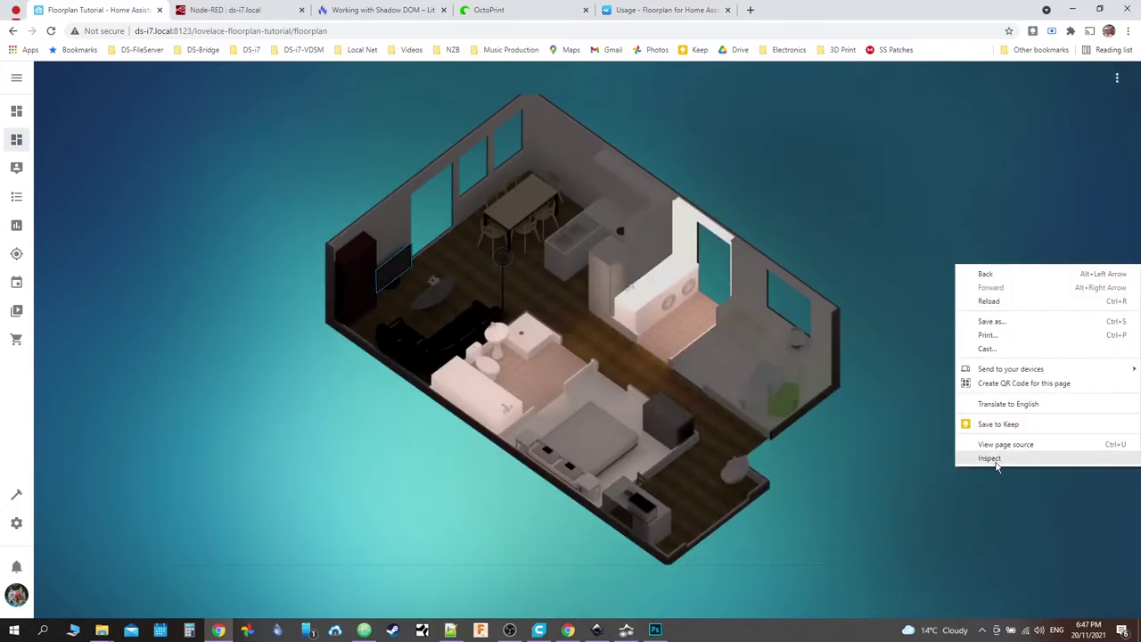
pyautogui.click(994, 460)
pyautogui.moveTo(266, 241); pyautogui.dragTo(542, 413)
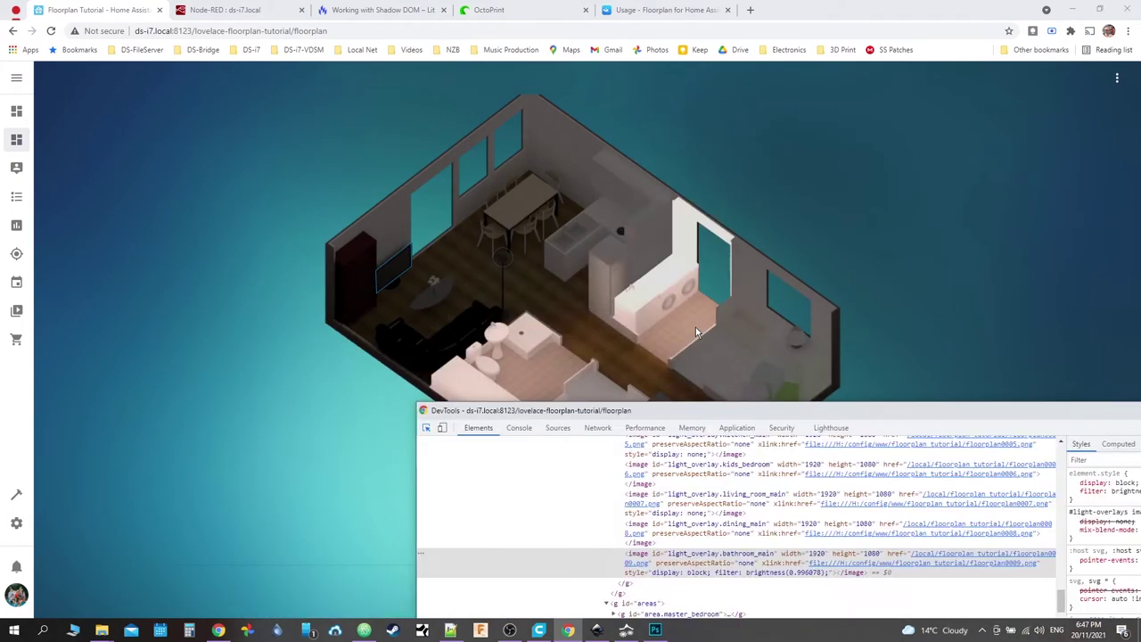
pyautogui.moveTo(745, 418); pyautogui.dragTo(441, 325)
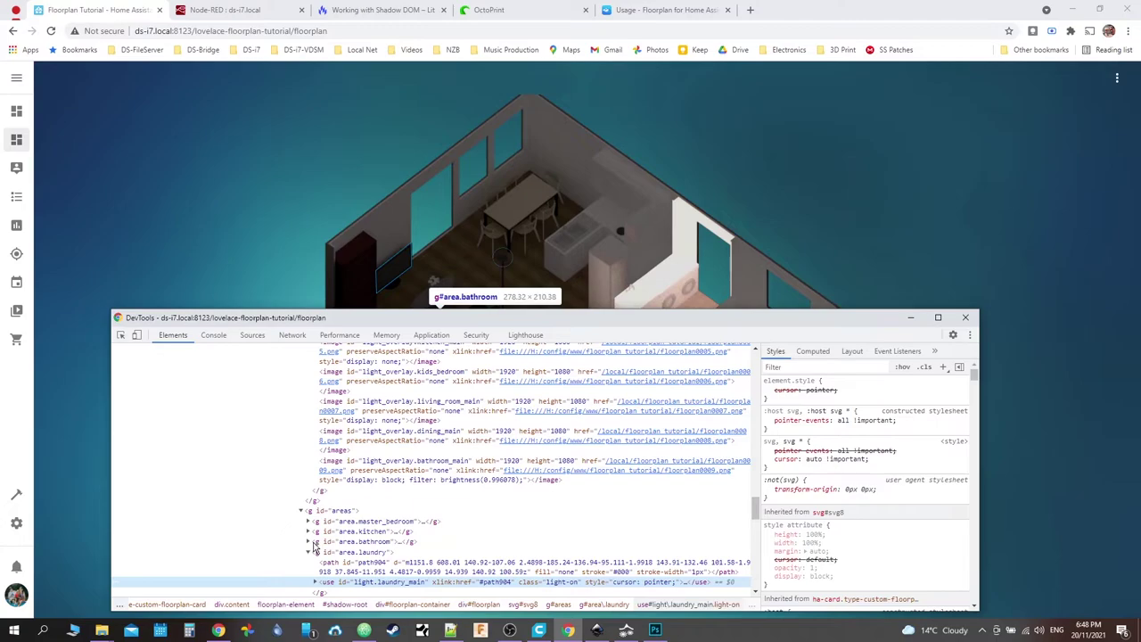
# Step: Expand the g#areas nodes to see laundry marked light-on and kitchen light-off, then return to Atom
pyautogui.click(307, 532)
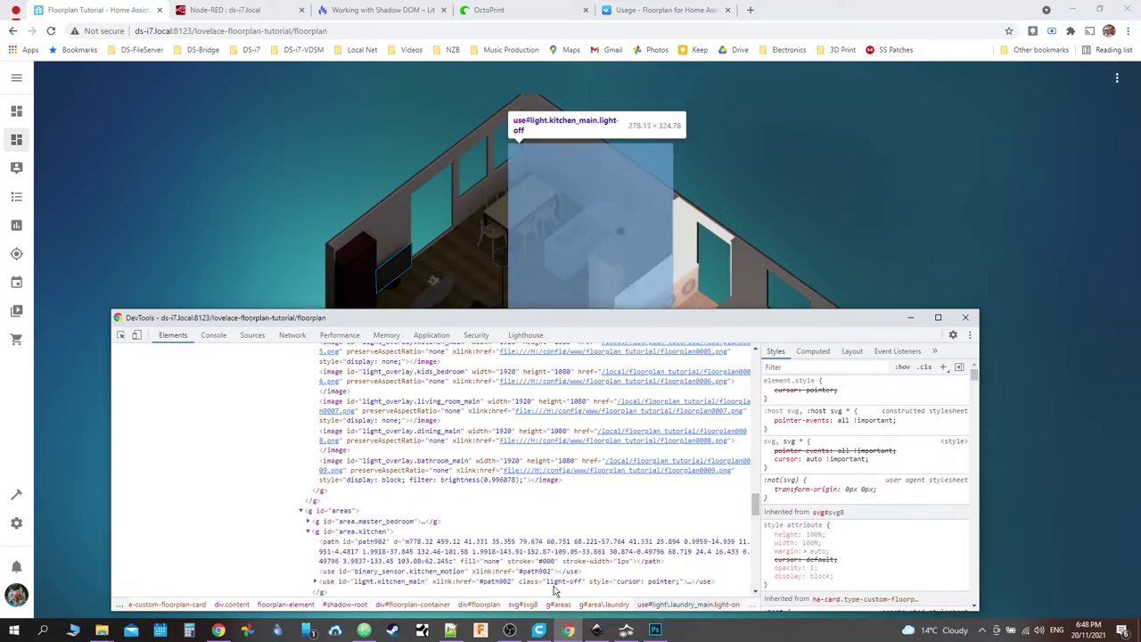
pyautogui.scroll(-3, 578, 571)
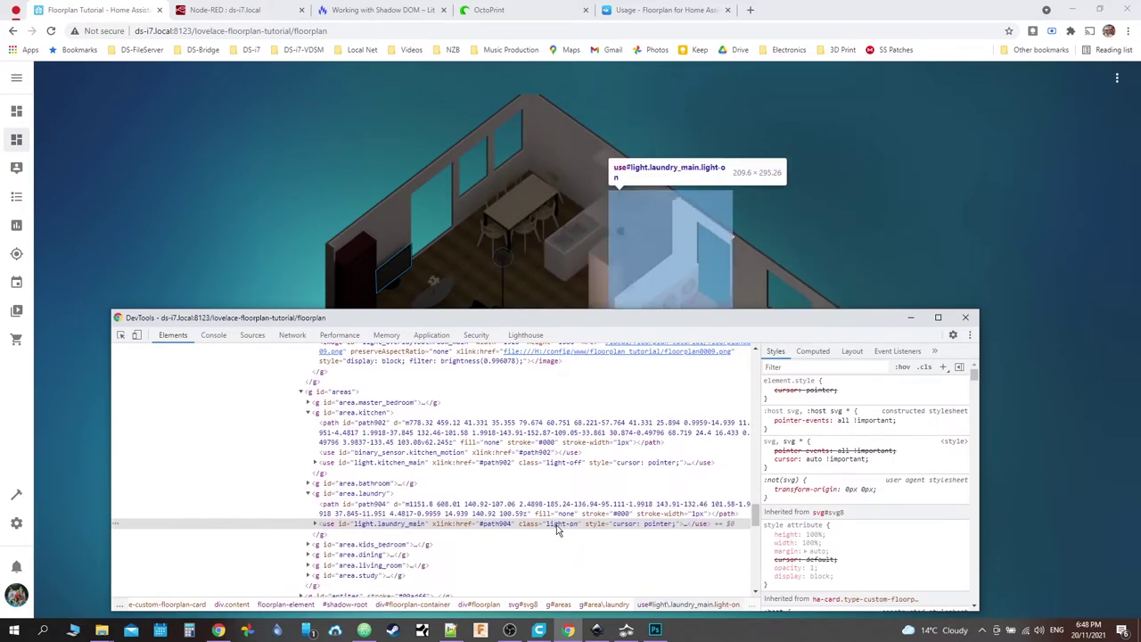
pyautogui.click(911, 319)
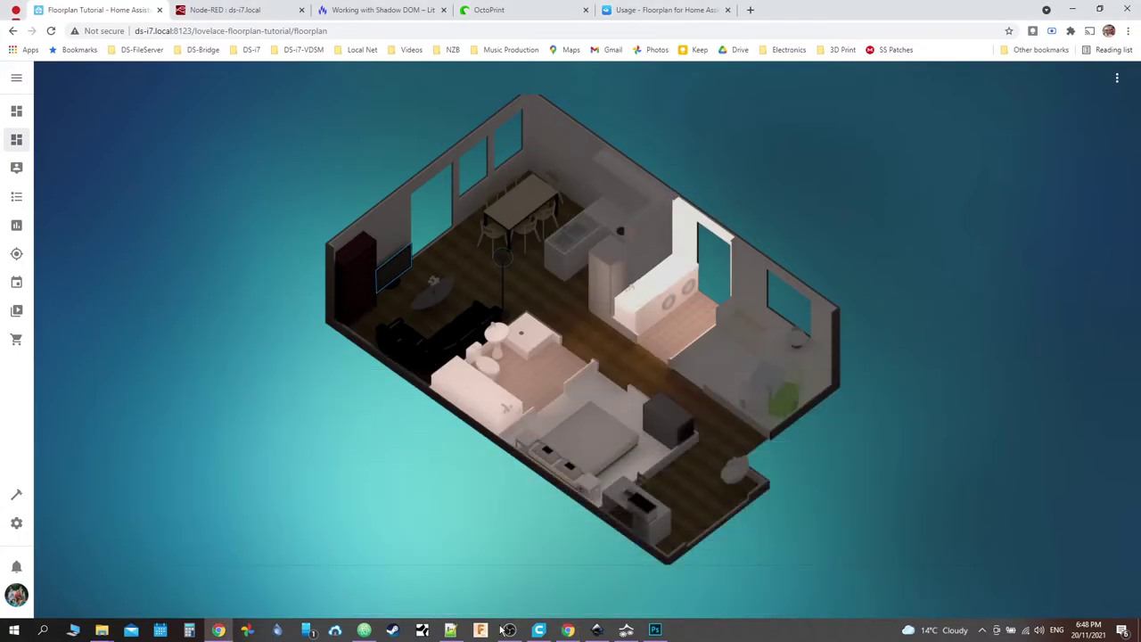
pyautogui.click(364, 630)
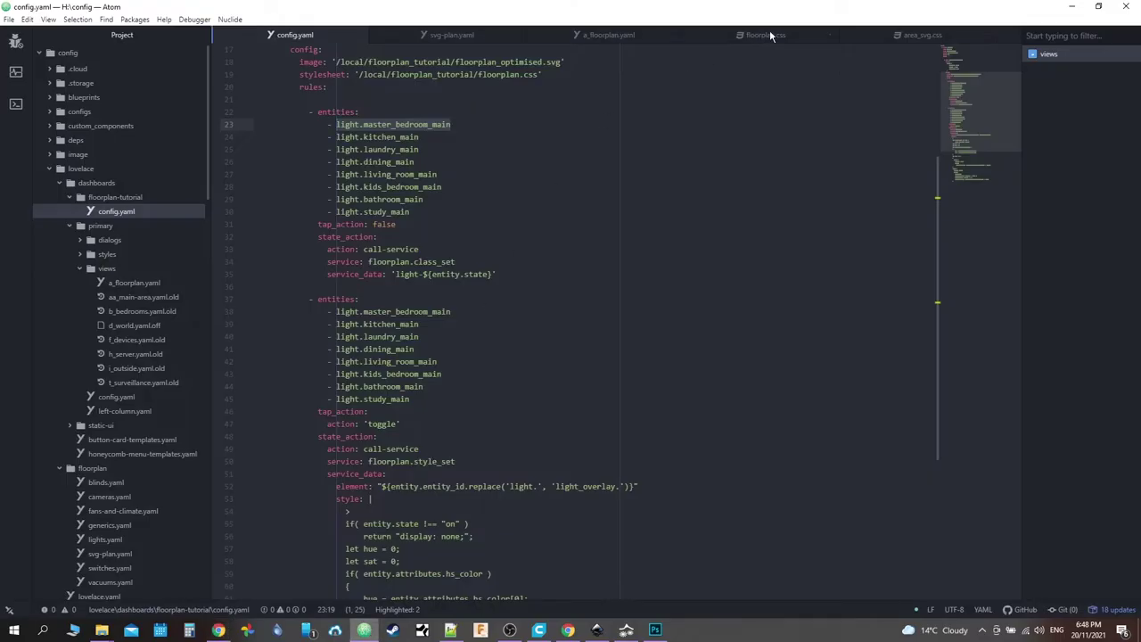
# Step: Start a new '#areas path.light-on {' rule after the #areas path rule in floorplan.css
pyautogui.click(907, 35)
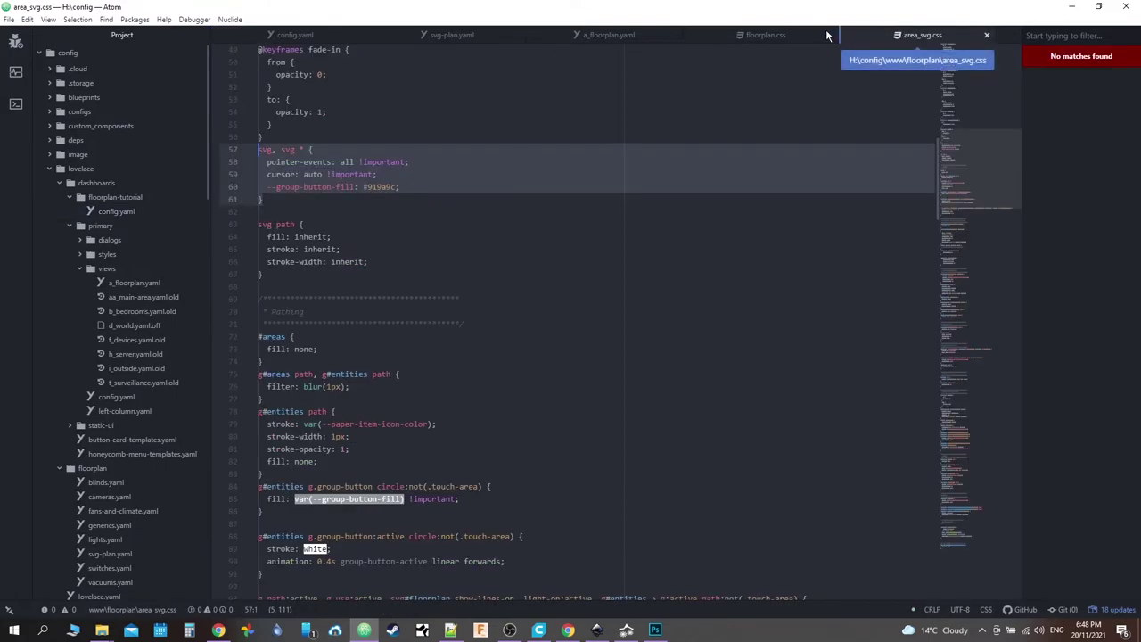
pyautogui.click(776, 37)
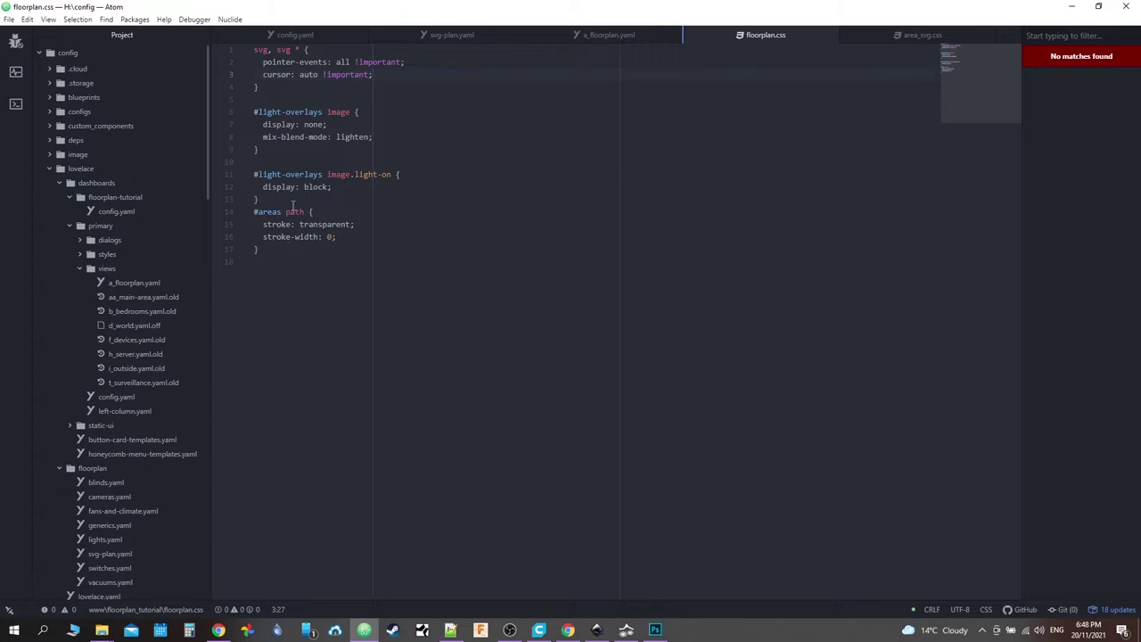
pyautogui.click(294, 205)
pyautogui.press('Return')
pyautogui.press('Return')
pyautogui.press('Return')
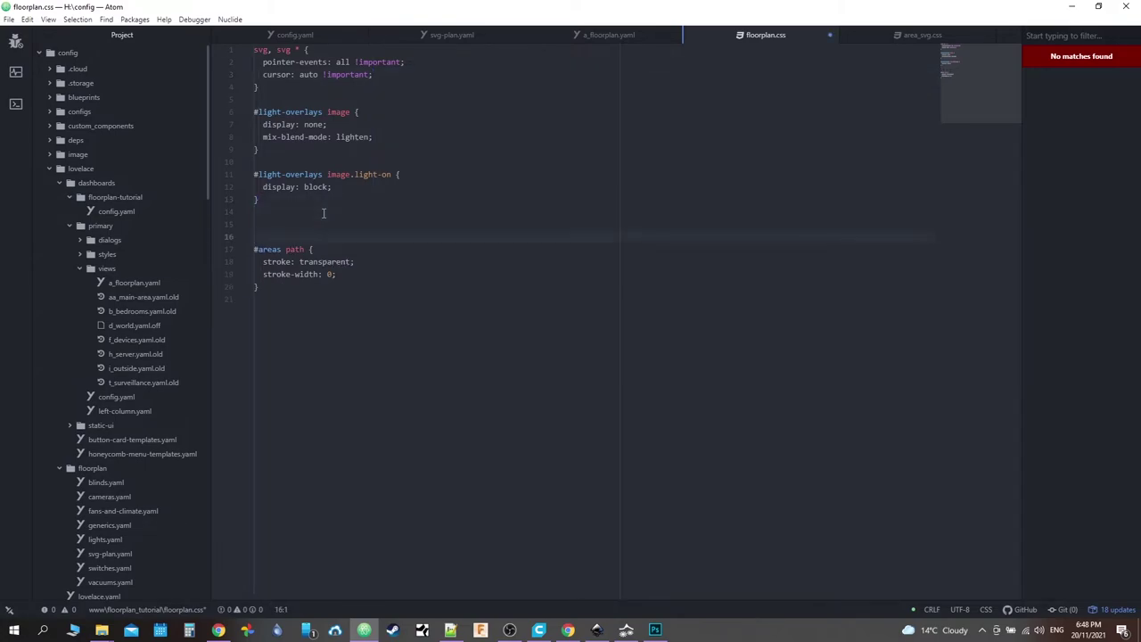
pyautogui.click(272, 285)
pyautogui.press('Return')
pyautogui.press('Return')
pyautogui.write('#areas')
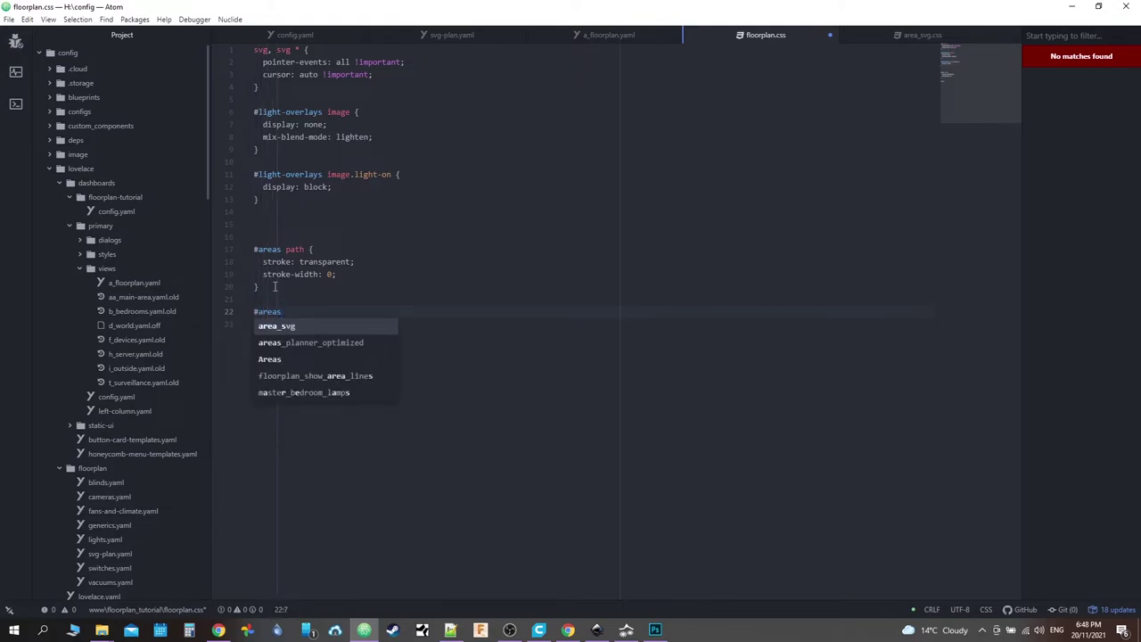
pyautogui.write(' ps')
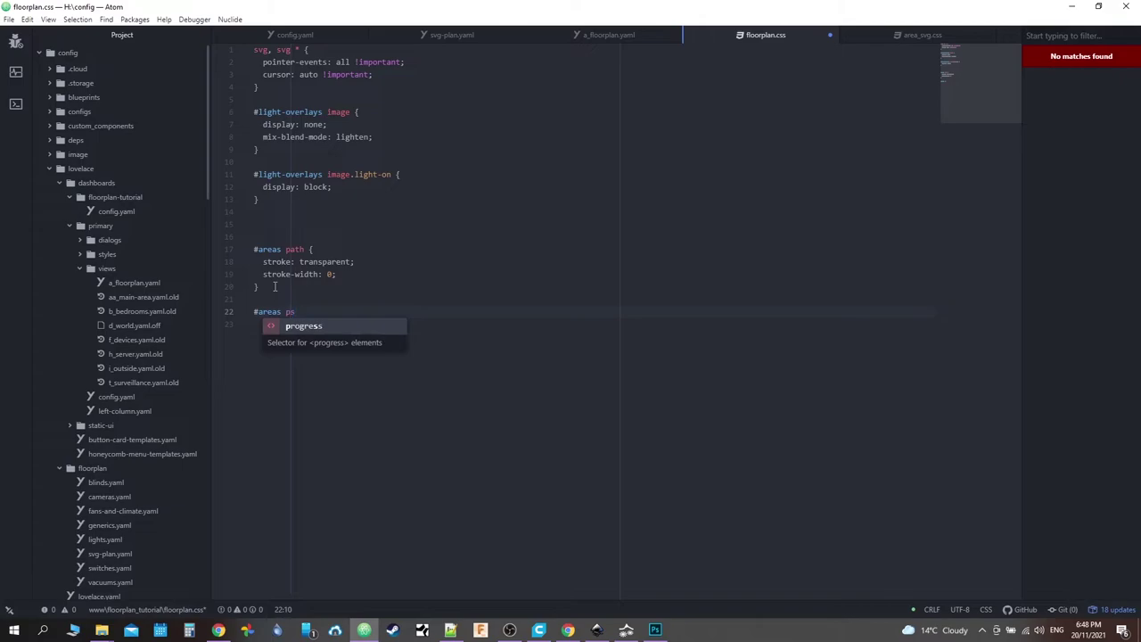
pyautogui.press('BackSpace')
pyautogui.write('ath')
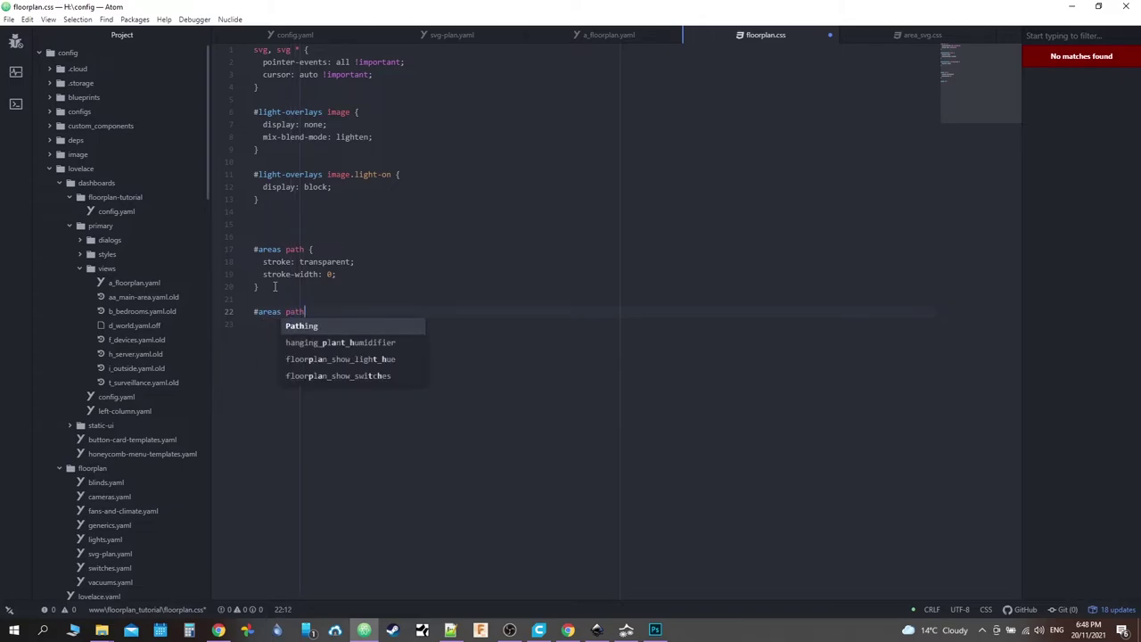
pyautogui.write('.li')
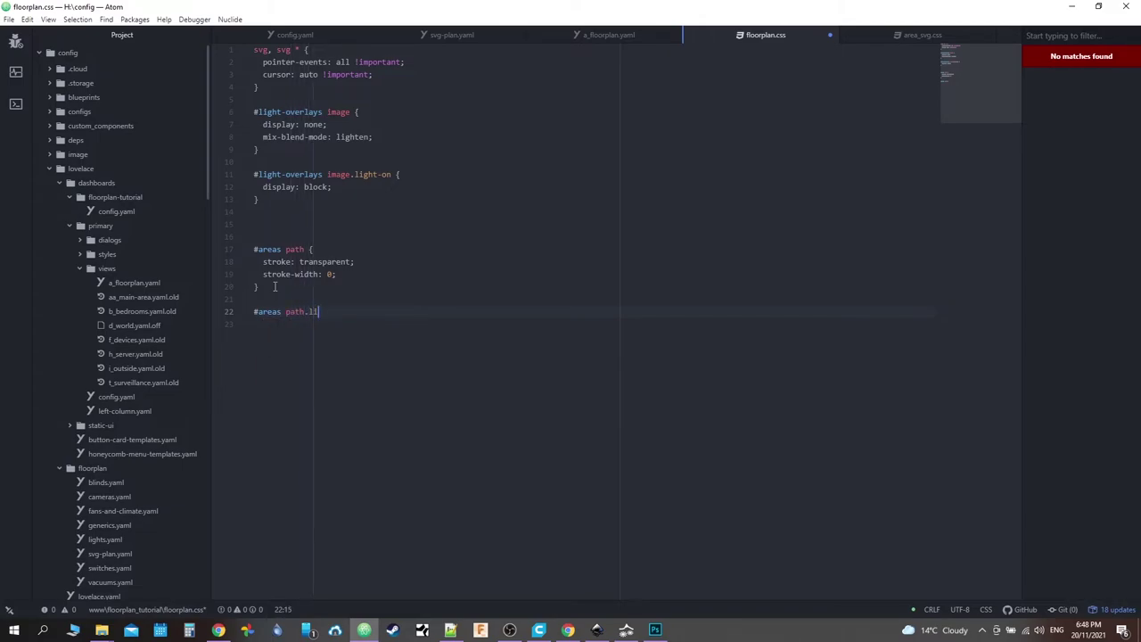
pyautogui.write('ght-on {')
# Step: Give the light-on rule stroke-width: 3 and stroke: blue, then save floorplan.css
pyautogui.press('Return')
pyautogui.doubleClick(289, 272)
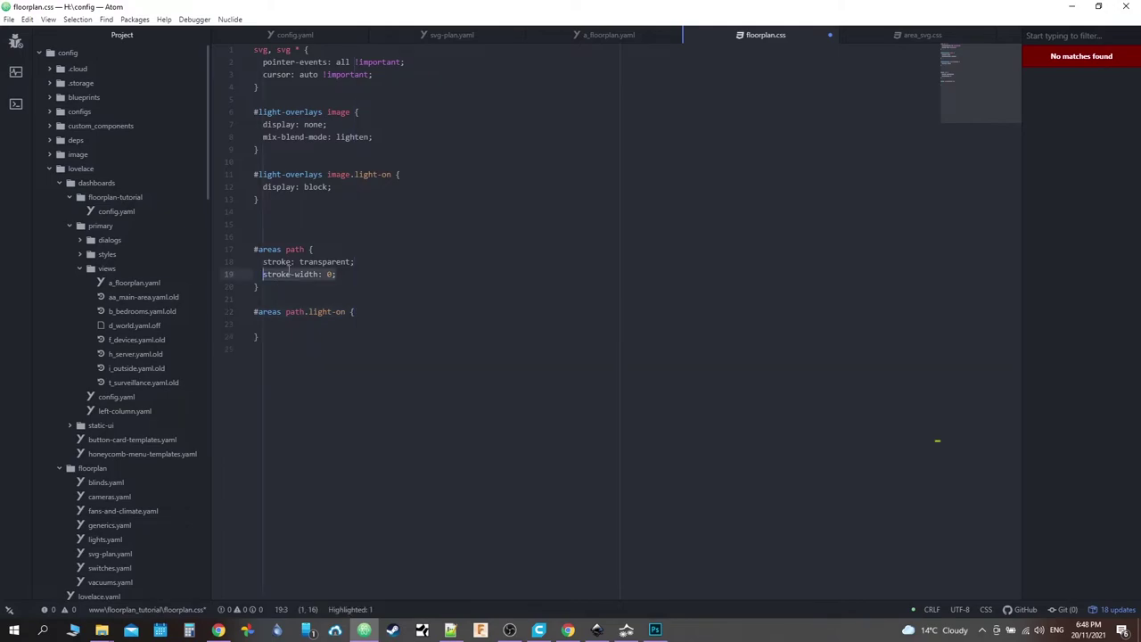
pyautogui.click(310, 327)
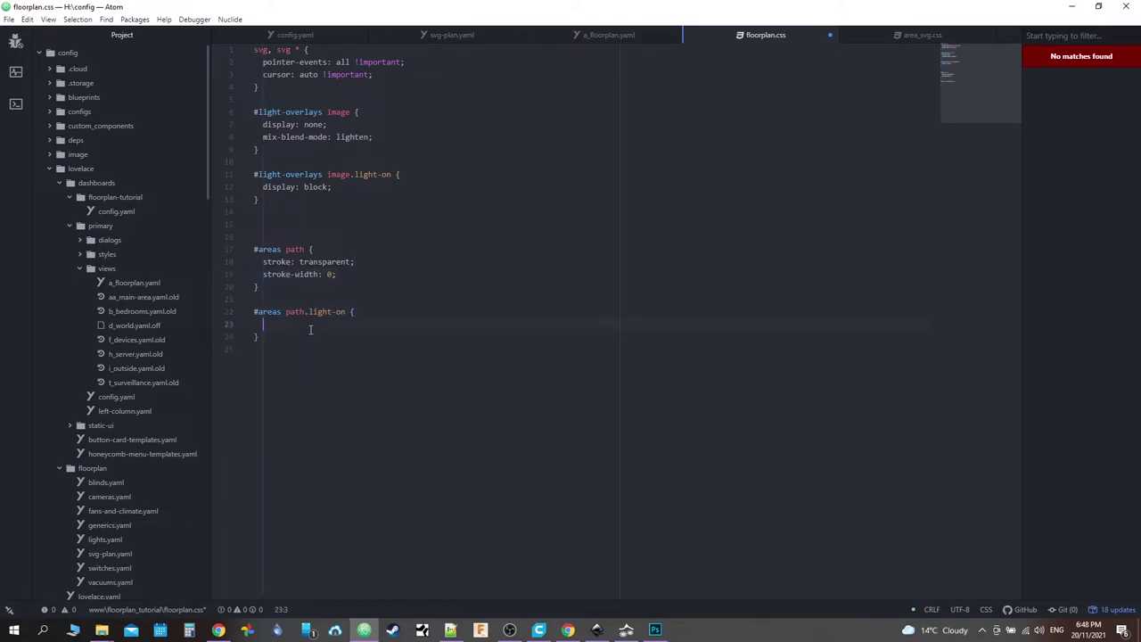
pyautogui.write('stroke-width: 0;')
pyautogui.press('Left')
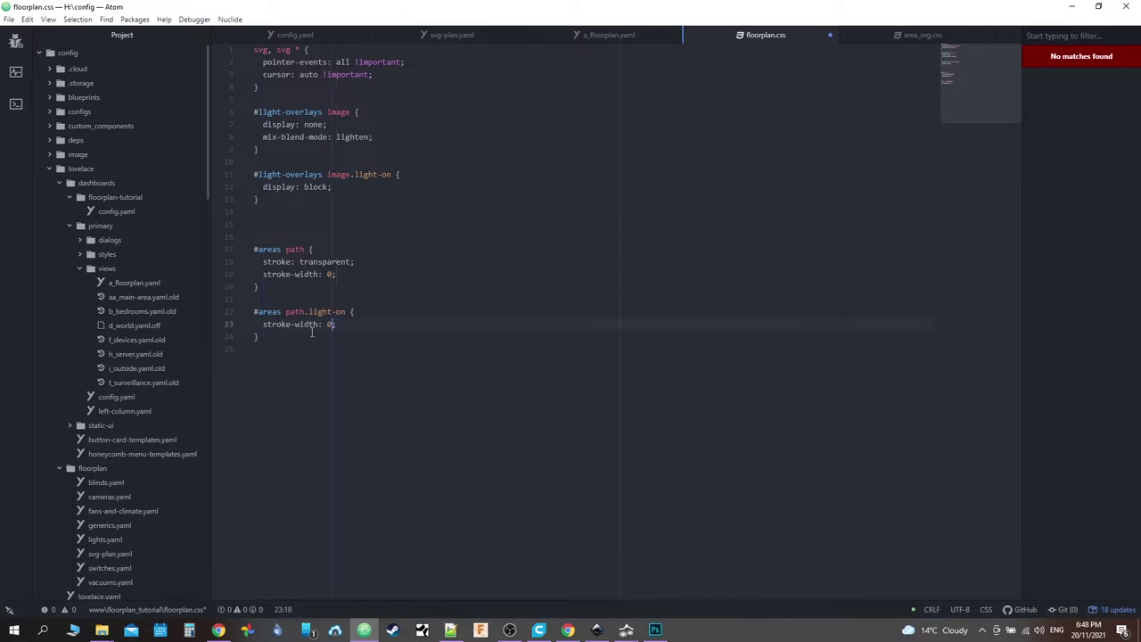
pyautogui.press('BackSpace')
pyautogui.write('3')
pyautogui.press('End')
pyautogui.press('Return')
pyautogui.write('stro')
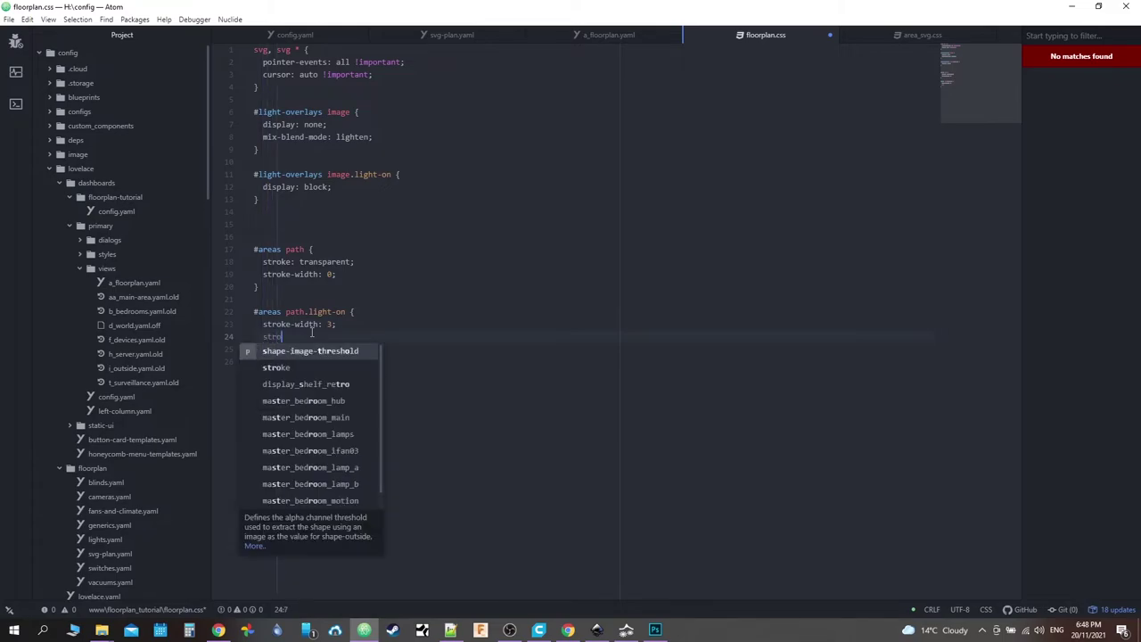
pyautogui.write('ke: bl')
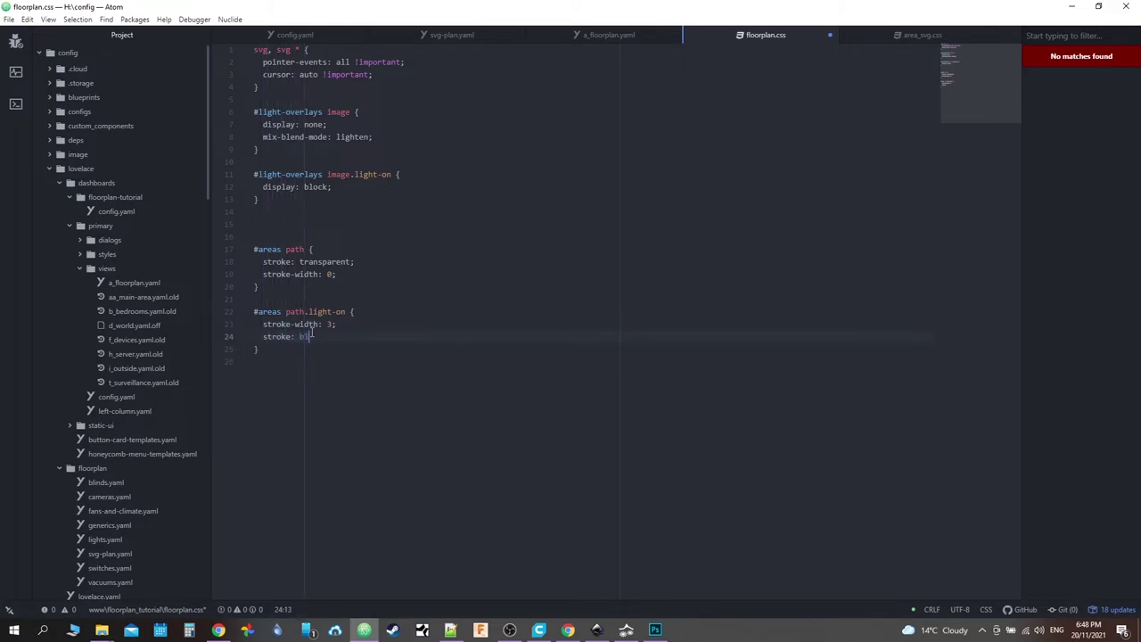
pyautogui.write('ue;')
pyautogui.hotkey('ctrl', 's')
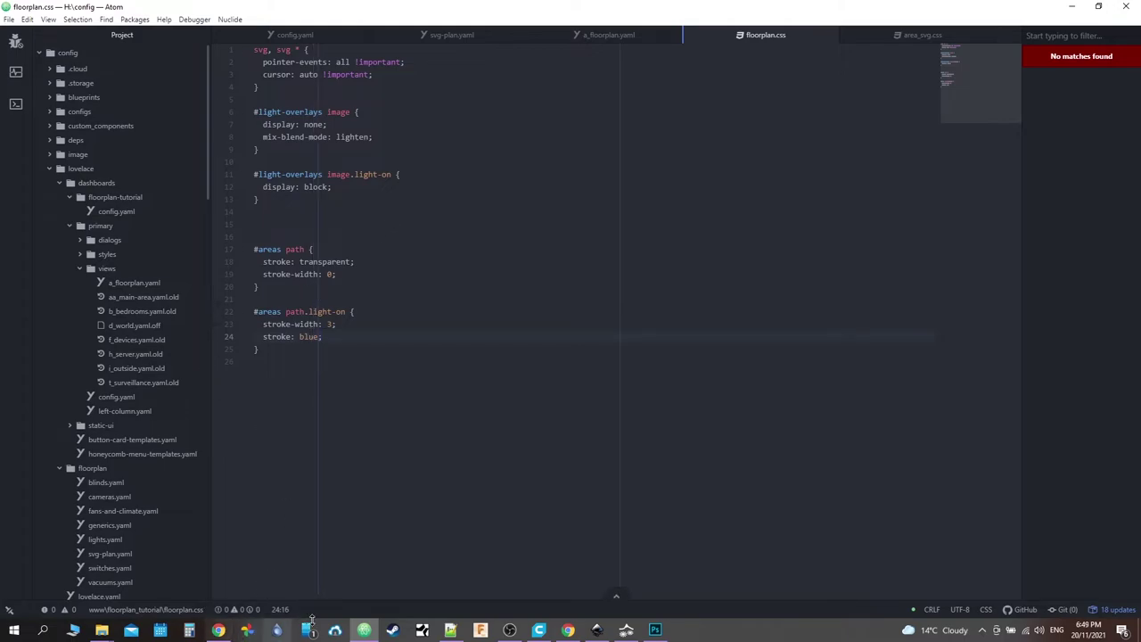
# Step: Select the blue value, the .light-on class and 'path' in the new rule to check them
pyautogui.moveTo(223, 631)
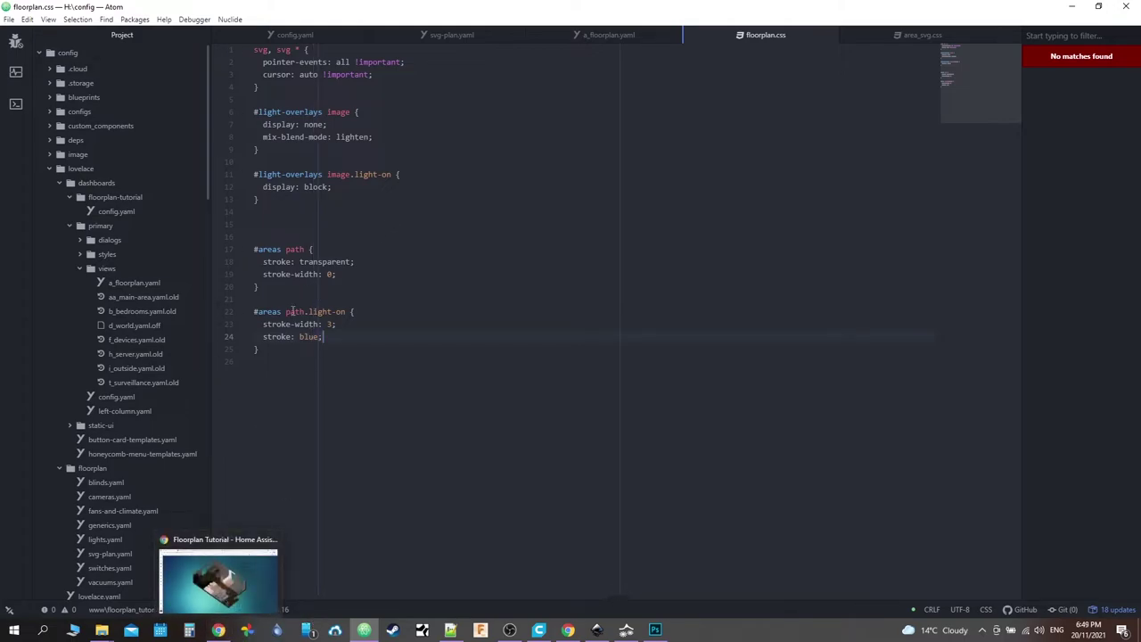
pyautogui.press('Left')
pyautogui.hotkey('ctrl', 'shift', 'Left')
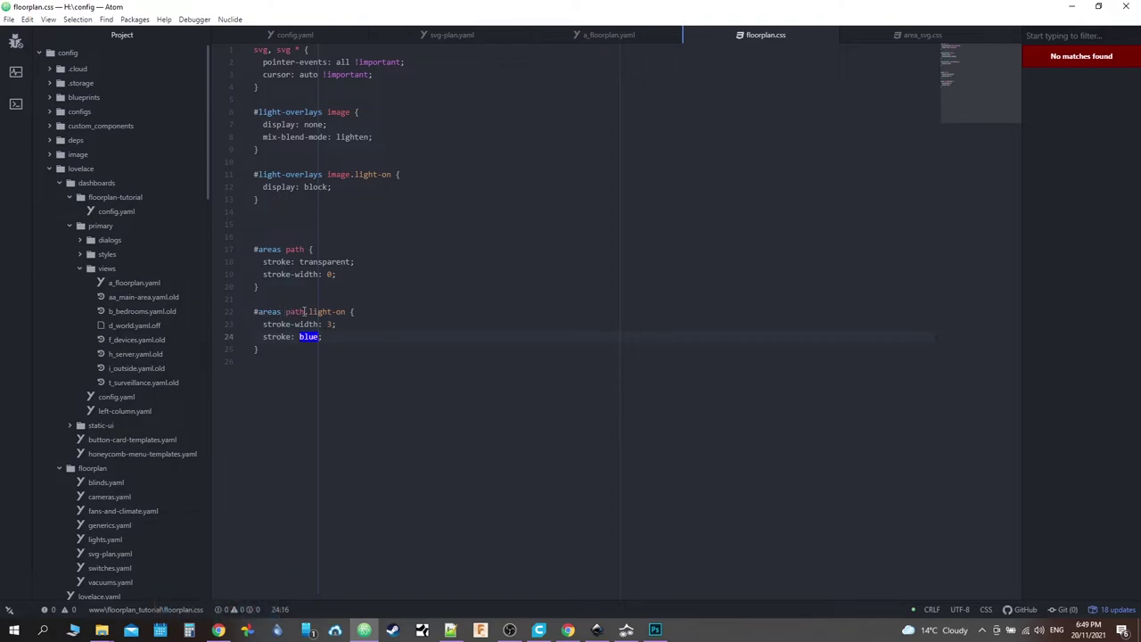
pyautogui.moveTo(306, 311); pyautogui.dragTo(344, 309)
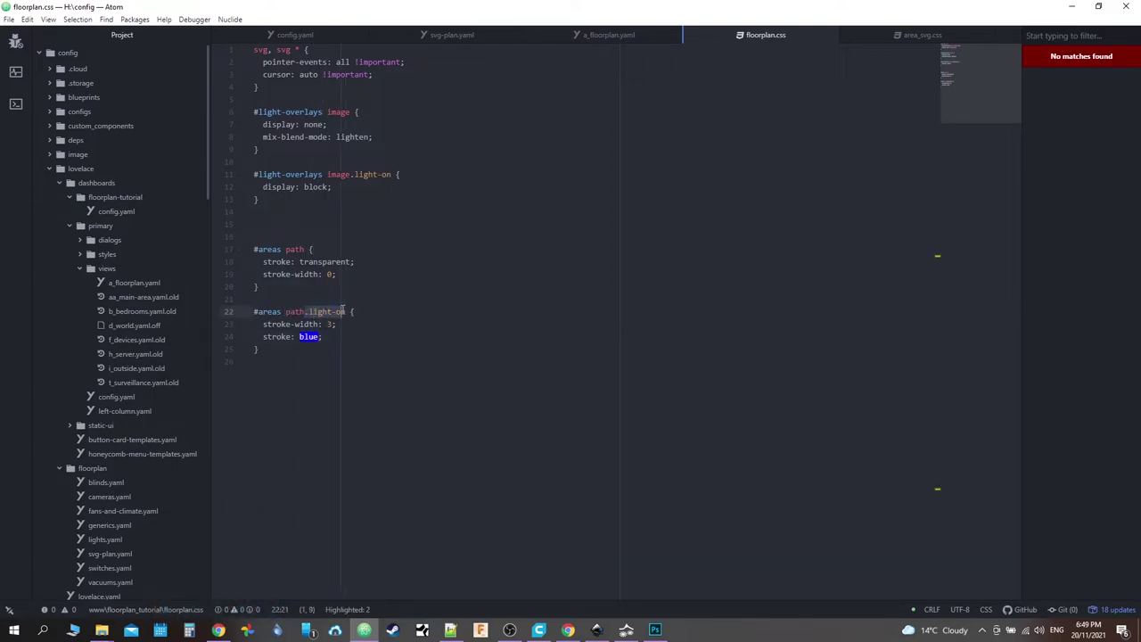
pyautogui.click(305, 312)
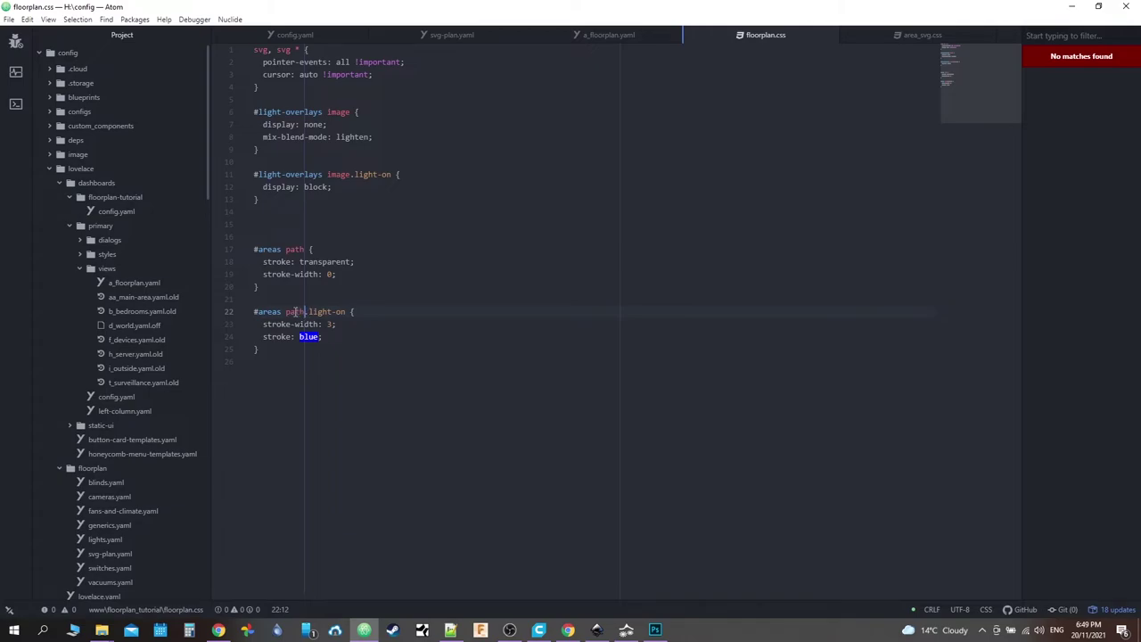
pyautogui.doubleClick(297, 311)
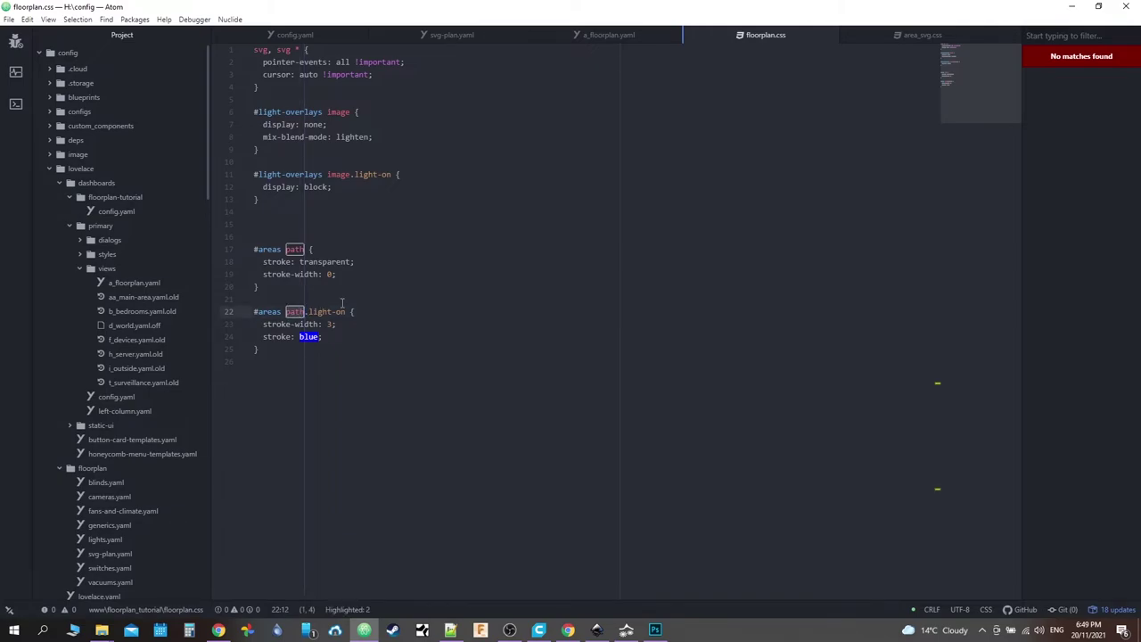
pyautogui.press('End')
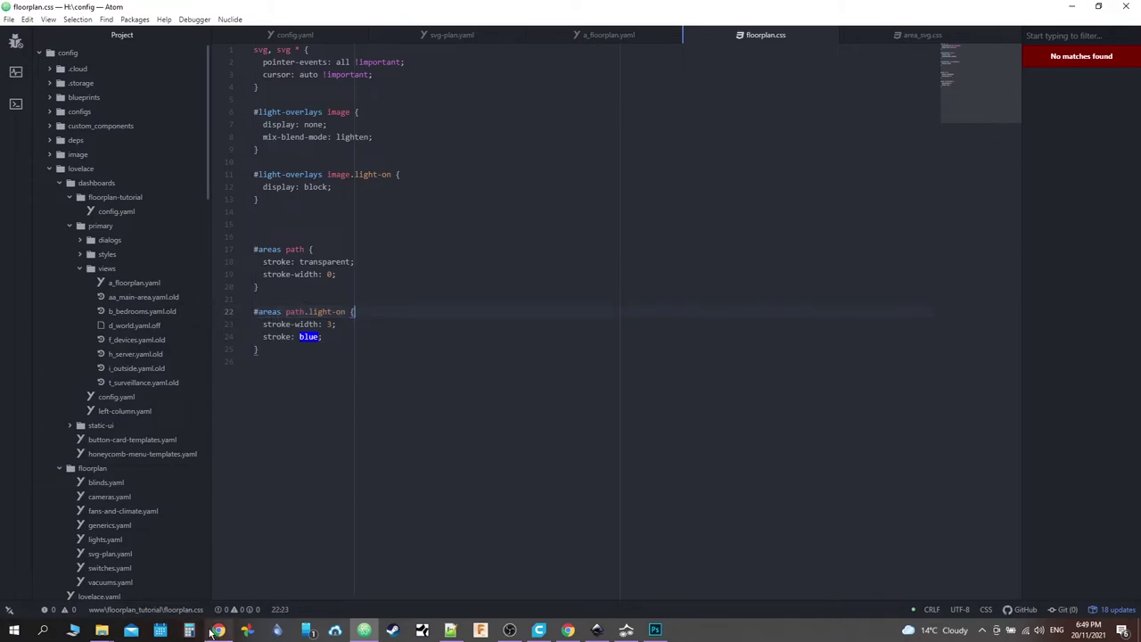
# Step: Refresh the floorplan dashboard, then hard-reload it with an emptied cache
pyautogui.click(219, 629)
pyautogui.click(1117, 78)
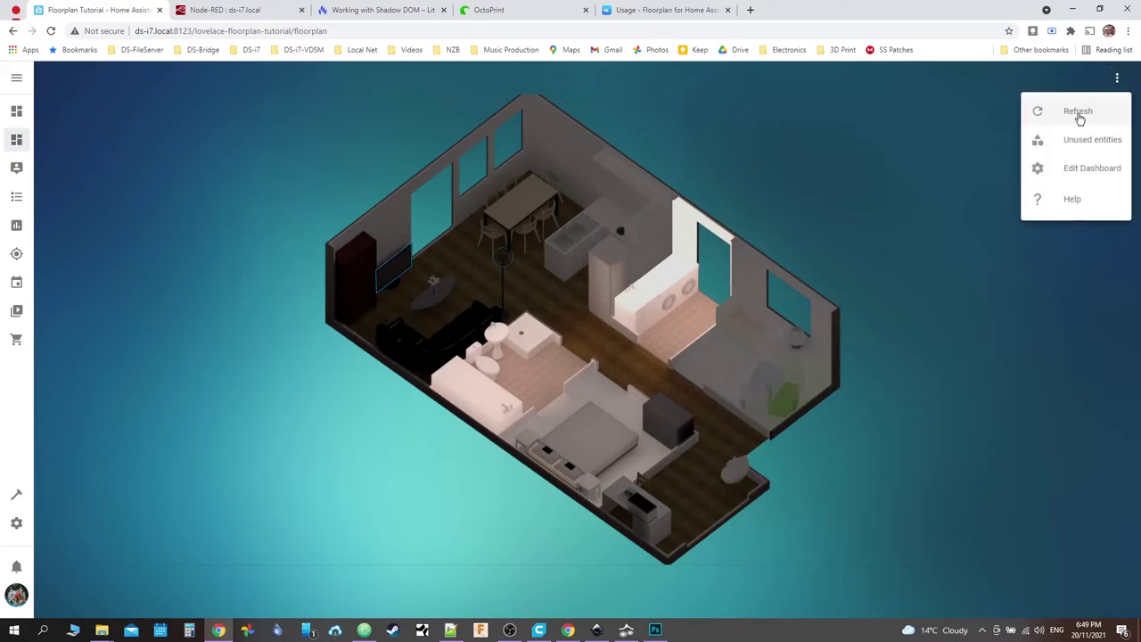
pyautogui.click(1079, 113)
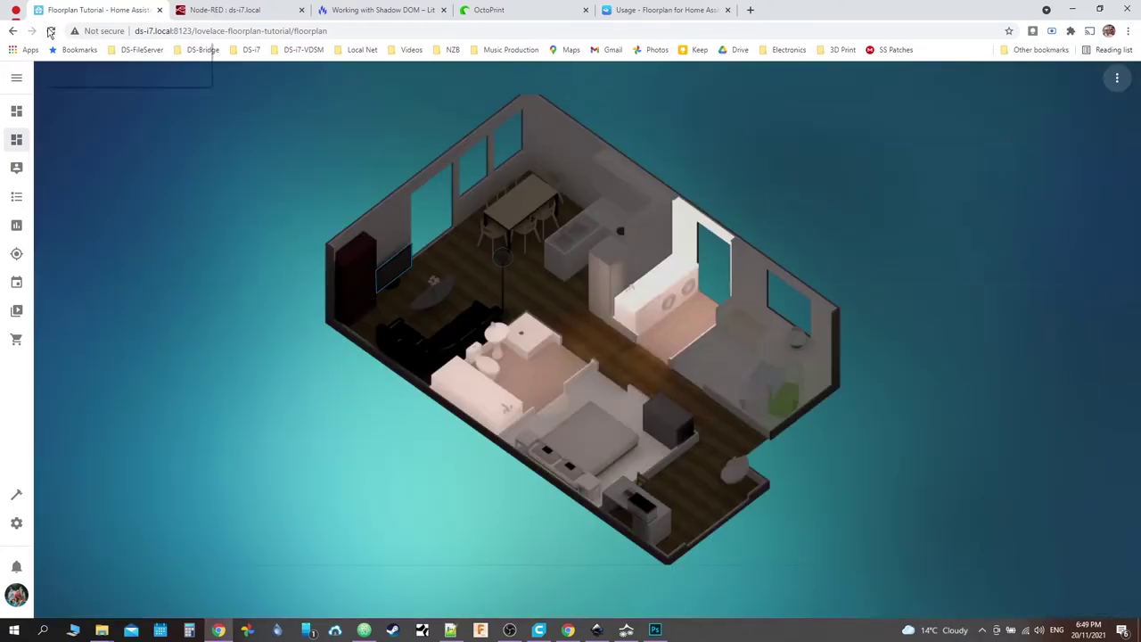
pyautogui.rightClick(50, 31)
pyautogui.click(62, 80)
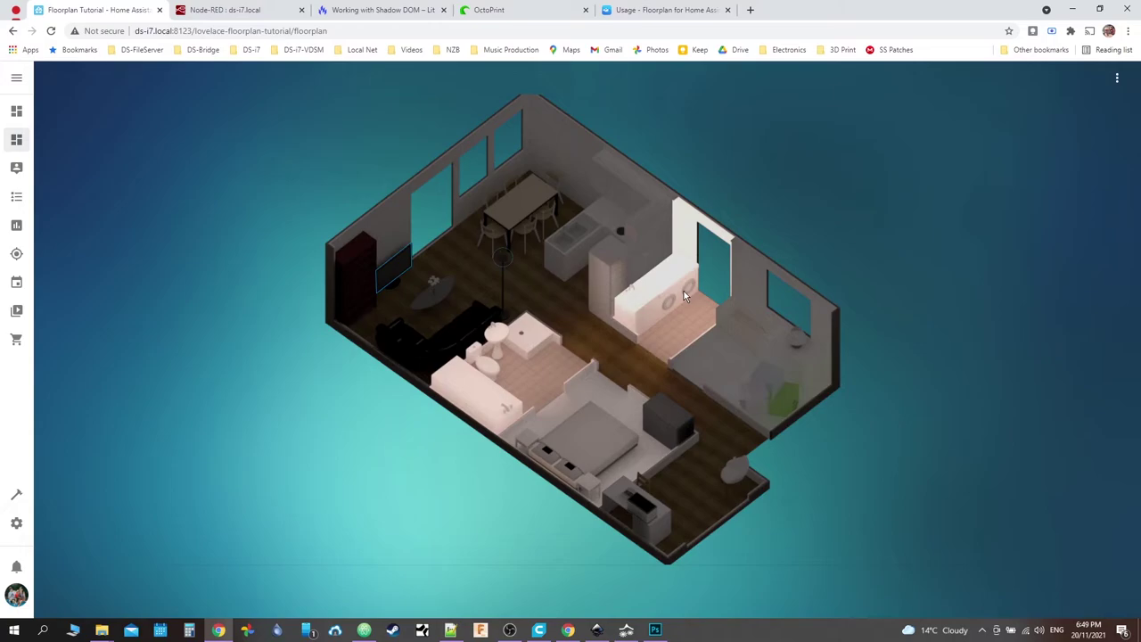
# Step: Show the floorplan SVG in Notepad++, then minimize it to reveal the floorplan
pyautogui.click(453, 628)
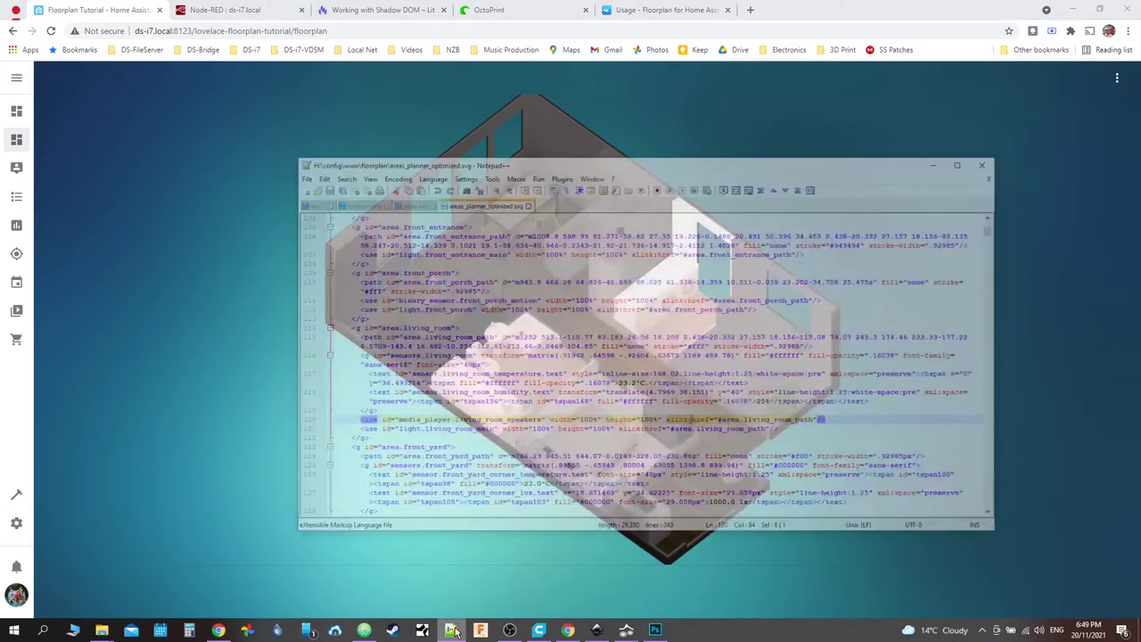
pyautogui.click(453, 630)
pyautogui.click(454, 630)
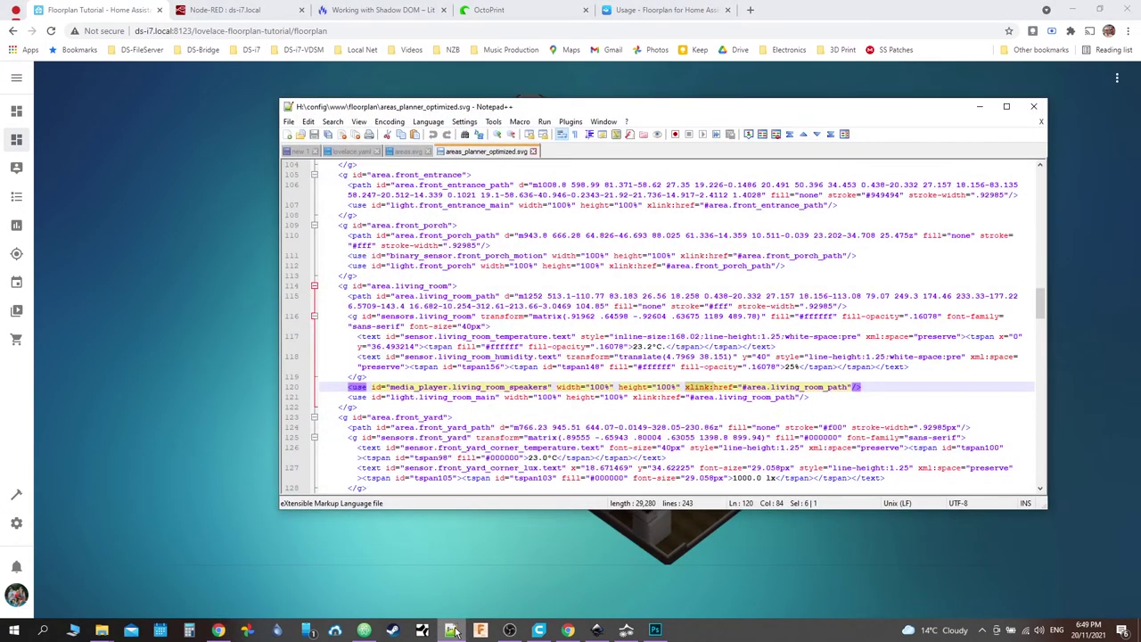
pyautogui.click(453, 631)
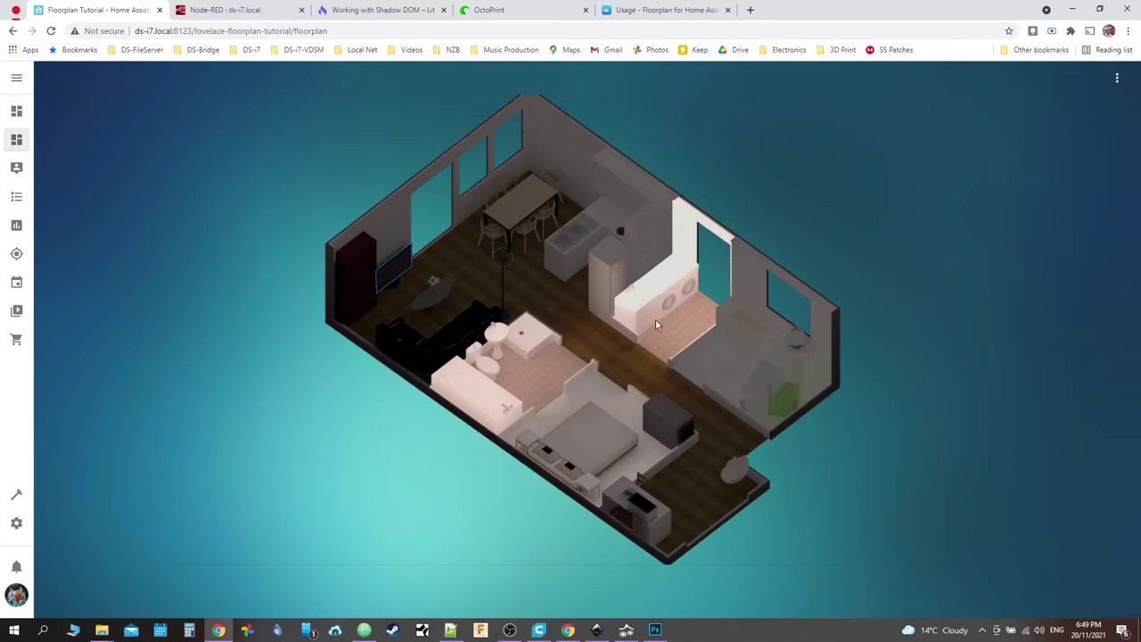
# Step: Inspect the laundry light with the element picker, finding light-on on its use element, then return to Atom
pyautogui.rightClick(801, 559)
pyautogui.click(829, 544)
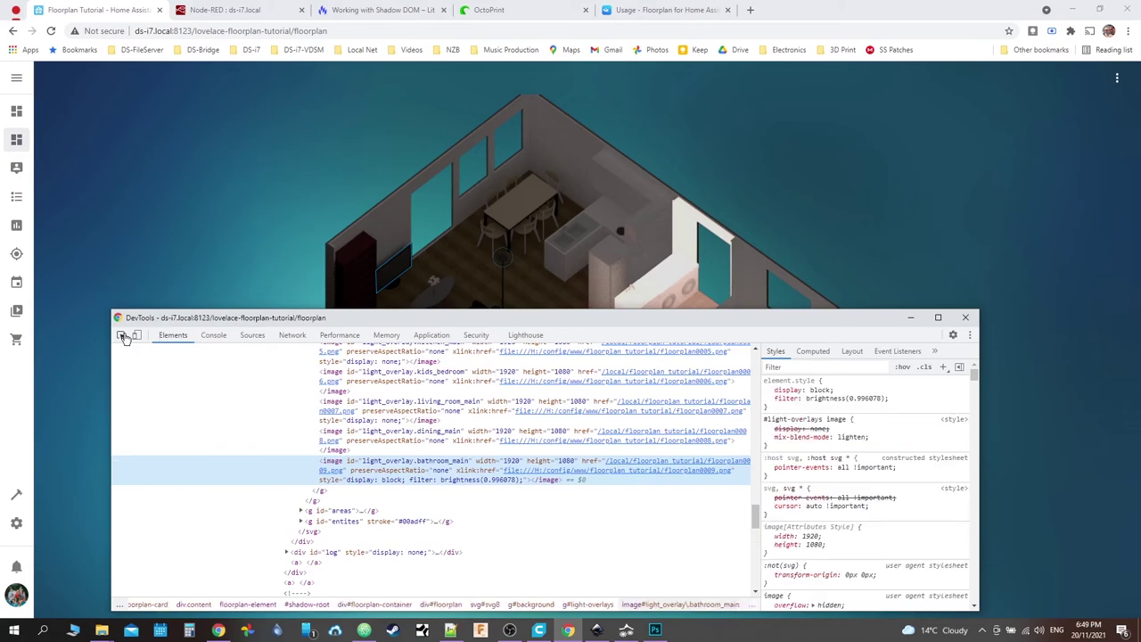
pyautogui.click(122, 335)
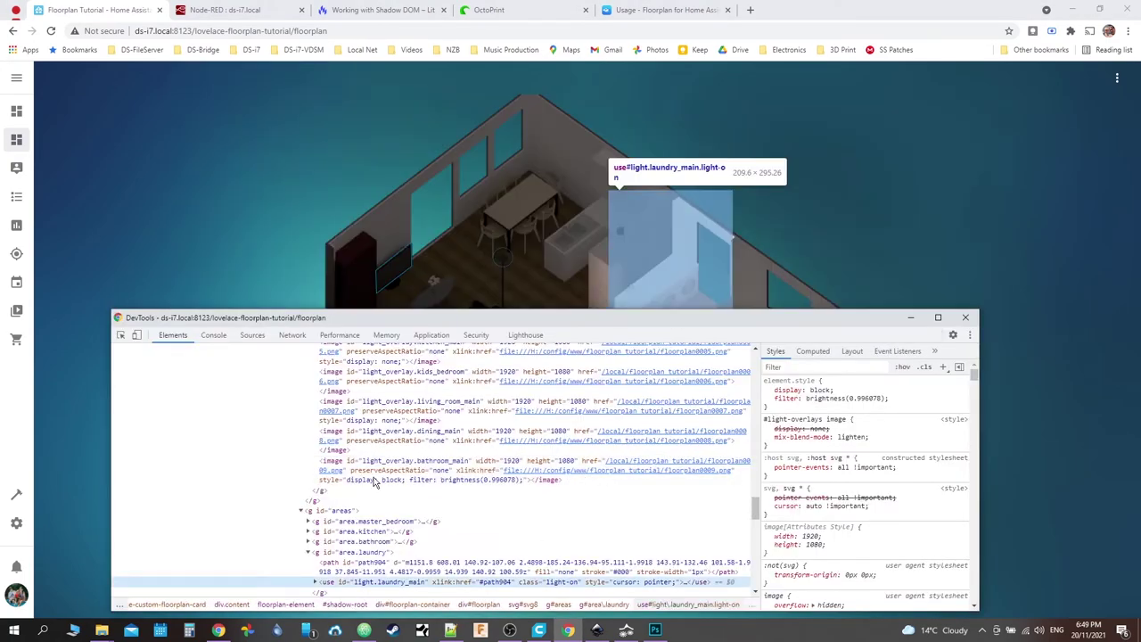
pyautogui.click(670, 282)
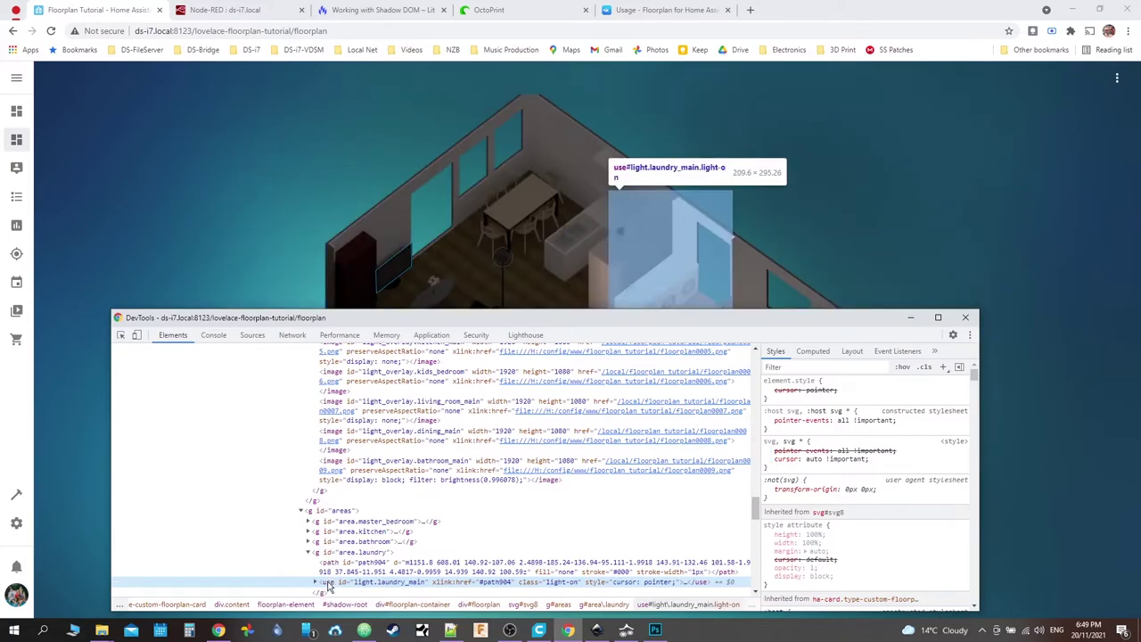
pyautogui.click(363, 630)
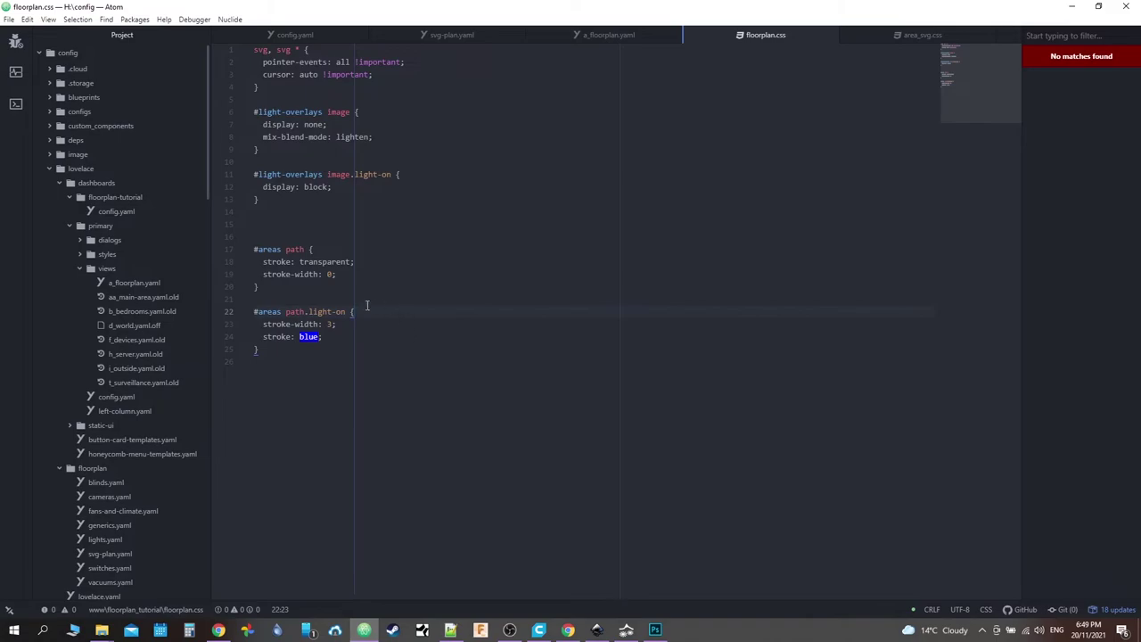
# Step: Delete 'path' so the rule targets #areas .light-on, then refresh the floorplan dashboard
pyautogui.doubleClick(295, 311)
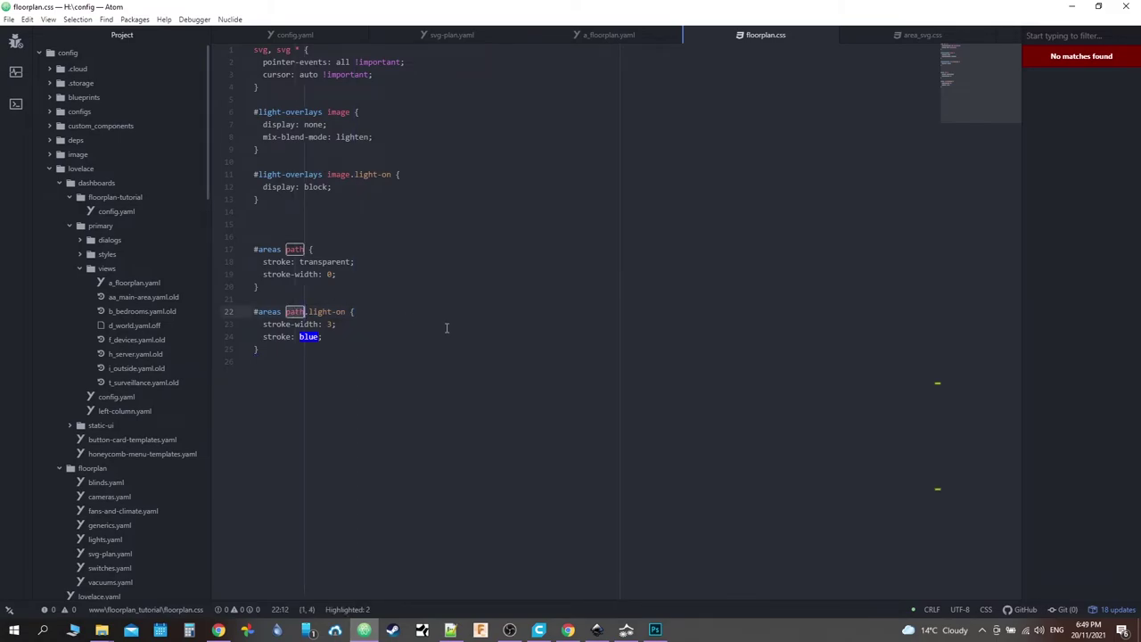
pyautogui.press('BackSpace')
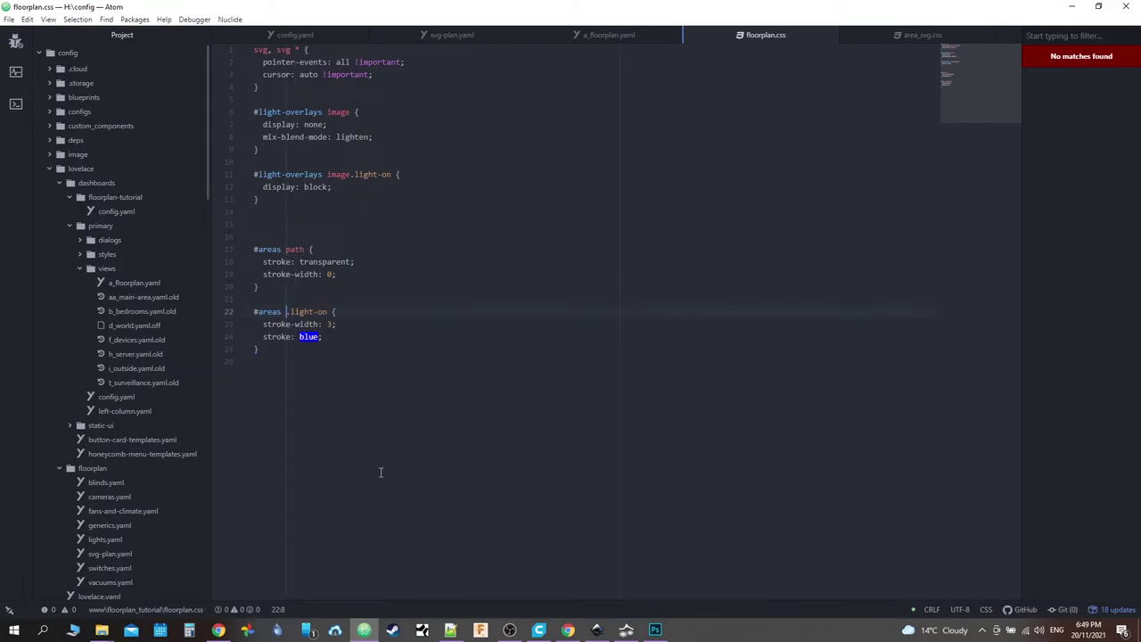
pyautogui.click(219, 630)
pyautogui.click(1119, 81)
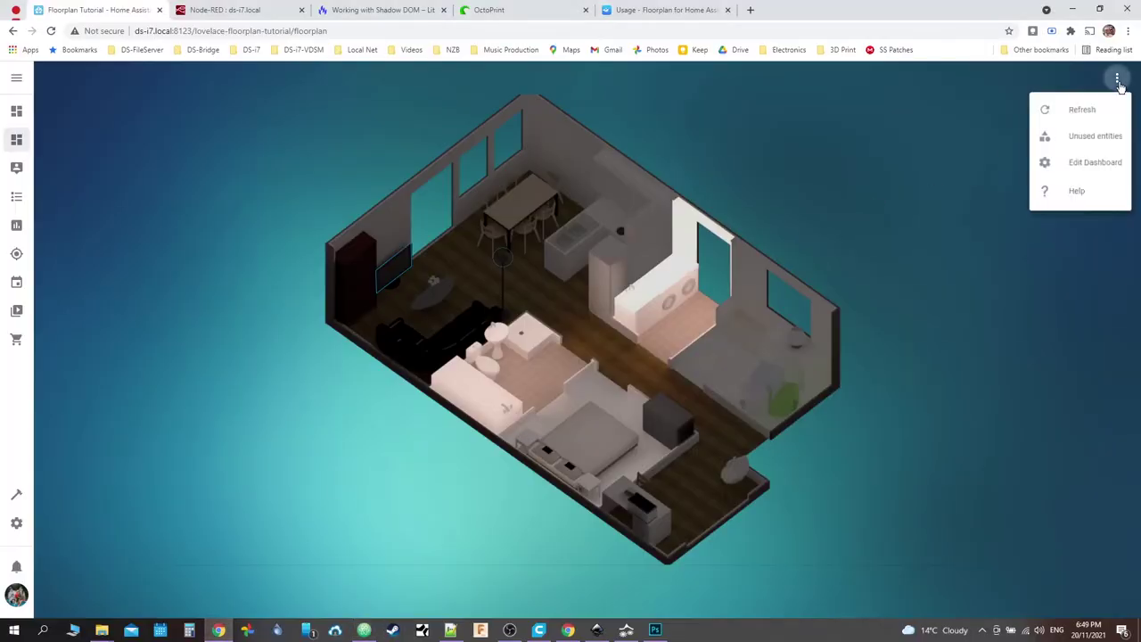
pyautogui.click(1082, 108)
# Step: Hard-reload the floorplan with an emptied cache and return to floorplan.css in Atom
pyautogui.rightClick(50, 31)
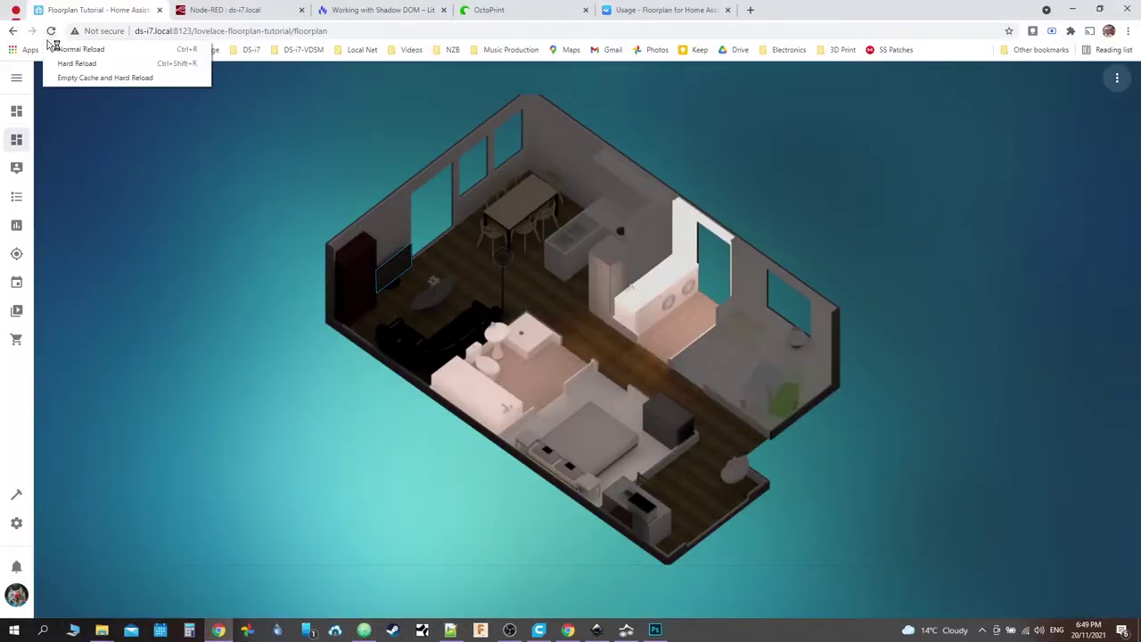
pyautogui.click(60, 78)
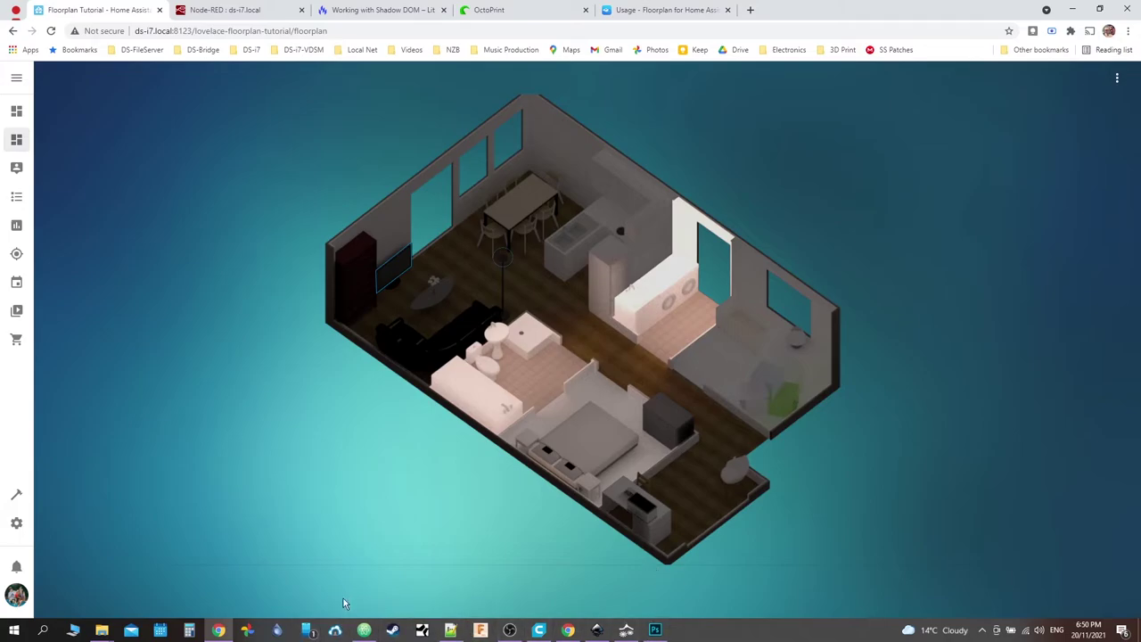
pyautogui.click(452, 631)
pyautogui.click(452, 631)
pyautogui.click(364, 632)
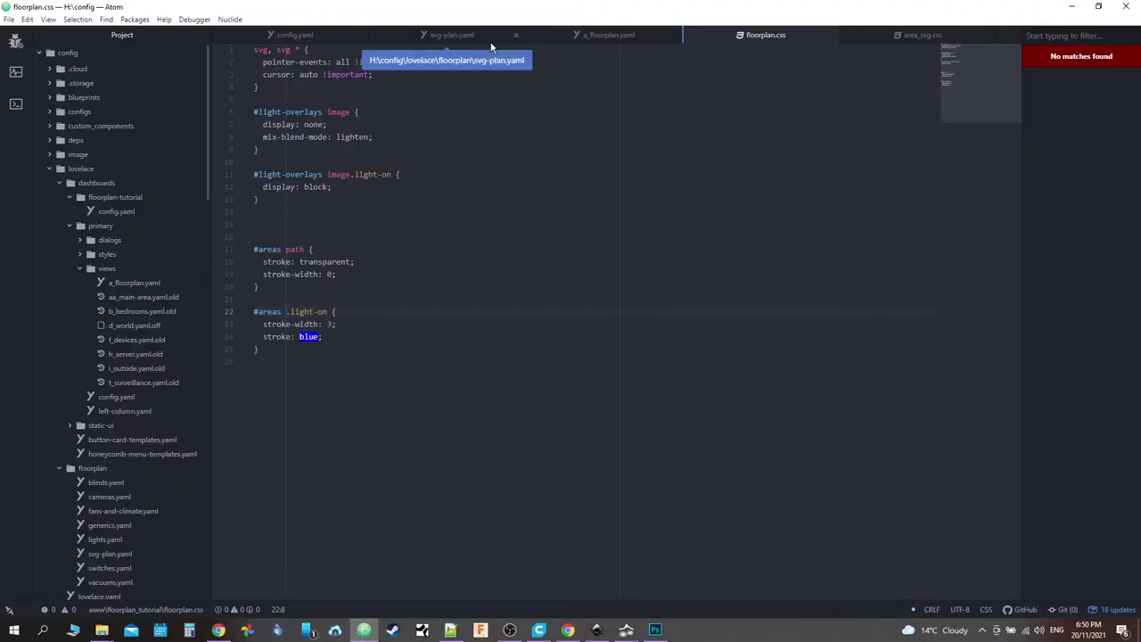
# Step: Copy the svg path rule block from area_svg.css
pyautogui.click(588, 37)
pyautogui.click(450, 35)
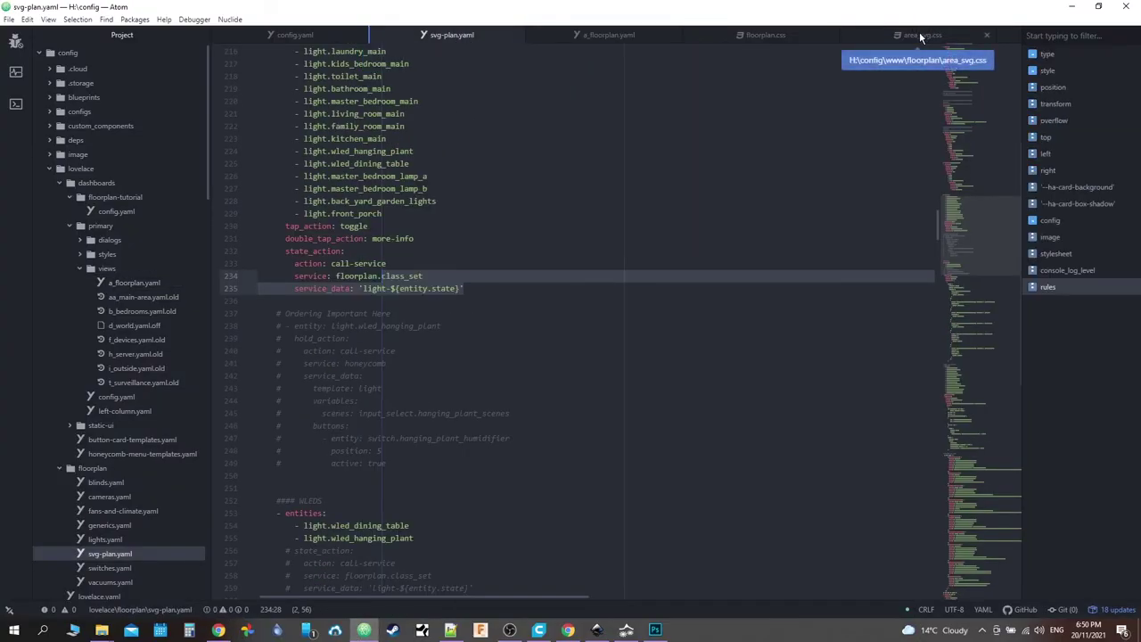
pyautogui.click(919, 35)
pyautogui.scroll(-15, 385, 123)
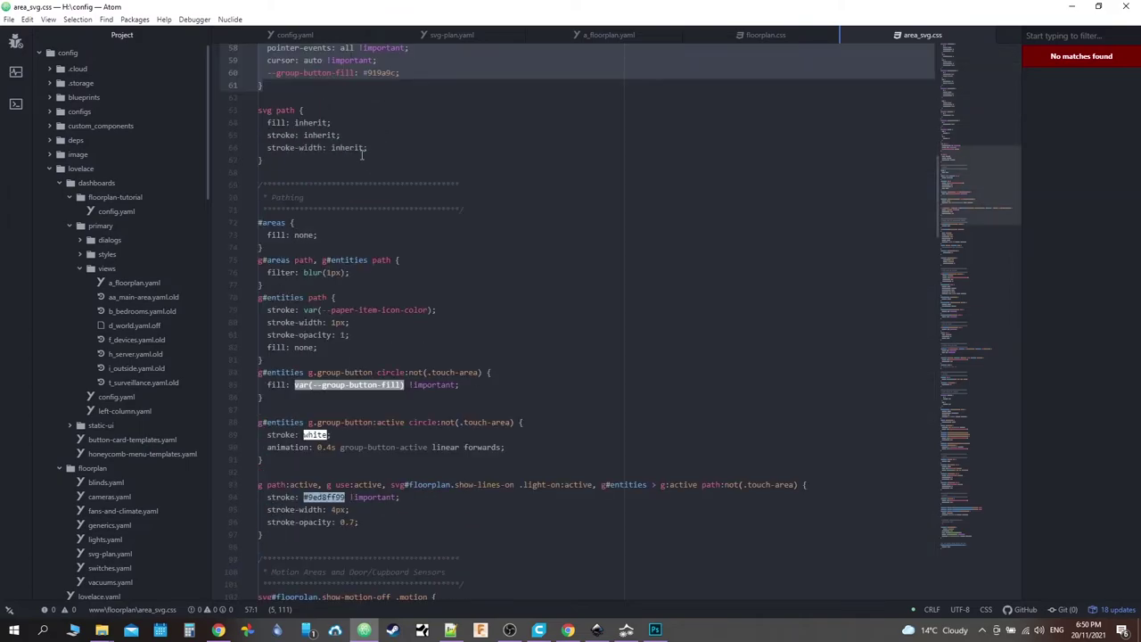
pyautogui.moveTo(272, 246); pyautogui.dragTo(258, 195)
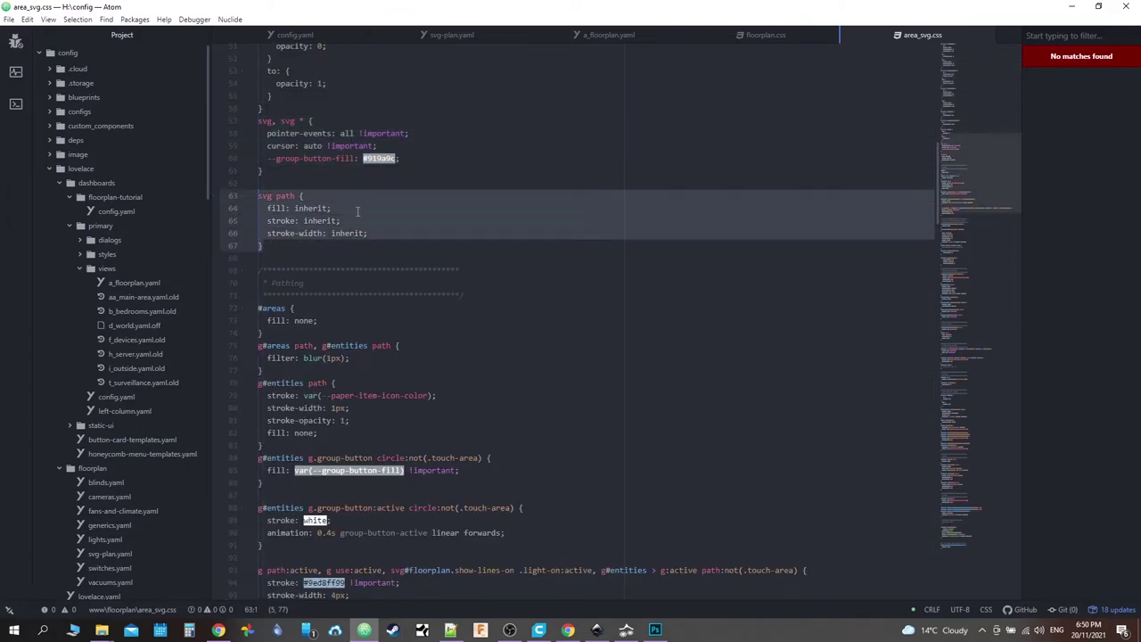
pyautogui.rightClick(287, 221)
pyautogui.click(308, 155)
# Step: Paste the svg path rule after the first rule in floorplan.css
pyautogui.click(719, 33)
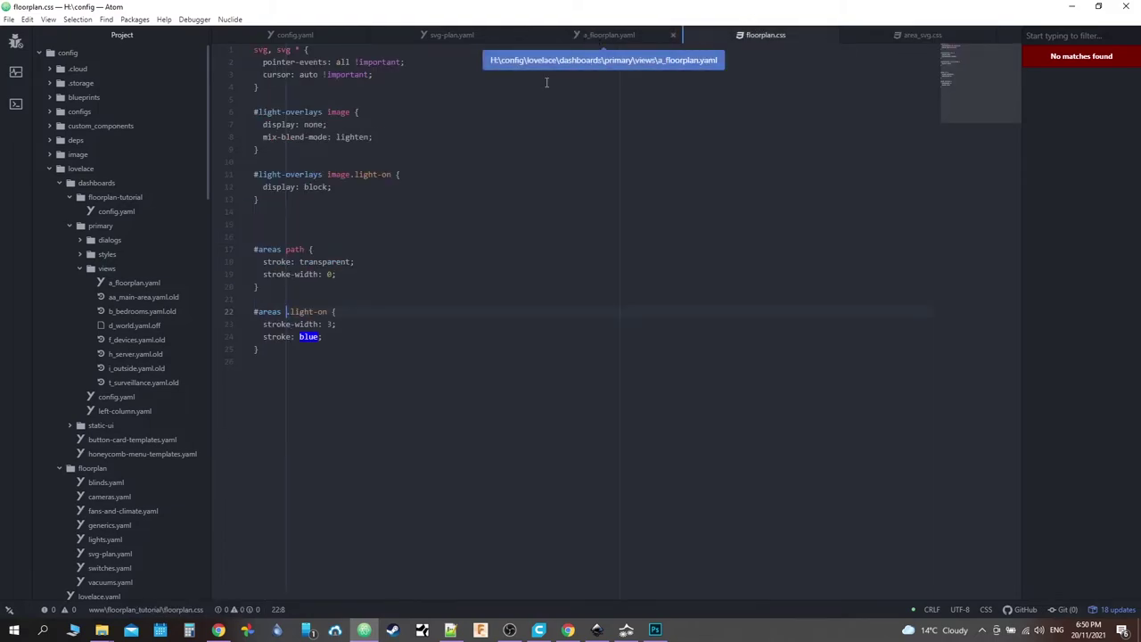
pyautogui.click(284, 88)
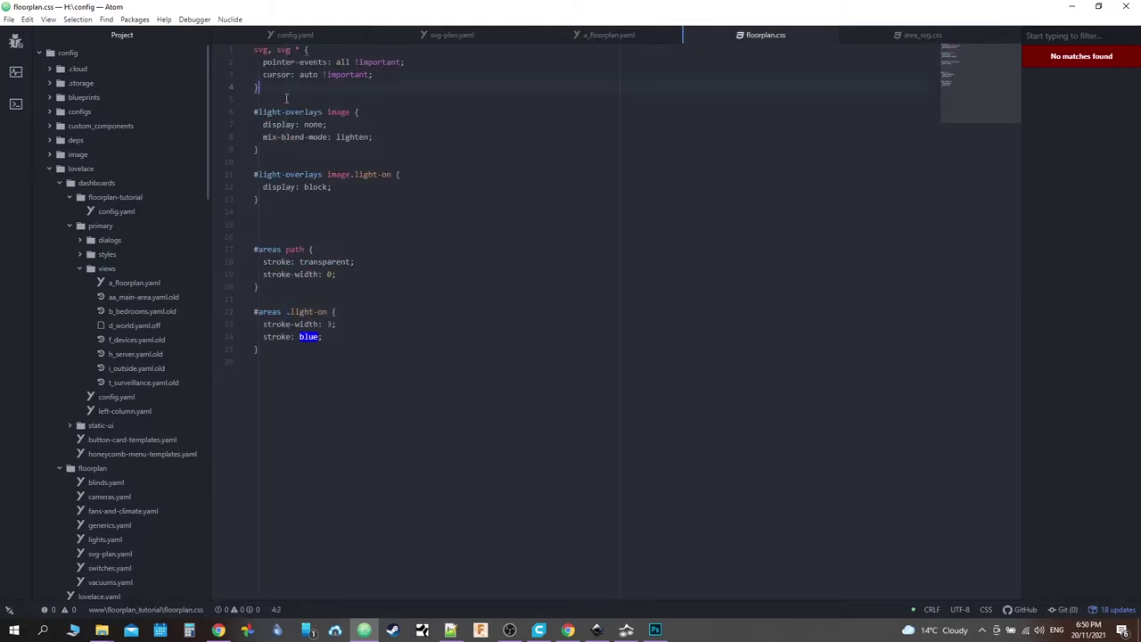
pyautogui.press('Return')
pyautogui.press('Return')
pyautogui.hotkey('ctrl', 'v')
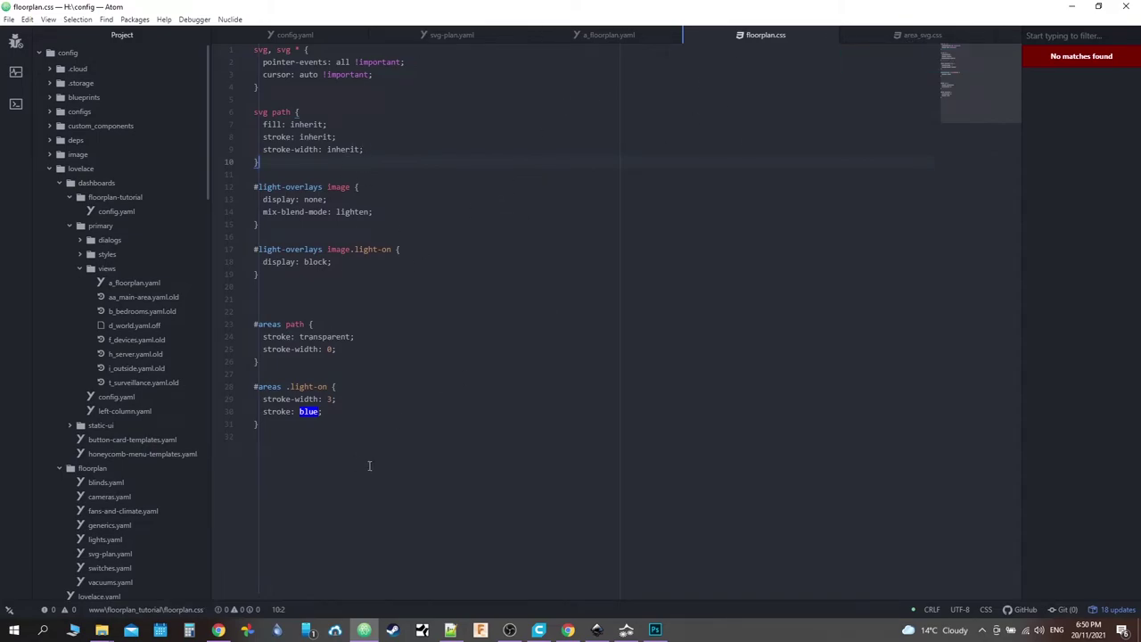
# Step: Hard-reload the floorplan with an emptied cache, which renders the rooms mostly black, then return to Atom
pyautogui.click(218, 630)
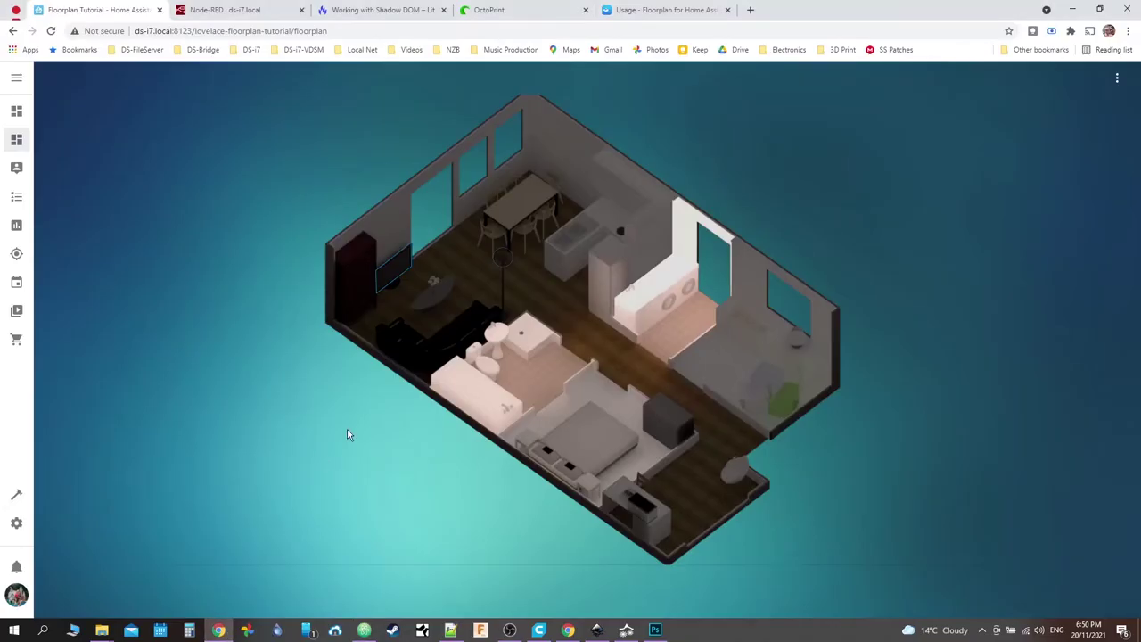
pyautogui.rightClick(51, 31)
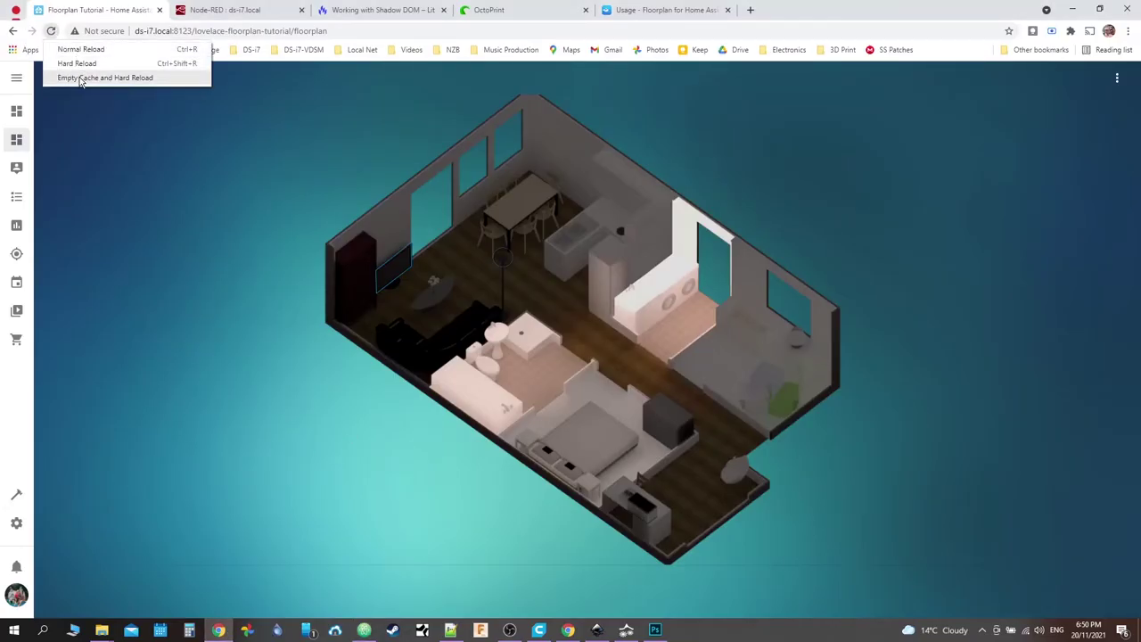
pyautogui.click(80, 80)
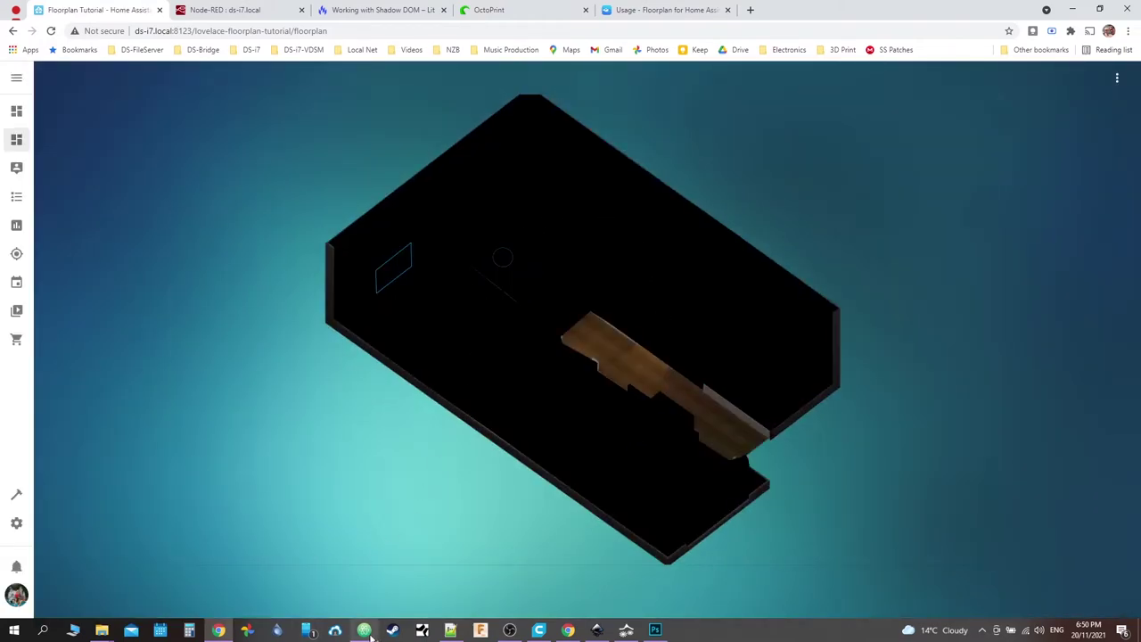
pyautogui.moveTo(371, 636)
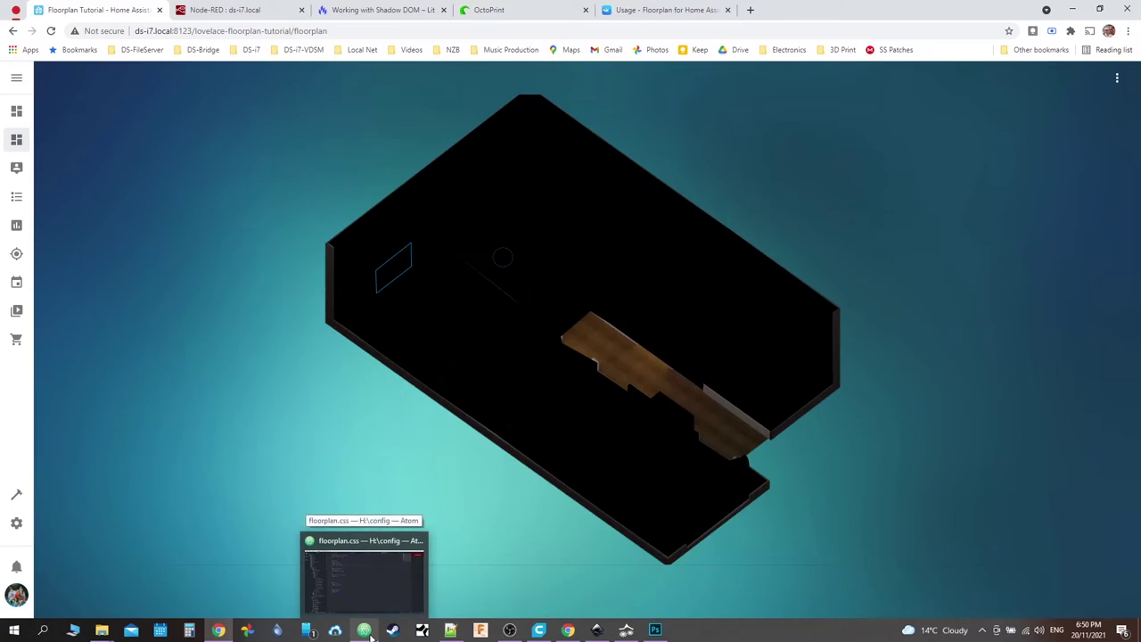
pyautogui.click(371, 636)
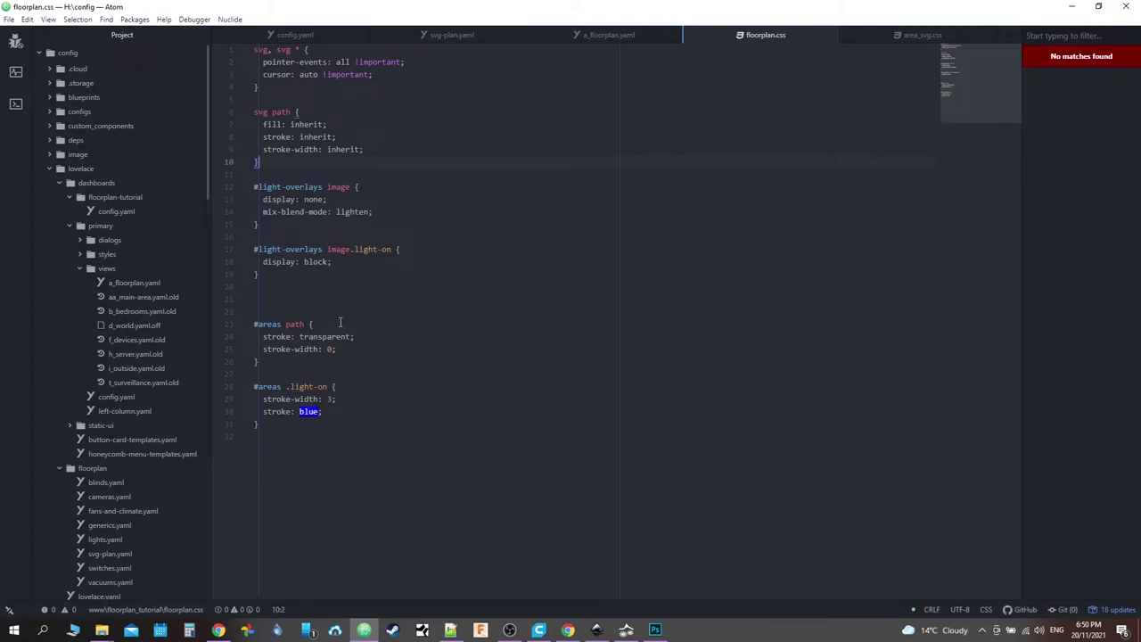
# Step: Add 'fill: none;' to the #areas path rule in floorplan.css
pyautogui.click(336, 325)
pyautogui.press('Return')
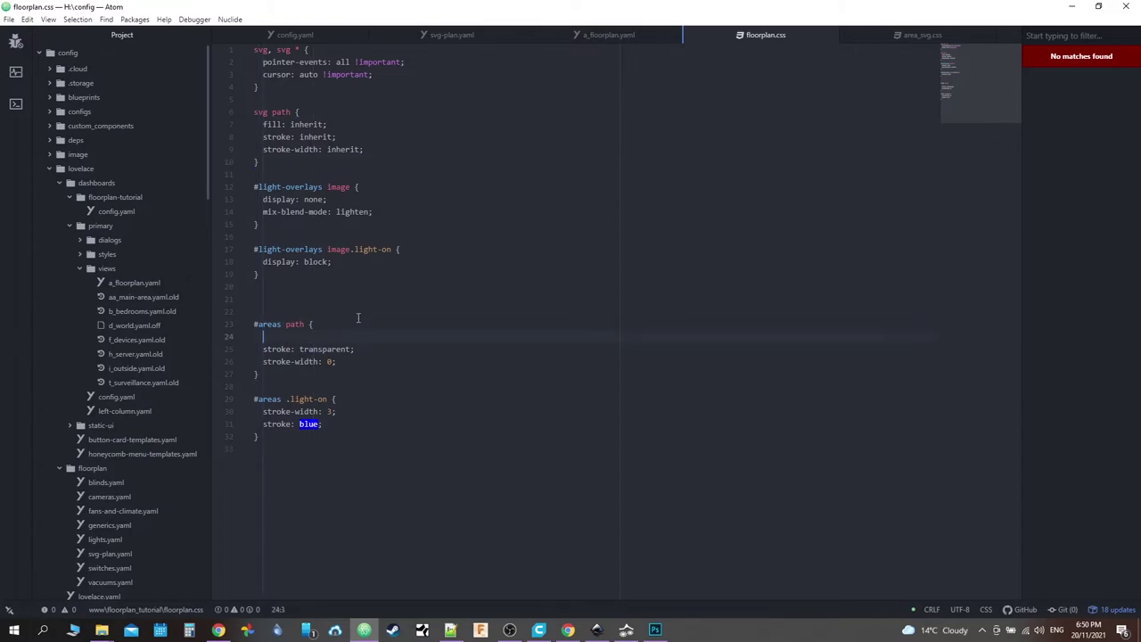
pyautogui.write('fill:')
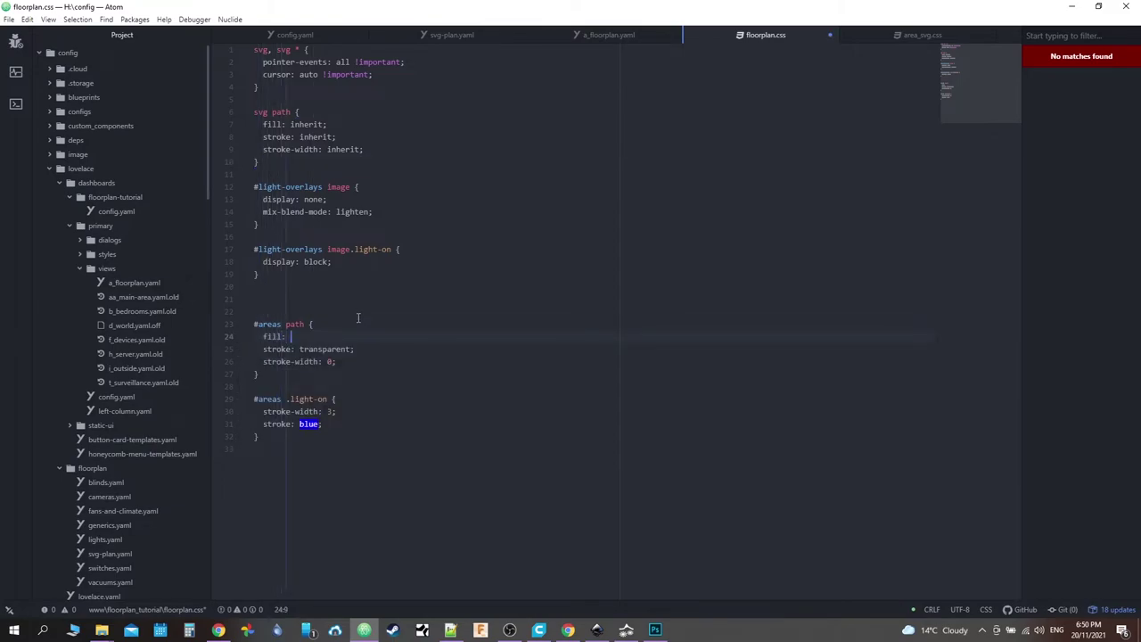
pyautogui.write(' none;')
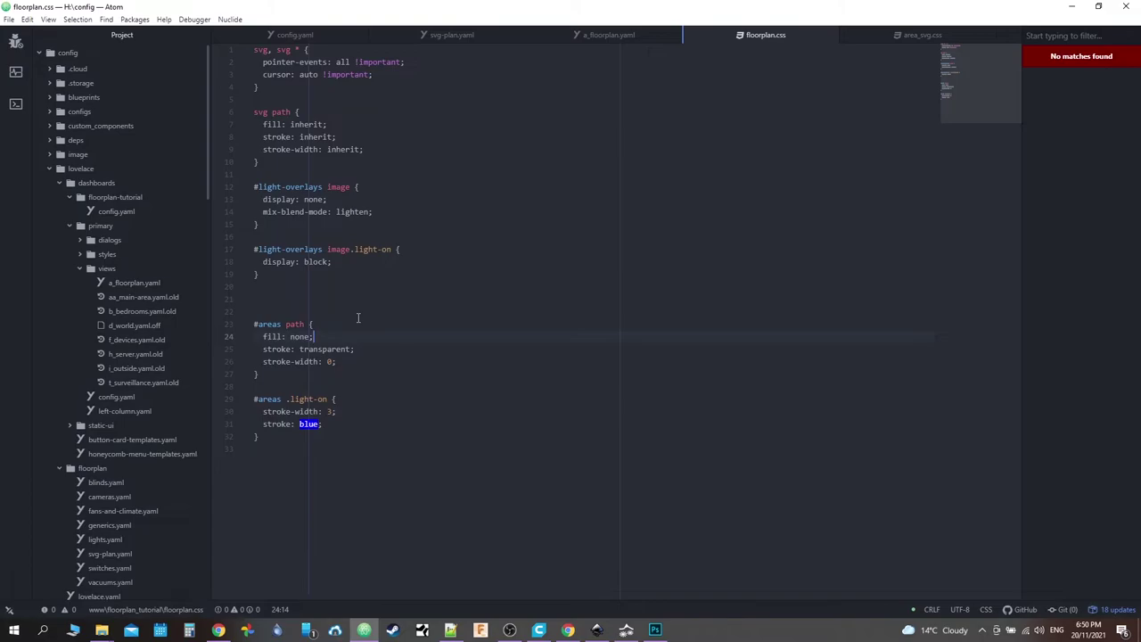
# Step: Hard-reload the floorplan page with an emptied cache to test it, then return to Atom
pyautogui.click(218, 629)
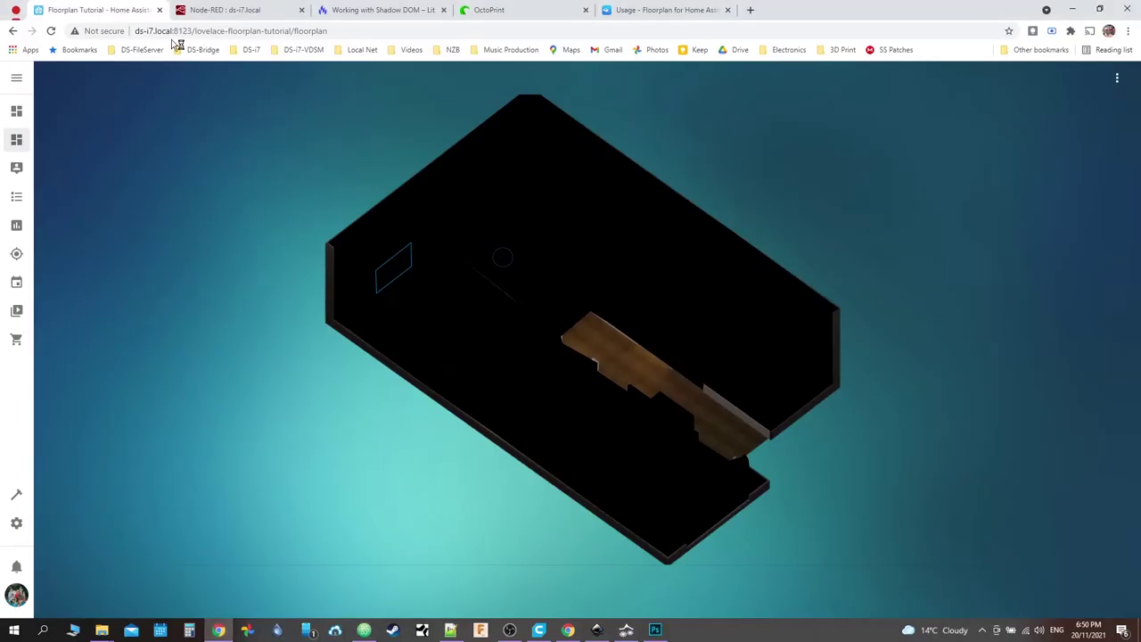
pyautogui.rightClick(52, 31)
pyautogui.click(69, 80)
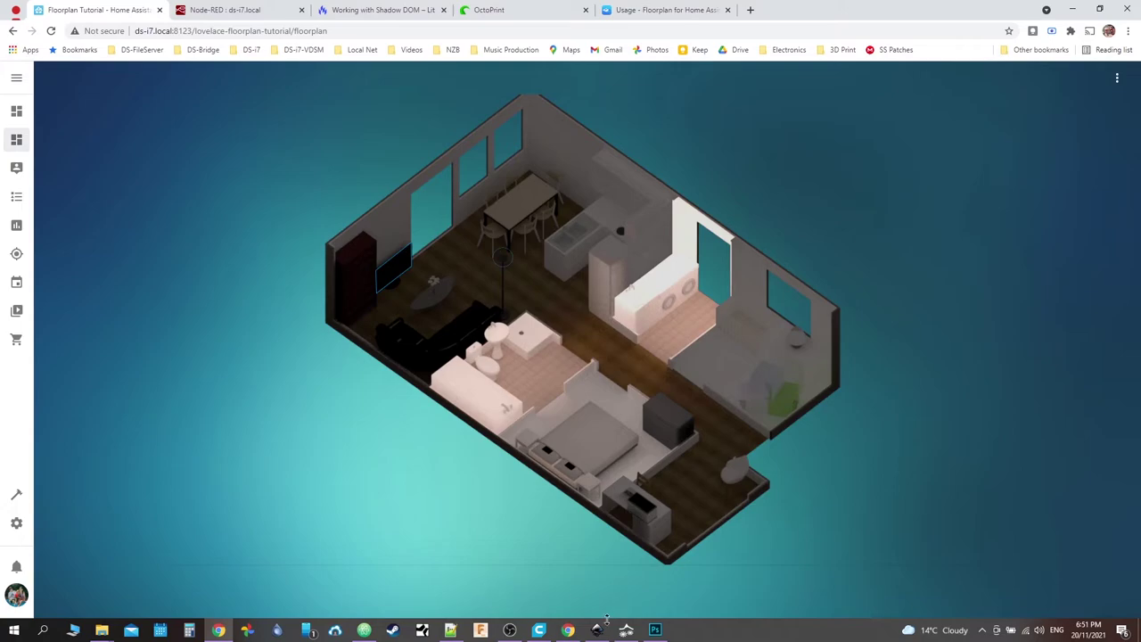
pyautogui.click(363, 631)
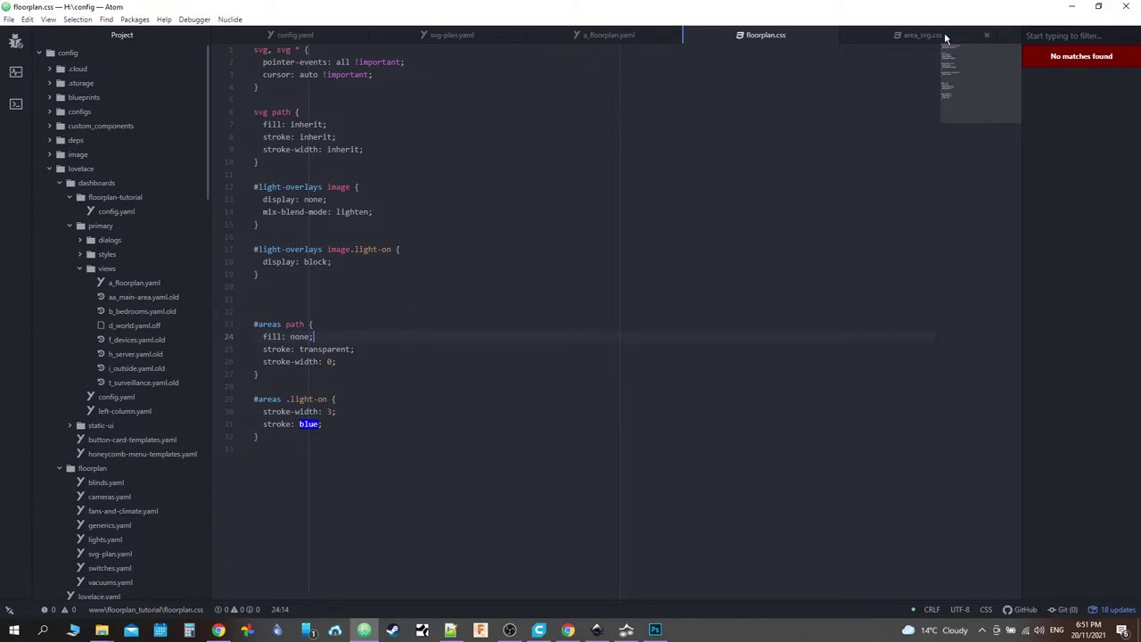
# Step: Search area_svg.css for the 'light-on' rules and step through the matches
pyautogui.click(917, 35)
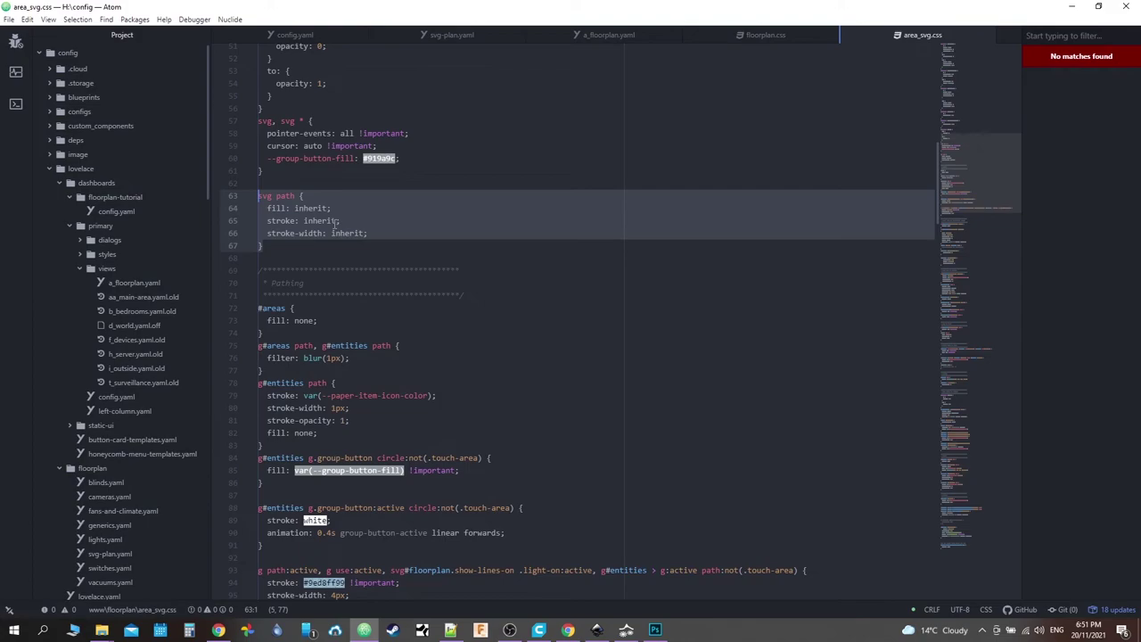
pyautogui.scroll(-5, 334, 230)
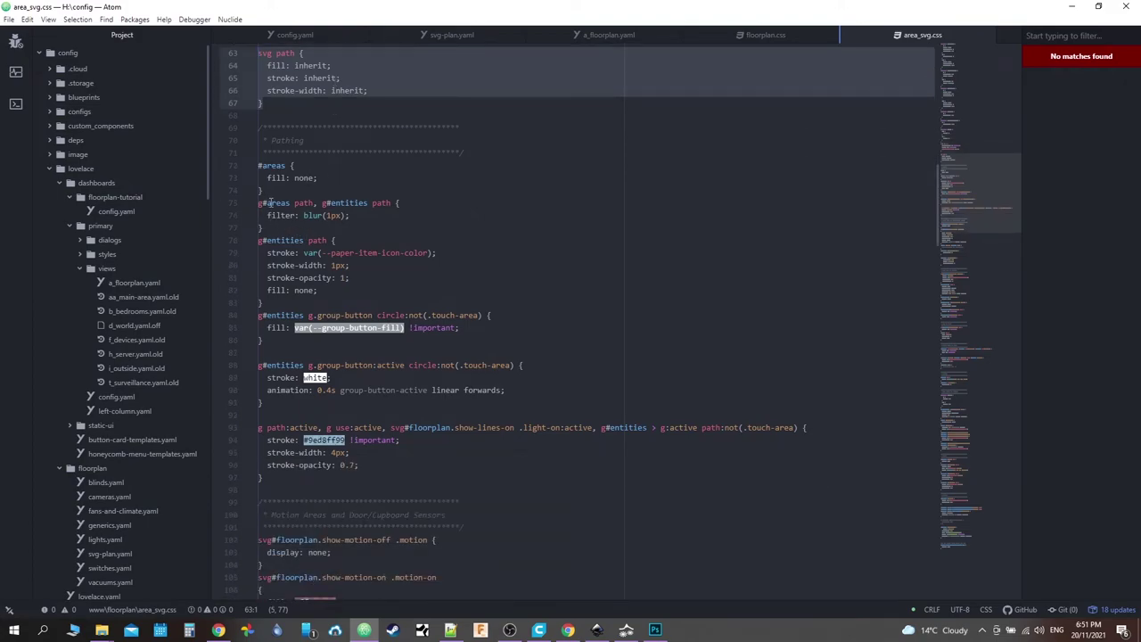
pyautogui.scroll(-1, 304, 230)
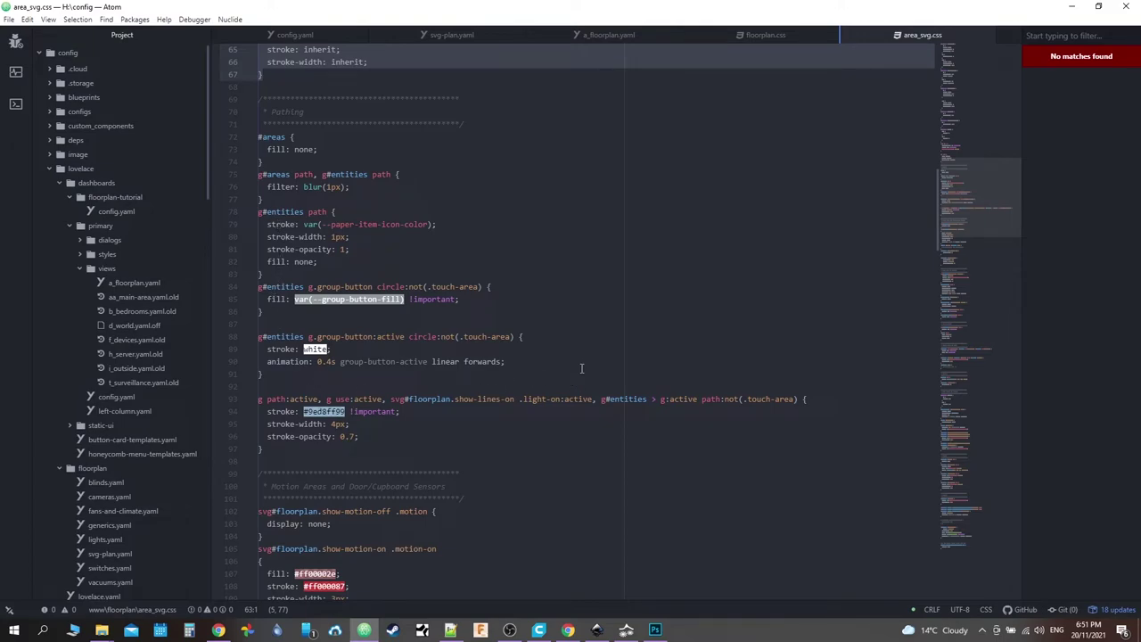
pyautogui.hotkey('ctrl', 'f')
pyautogui.write('light-')
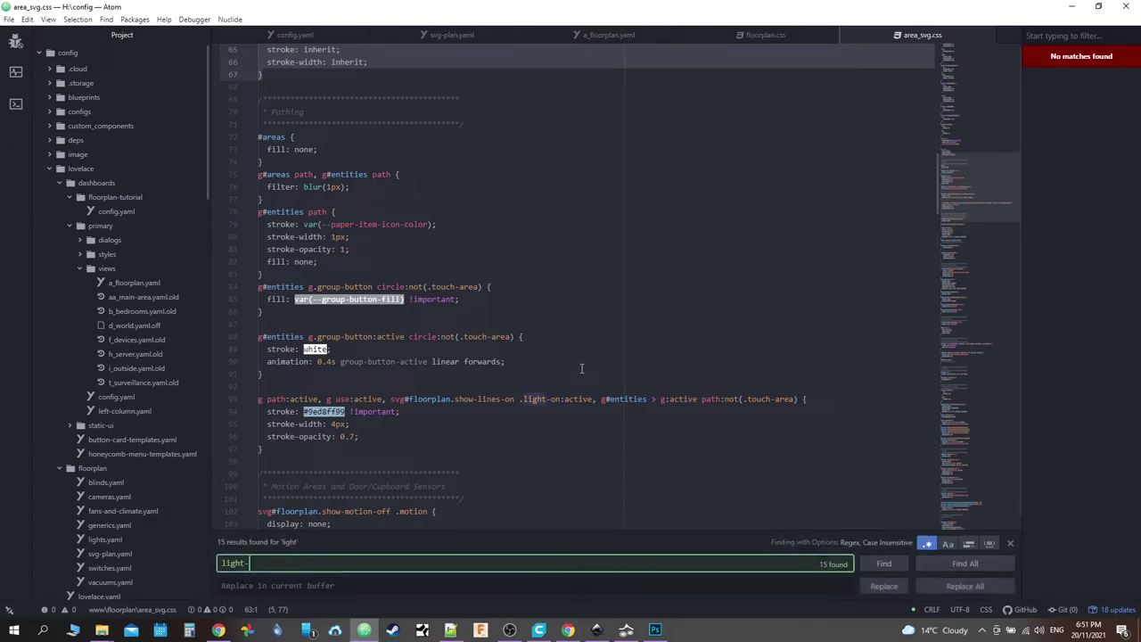
pyautogui.write('on')
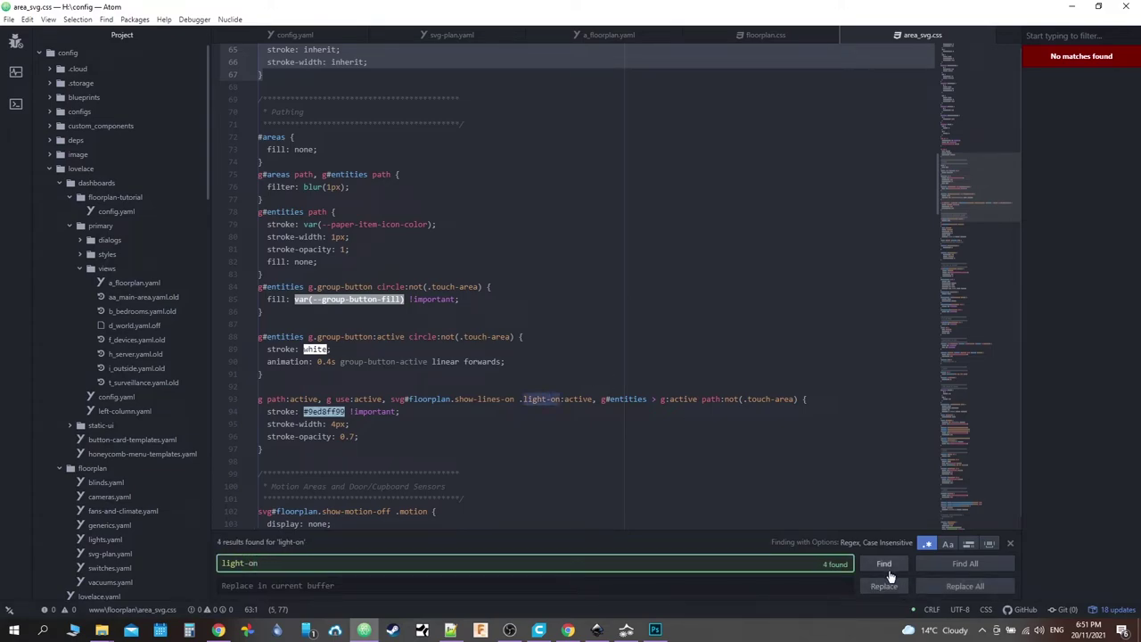
pyautogui.click(885, 569)
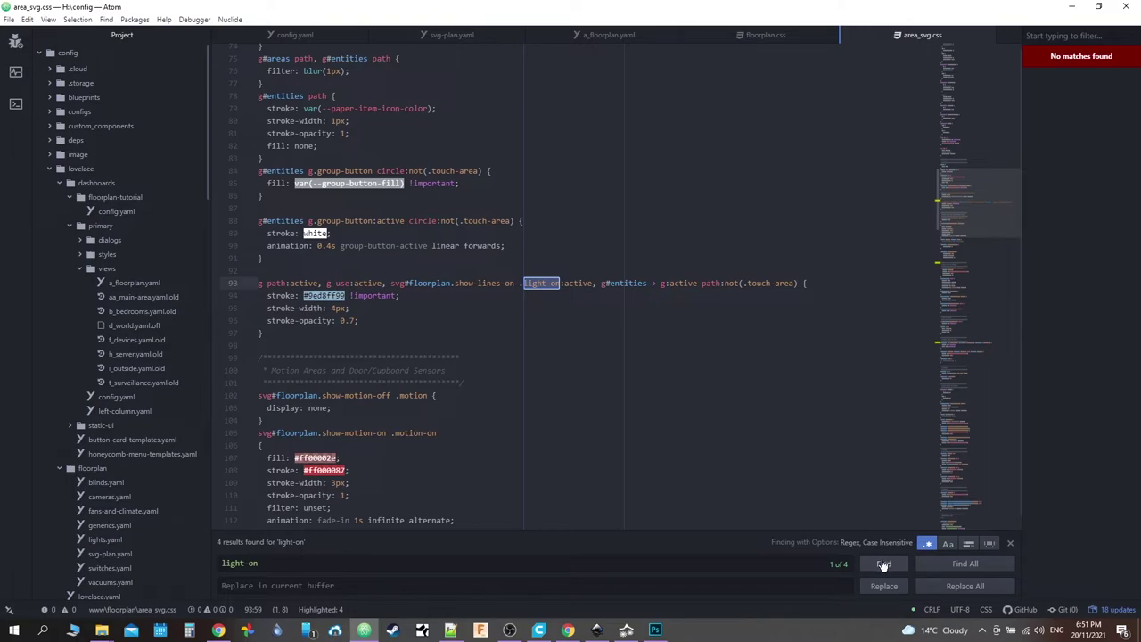
pyautogui.click(883, 564)
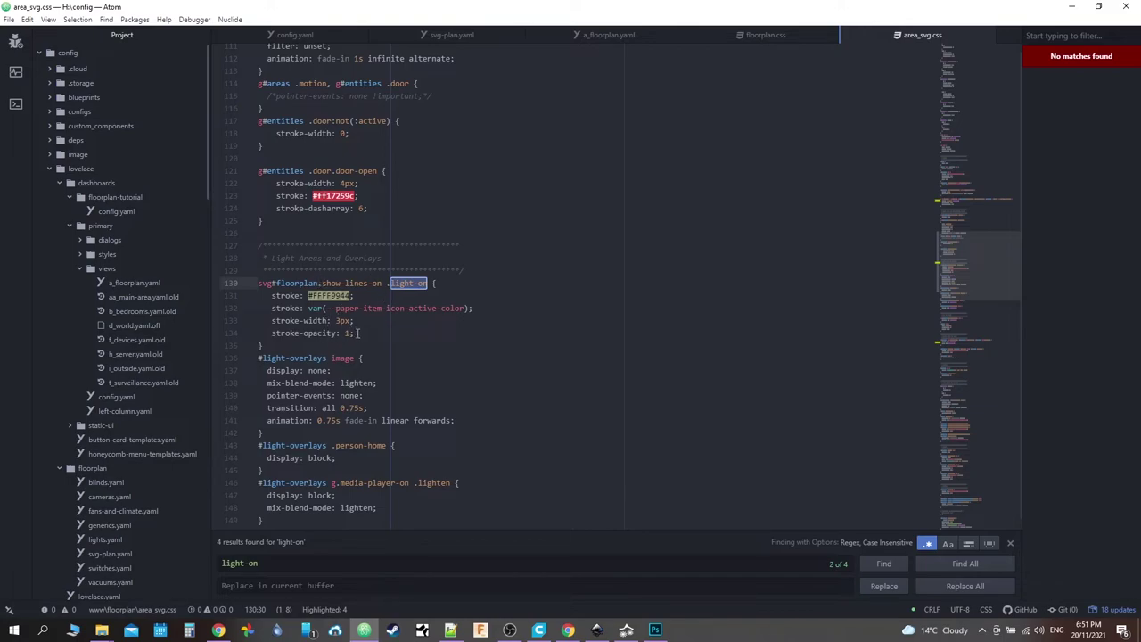
# Step: Copy the 'stroke-opacity: 1' line from area_svg.css
pyautogui.moveTo(358, 332); pyautogui.dragTo(272, 333)
pyautogui.rightClick(283, 332)
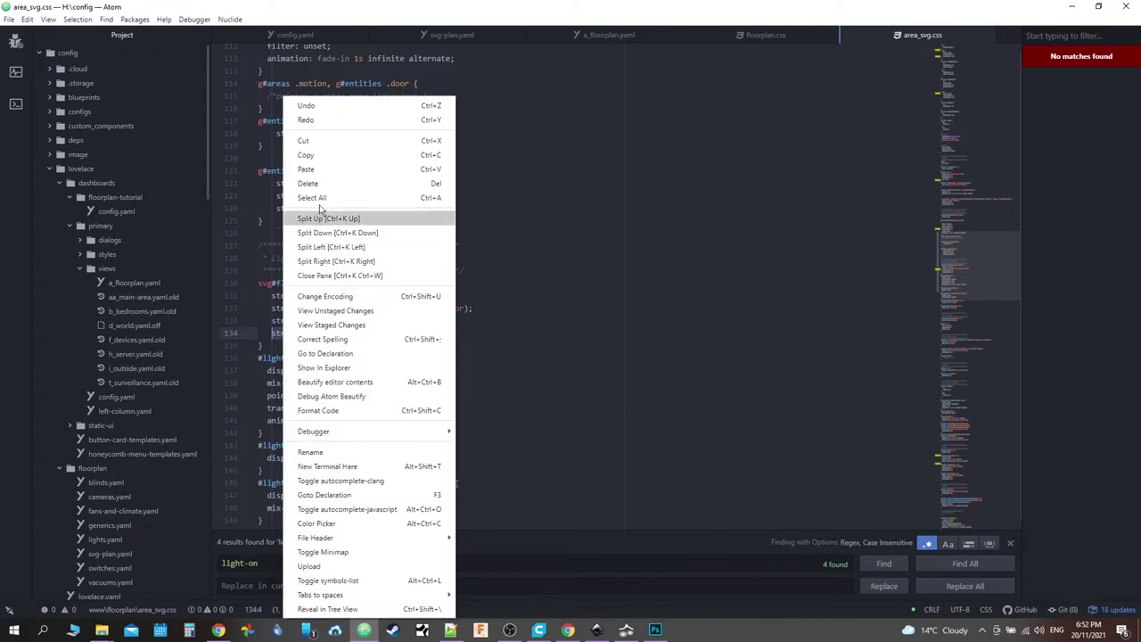
pyautogui.click(325, 156)
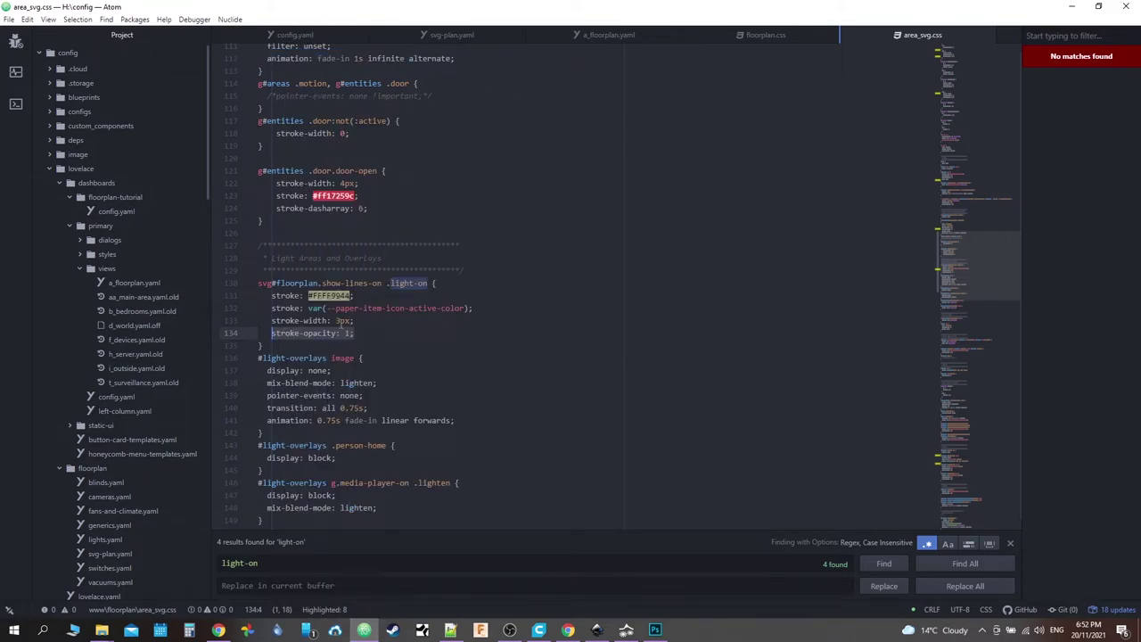
# Step: Change stroke-width 3 to '3px' in floorplan.css and bring back the floorplan page
pyautogui.click(759, 35)
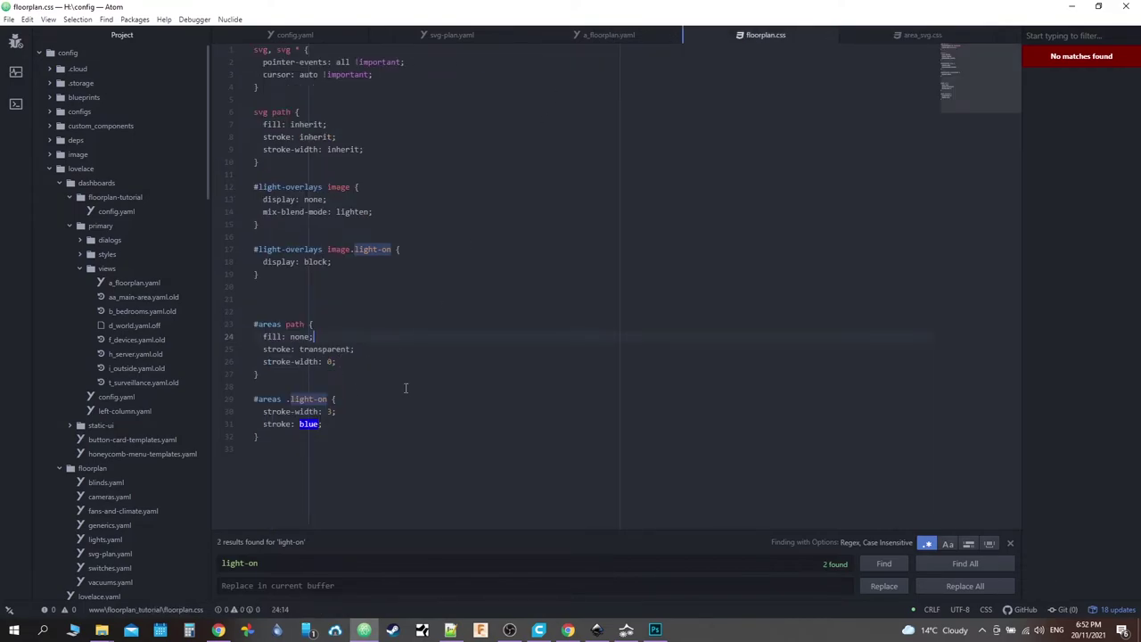
pyautogui.click(332, 411)
pyautogui.write('px')
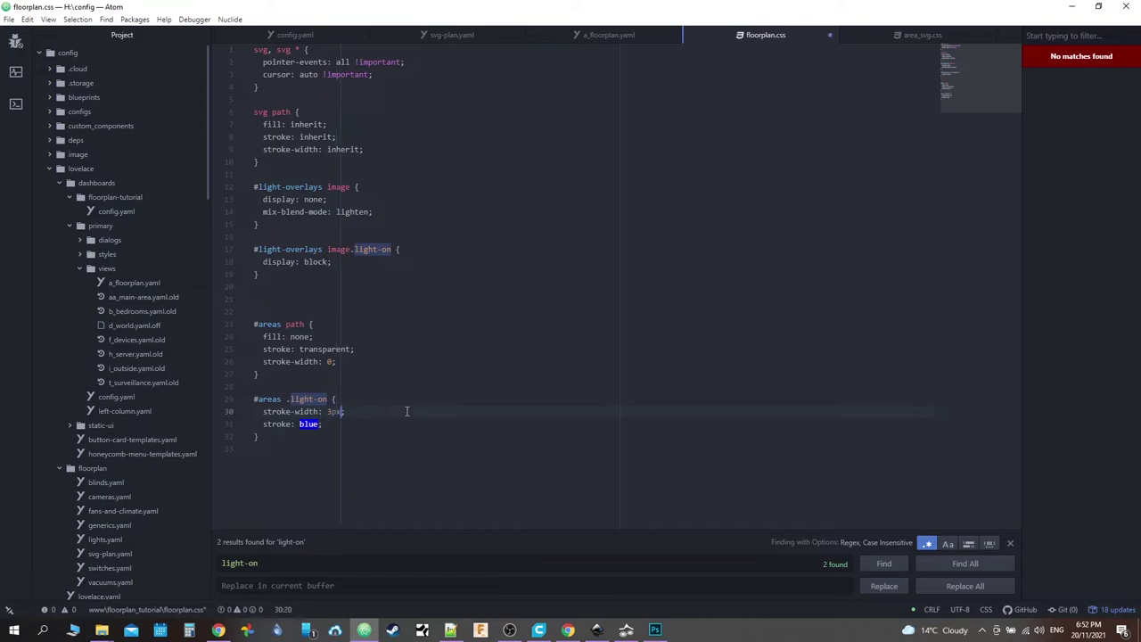
pyautogui.click(220, 631)
# Step: Empty the cache and hard-reload the Home Assistant floorplan page
pyautogui.rightClick(51, 31)
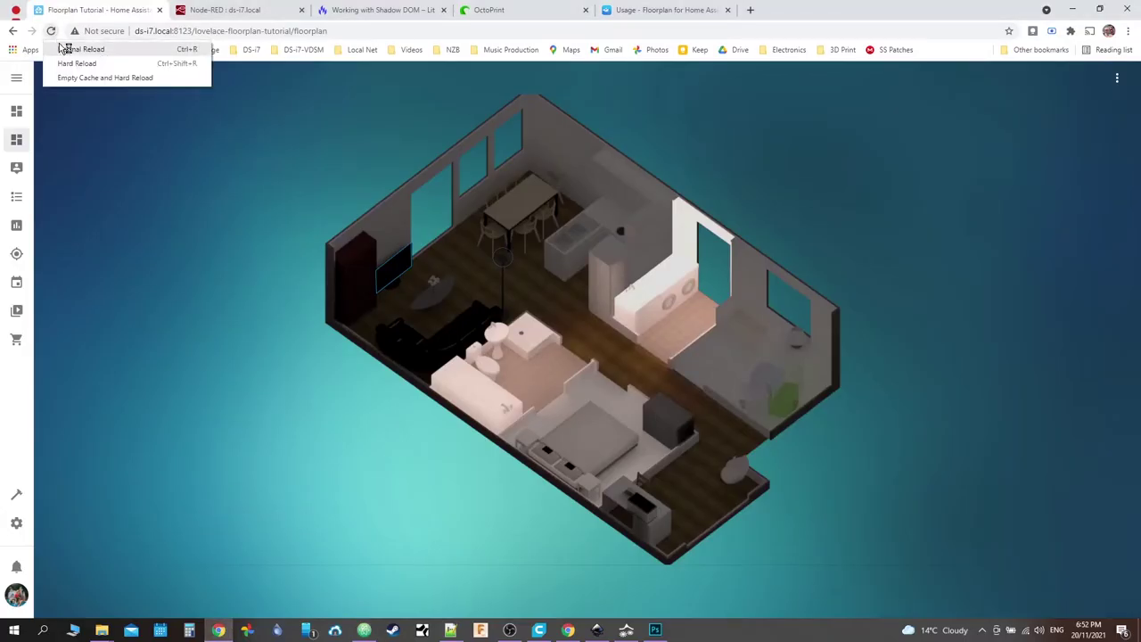
pyautogui.click(98, 77)
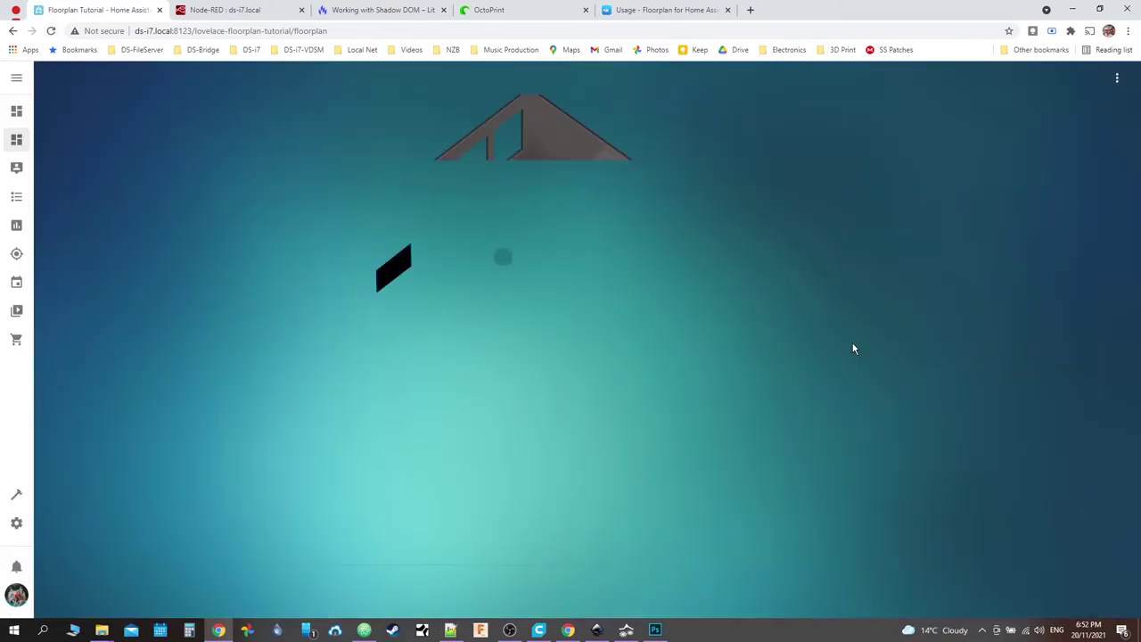
pyautogui.click(450, 631)
pyautogui.click(450, 631)
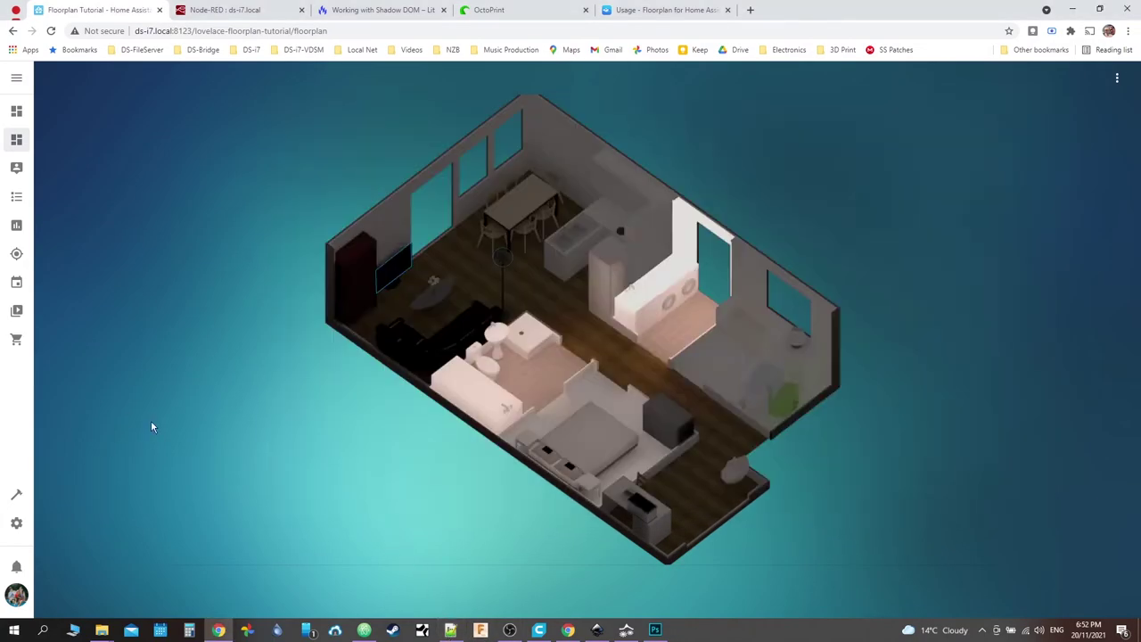
# Step: Inspect the laundry light element on the floorplan in DevTools
pyautogui.rightClick(161, 390)
pyautogui.click(212, 584)
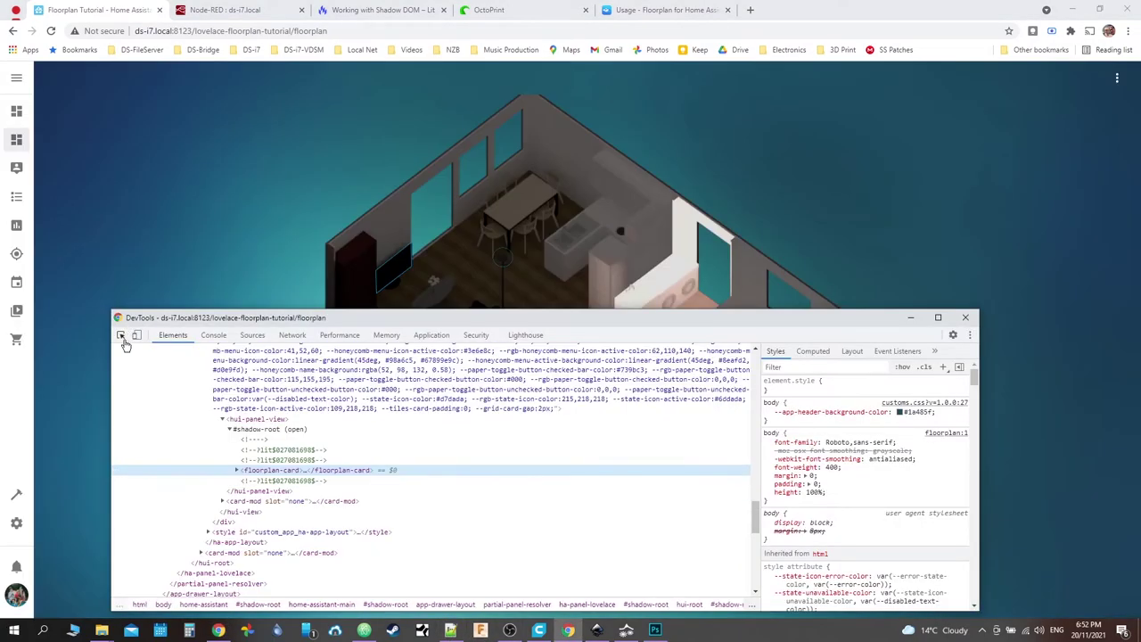
pyautogui.click(126, 341)
pyautogui.click(658, 292)
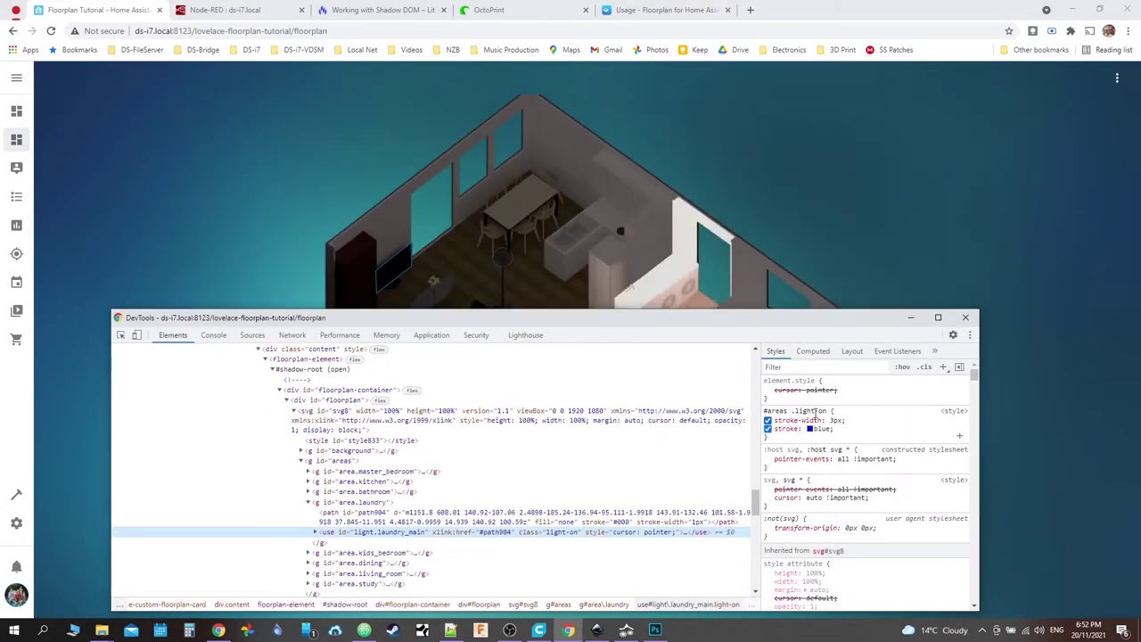
pyautogui.moveTo(815, 329); pyautogui.dragTo(849, 382)
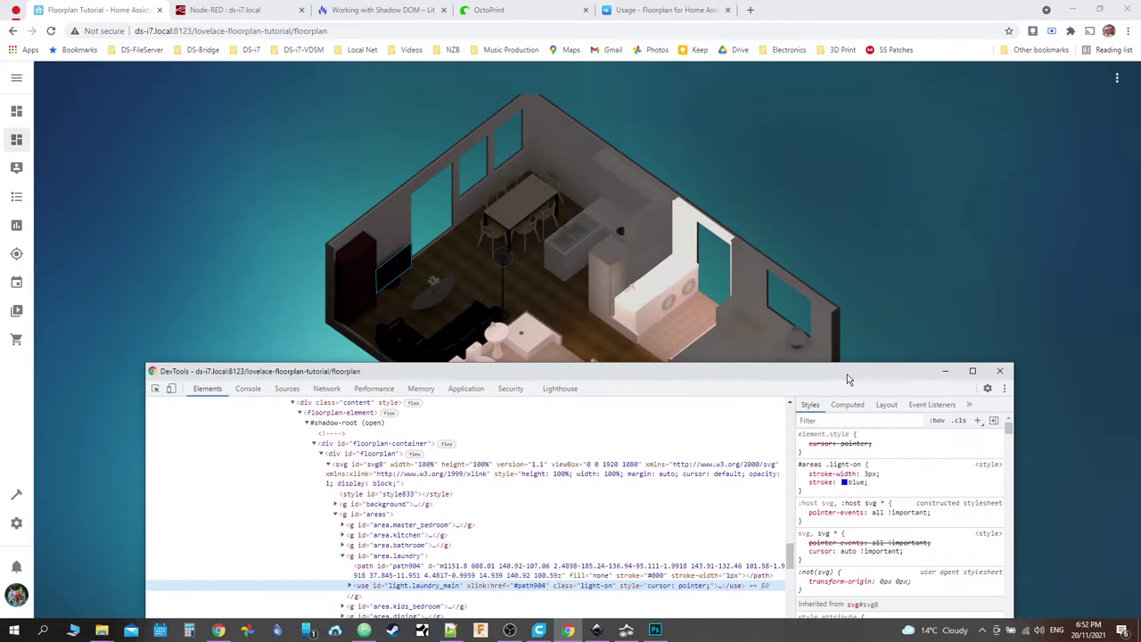
# Step: Add 'opacity: 1' to the #areas .light-on rule in Styles
pyautogui.click(887, 492)
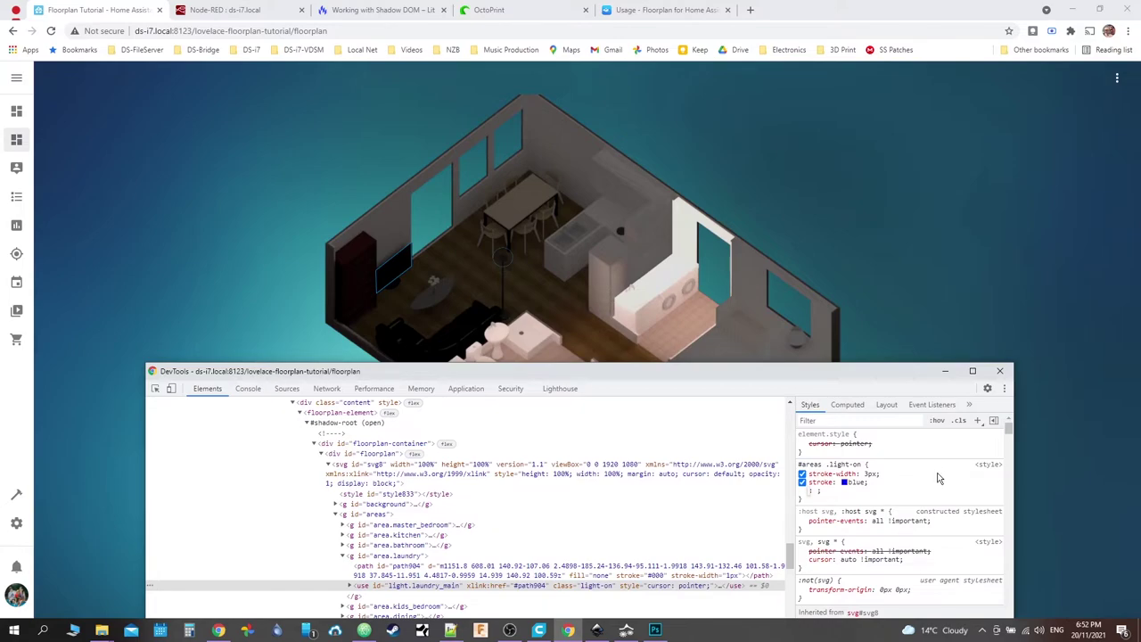
pyautogui.write('opacity')
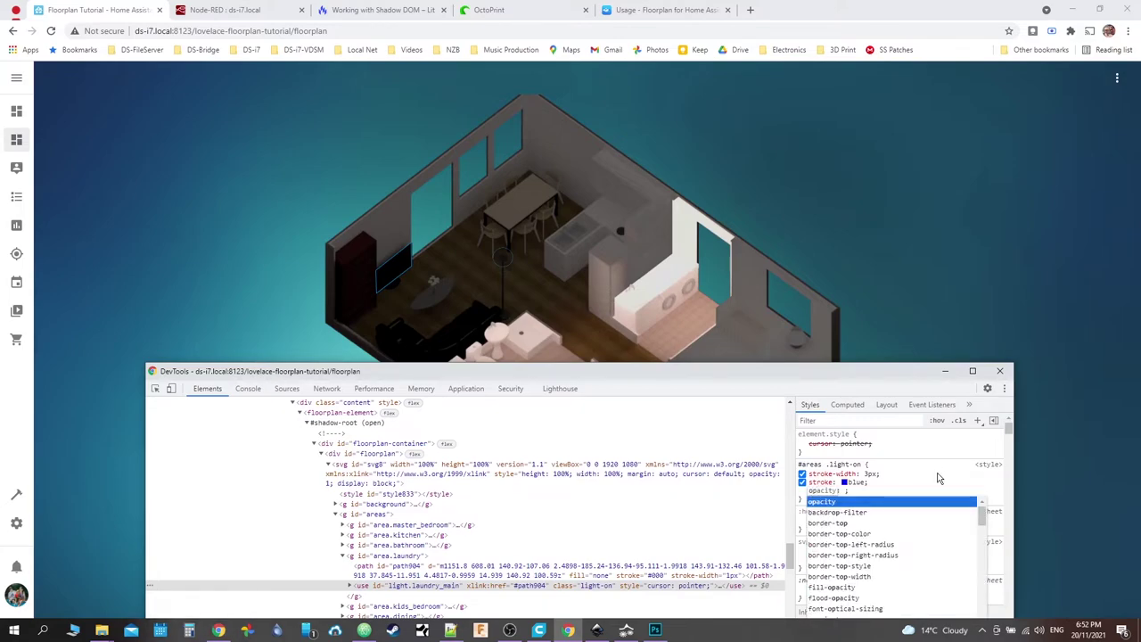
pyautogui.press('Tab')
pyautogui.write('1')
pyautogui.press('Return')
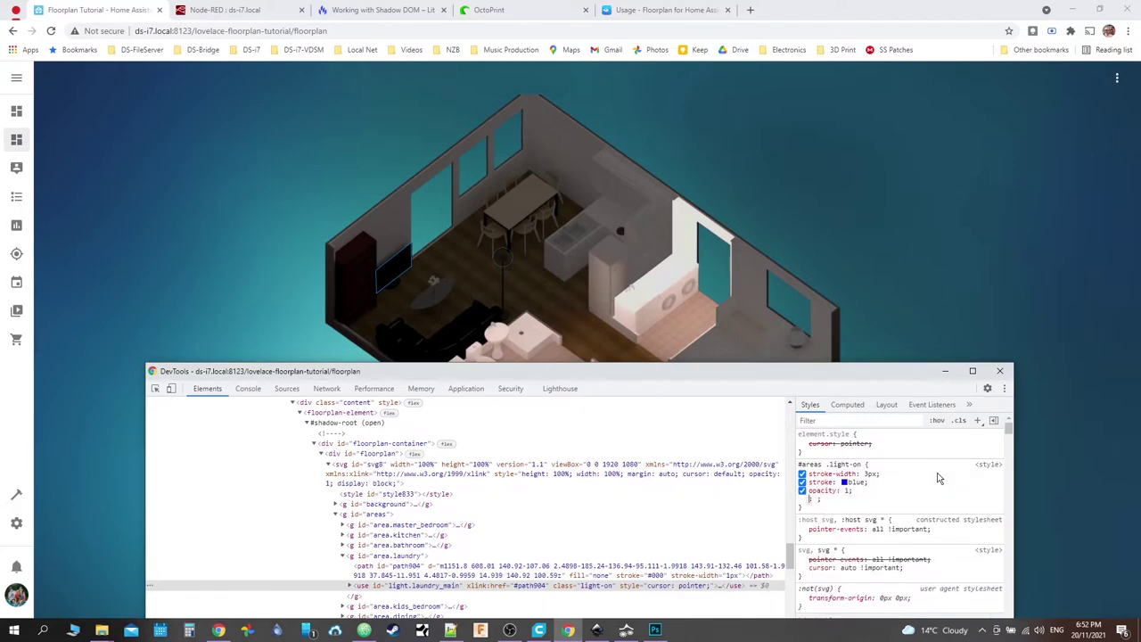
# Step: Set the rule's stroke-width to 19px, leaving the blue stroke unchanged
pyautogui.click(863, 473)
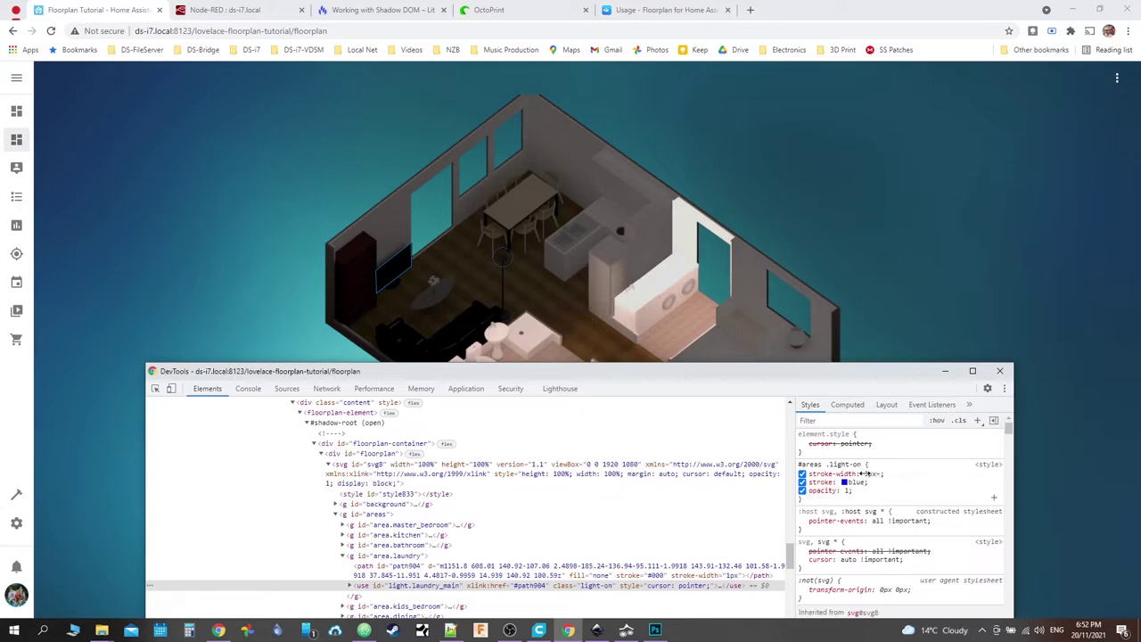
pyautogui.write('23px')
pyautogui.click(919, 506)
pyautogui.click(849, 482)
pyautogui.press('Escape')
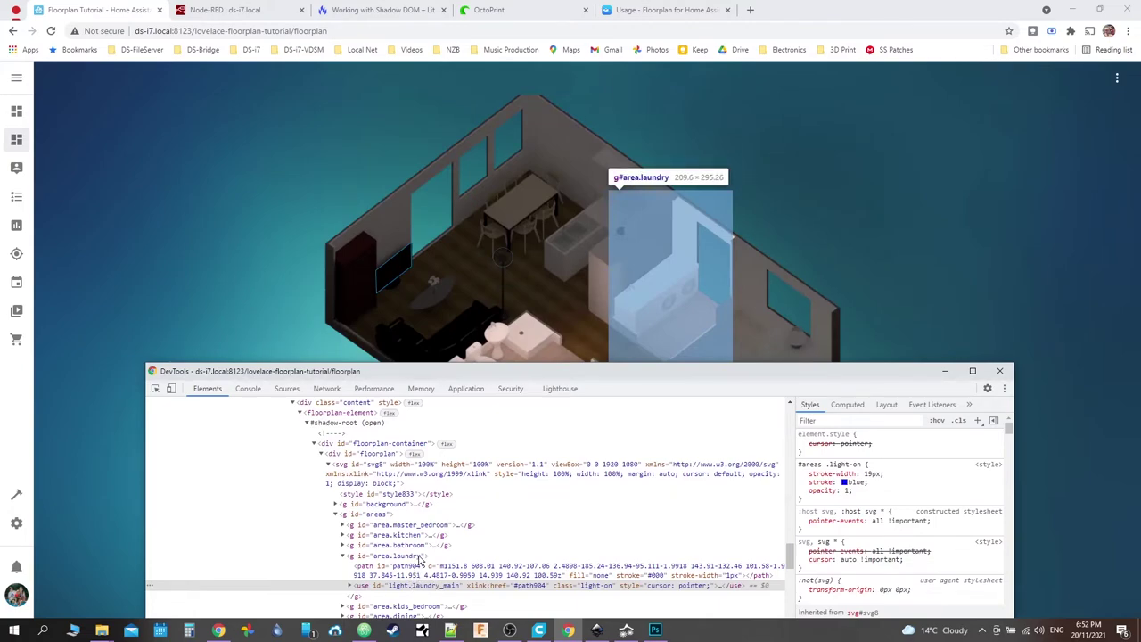
pyautogui.click(350, 586)
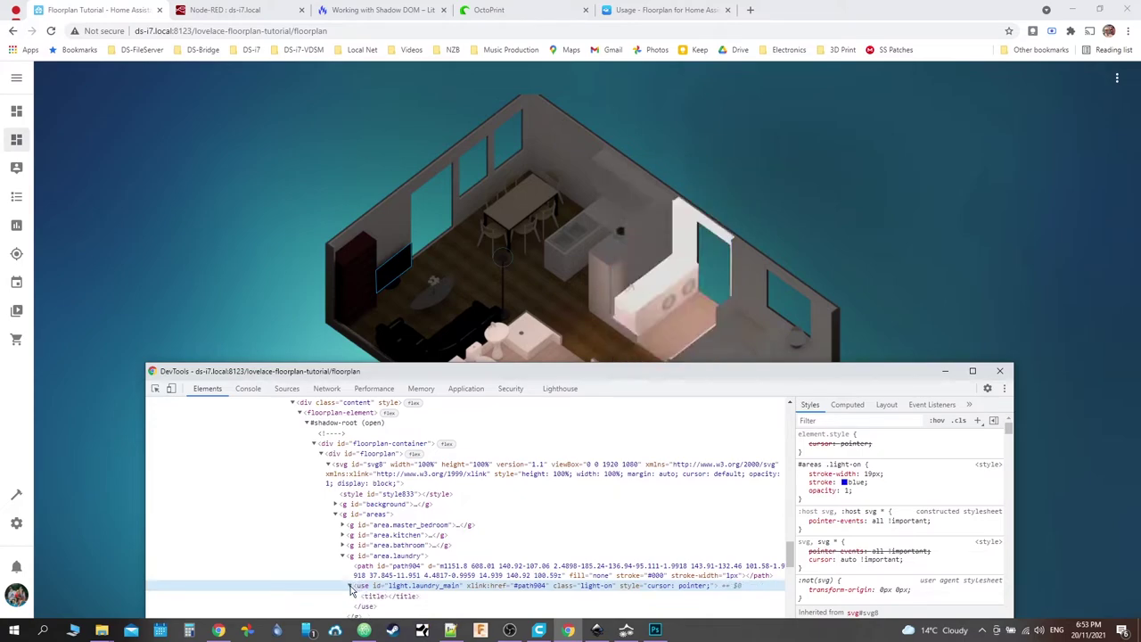
pyautogui.click(350, 585)
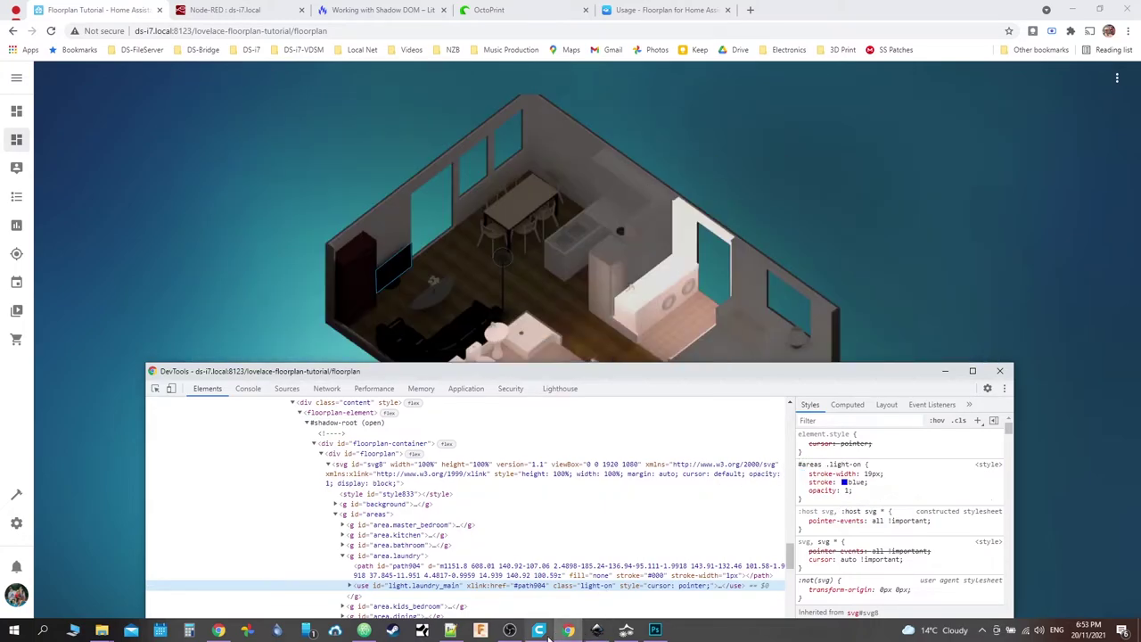
# Step: Undo the earlier stroke-line removal in the #areas path rule of floorplan.css
pyautogui.click(509, 631)
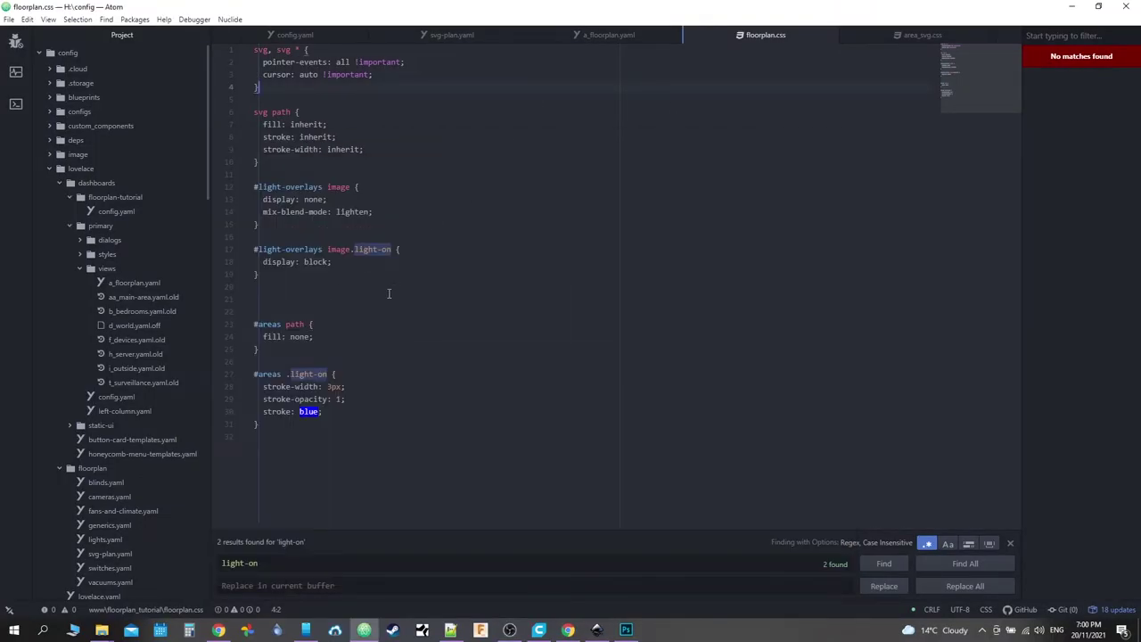
pyautogui.click(315, 348)
pyautogui.hotkey('ctrl', 'z')
pyautogui.hotkey('ctrl', 'z')
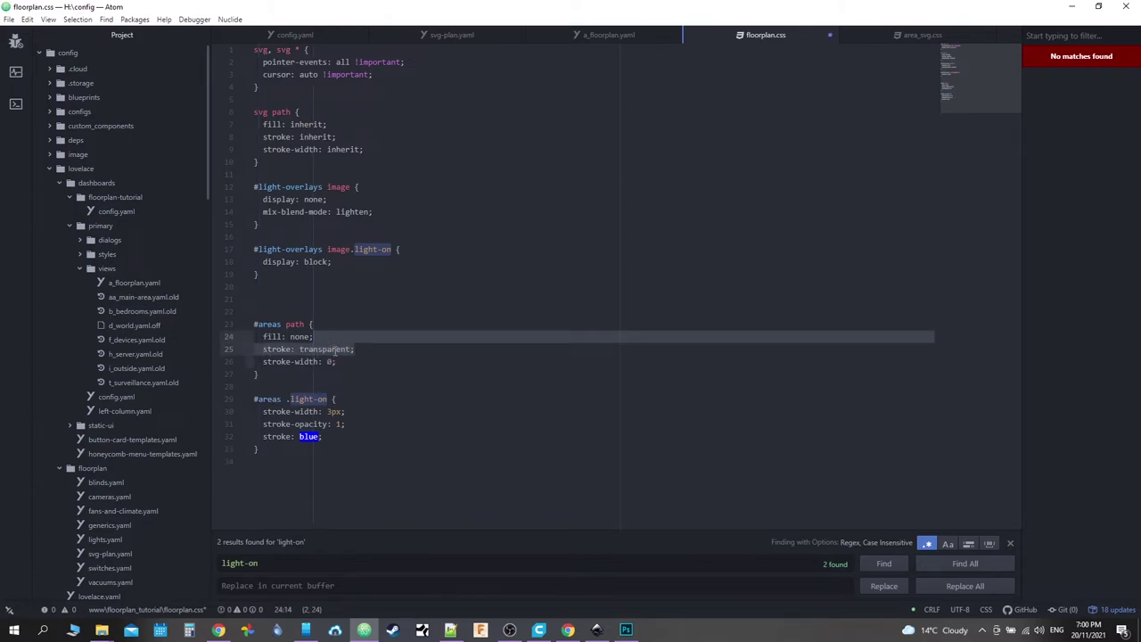
pyautogui.doubleClick(293, 322)
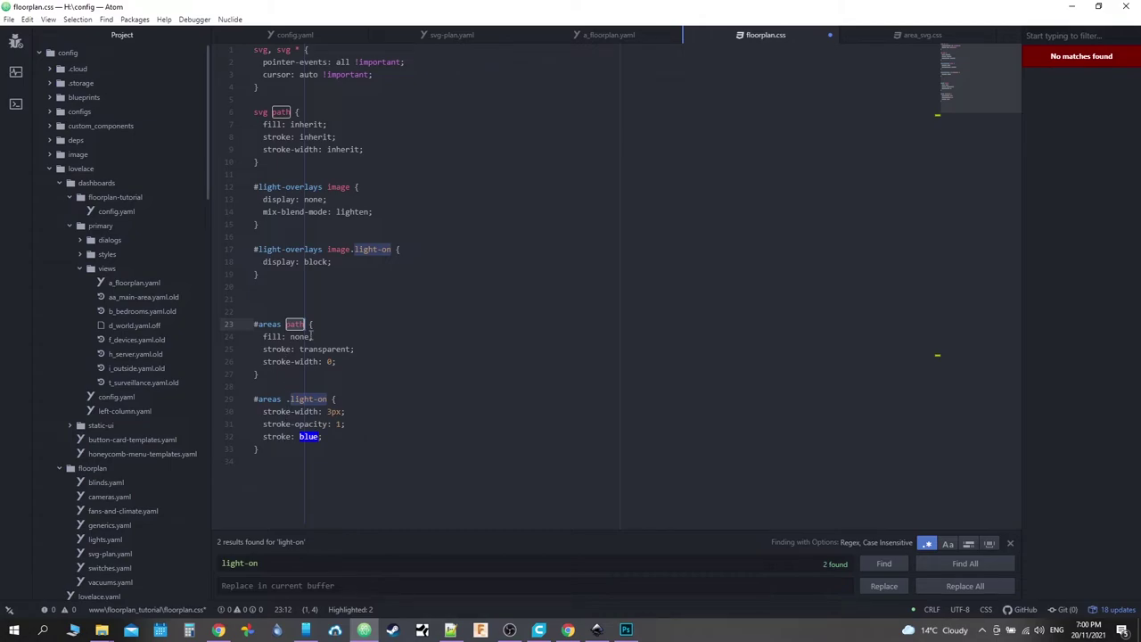
pyautogui.click(286, 399)
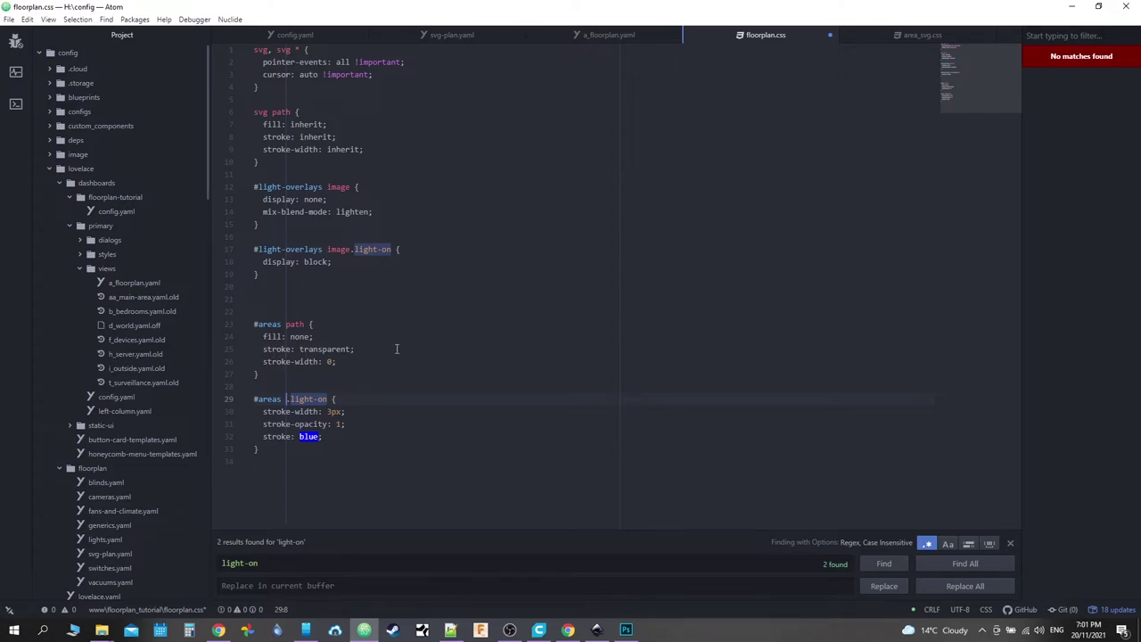
# Step: Delete the 'stroke: transparent' and 'stroke-width: 0' lines from #areas path
pyautogui.moveTo(402, 349); pyautogui.dragTo(399, 332)
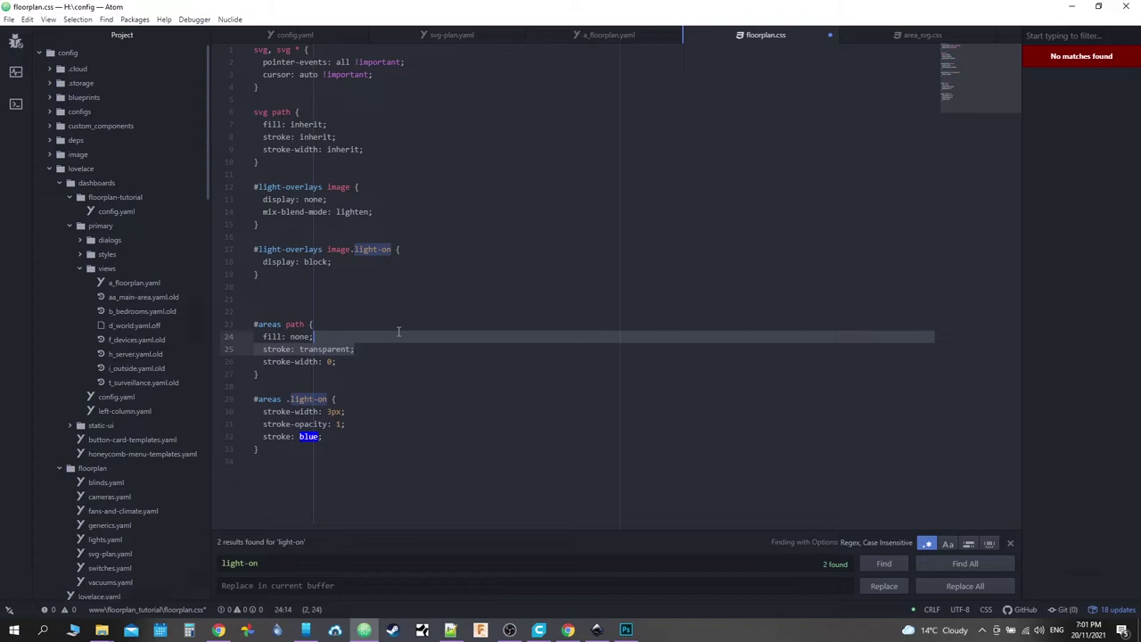
pyautogui.press('BackSpace')
pyautogui.click(372, 348)
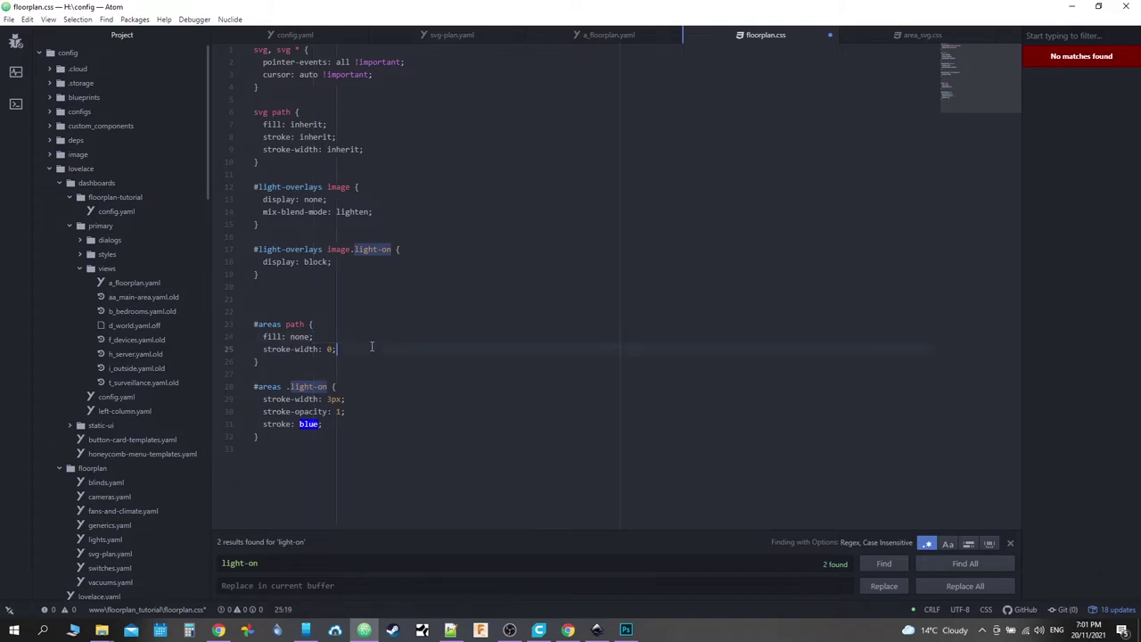
pyautogui.hotkey('shift', 'Up')
pyautogui.press('BackSpace')
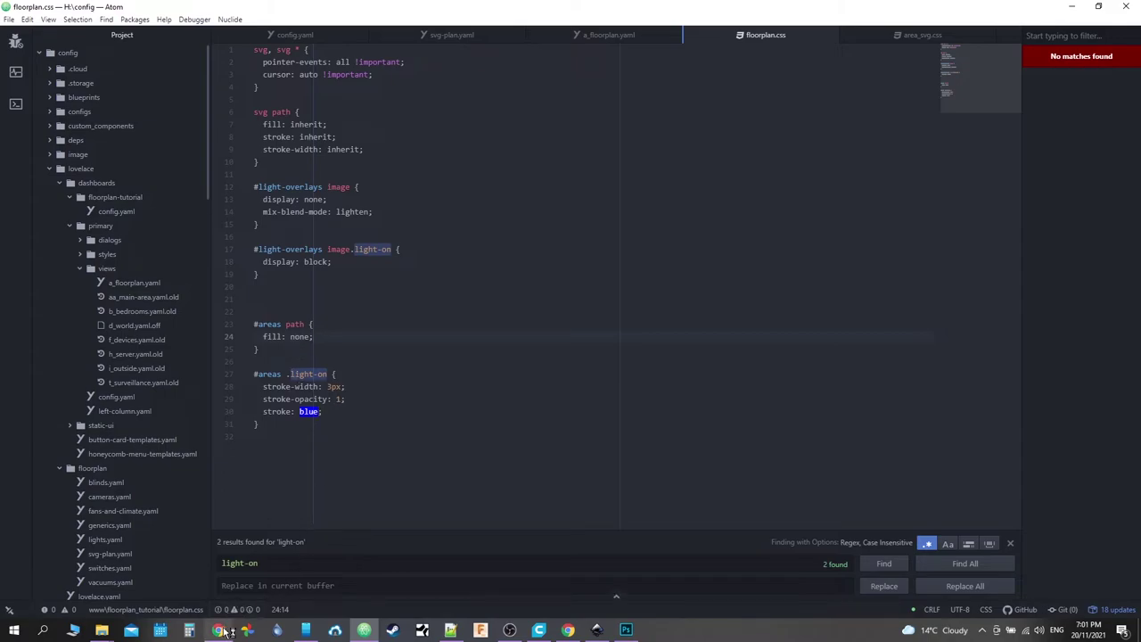
pyautogui.click(413, 359)
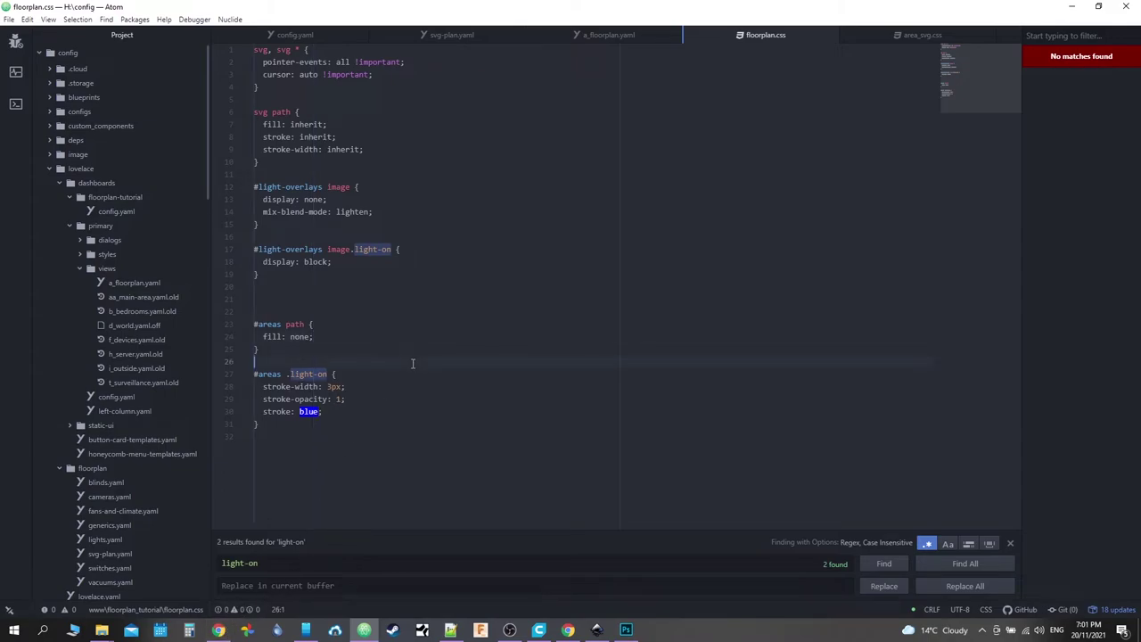
# Step: Hard-reload the floorplan with an emptied cache and toggle the laundry light off and on
pyautogui.click(218, 629)
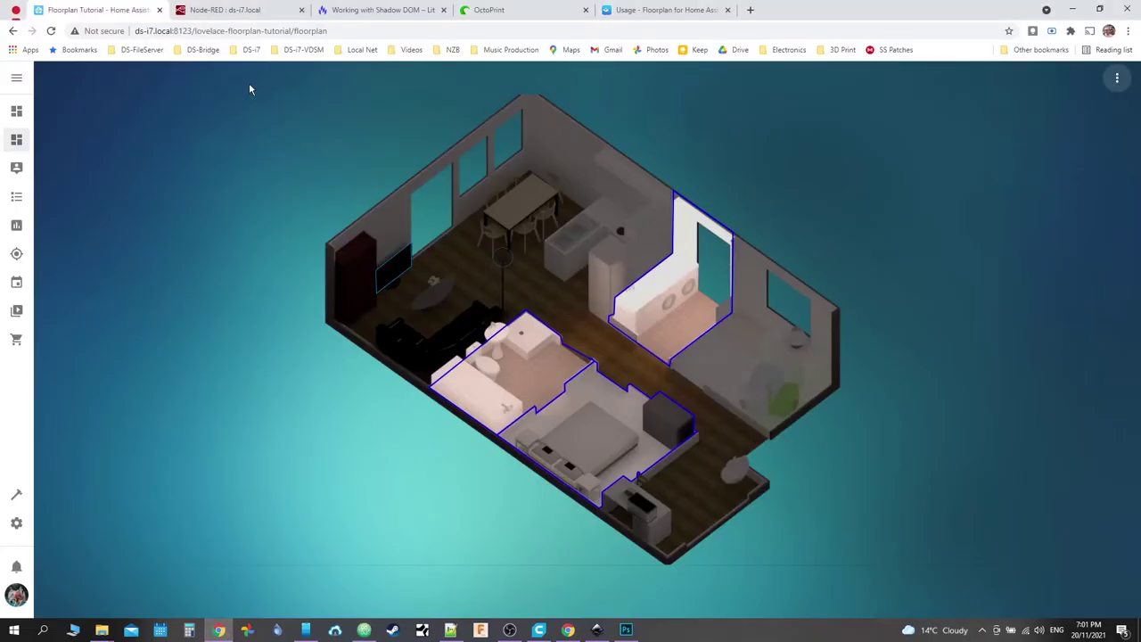
pyautogui.rightClick(51, 30)
pyautogui.click(63, 81)
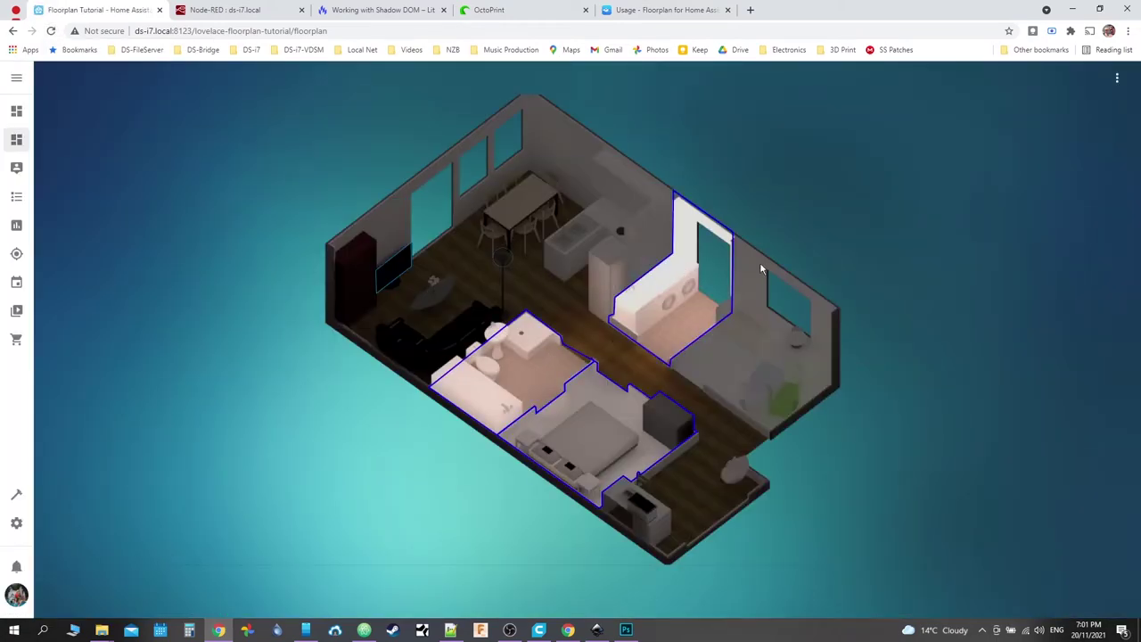
pyautogui.click(662, 316)
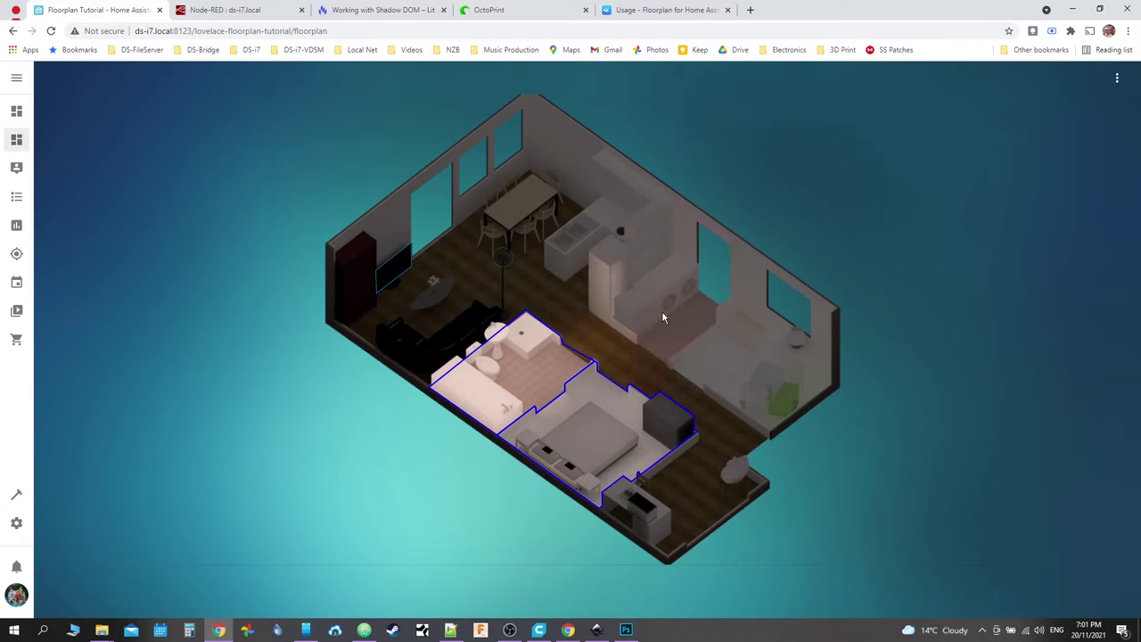
pyautogui.click(662, 314)
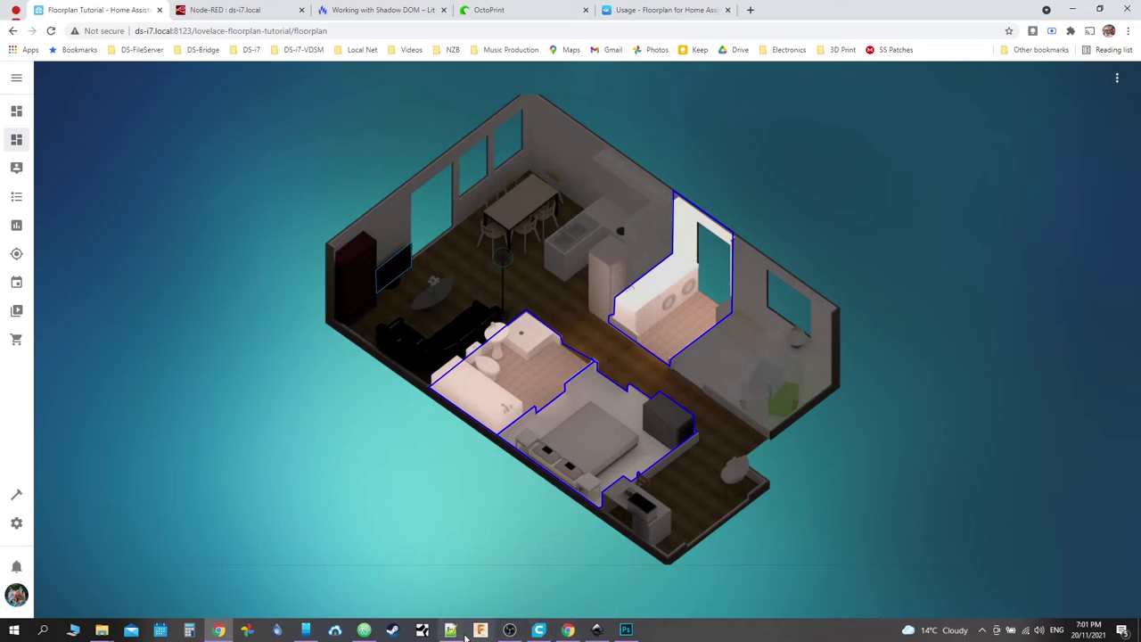
pyautogui.click(364, 630)
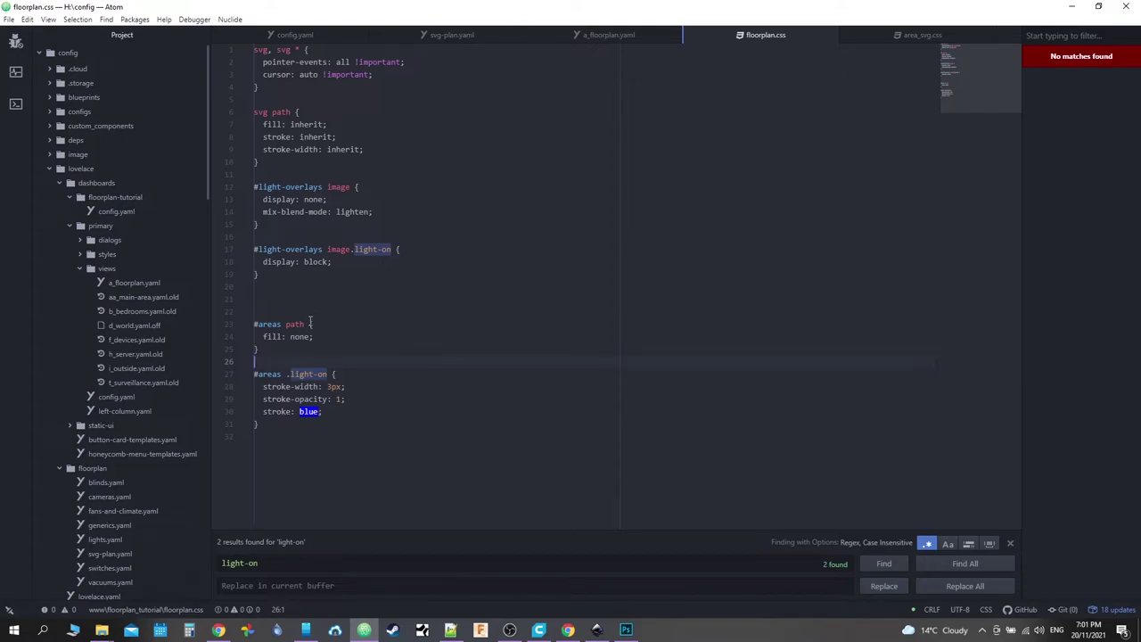
pyautogui.moveTo(310, 324); pyautogui.dragTo(318, 347)
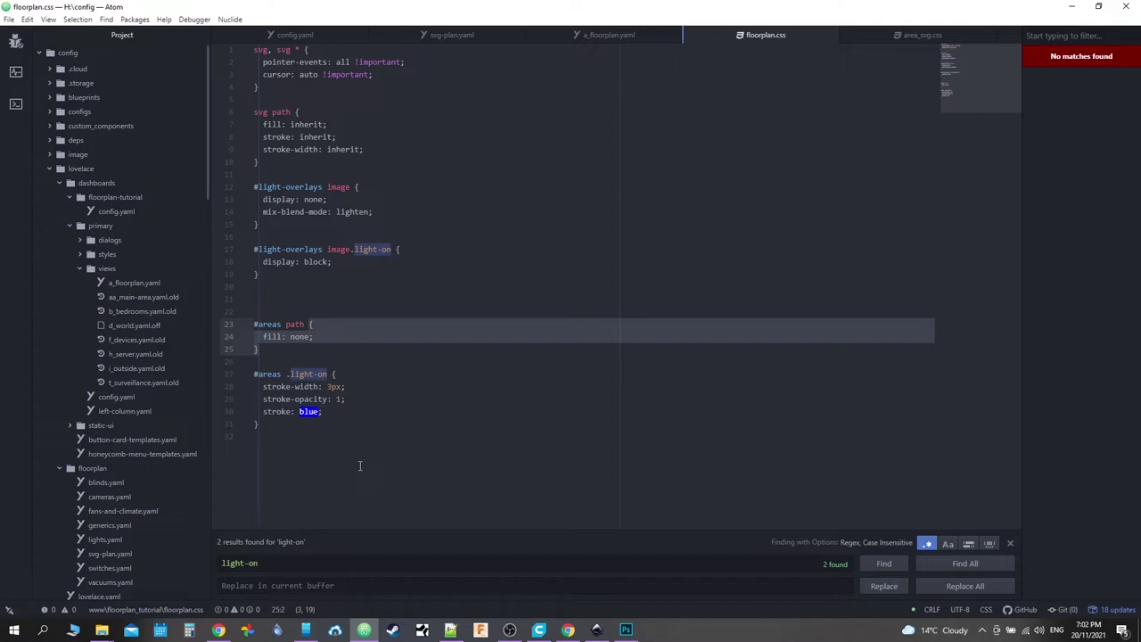
pyautogui.click(320, 309)
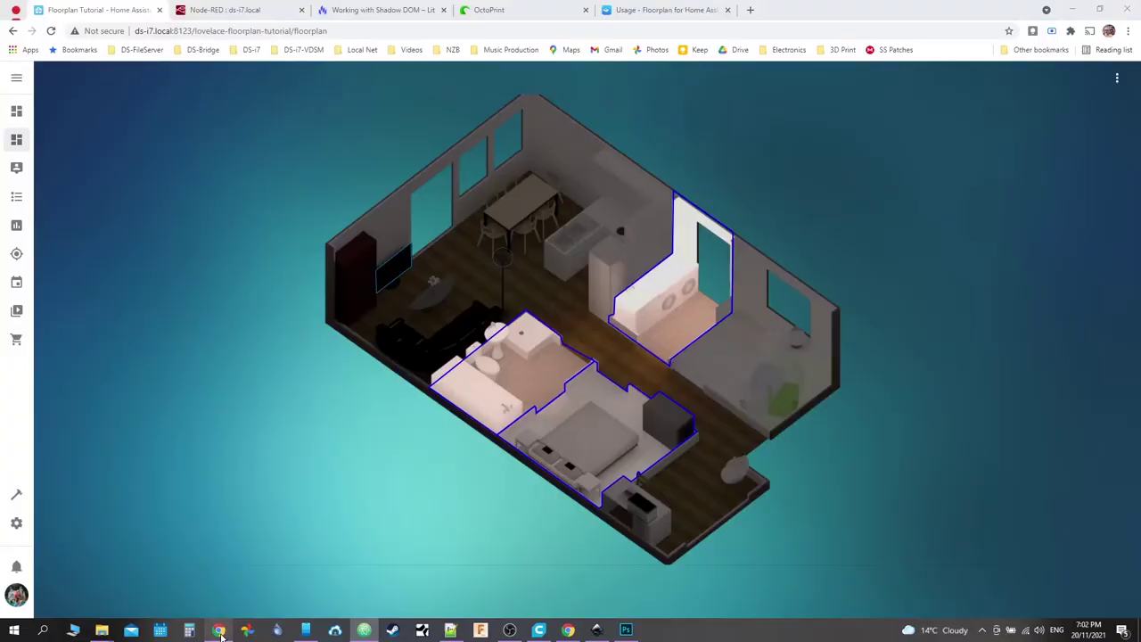
# Step: Inspect the laundry room's lit outline element in DevTools
pyautogui.click(221, 631)
pyautogui.click(569, 630)
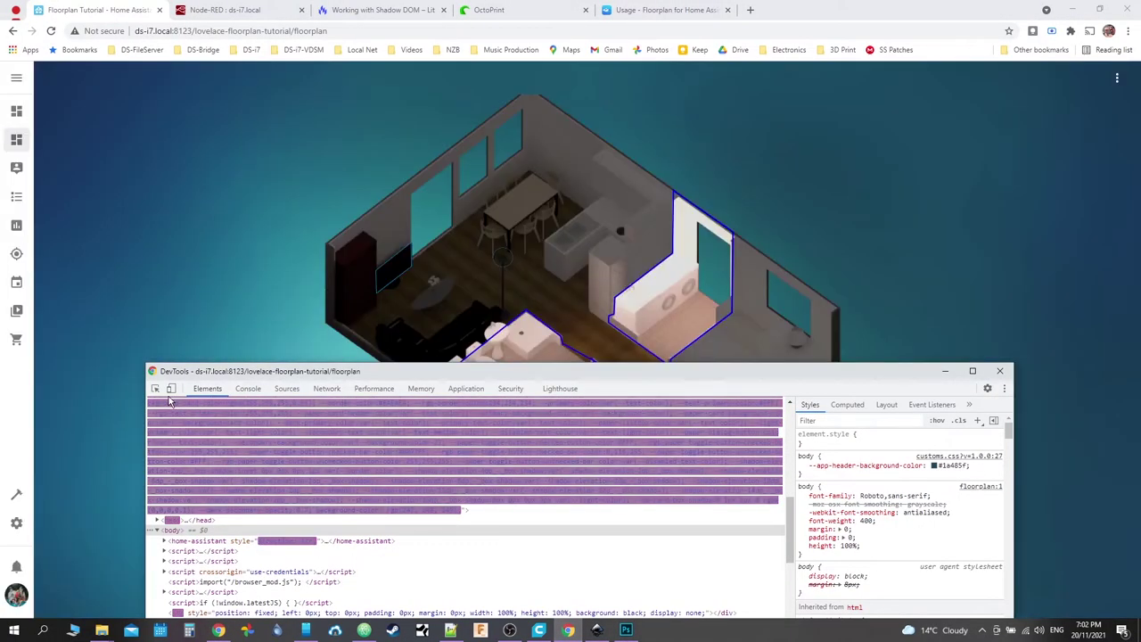
pyautogui.click(156, 389)
pyautogui.click(653, 321)
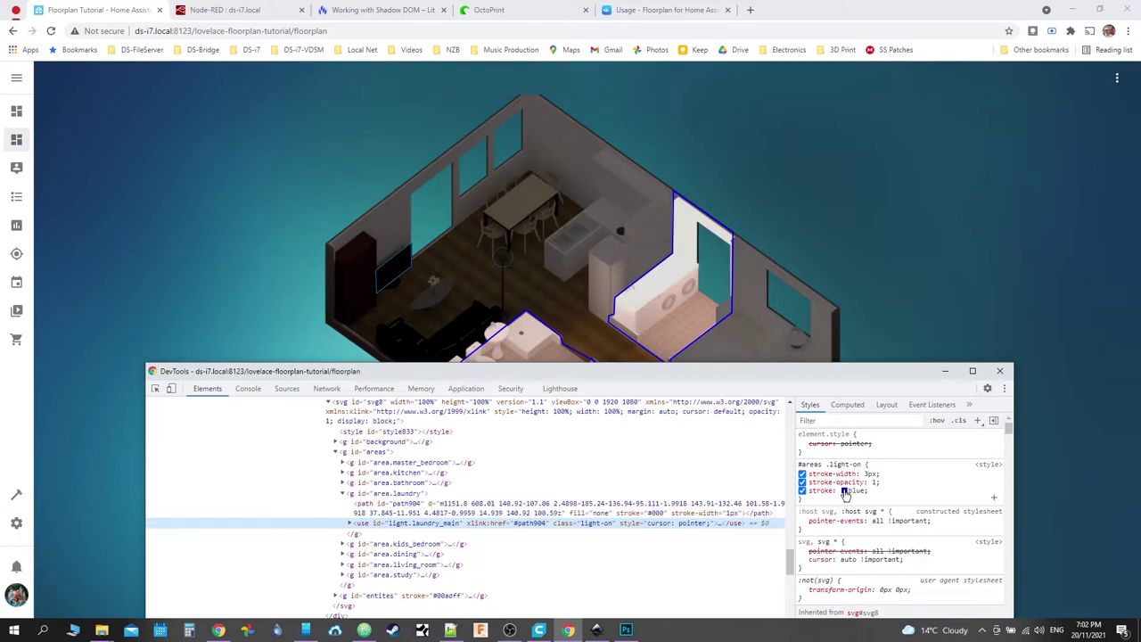
# Step: Preview the .light-on rule with stroke #a58ee1 and stroke-width 6px
pyautogui.click(844, 492)
pyautogui.moveTo(888, 497)
pyautogui.mouseDown()
pyautogui.moveTo(870, 481)
pyautogui.moveTo(892, 489)
pyautogui.moveTo(902, 528)
pyautogui.moveTo(885, 497)
pyautogui.moveTo(907, 466)
pyautogui.moveTo(898, 479)
pyautogui.mouseUp()
pyautogui.moveTo(924, 556)
pyautogui.mouseDown()
pyautogui.moveTo(940, 562)
pyautogui.moveTo(922, 567)
pyautogui.mouseUp()
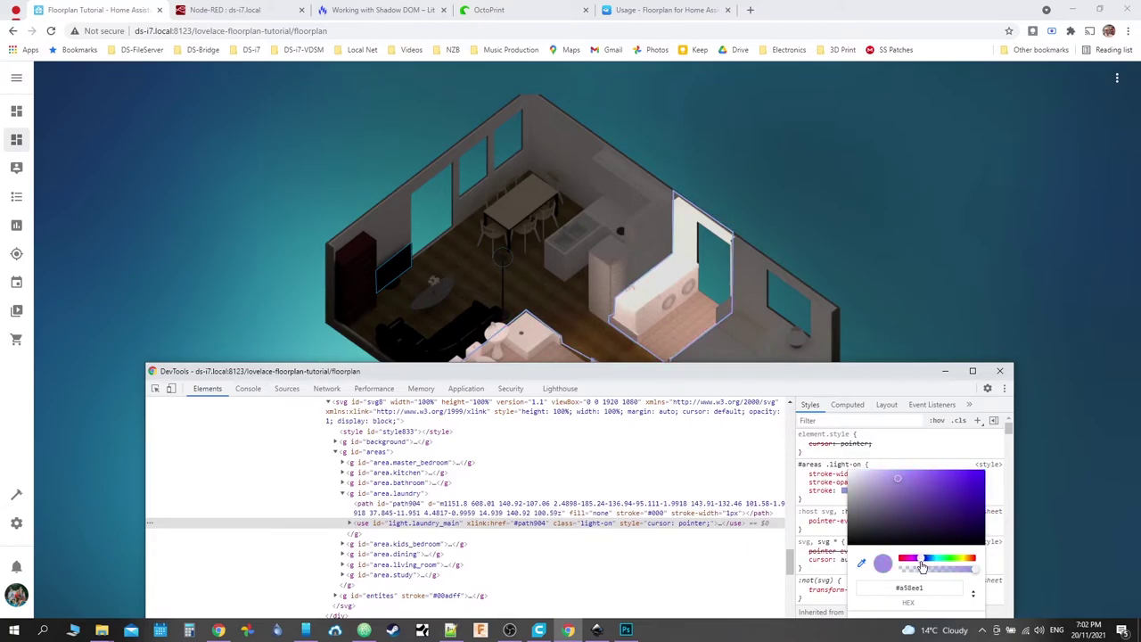
pyautogui.click(838, 483)
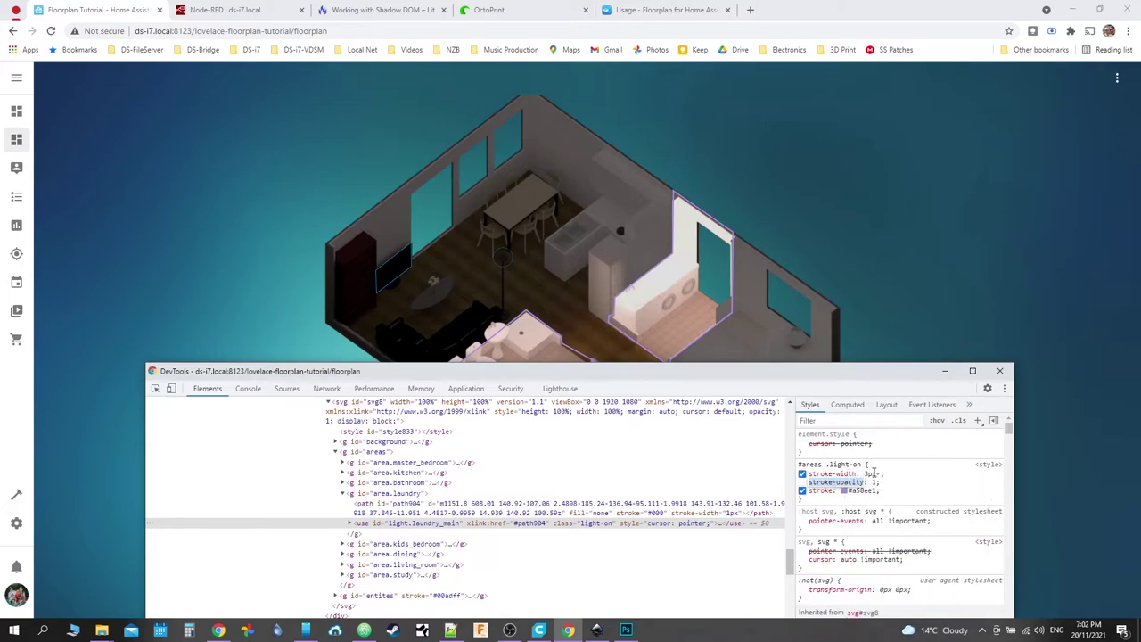
pyautogui.click(872, 473)
pyautogui.press('Up')
pyautogui.press('Up')
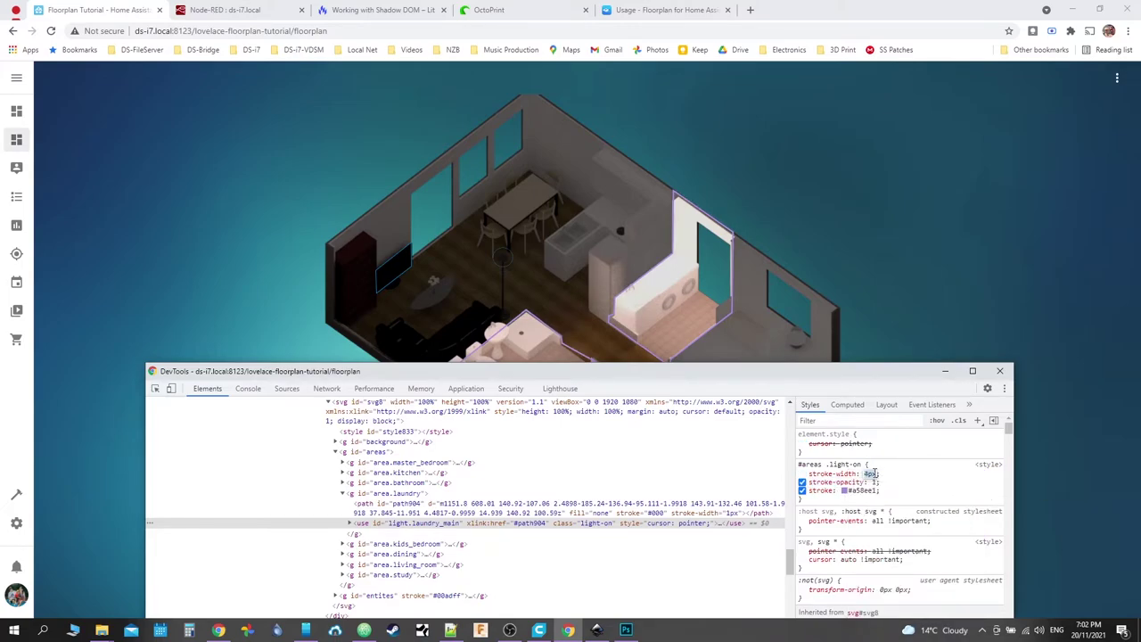
pyautogui.press('Up')
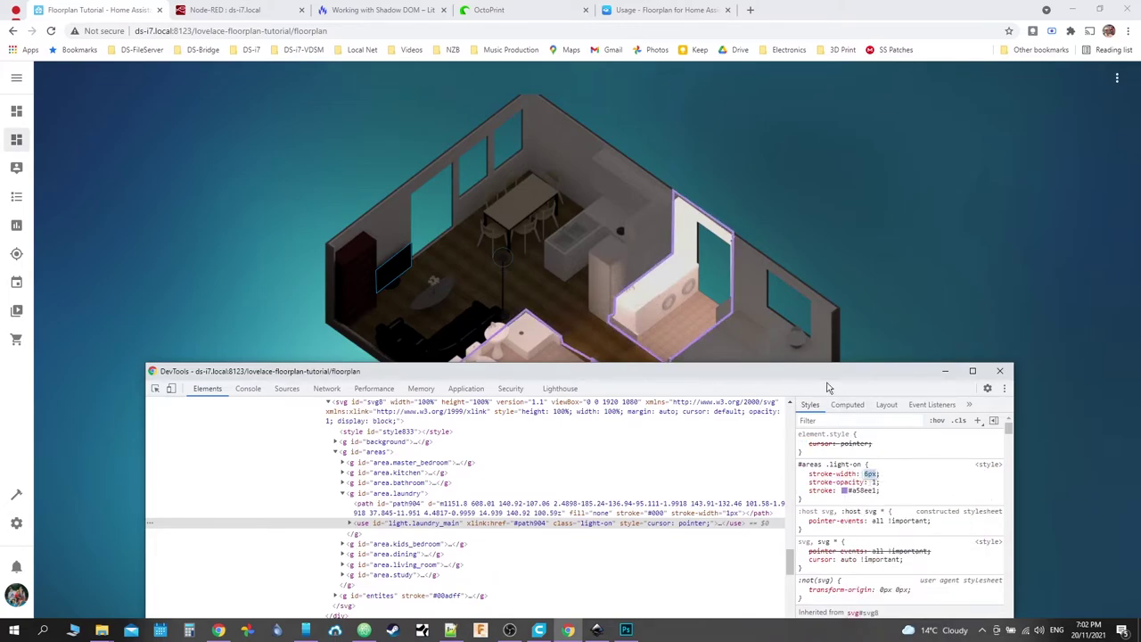
pyautogui.press('Return')
# Step: Copy the #a58ee1 stroke colour value
pyautogui.moveTo(839, 376); pyautogui.dragTo(865, 322)
pyautogui.click(892, 435)
pyautogui.rightClick(890, 435)
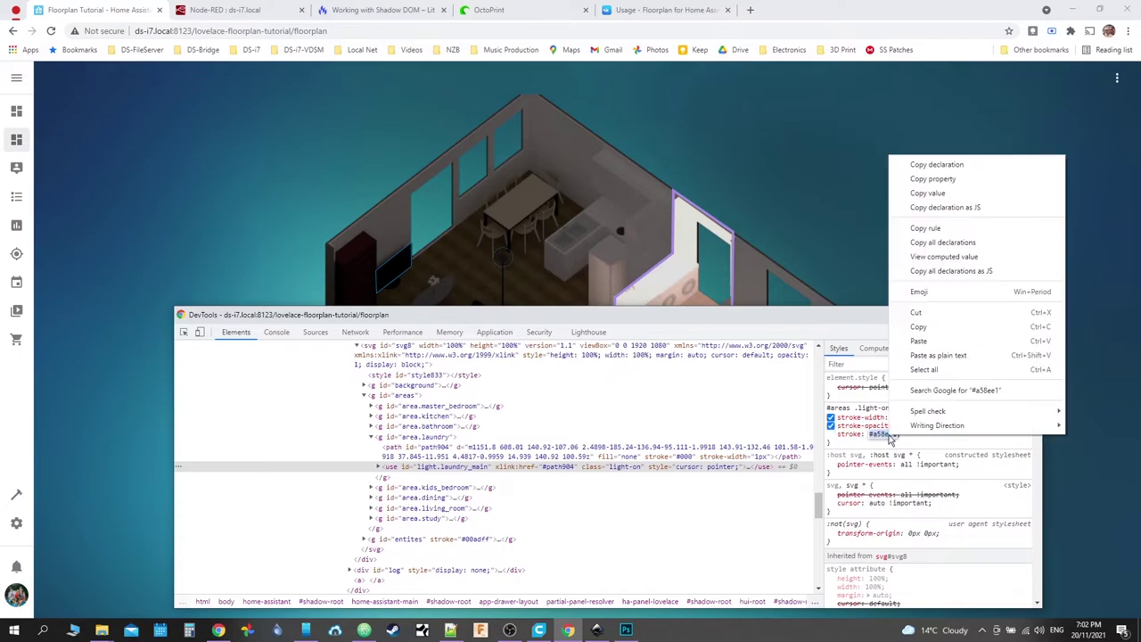
pyautogui.click(936, 326)
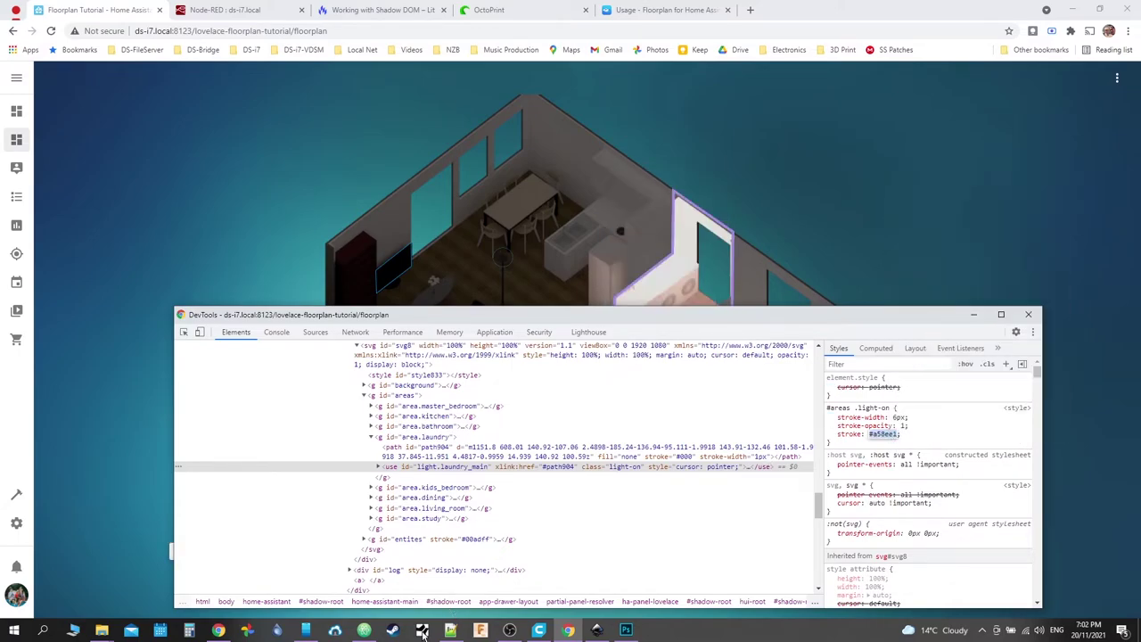
# Step: Replace blue with #a58ee1 and 3px with 6px in .light-on, then save floorplan.css
pyautogui.click(450, 630)
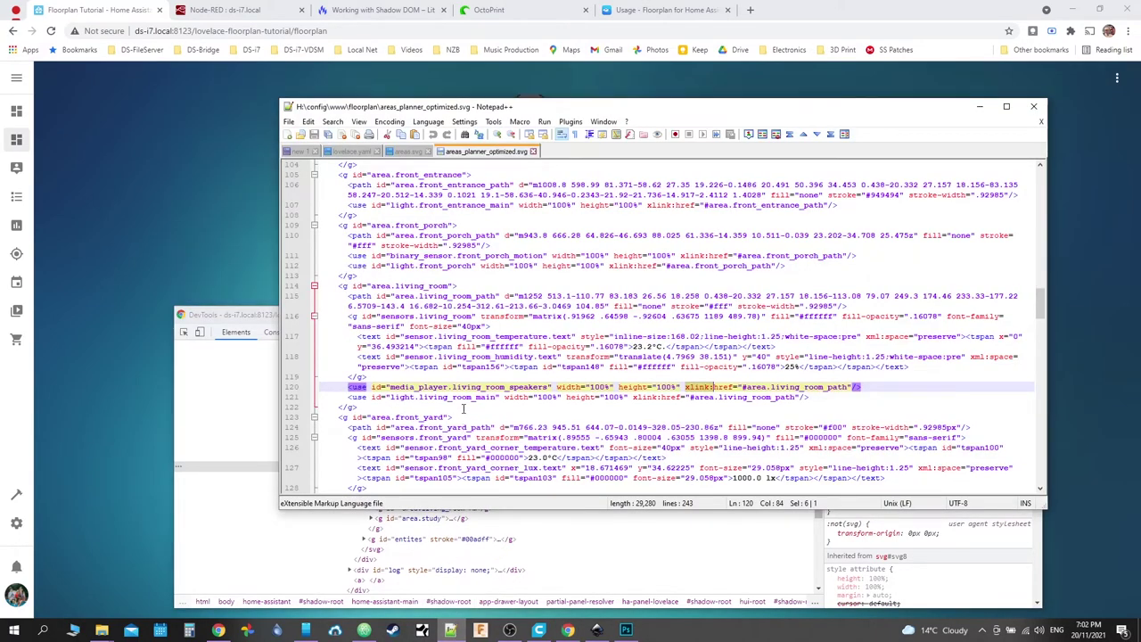
pyautogui.click(364, 629)
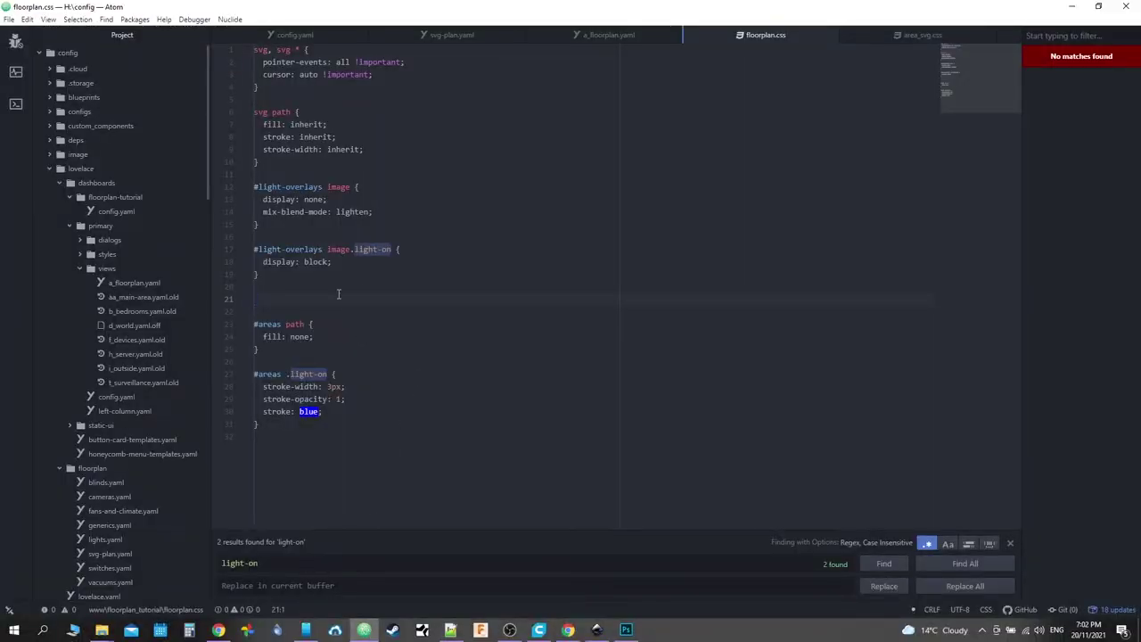
pyautogui.doubleClick(310, 412)
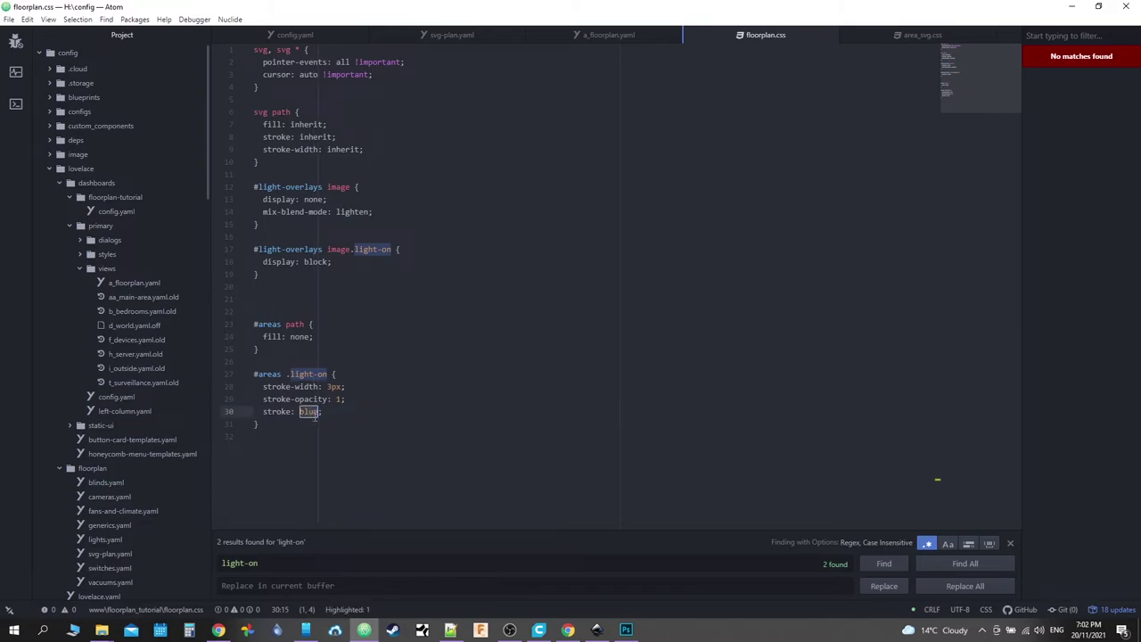
pyautogui.rightClick(305, 412)
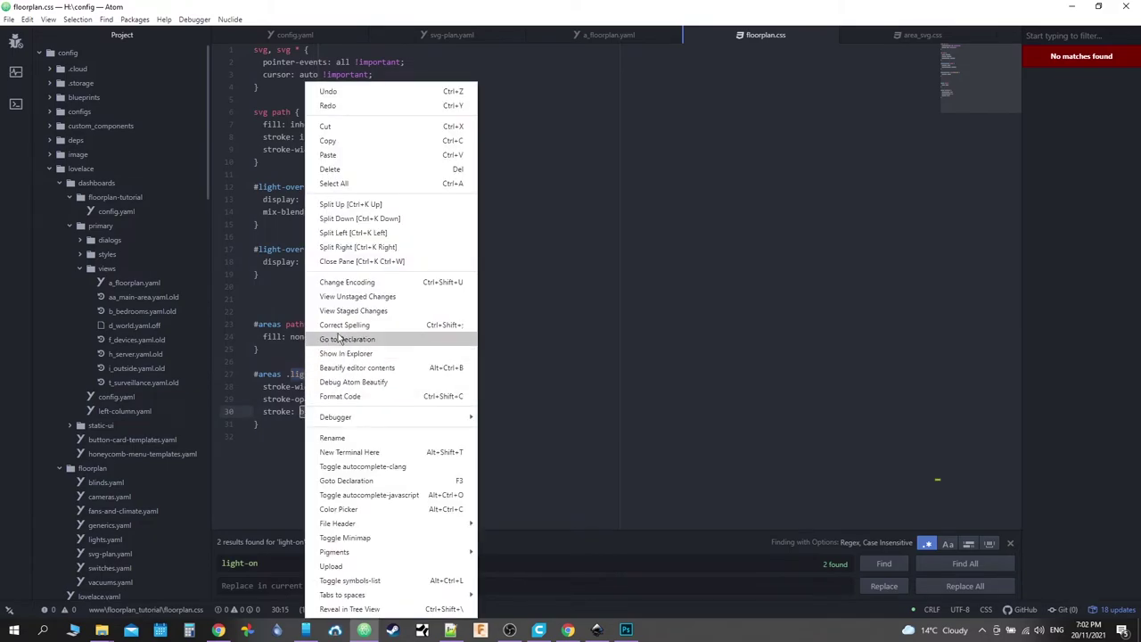
pyautogui.click(341, 151)
pyautogui.click(327, 387)
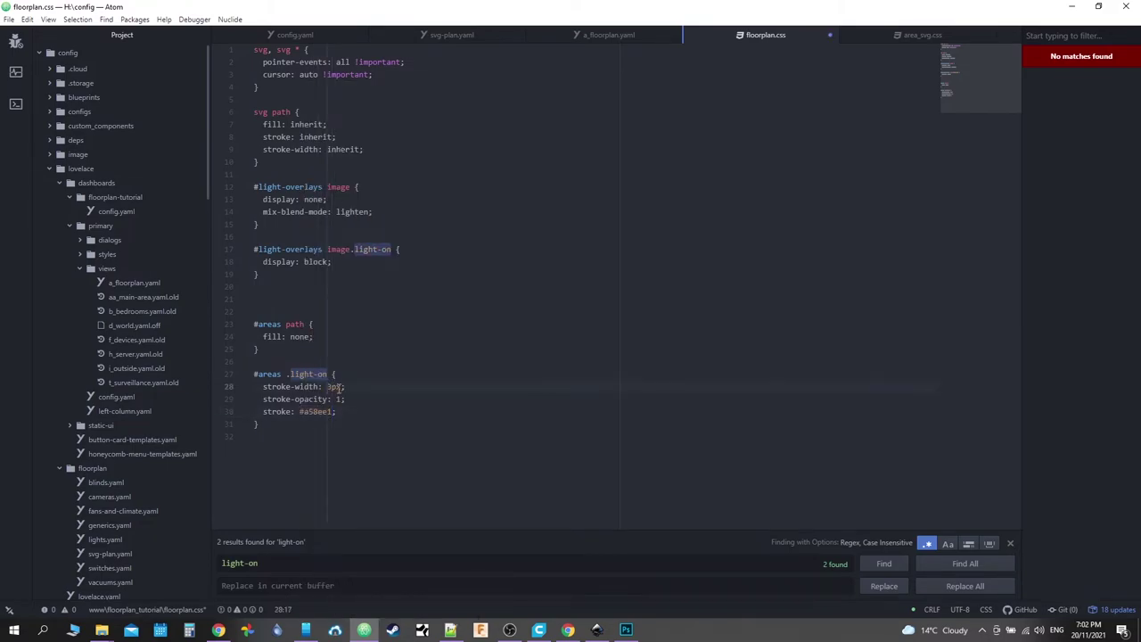
pyautogui.press('Delete')
pyautogui.write('6')
pyautogui.click(418, 387)
pyautogui.hotkey('ctrl', 's')
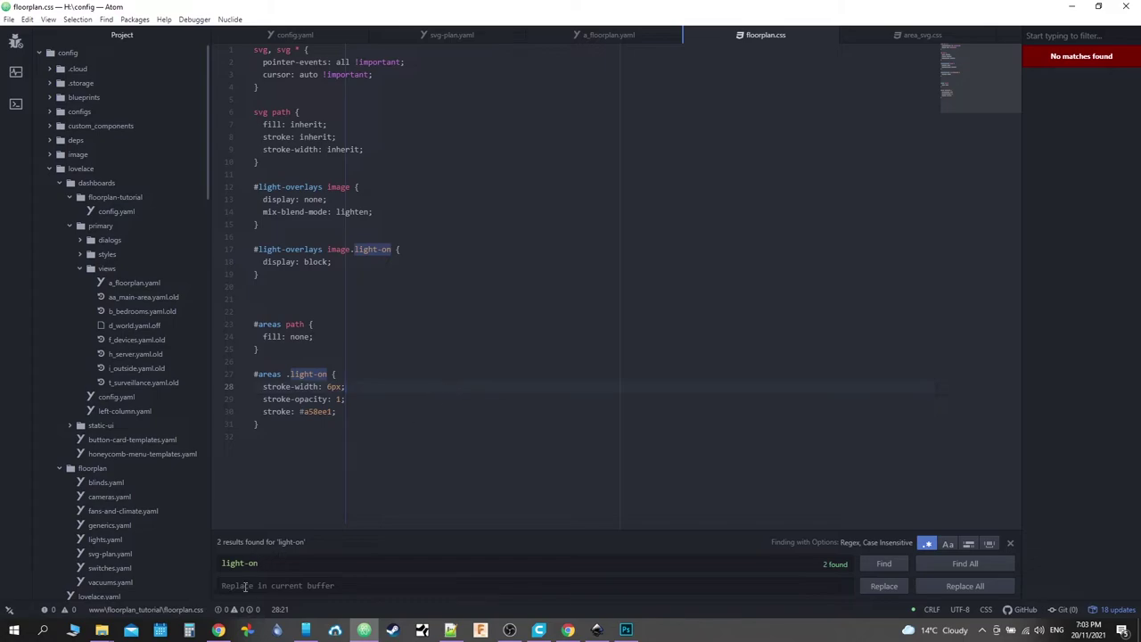
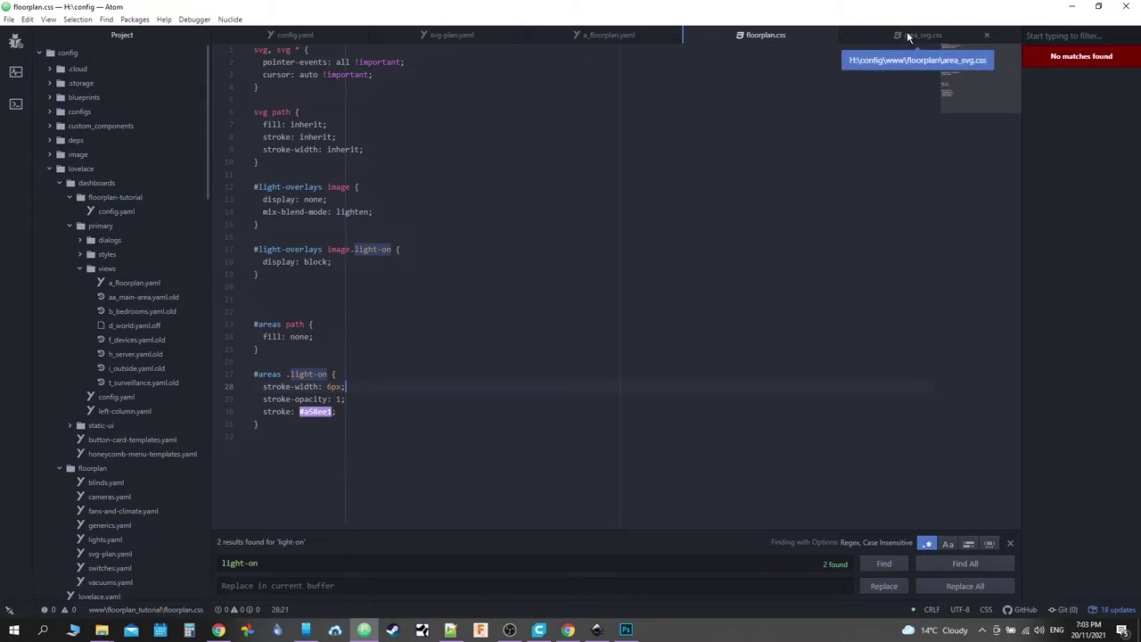
pyautogui.click(908, 37)
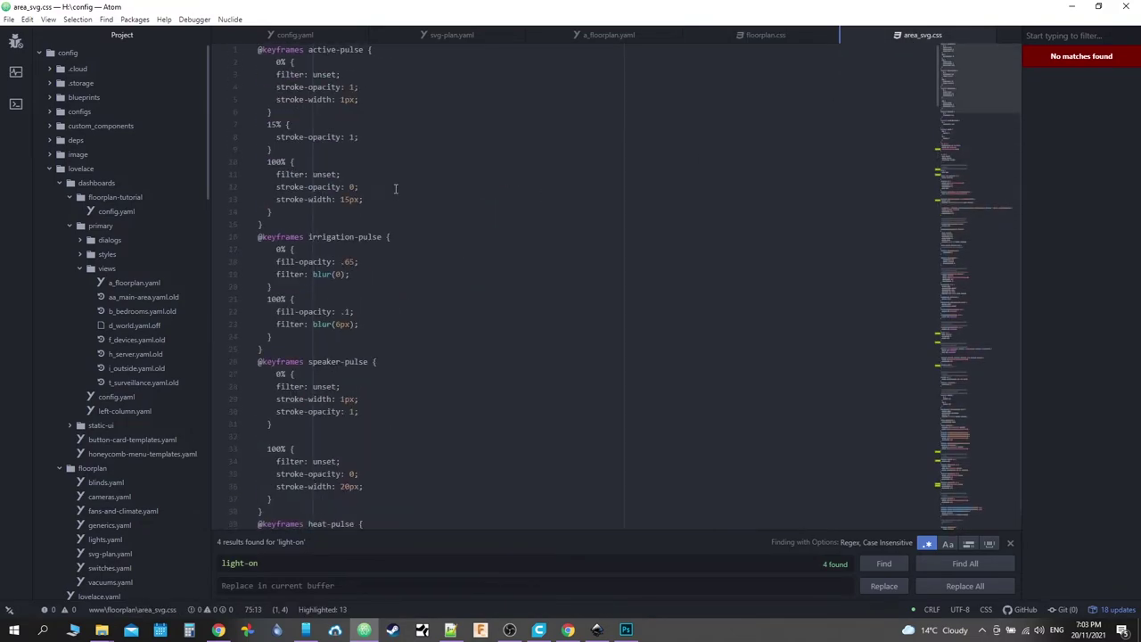
pyautogui.scroll(-5, 321, 107)
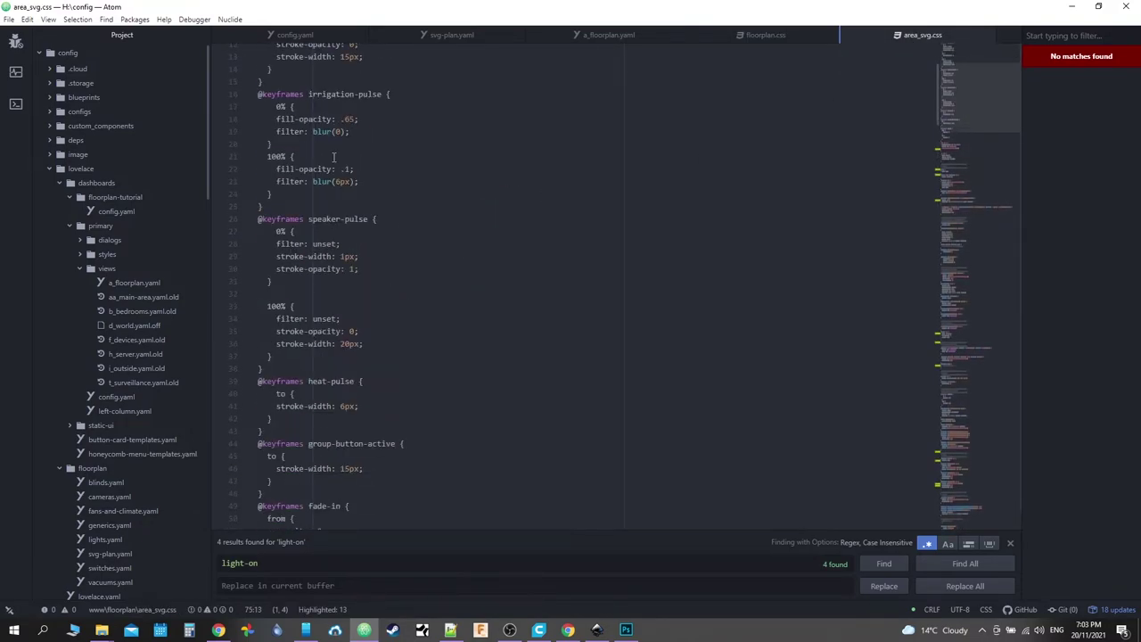
pyautogui.scroll(-3, 411, 168)
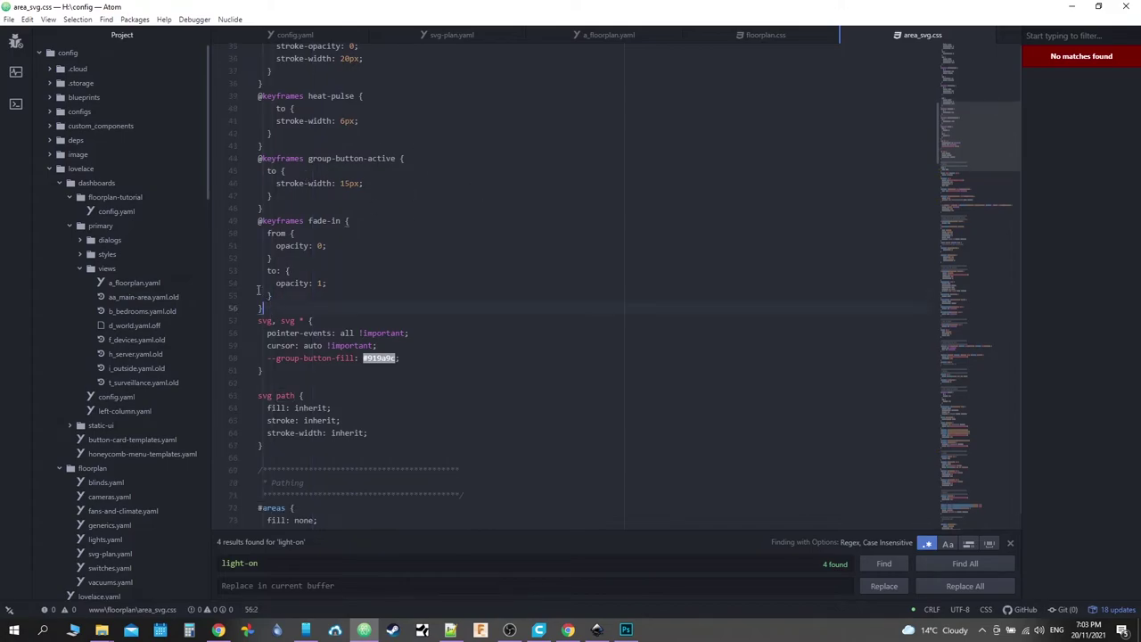
pyautogui.moveTo(233, 307); pyautogui.dragTo(226, 230)
pyautogui.rightClick(299, 217)
pyautogui.click(375, 153)
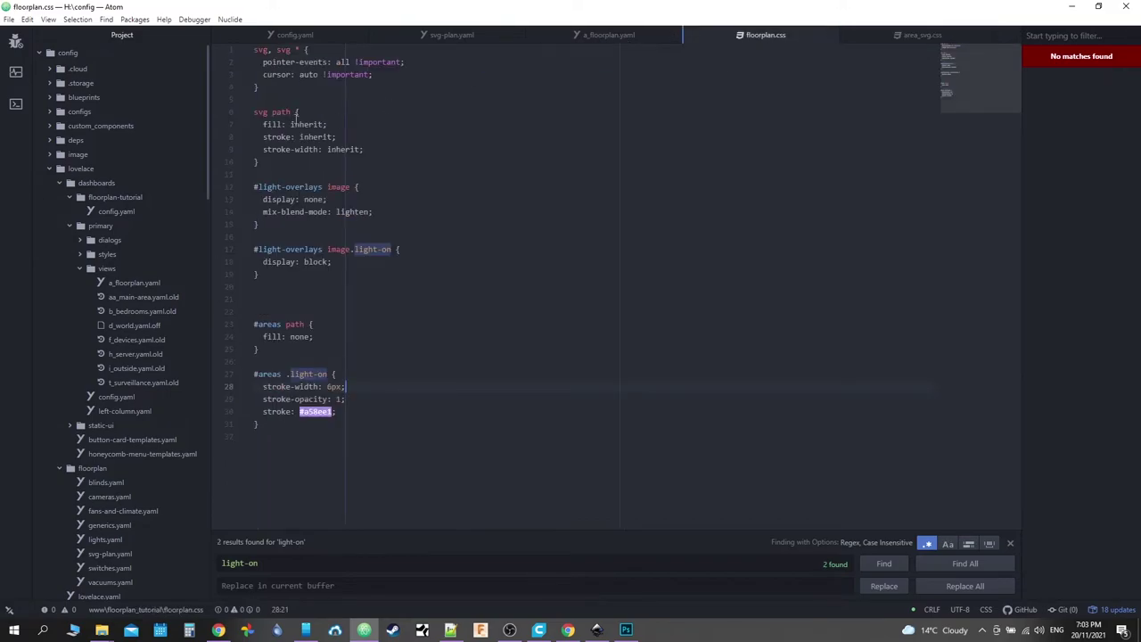
pyautogui.click(254, 52)
pyautogui.press('Return')
pyautogui.press('Return')
pyautogui.press('Return')
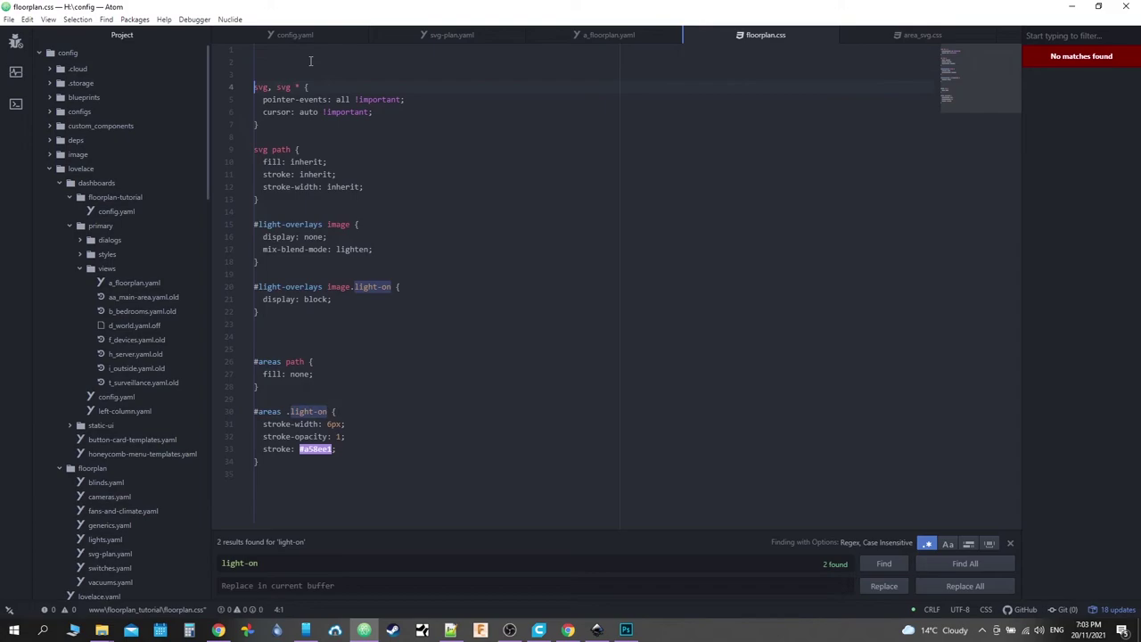
pyautogui.press('Up')
pyautogui.press('Up')
pyautogui.press('Up')
pyautogui.hotkey('ctrl', 'v')
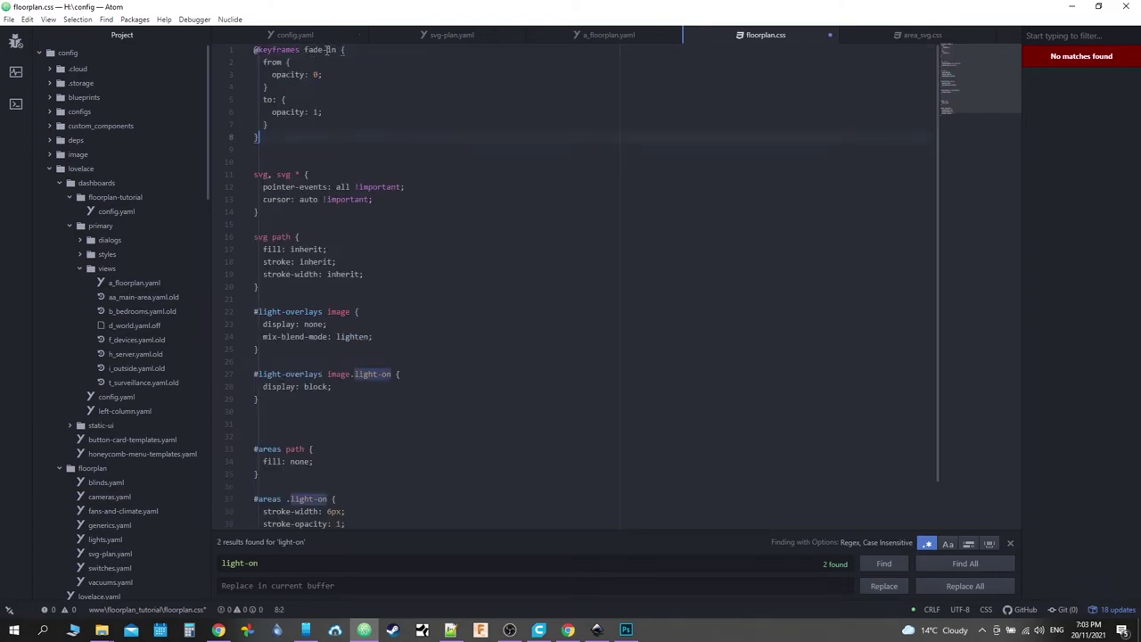
# Step: Start a new animation property line in the #light-overlays image rule
pyautogui.scroll(-2, 375, 179)
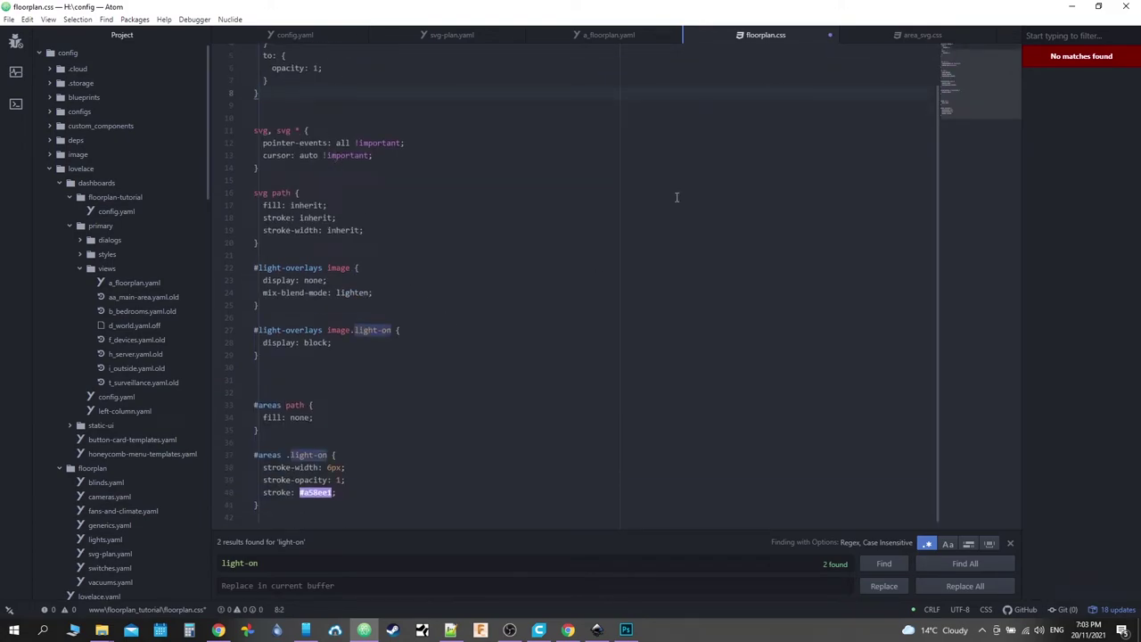
pyautogui.click(402, 297)
pyautogui.scroll(2, 405, 217)
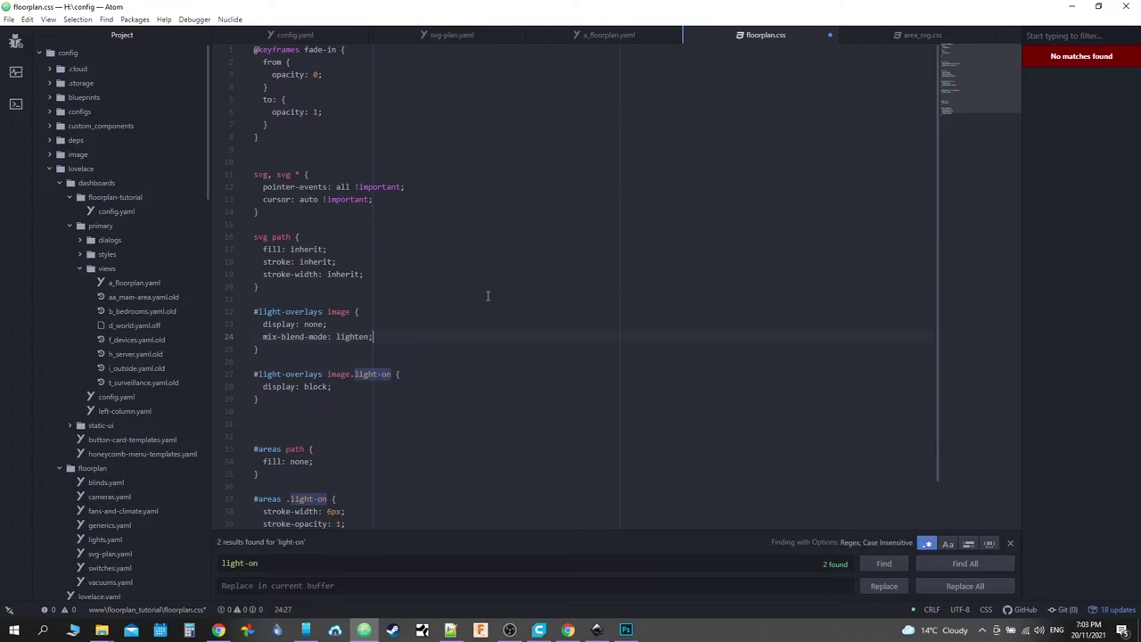
pyautogui.press('Return')
pyautogui.write('anim')
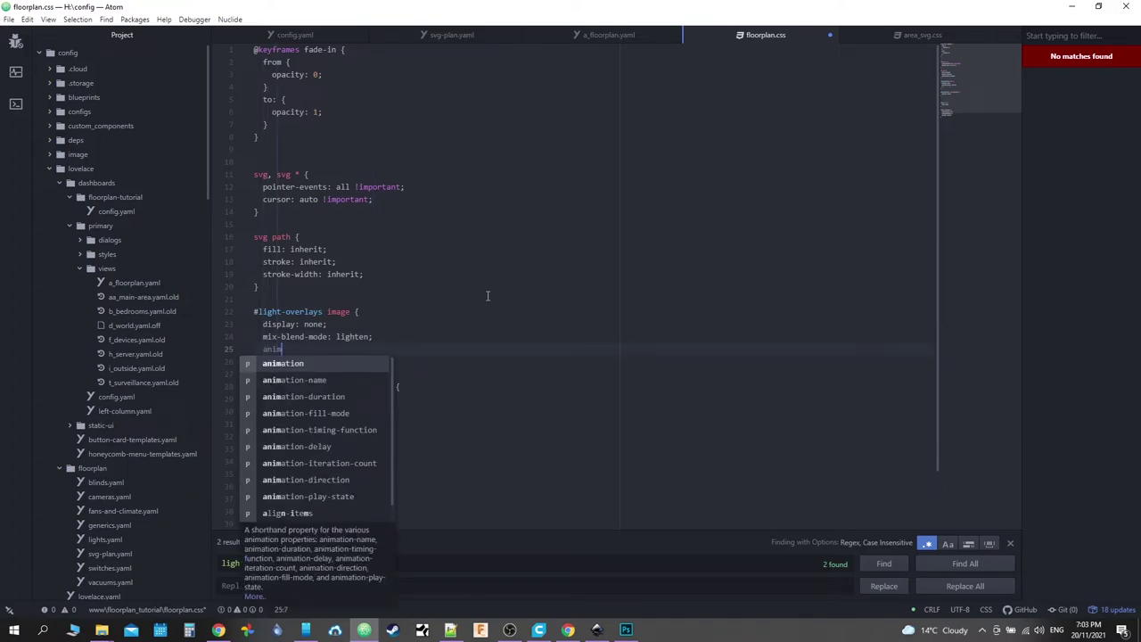
pyautogui.press('Return')
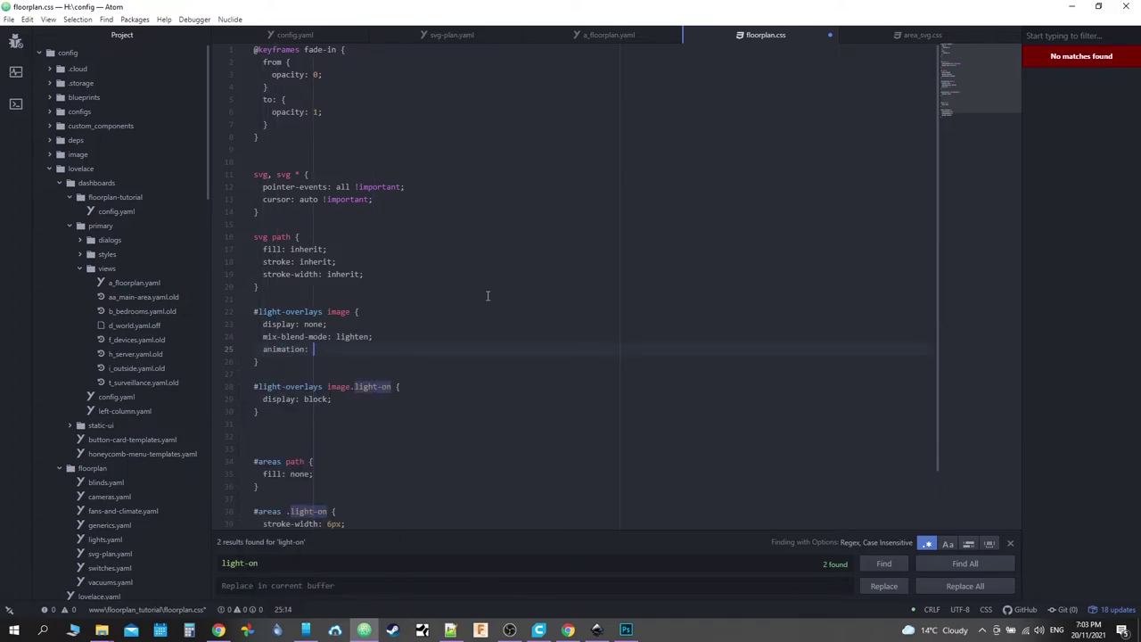
# Step: Complete it as 'animation: 0.75s fade-in linear forwards;' from area_svg.css and save floorplan.css
pyautogui.click(919, 37)
pyautogui.scroll(-12, 304, 282)
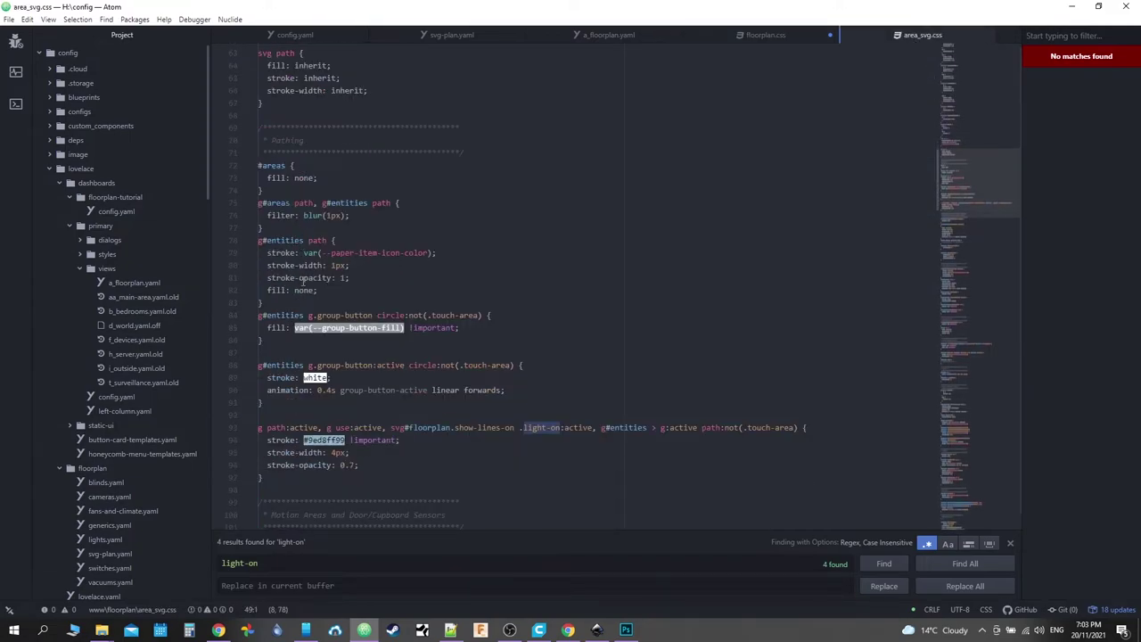
pyautogui.scroll(-7, 303, 282)
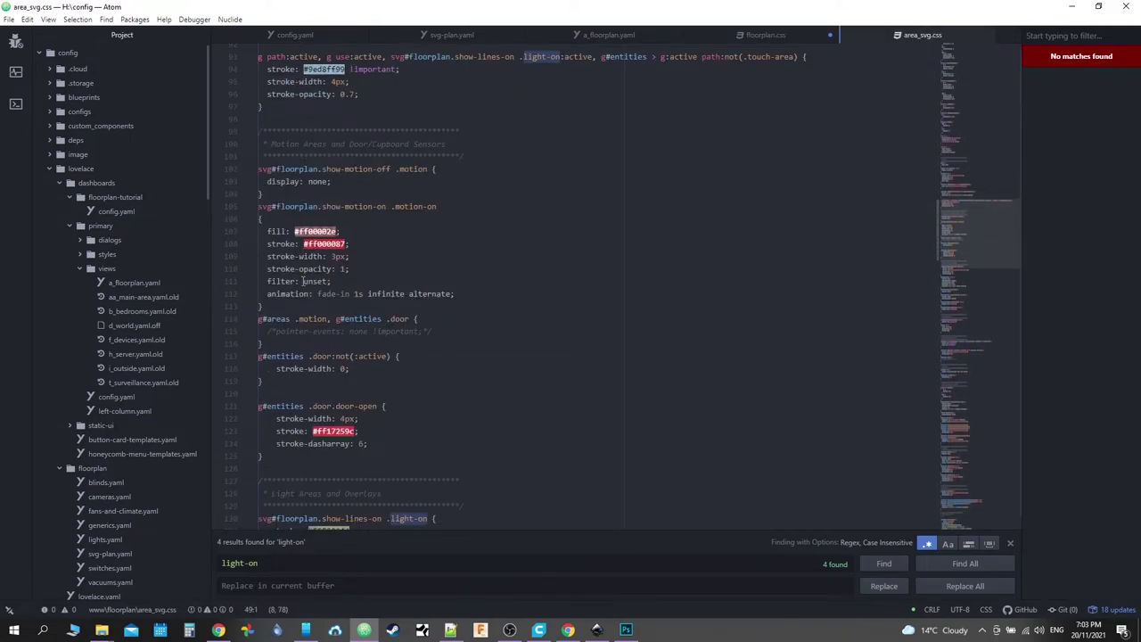
pyautogui.scroll(-3, 303, 282)
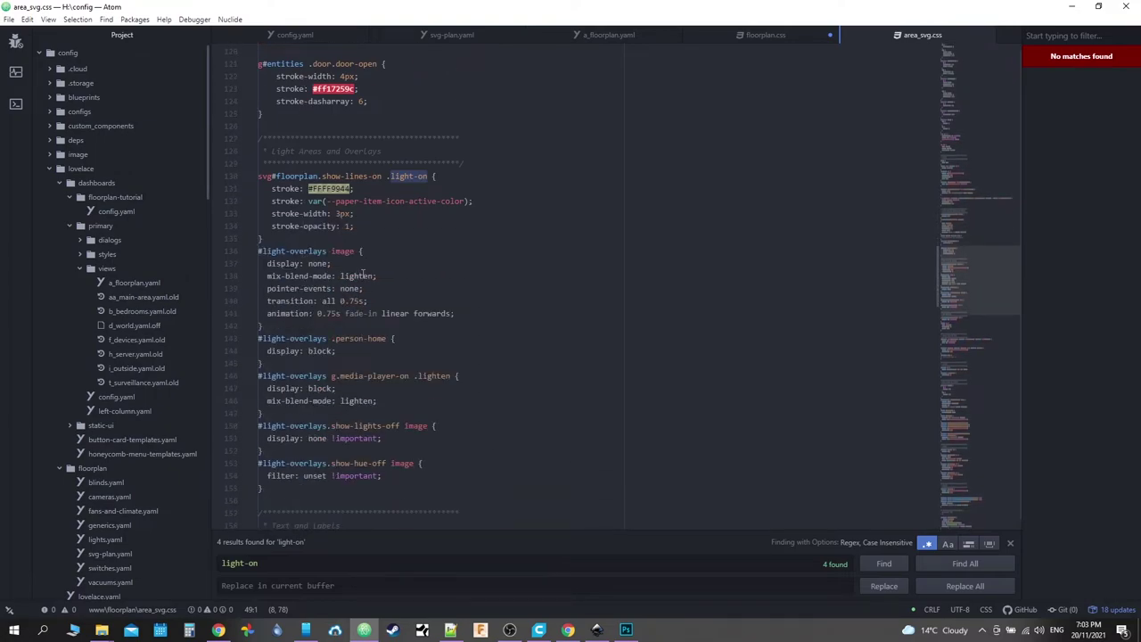
pyautogui.moveTo(476, 310); pyautogui.dragTo(265, 313)
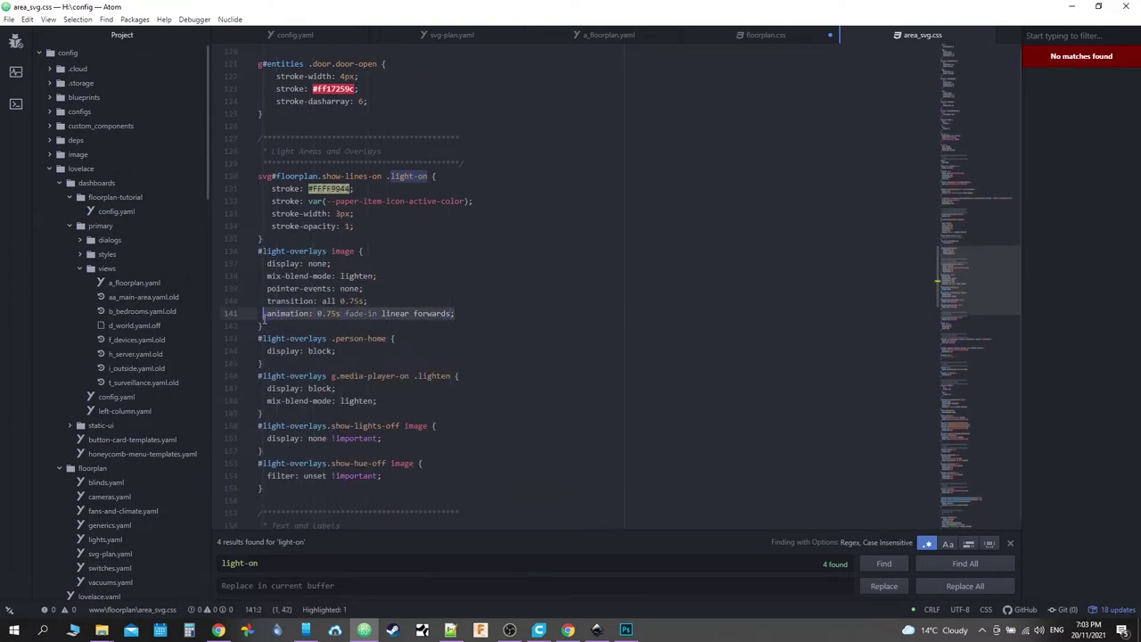
pyautogui.rightClick(287, 315)
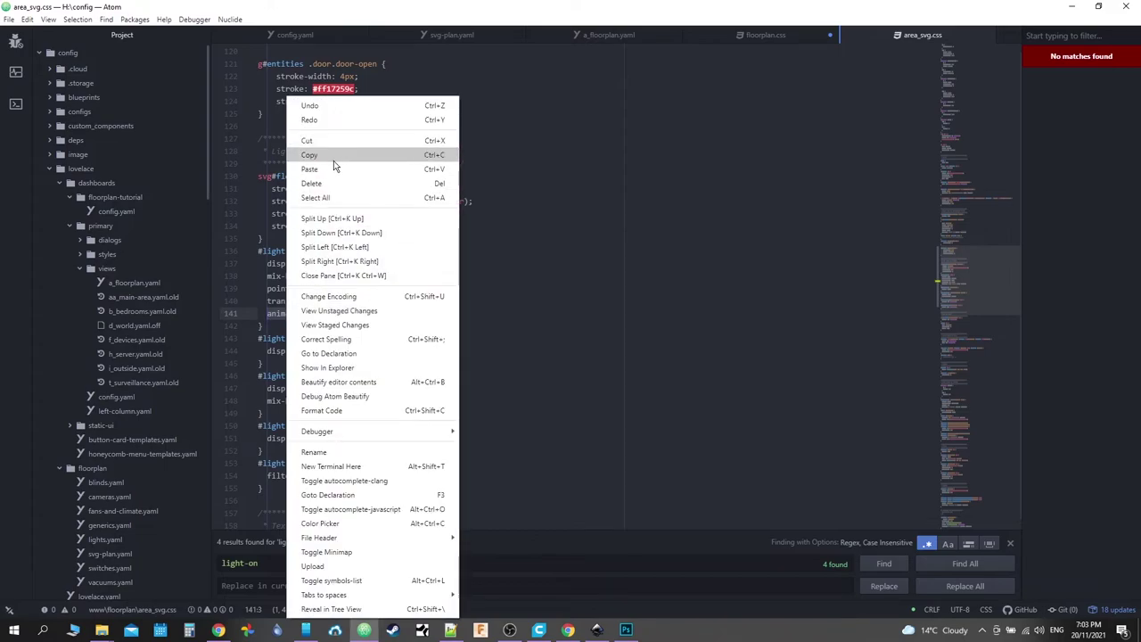
pyautogui.click(333, 159)
pyautogui.click(764, 35)
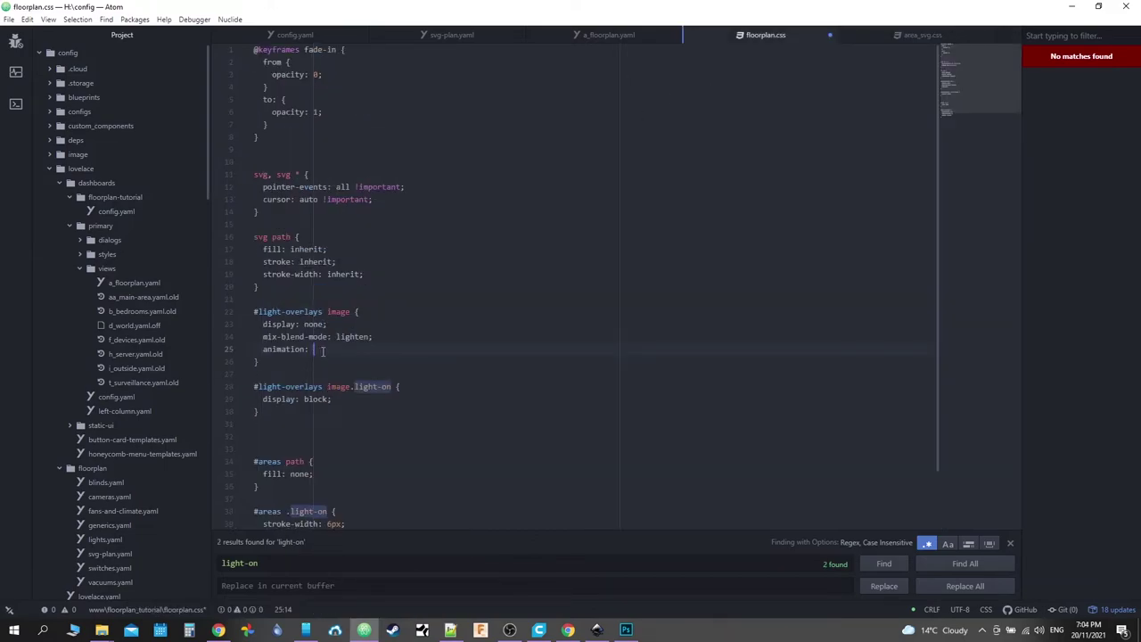
pyautogui.moveTo(314, 349); pyautogui.dragTo(263, 350)
pyautogui.rightClick(264, 349)
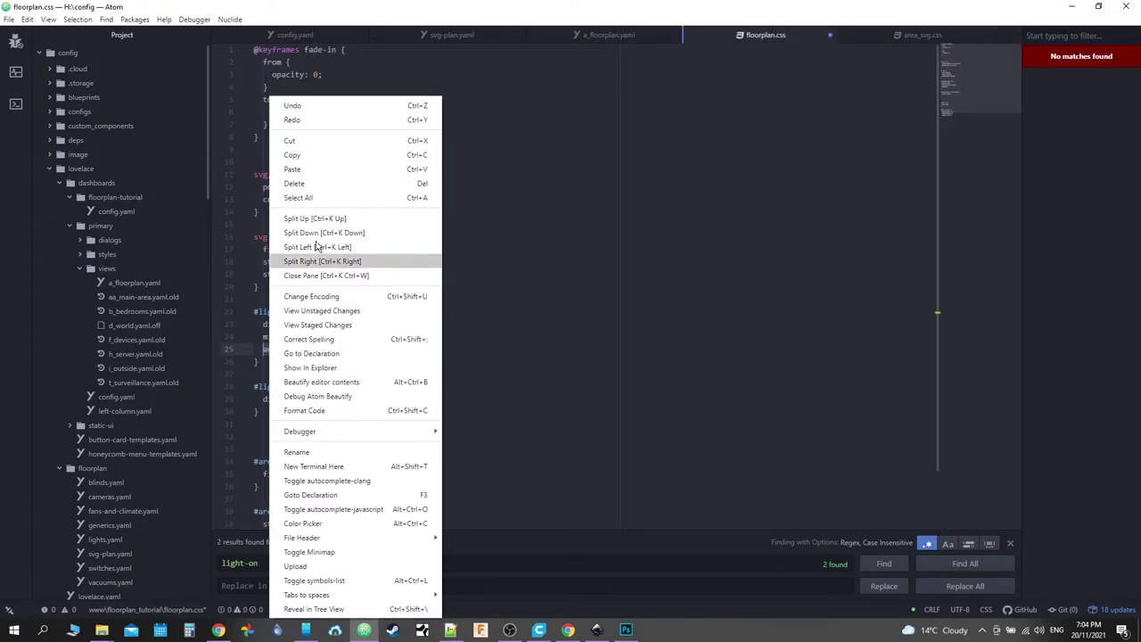
pyautogui.click(331, 175)
pyautogui.hotkey('ctrl', 's')
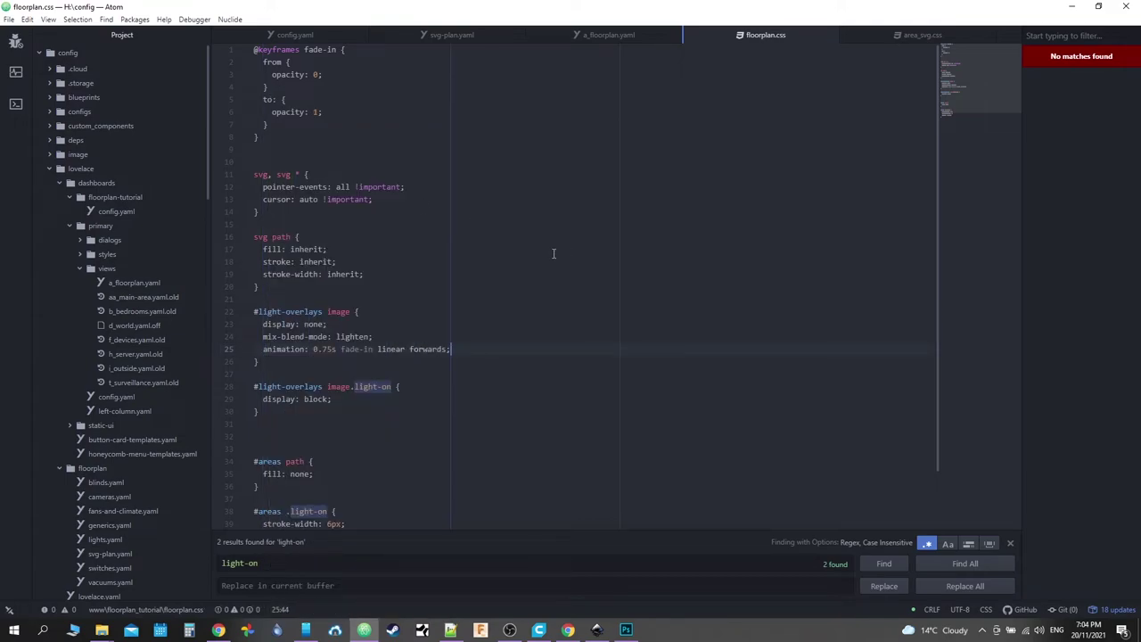
pyautogui.moveTo(219, 630)
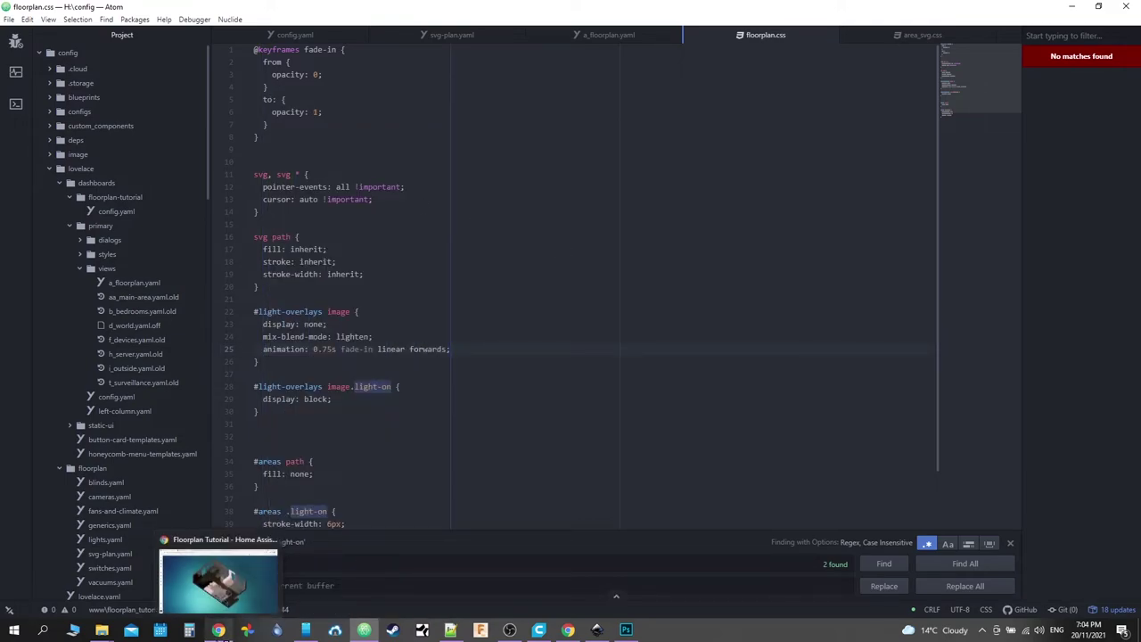
# Step: Empty the cache and hard-reload the Home Assistant floorplan page
pyautogui.click(220, 631)
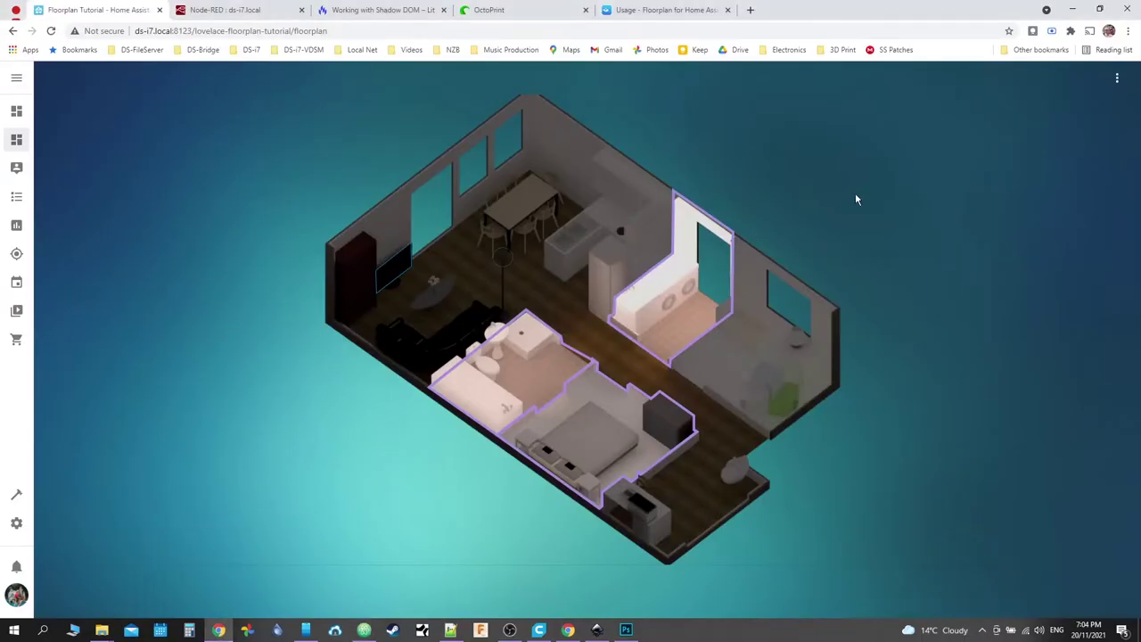
pyautogui.rightClick(51, 30)
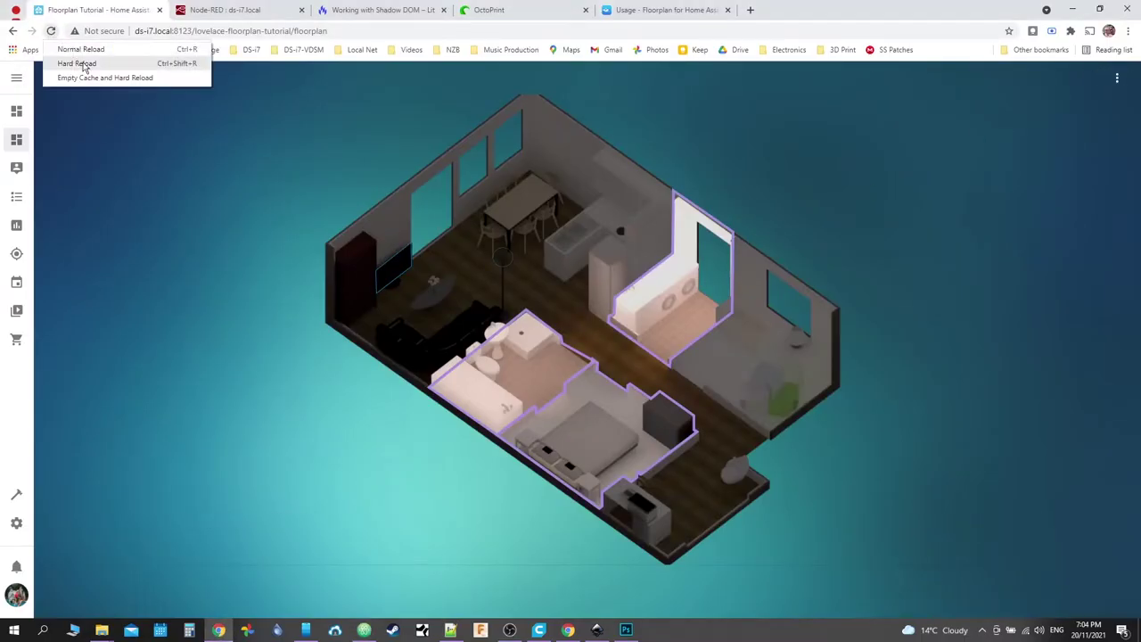
pyautogui.click(89, 79)
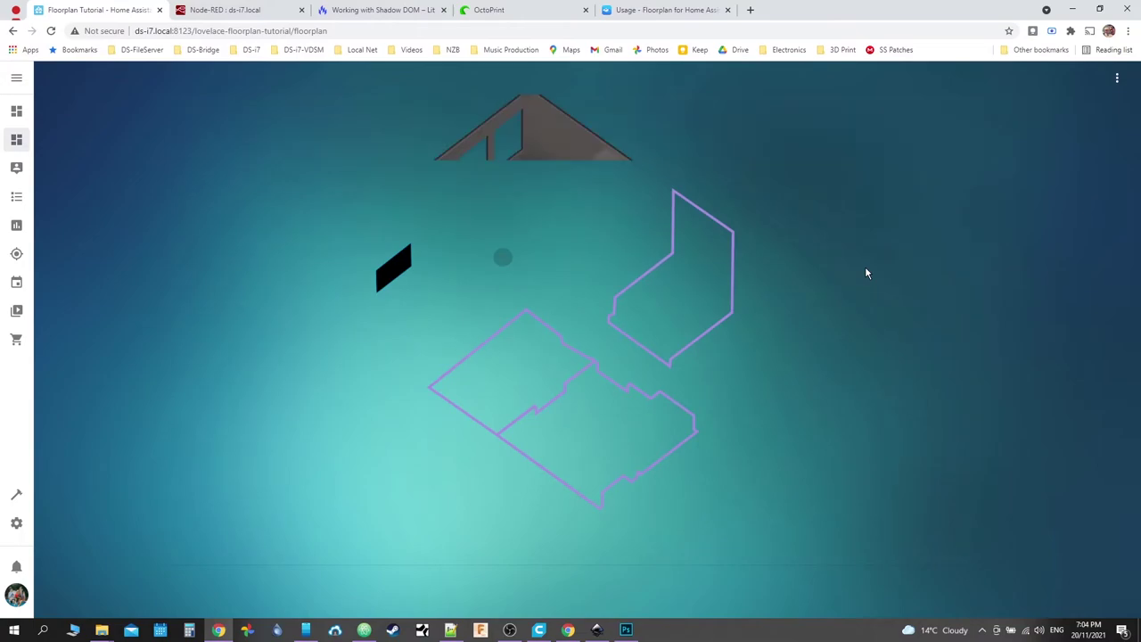
# Step: Toggle the kitchen and laundry lights to check the fade-in, ending with the laundry light off
pyautogui.click(612, 231)
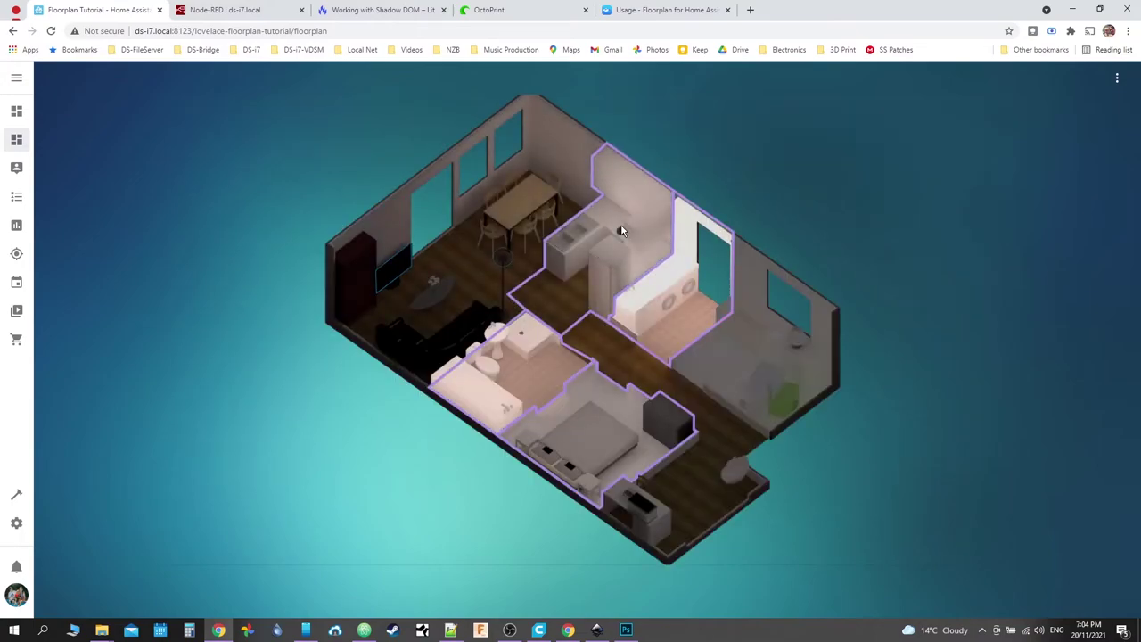
pyautogui.click(612, 235)
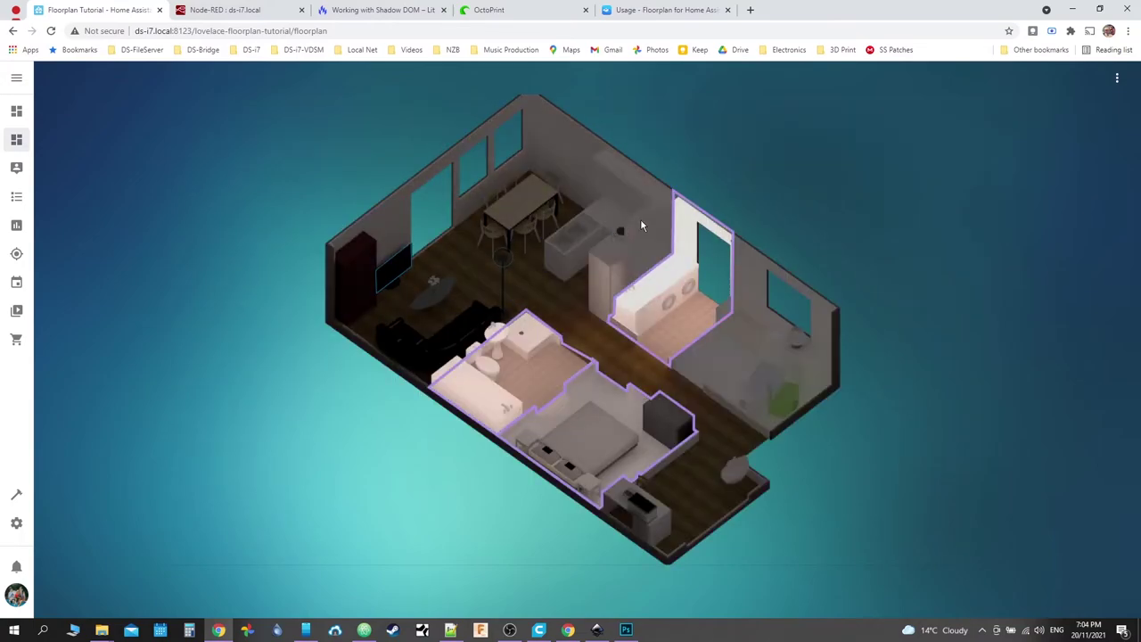
pyautogui.click(687, 300)
pyautogui.click(687, 299)
pyautogui.click(687, 300)
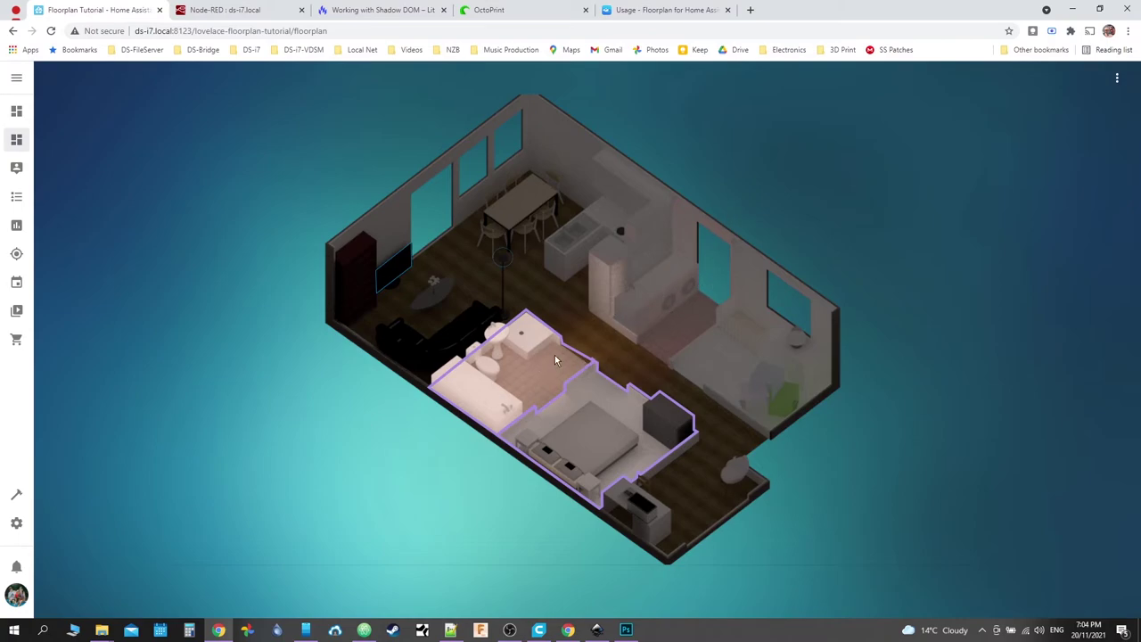
pyautogui.click(682, 312)
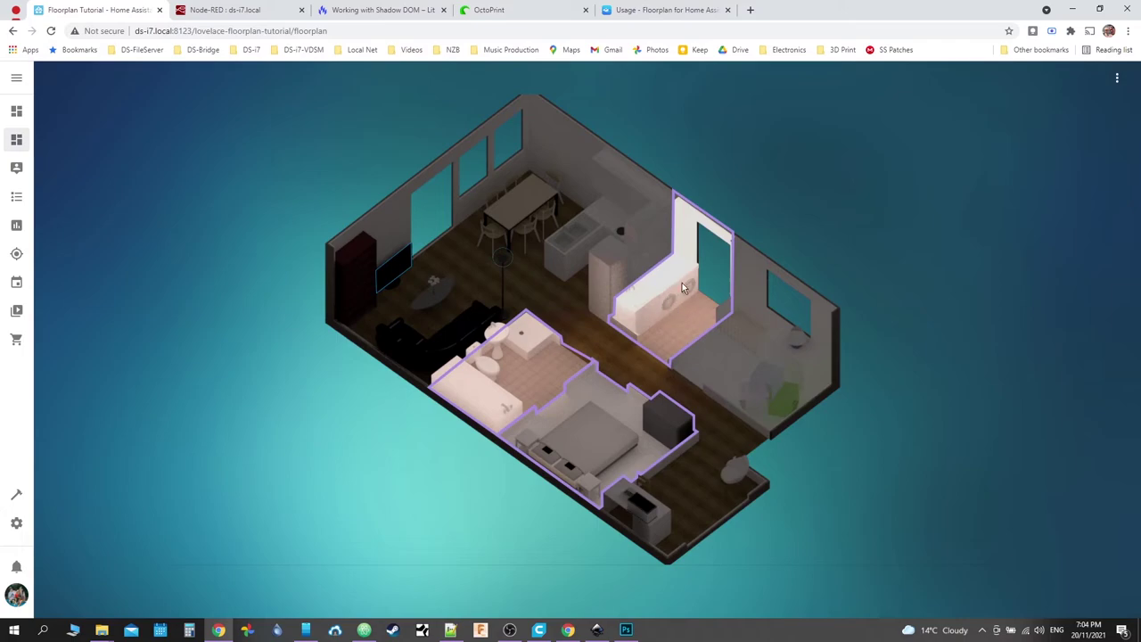
pyautogui.click(680, 302)
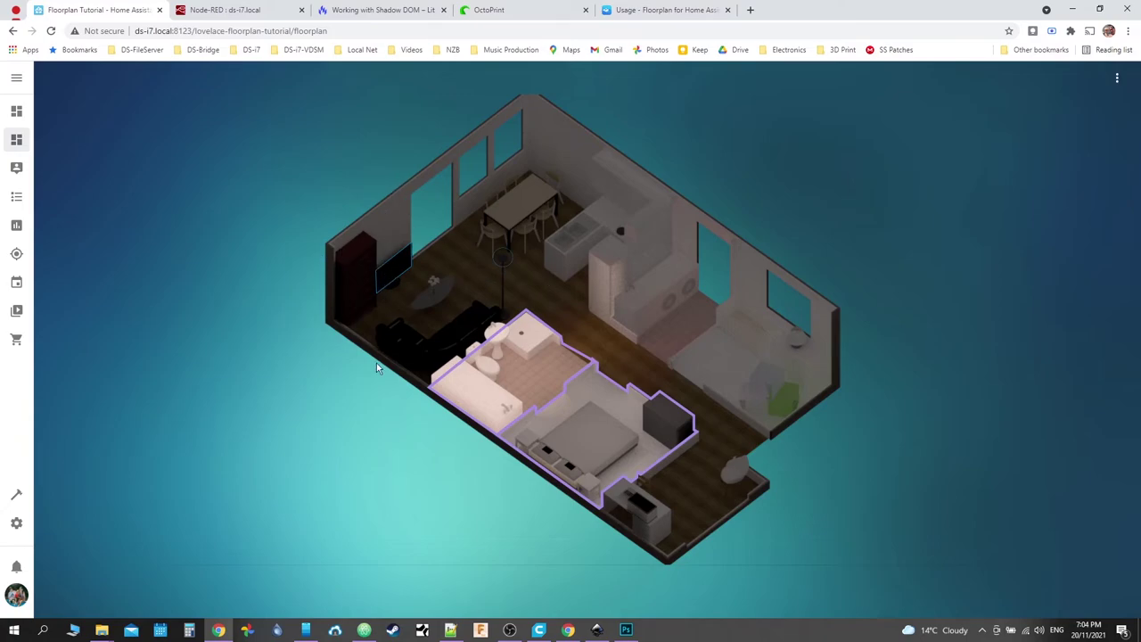
pyautogui.click(364, 633)
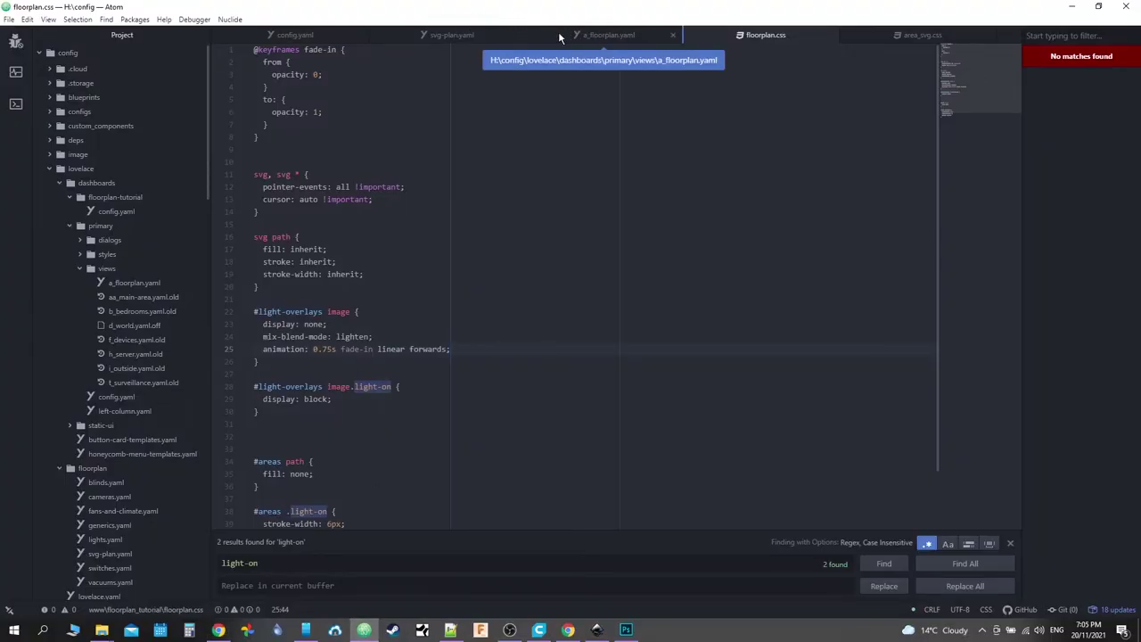
# Step: Open the floorplan-tutorial config.yaml from the project tree
pyautogui.click(460, 36)
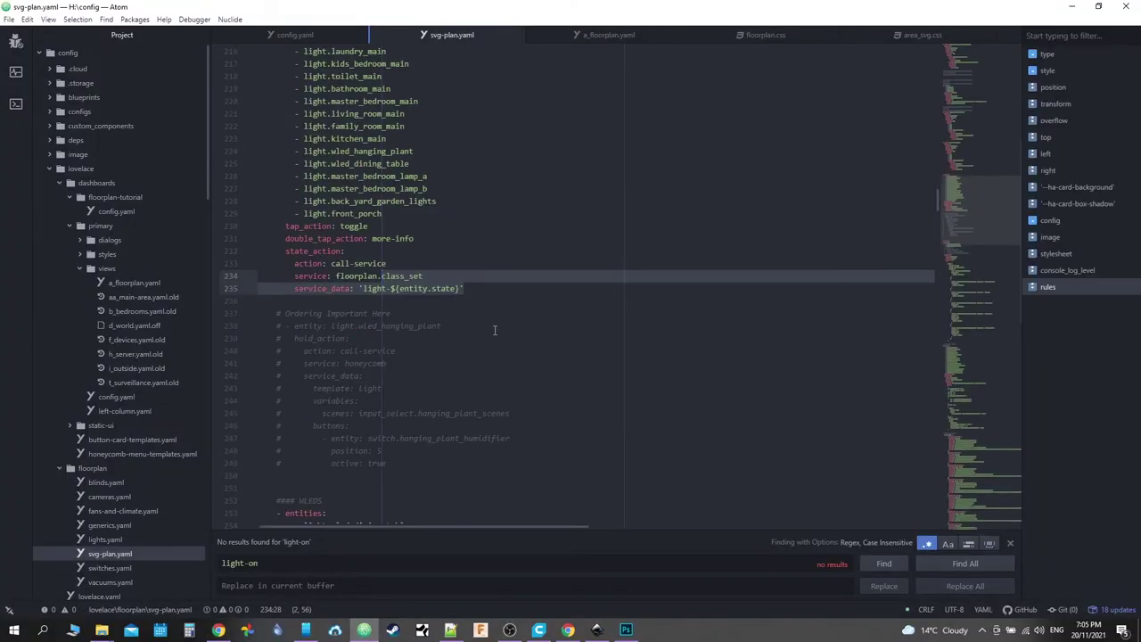
pyautogui.scroll(10, 494, 330)
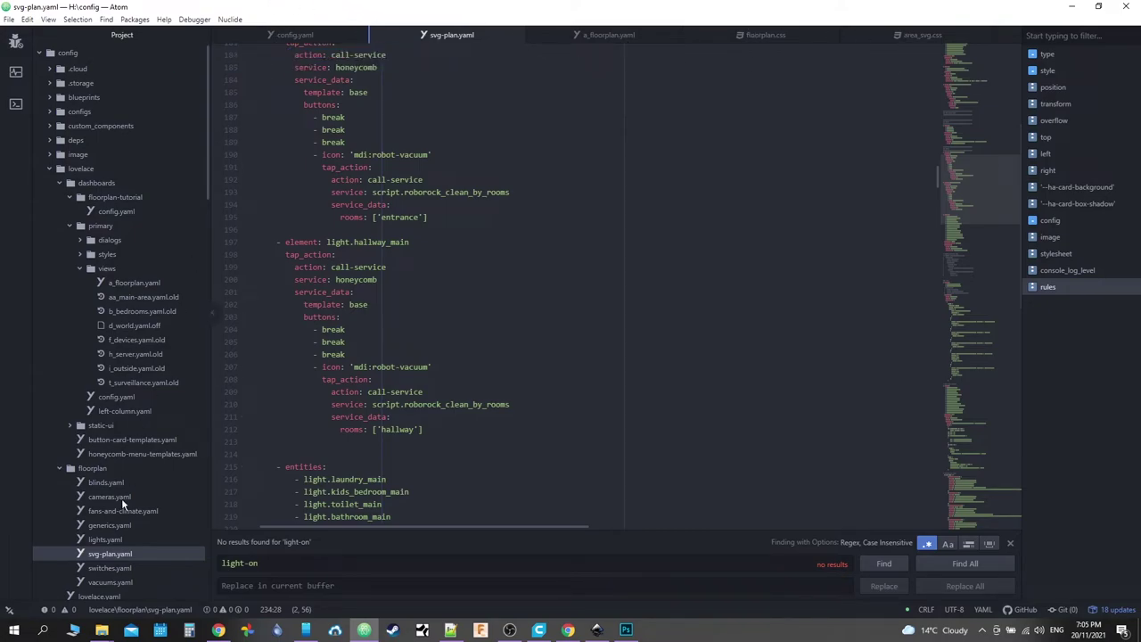
pyautogui.scroll(-15, 108, 501)
pyautogui.scroll(20, 109, 500)
pyautogui.click(107, 209)
# Step: Insert a new rule line 21 under rules: reading '- entity:'
pyautogui.scroll(-6, 374, 160)
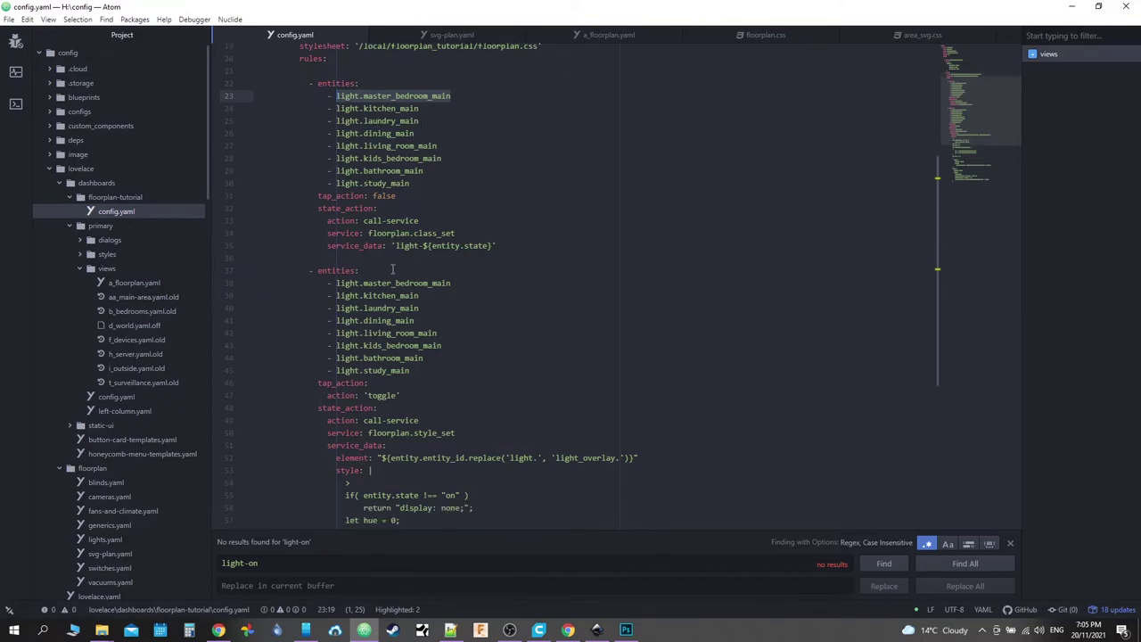
pyautogui.scroll(11, 390, 265)
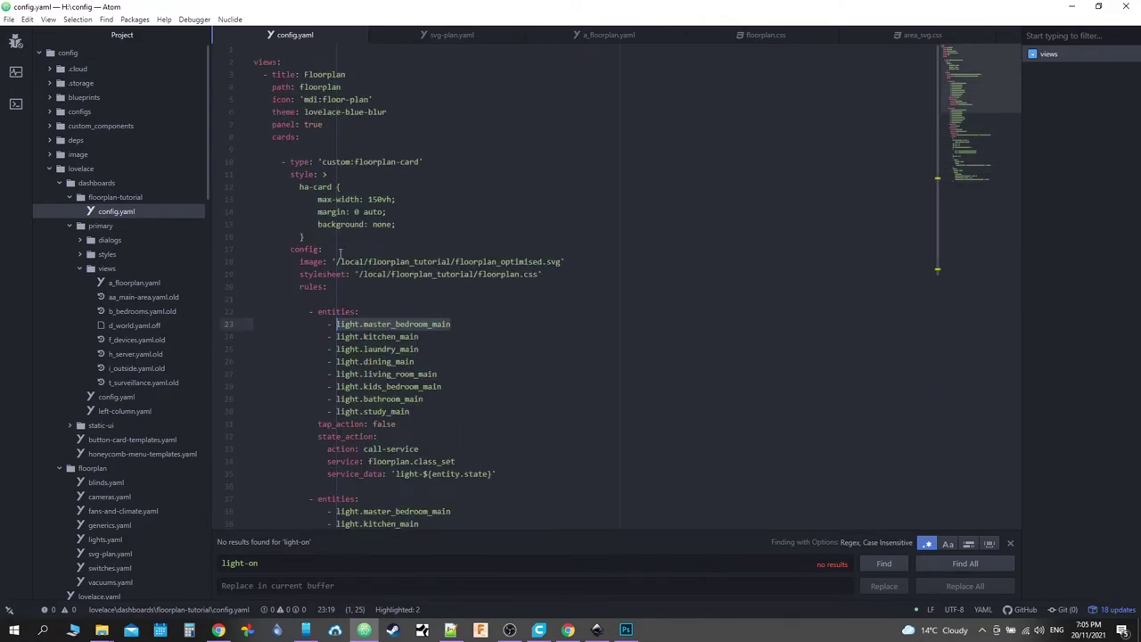
pyautogui.click(350, 302)
pyautogui.press('Return')
pyautogui.click(351, 304)
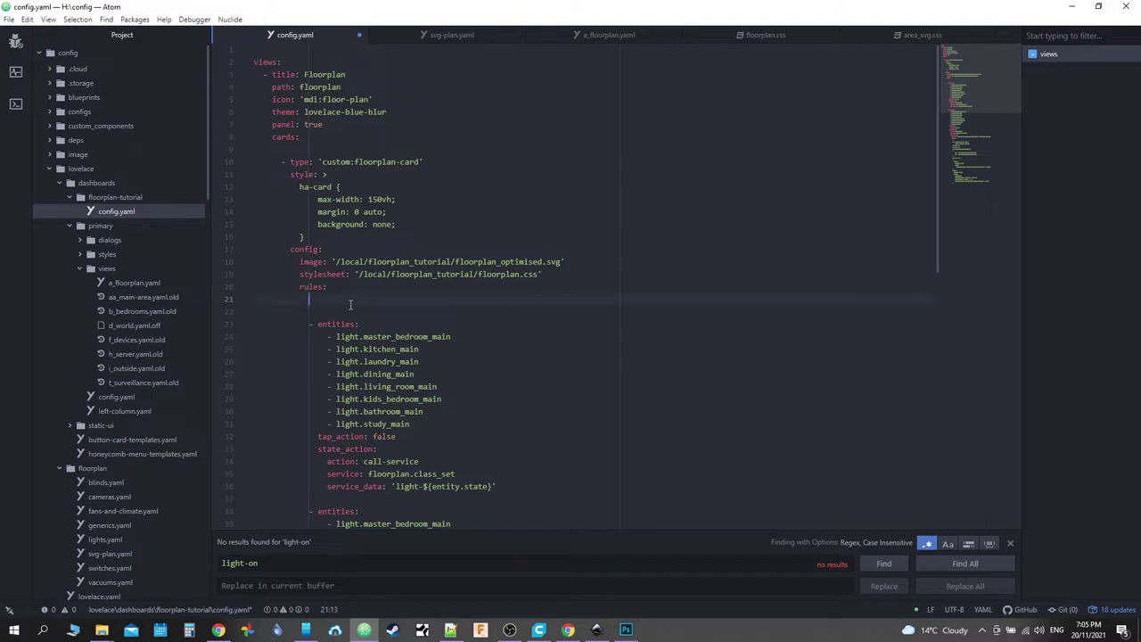
pyautogui.write('- ent')
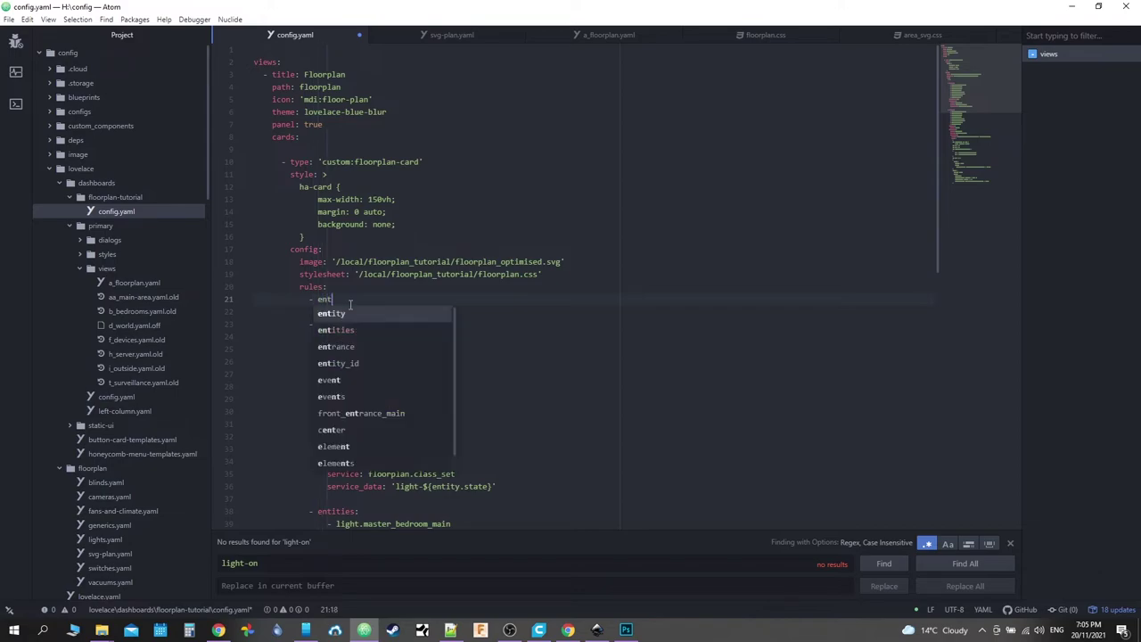
pyautogui.write('ity:')
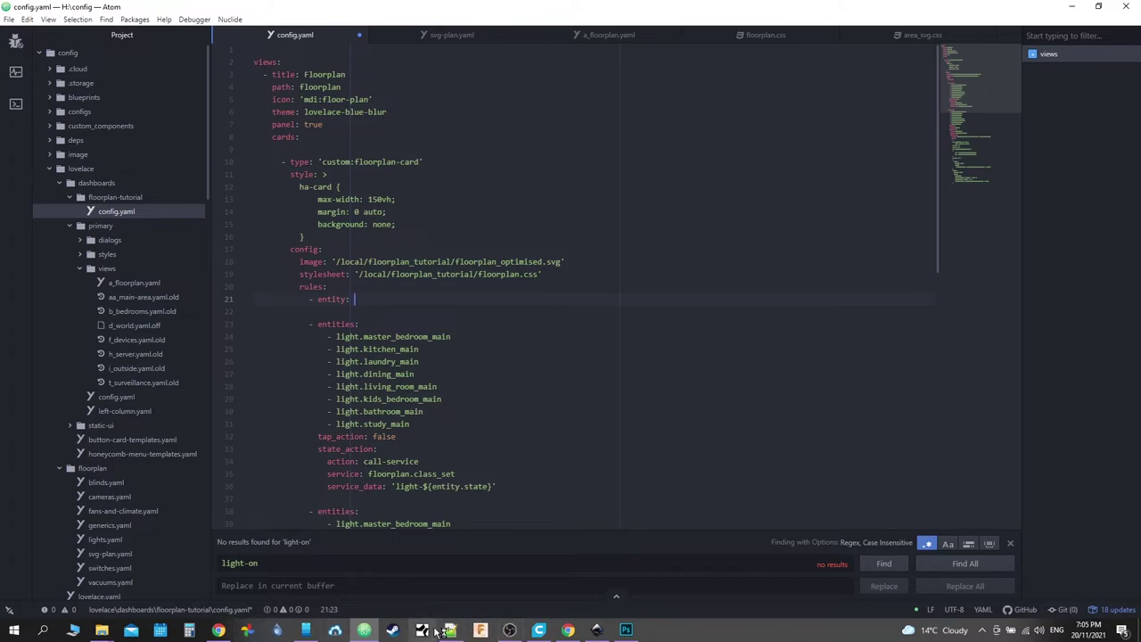
# Step: Copy the TV shape's id media_player.living_room_tv_android from DevTools and paste it after entity:
pyautogui.click(219, 630)
pyautogui.rightClick(237, 381)
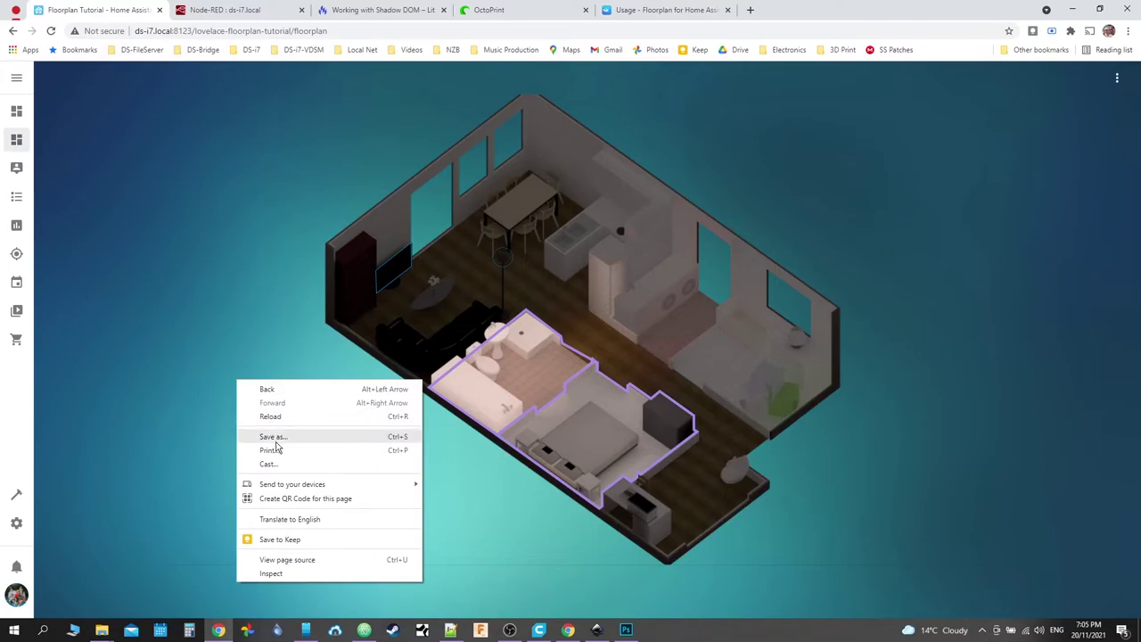
pyautogui.click(270, 573)
pyautogui.click(187, 332)
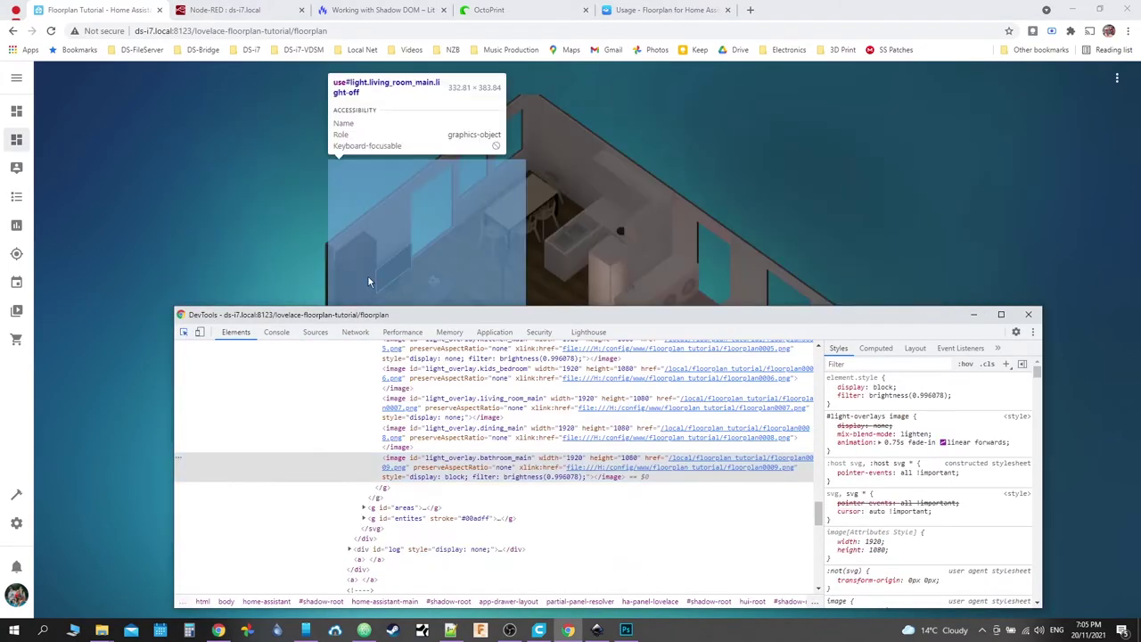
pyautogui.click(393, 272)
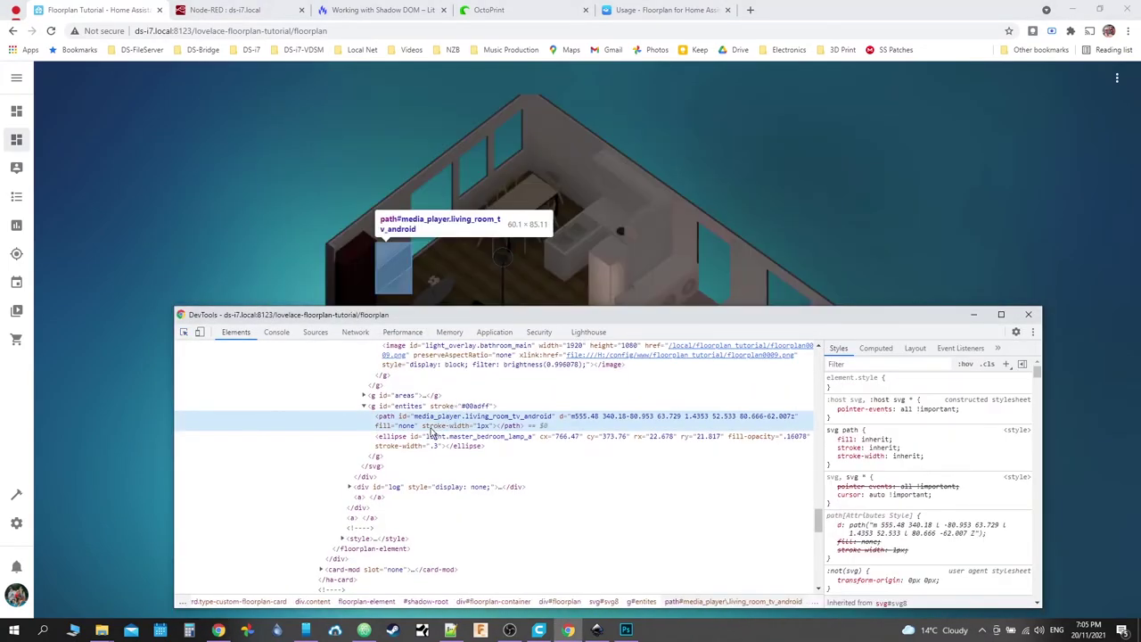
pyautogui.doubleClick(429, 420)
pyautogui.rightClick(428, 419)
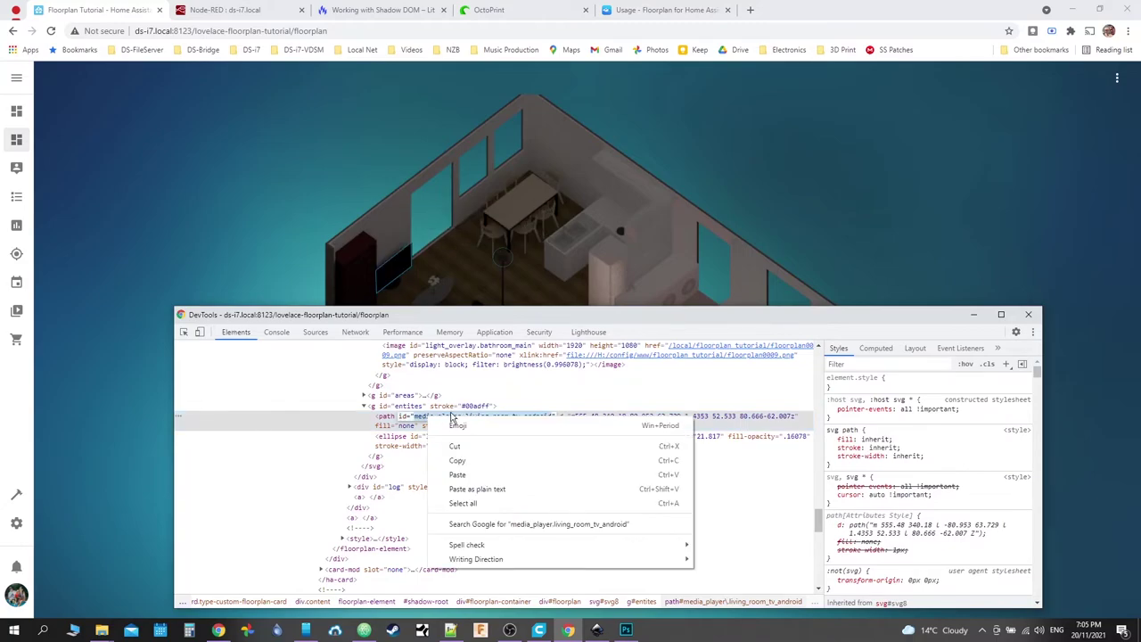
pyautogui.click(475, 470)
pyautogui.click(372, 629)
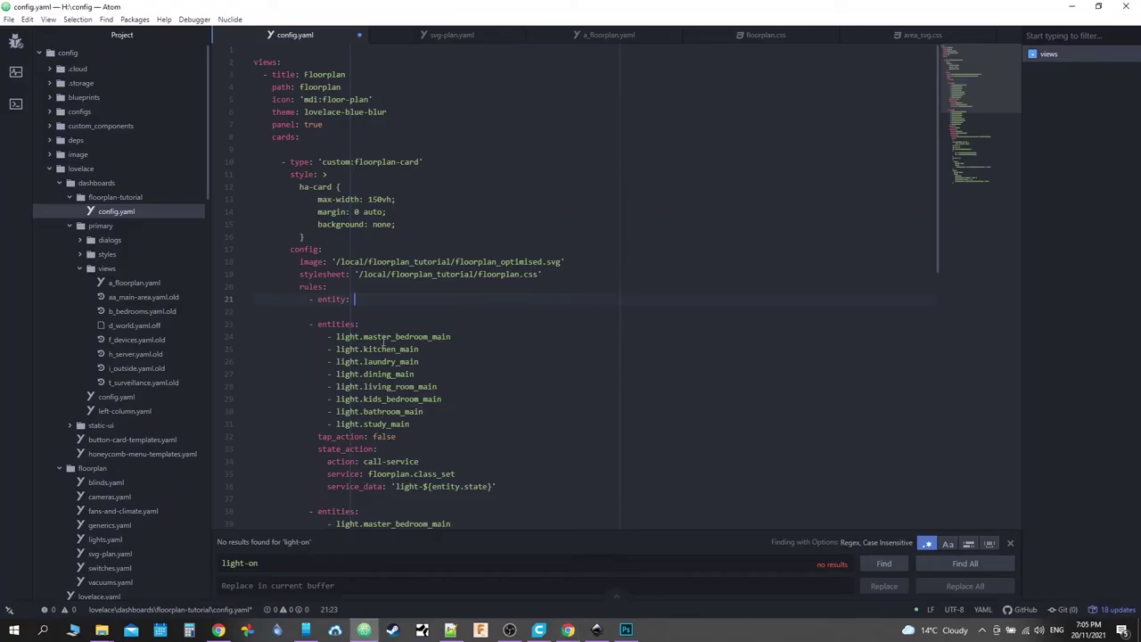
pyautogui.hotkey('ctrl', 'v')
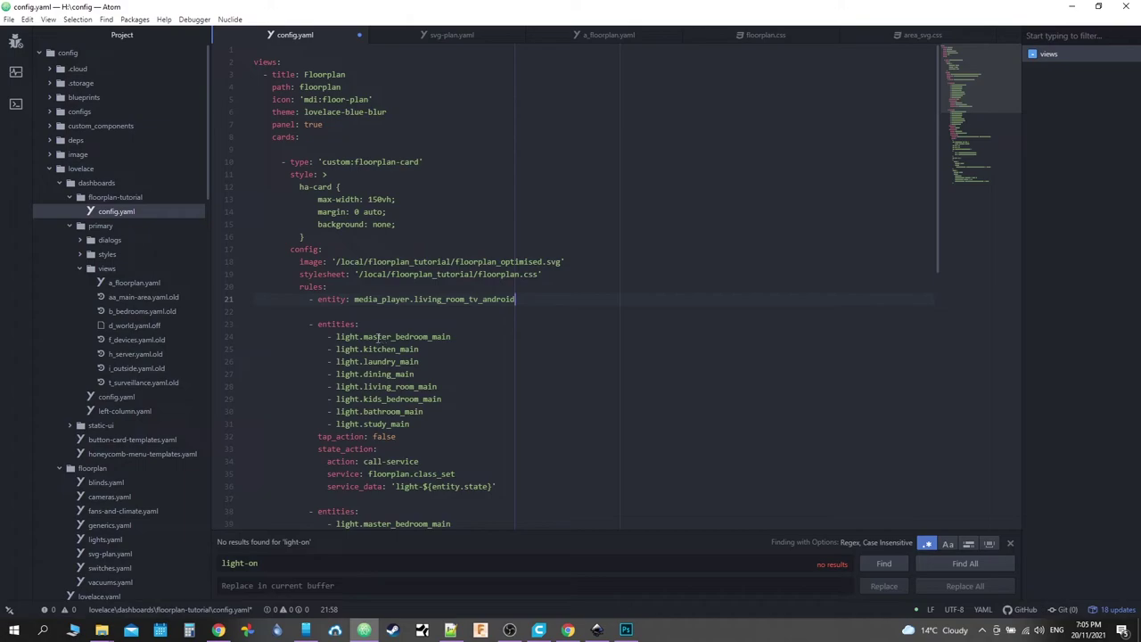
# Step: Add 'tap_action: more-info' on line 22 below the TV entity rule
pyautogui.press('Return')
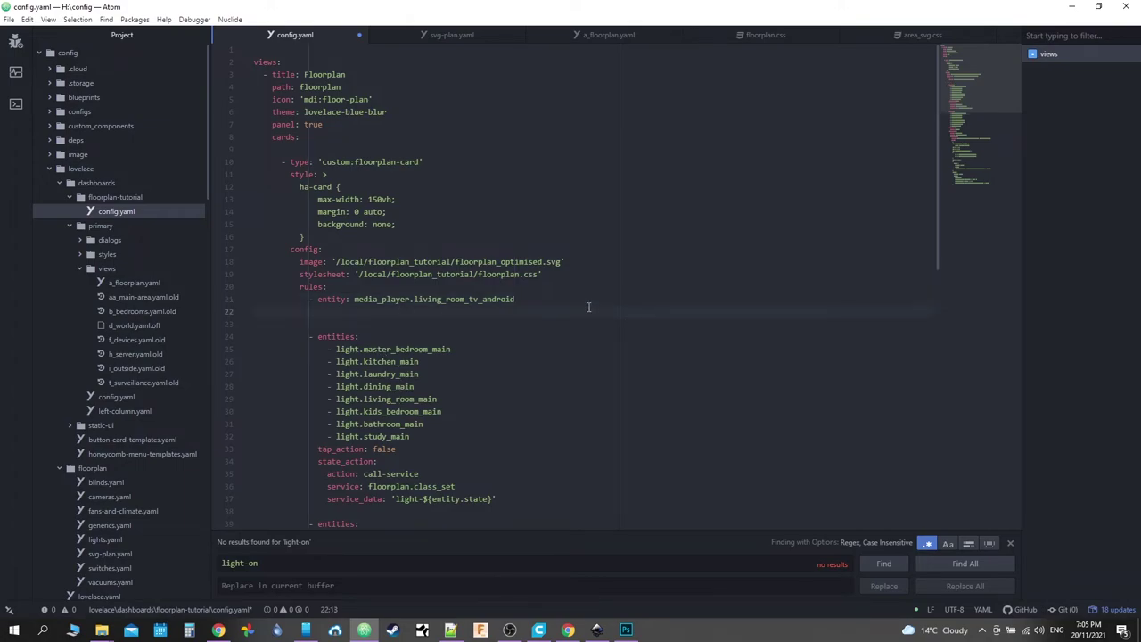
pyautogui.write('tap')
pyautogui.press('Tab')
pyautogui.write(': more-info')
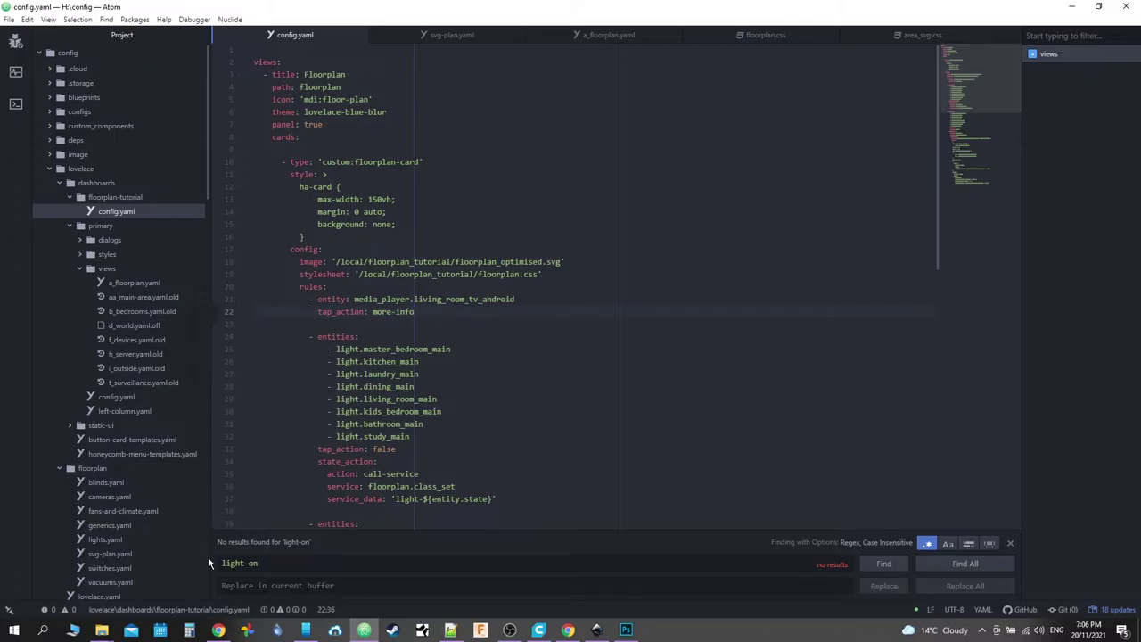
pyautogui.click(218, 629)
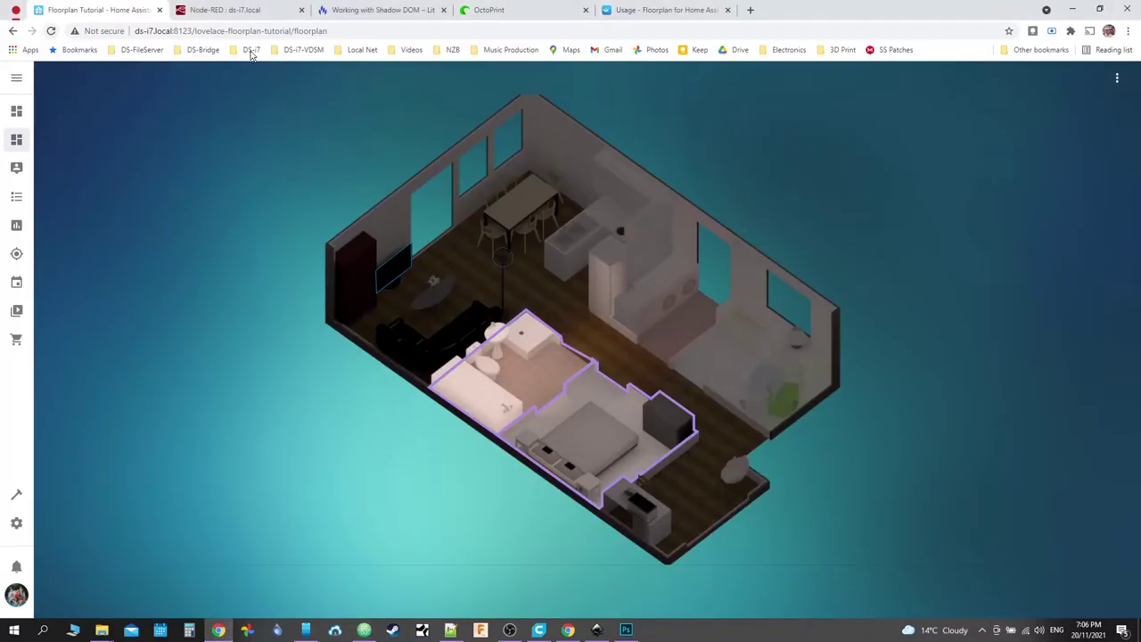
pyautogui.click(1117, 77)
pyautogui.click(1081, 110)
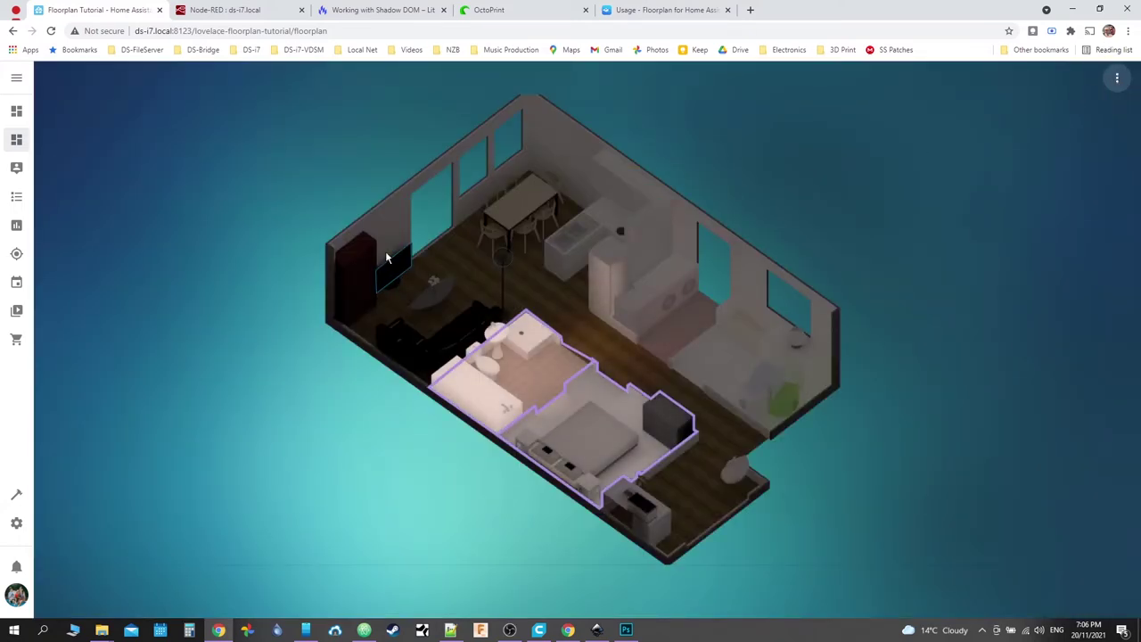
pyautogui.click(392, 276)
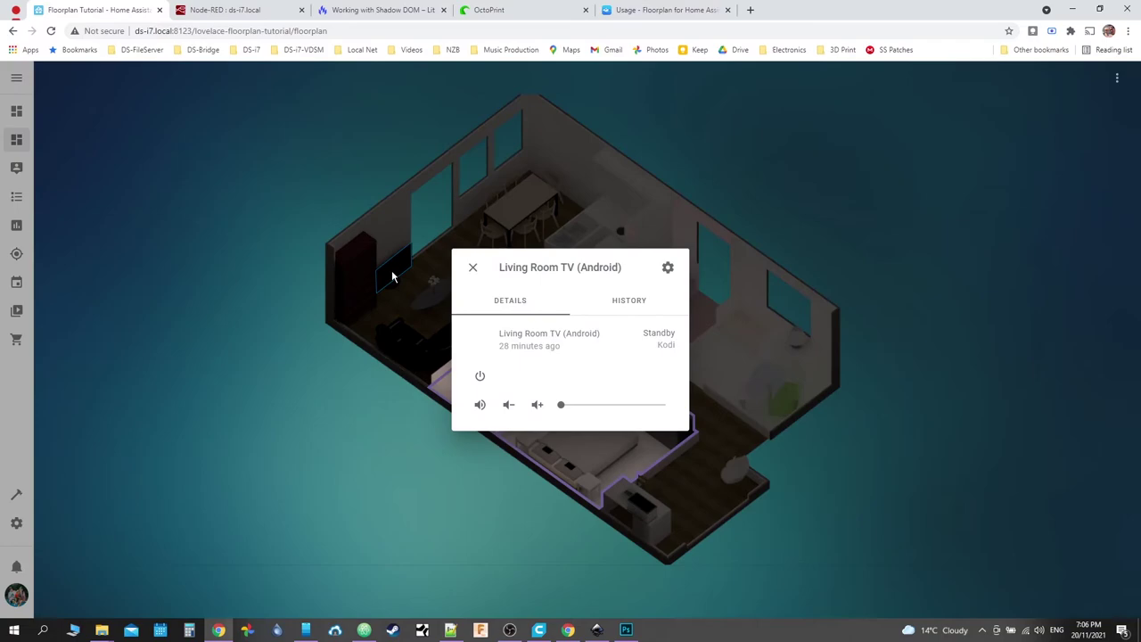
pyautogui.click(473, 267)
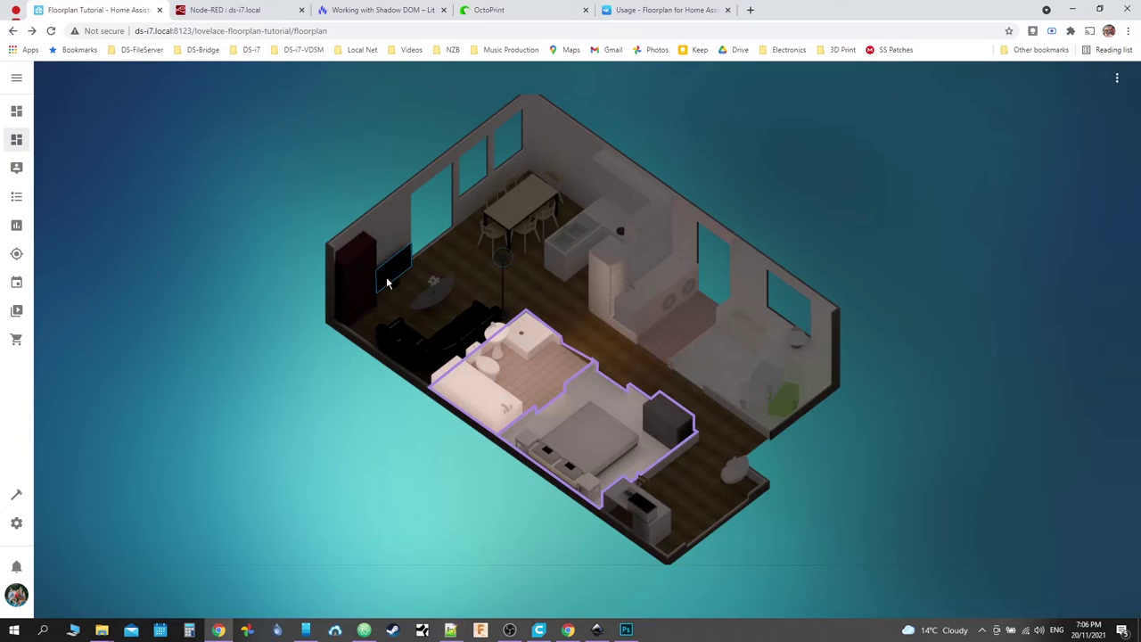
pyautogui.click(450, 629)
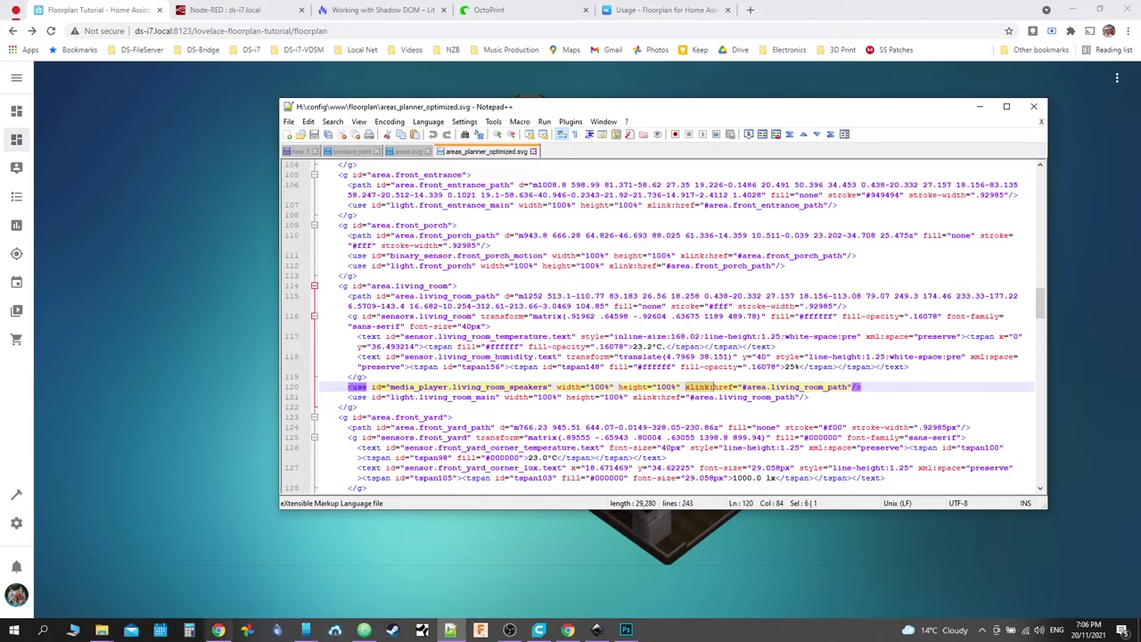
pyautogui.click(358, 632)
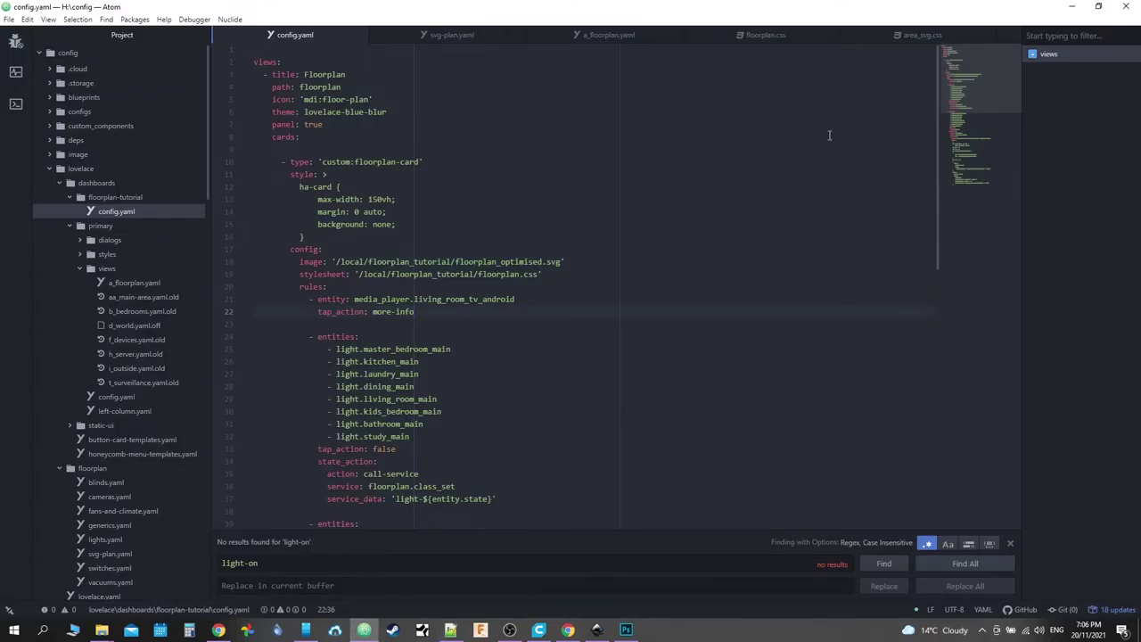
# Step: Start a new rule with '#' after the #areas rule in floorplan.css
pyautogui.click(908, 35)
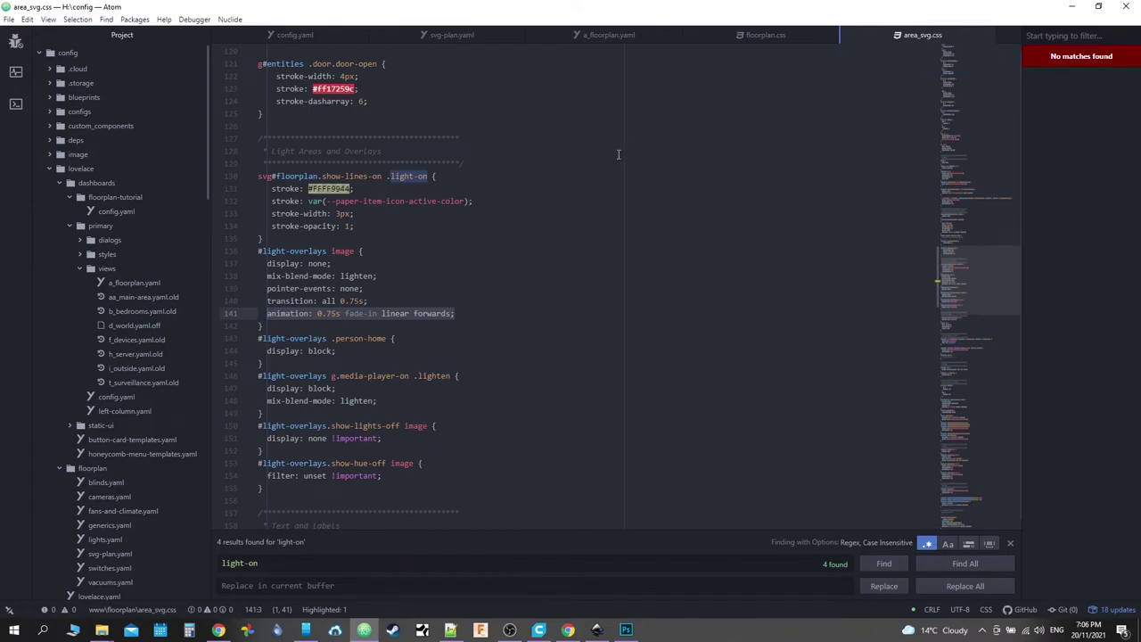
pyautogui.scroll(15, 292, 151)
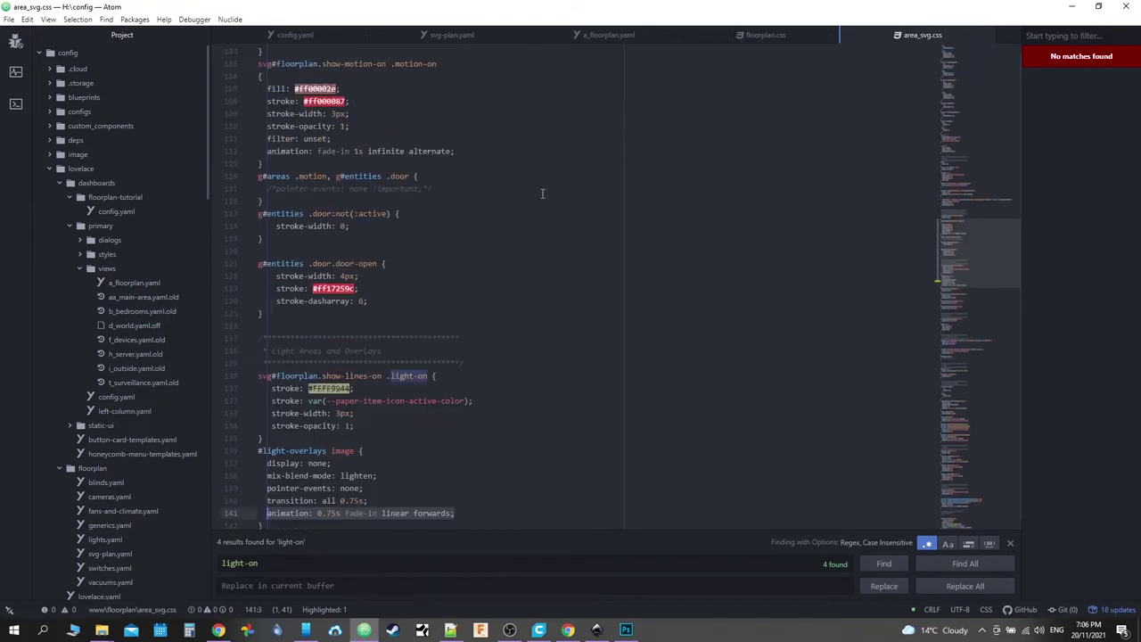
pyautogui.scroll(-5, 333, 123)
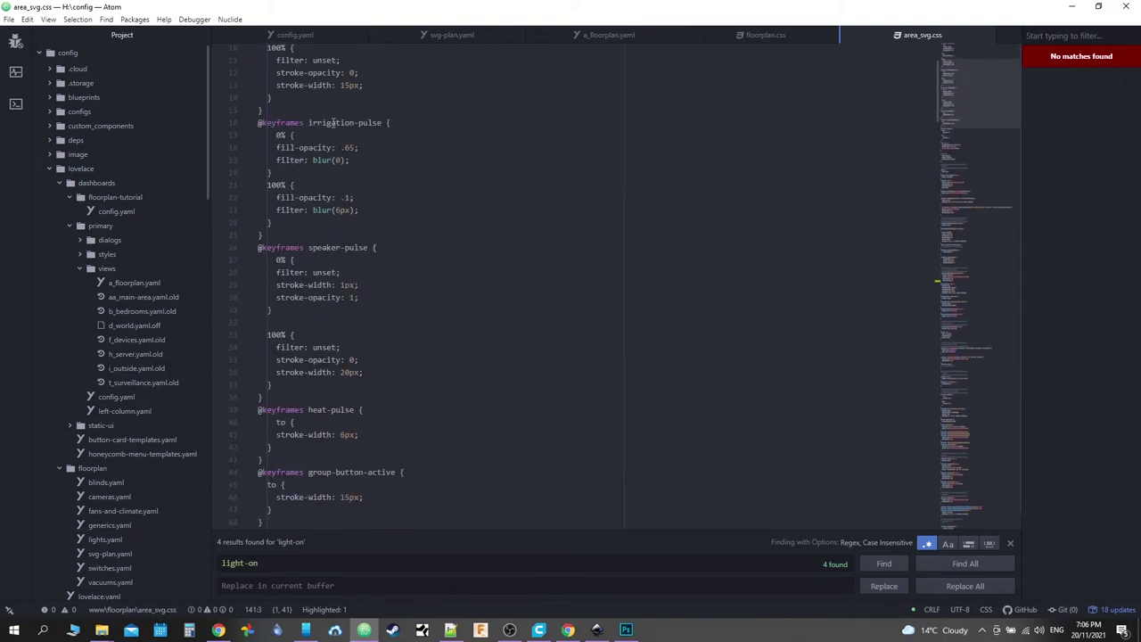
pyautogui.click(767, 37)
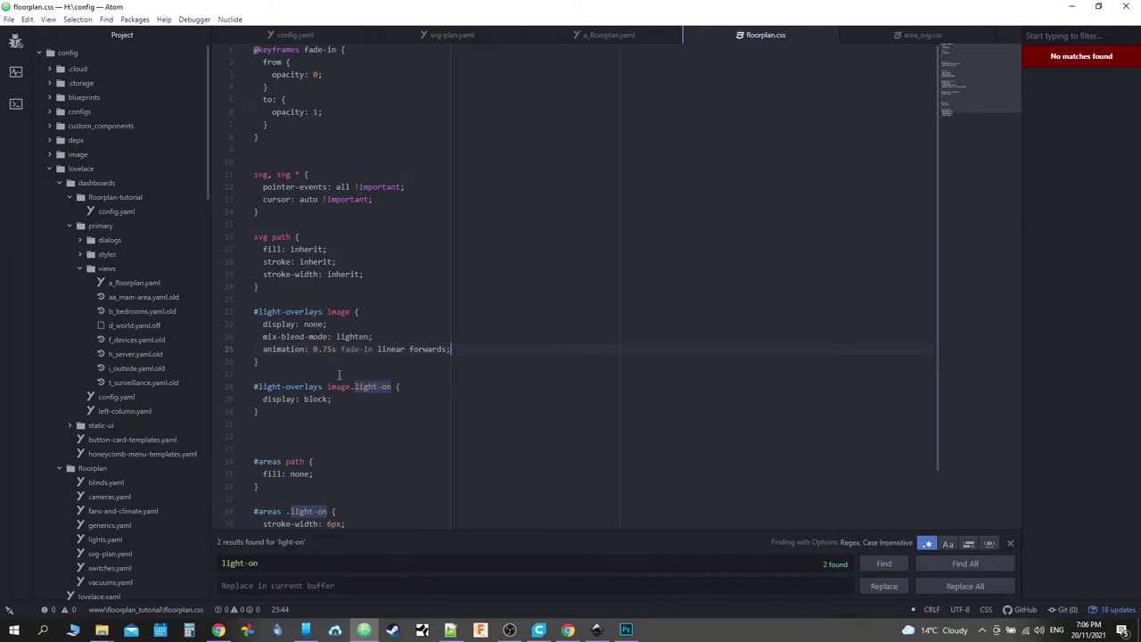
pyautogui.scroll(-1, 381, 412)
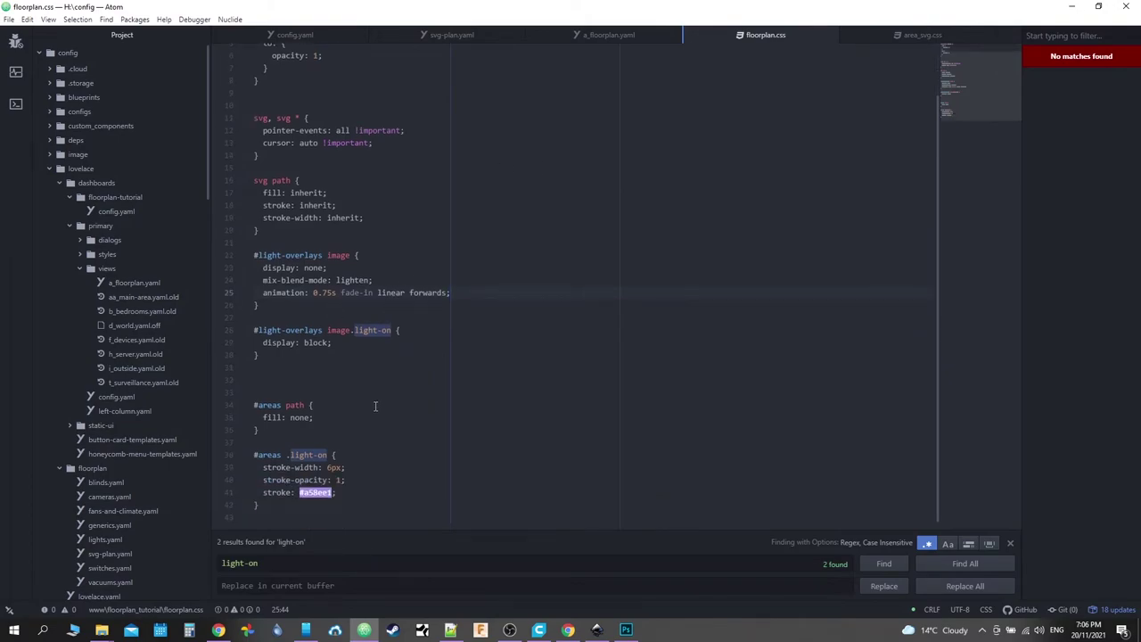
pyautogui.click(296, 506)
pyautogui.press('Return')
pyautogui.press('Return')
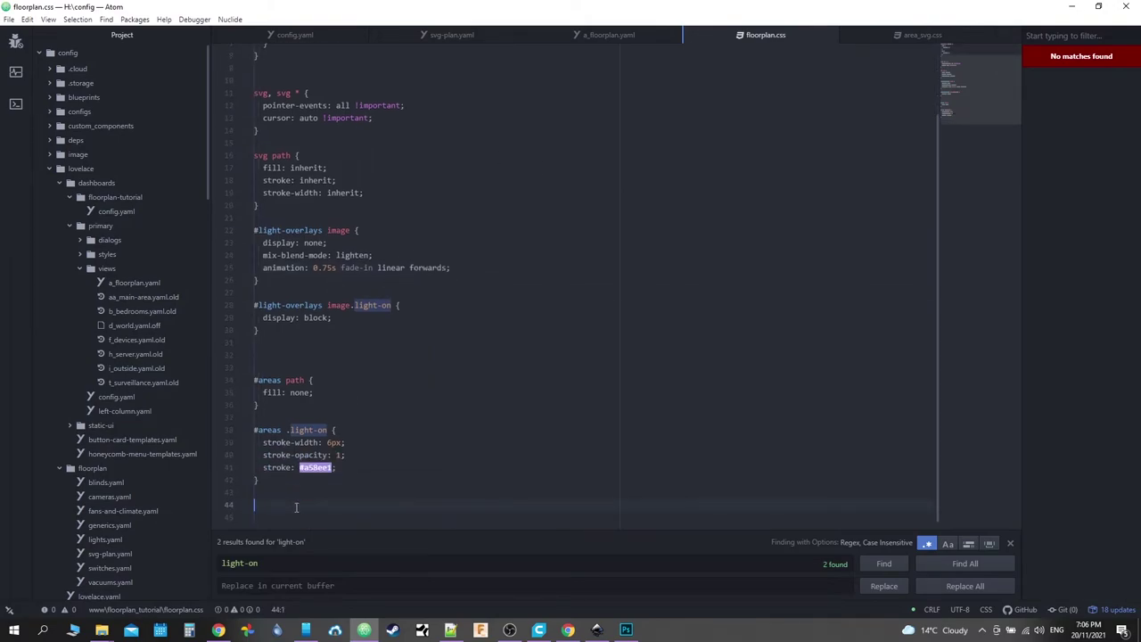
pyautogui.write('#')
# Step: Copy the g path:active stroke rule on lines 93–97 of area_svg.css
pyautogui.click(918, 35)
pyautogui.scroll(2, 431, 295)
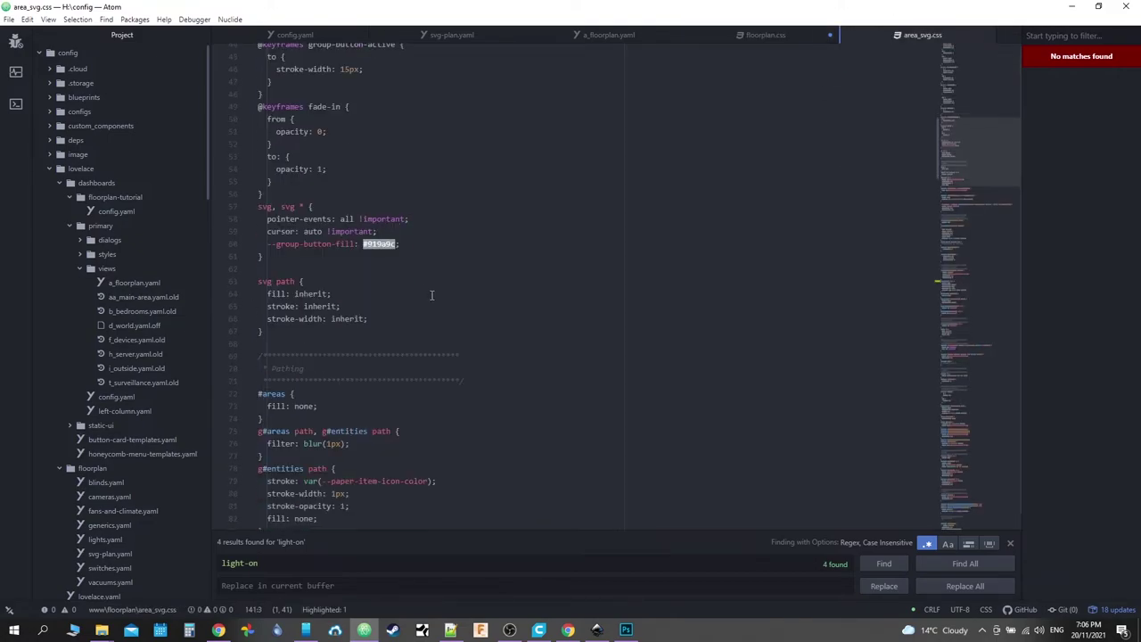
pyautogui.scroll(-10, 432, 295)
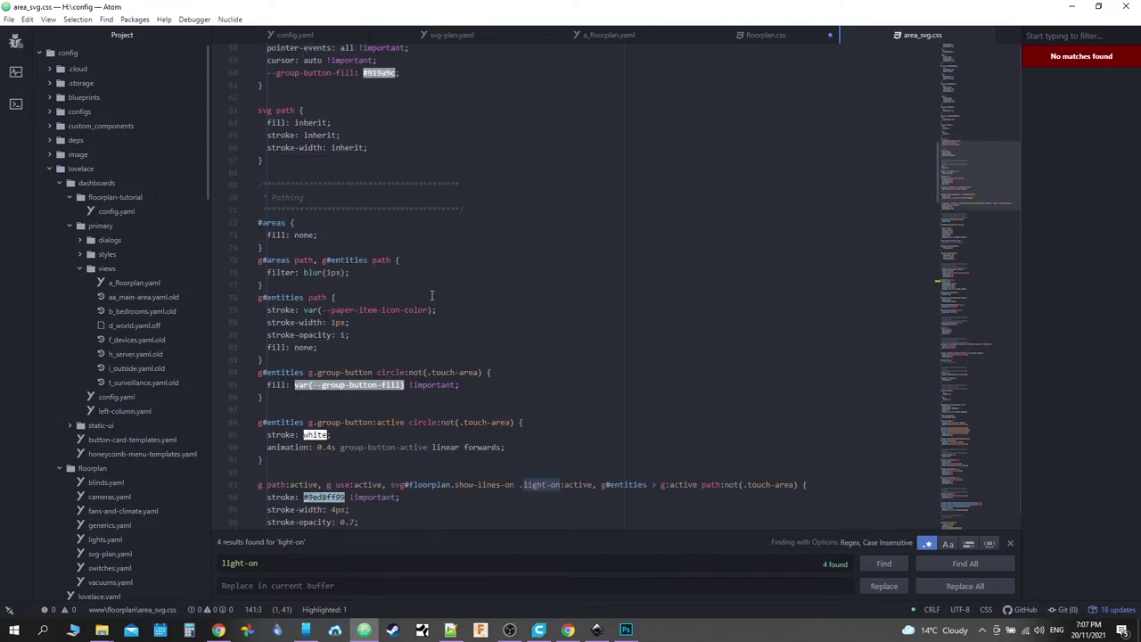
pyautogui.scroll(-3, 431, 296)
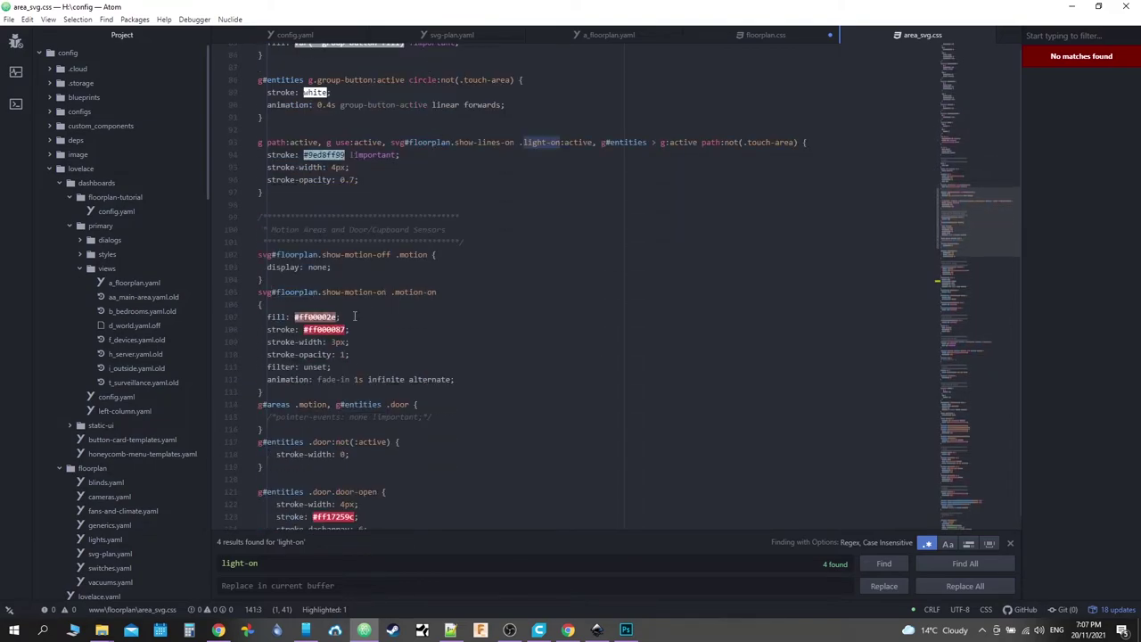
pyautogui.scroll(-8, 308, 314)
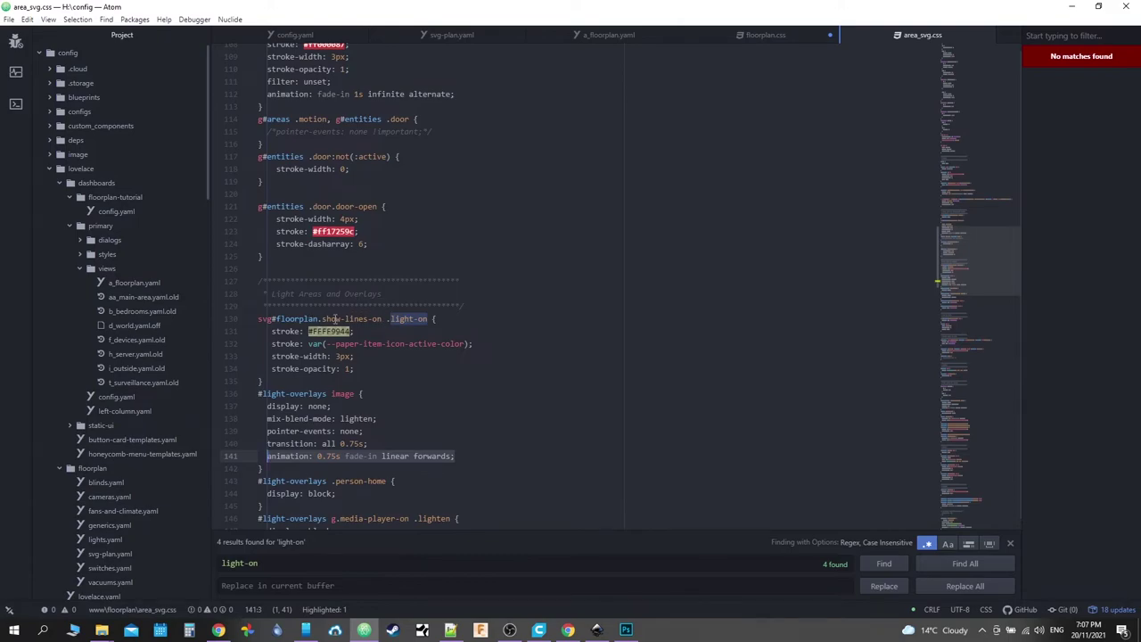
pyautogui.scroll(-9, 357, 319)
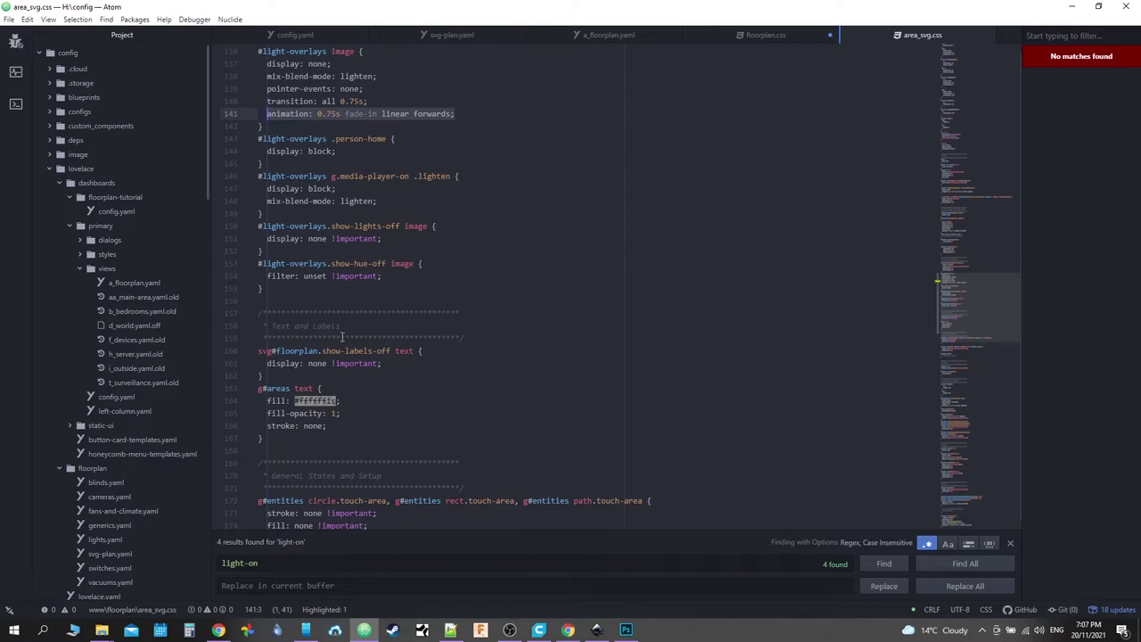
pyautogui.scroll(-2, 341, 337)
pyautogui.scroll(20, 498, 240)
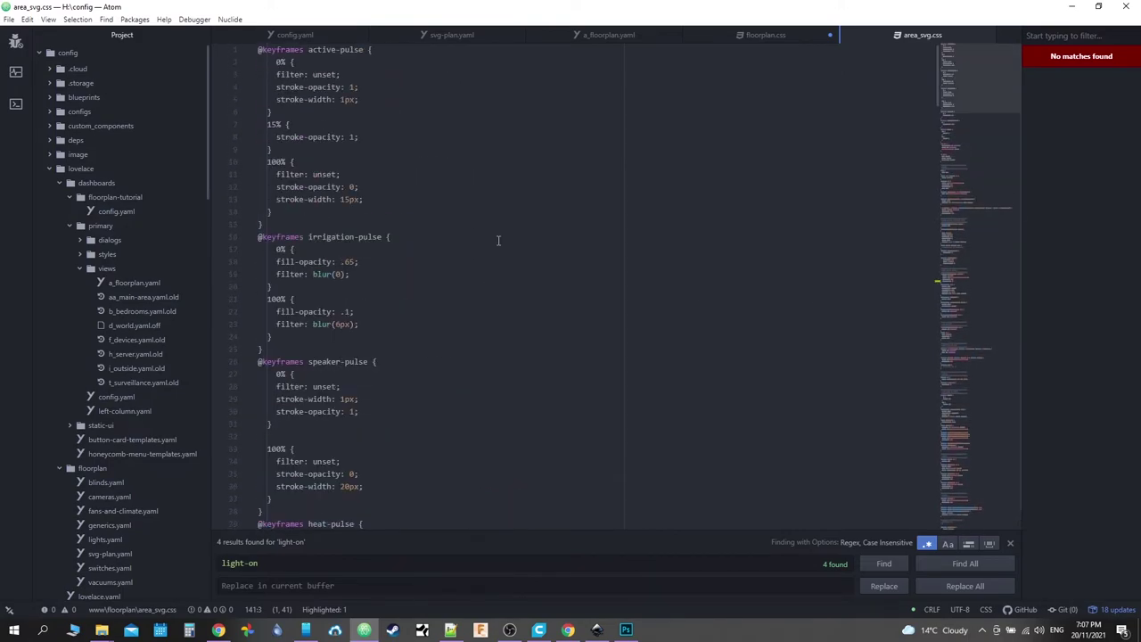
pyautogui.scroll(-12, 499, 240)
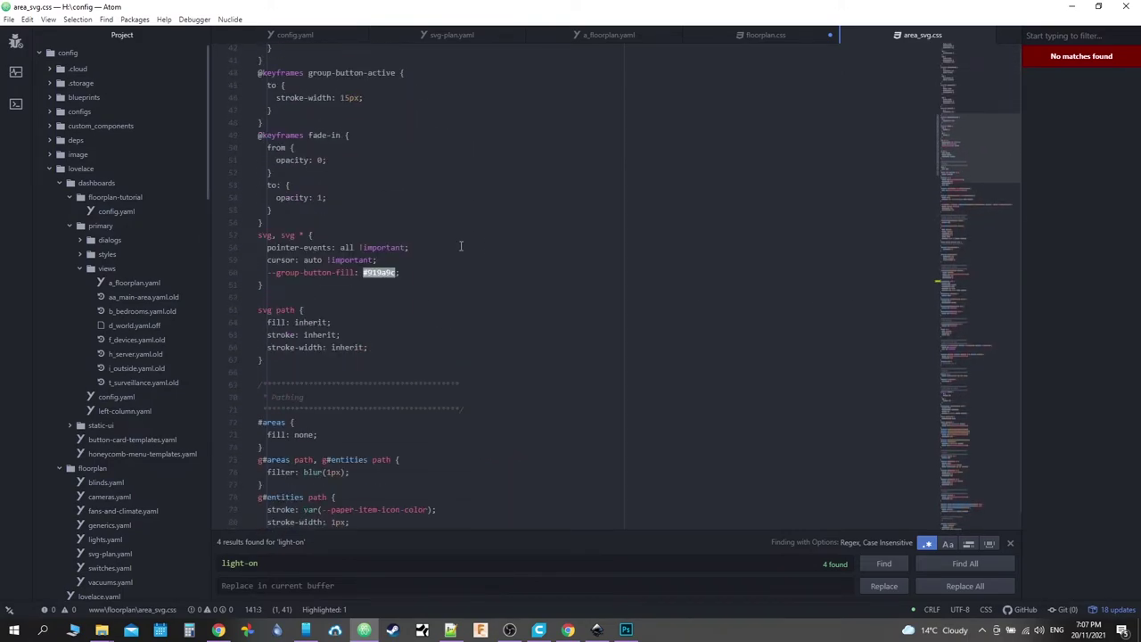
pyautogui.scroll(-6, 297, 273)
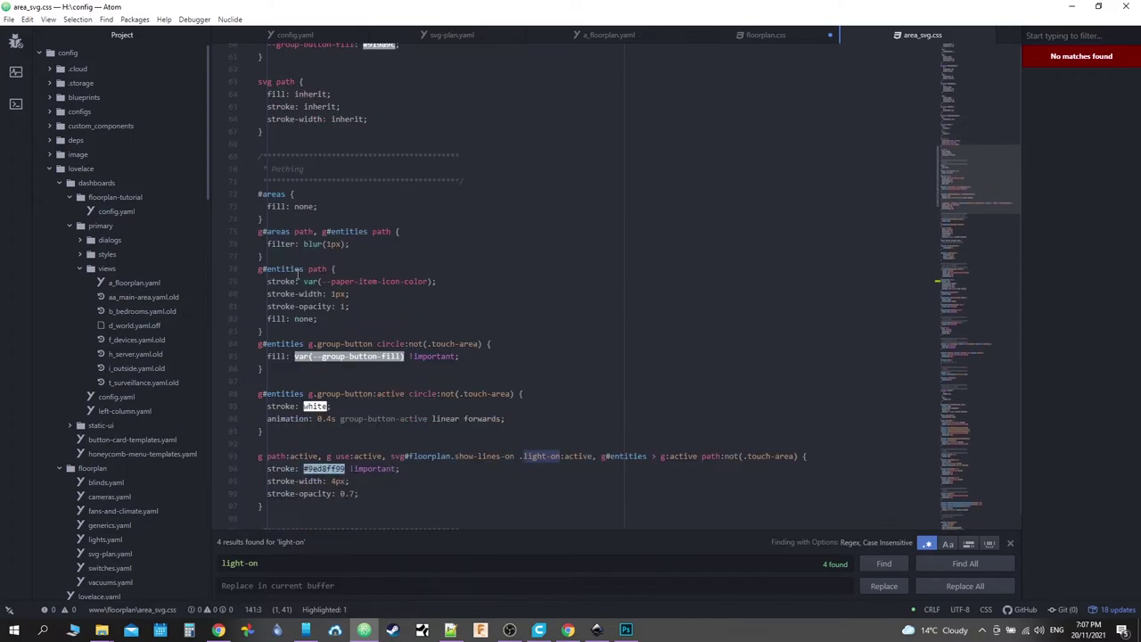
pyautogui.scroll(-2, 297, 273)
pyautogui.scroll(-1, 297, 273)
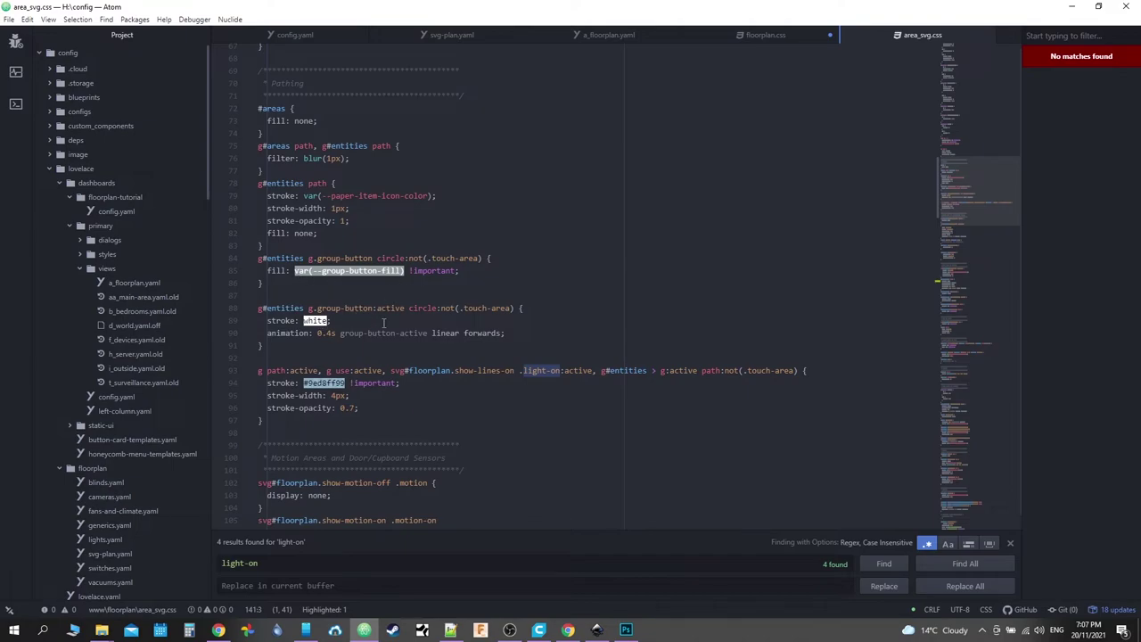
pyautogui.scroll(-4, 515, 299)
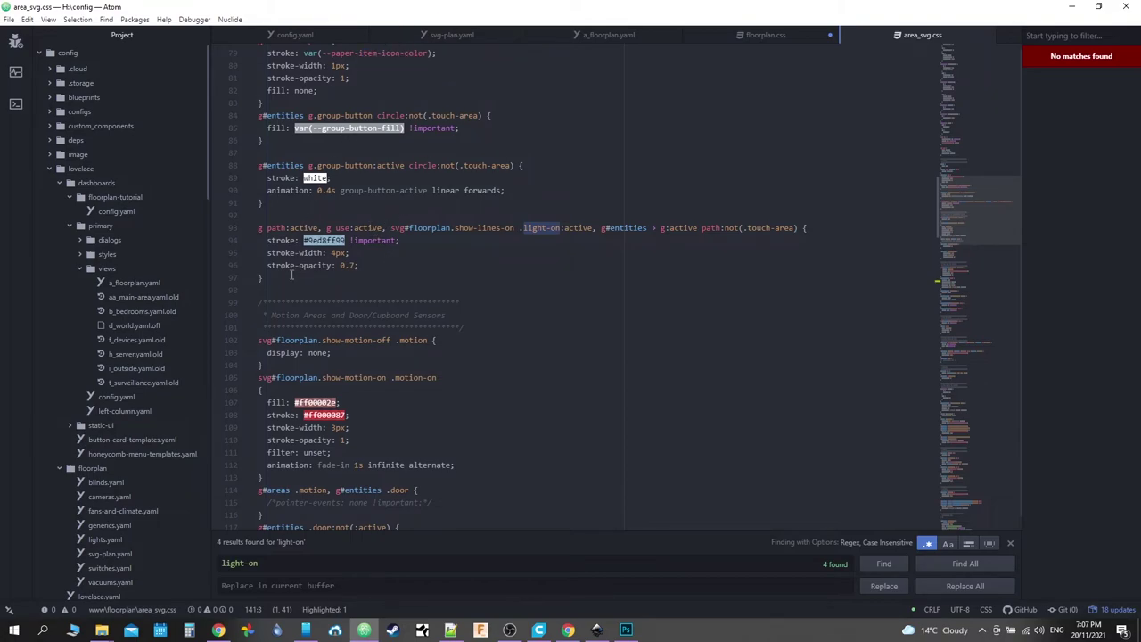
pyautogui.moveTo(281, 278); pyautogui.dragTo(246, 230)
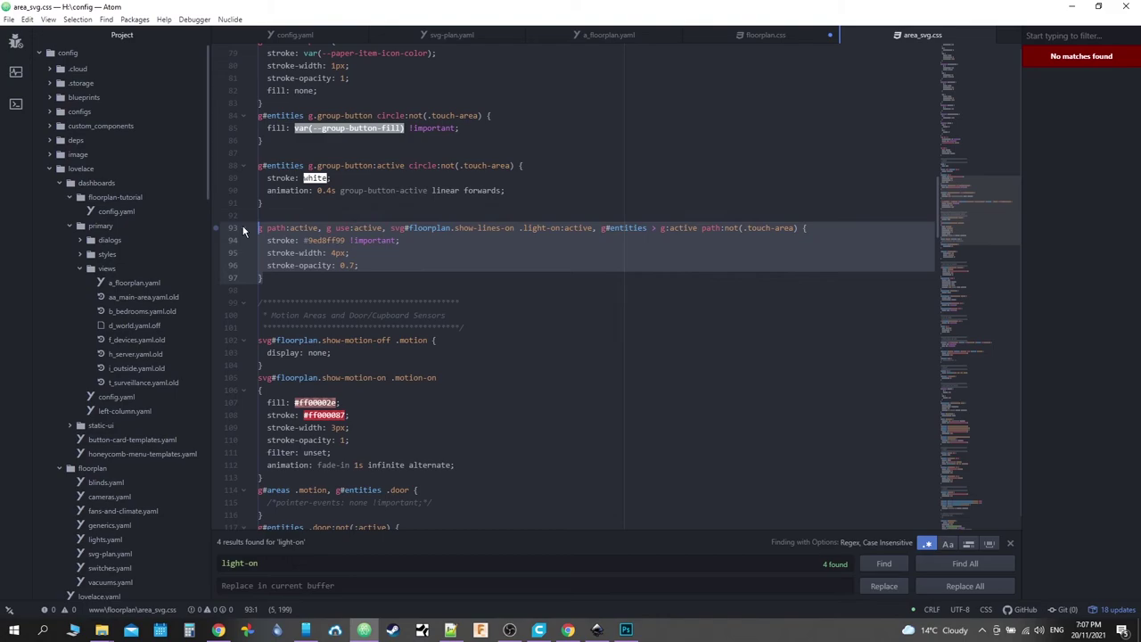
pyautogui.rightClick(269, 230)
pyautogui.click(311, 155)
# Step: Replace the stray # with the pasted stroke rule, drop 'svg#floorplan.show-lines-on' from its selector, and save
pyautogui.click(779, 33)
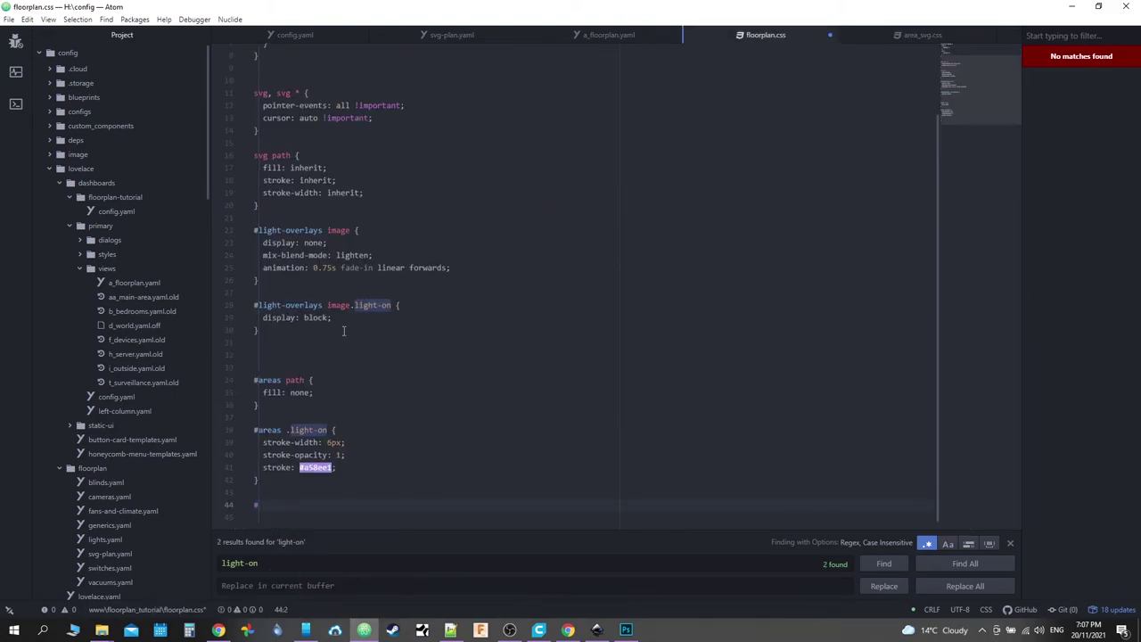
pyautogui.press('BackSpace')
pyautogui.hotkey('ctrl', 'v')
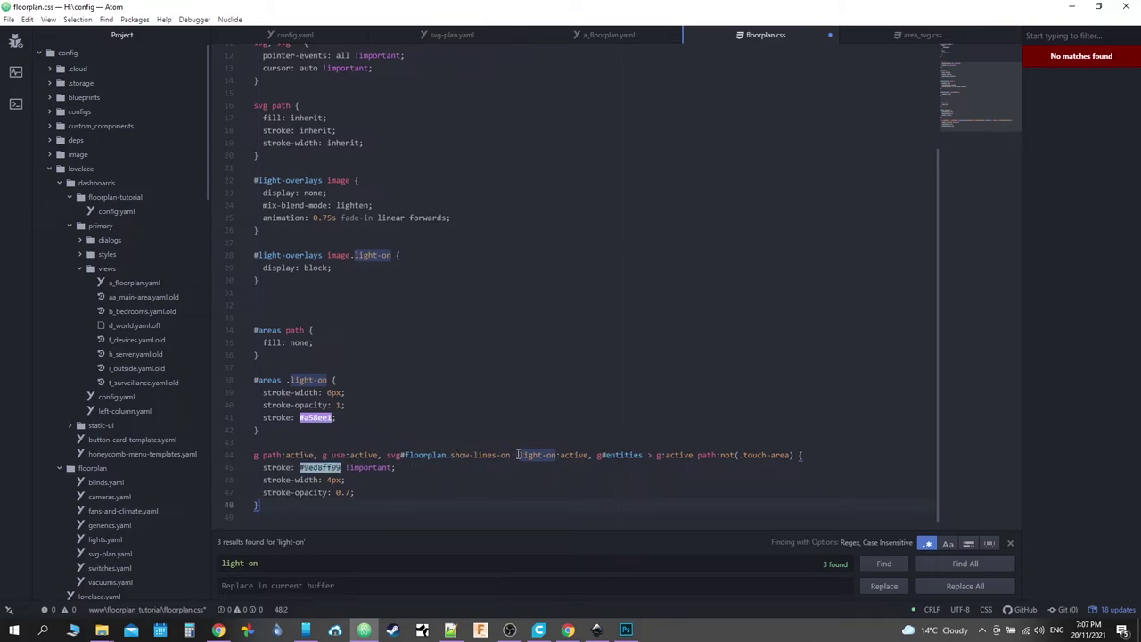
pyautogui.moveTo(515, 455); pyautogui.dragTo(386, 455)
pyautogui.press('BackSpace')
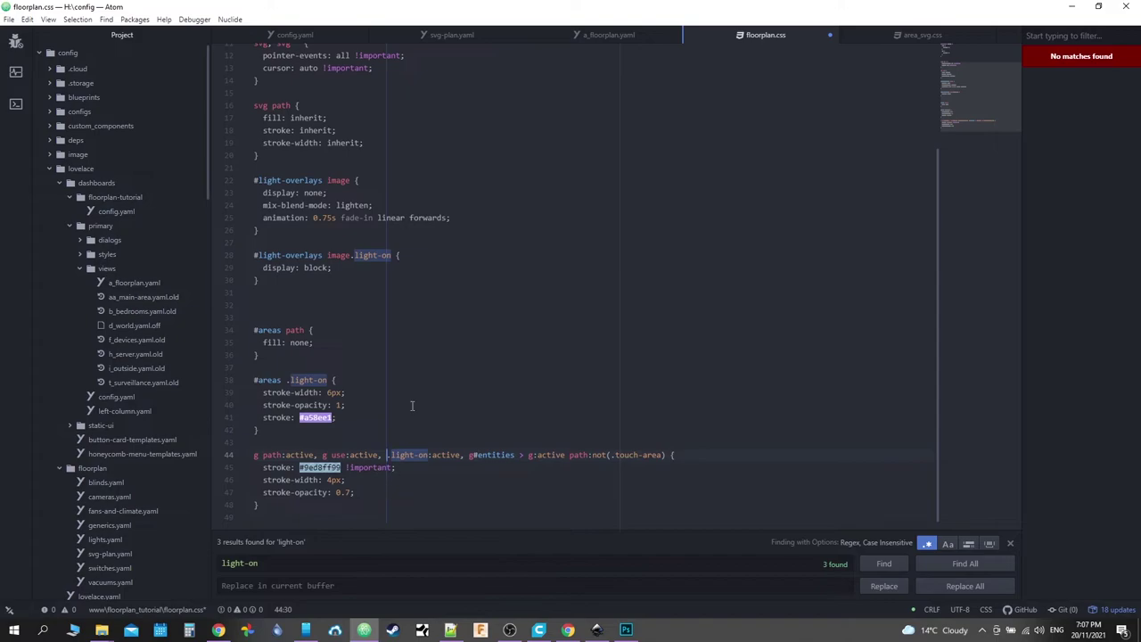
pyautogui.hotkey('ctrl', 's')
# Step: Empty the cache and hard-reload the floorplan tutorial page
pyautogui.click(219, 630)
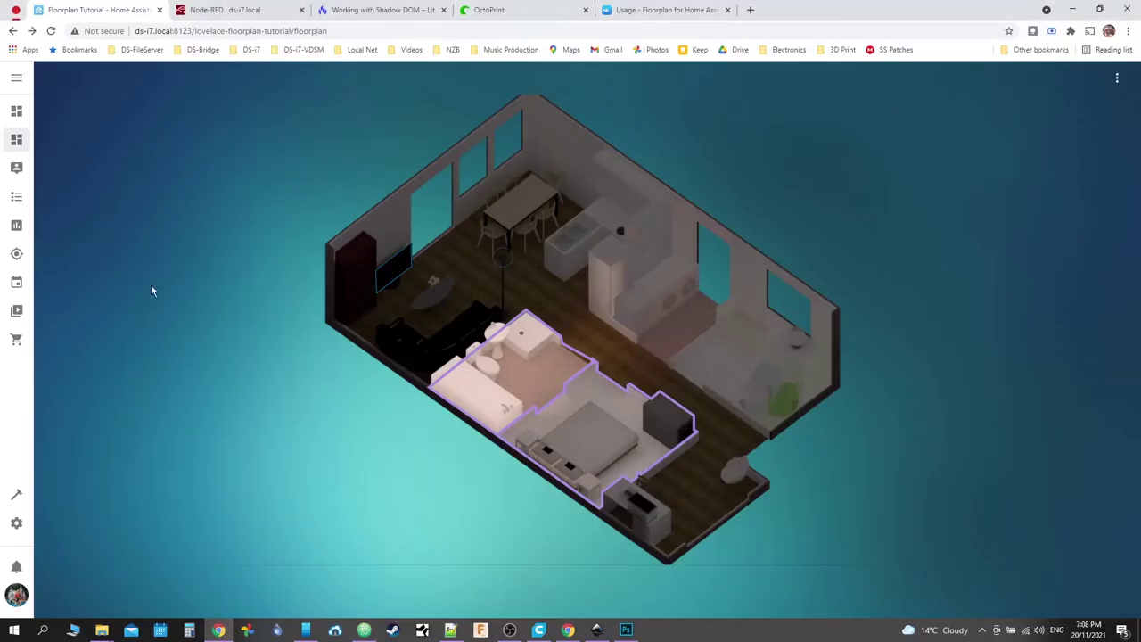
pyautogui.rightClick(51, 31)
pyautogui.click(79, 78)
# Step: Turn the bathroom light off and toggle the kitchen light on and off to see the active stroke
pyautogui.click(523, 354)
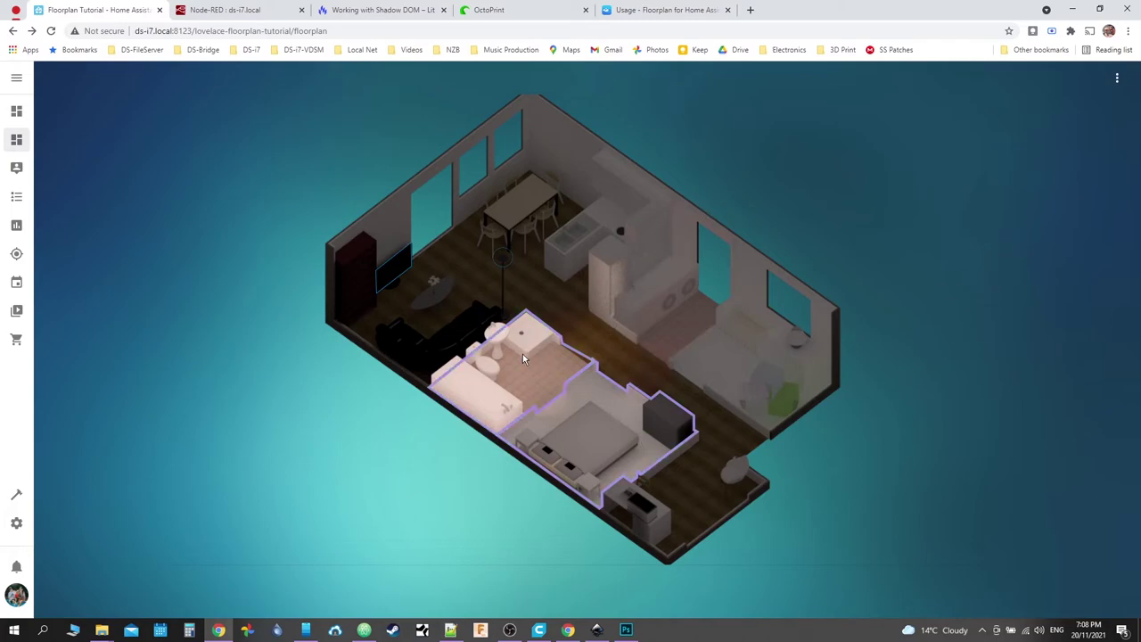
pyautogui.click(616, 237)
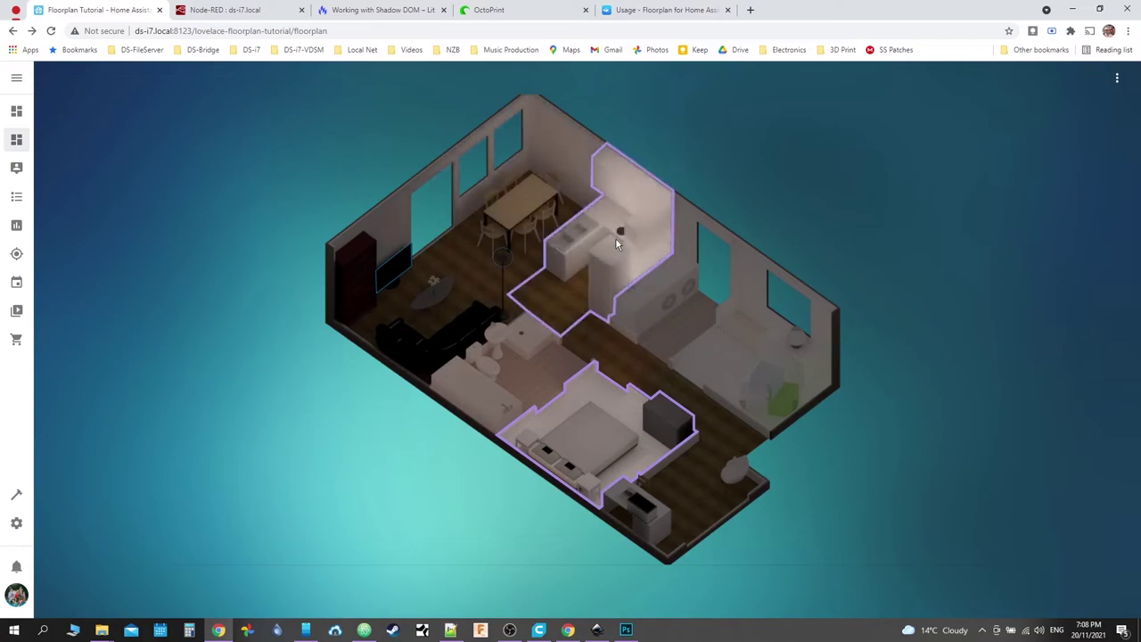
pyautogui.click(617, 239)
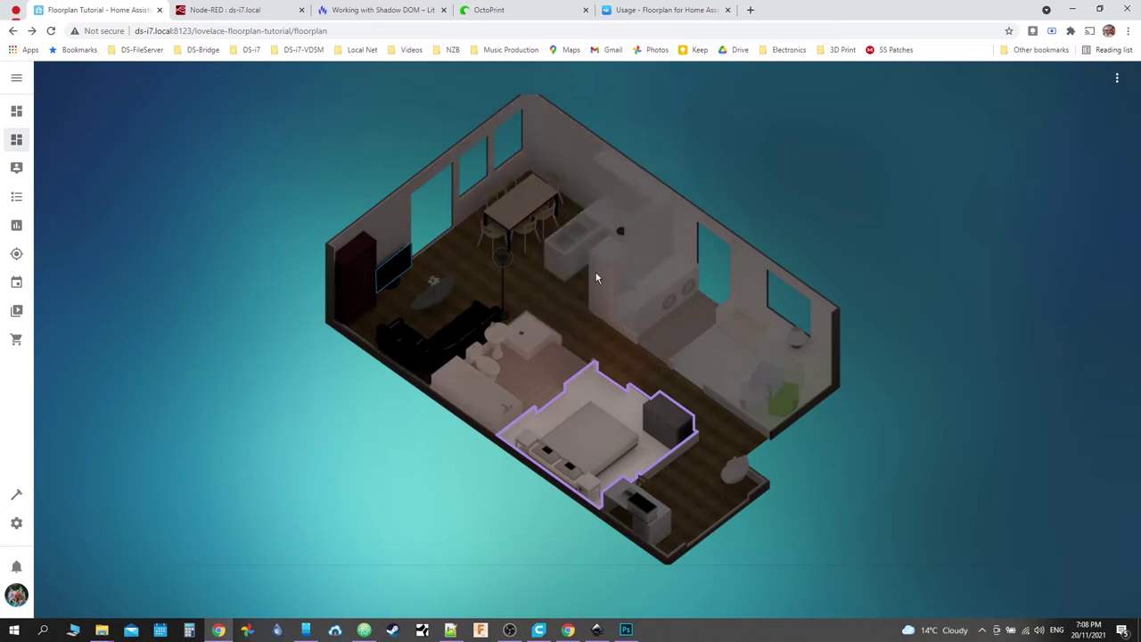
pyautogui.click(364, 630)
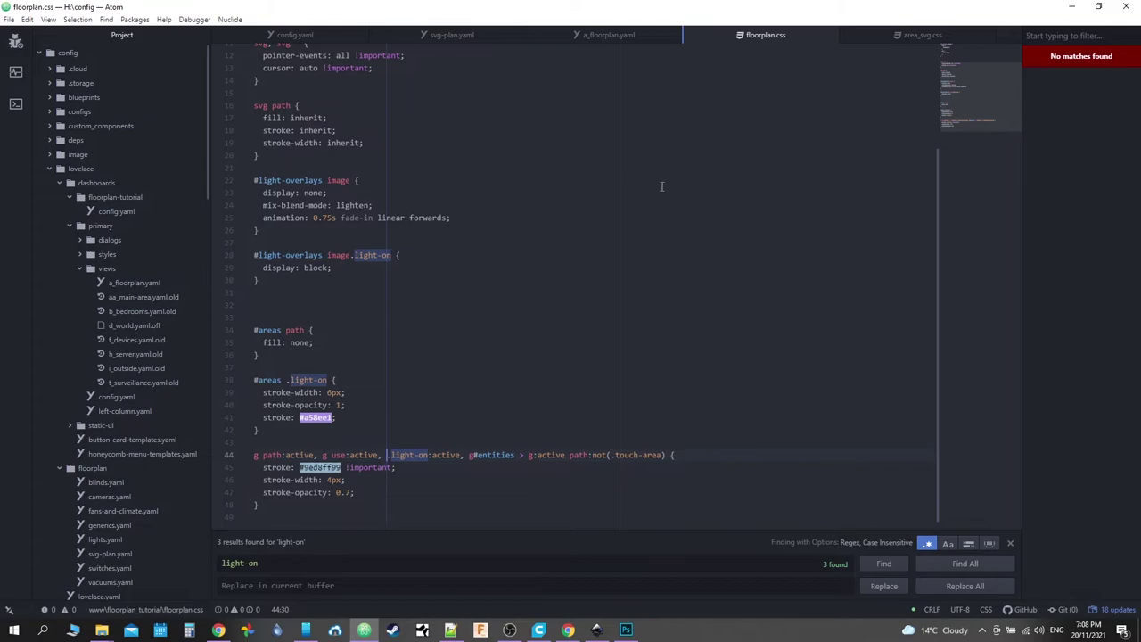
# Step: Scroll through the area_svg.css rules
pyautogui.click(932, 37)
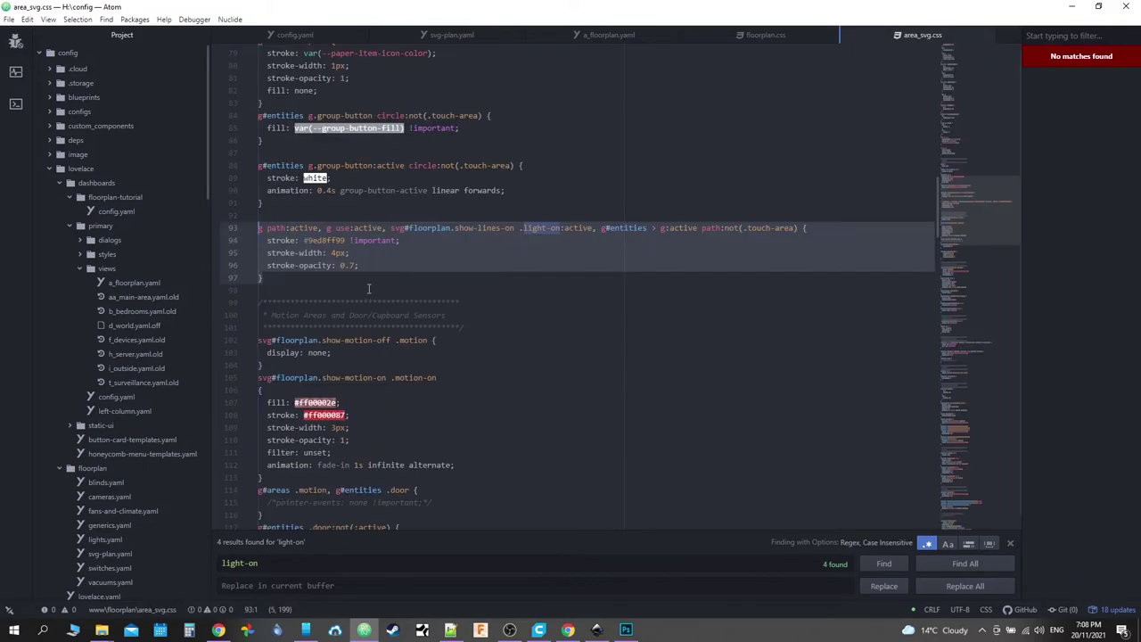
pyautogui.scroll(-2, 369, 288)
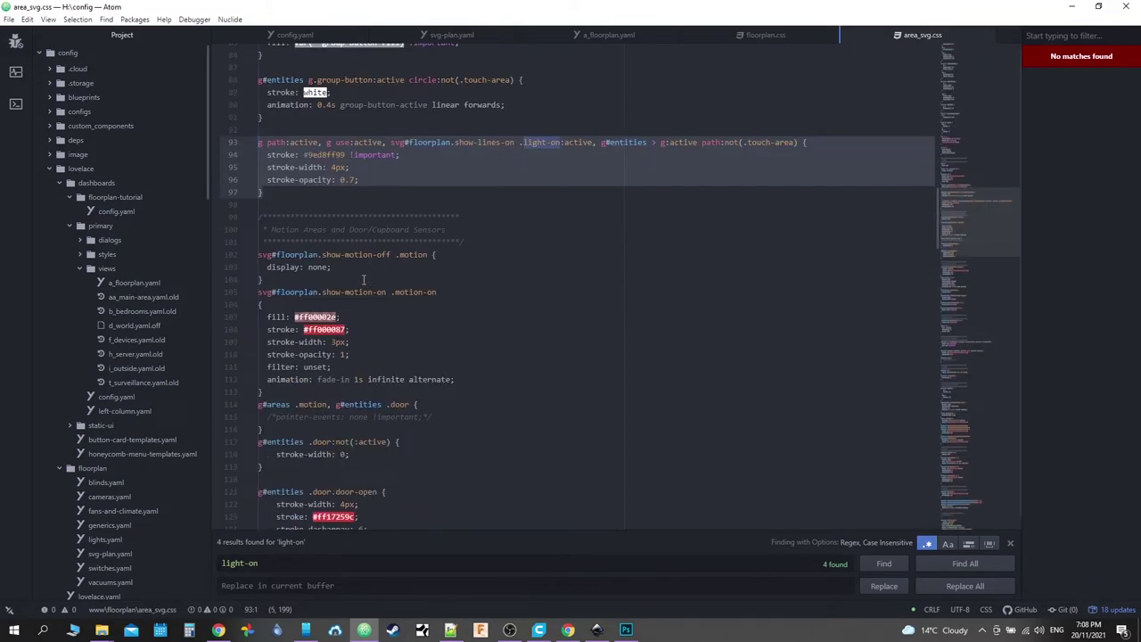
pyautogui.scroll(-1, 364, 279)
pyautogui.scroll(2, 357, 249)
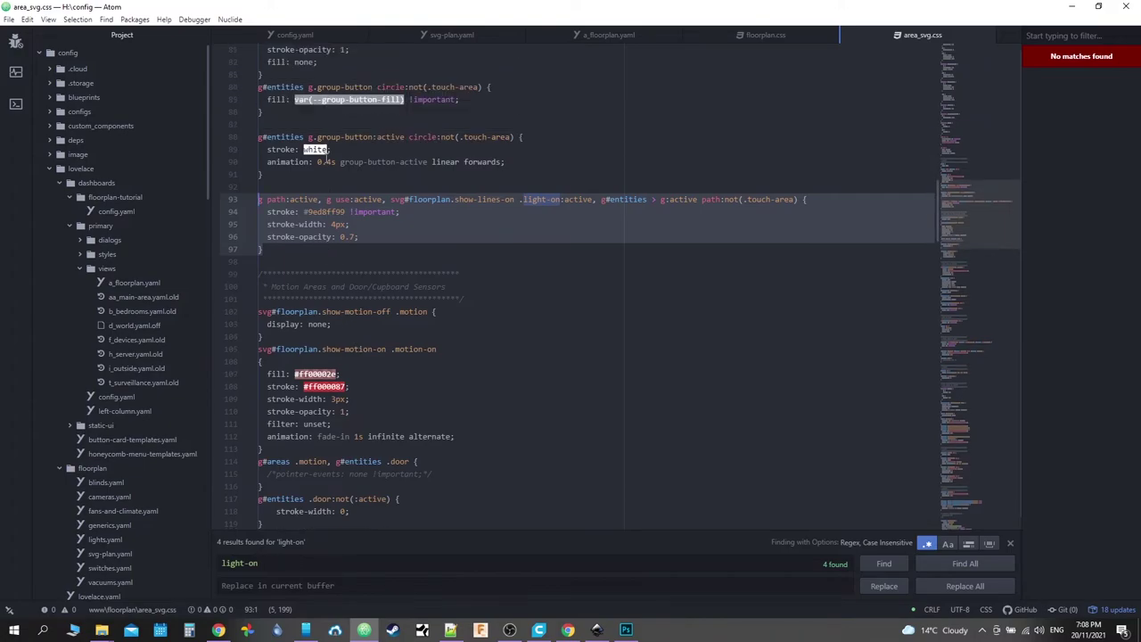
pyautogui.scroll(-1, 353, 207)
pyautogui.scroll(-3, 354, 207)
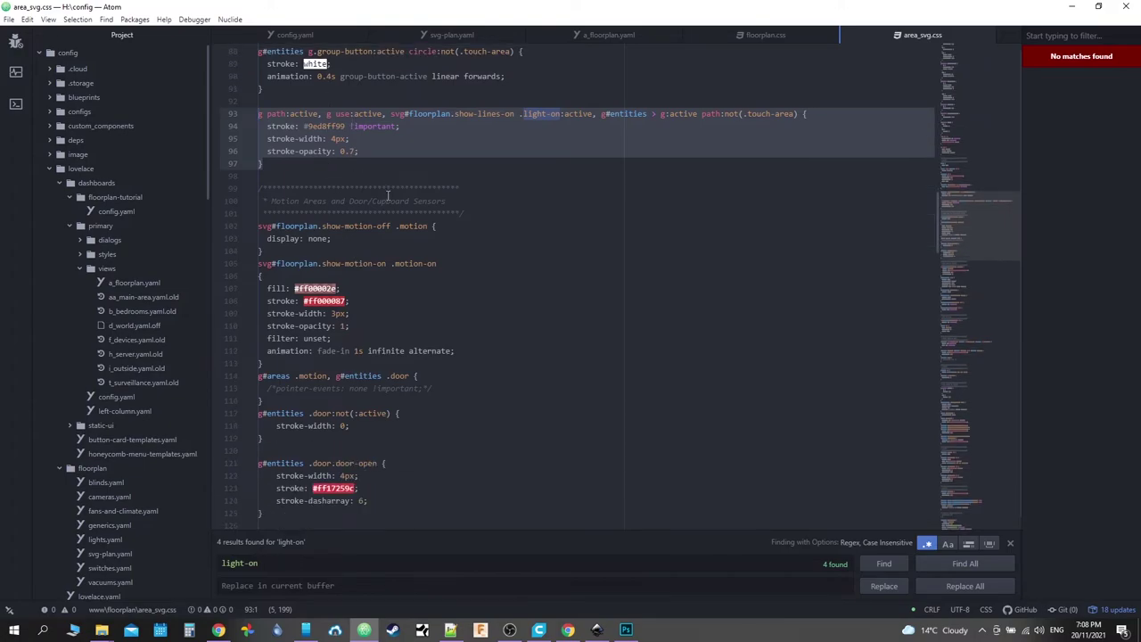
pyautogui.scroll(-3, 388, 195)
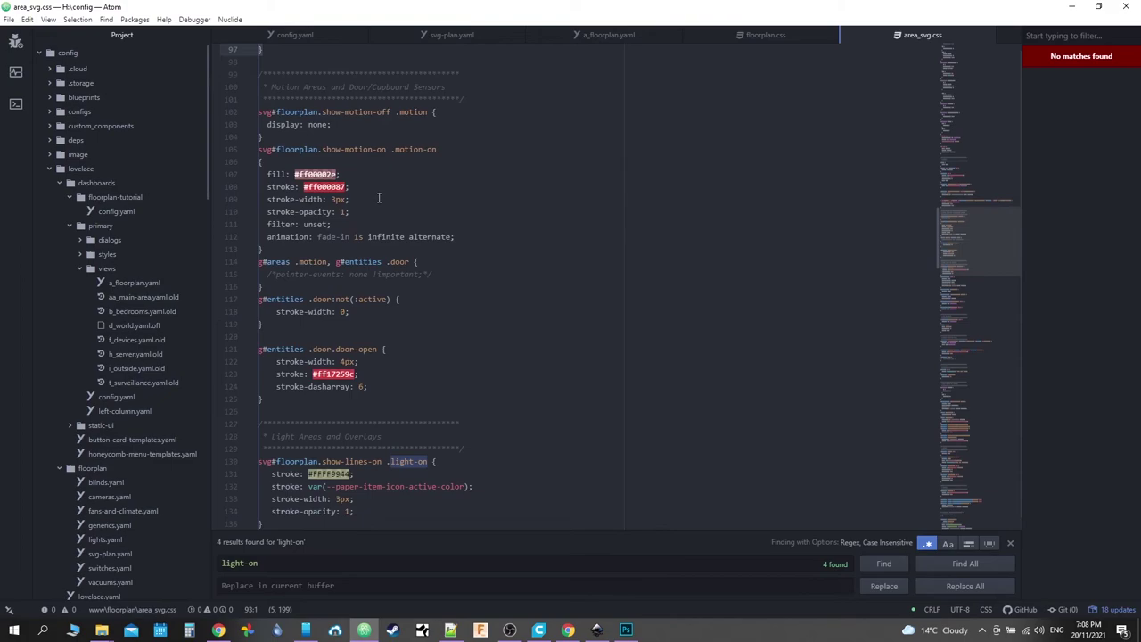
pyautogui.scroll(-6, 378, 197)
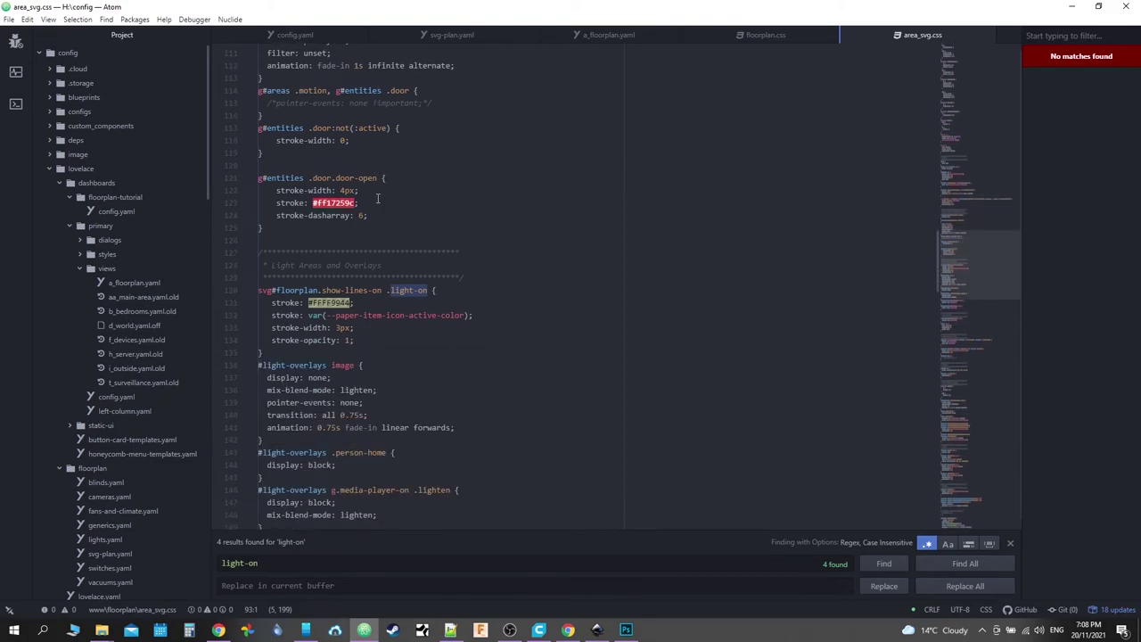
pyautogui.scroll(-6, 378, 198)
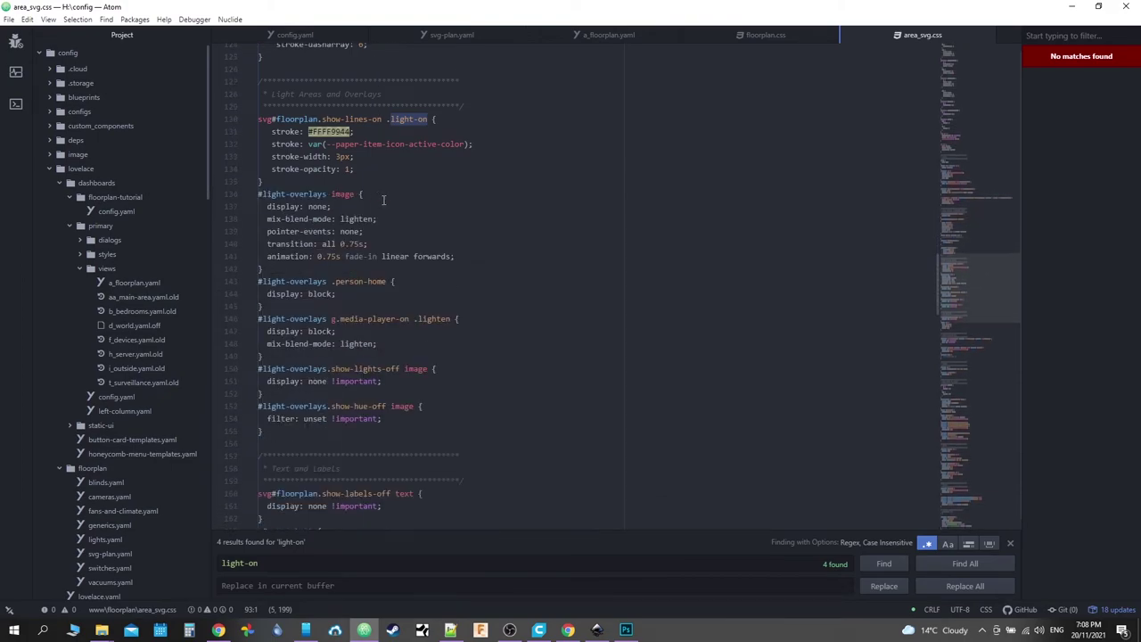
# Step: Search area_svg.css for '#entities' and step through its 31 matches
pyautogui.hotkey('ctrl', 'f')
pyautogui.write('#e')
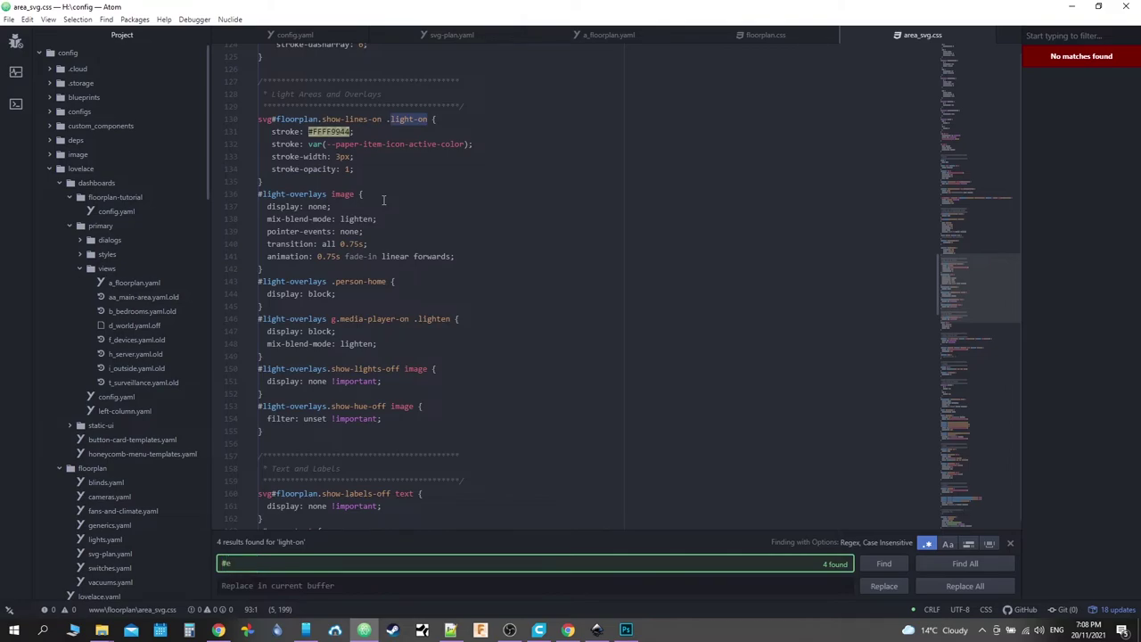
pyautogui.write('ntities')
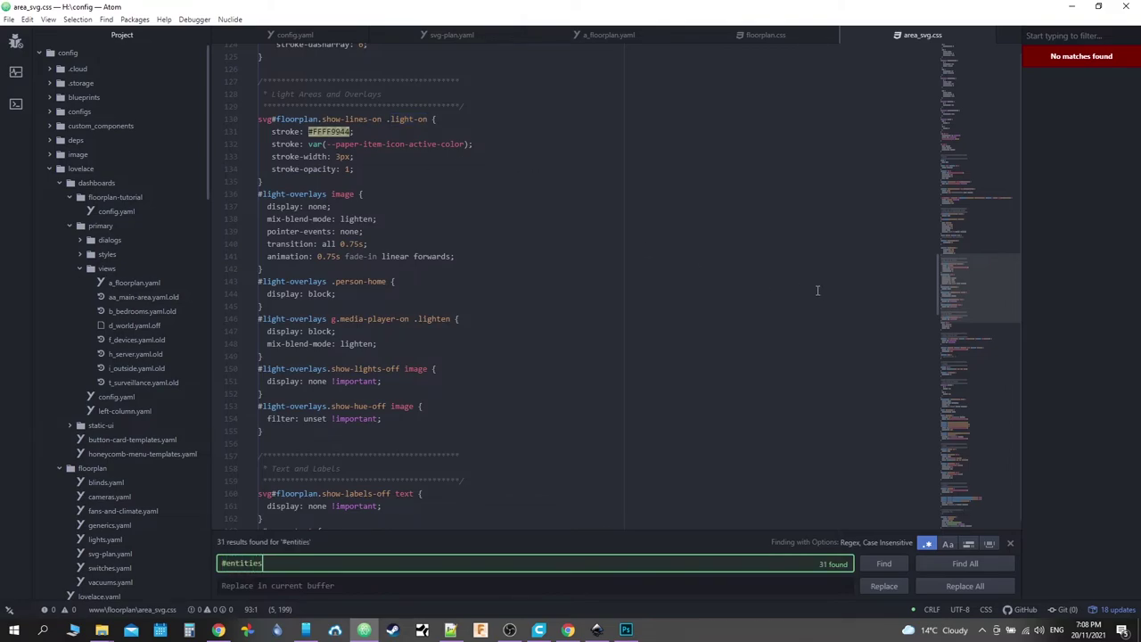
pyautogui.click(892, 567)
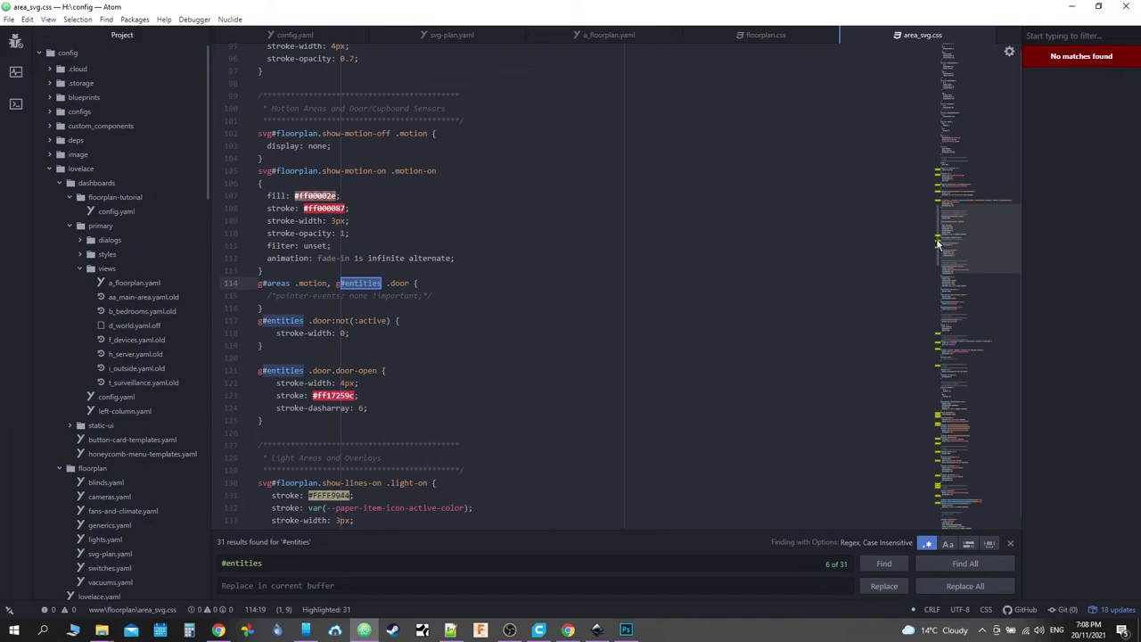
pyautogui.scroll(-3, 321, 290)
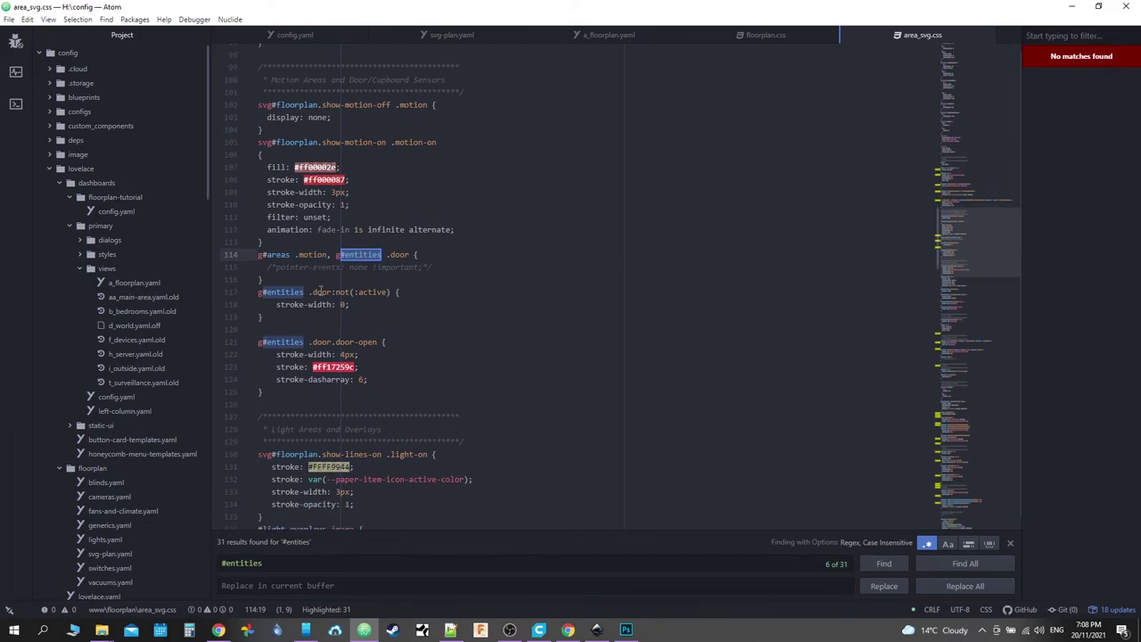
pyautogui.scroll(3, 392, 283)
pyautogui.scroll(10, 392, 283)
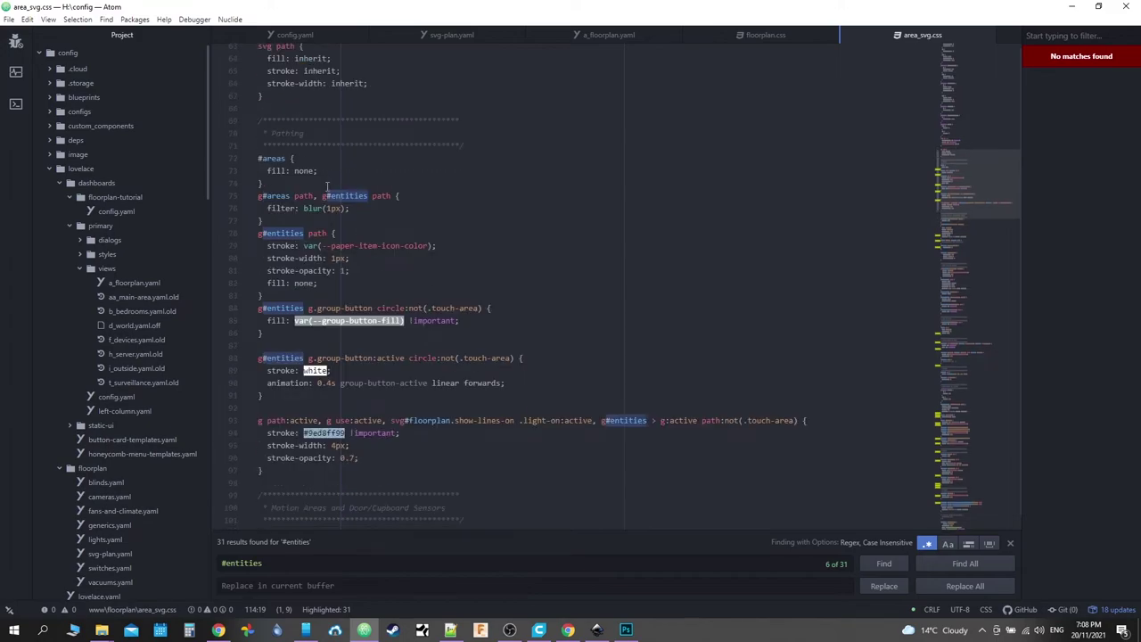
pyautogui.scroll(-2, 363, 341)
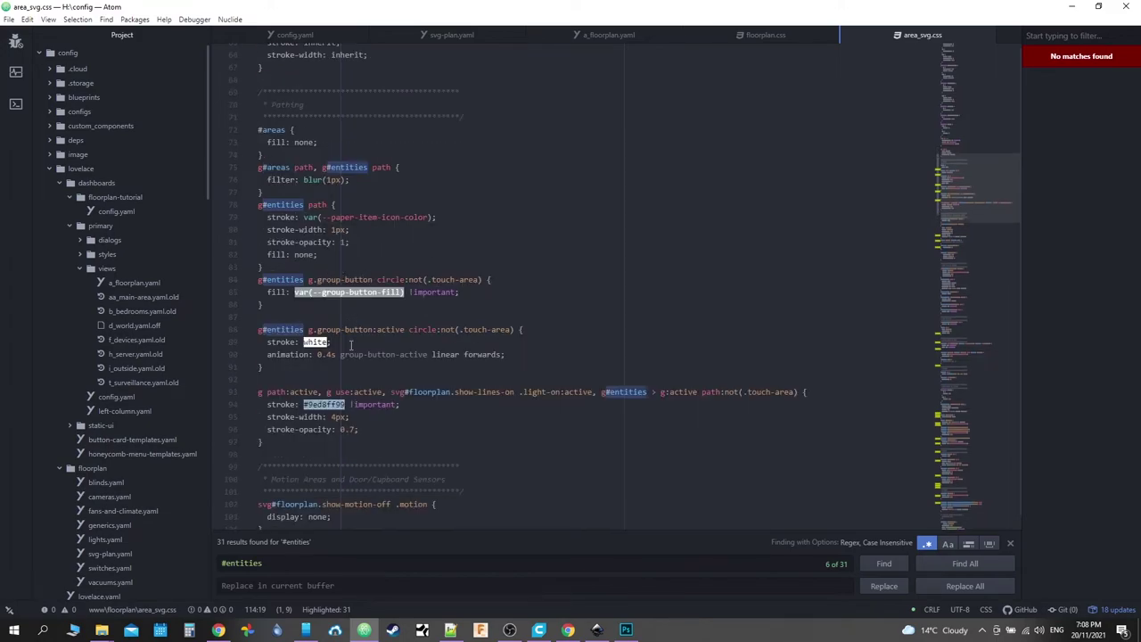
# Step: Toggle the master bedroom light off and back on in the floorplan
pyautogui.click(221, 631)
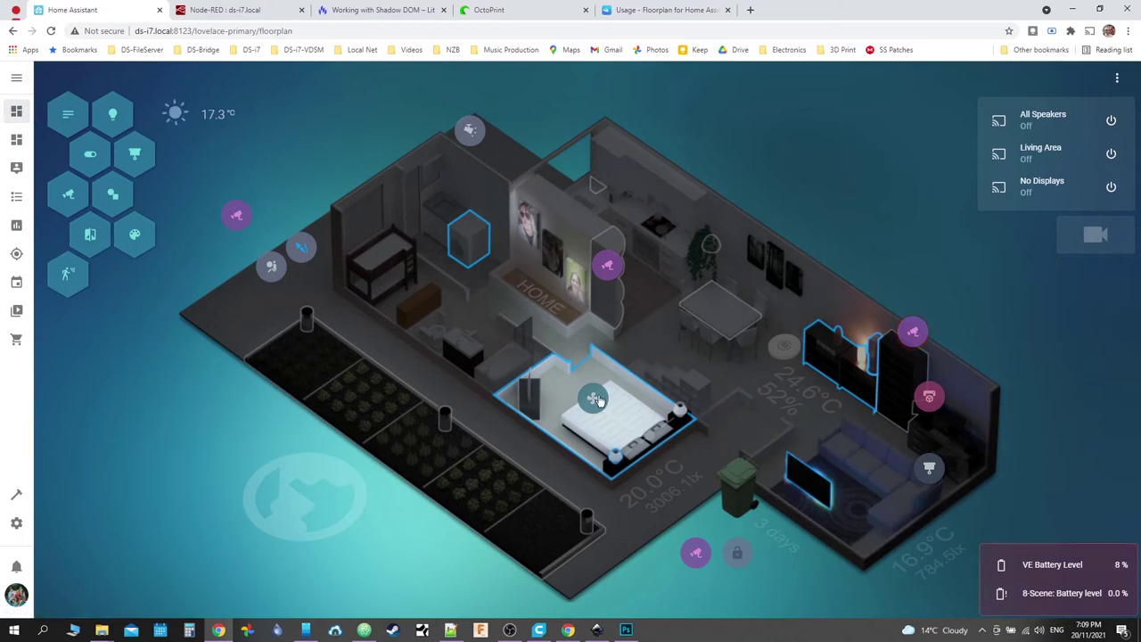
pyautogui.click(670, 406)
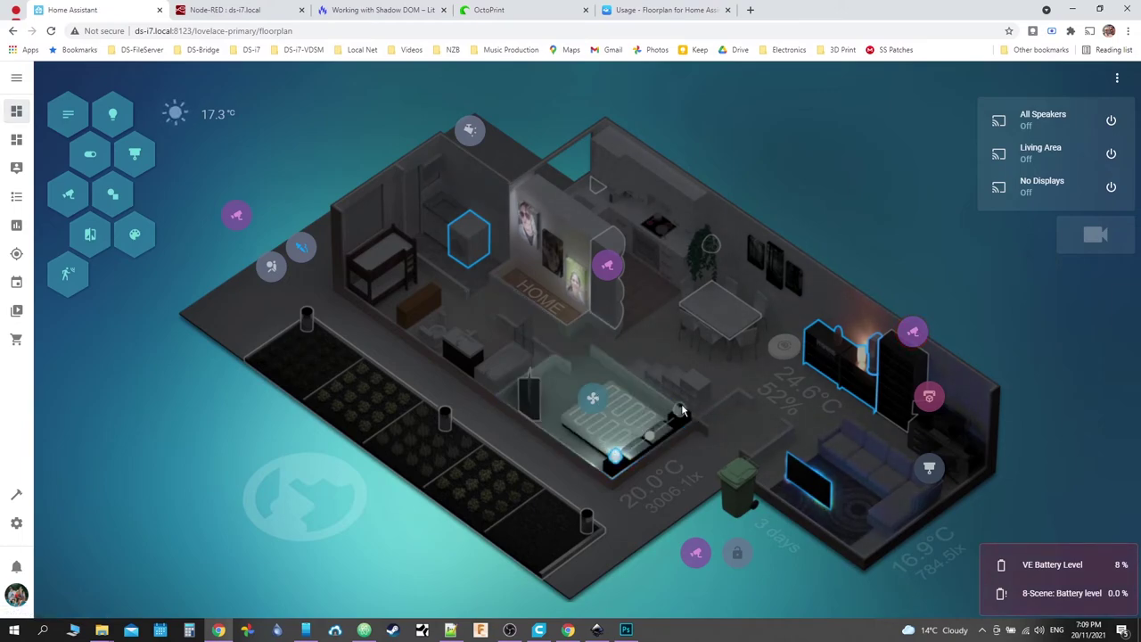
pyautogui.click(678, 413)
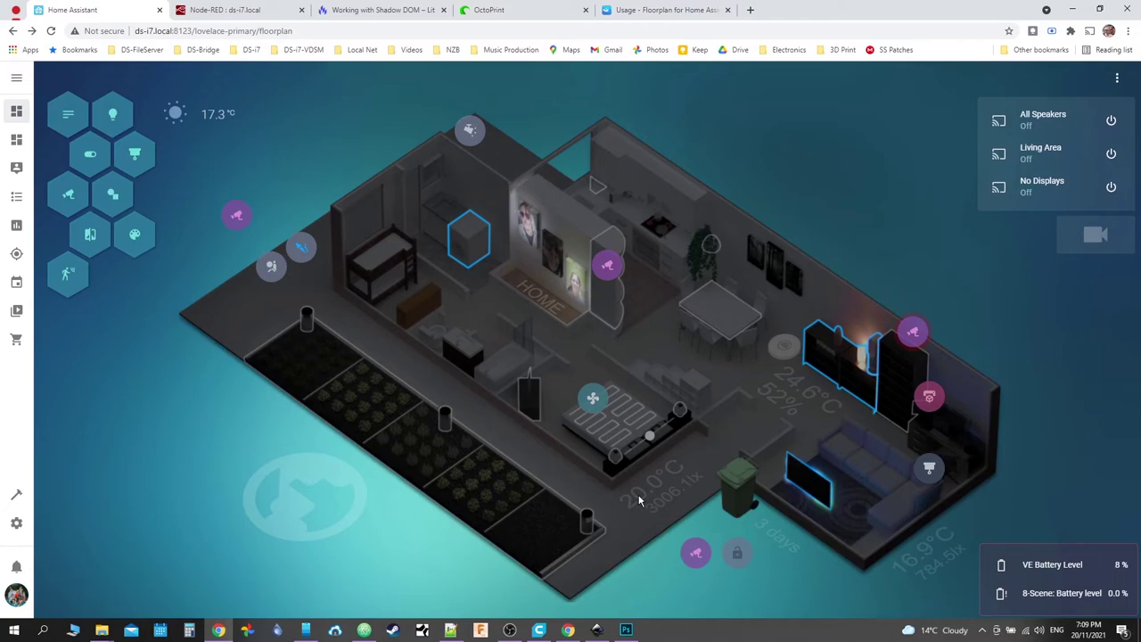
# Step: Check the master bedroom lamps details, then open the Floorplan Tutorial dashboard
pyautogui.click(651, 437)
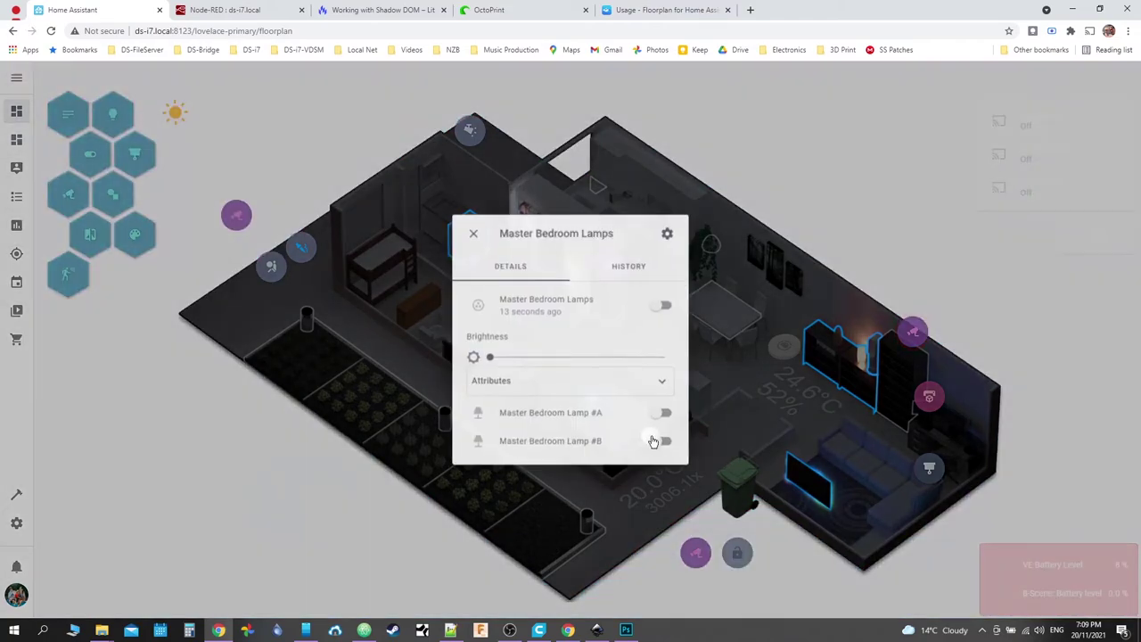
pyautogui.click(824, 219)
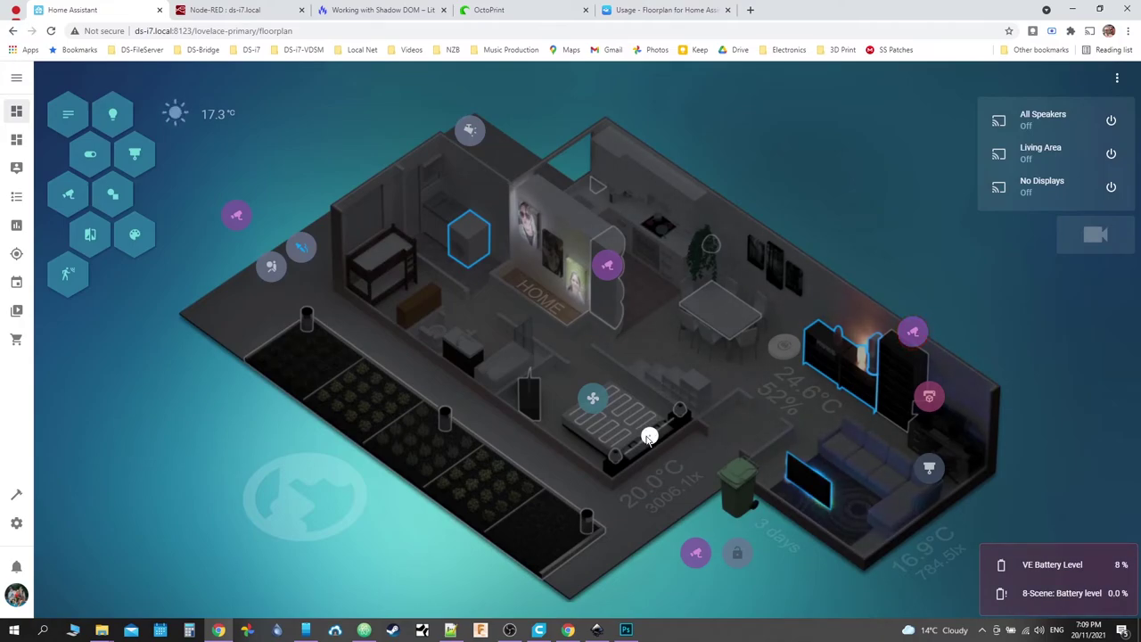
pyautogui.click(650, 437)
pyautogui.click(722, 448)
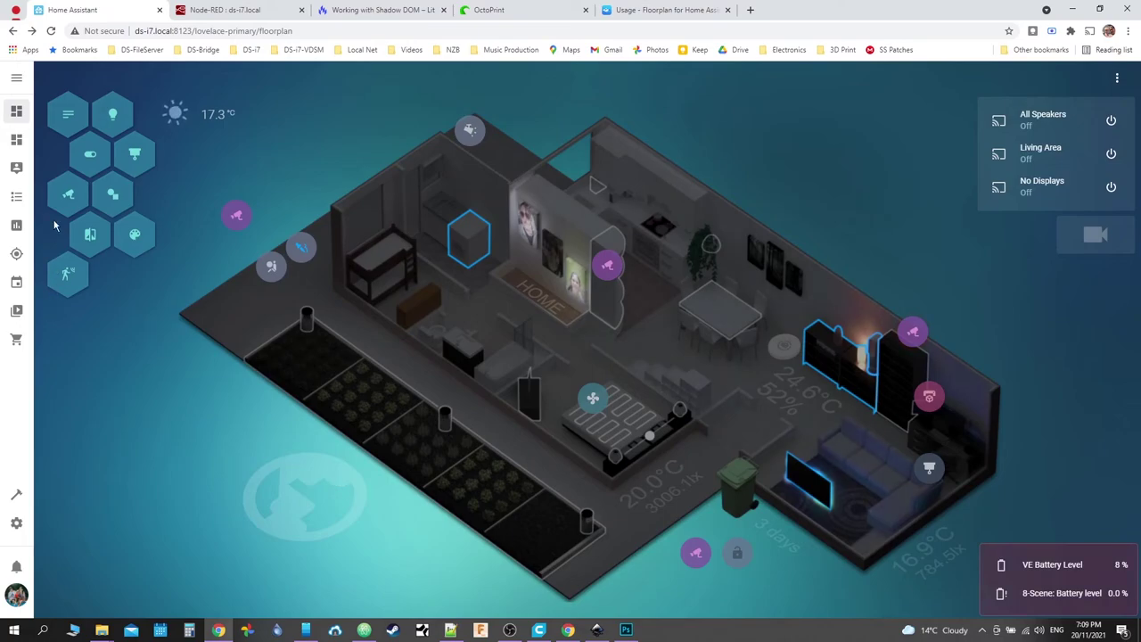
pyautogui.click(16, 140)
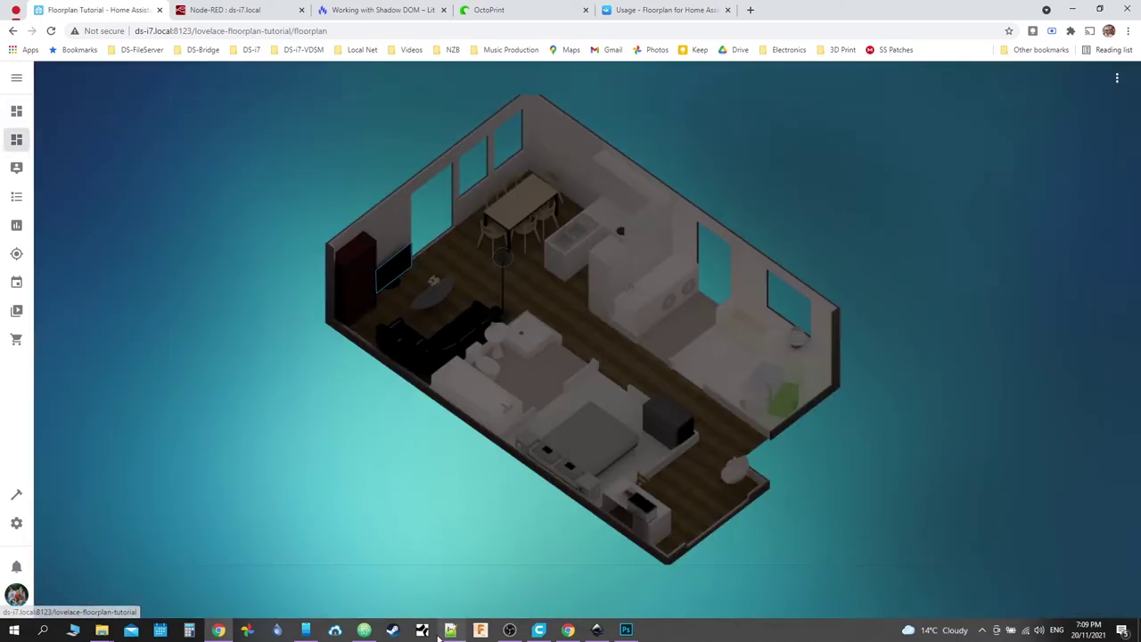
pyautogui.click(364, 631)
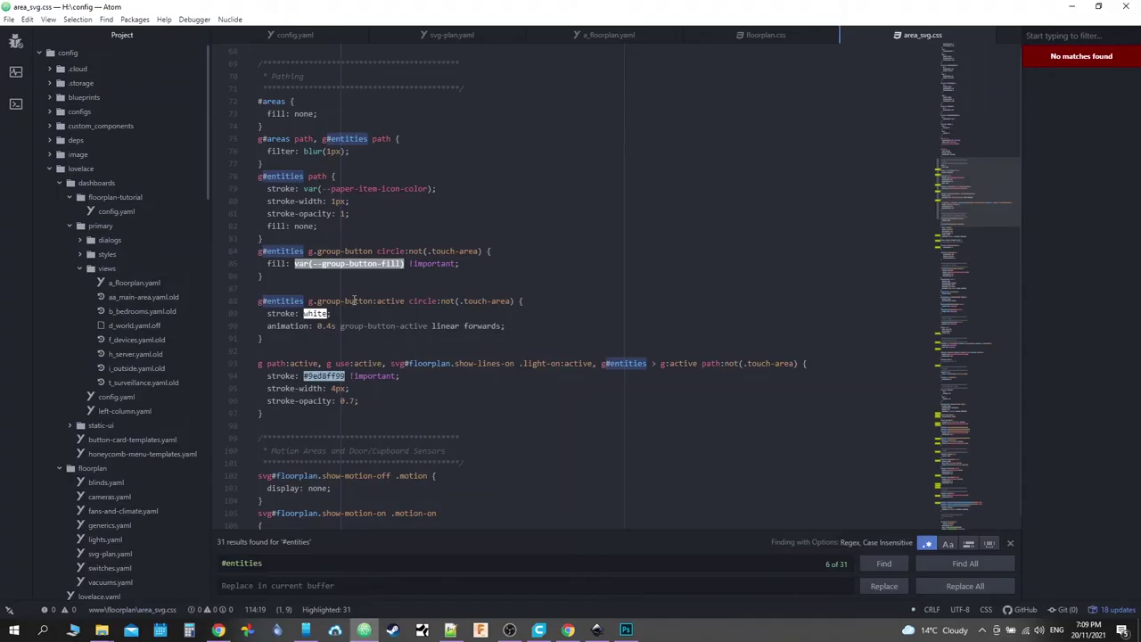
# Step: Scroll area_svg.css down to the Media Players section's g#entities media-player rules near line 219
pyautogui.scroll(-6, 374, 293)
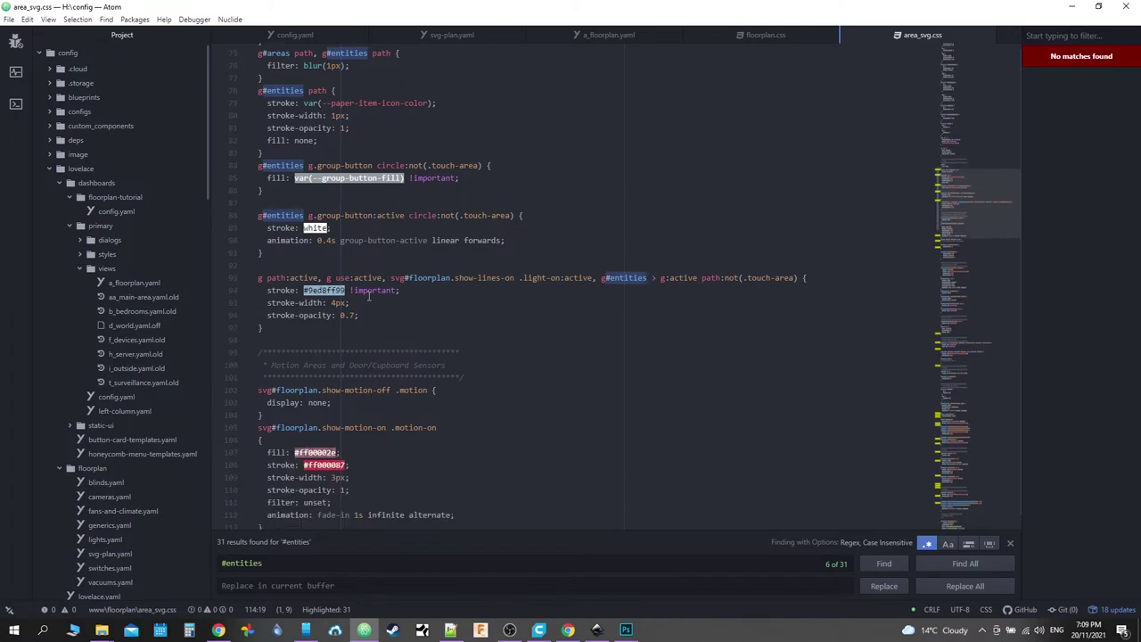
pyautogui.scroll(-7, 368, 295)
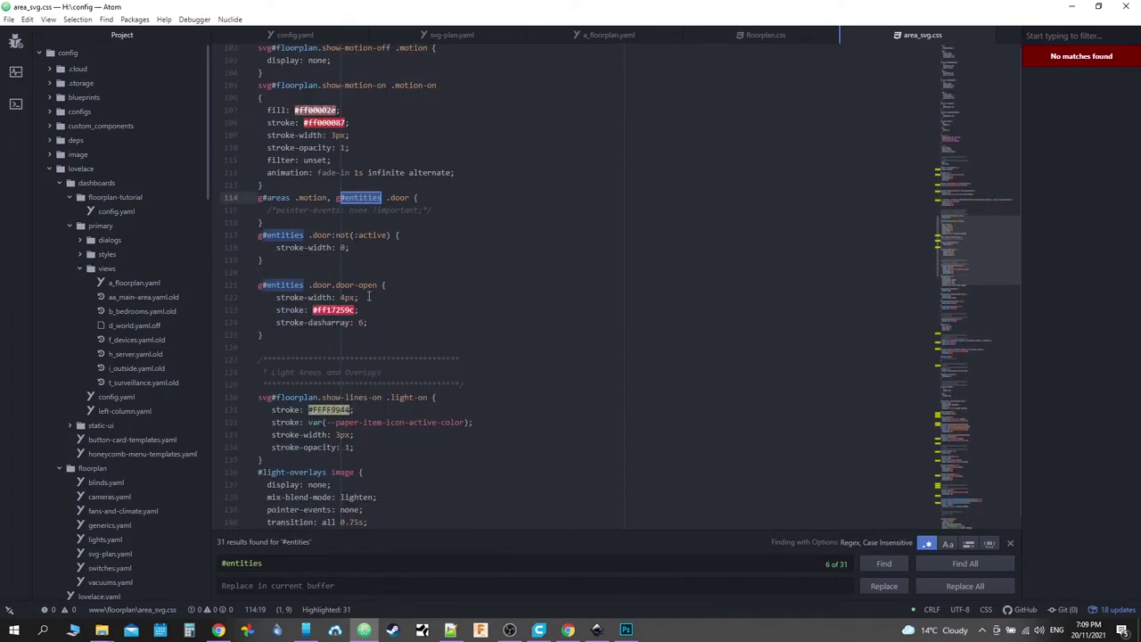
pyautogui.scroll(-9, 368, 295)
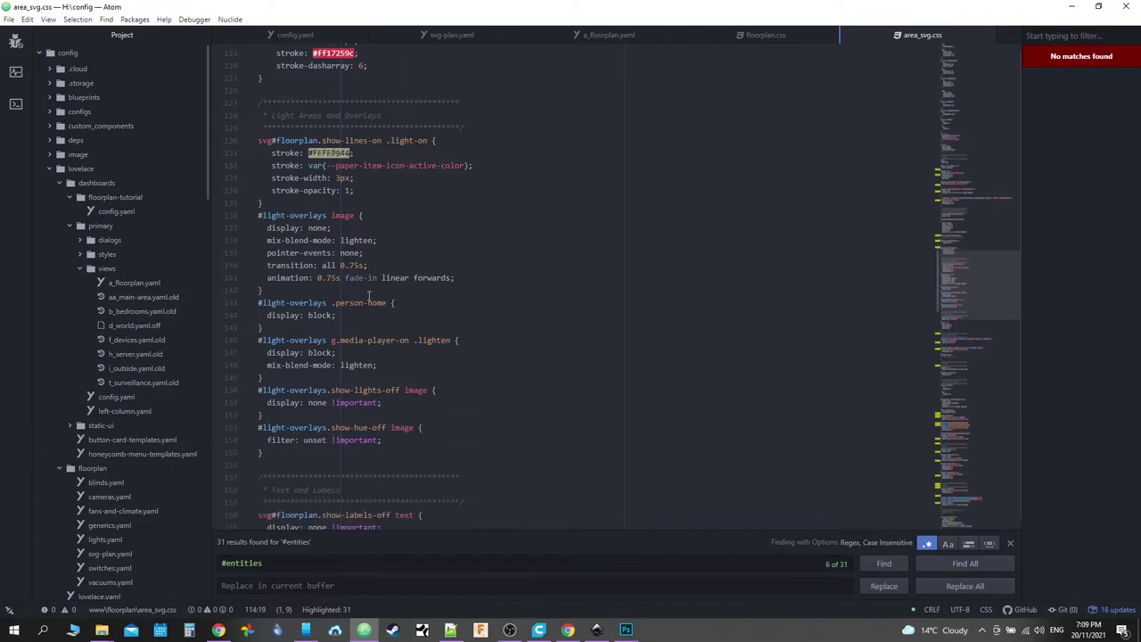
pyautogui.scroll(-6, 368, 295)
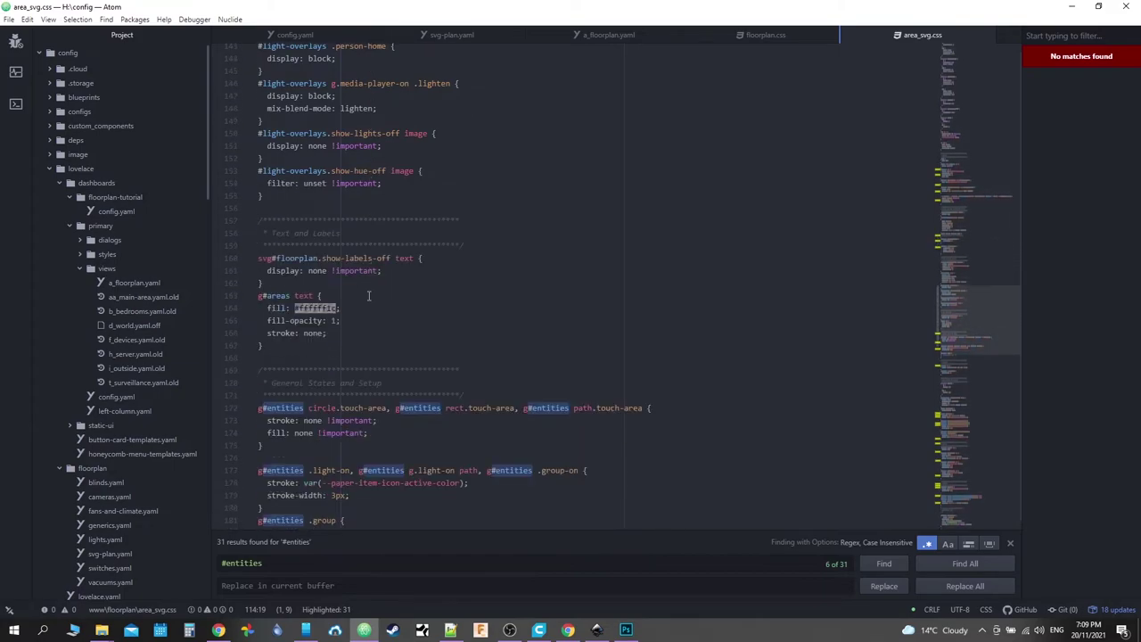
pyautogui.scroll(-1, 369, 295)
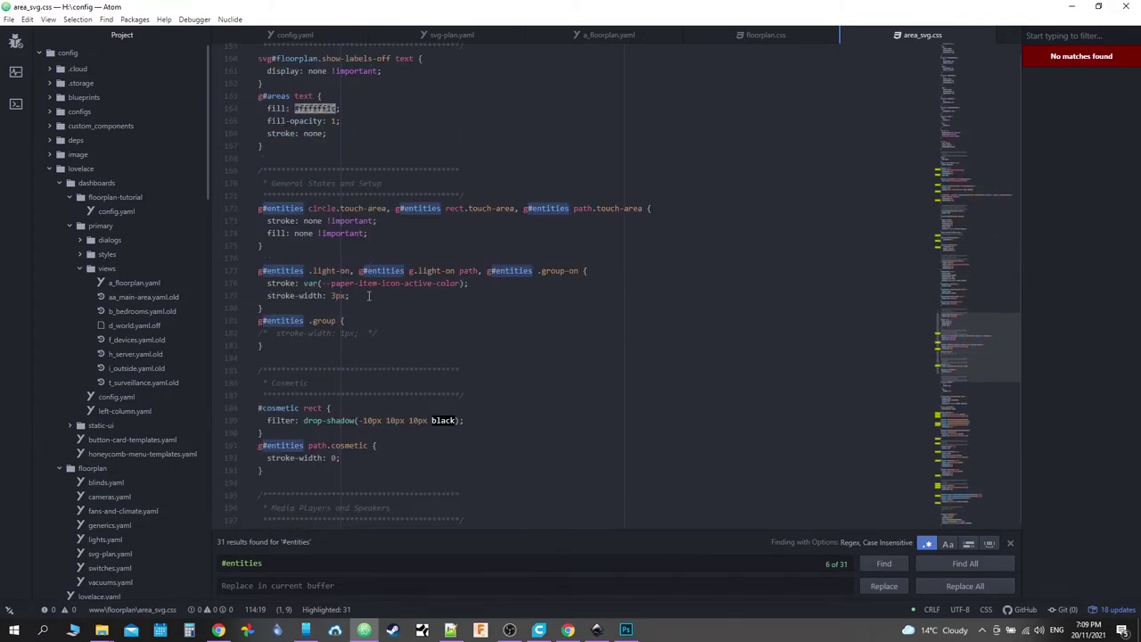
pyautogui.scroll(-10, 369, 295)
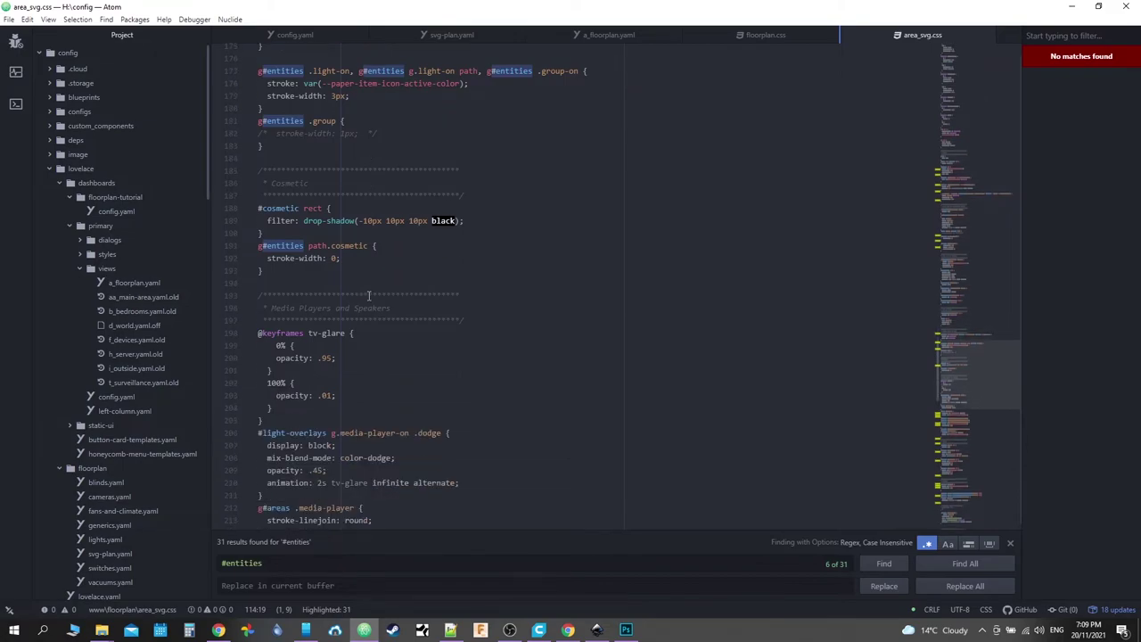
pyautogui.scroll(-9, 368, 295)
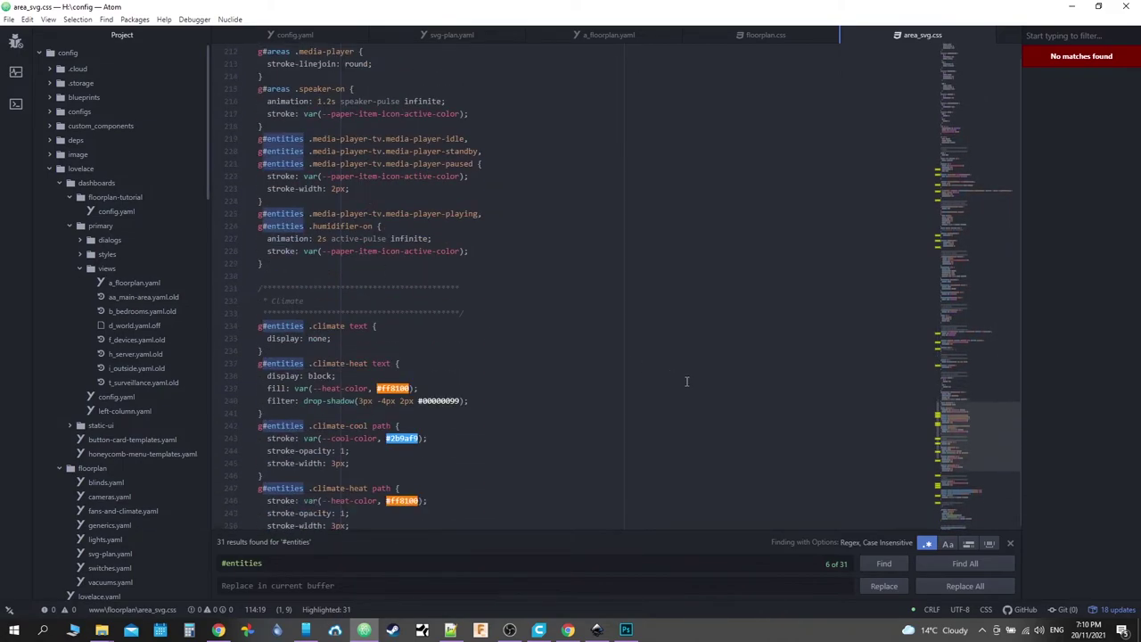
pyautogui.scroll(5, 389, 250)
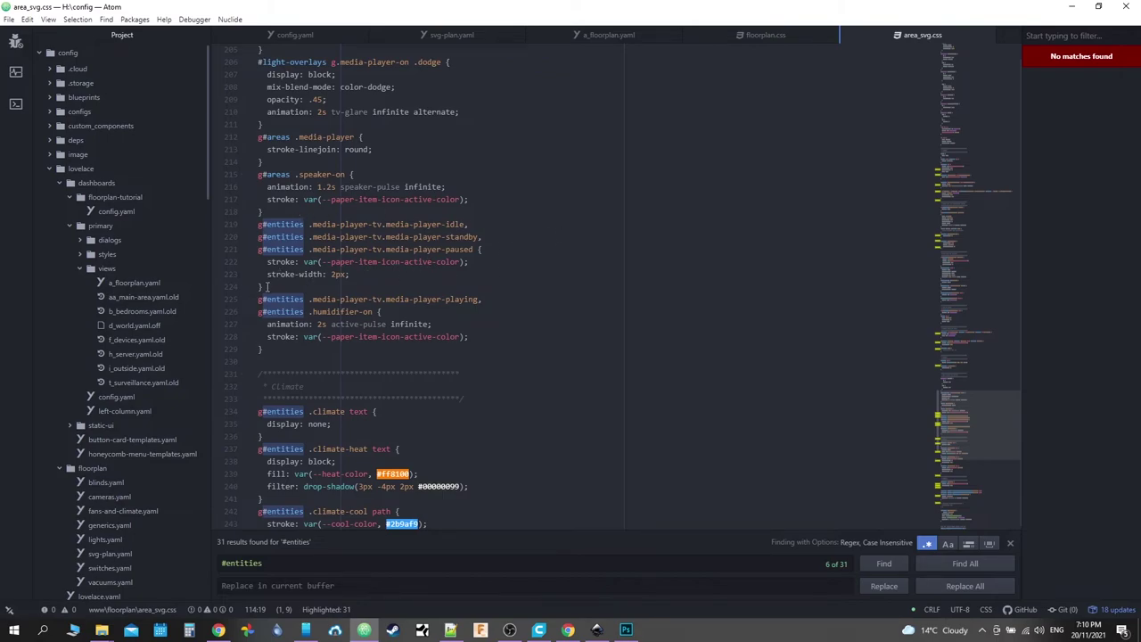
# Step: Copy the media-player idle, standby and paused rule from area_svg.css lines 219–224
pyautogui.moveTo(267, 287); pyautogui.dragTo(254, 225)
pyautogui.rightClick(287, 226)
pyautogui.click(328, 154)
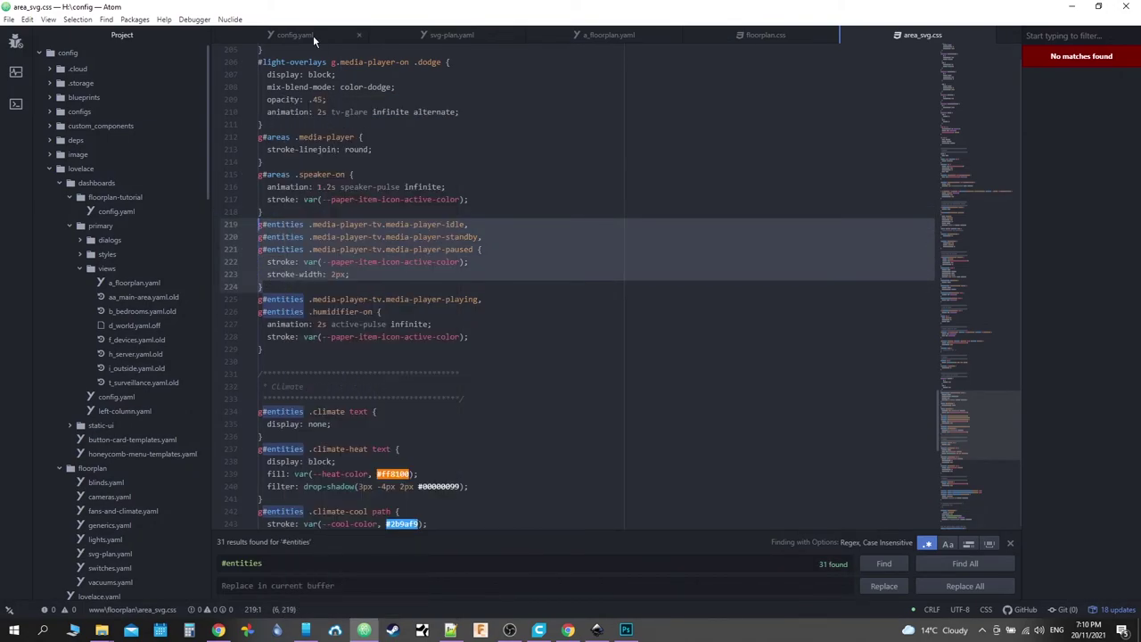
# Step: Paste the copied rule into floorplan.css after line 48
pyautogui.click(313, 34)
pyautogui.scroll(-5, 420, 357)
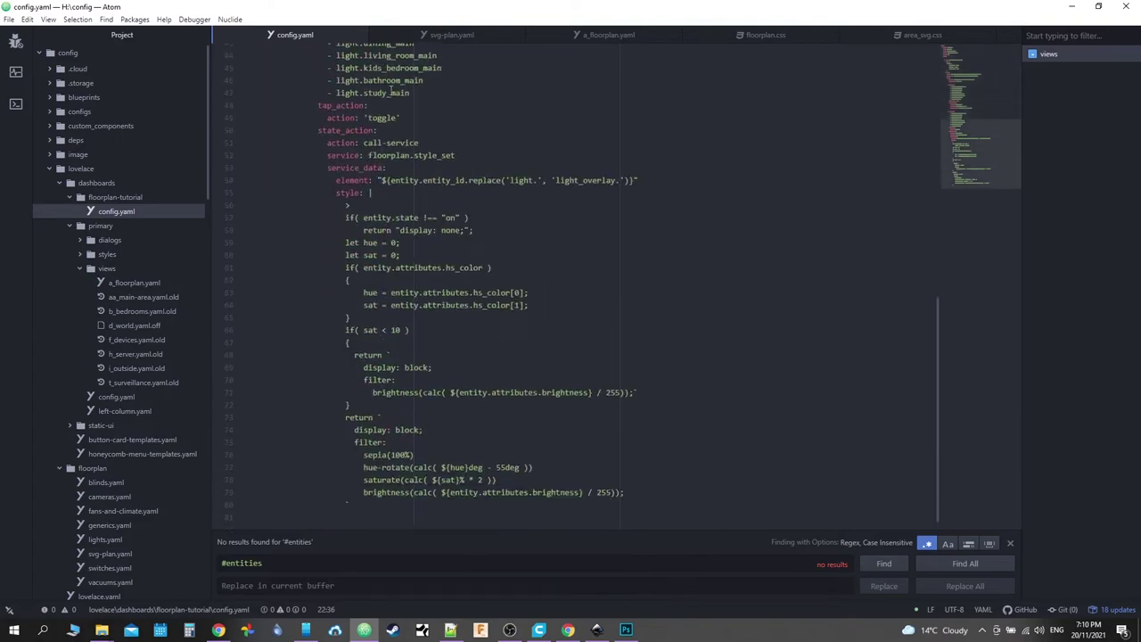
pyautogui.click(452, 35)
pyautogui.scroll(-5, 447, 321)
pyautogui.scroll(-5, 448, 321)
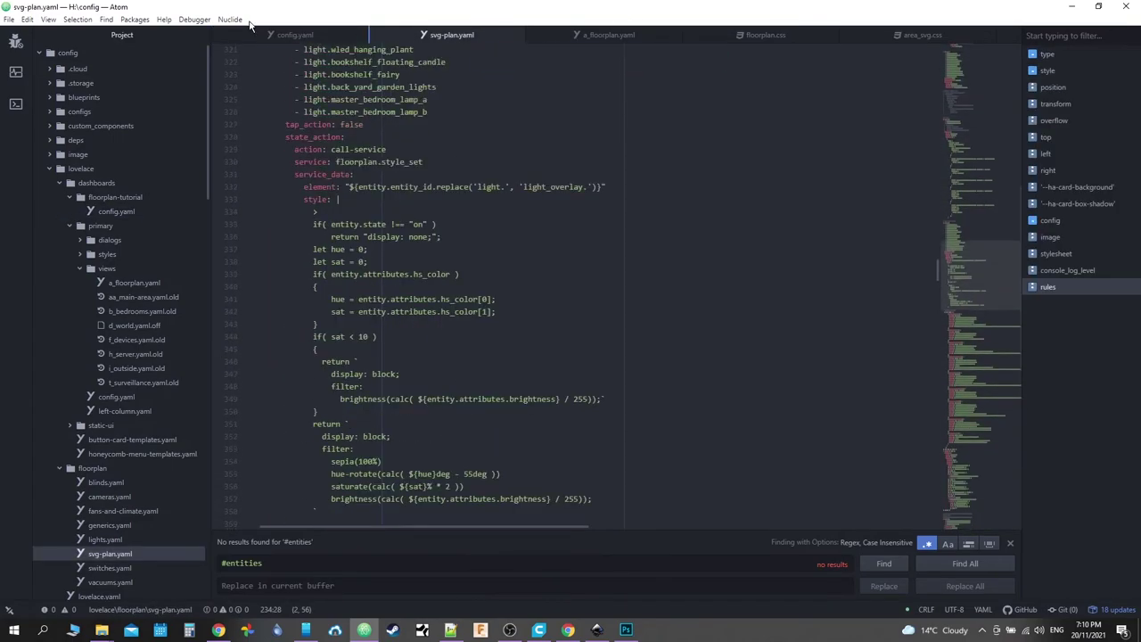
pyautogui.click(295, 35)
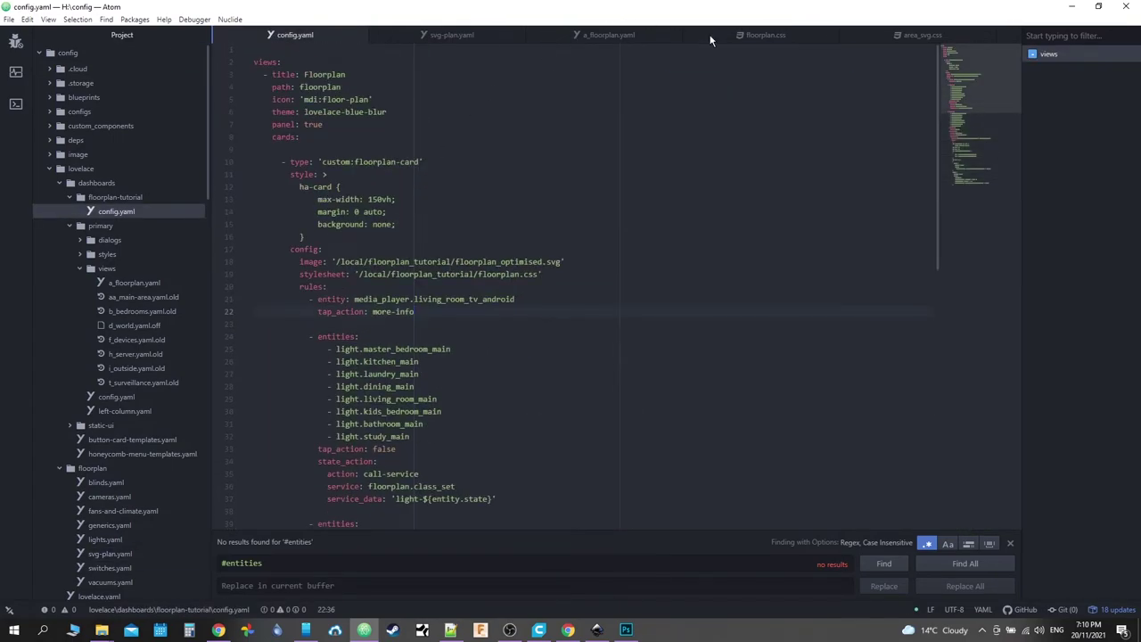
pyautogui.click(739, 34)
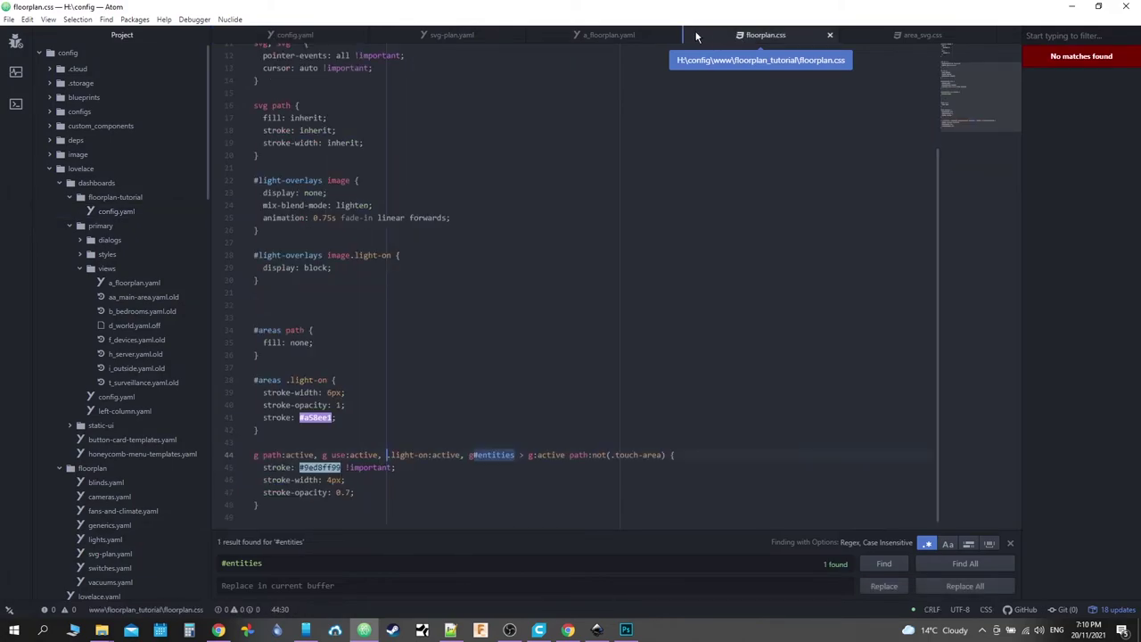
pyautogui.scroll(3, 574, 87)
pyautogui.scroll(-4, 365, 306)
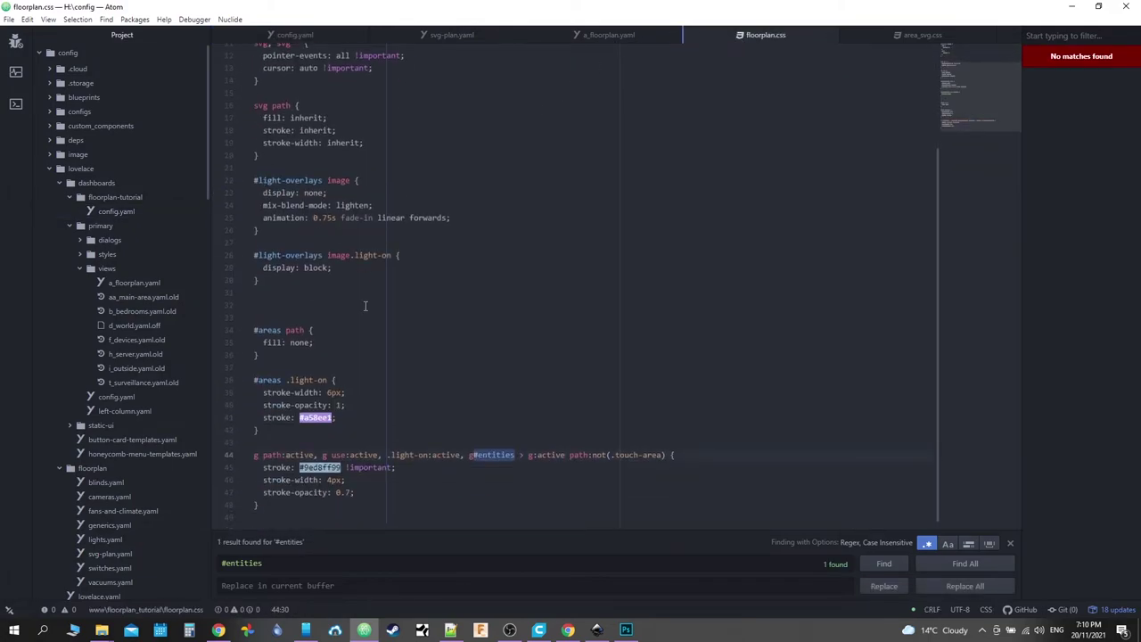
pyautogui.click(257, 506)
pyautogui.hotkey('ctrl', 'v')
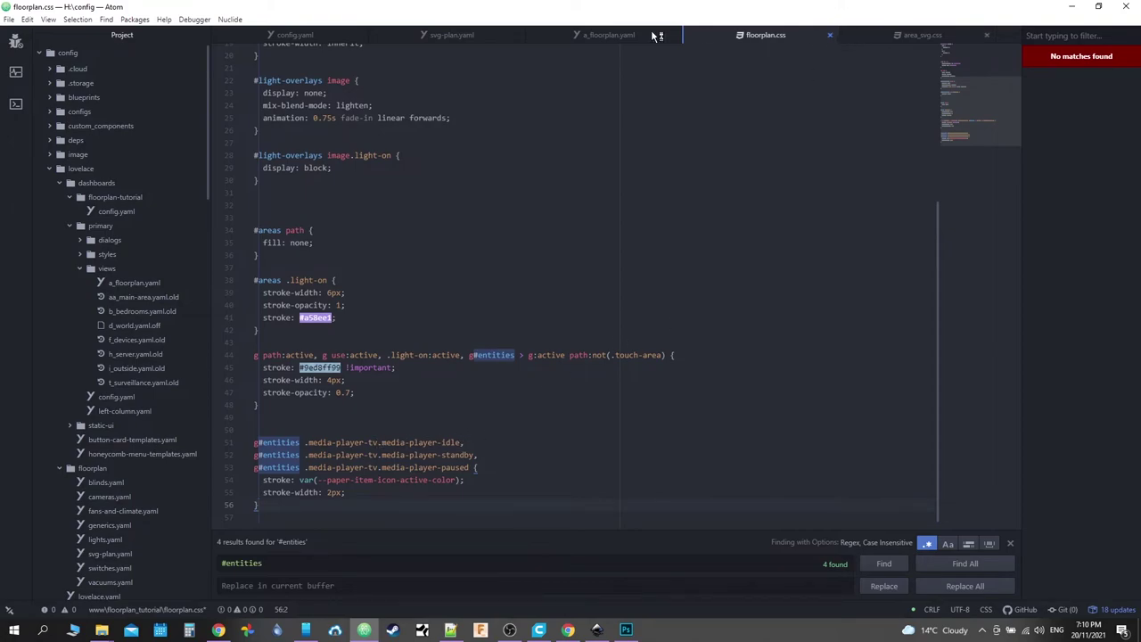
# Step: Copy the lights' state_action block in config.yaml
pyautogui.click(278, 40)
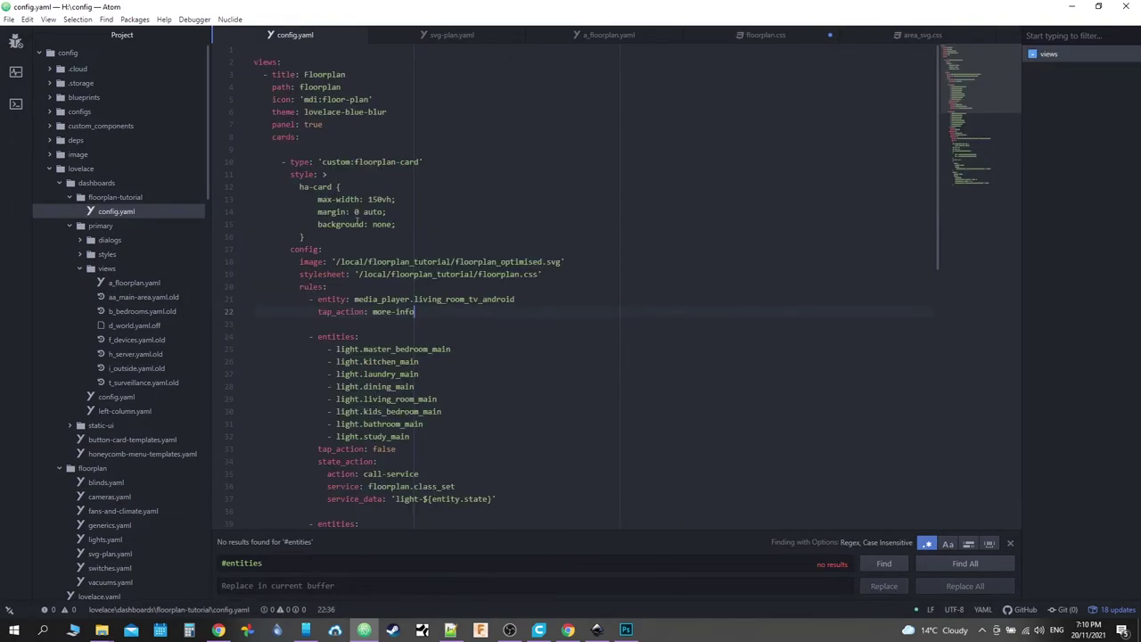
pyautogui.click(449, 35)
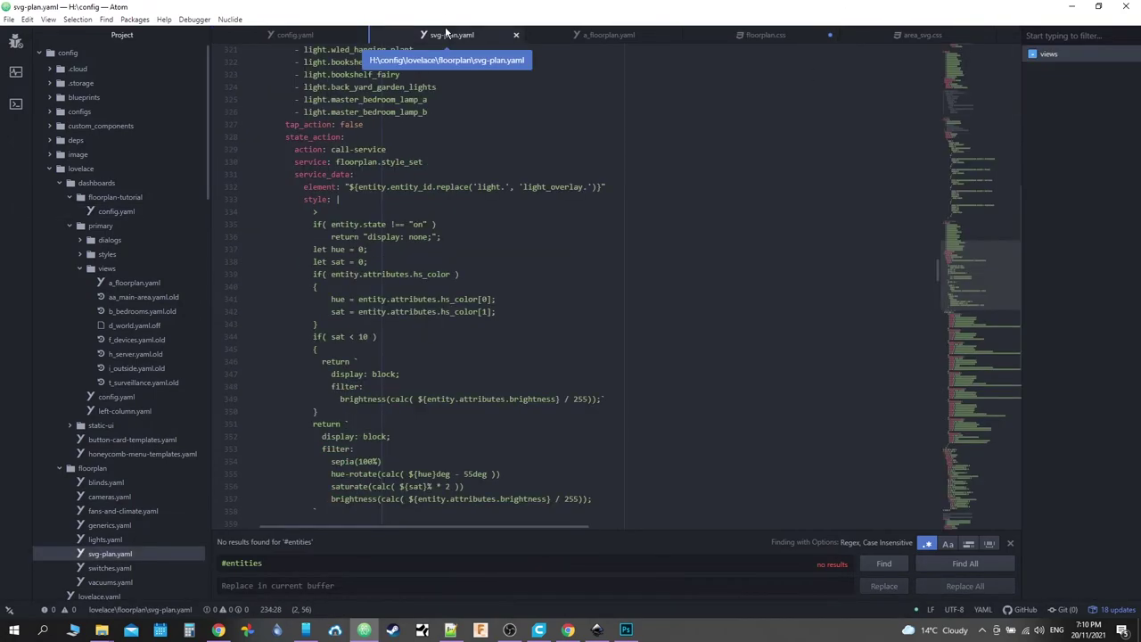
pyautogui.click(295, 35)
pyautogui.scroll(-2, 324, 406)
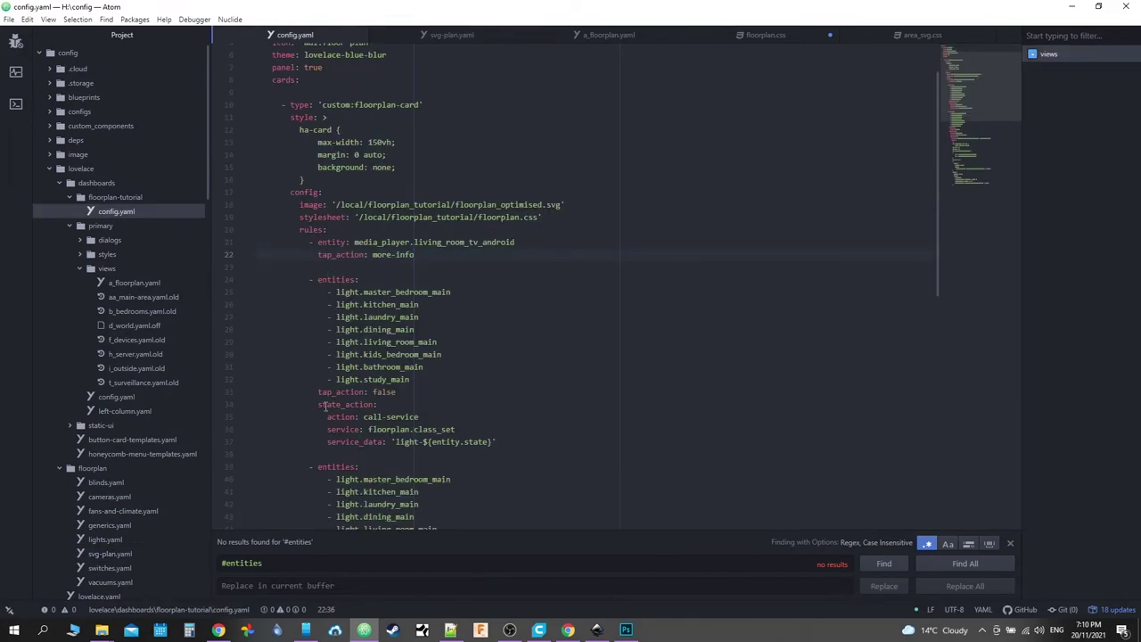
pyautogui.moveTo(512, 444); pyautogui.dragTo(235, 403)
pyautogui.rightClick(350, 401)
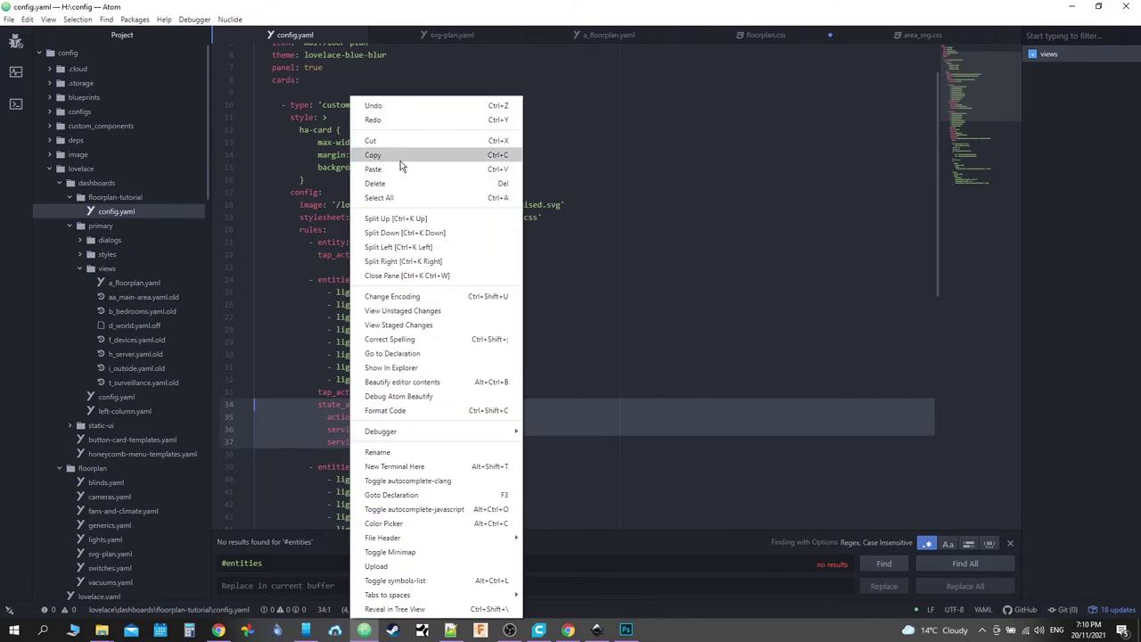
pyautogui.click(398, 157)
# Step: Paste the state_action block under the TV's tap_action on line 23, followed by a blank line
pyautogui.click(262, 265)
pyautogui.rightClick(261, 264)
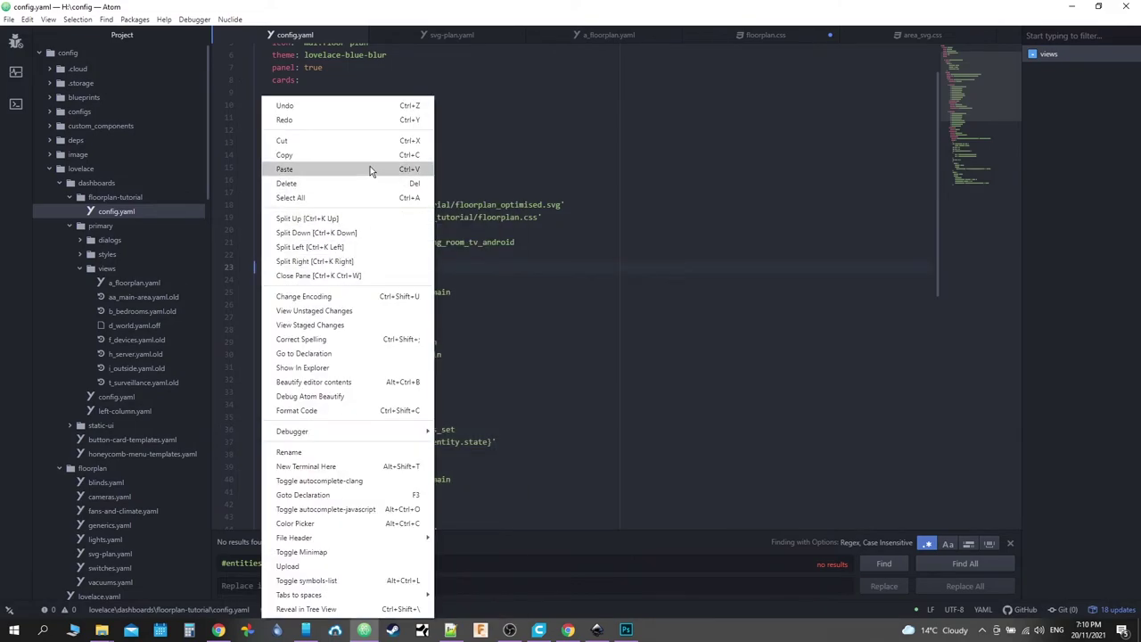
pyautogui.click(370, 166)
pyautogui.press('Return')
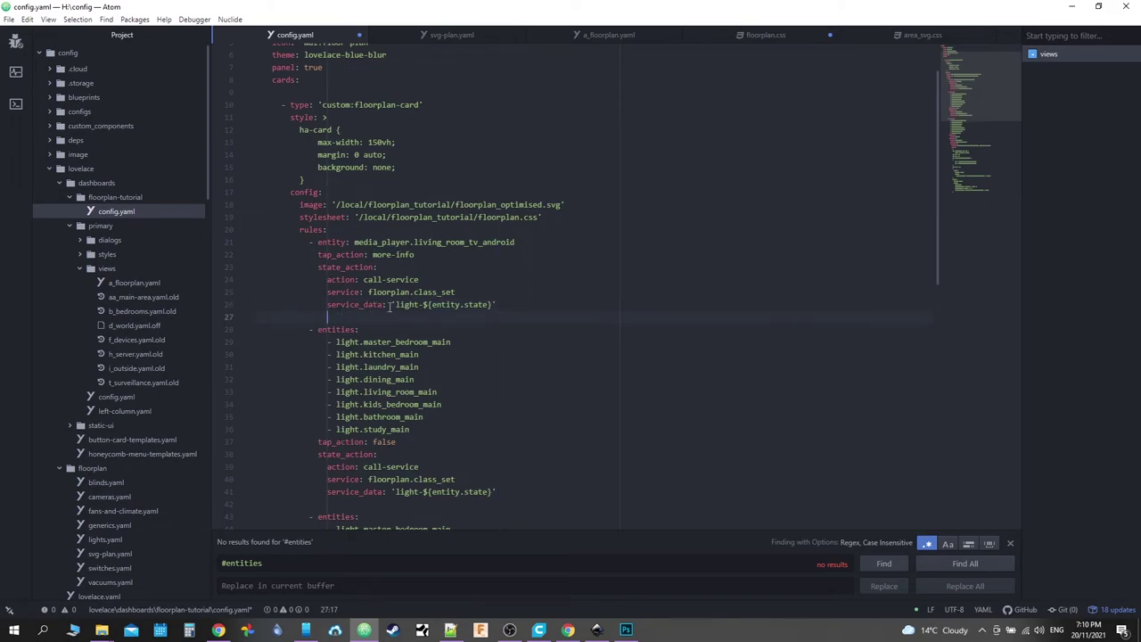
pyautogui.doubleClick(398, 304)
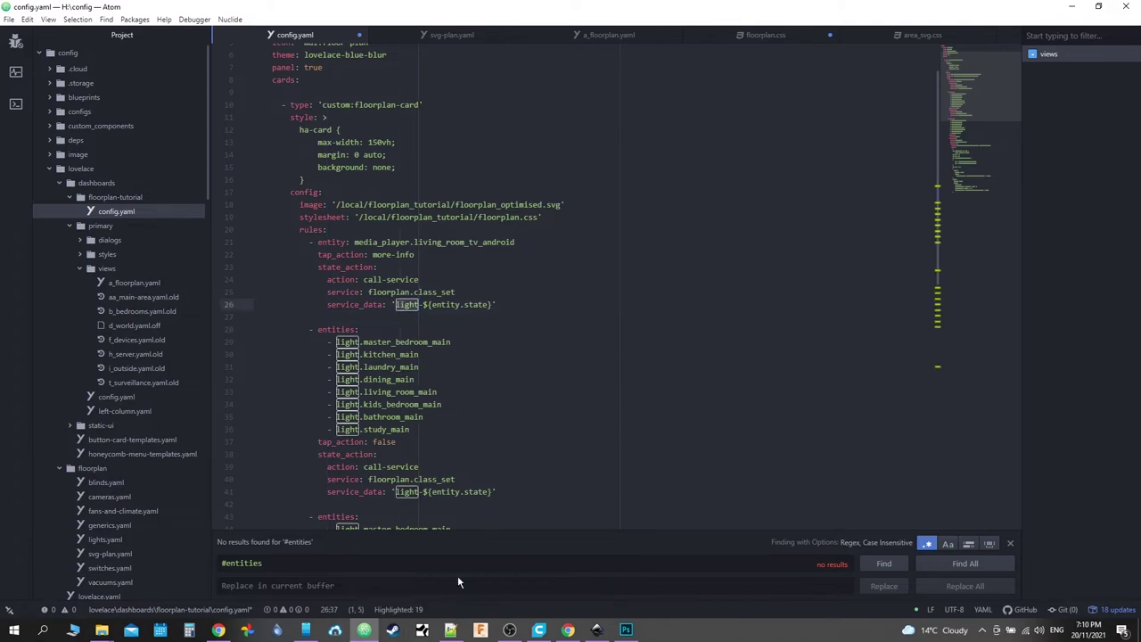
pyautogui.click(769, 35)
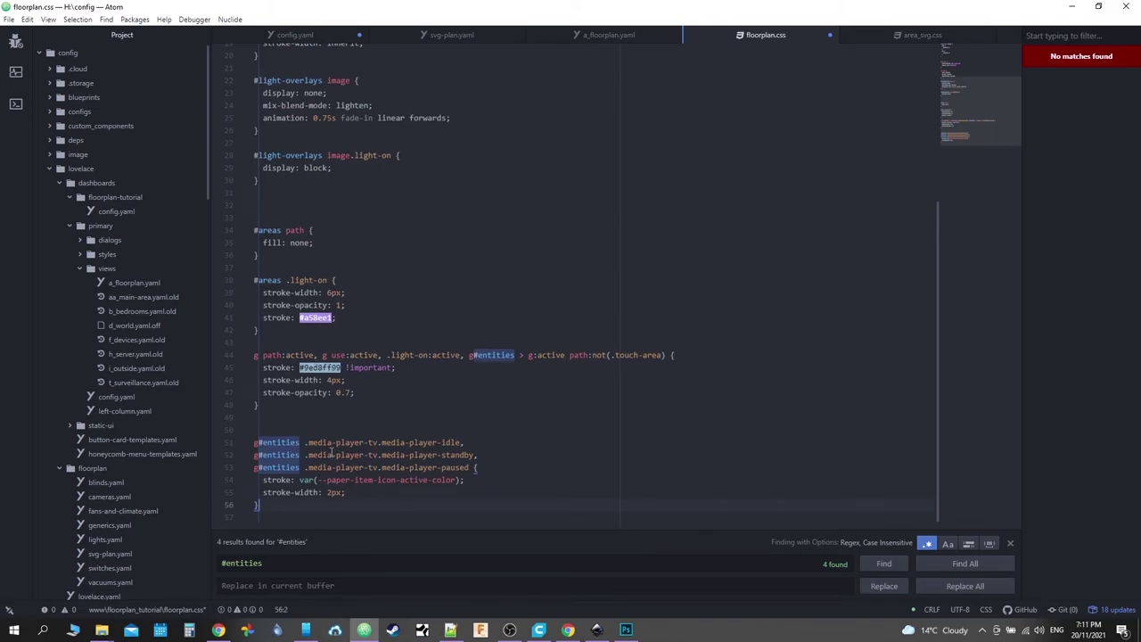
# Step: Grab the media-player-tv selector text from the idle selector on floorplan.css line 51
pyautogui.moveTo(309, 444); pyautogui.dragTo(445, 442)
pyautogui.hotkey('ctrl', 'c')
pyautogui.rightClick(416, 439)
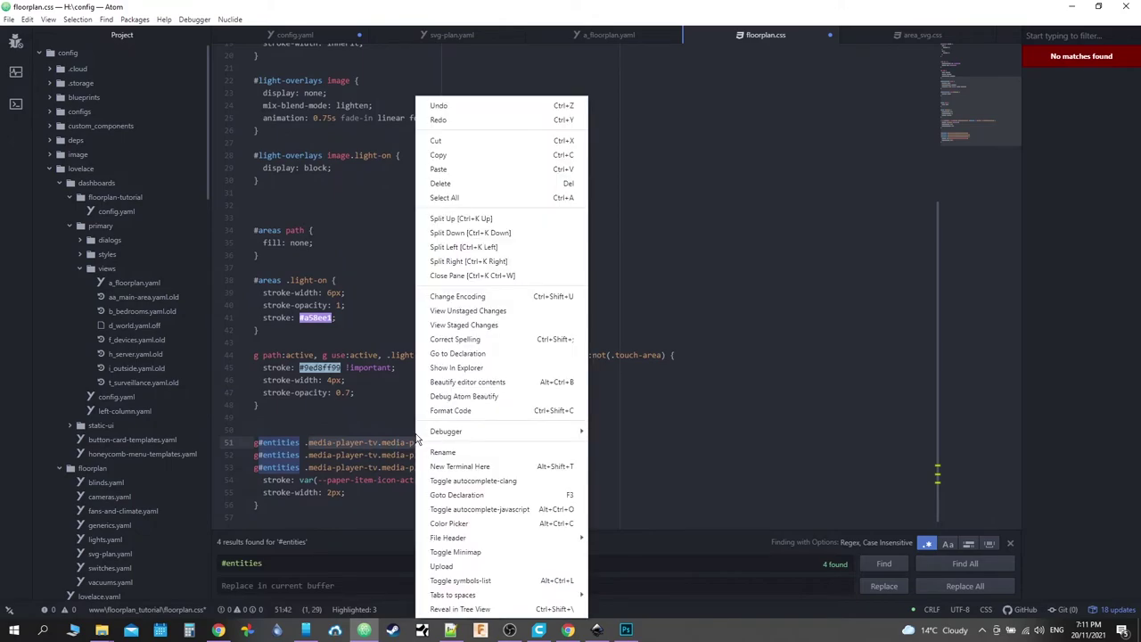
pyautogui.click(438, 155)
# Step: Change service_data on config.yaml line 26 from 'light-' to 'media-player-tv media-player-'
pyautogui.click(303, 35)
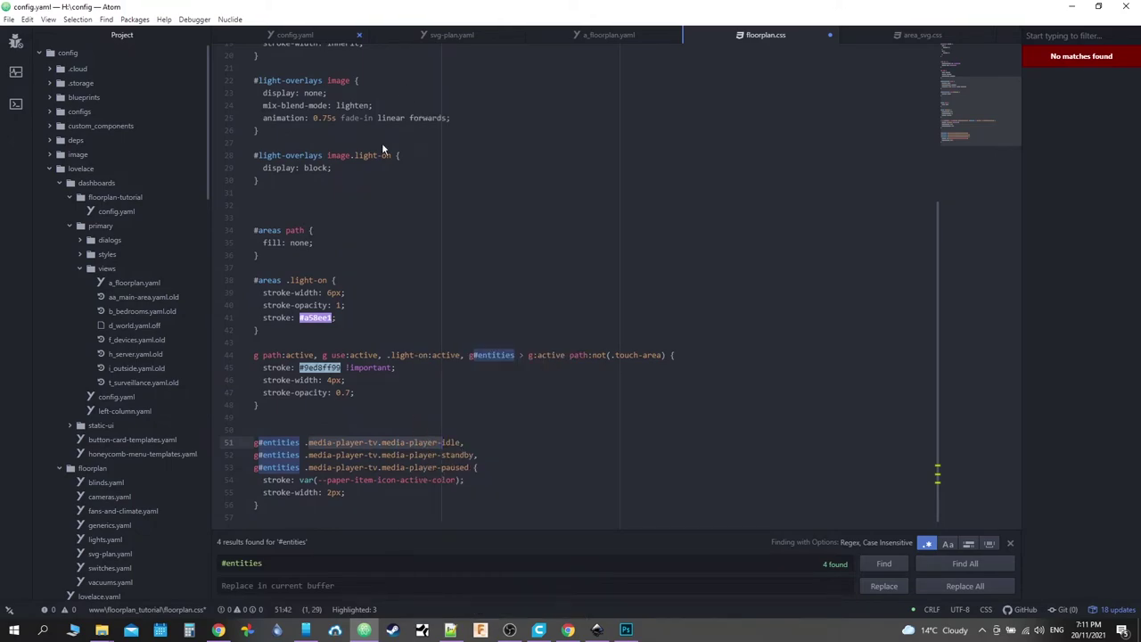
pyautogui.click(399, 305)
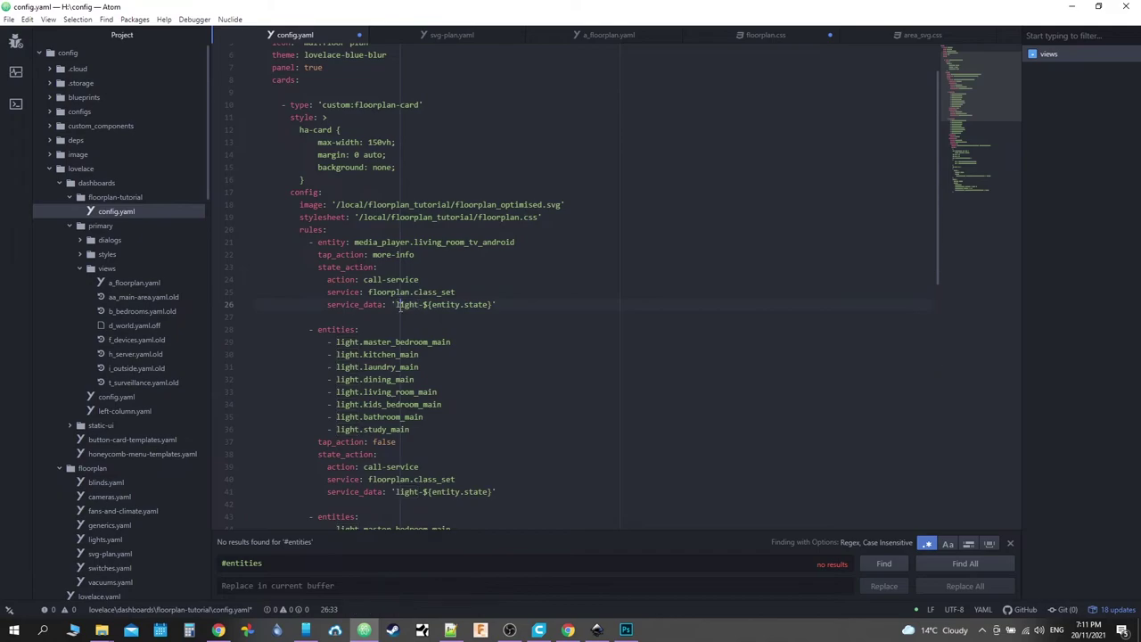
pyautogui.doubleClick(399, 304)
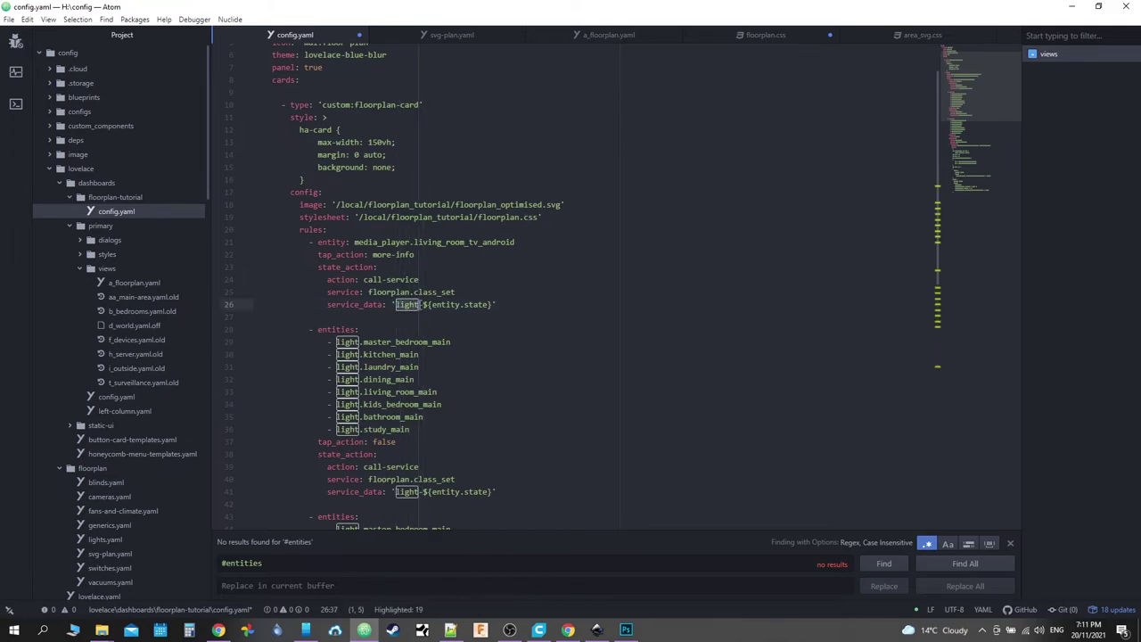
pyautogui.hotkey('ctrl', 'v')
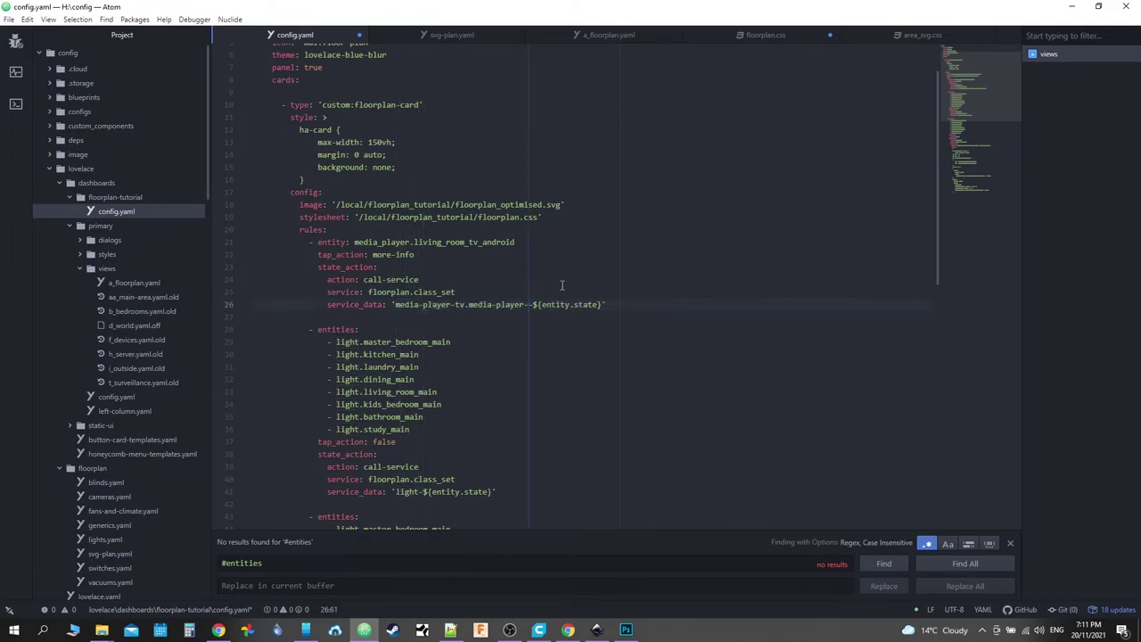
pyautogui.press('BackSpace')
pyautogui.click(469, 305)
pyautogui.press('BackSpace')
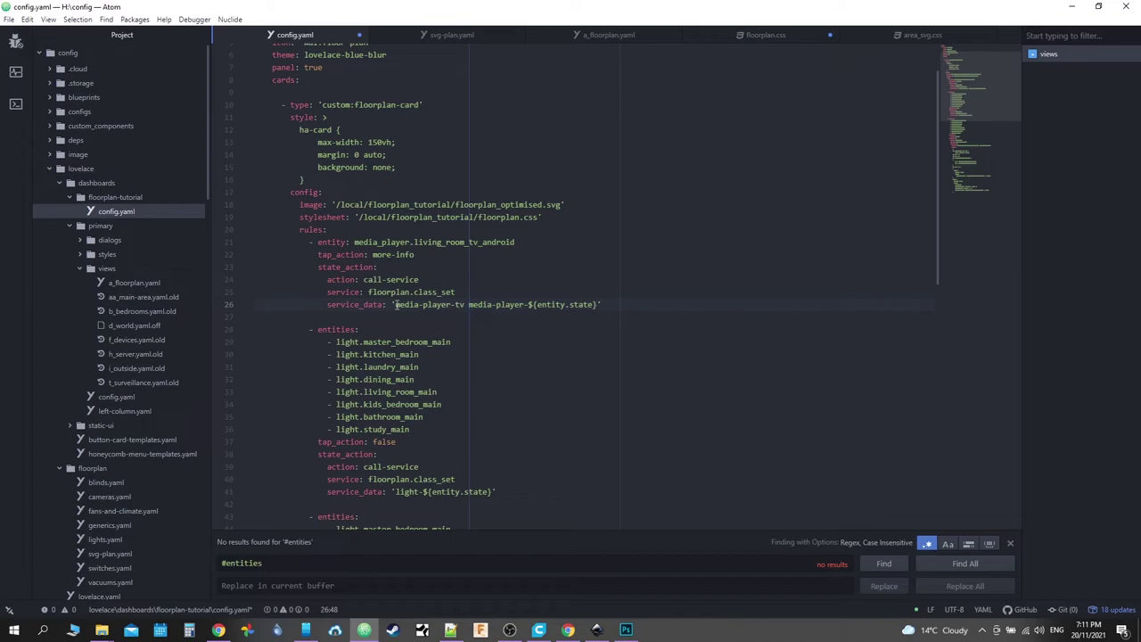
pyautogui.moveTo(396, 305); pyautogui.dragTo(482, 305)
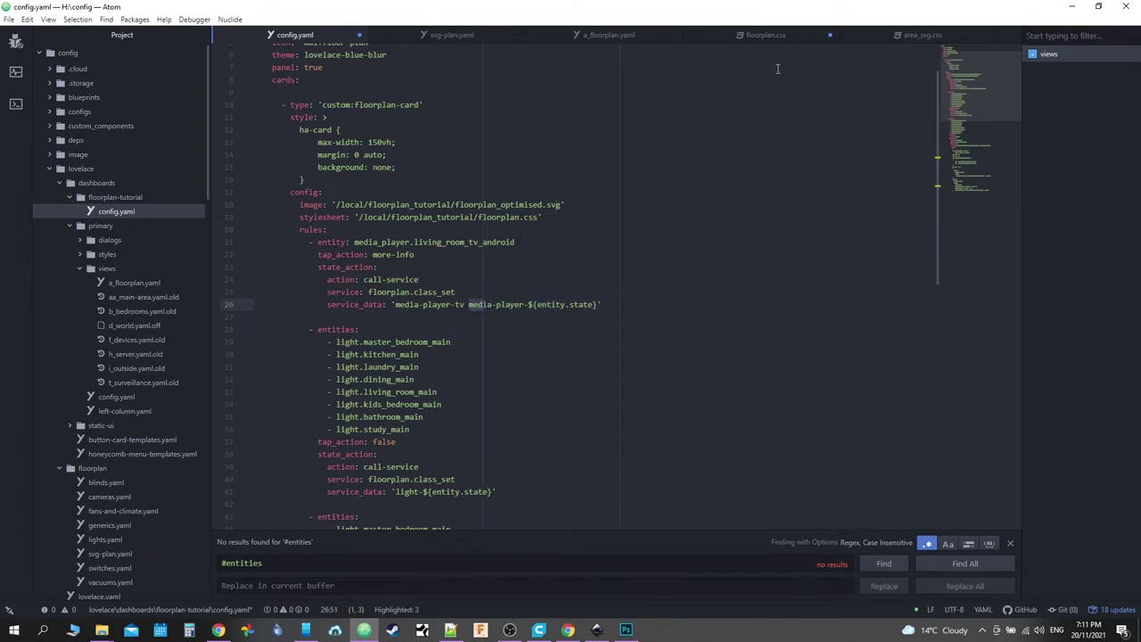
pyautogui.click(777, 36)
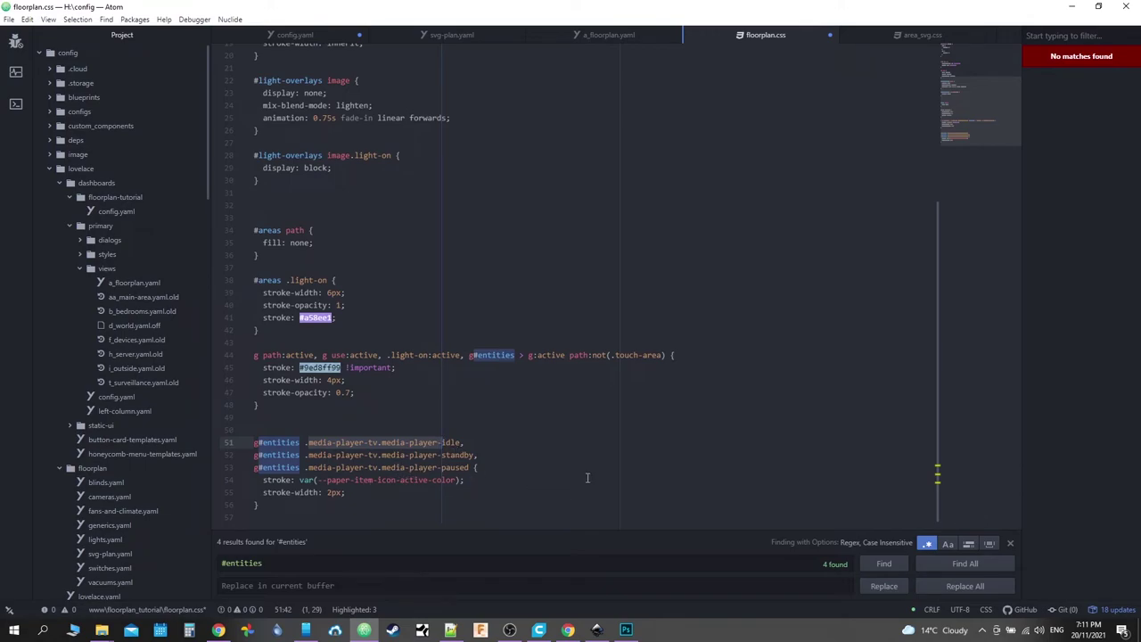
# Step: Compare area_svg.css's media-player rules against the TV rule in config.yaml
pyautogui.click(909, 34)
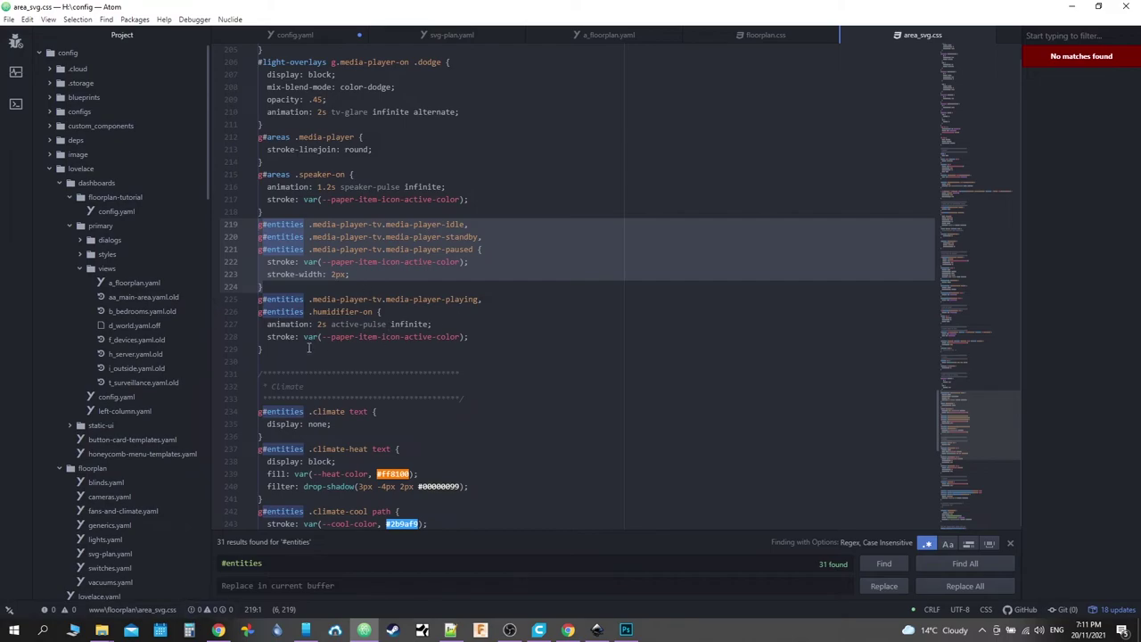
pyautogui.click(308, 33)
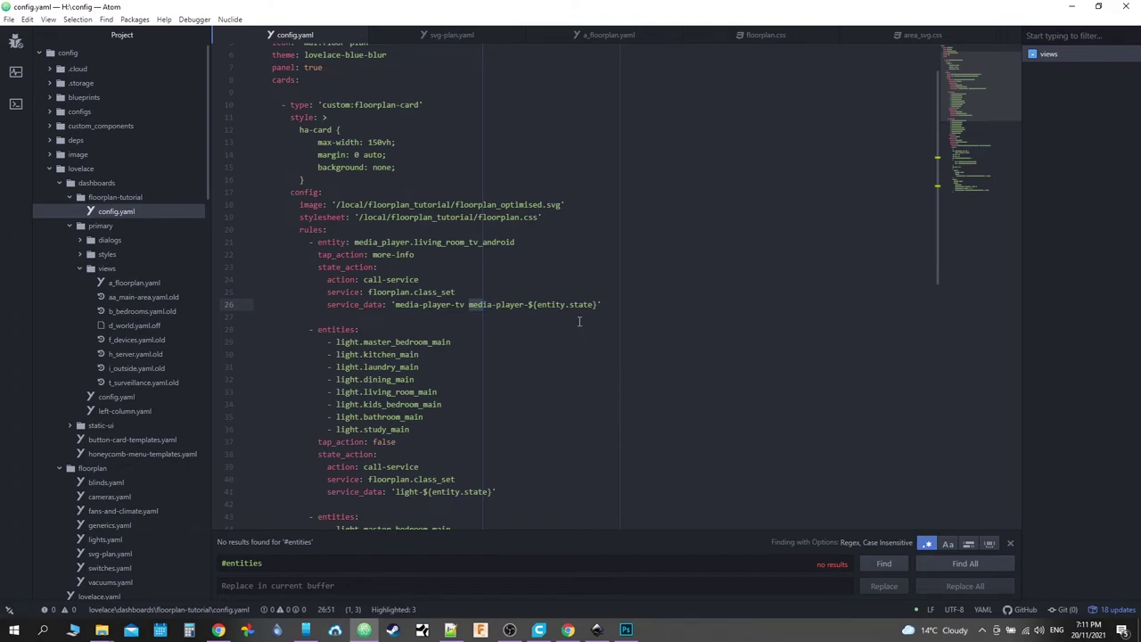
pyautogui.click(923, 35)
pyautogui.scroll(5, 963, 407)
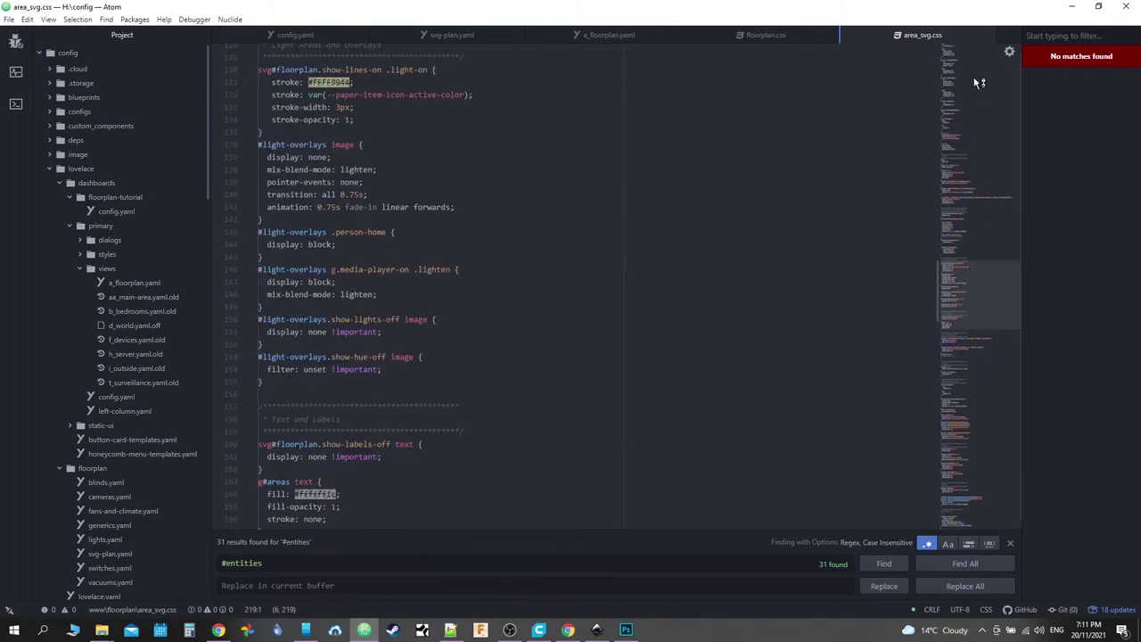
pyautogui.click(978, 83)
# Step: Open the primary floorplan dashboard in the browser and launch its developer tools
pyautogui.click(219, 629)
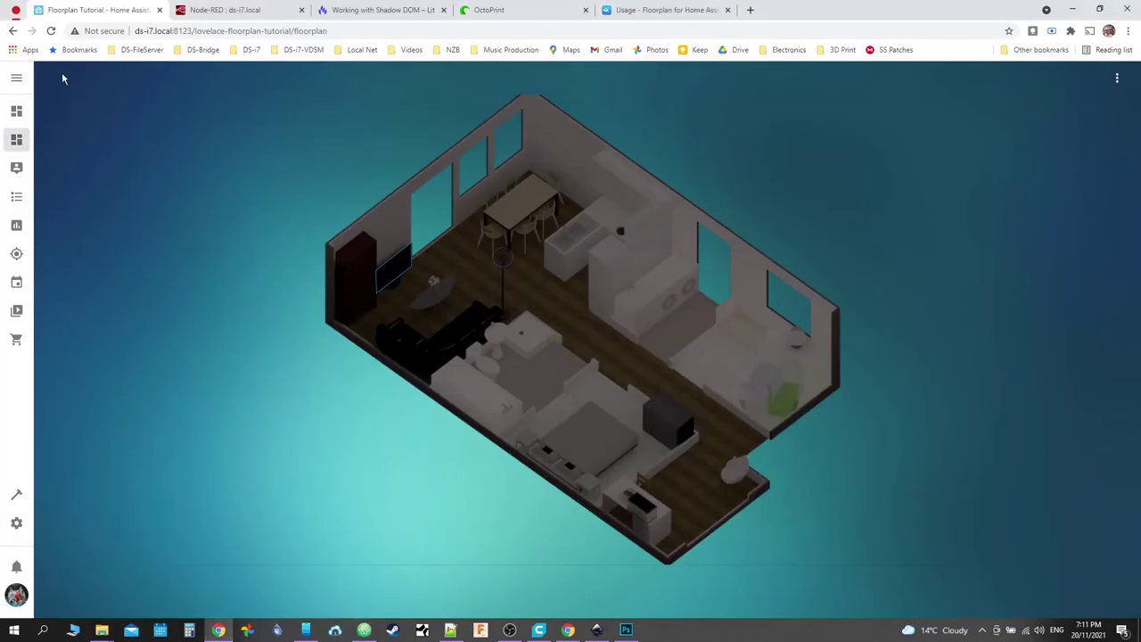
pyautogui.click(16, 111)
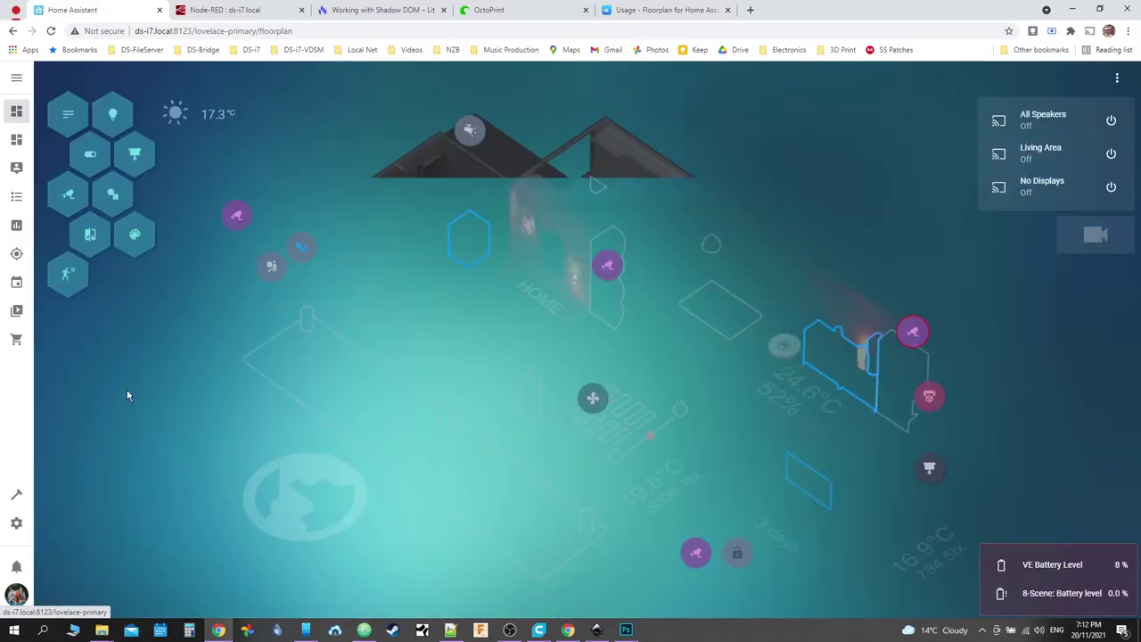
pyautogui.rightClick(127, 392)
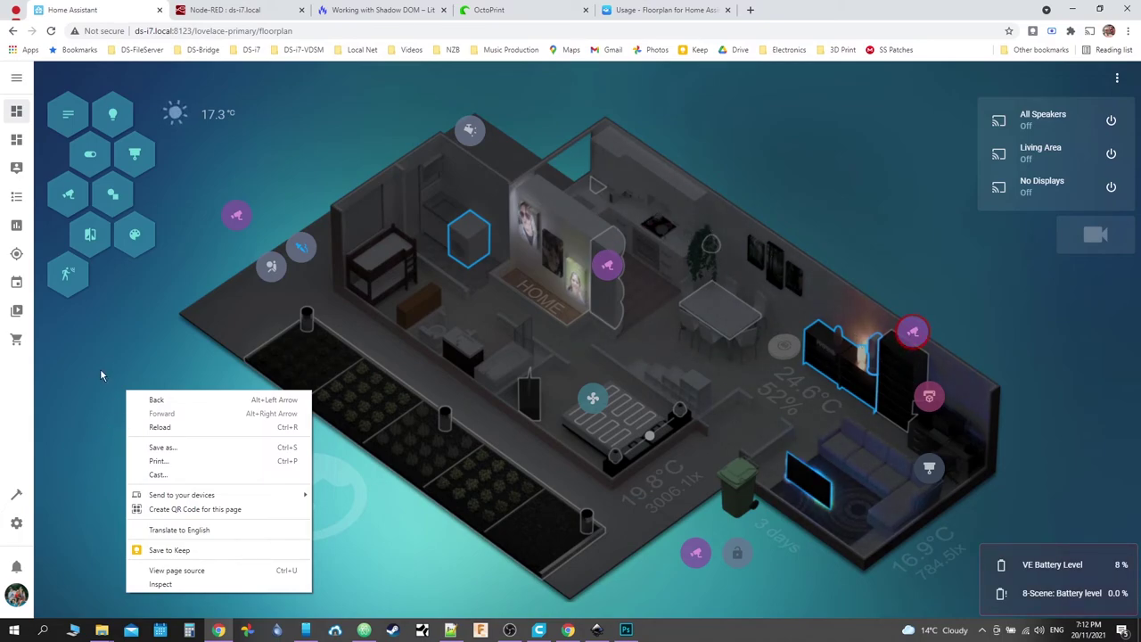
pyautogui.click(161, 588)
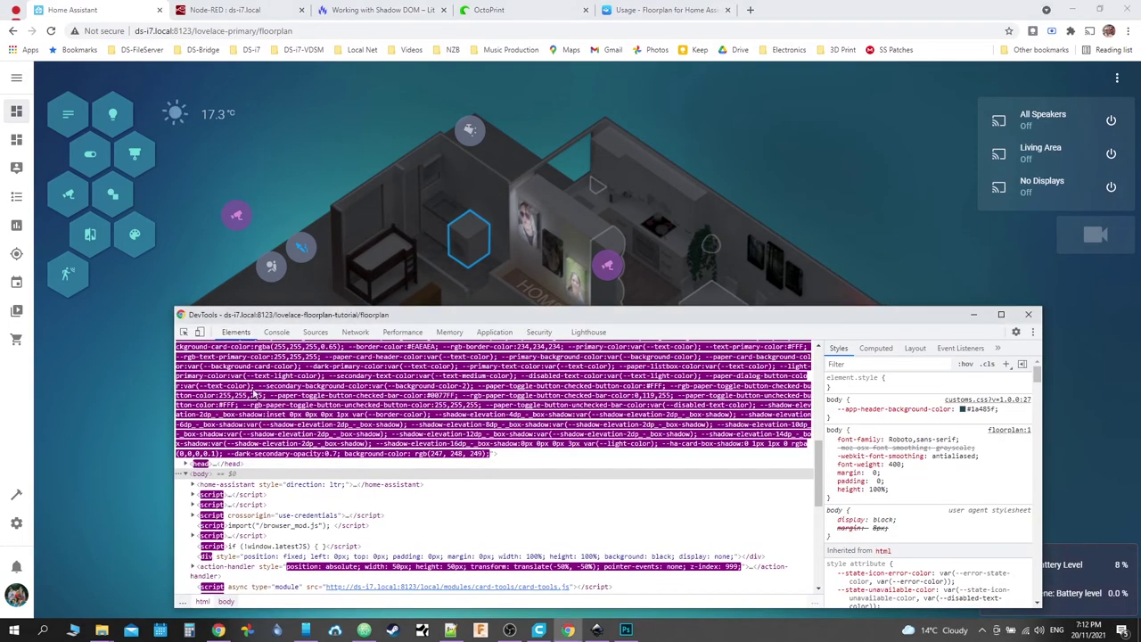
# Step: Inspect floorplan elements: path967, the wled hanging plant group, then the coffee machine
pyautogui.click(183, 332)
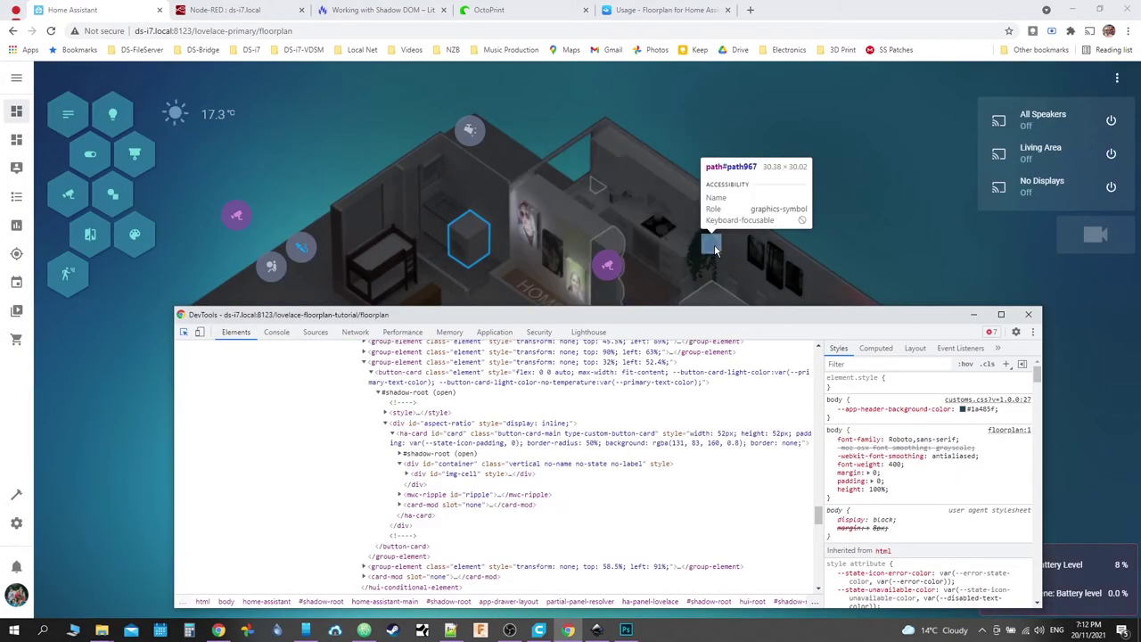
pyautogui.click(700, 241)
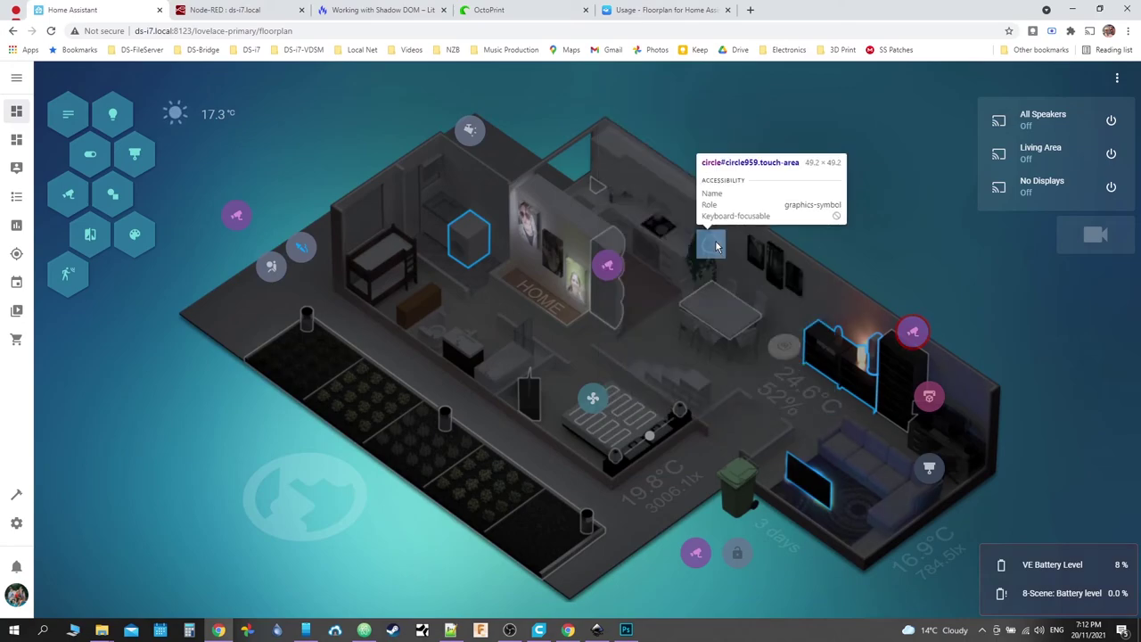
pyautogui.click(718, 252)
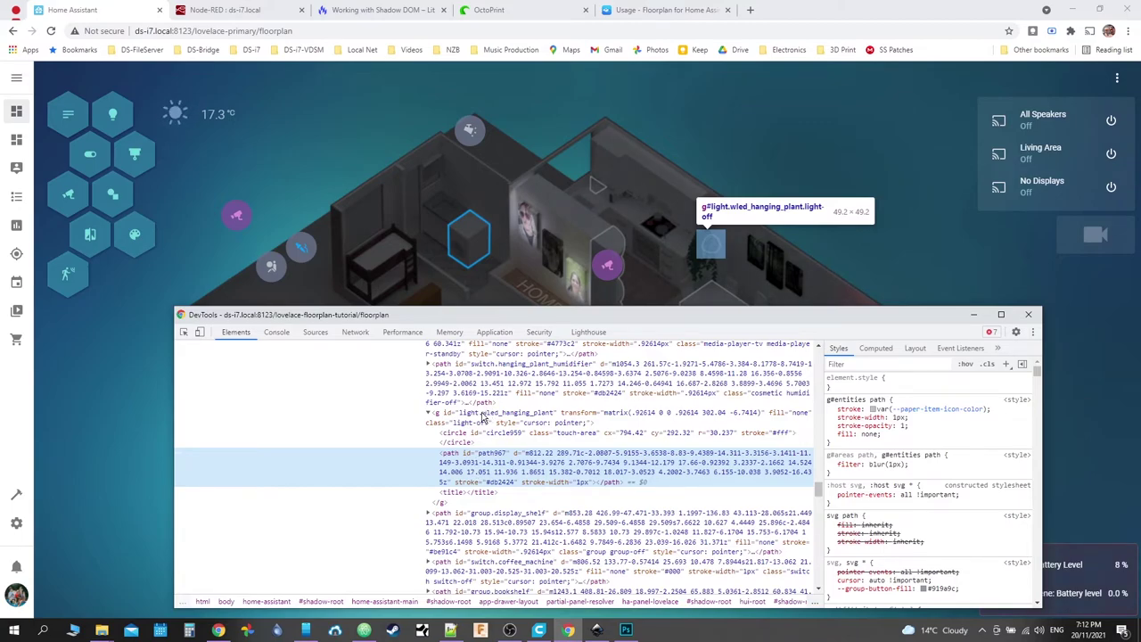
pyautogui.click(482, 418)
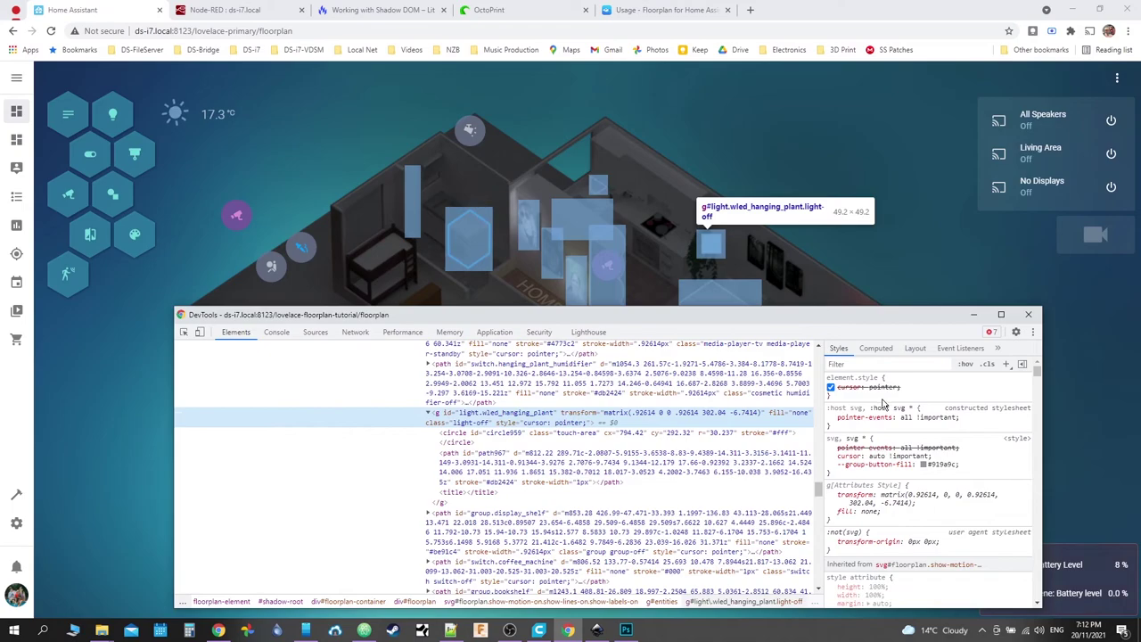
pyautogui.click(486, 468)
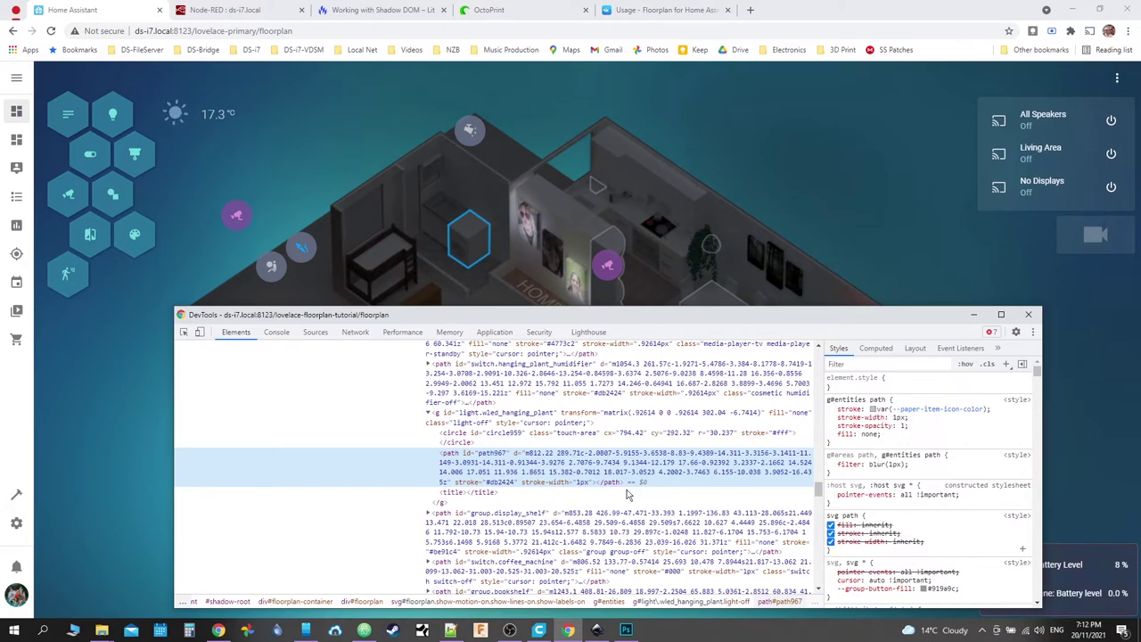
pyautogui.click(187, 334)
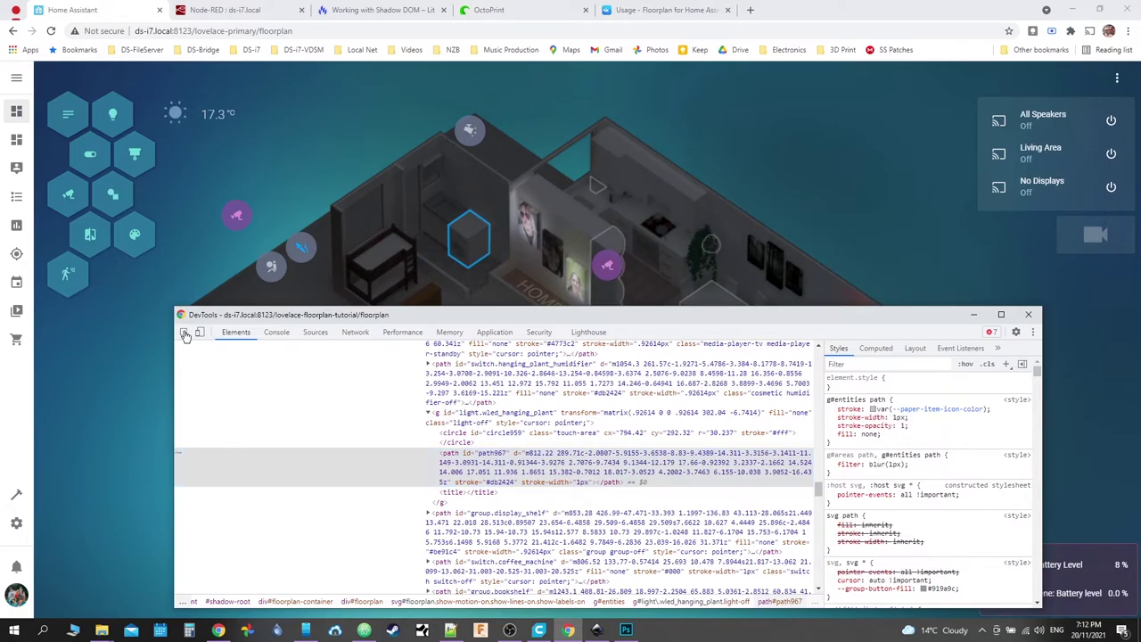
pyautogui.click(600, 190)
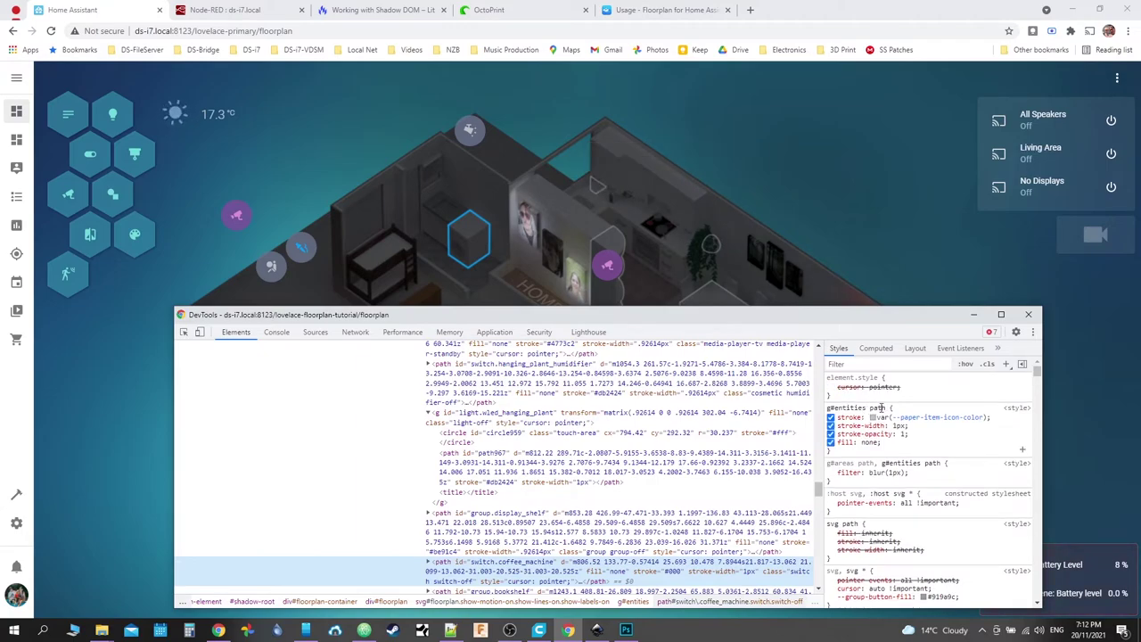
# Step: Copy the coffee machine's g#entities path style rule from the Styles pane
pyautogui.tripleClick(832, 408)
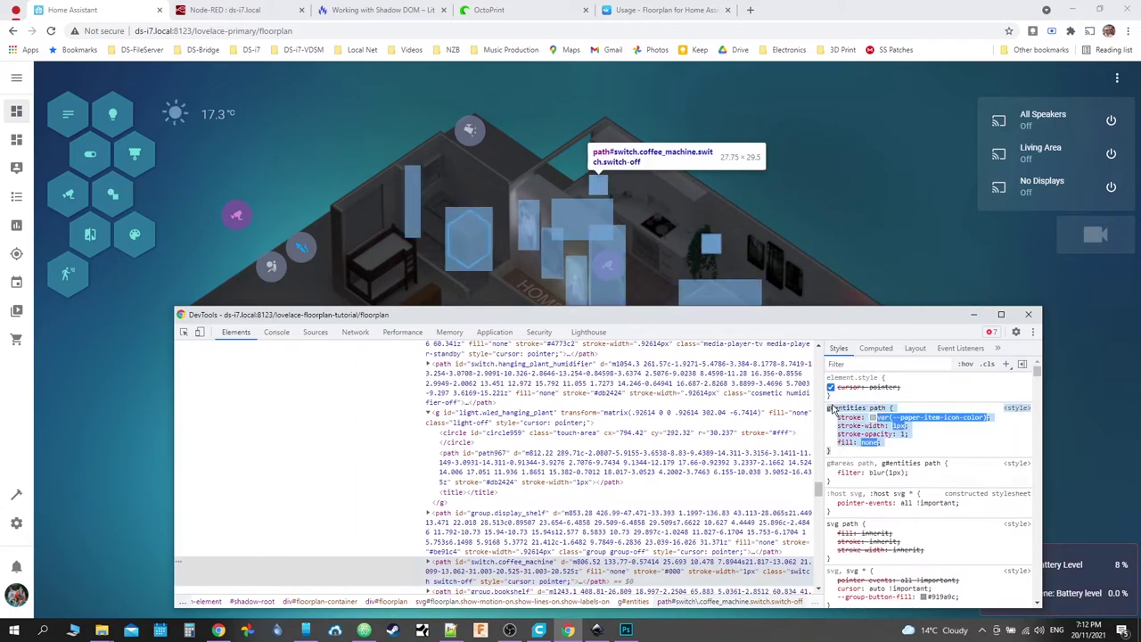
pyautogui.rightClick(833, 408)
pyautogui.click(889, 417)
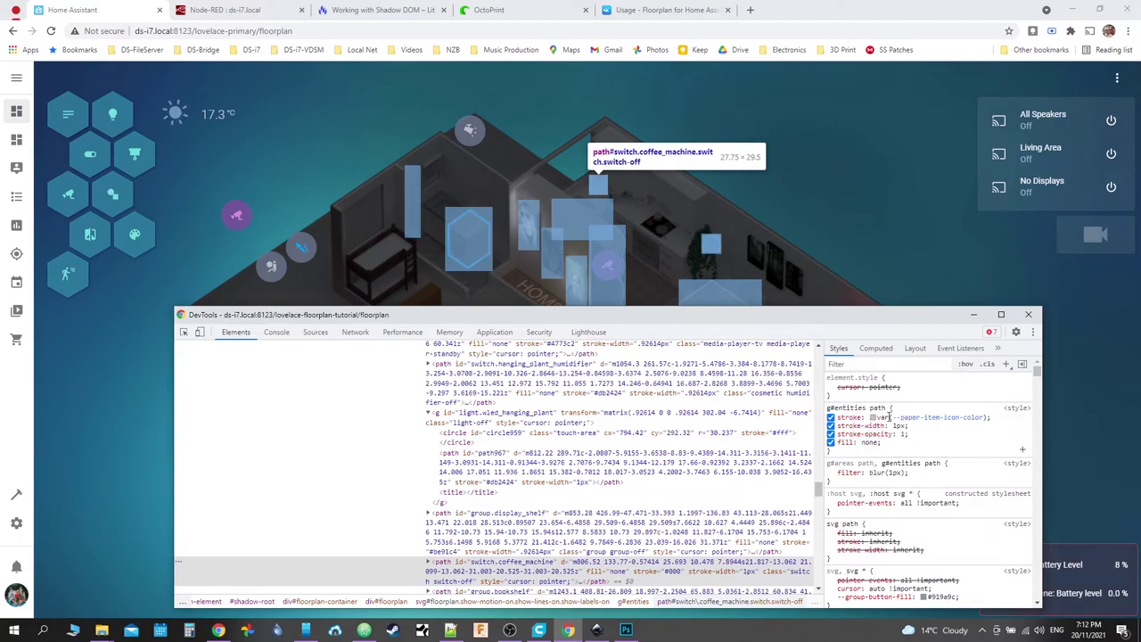
pyautogui.click(848, 453)
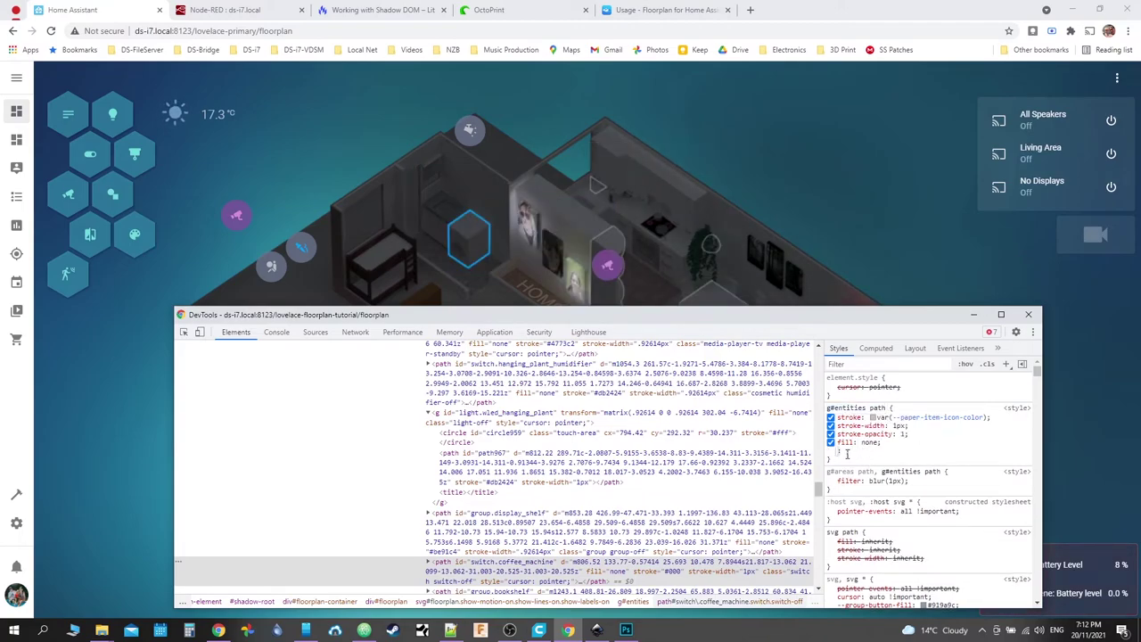
pyautogui.press('Escape')
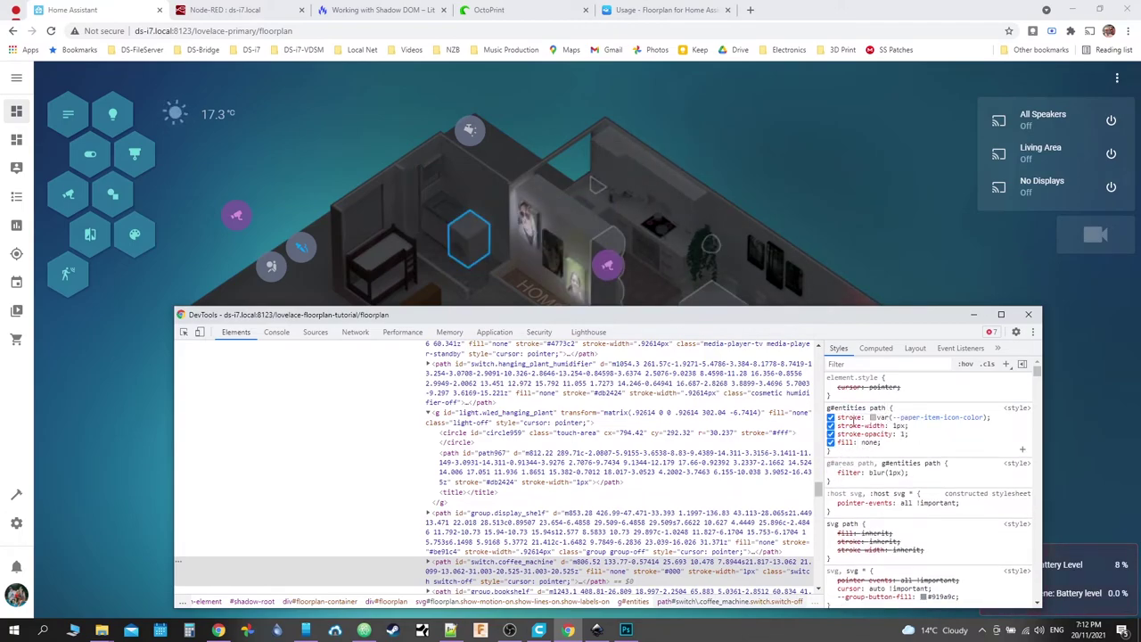
pyautogui.rightClick(850, 417)
pyautogui.click(891, 475)
# Step: Paste the copied stroke-width: 1px declaration on a new line after floorplan.css line 48
pyautogui.hotkey('alt', 'Tab')
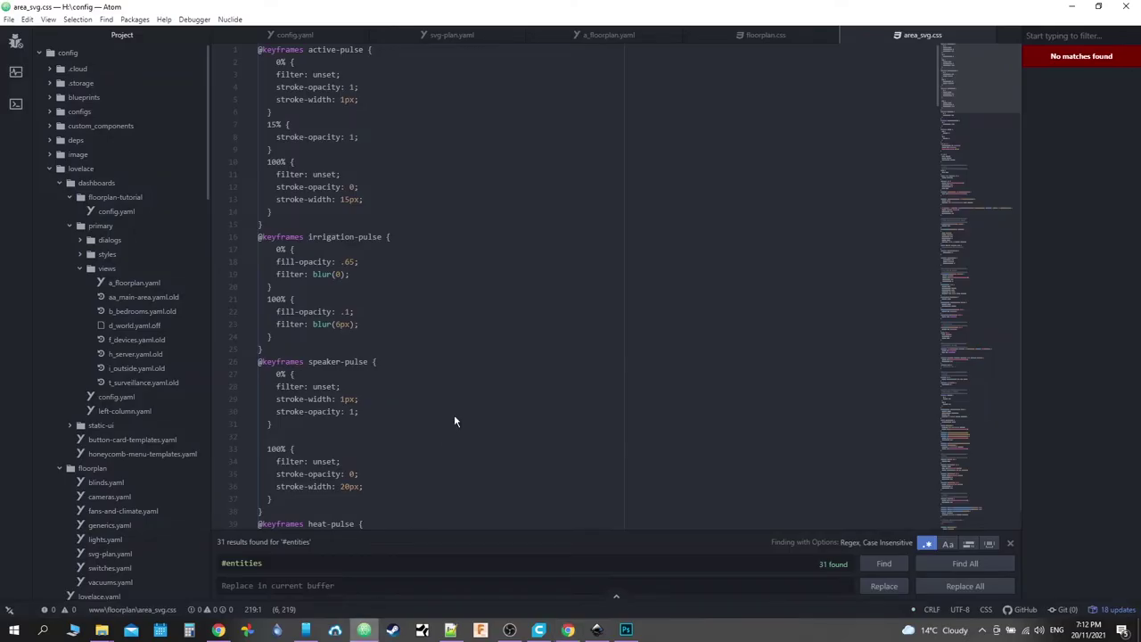
pyautogui.scroll(-15, 432, 278)
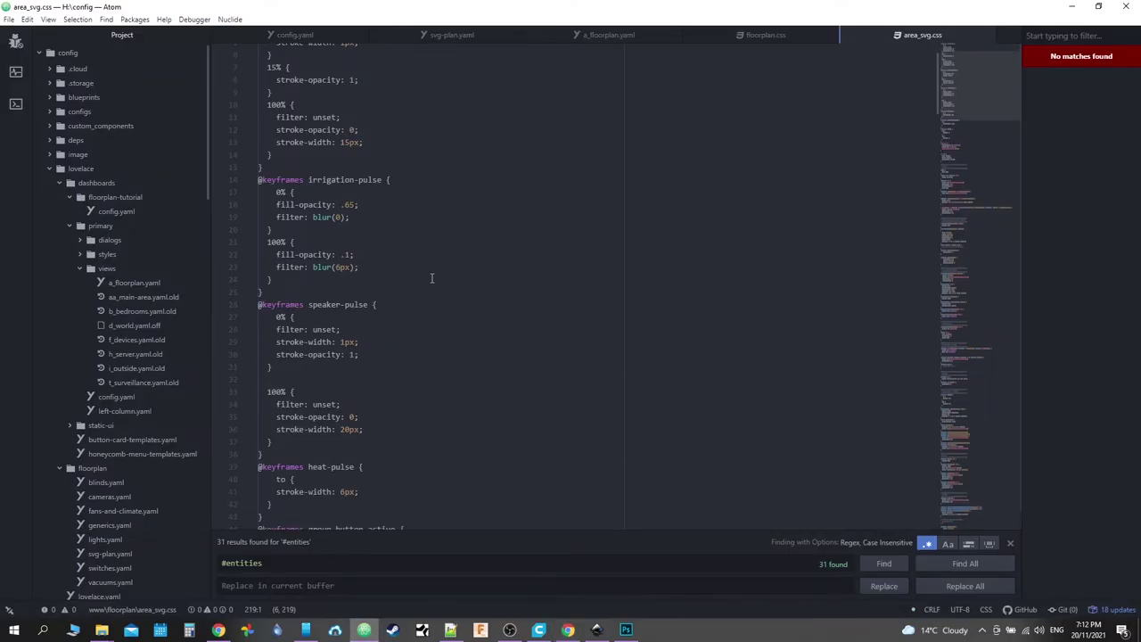
pyautogui.click(764, 35)
pyautogui.click(301, 409)
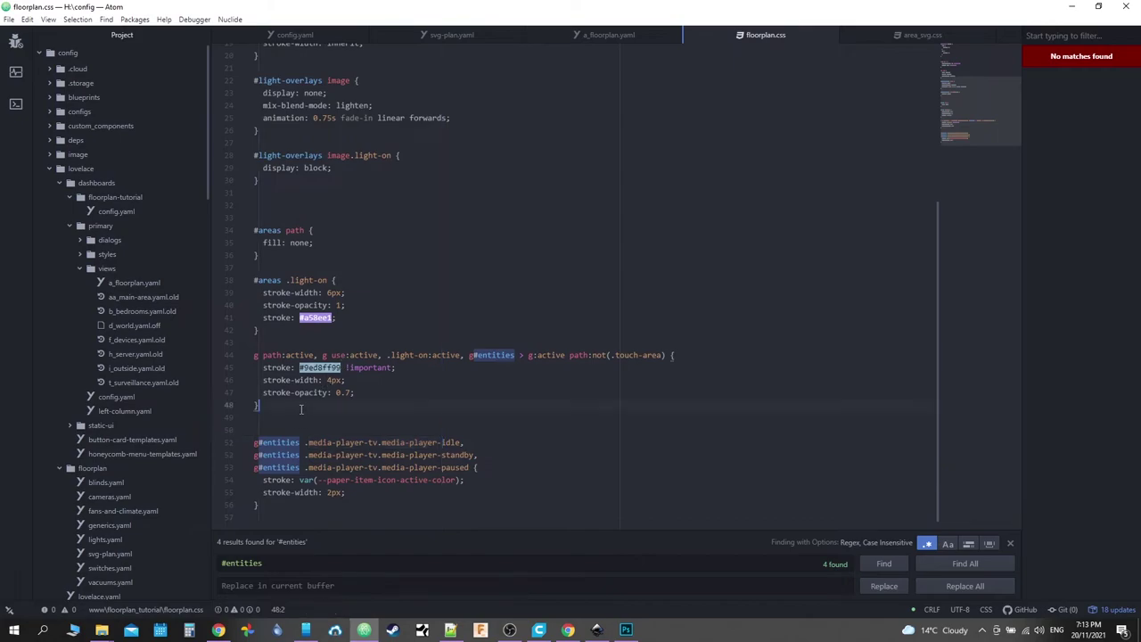
pyautogui.press('Return')
pyautogui.press('Return')
pyautogui.hotkey('ctrl', 'v')
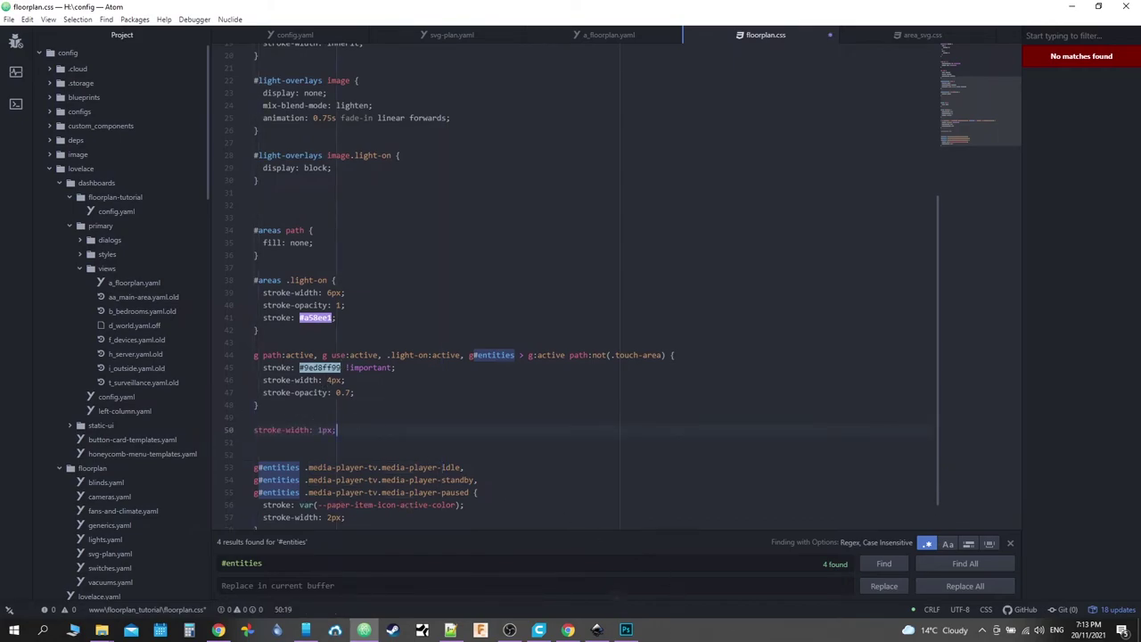
# Step: Replace that line with all the g#entities path rule's declarations copied from DevTools
pyautogui.click(568, 630)
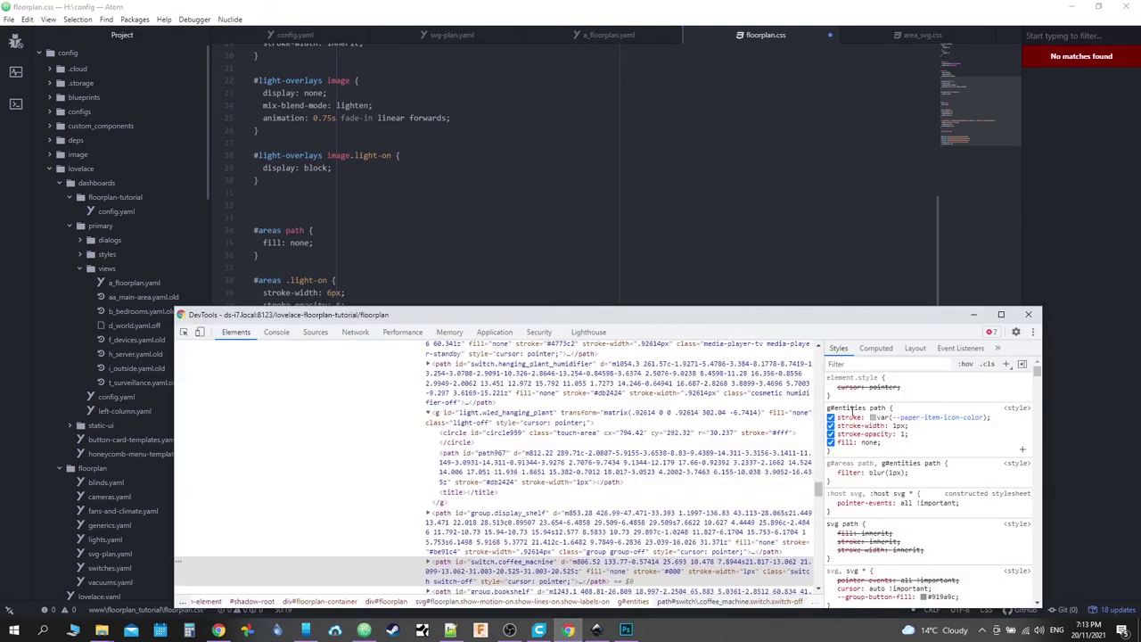
pyautogui.rightClick(854, 413)
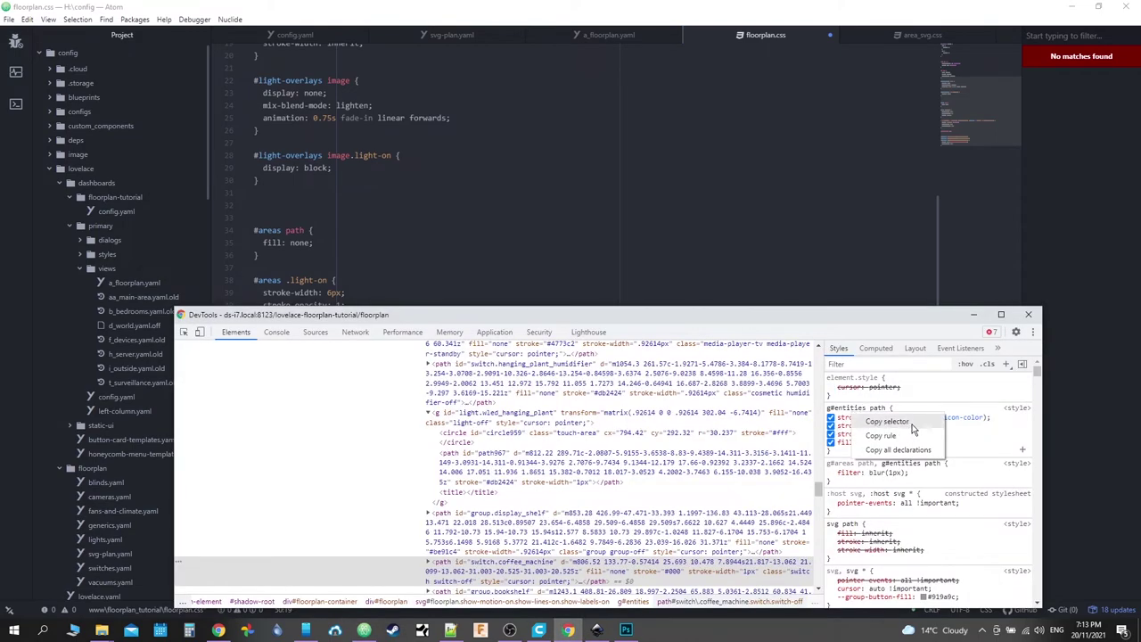
pyautogui.click(903, 440)
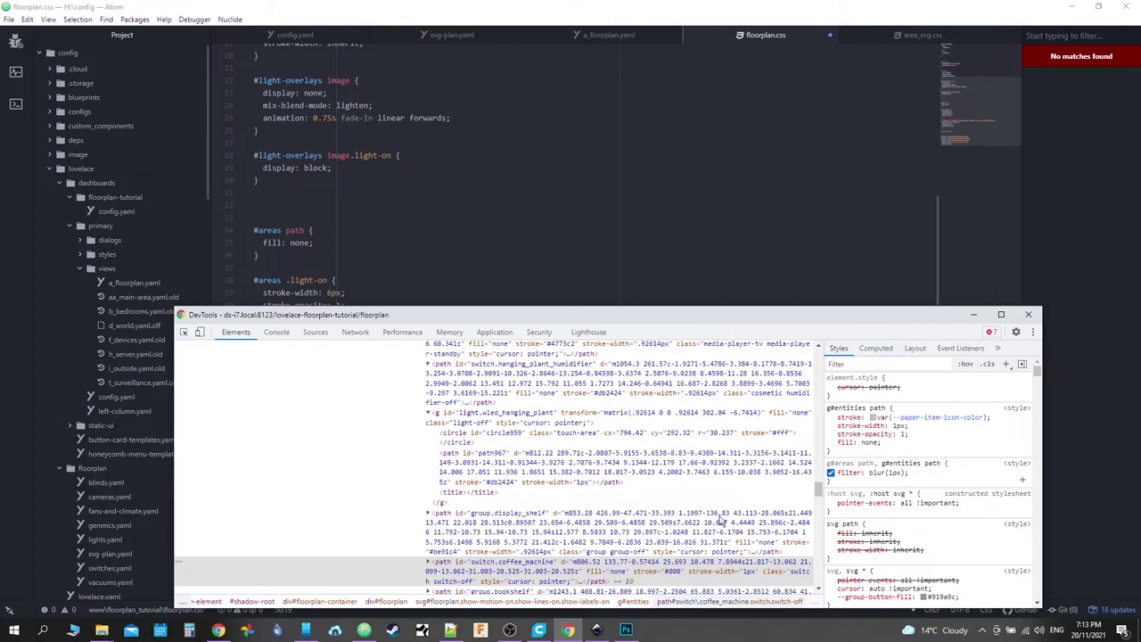
pyautogui.click(363, 630)
pyautogui.moveTo(350, 437); pyautogui.dragTo(256, 432)
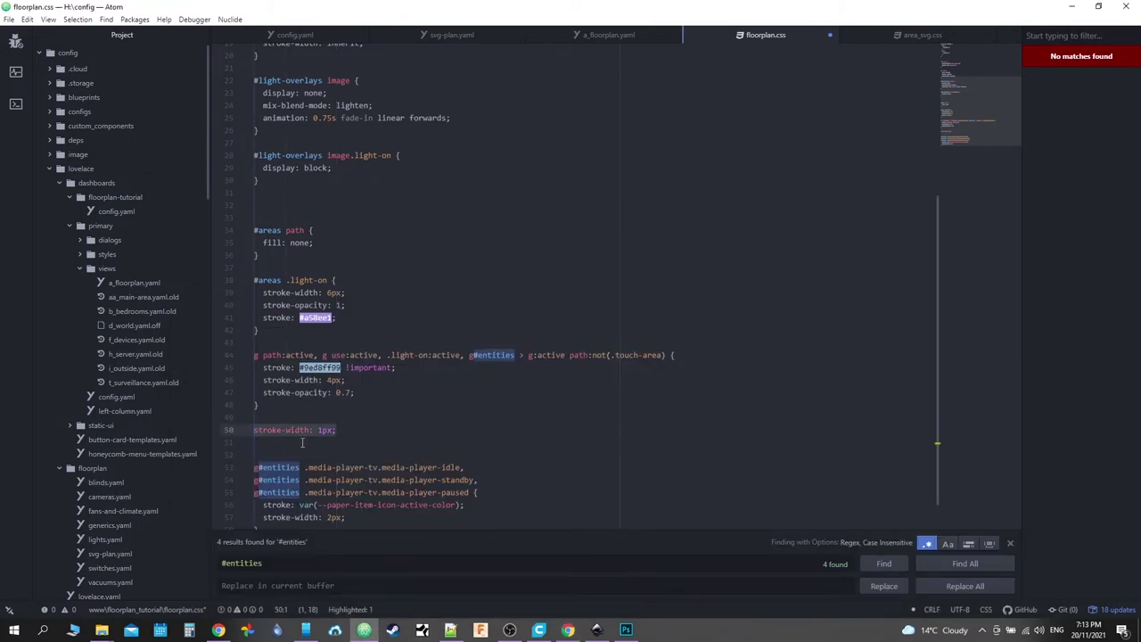
pyautogui.hotkey('ctrl', 'v')
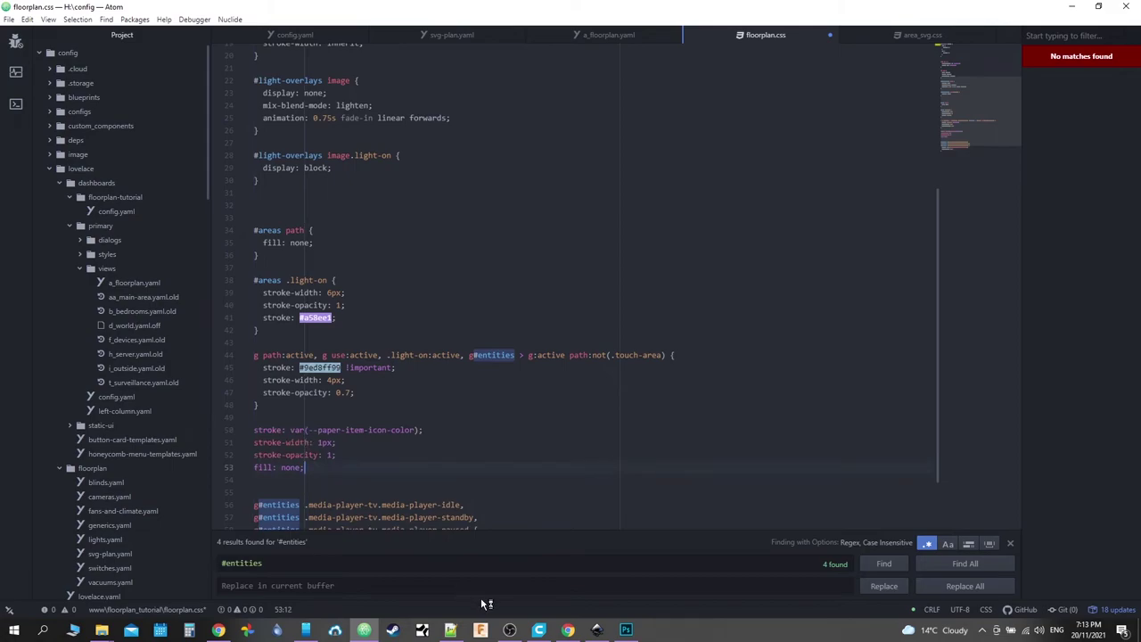
# Step: Copy the g#entities path selector from DevTools and paste it above the declarations
pyautogui.click(568, 630)
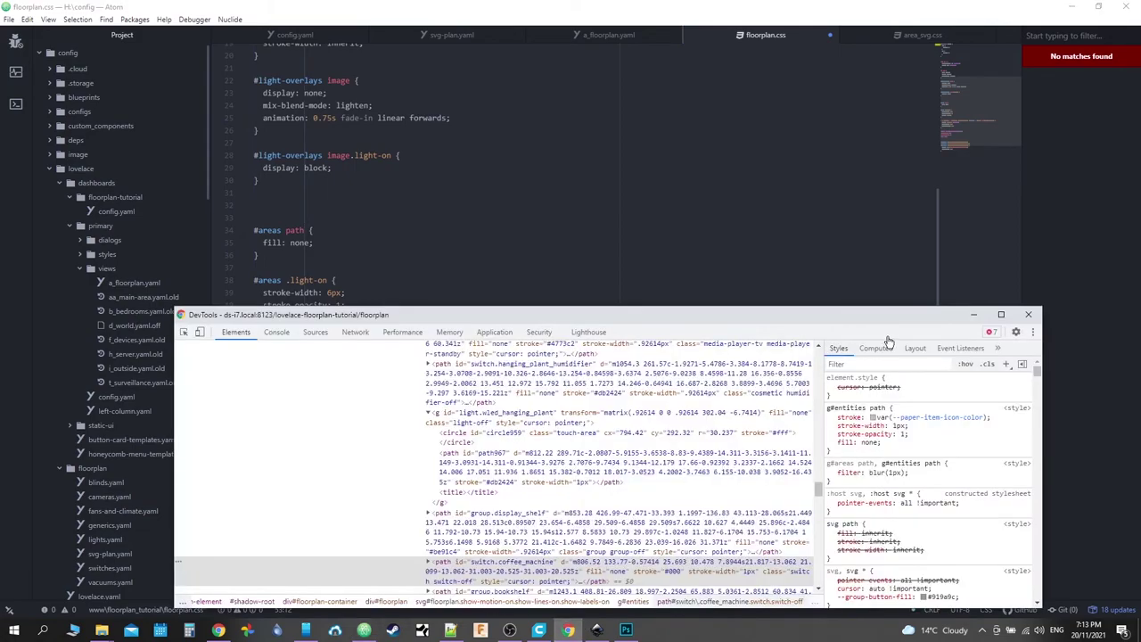
pyautogui.rightClick(862, 408)
pyautogui.click(879, 408)
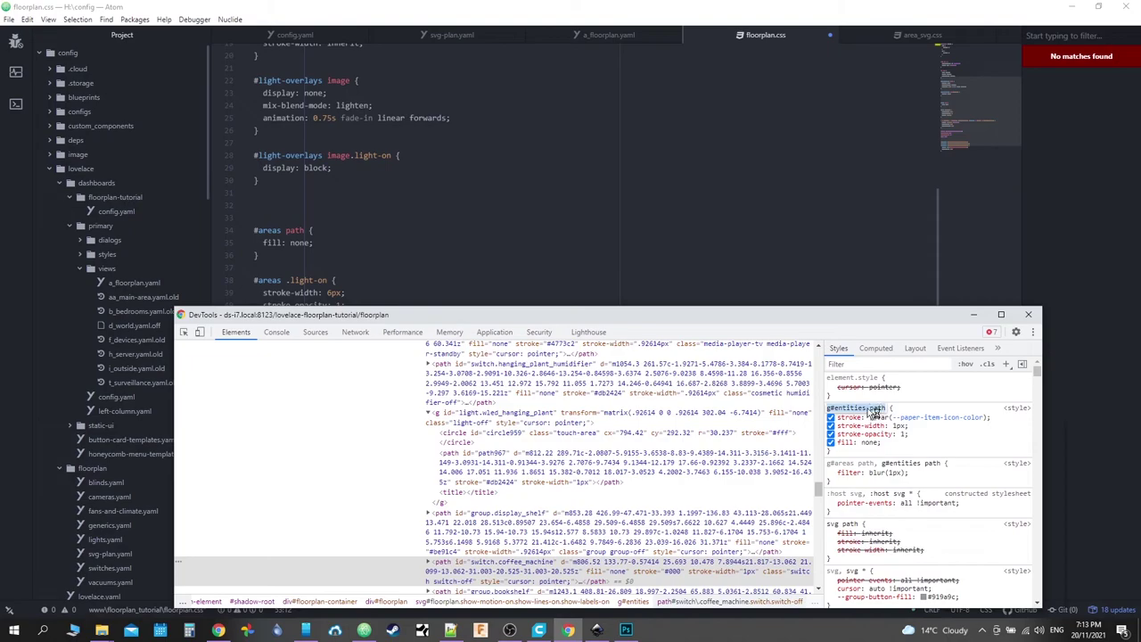
pyautogui.rightClick(879, 408)
pyautogui.click(896, 505)
pyautogui.hotkey('alt', 'Tab')
pyautogui.click(614, 269)
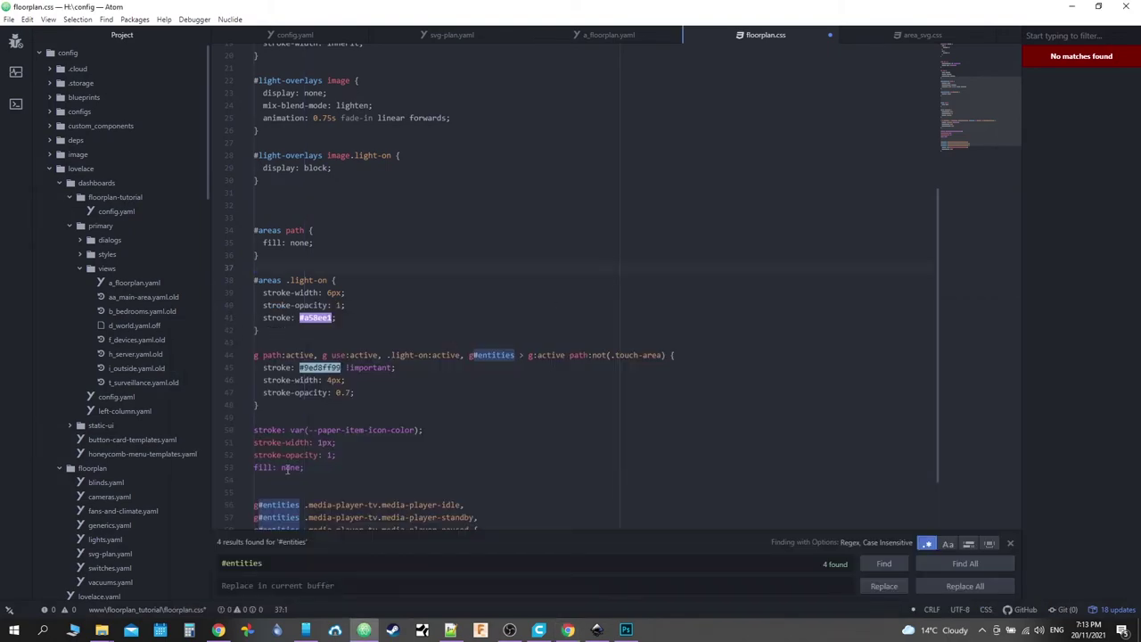
pyautogui.click(290, 417)
pyautogui.press('Return')
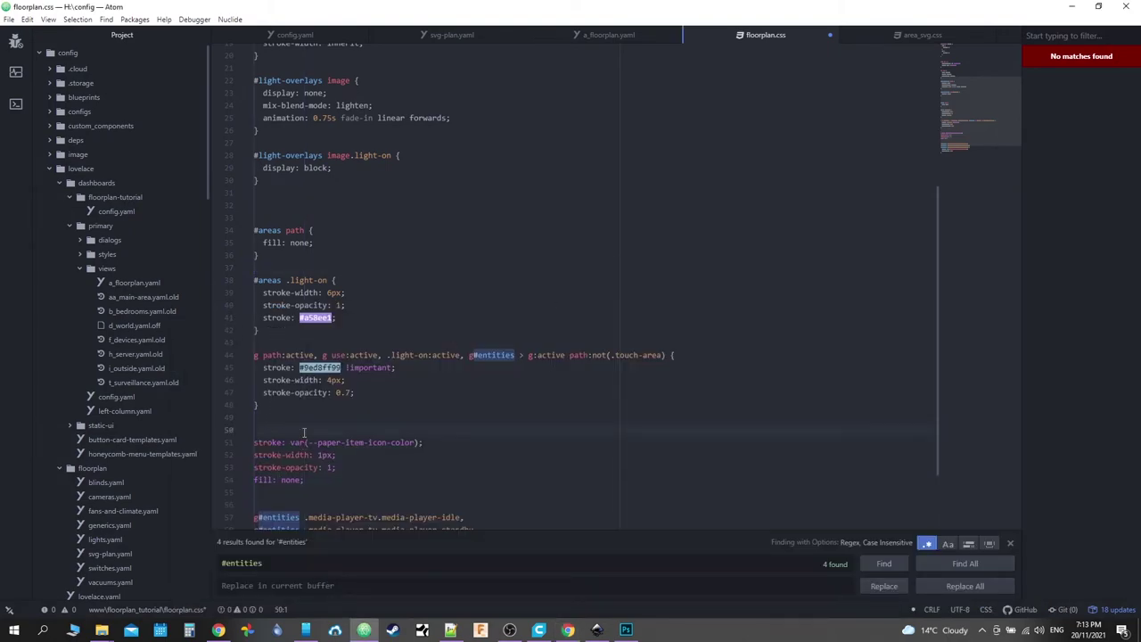
pyautogui.hotkey('ctrl', 'v')
pyautogui.hotkey('ctrl', 'v')
pyautogui.hotkey('ctrl', 'z')
# Step: Put the closing brace on its own line, indent the four declarations, and save floorplan.css
pyautogui.press('Right')
pyautogui.hotkey('shift', 'Down')
pyautogui.hotkey('shift', 'Down')
pyautogui.hotkey('shift', 'Down')
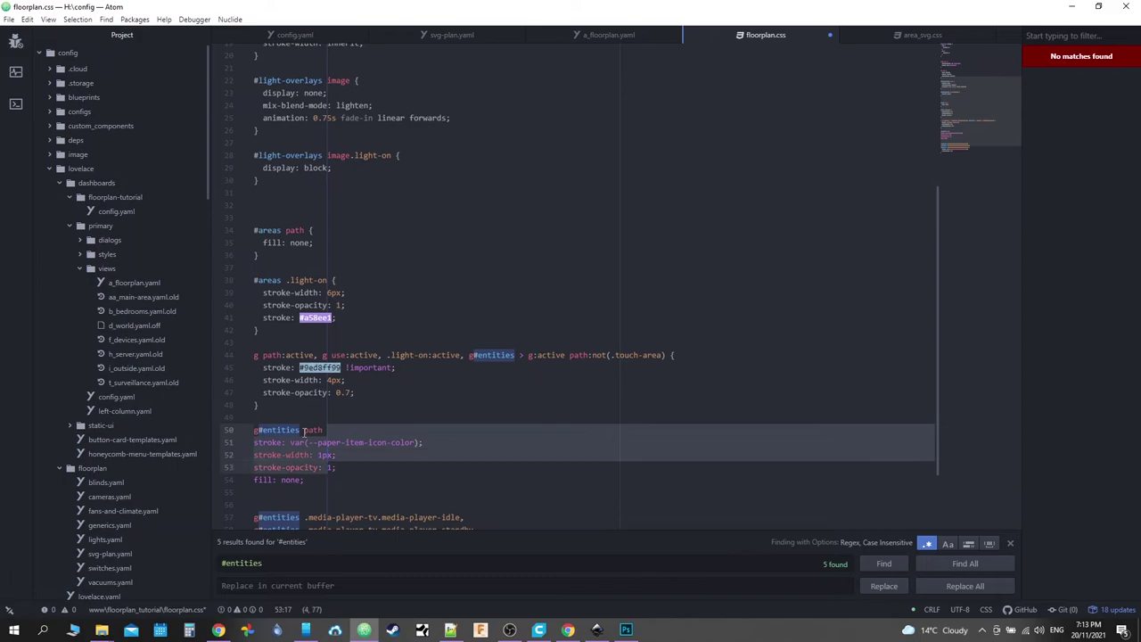
pyautogui.hotkey('shift', 'End')
pyautogui.press('BackSpace')
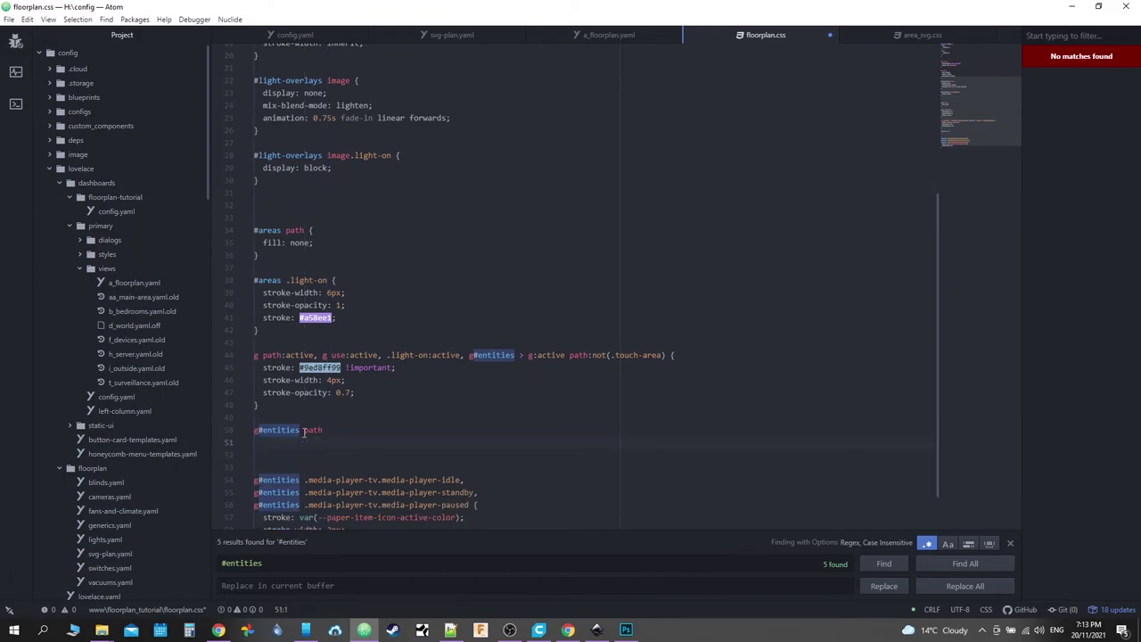
pyautogui.hotkey('ctrl', 'z')
pyautogui.hotkey('ctrl', 'z')
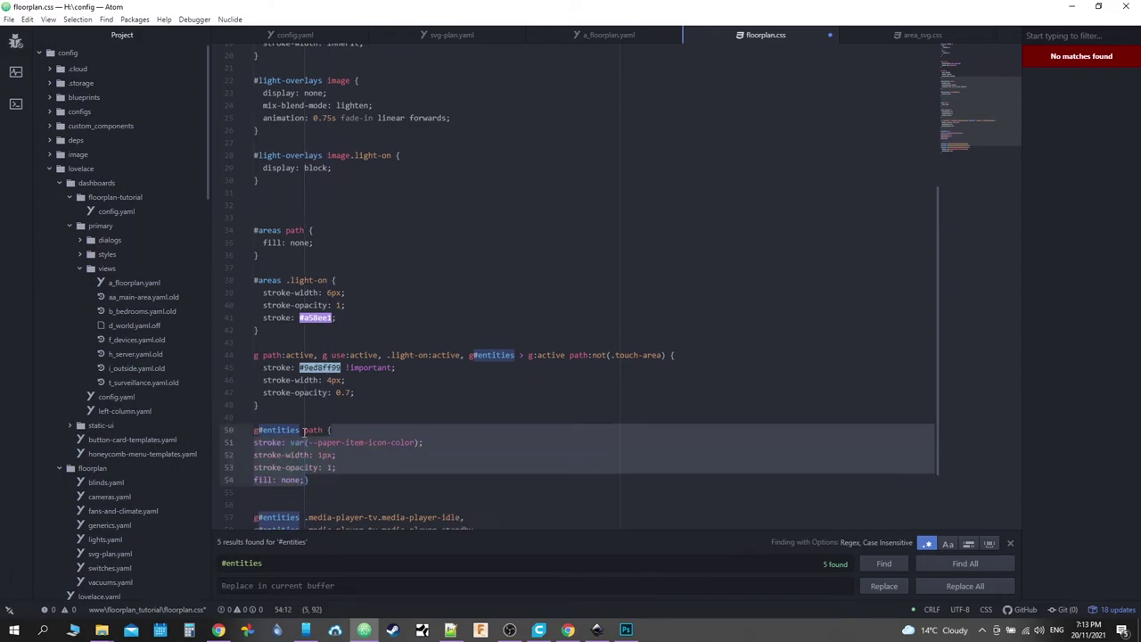
pyautogui.click(307, 480)
pyautogui.press('Return')
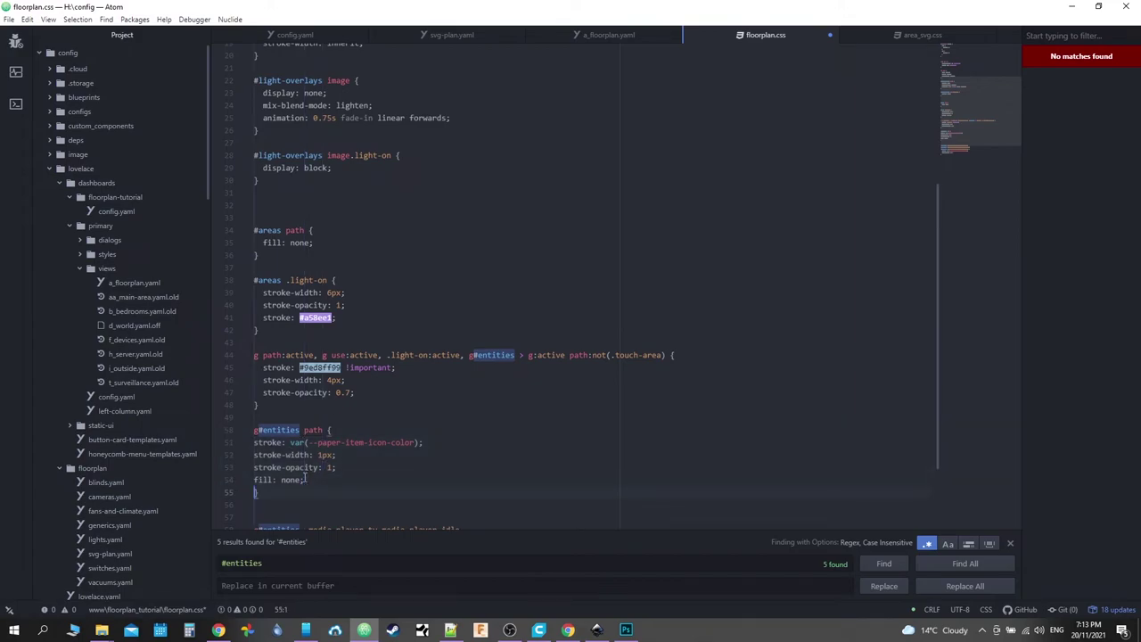
pyautogui.moveTo(229, 480); pyautogui.dragTo(219, 446)
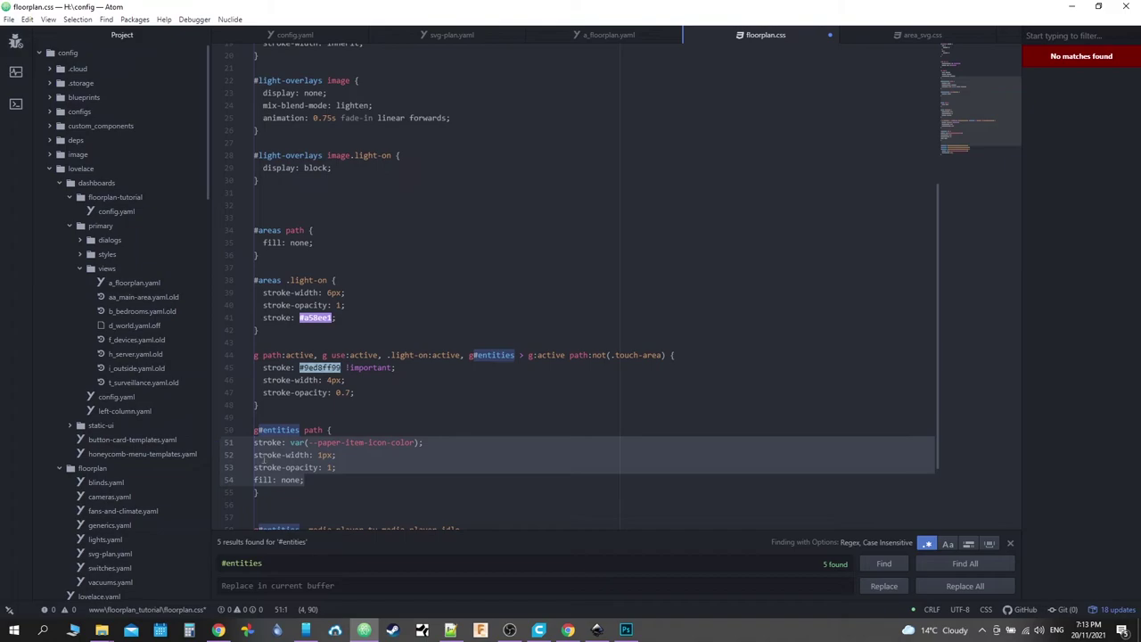
pyautogui.press('Tab')
pyautogui.hotkey('ctrl', 's')
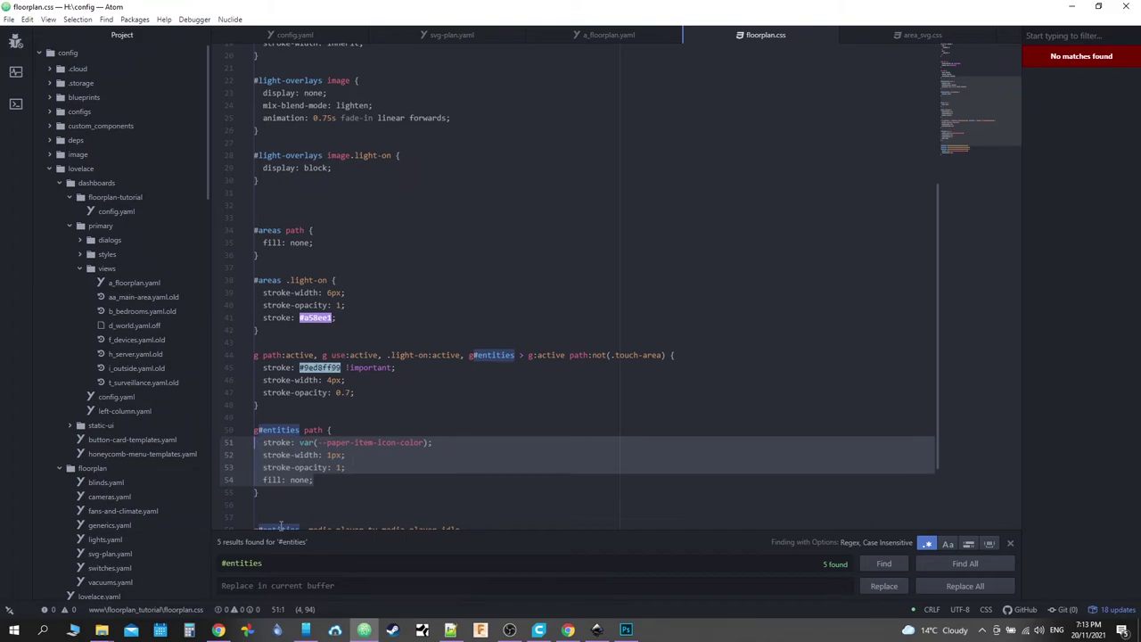
pyautogui.click(219, 630)
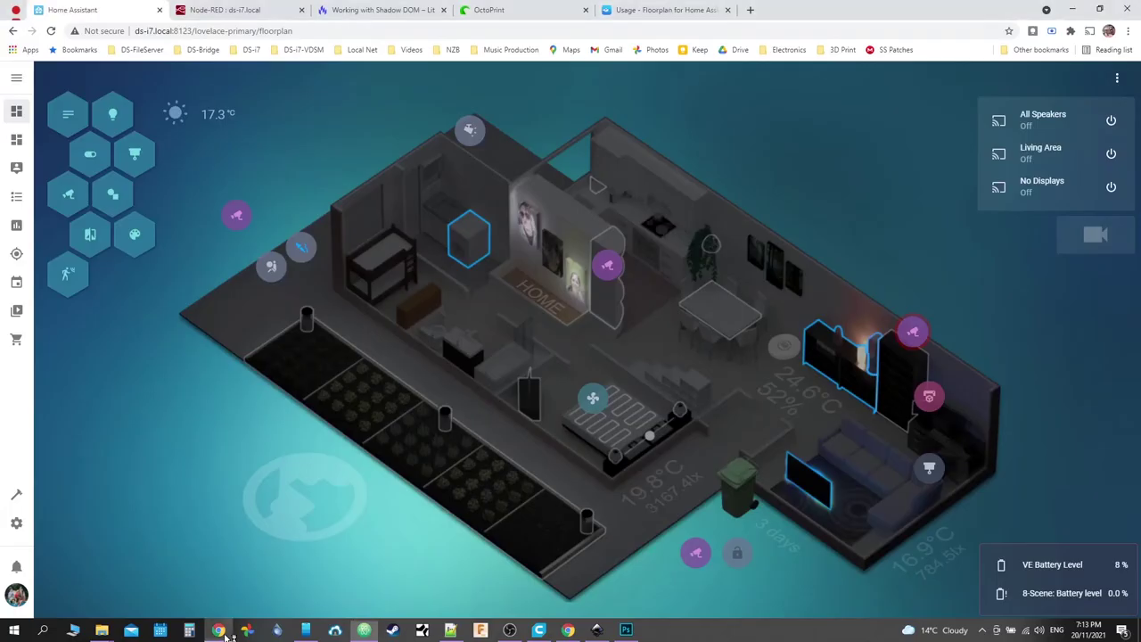
# Step: Empty the cache and hard reload, then refresh and hard reload the Floorplan Tutorial dashboard
pyautogui.rightClick(48, 29)
pyautogui.click(76, 78)
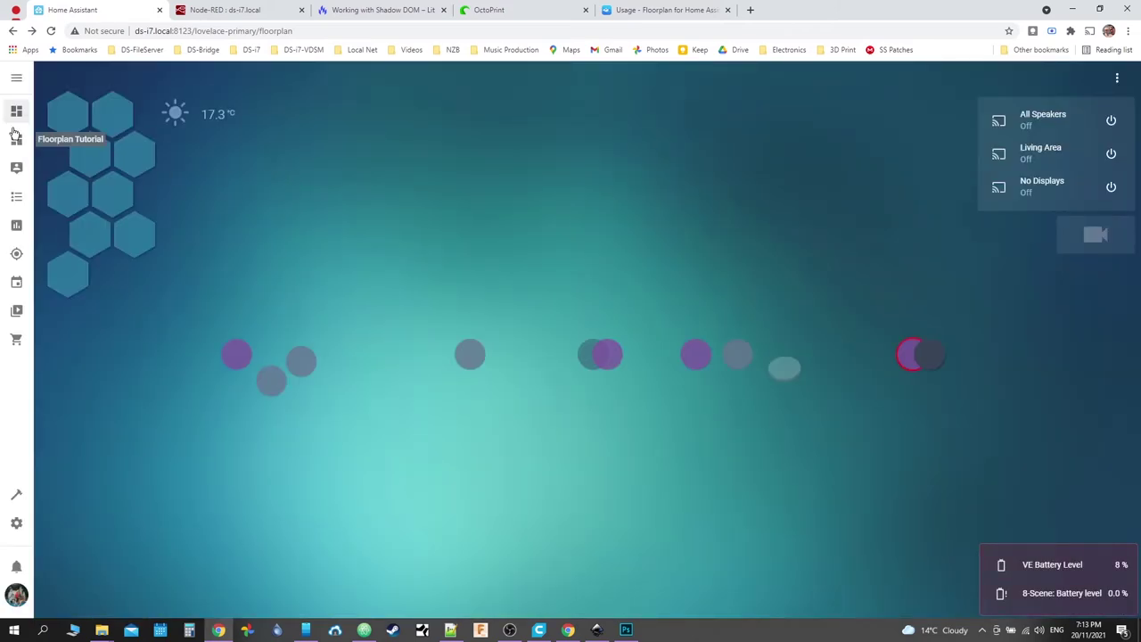
pyautogui.click(15, 137)
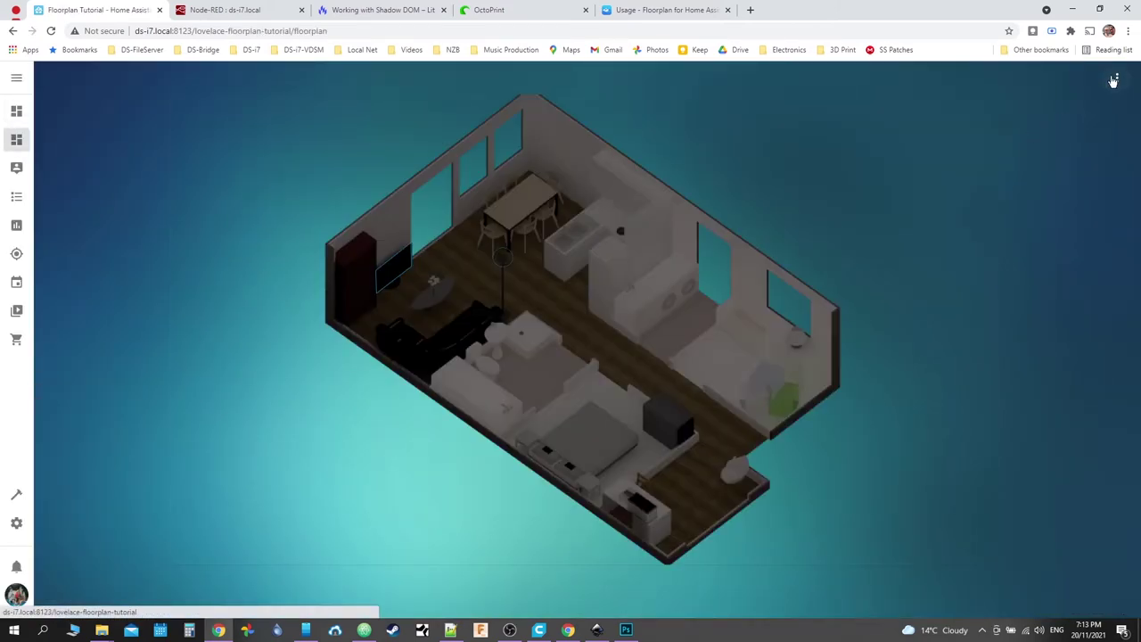
pyautogui.click(1116, 78)
pyautogui.click(1086, 109)
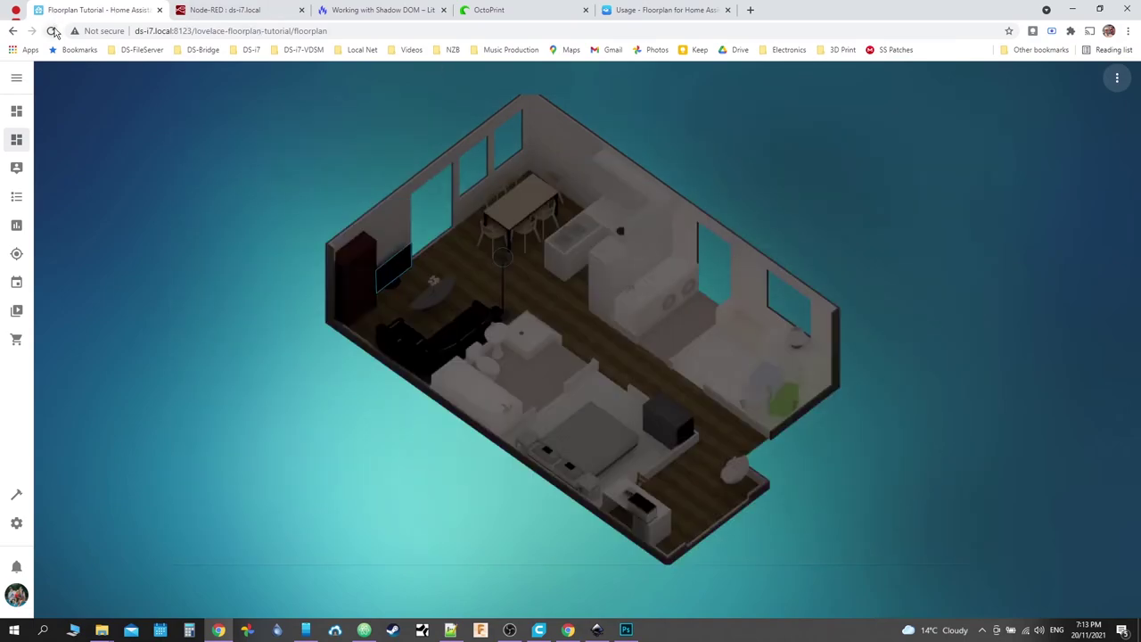
pyautogui.rightClick(53, 33)
pyautogui.click(66, 77)
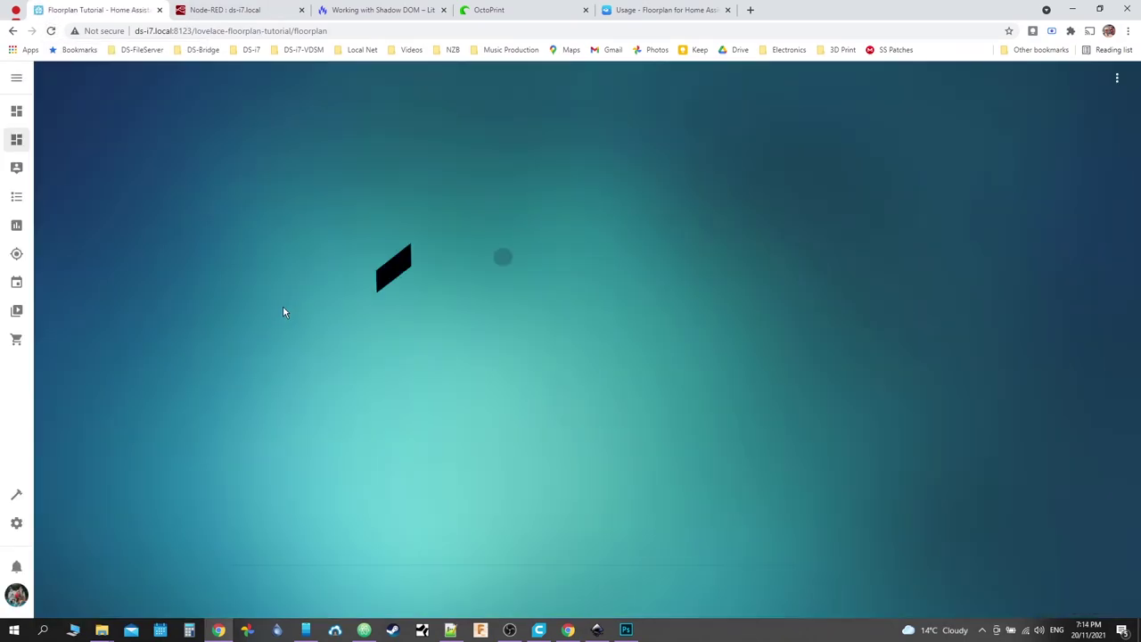
# Step: Inspect the floorplan, picking the bedroom lamp ellipse, then the living room TV media-player path
pyautogui.rightClick(253, 455)
pyautogui.click(295, 436)
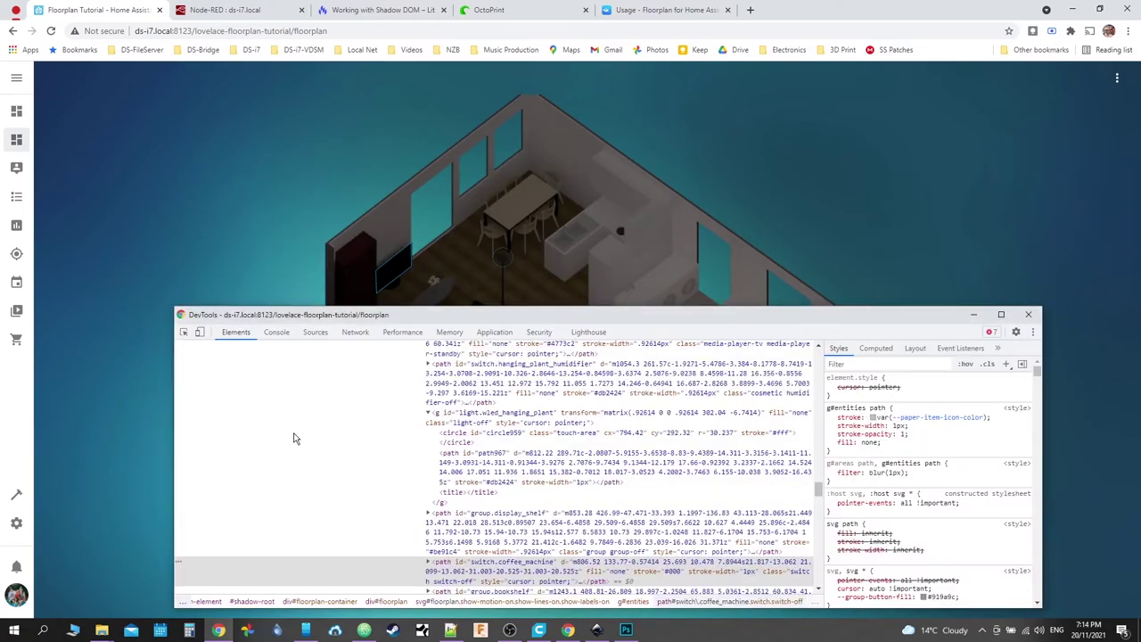
pyautogui.click(184, 332)
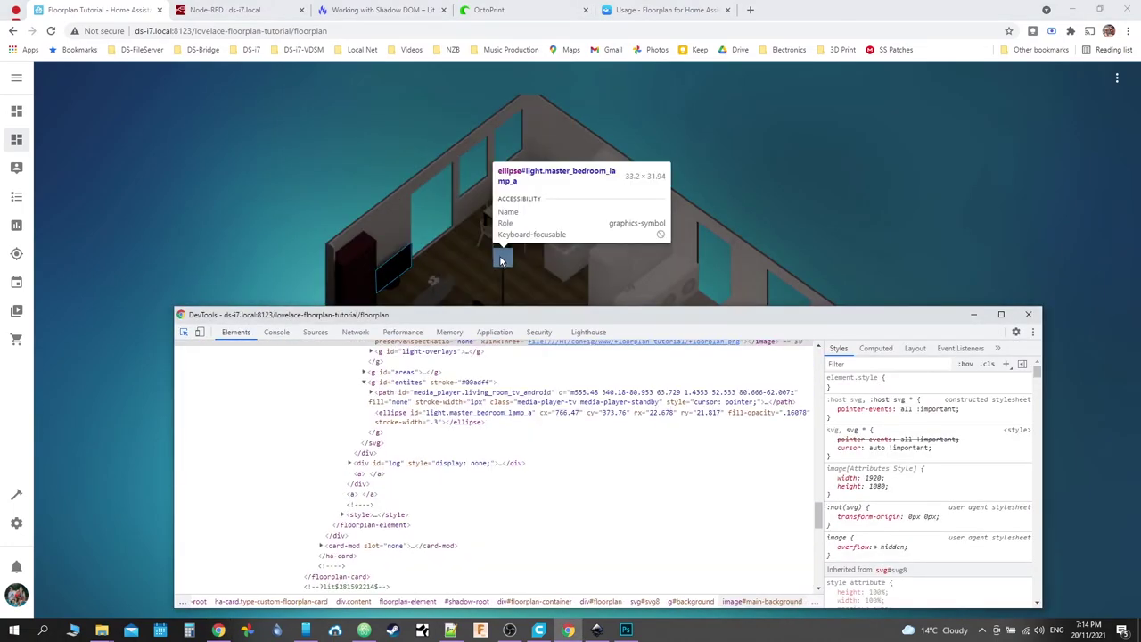
pyautogui.click(501, 261)
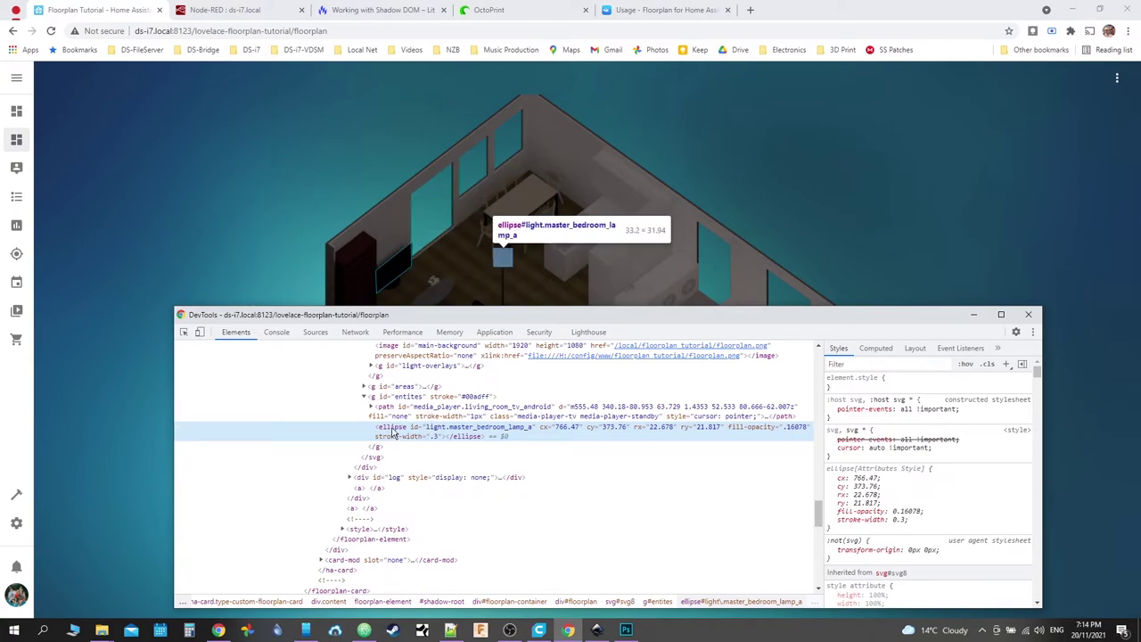
pyautogui.click(399, 414)
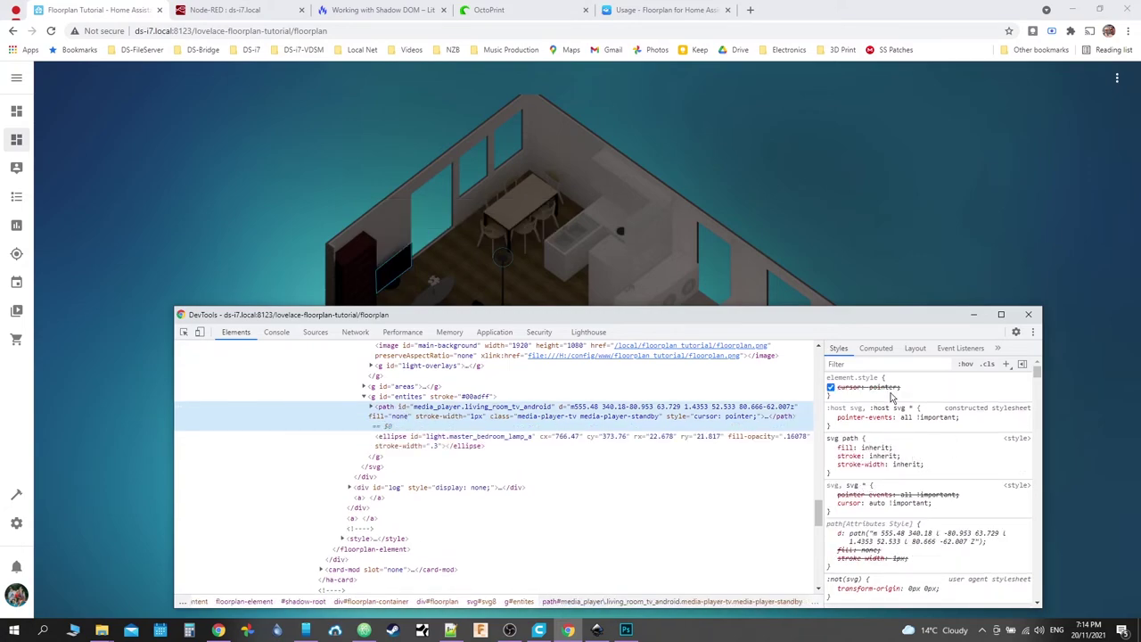
pyautogui.click(363, 631)
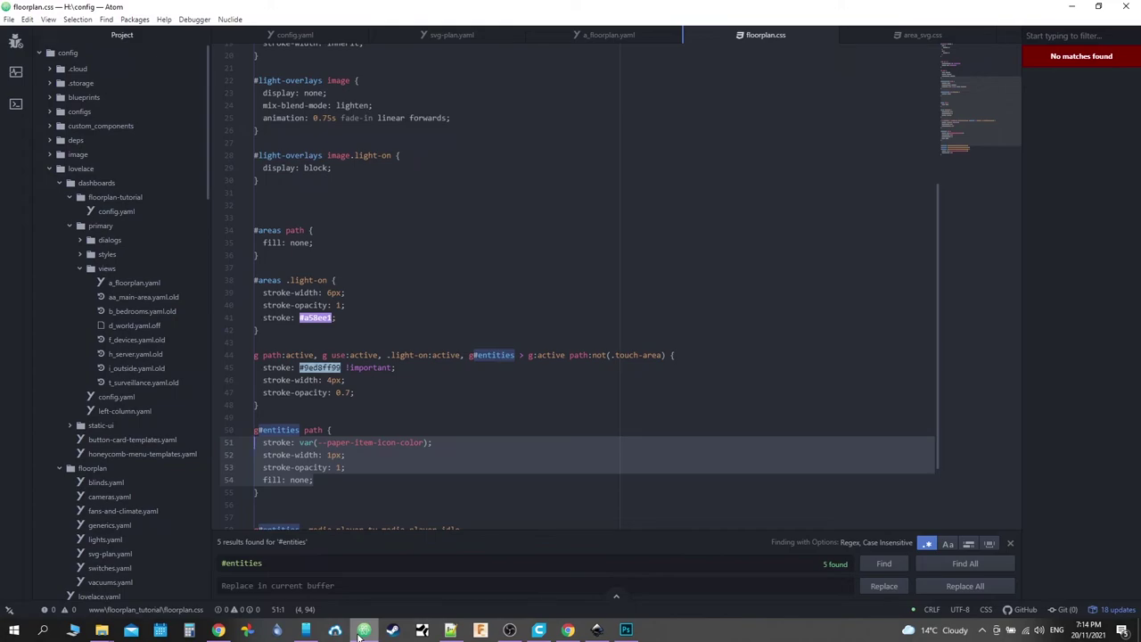
pyautogui.click(363, 631)
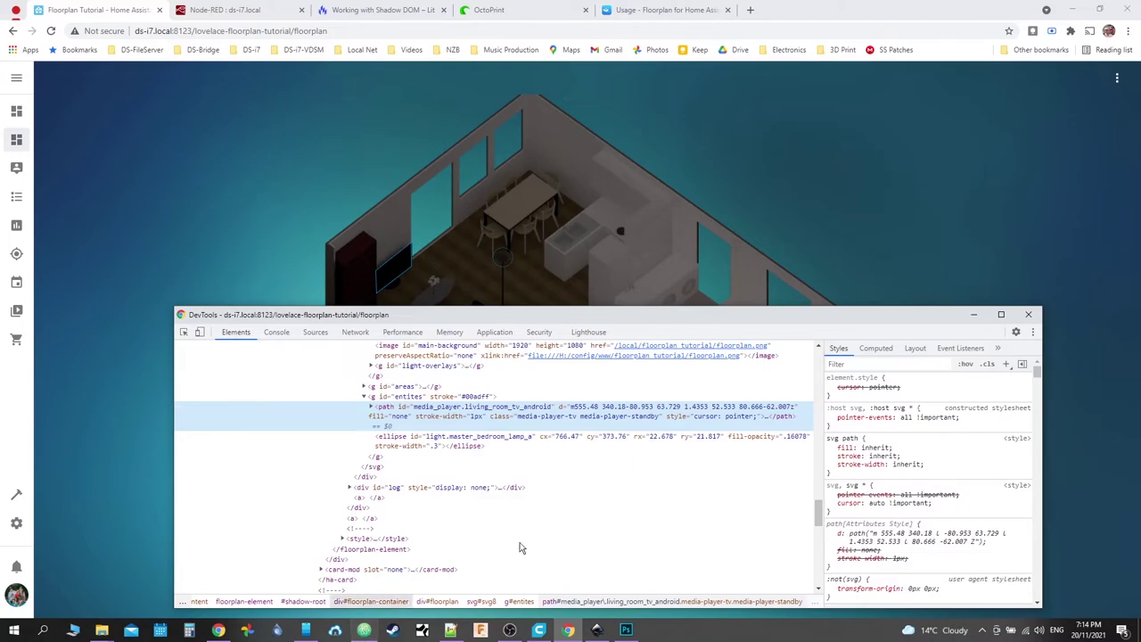
pyautogui.scroll(-2, 905, 417)
pyautogui.scroll(2, 904, 418)
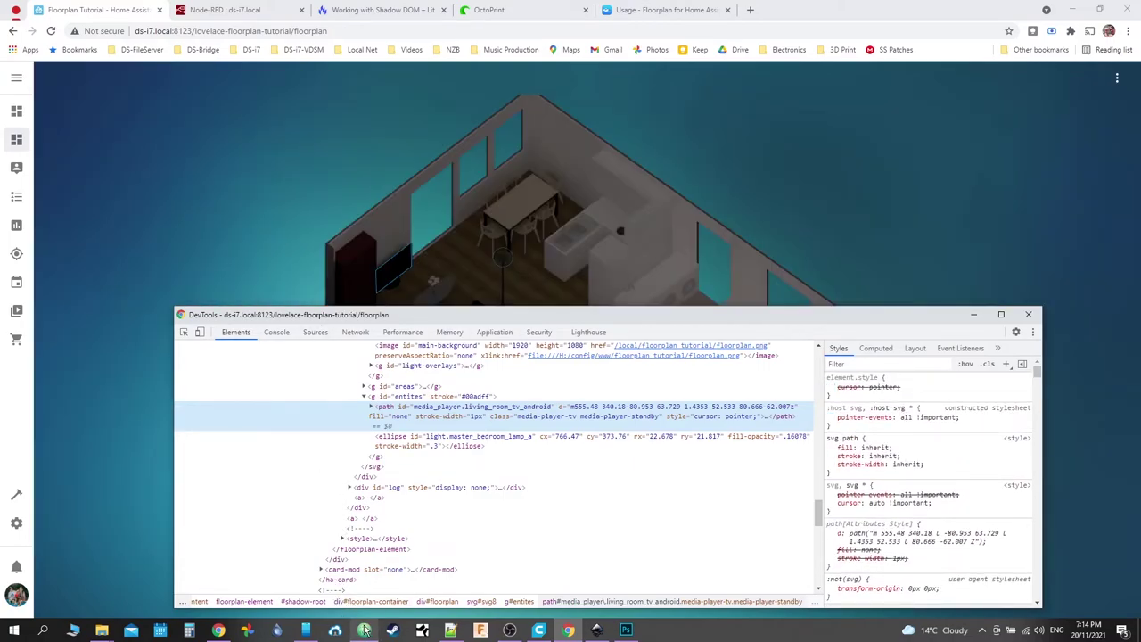
pyautogui.click(363, 632)
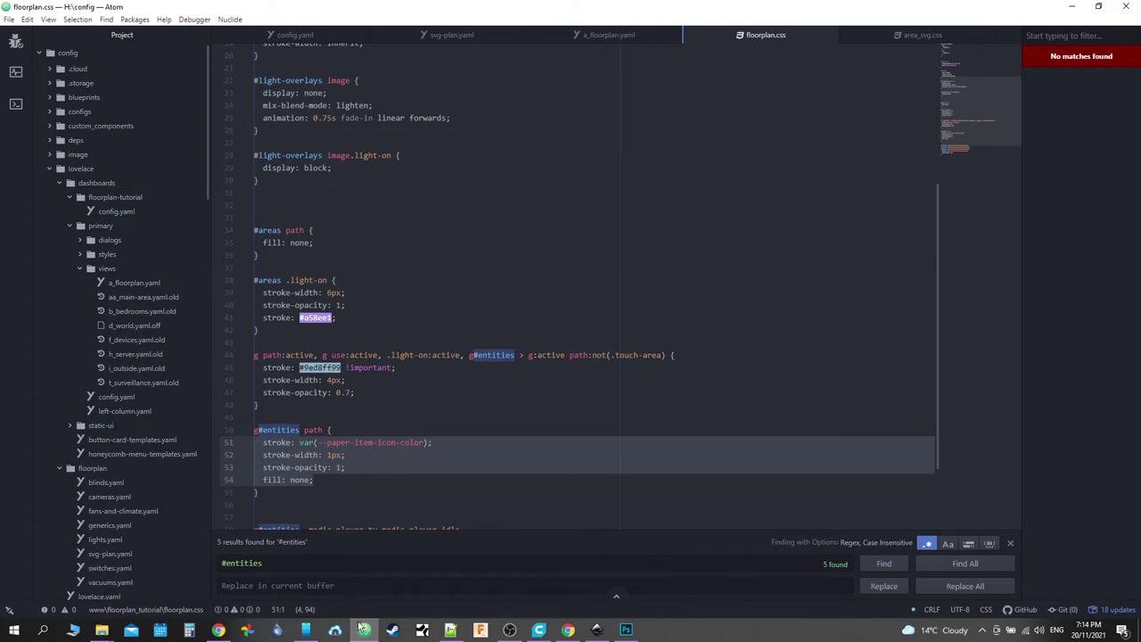
pyautogui.click(363, 631)
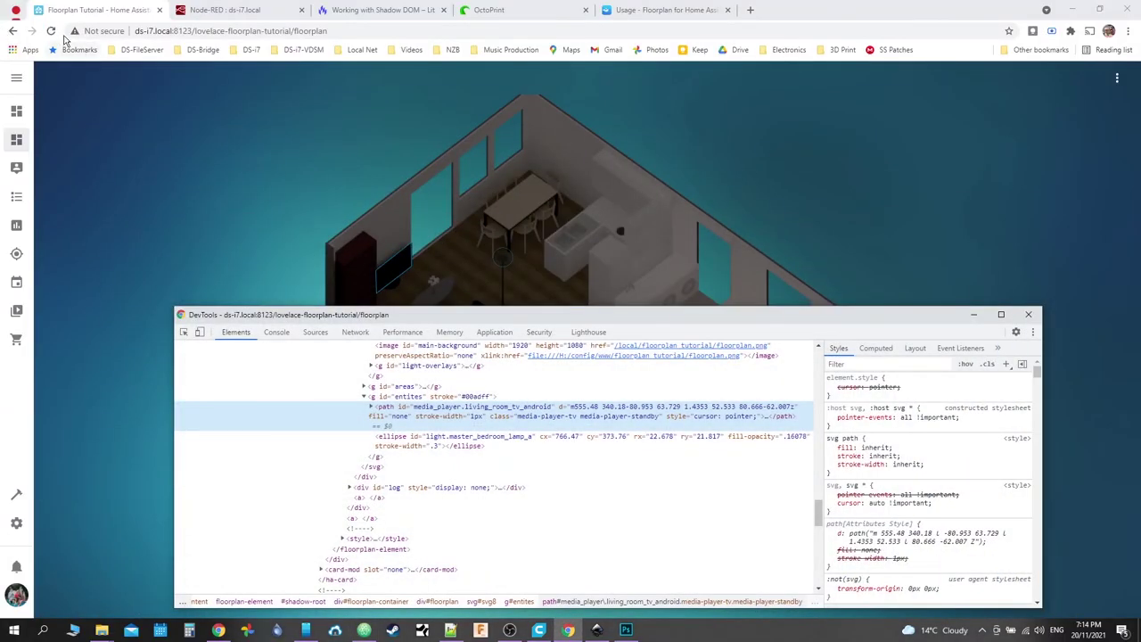
pyautogui.rightClick(51, 30)
pyautogui.click(68, 78)
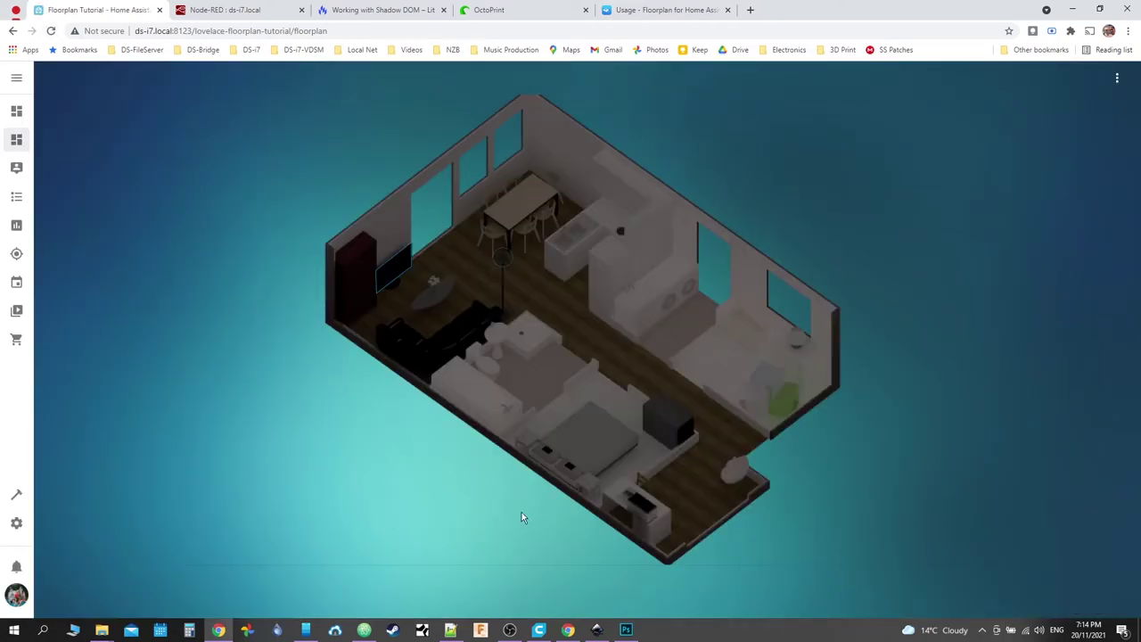
pyautogui.click(445, 639)
pyautogui.click(445, 639)
pyautogui.click(364, 630)
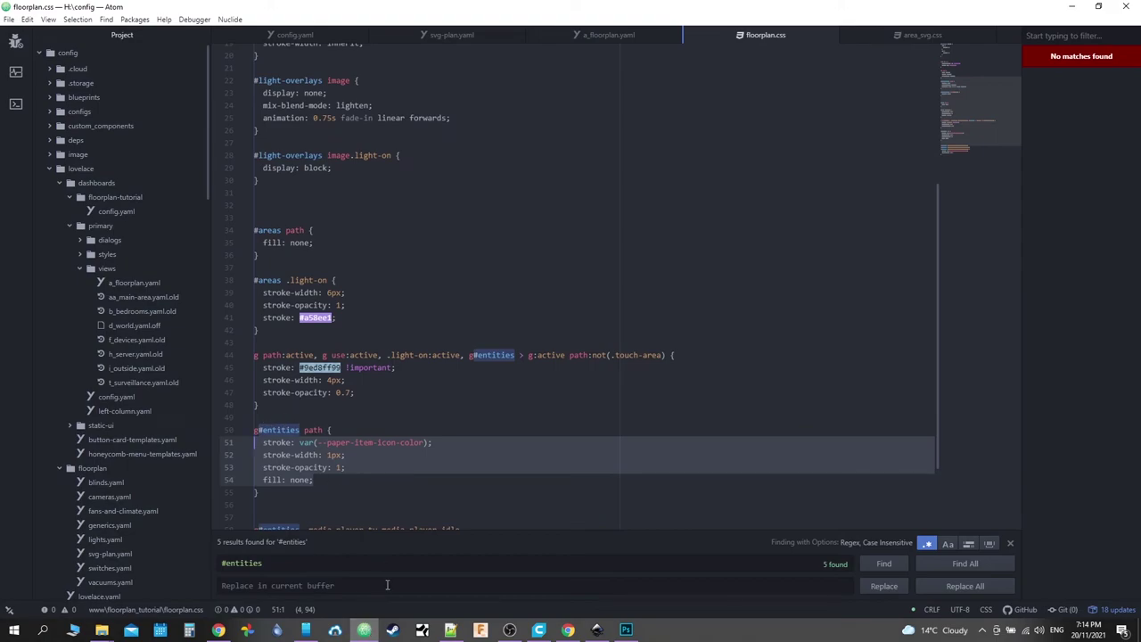
pyautogui.click(364, 630)
# Step: Inspect the TV shape in DevTools and review its media-player-standby path node and styles
pyautogui.hotkey('ctrl', 'shift', 'i')
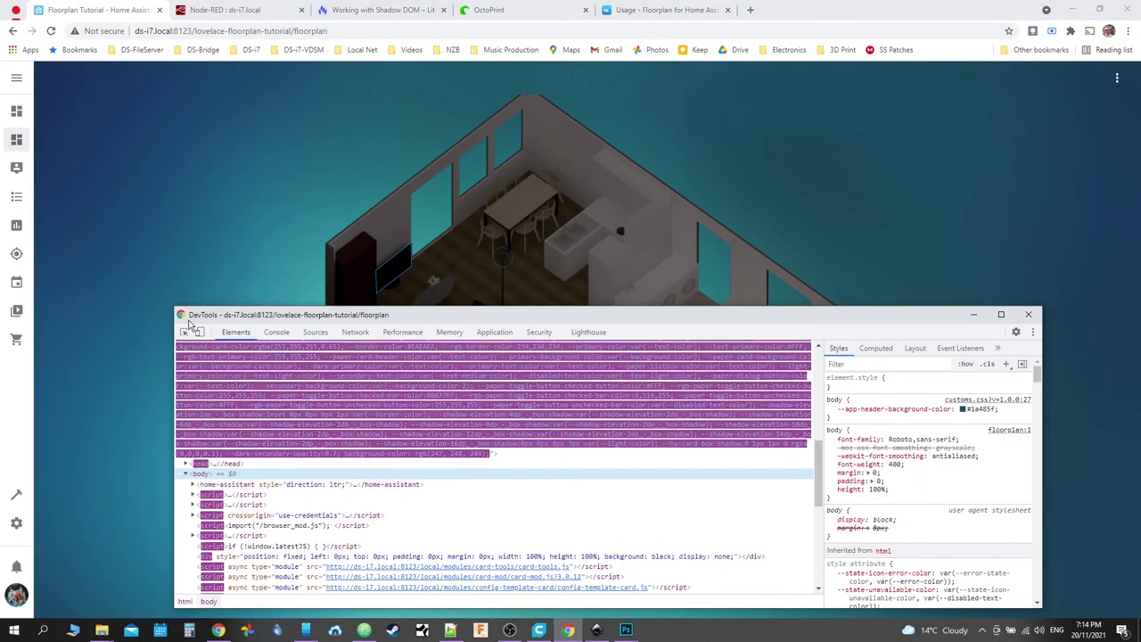
pyautogui.click(184, 332)
pyautogui.click(393, 270)
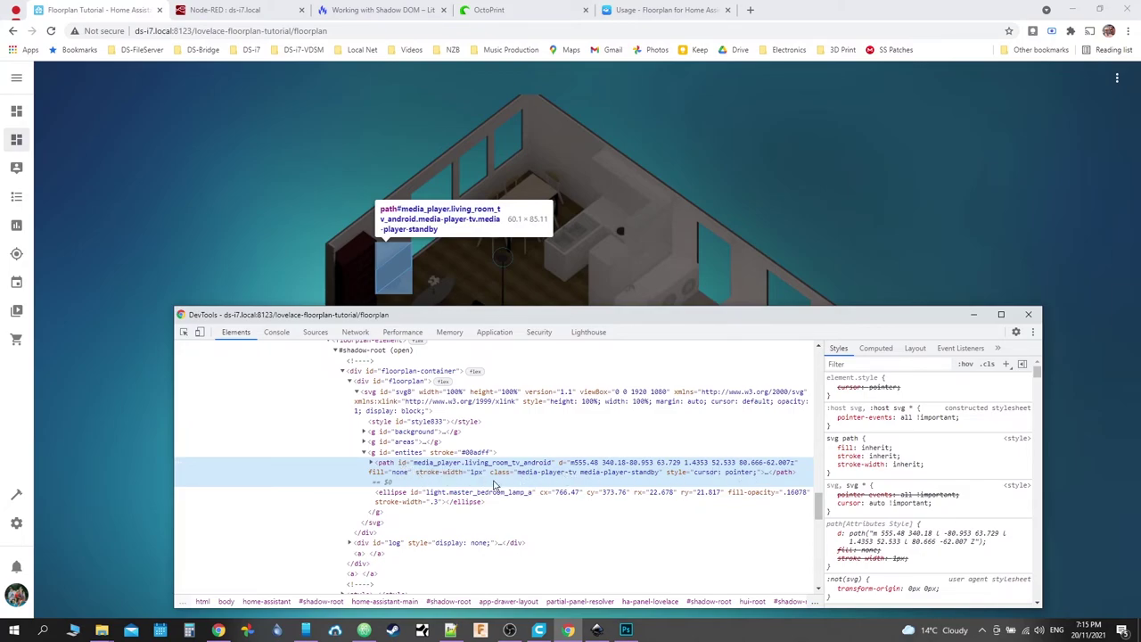
pyautogui.click(375, 467)
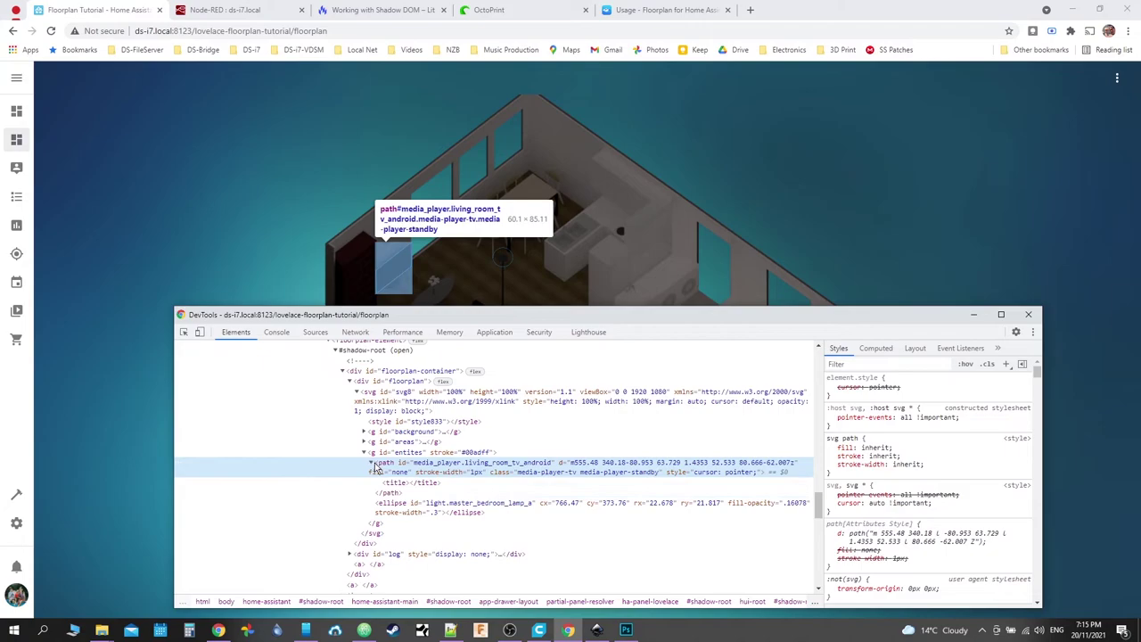
pyautogui.click(376, 469)
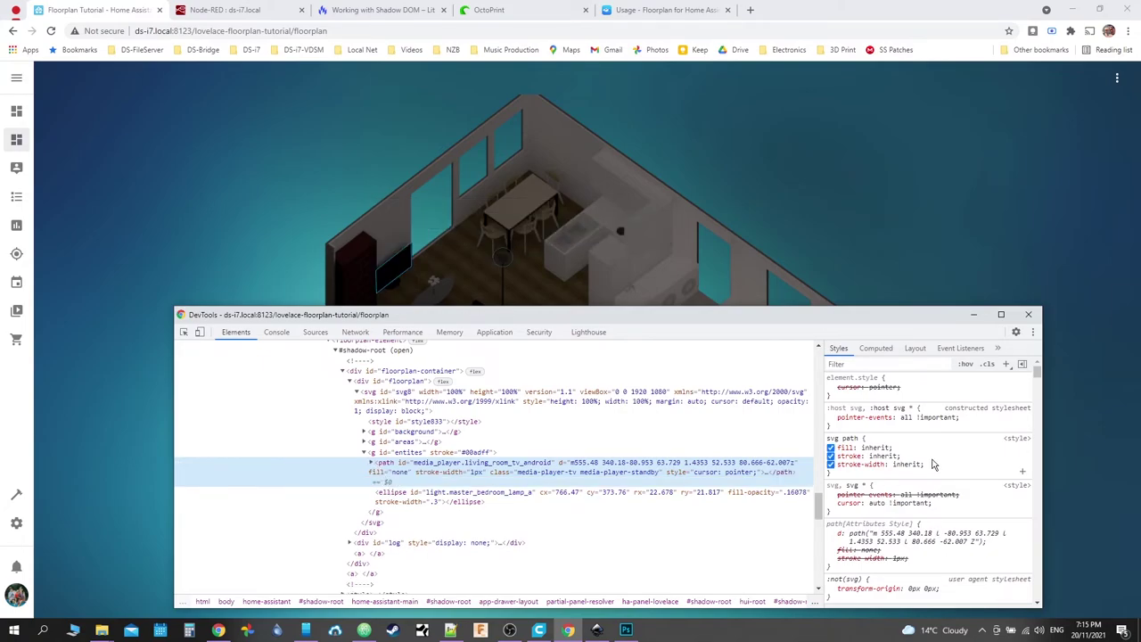
pyautogui.scroll(-10, 934, 464)
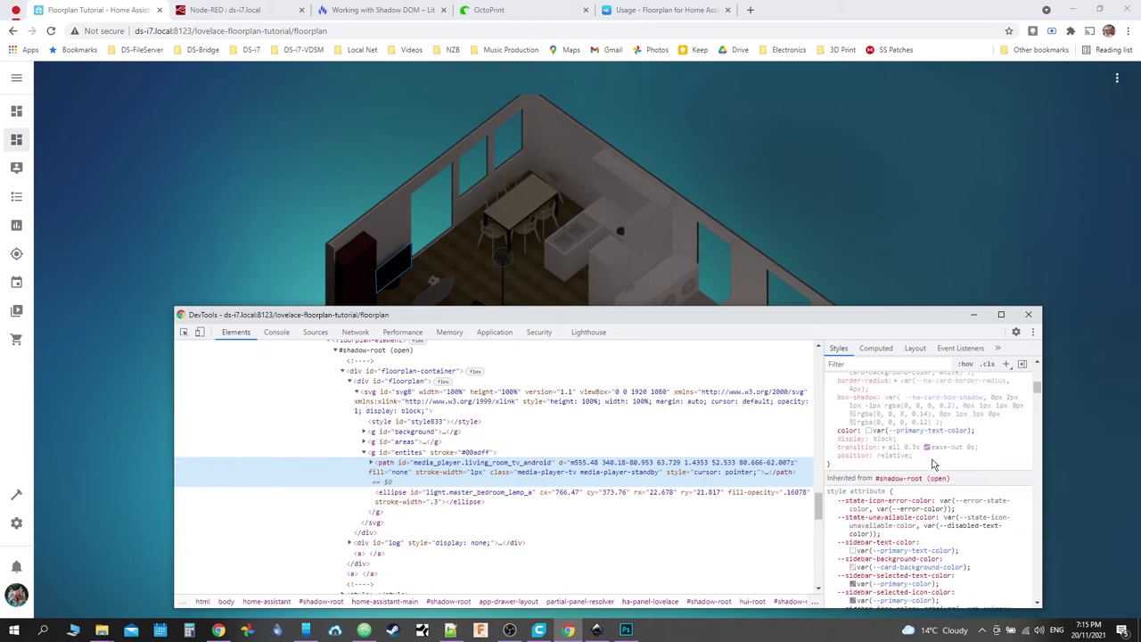
pyautogui.scroll(-10, 934, 465)
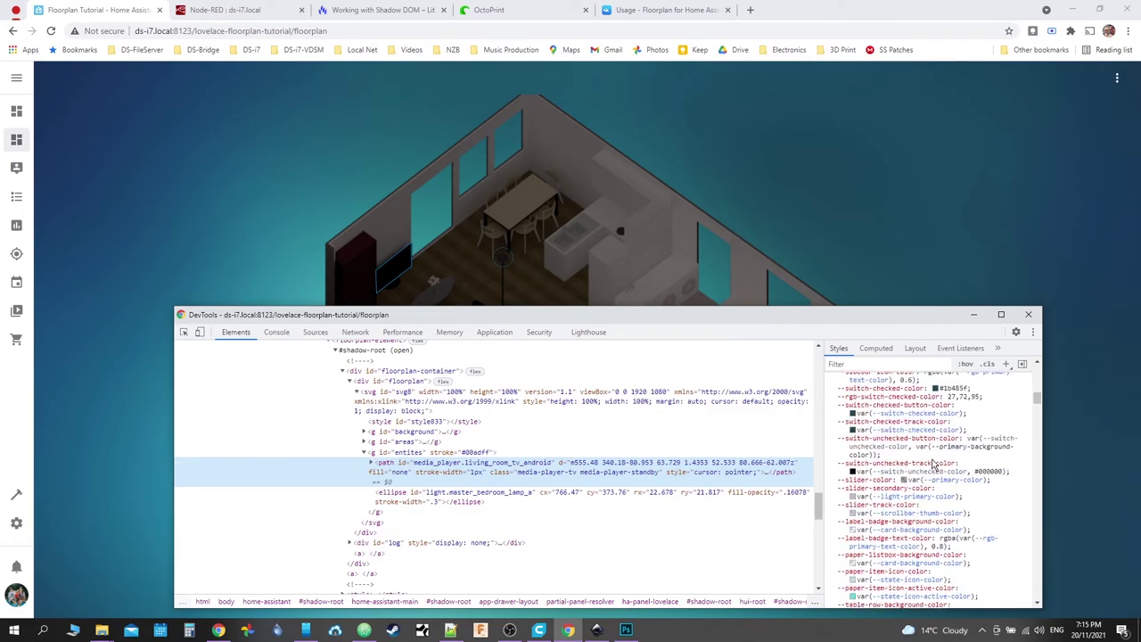
pyautogui.scroll(20, 933, 465)
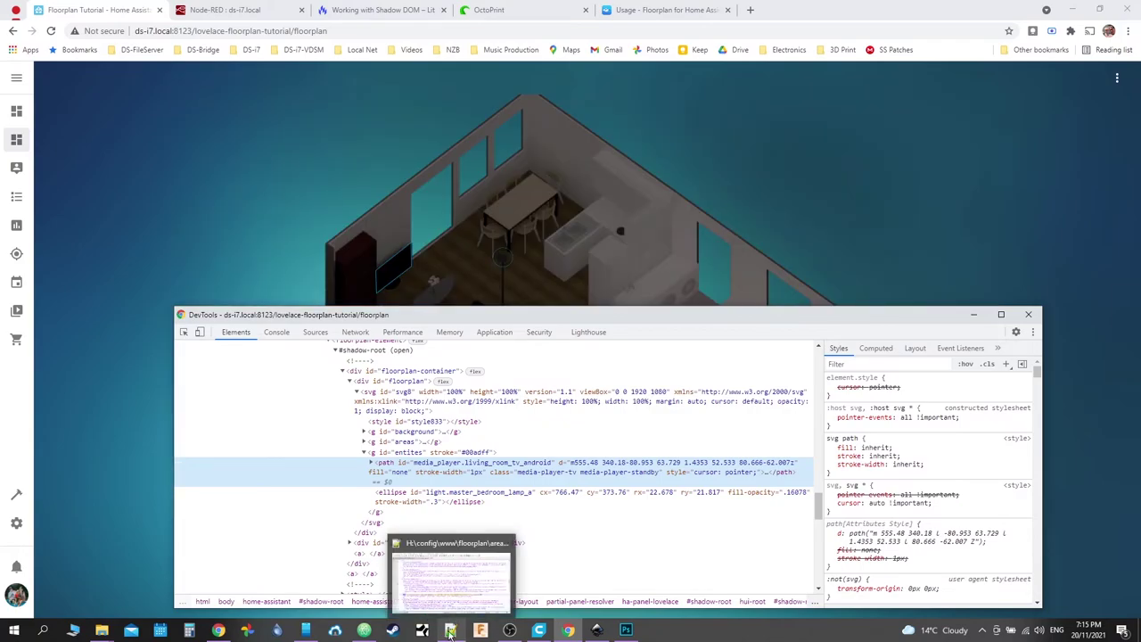
# Step: Comment out the g#entities media-player-tv rules on lines 58-63 of floorplan.css
pyautogui.click(368, 633)
pyautogui.scroll(-3, 250, 439)
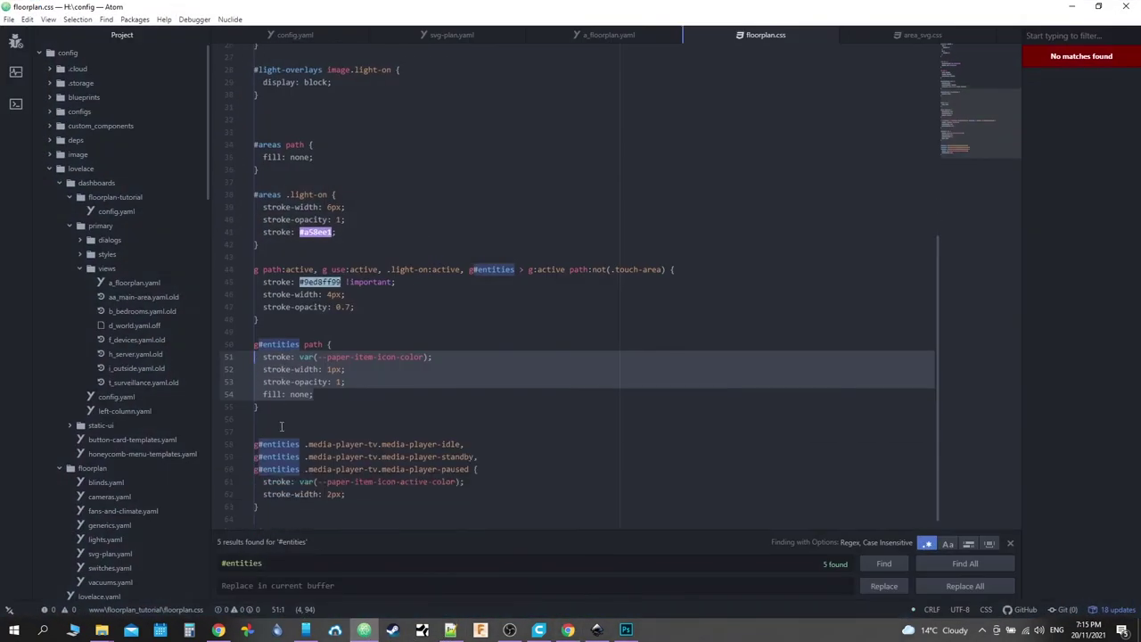
pyautogui.doubleClick(453, 457)
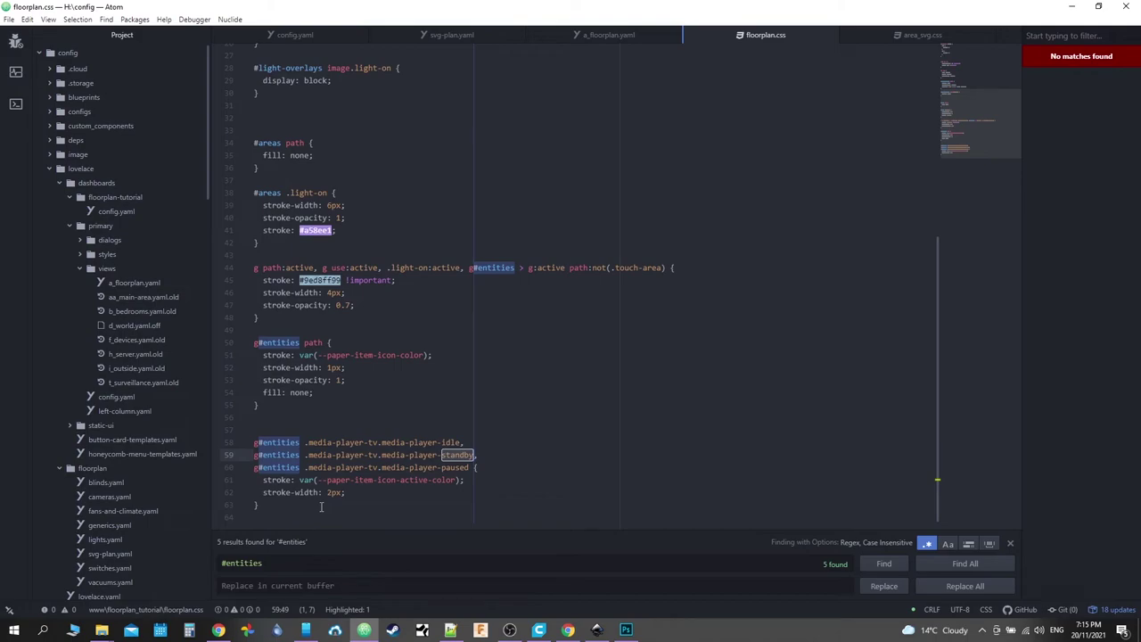
pyautogui.moveTo(322, 505); pyautogui.dragTo(229, 442)
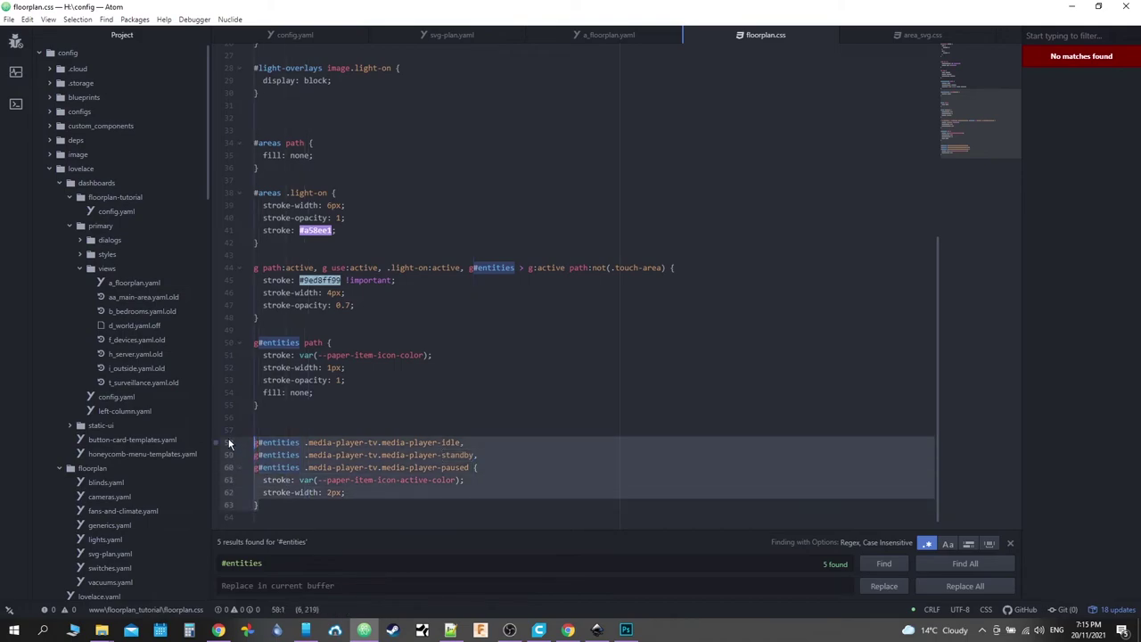
pyautogui.hotkey('ctrl', '/')
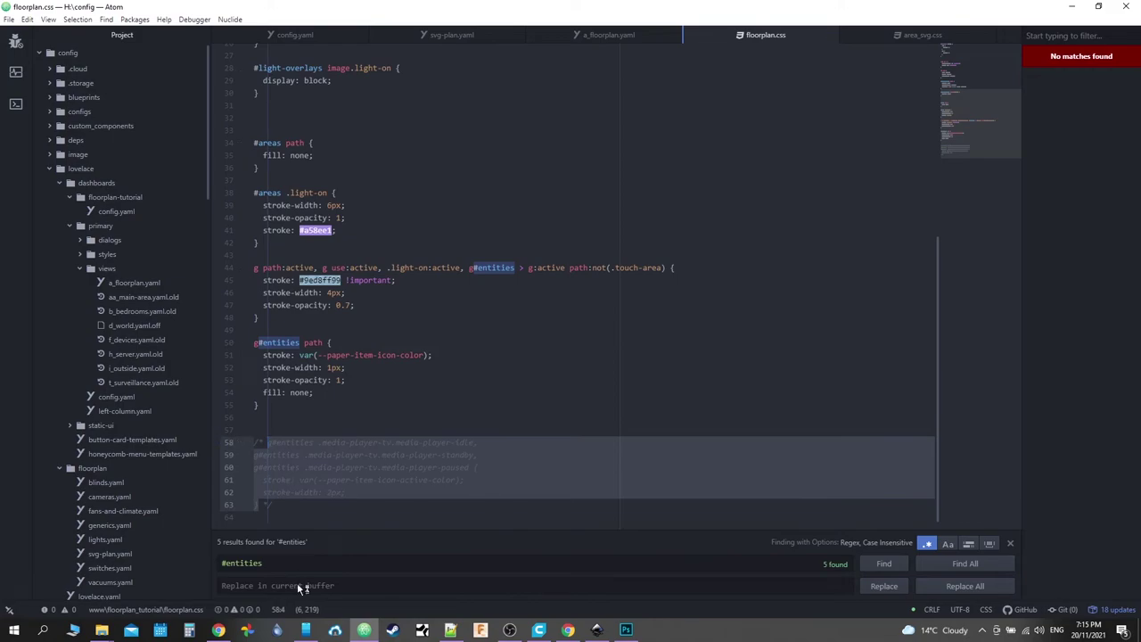
pyautogui.click(219, 630)
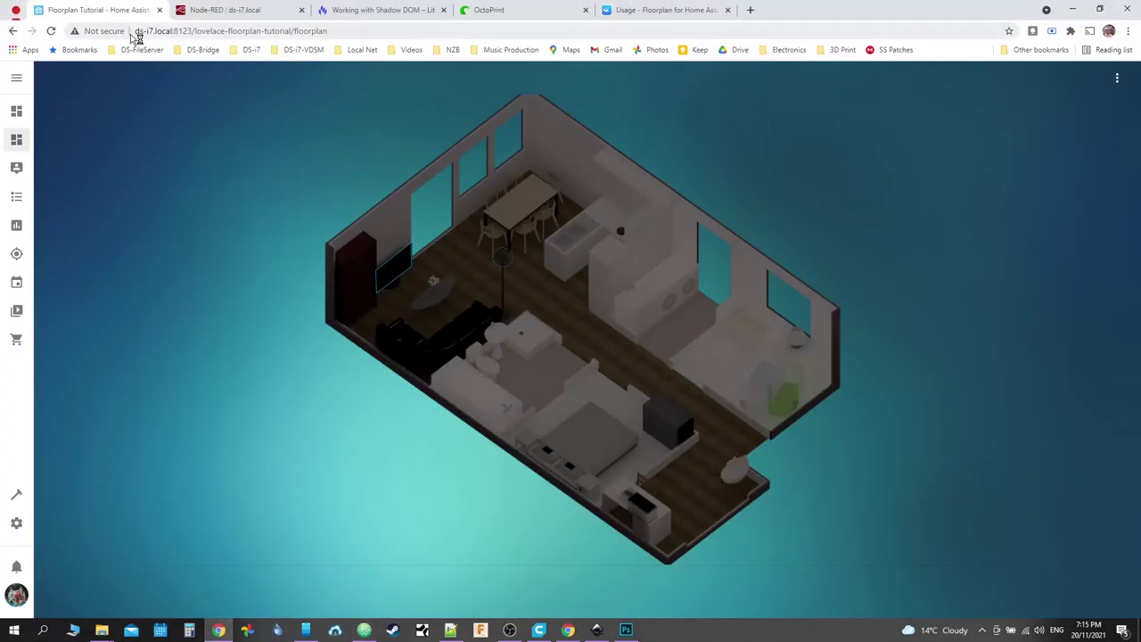
# Step: Hard reload the floorplan page with an emptied cache and refresh the dashboard
pyautogui.rightClick(51, 31)
pyautogui.click(89, 75)
pyautogui.click(568, 630)
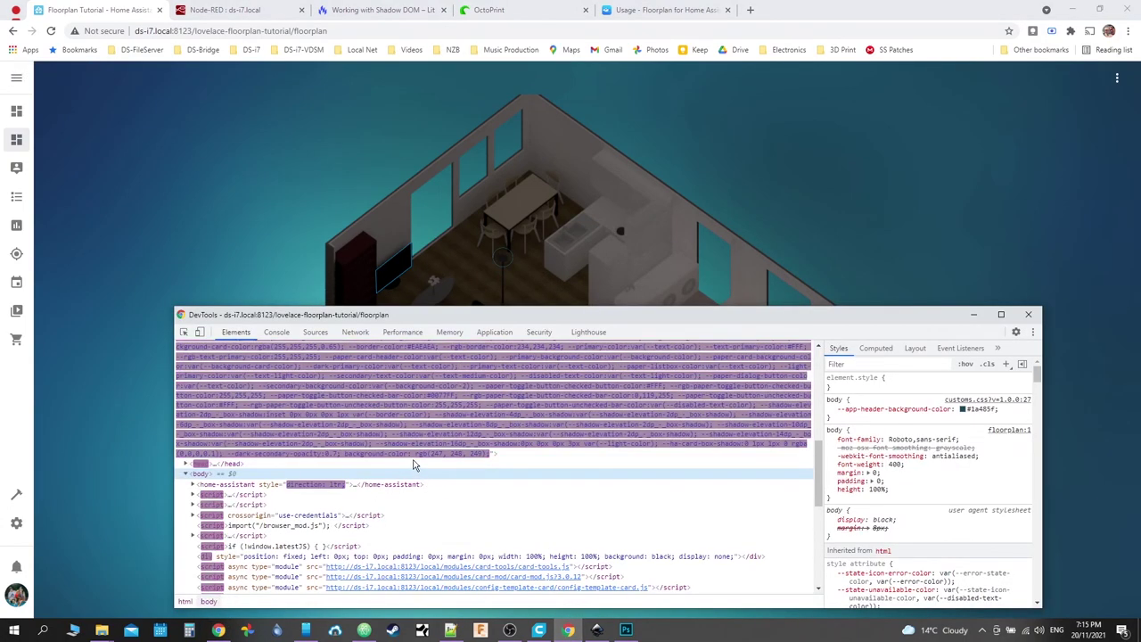
pyautogui.click(1118, 78)
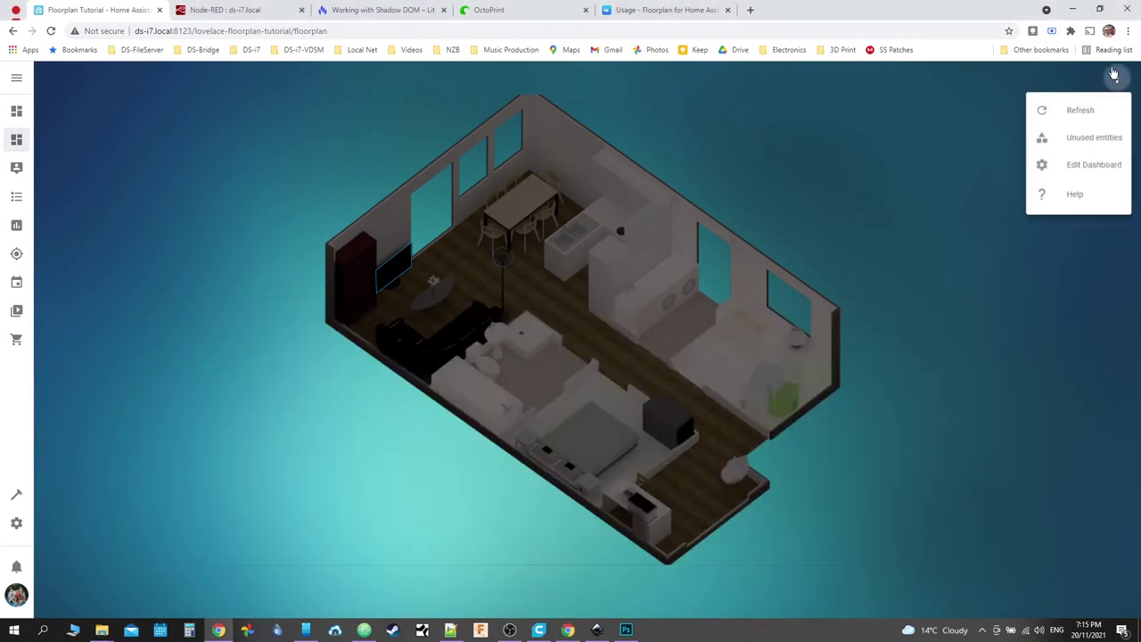
pyautogui.click(1070, 121)
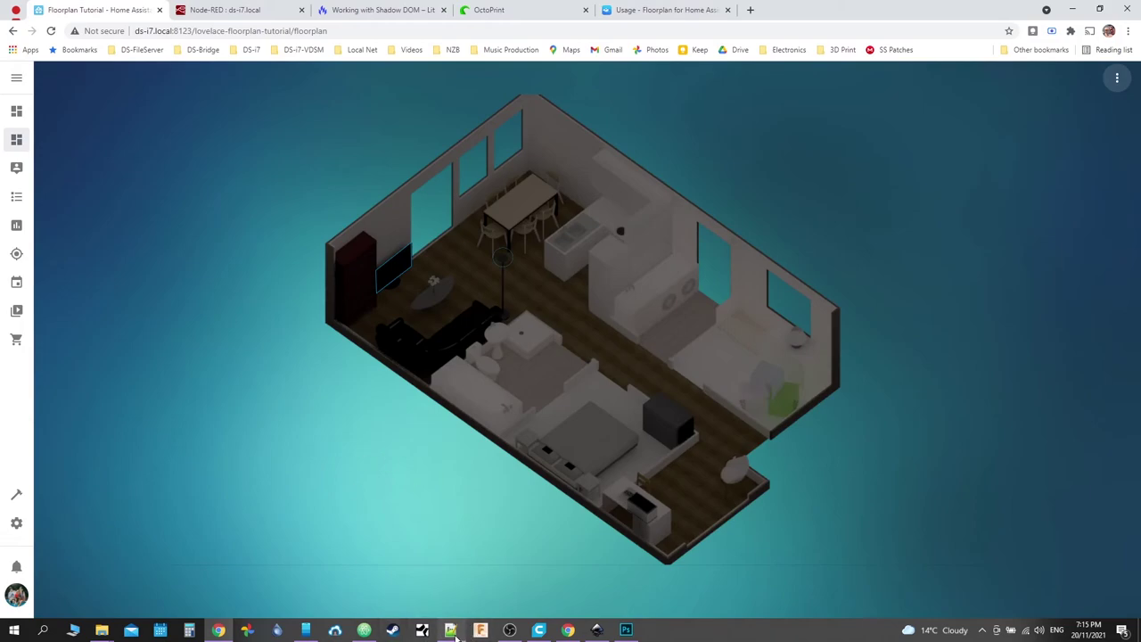
# Step: Inspect the living-room TV path in DevTools, showing it inside the 'entites' group
pyautogui.click(568, 629)
pyautogui.scroll(-5, 238, 517)
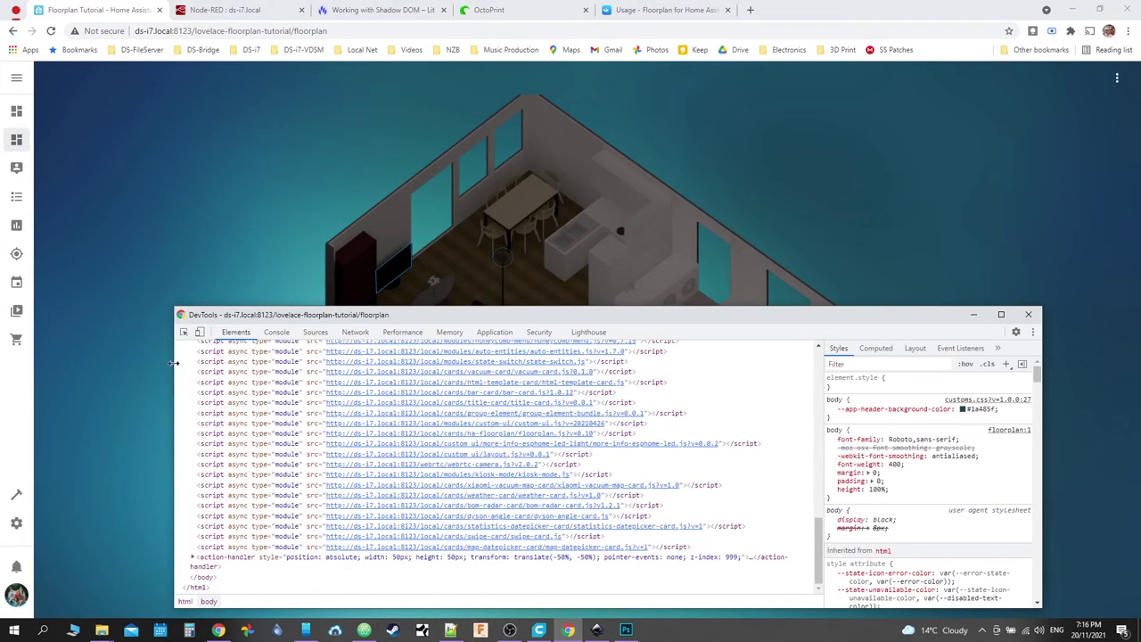
pyautogui.click(184, 332)
pyautogui.click(386, 273)
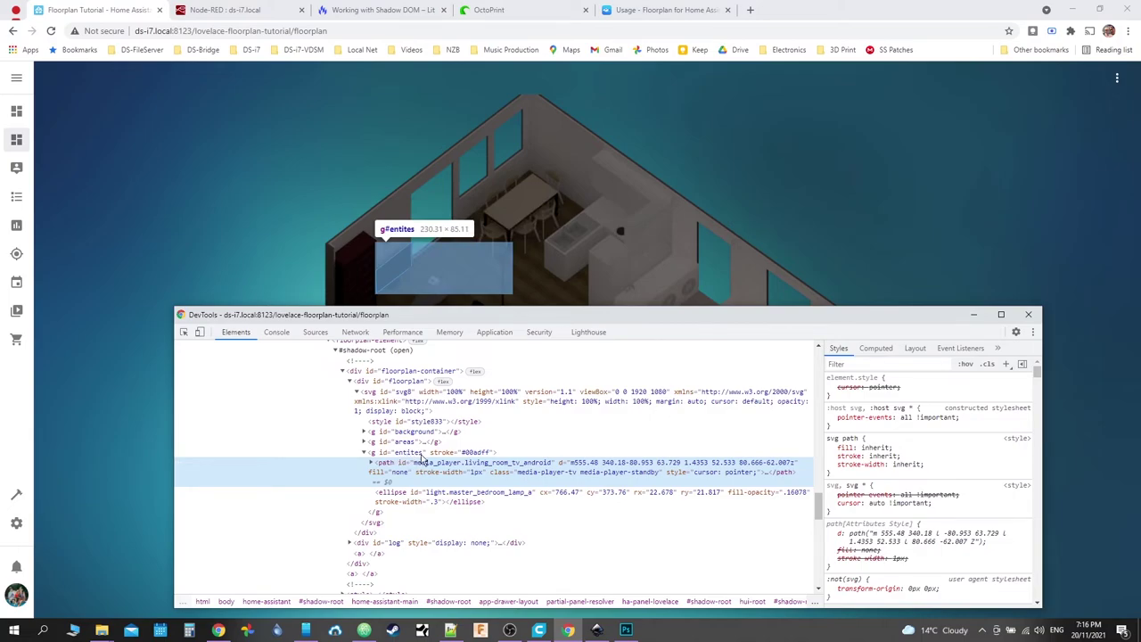
# Step: Change line 50's selector in floorplan.css from g#entities to g#entites
pyautogui.click(452, 631)
pyautogui.click(451, 632)
pyautogui.click(364, 631)
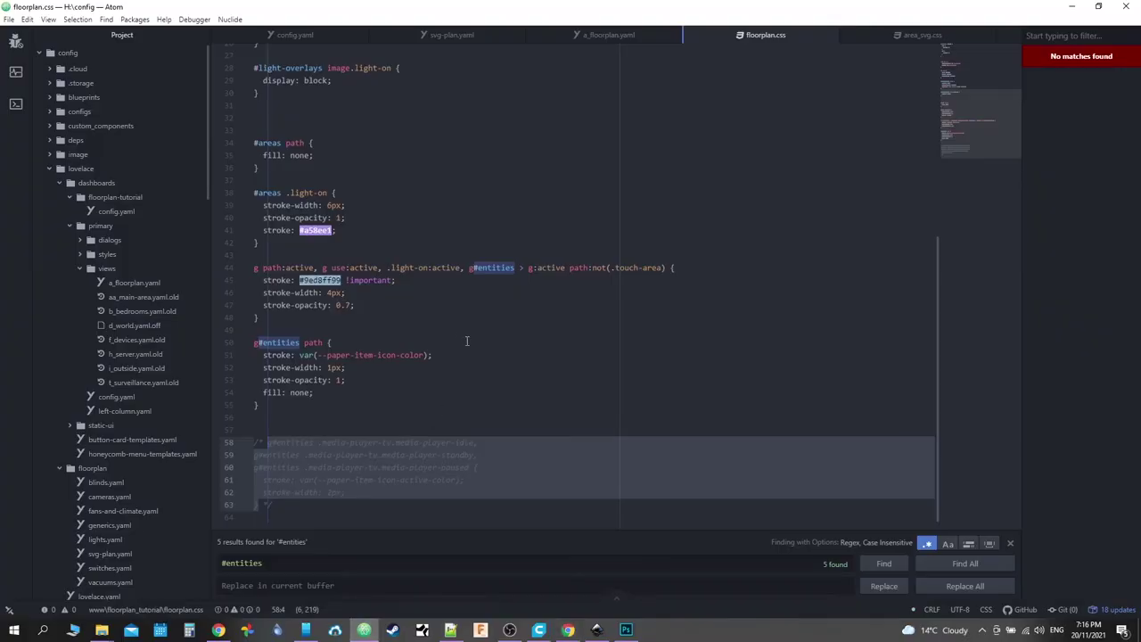
pyautogui.click(296, 342)
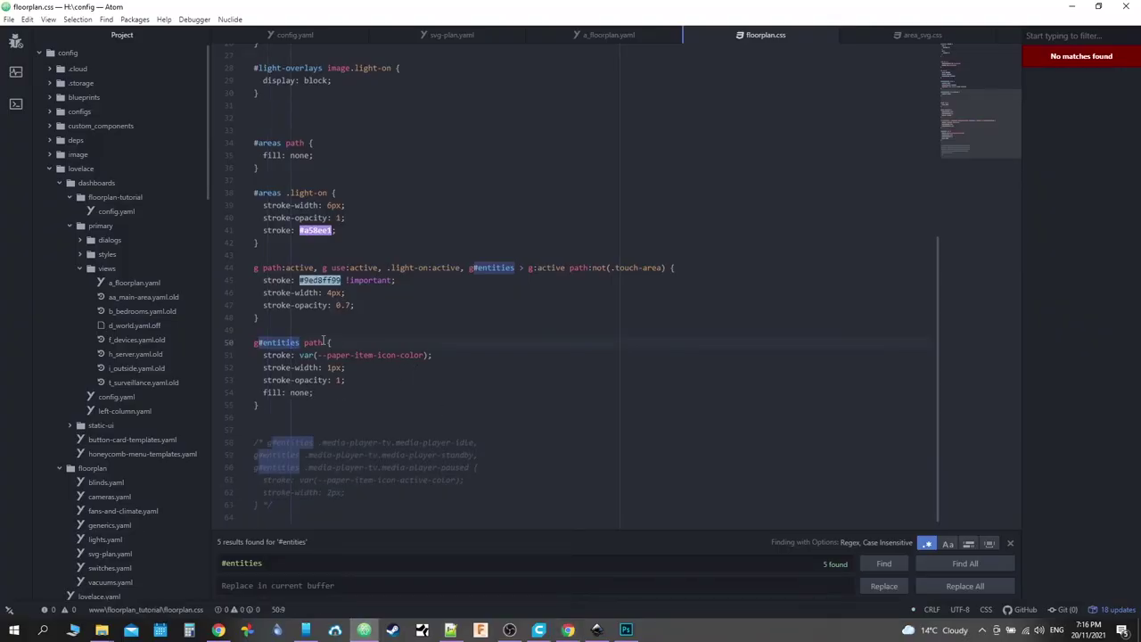
pyautogui.press('BackSpace')
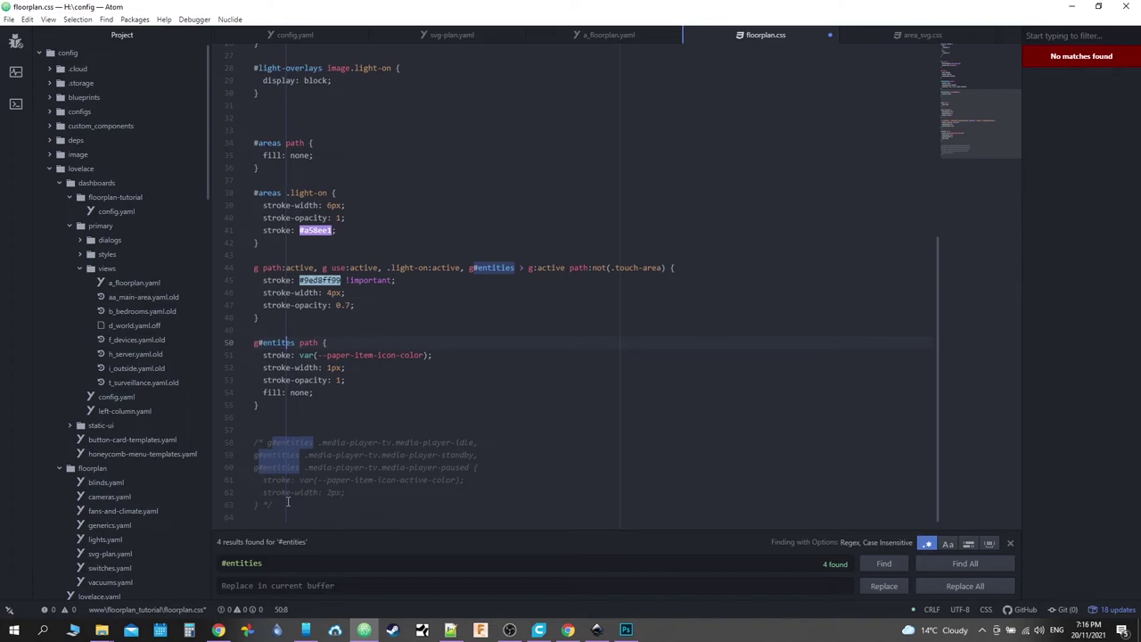
# Step: Uncomment the media-player rules and change line 58's selector to g#entites
pyautogui.click(286, 503)
pyautogui.click(271, 443)
pyautogui.press('BackSpace')
pyautogui.press('BackSpace')
pyautogui.press('BackSpace')
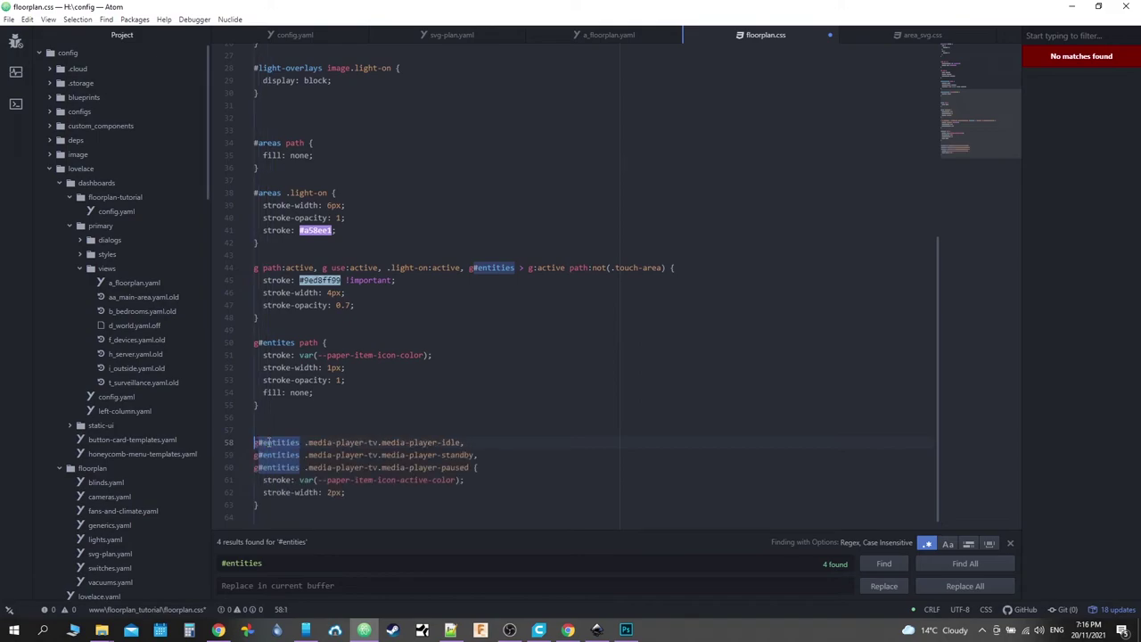
pyautogui.click(298, 443)
pyautogui.press('Left')
pyautogui.press('BackSpace')
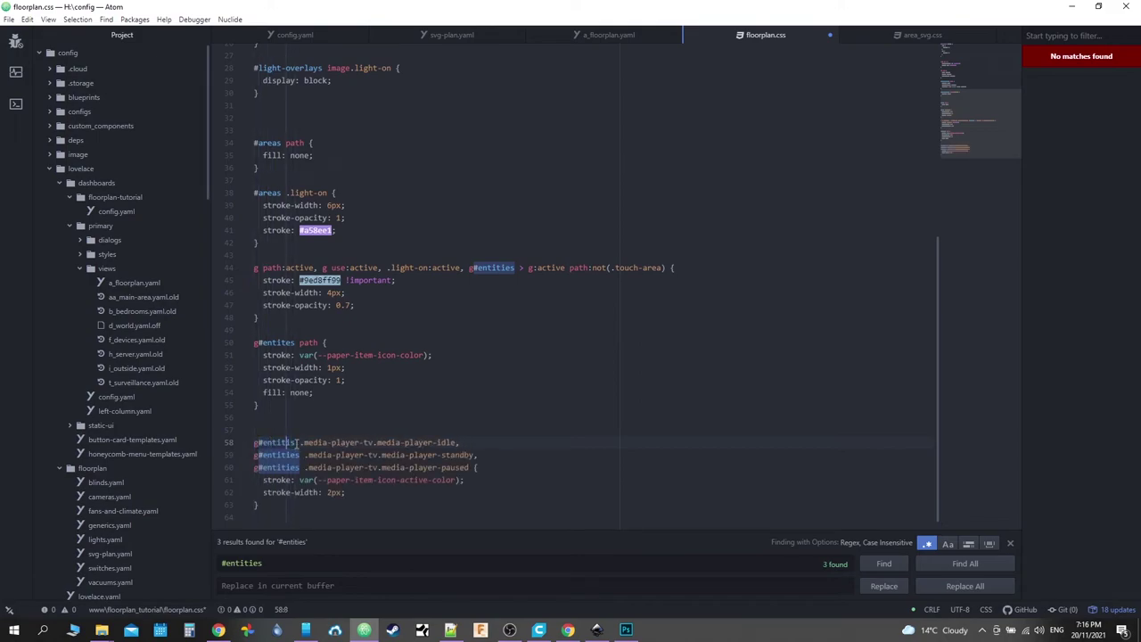
pyautogui.press('Right')
pyautogui.press('Up')
pyautogui.press('Left')
pyautogui.press('BackSpace')
pyautogui.write('e')
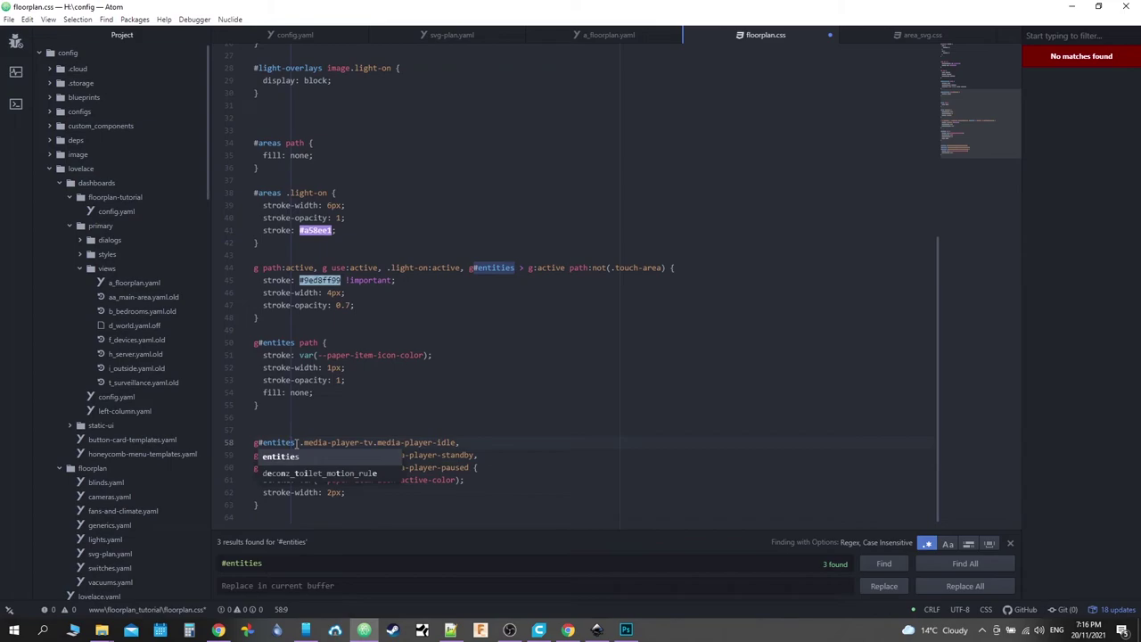
# Step: Change lines 59 and 60 selectors to g#entites and save floorplan.css
pyautogui.press('Right')
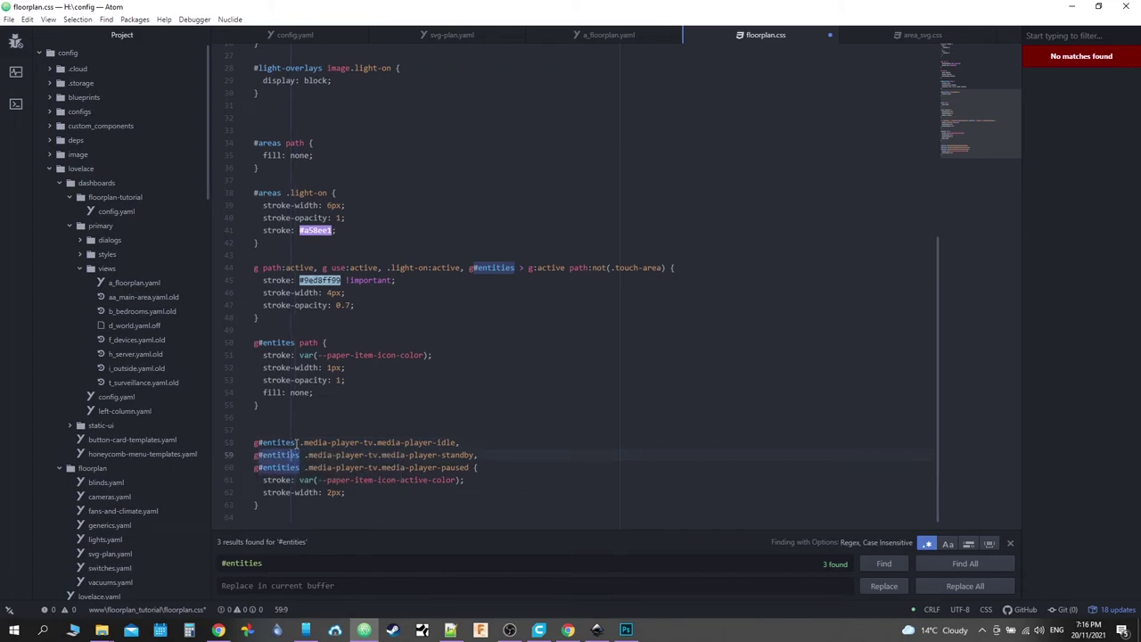
pyautogui.press('BackSpace')
pyautogui.press('BackSpace')
pyautogui.press('Down')
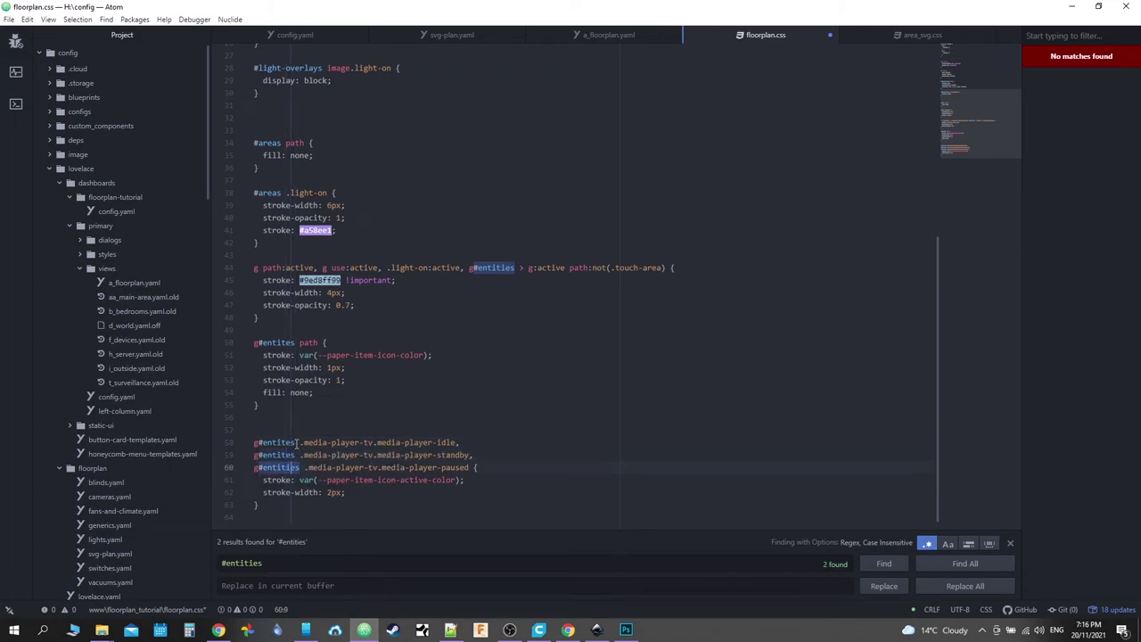
pyautogui.press('BackSpace')
pyautogui.hotkey('ctrl', 's')
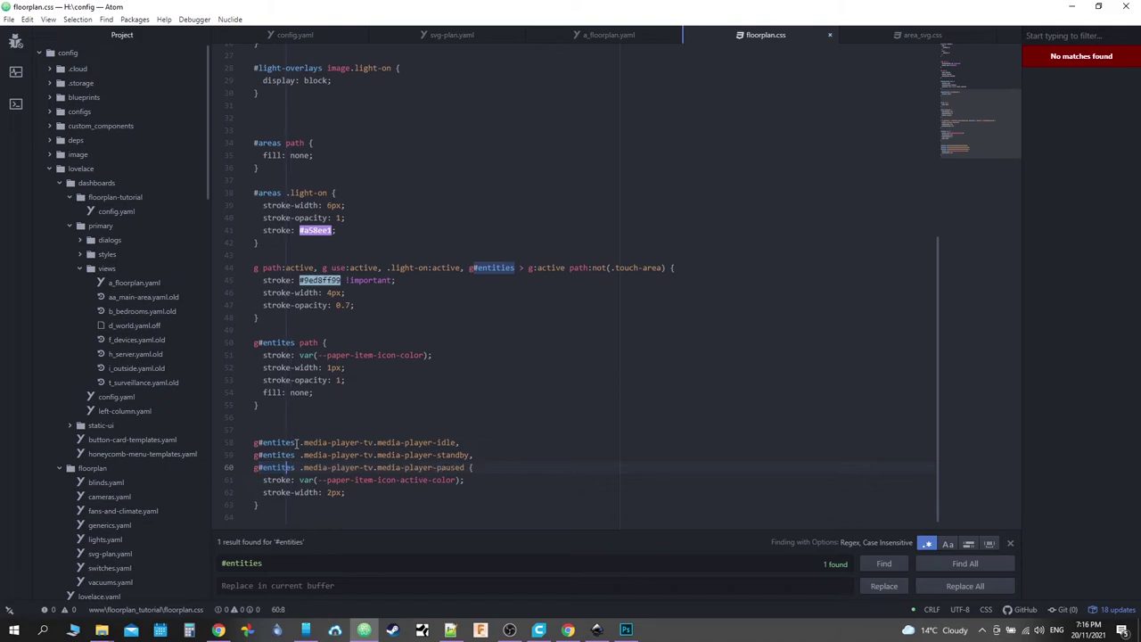
# Step: Hard reload the Home Assistant floorplan page with an emptied cache
pyautogui.click(219, 629)
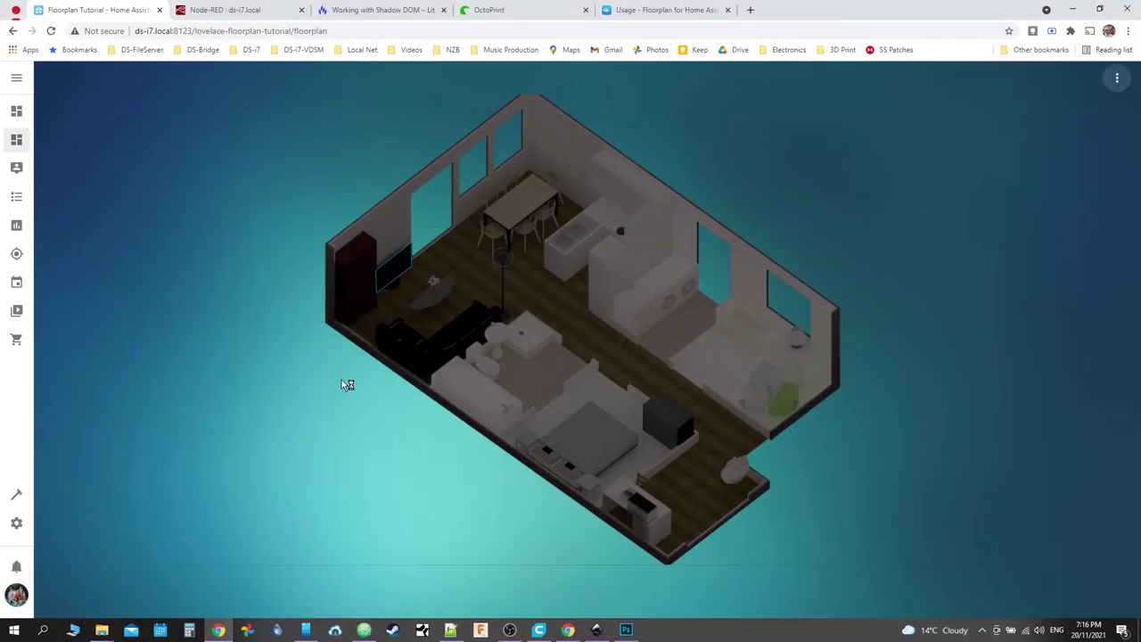
pyautogui.rightClick(53, 32)
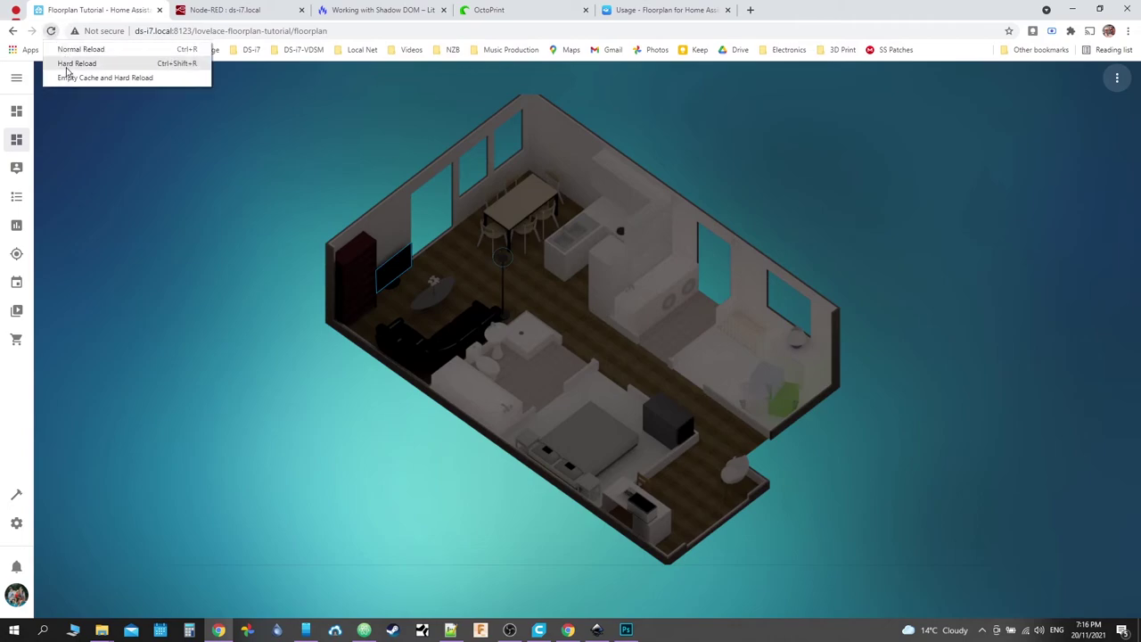
pyautogui.click(71, 79)
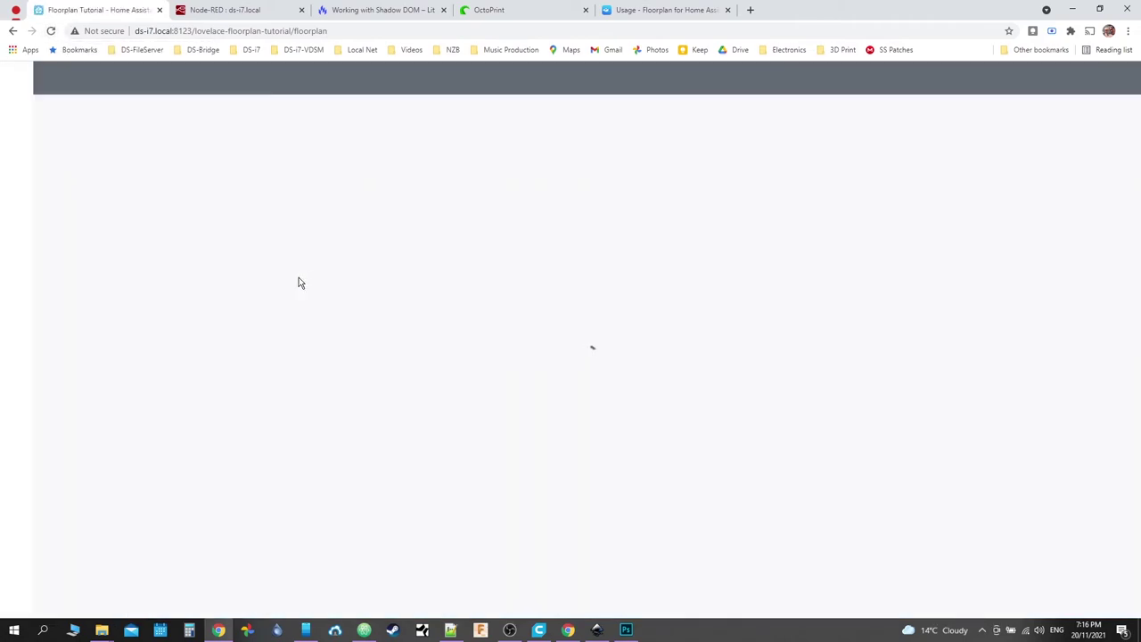
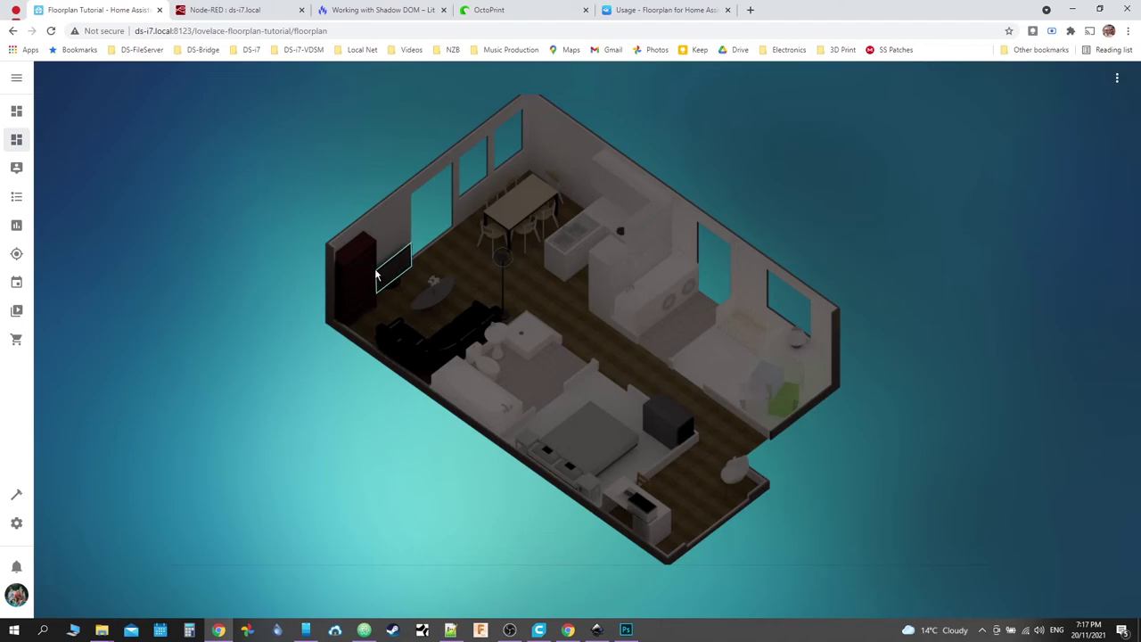
# Step: Copy the 'g#entites path' selector from line 50 of floorplan.css
pyautogui.click(453, 633)
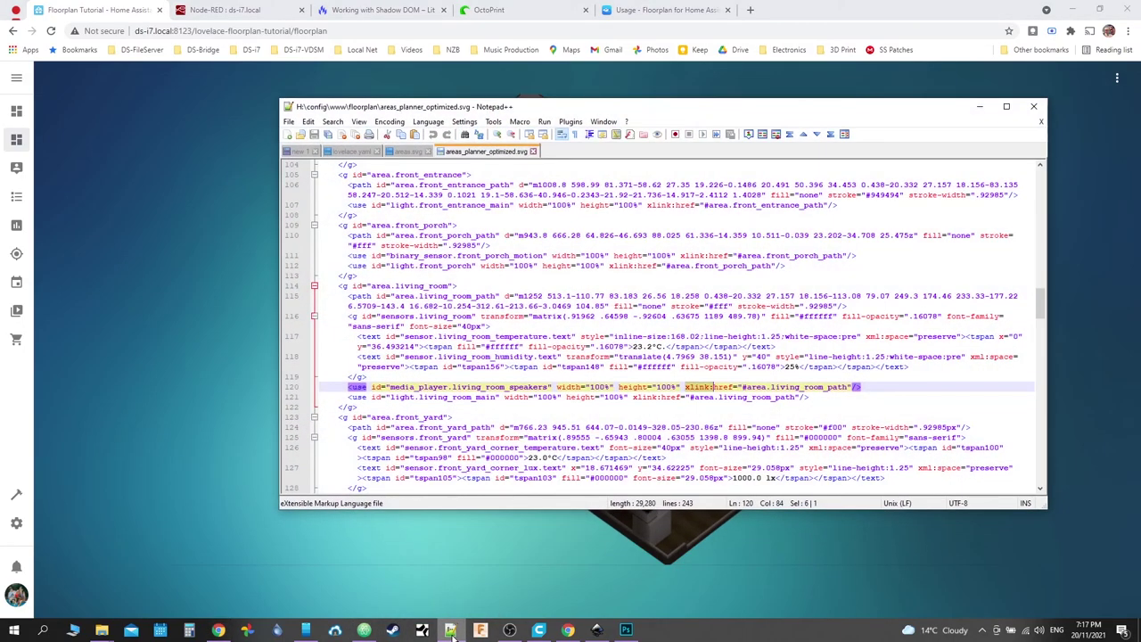
pyautogui.click(362, 629)
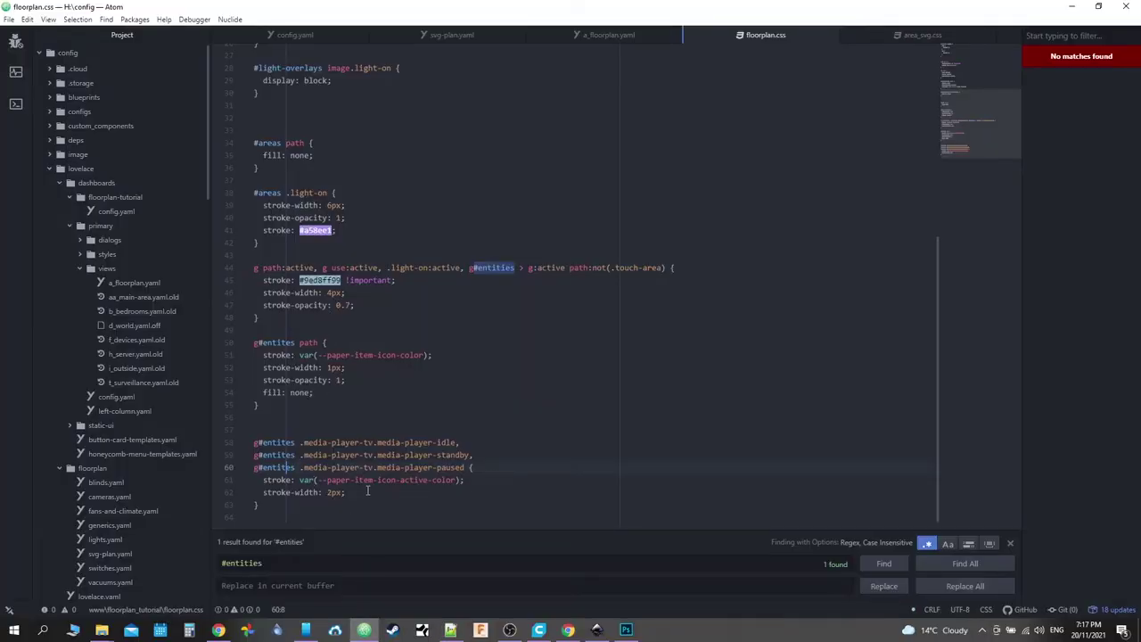
pyautogui.click(235, 344)
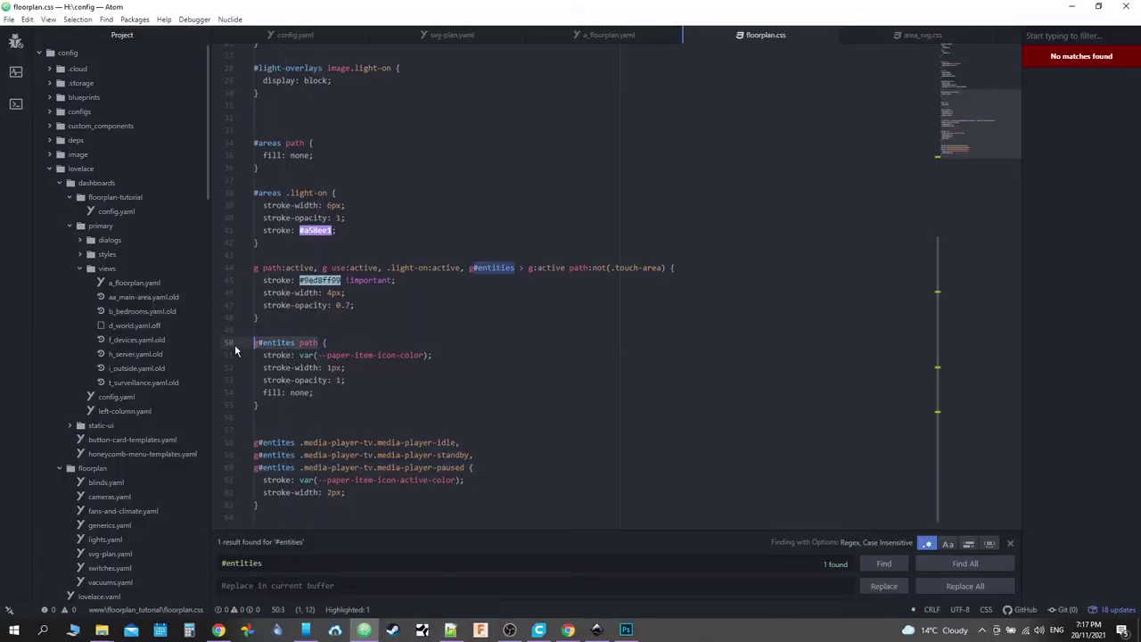
pyautogui.rightClick(278, 342)
pyautogui.click(336, 159)
# Step: Append ', g#entites elipse' to that selector so the rule also styles ellipses
pyautogui.click(326, 342)
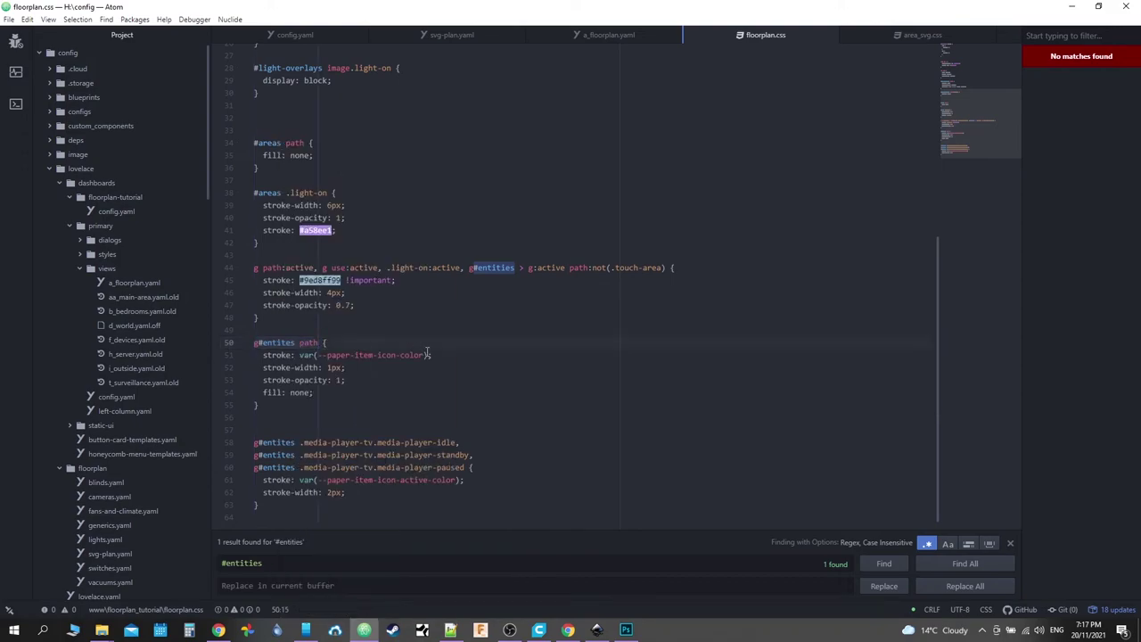
pyautogui.write(',')
pyautogui.write('g#entites path')
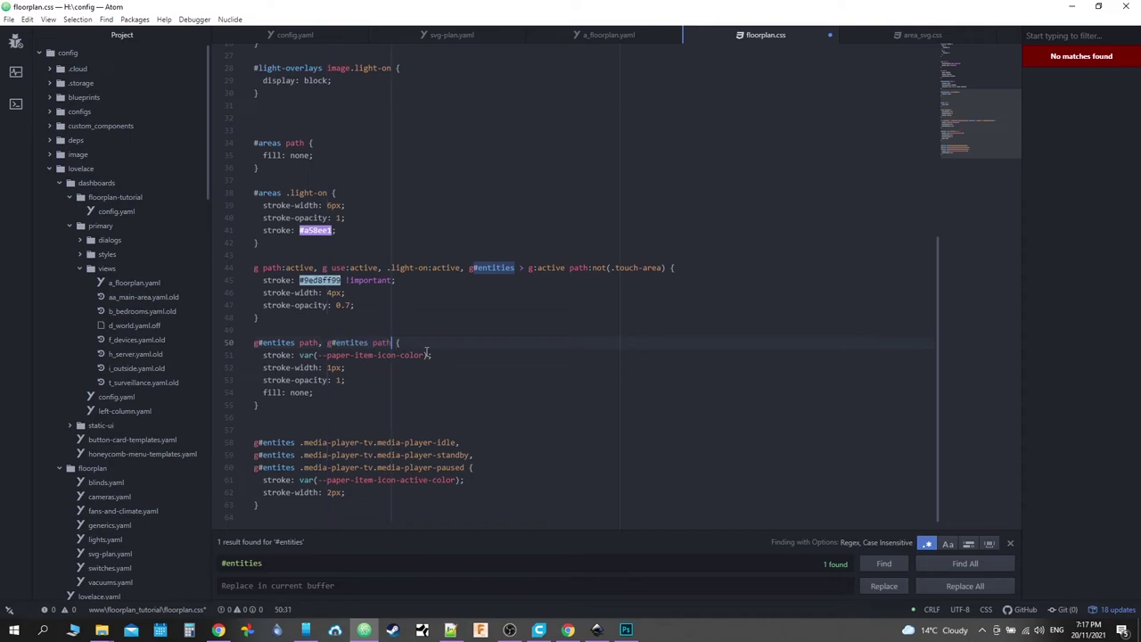
pyautogui.doubleClick(381, 342)
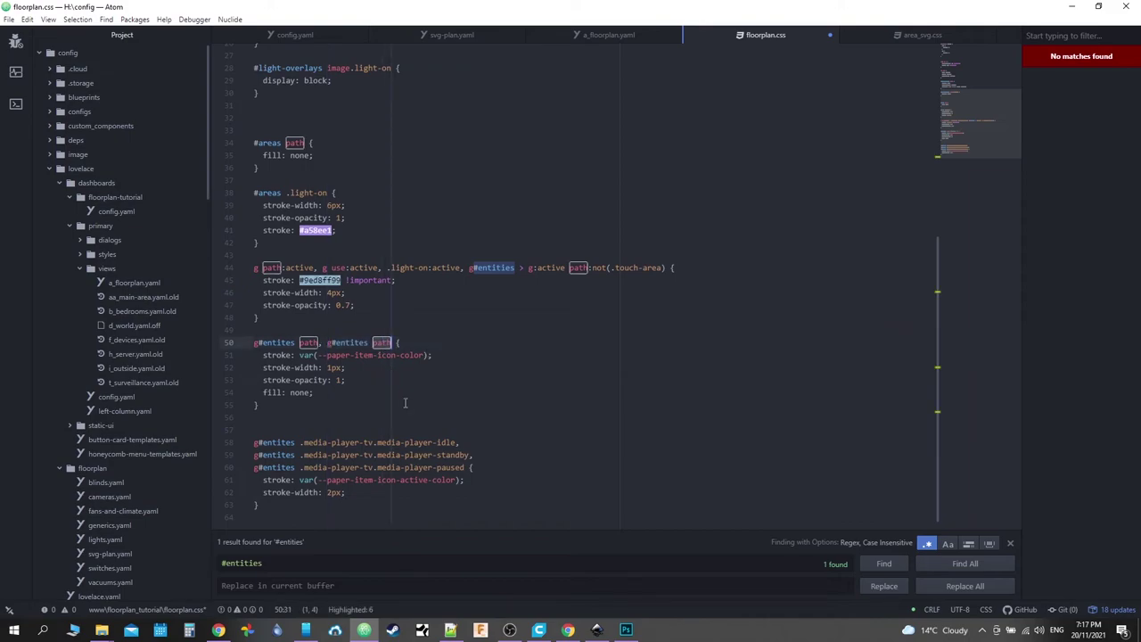
pyautogui.write('elipse')
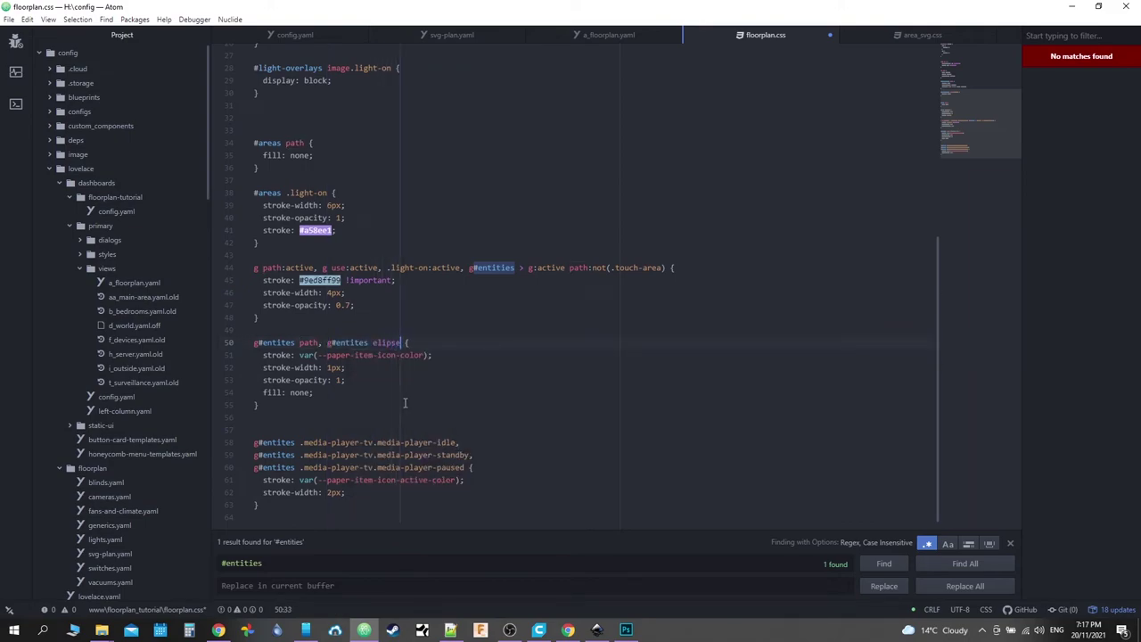
pyautogui.click(568, 630)
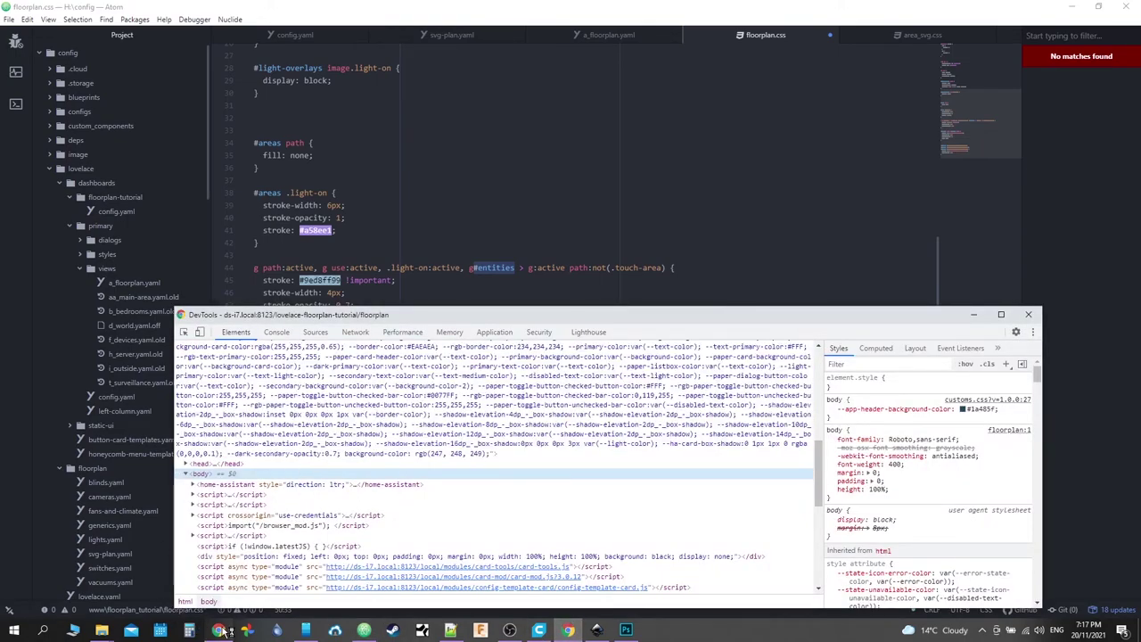
# Step: Inspect the lamp ellipse on the floorplan with the DevTools element picker
pyautogui.hotkey('alt', 'Tab')
pyautogui.click(586, 633)
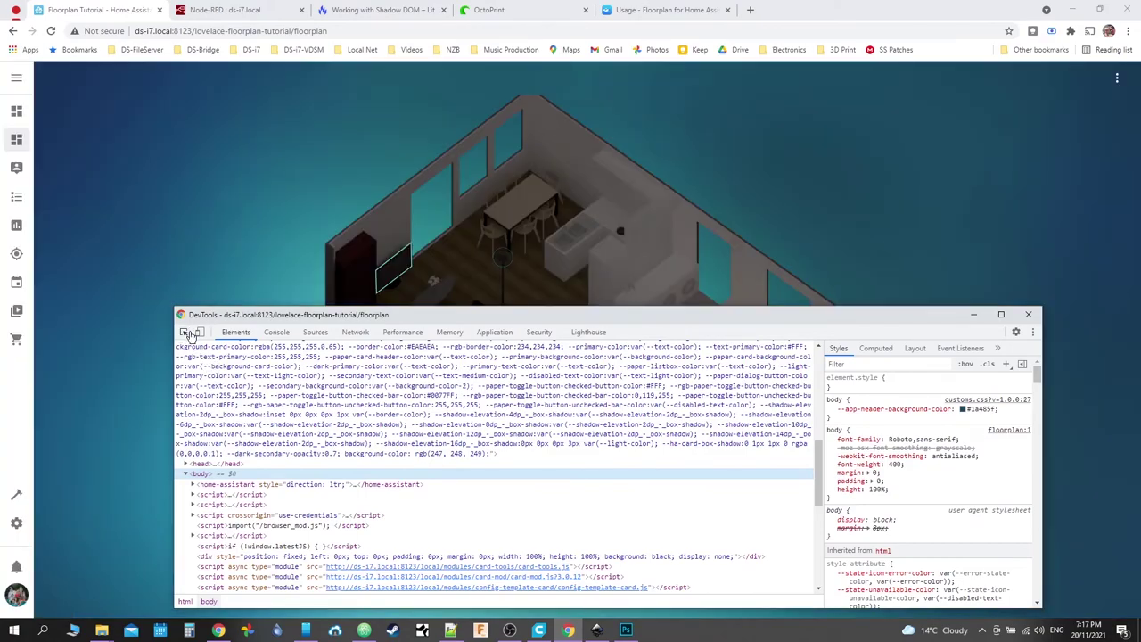
pyautogui.click(189, 334)
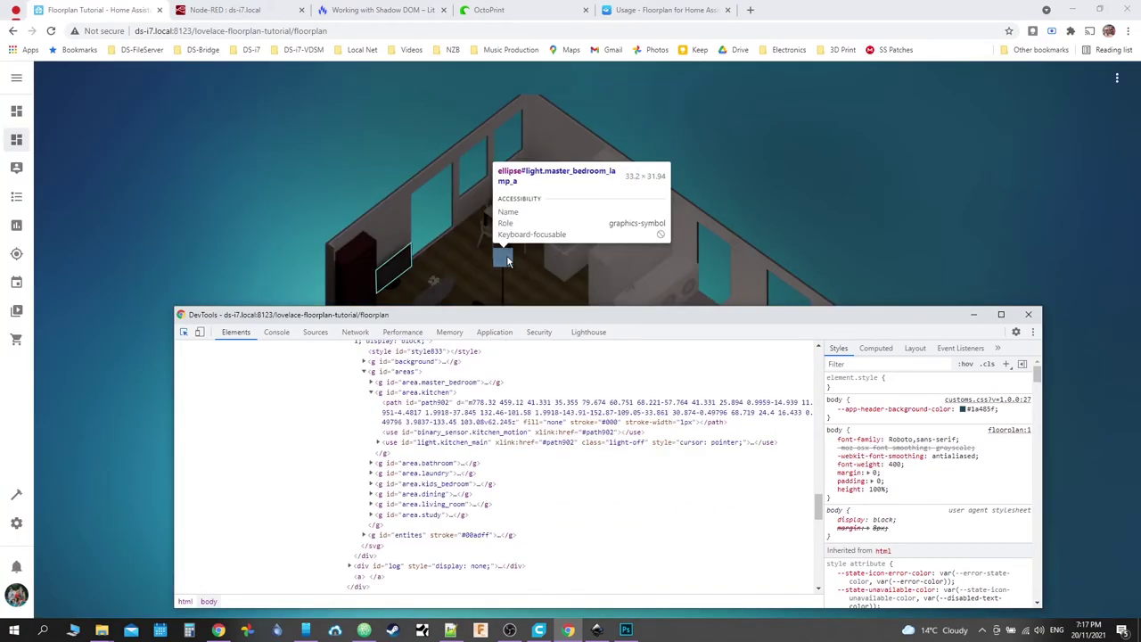
pyautogui.click(503, 256)
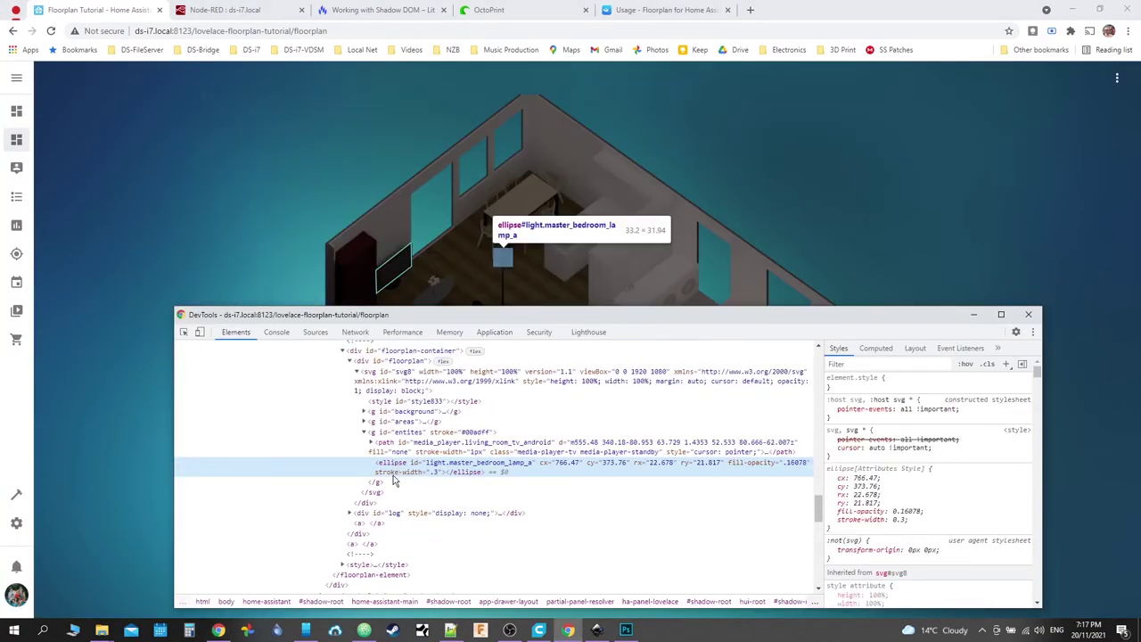
# Step: Correct the selector spelling from 'elipse' to 'ellipse' in floorplan.css
pyautogui.click(450, 630)
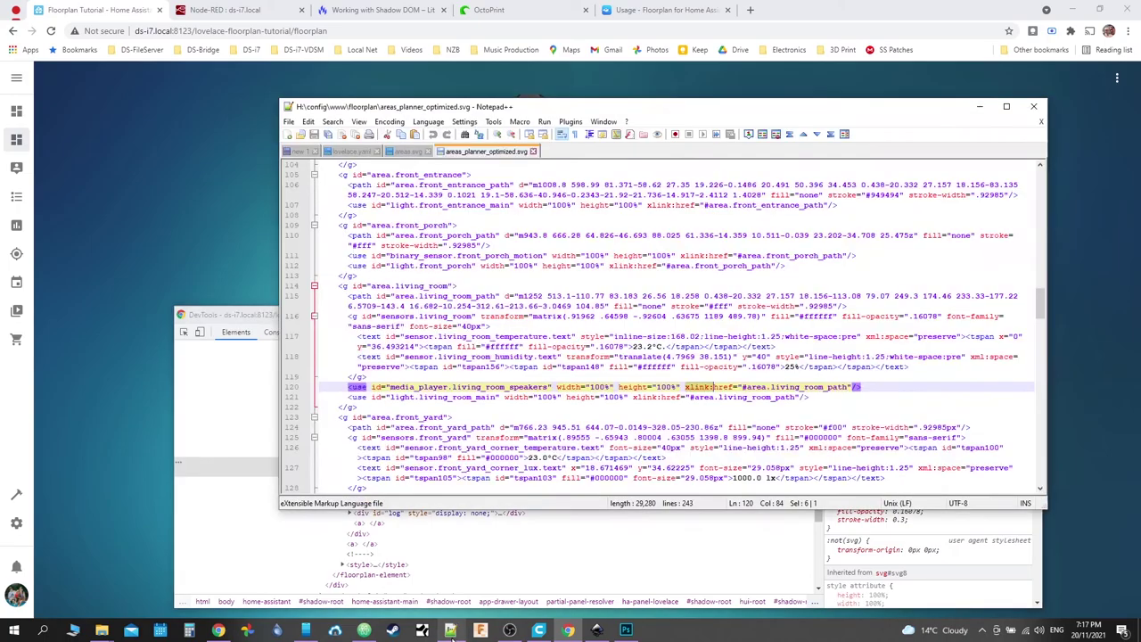
pyautogui.click(364, 631)
pyautogui.click(384, 342)
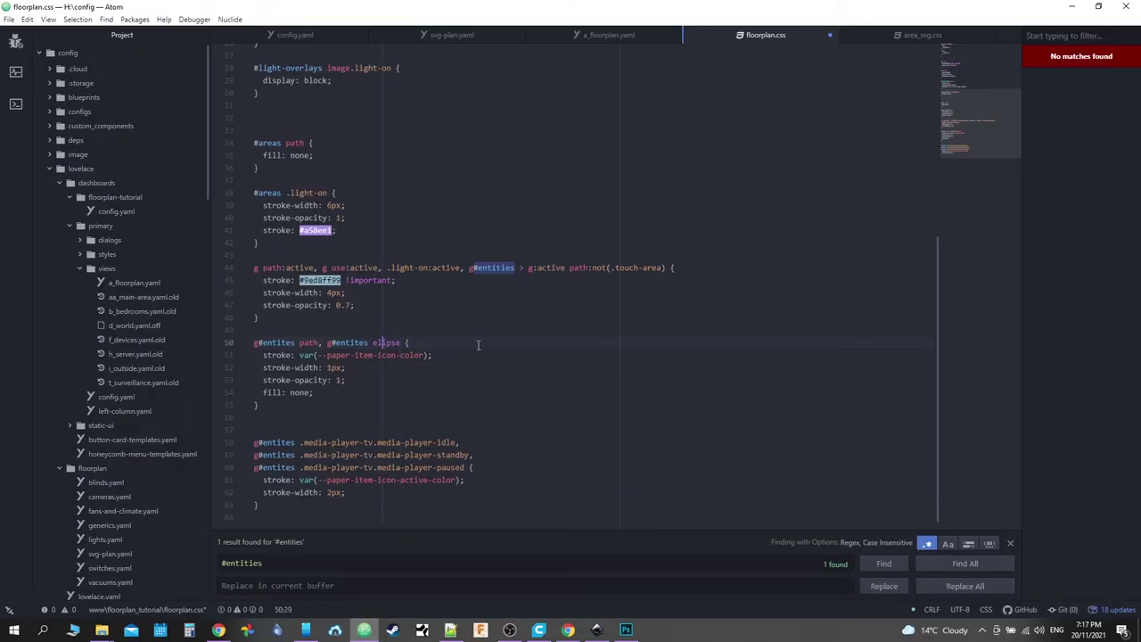
pyautogui.write('l')
pyautogui.press('Escape')
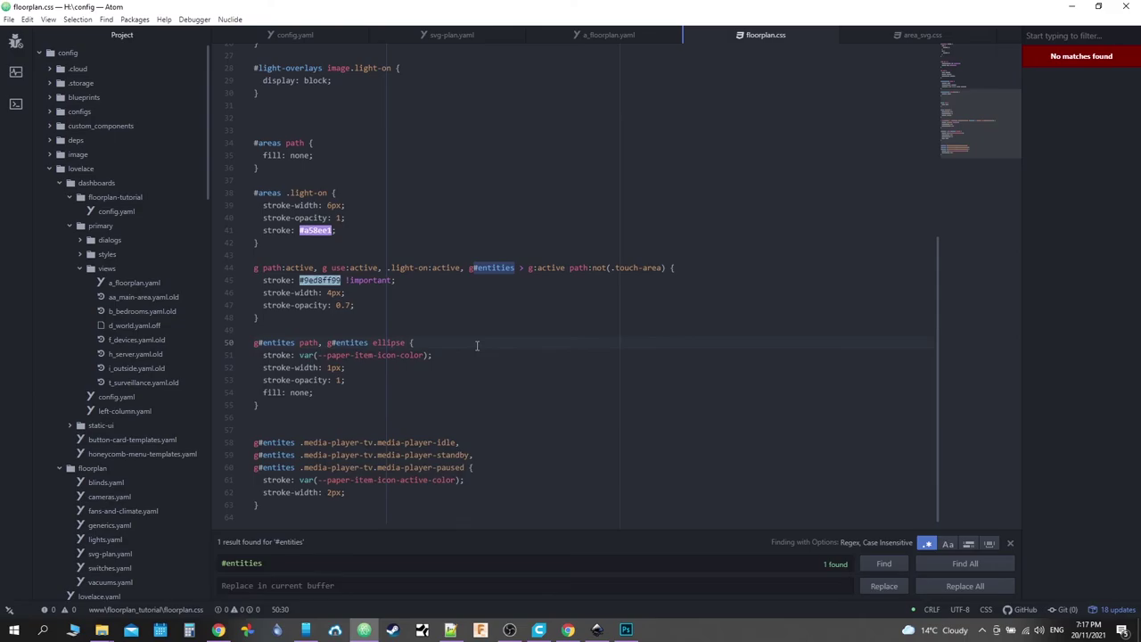
# Step: Hard-reload the floorplan page in the browser, then return to Atom
pyautogui.hotkey('alt', 'Tab')
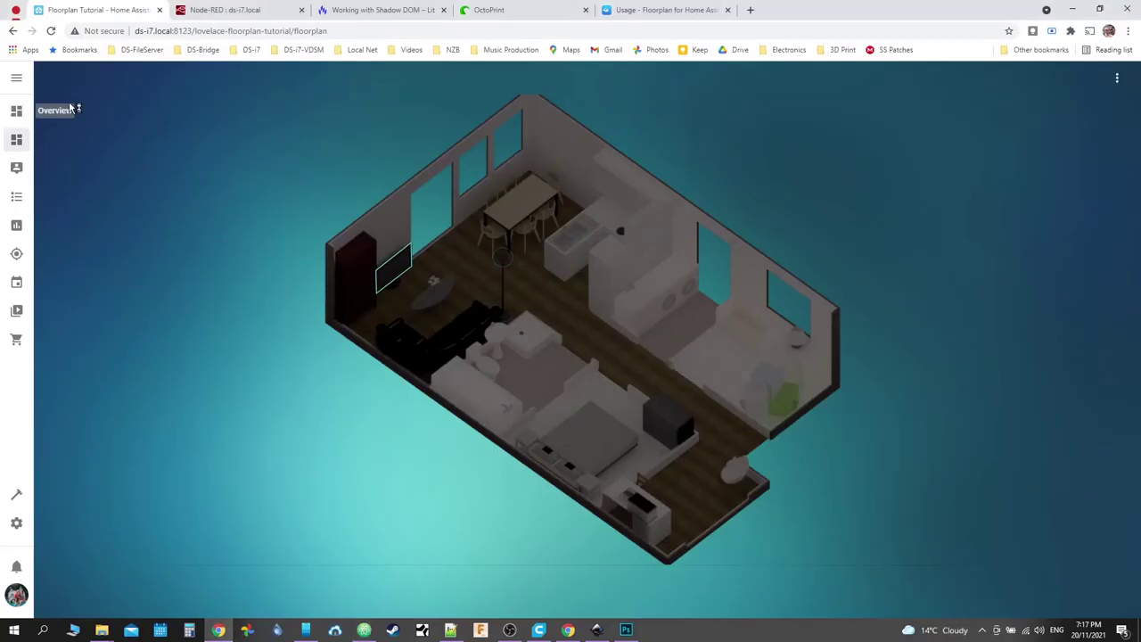
pyautogui.rightClick(51, 30)
pyautogui.click(72, 78)
pyautogui.click(364, 631)
# Step: Open config.yaml and copy the light class rule block on lines 28–41
pyautogui.click(294, 33)
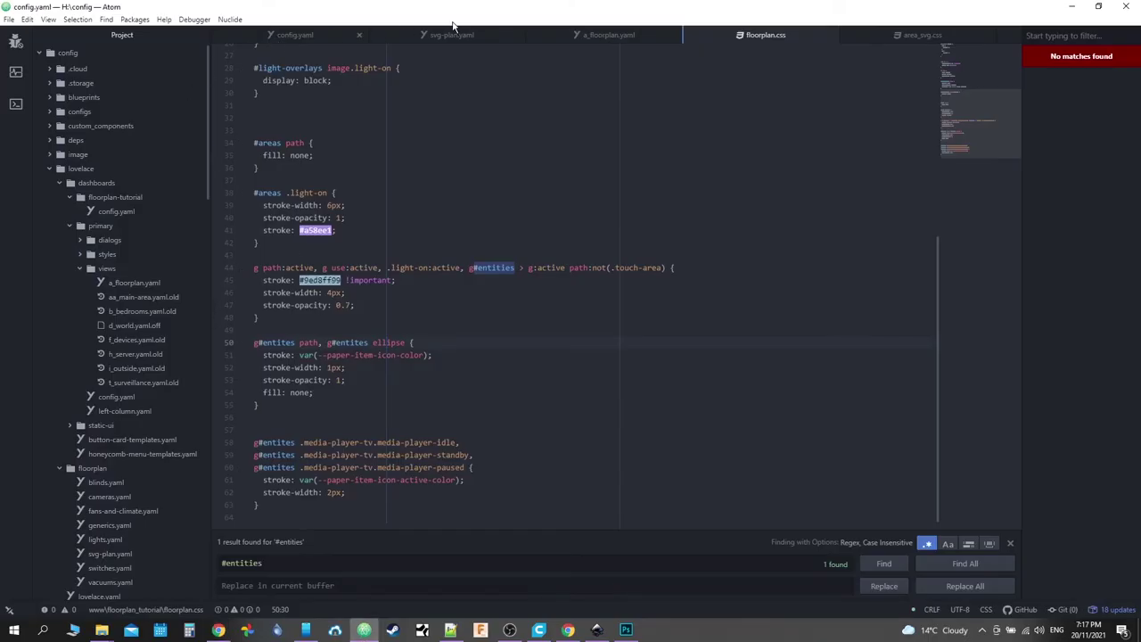
pyautogui.scroll(2, 415, 256)
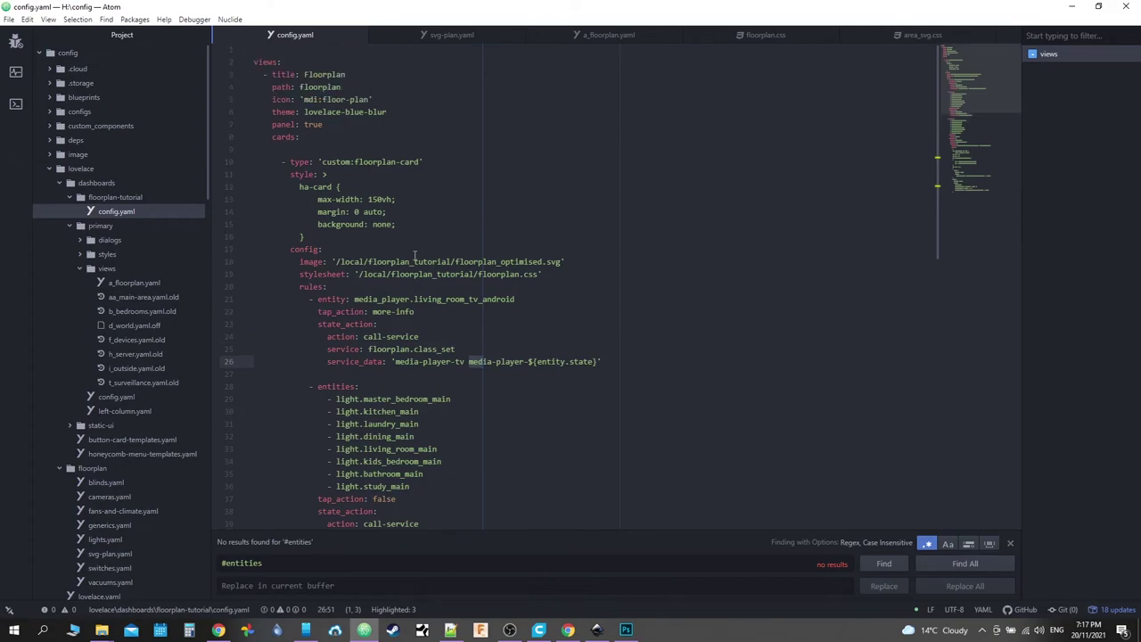
pyautogui.scroll(-8, 414, 256)
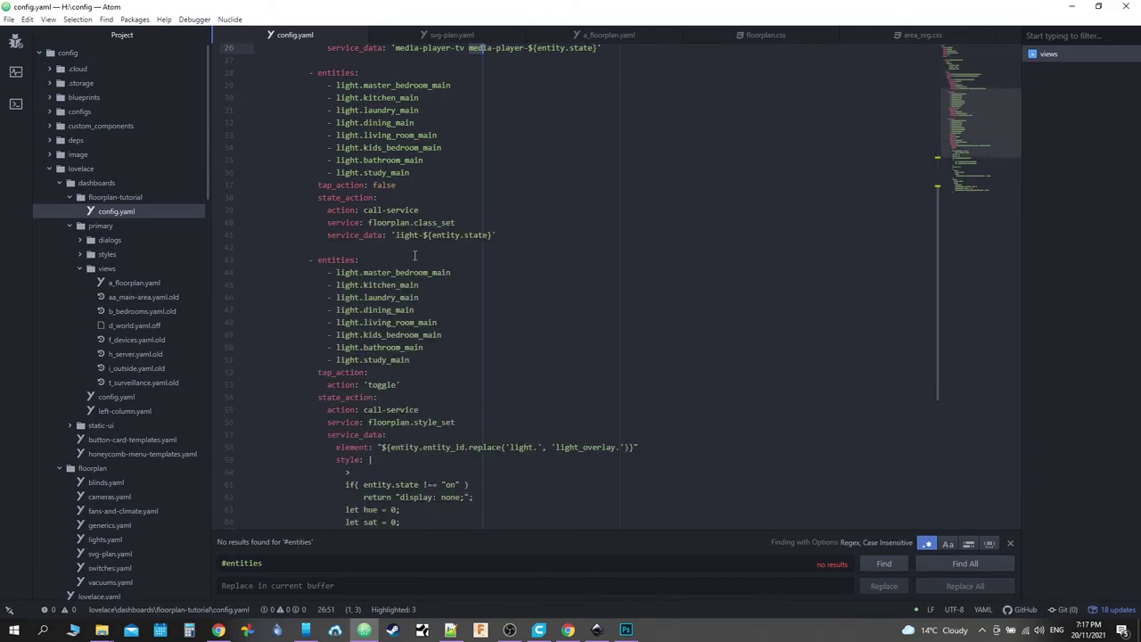
pyautogui.scroll(5, 415, 256)
pyautogui.scroll(-3, 415, 256)
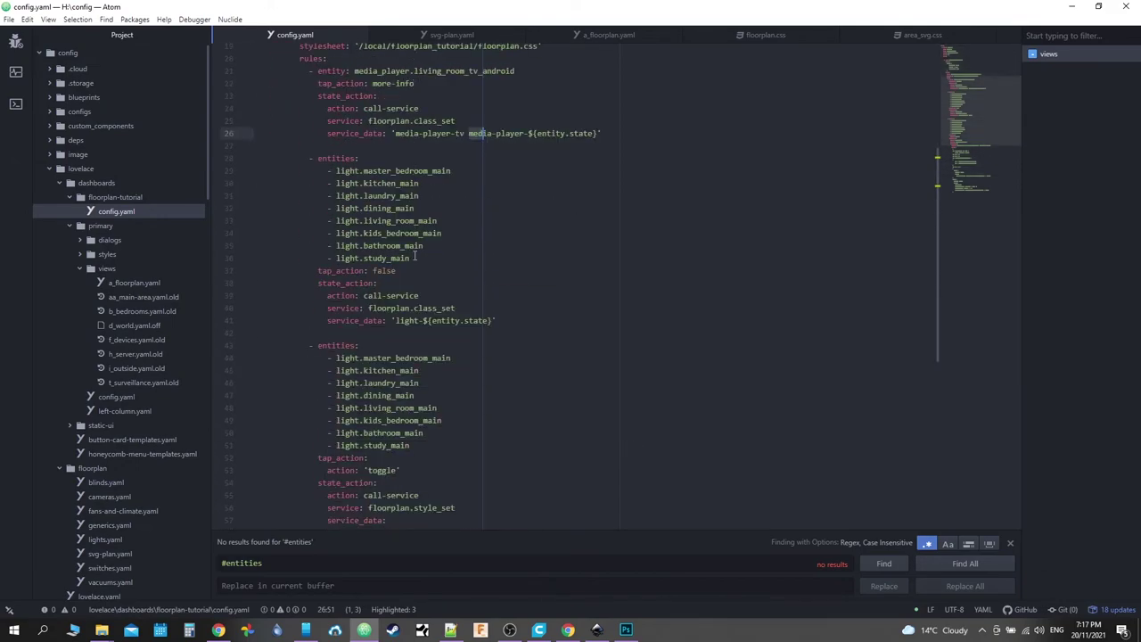
pyautogui.click(515, 321)
pyautogui.moveTo(500, 321); pyautogui.dragTo(228, 159)
pyautogui.rightClick(319, 155)
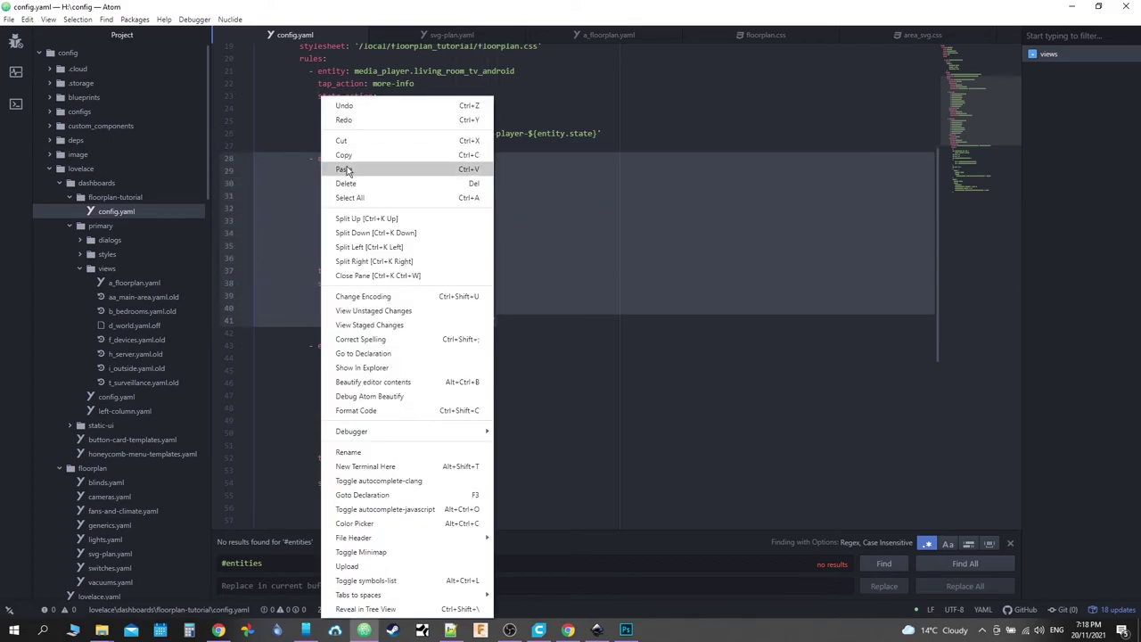
pyautogui.click(349, 158)
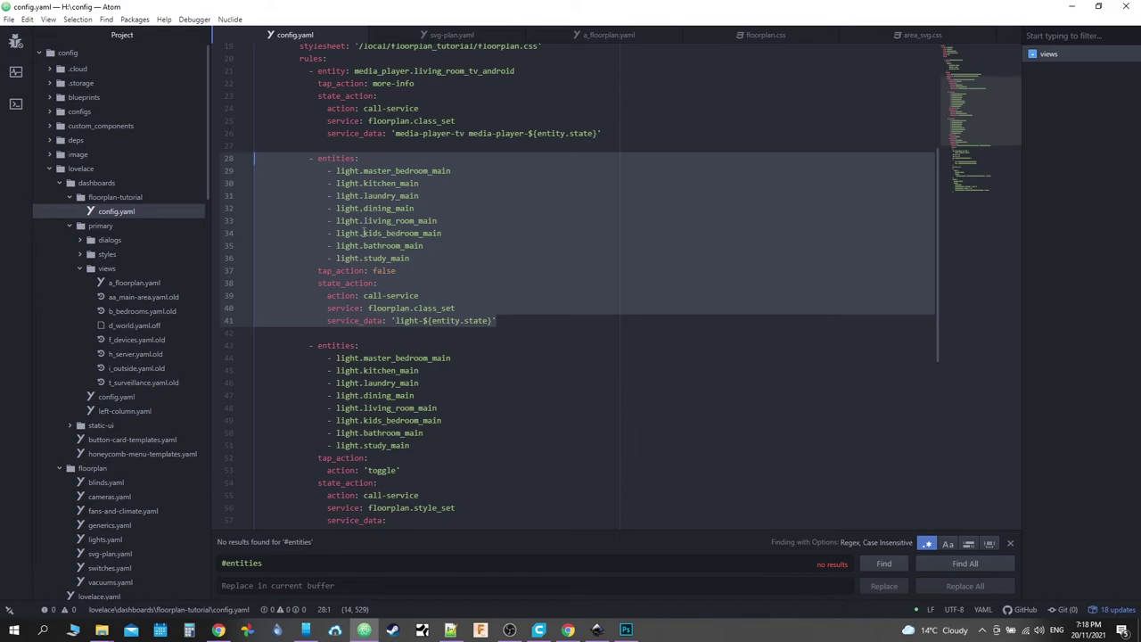
# Step: Start a '- light.' entry under light.study_main and copy the lamp ellipse's id from DevTools
pyautogui.click(437, 268)
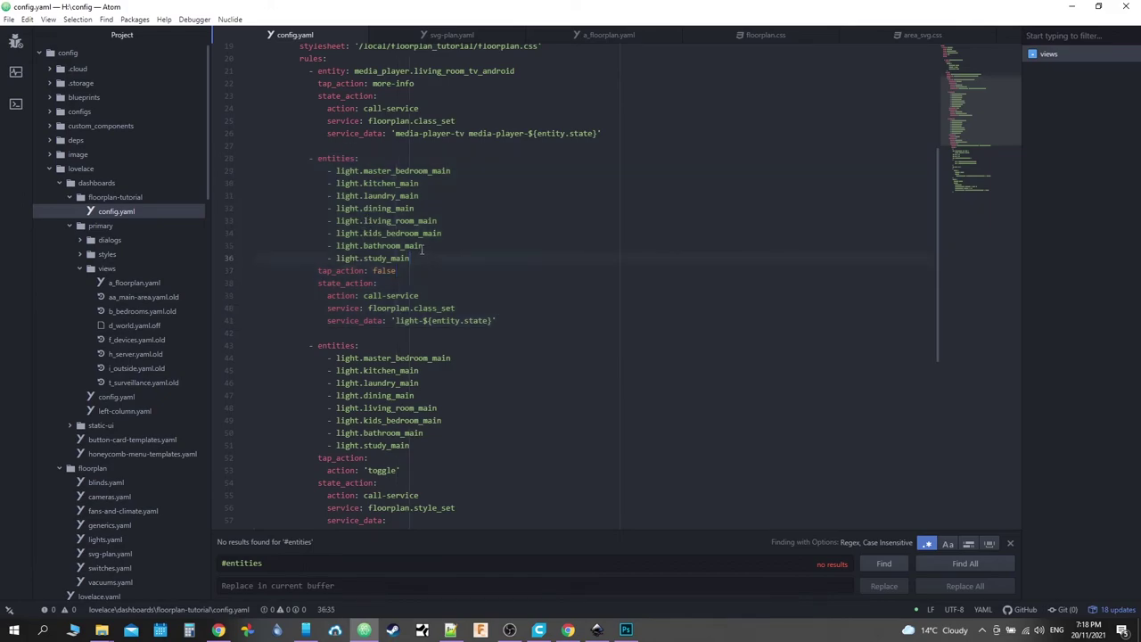
pyautogui.press('Return')
pyautogui.write('-')
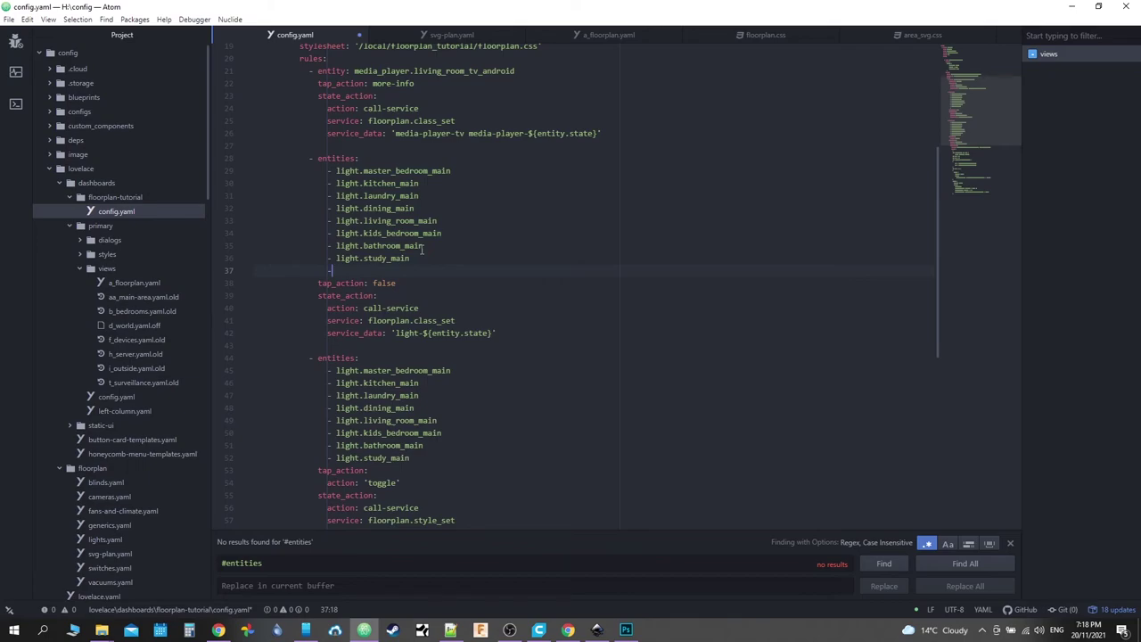
pyautogui.write(' light')
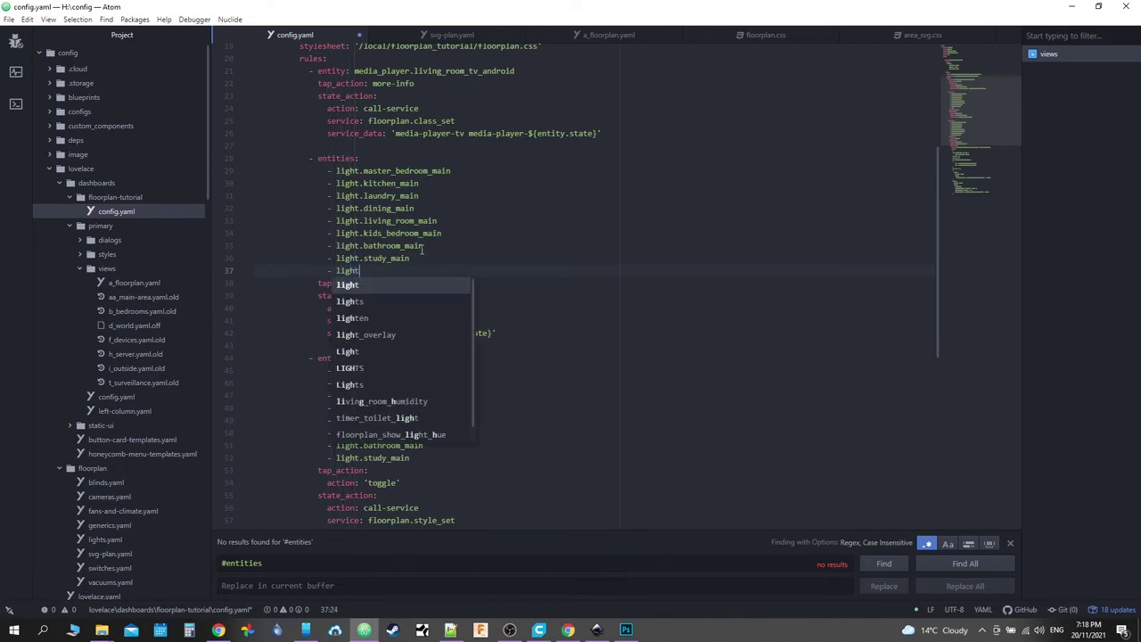
pyautogui.write('.')
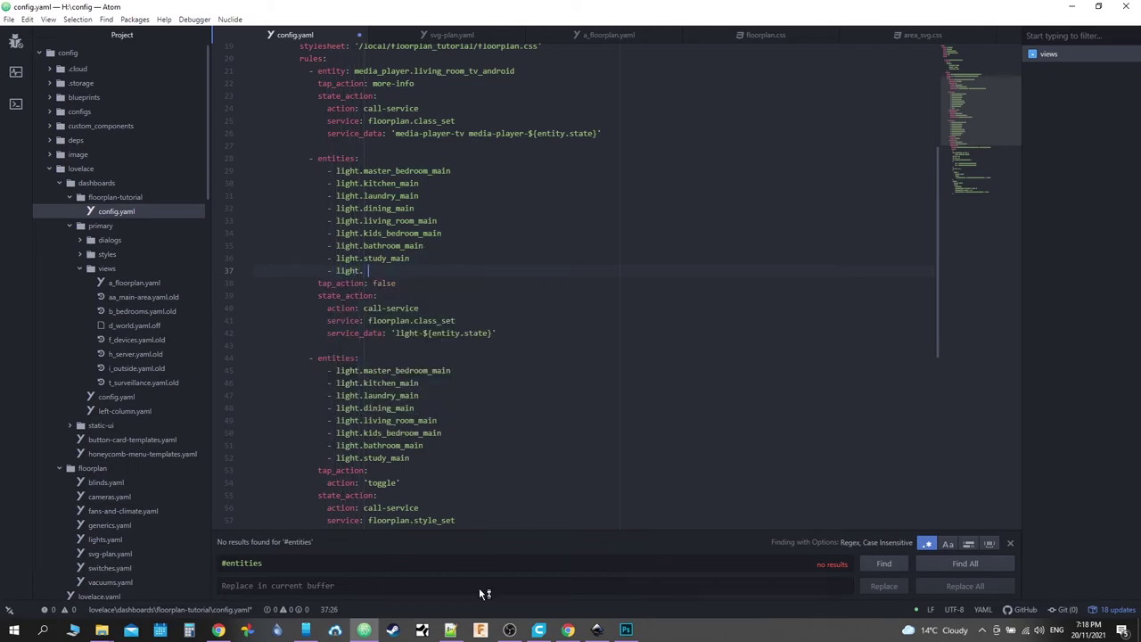
pyautogui.click(568, 630)
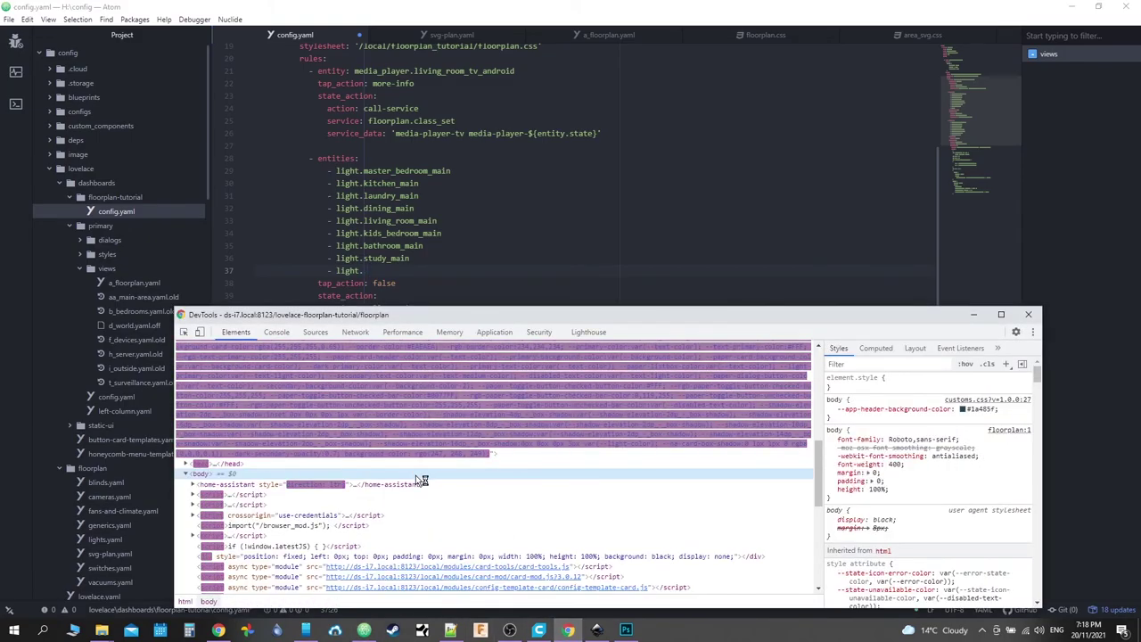
pyautogui.click(568, 629)
pyautogui.click(538, 630)
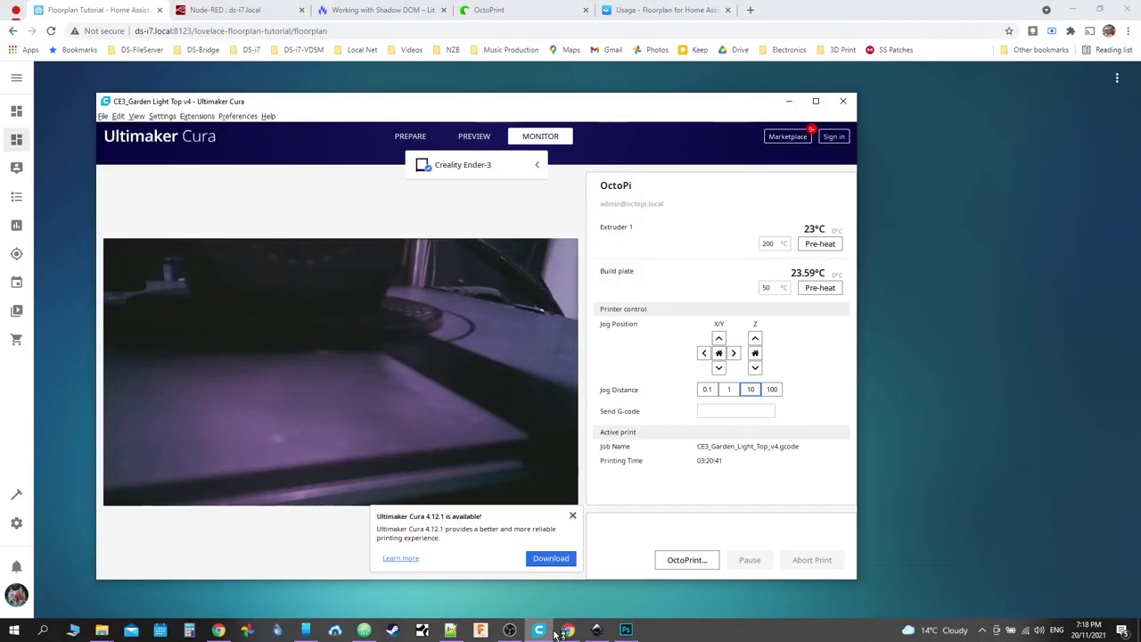
pyautogui.click(568, 630)
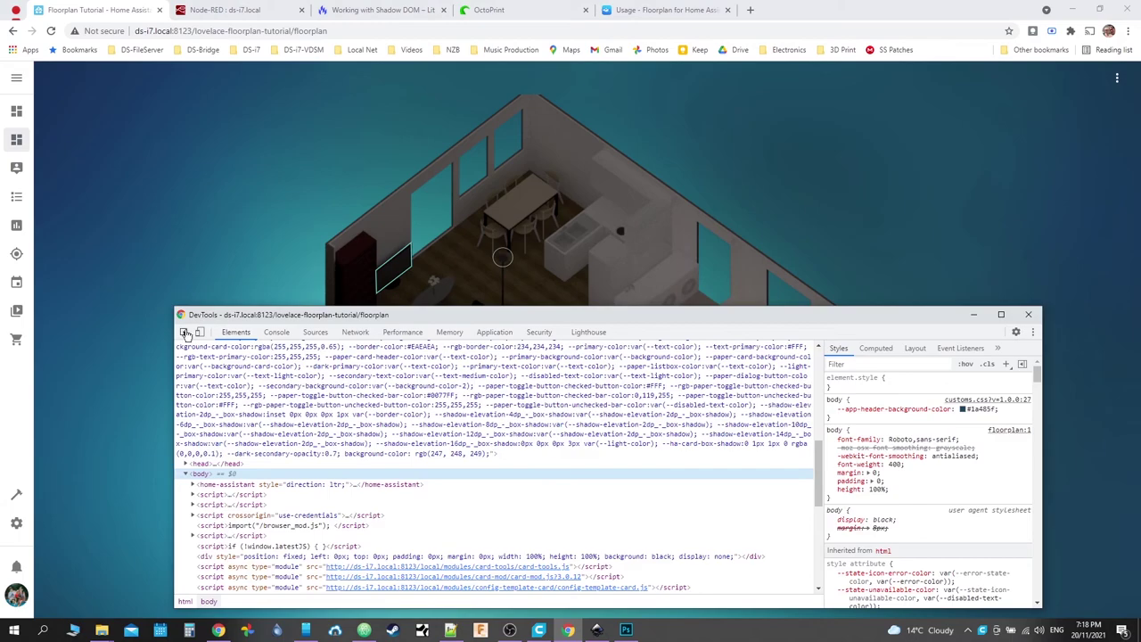
pyautogui.click(185, 333)
pyautogui.click(453, 473)
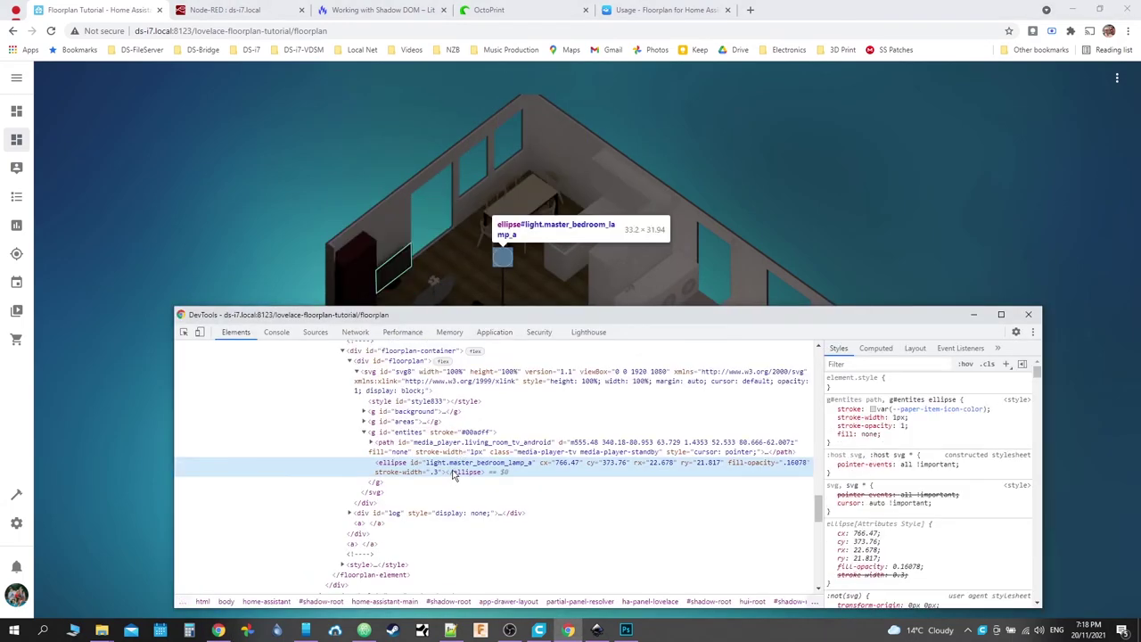
pyautogui.doubleClick(456, 463)
pyautogui.rightClick(457, 460)
pyautogui.click(511, 510)
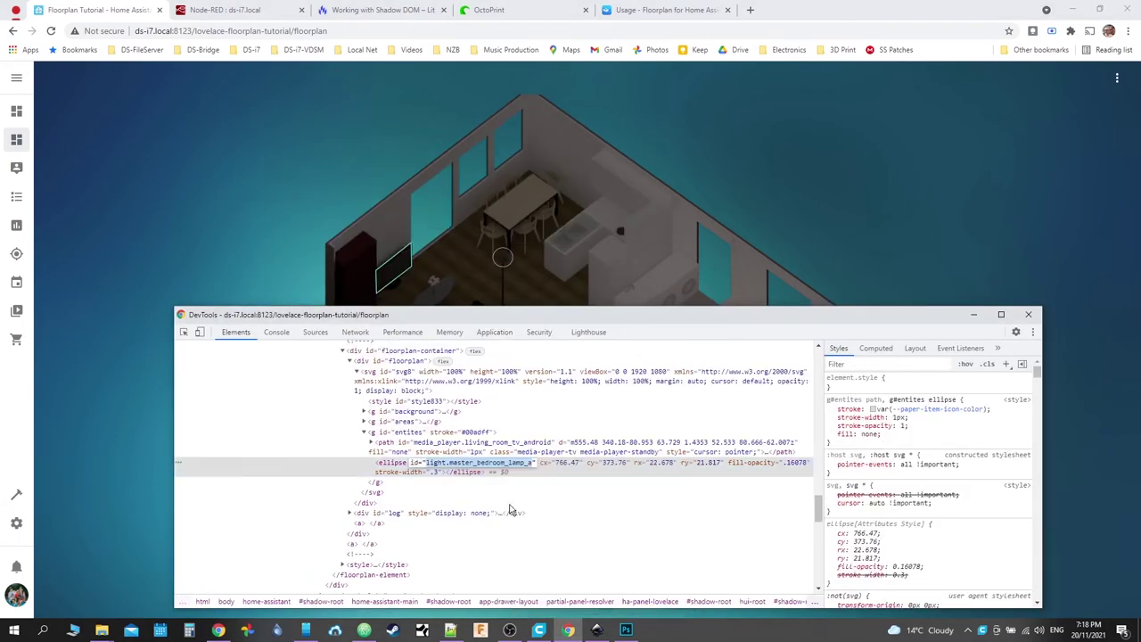
# Step: Add light.master_bedroom_lamp_a to both light entity lists in config.yaml
pyautogui.click(364, 630)
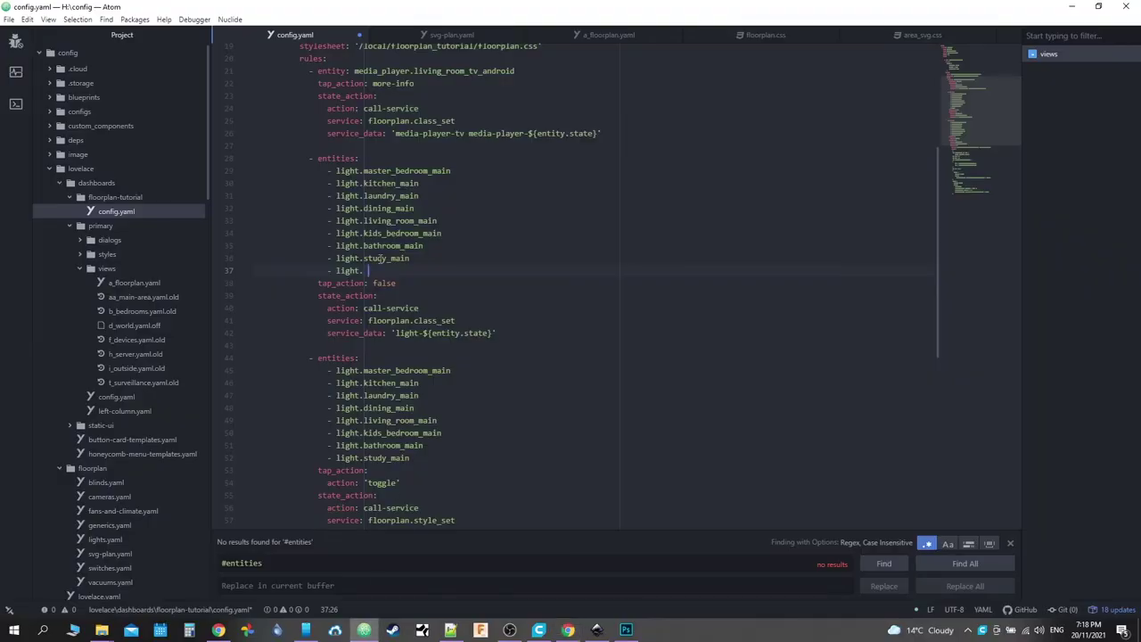
pyautogui.press('BackSpace')
pyautogui.press('BackSpace')
pyautogui.press('BackSpace')
pyautogui.press('BackSpace')
pyautogui.press('BackSpace')
pyautogui.press('BackSpace')
pyautogui.hotkey('ctrl', 'v')
pyautogui.scroll(-3, 357, 307)
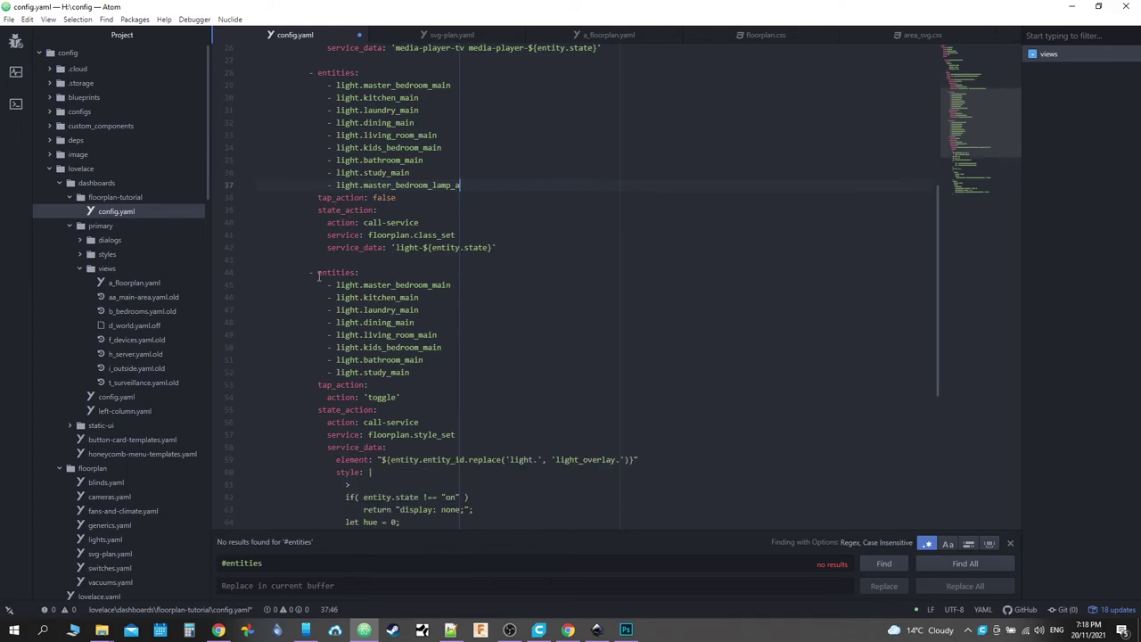
pyautogui.scroll(-5, 392, 212)
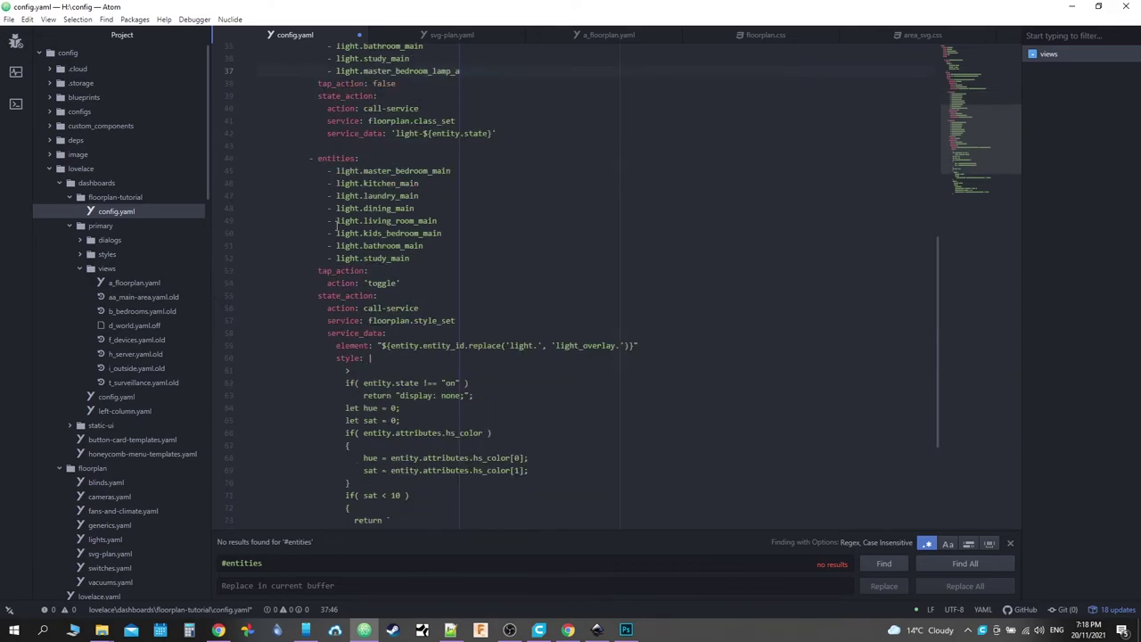
pyautogui.click(417, 232)
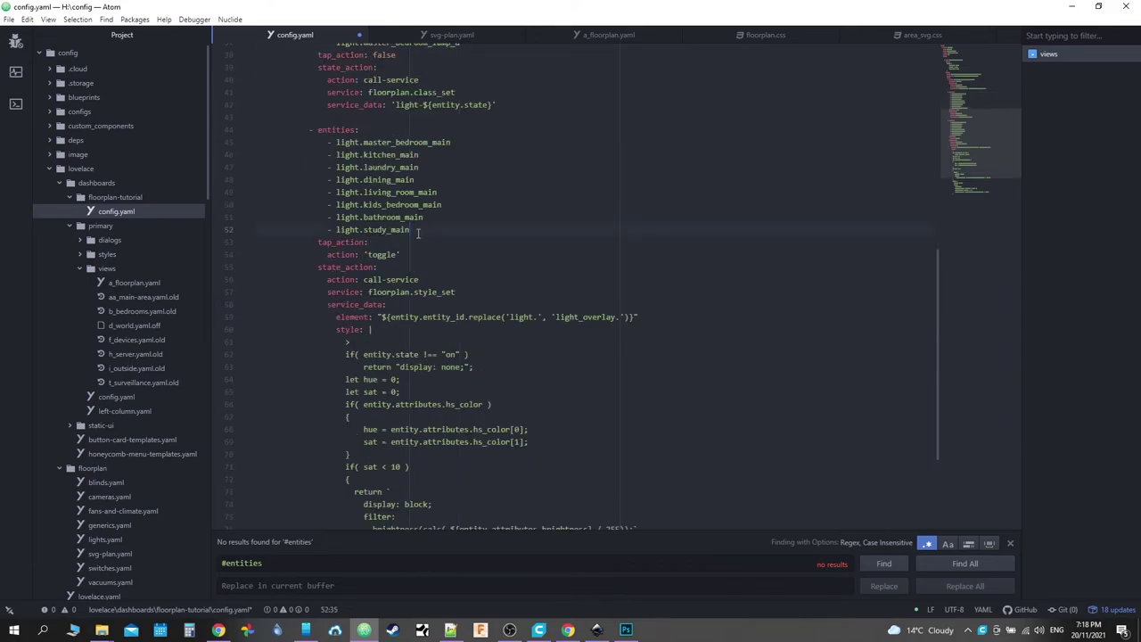
pyautogui.press('Return')
pyautogui.write('-')
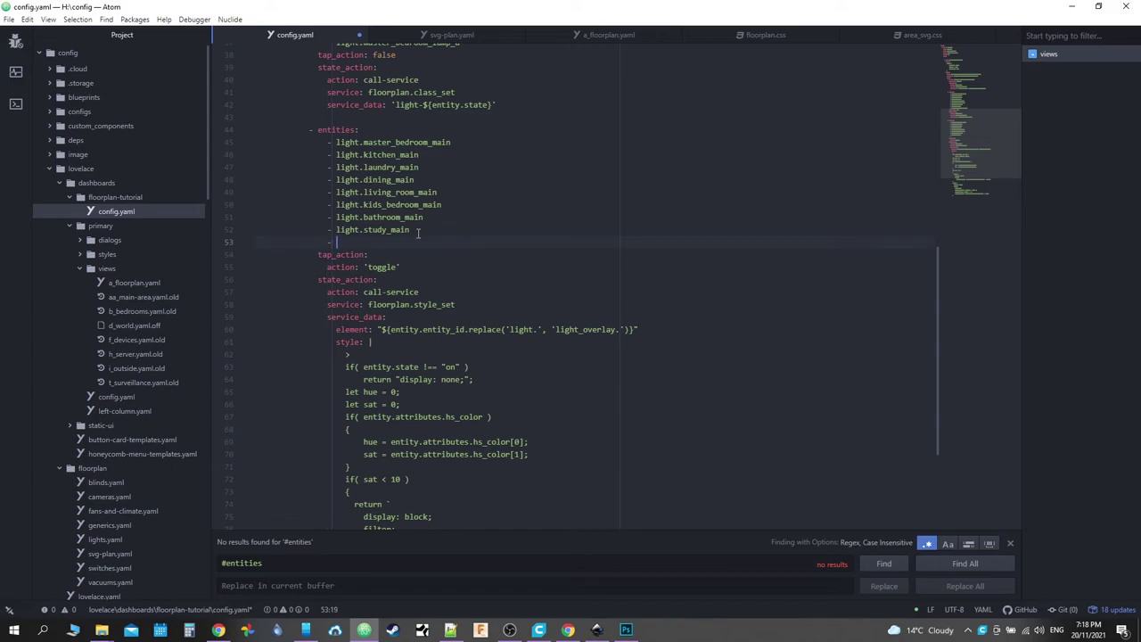
pyautogui.hotkey('ctrl', 'v')
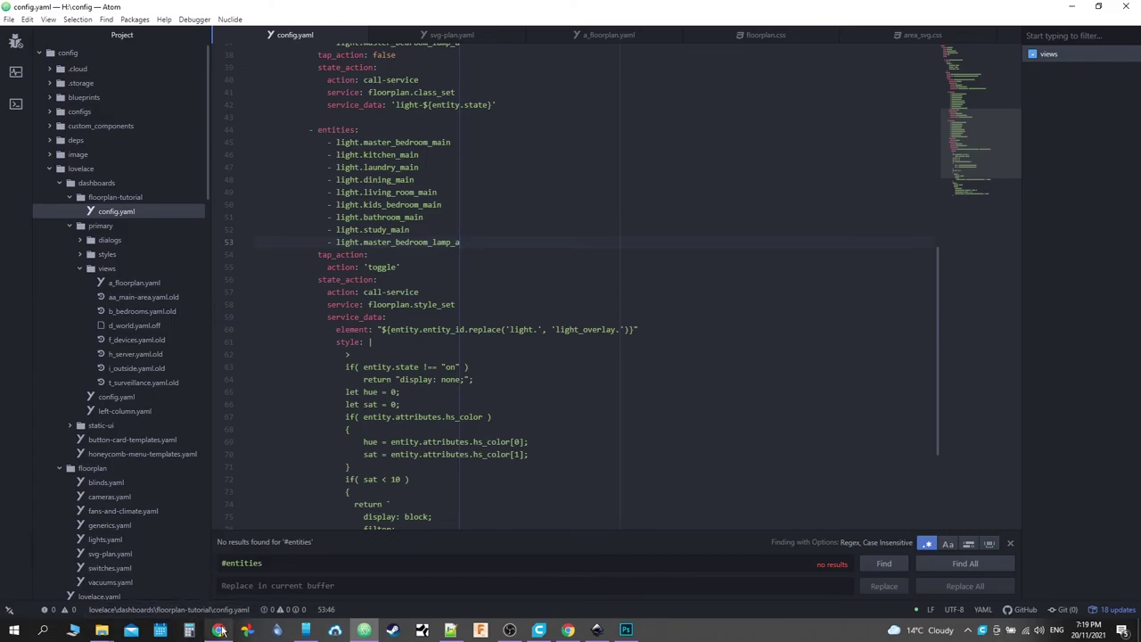
# Step: Reload the Home Assistant floorplan page
pyautogui.click(218, 631)
pyautogui.rightClick(50, 31)
pyautogui.click(100, 75)
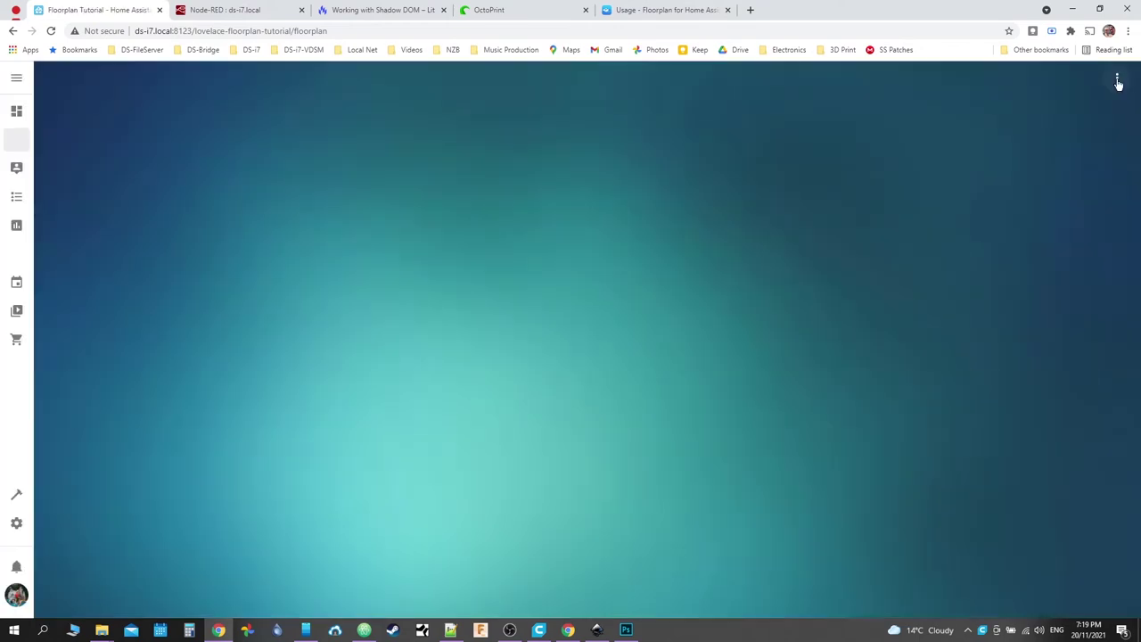
# Step: Refresh the dashboard and test the lamp by switching it on and back off
pyautogui.click(1117, 78)
pyautogui.click(1077, 114)
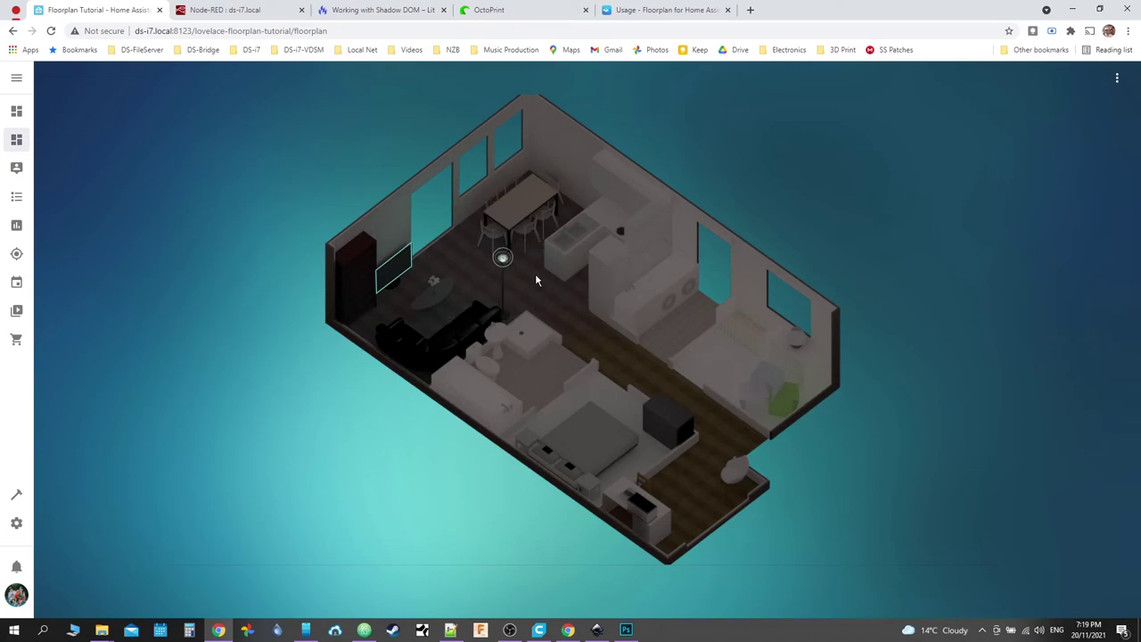
pyautogui.click(503, 259)
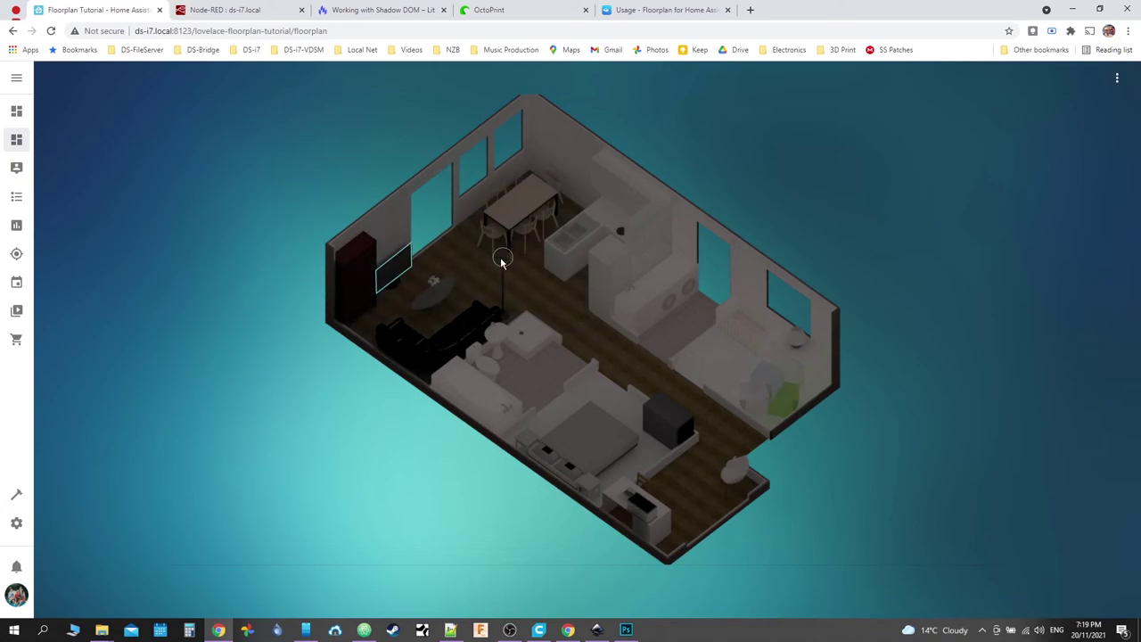
pyautogui.click(502, 259)
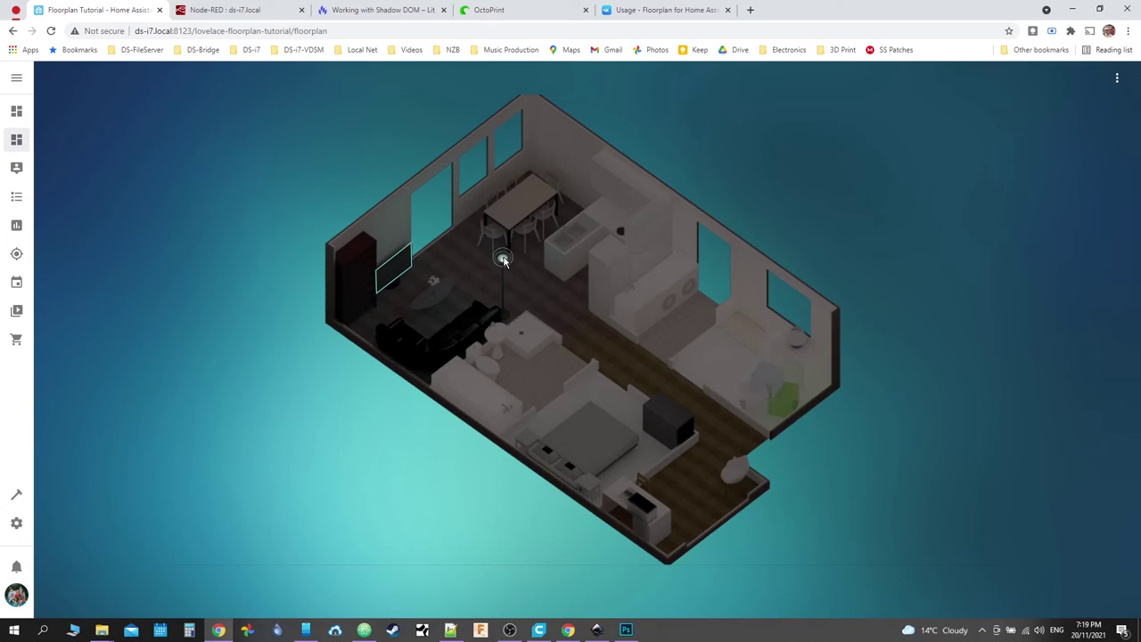
# Step: Open a blank line below the 'toggle' tap action in config.yaml
pyautogui.click(364, 631)
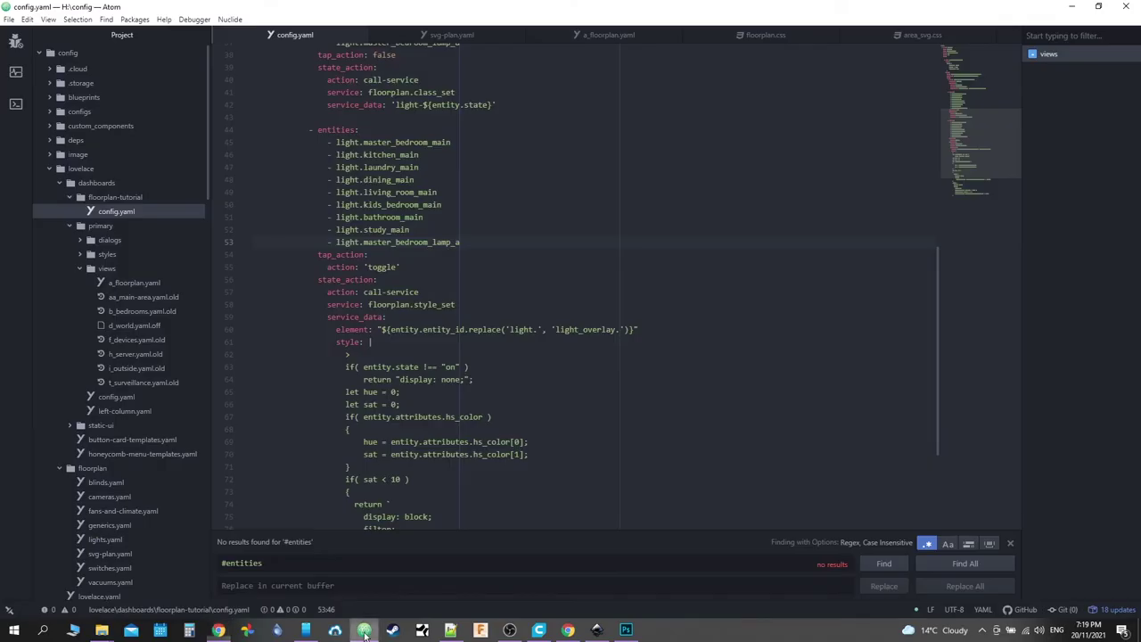
pyautogui.click(405, 267)
pyautogui.press('Return')
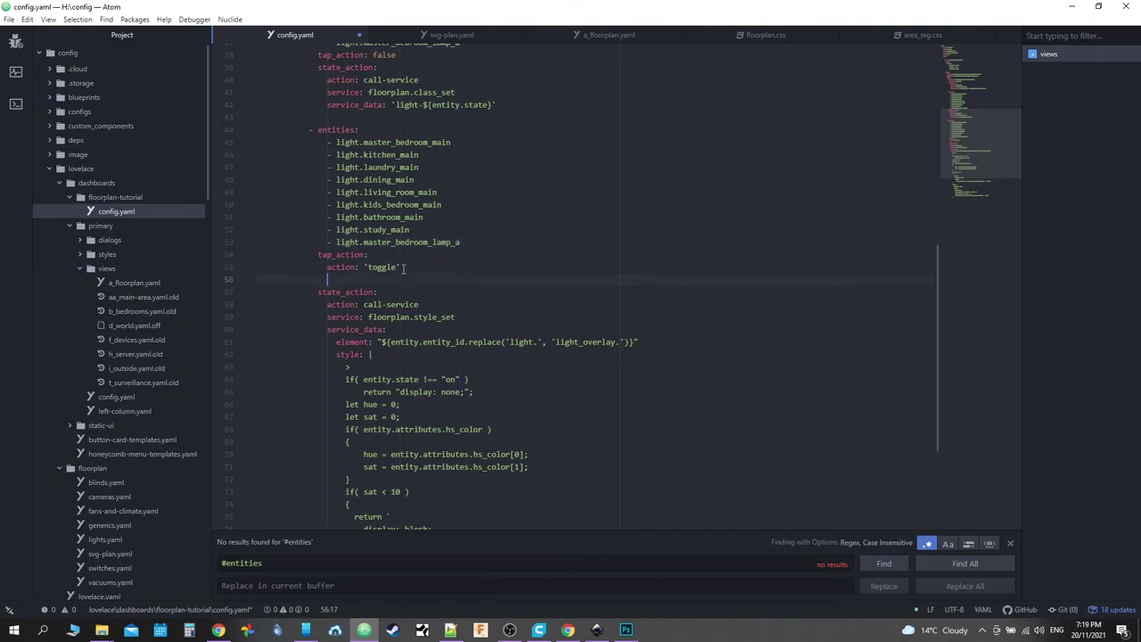
# Step: Add a 'hold_action: more-info' line beneath the toggle tap action
pyautogui.write('hold')
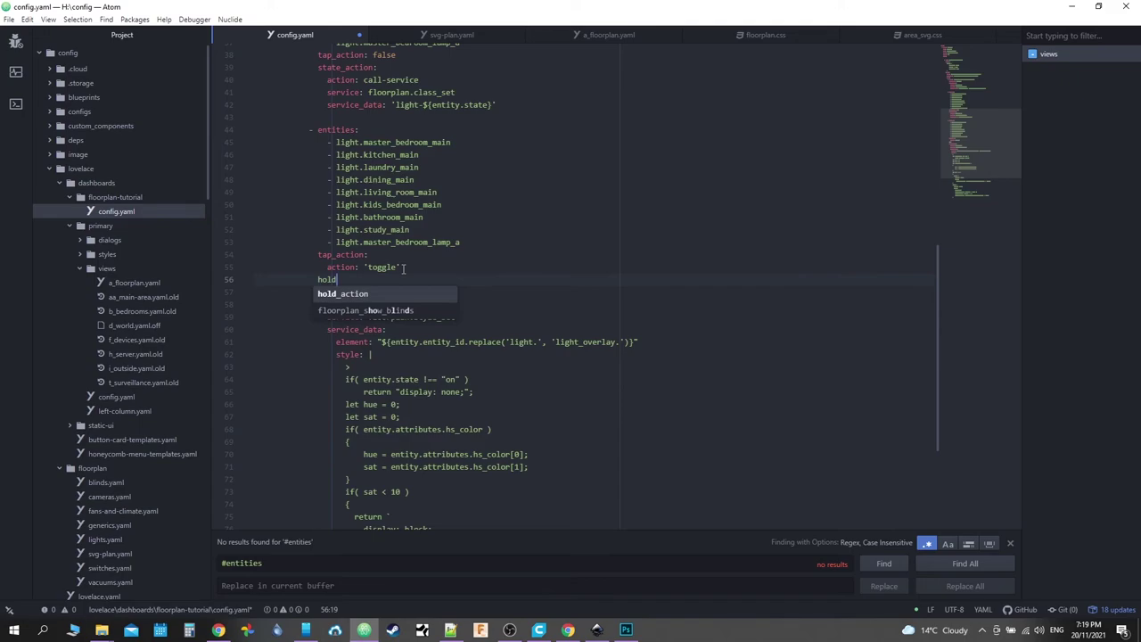
pyautogui.press('Tab')
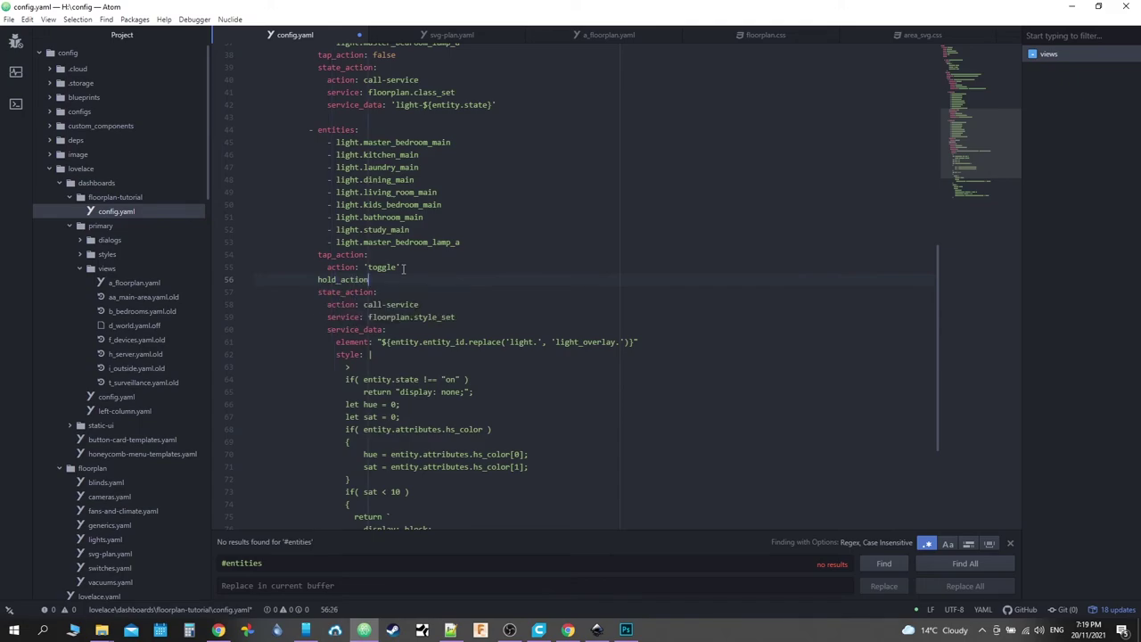
pyautogui.write(': more')
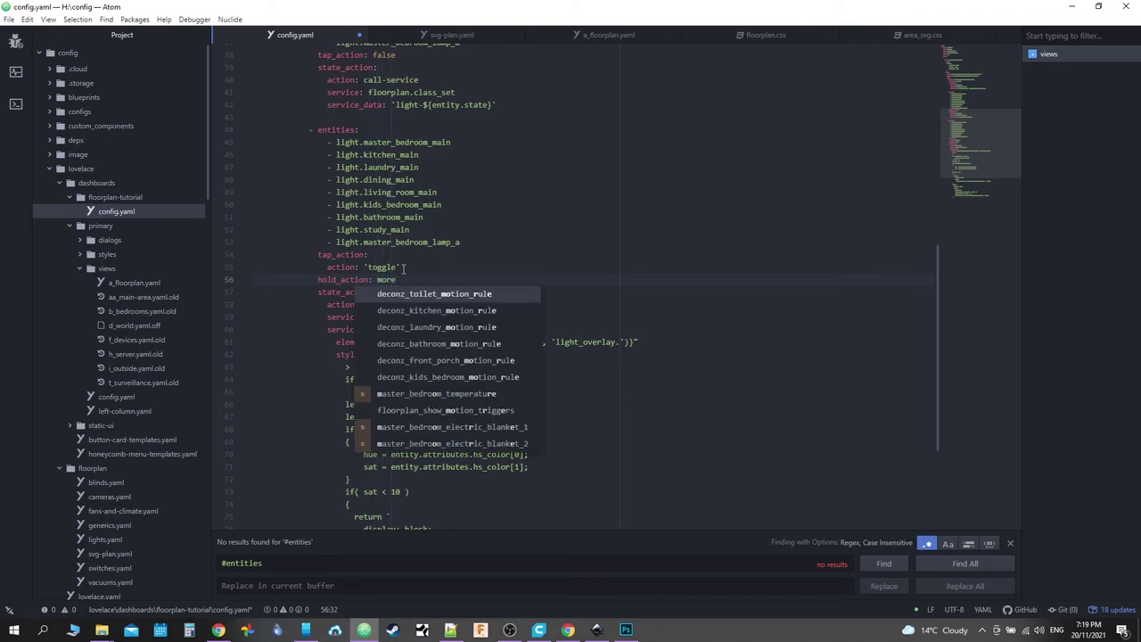
pyautogui.write('-info')
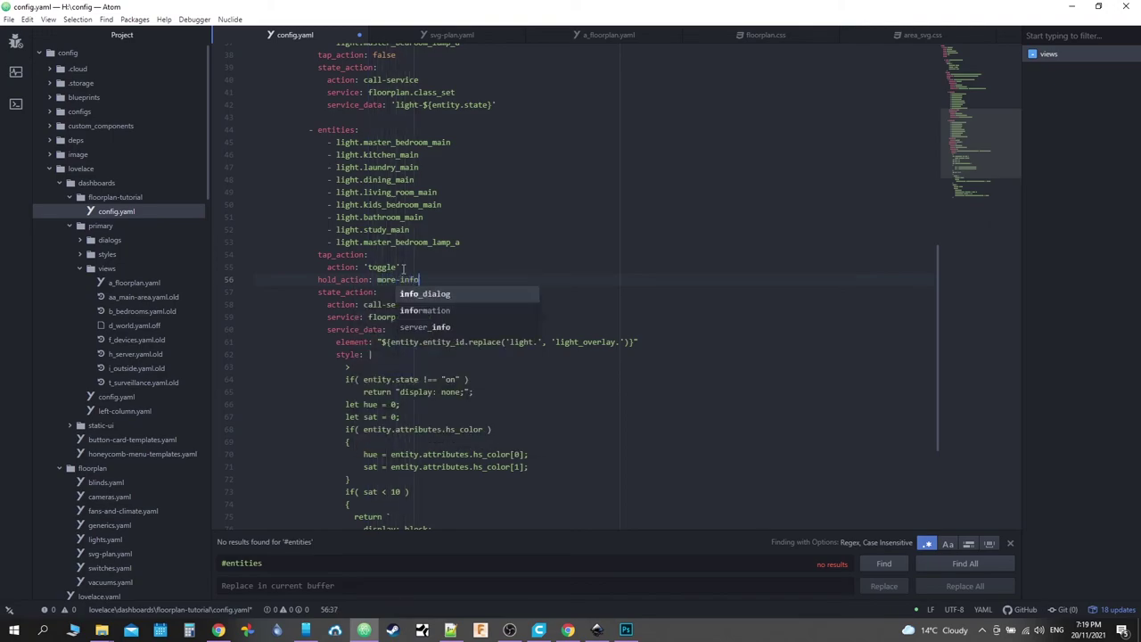
pyautogui.press('Escape')
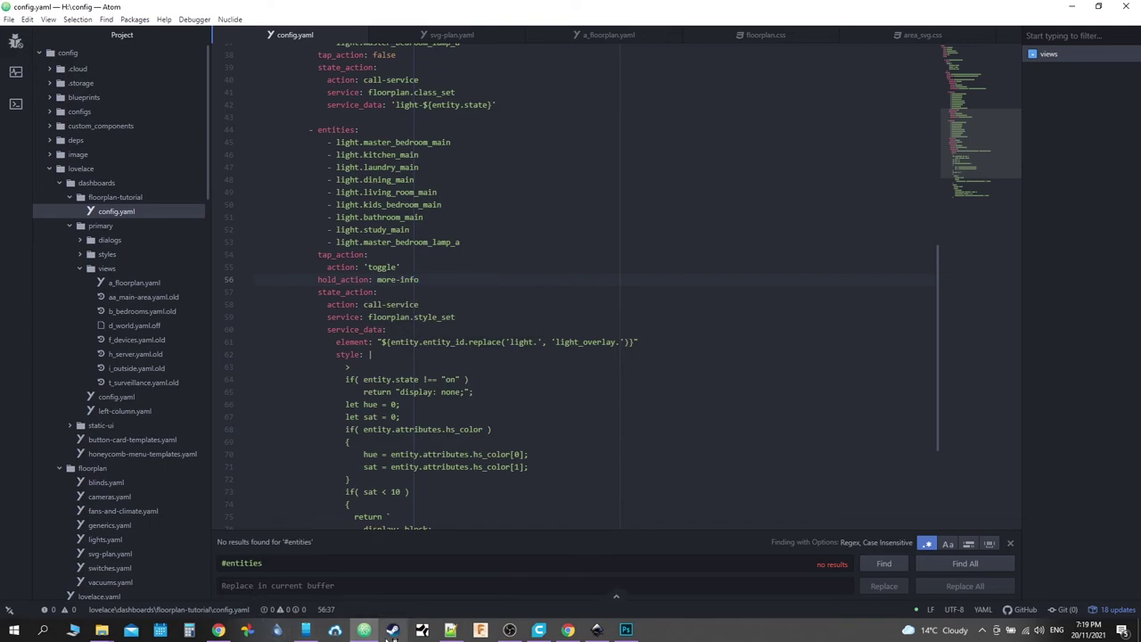
# Step: Hard-reload the floorplan page in Chrome, then return to config.yaml in Atom
pyautogui.click(365, 630)
pyautogui.rightClick(51, 32)
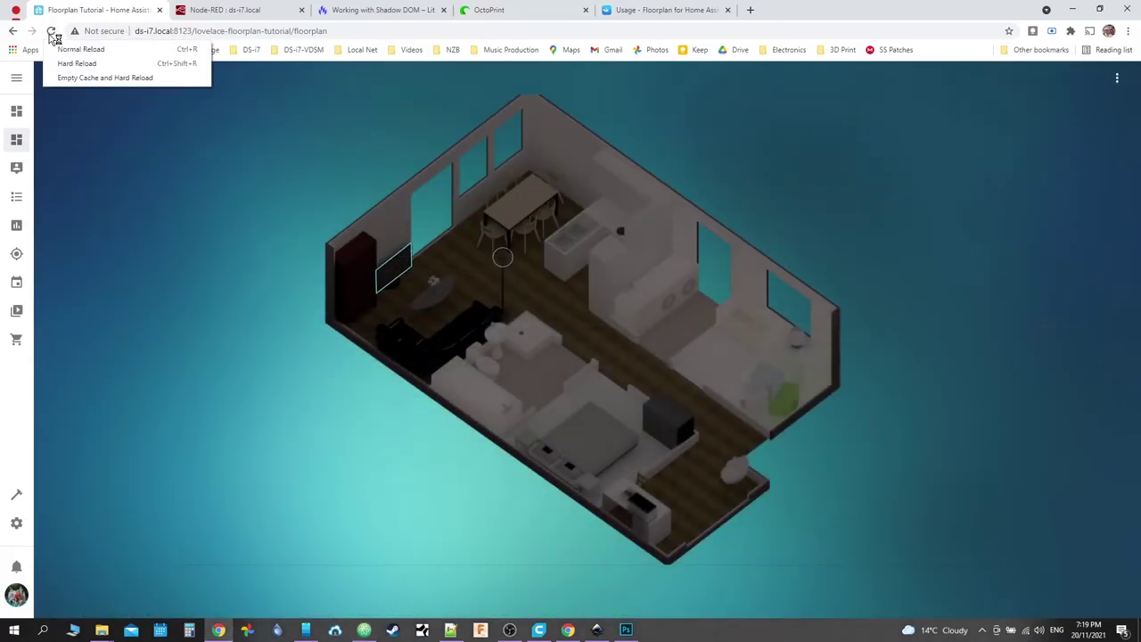
pyautogui.click(77, 65)
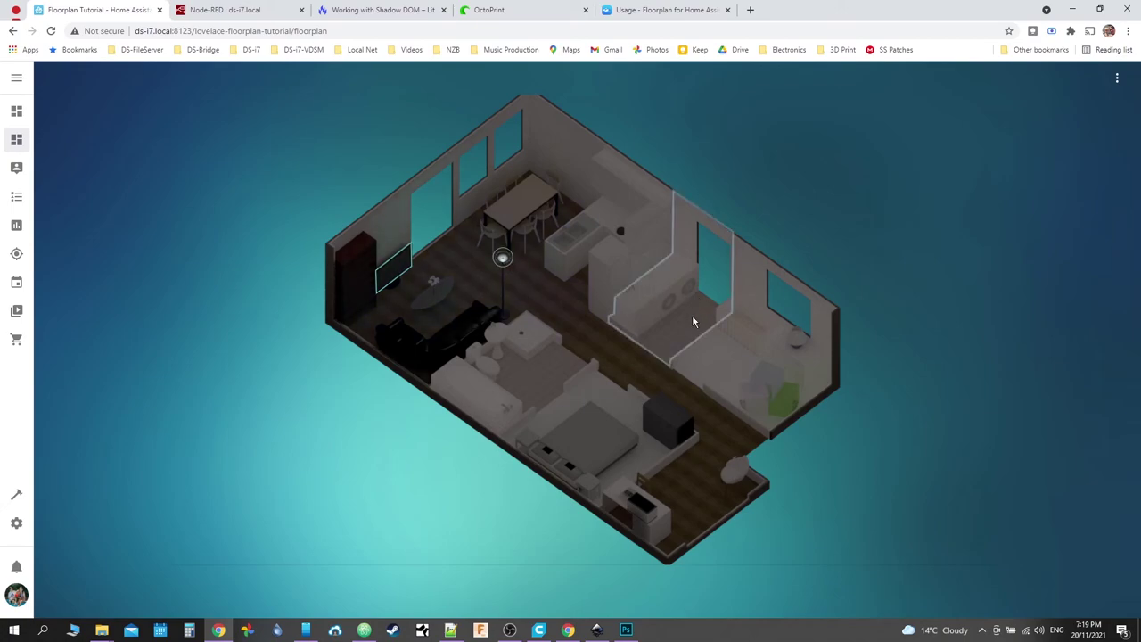
pyautogui.click(364, 629)
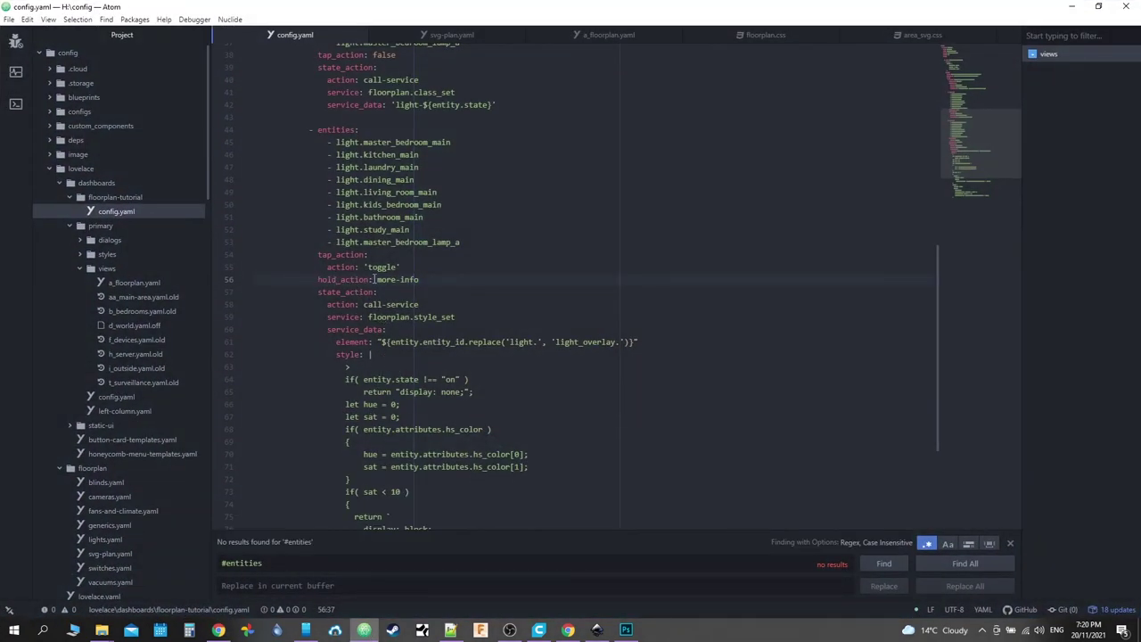
pyautogui.click(374, 279)
pyautogui.press('Return')
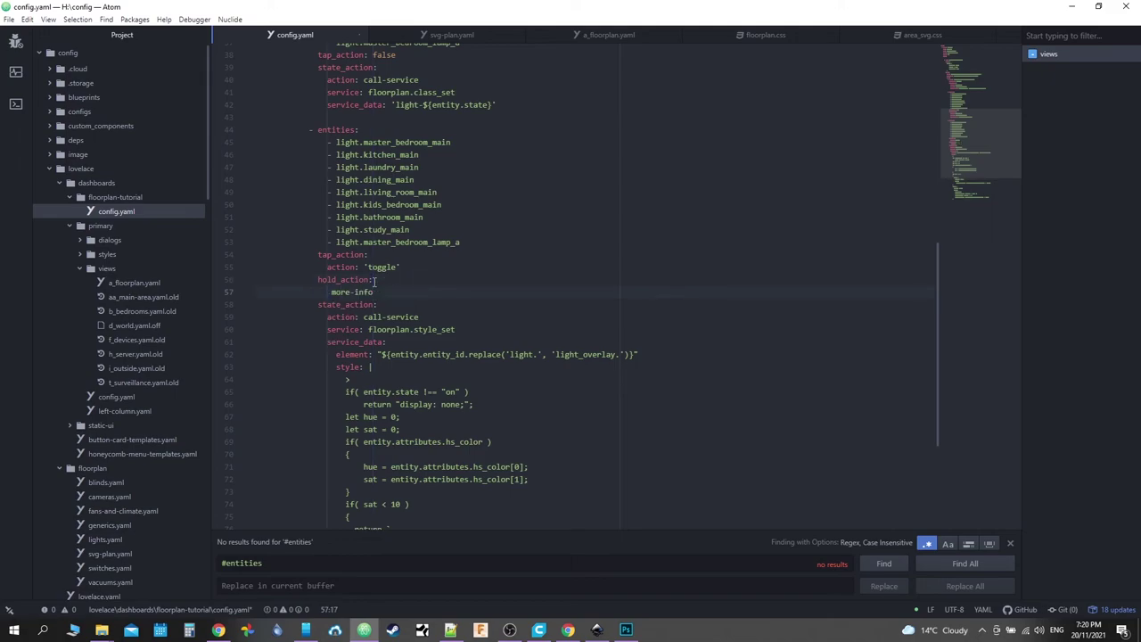
pyautogui.write('act')
pyautogui.write('ion')
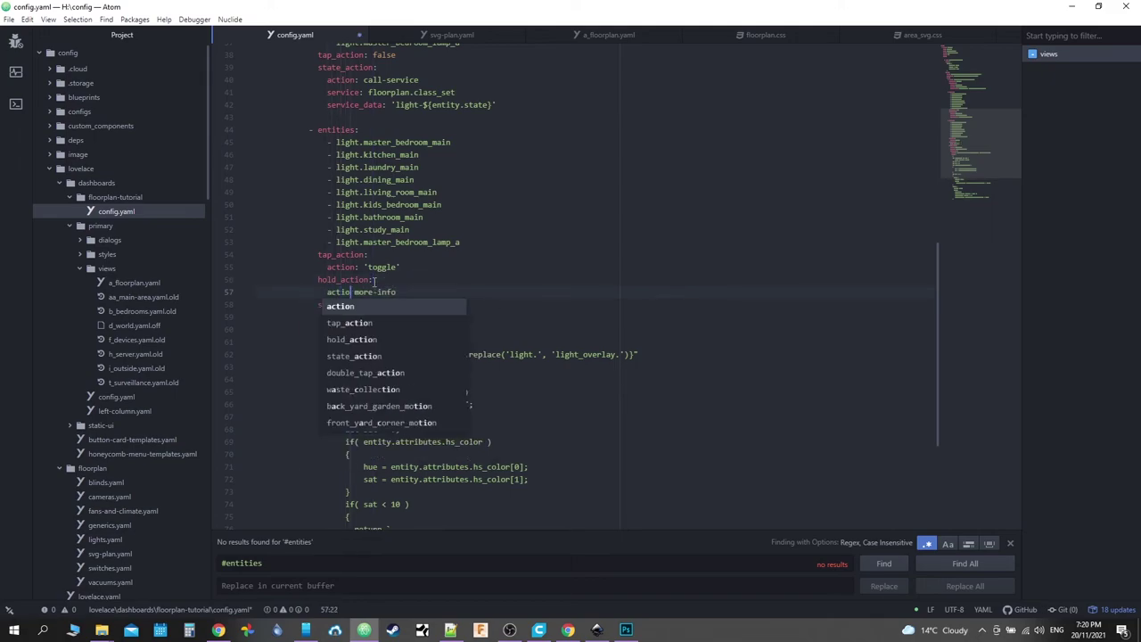
pyautogui.write(':')
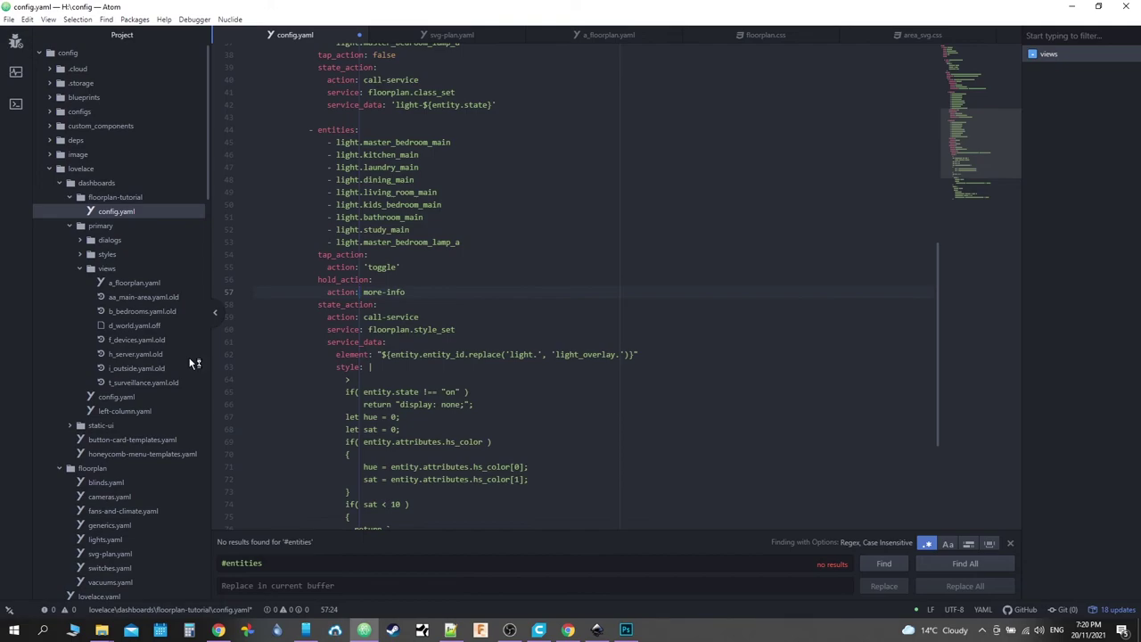
pyautogui.hotkey('ctrl', 's')
pyautogui.doubleClick(376, 294)
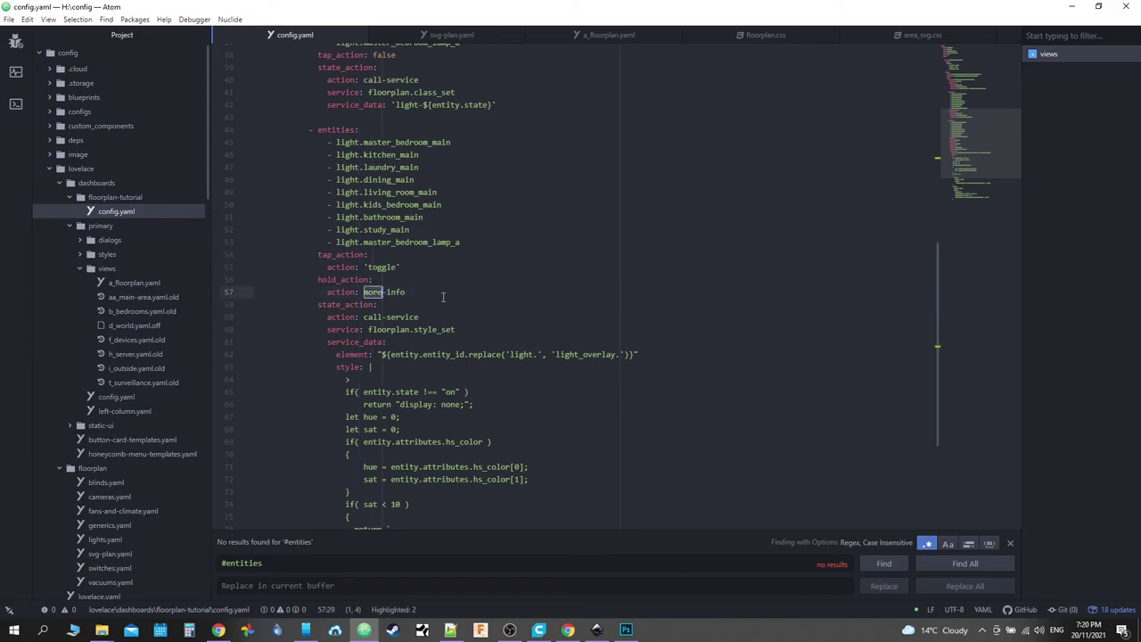
pyautogui.scroll(-3, 605, 308)
pyautogui.scroll(-2, 348, 175)
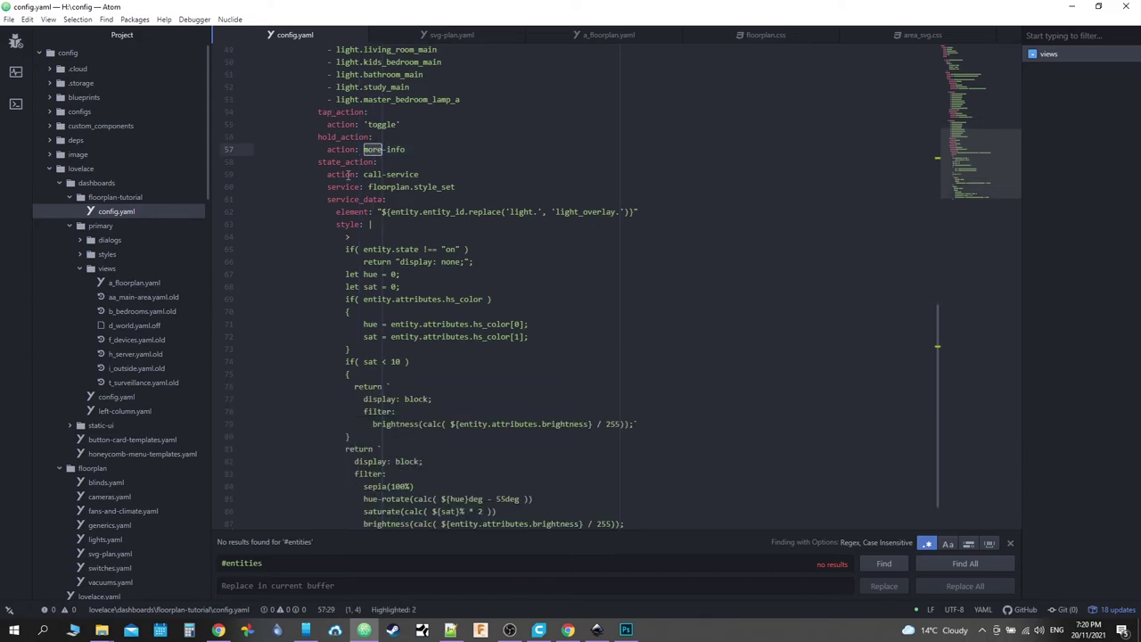
pyautogui.scroll(8, 348, 176)
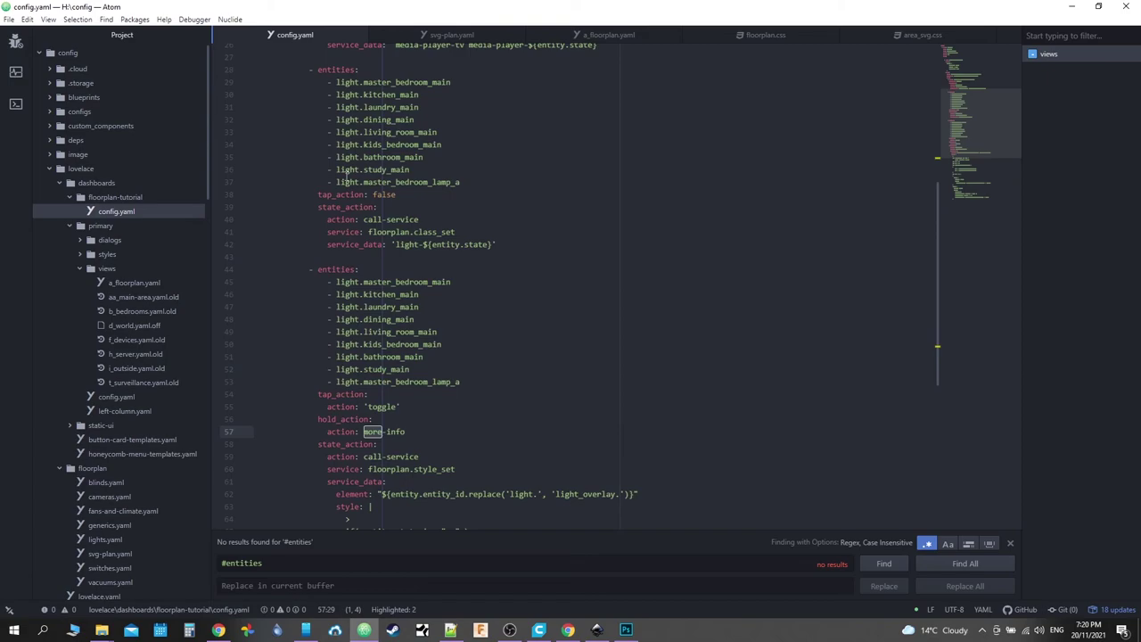
pyautogui.scroll(3, 347, 176)
pyautogui.scroll(-4, 326, 109)
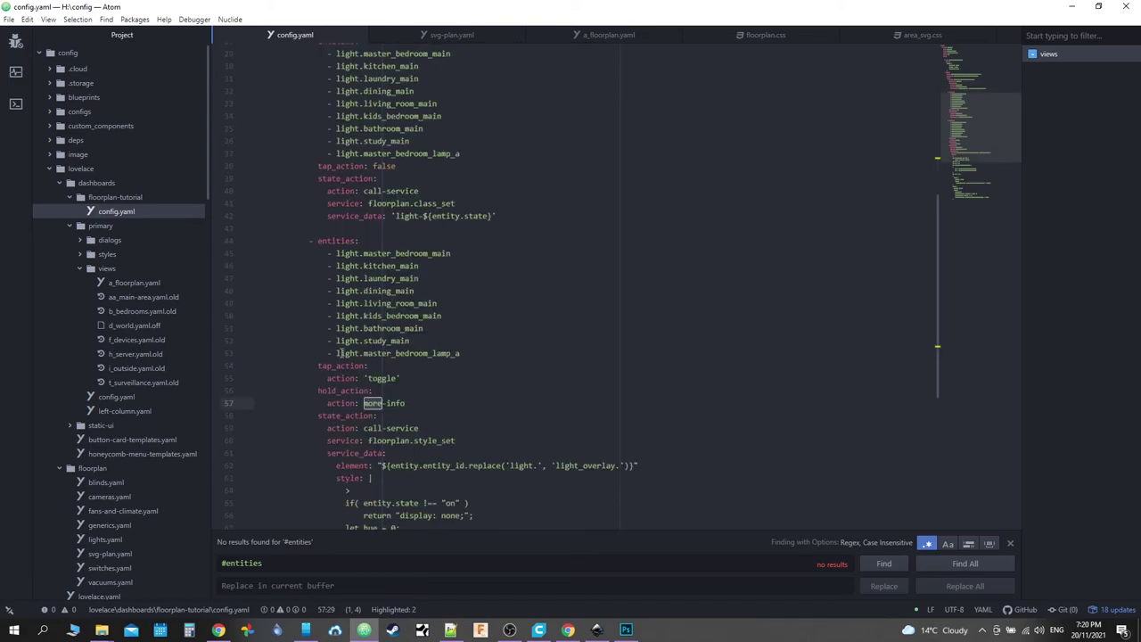
pyautogui.moveTo(318, 391); pyautogui.dragTo(374, 390)
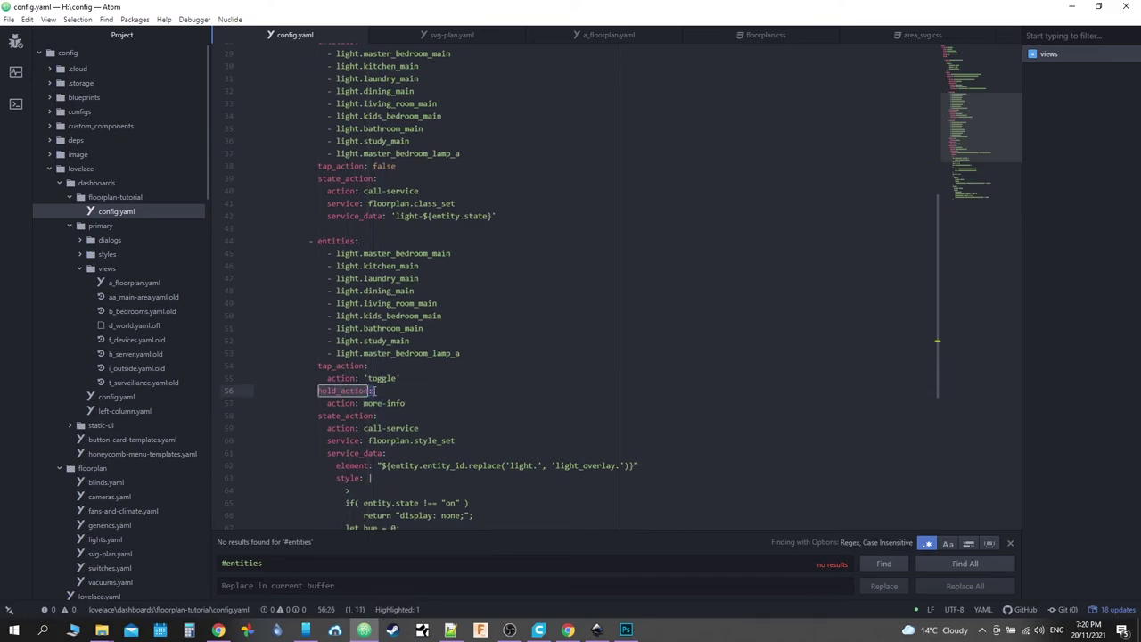
# Step: Refresh the dashboard and check Master Bedroom Lamp #A's details dialog opens and closes
pyautogui.click(221, 630)
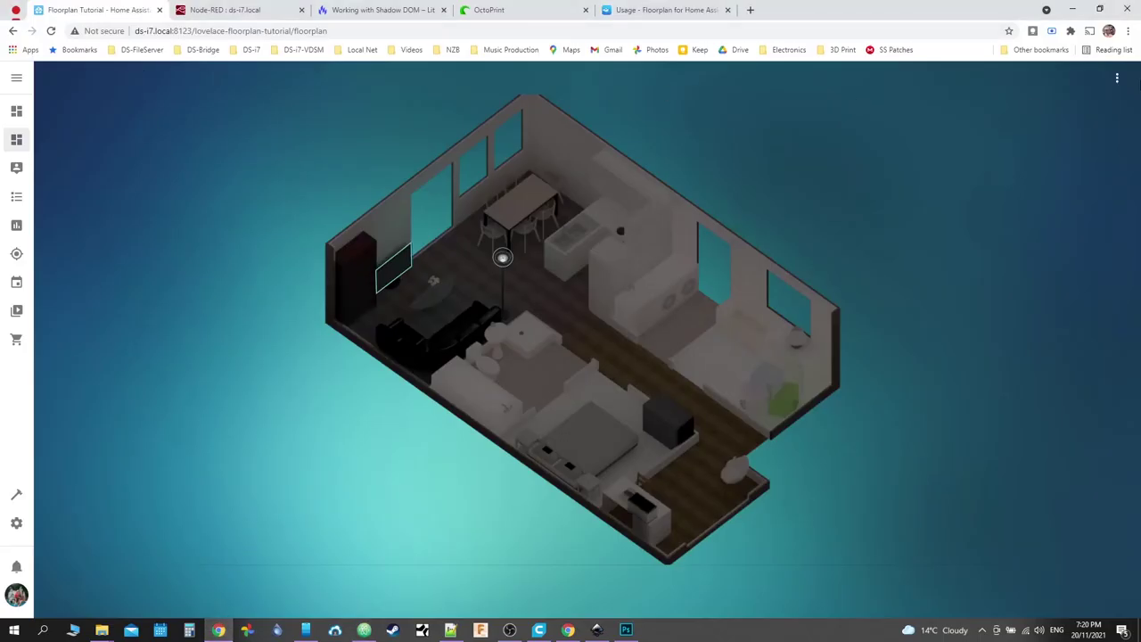
pyautogui.click(1118, 78)
pyautogui.click(1081, 113)
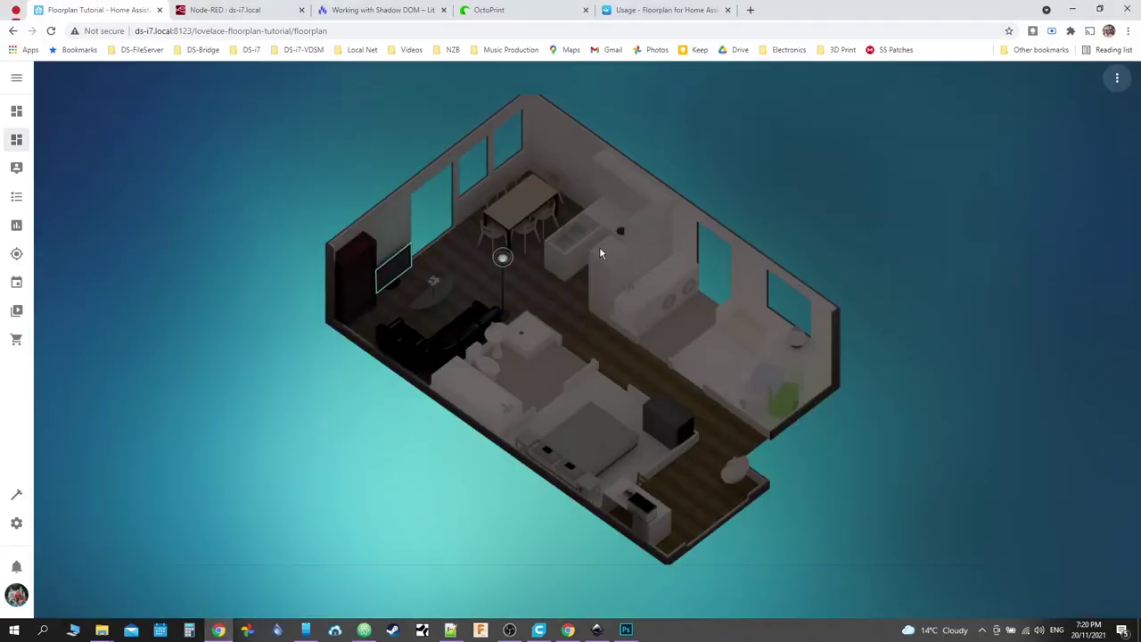
pyautogui.click(505, 259)
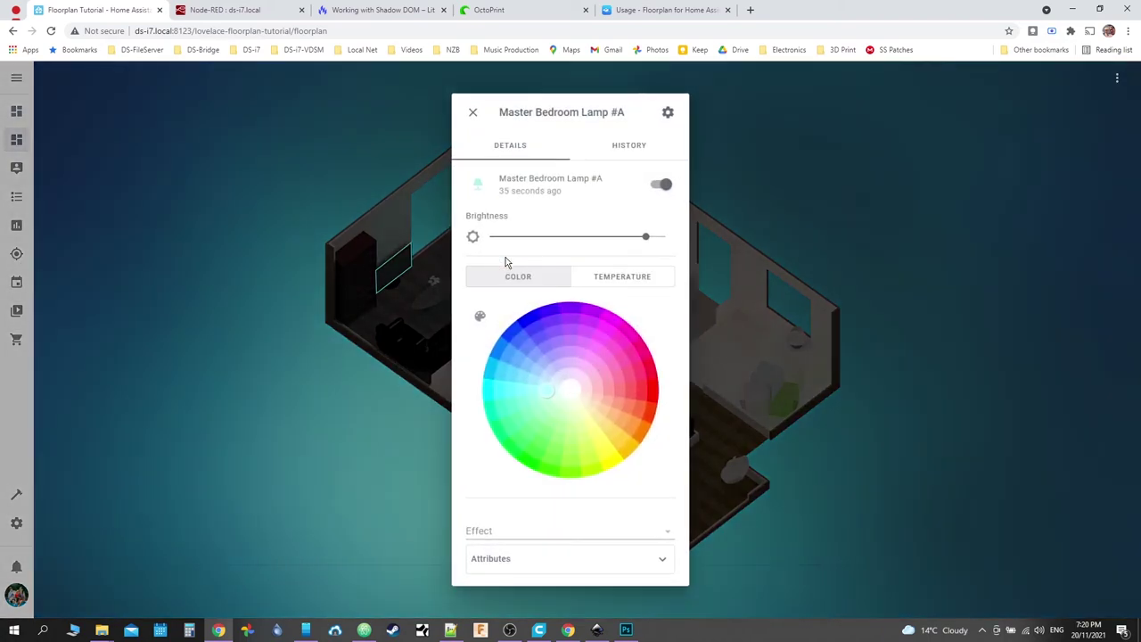
pyautogui.click(921, 241)
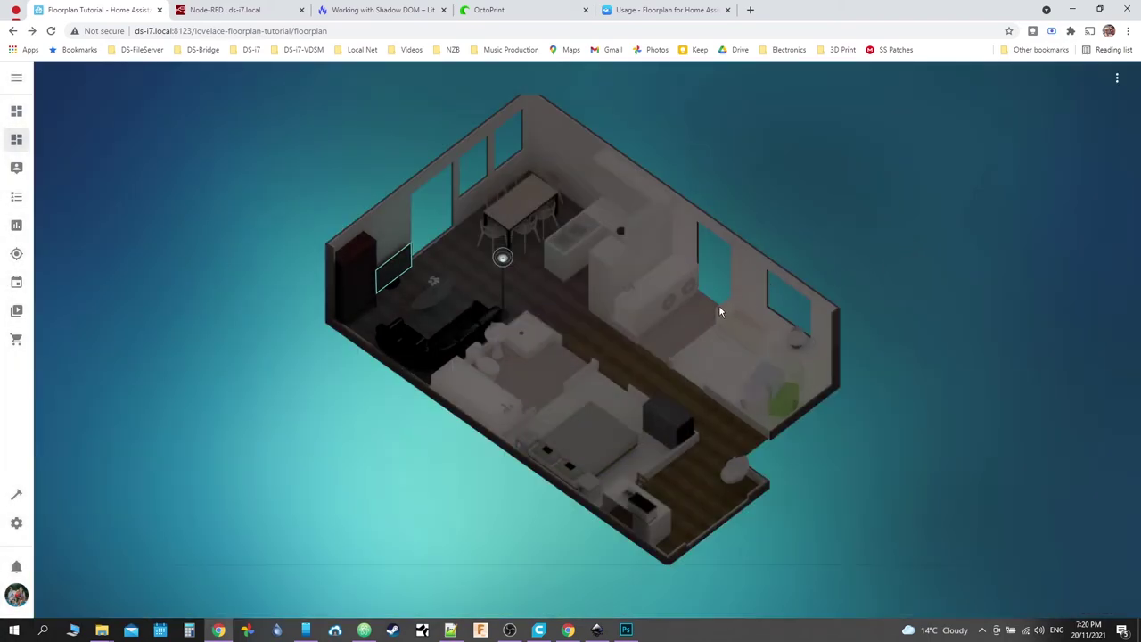
# Step: Test the laundry room by turning on Laundry Main, then recheck the lamp's details
pyautogui.click(654, 321)
pyautogui.click(980, 249)
pyautogui.click(657, 297)
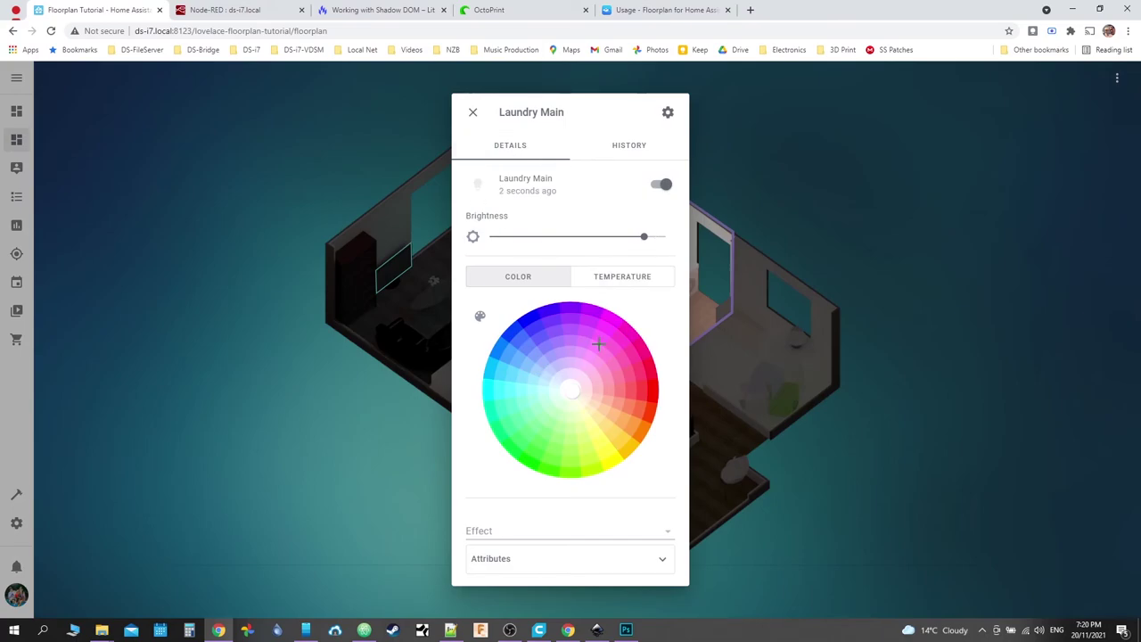
pyautogui.click(434, 293)
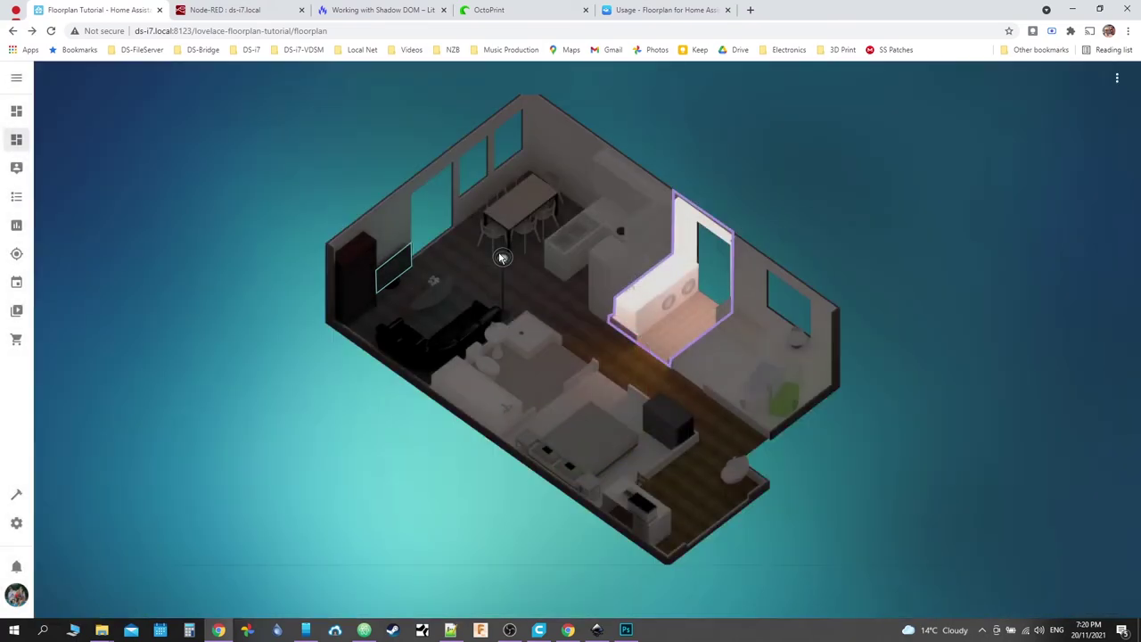
pyautogui.click(501, 258)
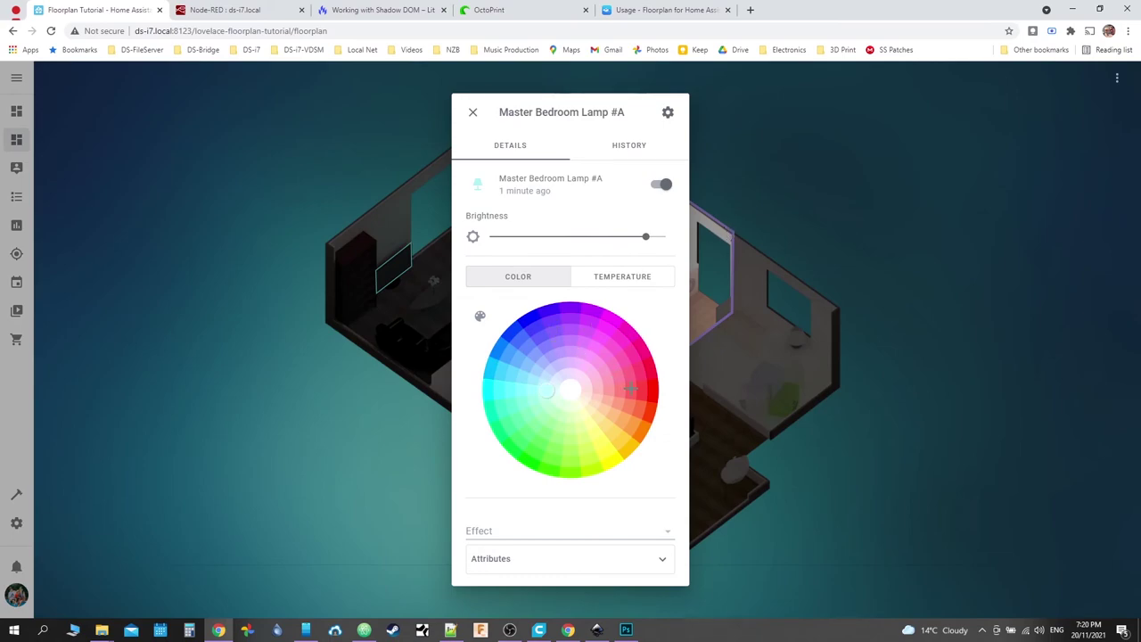
pyautogui.click(976, 308)
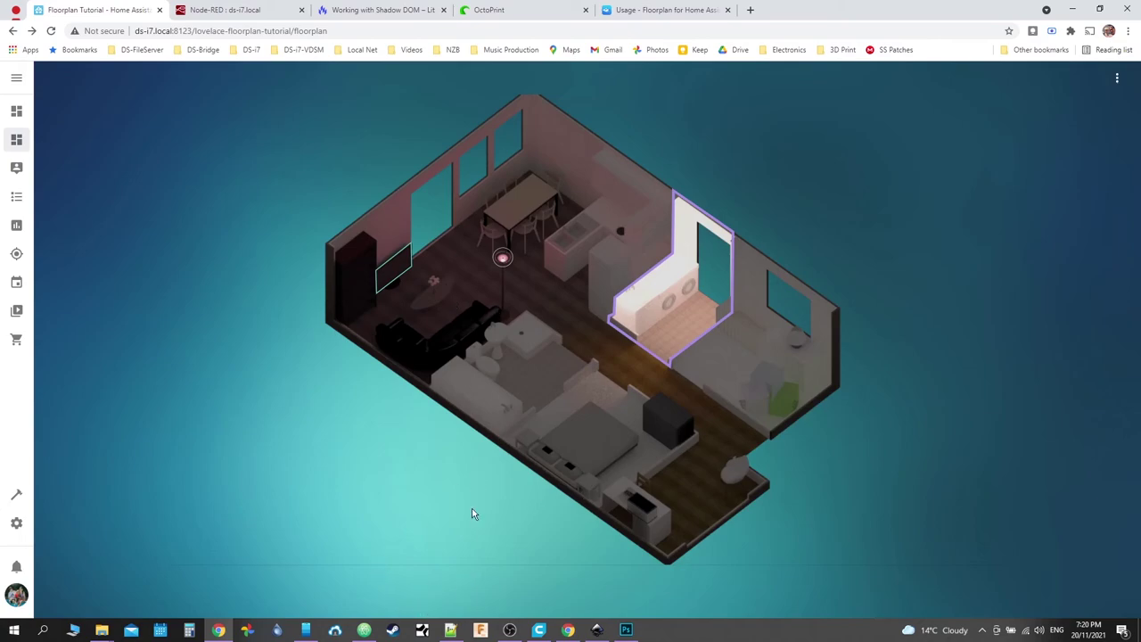
pyautogui.click(451, 629)
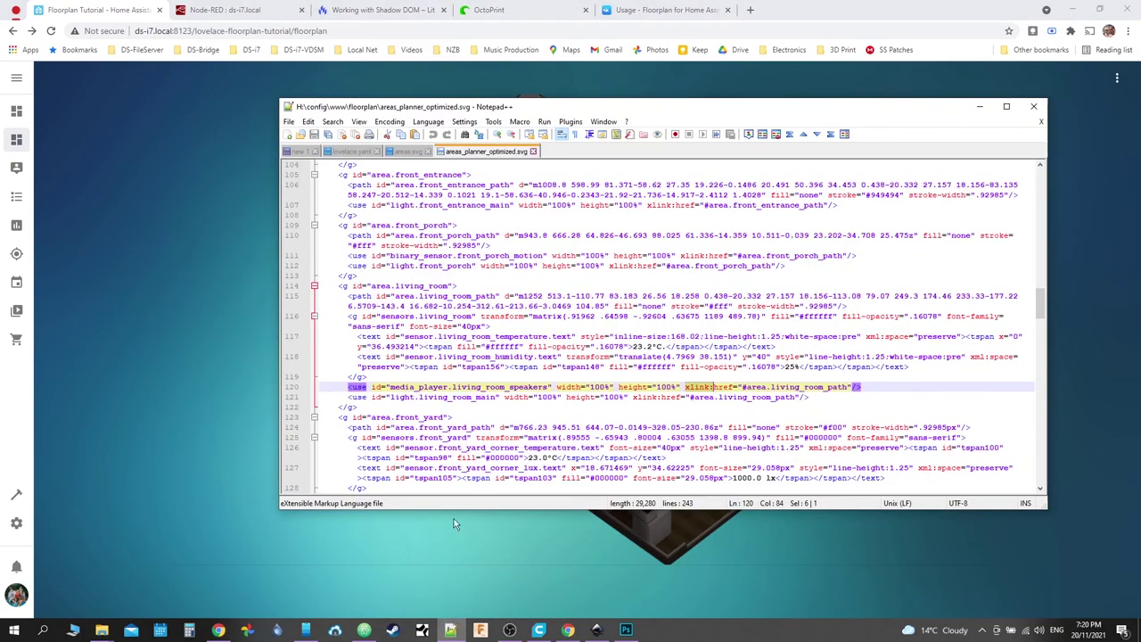
pyautogui.click(450, 629)
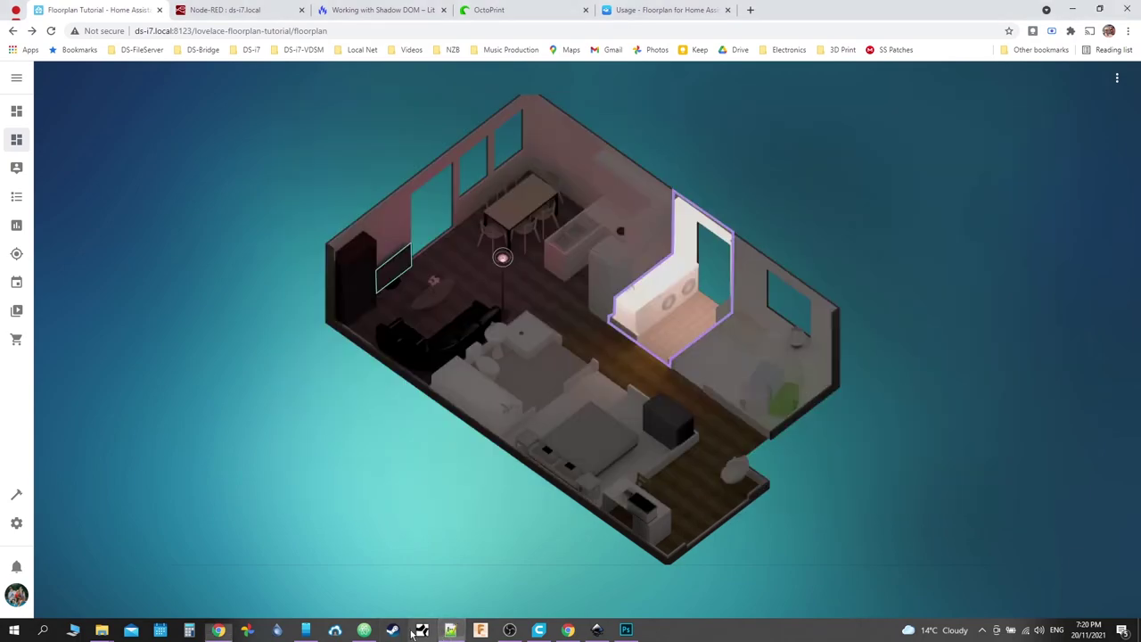
pyautogui.click(364, 630)
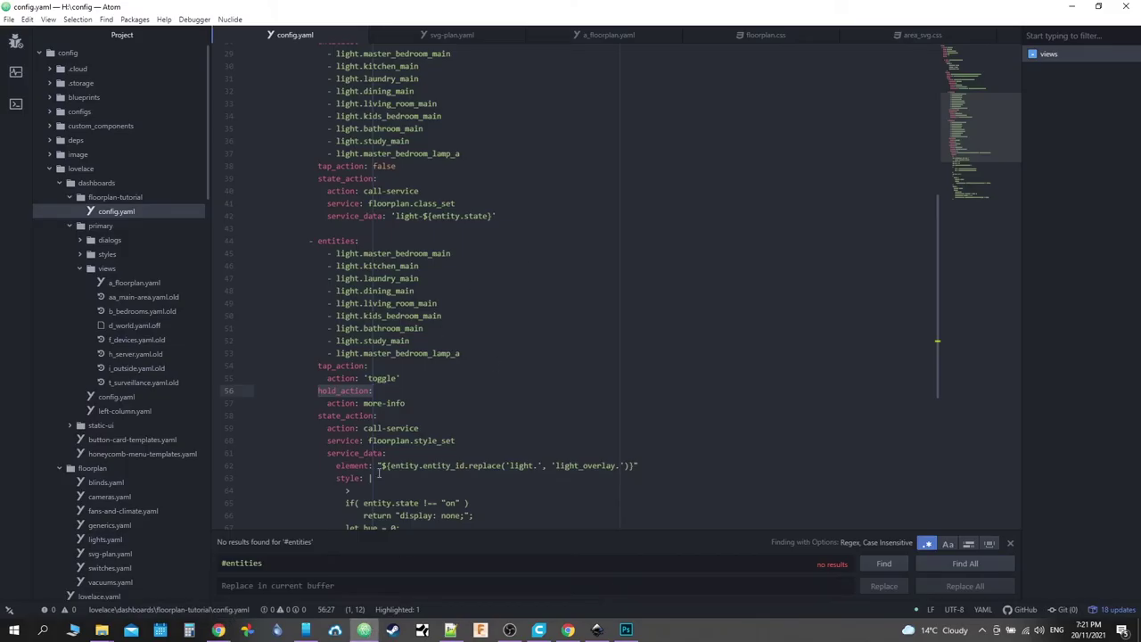
# Step: Start a new 'g#entites path.light-on {' rule on line 56 of floorplan.css
pyautogui.click(634, 40)
pyautogui.click(740, 34)
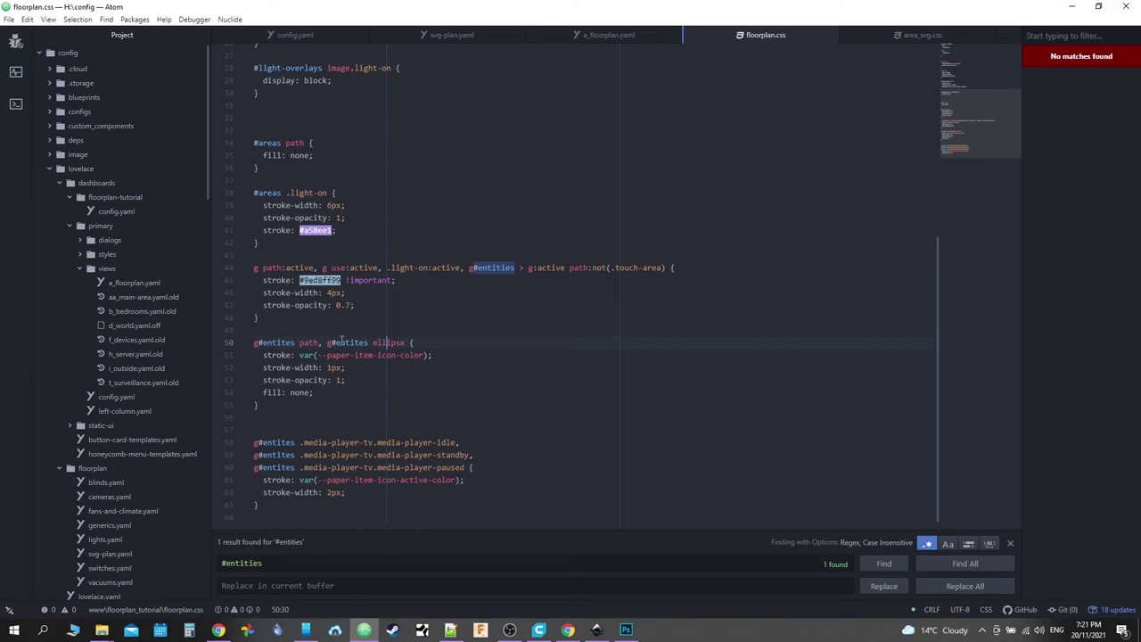
pyautogui.moveTo(255, 342); pyautogui.dragTo(319, 342)
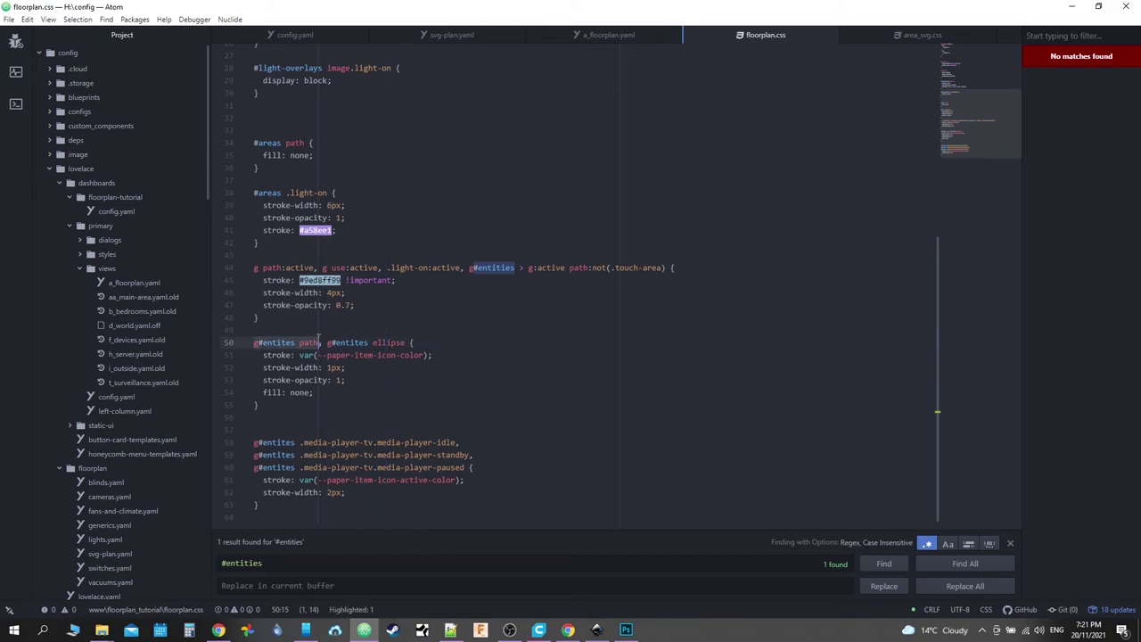
pyautogui.rightClick(303, 343)
pyautogui.click(387, 158)
pyautogui.click(277, 417)
pyautogui.rightClick(276, 417)
pyautogui.click(375, 169)
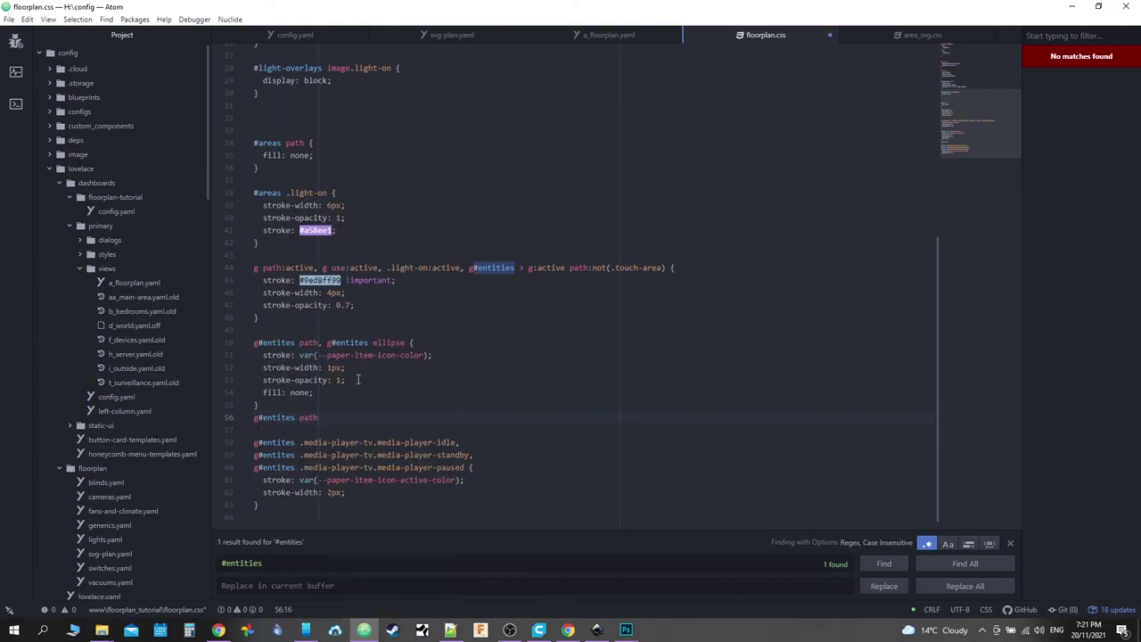
pyautogui.write('.light-on')
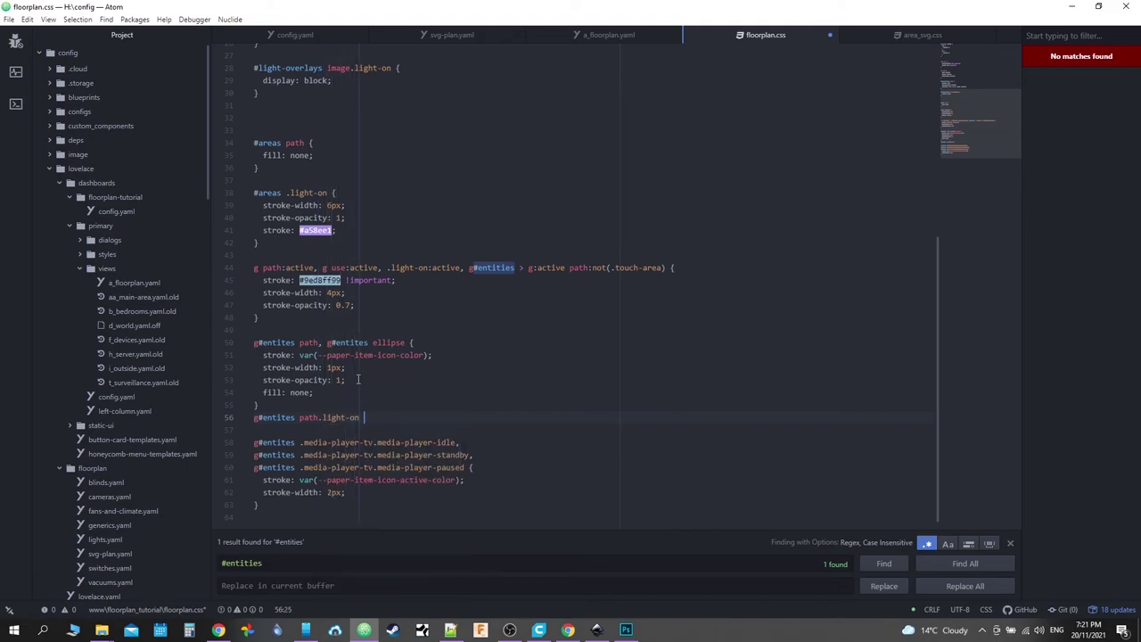
pyautogui.write(' {')
pyautogui.press('Return')
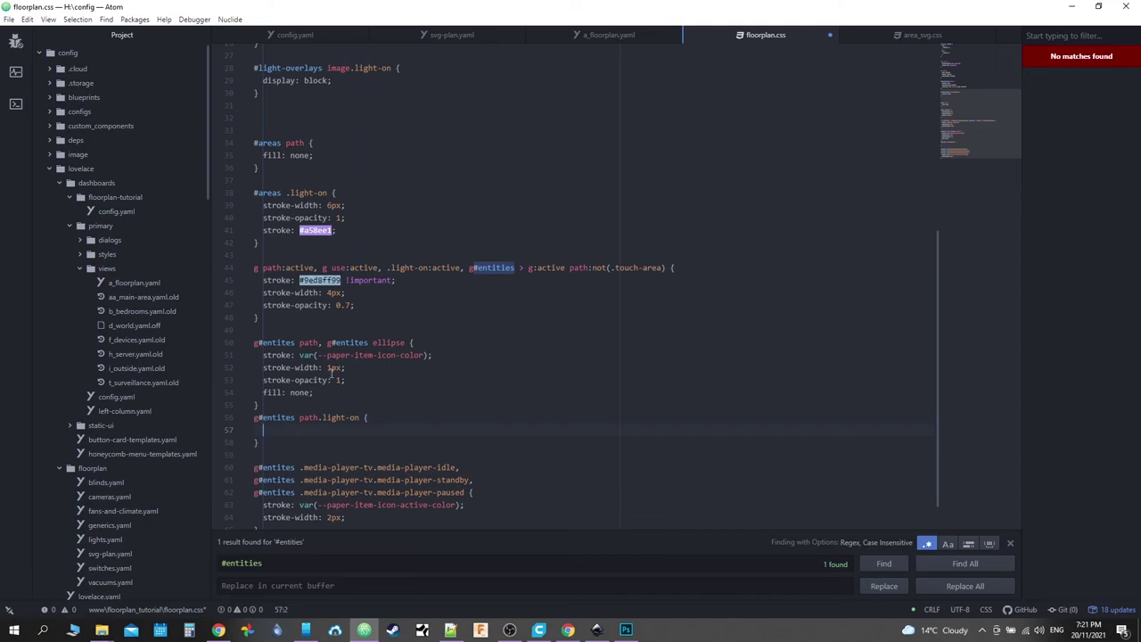
# Step: Copy the stroke var(--paper-item-icon-active-color) declaration into the light-on rule
pyautogui.moveTo(443, 356); pyautogui.dragTo(426, 356)
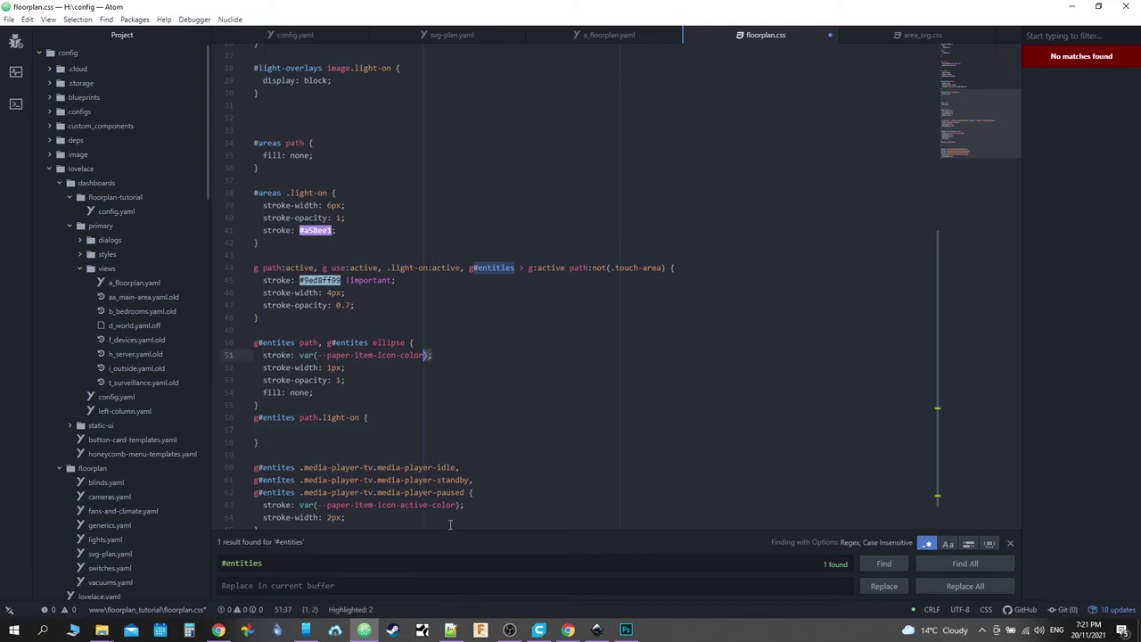
pyautogui.moveTo(465, 504); pyautogui.dragTo(263, 504)
pyautogui.rightClick(274, 505)
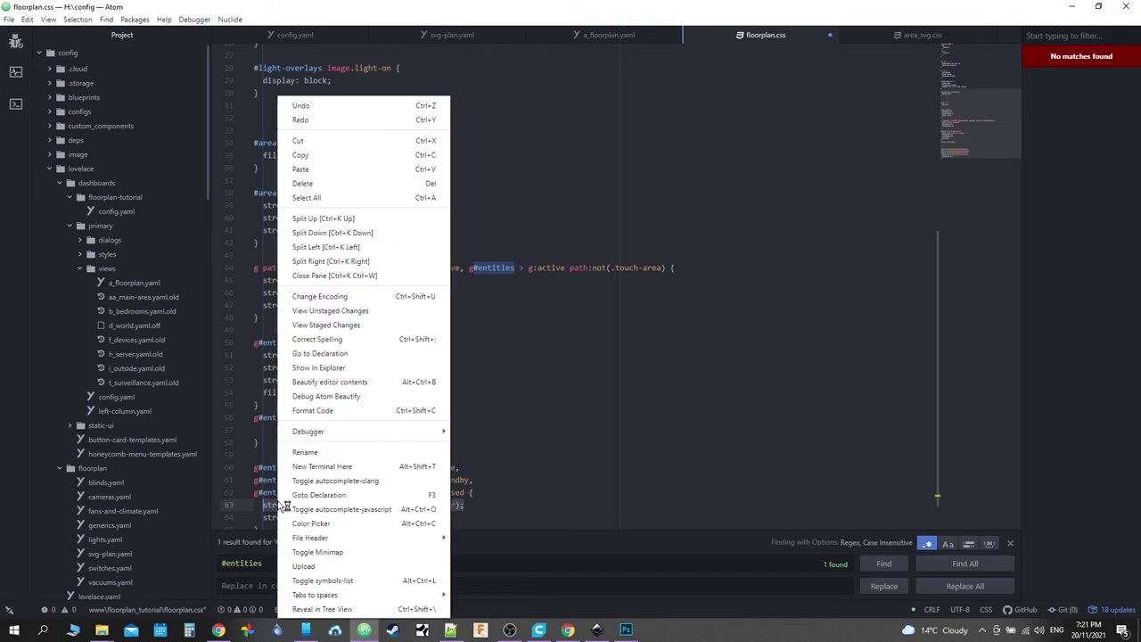
pyautogui.click(312, 183)
pyautogui.click(278, 431)
pyautogui.rightClick(282, 432)
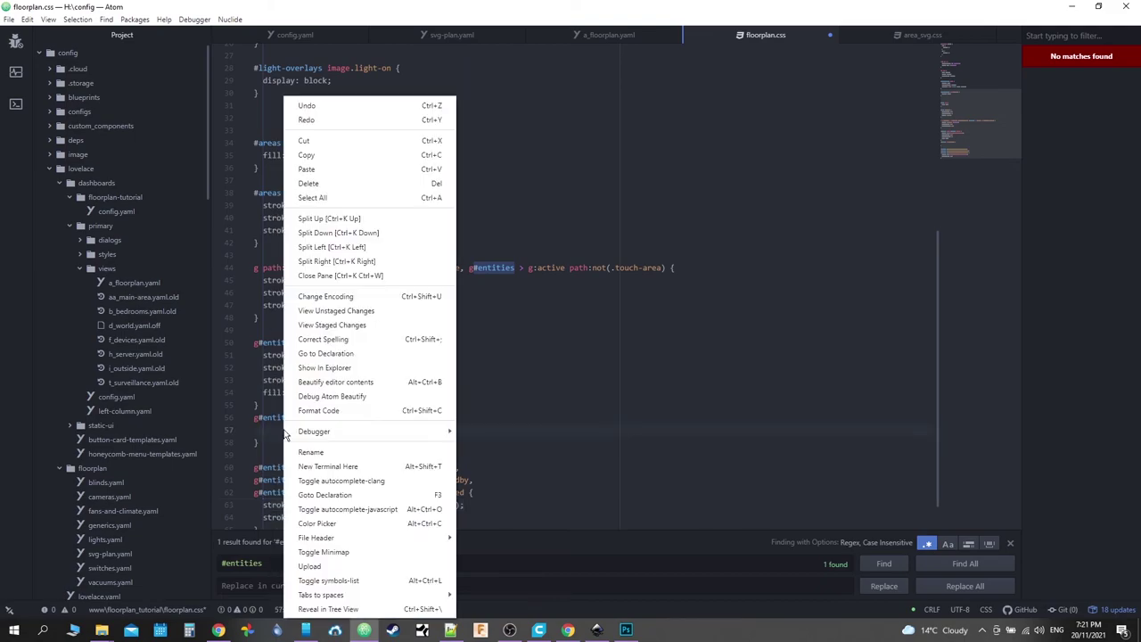
pyautogui.click(324, 175)
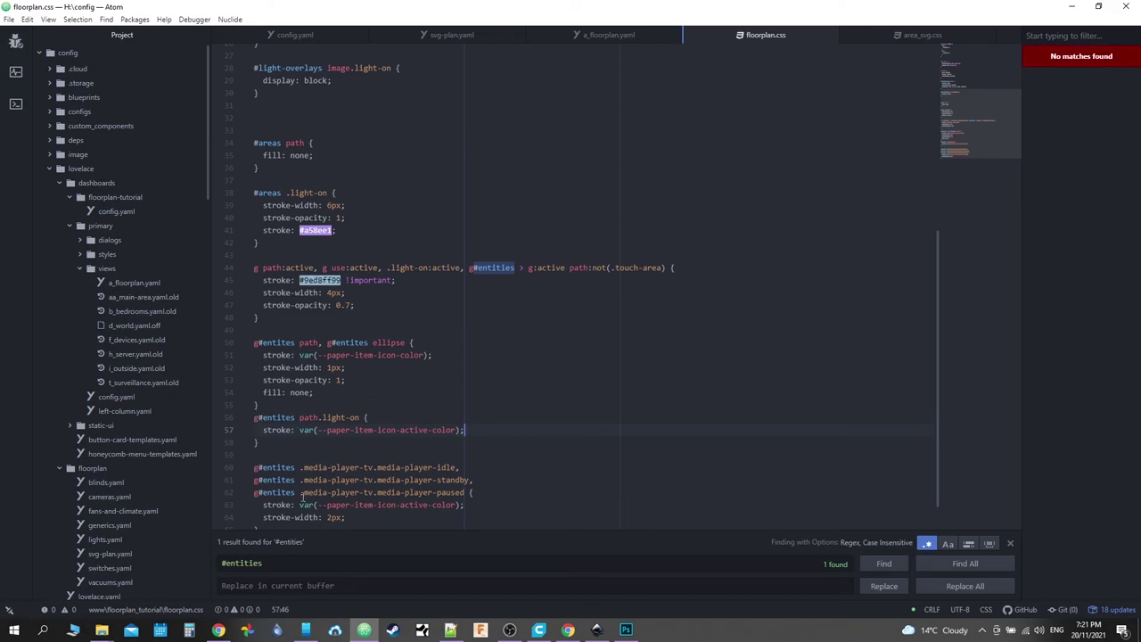
pyautogui.click(219, 630)
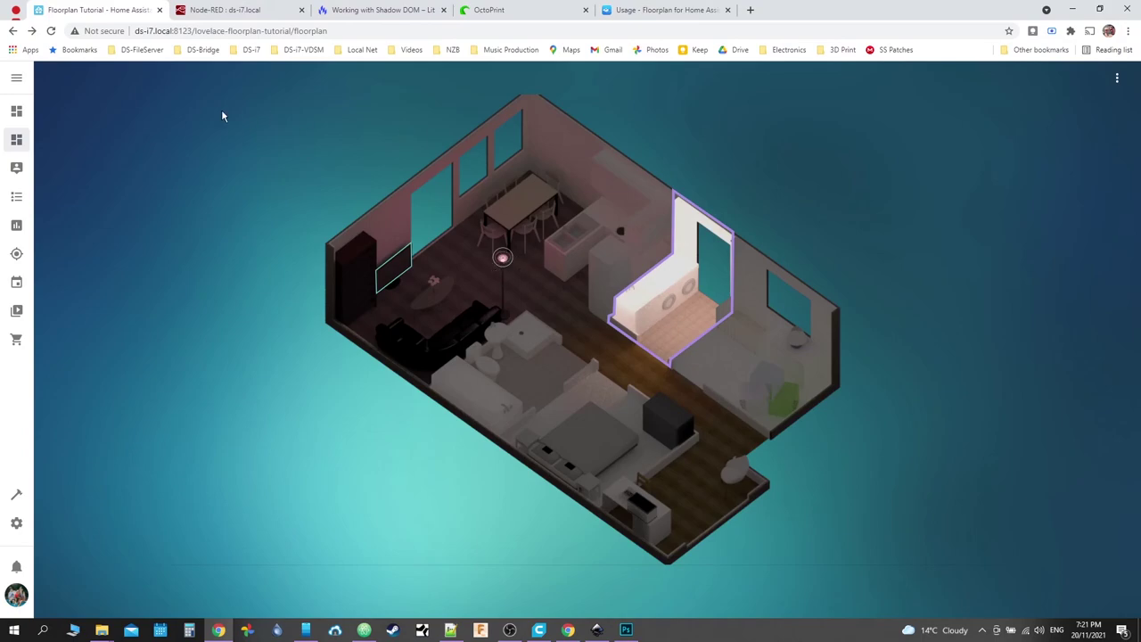
# Step: Empty the cache, hard-reload the browser and refresh the floorplan dashboard
pyautogui.rightClick(50, 30)
pyautogui.click(72, 79)
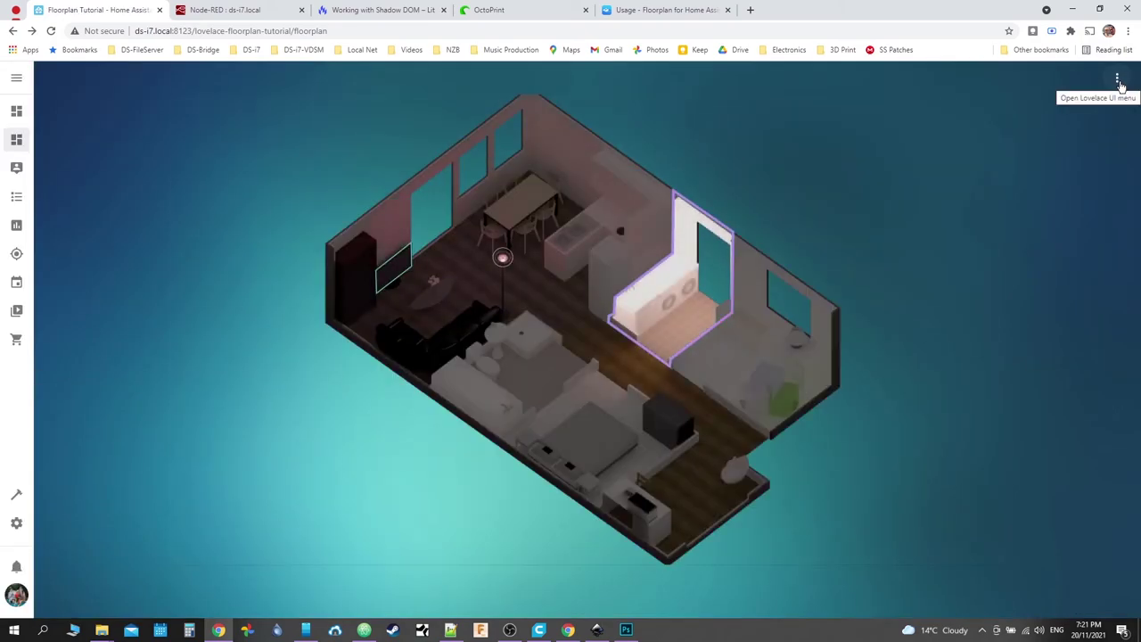
pyautogui.click(1118, 78)
pyautogui.click(1088, 113)
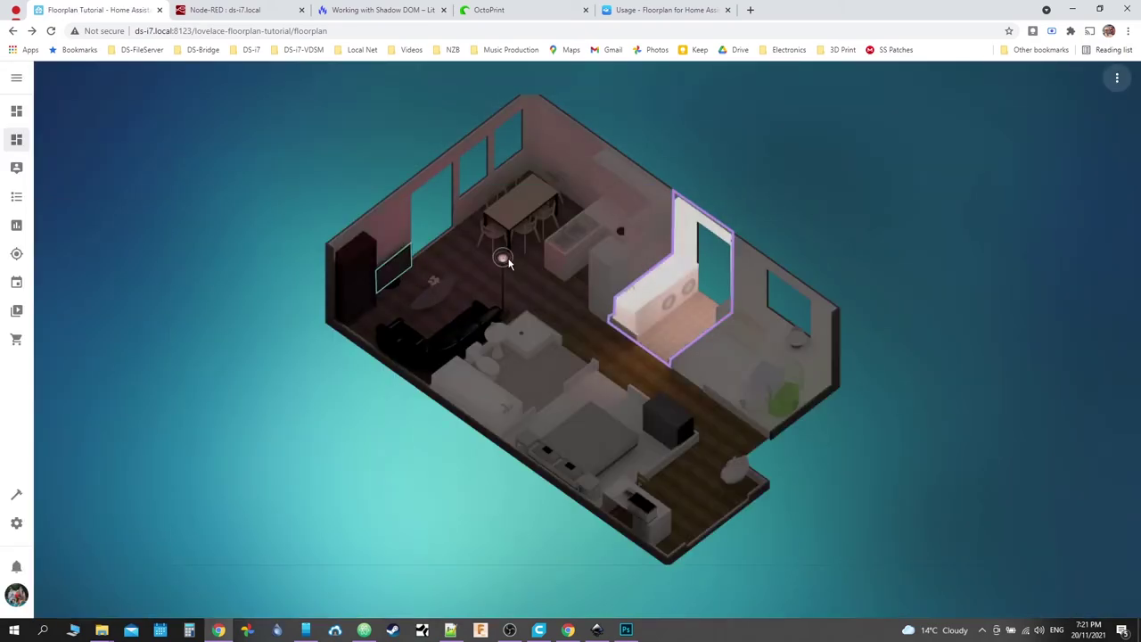
pyautogui.click(452, 632)
pyautogui.click(451, 631)
# Step: Change the selector to 'g#entites .light-on' by deleting 'path', and save floorplan.css
pyautogui.click(364, 630)
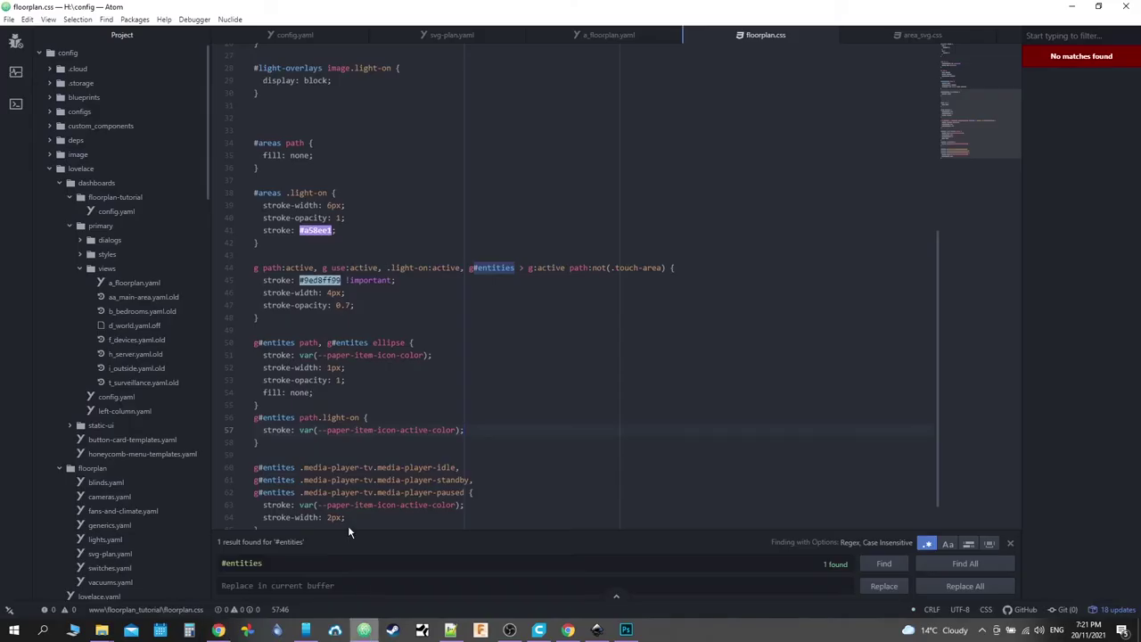
pyautogui.doubleClick(305, 418)
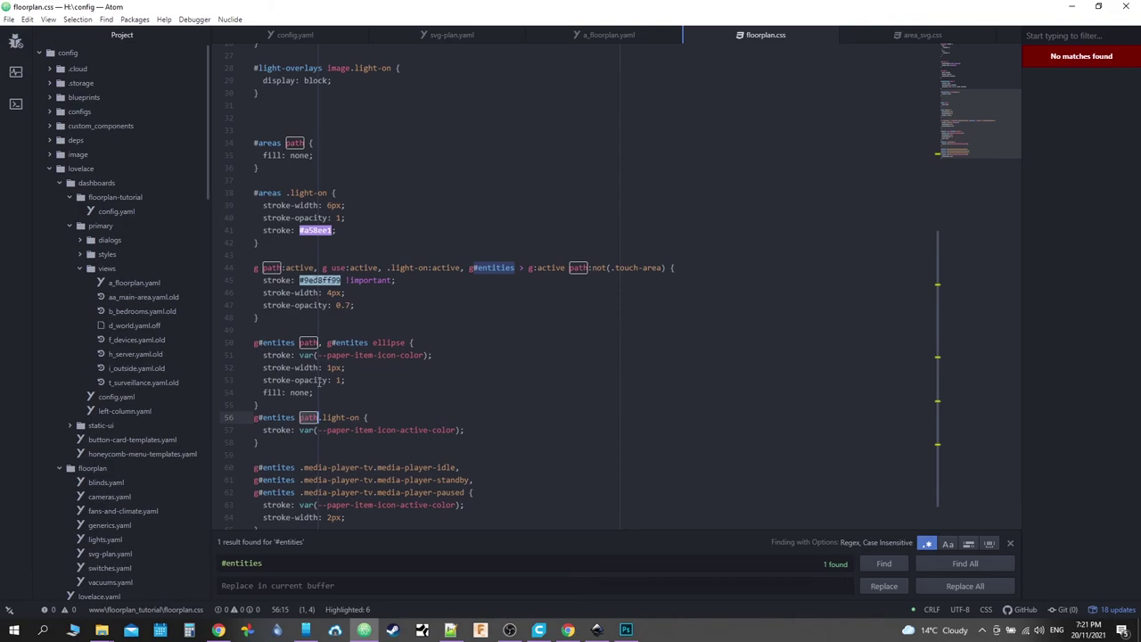
pyautogui.press('BackSpace')
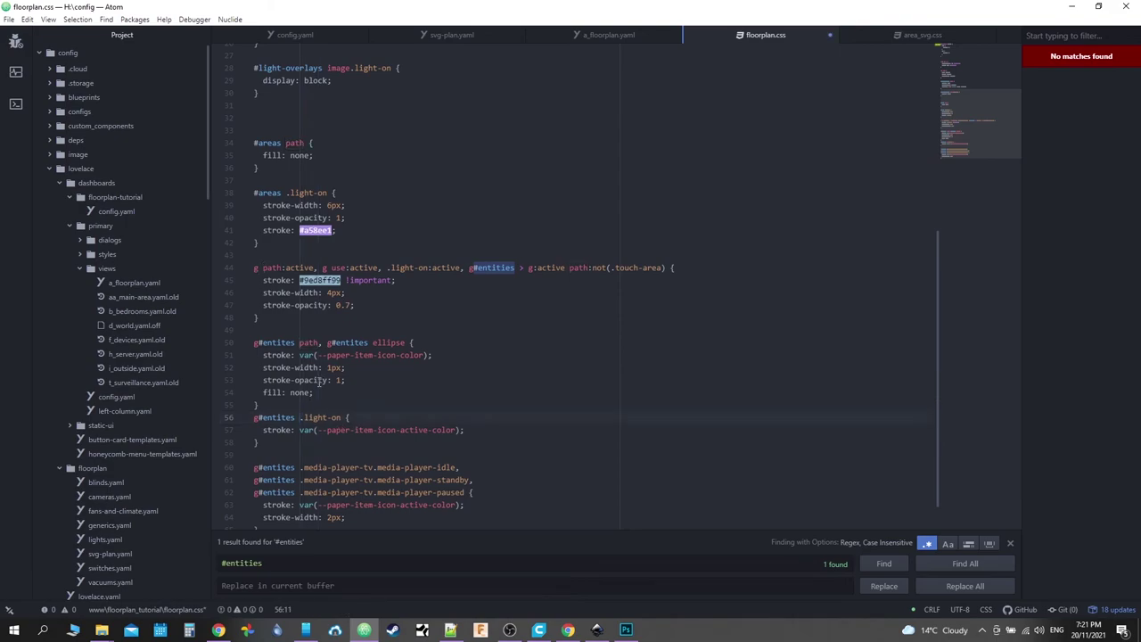
pyautogui.hotkey('ctrl', 's')
pyautogui.click(218, 631)
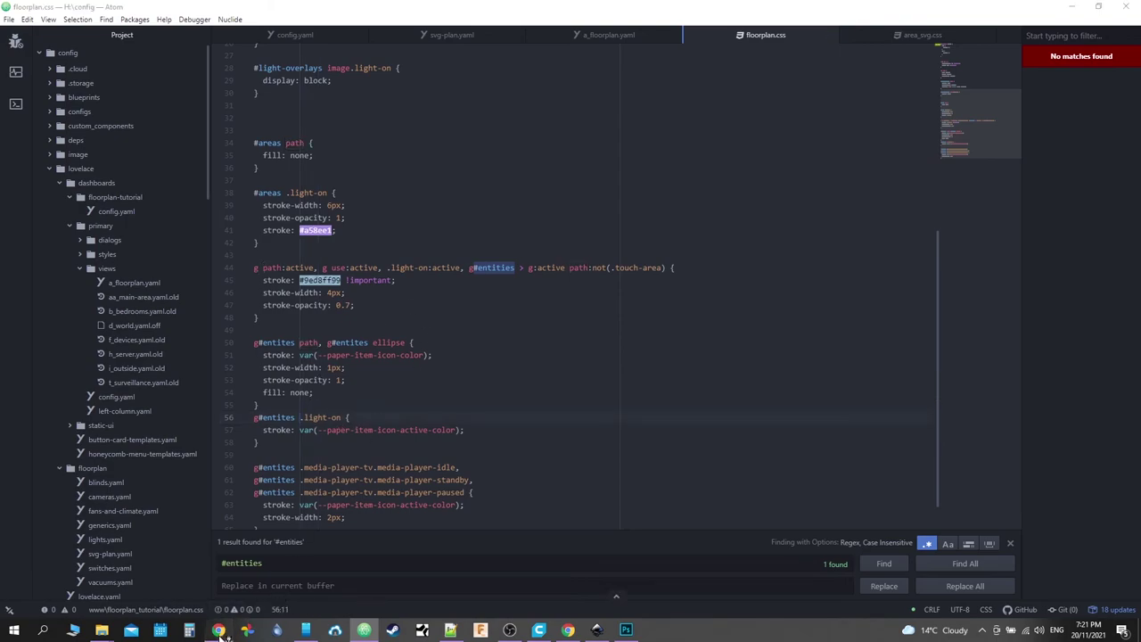
# Step: Empty the cache and hard-reload the floorplan page, then return to Atom
pyautogui.rightClick(49, 31)
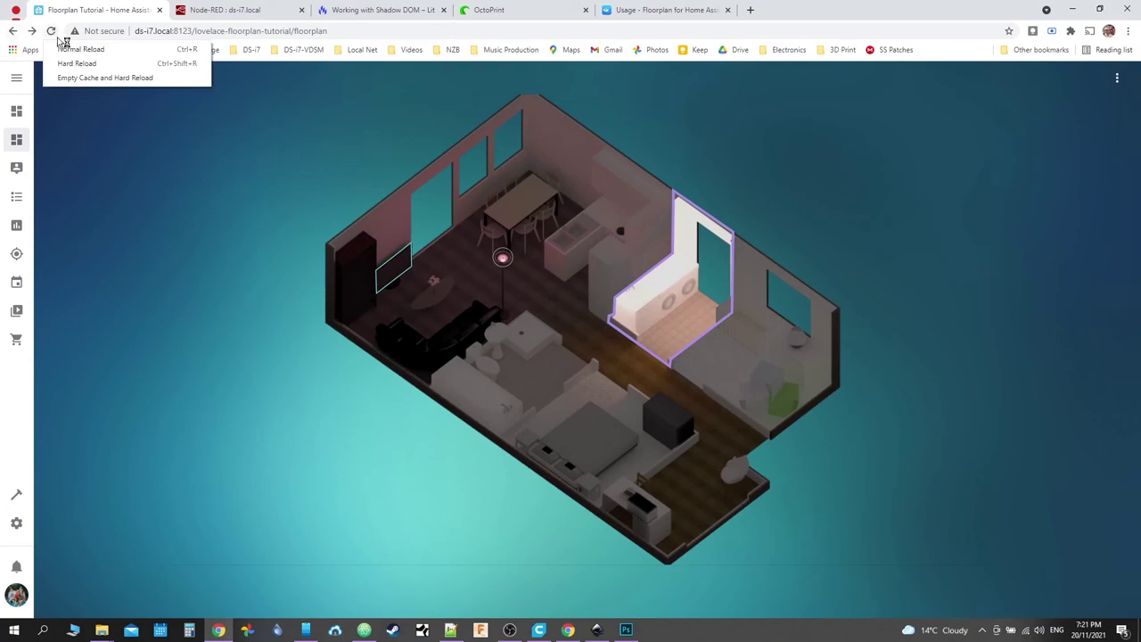
pyautogui.click(81, 79)
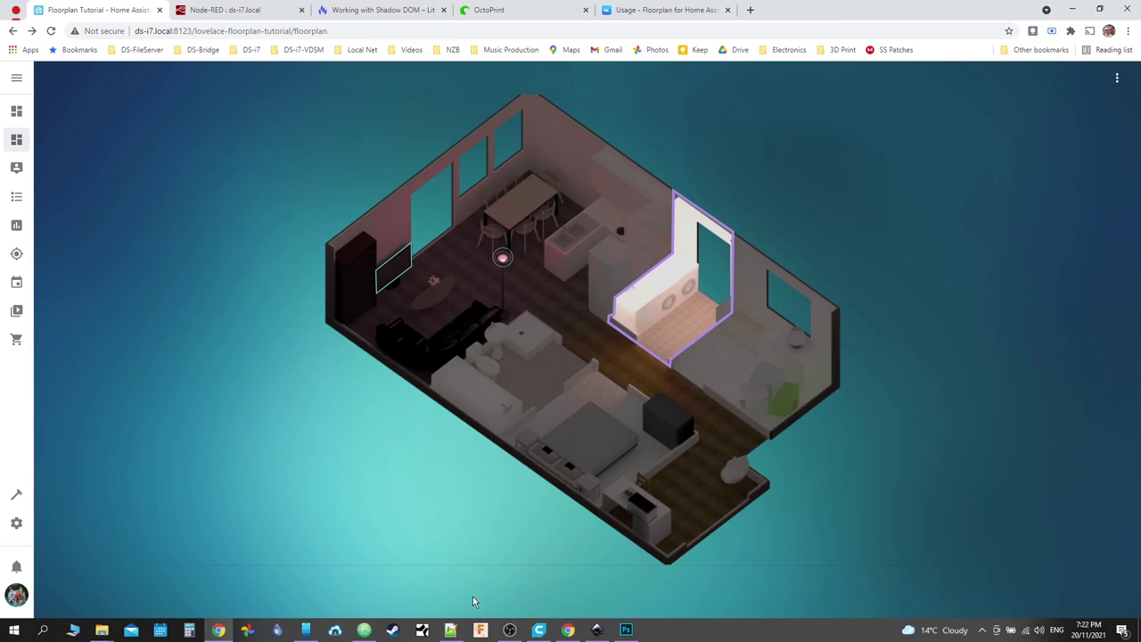
pyautogui.click(364, 630)
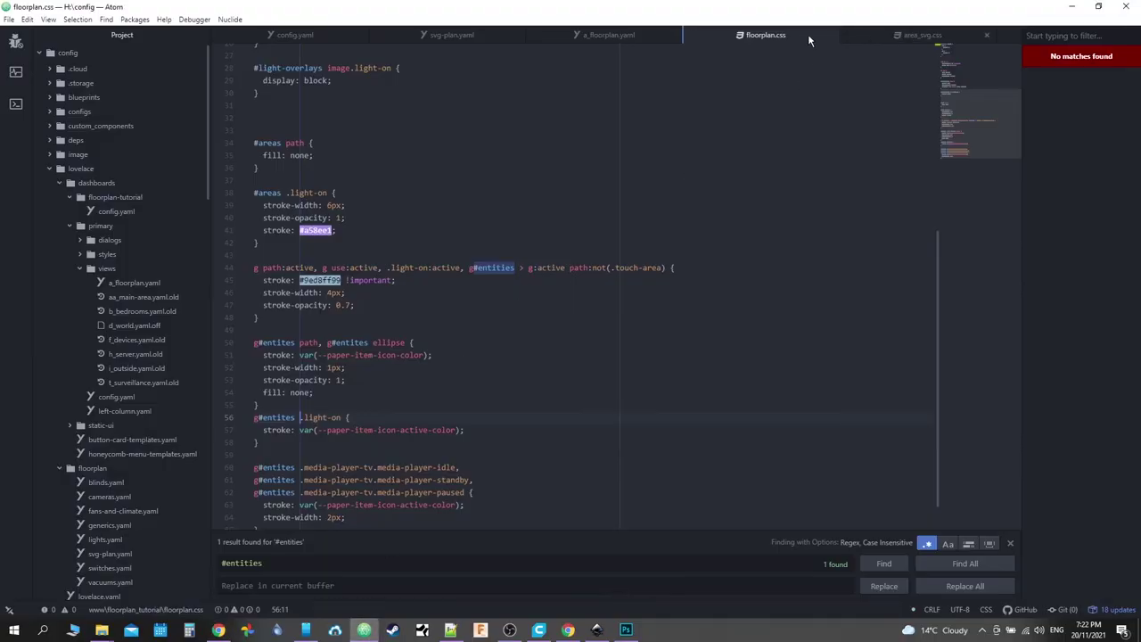
# Step: Leave floorplan.css unchanged and bring the Home Assistant floorplan tutorial in the browser to the front
pyautogui.scroll(-1, 509, 262)
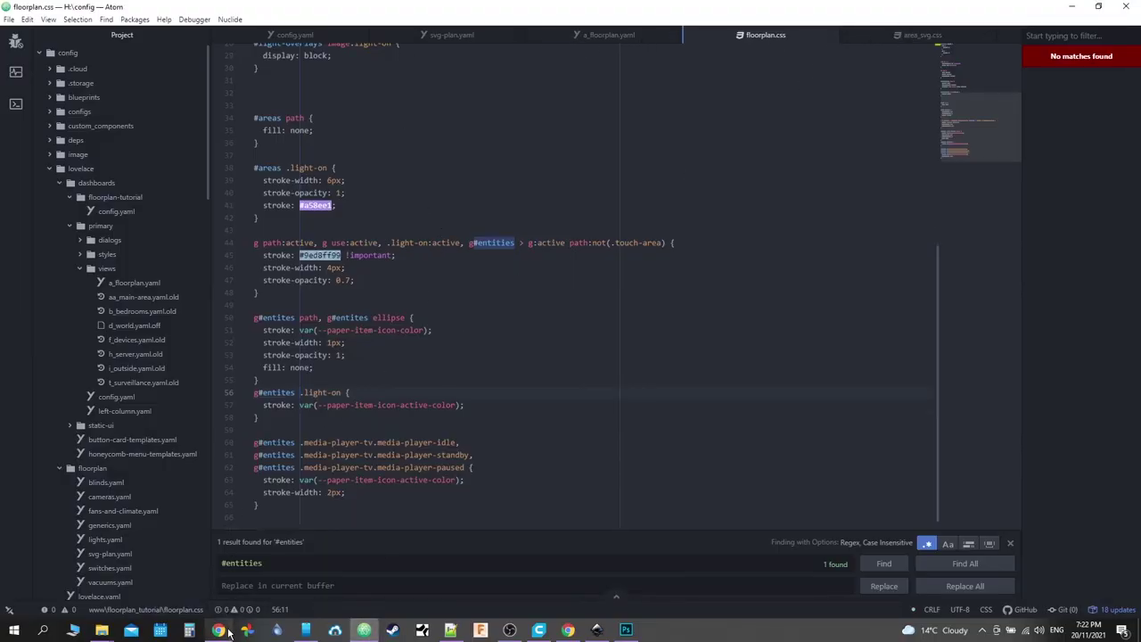
pyautogui.click(219, 630)
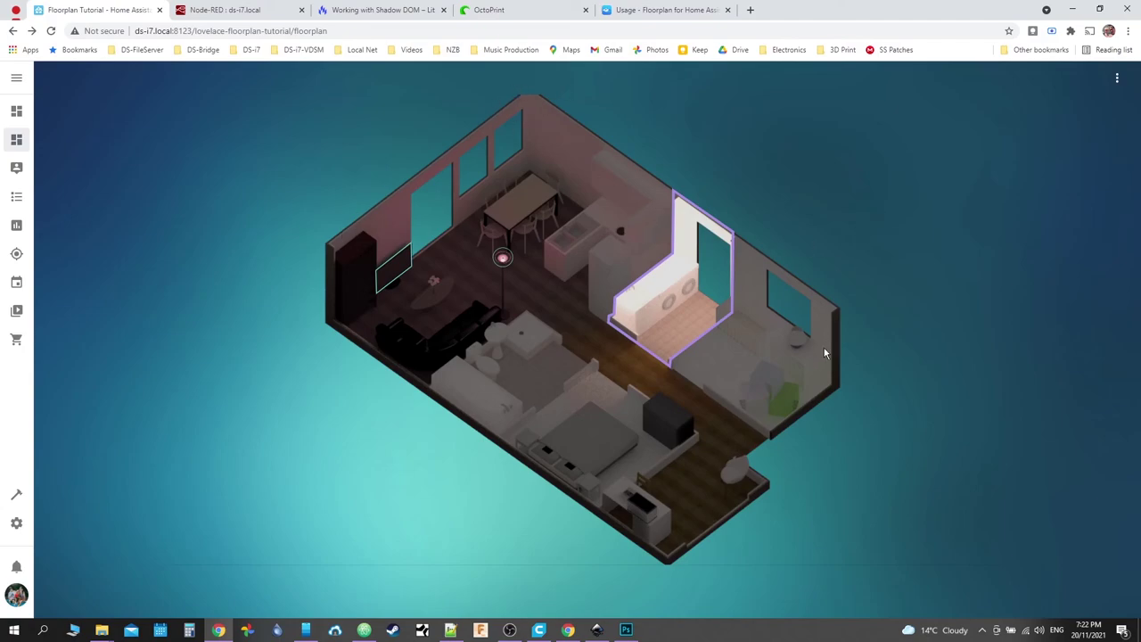
# Step: Switch to the main lovelace-primary floorplan dashboard from the first sidebar entry
pyautogui.click(16, 111)
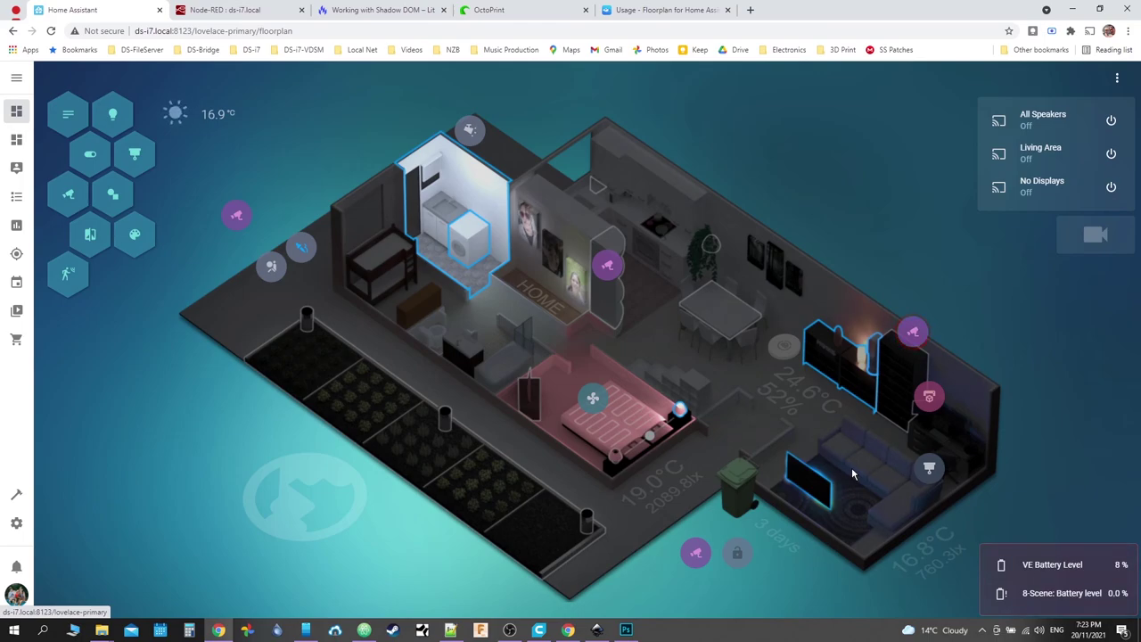
# Step: Check the All Speakers details and the Floorplan Tutorial dashboard, then return to Overview and Atom
pyautogui.click(1025, 118)
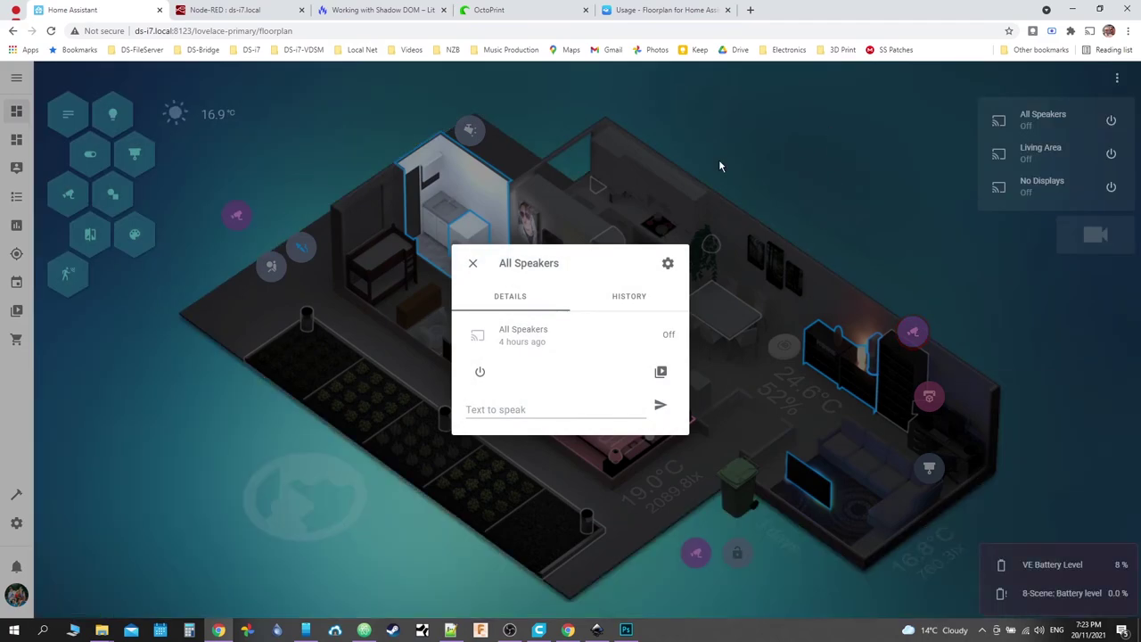
pyautogui.click(720, 166)
pyautogui.click(16, 138)
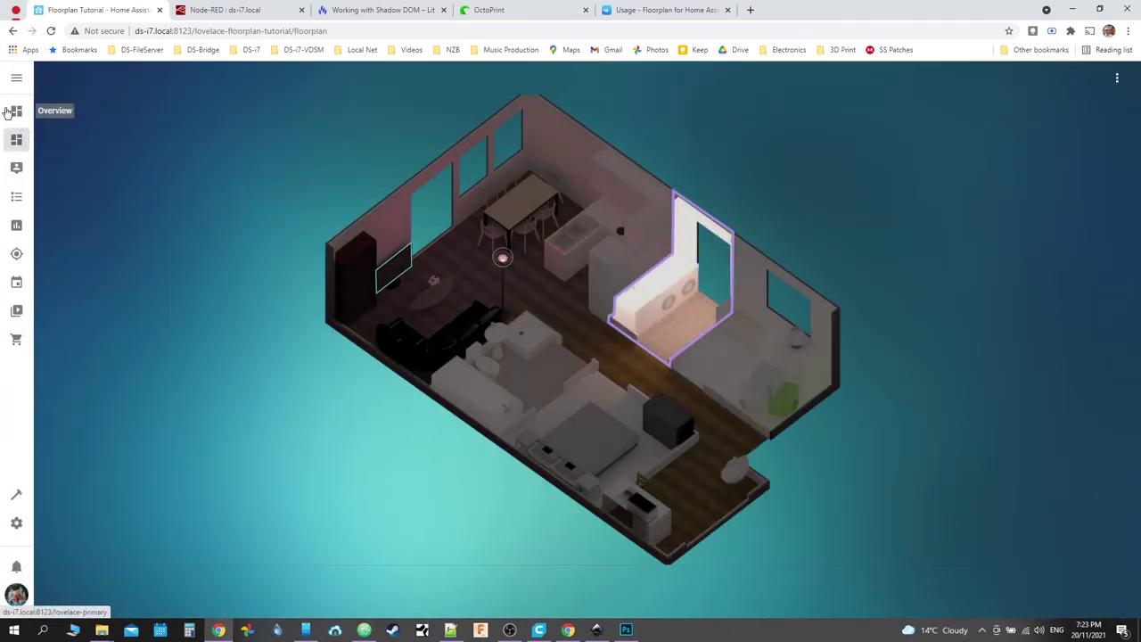
pyautogui.click(10, 111)
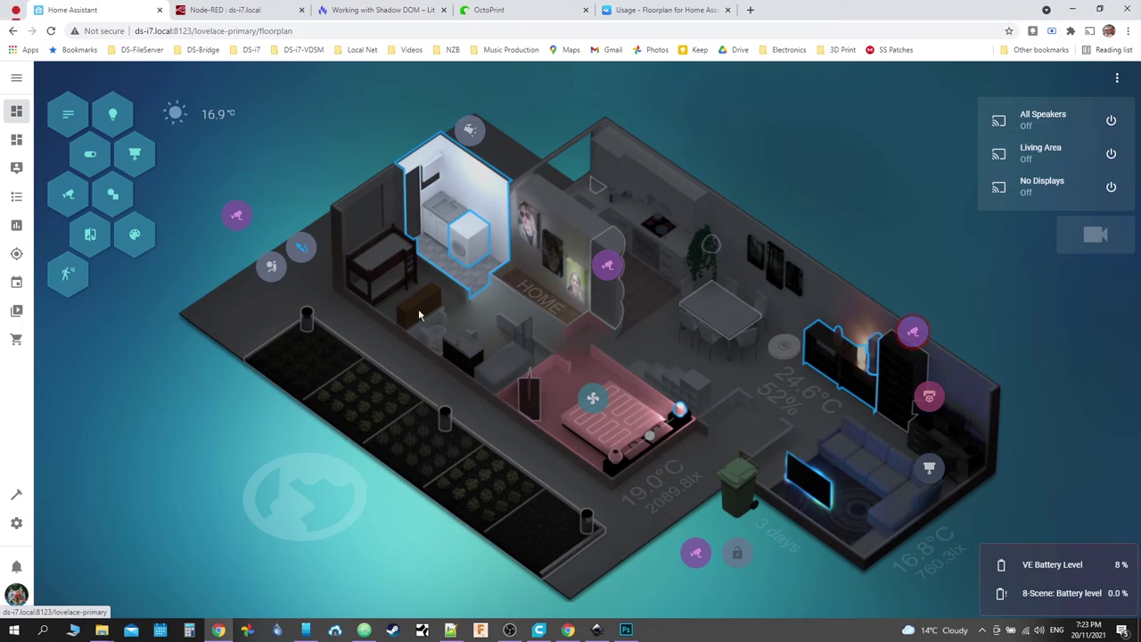
pyautogui.click(366, 631)
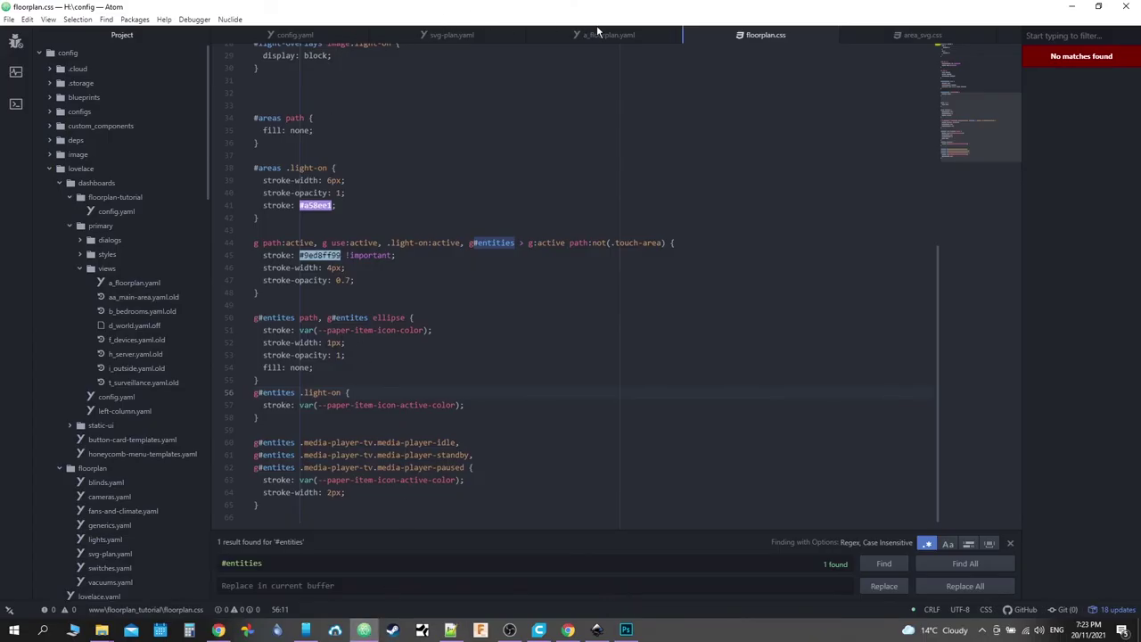
# Step: Open svg-plan.yaml and select the motion condition on line 448
pyautogui.click(463, 36)
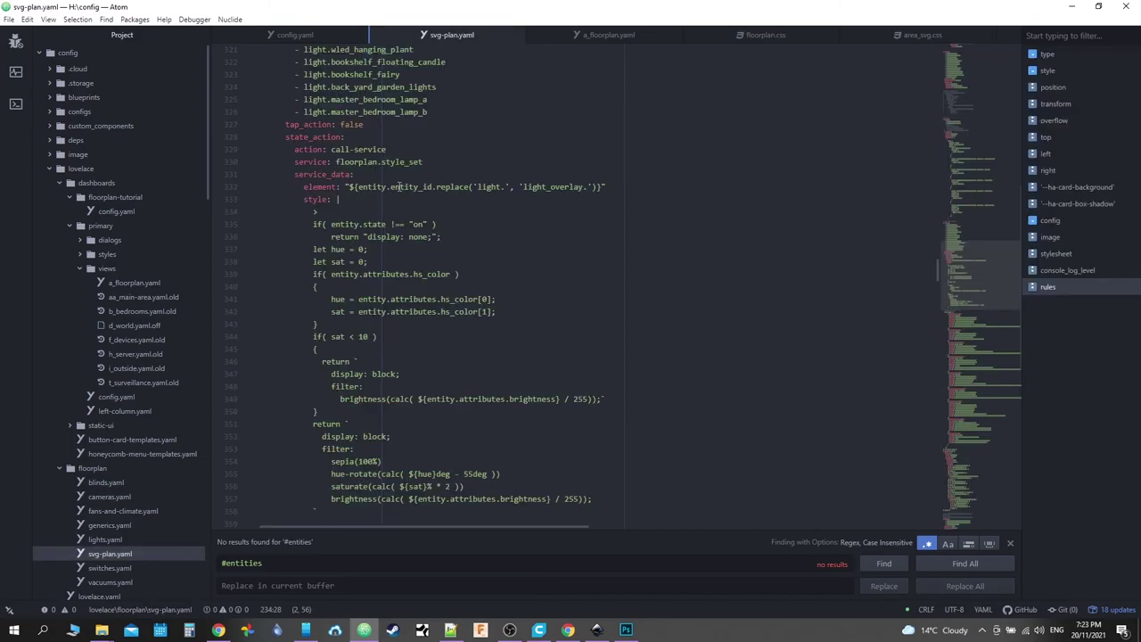
pyautogui.scroll(-20, 399, 185)
pyautogui.scroll(16, 398, 185)
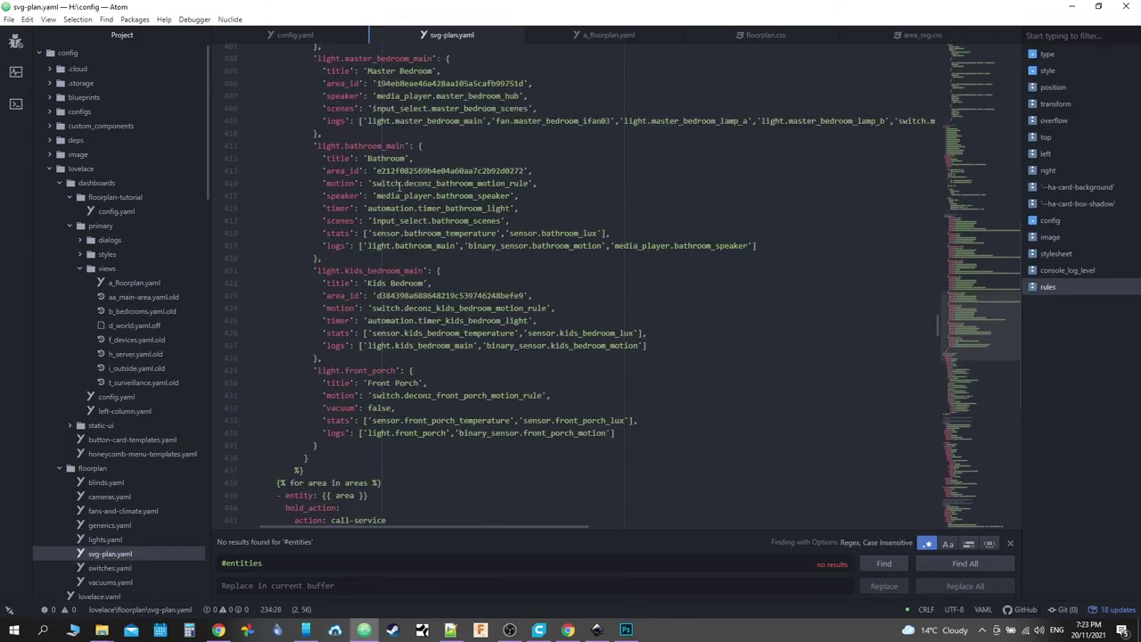
pyautogui.scroll(6, 398, 185)
pyautogui.scroll(-20, 398, 186)
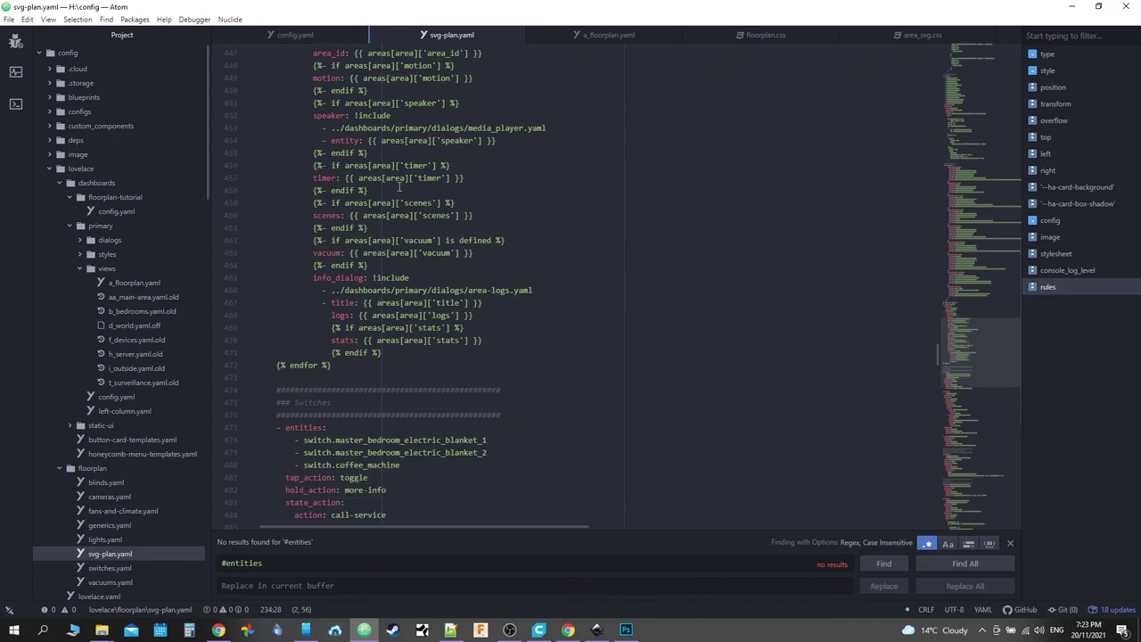
pyautogui.scroll(3, 399, 186)
pyautogui.moveTo(313, 211); pyautogui.dragTo(507, 204)
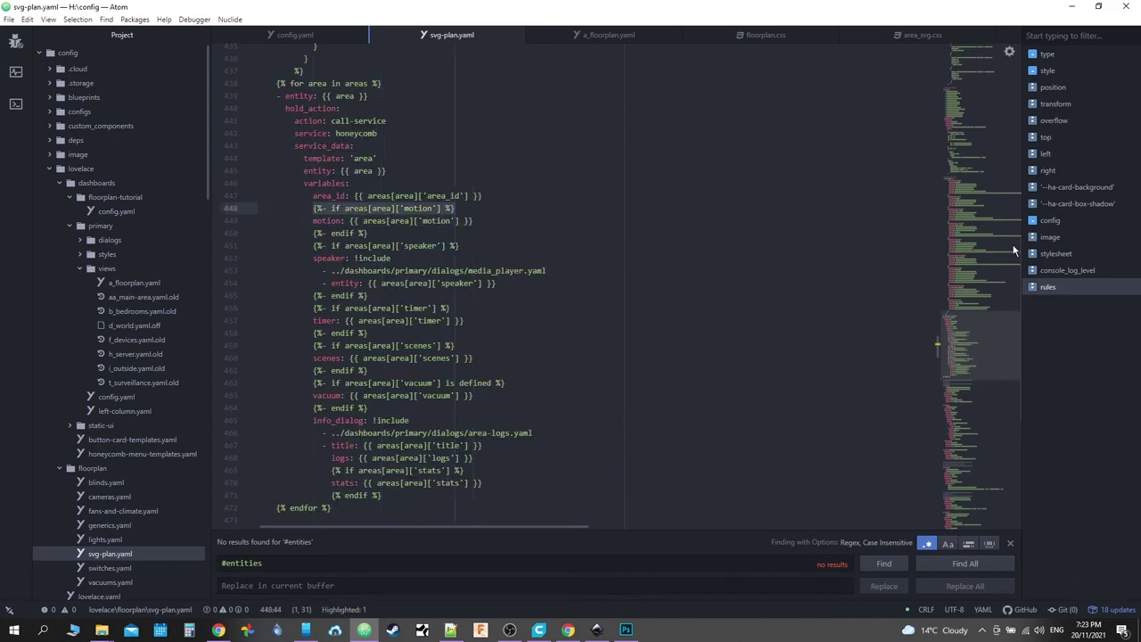
pyautogui.moveTo(981, 372); pyautogui.dragTo(500, 12)
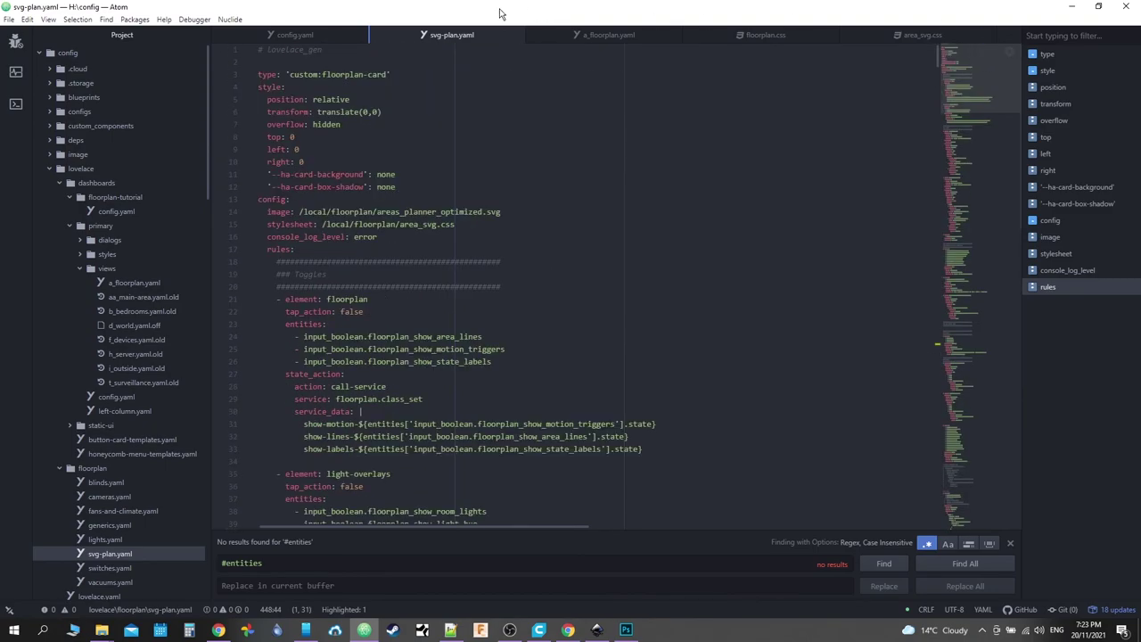
# Step: Select lovelace_gen on line 1 and browse down the file via the minimap
pyautogui.doubleClick(279, 51)
pyautogui.click(889, 101)
pyautogui.moveTo(976, 74); pyautogui.dragTo(966, 364)
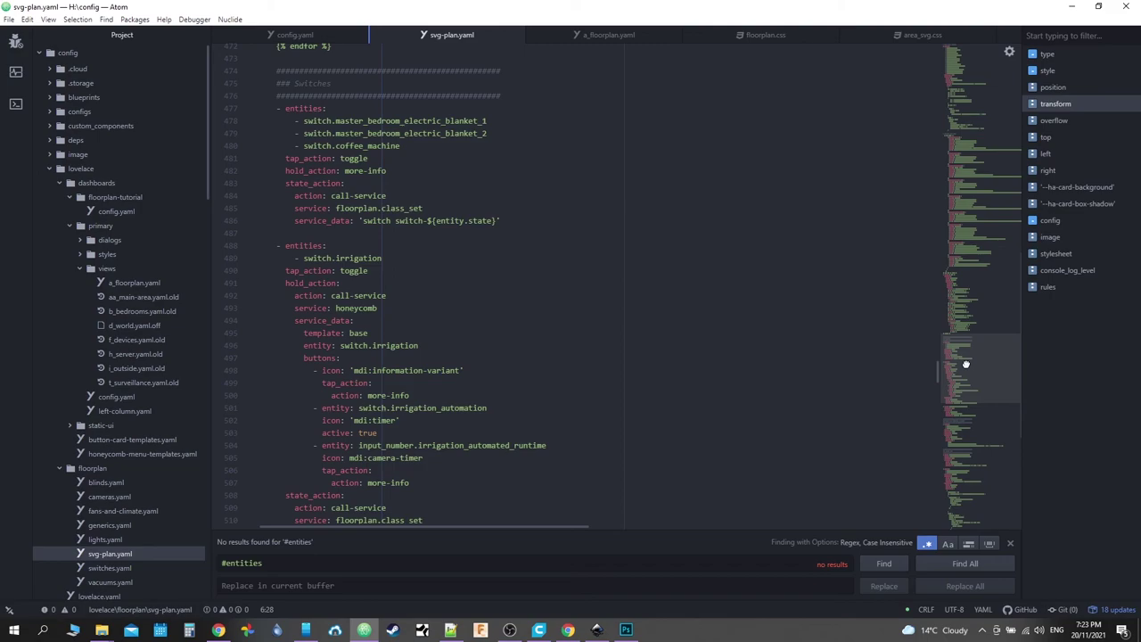
pyautogui.moveTo(966, 364); pyautogui.dragTo(963, 407)
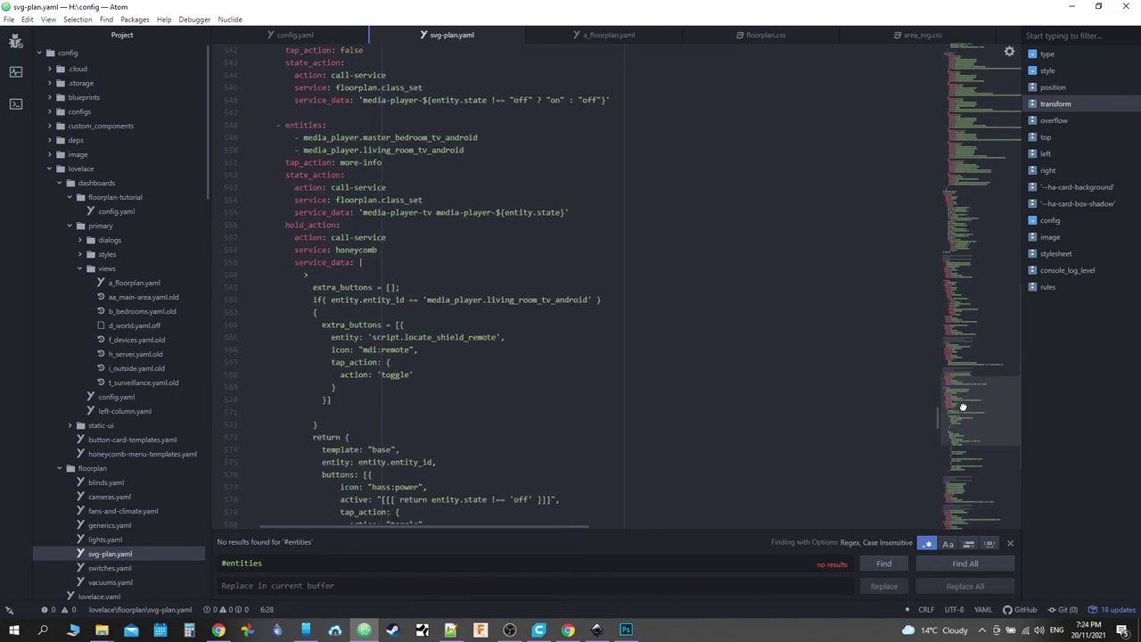
# Step: Highlight the uses of service_data and honeycomb in the hold_action blocks
pyautogui.click(303, 237)
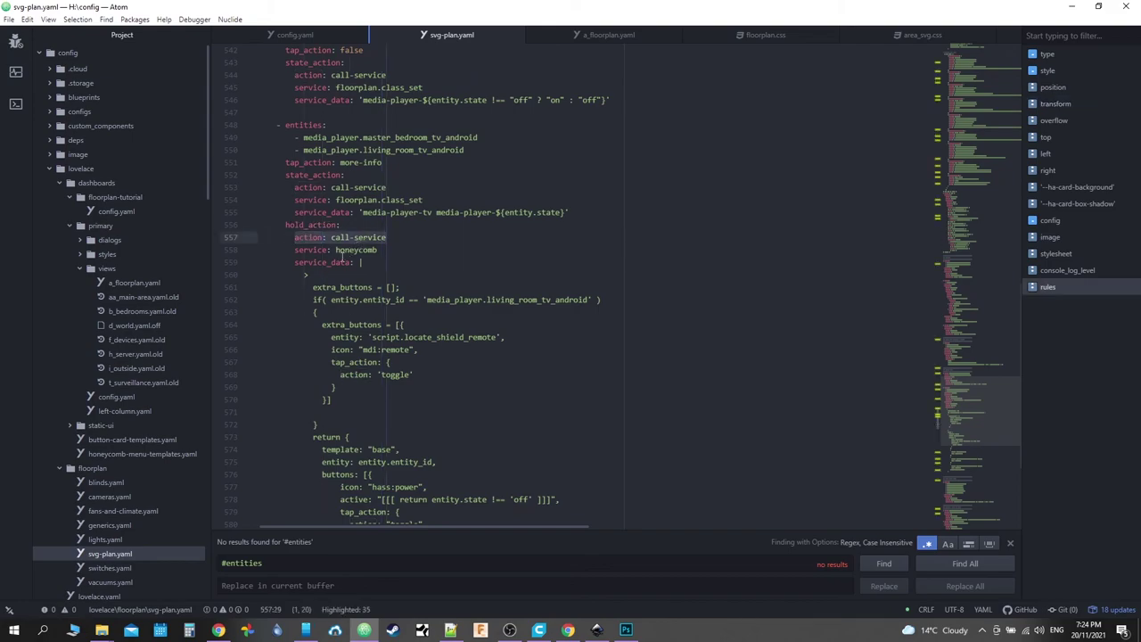
pyautogui.doubleClick(322, 262)
pyautogui.scroll(-2, 386, 267)
pyautogui.scroll(-12, 386, 266)
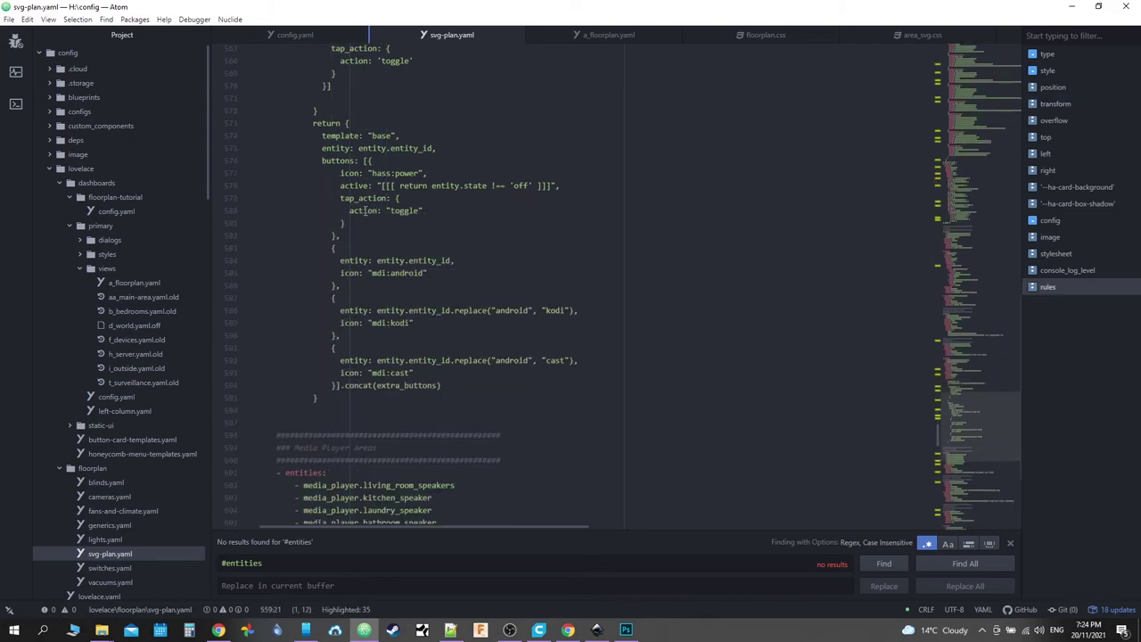
pyautogui.scroll(-11, 364, 209)
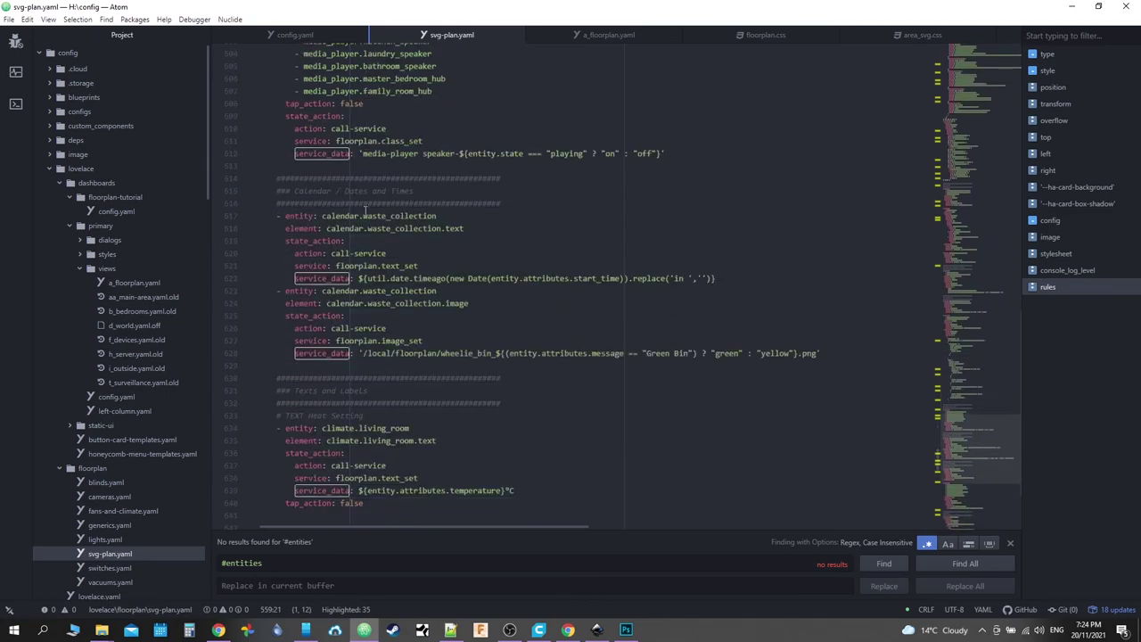
pyautogui.scroll(-2, 364, 211)
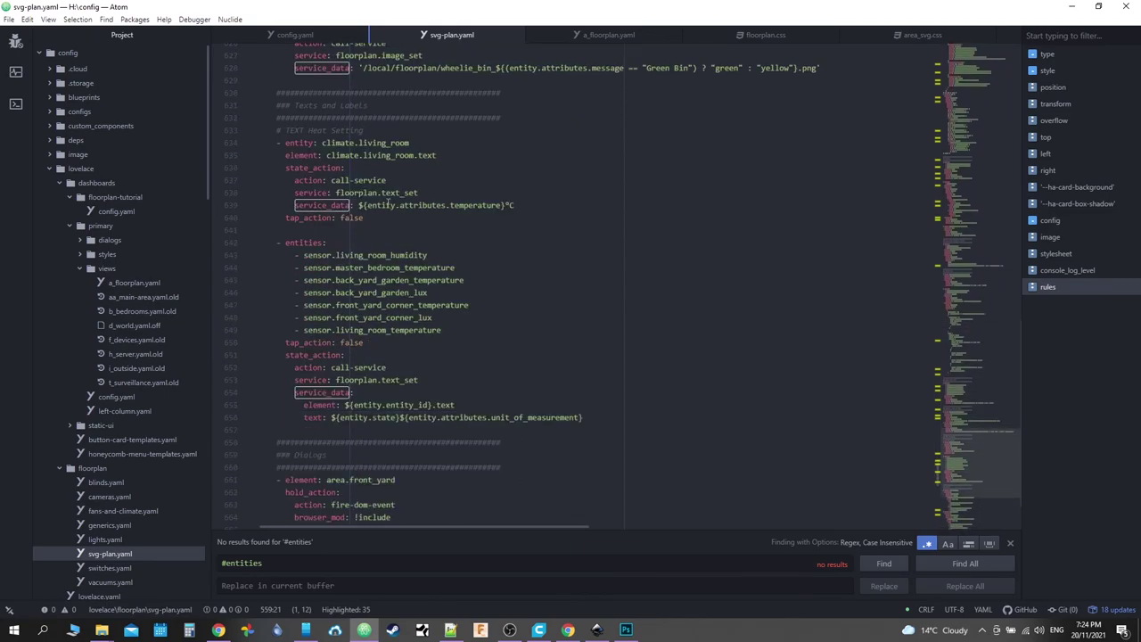
pyautogui.scroll(20, 524, 241)
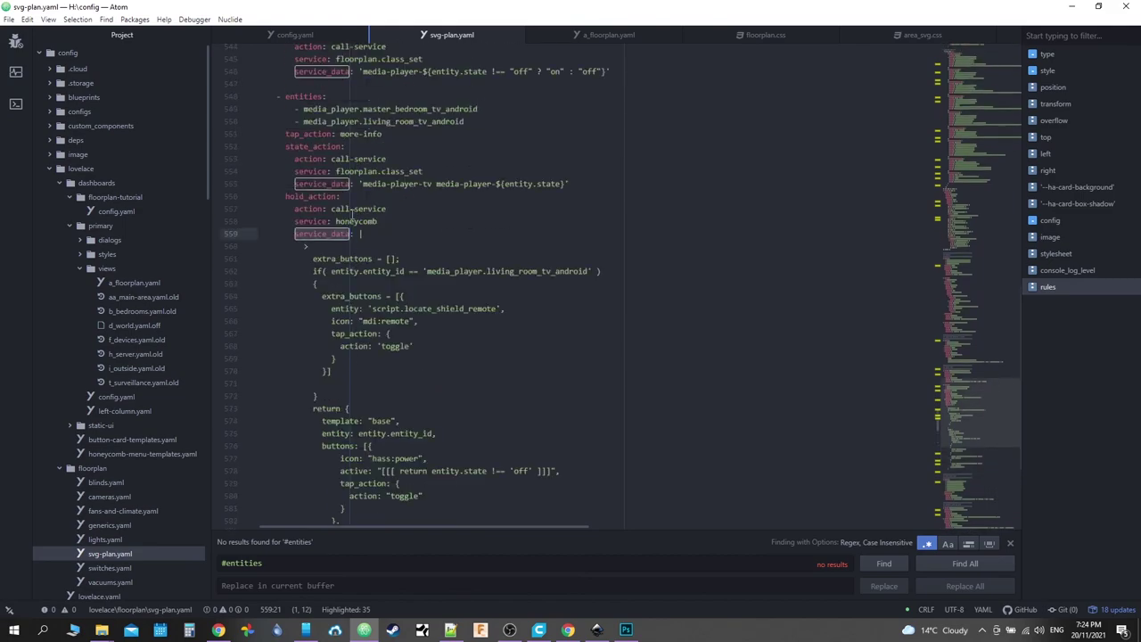
pyautogui.doubleClick(355, 220)
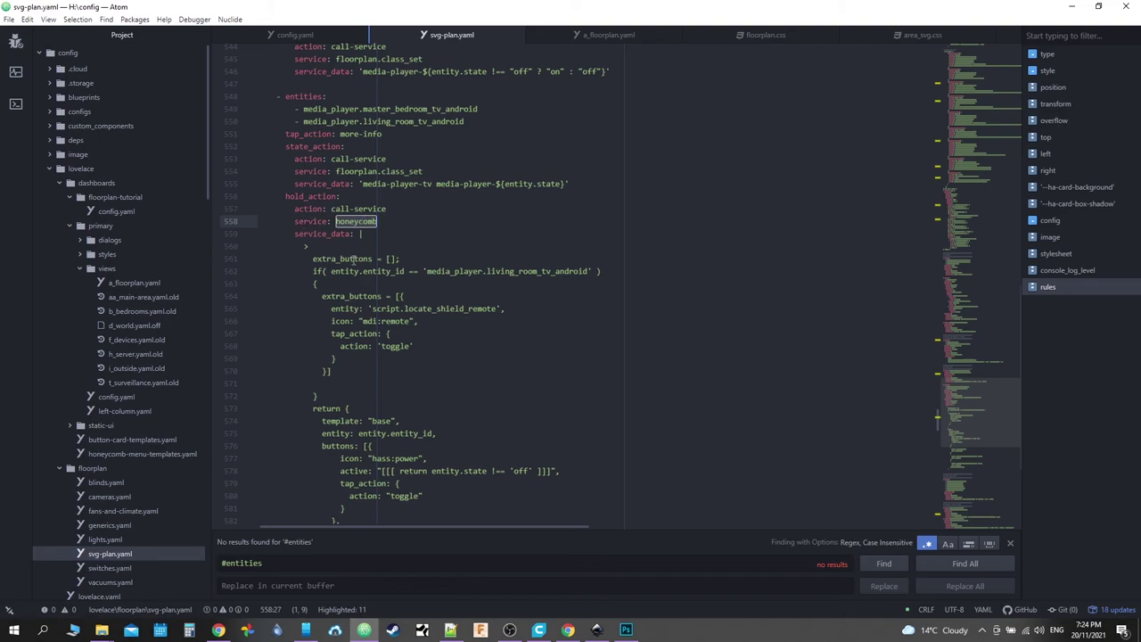
# Step: Browse the remaining honeycomb blocks via the minimap and return to the browser dashboard
pyautogui.scroll(-3, 624, 312)
pyautogui.click(971, 496)
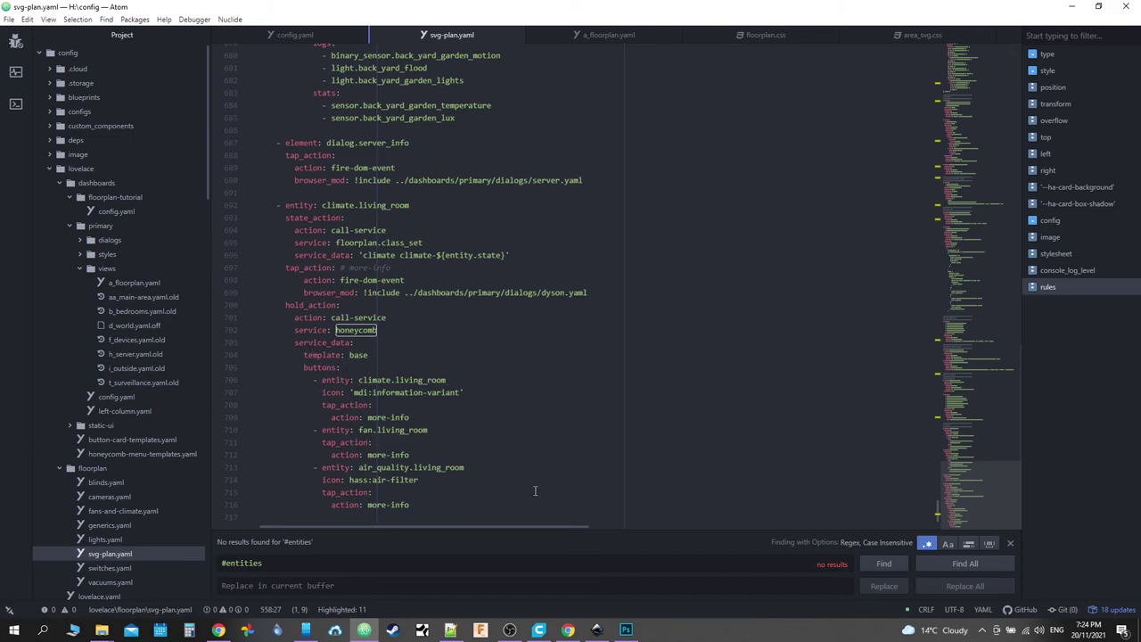
pyautogui.moveTo(951, 482); pyautogui.dragTo(971, 133)
pyautogui.click(223, 631)
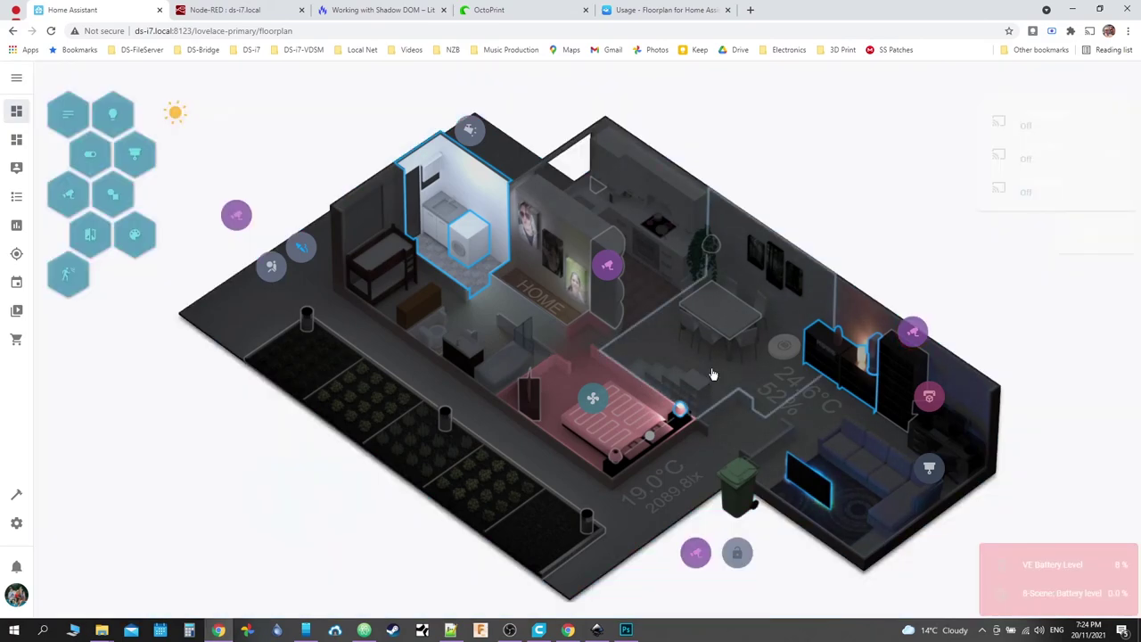
# Step: Open the Family Room Hub card and browse its media library into Music/
pyautogui.click(713, 374)
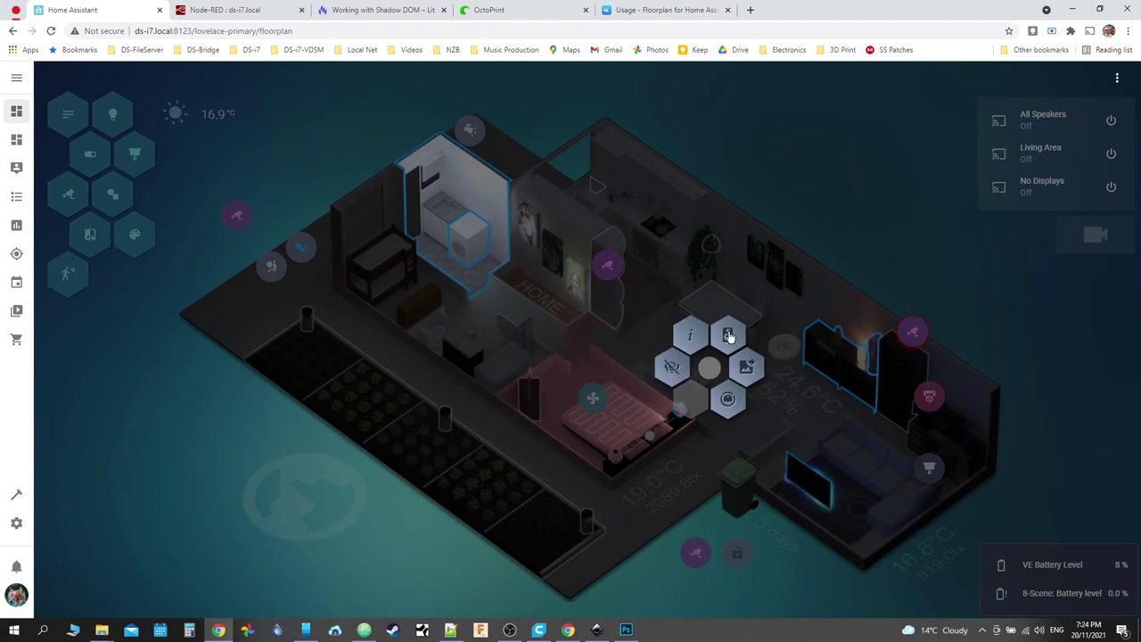
pyautogui.click(728, 341)
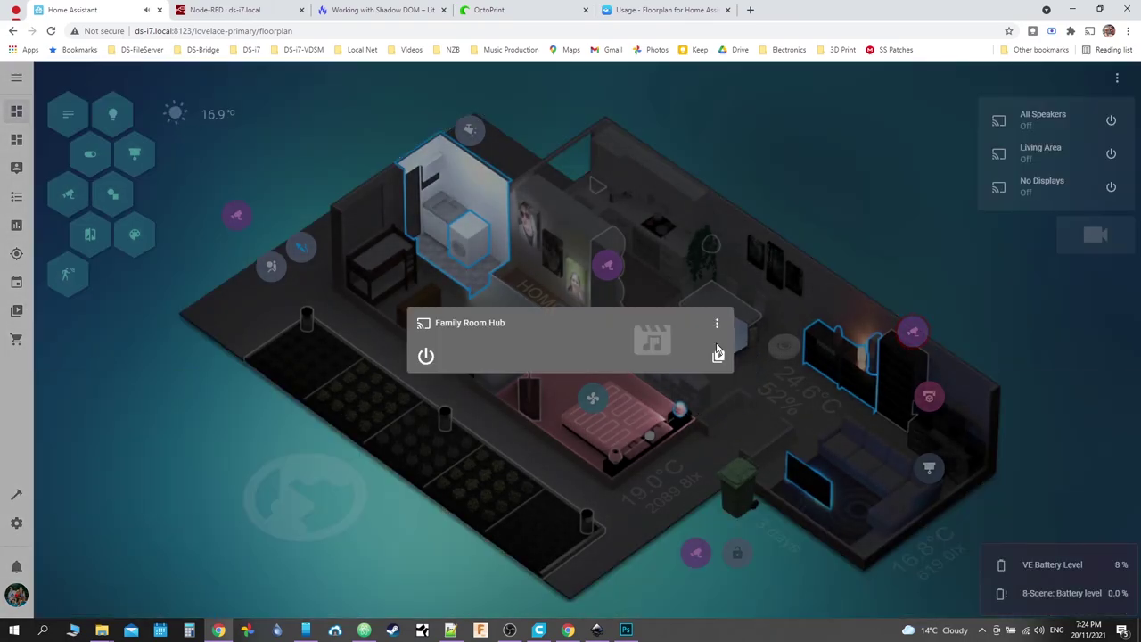
pyautogui.click(718, 356)
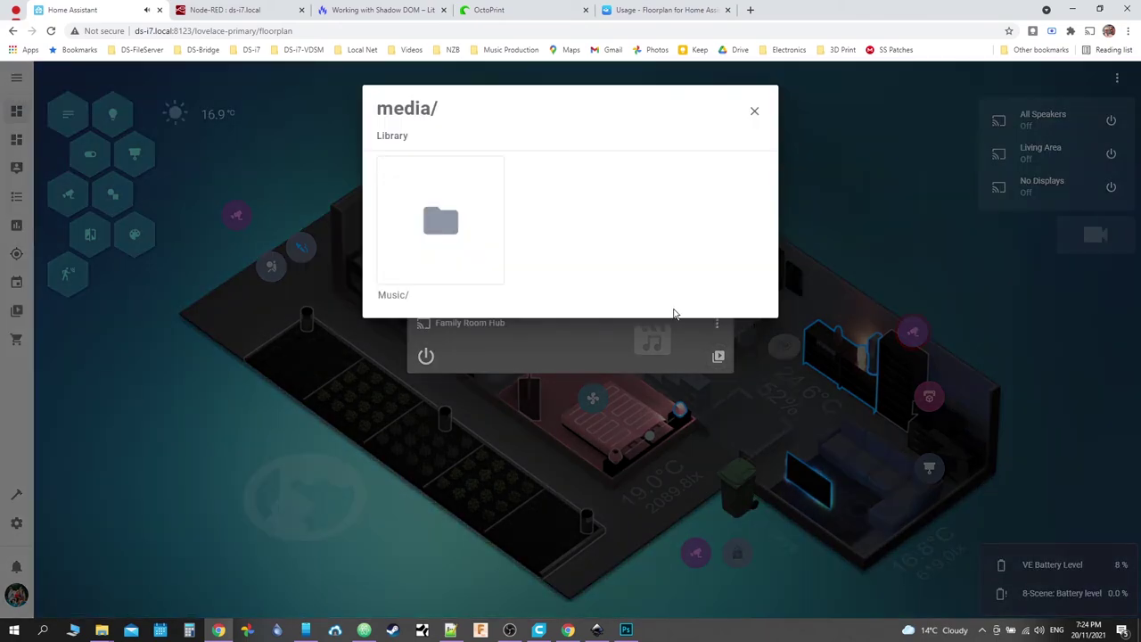
pyautogui.click(423, 200)
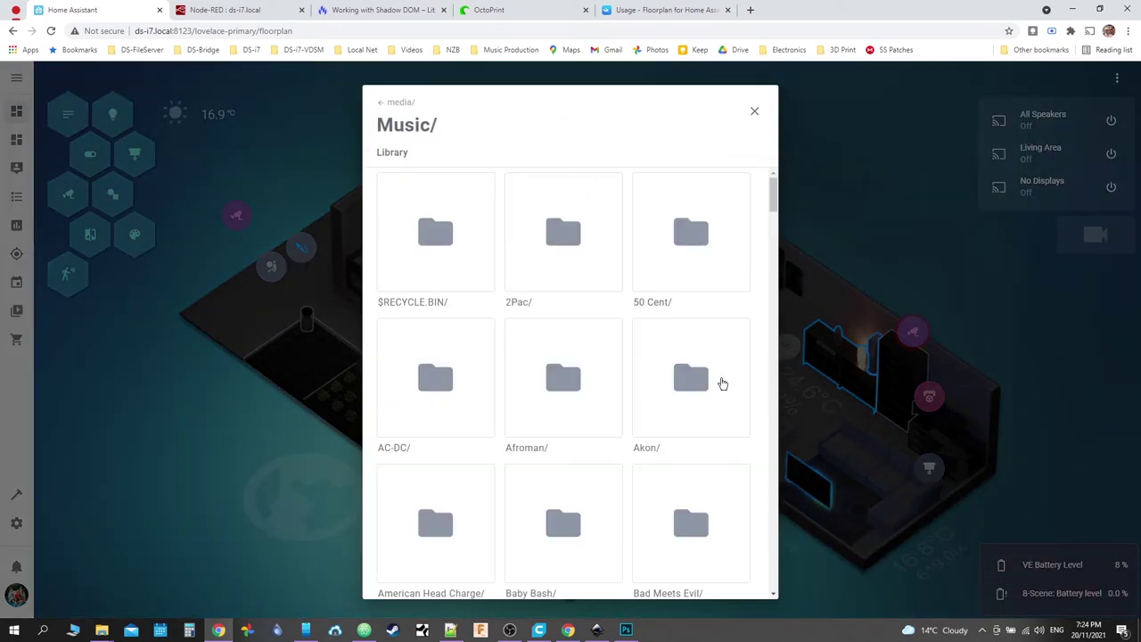
# Step: Close the media browser and Hub card, then open and close the Roborock S6 details
pyautogui.click(755, 114)
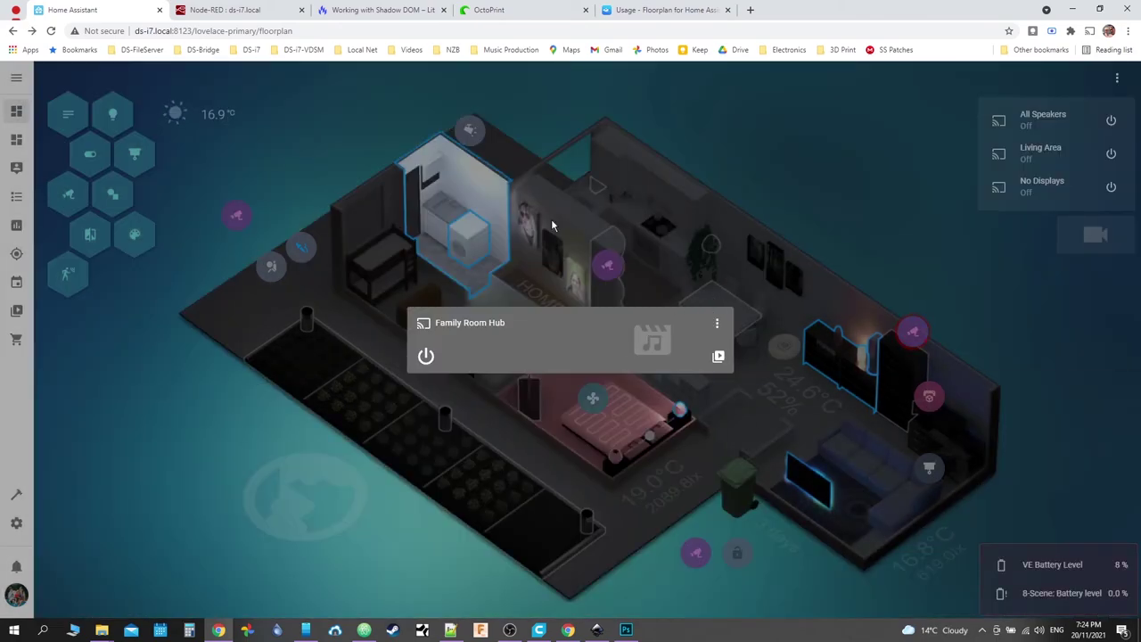
pyautogui.click(505, 185)
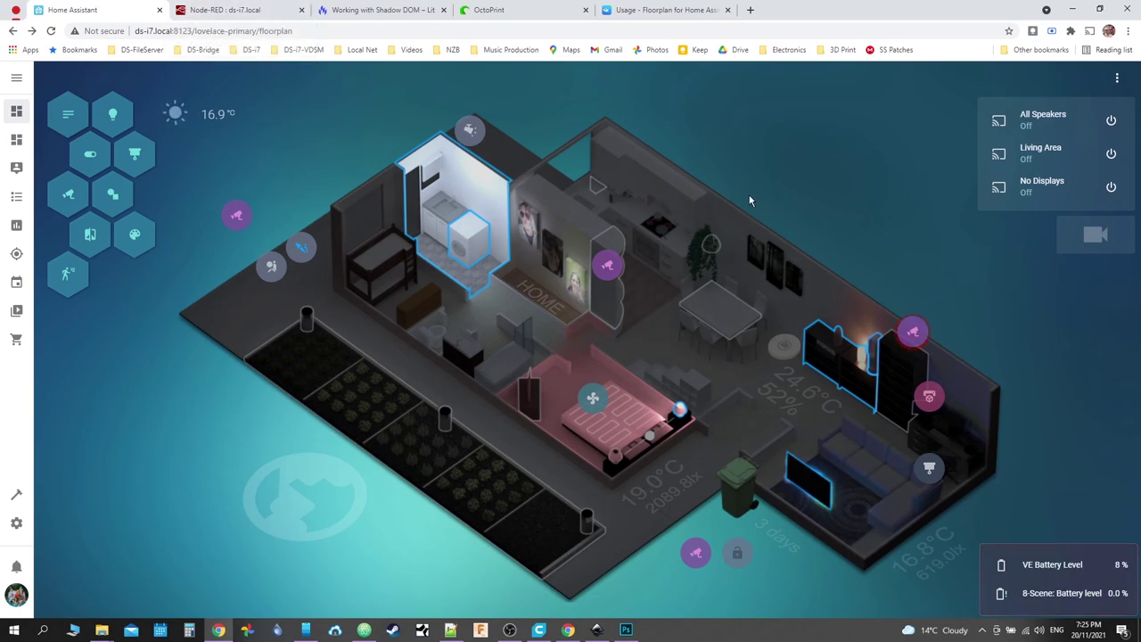
pyautogui.click(784, 347)
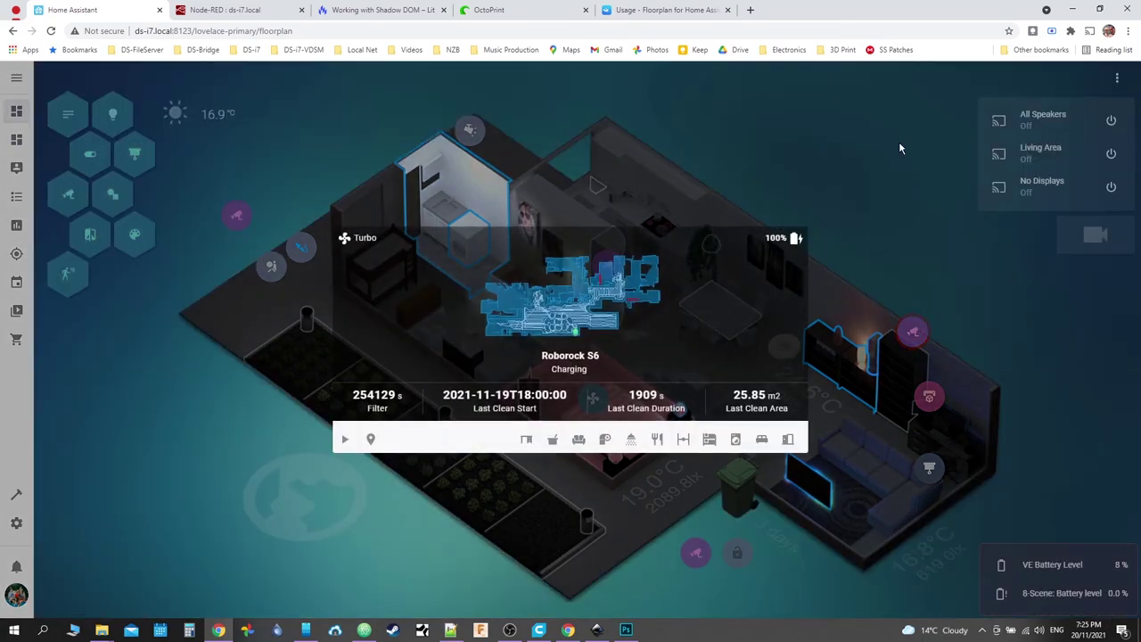
pyautogui.click(899, 145)
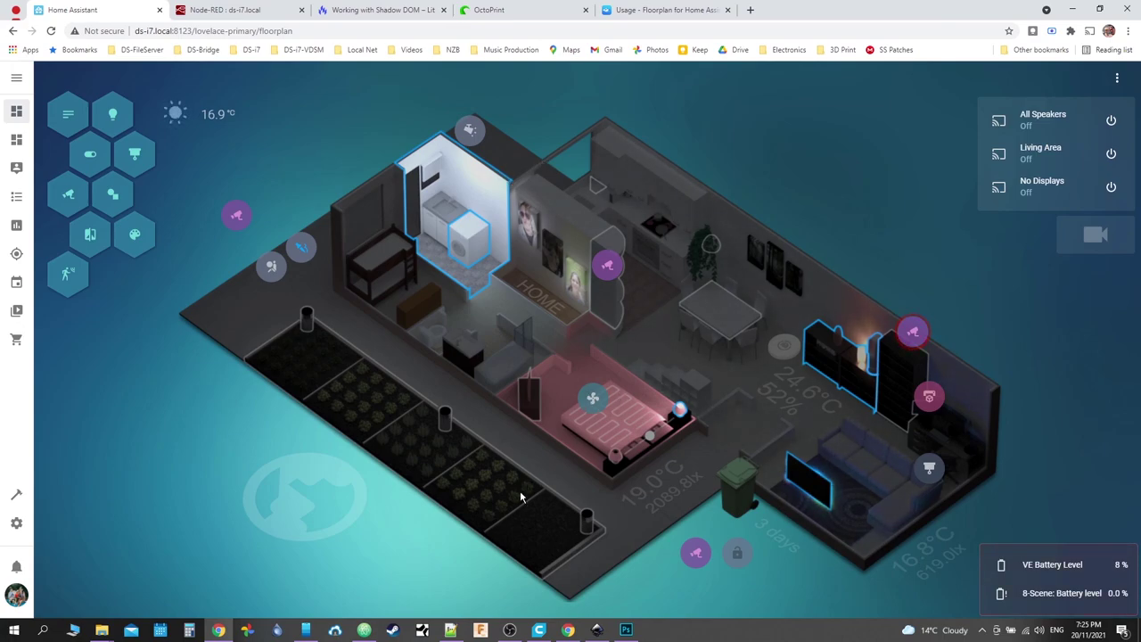
# Step: Check the running OBS Studio recording and return to config.yaml in Atom
pyautogui.click(509, 629)
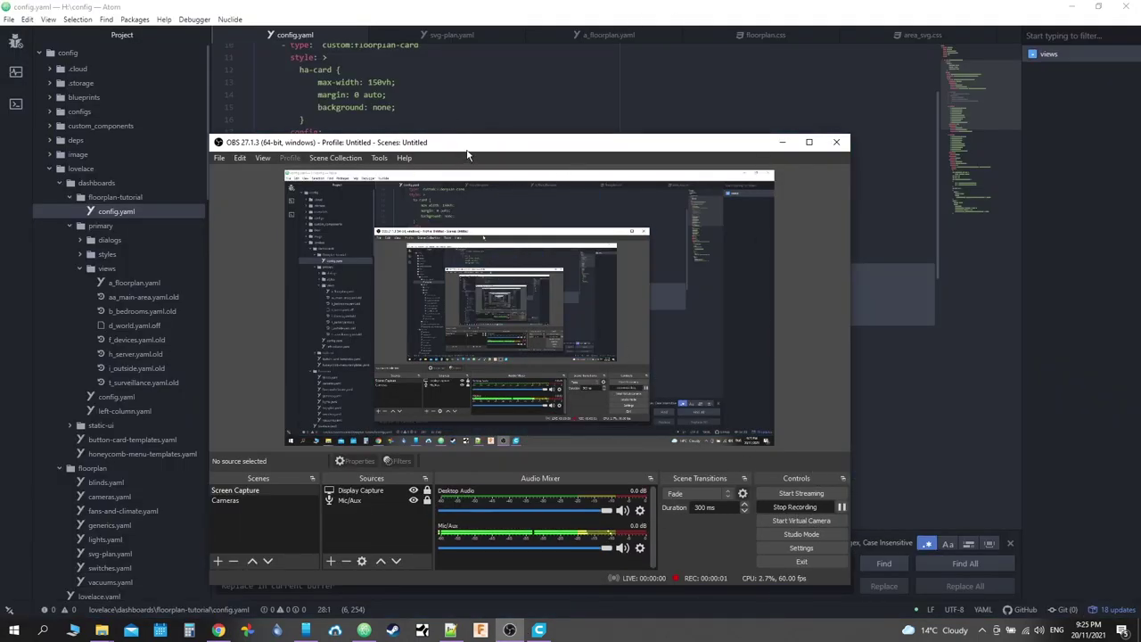
pyautogui.click(549, 14)
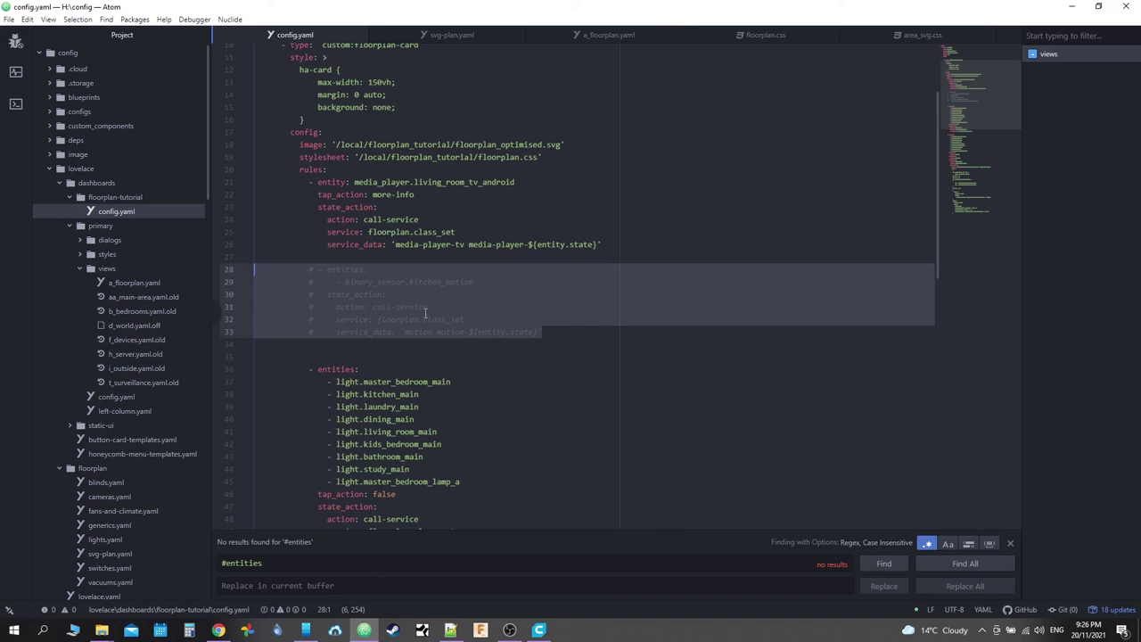
# Step: Uncomment the binary_sensor.kitchen_motion rule on lines 28-33 of config.yaml, then view svg-plan.yaml
pyautogui.moveTo(565, 332); pyautogui.dragTo(186, 265)
pyautogui.hotkey('ctrl', '/')
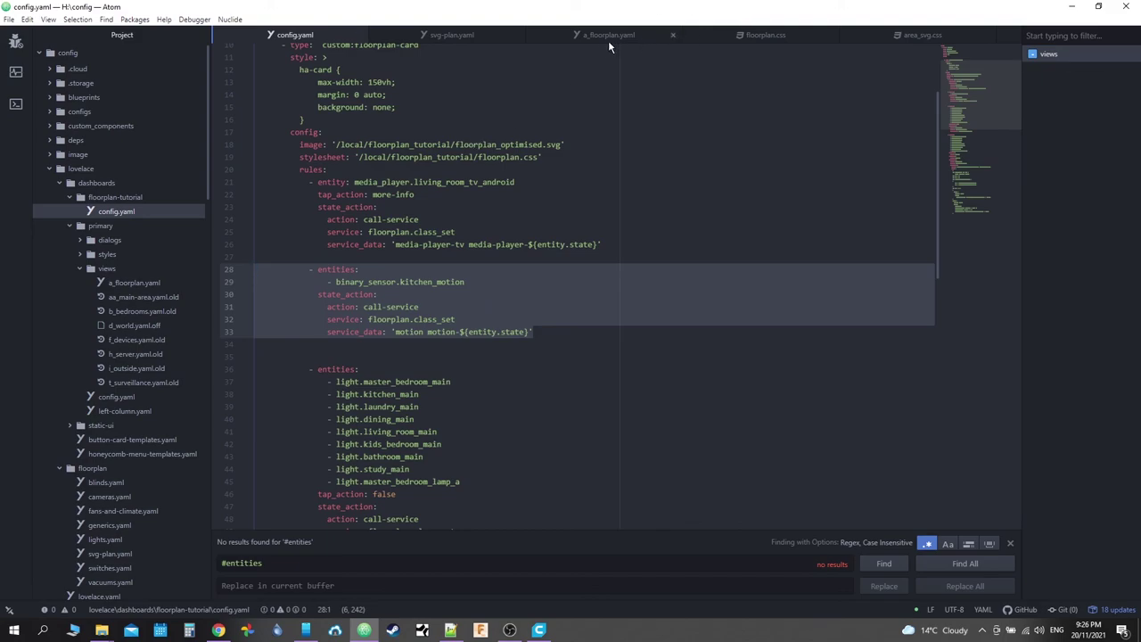
pyautogui.click(918, 34)
pyautogui.click(437, 36)
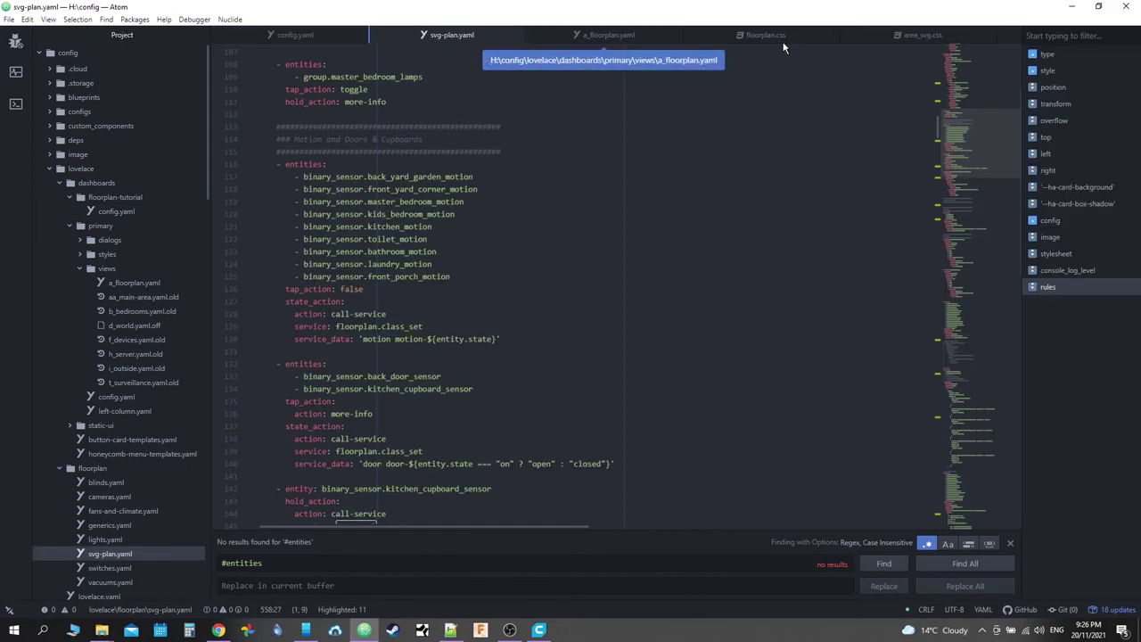
# Step: In floorplan.css, change line 23's '#areas {' selector to '#areas path {'
pyautogui.click(762, 35)
pyautogui.scroll(3, 352, 241)
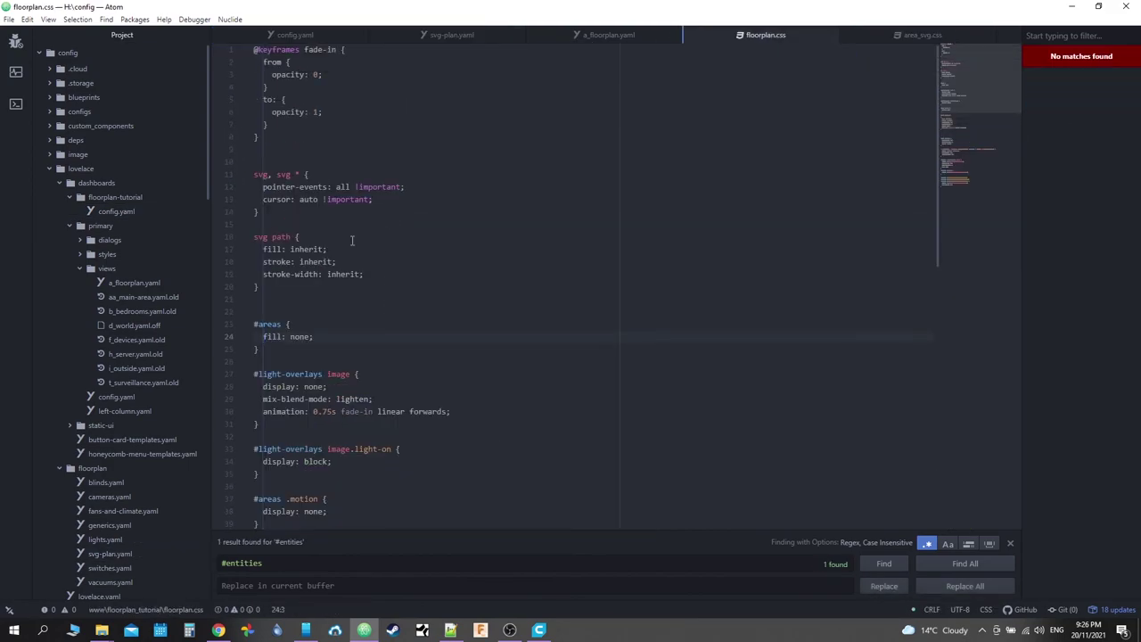
pyautogui.click(284, 324)
pyautogui.write('path')
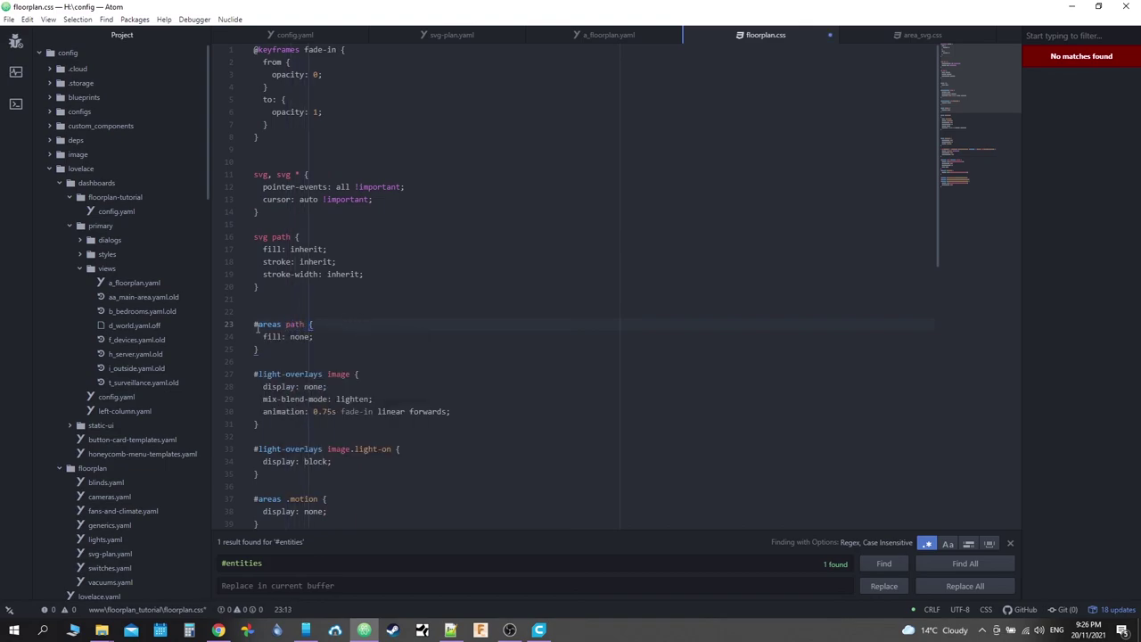
pyautogui.moveTo(260, 337); pyautogui.dragTo(329, 337)
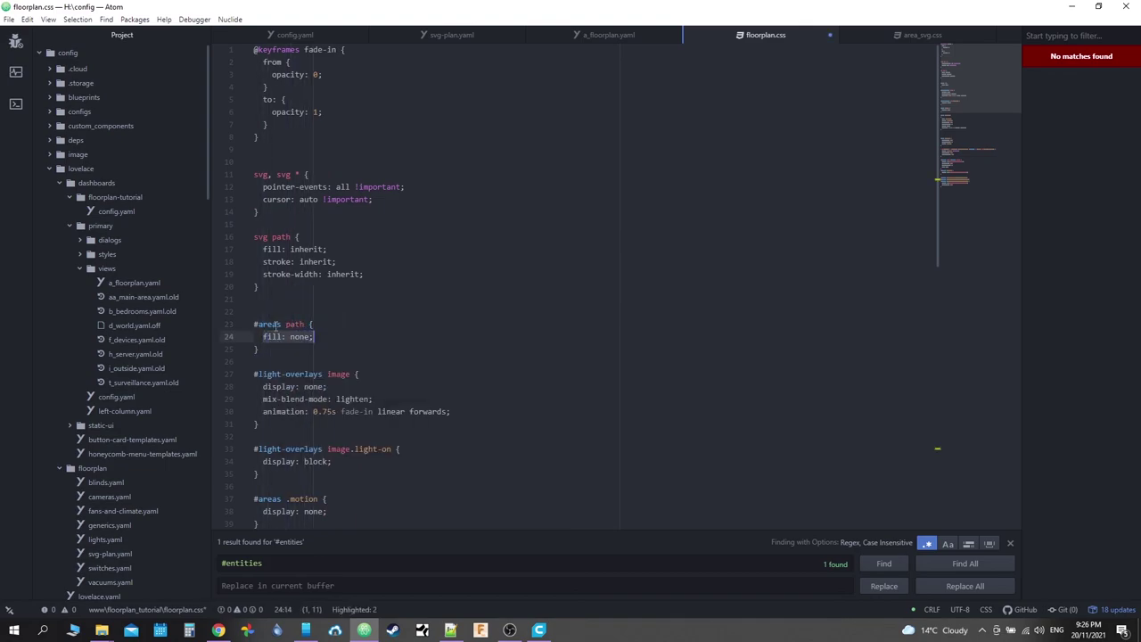
pyautogui.click(291, 325)
pyautogui.click(337, 323)
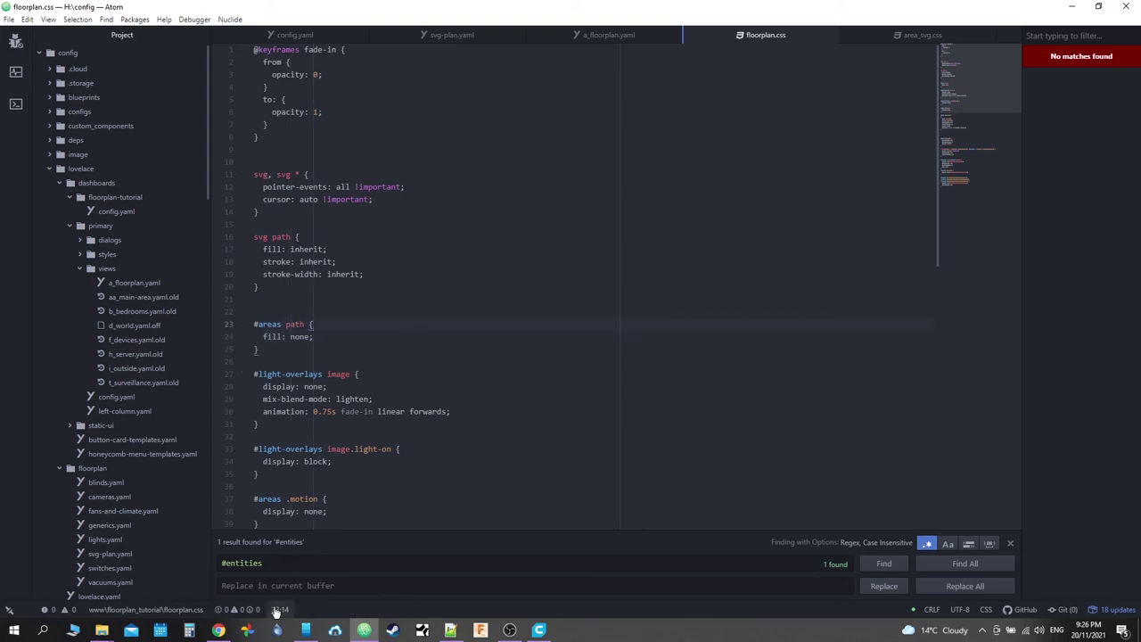
# Step: Reload the floorplan tutorial in Chrome, then do Empty Cache and Hard Reload via DevTools
pyautogui.click(219, 631)
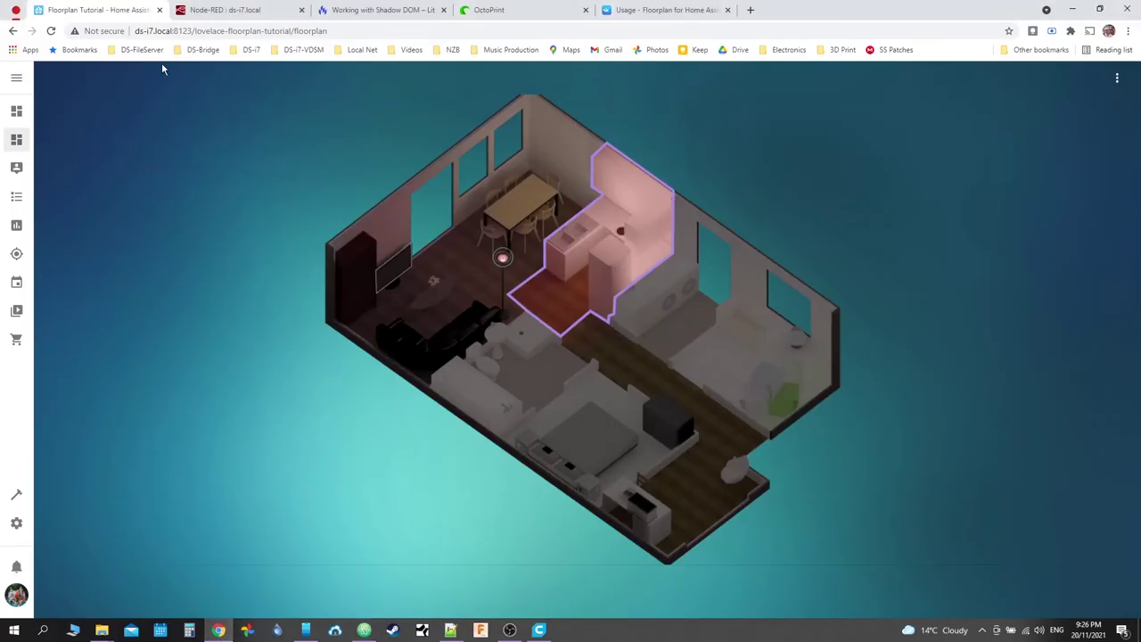
pyautogui.click(51, 34)
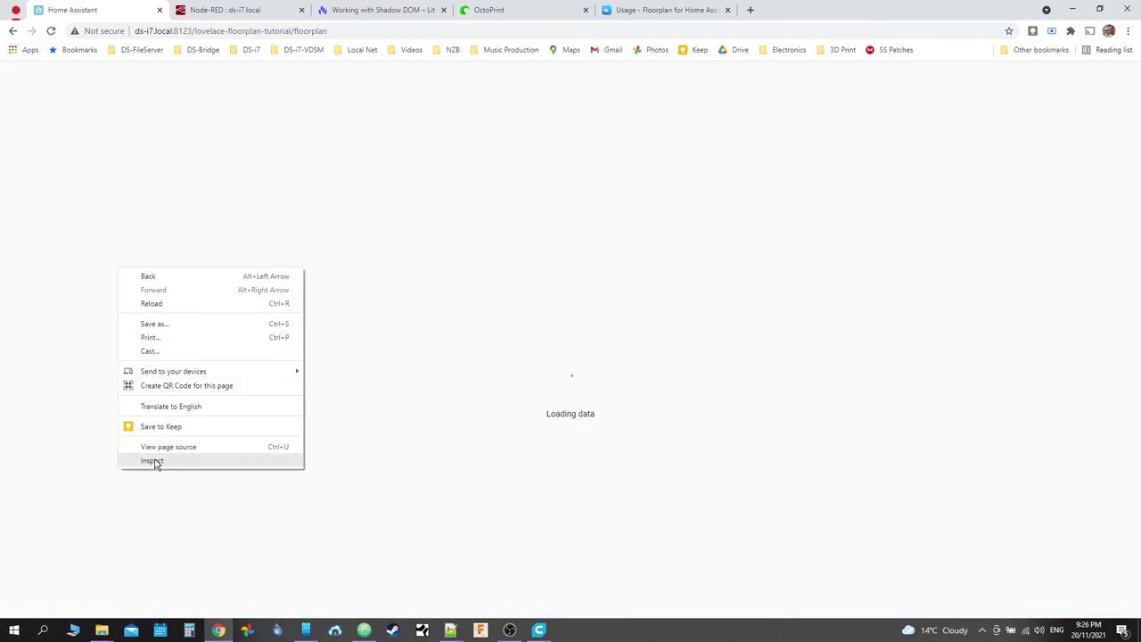
pyautogui.click(153, 461)
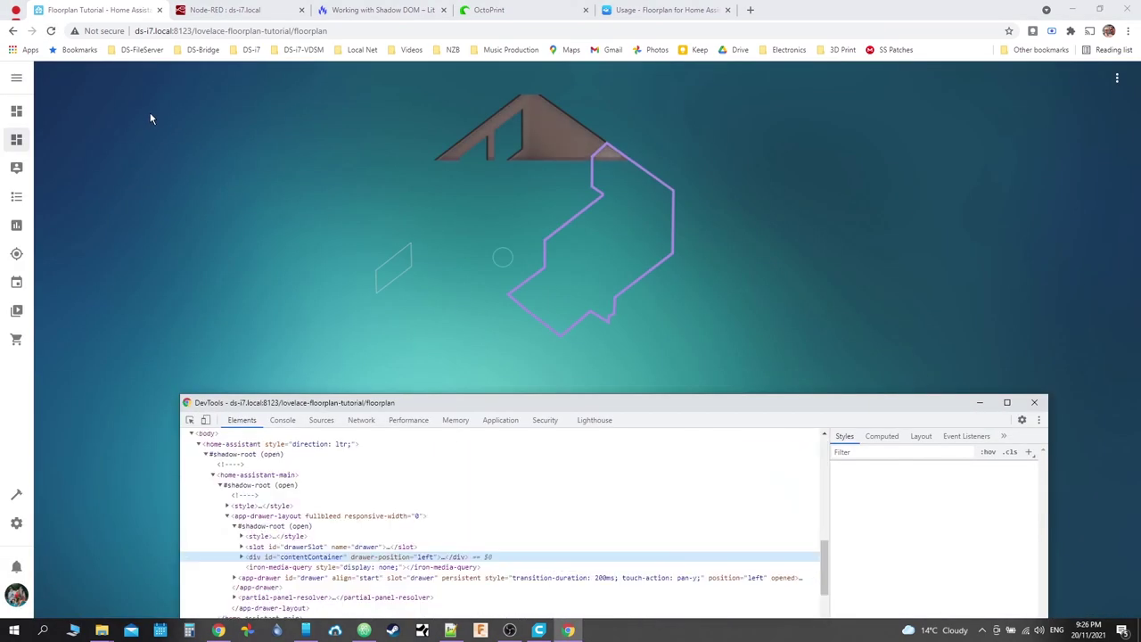
pyautogui.rightClick(53, 29)
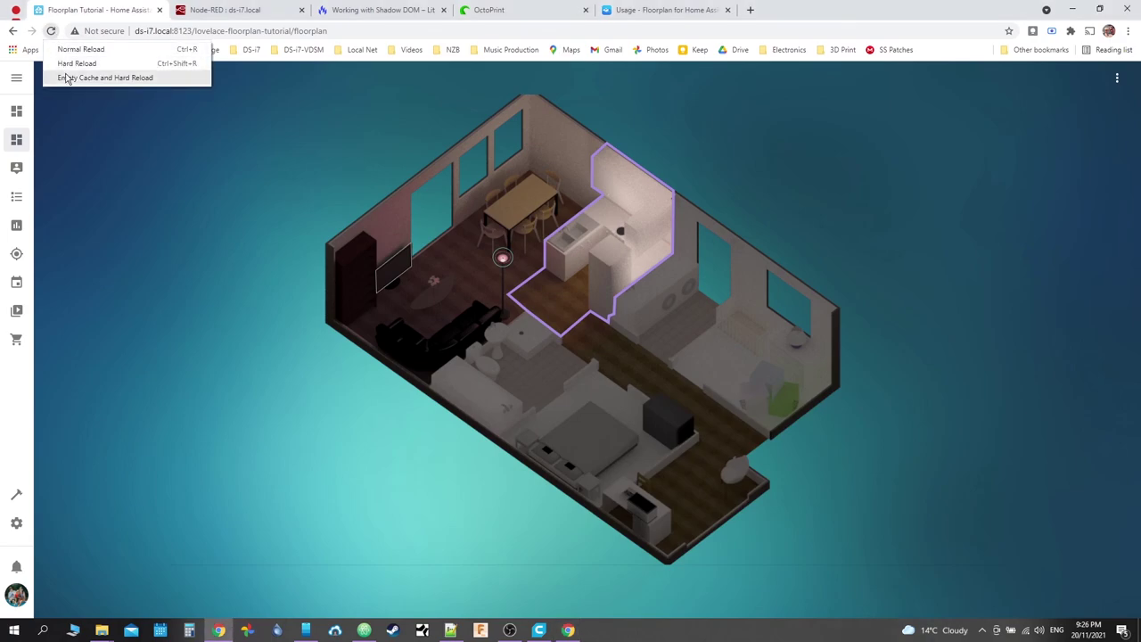
pyautogui.click(100, 77)
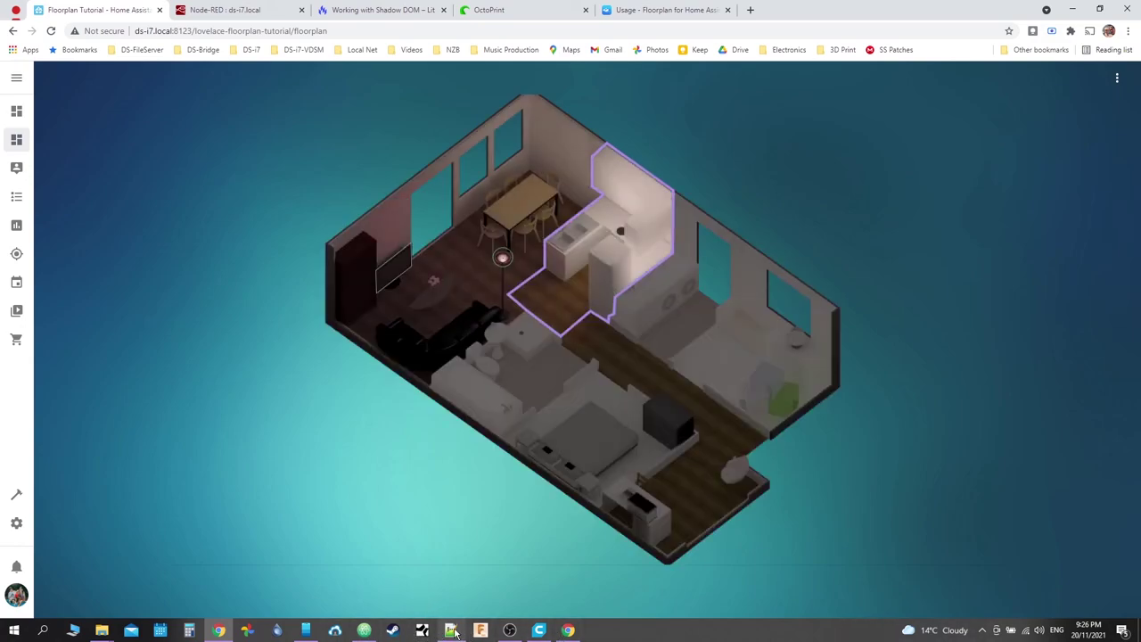
# Step: Remove 'path' from the #areas selector on line 23 of floorplan.css
pyautogui.click(366, 631)
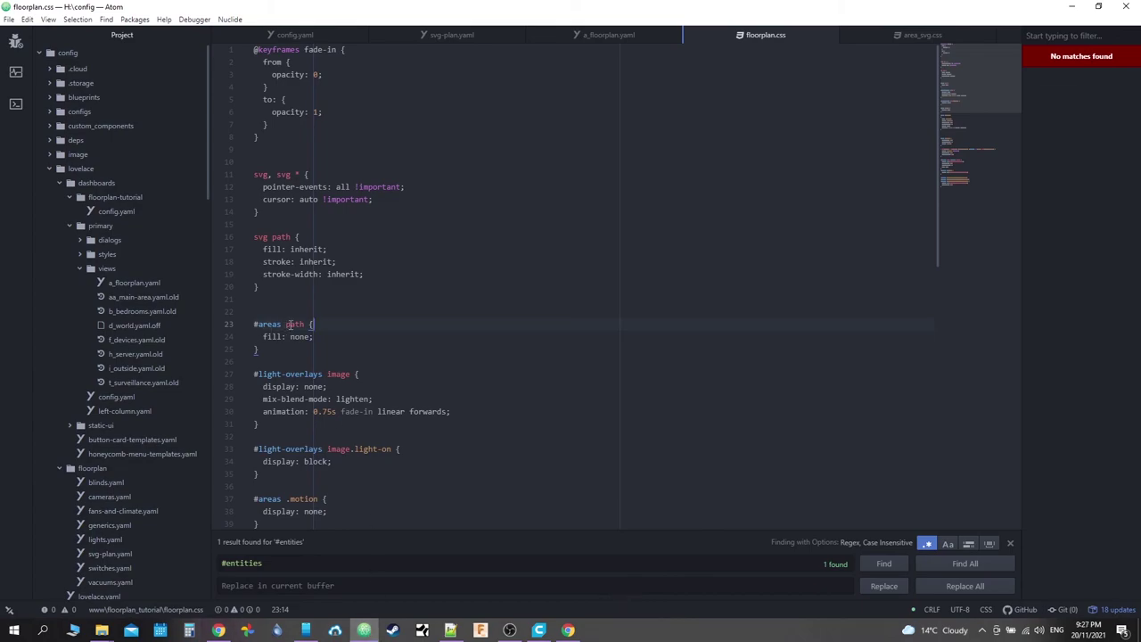
pyautogui.click(289, 325)
pyautogui.doubleClick(295, 324)
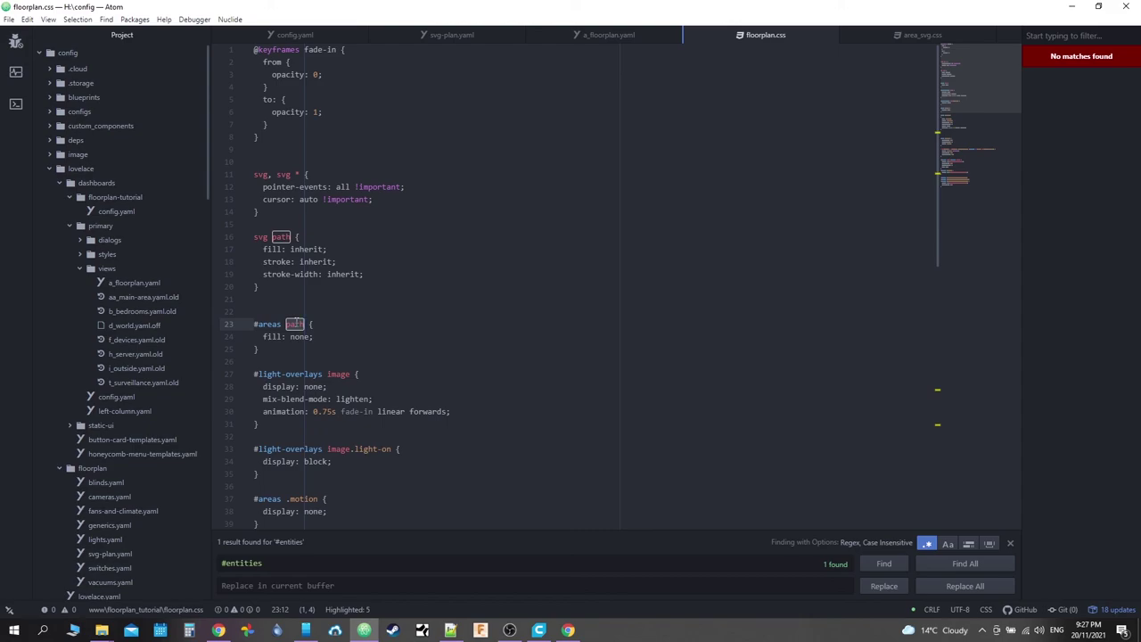
pyautogui.press('BackSpace')
pyautogui.press('BackSpace')
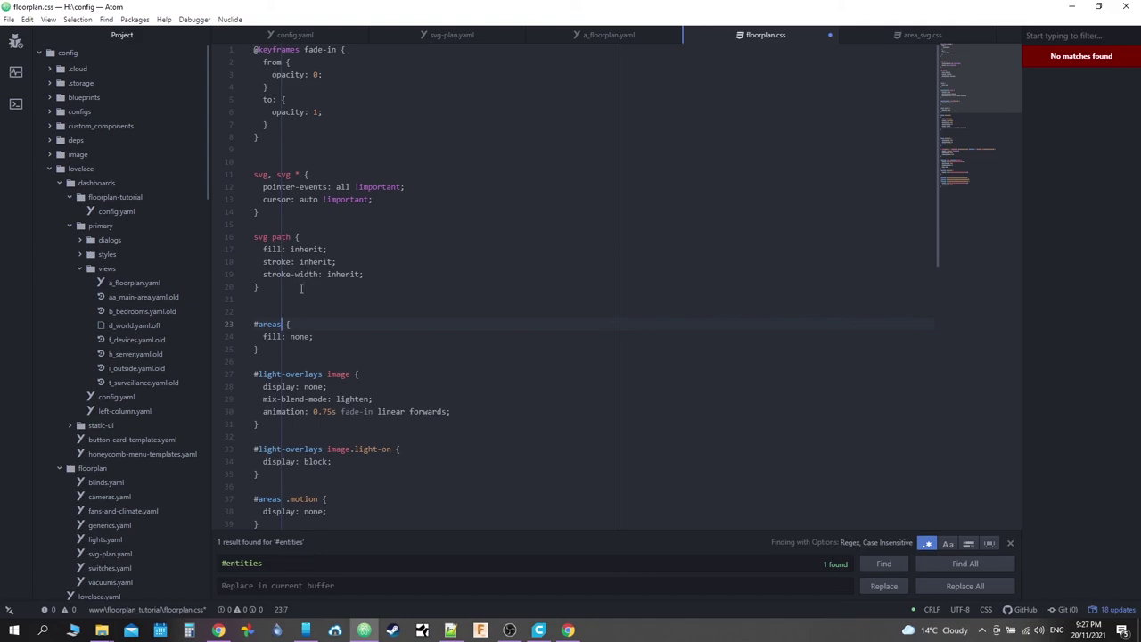
# Step: After checking the browser, delete the '#areas .motion { display: none; }' rule on lines 36-39
pyautogui.scroll(-1, 330, 336)
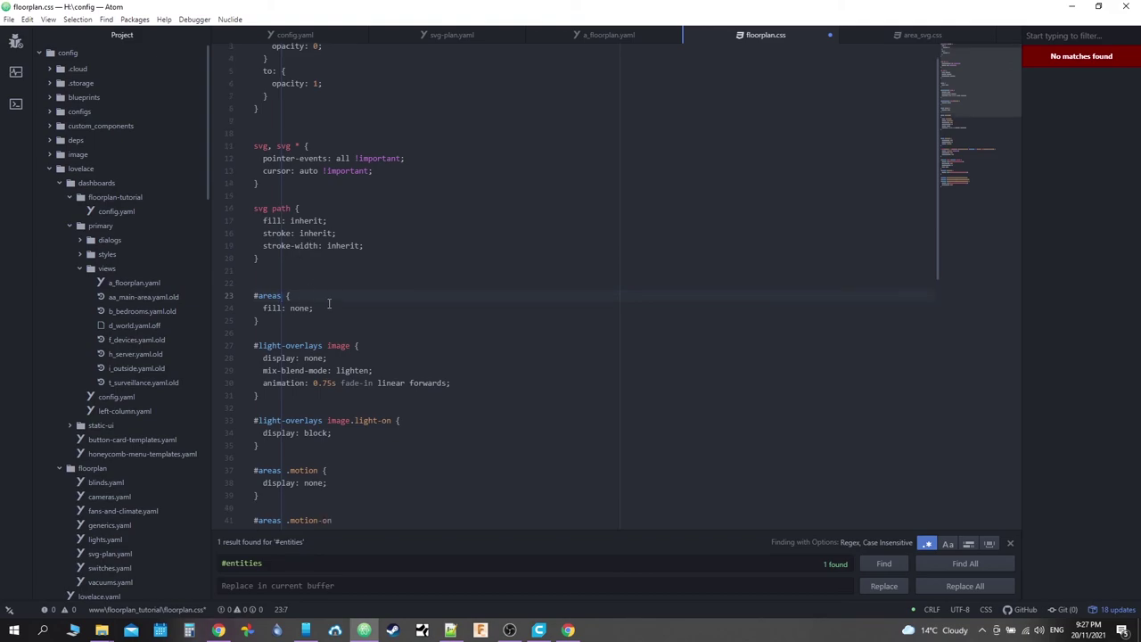
pyautogui.click(219, 630)
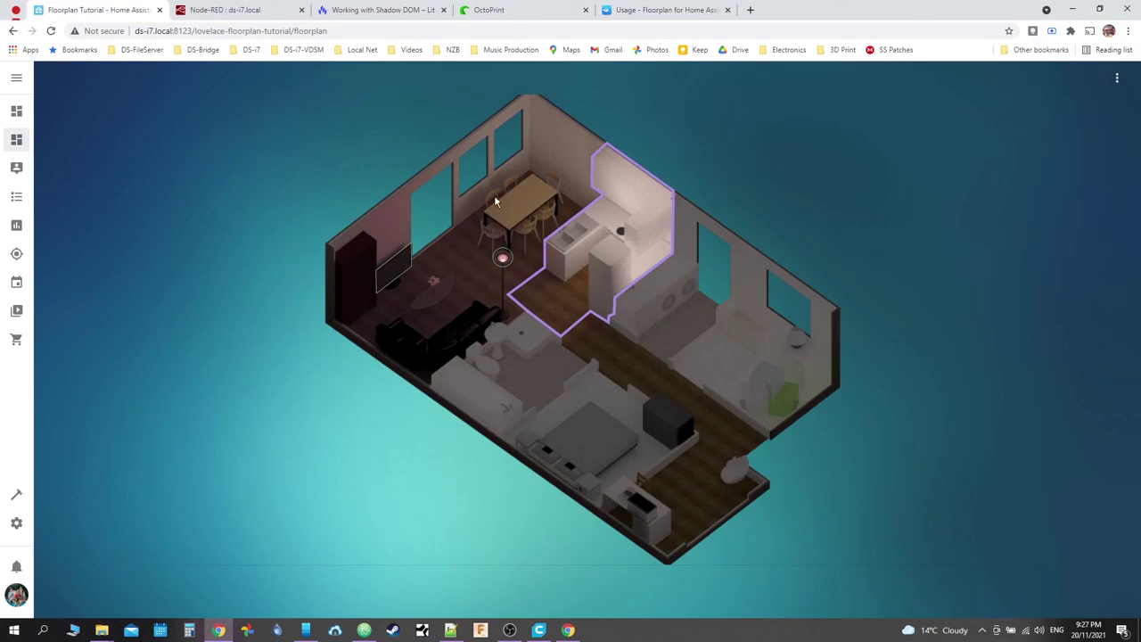
pyautogui.click(363, 630)
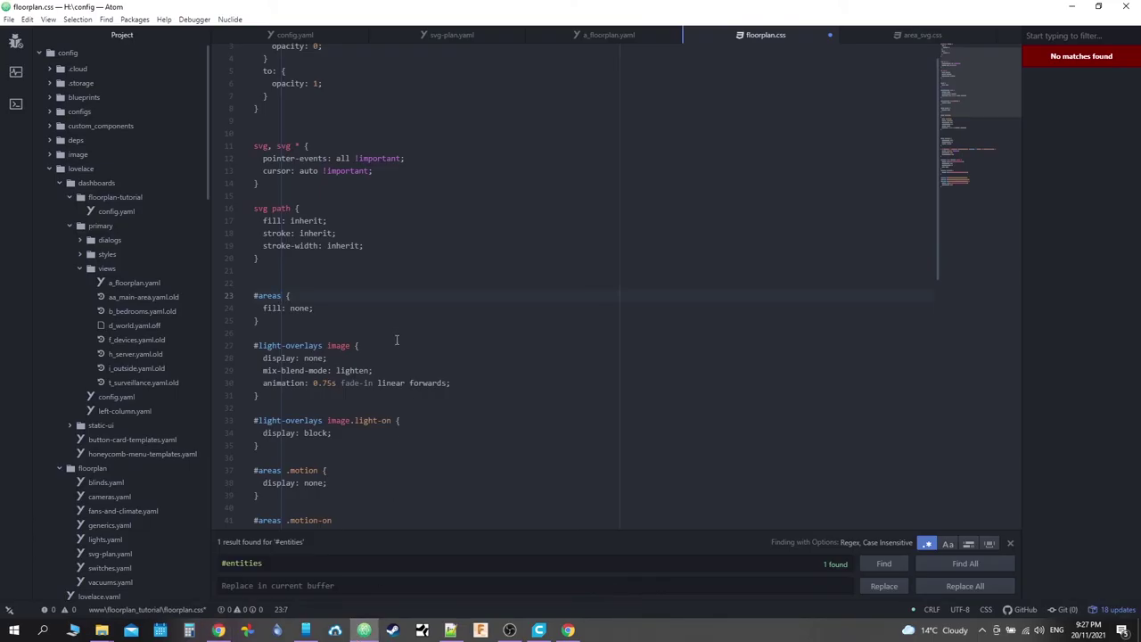
pyautogui.scroll(-3, 365, 291)
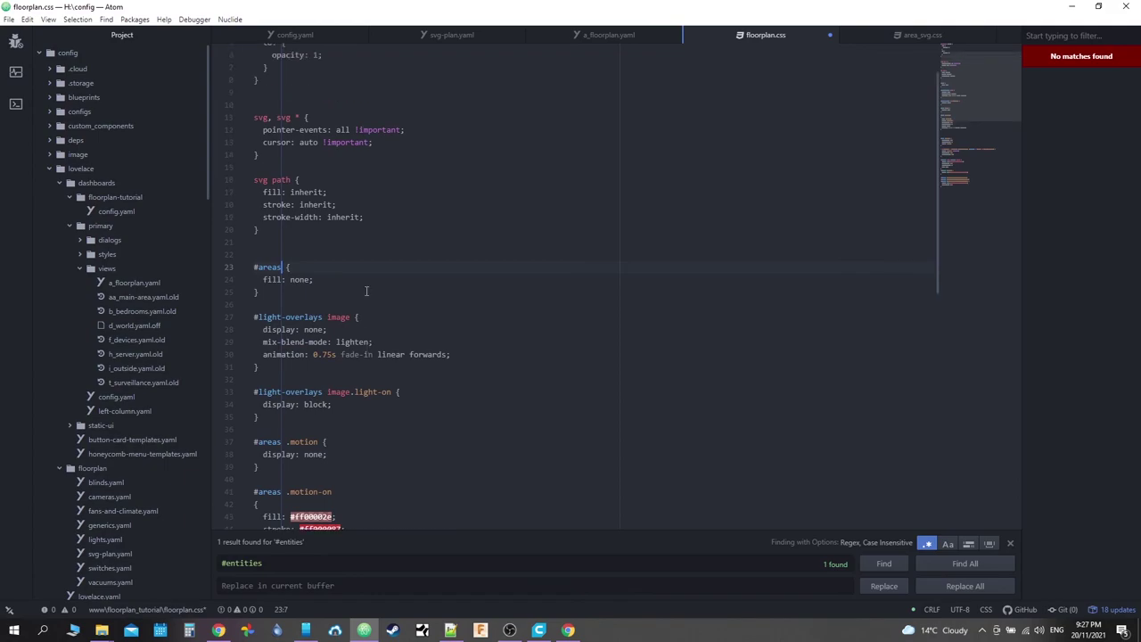
pyautogui.scroll(3, 365, 291)
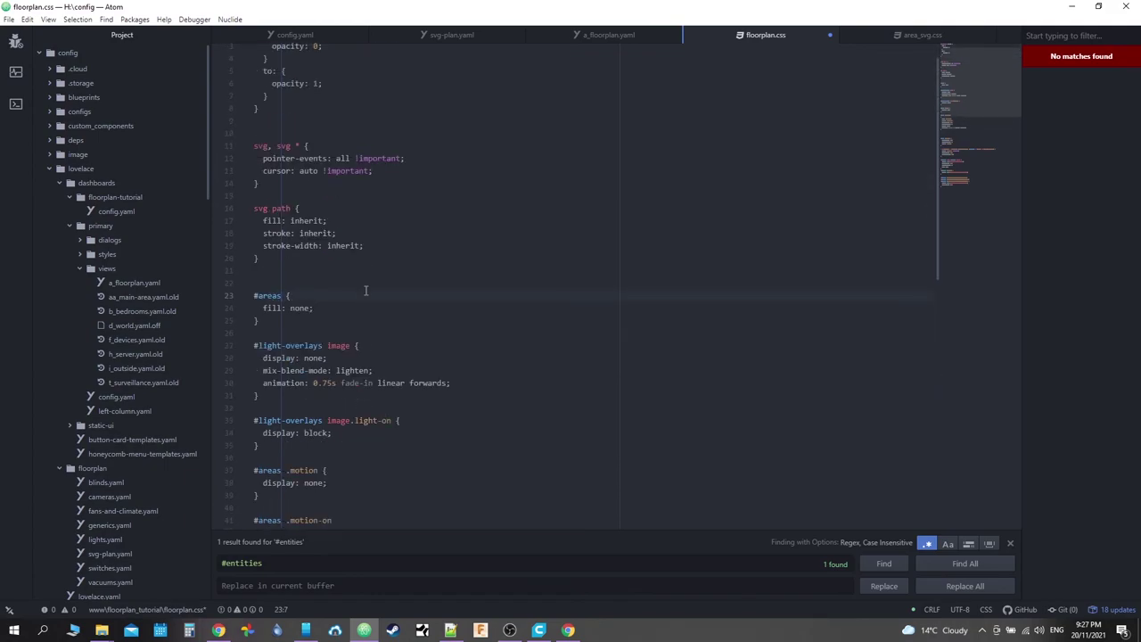
pyautogui.moveTo(321, 495); pyautogui.dragTo(317, 461)
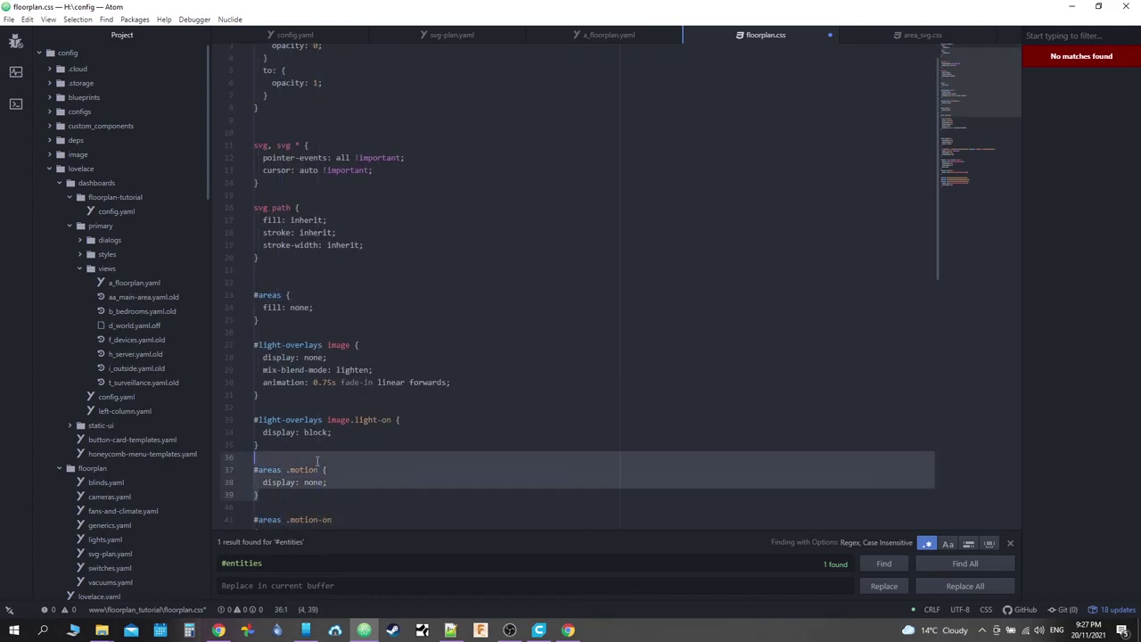
pyautogui.press('BackSpace')
pyautogui.press('BackSpace')
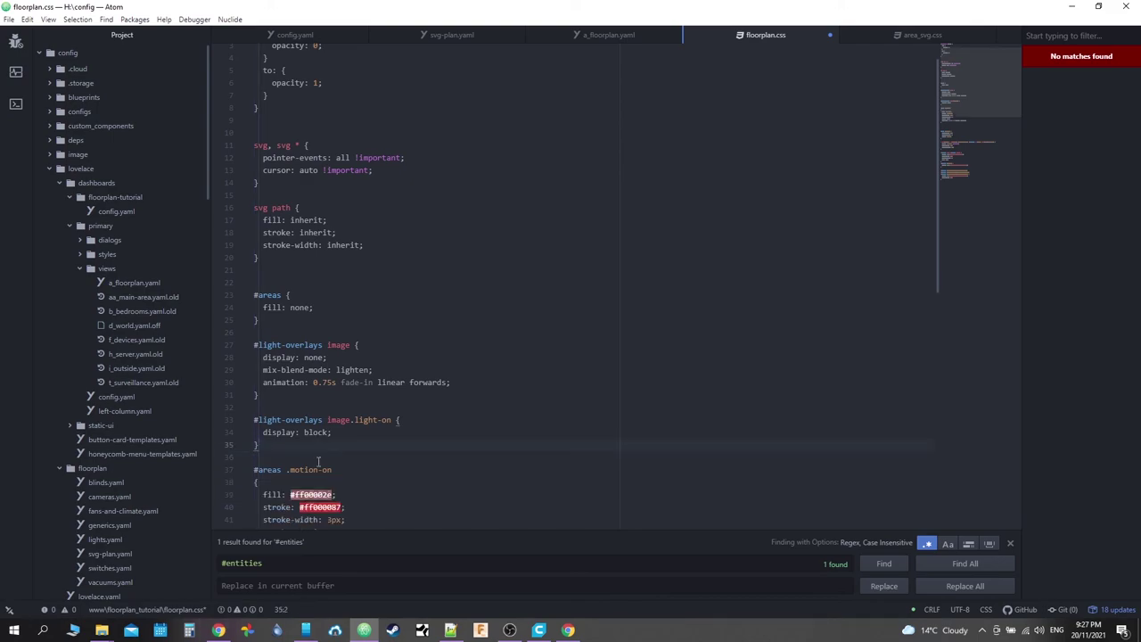
# Step: Review the #areas .motion-on rule and its #ff00002e translucent red fill value
pyautogui.scroll(-2, 318, 461)
pyautogui.doubleClick(328, 384)
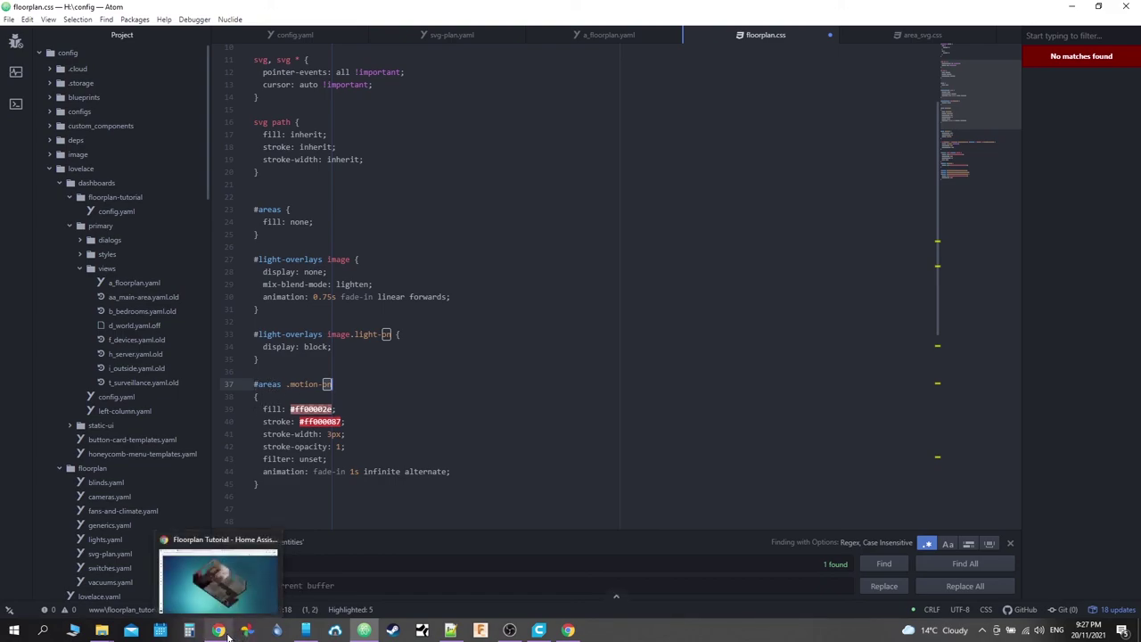
pyautogui.click(229, 634)
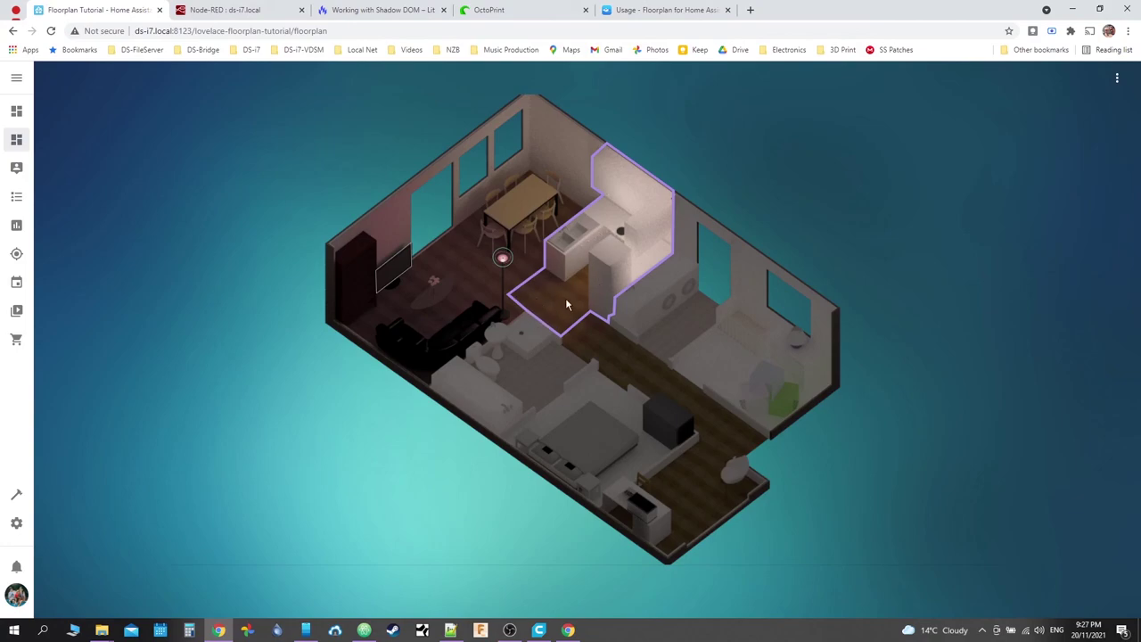
pyautogui.click(364, 629)
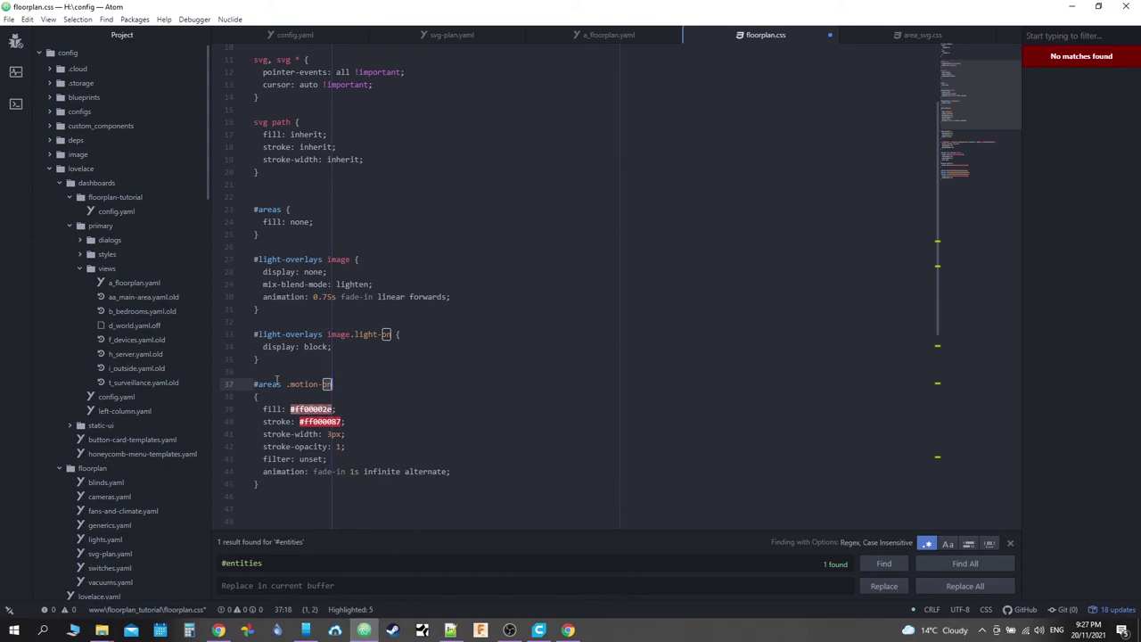
pyautogui.click(266, 409)
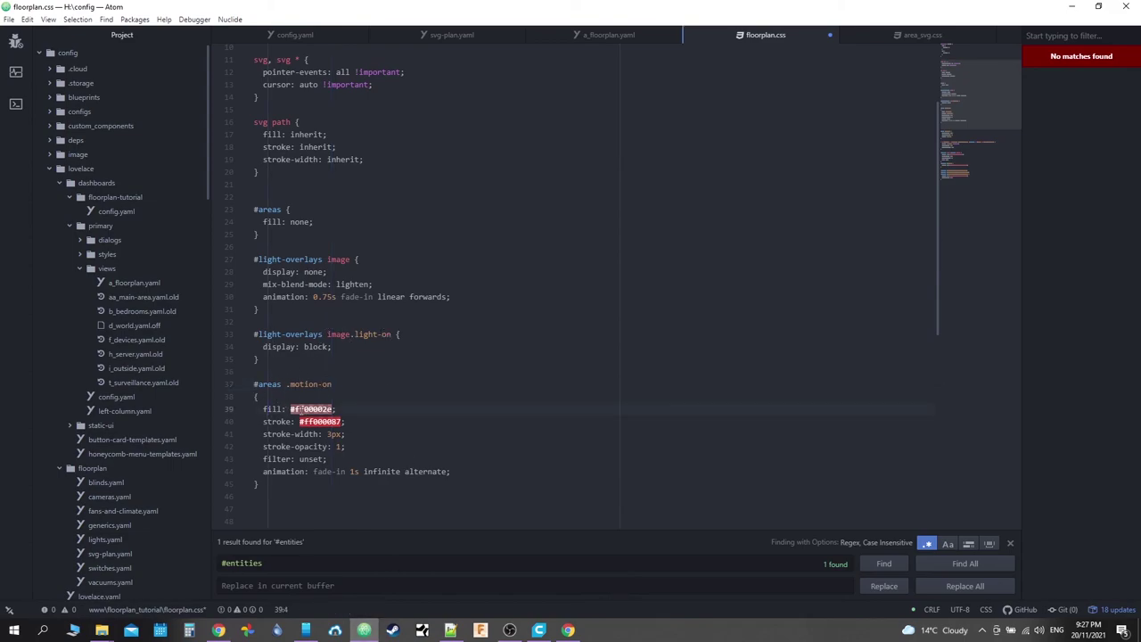
pyautogui.moveTo(291, 408); pyautogui.dragTo(337, 409)
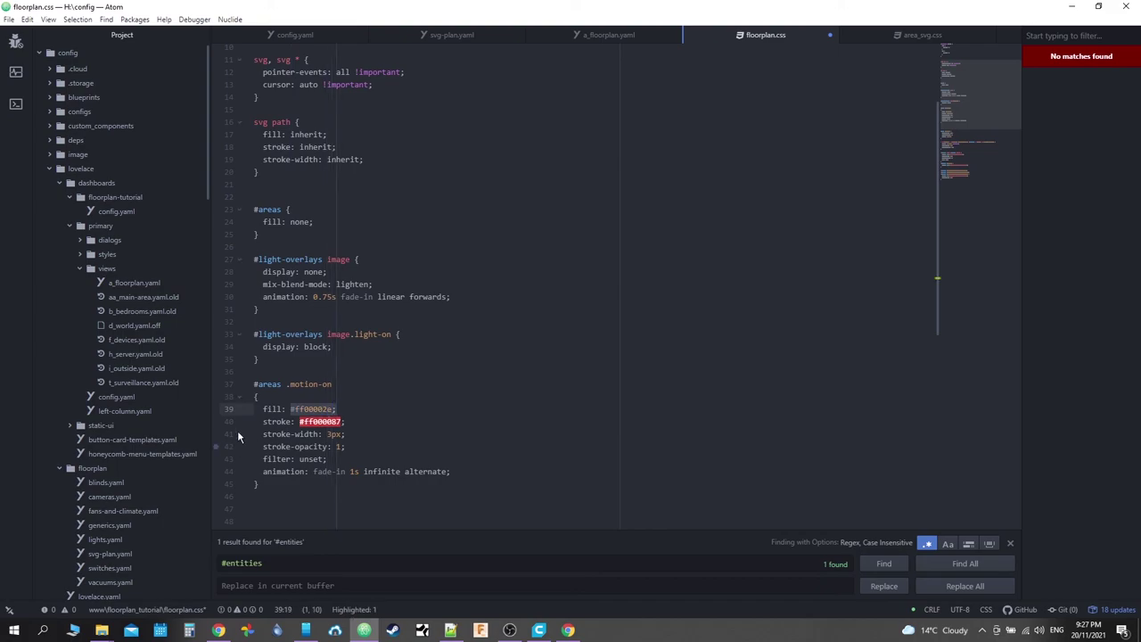
pyautogui.click(446, 408)
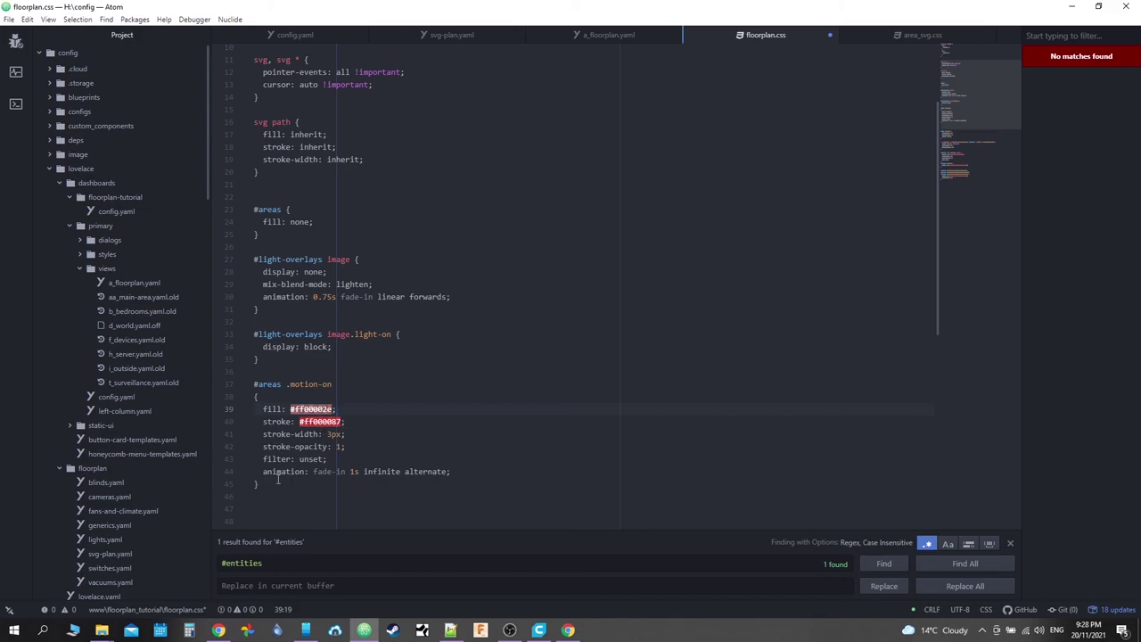
# Step: Check the fade-in keyframes used by the animation, then save floorplan.css
pyautogui.doubleClick(323, 471)
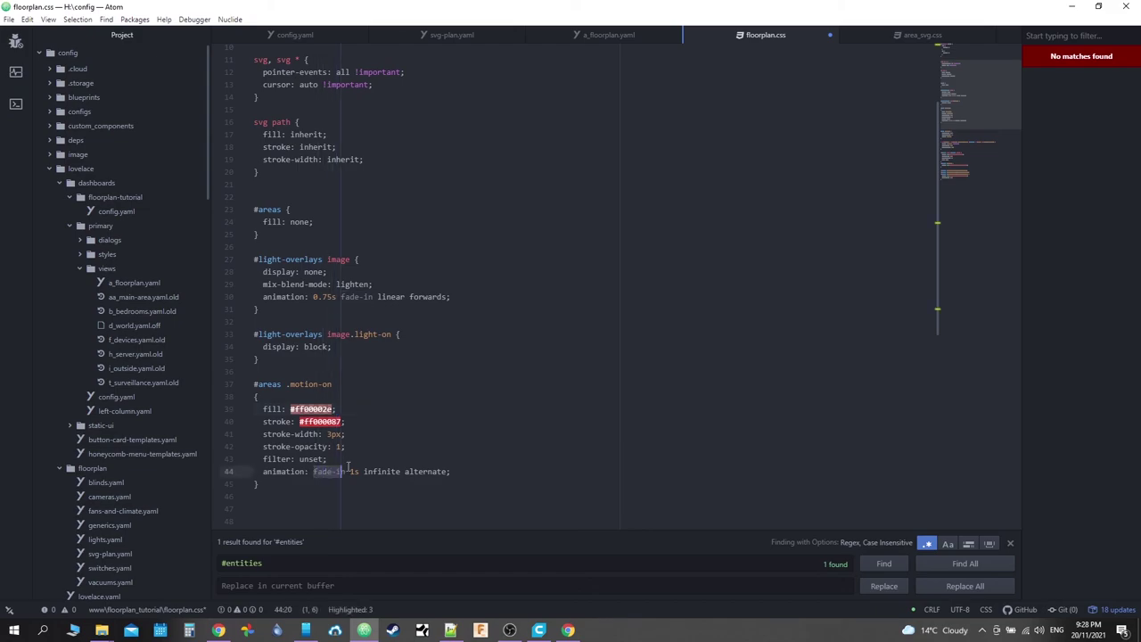
pyautogui.scroll(3, 403, 406)
pyautogui.scroll(-10, 364, 249)
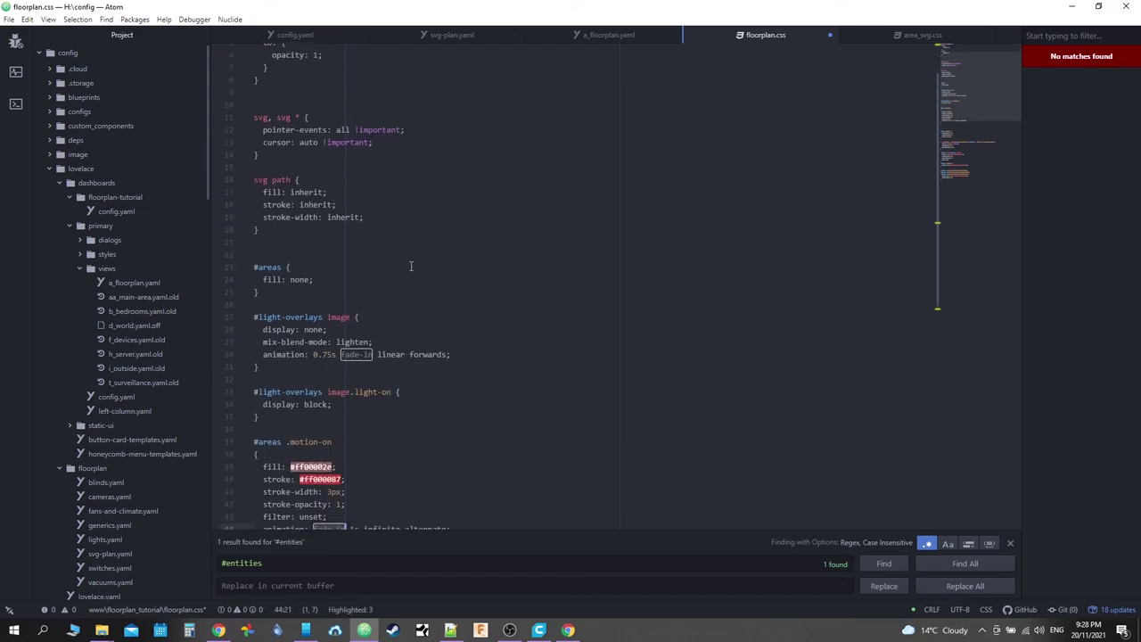
pyautogui.scroll(1, 364, 250)
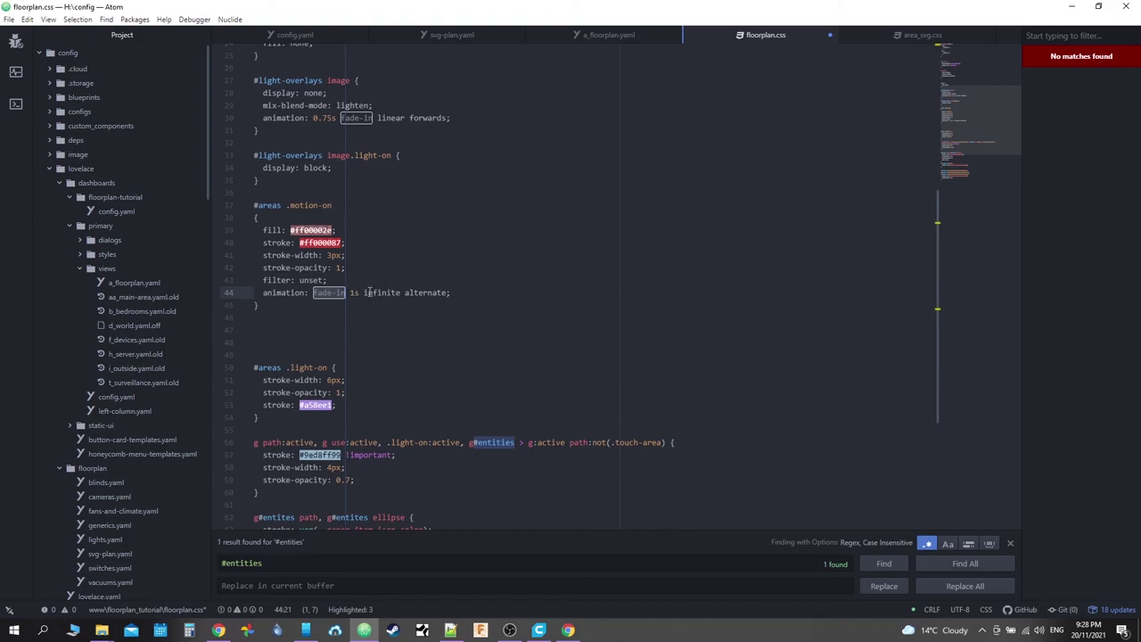
pyautogui.scroll(6, 492, 269)
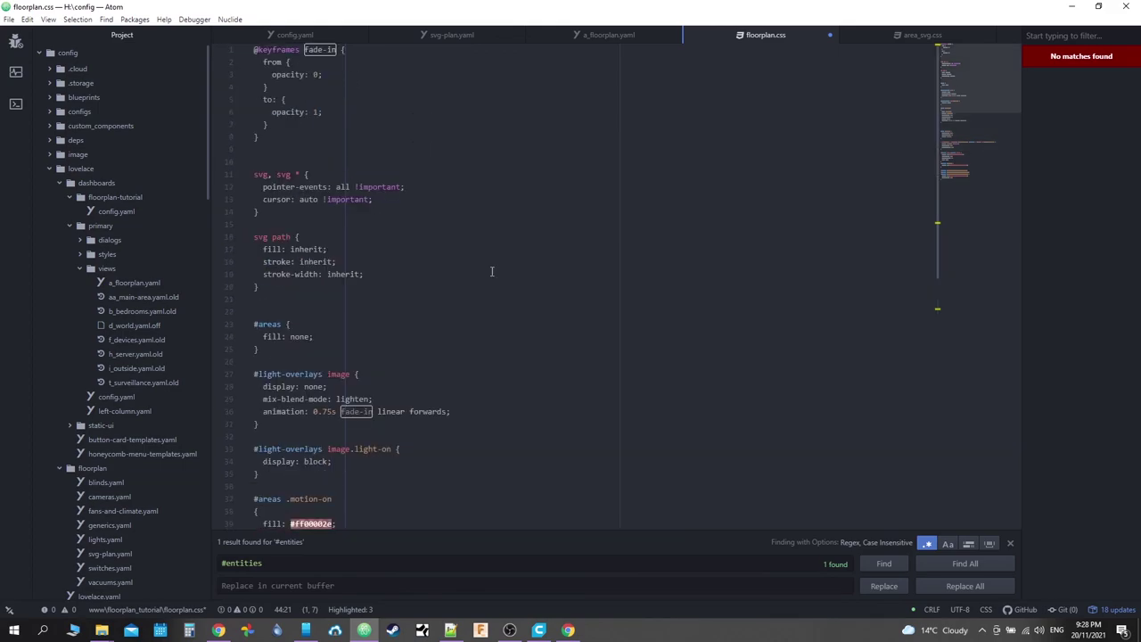
pyautogui.scroll(-8, 413, 239)
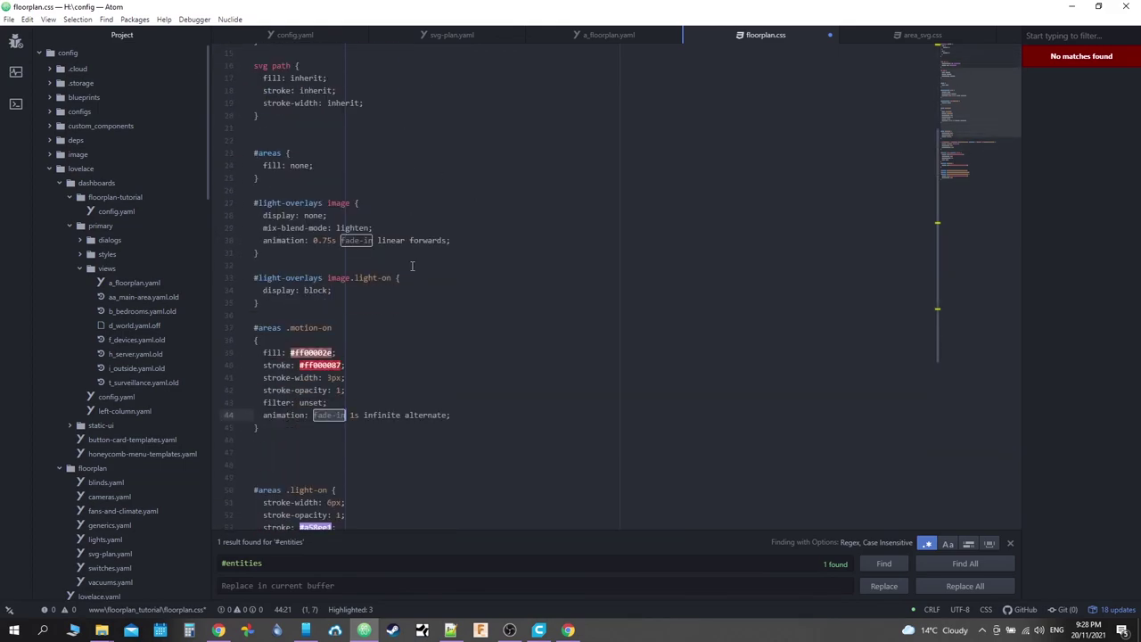
pyautogui.scroll(3, 412, 266)
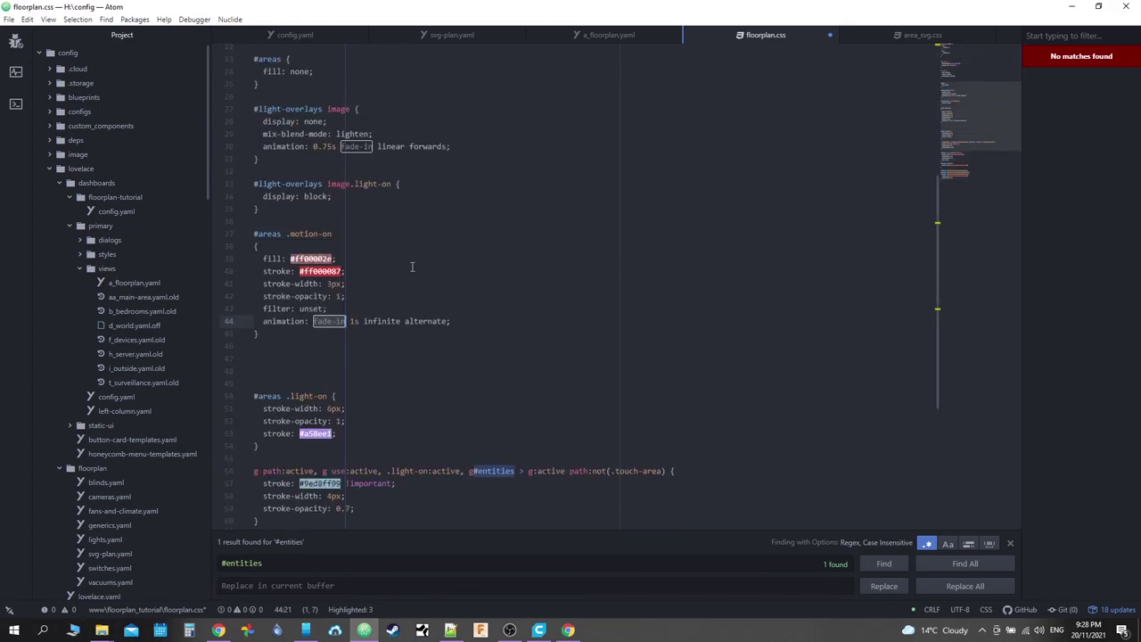
pyautogui.hotkey('ctrl', 's')
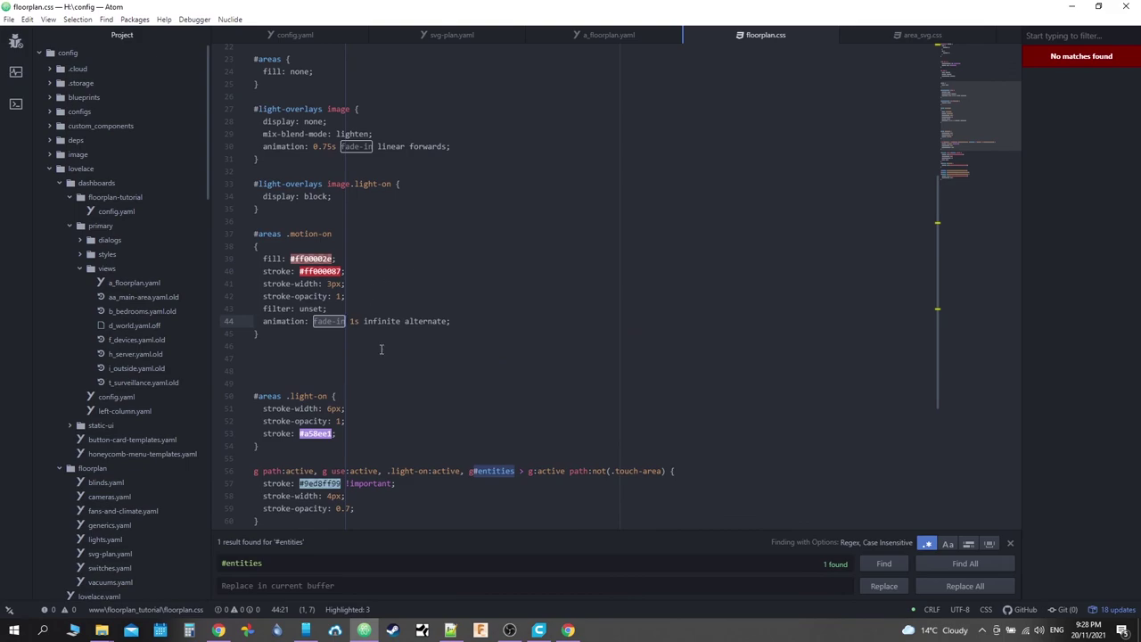
# Step: Empty the cache, hard reload the Home Assistant page and refresh the floorplan dashboard
pyautogui.click(219, 629)
pyautogui.rightClick(53, 33)
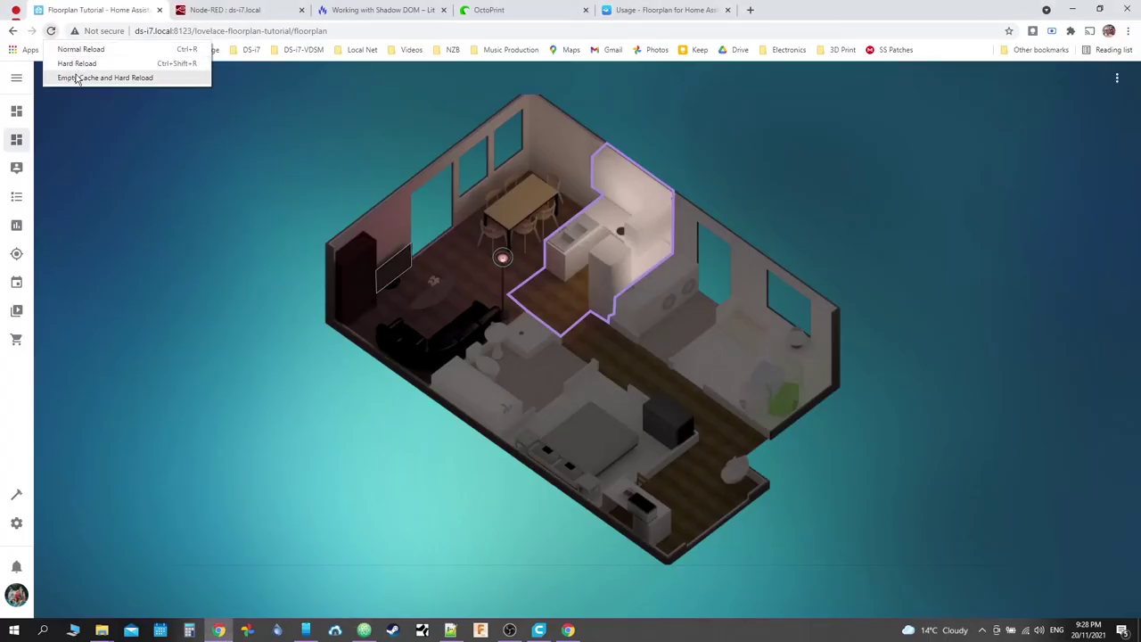
pyautogui.click(77, 77)
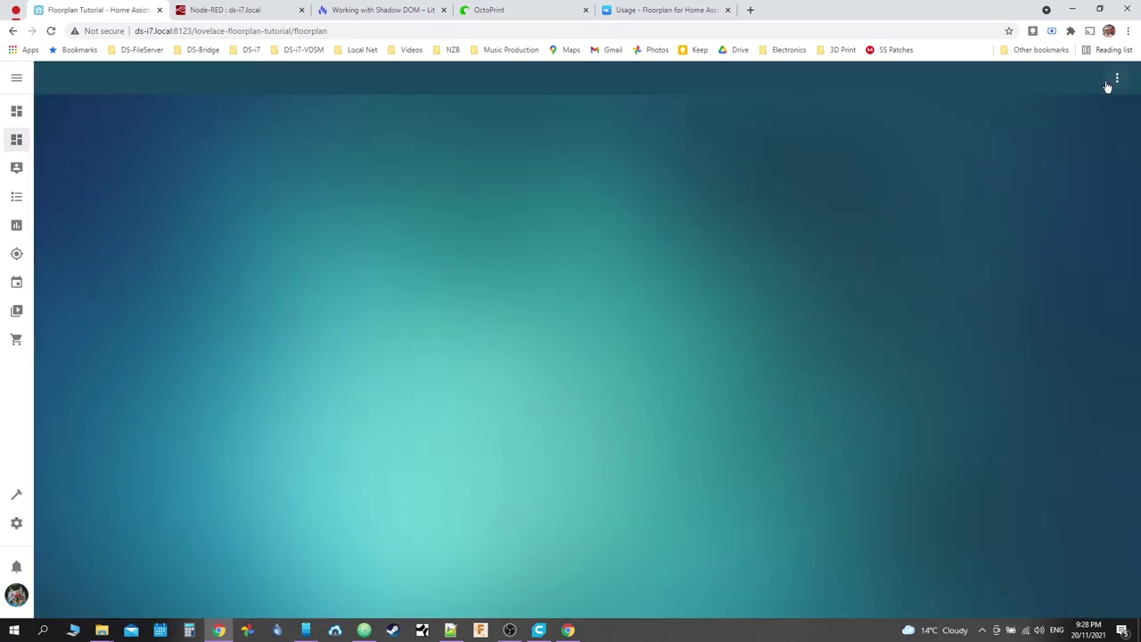
pyautogui.click(1119, 81)
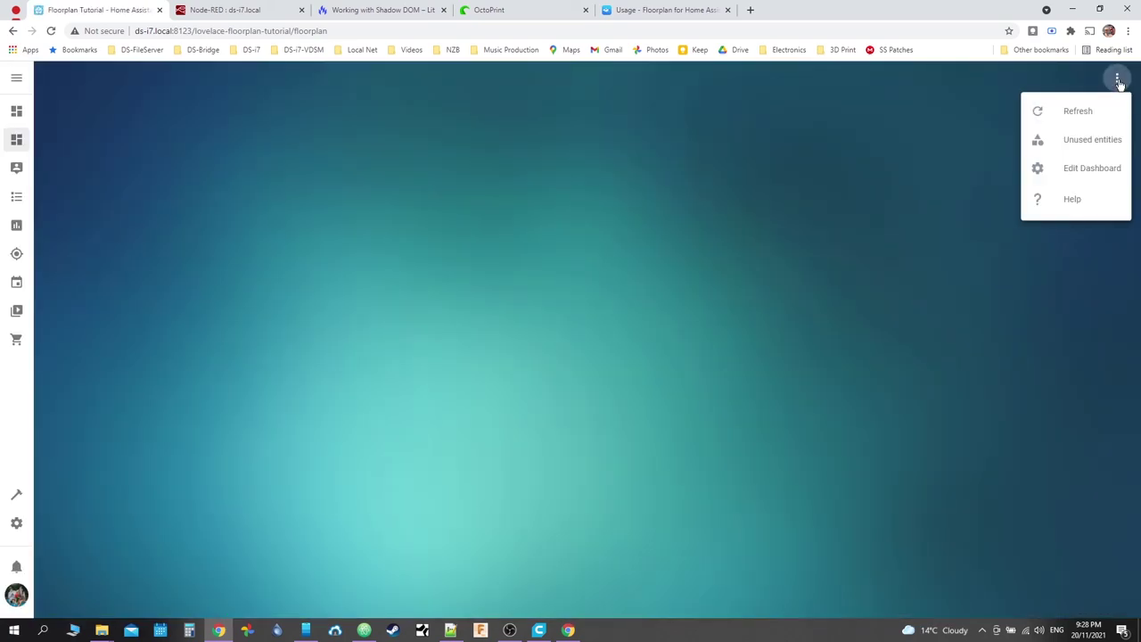
pyautogui.click(1077, 112)
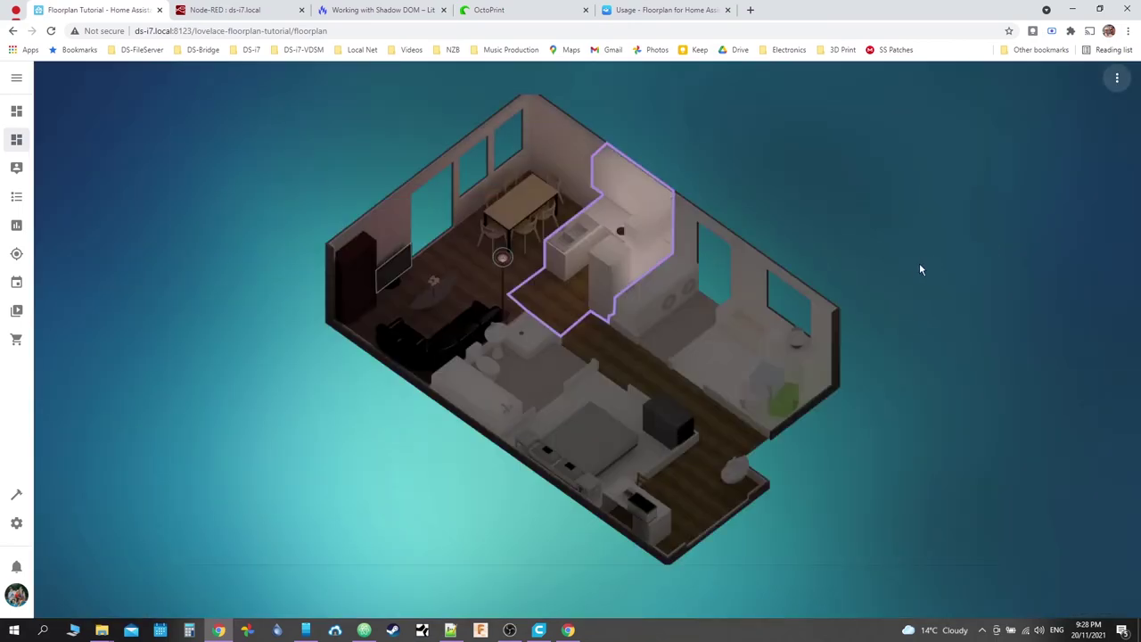
# Step: In DevTools, change the kitchen motion sensor element's class from motion-off to motion-on
pyautogui.hotkey('ctrl', 'shift', 'i')
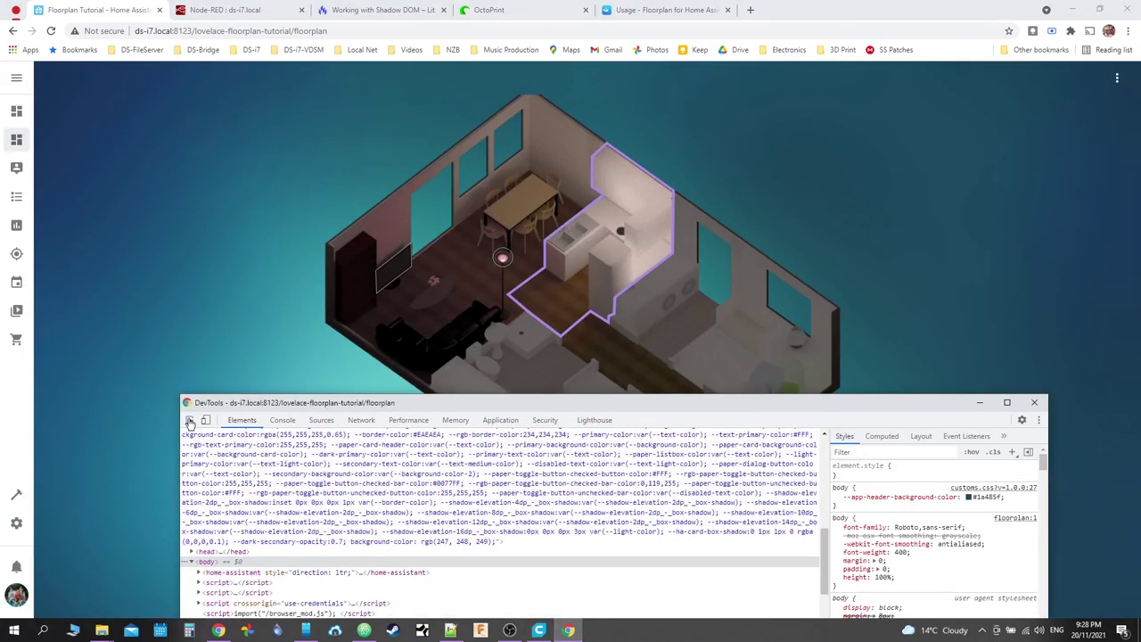
pyautogui.click(189, 420)
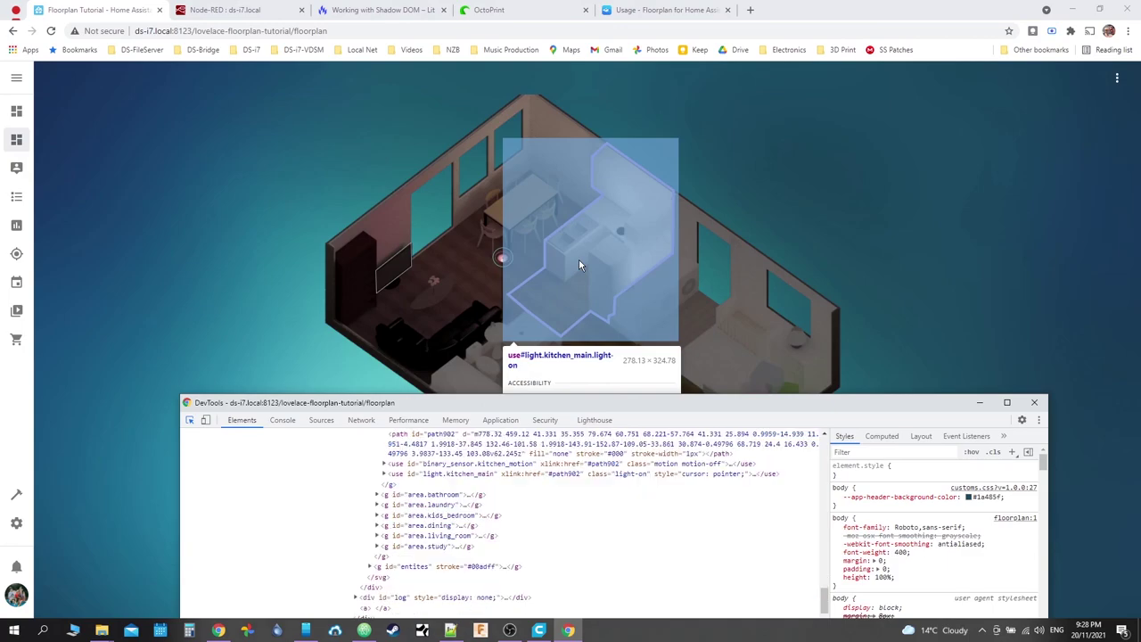
pyautogui.click(579, 264)
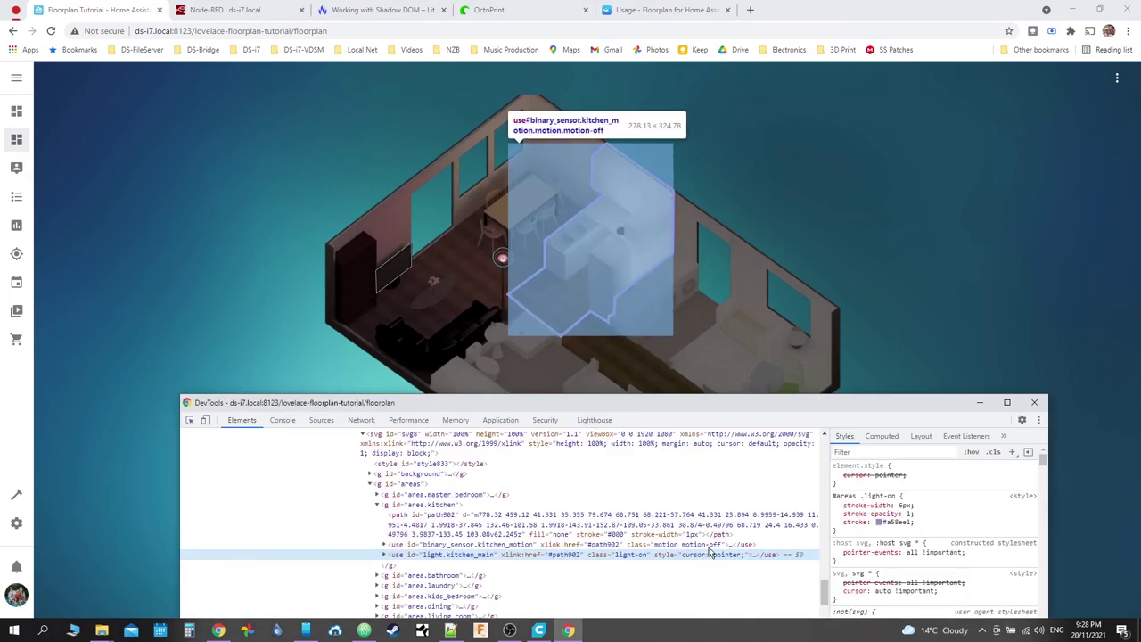
pyautogui.click(711, 545)
pyautogui.doubleClick(724, 545)
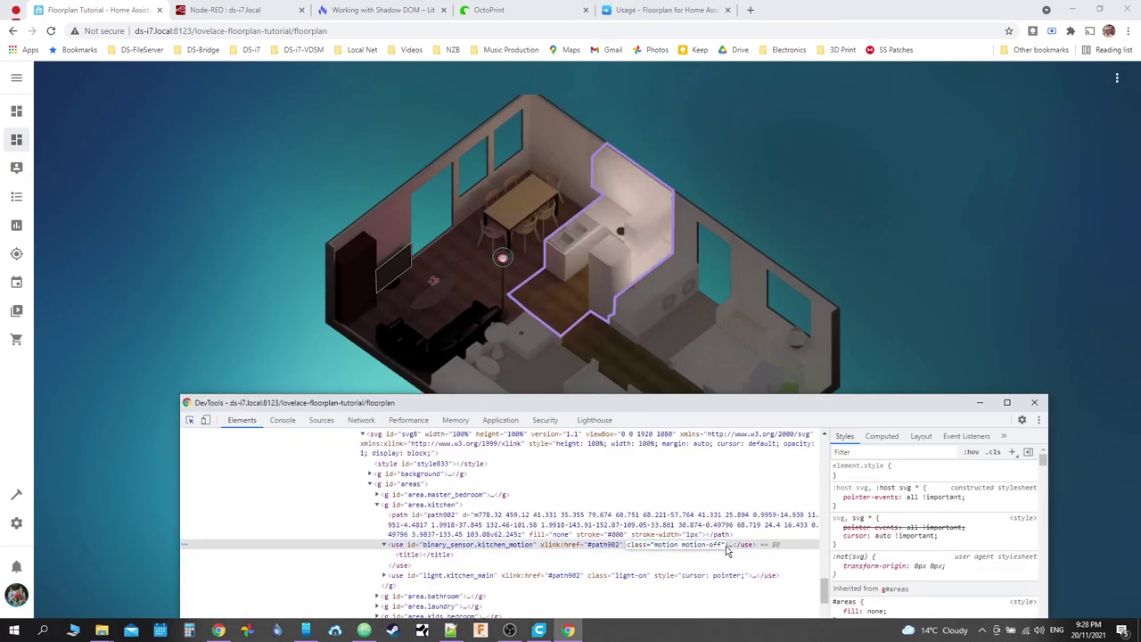
pyautogui.press('BackSpace')
pyautogui.press('BackSpace')
pyautogui.press('BackSpace')
pyautogui.write('on')
pyautogui.press('Return')
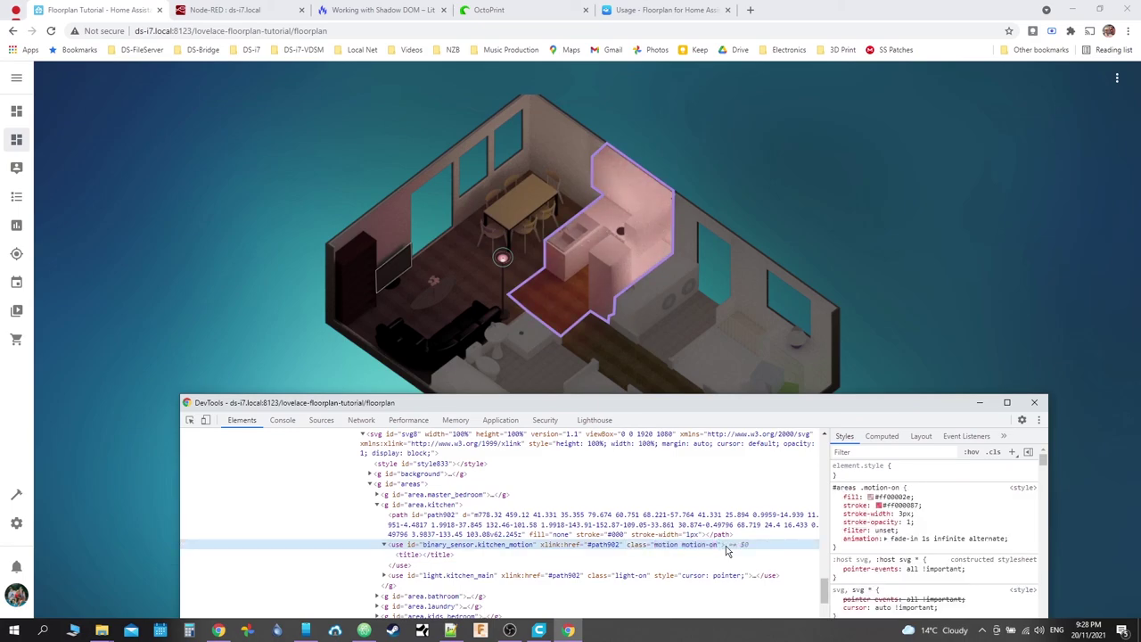
pyautogui.click(565, 283)
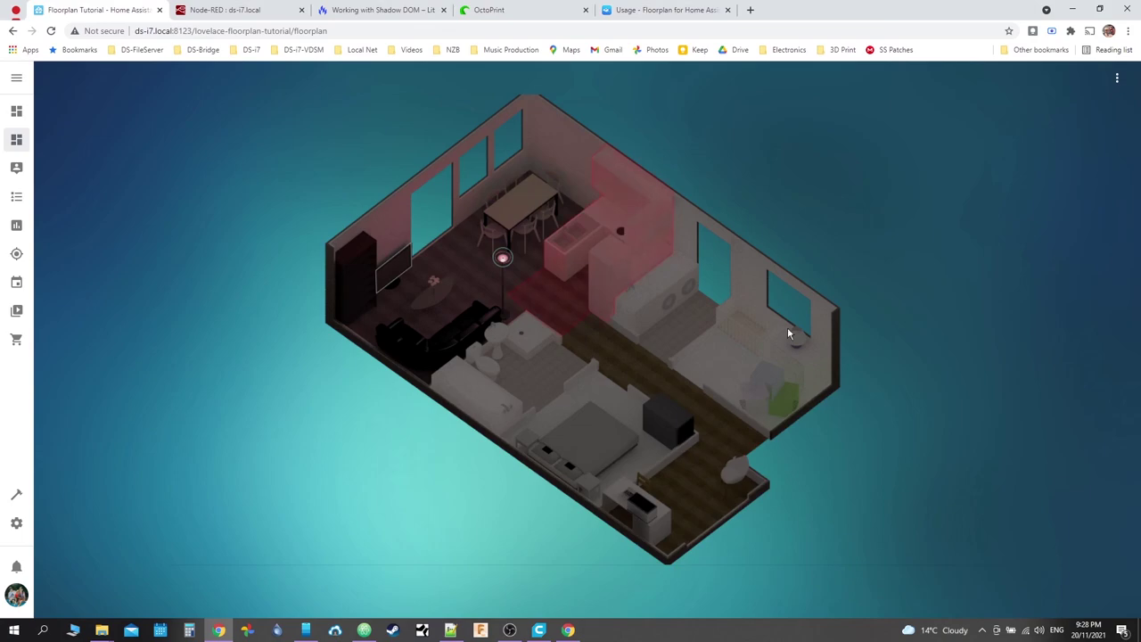